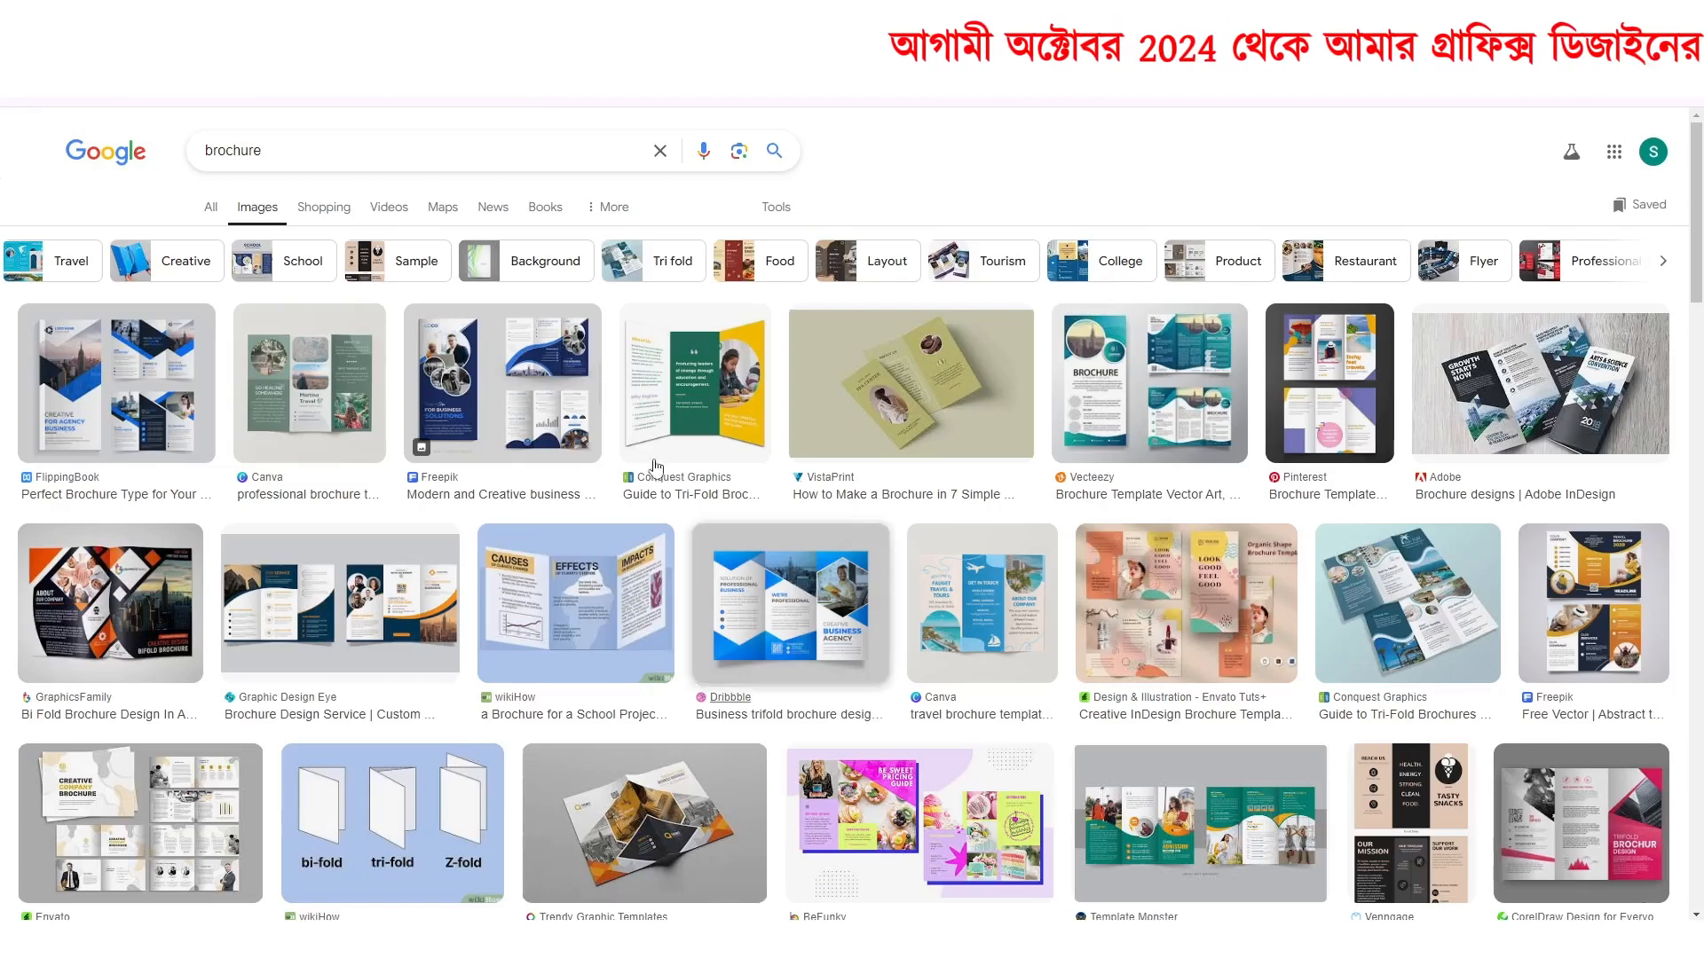
# Go to the Photopea online editor in the browser.
pyautogui.click(643, 16)
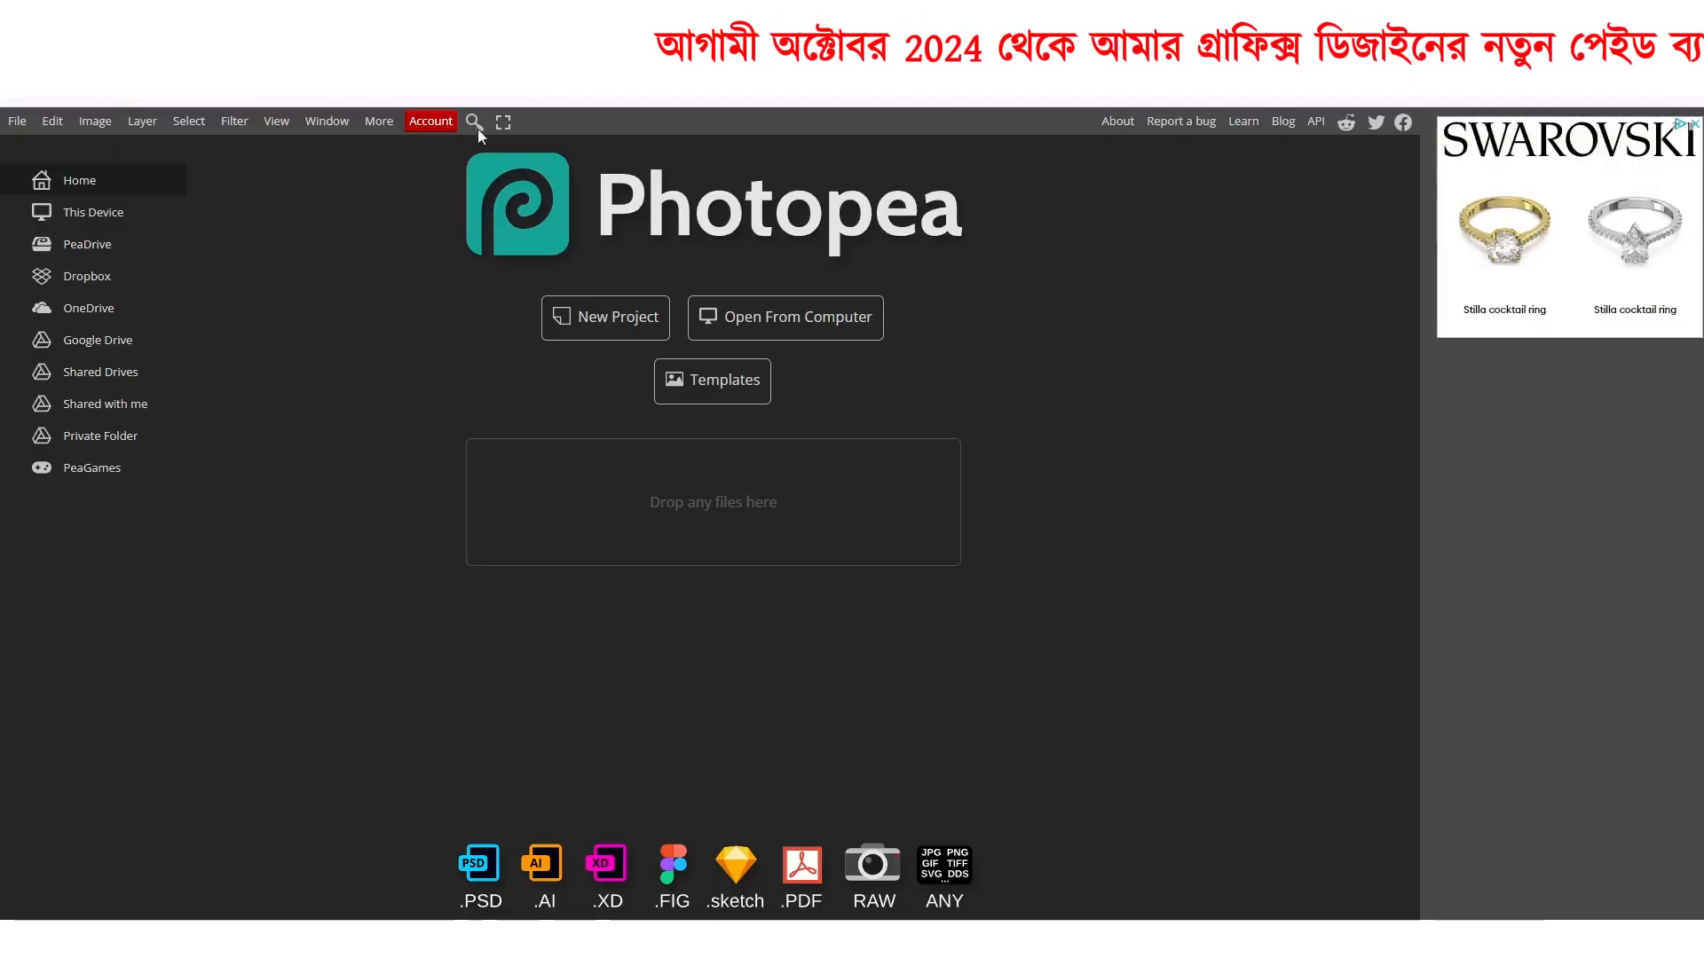
pyautogui.click(471, 16)
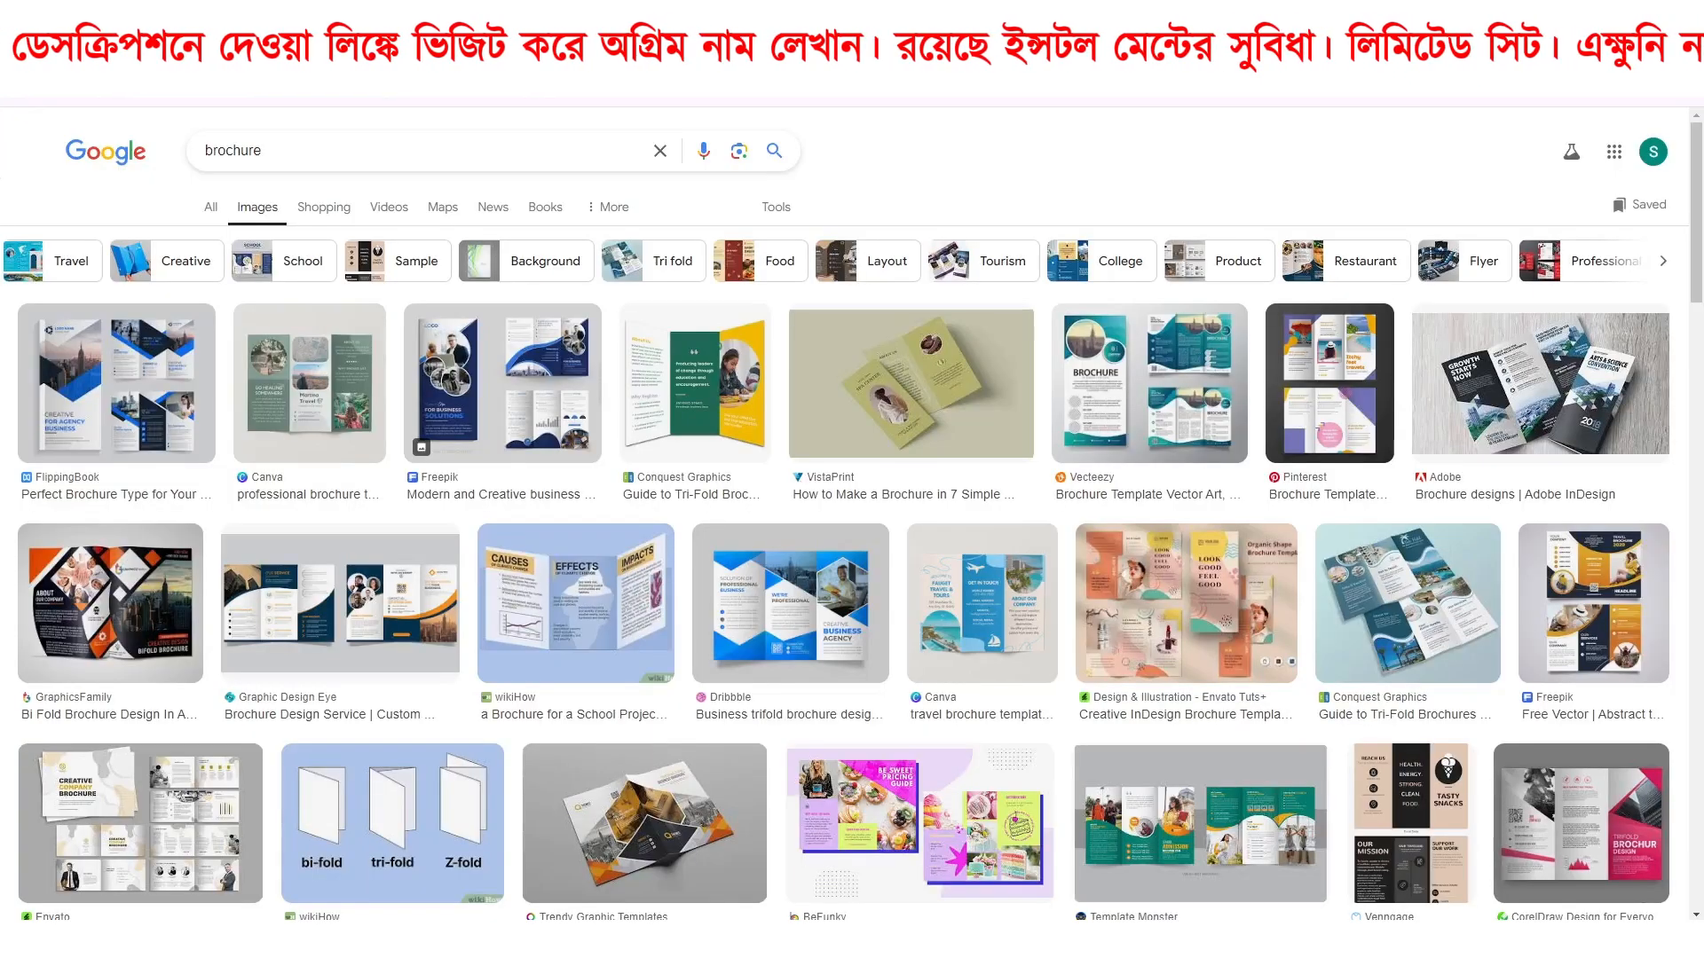
pyautogui.write('photopea')
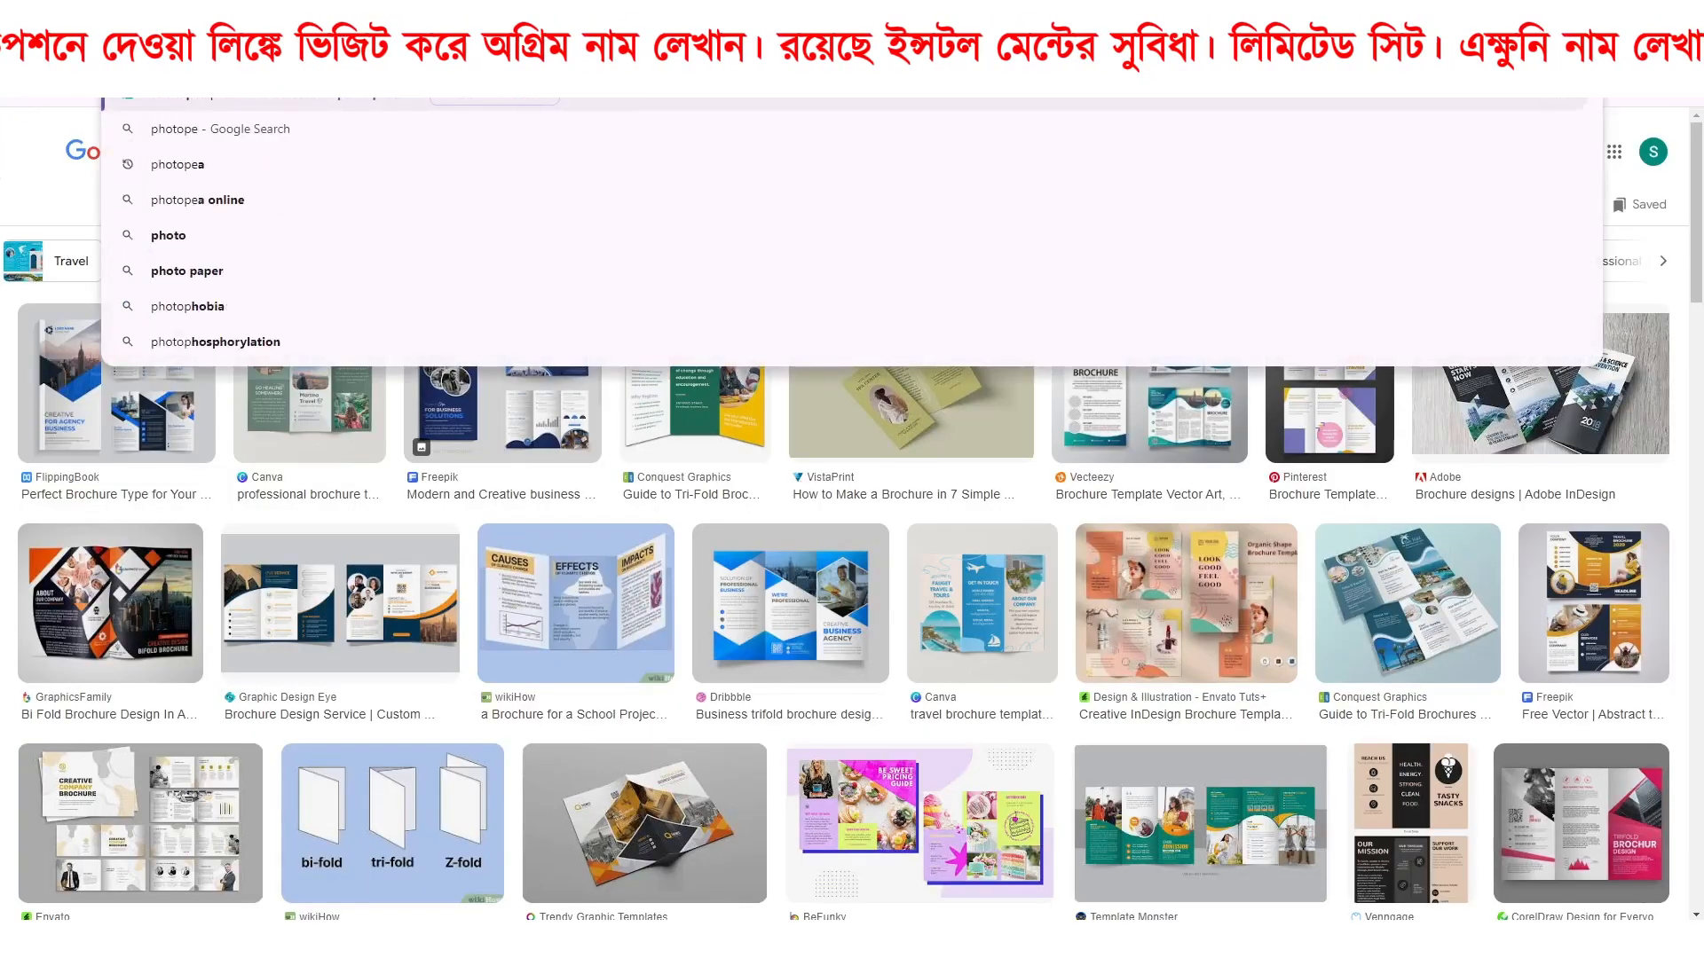
pyautogui.press('Return')
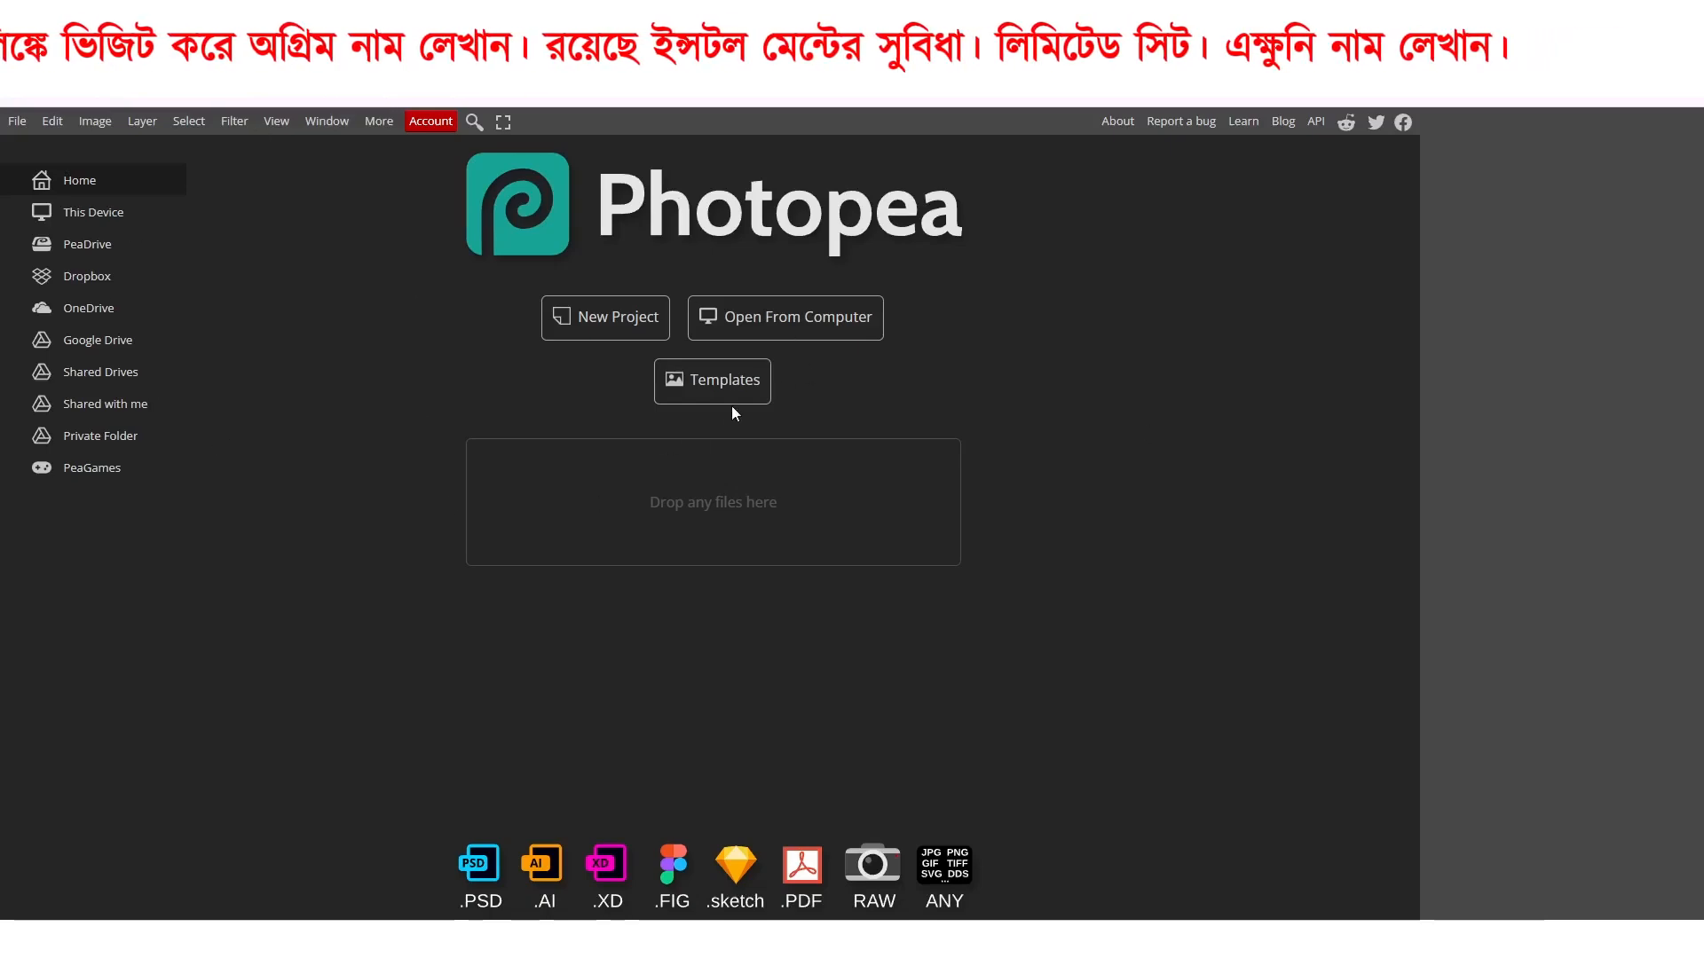
# Open the file 03_ US Letter Tri-Fold Brochure Mock v3 from the computer's Desktop folder.
pyautogui.click(828, 334)
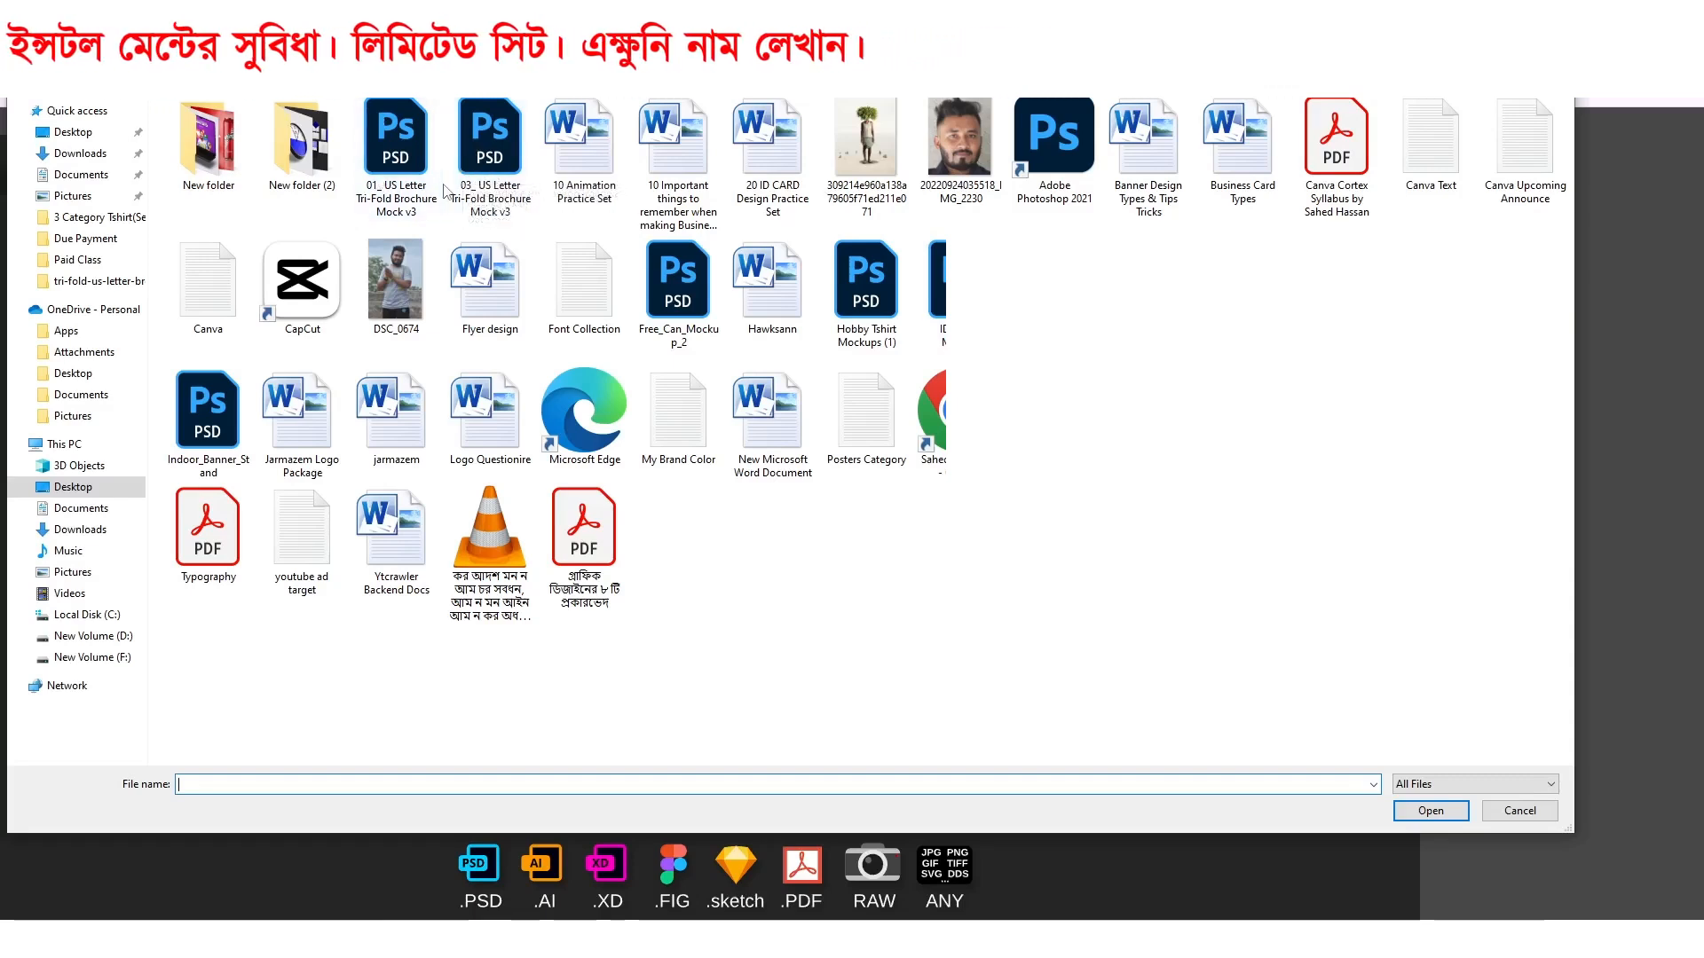
pyautogui.click(493, 187)
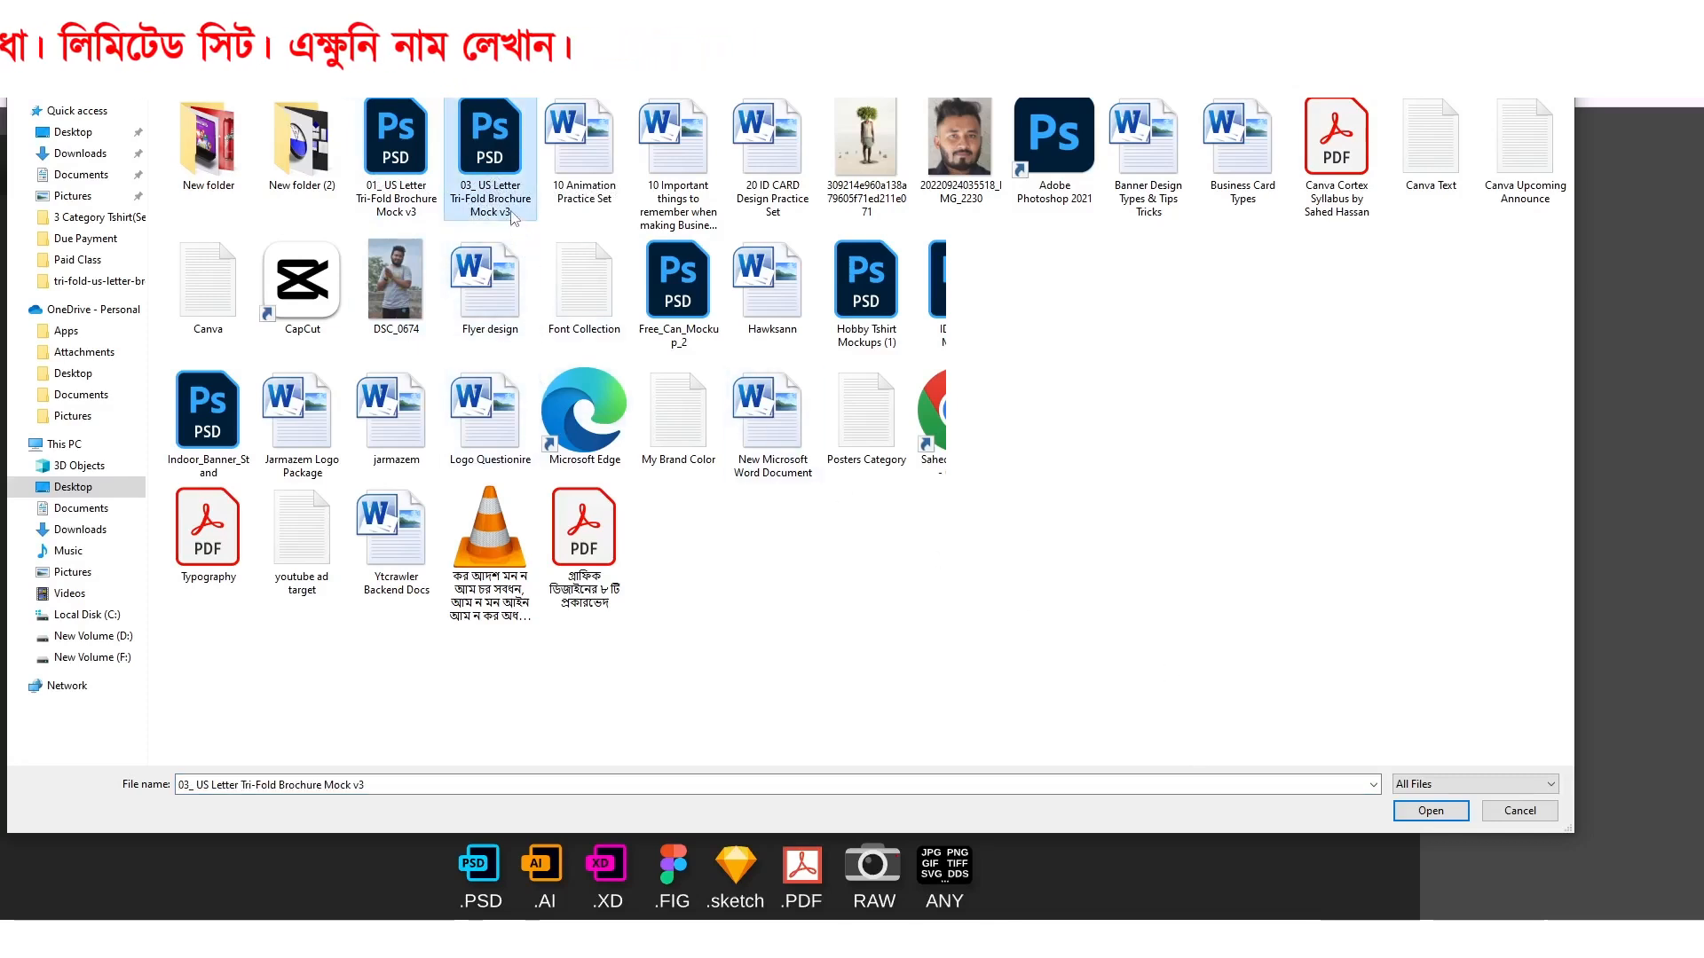
pyautogui.click(1422, 811)
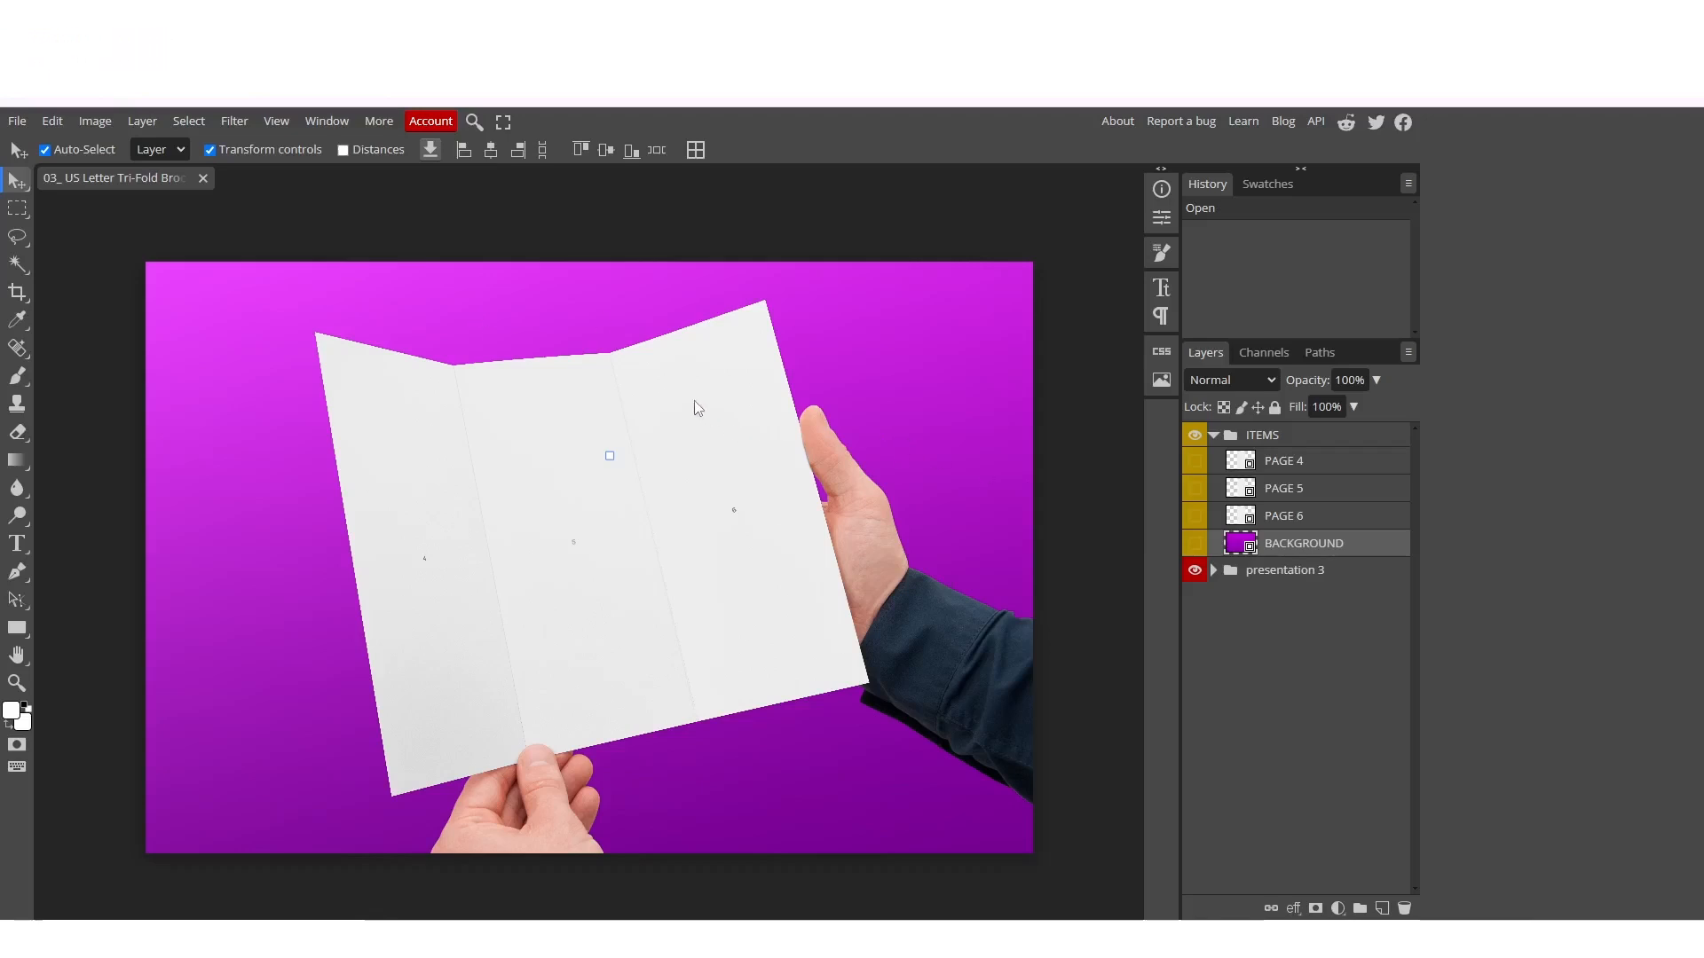
# Inspect the mockup's PAGE 4, PAGE 5 and PAGE 6 layers one after another, ending on PAGE 4.
pyautogui.click(1284, 470)
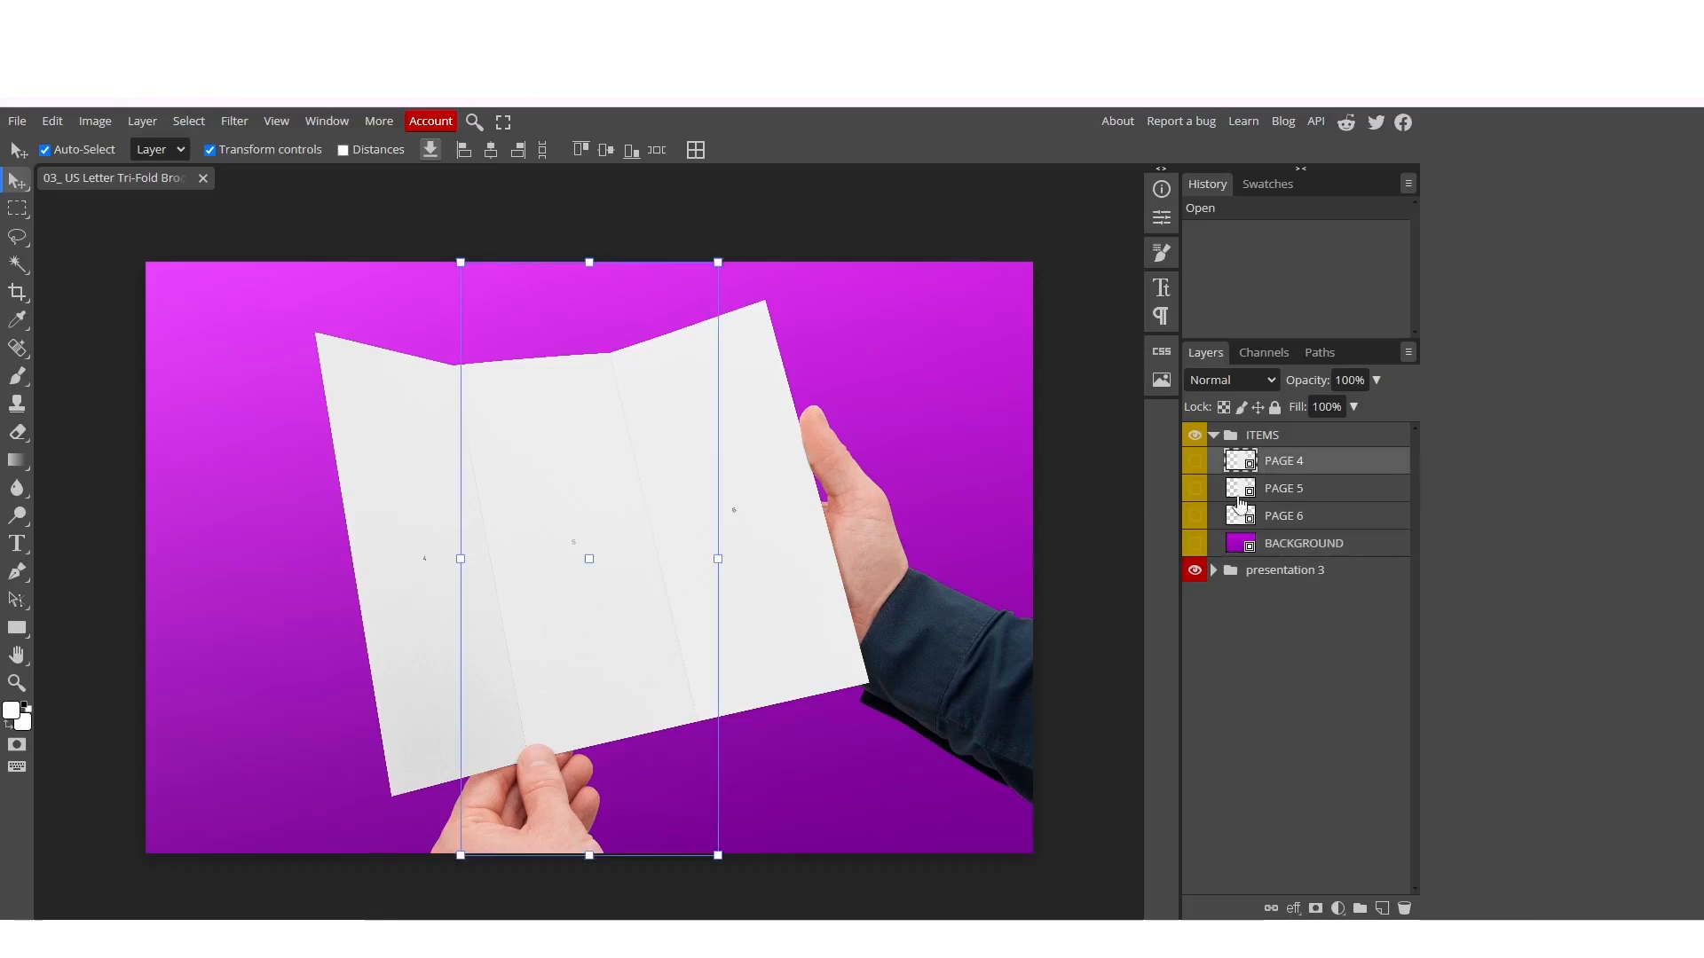
pyautogui.click(1241, 502)
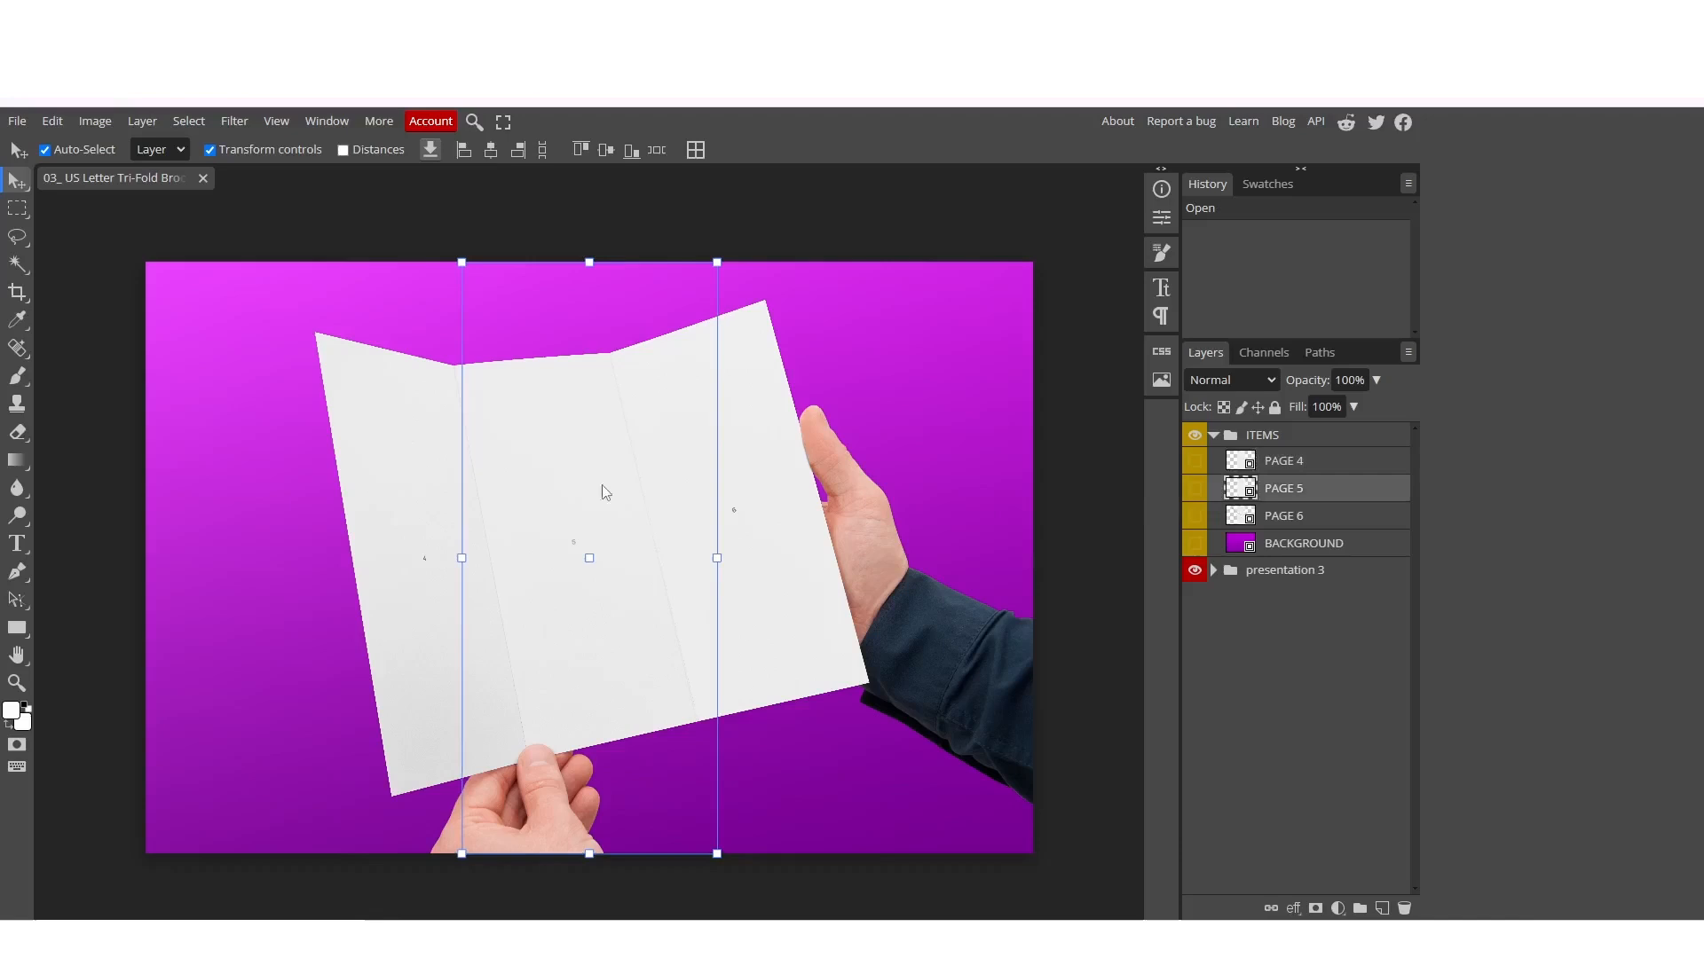
pyautogui.click(1280, 519)
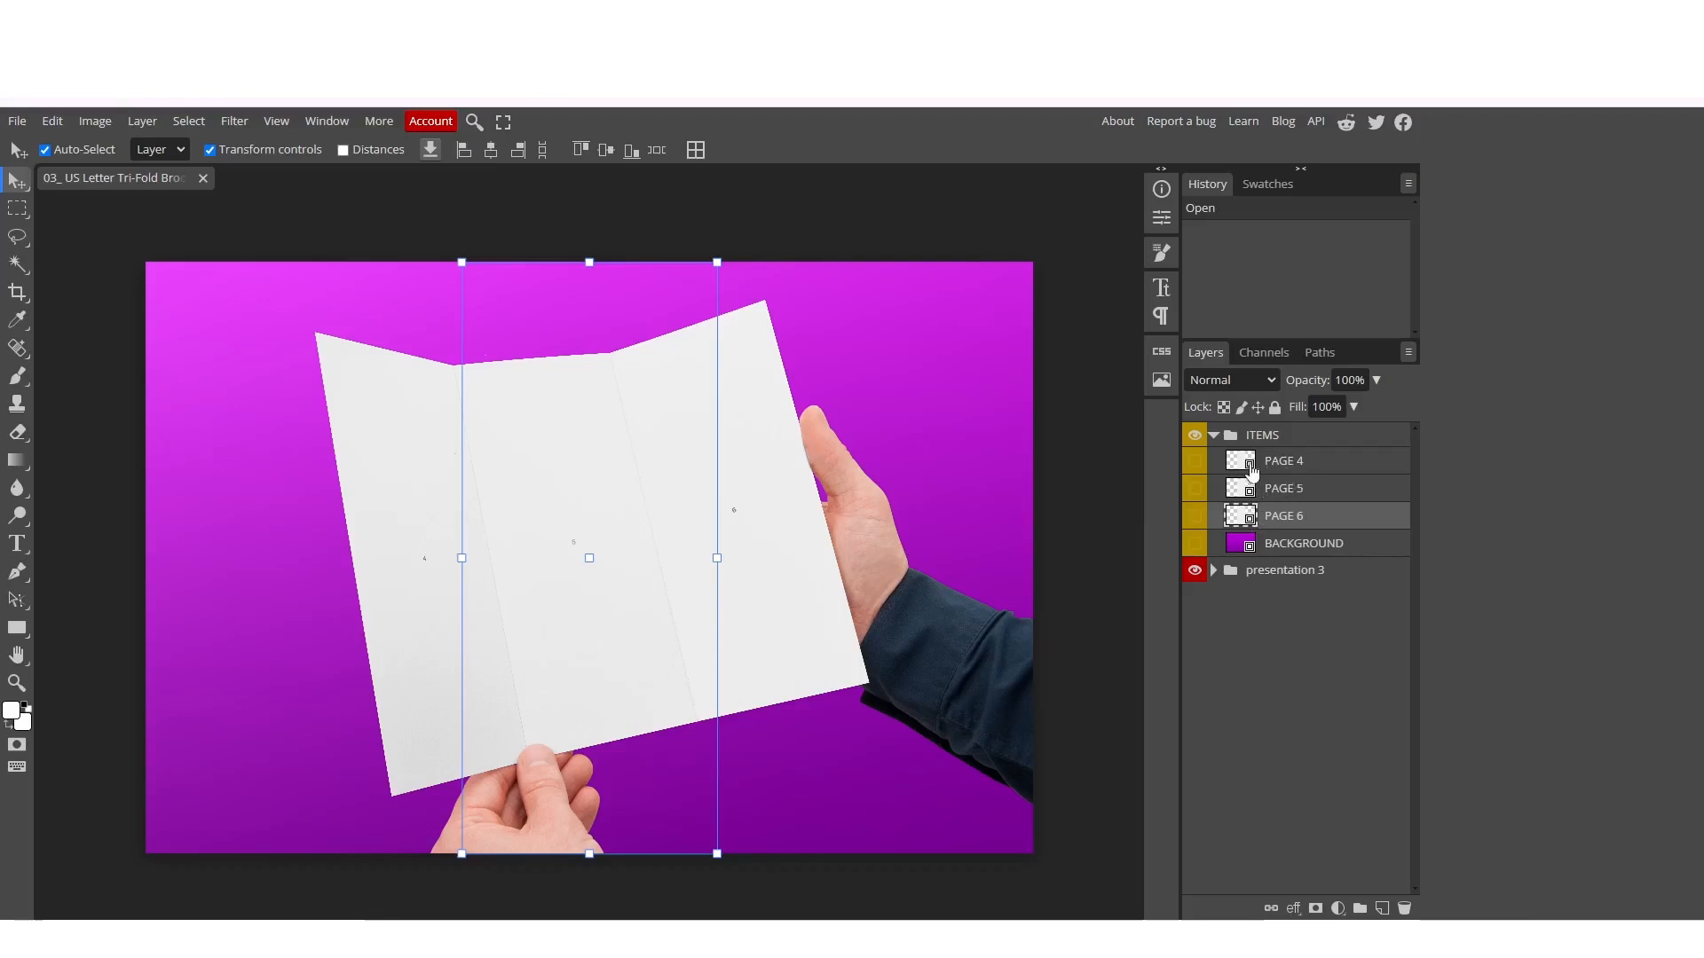
pyautogui.click(1286, 466)
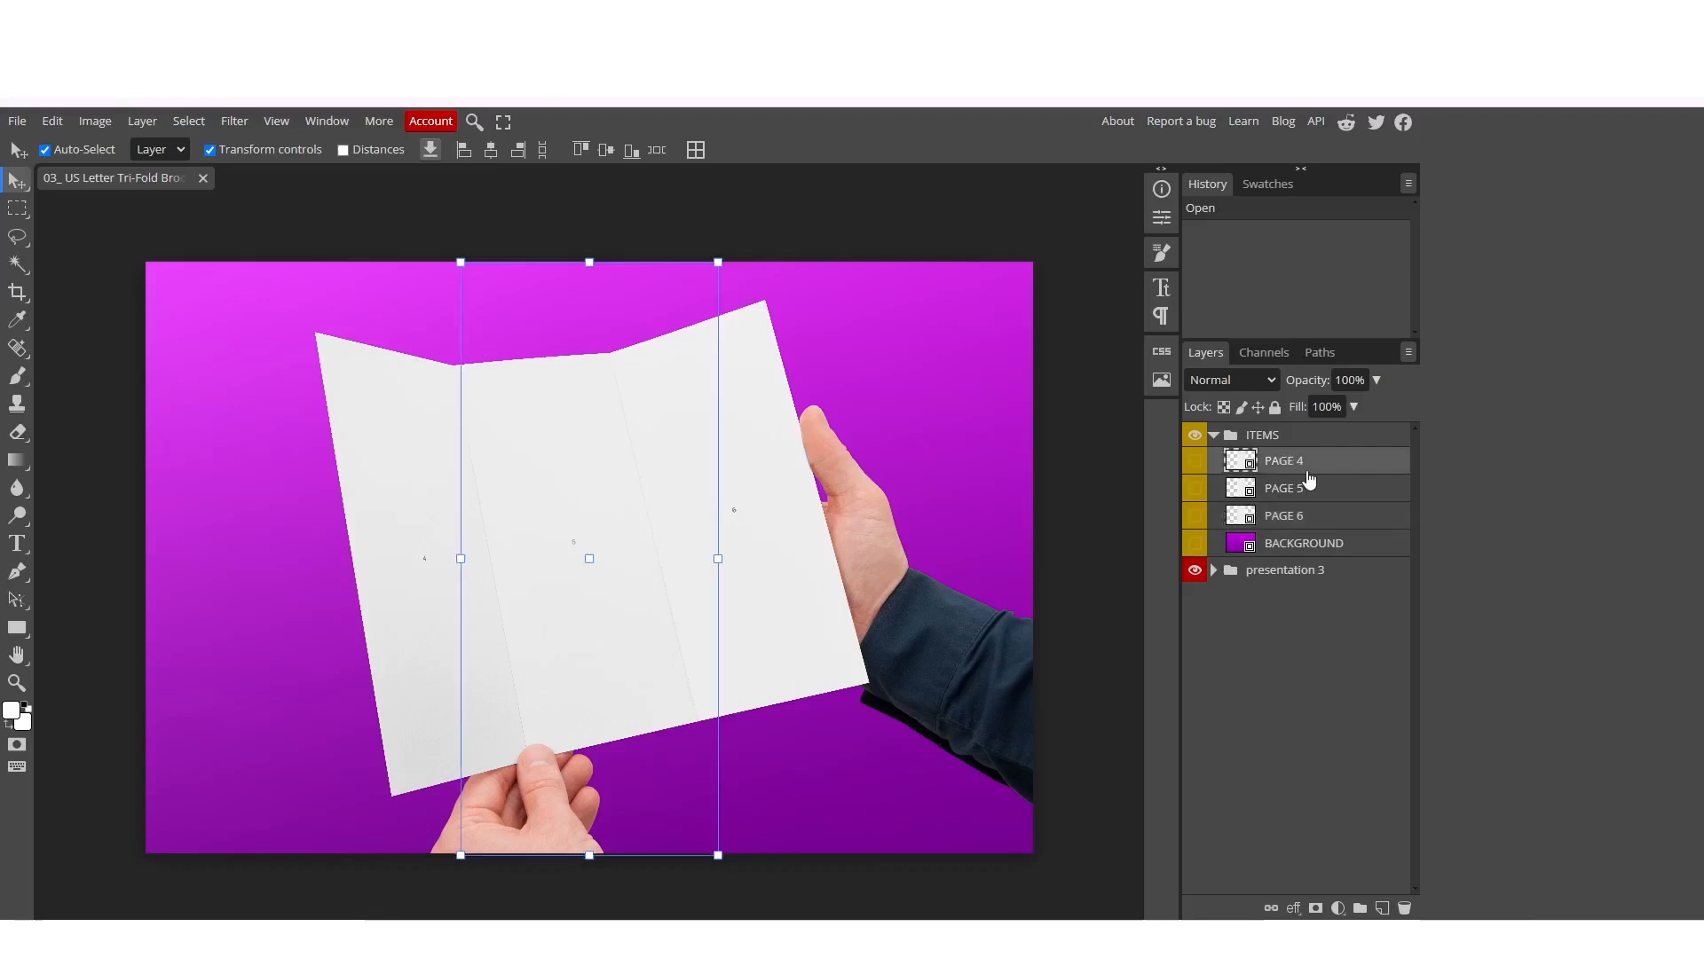
# Open the contents of the PAGE 4 smart object and compare them with the brochure mockup.
pyautogui.doubleClick(1250, 471)
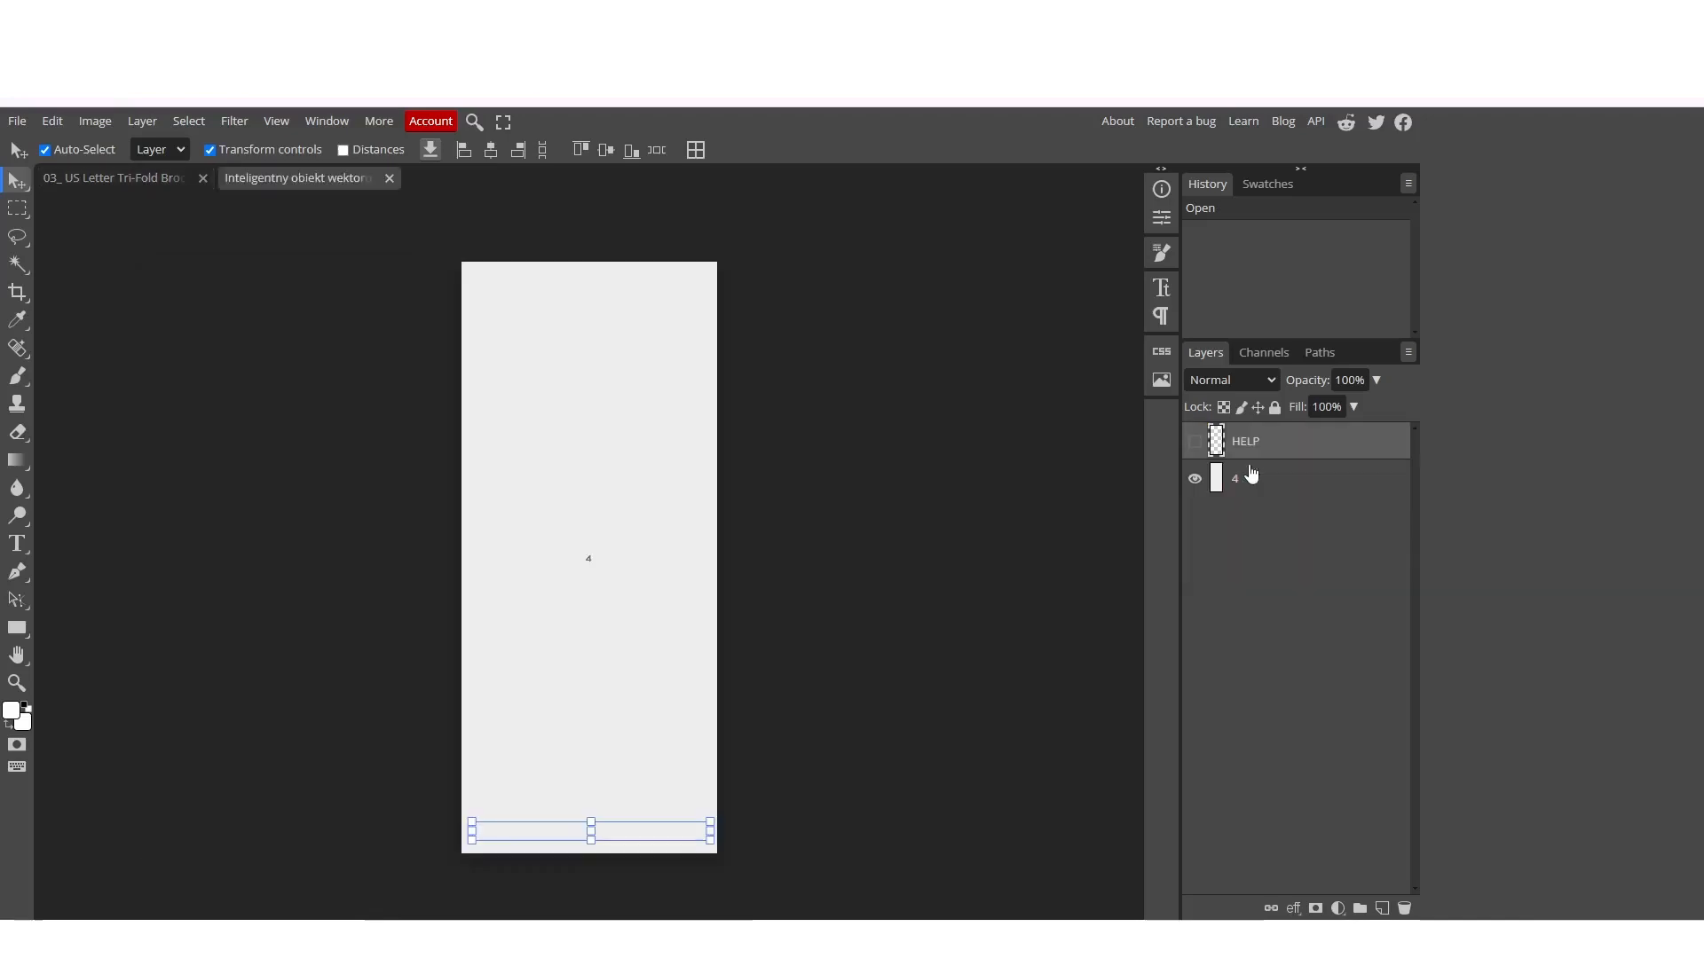
pyautogui.click(130, 180)
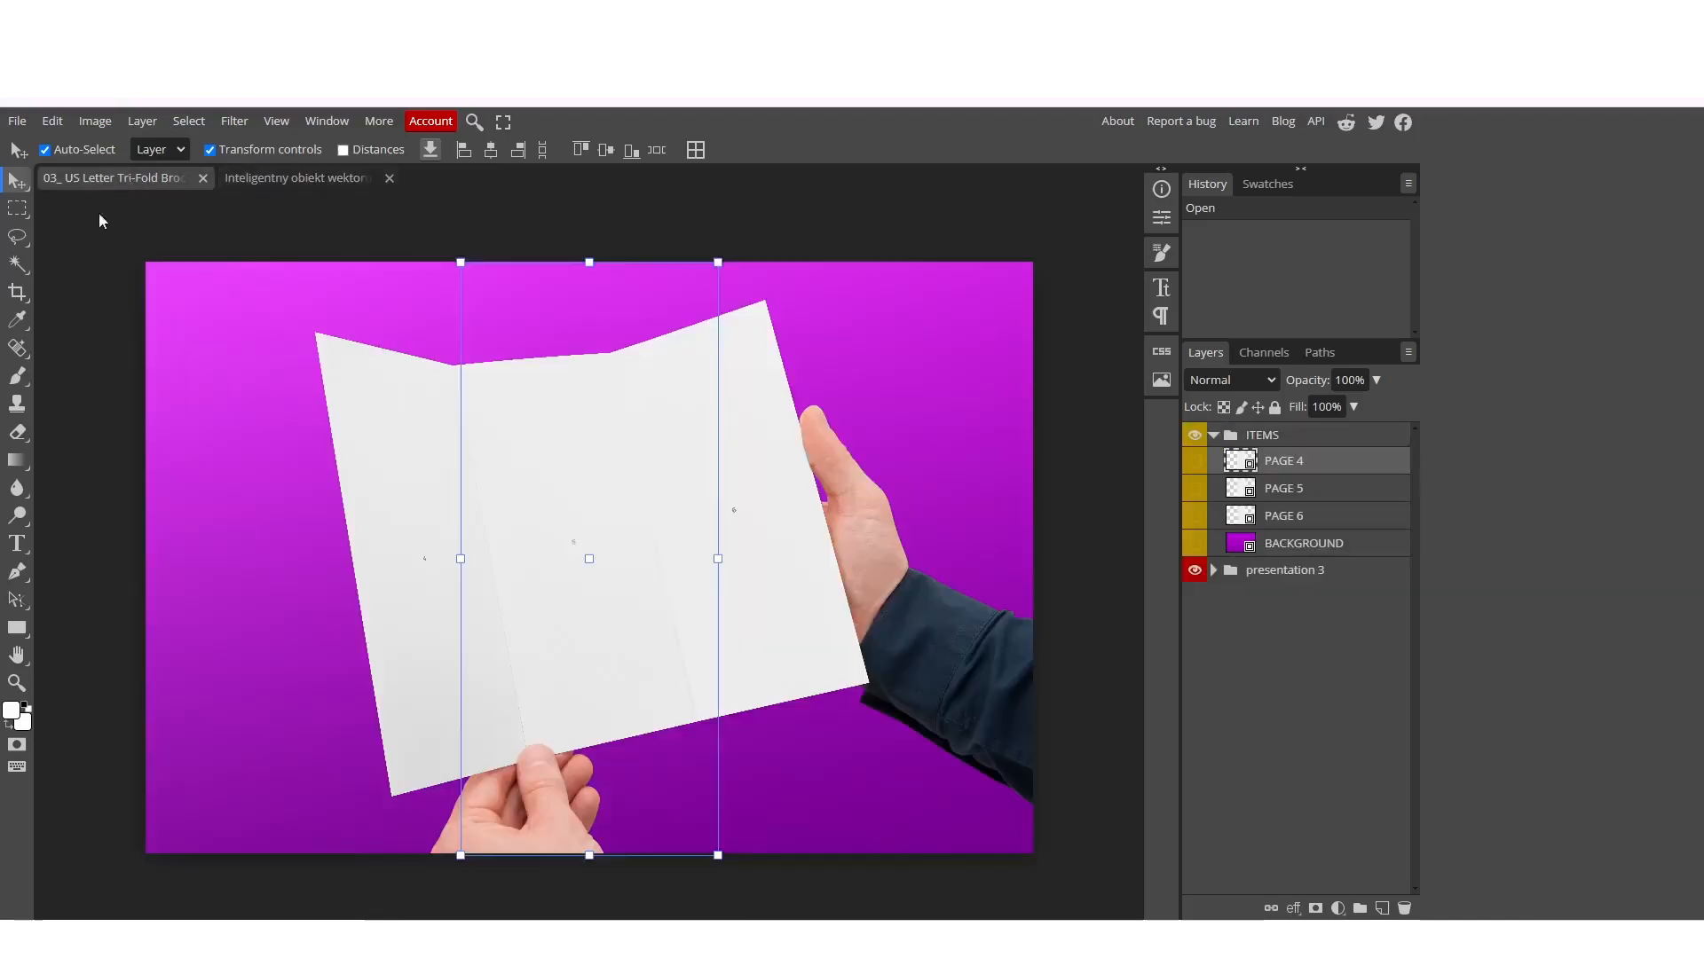
pyautogui.click(297, 179)
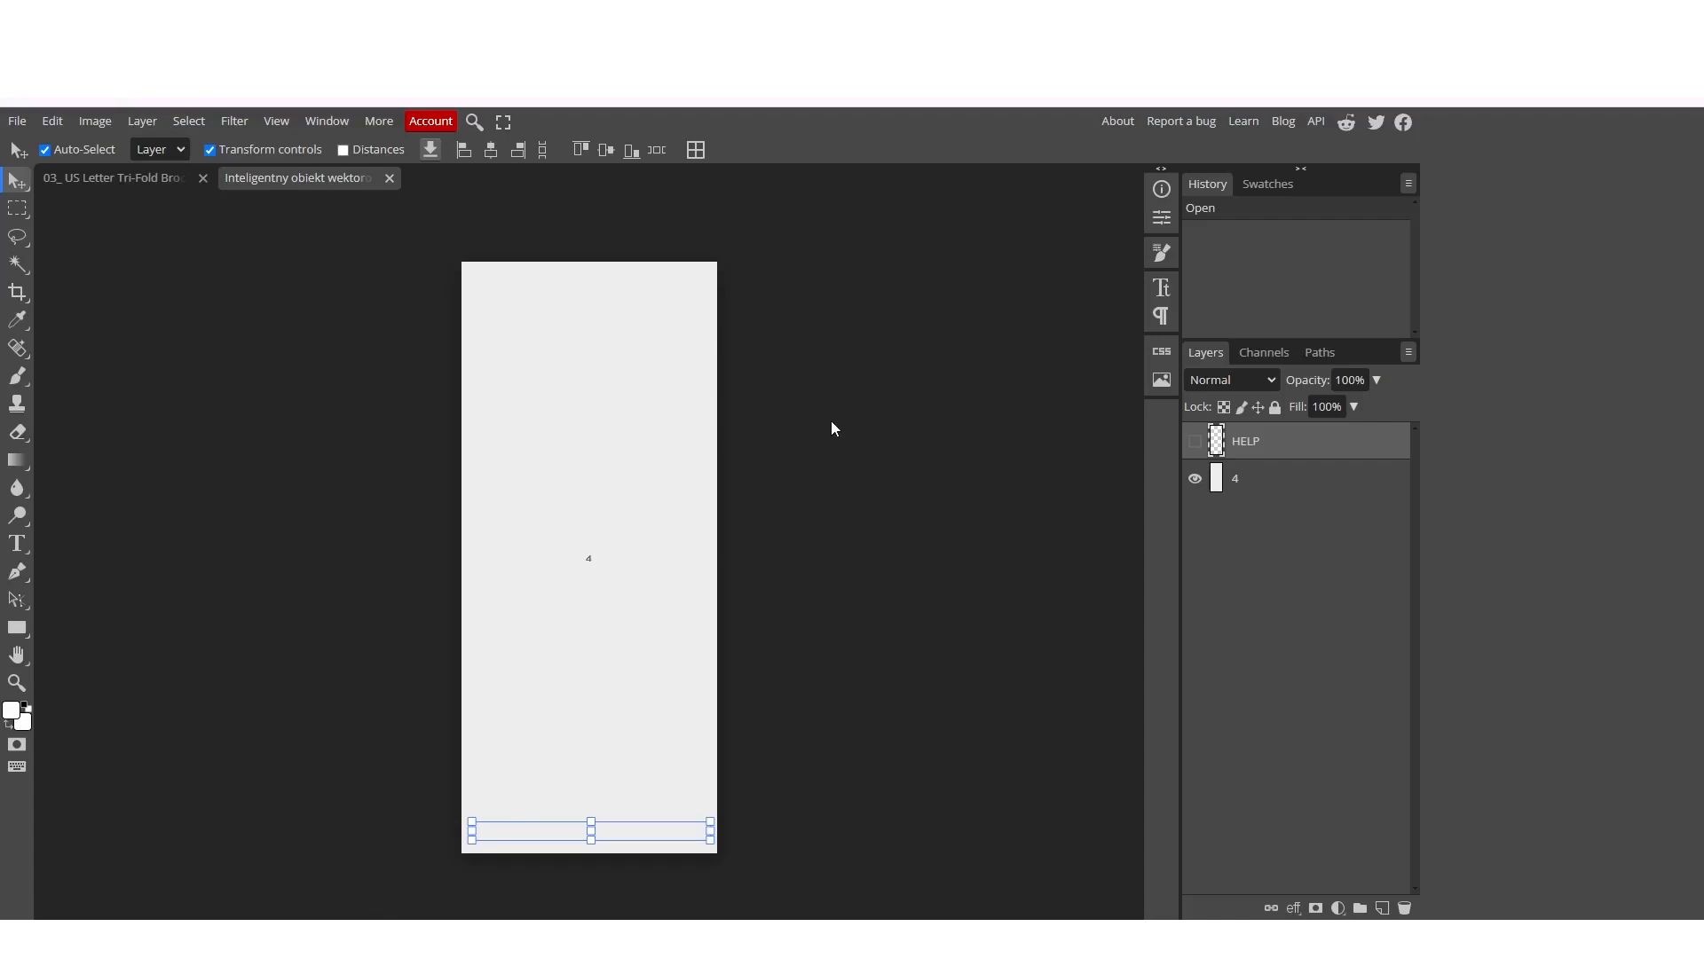
# Check the pixel width and height of the PAGE 4 smart object document with Image Size.
pyautogui.click(98, 122)
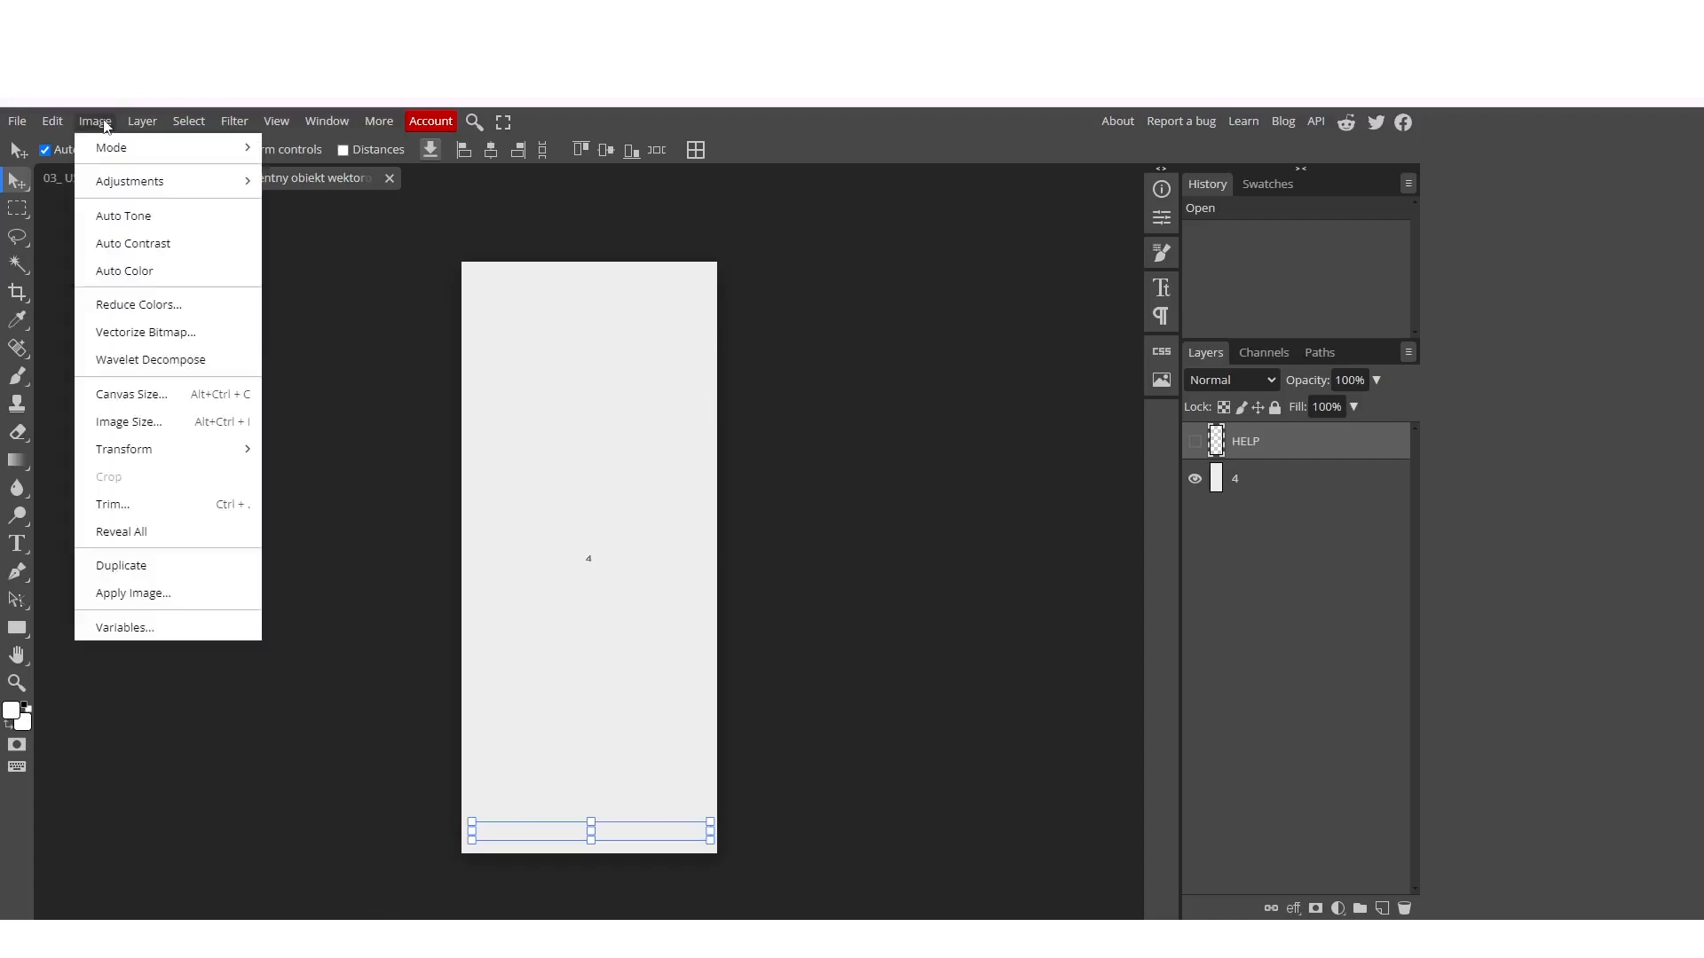
pyautogui.click(164, 439)
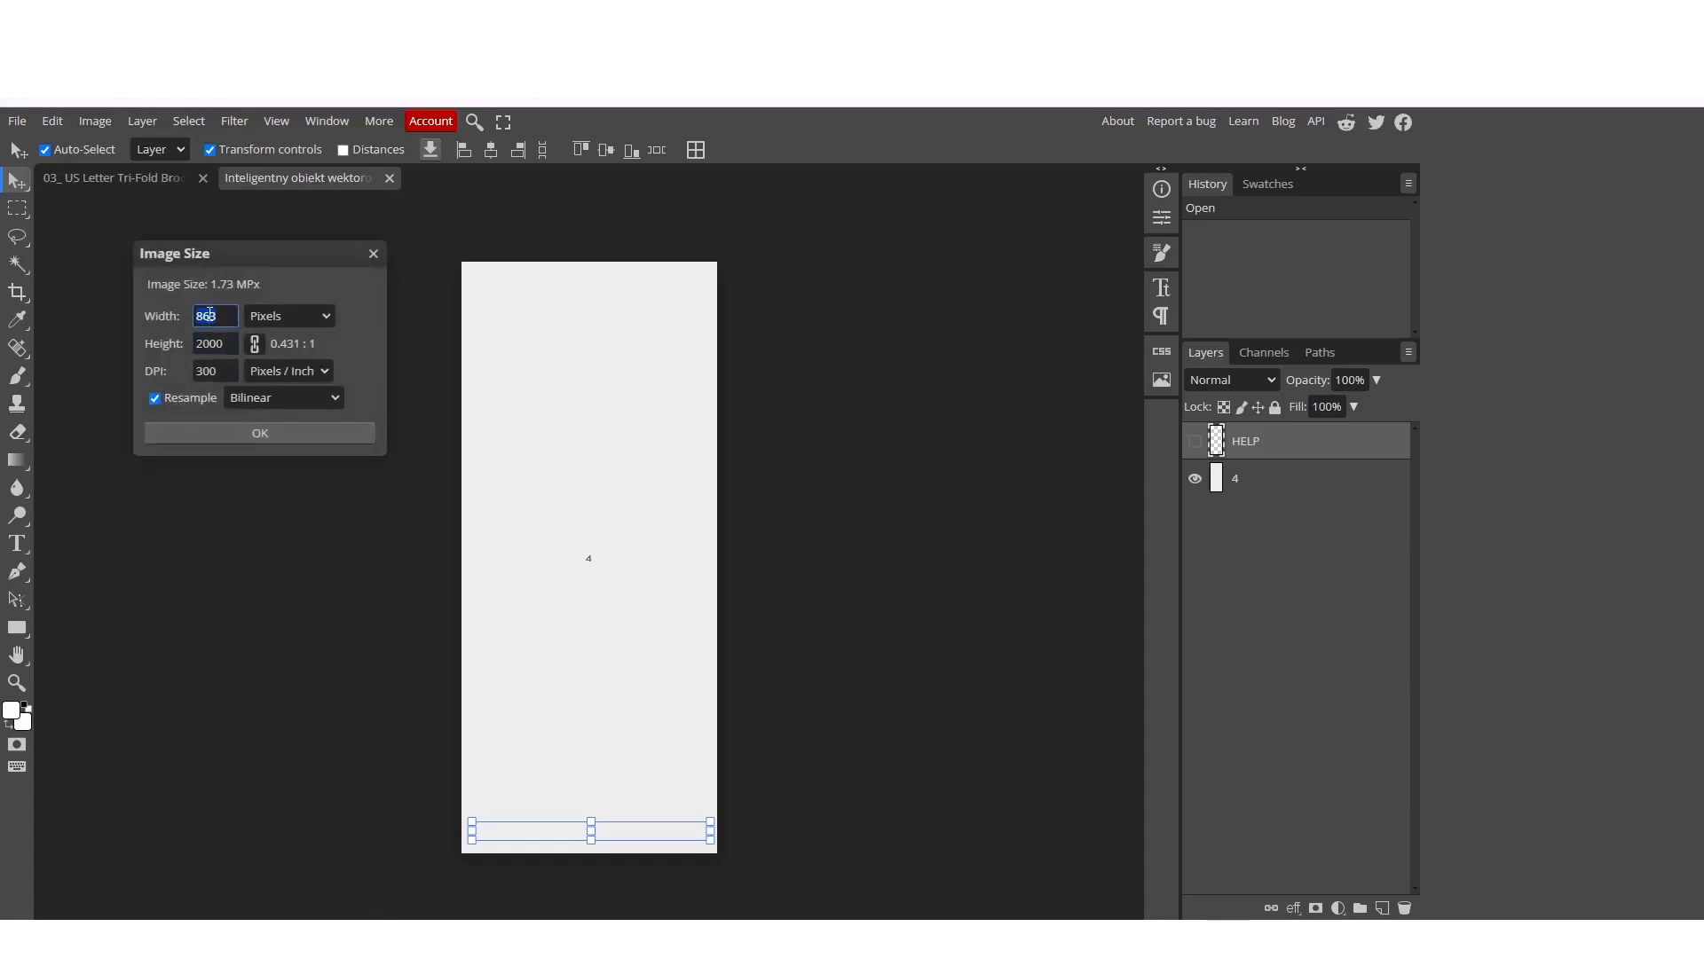
pyautogui.click(251, 433)
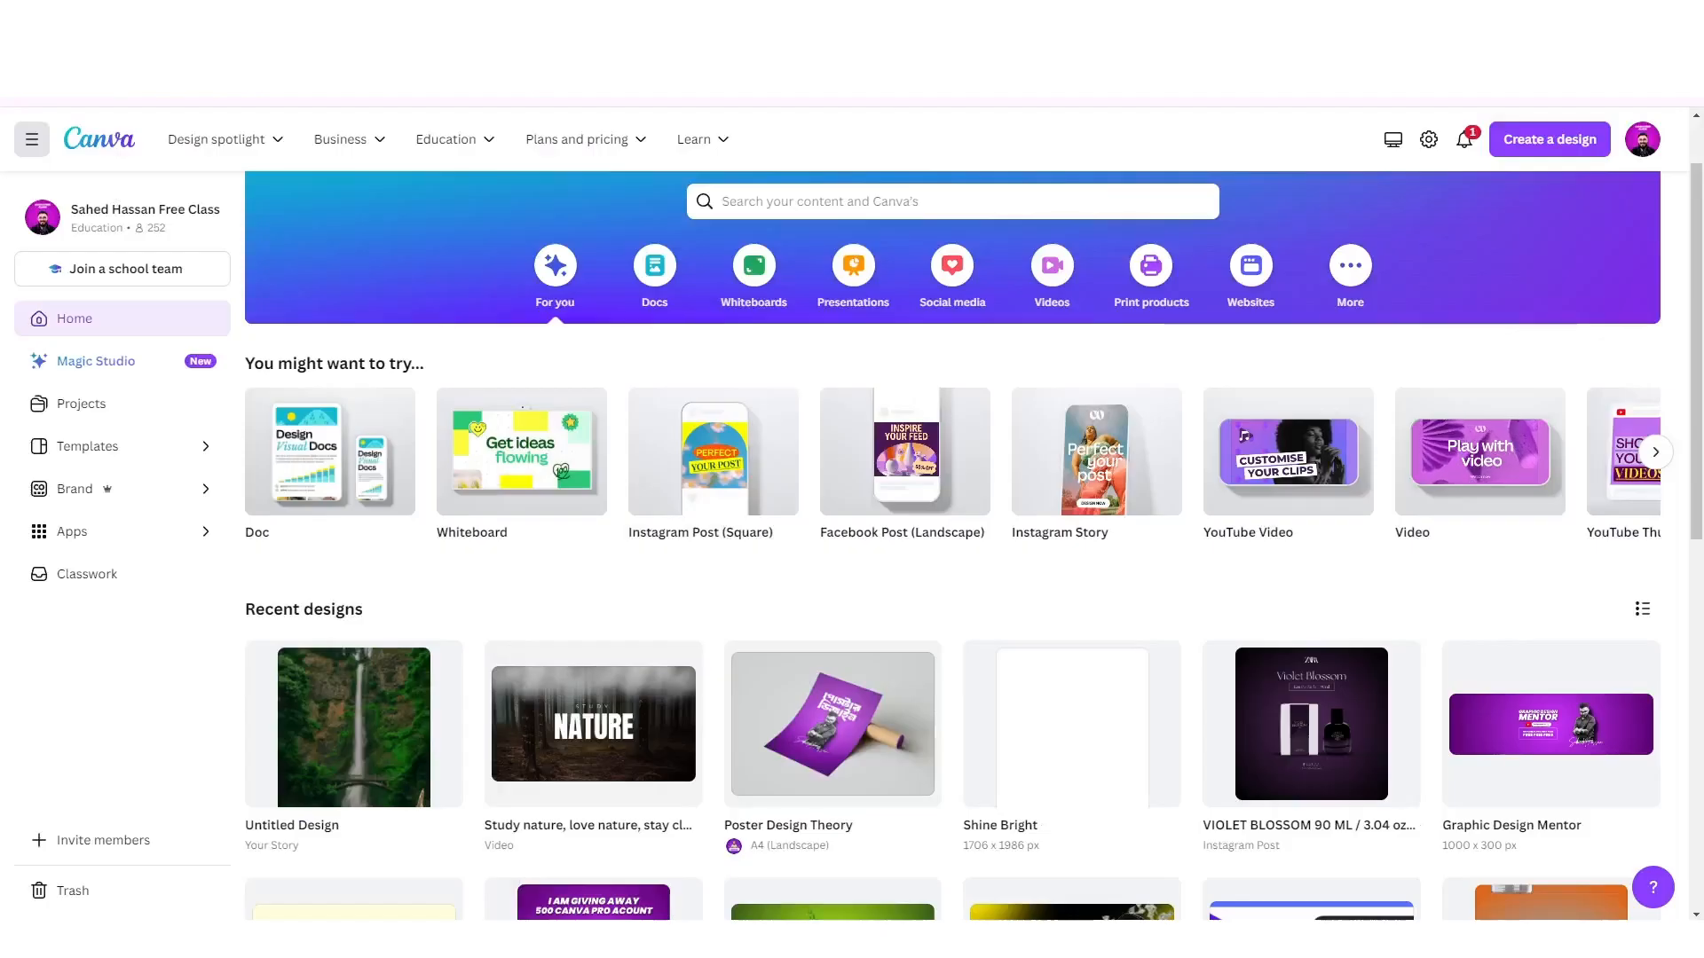
# Switch to Canva and create a new custom-size design of 863 × 2000 px.
pyautogui.click(1550, 140)
pyautogui.click(1334, 684)
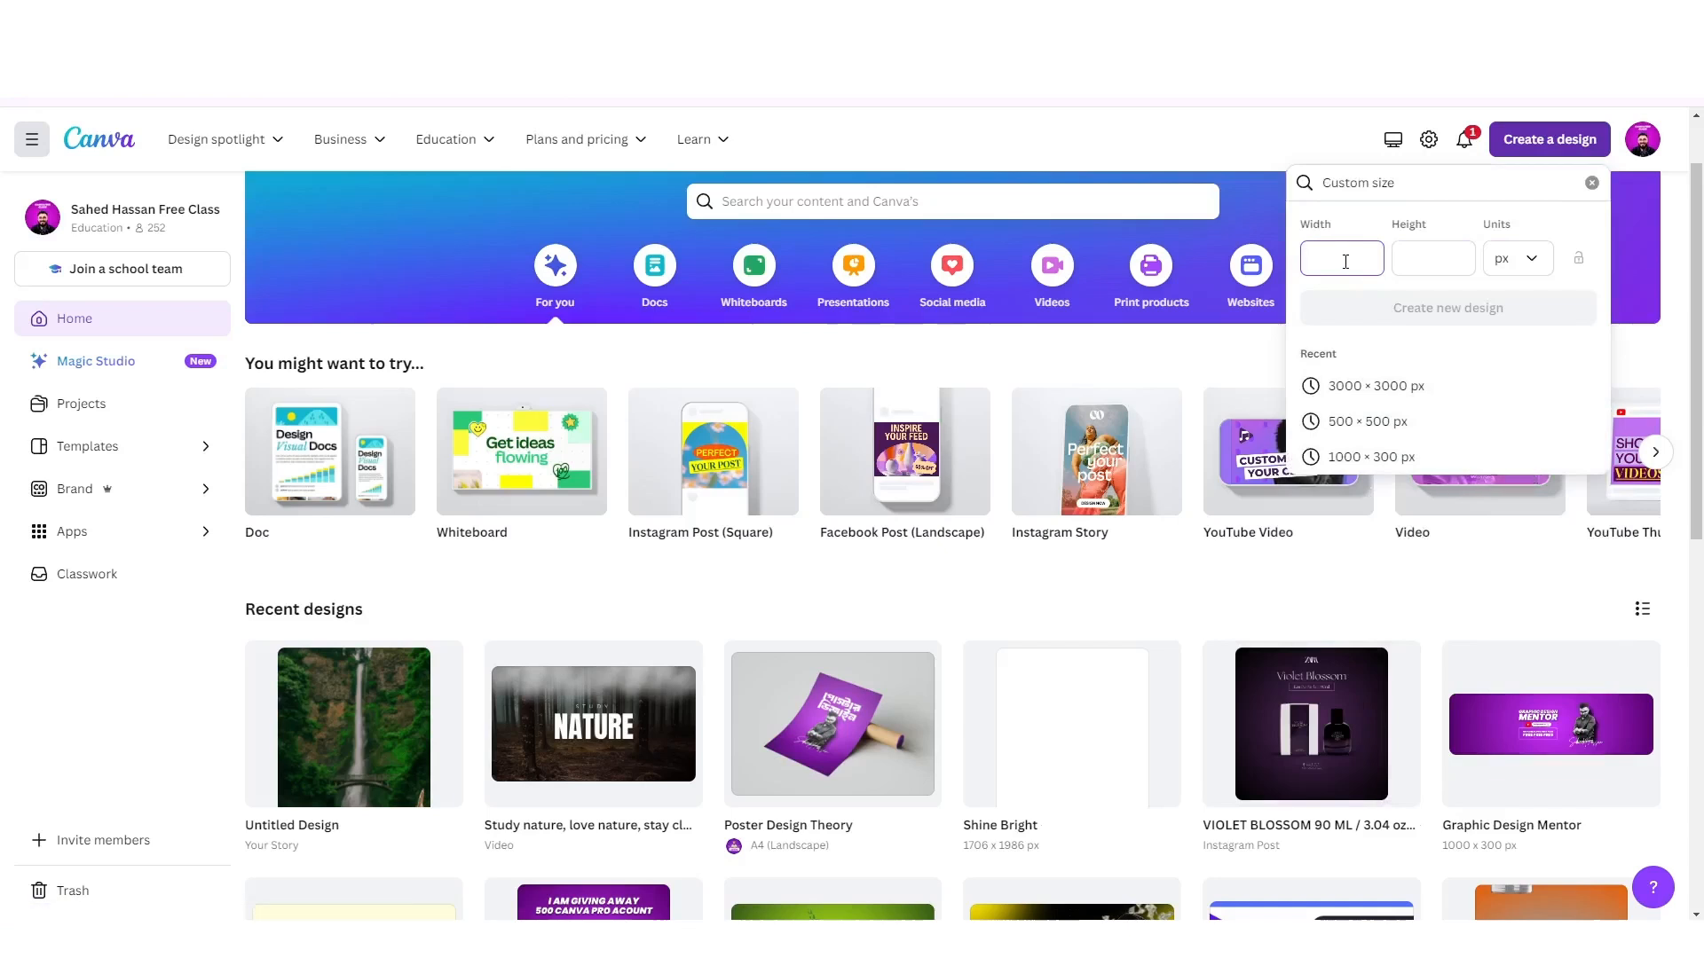
pyautogui.write('863')
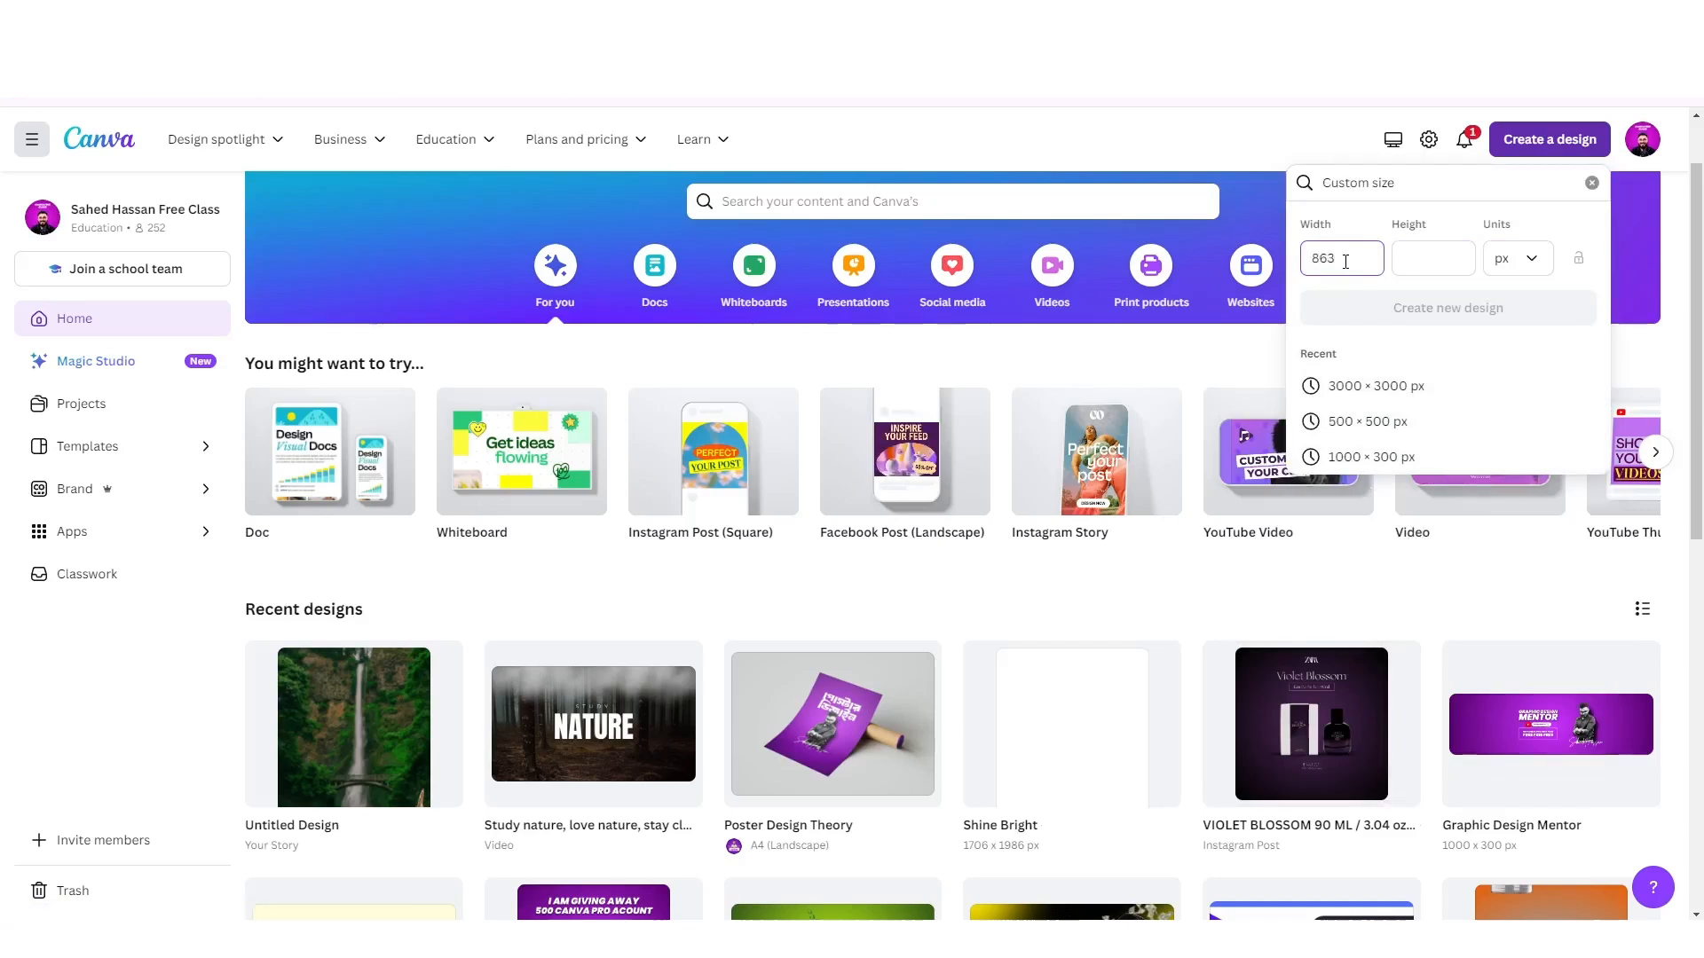
pyautogui.click(1411, 257)
pyautogui.write('2000')
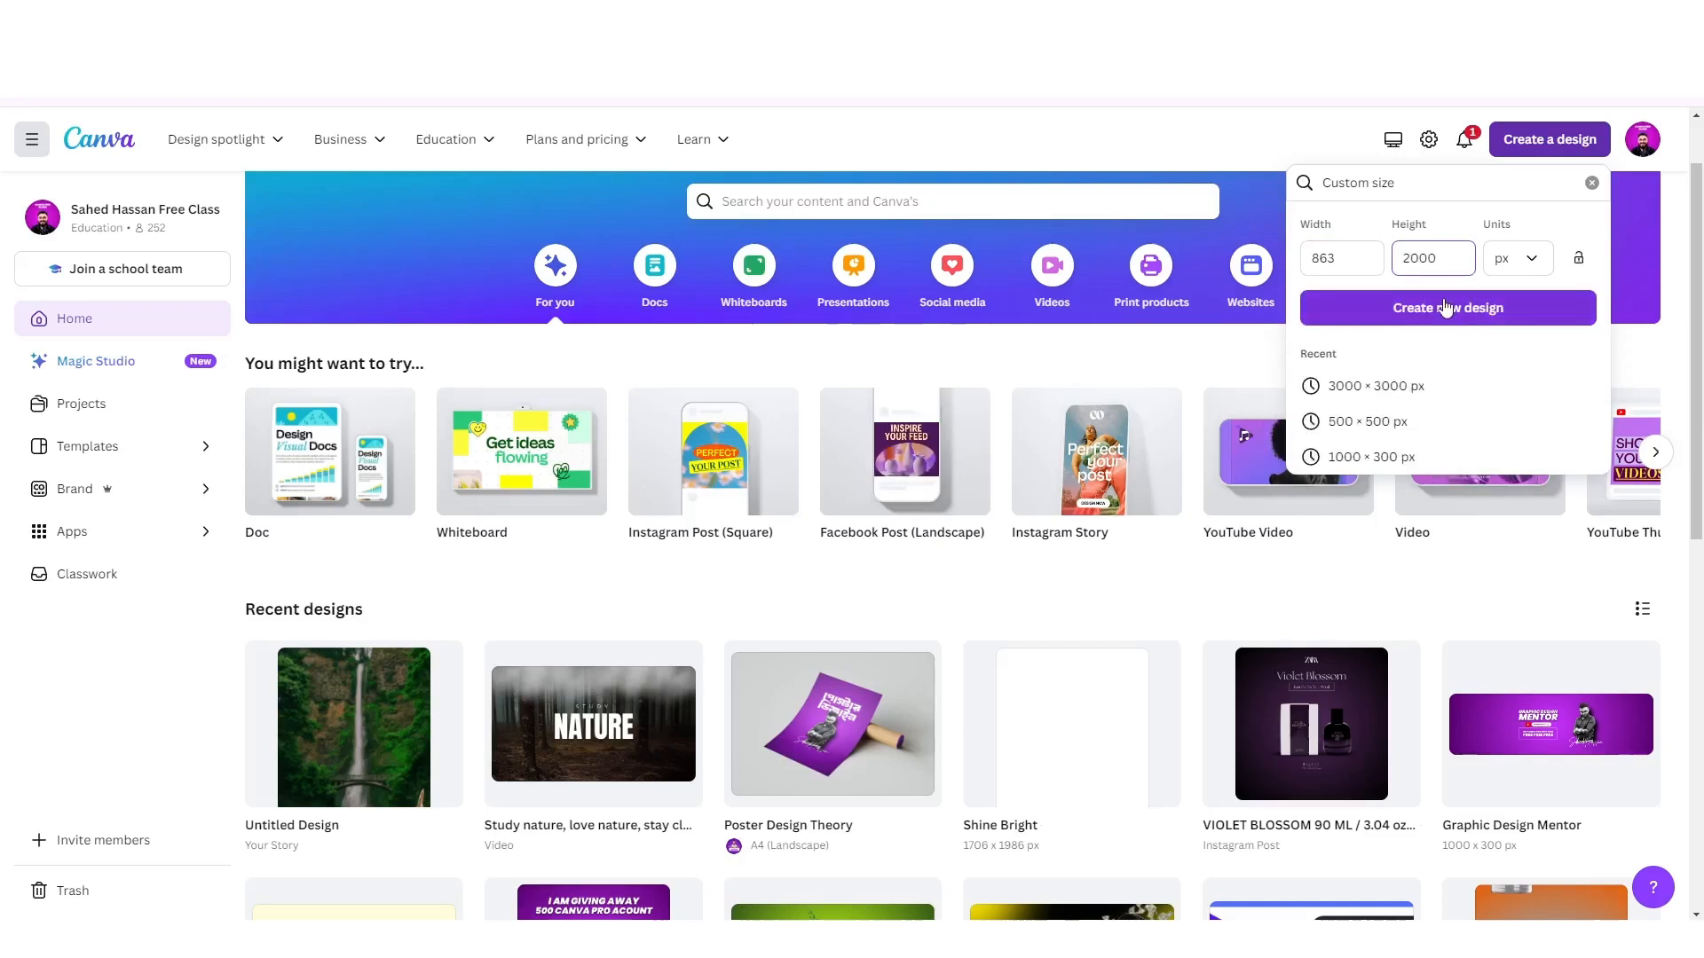
pyautogui.click(1448, 307)
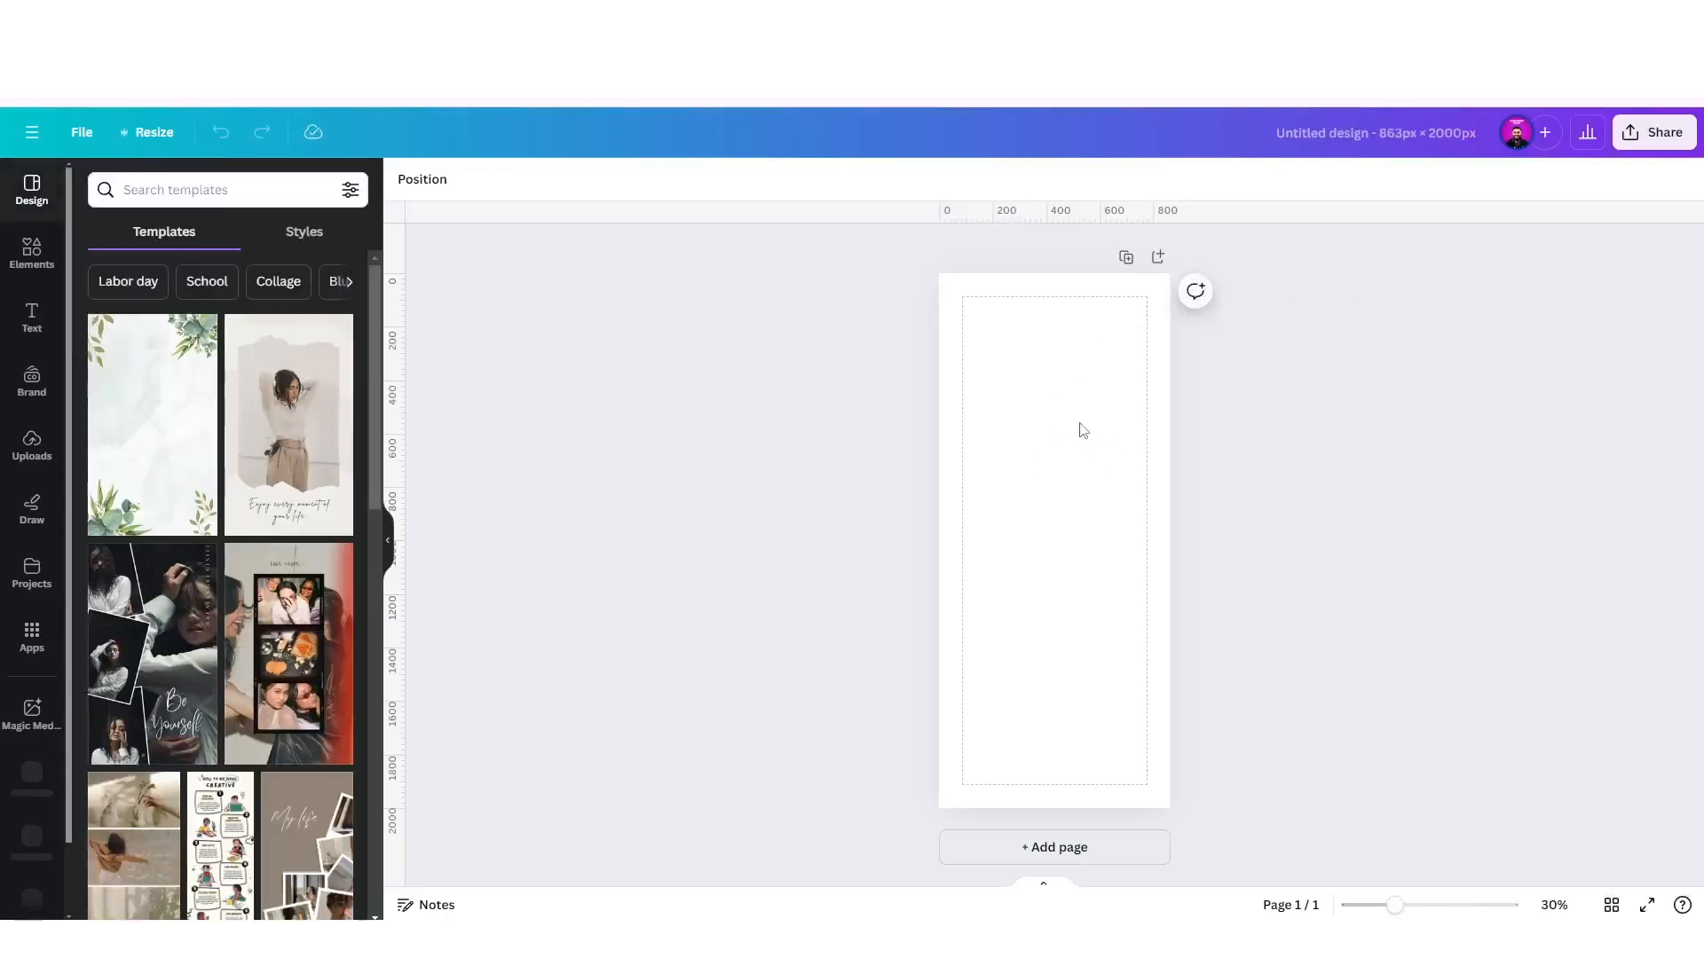
pyautogui.click(1025, 441)
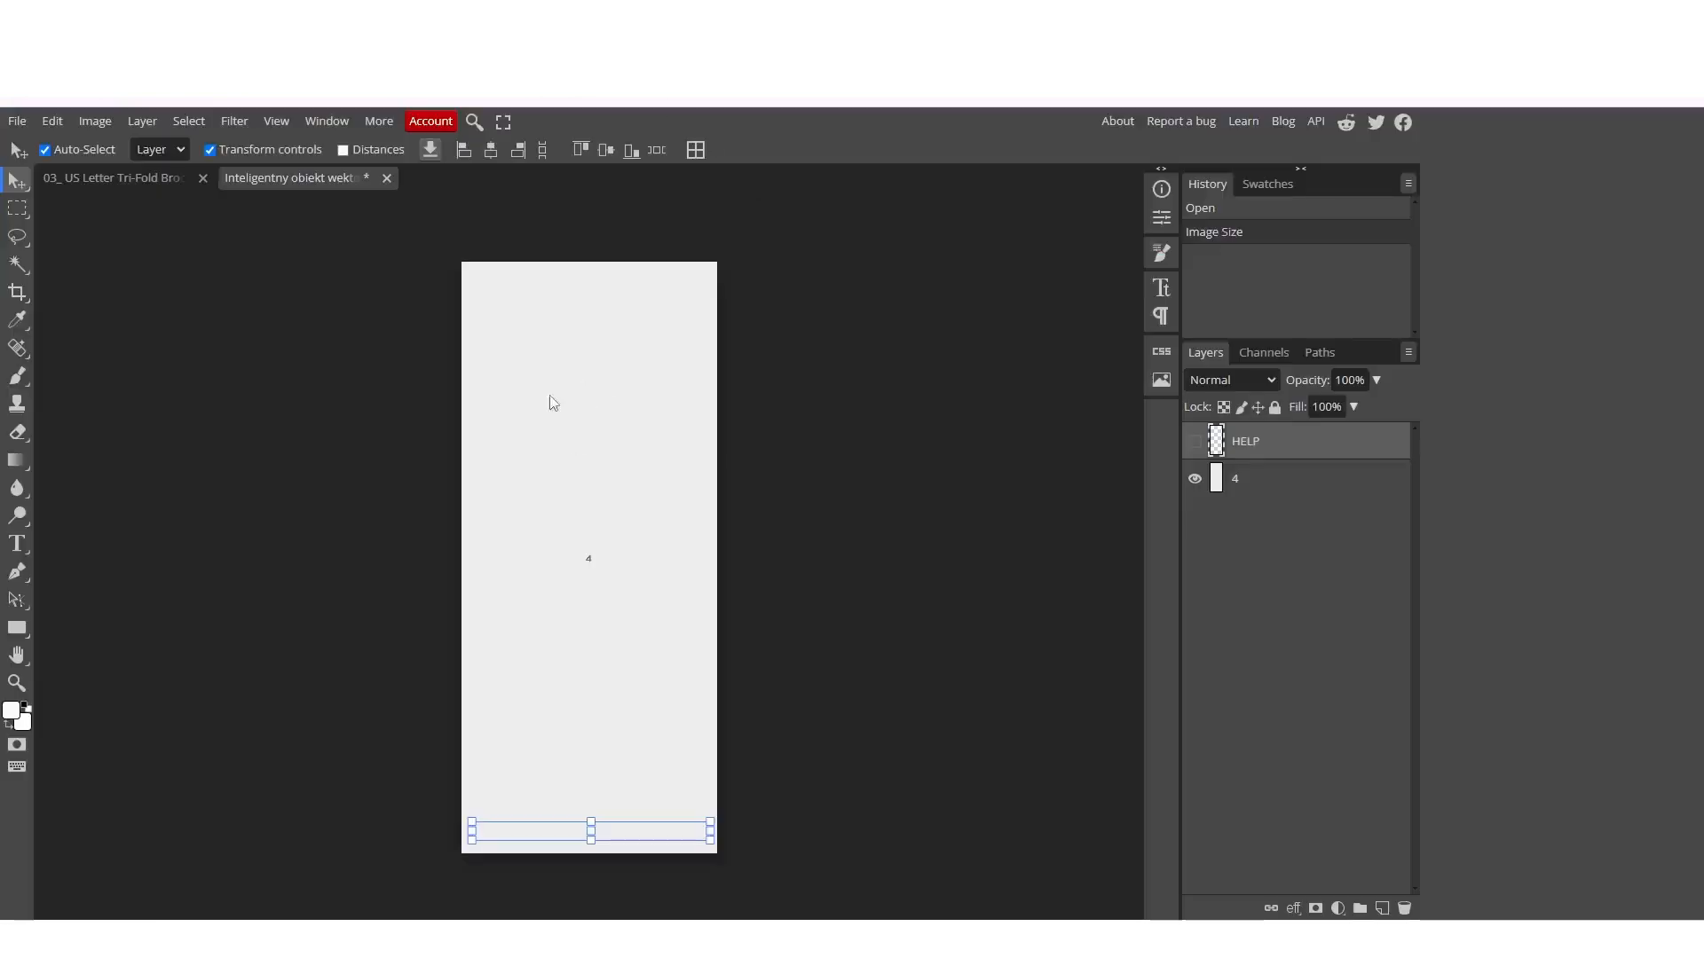
# Look at the tri-fold mockup in Photopea, and read through the HomeQ brochure copy in the Word document.
pyautogui.click(130, 179)
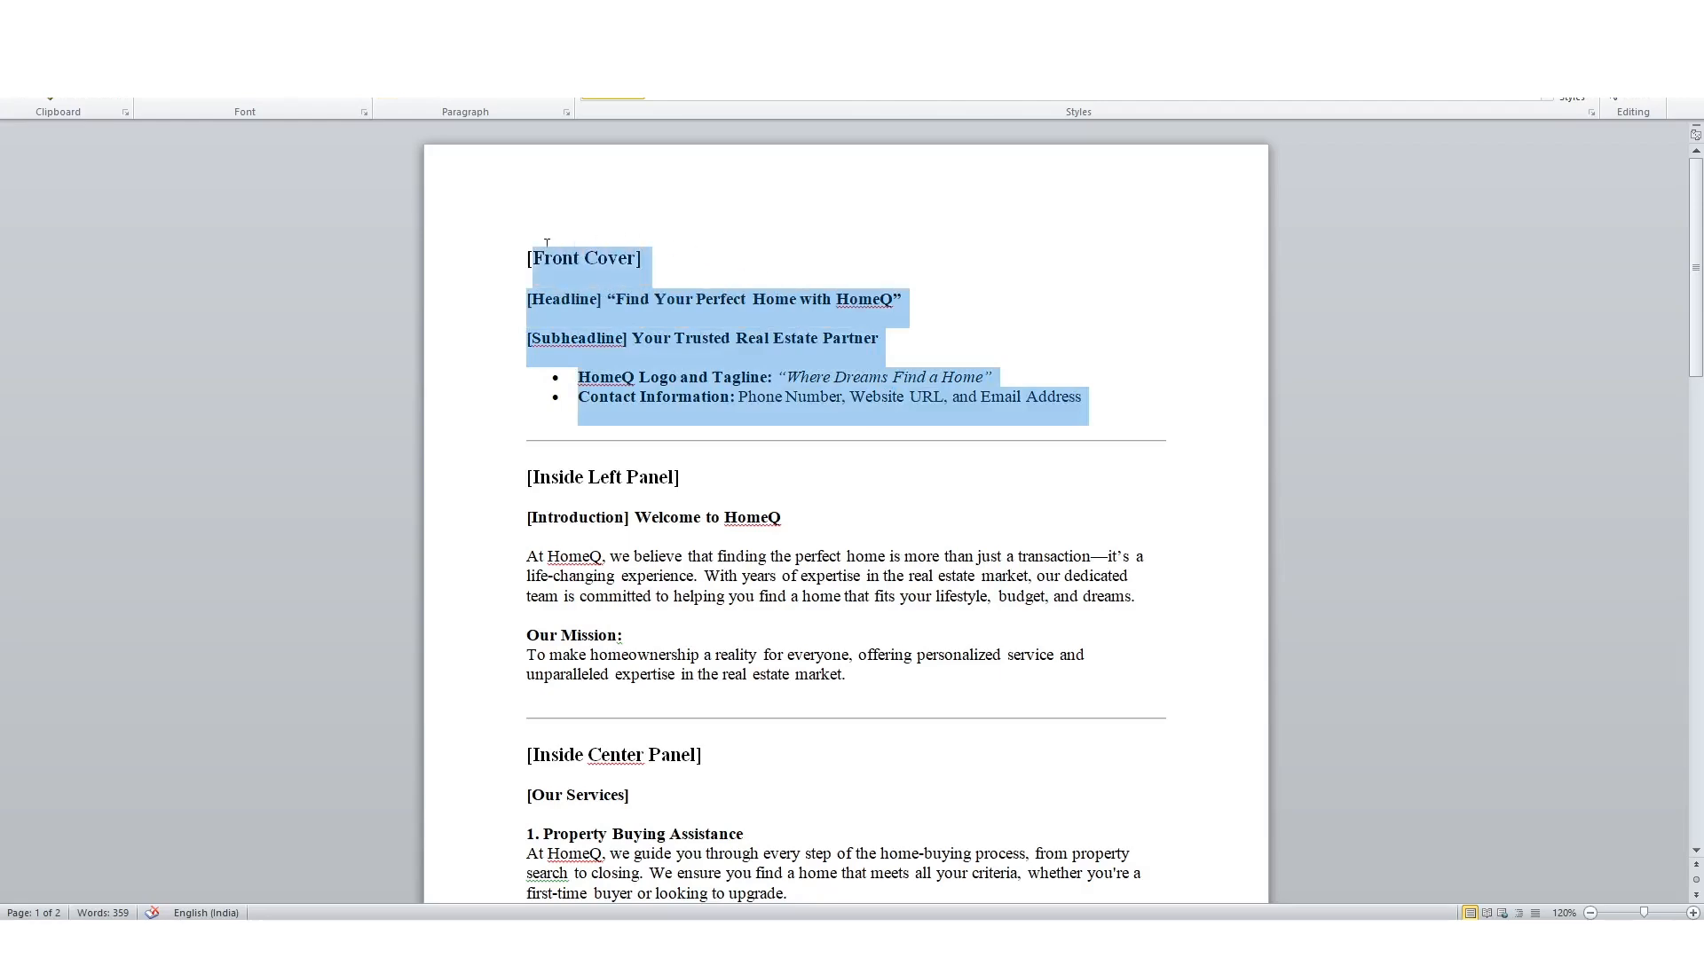
pyautogui.click(844, 464)
pyautogui.scroll(-2, 658, 396)
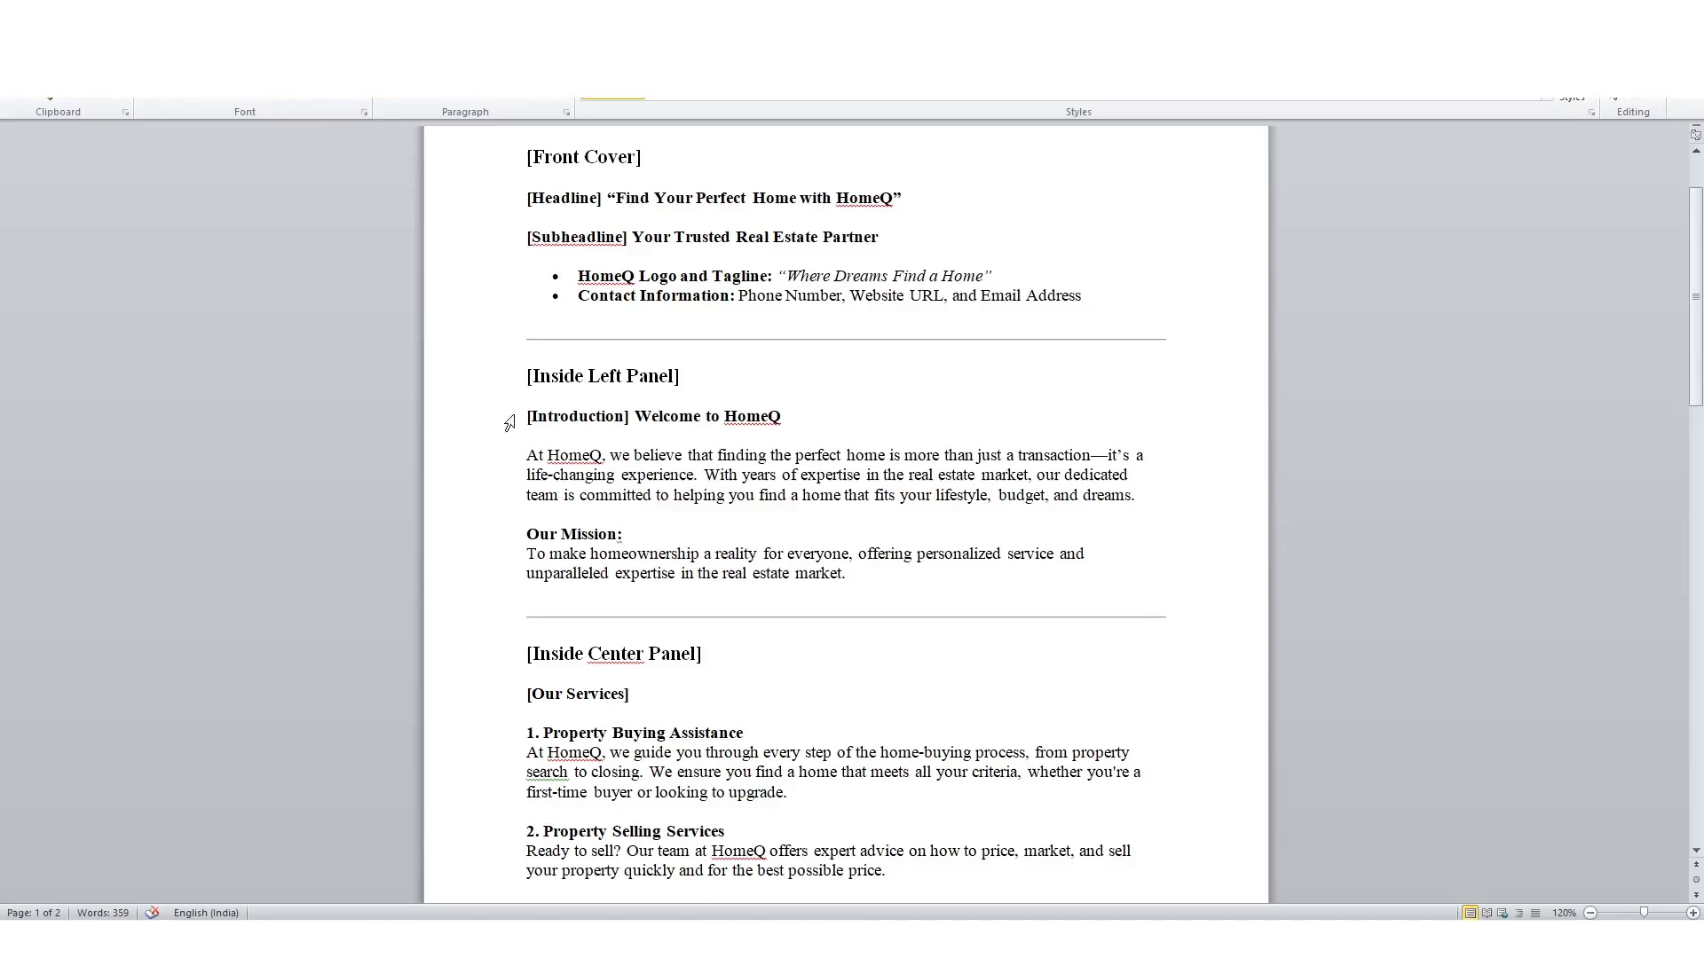
pyautogui.scroll(-4, 509, 423)
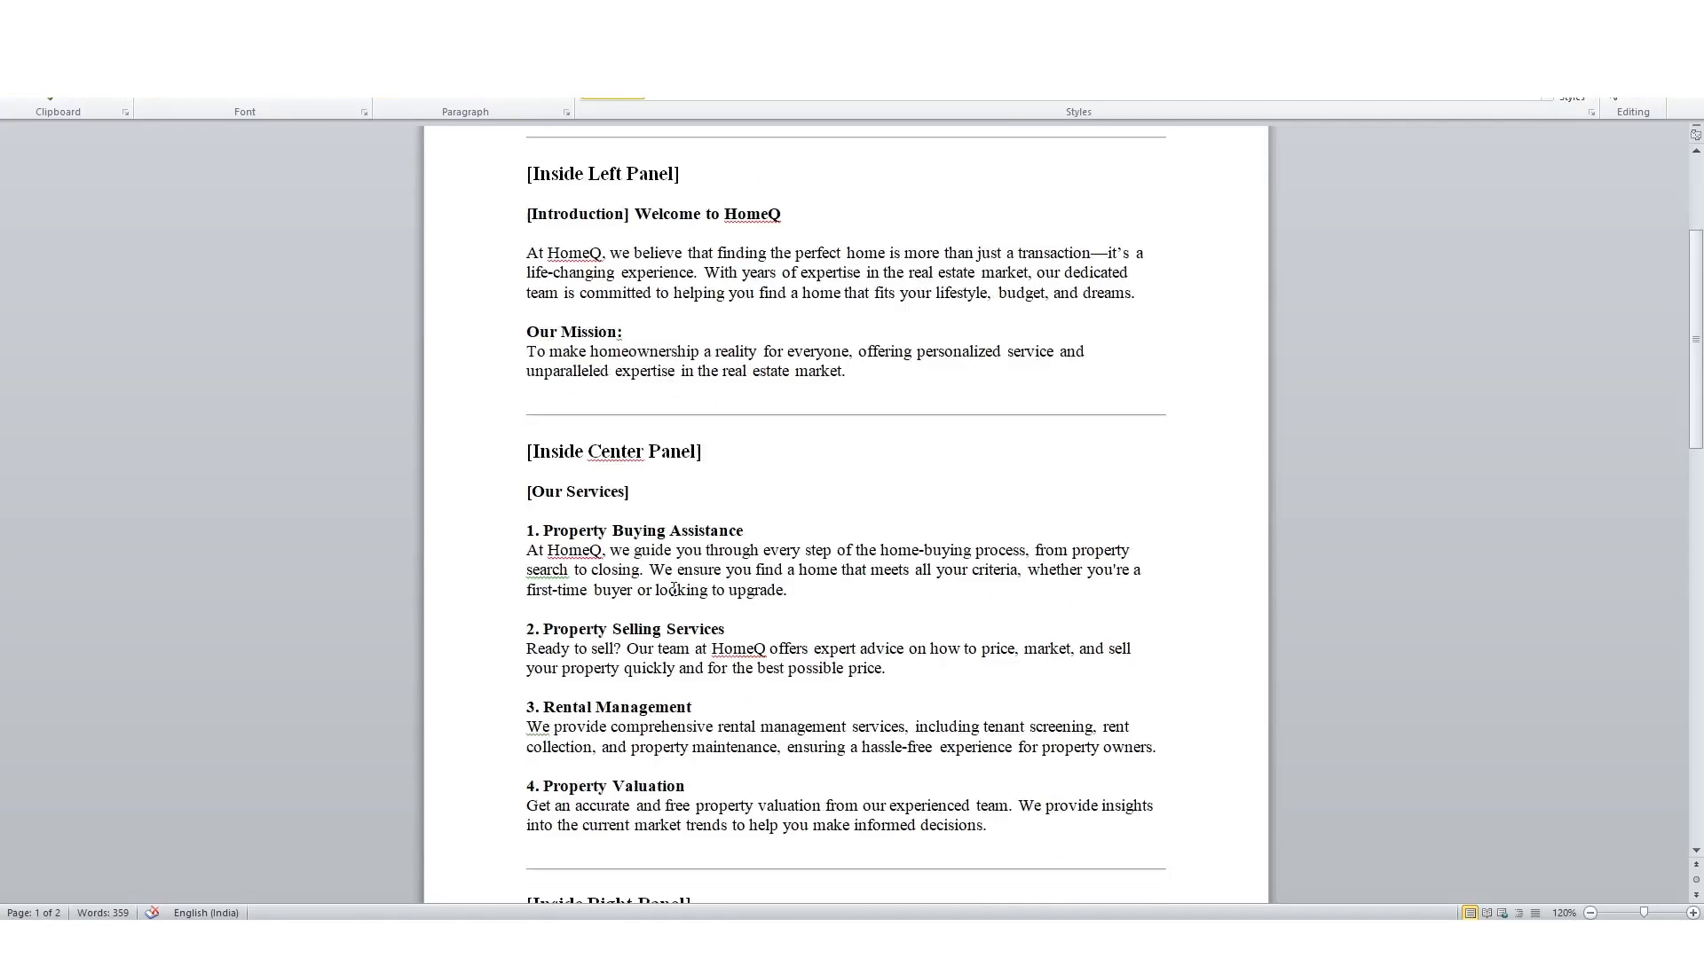
pyautogui.scroll(-12, 799, 695)
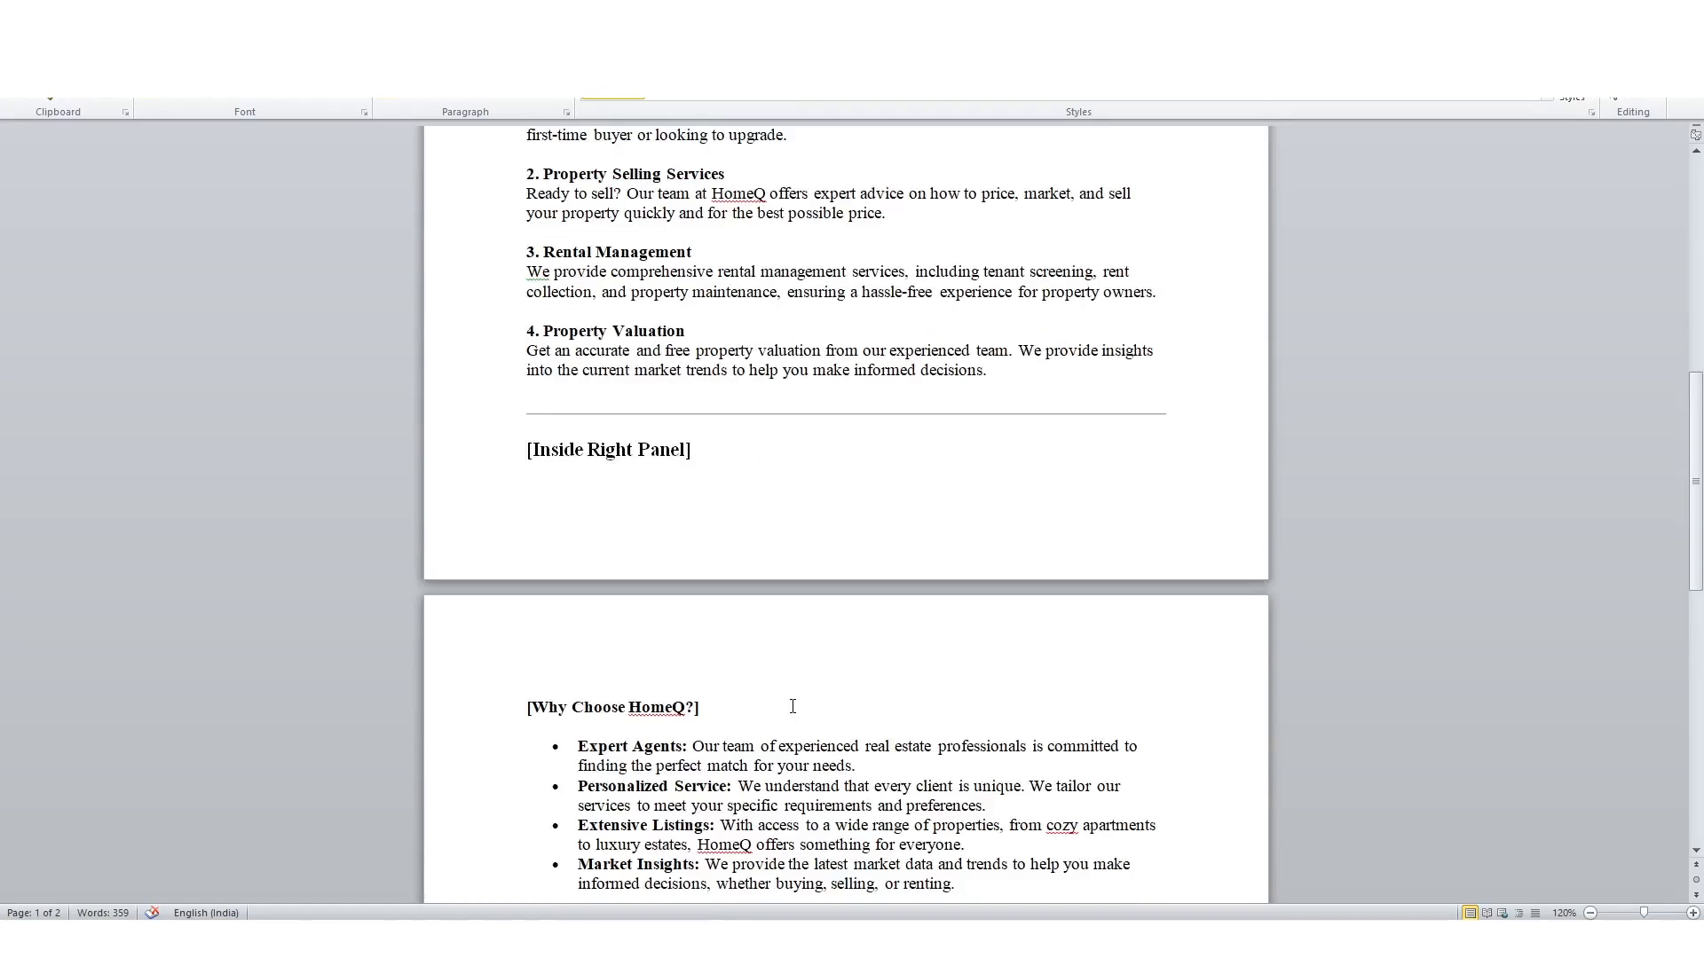
pyautogui.scroll(-3, 792, 693)
pyautogui.scroll(20, 799, 700)
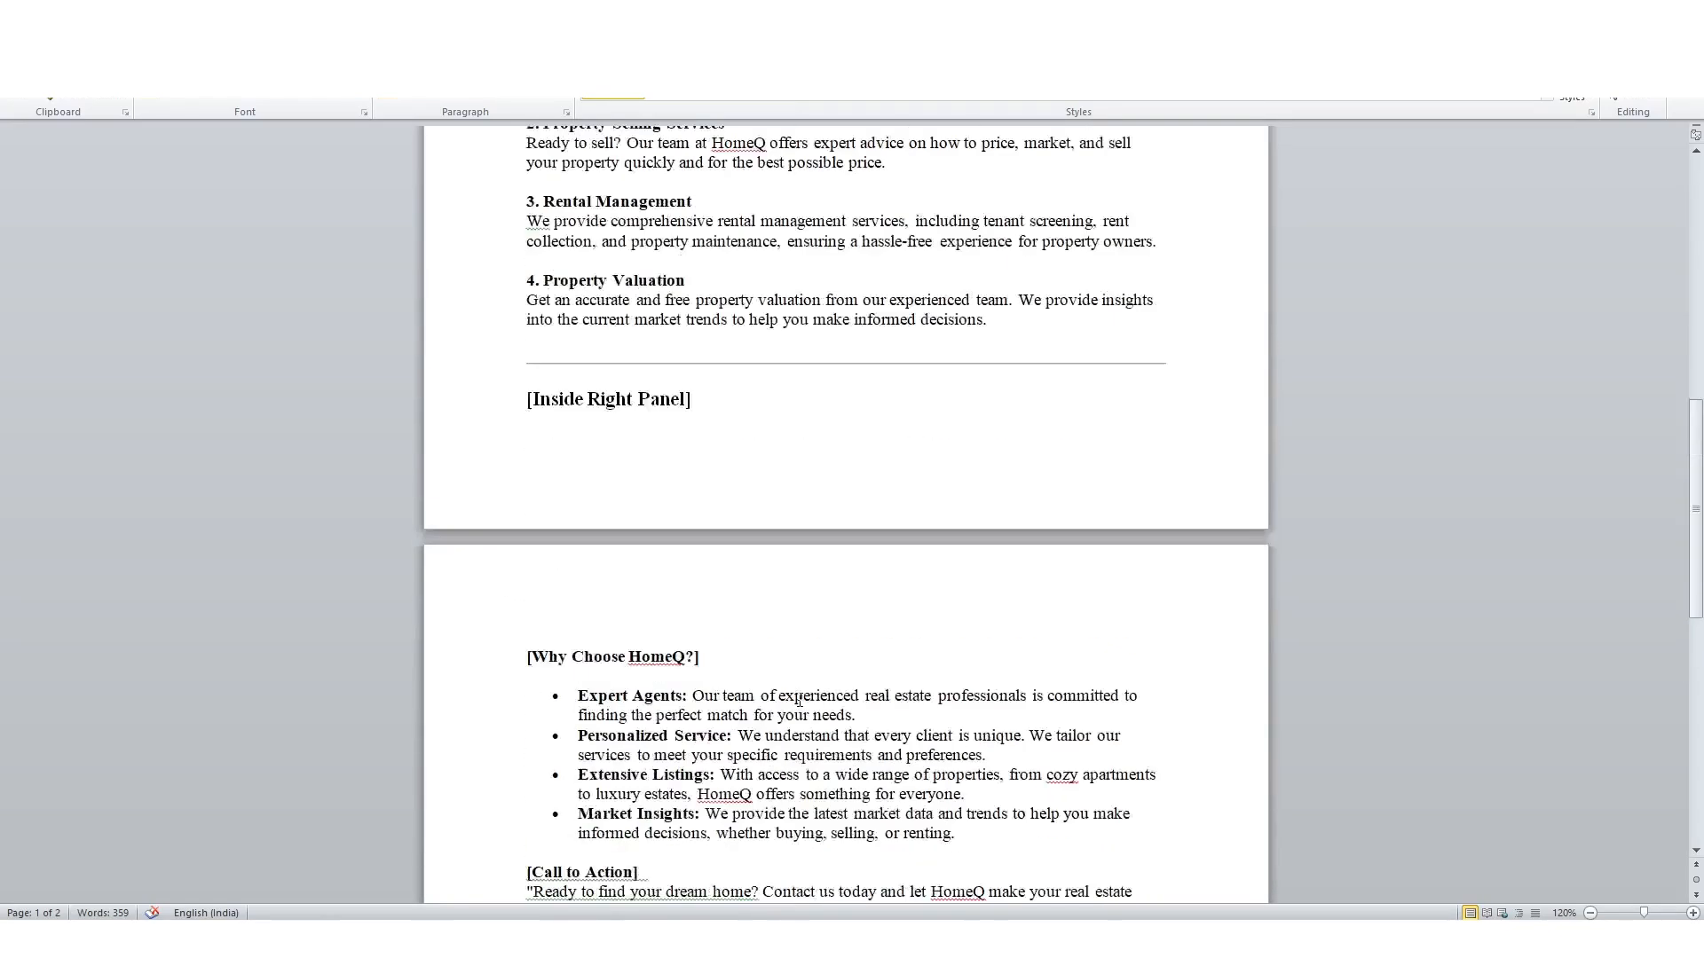
pyautogui.scroll(2, 800, 700)
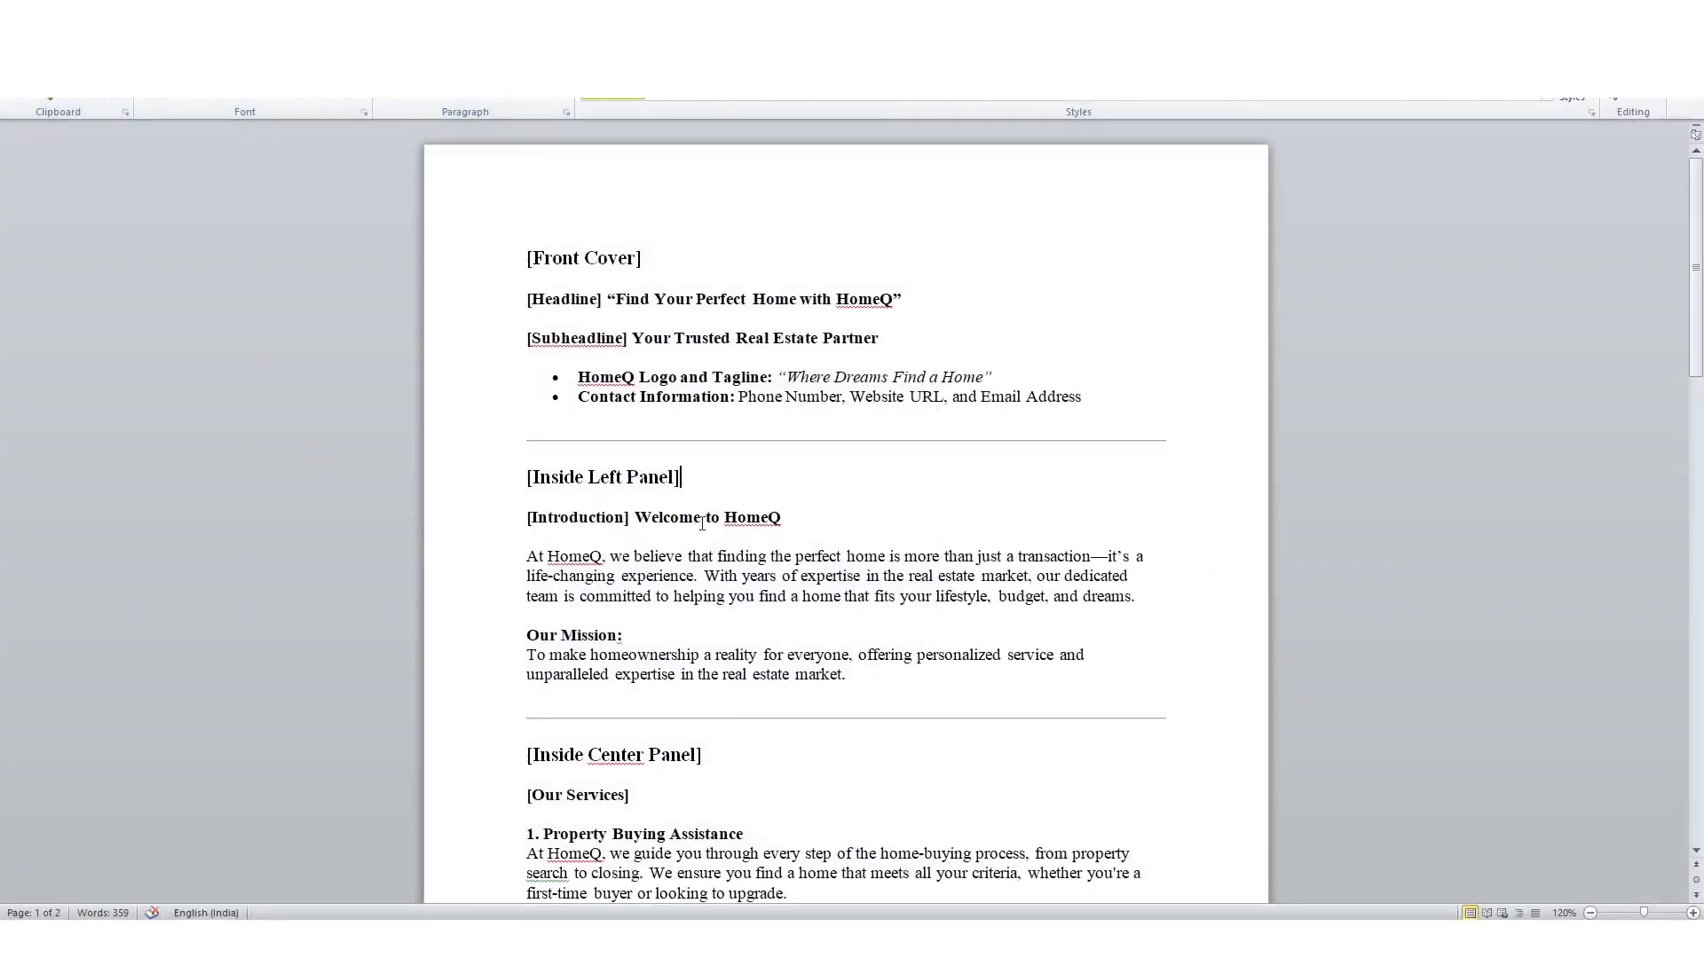
# Copy the Inside Left Panel text, from "Welcome to HomeQ" through the Our Mission paragraph, from Word into the blank Canva page.
pyautogui.click(768, 520)
pyautogui.moveTo(637, 517); pyautogui.dragTo(848, 679)
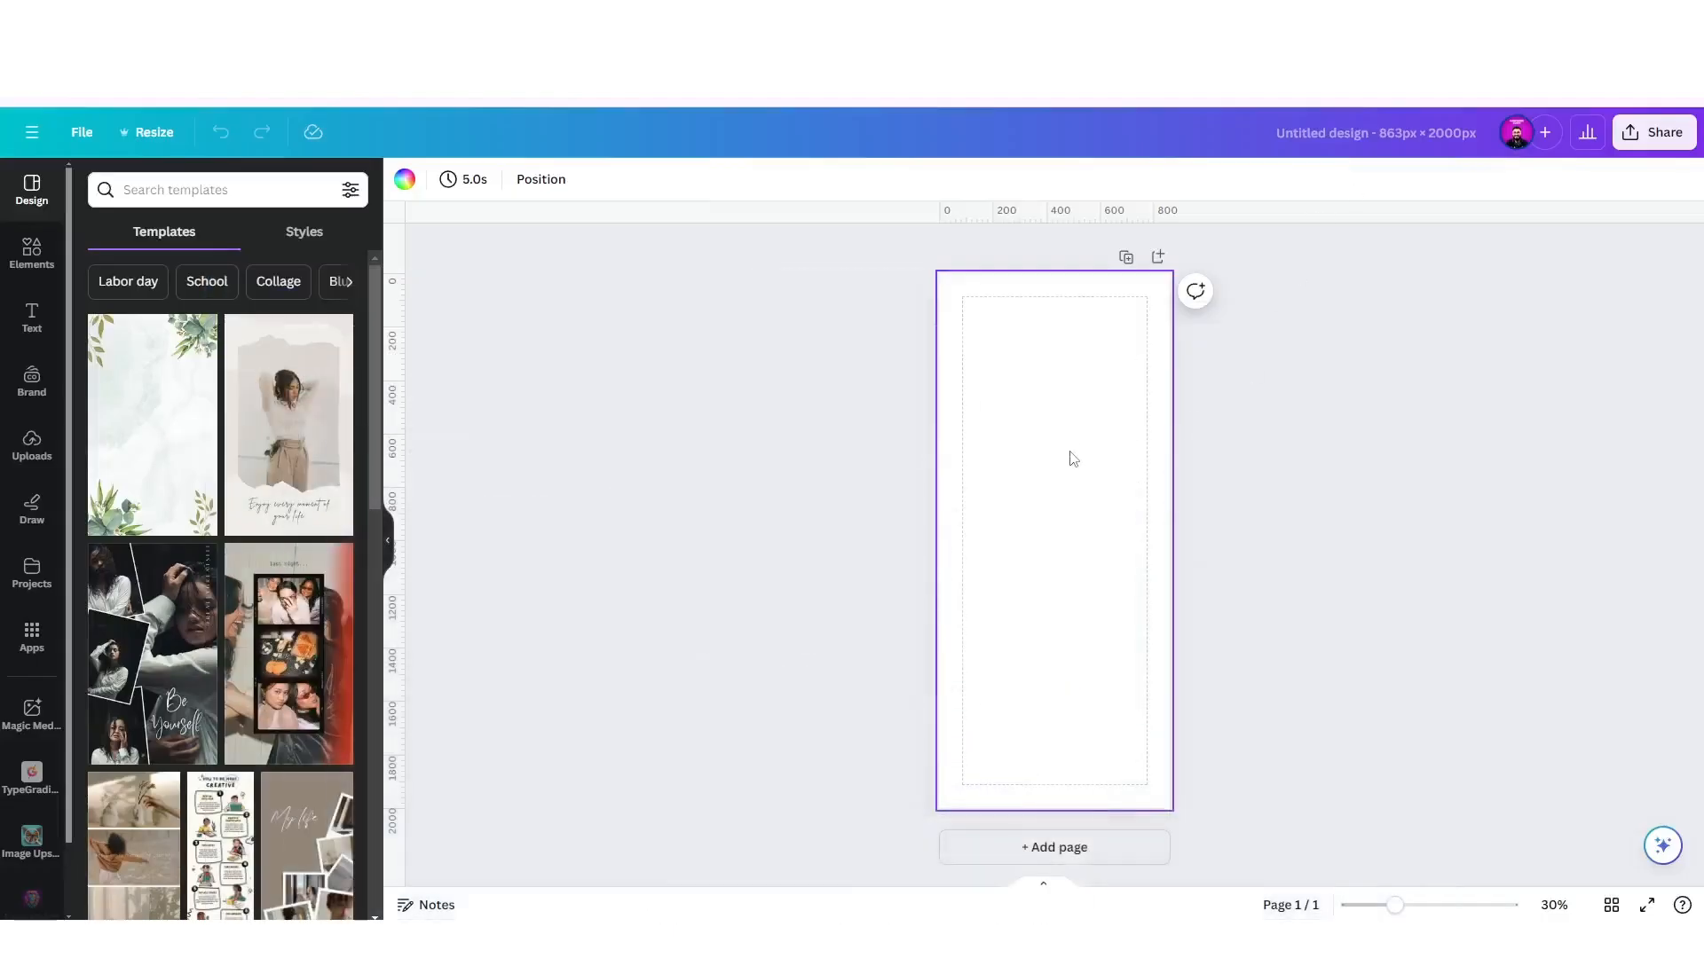
pyautogui.write("Welcome to HomeQ At HomeQ, we believe that finding the perfect home is more than just a transaction—it's a life-changing experience. With years of expertise in the real estate market, our dedicated team is committed to helping you find a home that fits your lifestyle, budget, and dreams. Our Mission: To make homeownership a reality for everyone, offering personalized service and unparalleled expertise in the real estate market.")
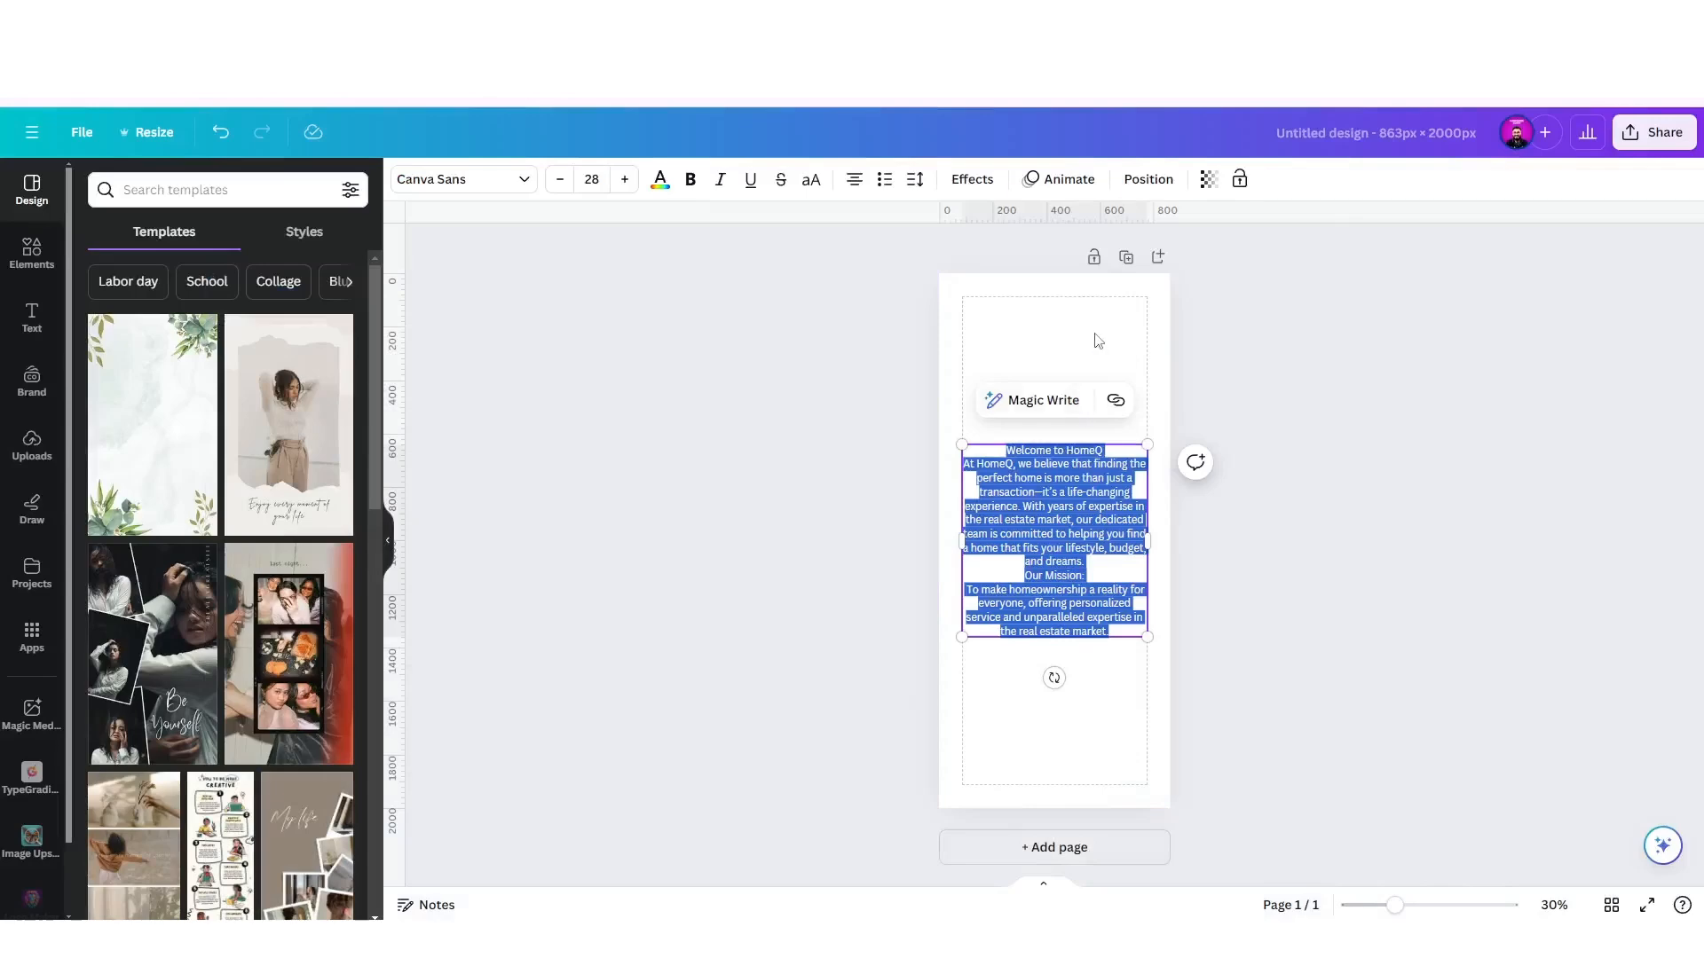
pyautogui.click(1098, 341)
pyautogui.click(1078, 481)
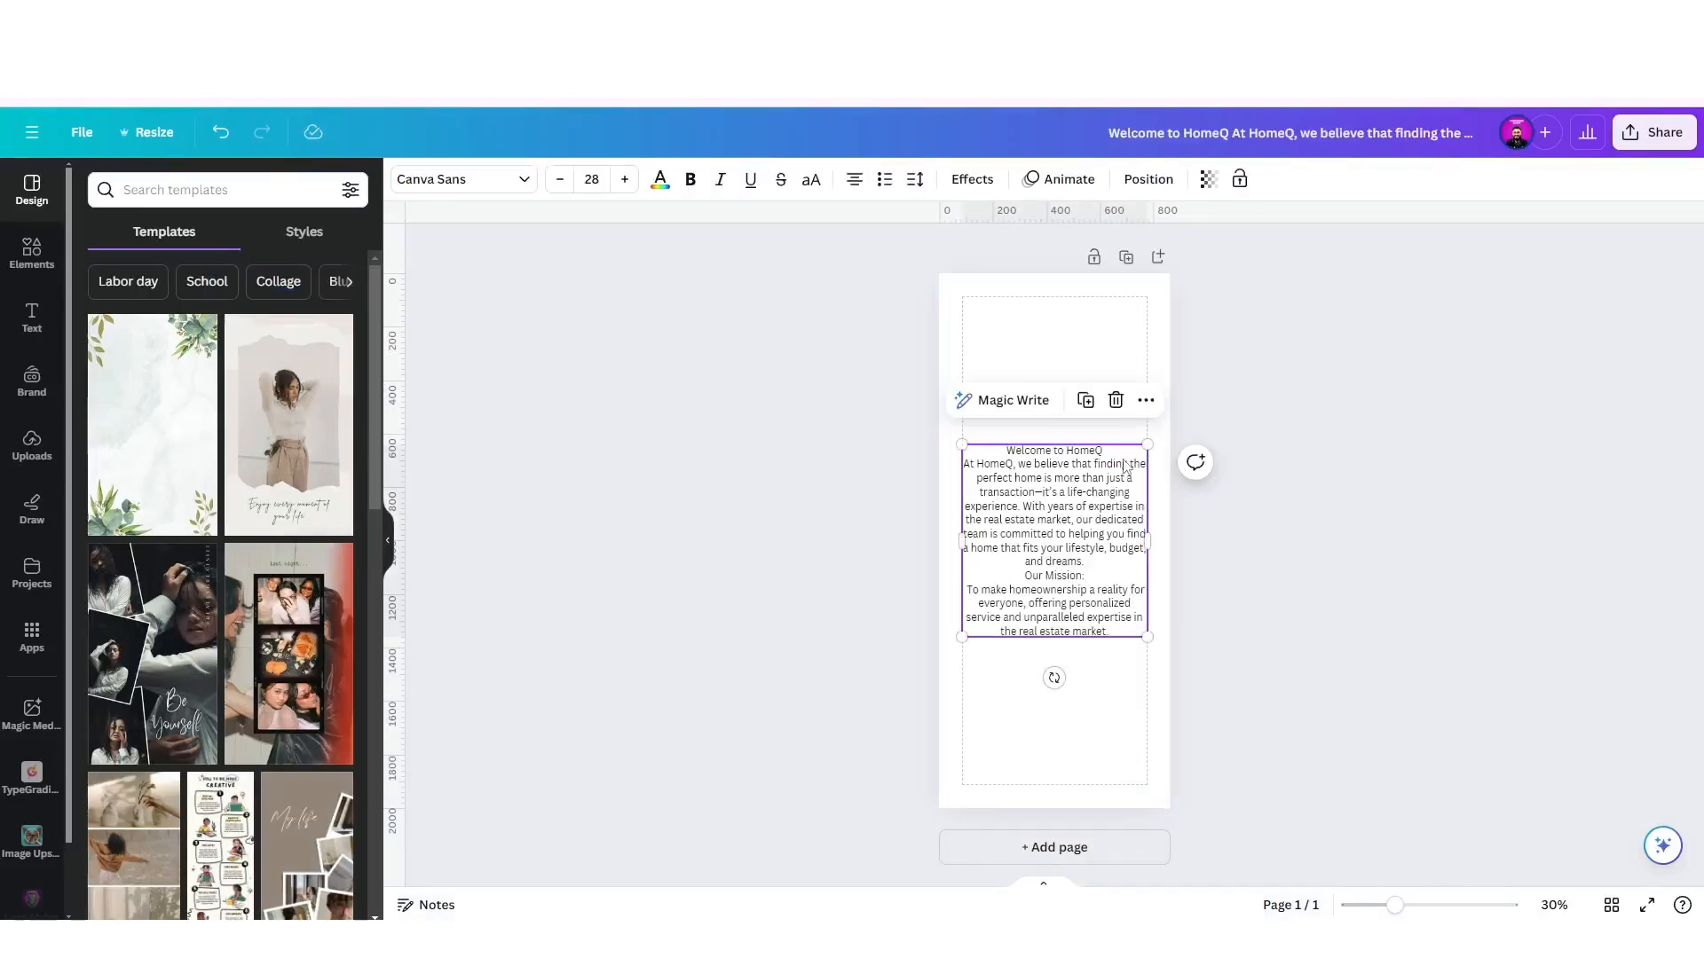
pyautogui.scroll(3, 1123, 465)
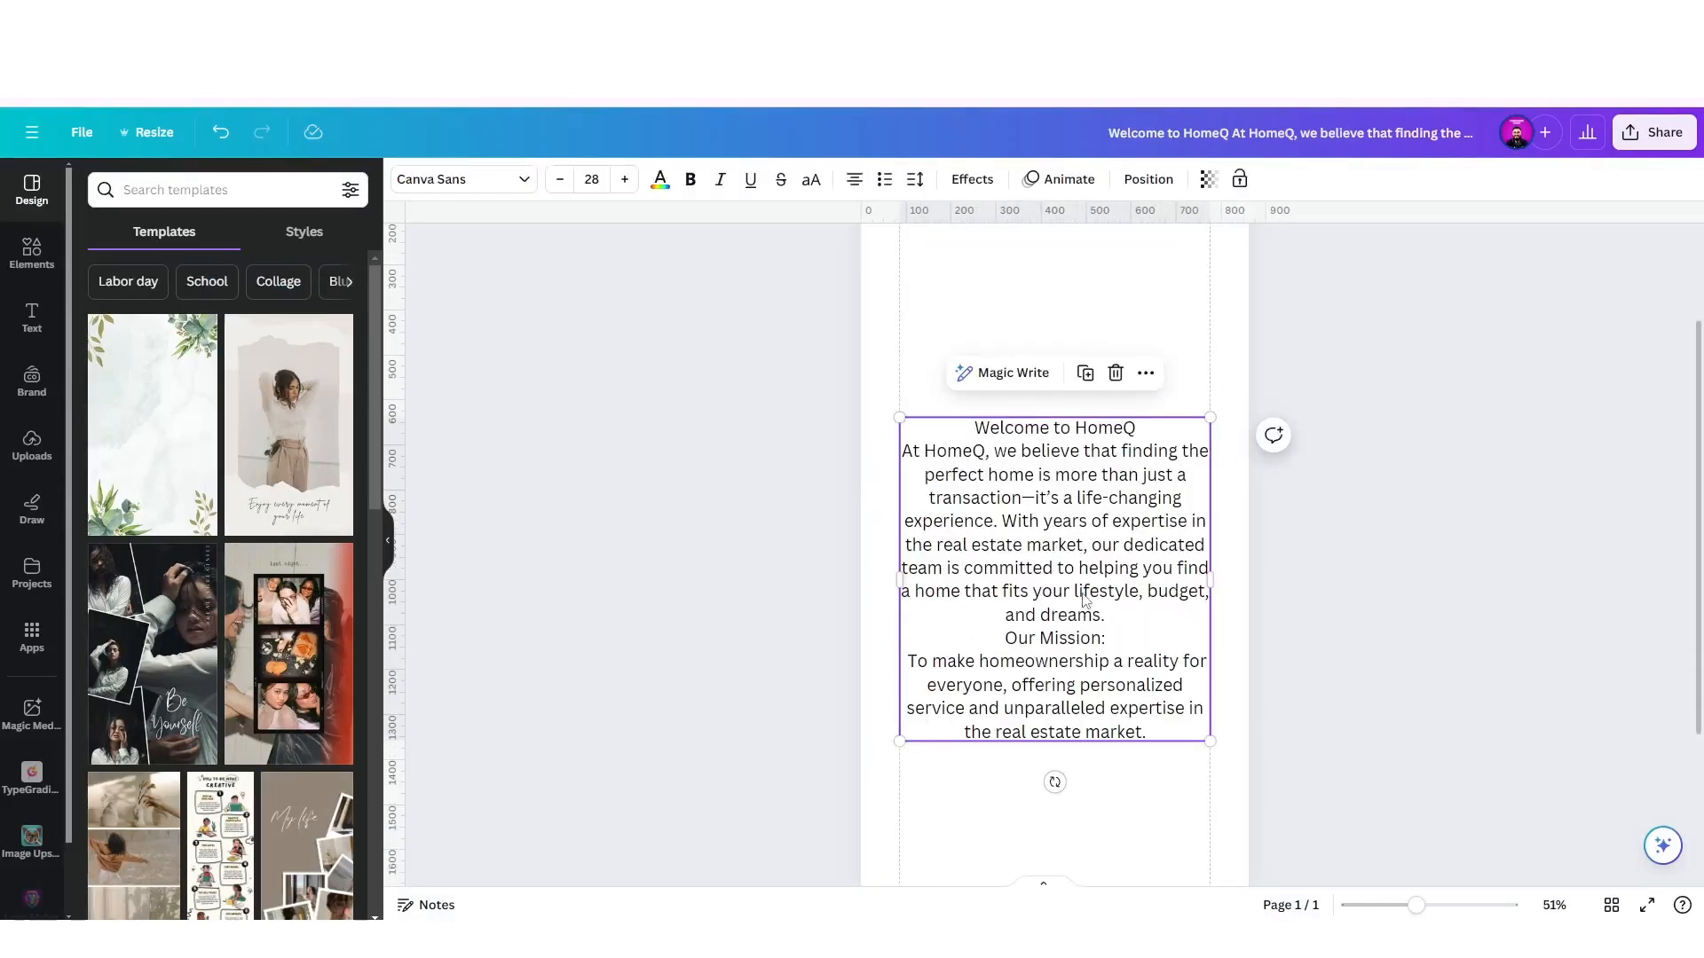
pyautogui.scroll(-2, 1002, 549)
pyautogui.click(1000, 304)
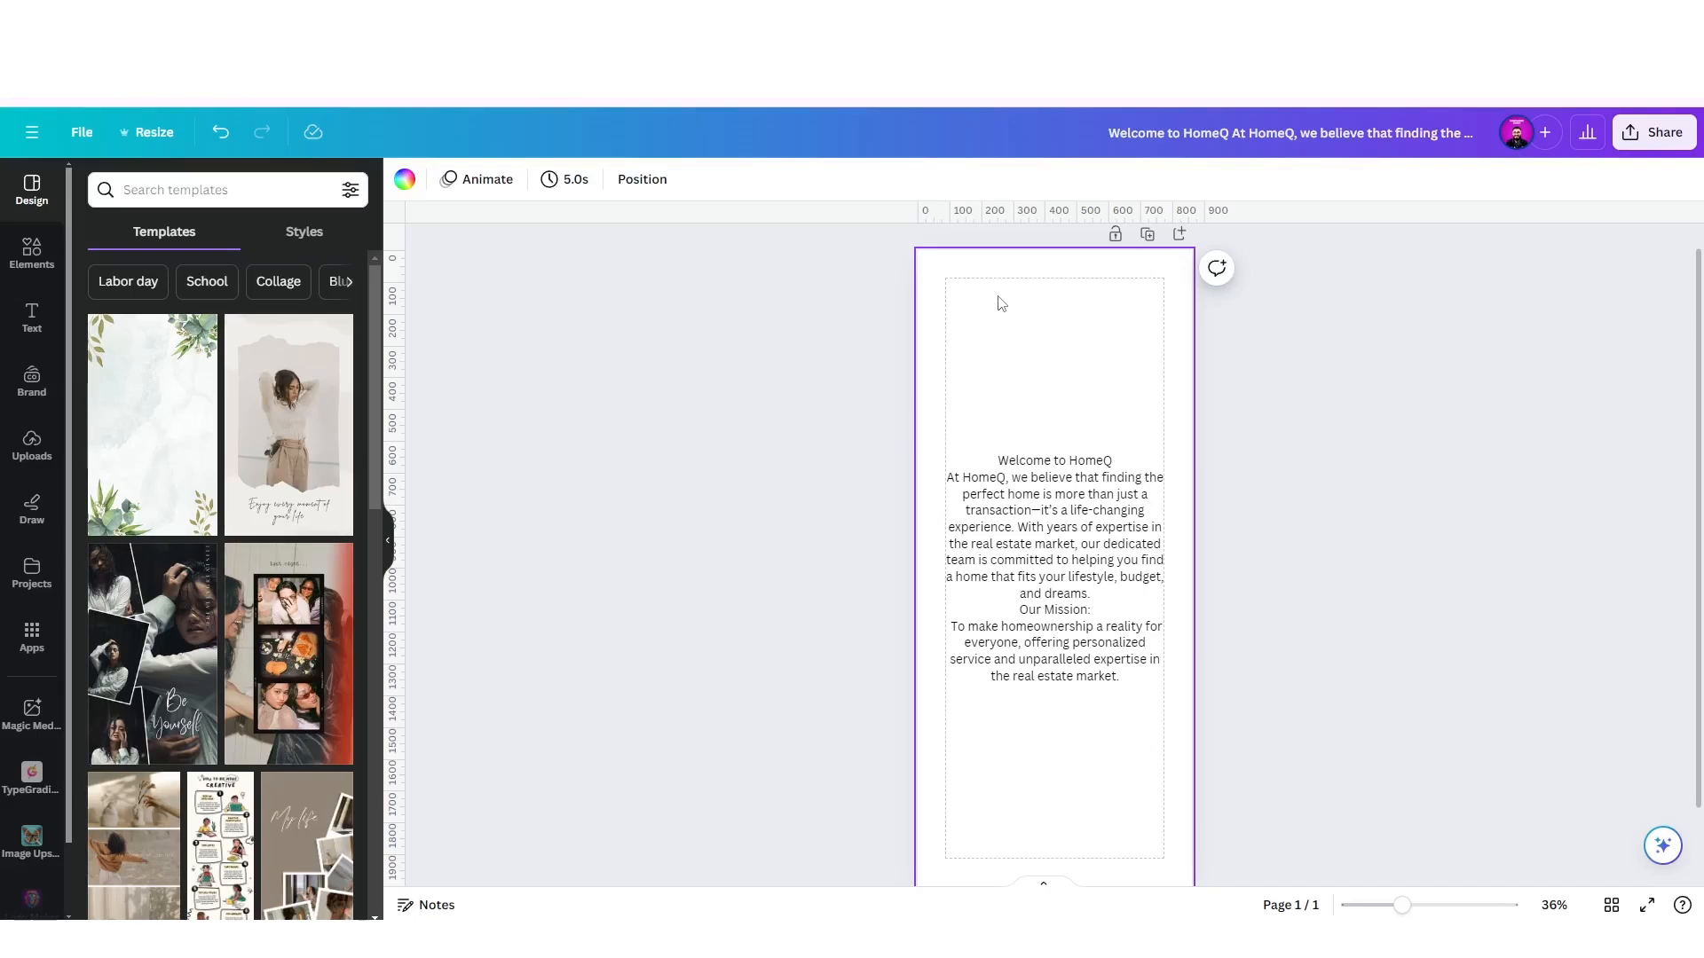
# Copy the word "HomeQ" from the welcome heading into its own text box and place it above the body text.
pyautogui.click(1104, 463)
pyautogui.click(1103, 460)
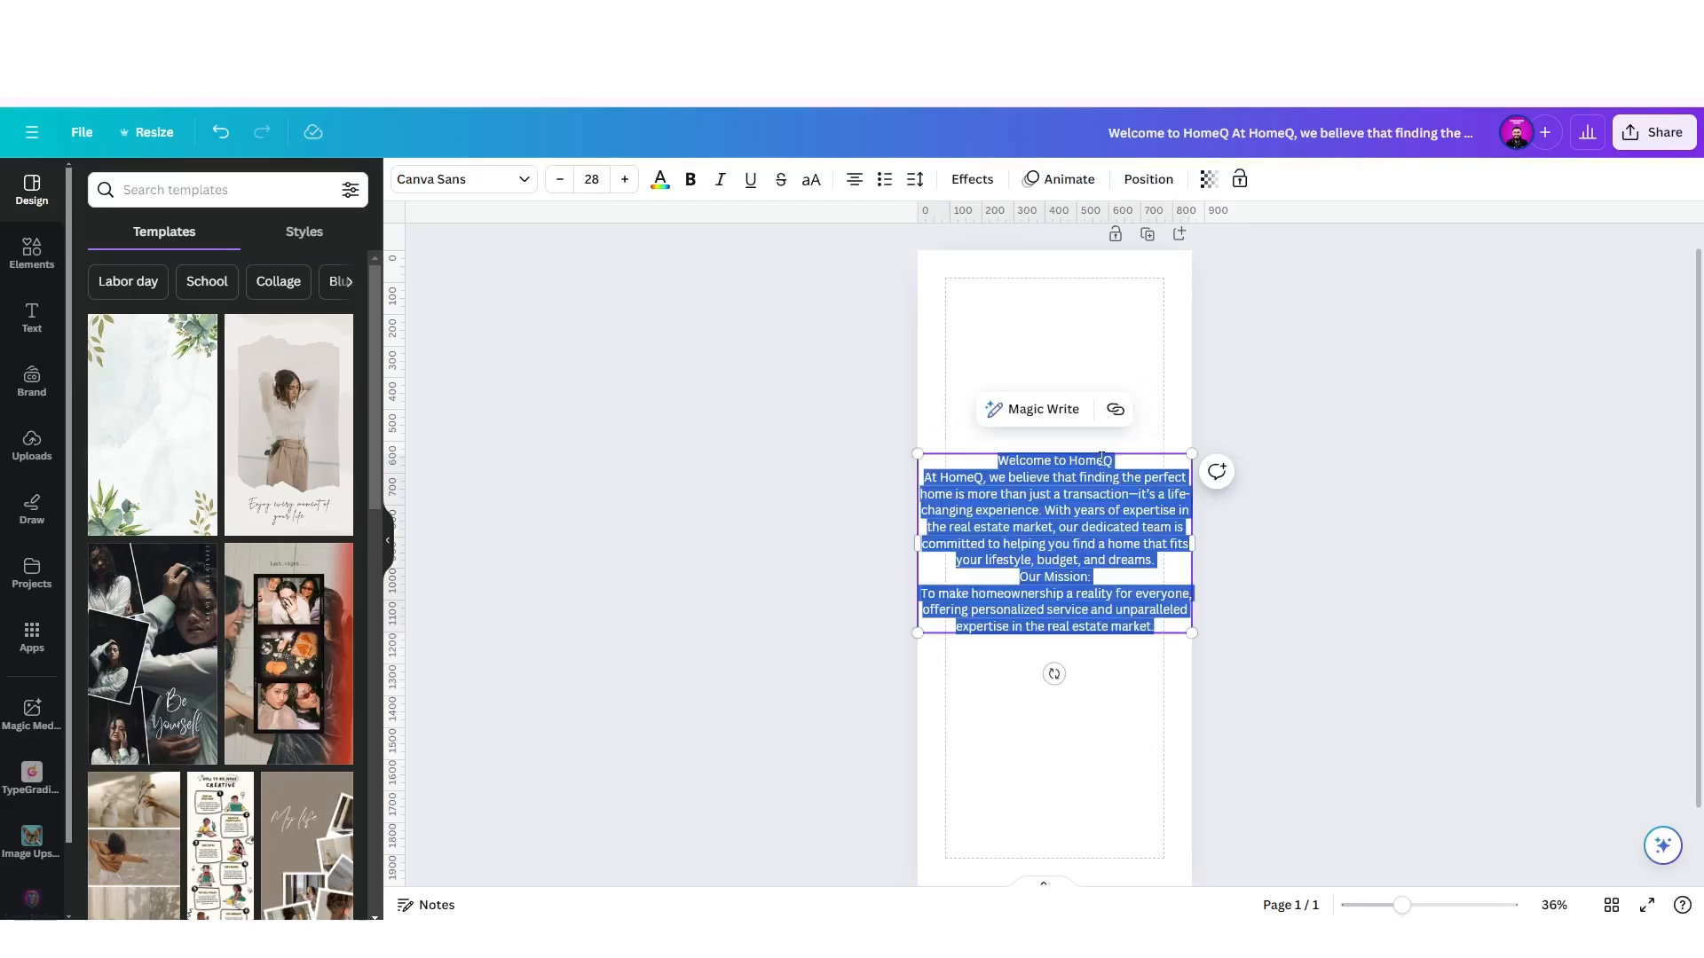
pyautogui.click(1101, 460)
pyautogui.doubleClick(1101, 459)
pyautogui.hotkey('ctrl', 'c')
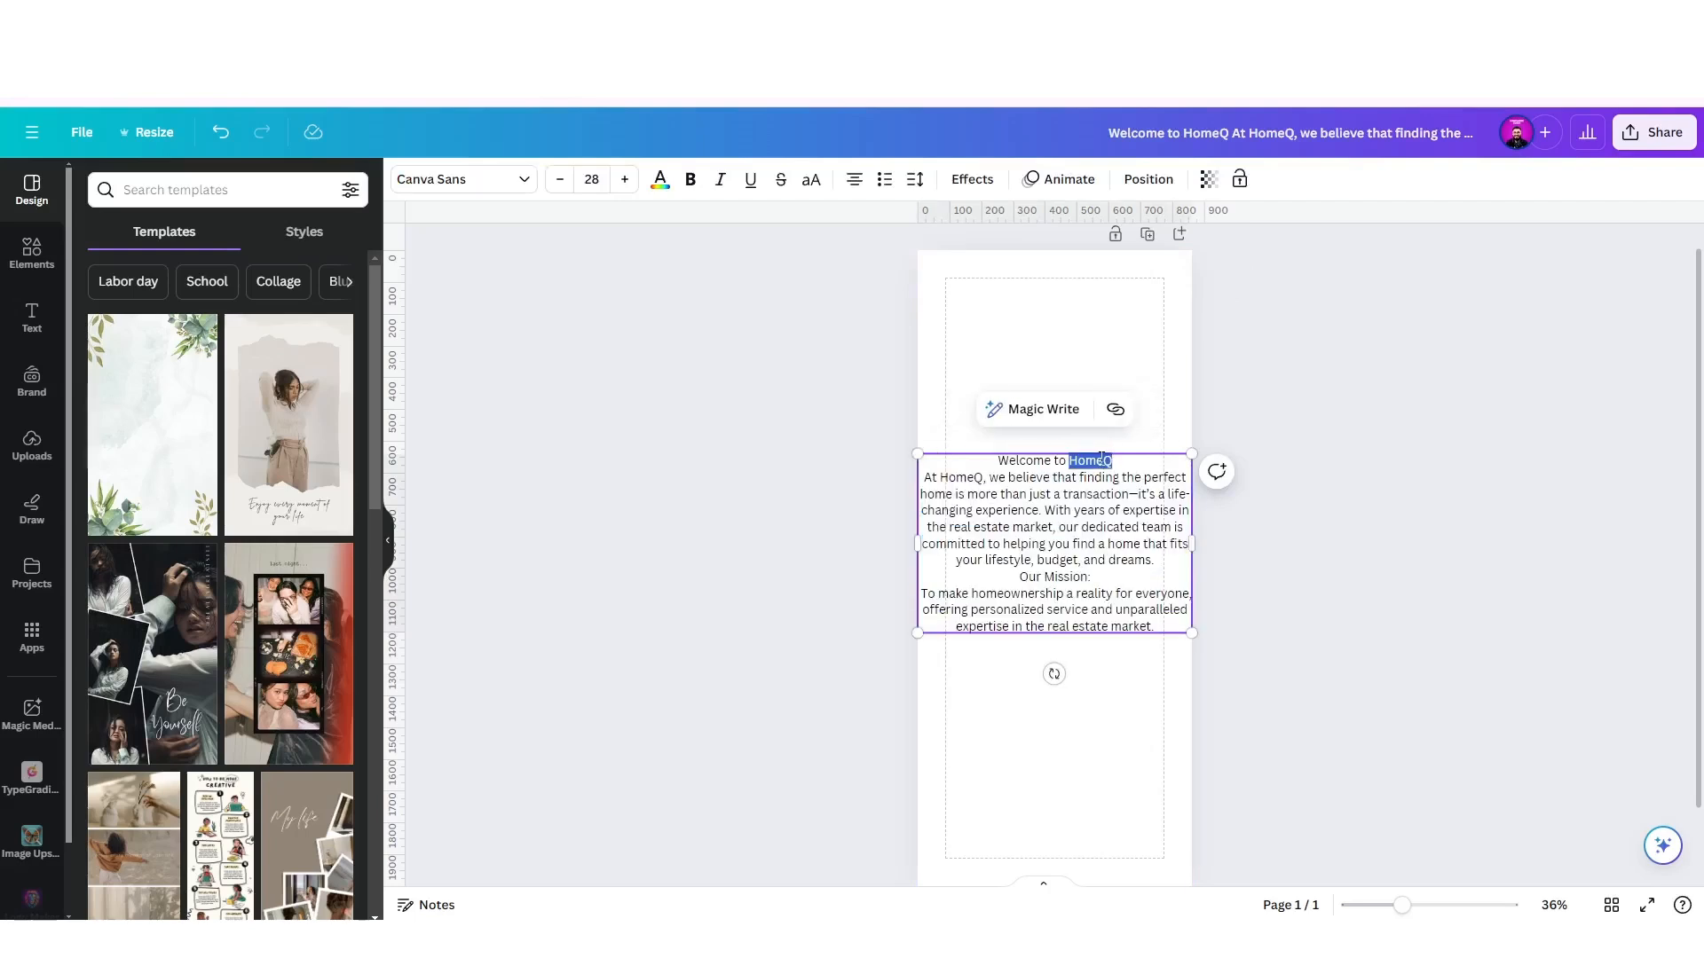
pyautogui.click(1067, 358)
pyautogui.hotkey('ctrl', 'v')
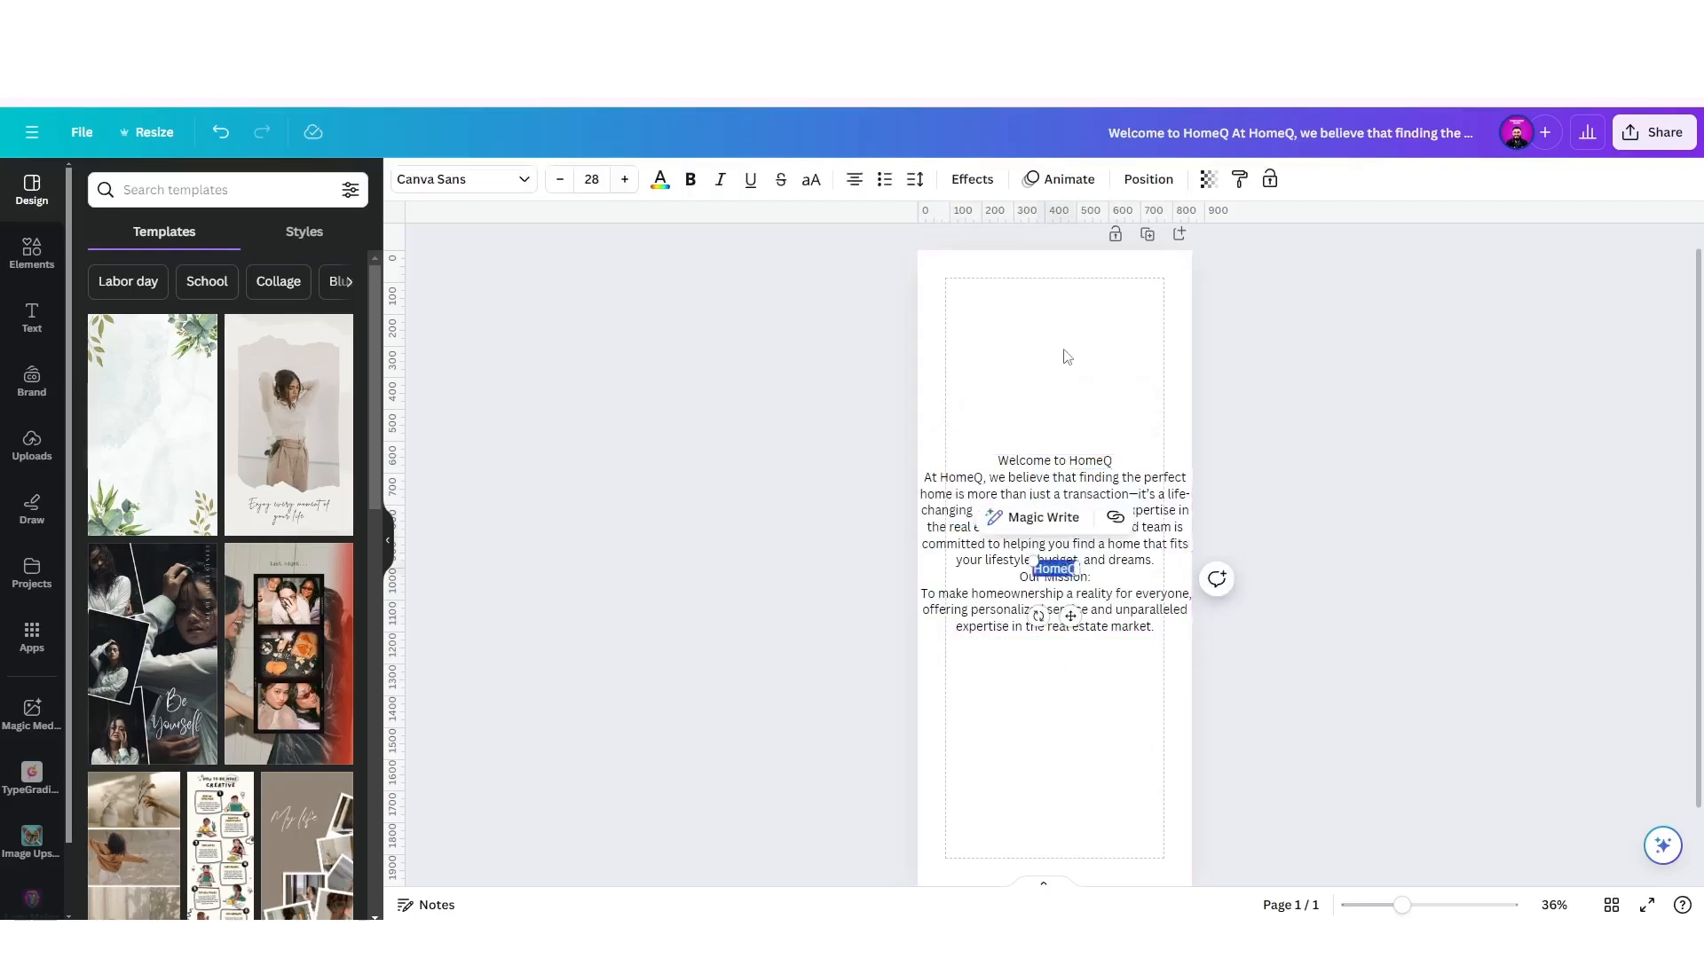
pyautogui.moveTo(1074, 615); pyautogui.dragTo(1070, 399)
# Set the font of the separate HomeQ text to Montserrat Black.
pyautogui.scroll(5, 1074, 337)
pyautogui.scroll(2, 1075, 335)
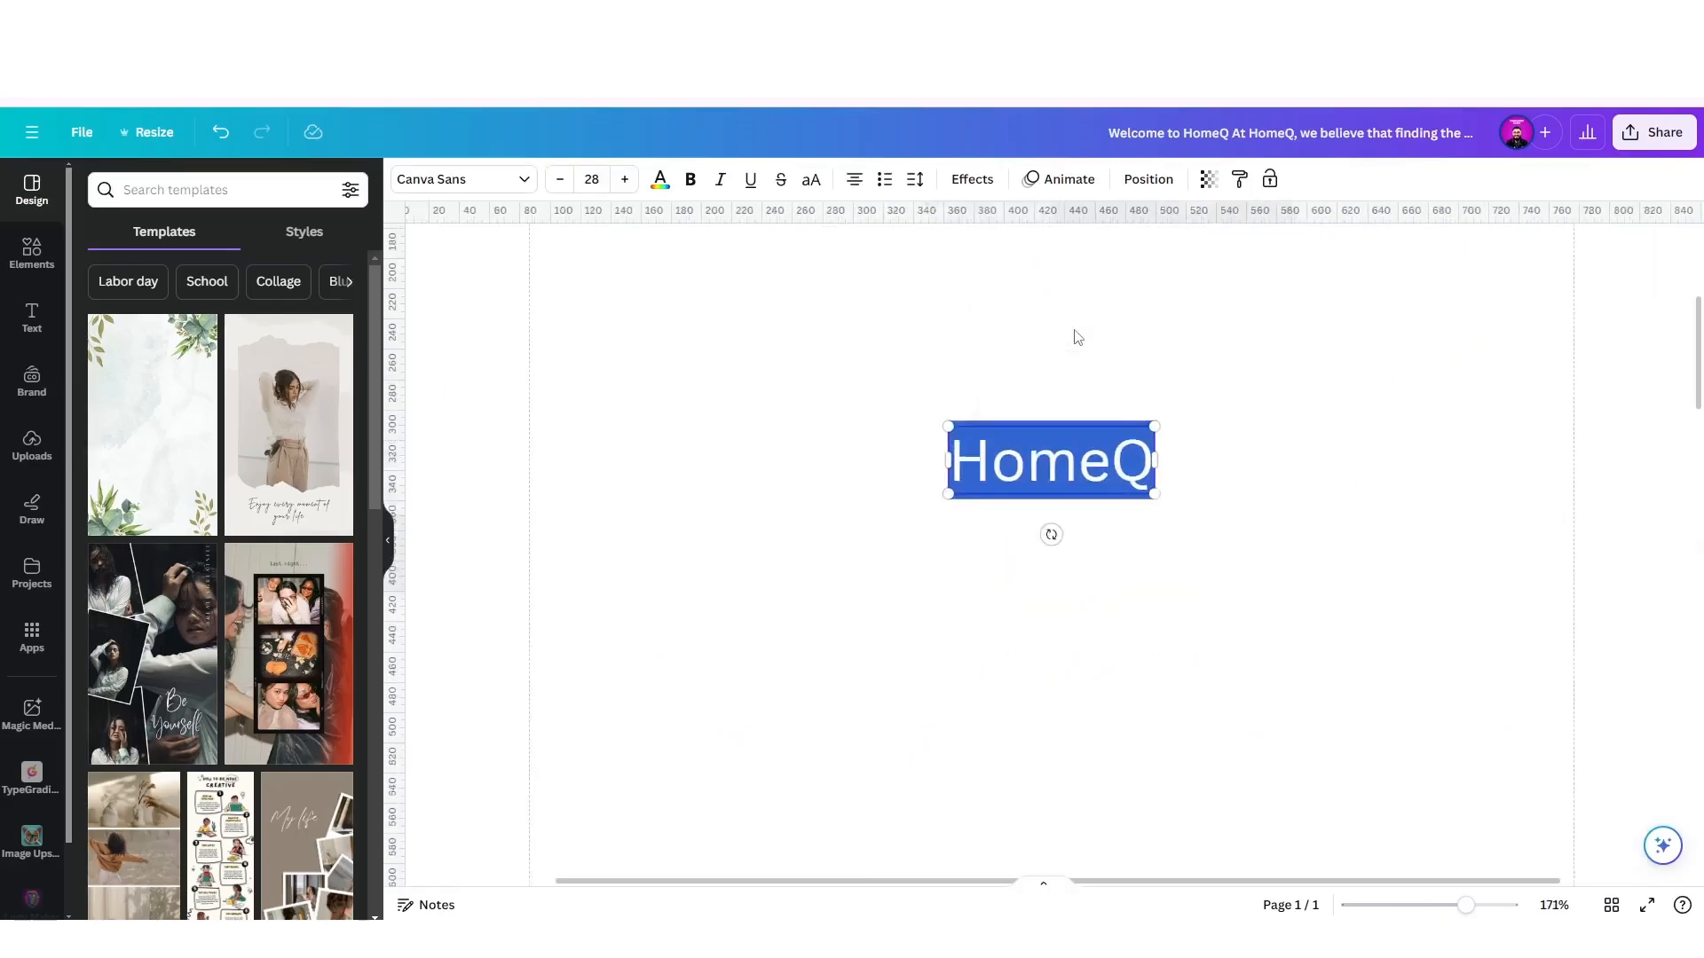
pyautogui.click(494, 184)
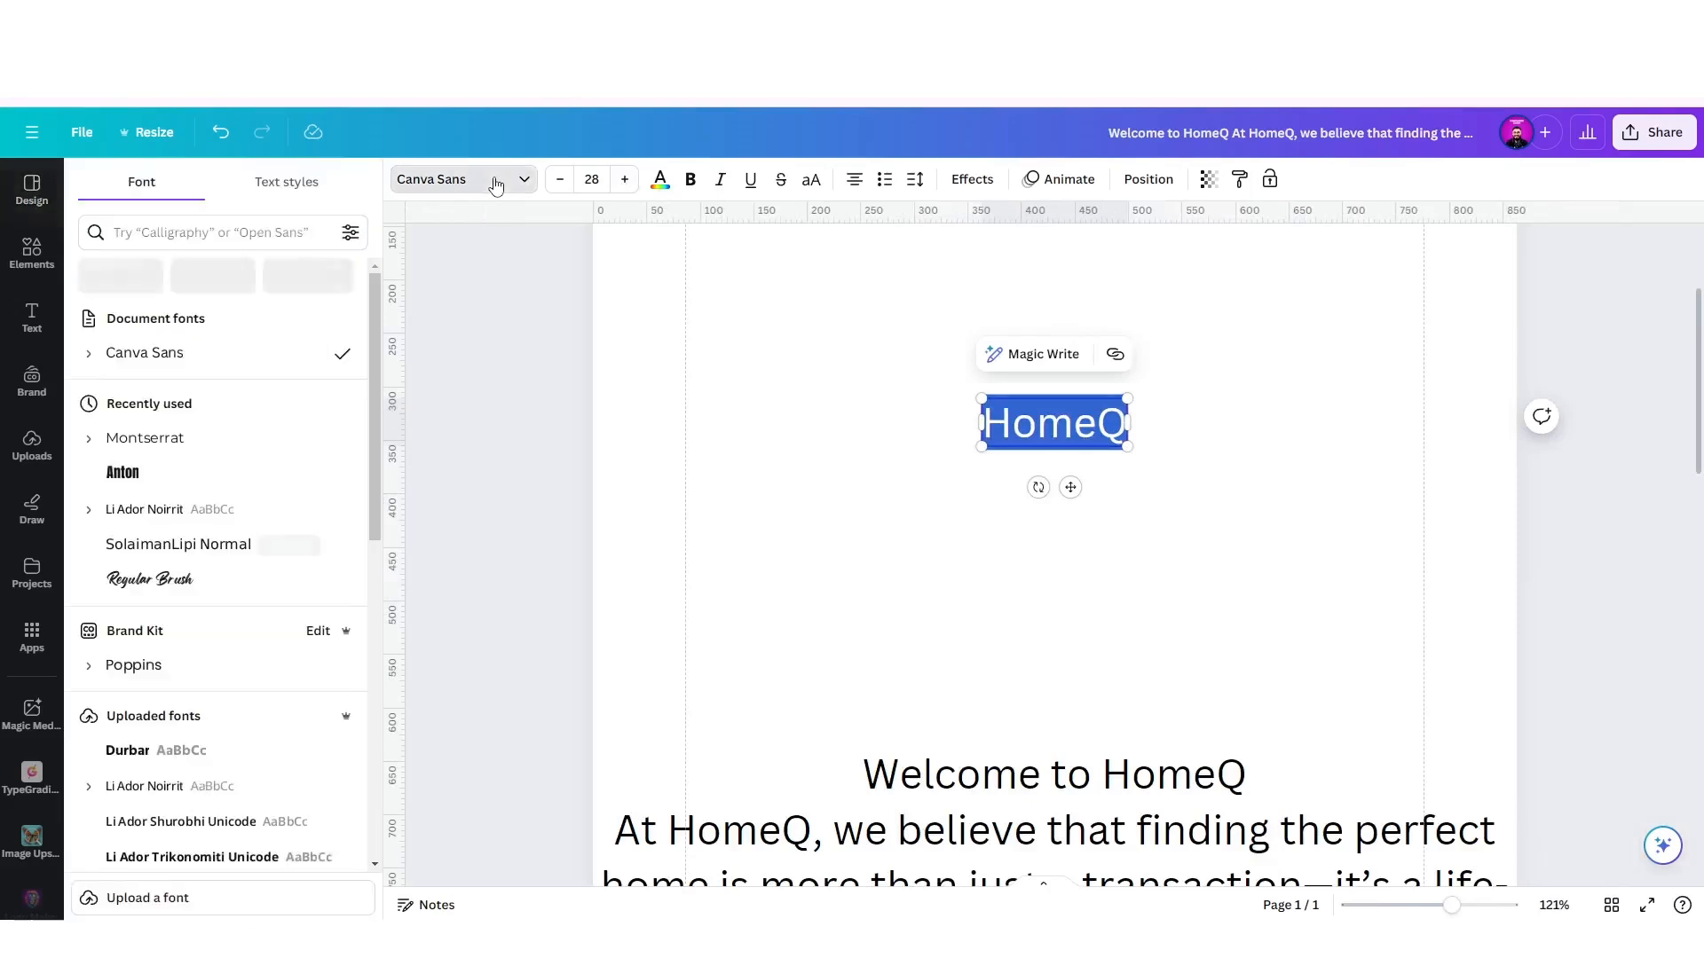
pyautogui.click(230, 472)
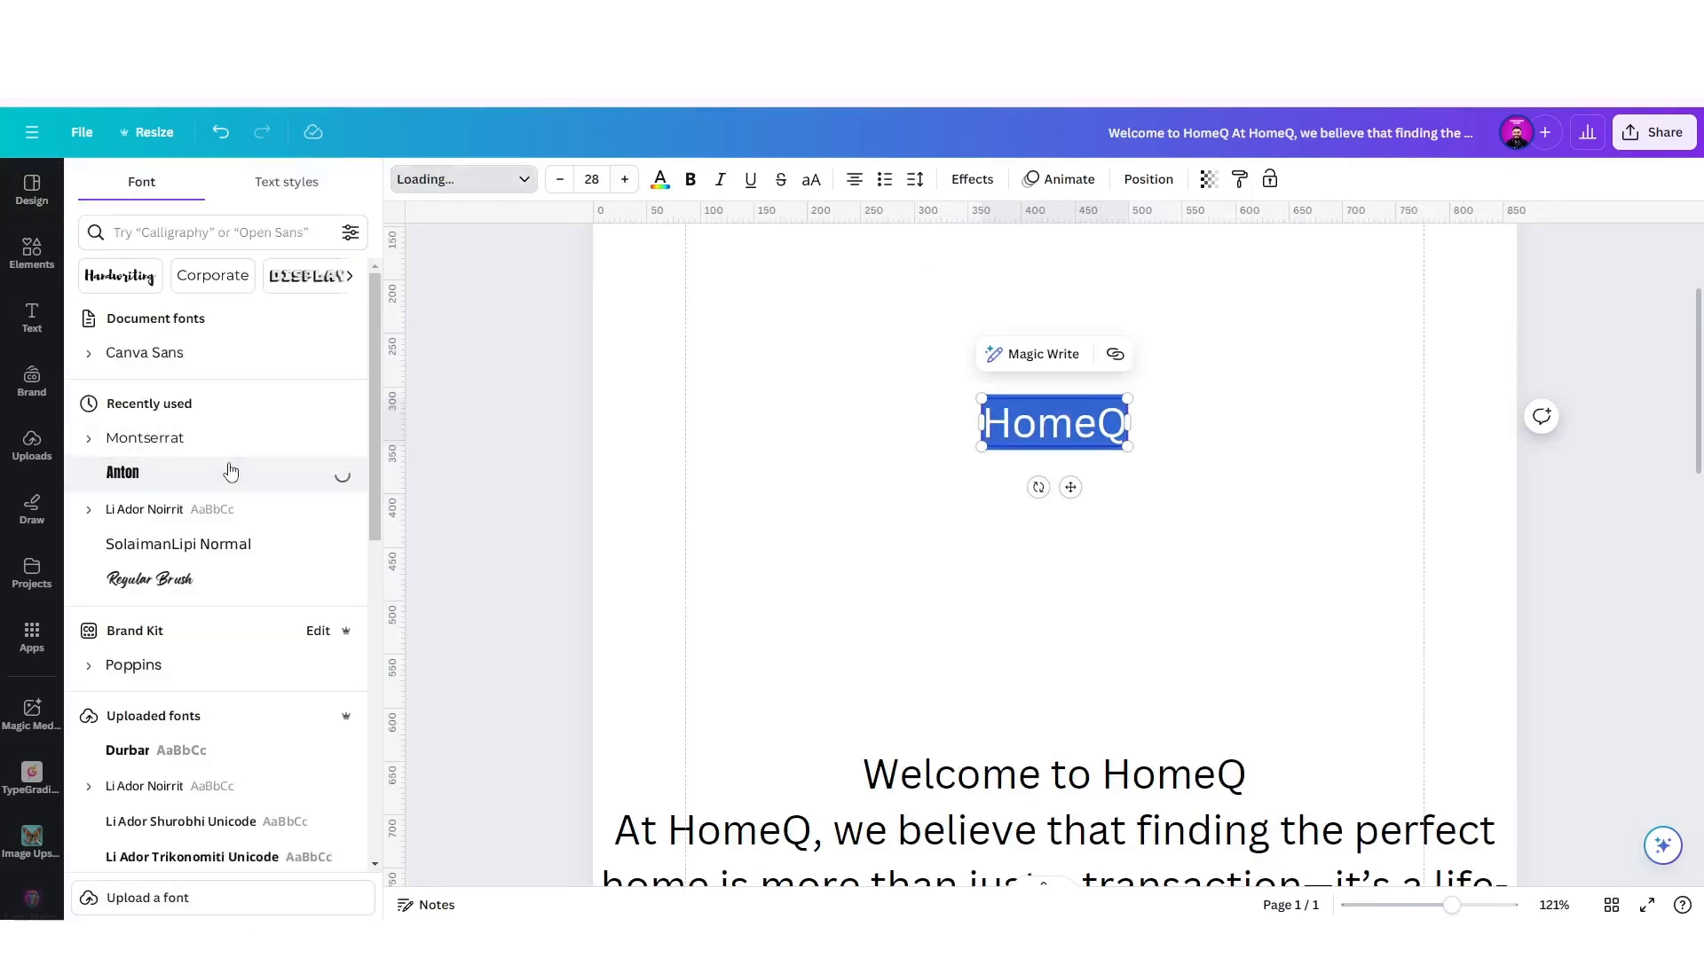
pyautogui.scroll(-3, 254, 532)
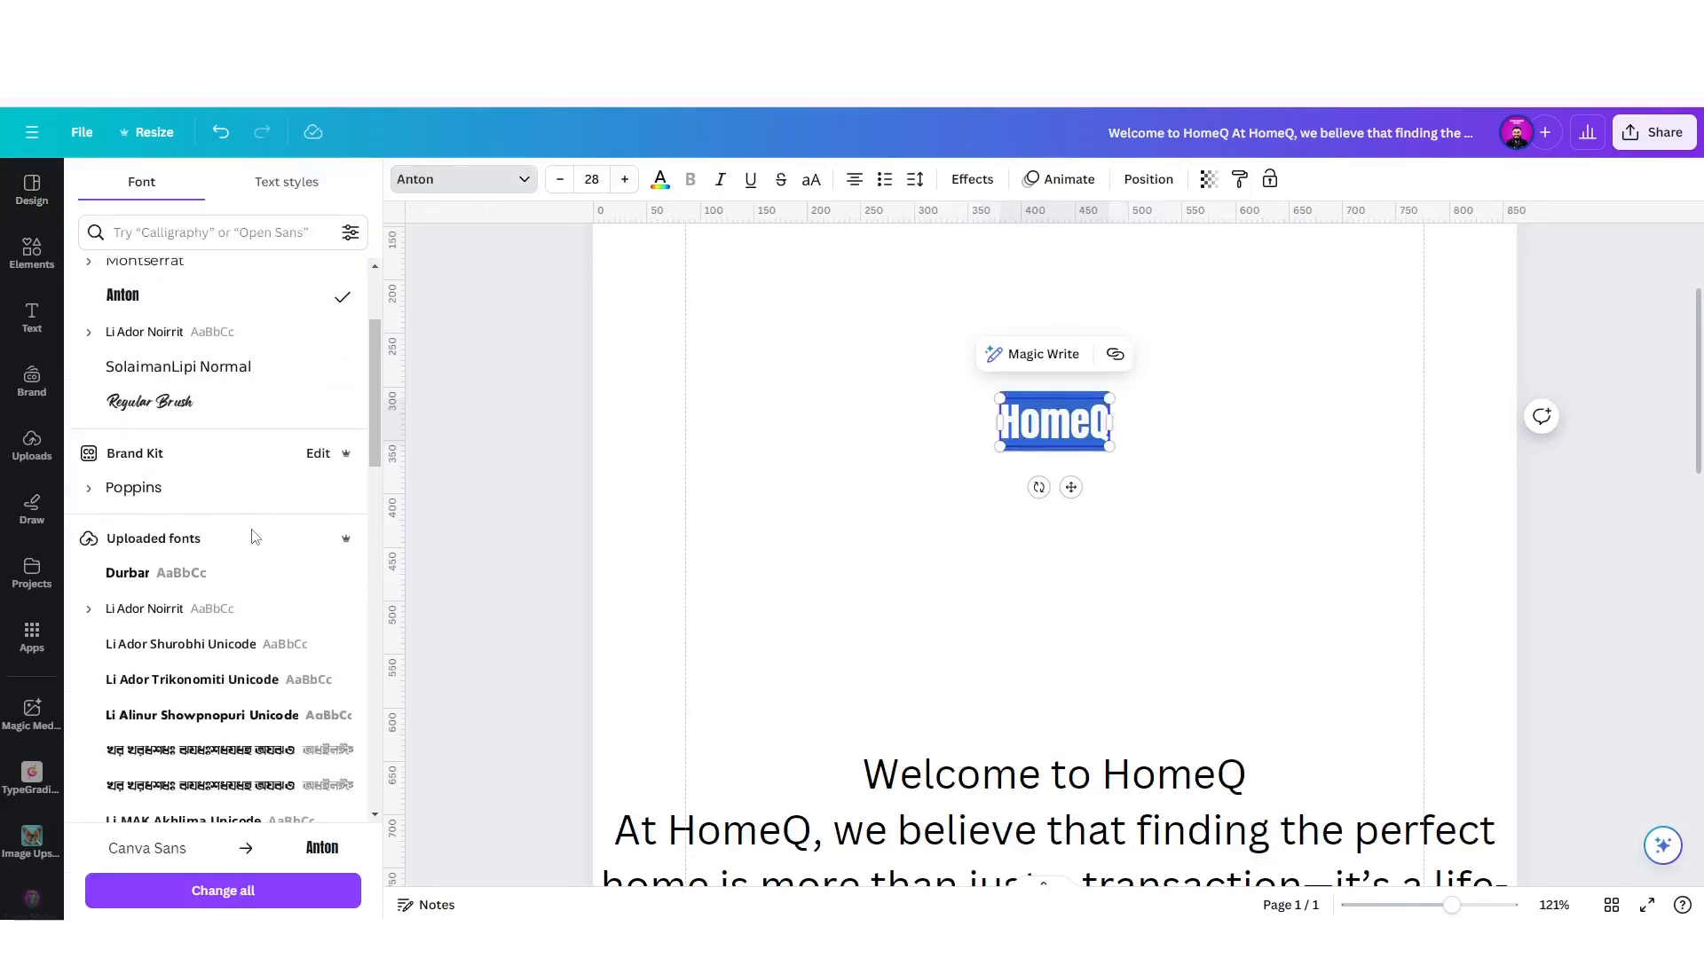
pyautogui.scroll(-10, 238, 546)
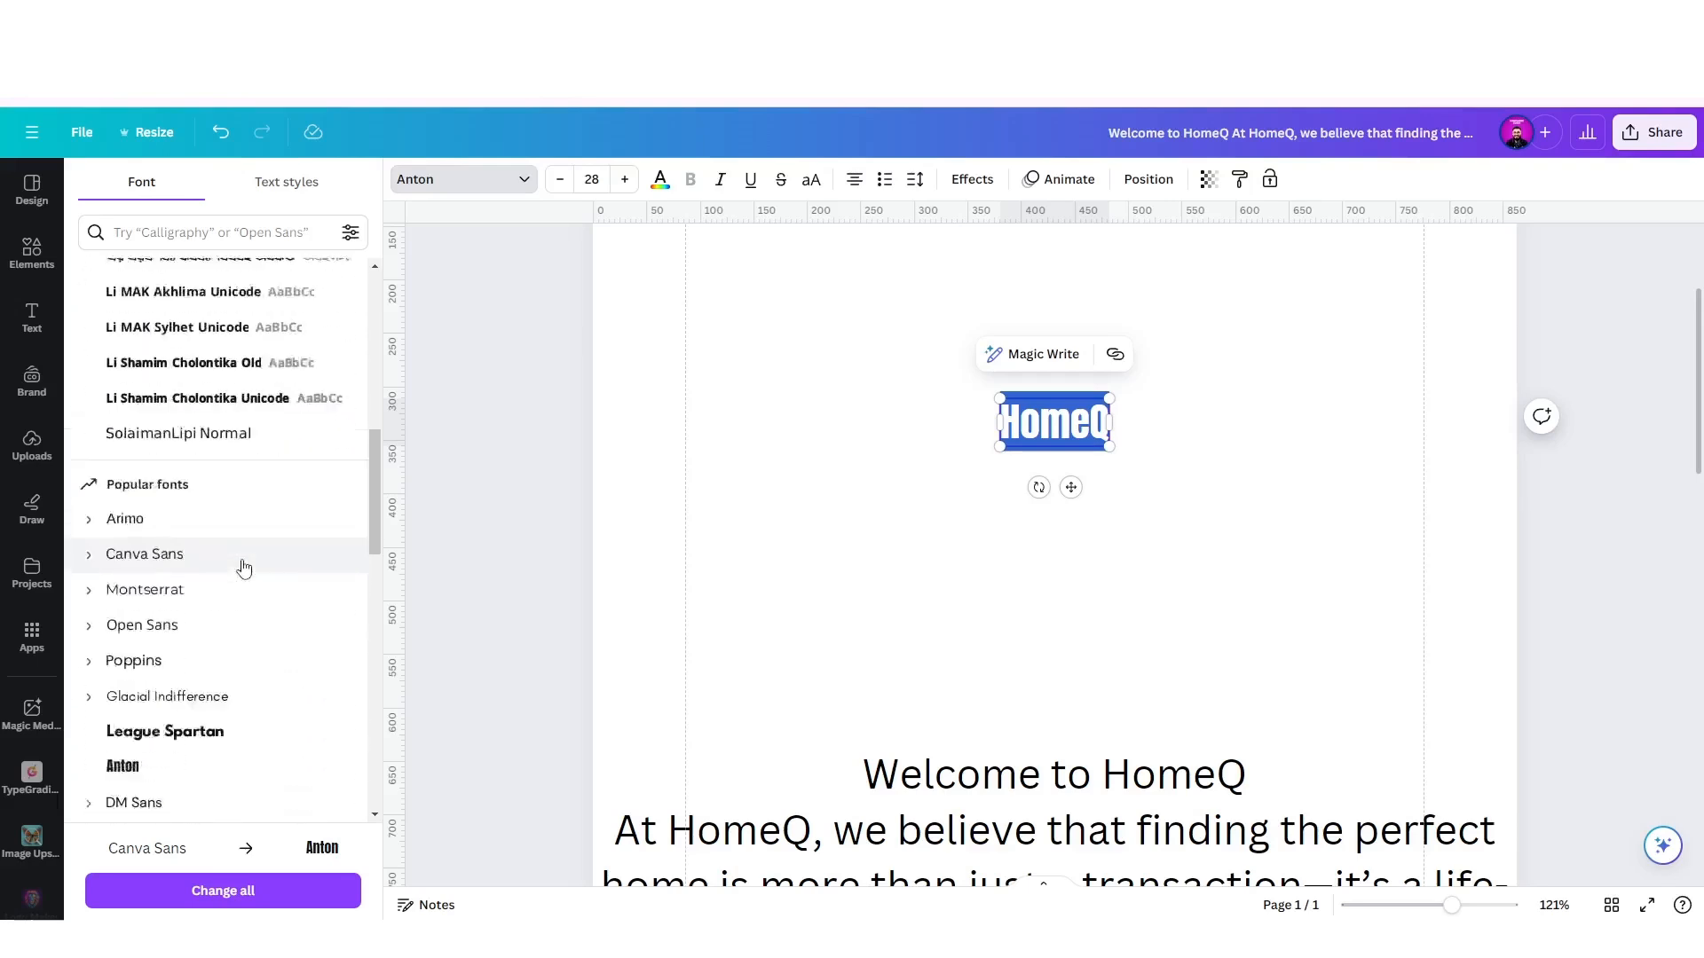
pyautogui.click(220, 508)
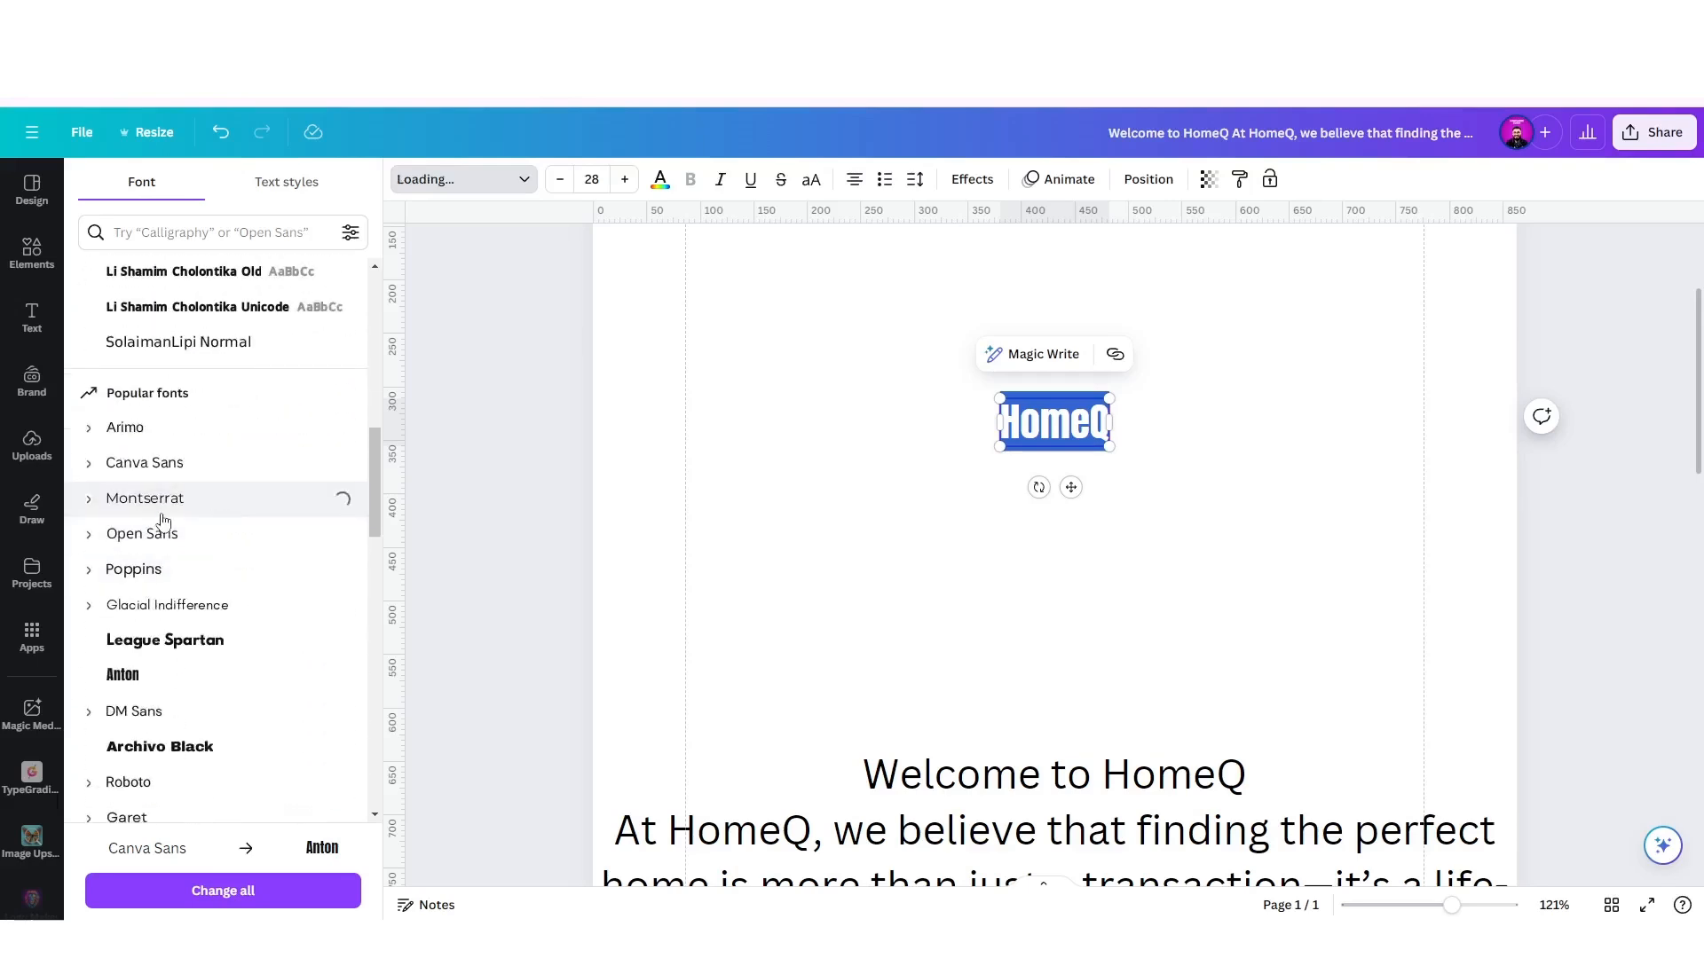
pyautogui.click(92, 506)
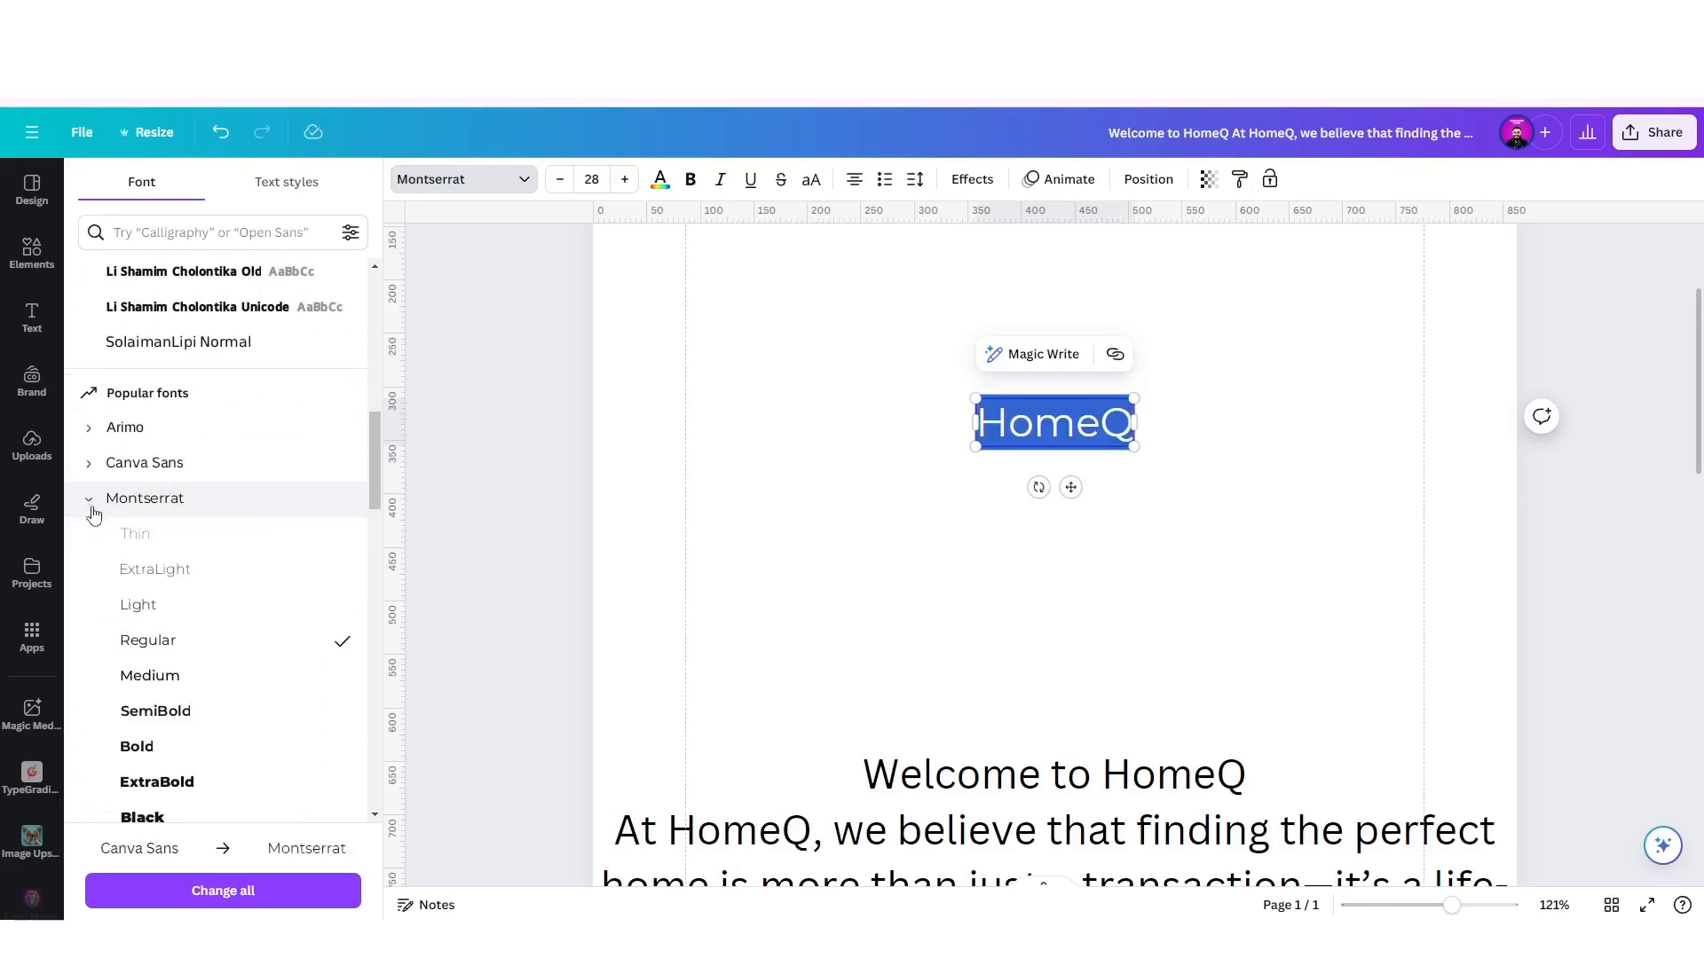
pyautogui.click(195, 818)
pyautogui.click(1243, 462)
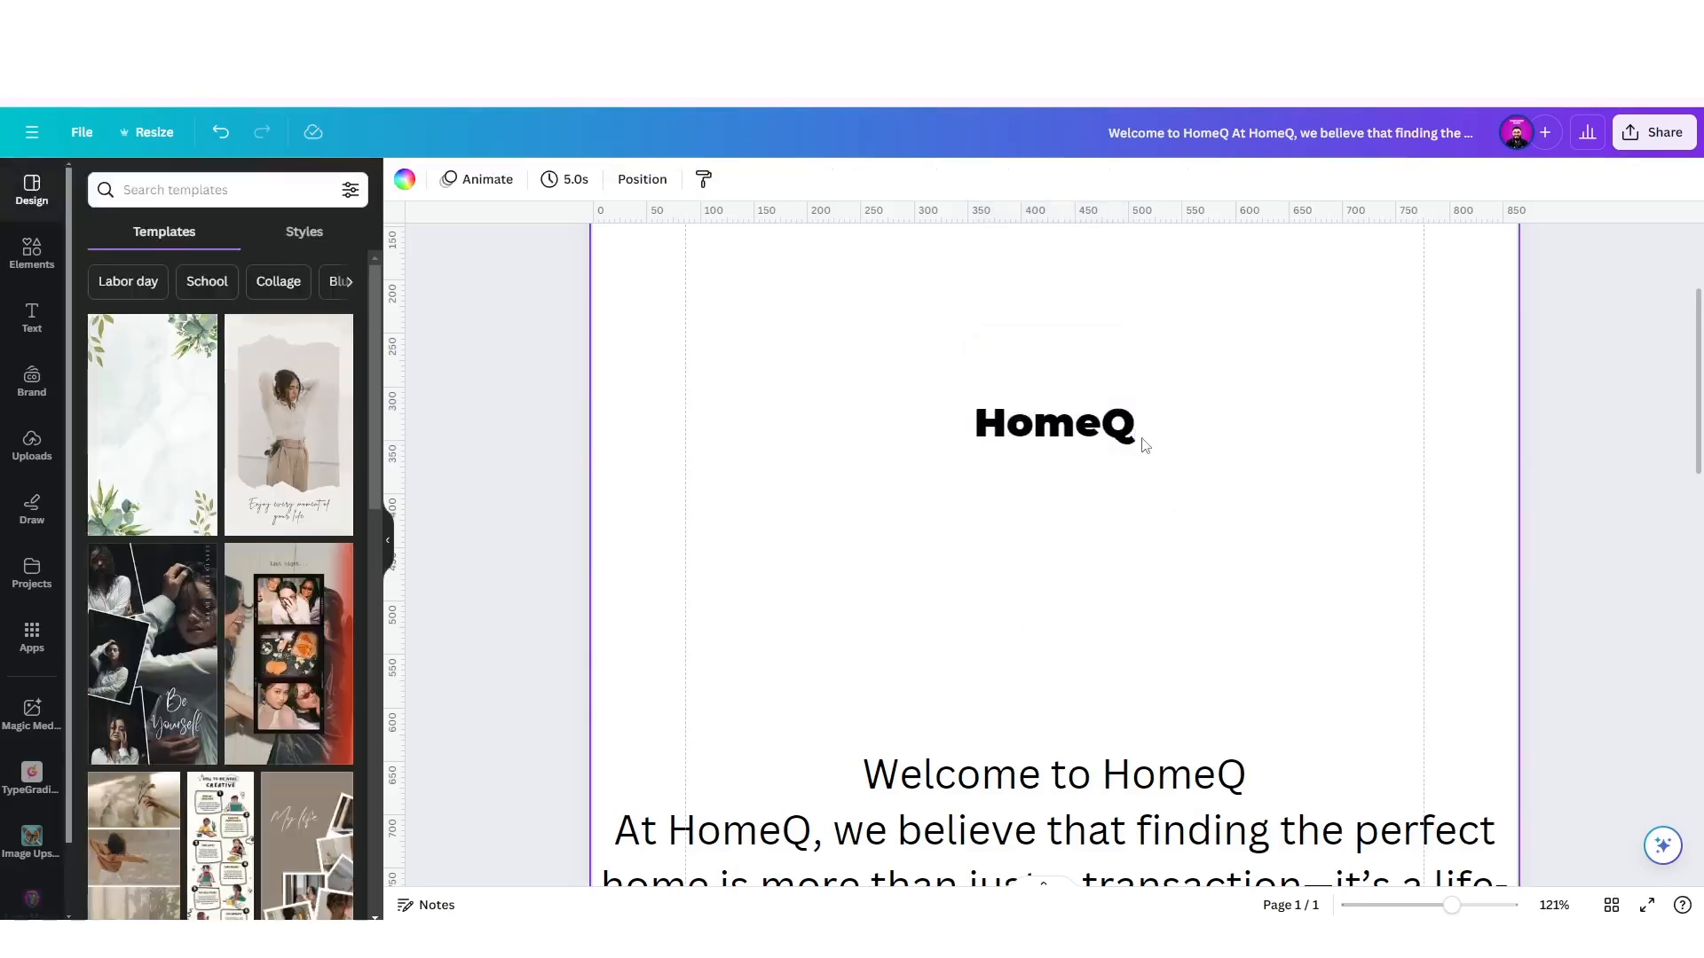
# Convert the separate HomeQ text to all uppercase.
pyautogui.click(1094, 435)
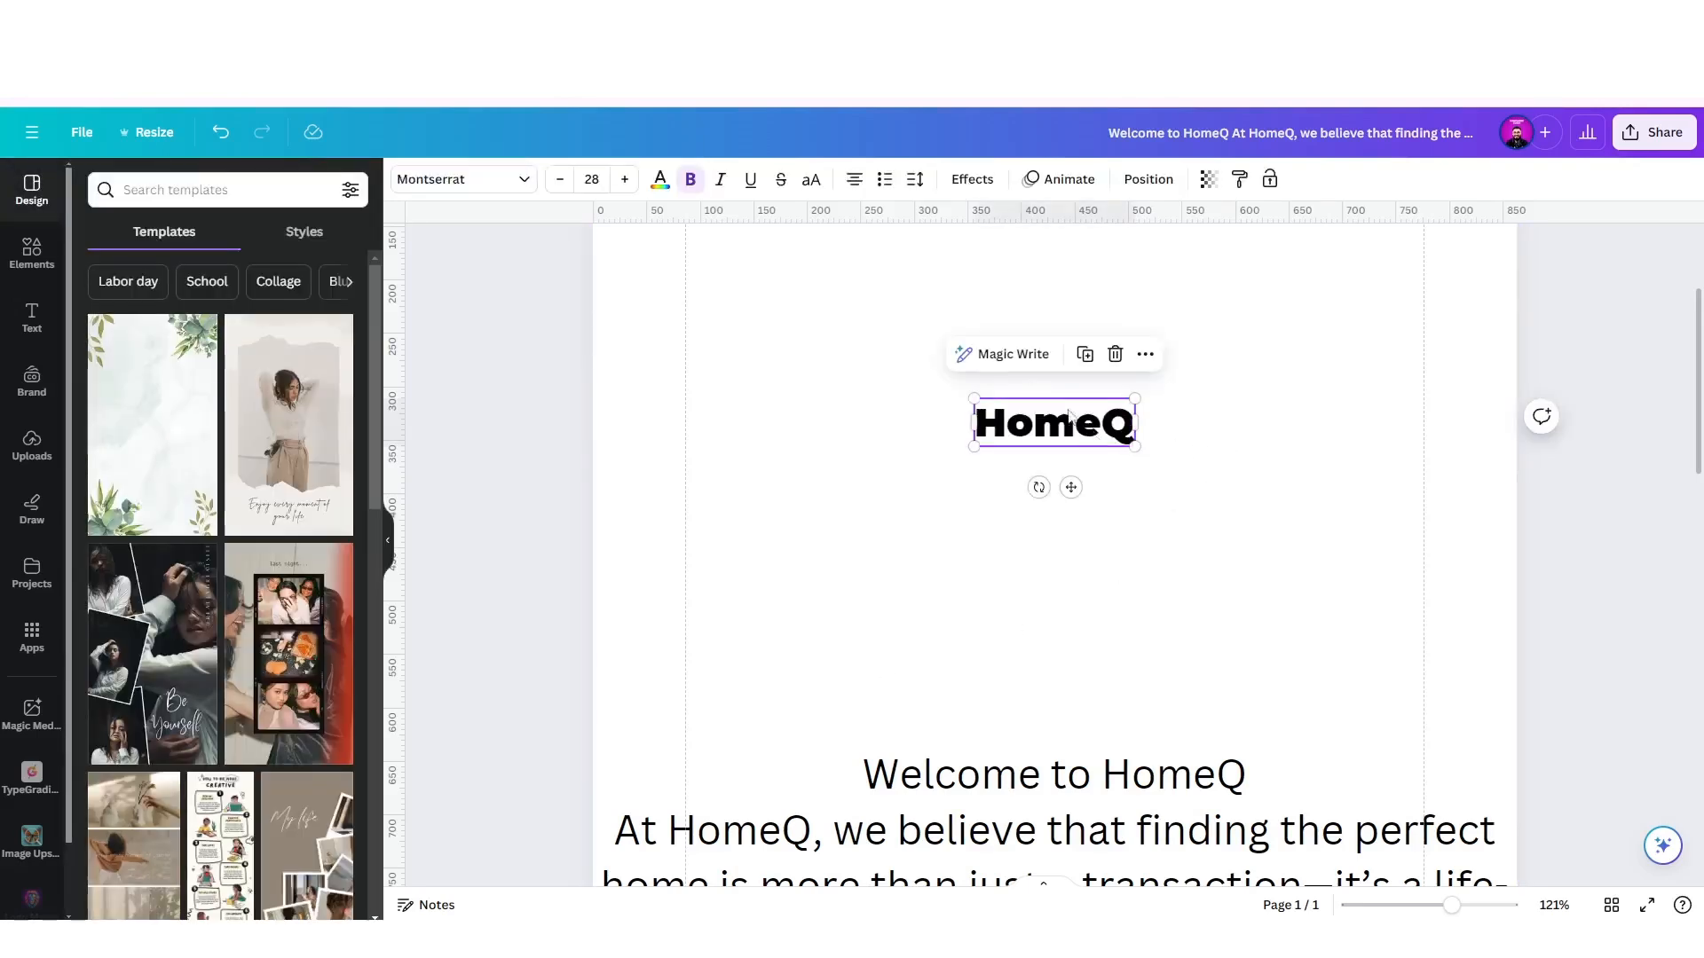
pyautogui.click(811, 180)
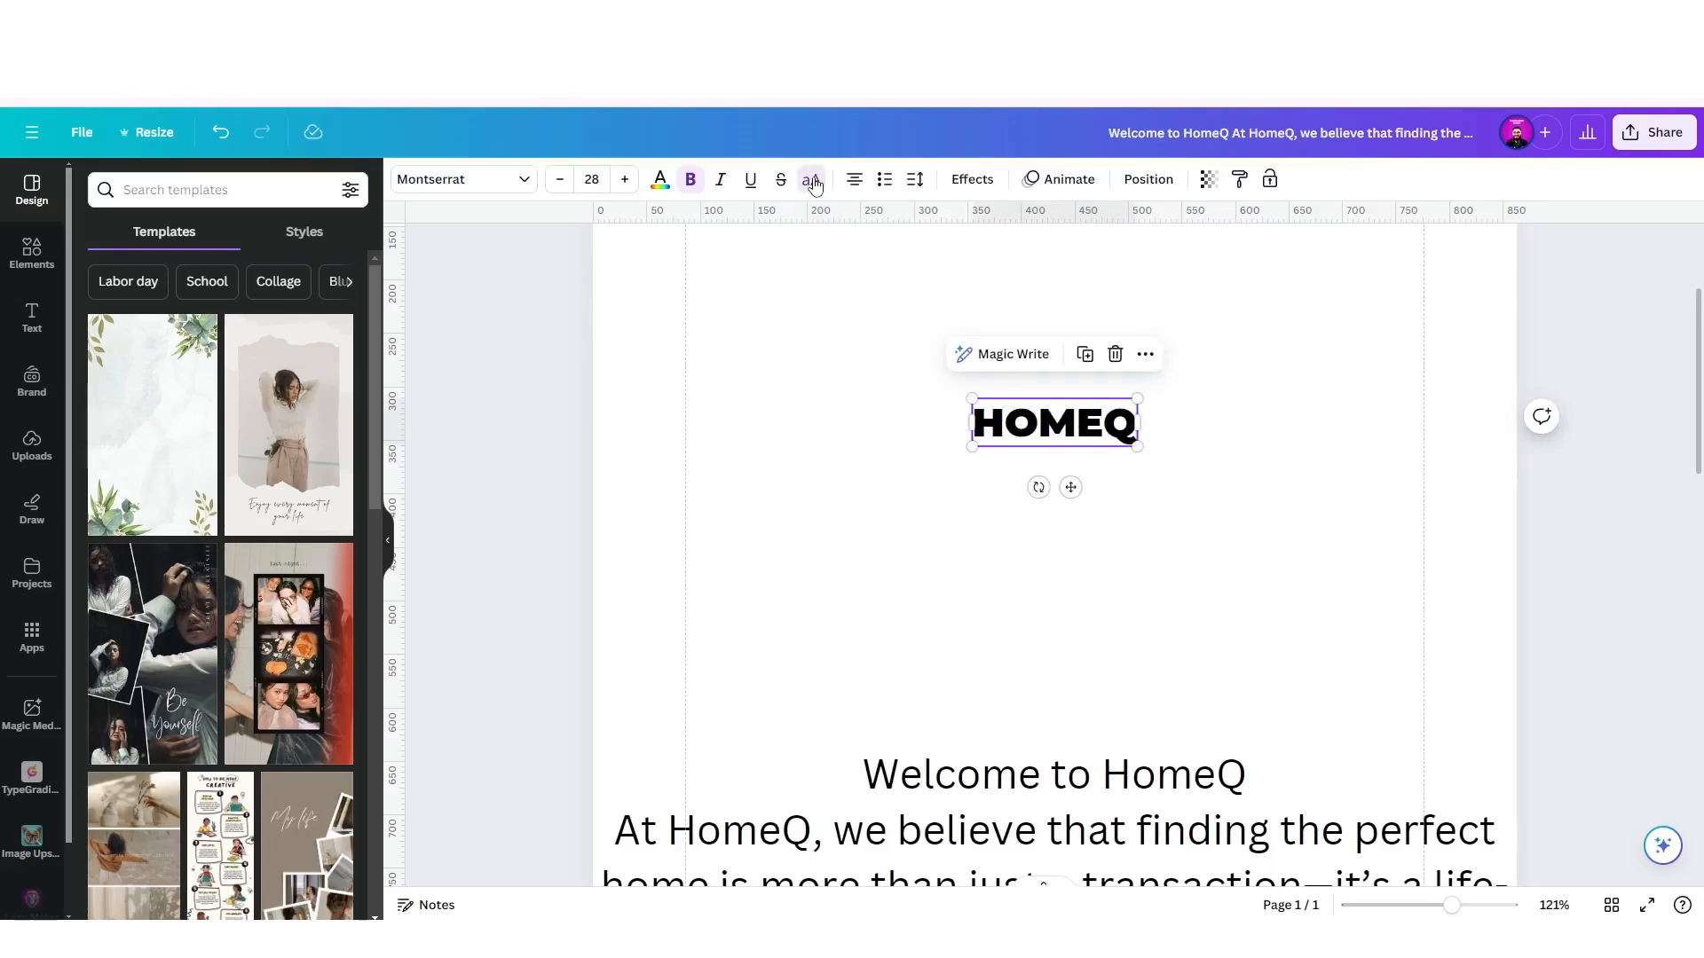
pyautogui.click(1234, 410)
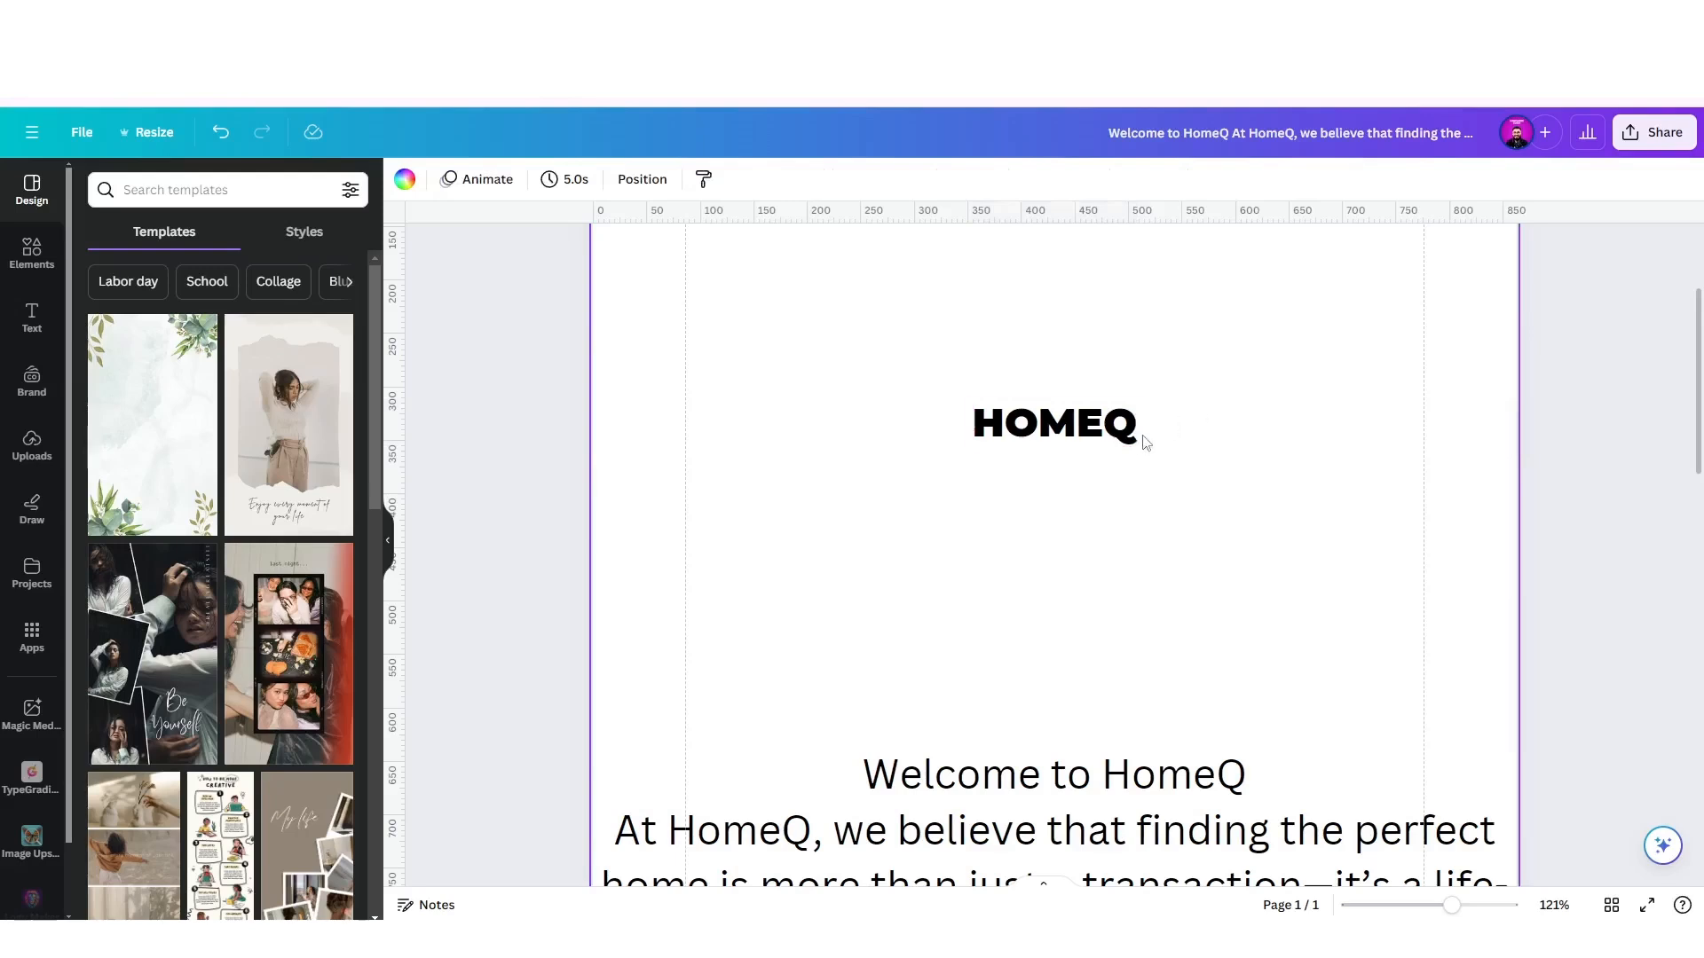
# Color the letters "ME" in the HOMEQ text light blue.
pyautogui.scroll(5, 1145, 444)
pyautogui.click(1059, 414)
pyautogui.click(1058, 414)
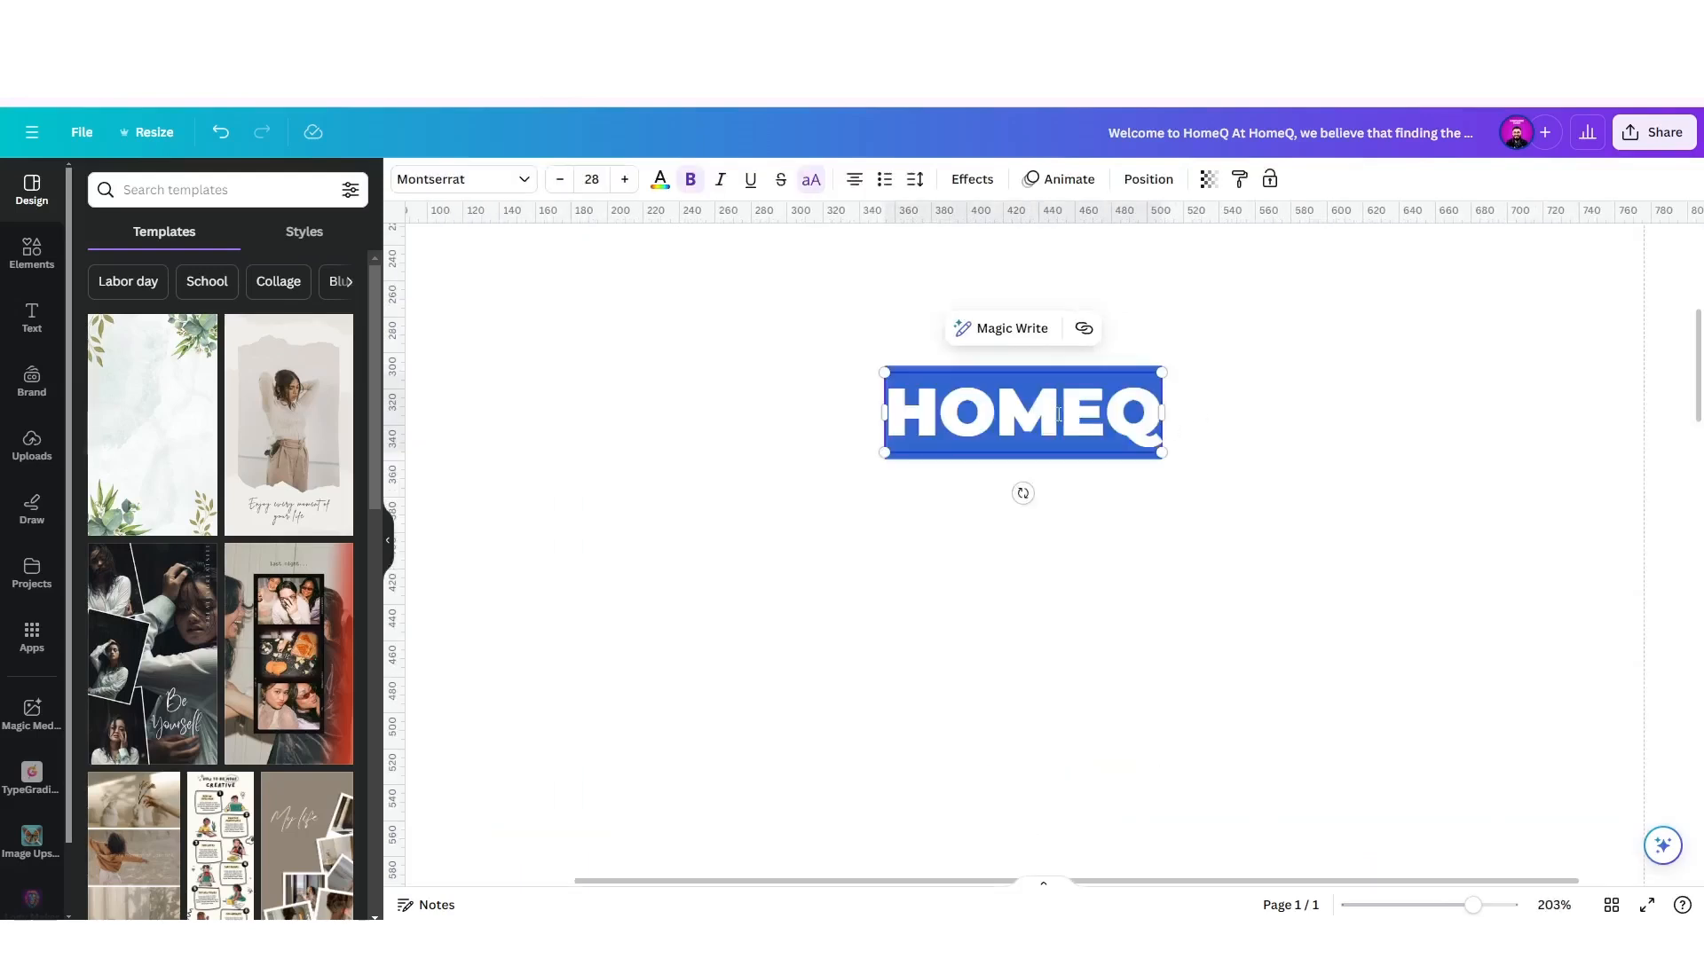
pyautogui.click(1054, 411)
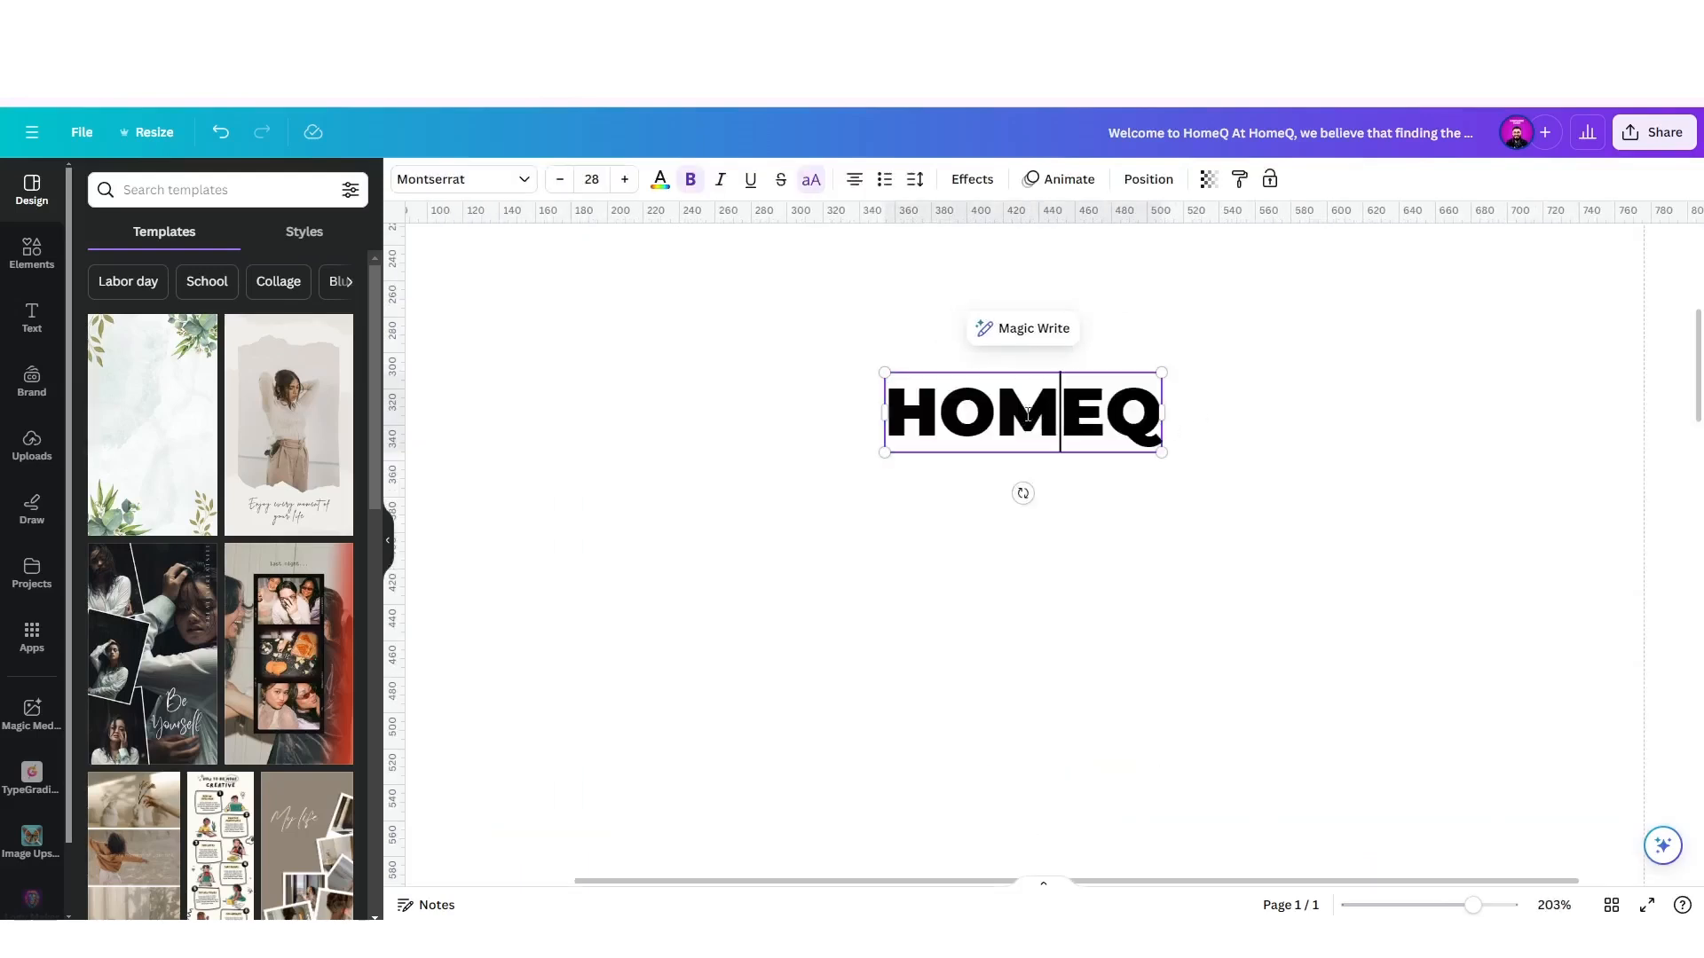
pyautogui.moveTo(1020, 415); pyautogui.dragTo(1088, 418)
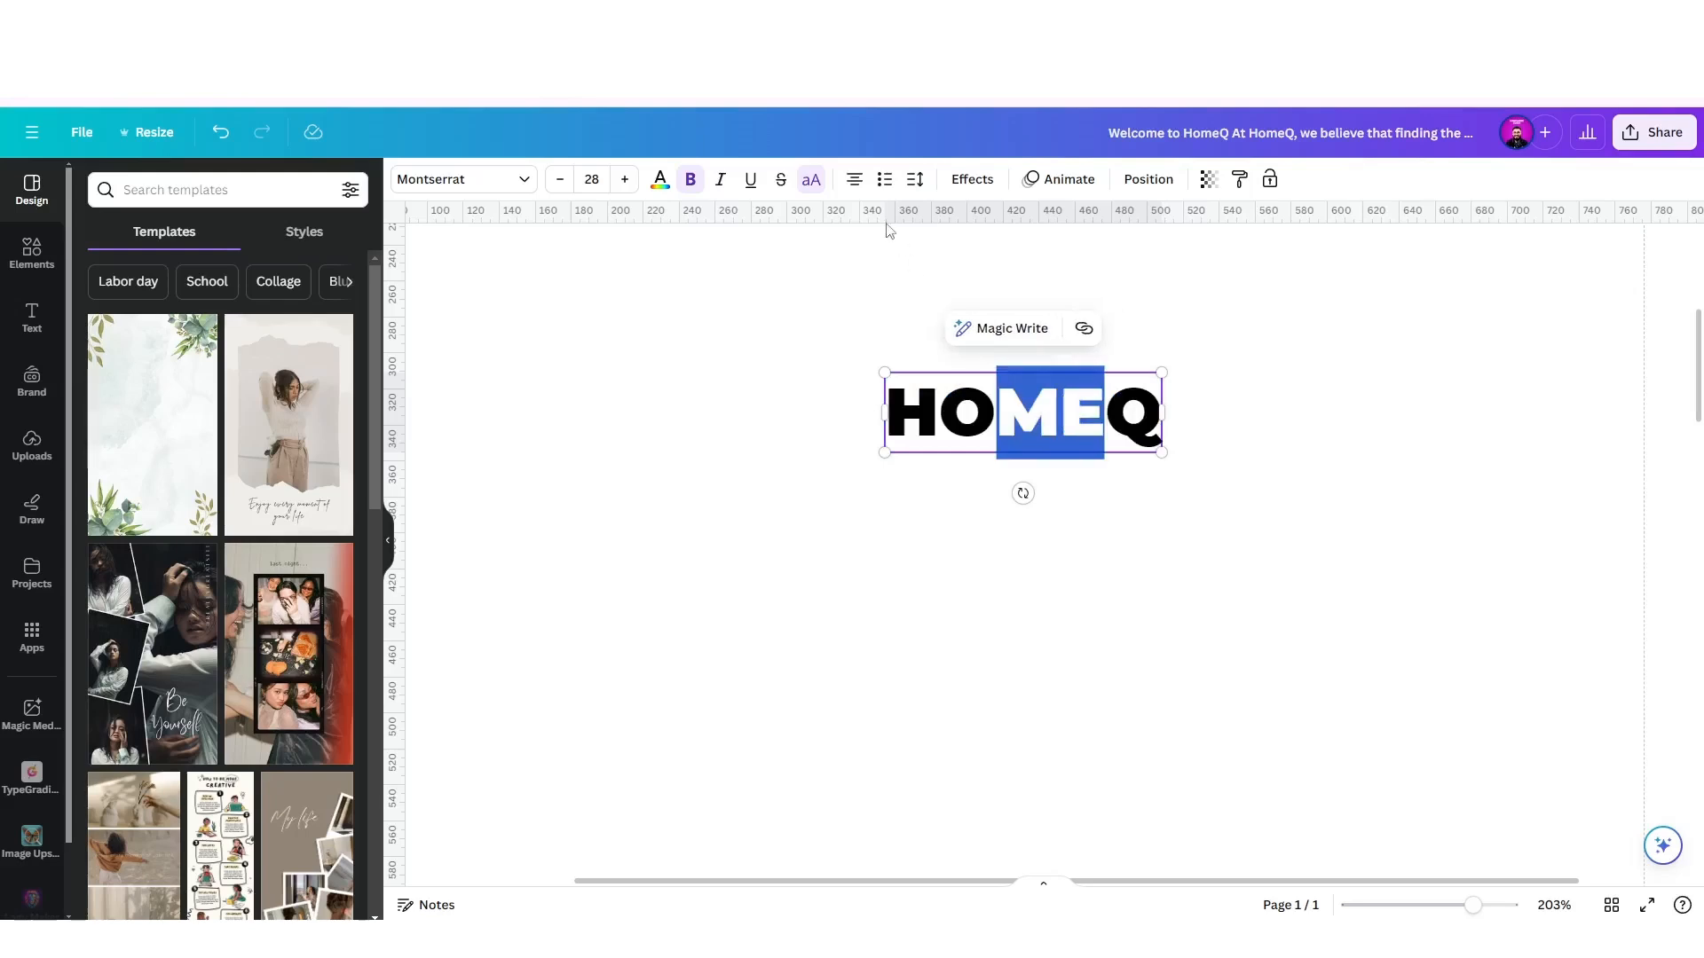
pyautogui.click(661, 185)
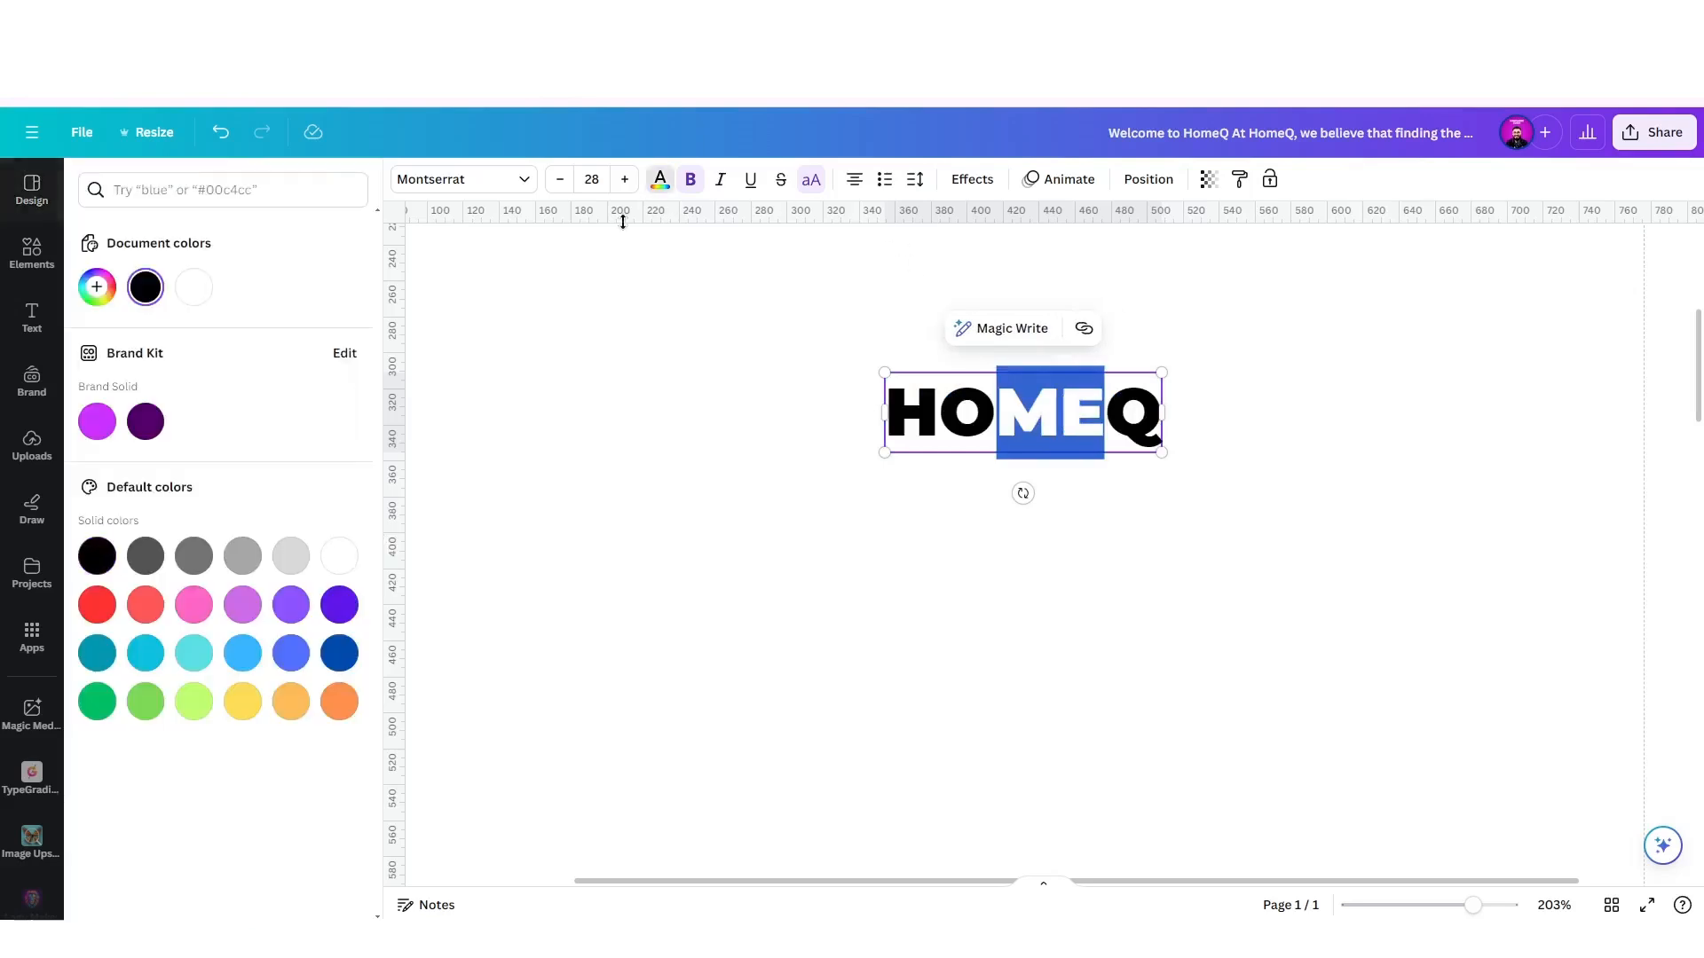
pyautogui.click(244, 654)
pyautogui.click(1061, 567)
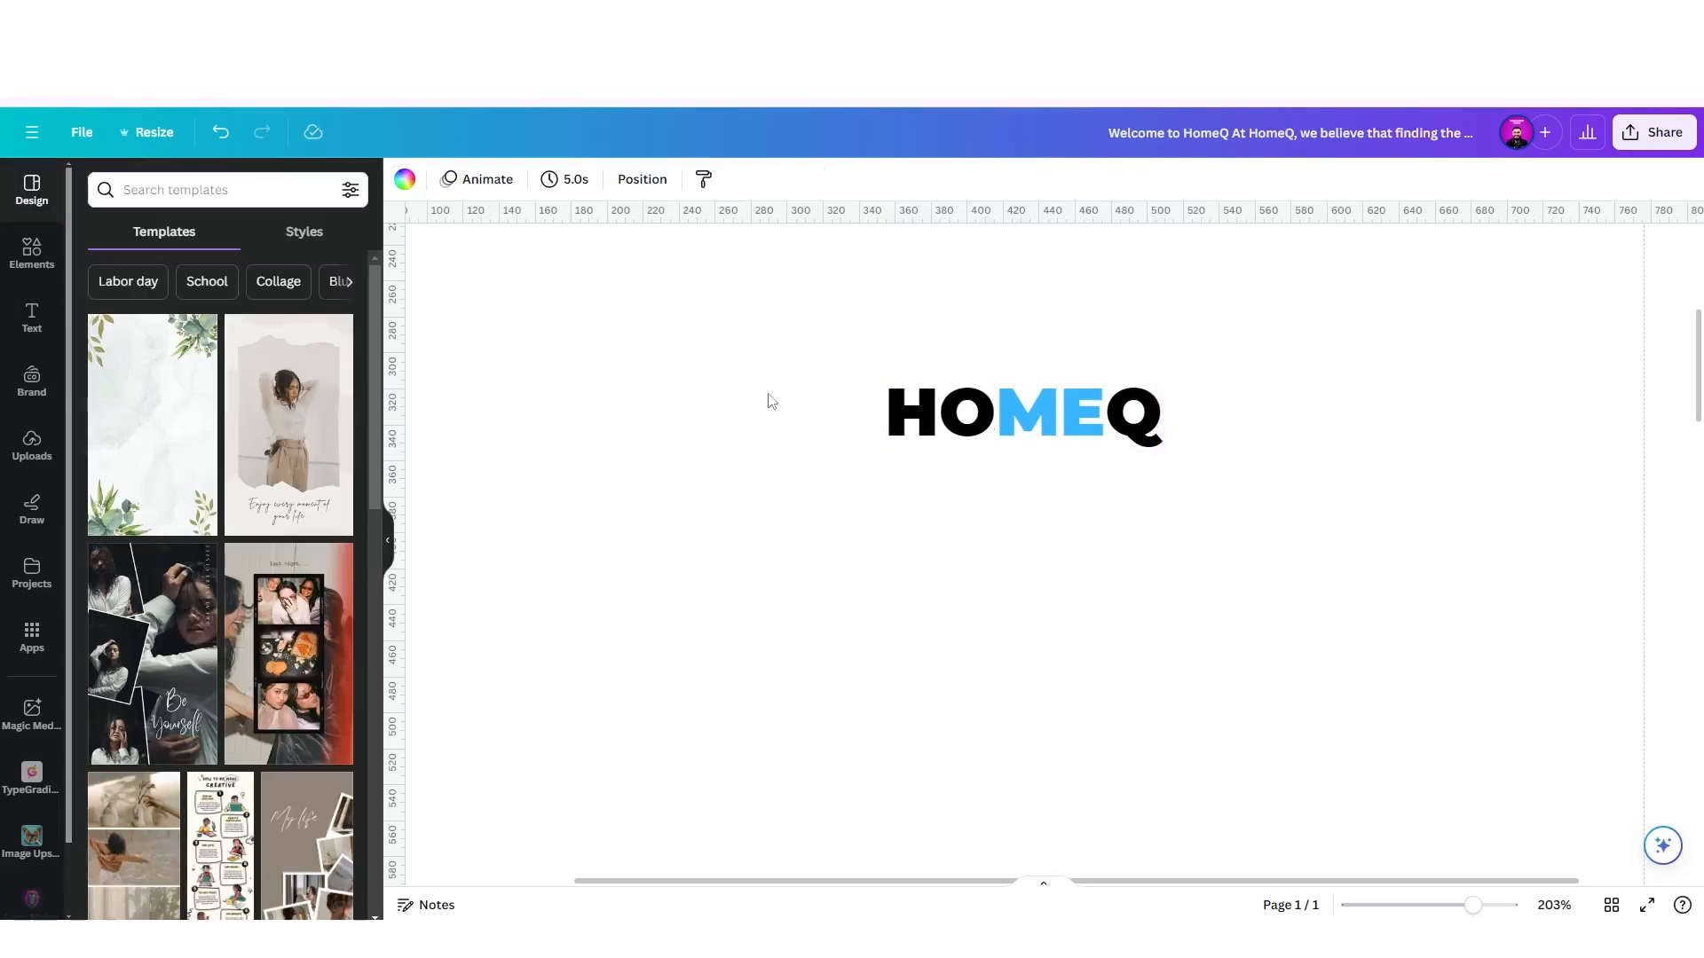
# Search the elements for "real estate logo" and show only graphics.
pyautogui.click(36, 253)
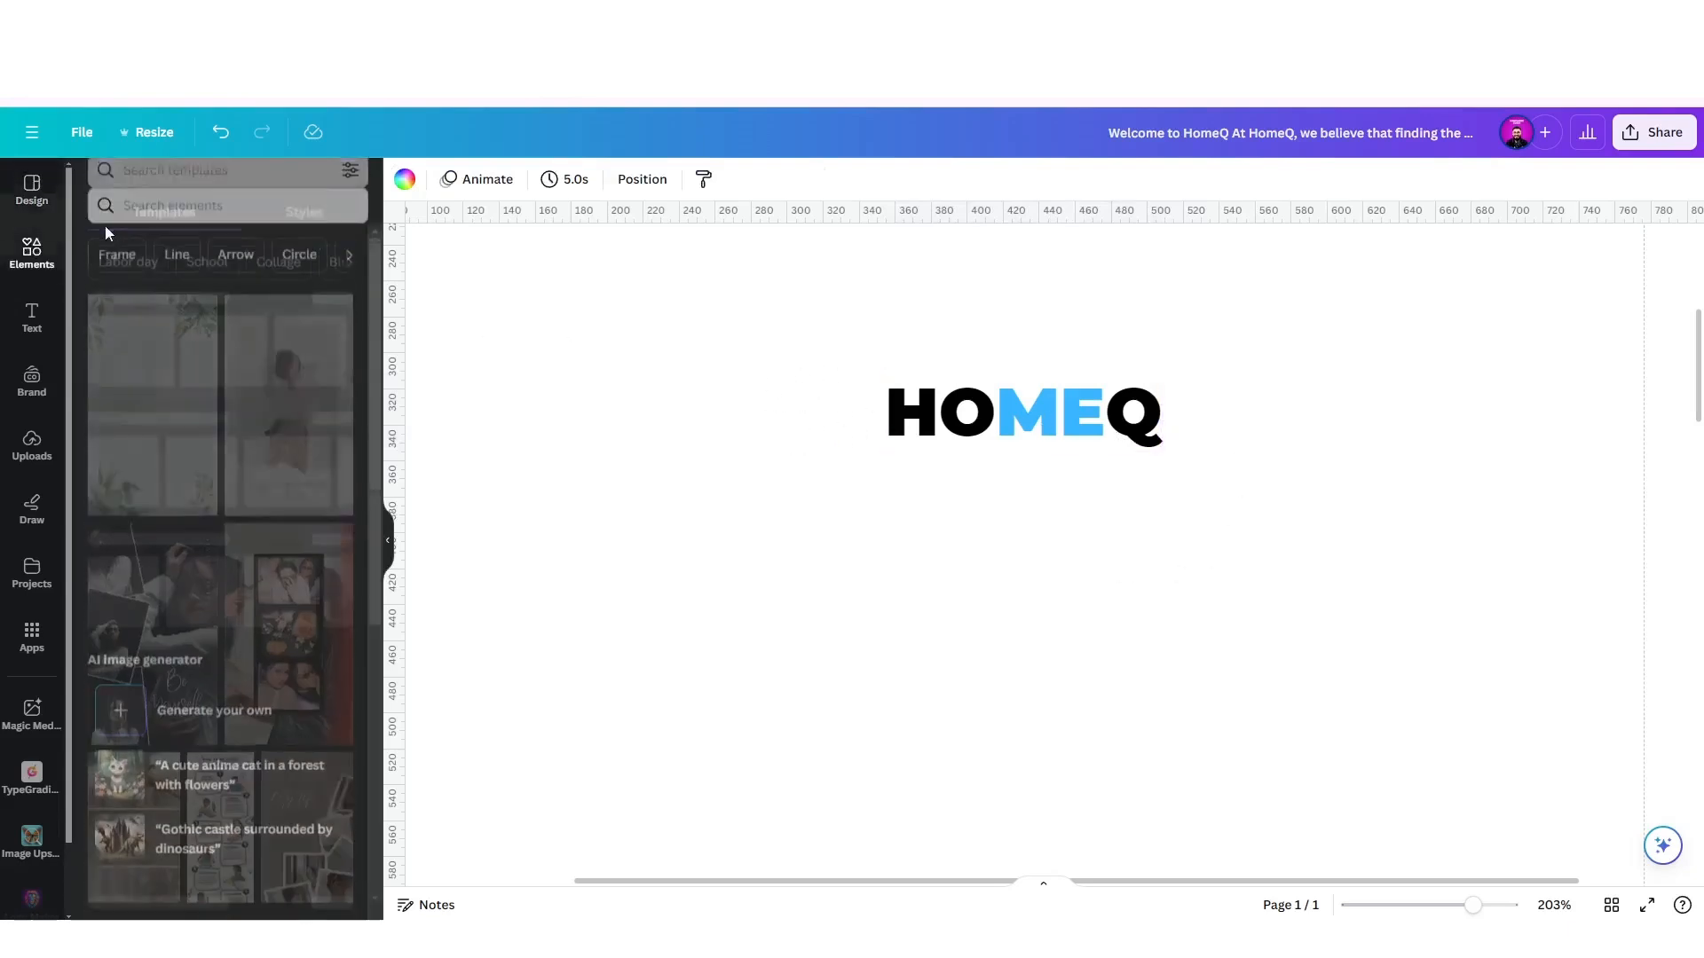
pyautogui.click(147, 193)
pyautogui.write('r')
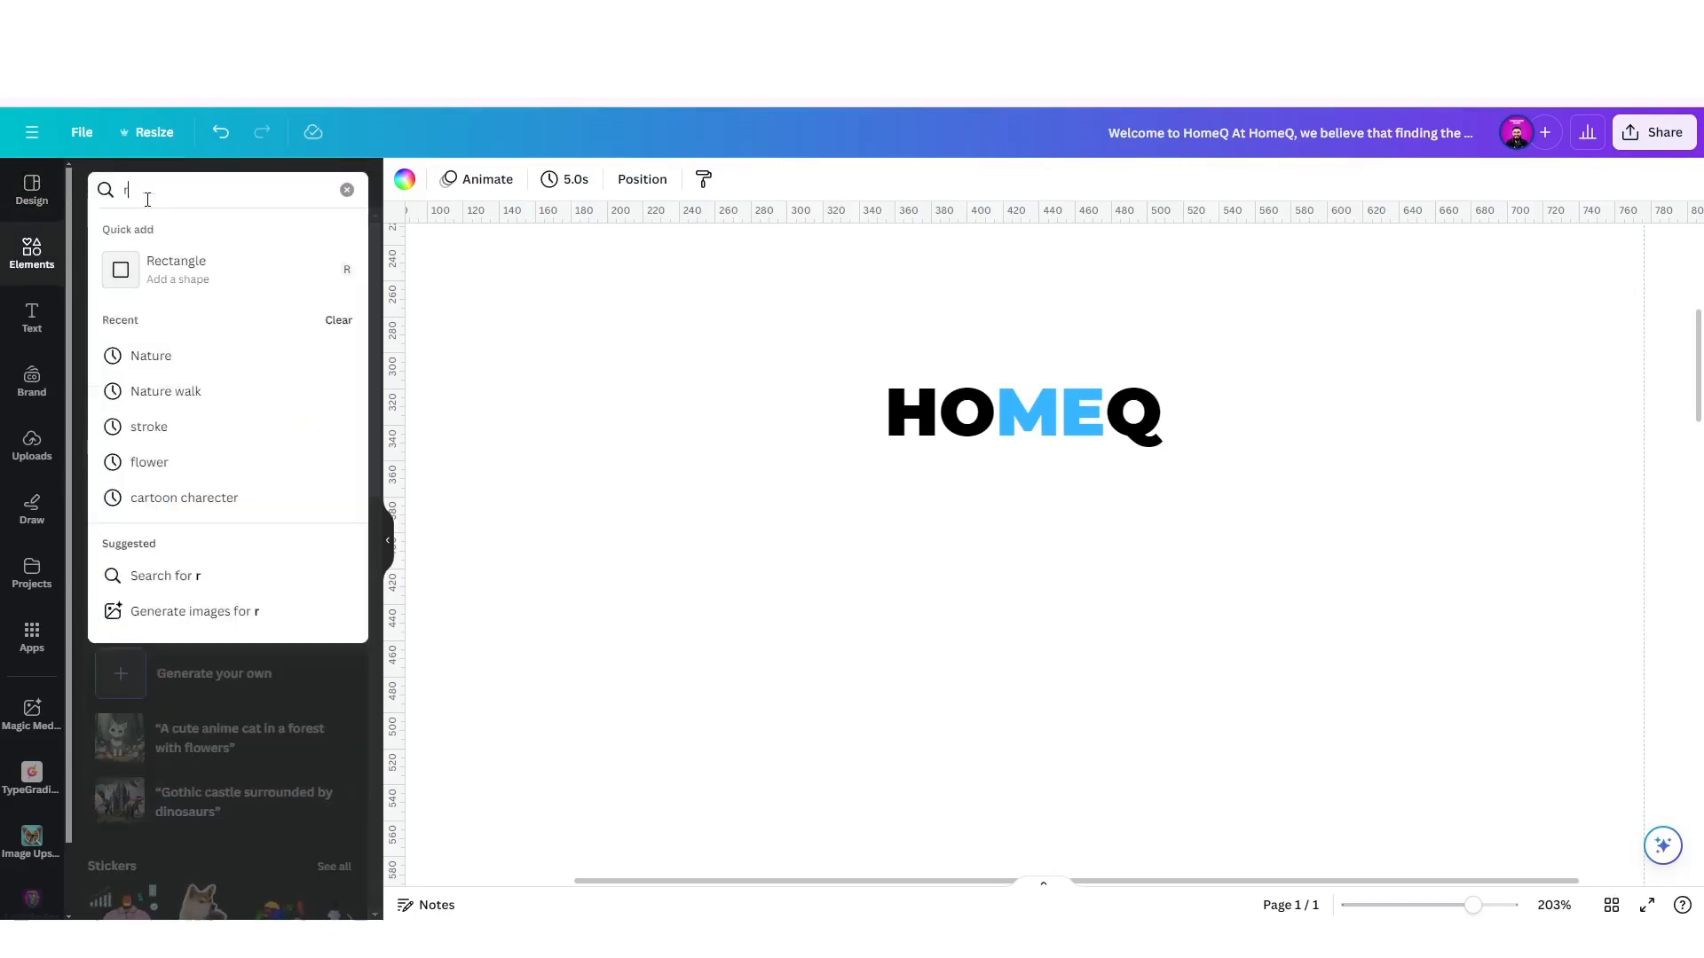
pyautogui.write('eal estat')
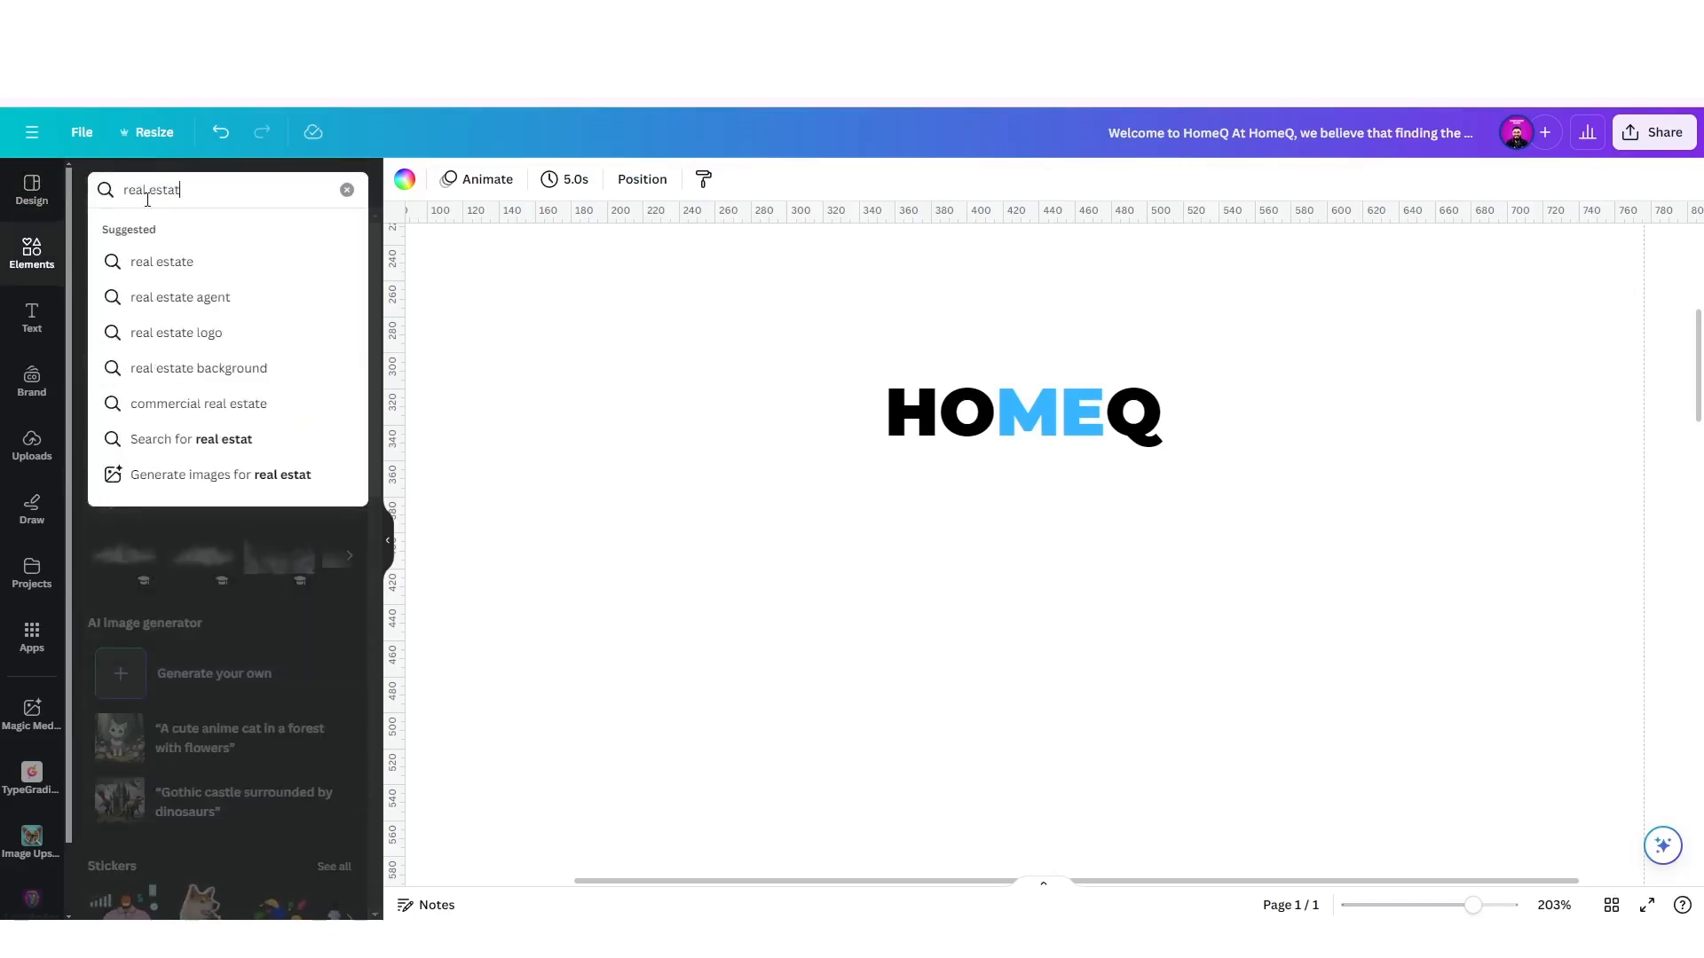
pyautogui.write('e logo')
pyautogui.press('Return')
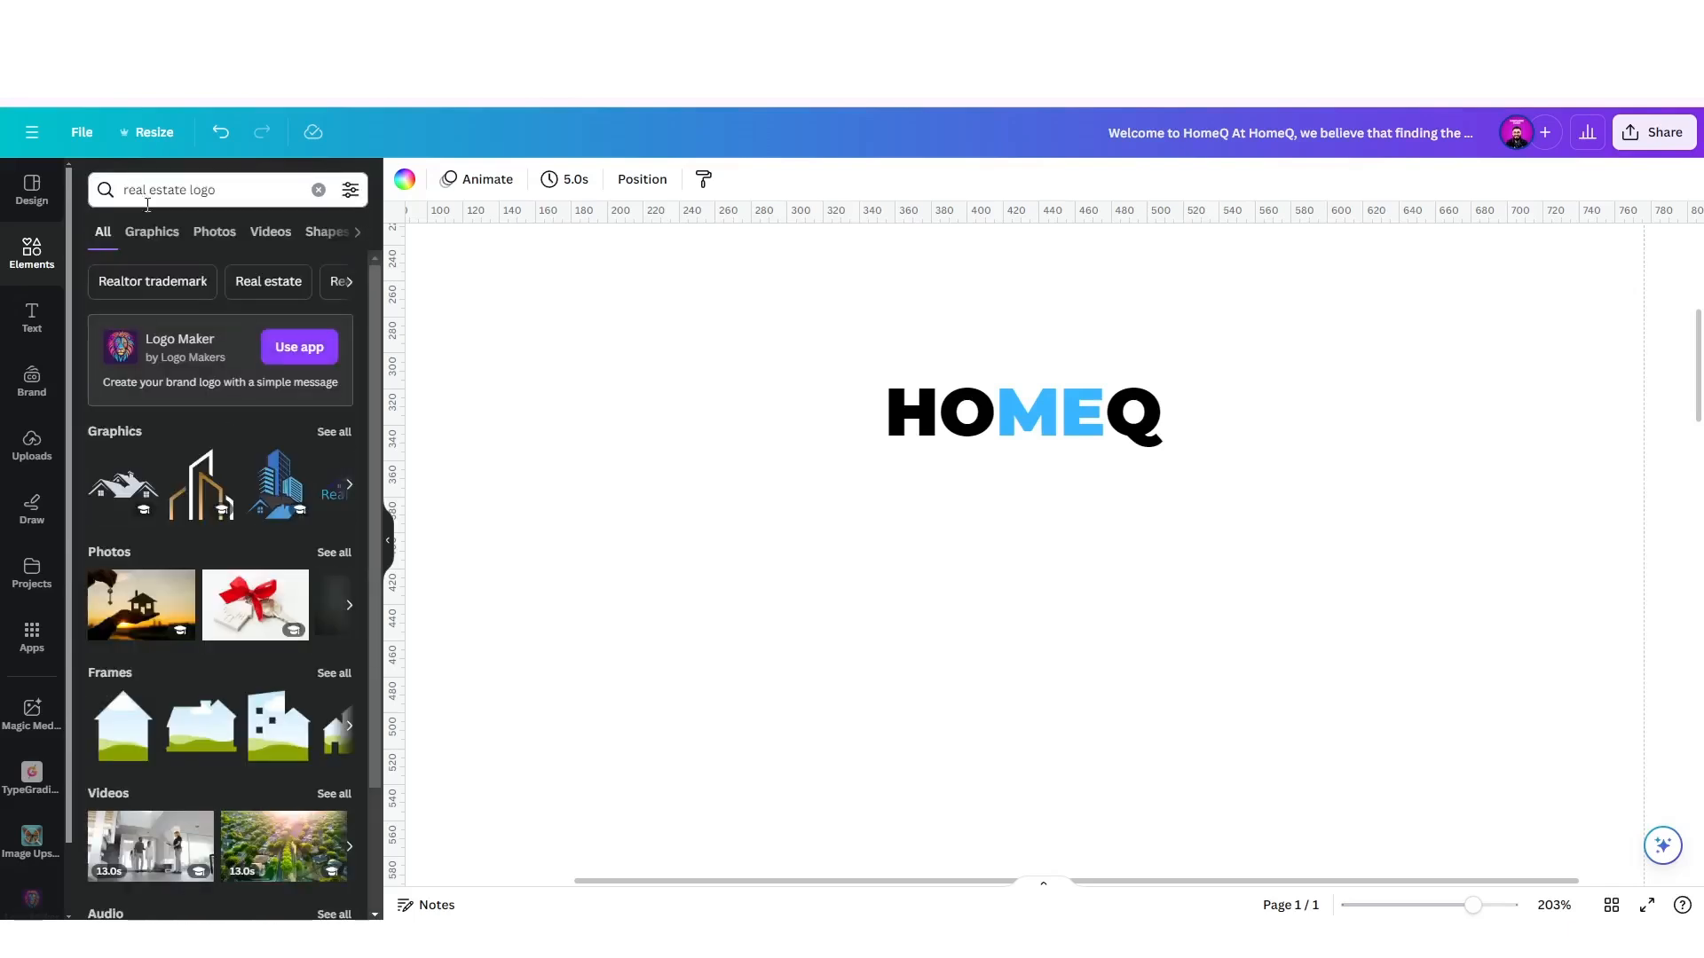
pyautogui.click(164, 249)
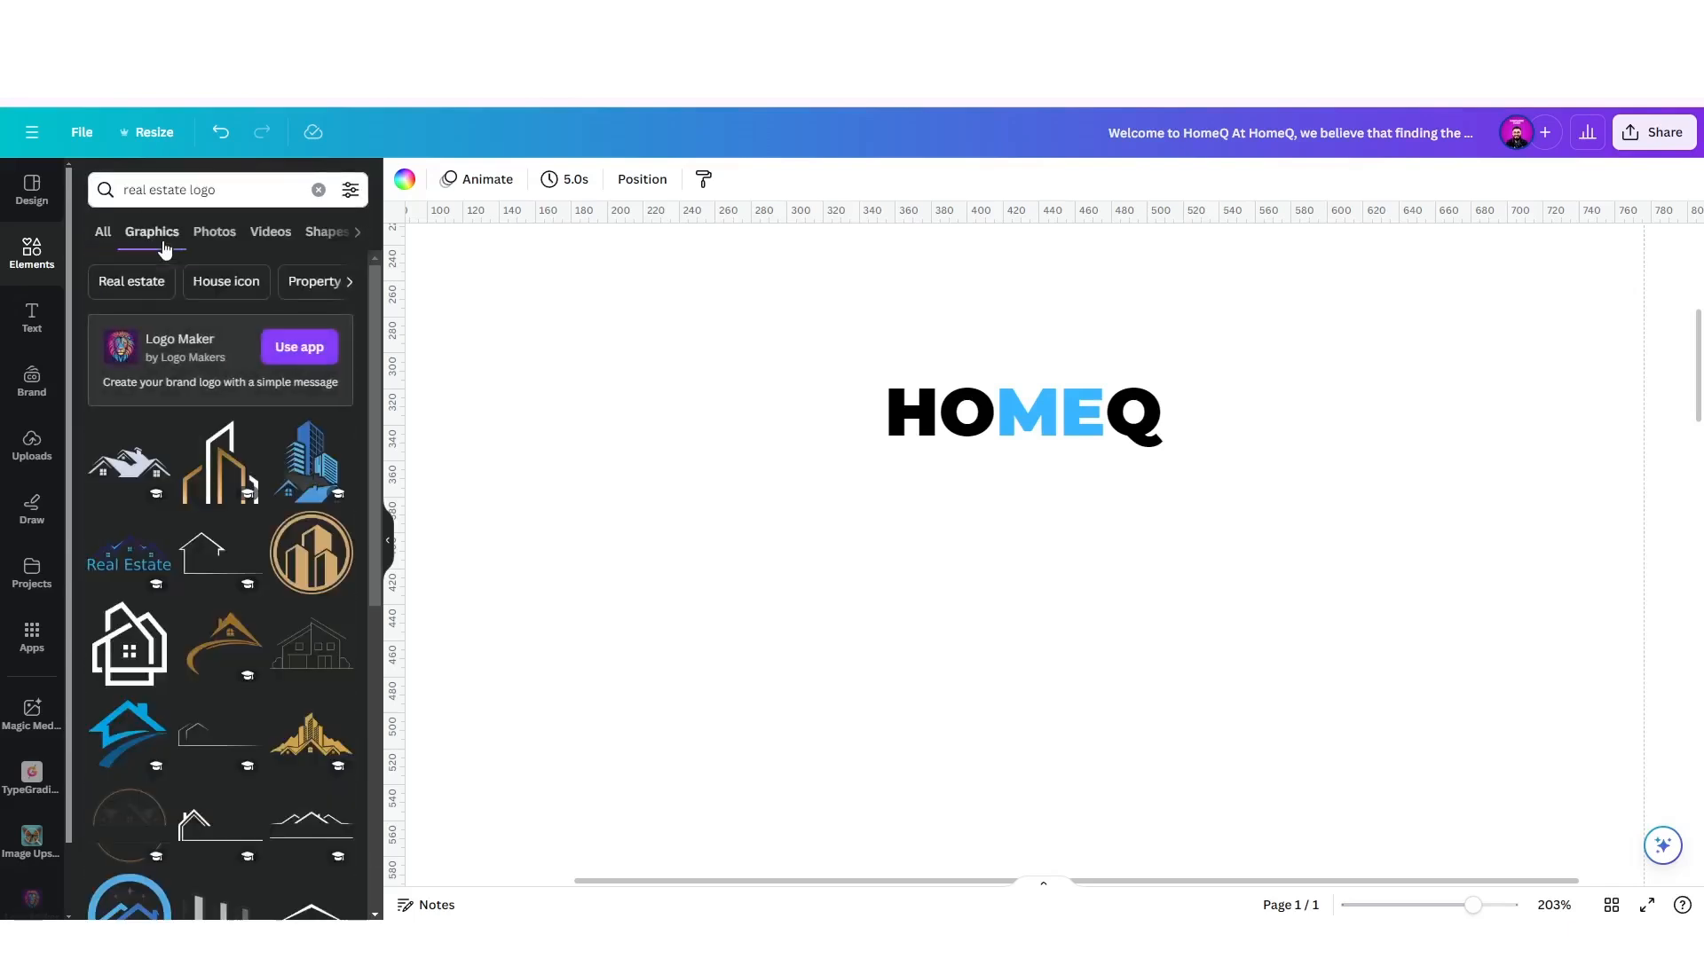
# Find the blue and grey C-shaped house logo among the graphics and add it to the page.
pyautogui.scroll(-2, 171, 672)
pyautogui.scroll(-6, 172, 671)
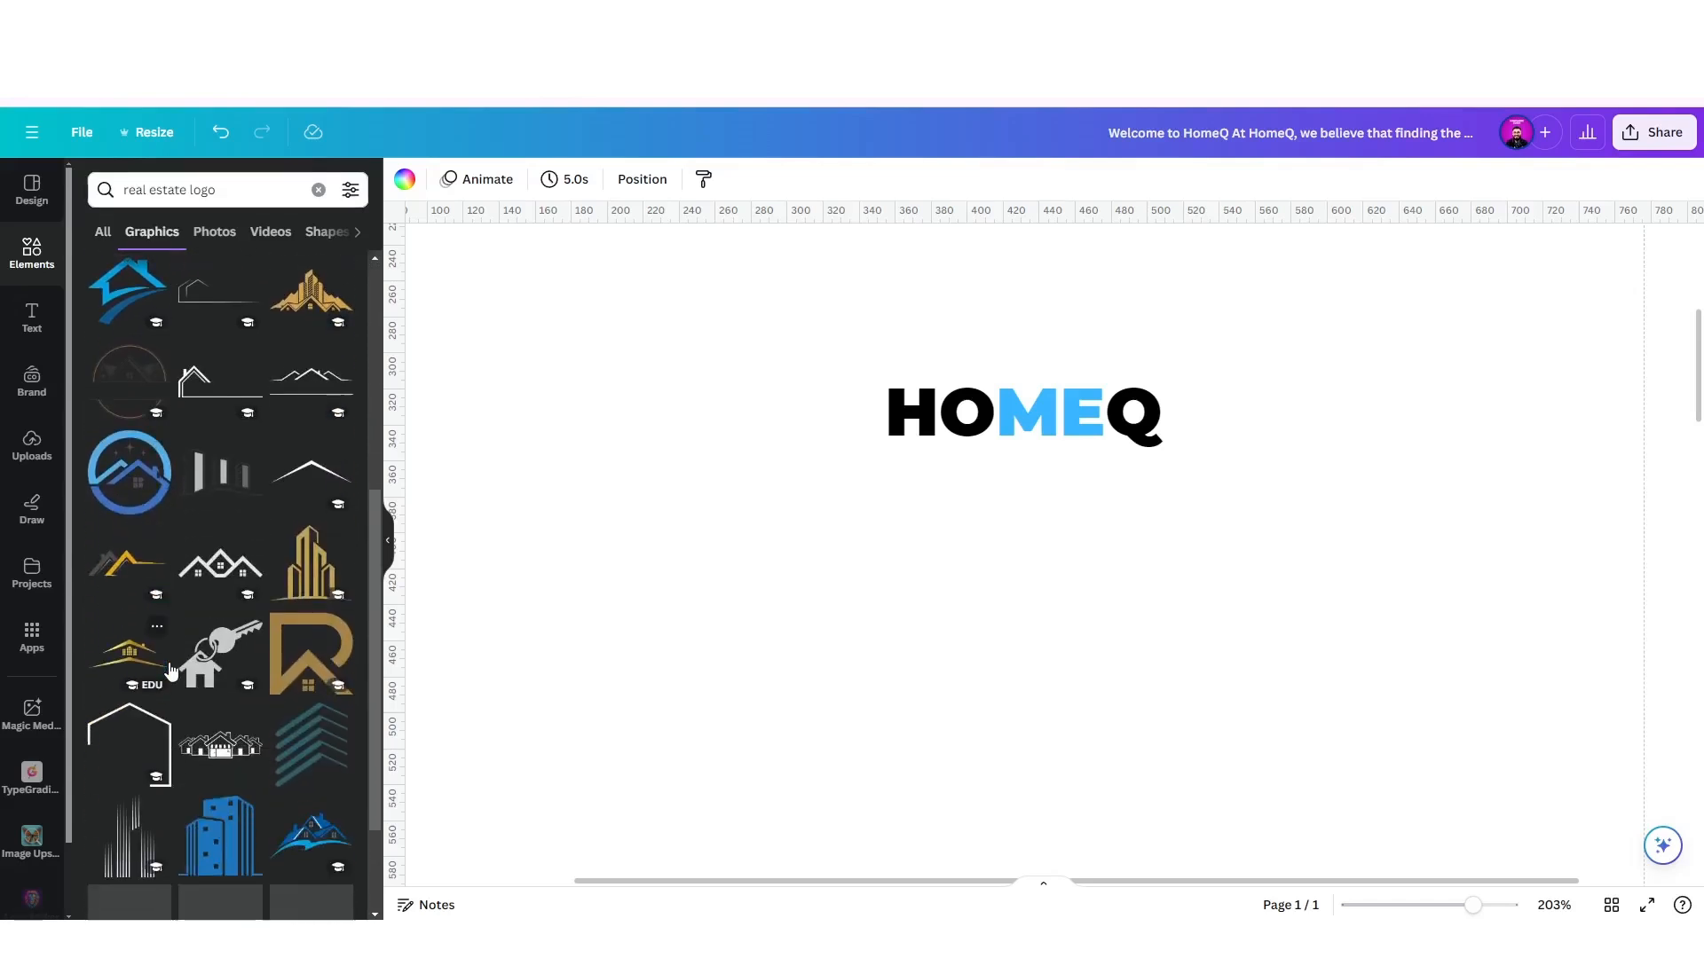
pyautogui.scroll(-3, 171, 672)
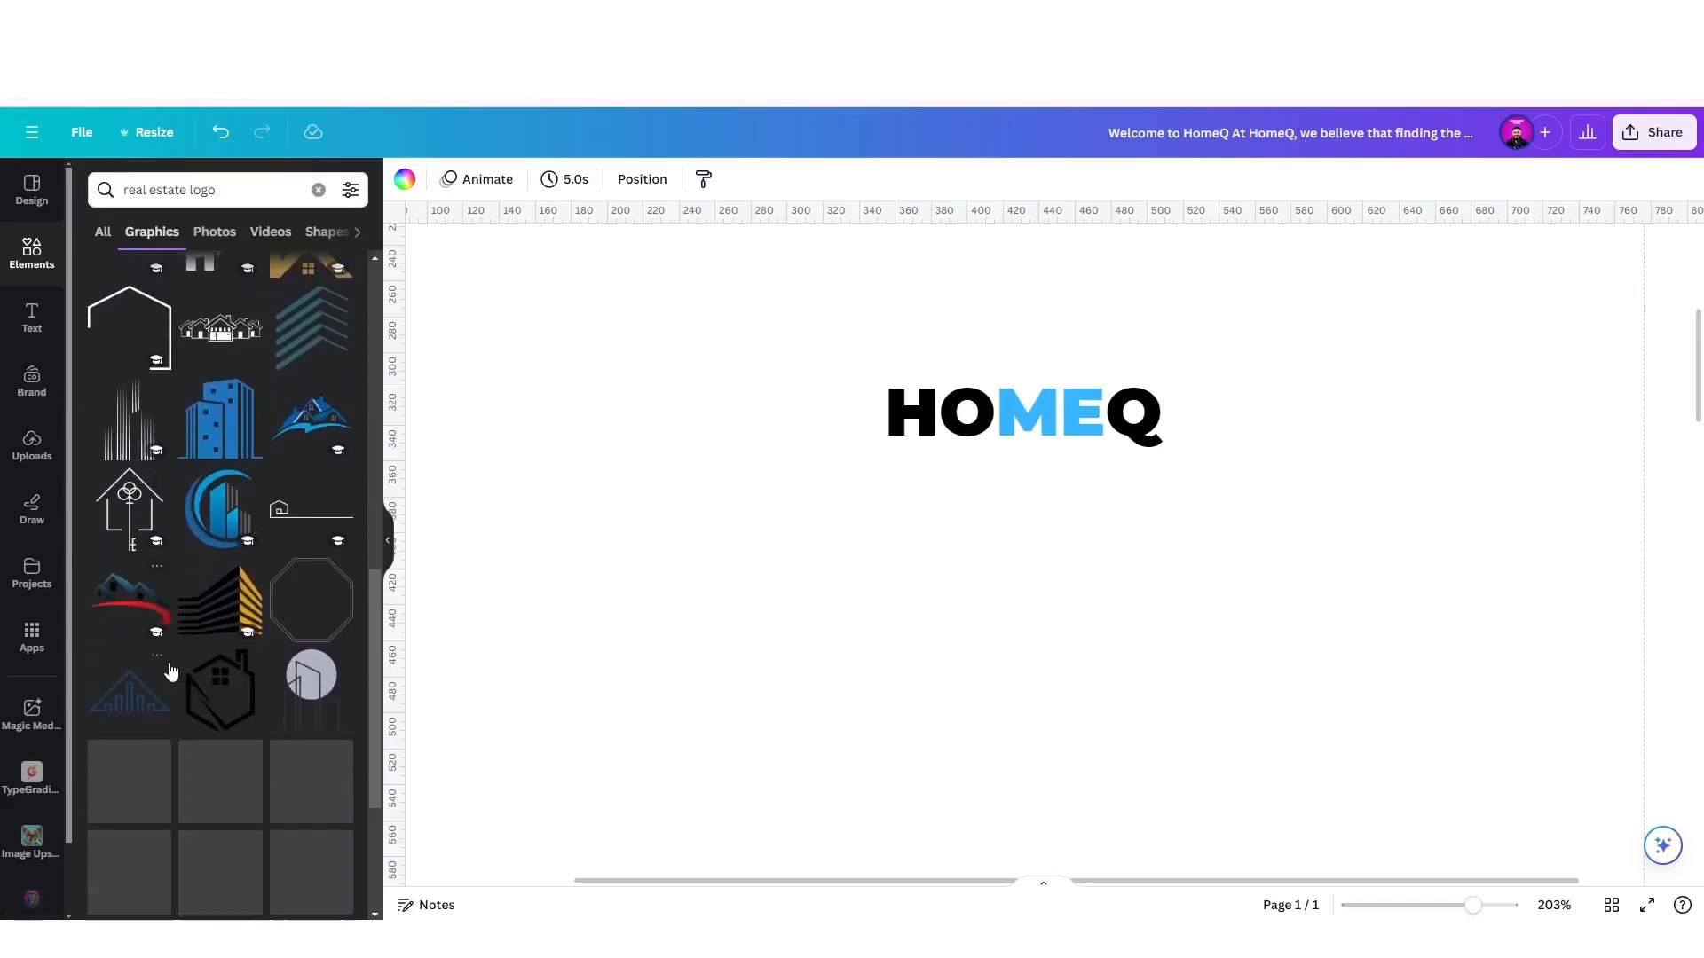
pyautogui.scroll(-2, 172, 671)
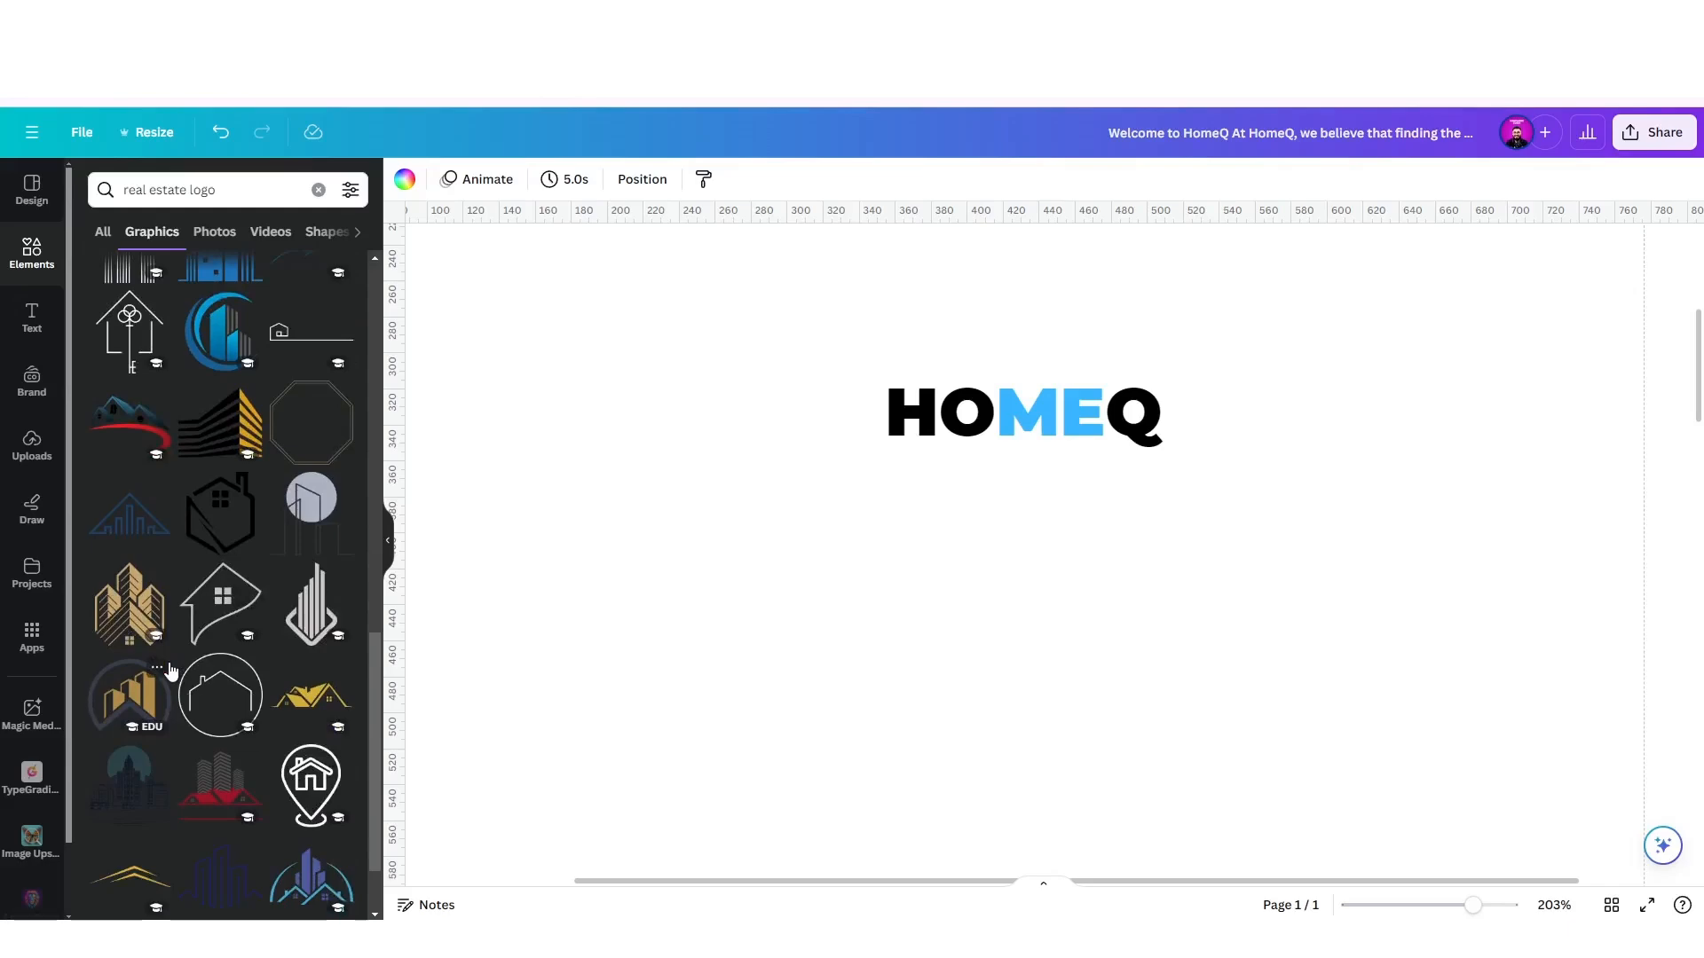
pyautogui.scroll(-6, 171, 672)
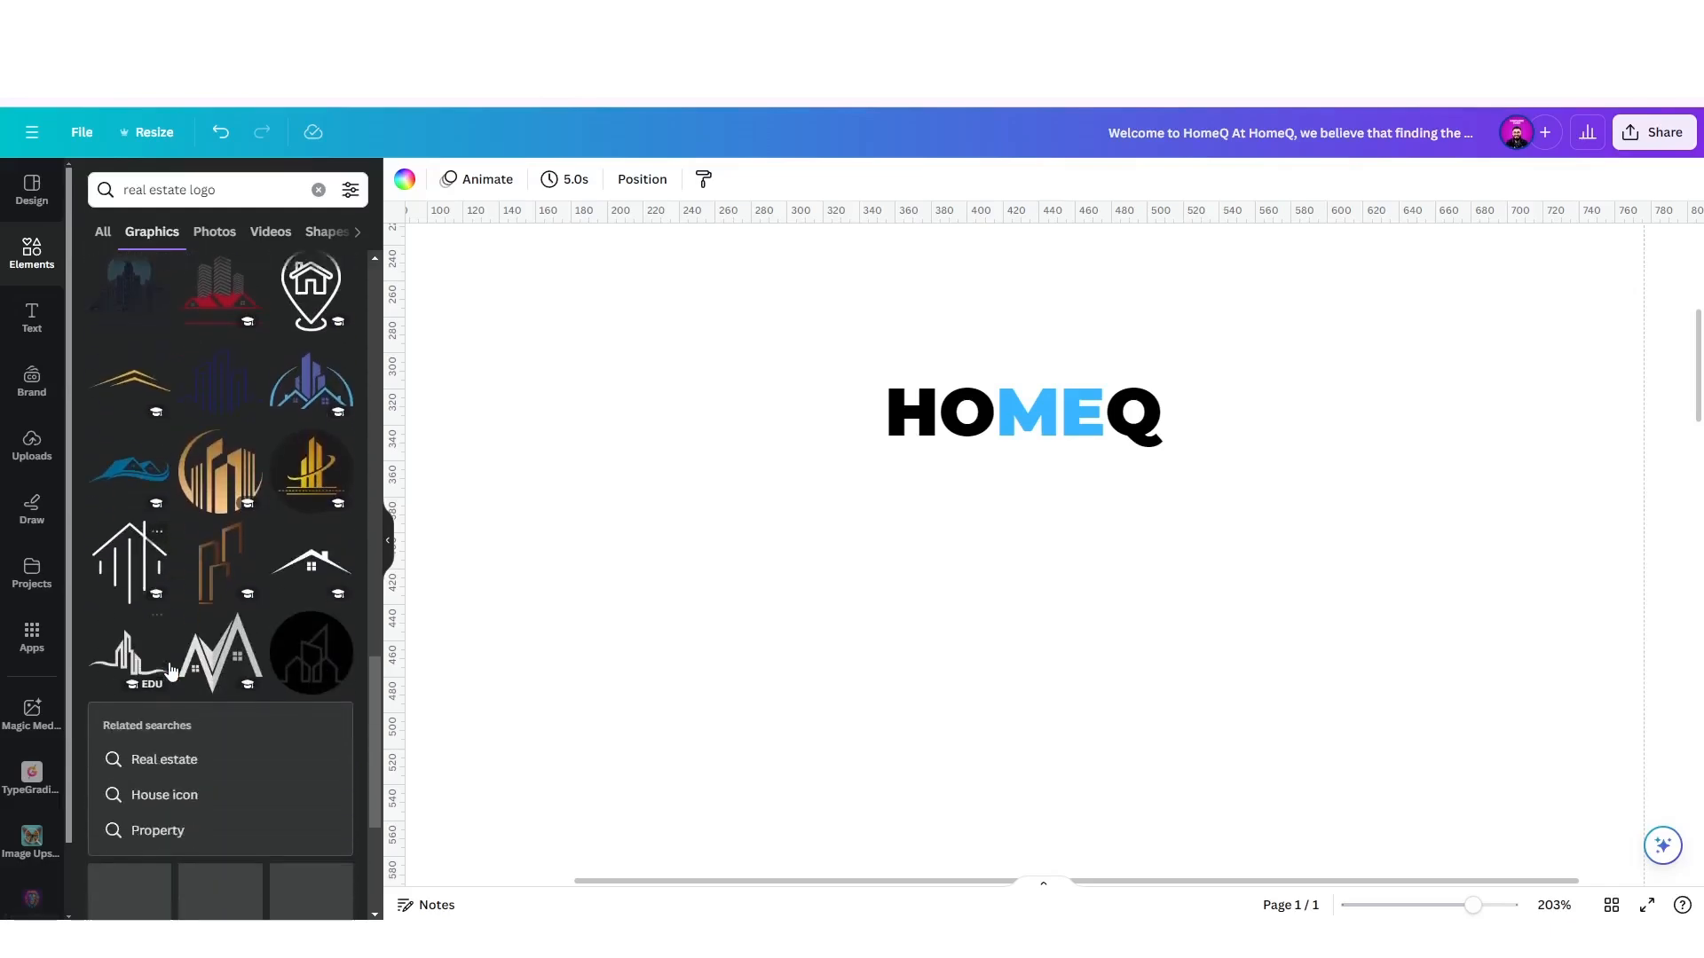
pyautogui.scroll(-3, 172, 672)
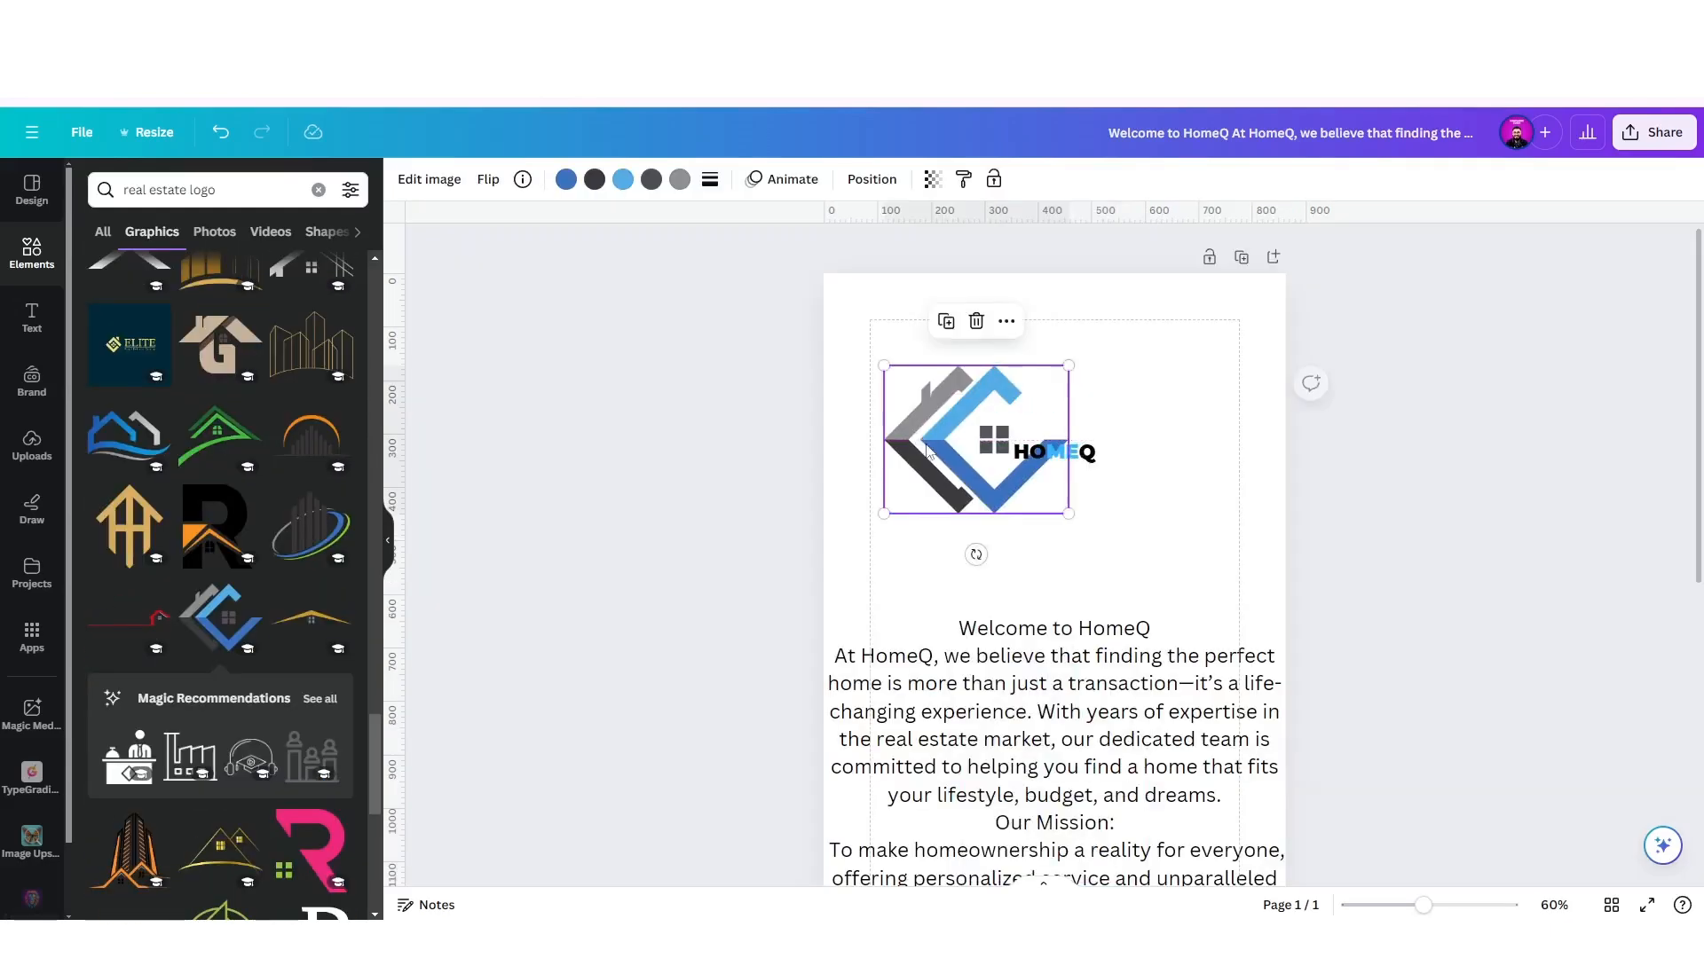
# Shrink the house logo to roughly the text's height, rotate it about 45° and place it directly left of HOMEQ.
pyautogui.scroll(5, 929, 443)
pyautogui.moveTo(1091, 276); pyautogui.dragTo(751, 550)
pyautogui.moveTo(697, 608); pyautogui.dragTo(902, 515)
pyautogui.scroll(4, 901, 516)
pyautogui.moveTo(913, 592); pyautogui.dragTo(918, 534)
pyautogui.moveTo(912, 445); pyautogui.dragTo(1036, 439)
pyautogui.moveTo(1023, 341); pyautogui.dragTo(1026, 365)
pyautogui.moveTo(1038, 451); pyautogui.dragTo(933, 455)
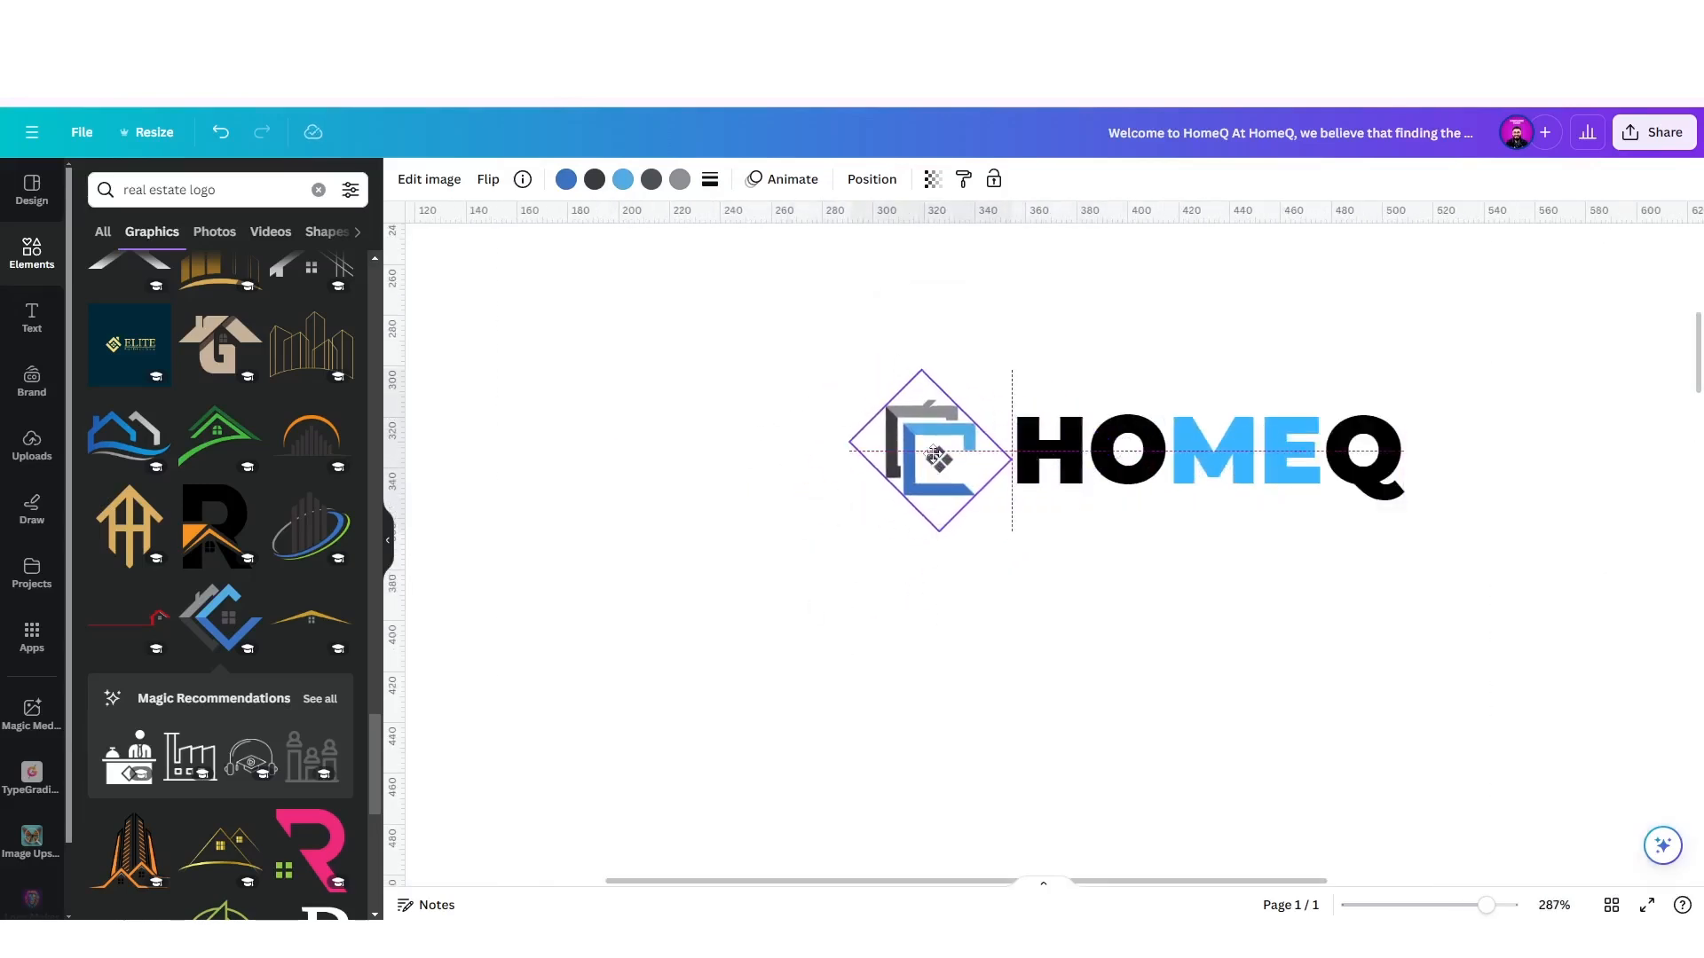
# Recolor the grey parts of the house logo, including the window and back outline, to near-black.
pyautogui.scroll(-5, 936, 457)
pyautogui.scroll(6, 936, 457)
pyautogui.click(650, 178)
pyautogui.click(96, 287)
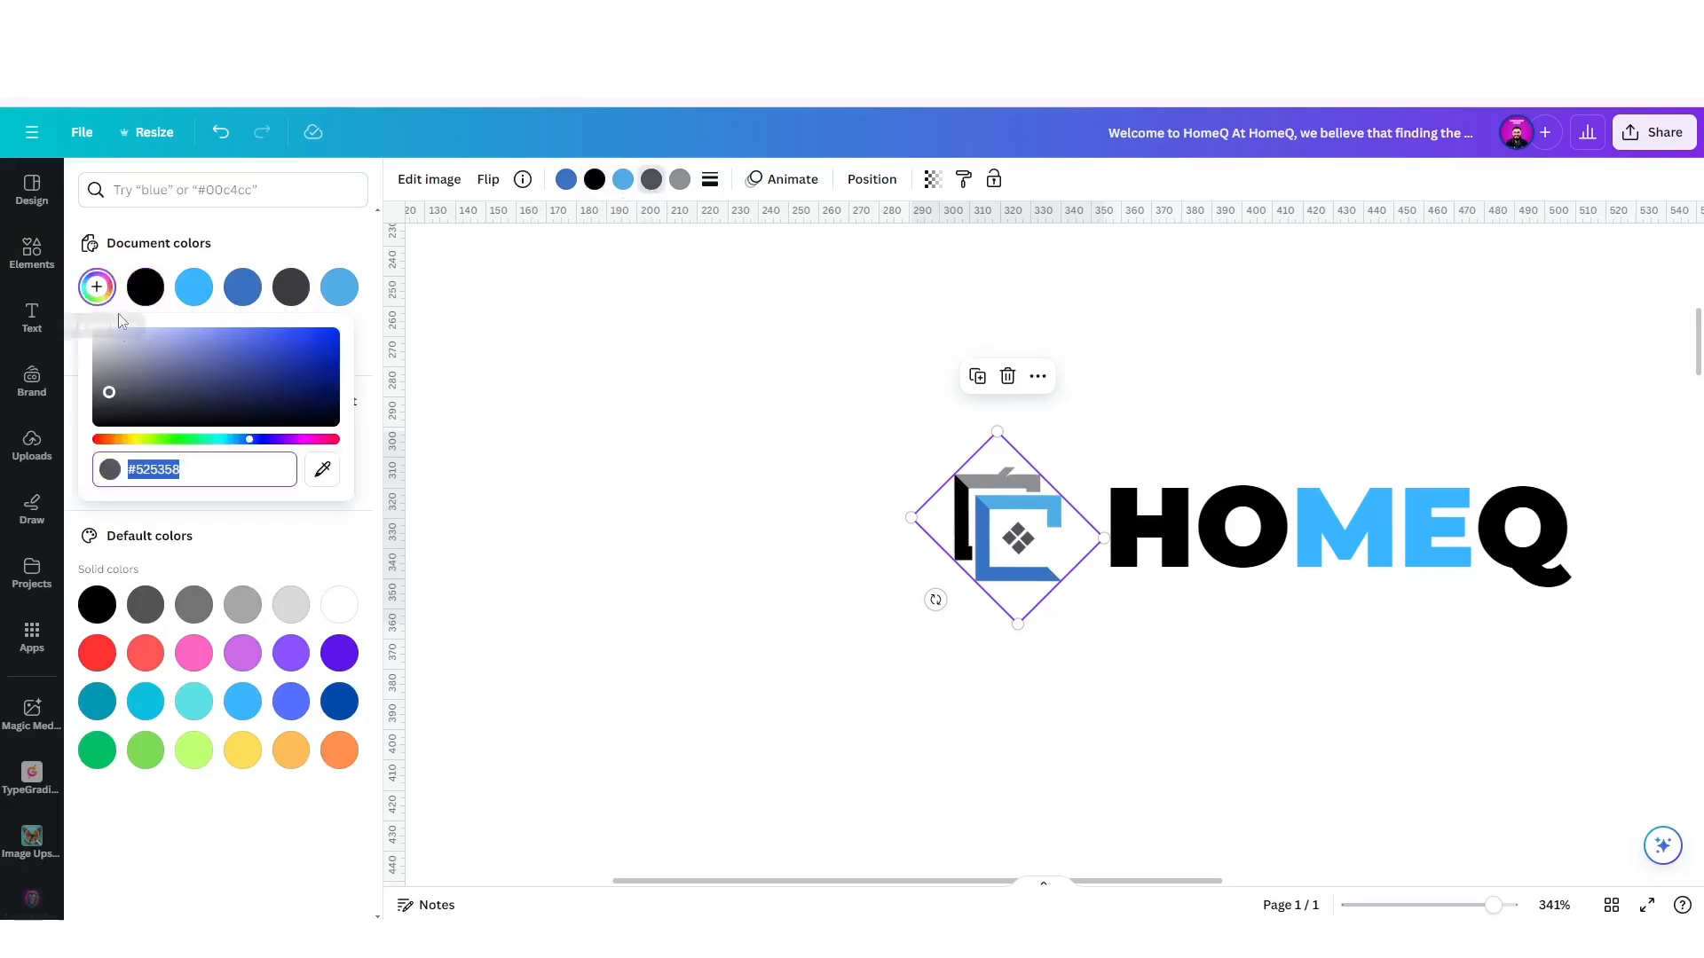
pyautogui.moveTo(110, 391); pyautogui.dragTo(57, 415)
pyautogui.click(680, 179)
pyautogui.click(146, 288)
pyautogui.click(825, 578)
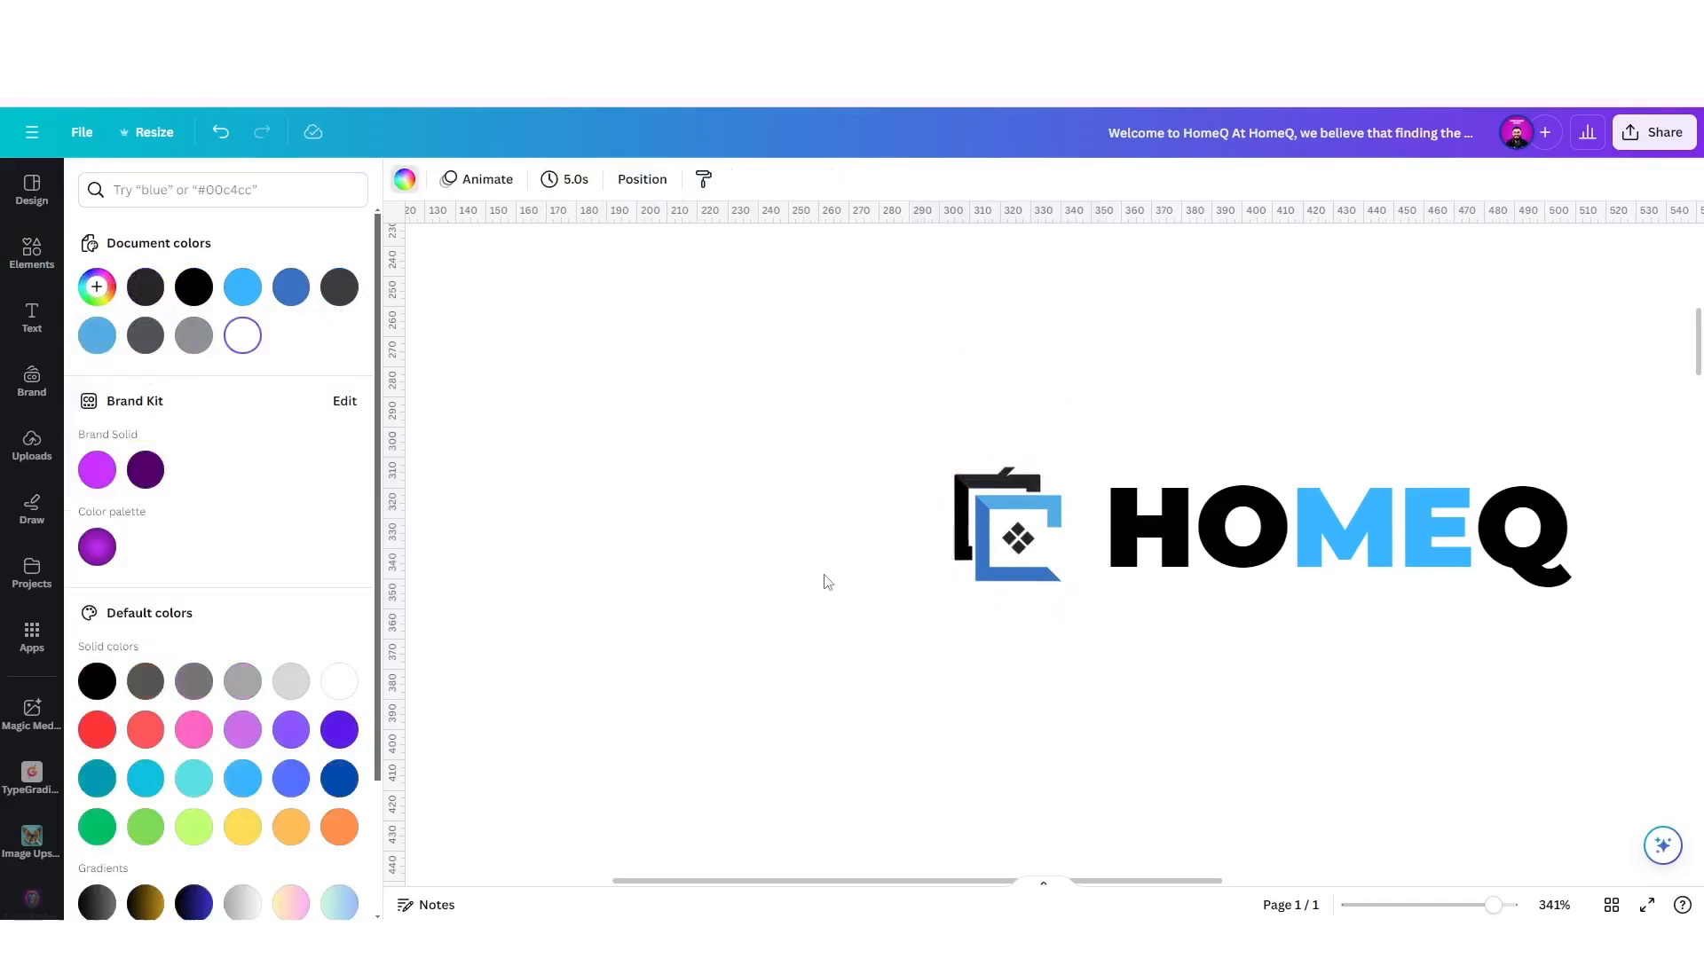
# Group the house logo with the HOMEQ text and move the group to the page's upper-right margin corner.
pyautogui.scroll(-5, 884, 488)
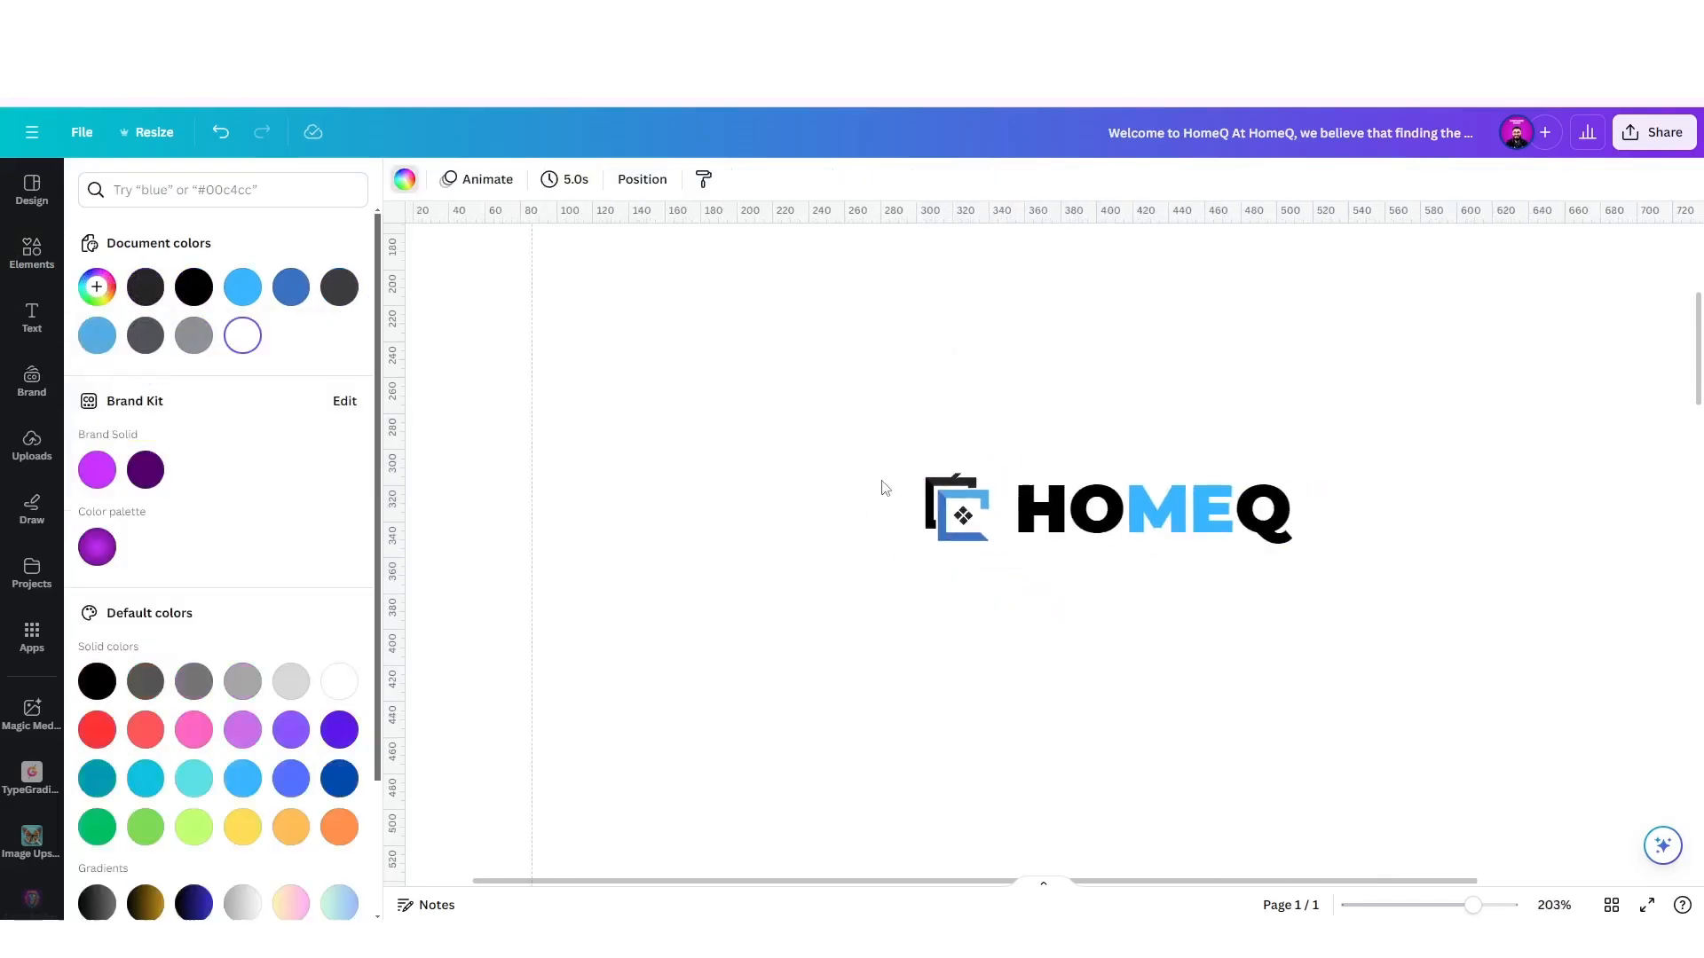
pyautogui.moveTo(923, 437); pyautogui.dragTo(1275, 590)
pyautogui.scroll(-5, 825, 498)
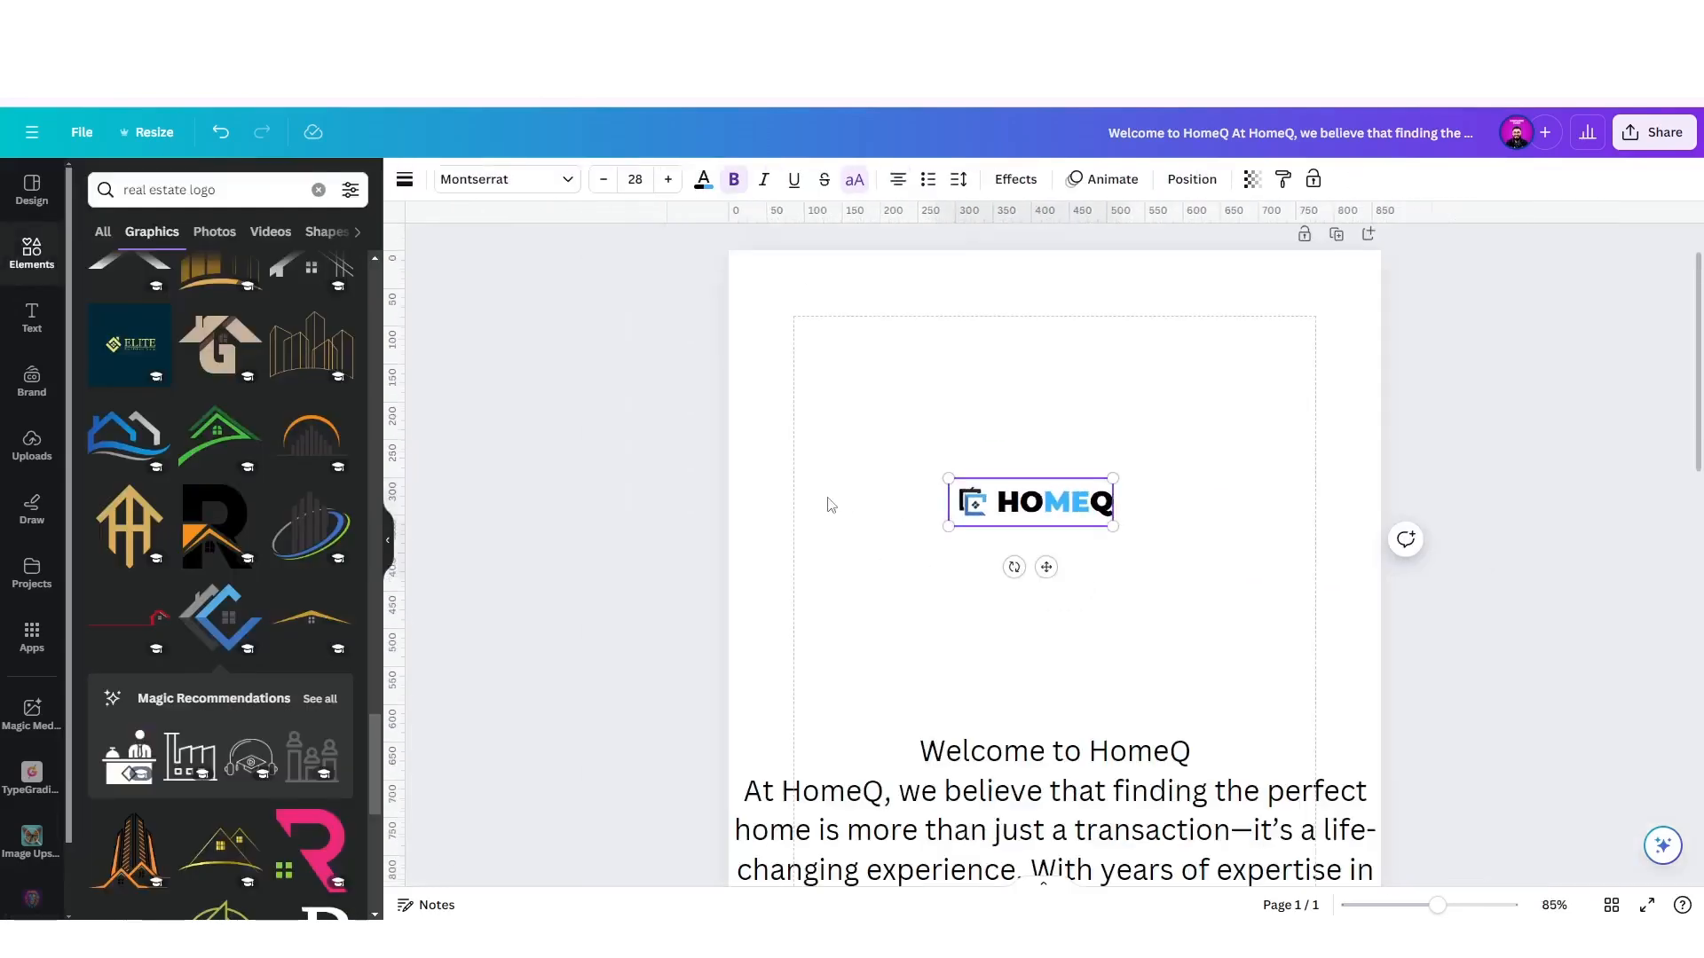
pyautogui.moveTo(1056, 486); pyautogui.dragTo(1221, 359)
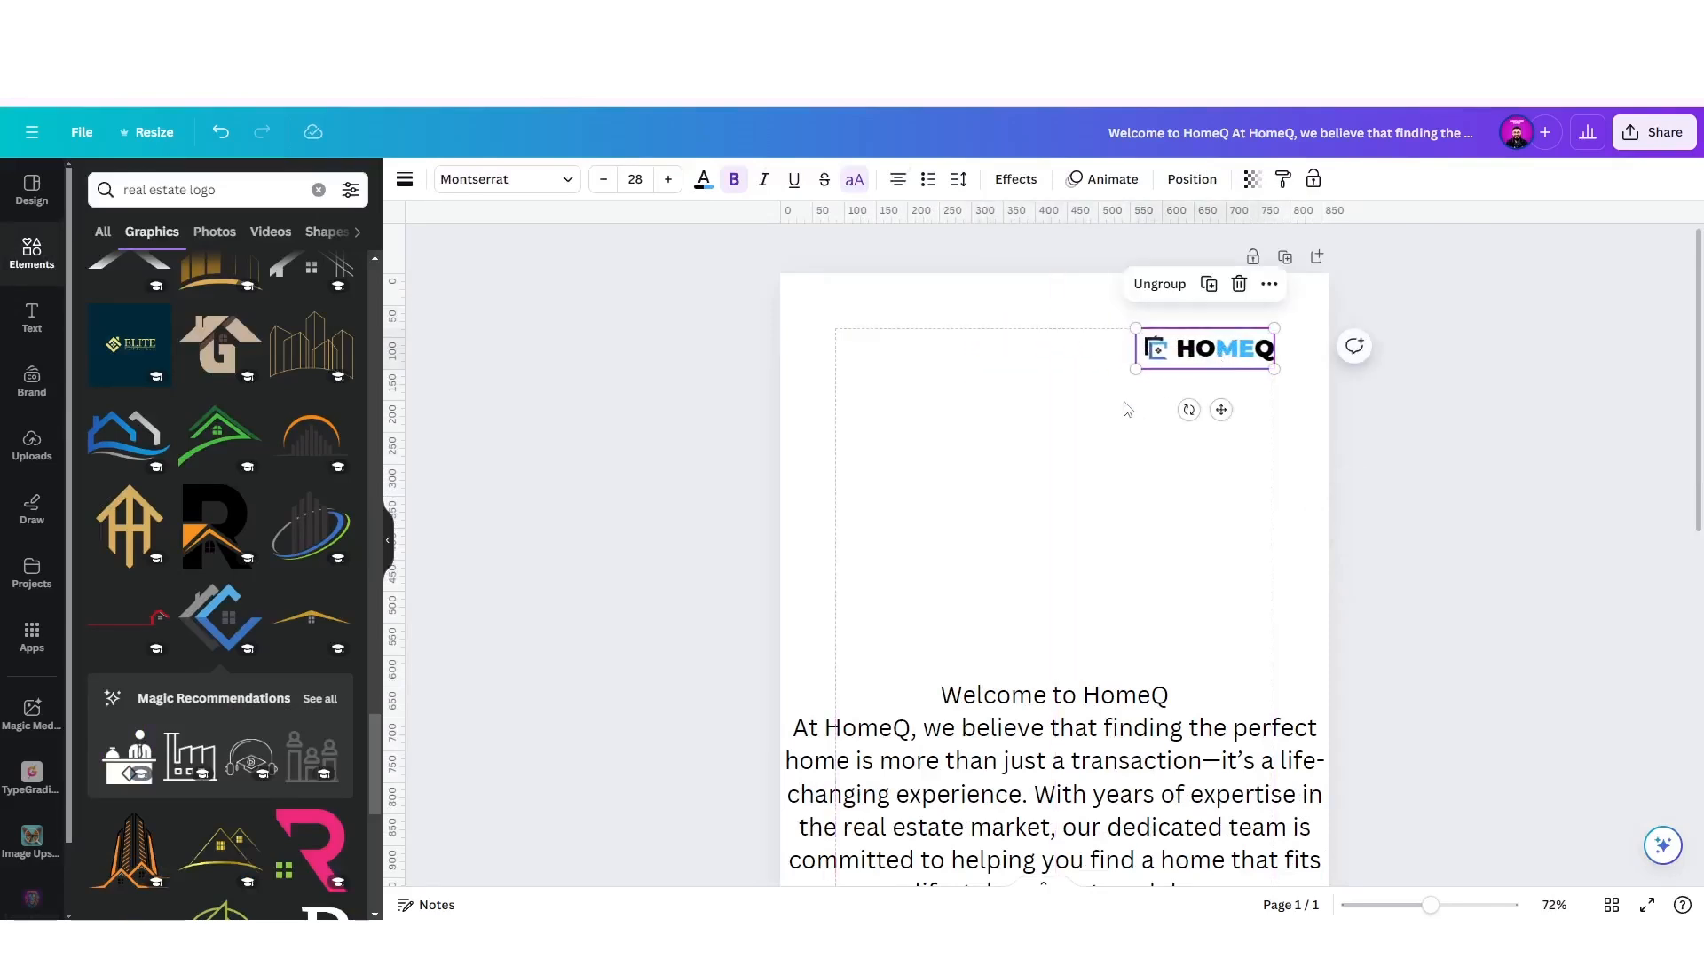
pyautogui.click(1105, 436)
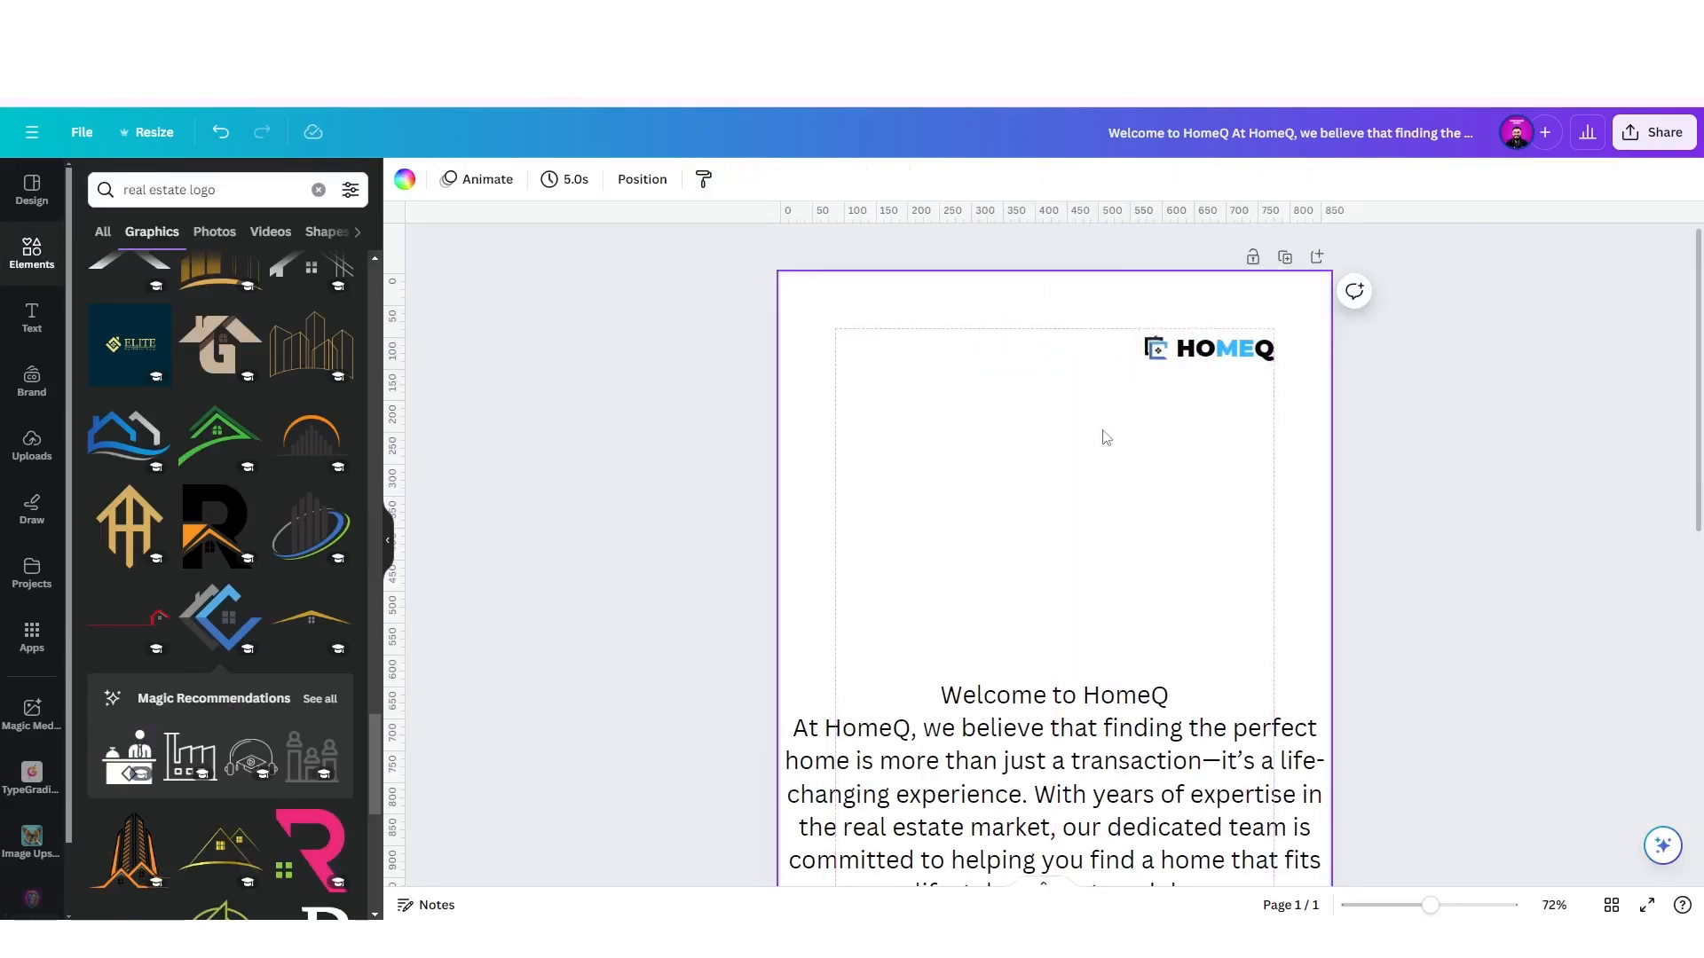
pyautogui.scroll(-2, 1103, 438)
pyautogui.tripleClick(1018, 607)
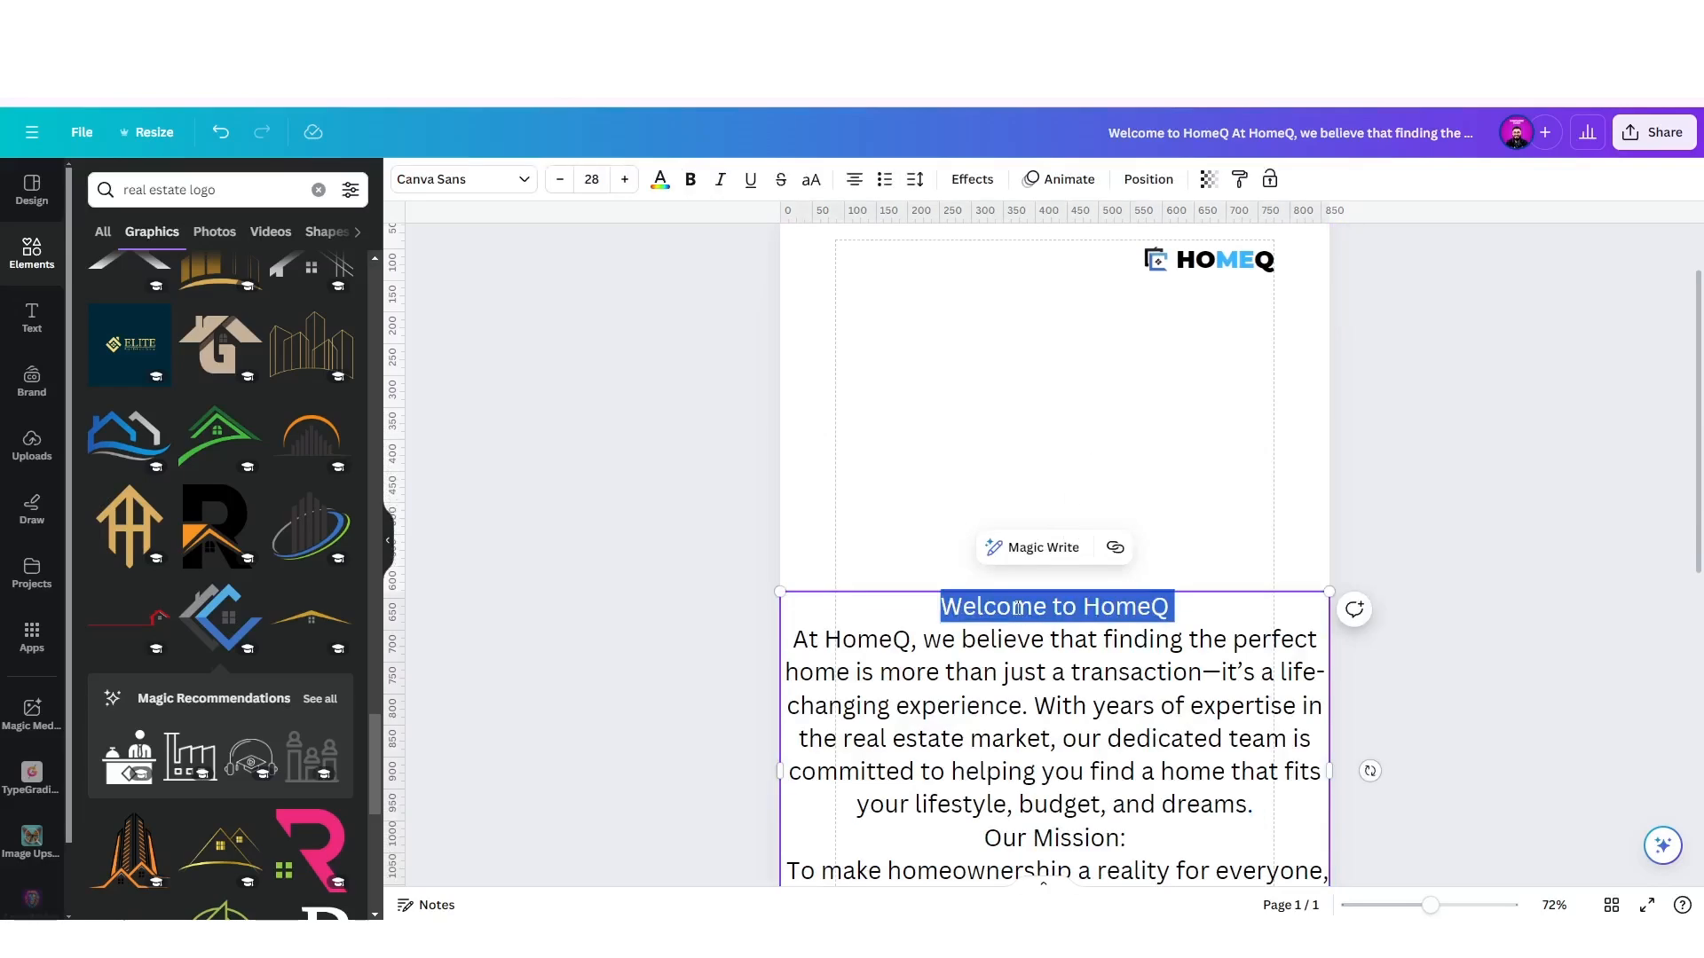
# Give the page background a gradient fill with the vertical top-to-bottom linear style.
pyautogui.click(1001, 459)
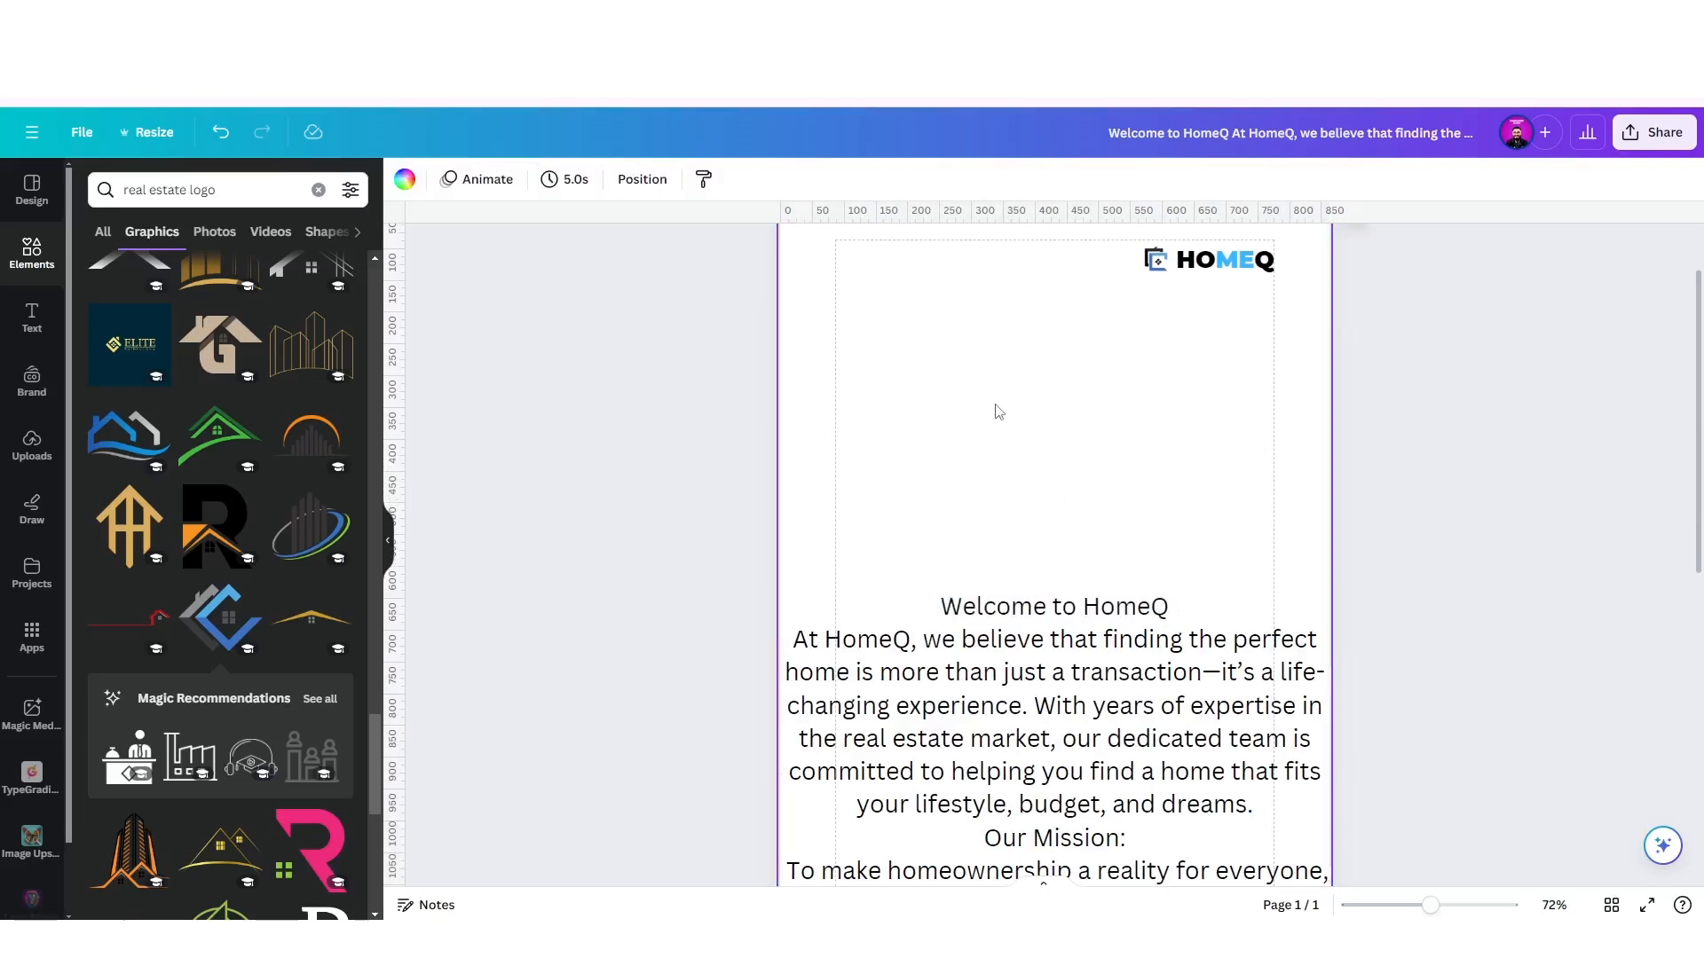
pyautogui.scroll(2, 998, 411)
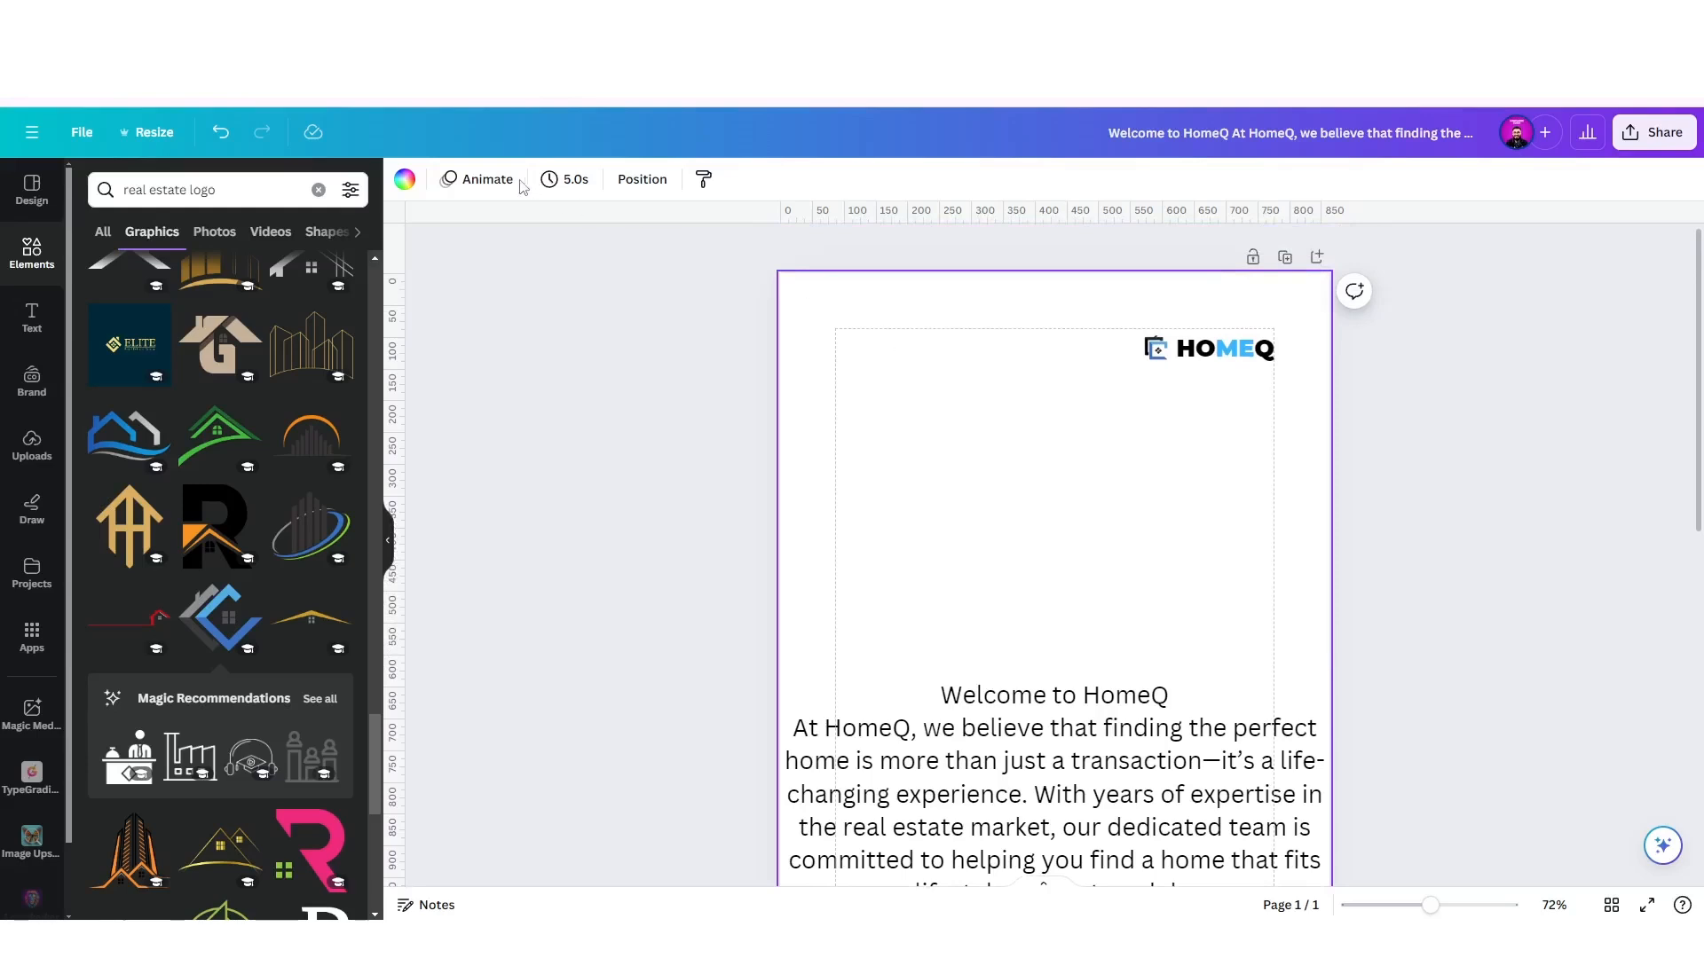
pyautogui.click(404, 179)
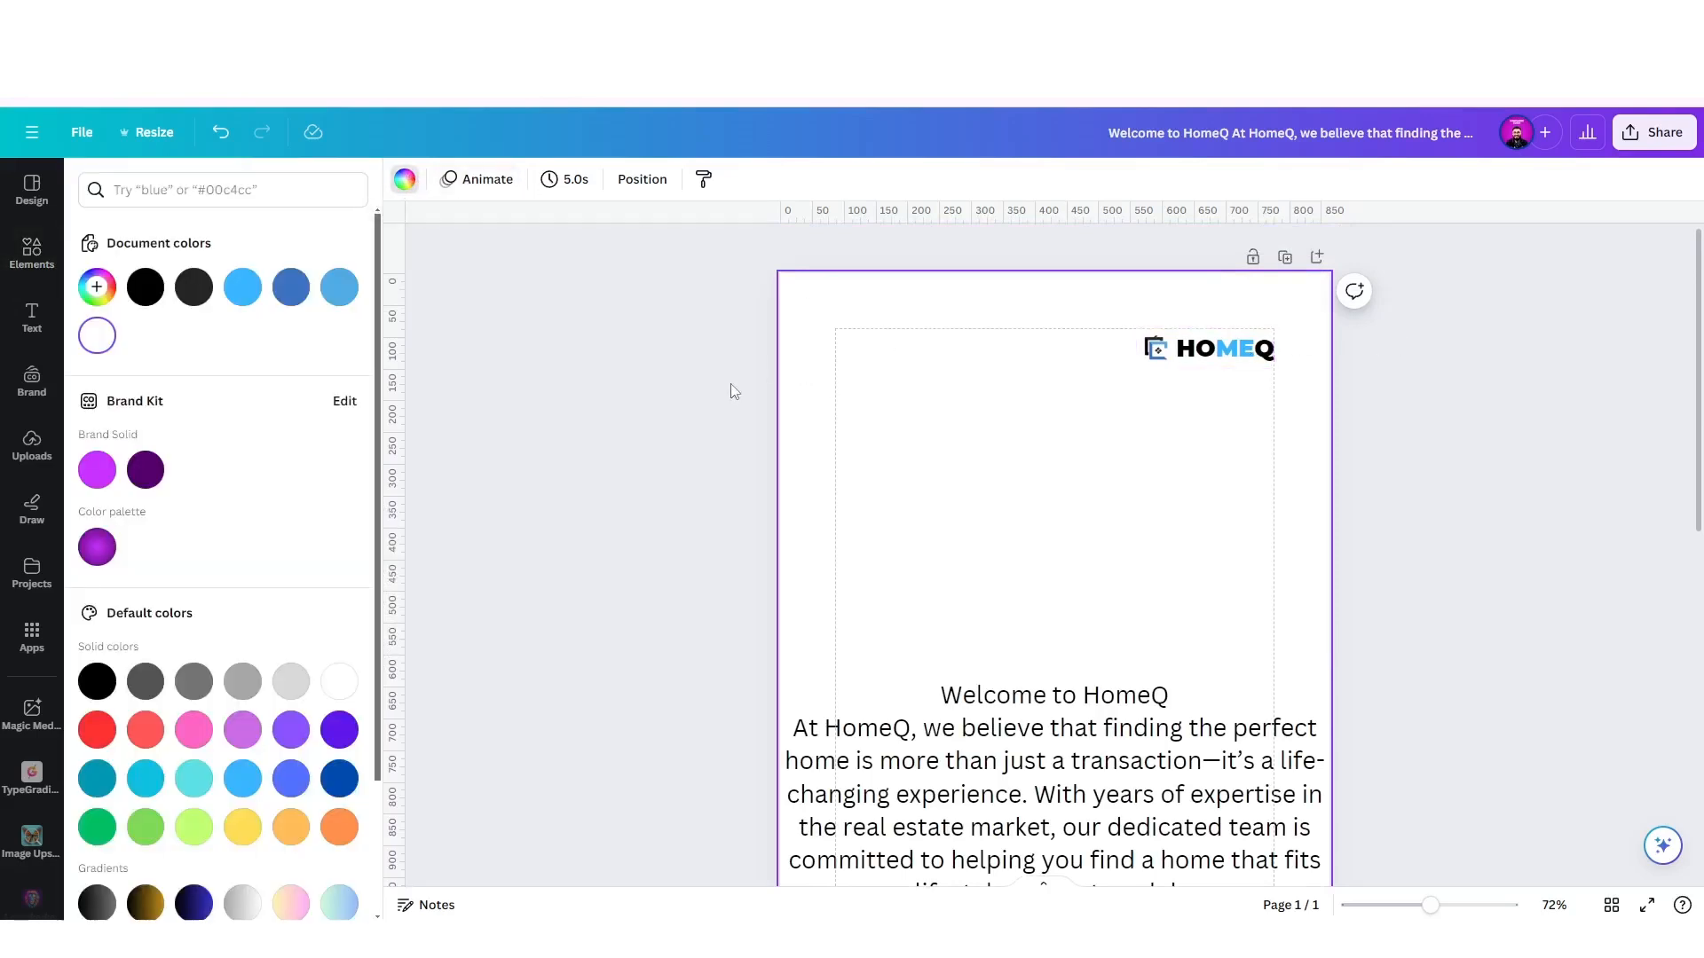
pyautogui.click(97, 287)
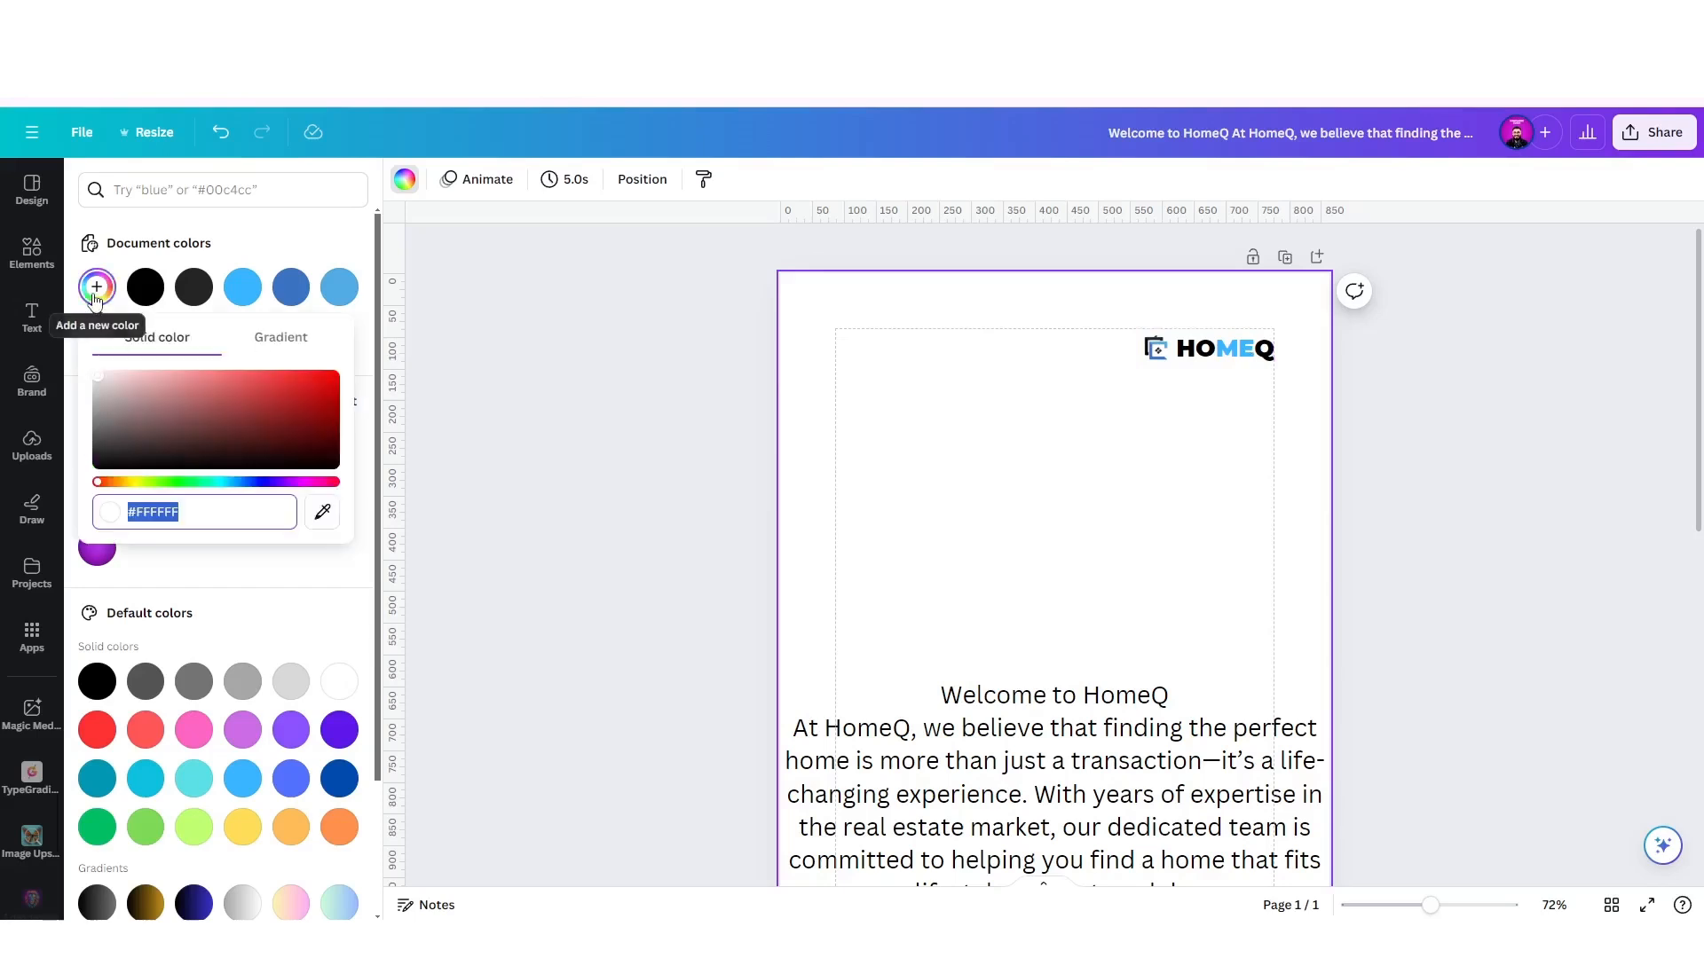
pyautogui.click(292, 339)
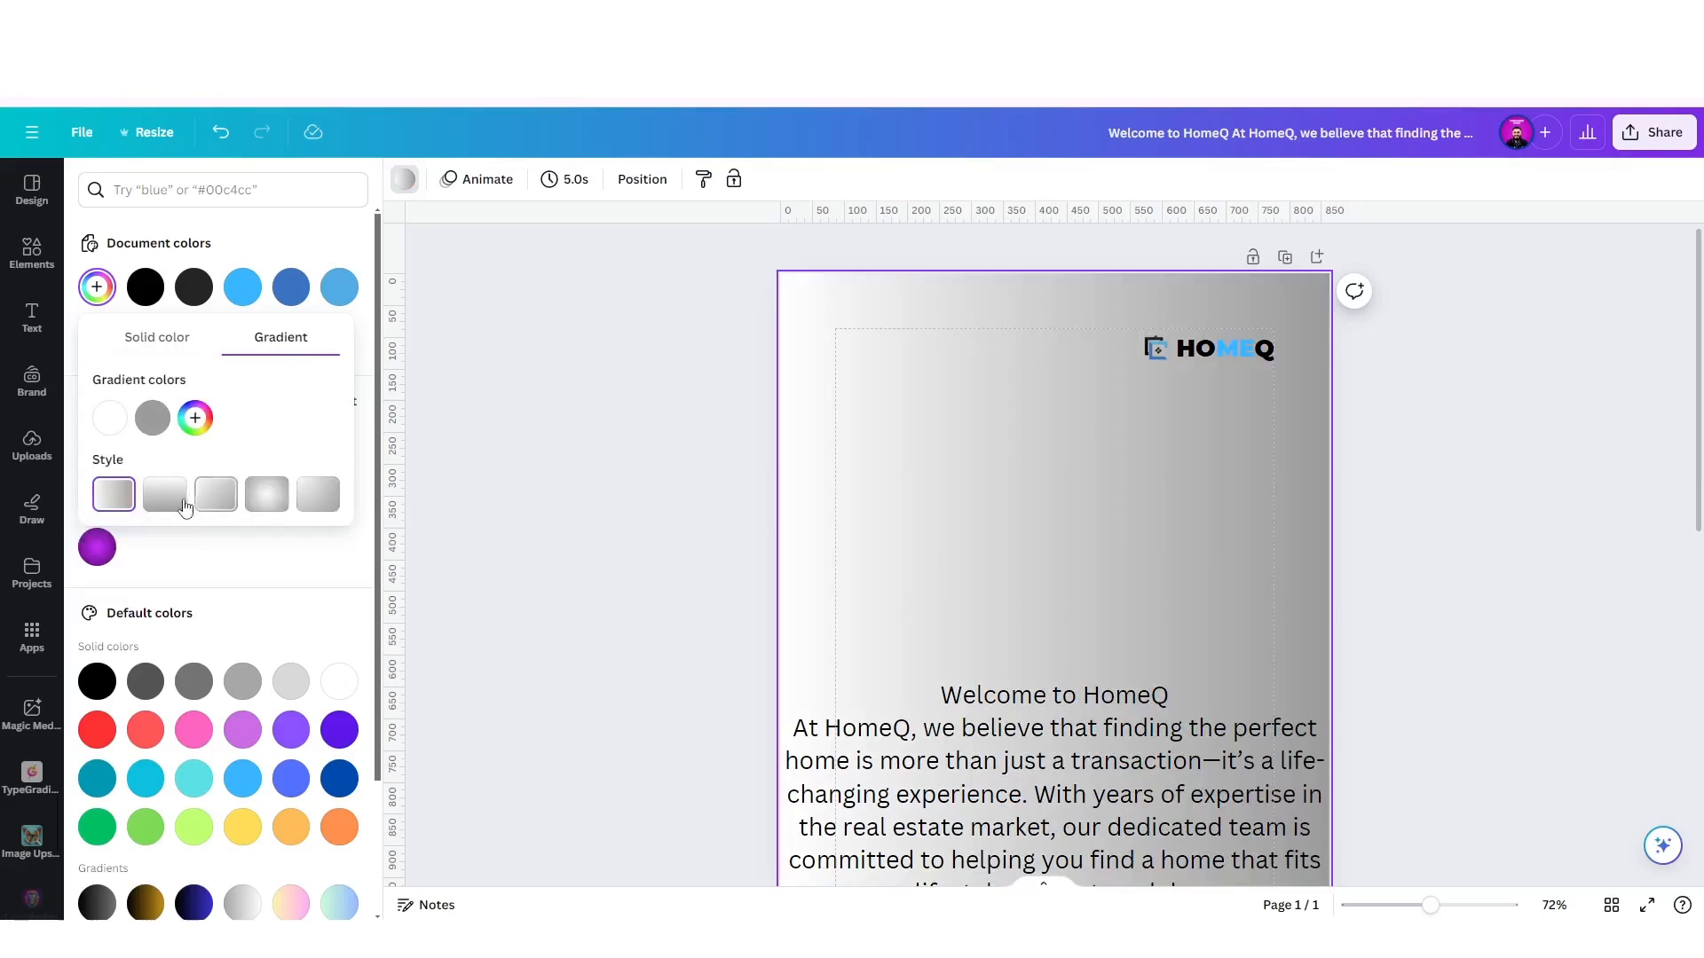
pyautogui.click(172, 509)
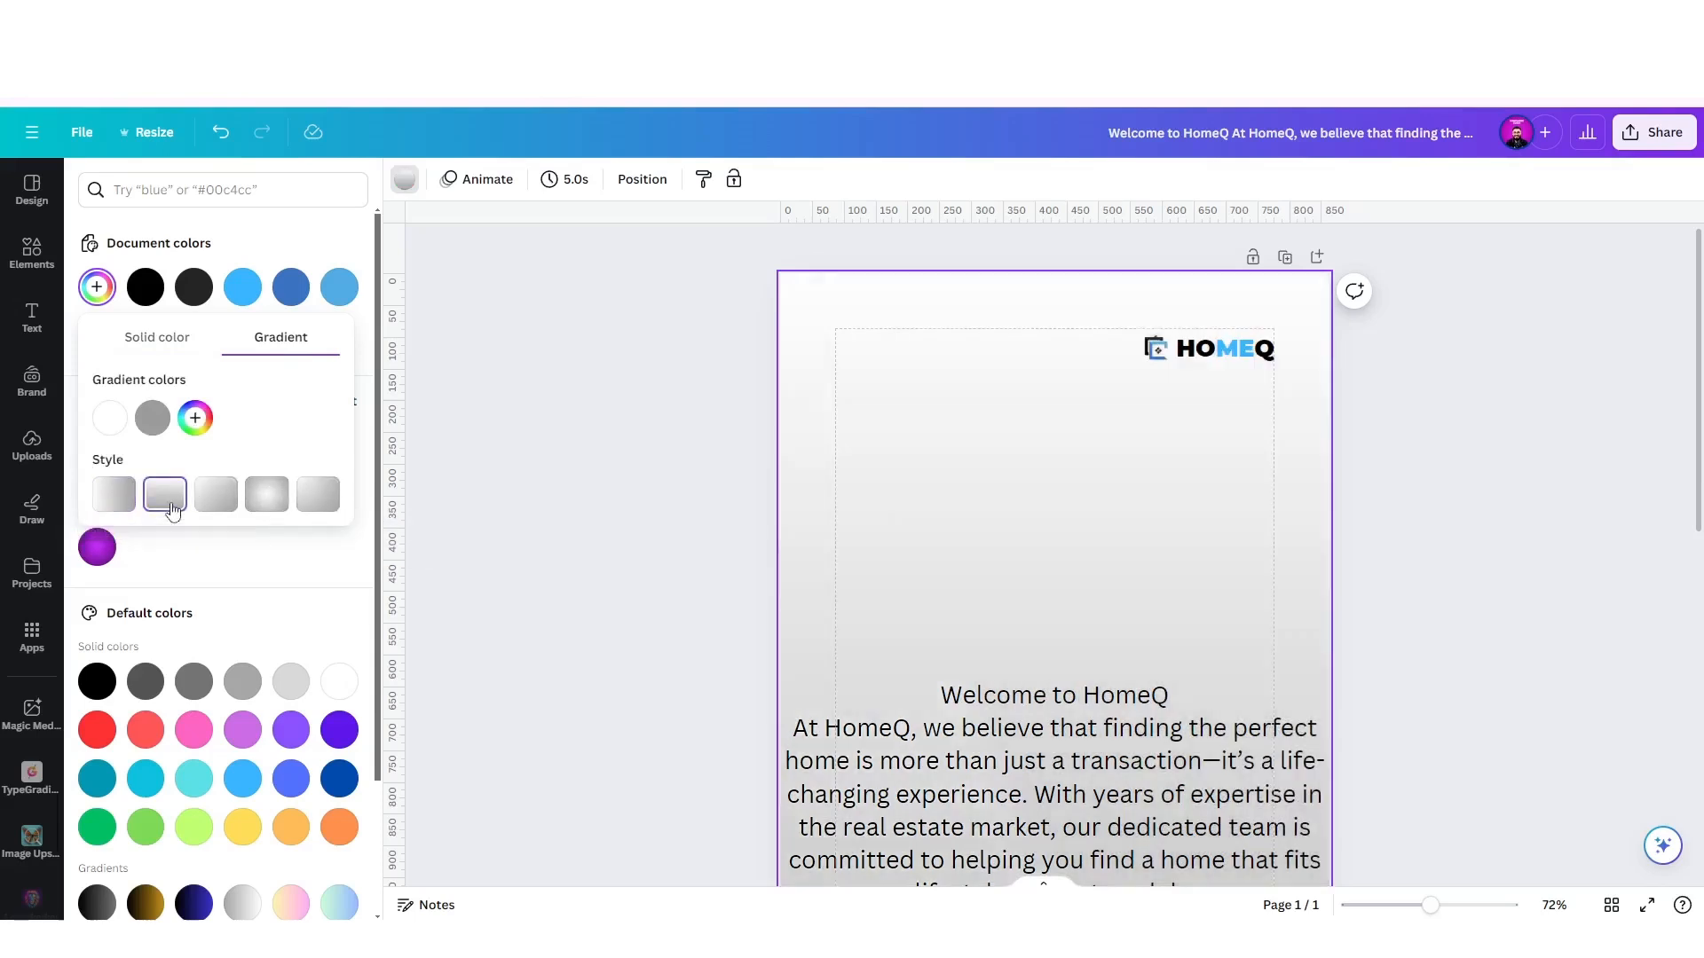
# Change the grey color of the background gradient to deep blue #0067A2.
pyautogui.click(153, 418)
pyautogui.click(291, 571)
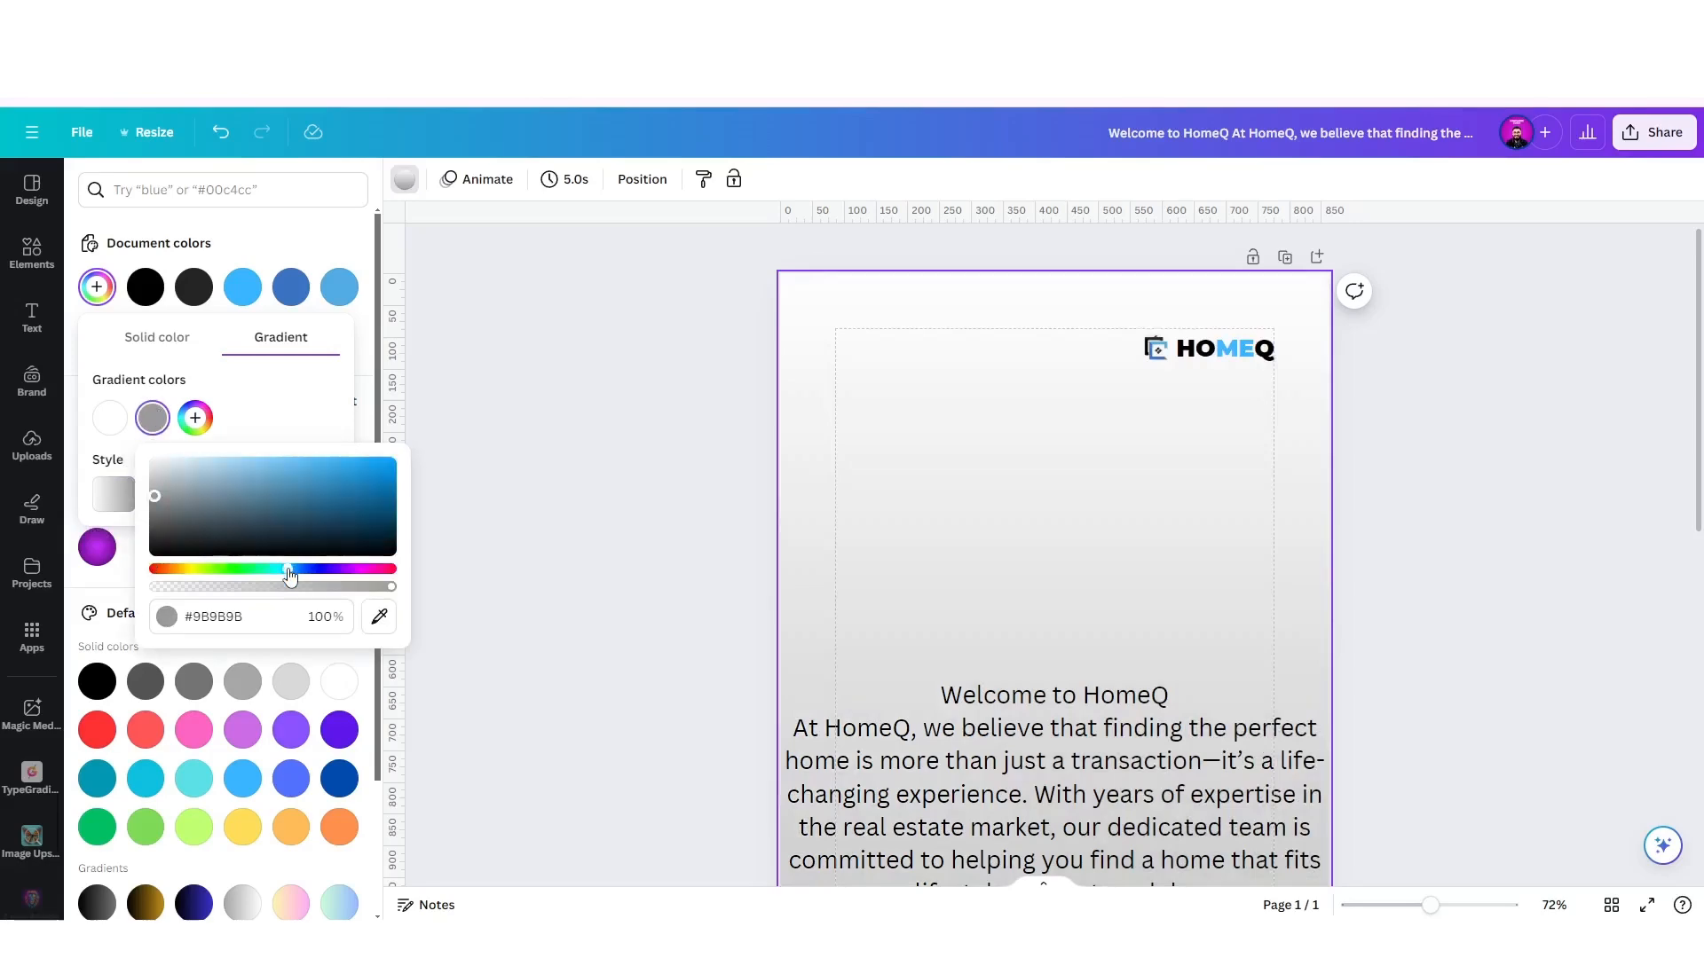
pyautogui.moveTo(365, 502); pyautogui.dragTo(424, 502)
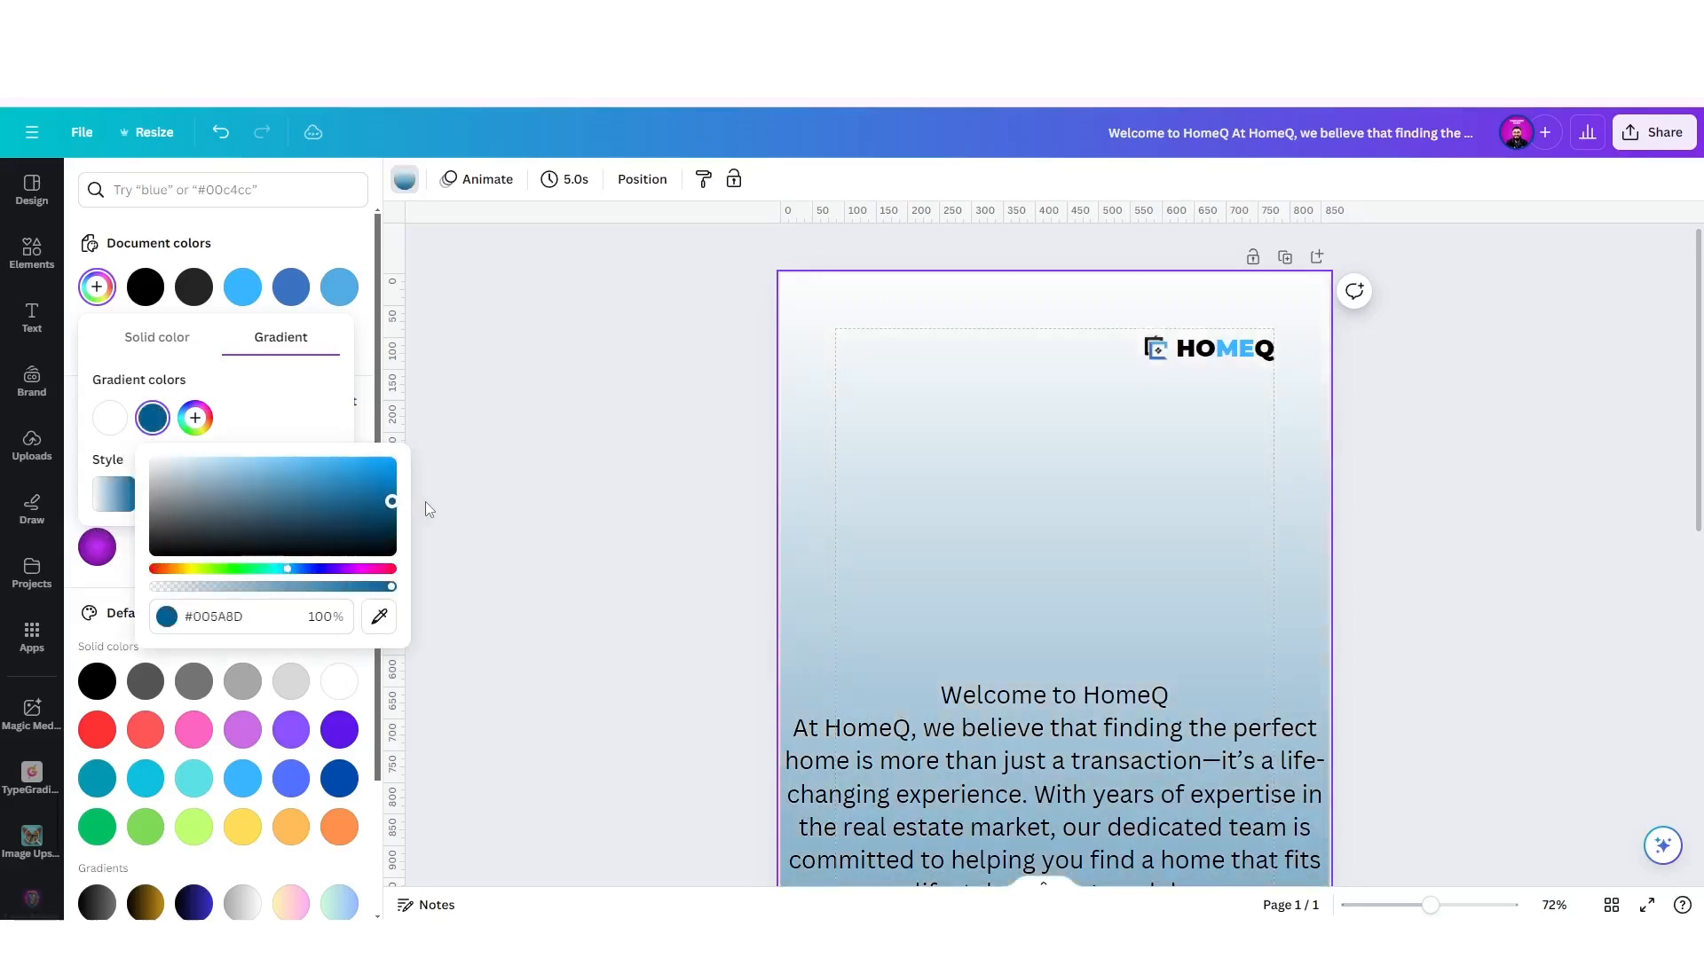
pyautogui.scroll(-10, 1015, 616)
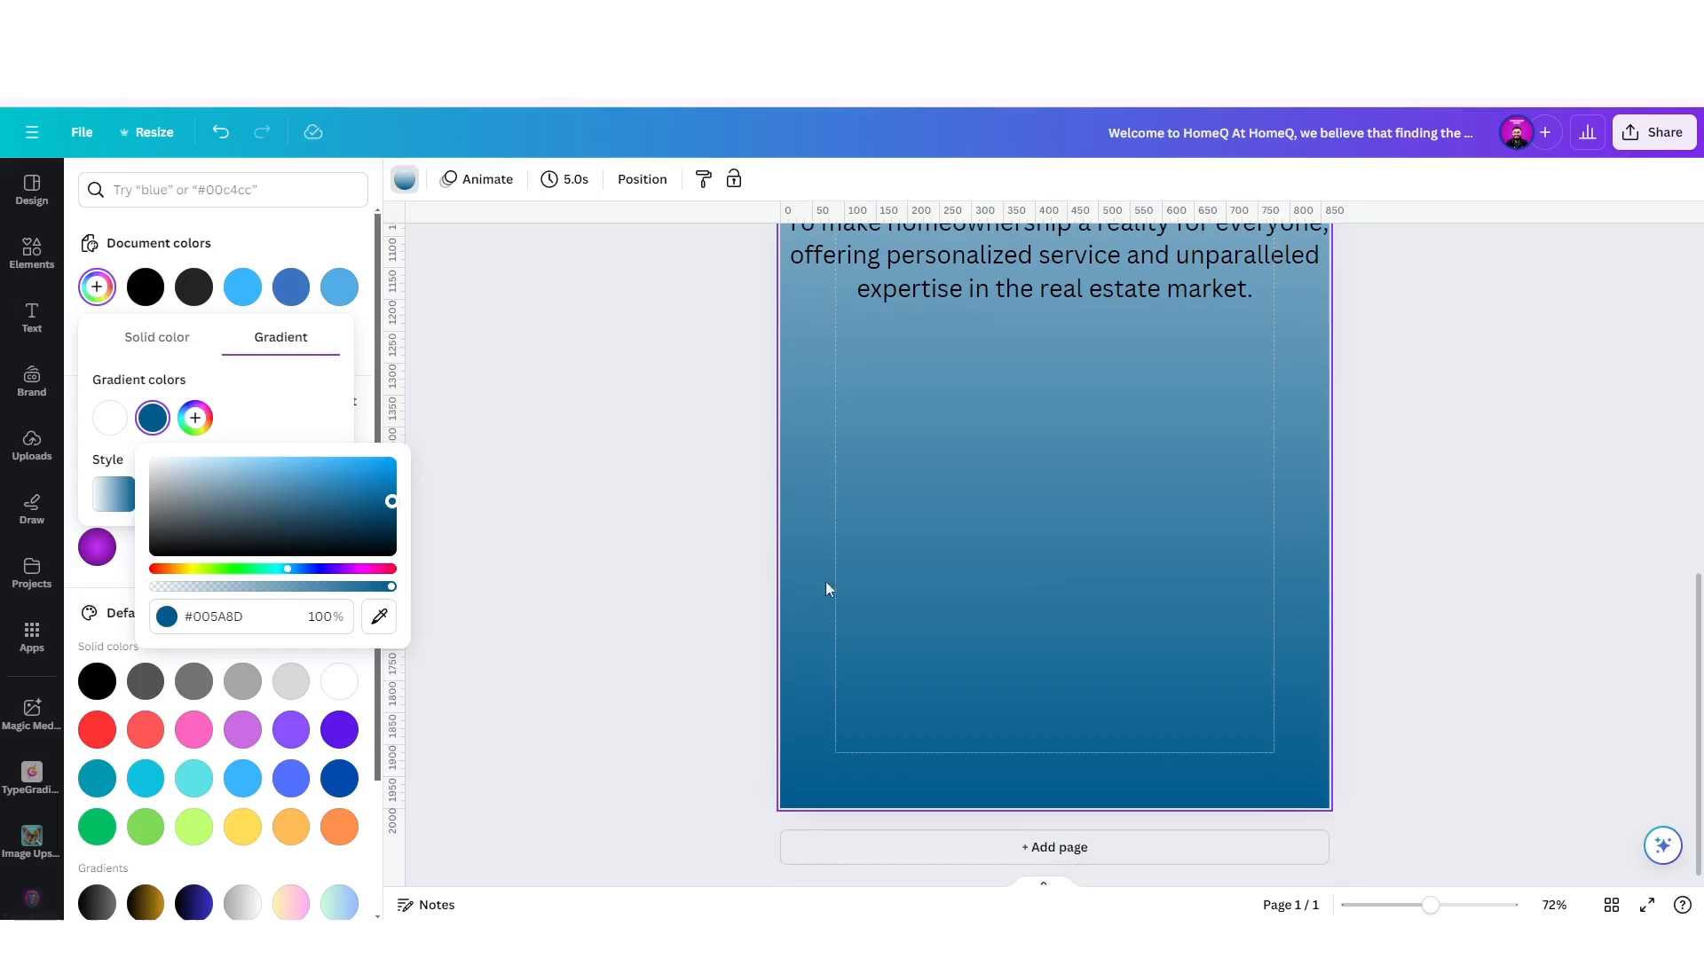
pyautogui.moveTo(392, 502); pyautogui.dragTo(406, 502)
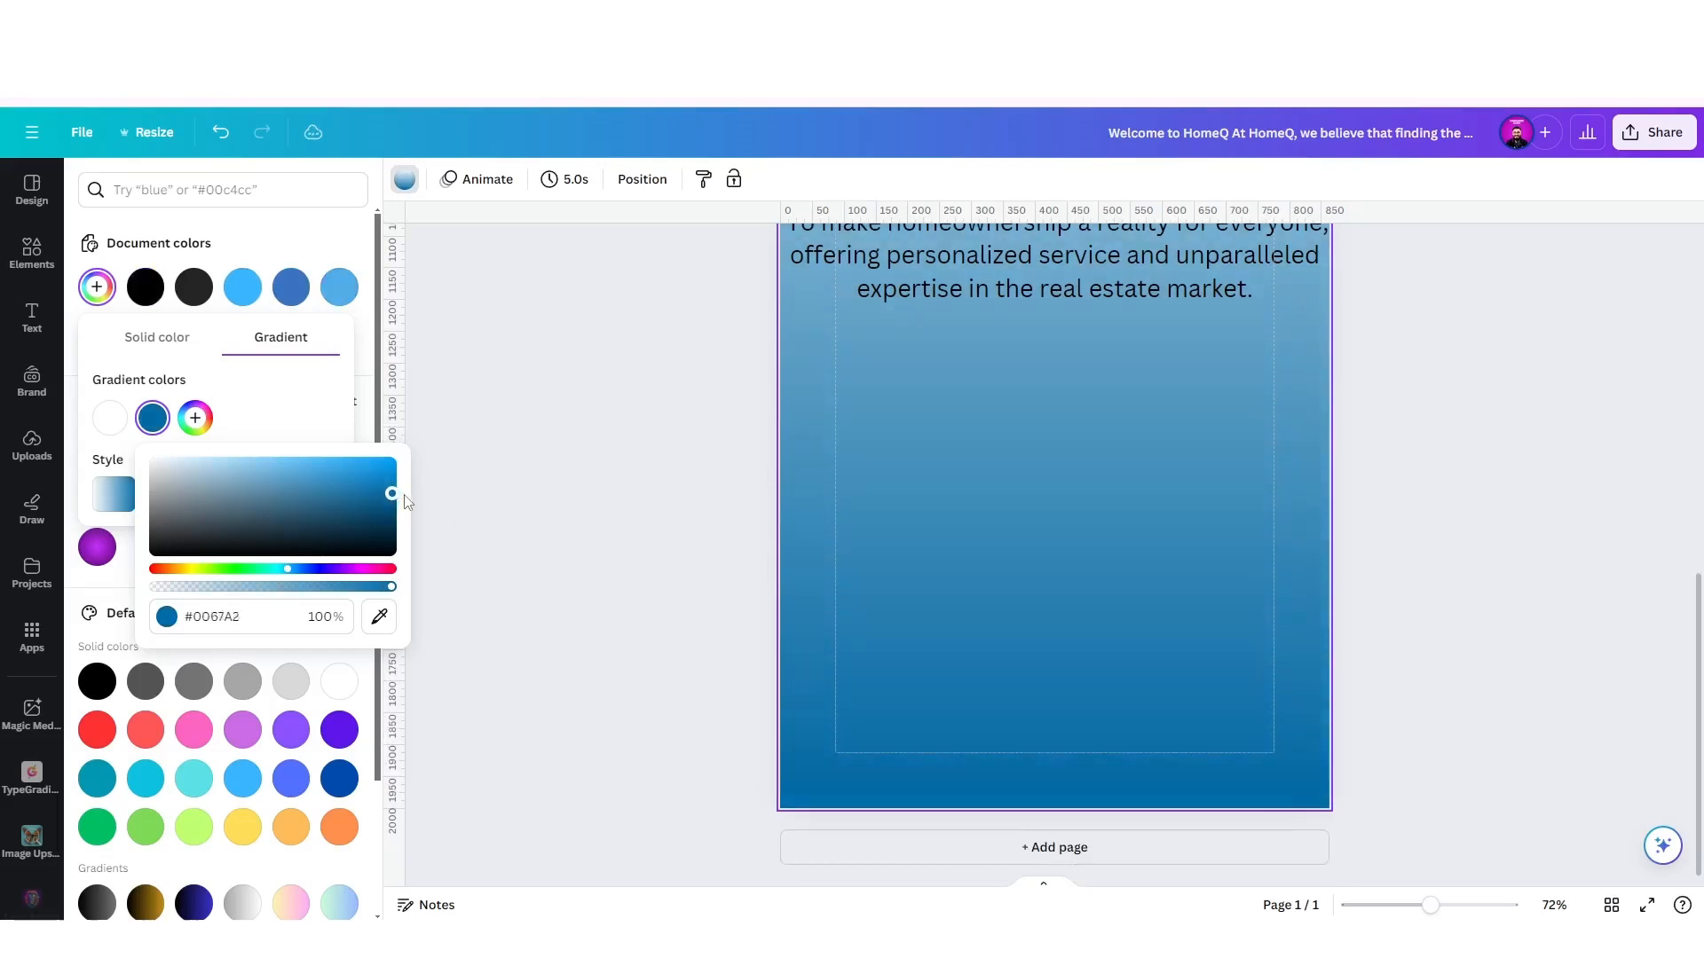
# Replace the white color of the background gradient with light blue #38B6FF sampled from the document colors.
pyautogui.click(109, 418)
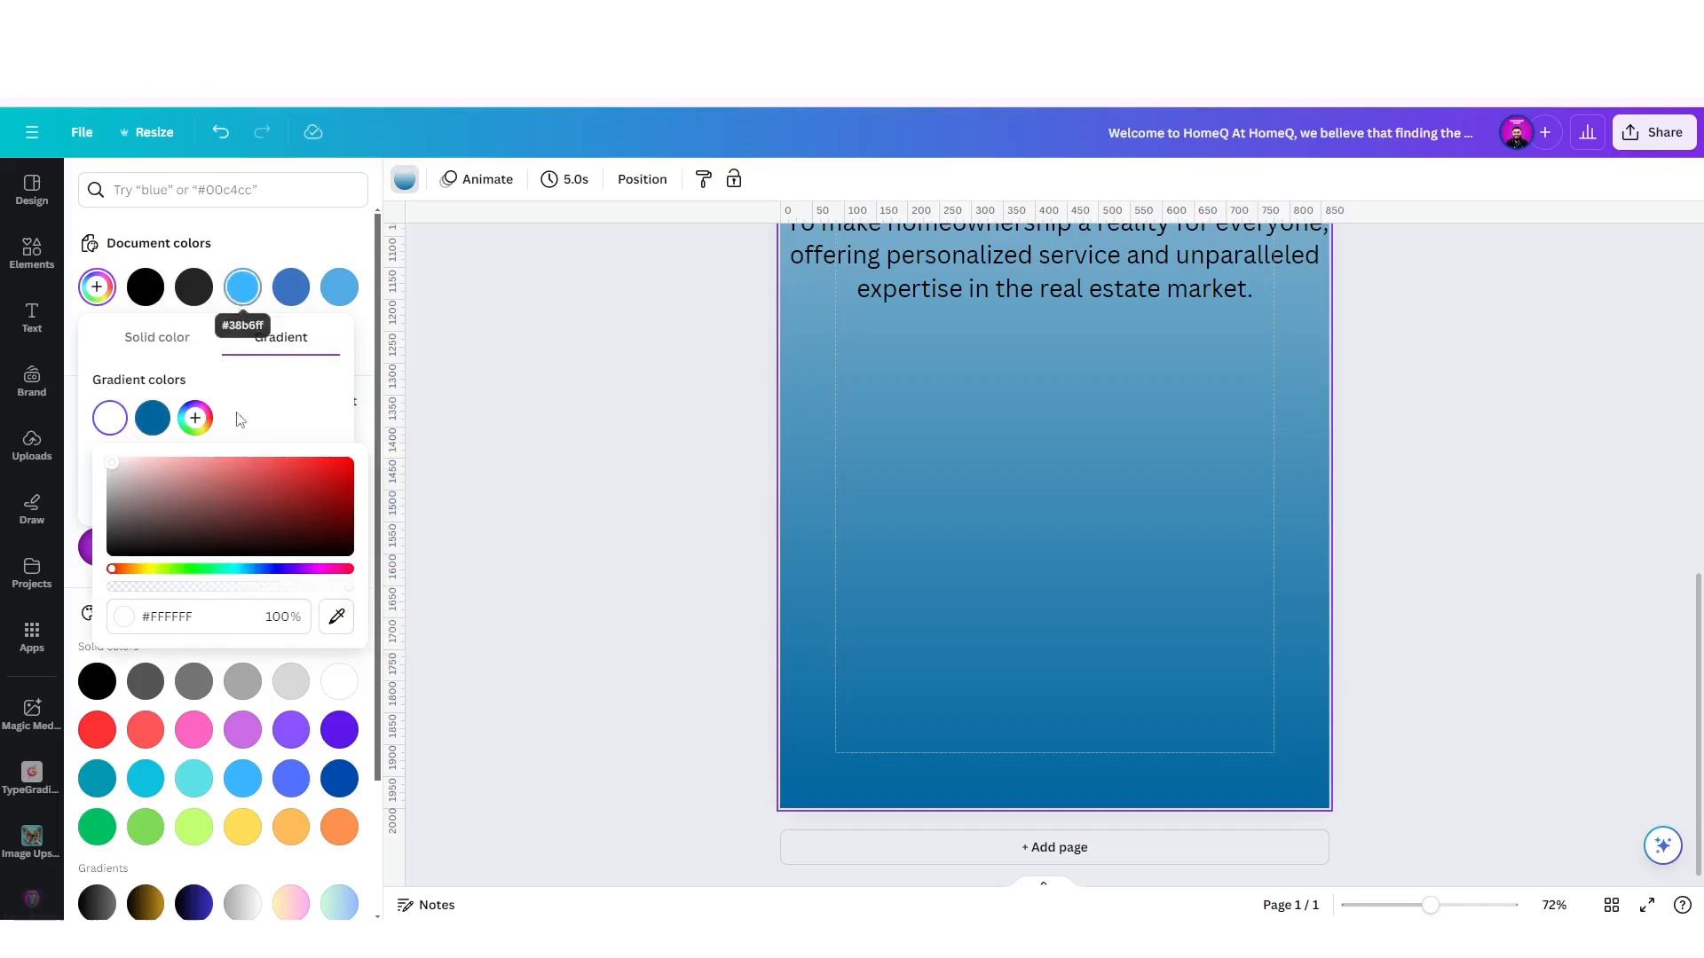
pyautogui.click(336, 617)
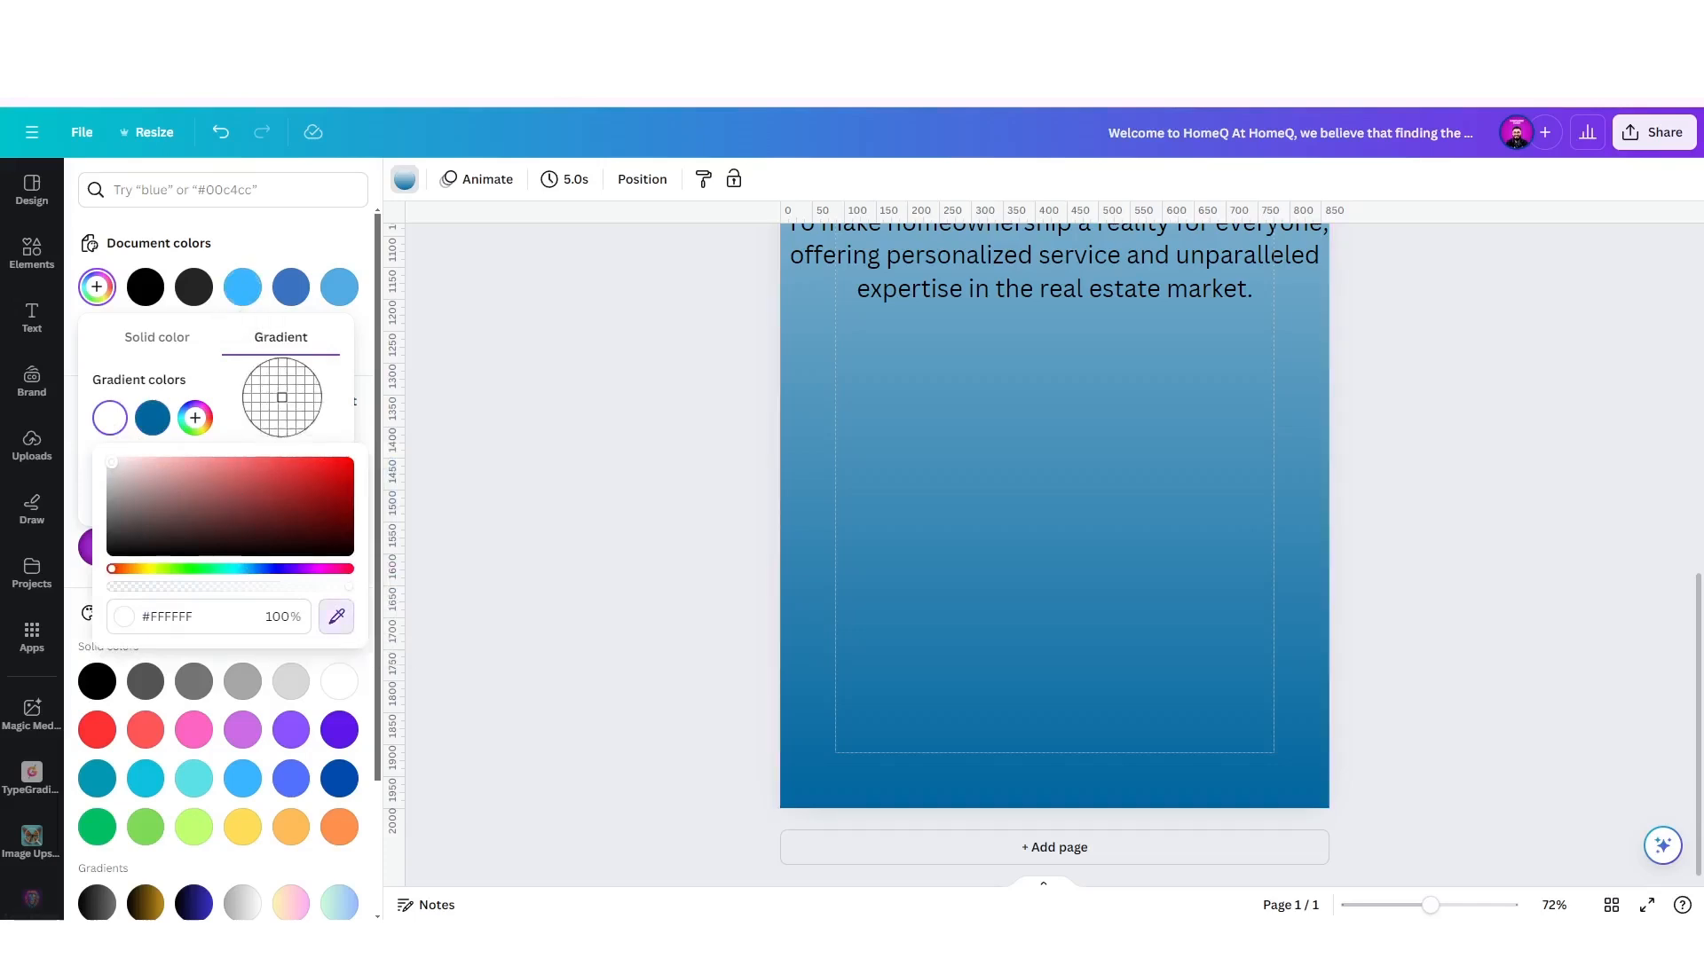
pyautogui.click(246, 289)
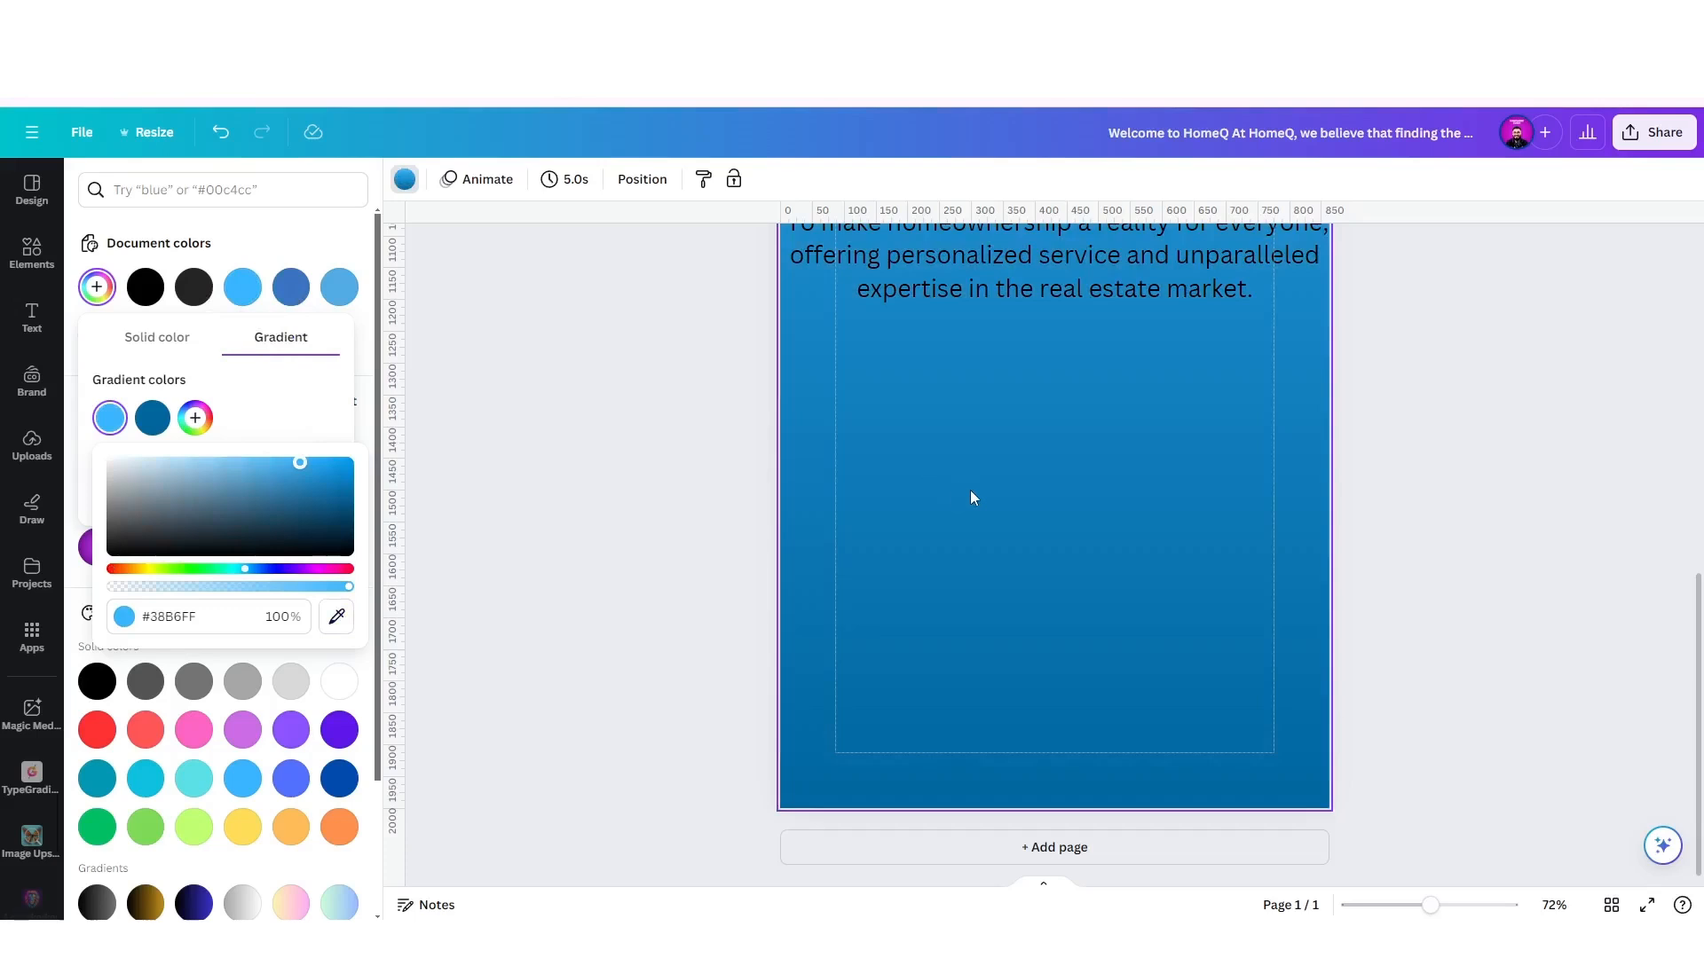
pyautogui.keyDown('ctrl'); pyautogui.scroll(-5, 971, 498); pyautogui.keyUp('ctrl')
pyautogui.scroll(3, 1049, 540)
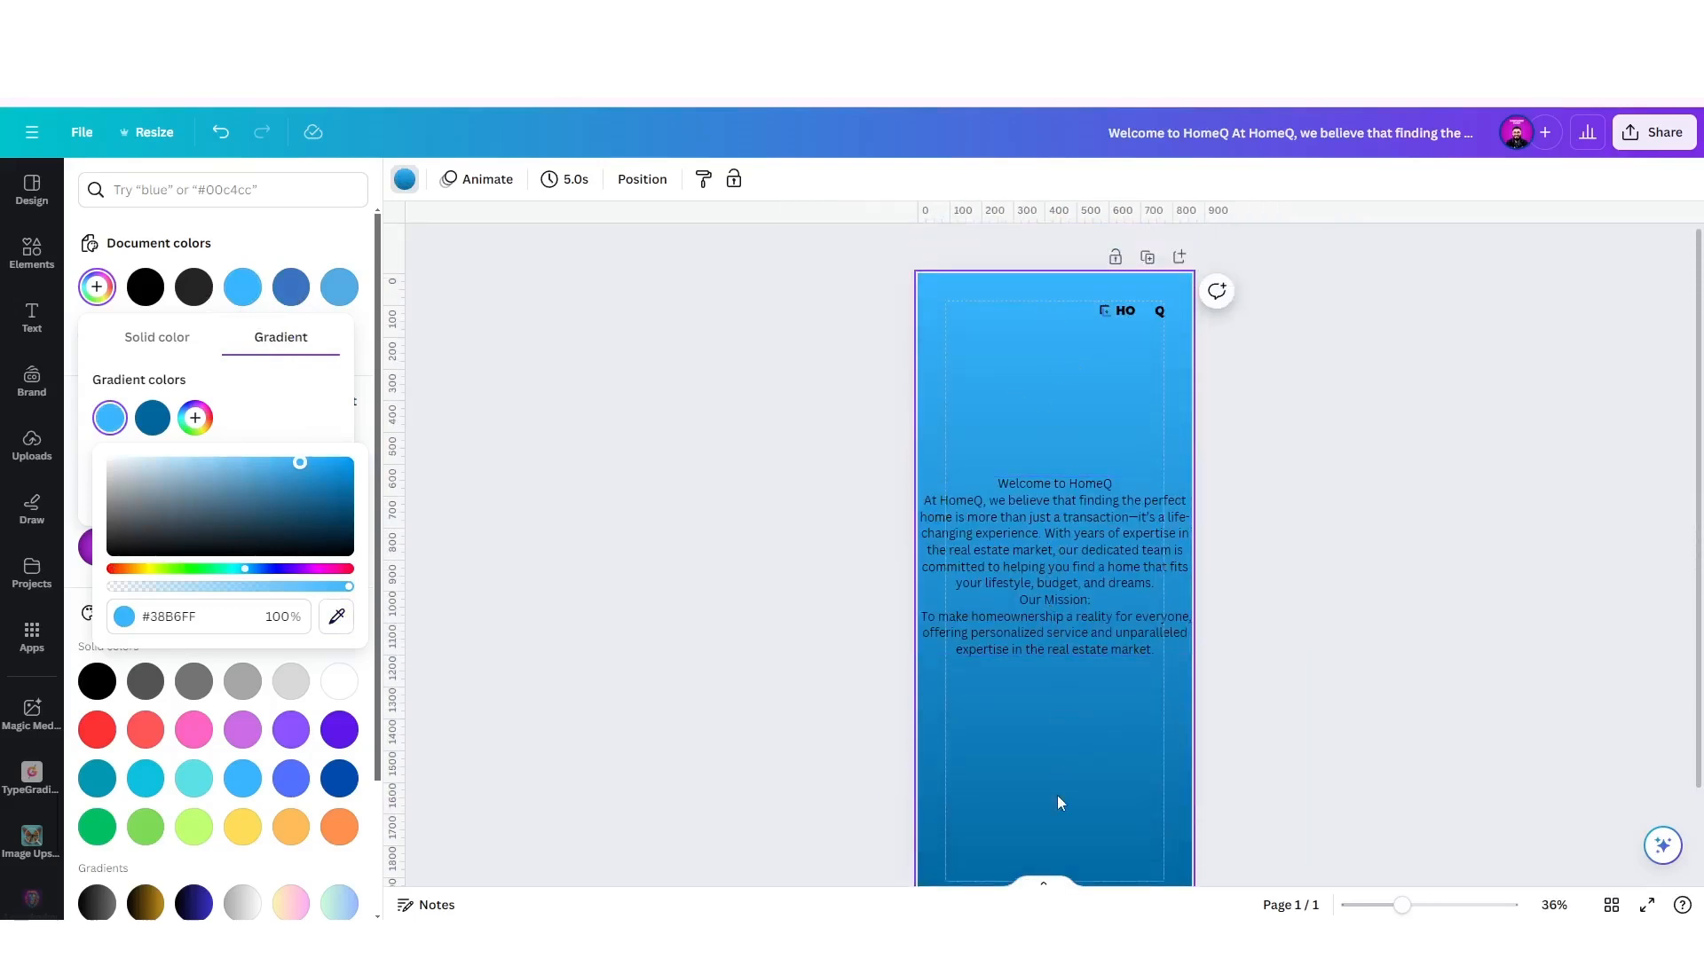
pyautogui.scroll(-2, 1056, 795)
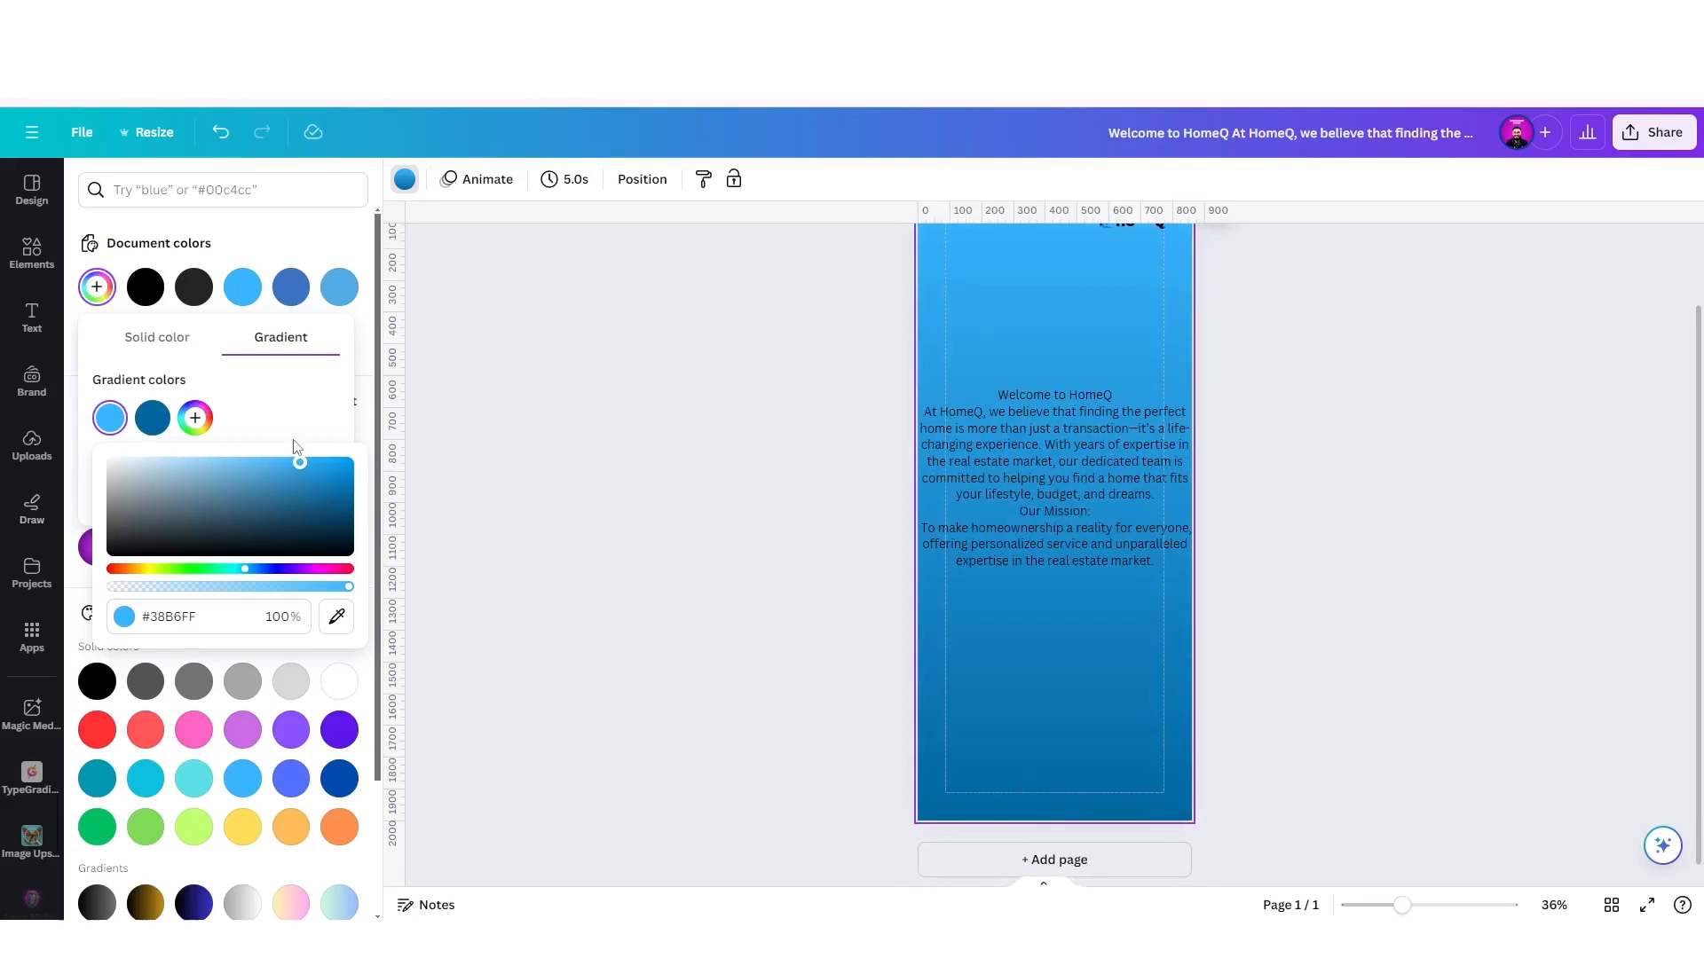
# Shift the background gradient's light blue color to bright cyan #45E9FF.
pyautogui.moveTo(299, 462)
pyautogui.mouseDown()
pyautogui.moveTo(316, 468)
pyautogui.moveTo(287, 463)
pyautogui.mouseUp()
pyautogui.moveTo(244, 578); pyautogui.dragTo(238, 582)
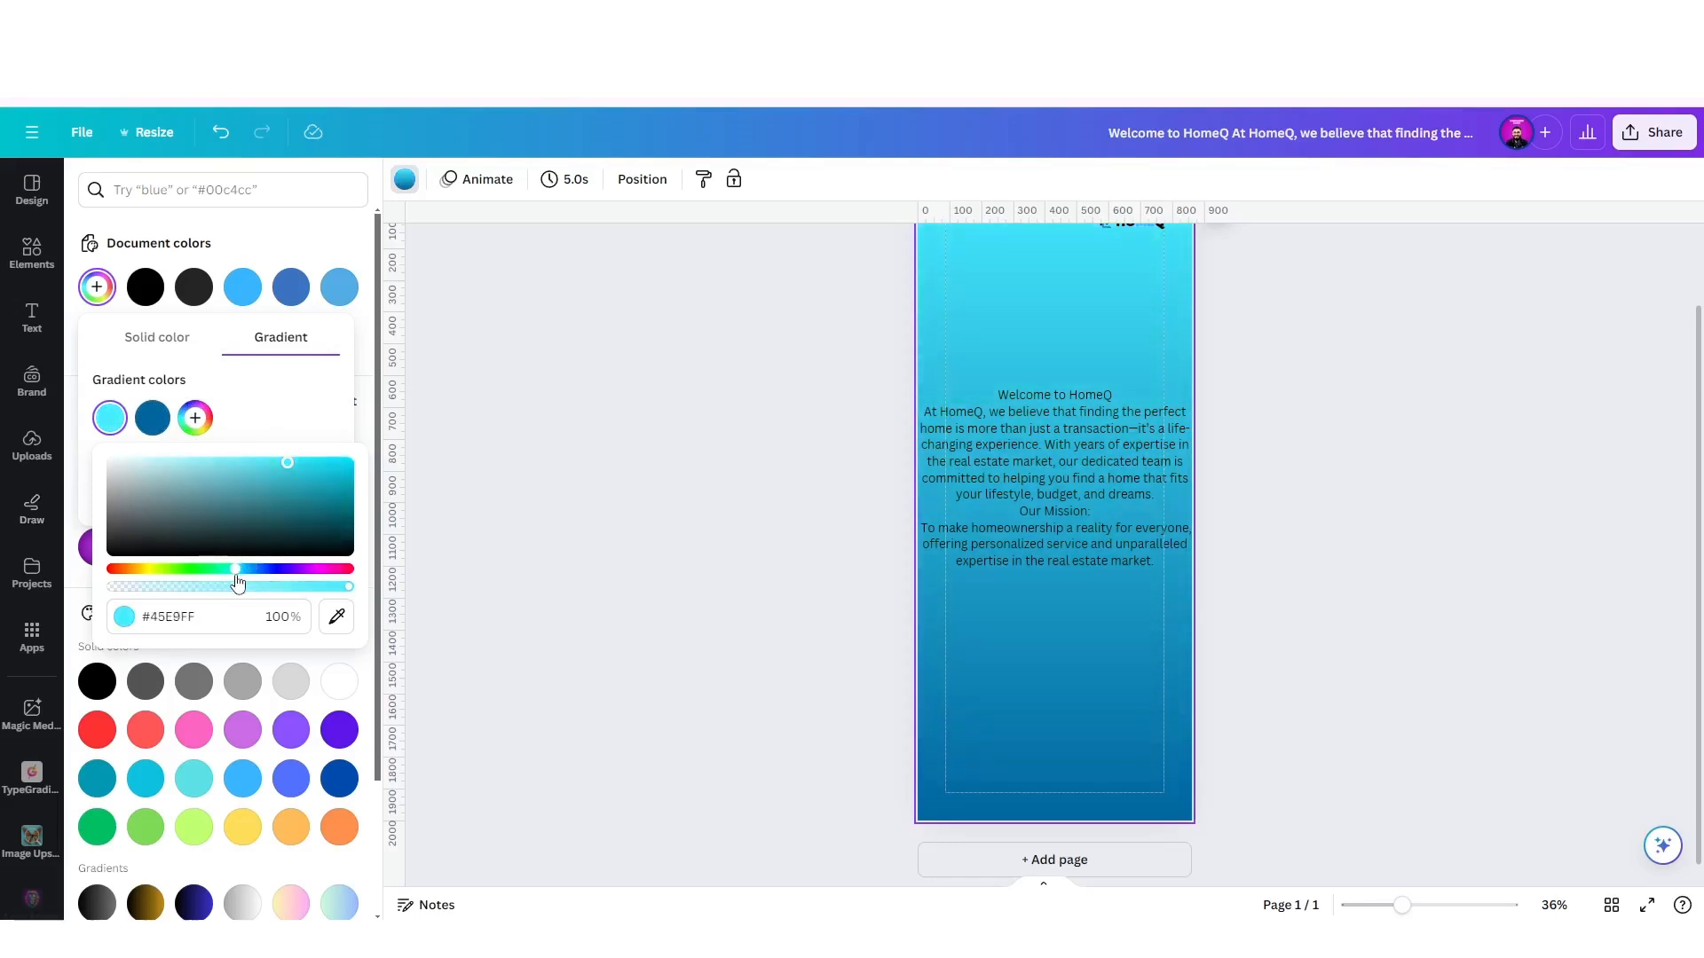
pyautogui.click(1097, 646)
# Move the logo group to the upper middle of the page and make all the HOMEQ letters black.
pyautogui.scroll(1, 1104, 647)
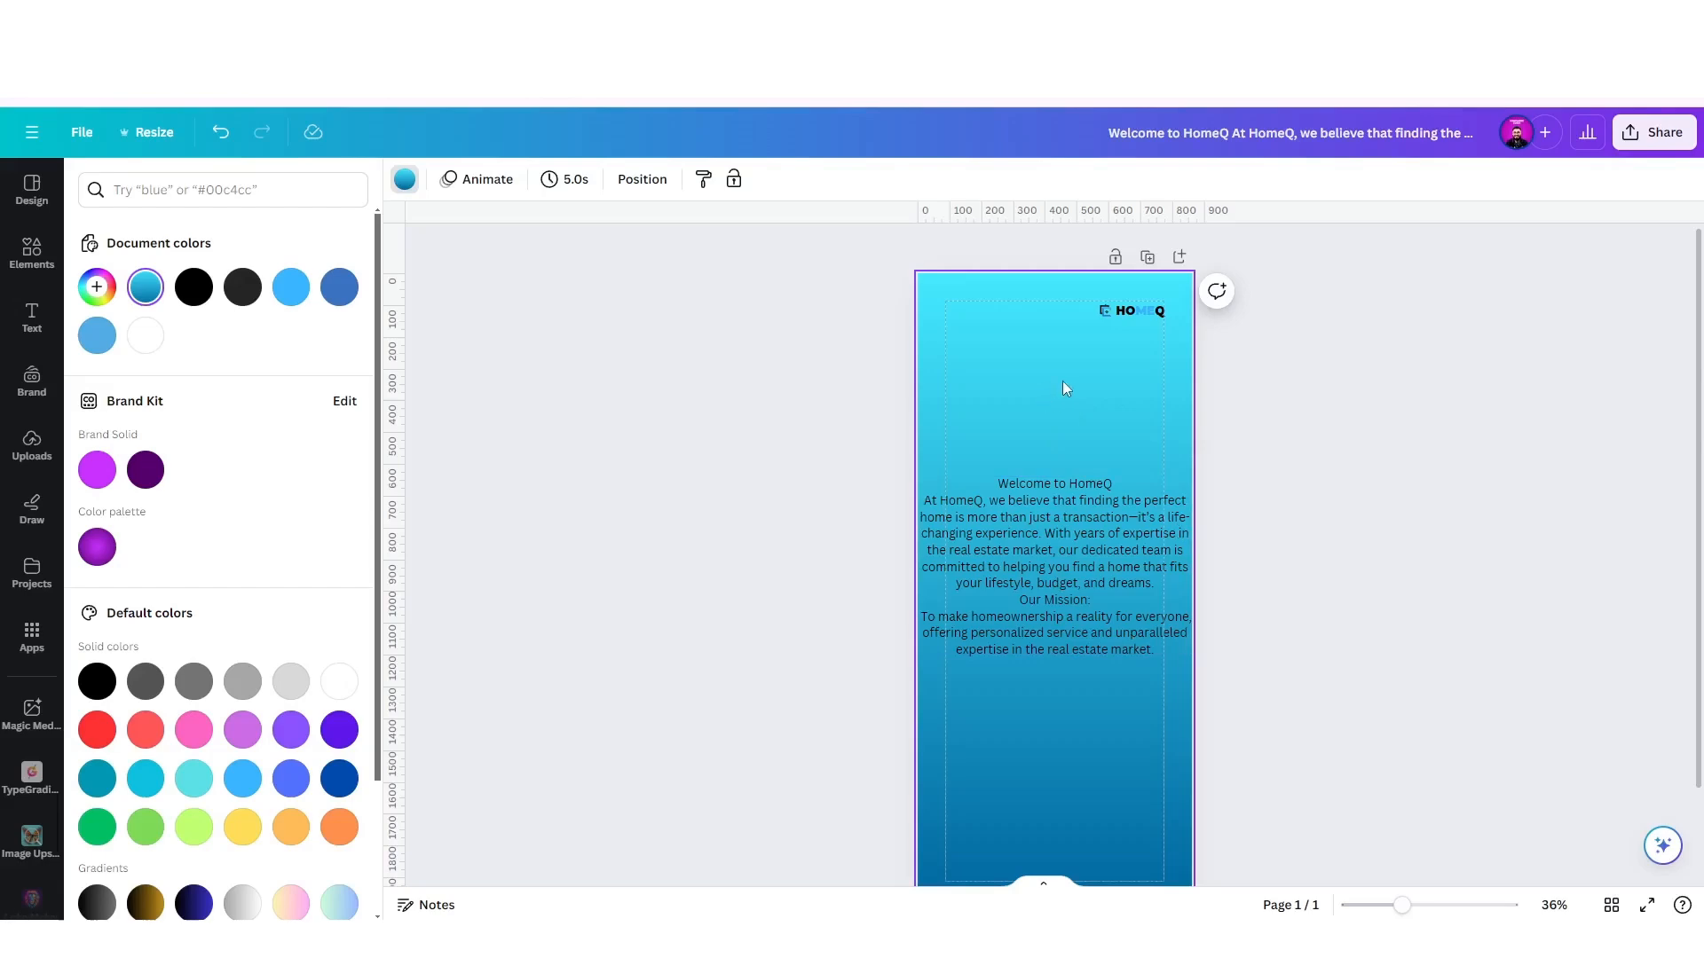
pyautogui.scroll(5, 1177, 293)
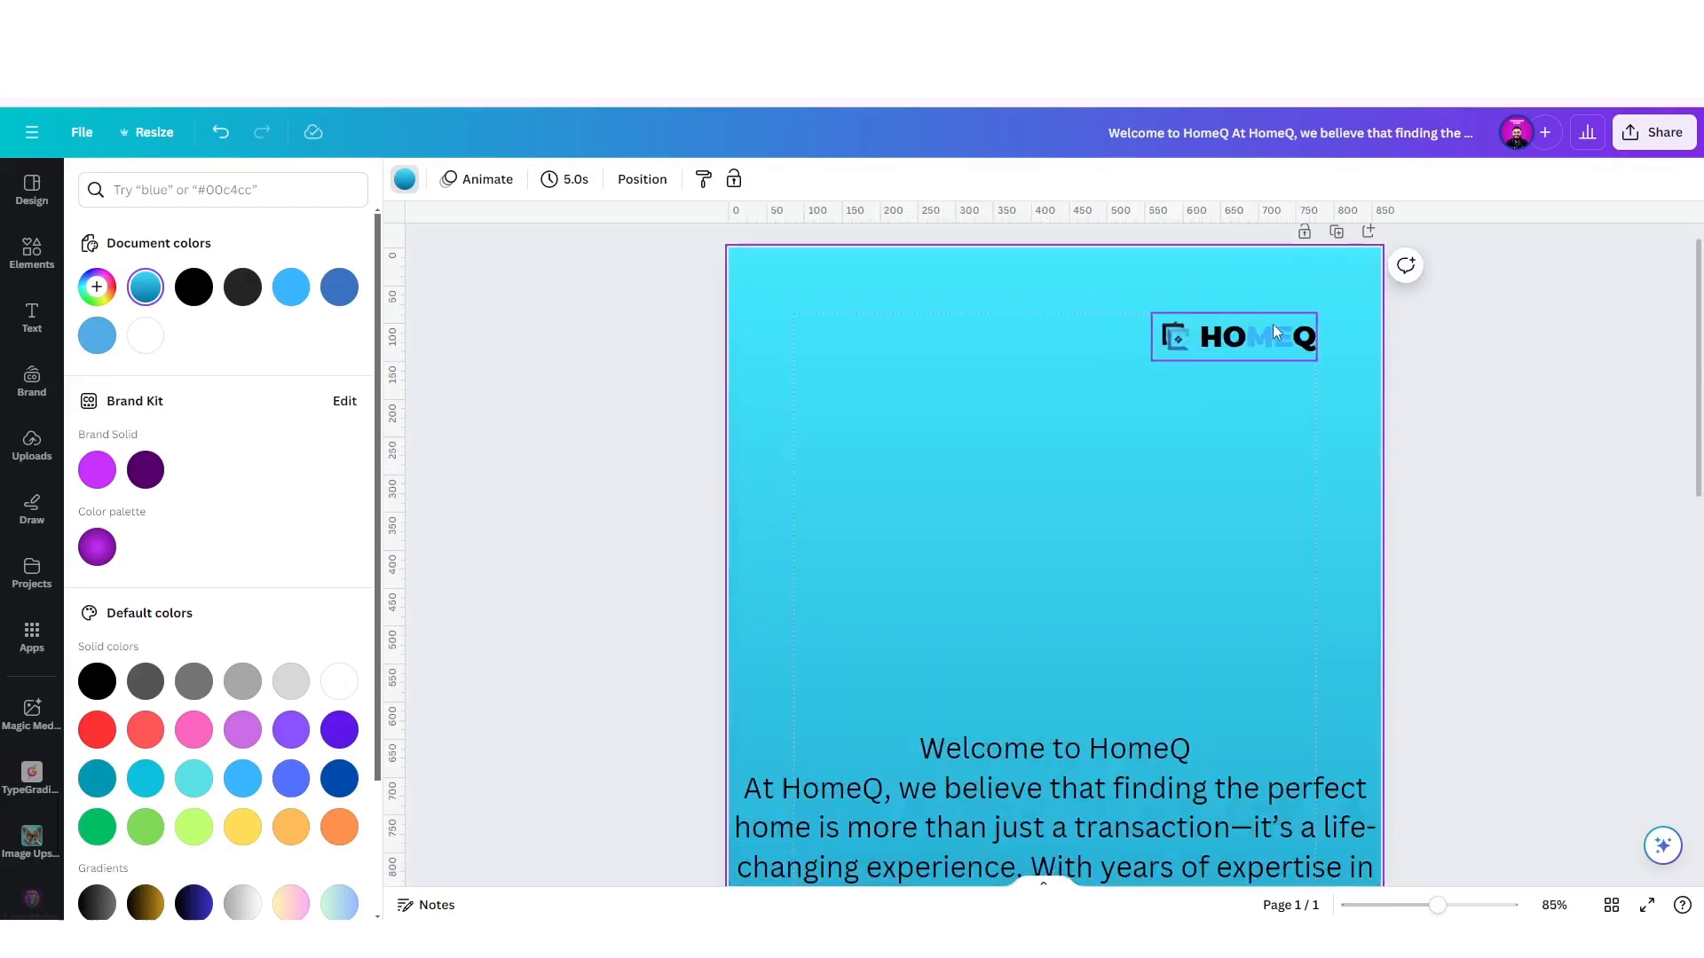
pyautogui.scroll(3, 1345, 337)
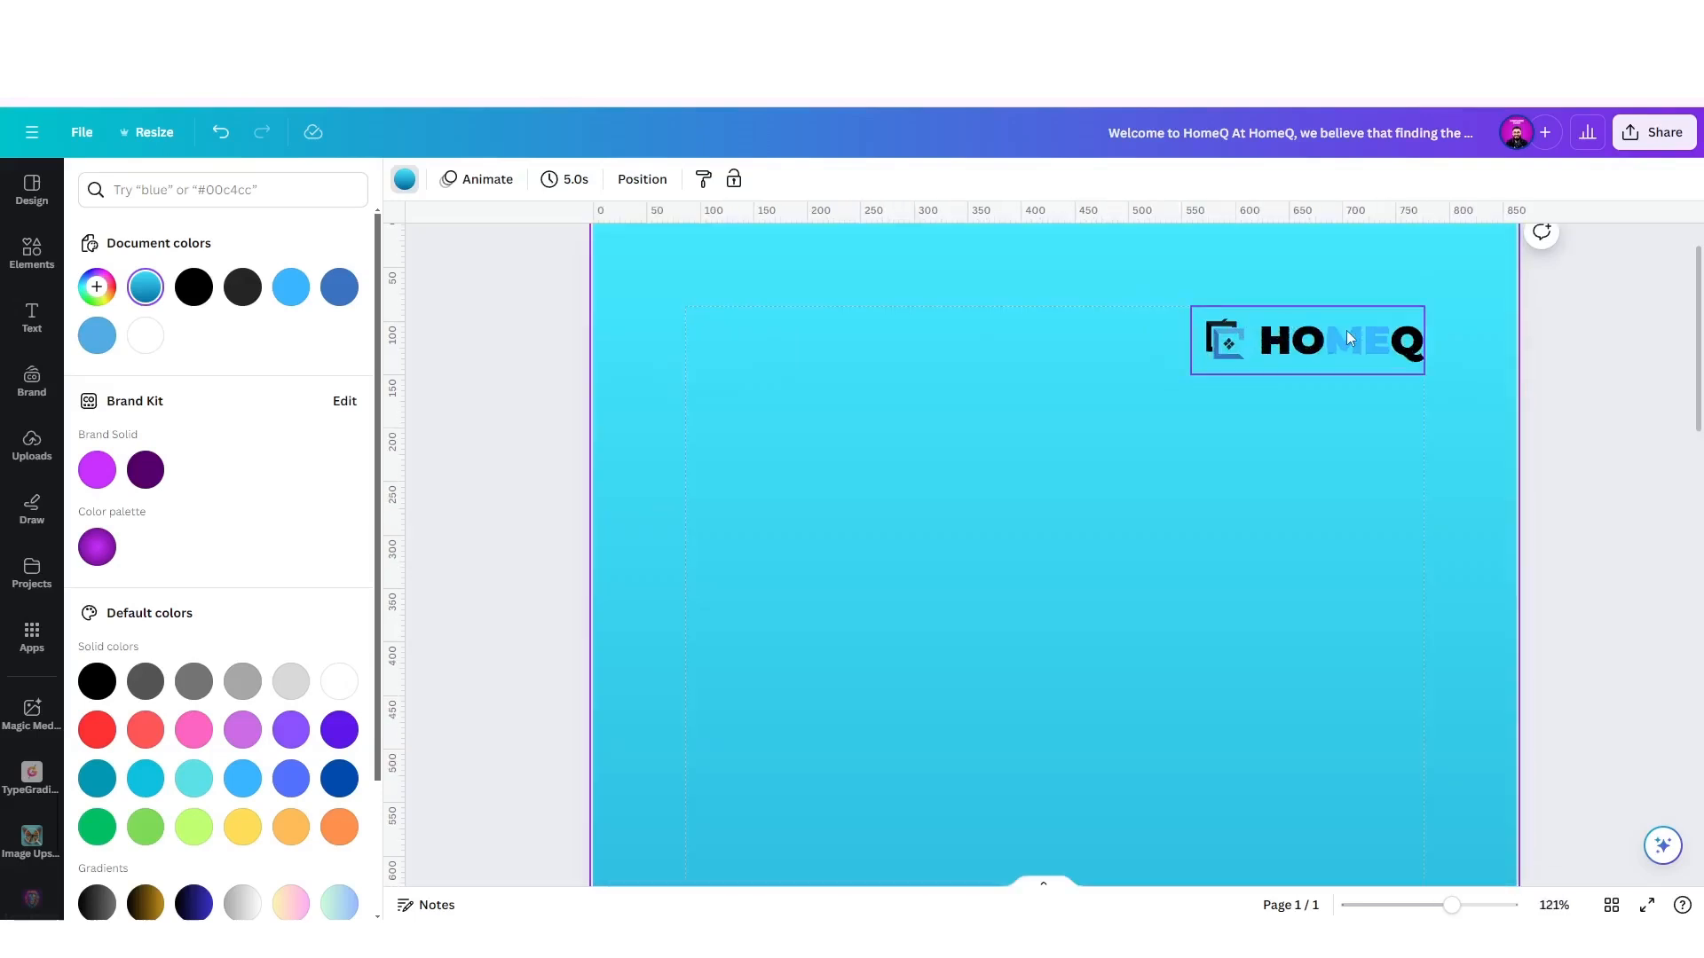
pyautogui.scroll(-2, 1057, 355)
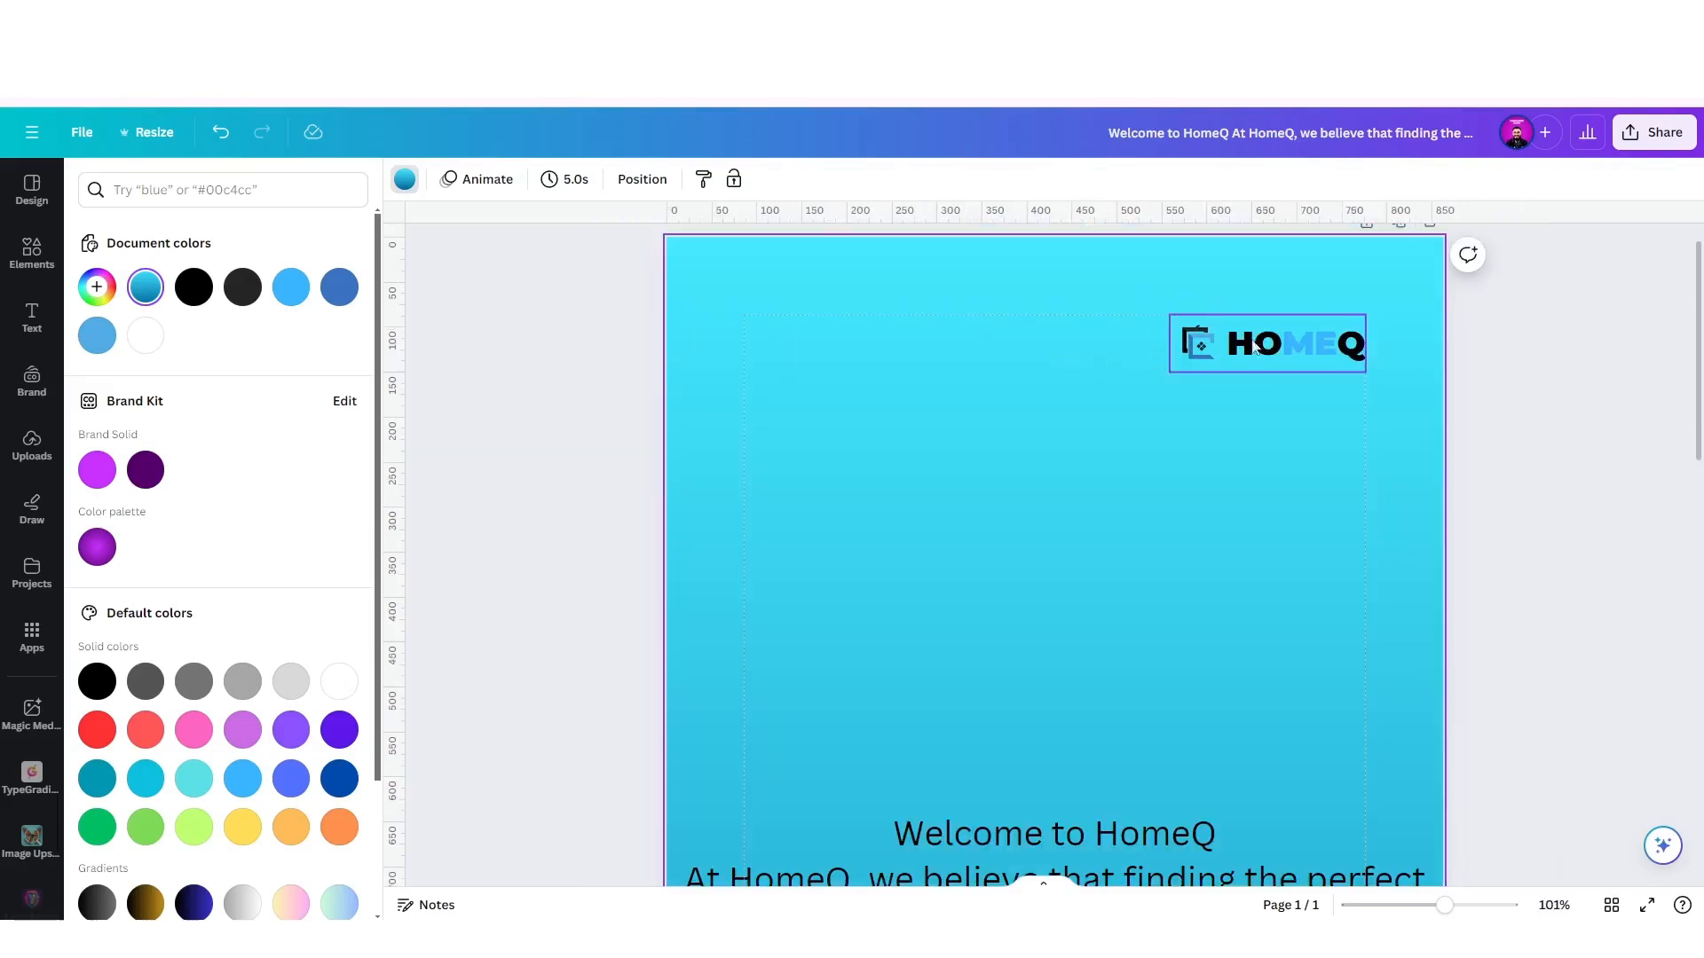
pyautogui.moveTo(1244, 367); pyautogui.dragTo(1051, 460)
pyautogui.scroll(4, 1122, 422)
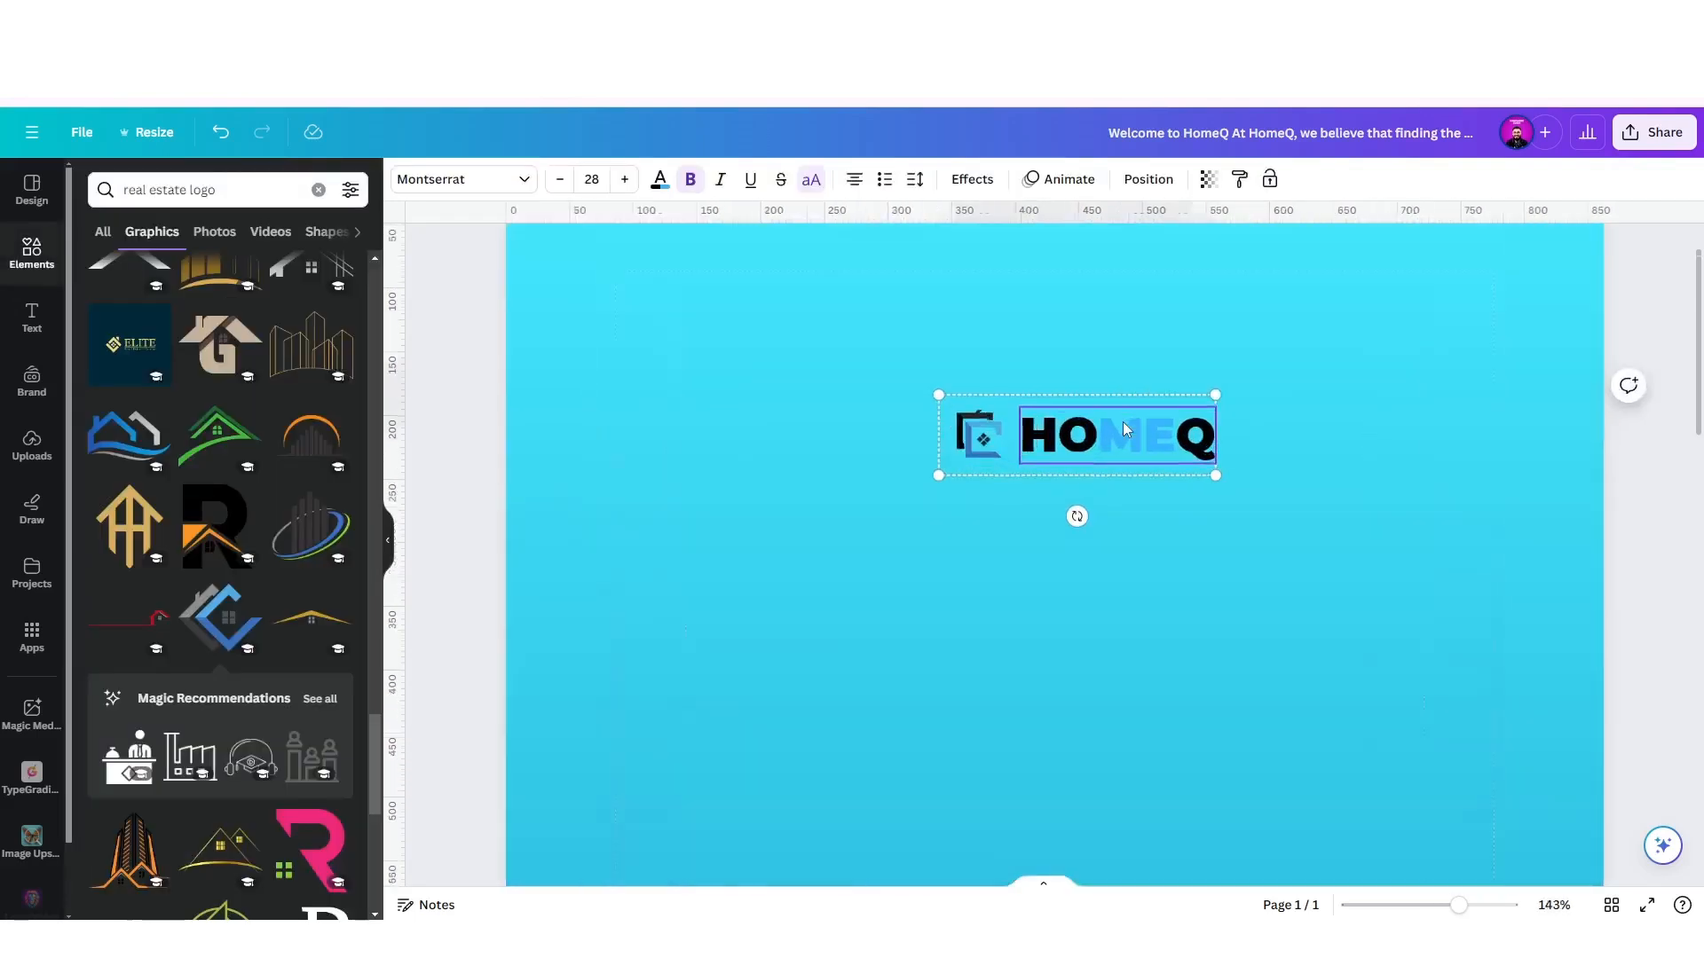
pyautogui.click(1258, 385)
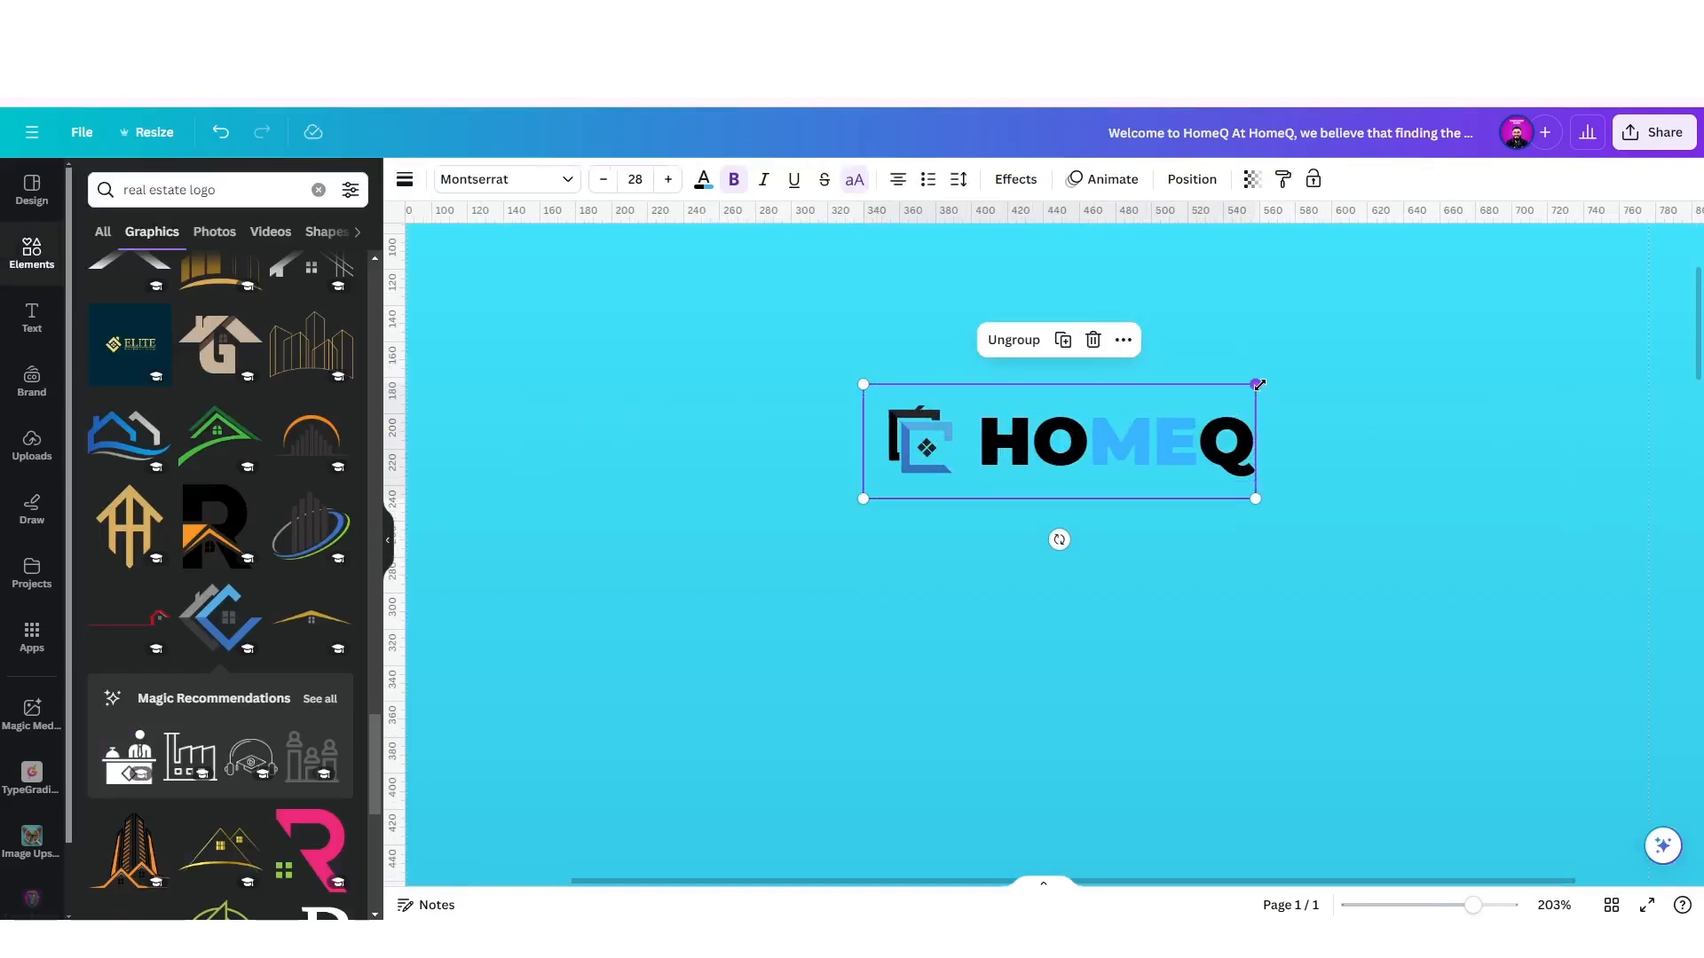
pyautogui.click(1297, 402)
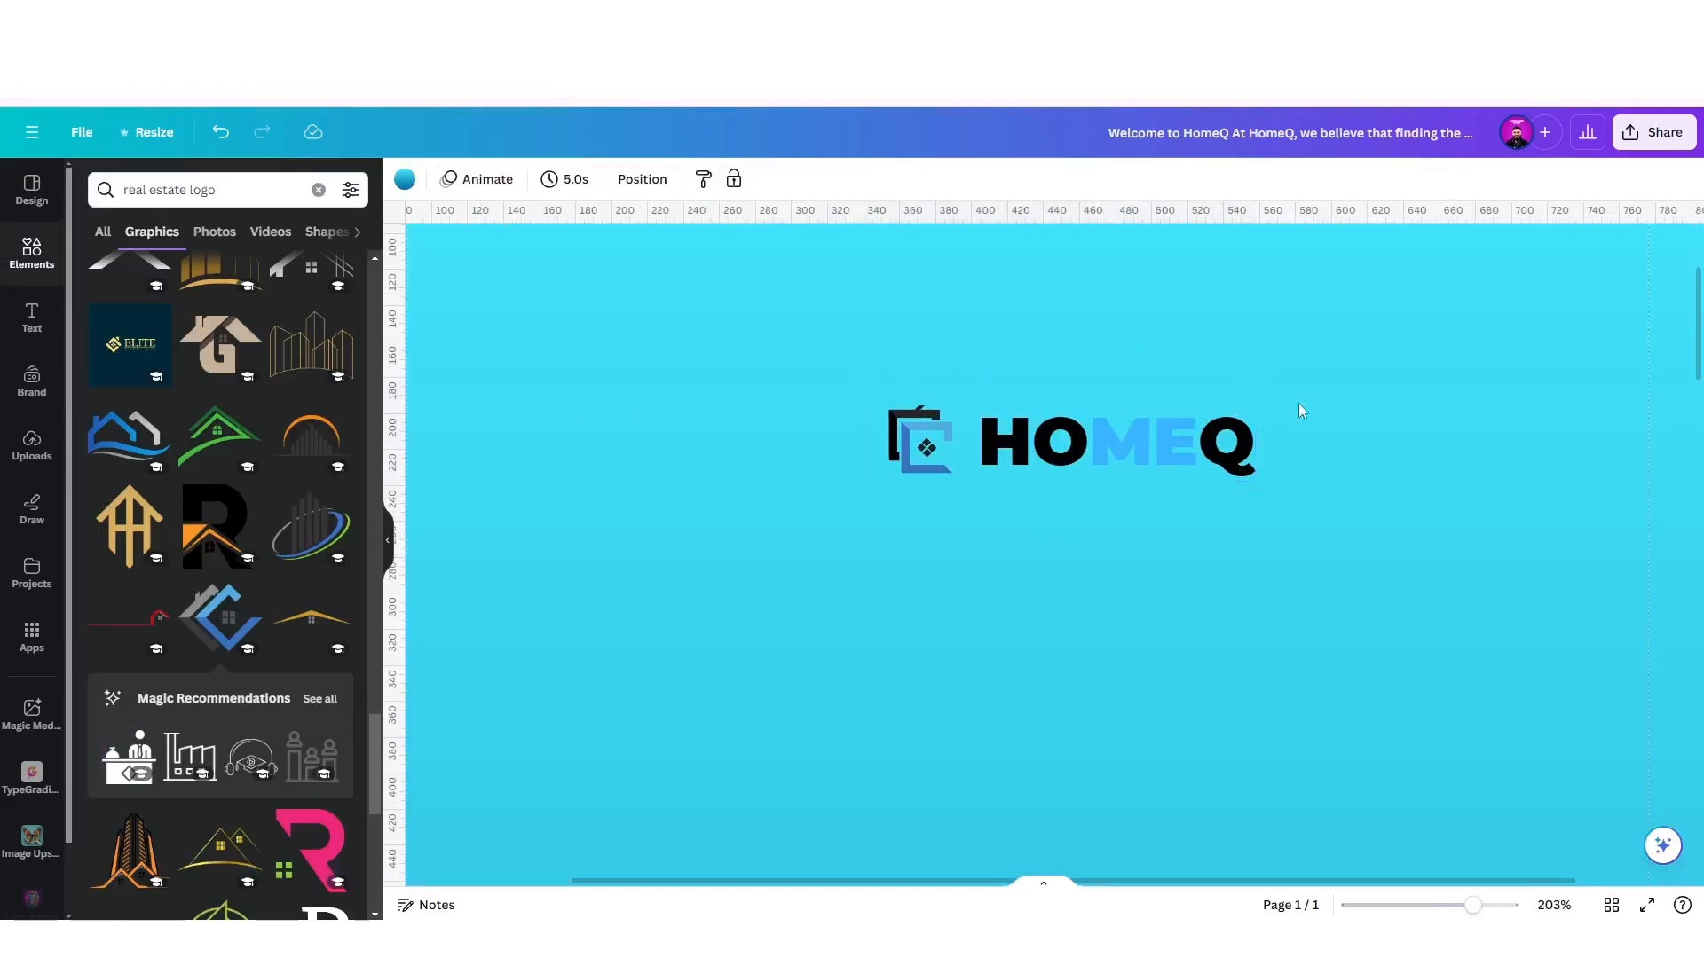
pyautogui.doubleClick(1185, 451)
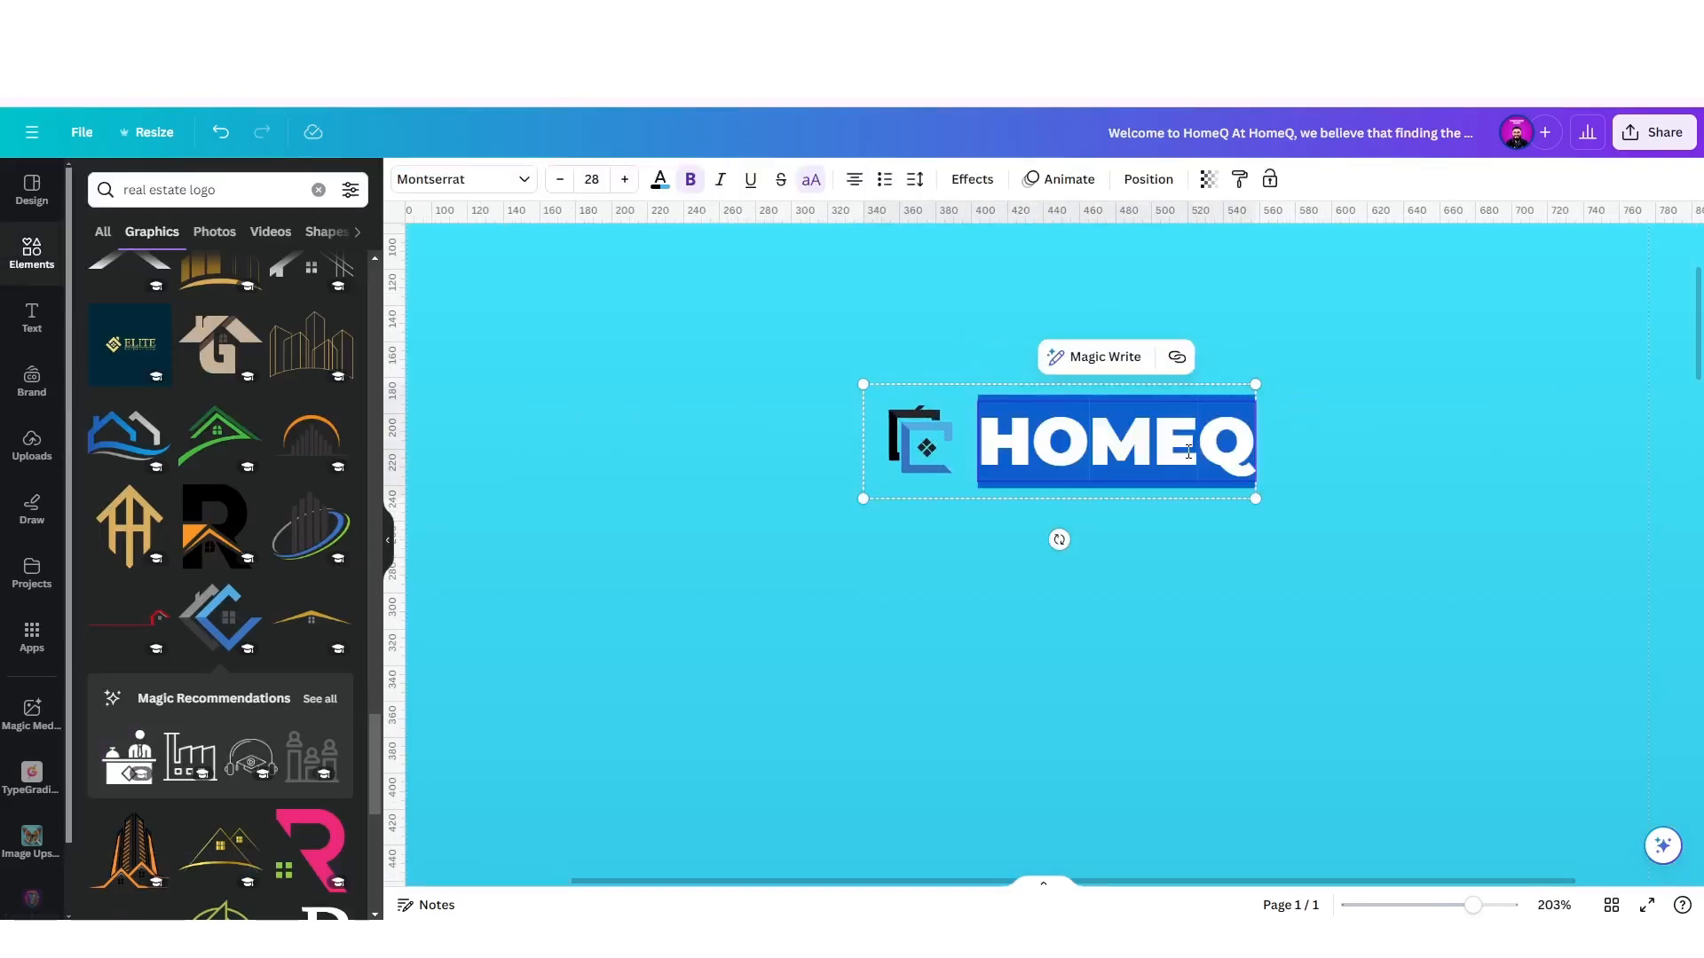
pyautogui.click(660, 180)
pyautogui.click(838, 488)
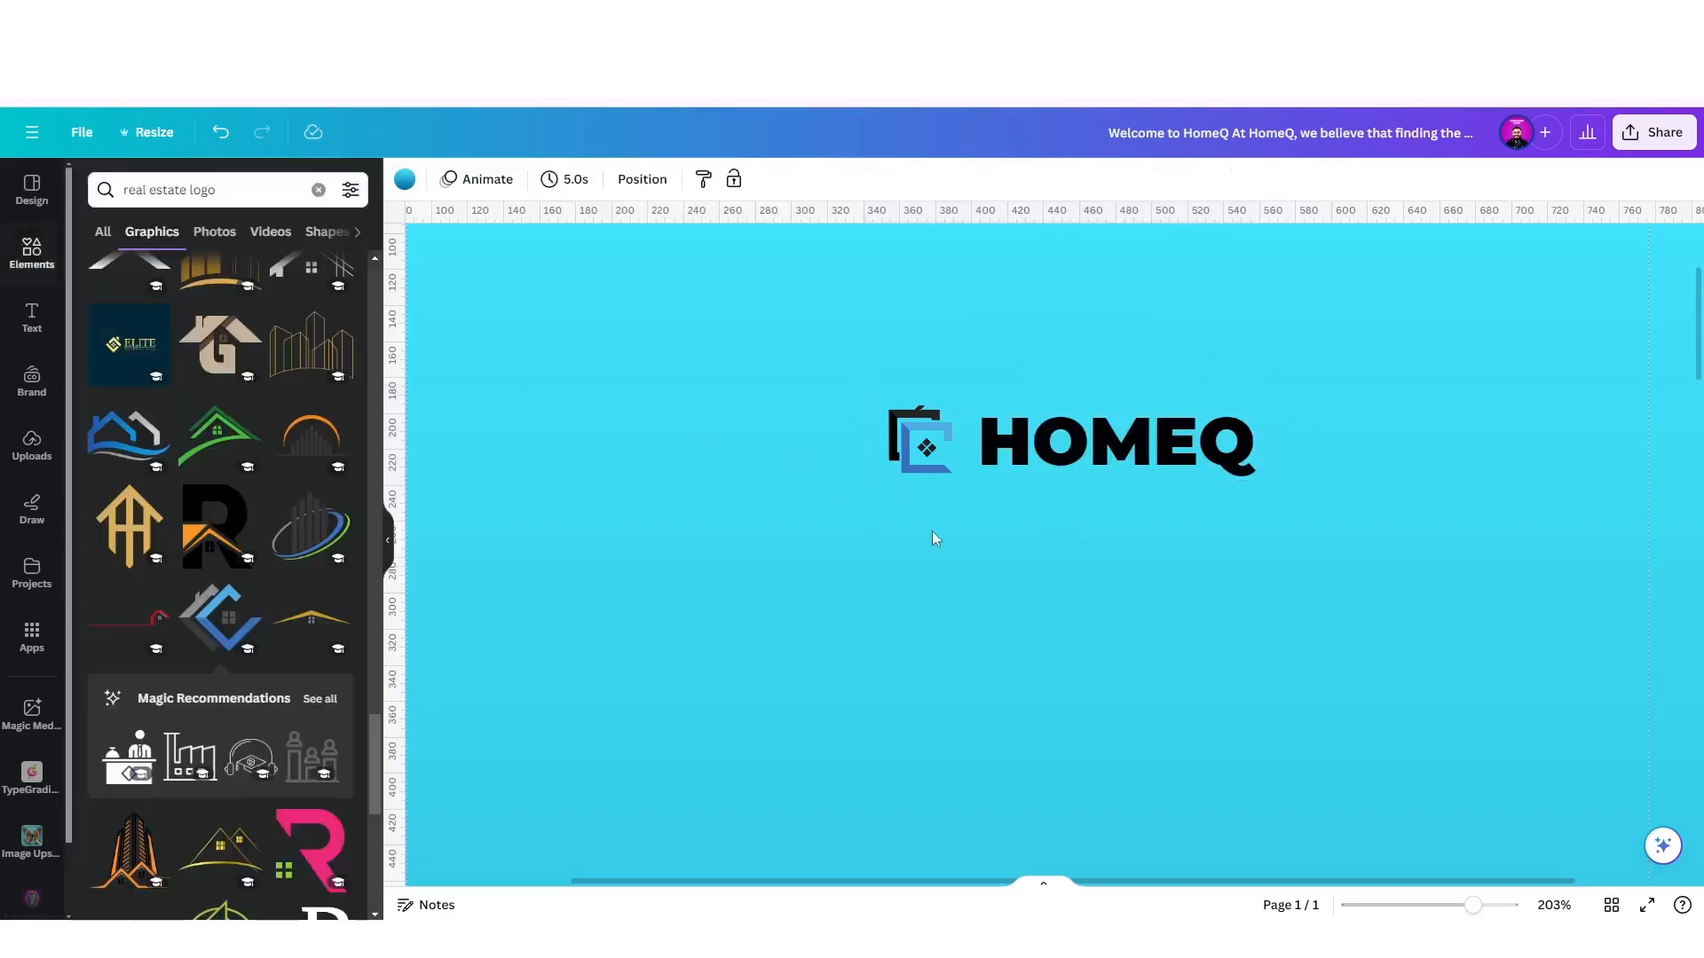
# Recolor both blue parts of the house logo to black #000000.
pyautogui.click(942, 450)
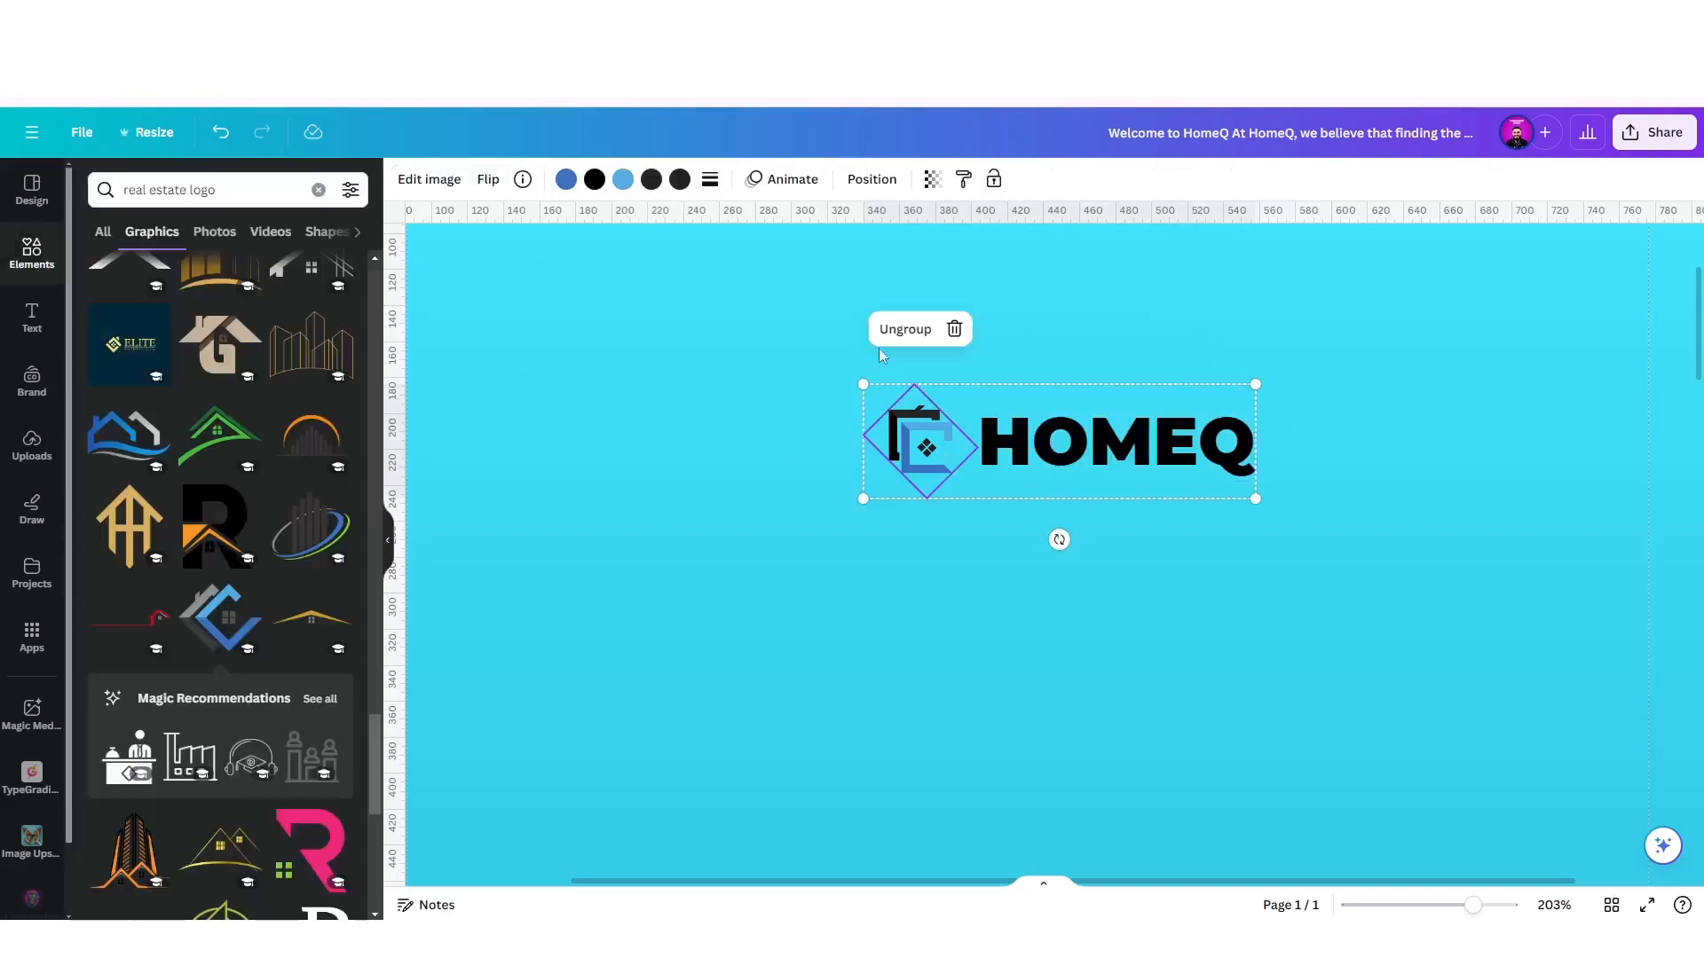
pyautogui.click(623, 179)
pyautogui.click(146, 286)
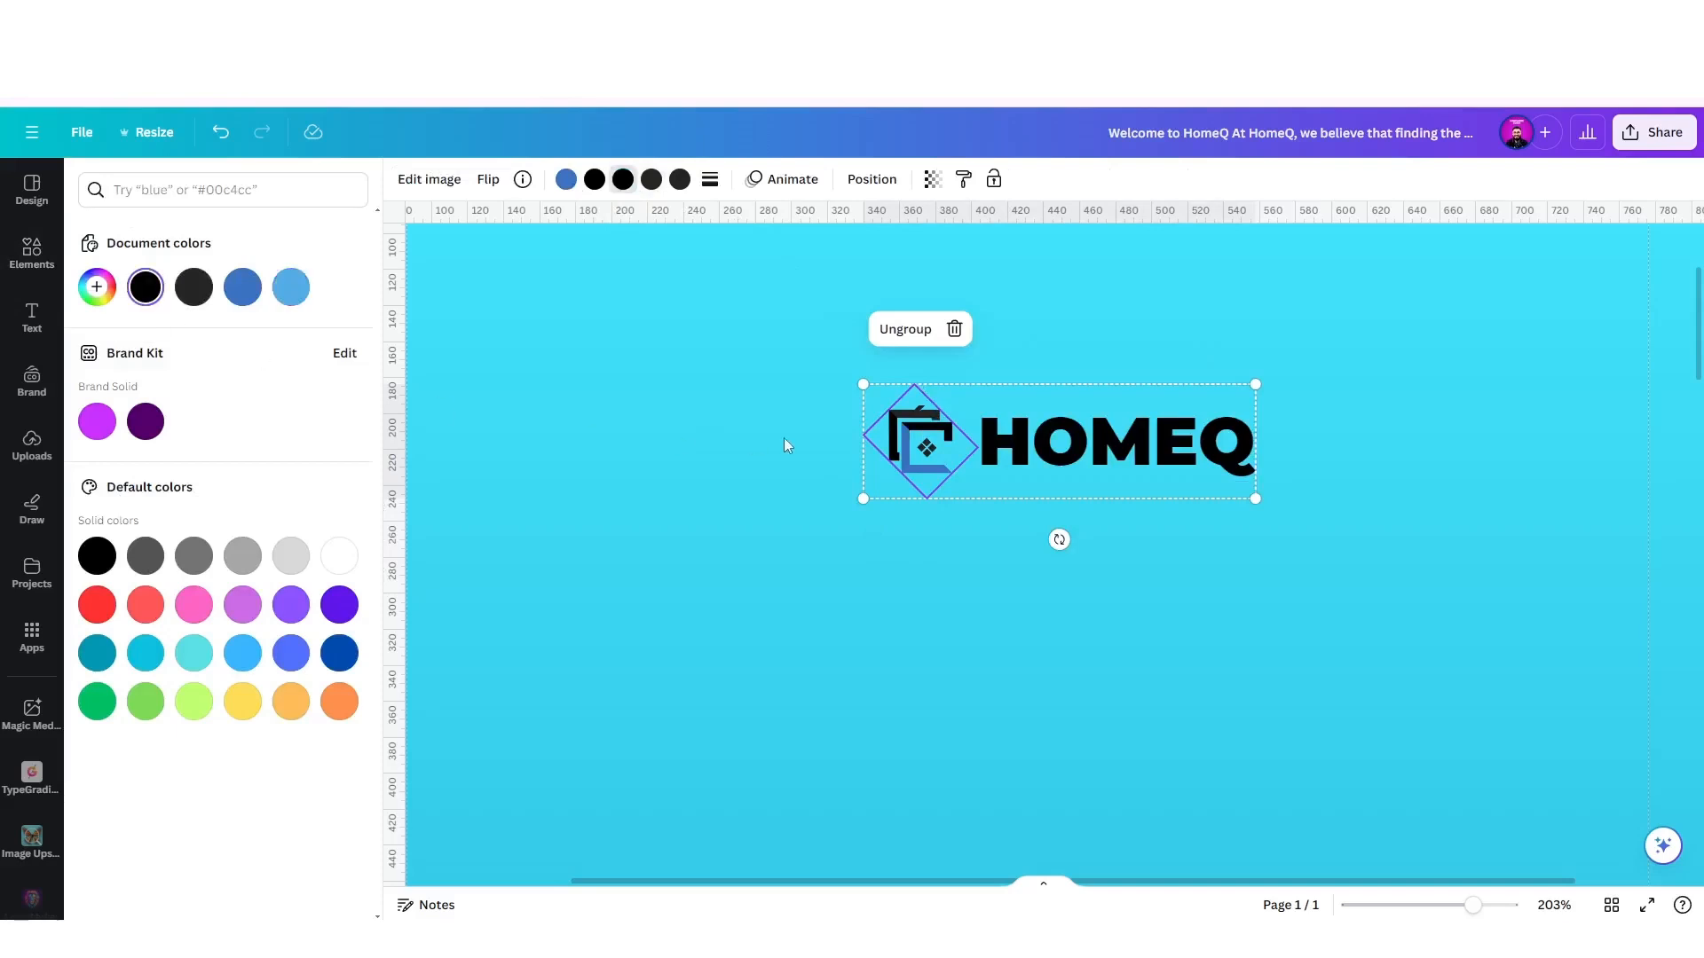
pyautogui.click(566, 180)
pyautogui.click(146, 286)
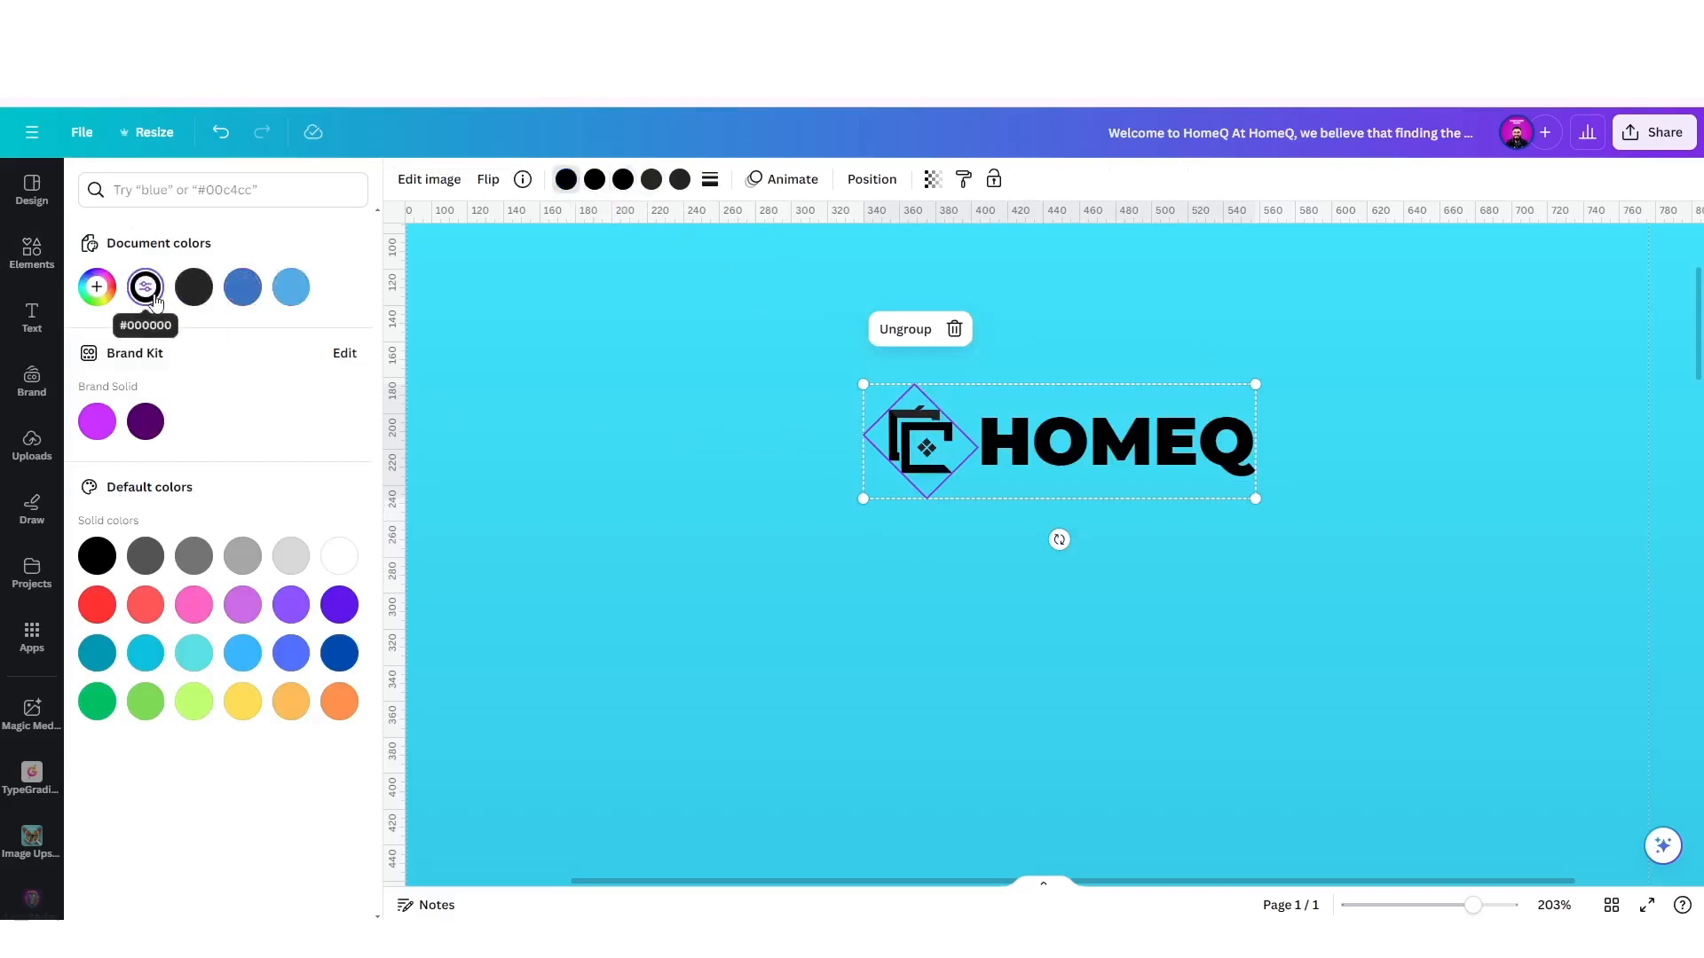
pyautogui.click(861, 568)
# Move the black HOMEQ logo group to the page's upper-right margin corner.
pyautogui.scroll(-5, 782, 503)
pyautogui.scroll(-2, 797, 502)
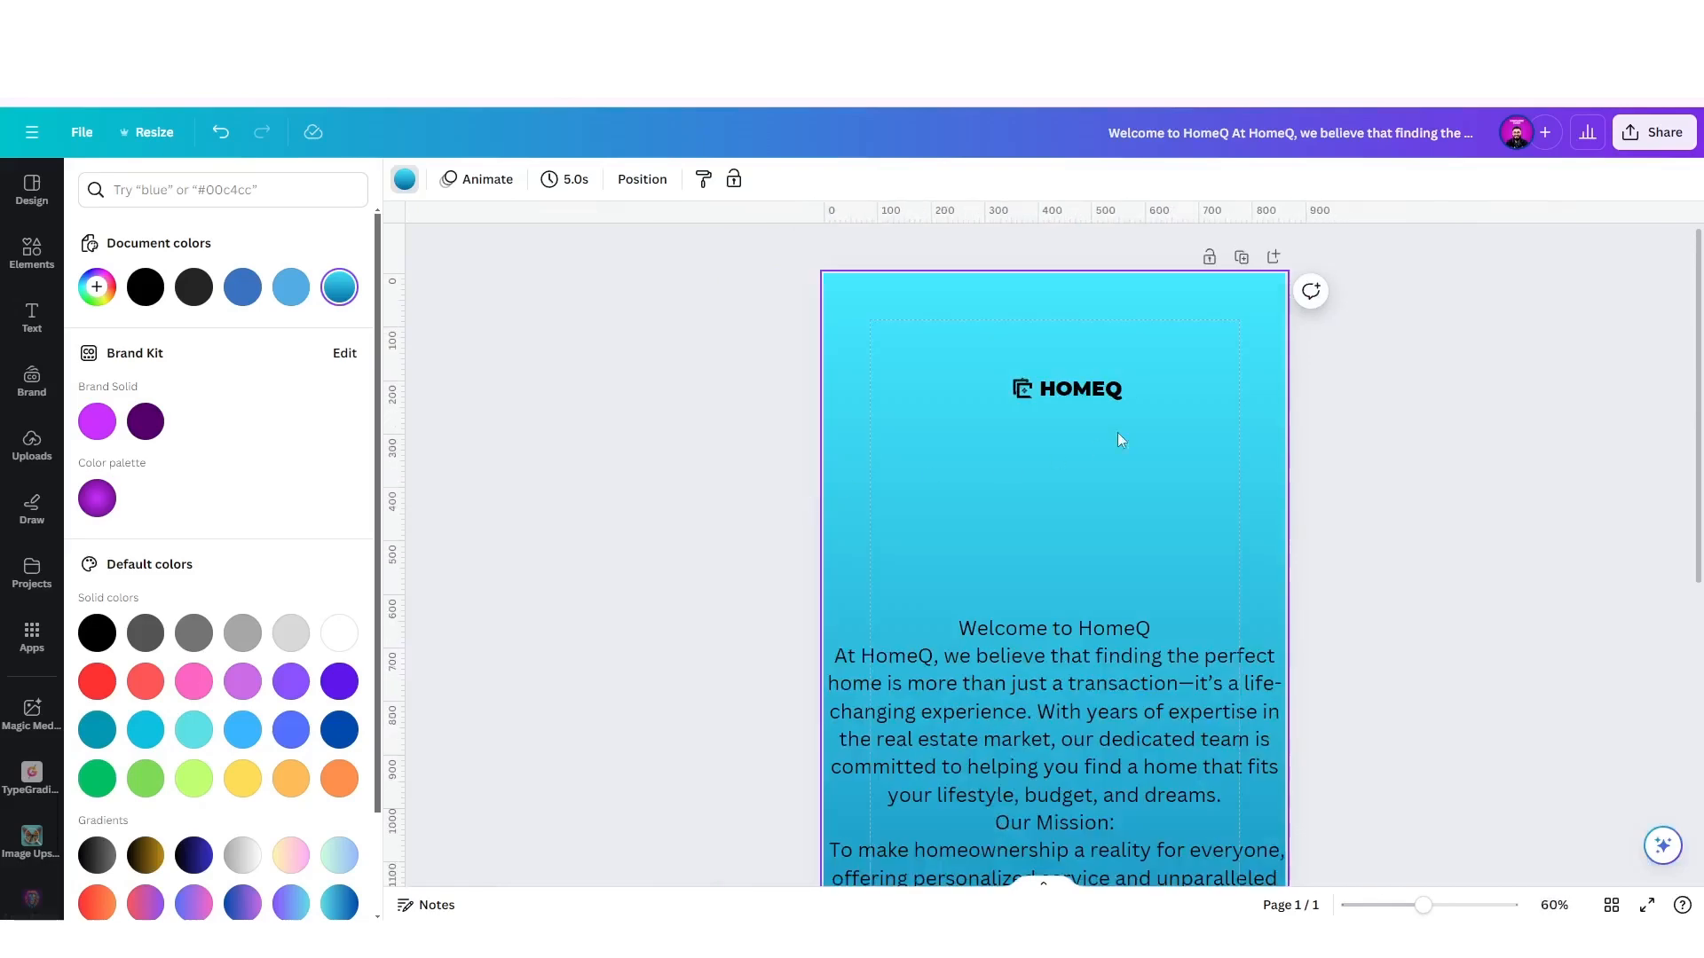
pyautogui.click(1051, 397)
pyautogui.moveTo(1050, 398); pyautogui.dragTo(1189, 341)
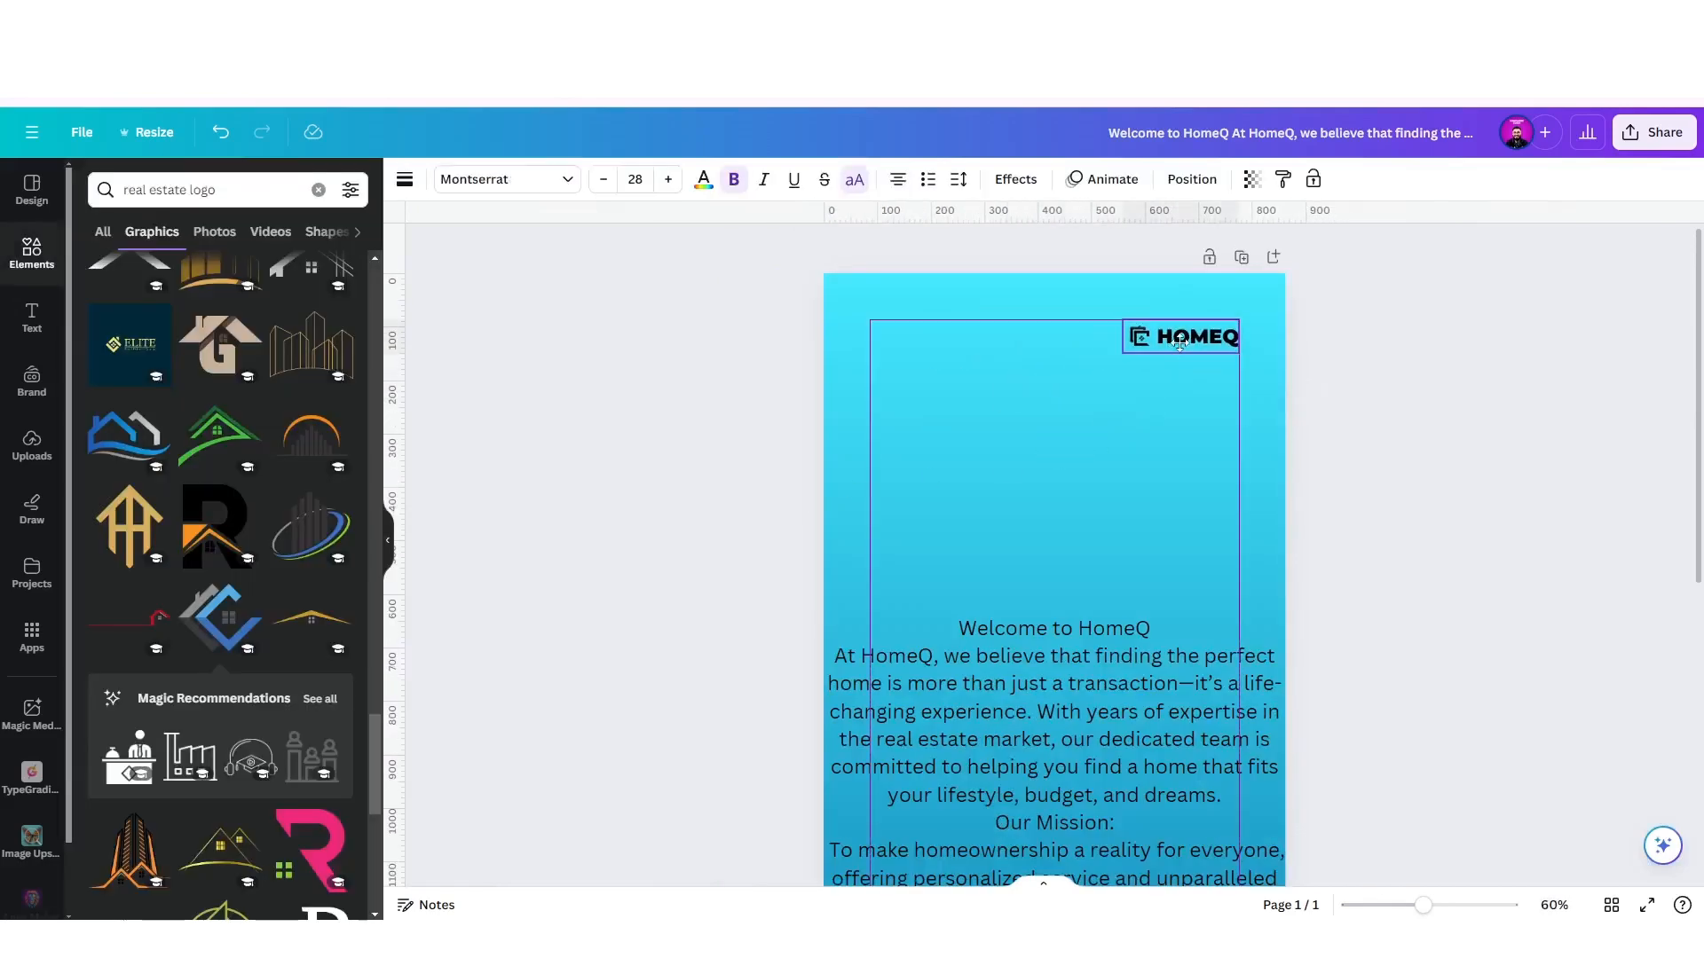
# Remove the Welcome to HomeQ line from the body text and add WELCOME TO HOMEQ as a separate bold Montserrat heading above it.
pyautogui.click(1058, 626)
pyautogui.tripleClick(1054, 627)
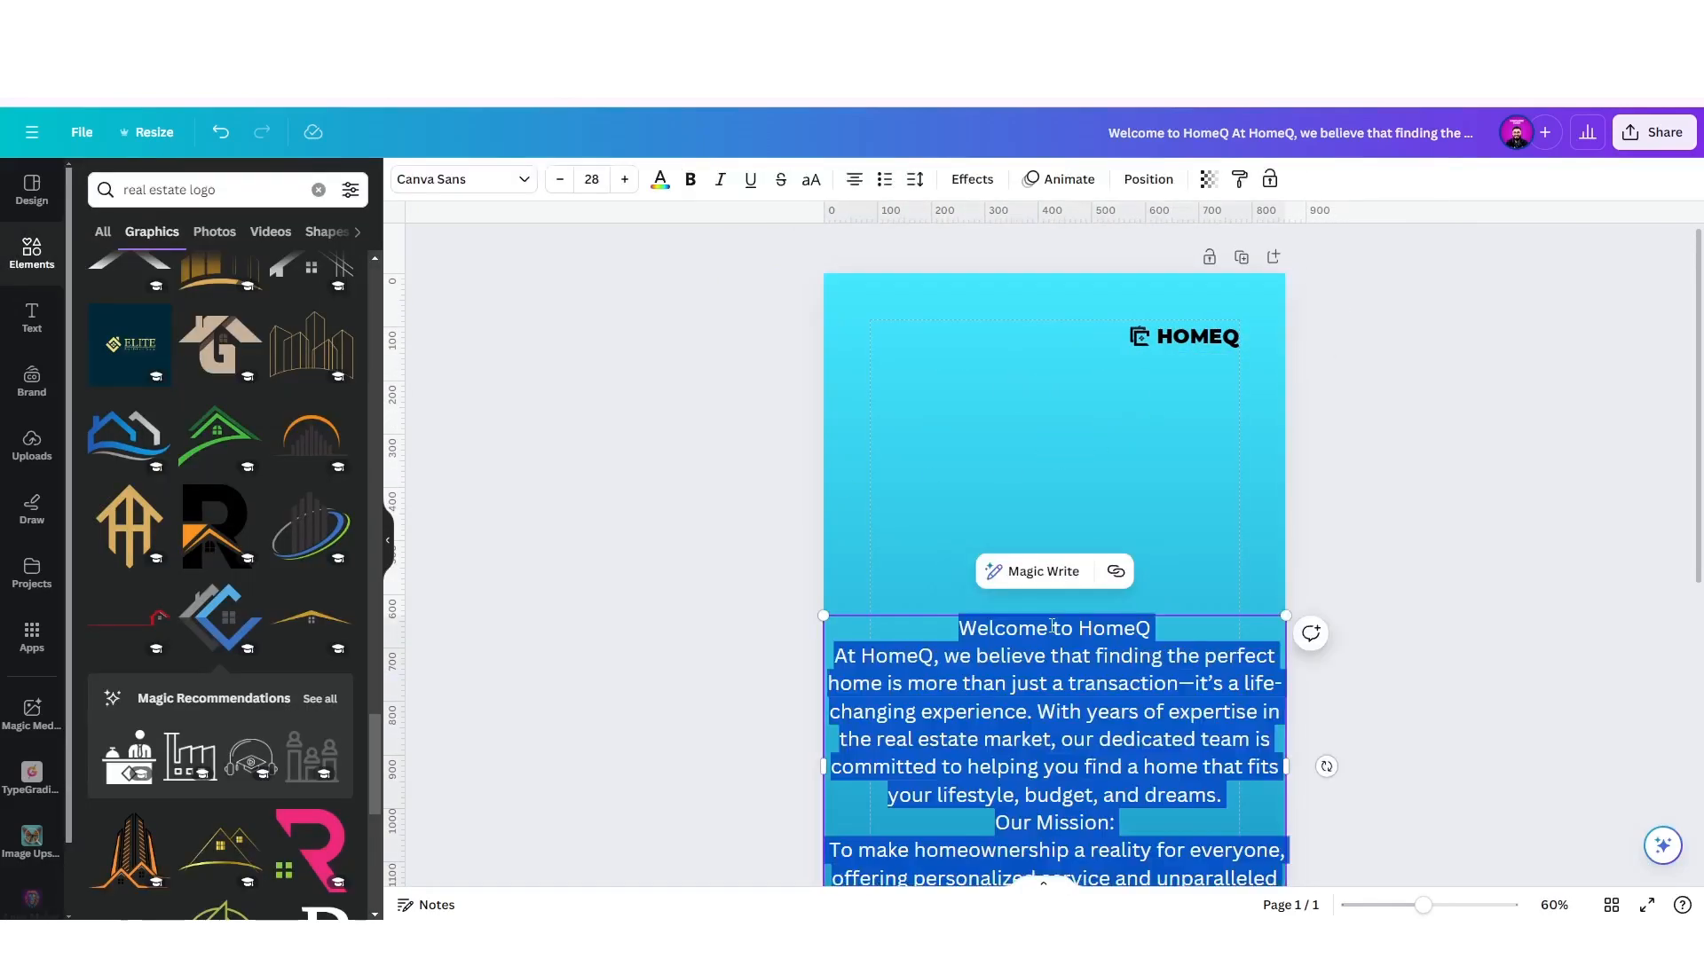
pyautogui.press('BackSpace')
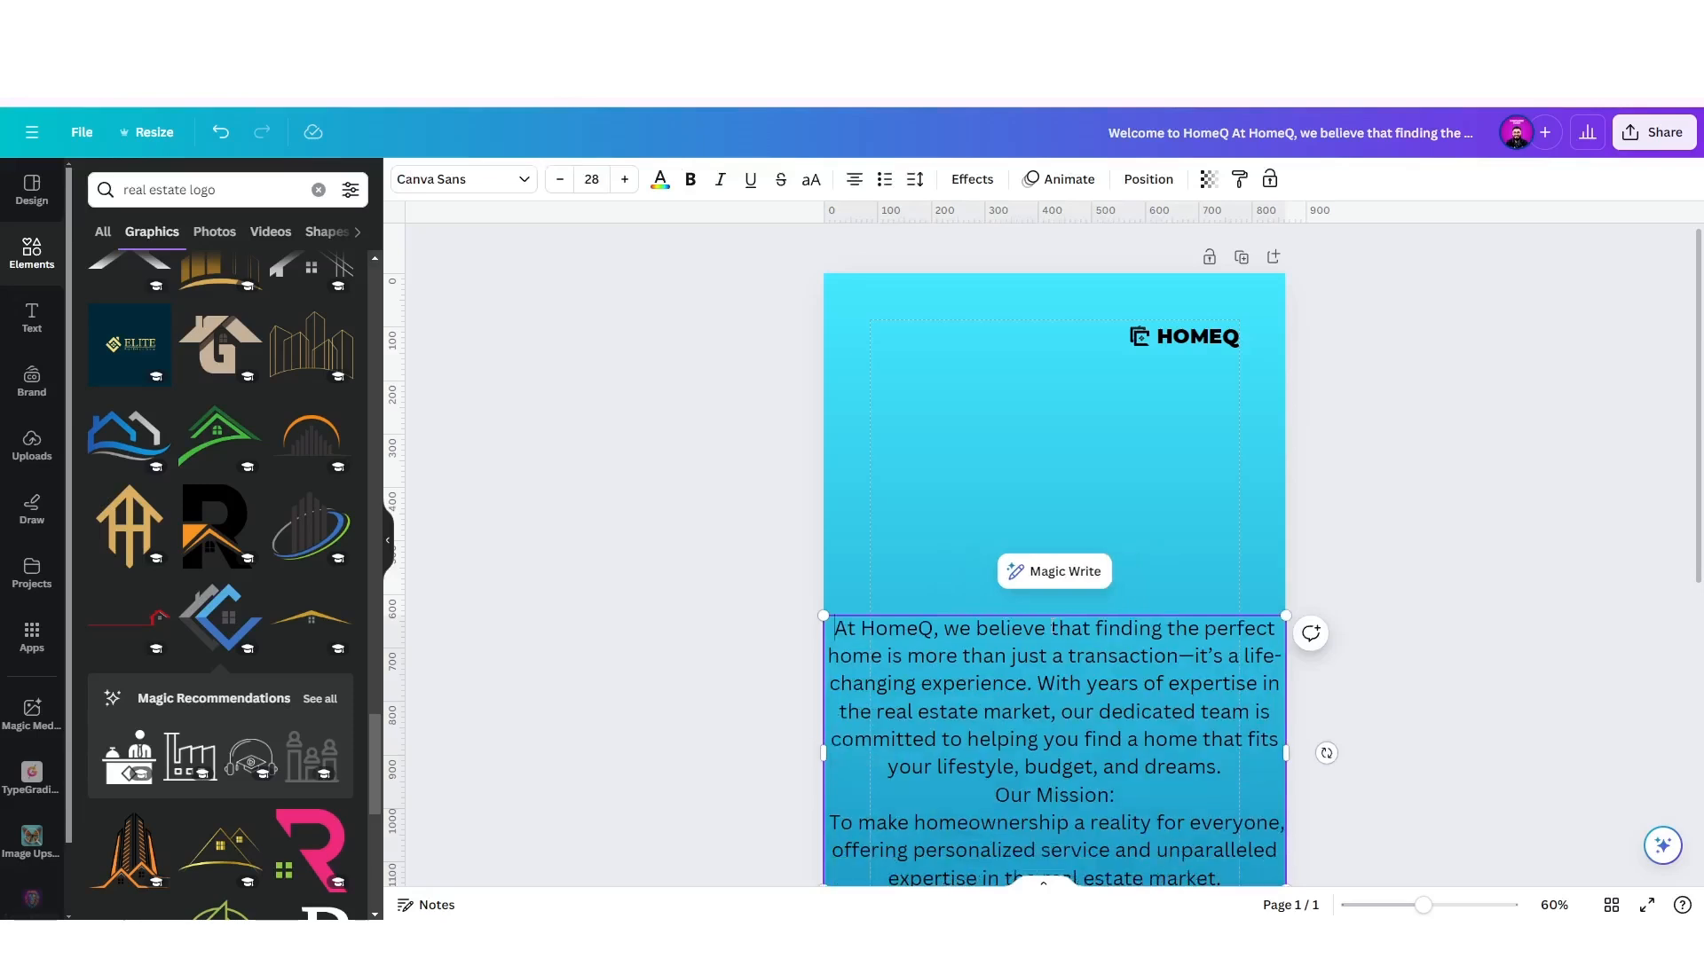
pyautogui.click(971, 435)
pyautogui.write('WELCOME TO HOMEQ')
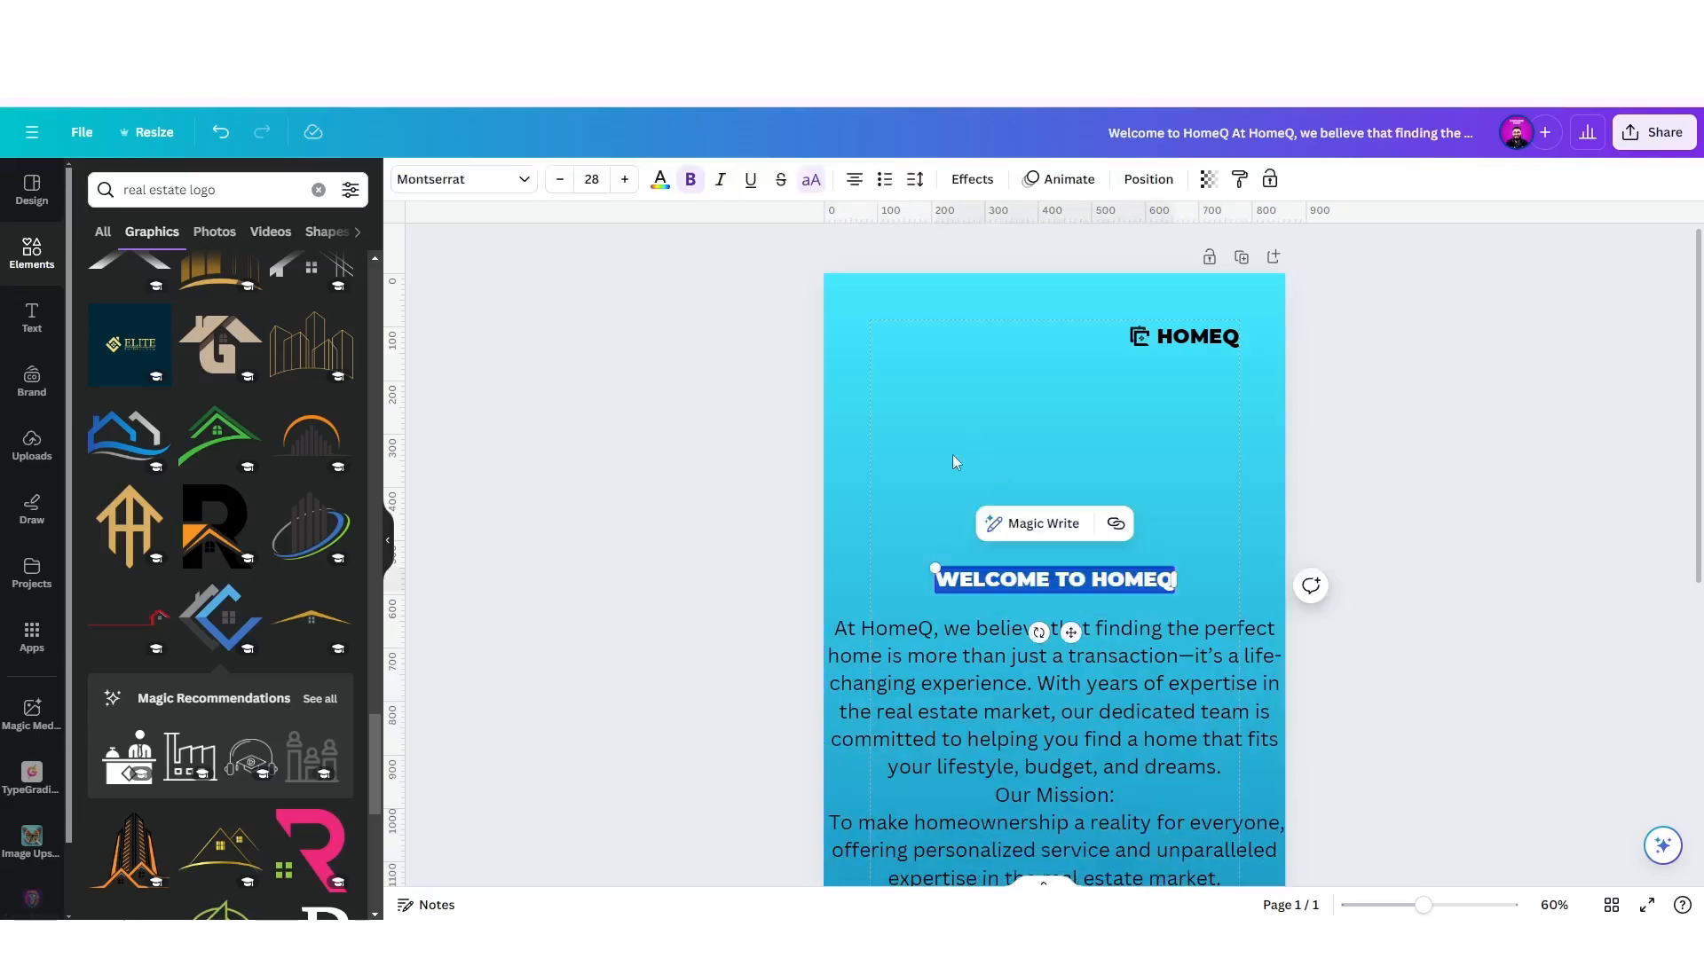
# Move the WELCOME TO HOMEQ heading up to just below the logo, keeping it horizontally centred.
pyautogui.click(952, 455)
pyautogui.moveTo(1086, 583); pyautogui.dragTo(1086, 434)
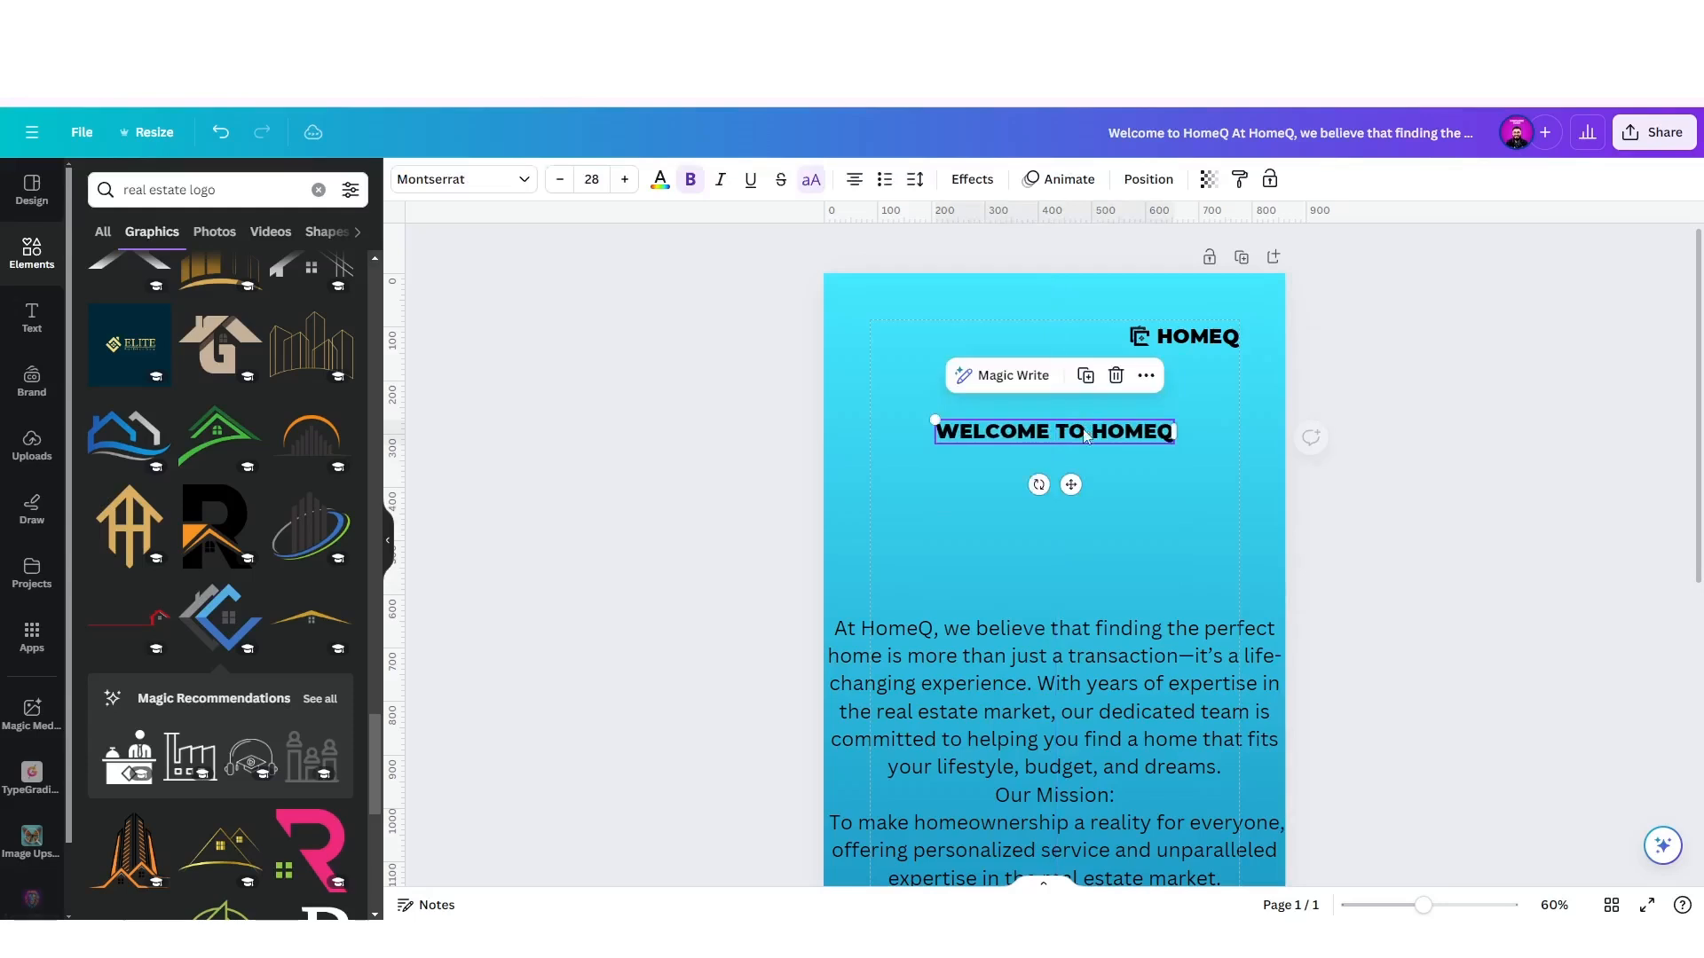
pyautogui.click(32, 317)
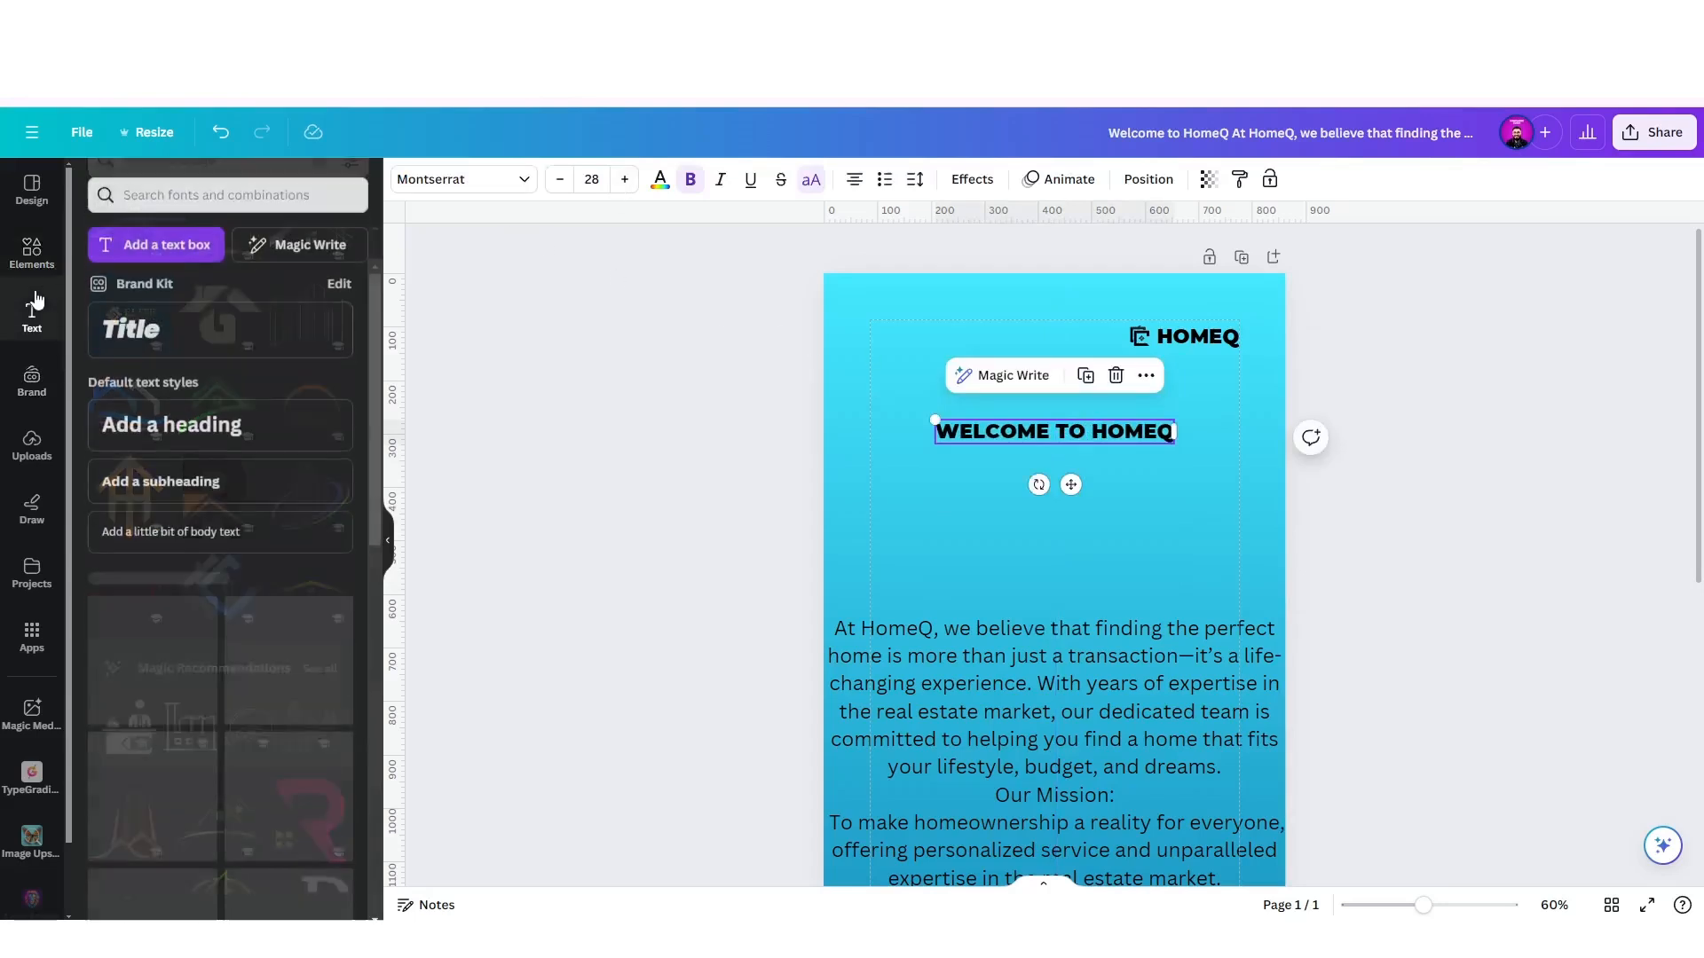
pyautogui.moveTo(178, 417); pyautogui.dragTo(1048, 526)
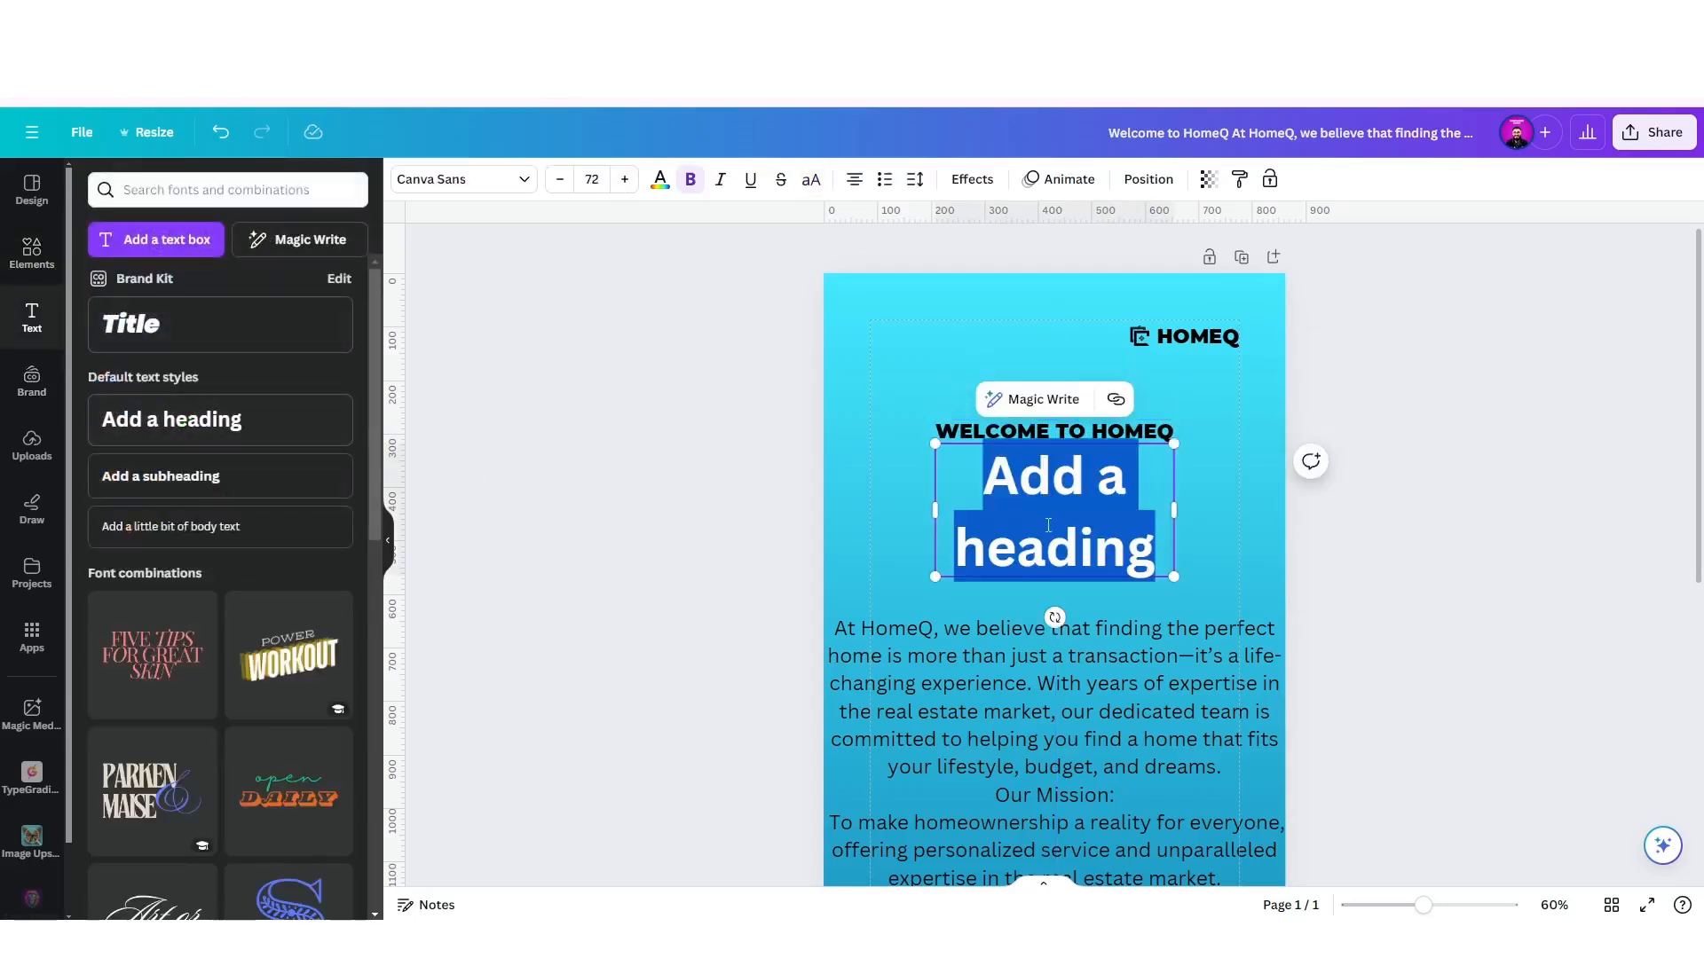
pyautogui.click(1240, 509)
pyautogui.click(1074, 541)
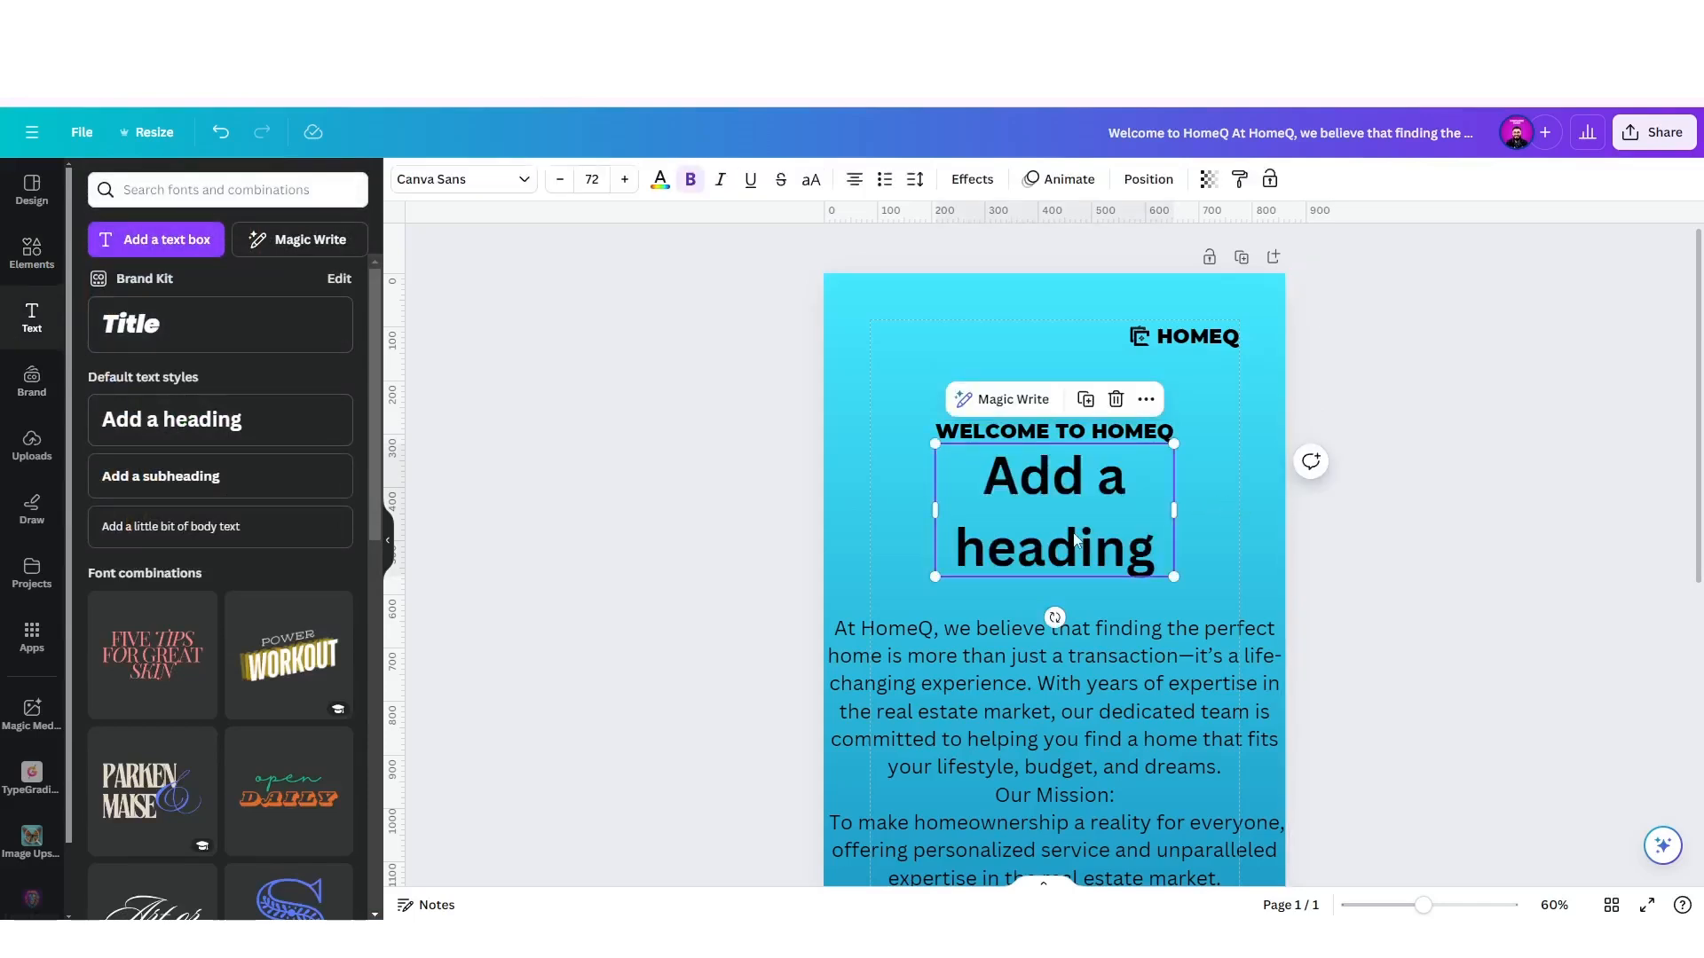
pyautogui.press('Delete')
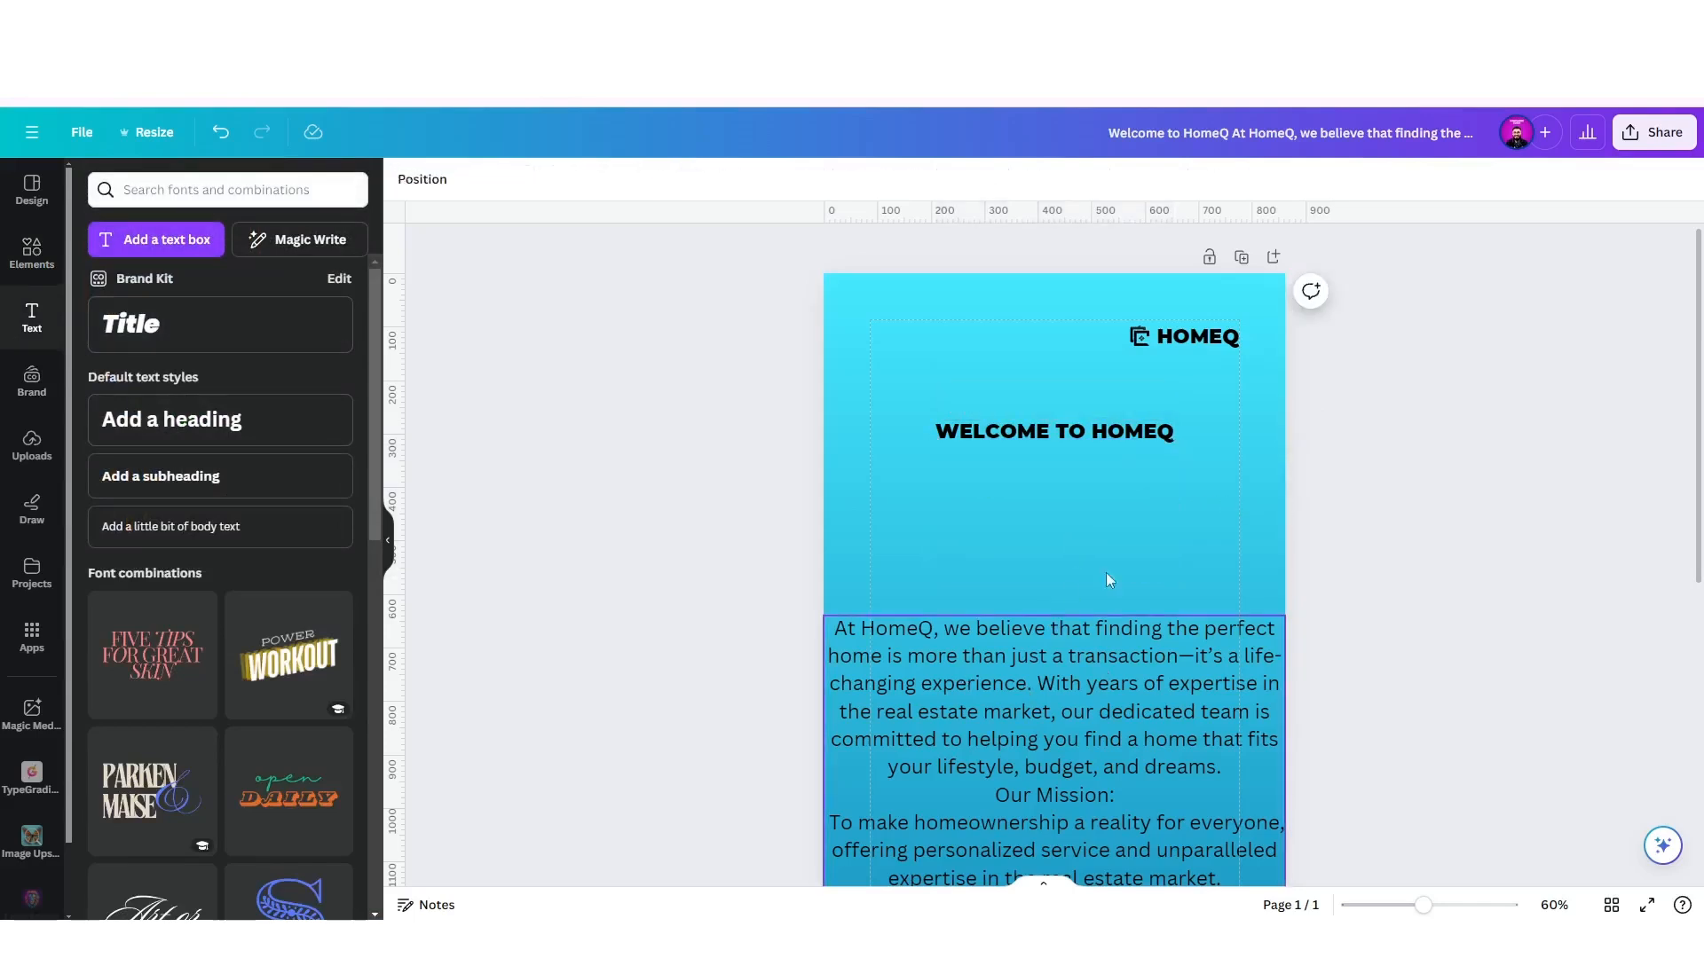
# Nudge the WELCOME TO HOMEQ heading slightly higher on the centre line and move the body text block further down the page.
pyautogui.moveTo(1063, 440); pyautogui.dragTo(1068, 424)
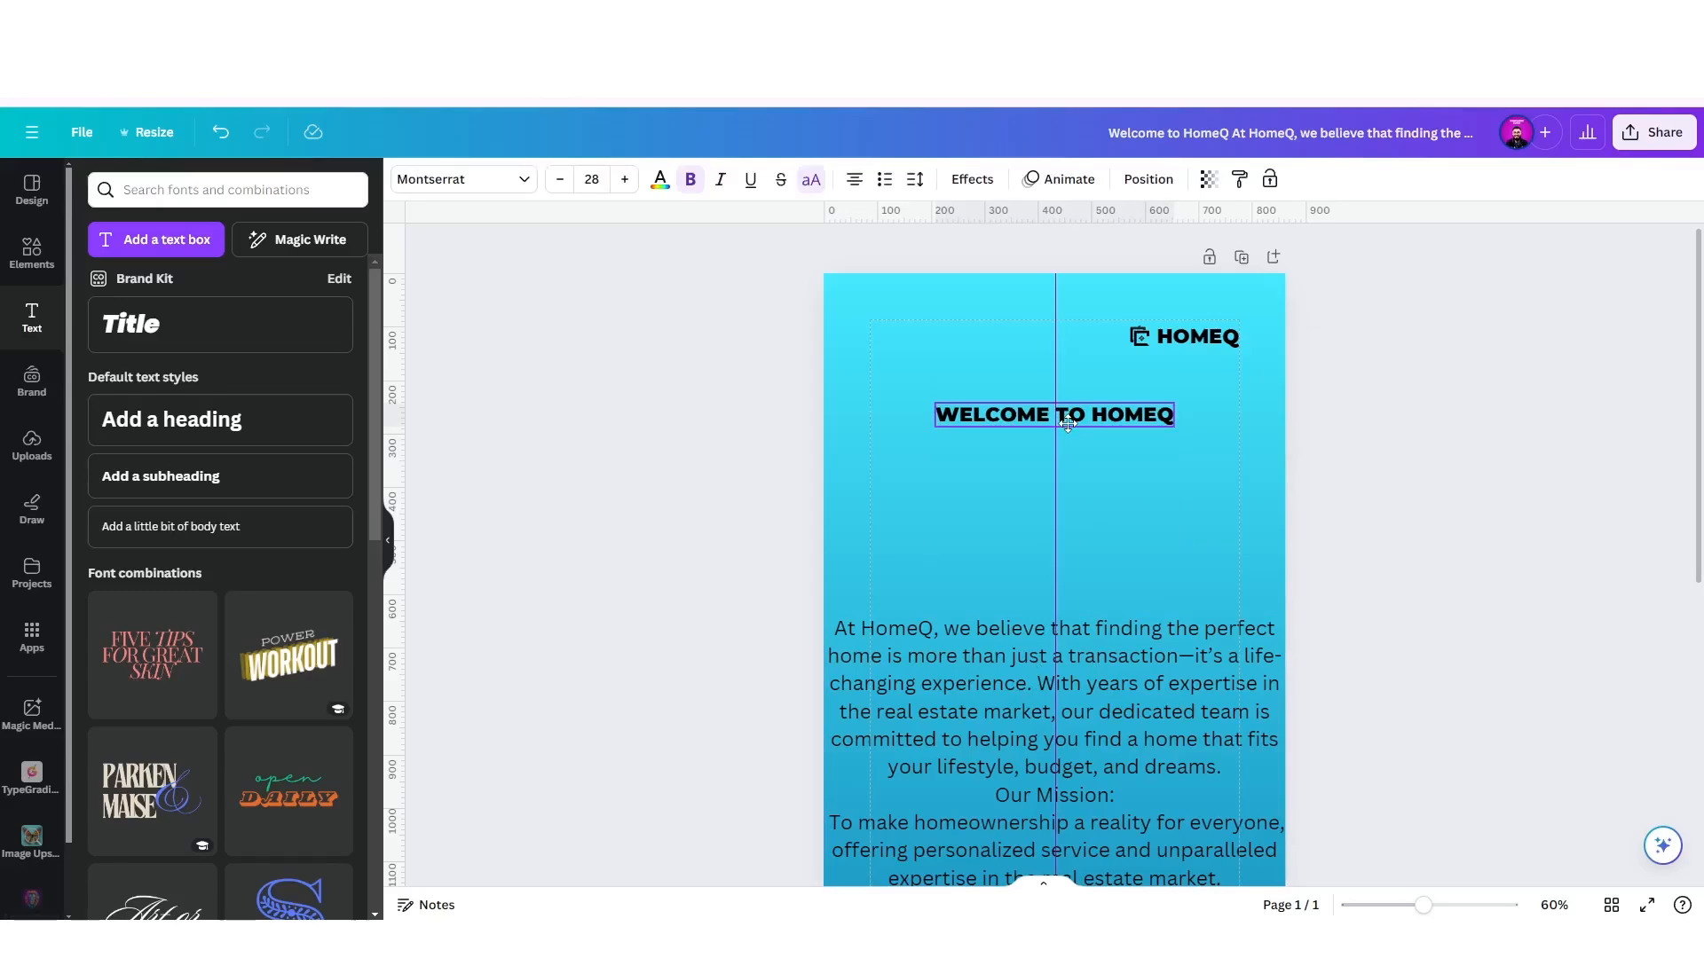
pyautogui.click(987, 499)
pyautogui.scroll(-3, 987, 499)
pyautogui.scroll(-3, 987, 495)
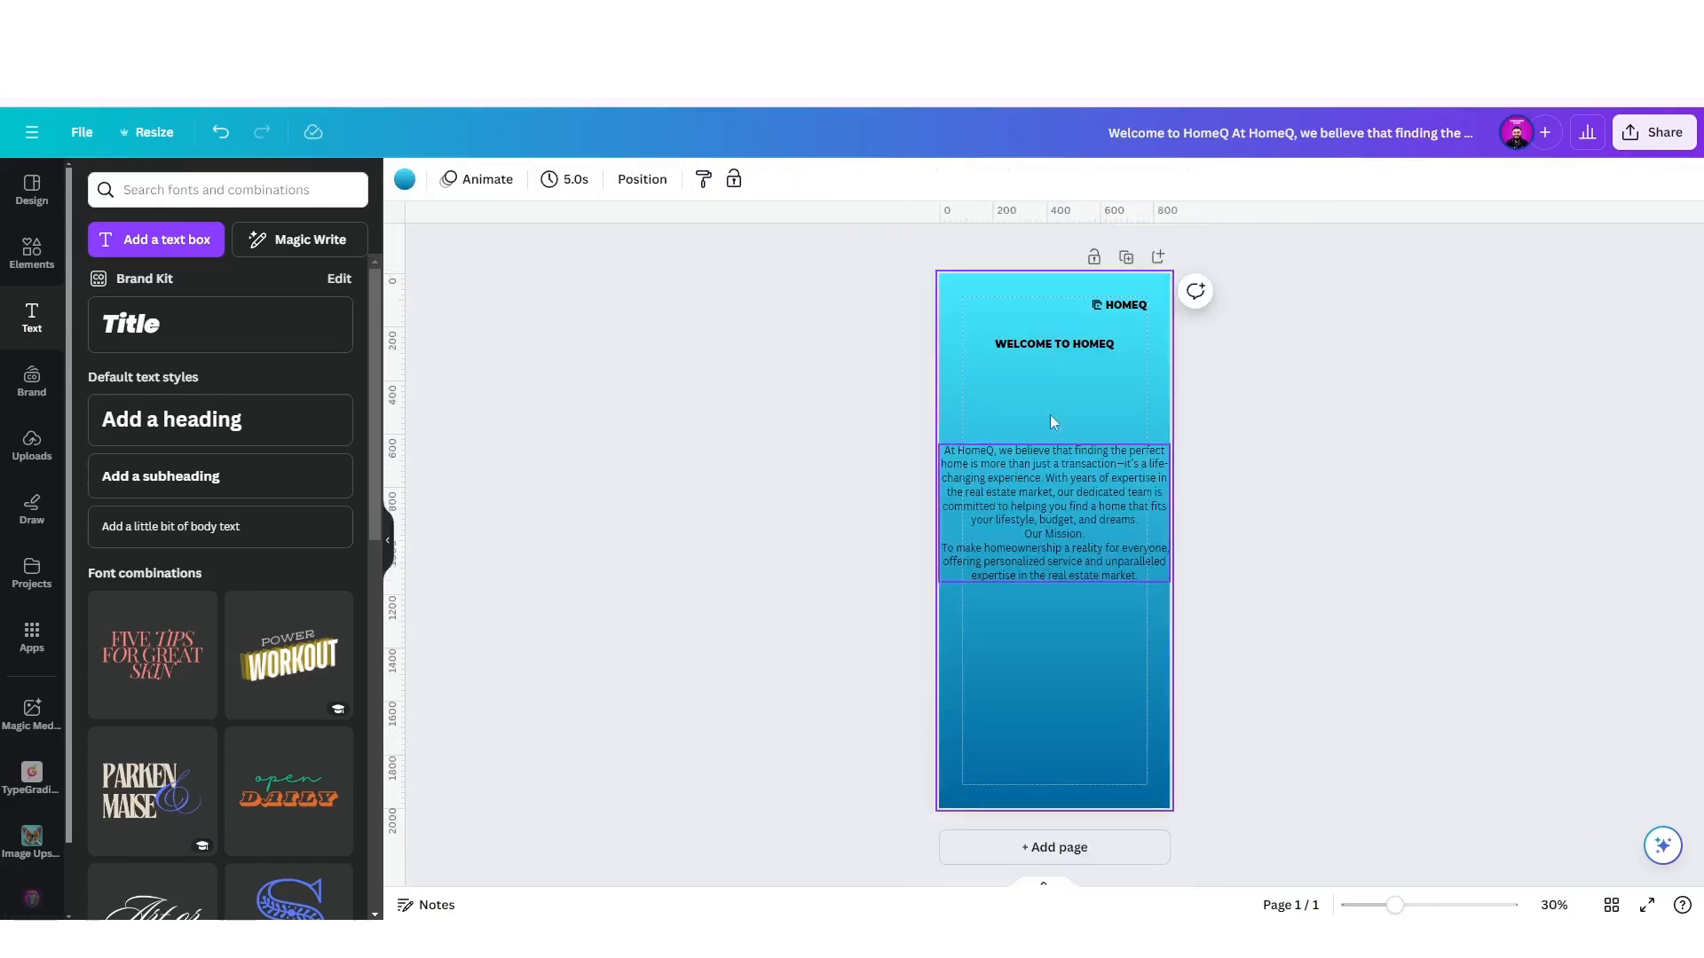
pyautogui.click(1086, 523)
pyautogui.moveTo(1086, 524); pyautogui.dragTo(1085, 607)
# Cut the Our Mission line and its paragraph from the body text and place them as a separate text block below it.
pyautogui.scroll(5, 1084, 607)
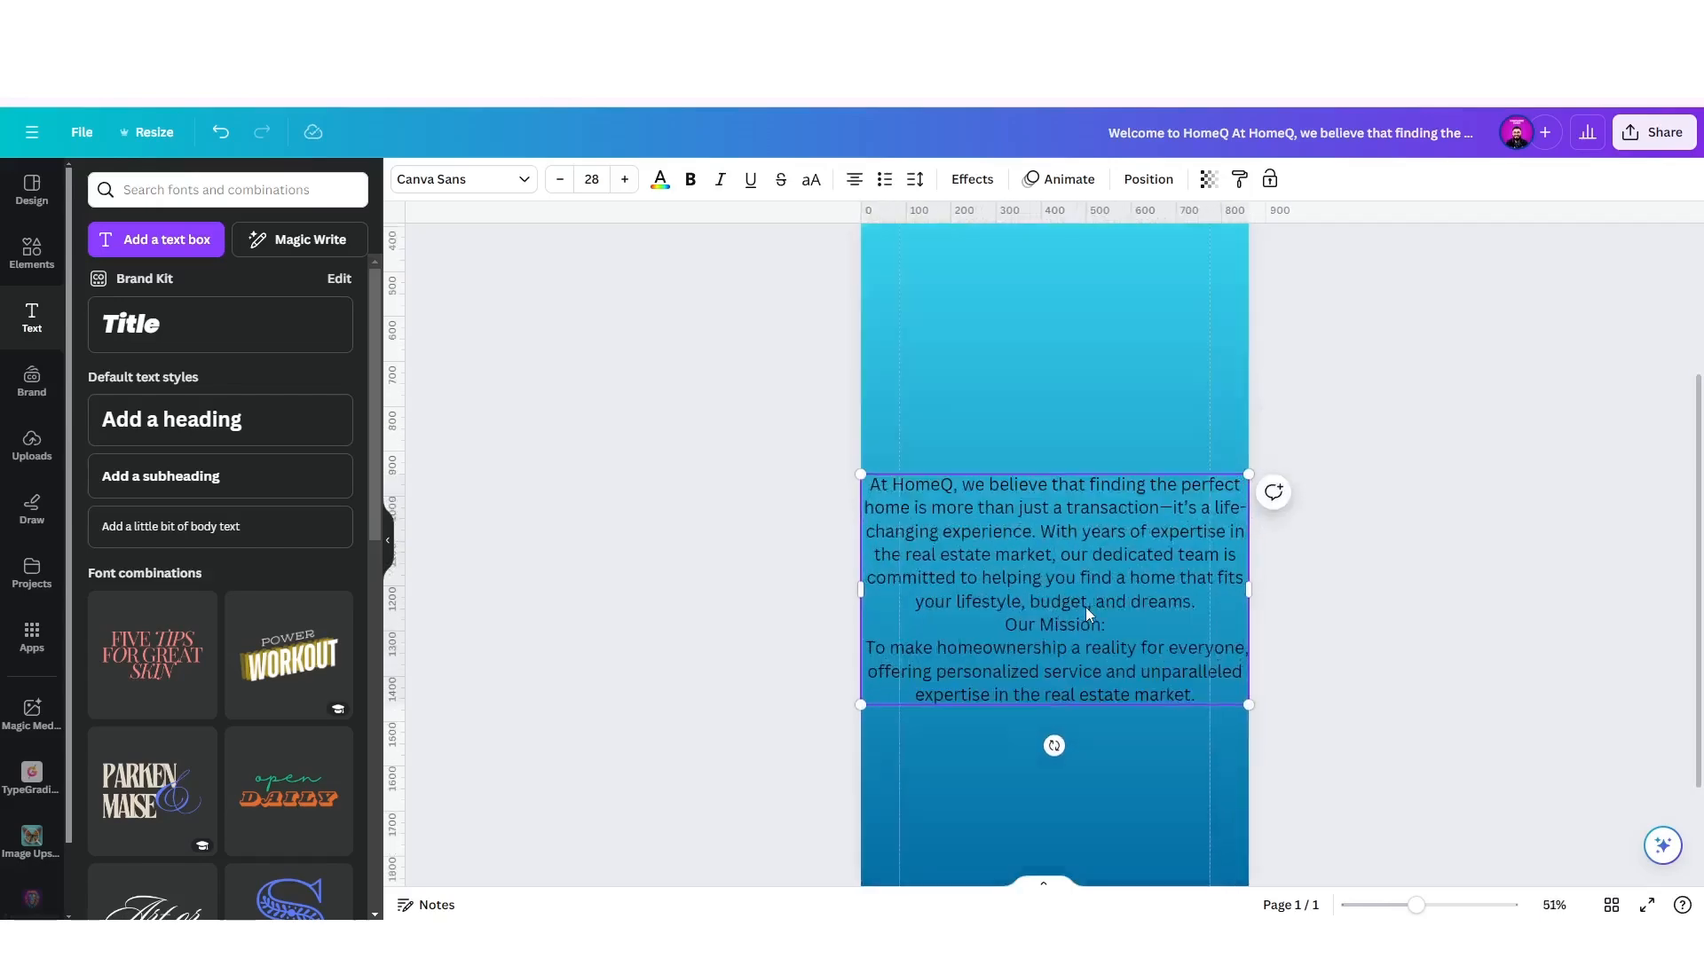
pyautogui.doubleClick(1047, 631)
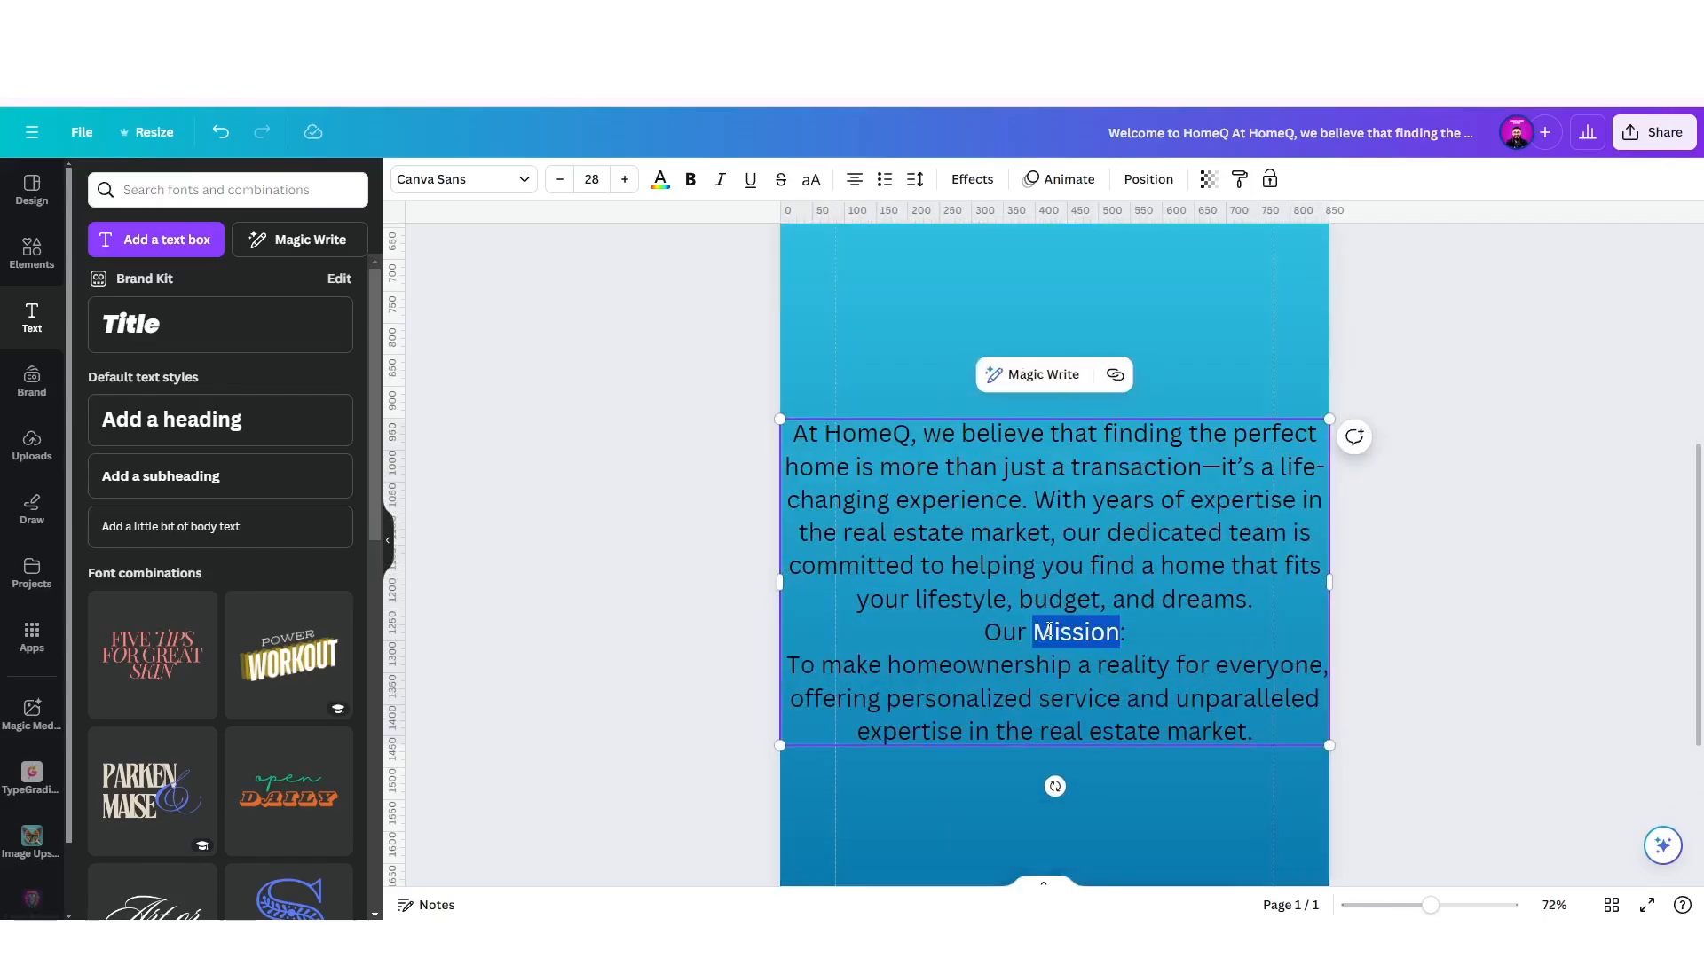
pyautogui.click(1026, 633)
pyautogui.moveTo(985, 634); pyautogui.dragTo(1259, 738)
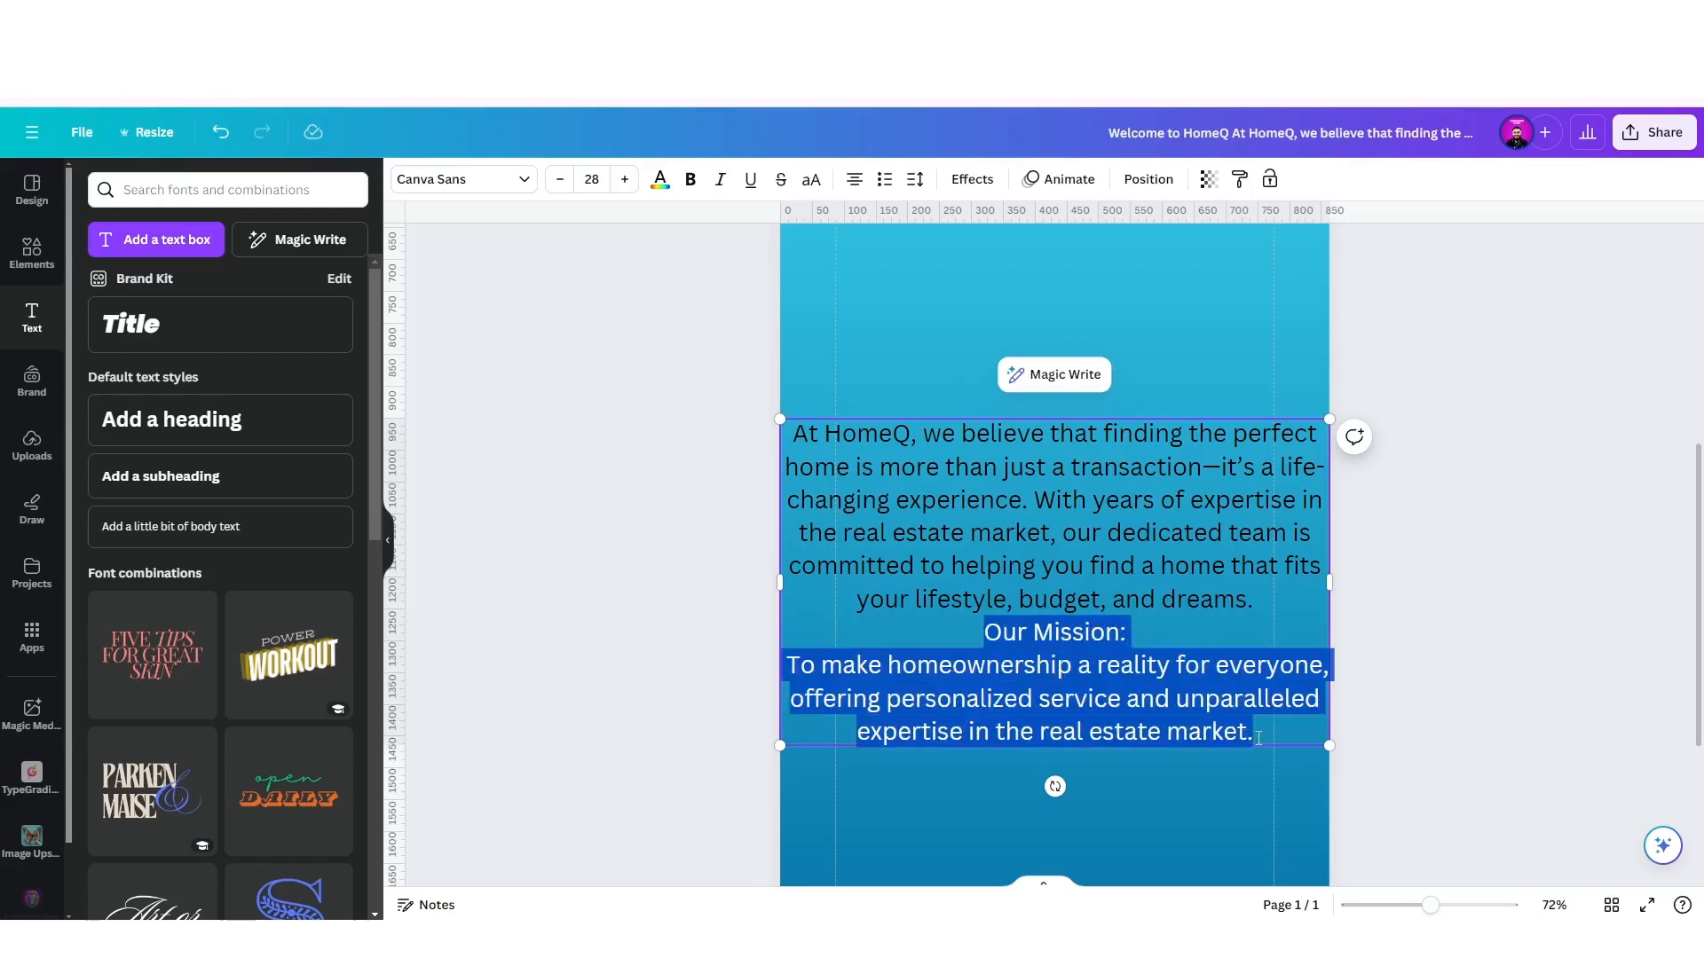
pyautogui.hotkey('ctrl', 'x')
pyautogui.click(1047, 752)
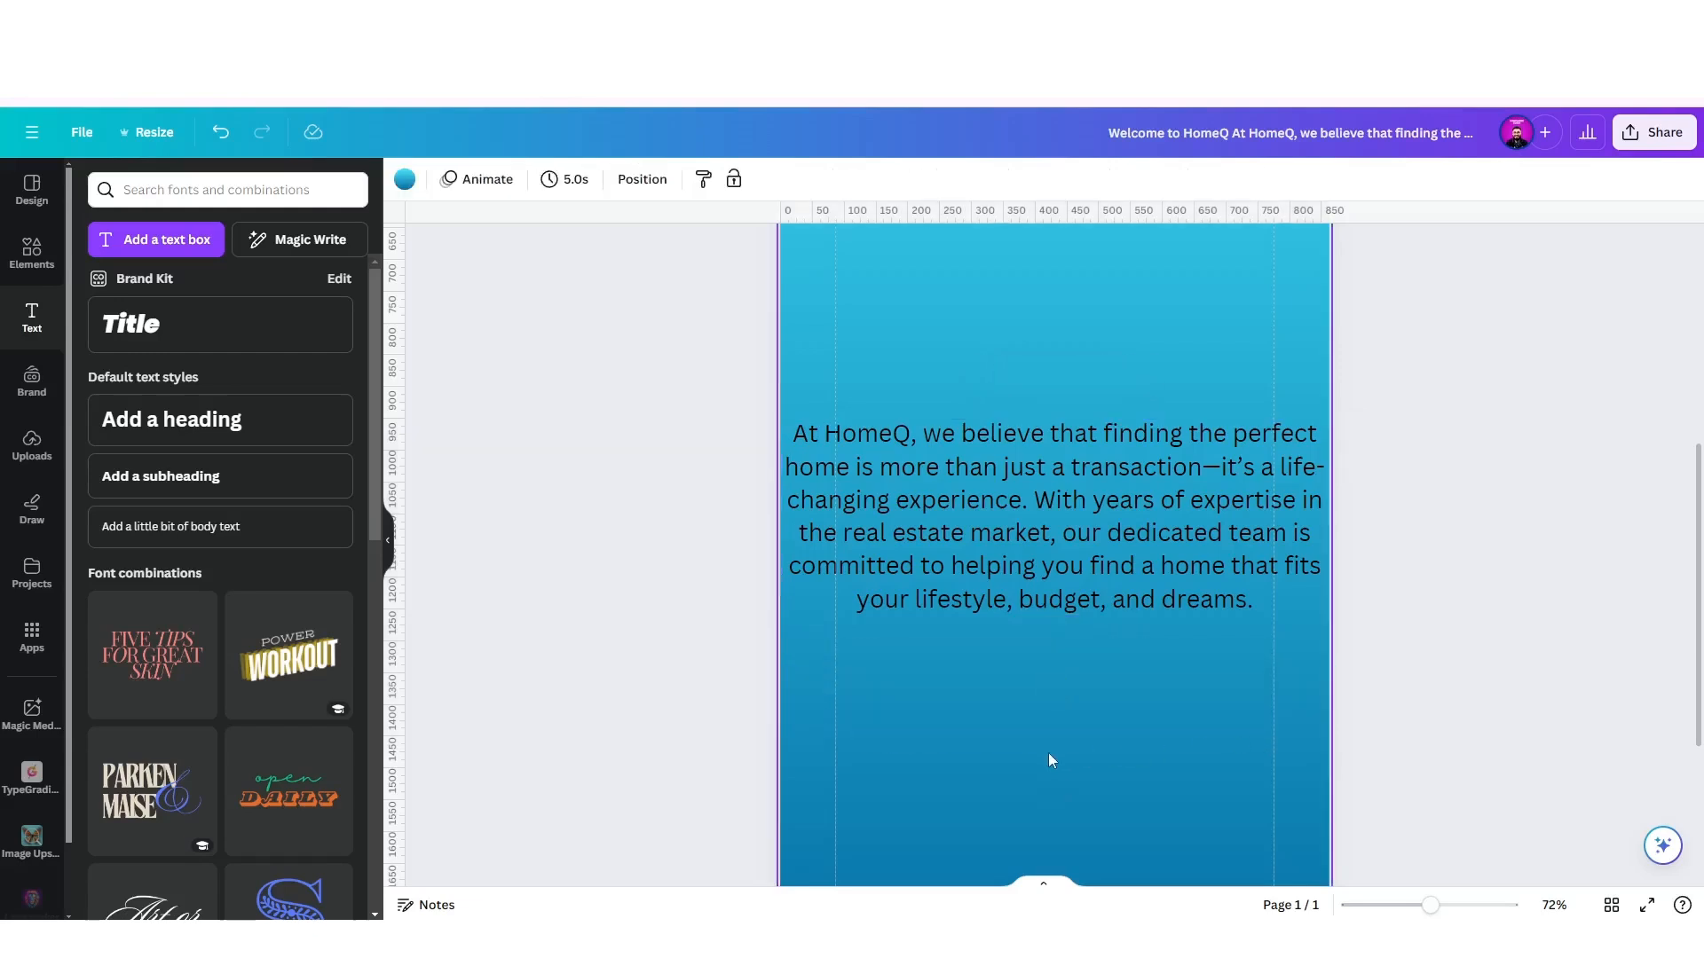
pyautogui.hotkey('ctrl', 'v')
pyautogui.scroll(-1, 1047, 753)
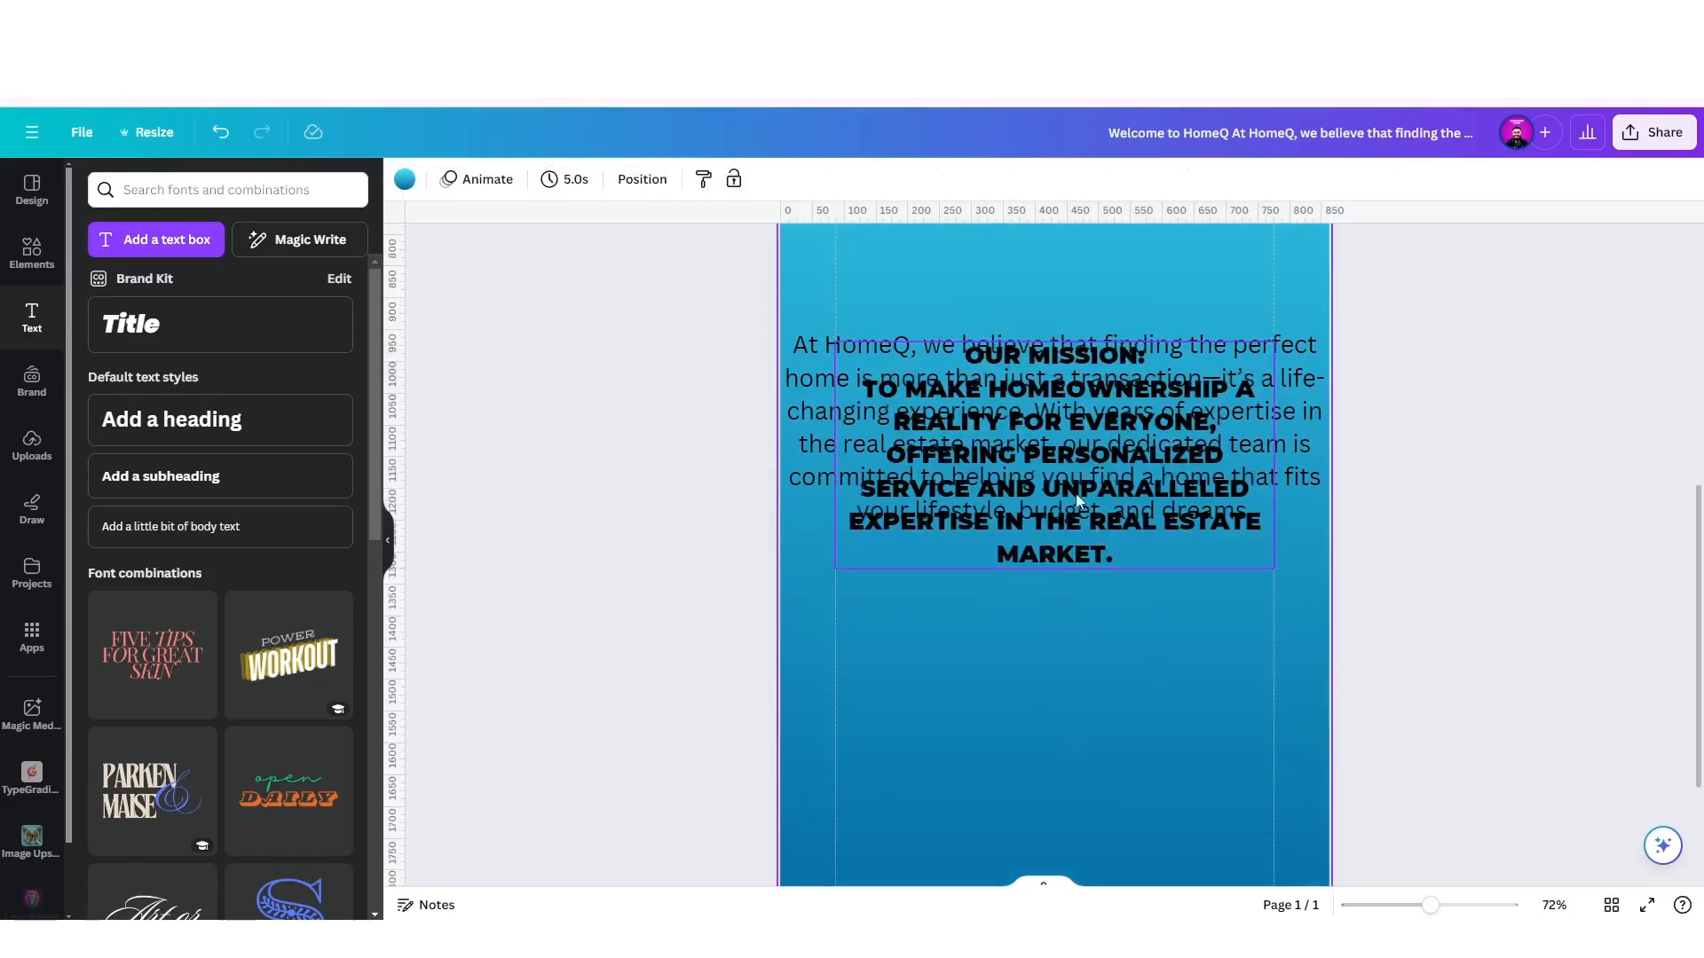
pyautogui.moveTo(1076, 493); pyautogui.dragTo(1073, 762)
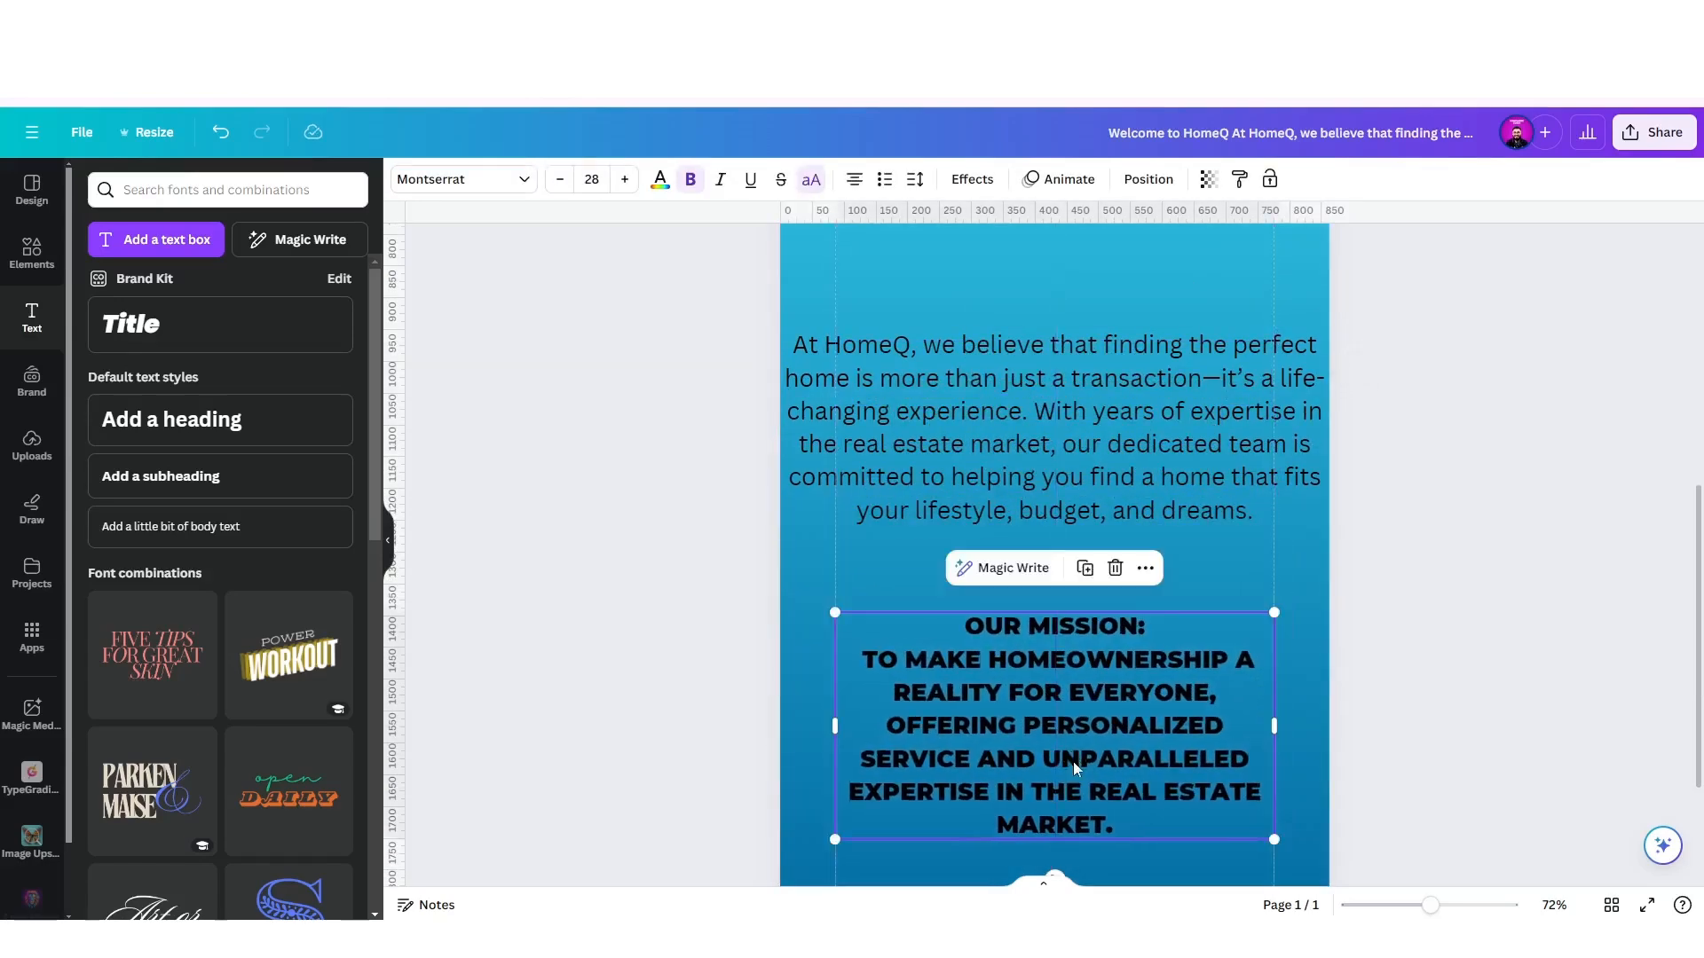
# Move the At HomeQ paragraph up towards the heading and remove the empty line at its end.
pyautogui.scroll(-3, 1029, 710)
pyautogui.scroll(2, 1069, 697)
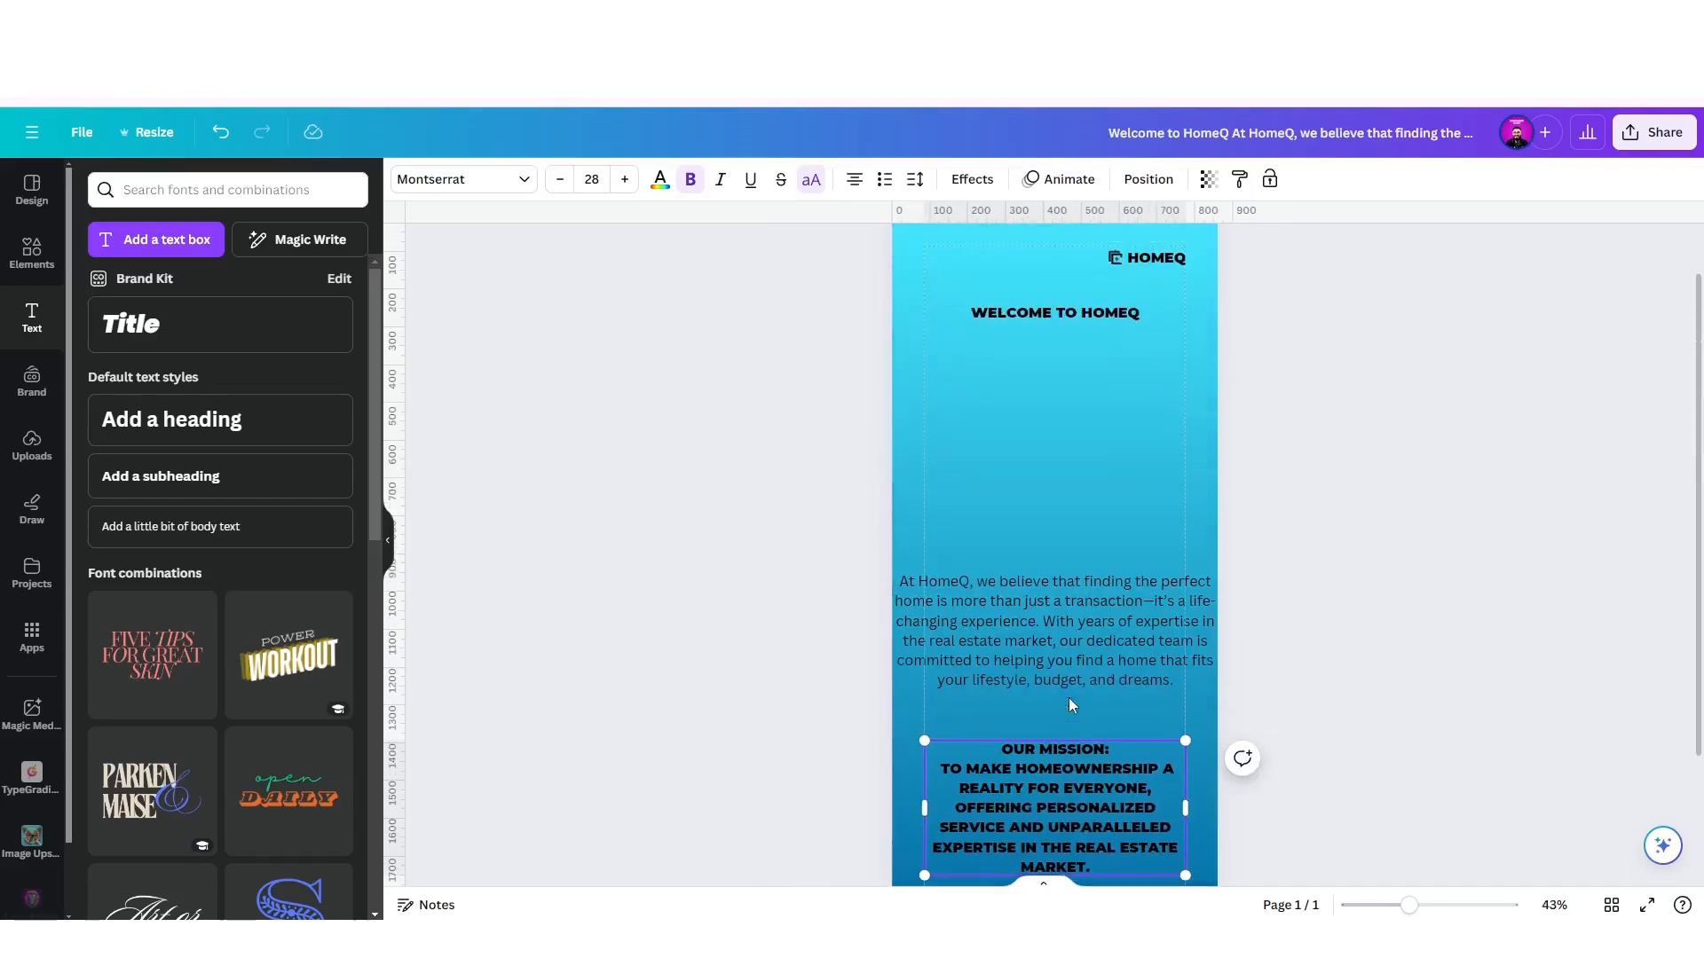
pyautogui.moveTo(1064, 623); pyautogui.dragTo(1068, 539)
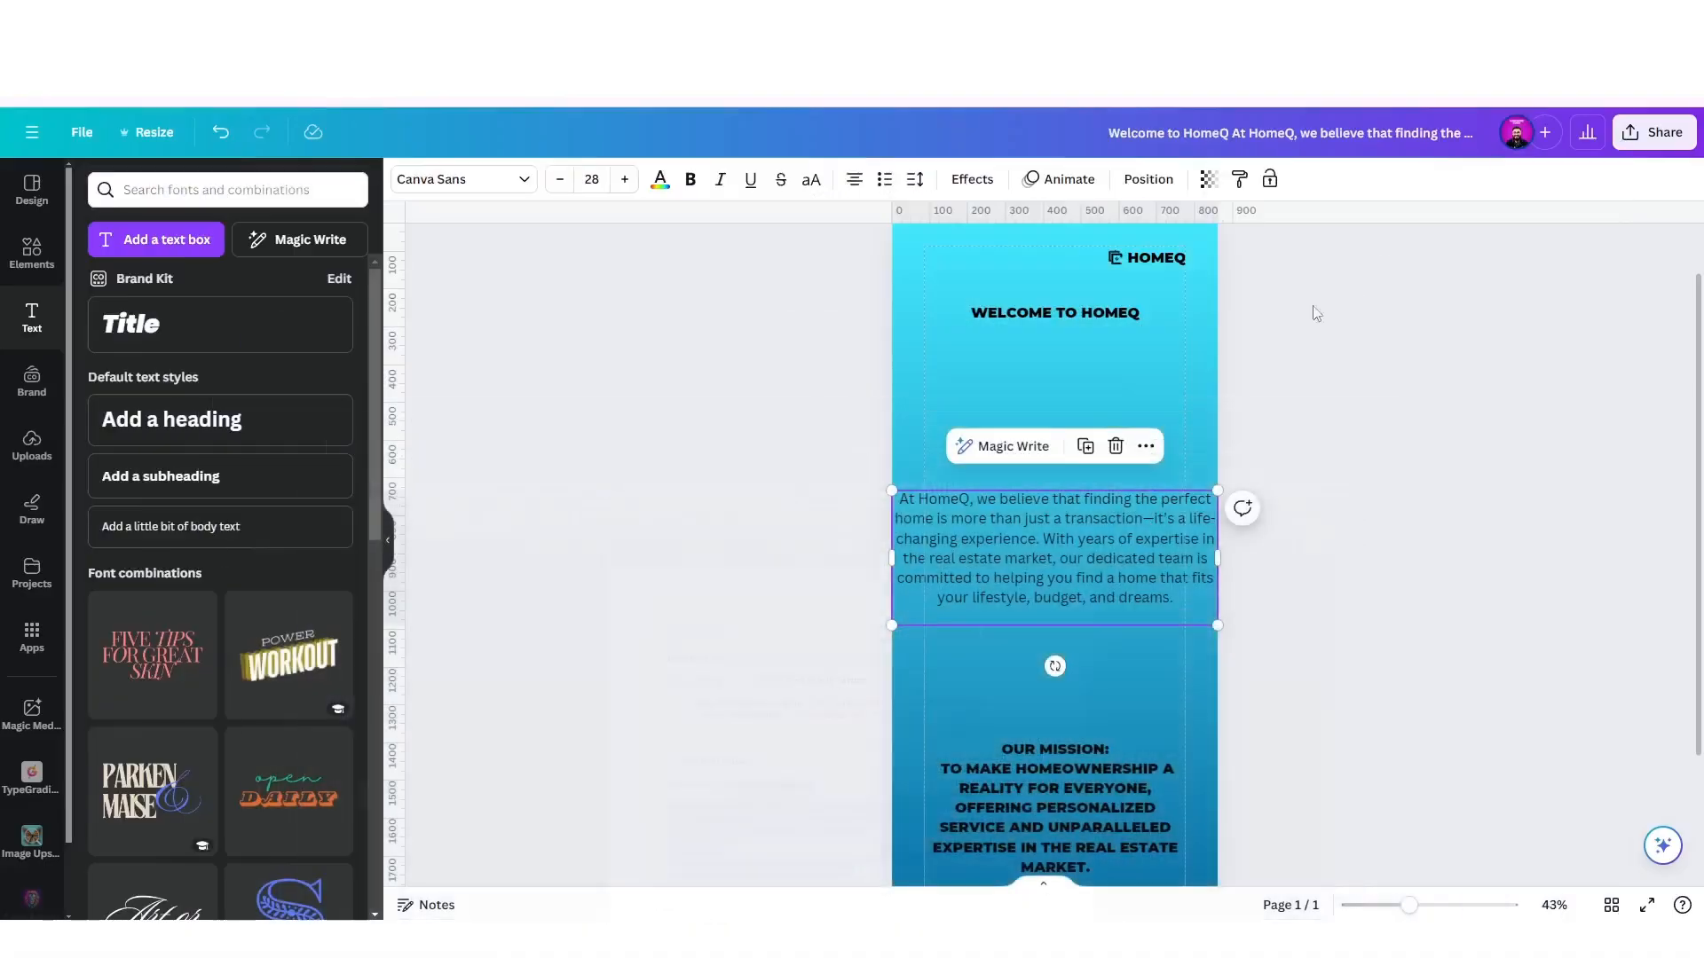
pyautogui.doubleClick(1046, 605)
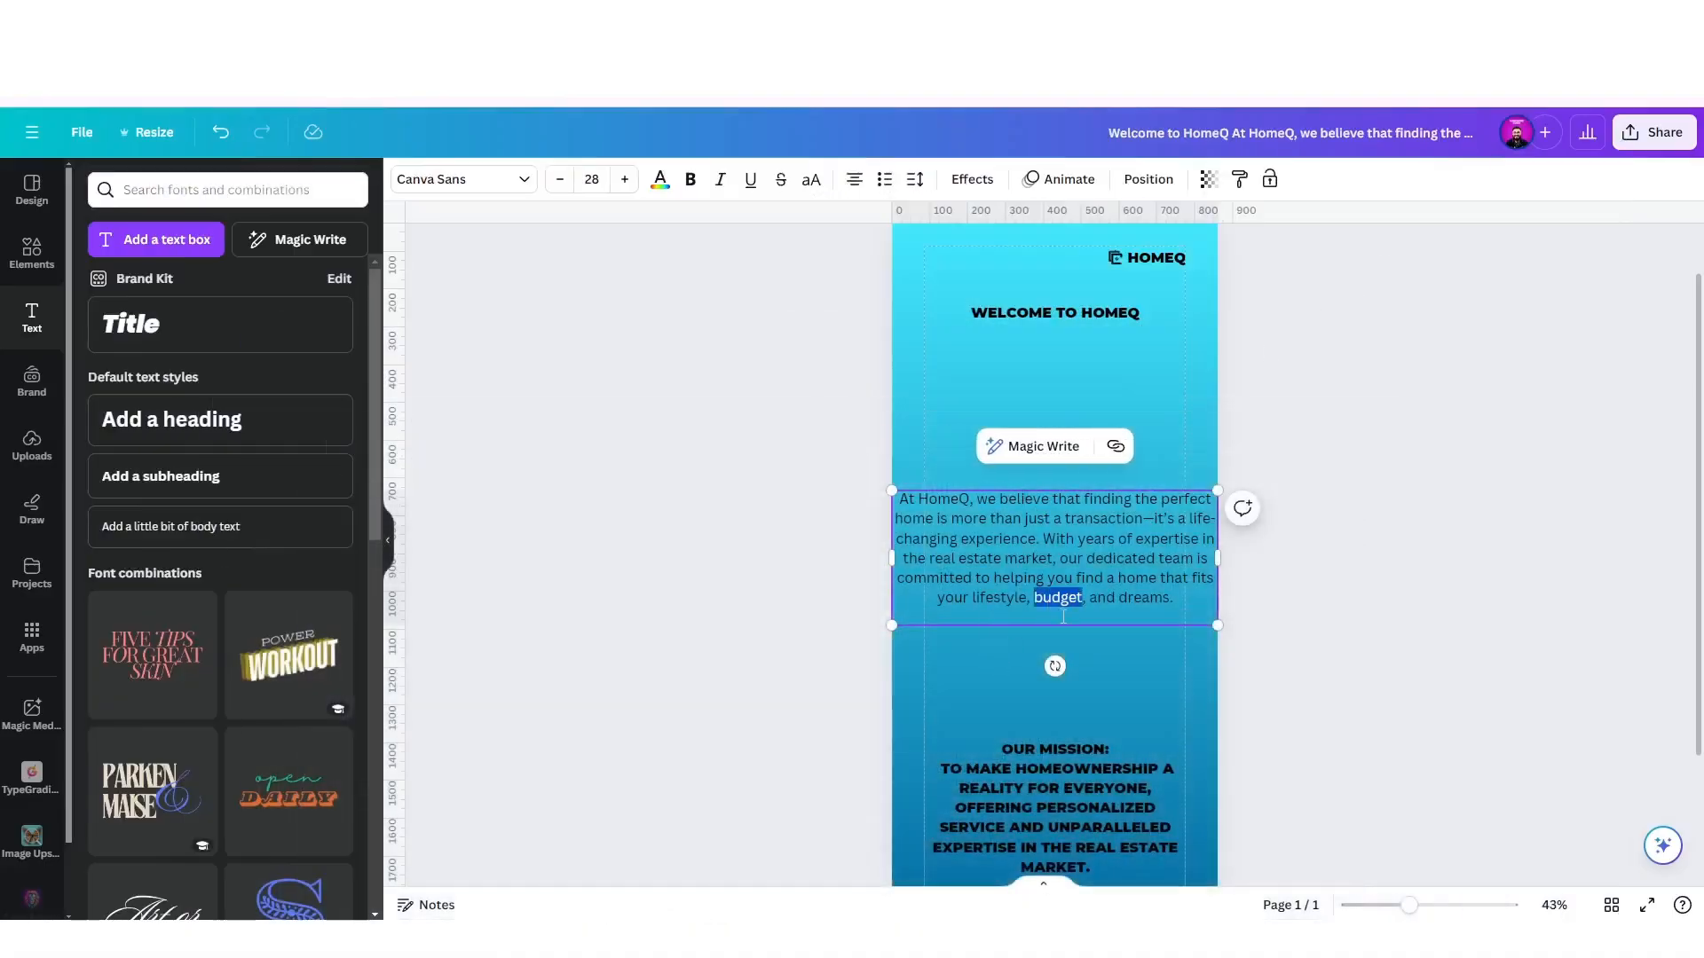
pyautogui.click(1068, 620)
pyautogui.click(1073, 632)
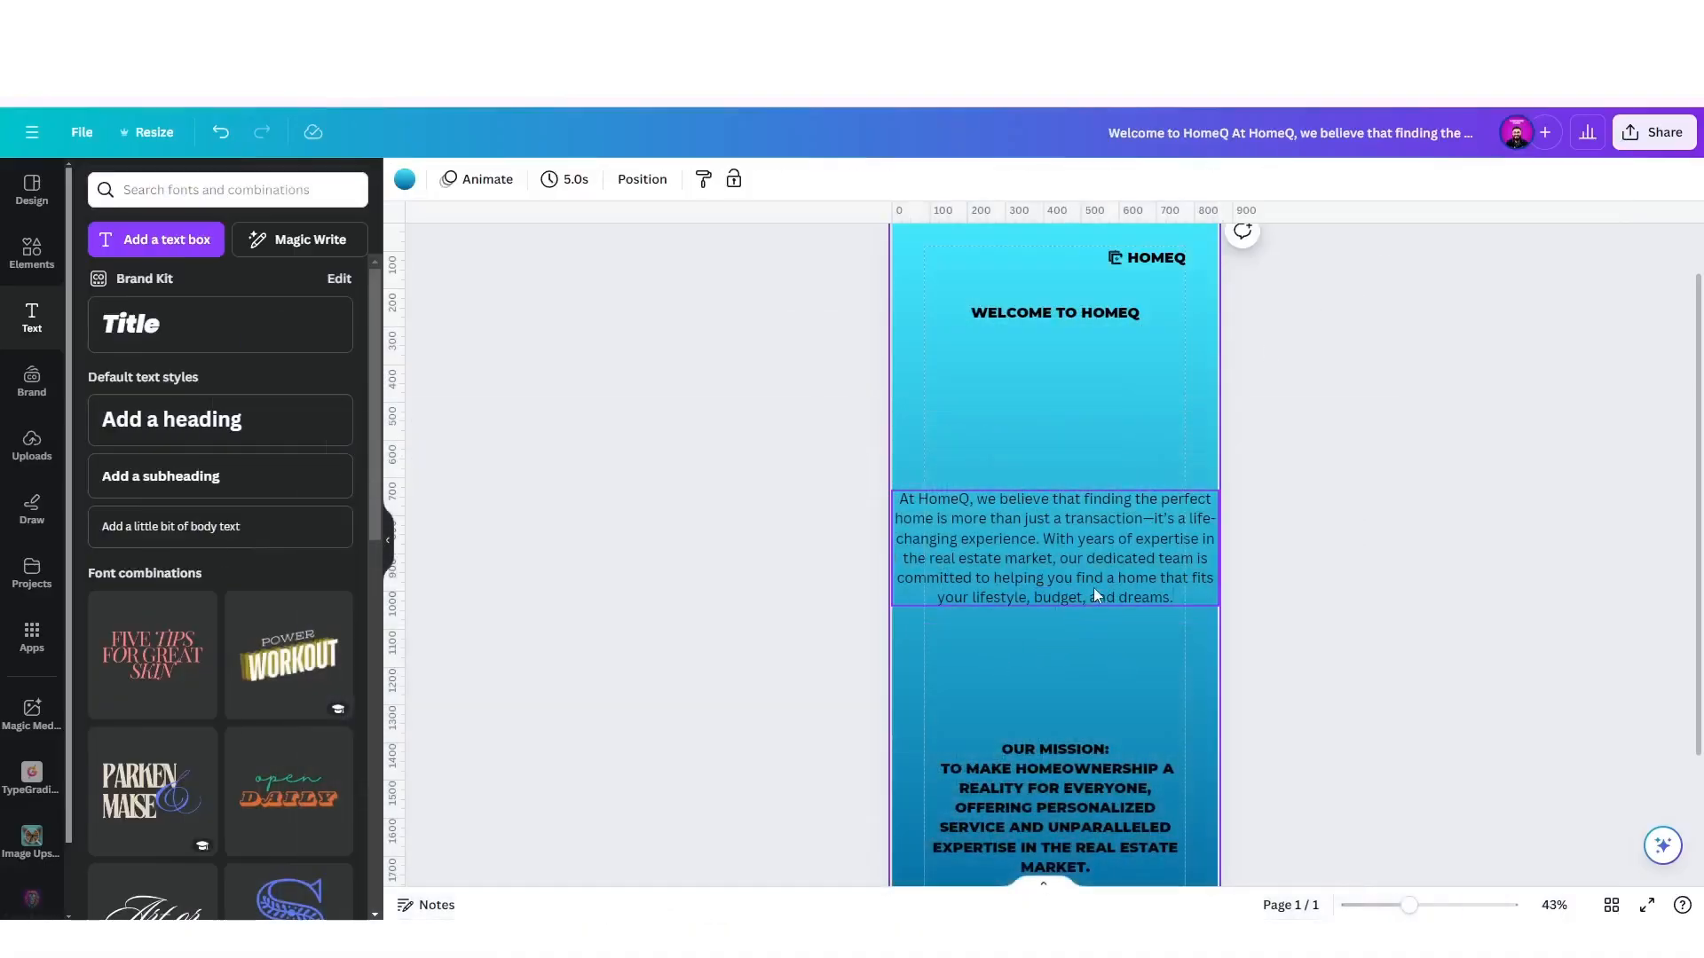
# Change the font of the At HomeQ paragraph to Montserrat.
pyautogui.click(1093, 588)
pyautogui.click(508, 186)
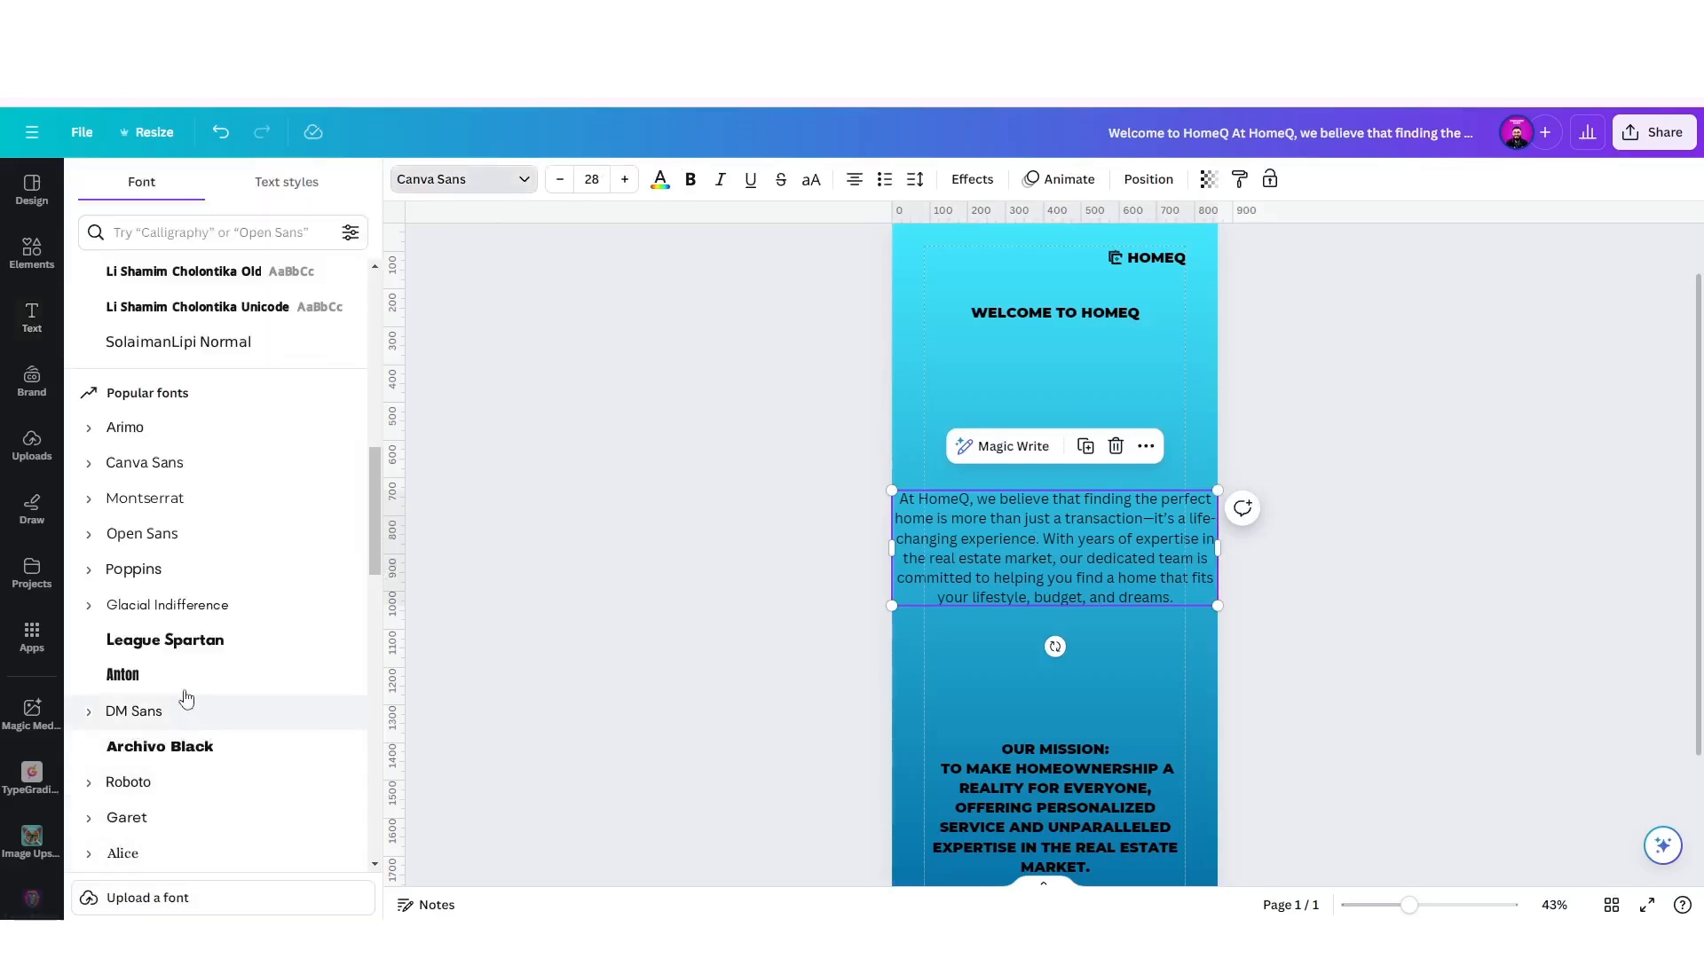
pyautogui.scroll(10, 312, 548)
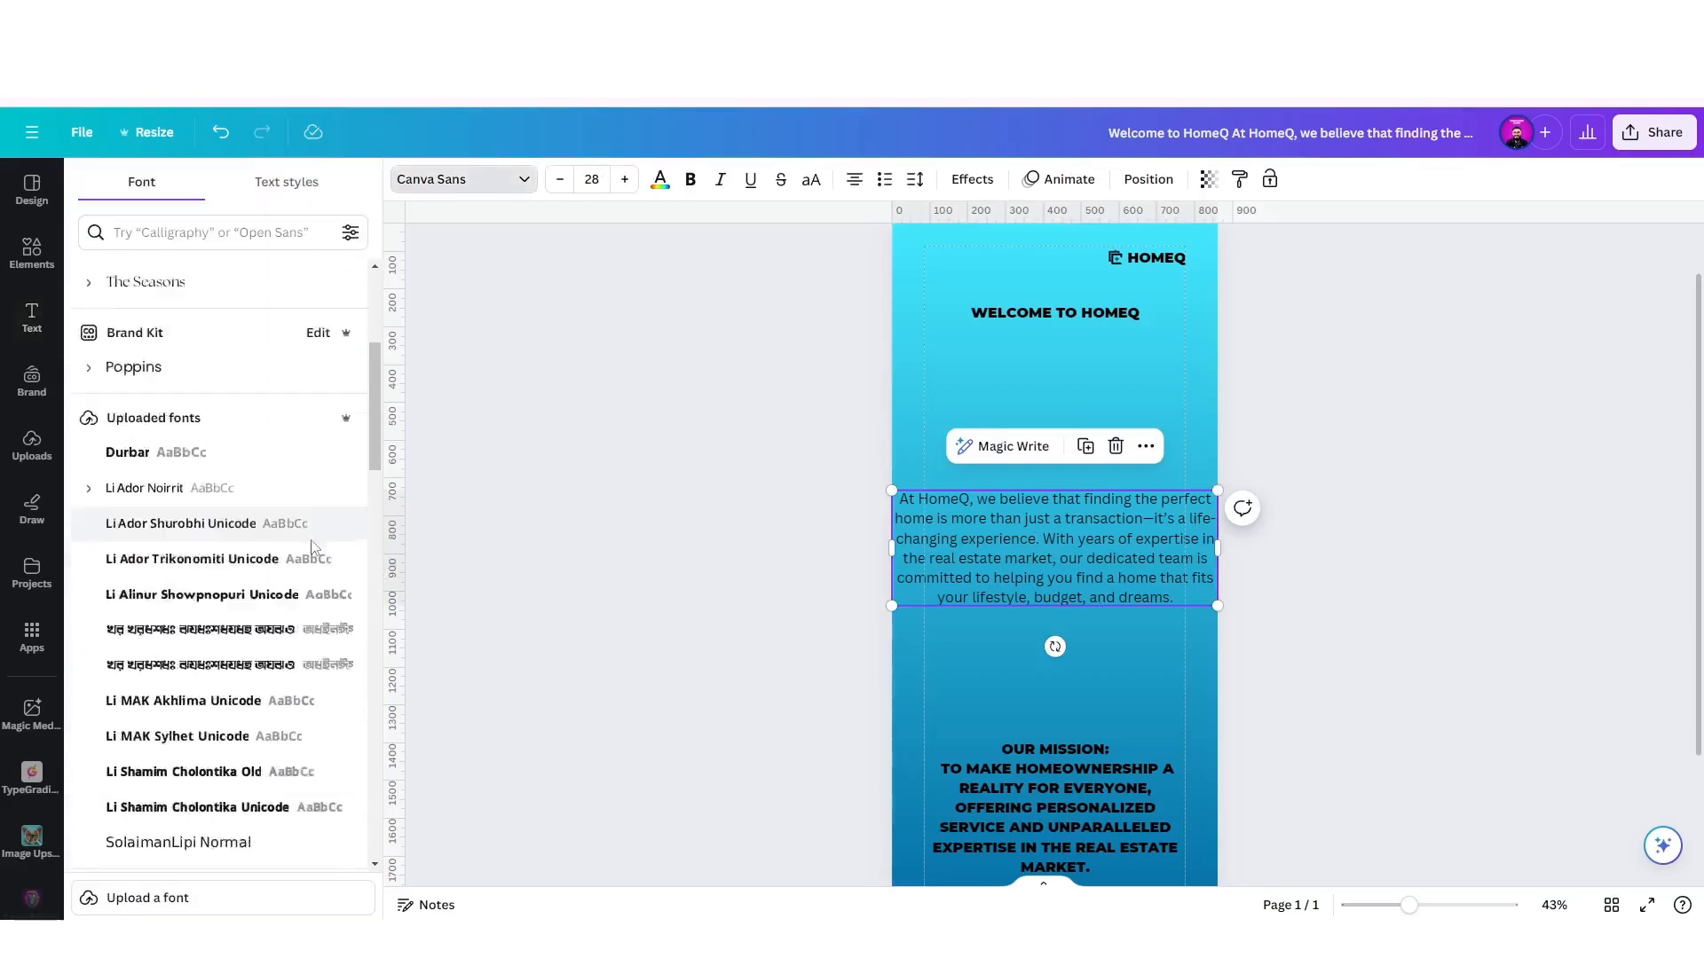
pyautogui.scroll(1, 264, 521)
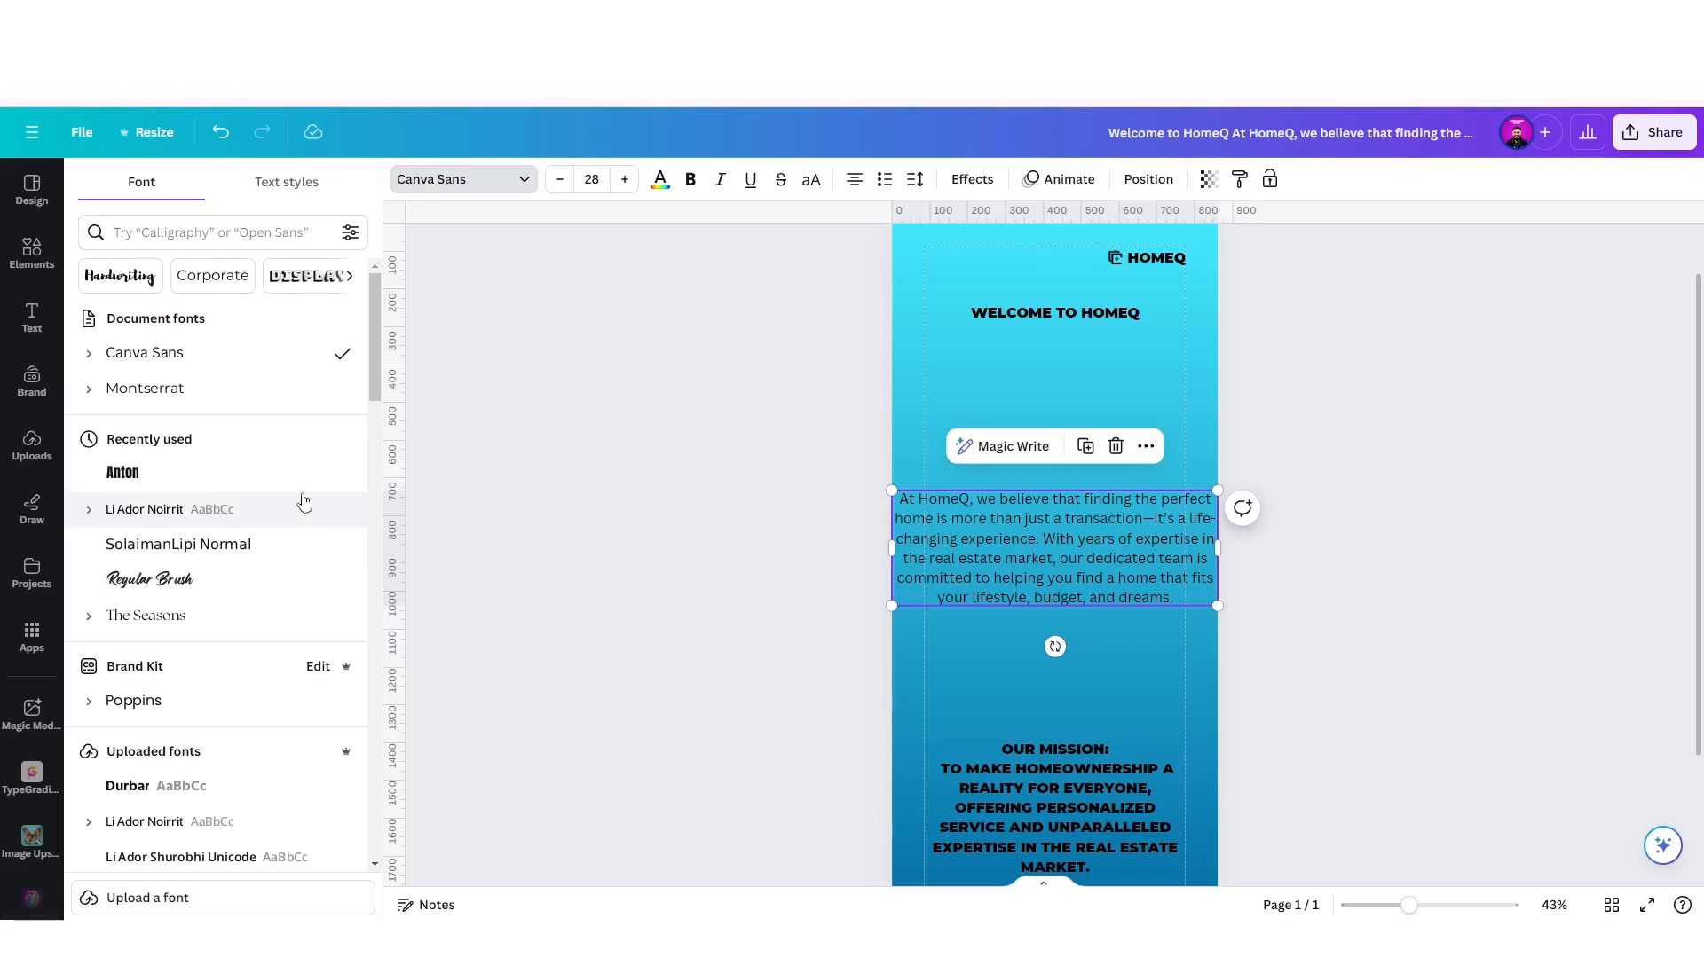
pyautogui.click(253, 396)
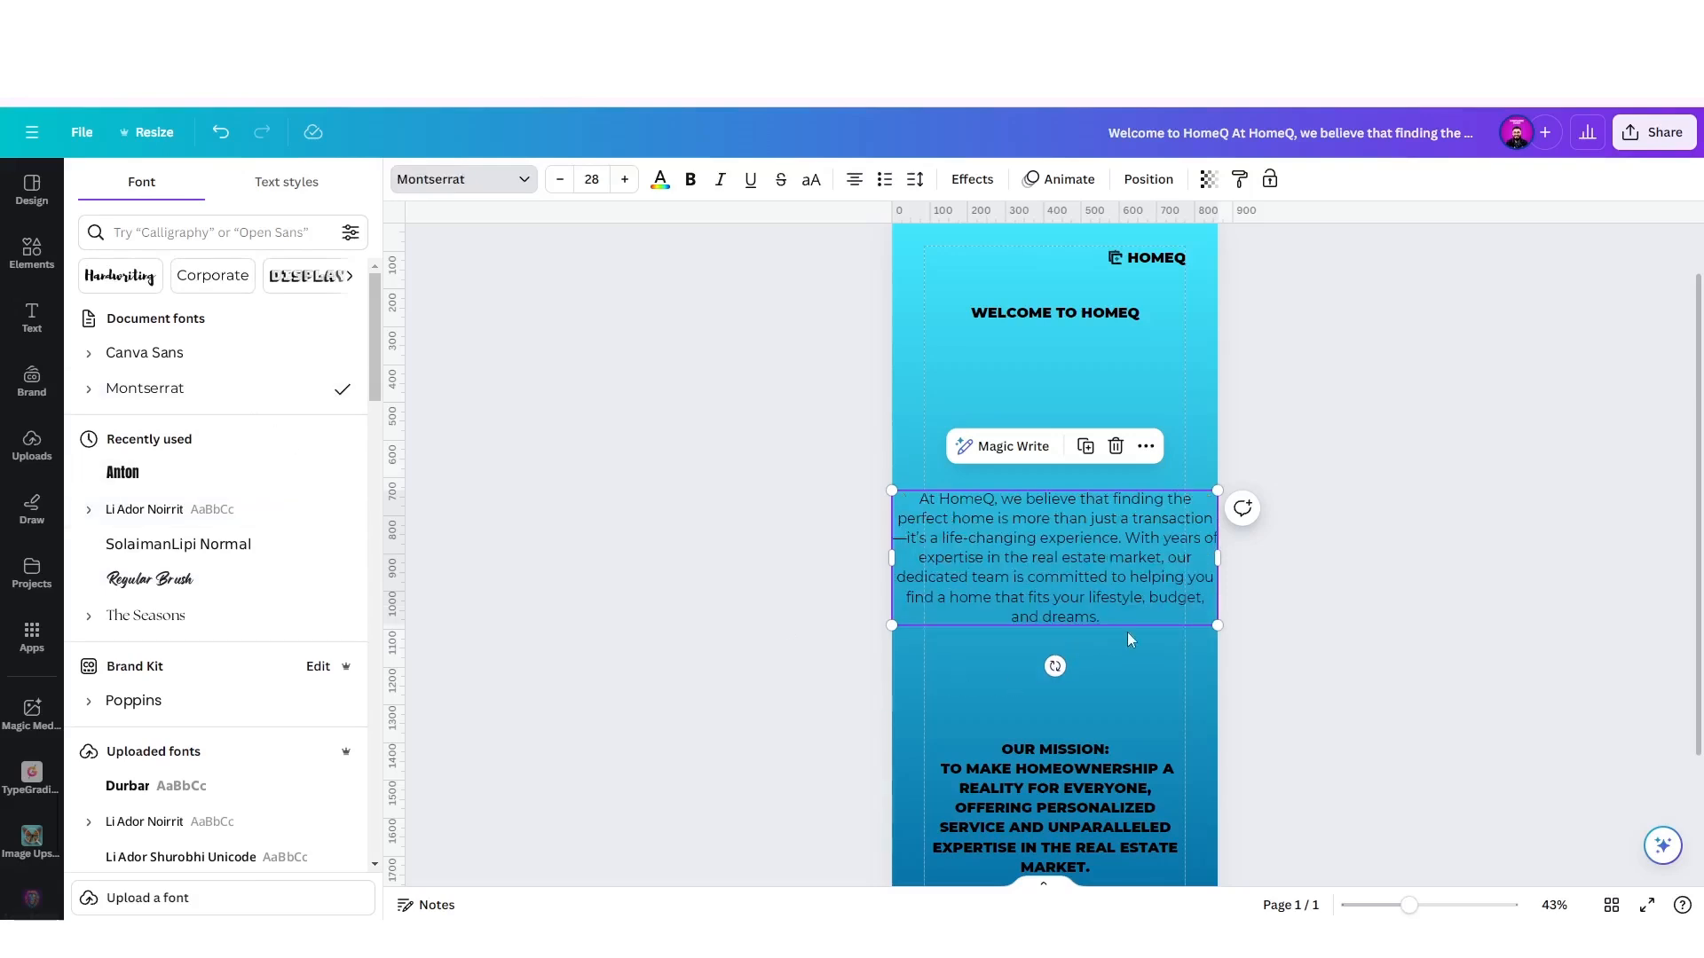
# Scale the At HomeQ paragraph down to font size 25.2 and justify its text.
pyautogui.moveTo(1215, 623); pyautogui.dragTo(1185, 611)
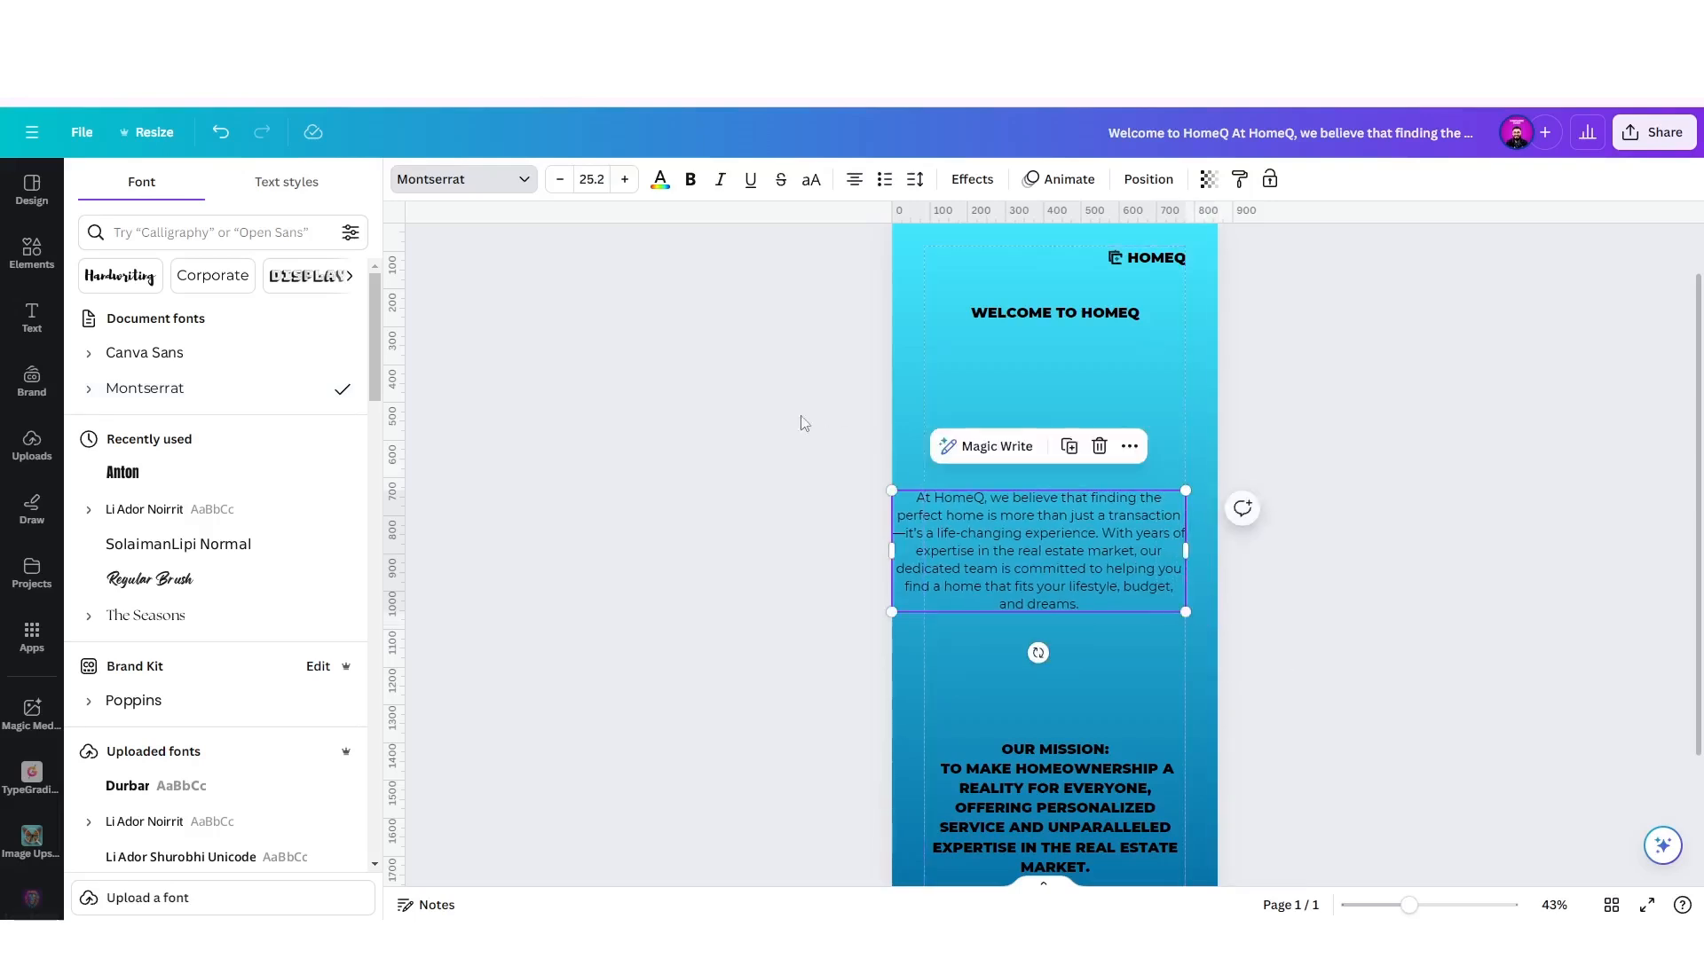
pyautogui.click(854, 181)
pyautogui.click(854, 181)
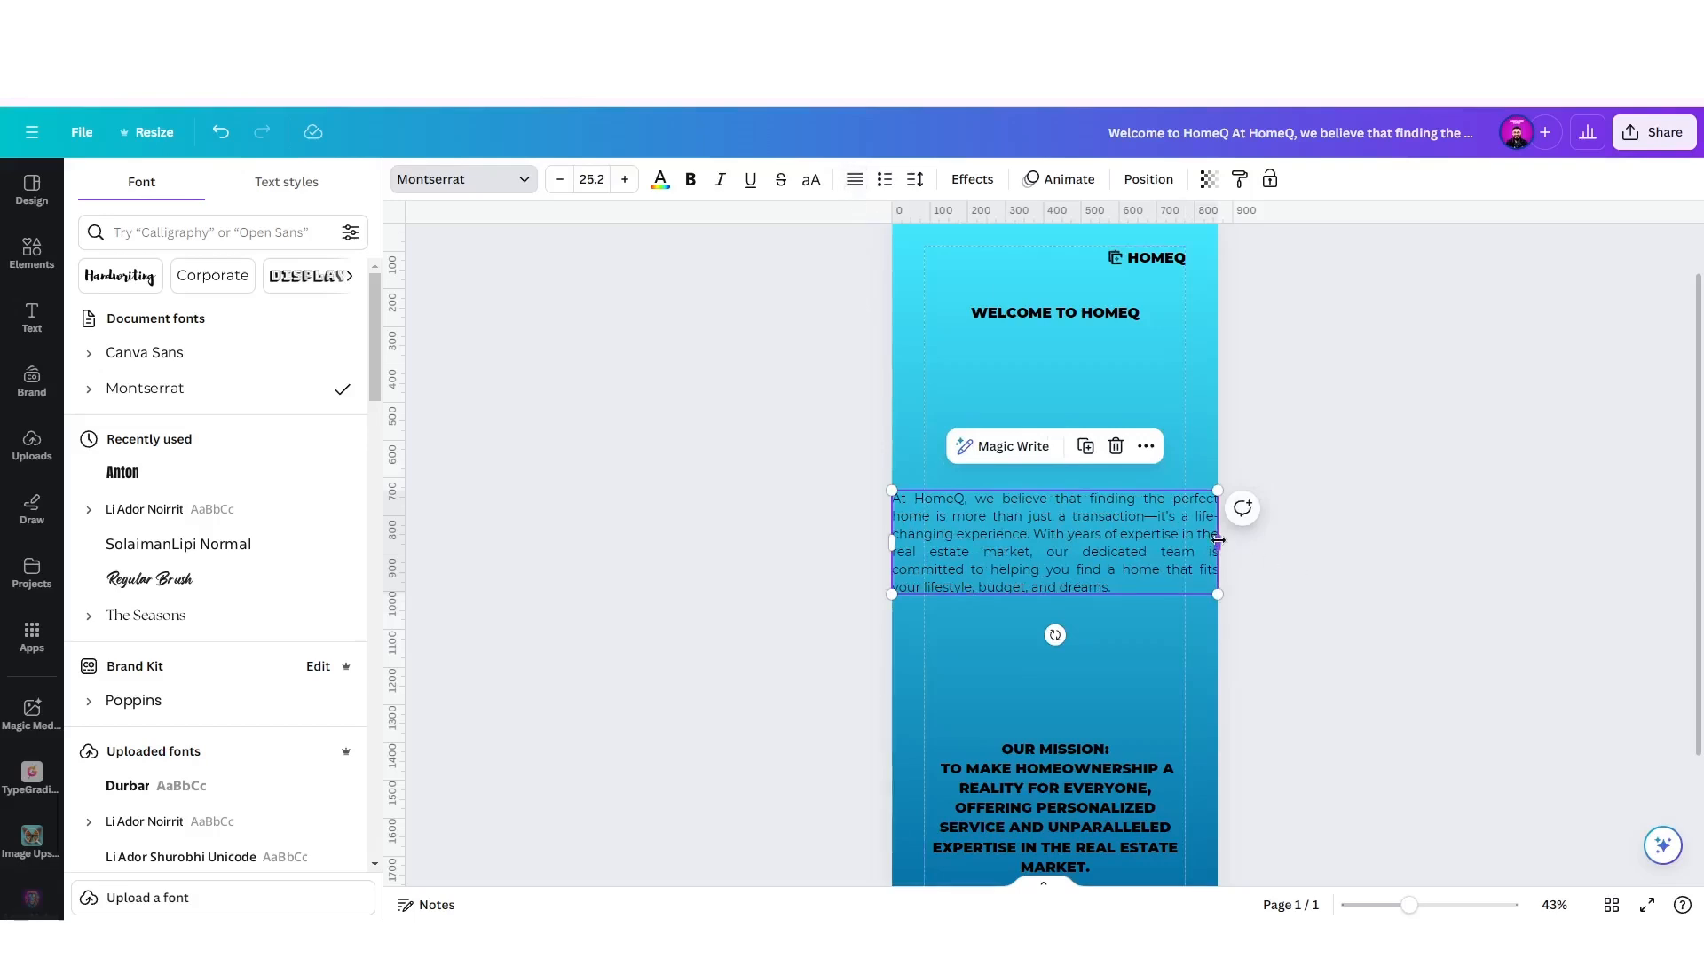
# Narrow the At HomeQ text box from both sides so that it fits between the page's left and right margins.
pyautogui.moveTo(1217, 540); pyautogui.dragTo(1185, 543)
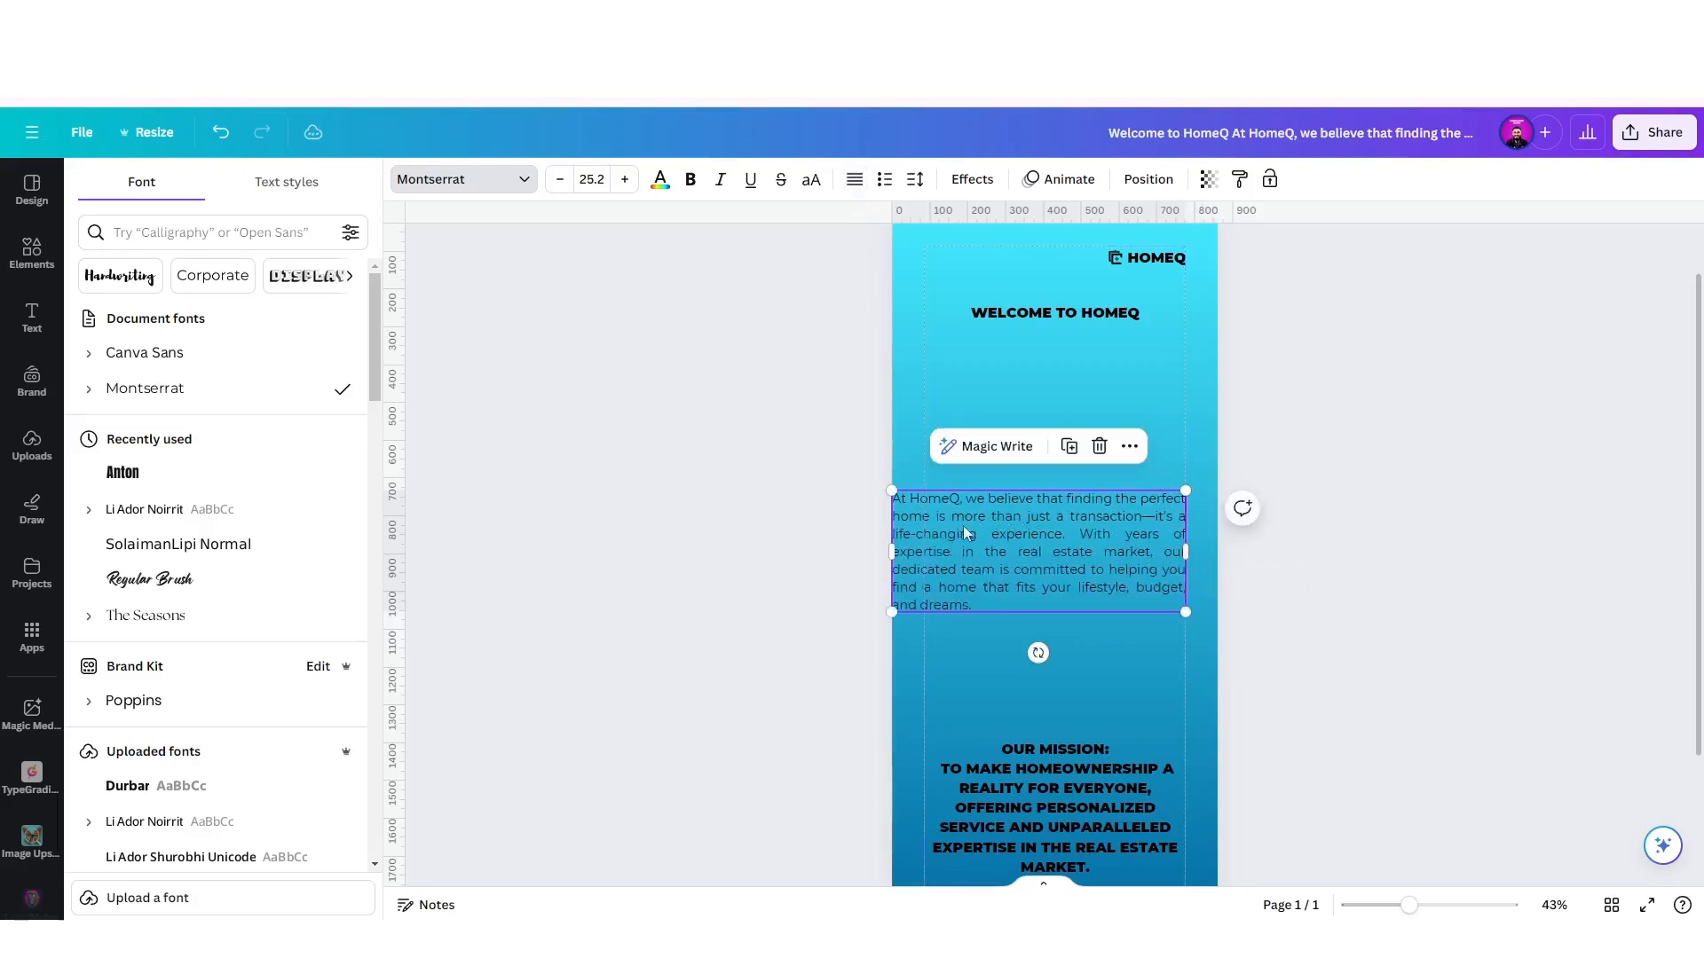
pyautogui.click(892, 551)
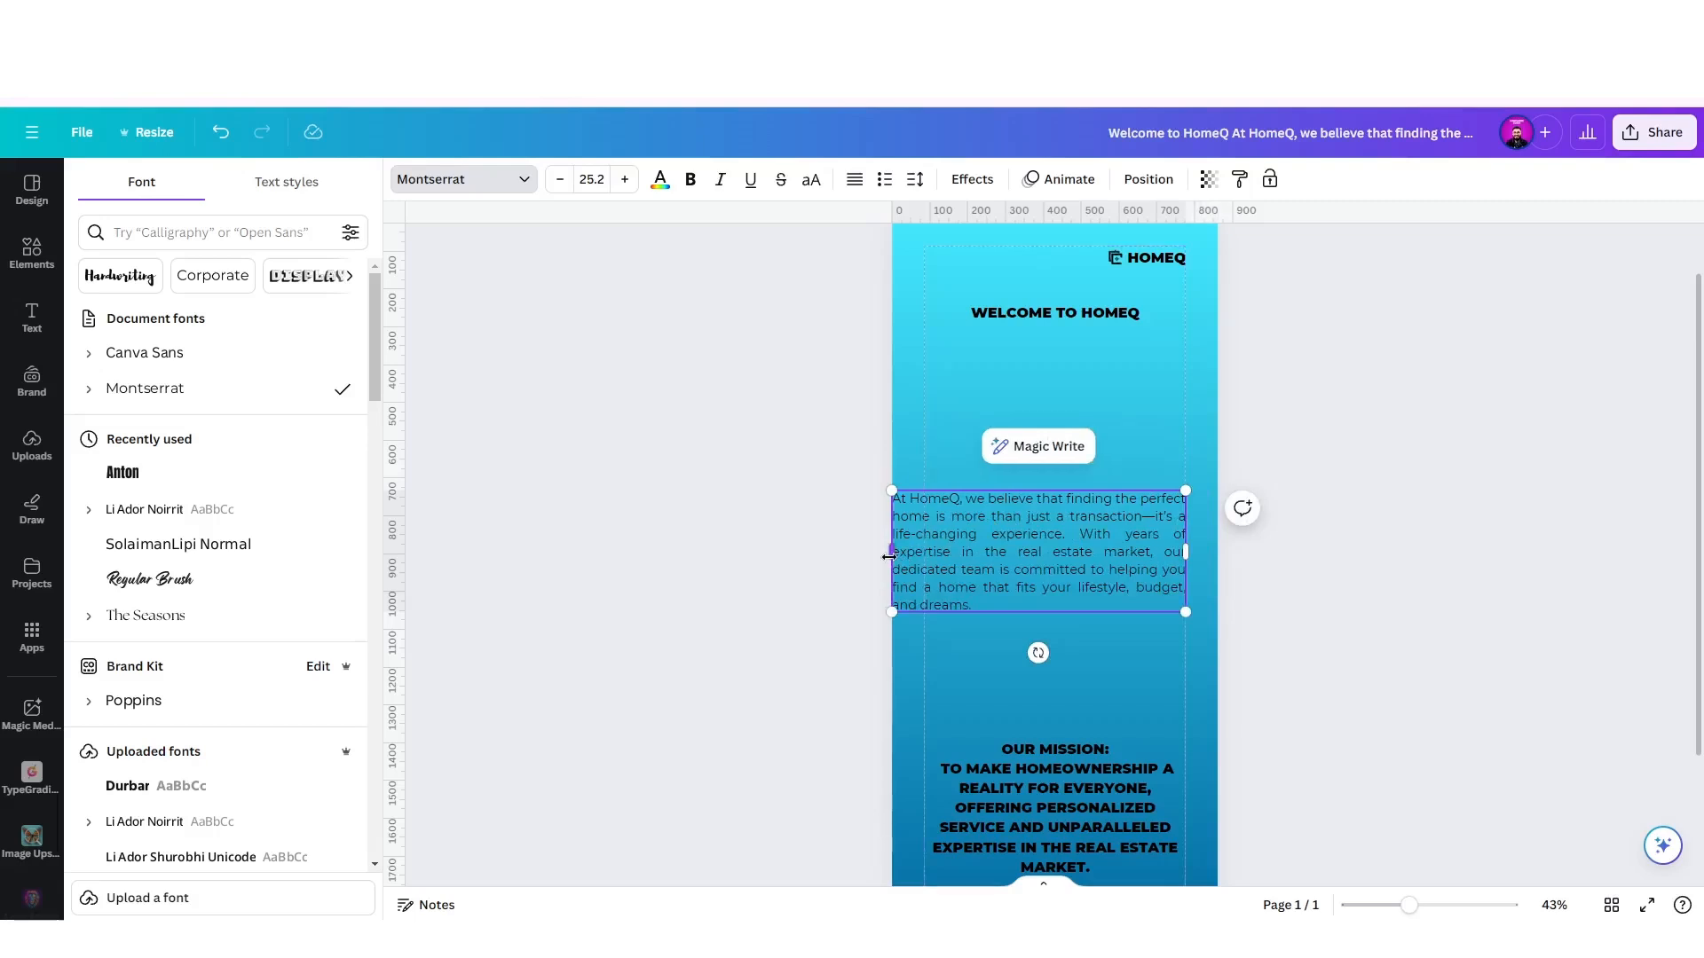
pyautogui.click(923, 433)
pyautogui.click(894, 549)
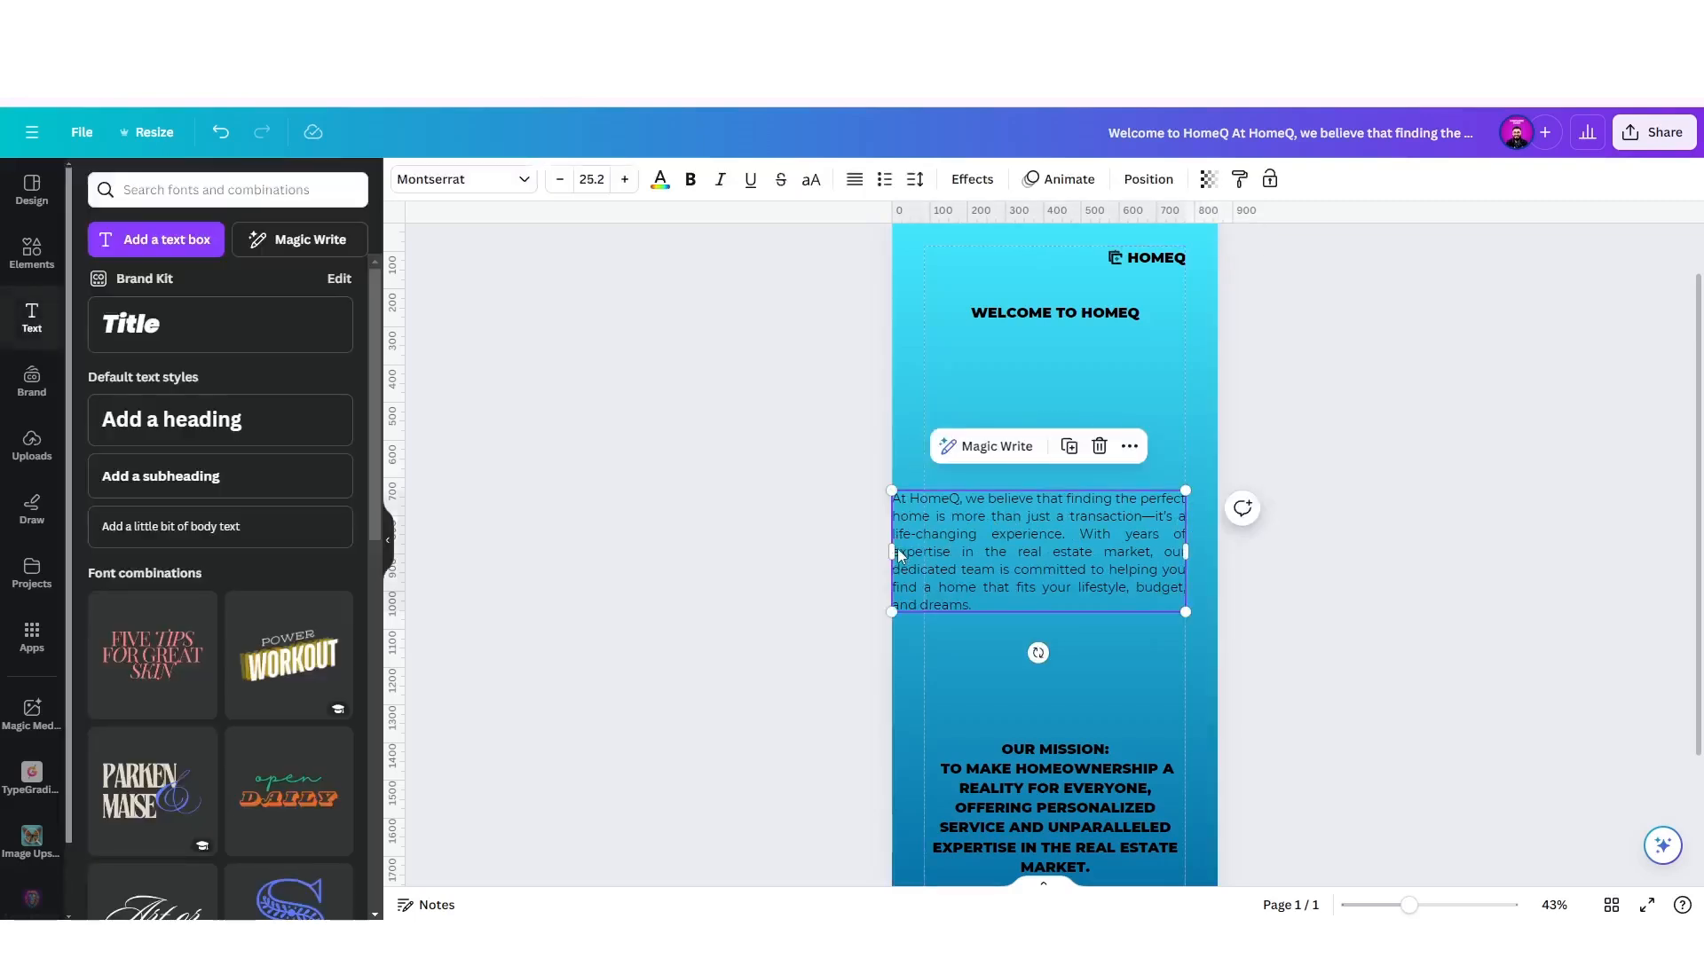
pyautogui.moveTo(893, 550); pyautogui.dragTo(915, 543)
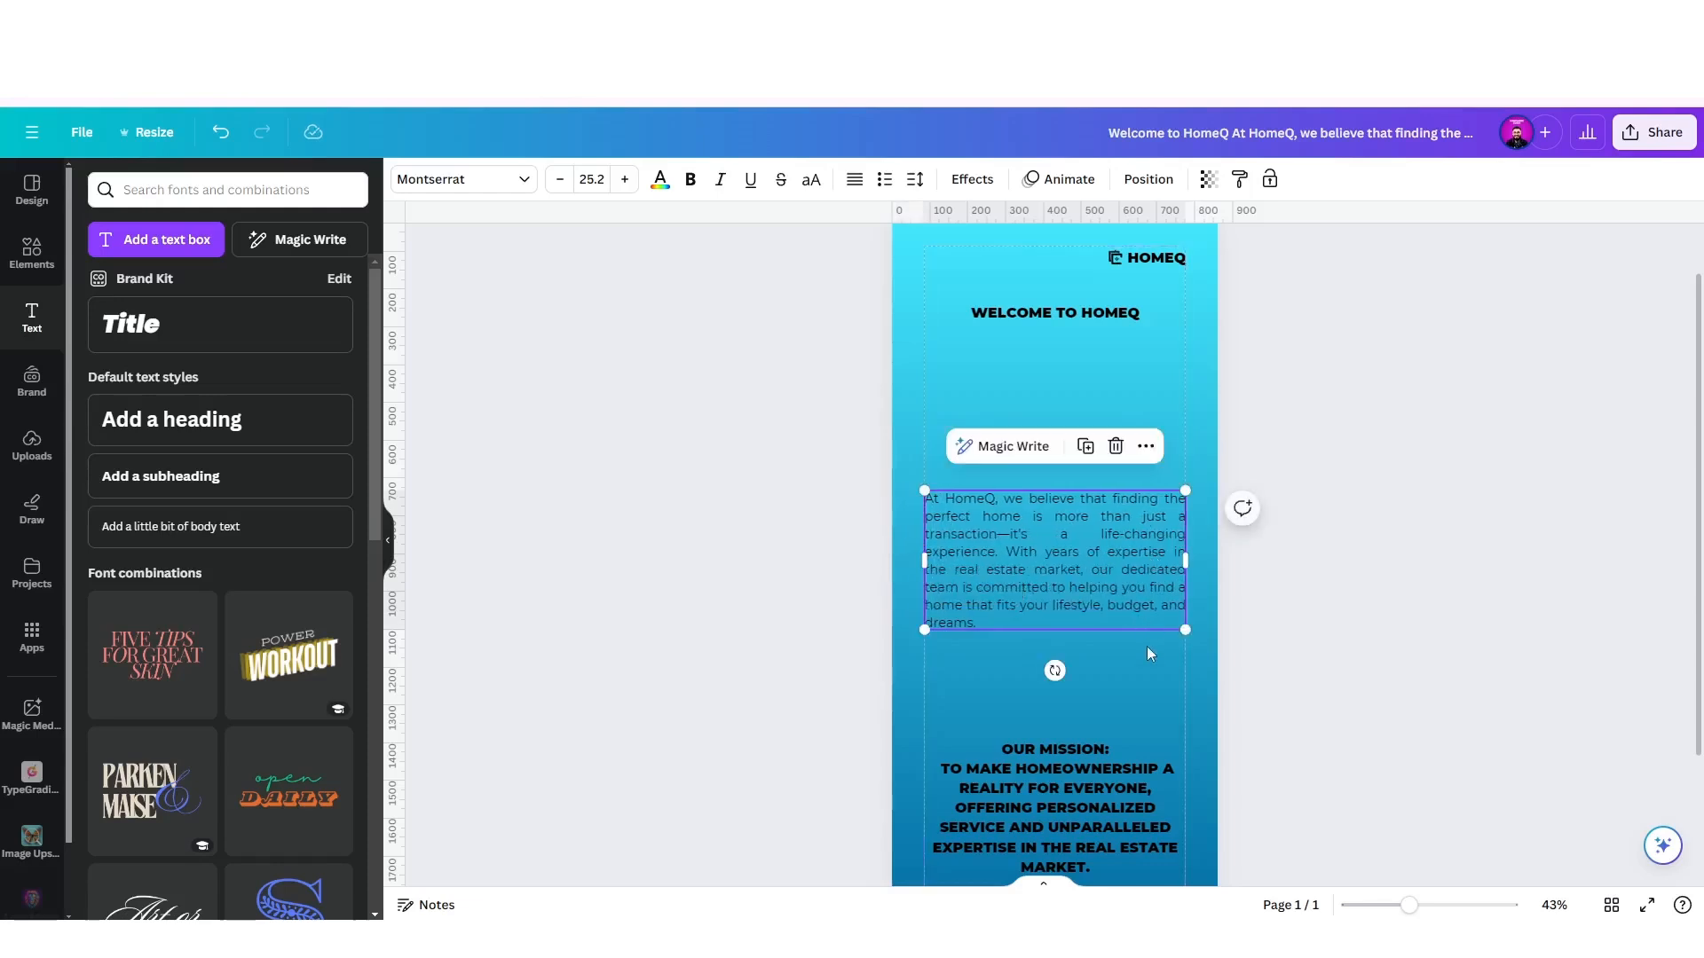
# Scale the At HomeQ paragraph down to font size 22.8 and widen its box back to the right margin.
pyautogui.moveTo(1185, 630); pyautogui.dragTo(1162, 612)
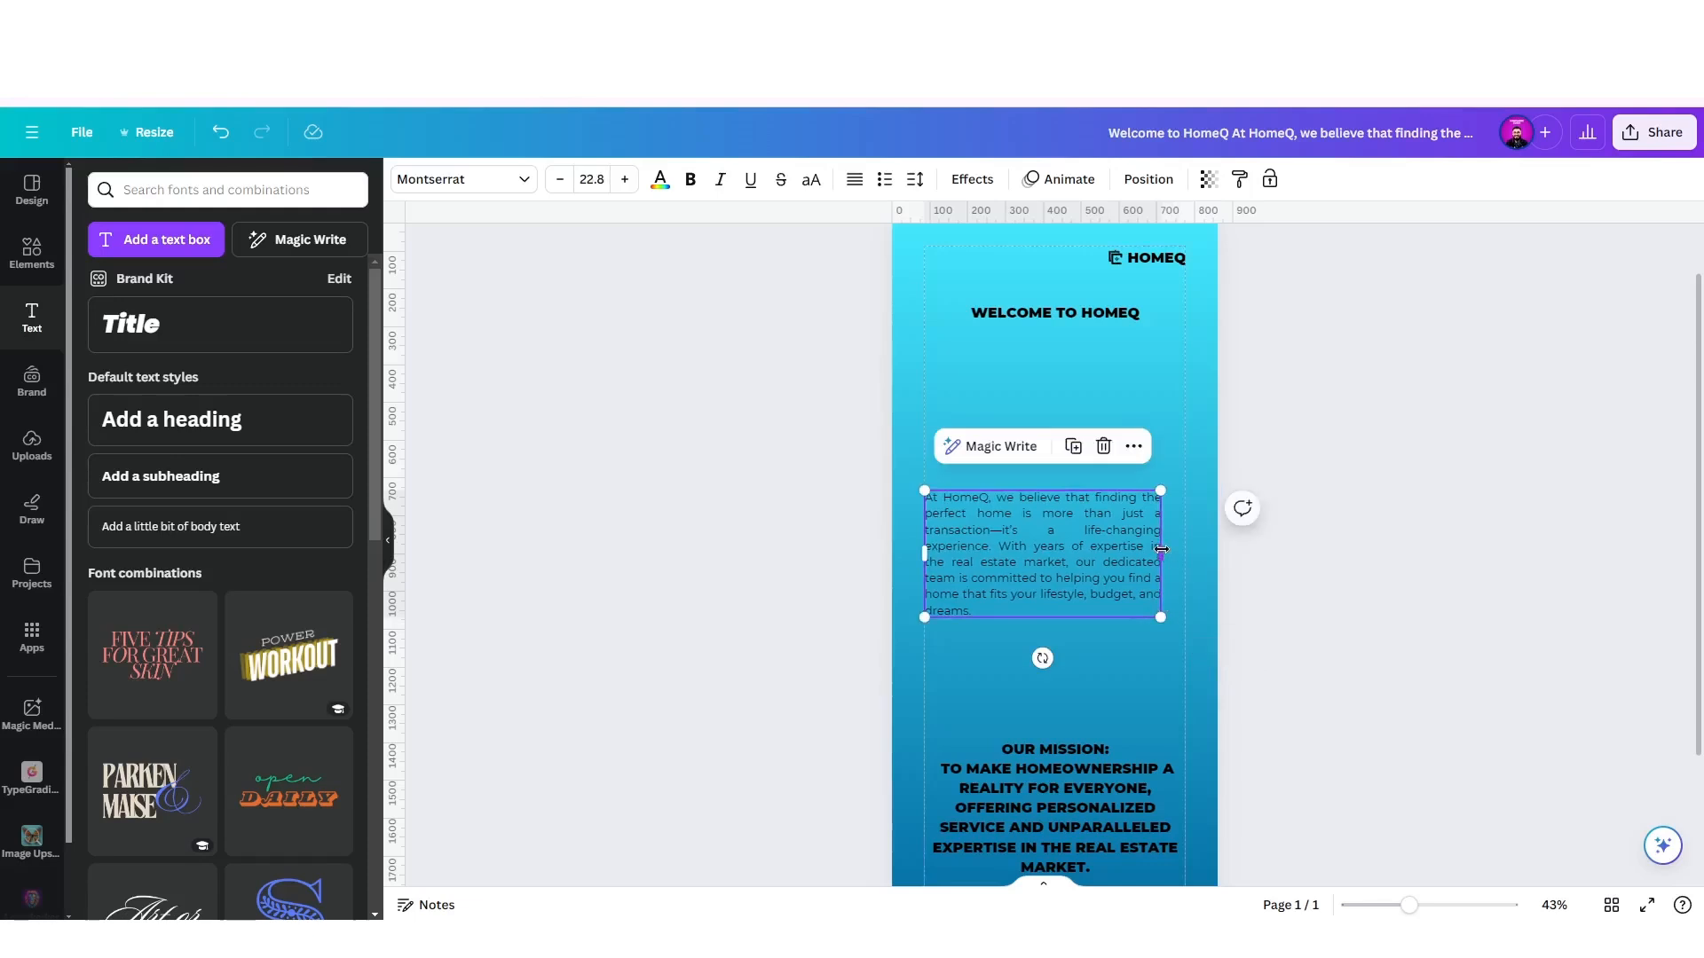
pyautogui.moveTo(1163, 549); pyautogui.dragTo(1187, 551)
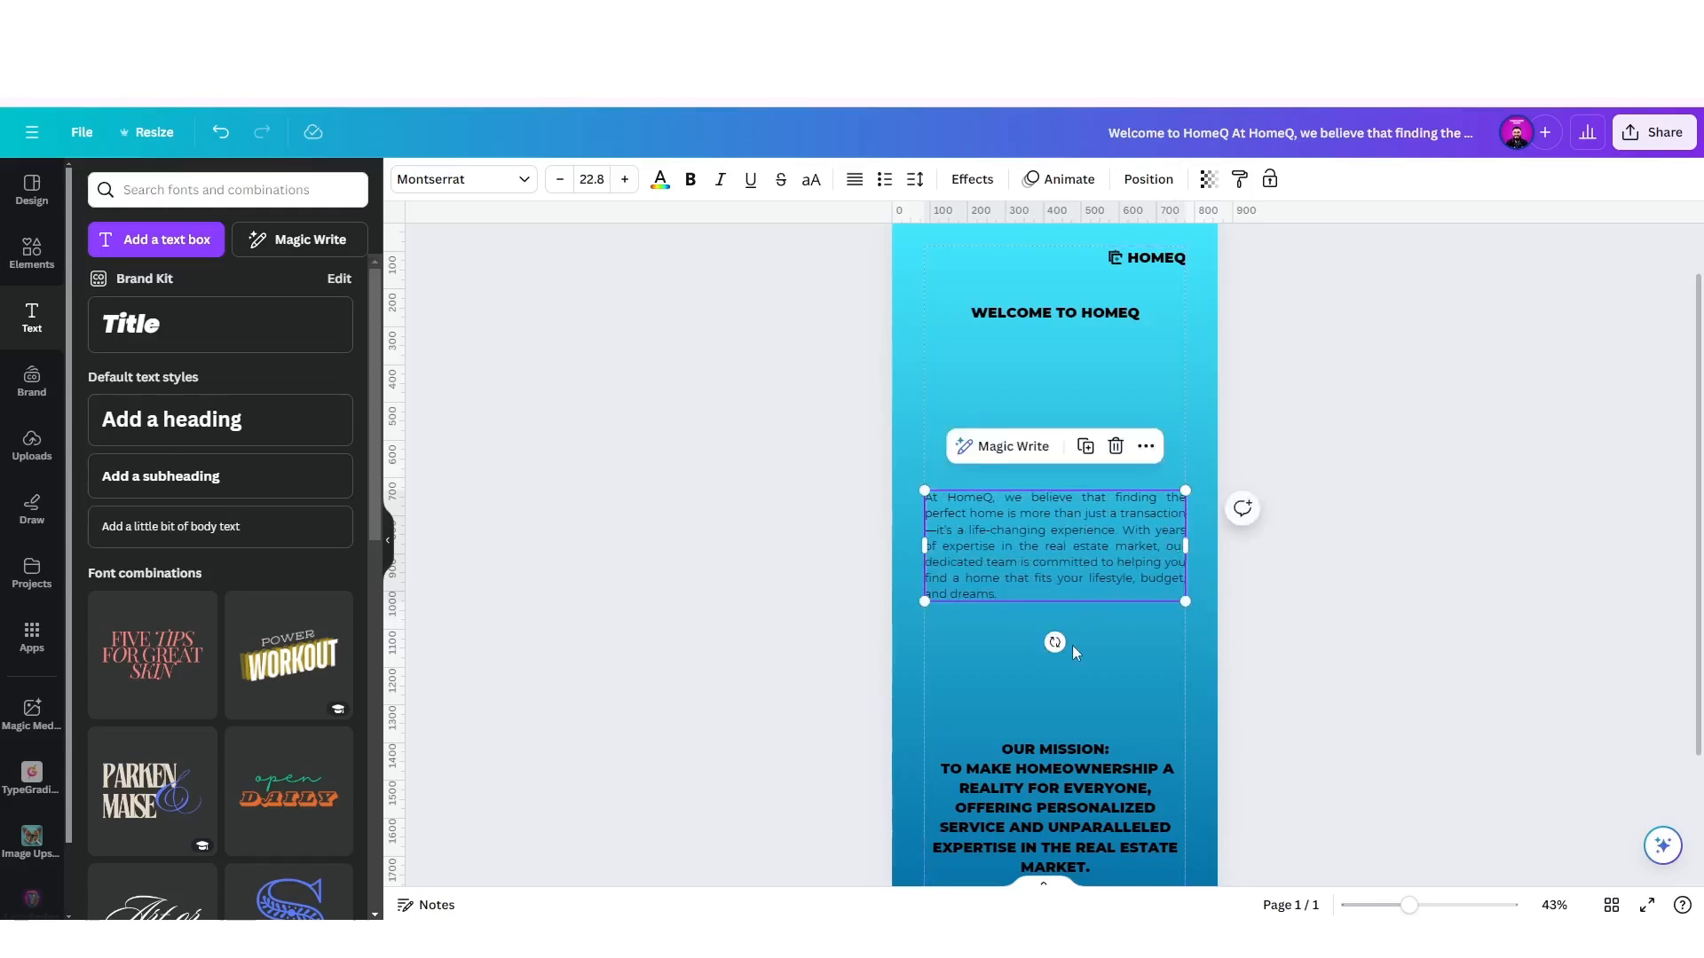
pyautogui.click(1133, 675)
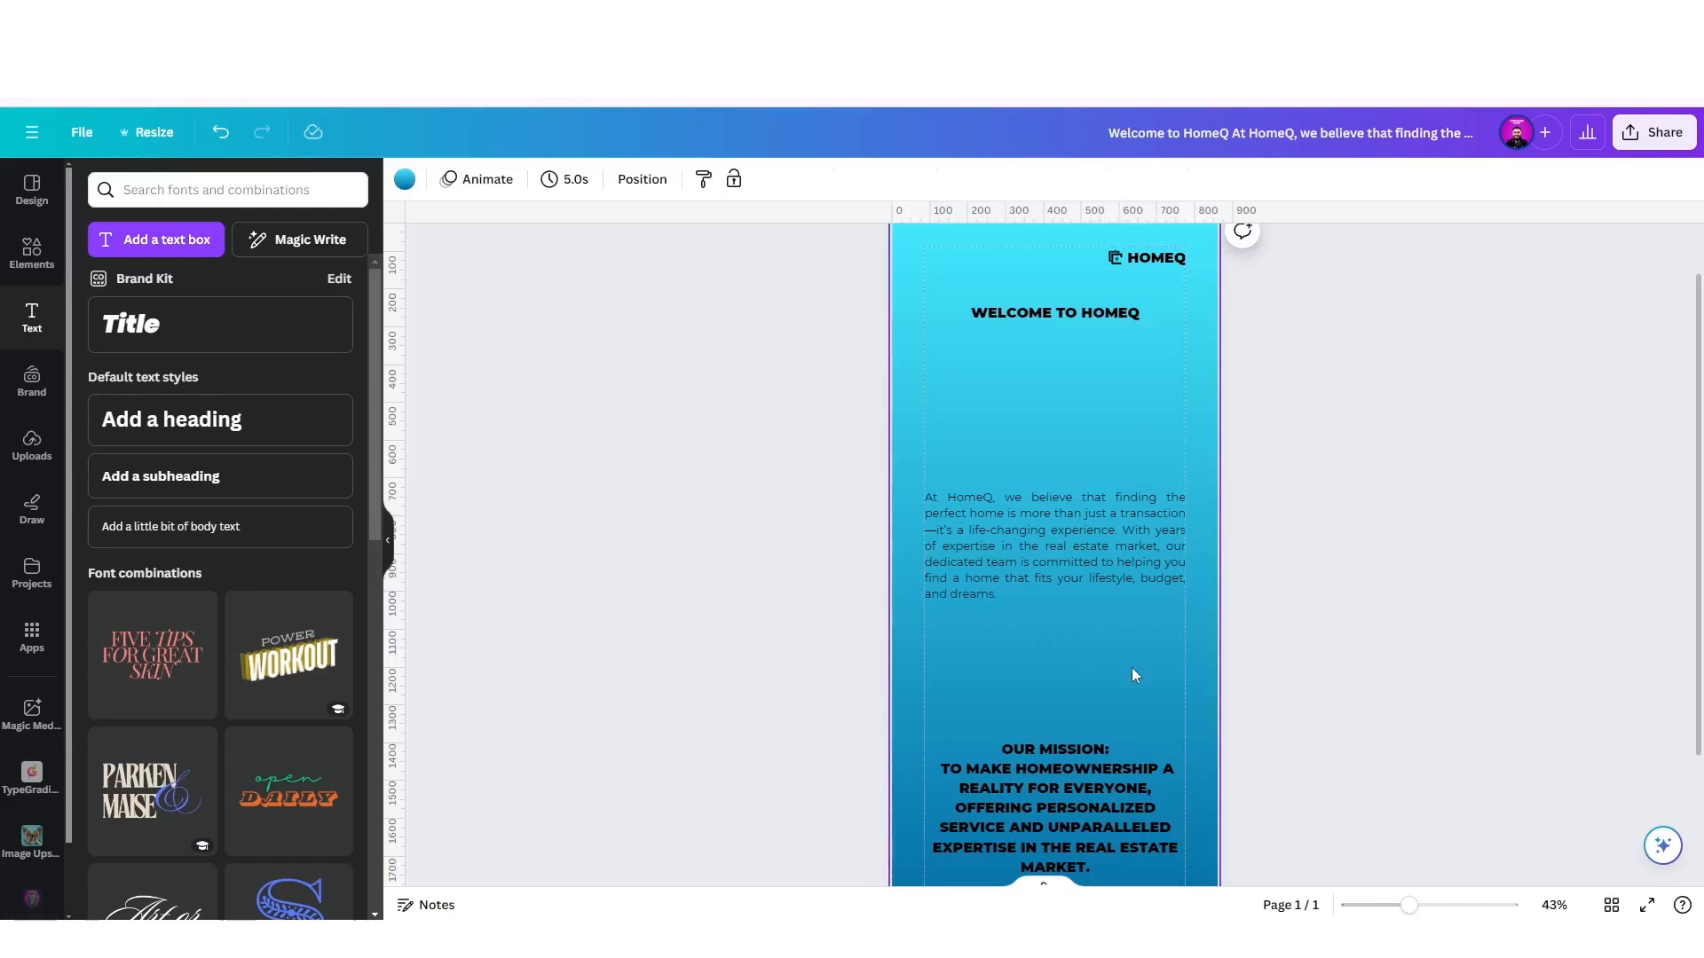
# Remove the OUR MISSION: line from the mission text and add it as a separate heading between the two paragraphs.
pyautogui.scroll(-3, 1131, 675)
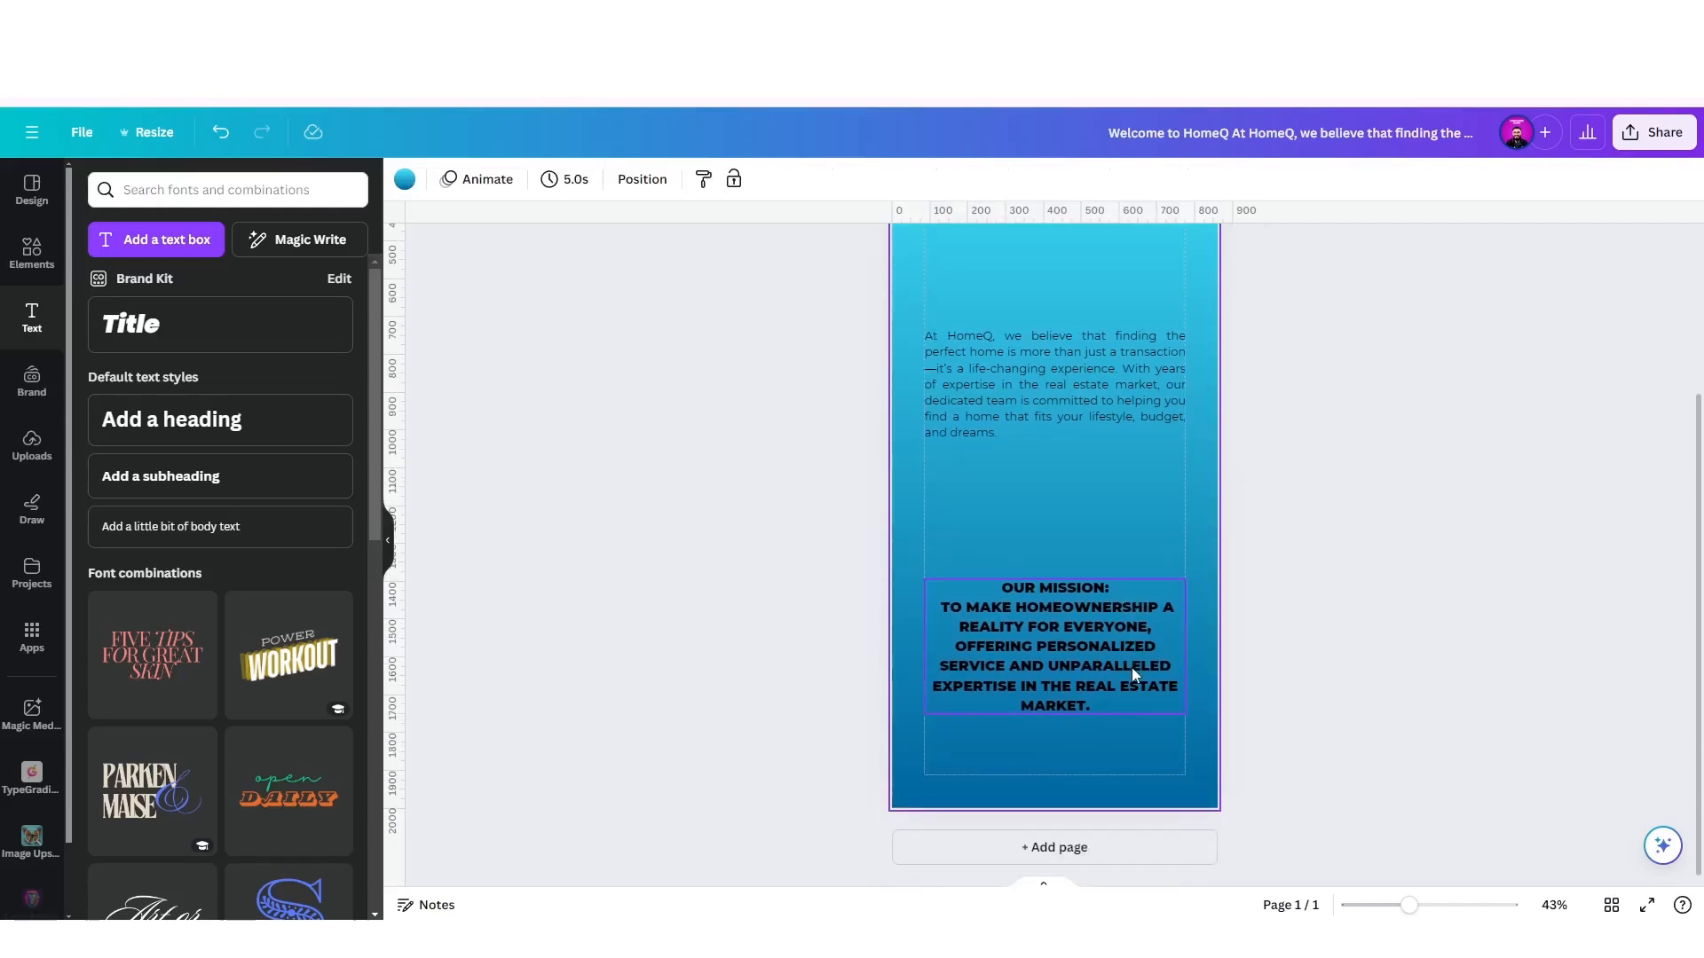
pyautogui.click(1083, 590)
pyautogui.doubleClick(1083, 589)
pyautogui.hotkey('ctrl', 'c')
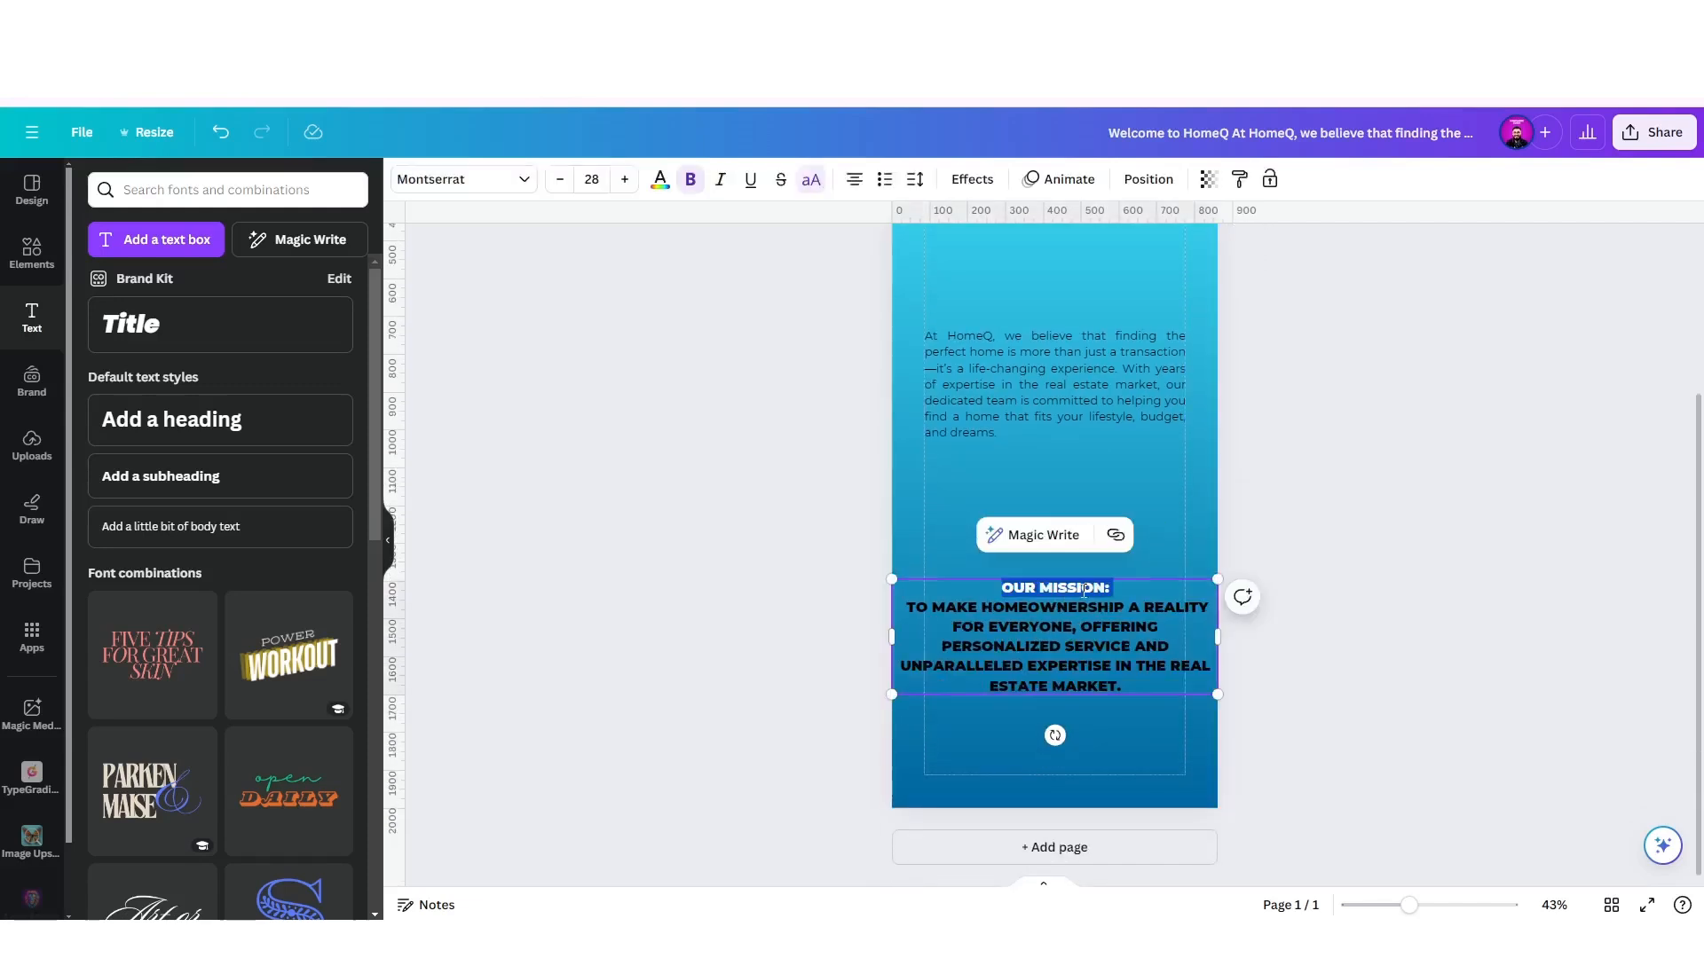
pyautogui.press('Delete')
pyautogui.click(1057, 472)
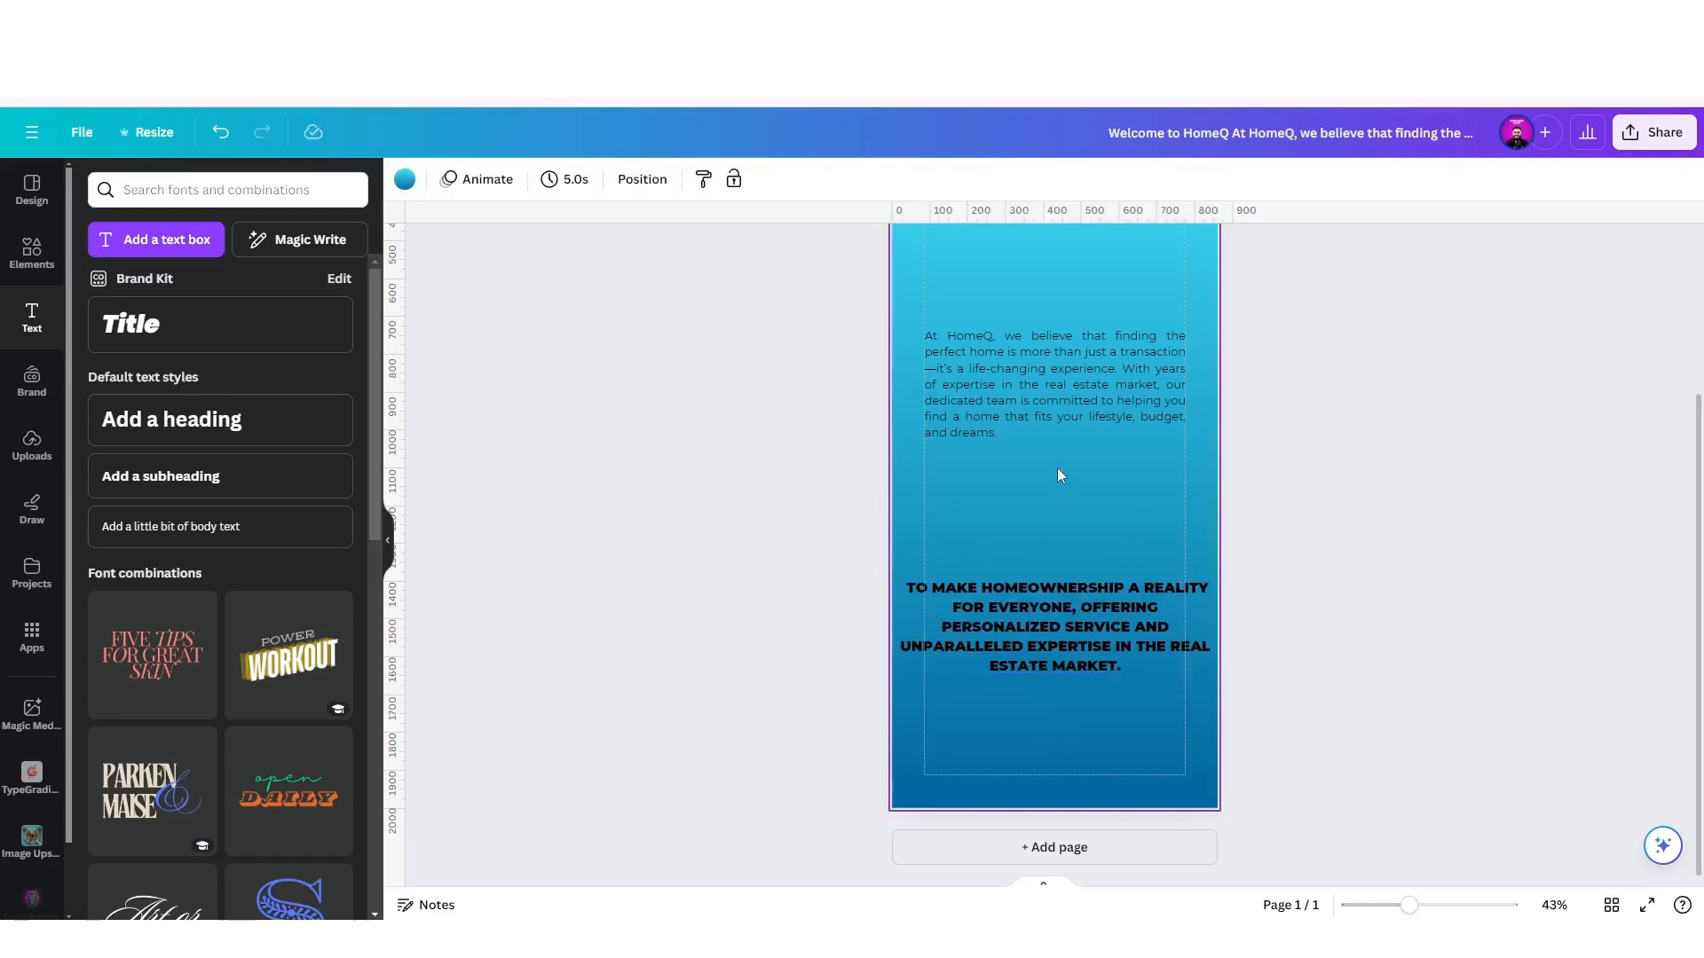
pyautogui.hotkey('ctrl', 'v')
pyautogui.click(1056, 566)
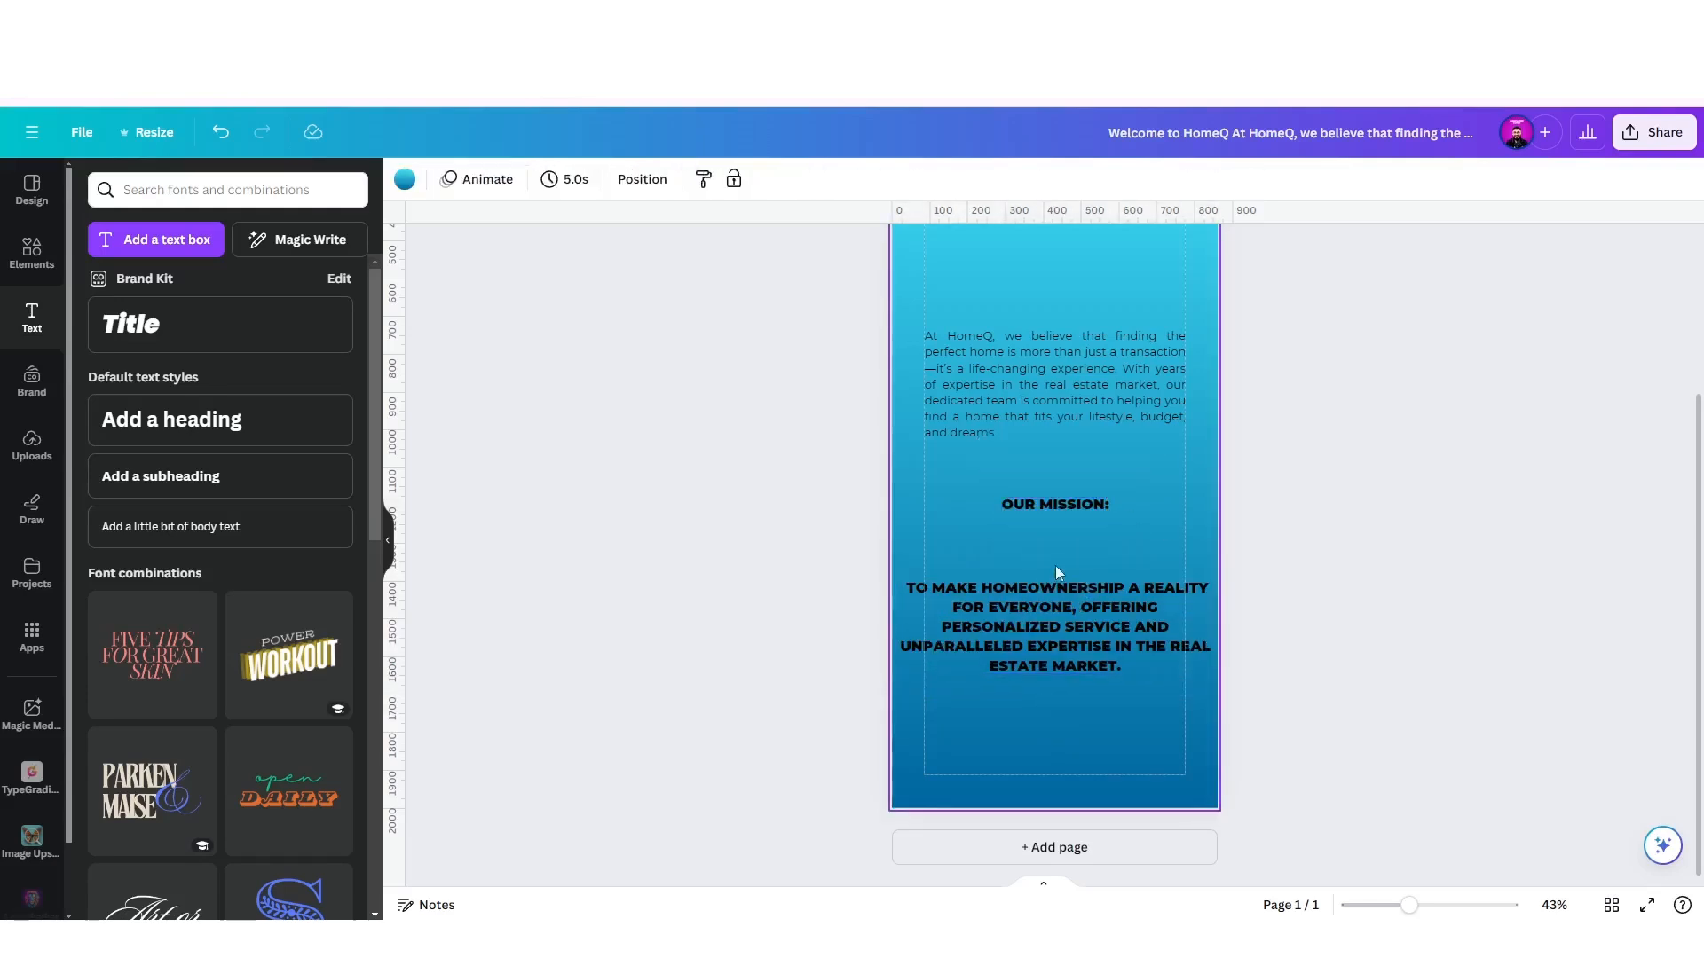
# Copy the At HomeQ paragraph's text style onto the mission paragraph below the OUR MISSION: heading.
pyautogui.click(1101, 609)
pyautogui.click(1000, 380)
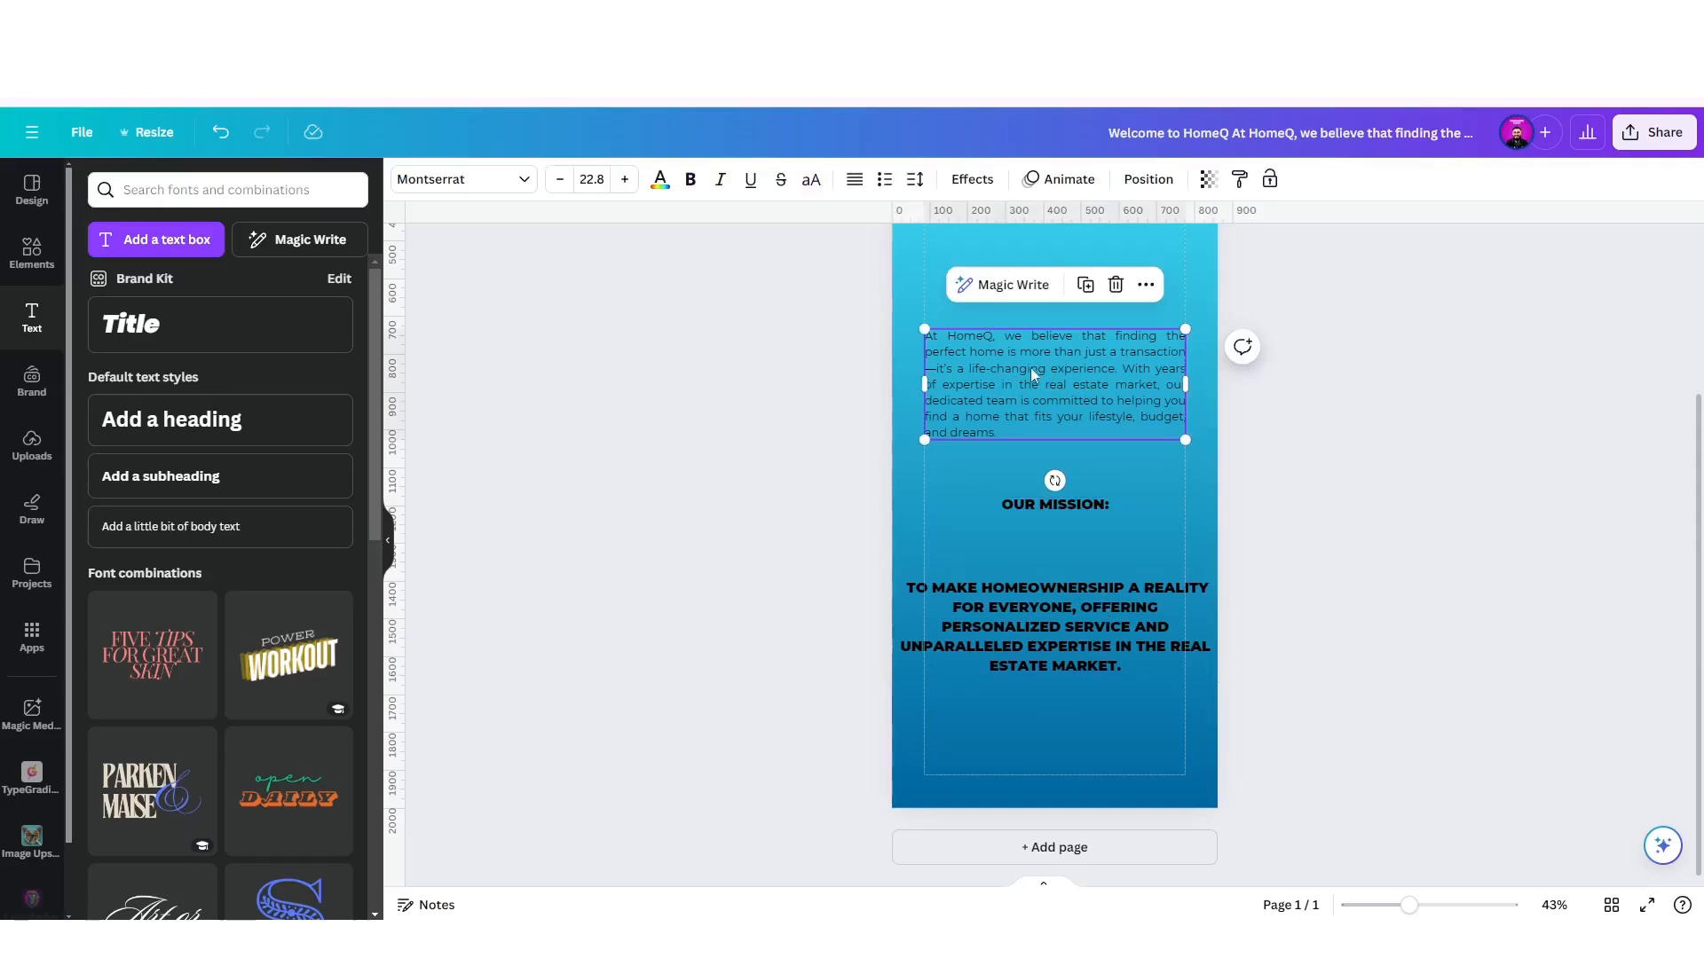
pyautogui.scroll(5, 1054, 380)
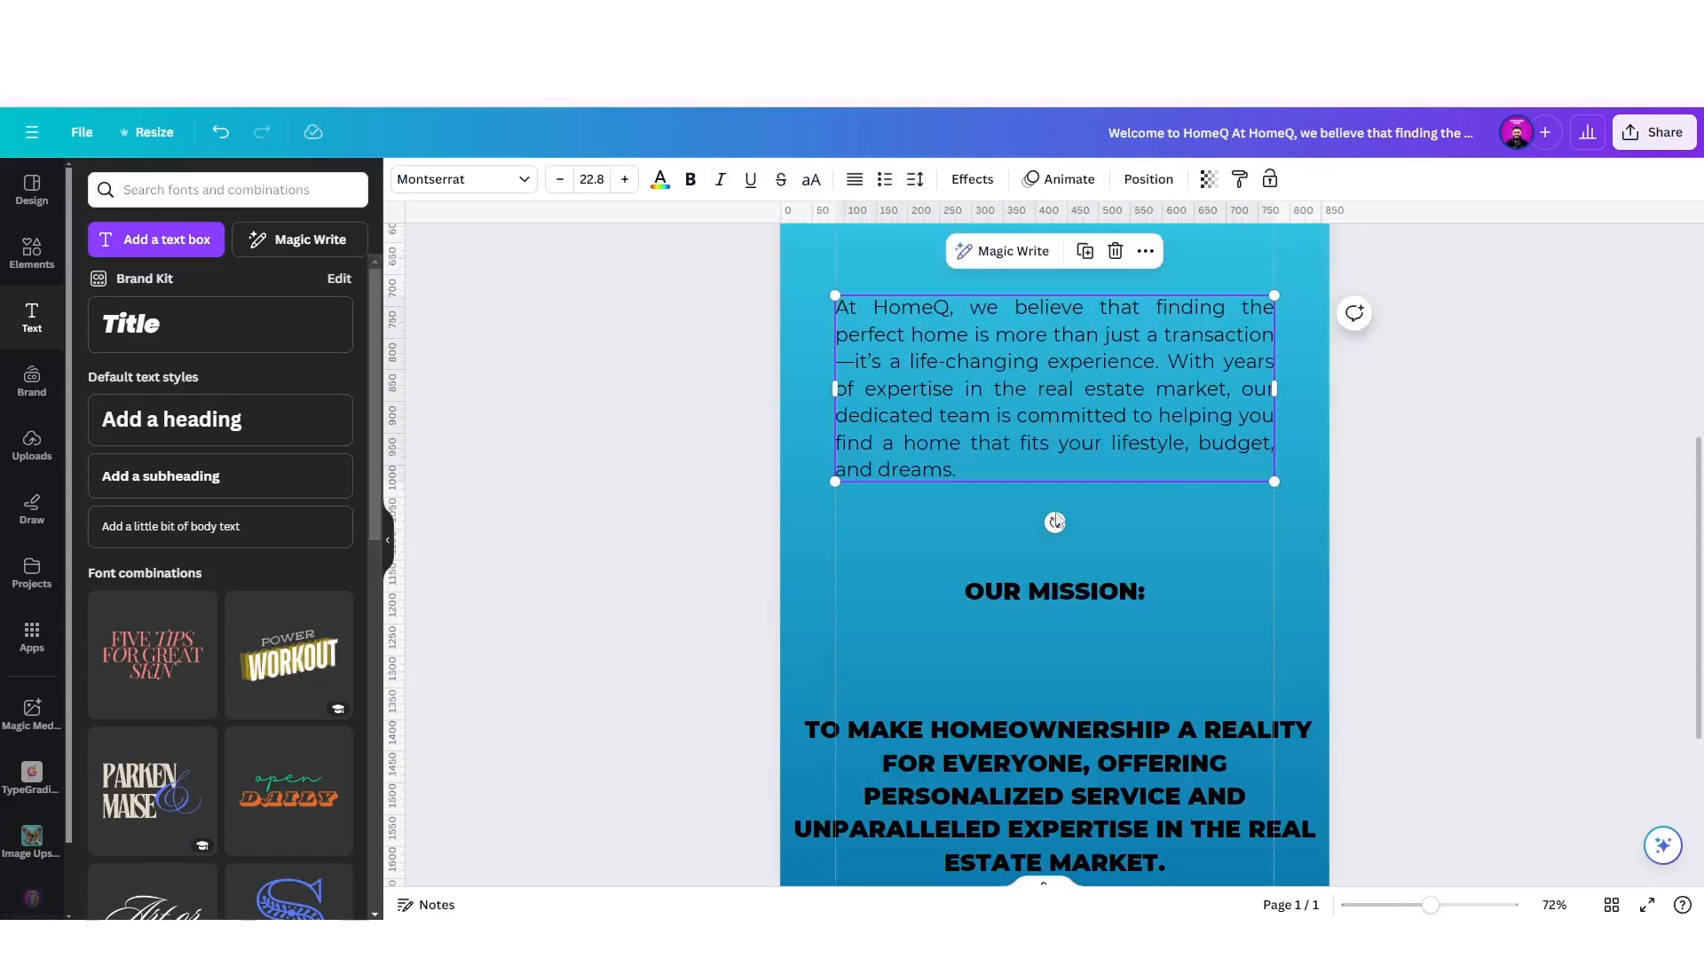
pyautogui.scroll(-5, 1081, 379)
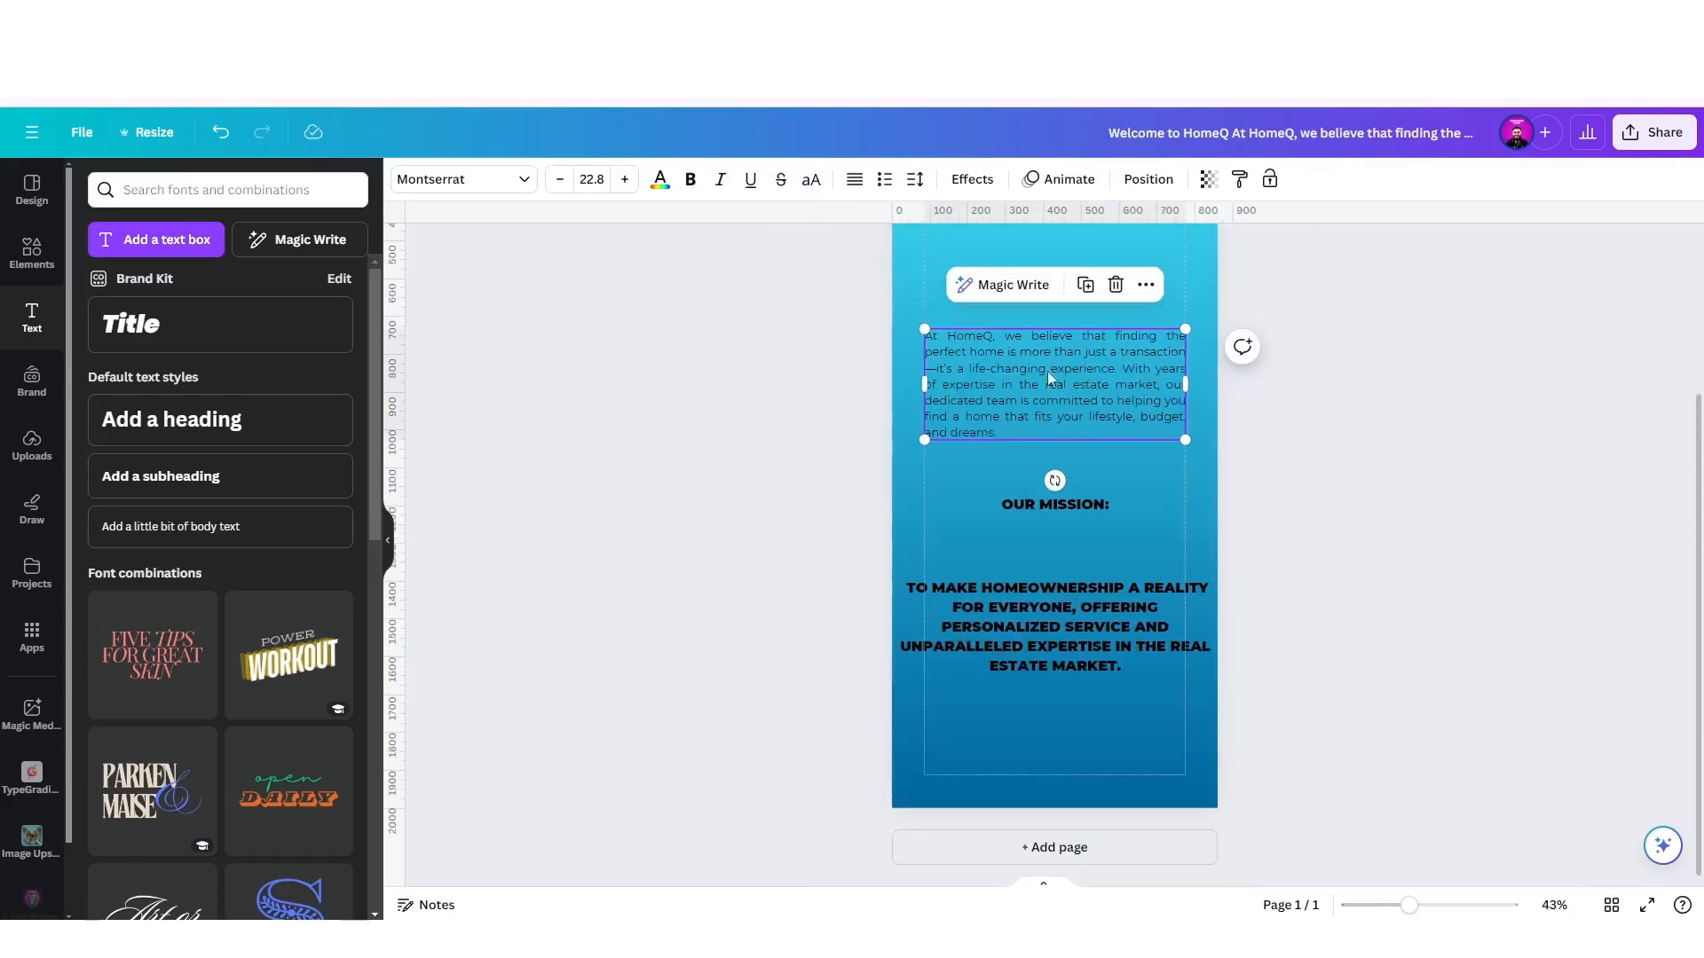
pyautogui.click(1239, 179)
pyautogui.click(1071, 661)
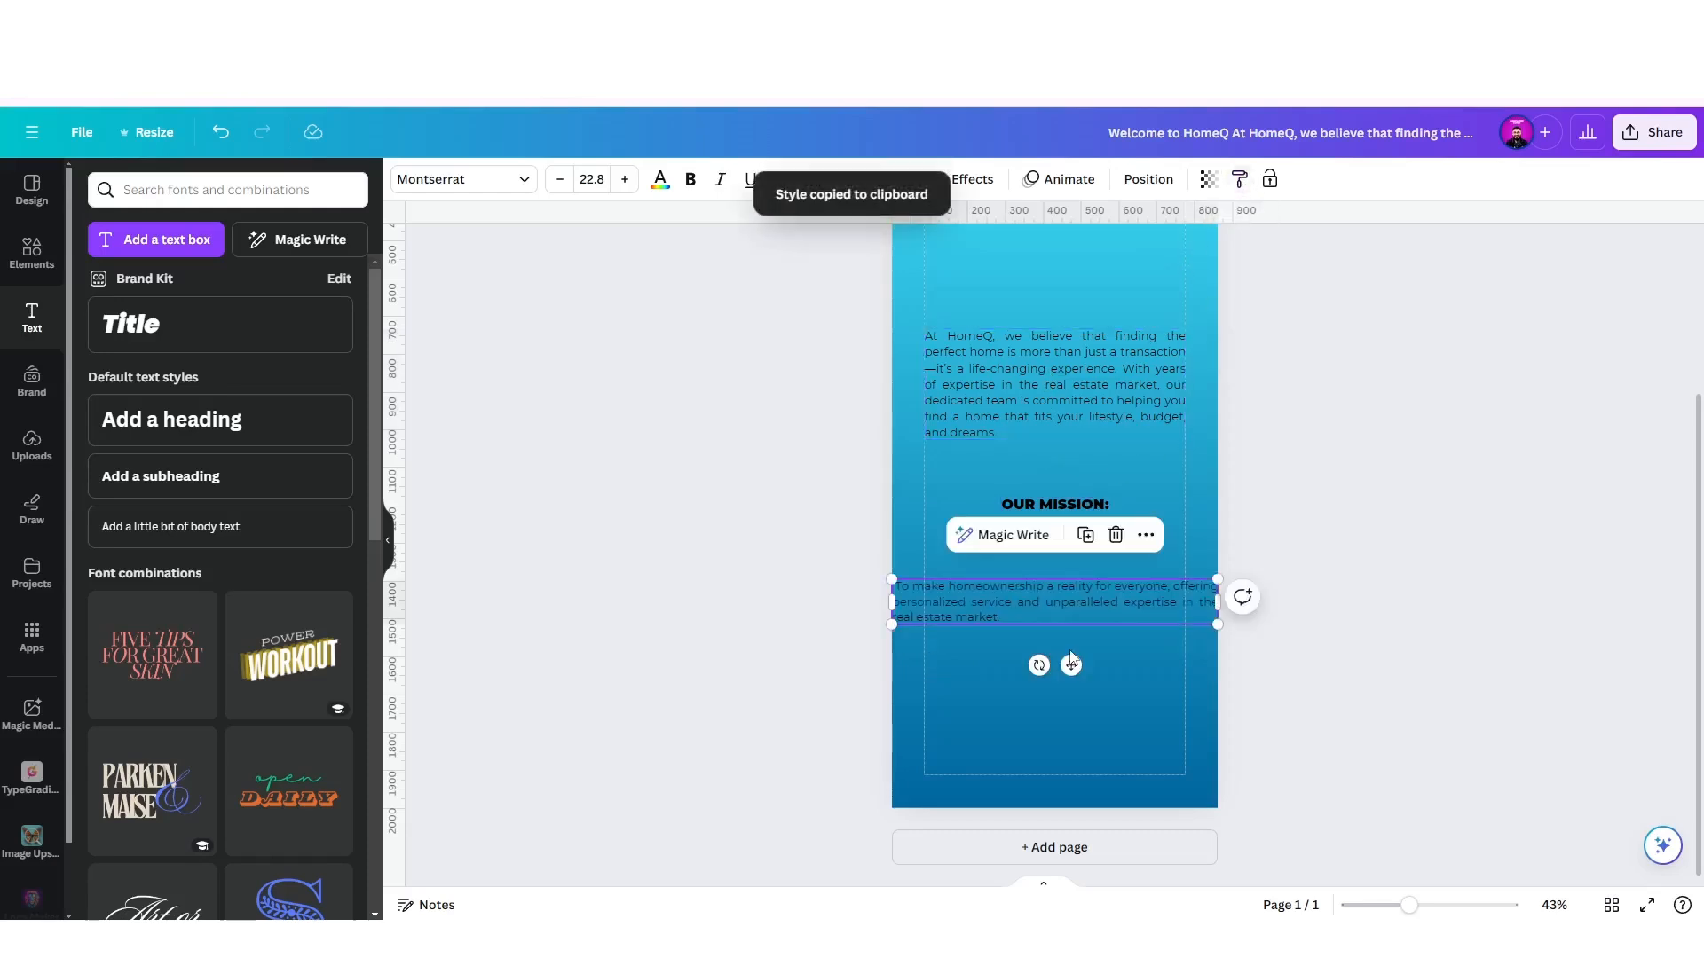
# Move the mission paragraph up slightly and narrow its text box to fit between the page's left and right margins.
pyautogui.moveTo(980, 619); pyautogui.dragTo(1015, 597)
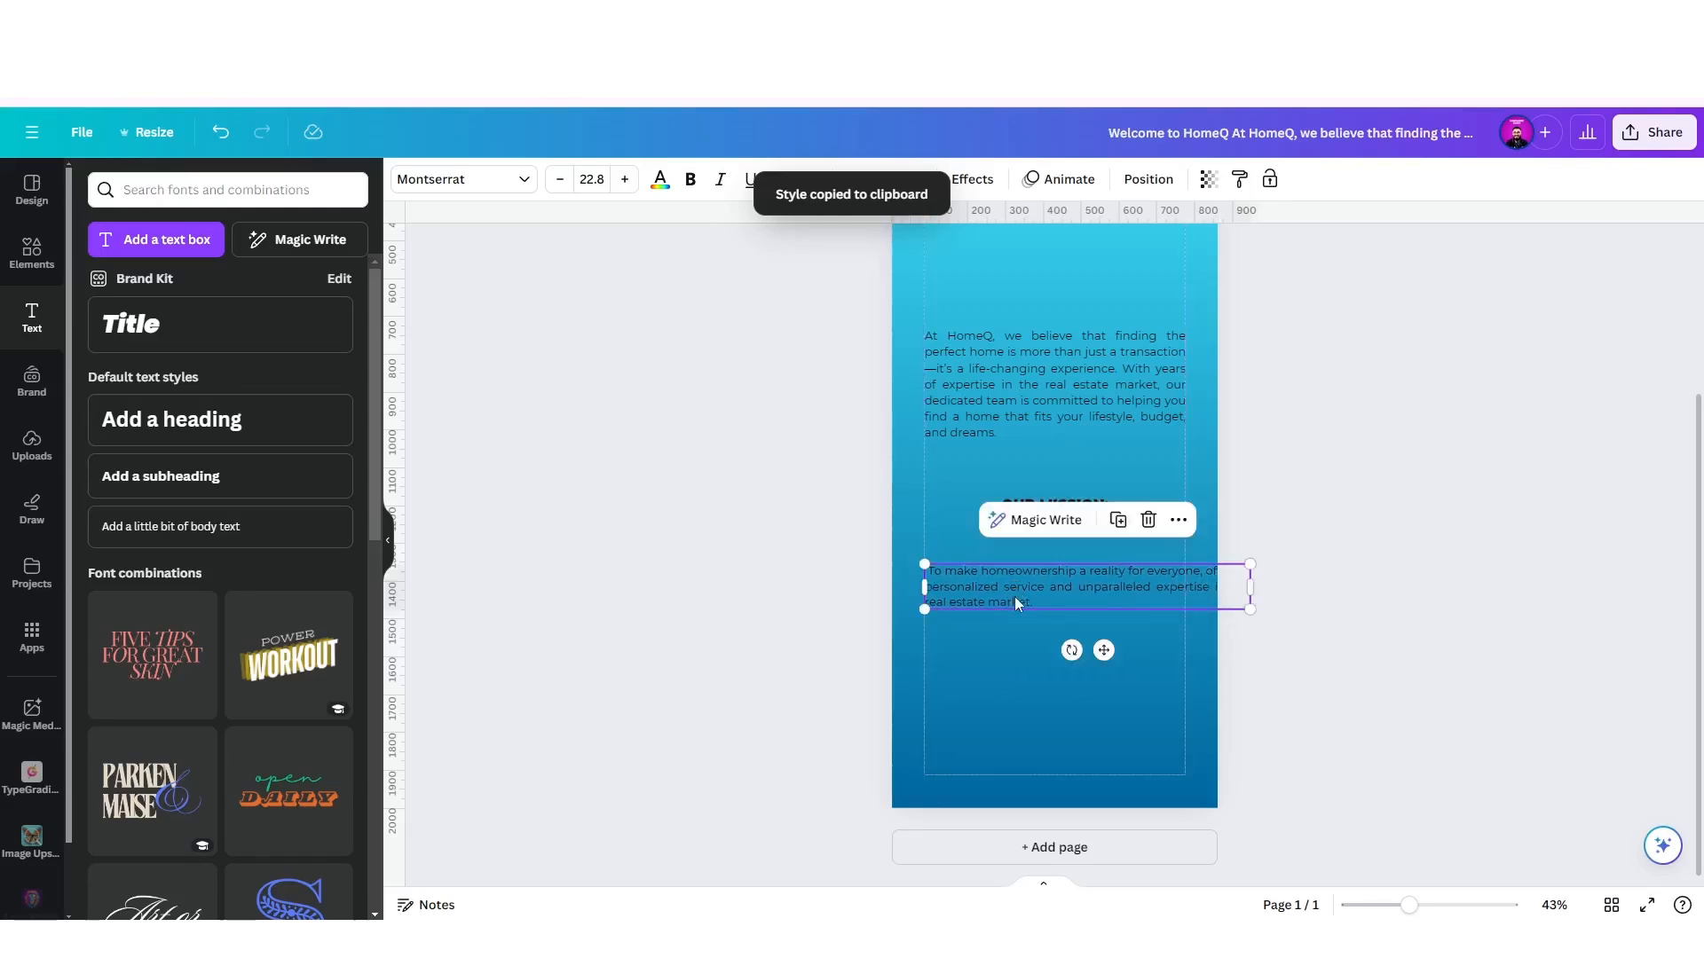
pyautogui.click(1192, 618)
pyautogui.click(1173, 593)
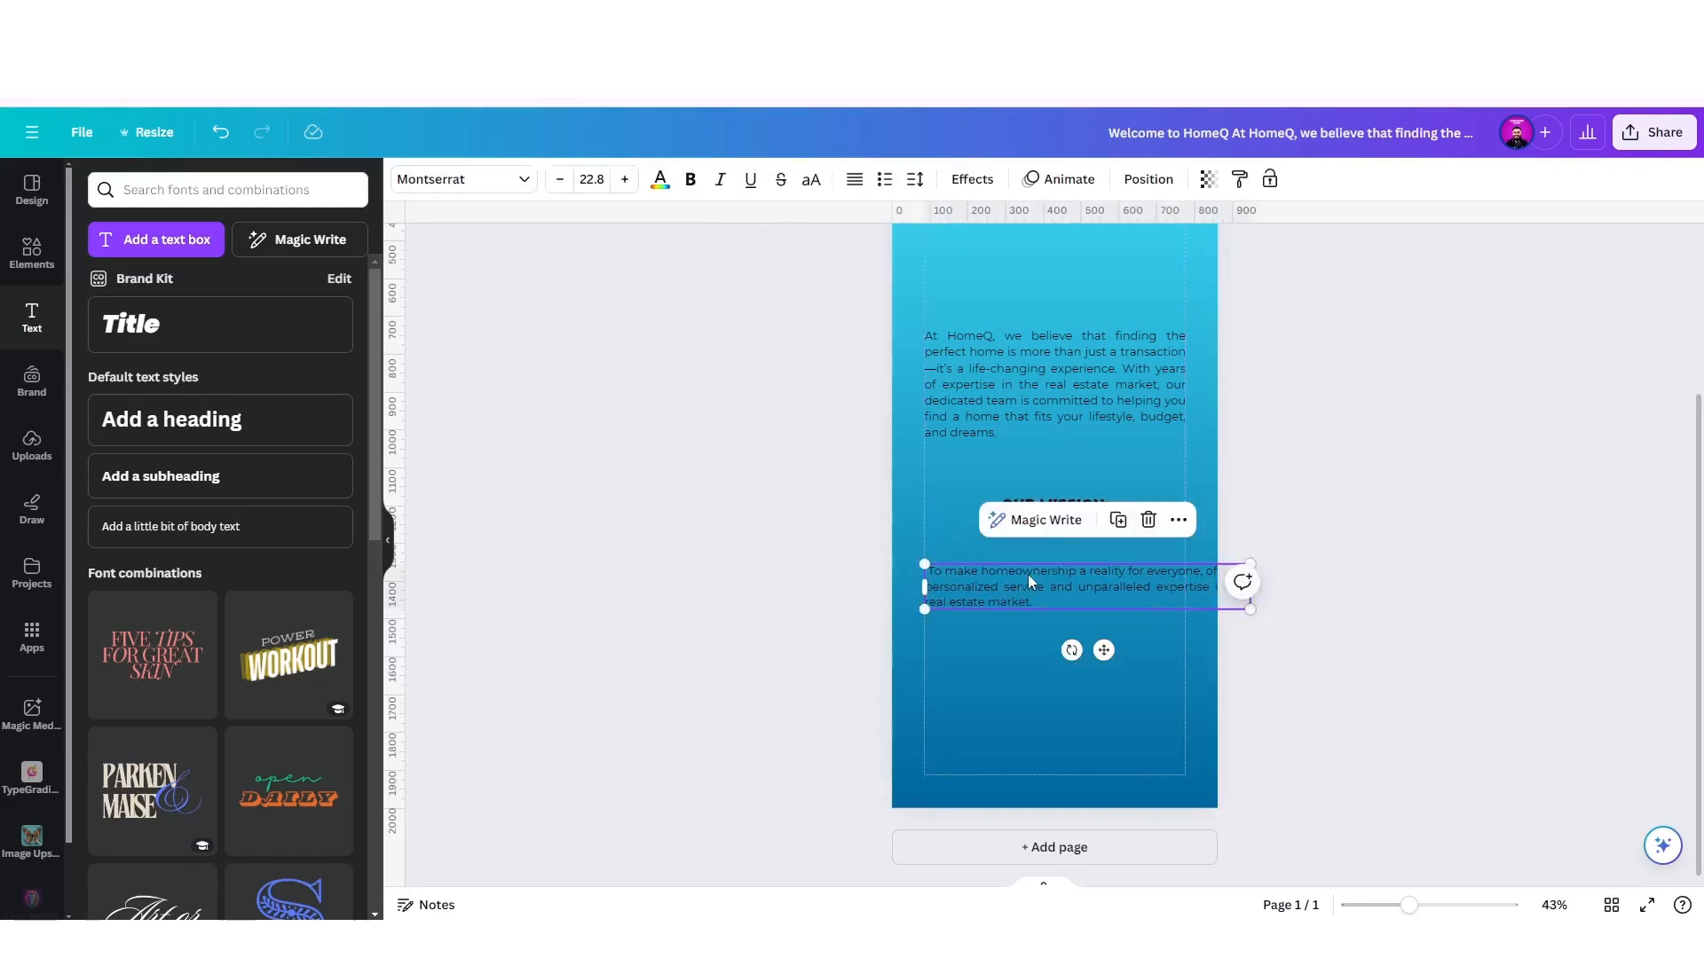
pyautogui.moveTo(1028, 573); pyautogui.dragTo(963, 571)
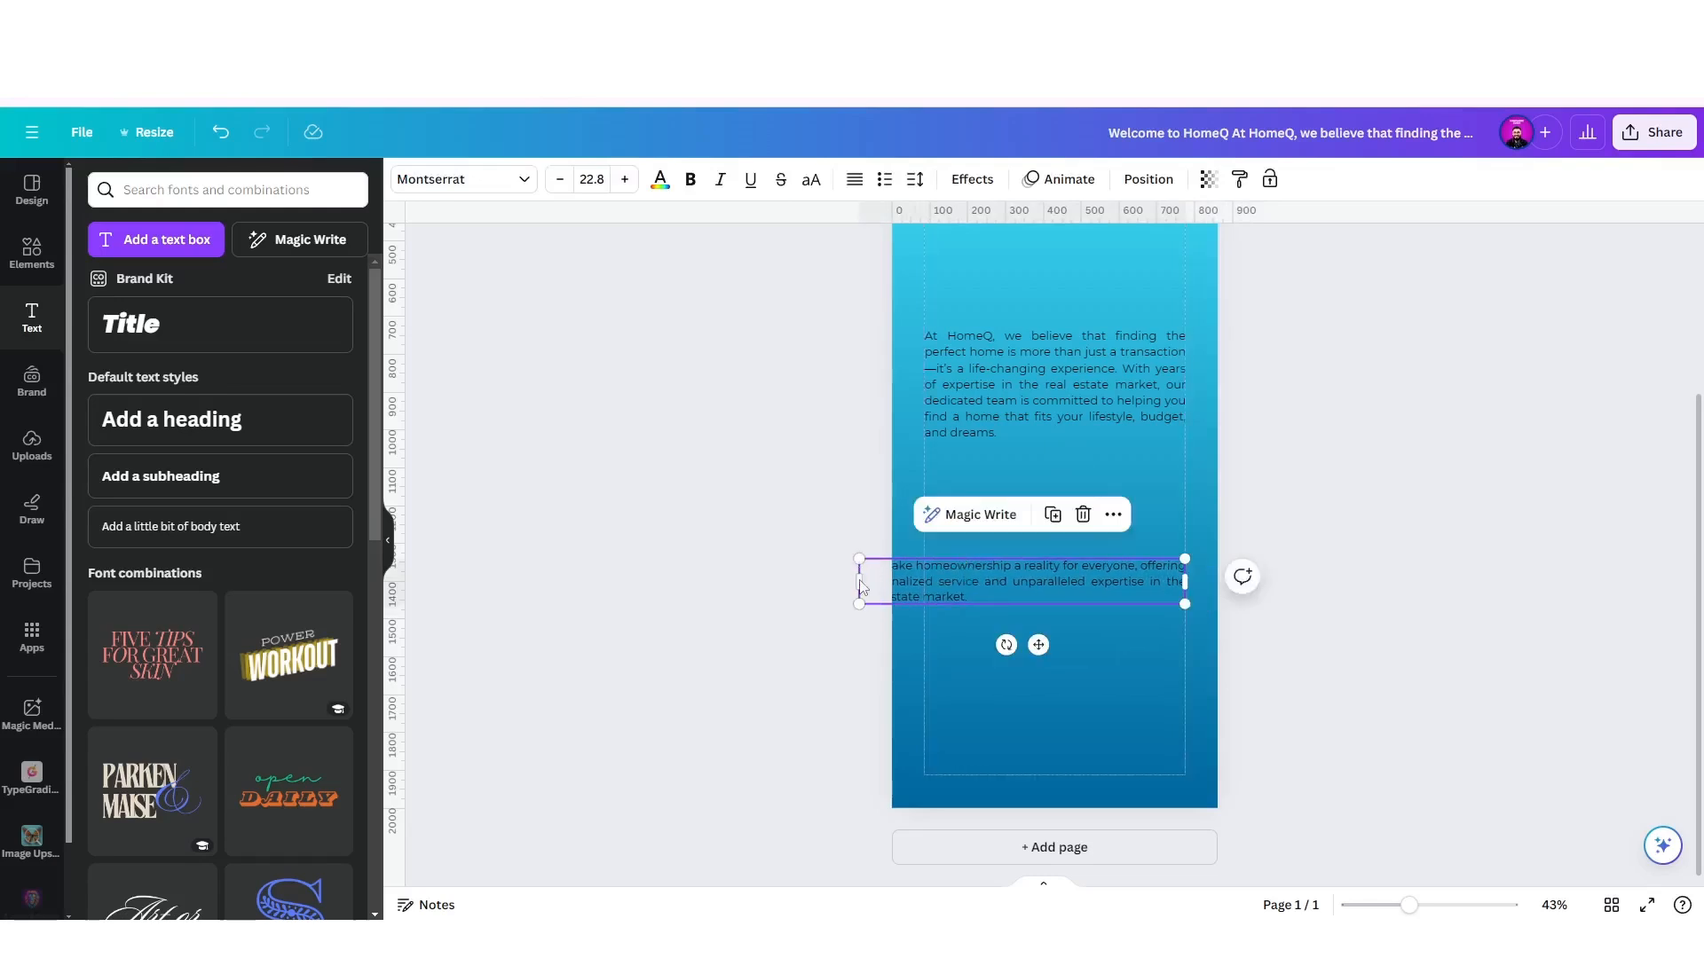
pyautogui.moveTo(851, 579); pyautogui.dragTo(923, 575)
# Delete the extra space before "To" at the start of the mission paragraph.
pyautogui.scroll(5, 957, 578)
pyautogui.doubleClick(785, 554)
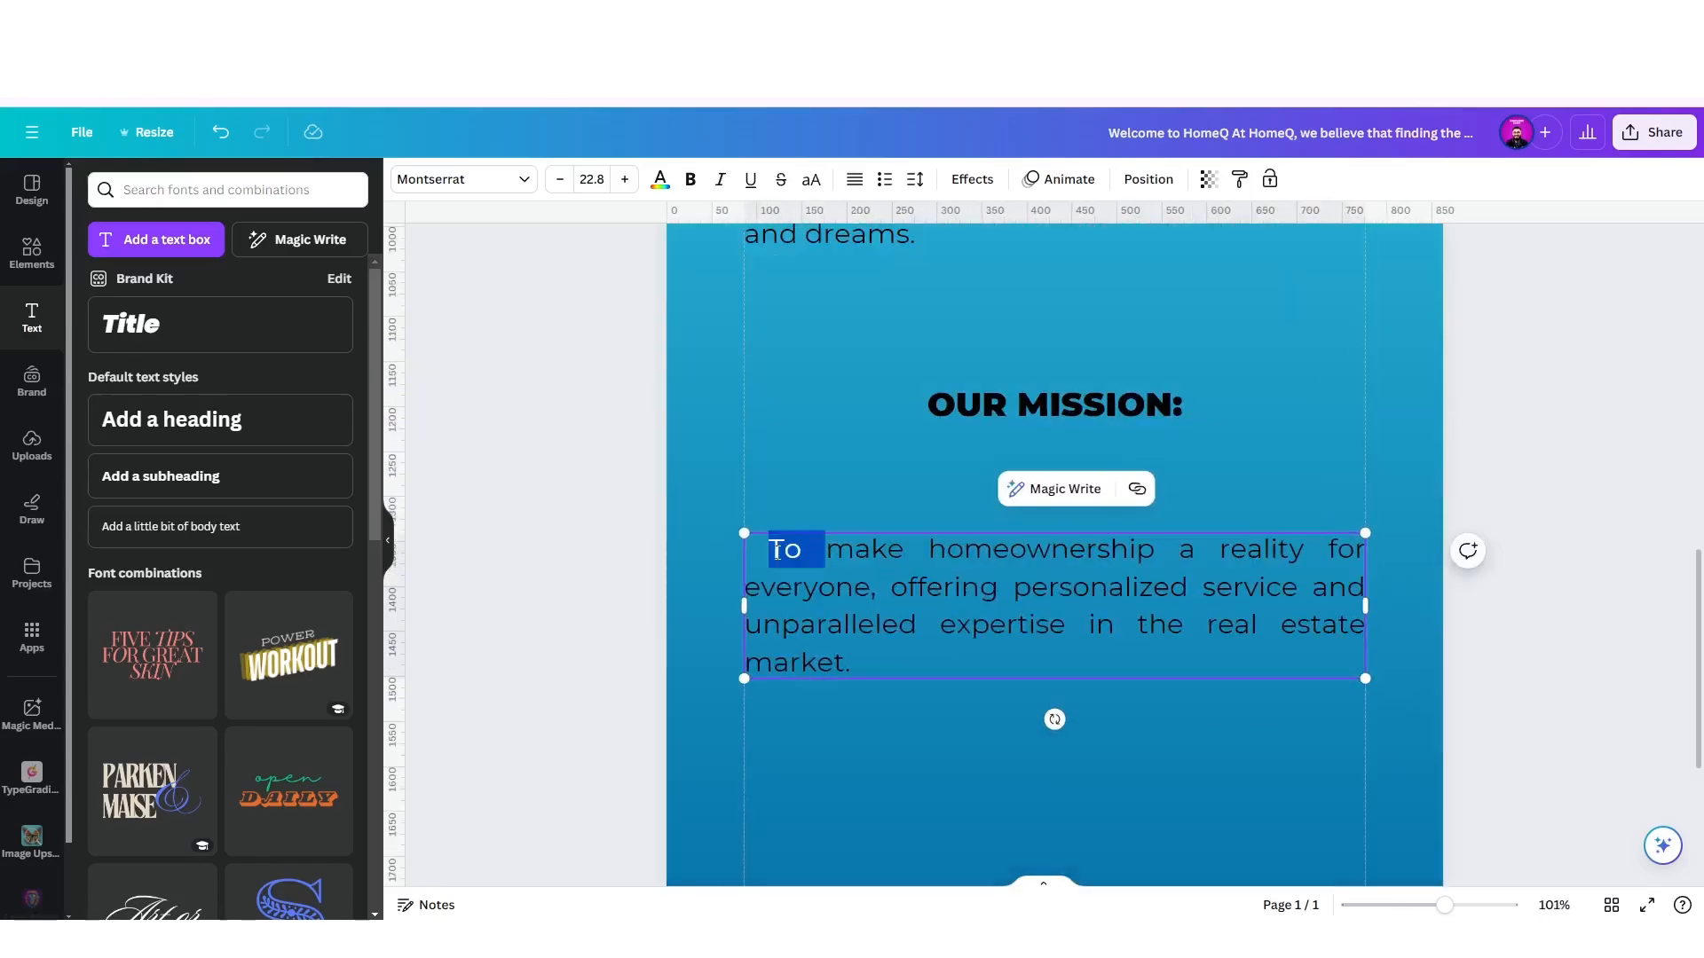
pyautogui.click(776, 551)
pyautogui.press('BackSpace')
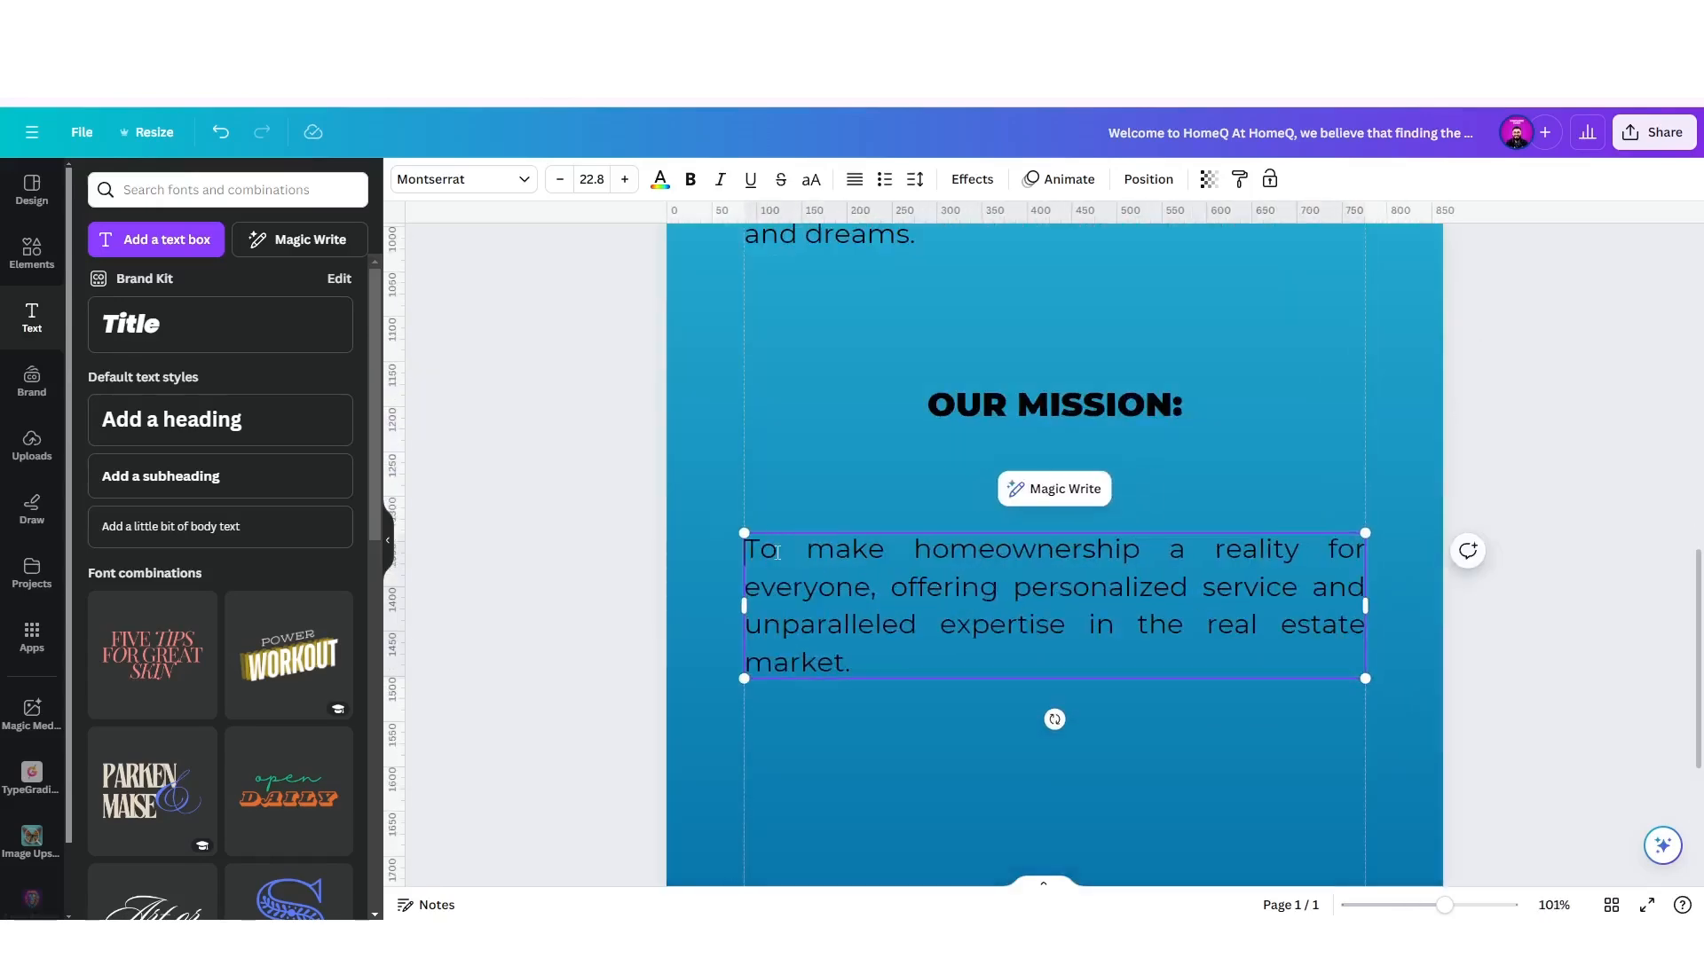
pyautogui.click(897, 714)
# Move the mission paragraph down near the bottom margin, leaving a wide gap below the OUR MISSION: heading.
pyautogui.scroll(-5, 927, 688)
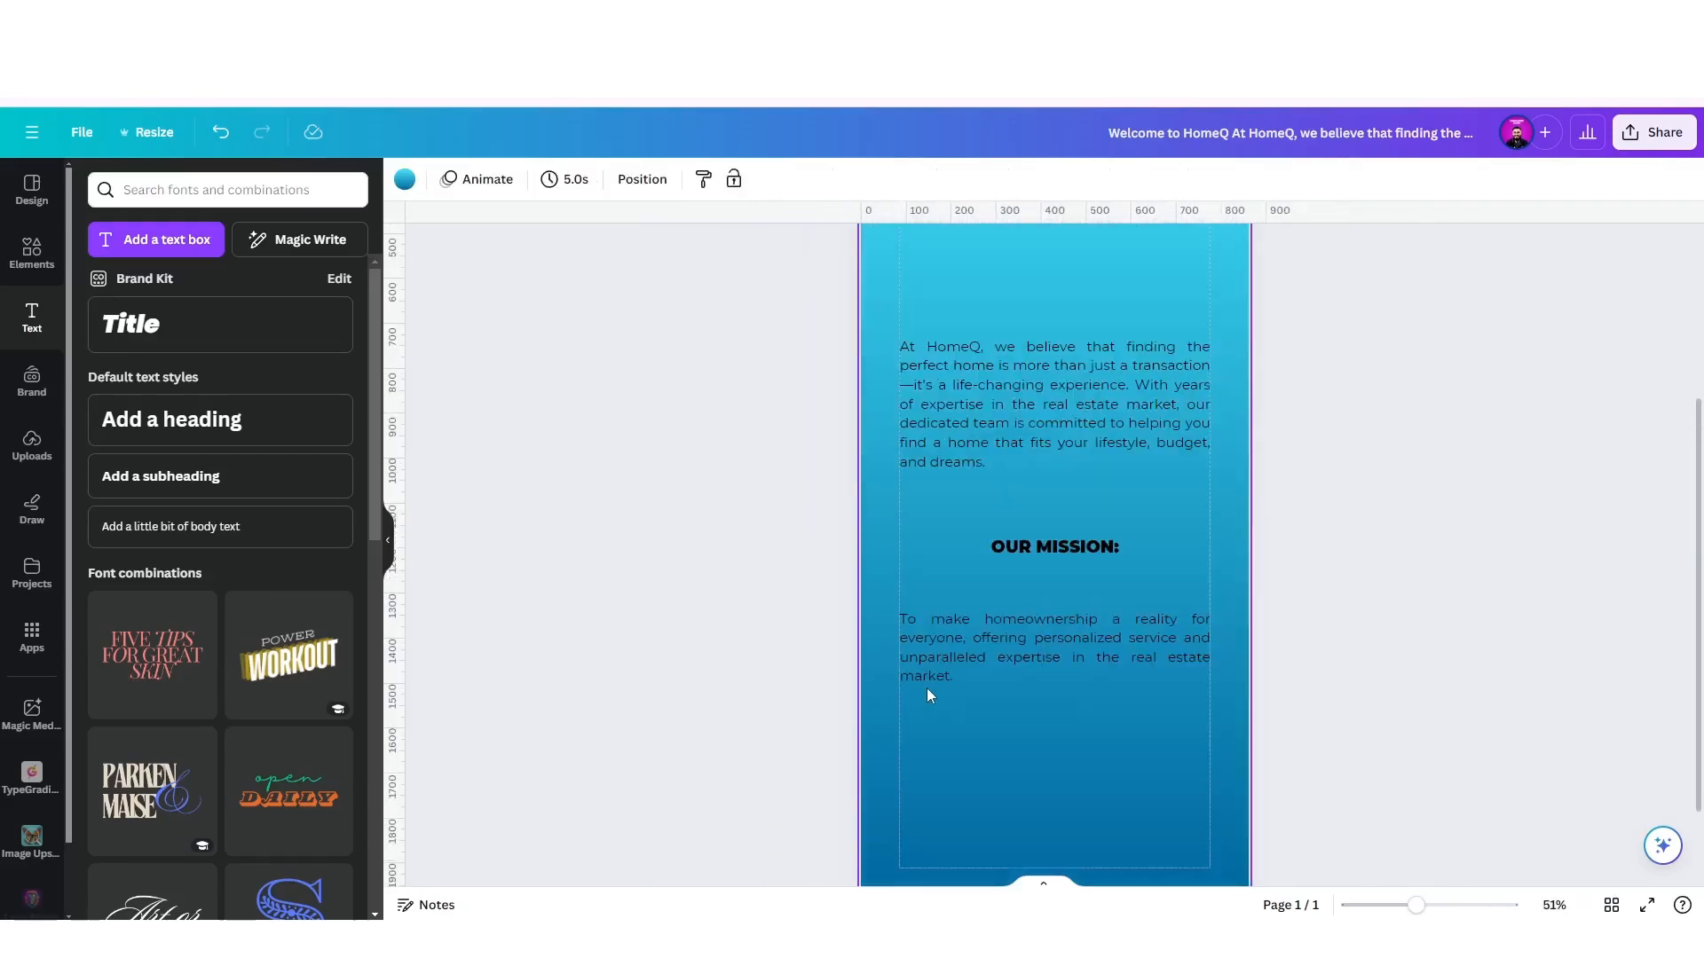
pyautogui.moveTo(1022, 659); pyautogui.dragTo(1020, 767)
pyautogui.click(930, 573)
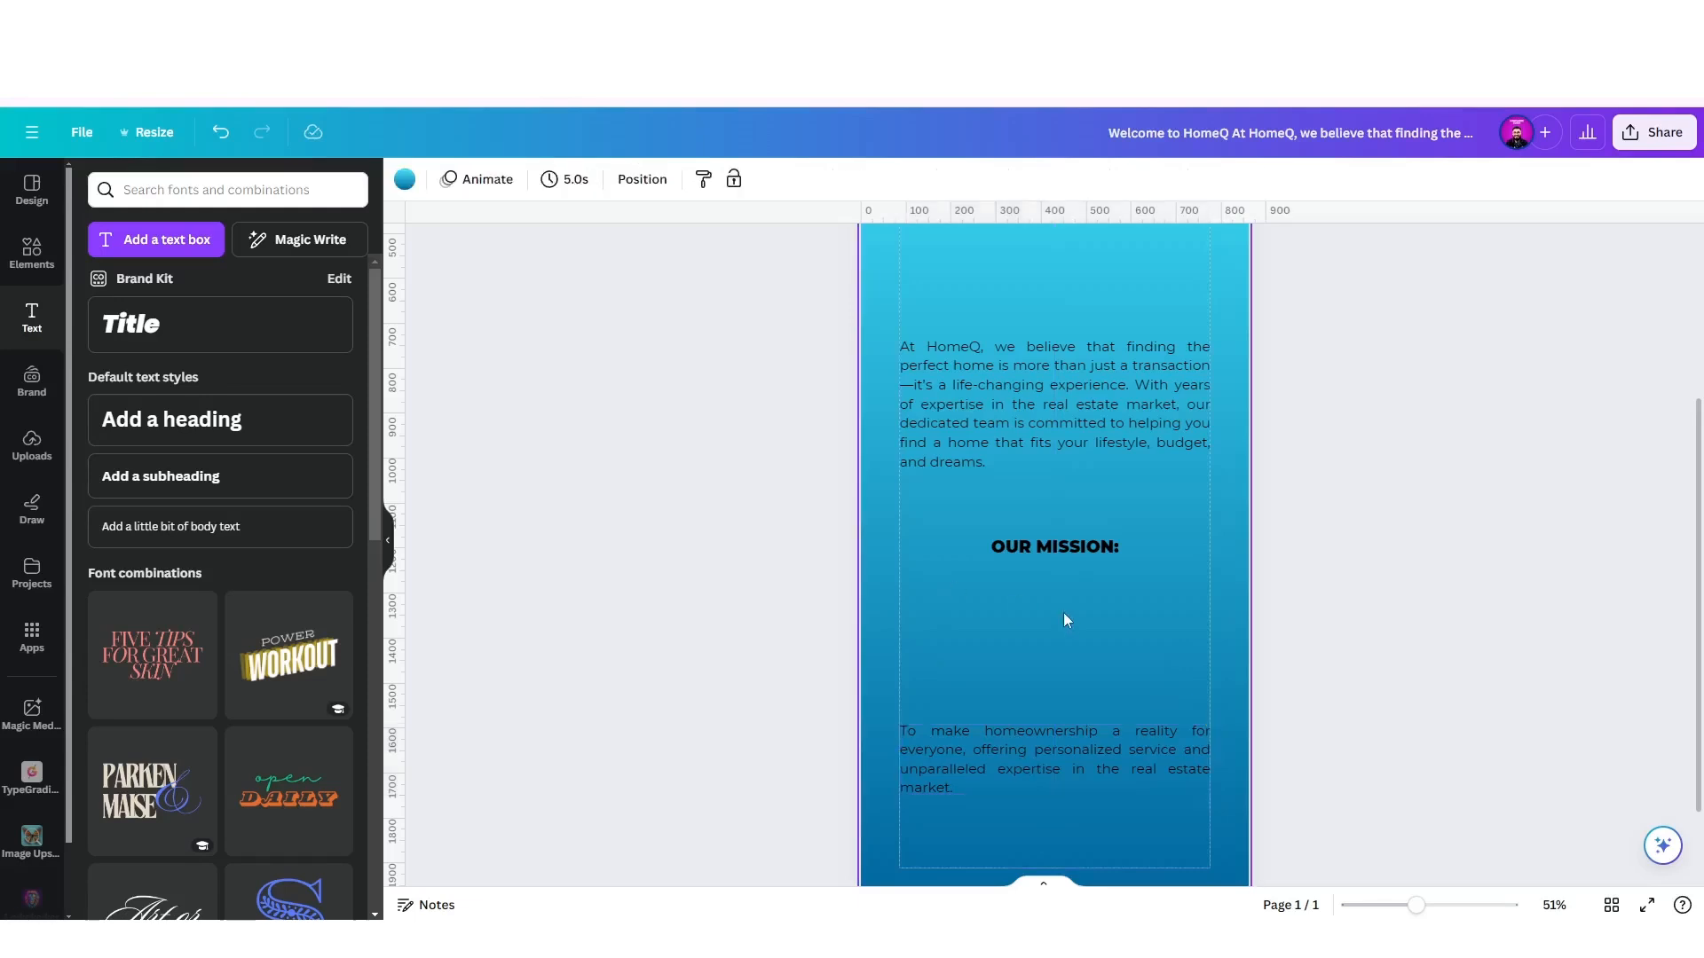
pyautogui.scroll(-2, 1071, 620)
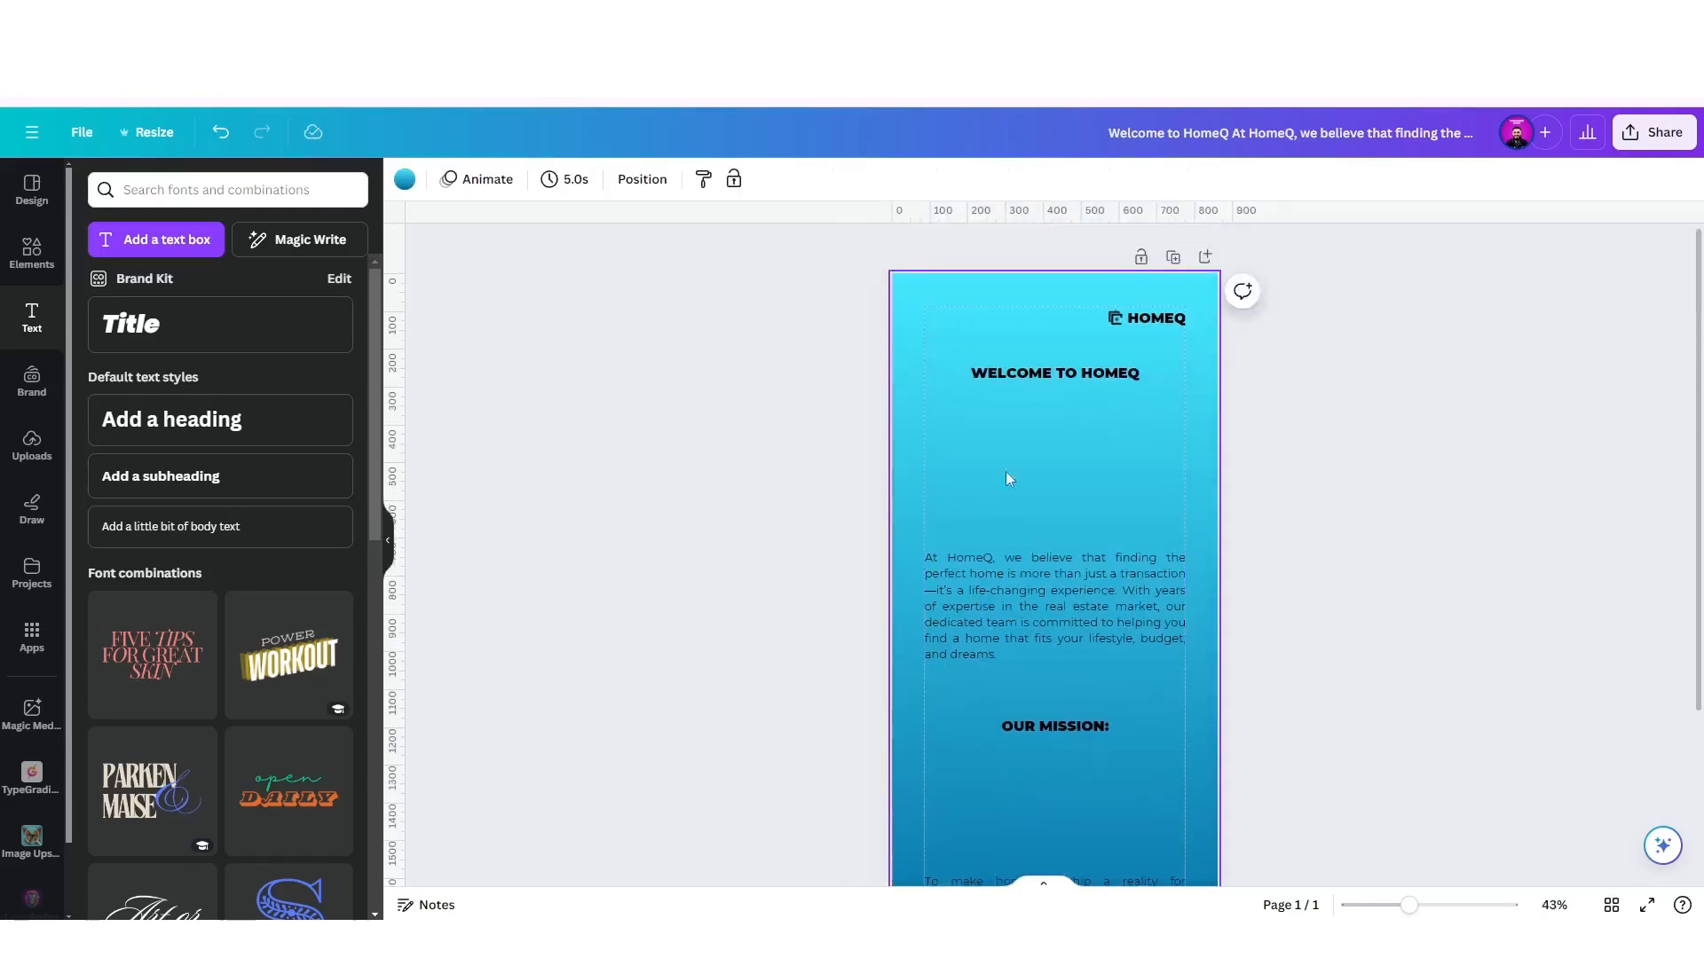
pyautogui.scroll(-2, 1110, 460)
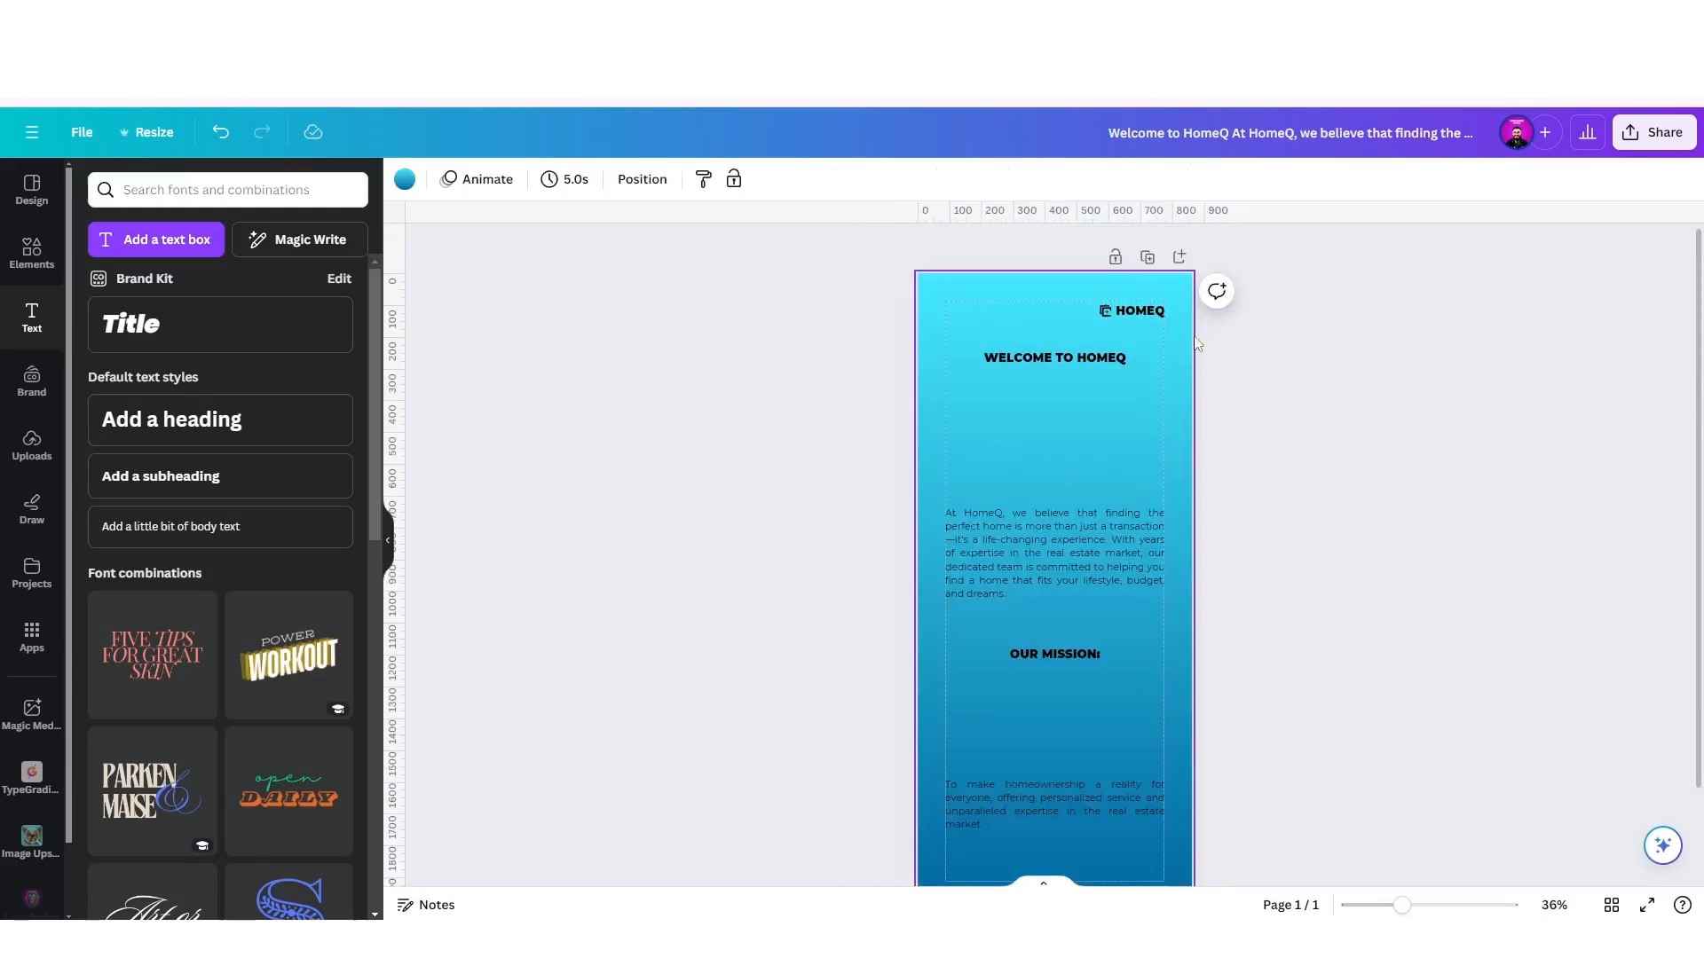
pyautogui.scroll(-1, 1145, 641)
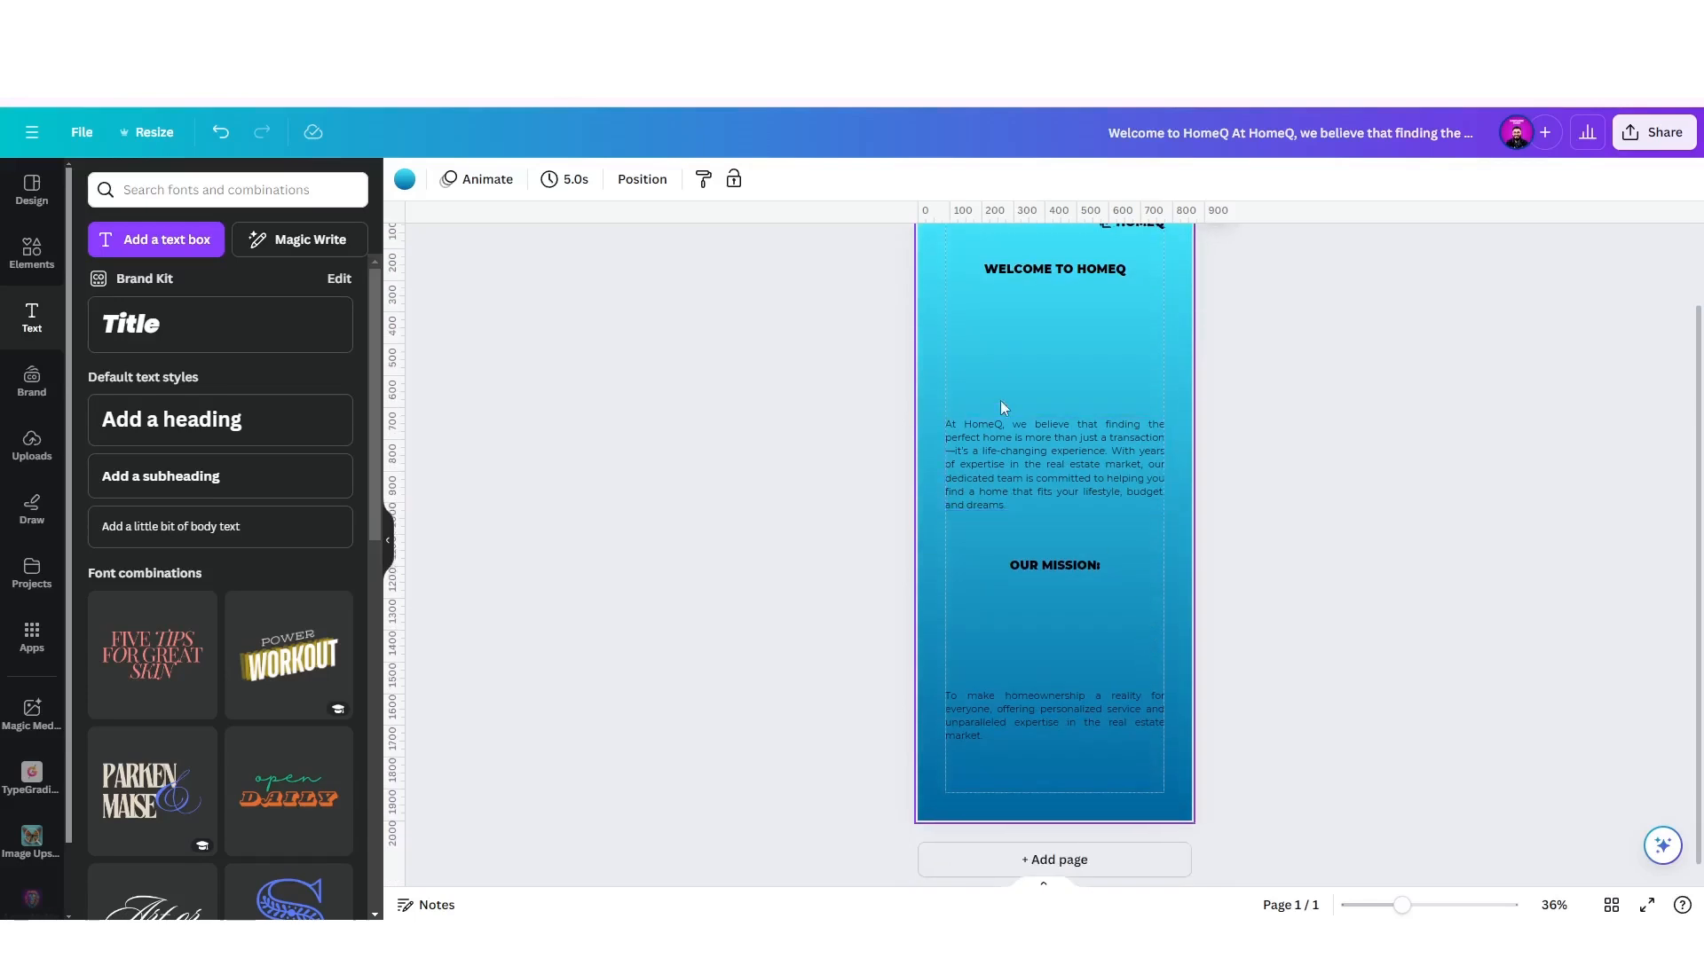
# Change the text color of both the At HomeQ paragraph and the mission paragraph to white.
pyautogui.click(1035, 443)
pyautogui.keyDown('shift'); pyautogui.click(1056, 707); pyautogui.keyUp('shift')
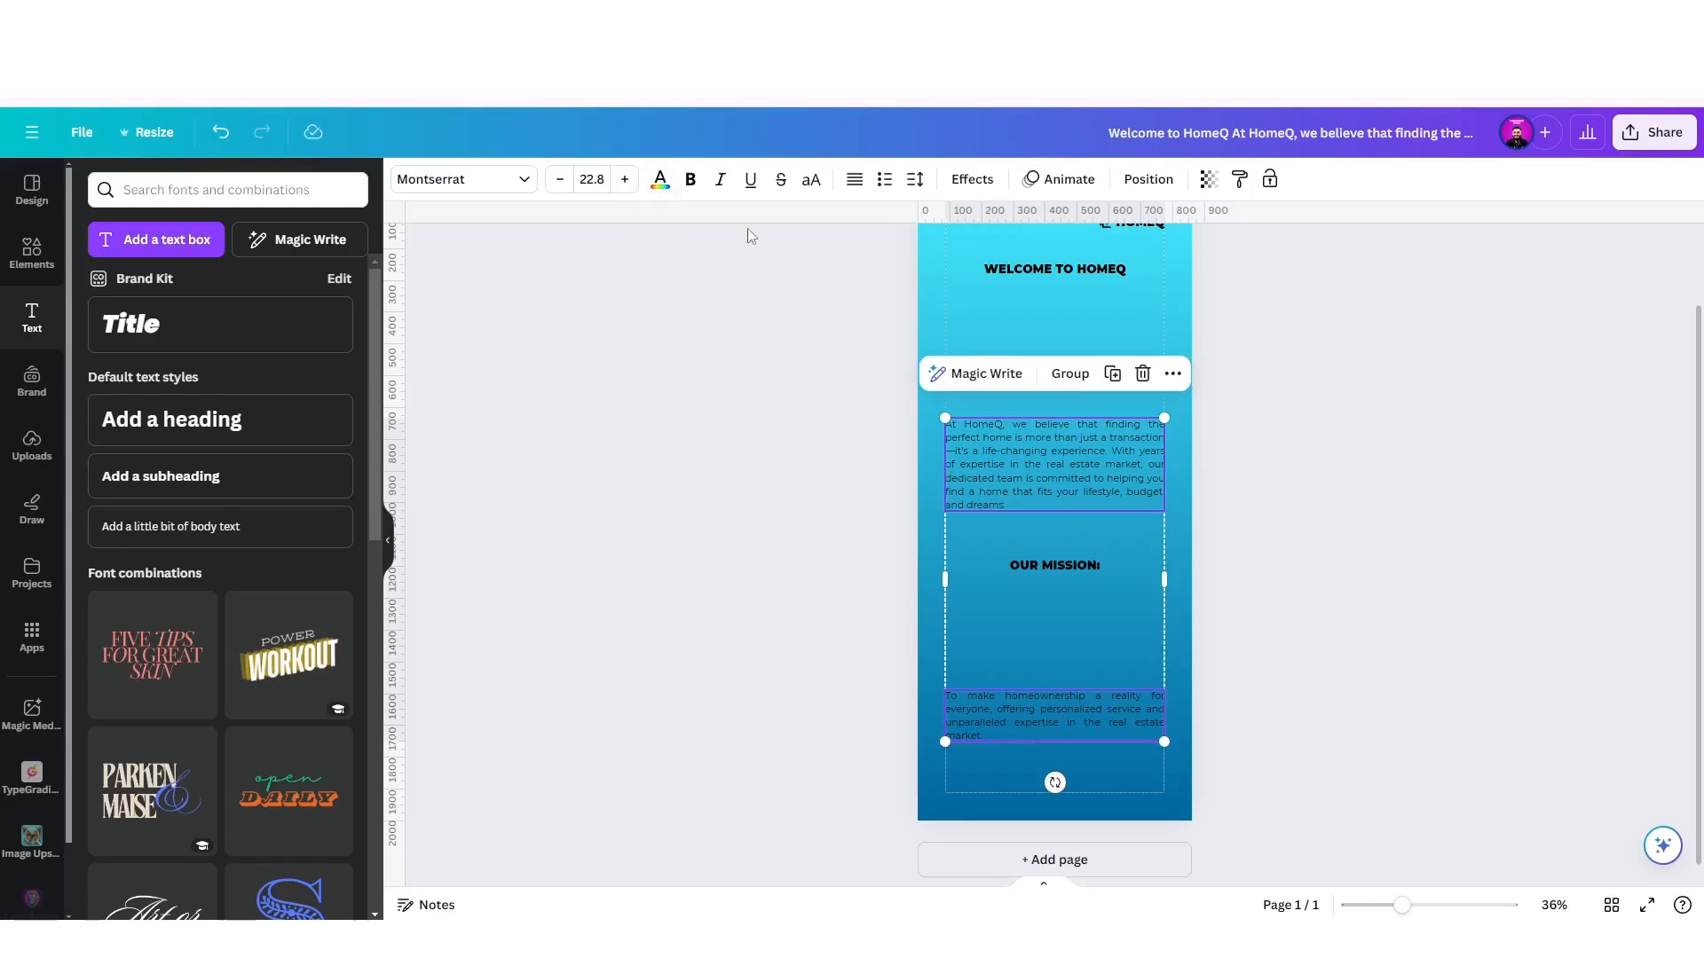
pyautogui.click(660, 180)
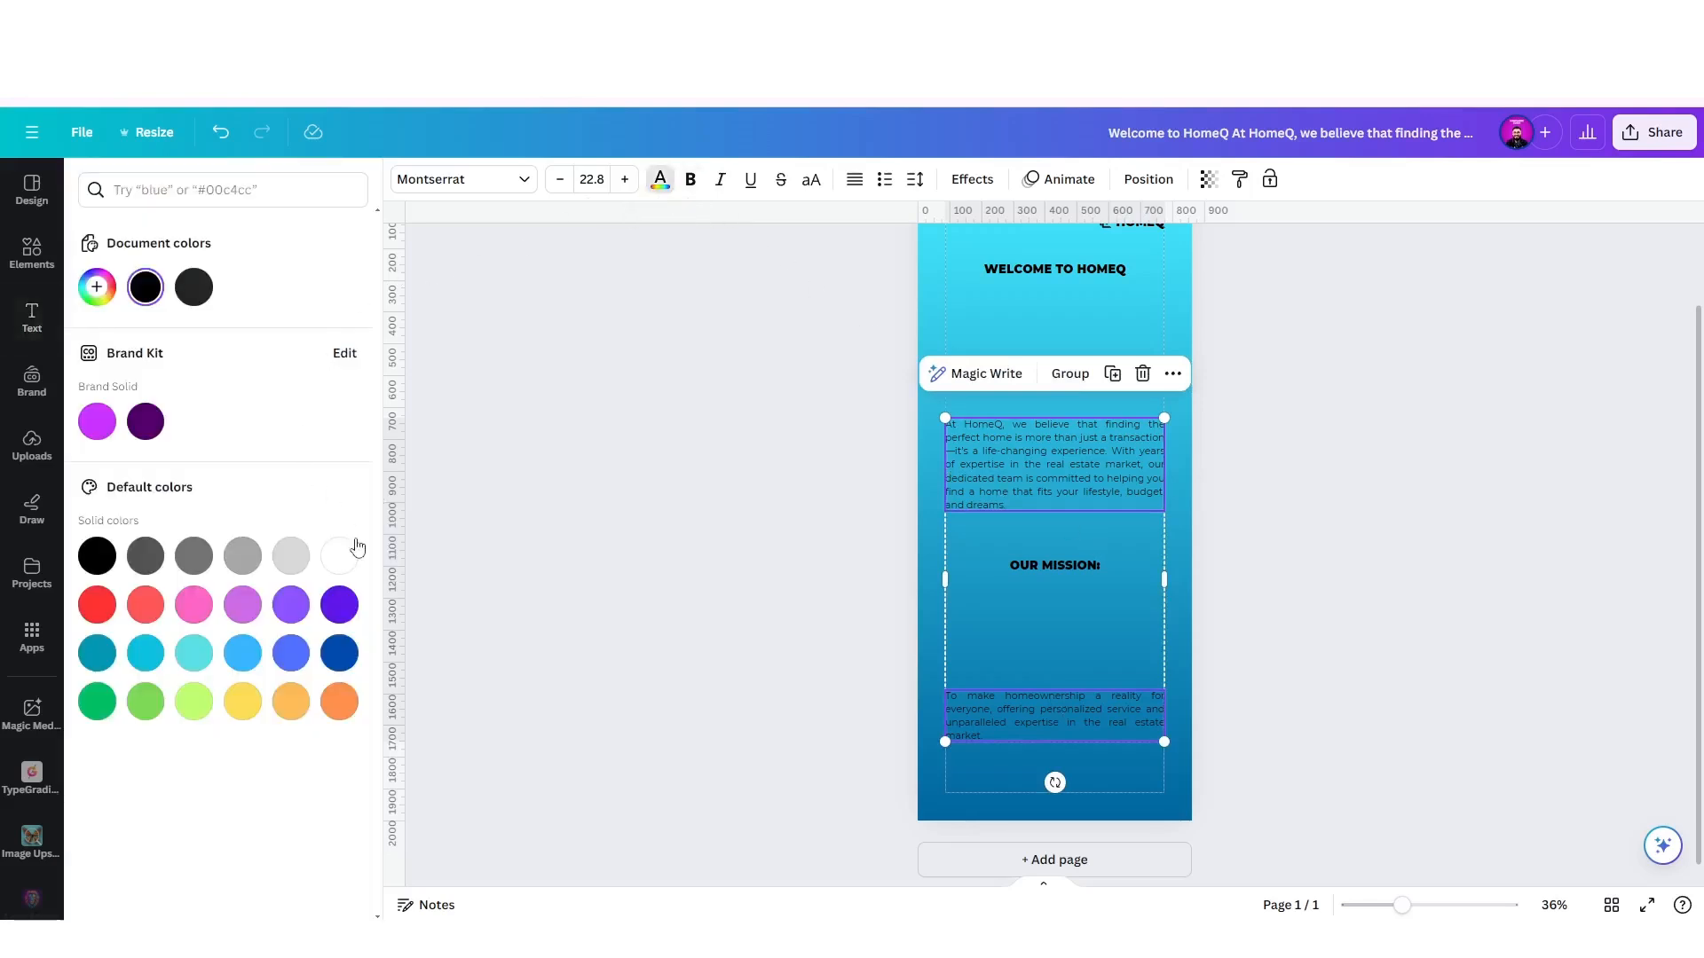
pyautogui.click(339, 556)
pyautogui.click(1019, 776)
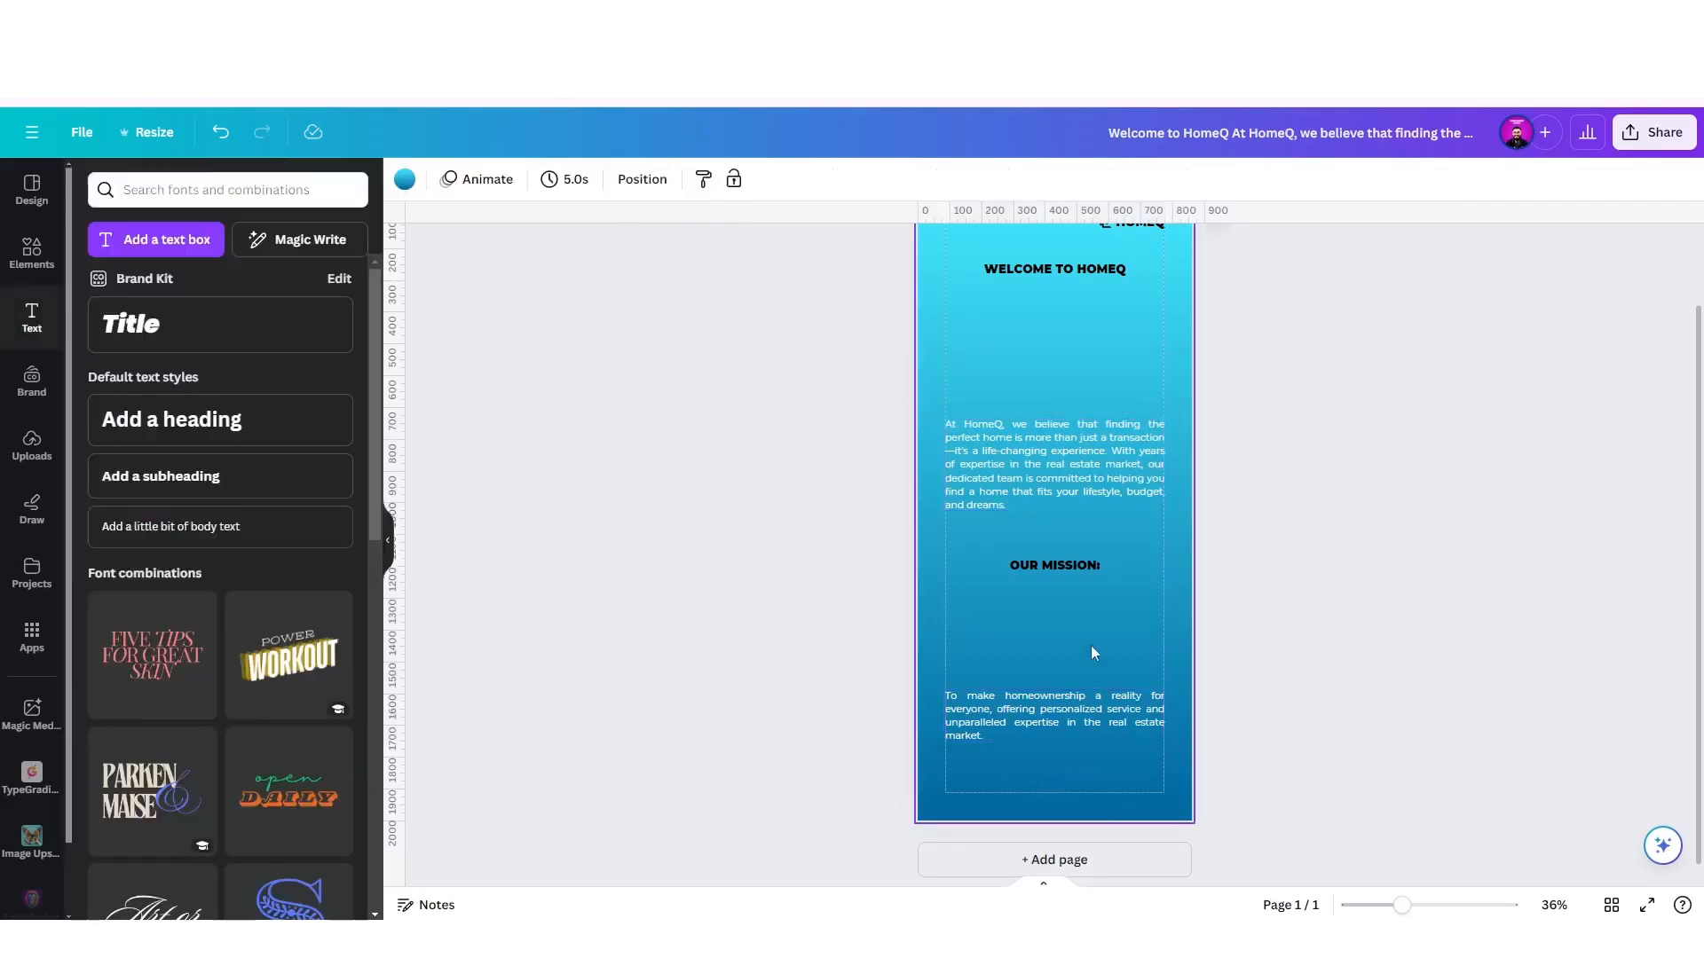
pyautogui.keyDown('ctrl'); pyautogui.scroll(2, 1094, 510); pyautogui.keyUp('ctrl')
pyautogui.keyDown('ctrl'); pyautogui.scroll(-2, 1095, 512); pyautogui.keyUp('ctrl')
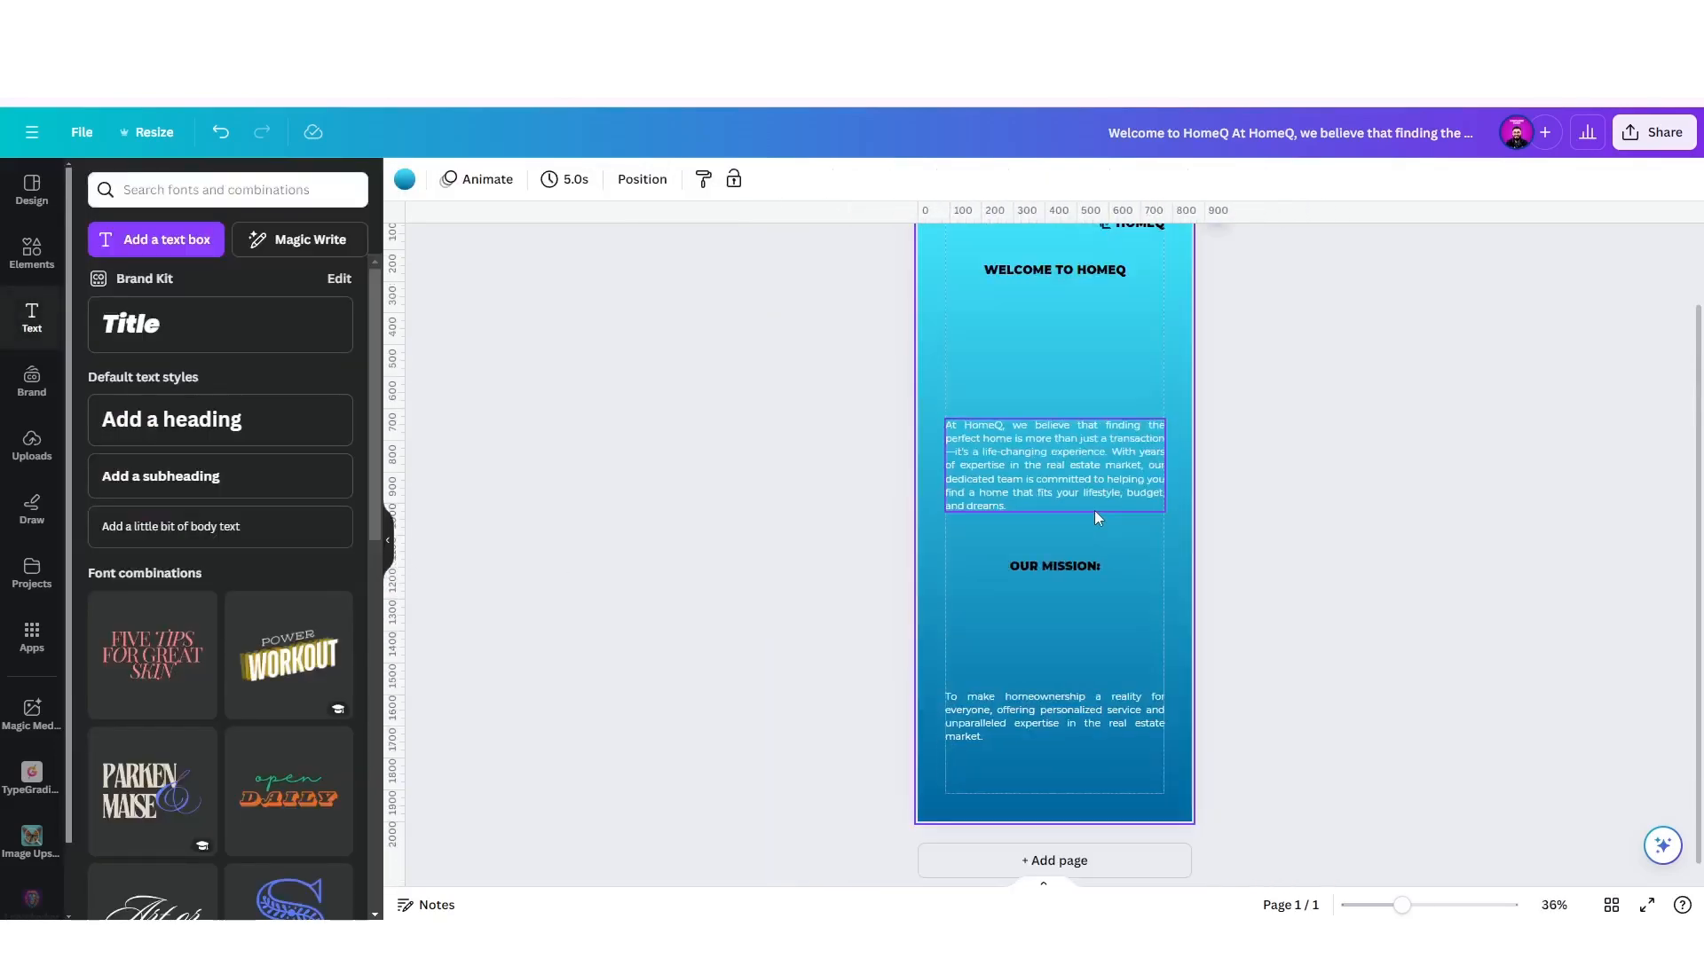
pyautogui.click(1079, 564)
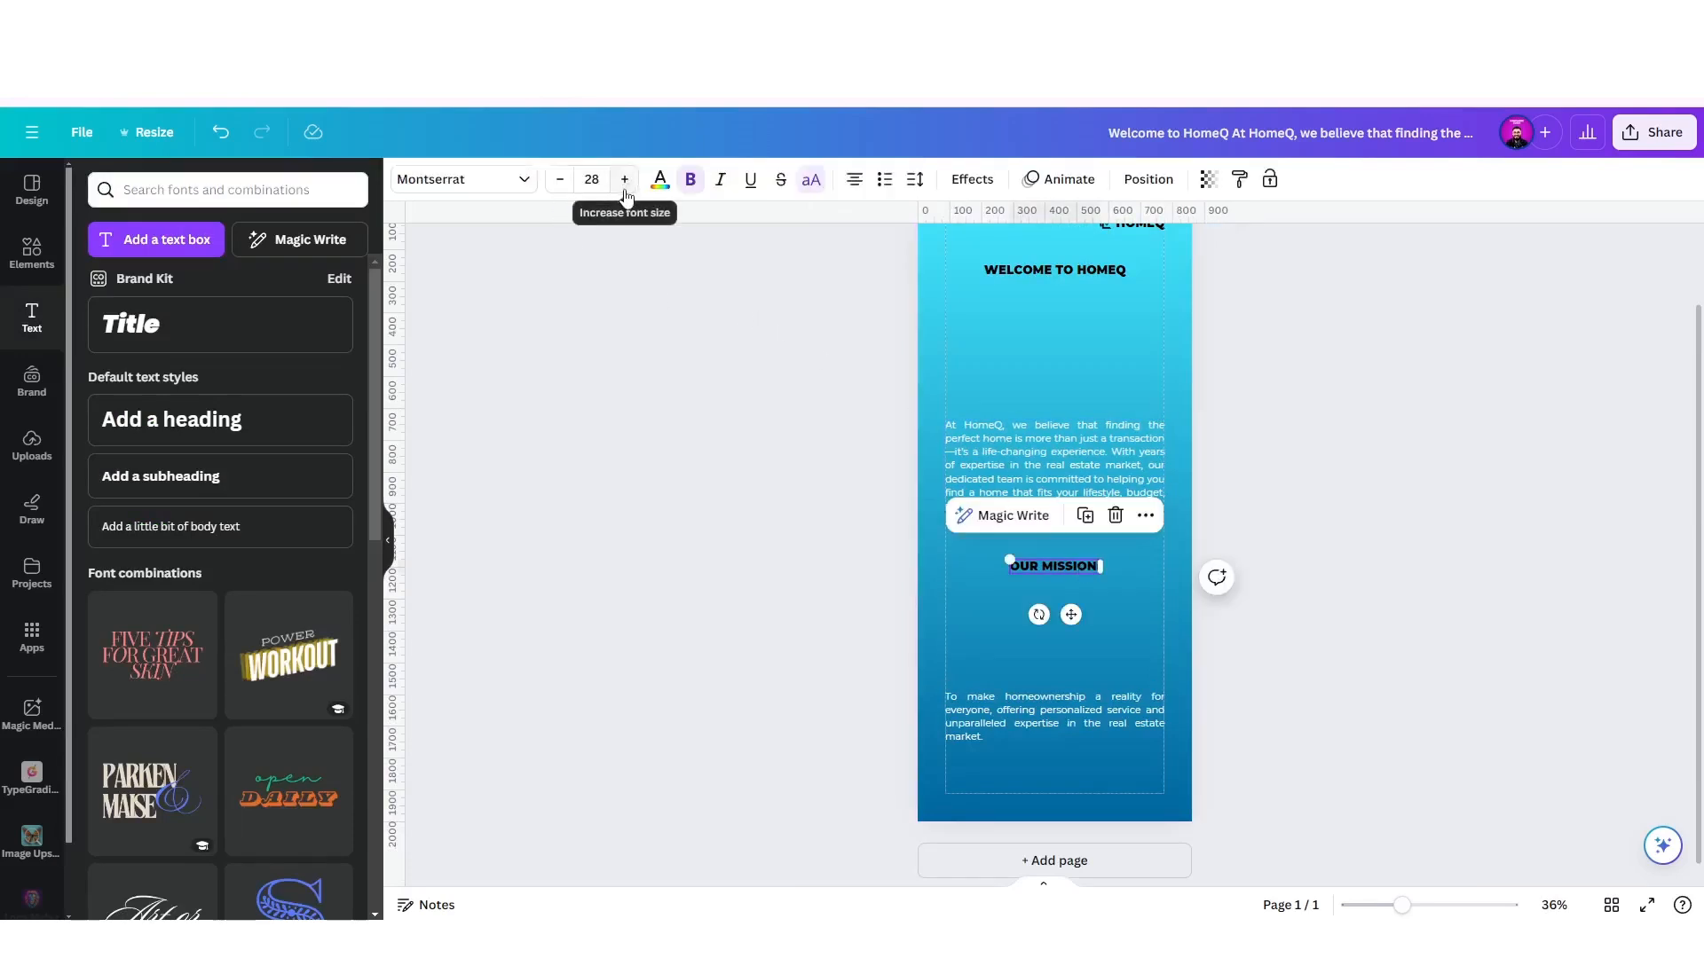
pyautogui.click(987, 571)
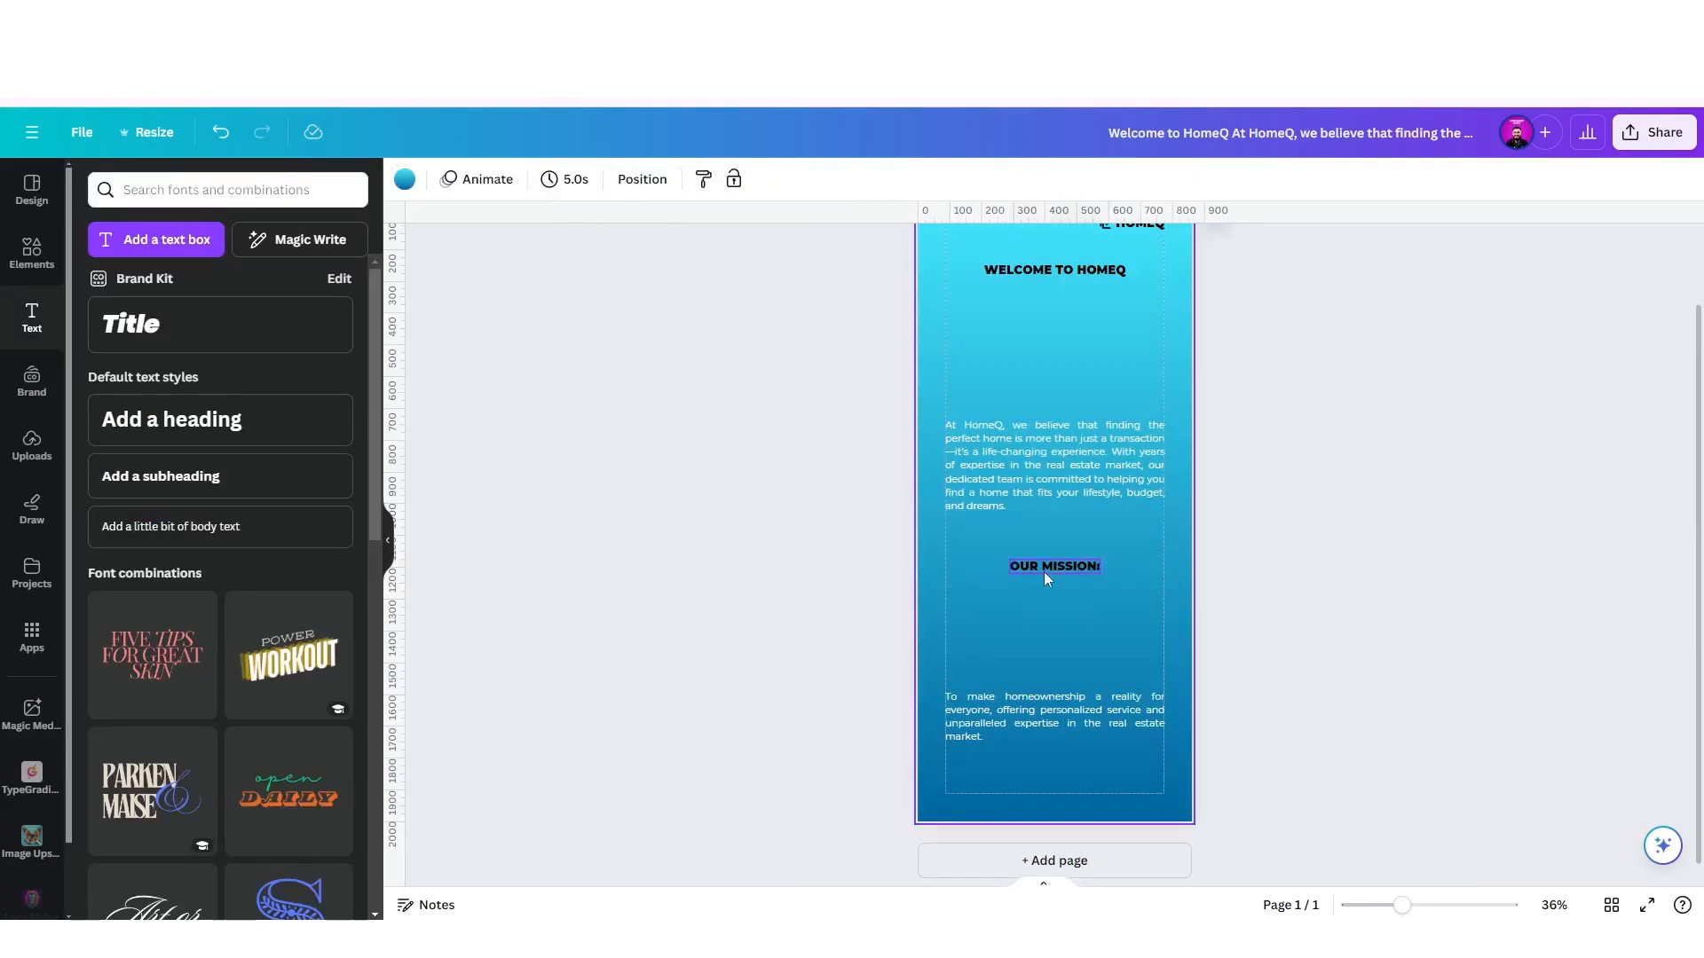
# Add a square shape from the elements library and move it over the OUR MISSION: heading.
pyautogui.scroll(5, 1044, 571)
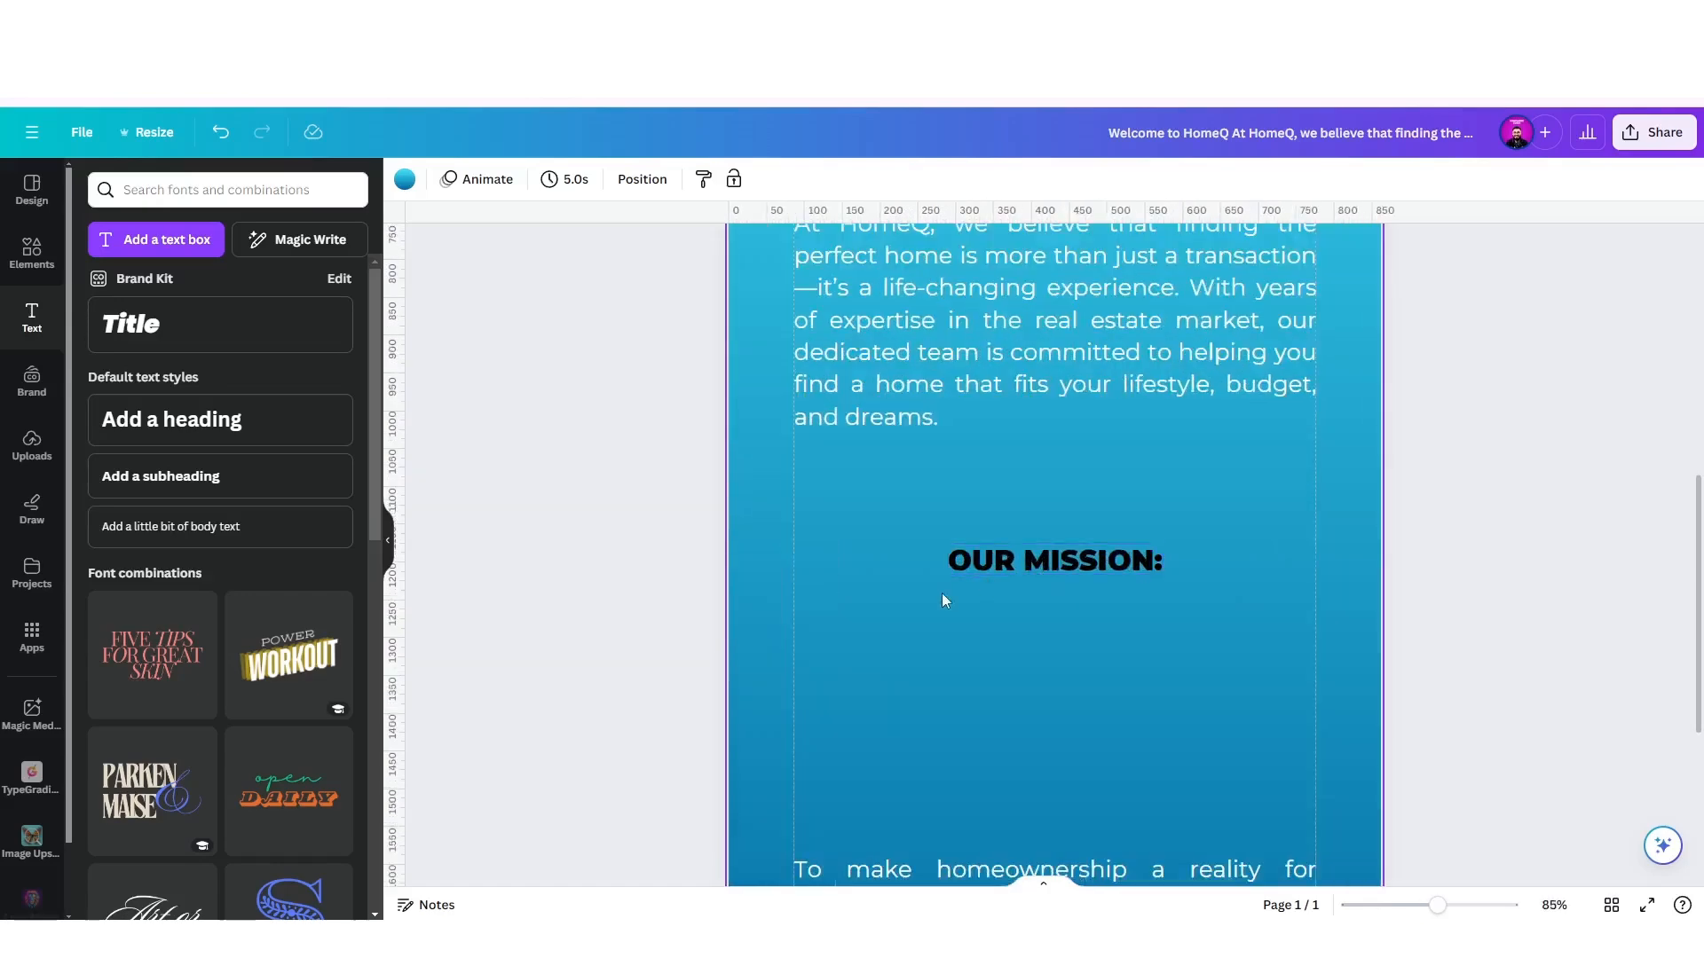
pyautogui.click(36, 257)
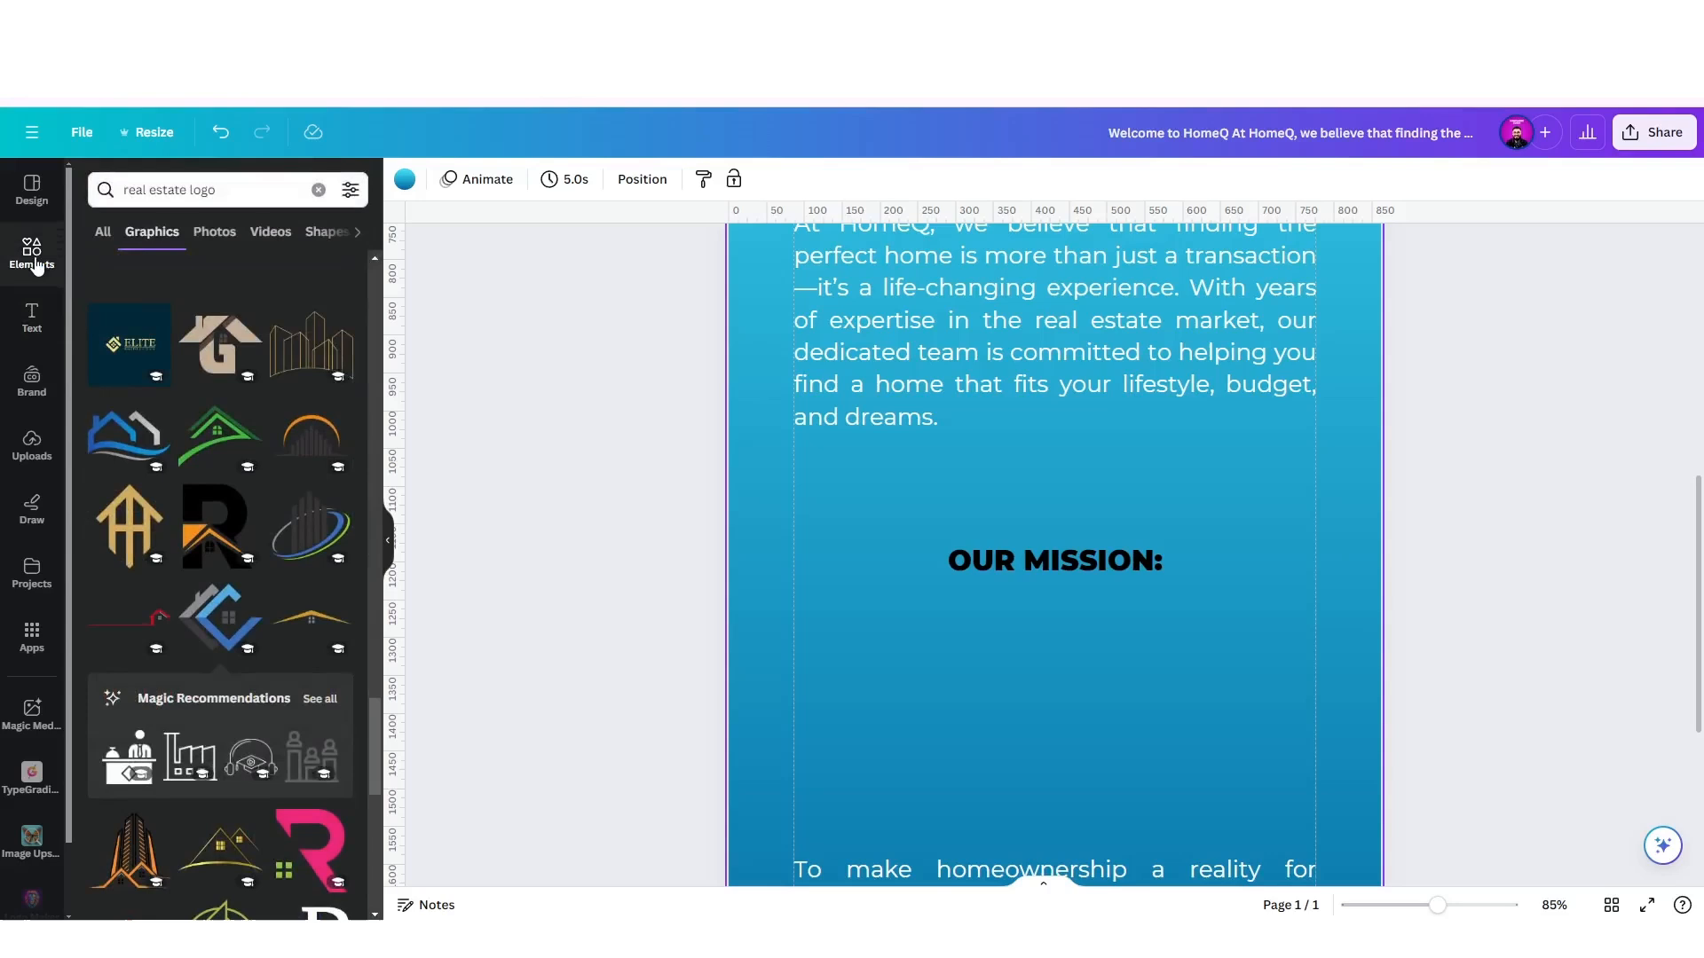
pyautogui.click(318, 190)
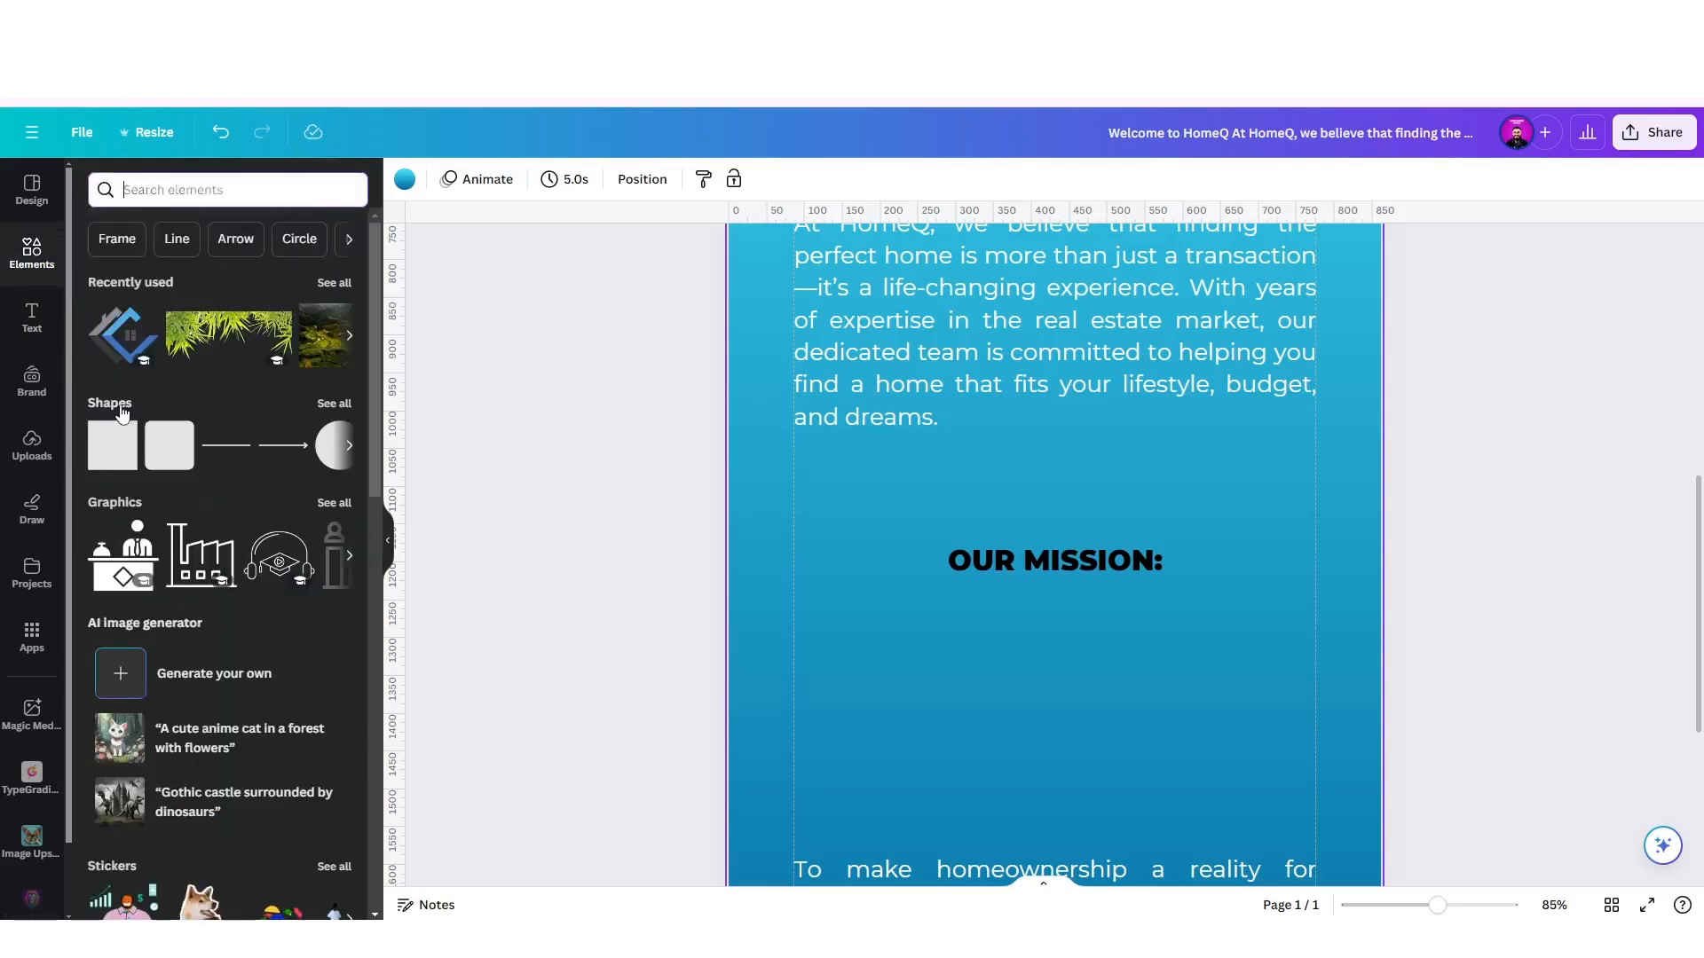
pyautogui.click(113, 444)
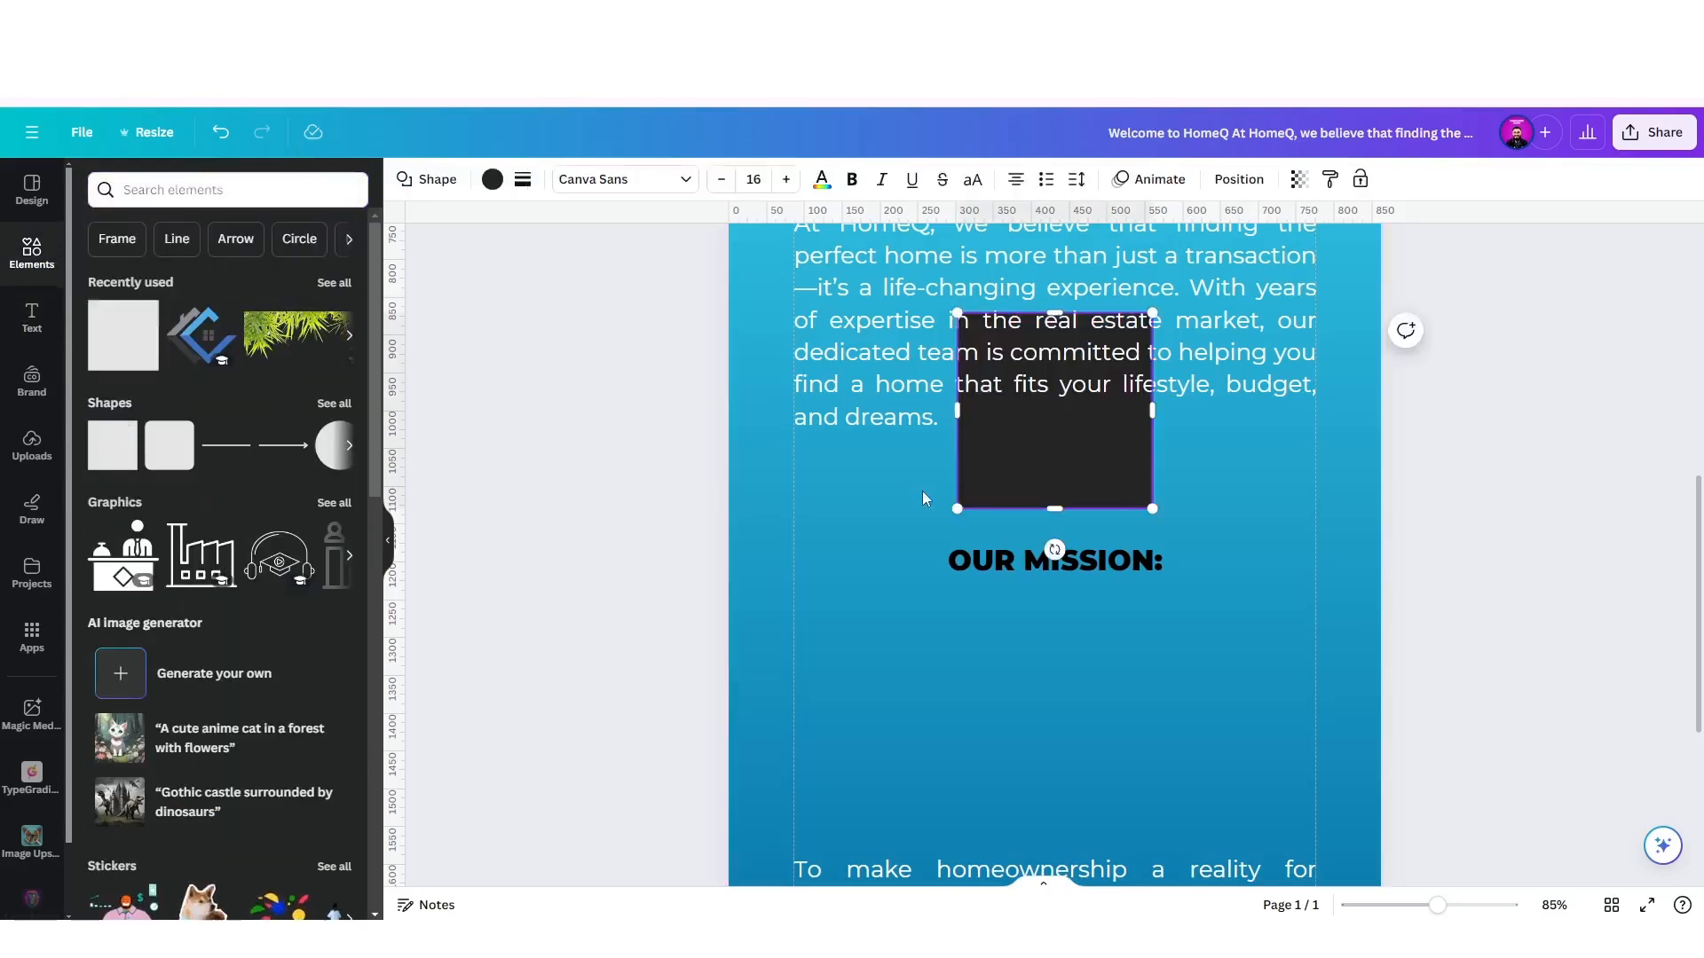
pyautogui.moveTo(1021, 447); pyautogui.dragTo(1012, 526)
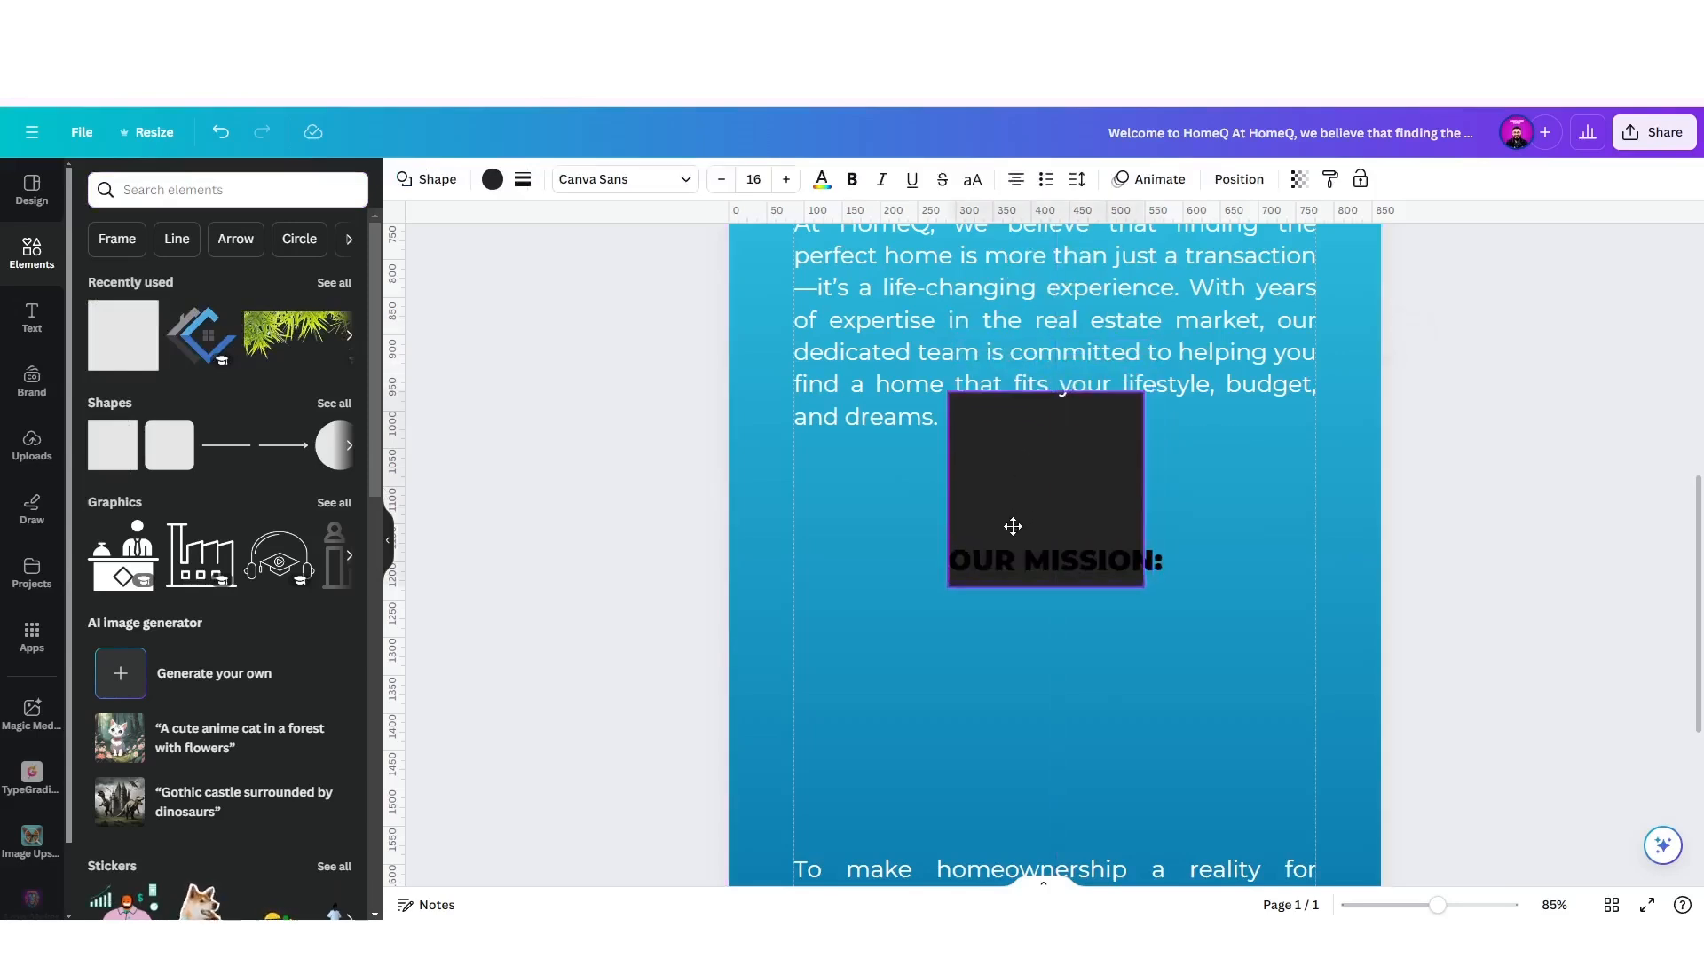
# Flatten the square into a bar about 82 px high behind the heading and stretch it to both page margins.
pyautogui.moveTo(1046, 393); pyautogui.dragTo(1051, 523)
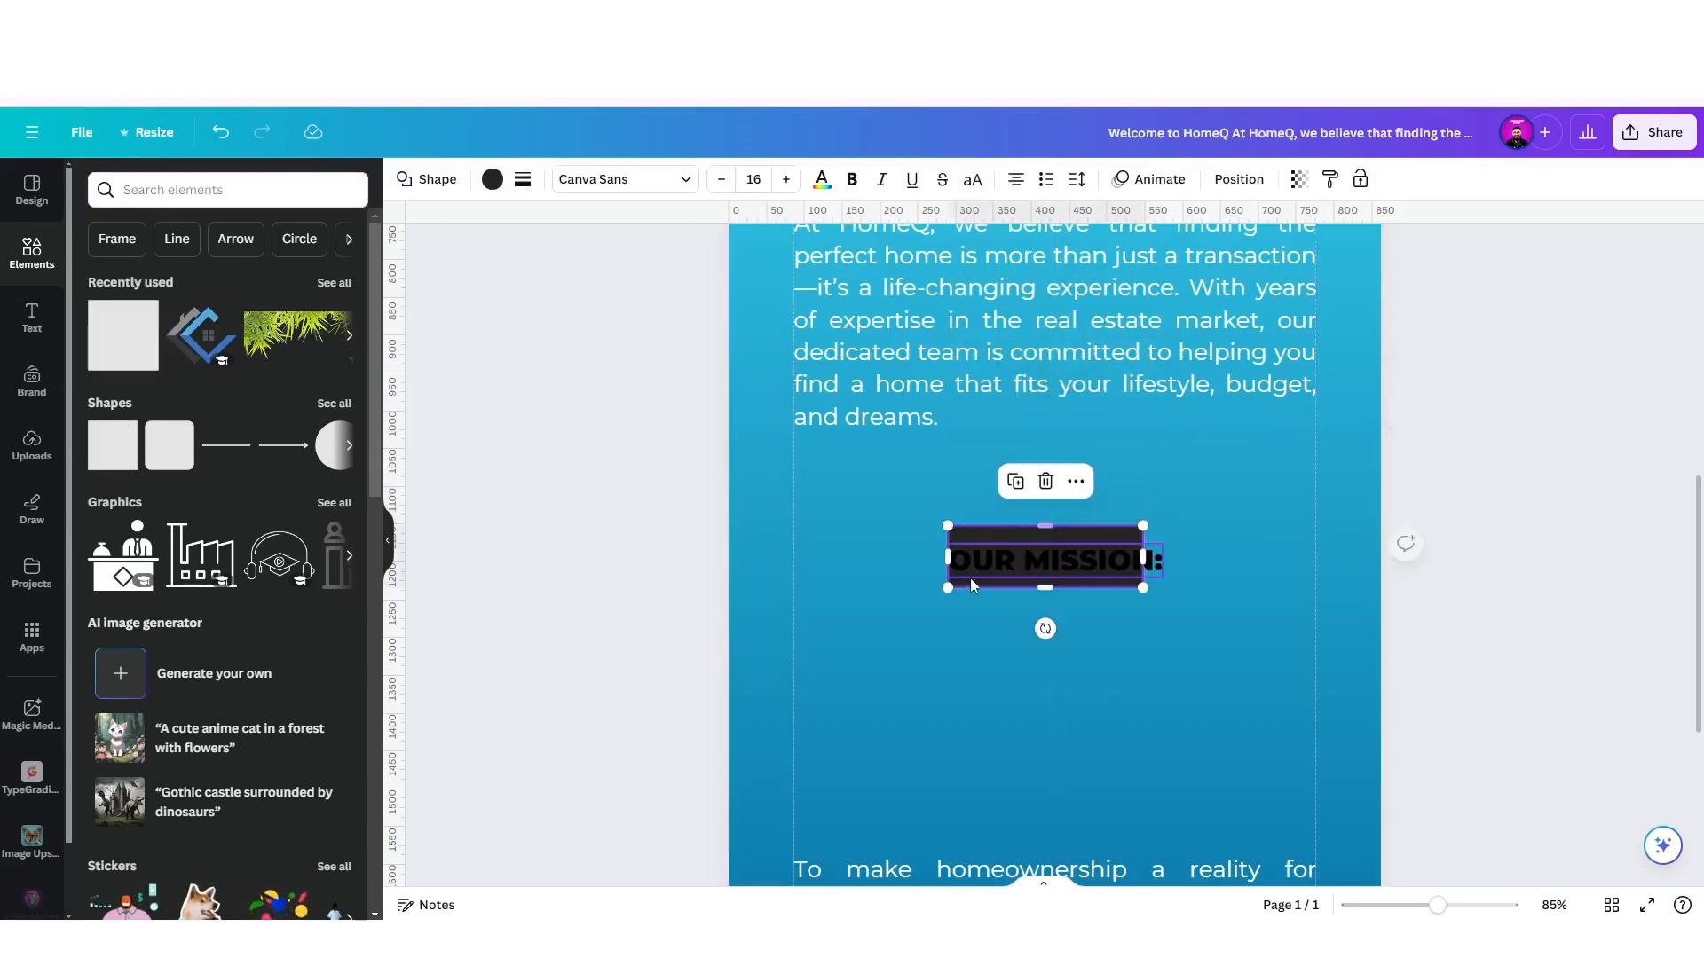
pyautogui.moveTo(949, 556); pyautogui.dragTo(872, 567)
pyautogui.moveTo(805, 565); pyautogui.dragTo(794, 565)
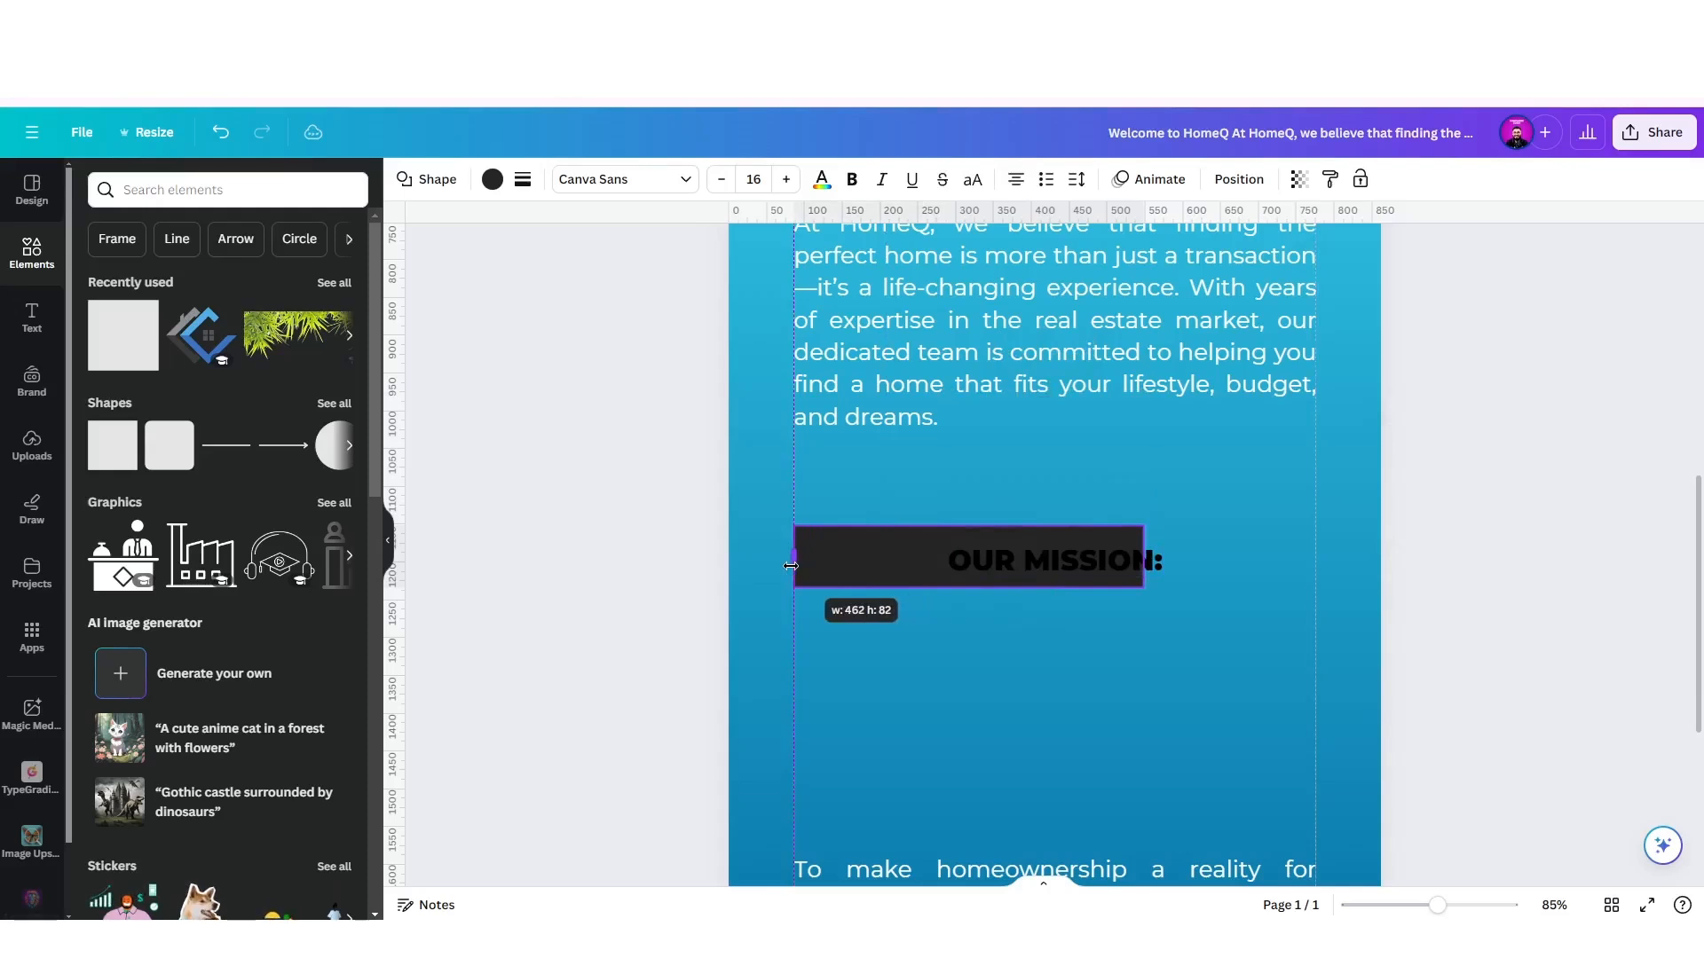
pyautogui.moveTo(1144, 558); pyautogui.dragTo(1309, 551)
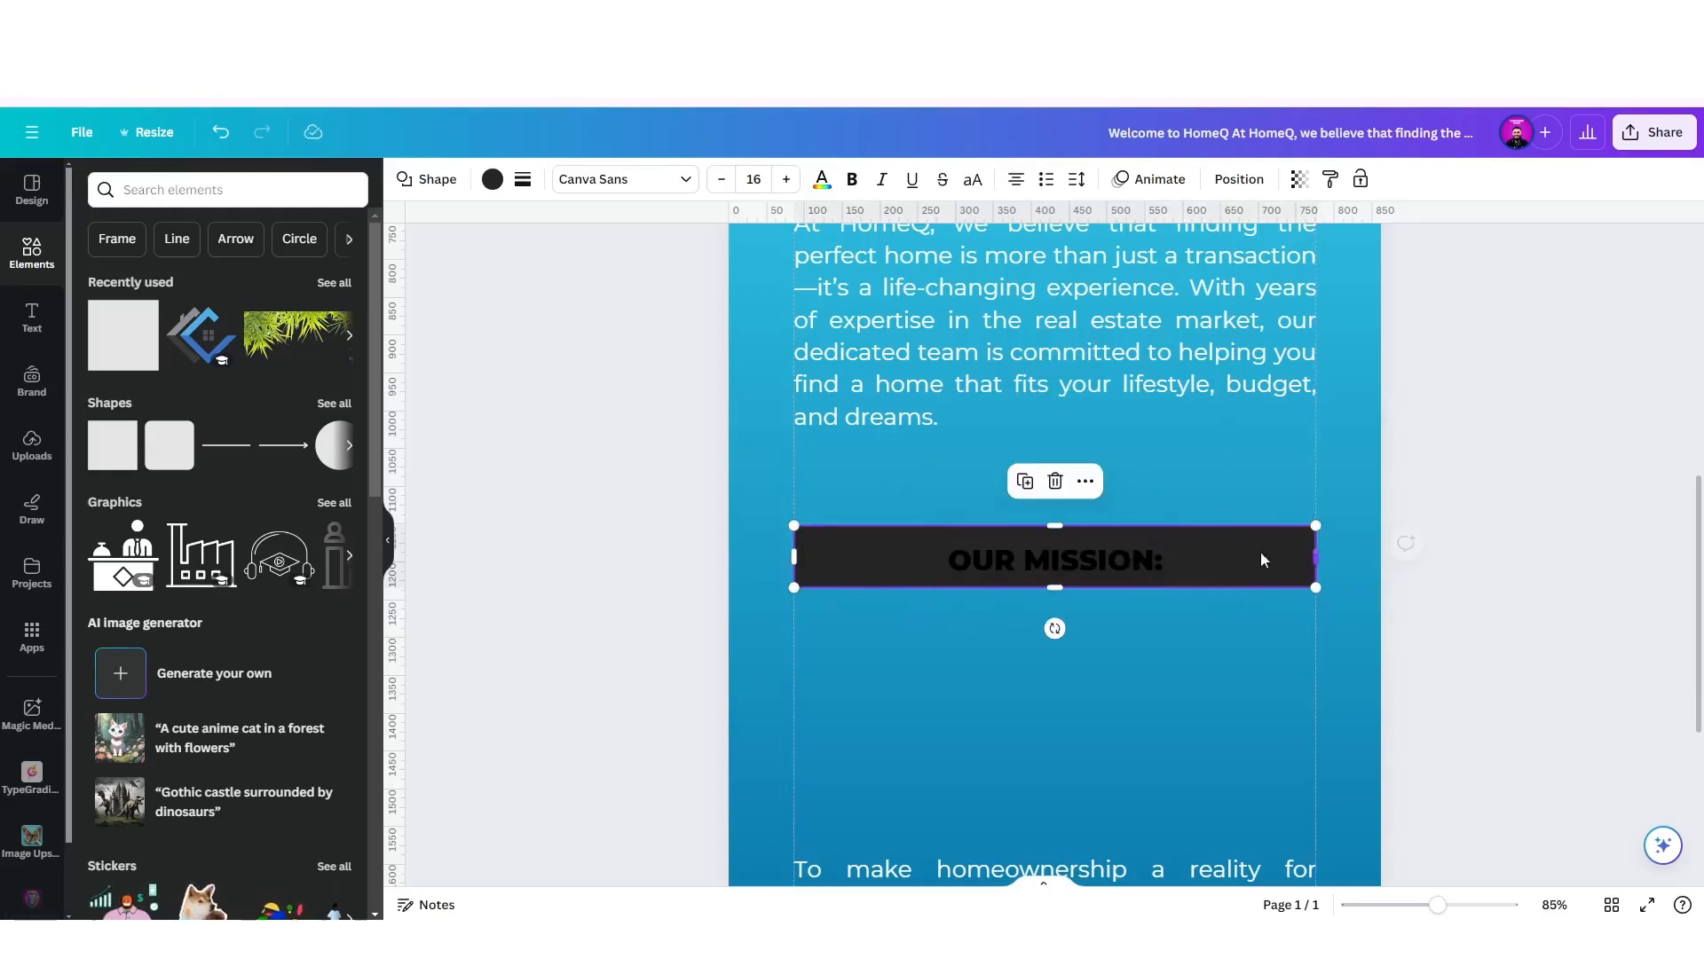
pyautogui.click(1129, 674)
# Fill the bar behind the OUR MISSION: heading with white.
pyautogui.click(870, 577)
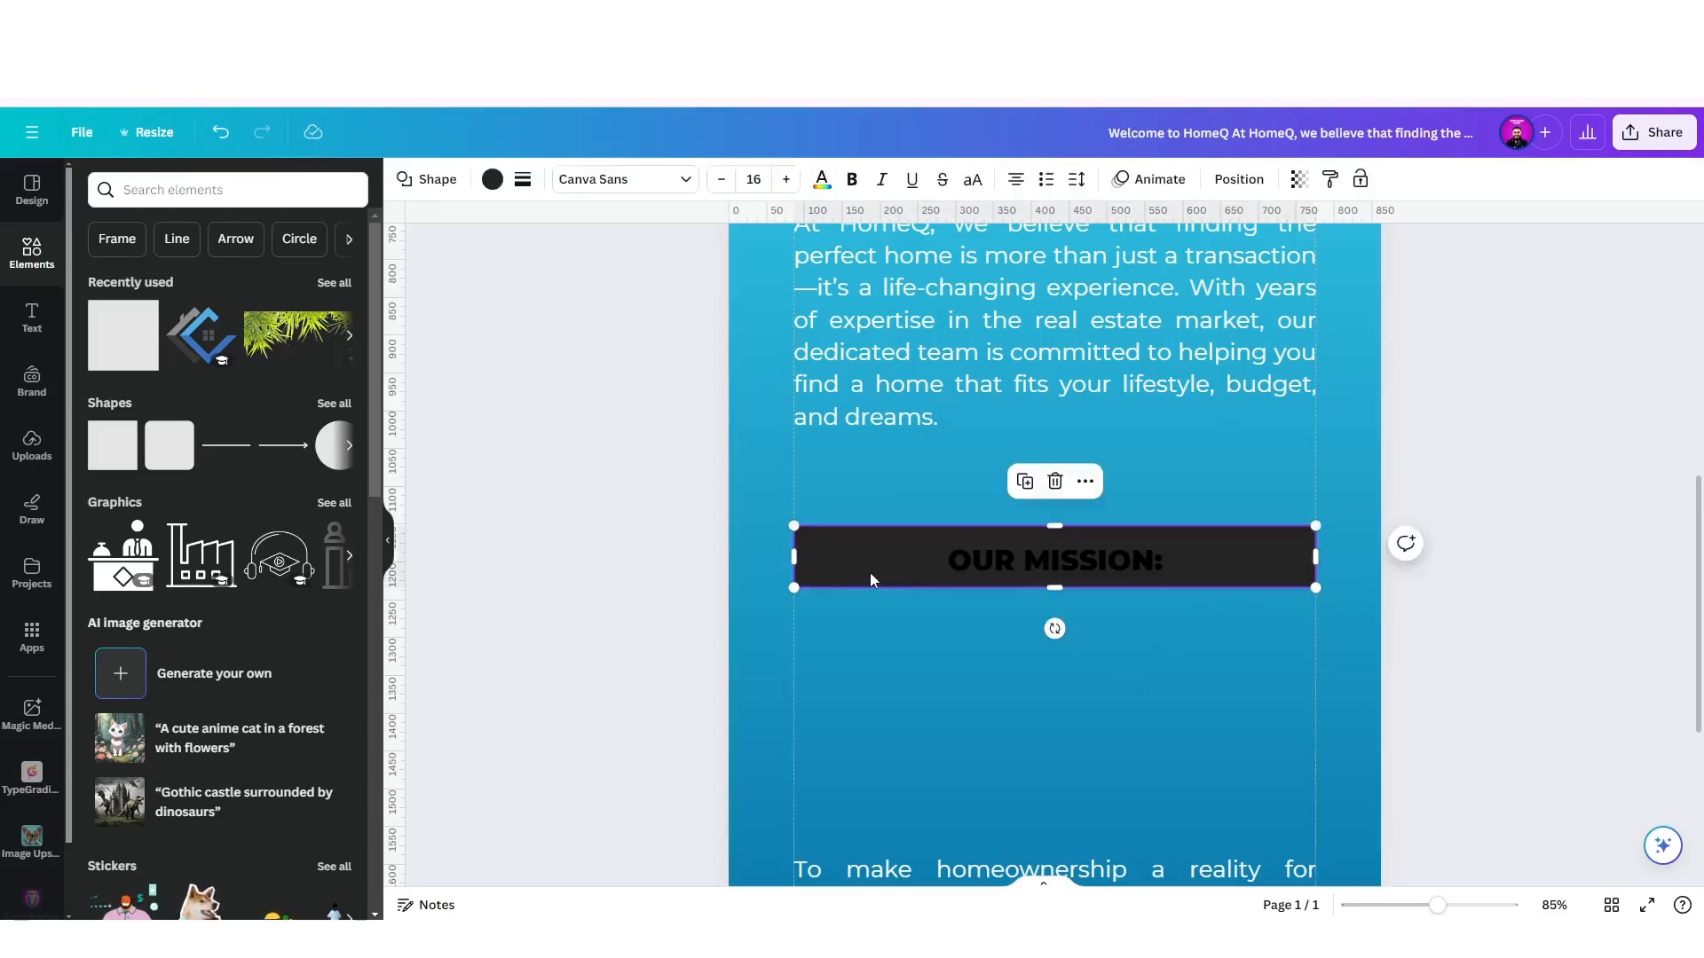
pyautogui.click(492, 181)
pyautogui.click(291, 287)
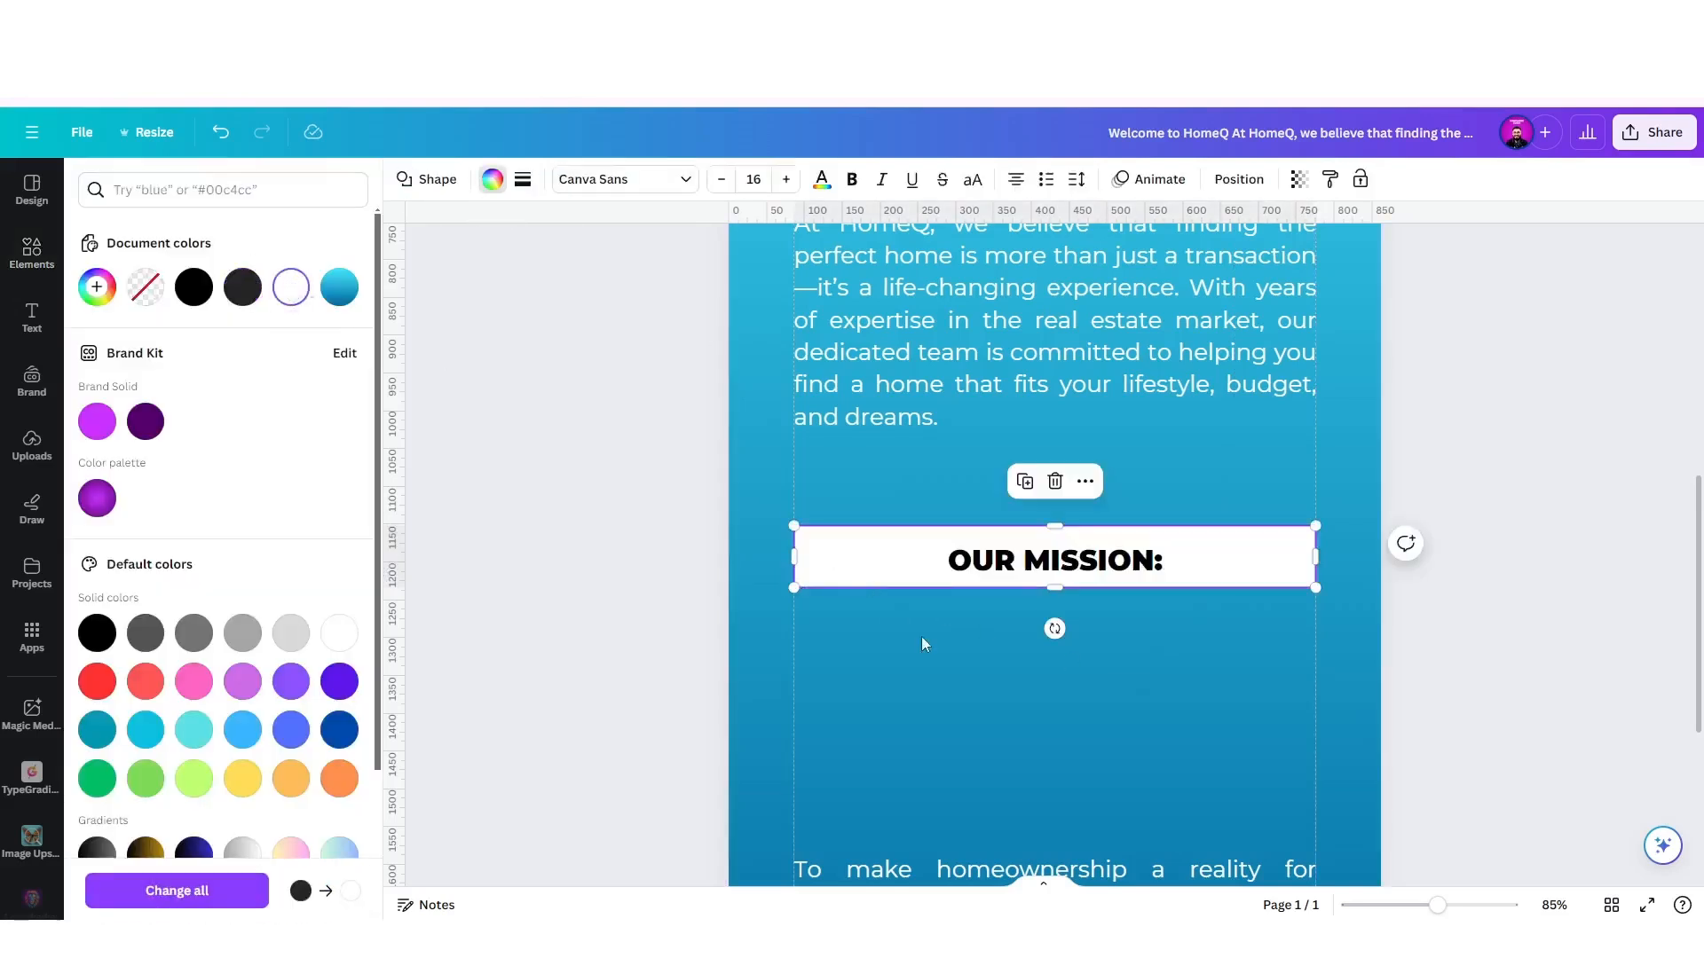
pyautogui.click(921, 637)
# Recolor the OUR MISSION: heading text to the bright turquoise blue from the default solid colors.
pyautogui.click(1056, 561)
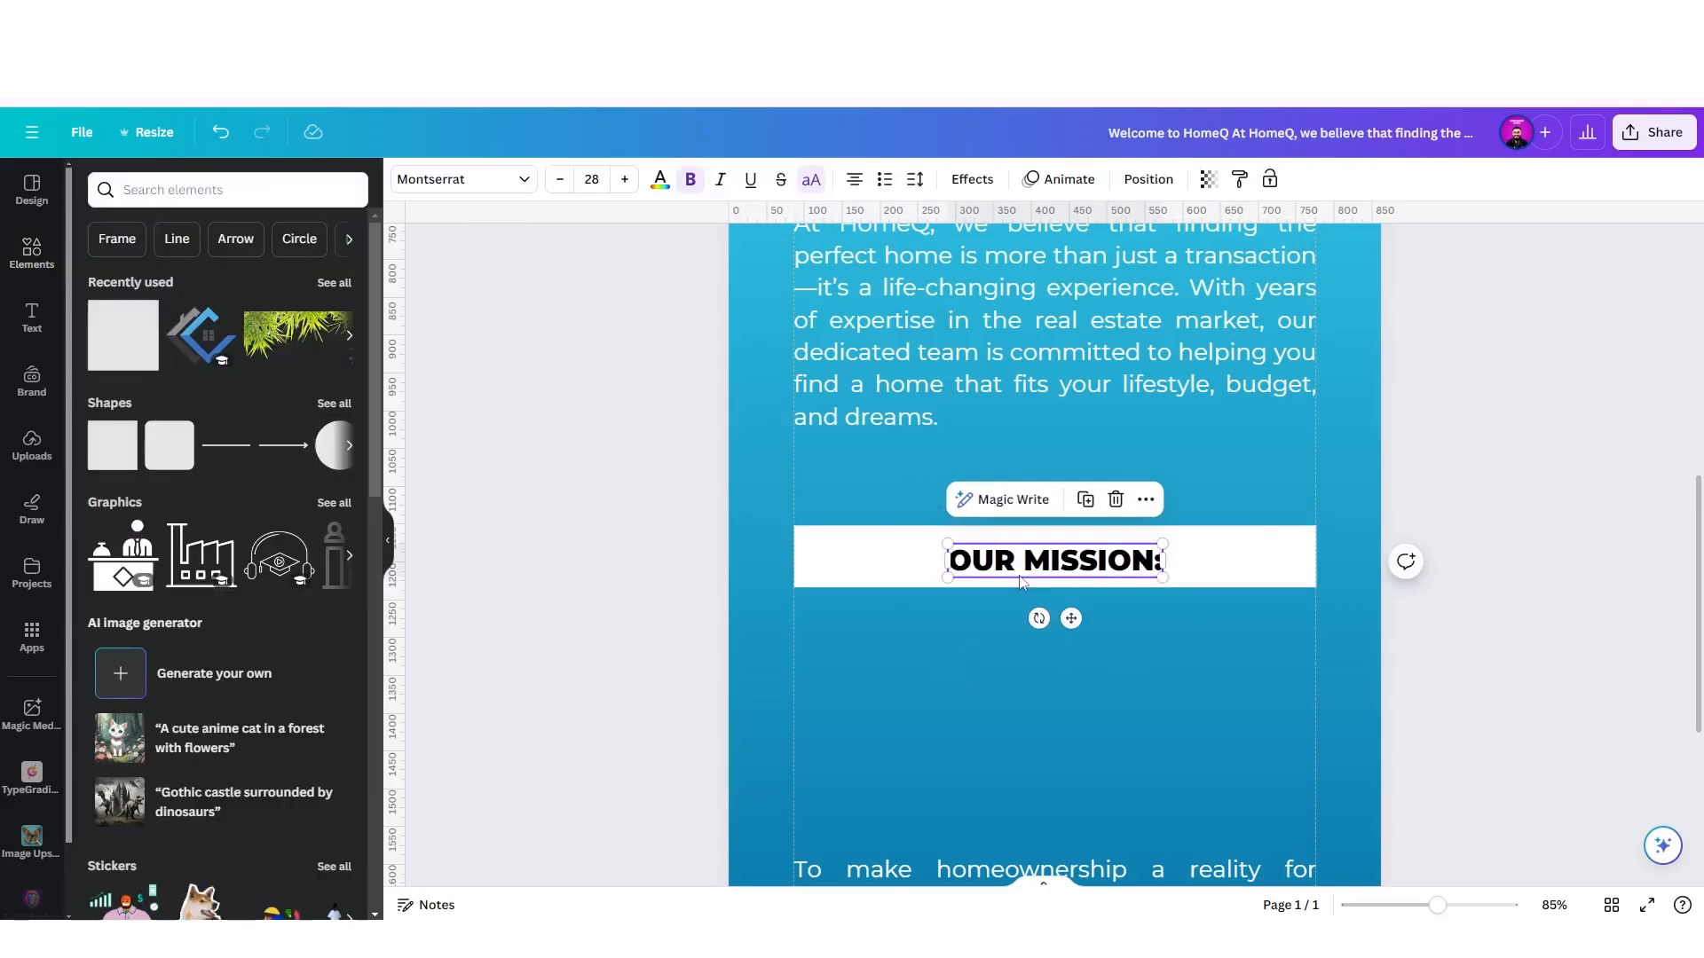
pyautogui.click(660, 181)
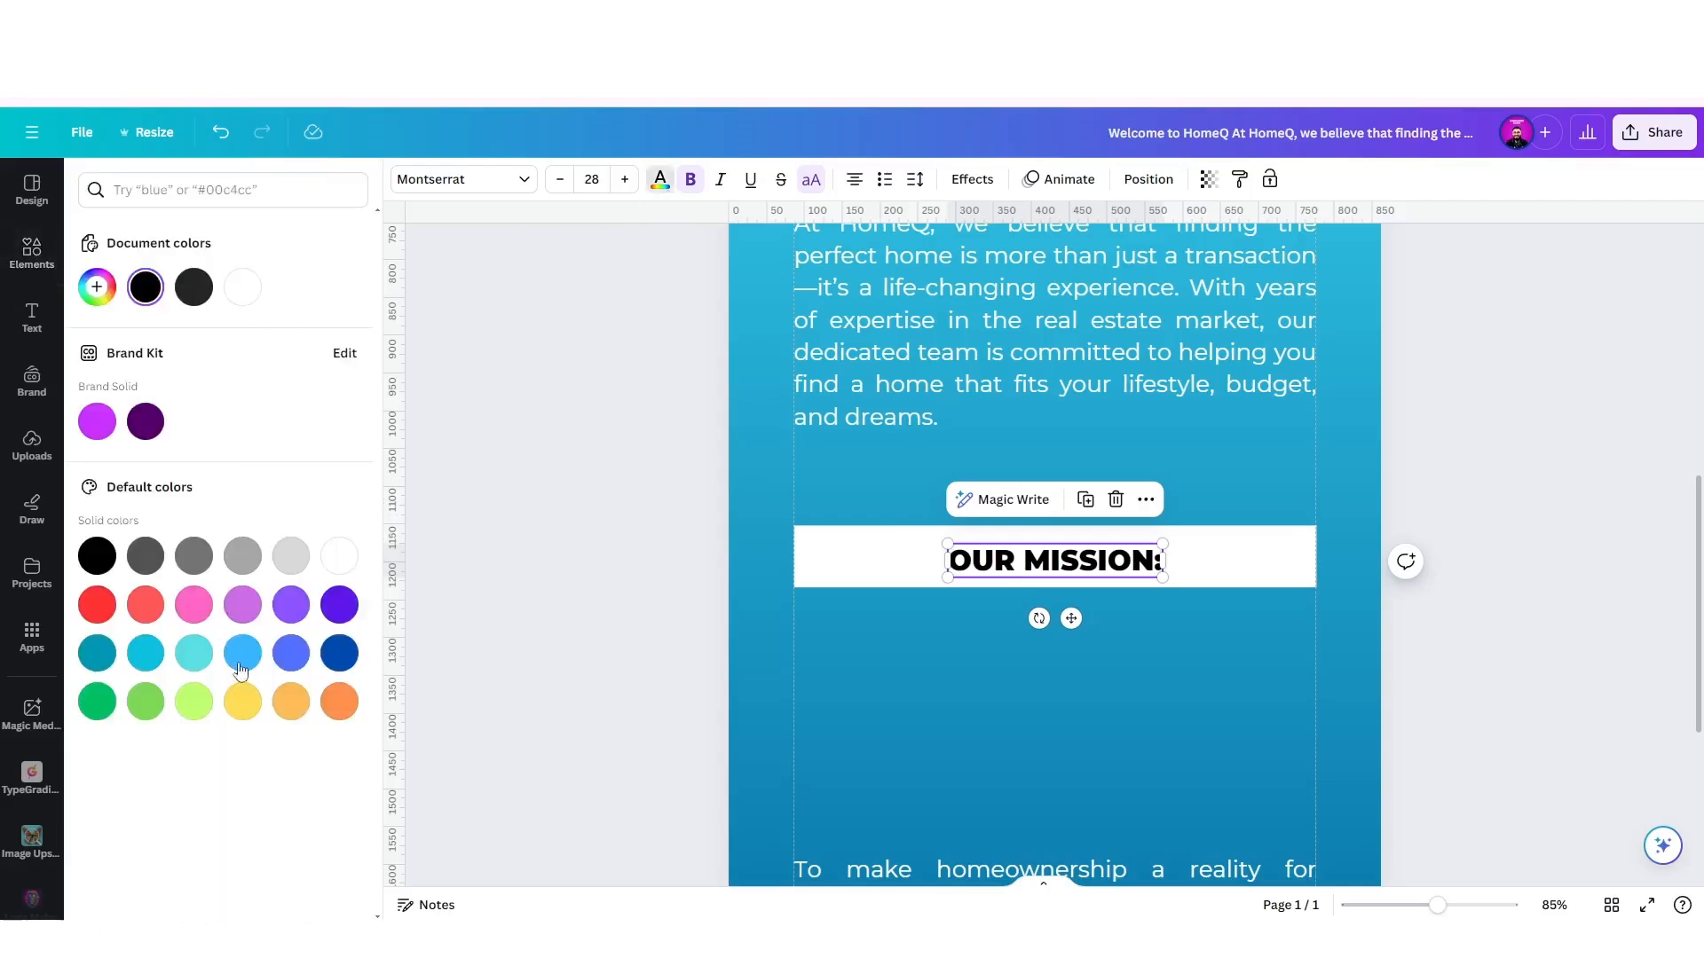
pyautogui.click(145, 653)
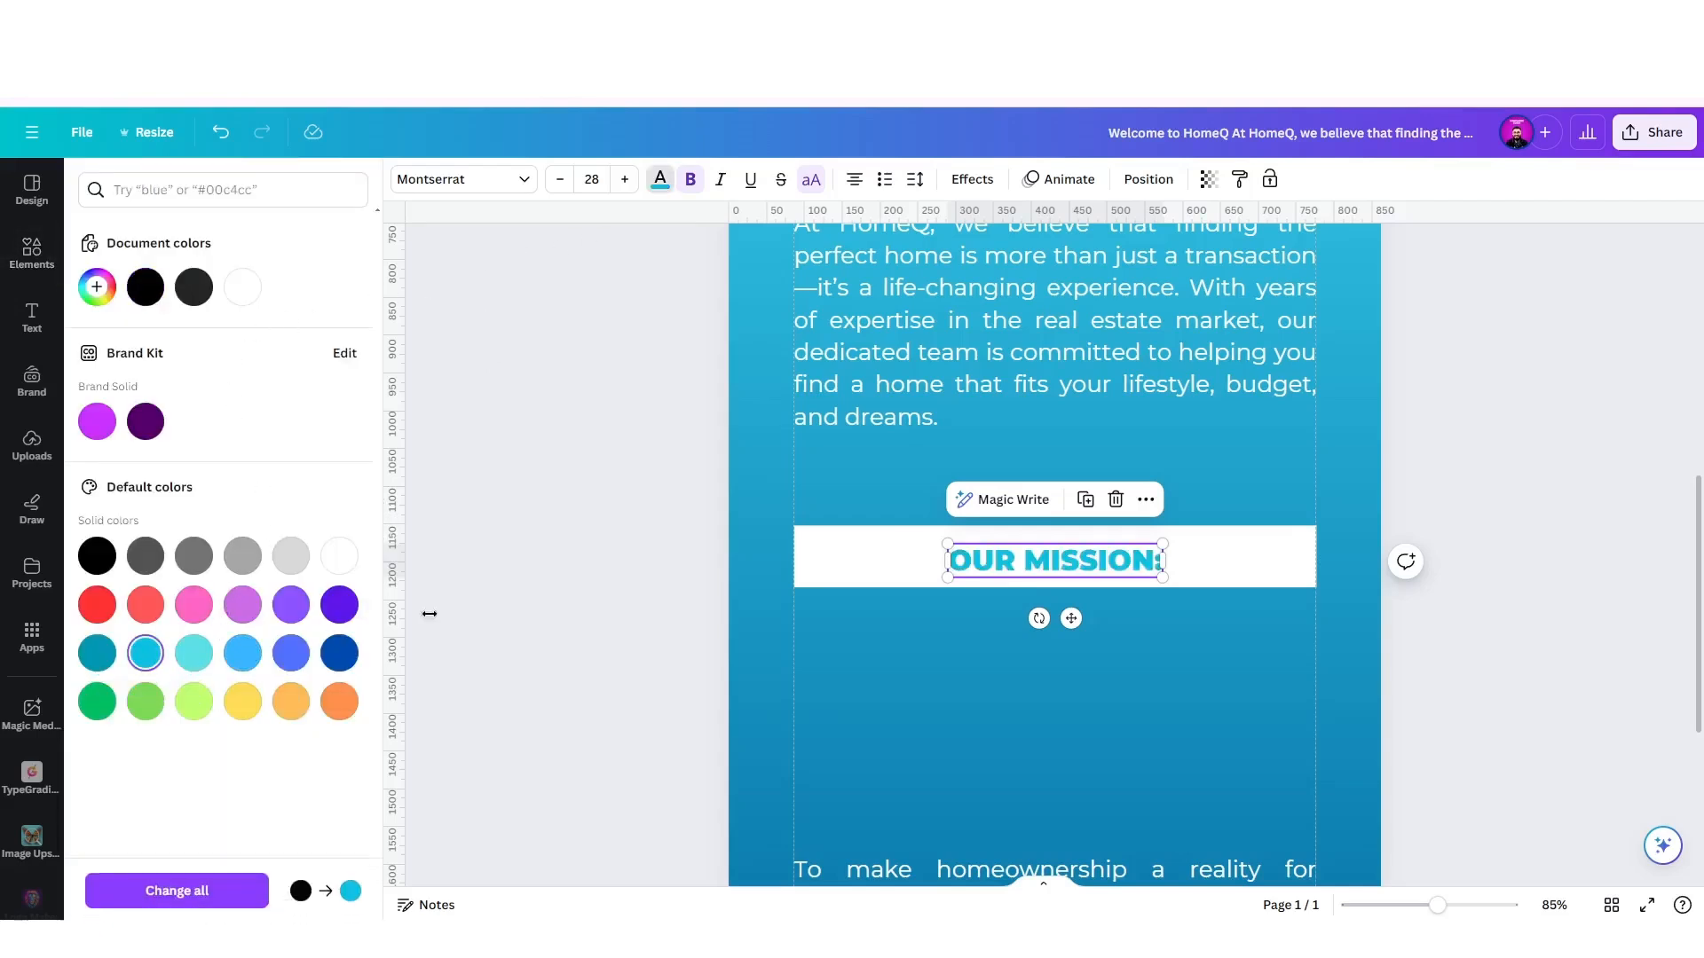
pyautogui.click(948, 655)
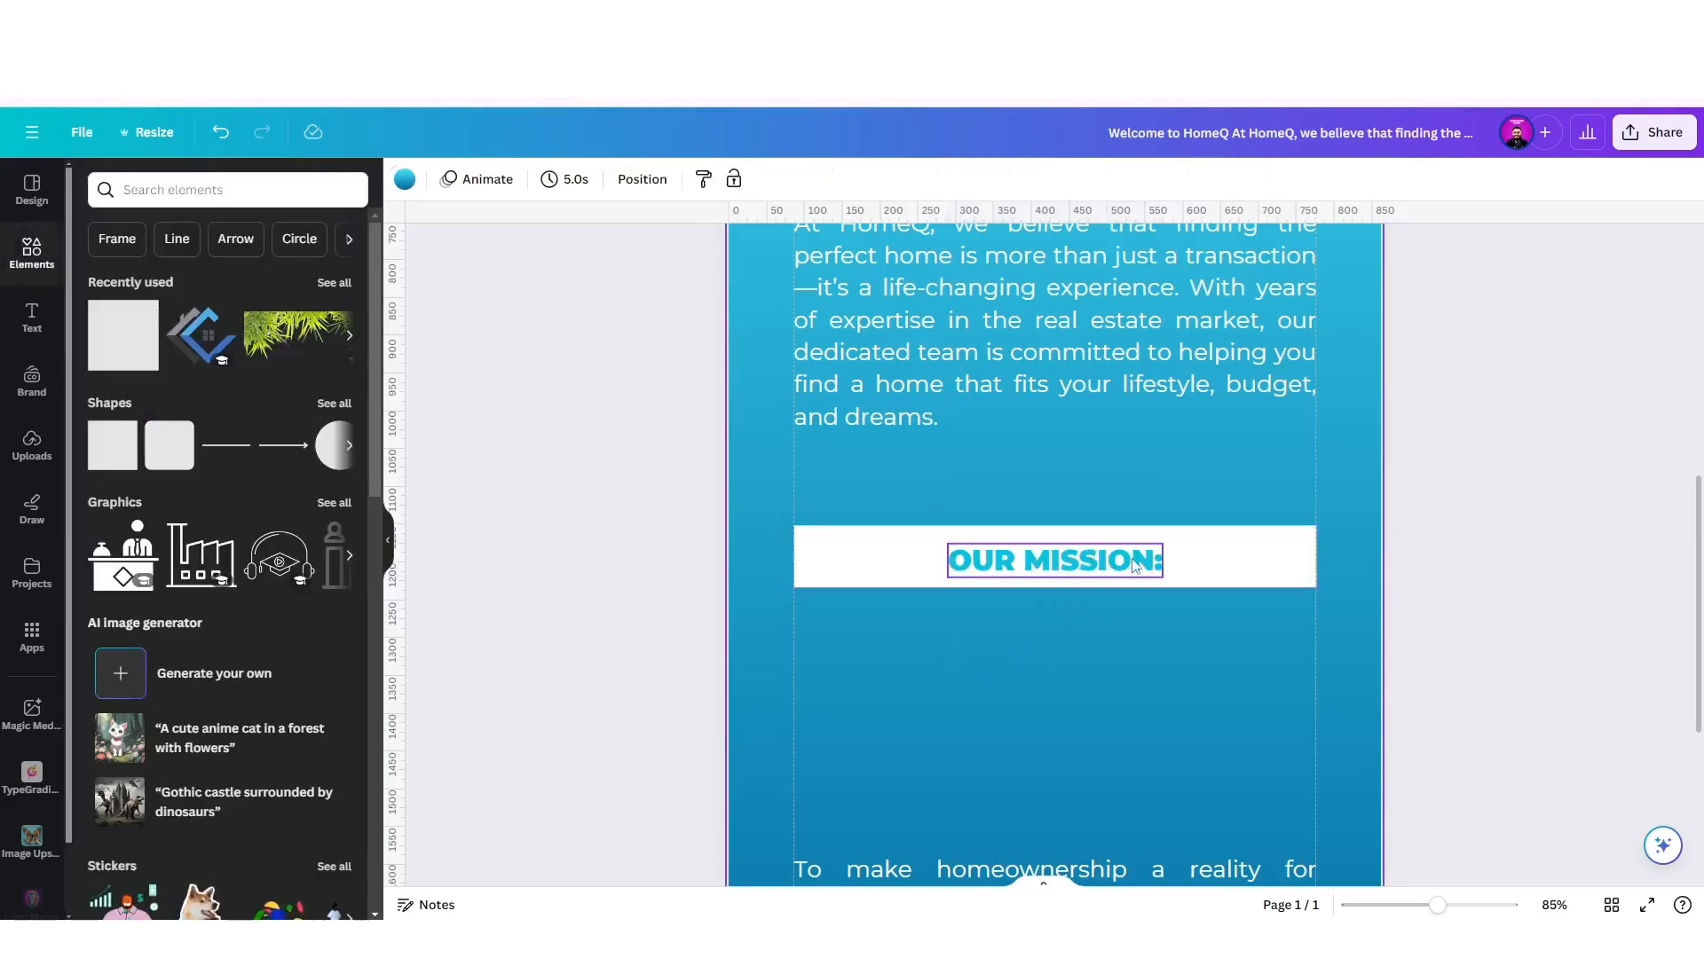
# Remove the colon from the end of the OUR MISSION: heading.
pyautogui.click(1156, 565)
pyautogui.click(1156, 565)
pyautogui.click(1162, 564)
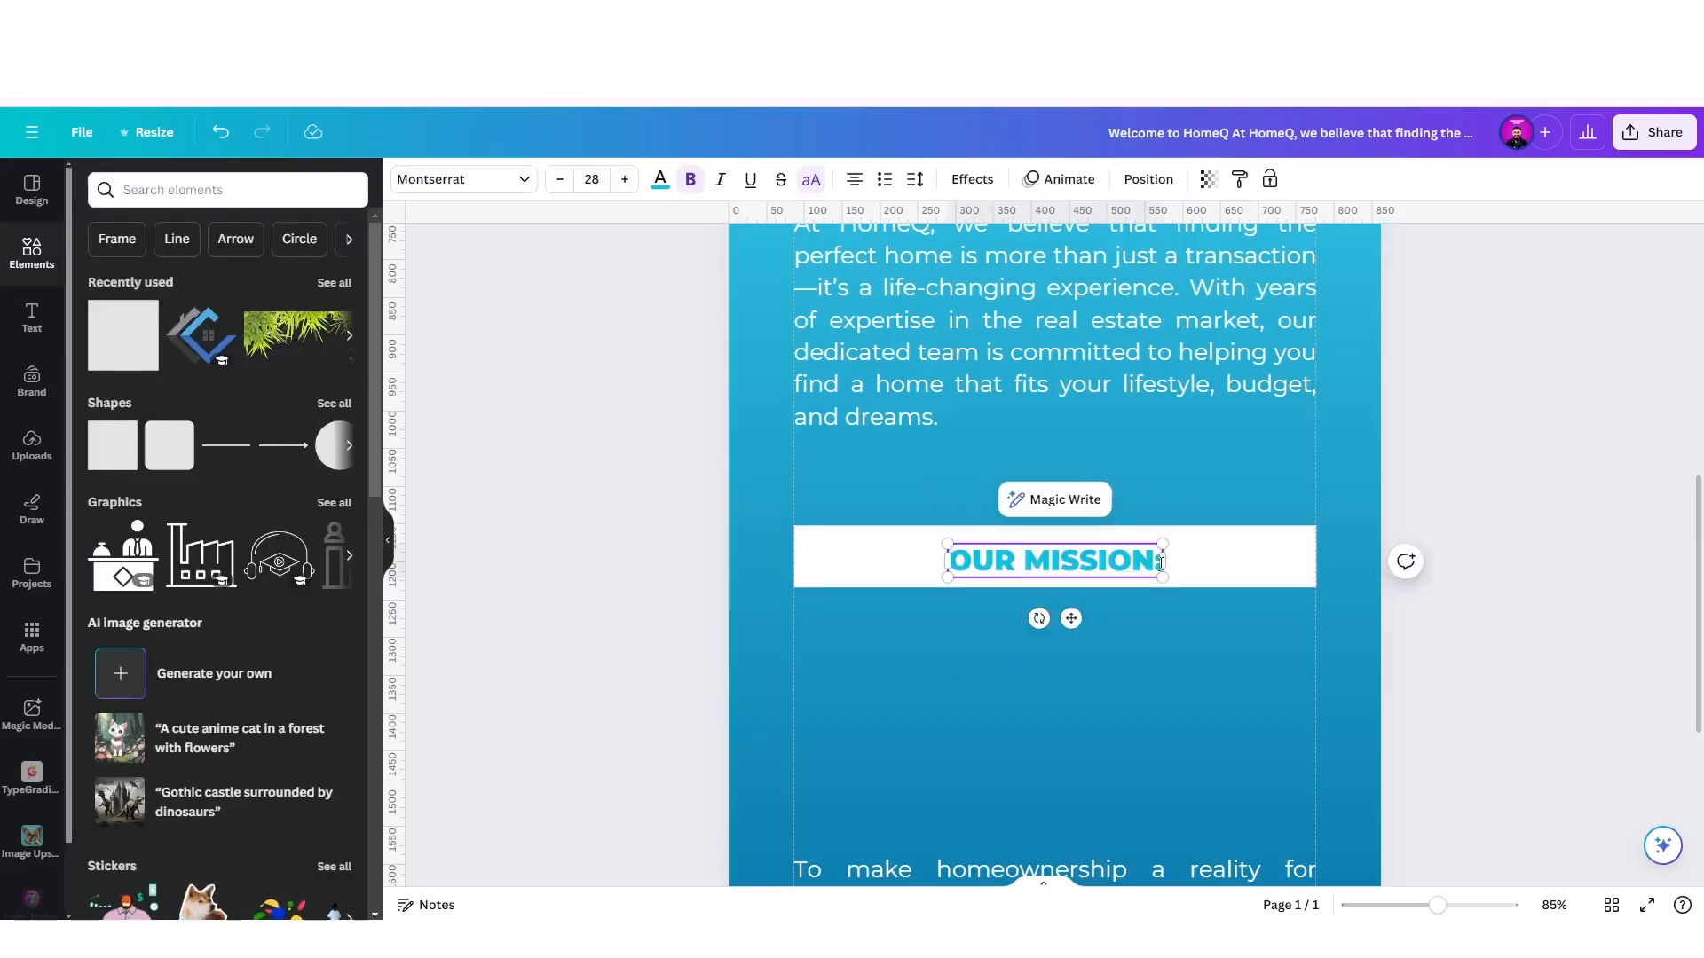
pyautogui.press('BackSpace')
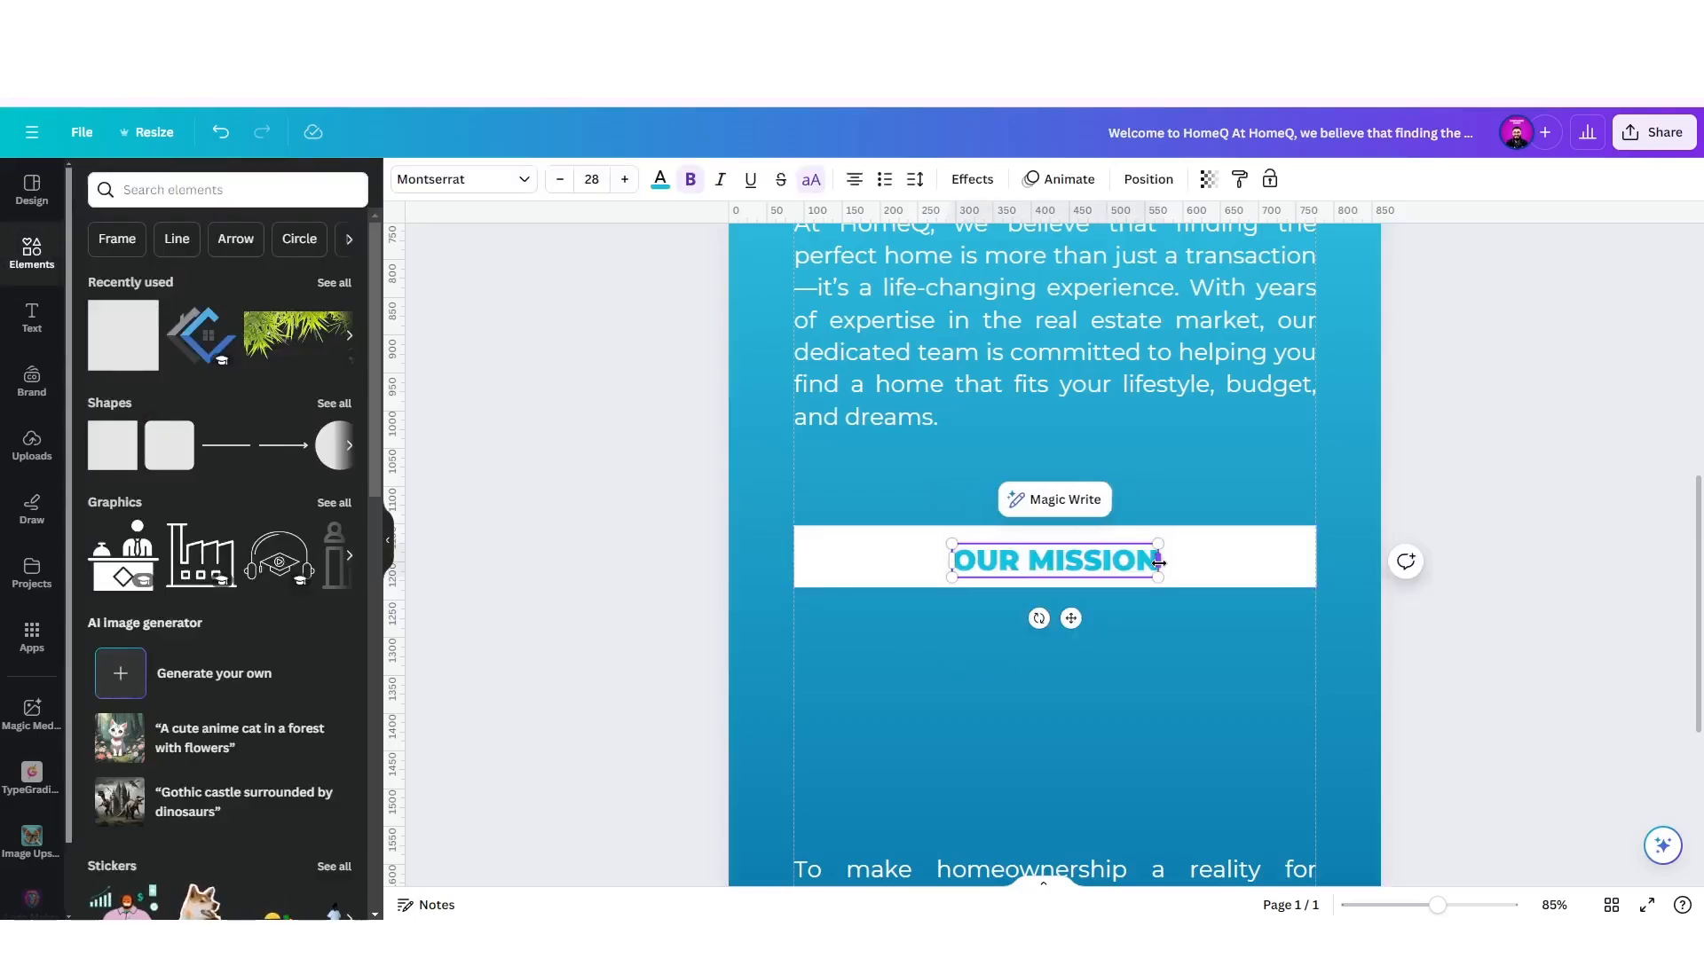
# Align the OUR MISSION text and its white bar to each other's vertical middle.
pyautogui.click(1160, 609)
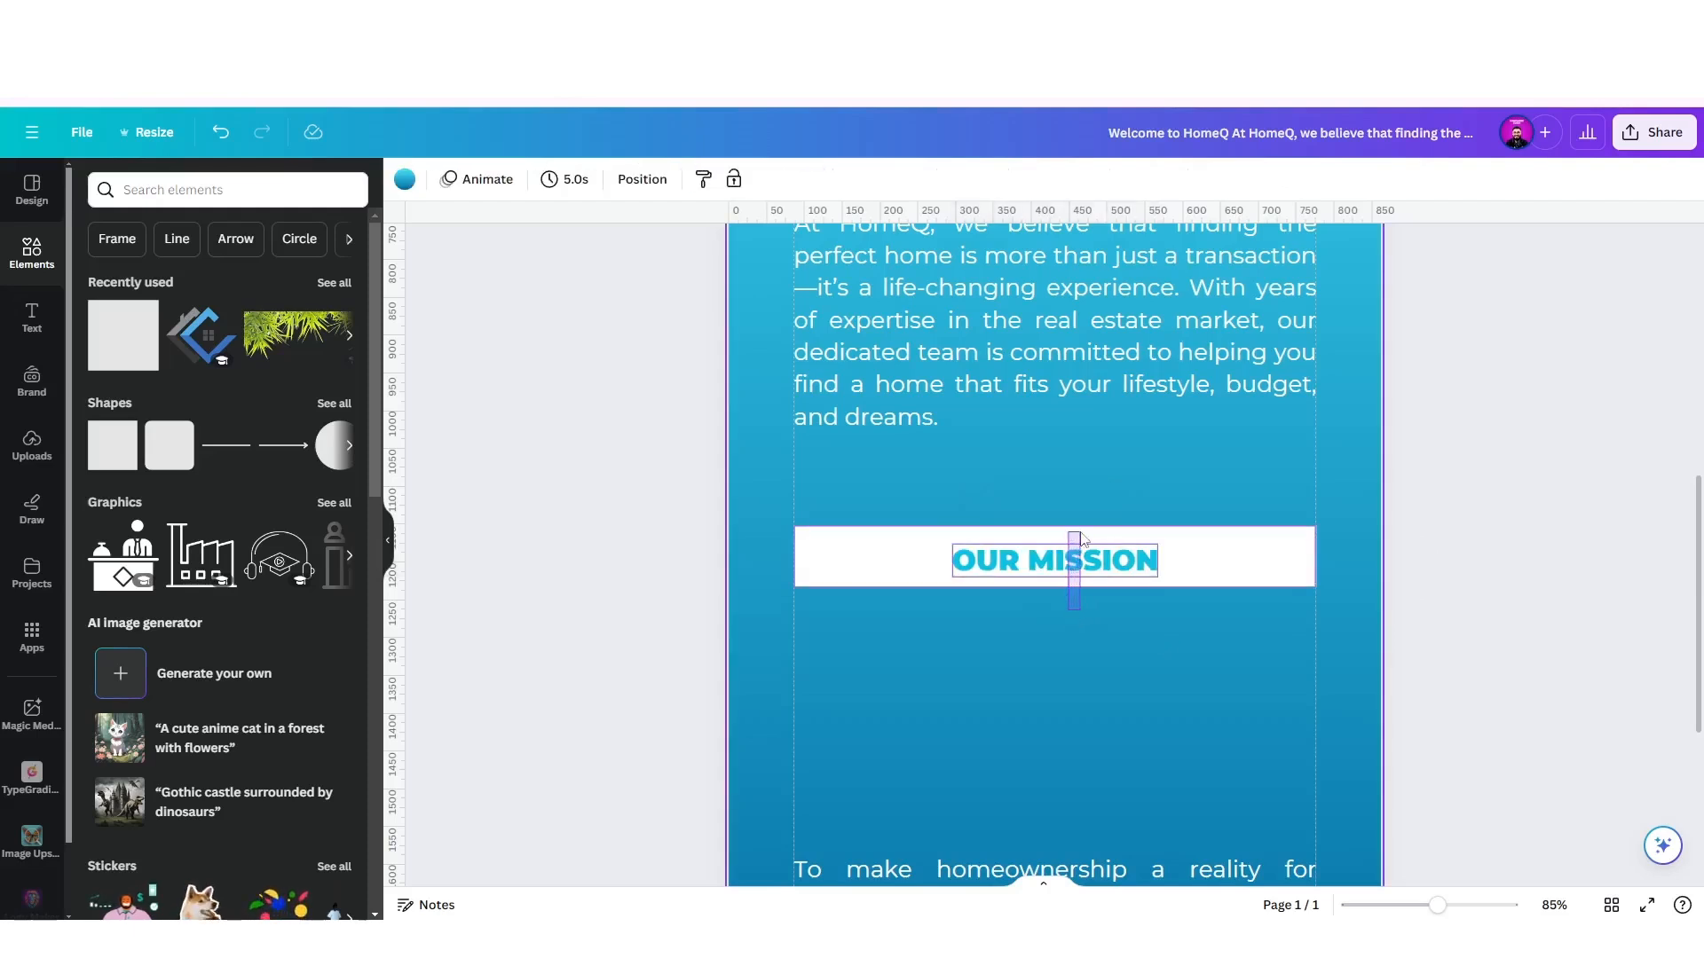
pyautogui.click(1081, 537)
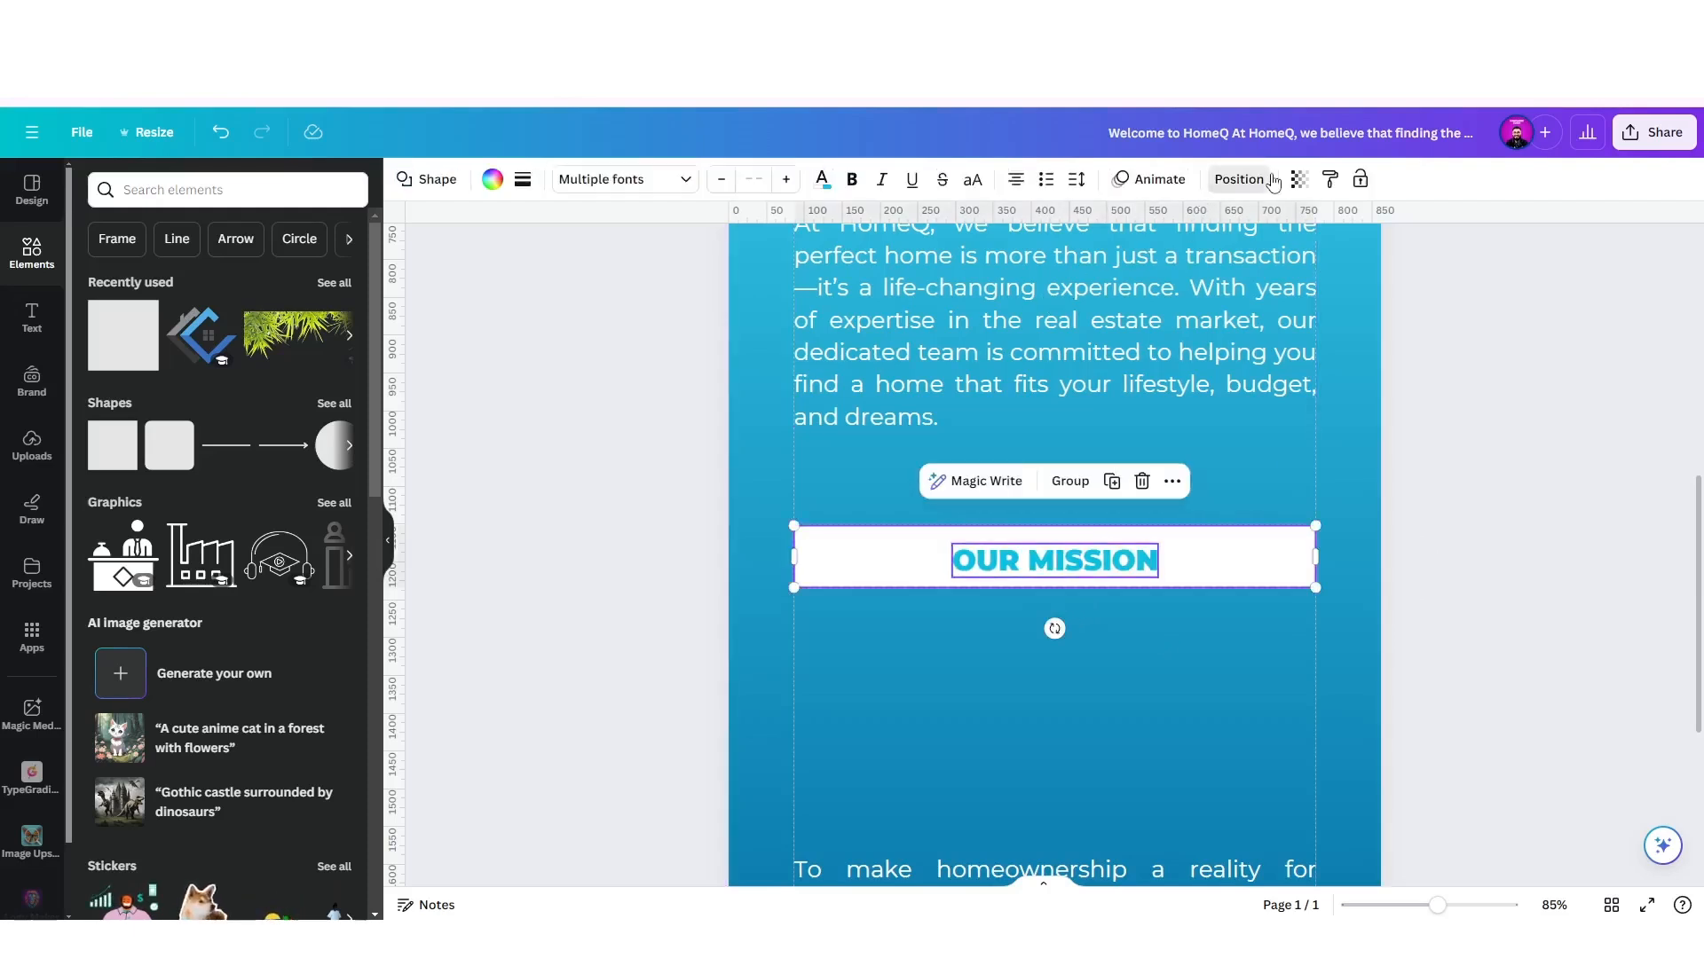
pyautogui.click(1238, 180)
pyautogui.click(123, 377)
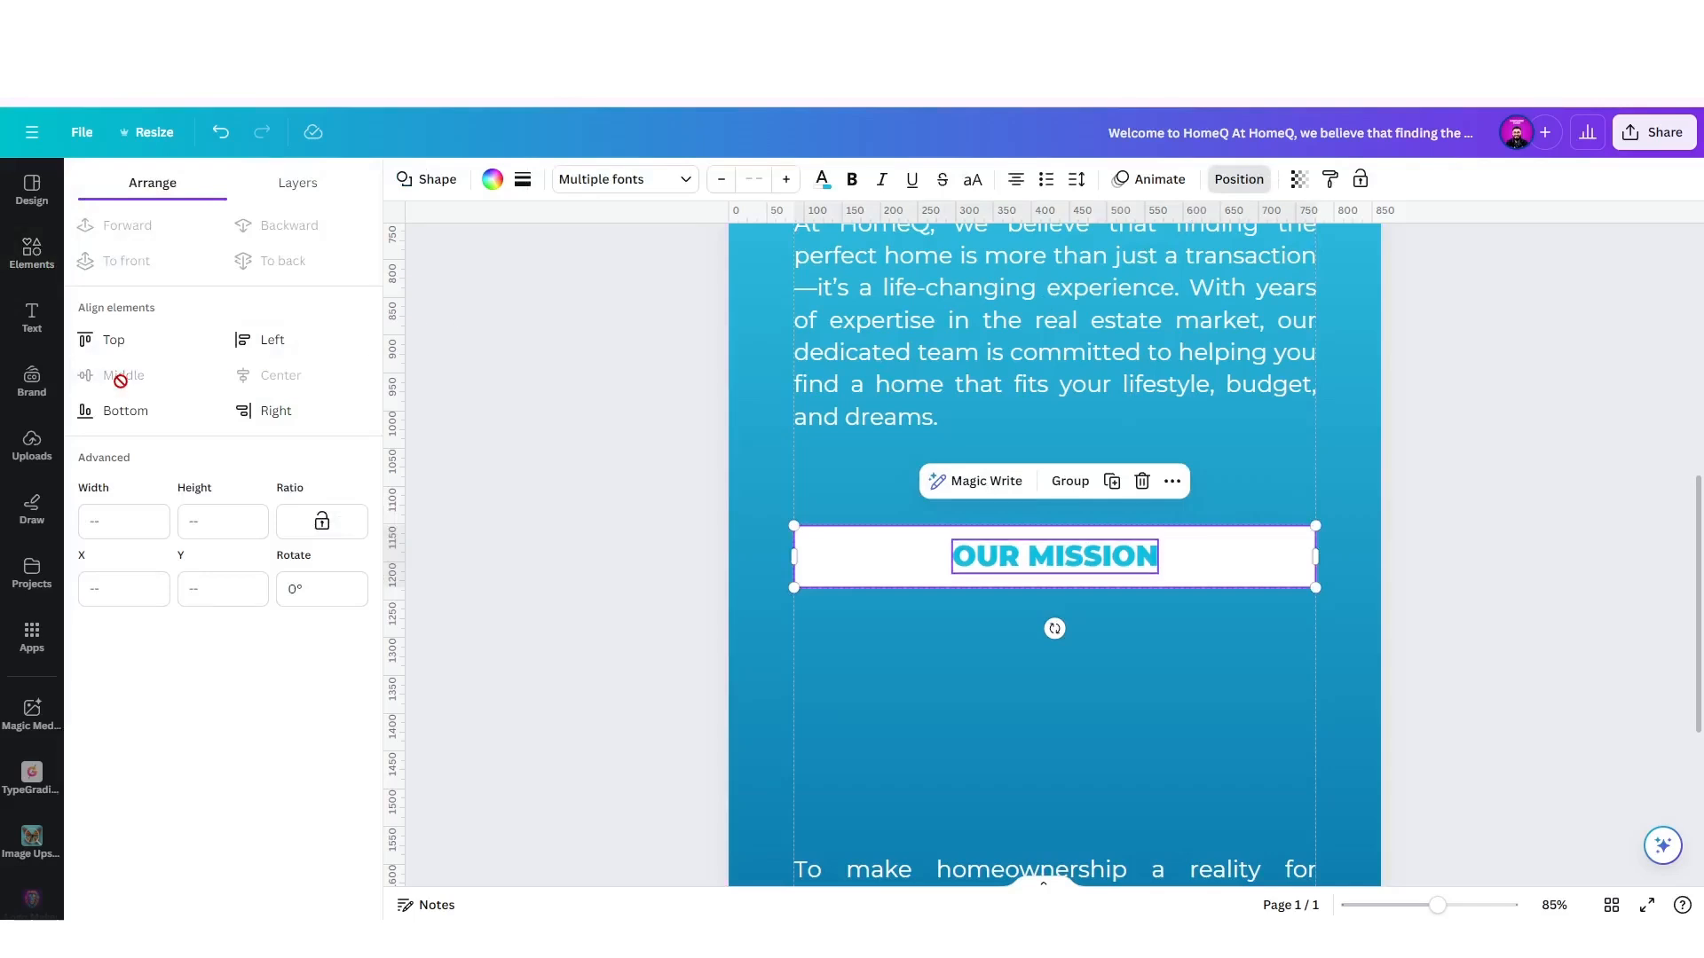
pyautogui.click(1084, 703)
# Place a copy of the OUR MISSION text and its white bar just below the WELCOME TO HOMEQ heading.
pyautogui.scroll(-5, 1042, 648)
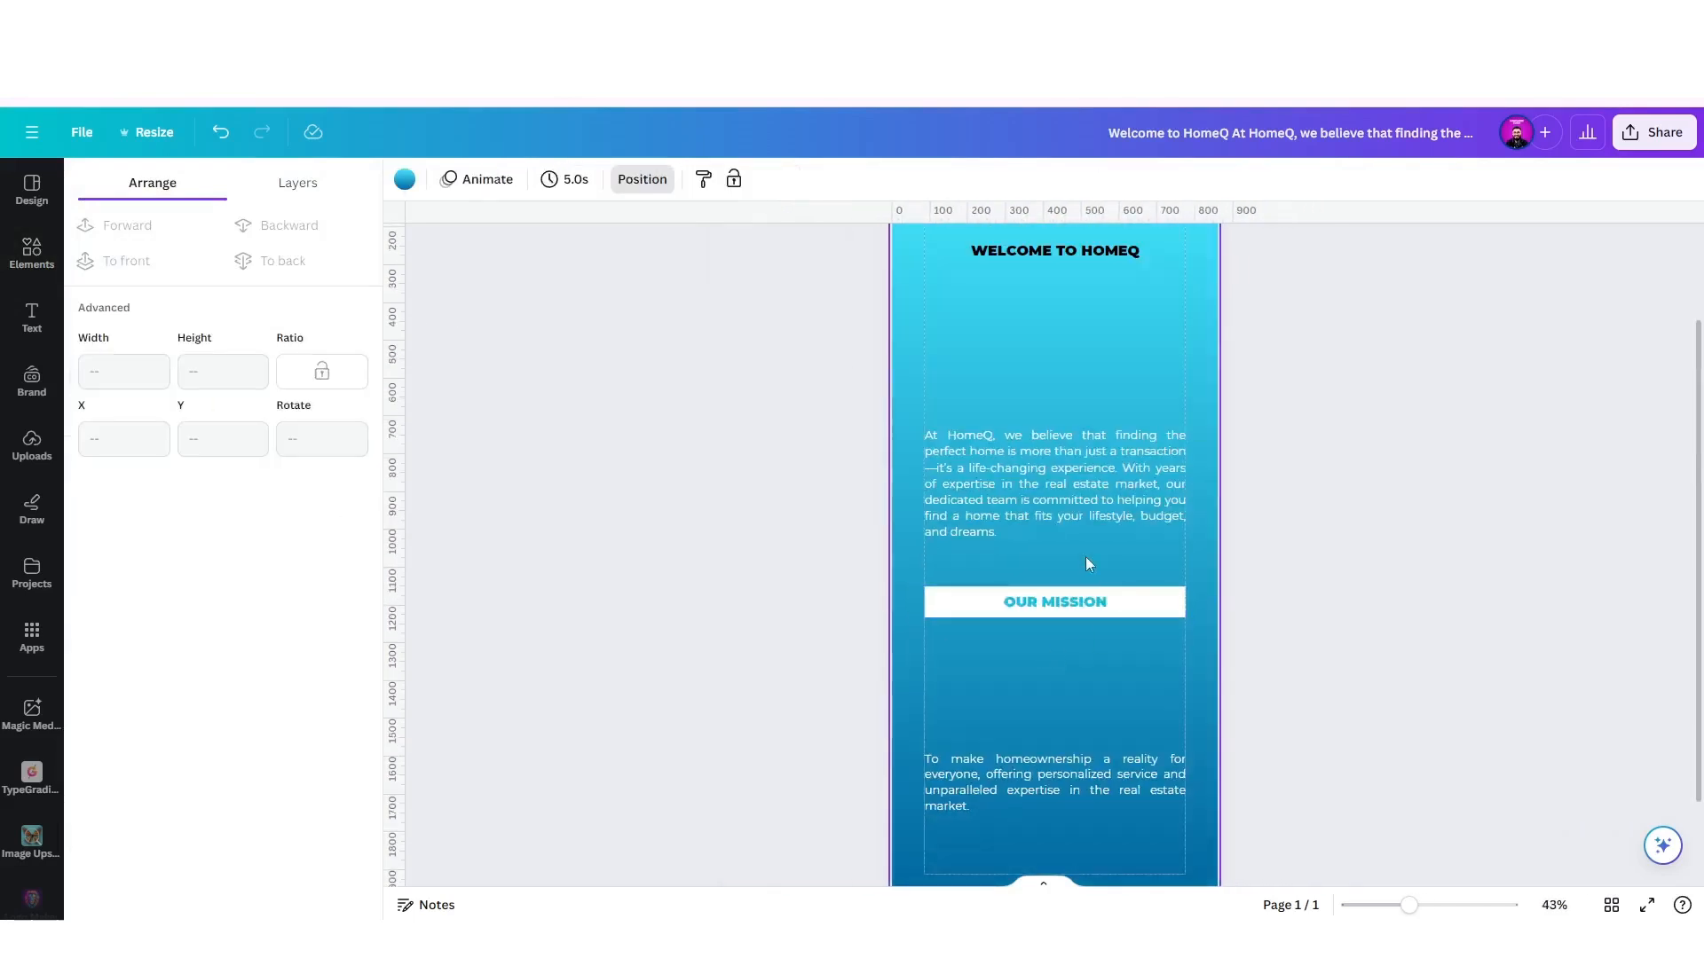
pyautogui.click(1074, 602)
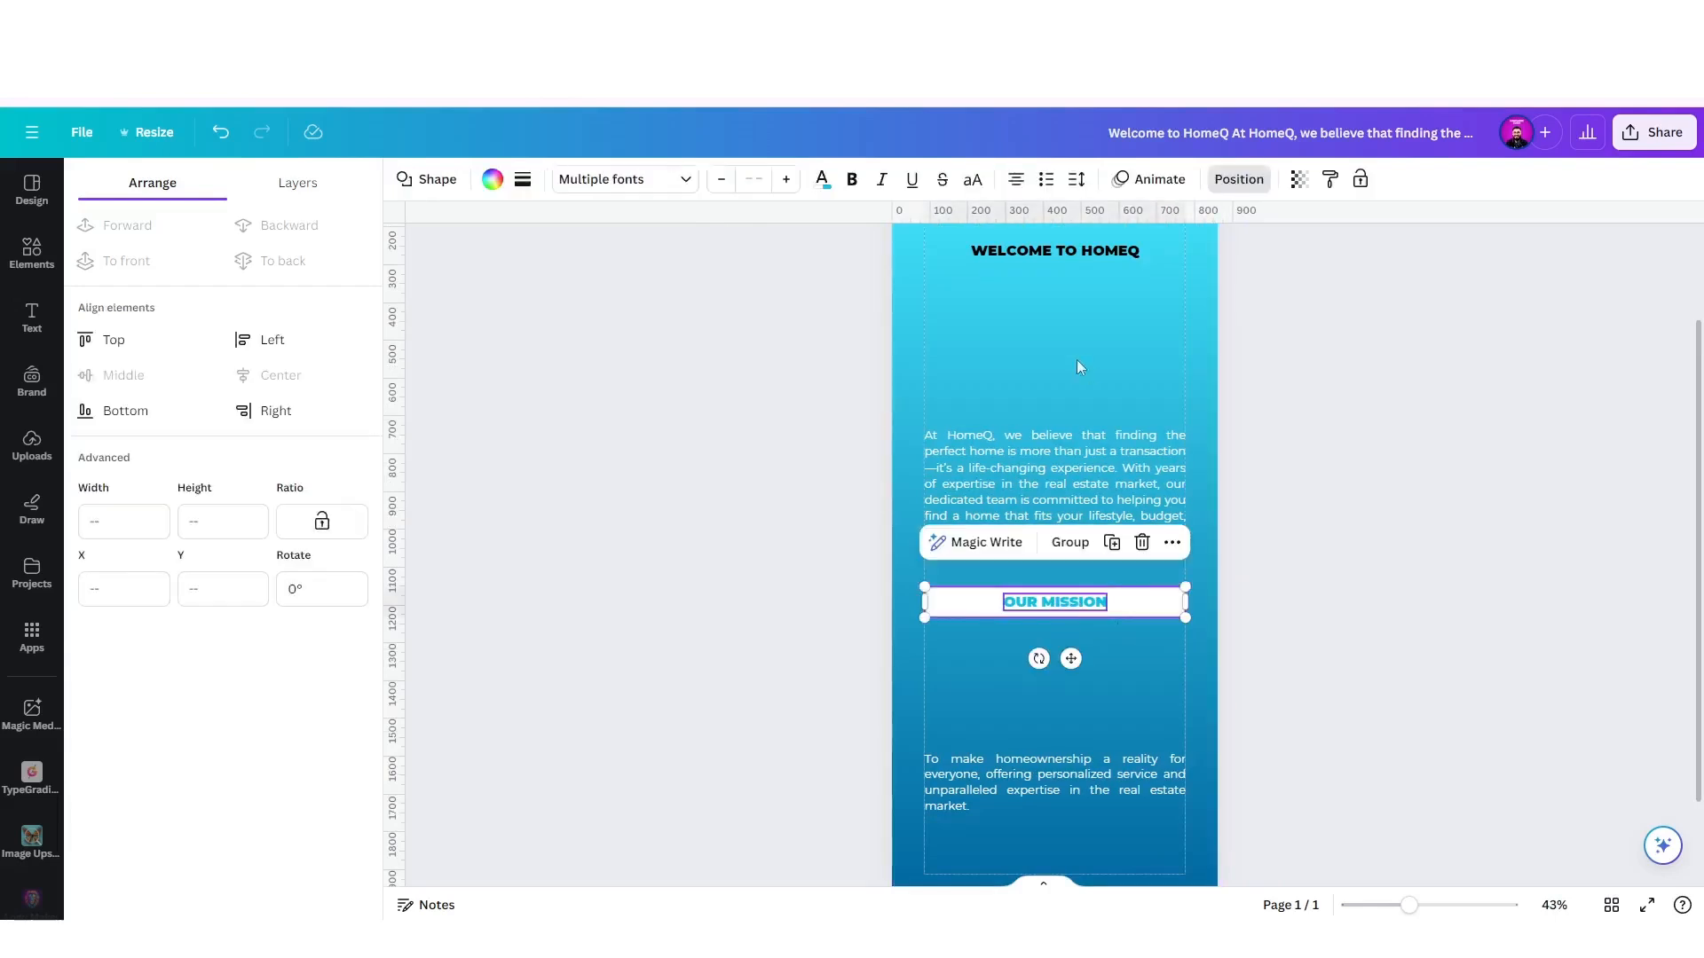
pyautogui.scroll(1, 1088, 423)
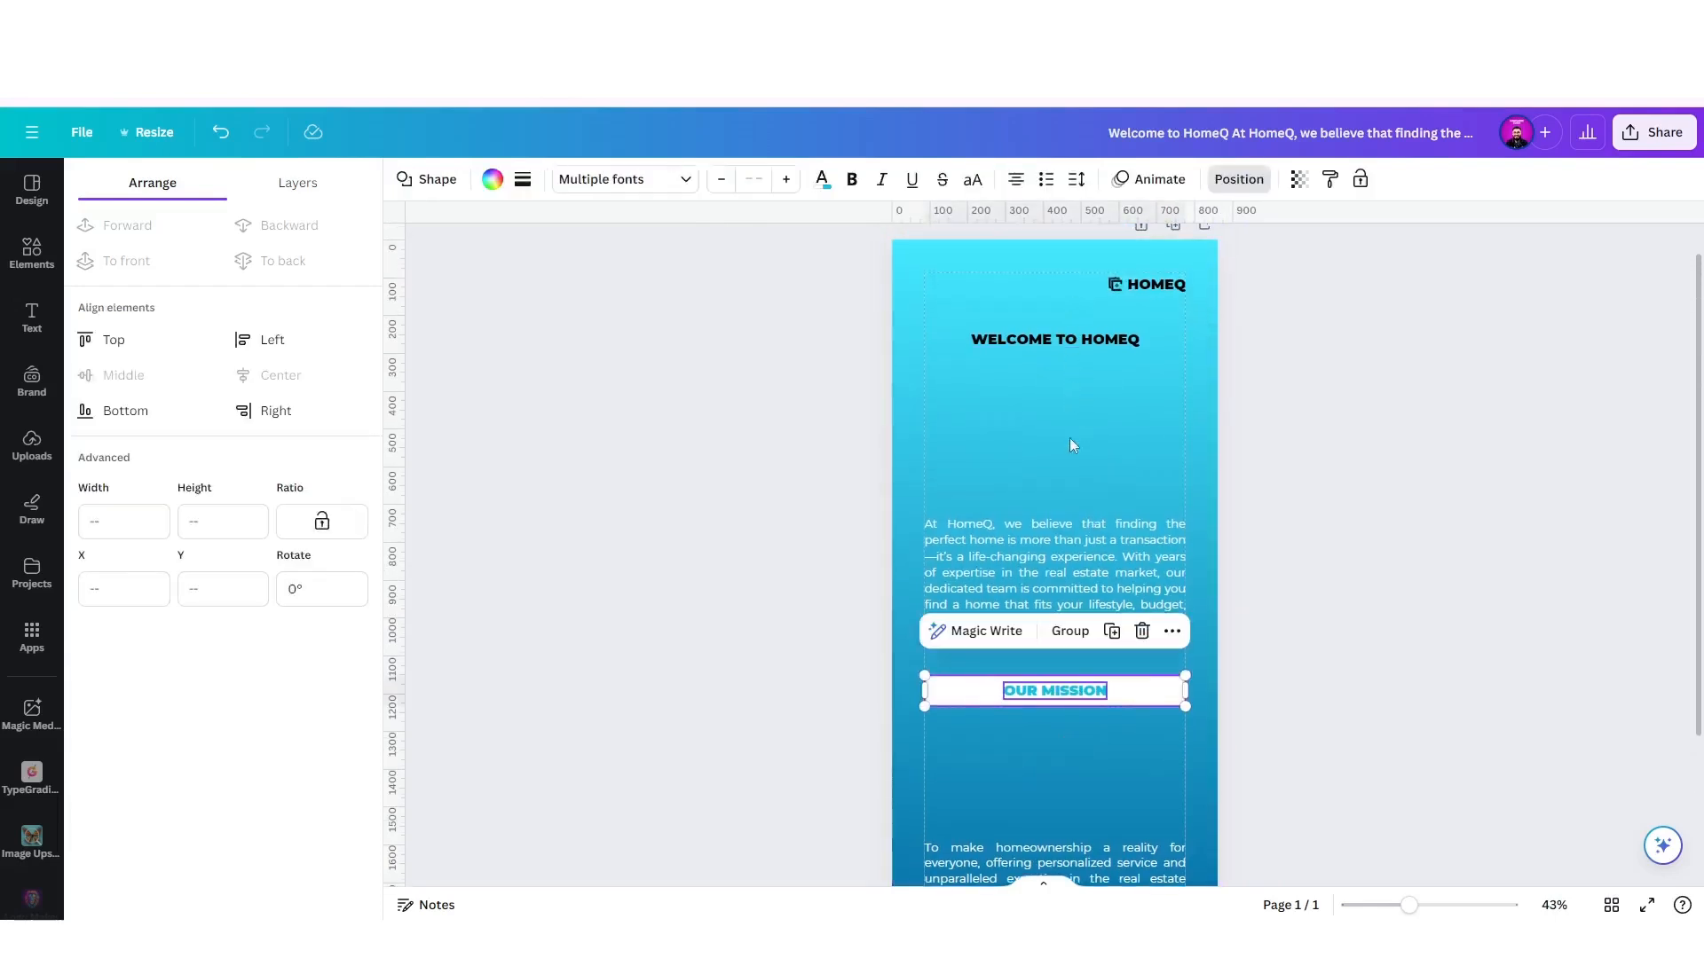
pyautogui.moveTo(1057, 703); pyautogui.dragTo(1053, 398)
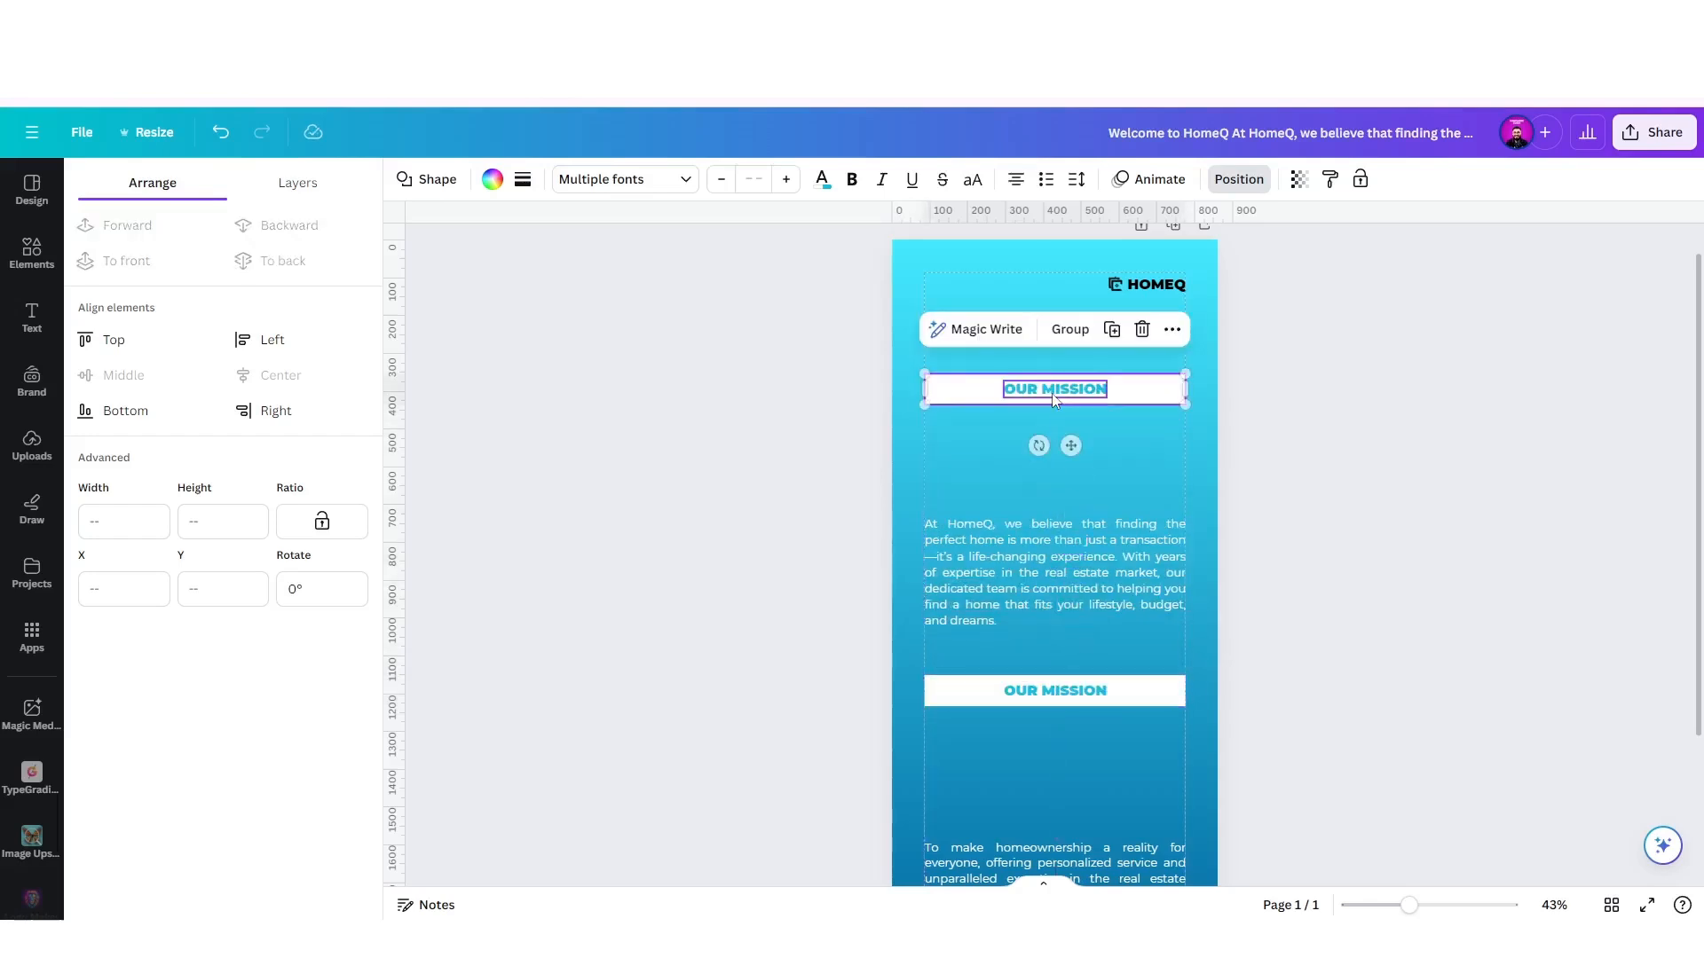
pyautogui.scroll(5, 1057, 383)
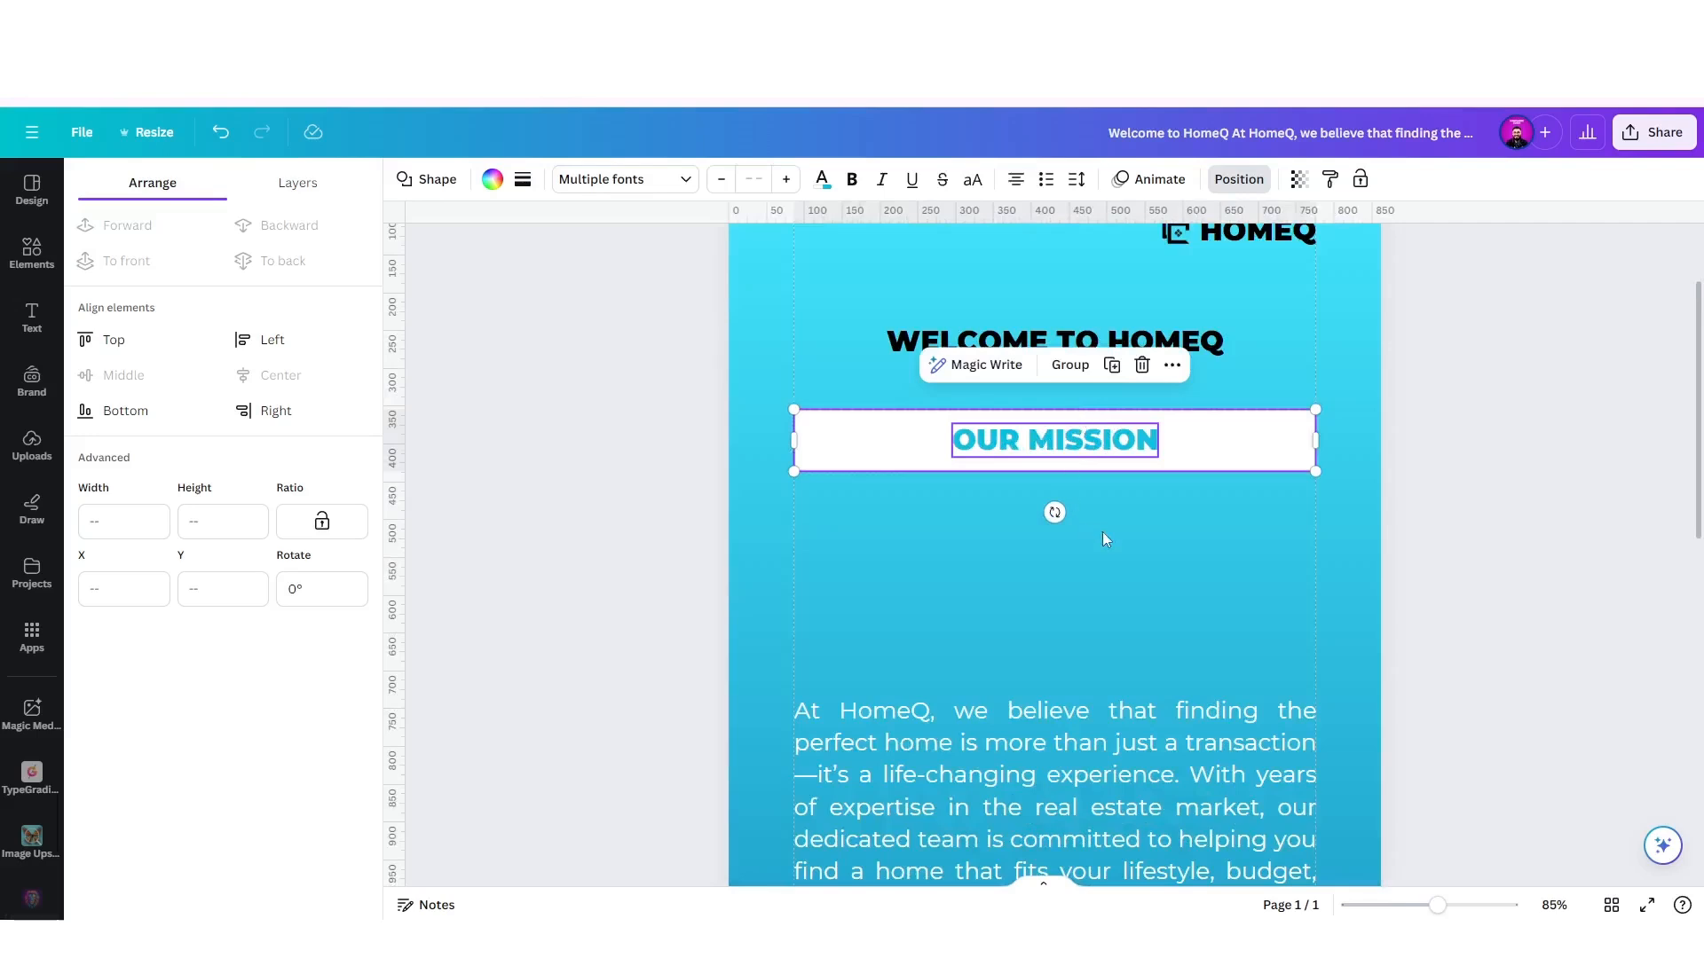
# Delete the OUR MISSION text from the upper white bar and center the WELCOME TO HOMEQ heading on that bar instead.
pyautogui.click(1102, 539)
pyautogui.scroll(2, 1077, 469)
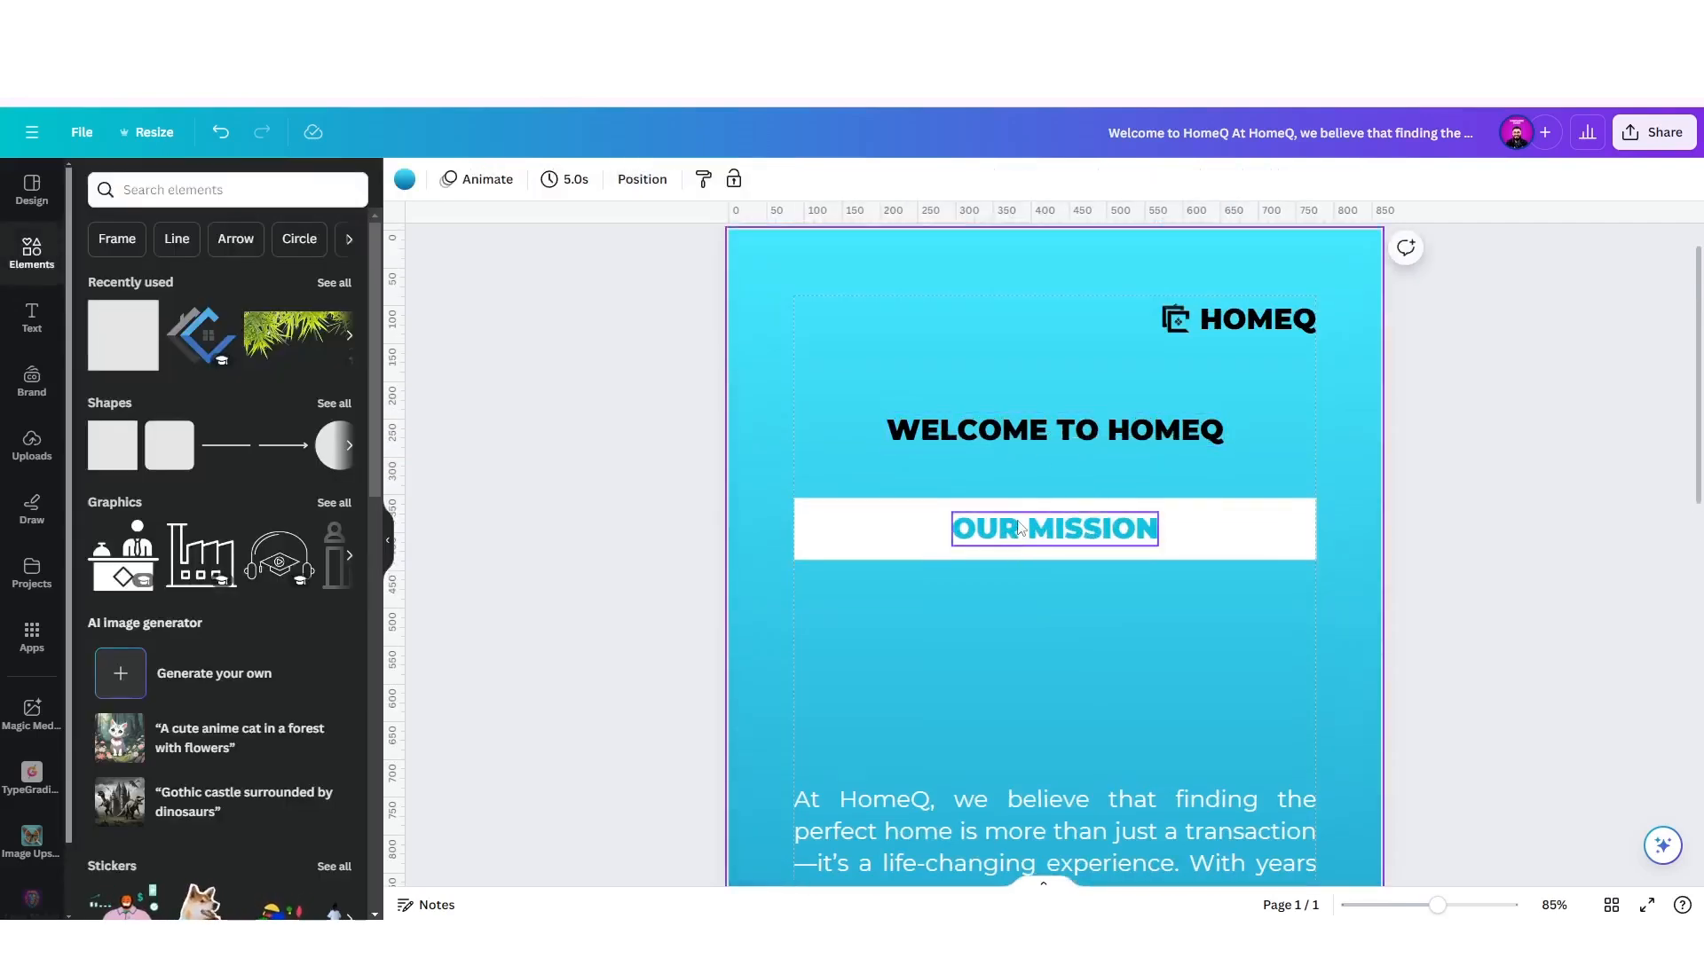
pyautogui.click(1018, 528)
pyautogui.click(1116, 464)
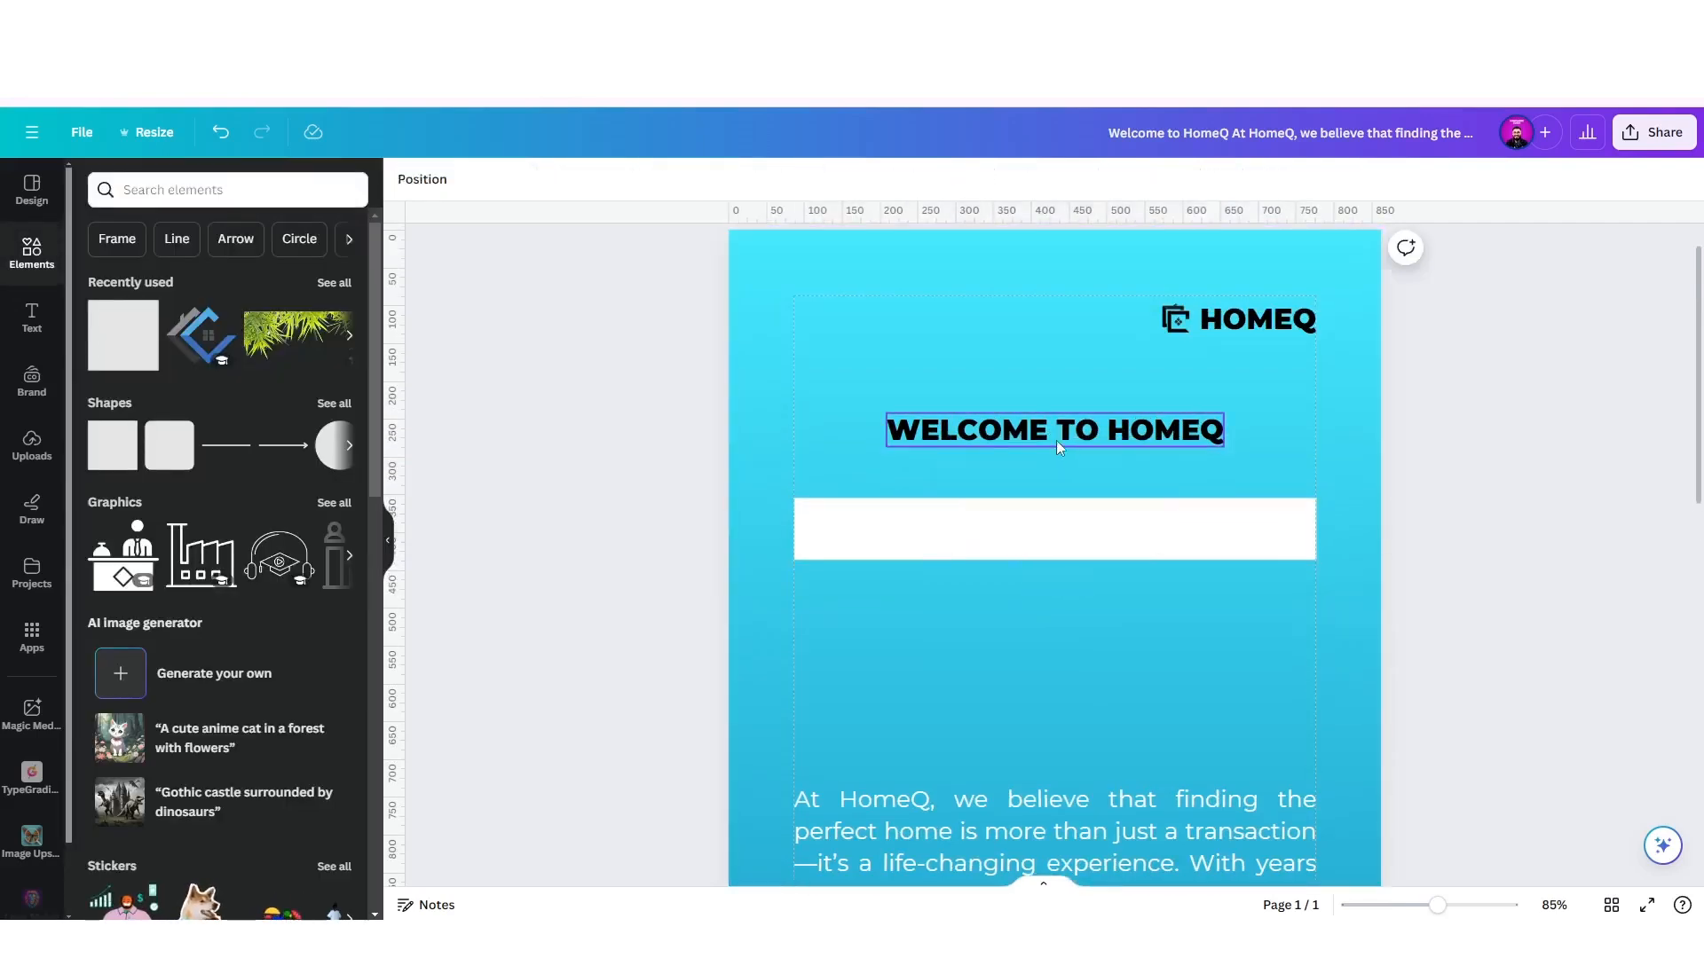
pyautogui.moveTo(1056, 440); pyautogui.dragTo(1080, 545)
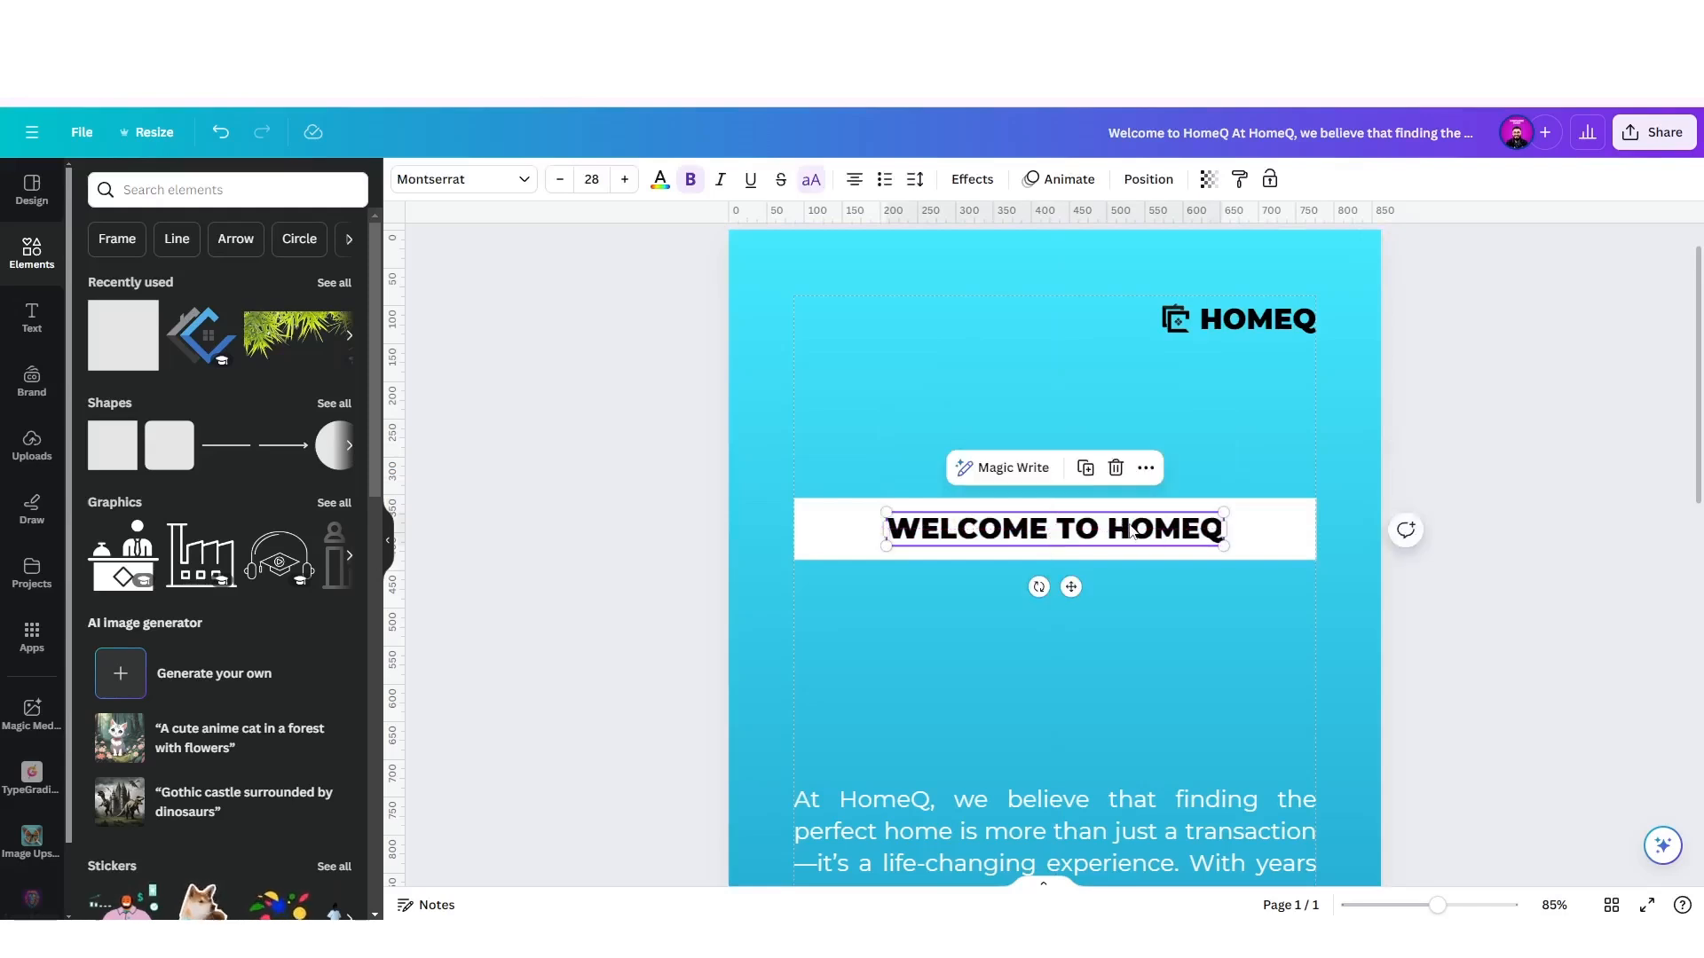
# Recolor the WELCOME TO HOMEQ text with the turquoise blue from the document colors.
pyautogui.click(661, 181)
pyautogui.click(193, 287)
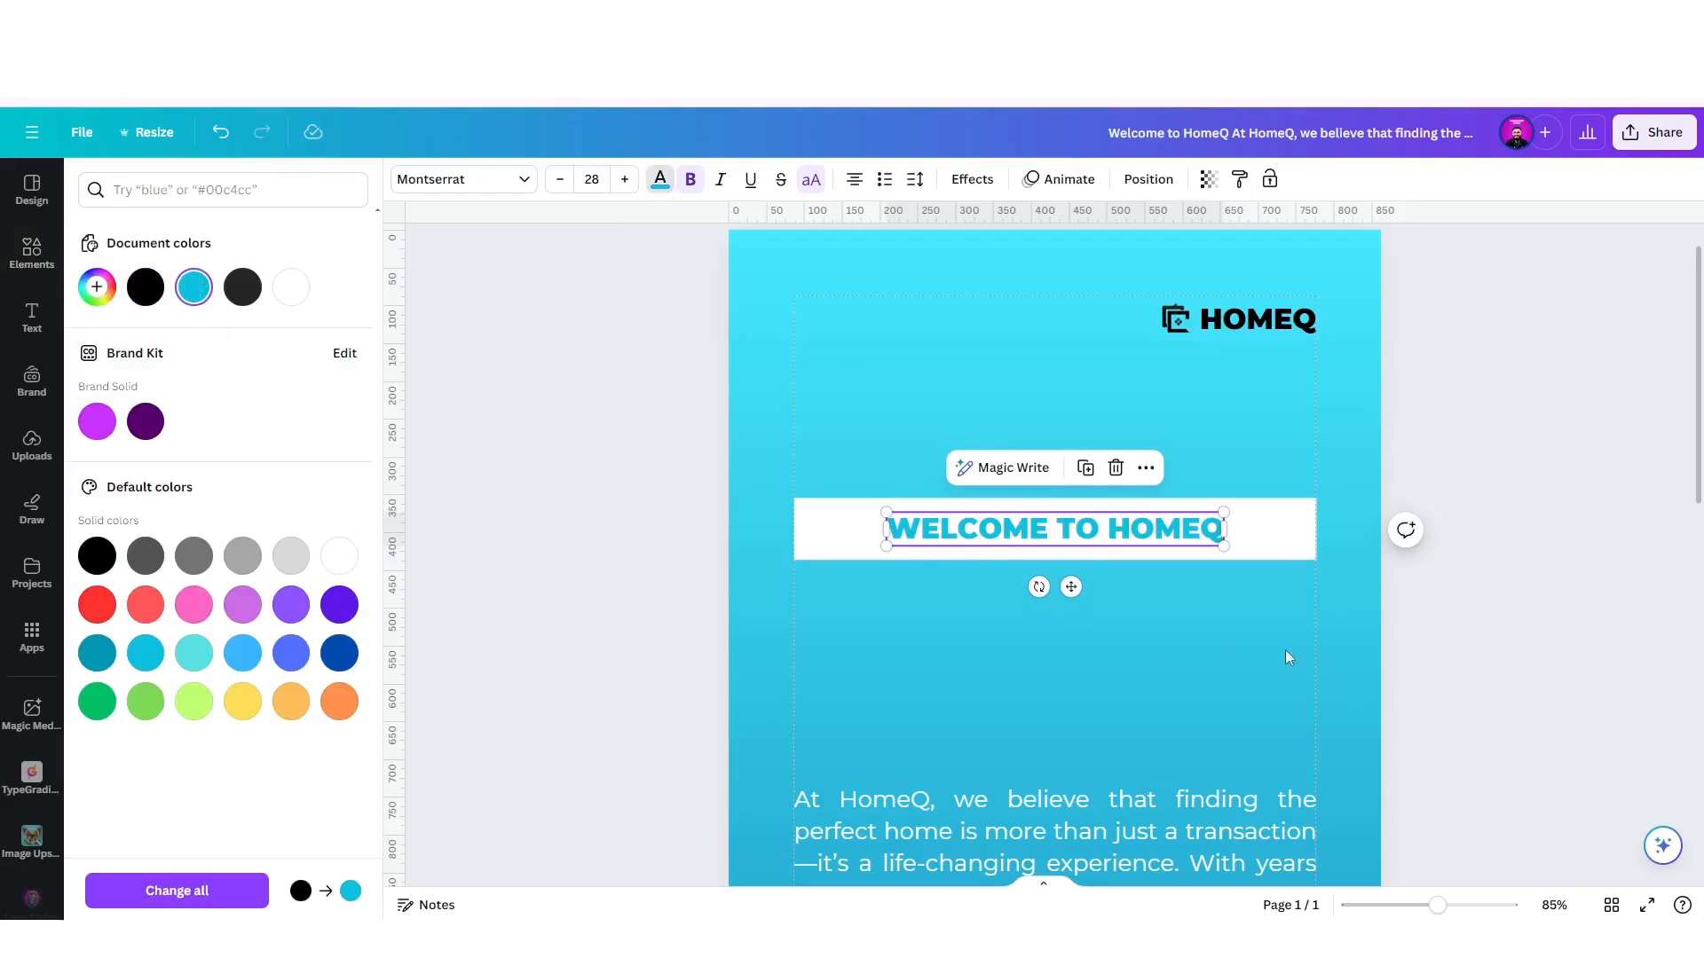
pyautogui.click(1257, 595)
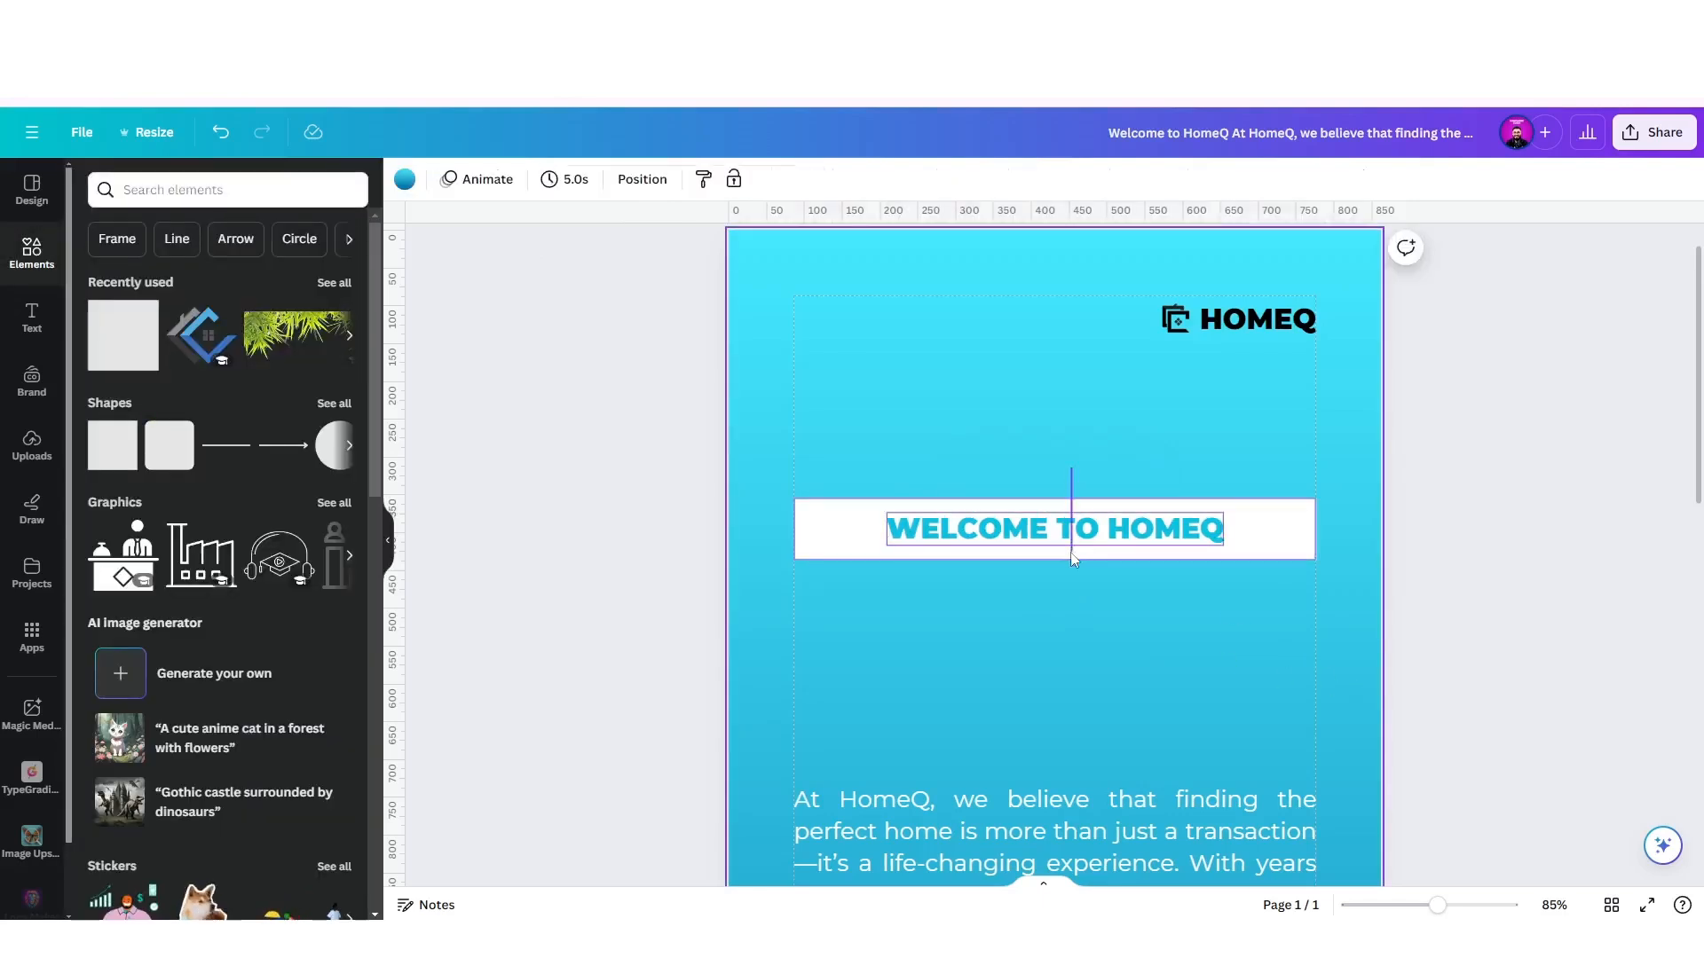
# Move the WELCOME TO HOMEQ text and bar up near the page top, and center a smaller HOMEQ logo above them.
pyautogui.moveTo(1070, 532); pyautogui.dragTo(1106, 401)
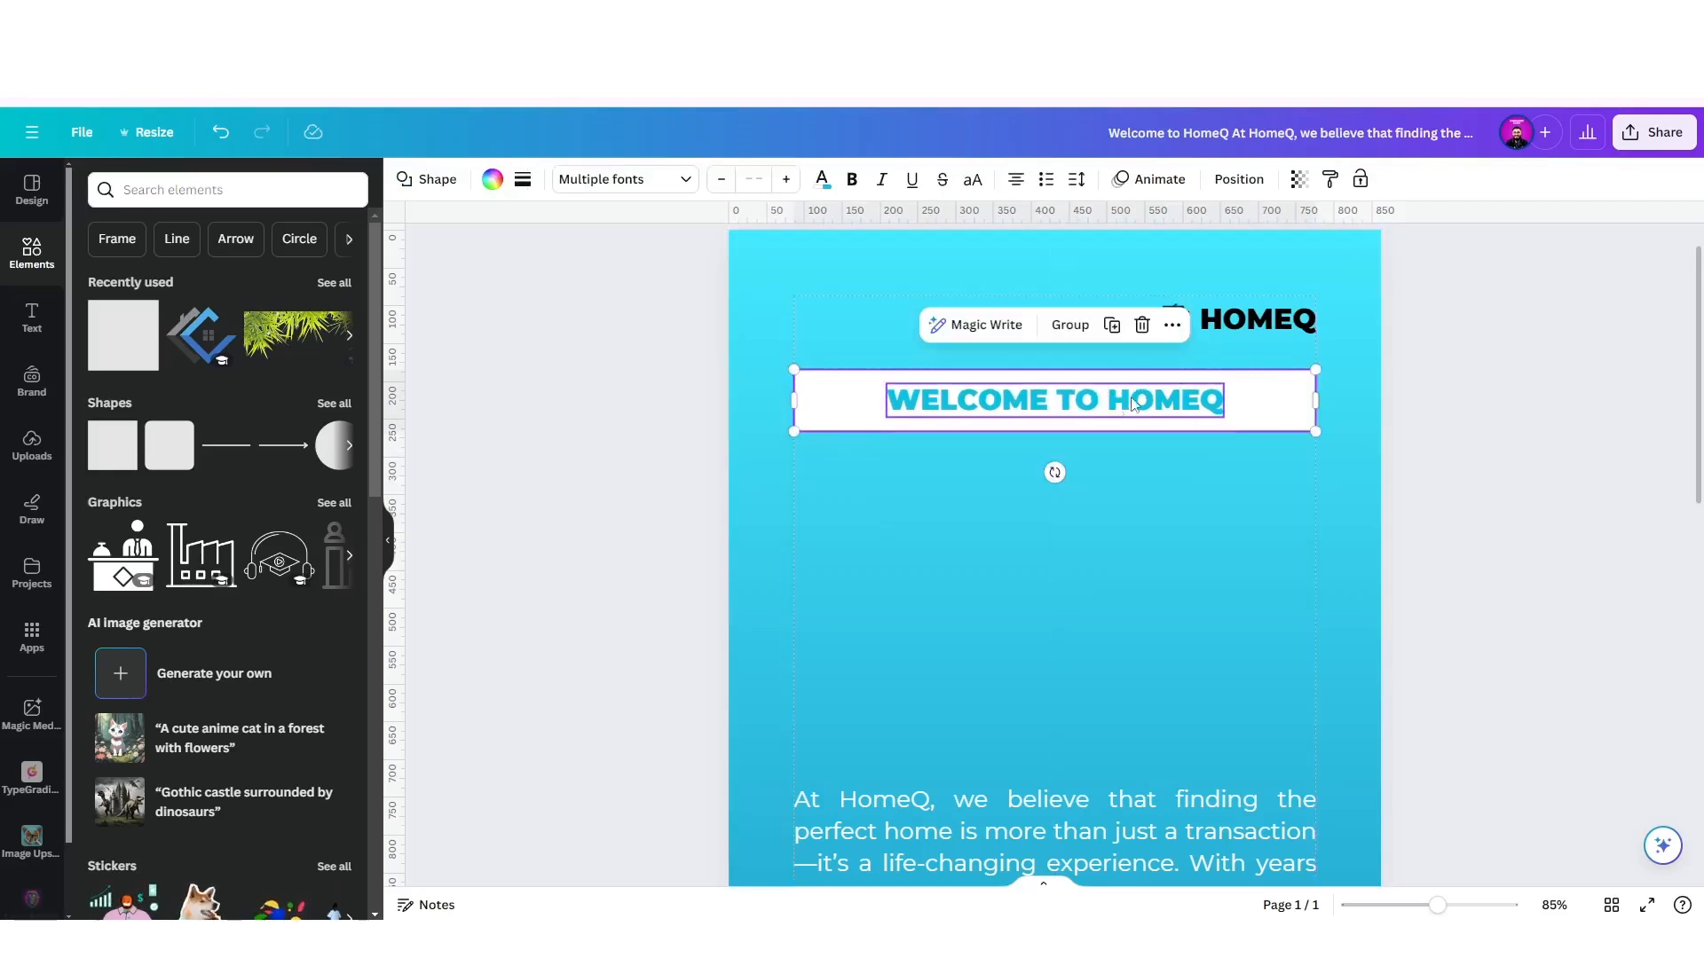
pyautogui.click(1255, 325)
pyautogui.moveTo(1255, 325); pyautogui.dragTo(1064, 312)
pyautogui.click(1203, 341)
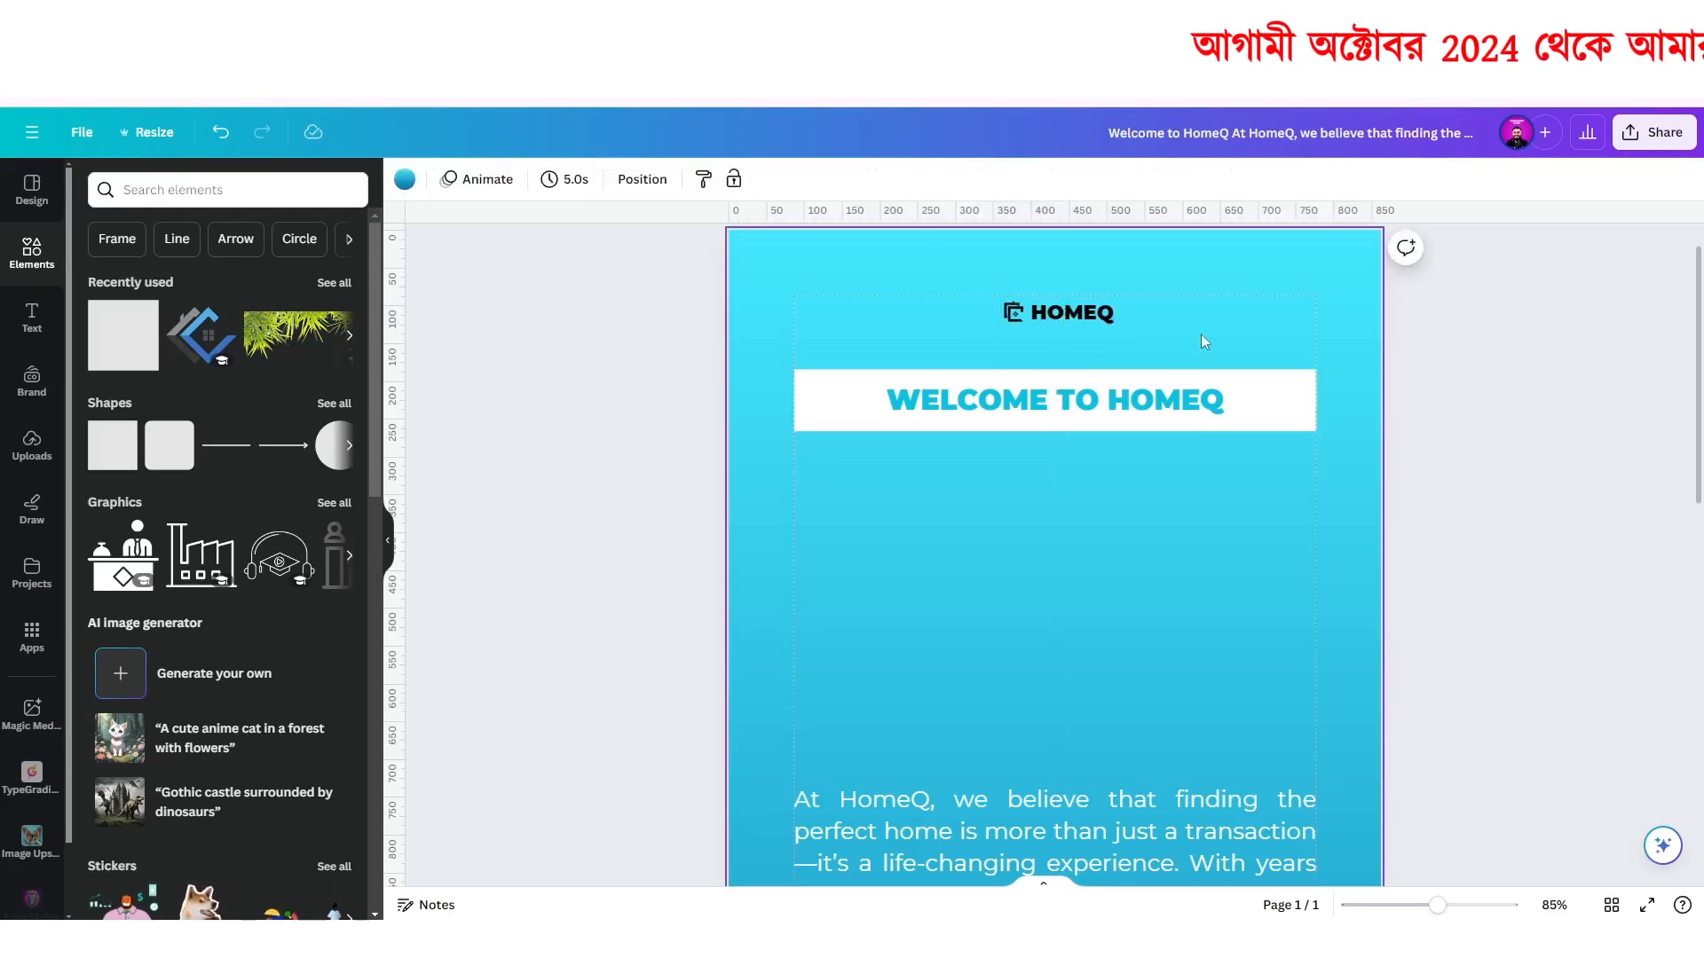
# Search the elements library for "frame" and show all the available frames.
pyautogui.scroll(-3, 1068, 448)
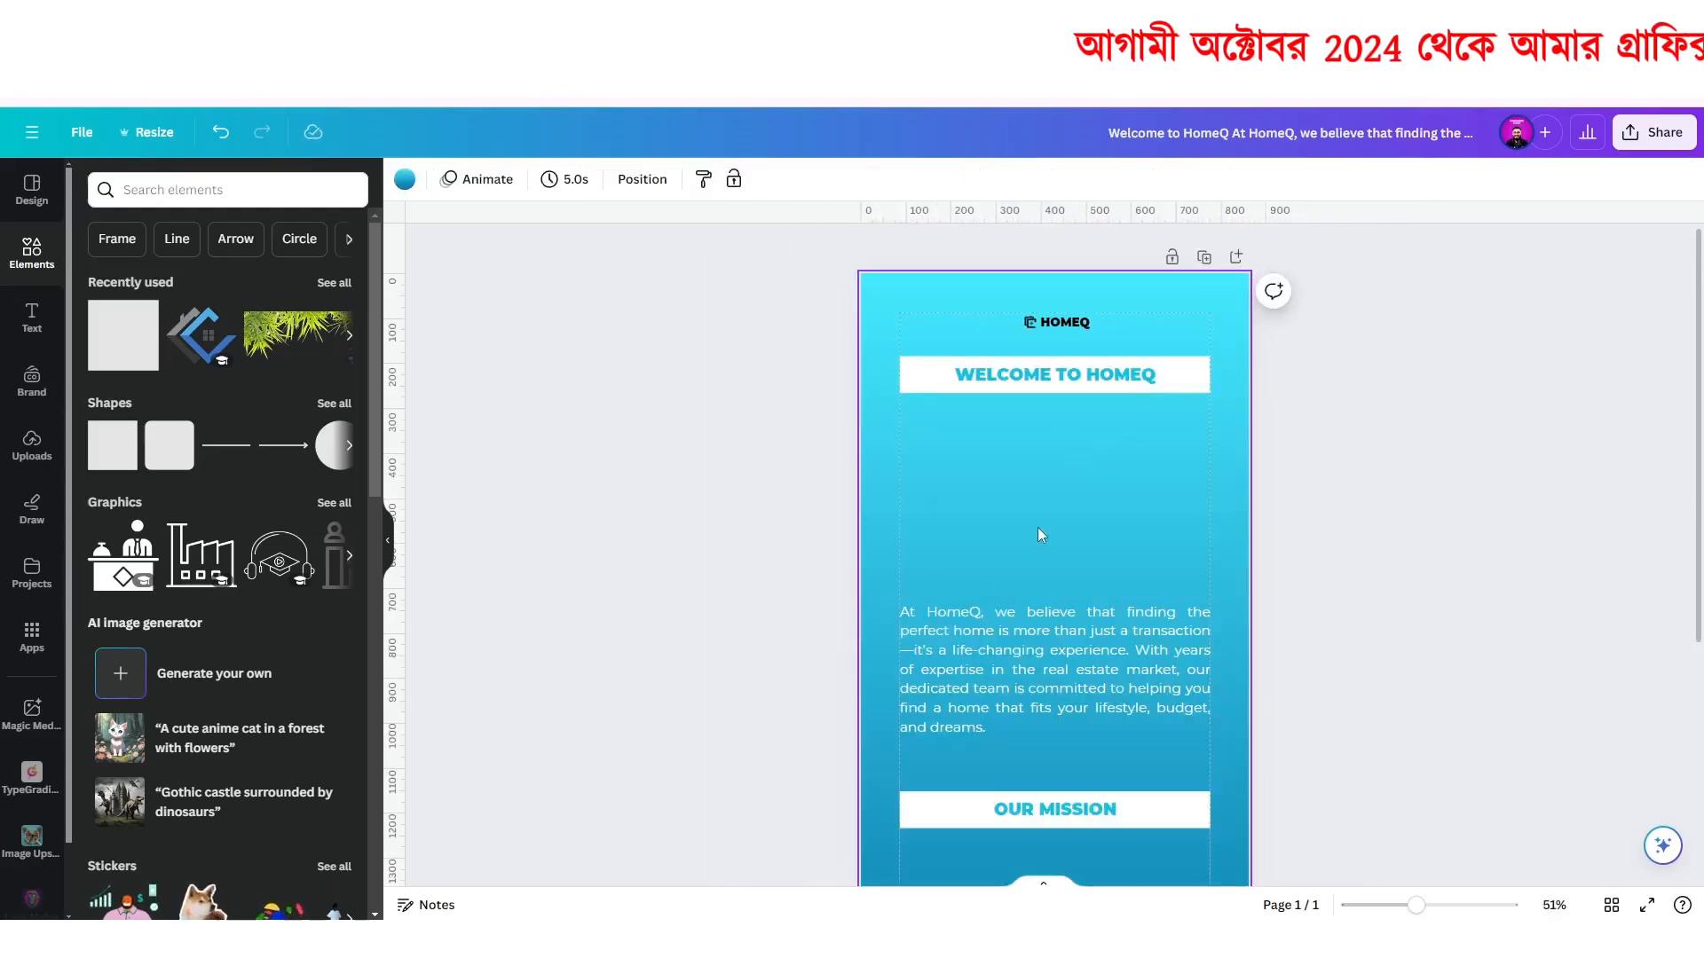
pyautogui.scroll(-1, 1036, 527)
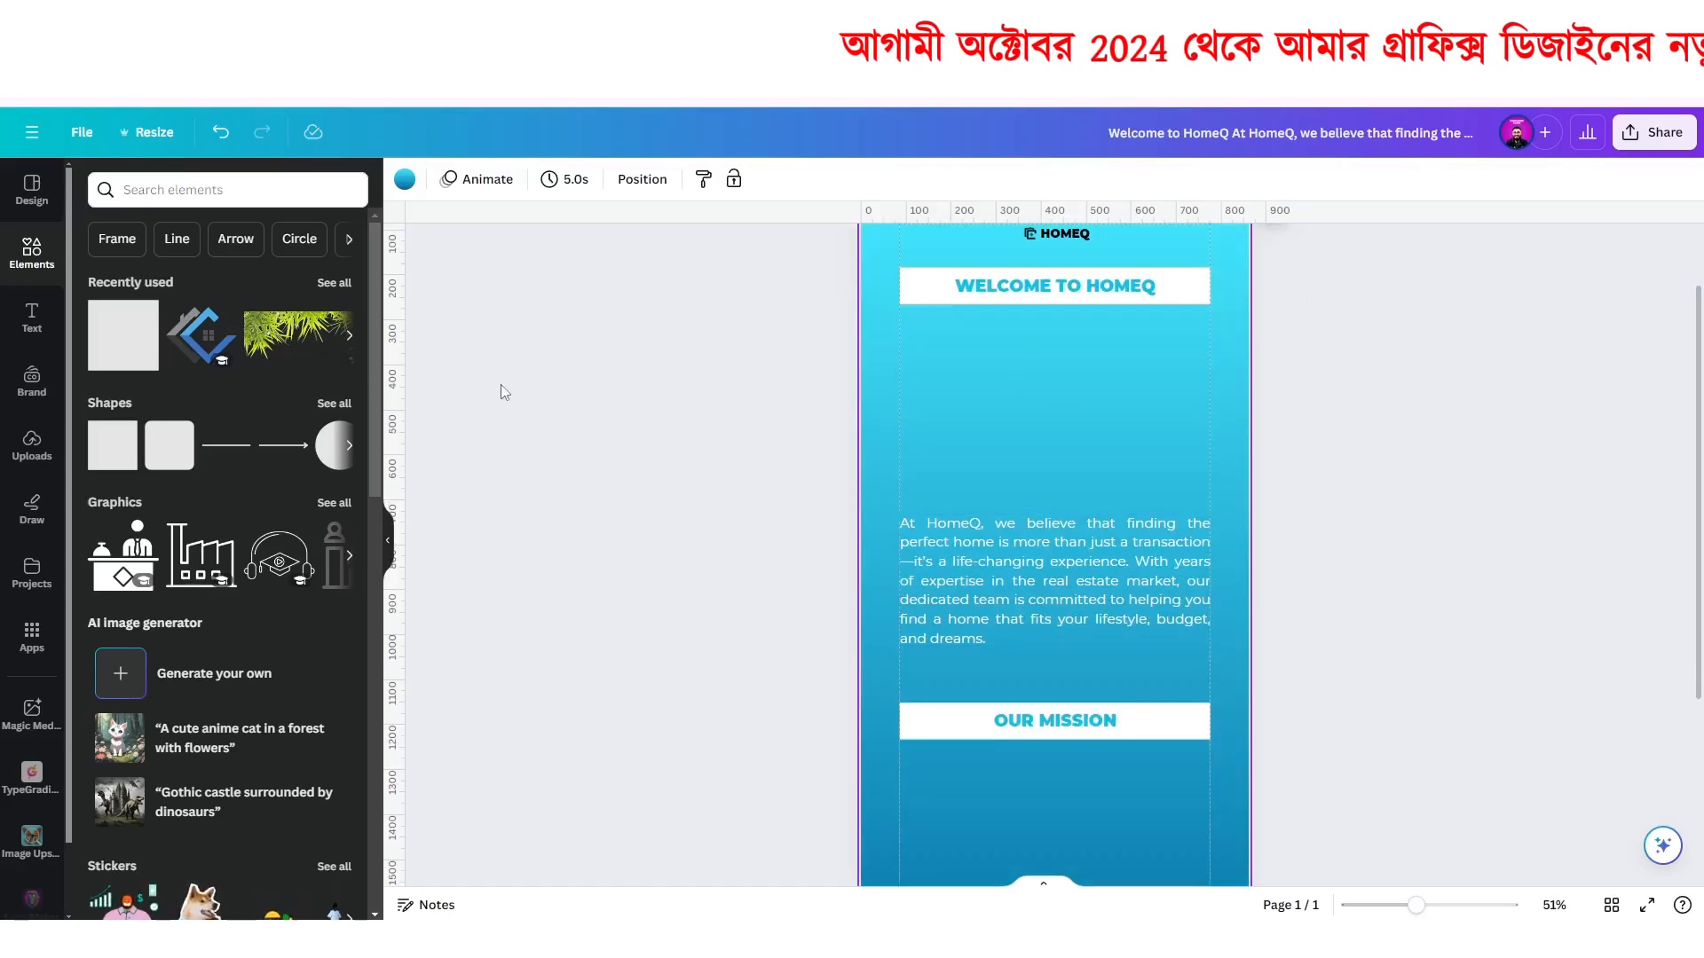
pyautogui.click(41, 274)
pyautogui.click(214, 187)
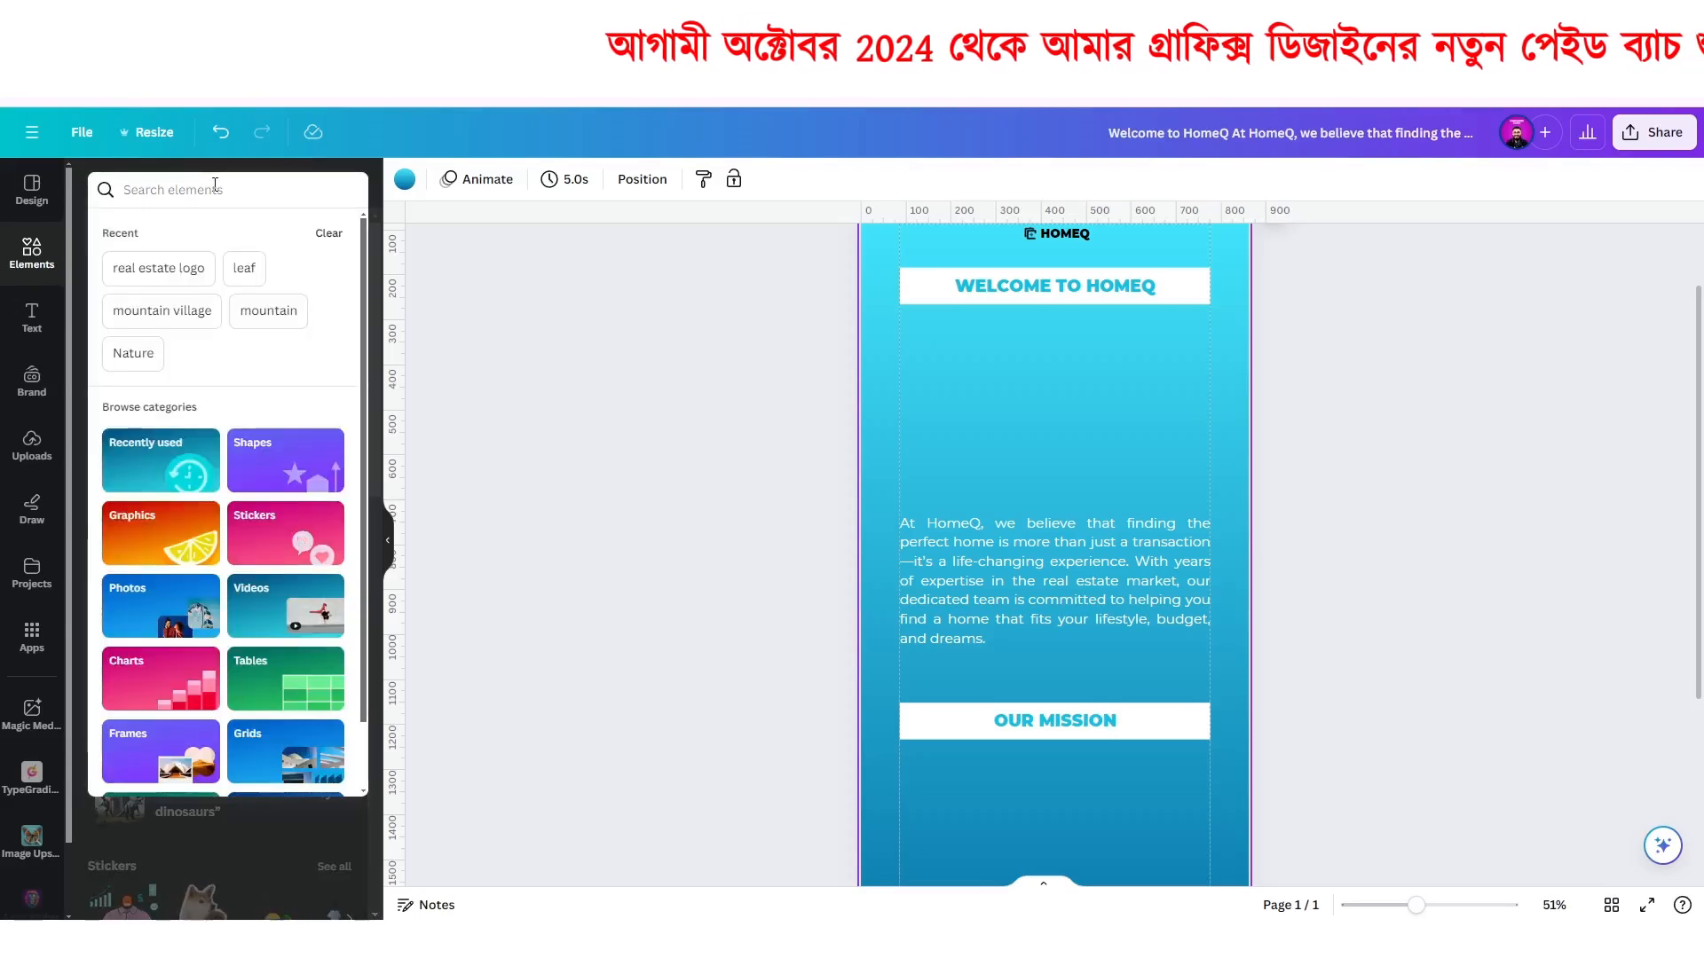
pyautogui.write('frame')
pyautogui.press('Return')
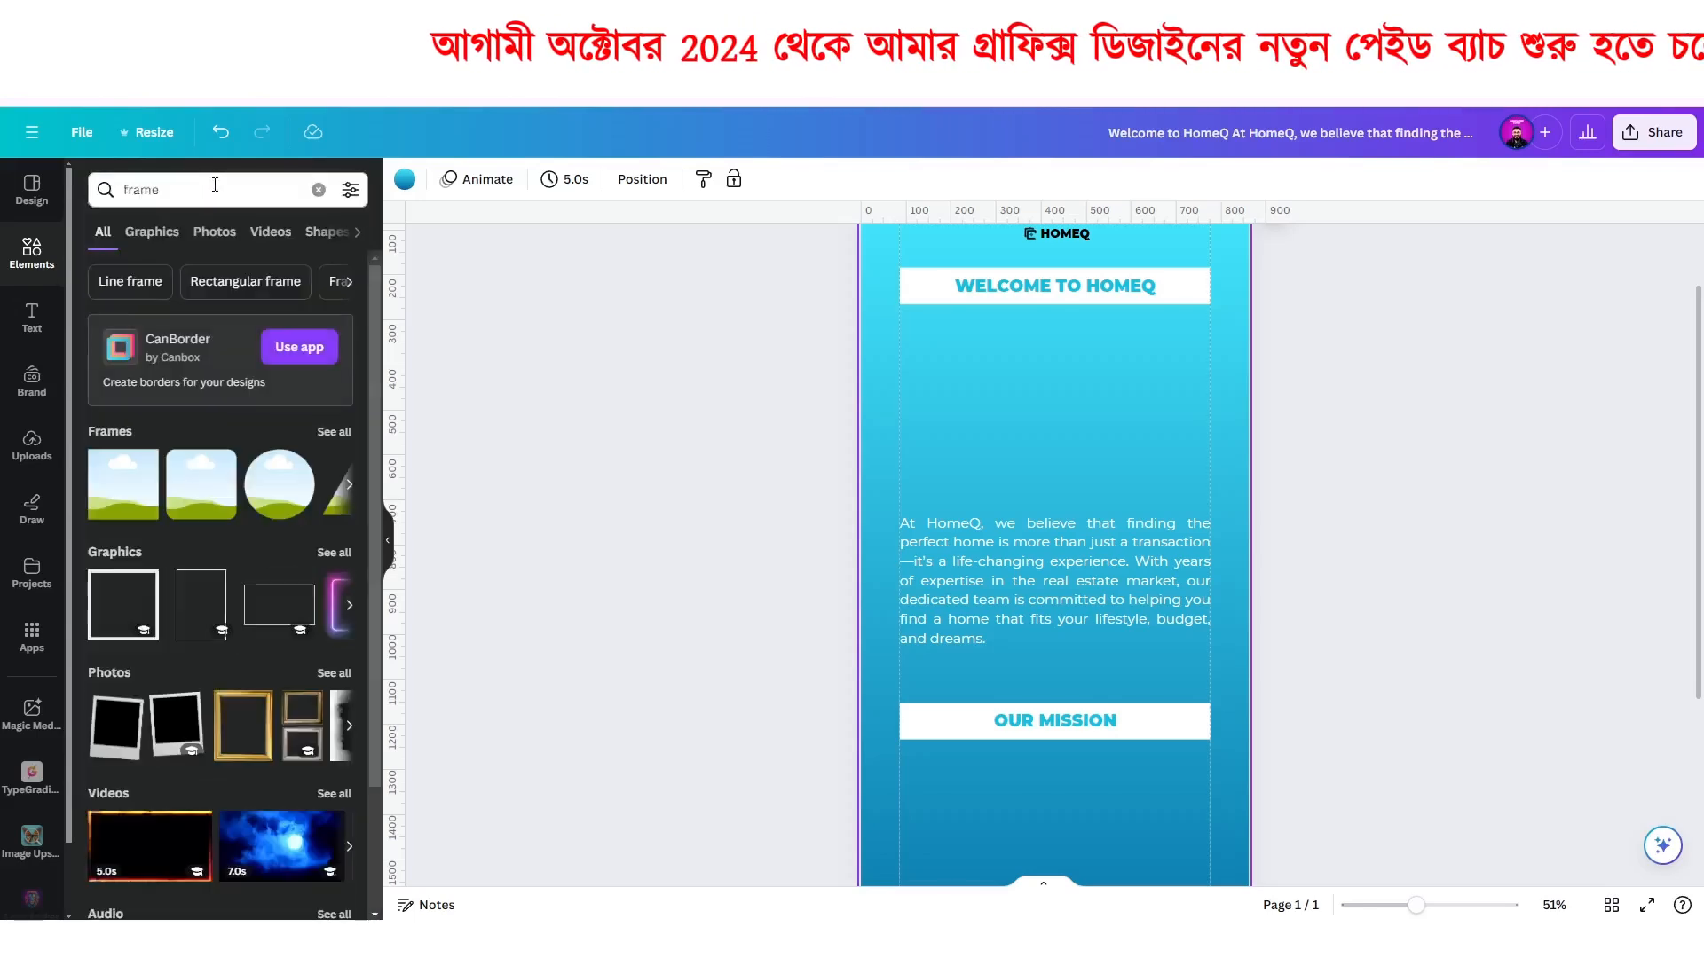
pyautogui.click(341, 432)
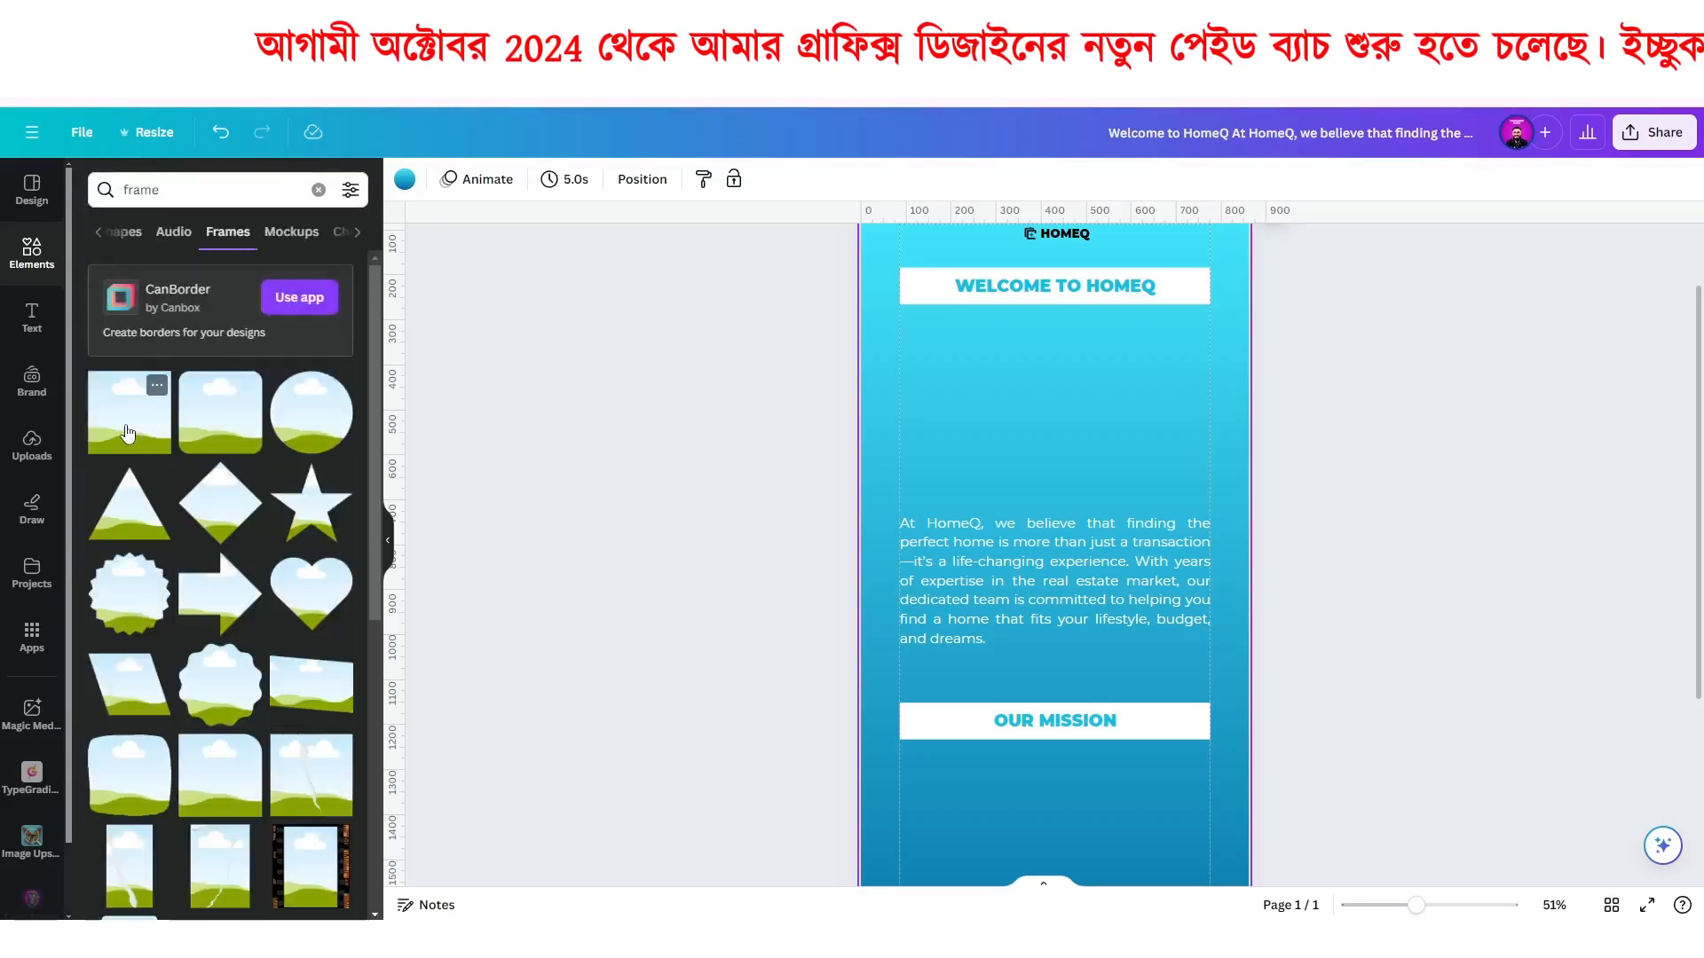
# Add the square frame below the WELCOME TO HOMEQ bar, stretched to both margins and ending just above the welcome paragraph.
pyautogui.moveTo(129, 429); pyautogui.dragTo(938, 377)
pyautogui.moveTo(1102, 410); pyautogui.dragTo(1210, 412)
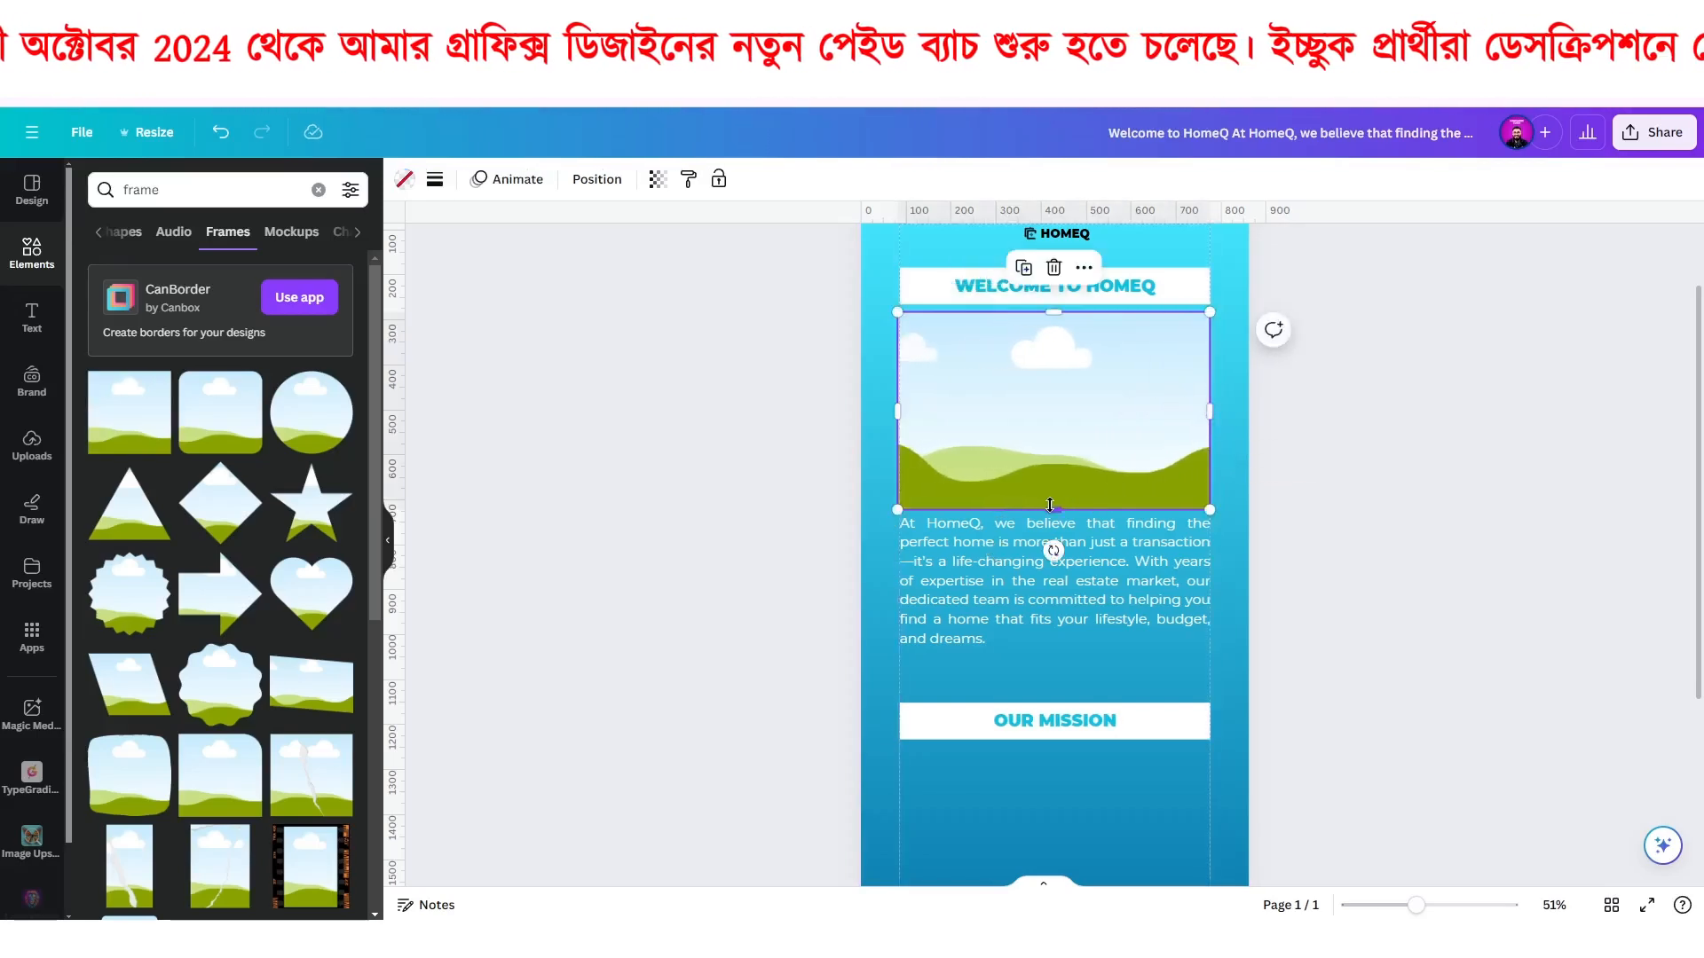
pyautogui.moveTo(1050, 505); pyautogui.dragTo(1057, 488)
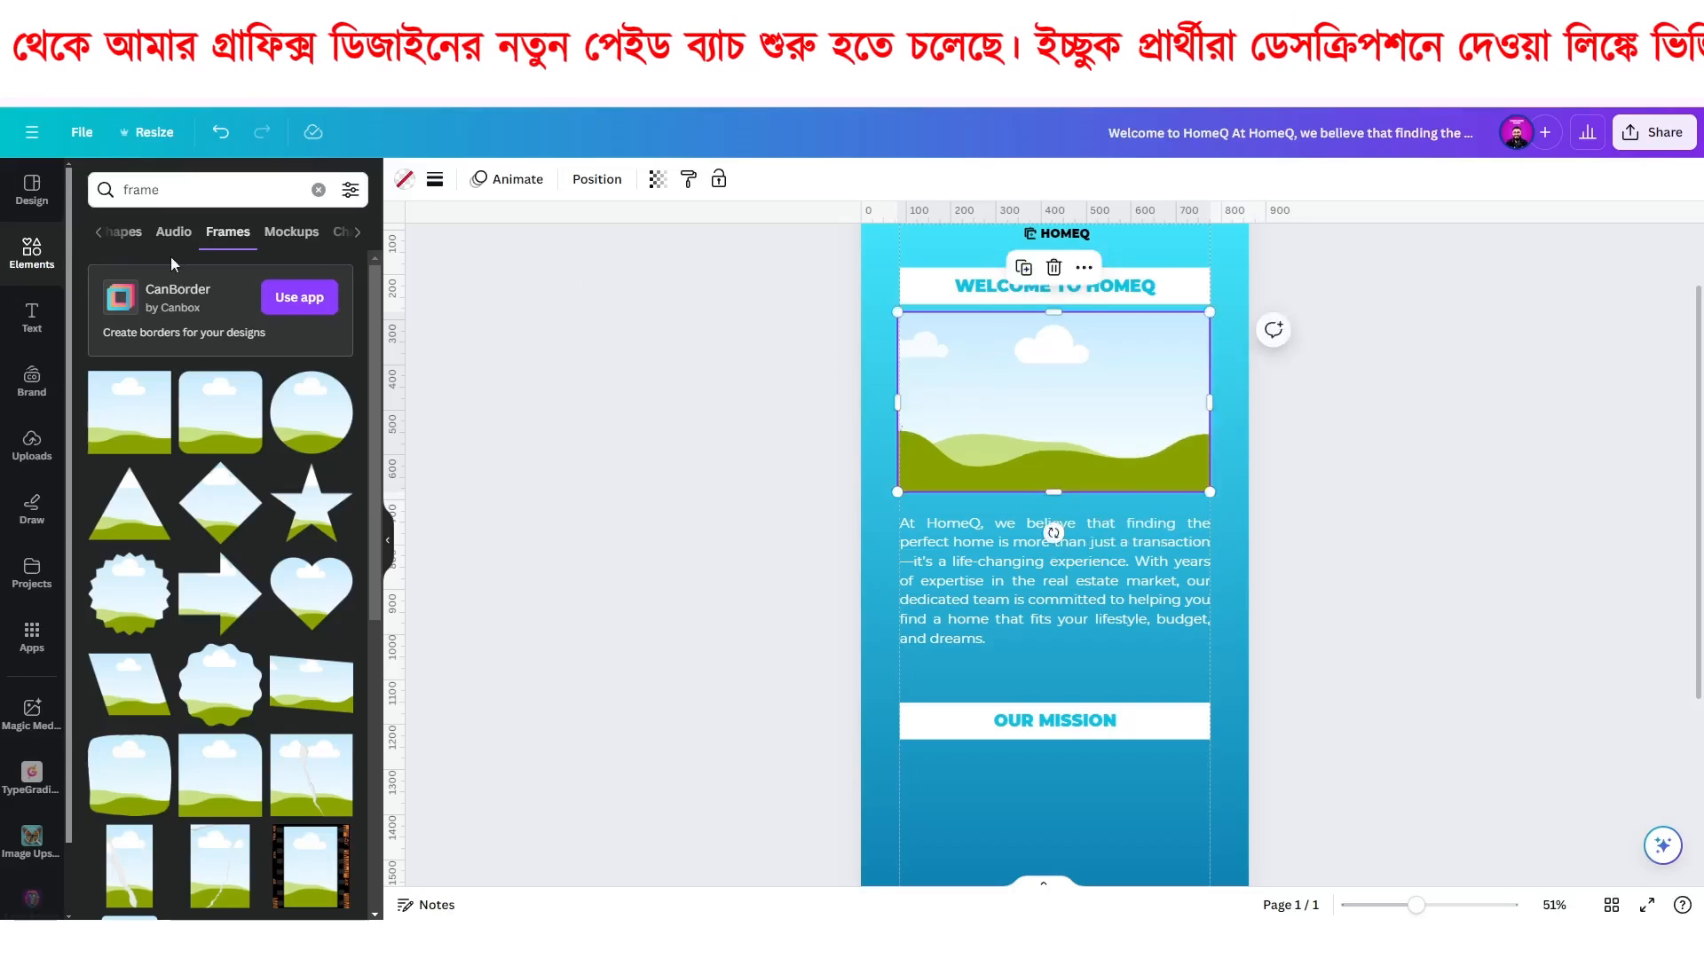
# Search the photos for "home" and fill the frame with the blue gabled house at dusk.
pyautogui.click(166, 191)
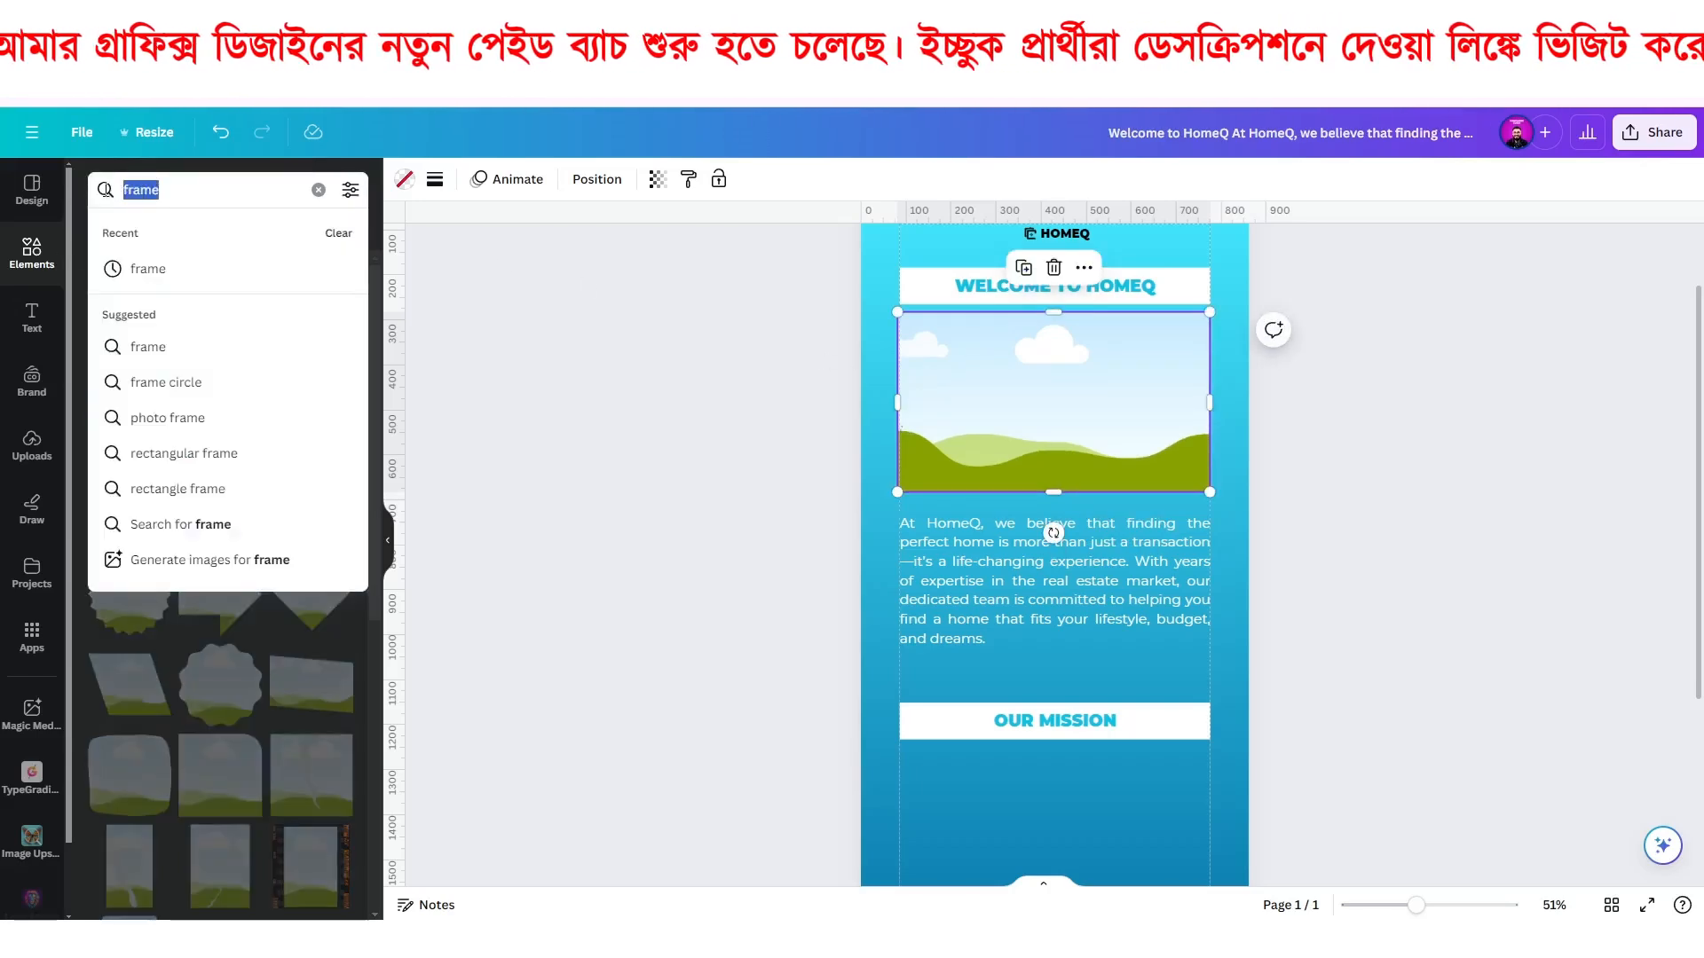
pyautogui.write('home')
pyautogui.press('Return')
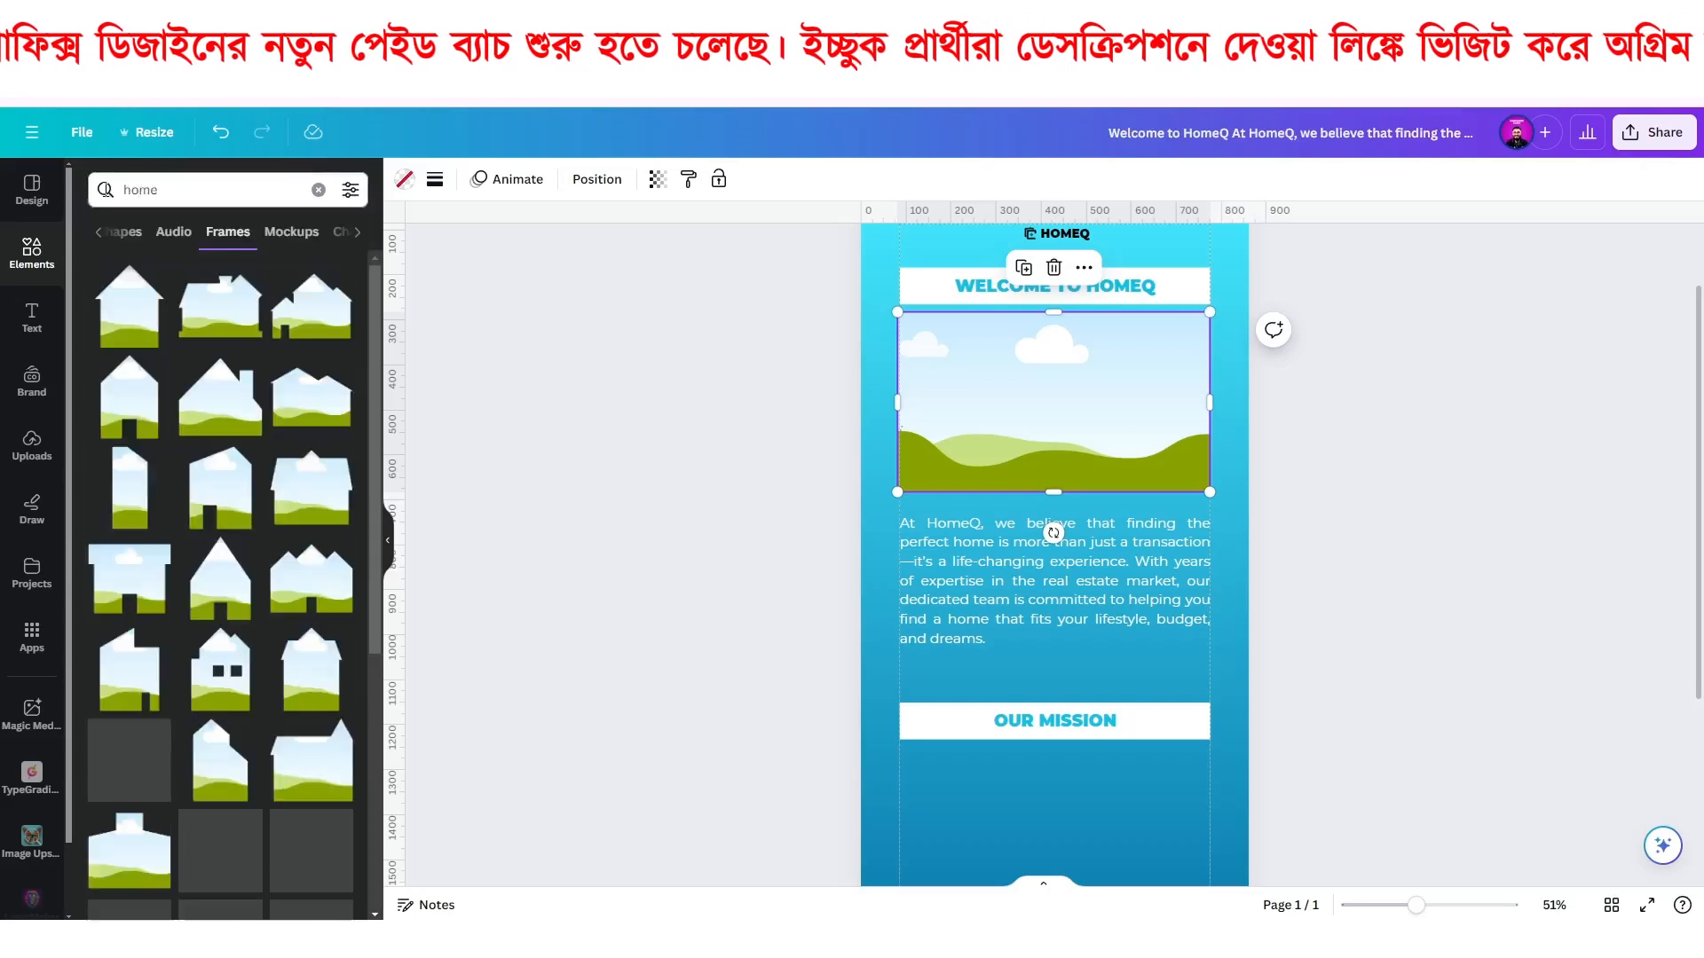
pyautogui.click(99, 233)
pyautogui.click(127, 240)
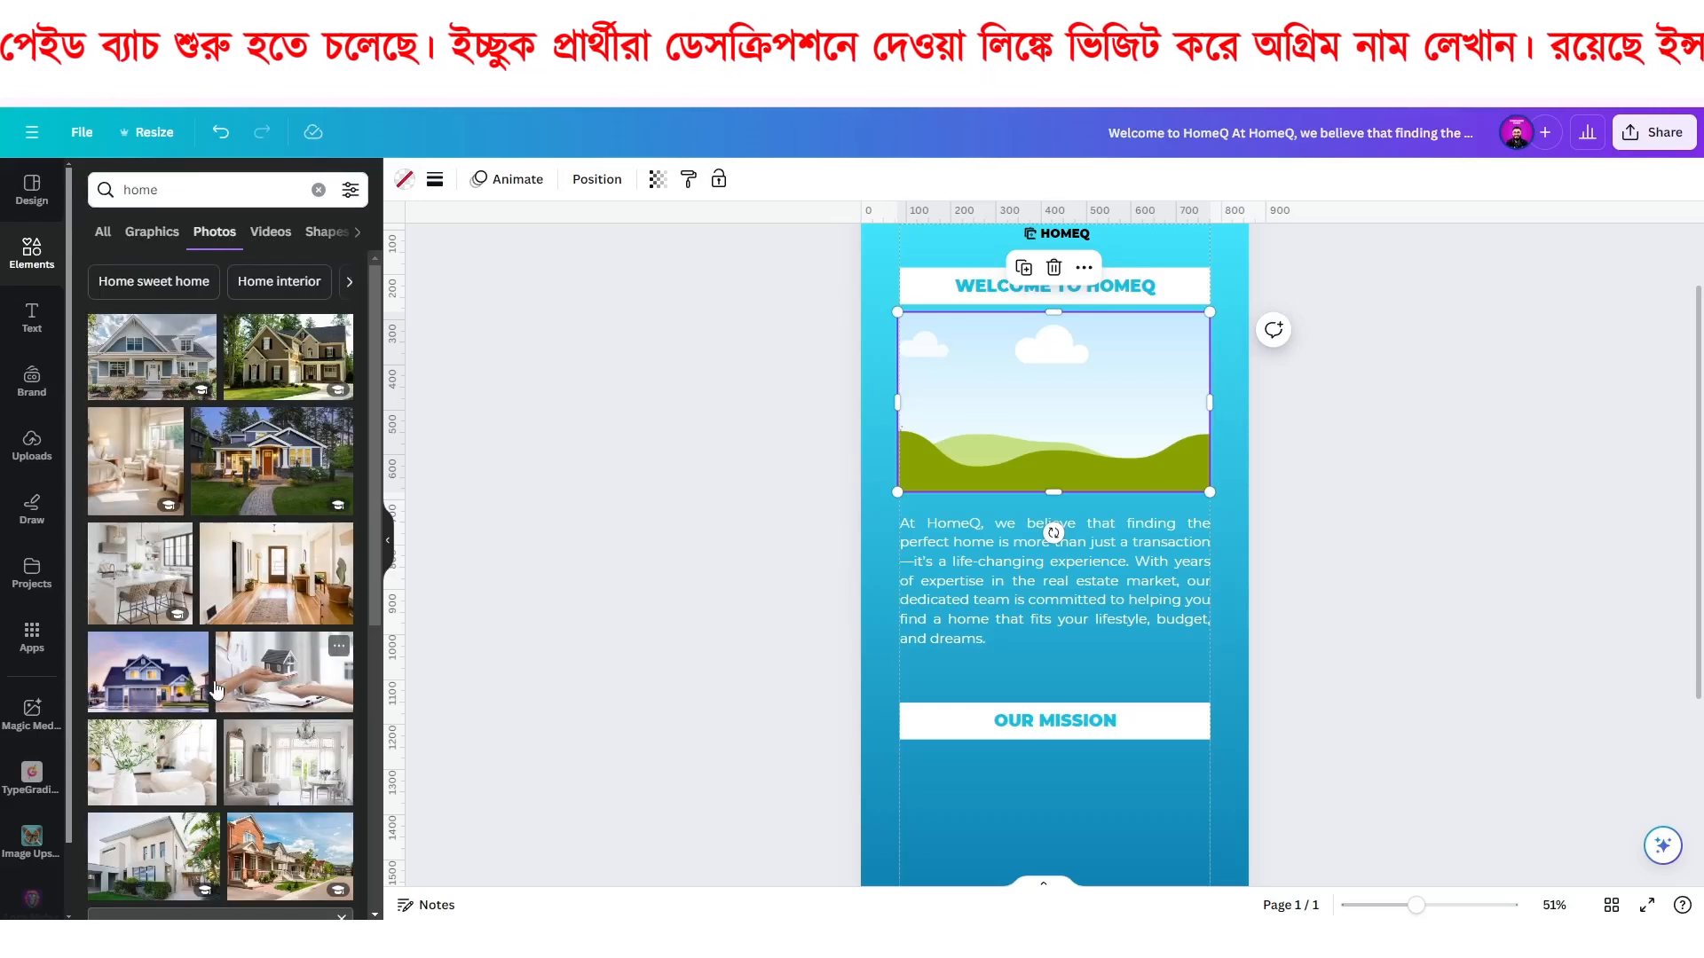
pyautogui.scroll(-2, 302, 633)
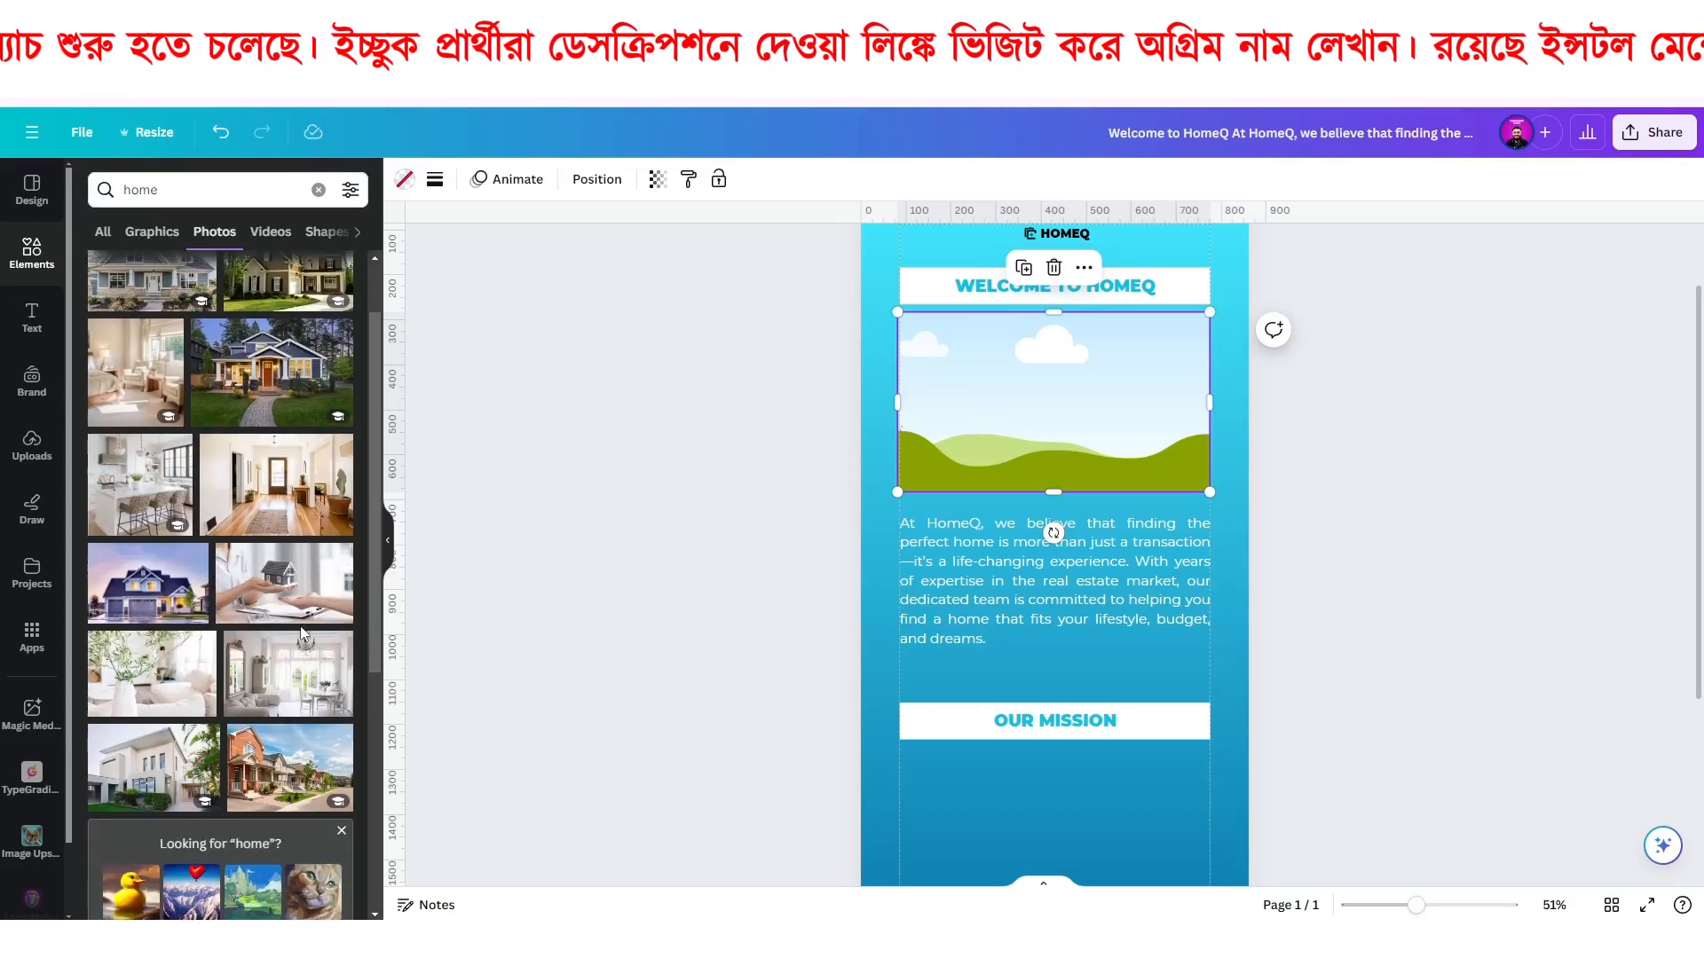
pyautogui.moveTo(191, 506); pyautogui.dragTo(1045, 440)
# Place a copy of the house photo frame, reduced in height, between the OUR MISSION bar and the mission paragraph.
pyautogui.scroll(-3, 1070, 550)
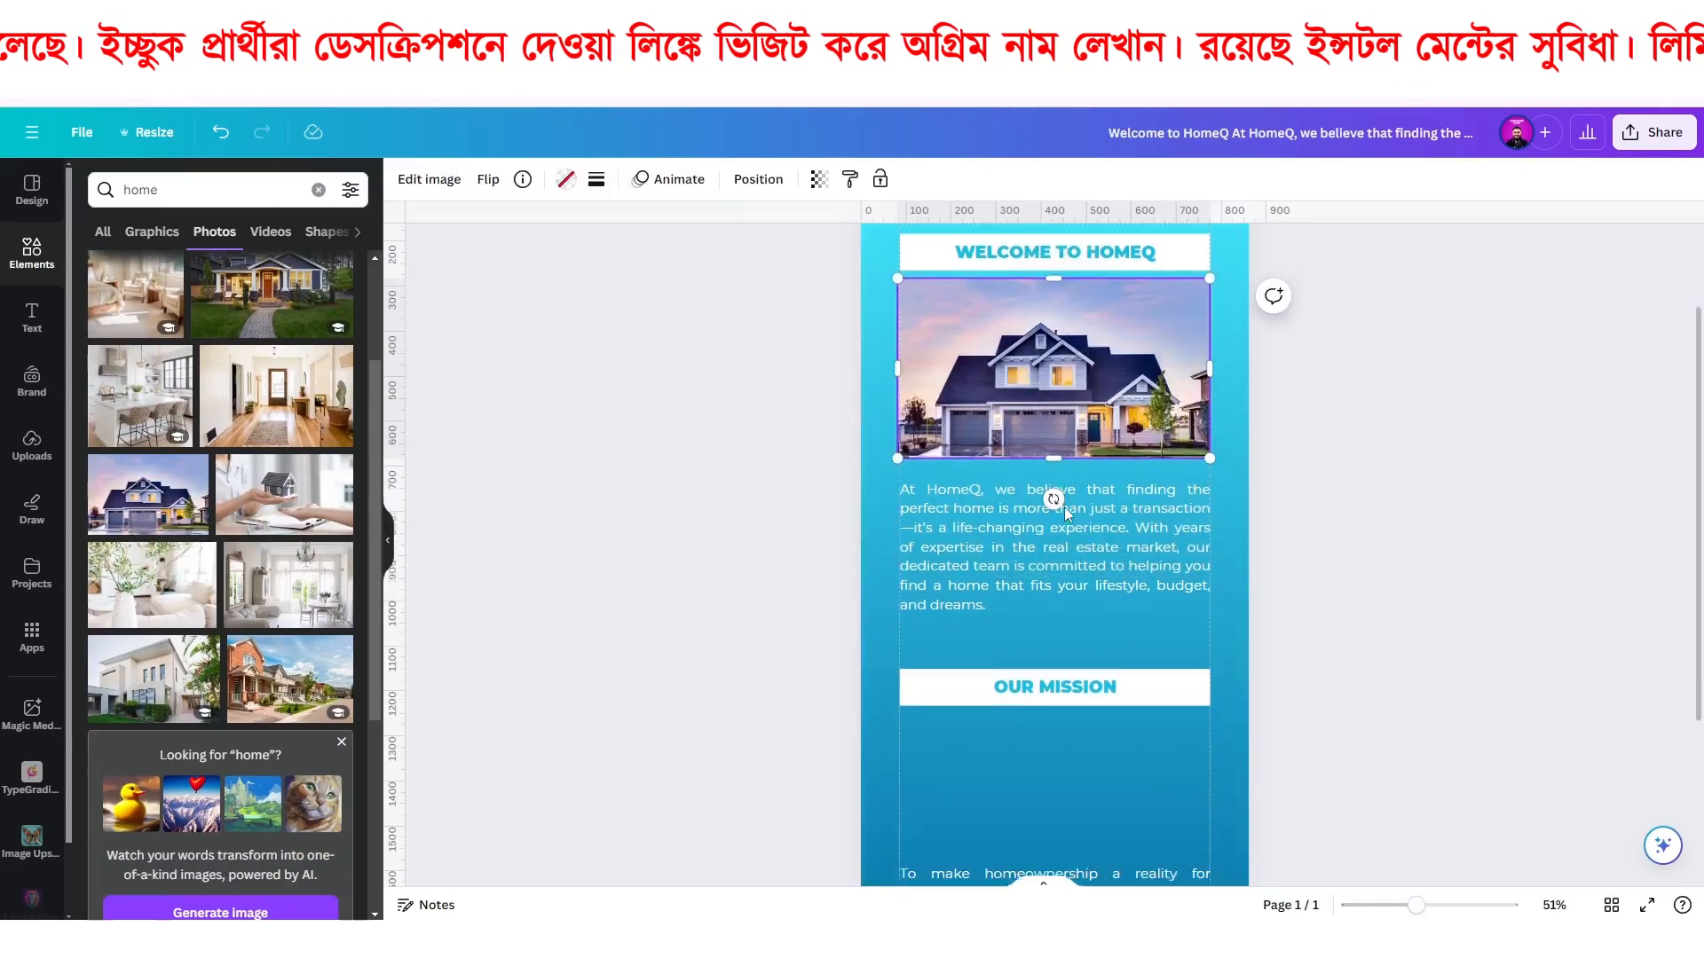
pyautogui.moveTo(1051, 258); pyautogui.dragTo(1047, 578)
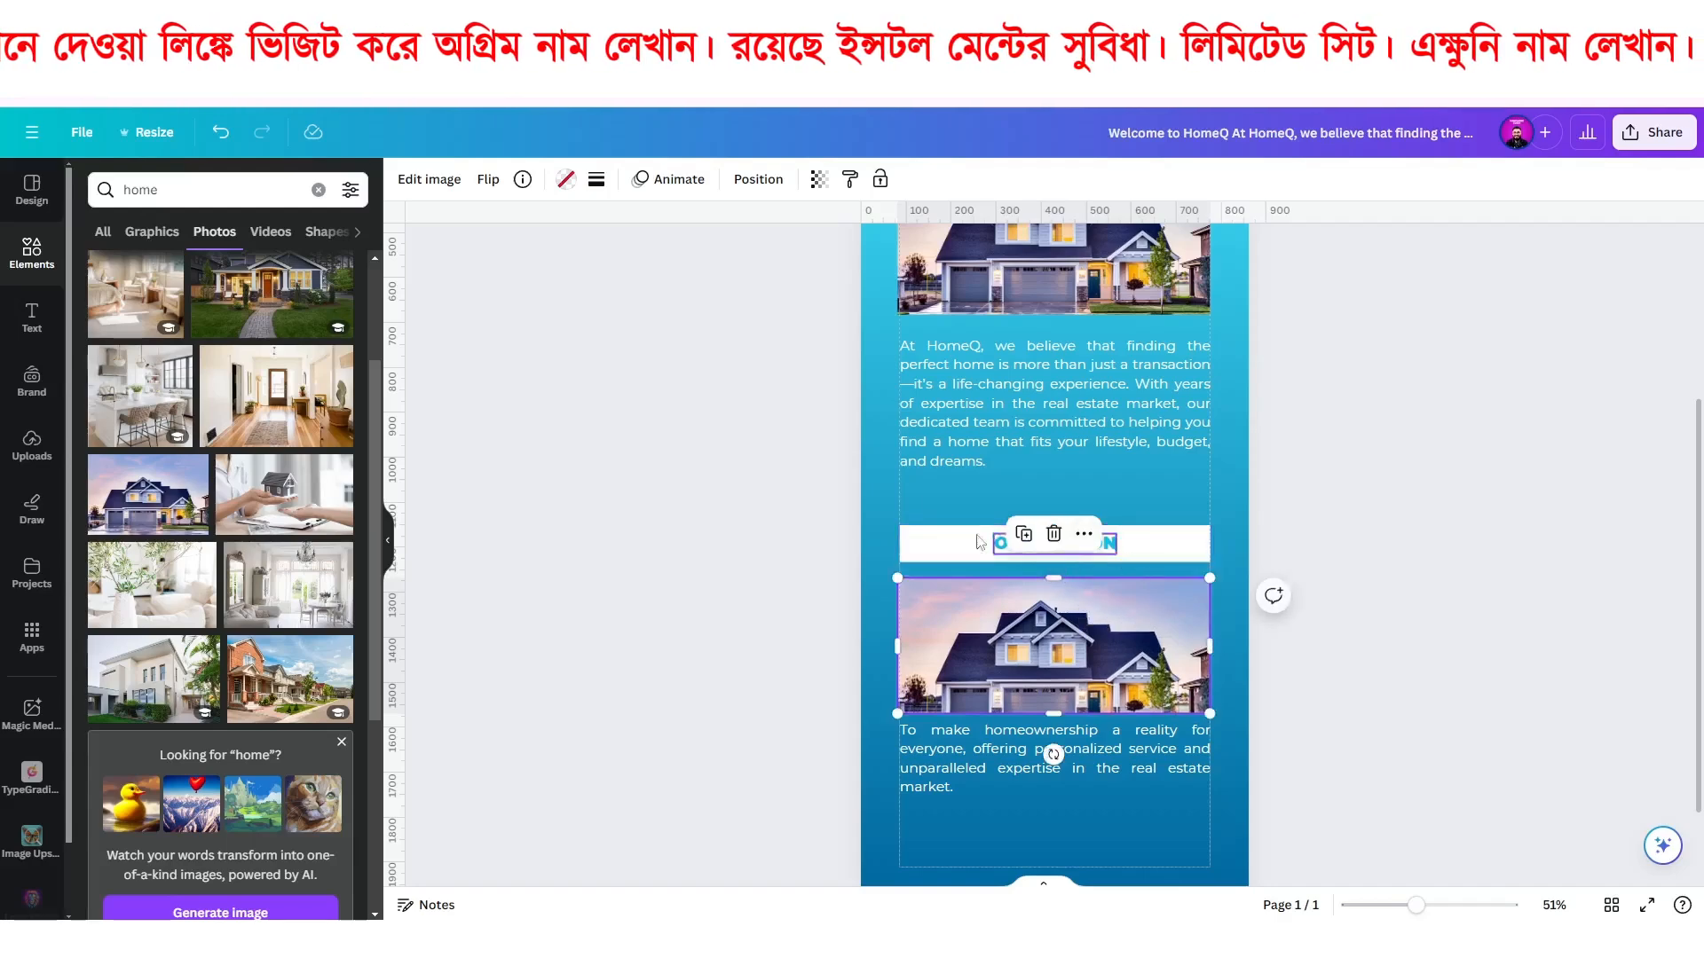
# Search the photo library for "our mission" and compare the results with the panel's existing house photo.
pyautogui.moveTo(169, 190); pyautogui.dragTo(82, 191)
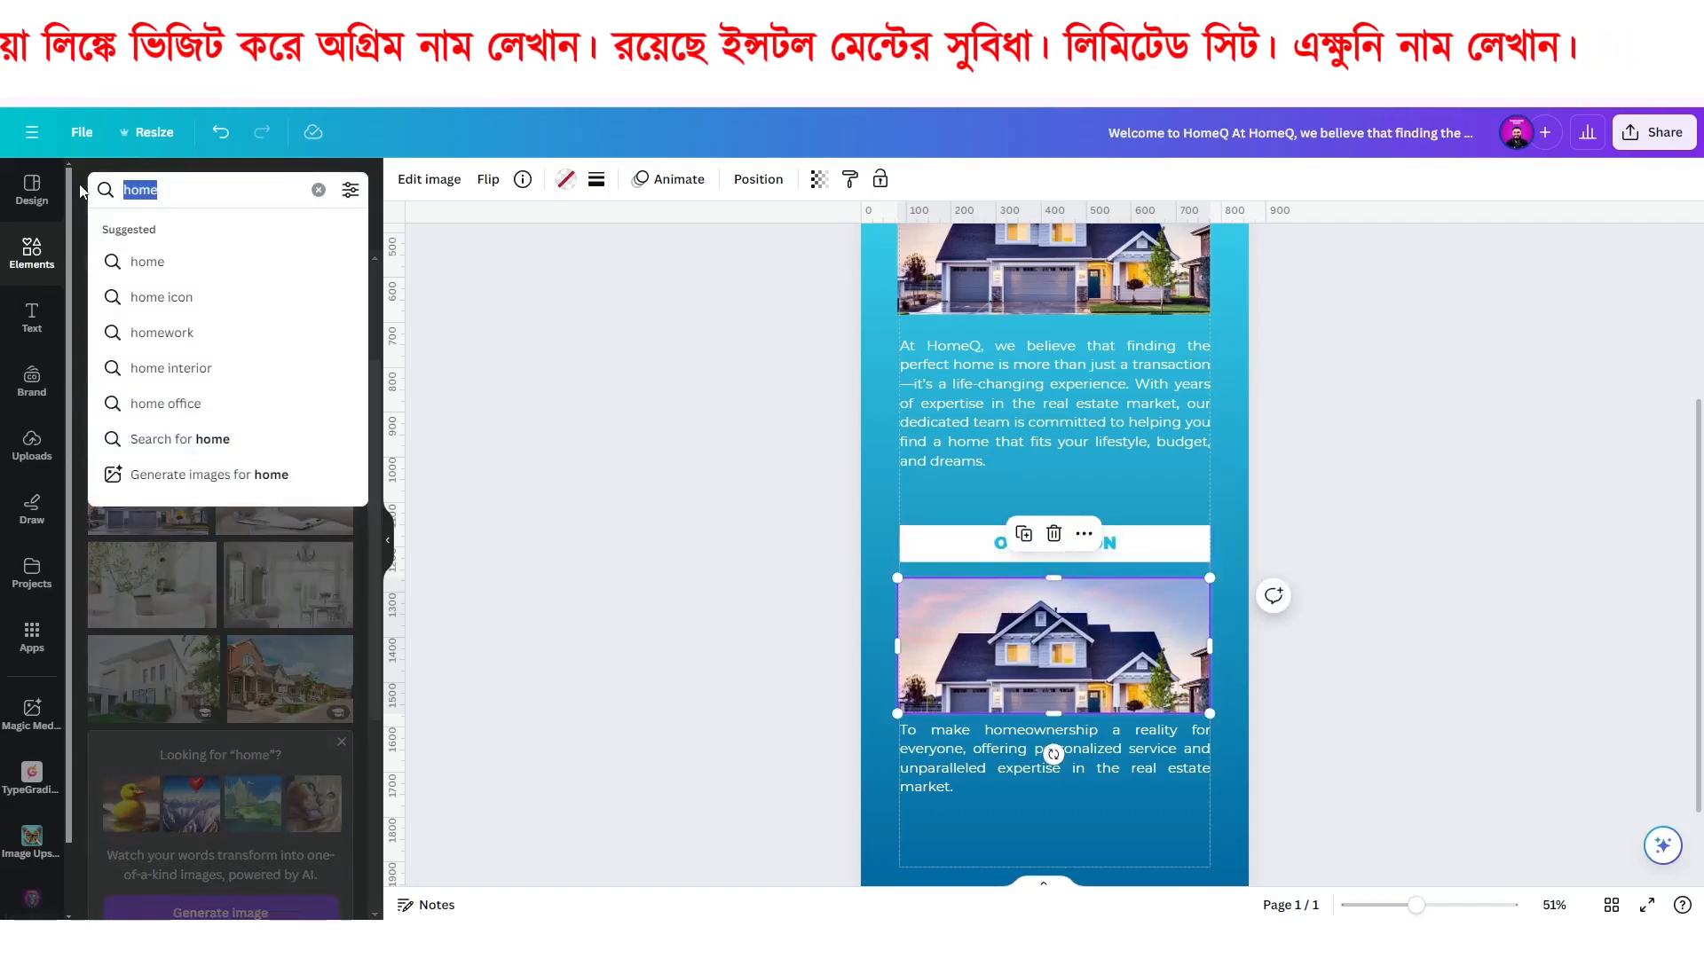
pyautogui.write('our mission')
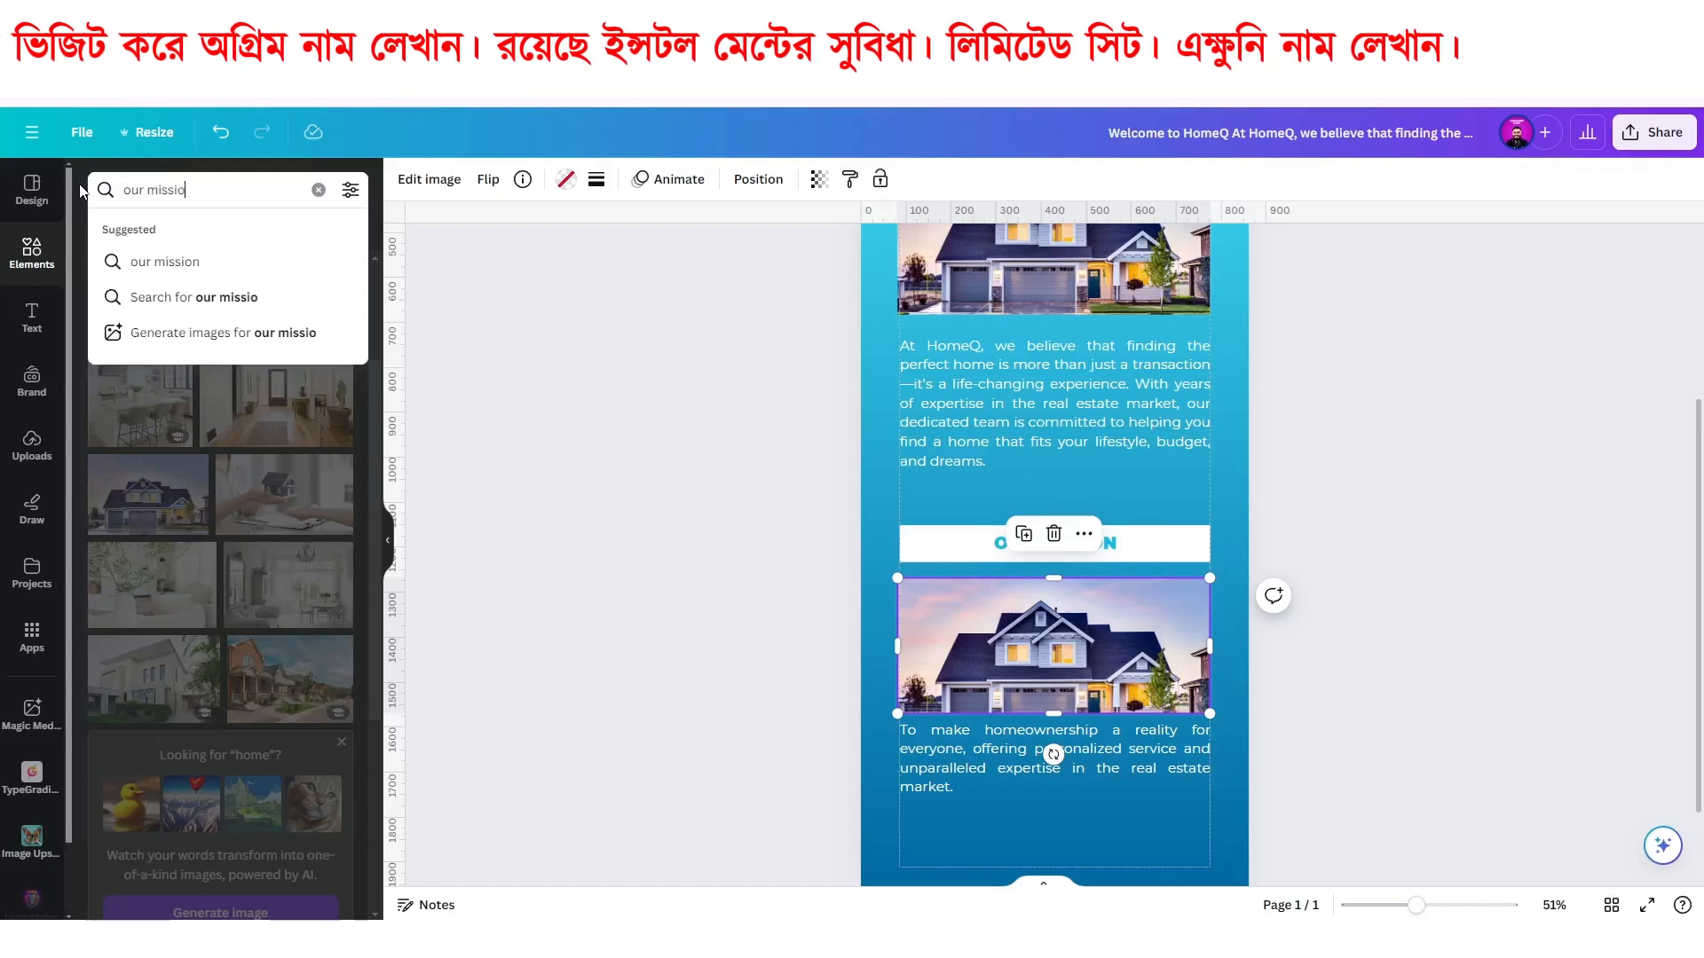
pyautogui.press('Return')
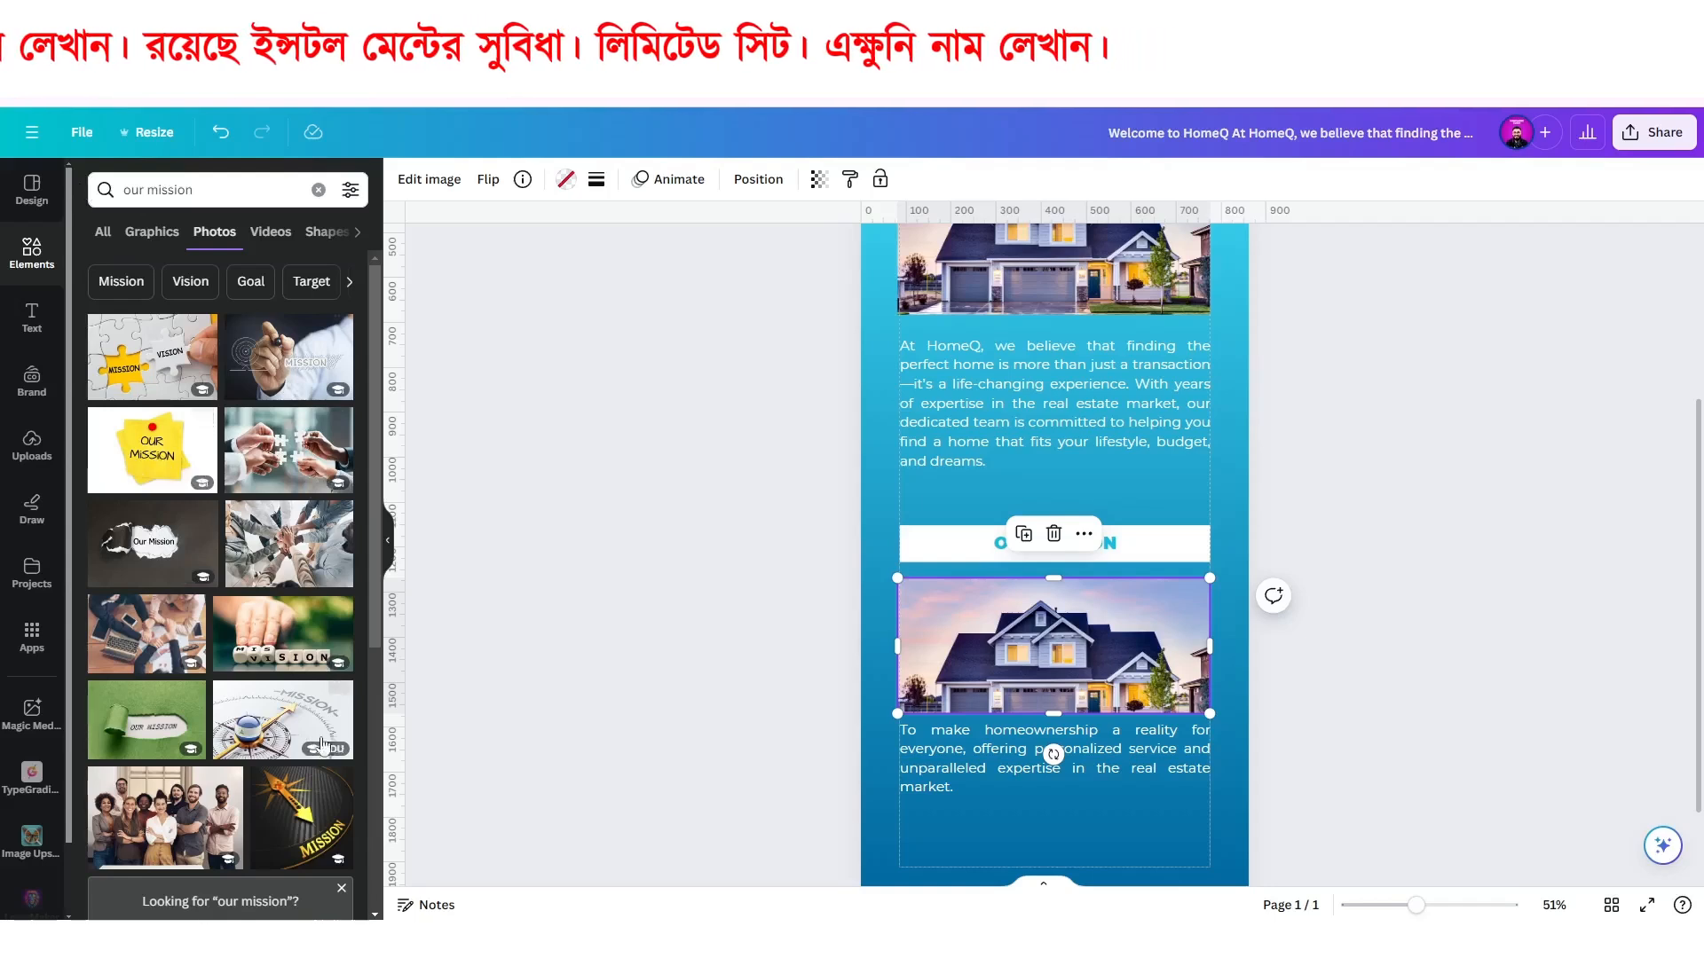
pyautogui.scroll(2, 1173, 497)
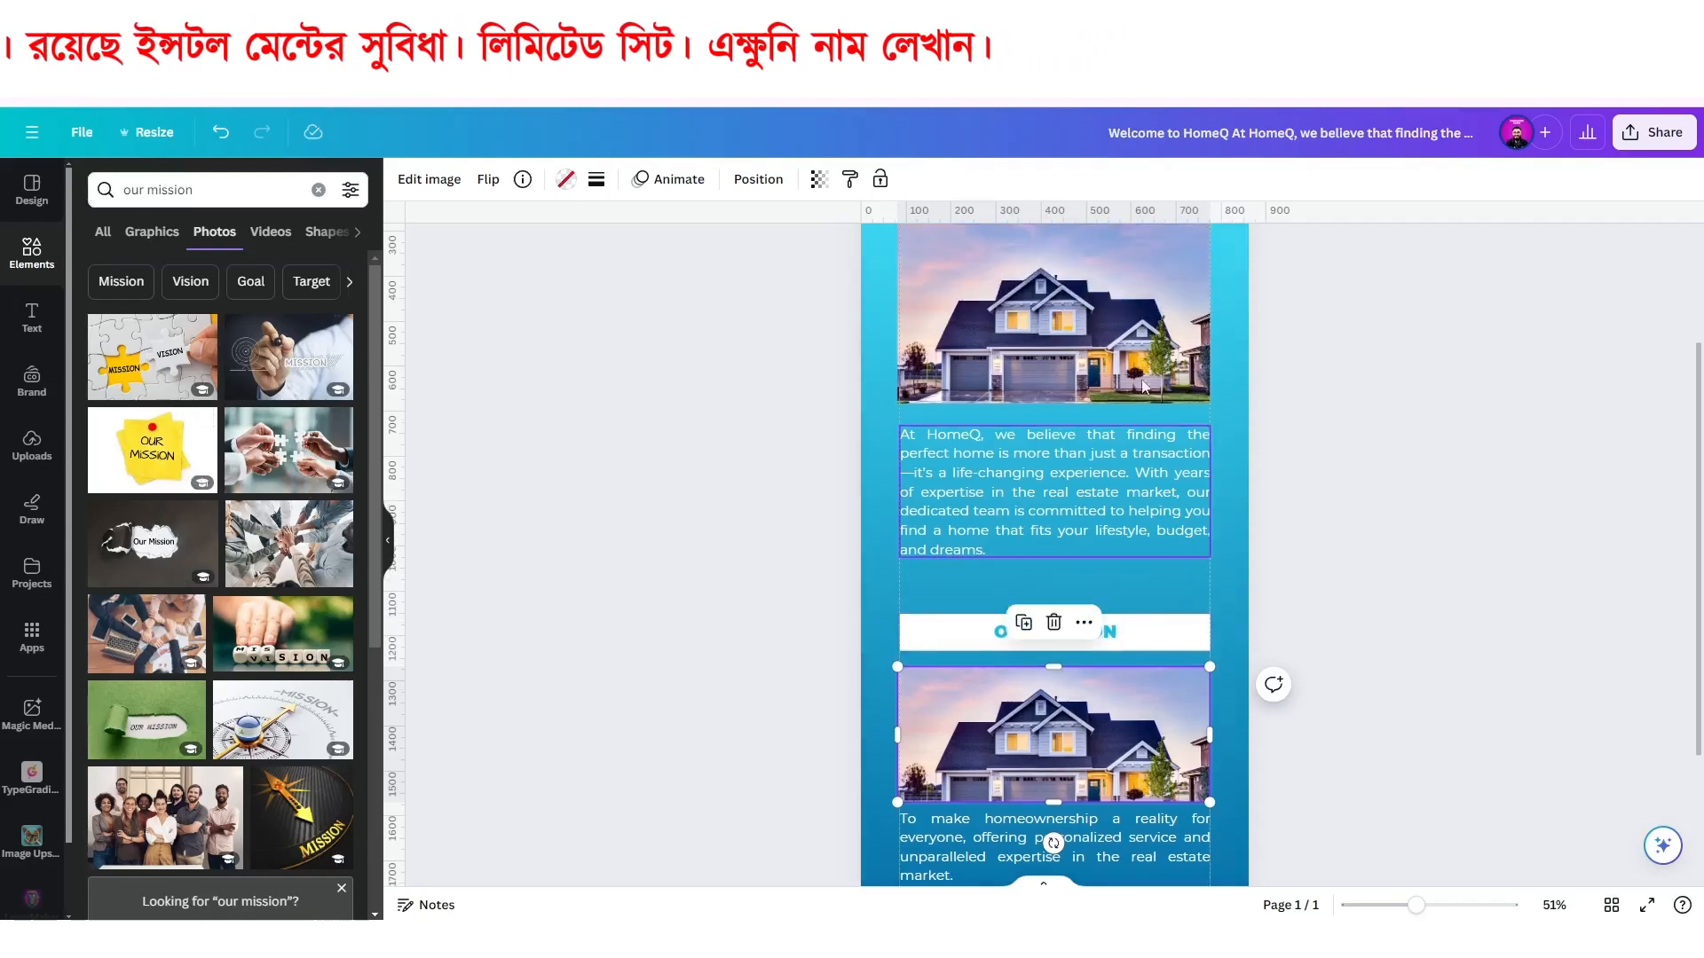
pyautogui.scroll(4, 1090, 345)
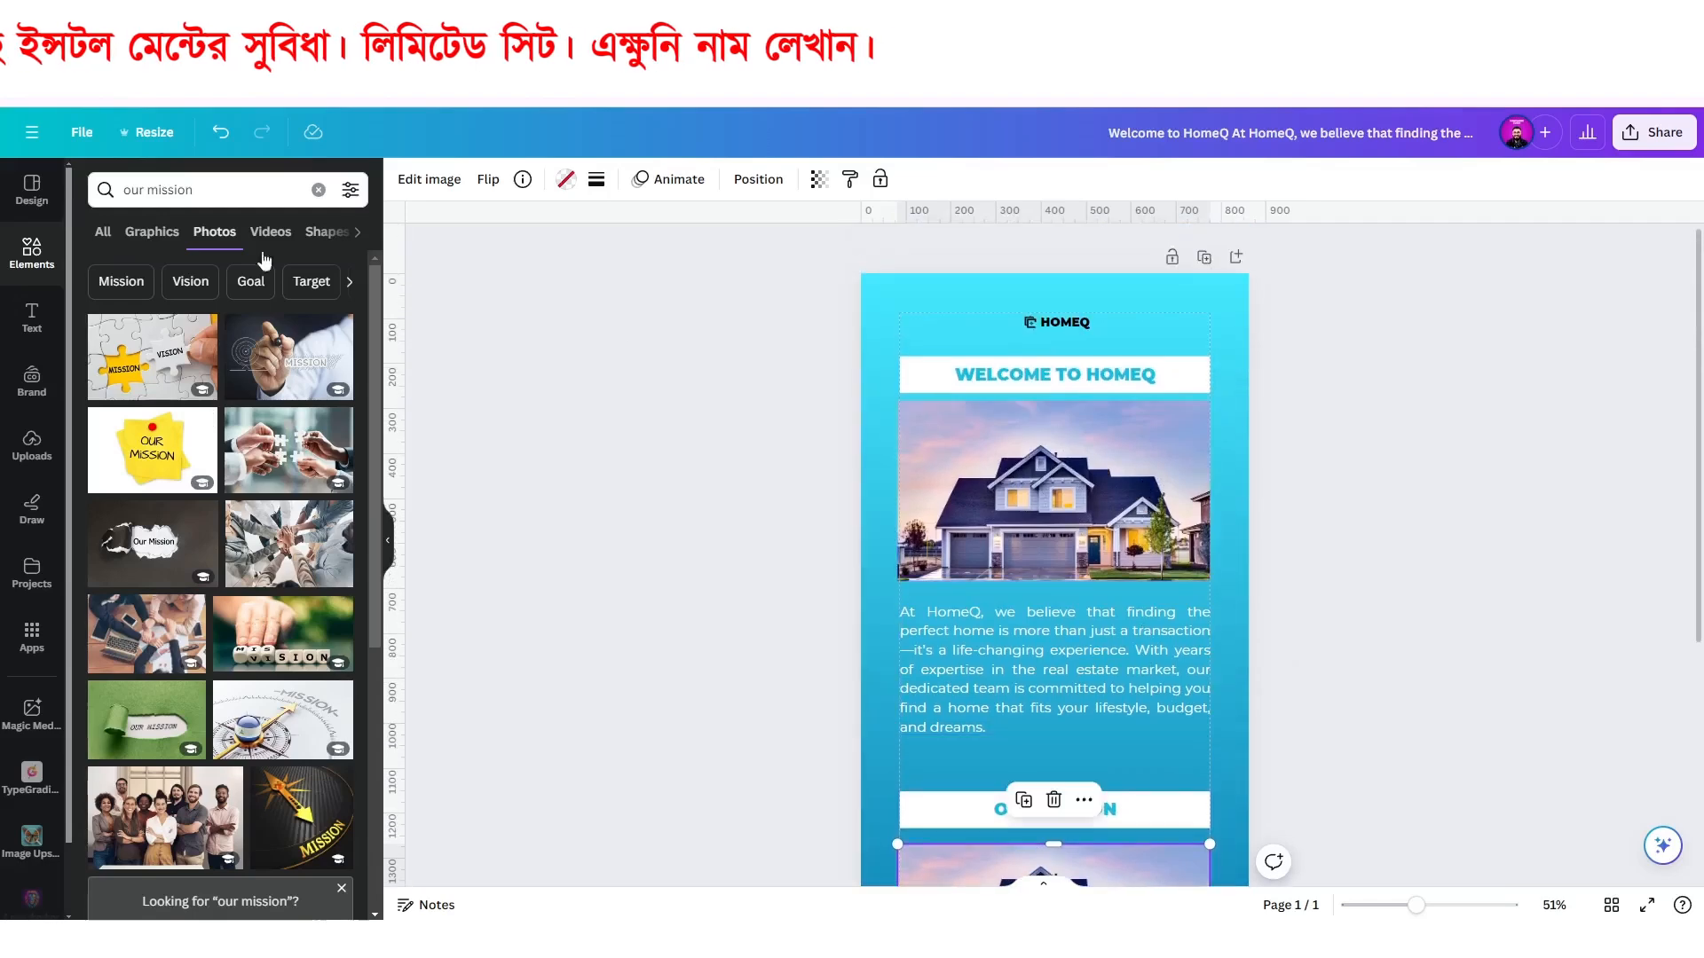
# Search the photos for "home" and fill the frame below OUR MISSION with the hands holding a model house.
pyautogui.click(201, 188)
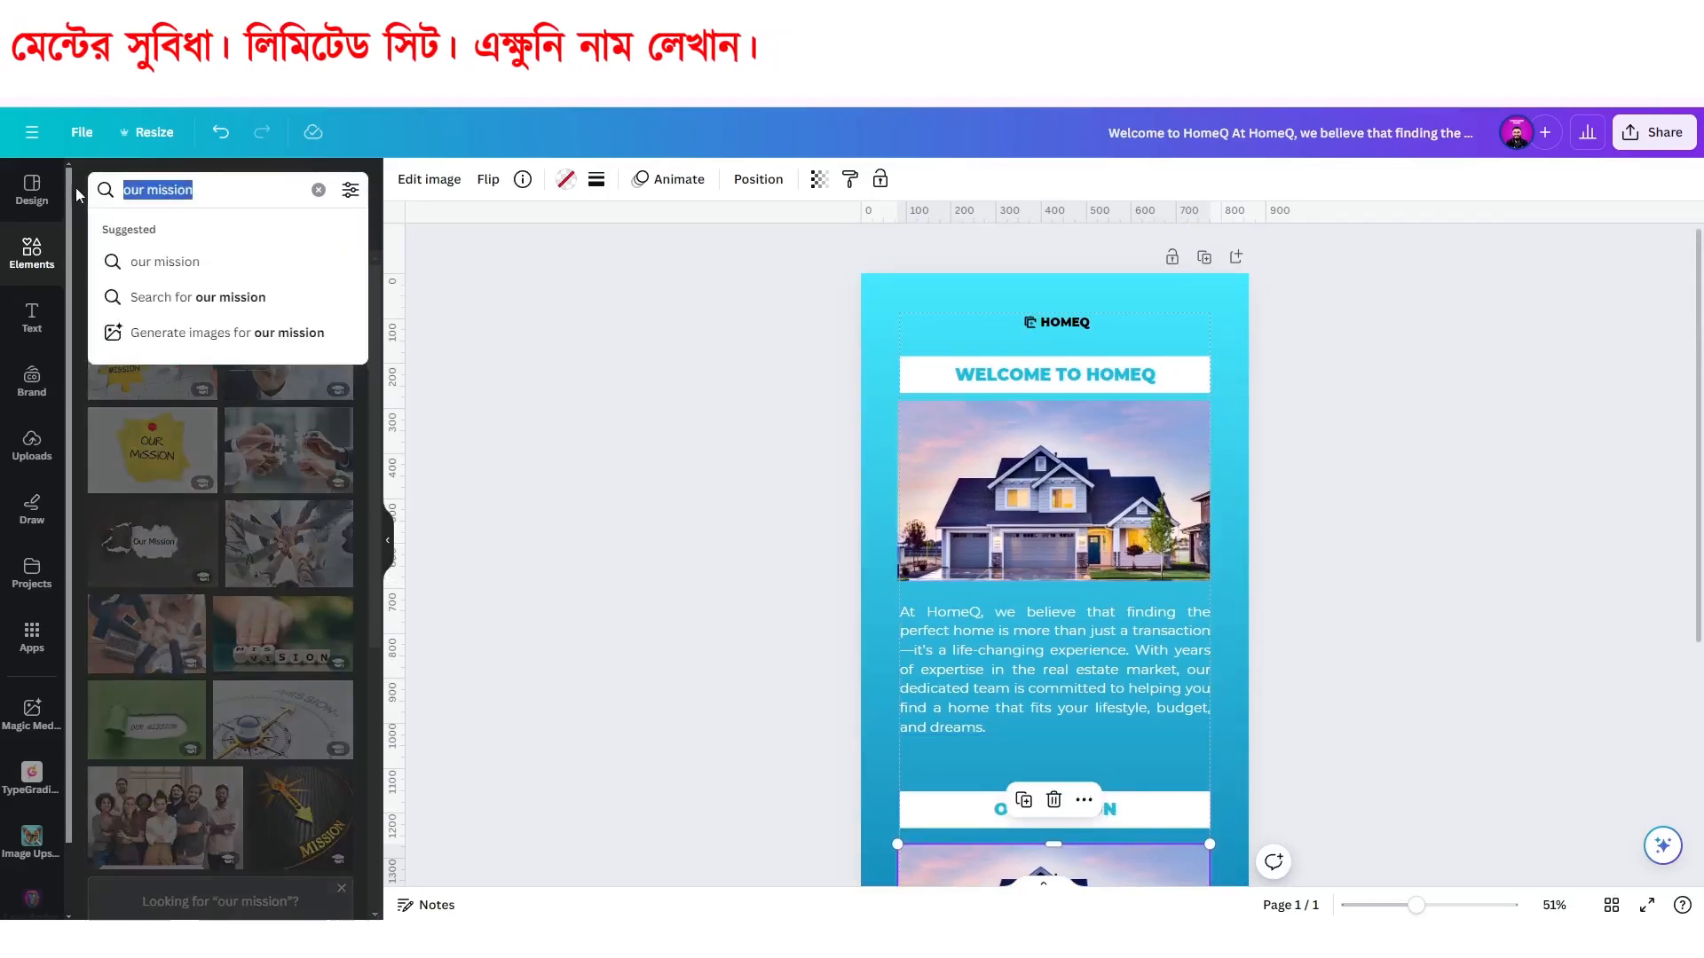
pyautogui.write('home')
pyautogui.press('Return')
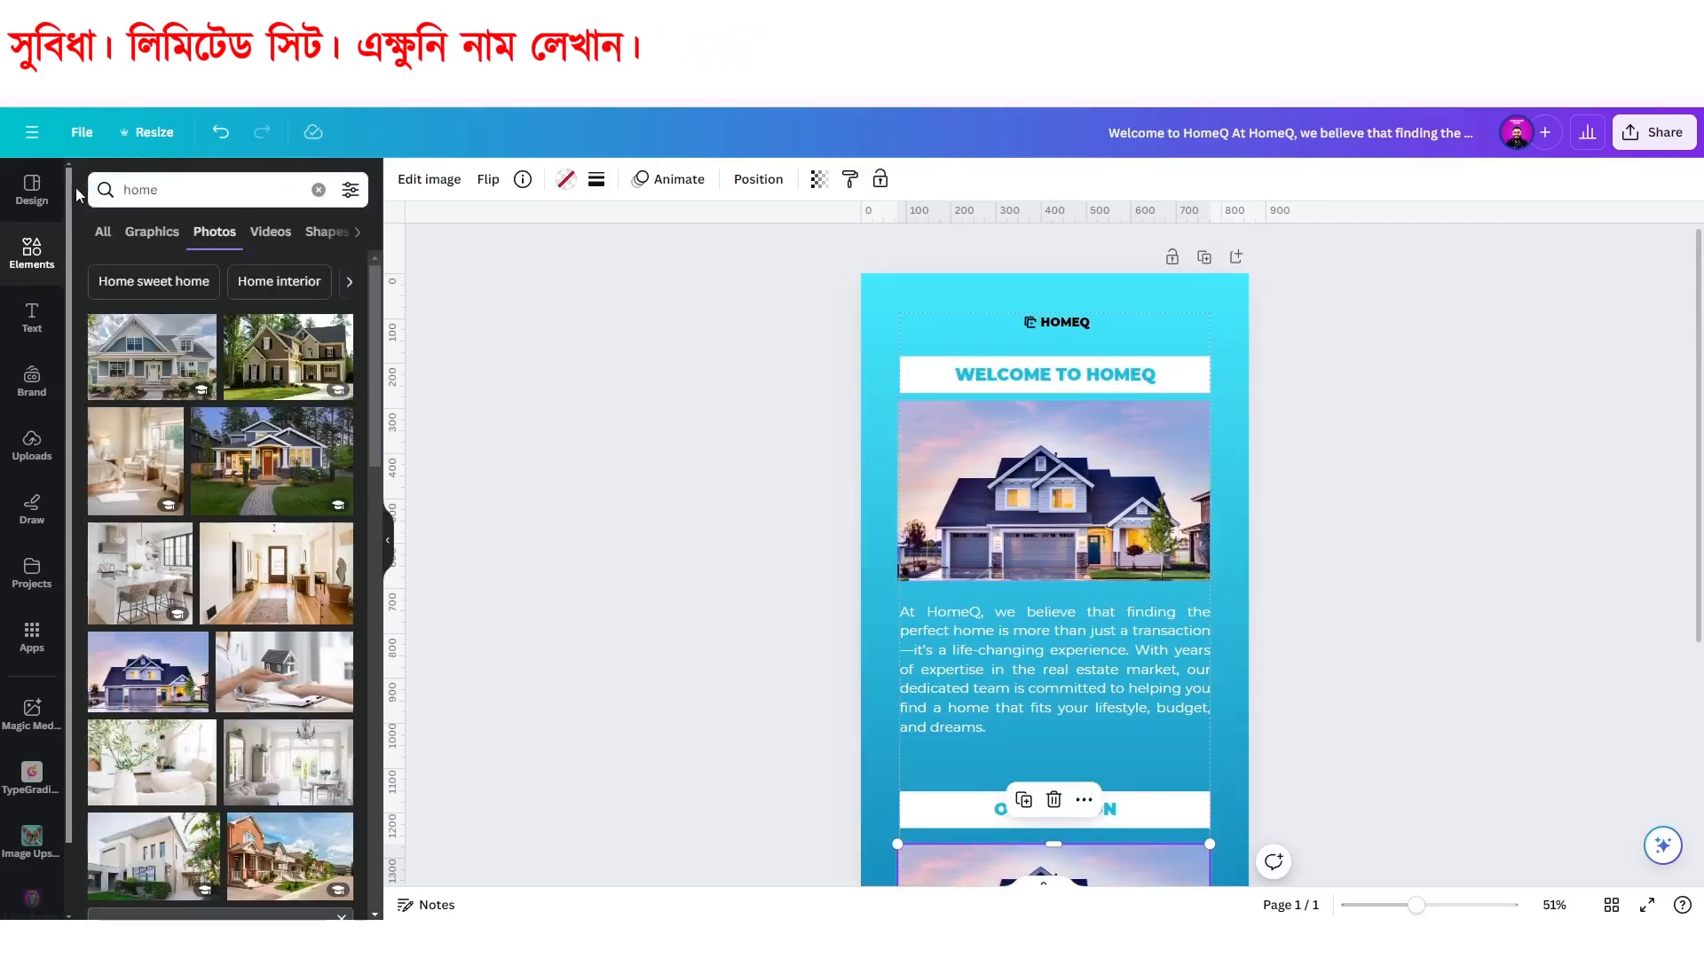
pyautogui.scroll(-2, 270, 513)
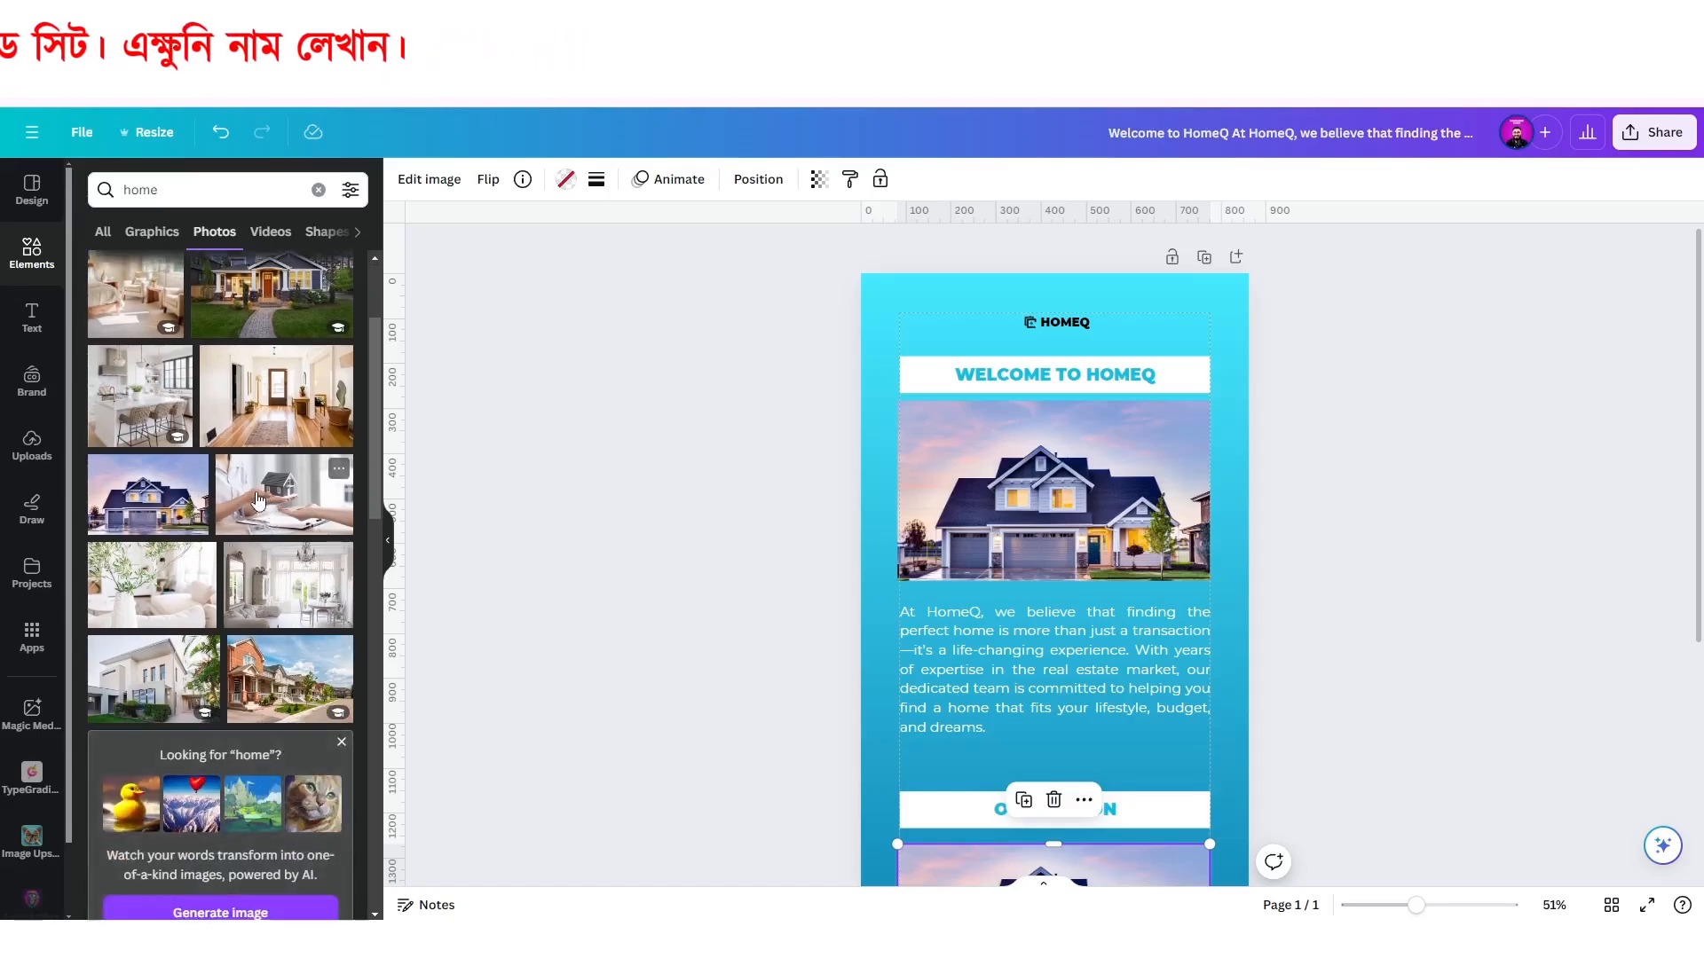
pyautogui.moveTo(258, 502); pyautogui.dragTo(1051, 844)
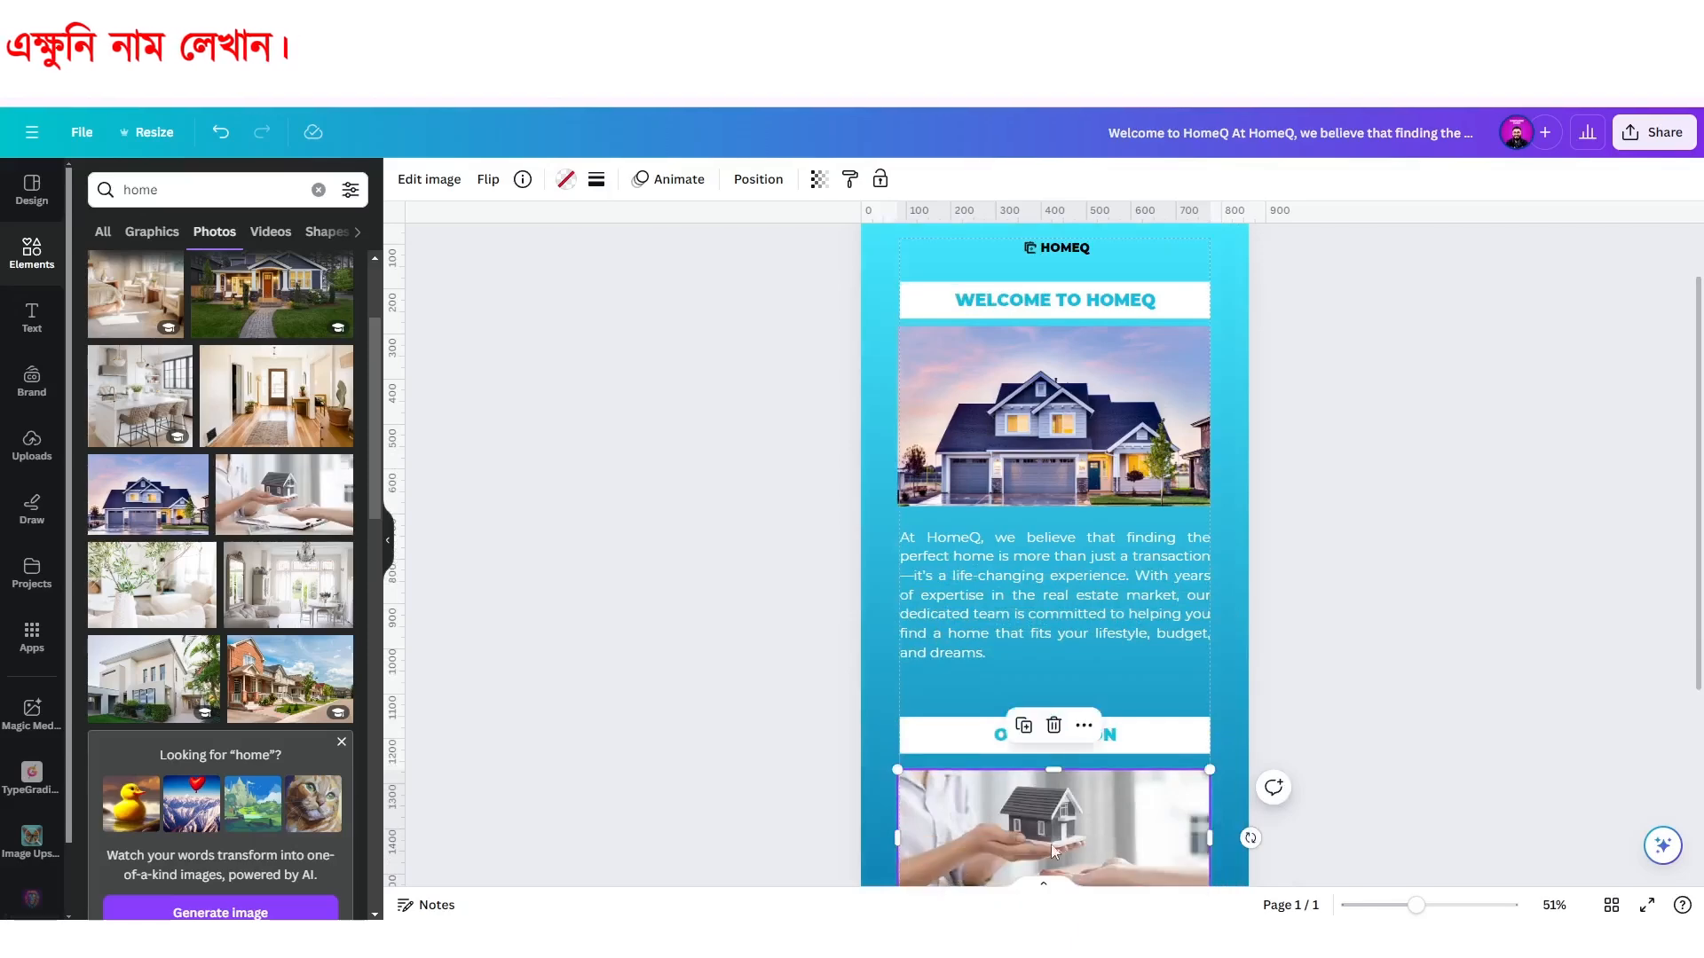
pyautogui.scroll(-3, 1057, 843)
pyautogui.click(723, 677)
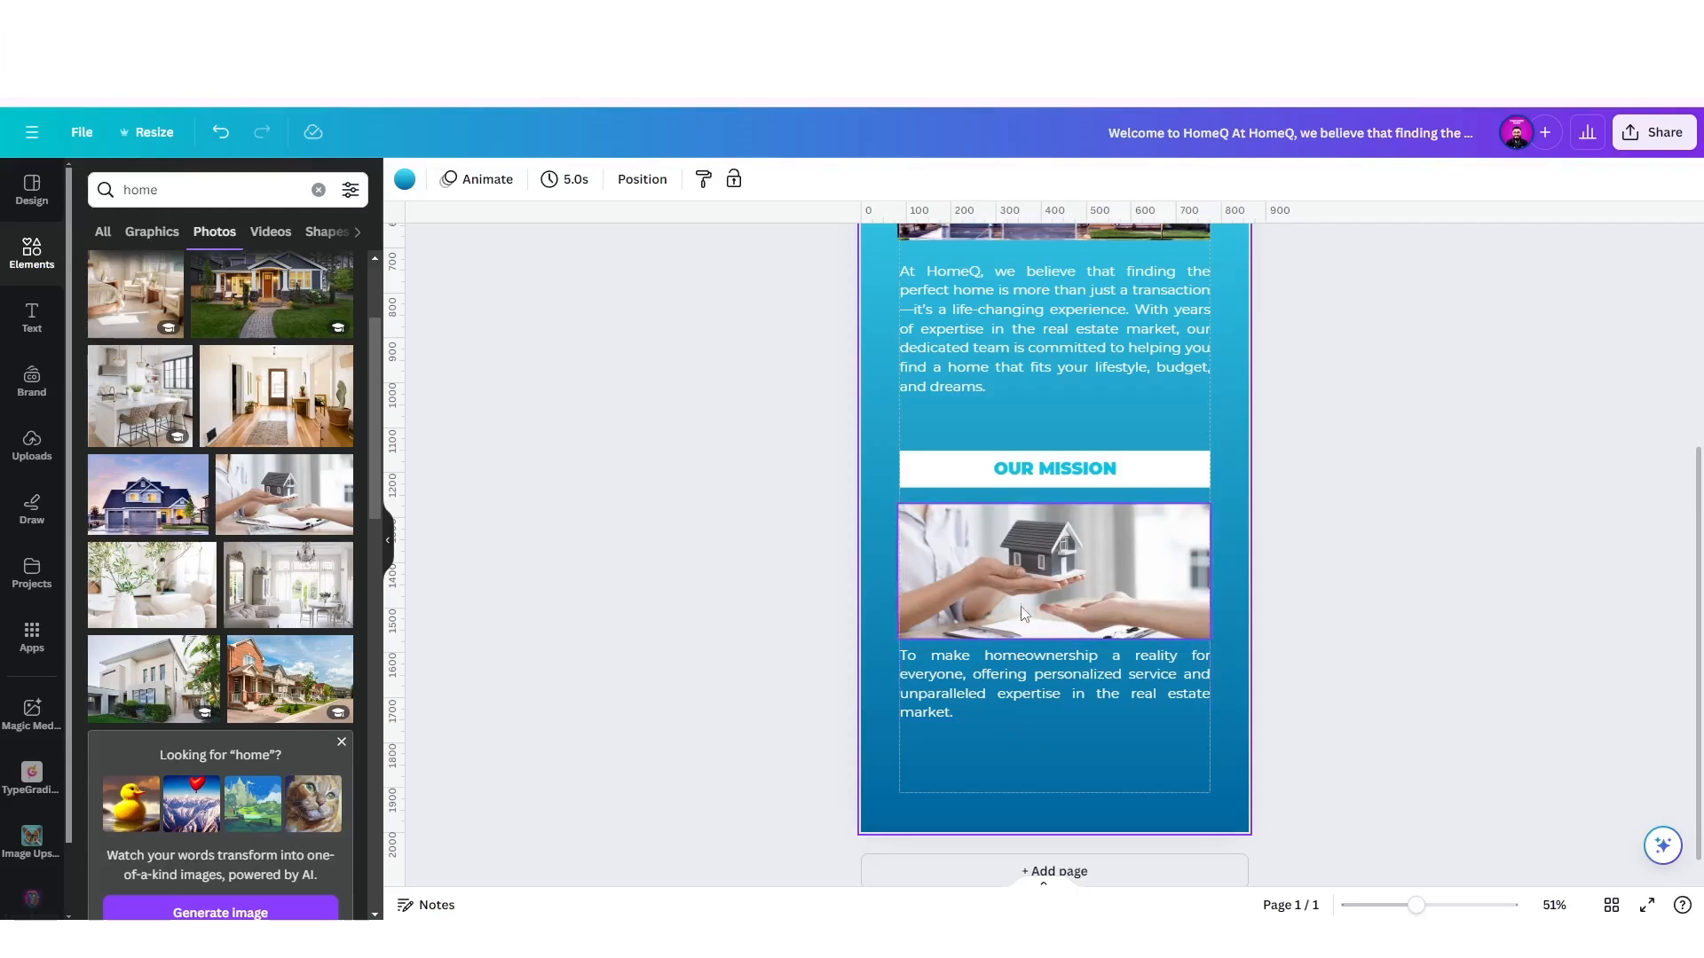
# Add a short white divider line, centred between the welcome paragraph and the OUR MISSION bar.
pyautogui.scroll(-3, 1021, 595)
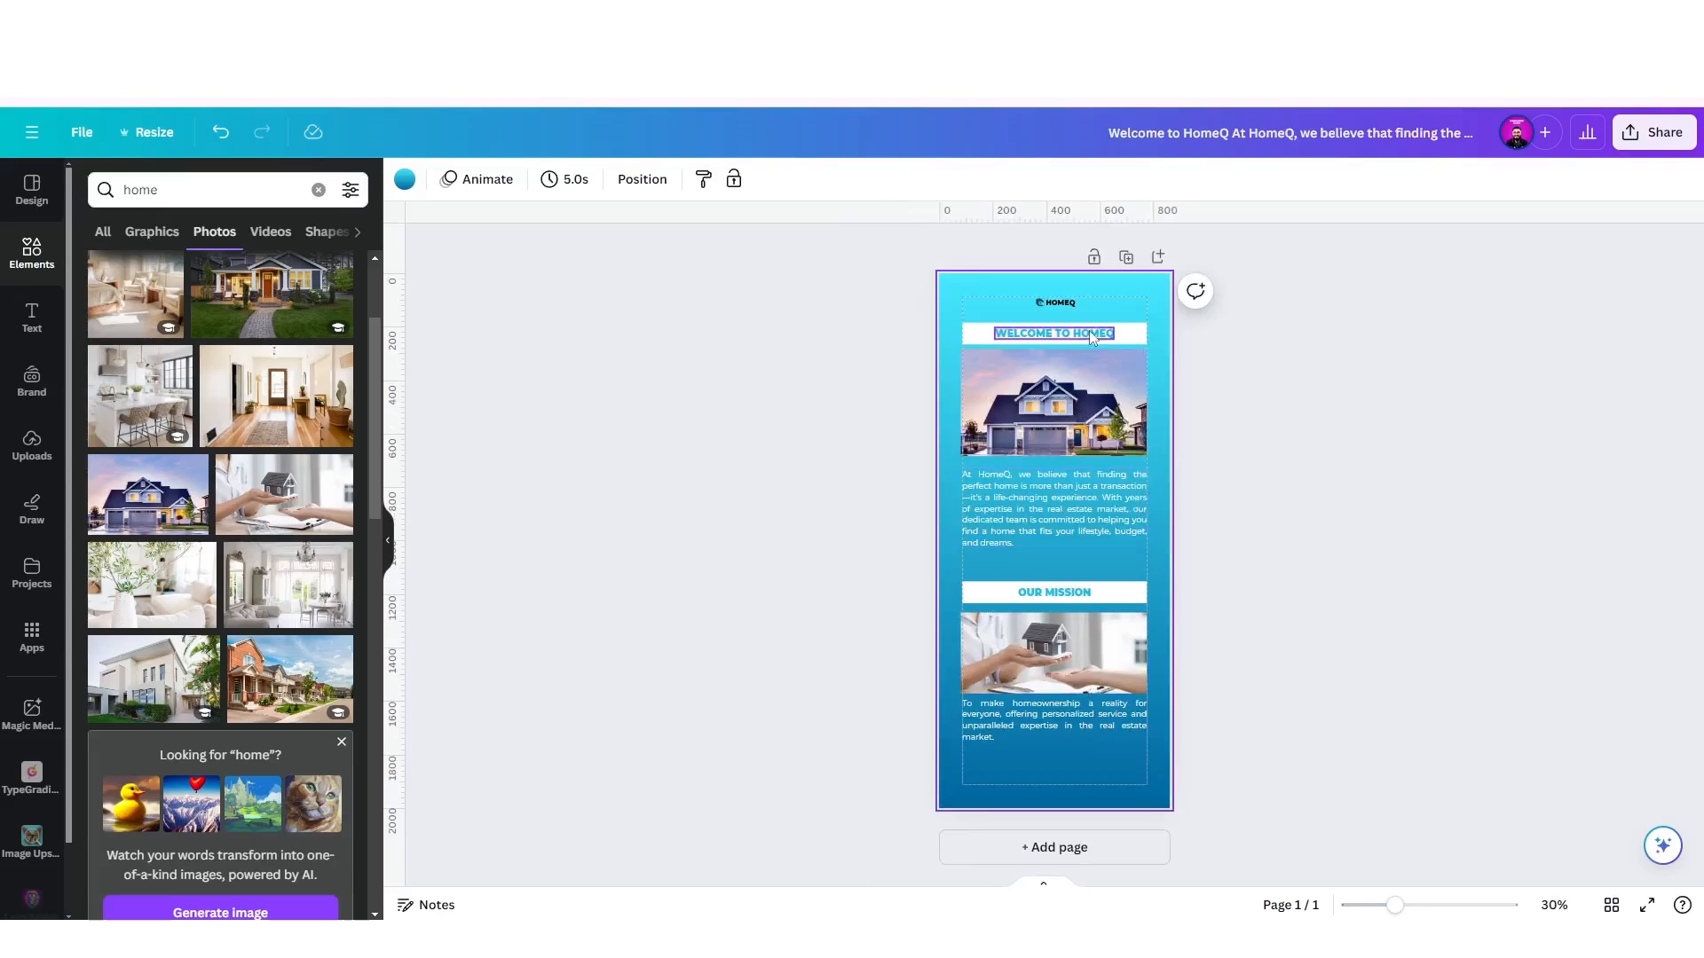
pyautogui.scroll(3, 1085, 566)
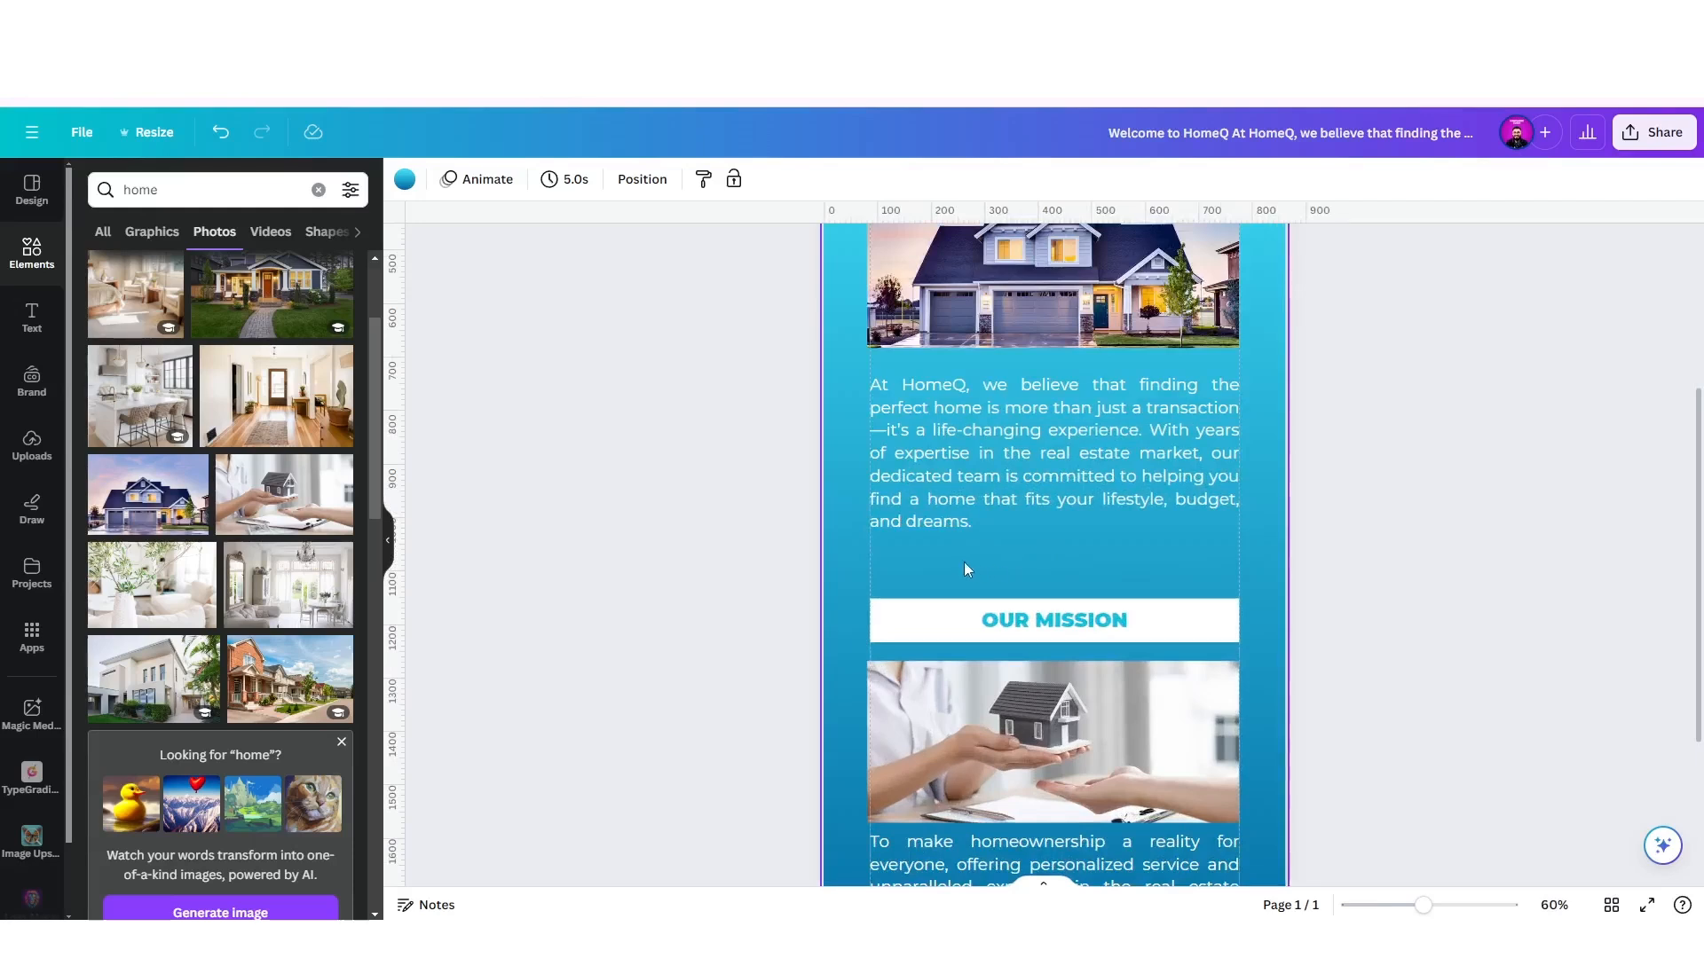
pyautogui.click(46, 259)
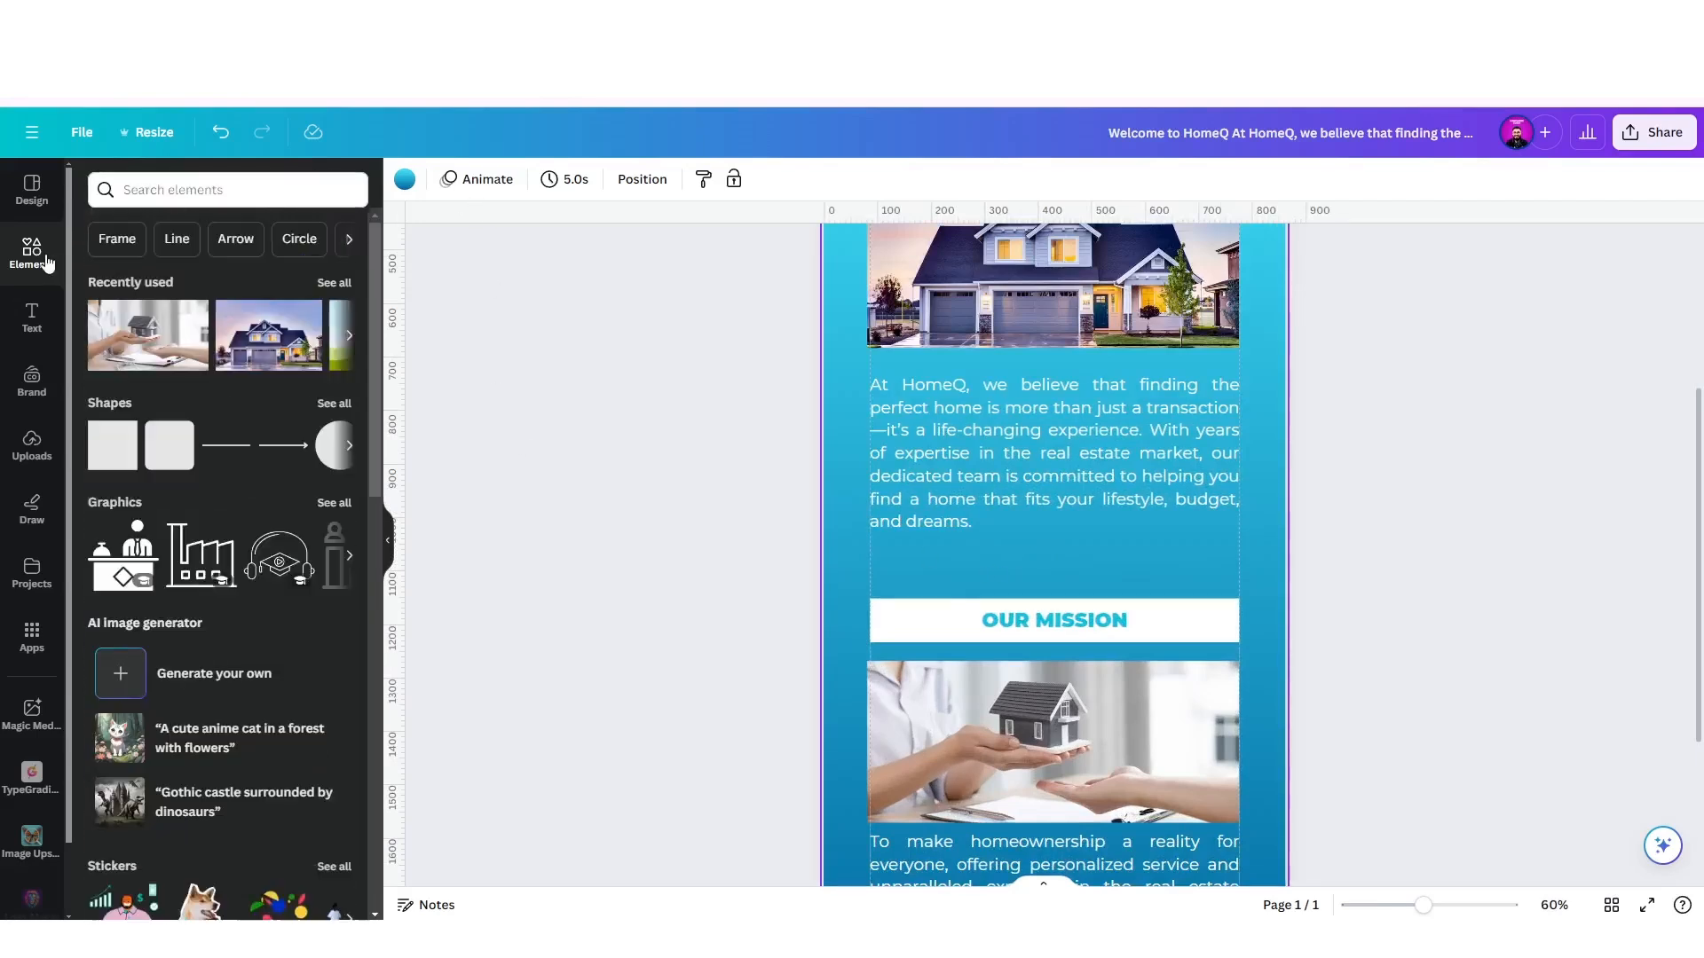
pyautogui.click(229, 446)
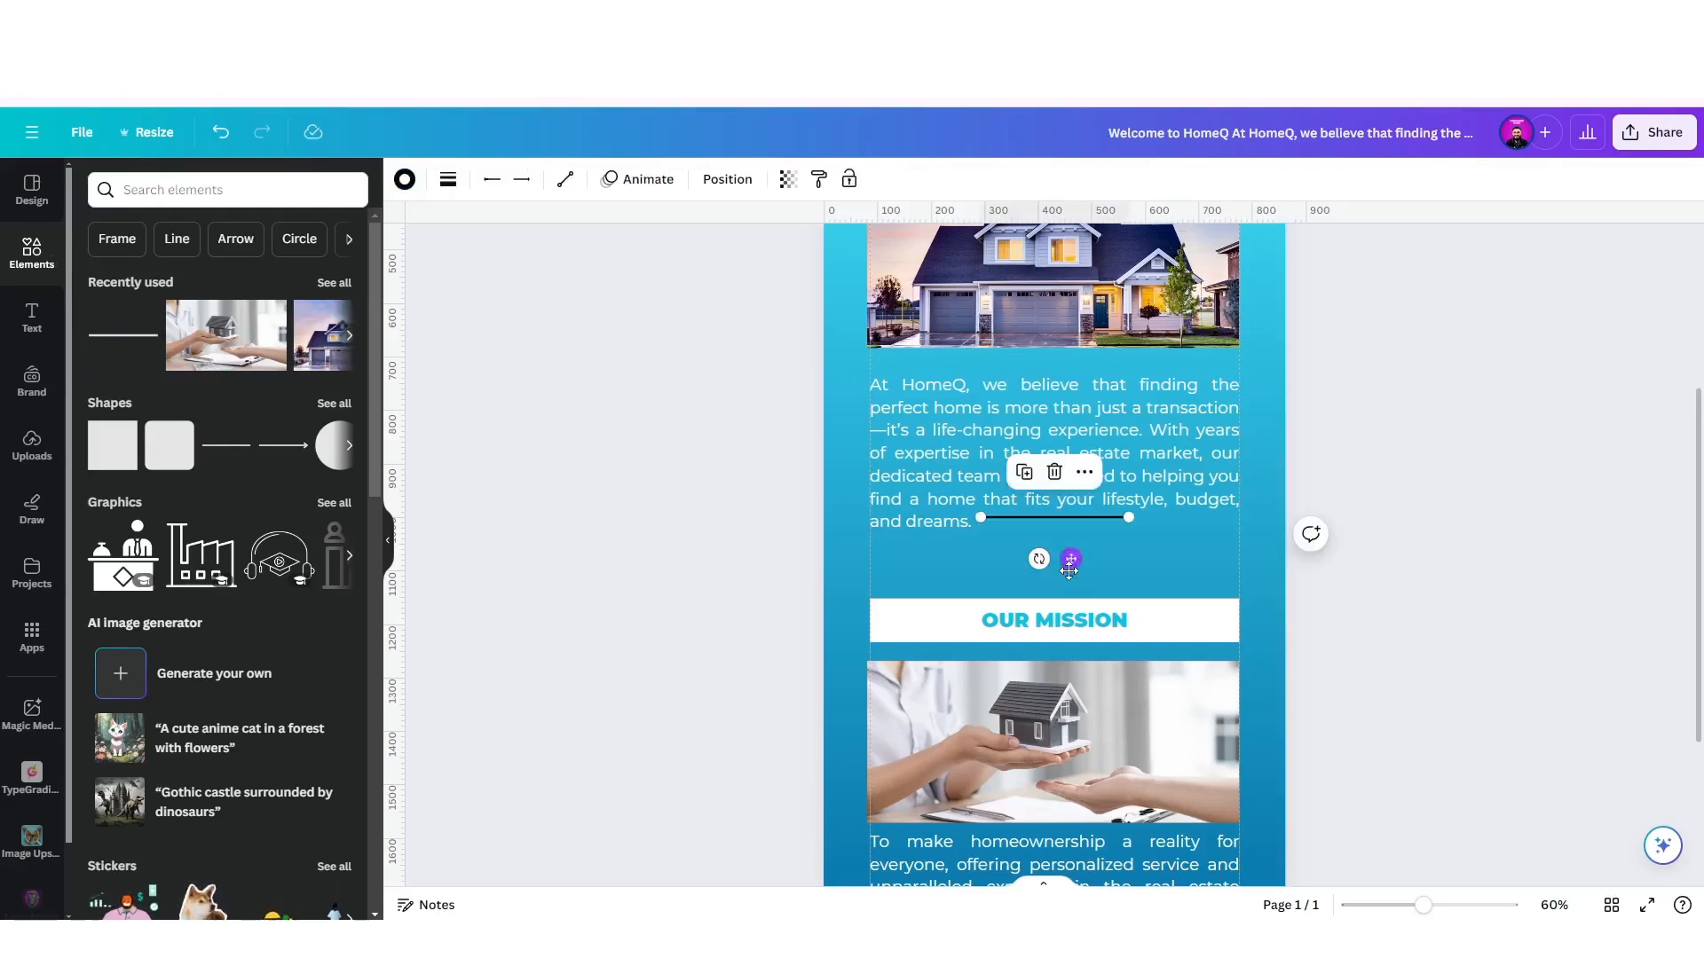
pyautogui.moveTo(1071, 558); pyautogui.dragTo(1069, 596)
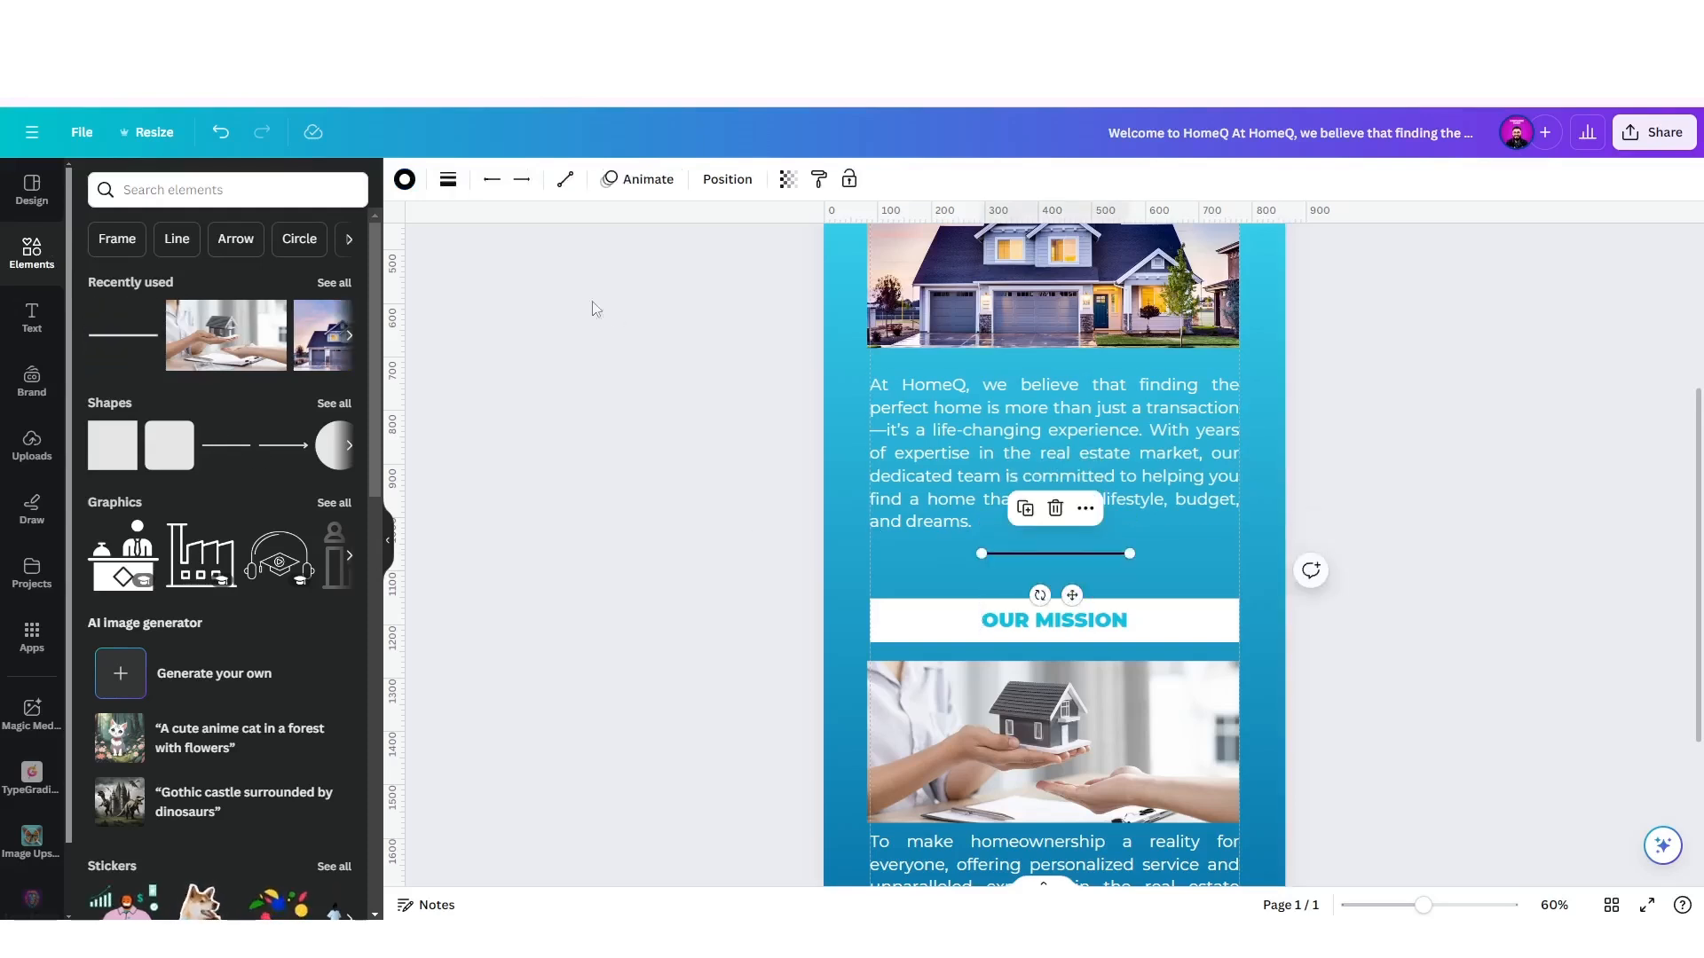
pyautogui.click(404, 178)
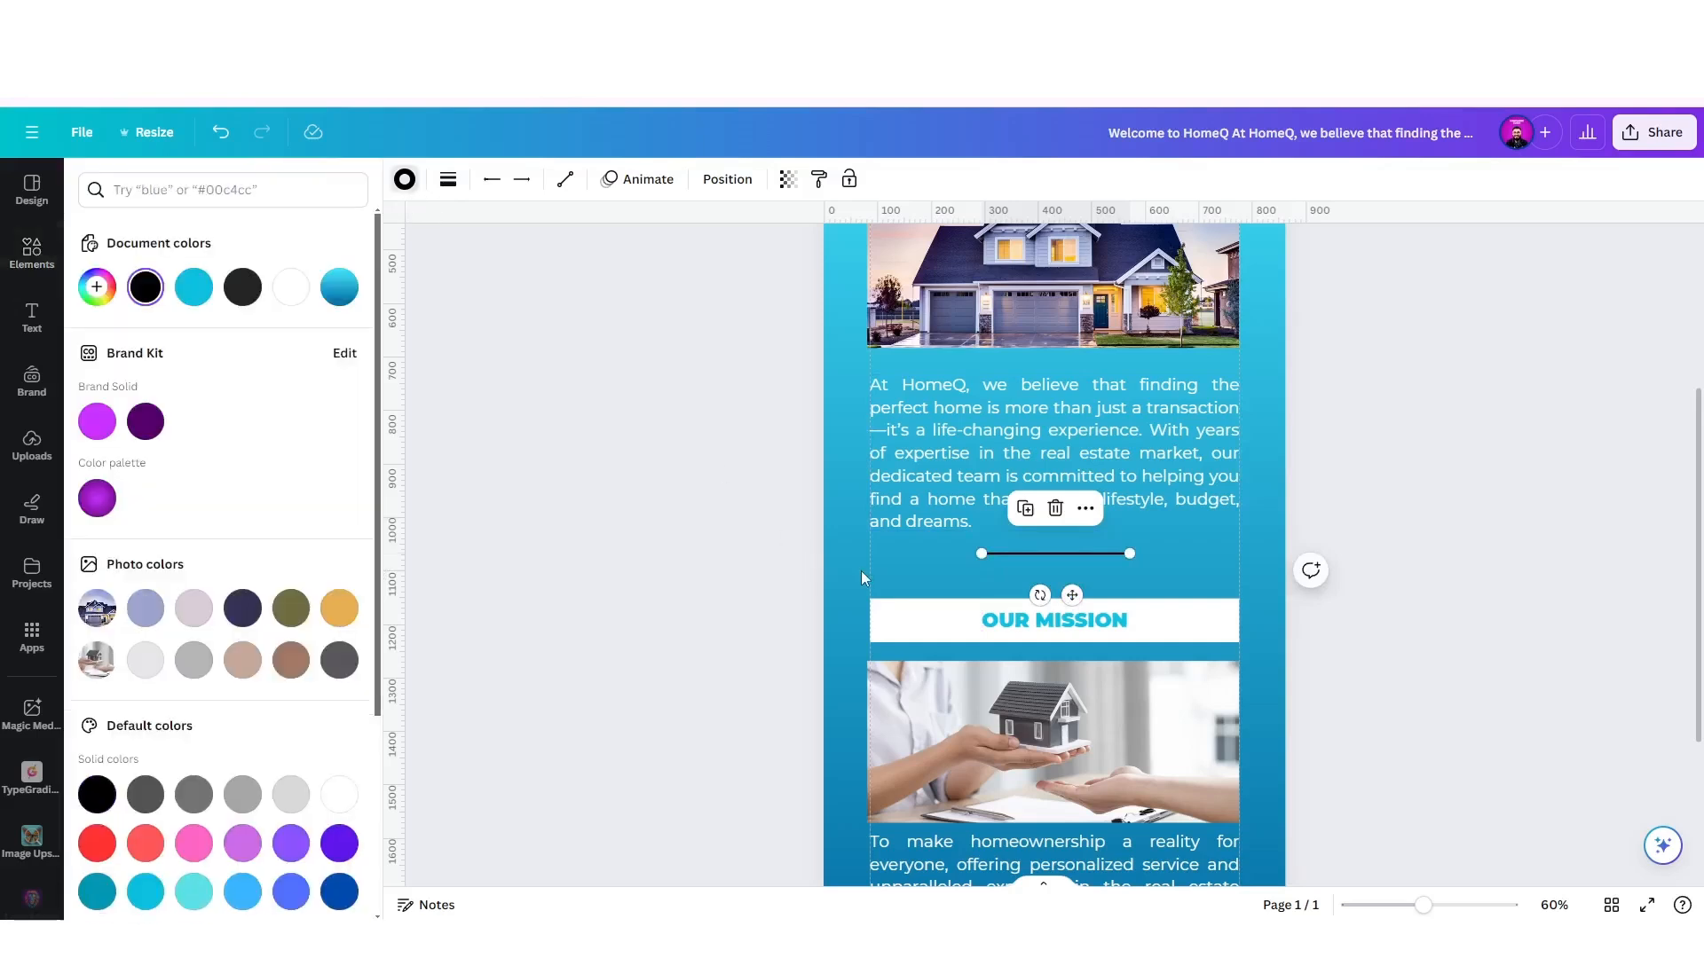
pyautogui.click(292, 291)
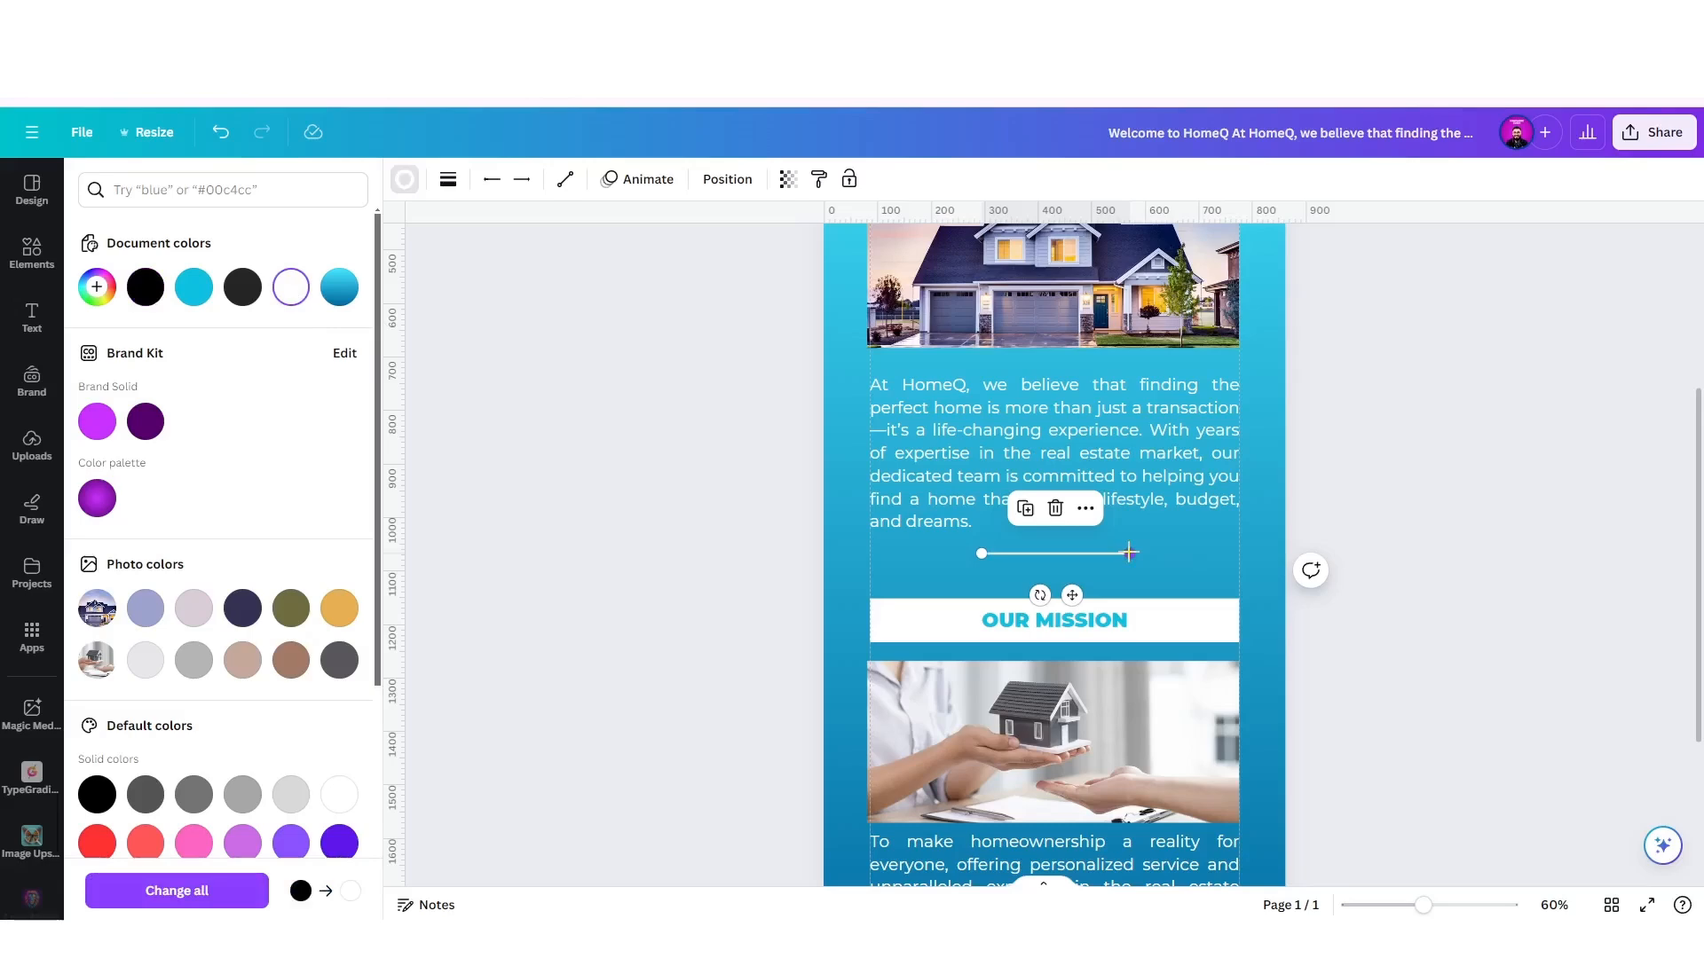
pyautogui.moveTo(1129, 553); pyautogui.dragTo(1094, 553)
pyautogui.click(1198, 568)
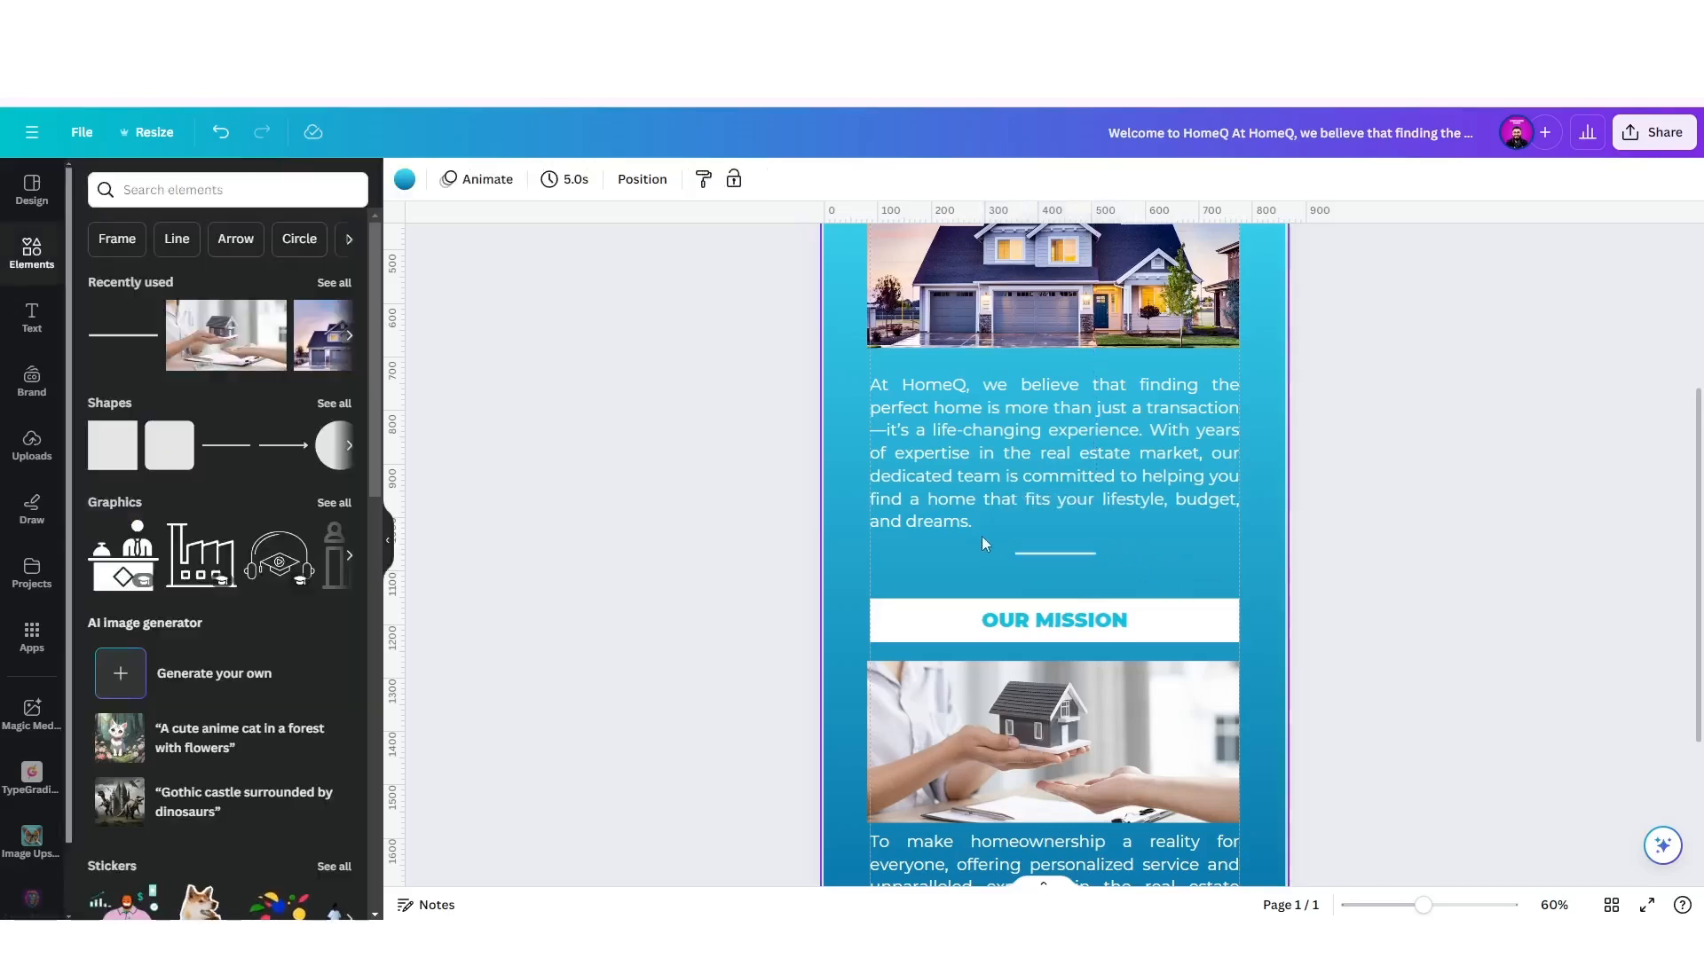
# Switch to the Word document and copy "Our Services" from the Inside Center Panel section.
pyautogui.scroll(-3, 980, 538)
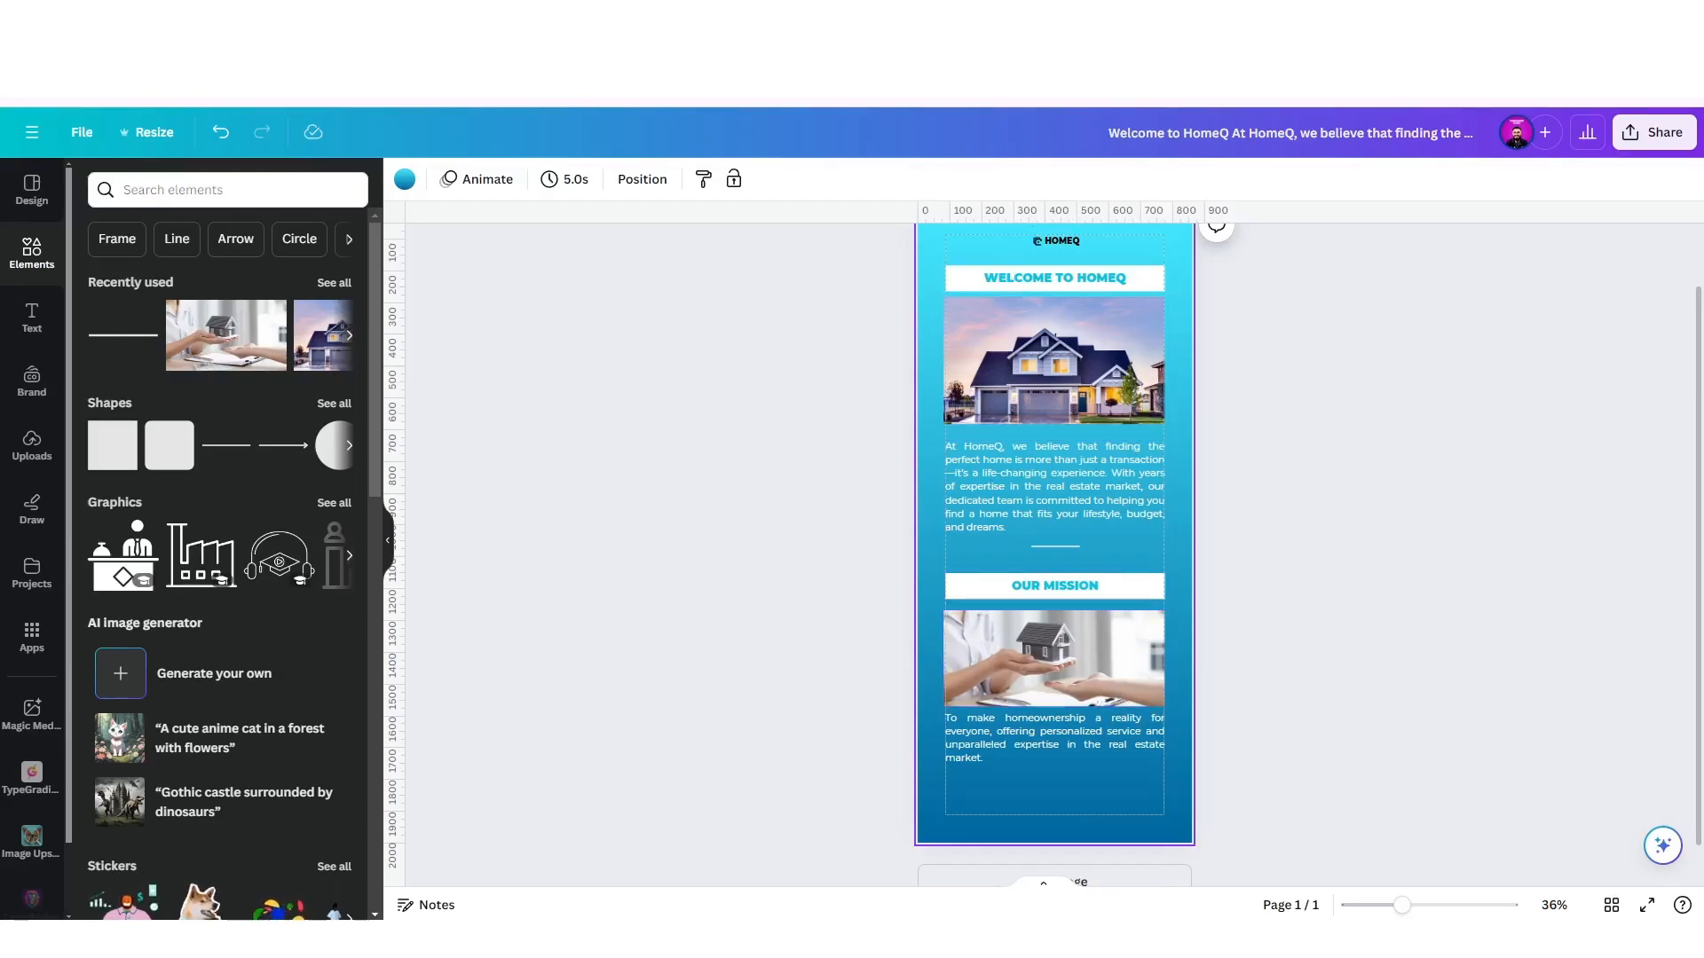
pyautogui.hotkey('alt', 'Tab')
pyautogui.scroll(-6, 692, 605)
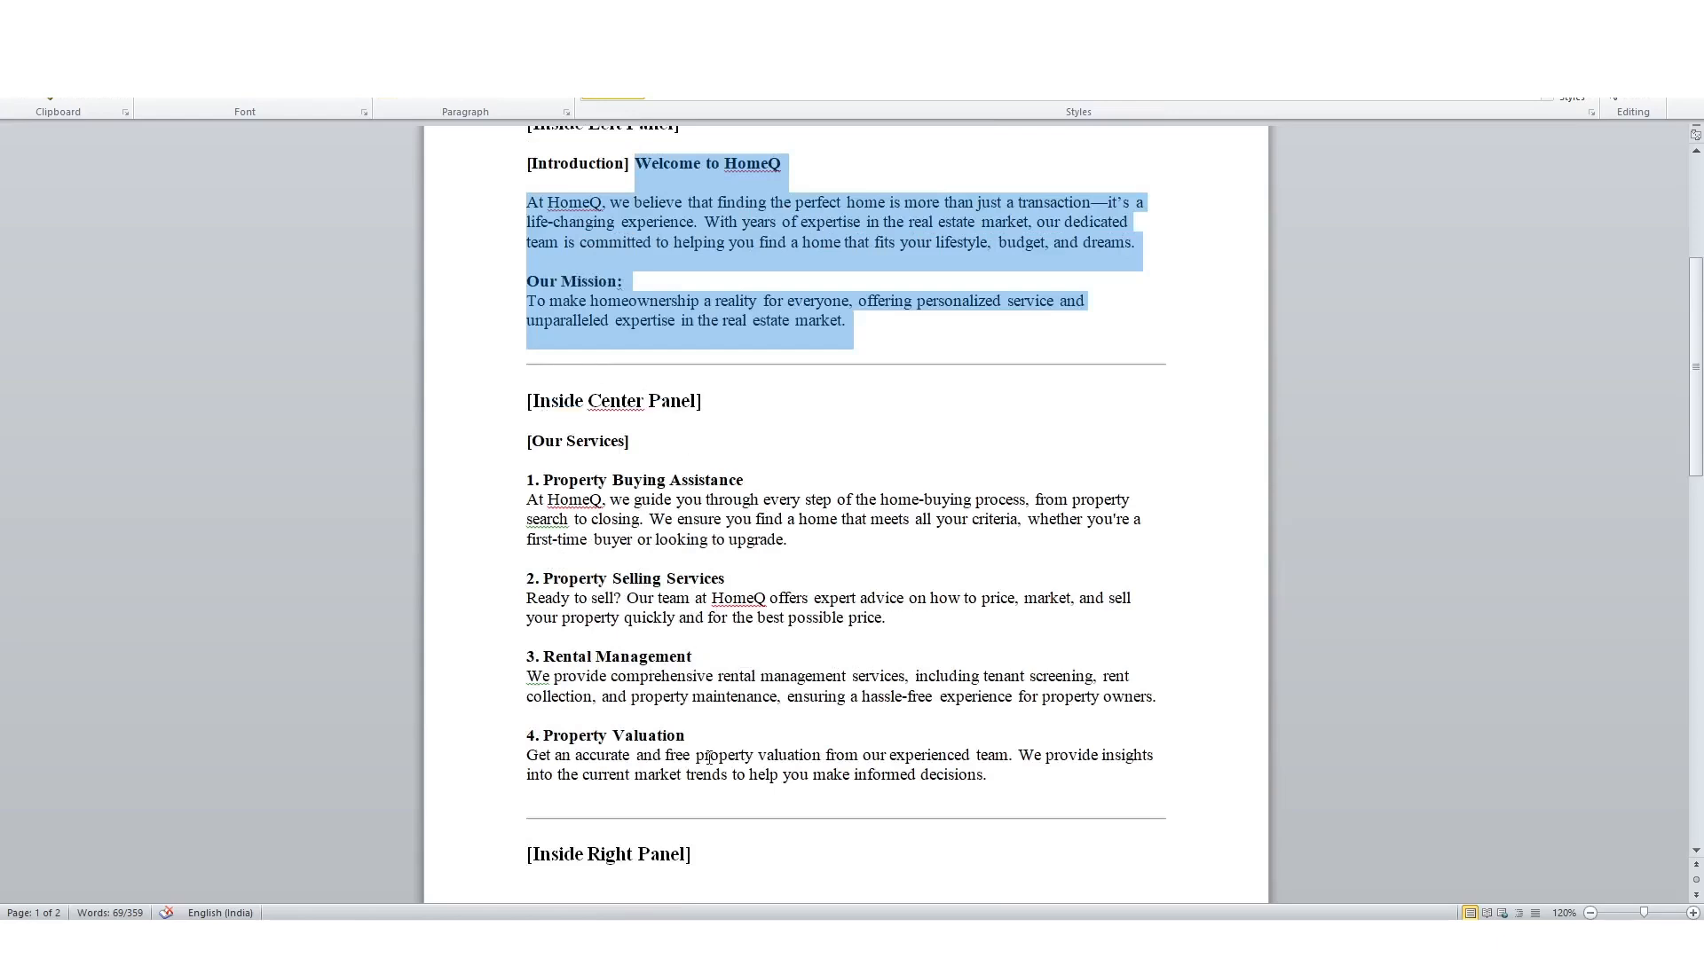
pyautogui.moveTo(533, 444); pyautogui.dragTo(626, 441)
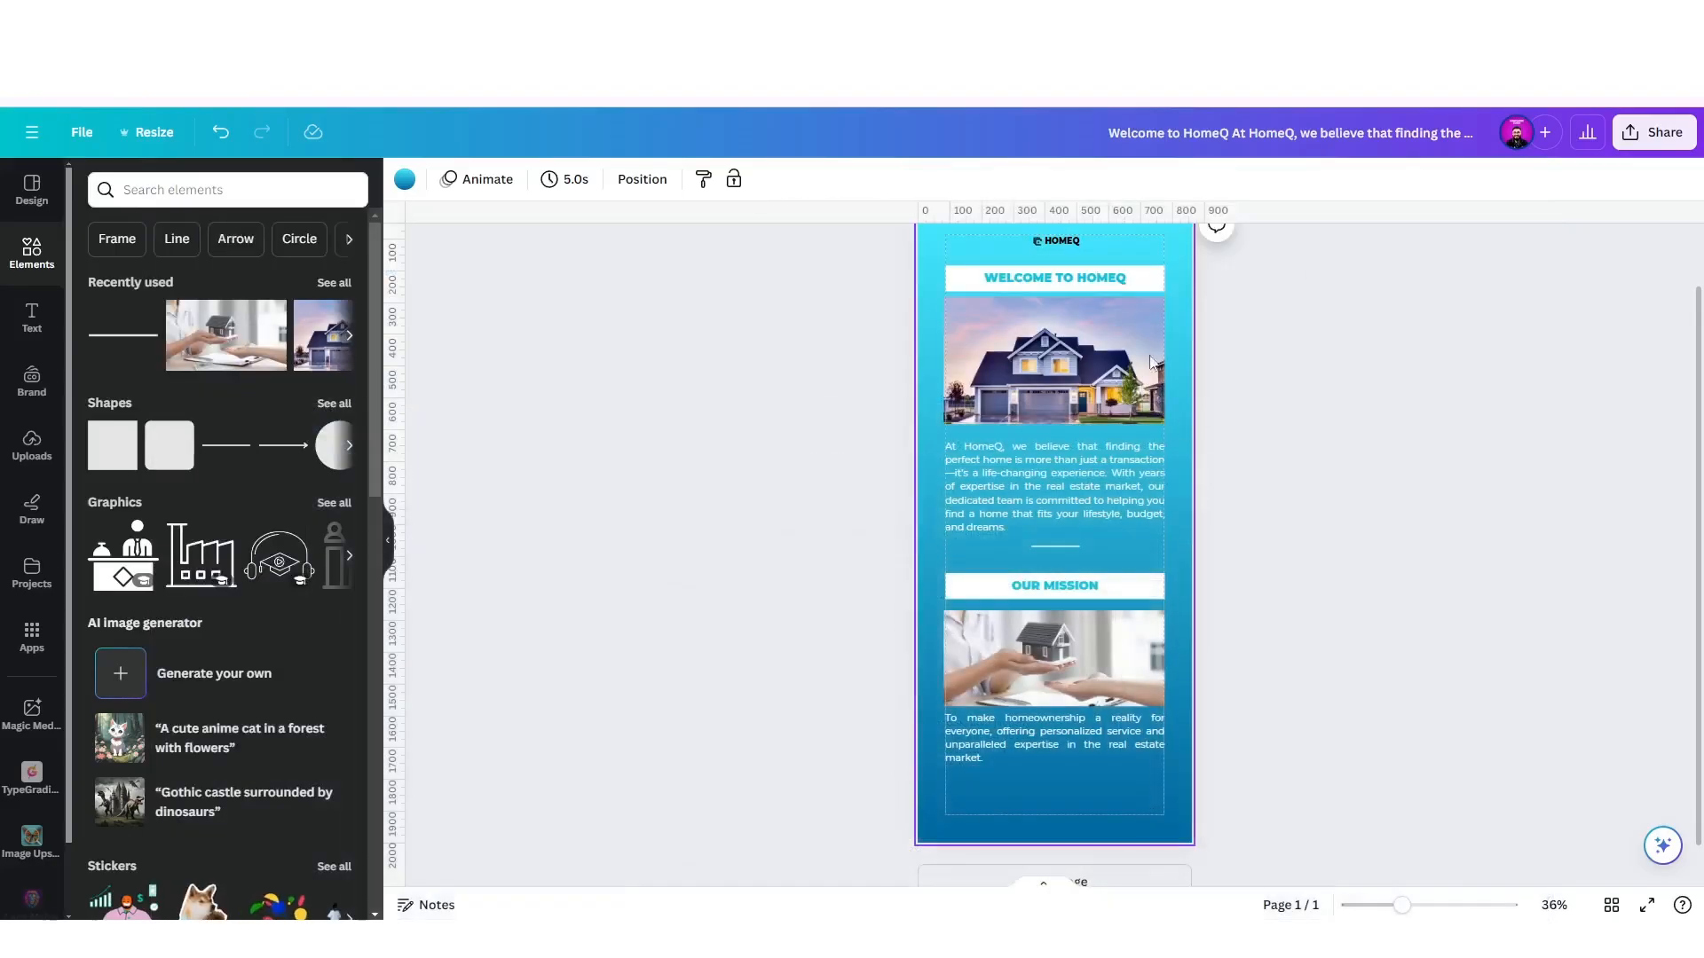
# Switch back to Canva and duplicate the finished panel as page 2.
pyautogui.scroll(1, 1107, 373)
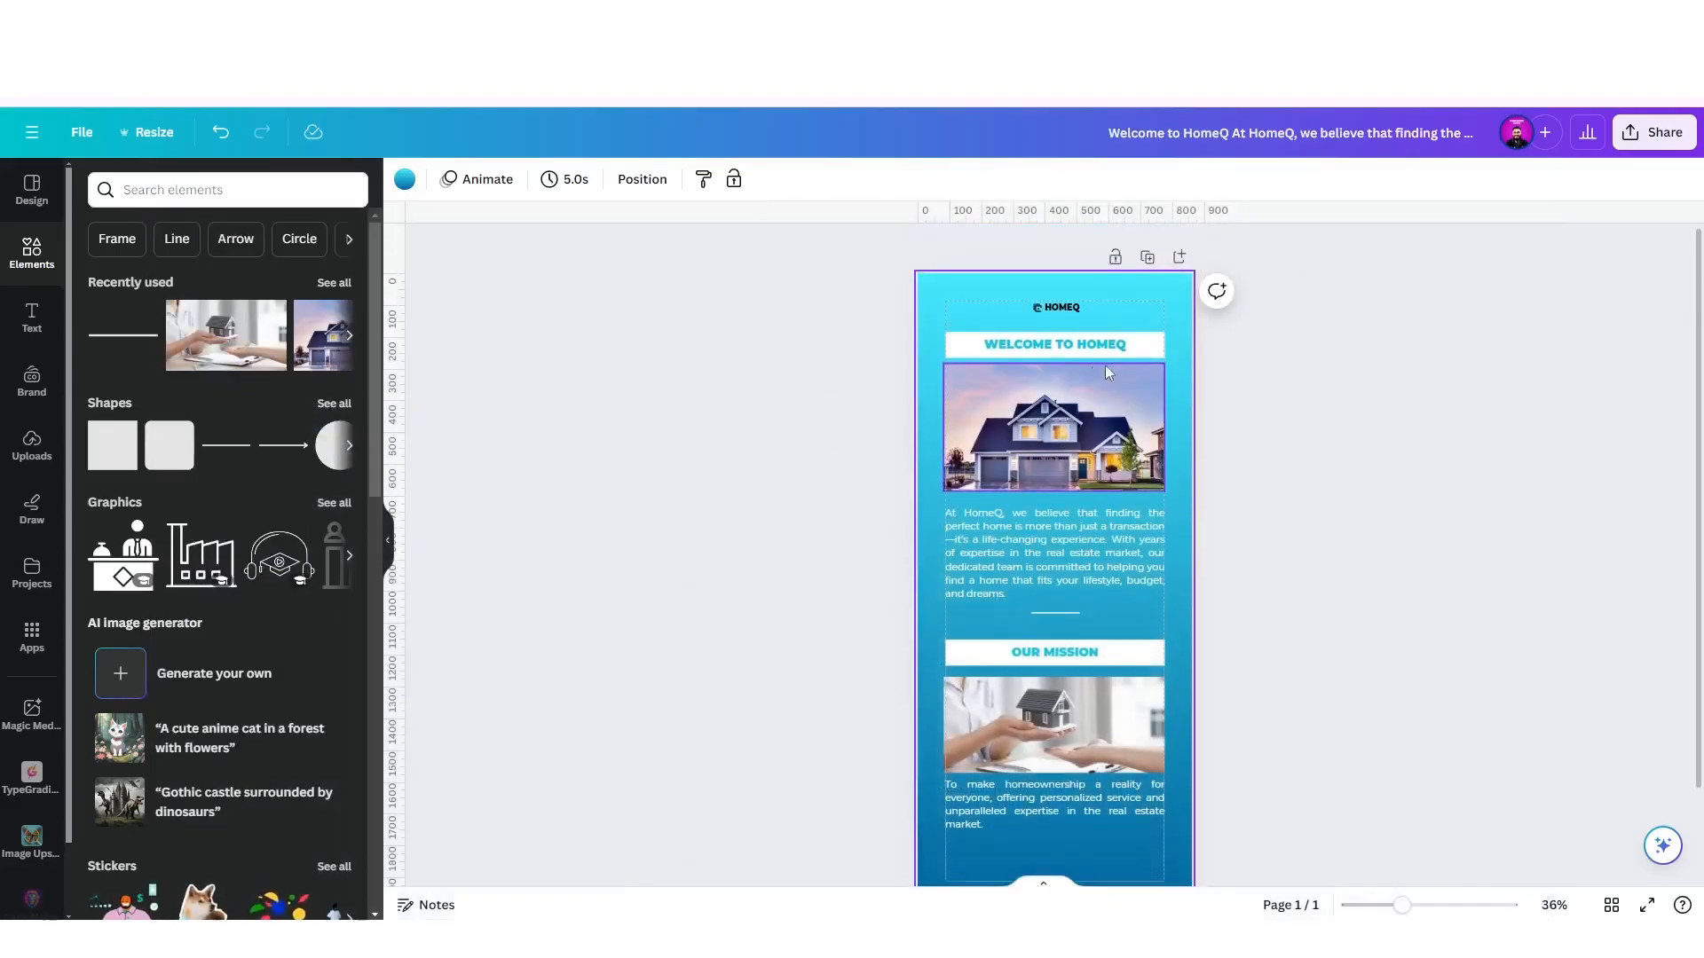
pyautogui.click(1148, 257)
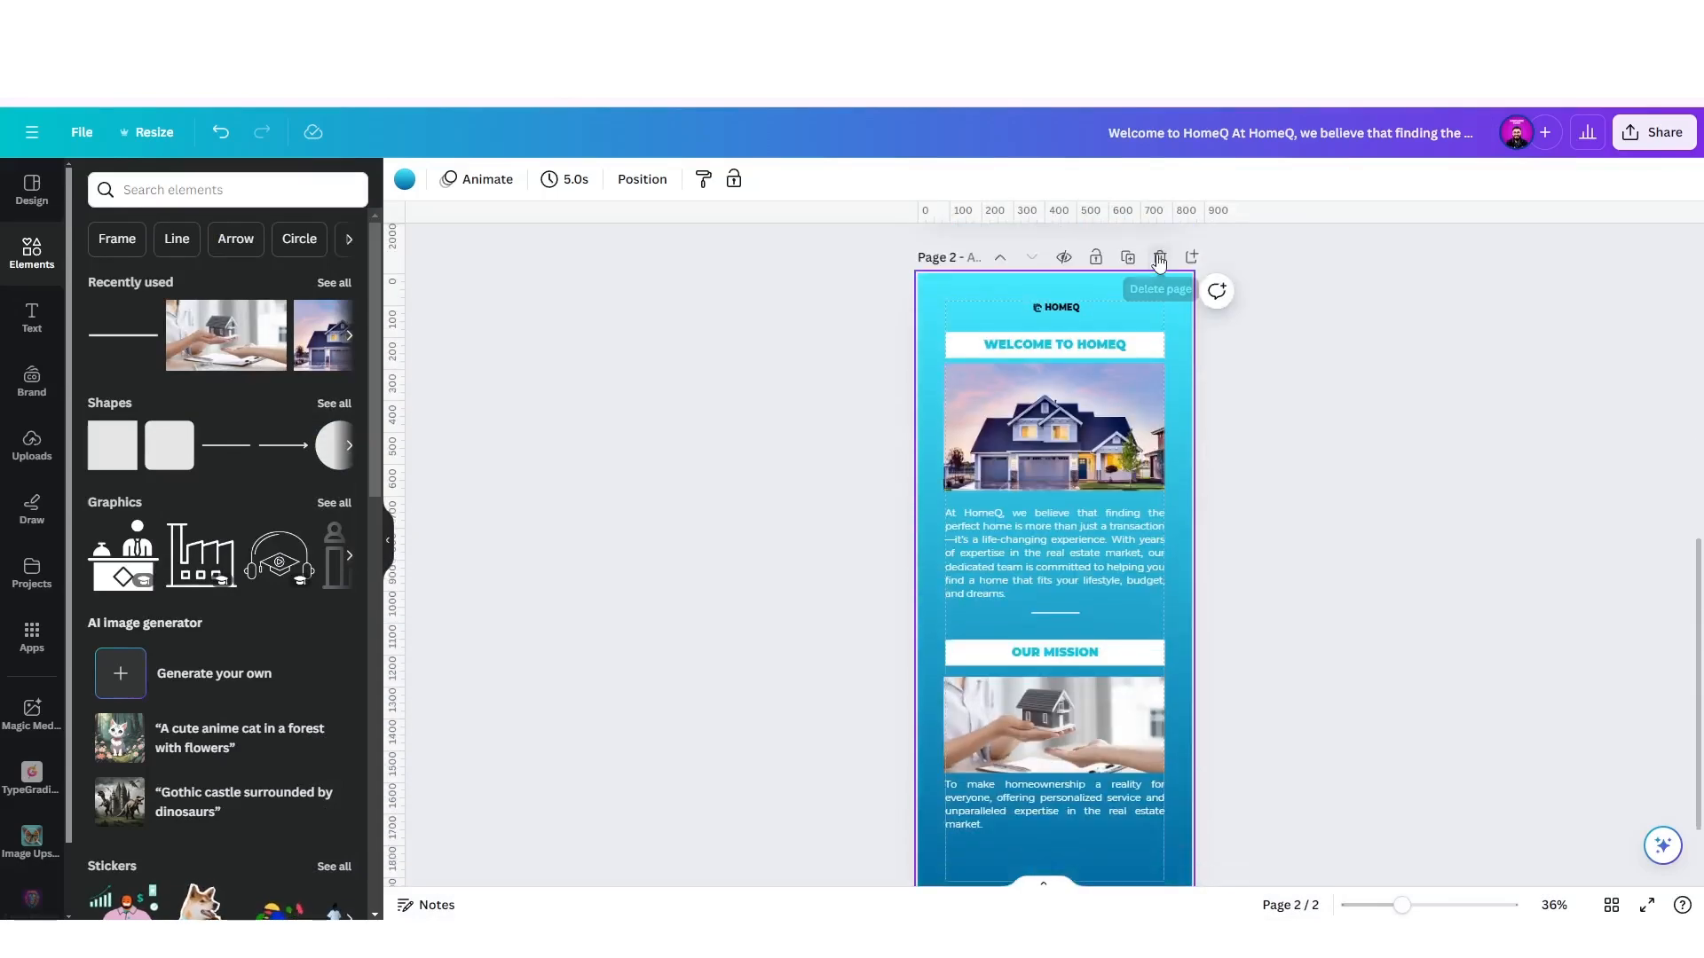
pyautogui.scroll(-5, 1045, 306)
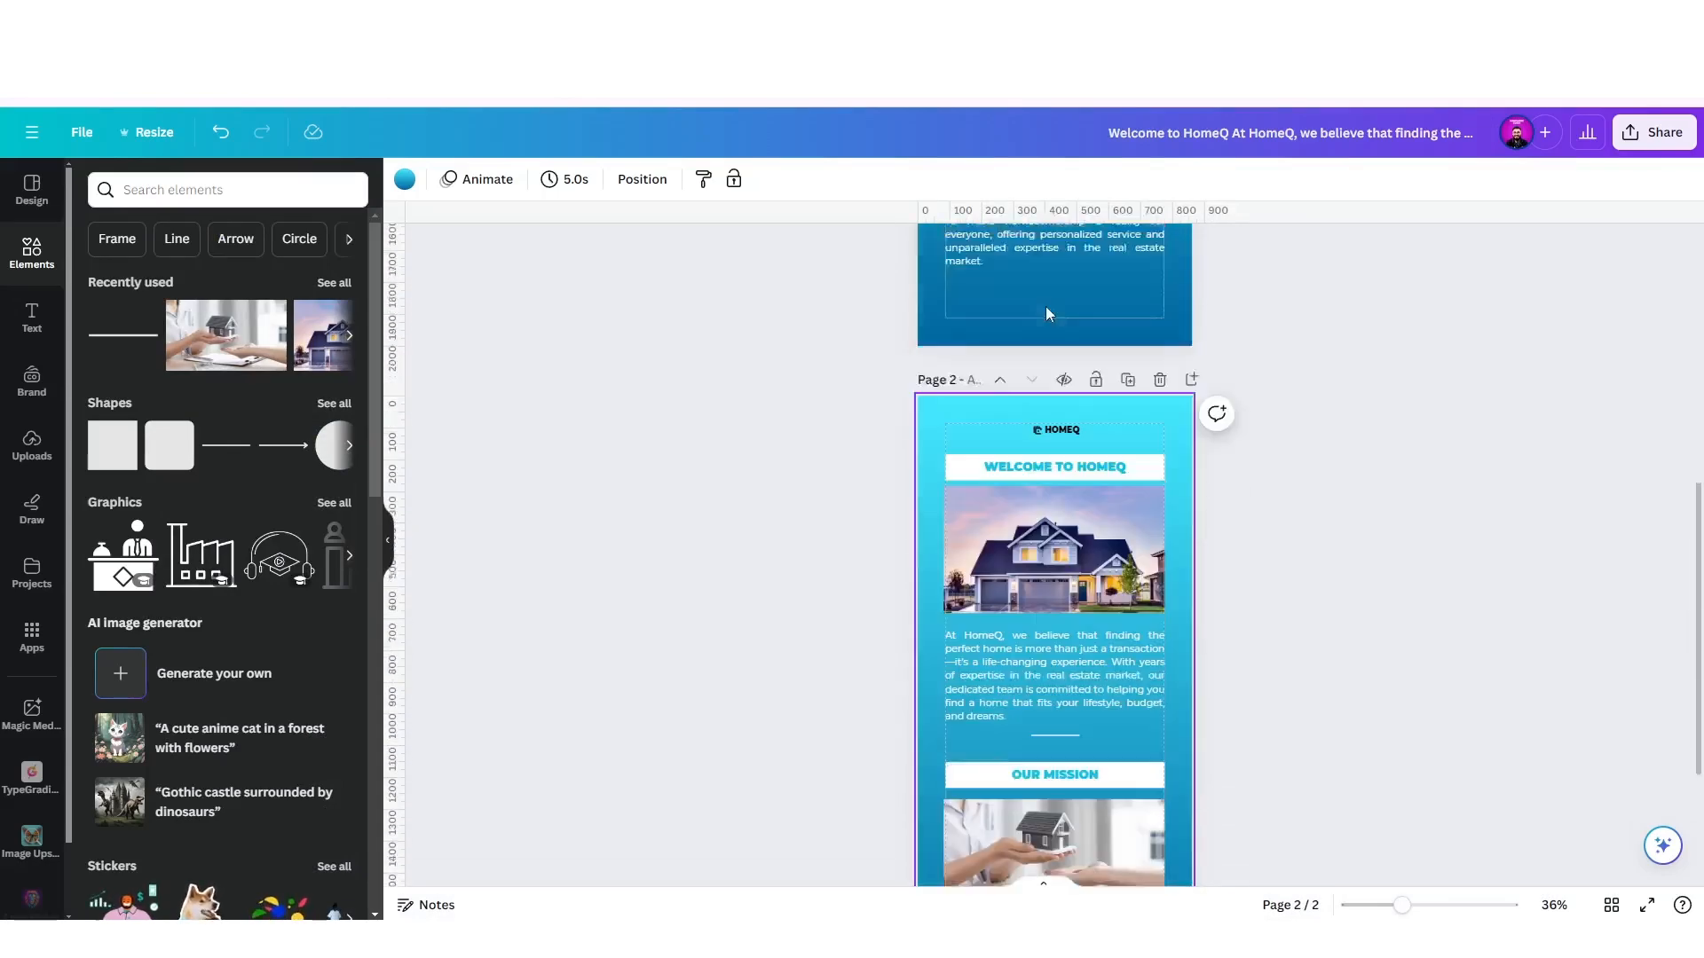
pyautogui.scroll(-6, 1094, 536)
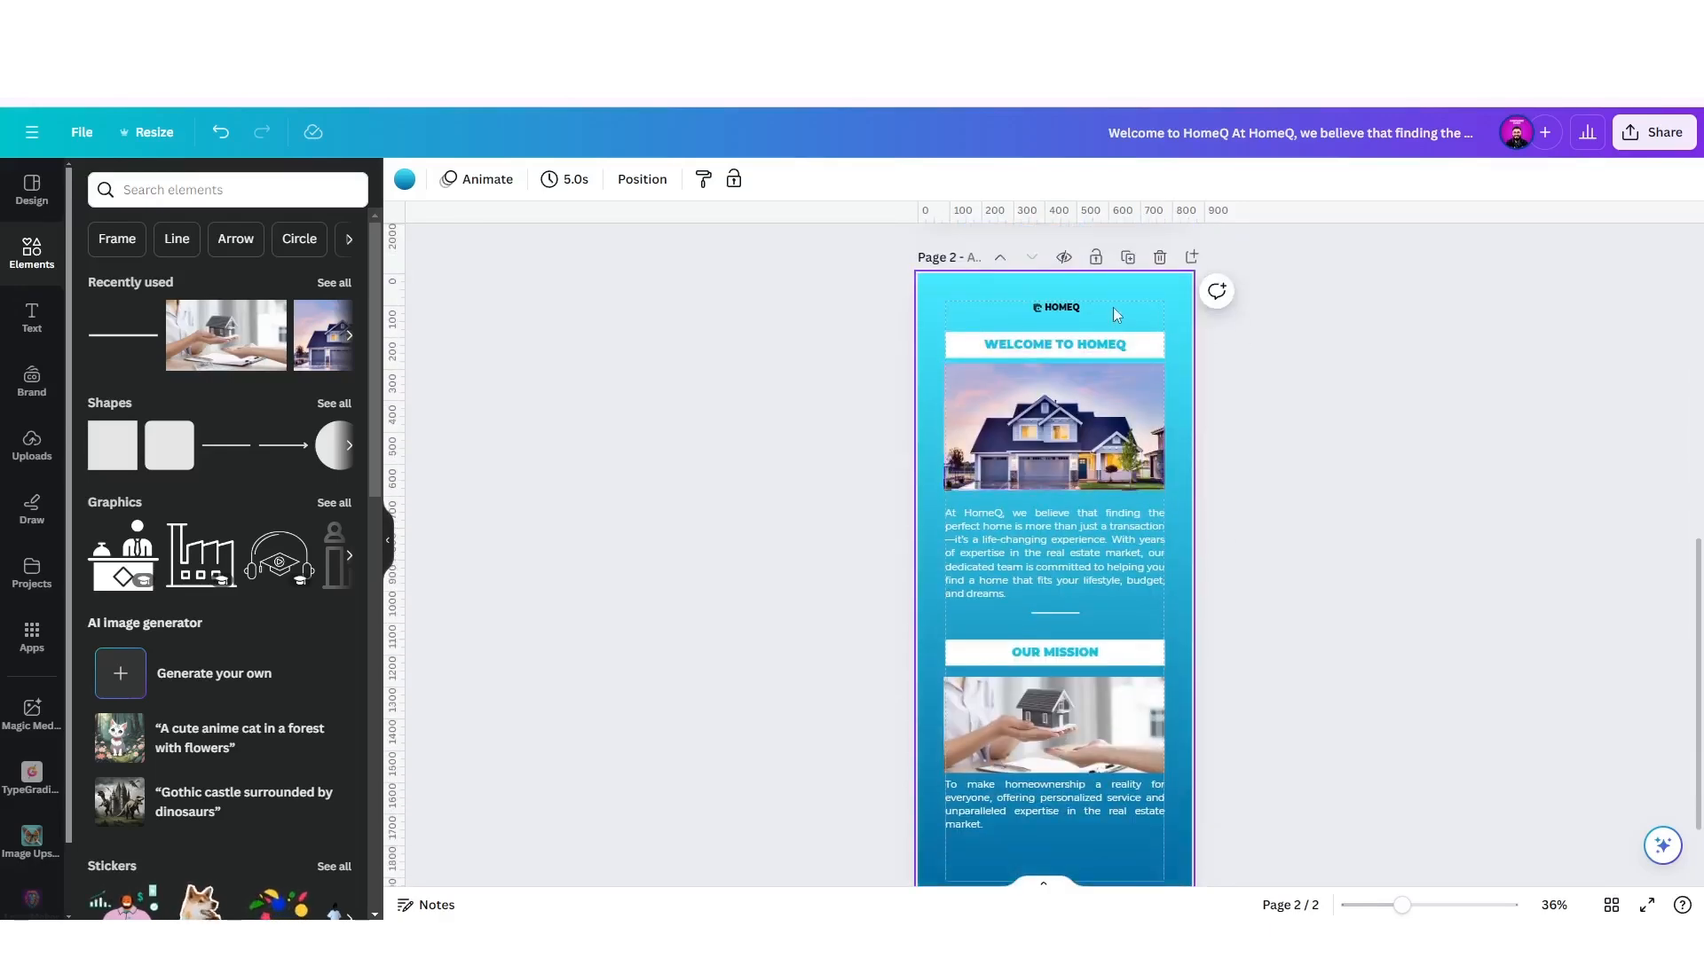
pyautogui.scroll(3, 1113, 307)
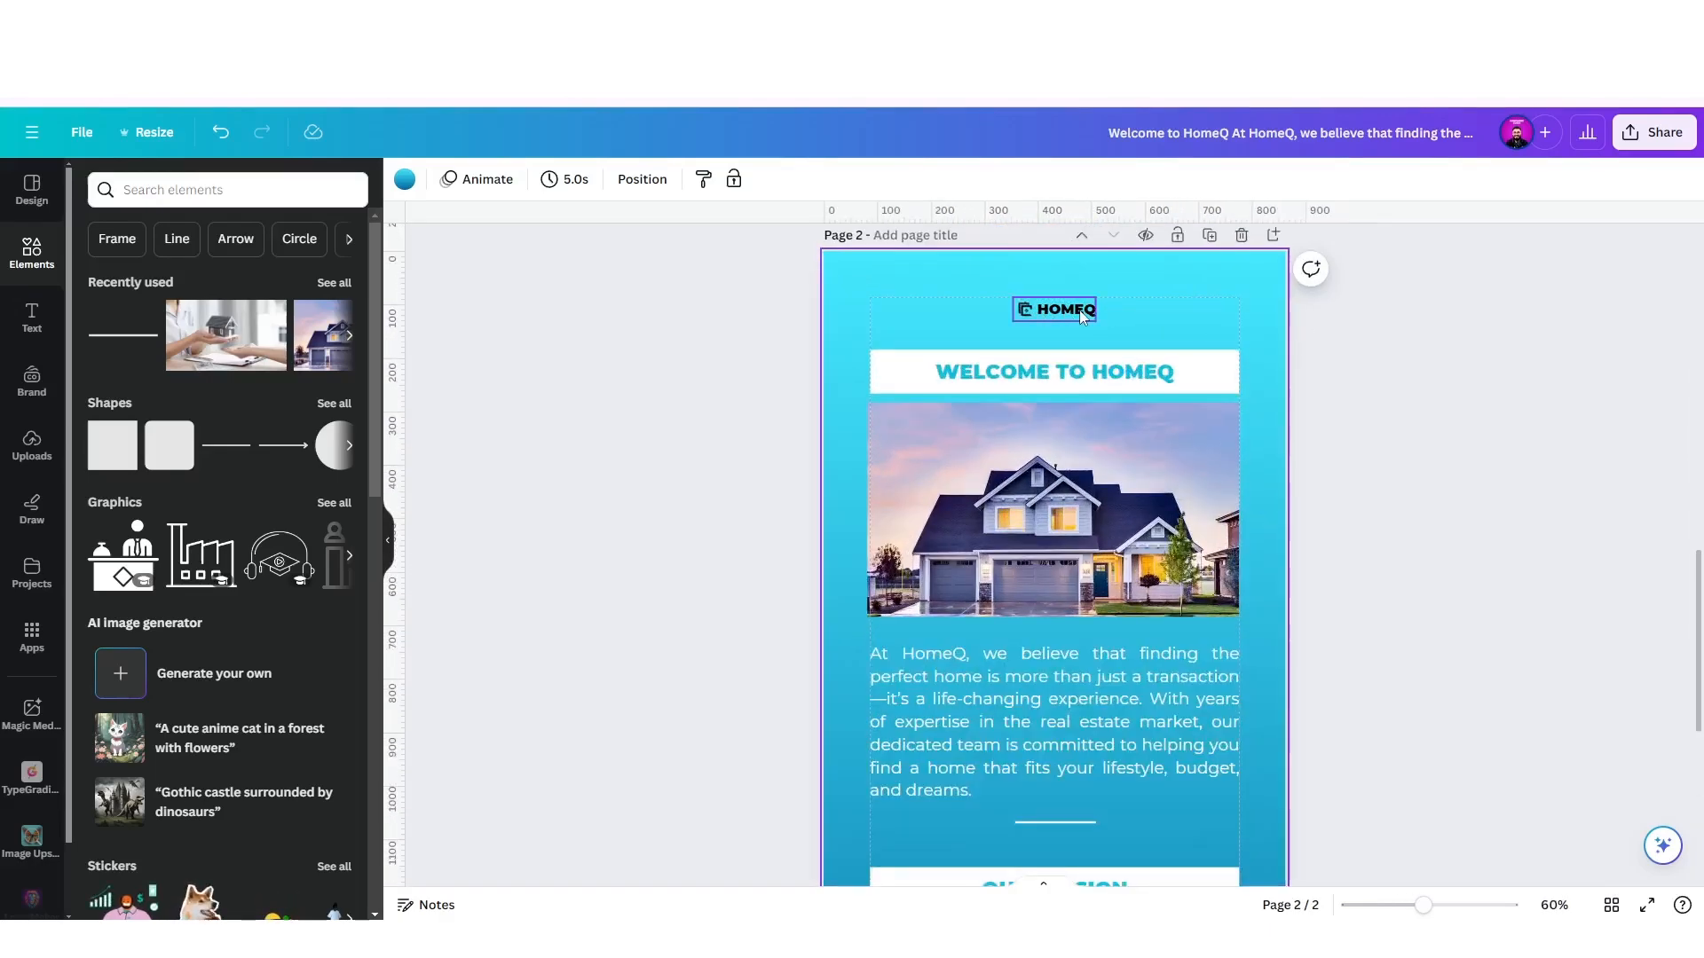
# Replace the WELCOME TO HOMEQ heading on page 2 with OUR SERVICES.
pyautogui.doubleClick(1026, 372)
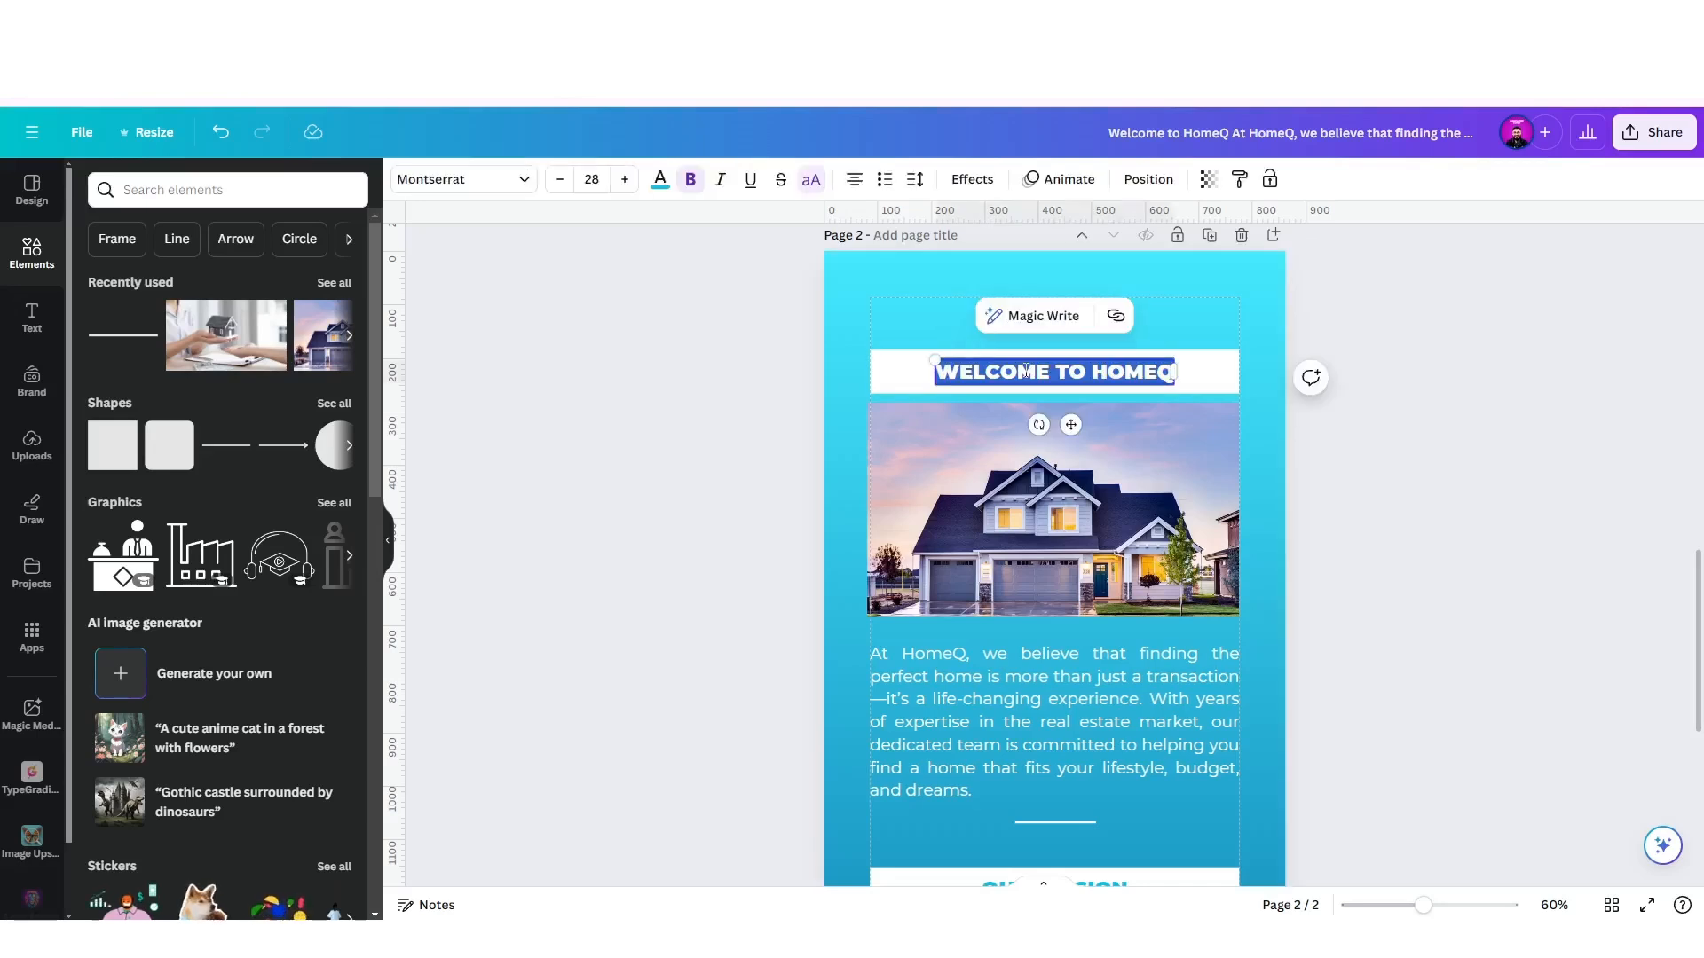
pyautogui.hotkey('ctrl', 'z')
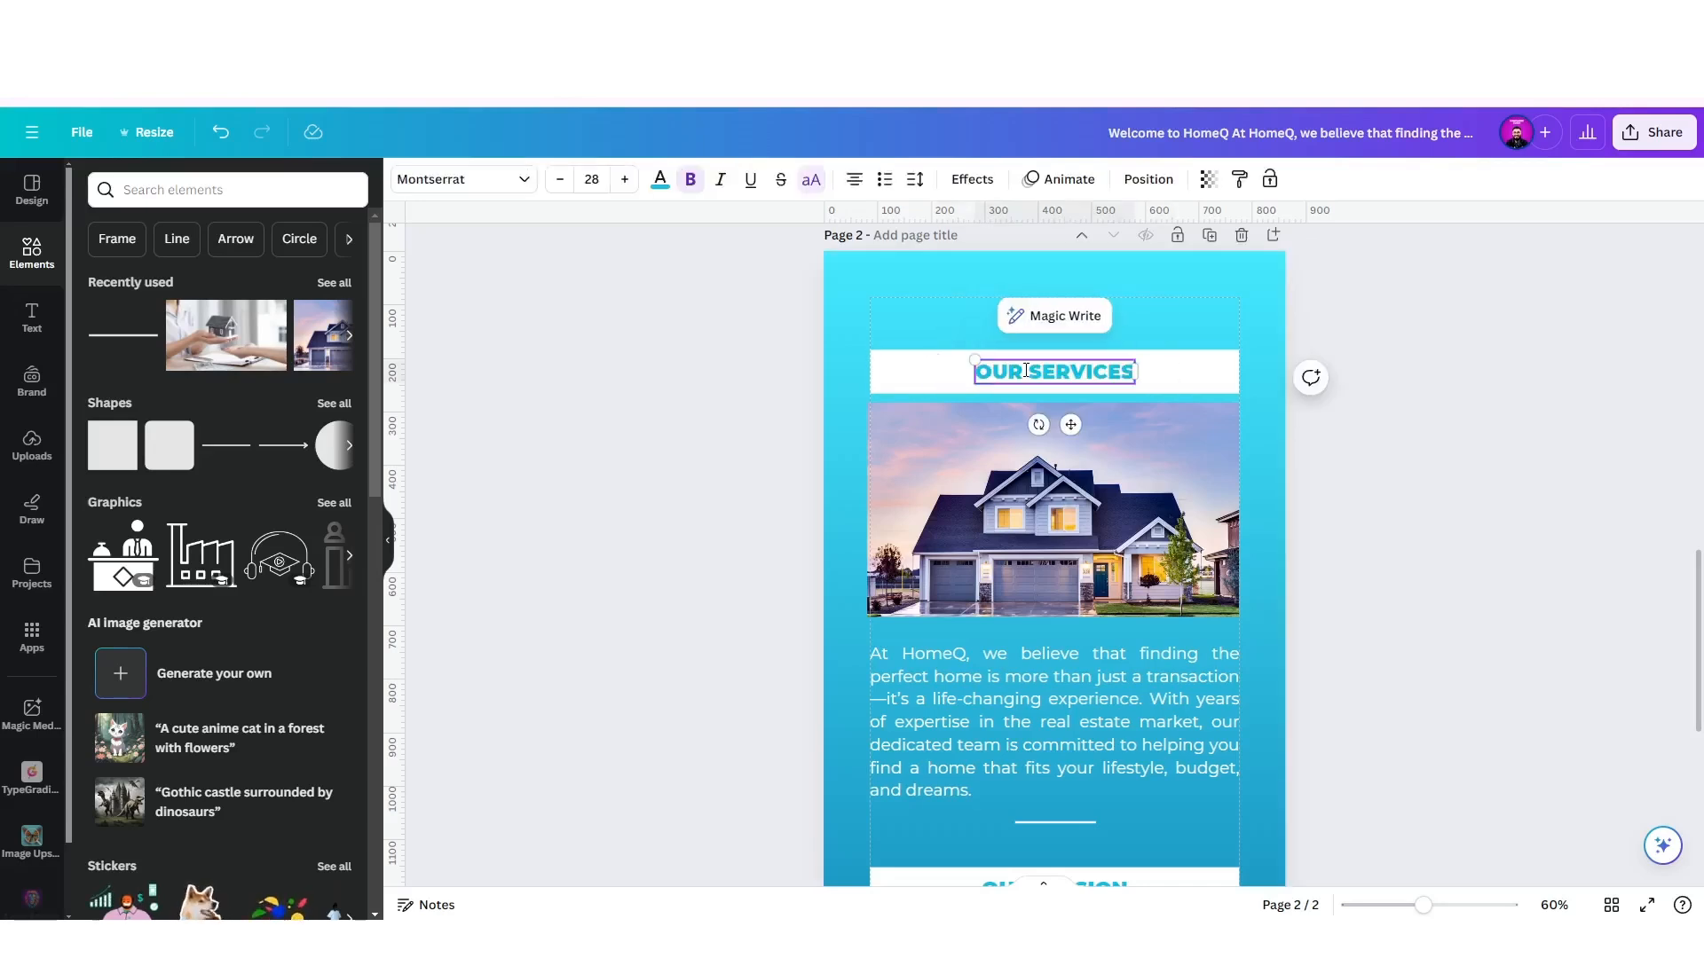
pyautogui.click(896, 324)
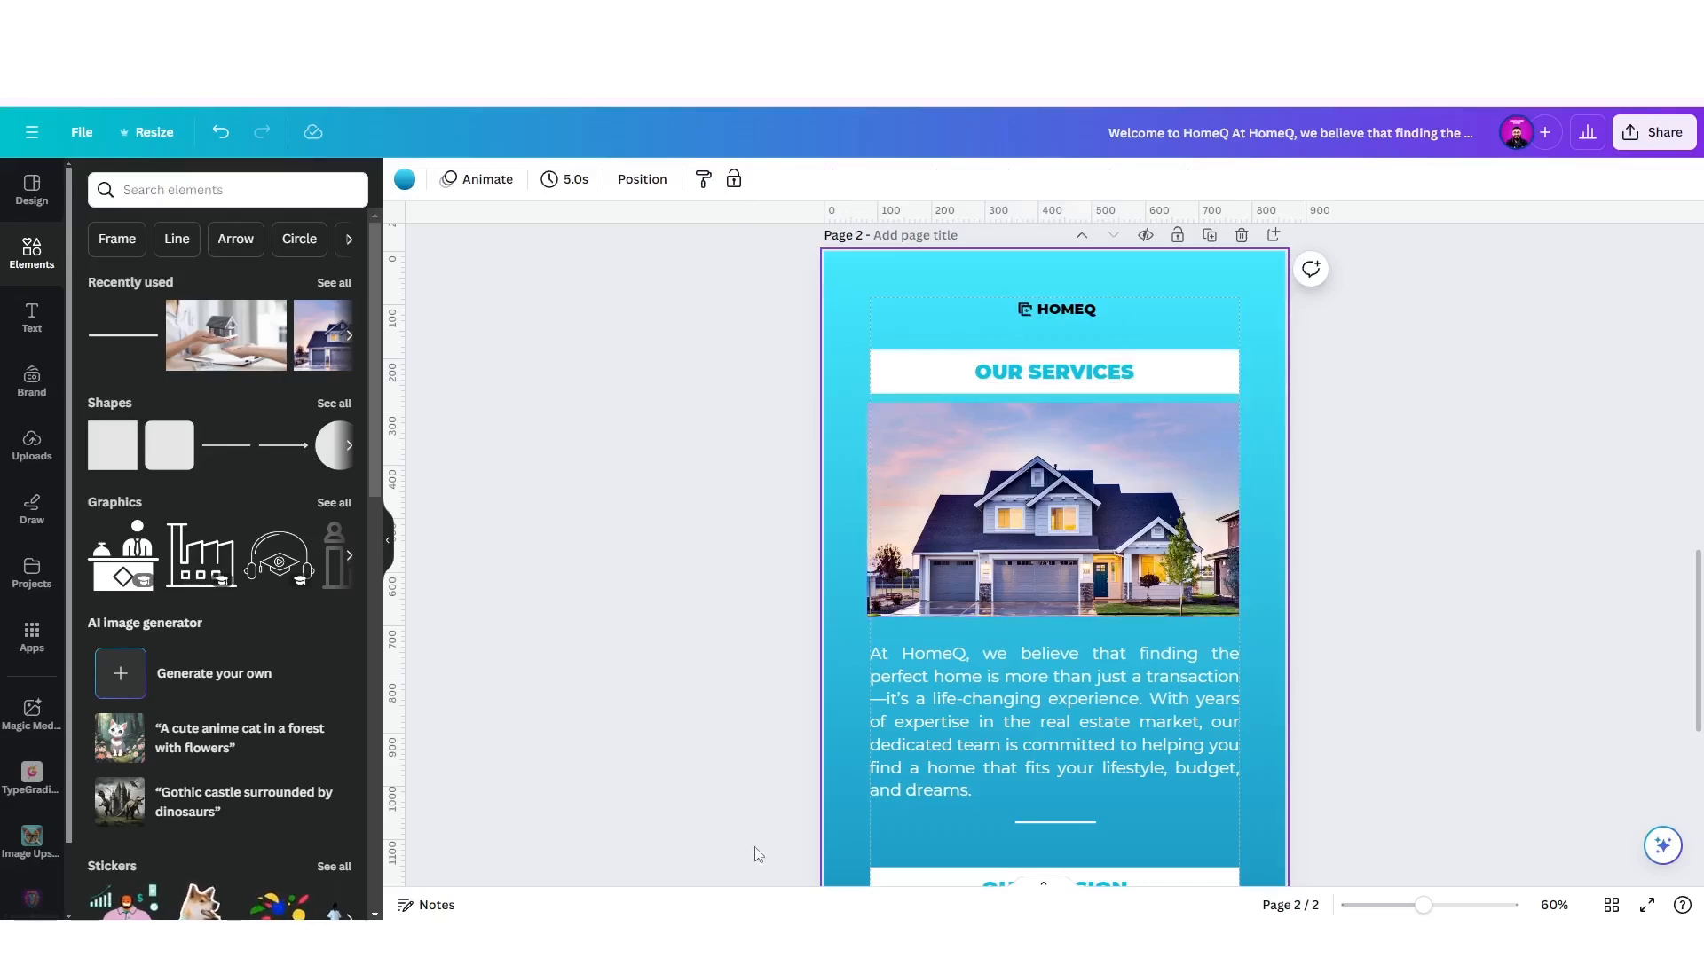
# Switch to the Word document and copy the service heading "1. Property Buying Assistance".
pyautogui.click(746, 938)
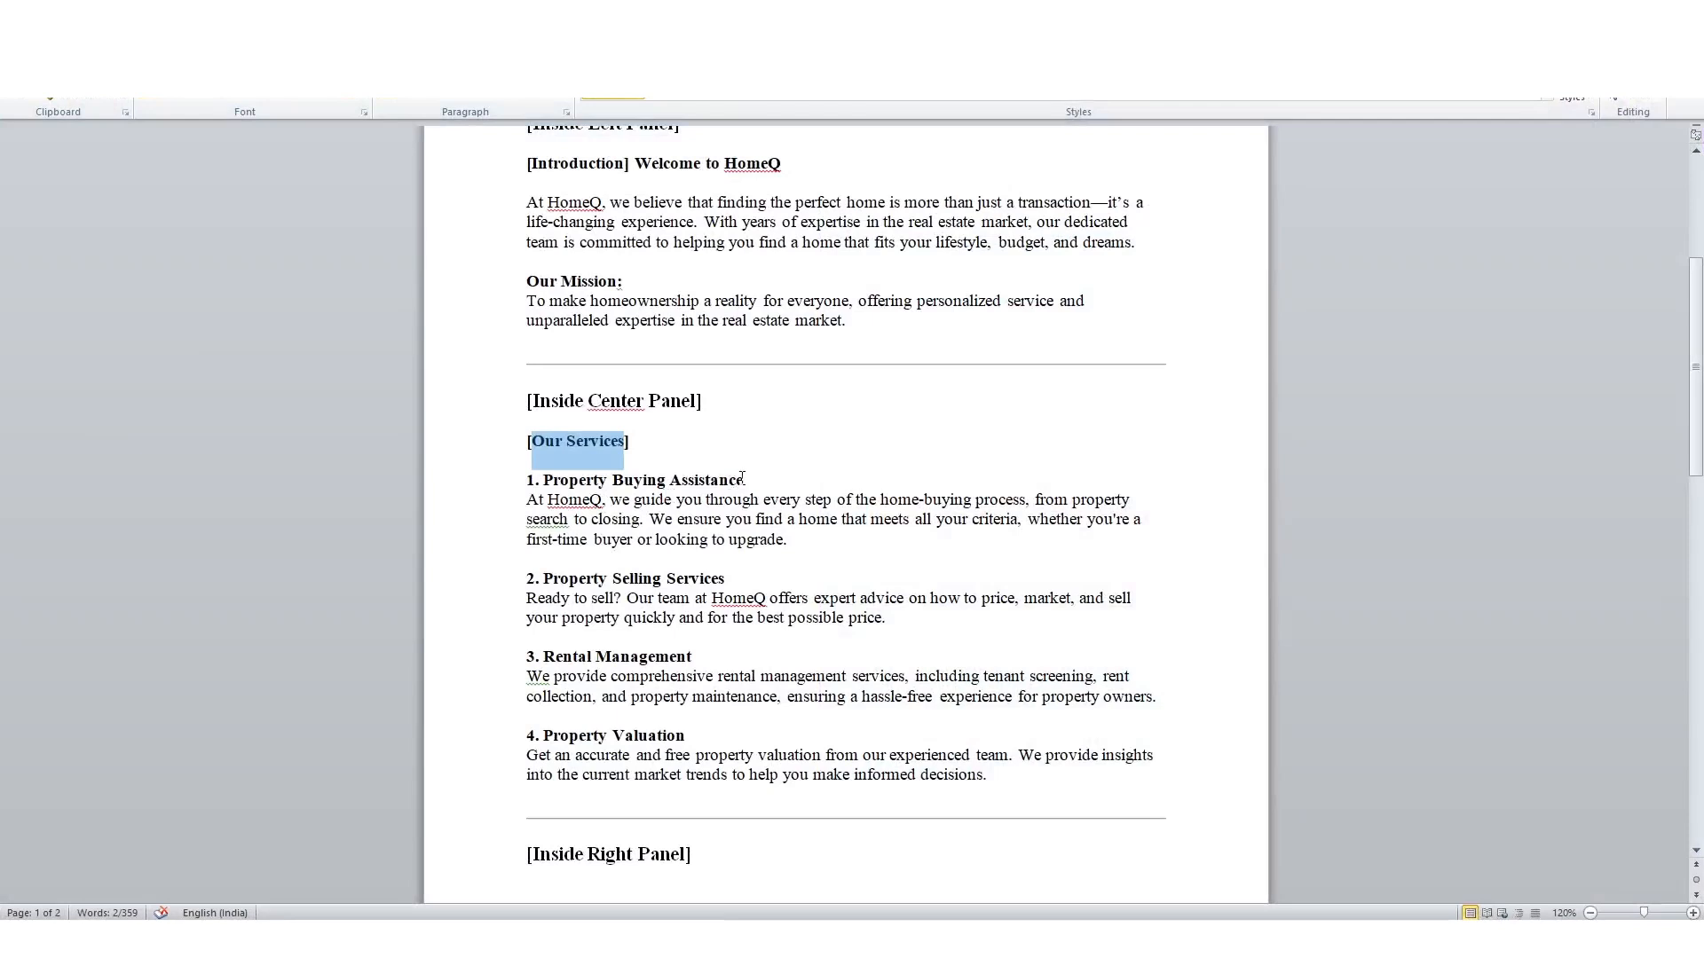
pyautogui.moveTo(742, 480); pyautogui.dragTo(529, 481)
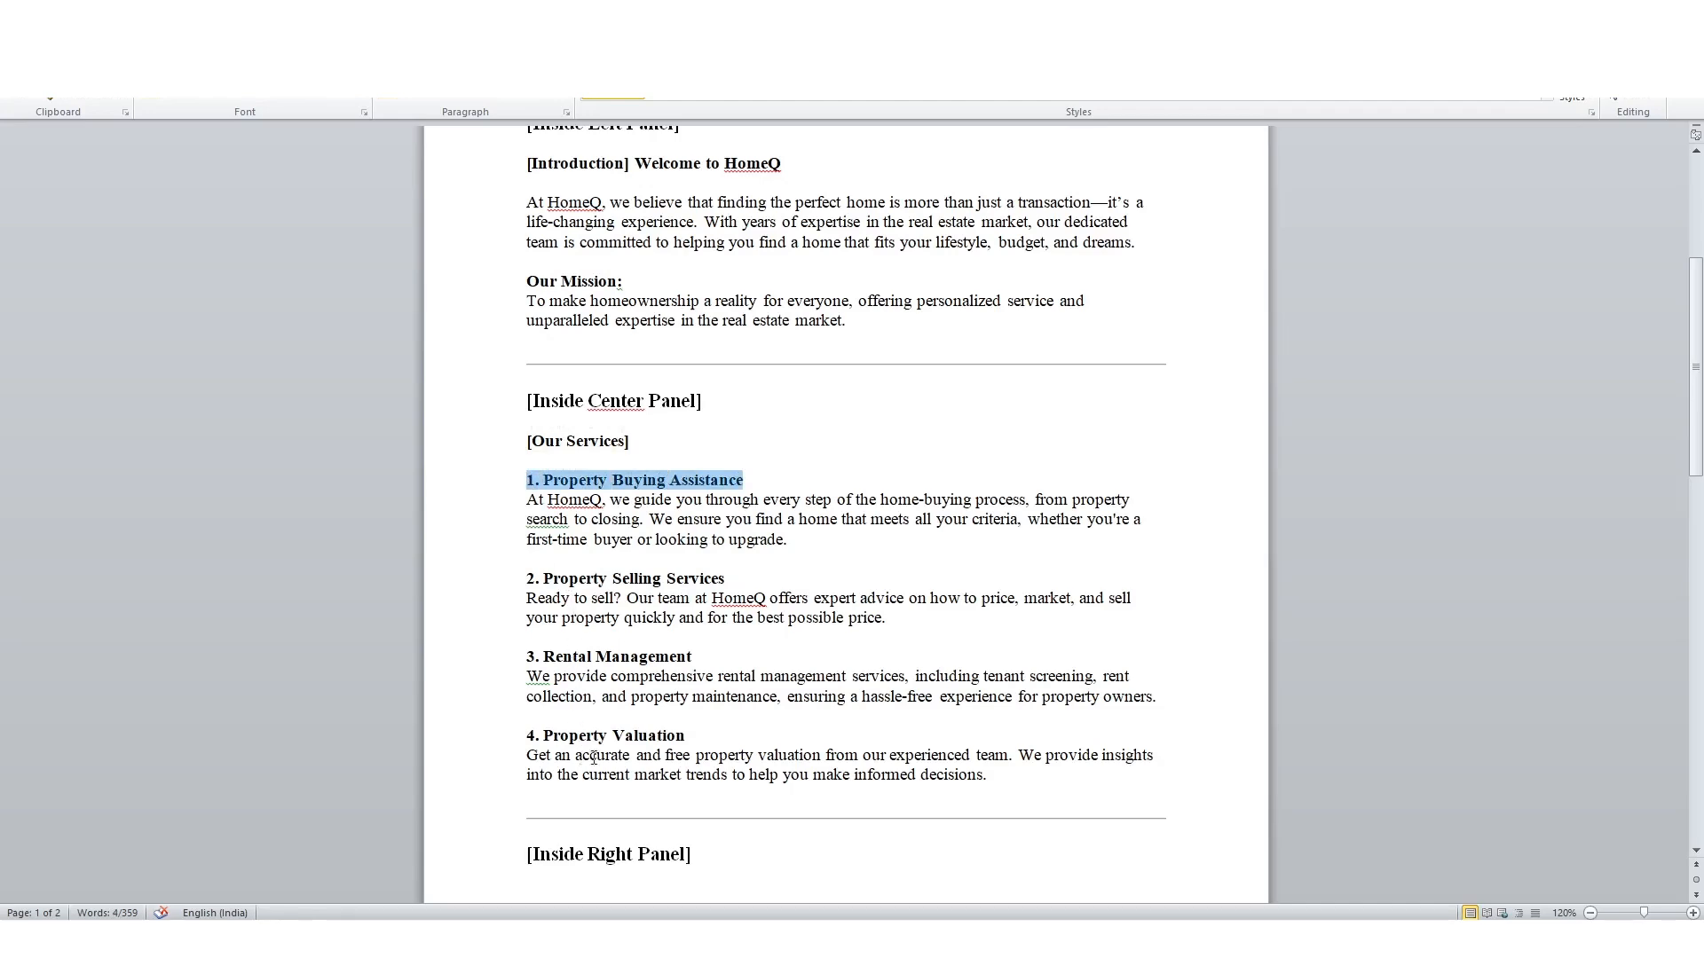
pyautogui.scroll(-2, 626, 746)
pyautogui.scroll(1, 626, 745)
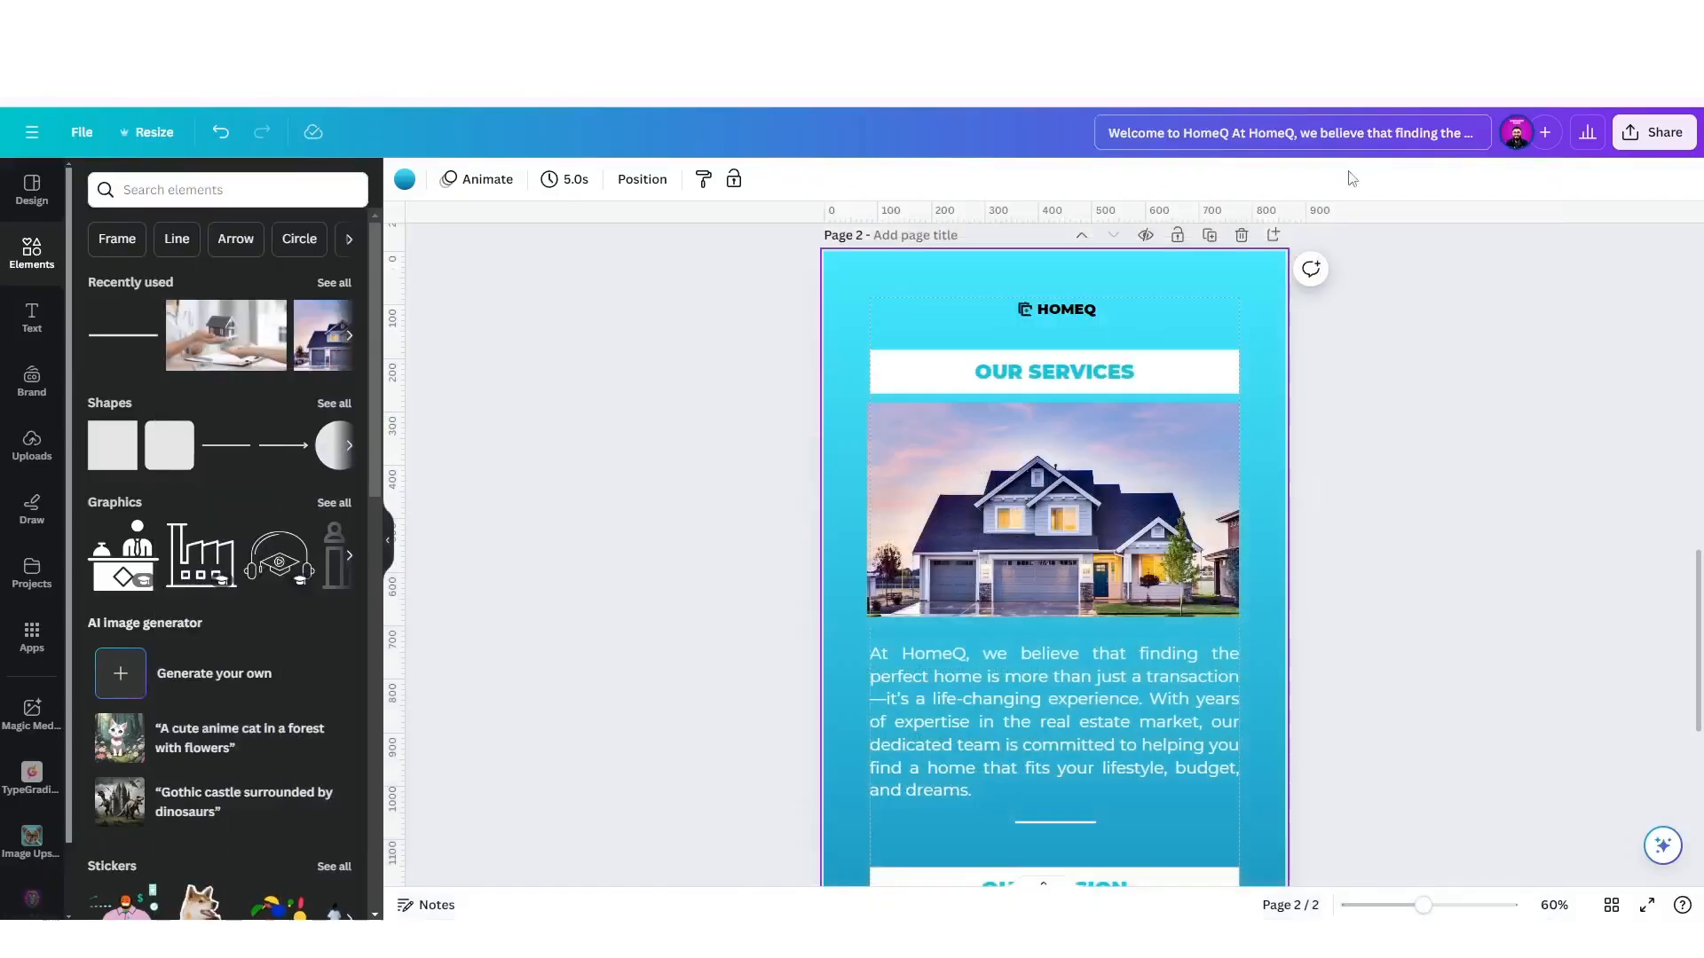
# Back in Canva, delete the gabled house photo with its frame and the model house photo from page 2.
pyautogui.scroll(-3, 1013, 493)
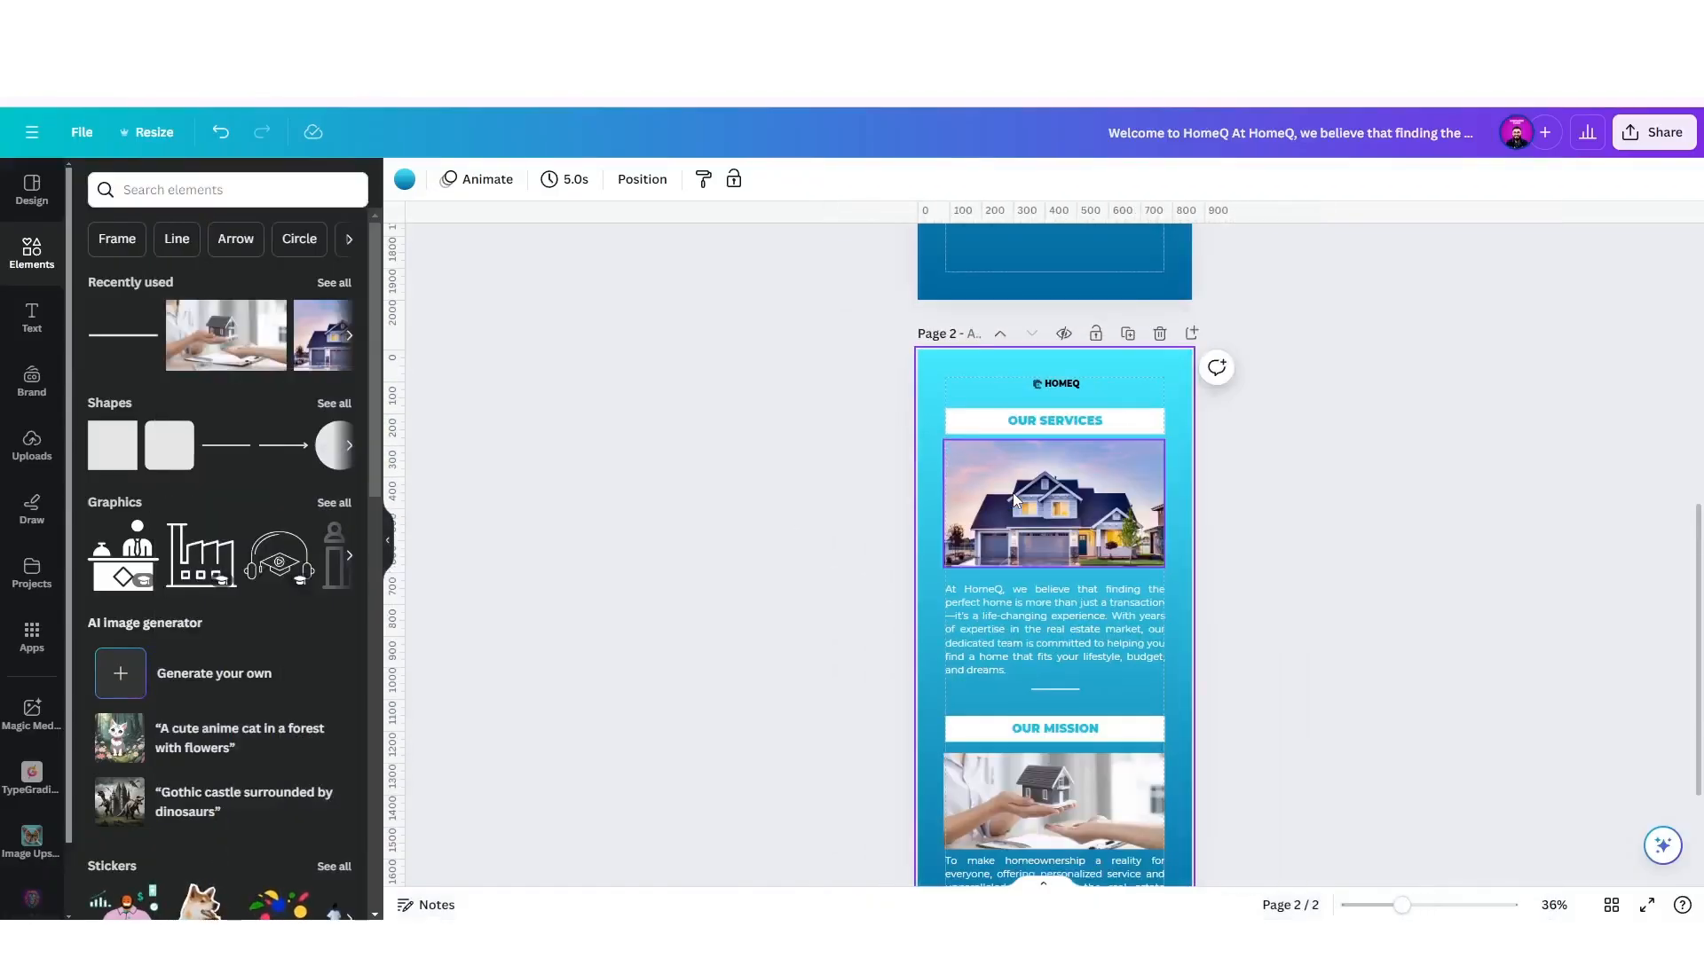
pyautogui.scroll(-2, 1014, 493)
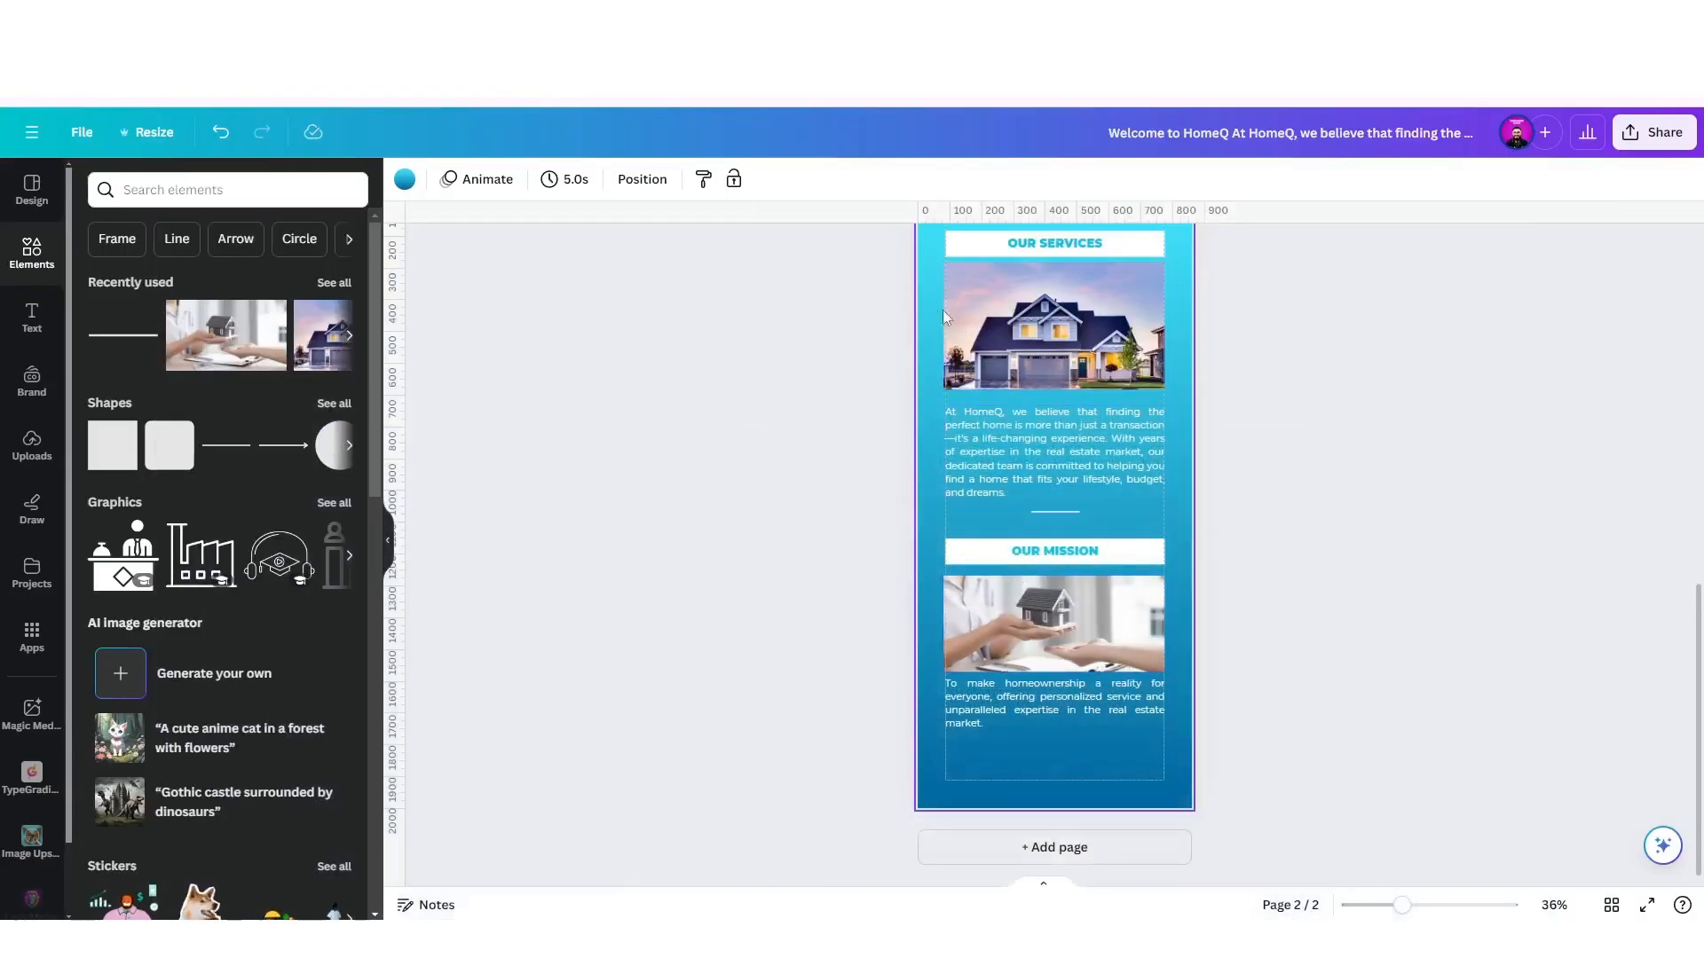
pyautogui.click(1016, 324)
pyautogui.press('Delete')
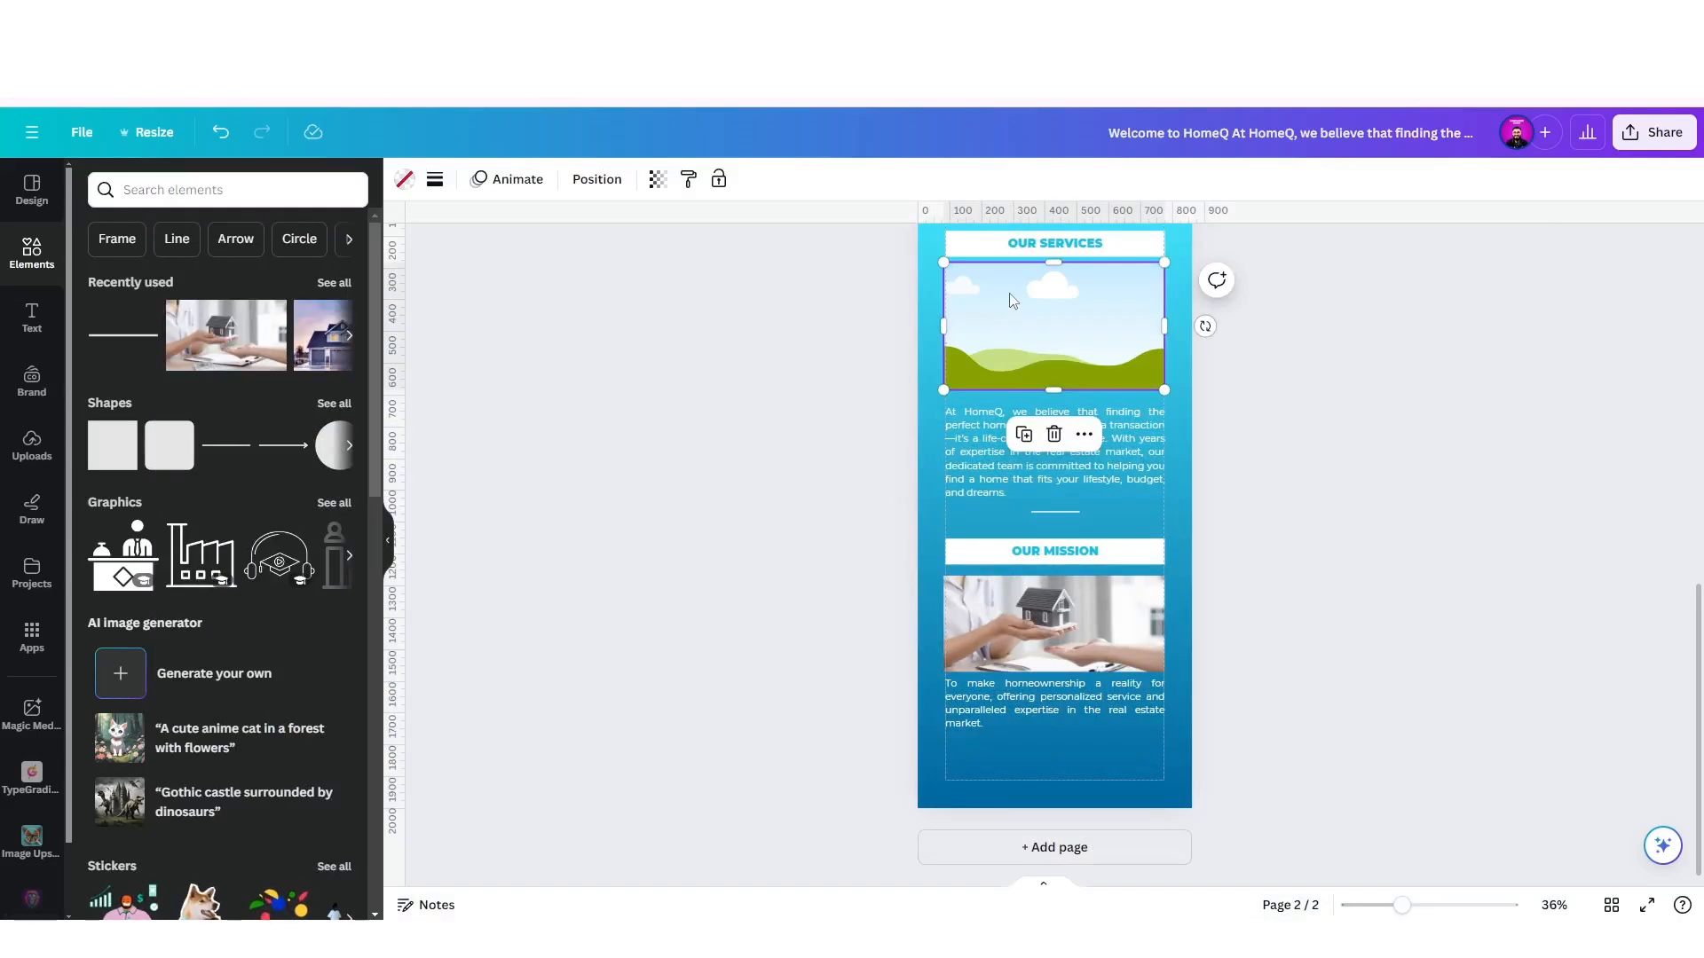
pyautogui.press('Delete')
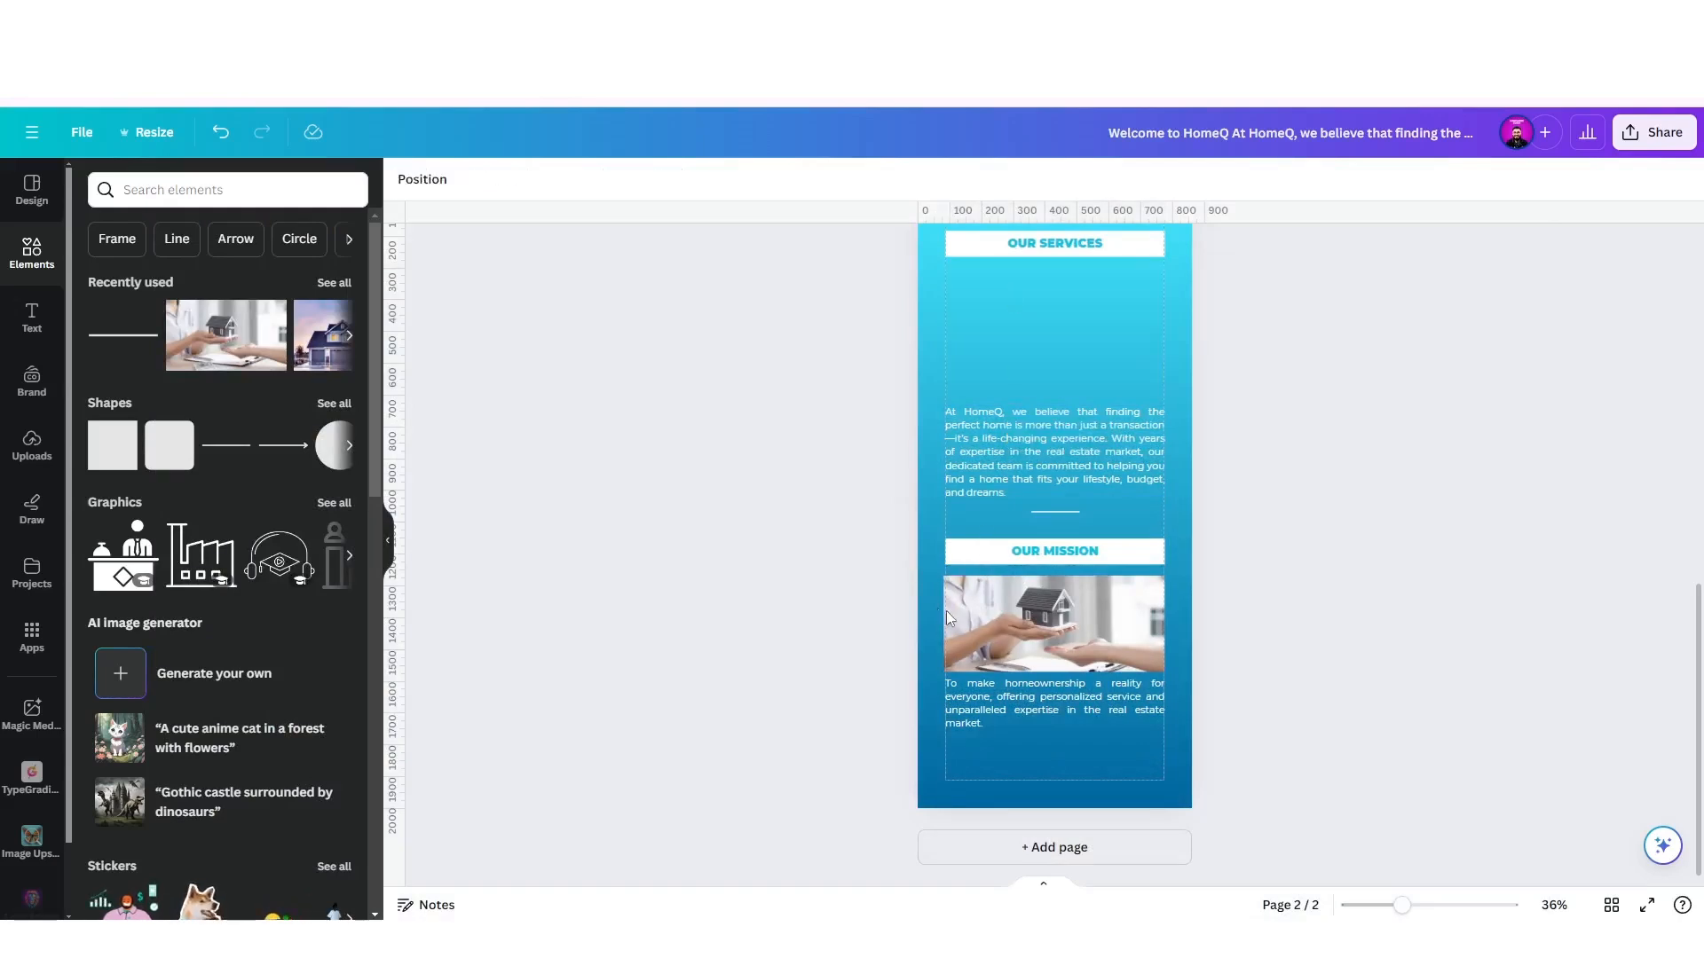
pyautogui.click(1042, 629)
pyautogui.press('Delete')
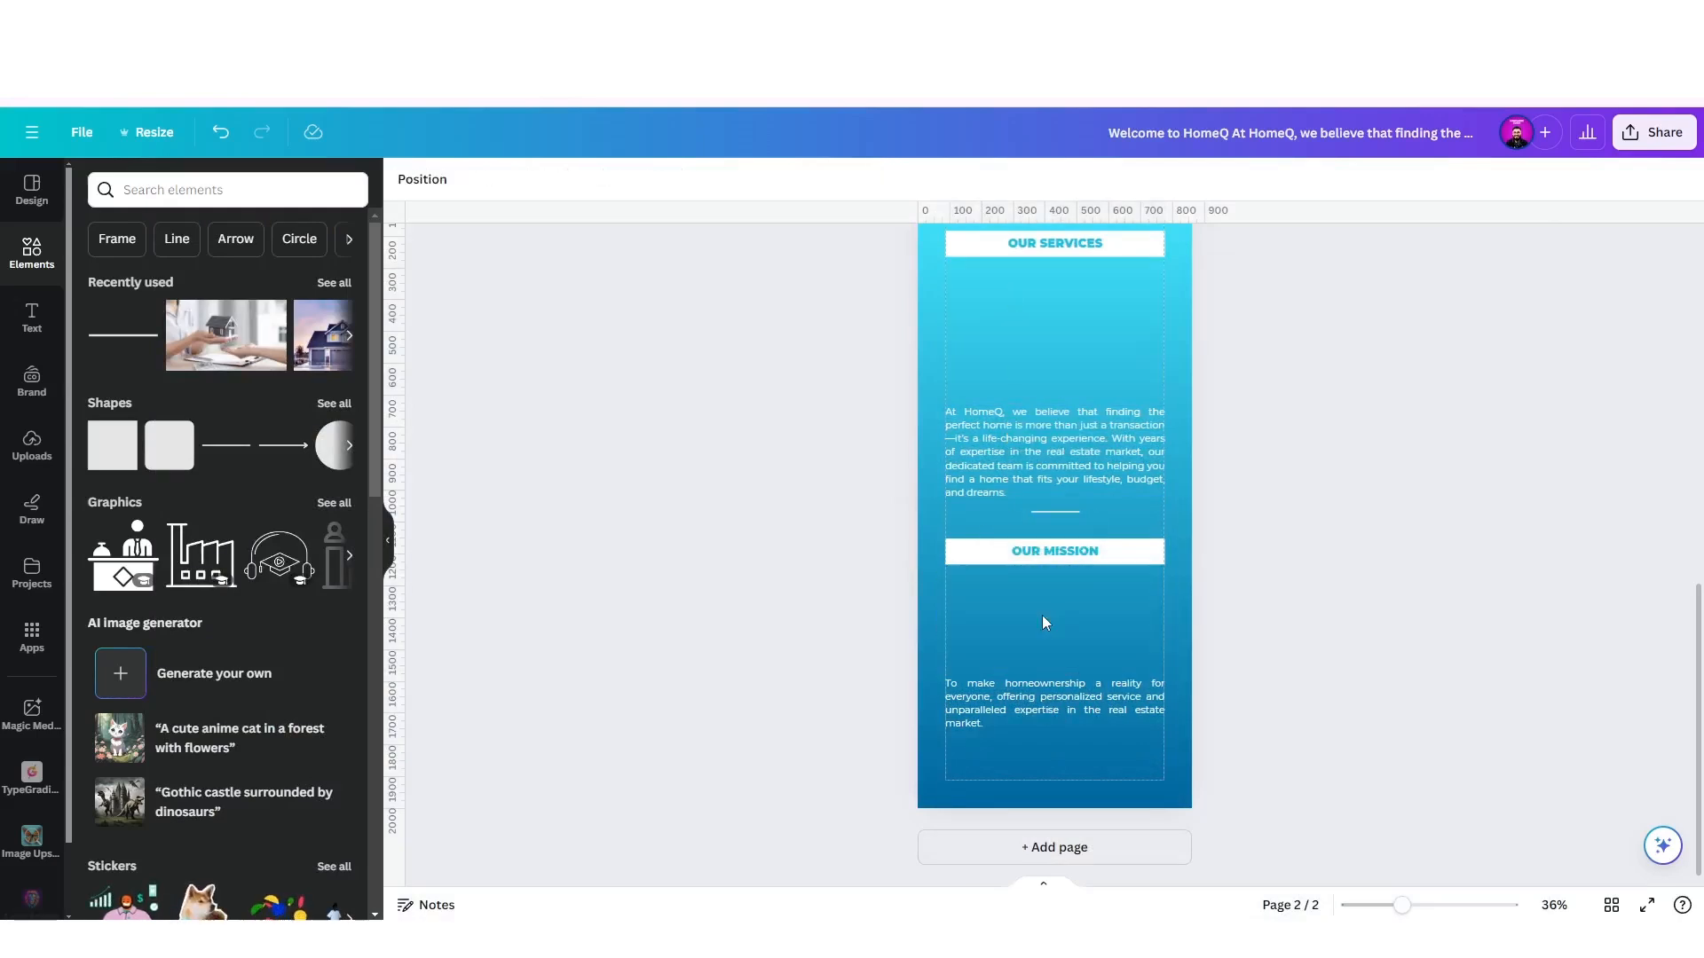
# Remove page 2's divider line, OUR MISSION bar and mission paragraph, and move the welcome paragraph into the lower half.
pyautogui.moveTo(1063, 756); pyautogui.dragTo(1058, 688)
pyautogui.press('Delete')
pyautogui.scroll(1, 1062, 552)
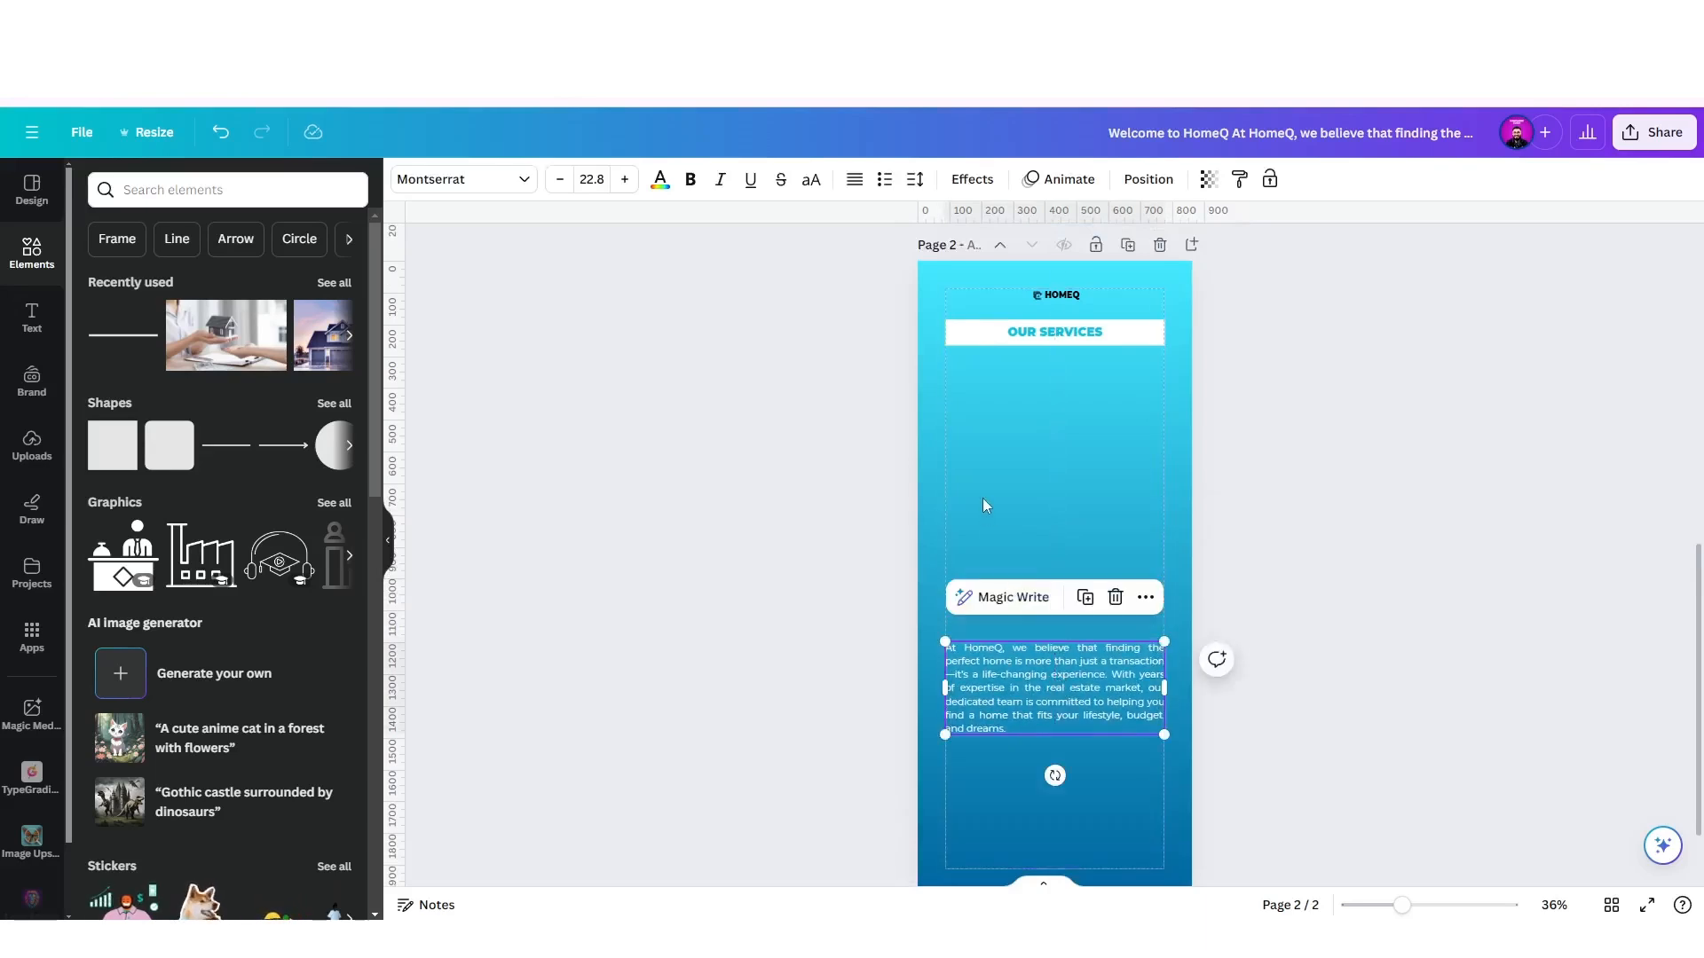
# Add a second OUR SERVICES text in bold black Montserrat size 28, centred just below the white heading bar.
pyautogui.click(1058, 482)
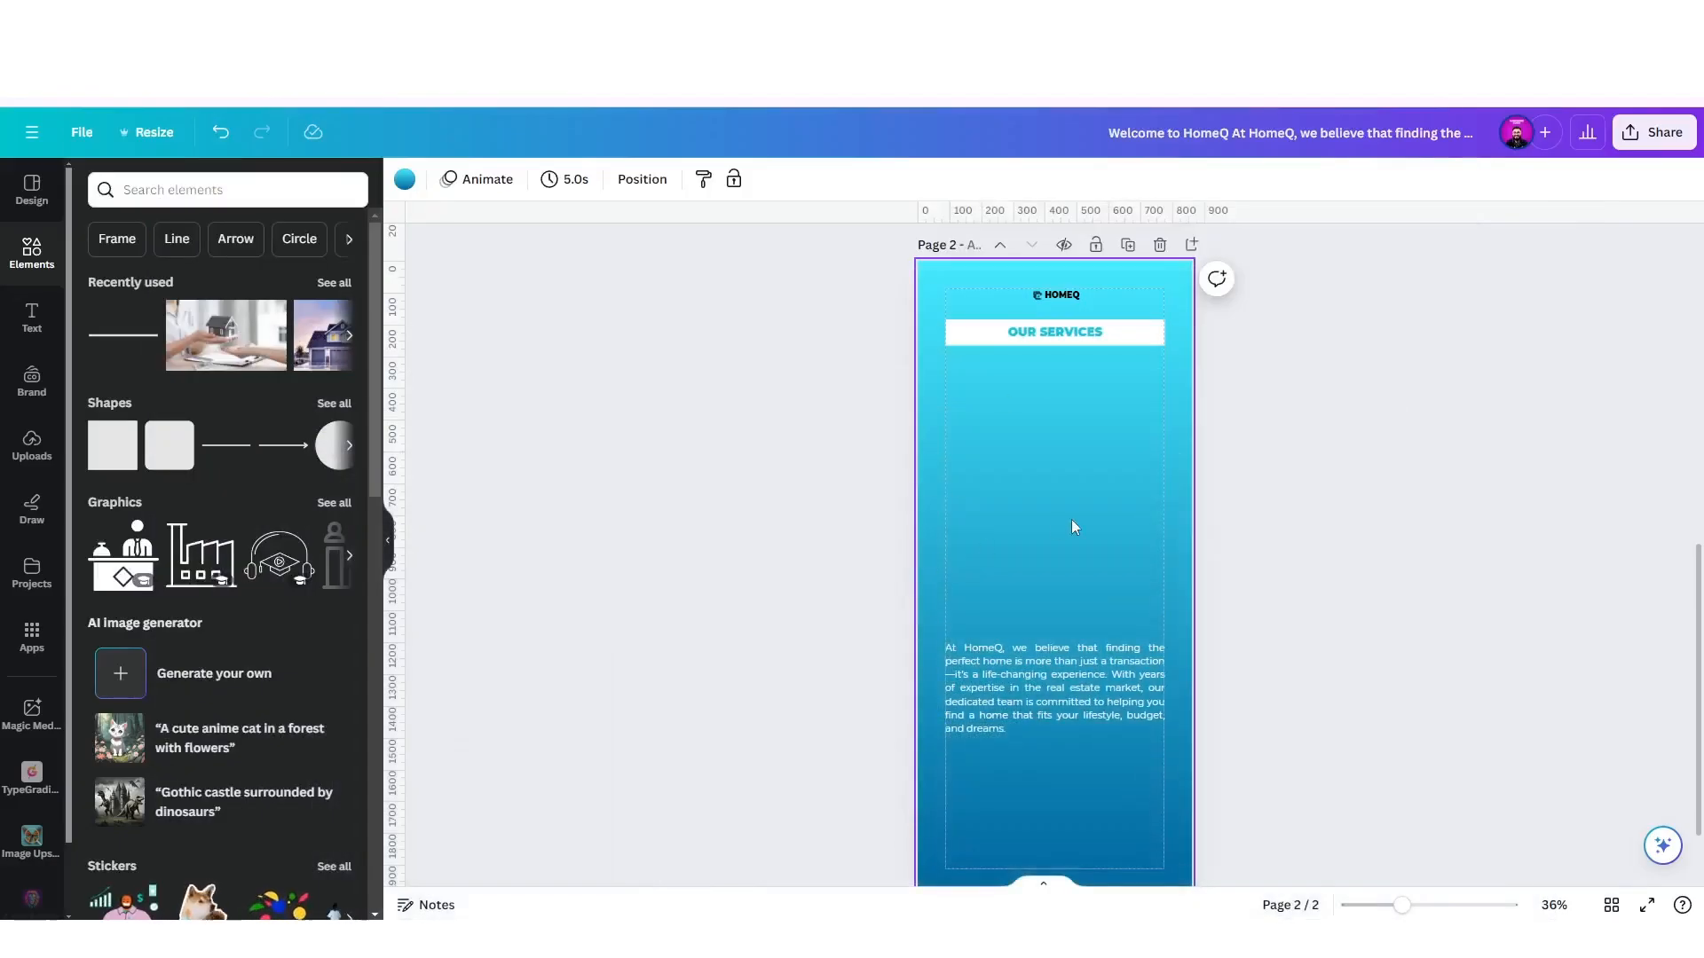
pyautogui.write('OUR SERVICES')
pyautogui.moveTo(1071, 620); pyautogui.dragTo(1070, 435)
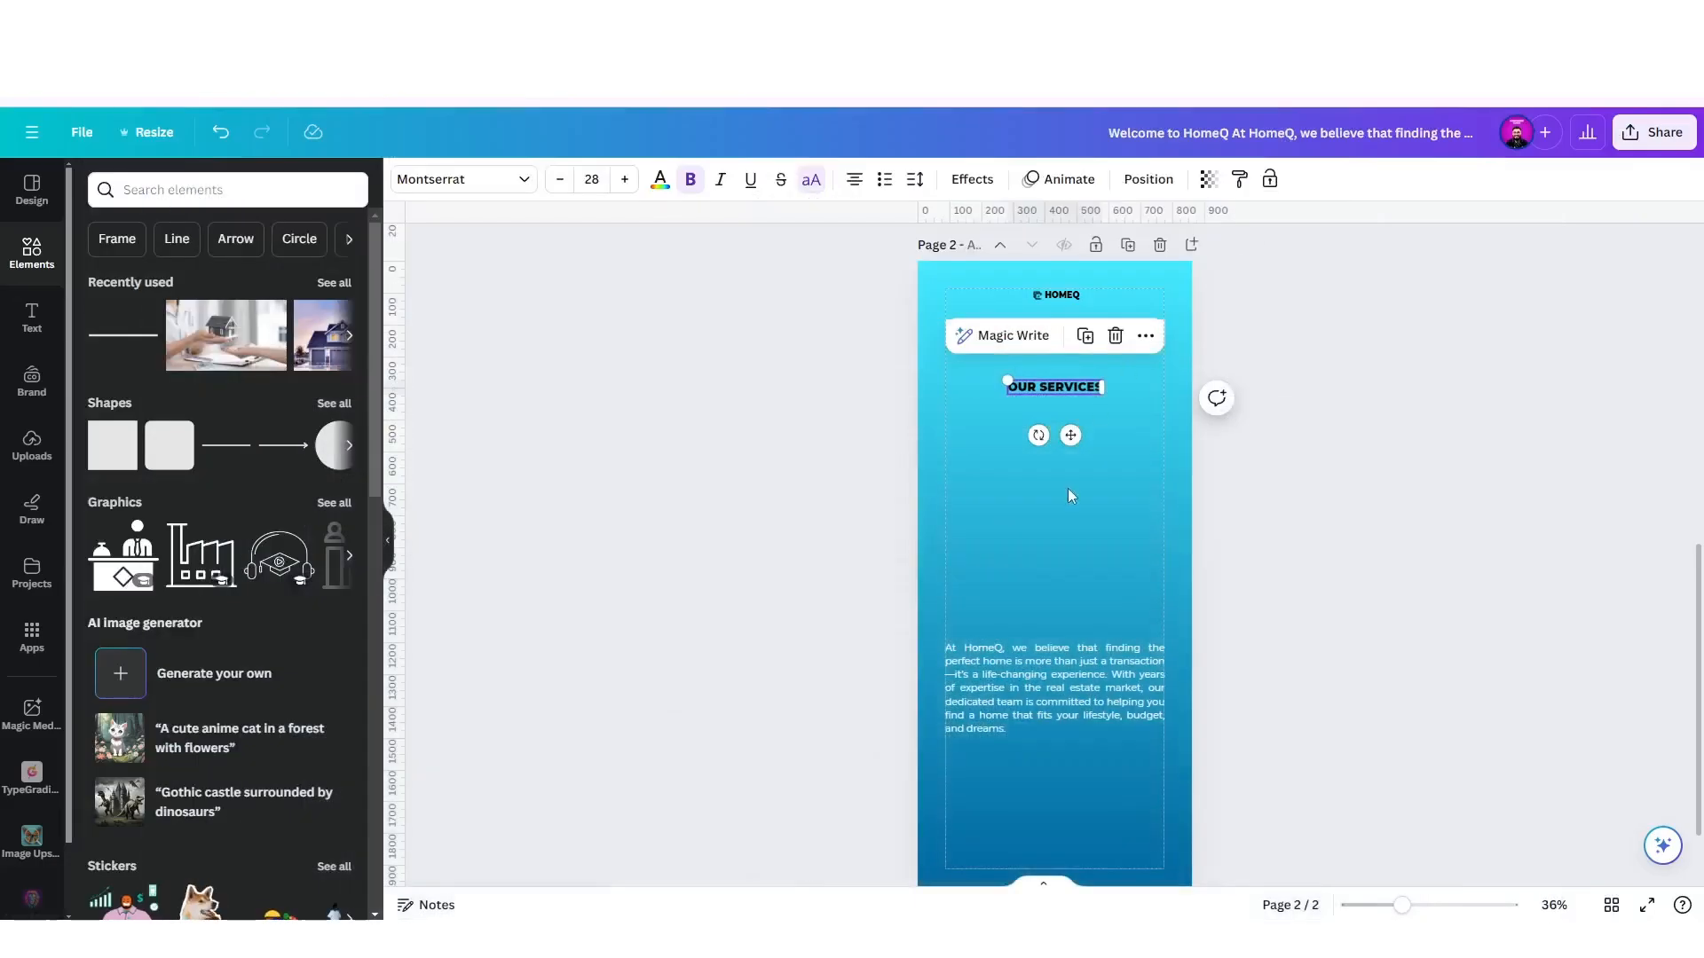
# Add the text "1. PROPERTY BUYING ASSISTANCE" to page 2 and move it up just below the black OUR SERVICES text.
pyautogui.click(1068, 488)
pyautogui.write('1. PROPERTY BUYING ASSISTANCE')
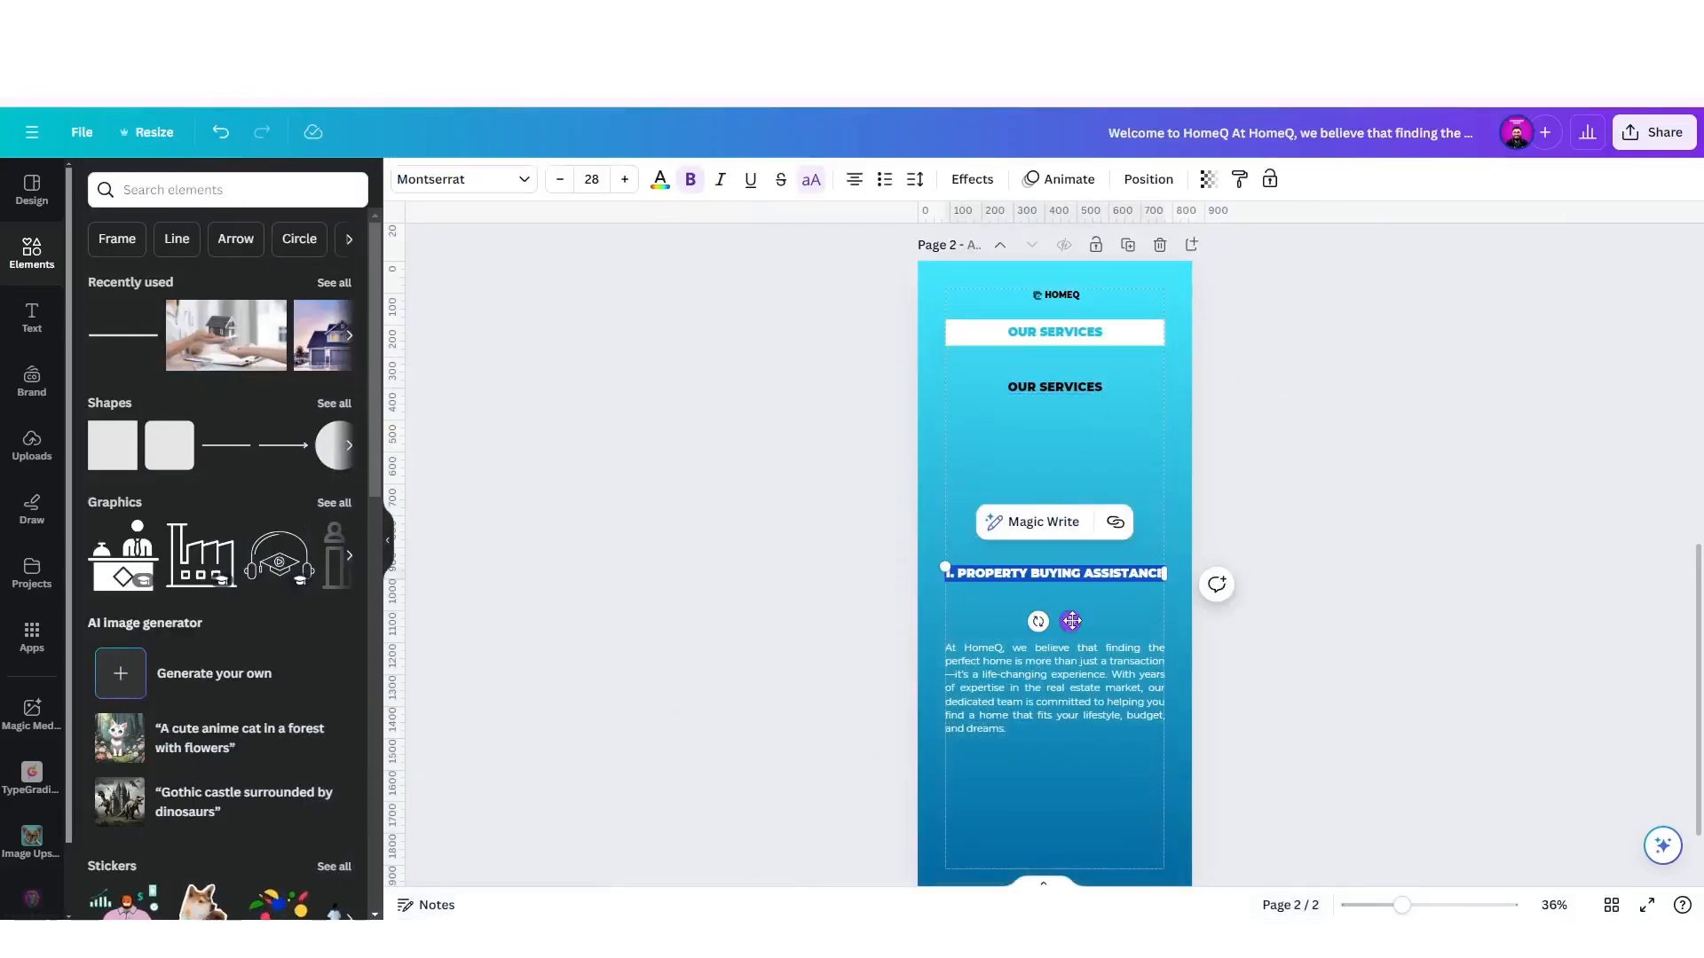
pyautogui.moveTo(1072, 619); pyautogui.dragTo(1067, 475)
# Set the PROPERTY BUYING ASSISTANCE heading's font weight to Montserrat Bold.
pyautogui.scroll(5, 1050, 438)
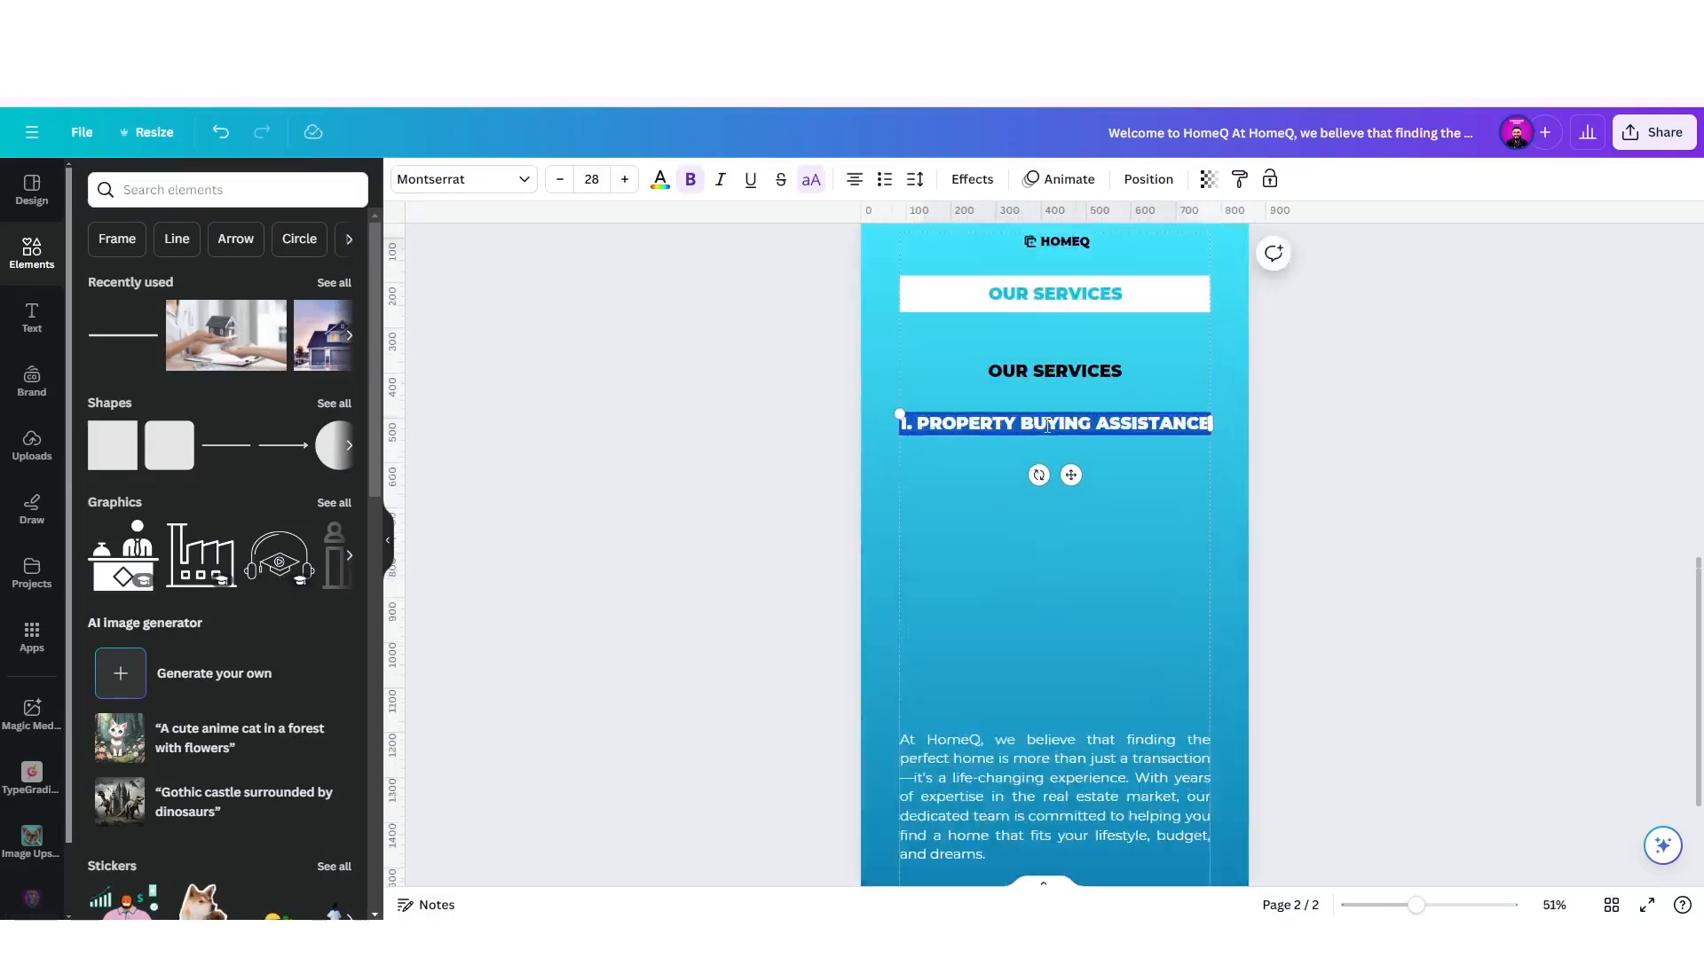
pyautogui.click(690, 182)
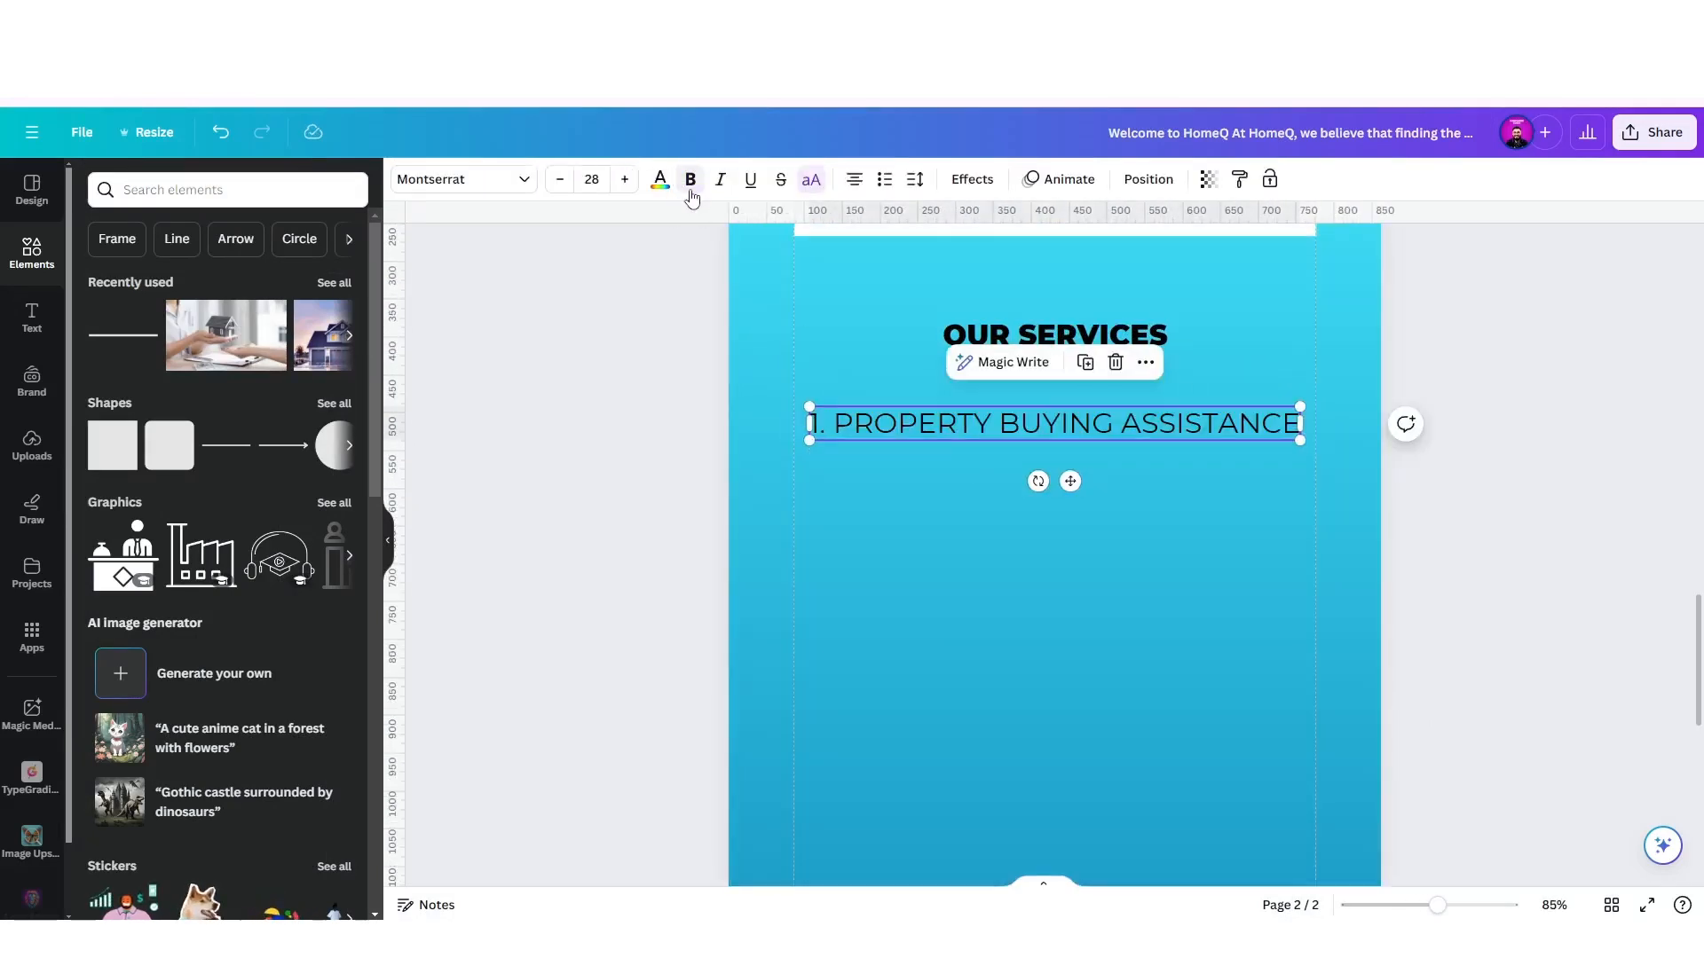
pyautogui.click(528, 190)
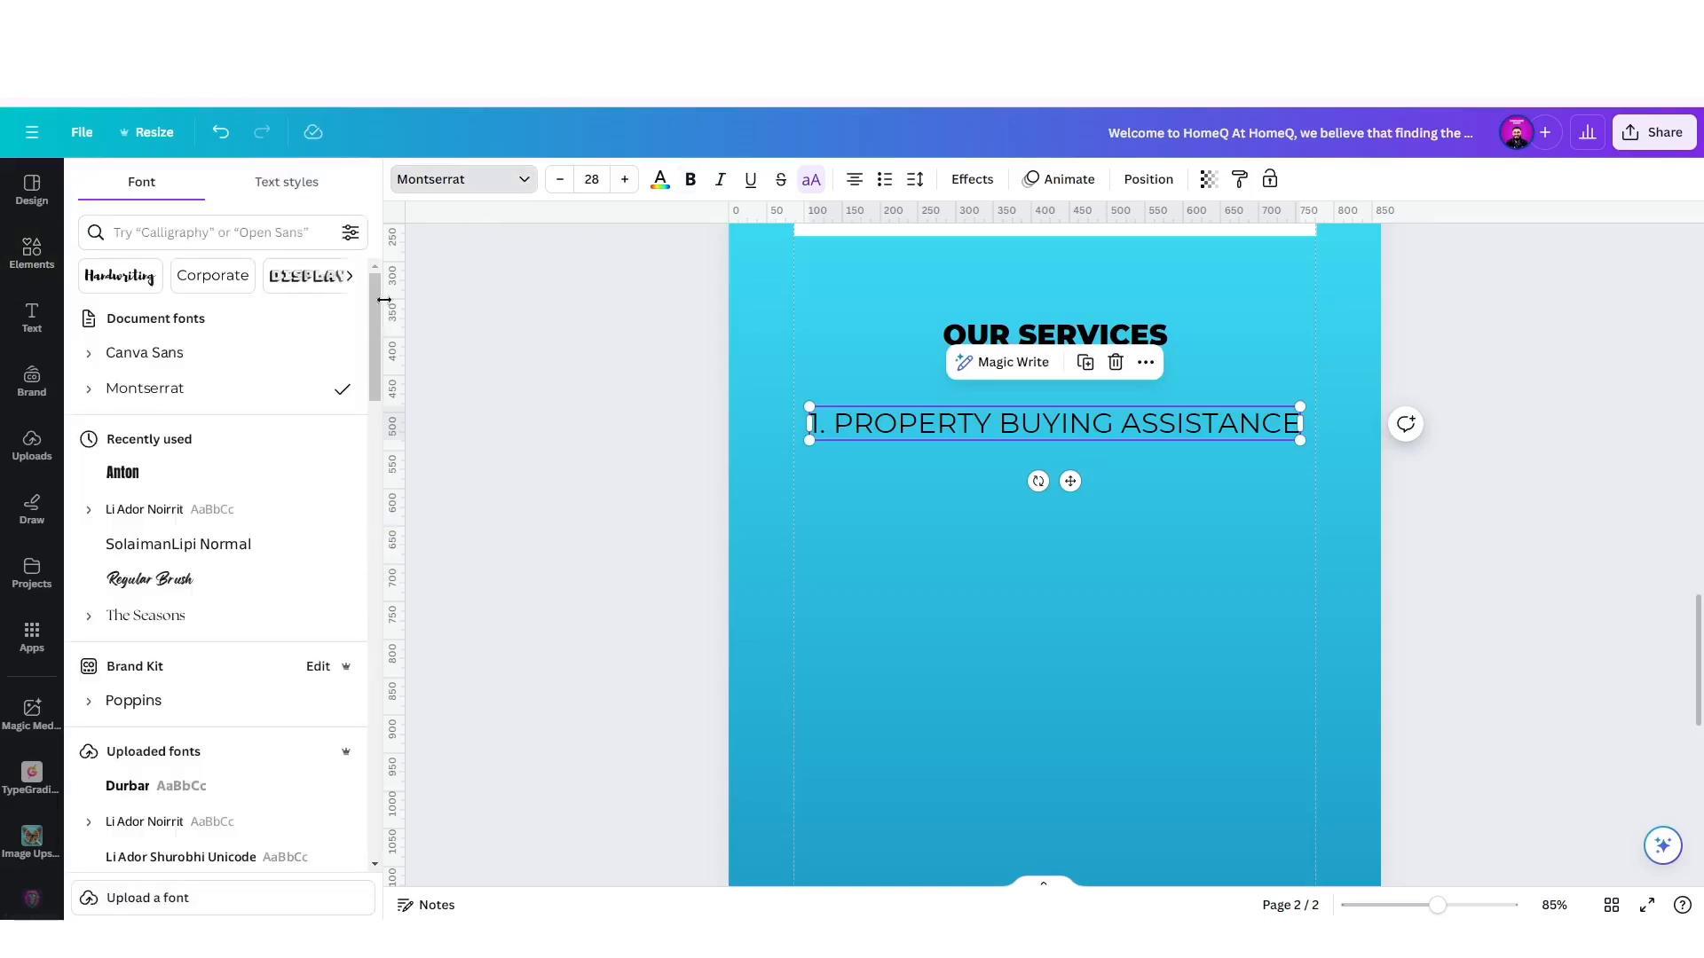
pyautogui.click(89, 391)
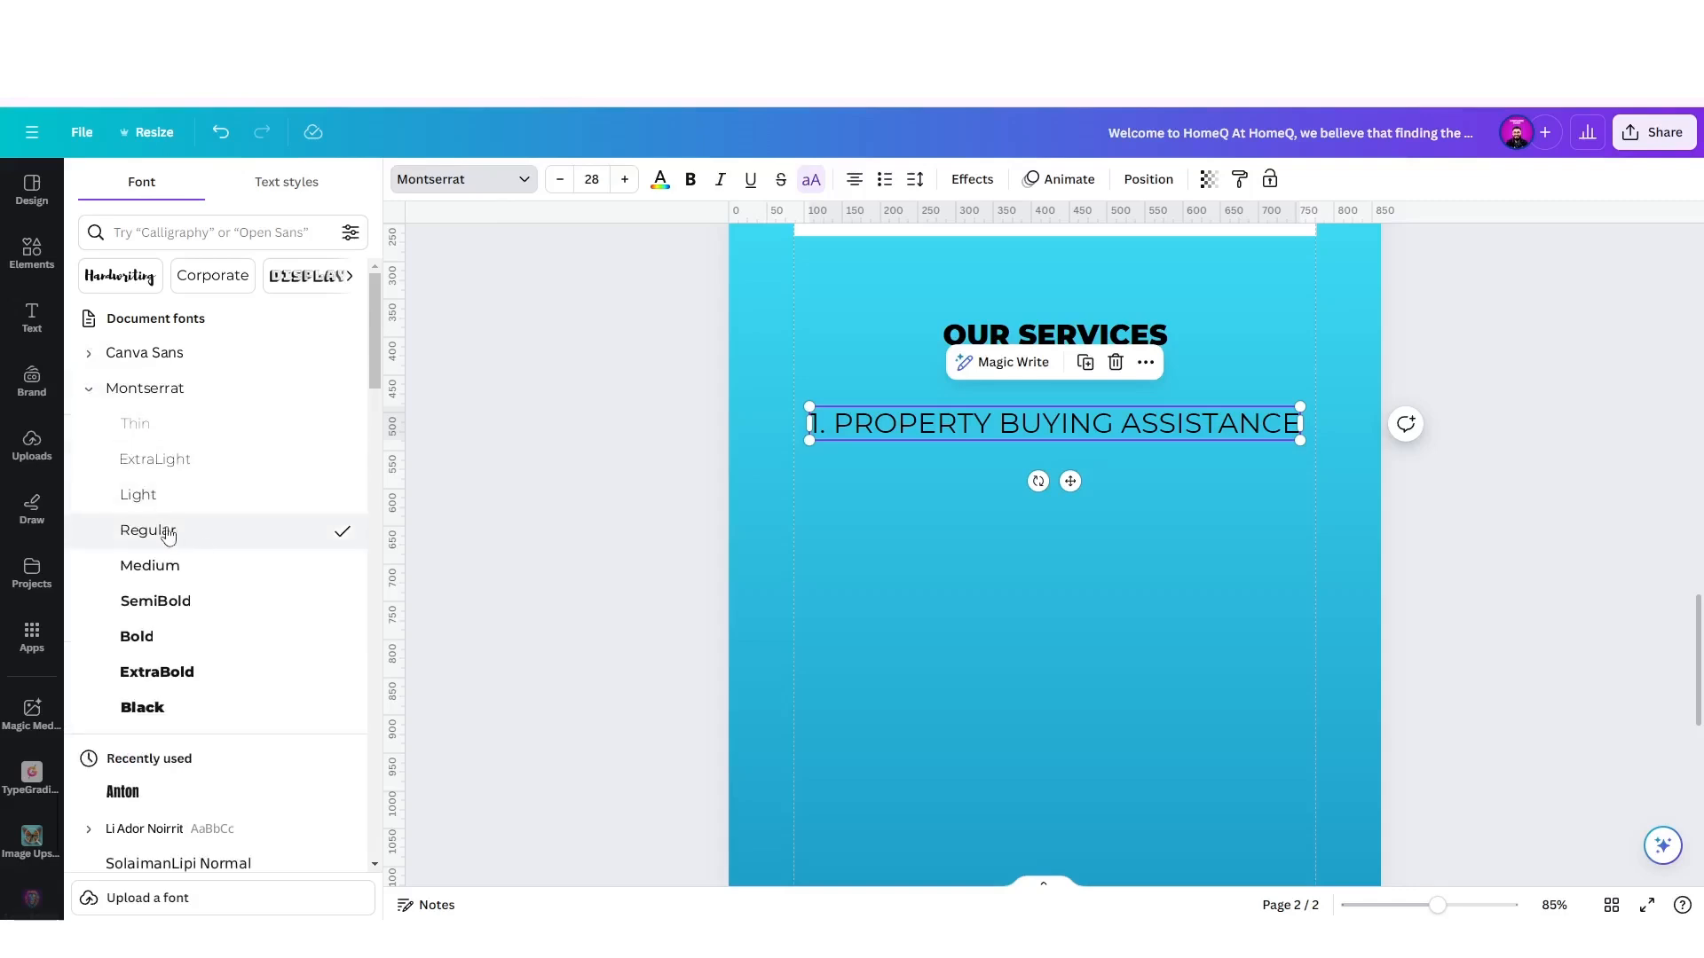
pyautogui.click(223, 646)
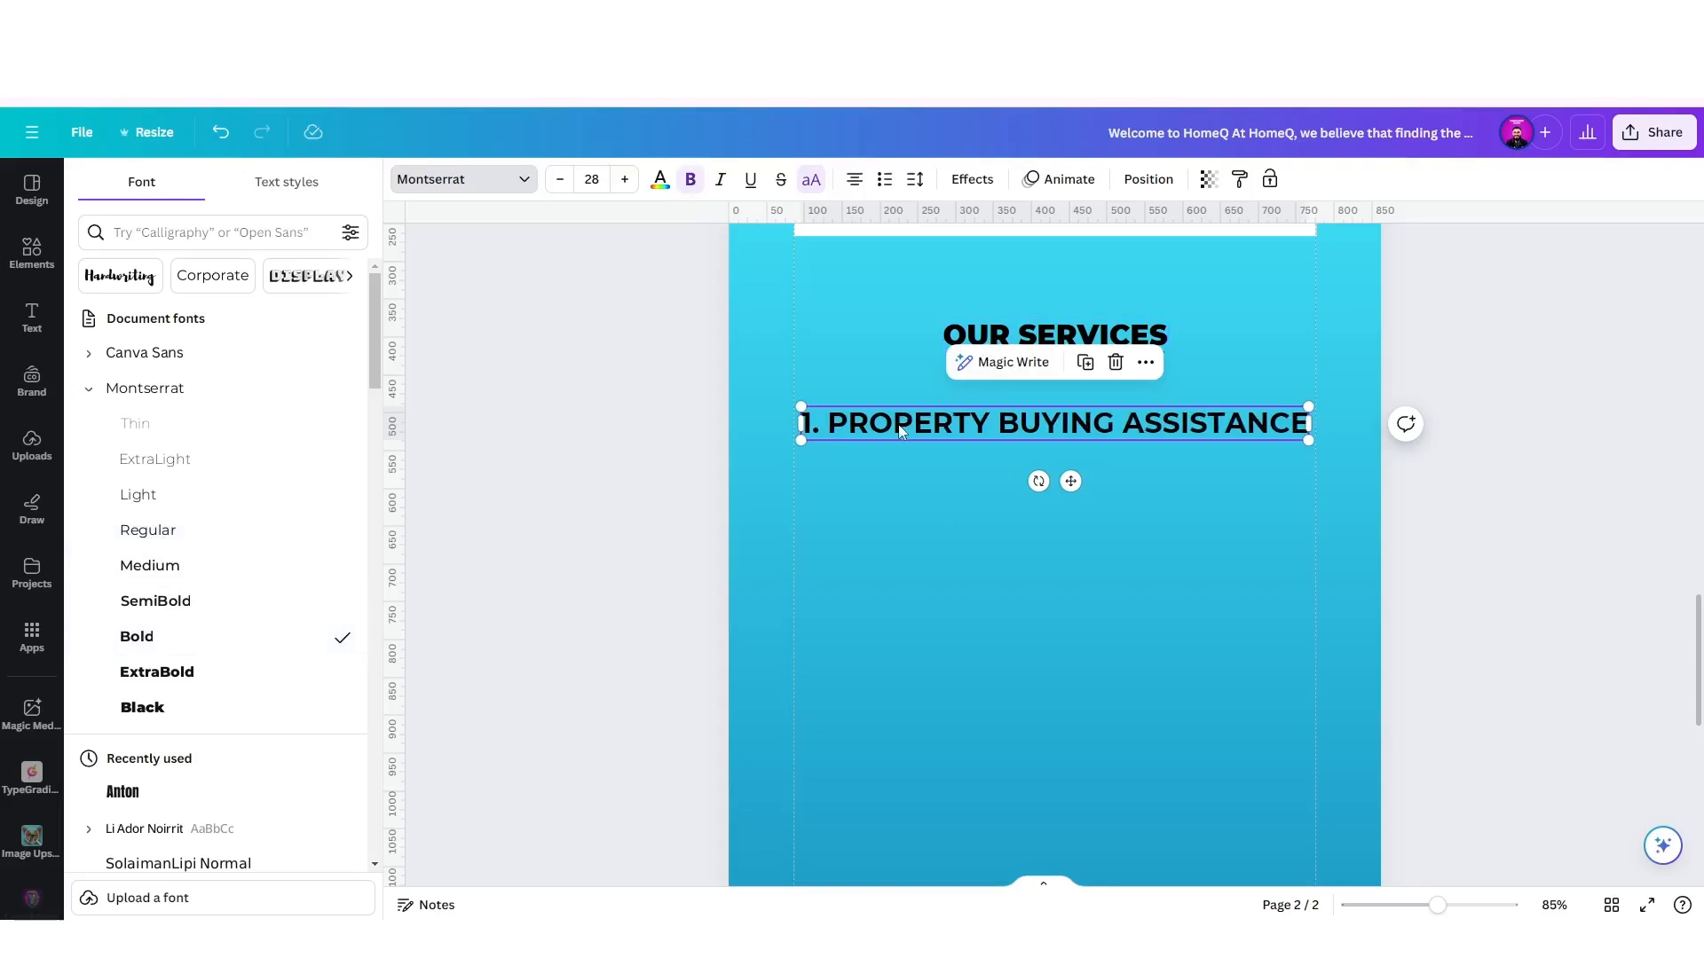
# Remove the "1. " numbering from the start of the PROPERTY BUYING ASSISTANCE heading.
pyautogui.doubleClick(843, 431)
pyautogui.click(836, 428)
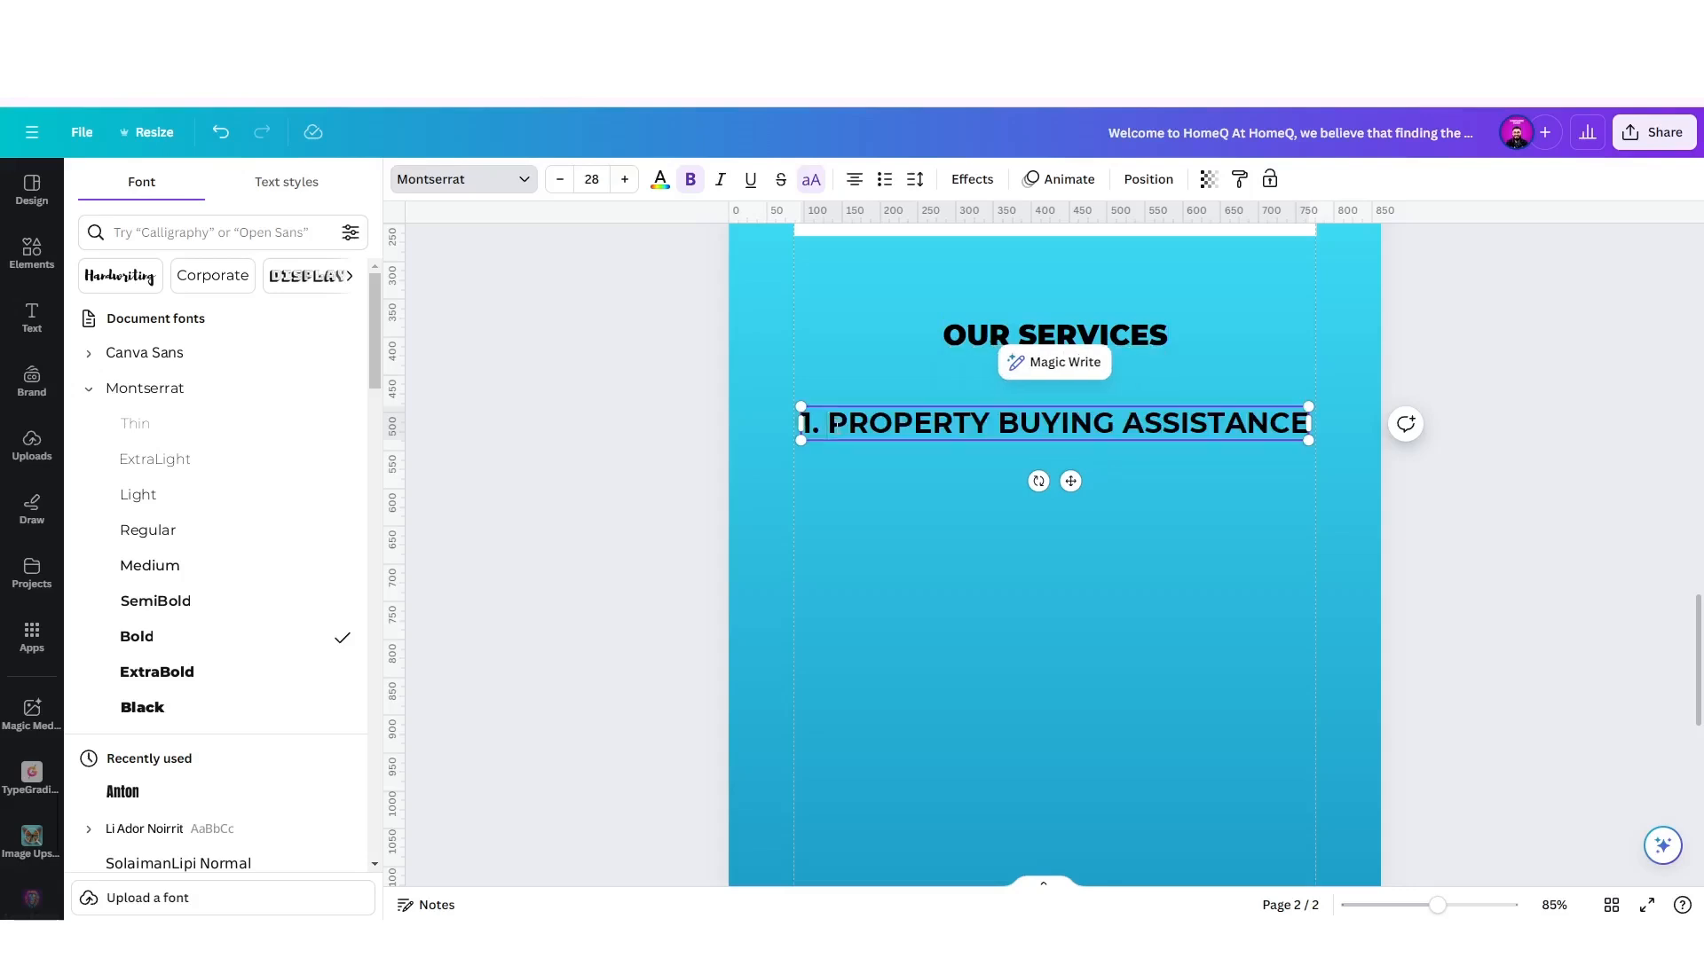
pyautogui.press('BackSpace')
pyautogui.press('BackSpace')
pyautogui.press('BackSpace')
pyautogui.click(854, 499)
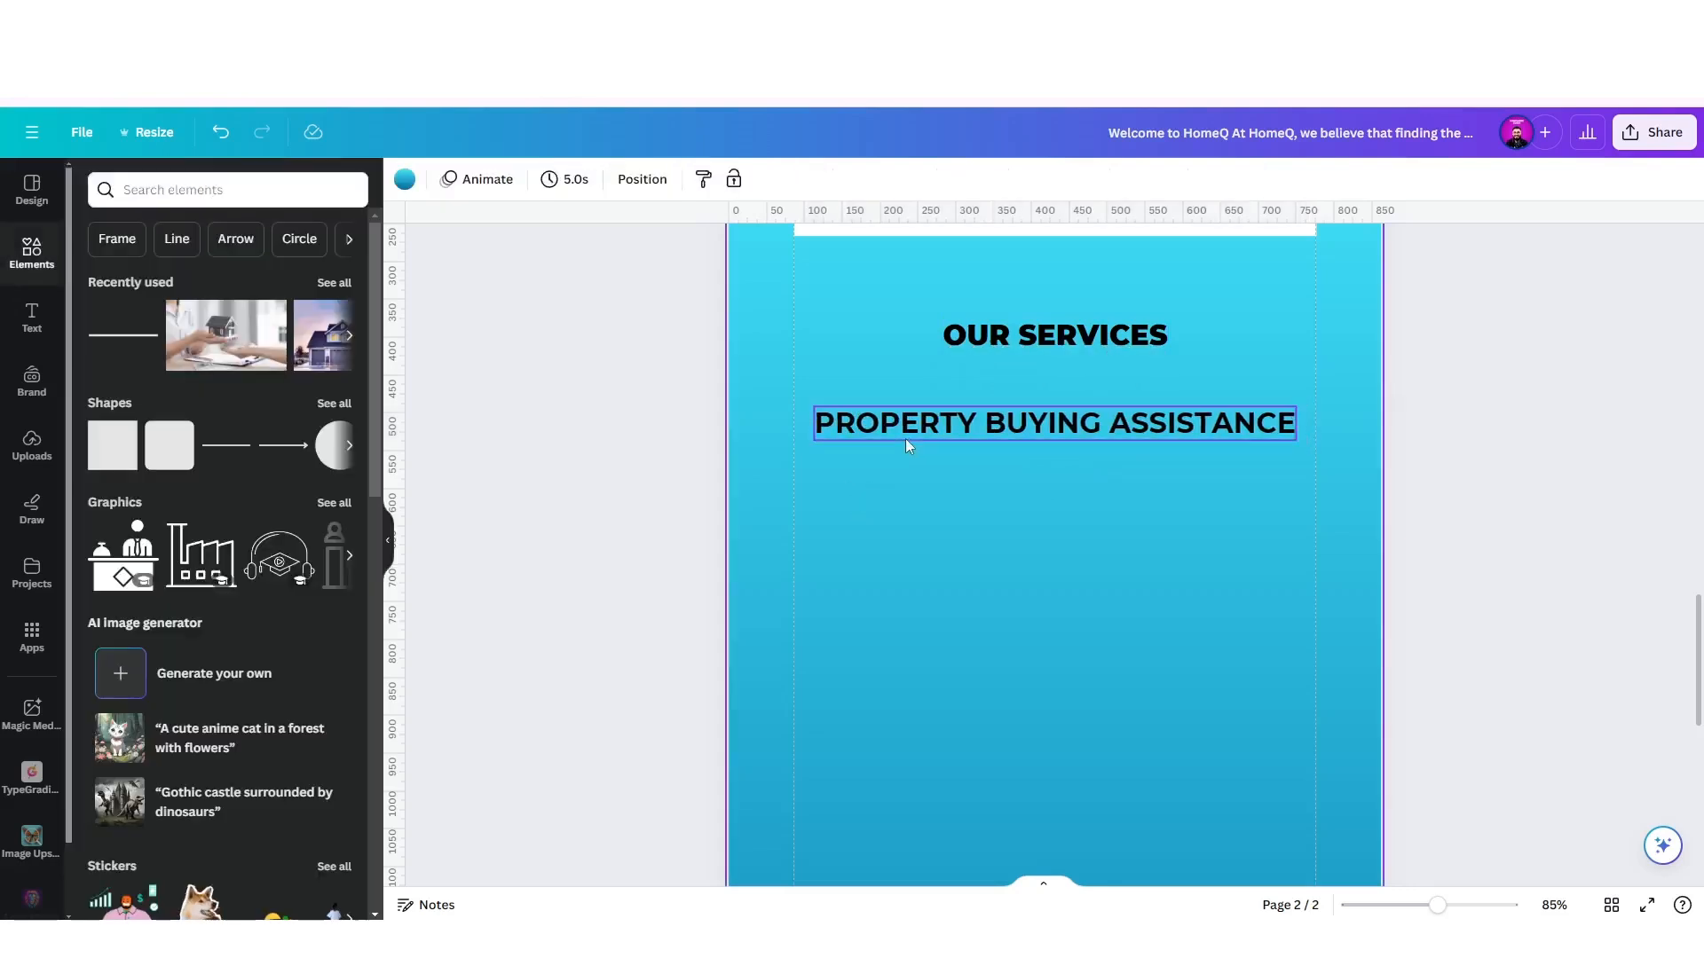
# Wrap the PROPERTY BUYING ASSISTANCE heading onto three lines at the page's left margin and scale it down to size 17.2.
pyautogui.moveTo(1231, 430); pyautogui.dragTo(1010, 505)
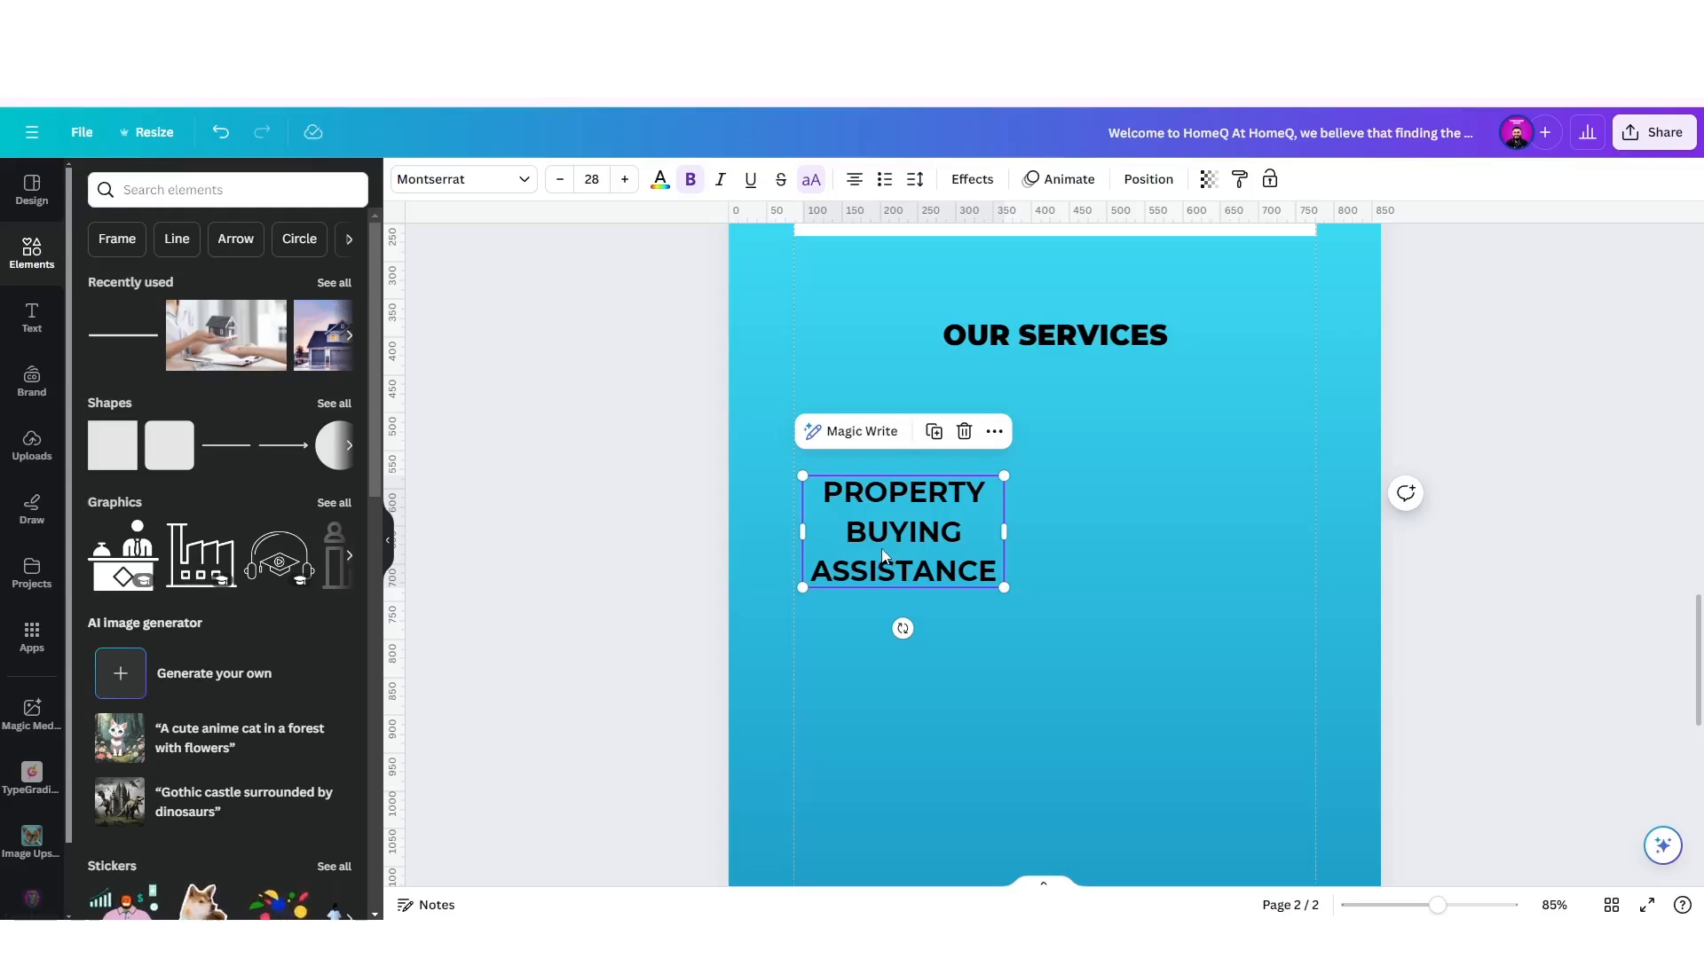
pyautogui.moveTo(1004, 476); pyautogui.dragTo(899, 550)
pyautogui.click(963, 533)
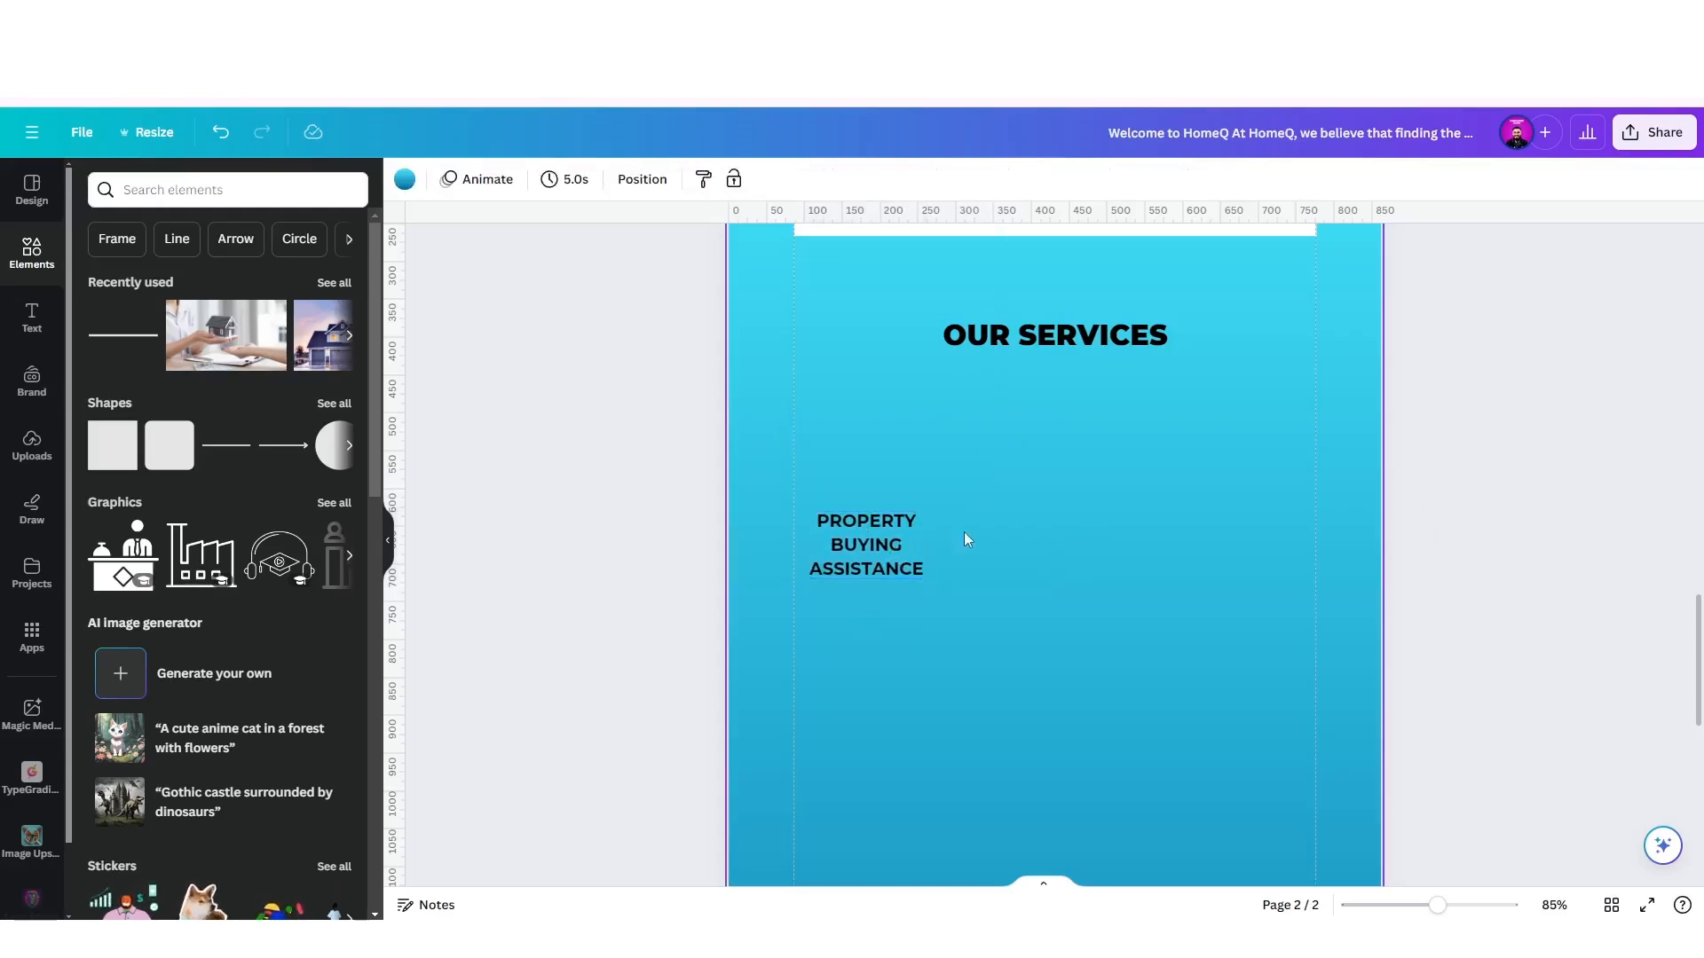
# Delete the black OUR SERVICES text and move the PROPERTY BUYING ASSISTANCE heading up closer to the white heading bar.
pyautogui.scroll(3, 964, 531)
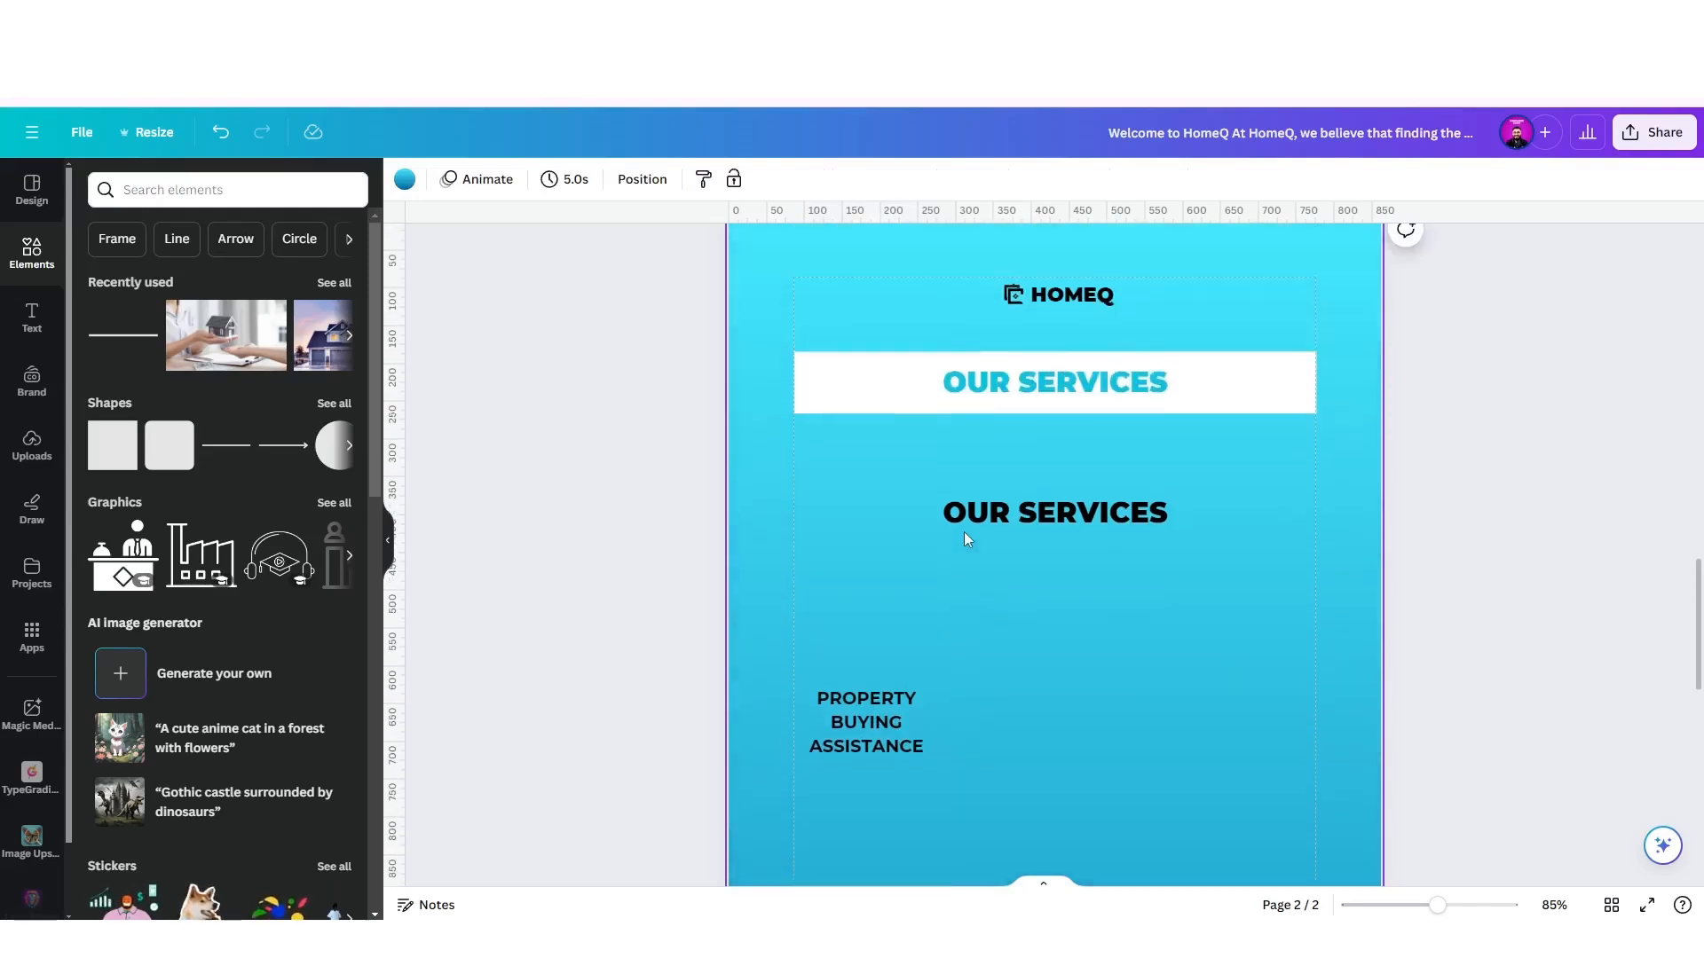
pyautogui.click(1071, 520)
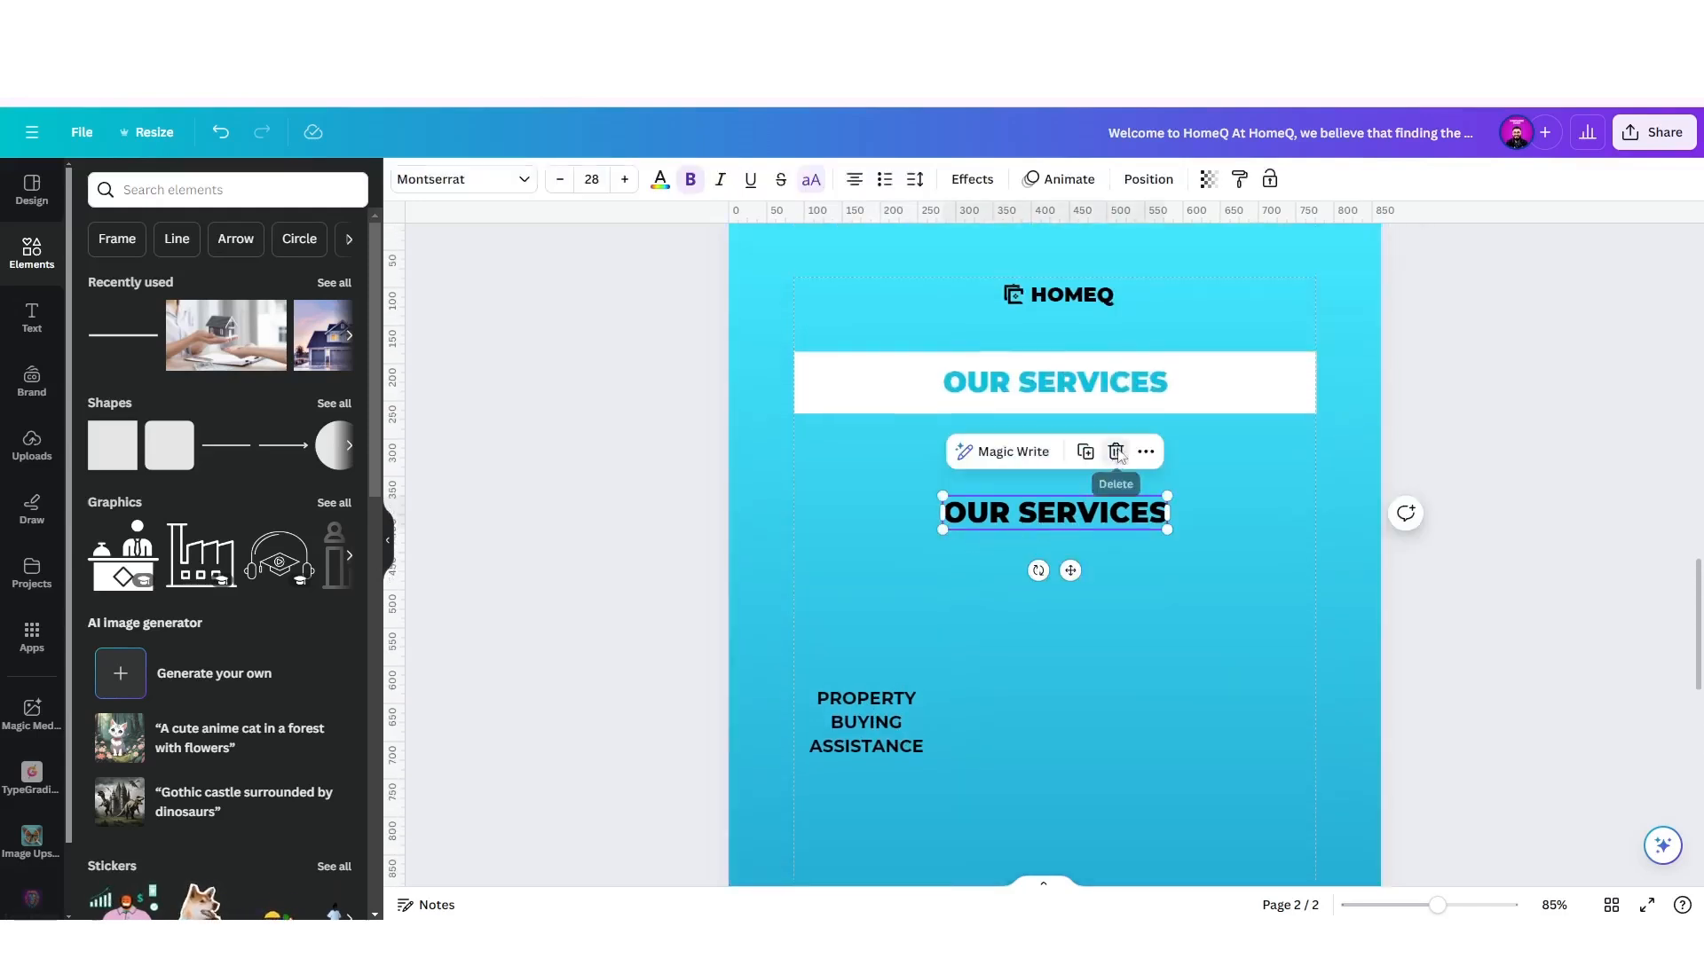
pyautogui.click(1110, 449)
pyautogui.moveTo(880, 714); pyautogui.dragTo(880, 634)
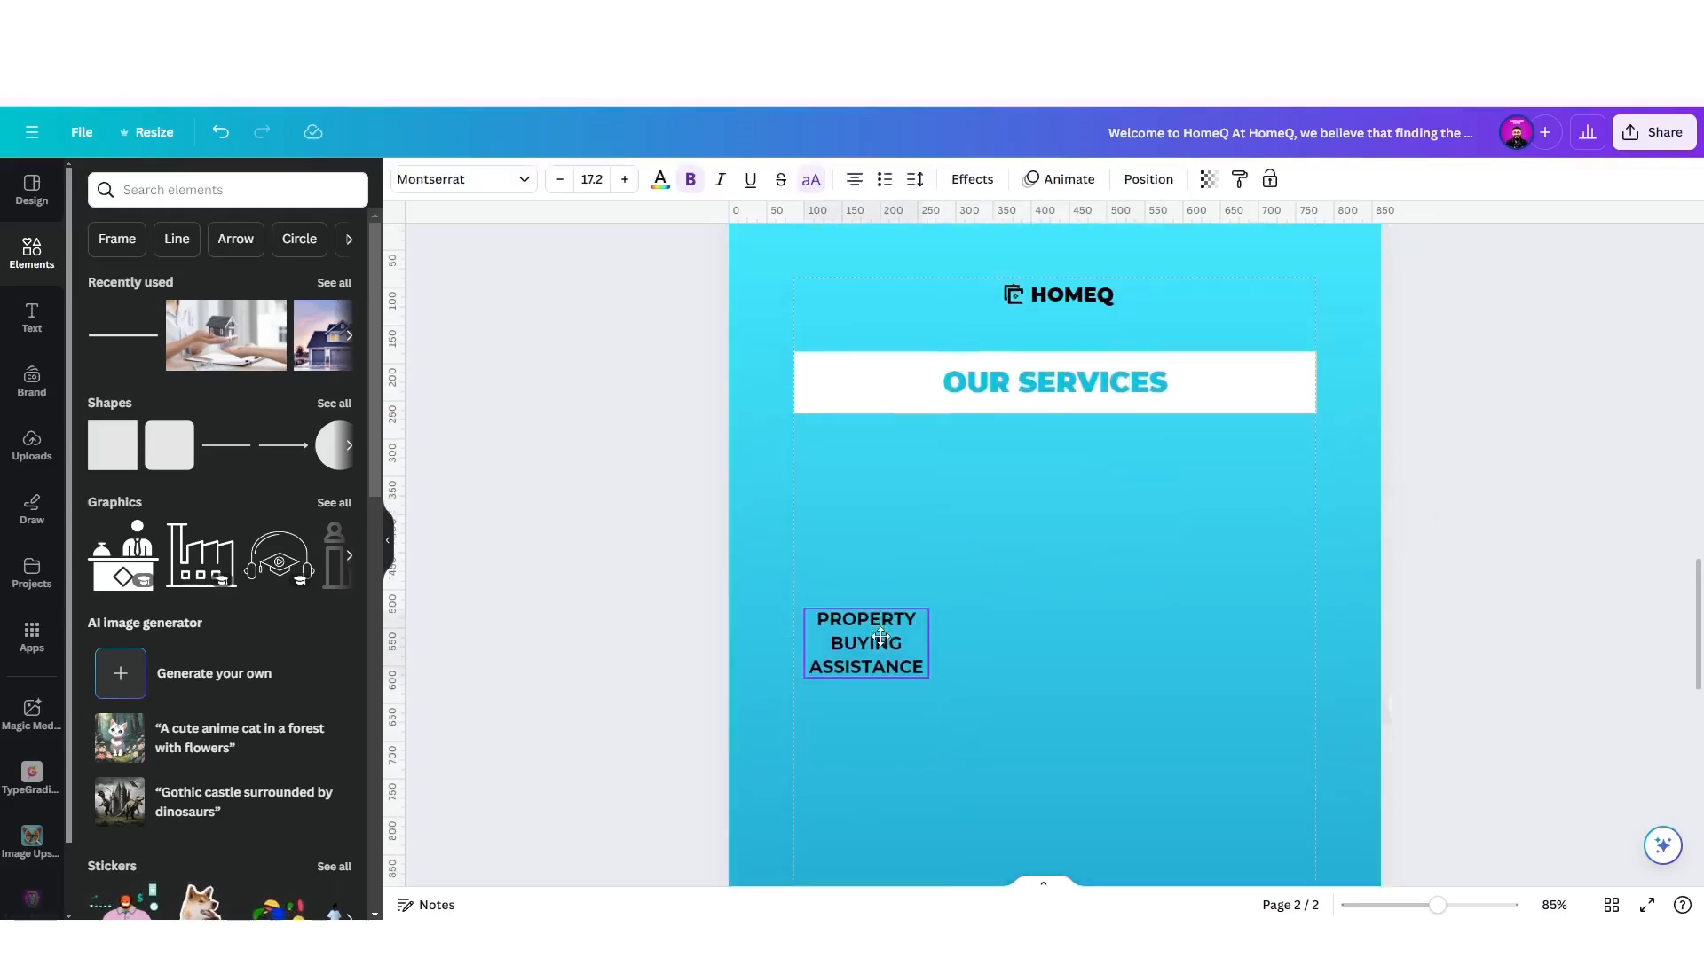
pyautogui.click(1029, 604)
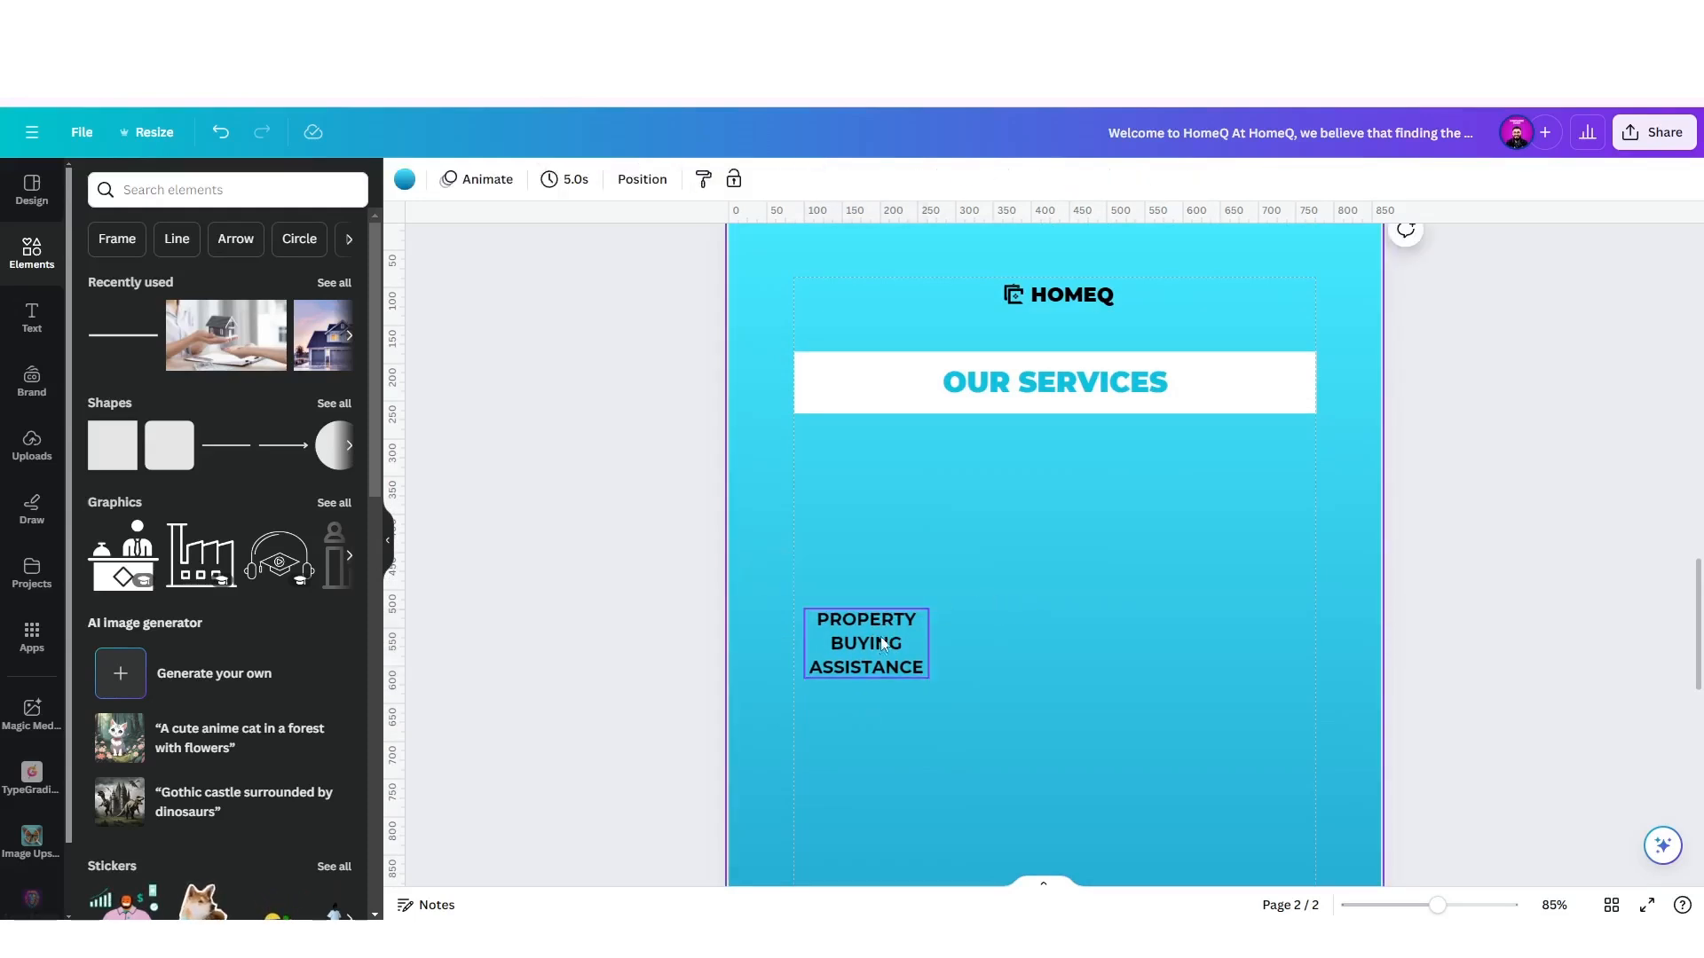
# Search the elements library for "Assistance" and browse the graphics for a suitable service icon.
pyautogui.click(867, 674)
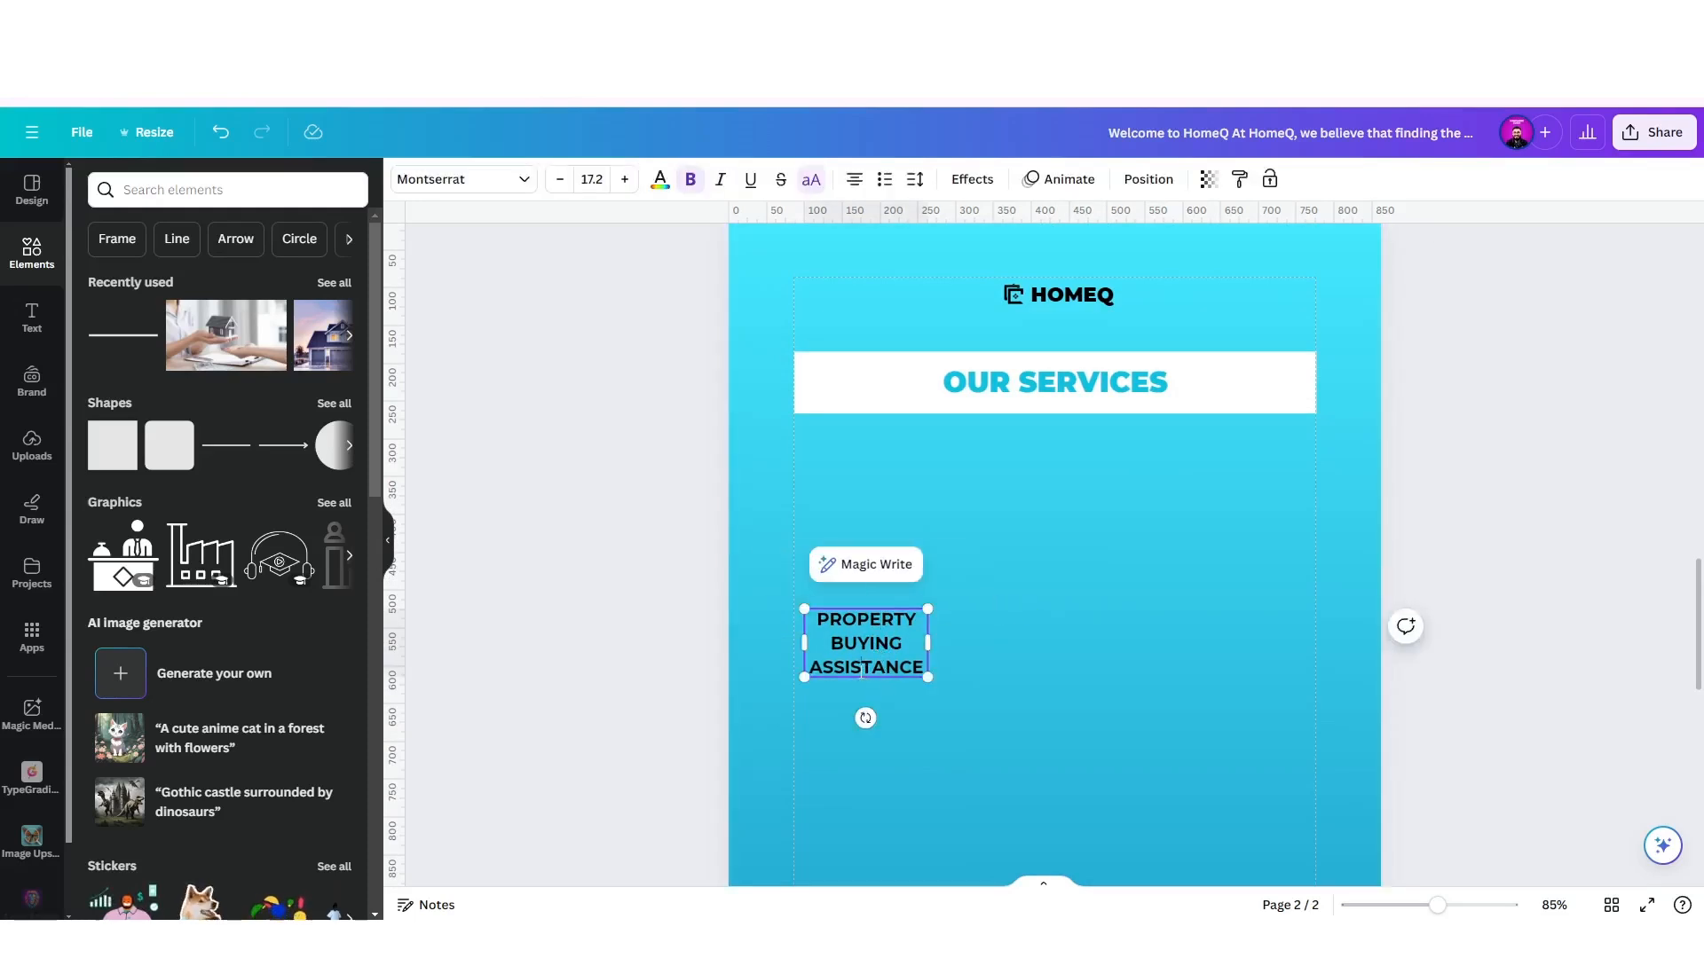
pyautogui.doubleClick(861, 672)
pyautogui.click(993, 662)
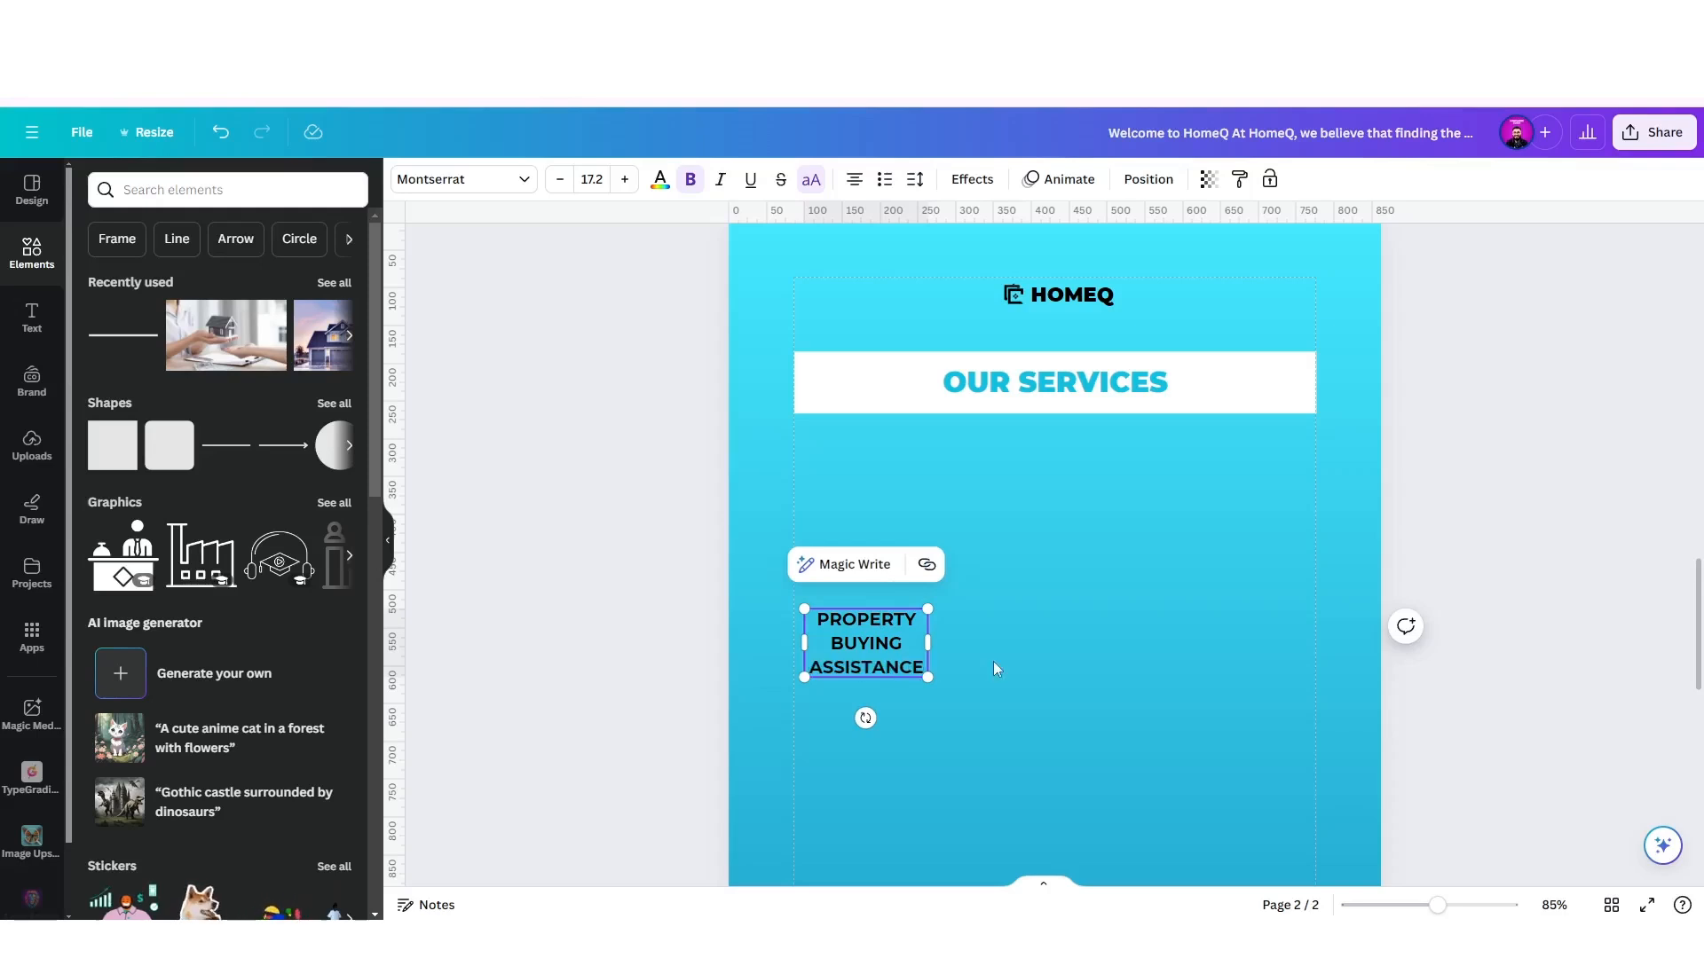
pyautogui.click(201, 188)
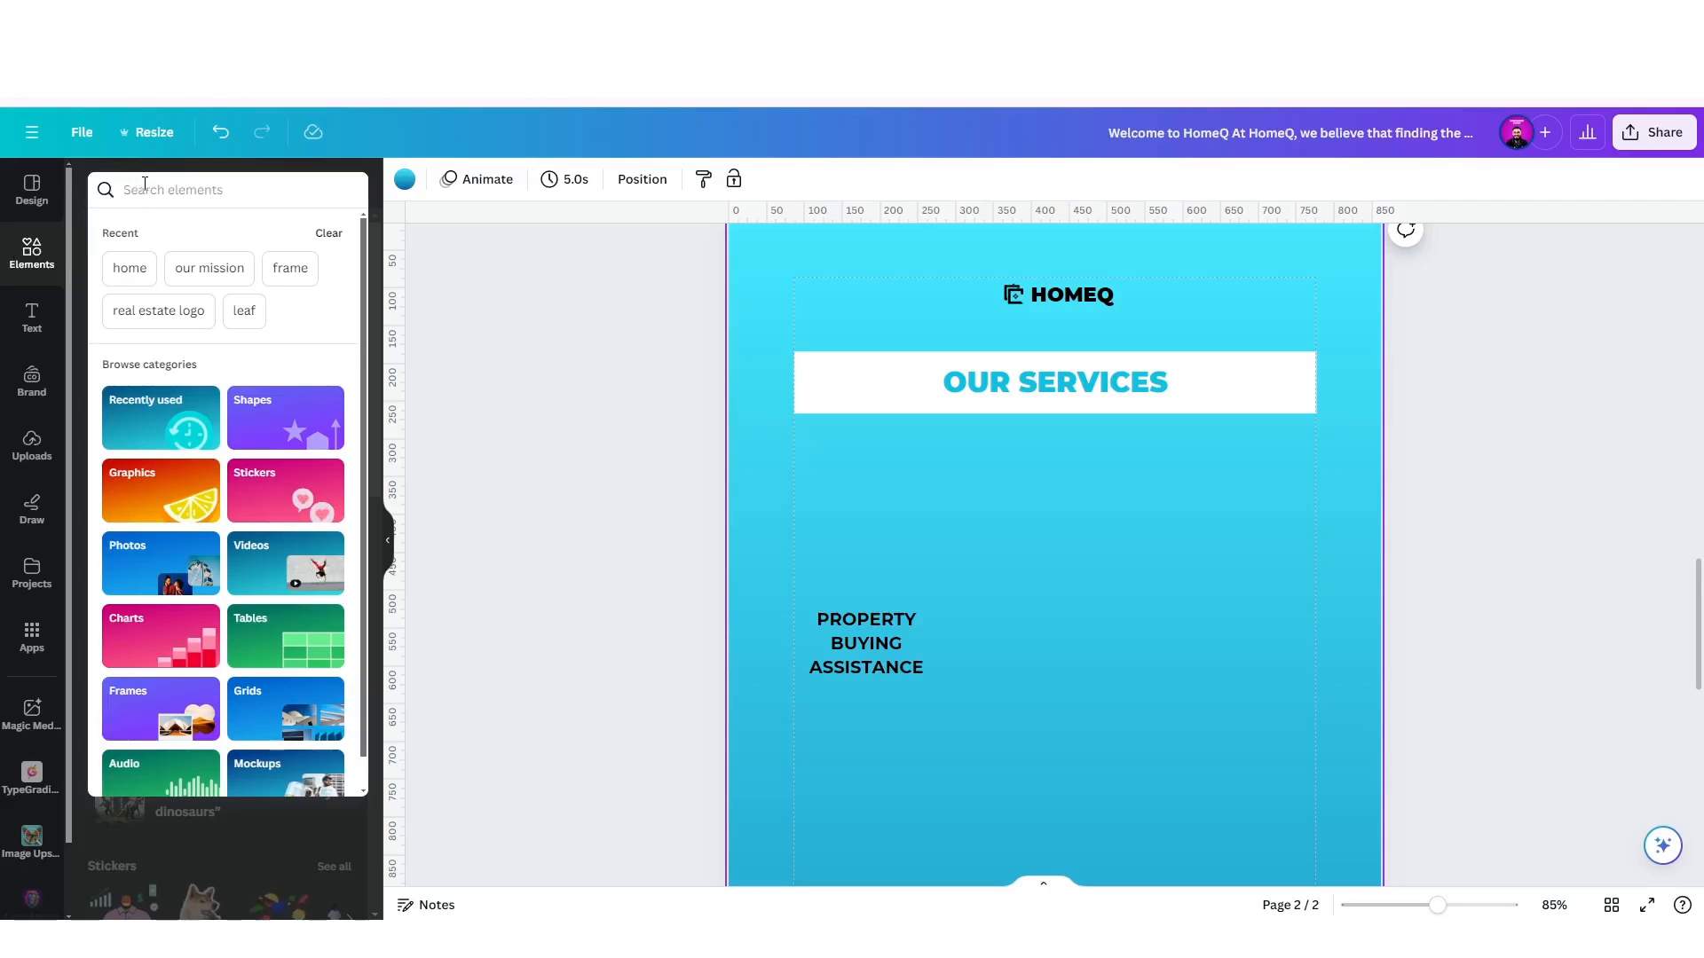
pyautogui.write('Assistance')
pyautogui.press('Return')
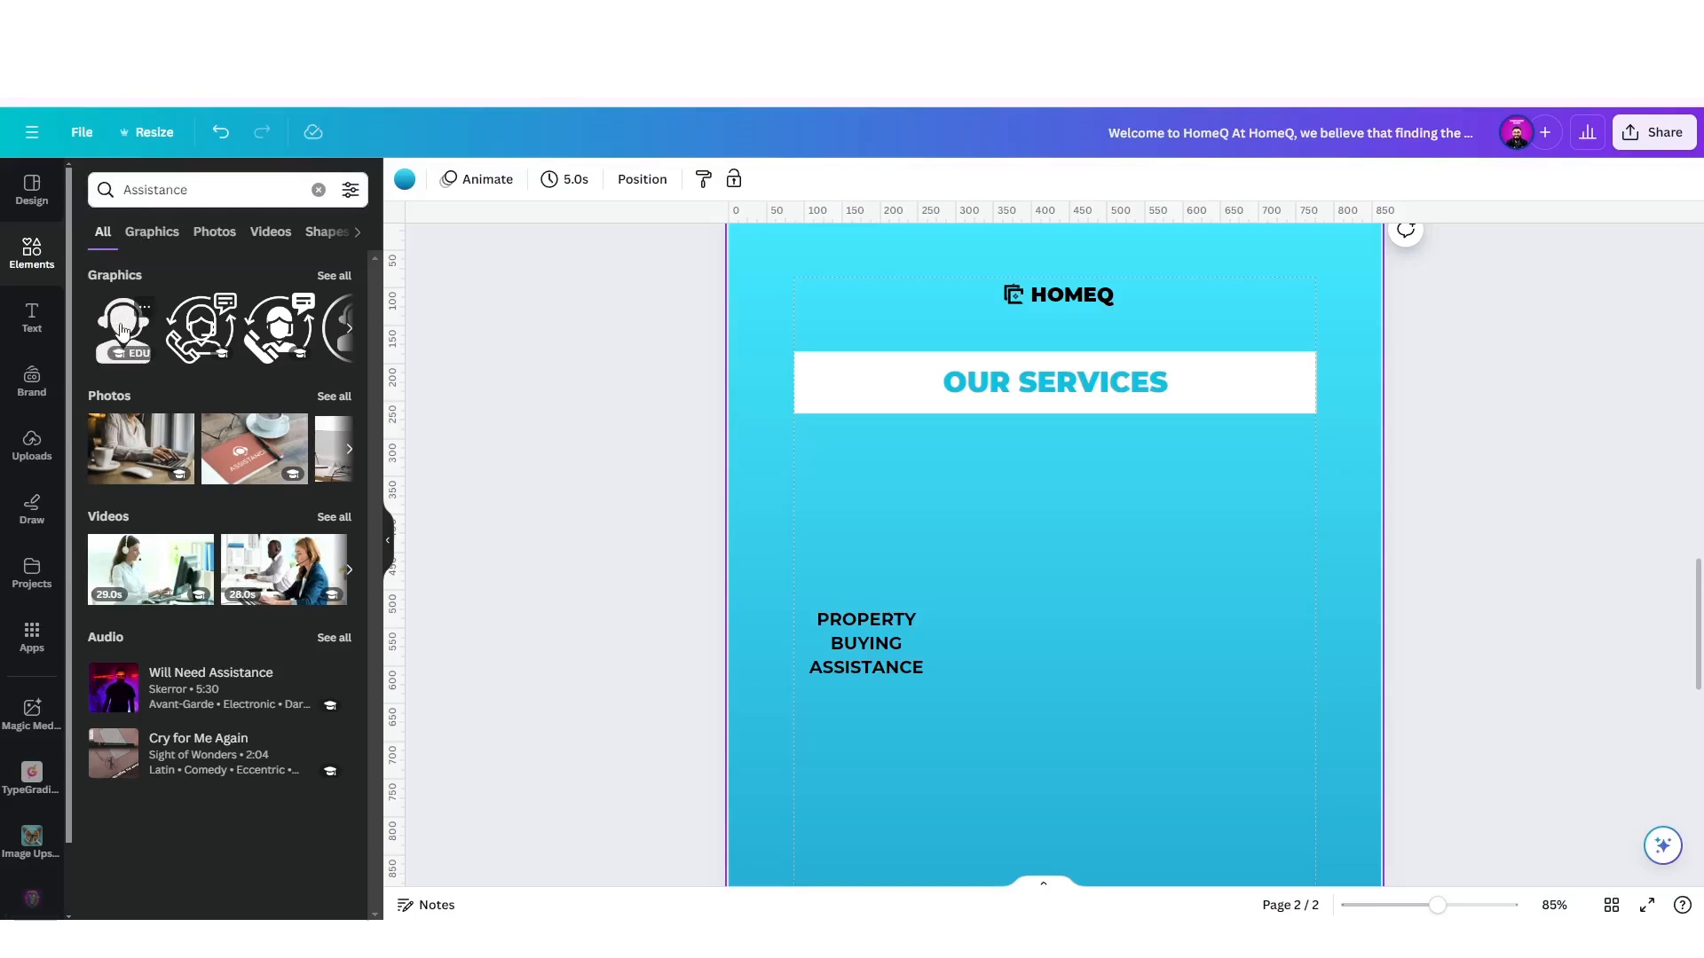
pyautogui.click(147, 237)
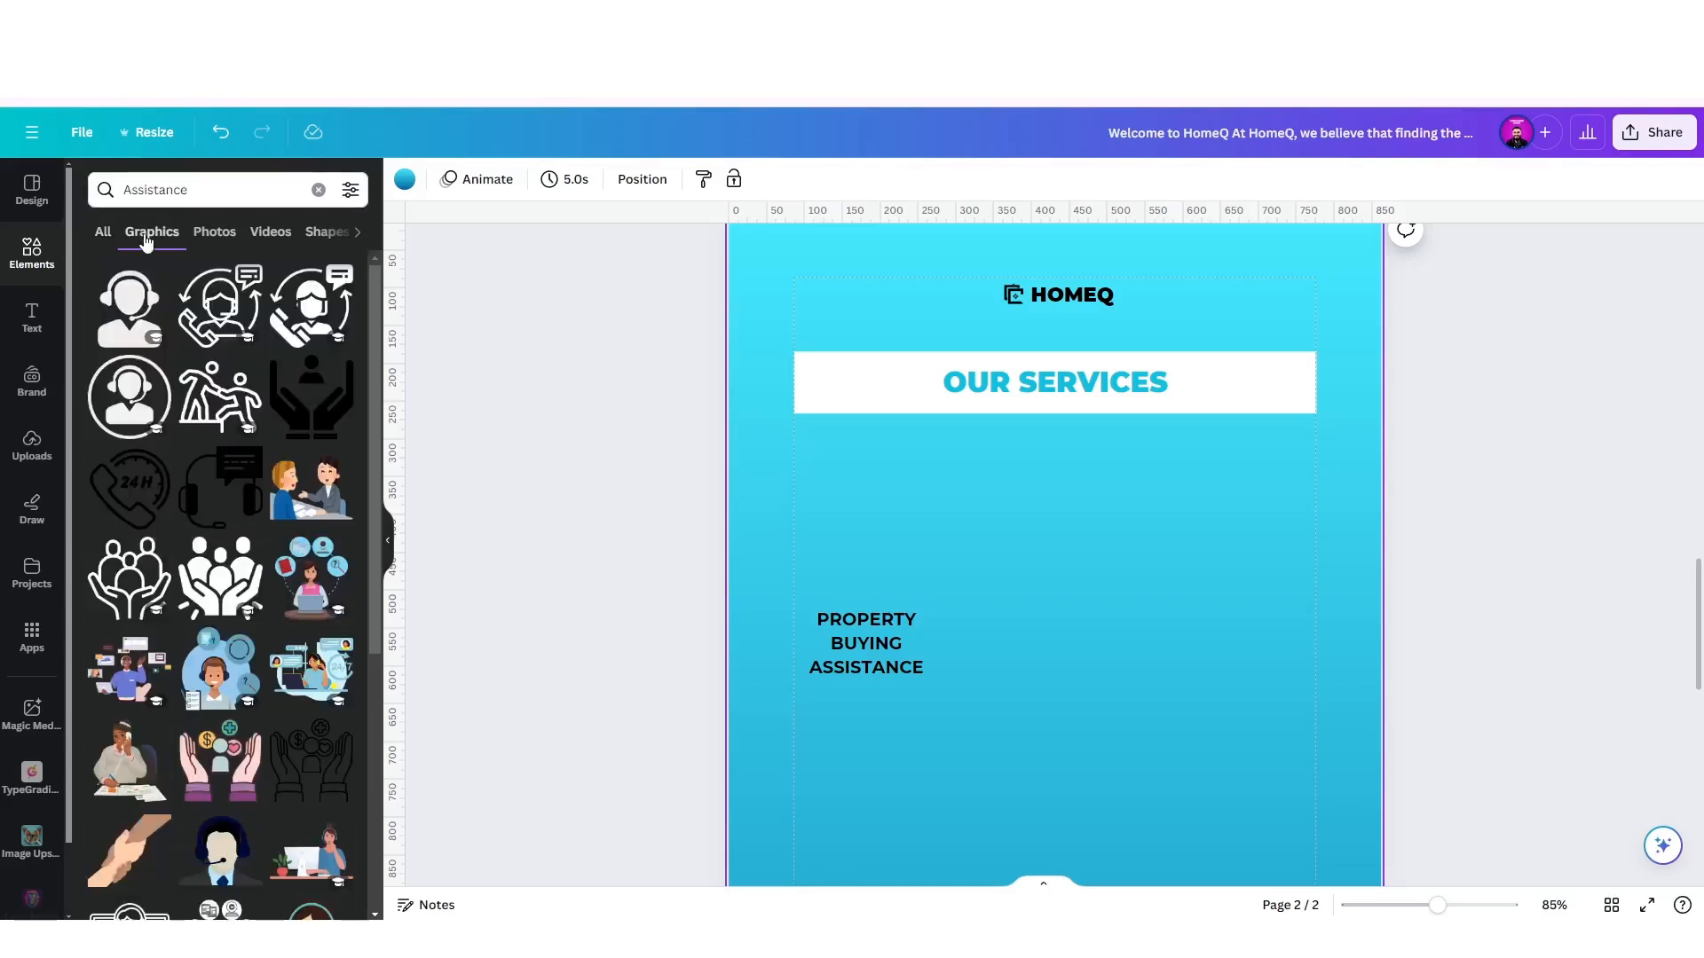
pyautogui.scroll(-5, 225, 575)
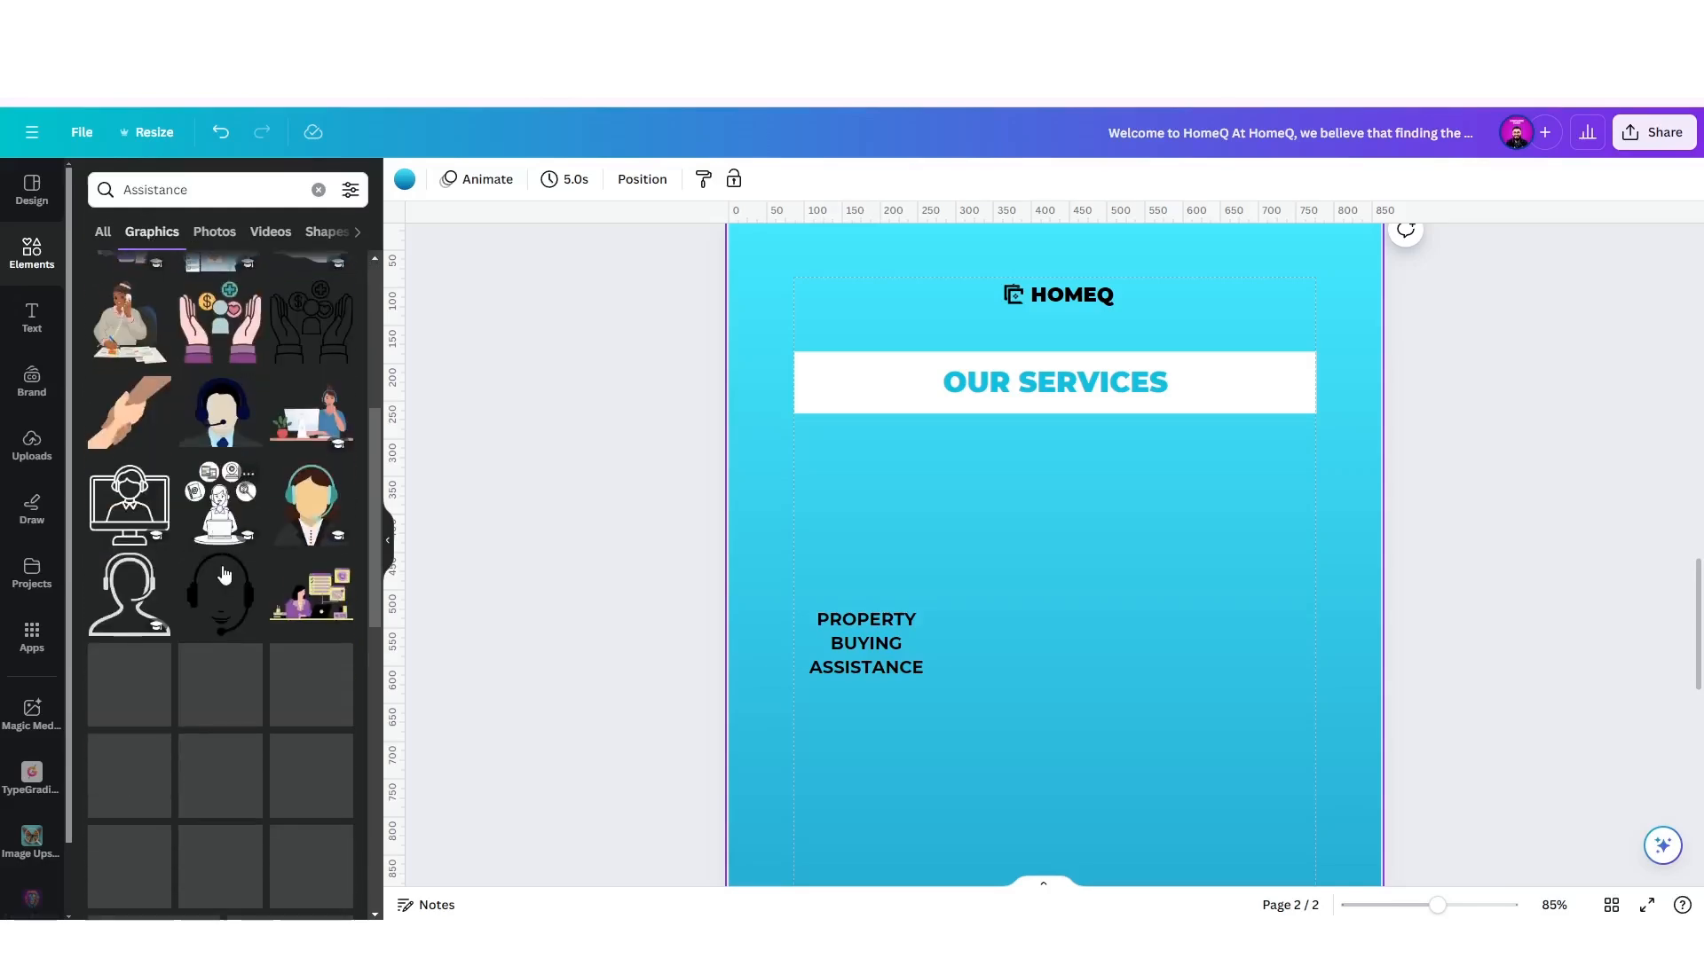
pyautogui.scroll(5, 225, 575)
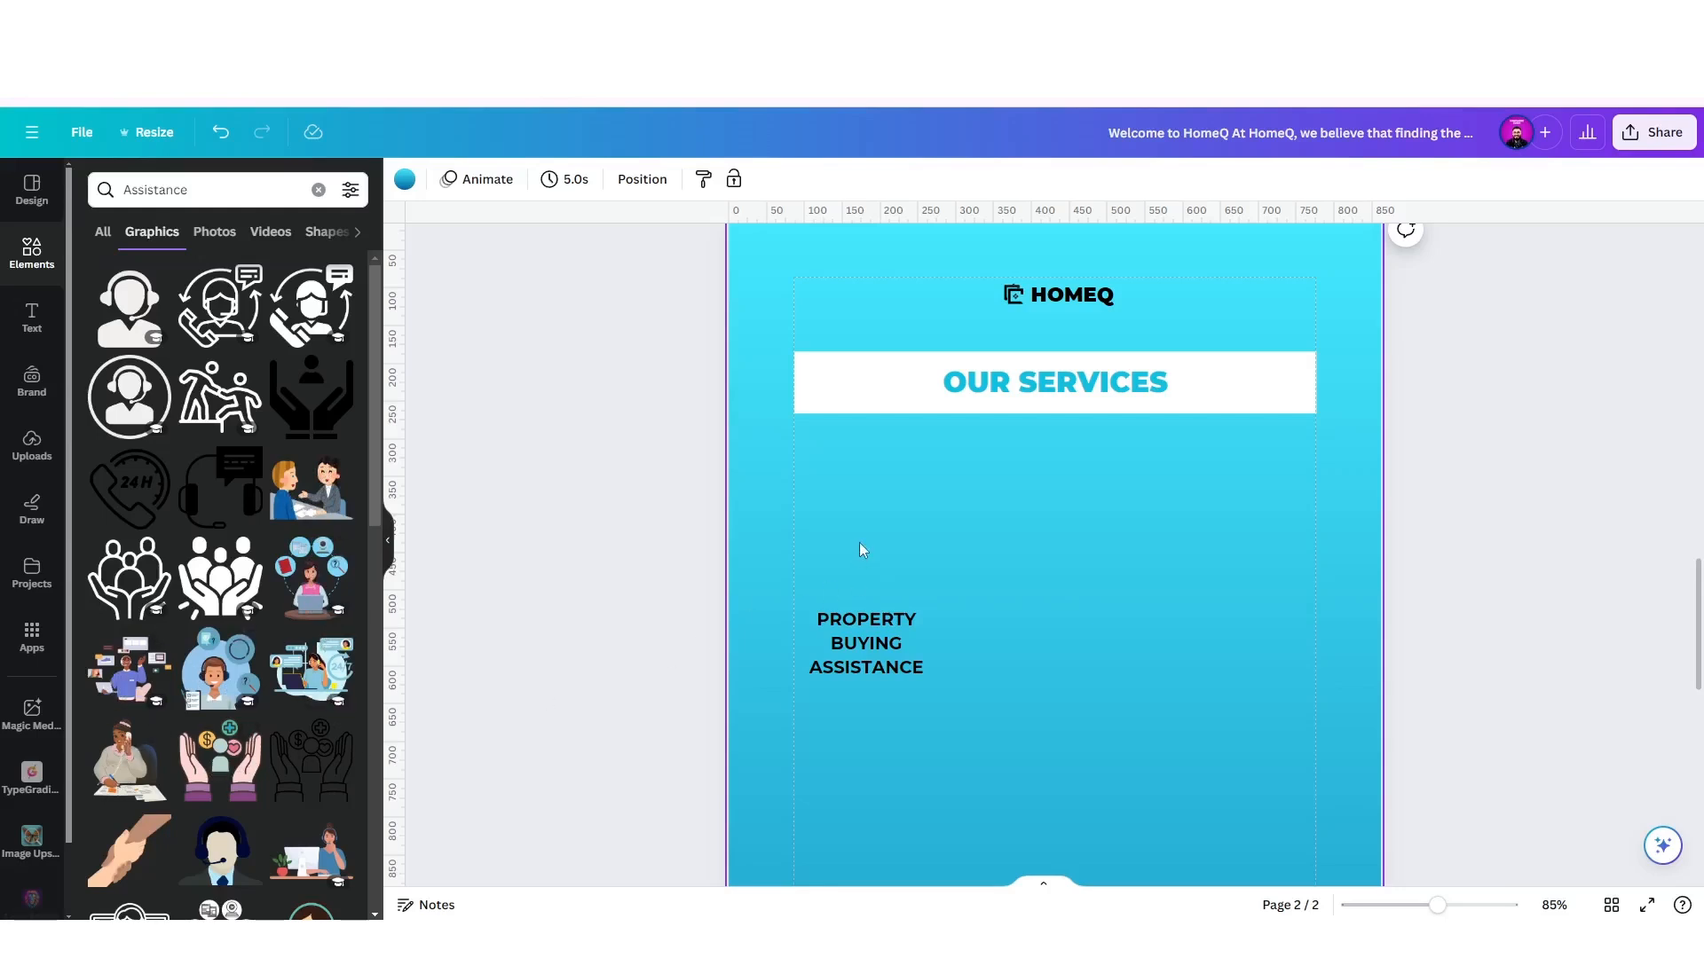
# Add the headset agent icon, shrink it, and centre it directly above the PROPERTY BUYING ASSISTANCE heading.
pyautogui.click(142, 308)
pyautogui.moveTo(1132, 837); pyautogui.dragTo(1132, 522)
pyautogui.moveTo(1258, 485); pyautogui.dragTo(877, 561)
pyautogui.click(910, 483)
# Add a square shape and place it directly beside the headset icon and its heading.
pyautogui.click(40, 264)
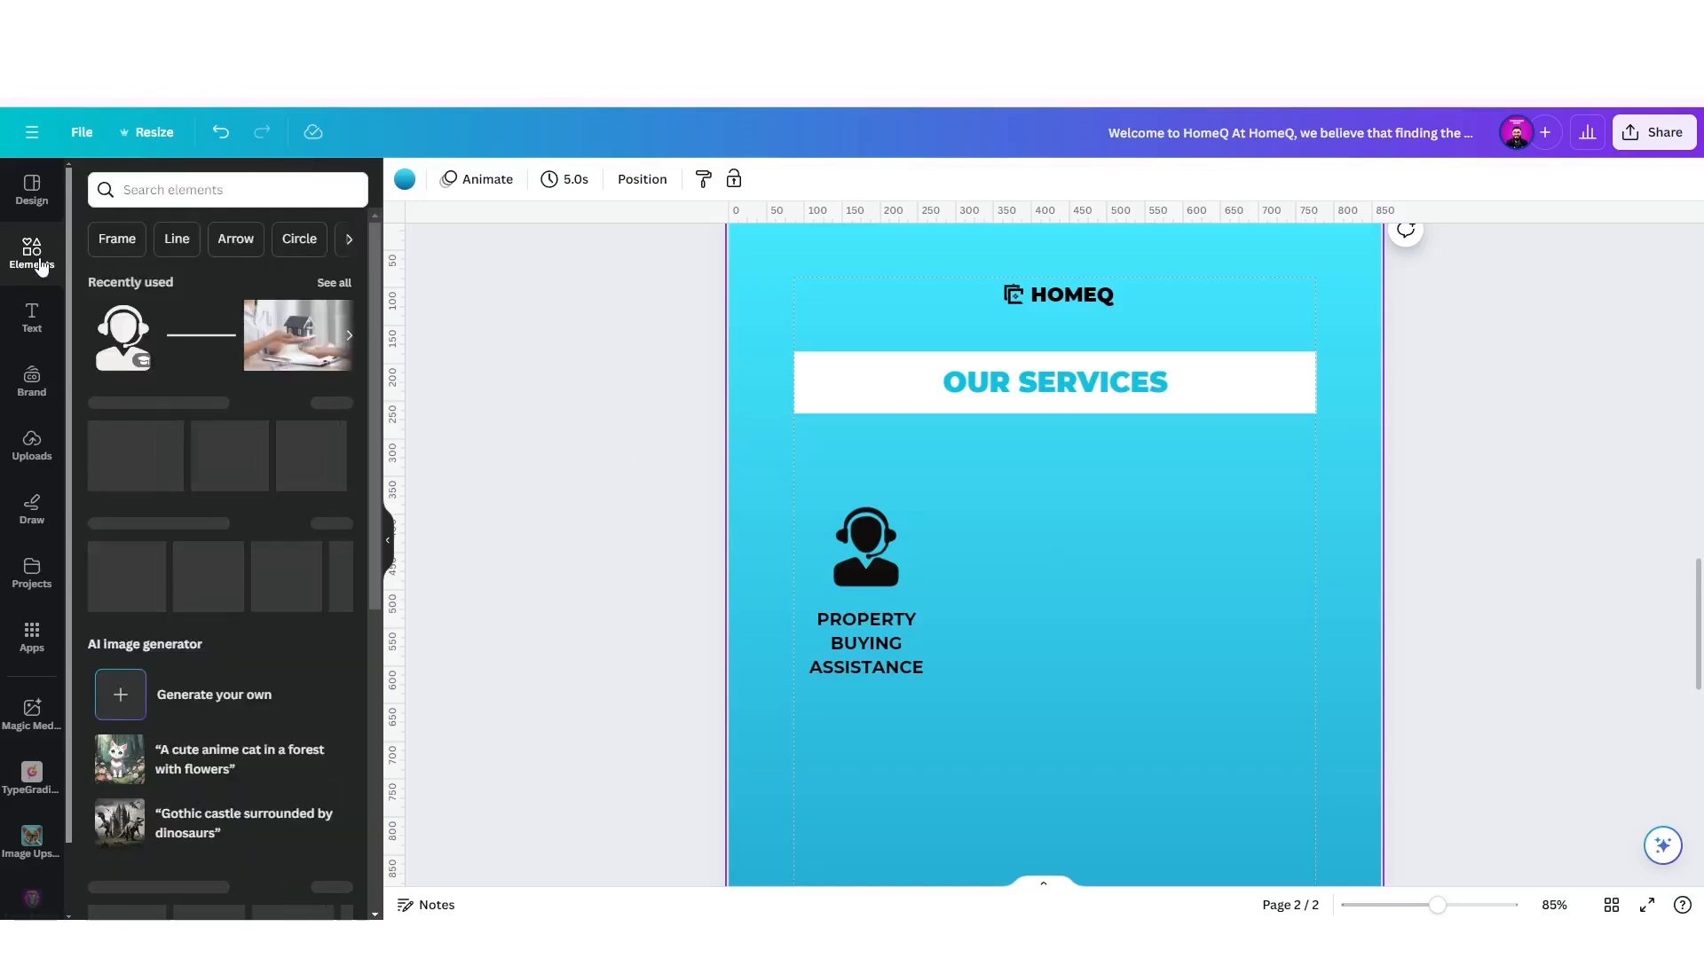
pyautogui.click(112, 468)
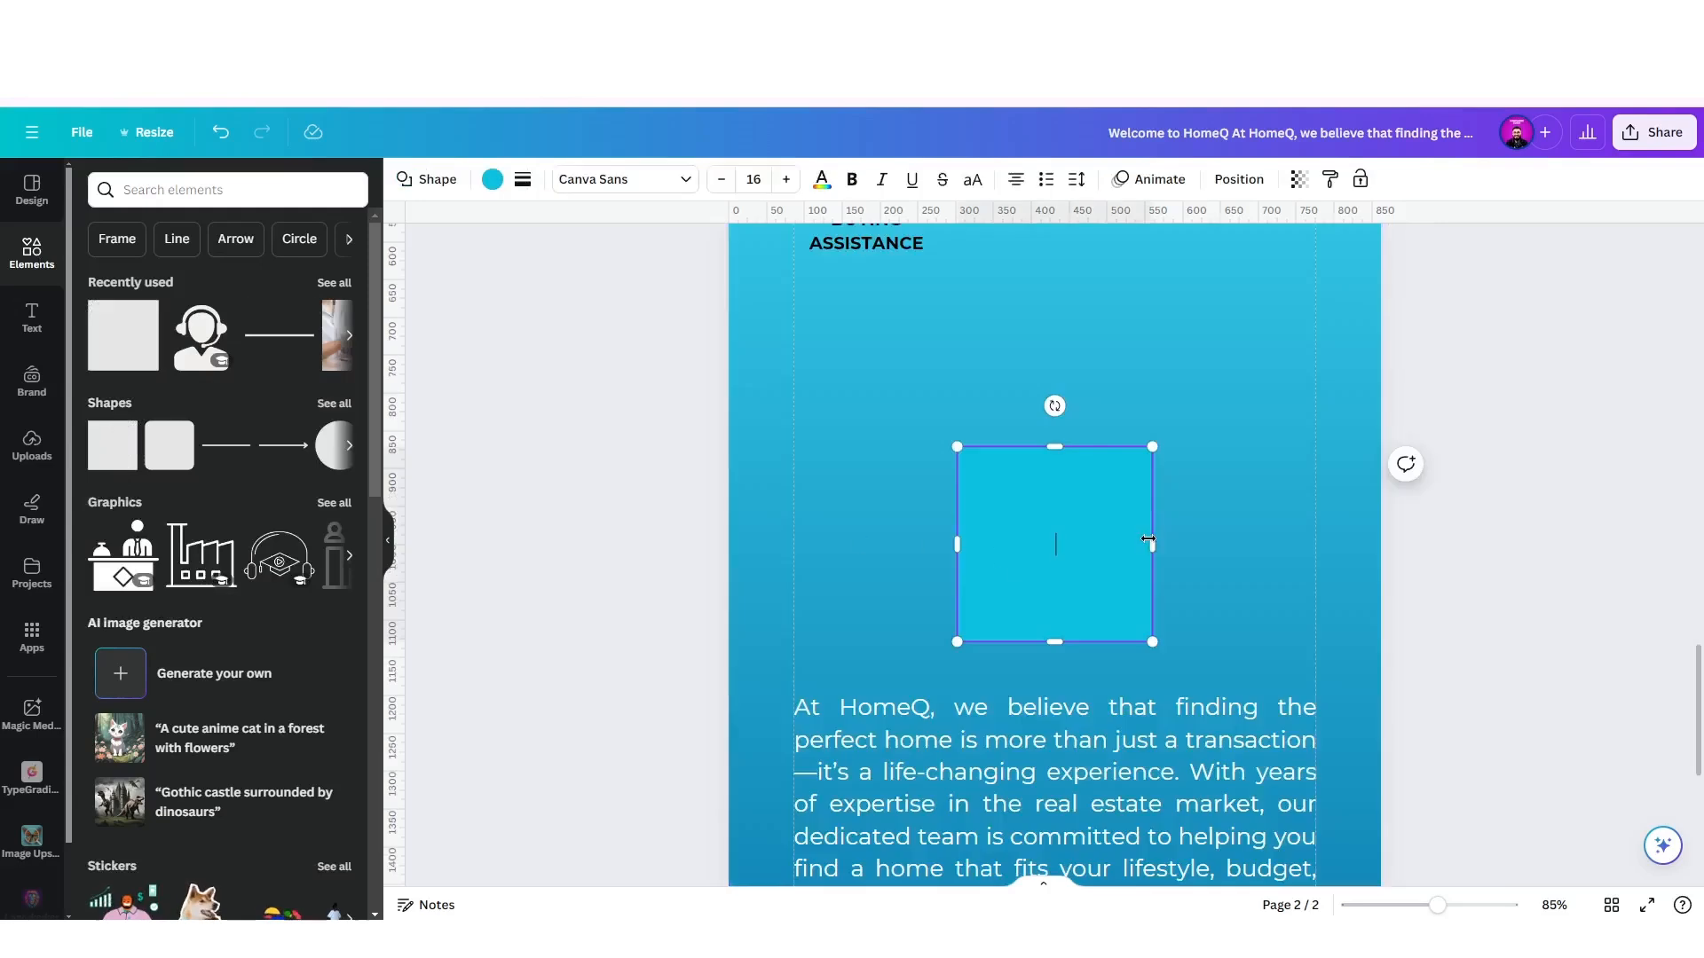
pyautogui.click(1255, 536)
pyautogui.scroll(-3, 1009, 508)
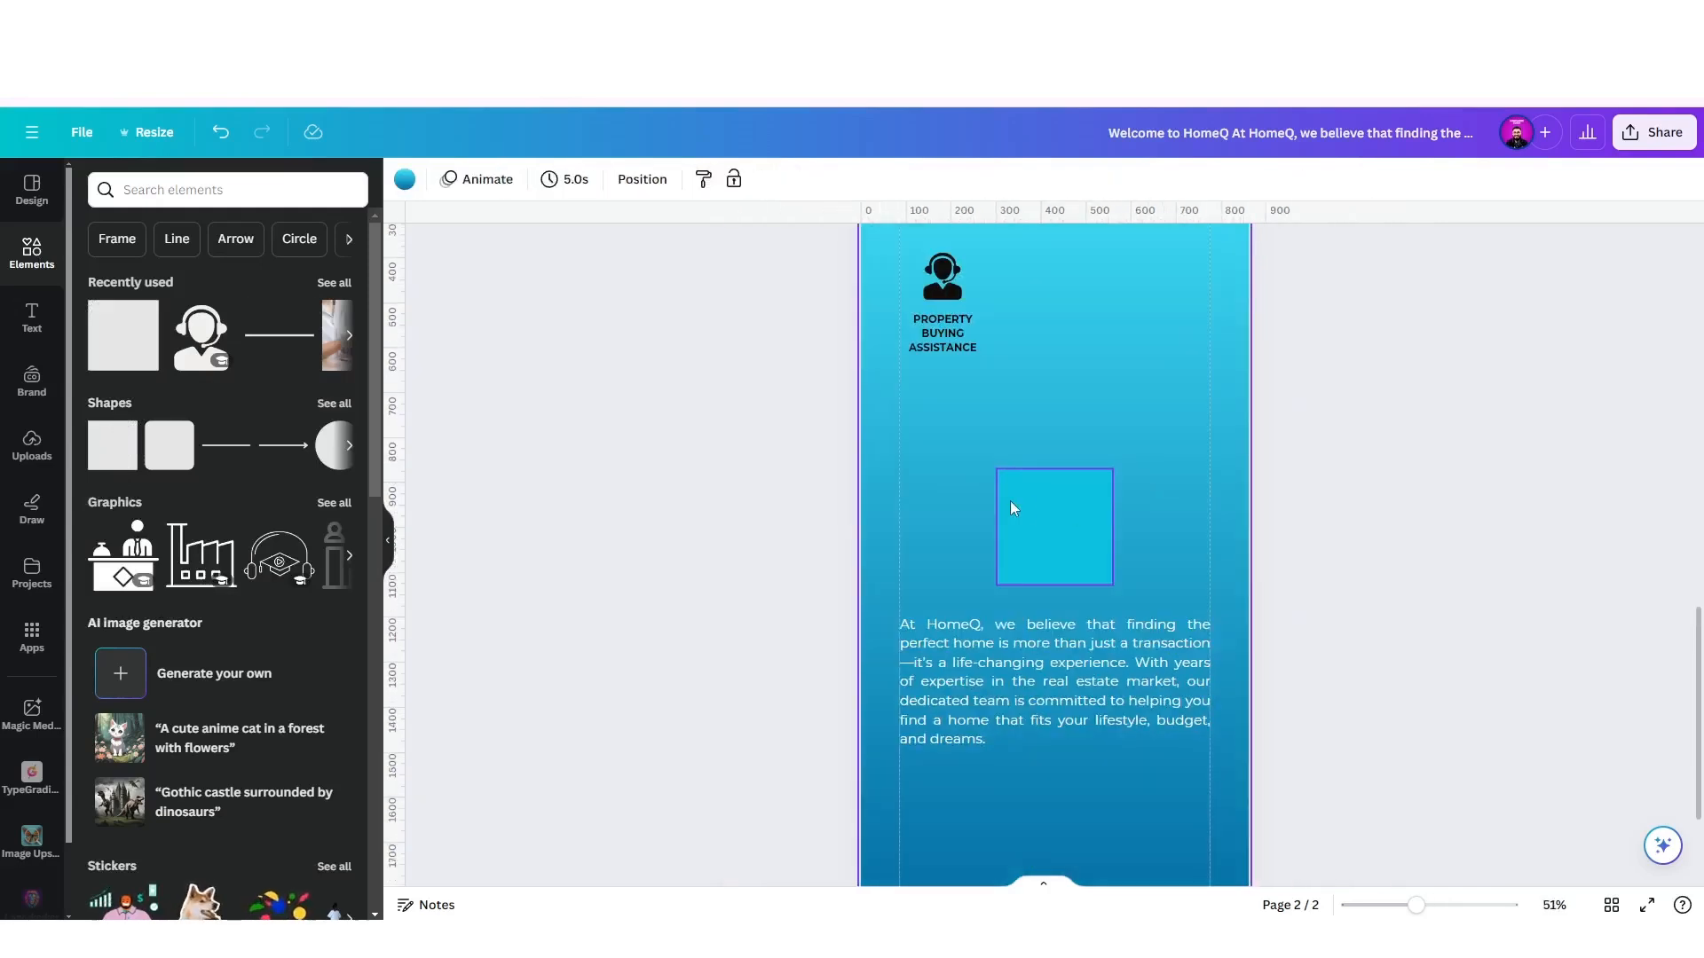
pyautogui.moveTo(1012, 498); pyautogui.dragTo(1002, 269)
pyautogui.scroll(3, 1065, 311)
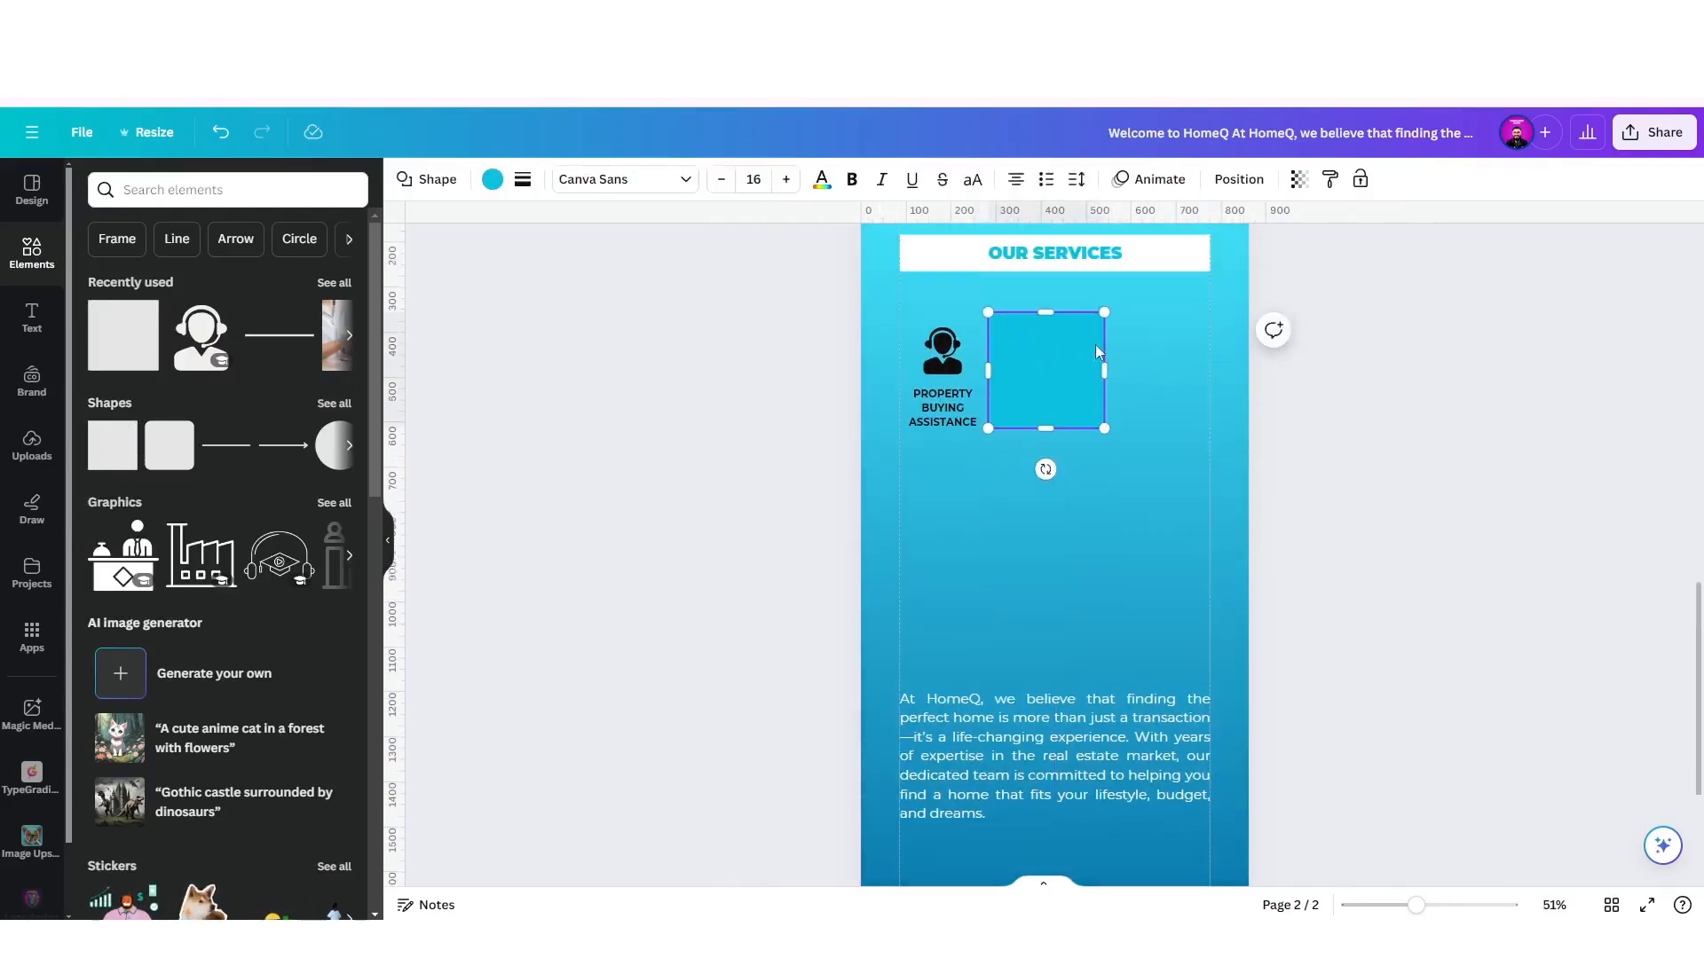
pyautogui.scroll(5, 1092, 385)
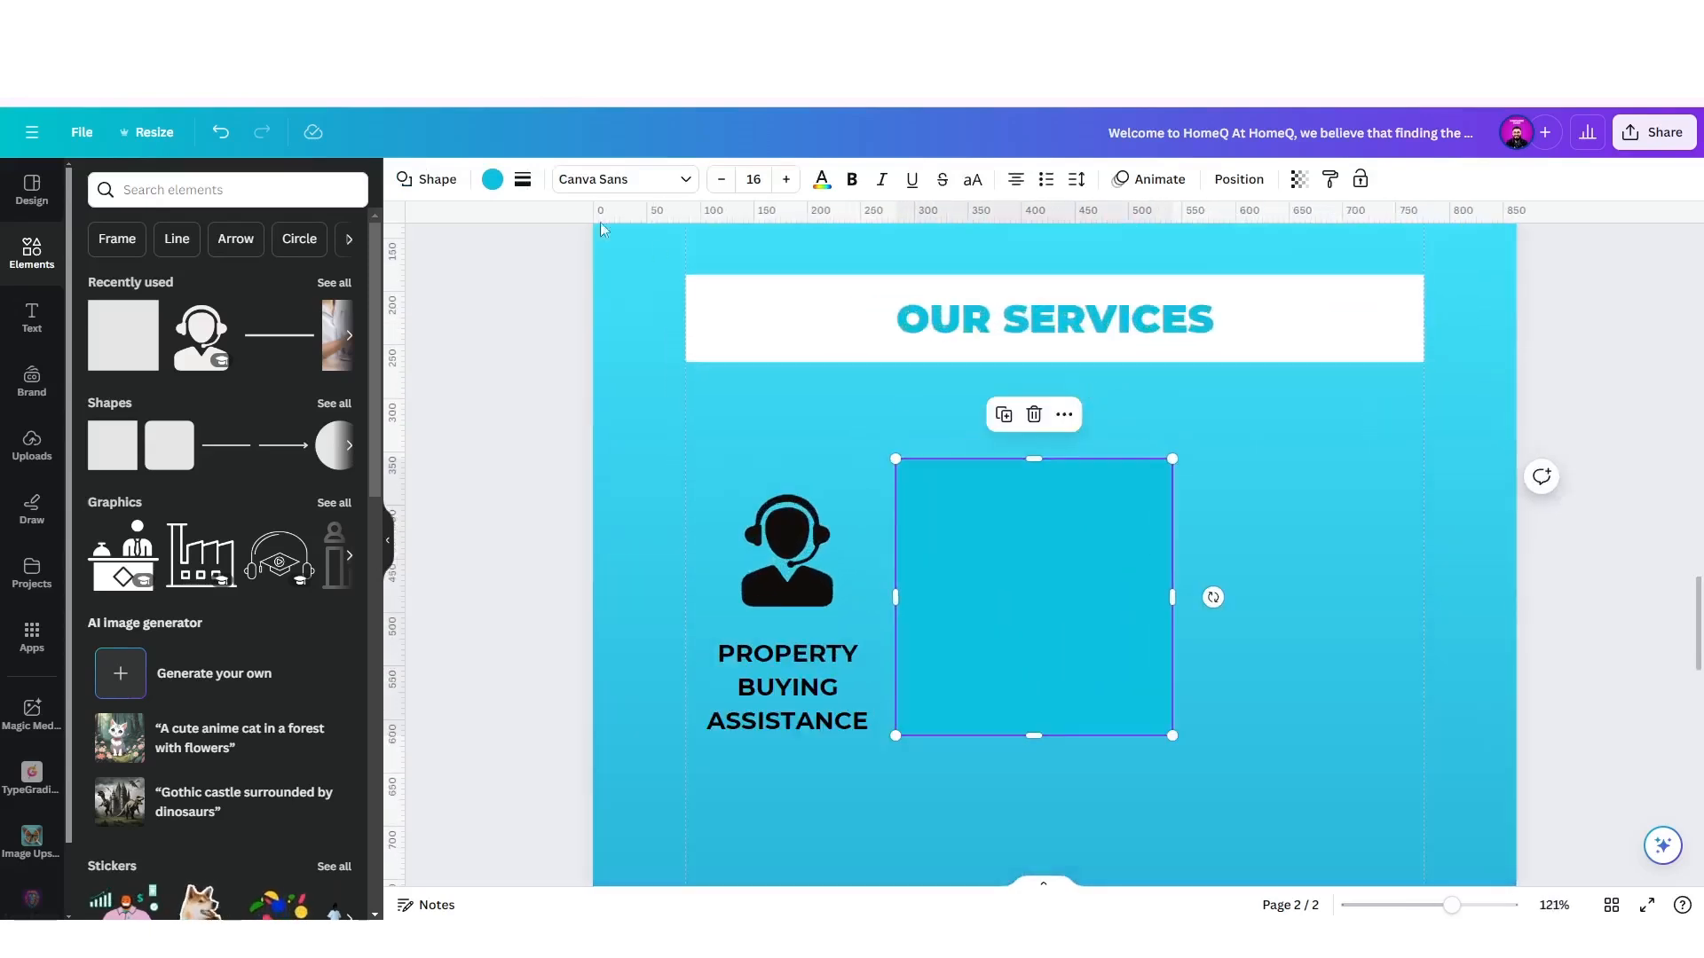
# Fill the square white and round its corners to 9, leaving a small gap from the service heading.
pyautogui.click(492, 178)
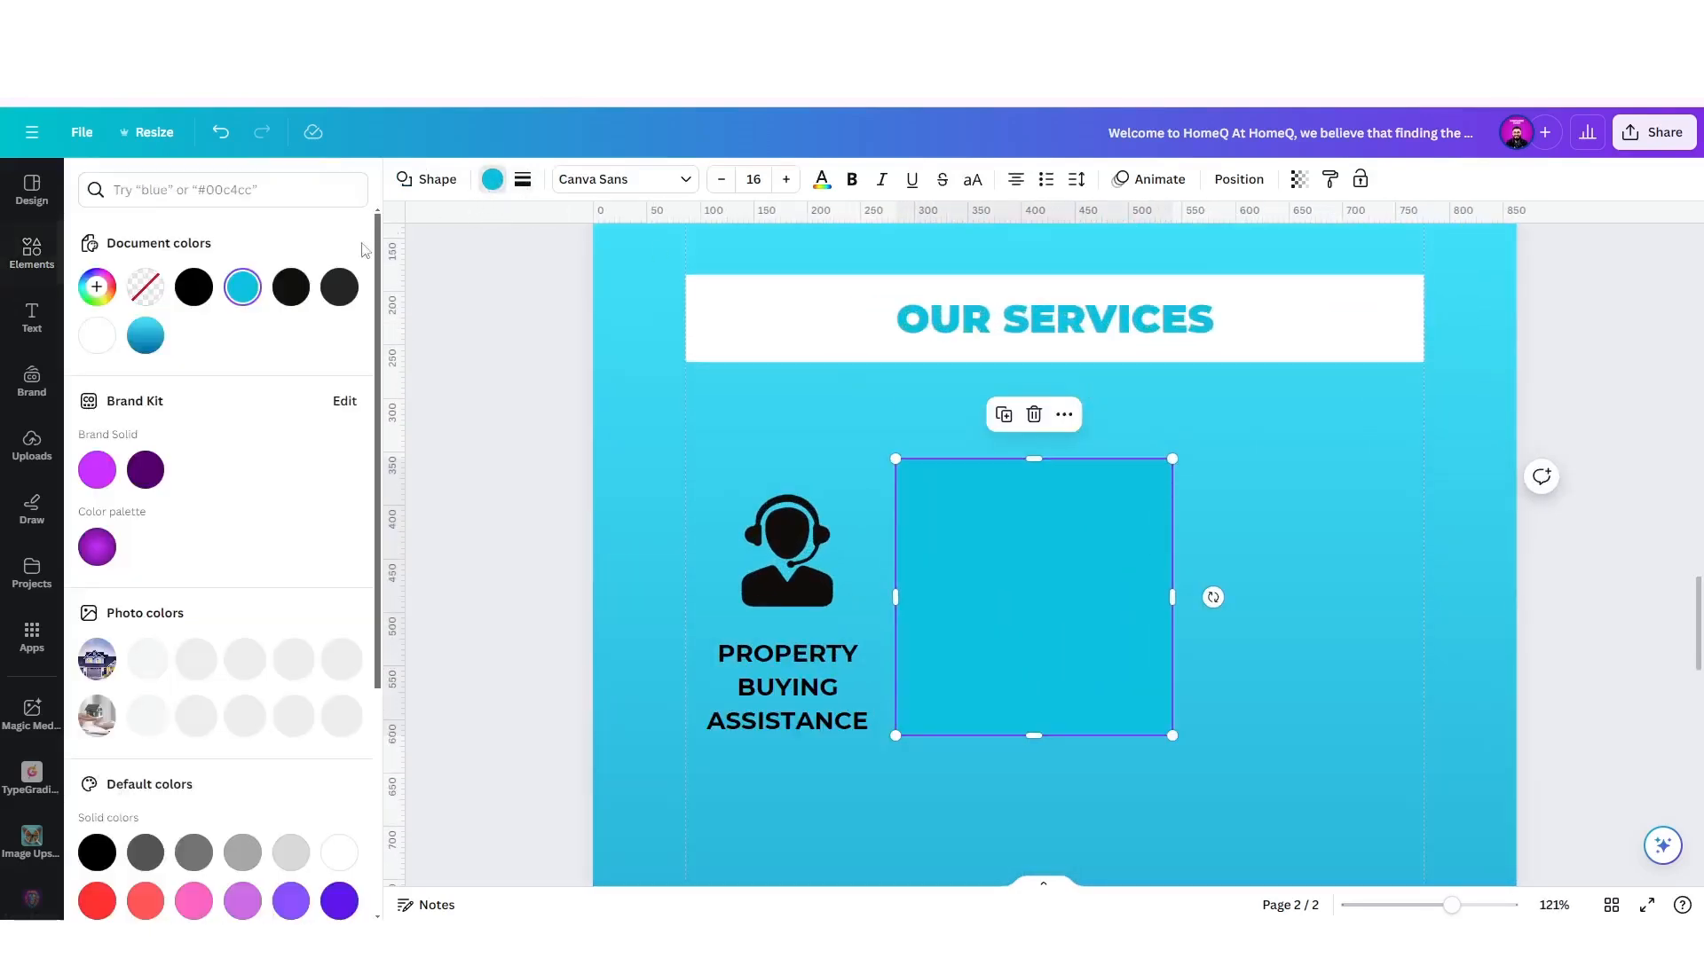
pyautogui.click(96, 336)
pyautogui.moveTo(1006, 578); pyautogui.dragTo(1012, 577)
pyautogui.click(1027, 579)
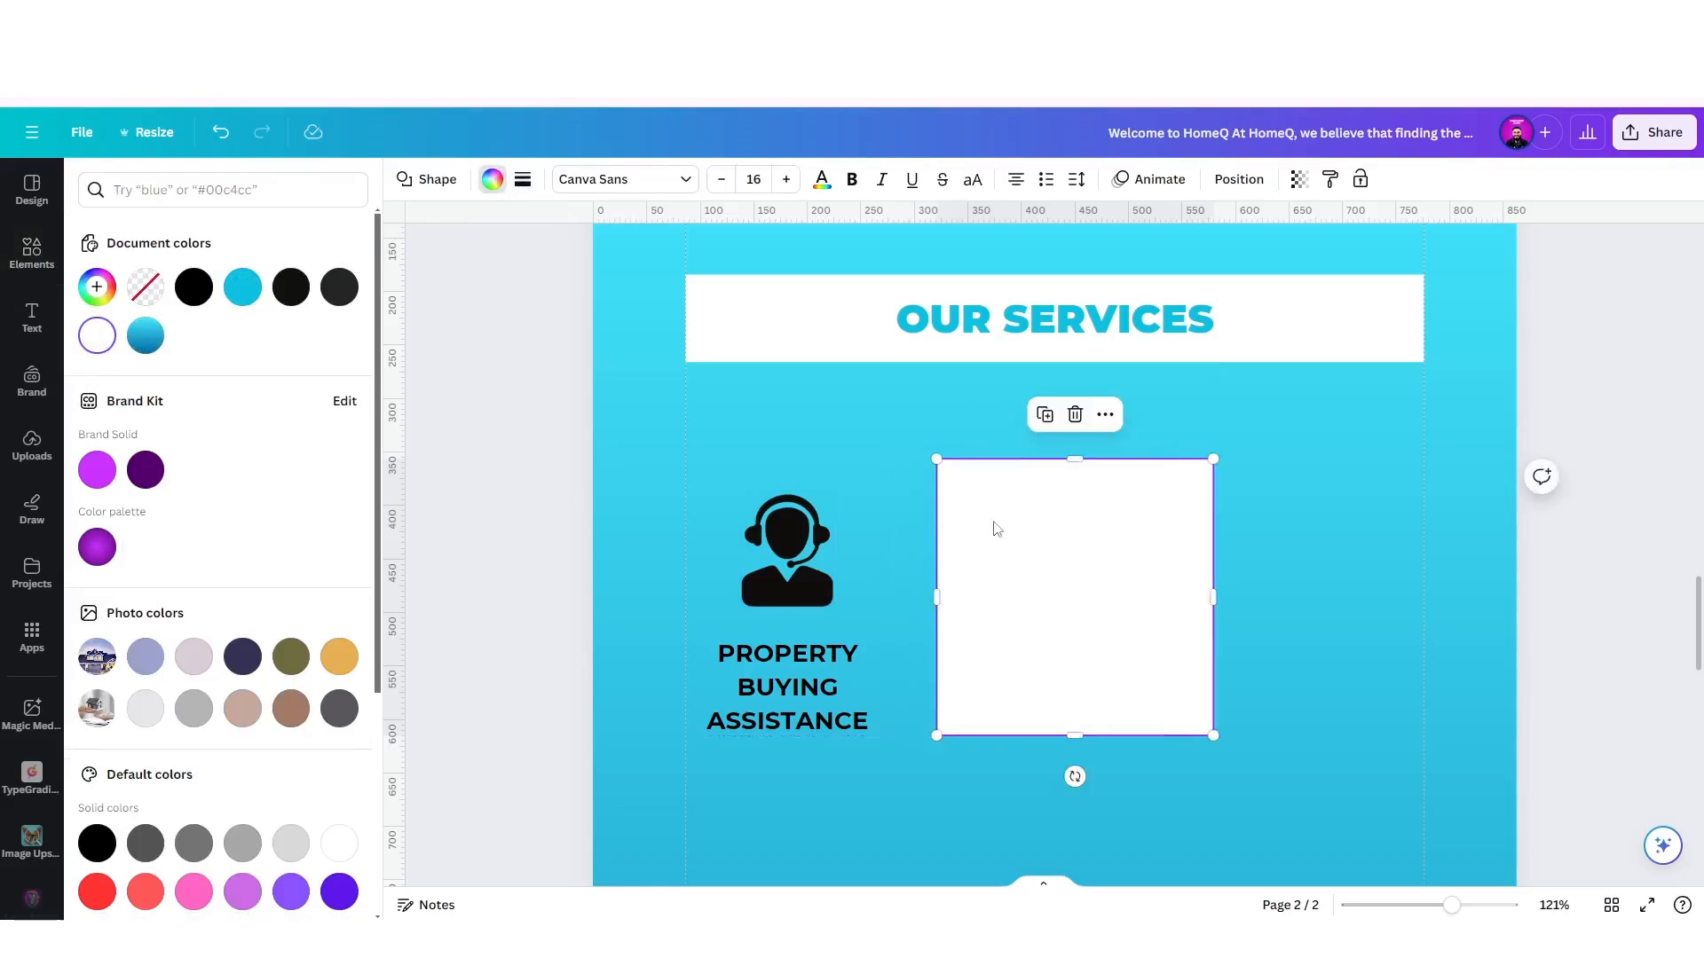
pyautogui.click(523, 179)
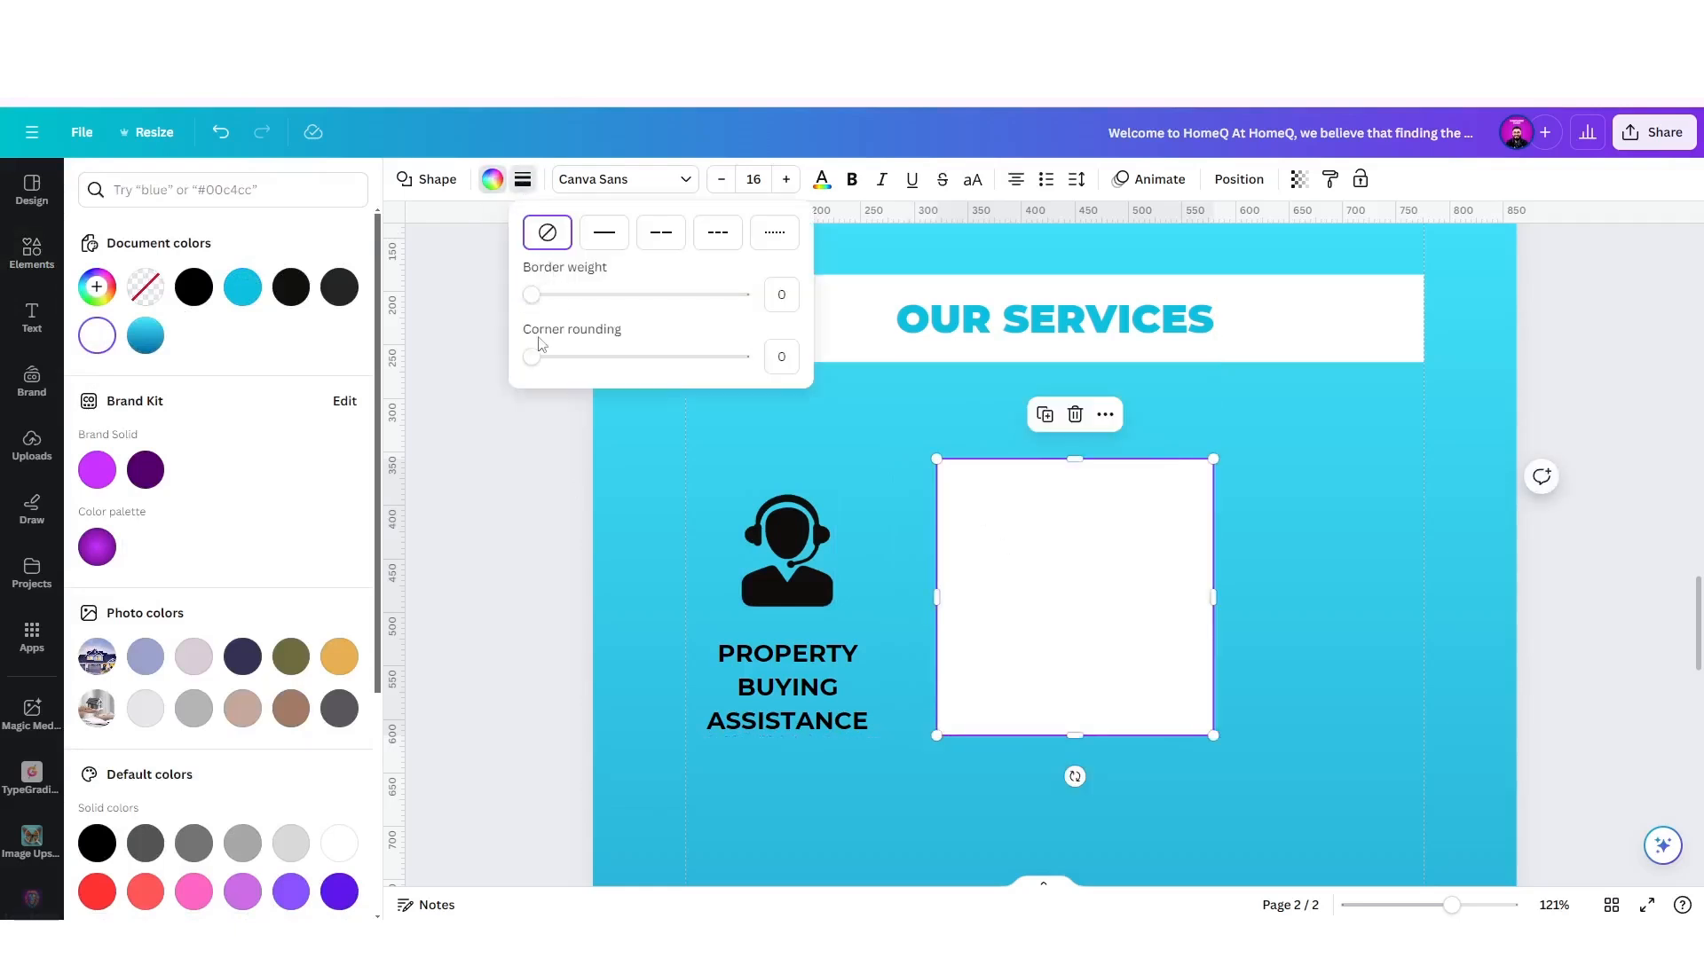
pyautogui.moveTo(530, 356); pyautogui.dragTo(551, 384)
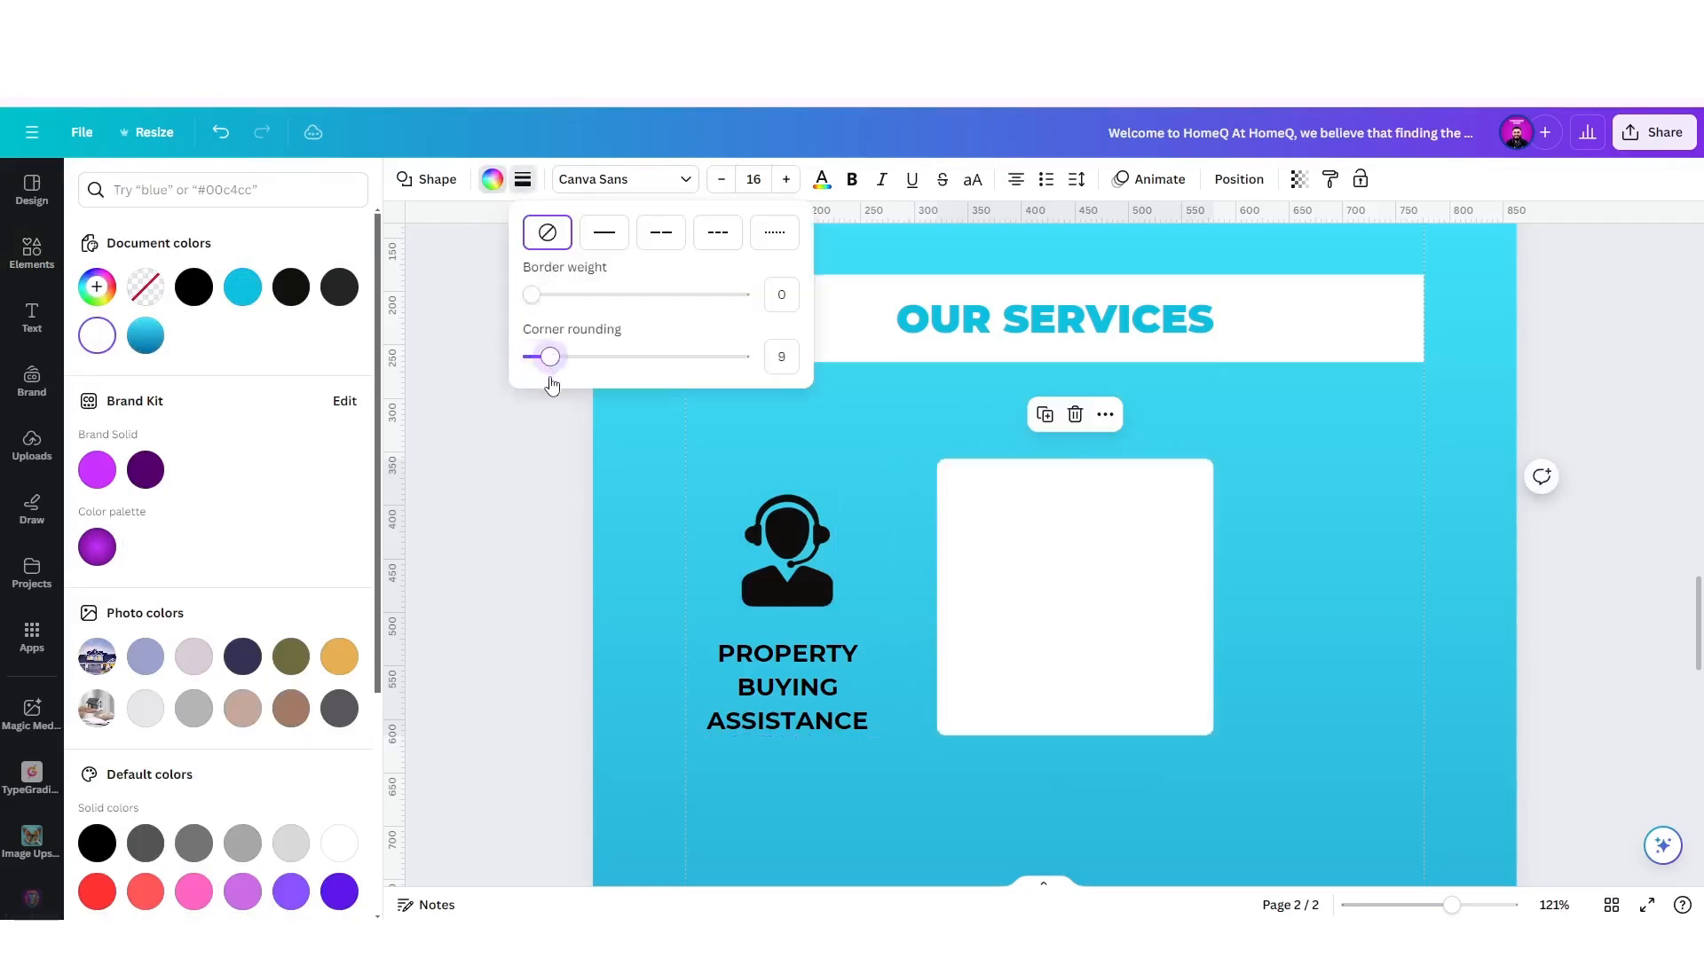
pyautogui.click(1207, 452)
# Duplicate the rounded white square and place the copy slightly higher, overlapping the original's right edge.
pyautogui.click(1129, 544)
pyautogui.click(1045, 415)
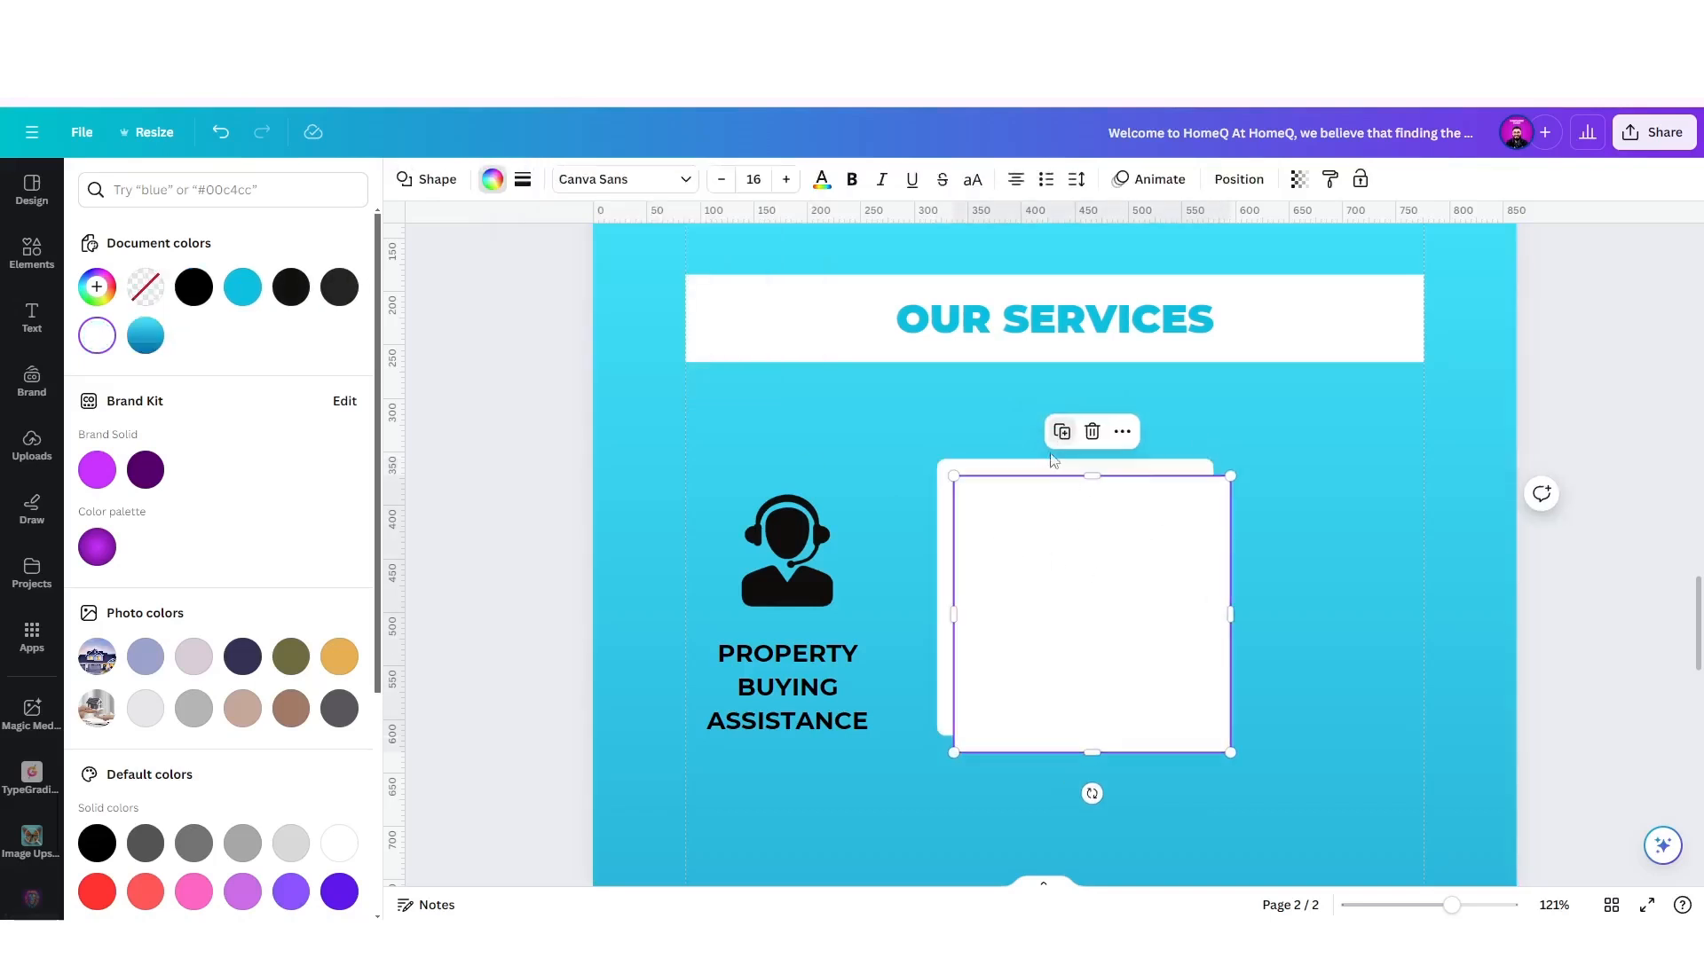
pyautogui.moveTo(1074, 520); pyautogui.dragTo(1286, 464)
# Set the original rounded square's transparency to 60 and select its solid white copy.
pyautogui.click(1058, 530)
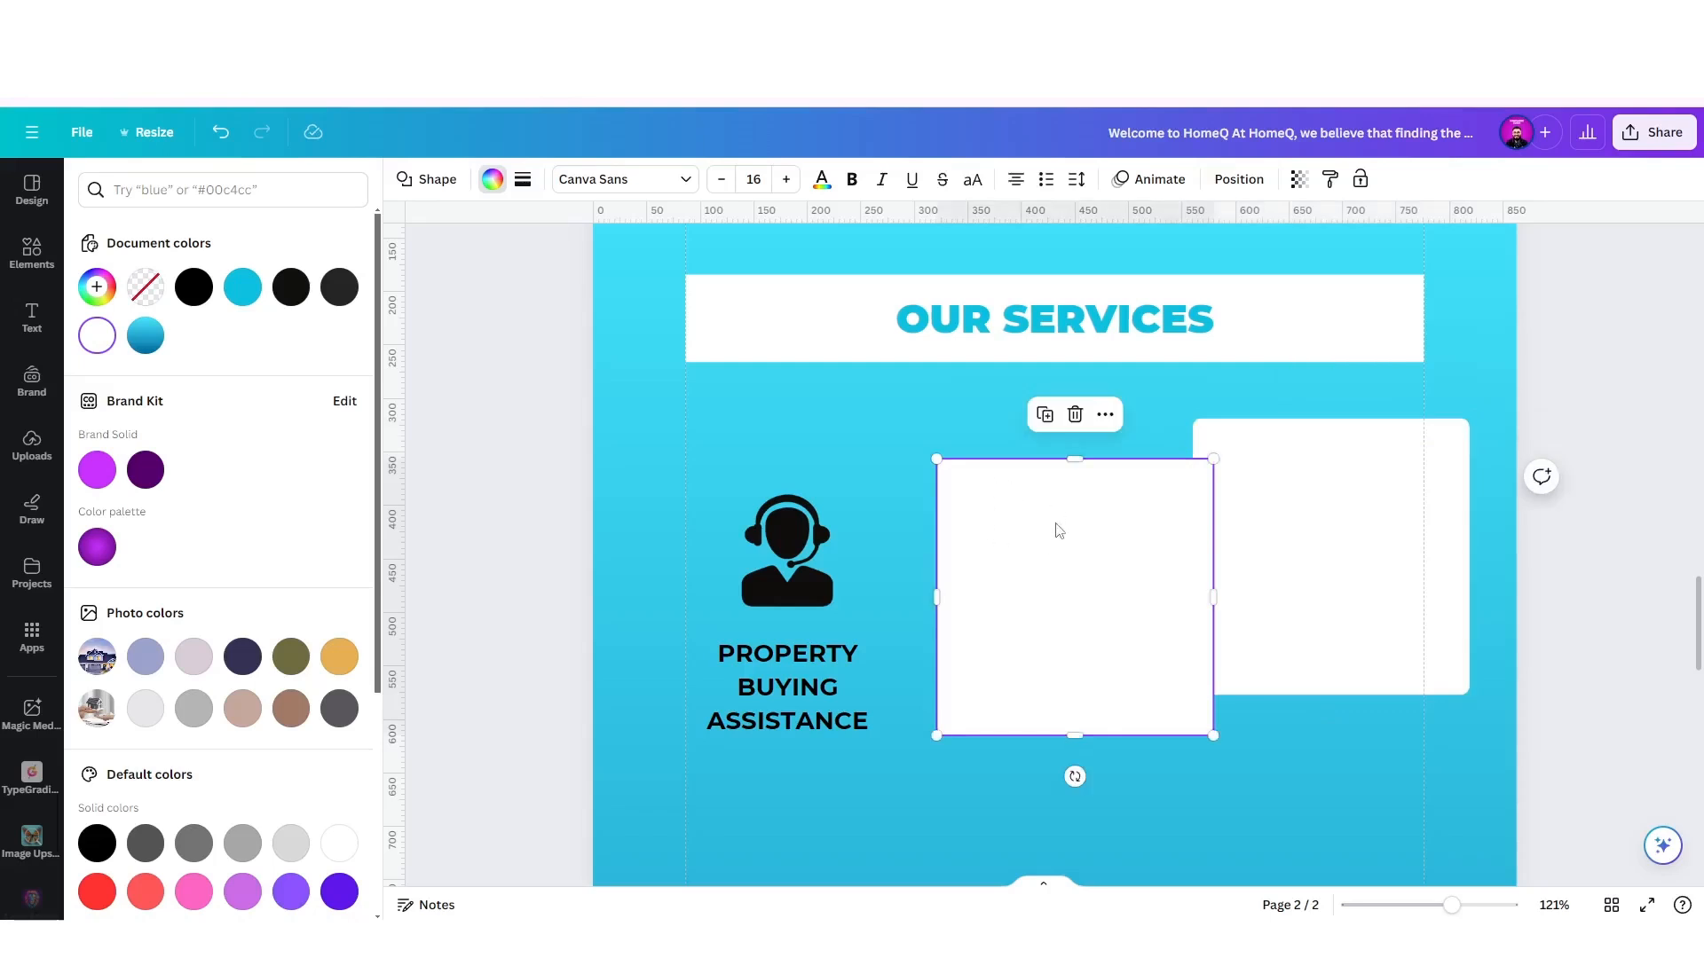
pyautogui.click(1298, 179)
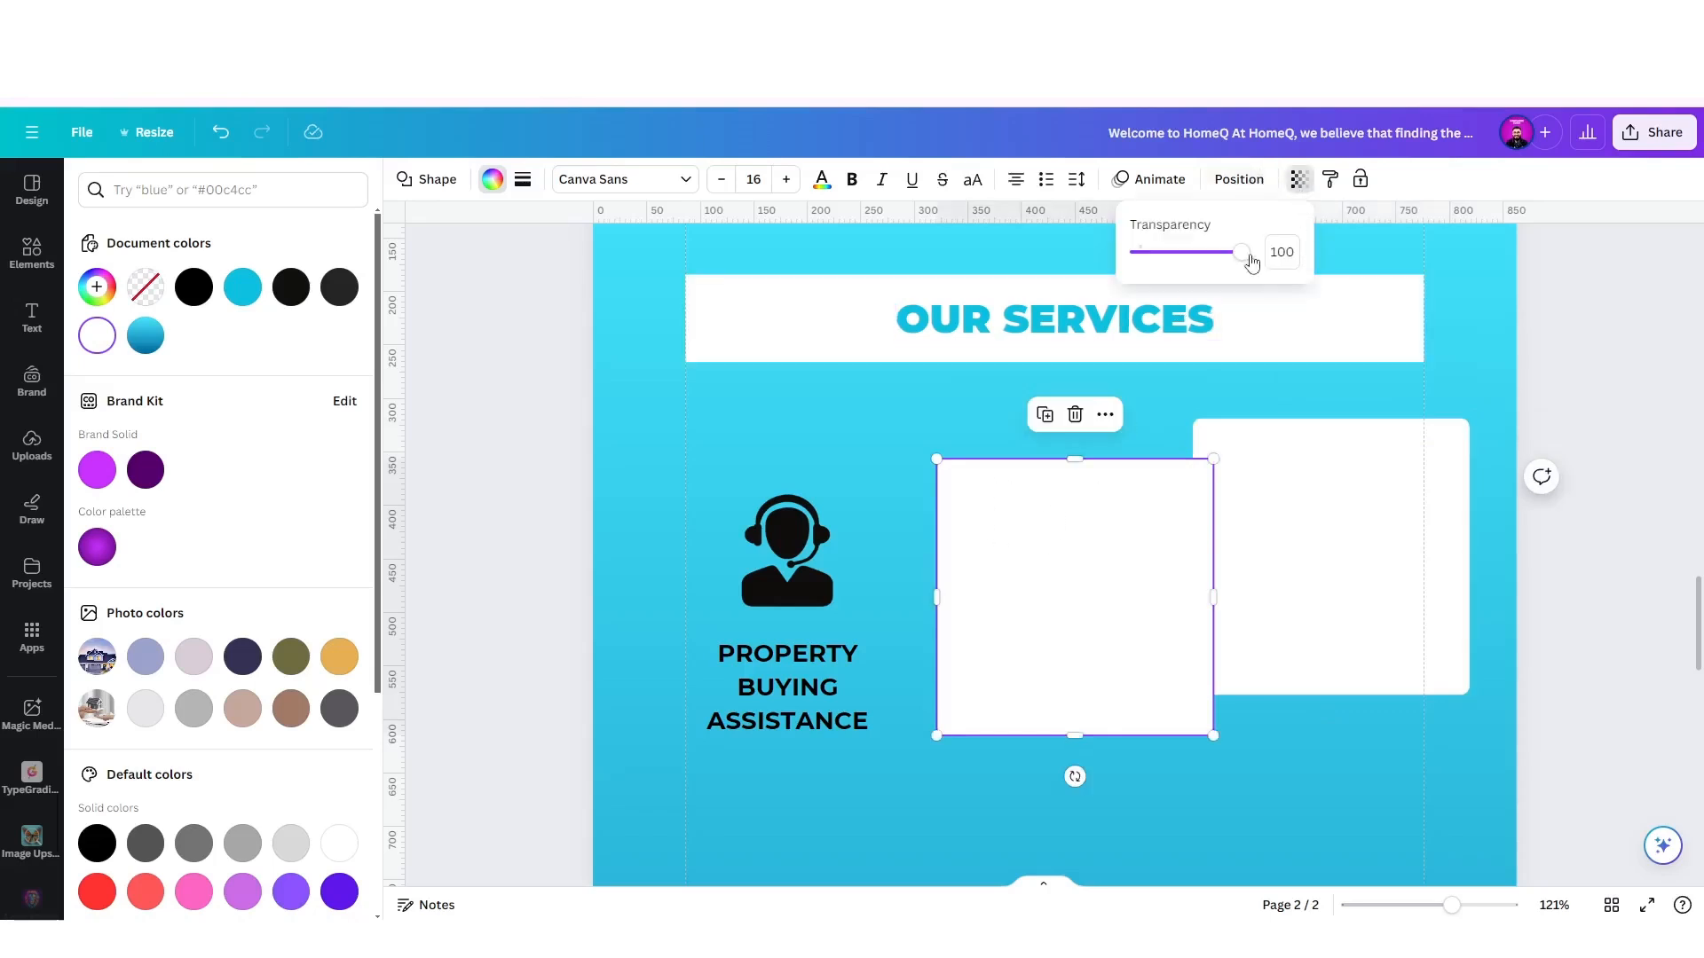
pyautogui.moveTo(1251, 259); pyautogui.dragTo(1200, 257)
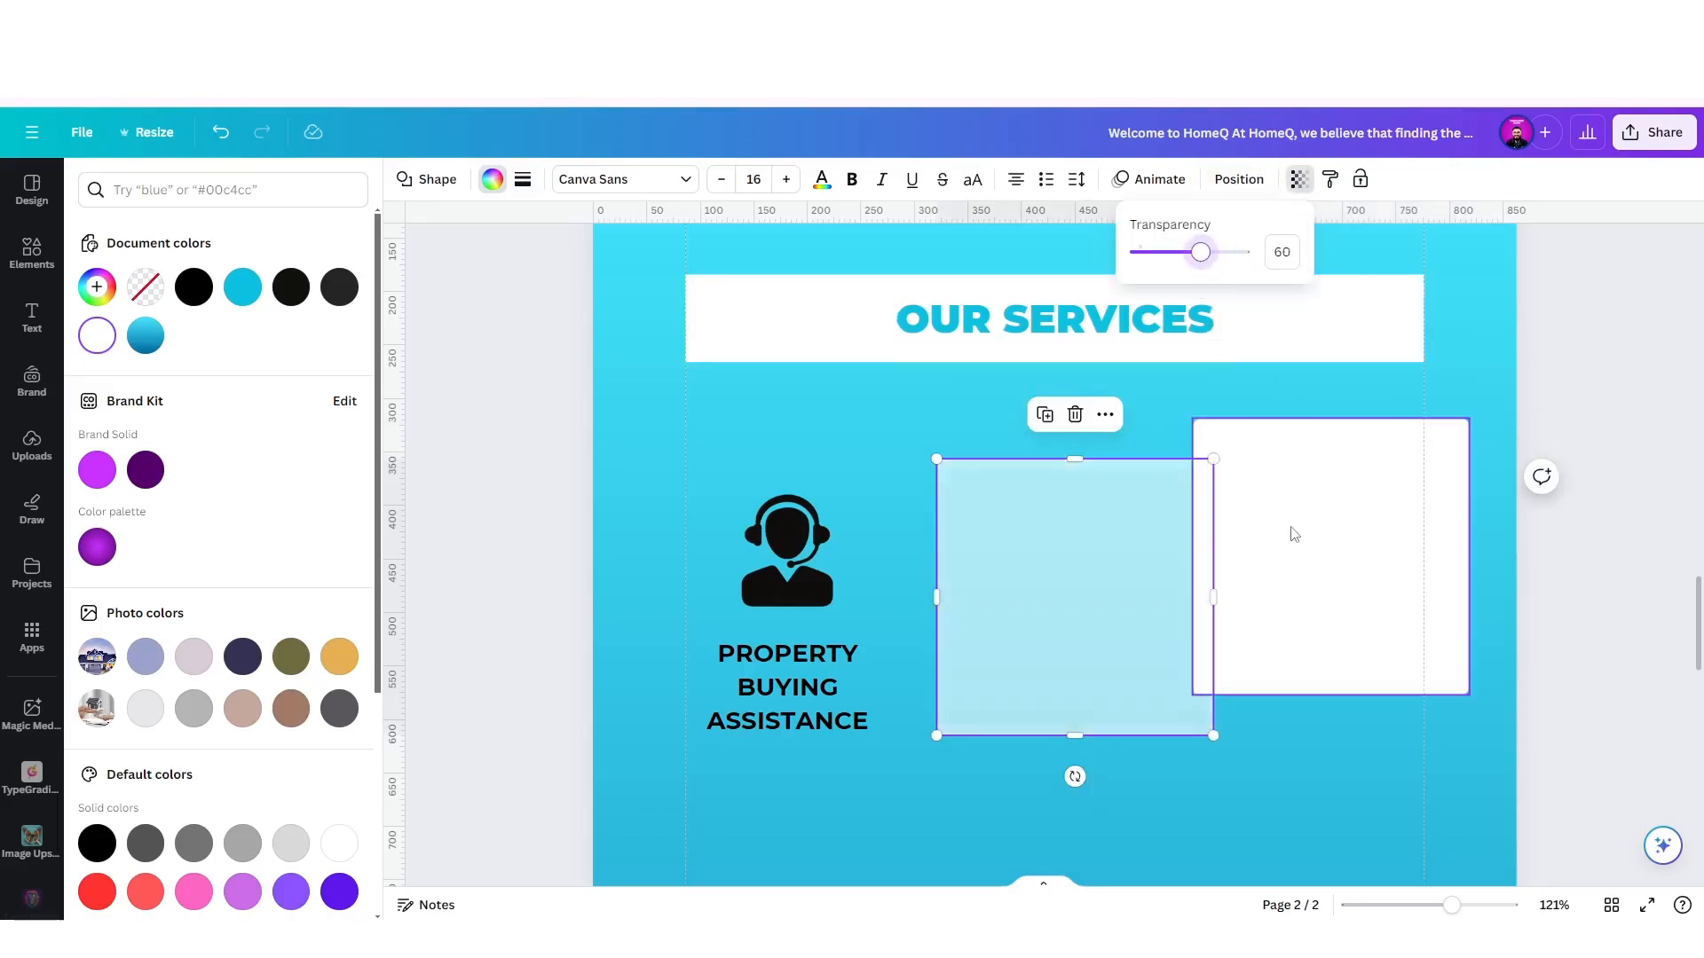
pyautogui.click(1325, 556)
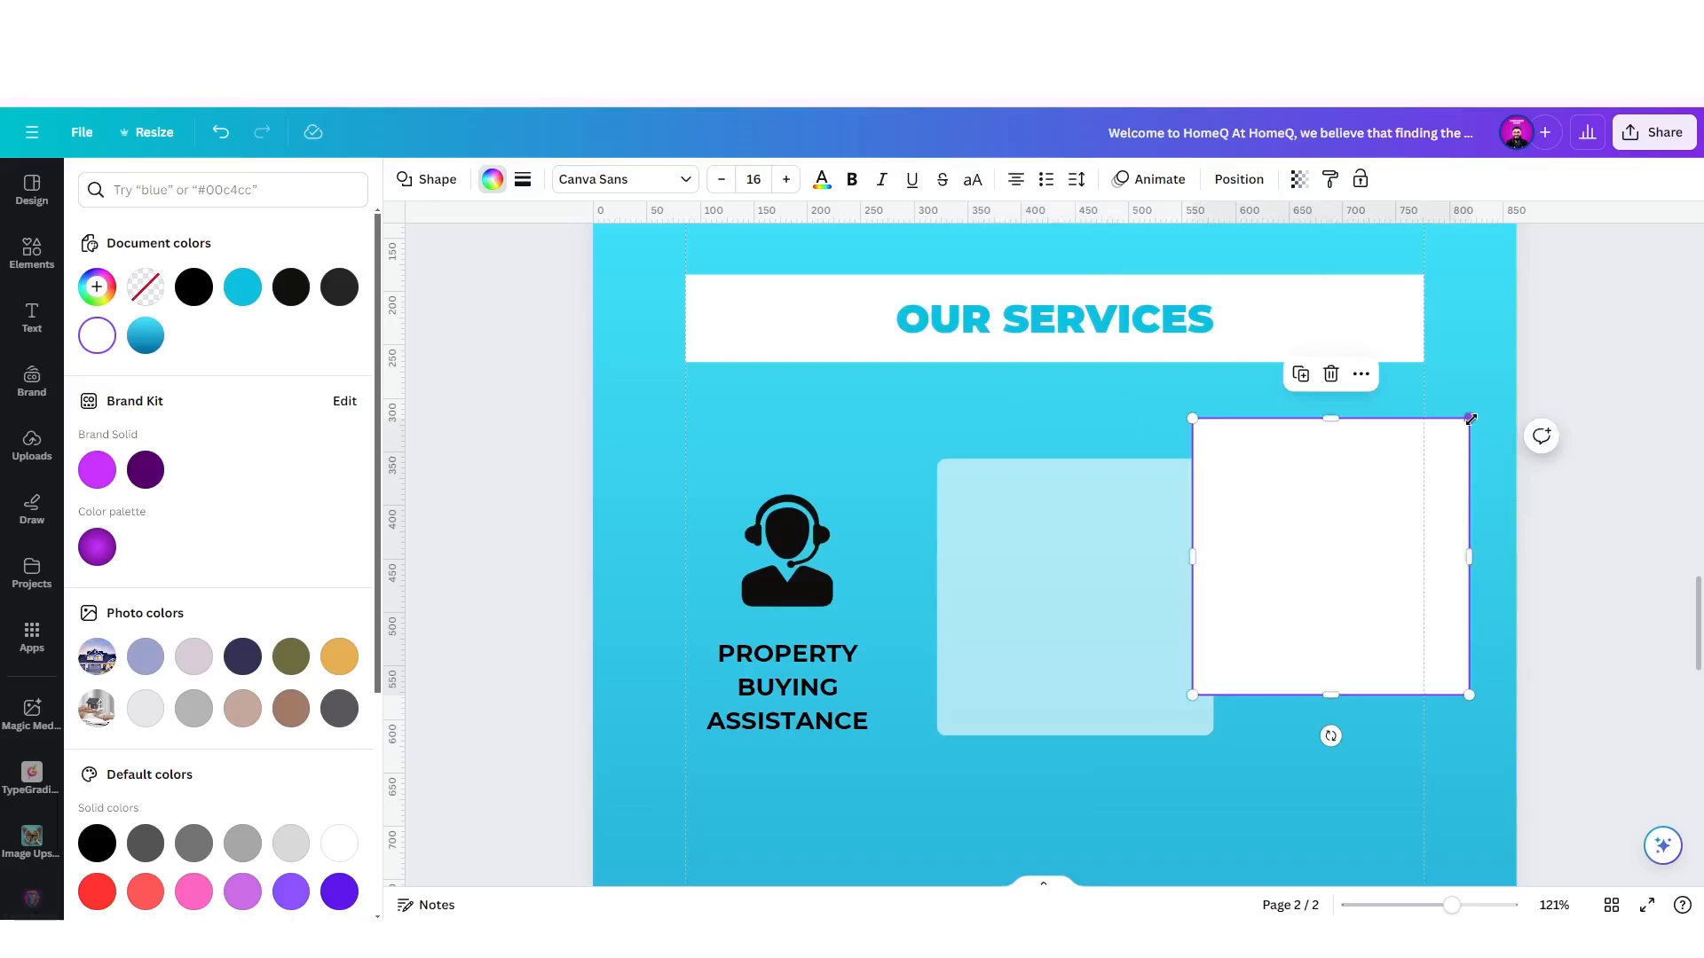
# Shrink the solid white square slightly and centre it inside the translucent rounded square.
pyautogui.moveTo(1470, 418); pyautogui.dragTo(1444, 440)
pyautogui.moveTo(1351, 519); pyautogui.dragTo(1124, 560)
pyautogui.click(1302, 616)
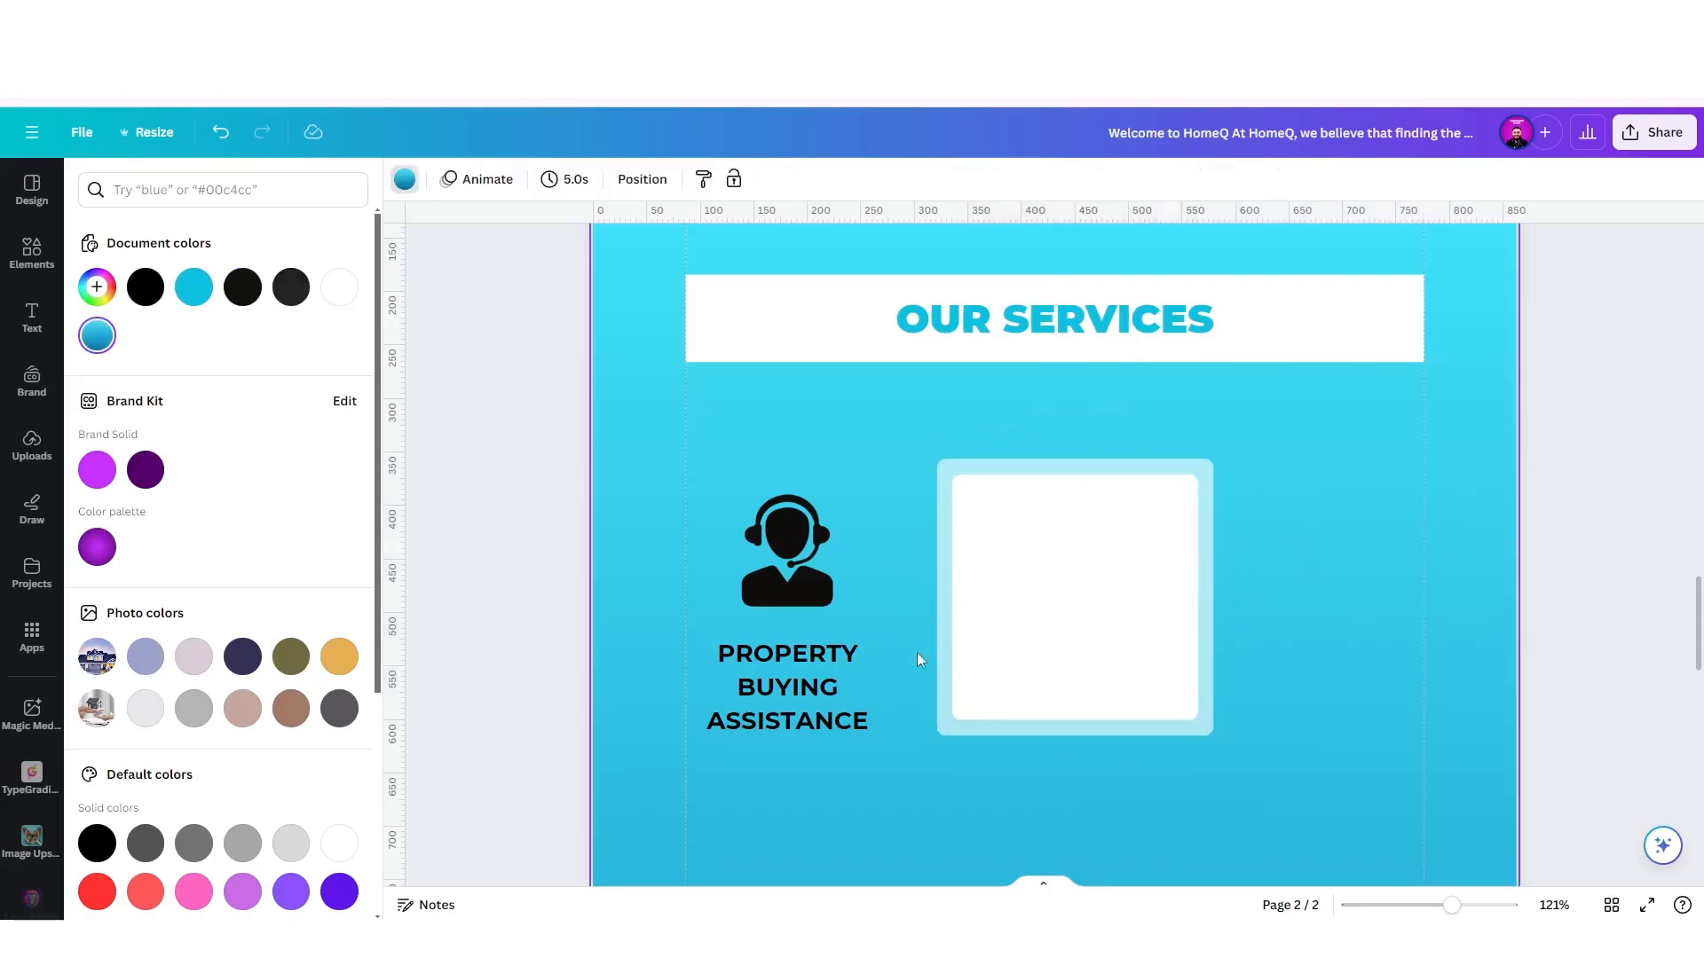
# Select both nested squares and scale them down together to a smaller icon tile.
pyautogui.moveTo(1255, 431); pyautogui.dragTo(1081, 597)
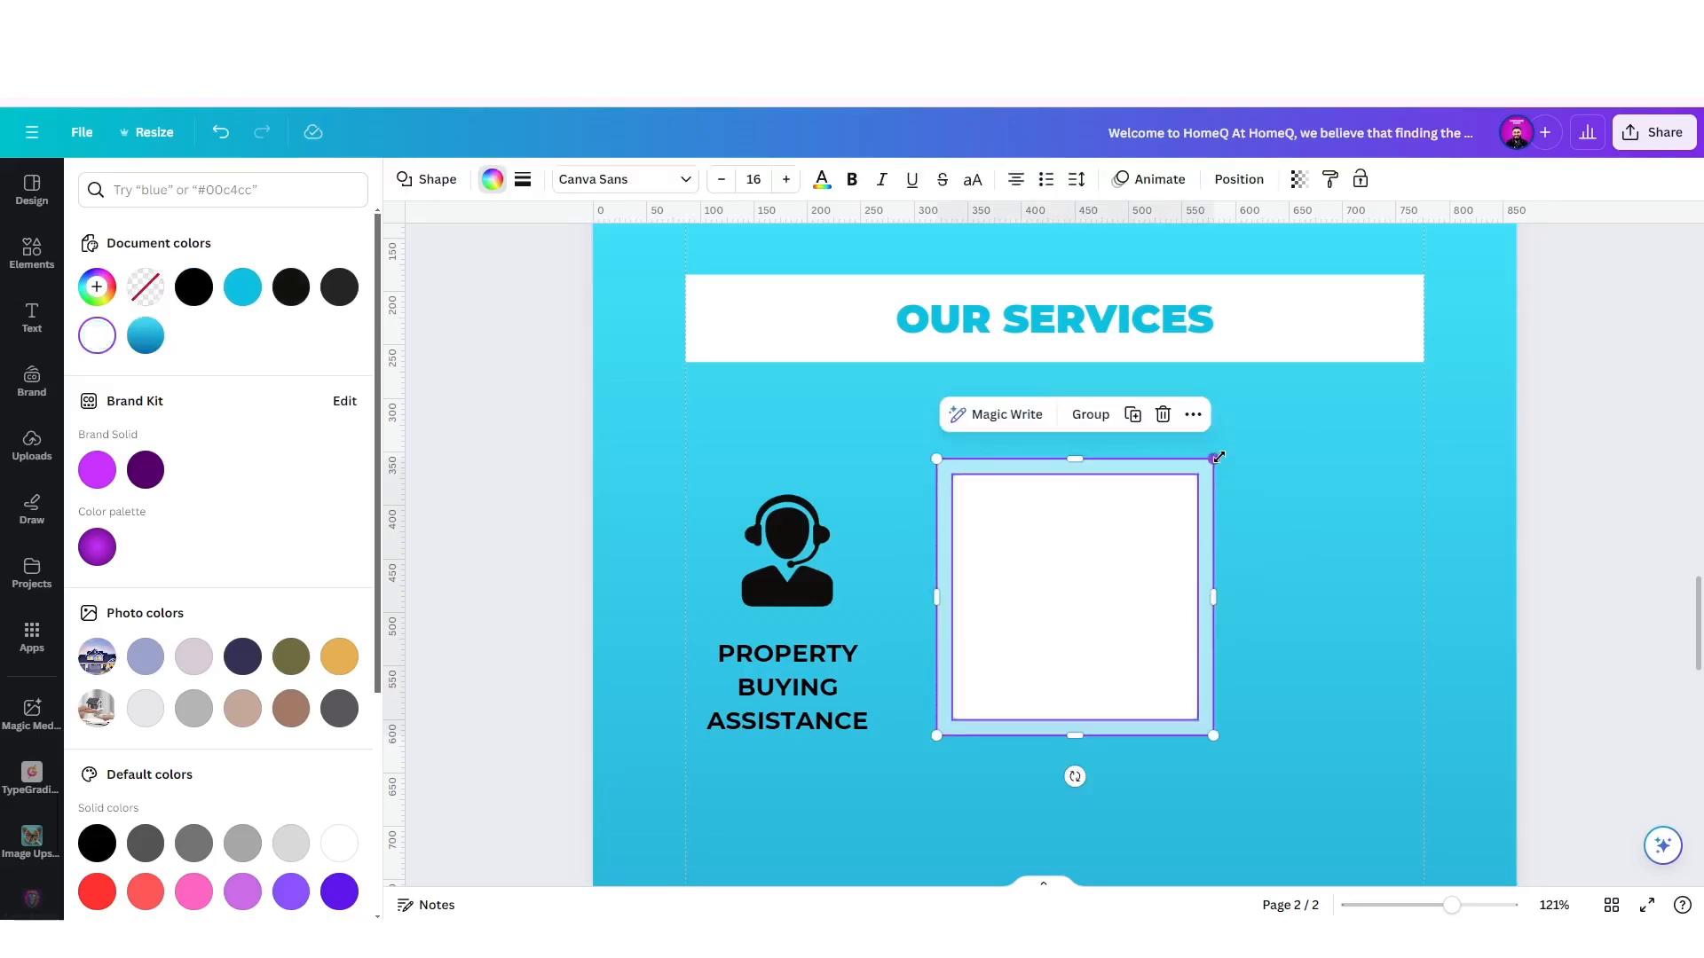
pyautogui.moveTo(1216, 458); pyautogui.dragTo(1127, 530)
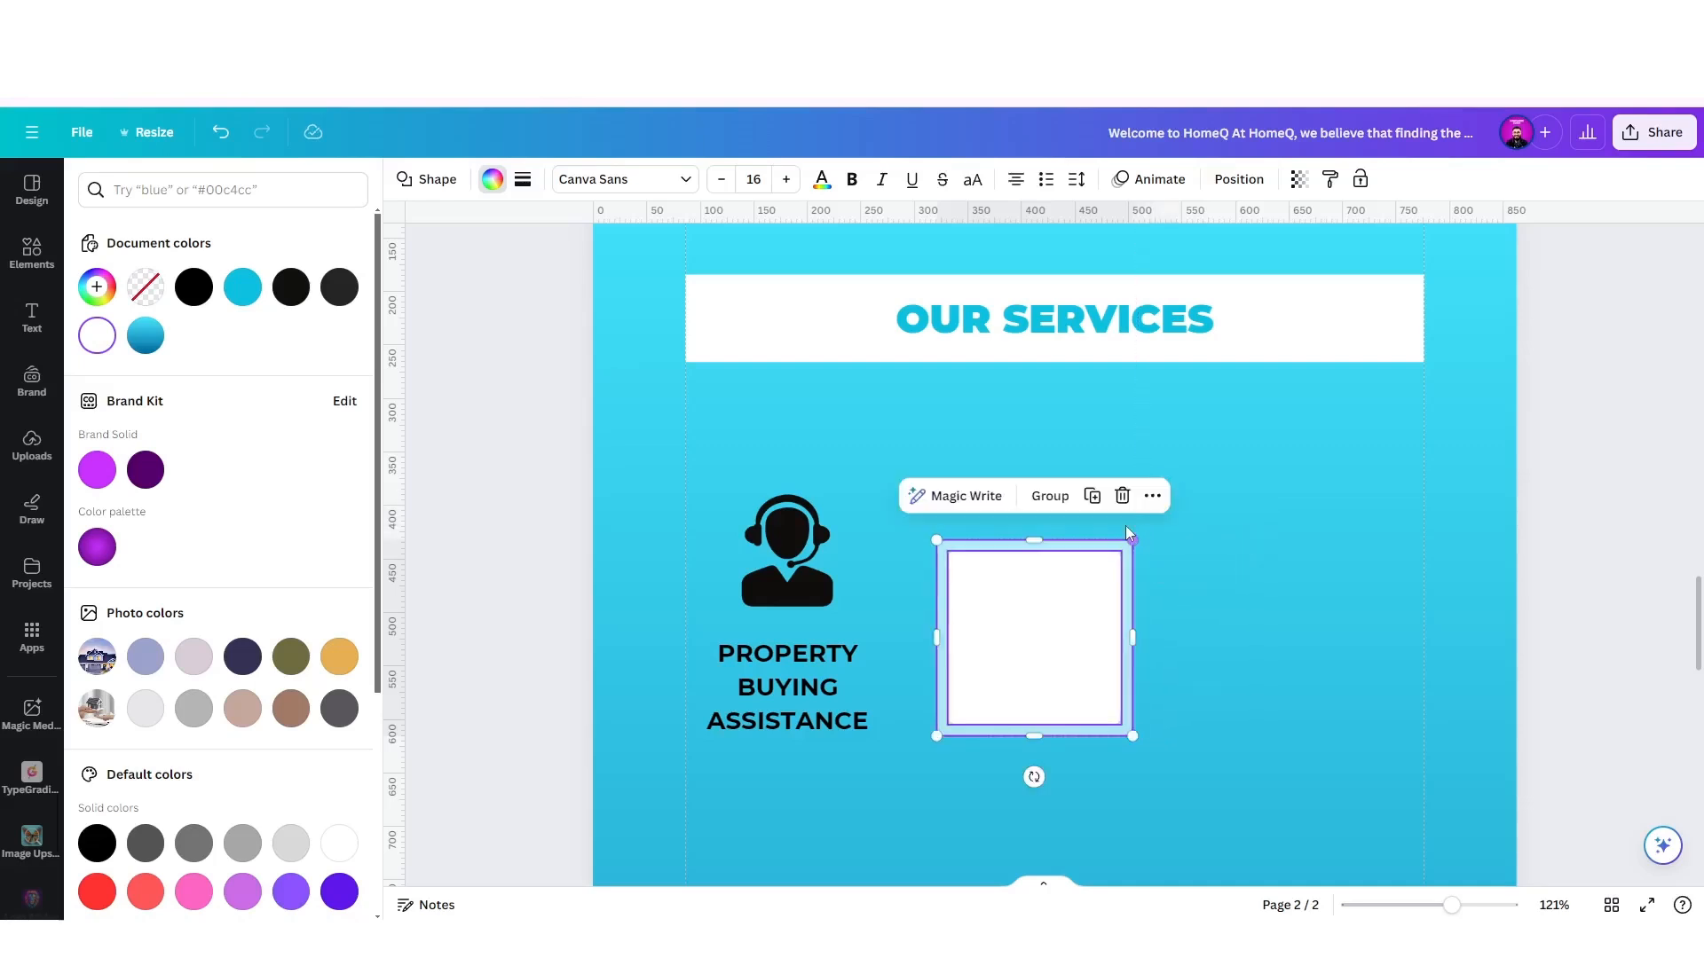
pyautogui.click(1253, 537)
# Centre the headset icon on the white tile, bring it to the front and recolour it with the document's cyan.
pyautogui.click(807, 546)
pyautogui.moveTo(807, 546); pyautogui.dragTo(1051, 635)
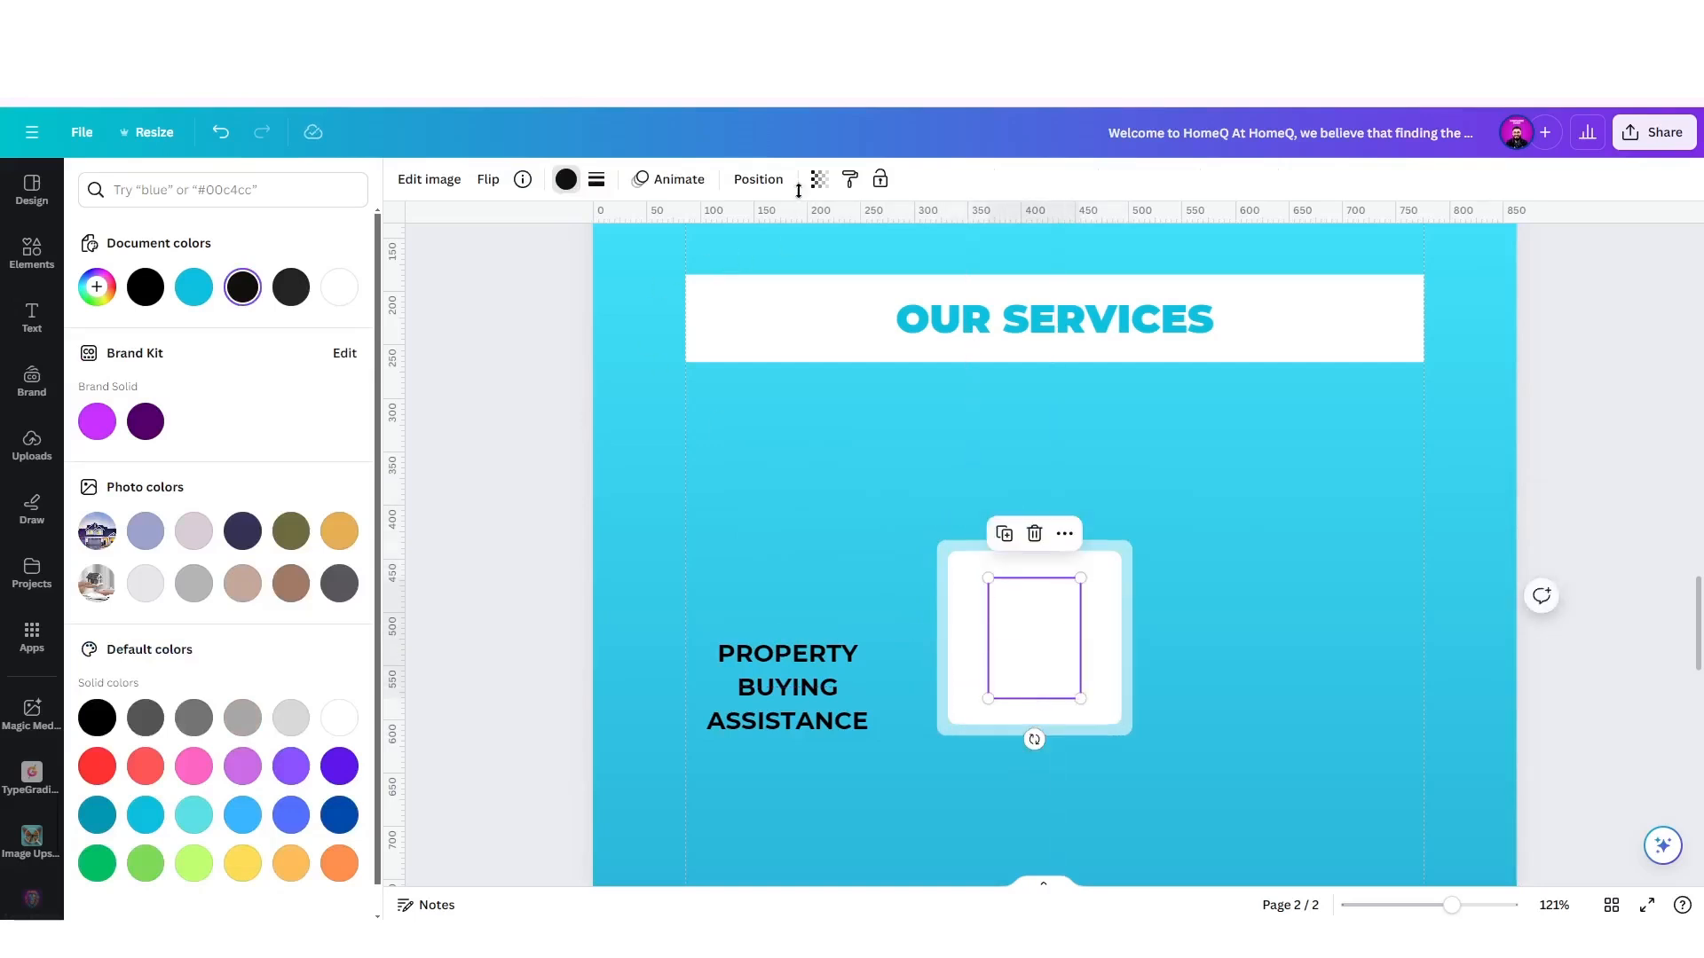
pyautogui.click(758, 178)
pyautogui.click(124, 260)
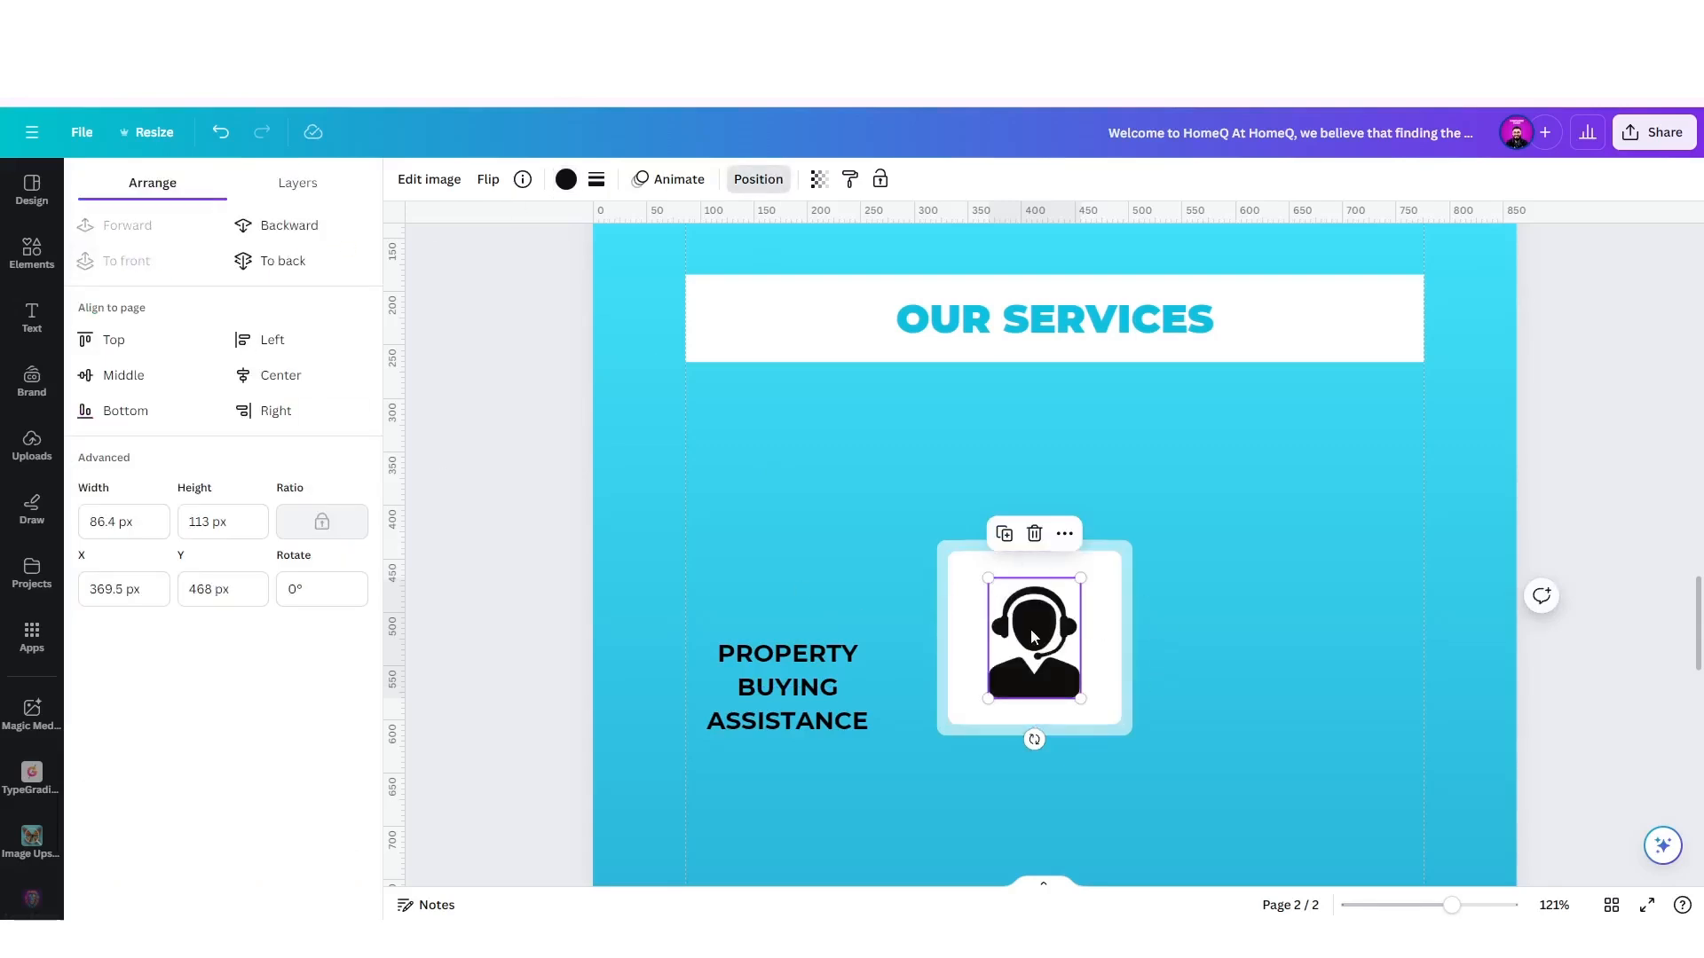
pyautogui.click(565, 179)
pyautogui.click(194, 287)
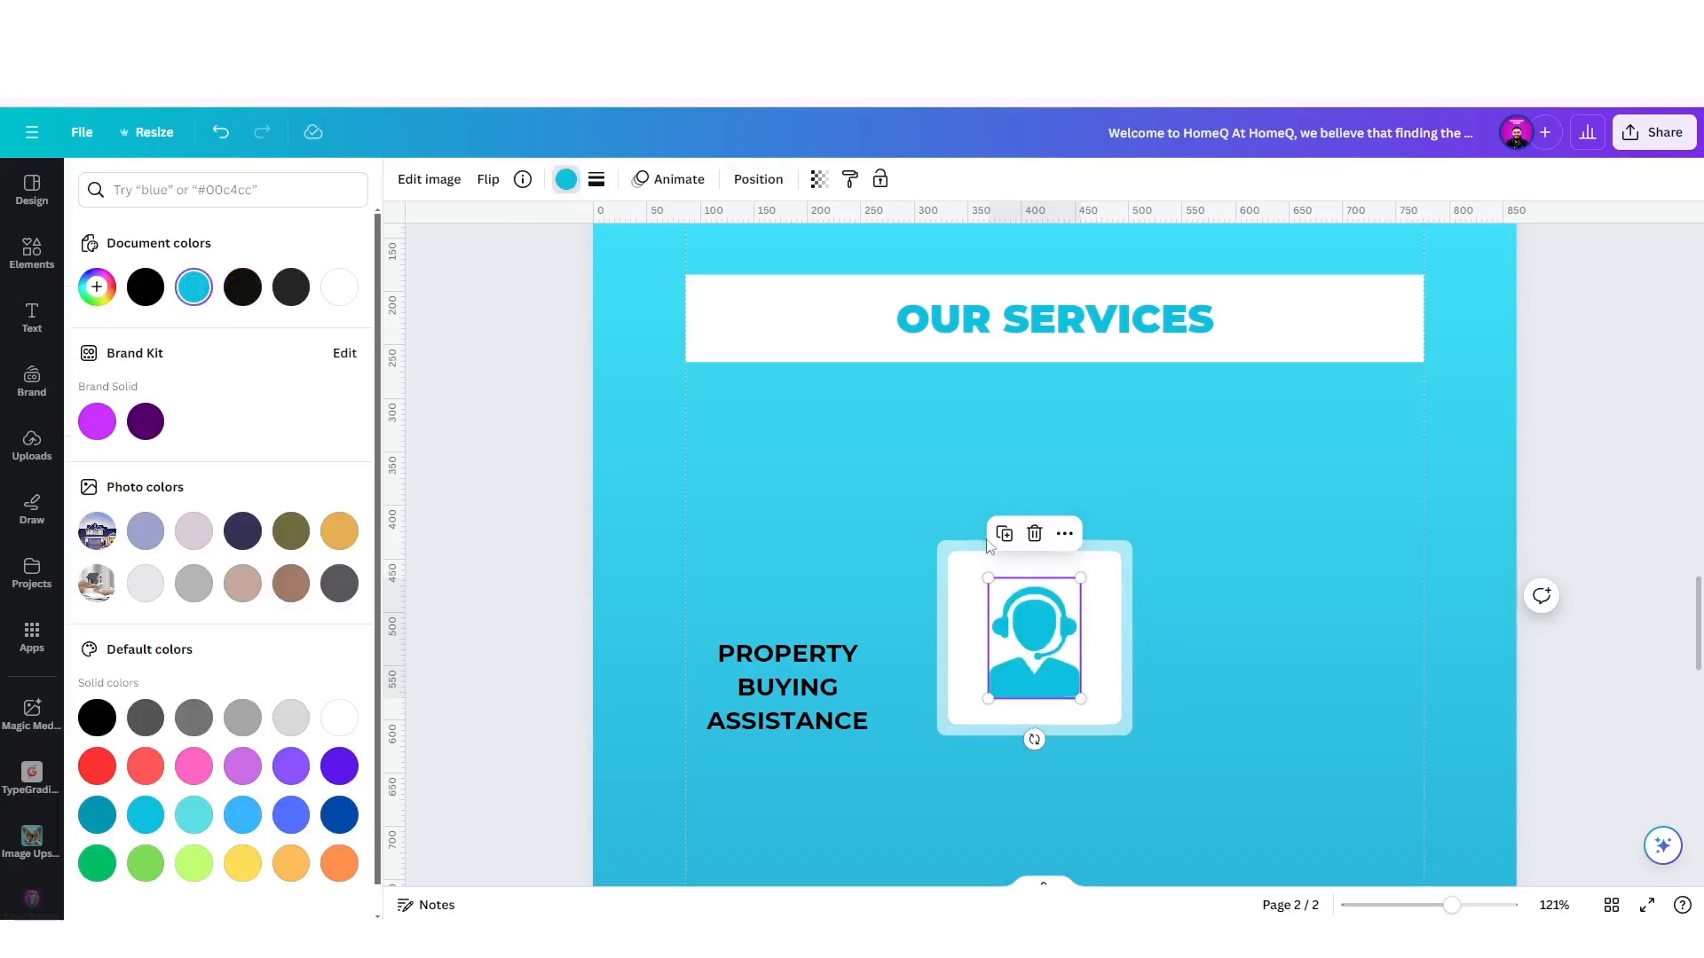
# Group the headset icon with its two squares and place the group above the PROPERTY BUYING ASSISTANCE heading.
pyautogui.moveTo(1225, 510); pyautogui.dragTo(823, 551)
pyautogui.click(1049, 496)
pyautogui.click(981, 557)
# Make the PROPERTY BUYING ASSISTANCE heading white and tighten its line spacing to 1.09.
pyautogui.click(840, 678)
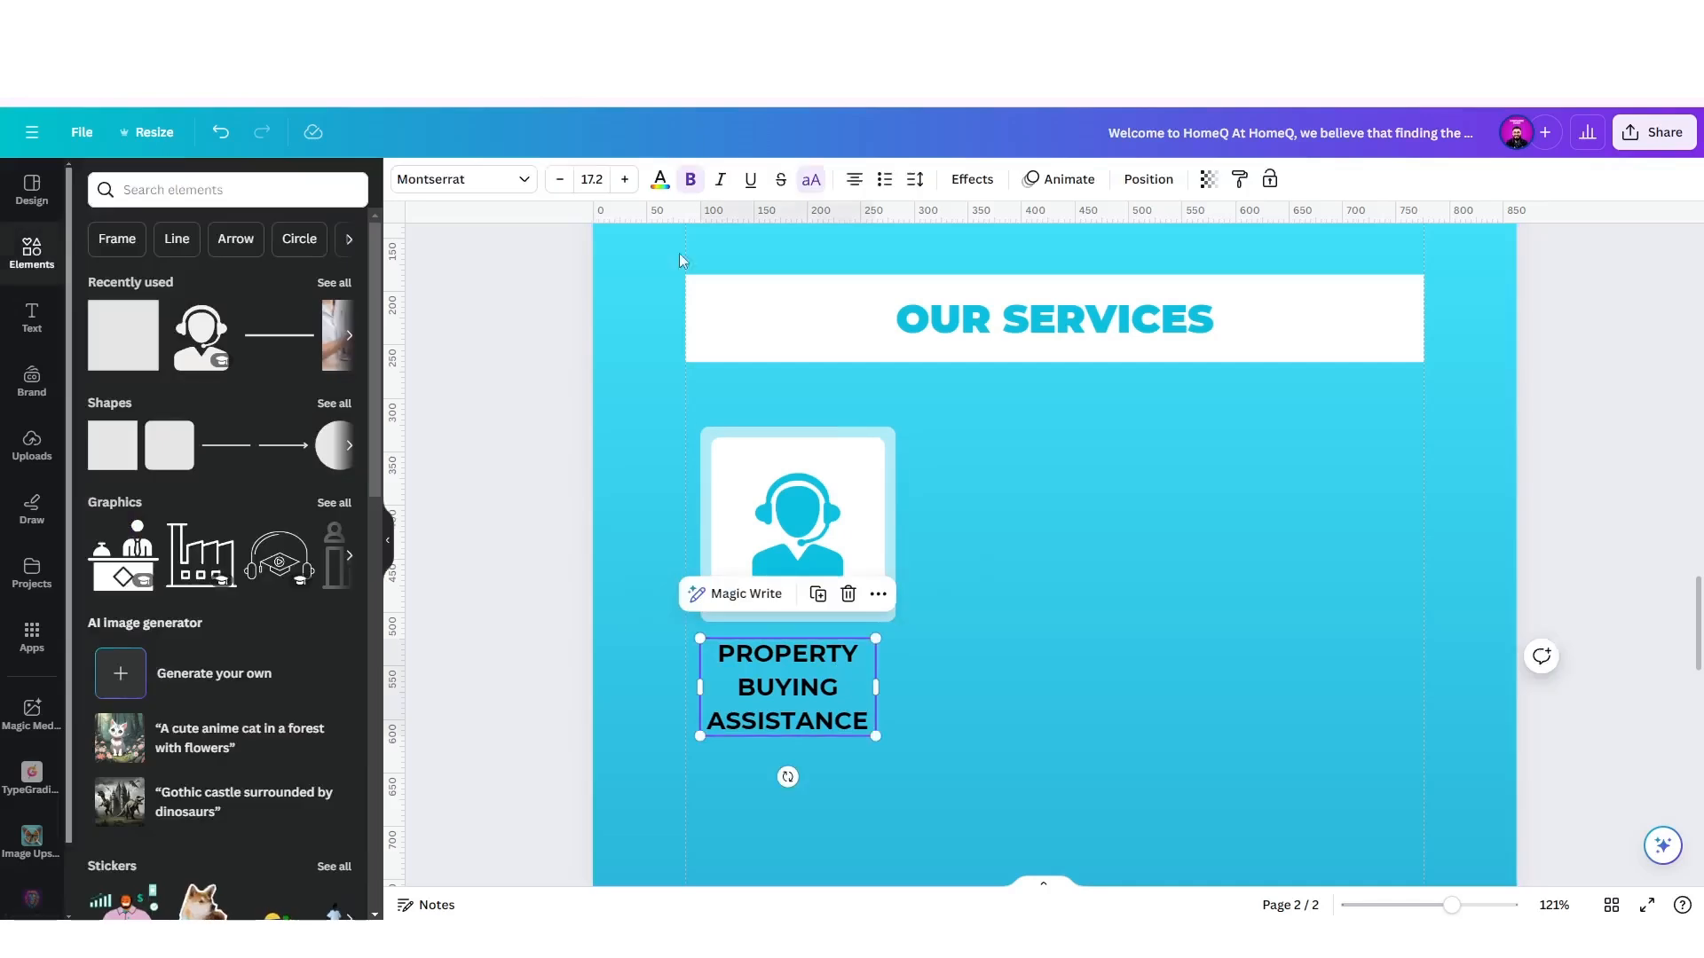
pyautogui.click(660, 178)
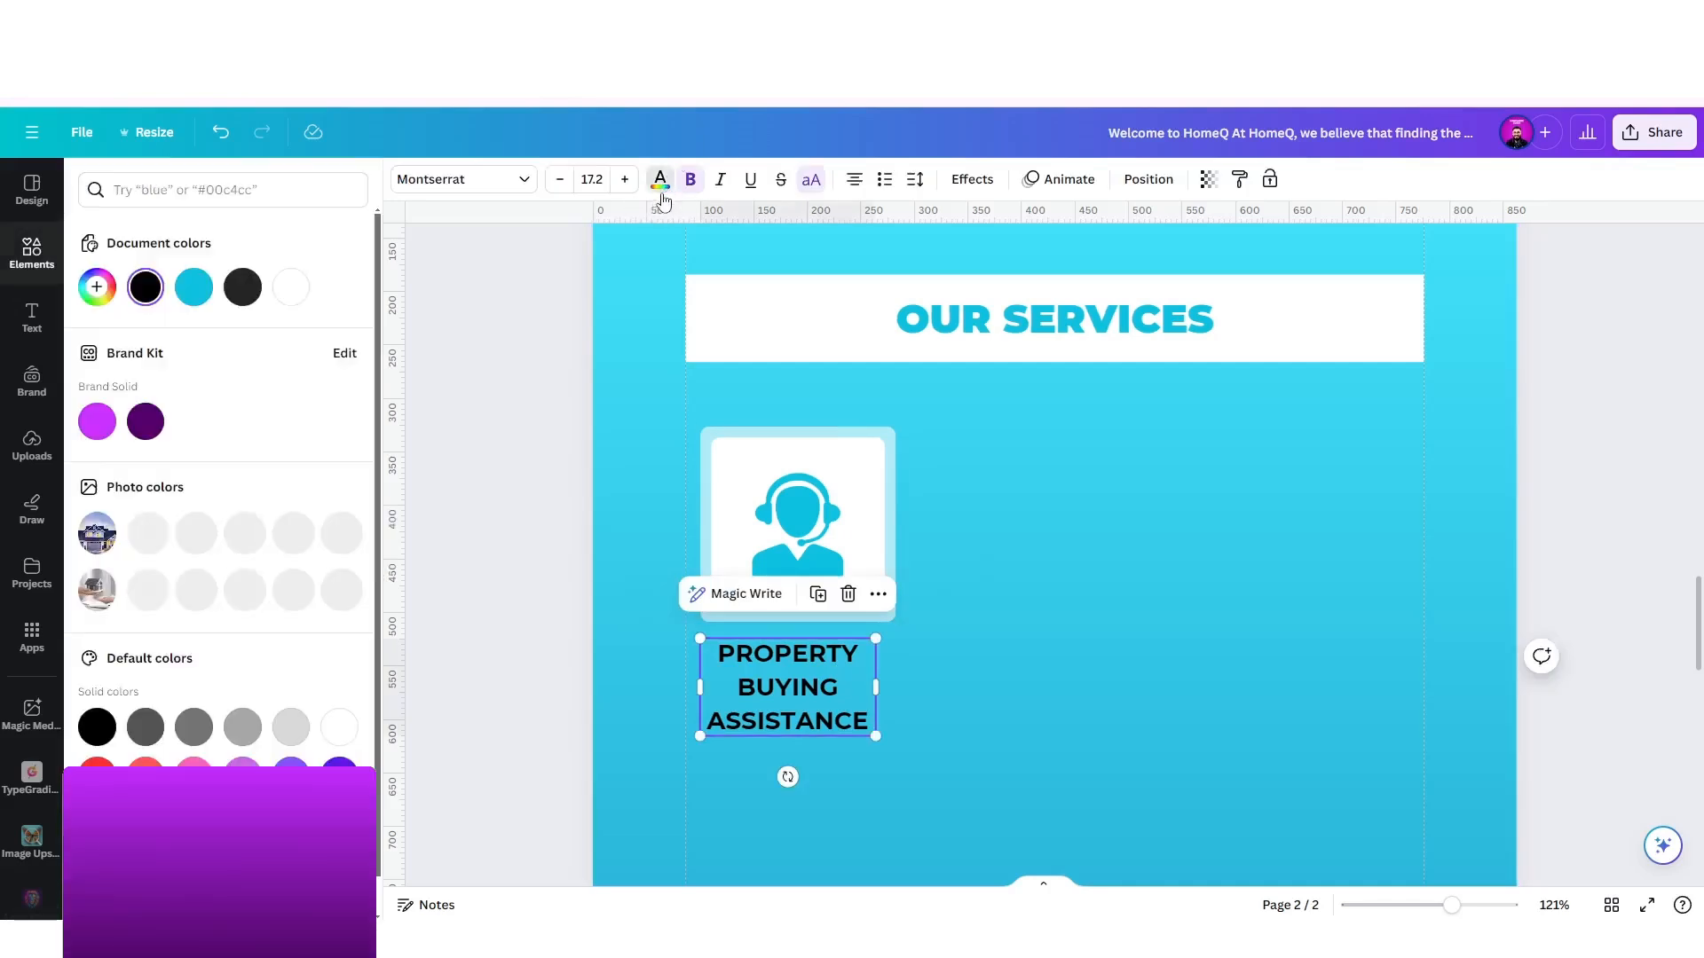
pyautogui.click(279, 291)
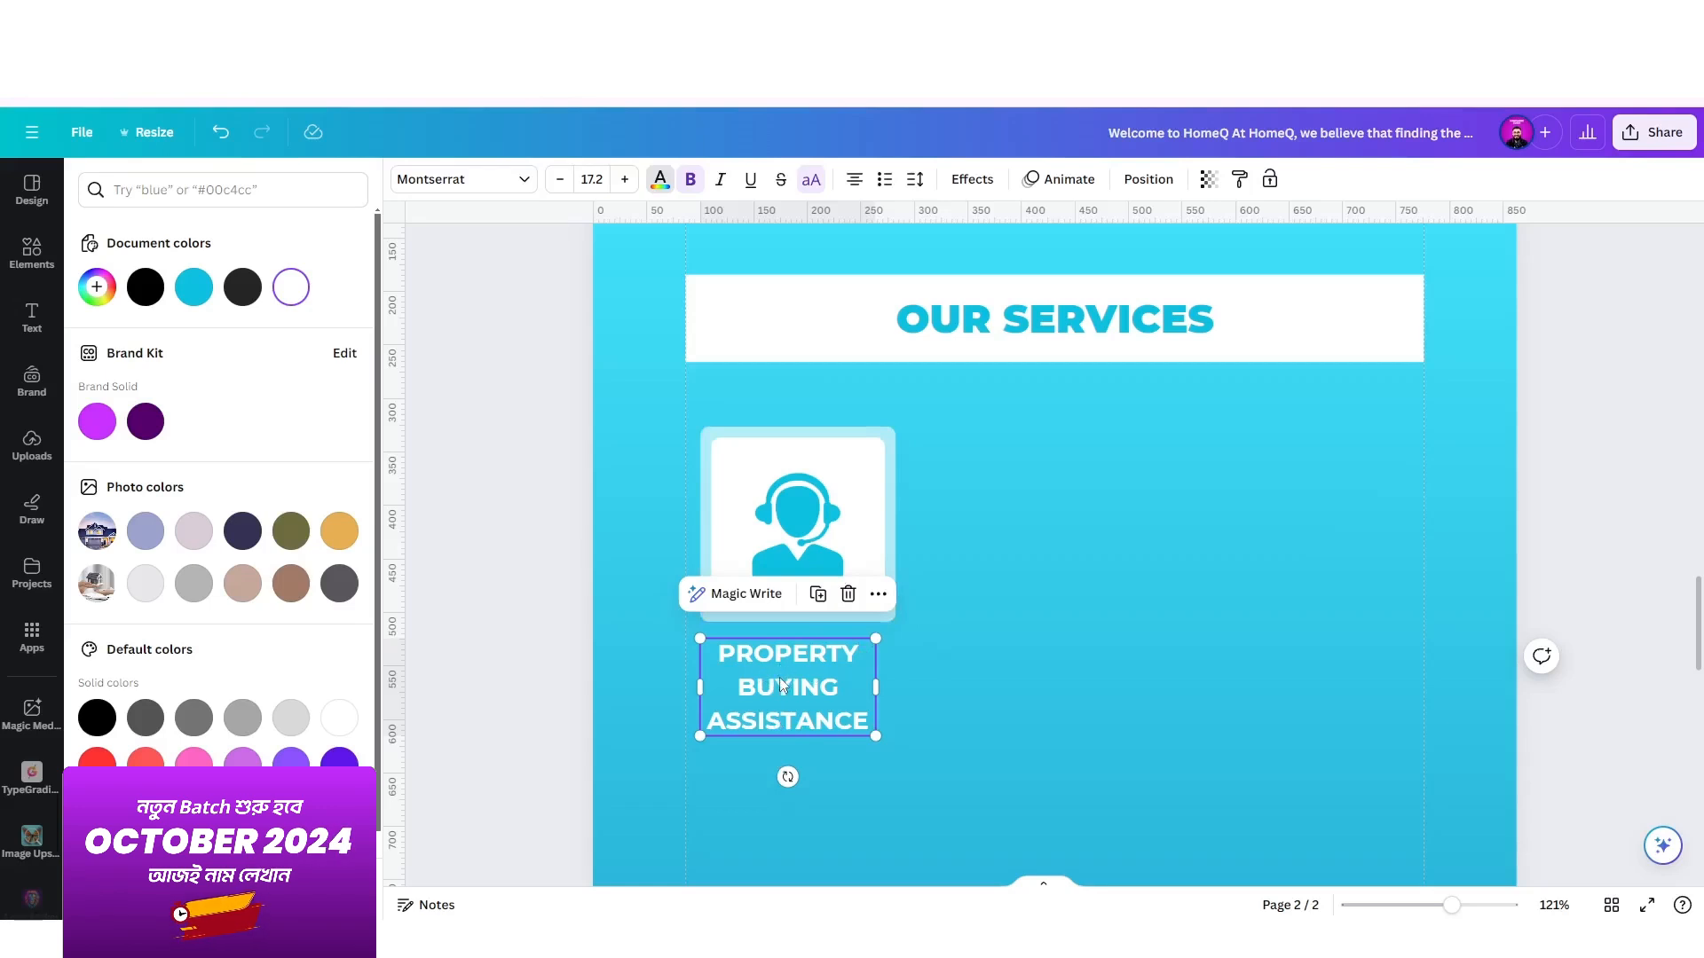
pyautogui.click(918, 188)
pyautogui.moveTo(991, 315)
pyautogui.mouseDown()
pyautogui.moveTo(966, 333)
pyautogui.moveTo(972, 321)
pyautogui.mouseUp()
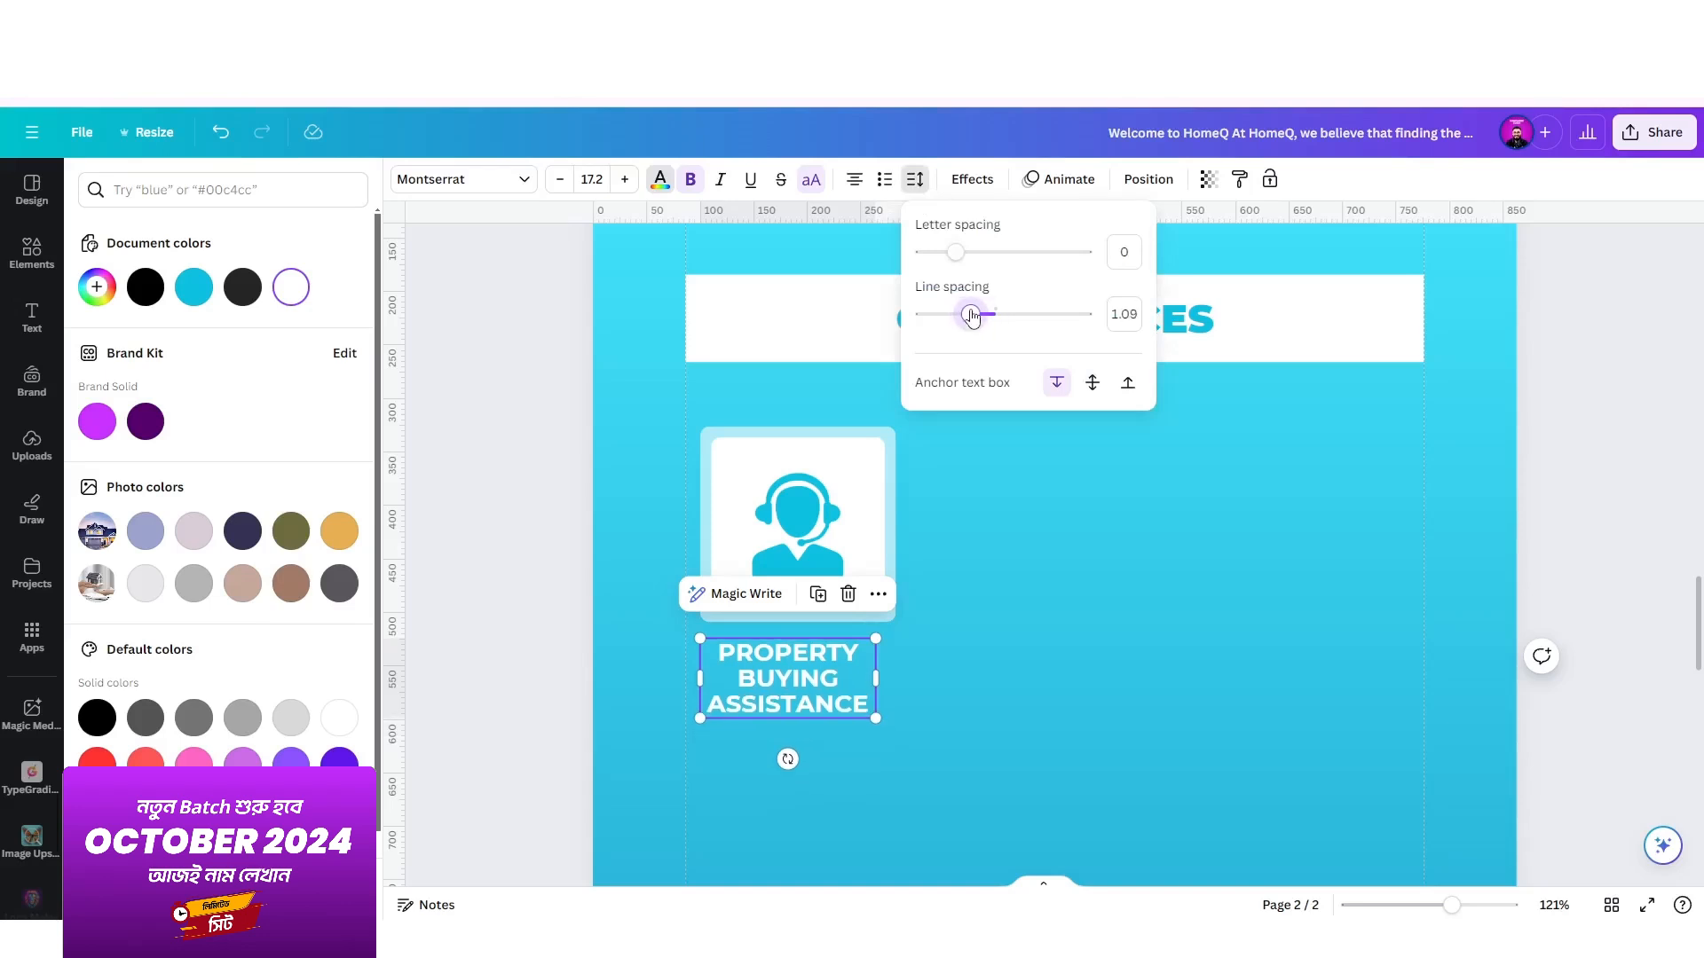
pyautogui.click(966, 567)
pyautogui.click(966, 567)
pyautogui.scroll(-3, 799, 563)
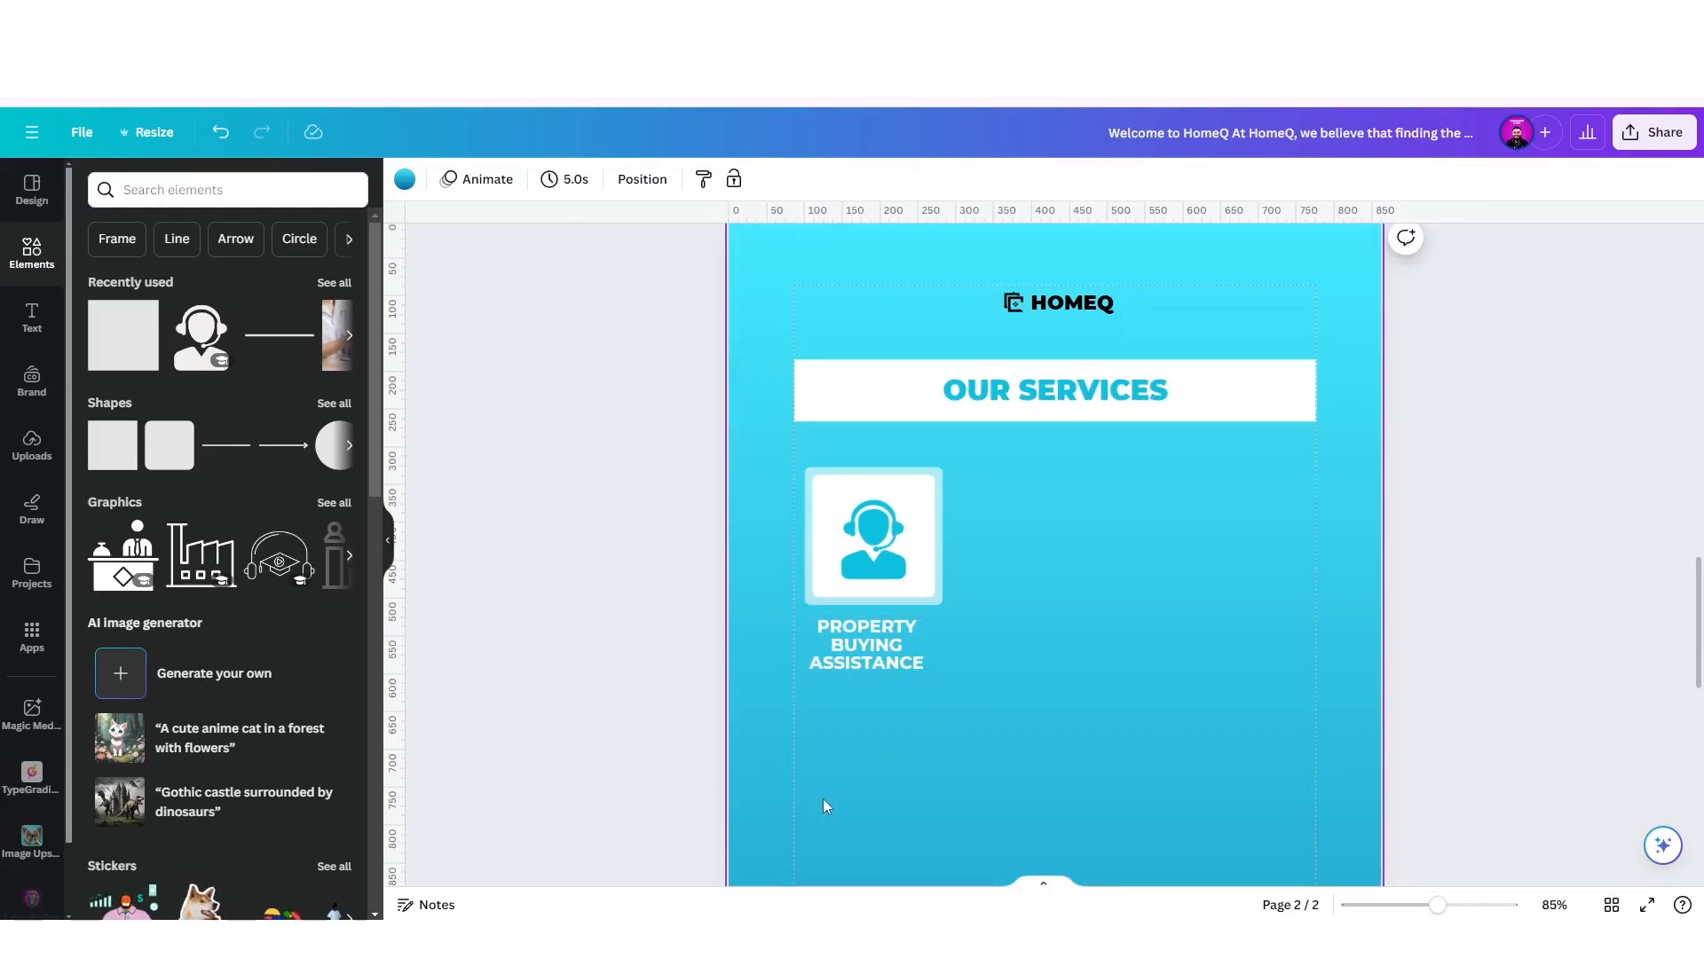
# Copy the Property Buying Assistance description from the Word document, paste it into the Canva panel and place it beside the icon tile.
pyautogui.click(728, 939)
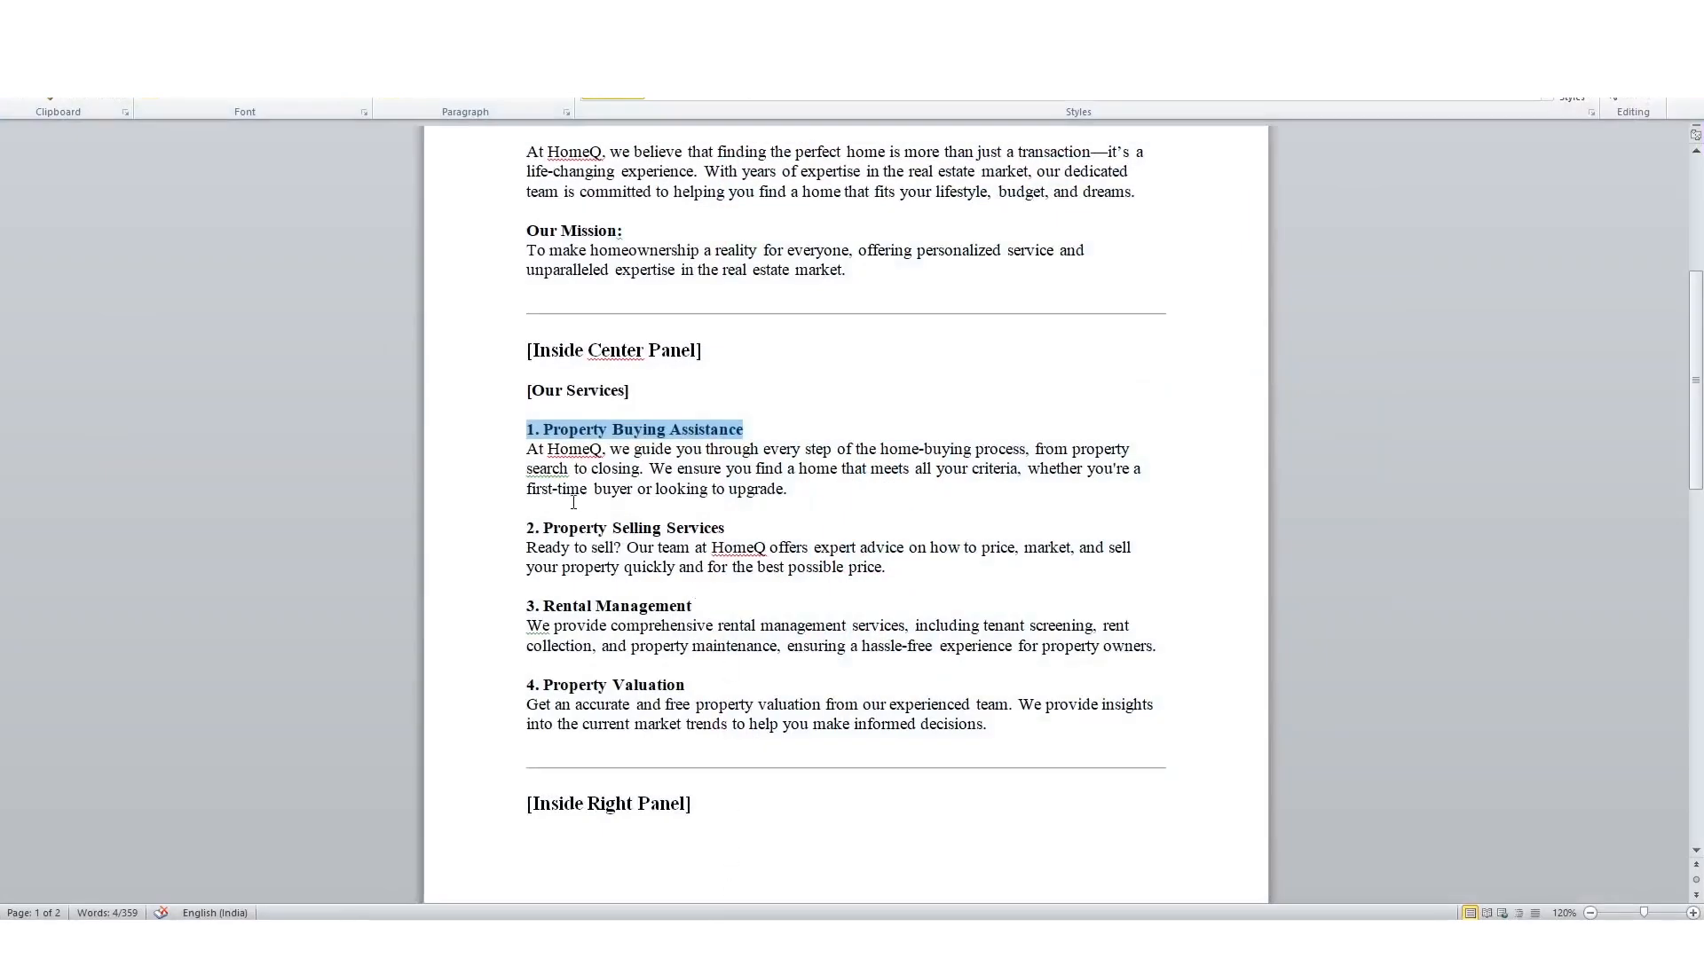
pyautogui.moveTo(529, 456); pyautogui.dragTo(785, 509)
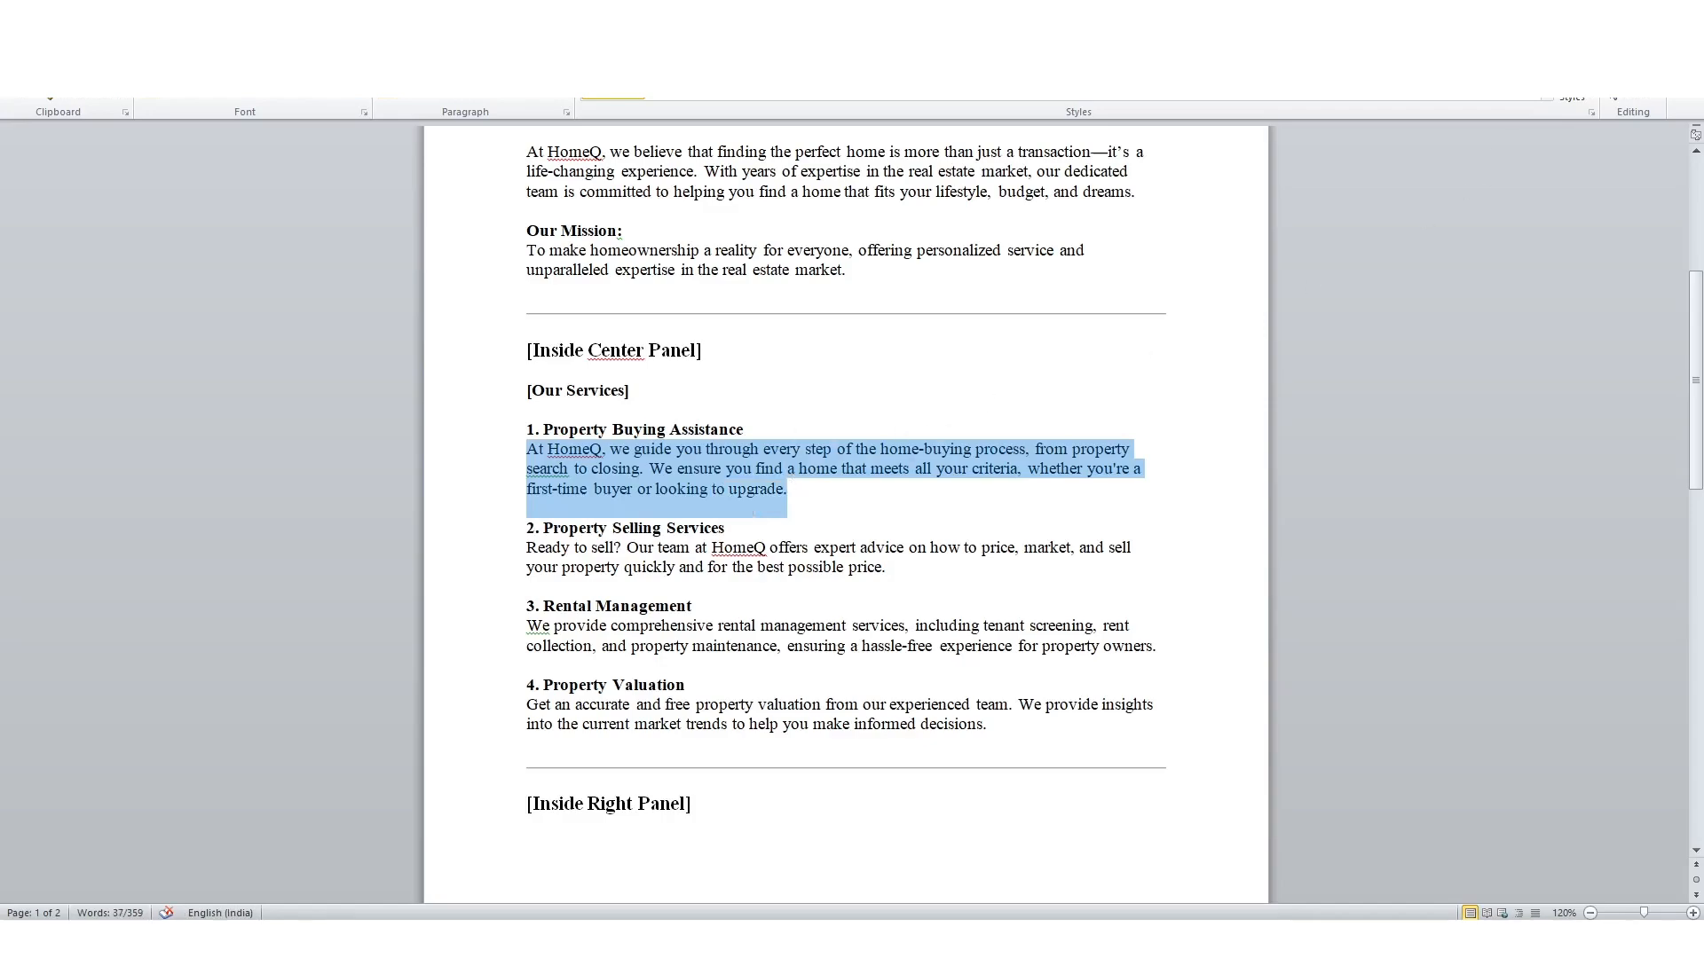
pyautogui.hotkey('alt', 'Tab')
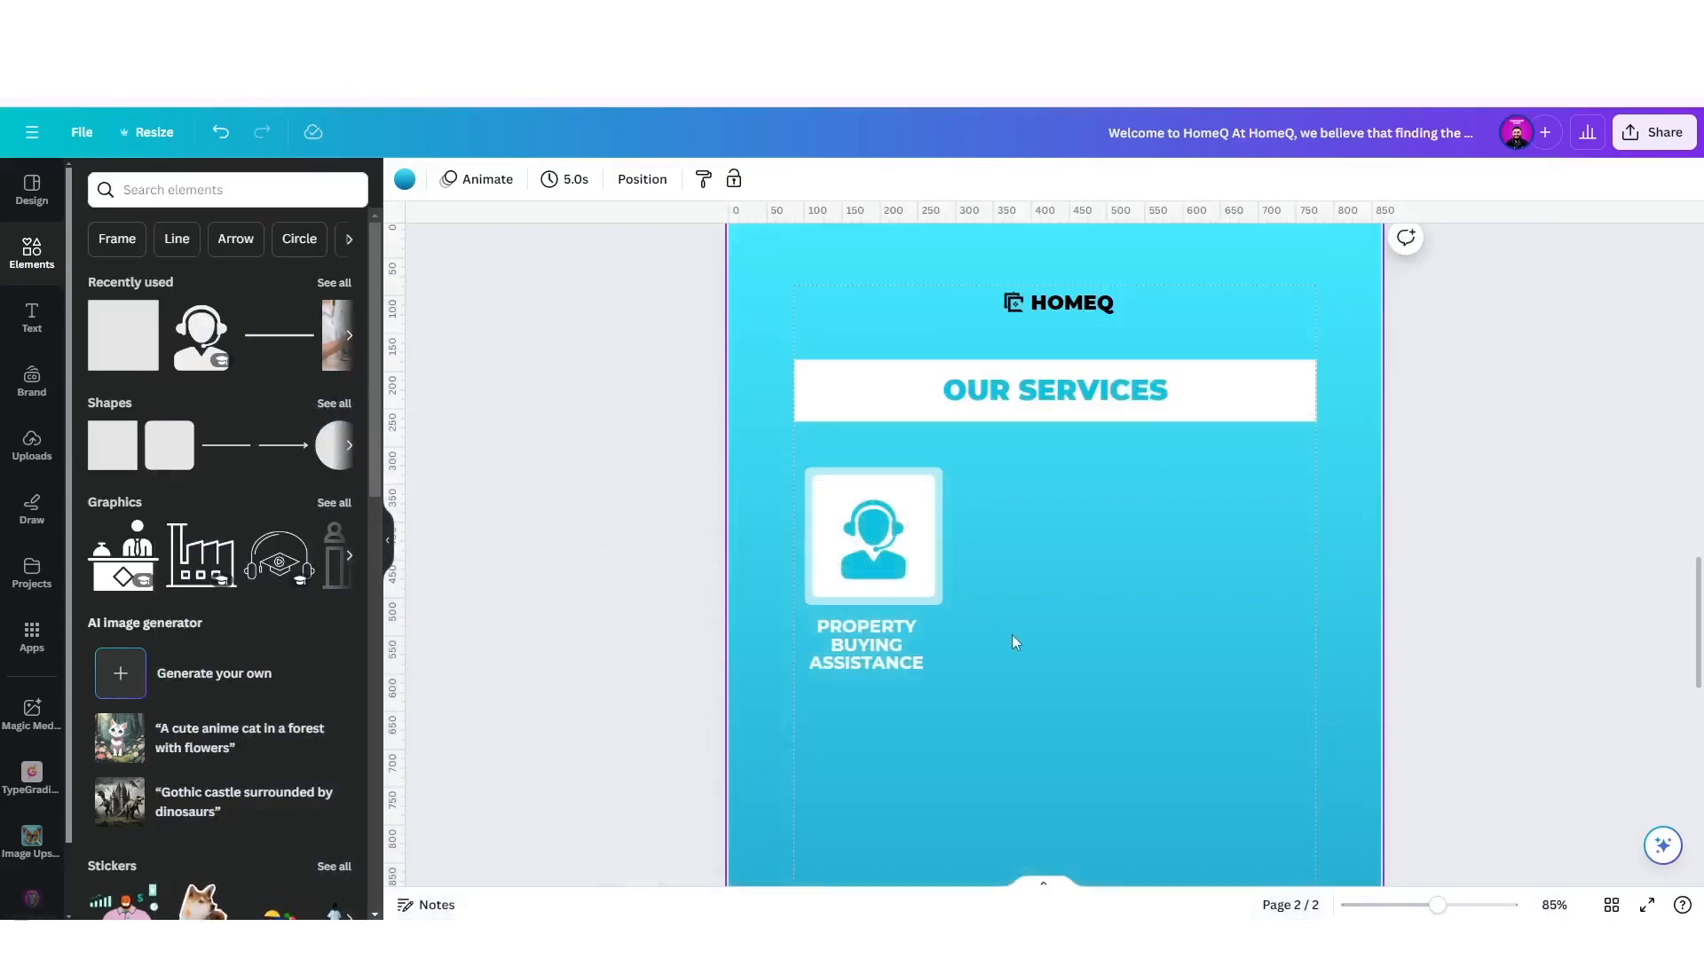
pyautogui.write("At HomeQ, we guide you through every step of the home-buying process, from property search to closing. We ensure you find a home that meets all your criteria, whether you're a first-time buyer or looking to upgrade.")
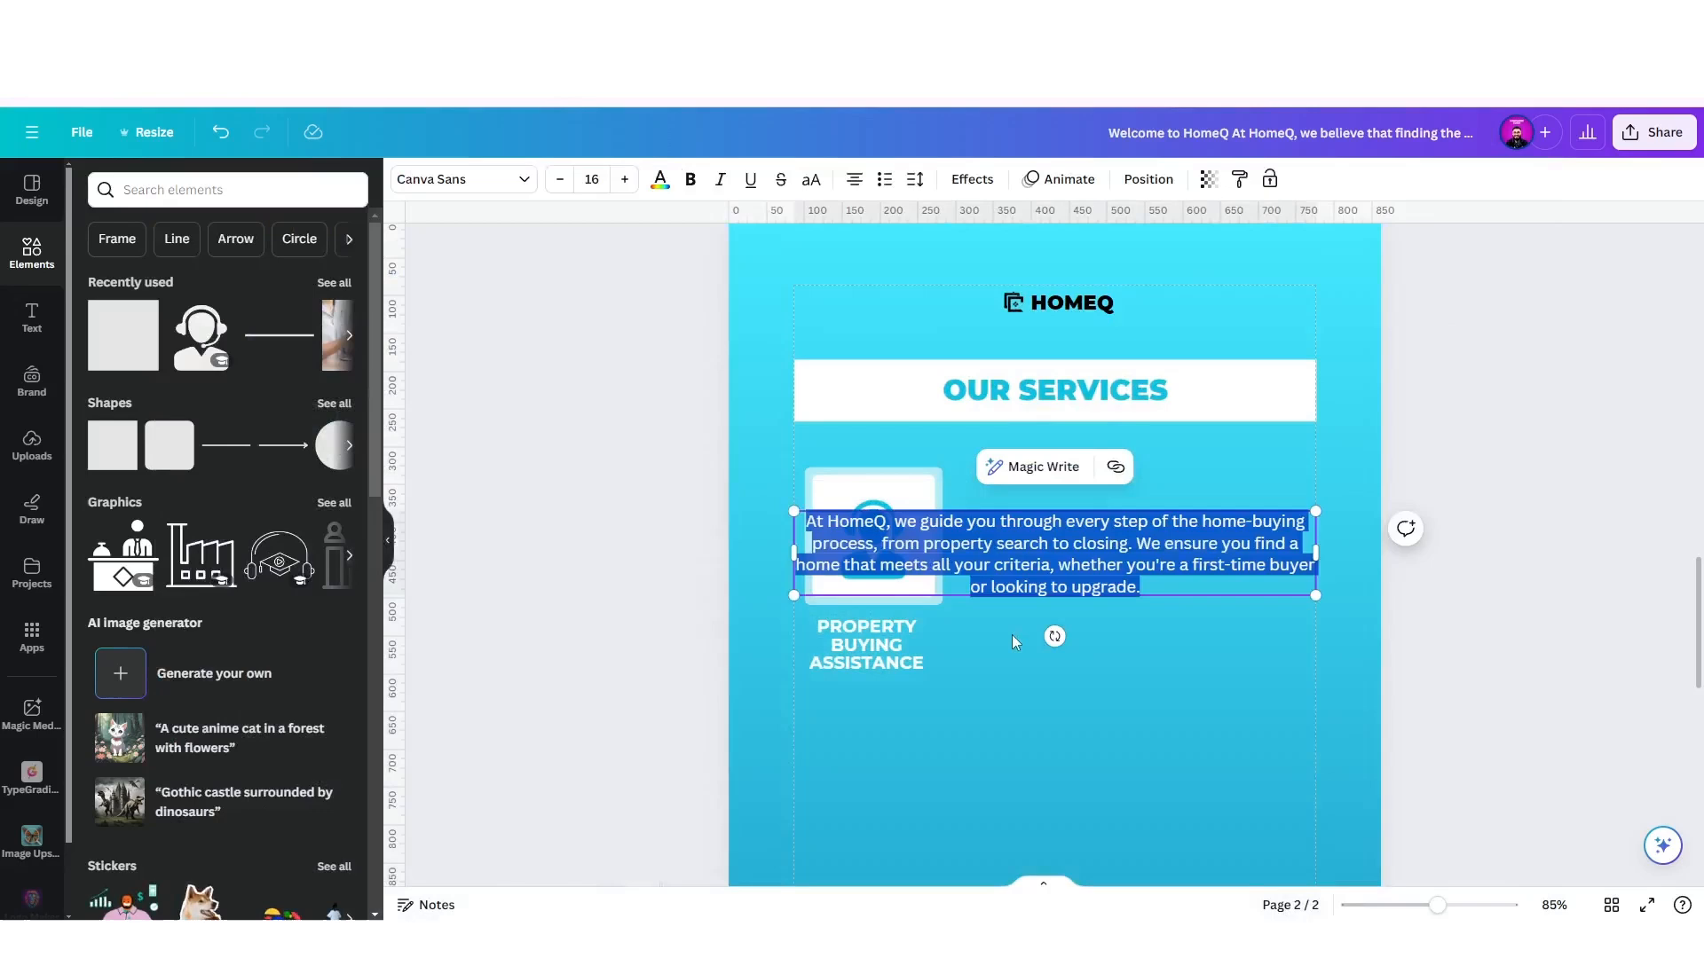
pyautogui.click(999, 694)
pyautogui.moveTo(1032, 564); pyautogui.dragTo(1190, 530)
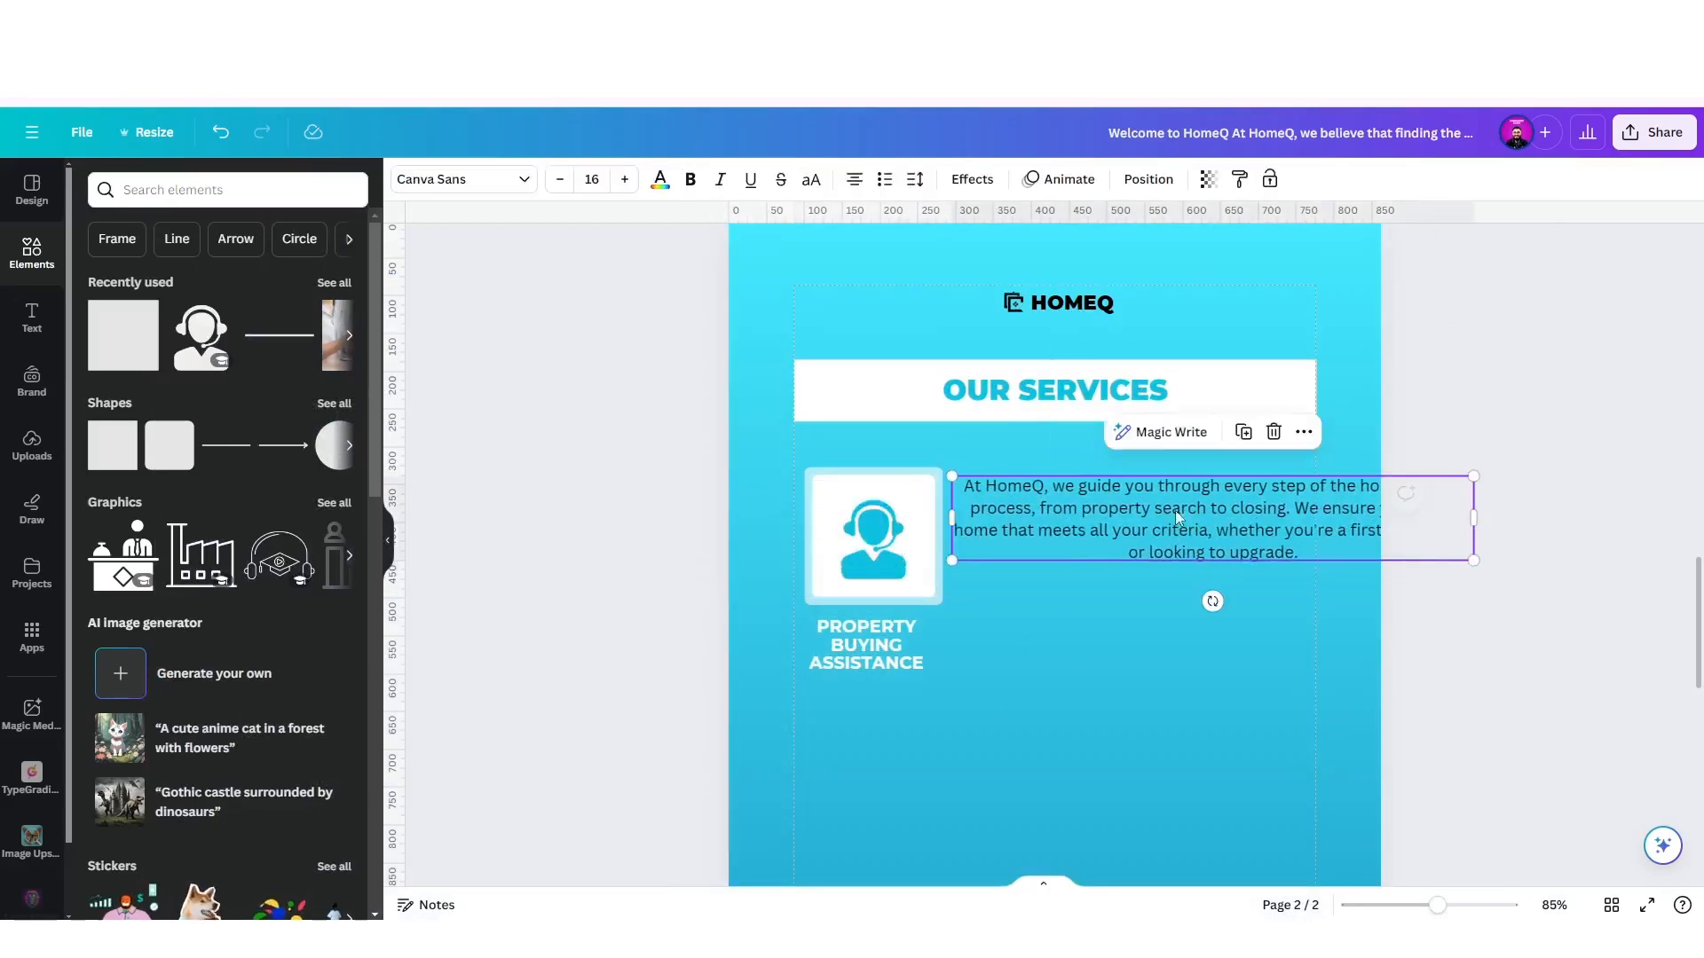
# Set the service description's font to Montserrat and justify its text.
pyautogui.click(521, 181)
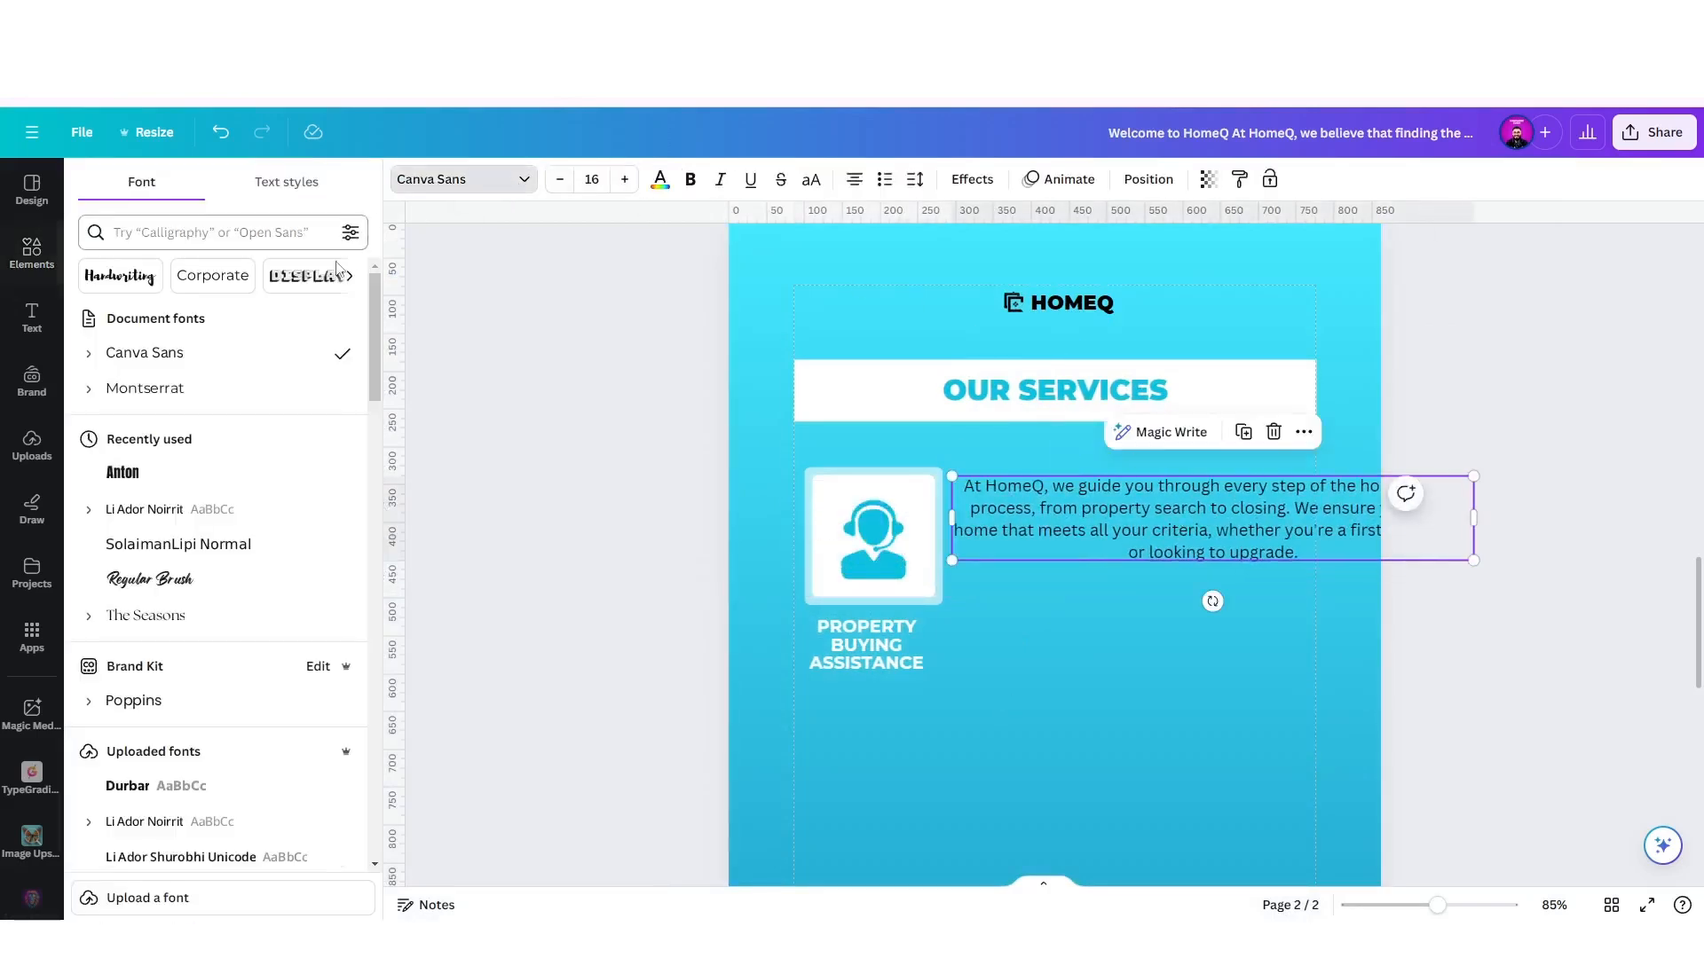
pyautogui.click(203, 390)
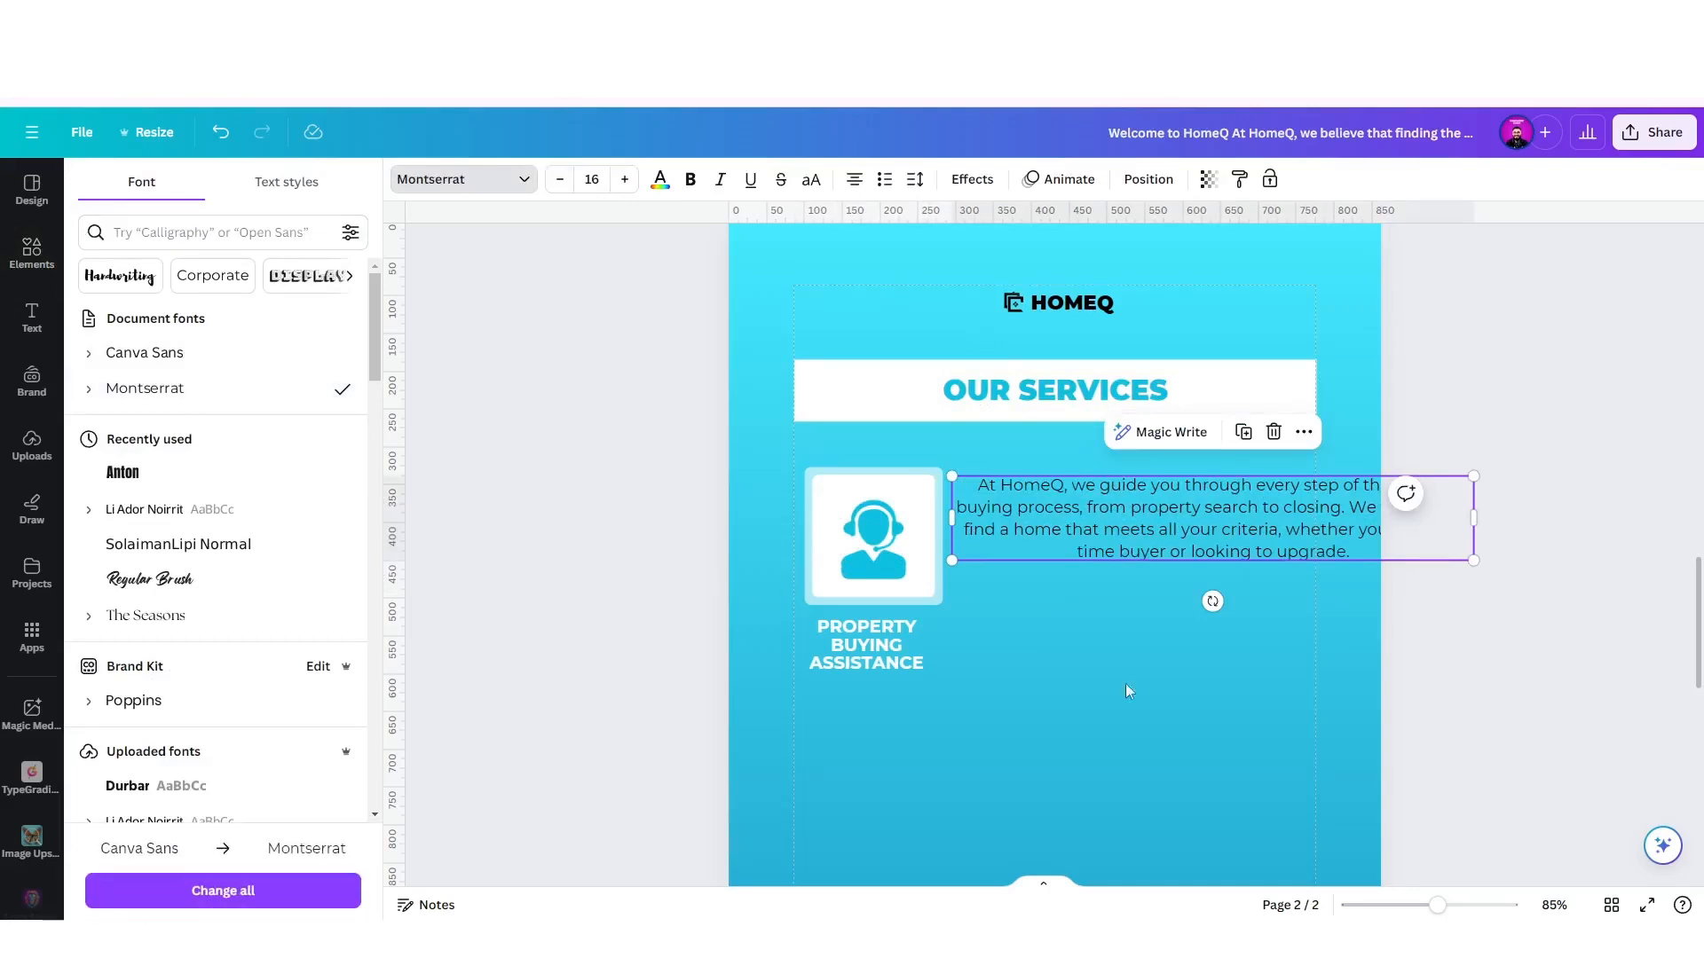
pyautogui.click(856, 183)
pyautogui.click(860, 192)
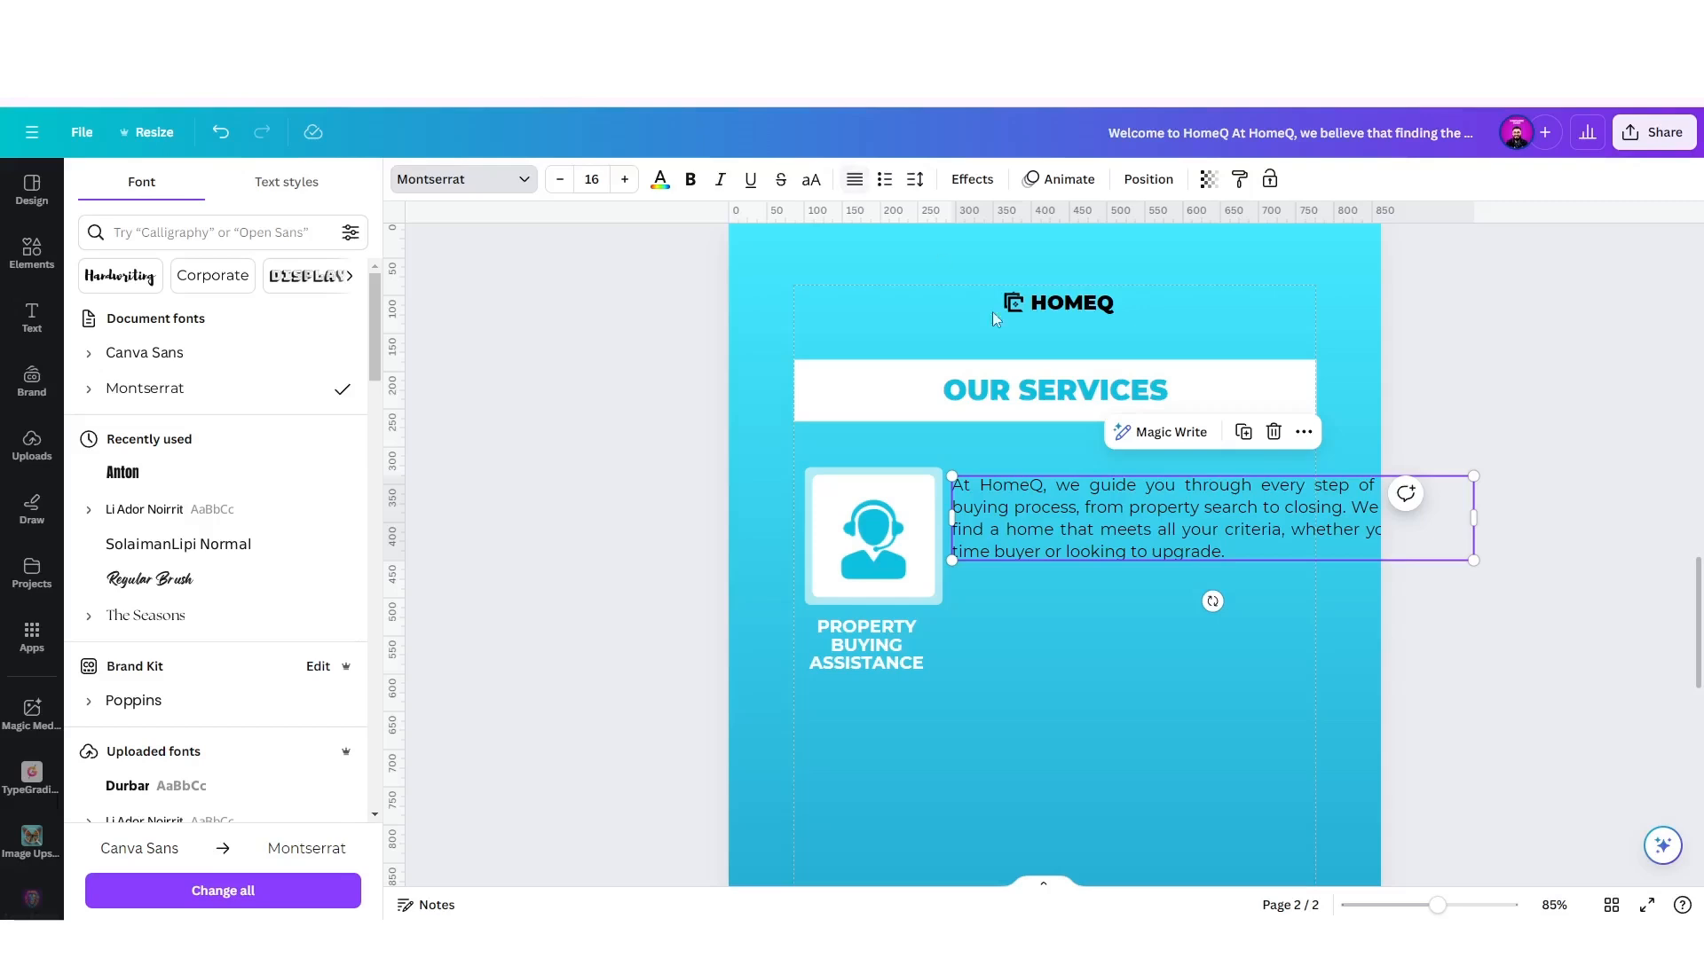
# Align the description with the icon tile's upper edge, make it white and narrow its box to the panel's margin guide.
pyautogui.moveTo(1036, 502); pyautogui.dragTo(1061, 485)
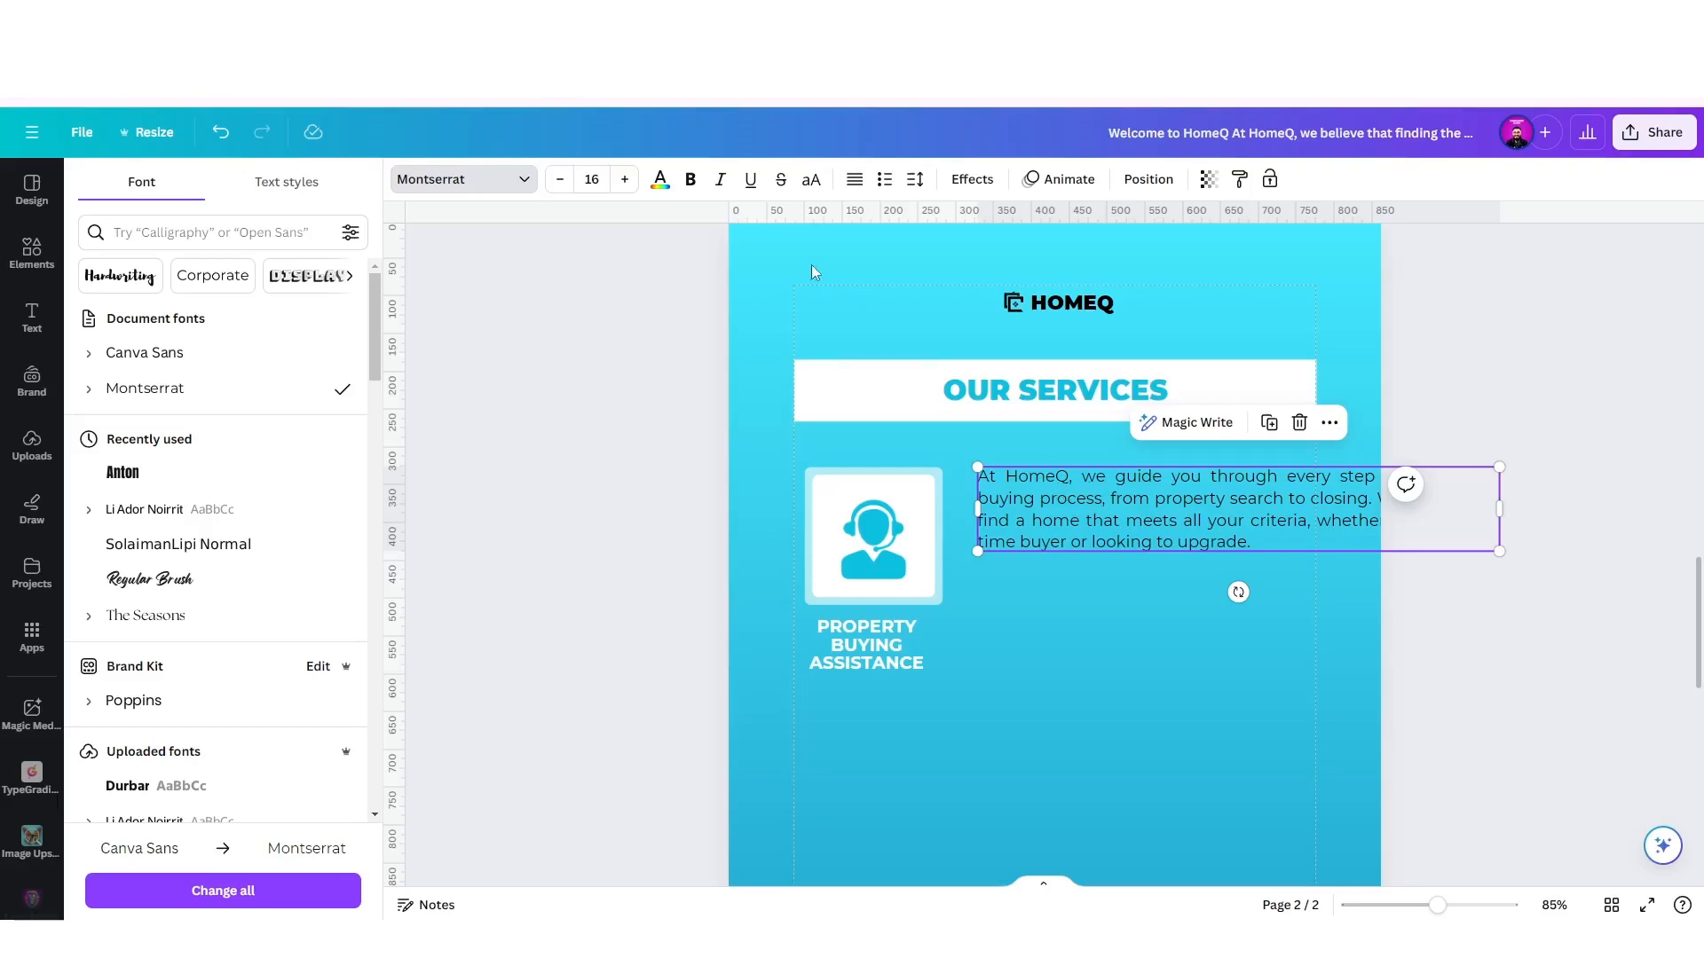
pyautogui.click(660, 179)
pyautogui.click(291, 287)
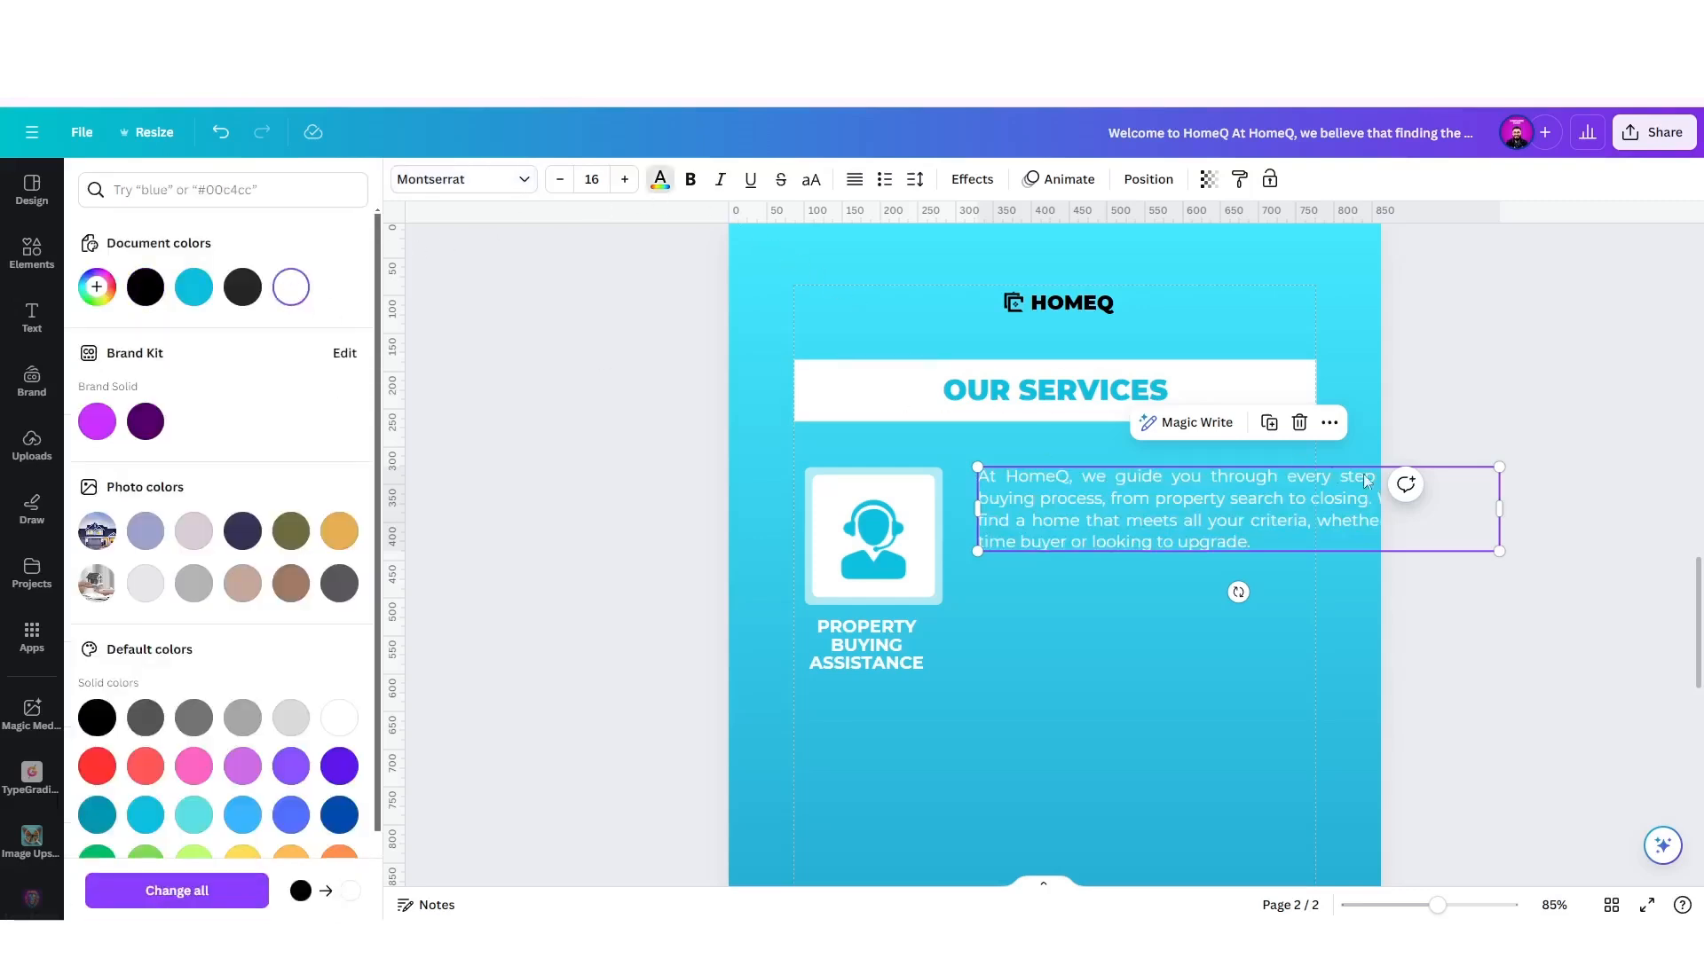
pyautogui.moveTo(1499, 509); pyautogui.dragTo(1331, 540)
pyautogui.click(1047, 680)
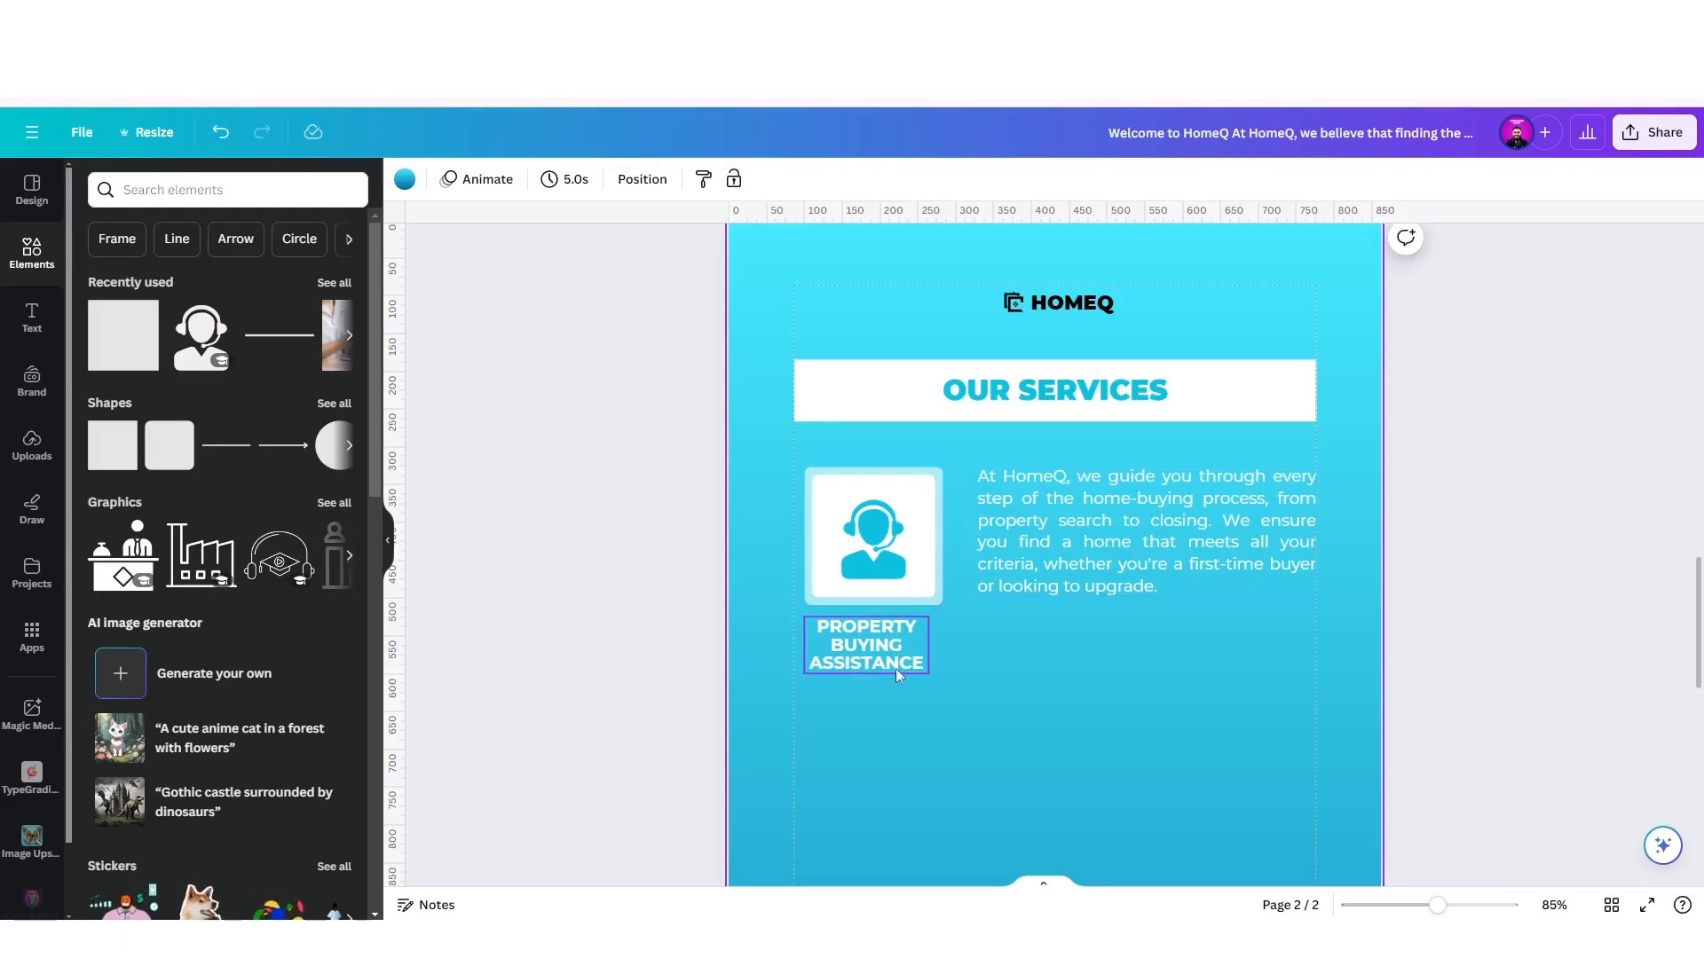
# Scale the icon tile and its heading down together, bringing the heading text to size 10.7.
pyautogui.moveTo(857, 718); pyautogui.dragTo(920, 542)
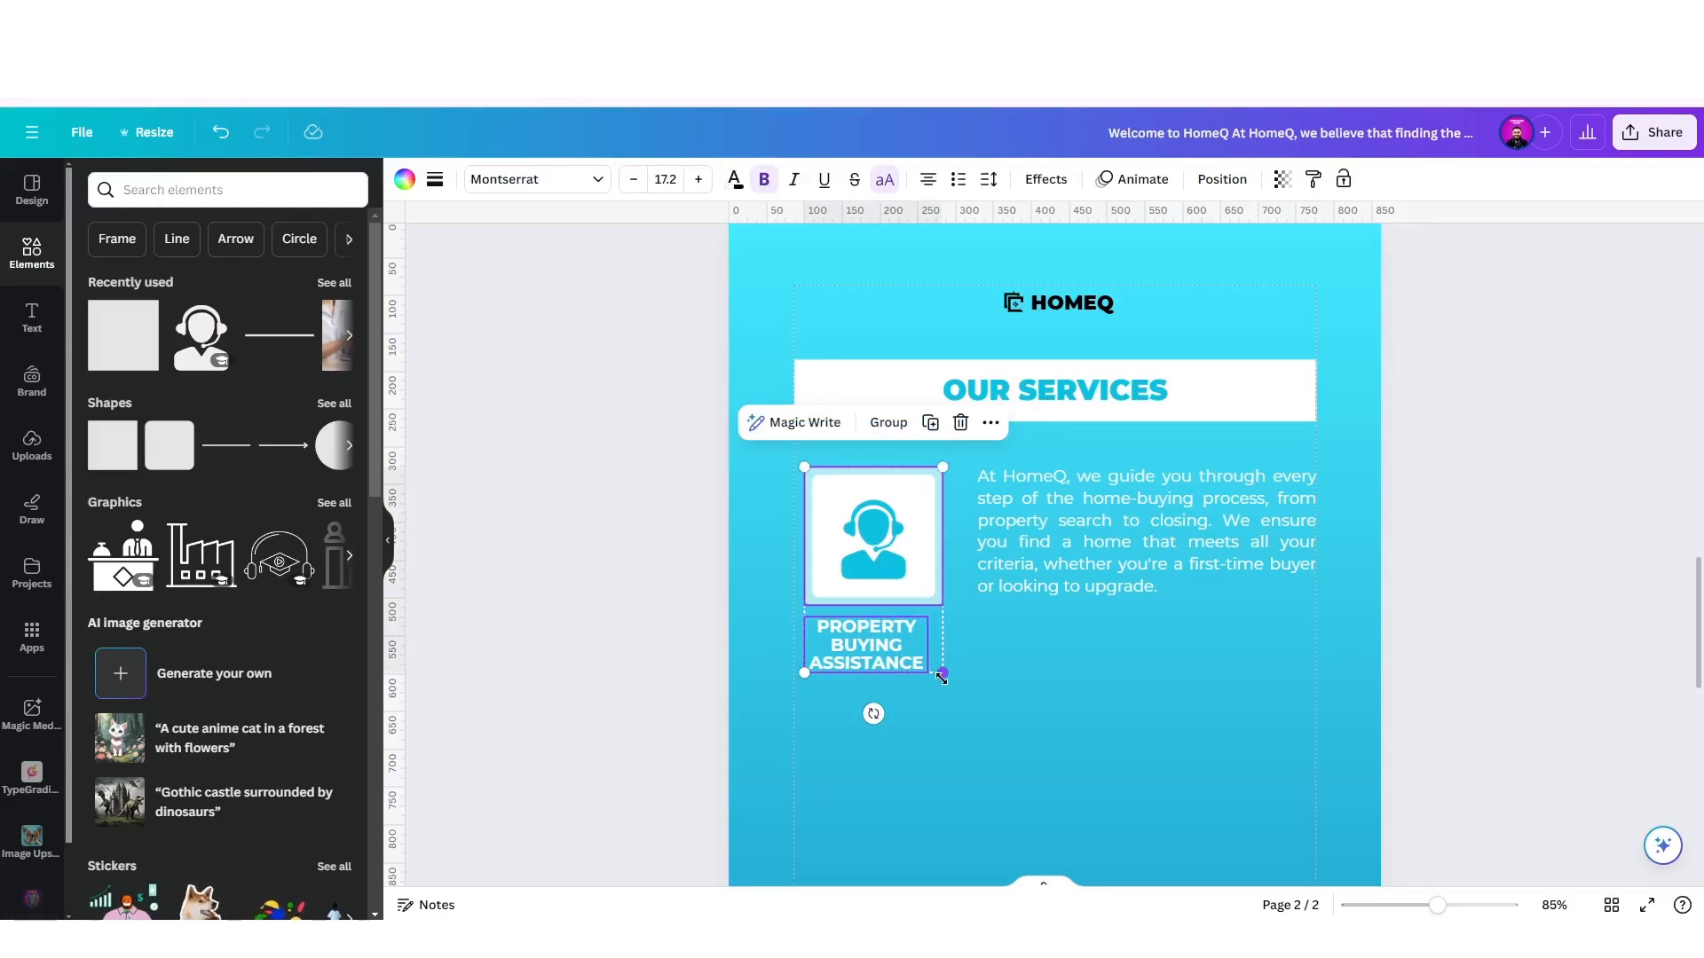
pyautogui.moveTo(941, 676); pyautogui.dragTo(925, 582)
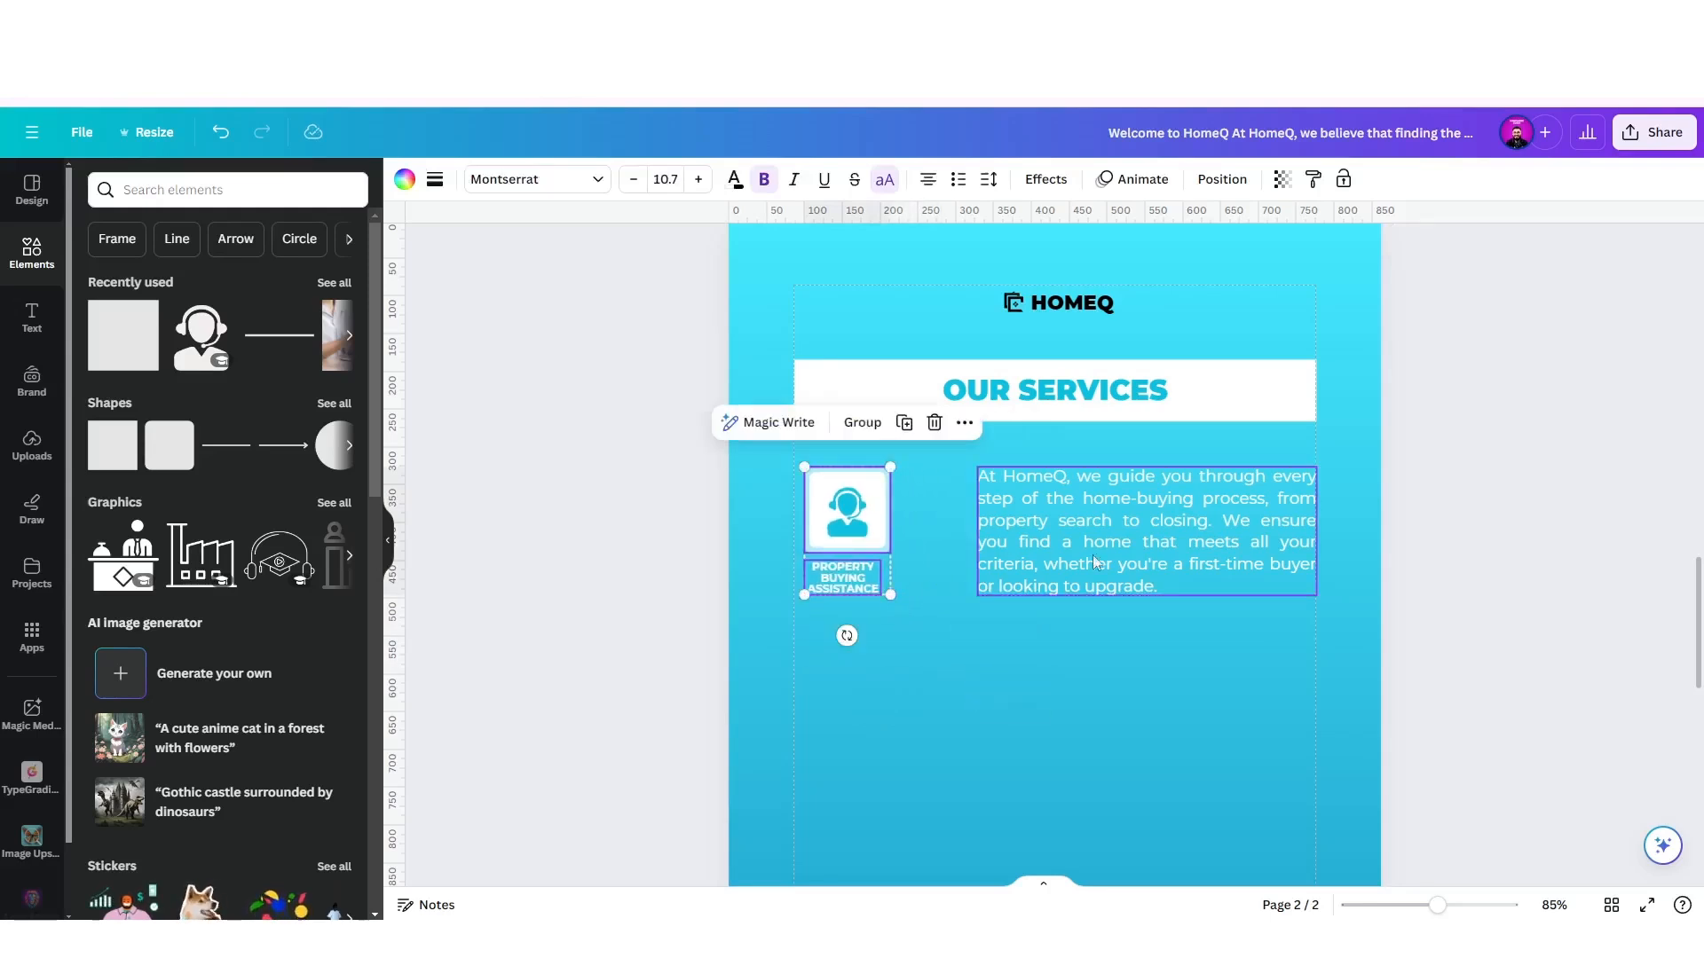
pyautogui.click(1090, 653)
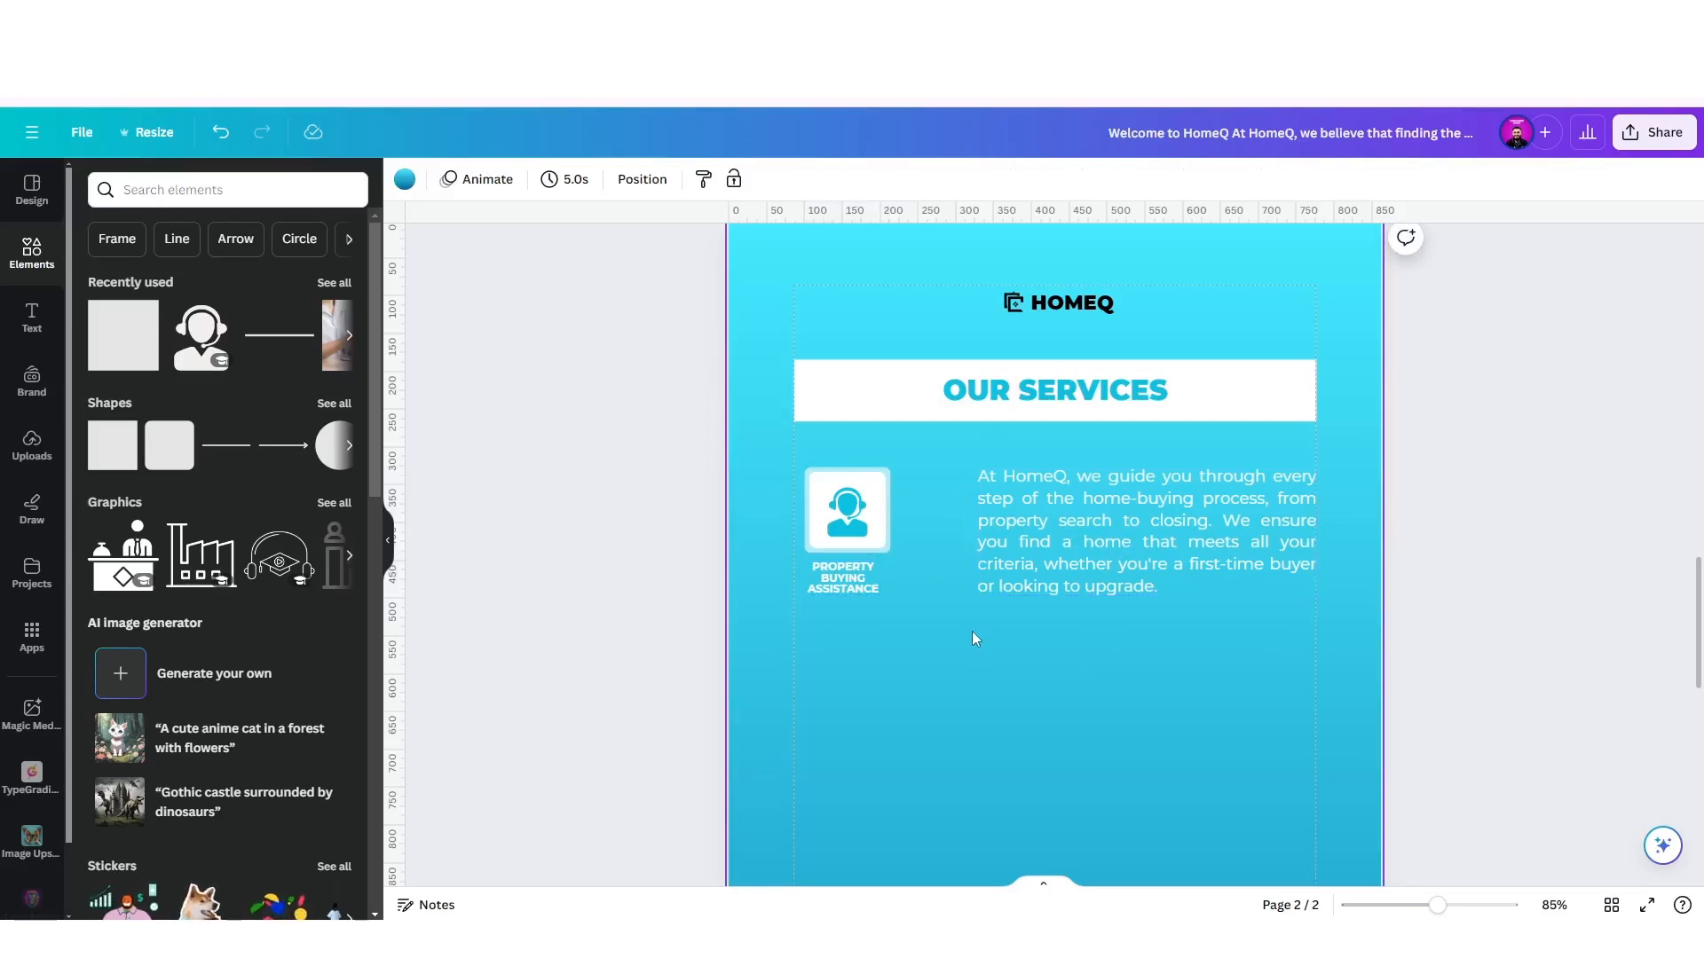
# Move the service heading below the description and enlarge the icon tile to about the description's height.
pyautogui.scroll(2, 972, 631)
pyautogui.moveTo(826, 579); pyautogui.dragTo(1221, 666)
pyautogui.click(833, 479)
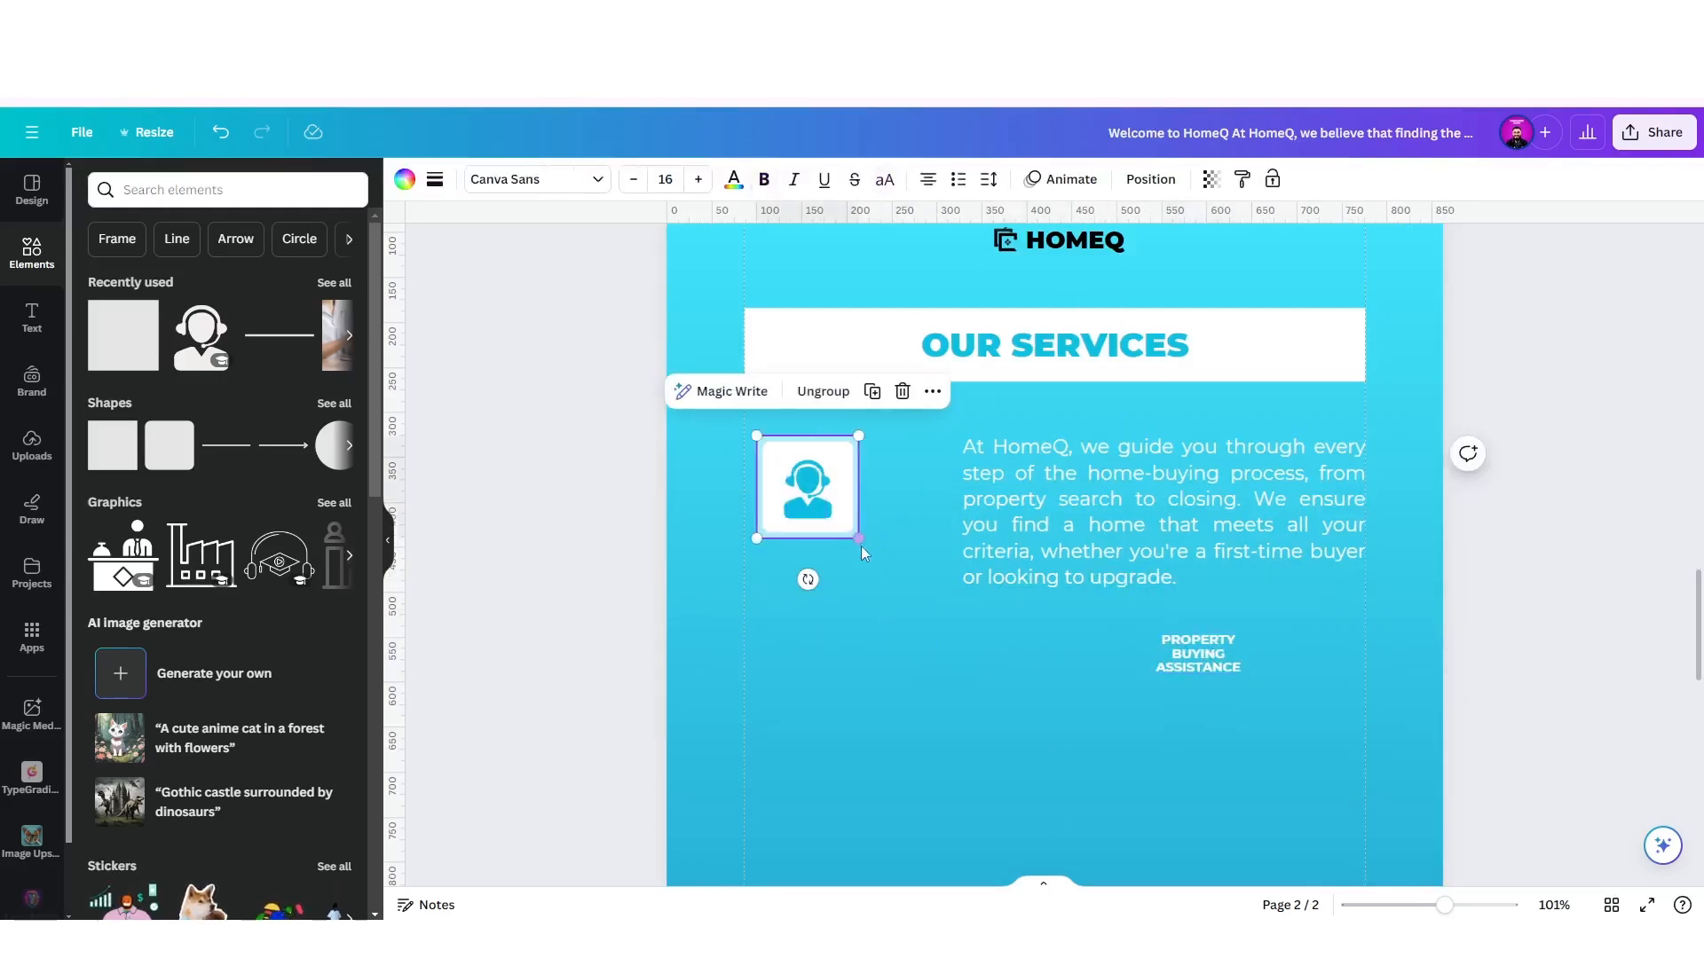
pyautogui.moveTo(859, 538); pyautogui.dragTo(921, 602)
# Widen the service heading to a single line and place it directly above the description, shifting the description down to make room.
pyautogui.moveTo(1194, 664); pyautogui.dragTo(1213, 619)
pyautogui.click(1088, 632)
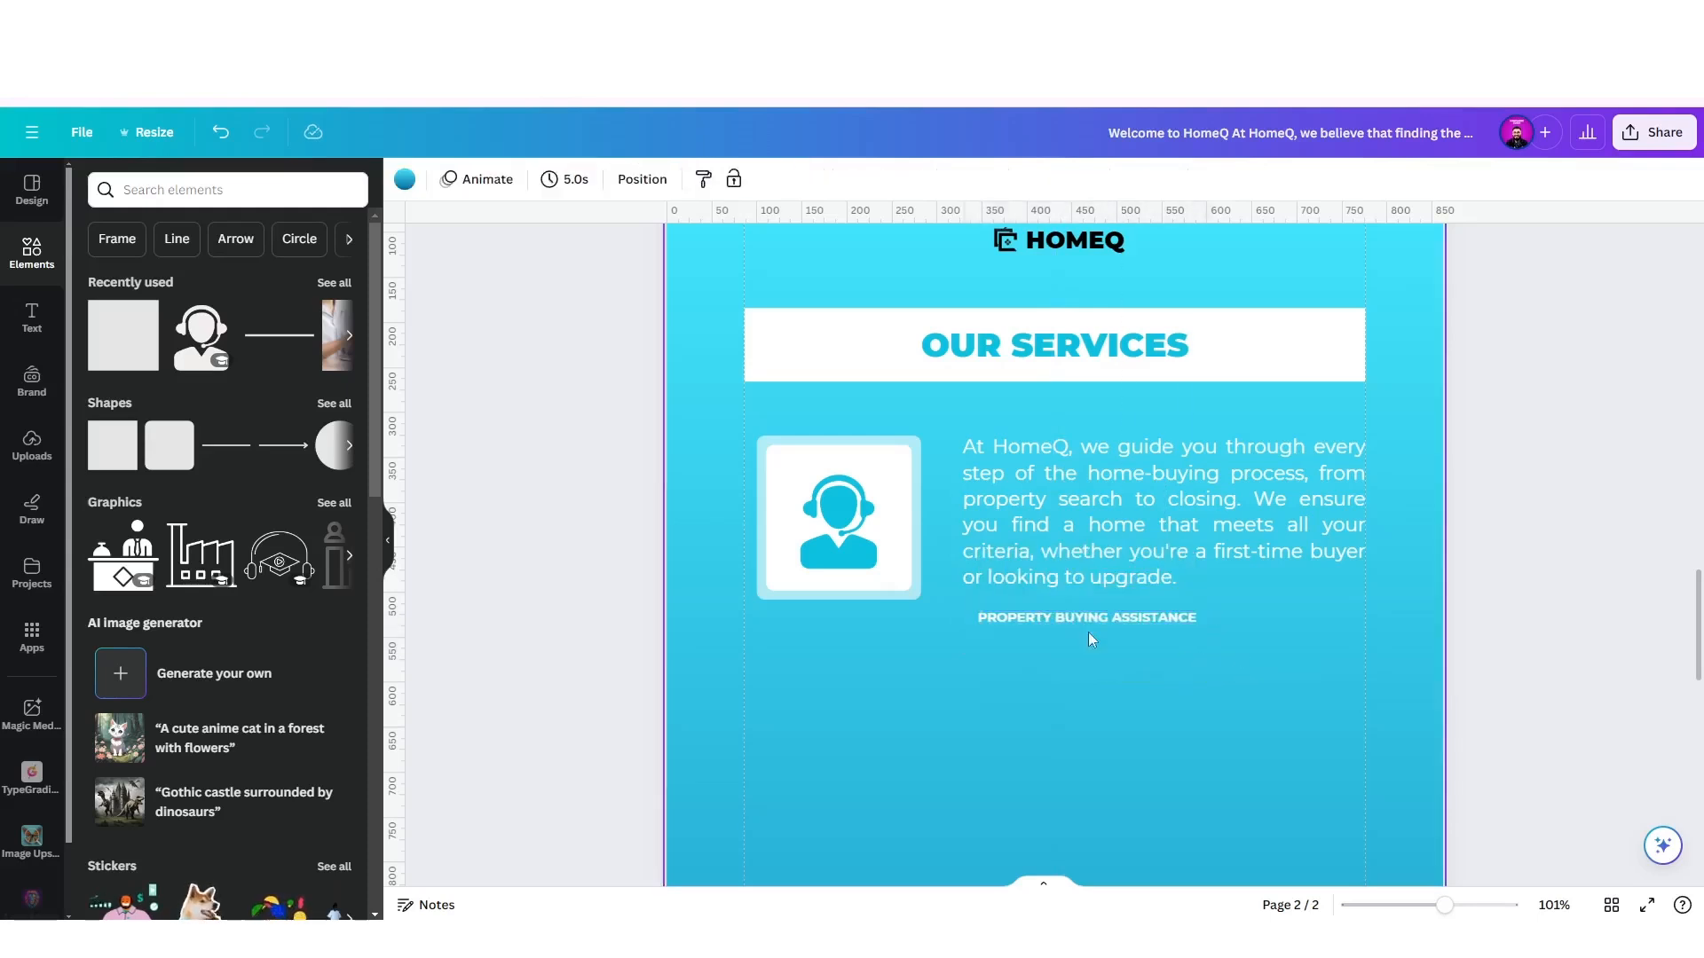
pyautogui.click(1071, 627)
pyautogui.moveTo(1071, 627); pyautogui.dragTo(917, 700)
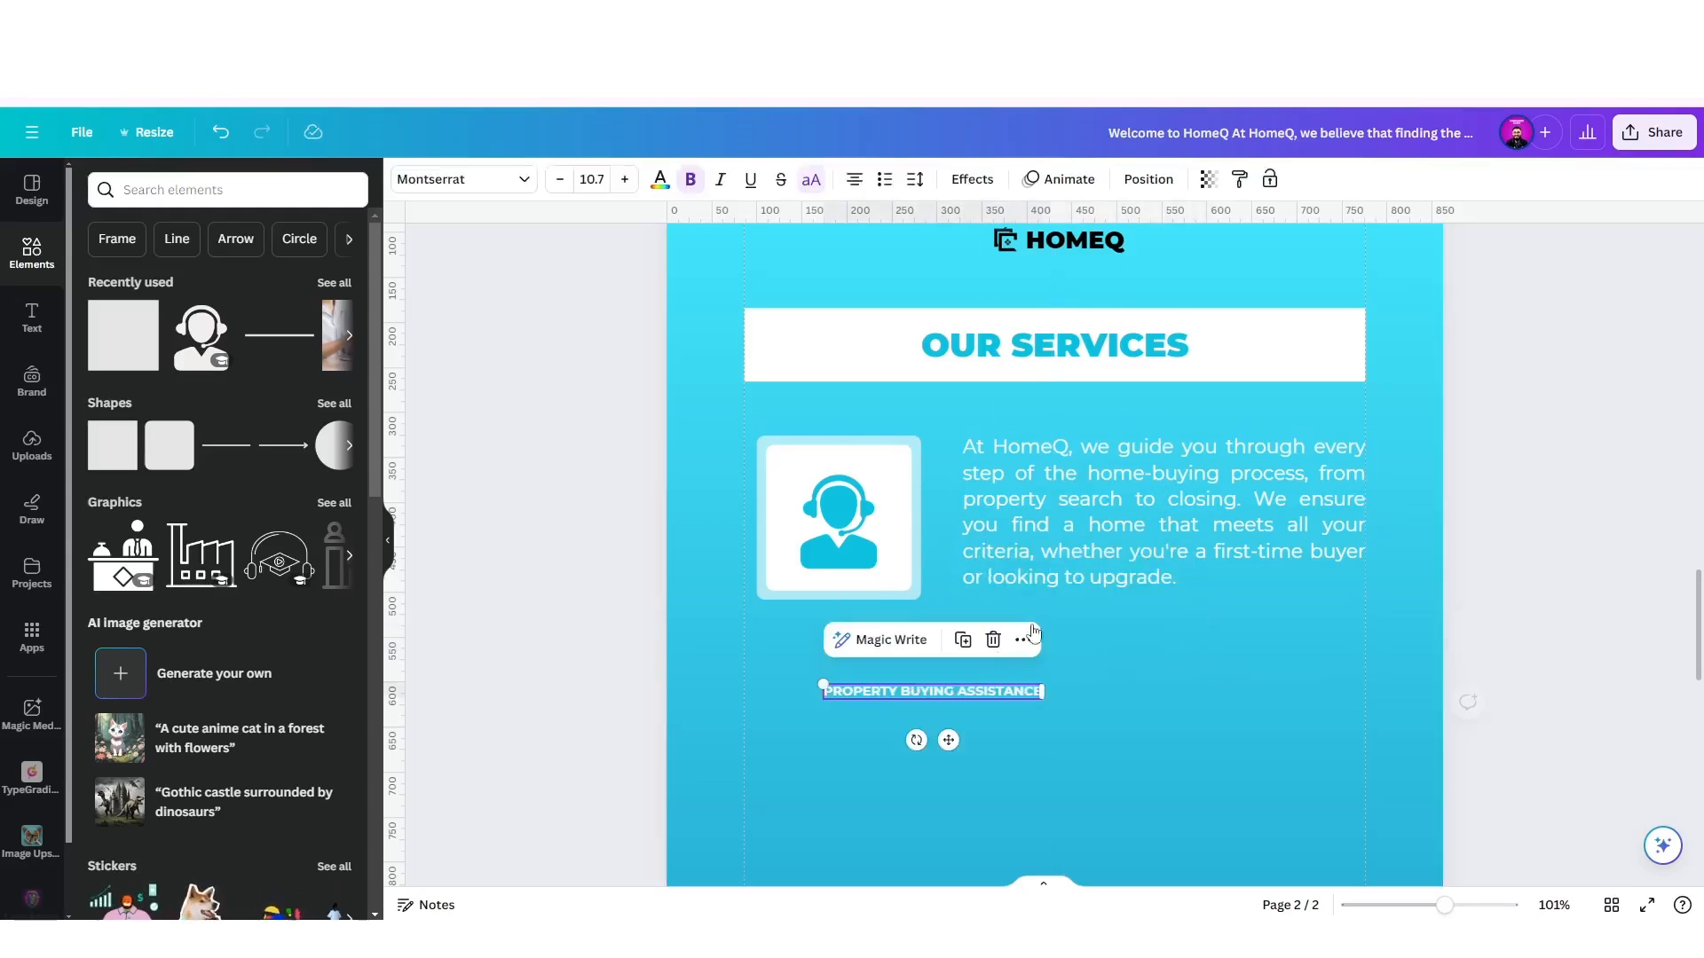
pyautogui.click(1104, 536)
pyautogui.moveTo(1104, 536); pyautogui.dragTo(1104, 572)
pyautogui.click(933, 686)
pyautogui.moveTo(934, 687); pyautogui.dragTo(1073, 442)
# Scale the description text to size 14.7, move it up under the heading and widen its box to the margin guide.
pyautogui.click(1069, 561)
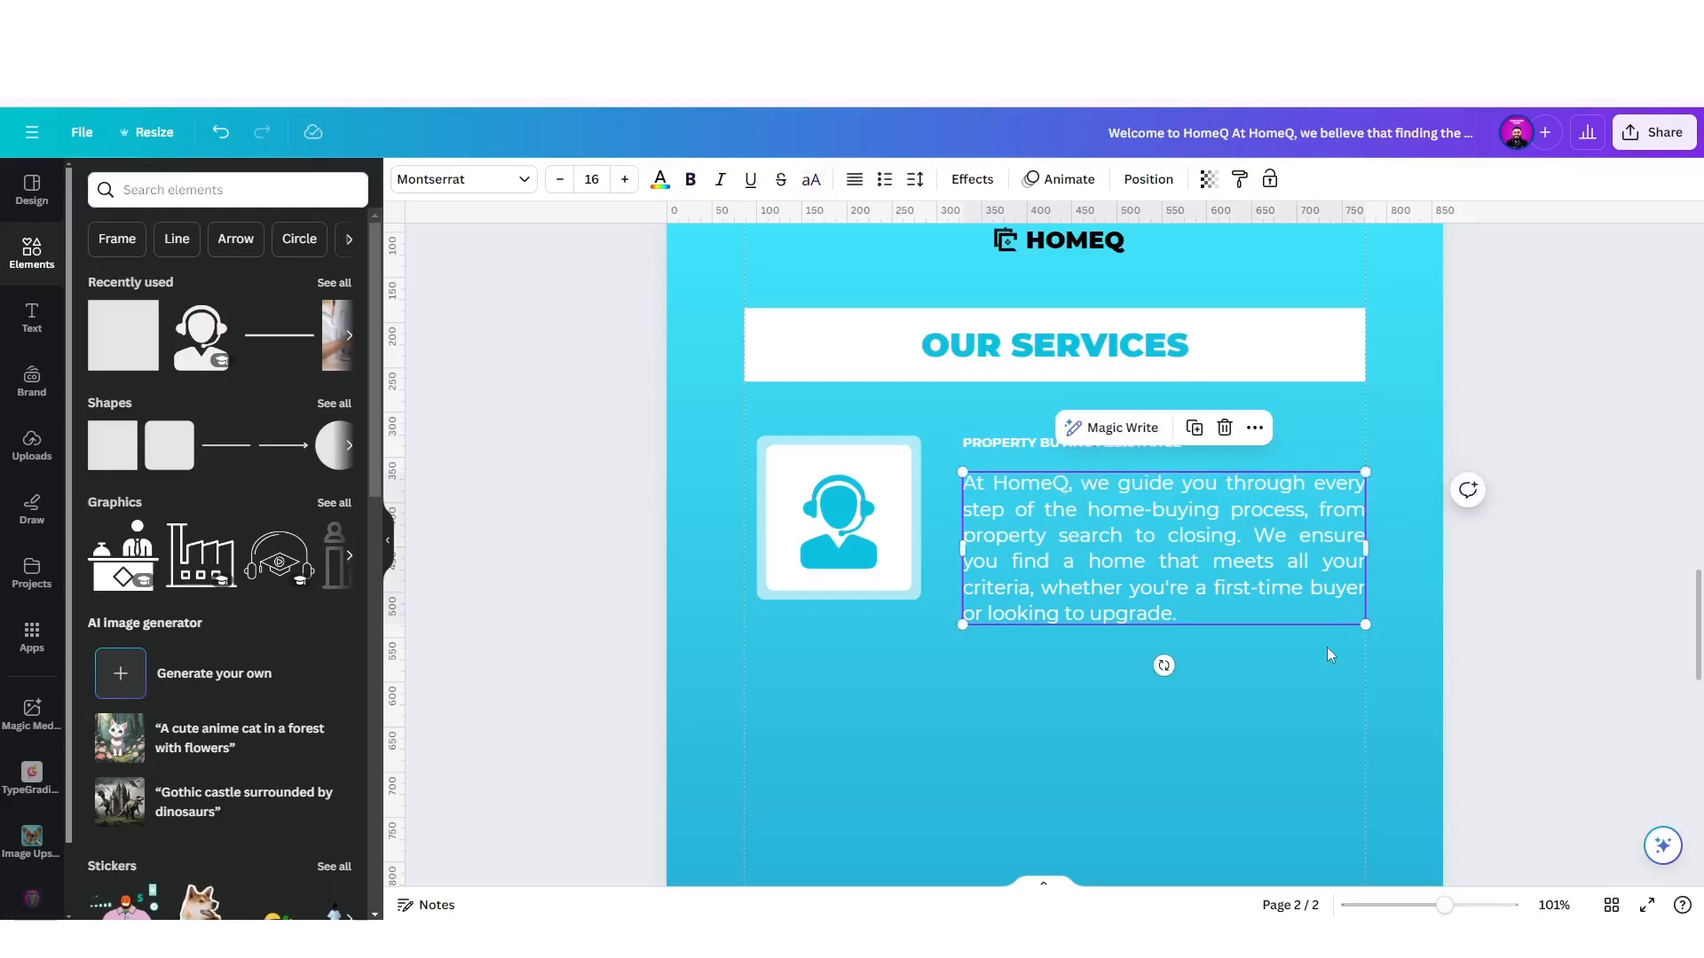
pyautogui.moveTo(1355, 621); pyautogui.dragTo(1331, 610)
pyautogui.moveTo(1055, 525); pyautogui.dragTo(1055, 514)
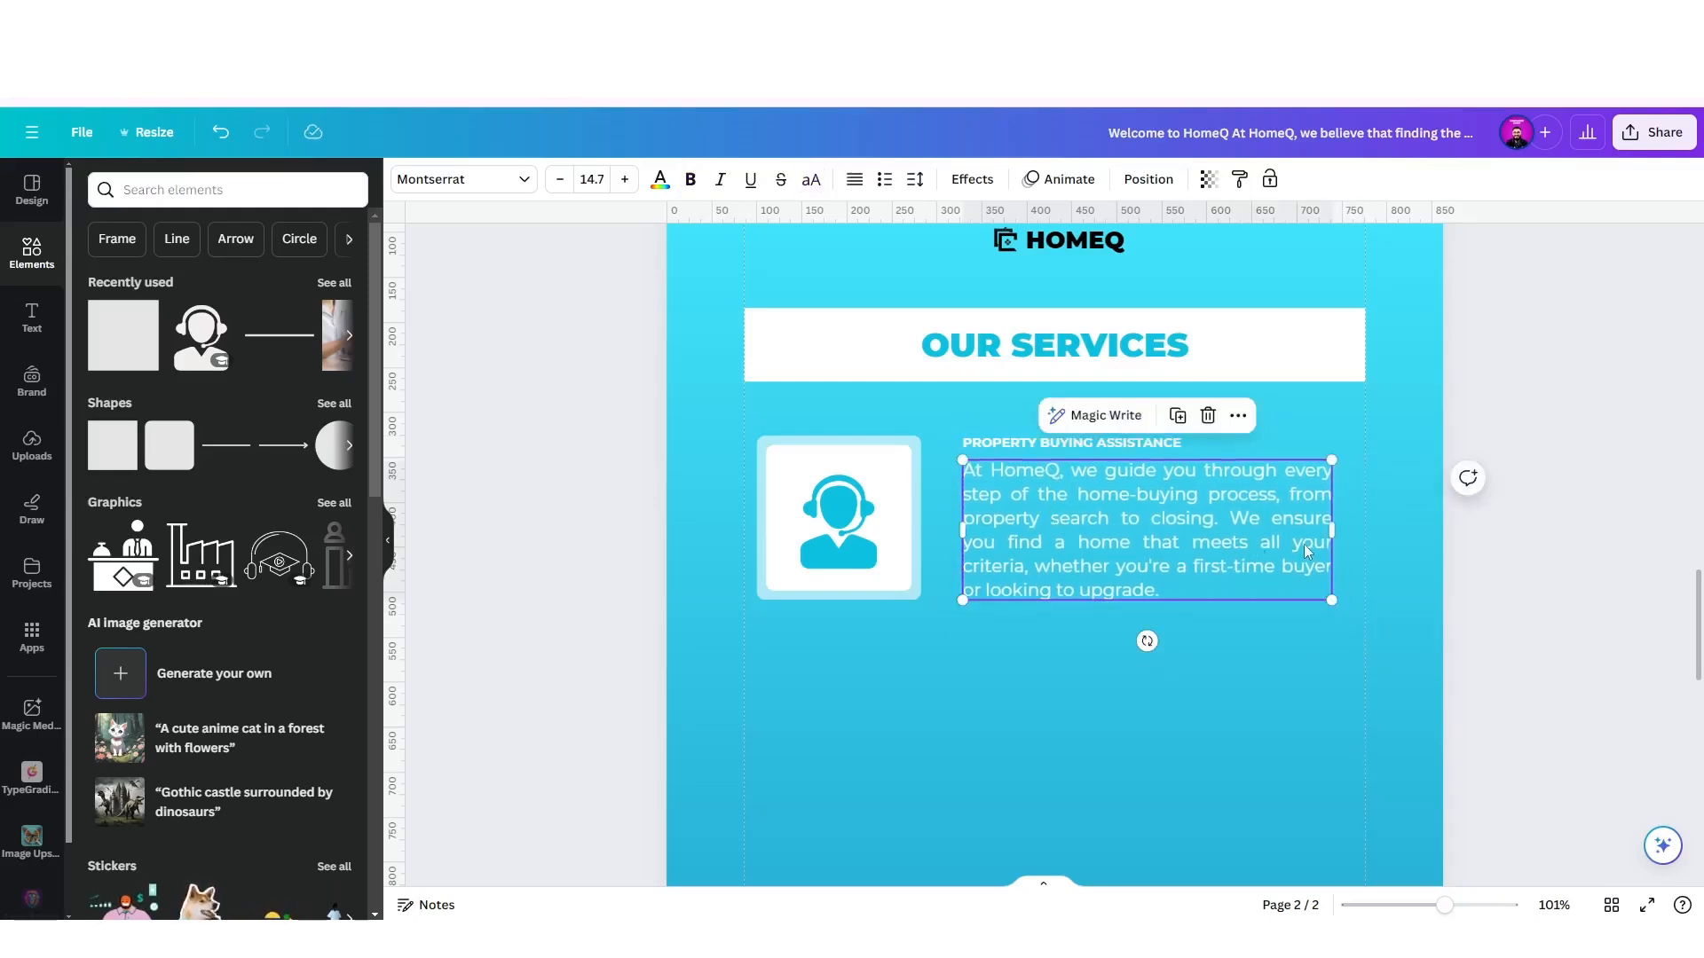
pyautogui.moveTo(1339, 528); pyautogui.dragTo(1368, 523)
pyautogui.click(998, 621)
# Nudge the description straight down until its lower edge lines up with the icon tile's lower edge.
pyautogui.scroll(-5, 997, 619)
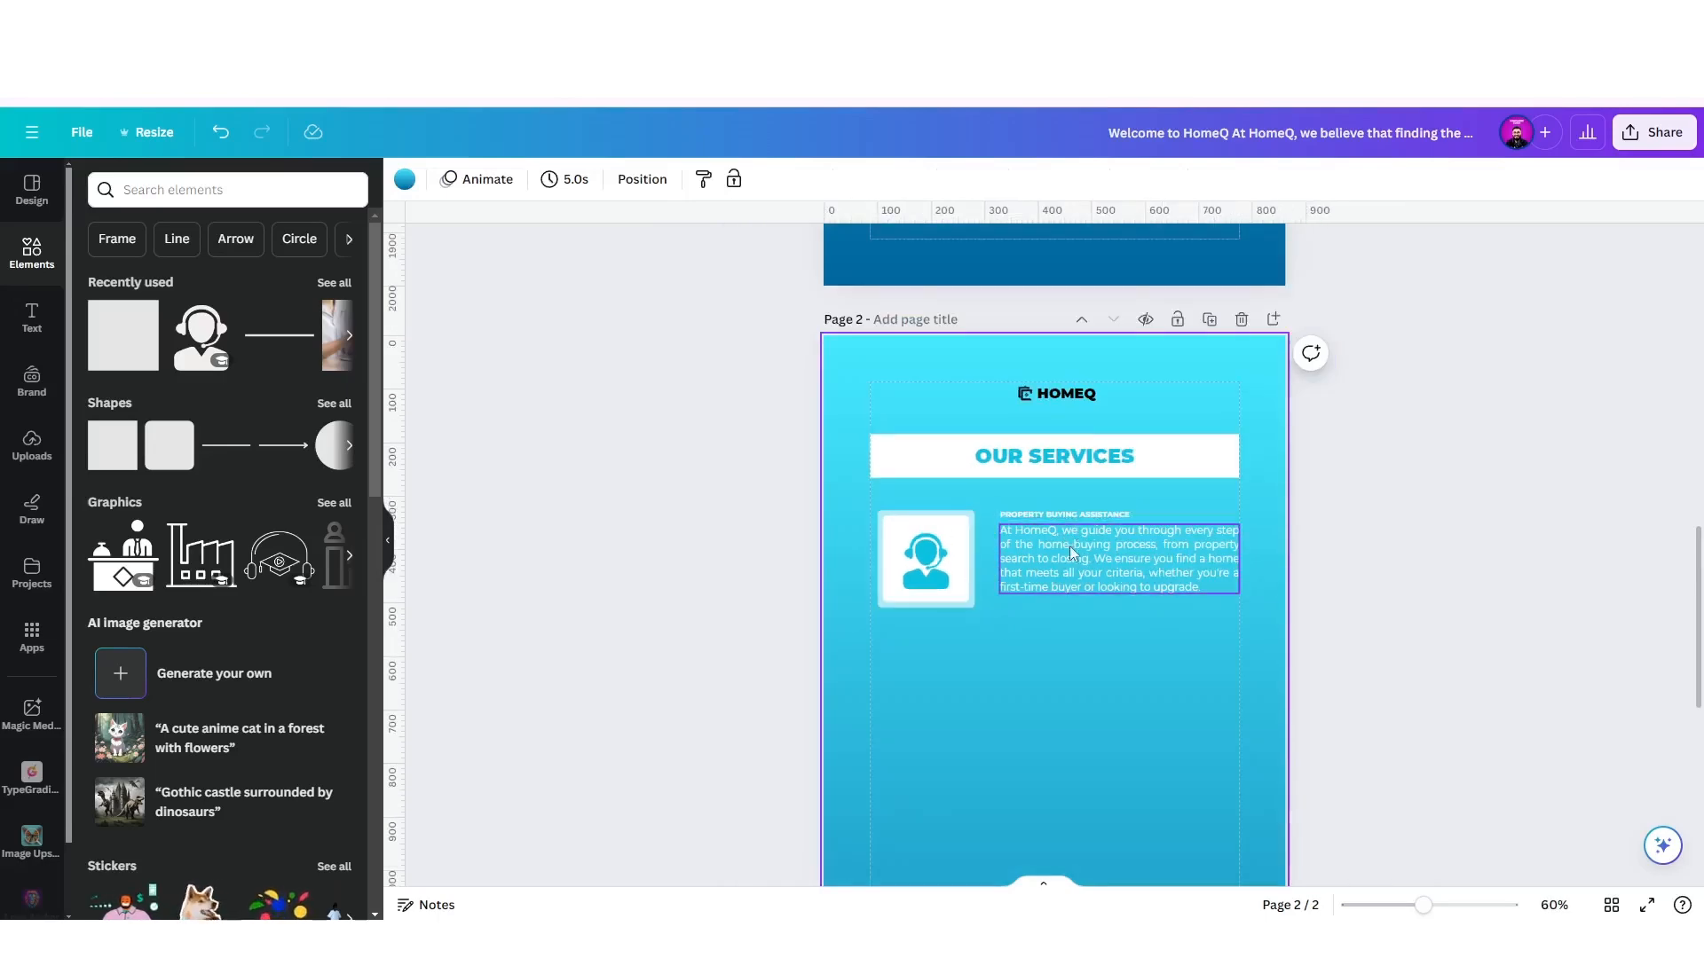
pyautogui.scroll(6, 1077, 547)
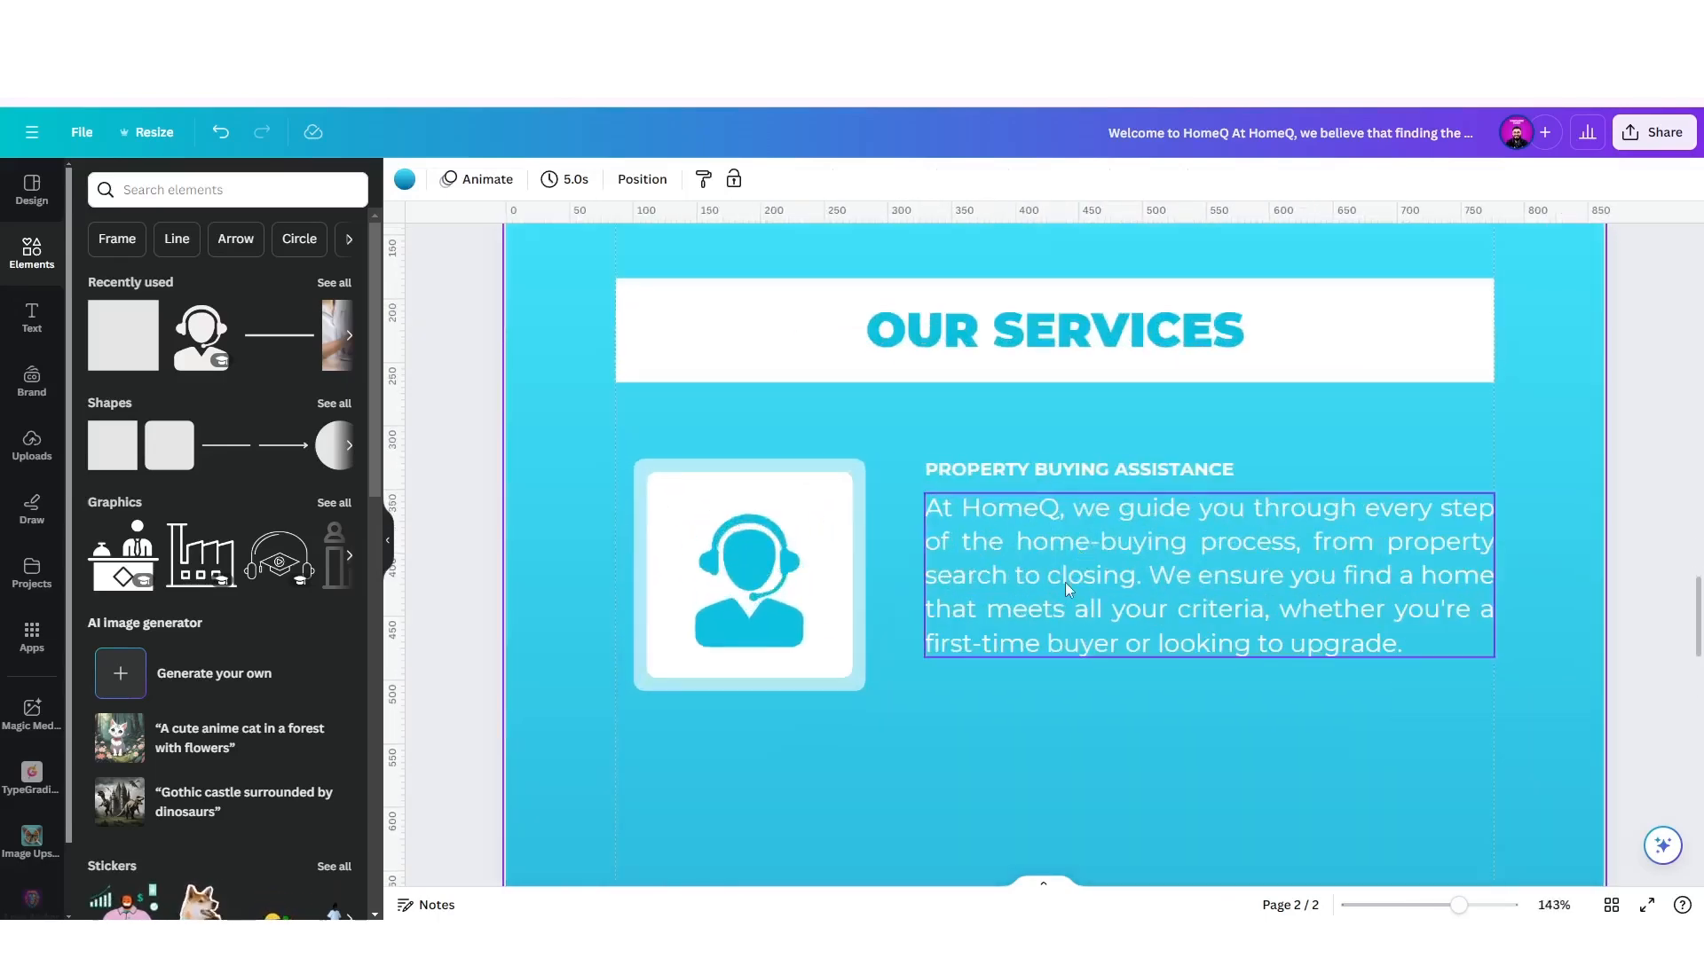
pyautogui.click(1065, 582)
pyautogui.press('Down')
pyautogui.press('Down')
pyautogui.press('Down')
pyautogui.press('Down')
pyautogui.press('Down')
pyautogui.press('Down')
pyautogui.press('Down')
pyautogui.press('Down')
pyautogui.press('Down')
pyautogui.press('Down')
pyautogui.press('Down')
pyautogui.press('Down')
pyautogui.press('Down')
pyautogui.press('Down')
pyautogui.press('Down')
pyautogui.press('Down')
pyautogui.press('Down')
pyautogui.press('Down')
pyautogui.press('Down')
pyautogui.press('Down')
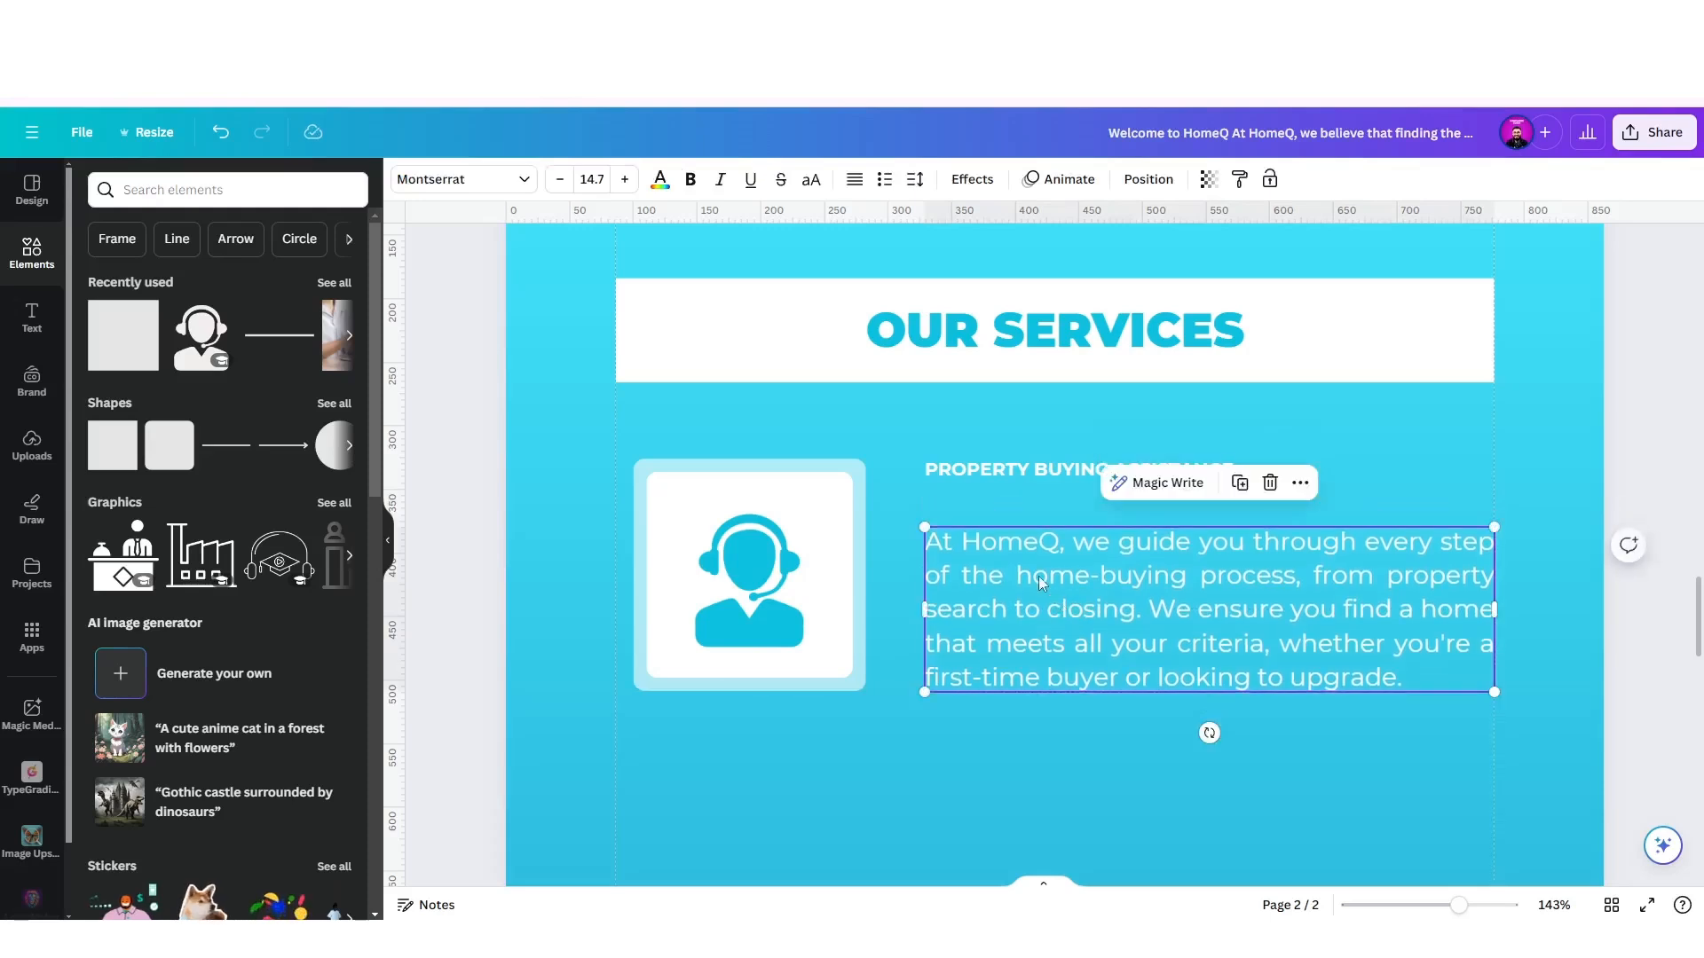
# Set the service description's font size to 15.
pyautogui.click(595, 179)
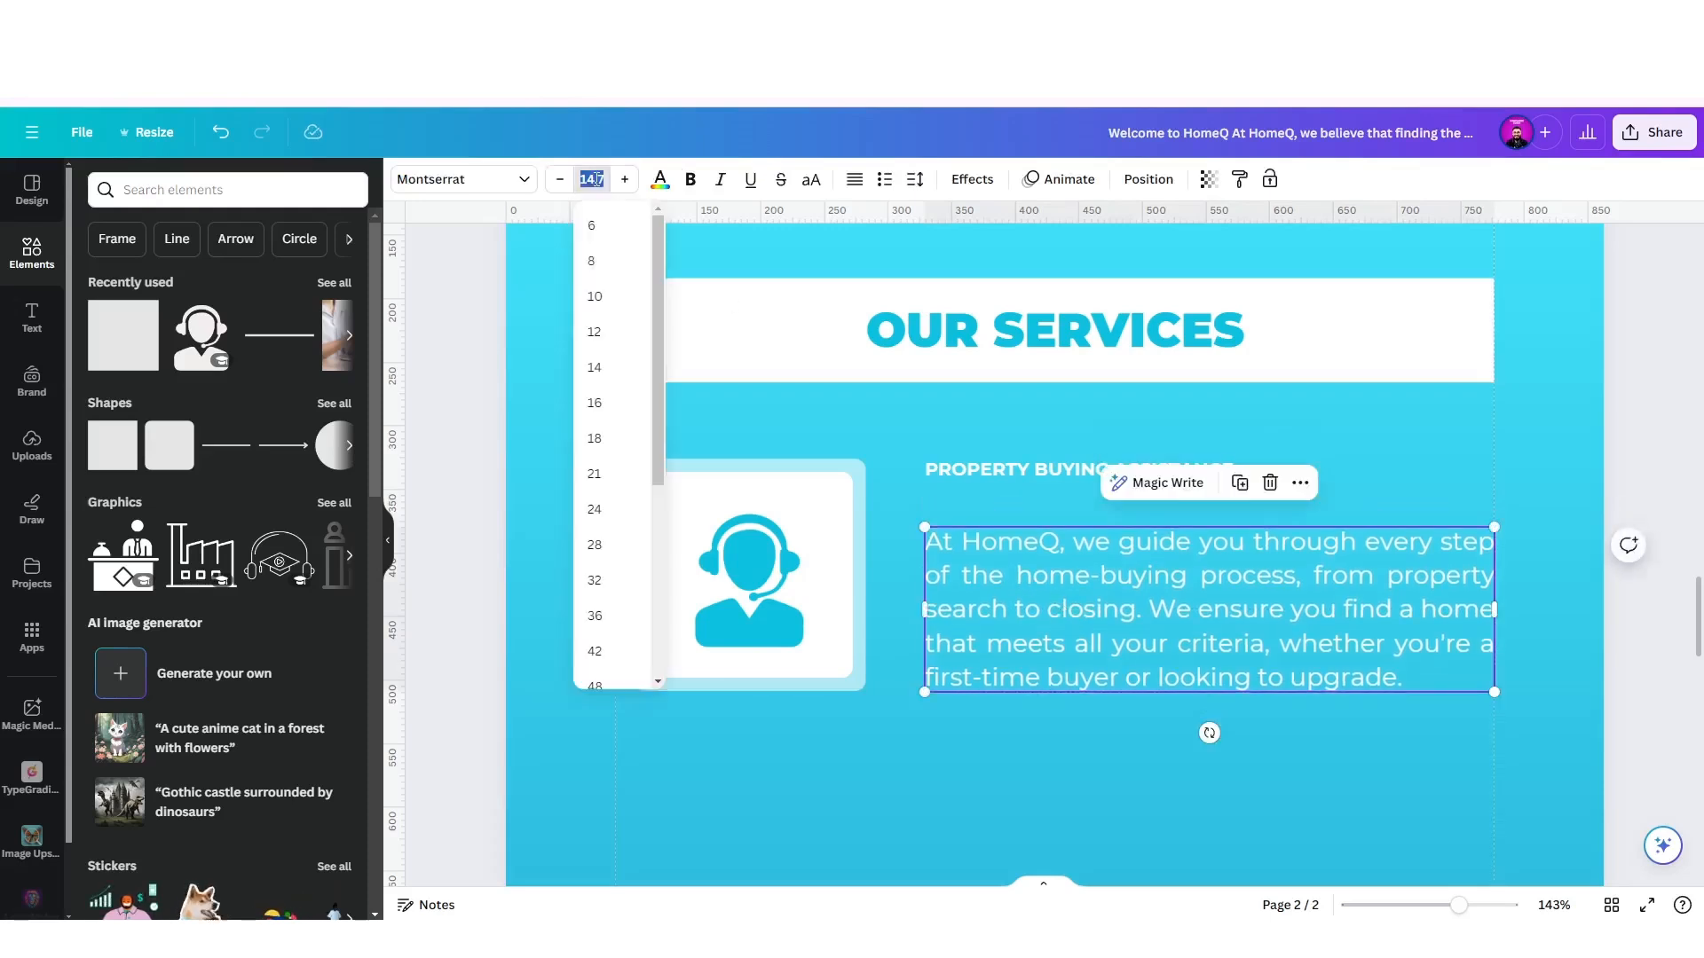
pyautogui.write('15')
pyautogui.press('Return')
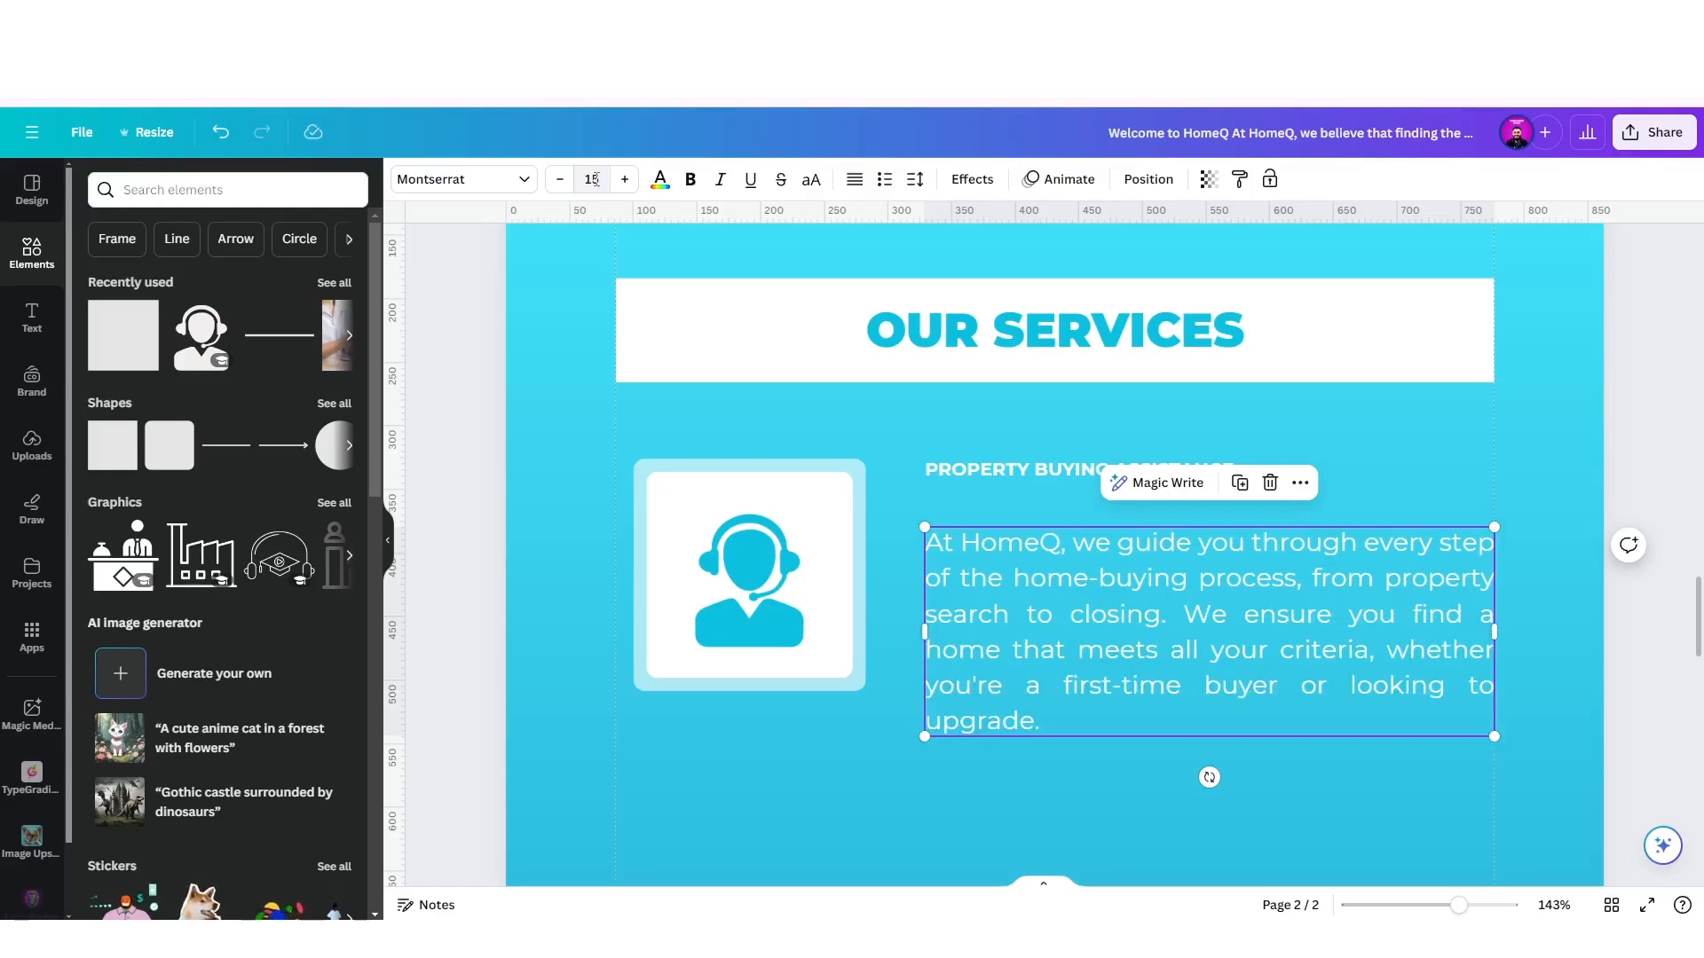
# Reduce the service description's font size to 14.
pyautogui.click(593, 178)
pyautogui.write('14')
pyautogui.press('Return')
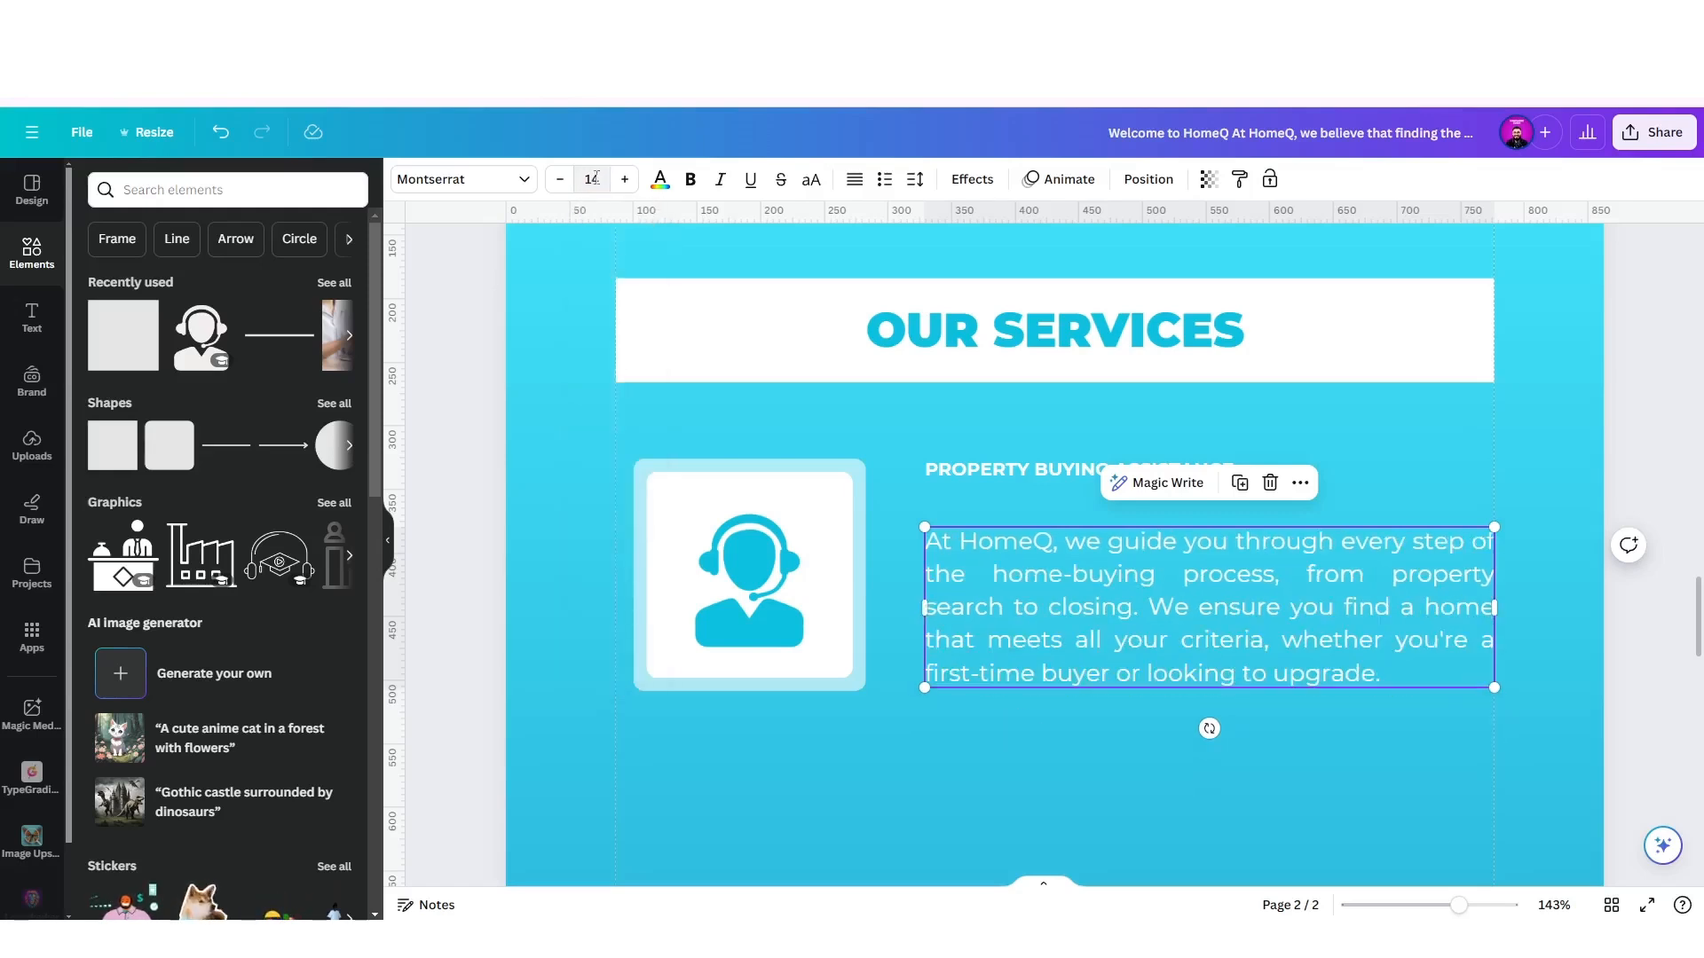
# Set the PROPERTY BUYING ASSISTANCE heading's font size to 14 and align its left edge with the description below.
pyautogui.click(1004, 465)
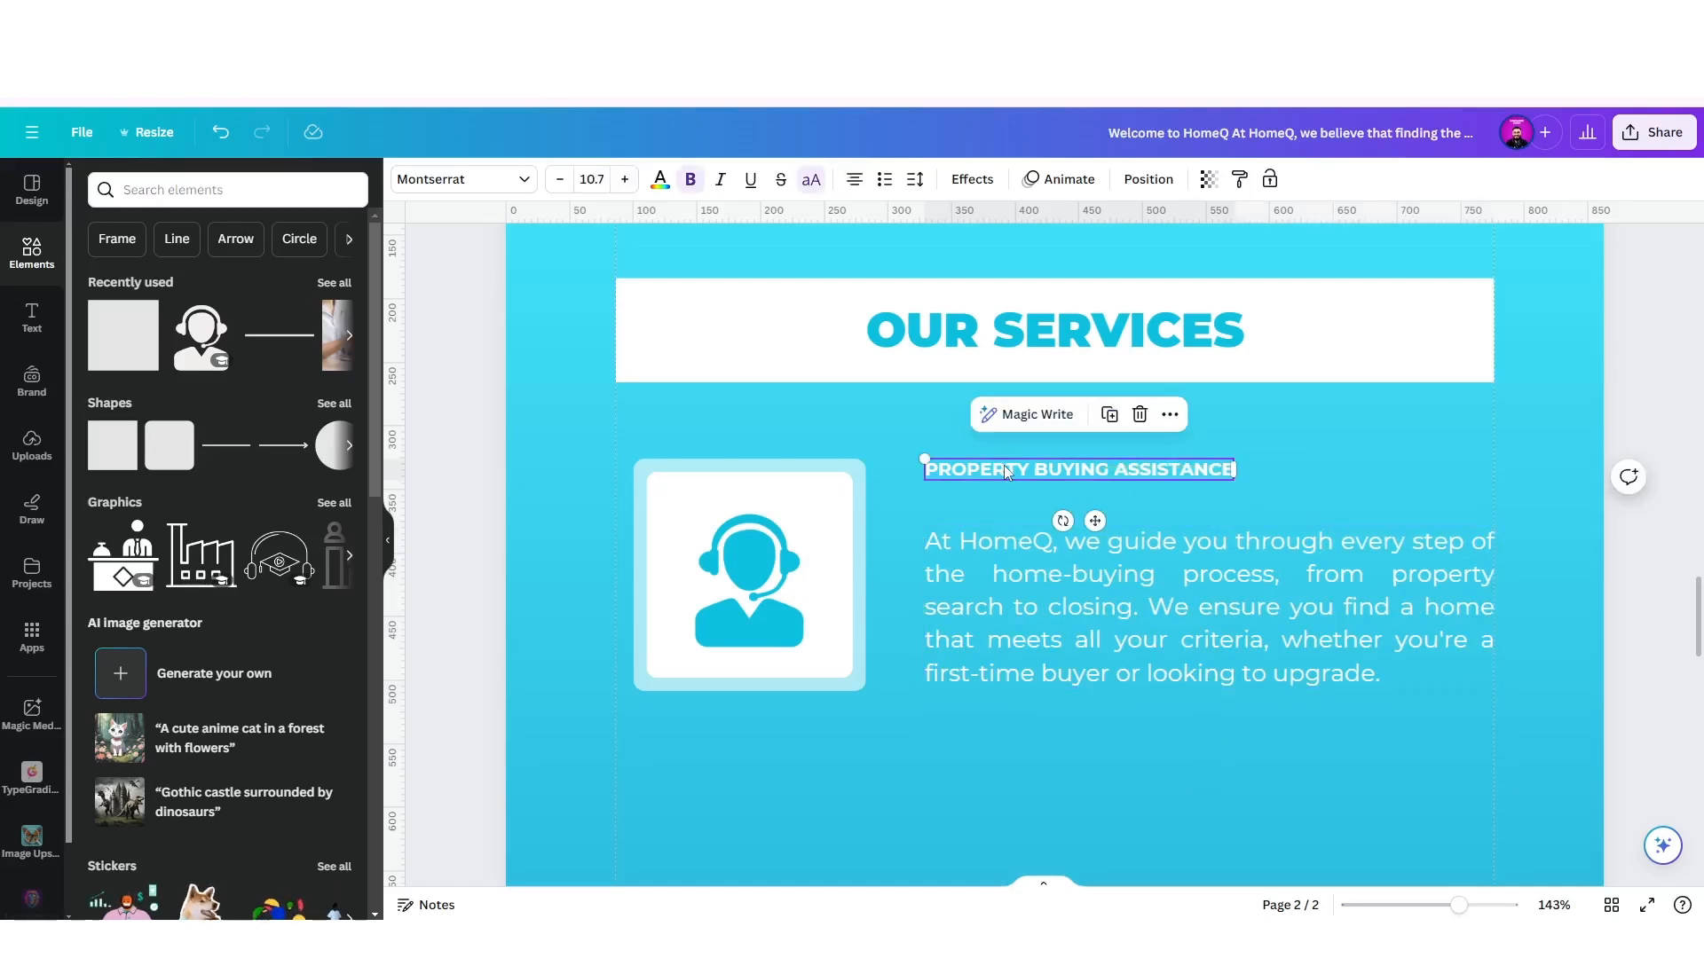
pyautogui.click(604, 180)
pyautogui.write('14')
pyautogui.press('Return')
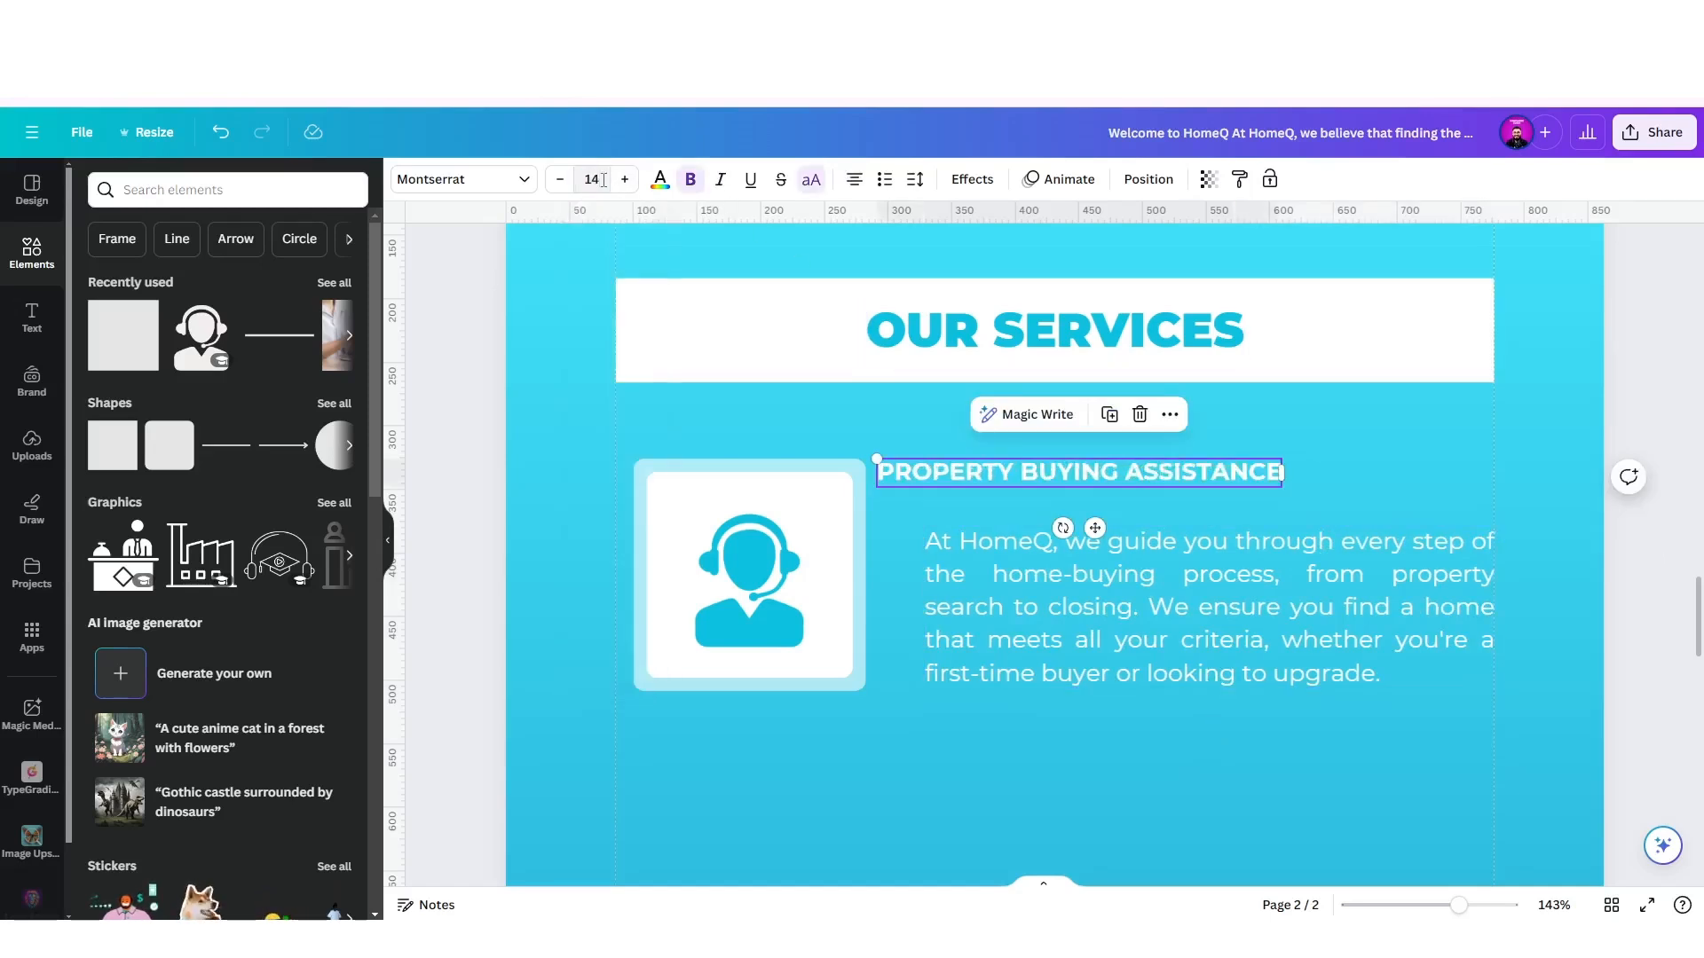
pyautogui.click(967, 773)
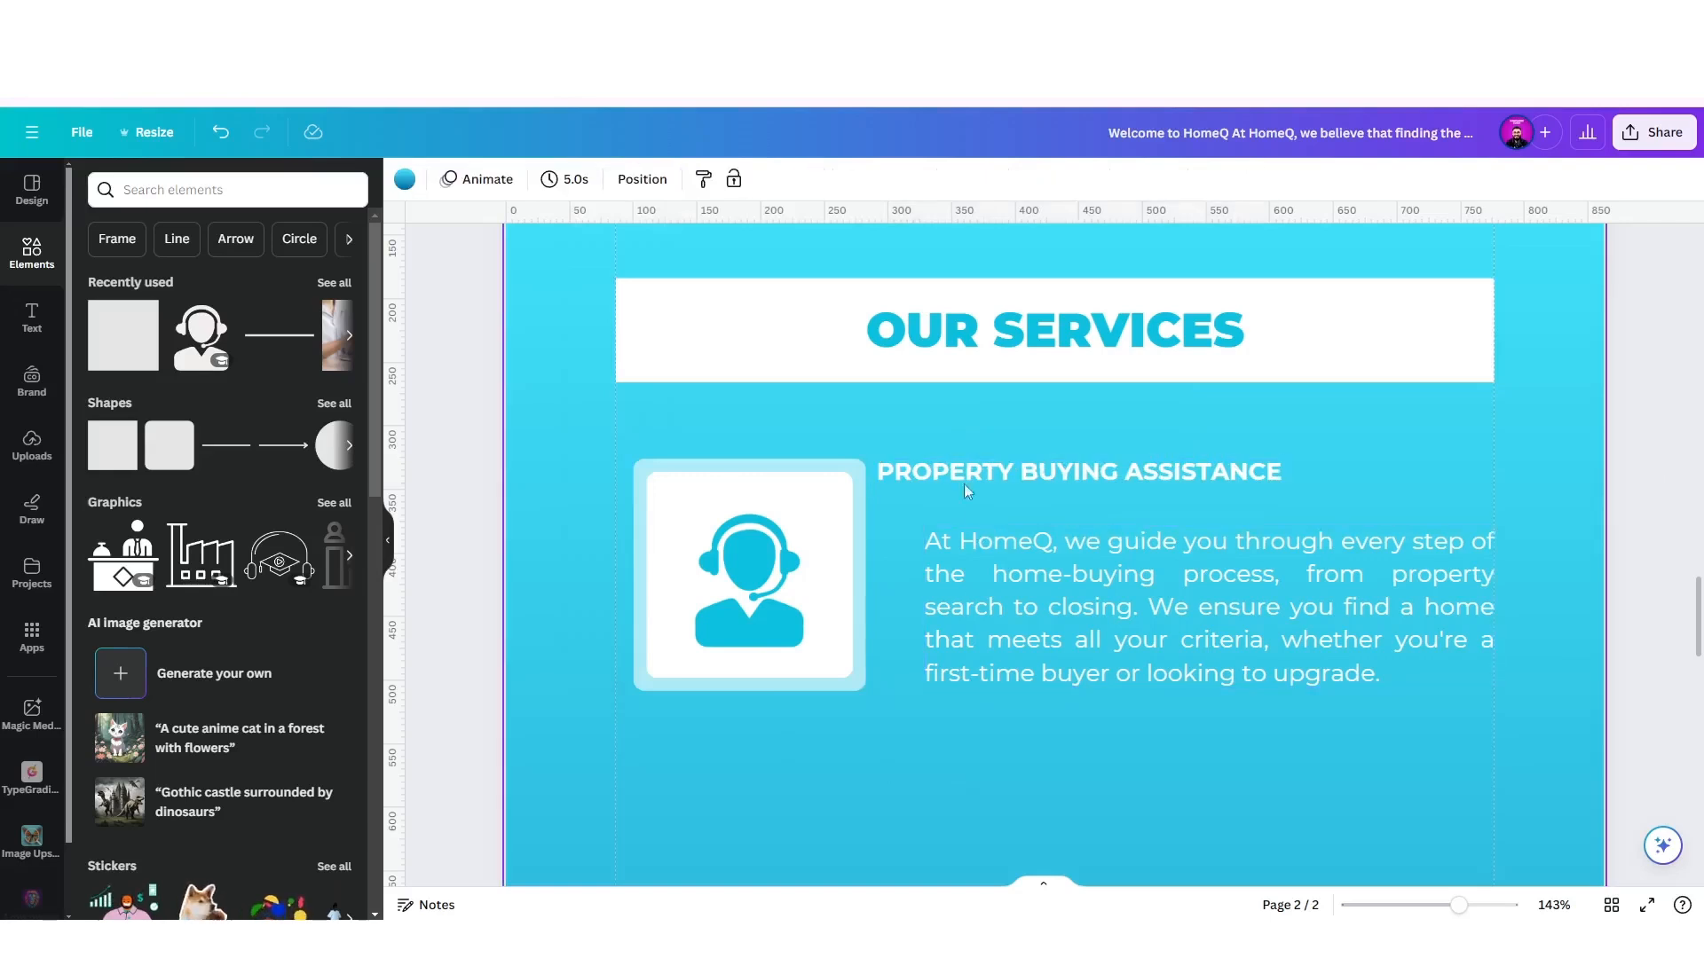
pyautogui.moveTo(963, 483); pyautogui.dragTo(1010, 468)
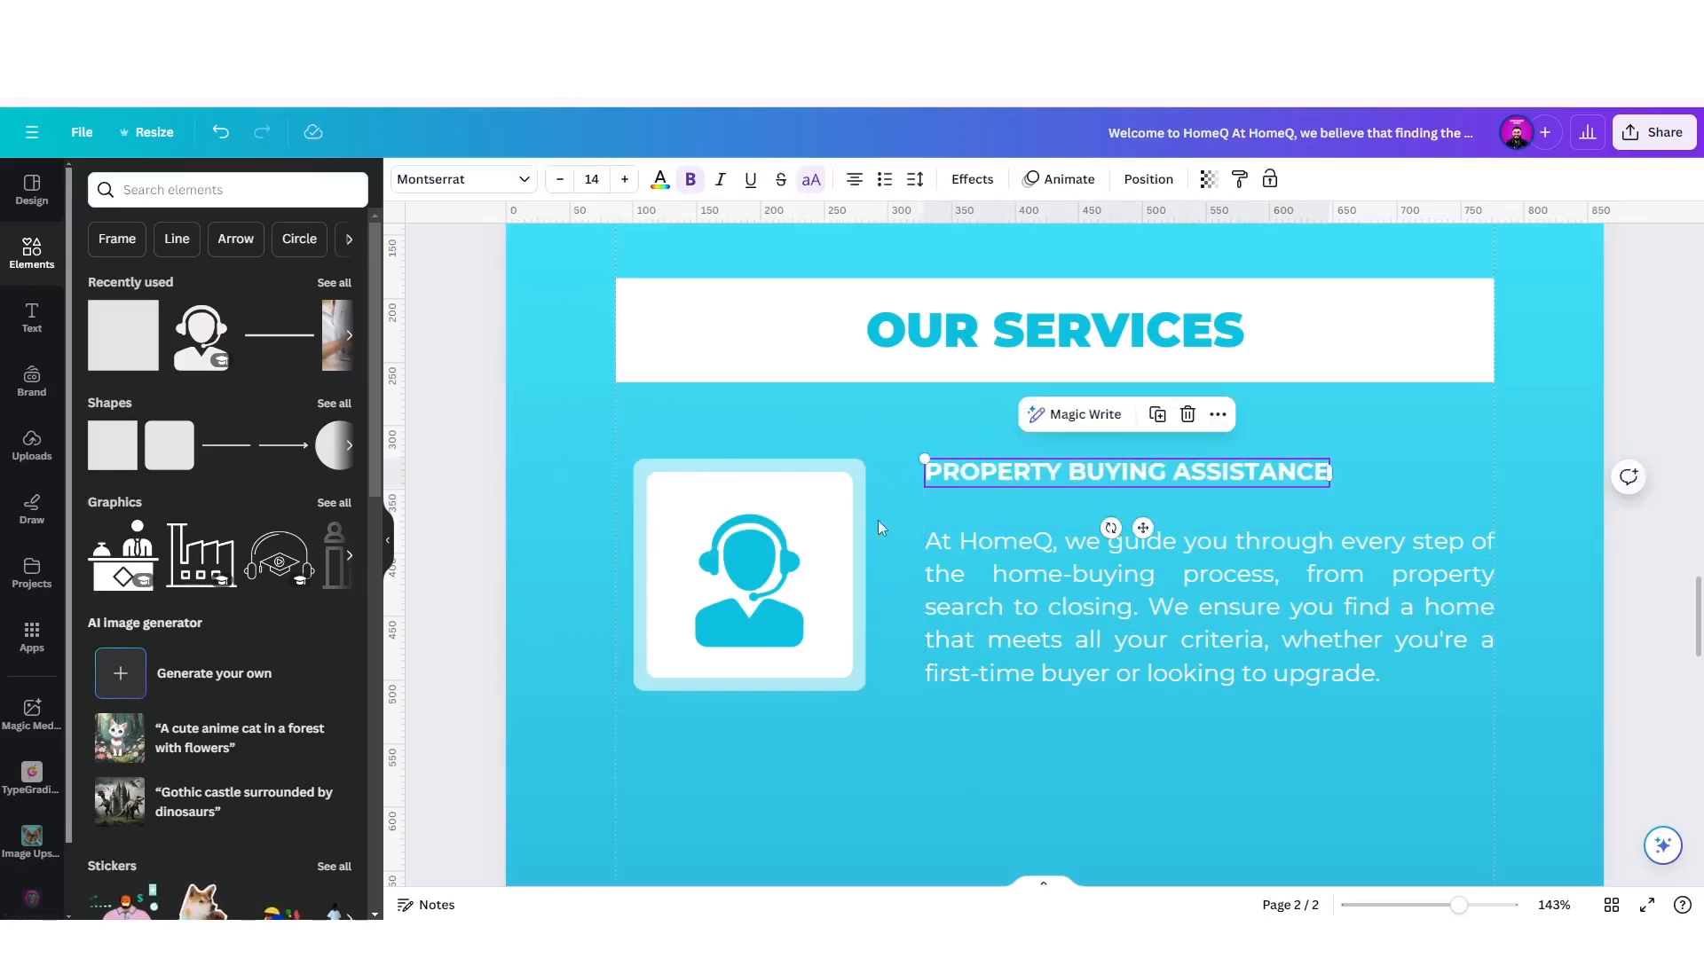
# Duplicate the complete service card, including icon tile, heading and description, and place the copy directly beneath the original.
pyautogui.scroll(-3, 877, 520)
pyautogui.moveTo(906, 689); pyautogui.dragTo(1099, 494)
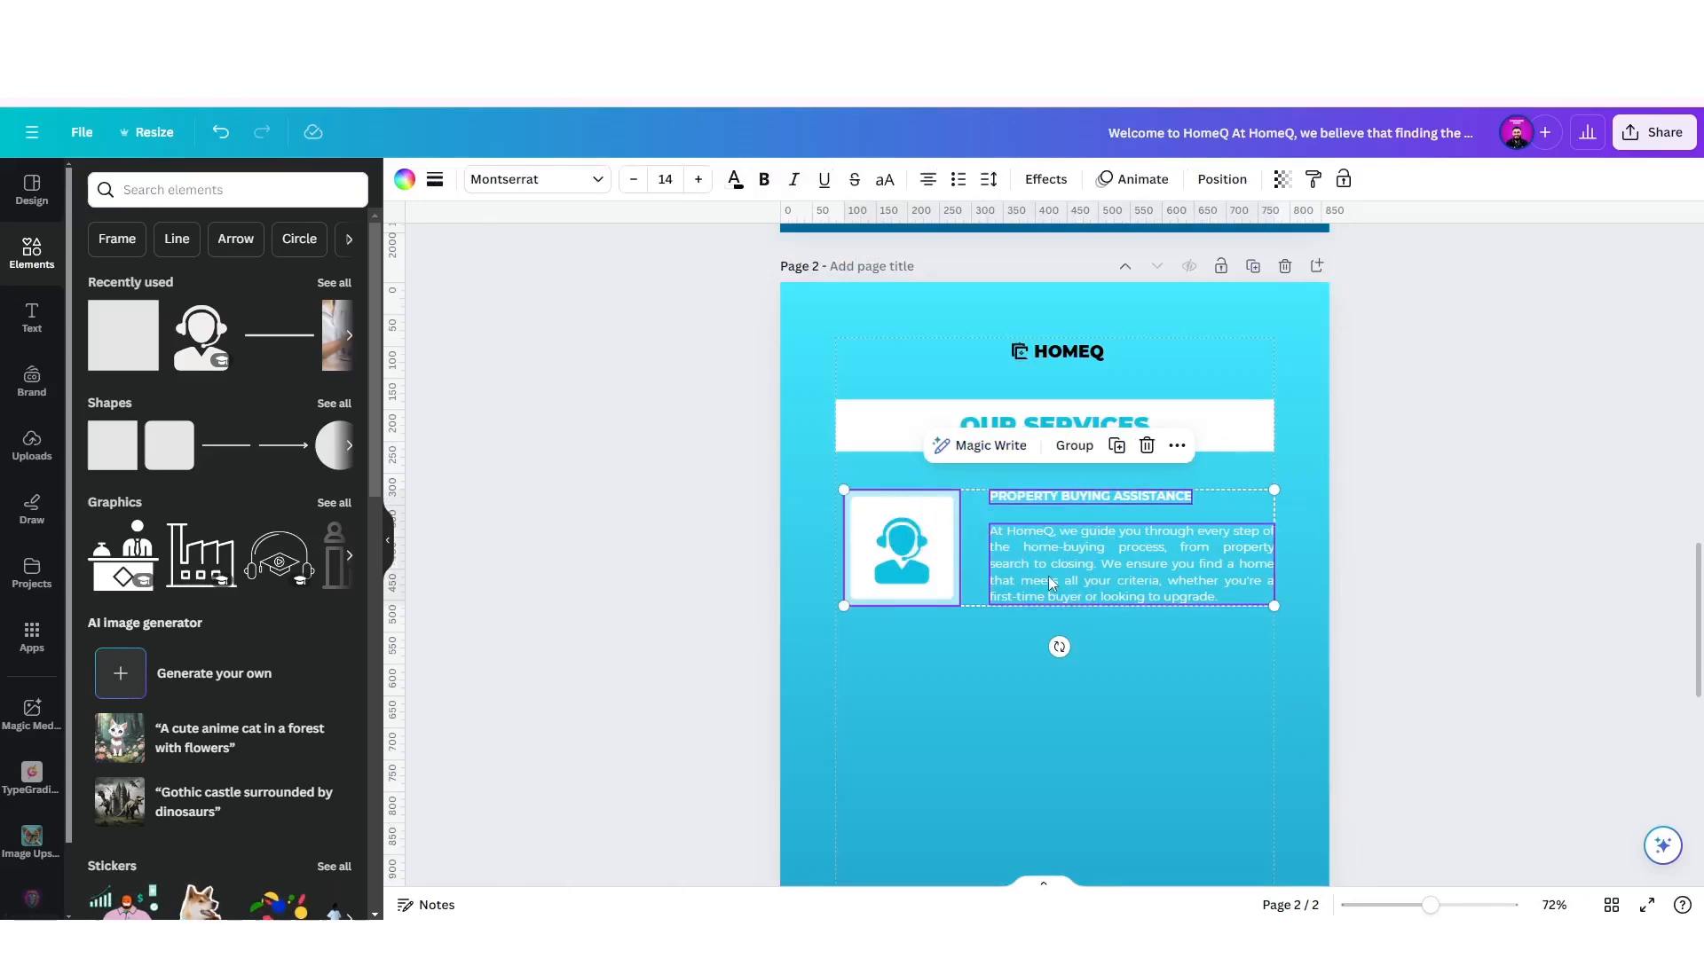
pyautogui.click(1122, 456)
pyautogui.moveTo(944, 533); pyautogui.dragTo(934, 658)
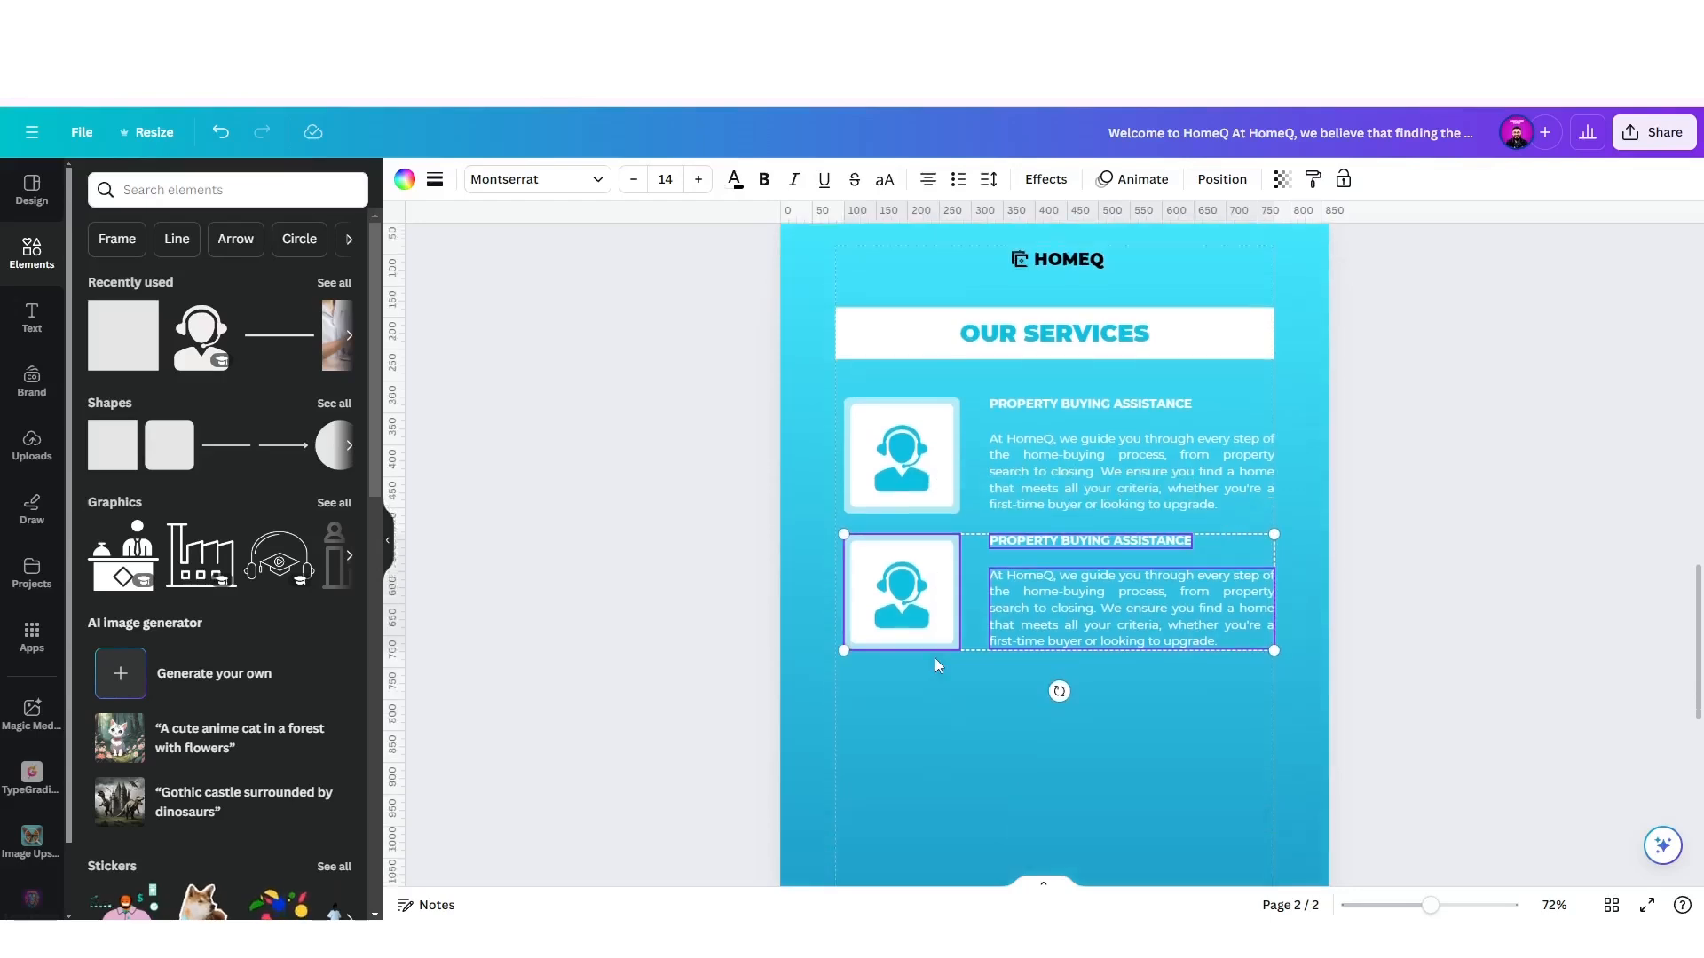
# Add two more copies of the service card below the second one, keeping the same vertical spacing for a four-card stack.
pyautogui.scroll(-4, 936, 664)
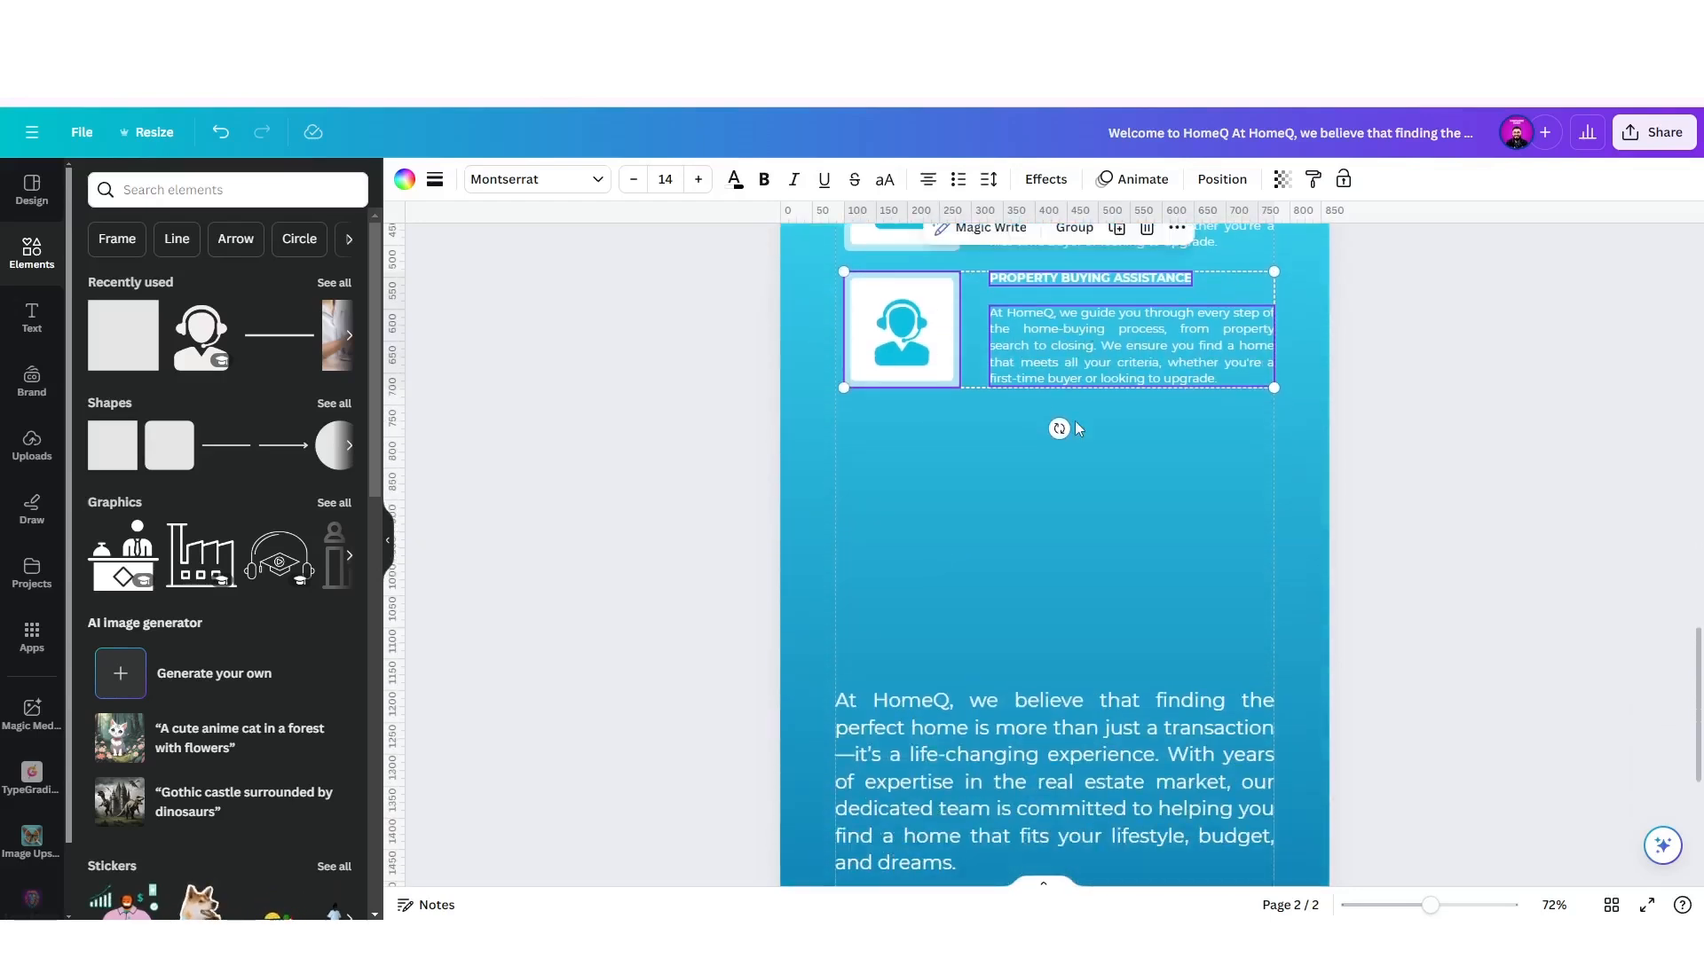
pyautogui.scroll(1, 1074, 421)
pyautogui.click(1115, 315)
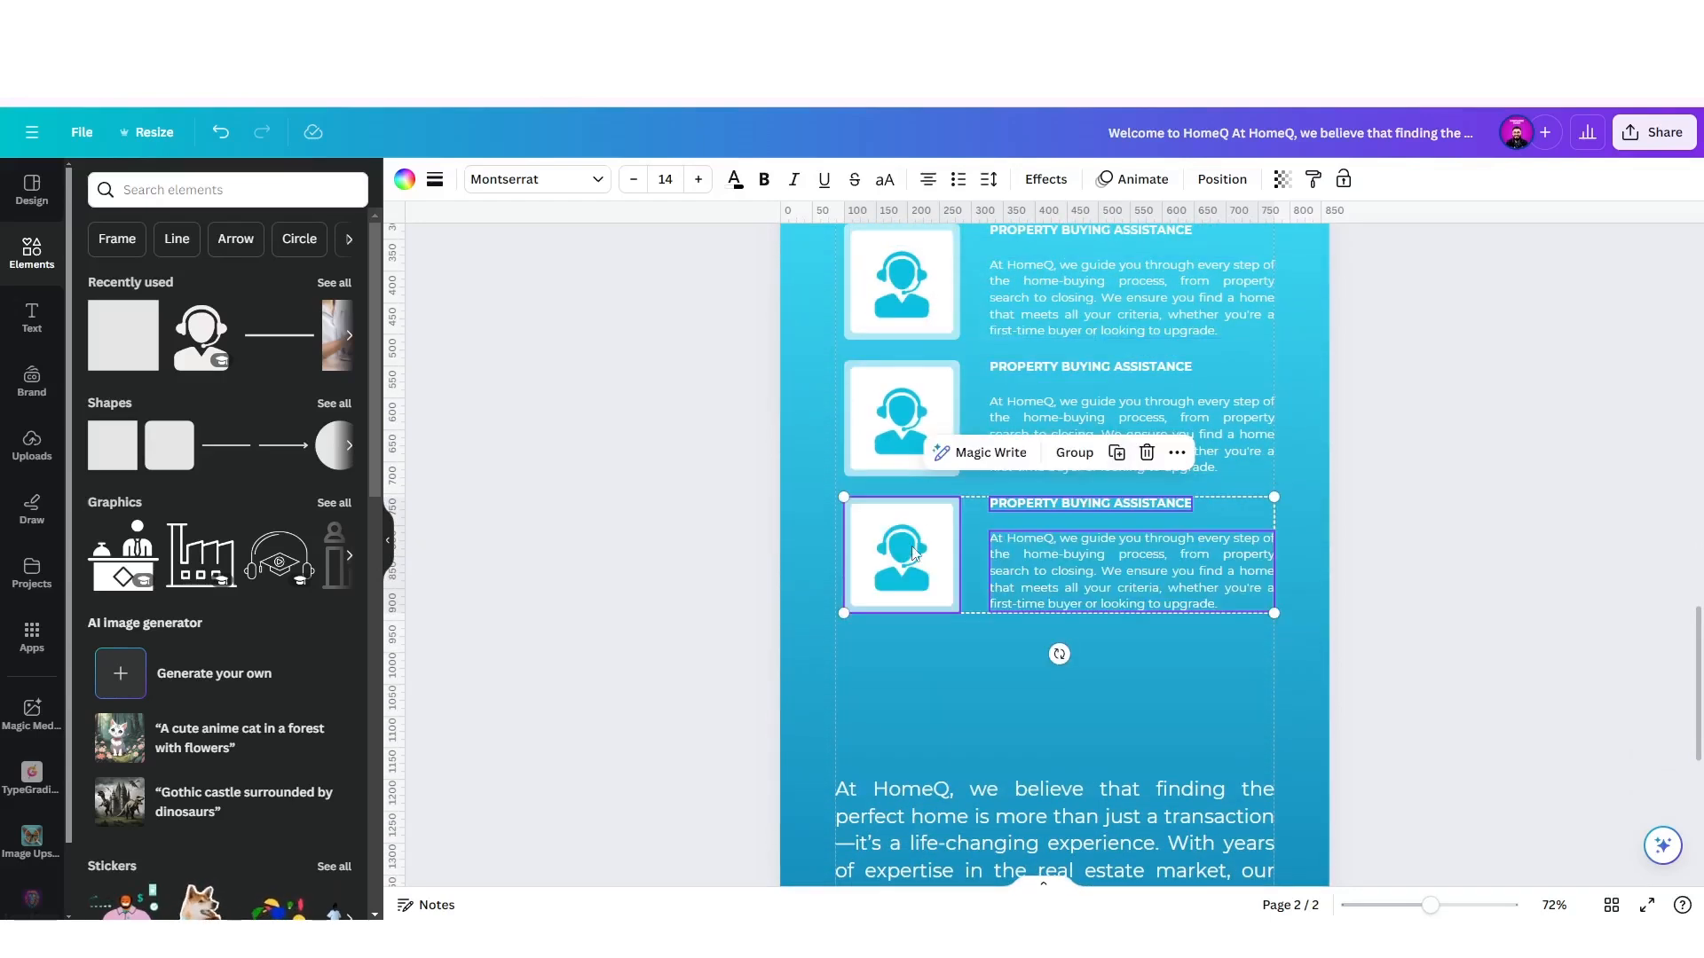
pyautogui.click(1116, 453)
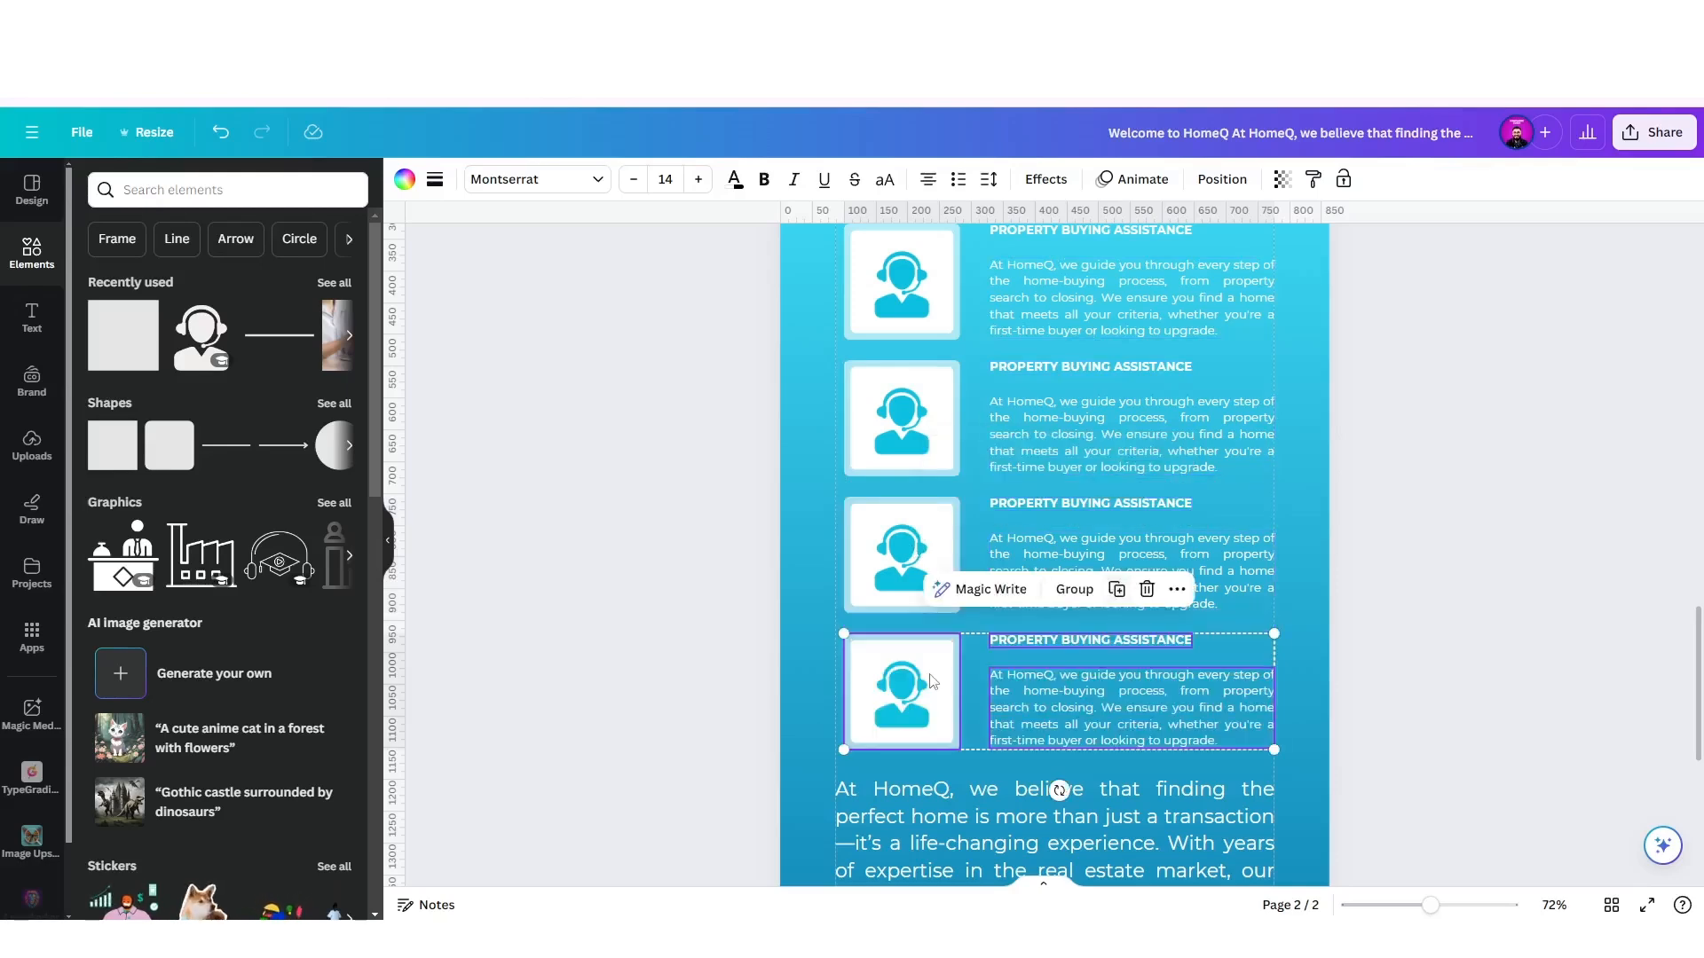
# Move the leftover "At HomeQ, we believe" paragraph down to leave a clear gap under the fourth service card.
pyautogui.scroll(-3, 987, 628)
pyautogui.scroll(-3, 983, 582)
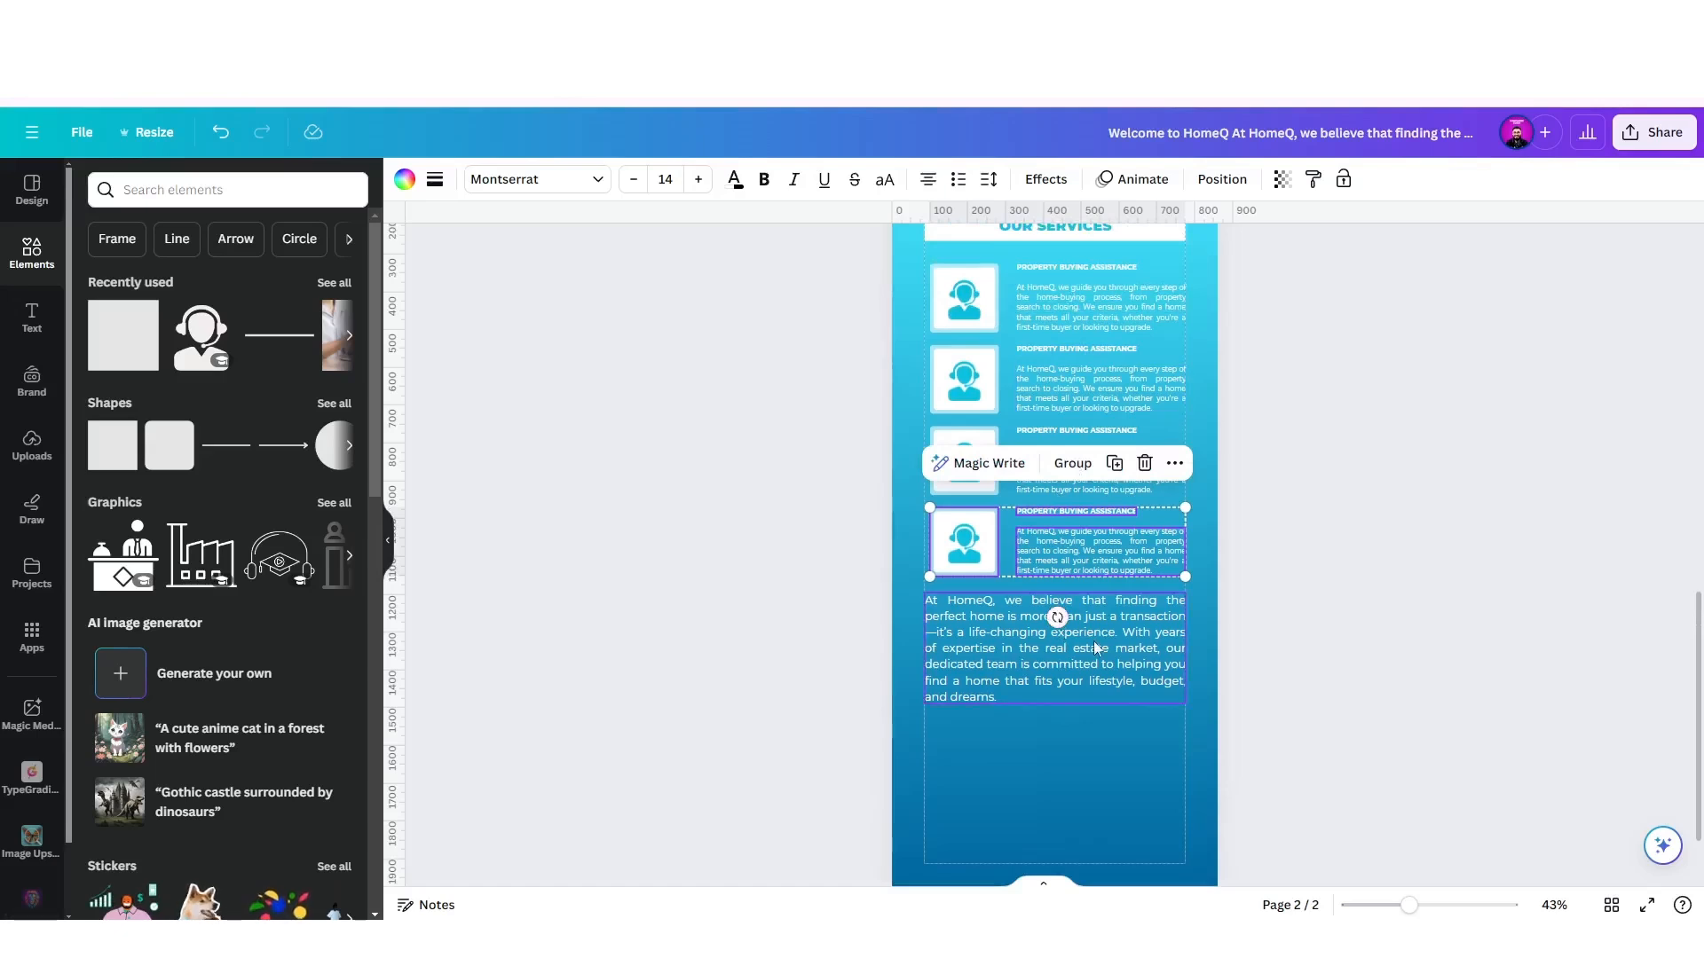
pyautogui.moveTo(1057, 619); pyautogui.dragTo(1096, 681)
pyautogui.scroll(3, 1095, 683)
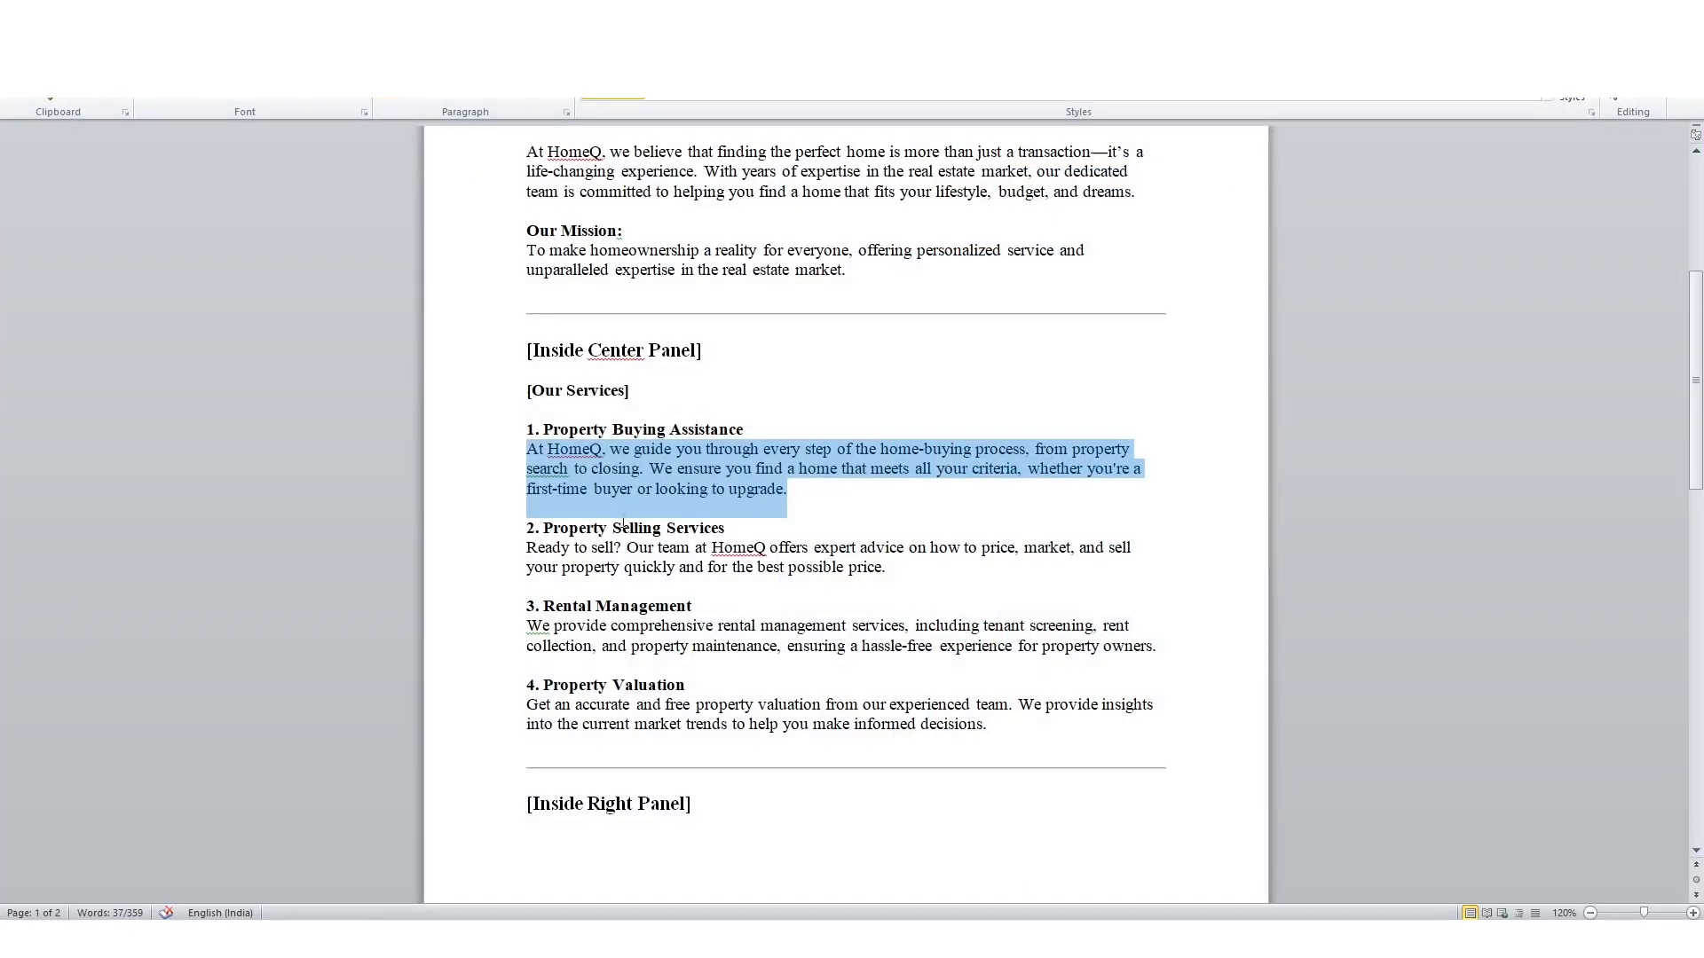
# Replace the second card's heading with PROPERTY SELLING SERVICES, copied from the Word document.
pyautogui.moveTo(727, 529); pyautogui.dragTo(544, 529)
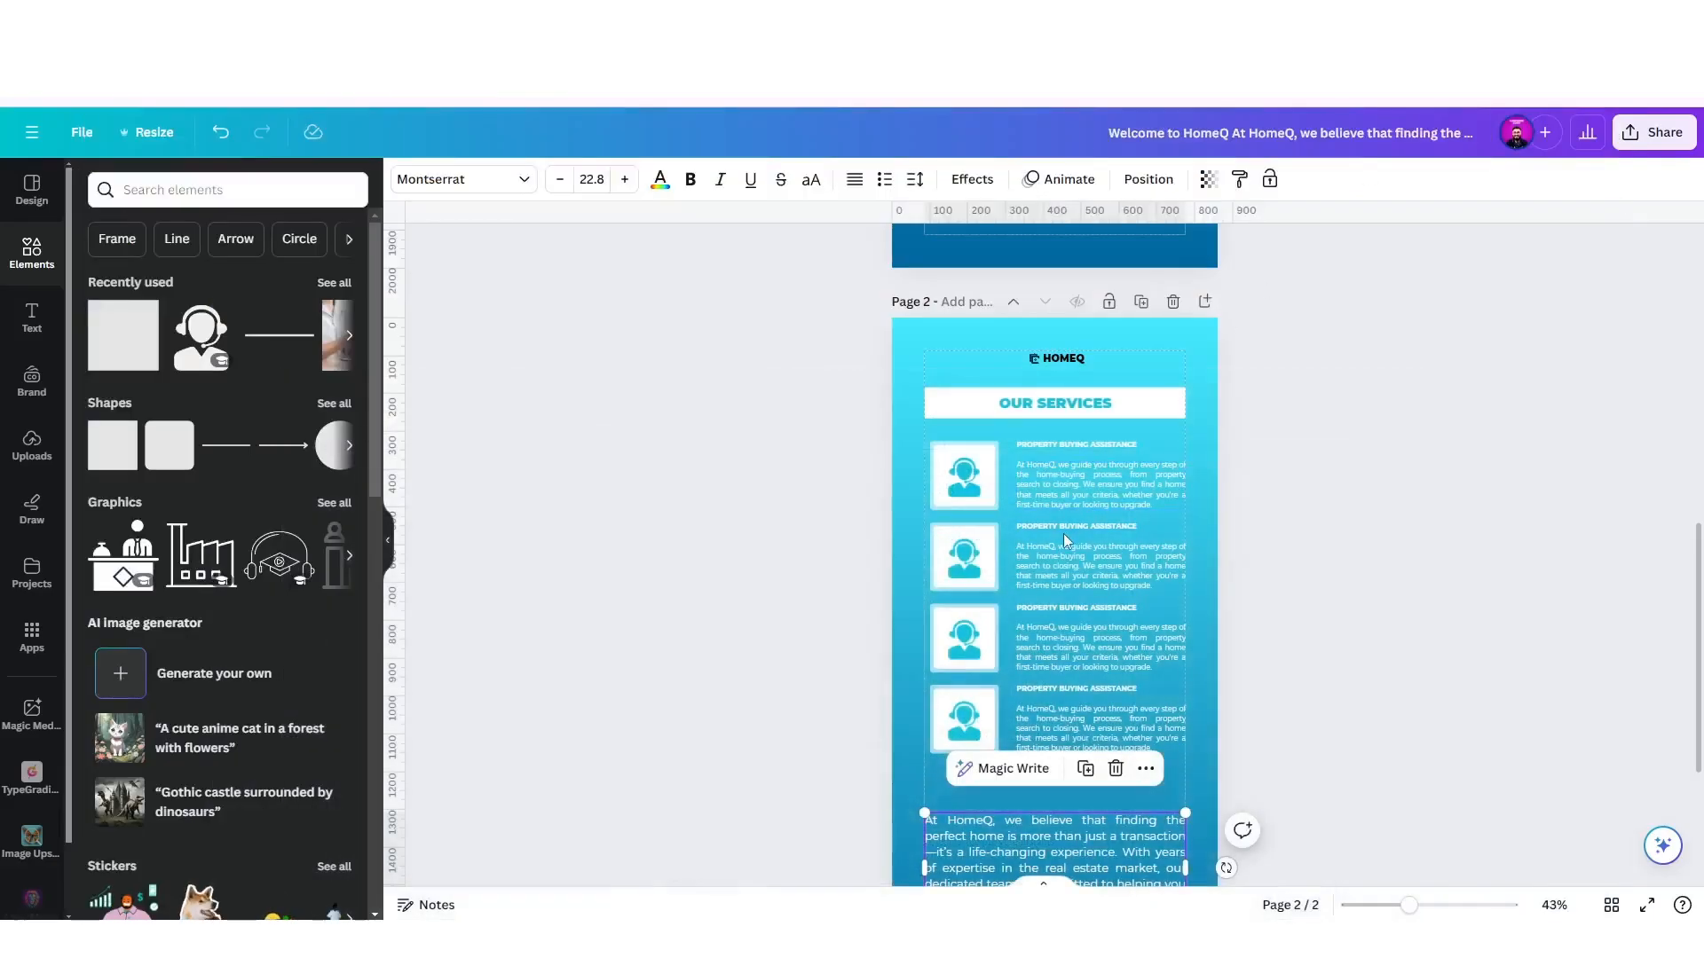
pyautogui.scroll(5, 1063, 534)
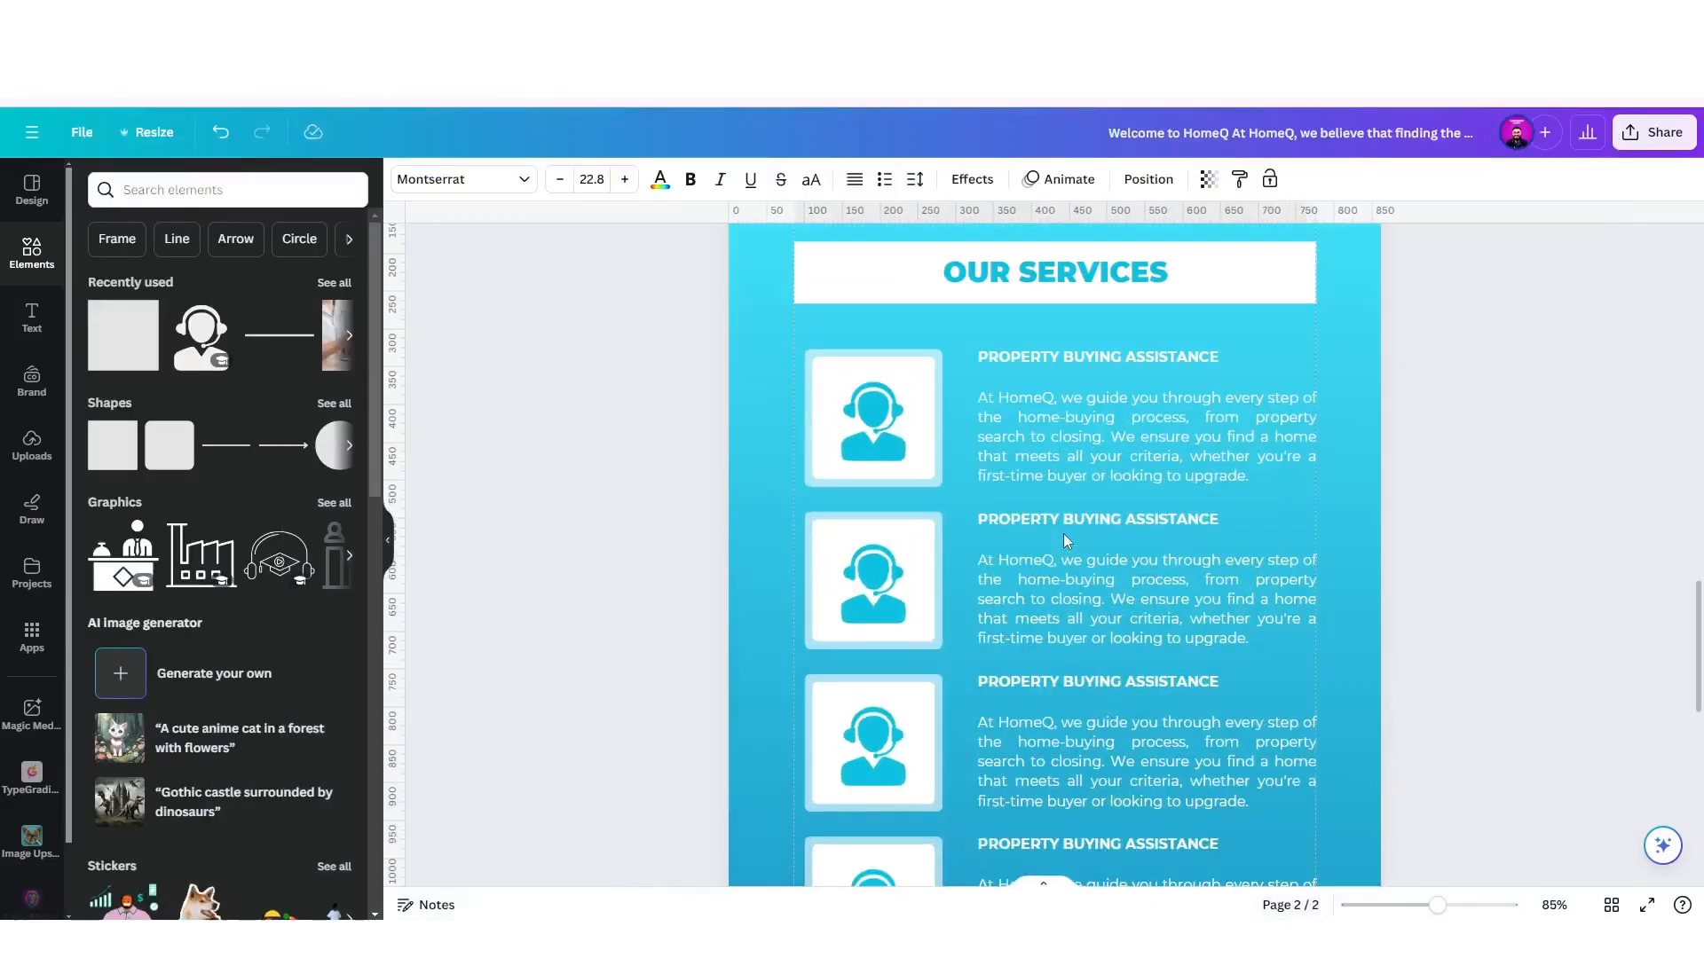
pyautogui.doubleClick(1093, 516)
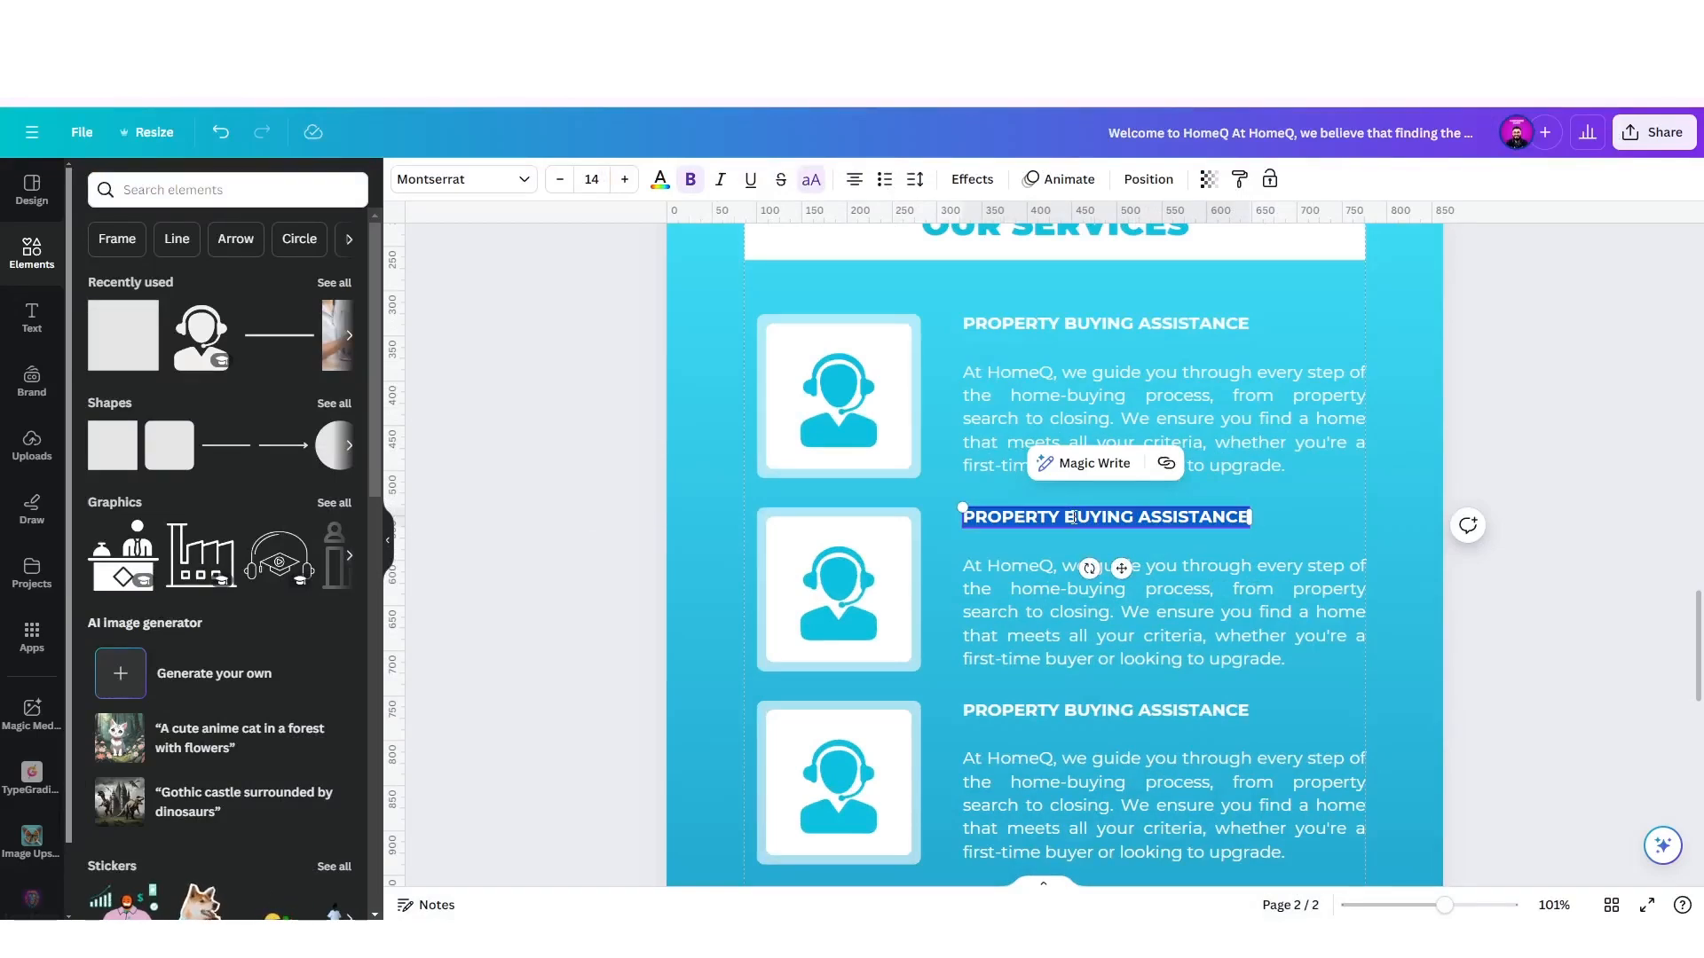
pyautogui.write('PROPERTY SELLING SERVICES')
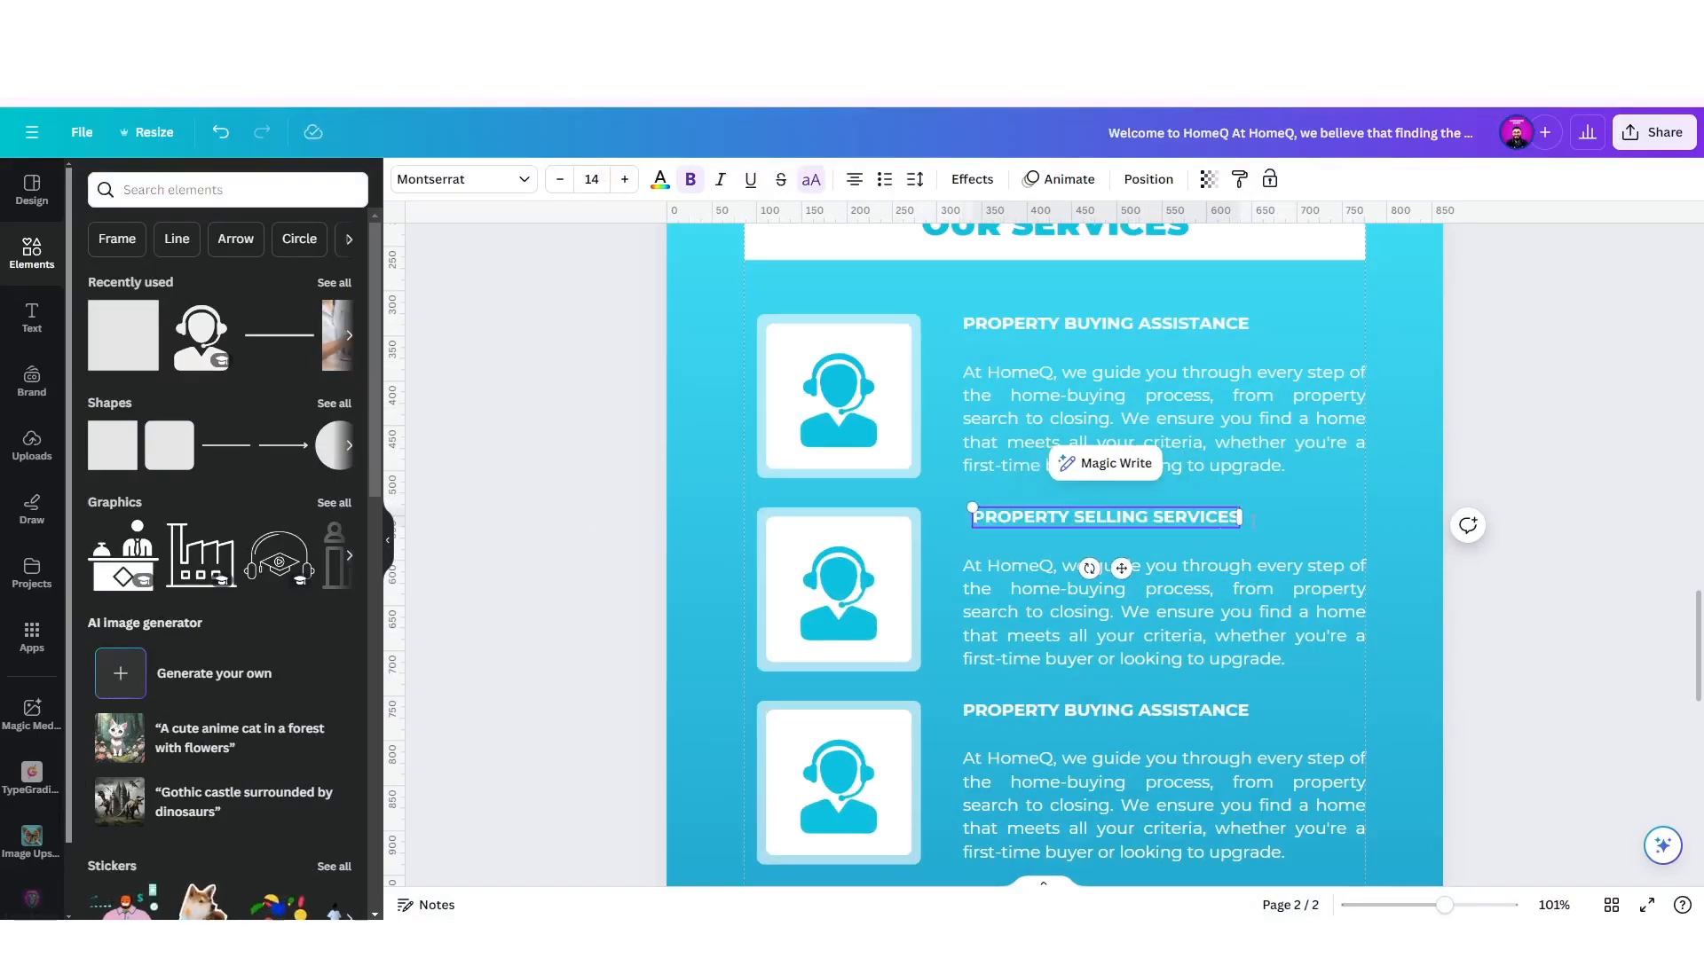
pyautogui.click(1322, 520)
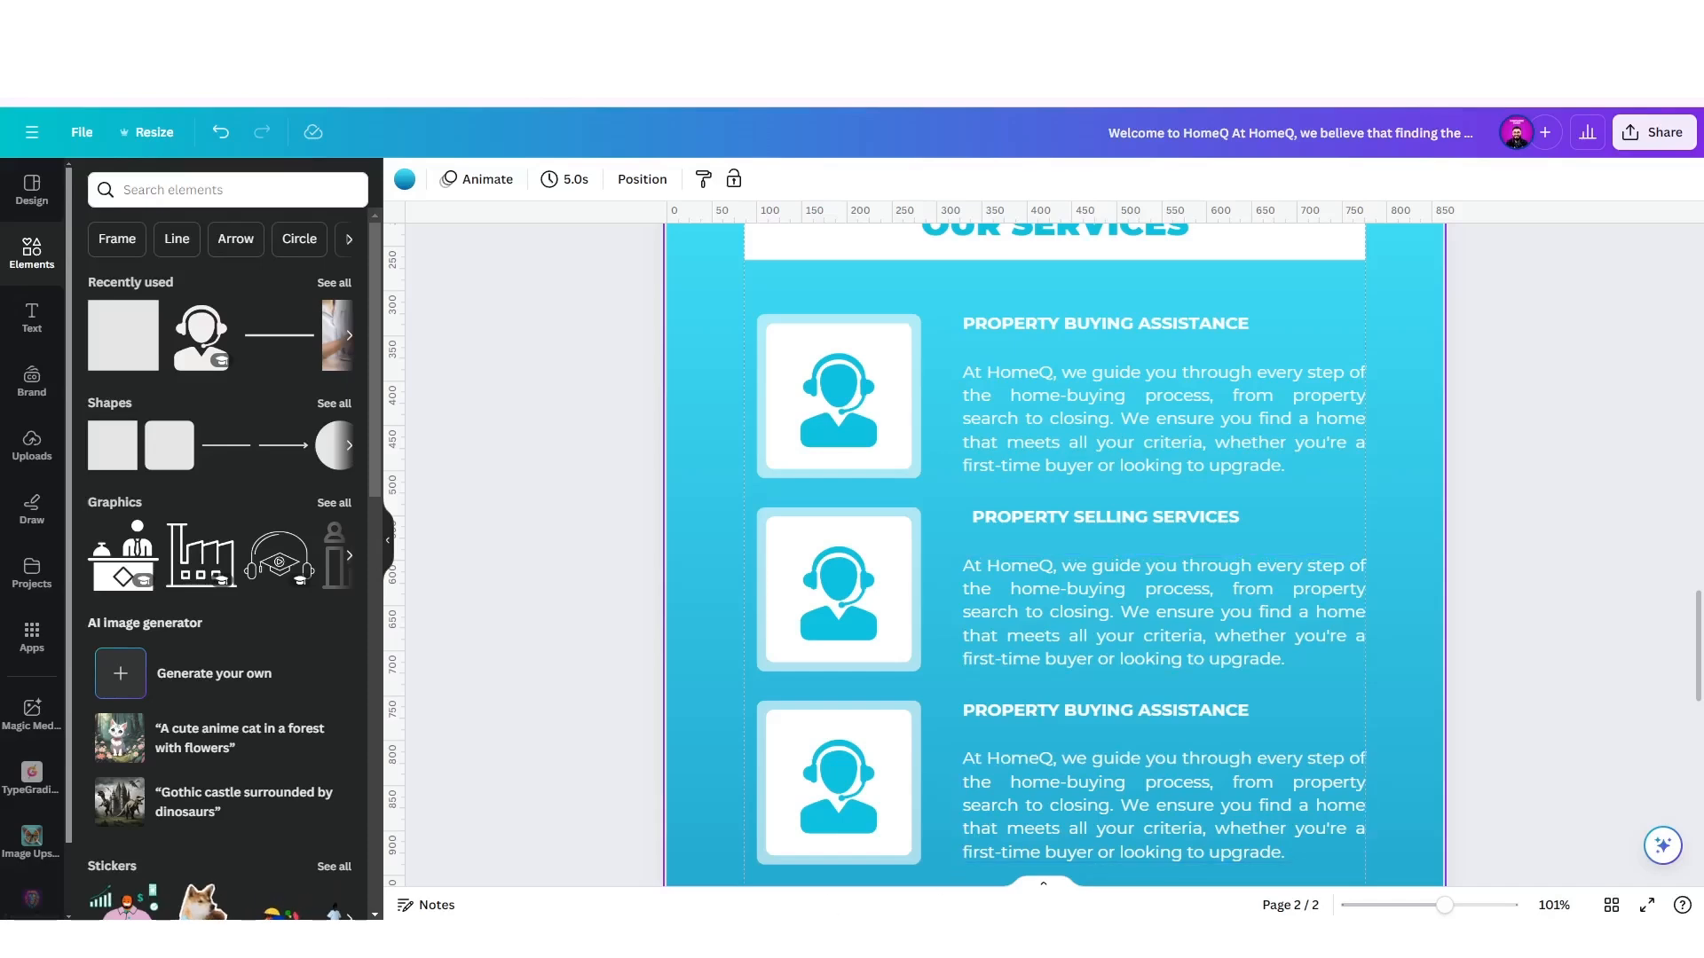
# Copy the "Ready to sell?" paragraph from the Word document and replace the second card's description with it.
pyautogui.hotkey('alt', 'Tab')
pyautogui.moveTo(530, 546); pyautogui.dragTo(888, 565)
pyautogui.hotkey('ctrl', 'c')
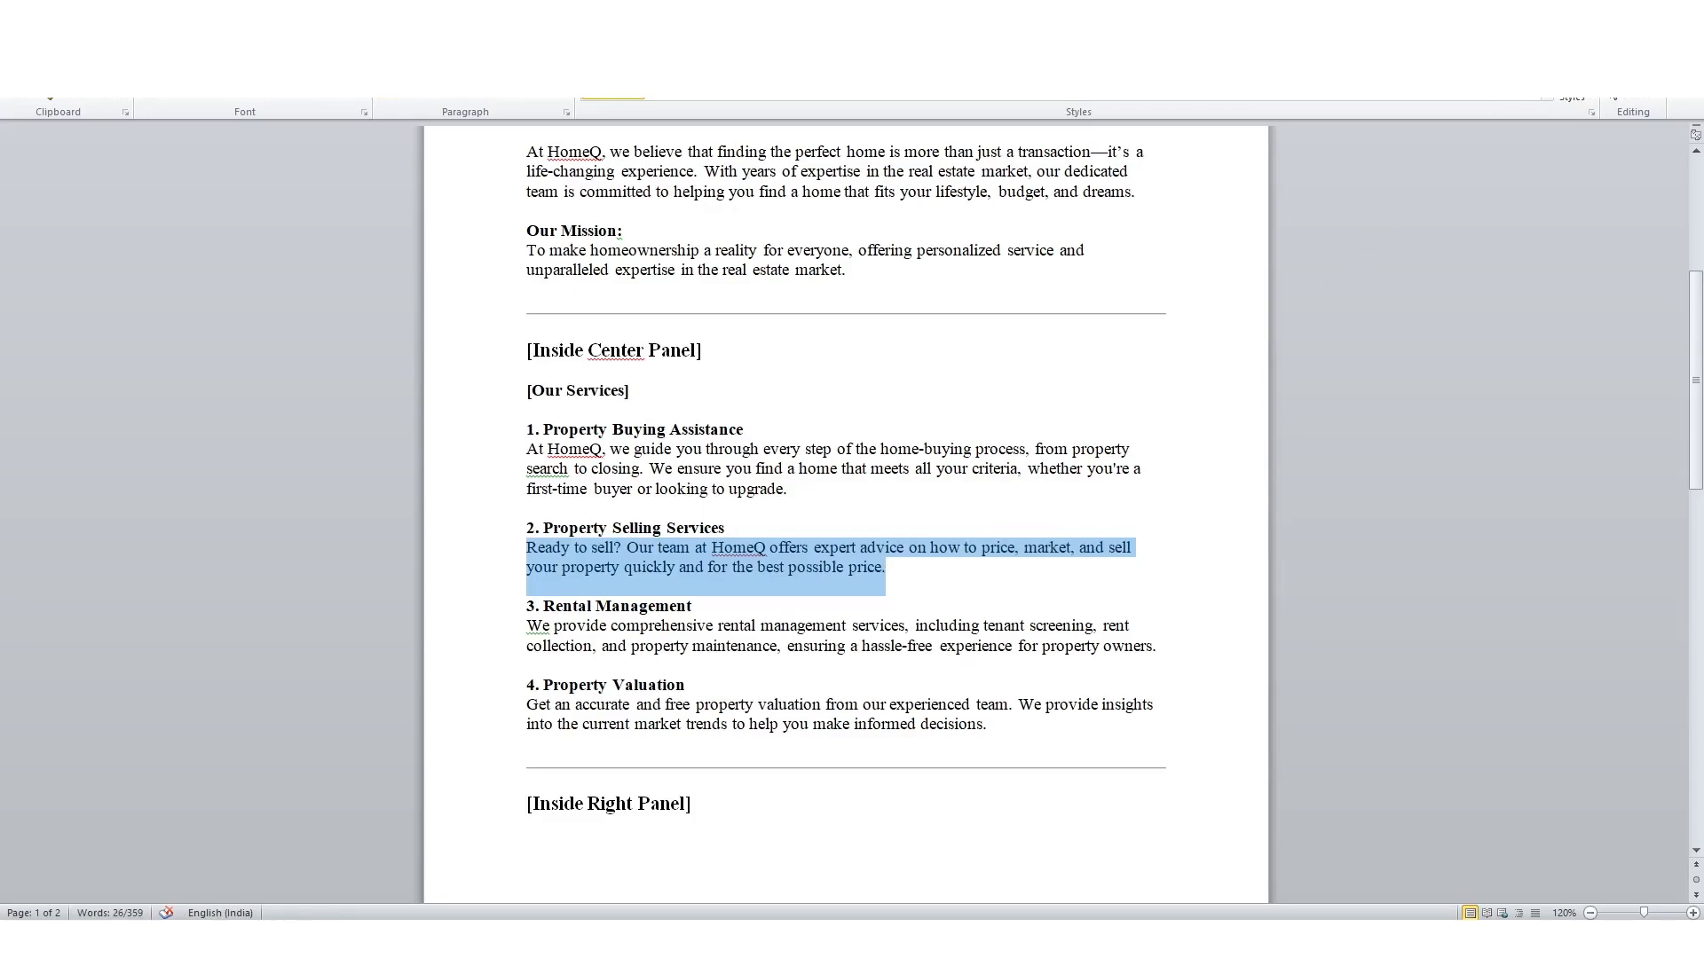
pyautogui.hotkey('alt', 'Tab')
pyautogui.click(1053, 607)
pyautogui.doubleClick(1053, 608)
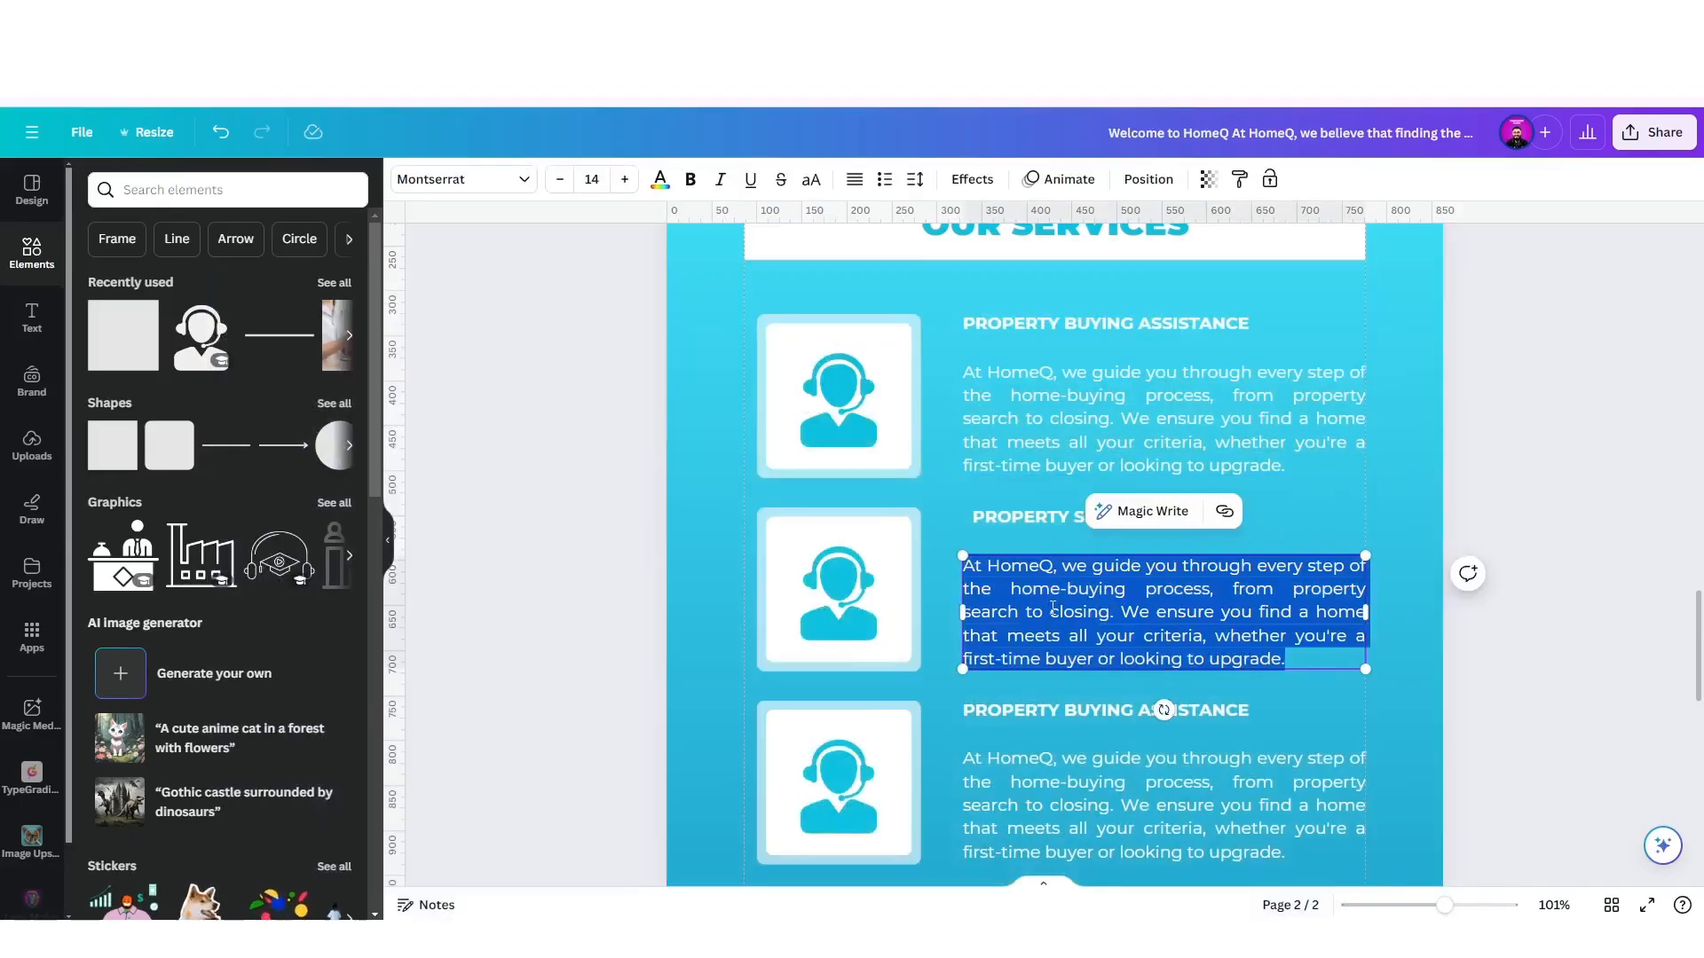
pyautogui.hotkey('ctrl', 'v')
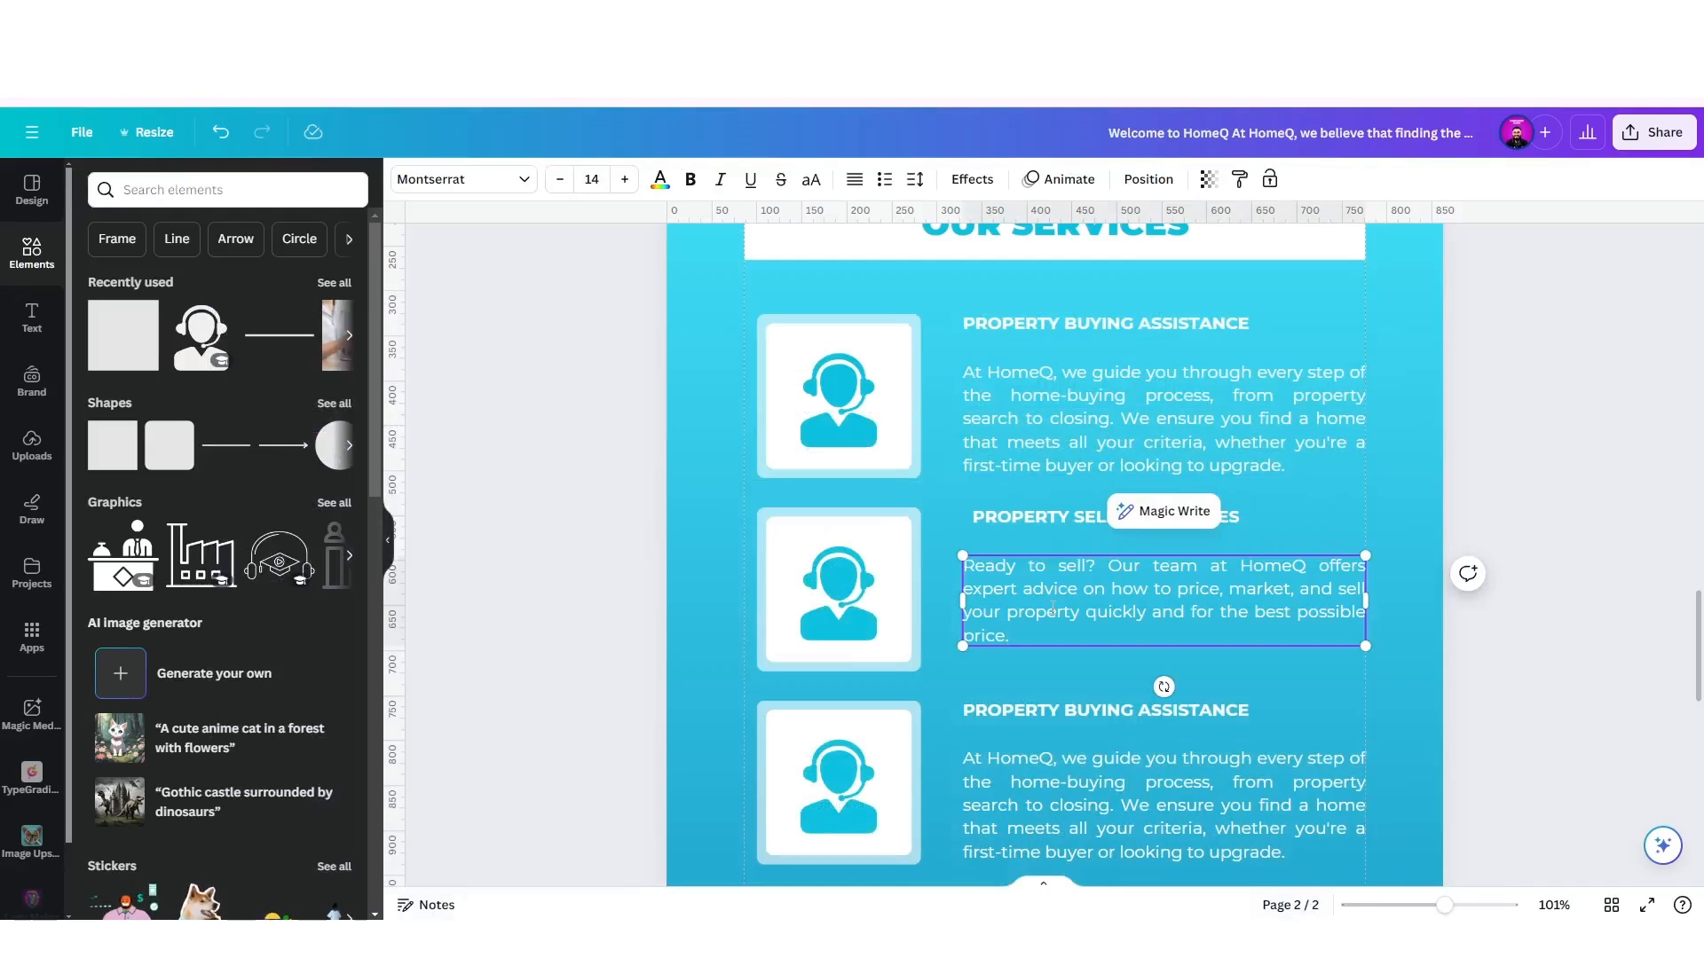
# Ungroup the second card's icon tile and delete the headset icon from it, keeping the white tile.
pyautogui.scroll(-3, 1052, 608)
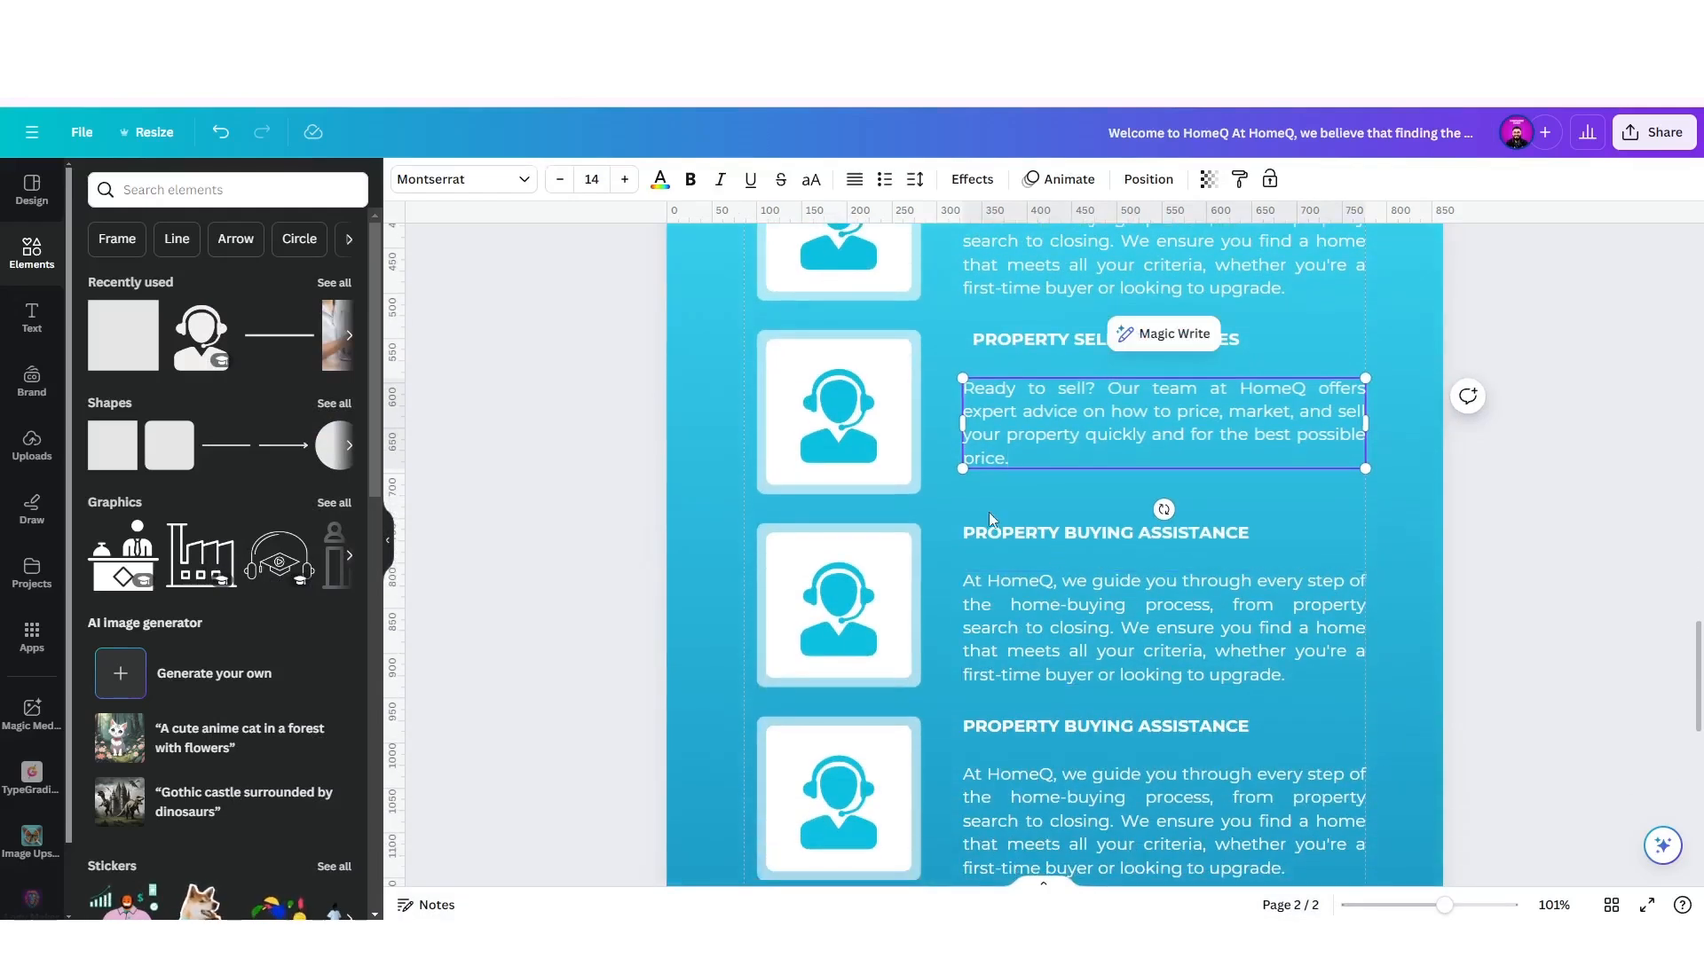
pyautogui.click(817, 398)
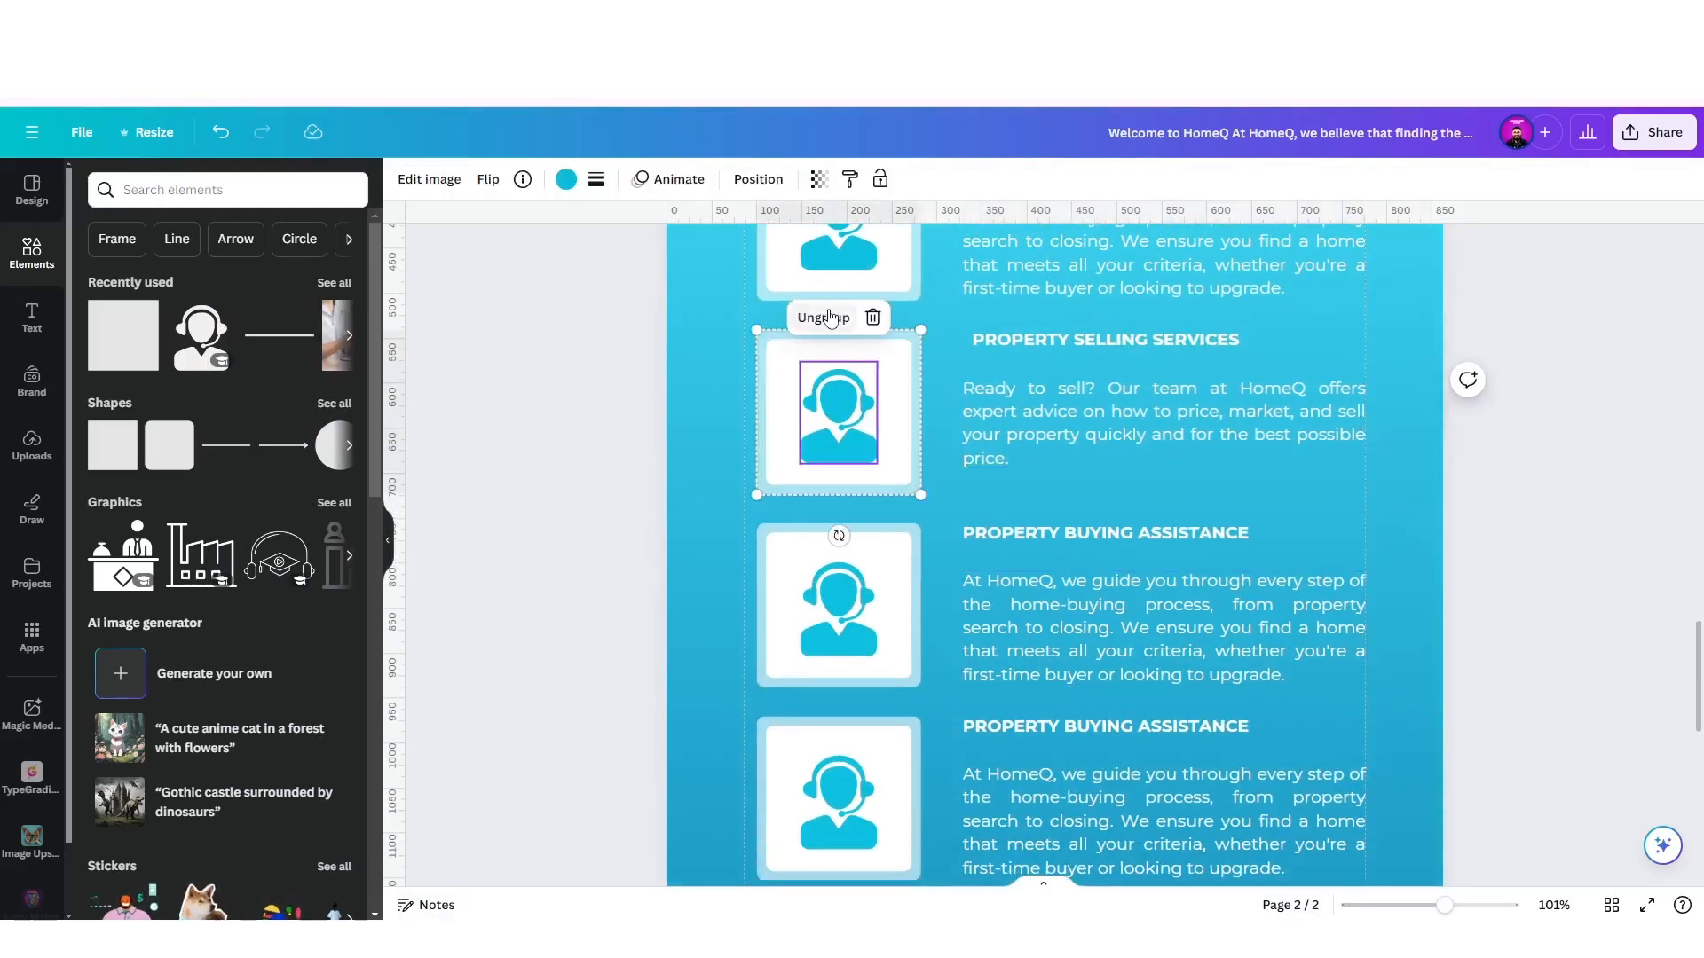
pyautogui.click(828, 316)
pyautogui.click(745, 395)
pyautogui.click(847, 398)
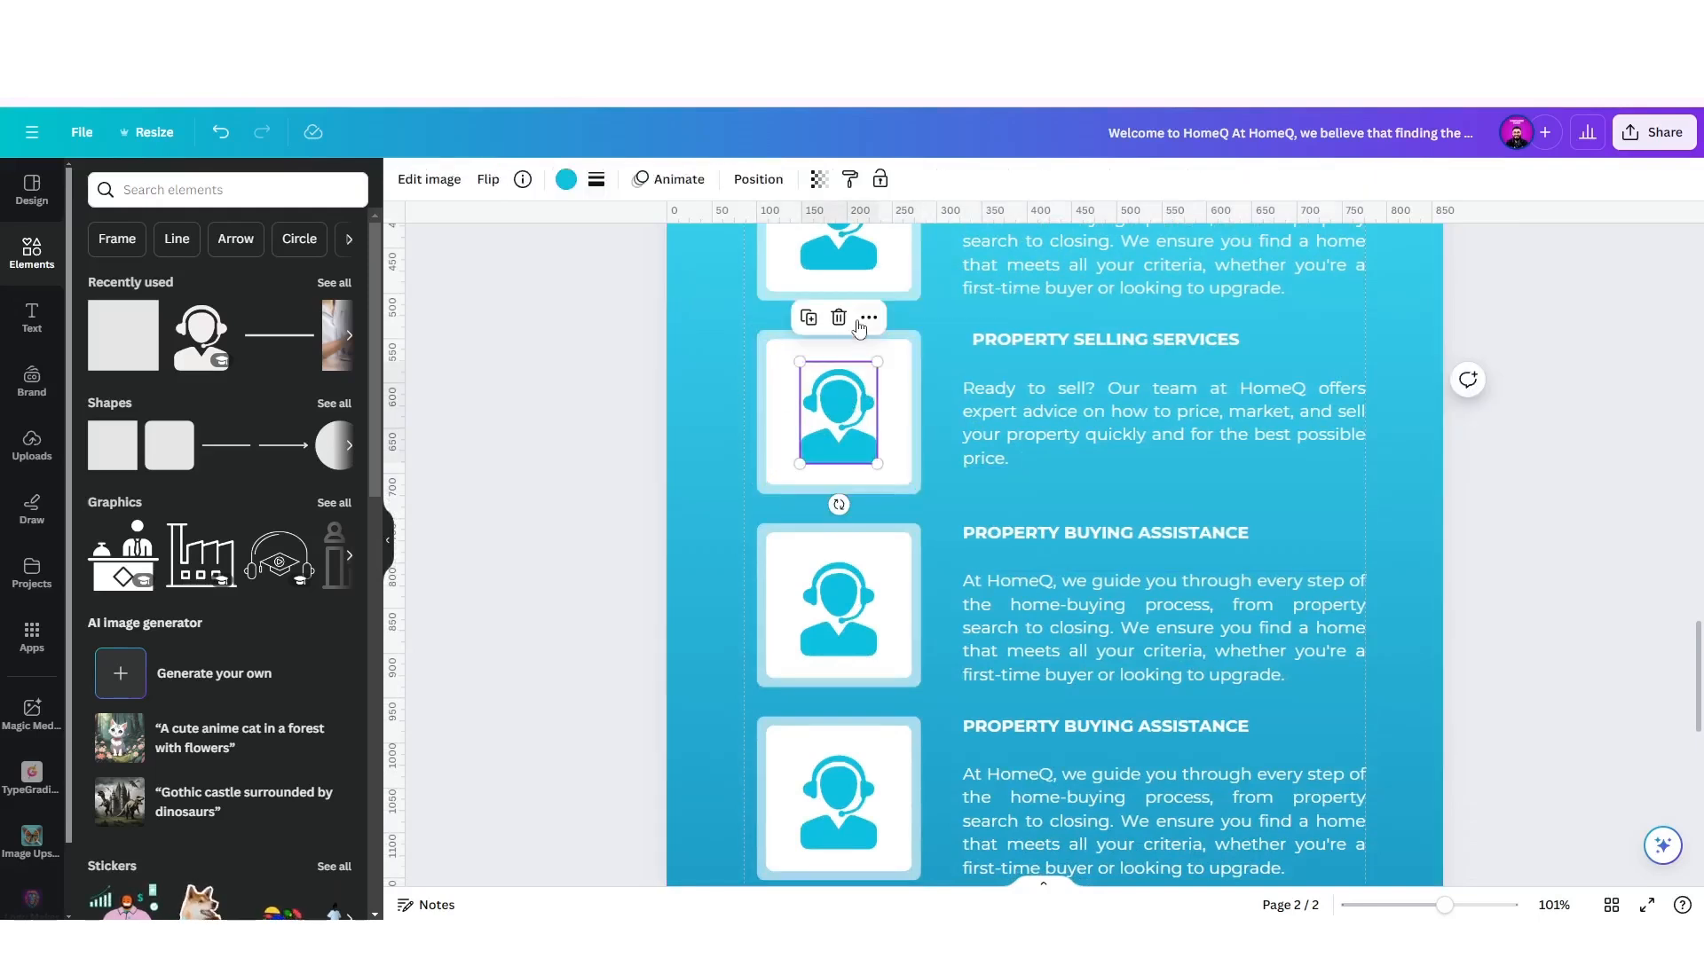
pyautogui.click(847, 317)
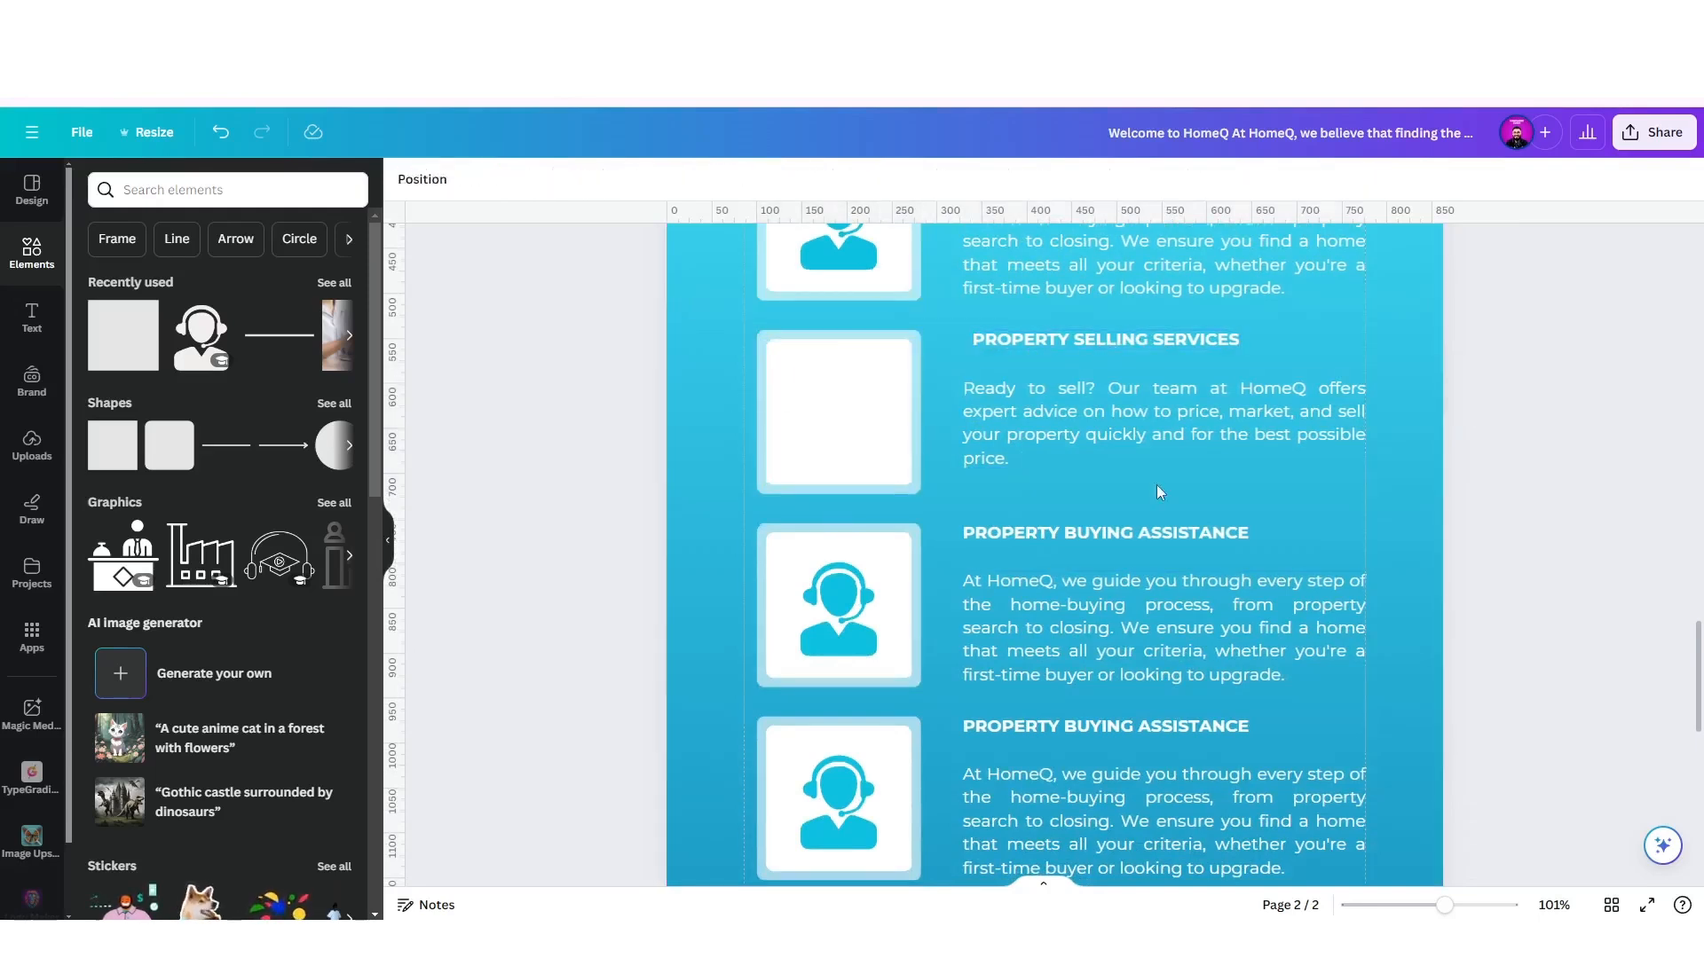
# Search the elements for "selling service" graphics and insert the icon of three people above an open hand.
pyautogui.scroll(3, 1157, 485)
pyautogui.click(148, 201)
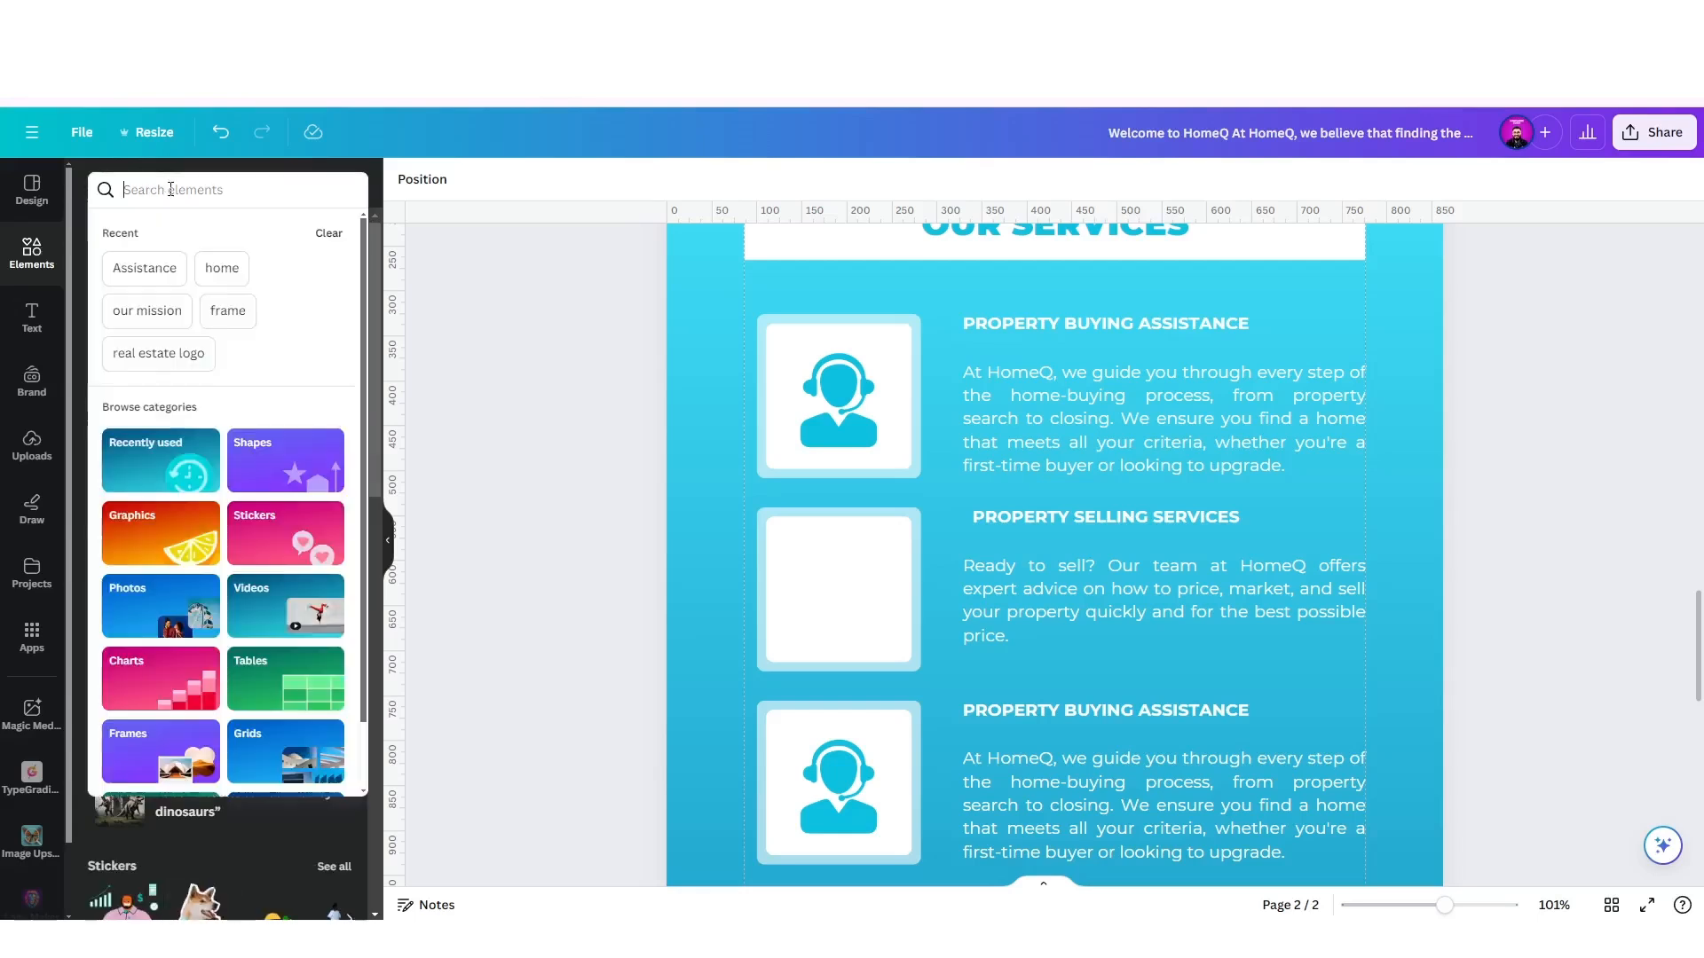
pyautogui.write('se')
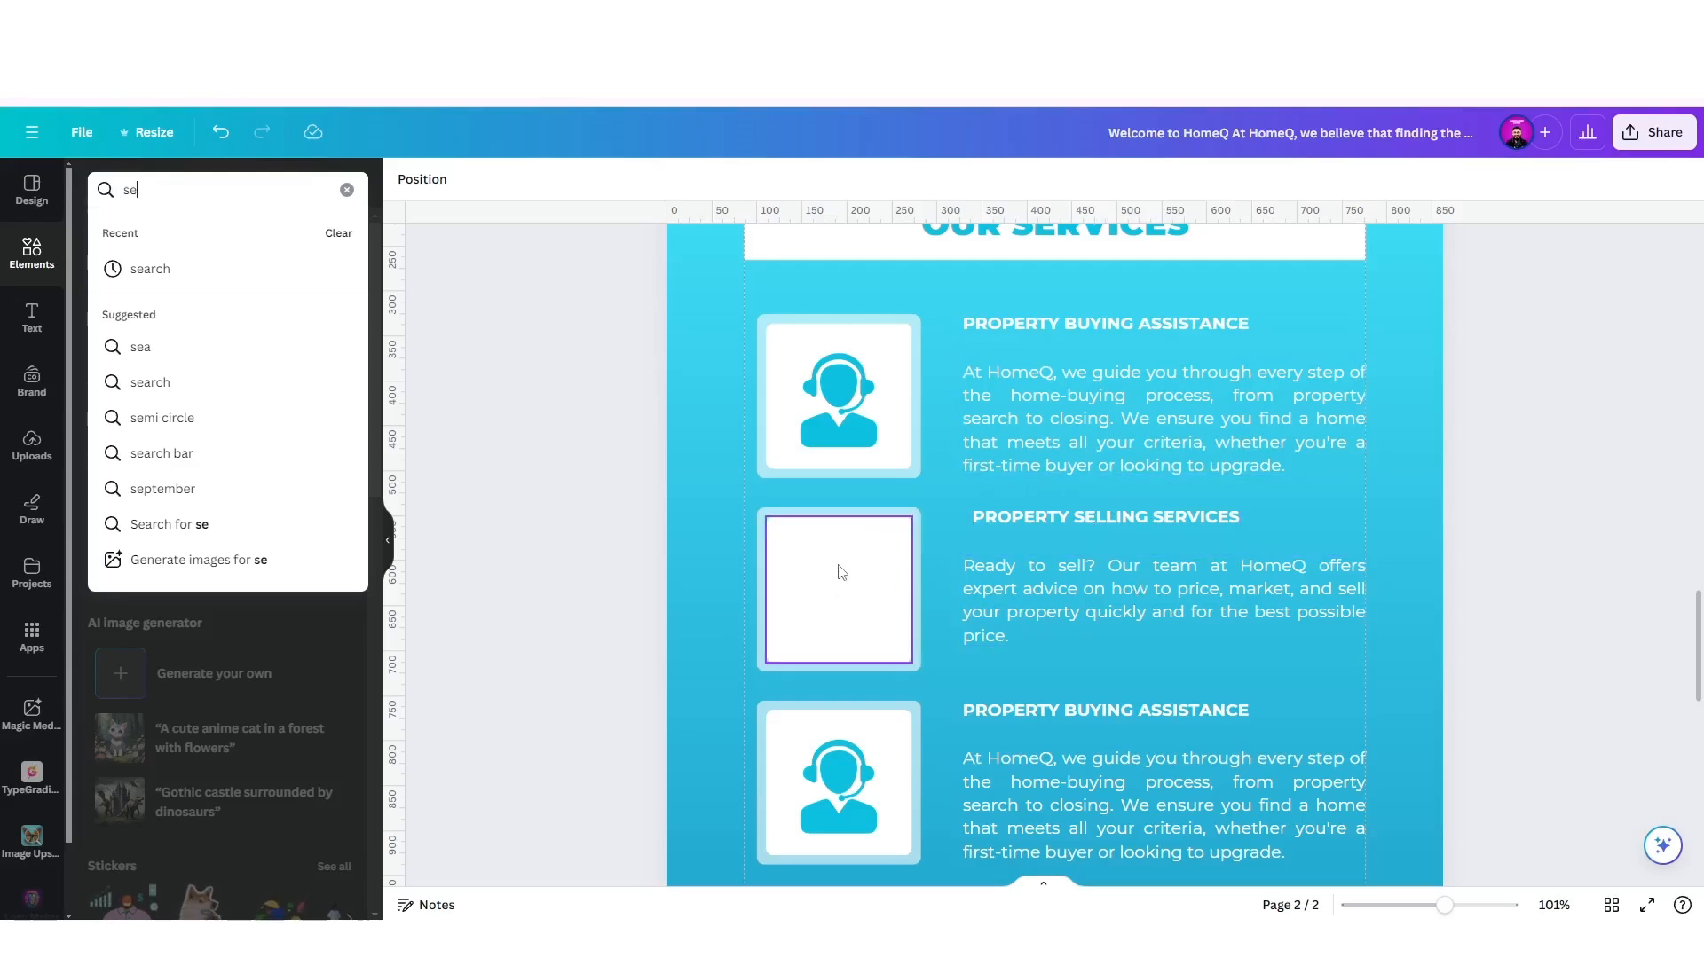
pyautogui.write('ll')
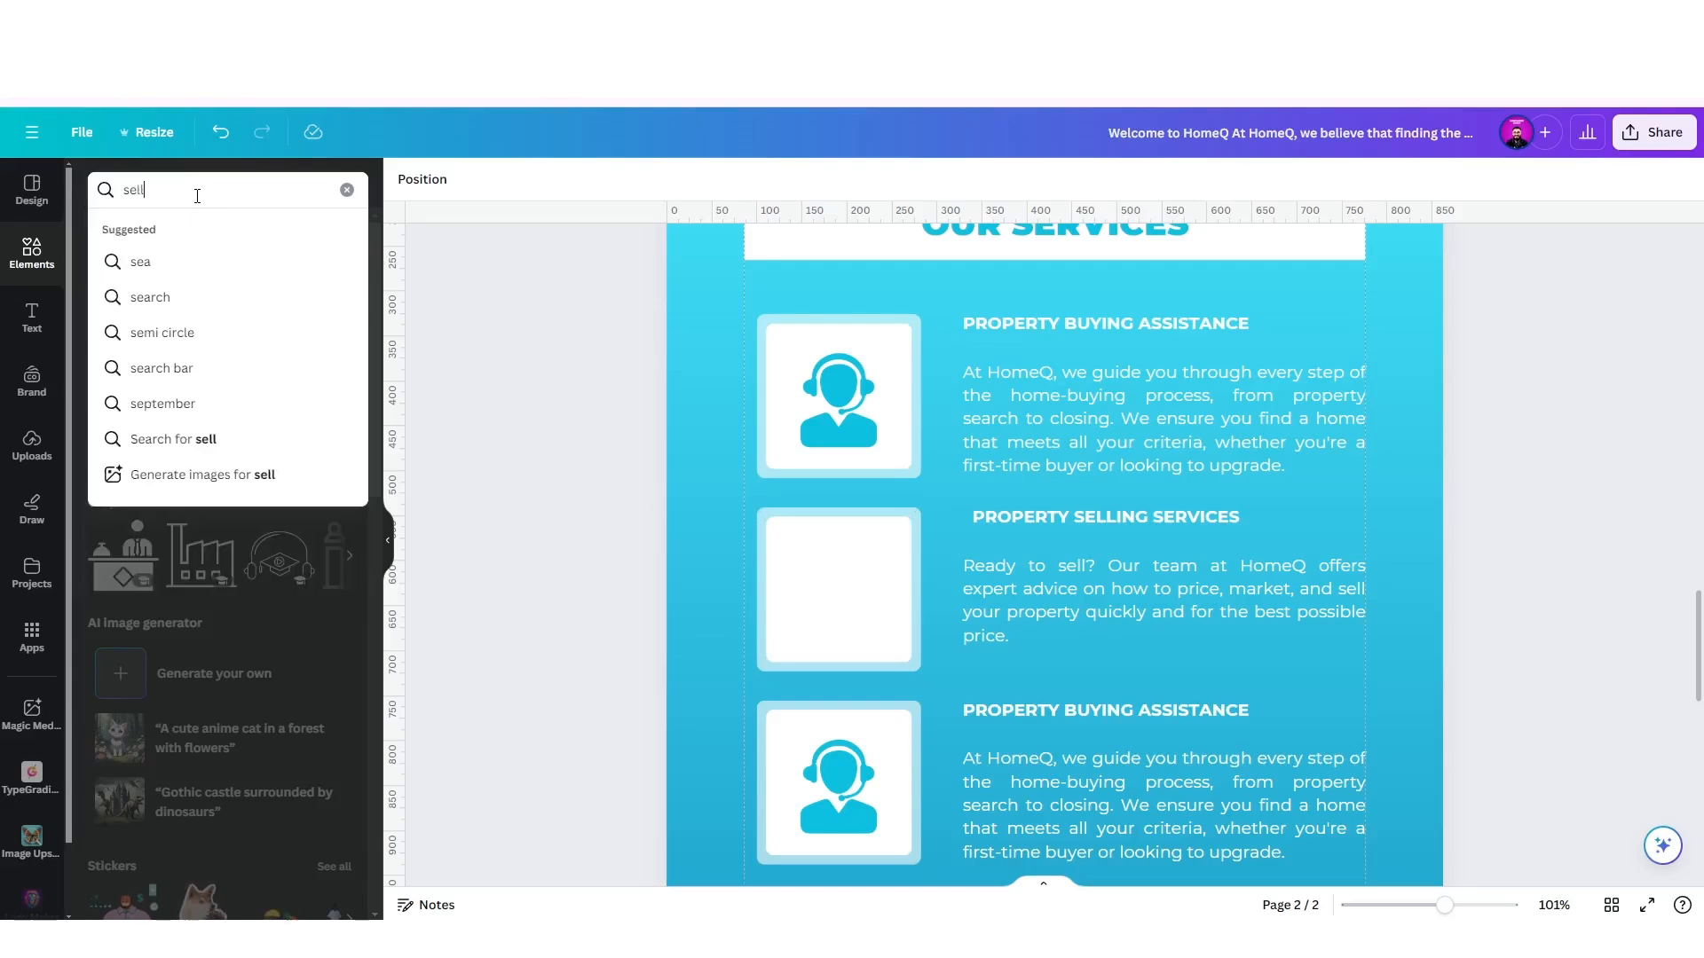
pyautogui.write('ing service')
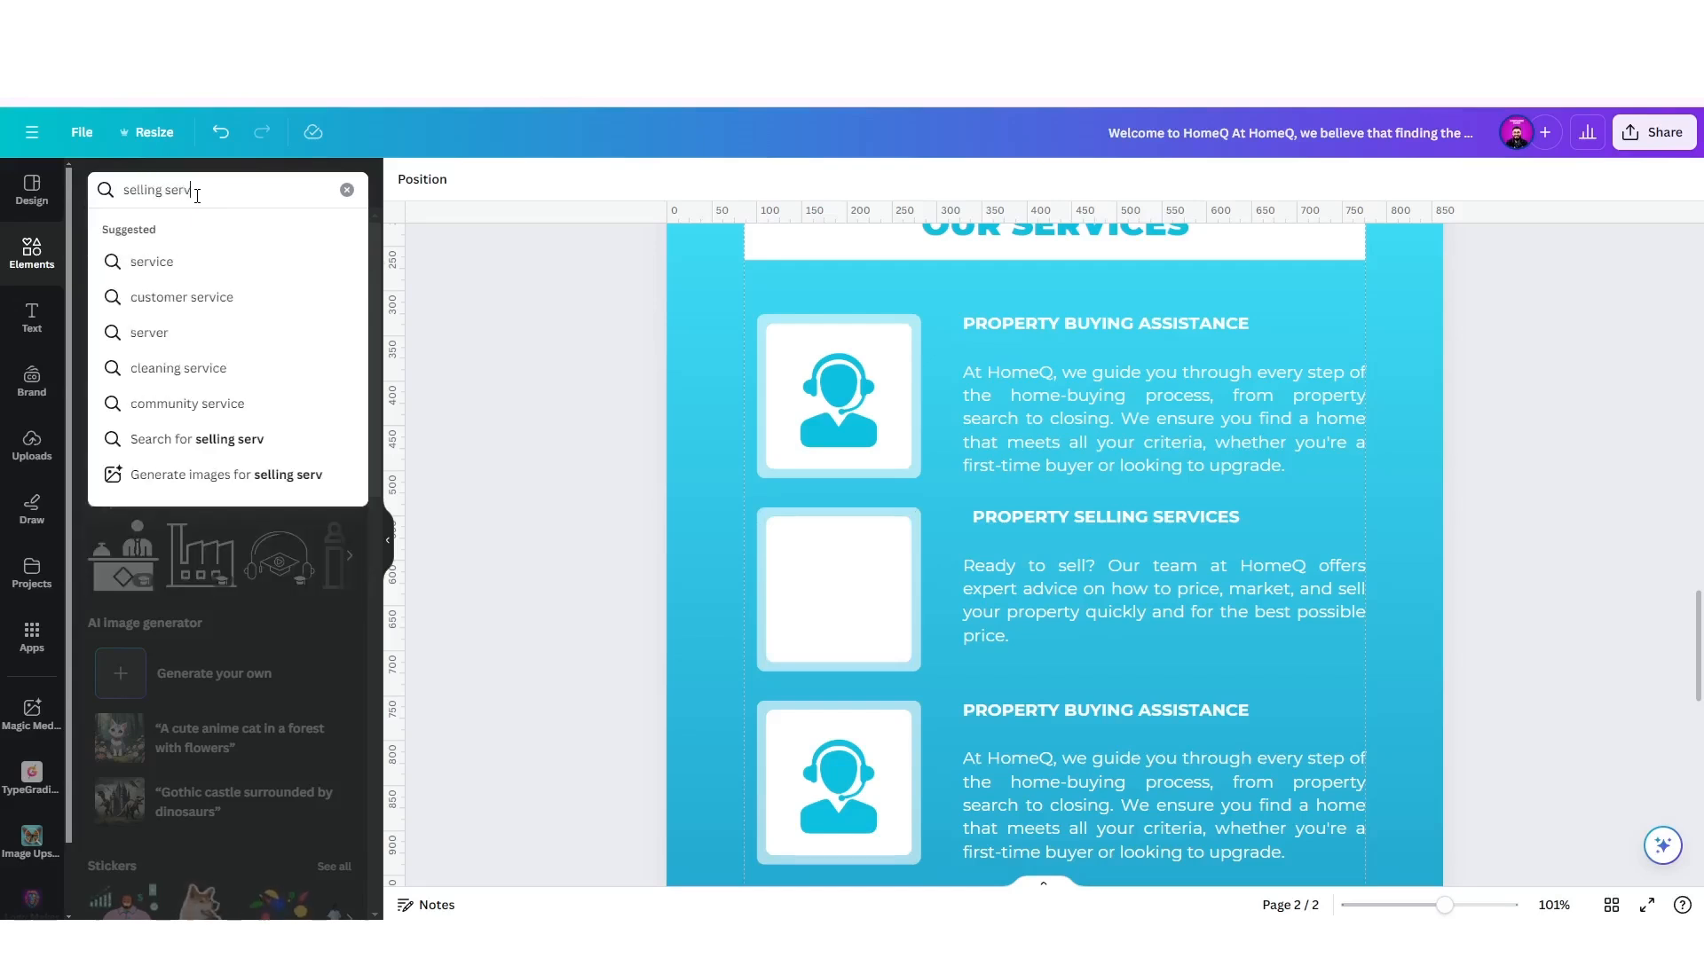
pyautogui.press('Return')
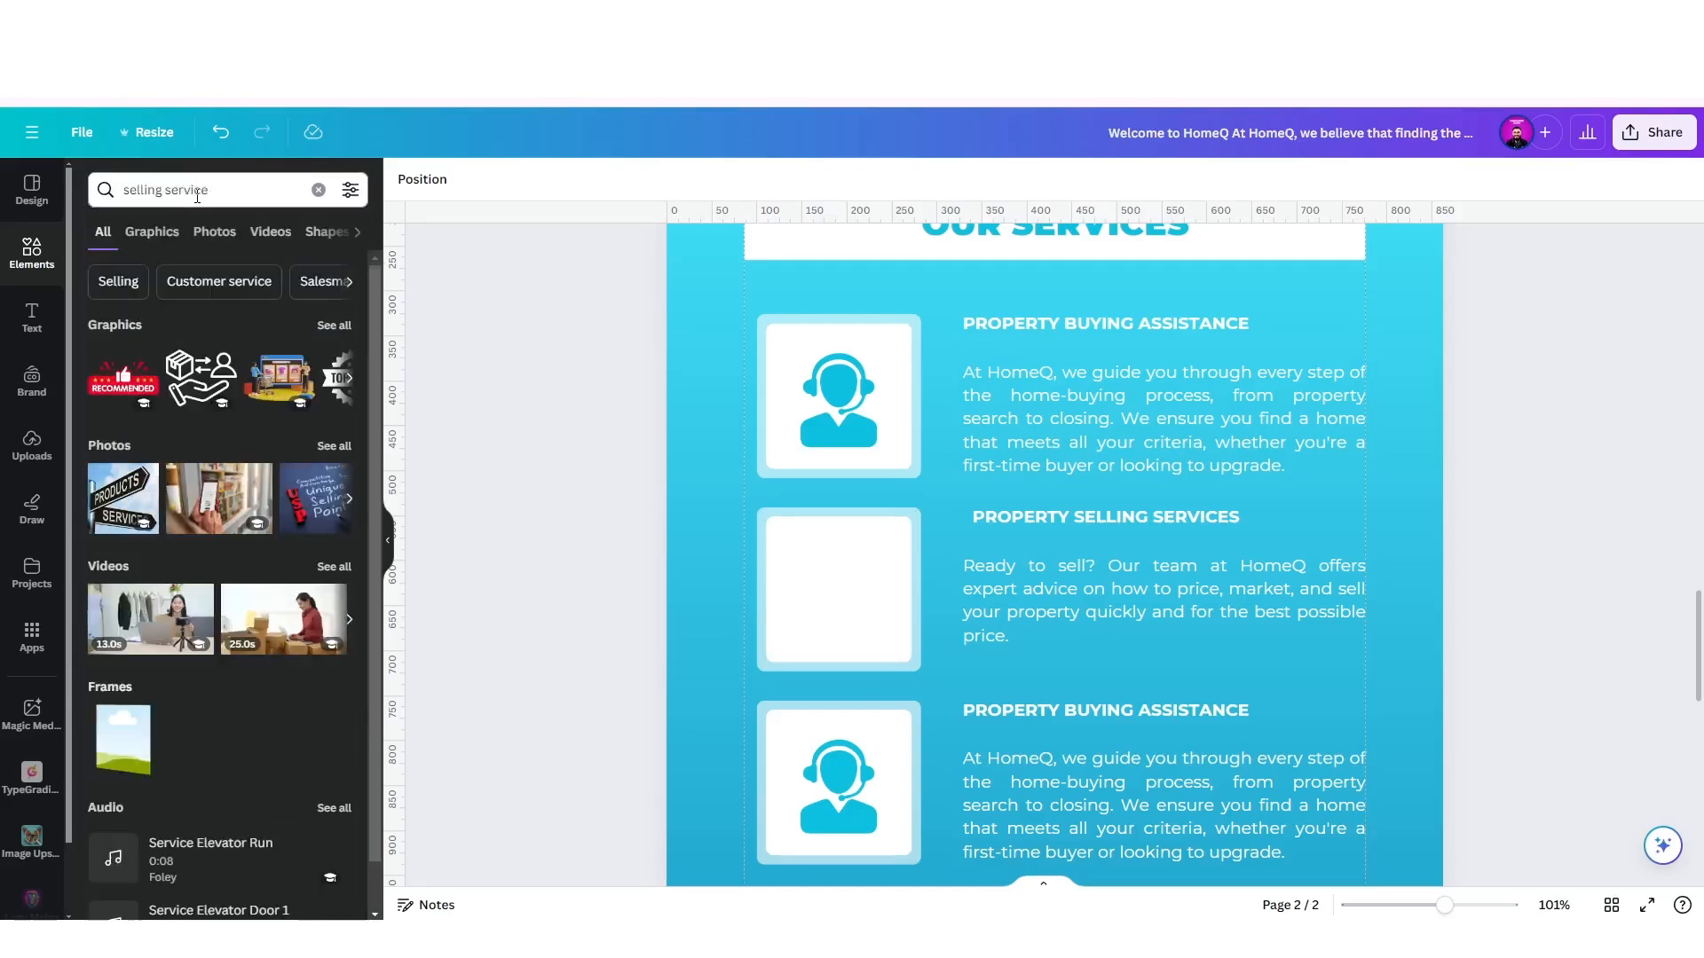
pyautogui.click(167, 238)
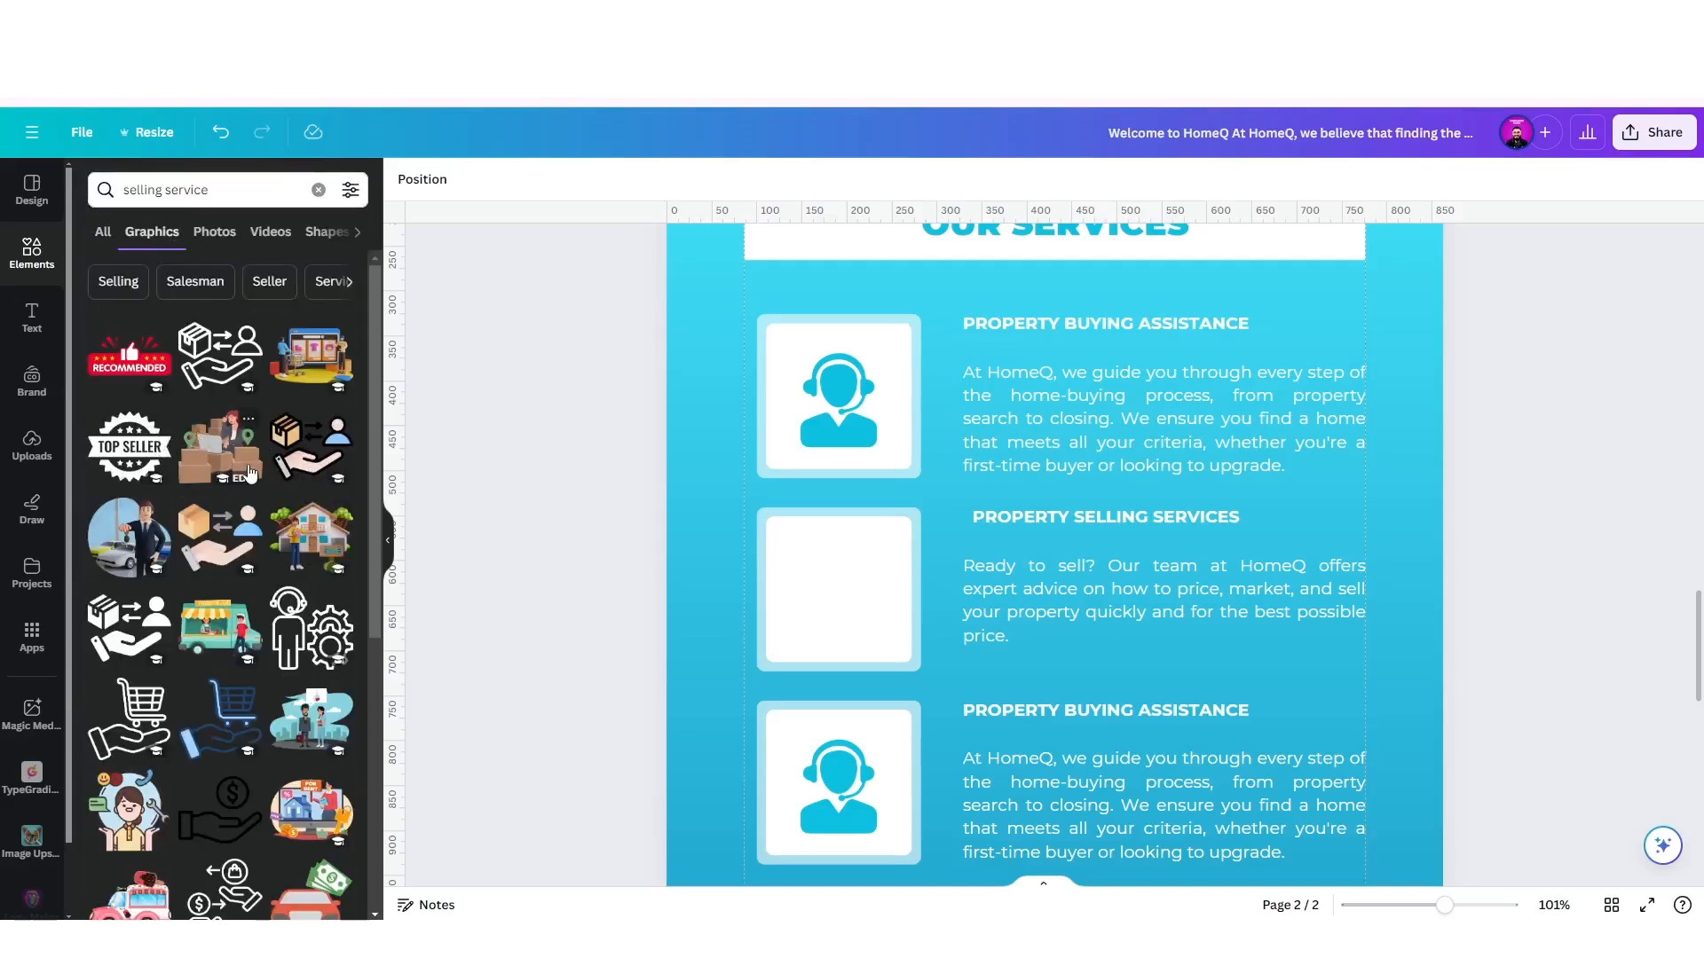
pyautogui.scroll(-2, 246, 473)
pyautogui.scroll(-1, 249, 473)
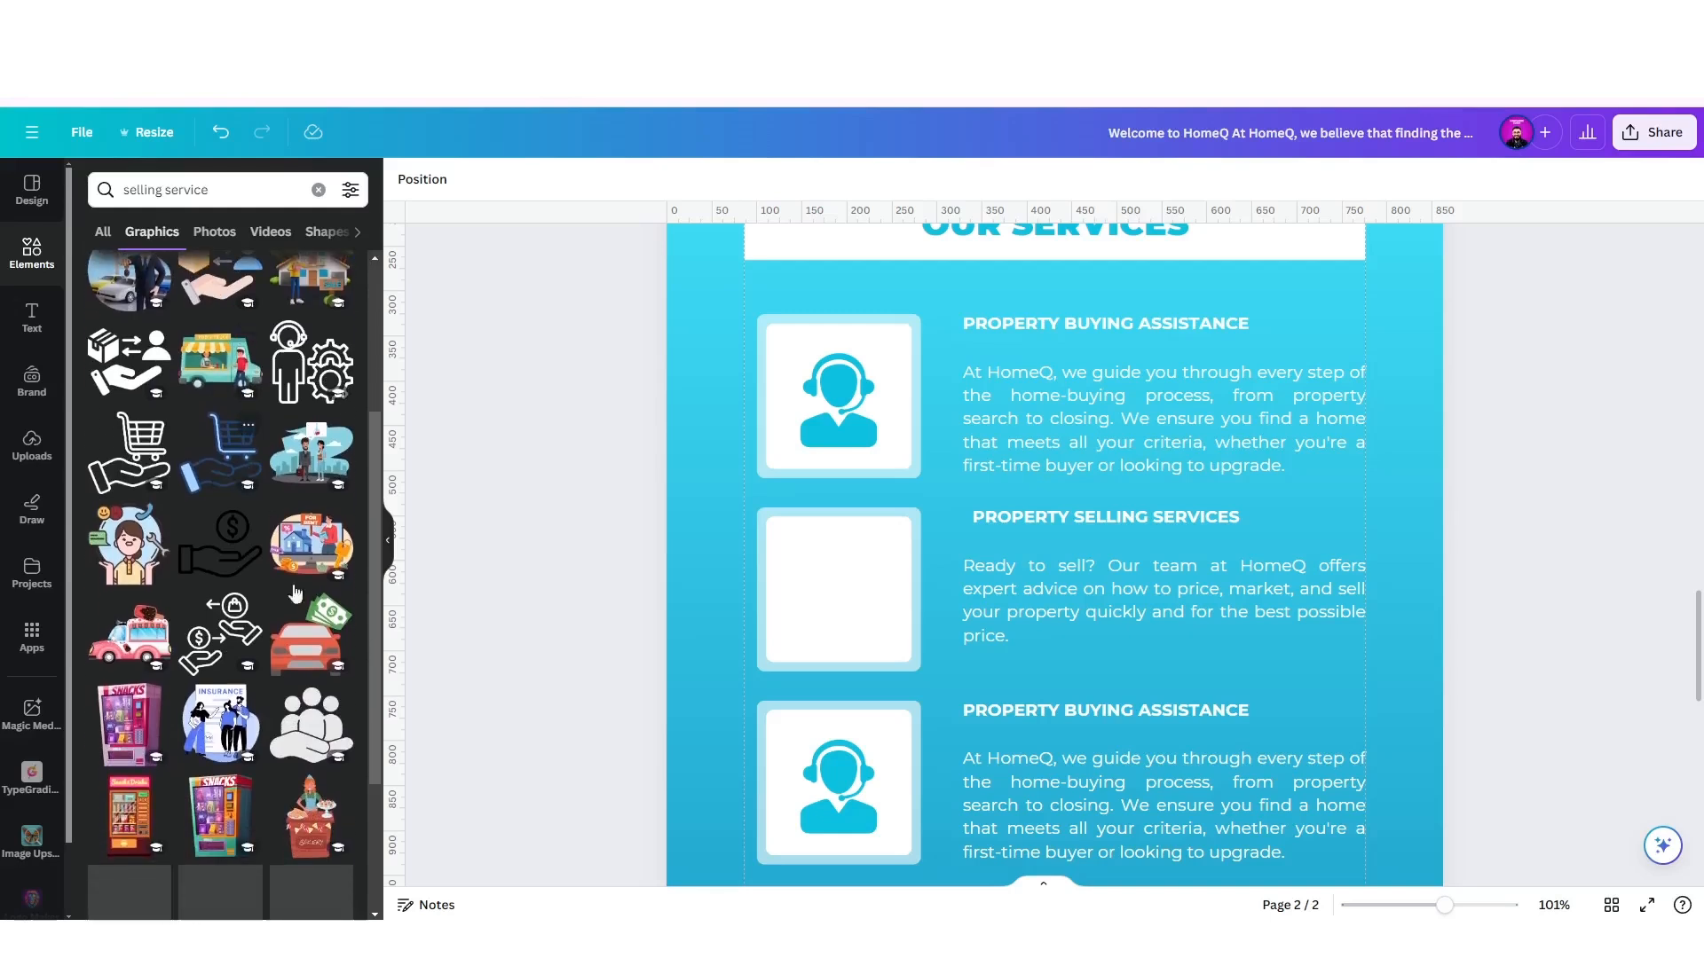
pyautogui.click(310, 723)
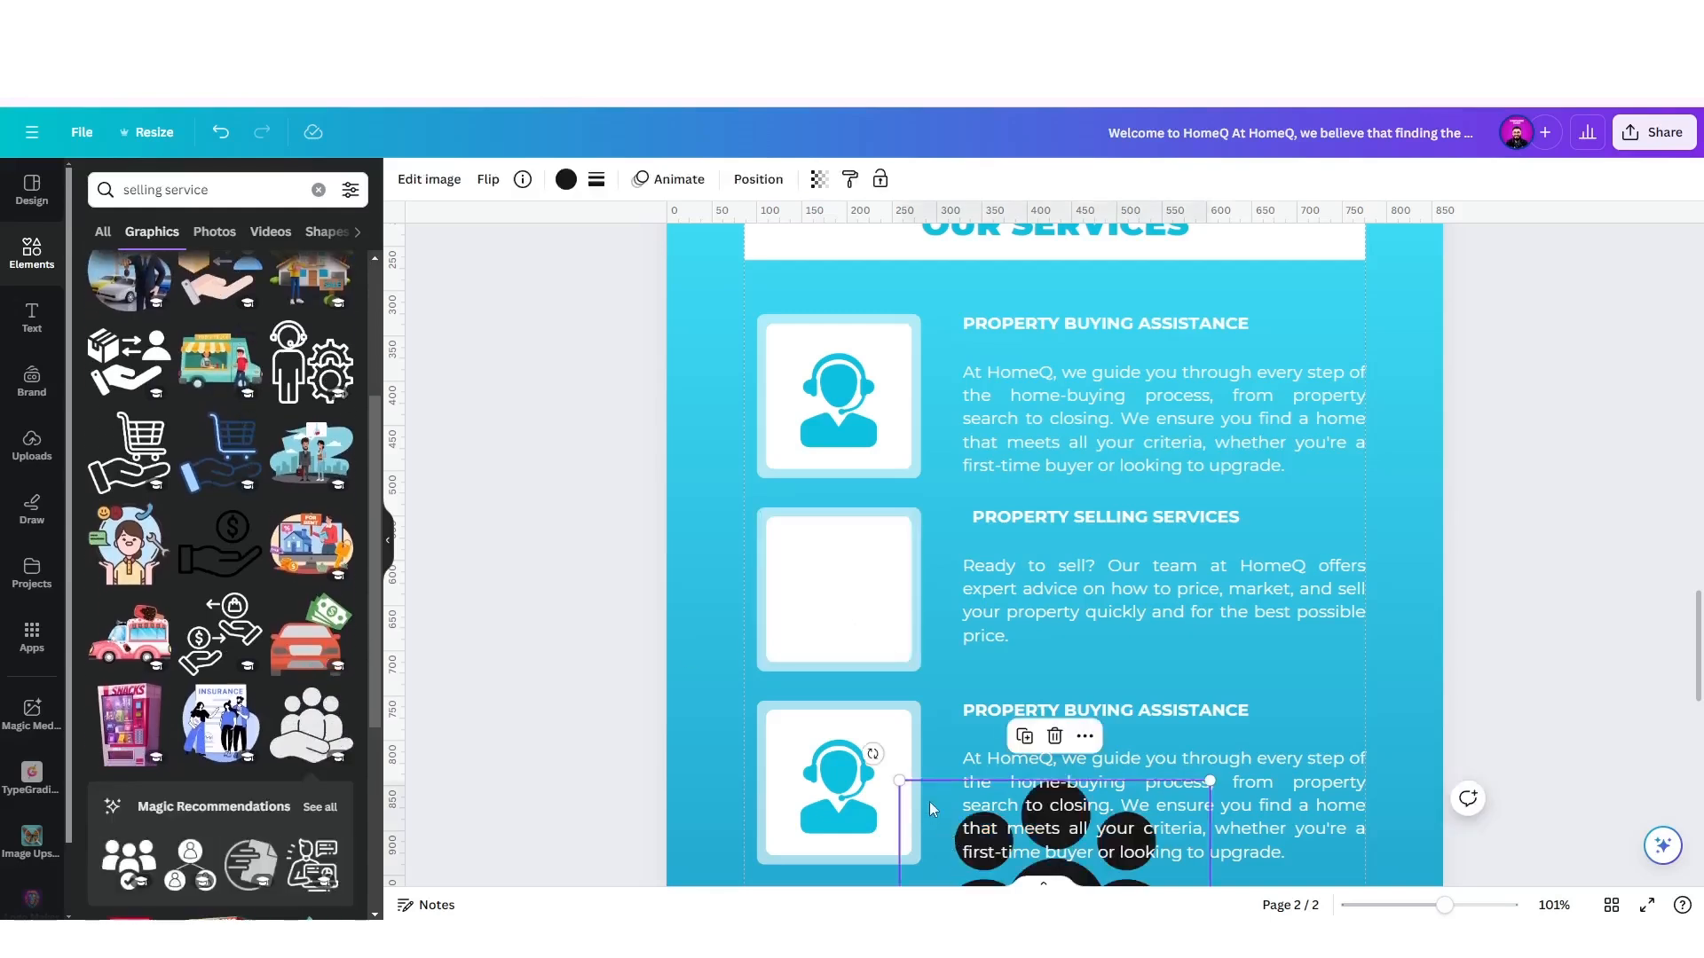
# Shrink the people-and-hand icon, centre it in the Property Selling Services tile and recolour it with the document's cyan.
pyautogui.moveTo(1078, 879); pyautogui.dragTo(923, 537)
pyautogui.moveTo(1053, 439); pyautogui.dragTo(799, 622)
pyautogui.moveTo(805, 680); pyautogui.dragTo(857, 594)
pyautogui.click(566, 180)
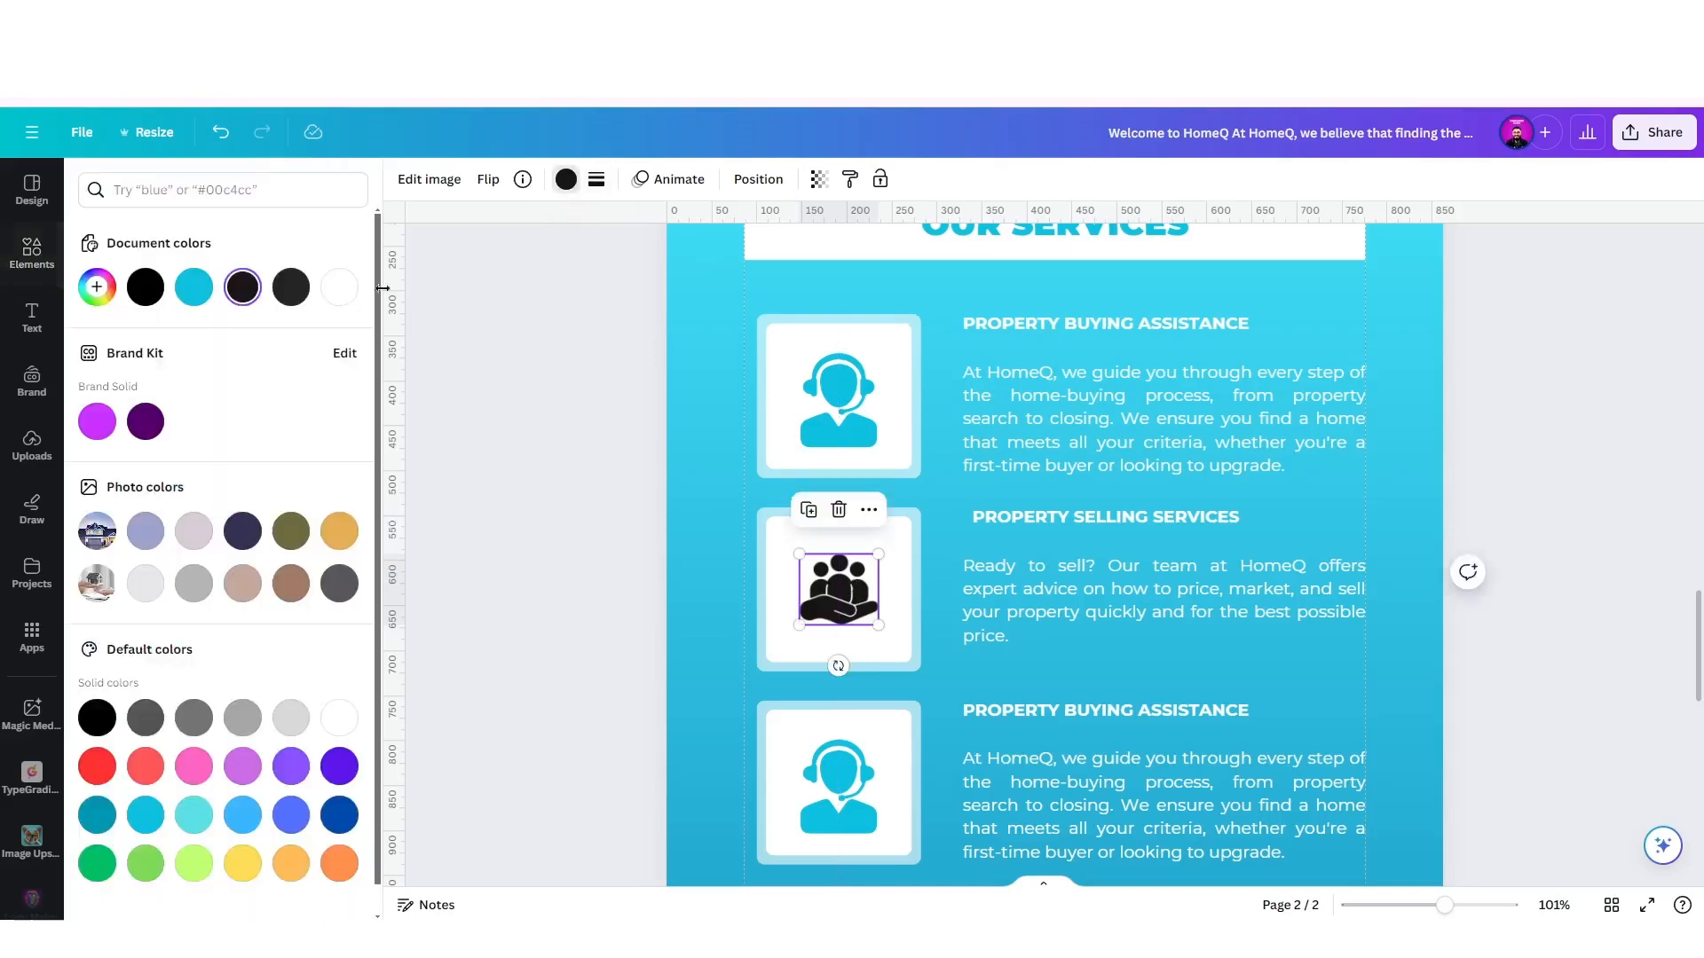
pyautogui.click(201, 301)
# Copy the "Rental Management" heading from the Word document and replace the third card's title with it.
pyautogui.scroll(-3, 1035, 593)
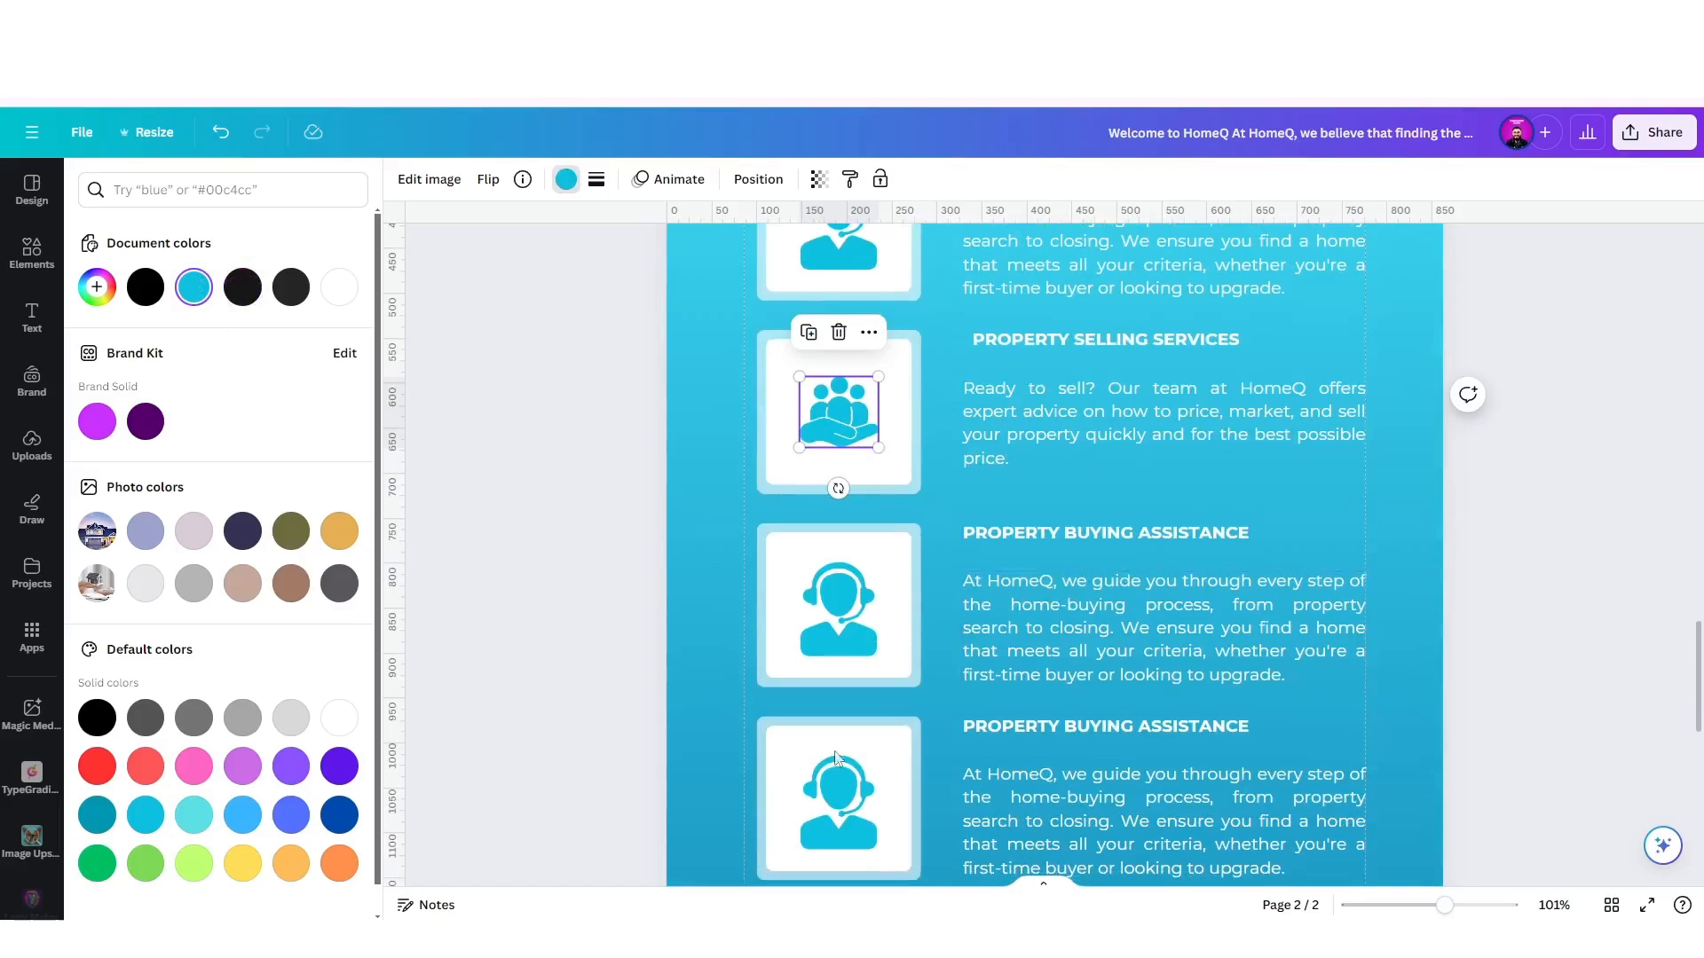
pyautogui.hotkey('alt', 'Tab')
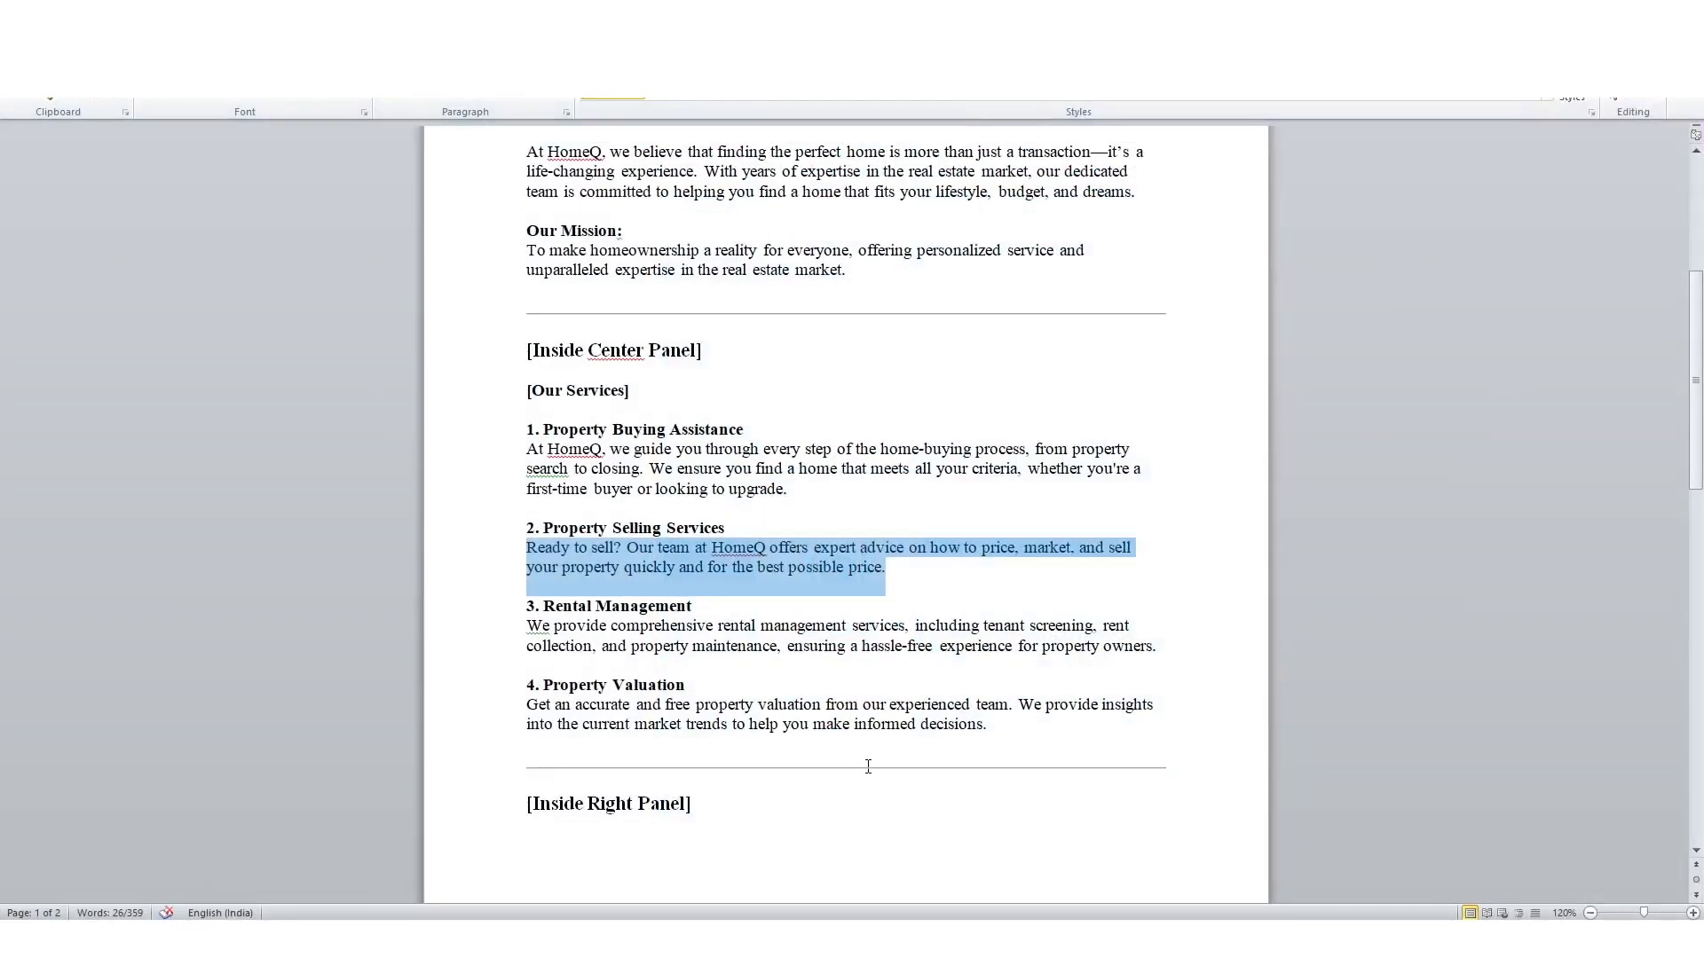
pyautogui.moveTo(714, 604); pyautogui.dragTo(556, 618)
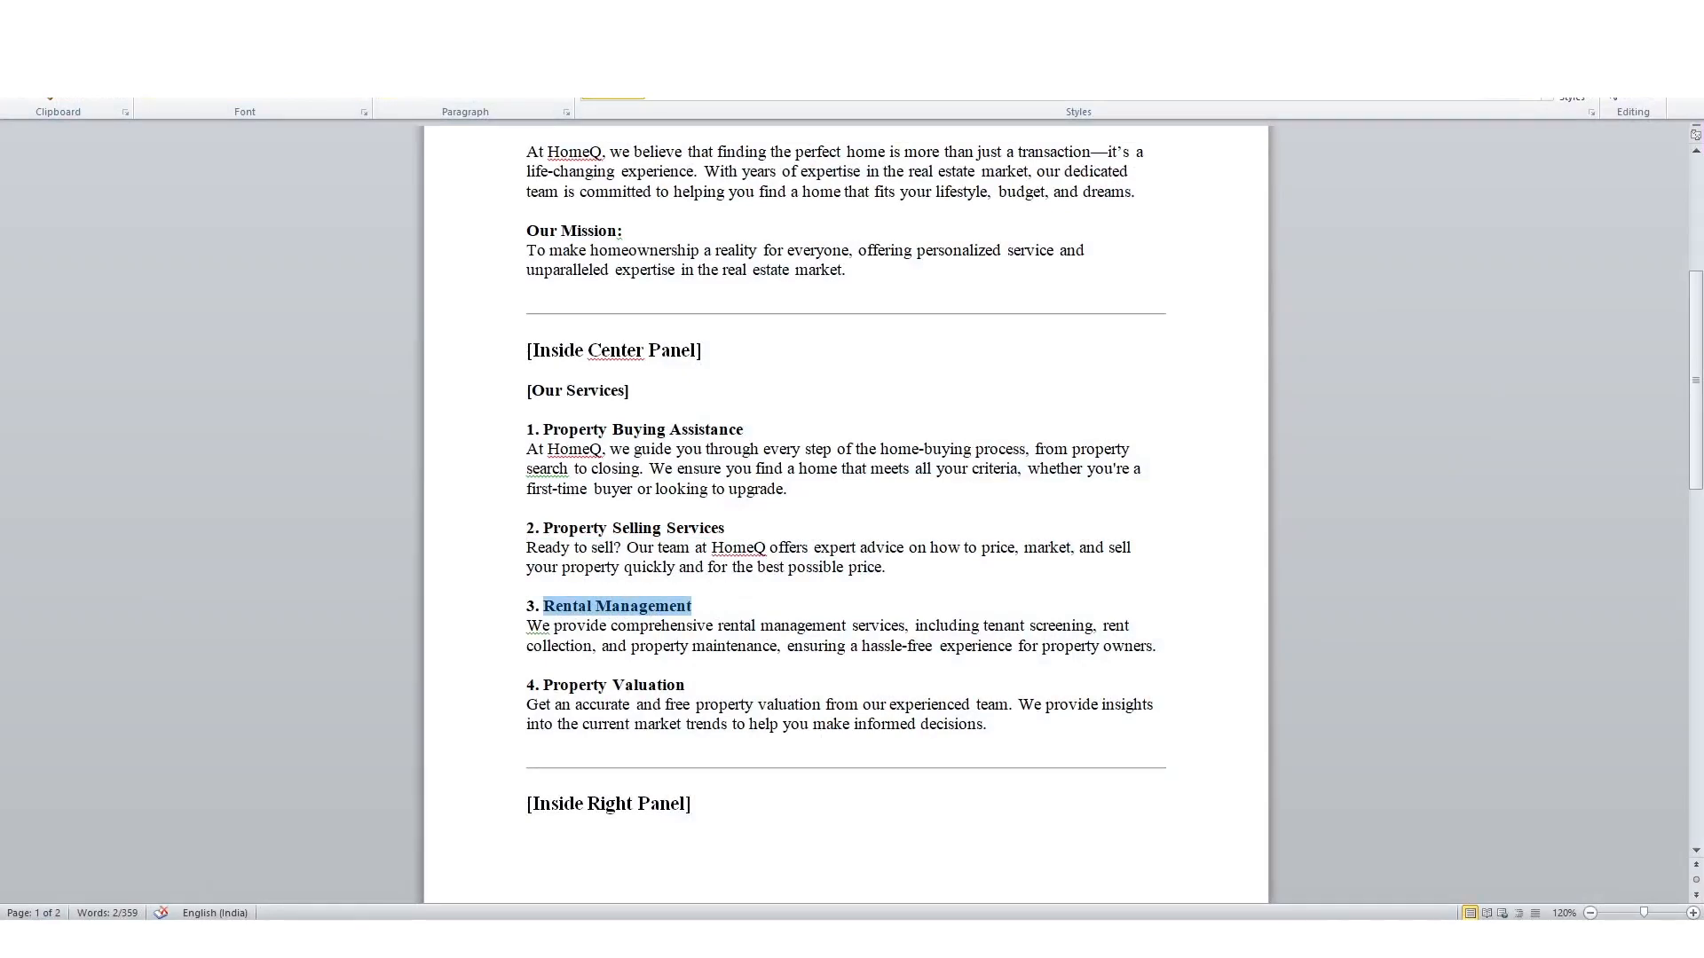
pyautogui.hotkey('alt', 'Tab')
pyautogui.doubleClick(1102, 525)
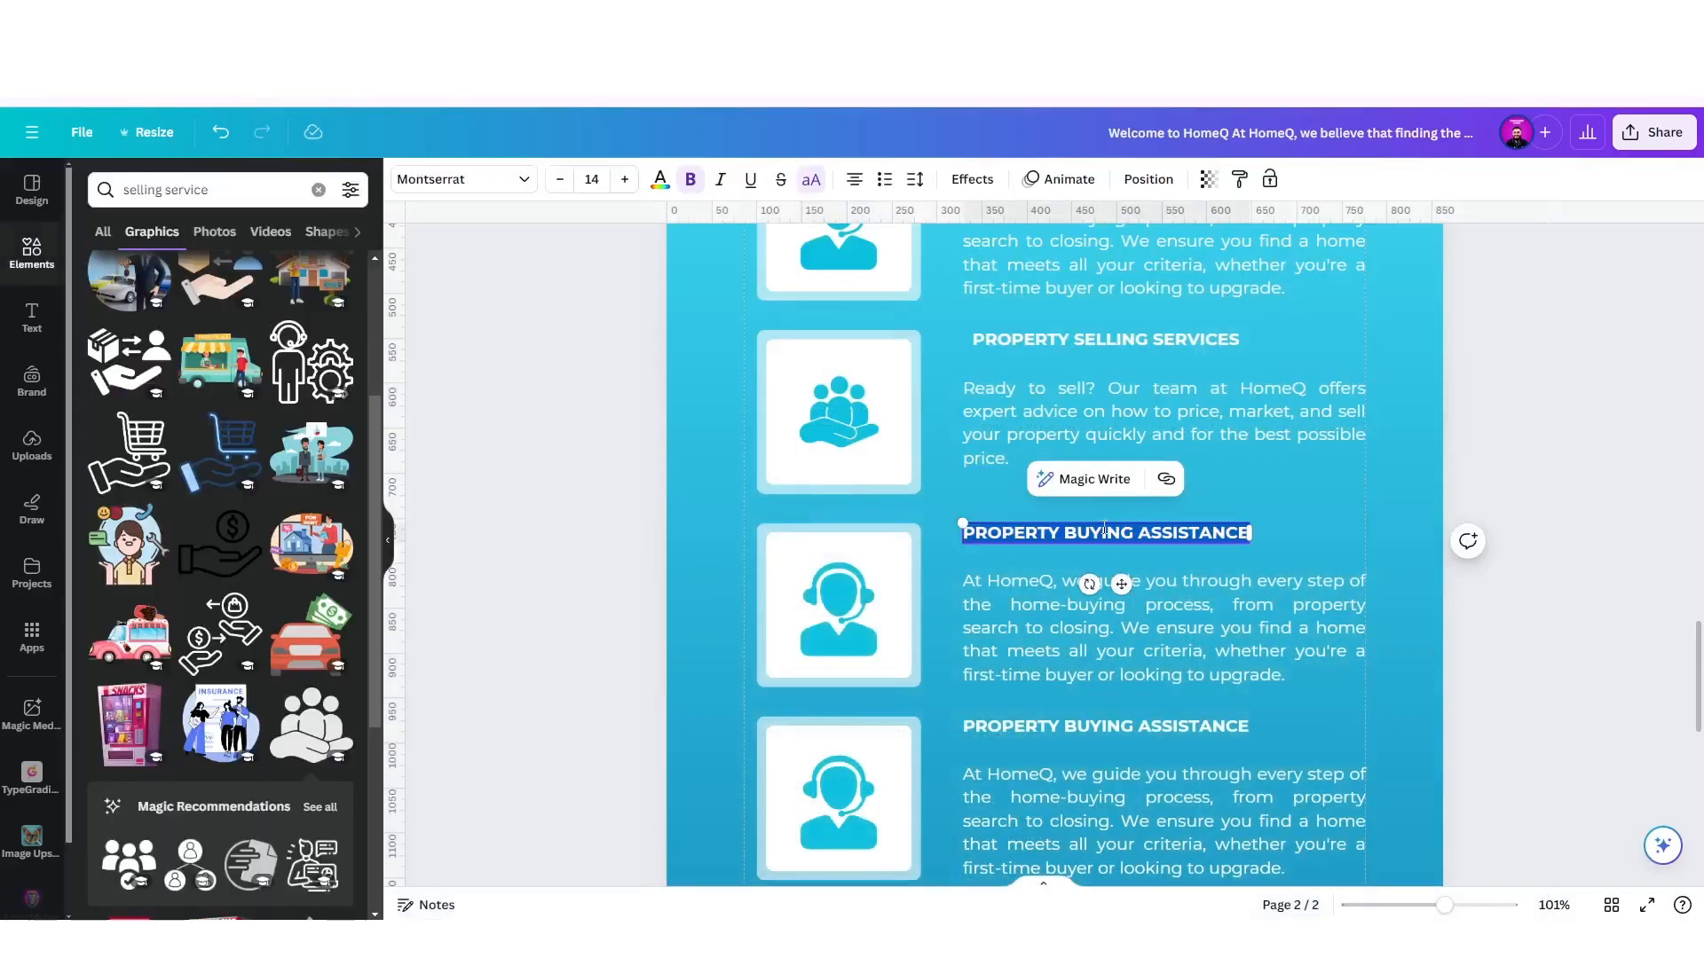
pyautogui.write('RENTAL MANAGEMENT')
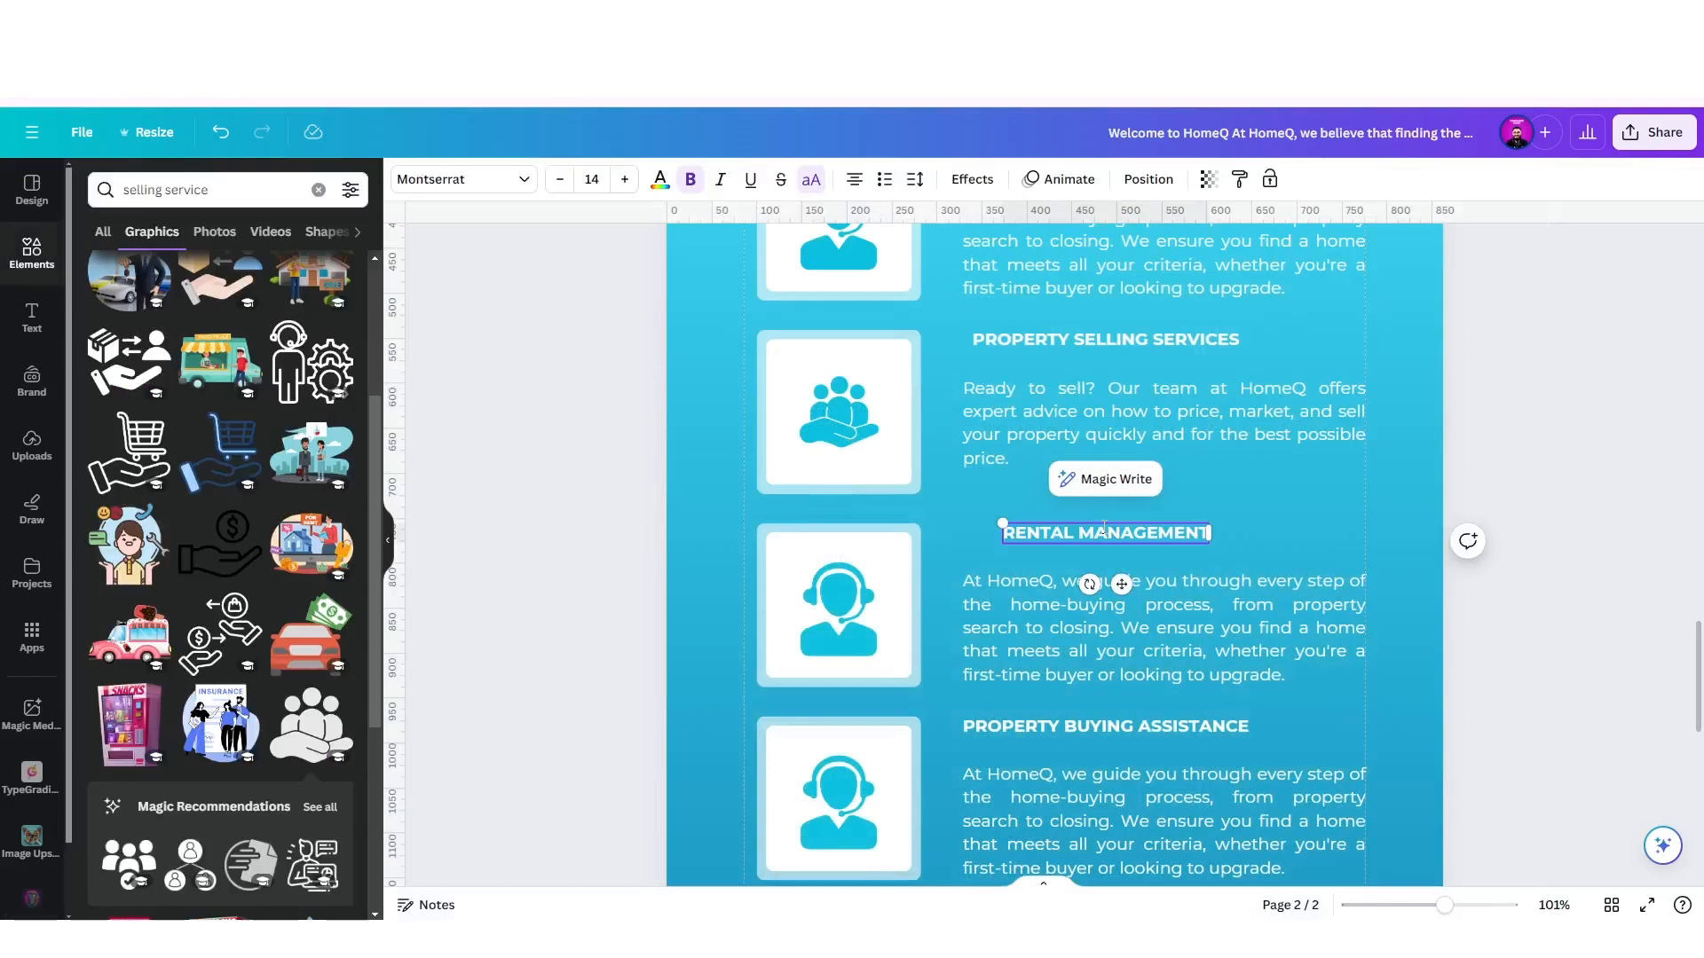
# Align the RENTAL MANAGEMENT and PROPERTY SELLING SERVICES titles with the left edge of their descriptions.
pyautogui.click(739, 527)
pyautogui.moveTo(1026, 533); pyautogui.dragTo(986, 532)
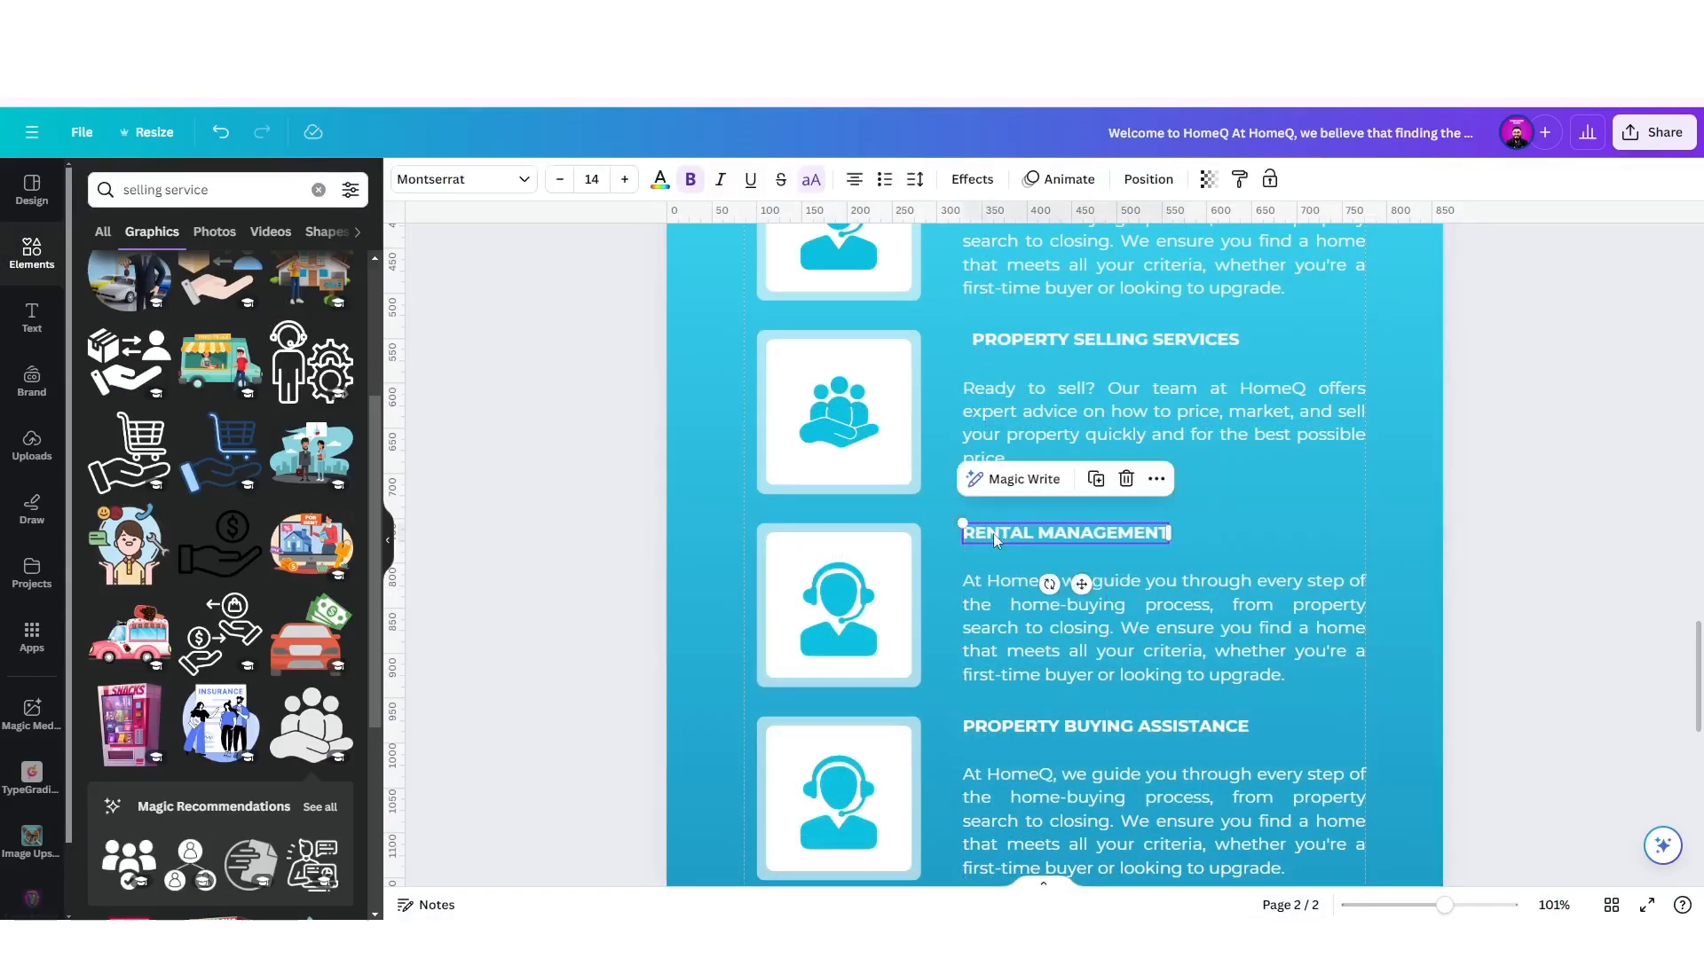
pyautogui.scroll(5, 990, 426)
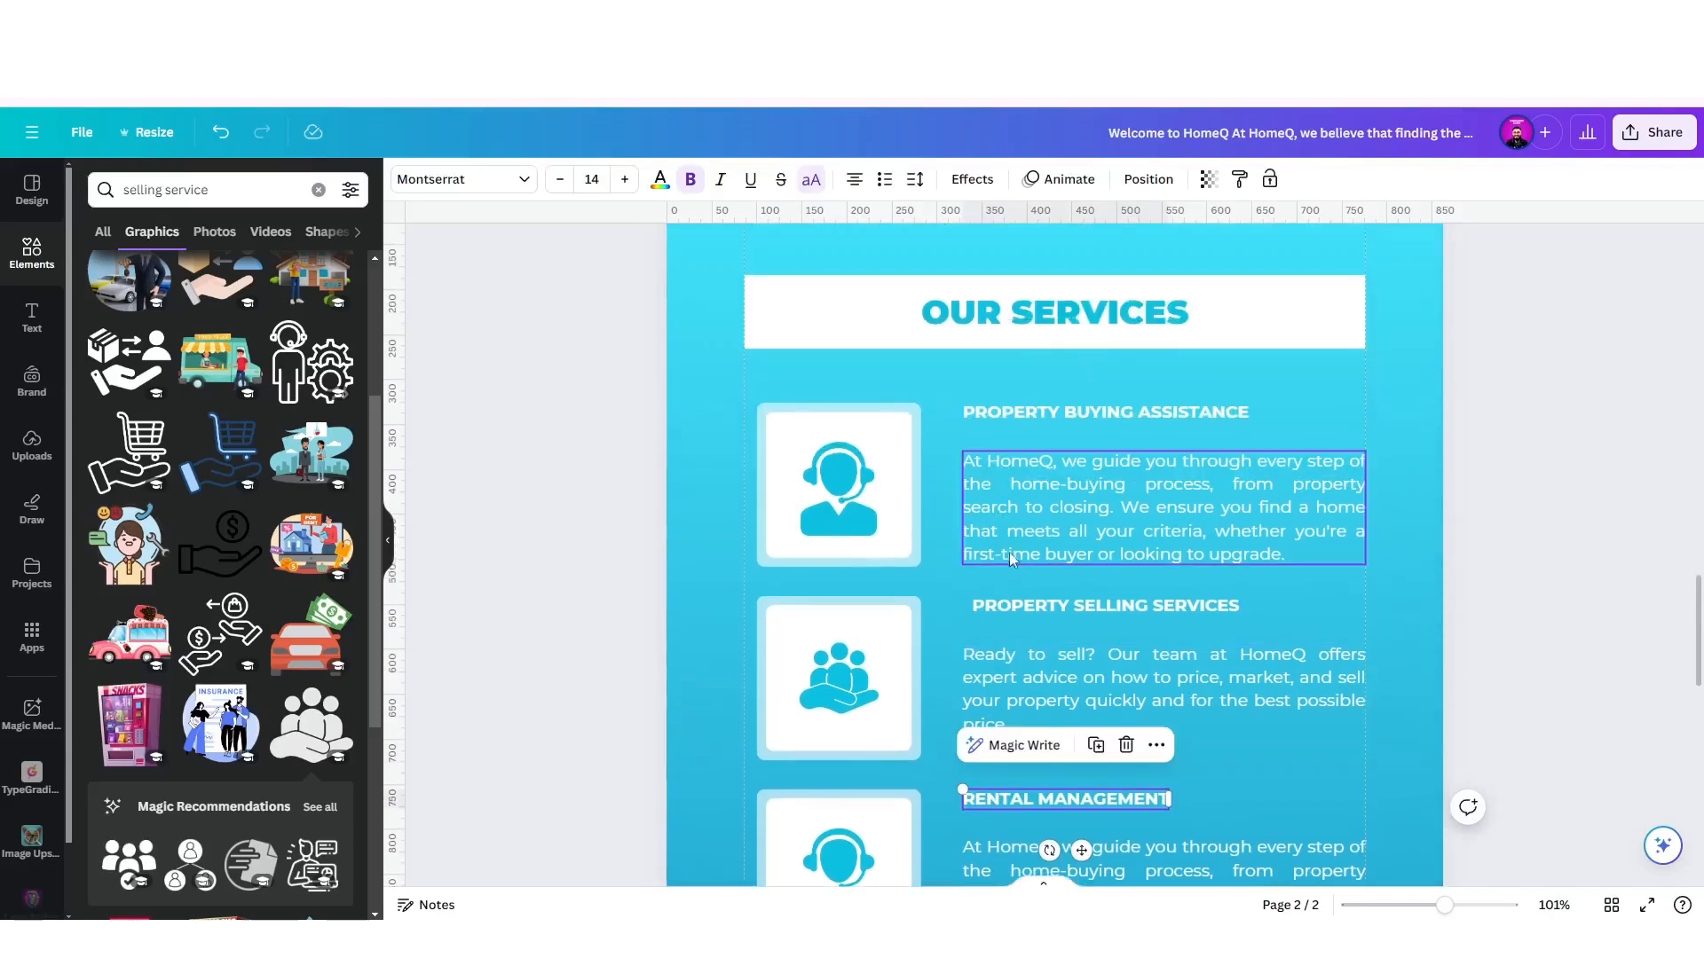
pyautogui.moveTo(999, 610); pyautogui.dragTo(986, 612)
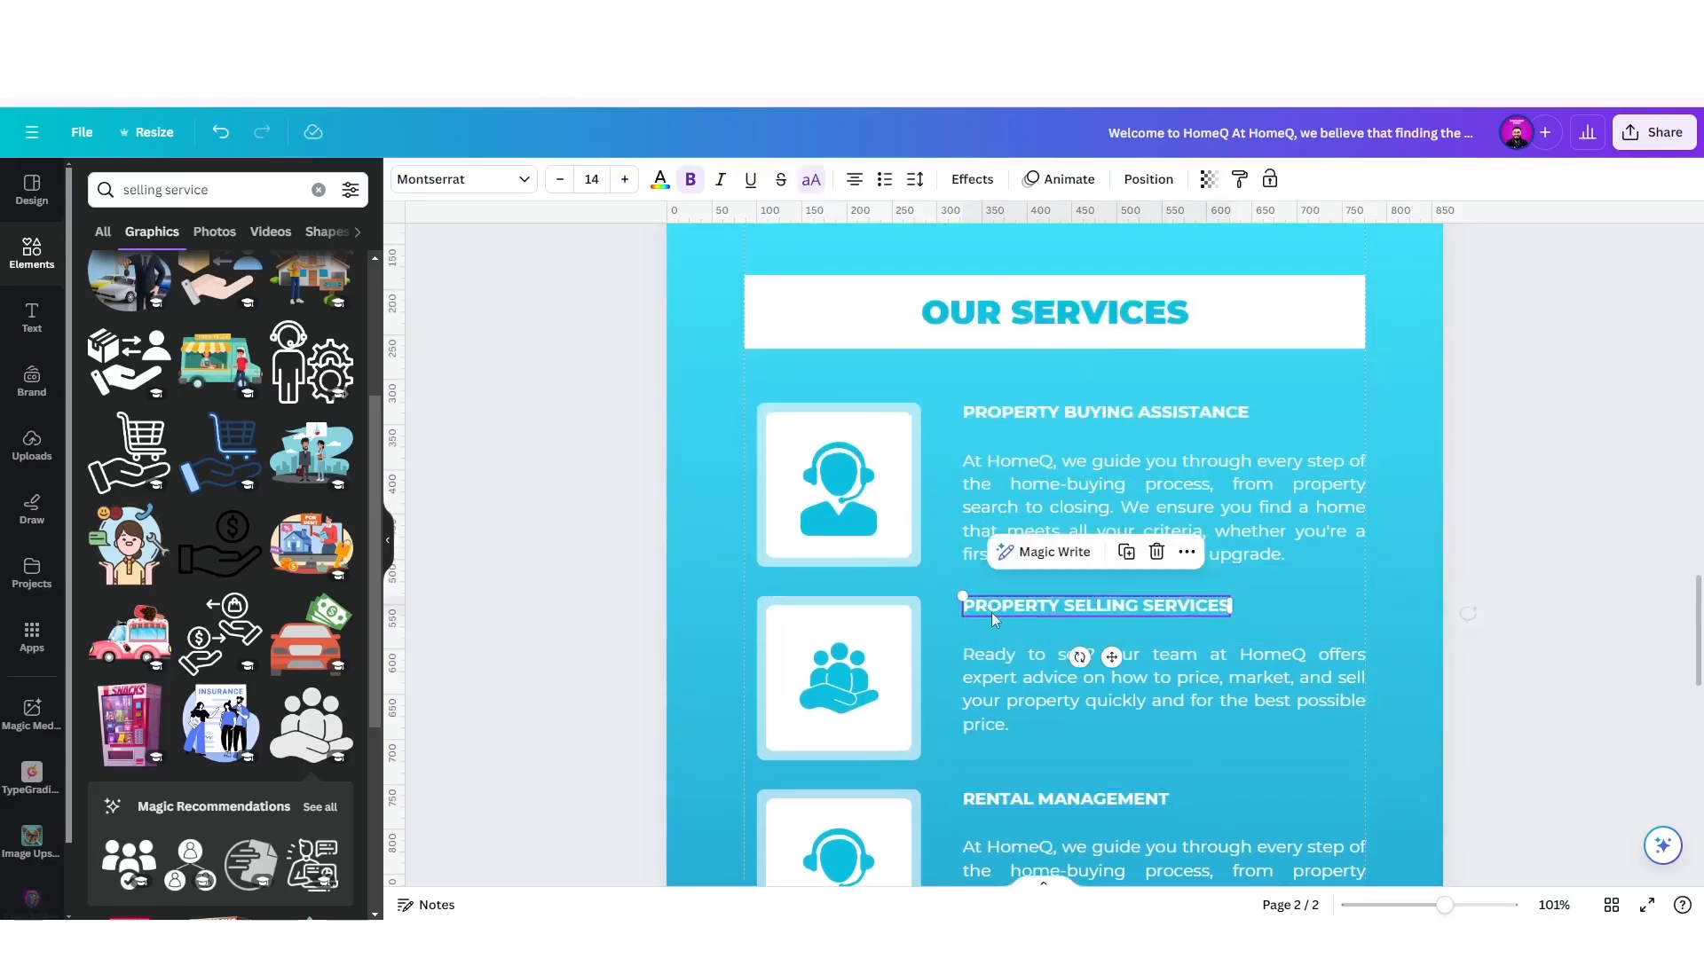
# Copy the "We provide comprehensive rental management services" paragraph from the Word document and replace the third card's description with it.
pyautogui.scroll(-5, 992, 612)
pyautogui.scroll(-2, 992, 613)
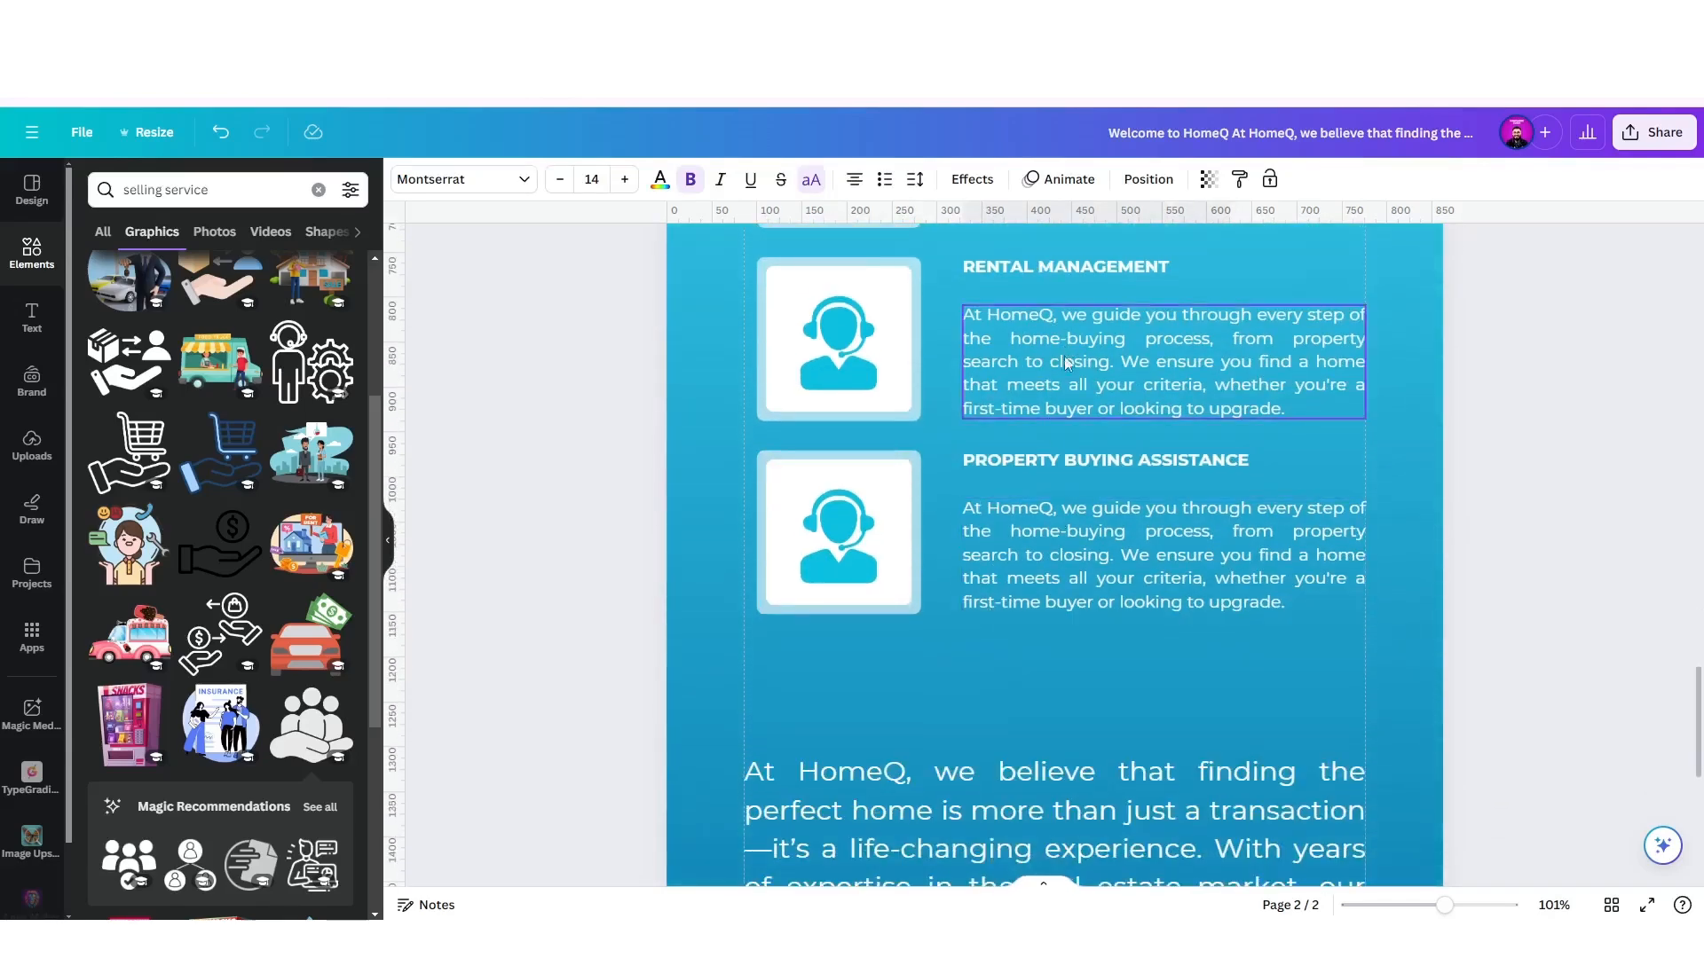
pyautogui.moveTo(543, 607); pyautogui.dragTo(685, 607)
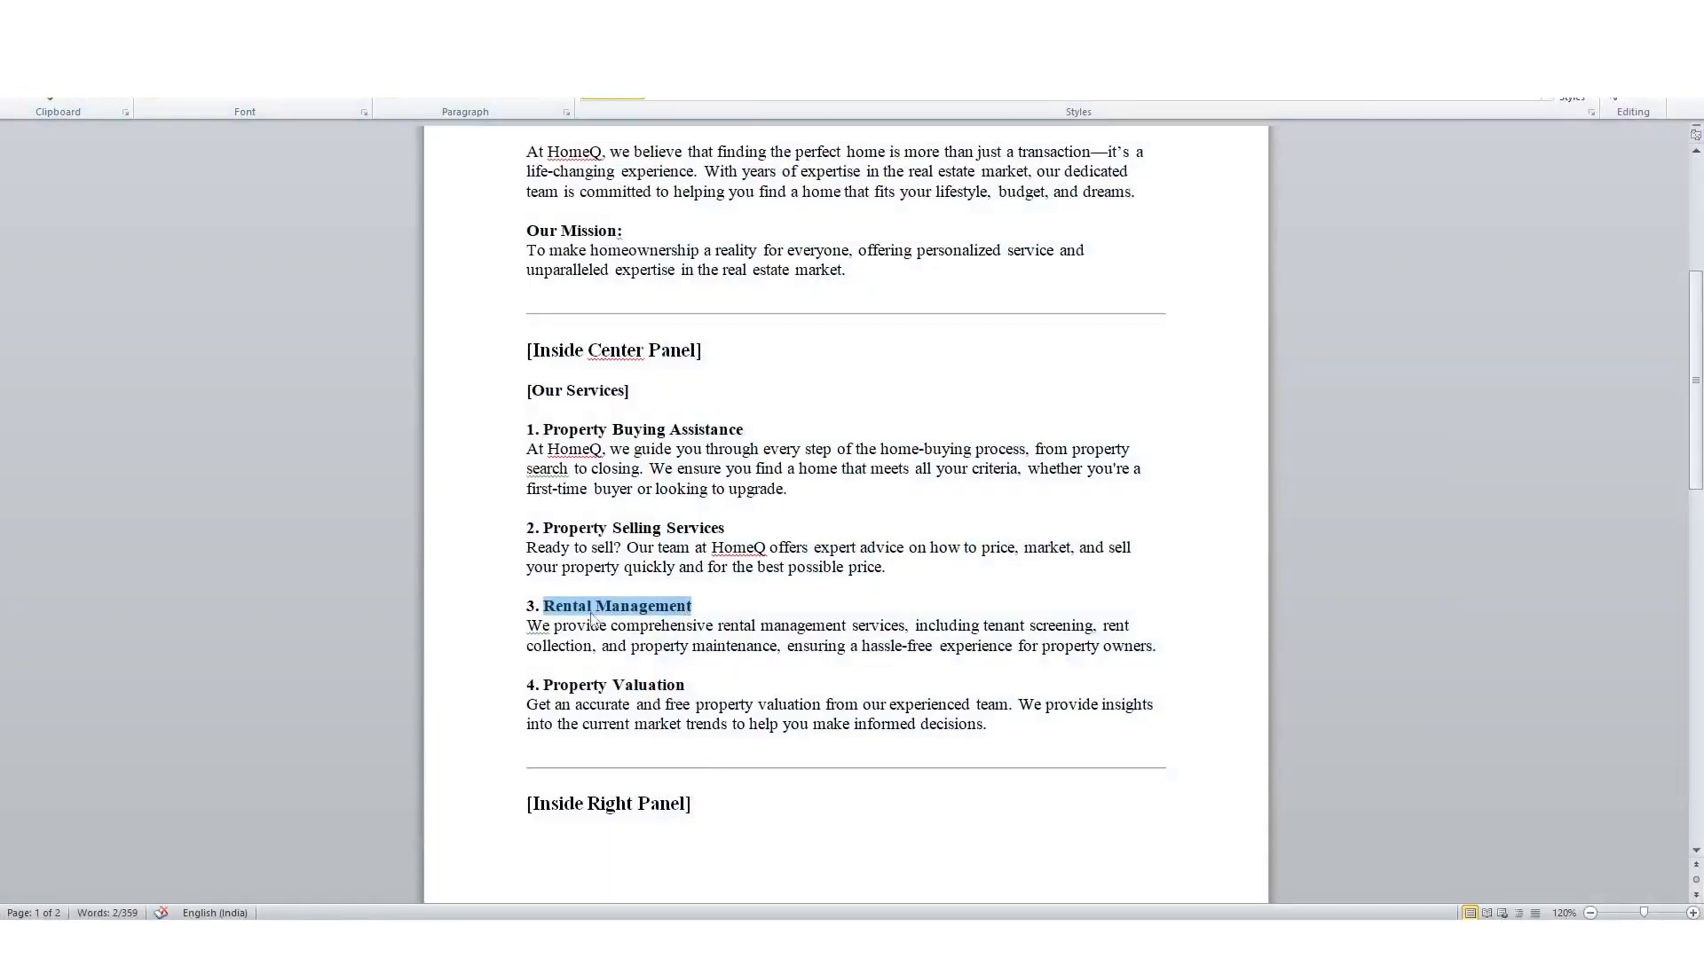
pyautogui.moveTo(531, 626); pyautogui.dragTo(1159, 646)
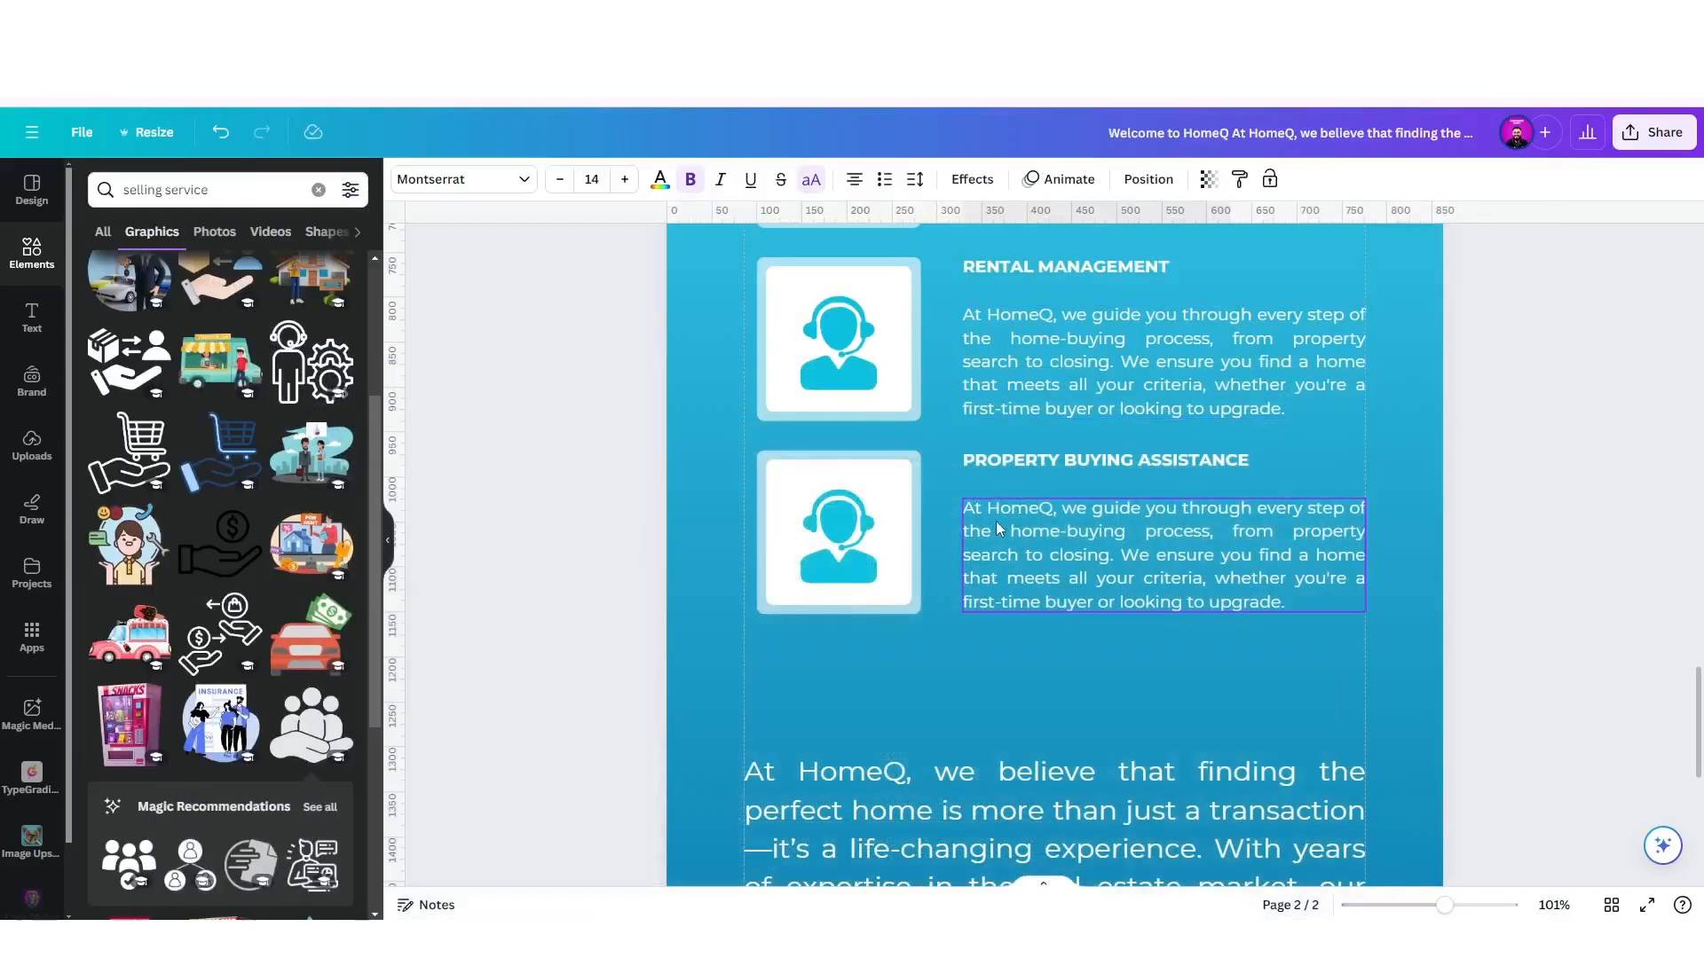
pyautogui.doubleClick(996, 520)
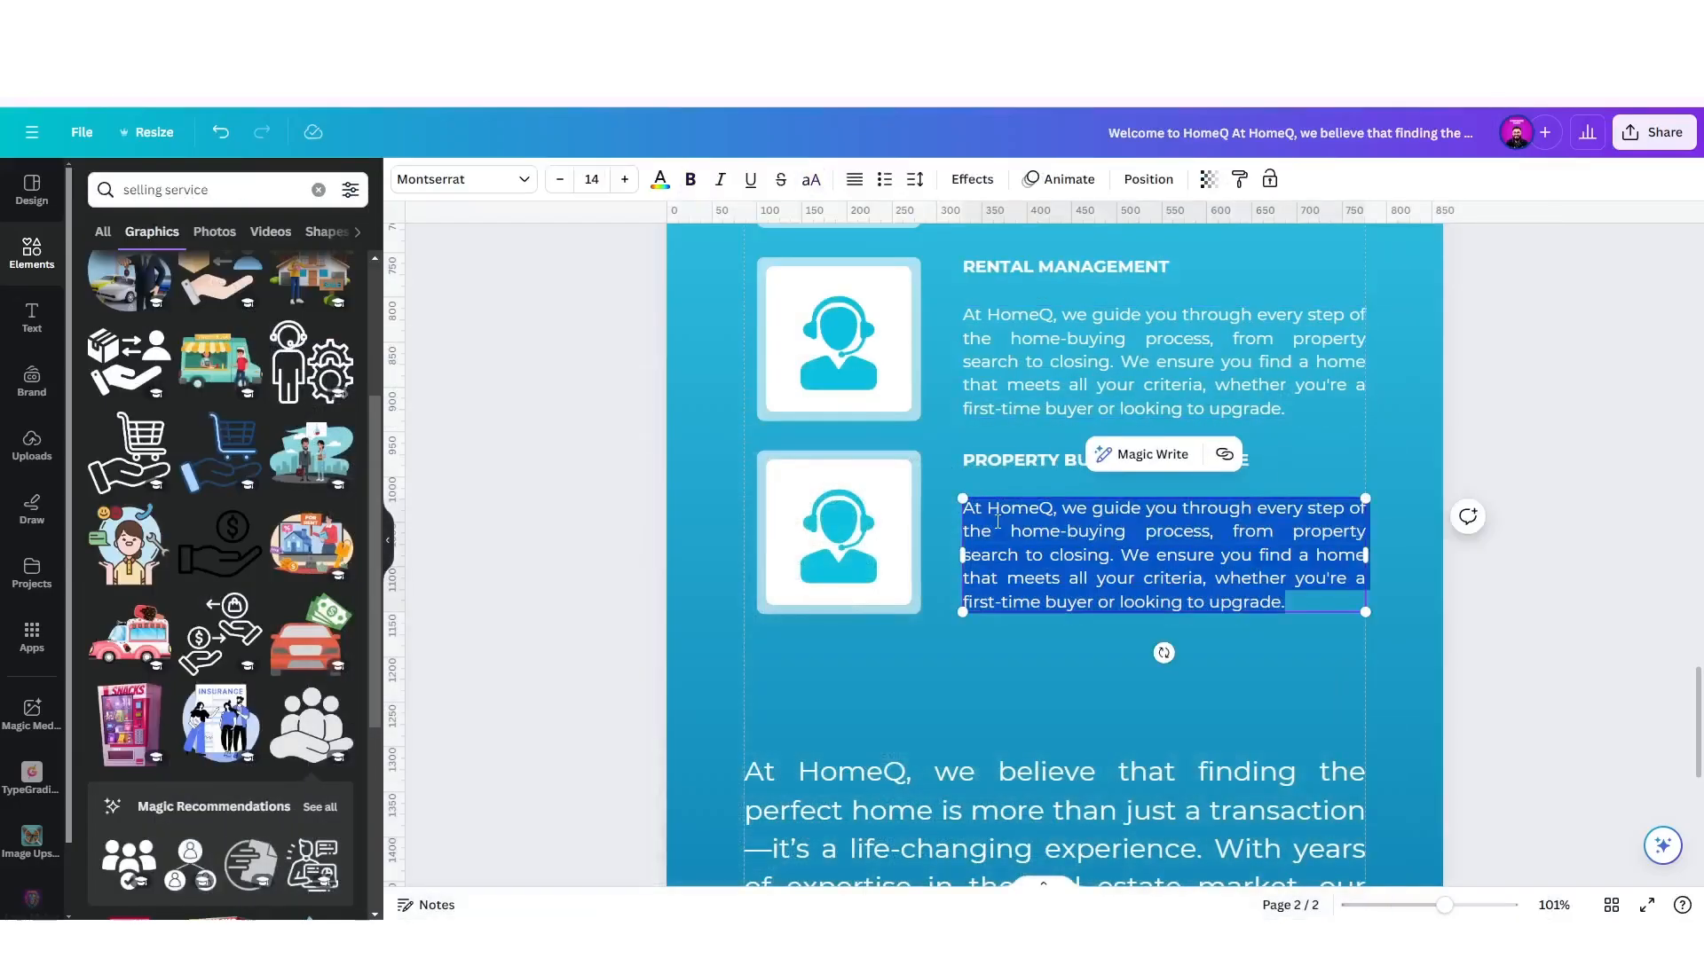
pyautogui.scroll(2, 998, 521)
pyautogui.doubleClick(1038, 446)
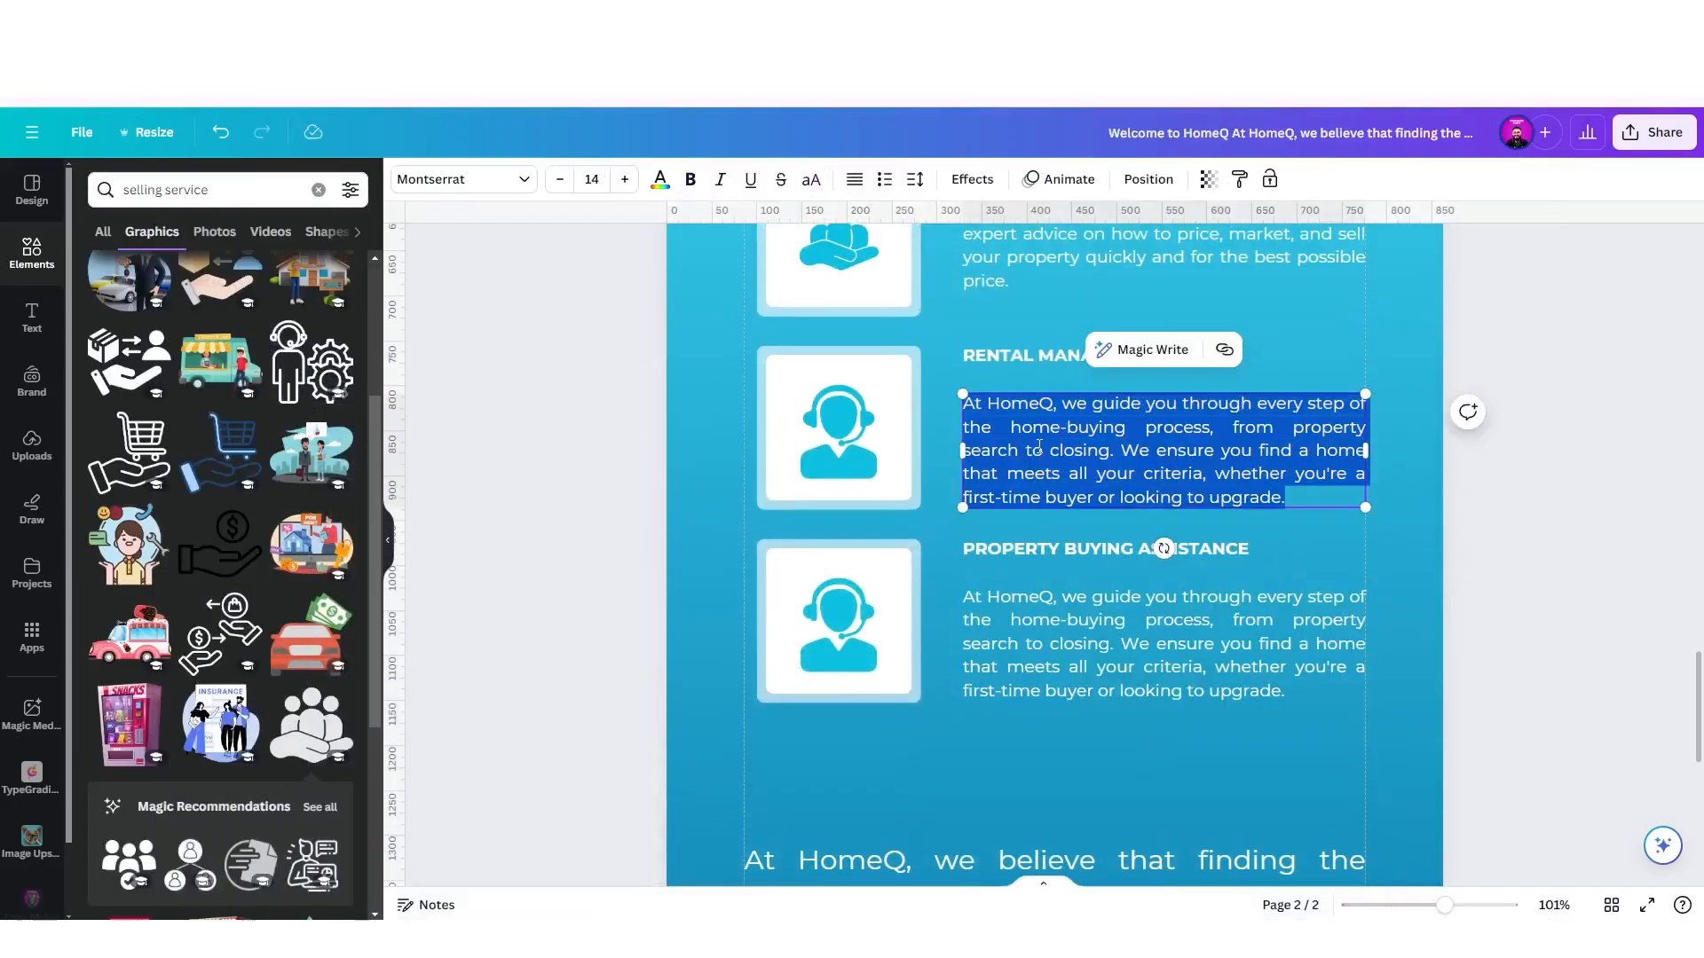
pyautogui.write('We provide comprehensive rental management services, including tenant screening, rent collection, and property maintenance, ensuring a hassle-free experience for property owners.')
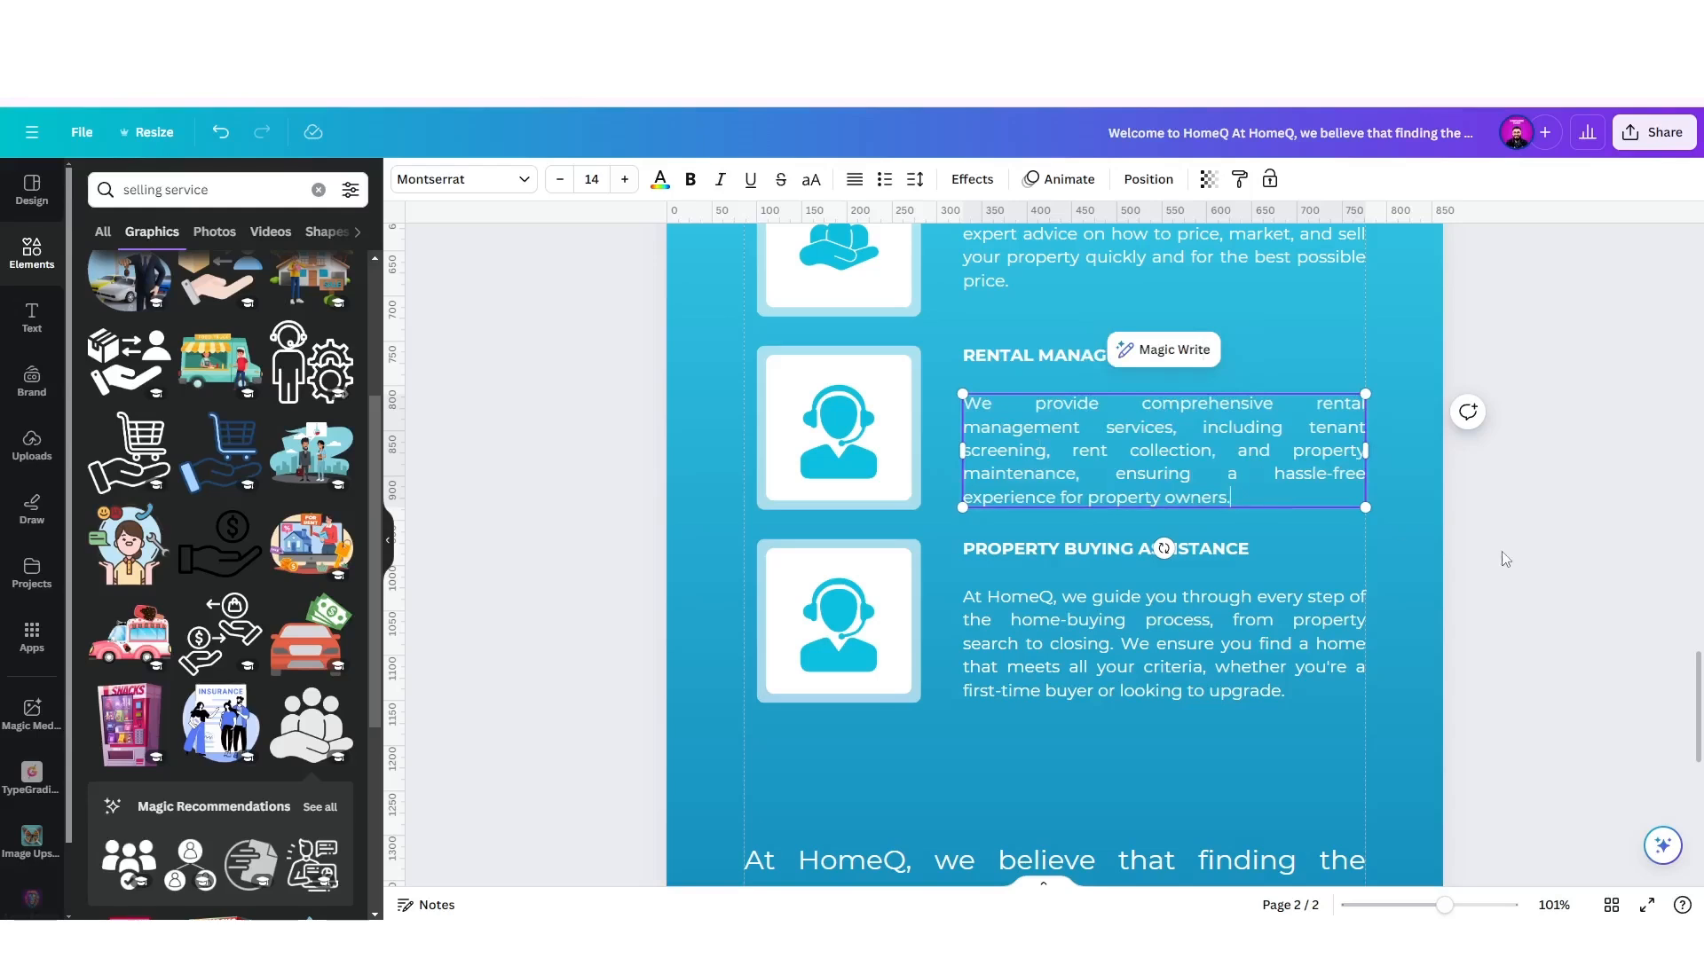
pyautogui.click(1424, 546)
# Copy the "Property Valuation" heading from the Word document and replace the fourth card's title with it.
pyautogui.scroll(-3, 1172, 551)
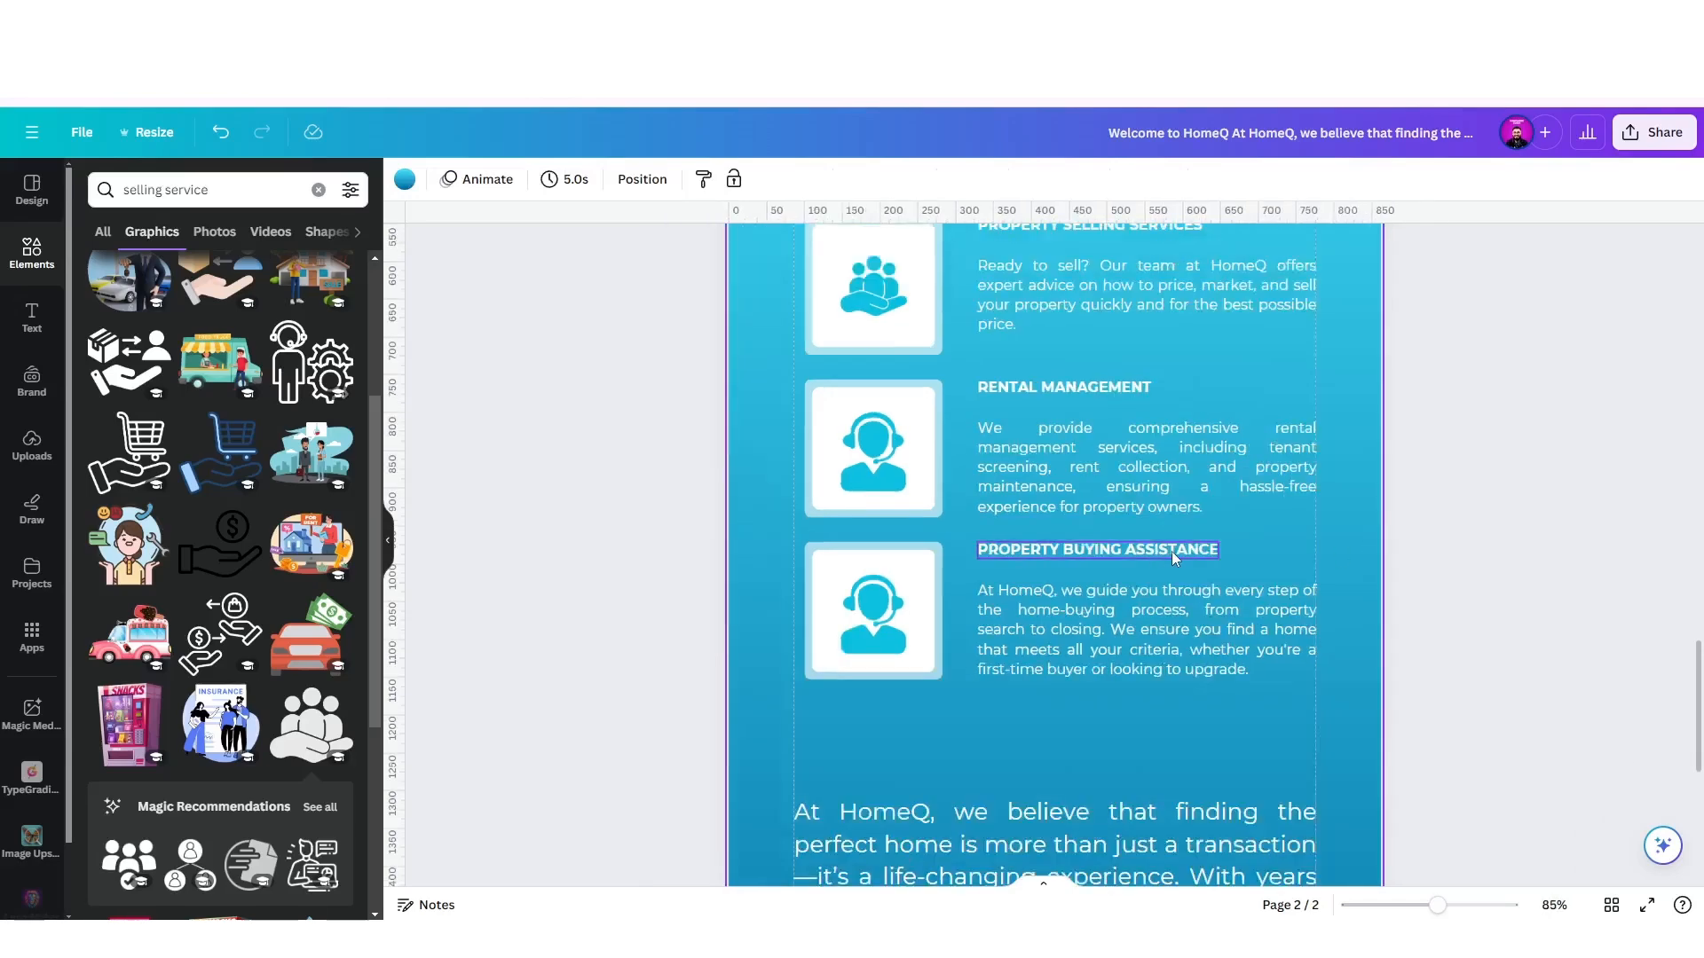
pyautogui.scroll(4, 1174, 551)
pyautogui.scroll(-6, 1040, 470)
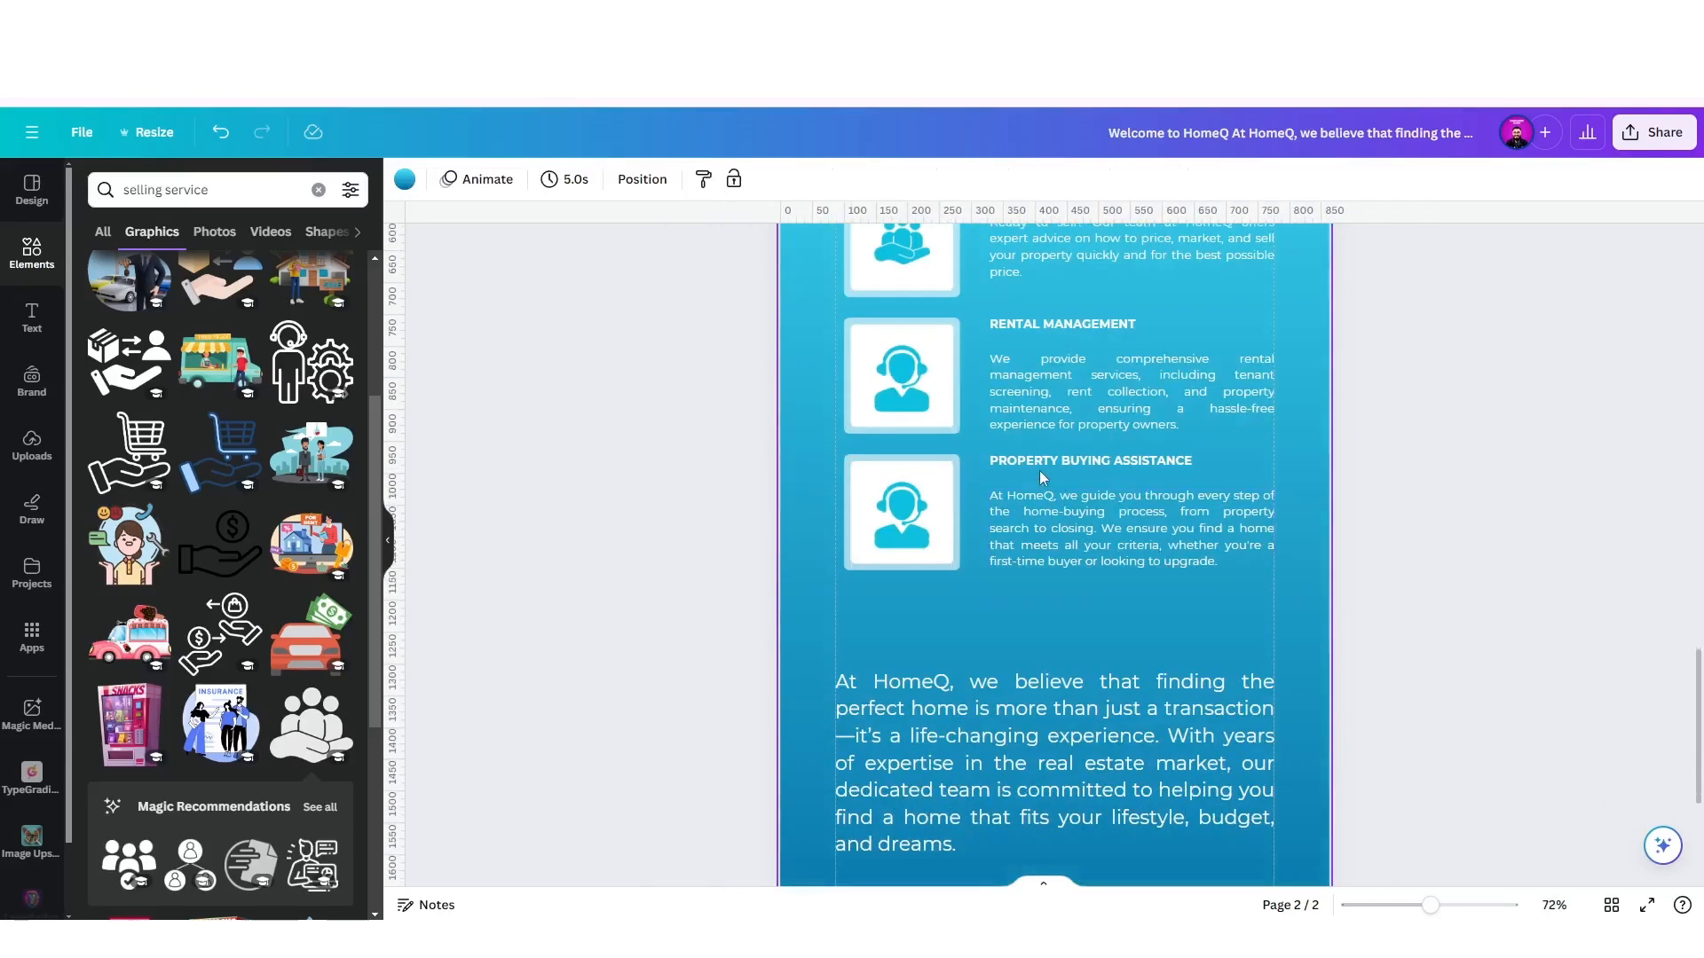
pyautogui.click(461, 939)
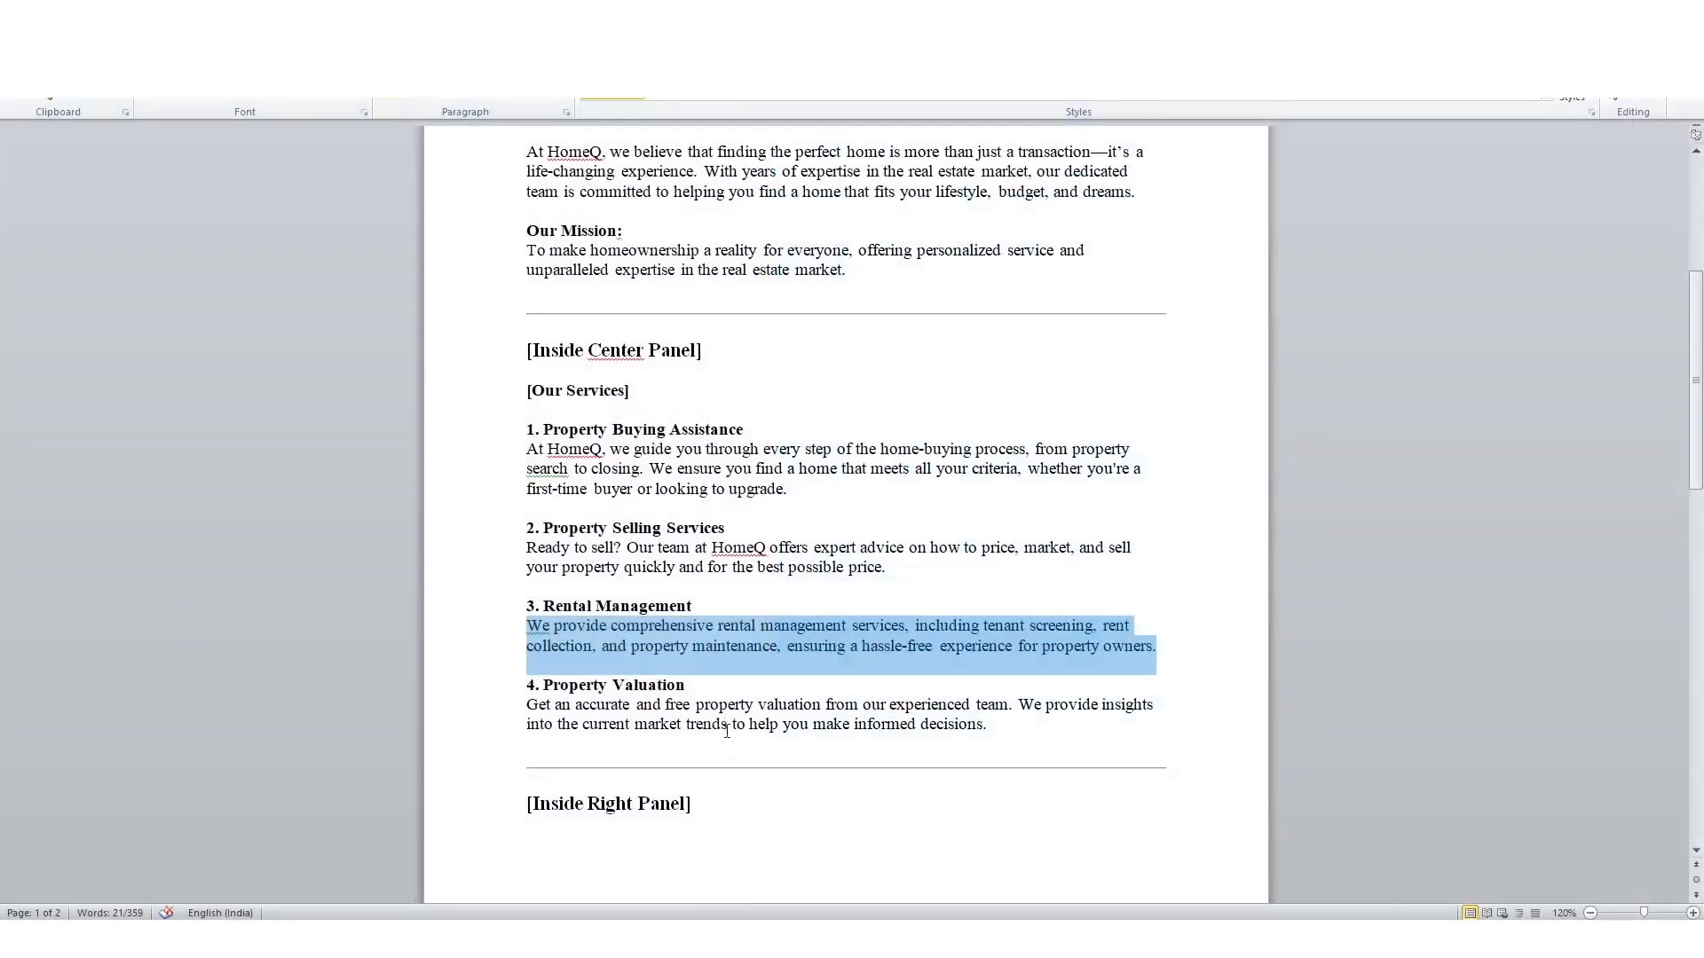
pyautogui.moveTo(544, 683); pyautogui.dragTo(651, 679)
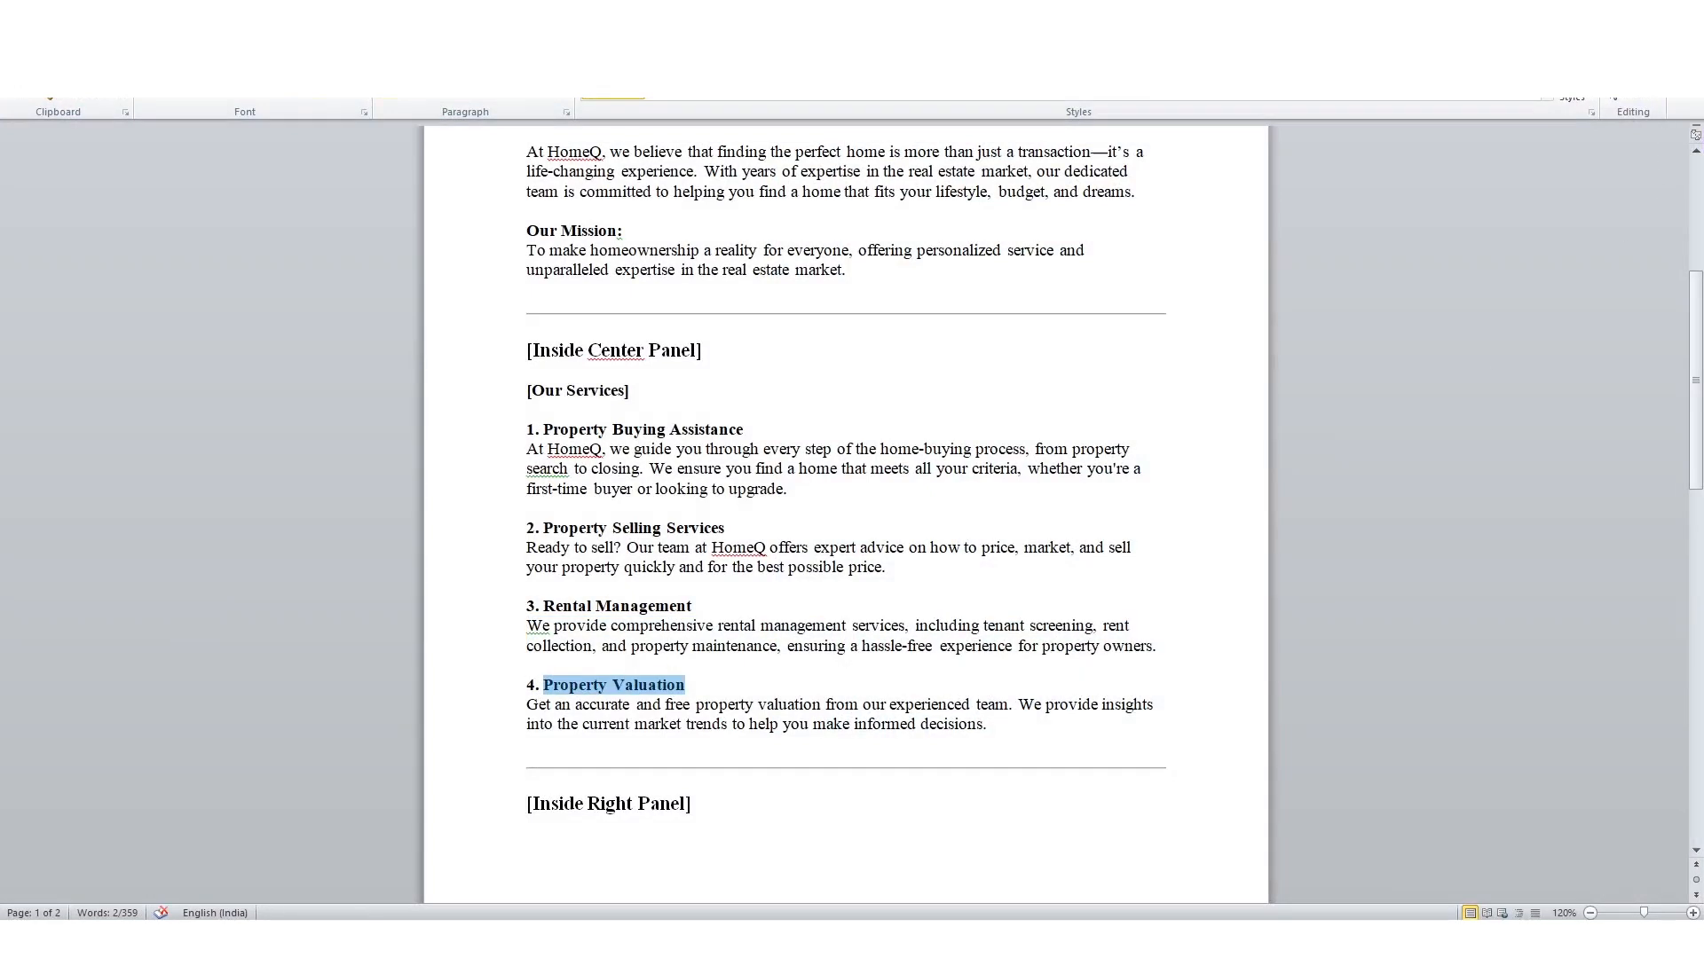
pyautogui.click(461, 938)
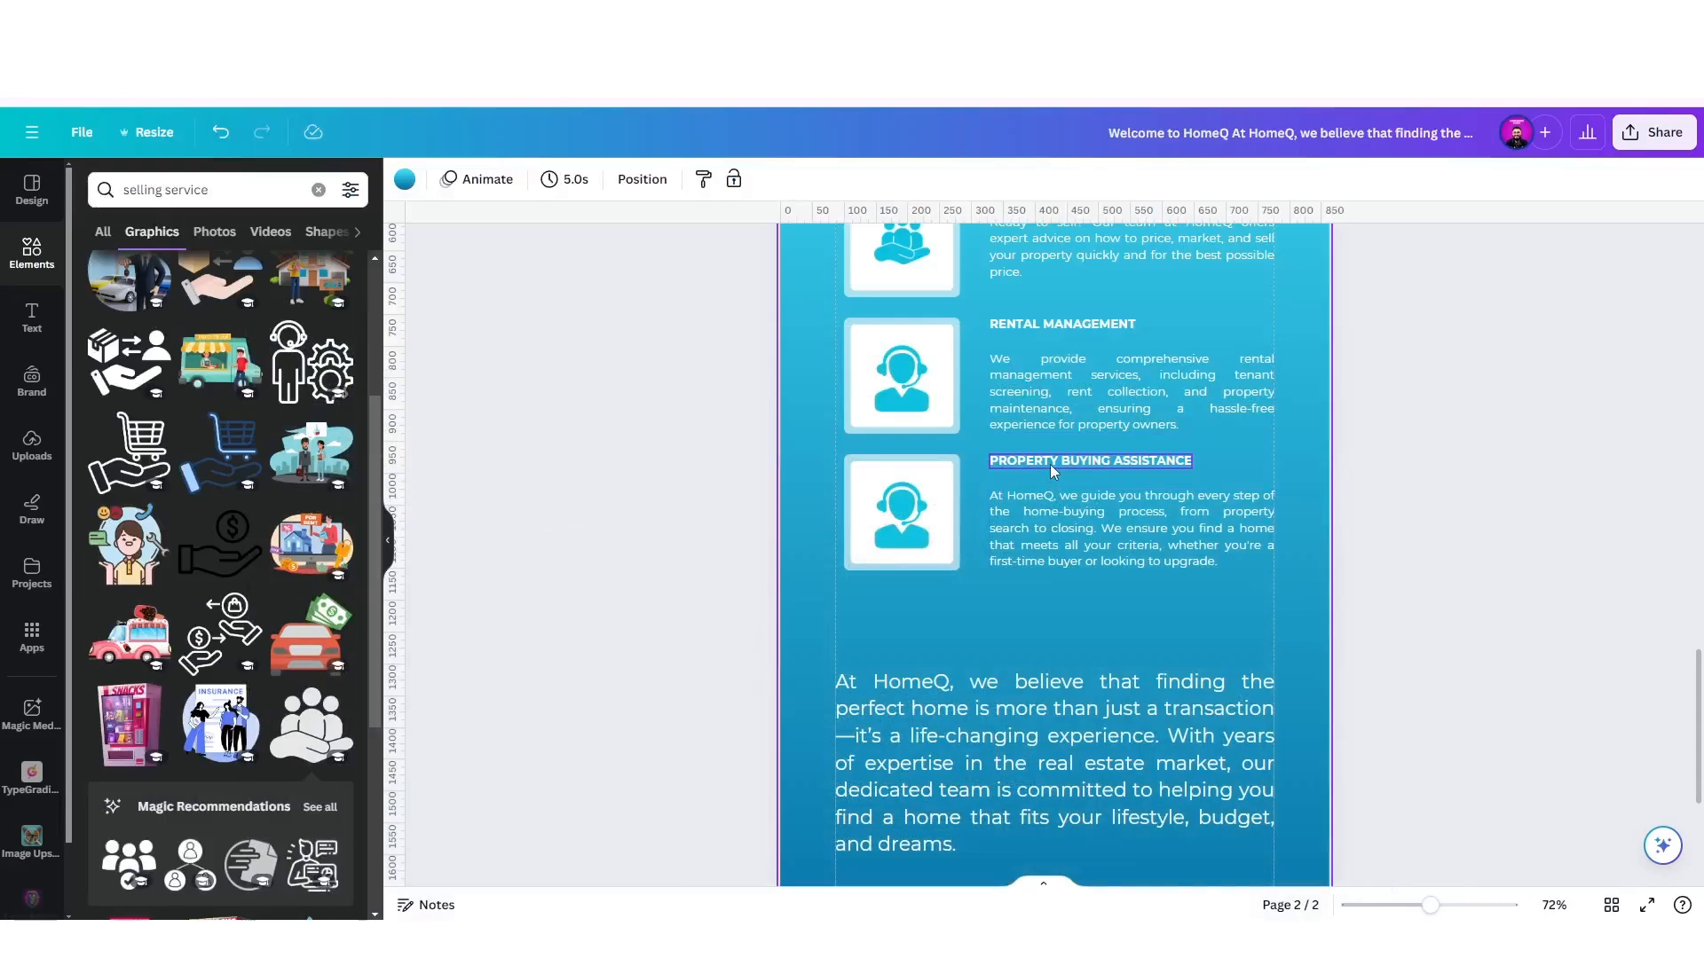
pyautogui.scroll(5, 1050, 465)
pyautogui.doubleClick(1053, 463)
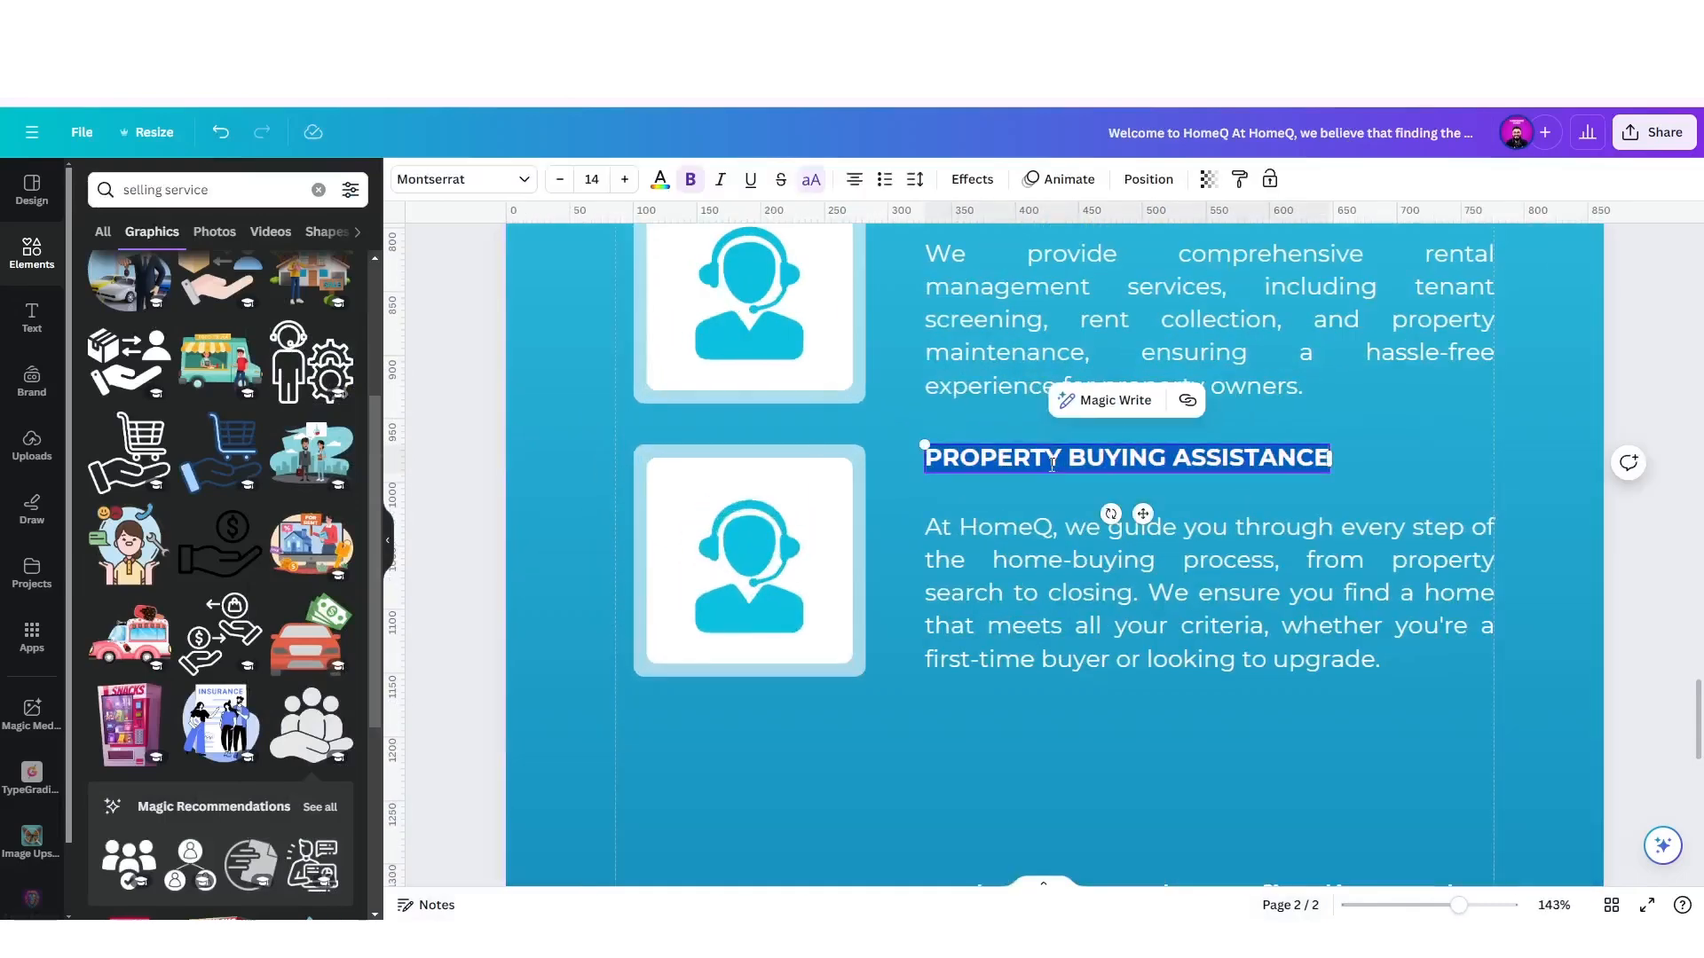
# Change the heading beside the fourth service icon to "PROPERTY VALUATION".
pyautogui.write('PROPERTY VALUATION')
pyautogui.click(951, 480)
pyautogui.moveTo(1026, 464); pyautogui.dragTo(977, 469)
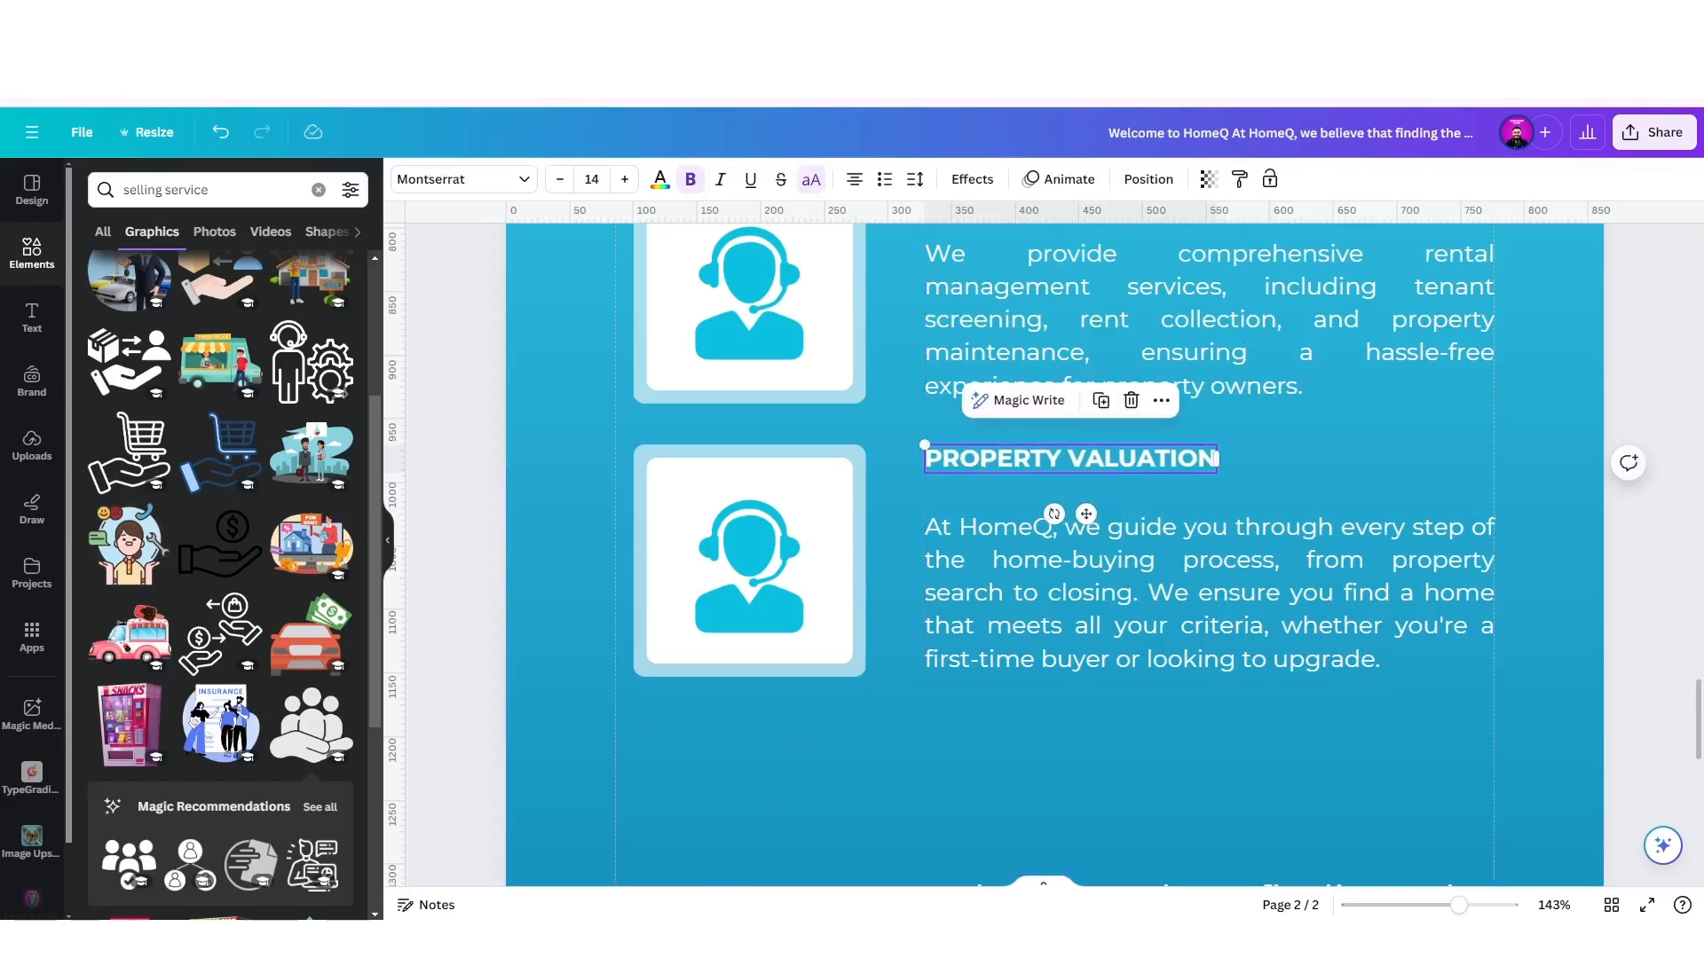
# Copy the Property Valuation description from the Word document and paste it over the paragraph below that heading in the Canva design.
pyautogui.hotkey('alt', 'Tab')
pyautogui.moveTo(530, 705); pyautogui.dragTo(990, 727)
pyautogui.hotkey('ctrl', 'c')
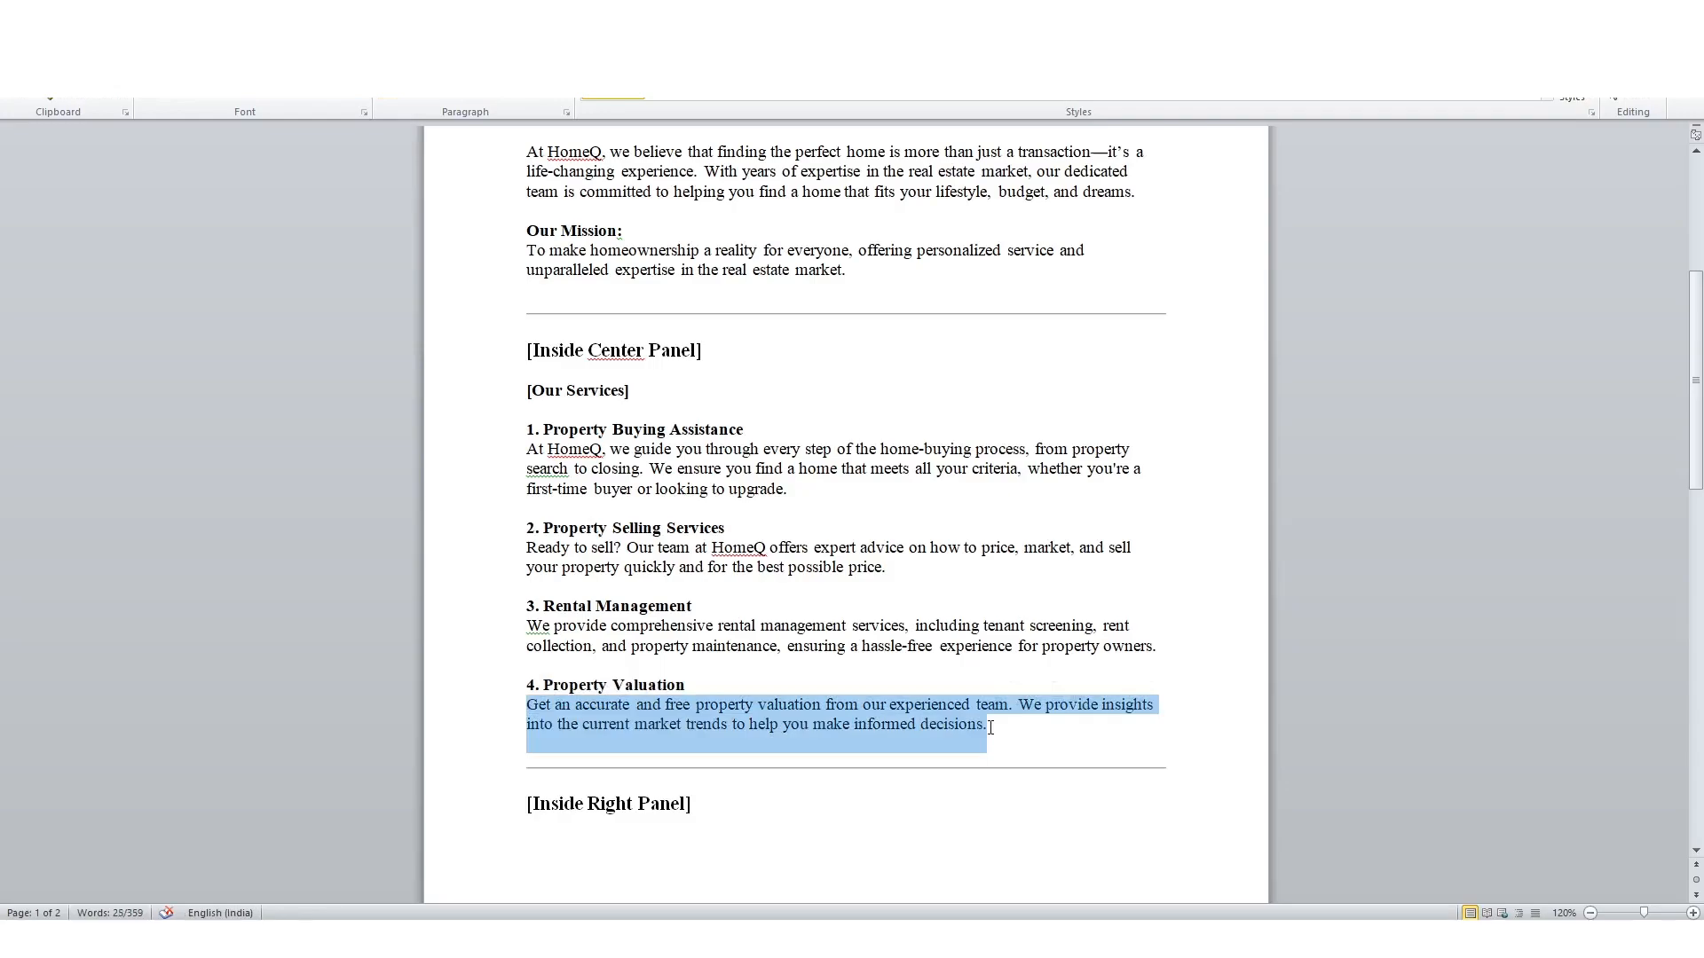
pyautogui.hotkey('alt', 'Tab')
pyautogui.click(1101, 565)
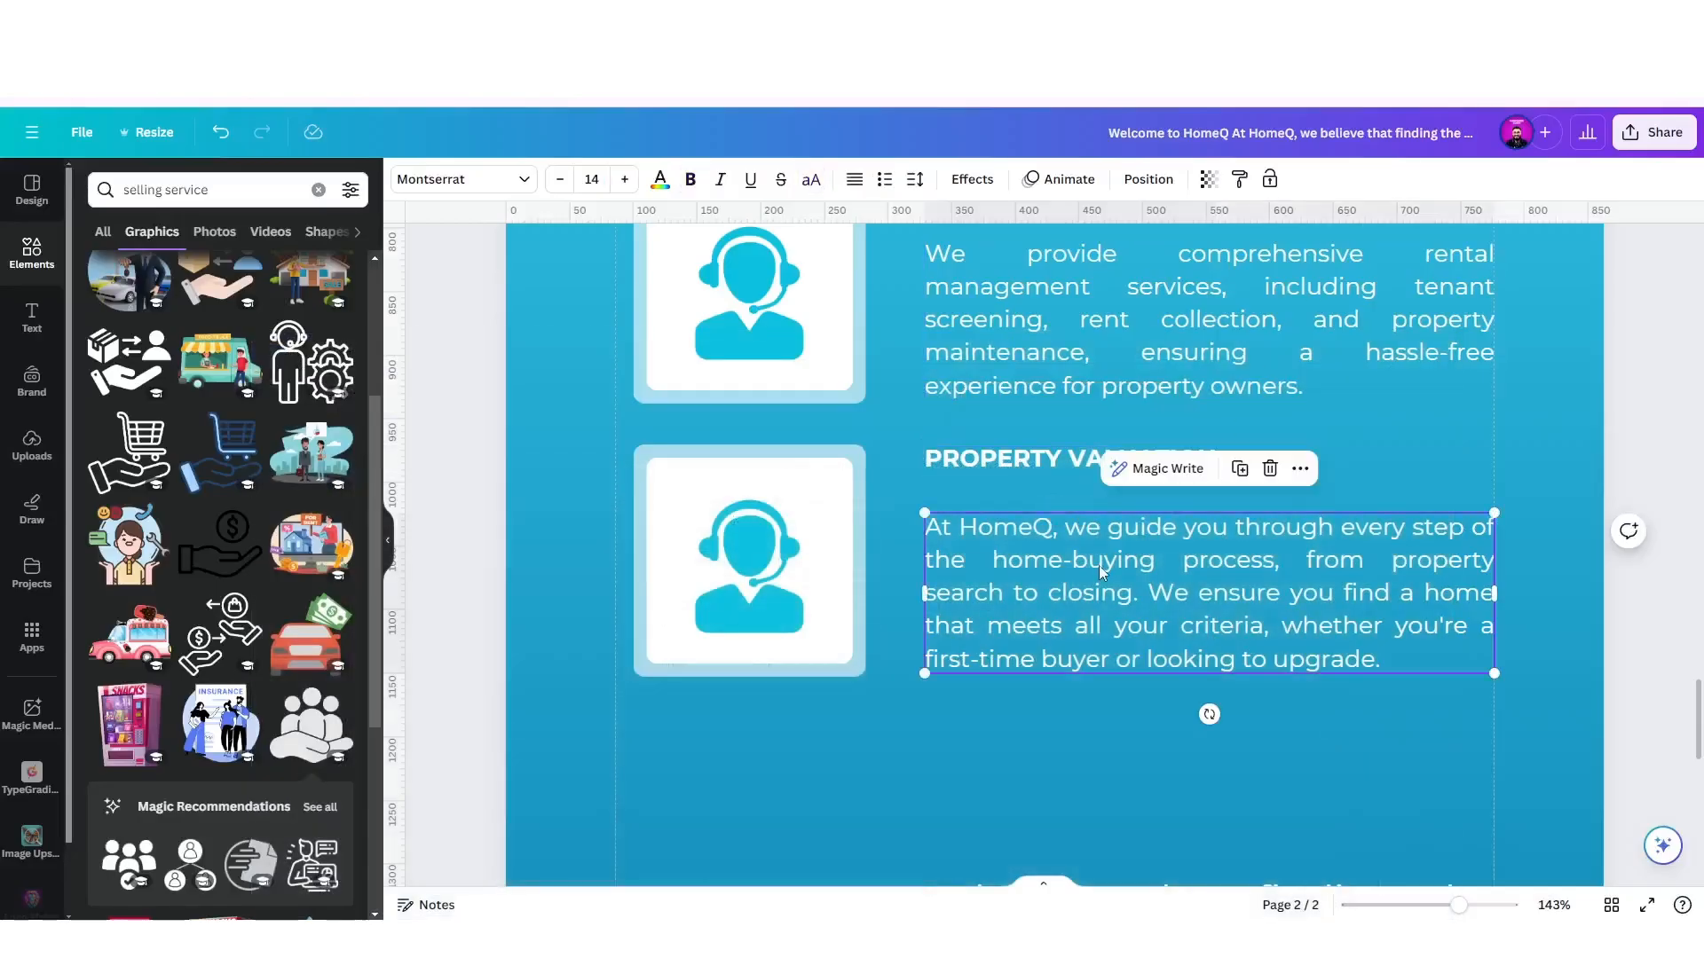
pyautogui.hotkey('ctrl', 'a')
pyautogui.hotkey('ctrl', 'v')
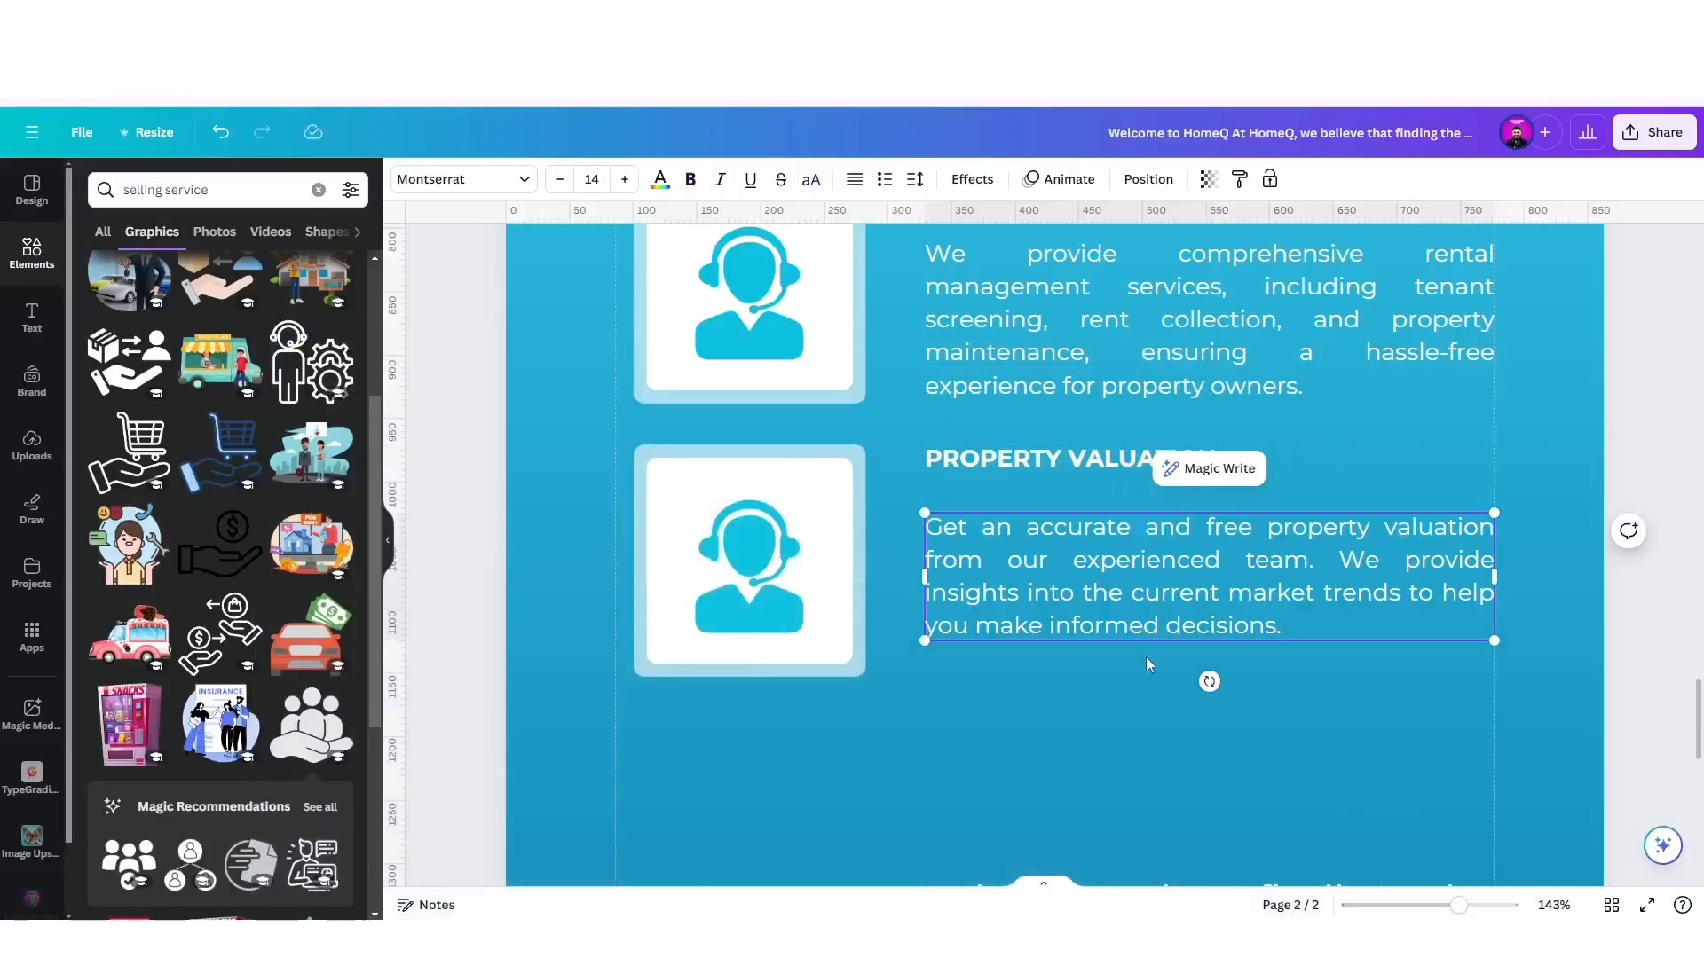
pyautogui.click(1047, 705)
# Ungroup the icon box beside RENTAL MANAGEMENT and delete its headset icon.
pyautogui.scroll(-5, 1022, 630)
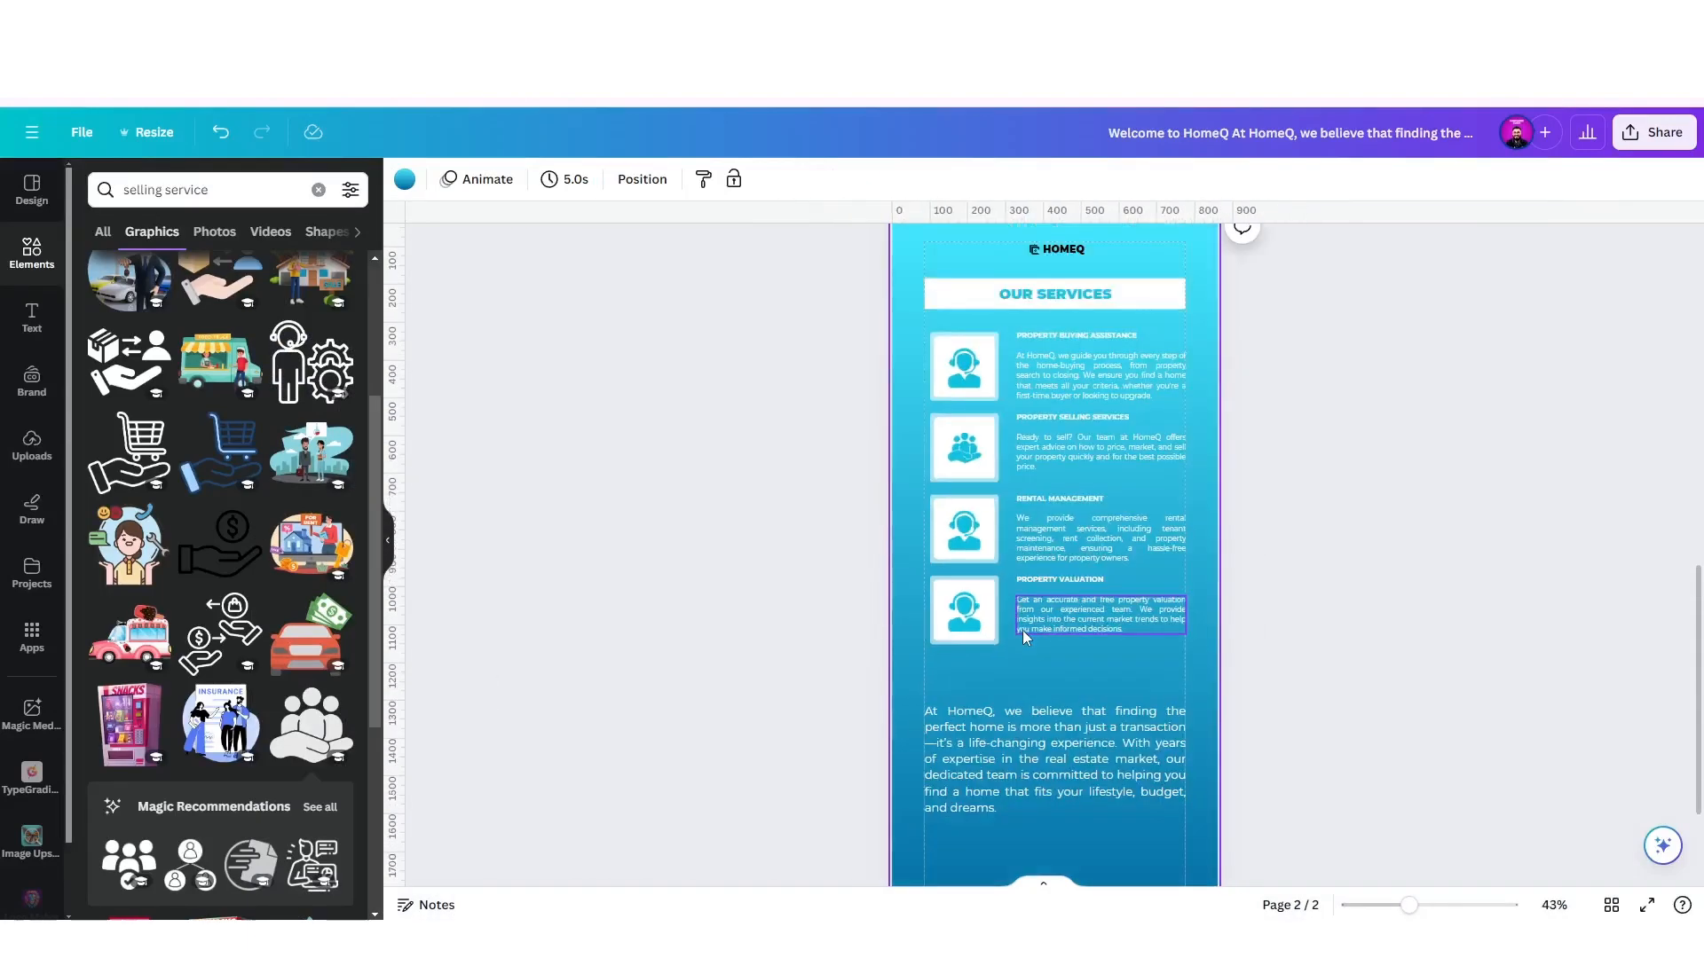
pyautogui.scroll(5, 1023, 630)
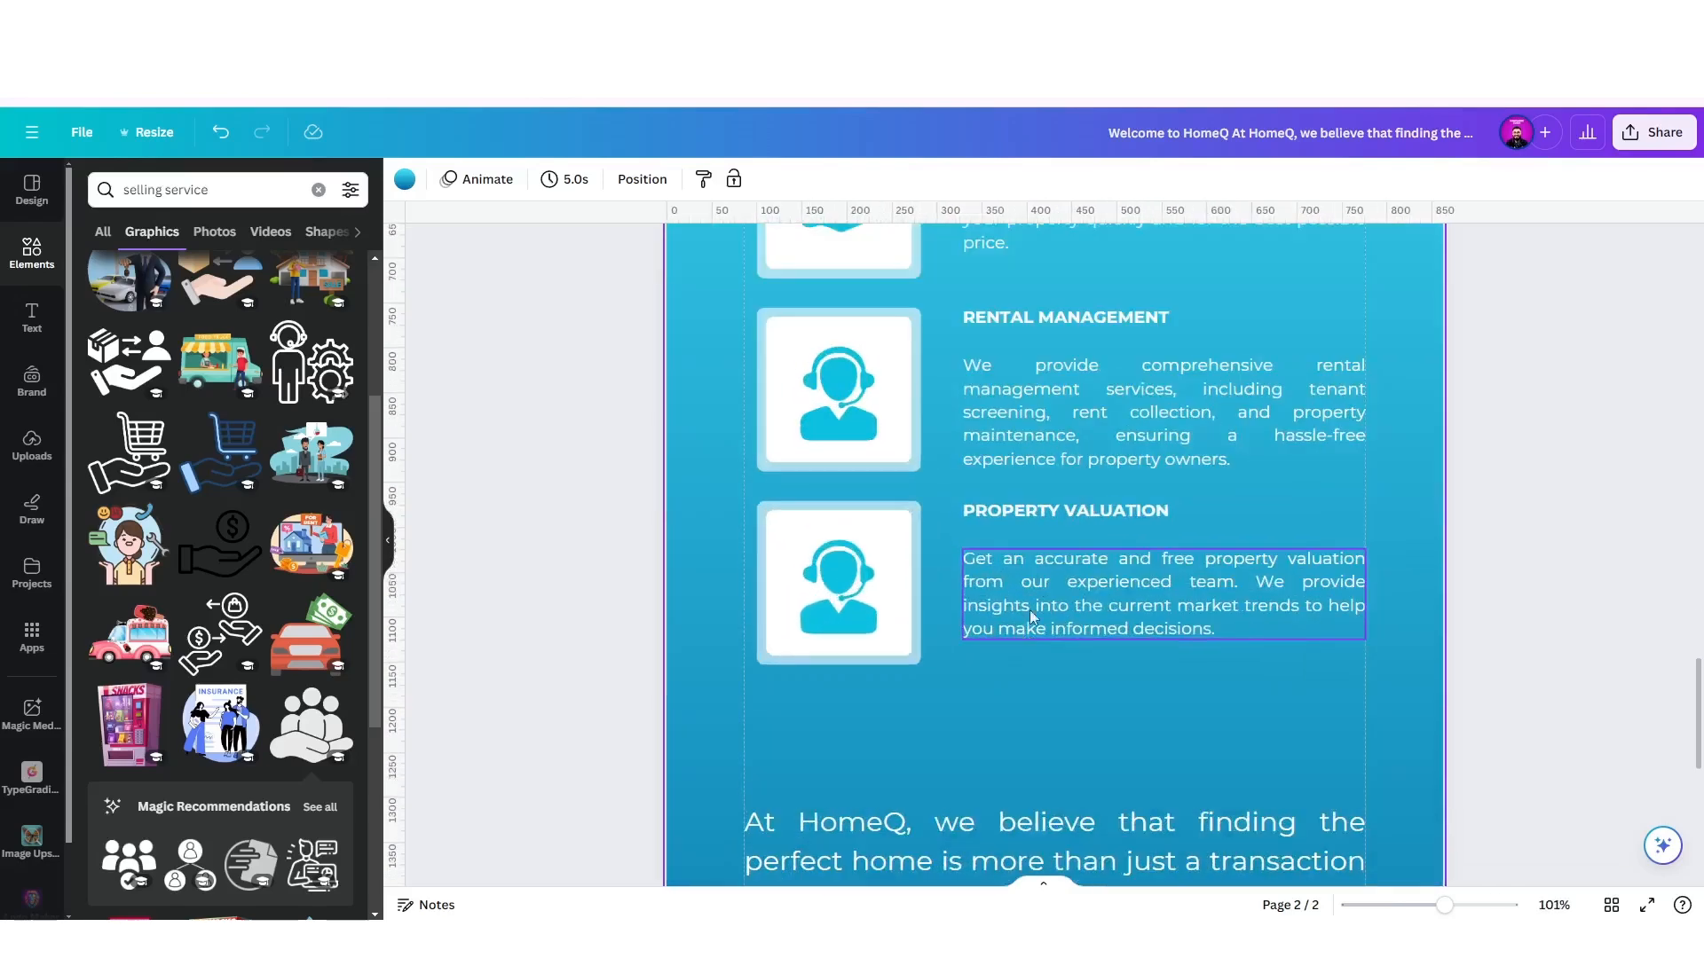
pyautogui.doubleClick(835, 404)
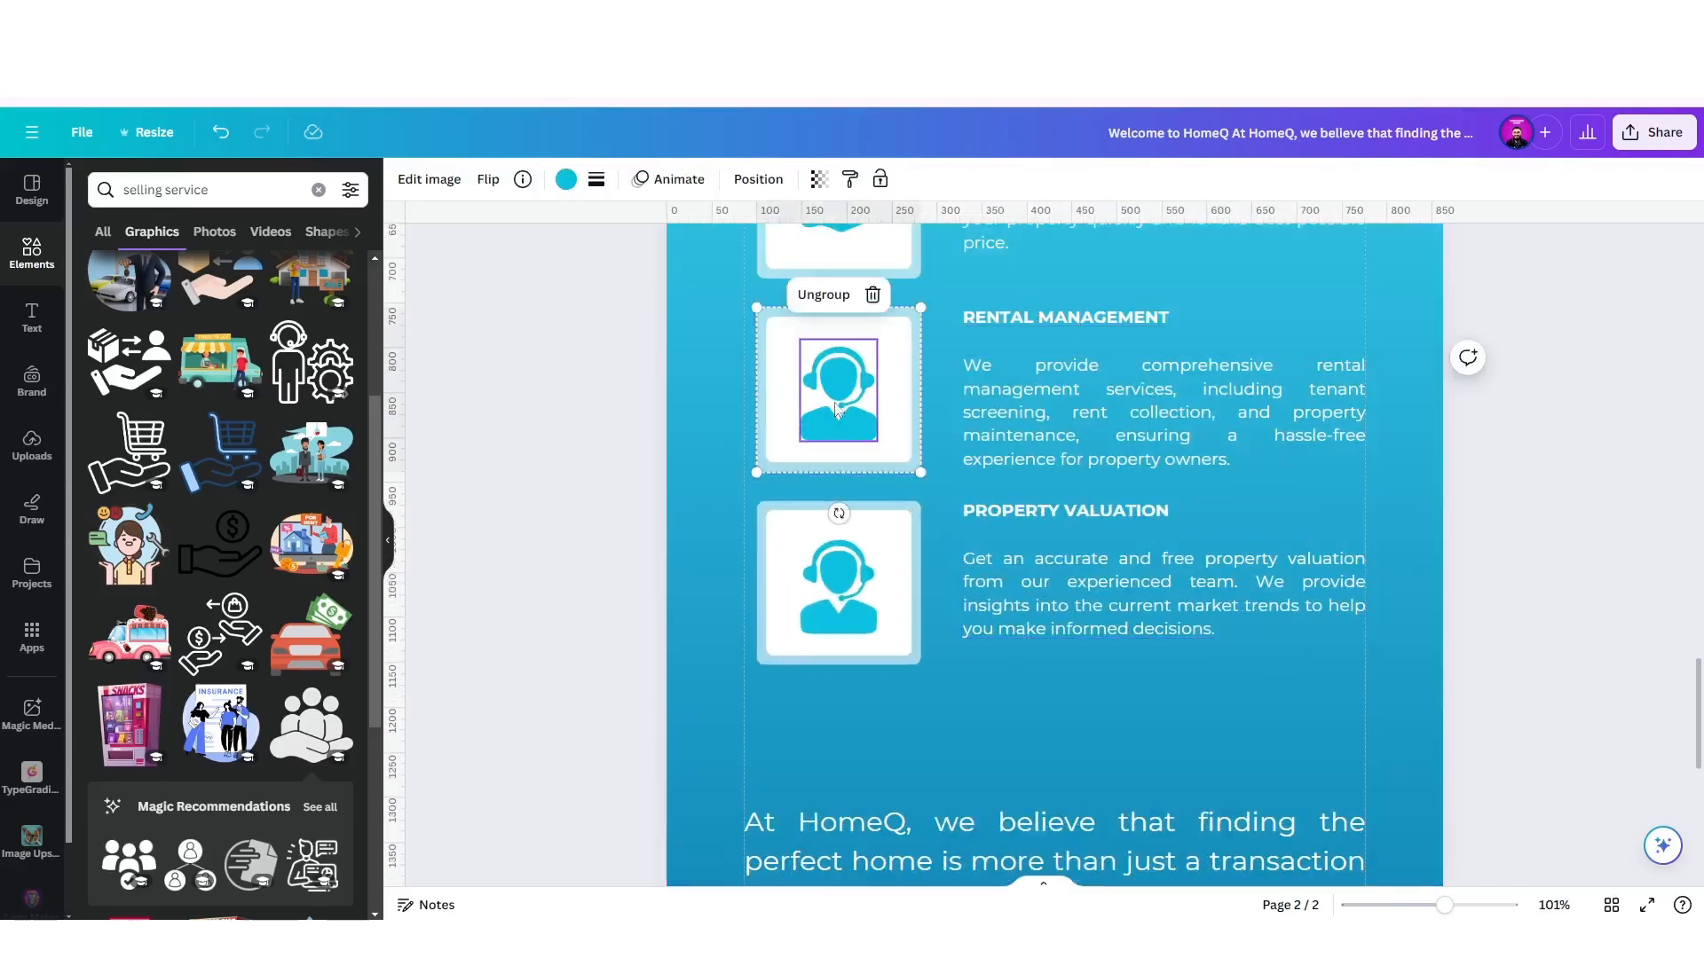
pyautogui.click(822, 294)
pyautogui.click(840, 401)
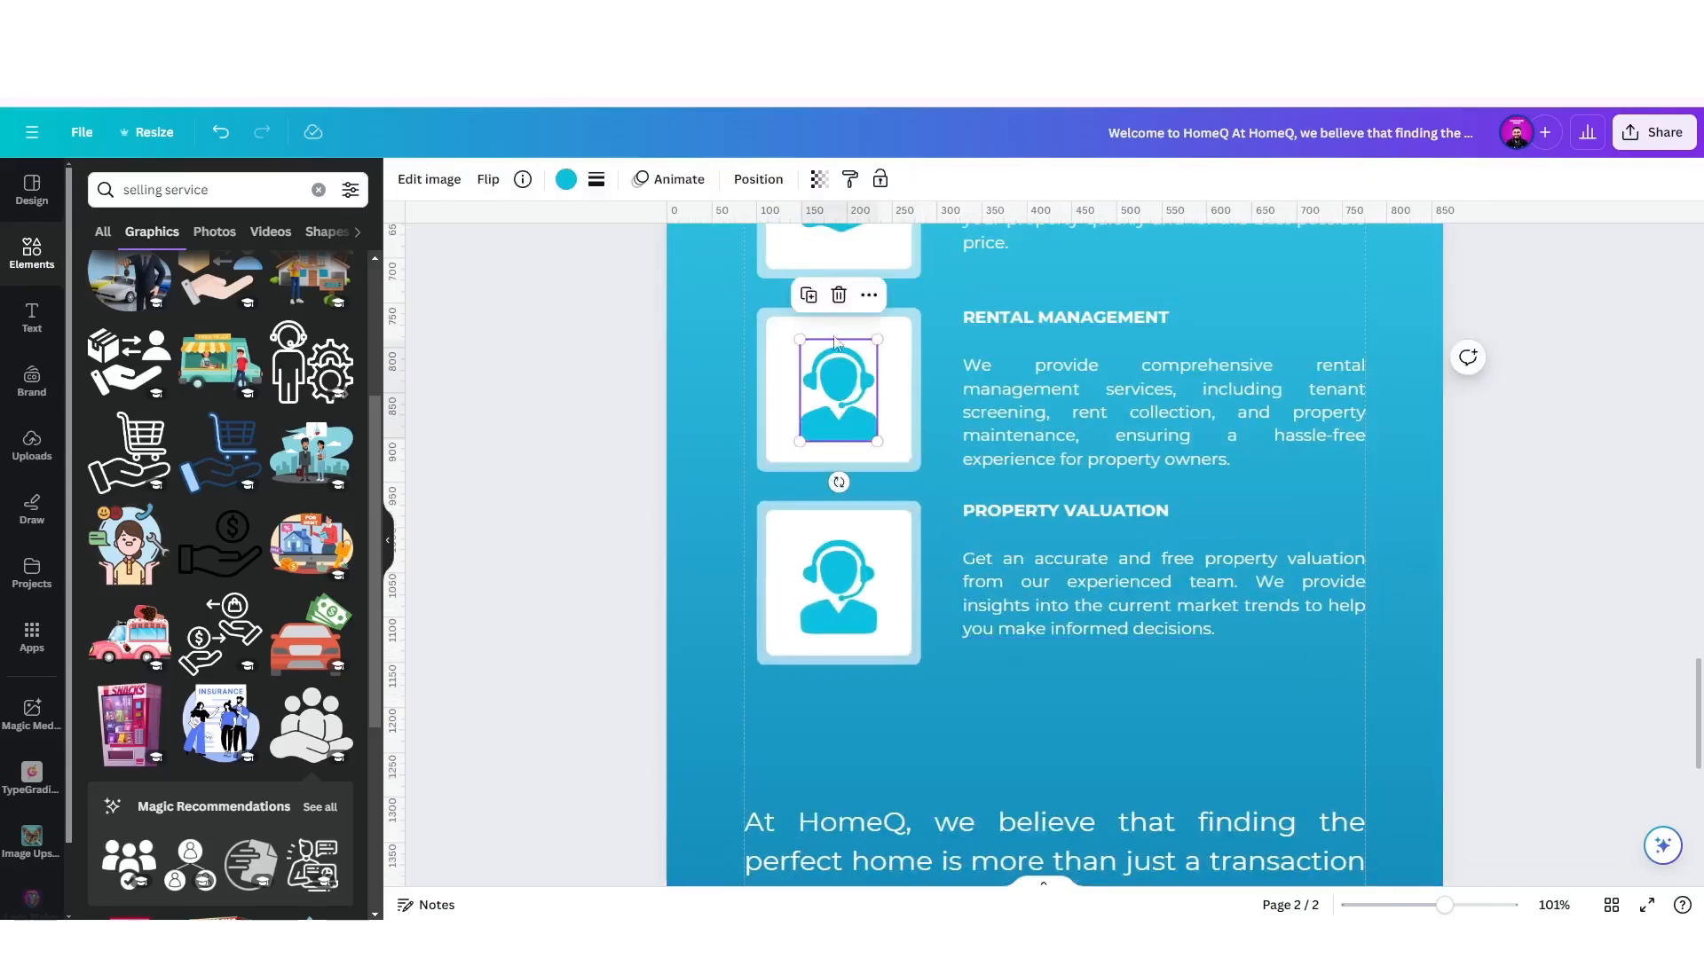
pyautogui.press('Delete')
# Search the graphics for "rental", insert the solid hands-and-key graphic and fit it centred in the RENTAL MANAGEMENT box.
pyautogui.click(213, 189)
pyautogui.hotkey('ctrl', 'a')
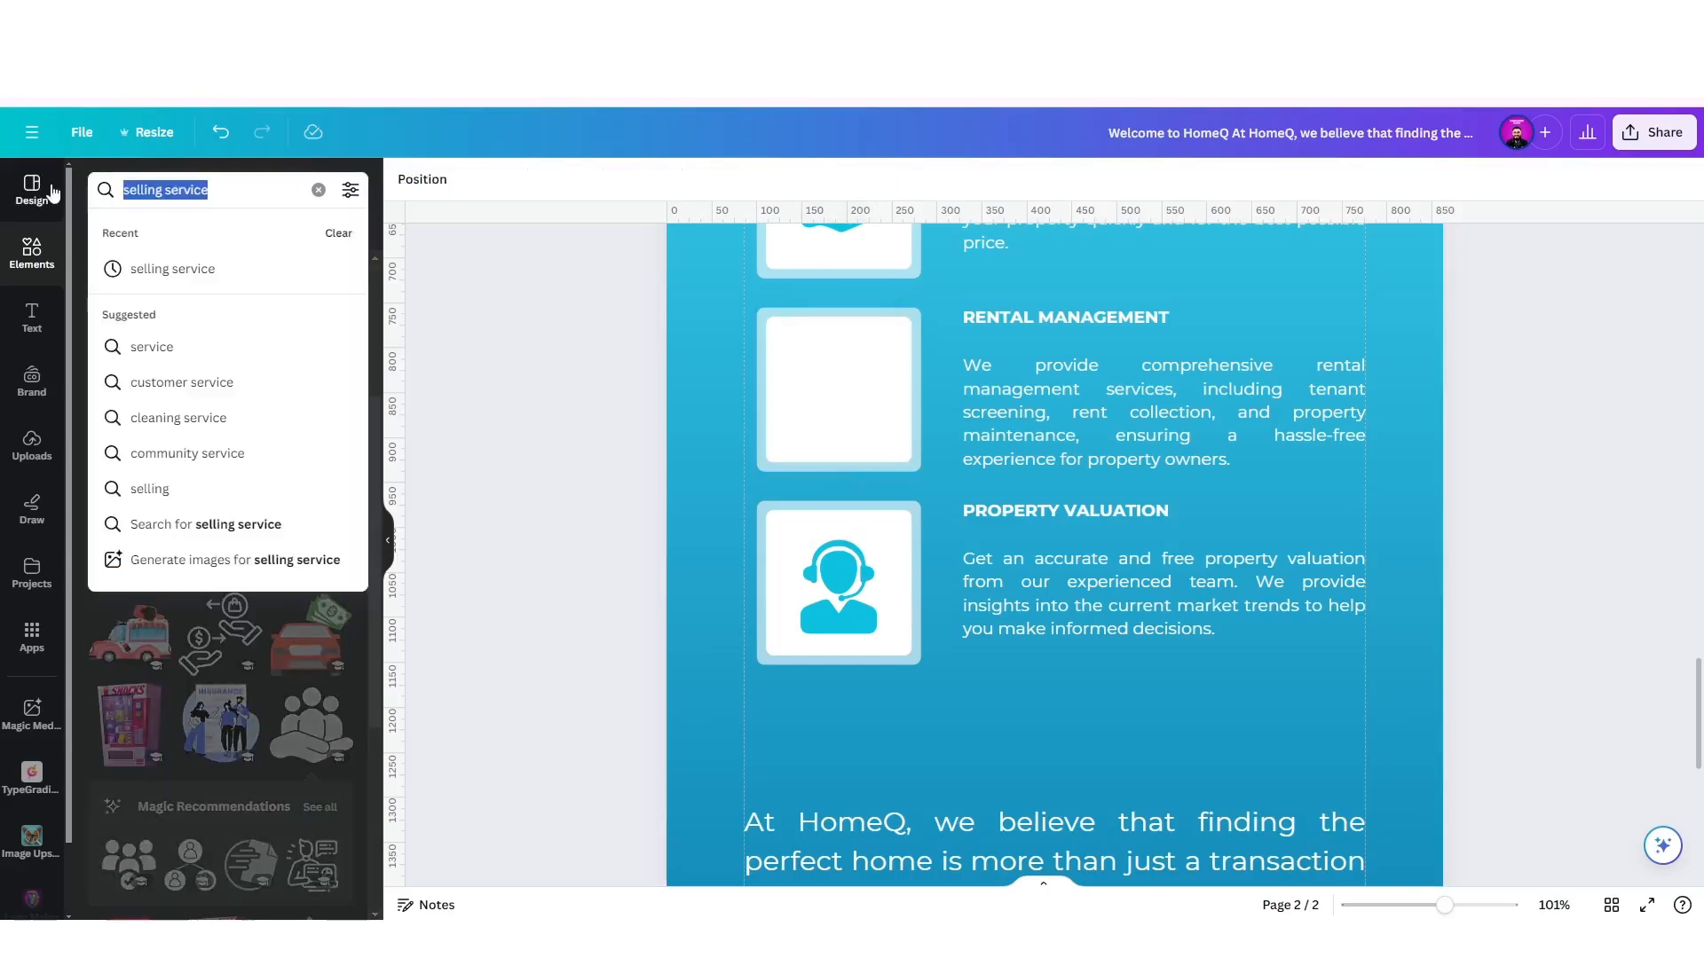
pyautogui.write('rental')
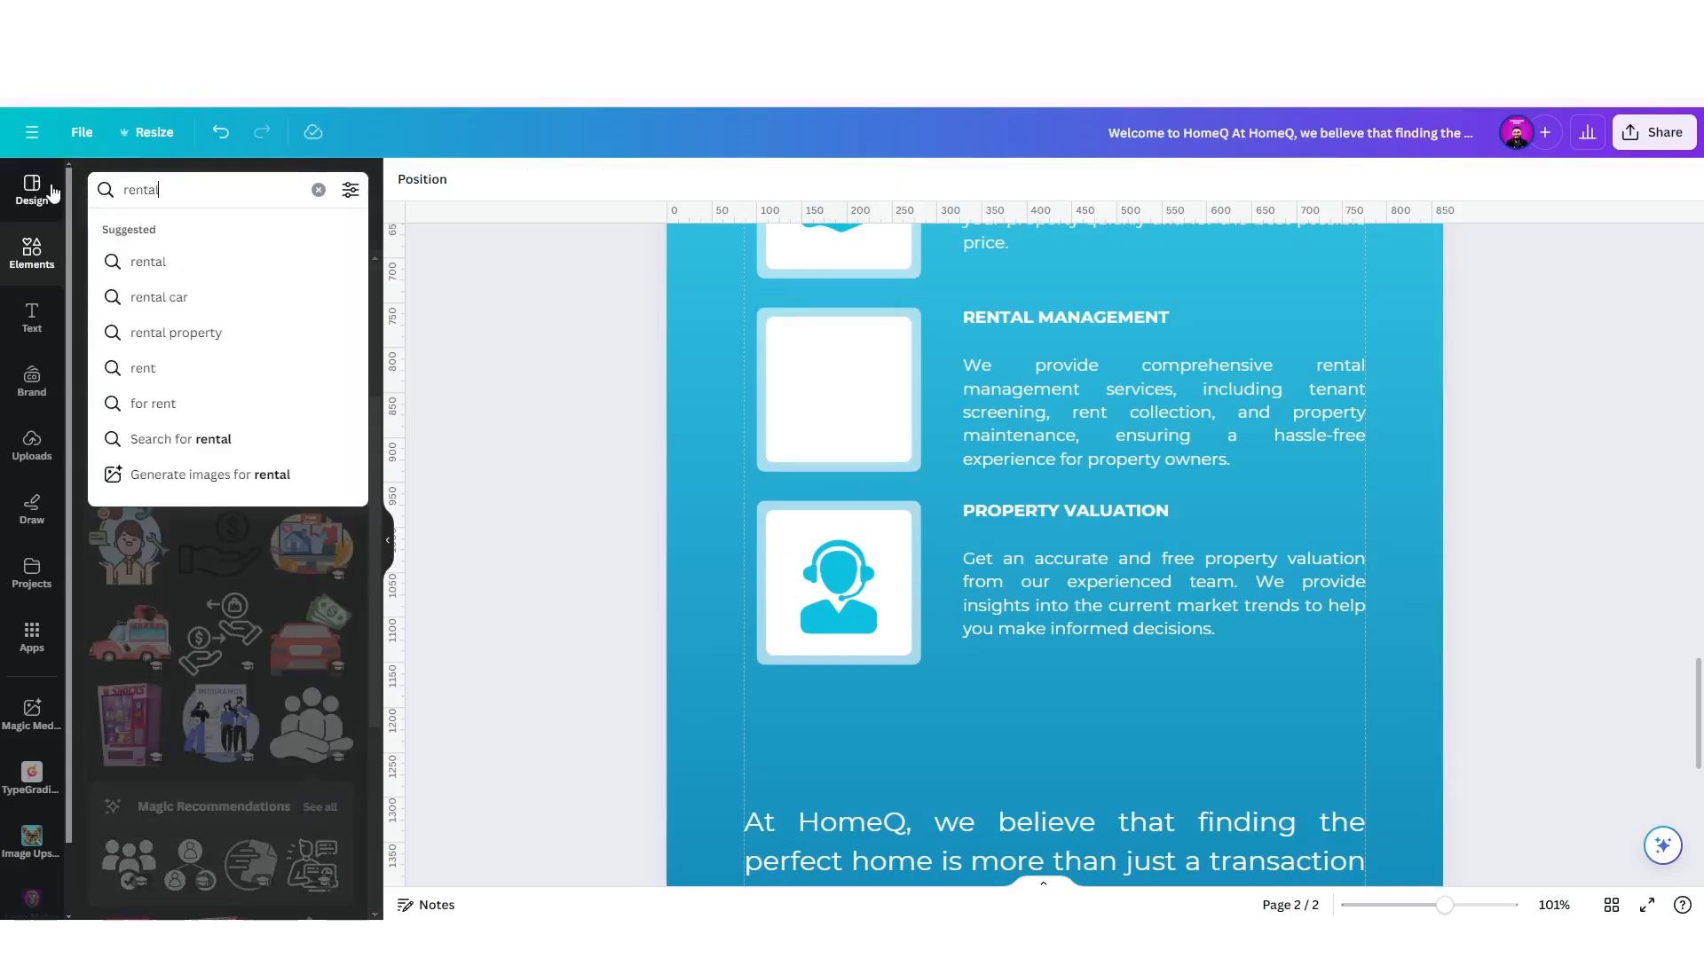
pyautogui.press('Return')
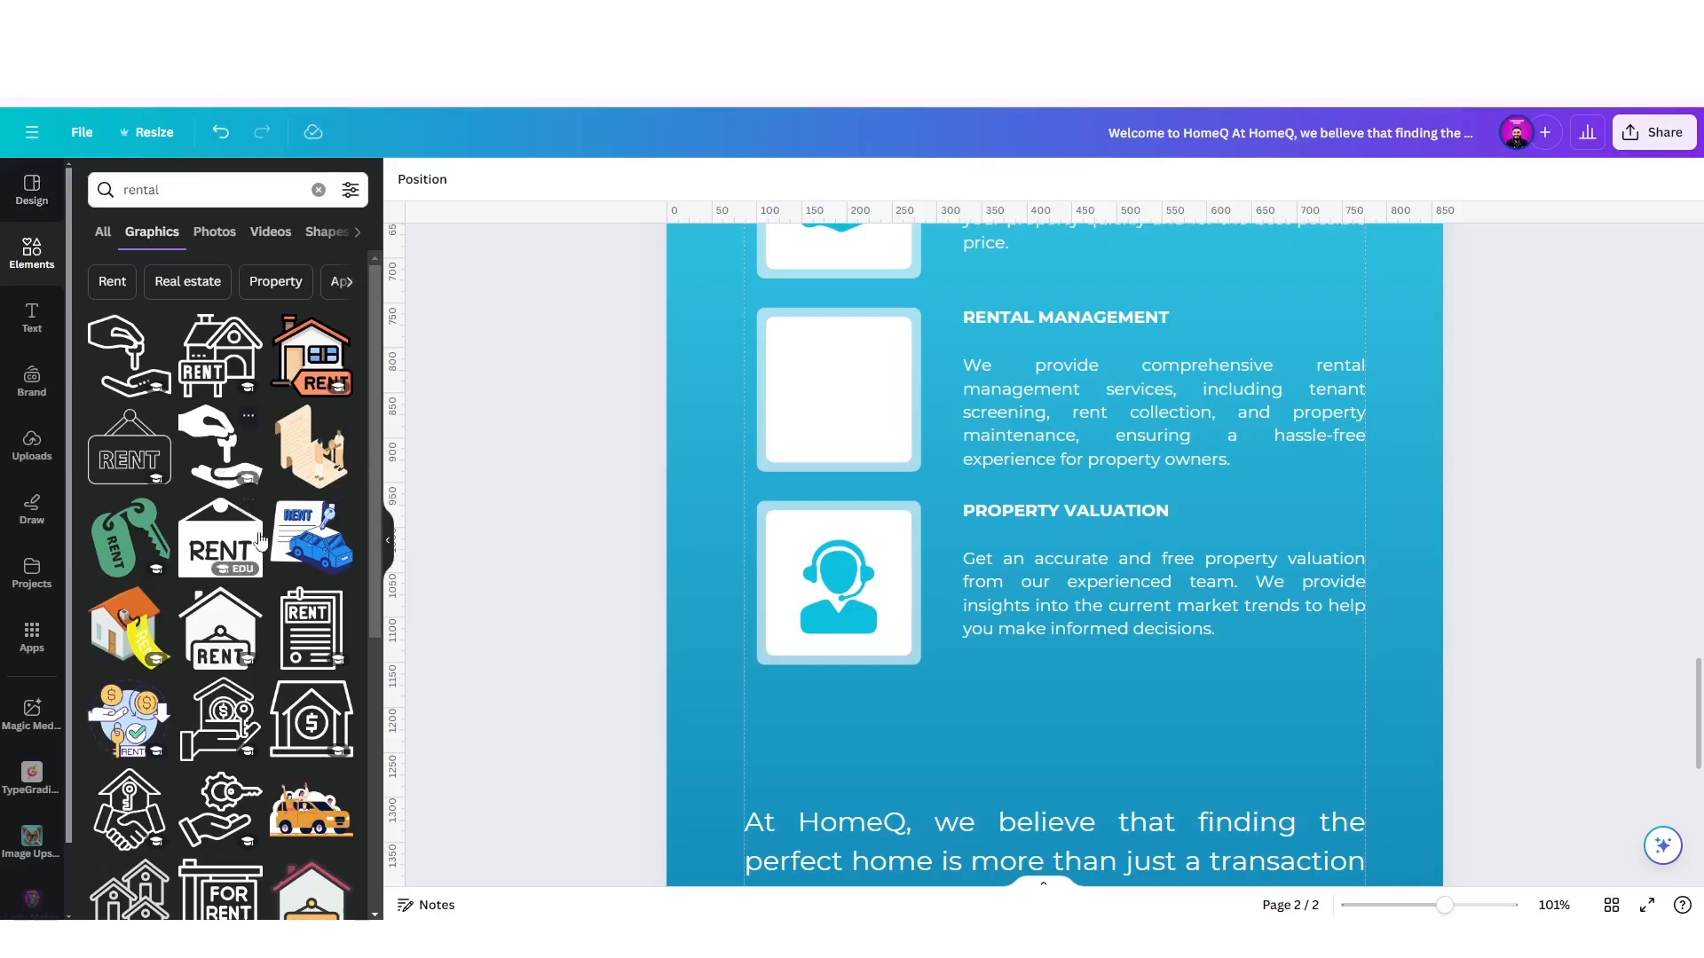
pyautogui.click(216, 426)
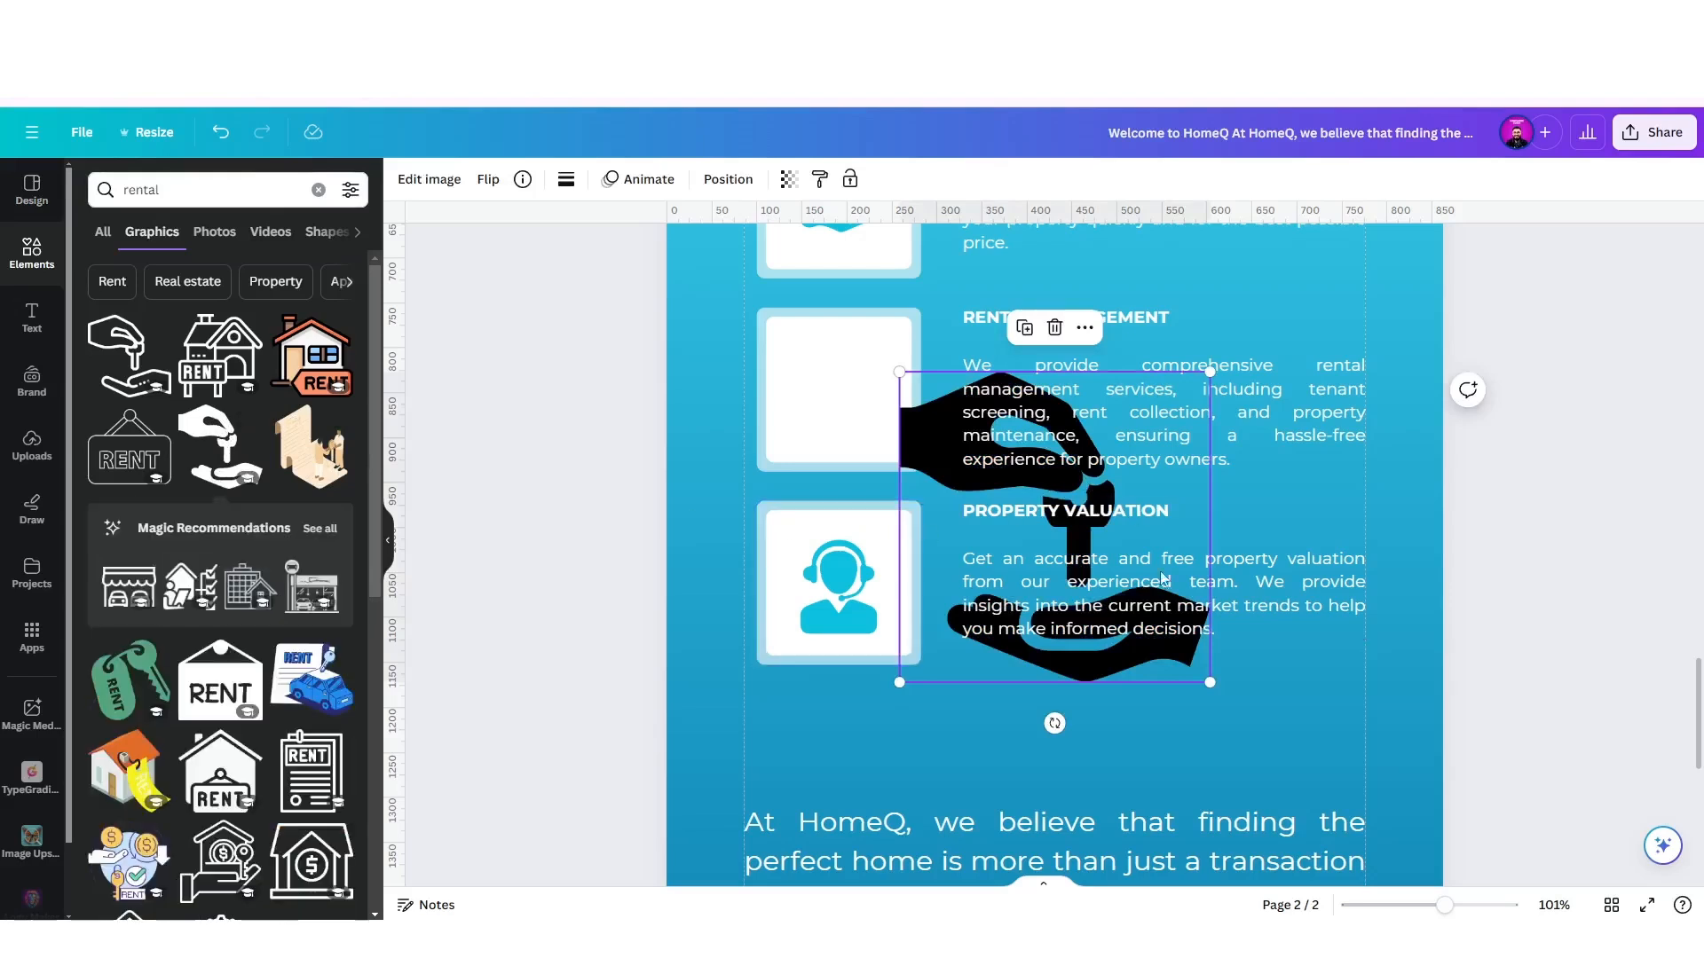
pyautogui.moveTo(1211, 679); pyautogui.dragTo(848, 395)
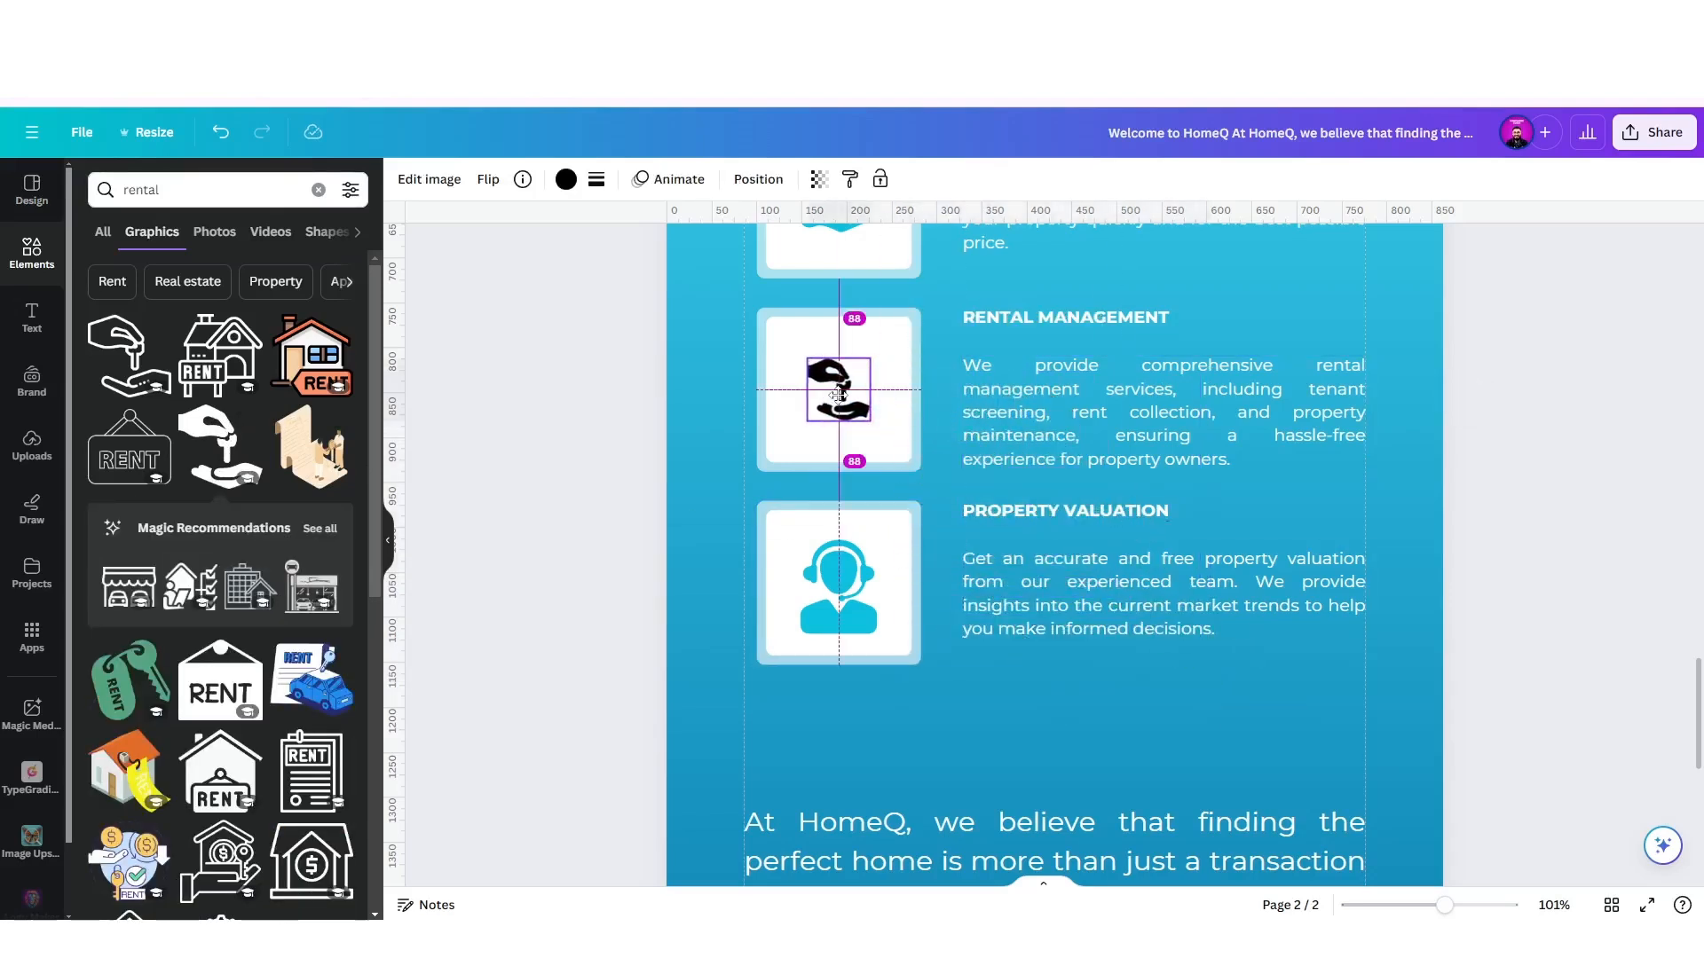
# Recolour the hands-and-key graphic with the document's light blue.
pyautogui.click(565, 179)
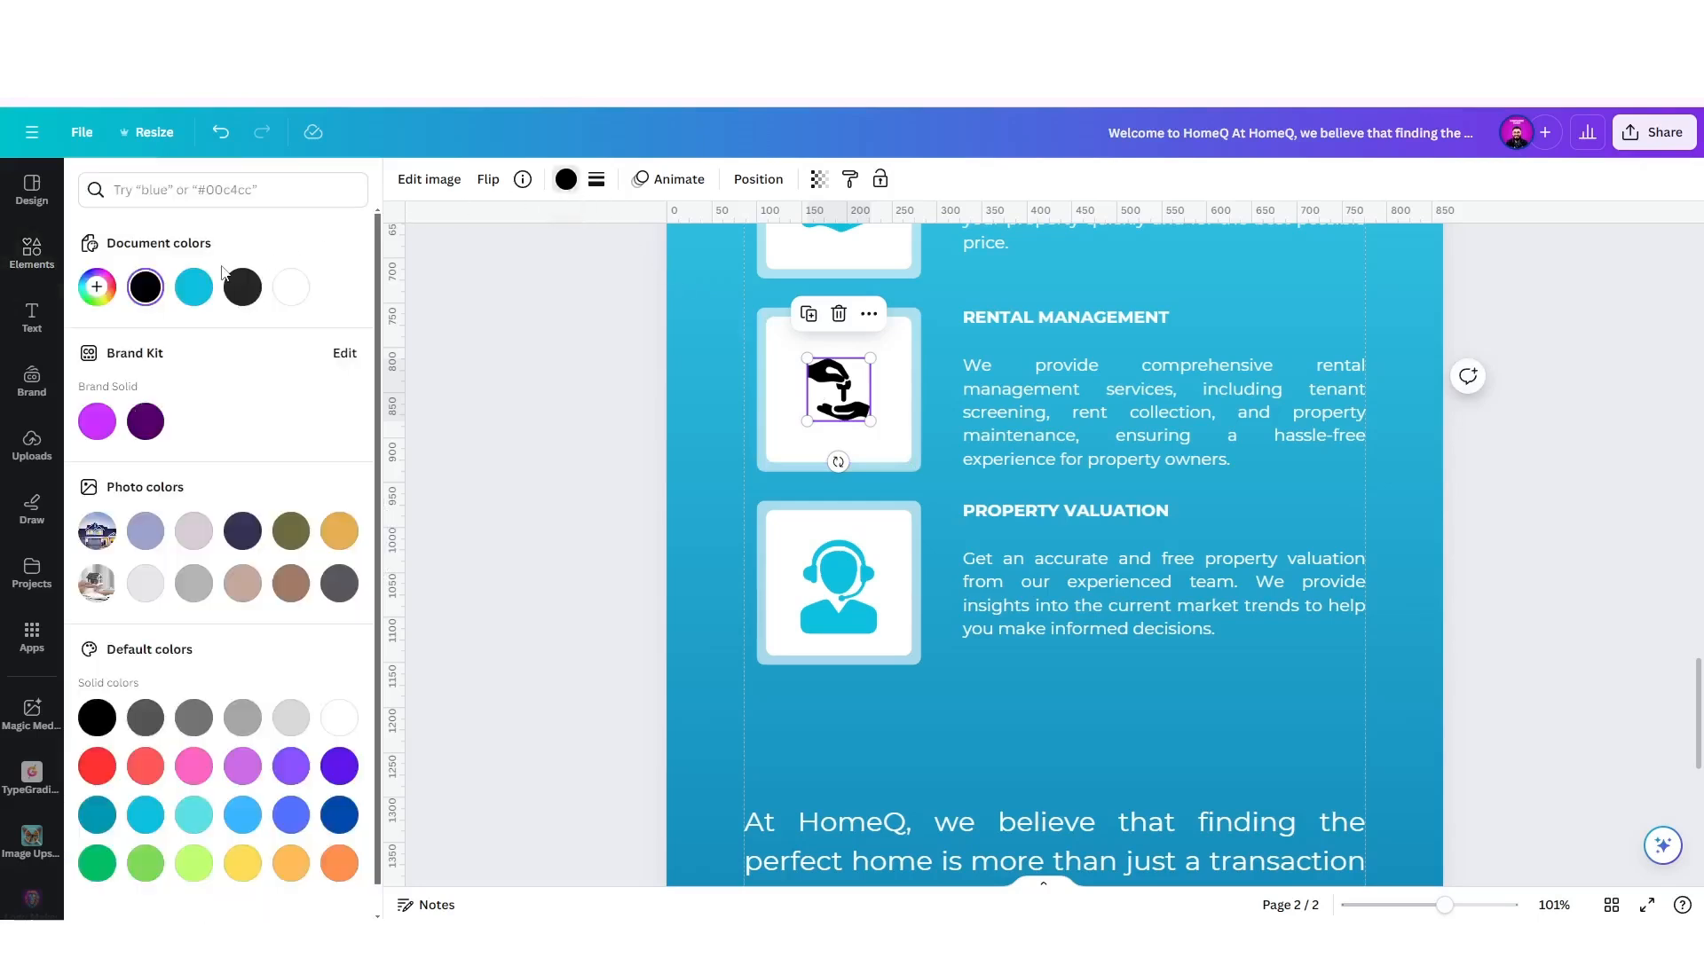
pyautogui.click(194, 287)
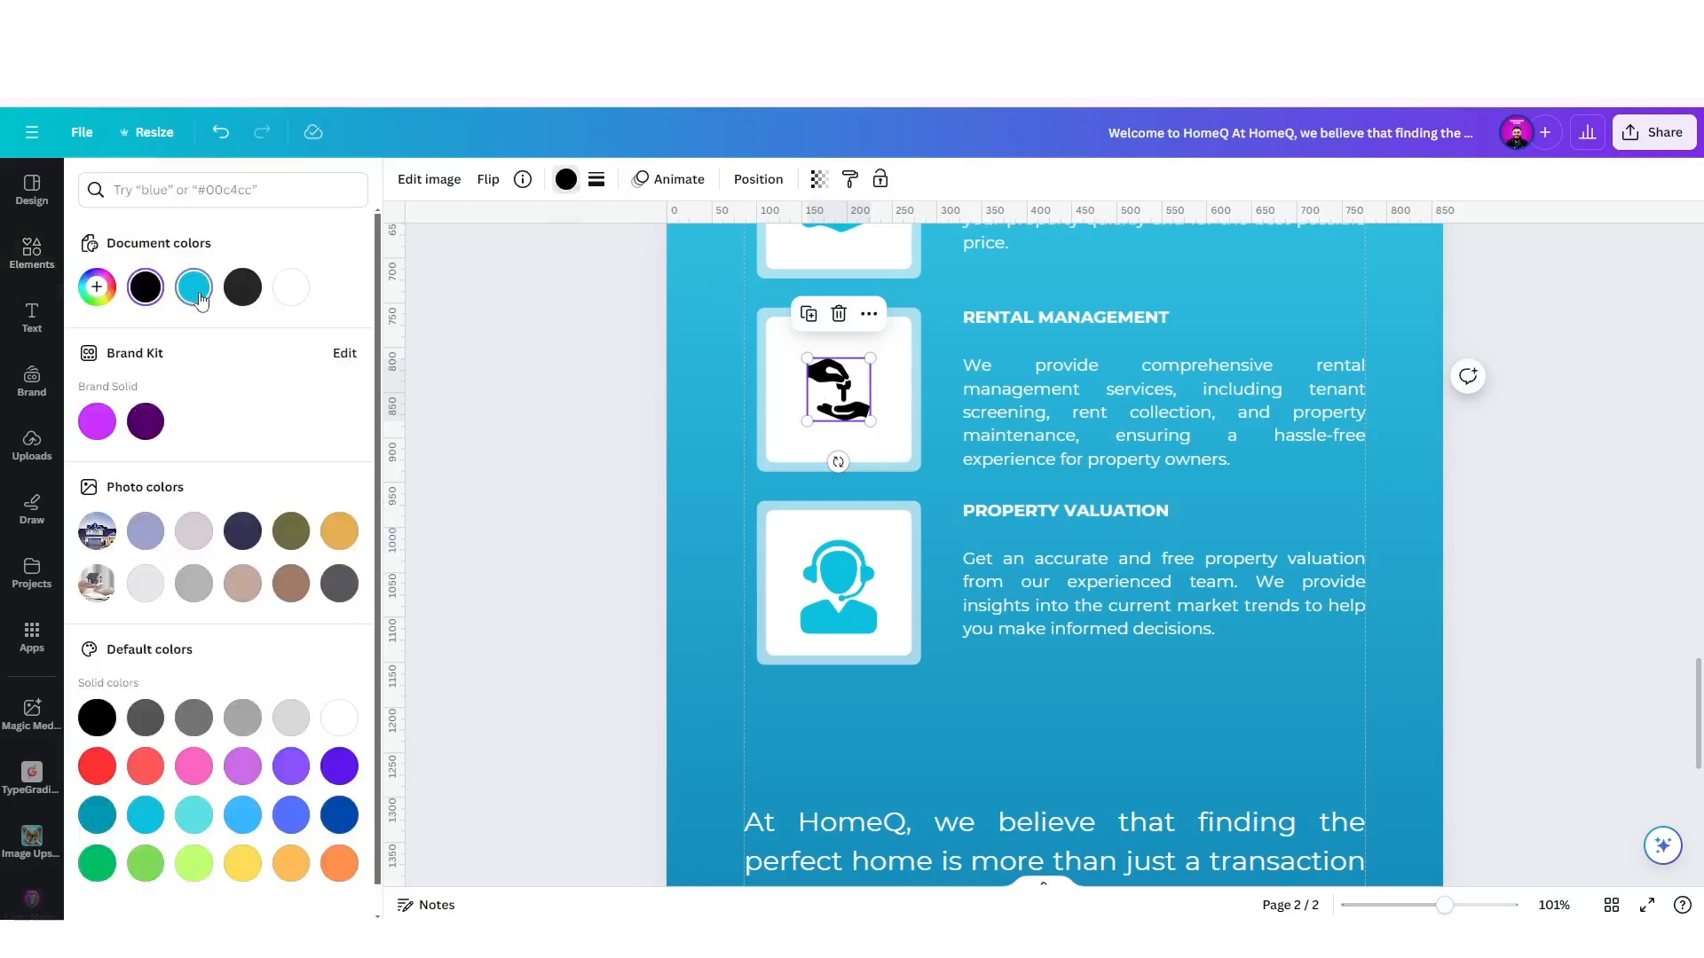
pyautogui.click(834, 572)
pyautogui.click(707, 535)
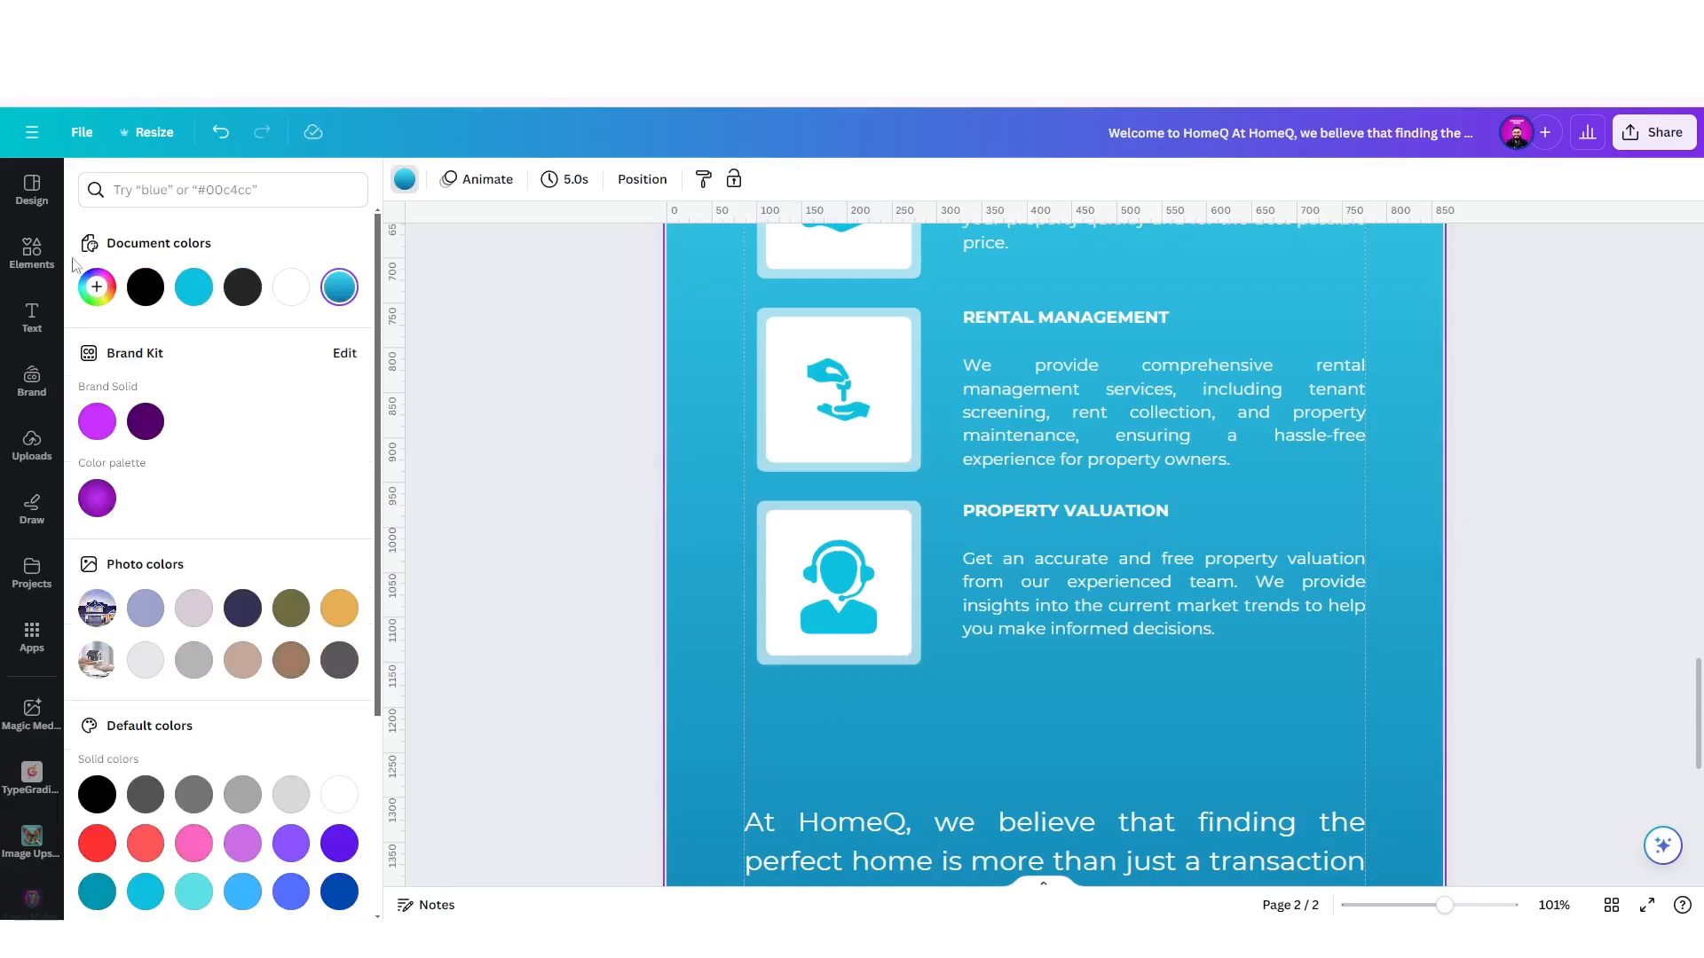
# Search the elements for "valuation" and limit the results to graphics.
pyautogui.click(33, 255)
pyautogui.click(169, 189)
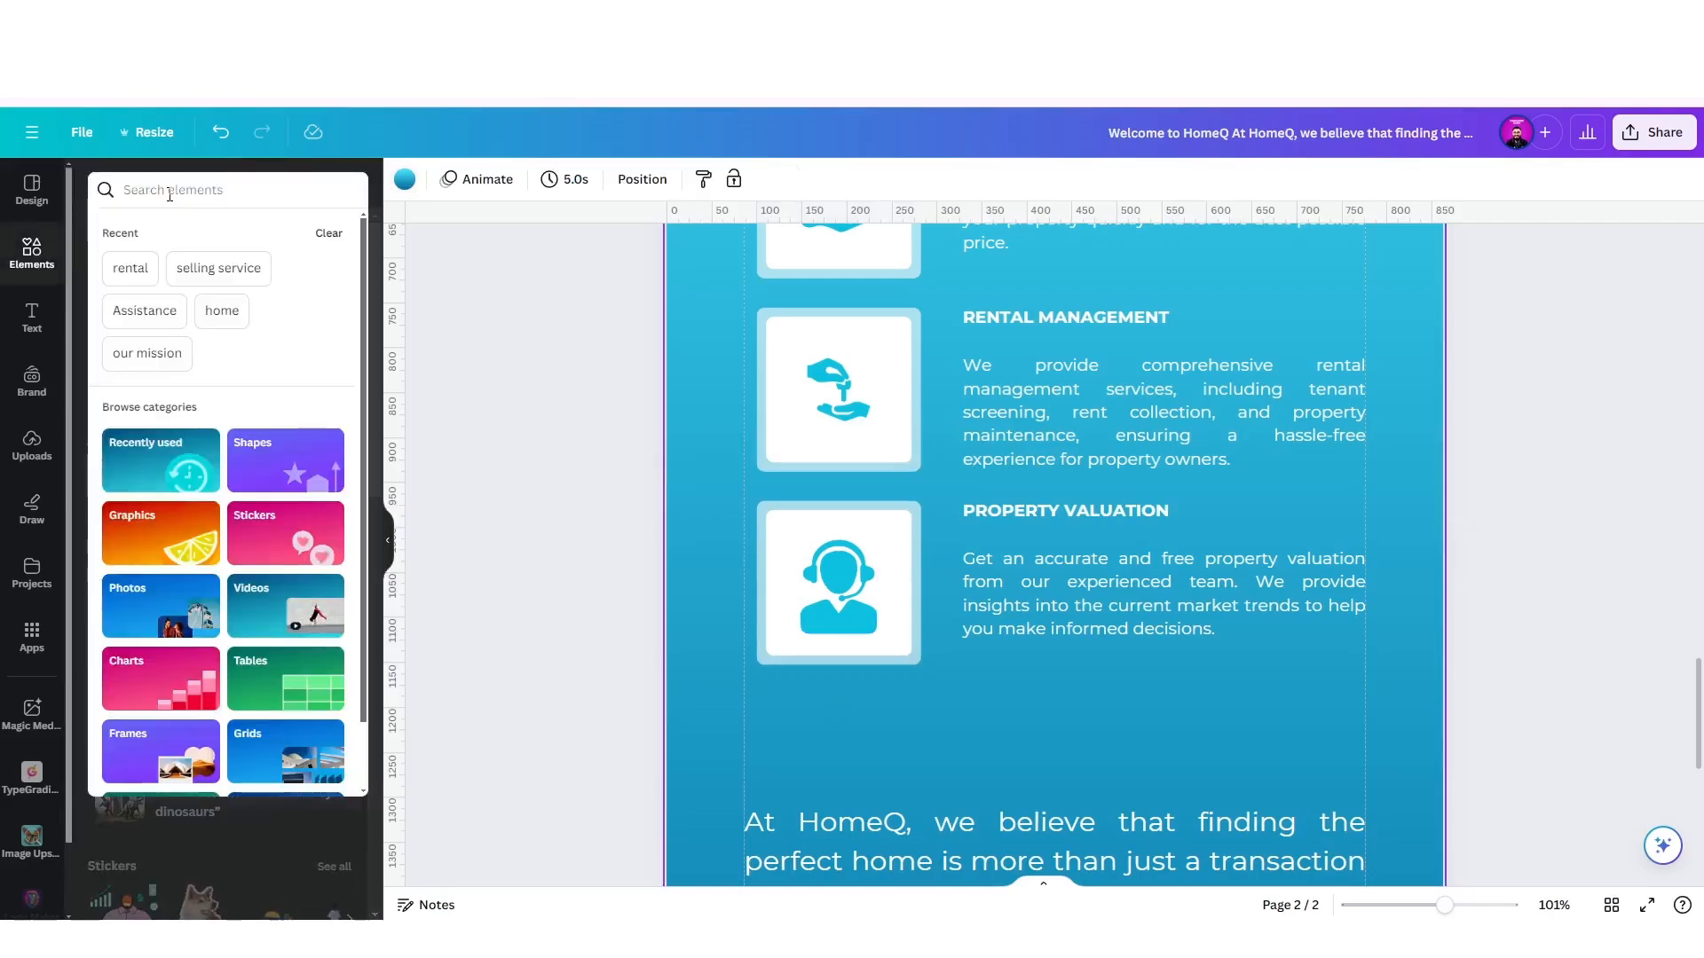
pyautogui.write('valu')
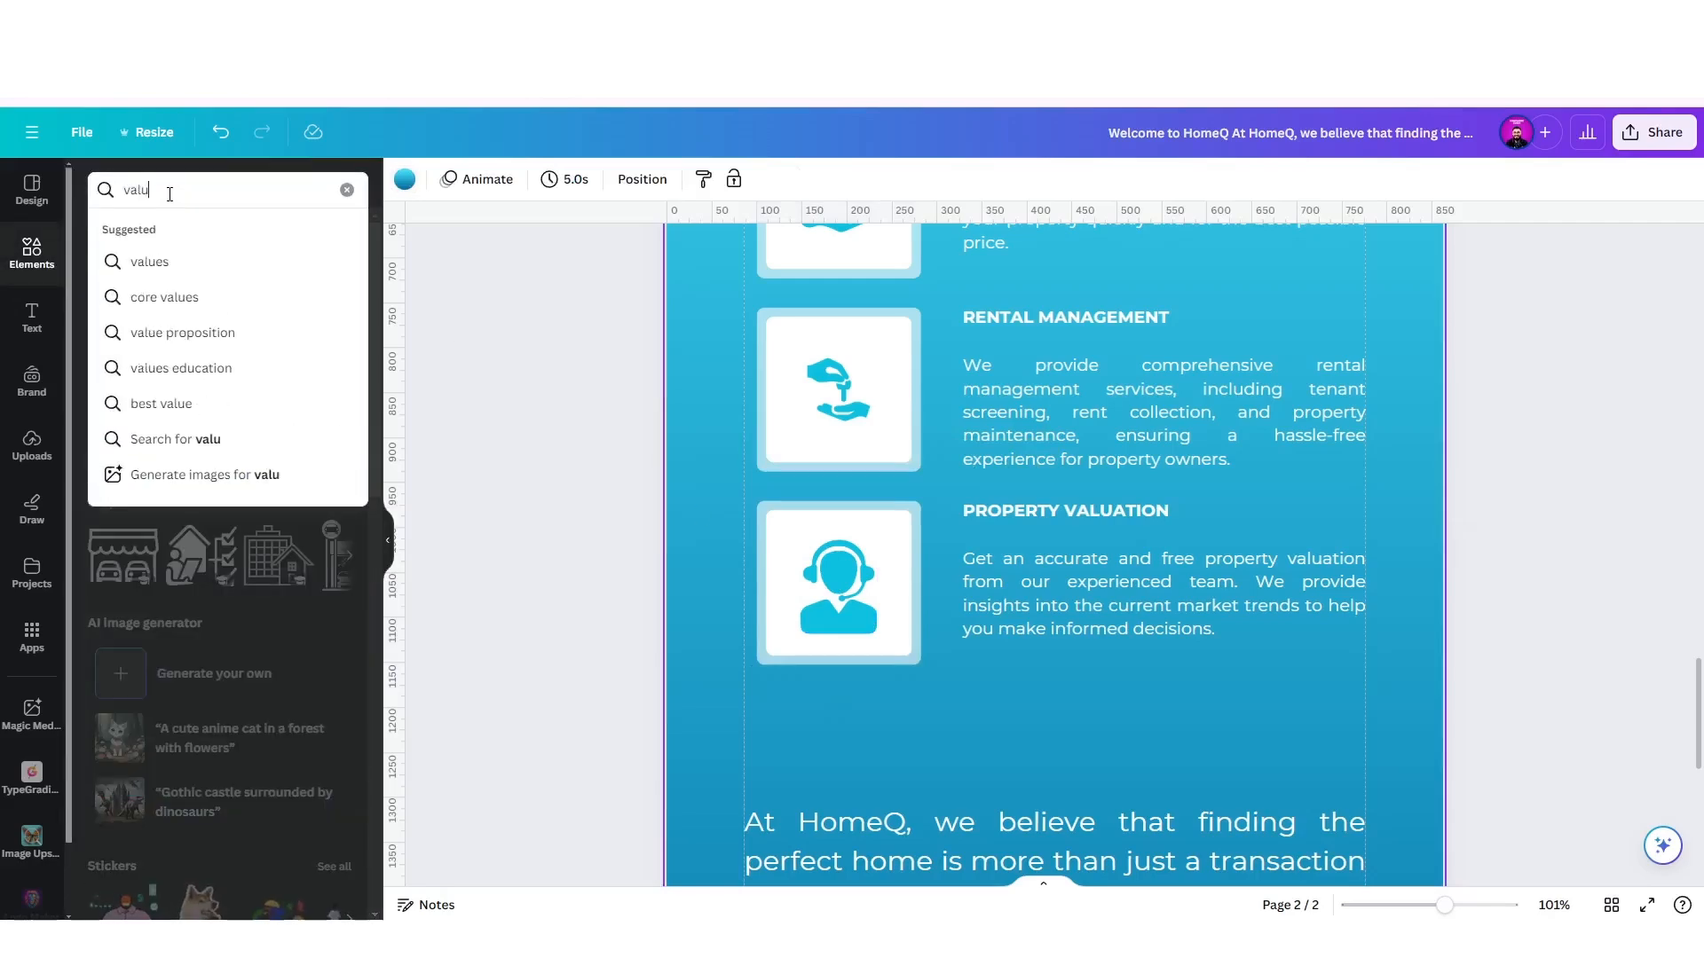
pyautogui.write('ation')
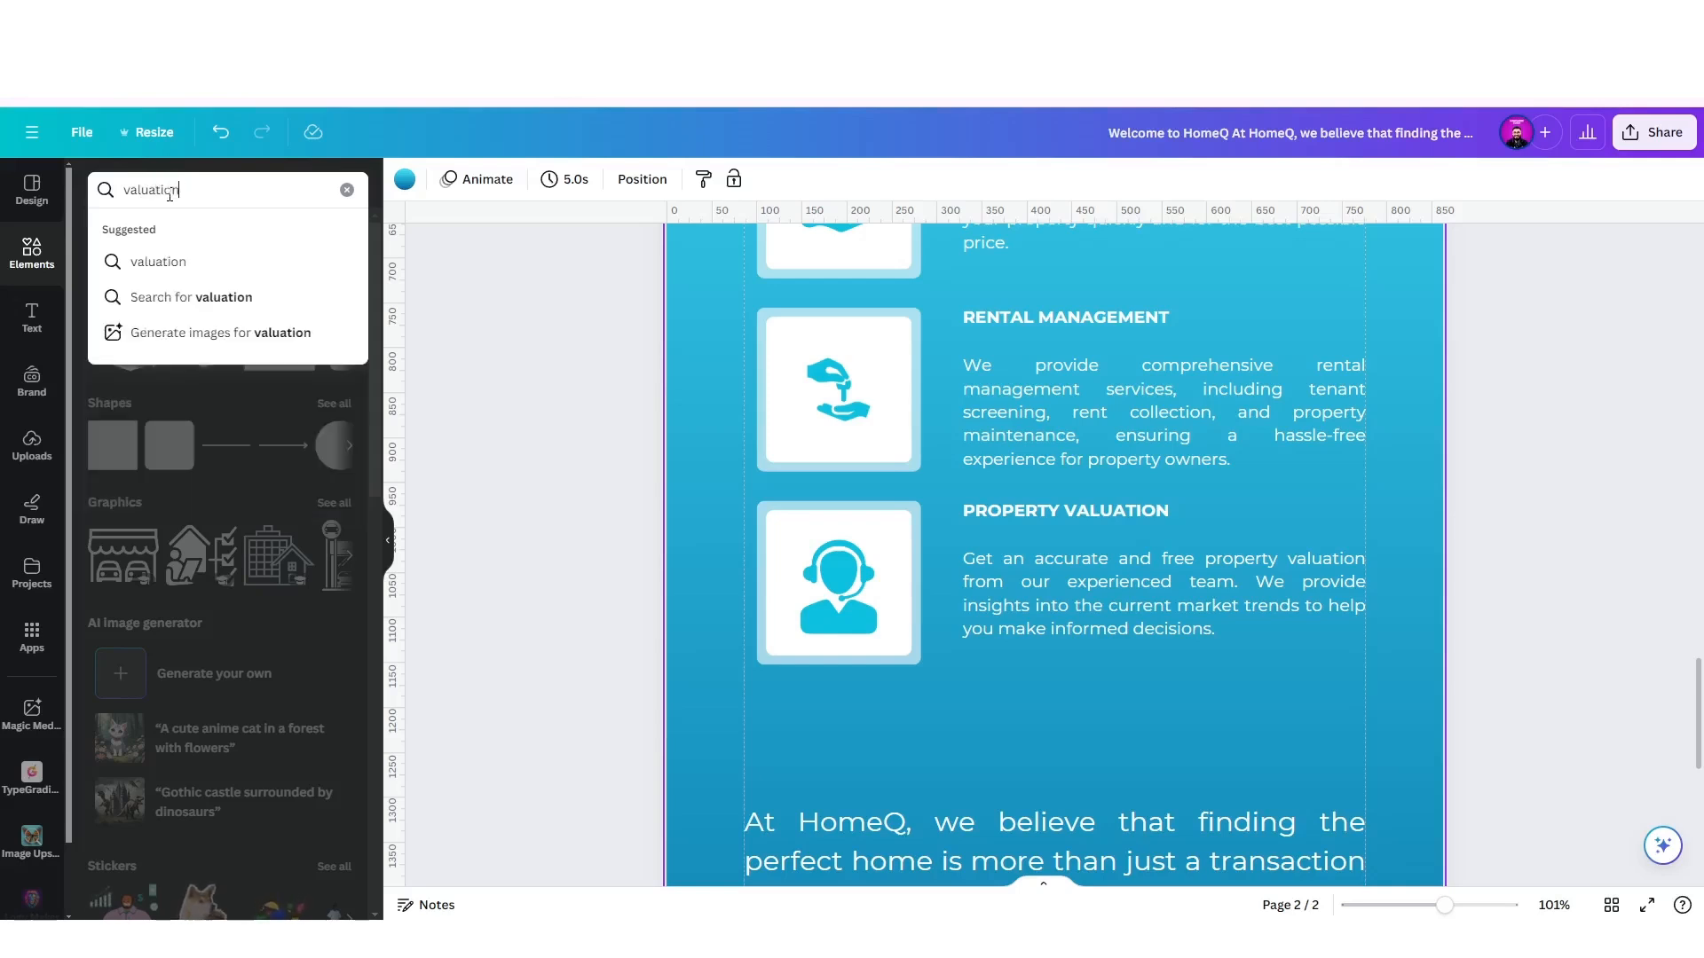
pyautogui.press('Return')
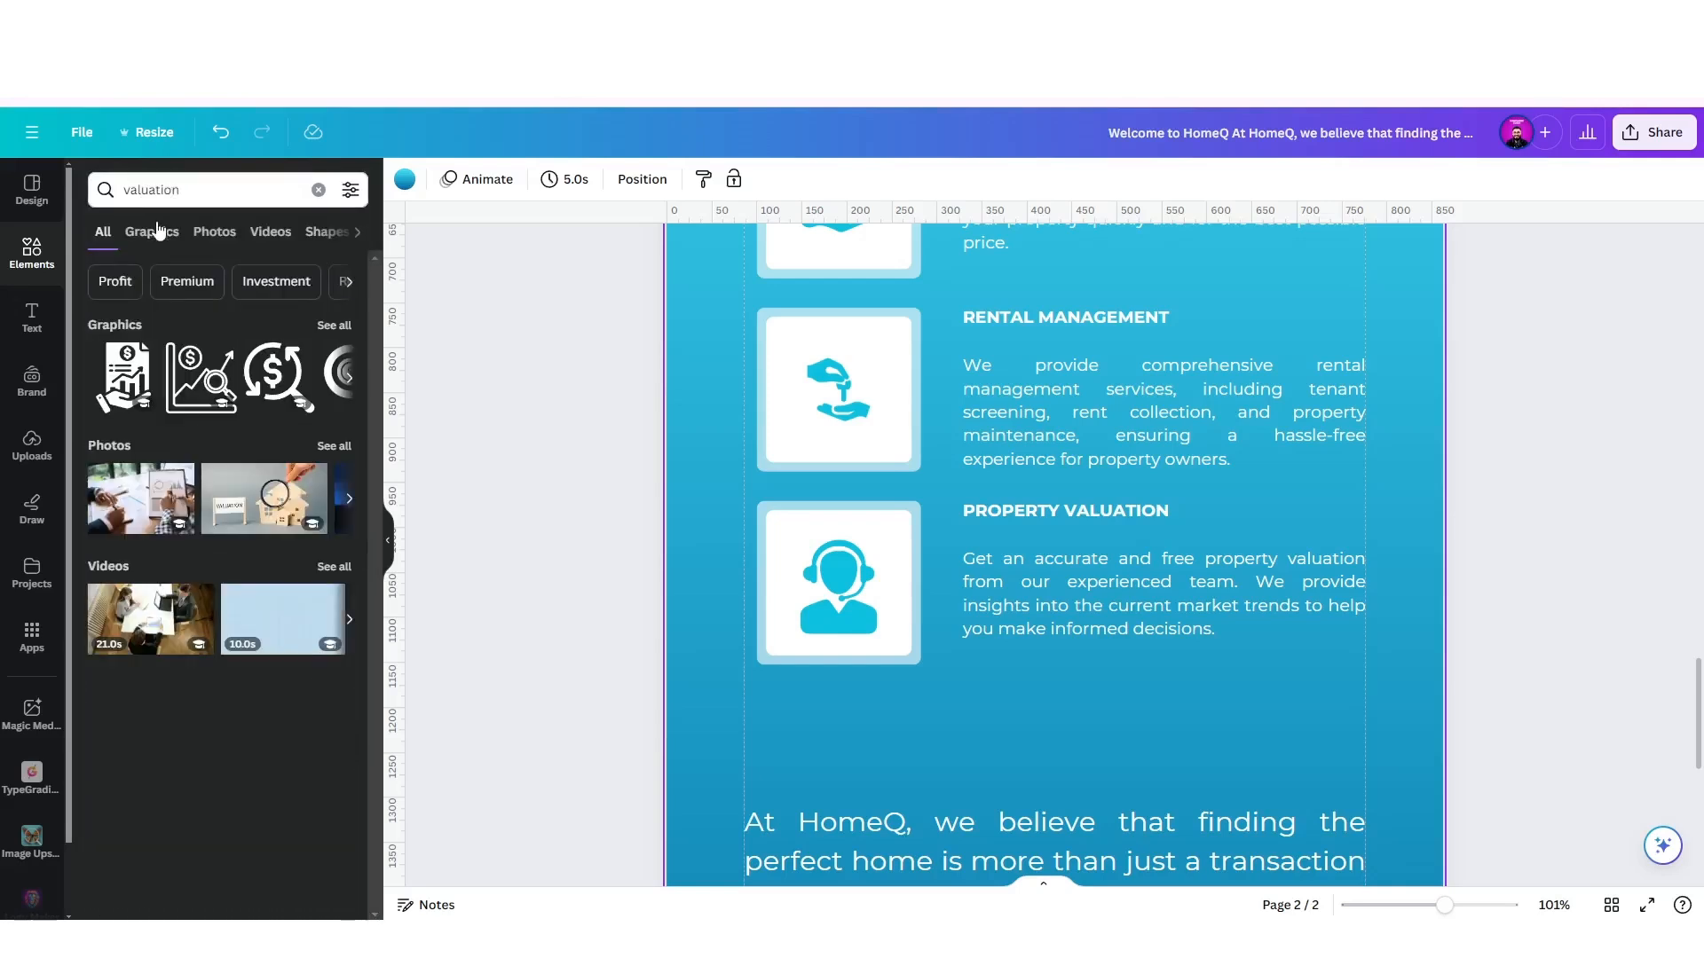
pyautogui.click(153, 232)
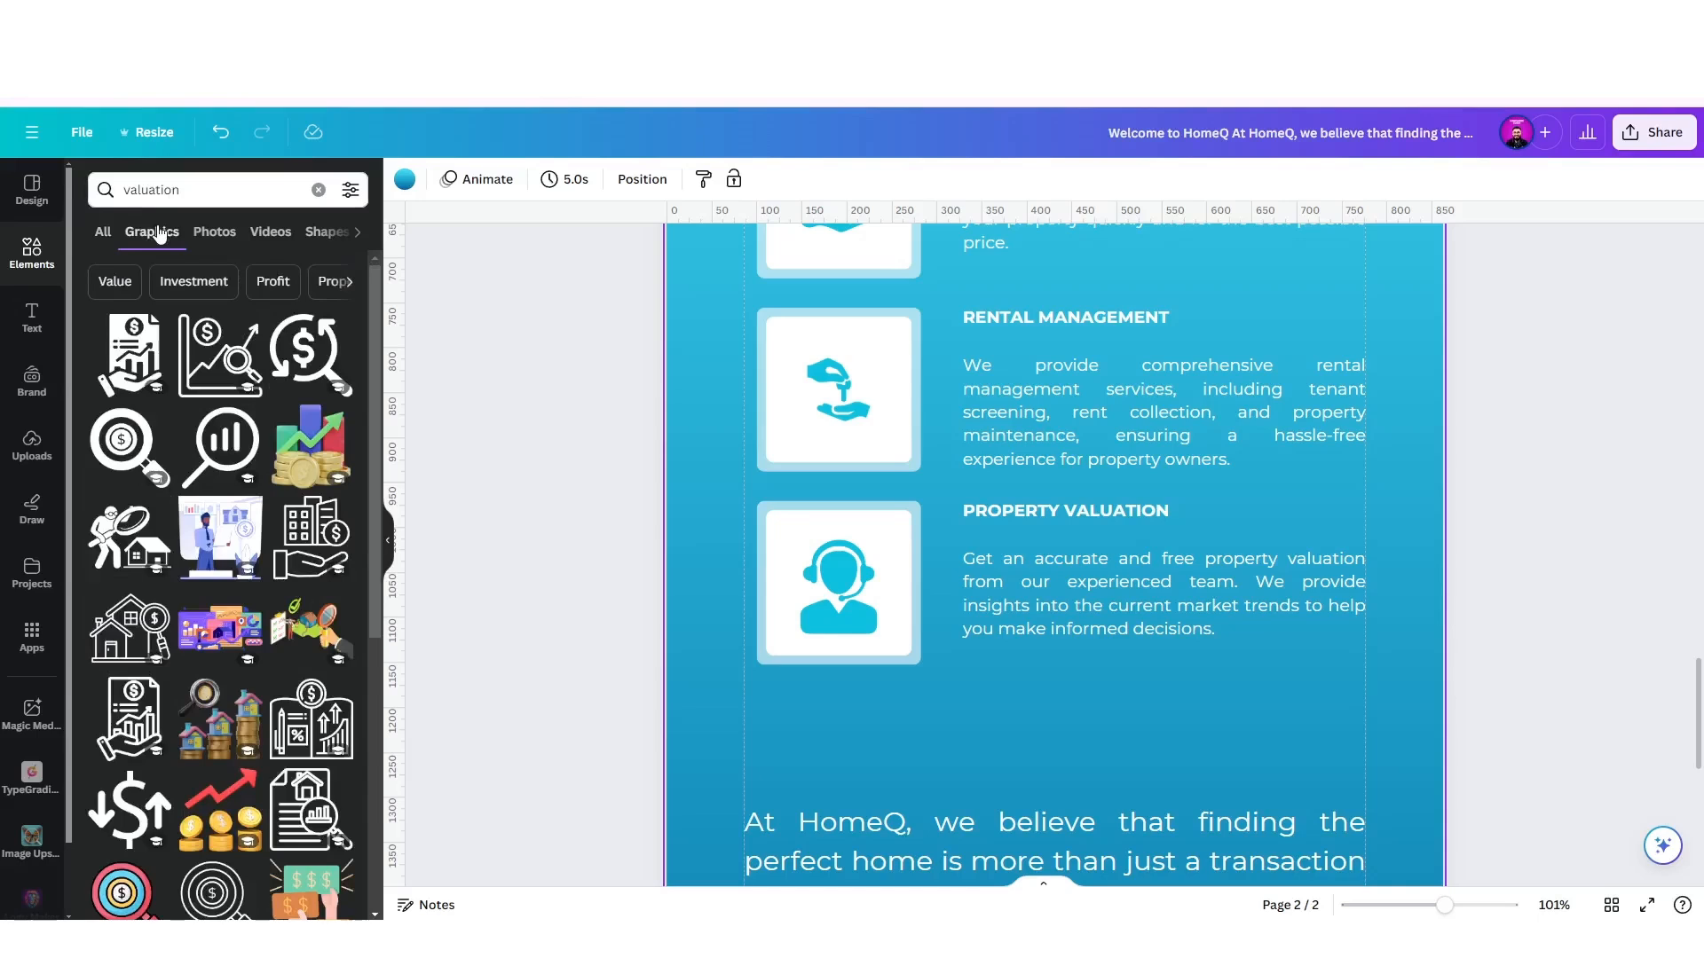
# Replace the headset icon beside PROPERTY VALUATION with the dollar magnifying-glass graphic, shrunk to fit inside the white box.
pyautogui.click(831, 593)
pyautogui.click(838, 490)
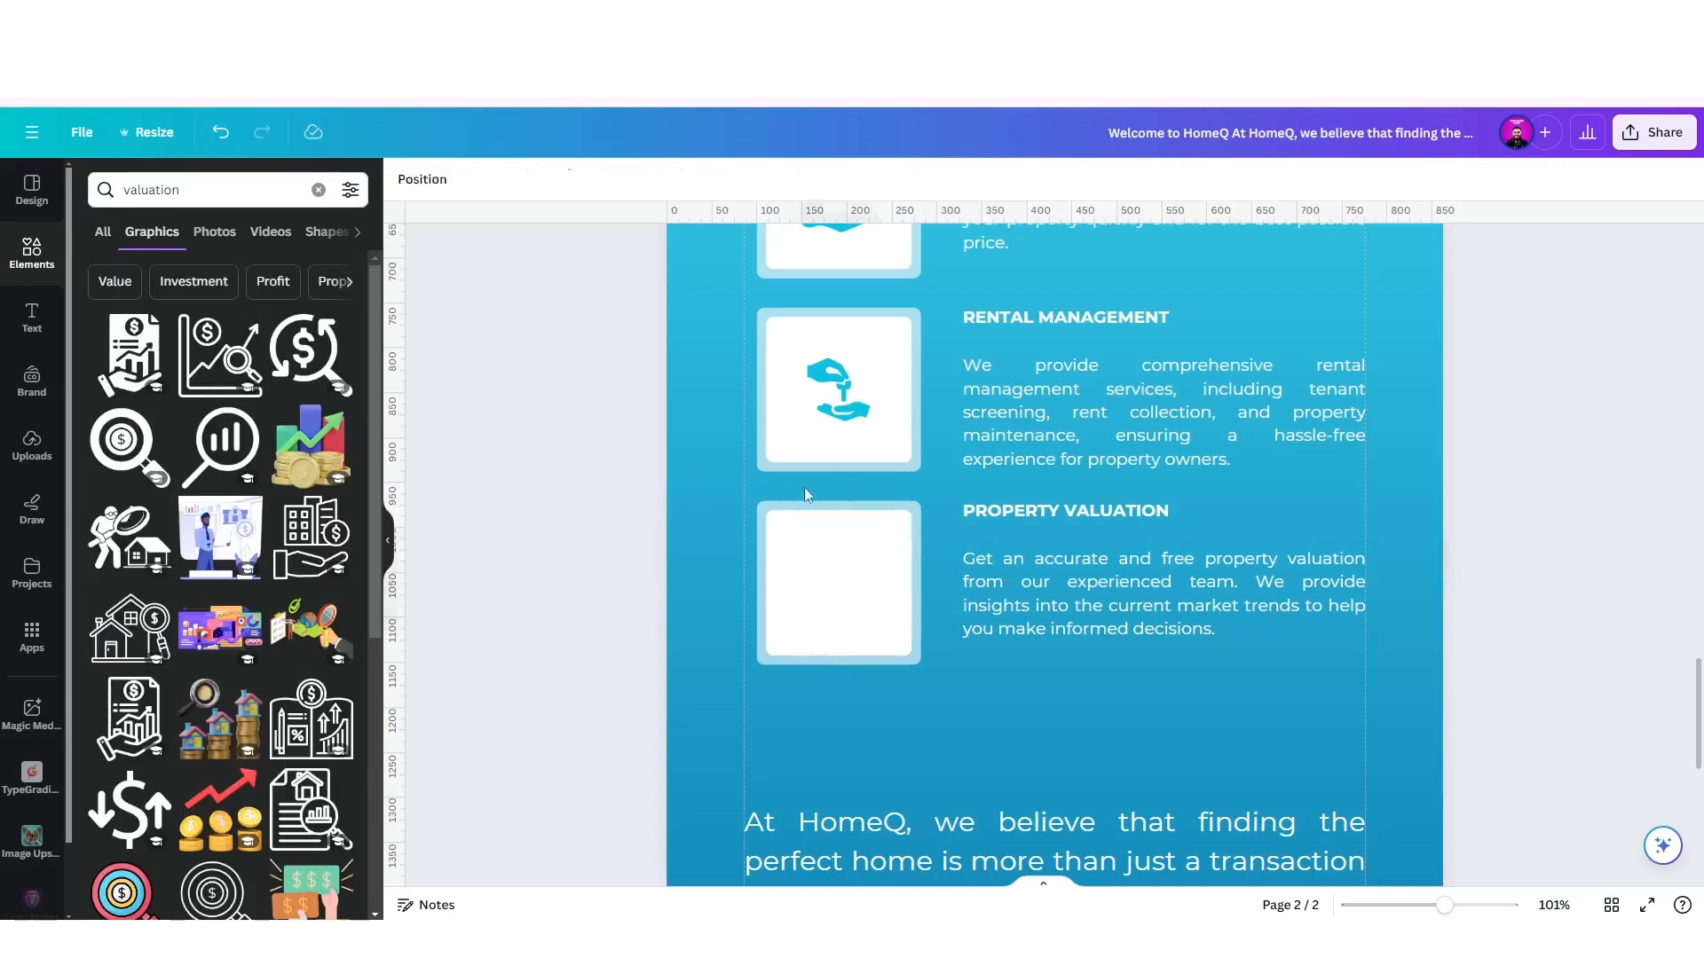
pyautogui.click(123, 442)
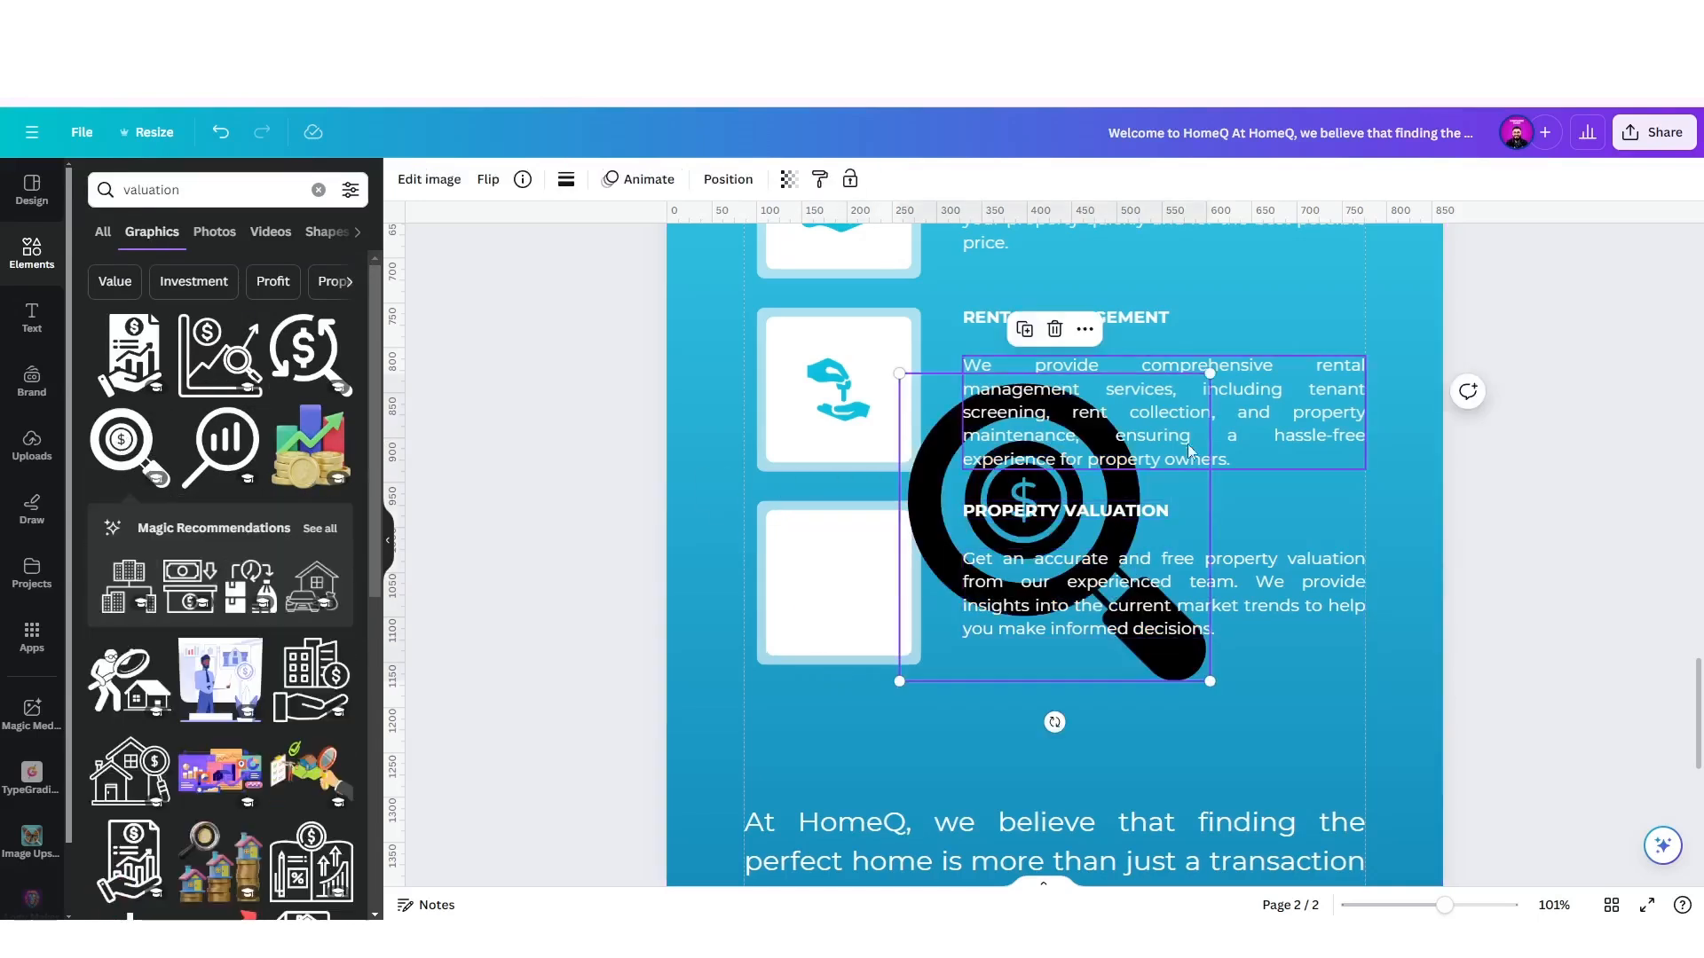
pyautogui.moveTo(1209, 373); pyautogui.dragTo(849, 596)
pyautogui.moveTo(850, 593); pyautogui.dragTo(854, 593)
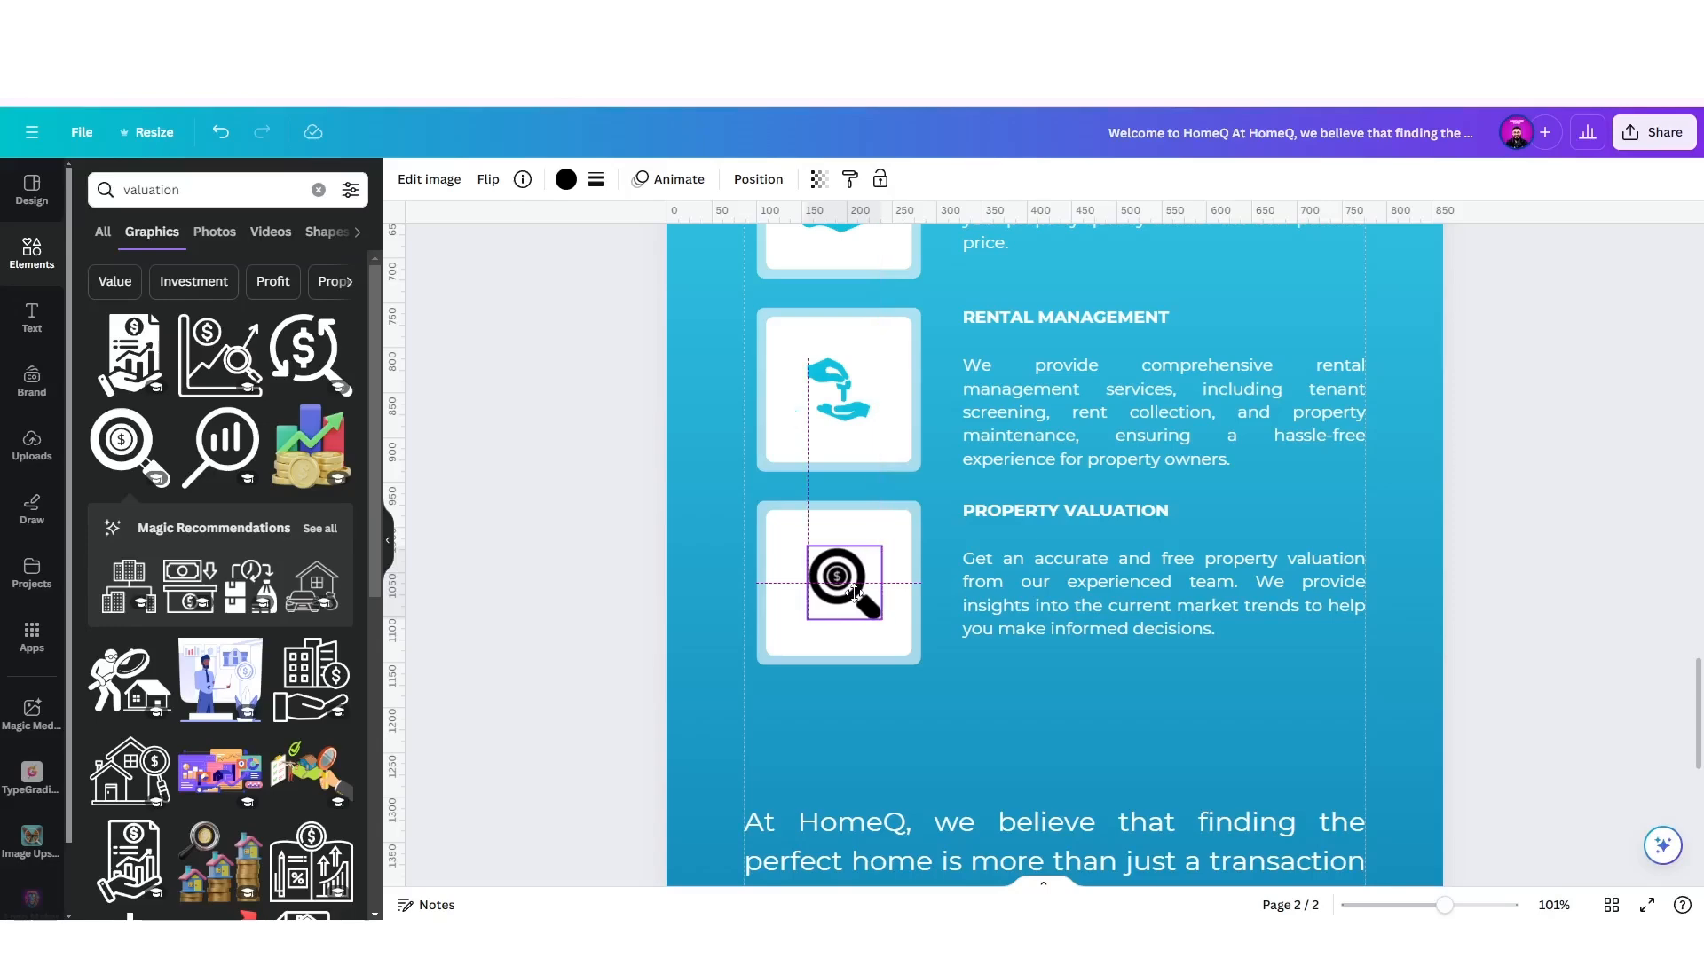
# Recolour the magnifying-glass graphic with the document's light blue.
pyautogui.click(566, 179)
pyautogui.click(194, 287)
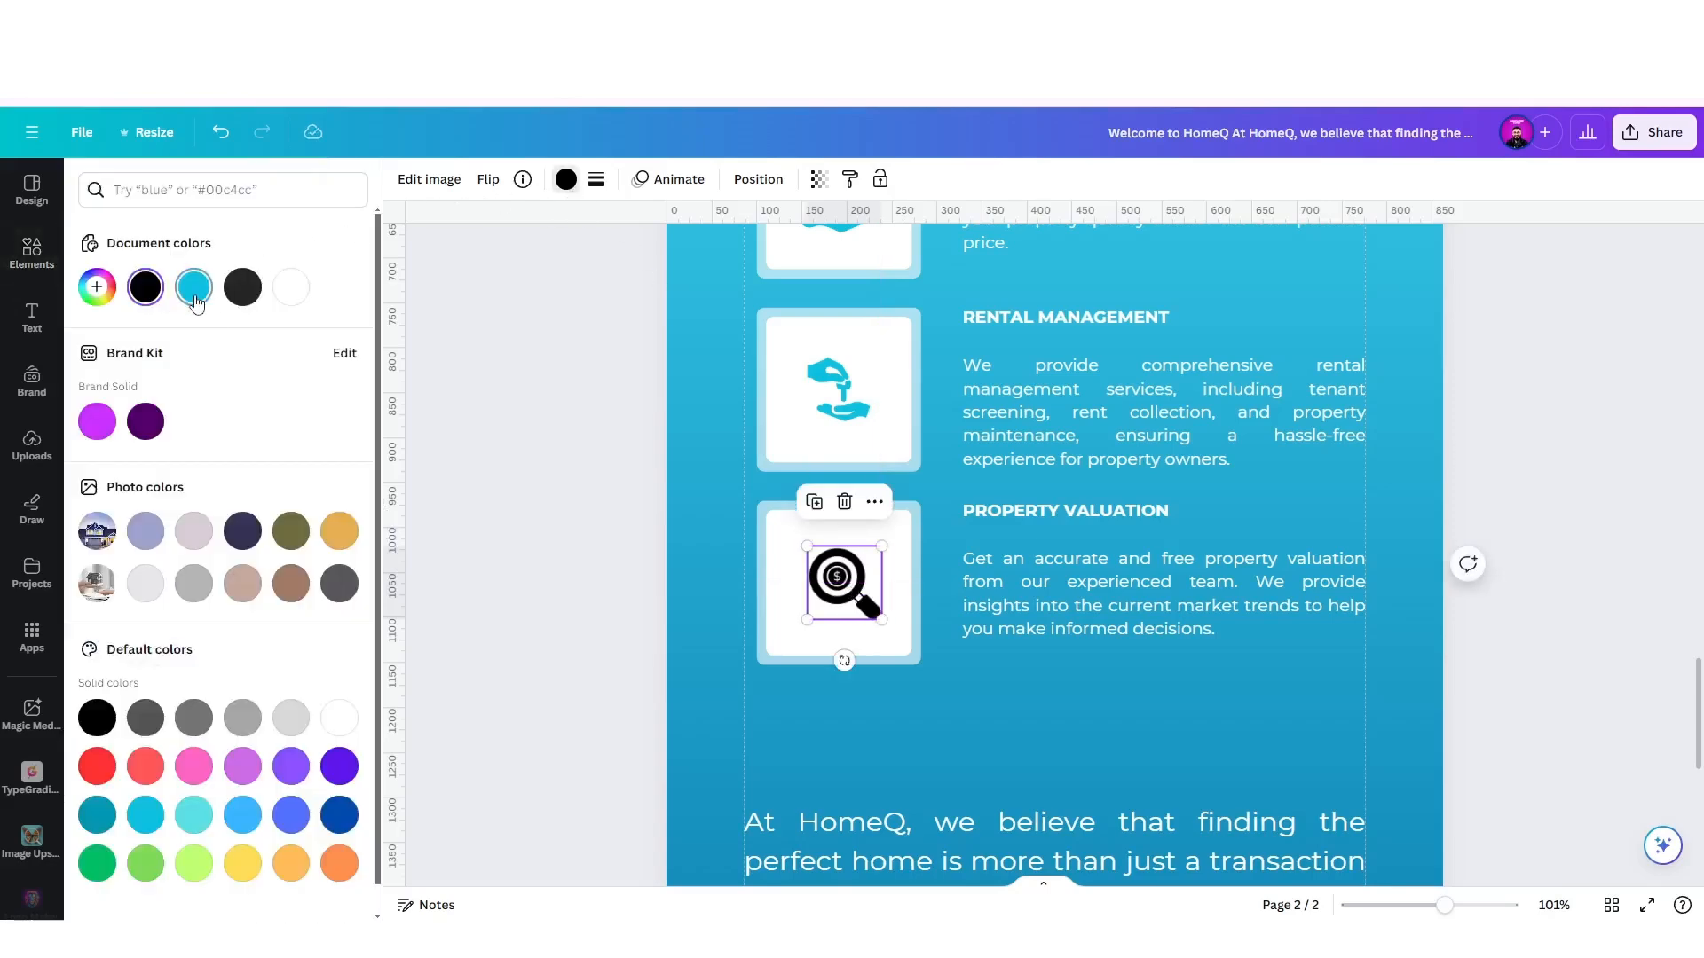
pyautogui.click(1014, 701)
# Enlarge the hands-and-key icon slightly inside the RENTAL MANAGEMENT box.
pyautogui.scroll(-3, 989, 678)
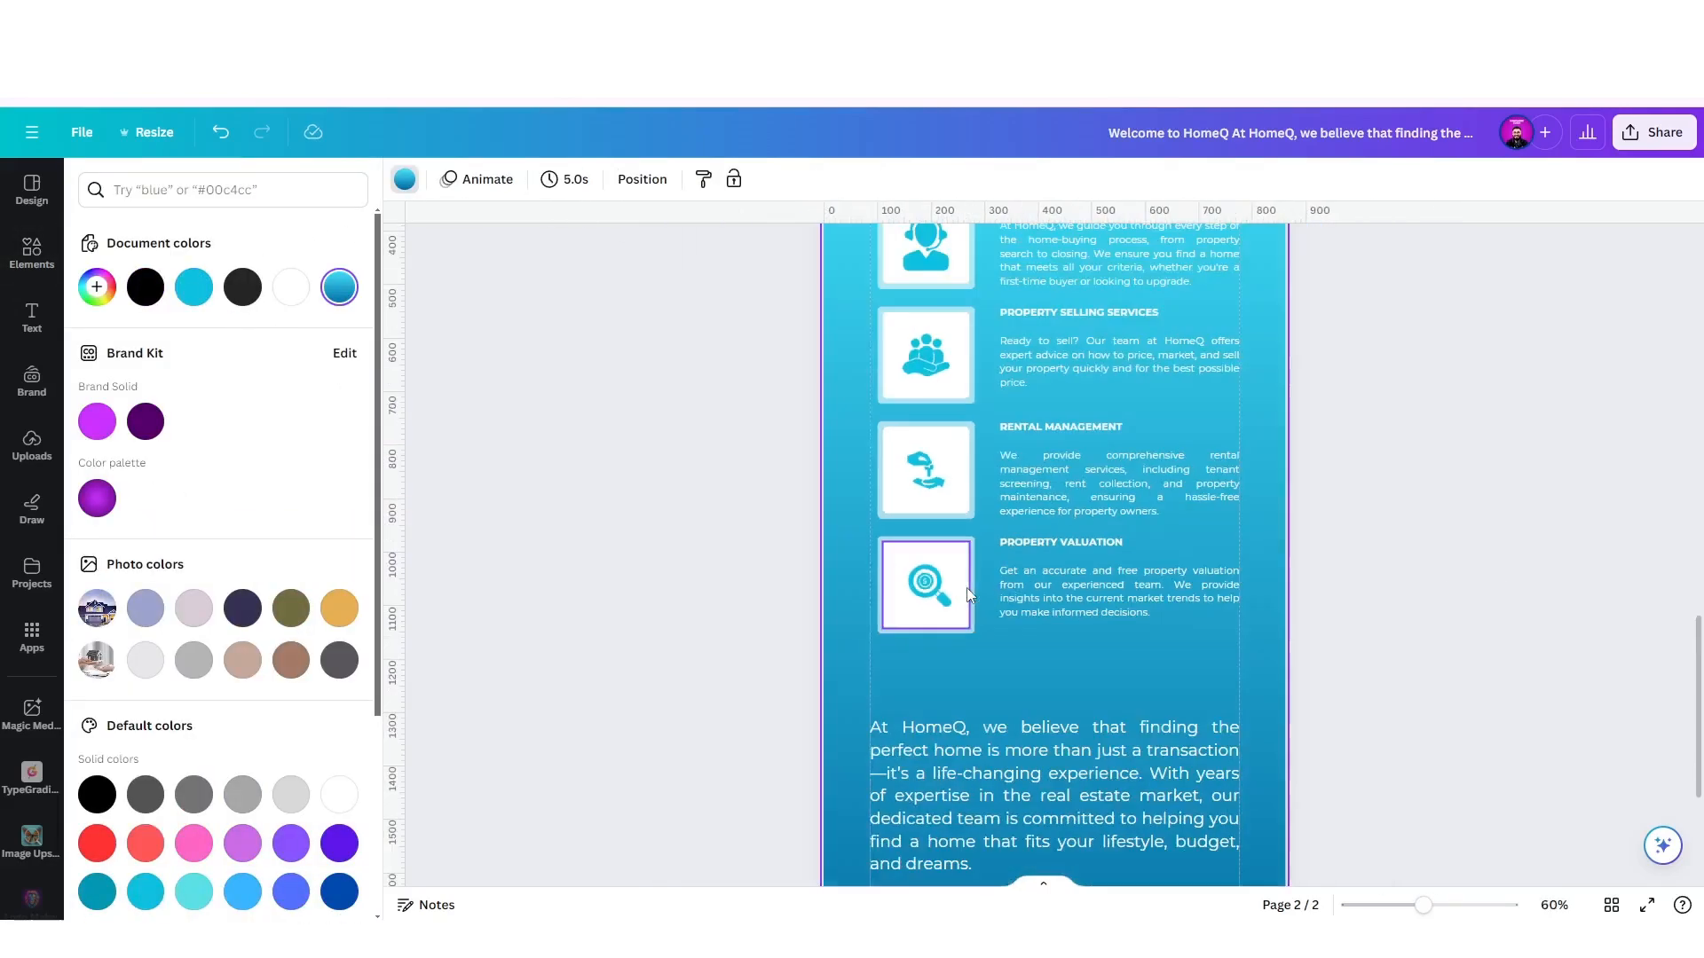
pyautogui.scroll(-3, 1004, 541)
pyautogui.scroll(3, 1001, 497)
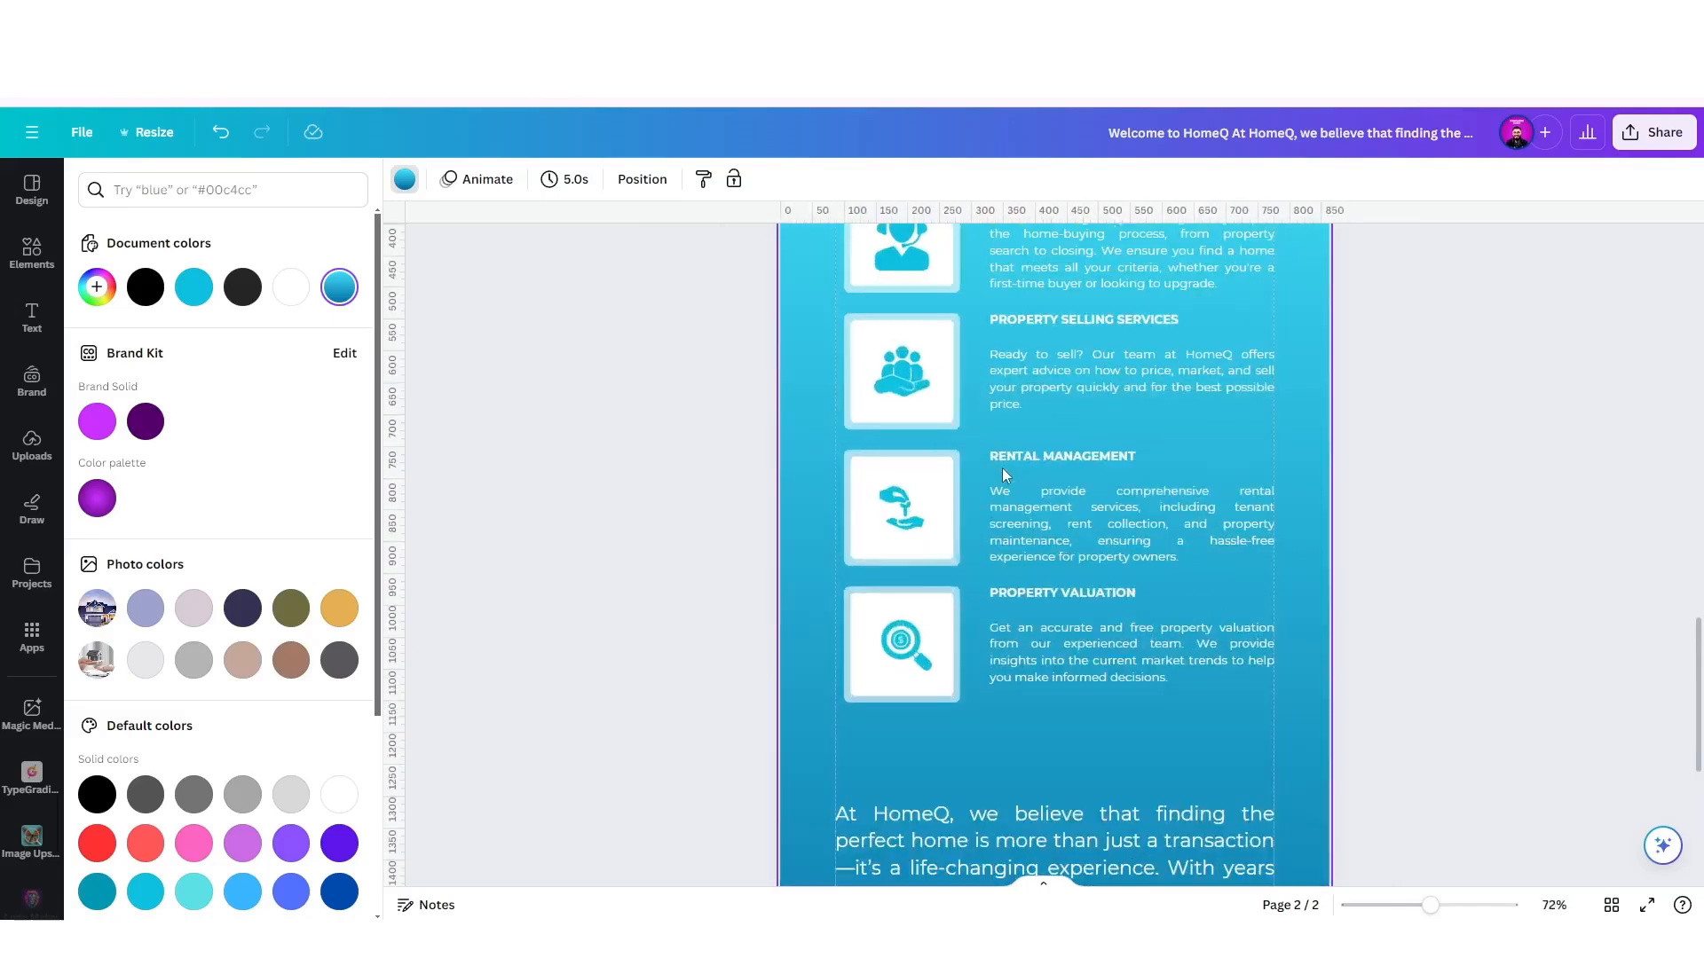
pyautogui.click(902, 502)
pyautogui.scroll(3, 901, 503)
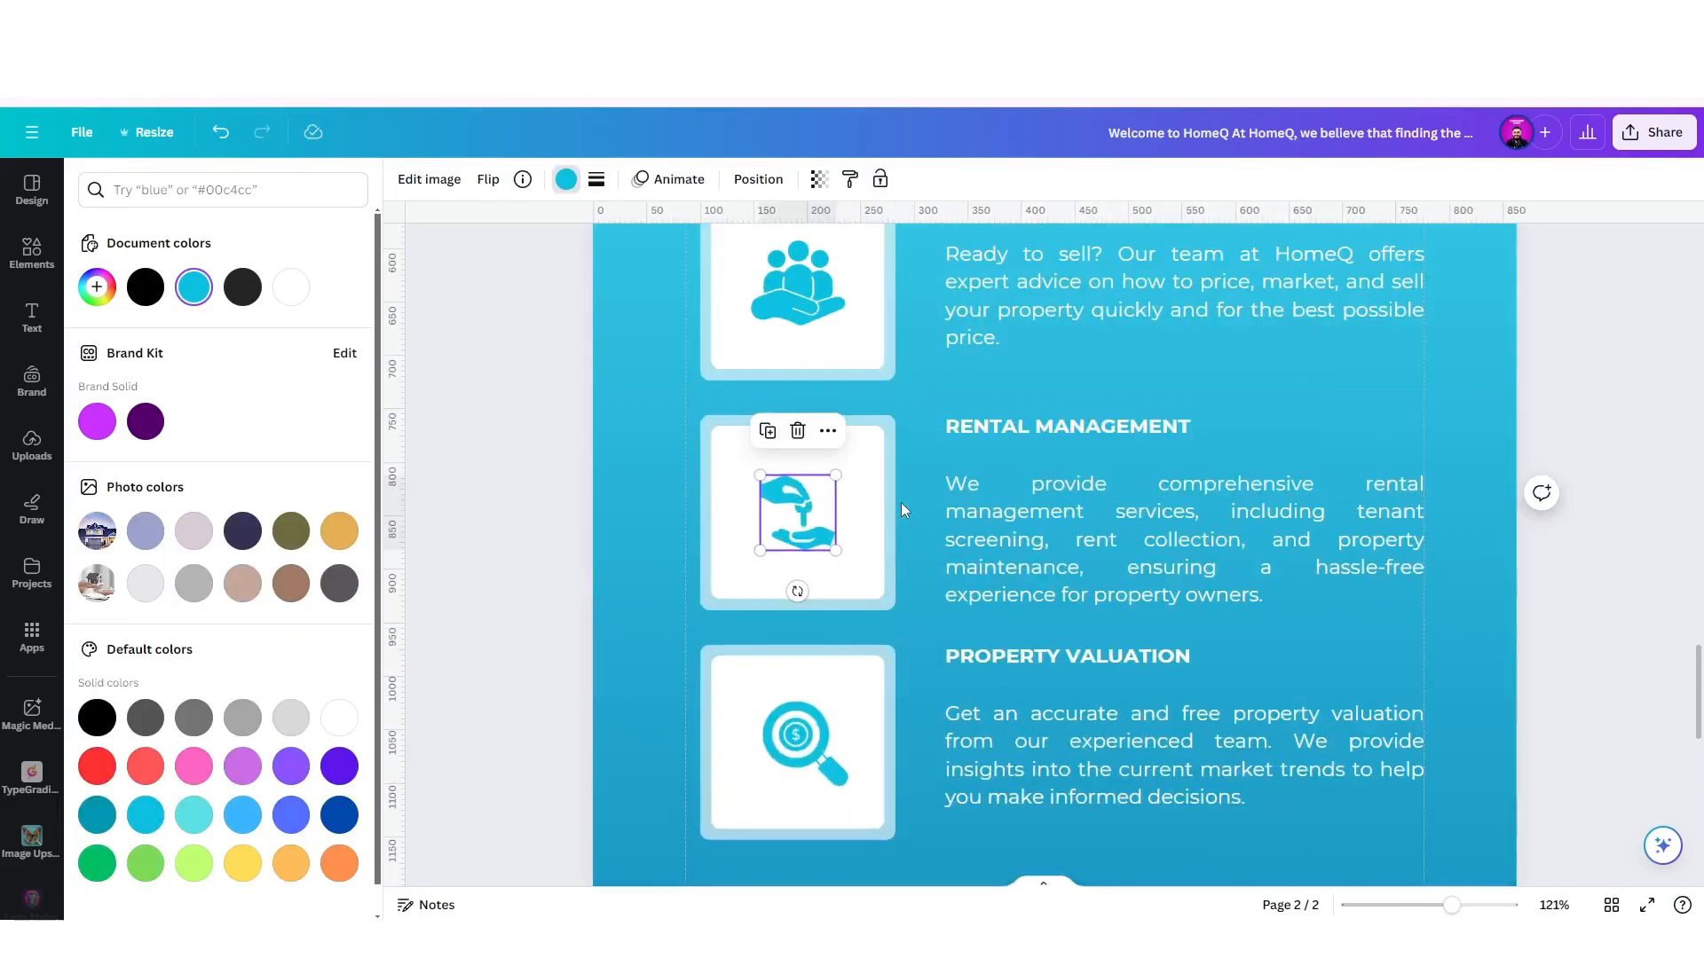
pyautogui.moveTo(835, 476); pyautogui.dragTo(850, 460)
pyautogui.click(664, 516)
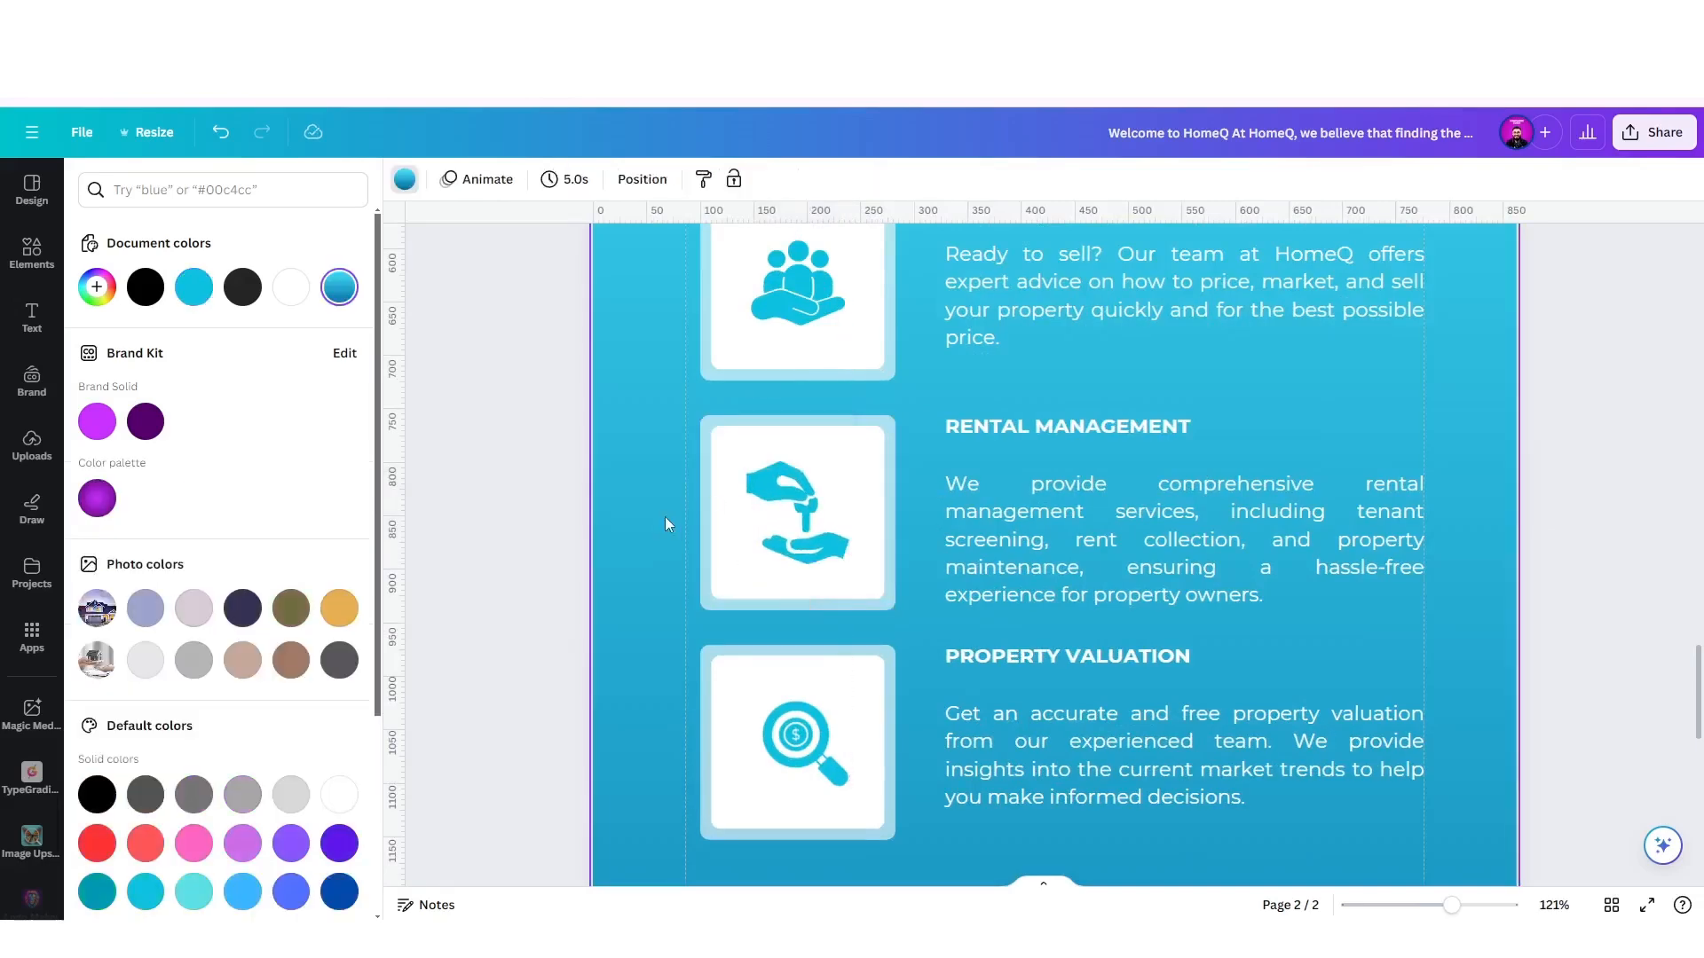
# Delete the leftover "At HomeQ, we believe that finding the perfect home" paragraph below the four services.
pyautogui.scroll(-5, 664, 517)
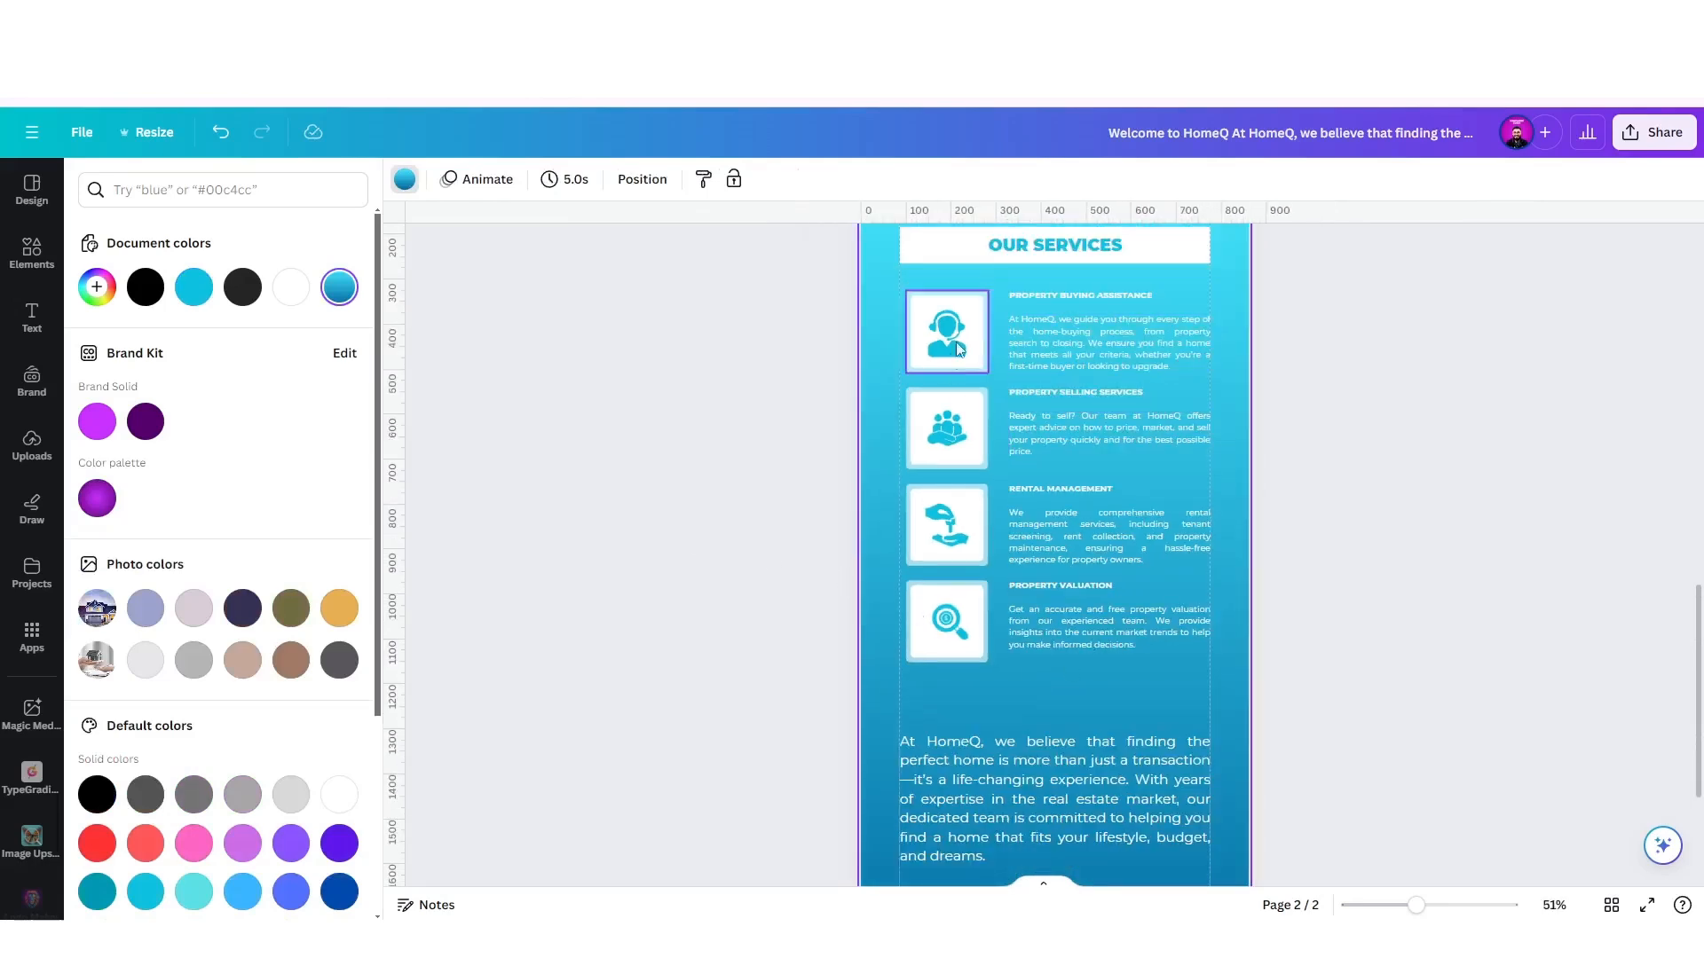
pyautogui.scroll(-2, 1122, 669)
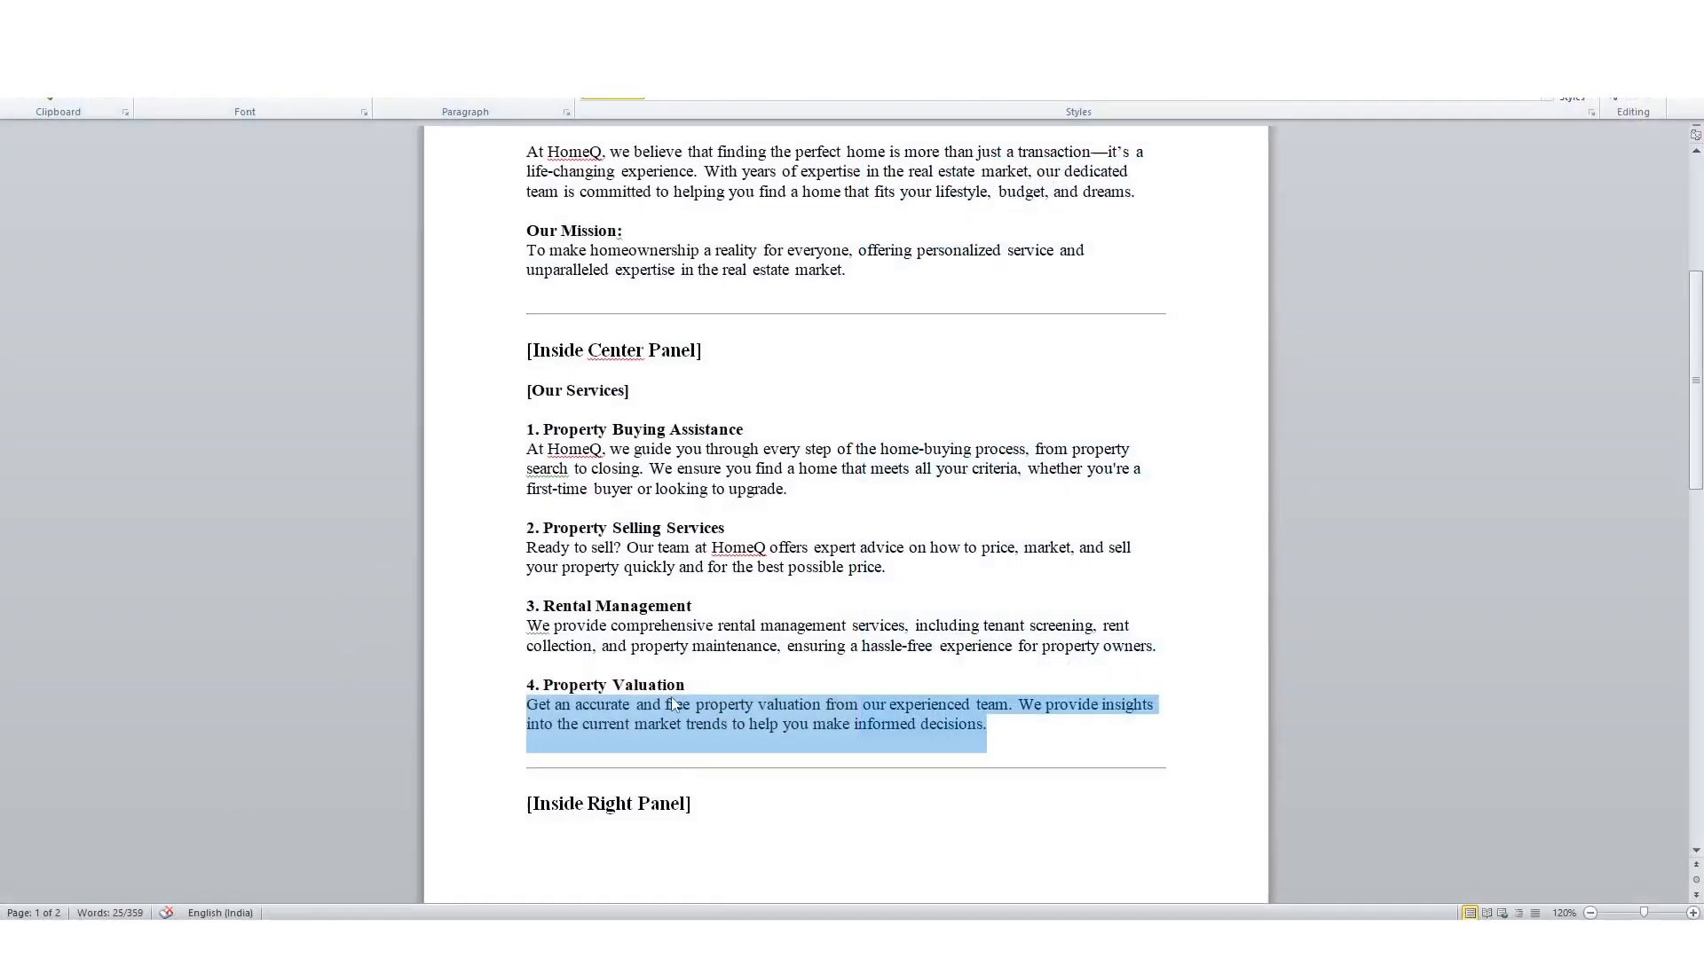
pyautogui.scroll(-1, 706, 636)
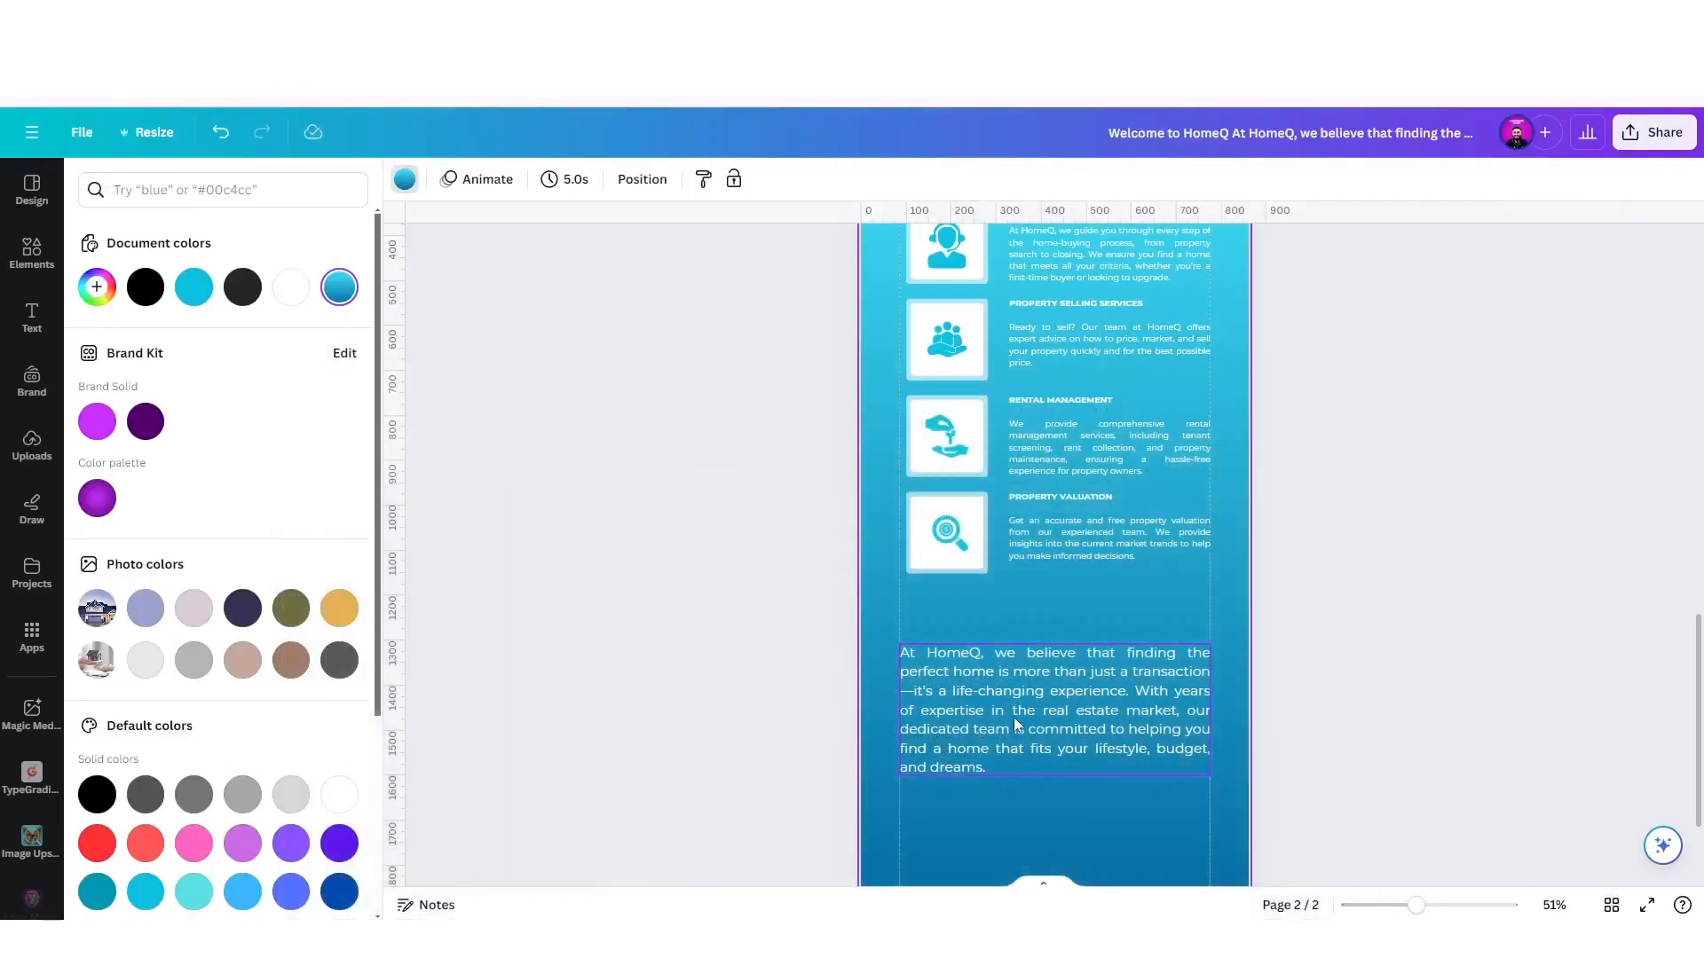
pyautogui.click(1013, 718)
pyautogui.press('Delete')
# Search the elements library for "home" and limit the results to photos.
pyautogui.scroll(-3, 939, 657)
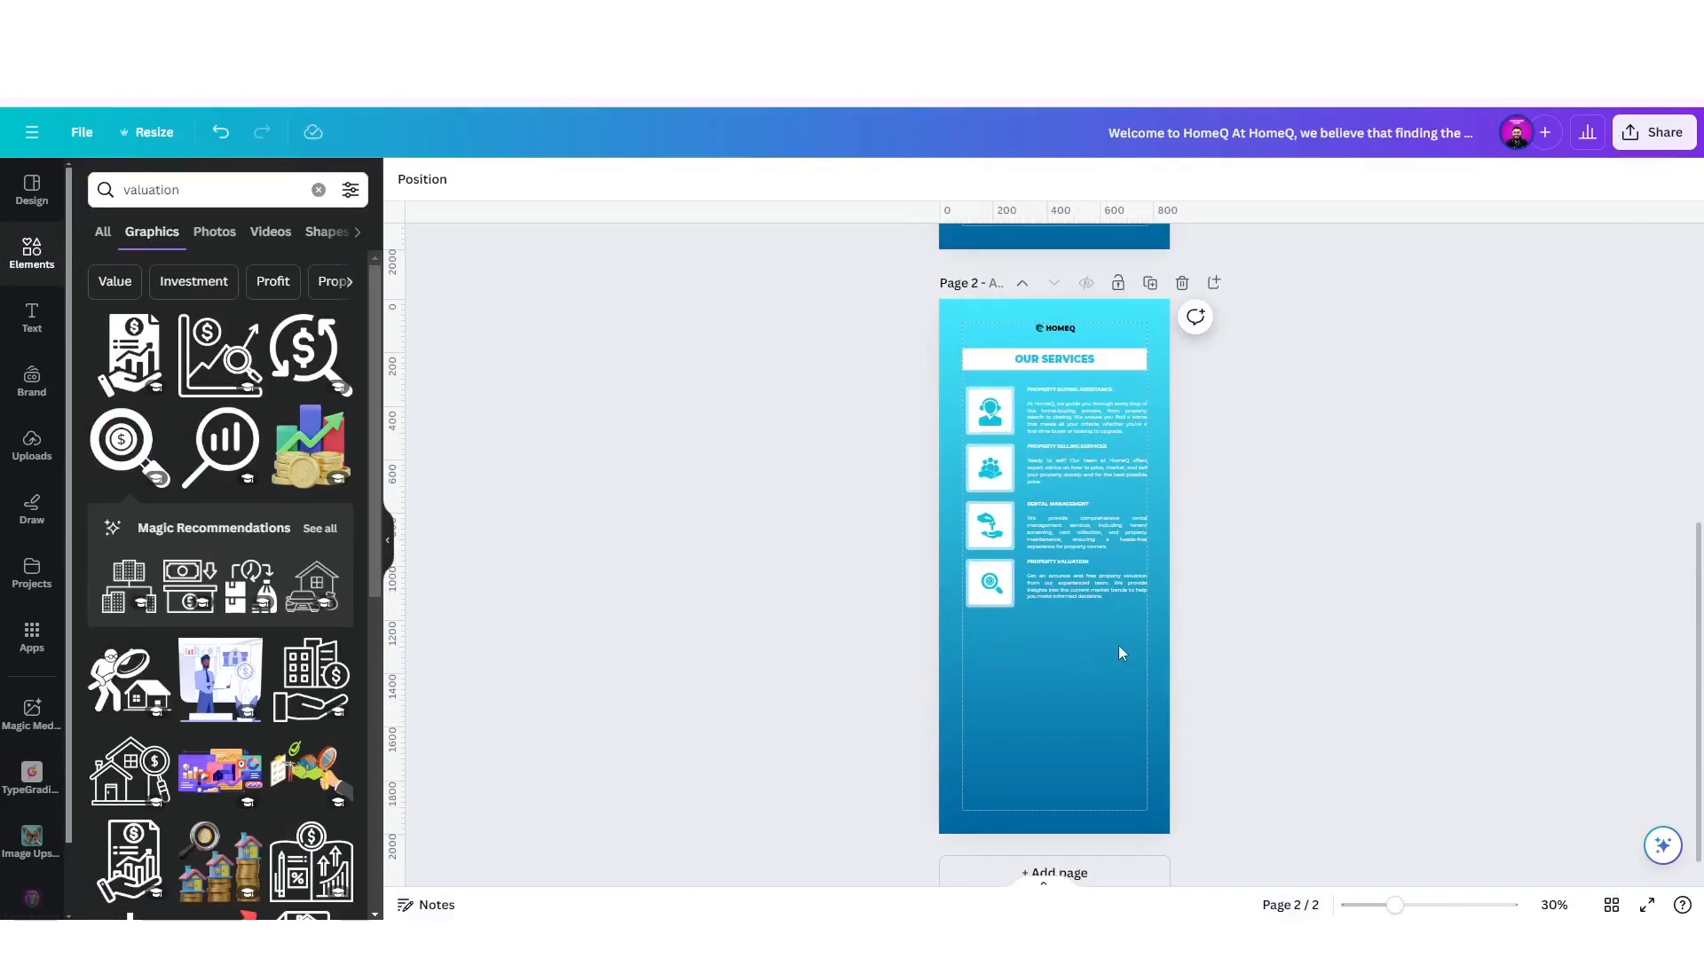
pyautogui.click(152, 189)
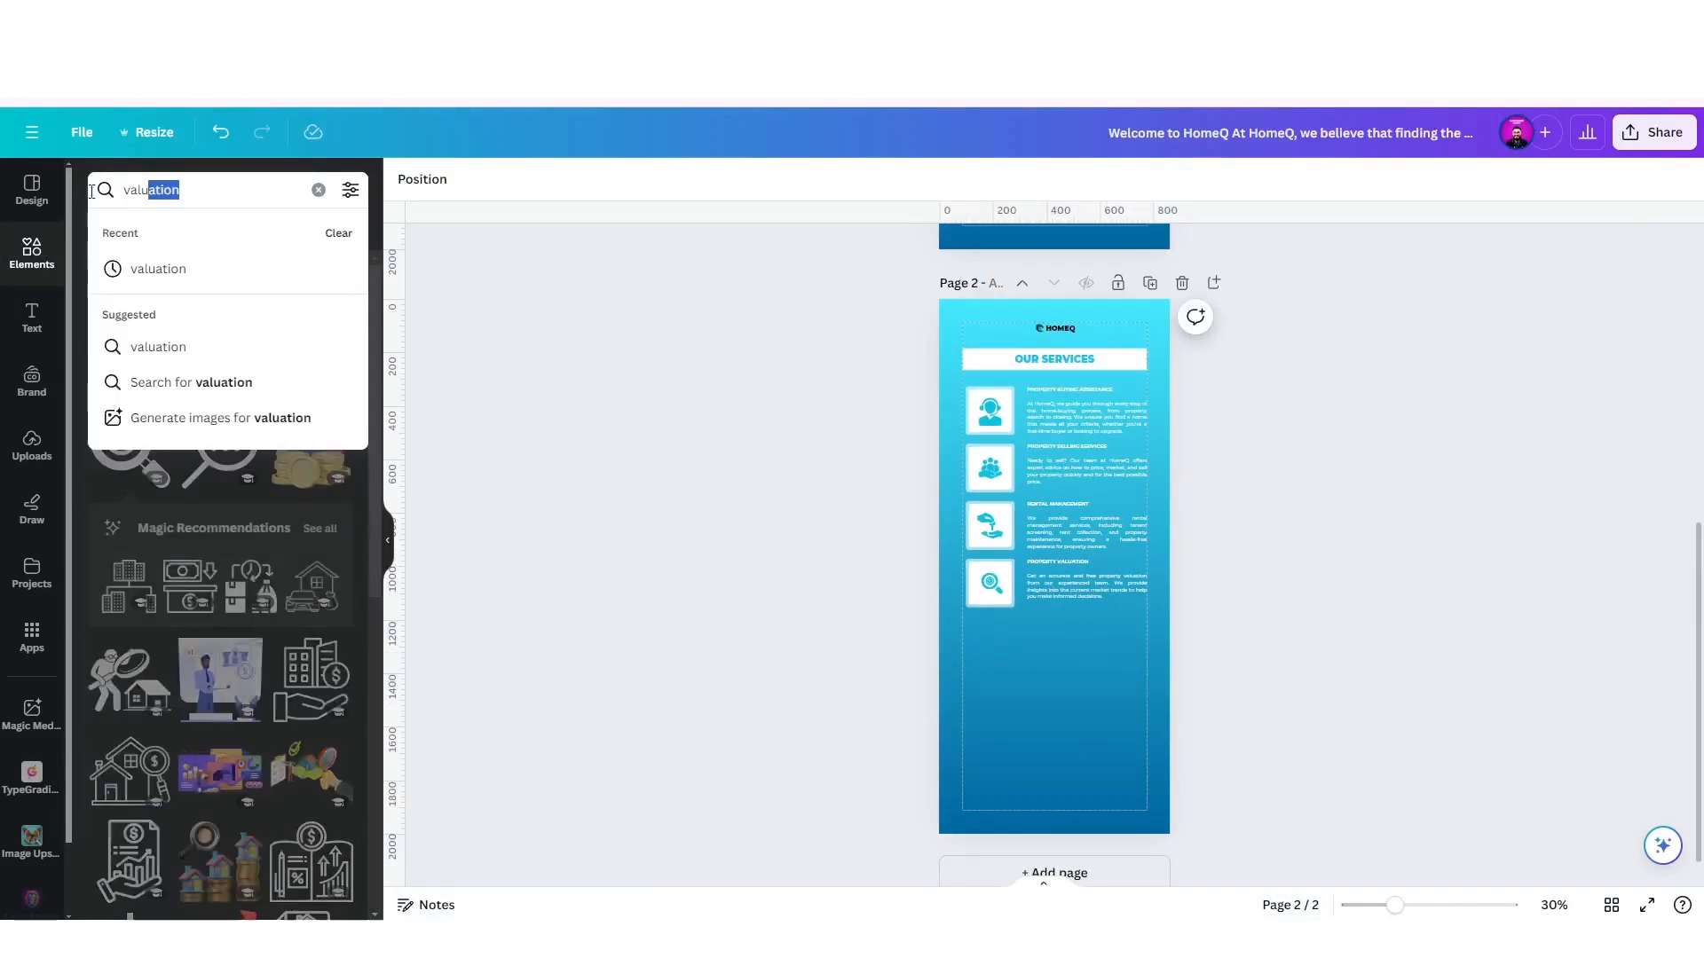
pyautogui.write('hoe')
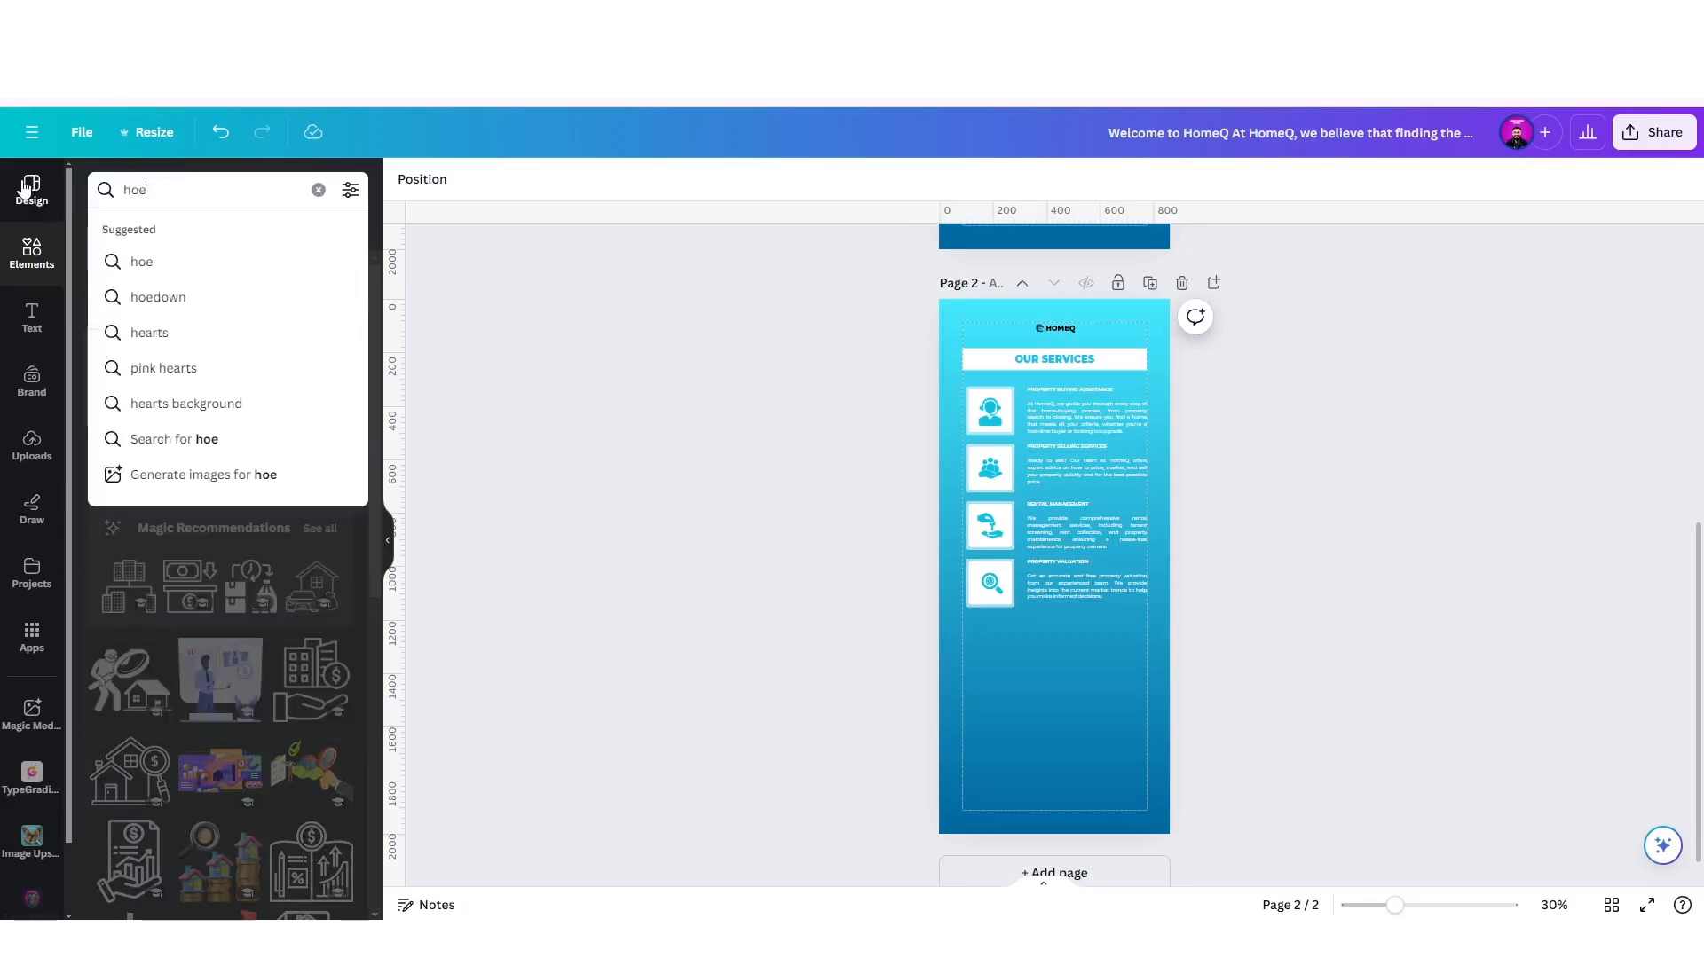
pyautogui.press('BackSpace')
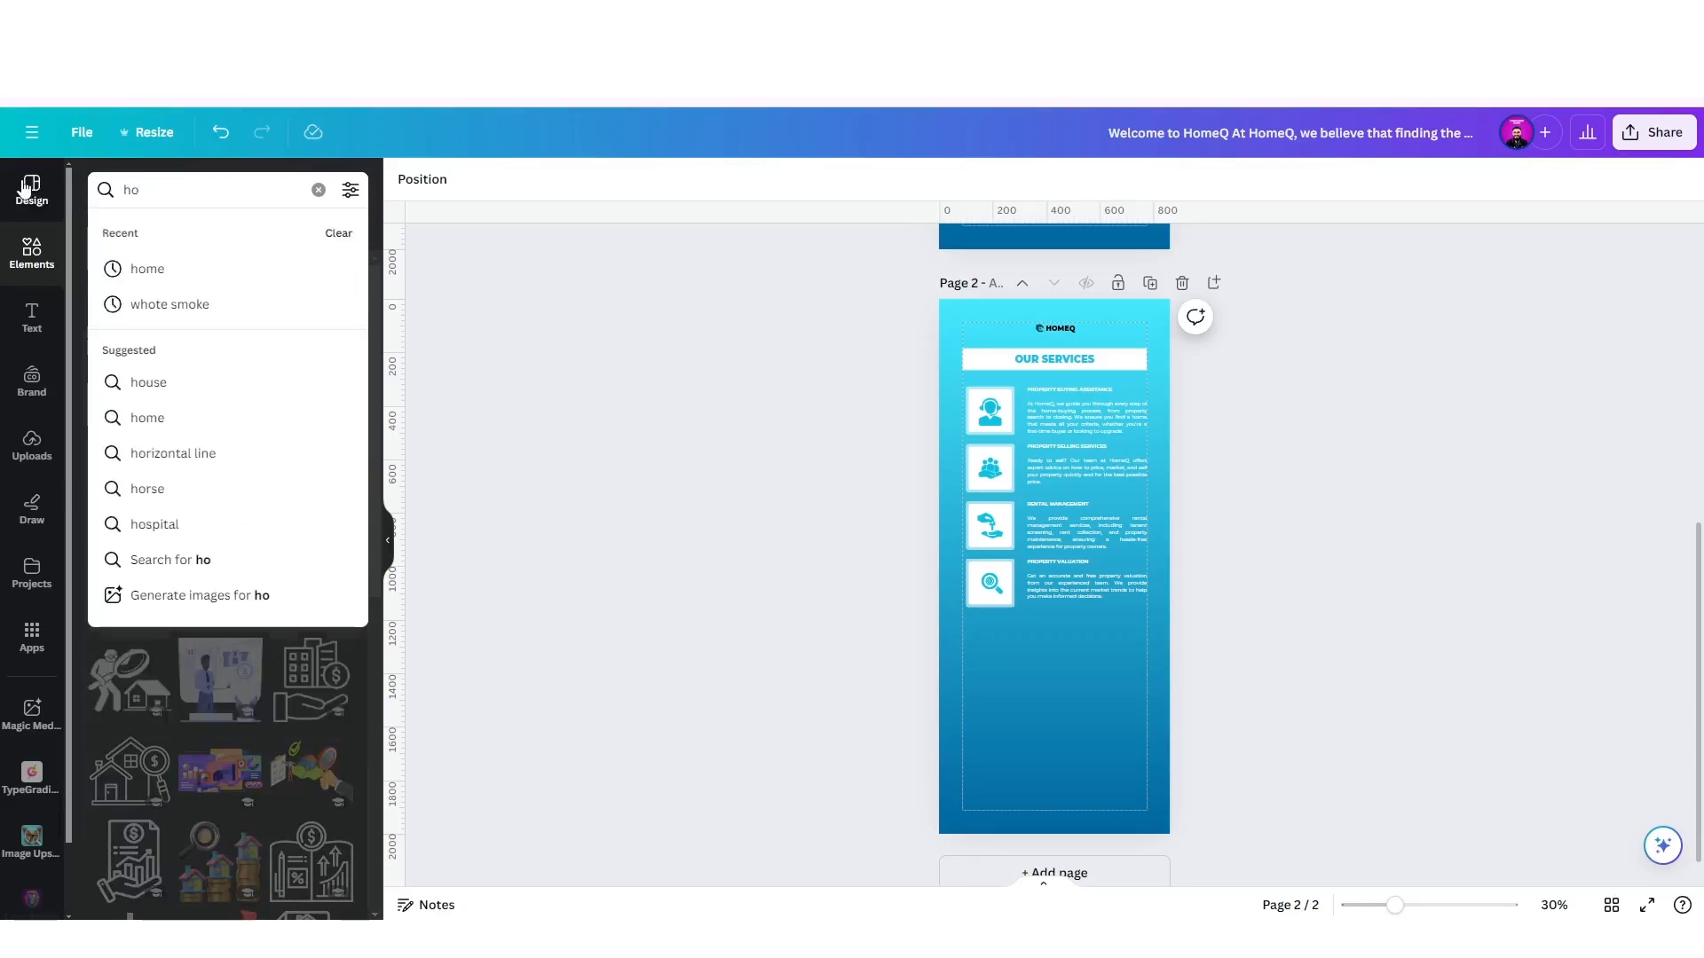
pyautogui.write('me')
pyautogui.press('Return')
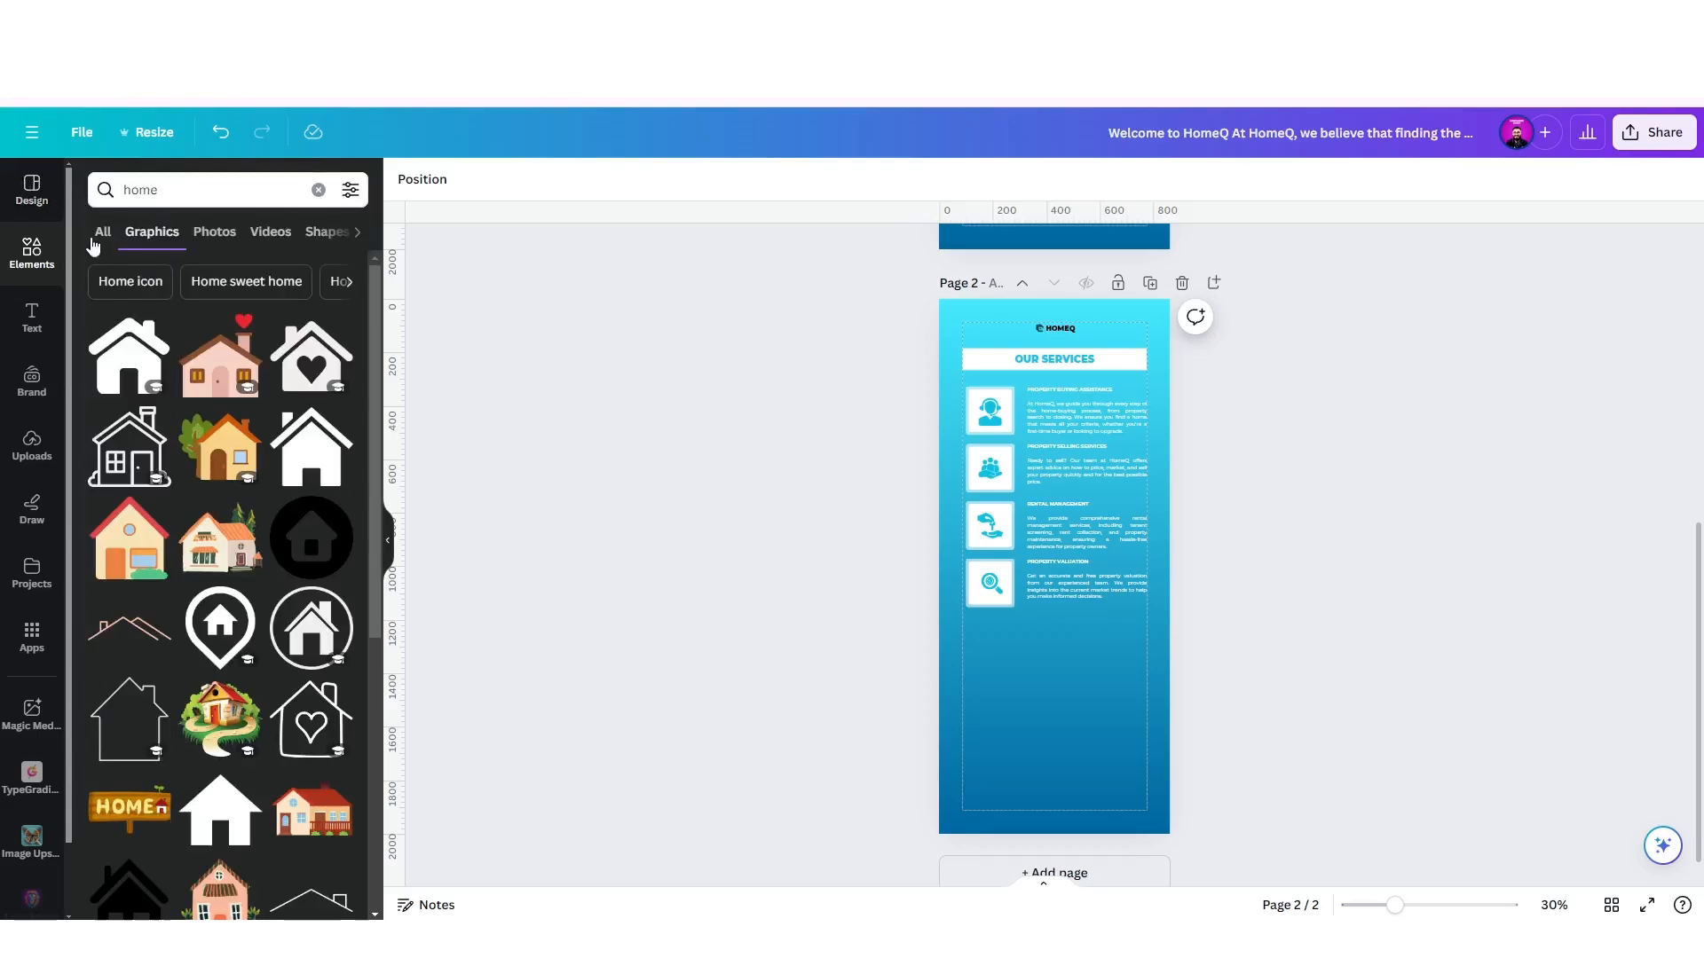
pyautogui.click(214, 235)
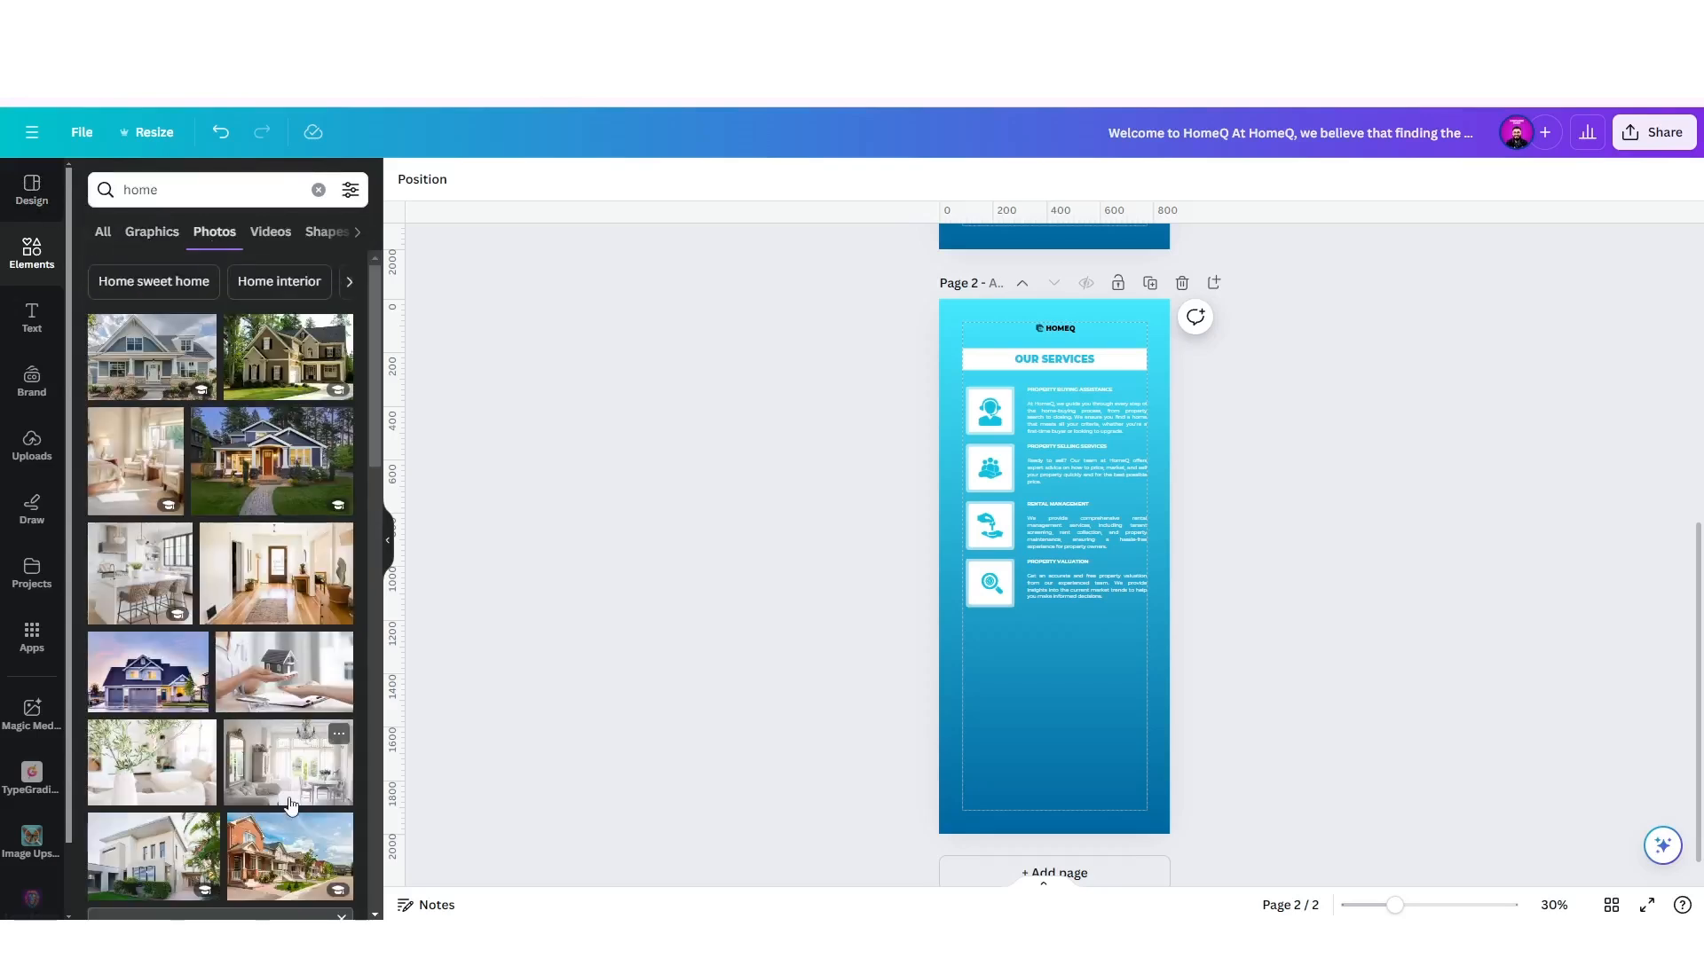
# Add the cut-out photo of the white house with lit windows and place it below the four services on page 2.
pyautogui.scroll(-3, 306, 721)
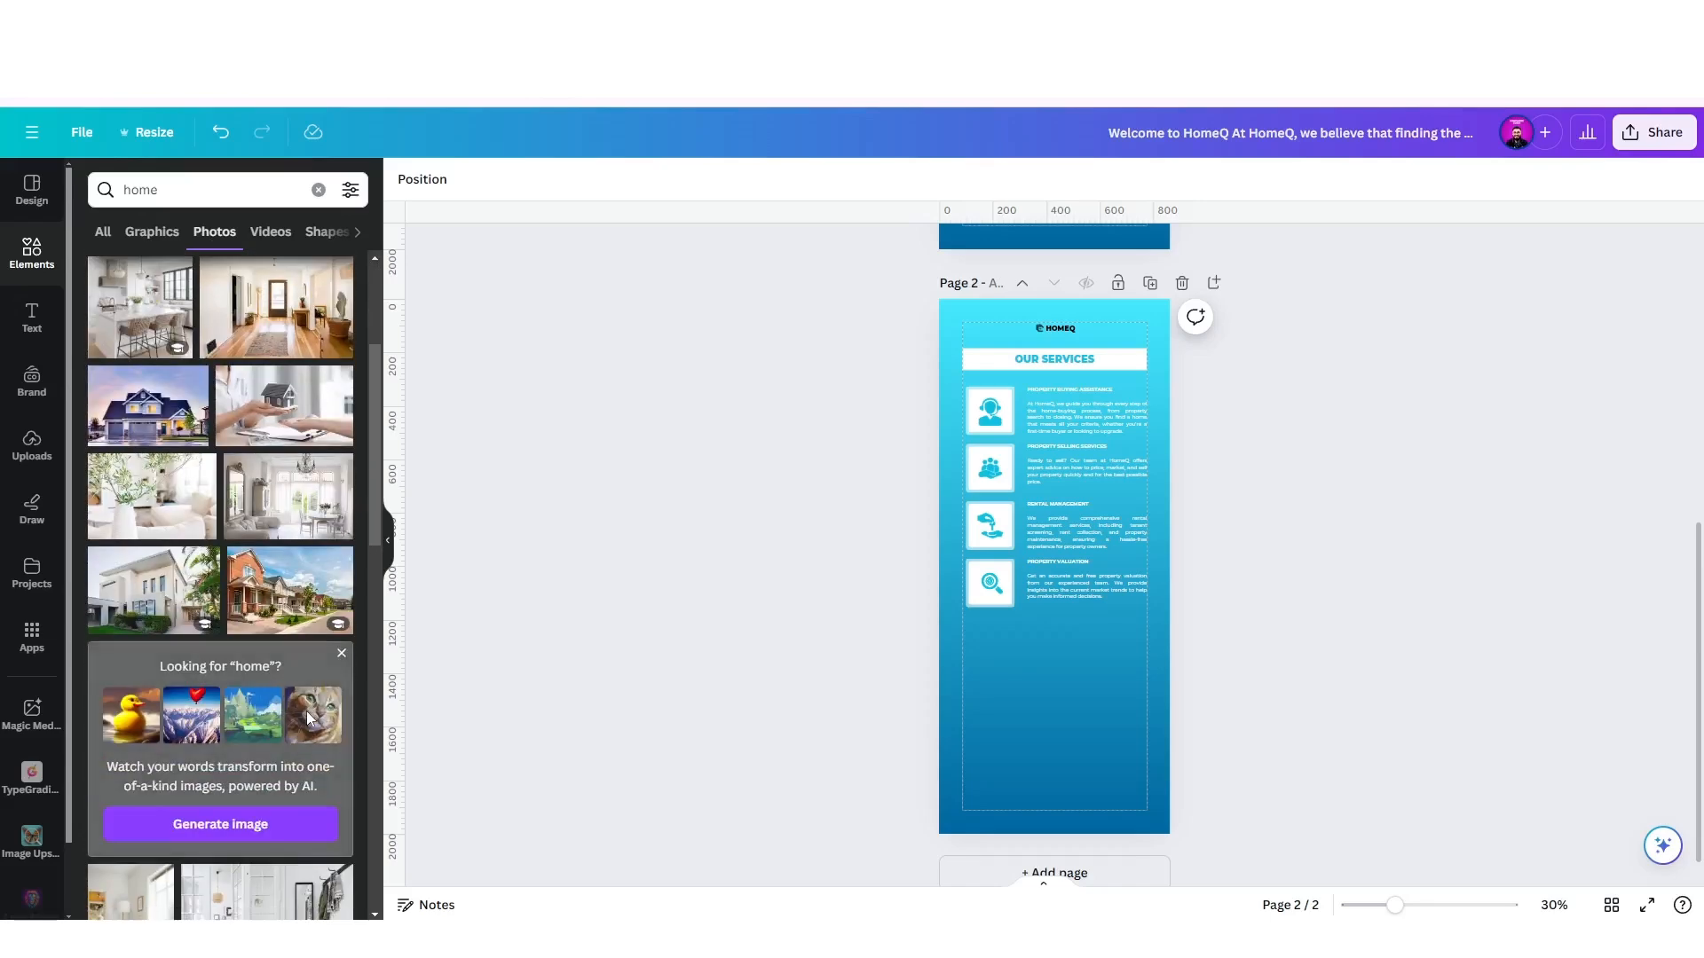
pyautogui.scroll(-5, 306, 718)
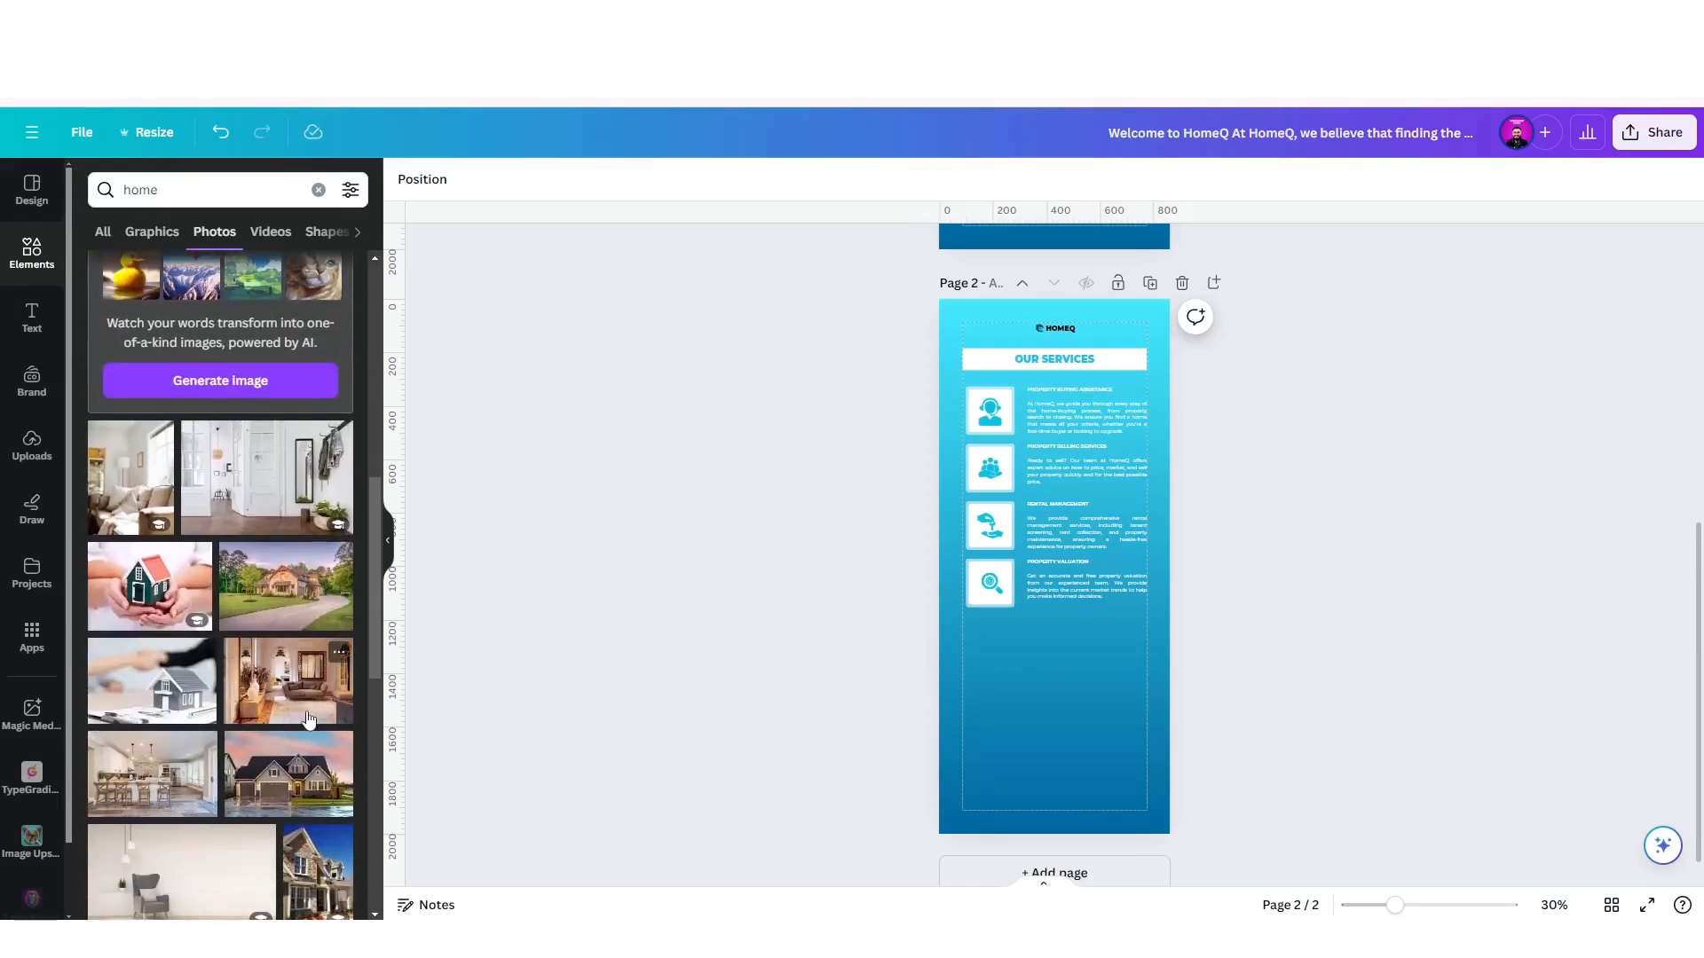
pyautogui.scroll(-3, 299, 720)
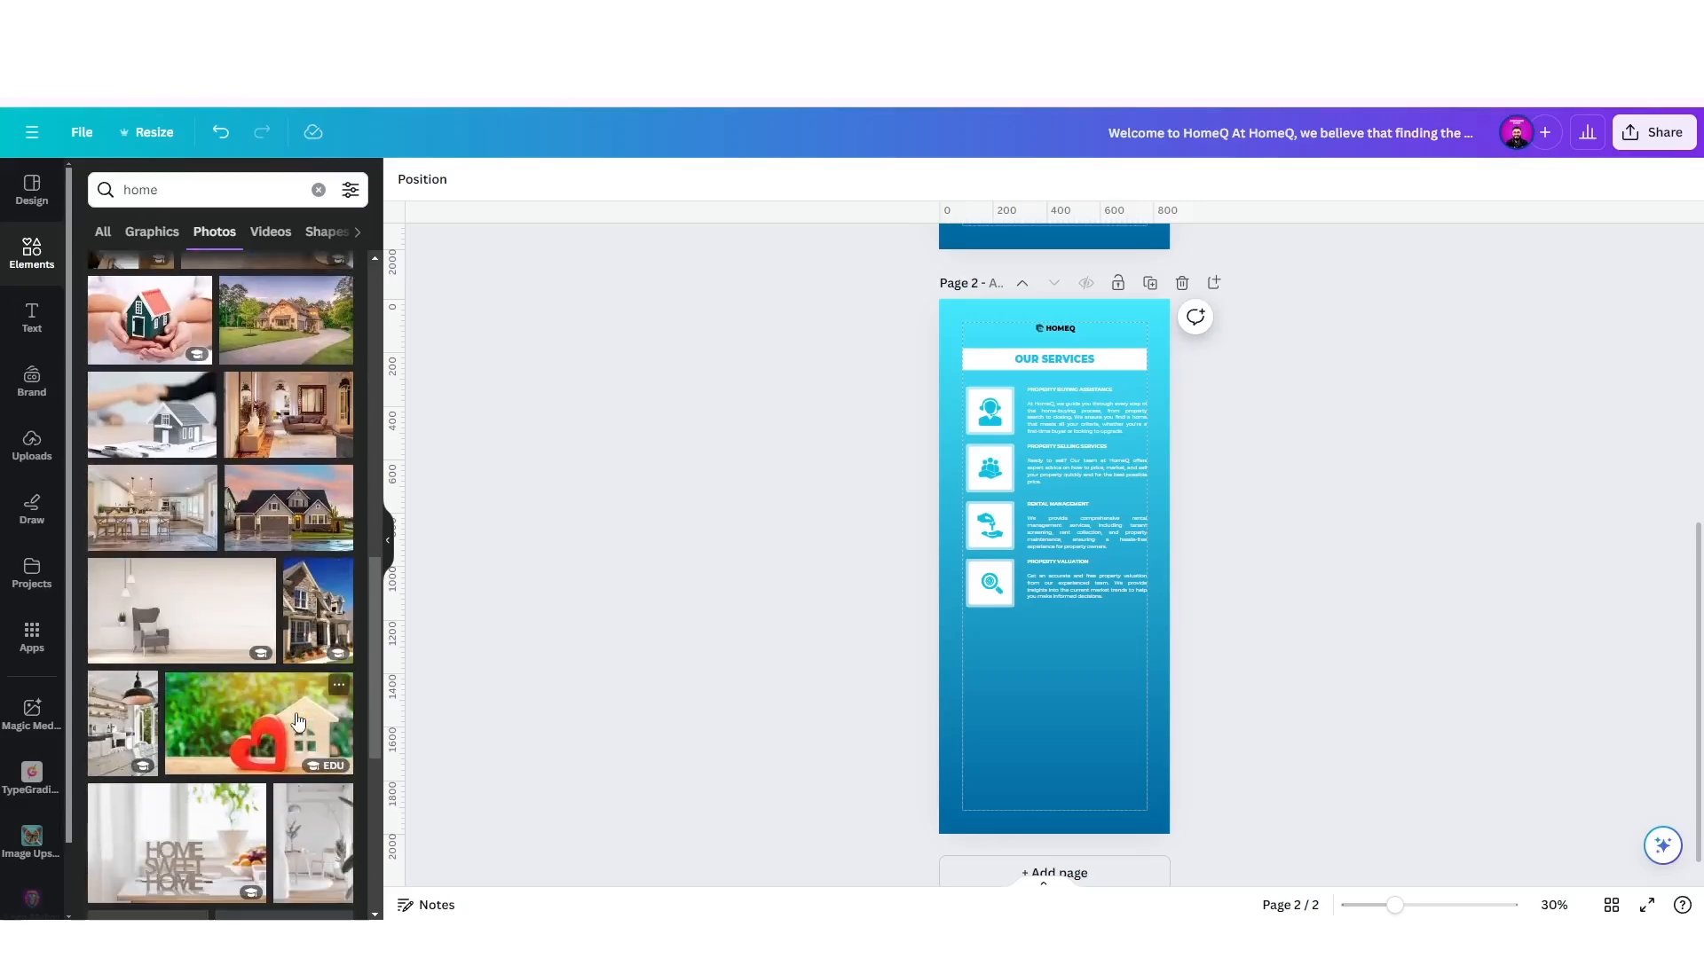
pyautogui.scroll(-3, 299, 721)
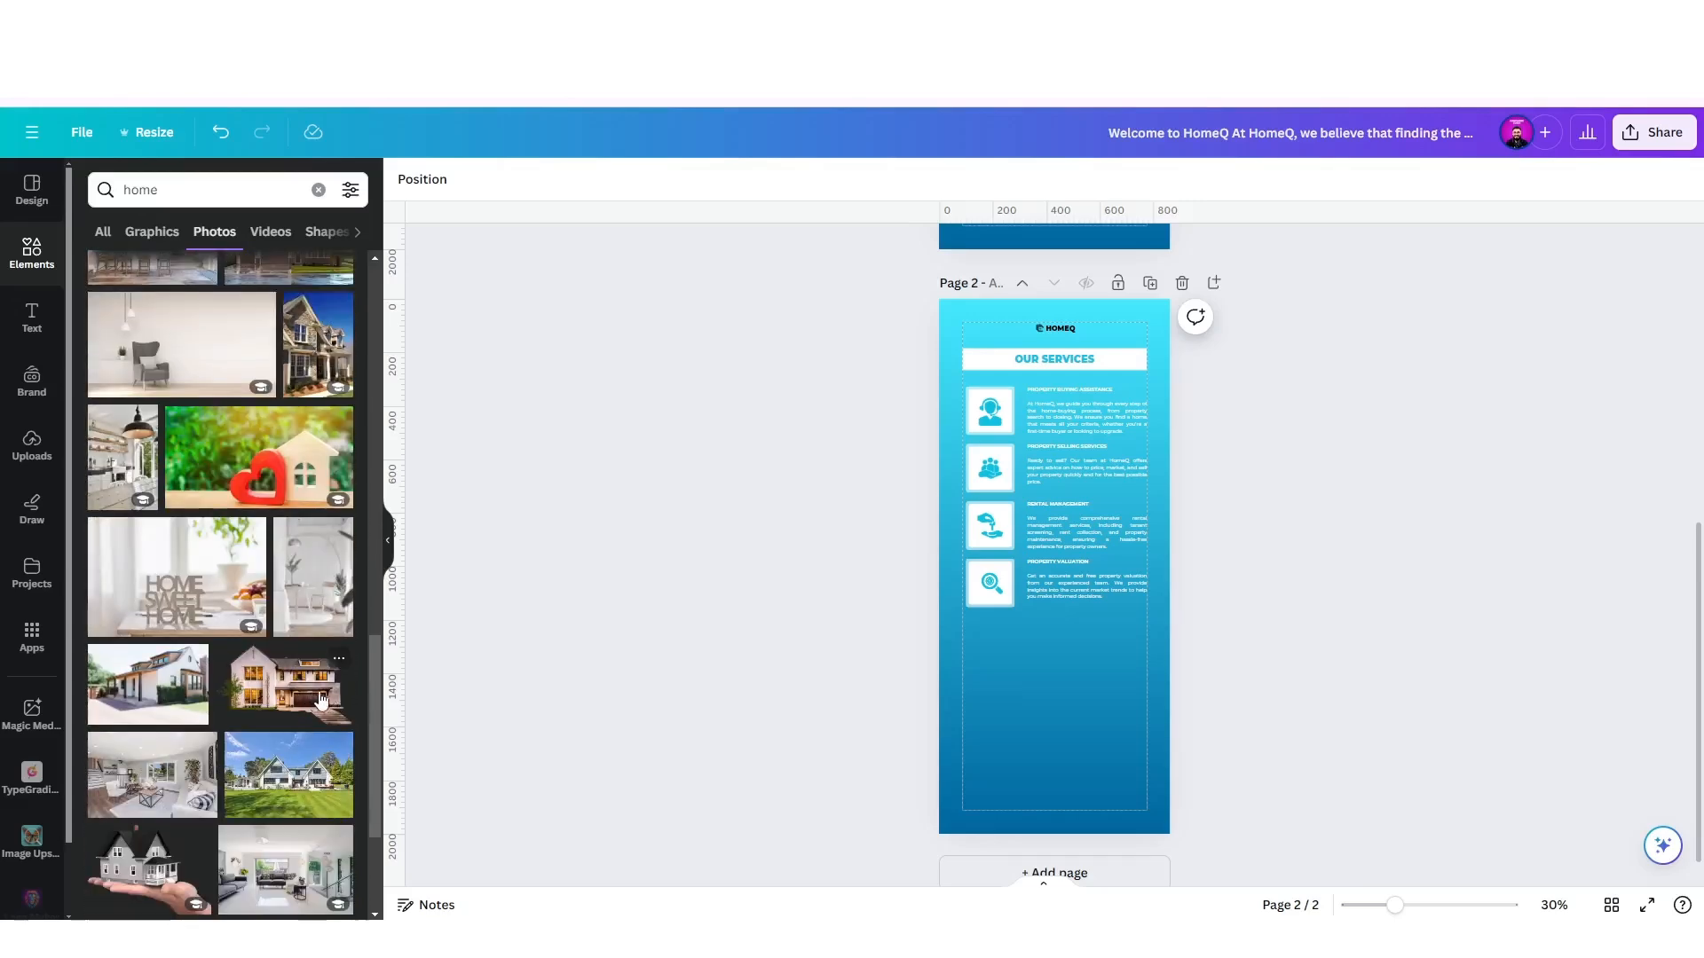
pyautogui.click(311, 703)
pyautogui.moveTo(1109, 613); pyautogui.dragTo(1110, 779)
pyautogui.moveTo(1148, 679); pyautogui.dragTo(1070, 719)
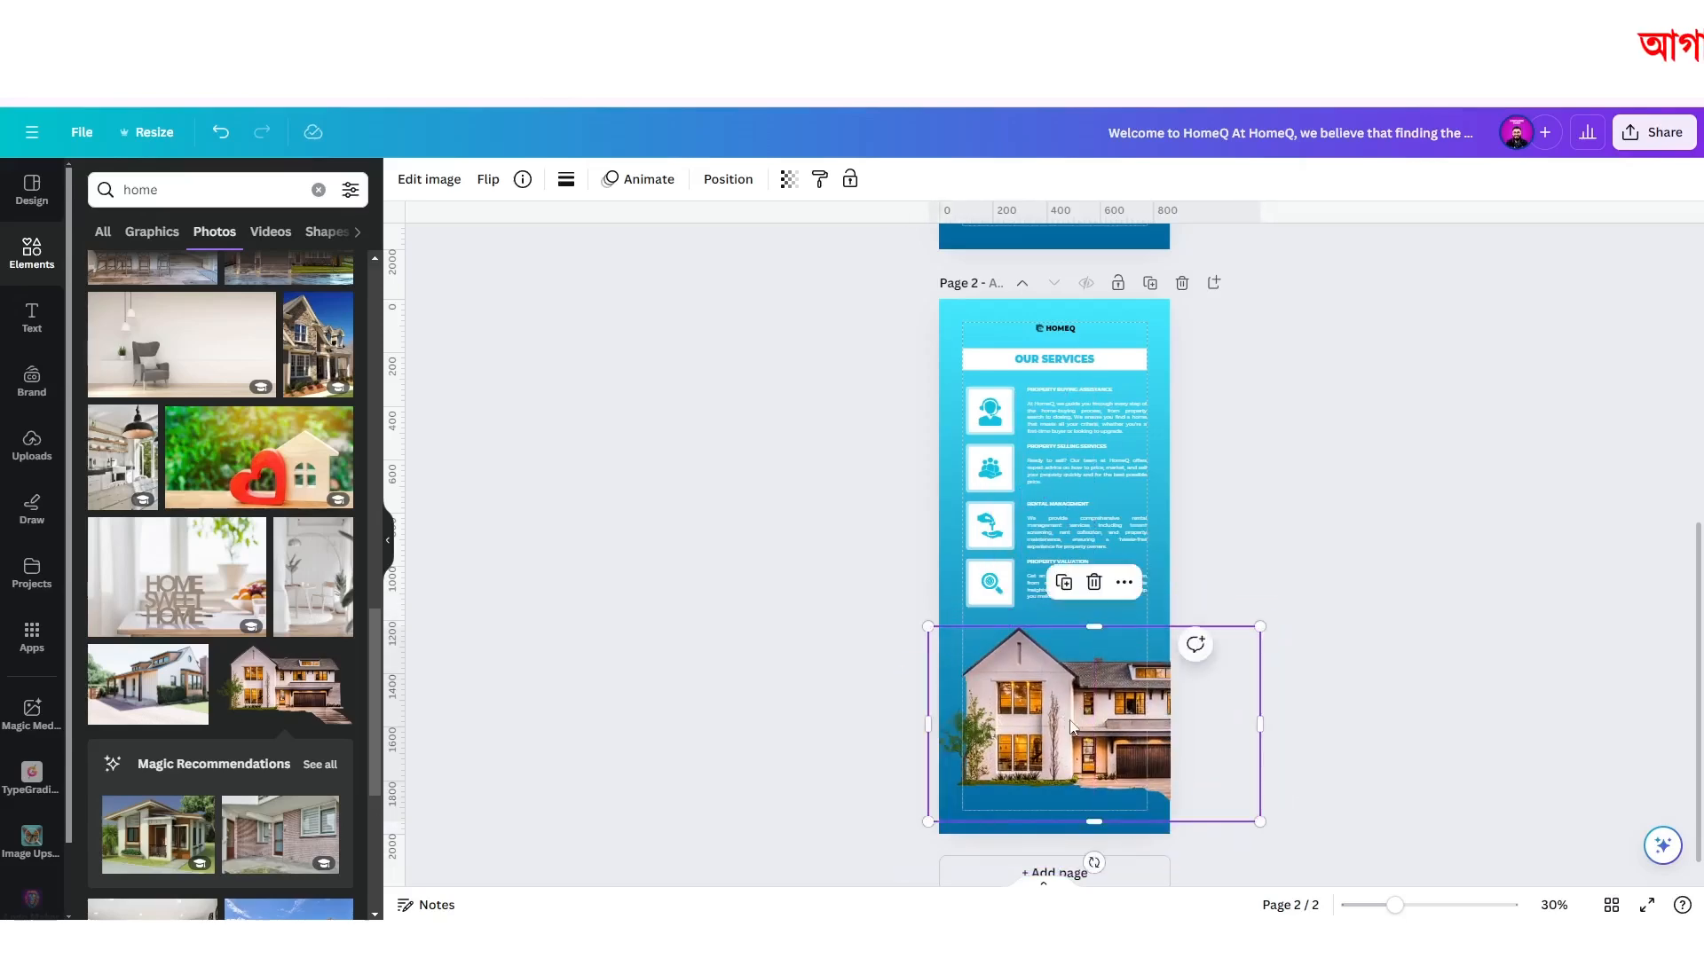
# Shrink the white house cut-out to roughly the page width and rest it on the lower edge of page 2.
pyautogui.scroll(5, 1070, 720)
pyautogui.scroll(-2, 1001, 612)
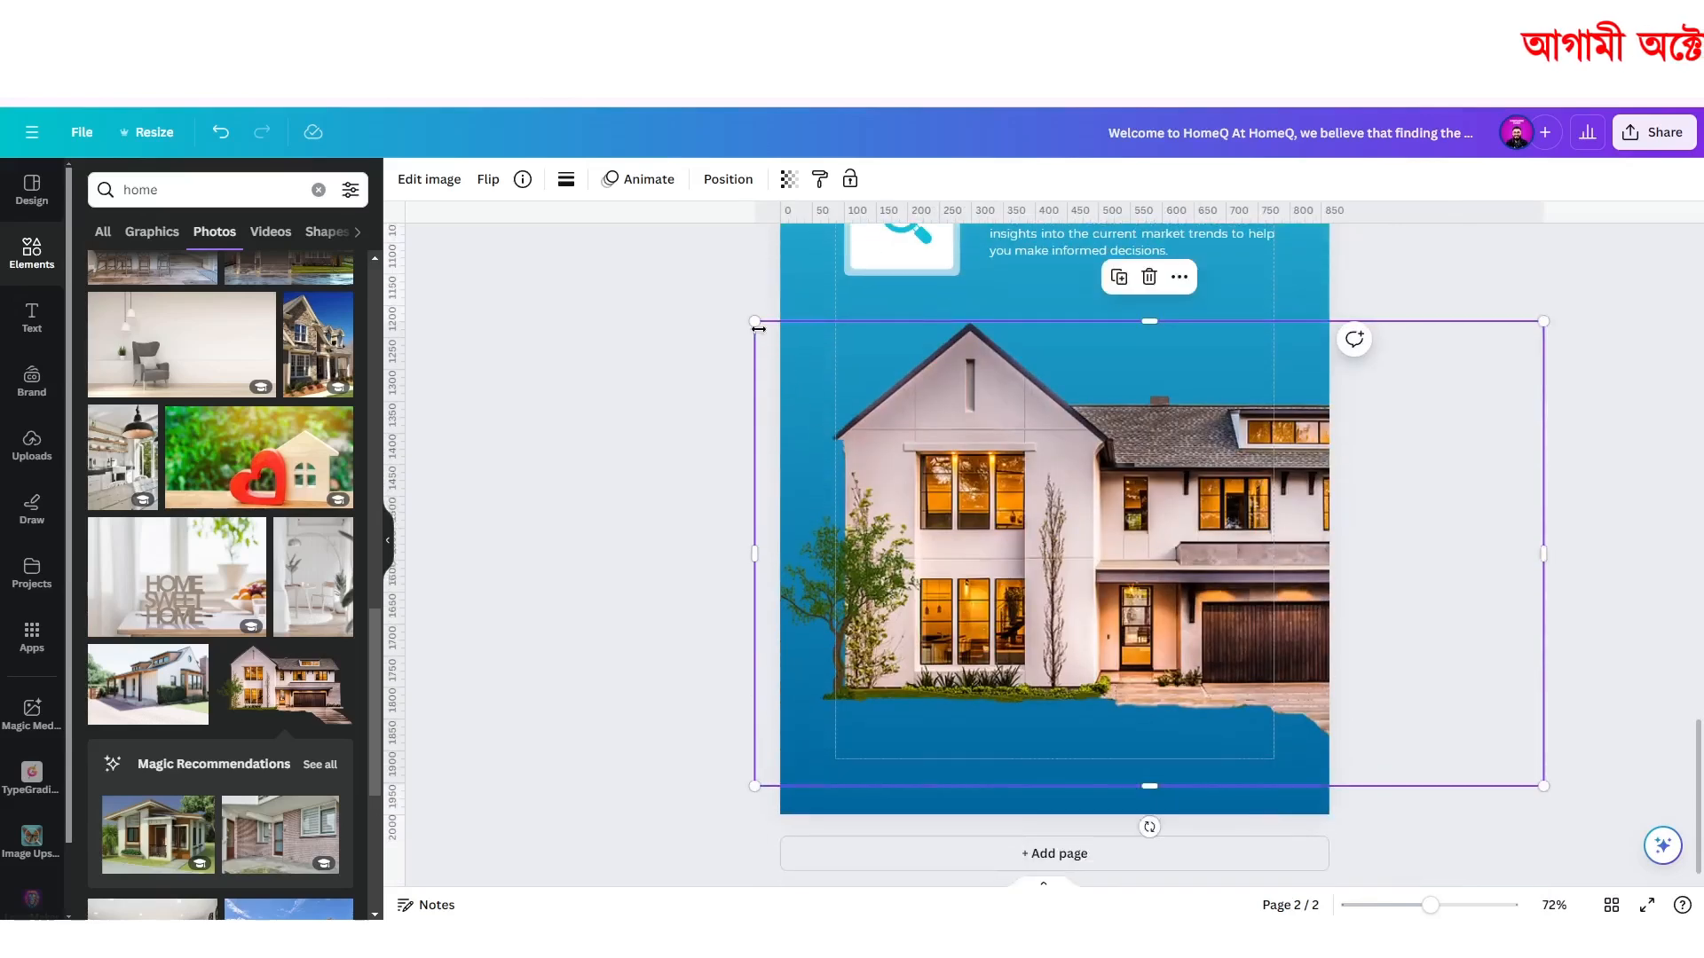
pyautogui.moveTo(754, 325); pyautogui.dragTo(962, 441)
pyautogui.moveTo(1149, 566); pyautogui.dragTo(975, 652)
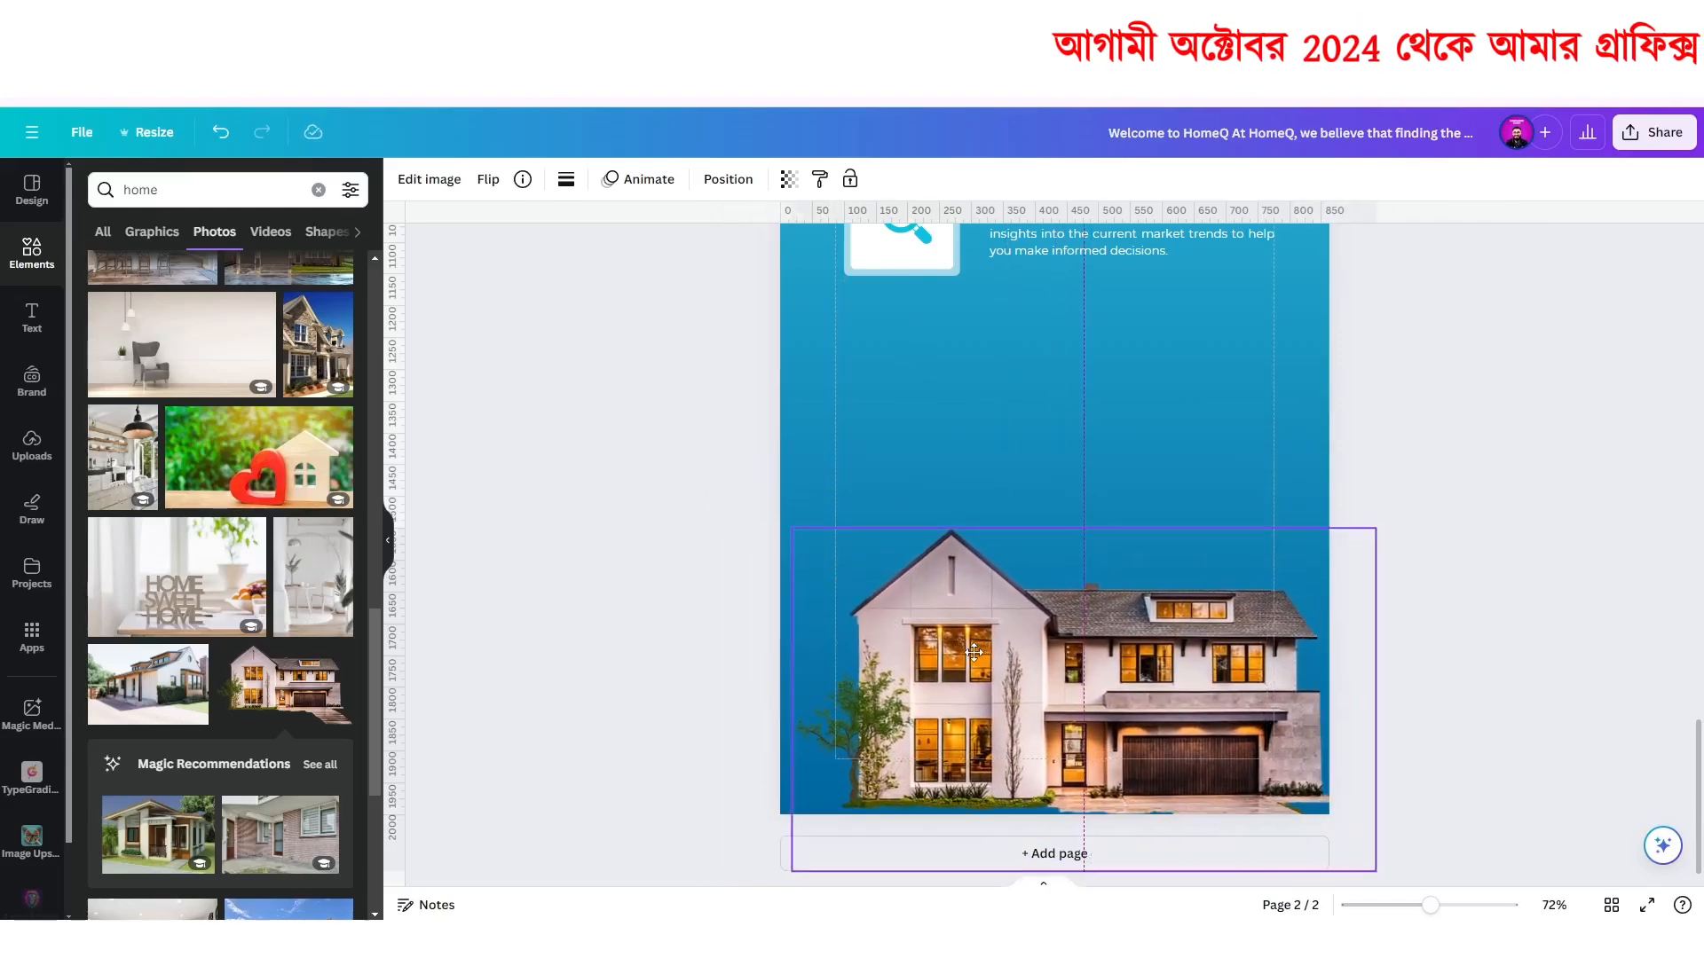
pyautogui.moveTo(973, 652); pyautogui.dragTo(974, 652)
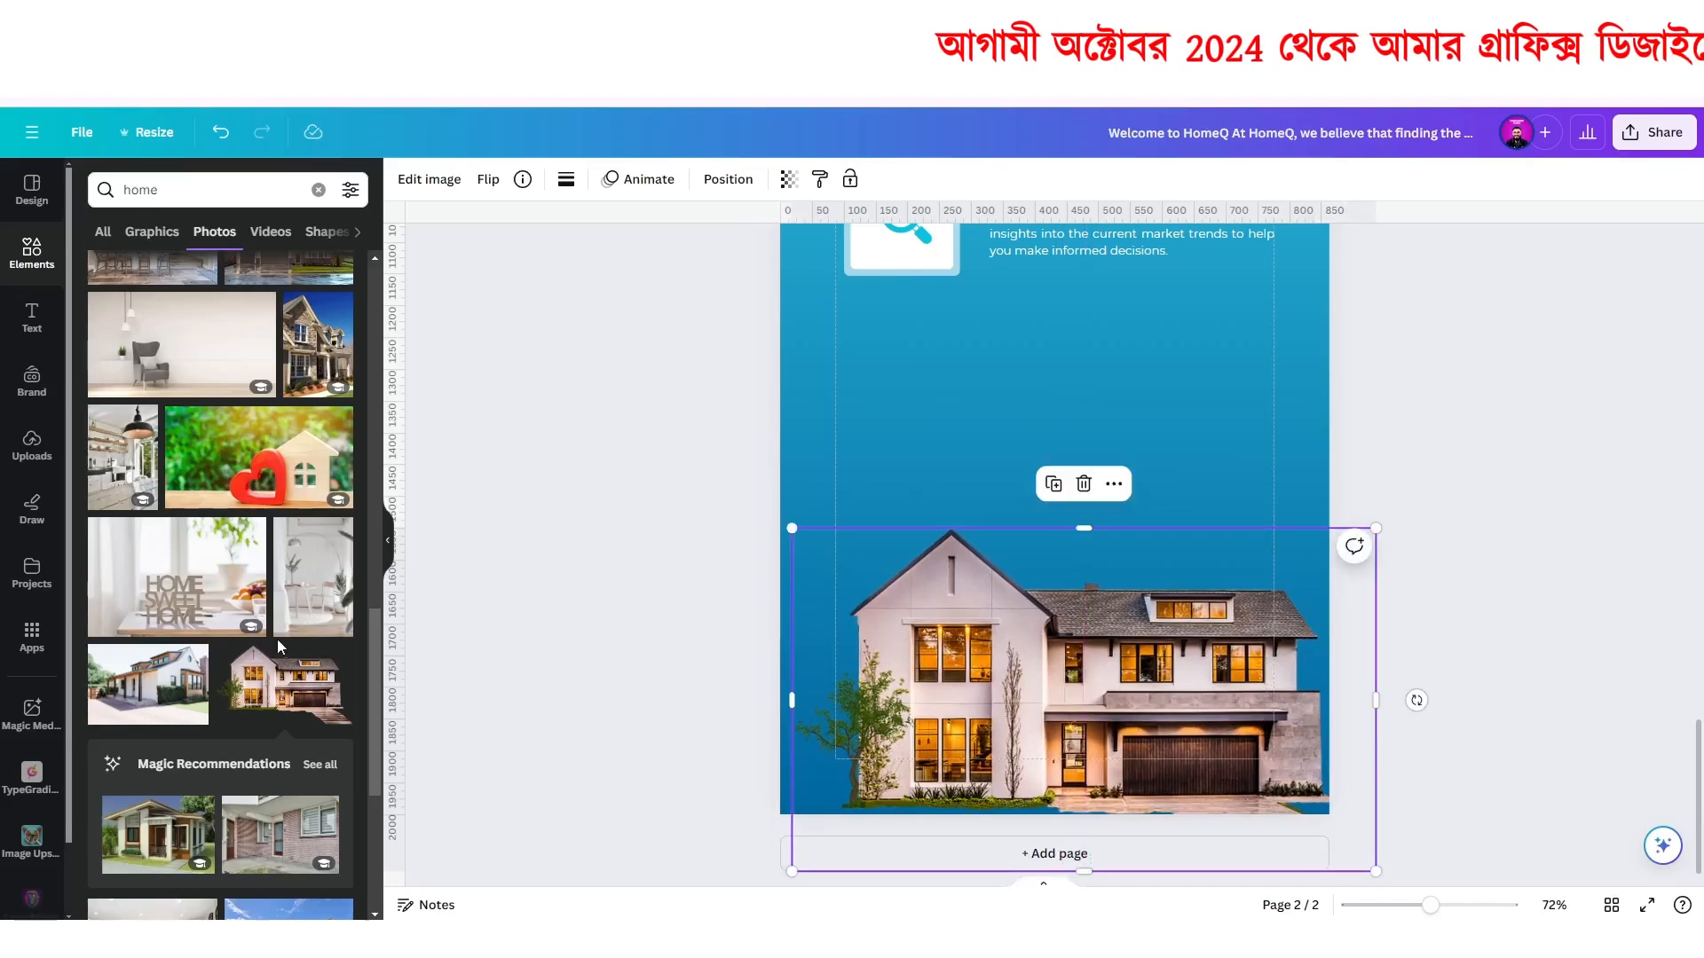
# Delete the white house cut-out from page 2.
pyautogui.scroll(-3, 277, 639)
pyautogui.scroll(-1, 277, 639)
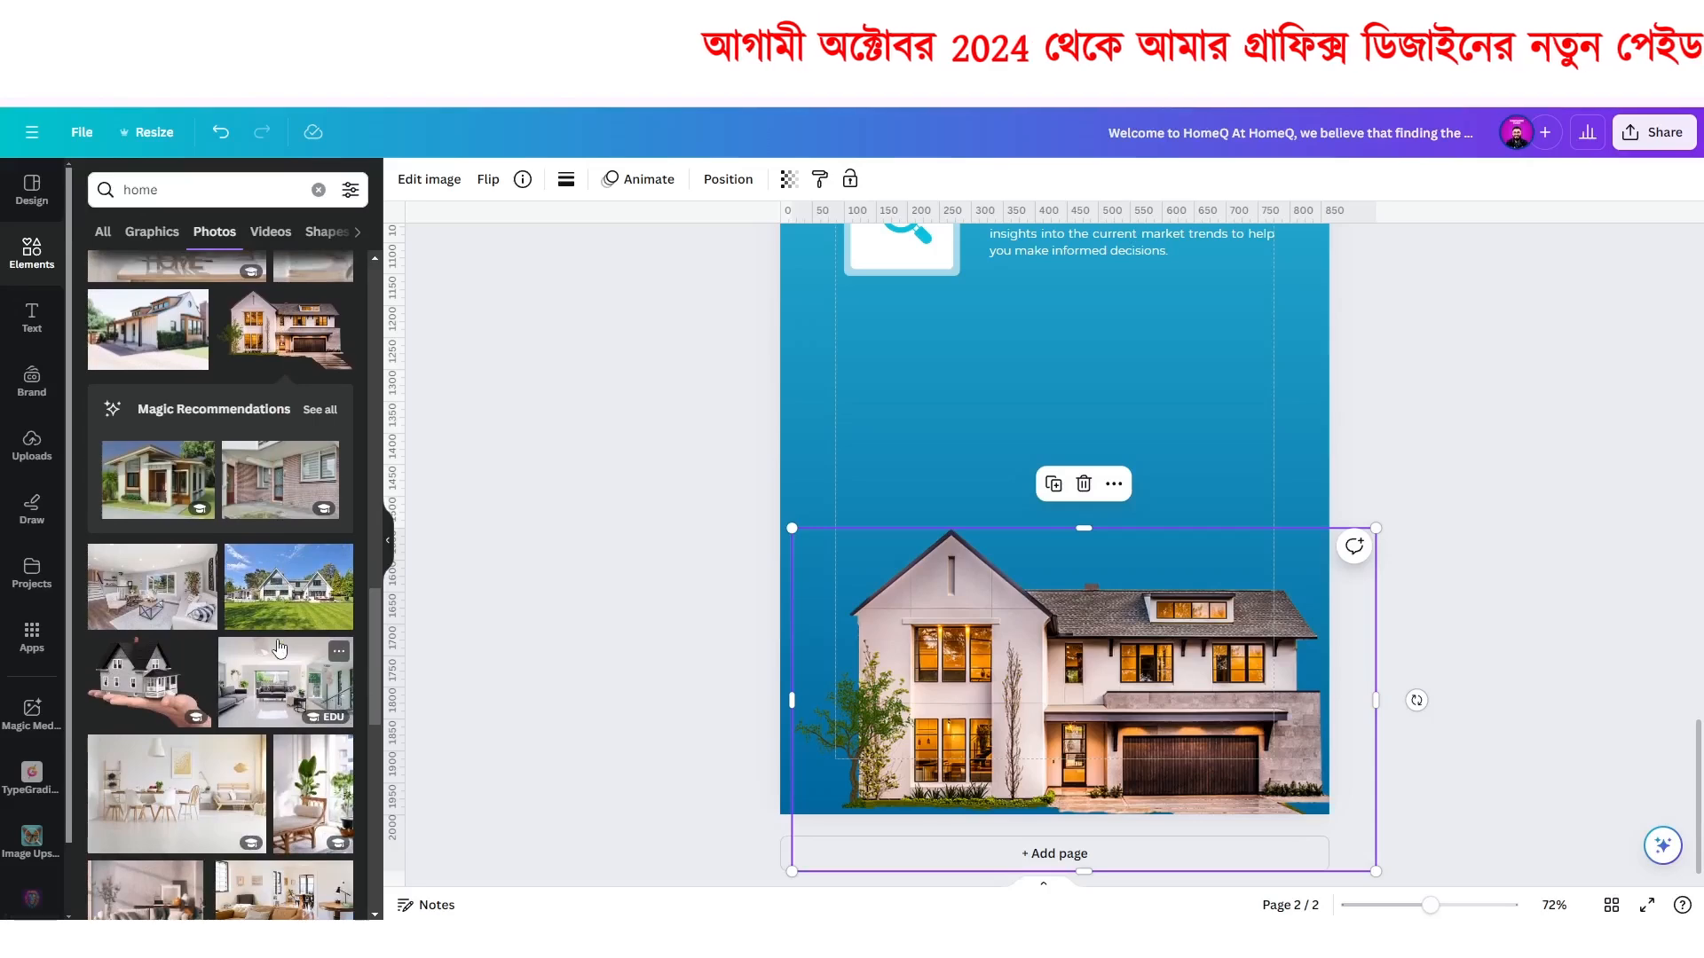
pyautogui.click(1083, 484)
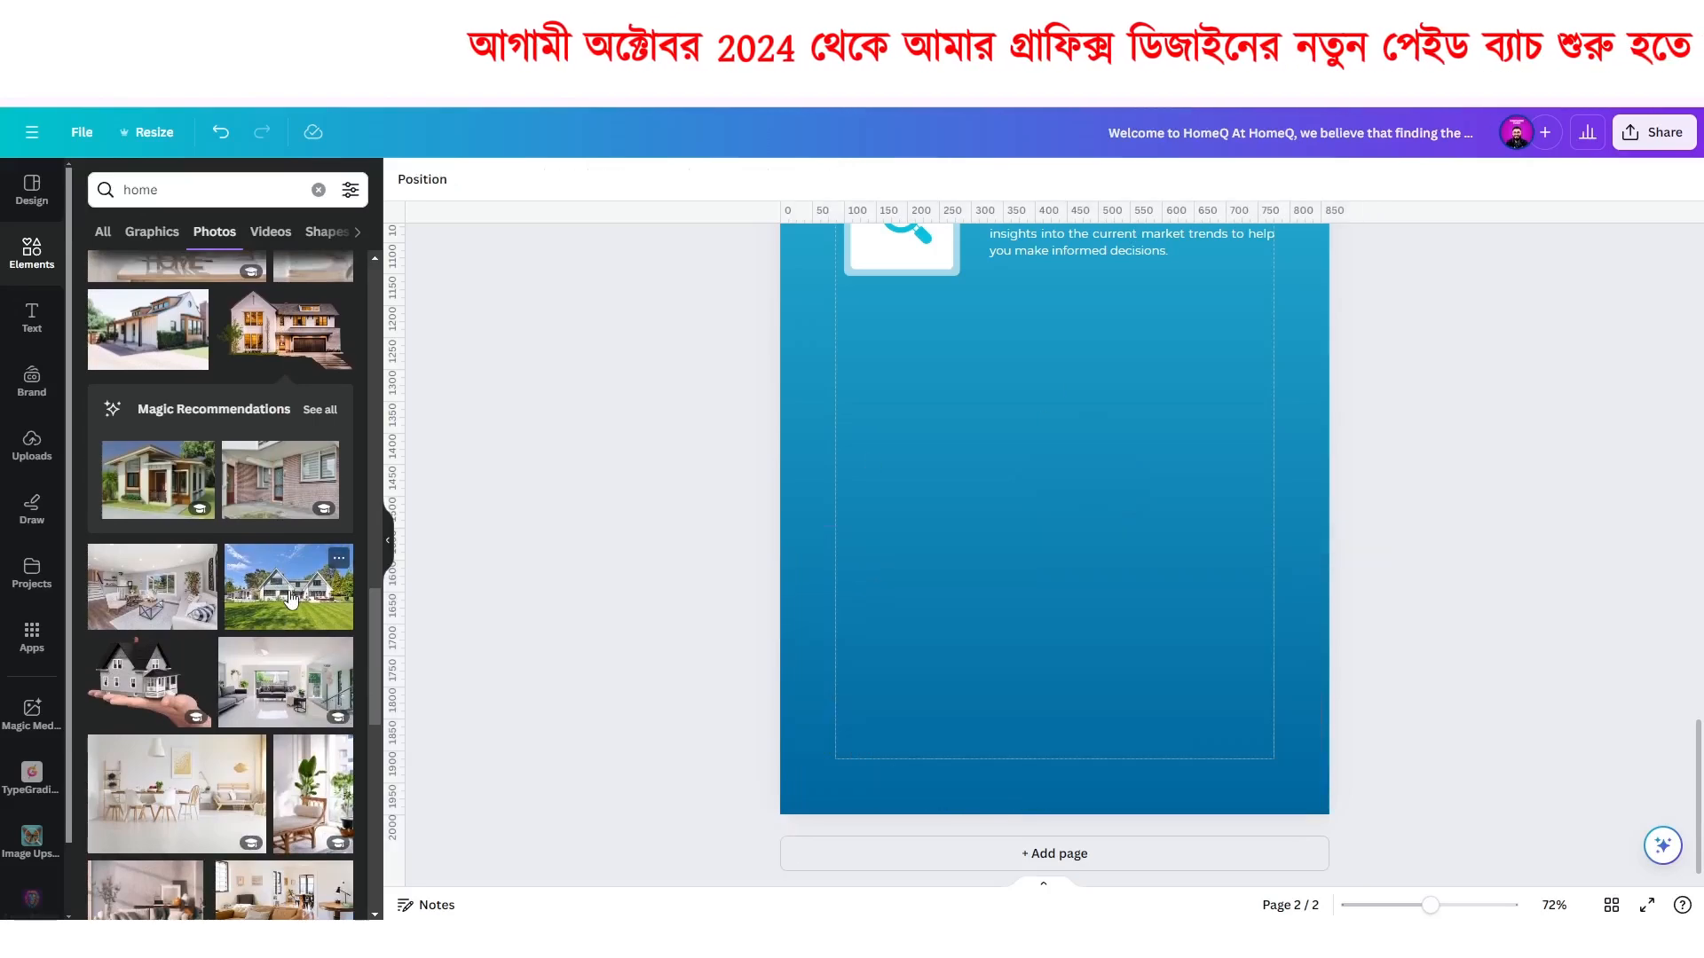
# Add the brick house photo with the green lawn, enlarged to the full page width along the lower edge of page 2.
pyautogui.scroll(-7, 292, 600)
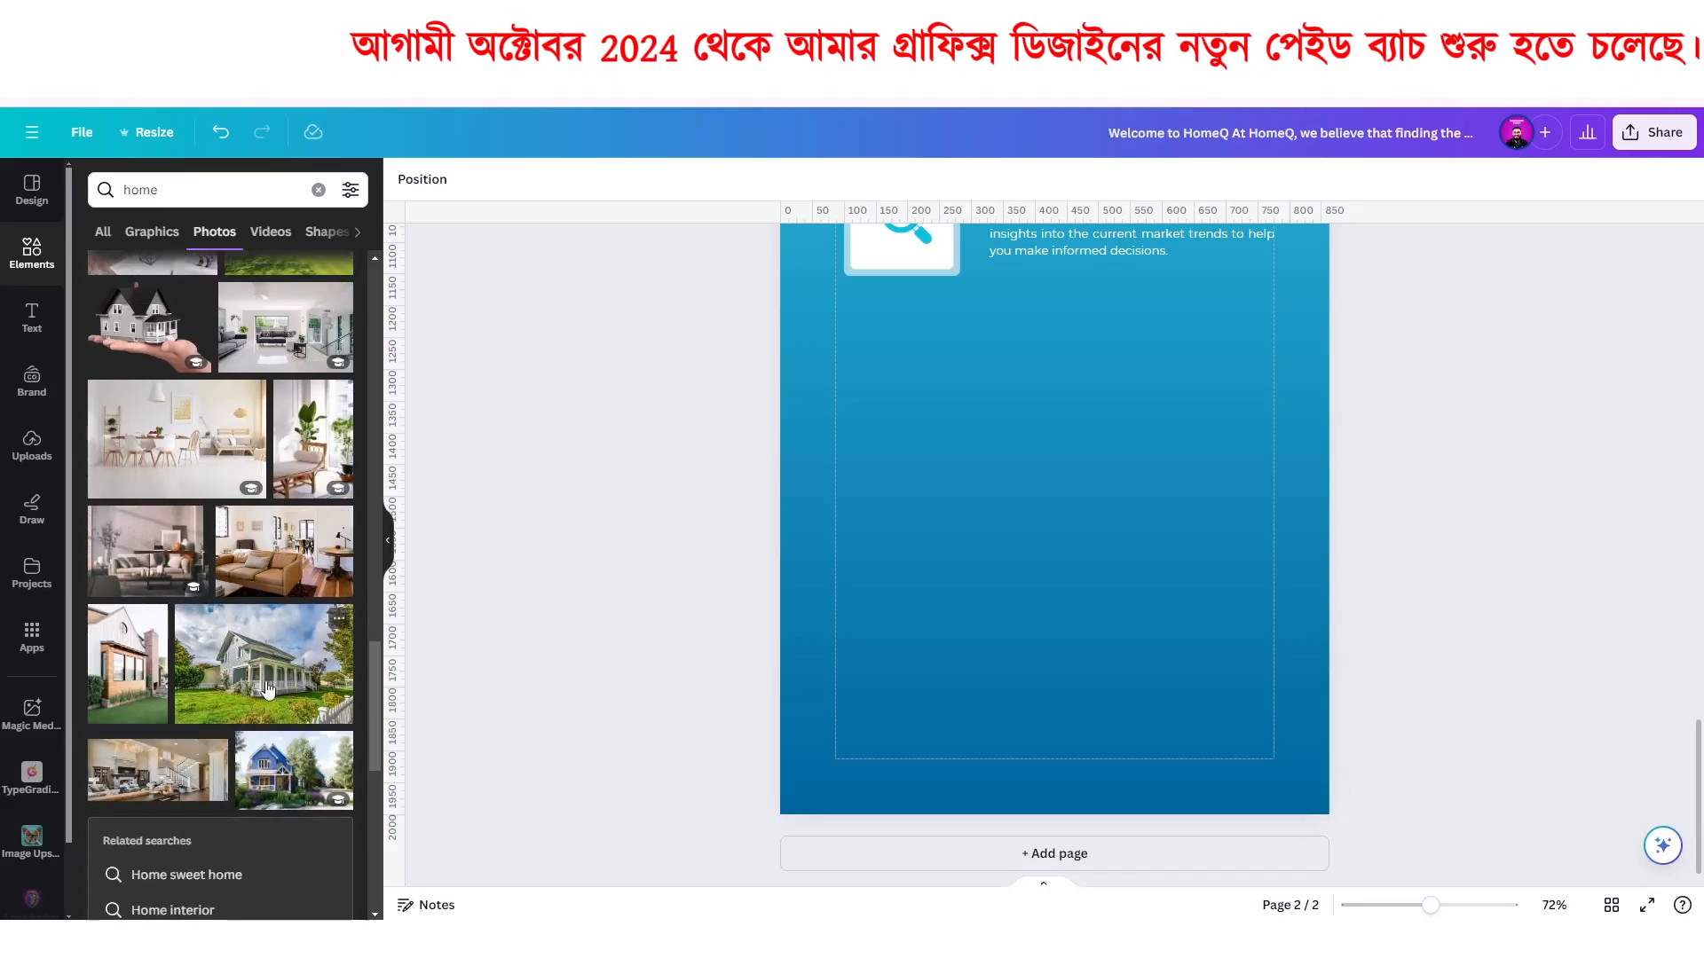
pyautogui.scroll(-5, 267, 689)
pyautogui.scroll(-10, 267, 689)
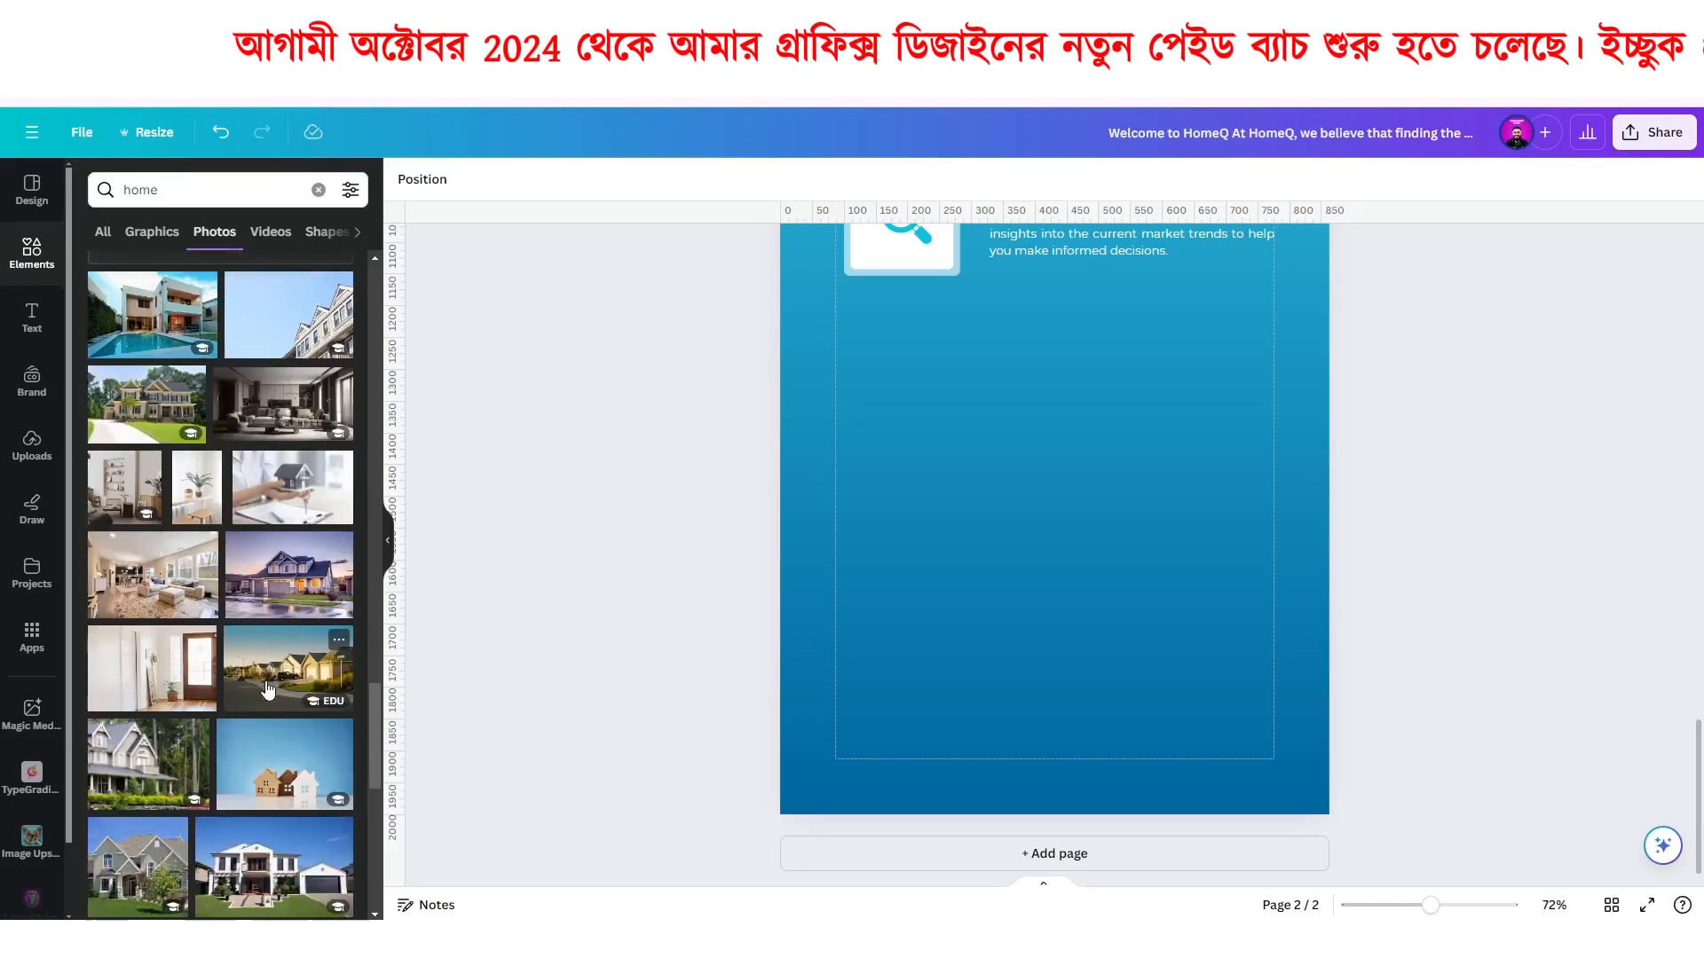
pyautogui.scroll(-5, 267, 655)
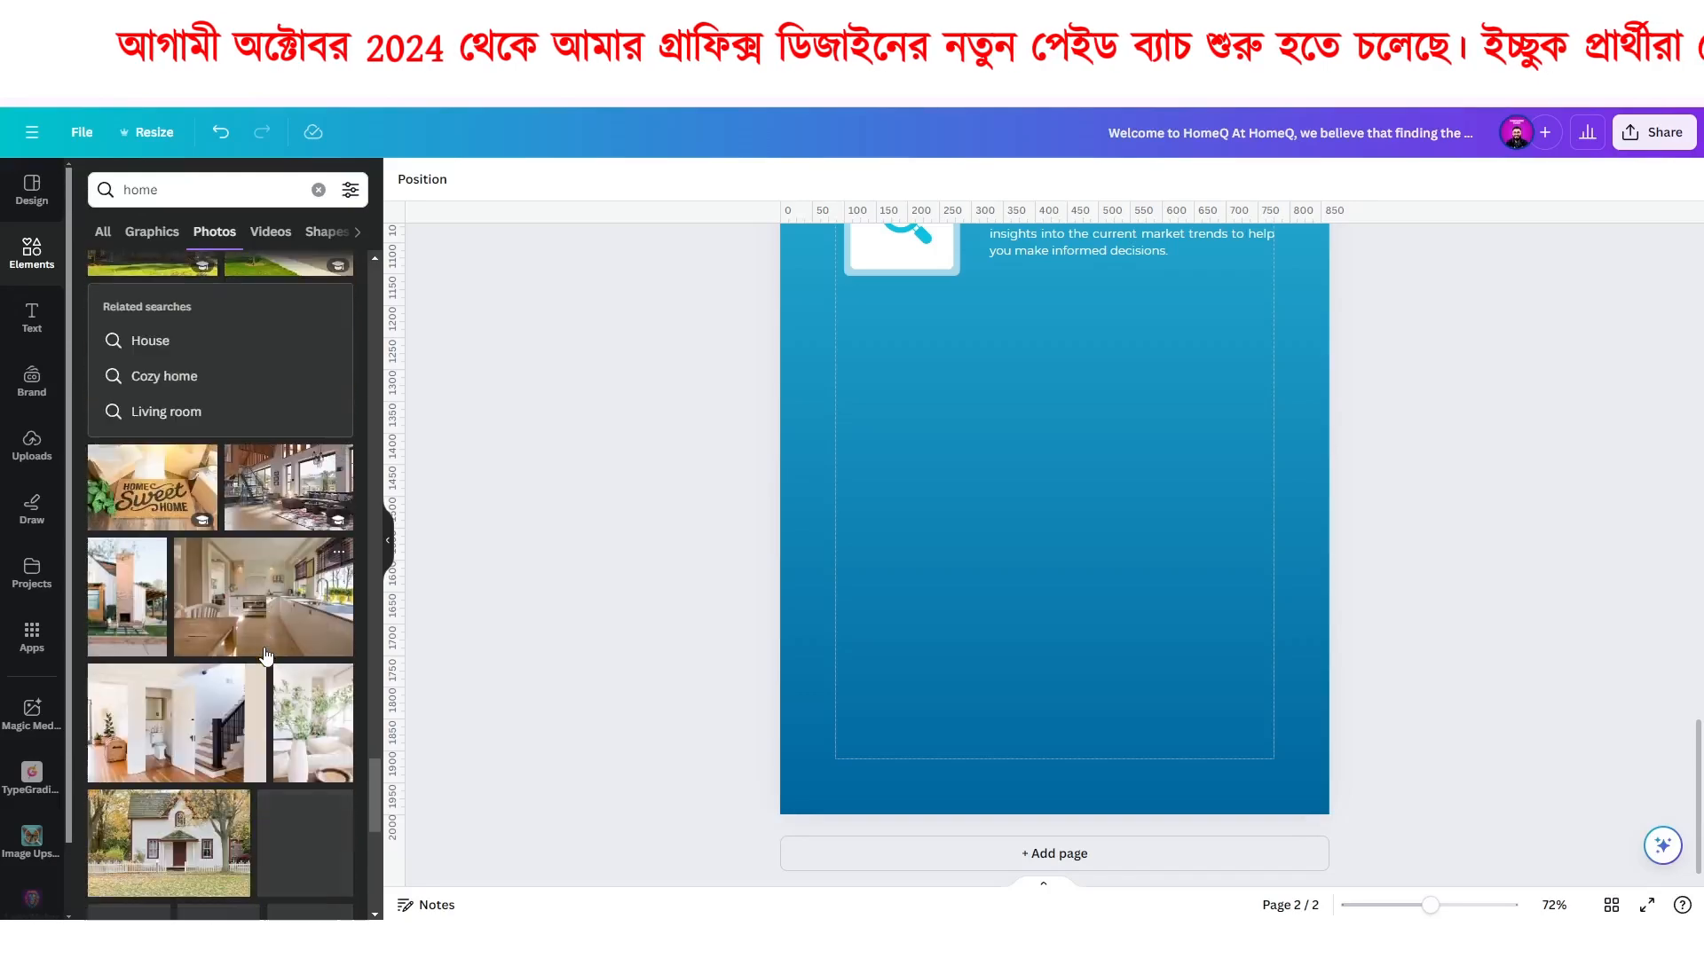
pyautogui.scroll(-7, 268, 655)
pyautogui.click(241, 639)
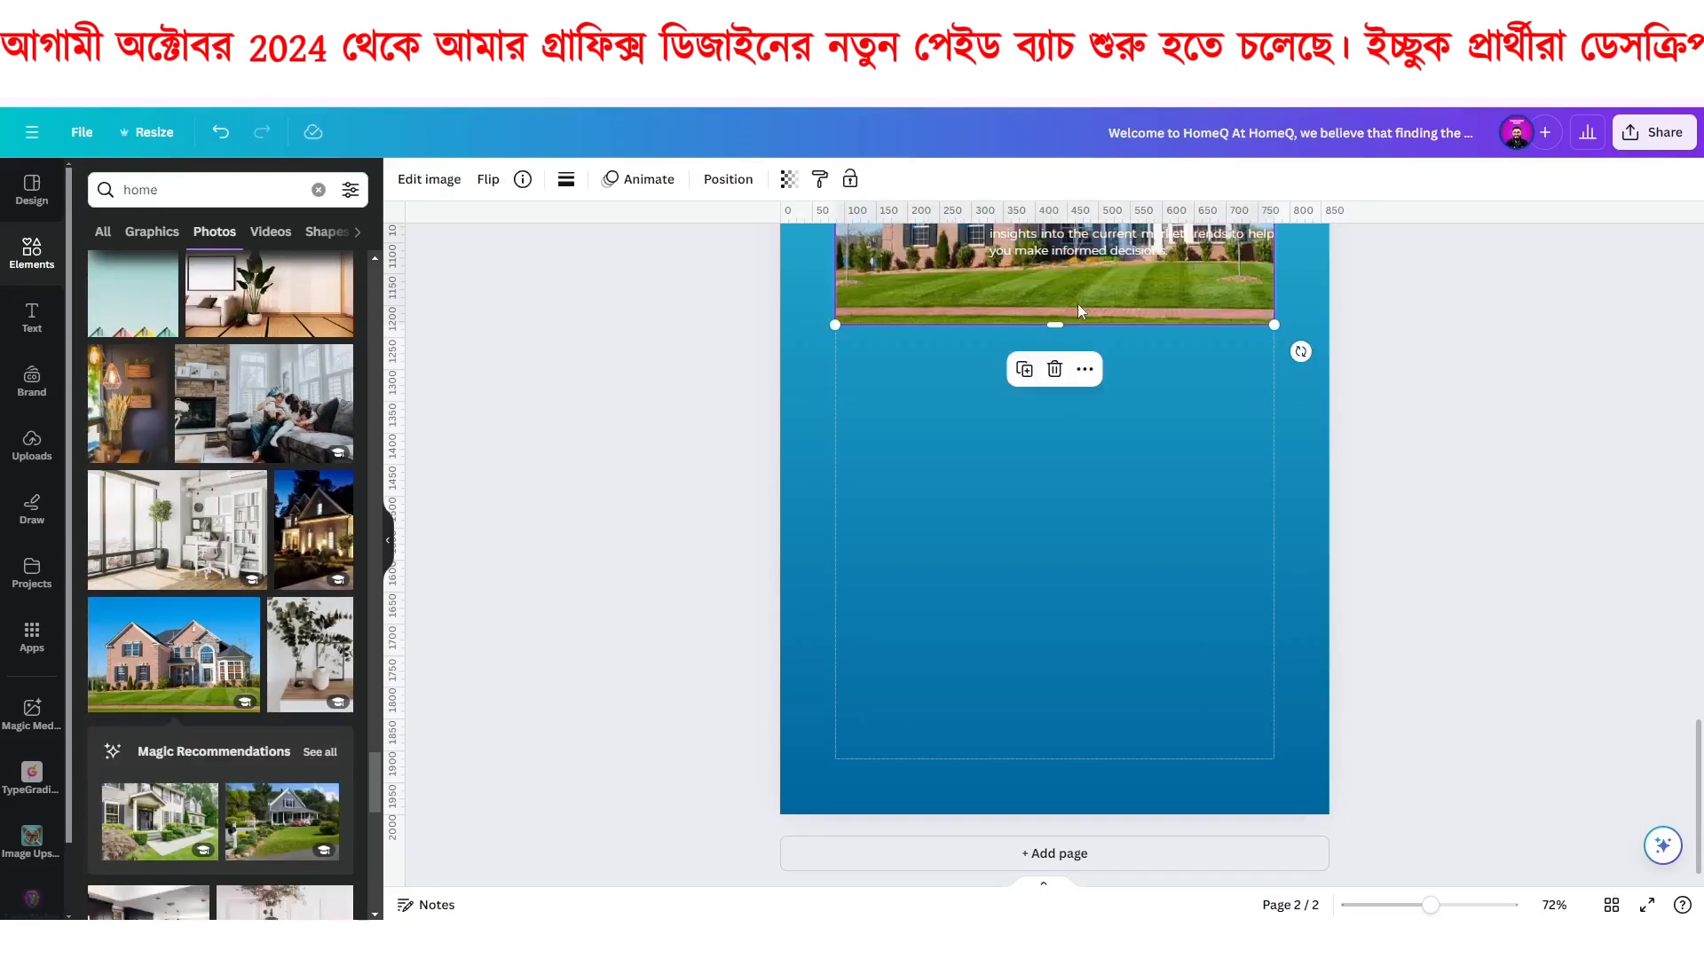
pyautogui.moveTo(1077, 303); pyautogui.dragTo(1024, 703)
pyautogui.moveTo(1221, 431); pyautogui.dragTo(1330, 355)
pyautogui.moveTo(1144, 431); pyautogui.dragTo(1144, 545)
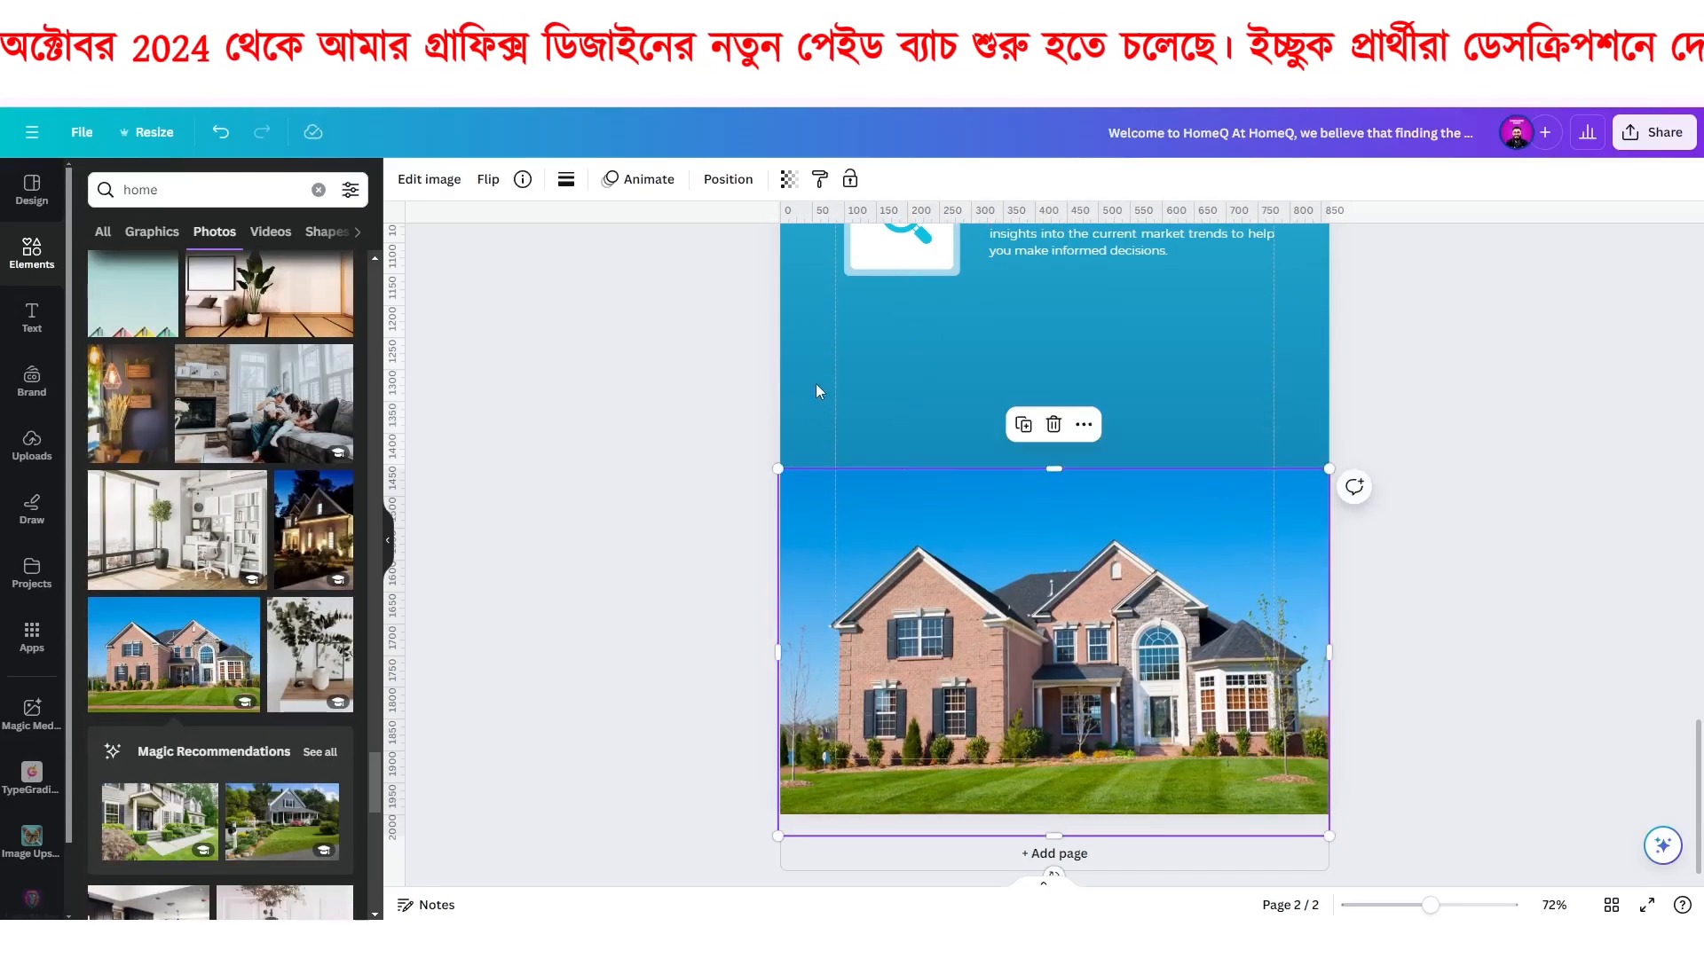
# Remove the blue-sky background from the brick house photo with BG Remover.
pyautogui.click(430, 180)
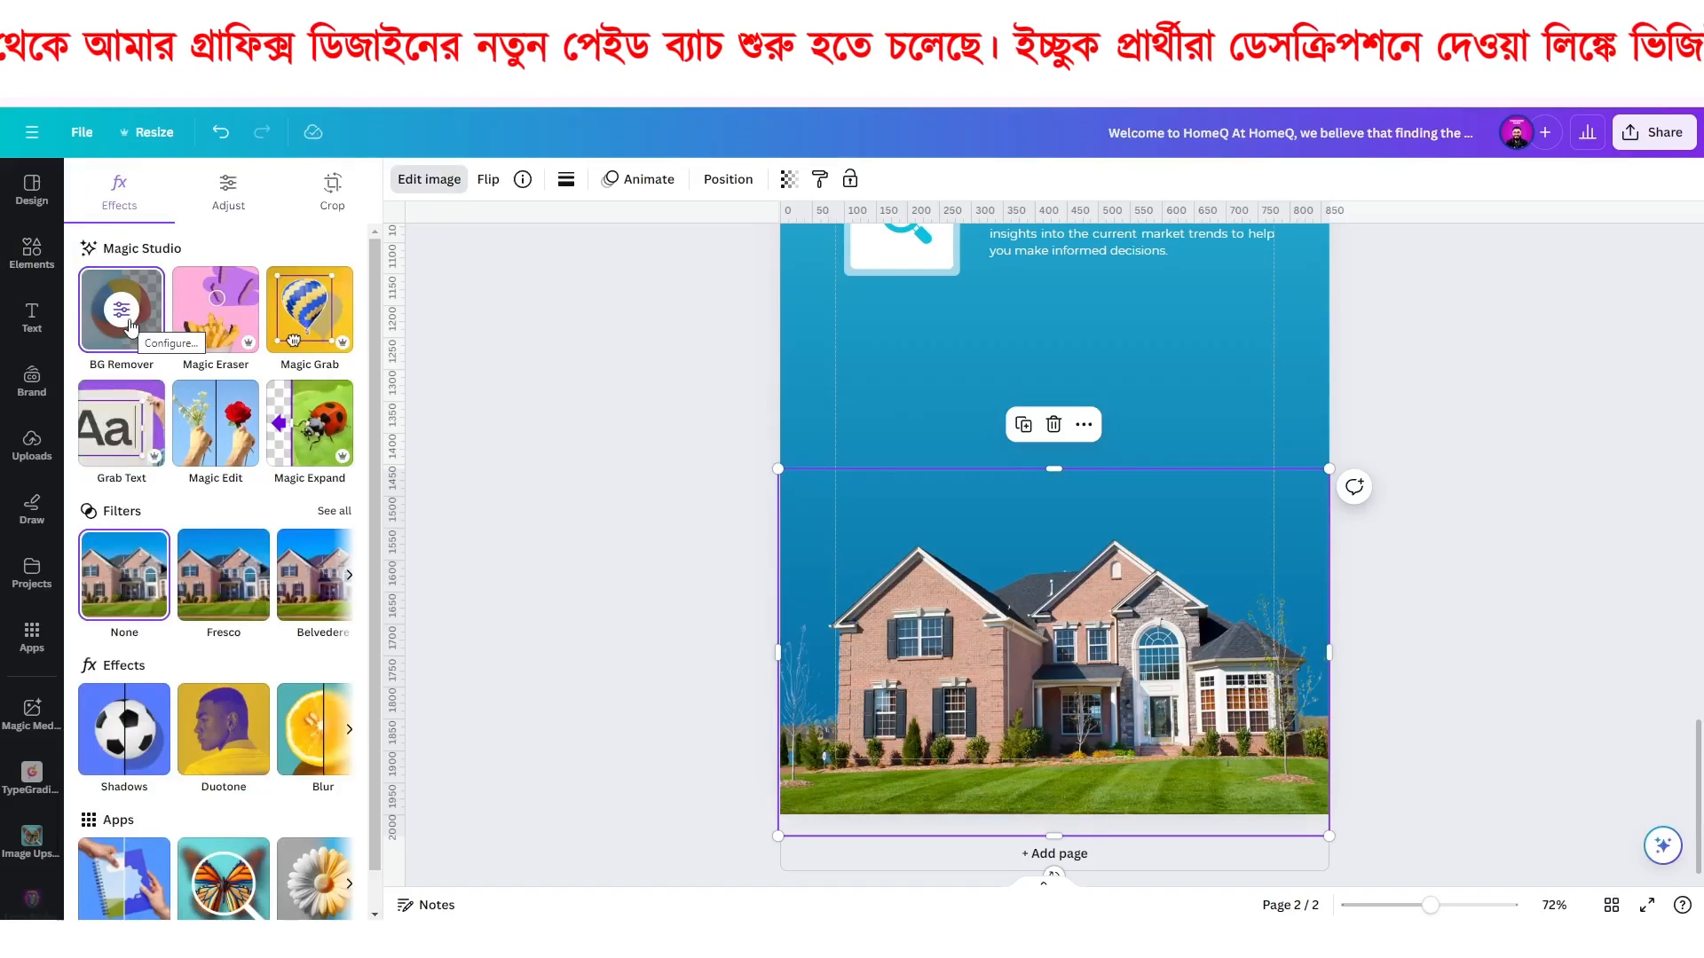
pyautogui.click(1142, 440)
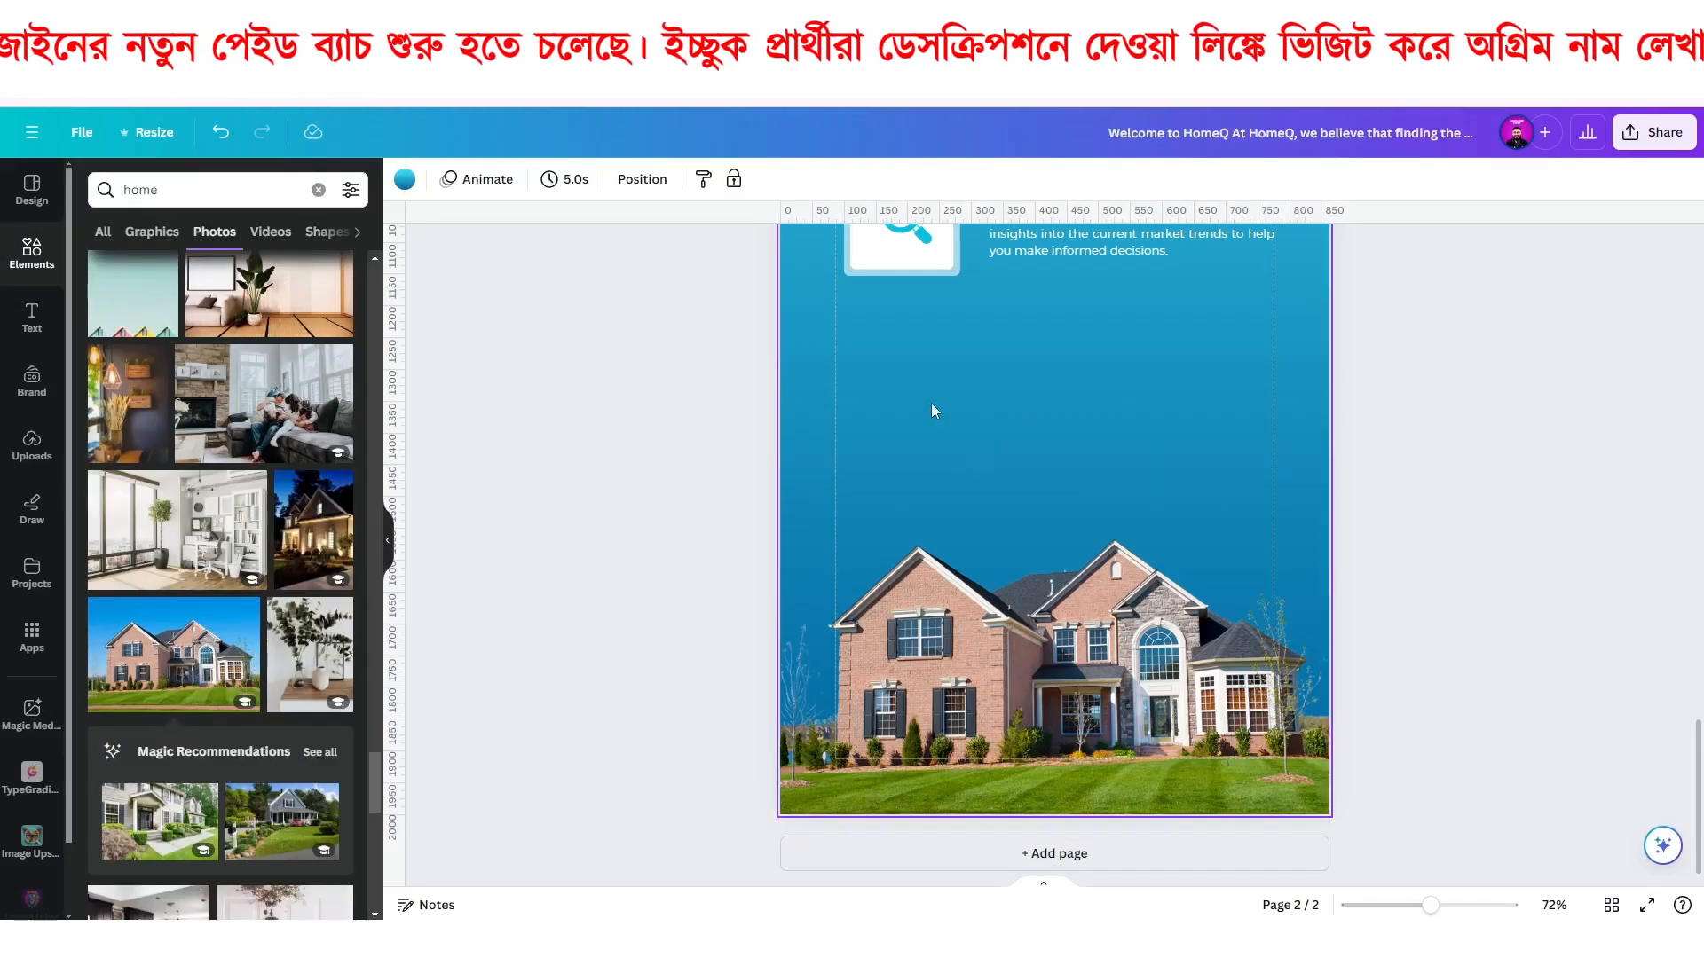
# Search the photo library for "tree".
pyautogui.keyDown('ctrl'); pyautogui.scroll(-3, 1065, 479); pyautogui.keyUp('ctrl')
pyautogui.scroll(2, 1053, 481)
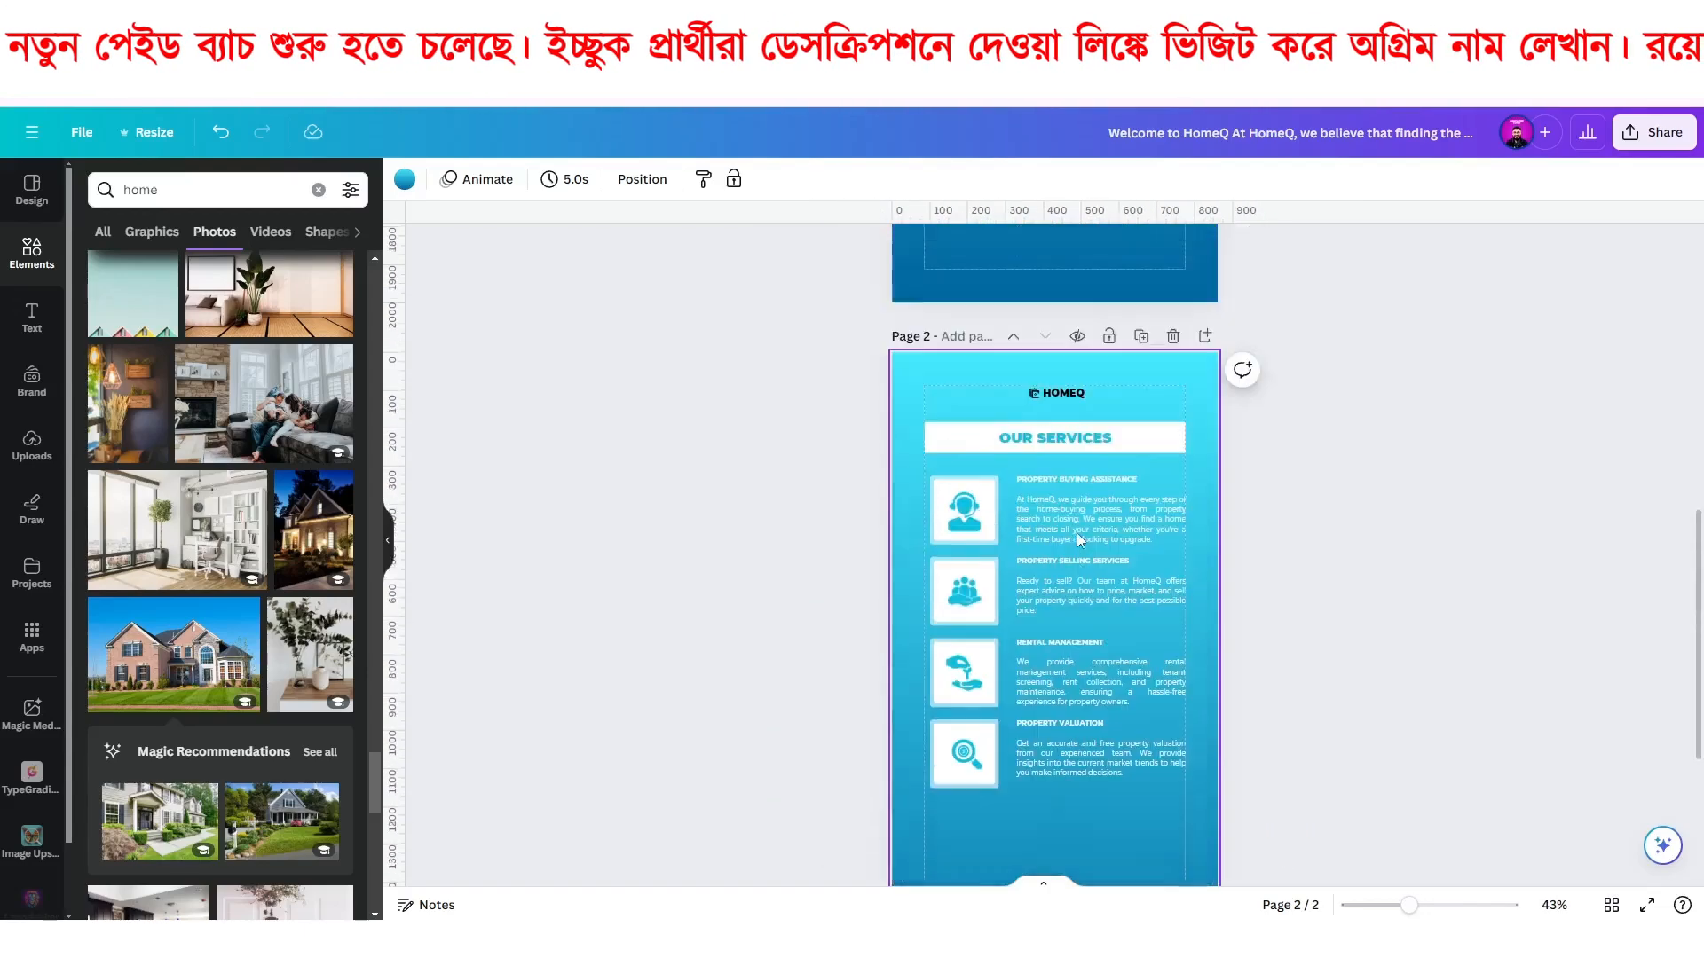
pyautogui.scroll(5, 1077, 532)
pyautogui.scroll(-8, 1078, 532)
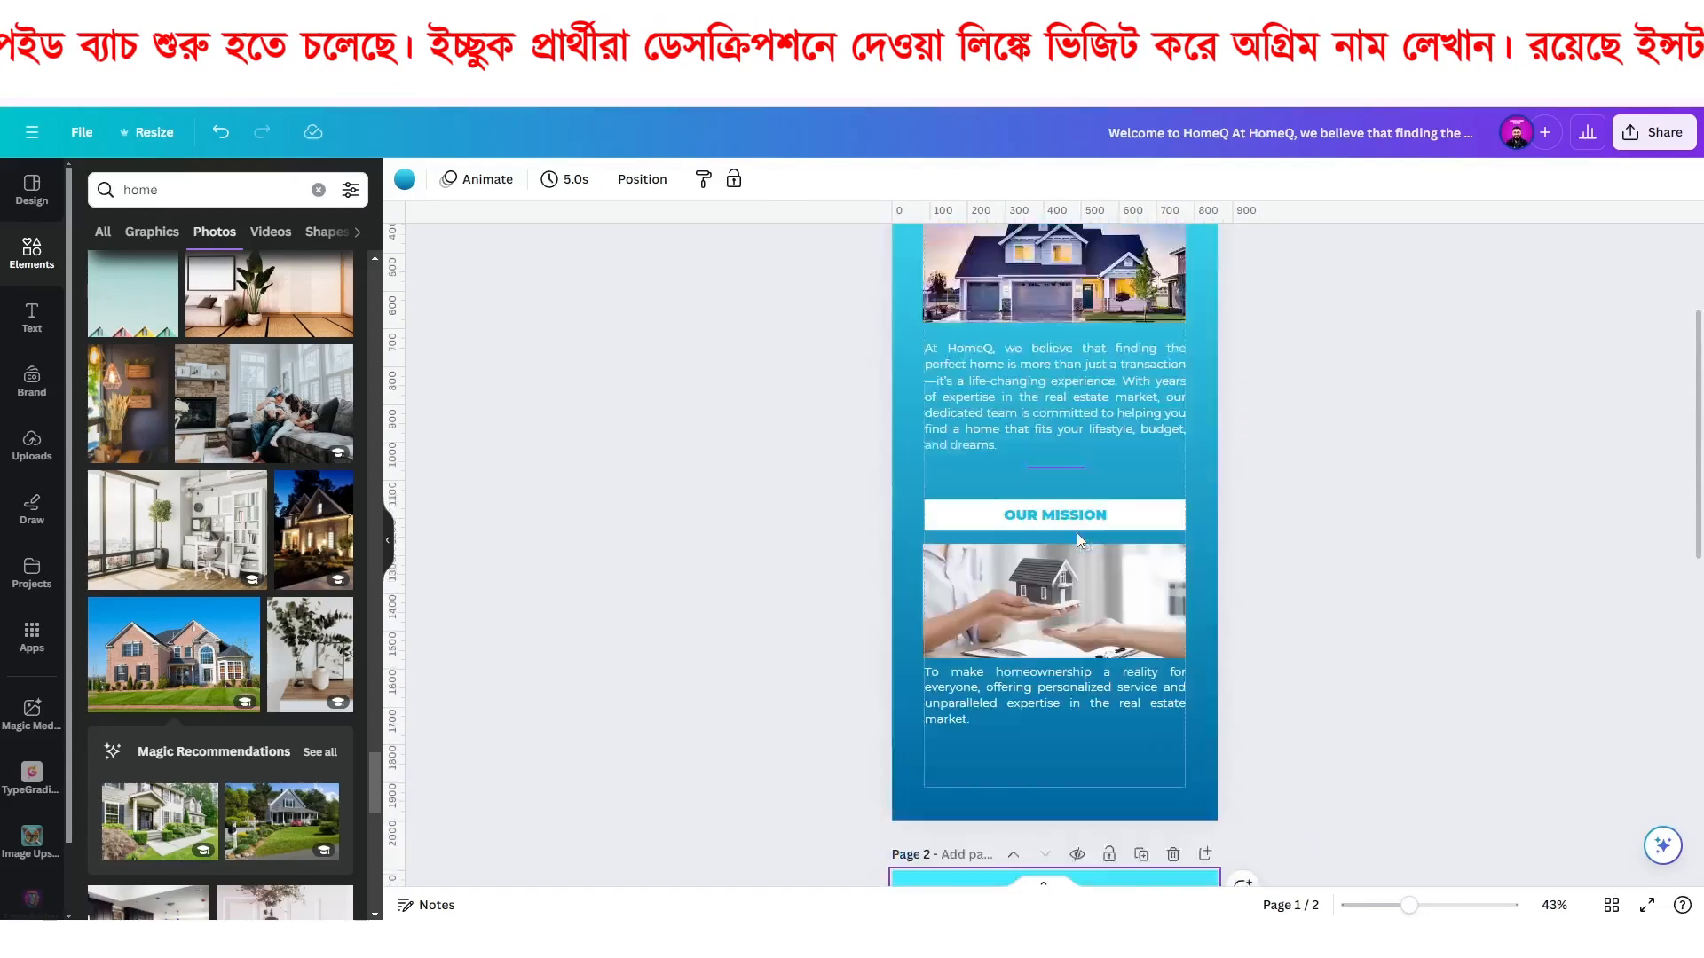
pyautogui.scroll(-3, 1078, 532)
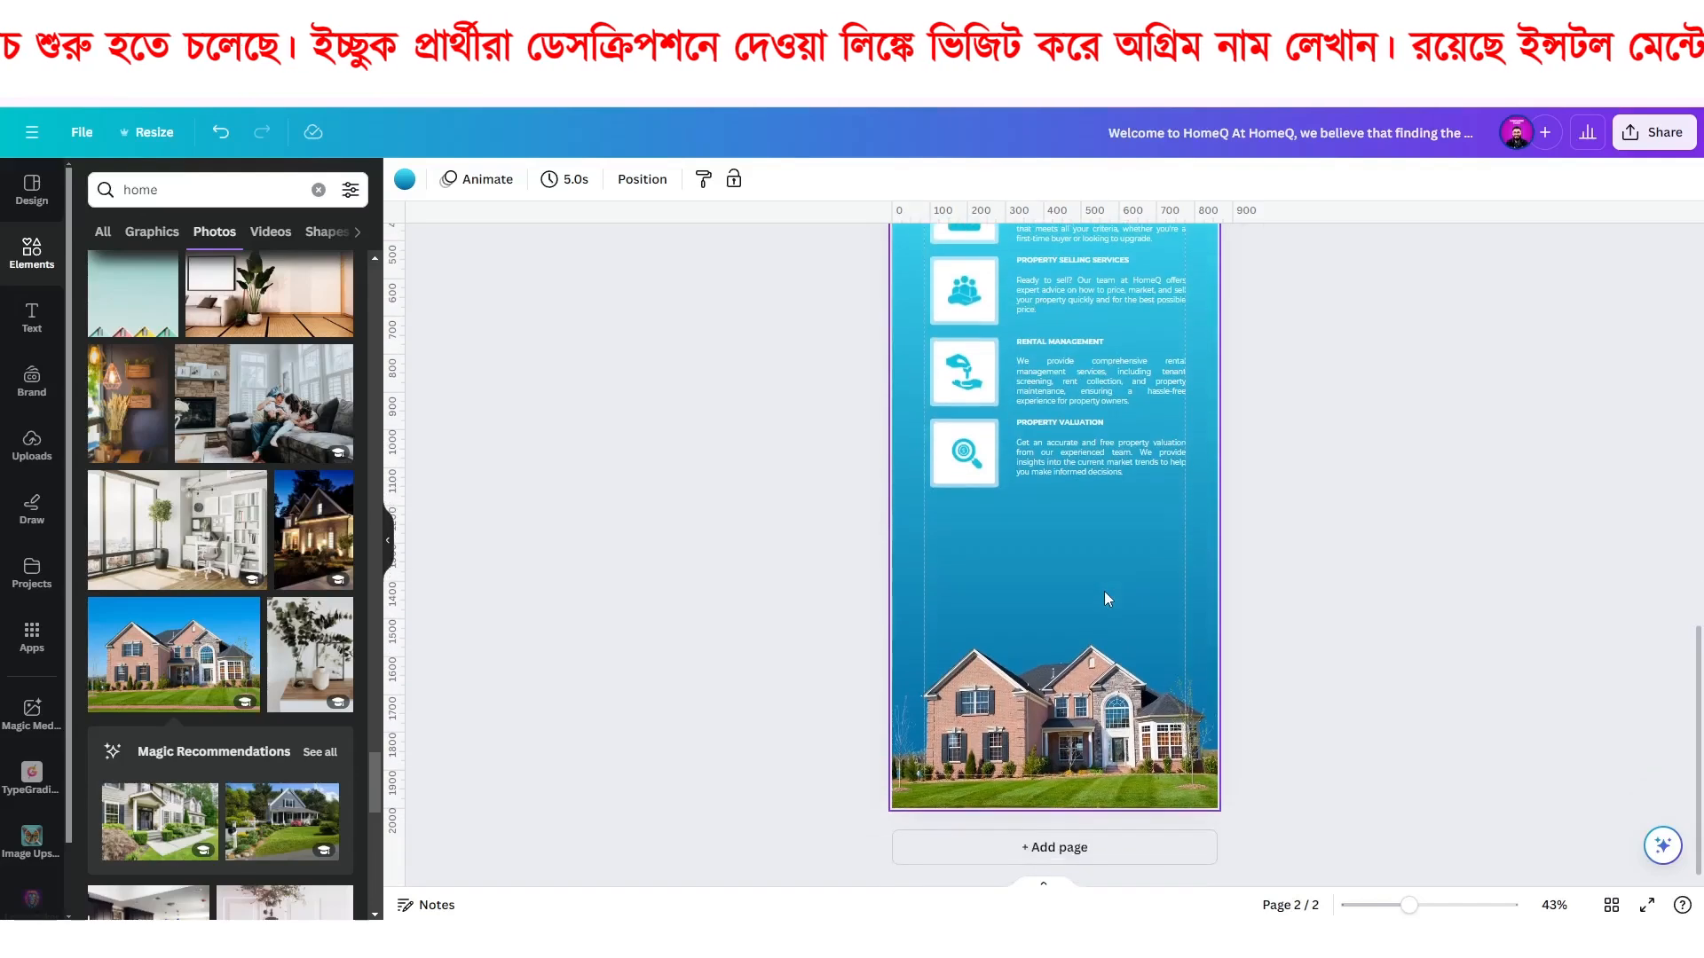
pyautogui.keyDown('ctrl'); pyautogui.scroll(2, 1103, 591); pyautogui.keyUp('ctrl')
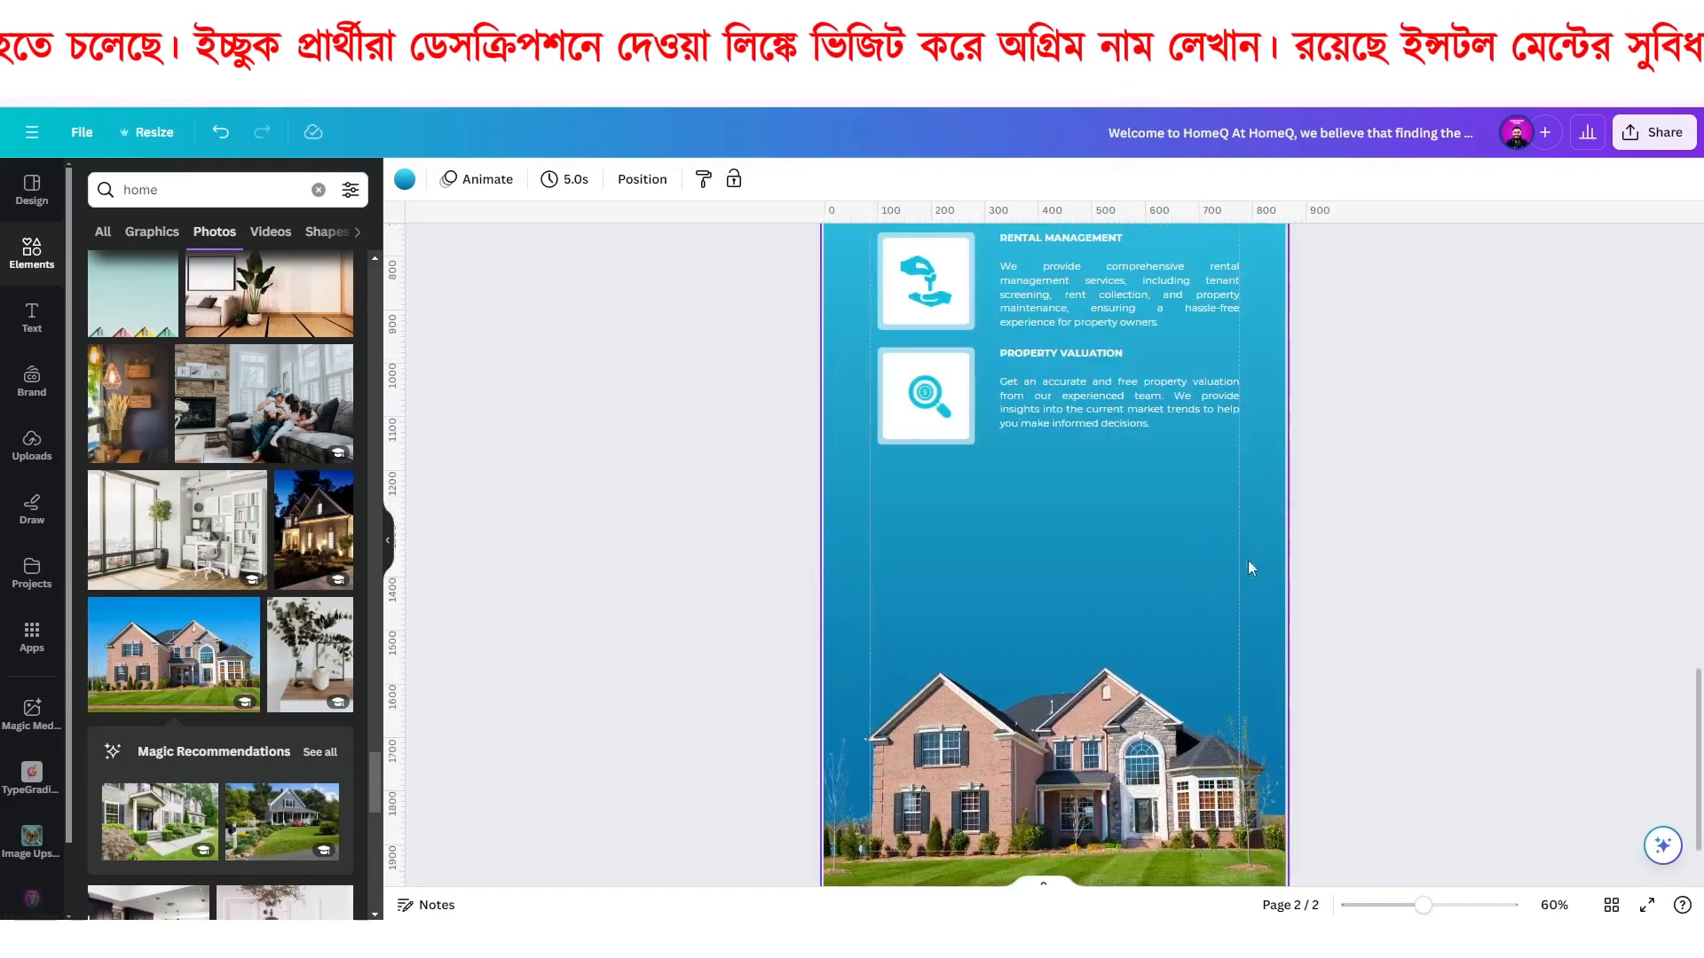
pyautogui.moveTo(190, 195); pyautogui.dragTo(14, 201)
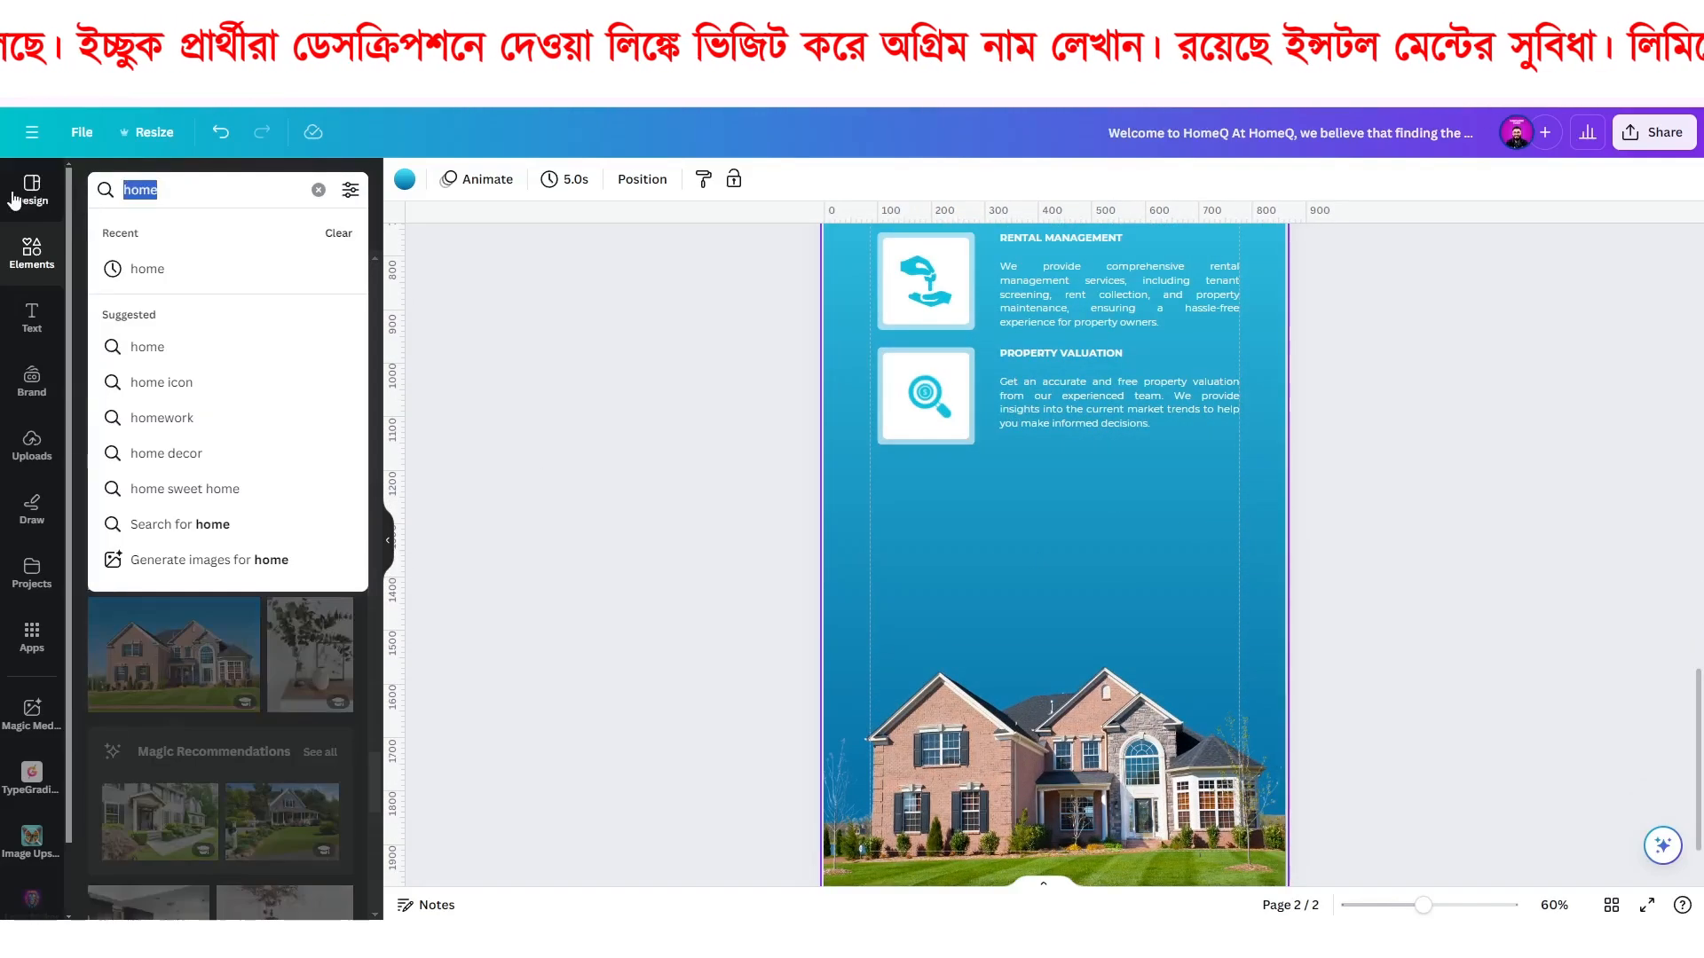
pyautogui.write('tree')
pyautogui.press('Return')
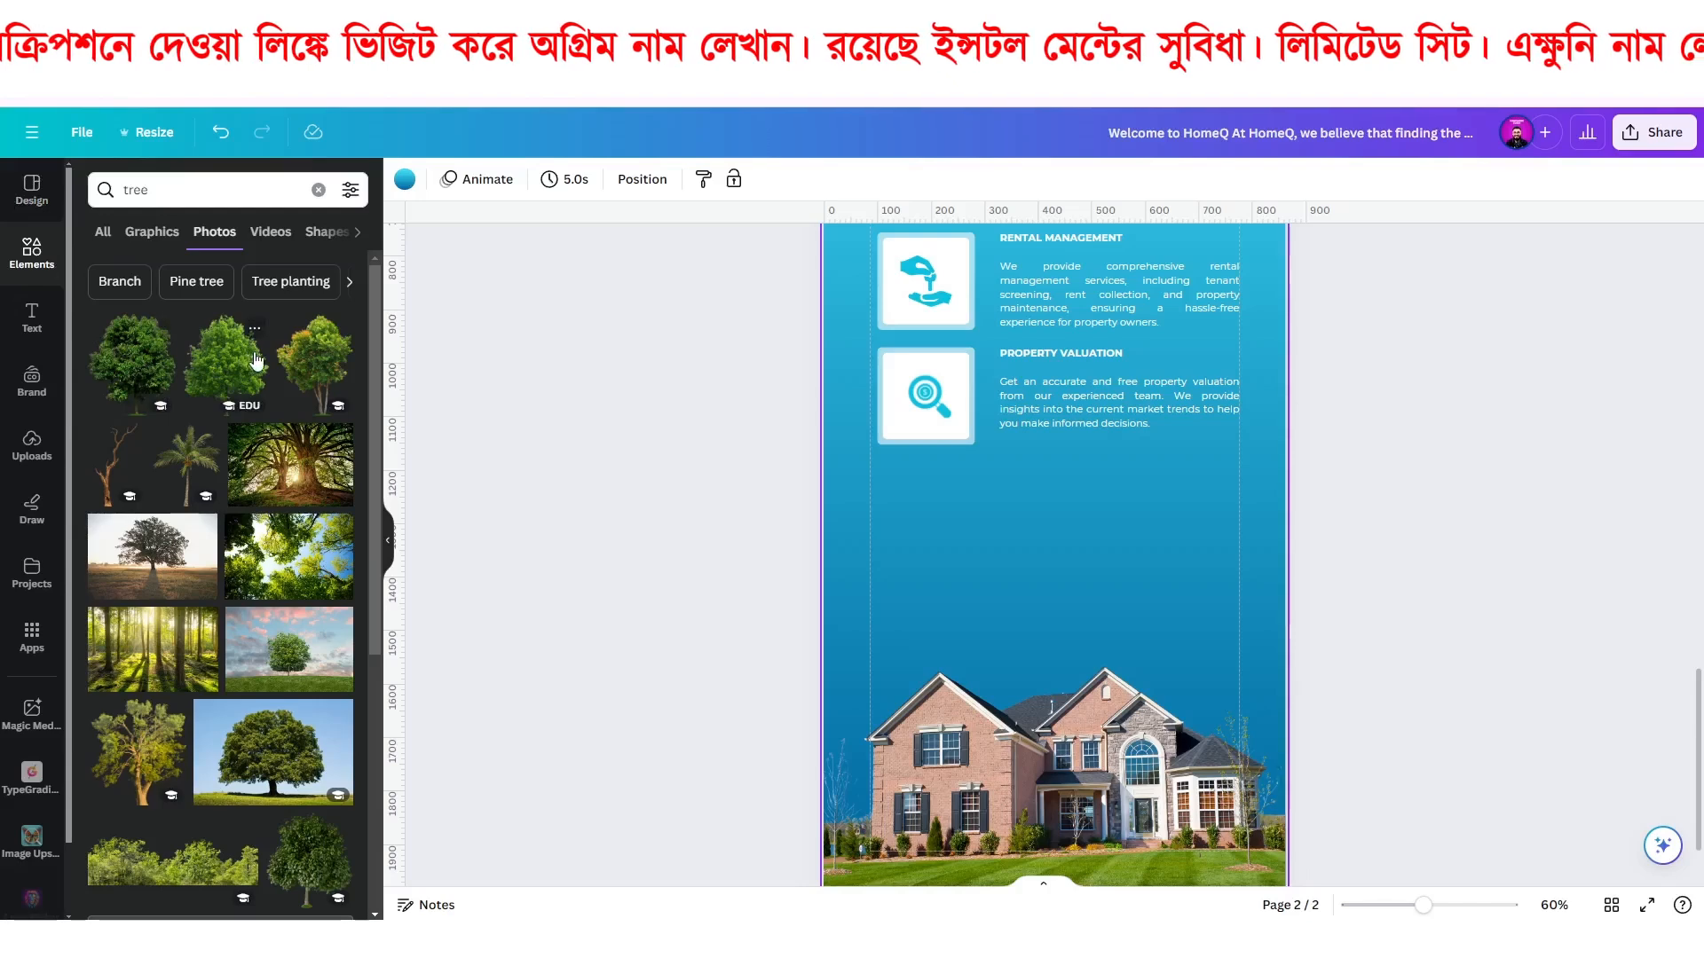
# Add the dense dark green tree photo, shrink it and place it over the arched-window end of the brick house.
pyautogui.scroll(-1, 256, 359)
pyautogui.scroll(1, 177, 364)
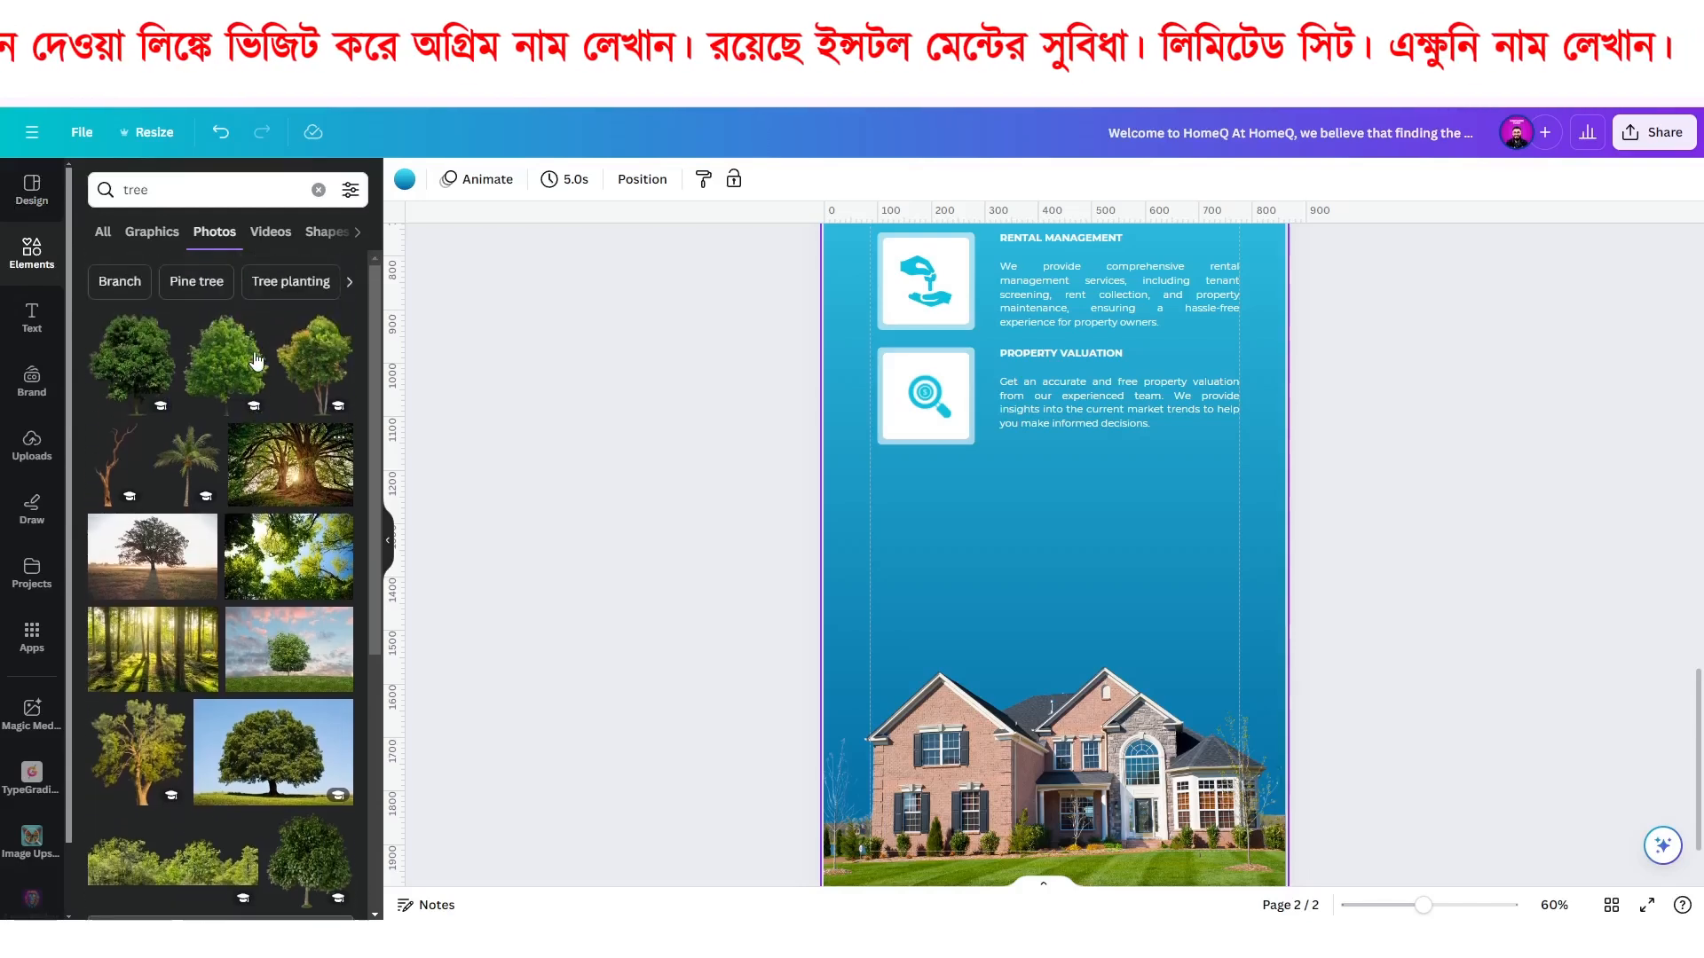
pyautogui.click(133, 364)
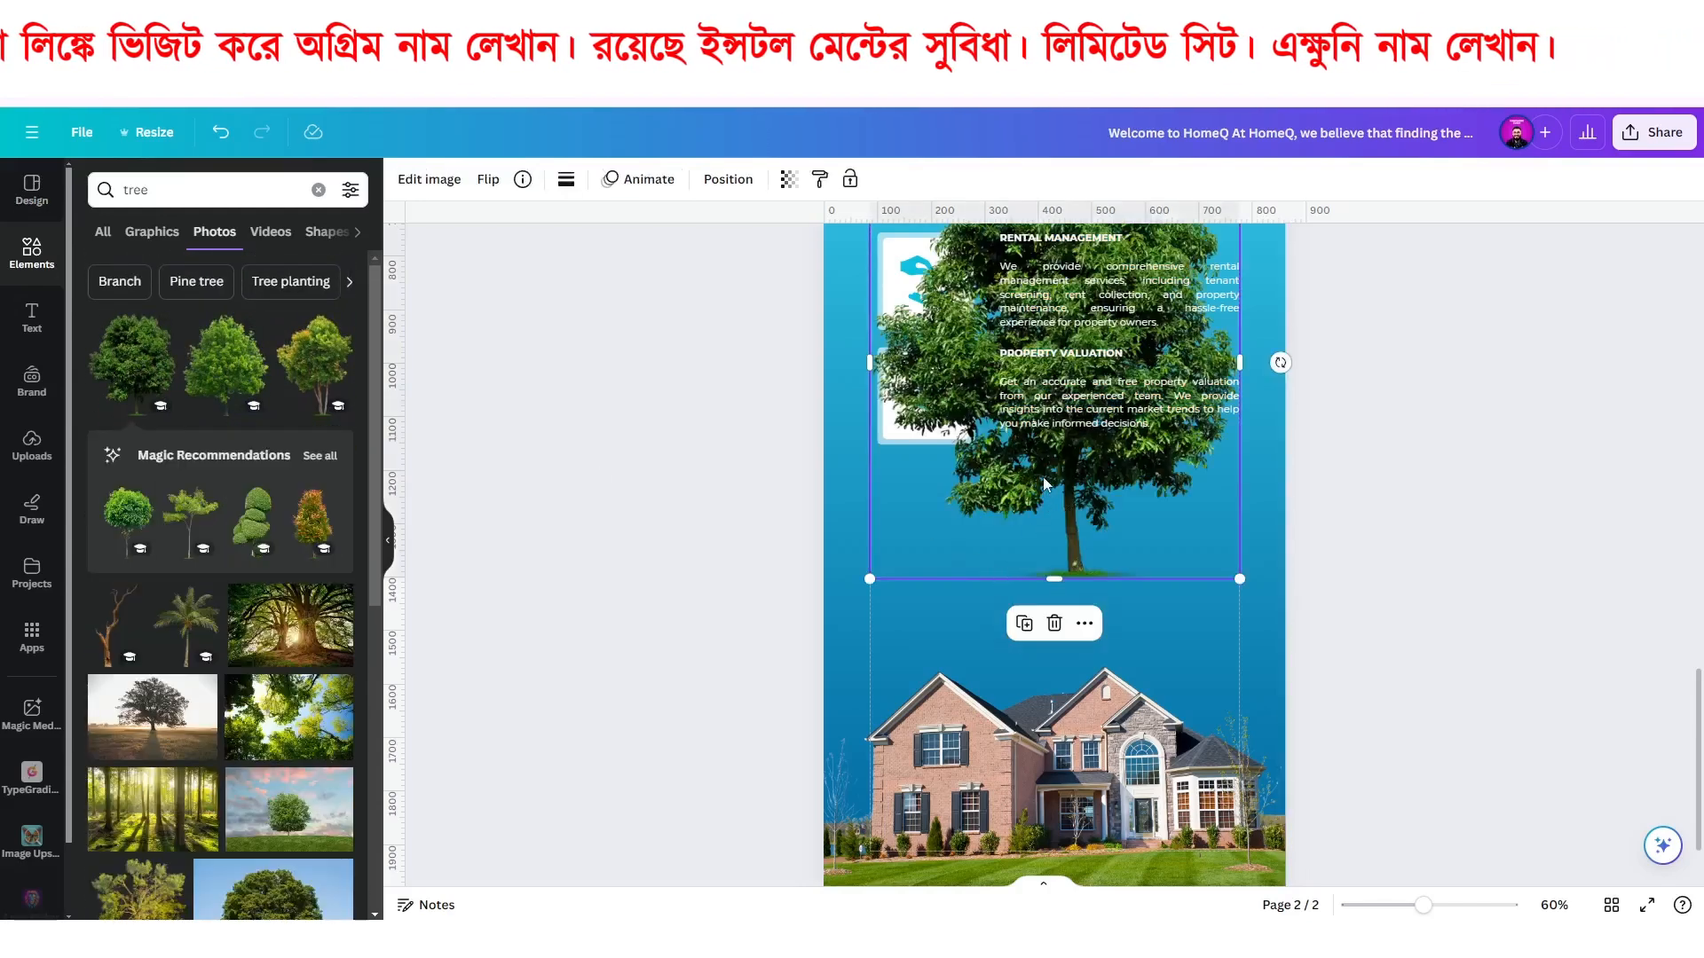
pyautogui.moveTo(1040, 479); pyautogui.dragTo(1040, 733)
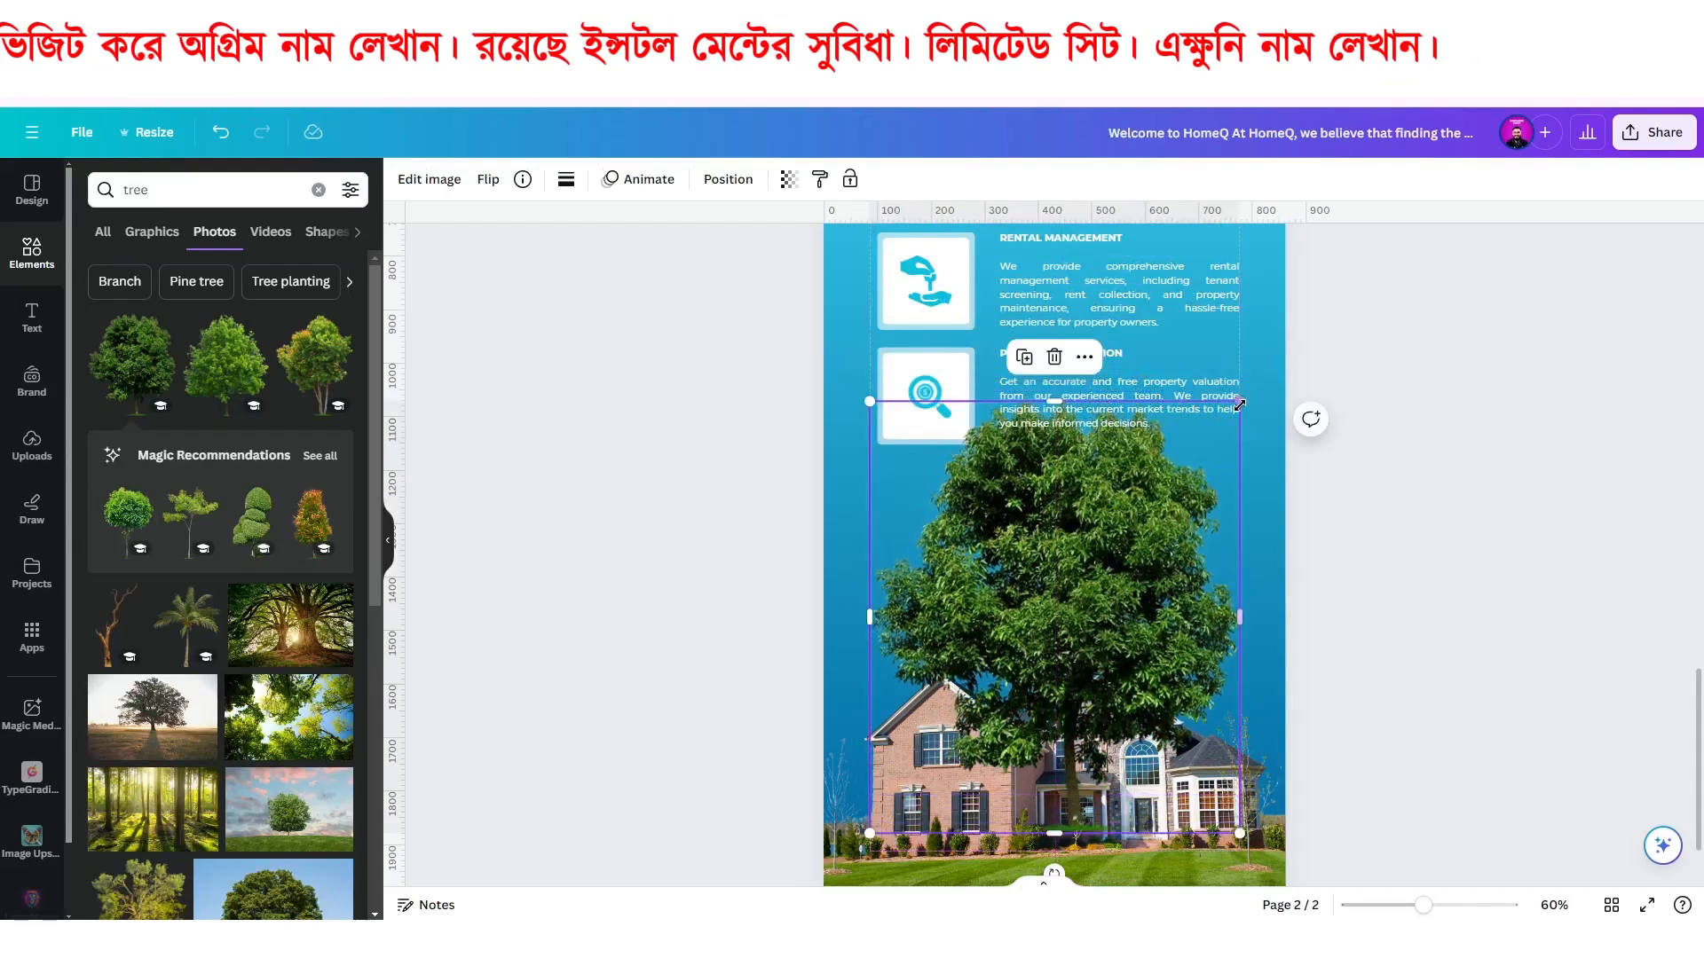
pyautogui.moveTo(1239, 404); pyautogui.dragTo(1149, 505)
pyautogui.moveTo(1111, 635); pyautogui.dragTo(1272, 670)
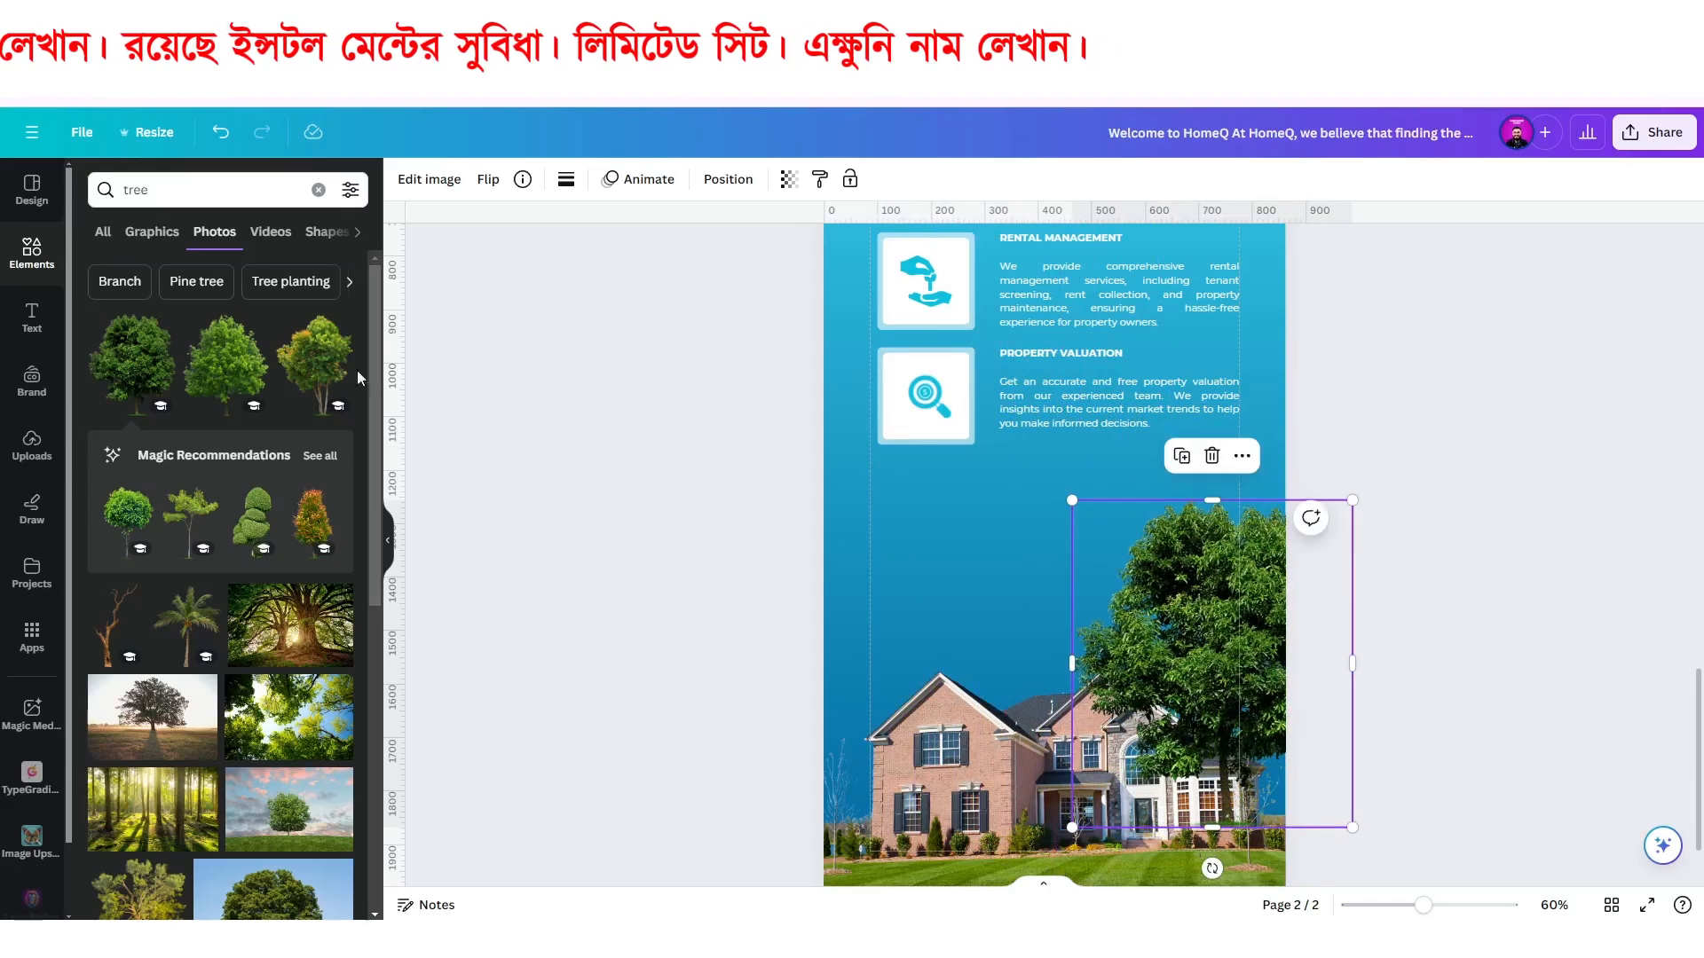
# Add the slender light green tree from the recommendations, shrunk and placed over the gabled garage-side end of the brick house.
pyautogui.click(190, 522)
pyautogui.moveTo(940, 318); pyautogui.dragTo(858, 568)
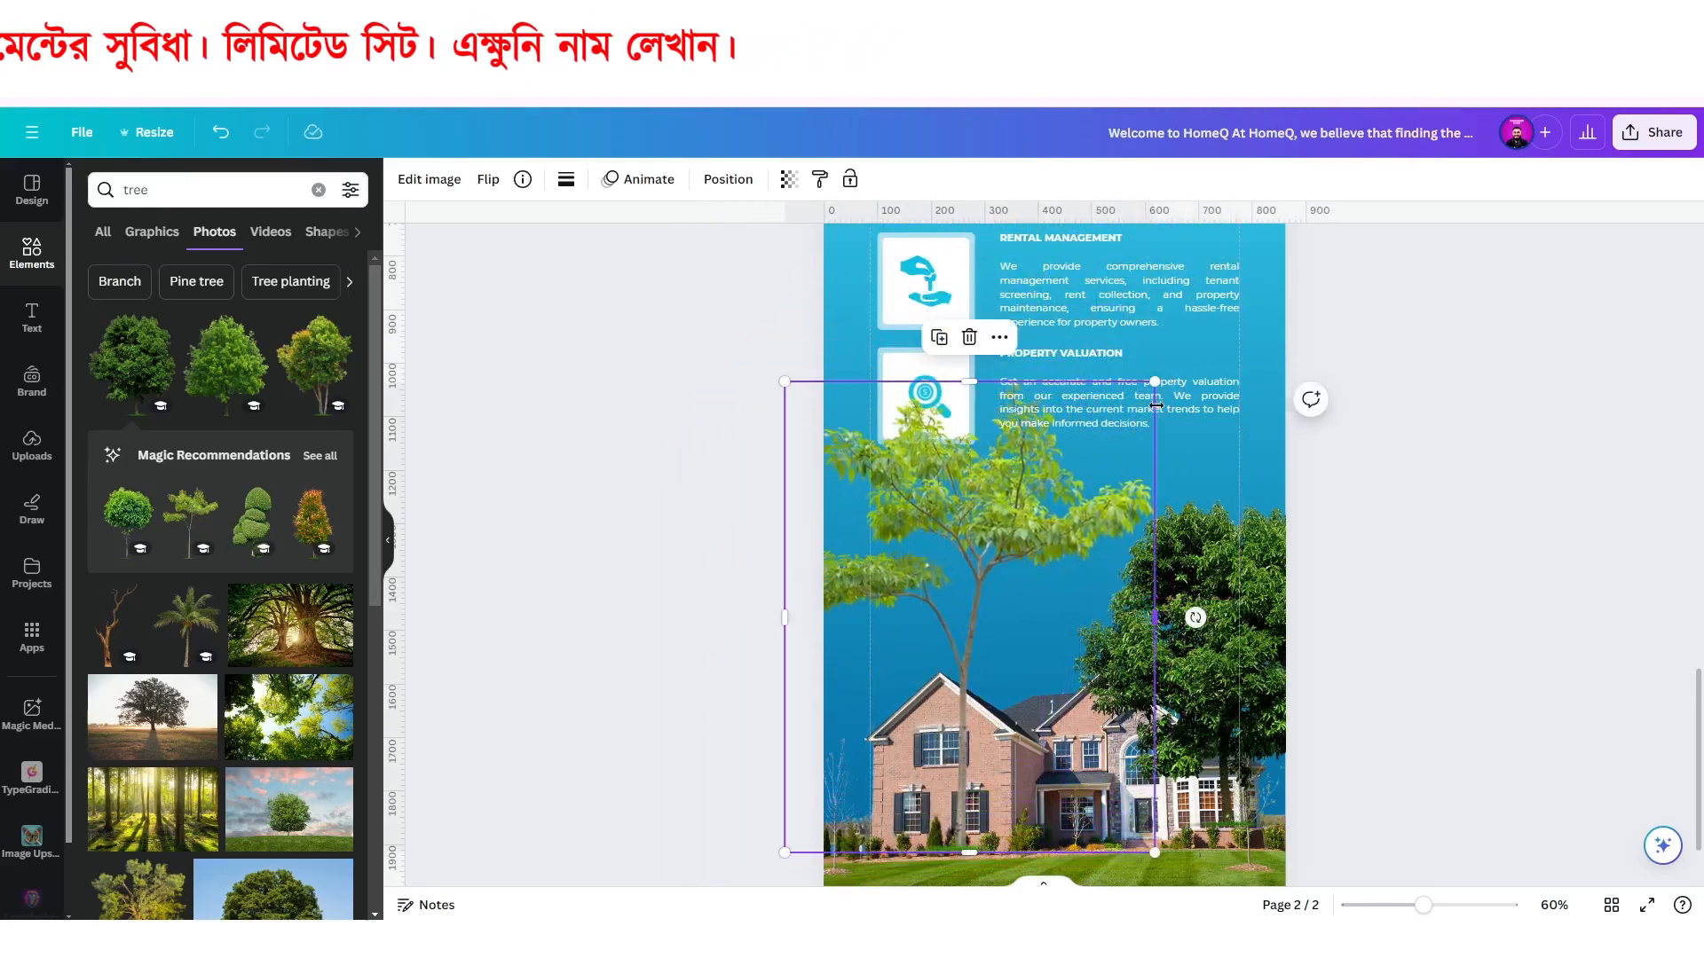
pyautogui.moveTo(1155, 381); pyautogui.dragTo(1030, 555)
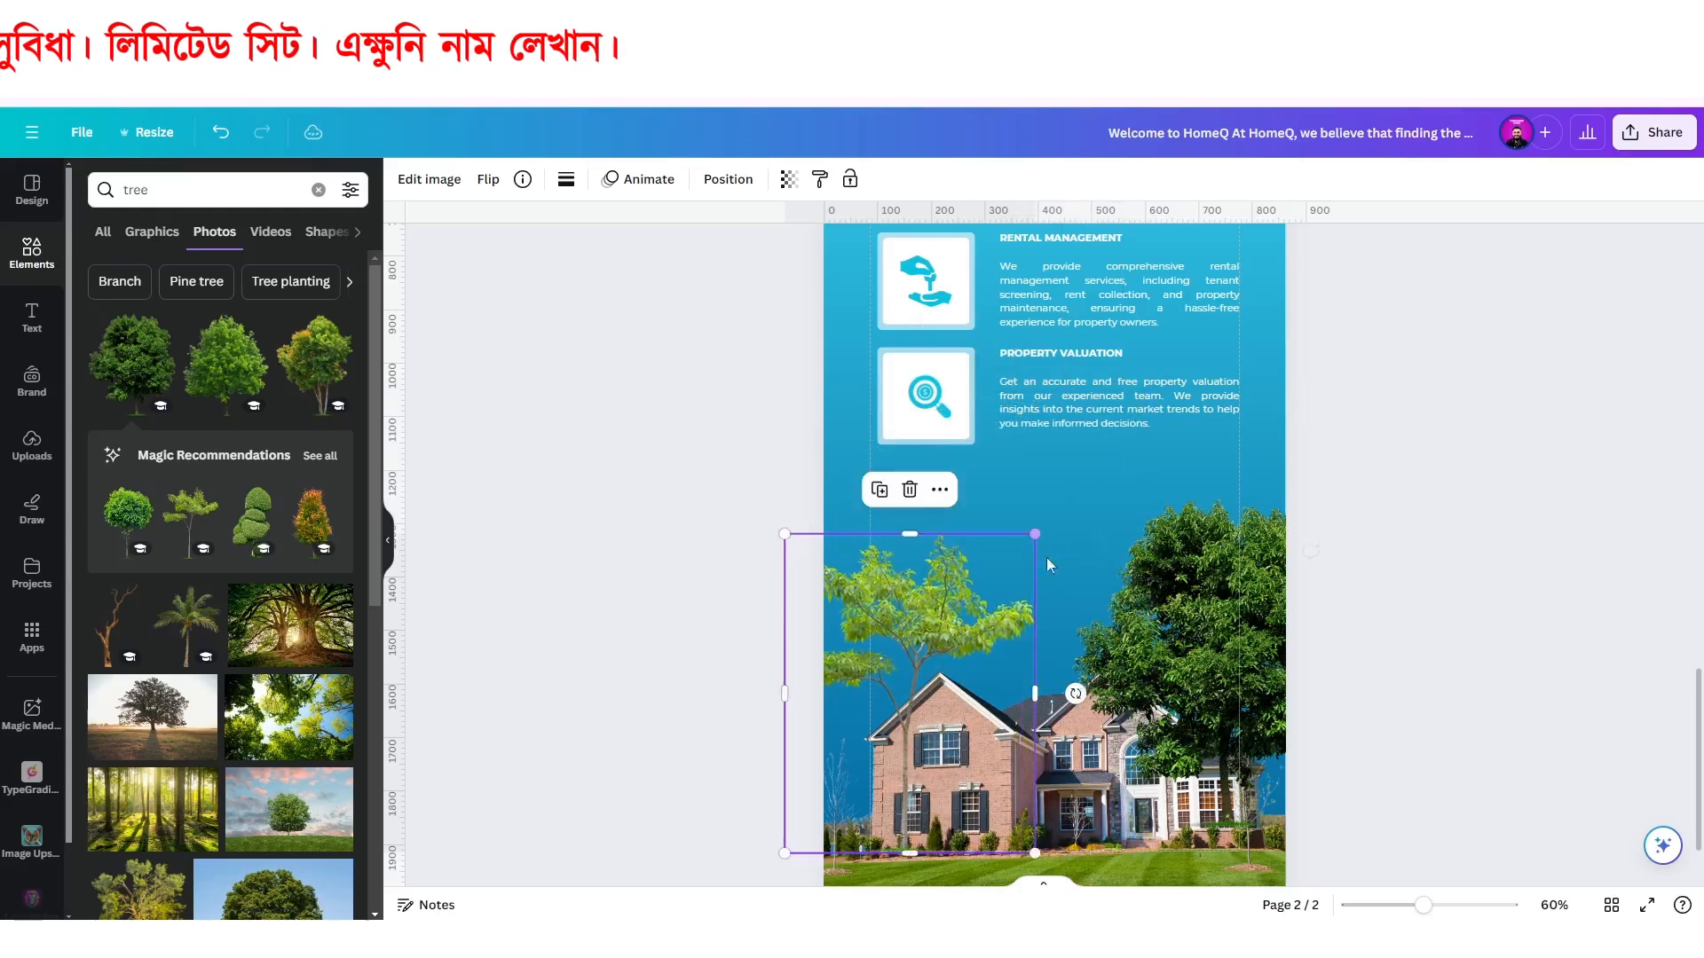
# Replace the slender light green tree with the orange-leaved tree from the recommendations, shrunk and placed over the gabled end of the brick house.
pyautogui.moveTo(977, 623); pyautogui.dragTo(933, 619)
pyautogui.click(863, 507)
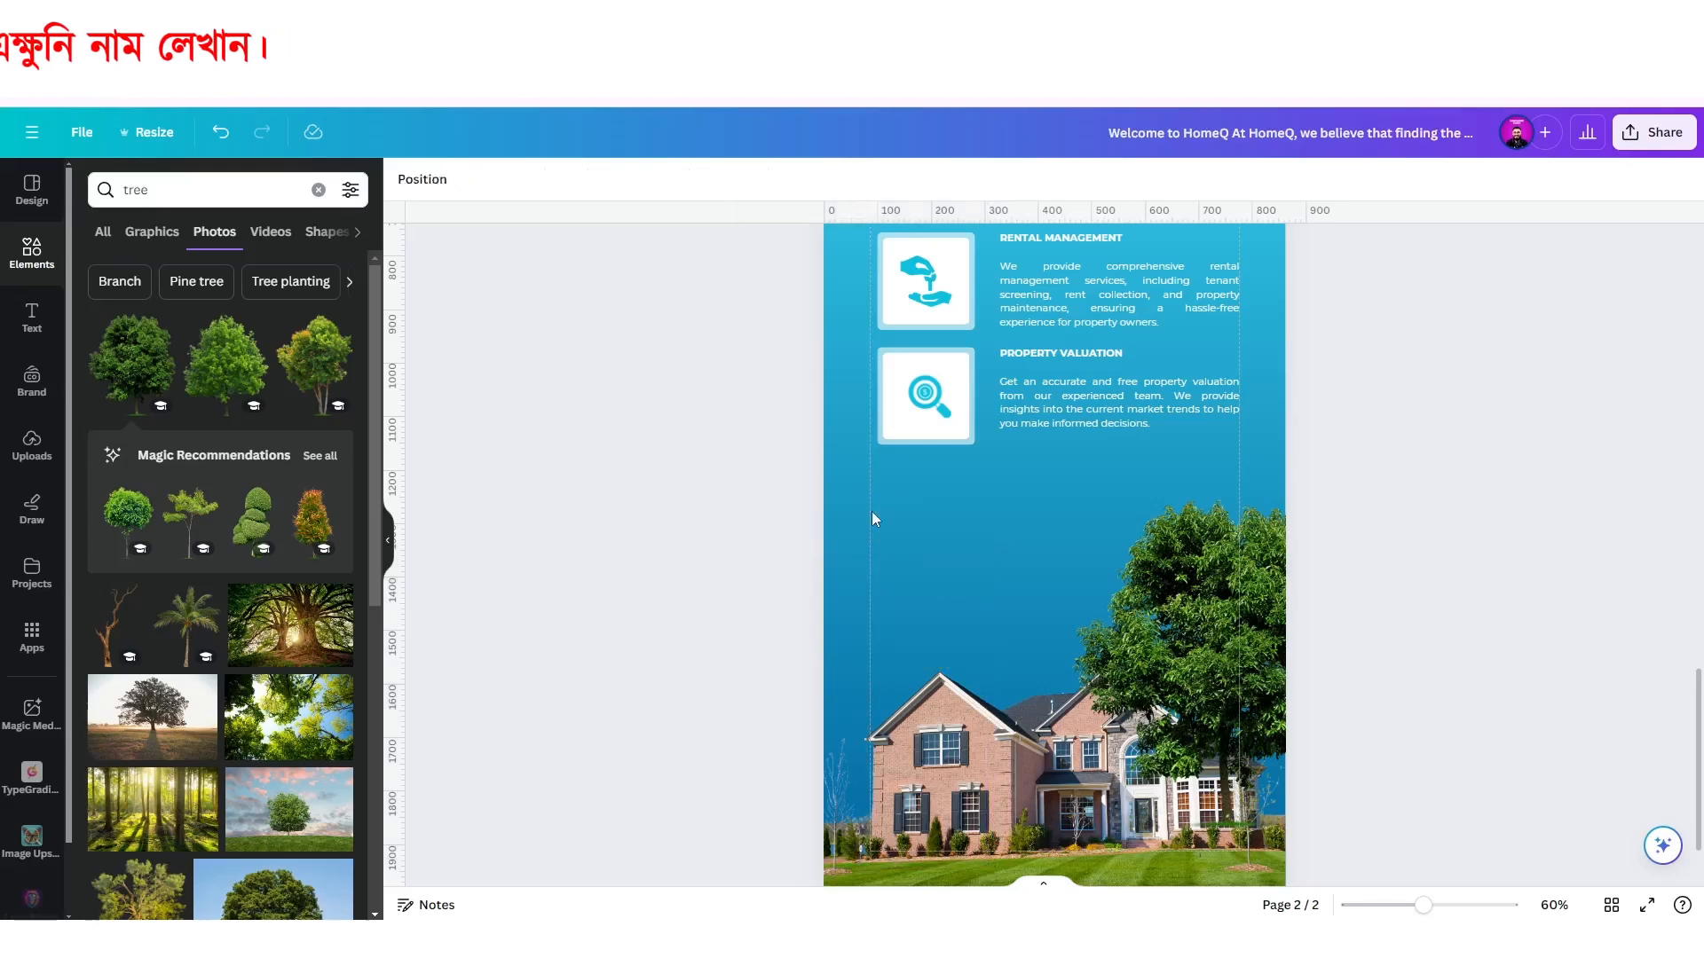
pyautogui.click(310, 519)
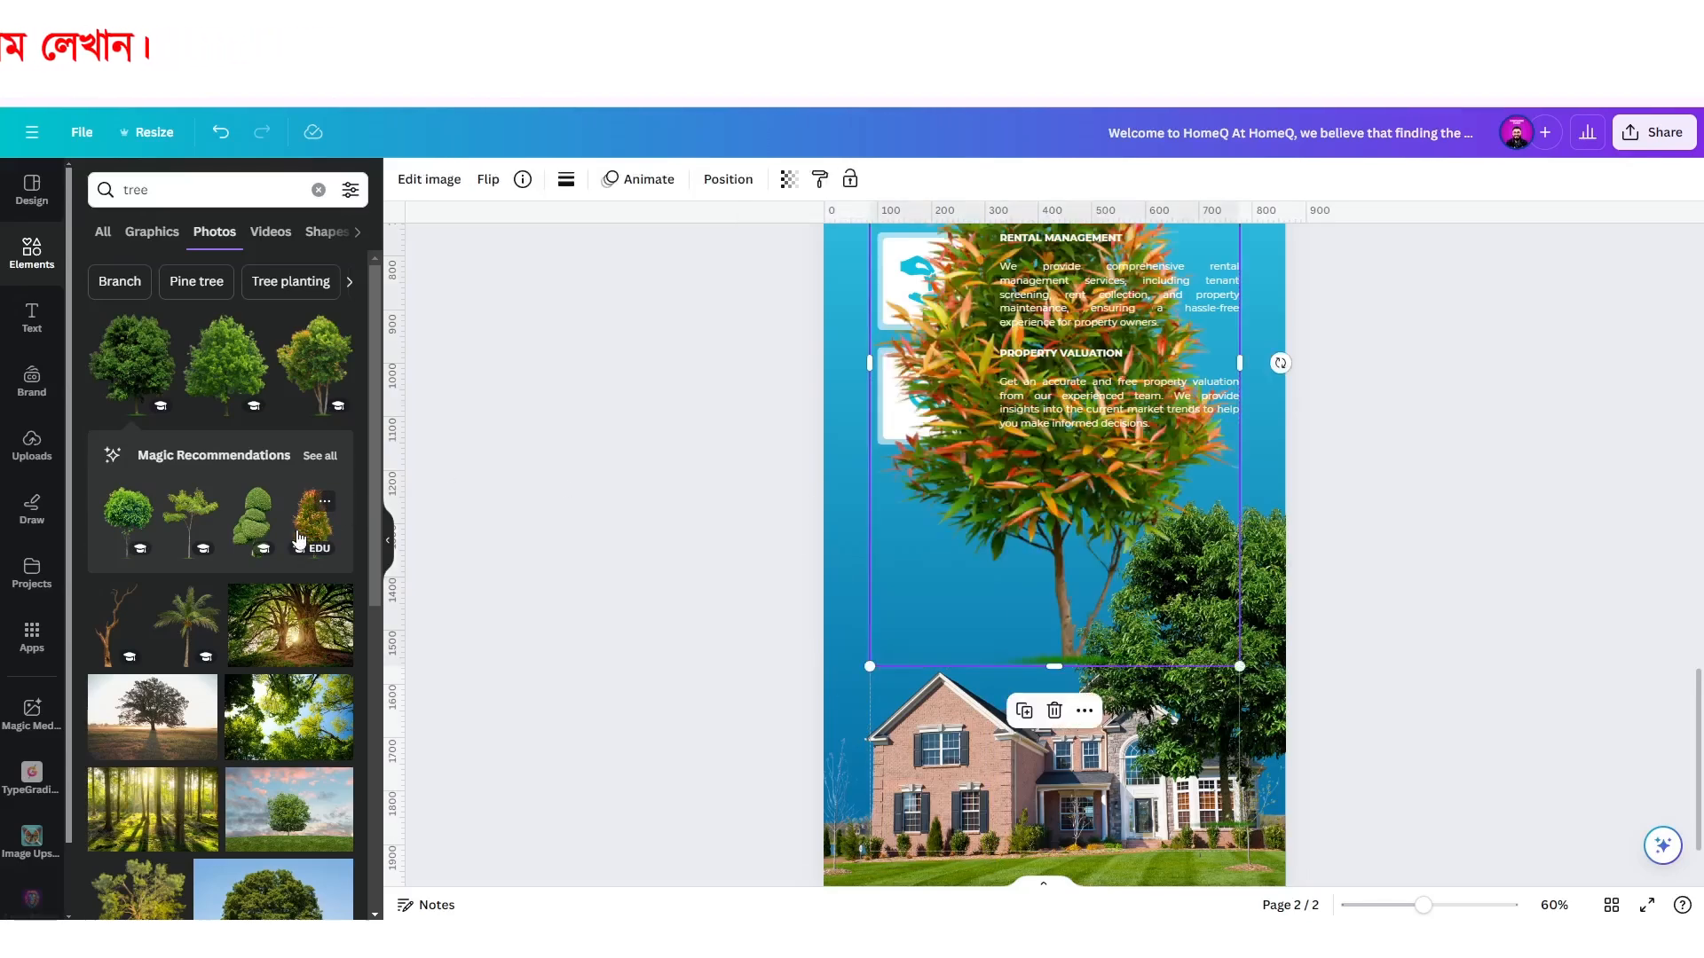
pyautogui.moveTo(934, 383); pyautogui.dragTo(892, 439)
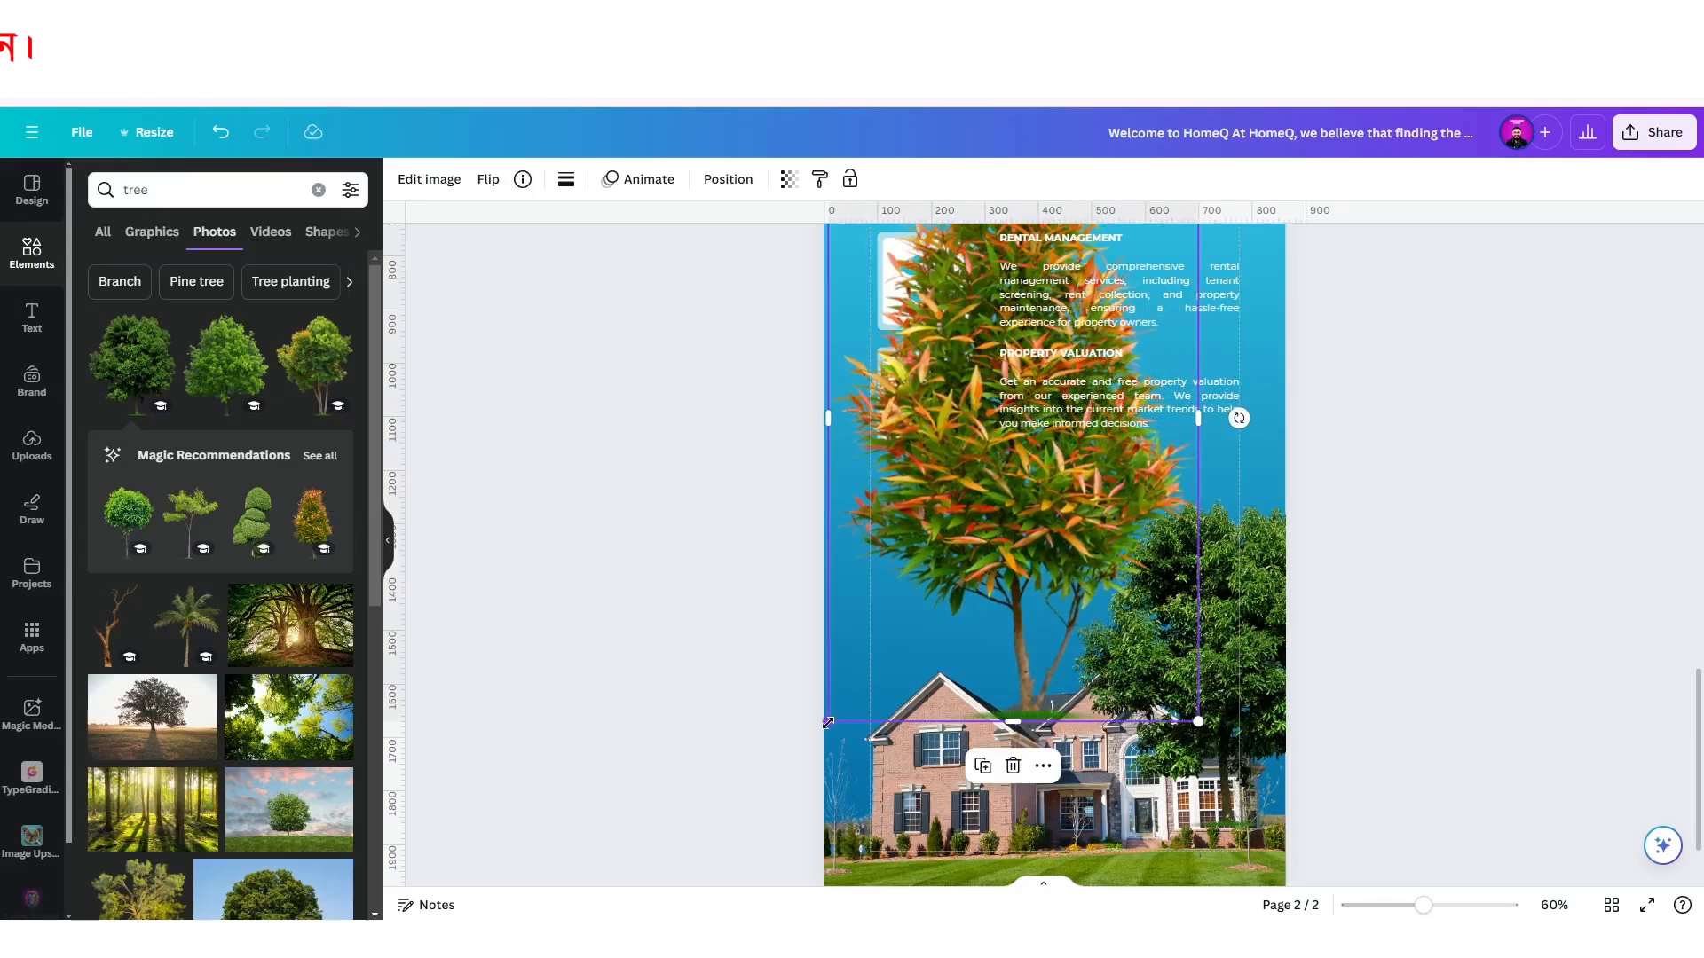
pyautogui.moveTo(828, 721); pyautogui.dragTo(950, 517)
pyautogui.moveTo(1102, 468); pyautogui.dragTo(870, 815)
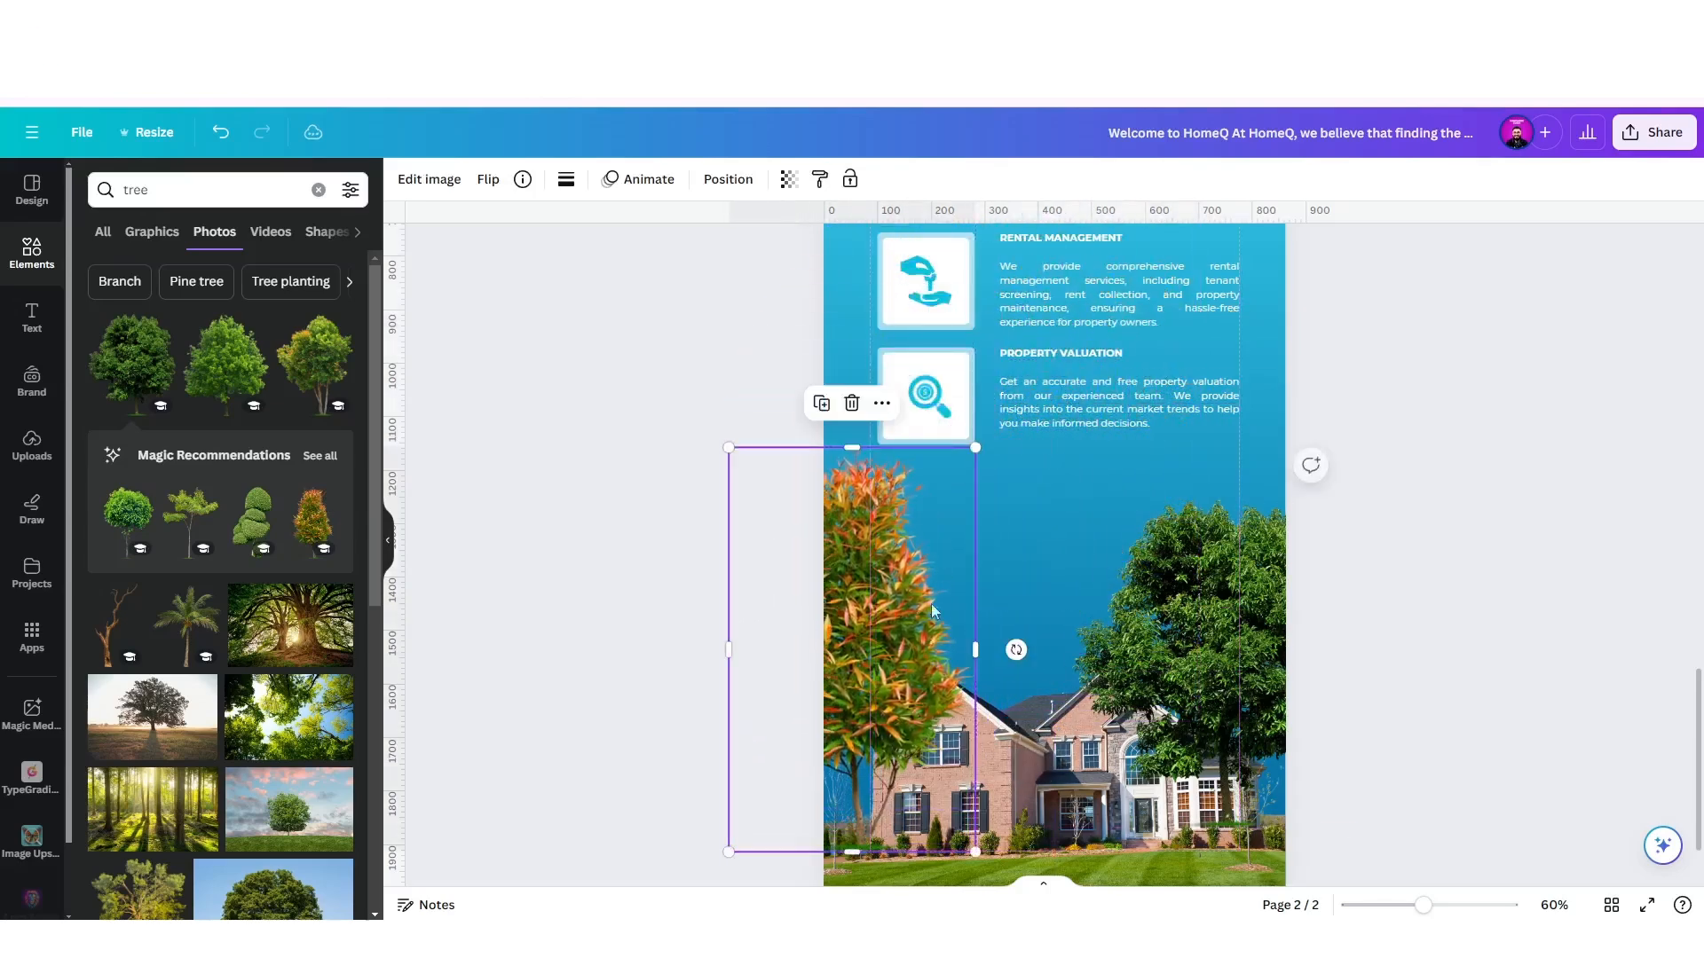
pyautogui.moveTo(975, 448); pyautogui.dragTo(866, 627)
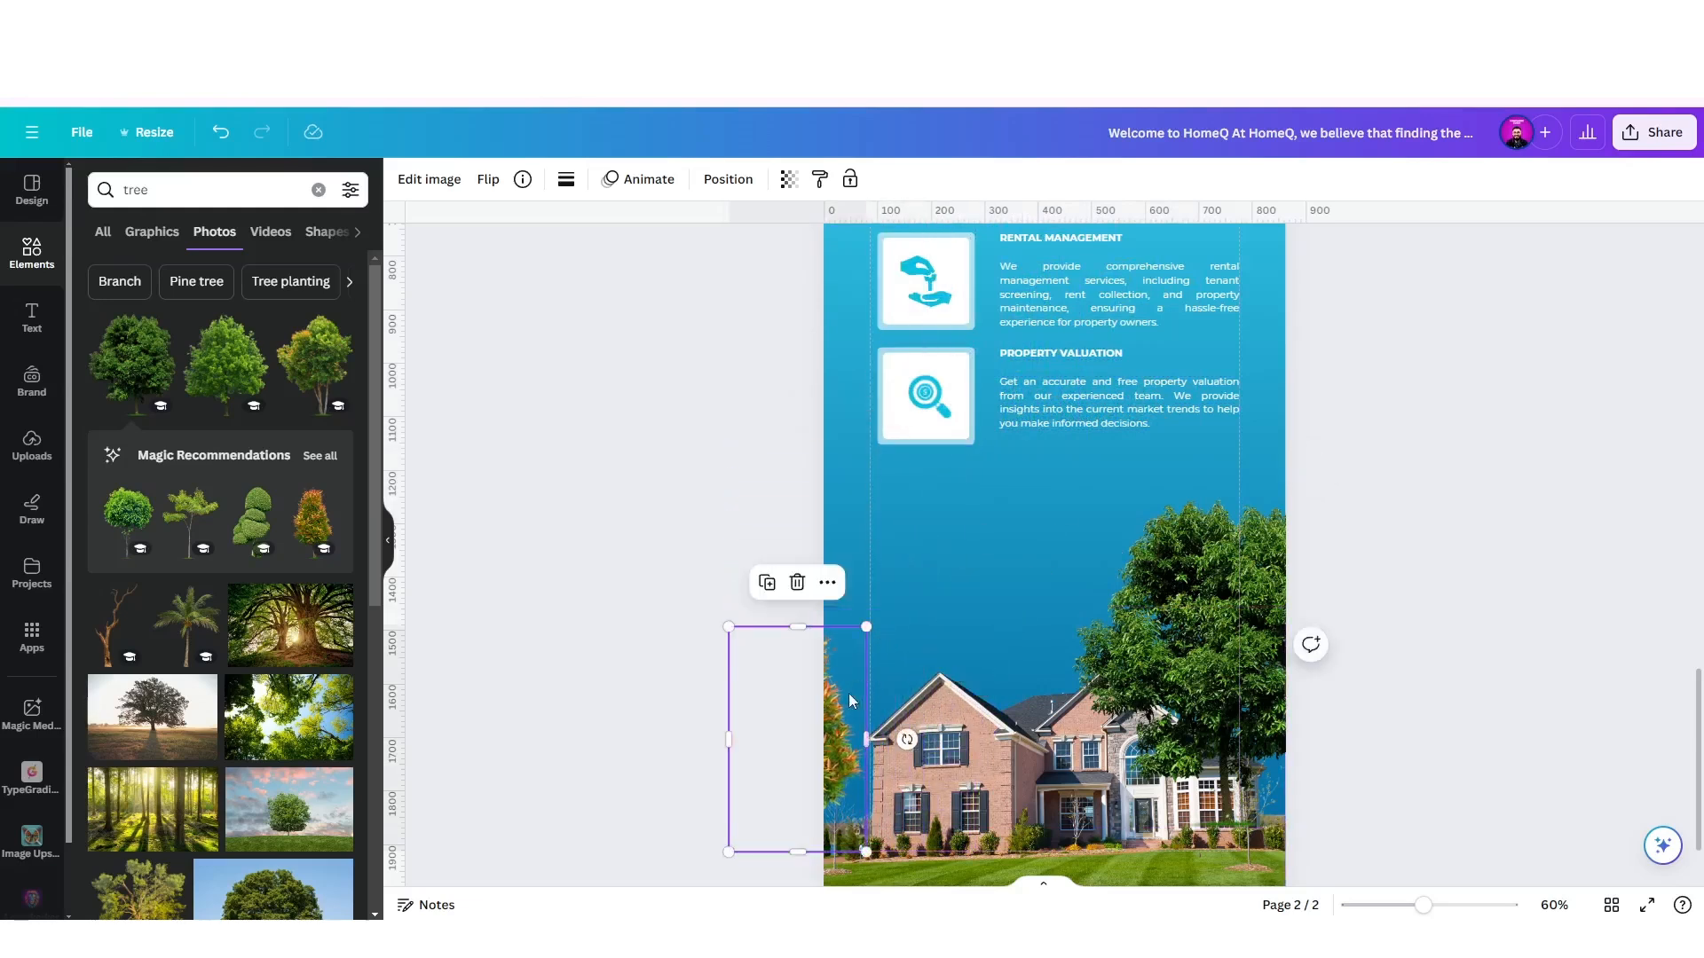
pyautogui.moveTo(848, 694); pyautogui.dragTo(901, 710)
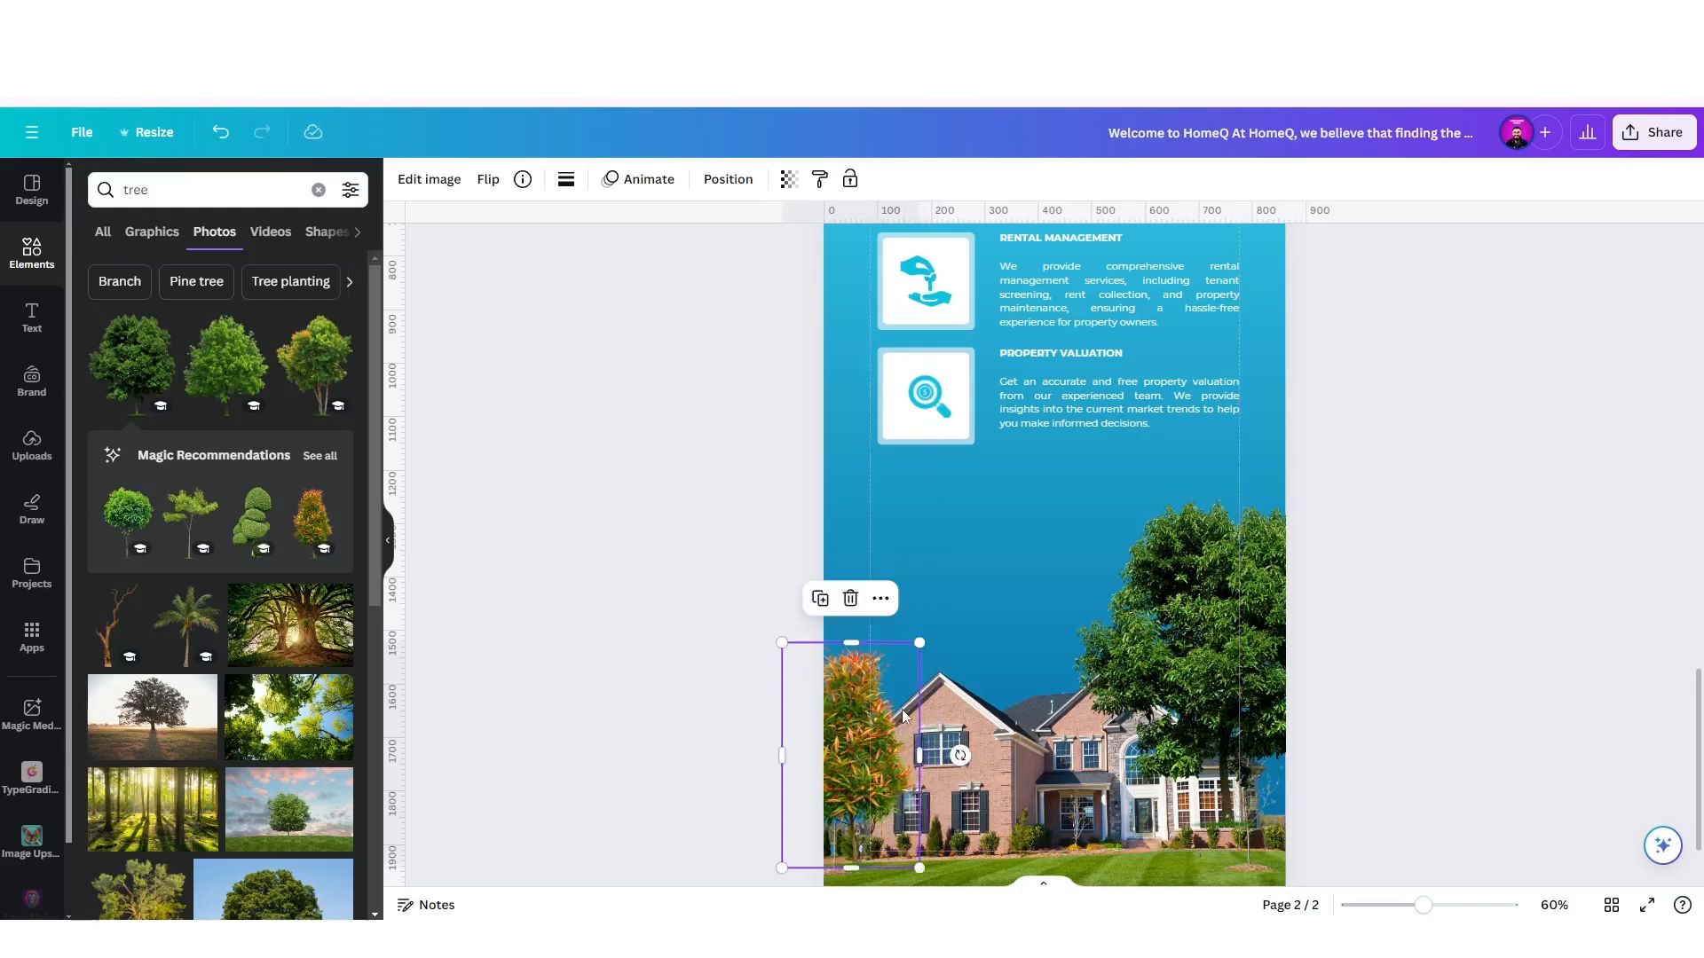
# Send the dense dark green tree to the back so that it stands behind the brick house.
pyautogui.click(1248, 632)
pyautogui.click(727, 179)
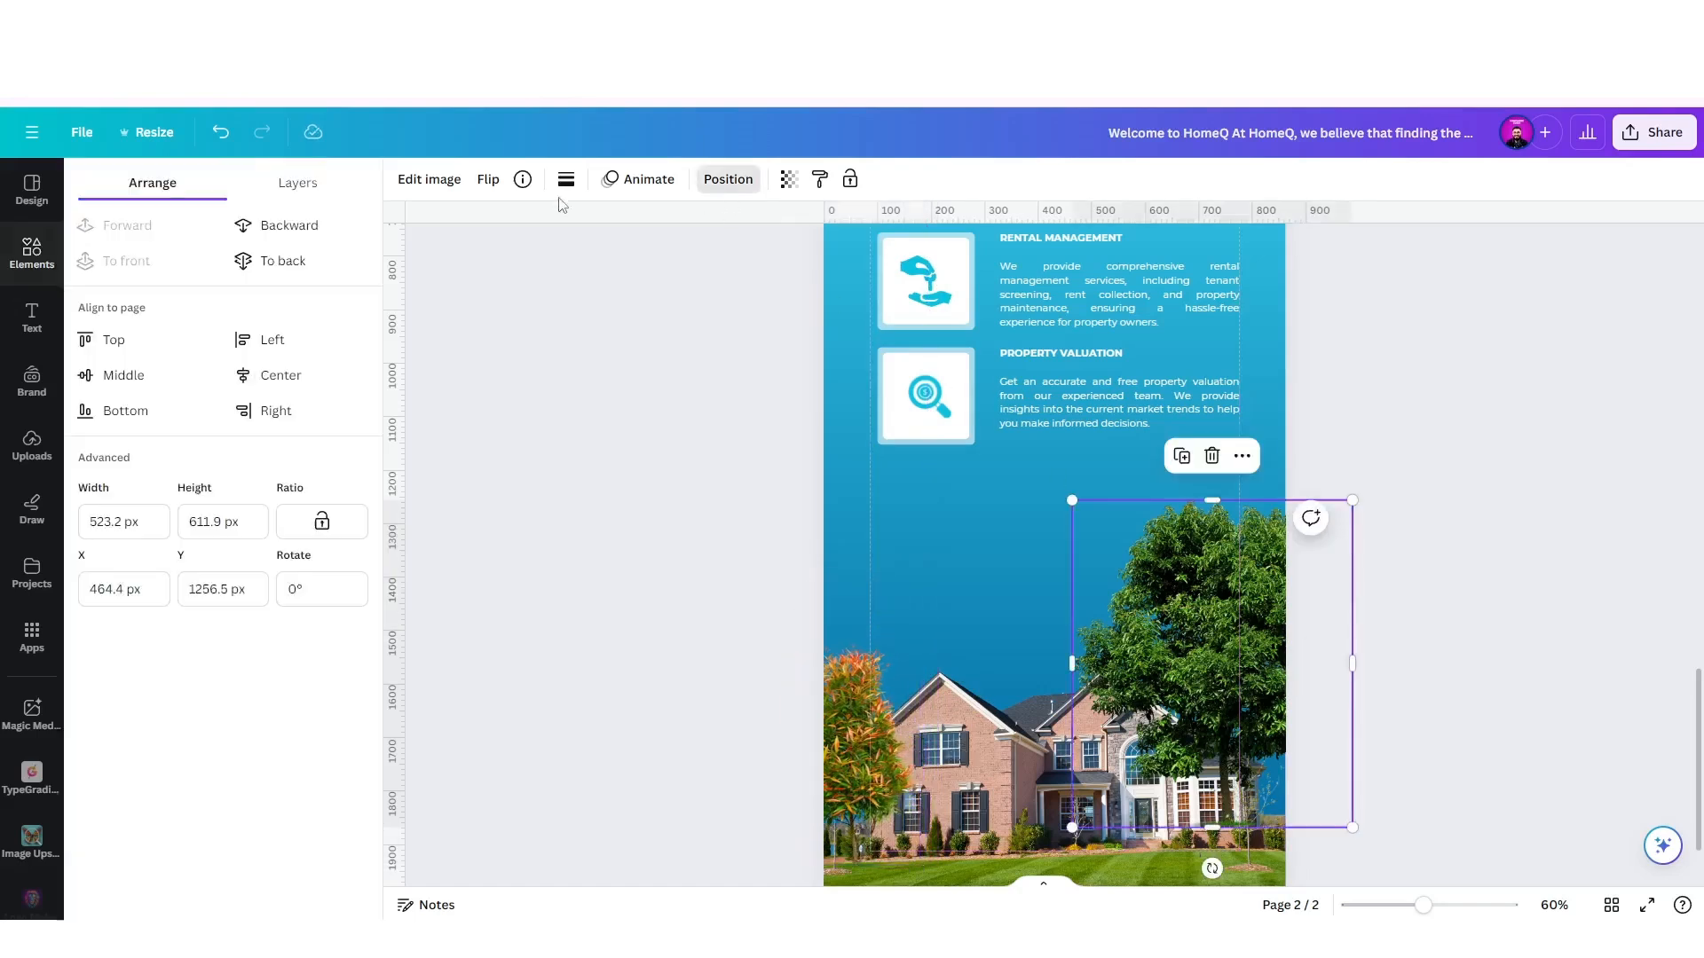
pyautogui.click(282, 261)
pyautogui.click(990, 550)
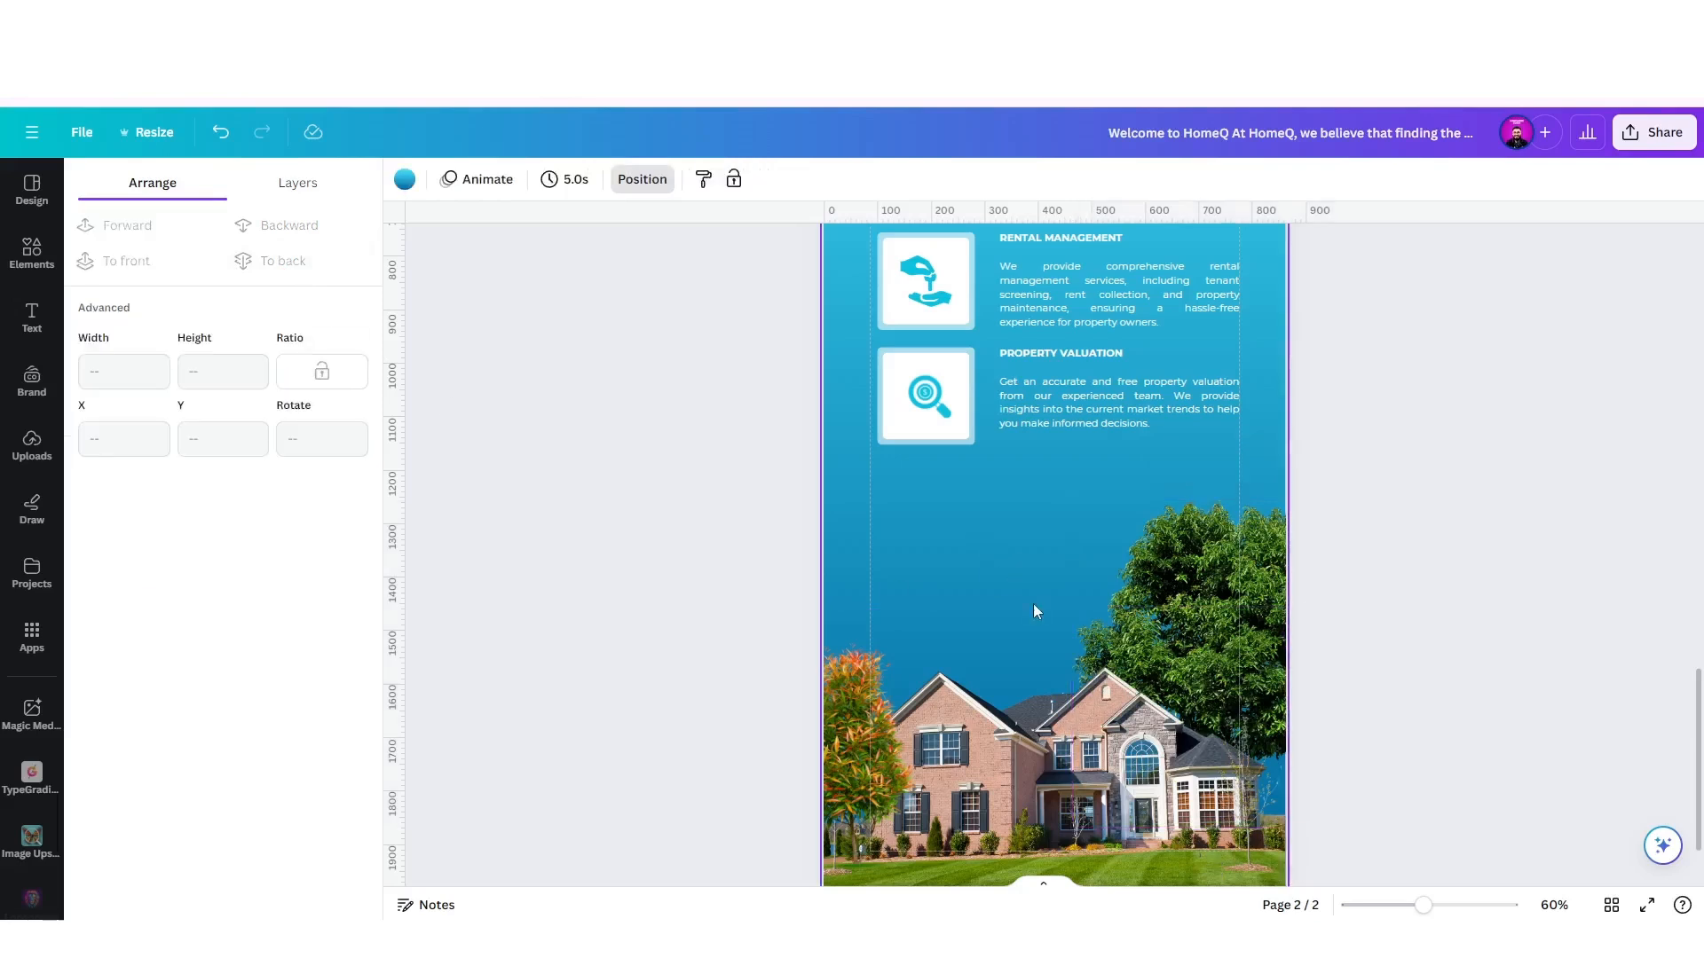
# Duplicate the finished "Our Services" page to start page 3.
pyautogui.scroll(-2, 1032, 647)
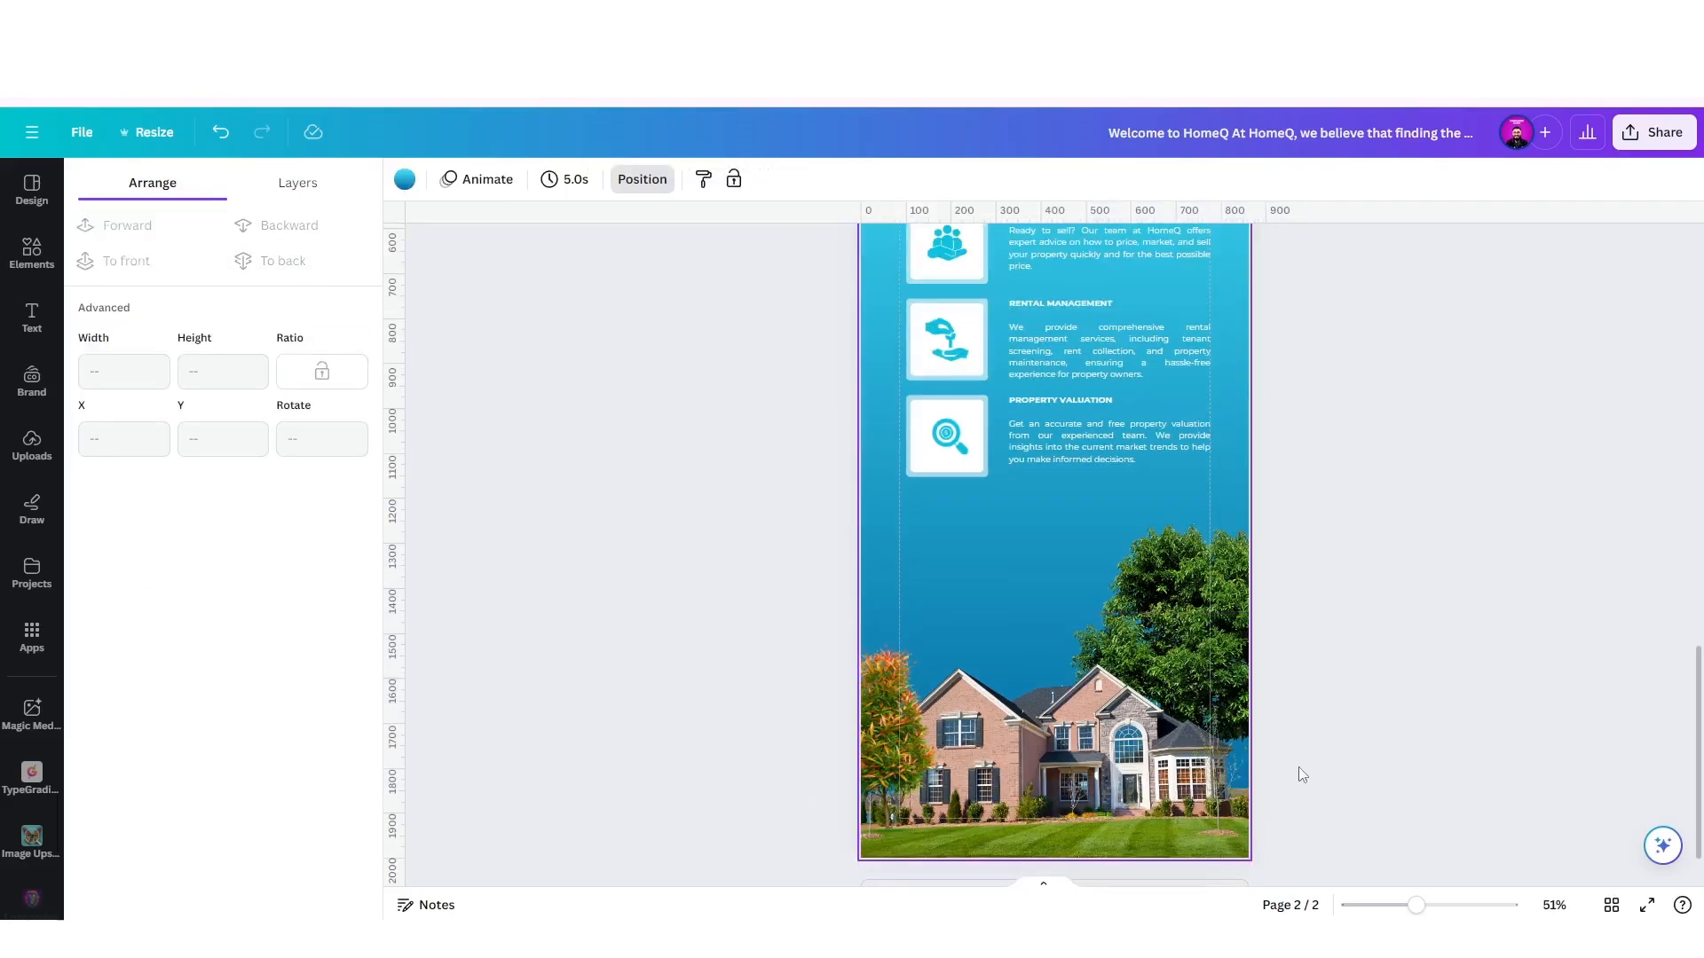
pyautogui.scroll(-4, 1156, 706)
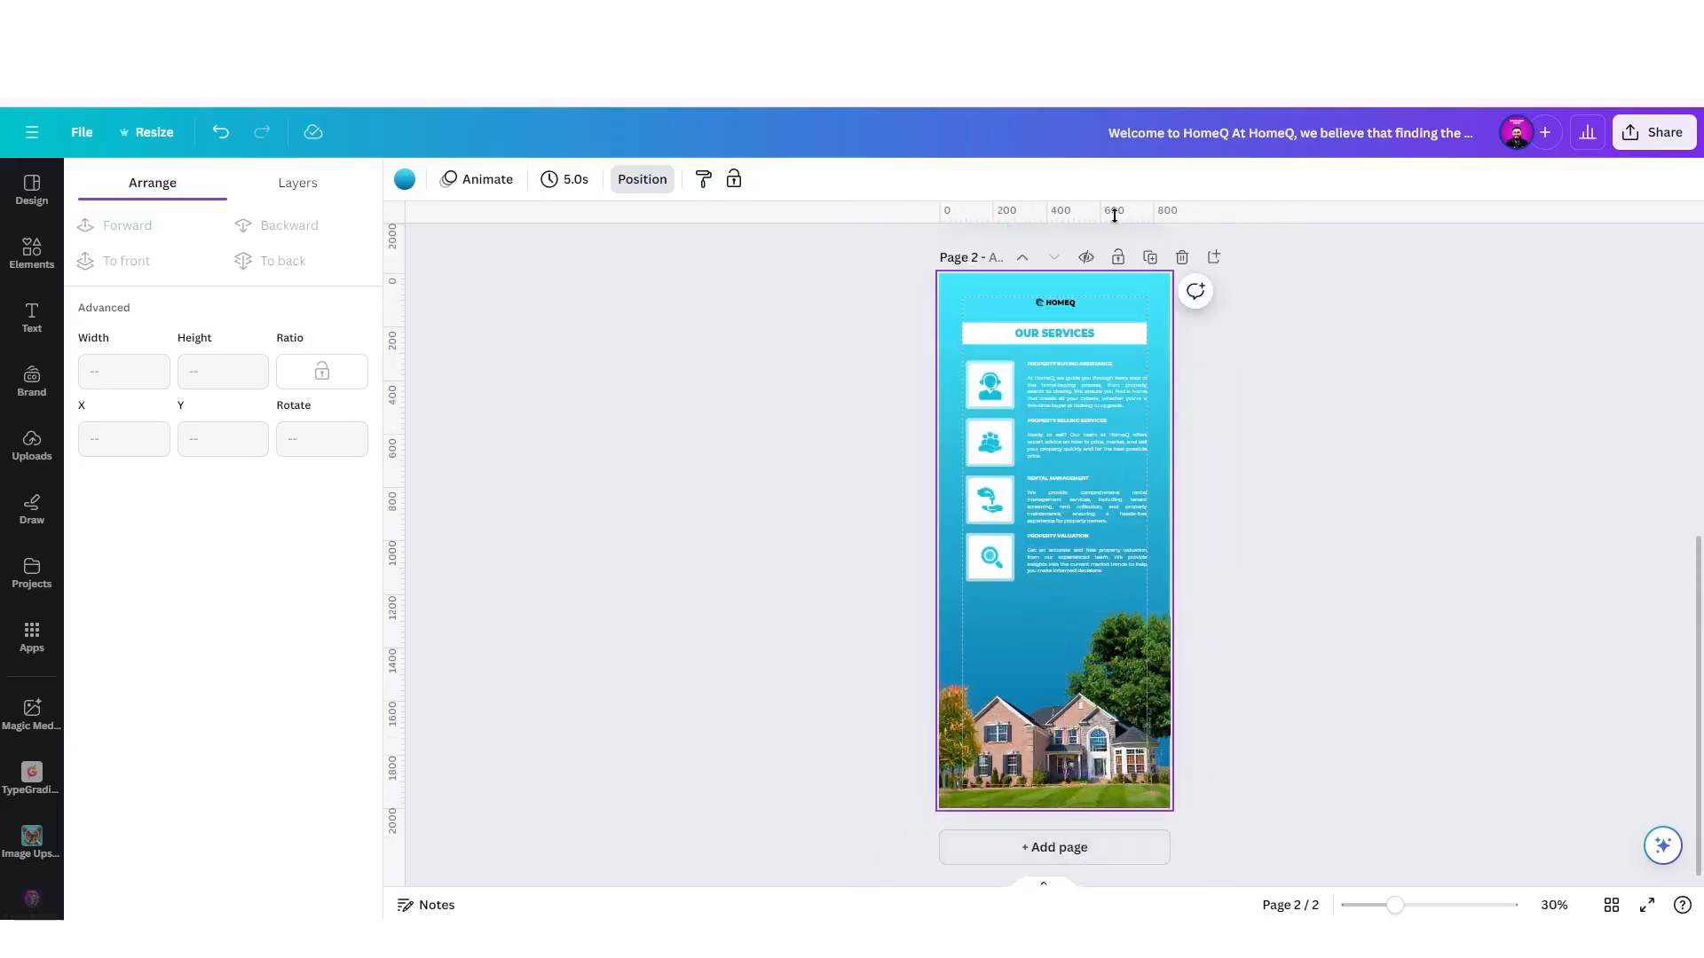
pyautogui.click(1151, 258)
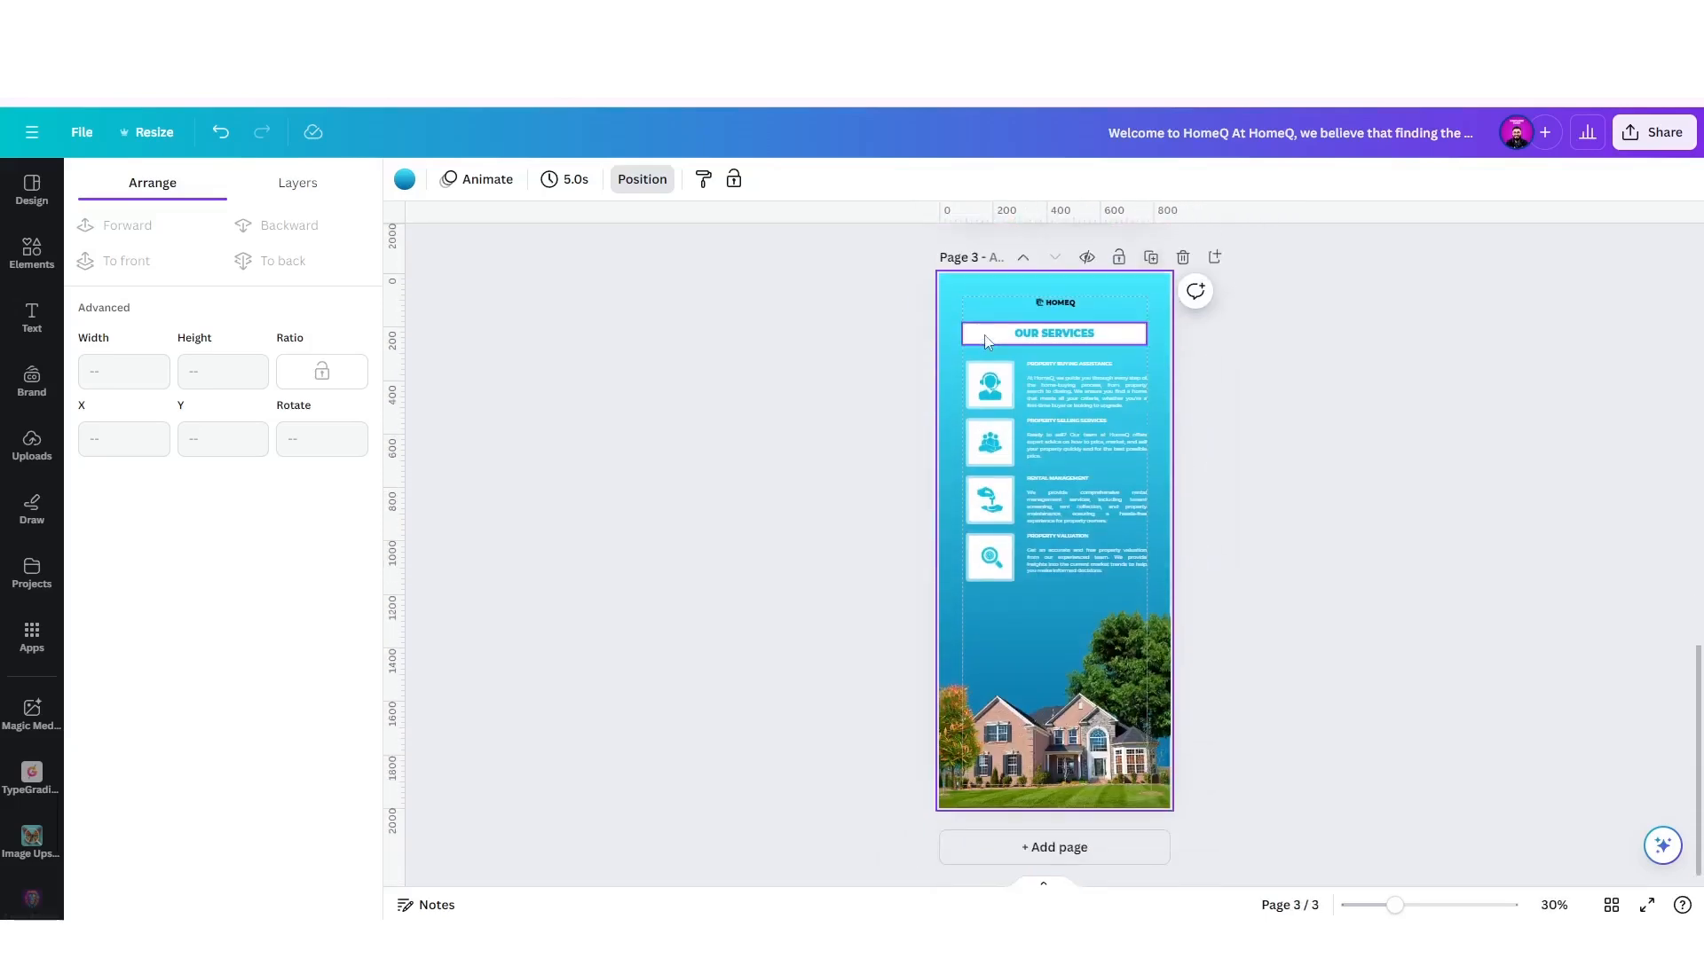
pyautogui.moveTo(955, 357); pyautogui.dragTo(1179, 769)
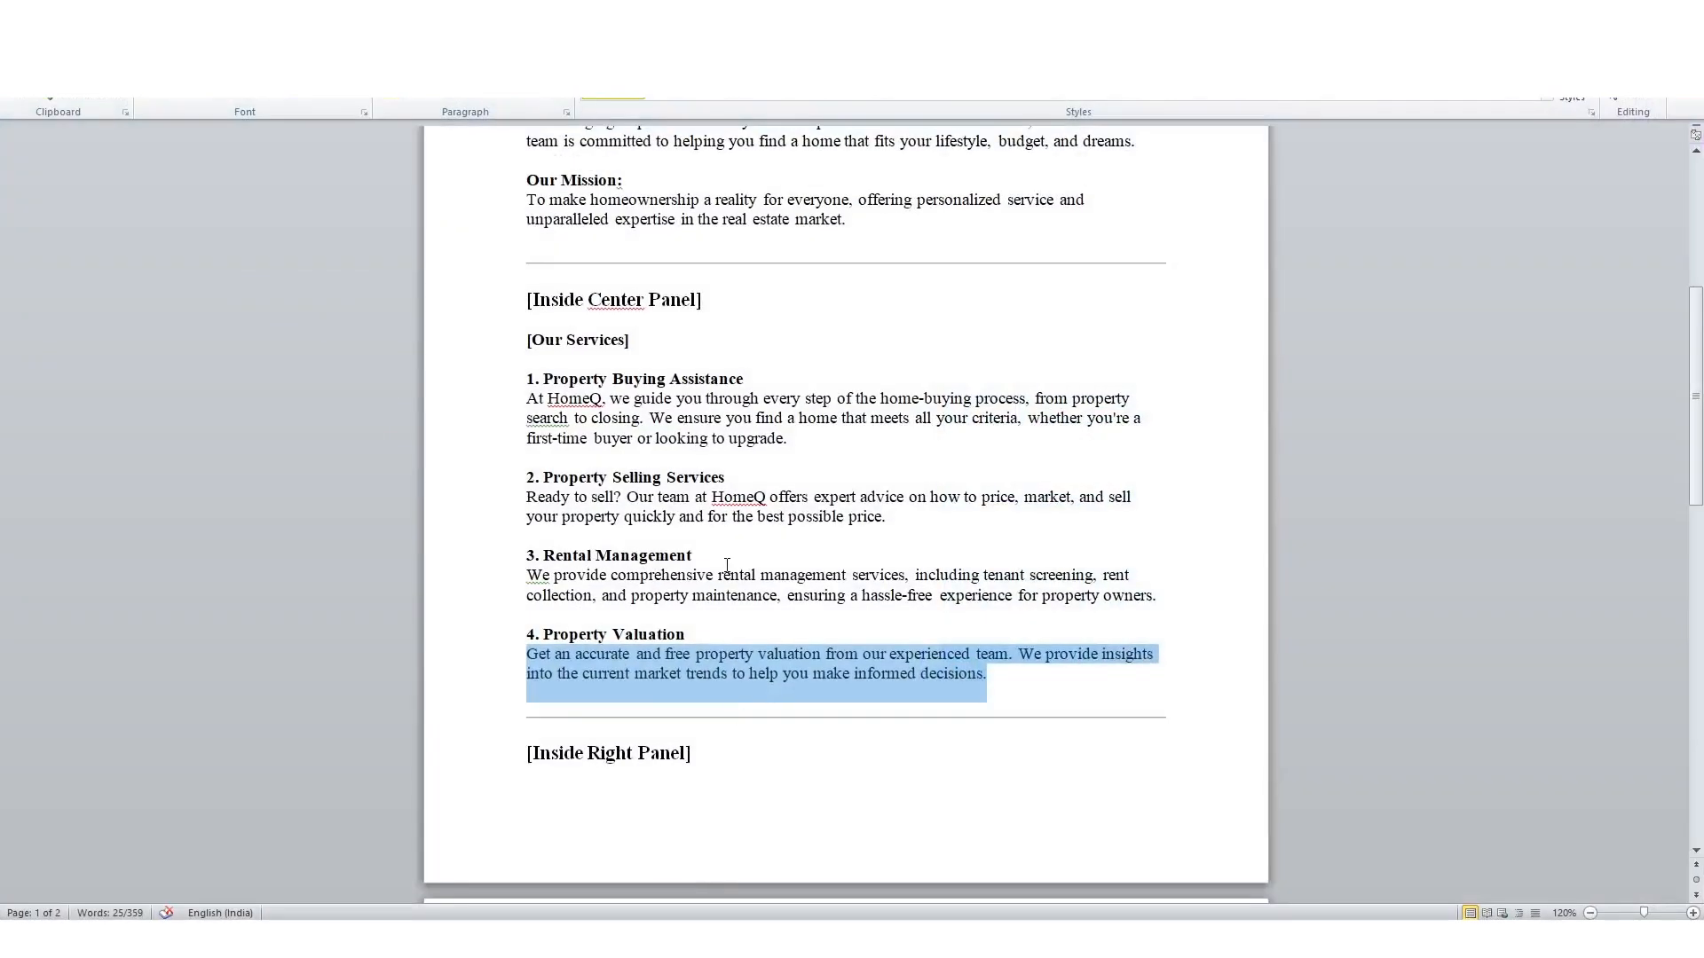
pyautogui.scroll(-10, 724, 561)
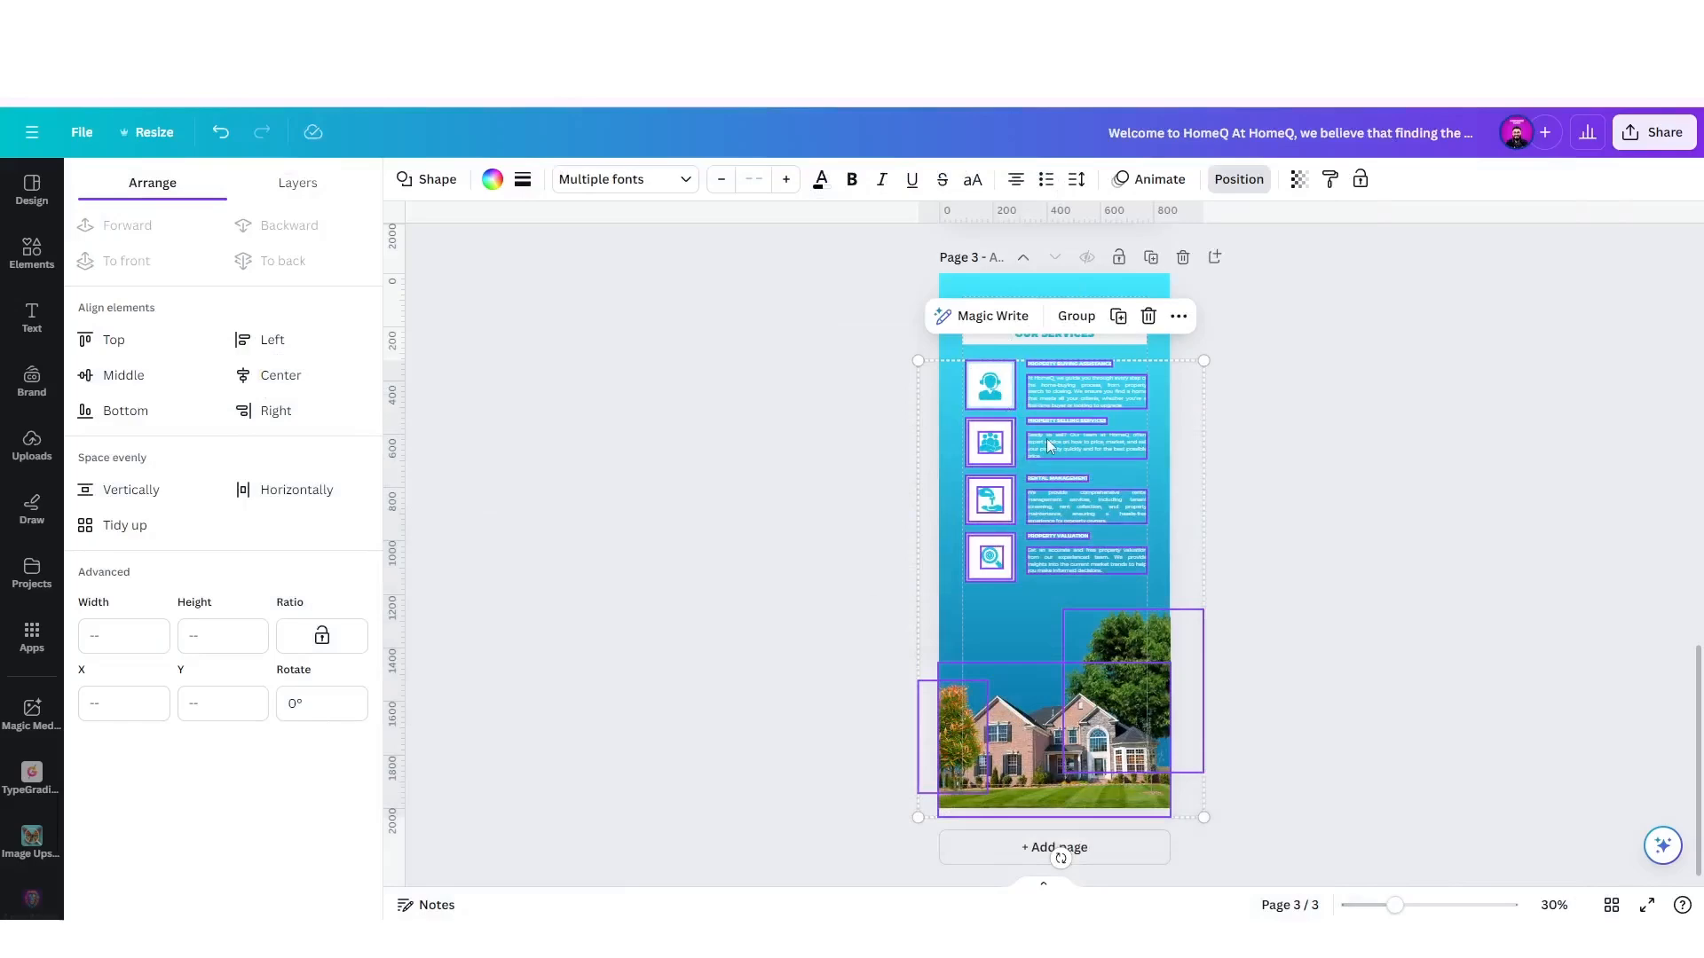
pyautogui.click(1001, 281)
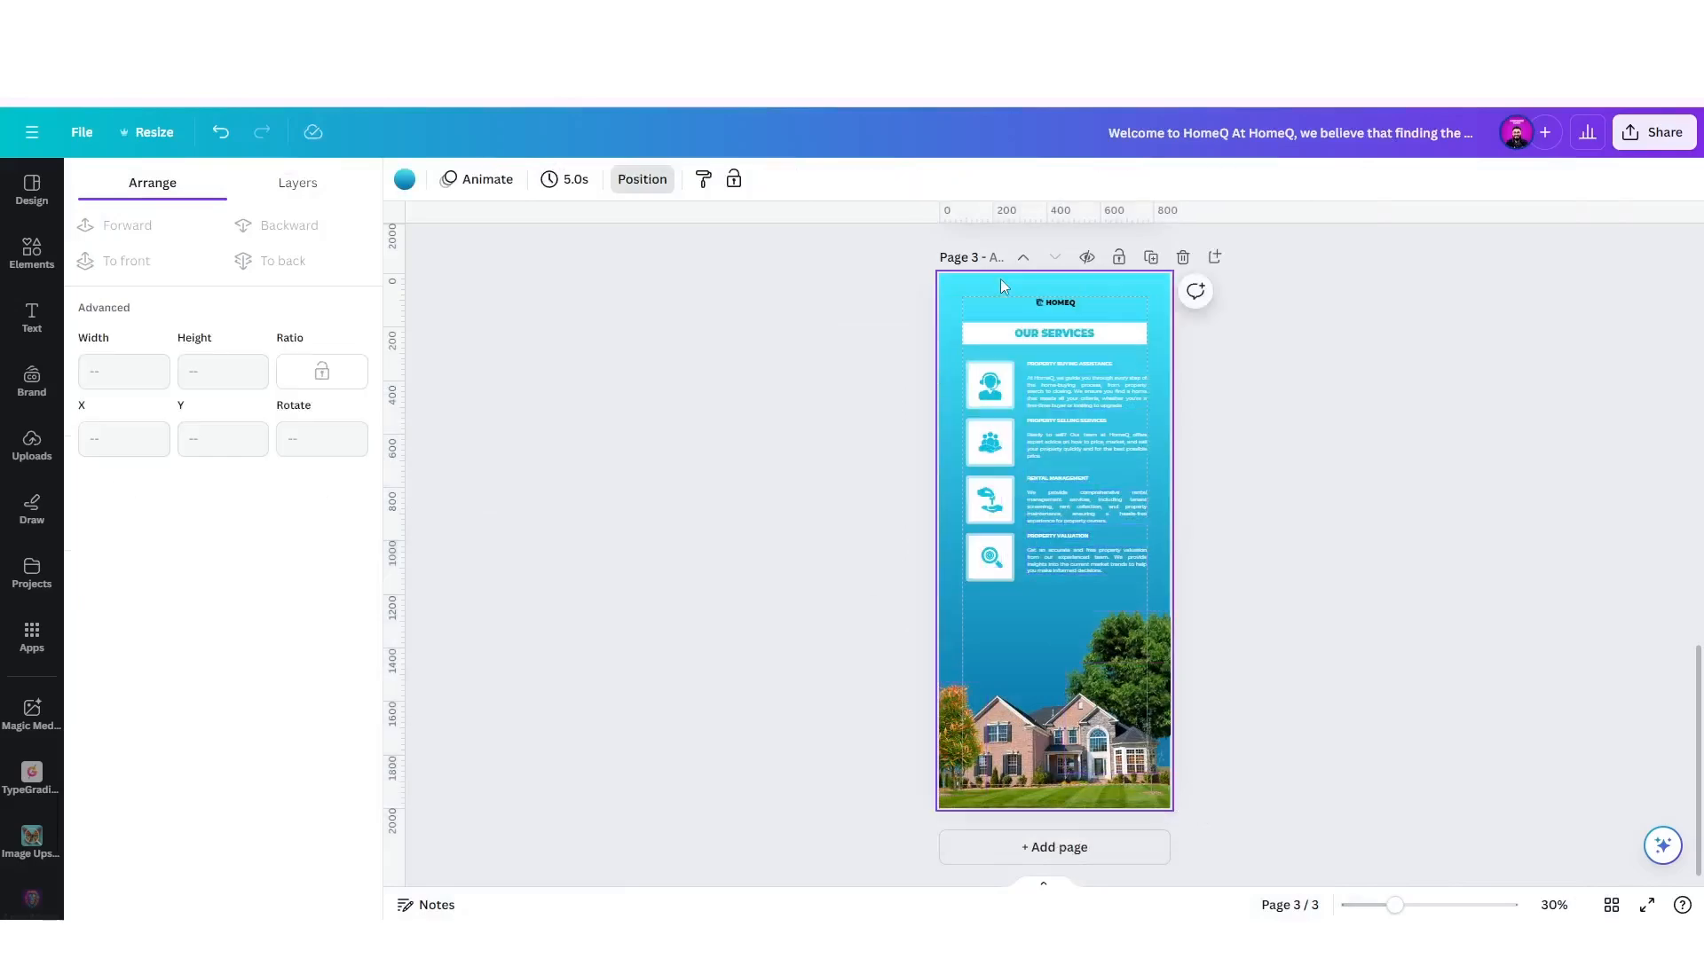
# Copy "Why Choose HomeQ" from the Word document and replace page 3's "OUR SERVICES" heading with "WHY CHOOSE HOMEQ?".
pyautogui.scroll(3, 1097, 393)
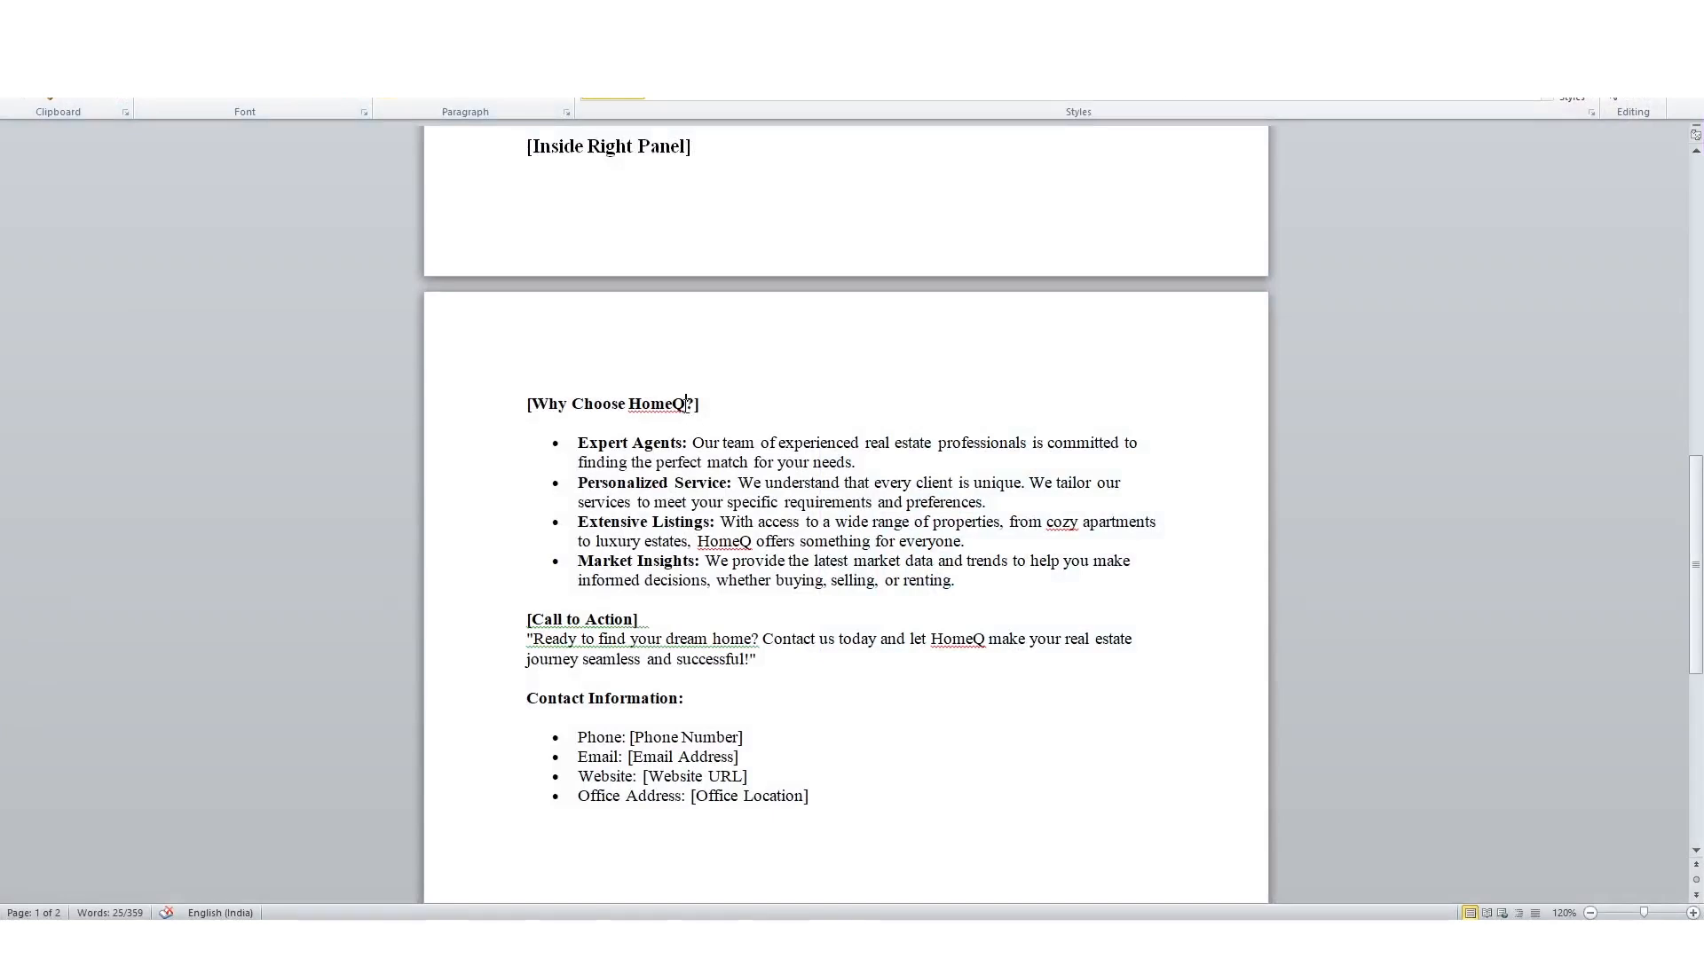
pyautogui.moveTo(686, 404); pyautogui.dragTo(532, 405)
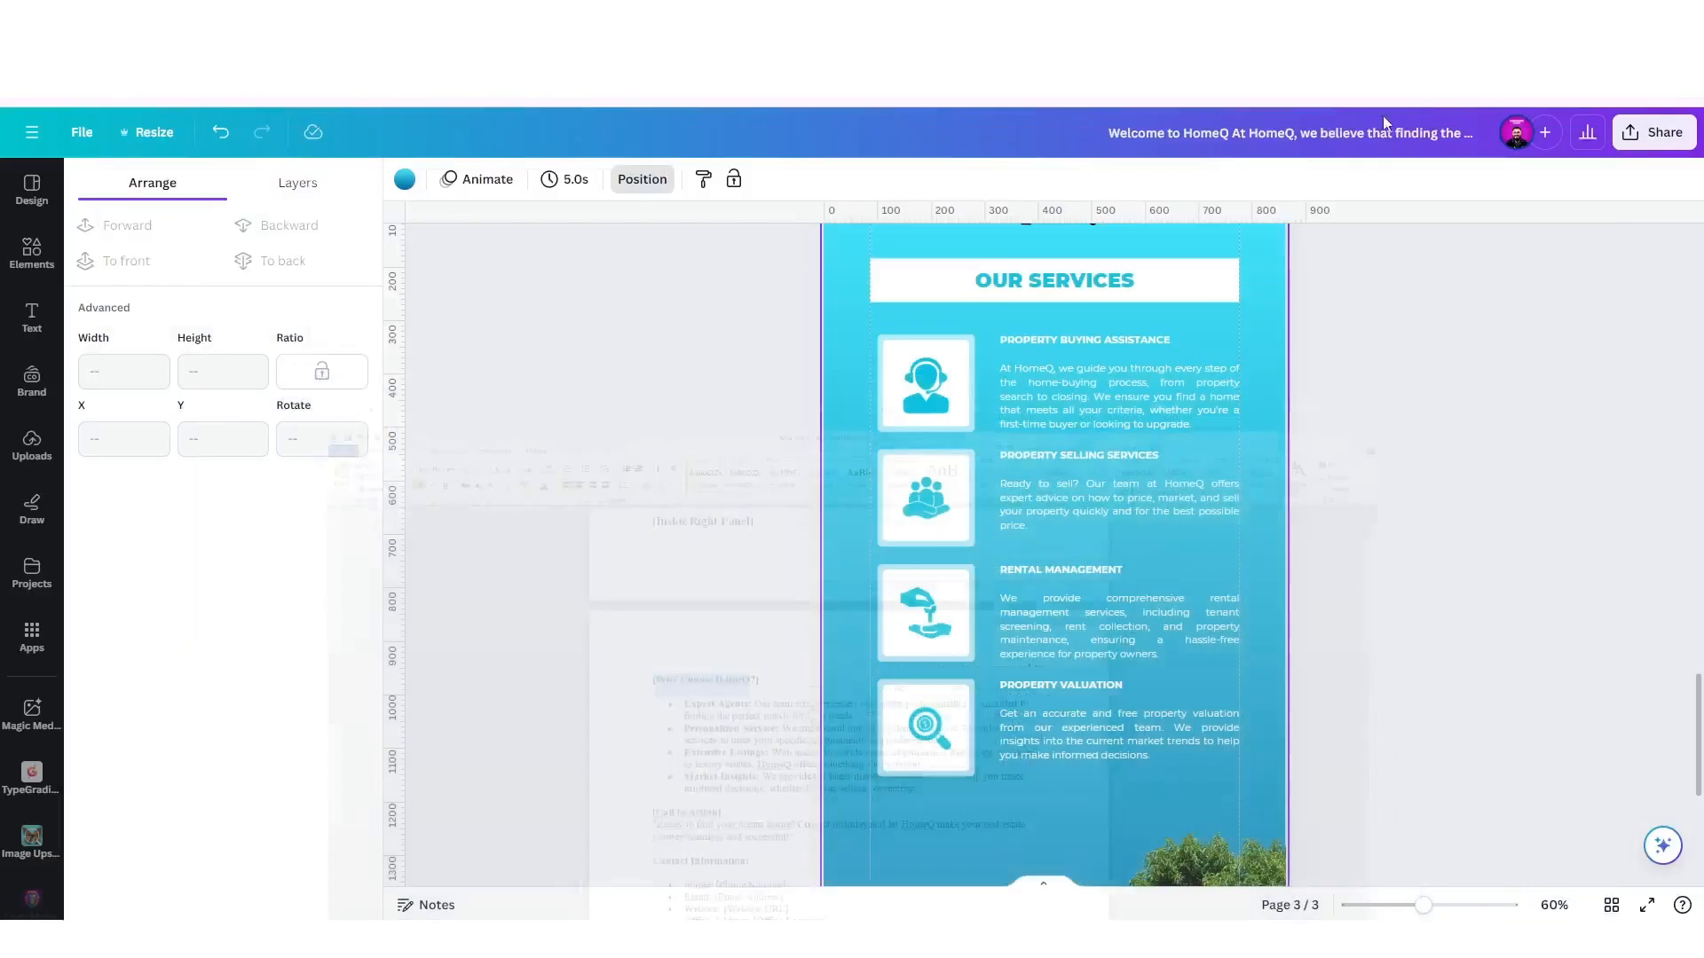
pyautogui.doubleClick(1035, 282)
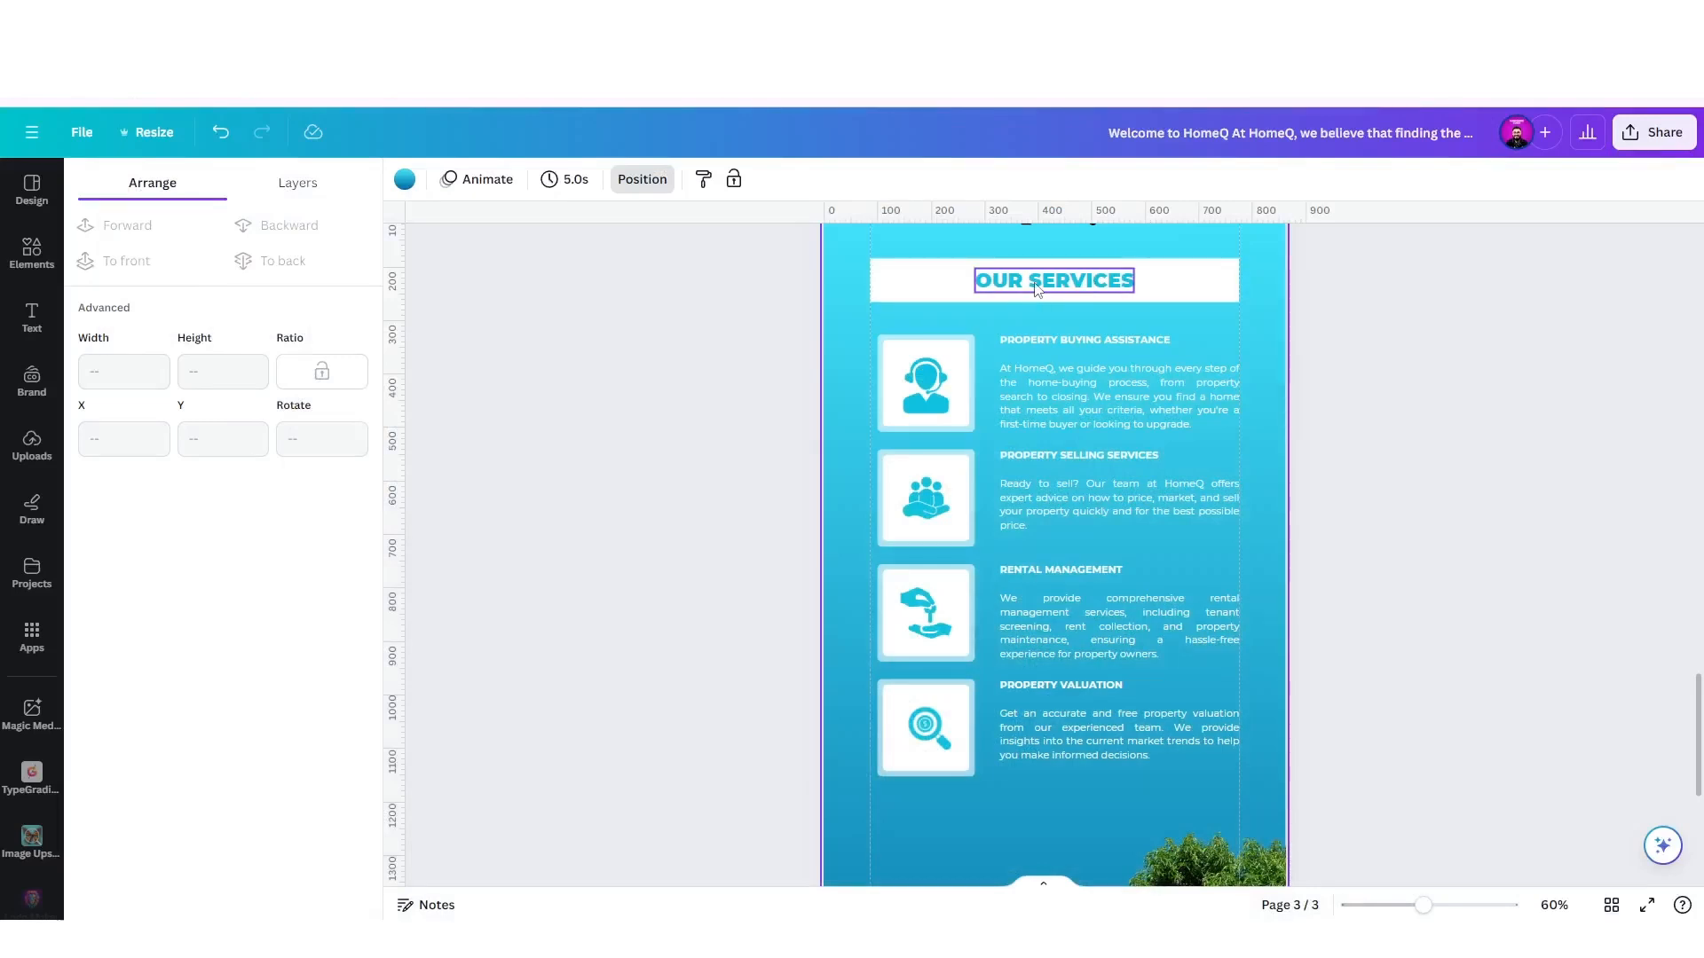
pyautogui.write('WHY CHOOSE HOMEQ')
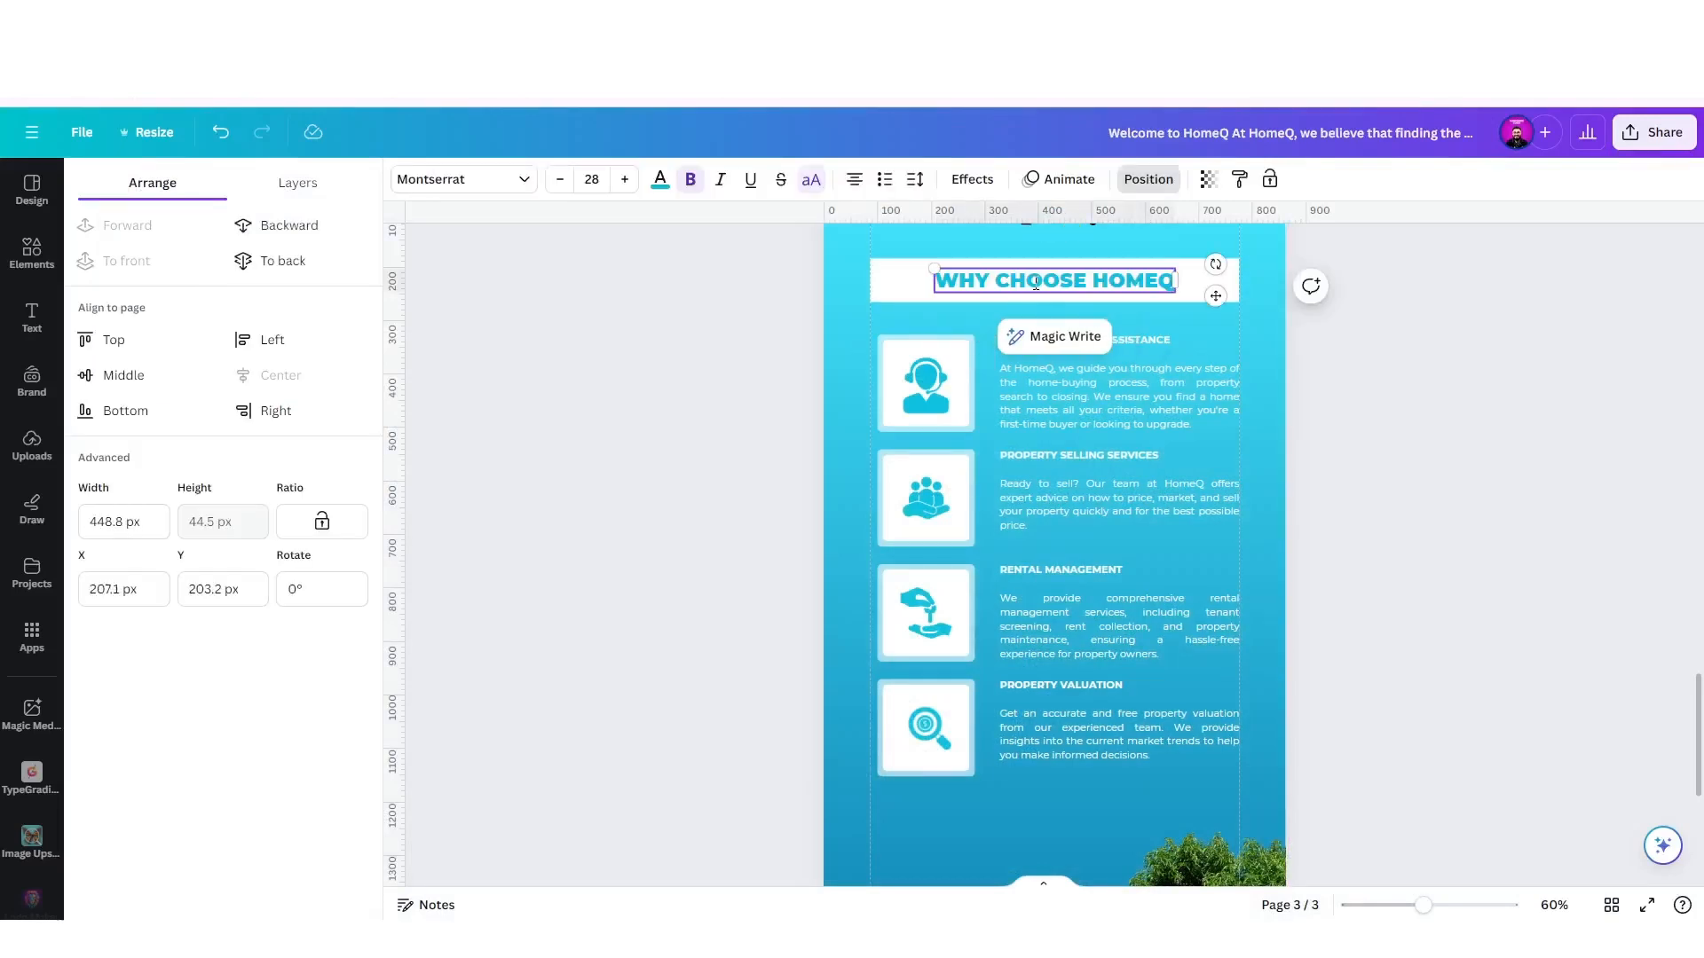
pyautogui.write('?')
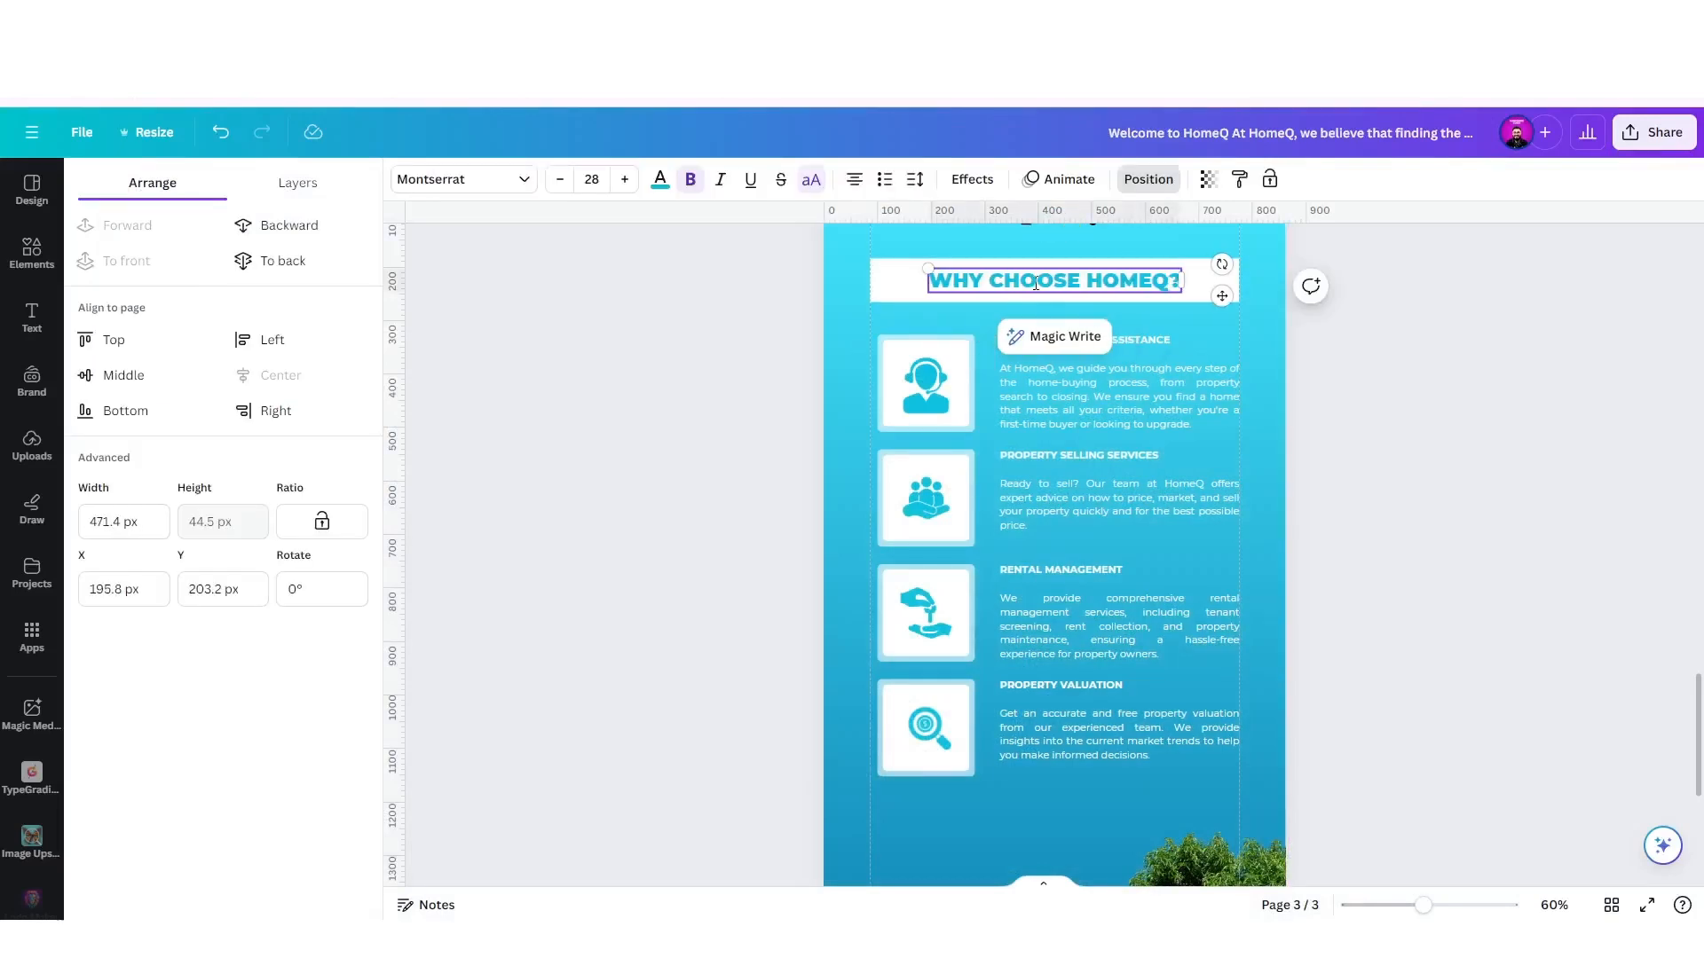
pyautogui.click(865, 334)
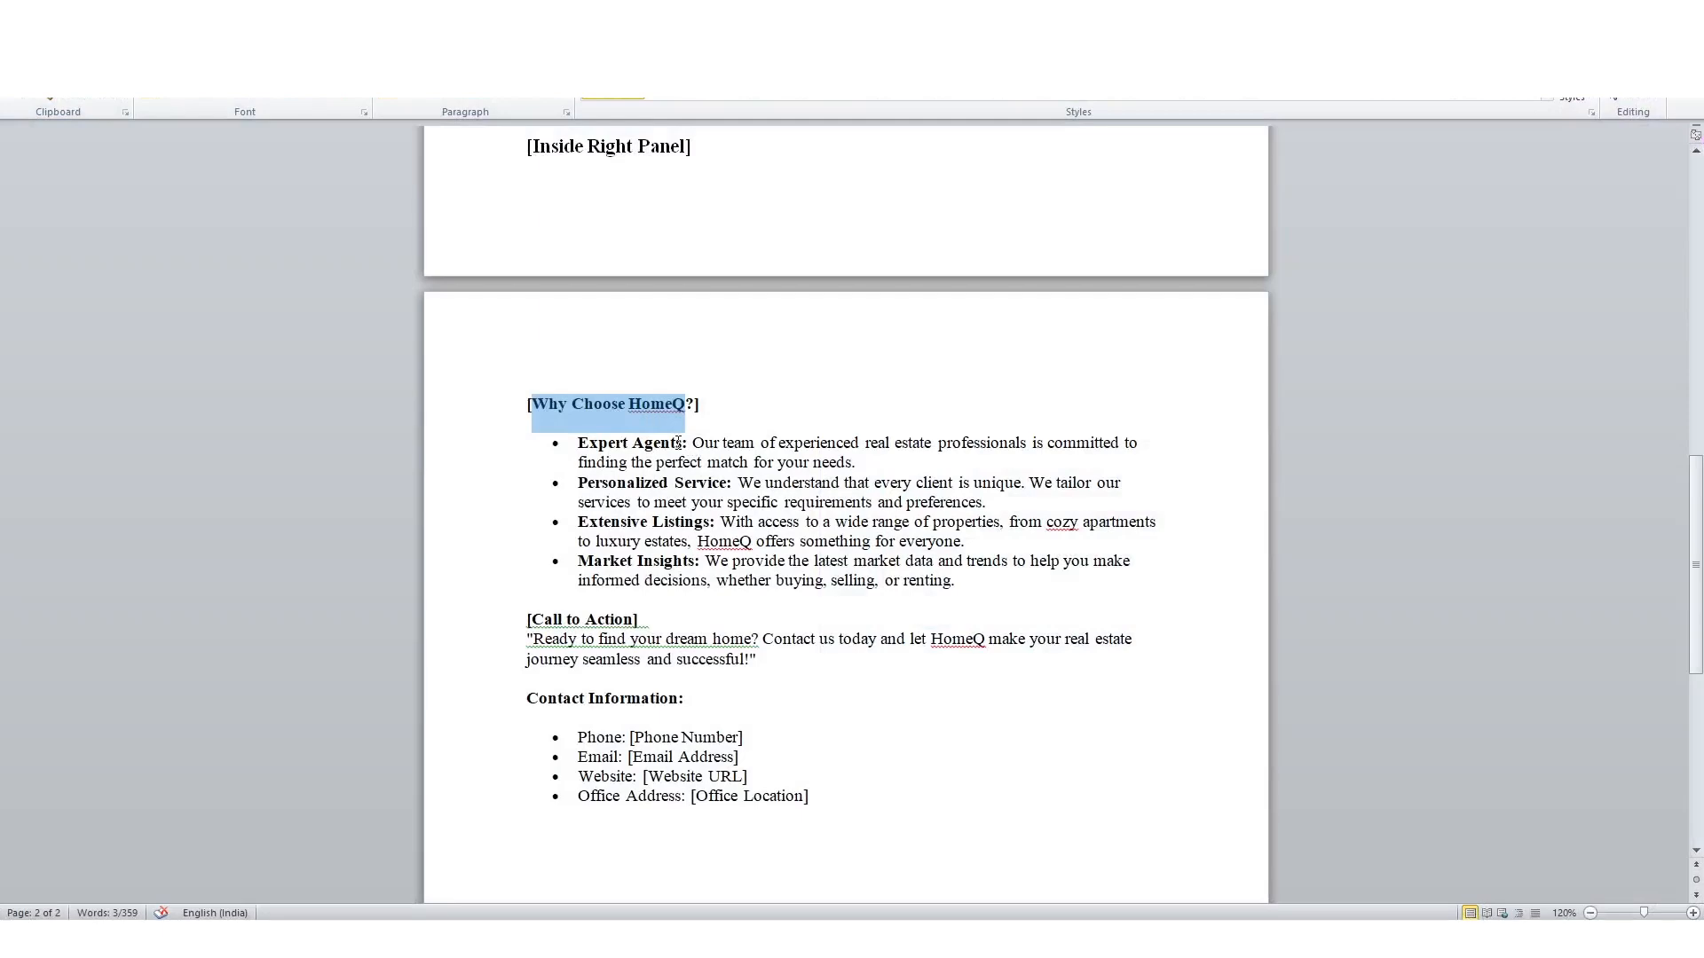
# Replace the "PROPERTY BUYING ASSISTANCE" subheading with "EXPERT AGENTS", copied from the Word document.
pyautogui.moveTo(682, 443); pyautogui.dragTo(578, 442)
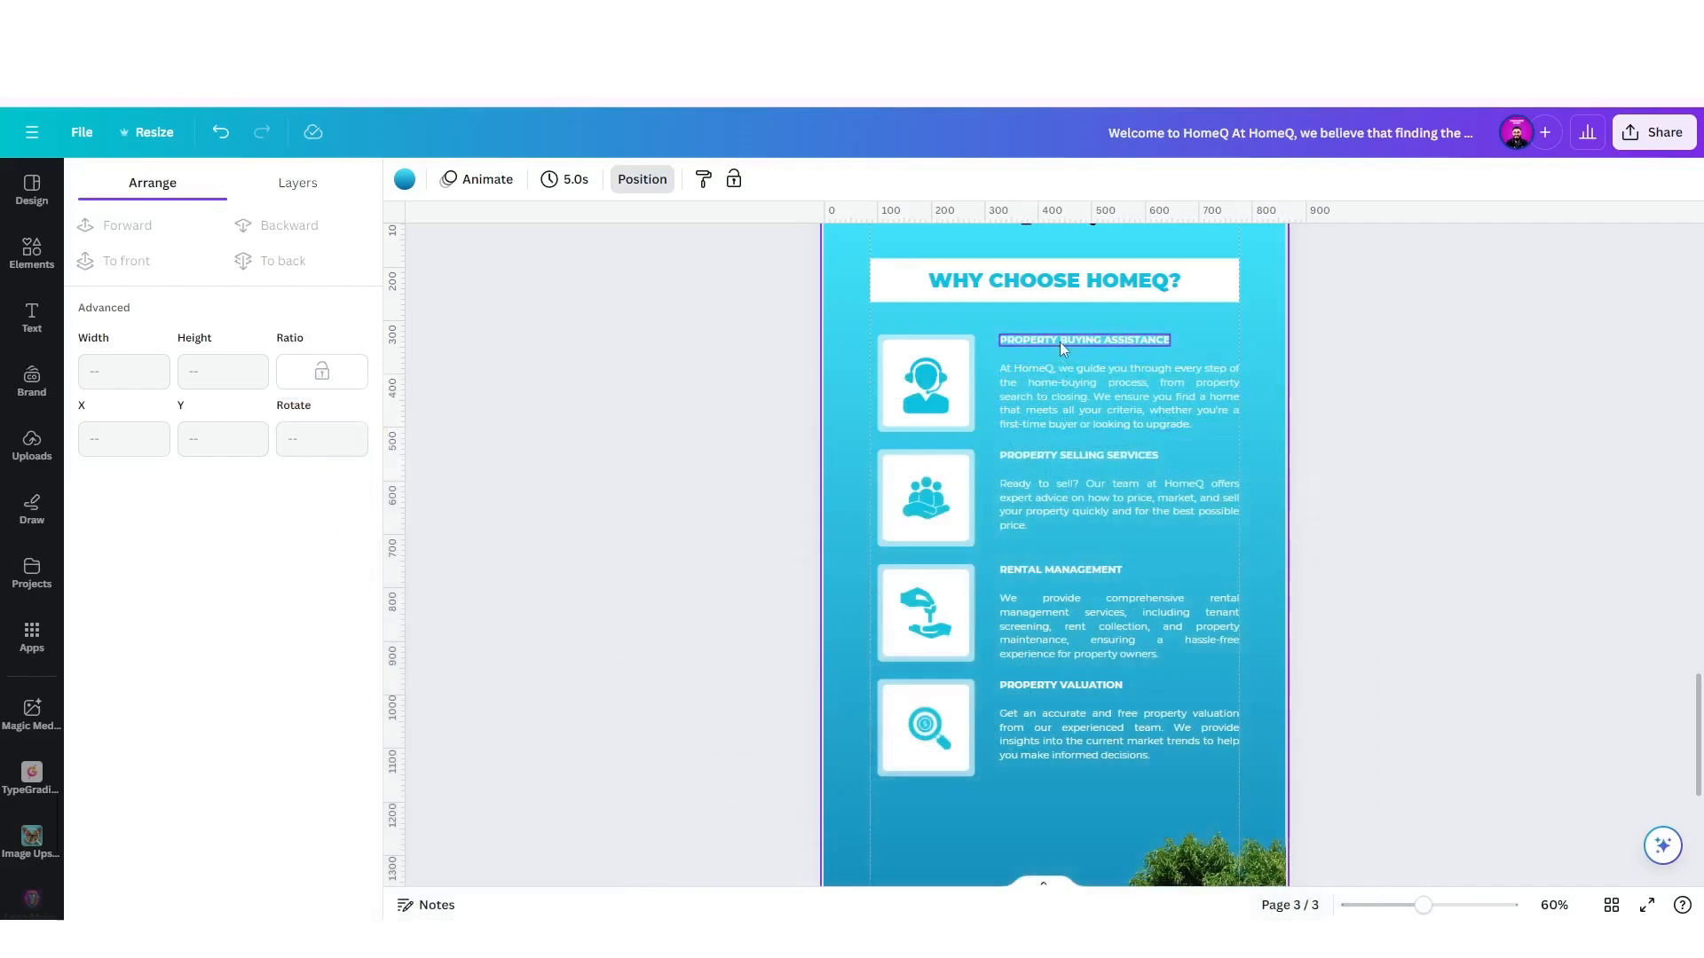
pyautogui.doubleClick(1059, 342)
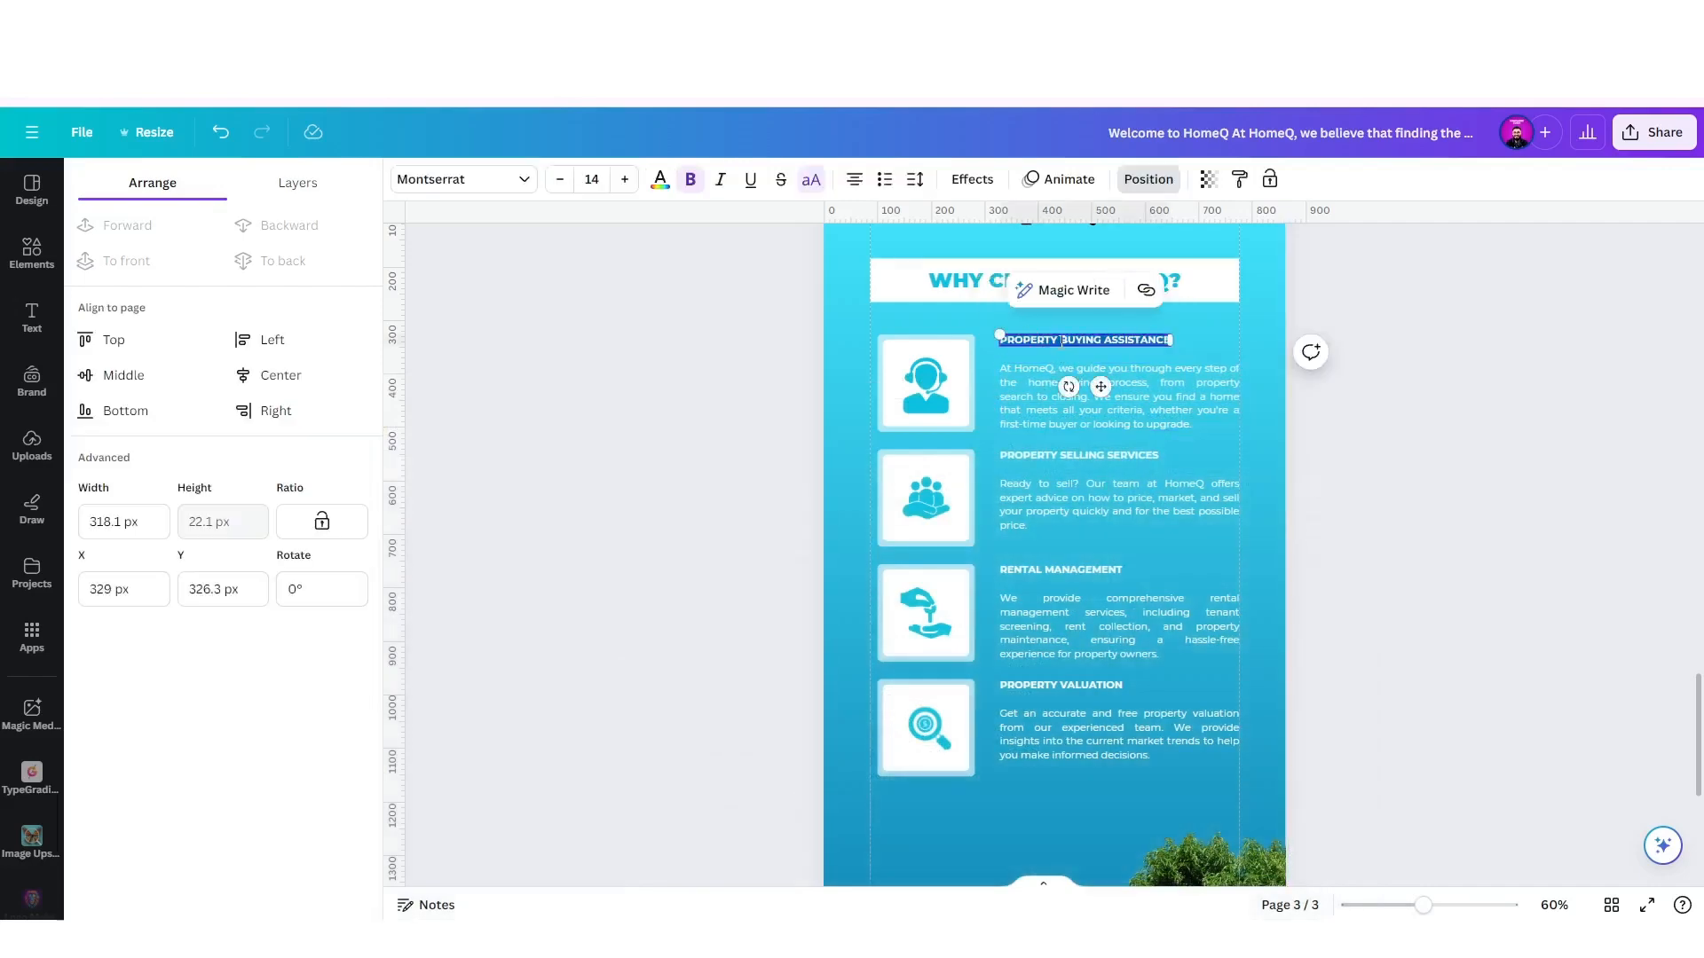
pyautogui.write('EXPERT AGENTS')
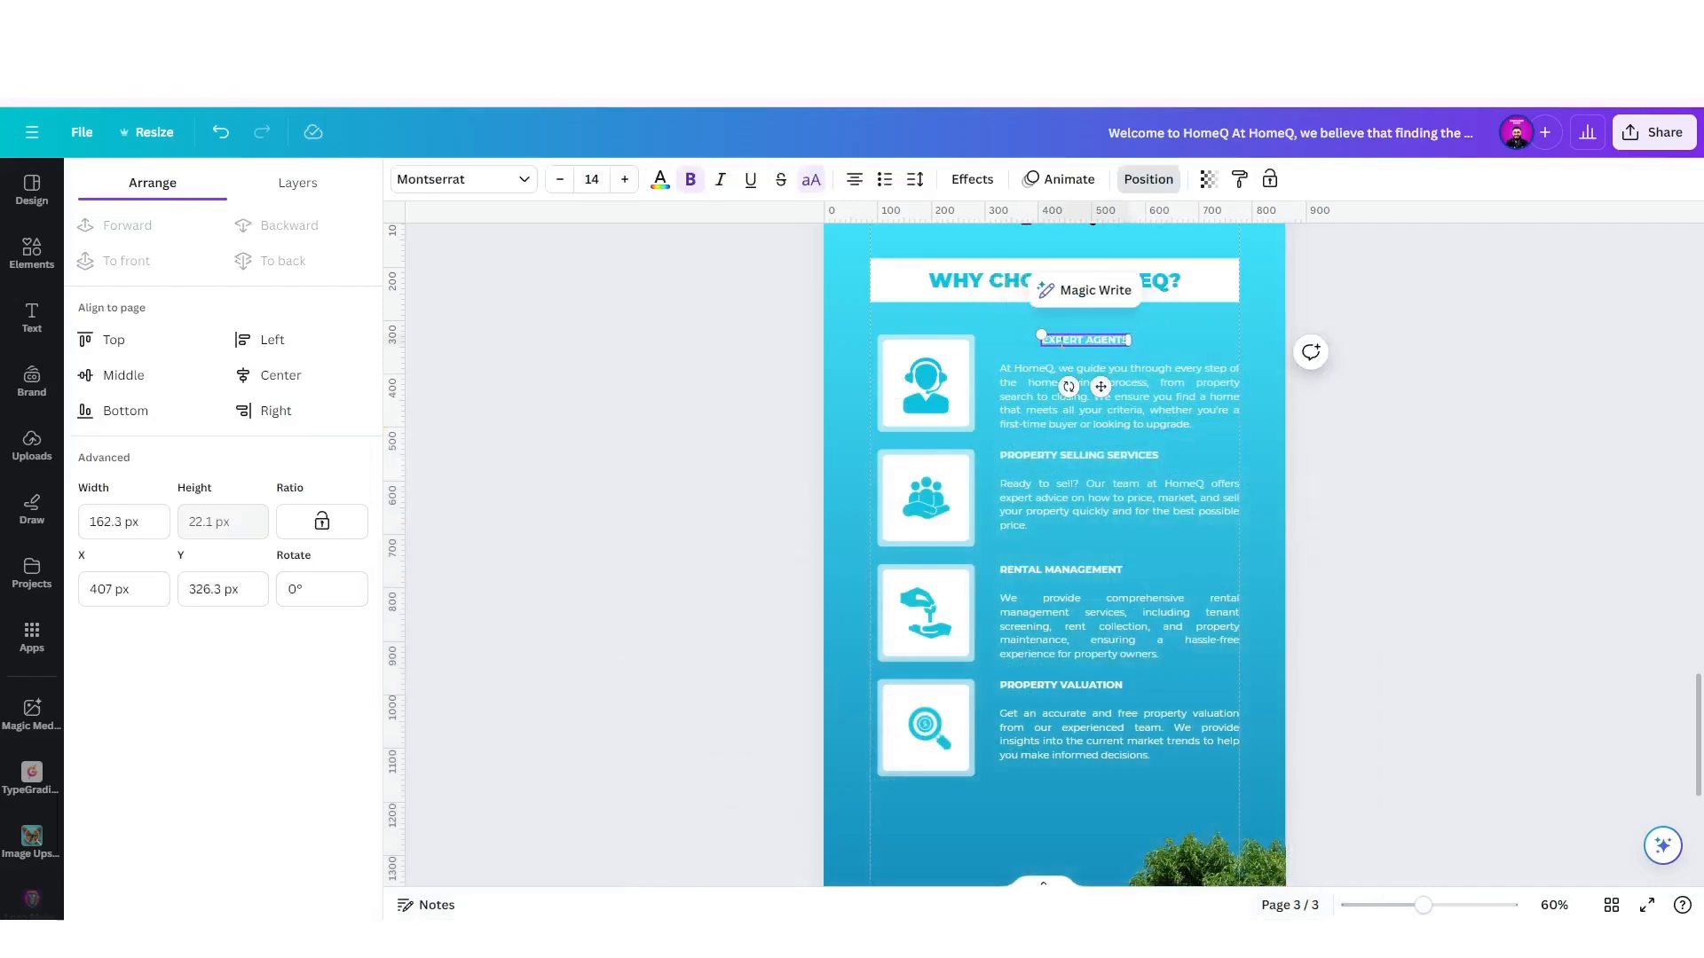
# Replace the description below "EXPERT AGENTS" with the Word document's text "Our team of experienced real estate professionals is committed to finding the perfect match for your needs.".
pyautogui.scroll(2, 1062, 342)
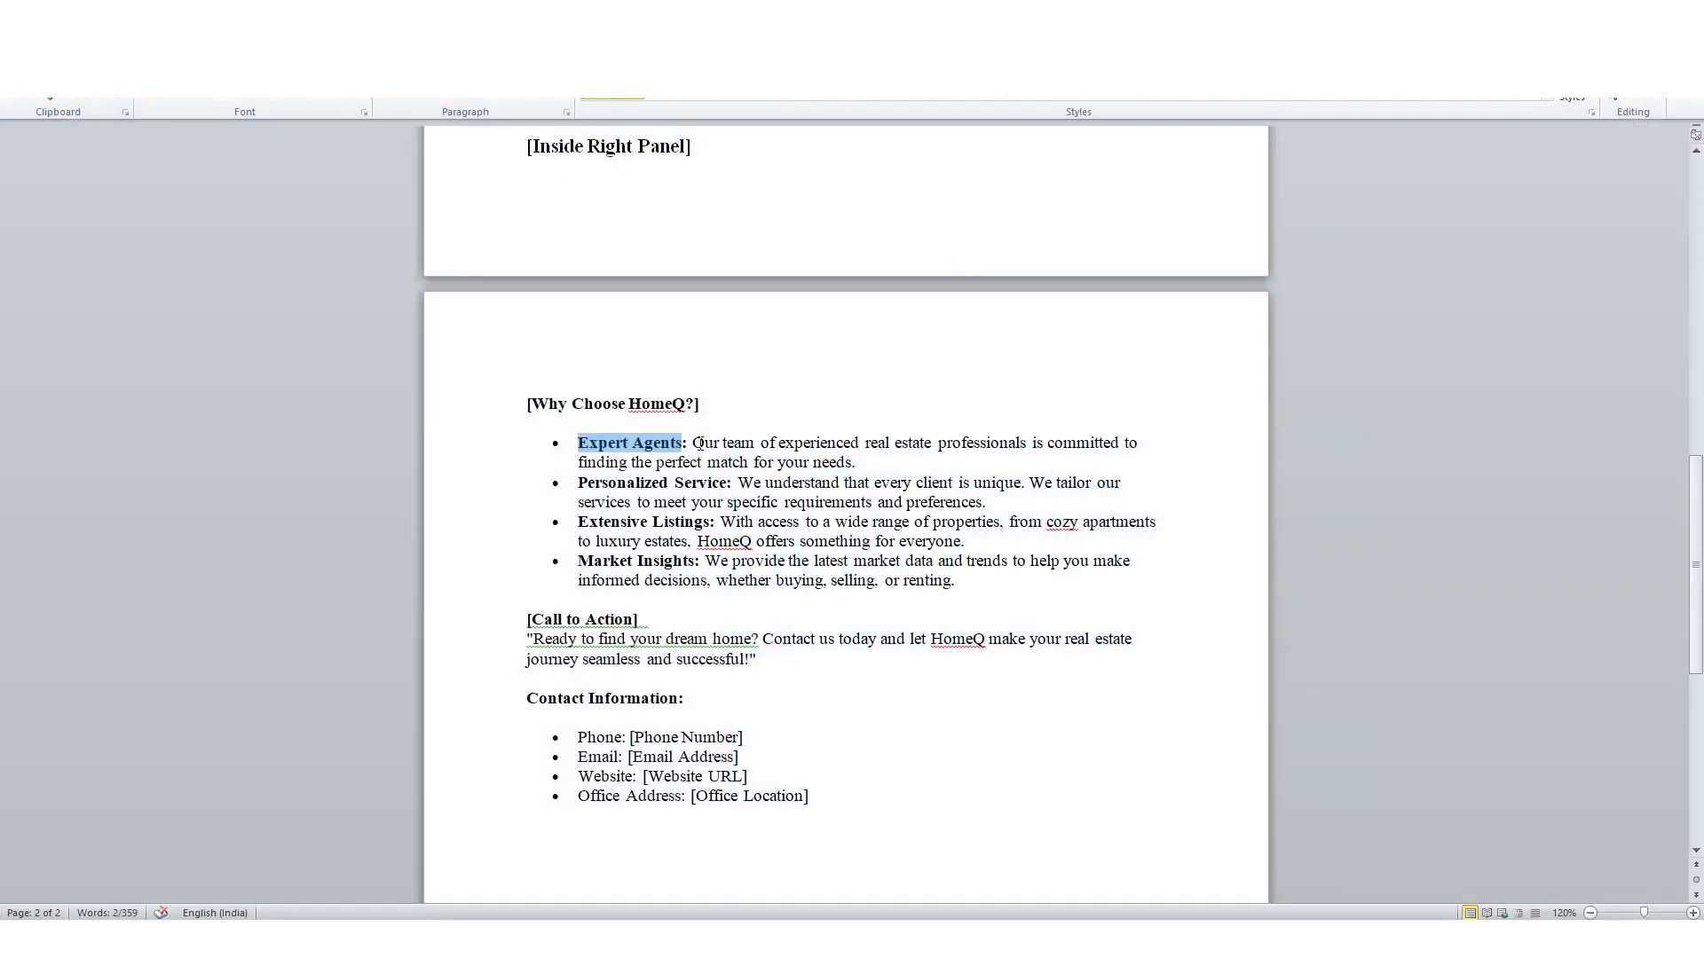
pyautogui.moveTo(694, 443); pyautogui.dragTo(858, 458)
pyautogui.hotkey('ctrl', 'c')
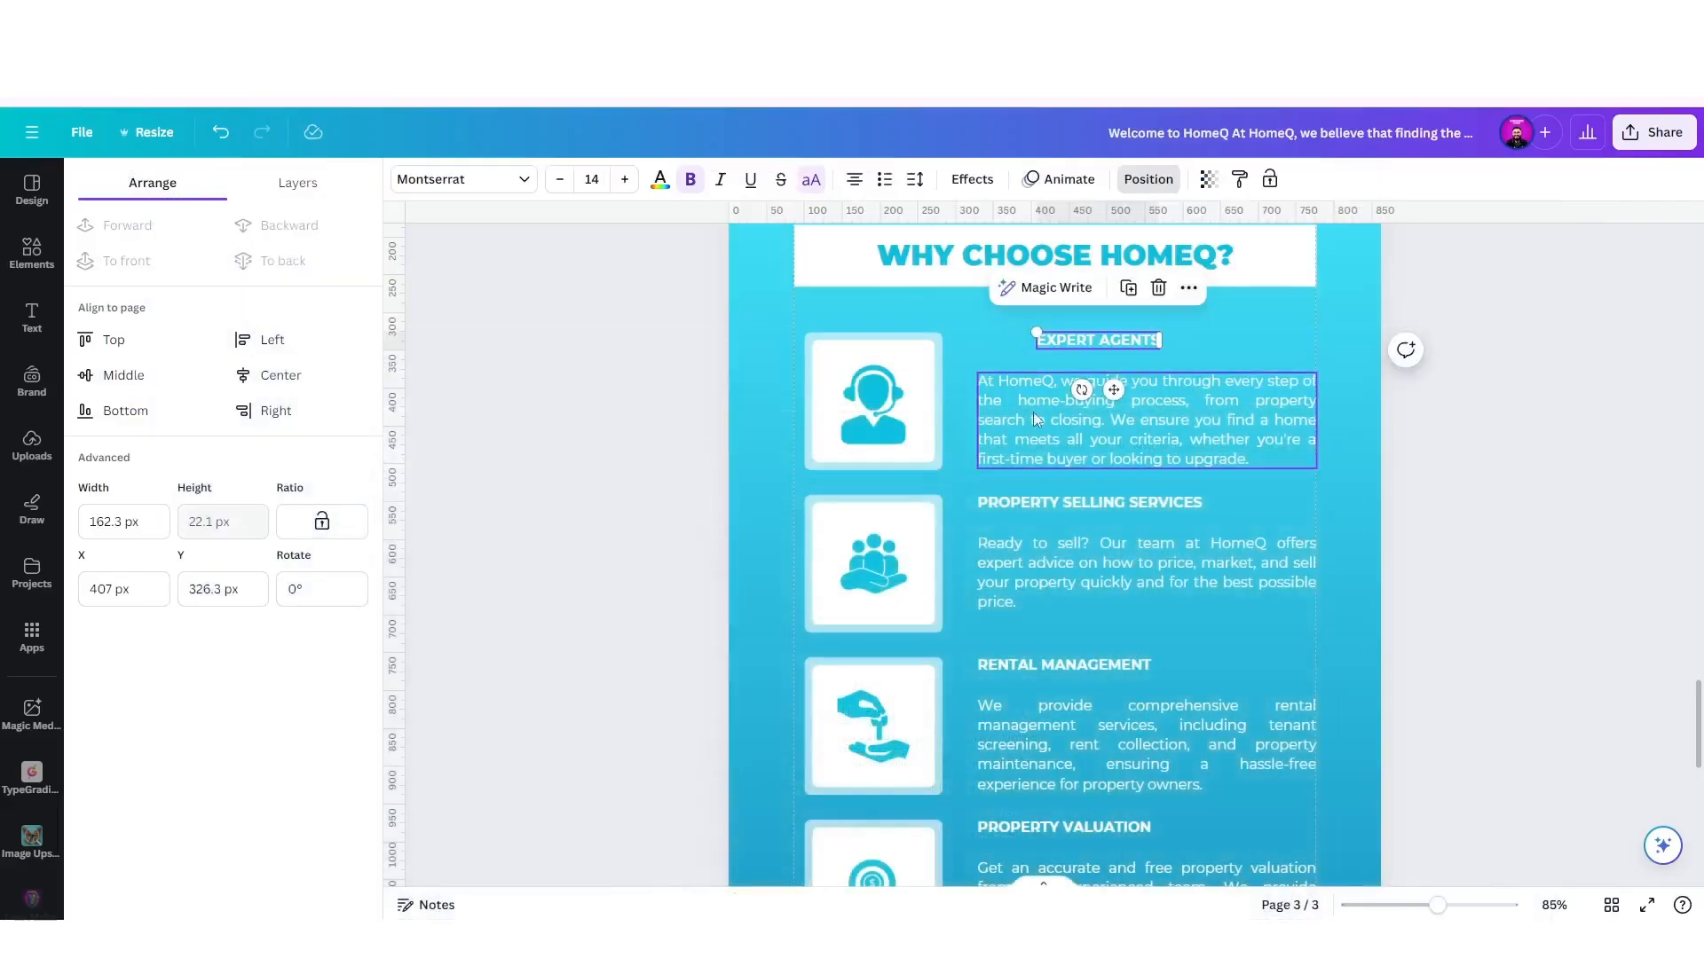
pyautogui.doubleClick(1009, 426)
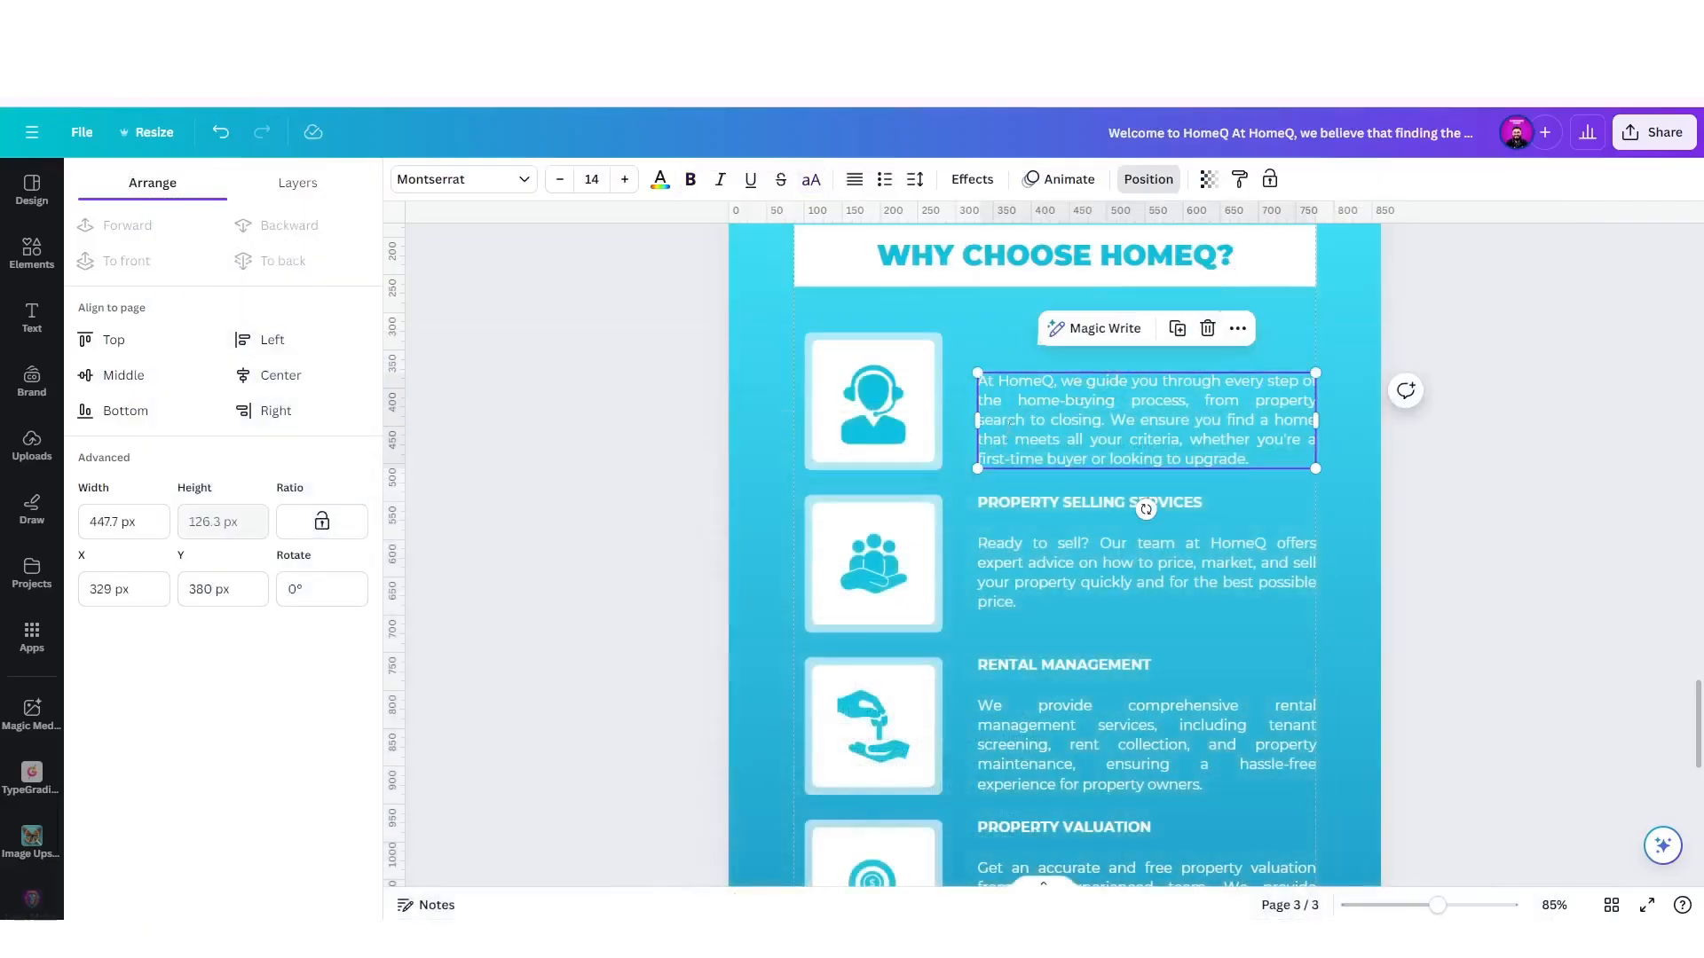
pyautogui.hotkey('ctrl', 'v')
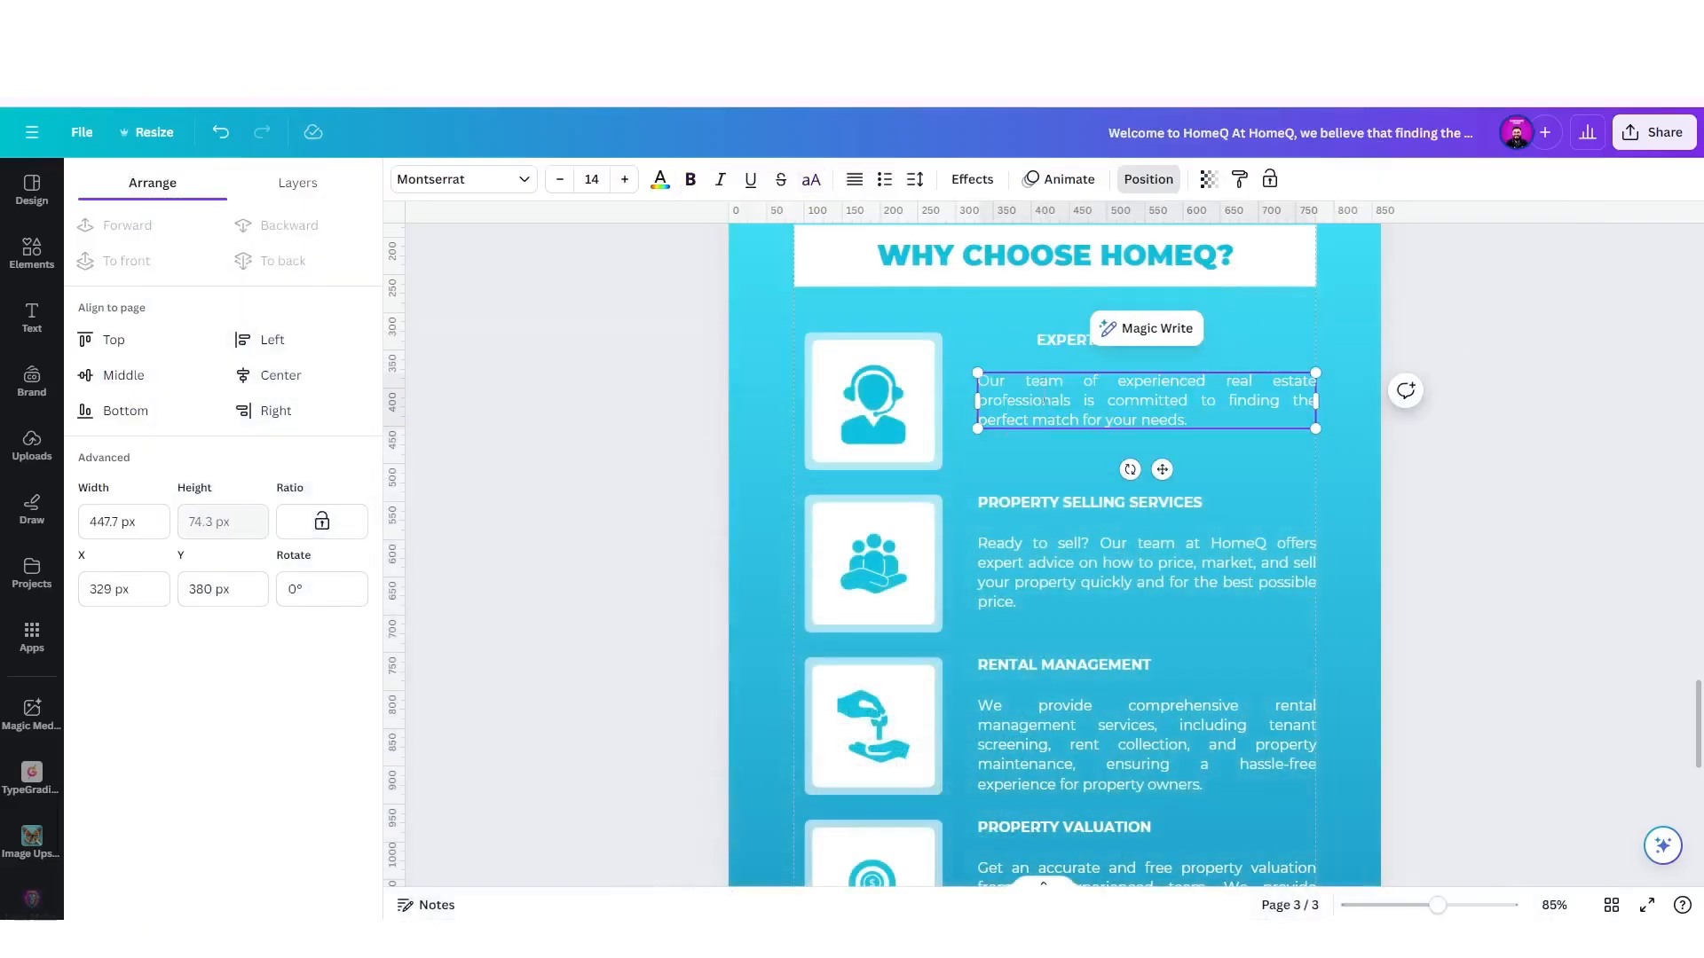
pyautogui.click(1229, 456)
# Center-align the text of the Expert Agents description.
pyautogui.click(1170, 415)
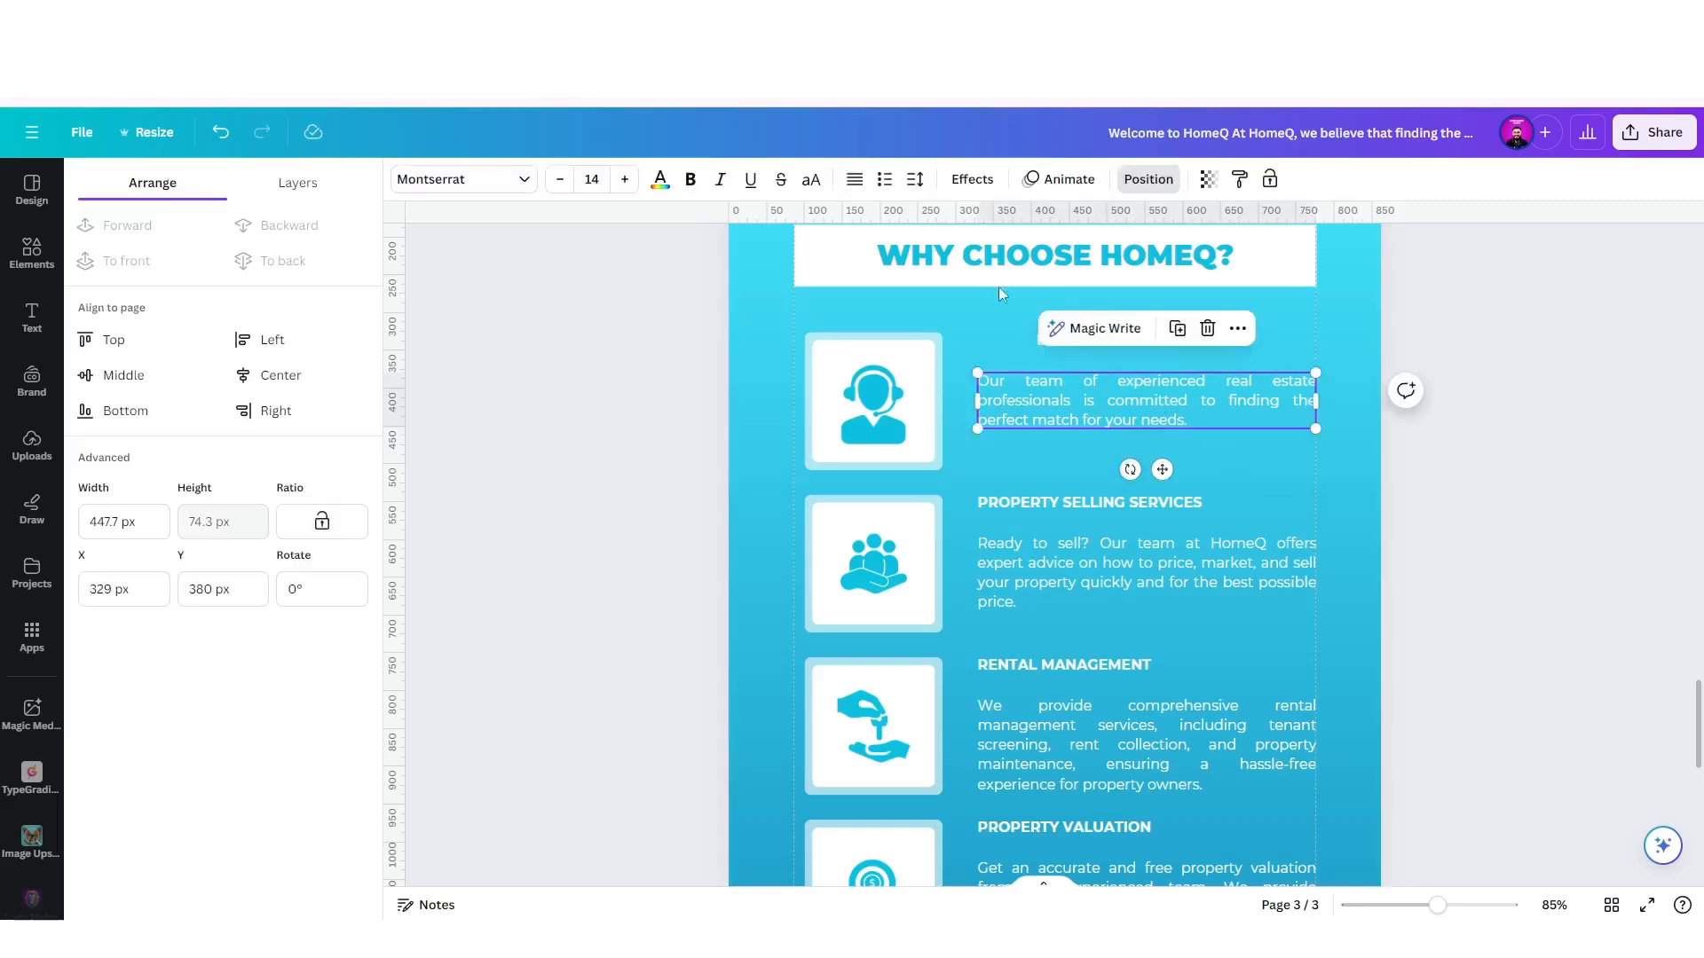
pyautogui.click(852, 190)
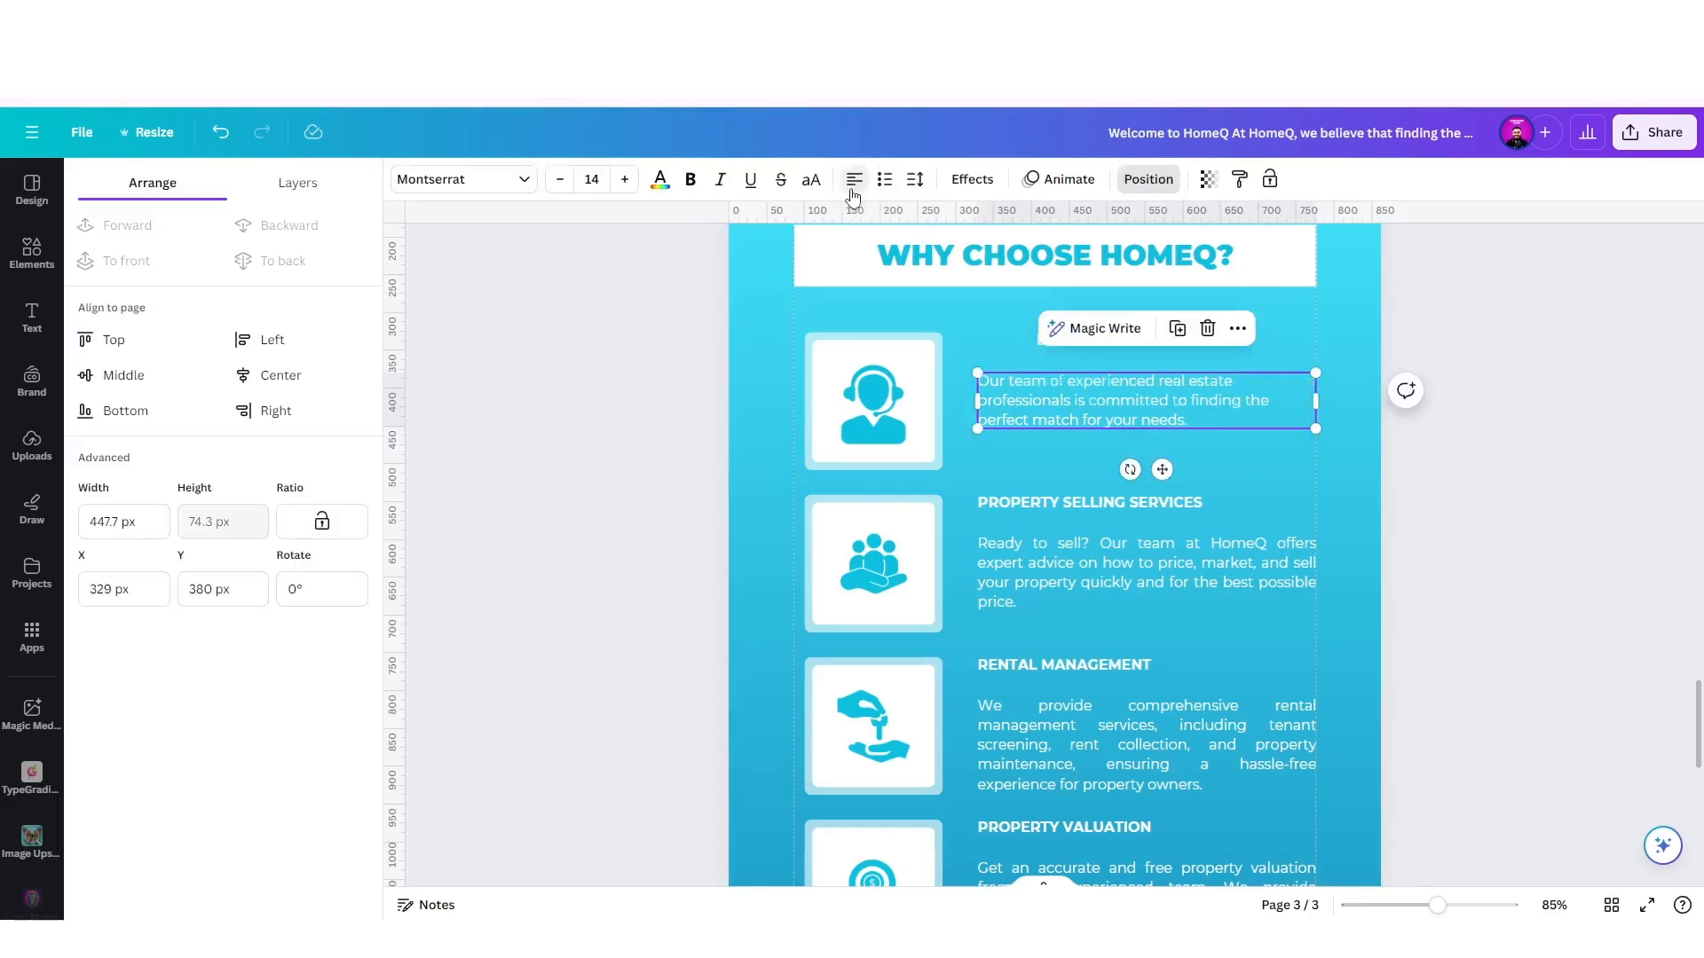
pyautogui.click(851, 189)
pyautogui.click(1266, 469)
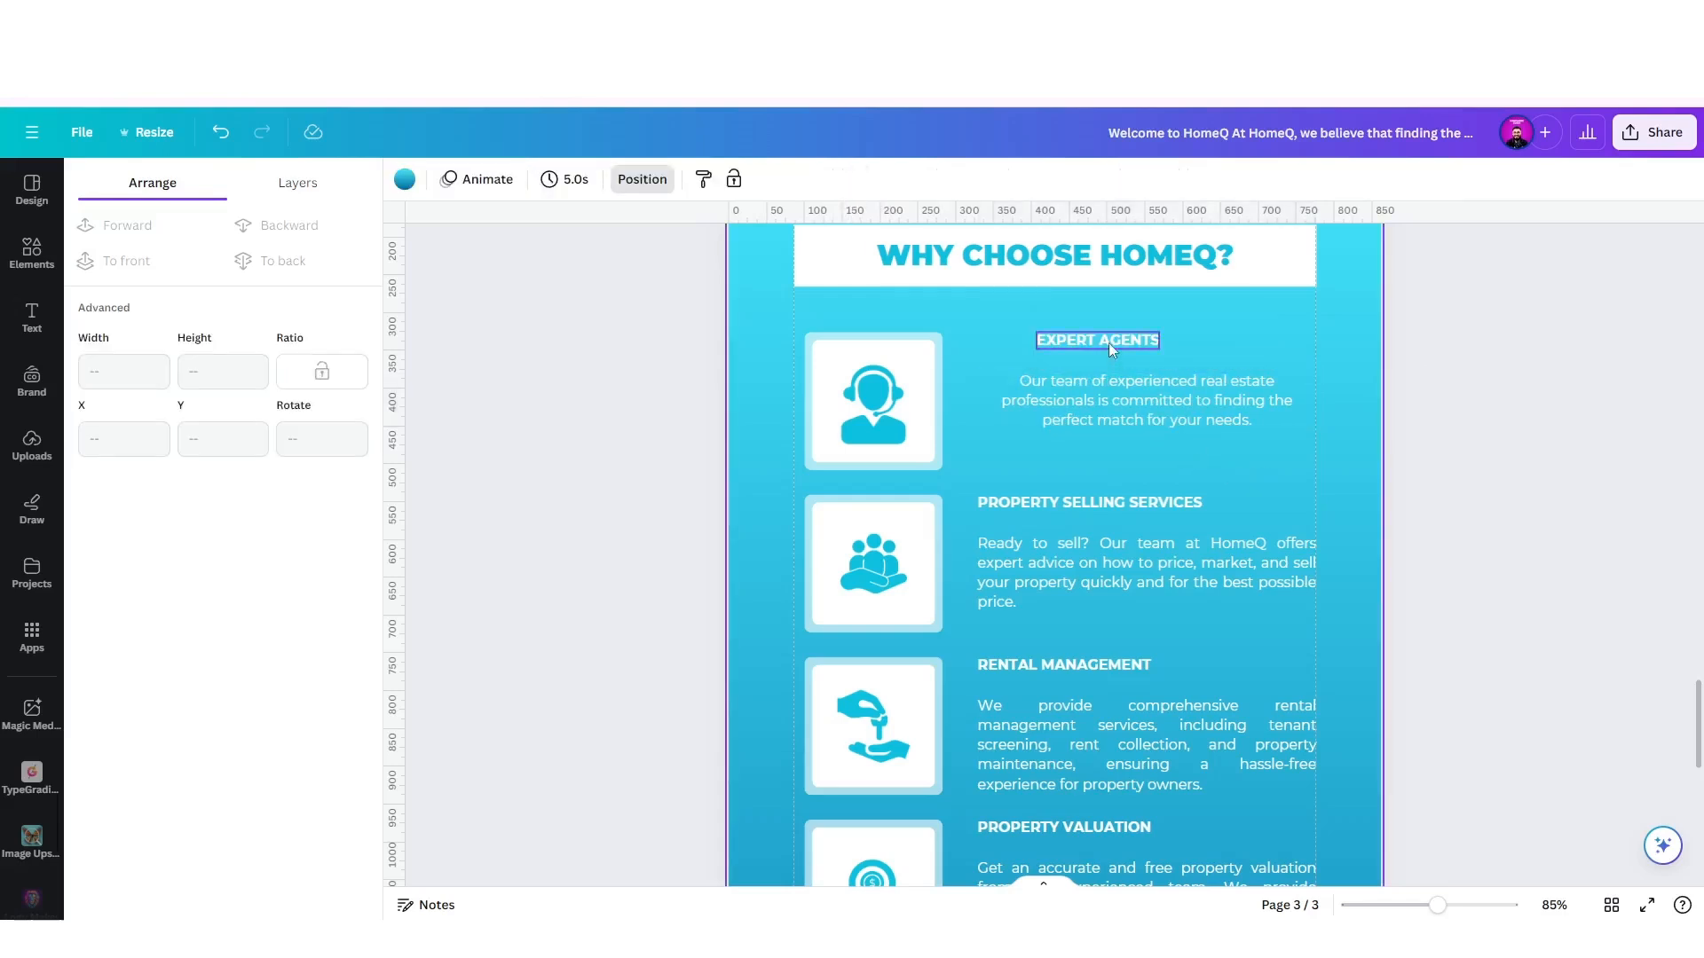
# Move the "EXPERT AGENTS" subheading down directly above its description and align the two text boxes on their horizontal centers.
pyautogui.moveTo(1109, 343); pyautogui.dragTo(1154, 364)
pyautogui.keyDown('shift'); pyautogui.click(1171, 399); pyautogui.keyUp('shift')
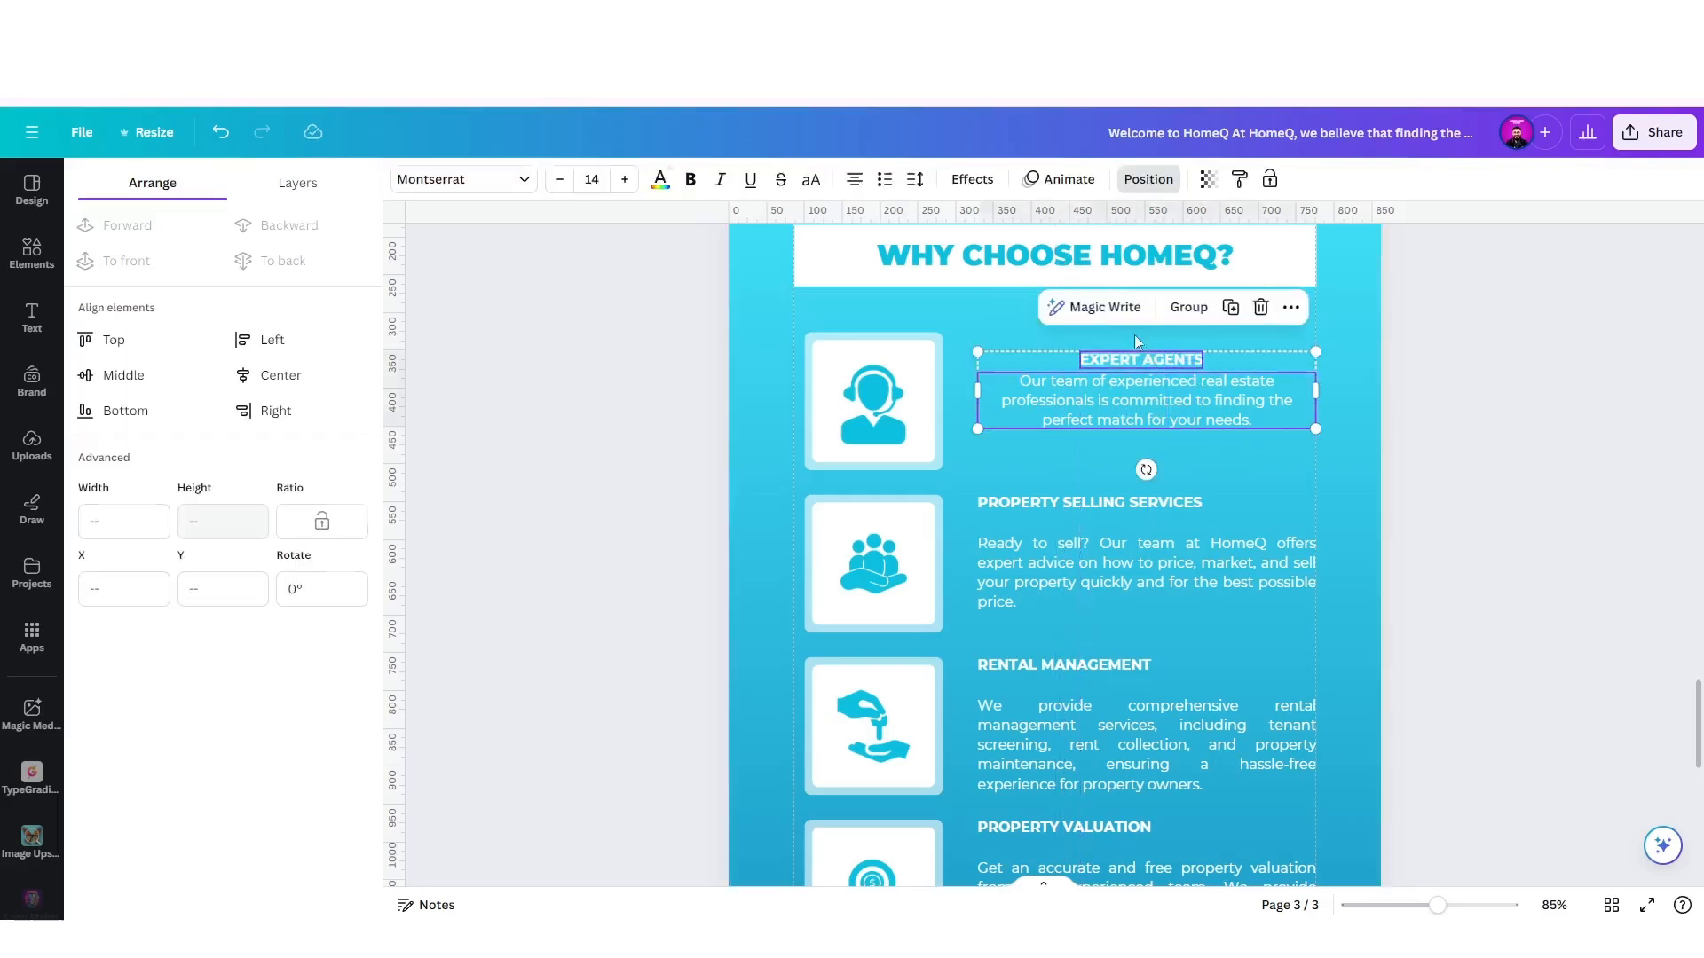
pyautogui.click(271, 377)
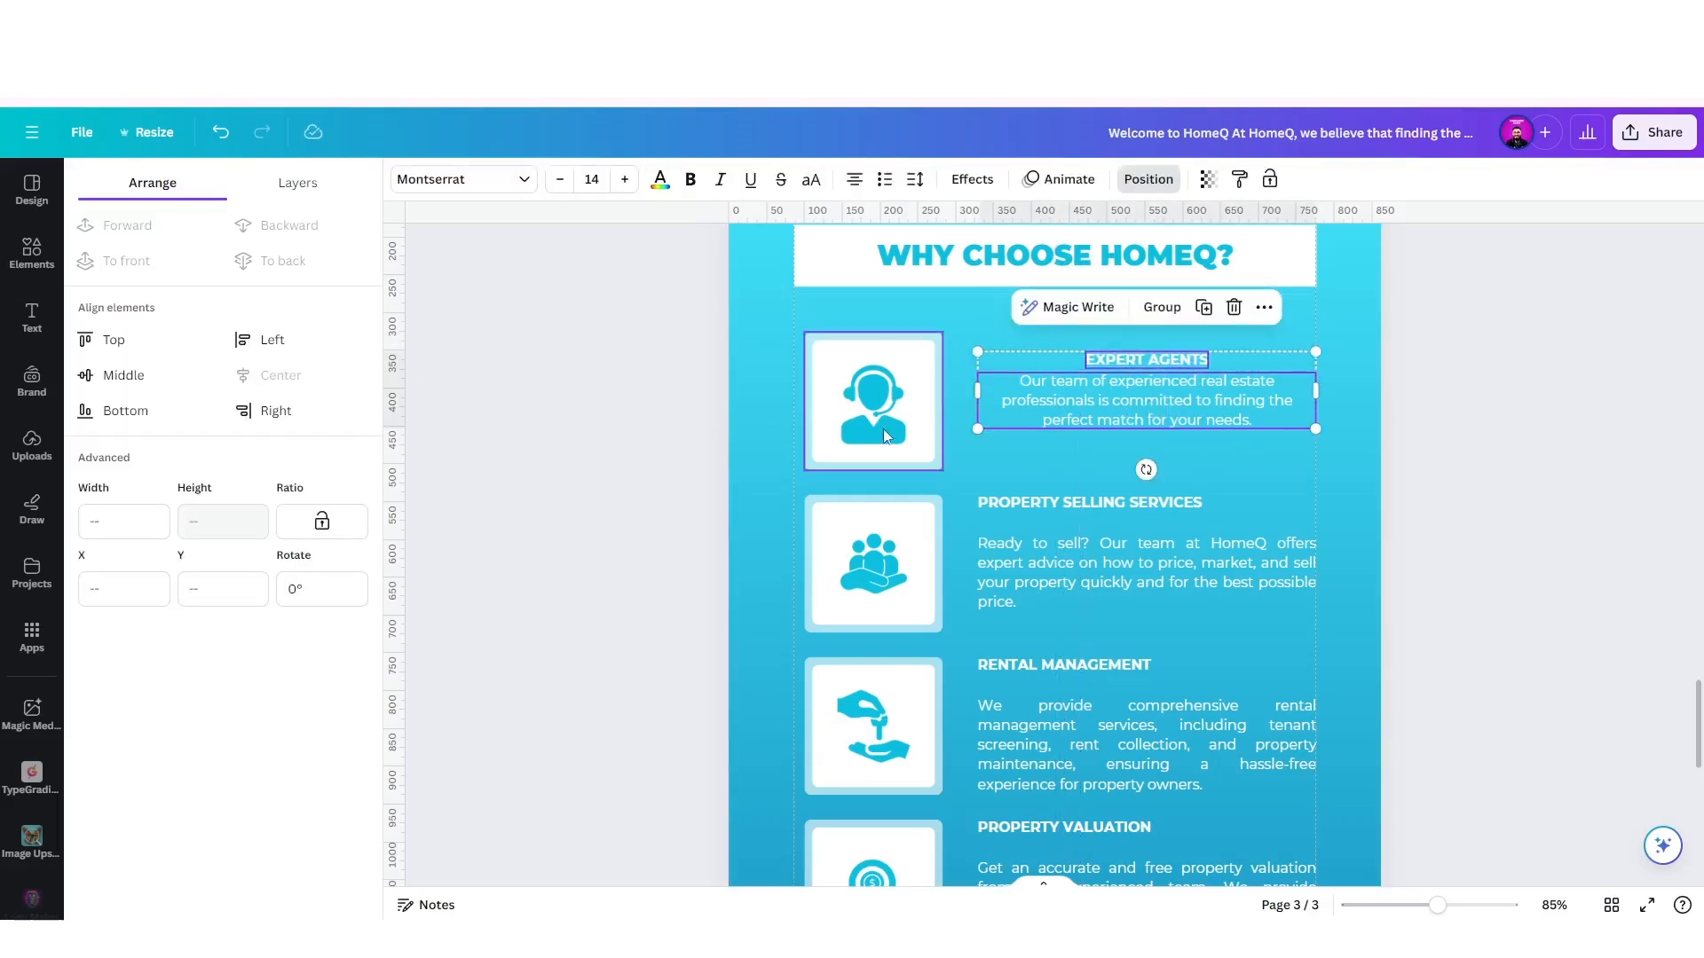
# Delete the brick house and both trees from page 3.
pyautogui.keyDown('ctrl'); pyautogui.scroll(-5, 1088, 487); pyautogui.keyUp('ctrl')
pyautogui.scroll(-3, 1018, 756)
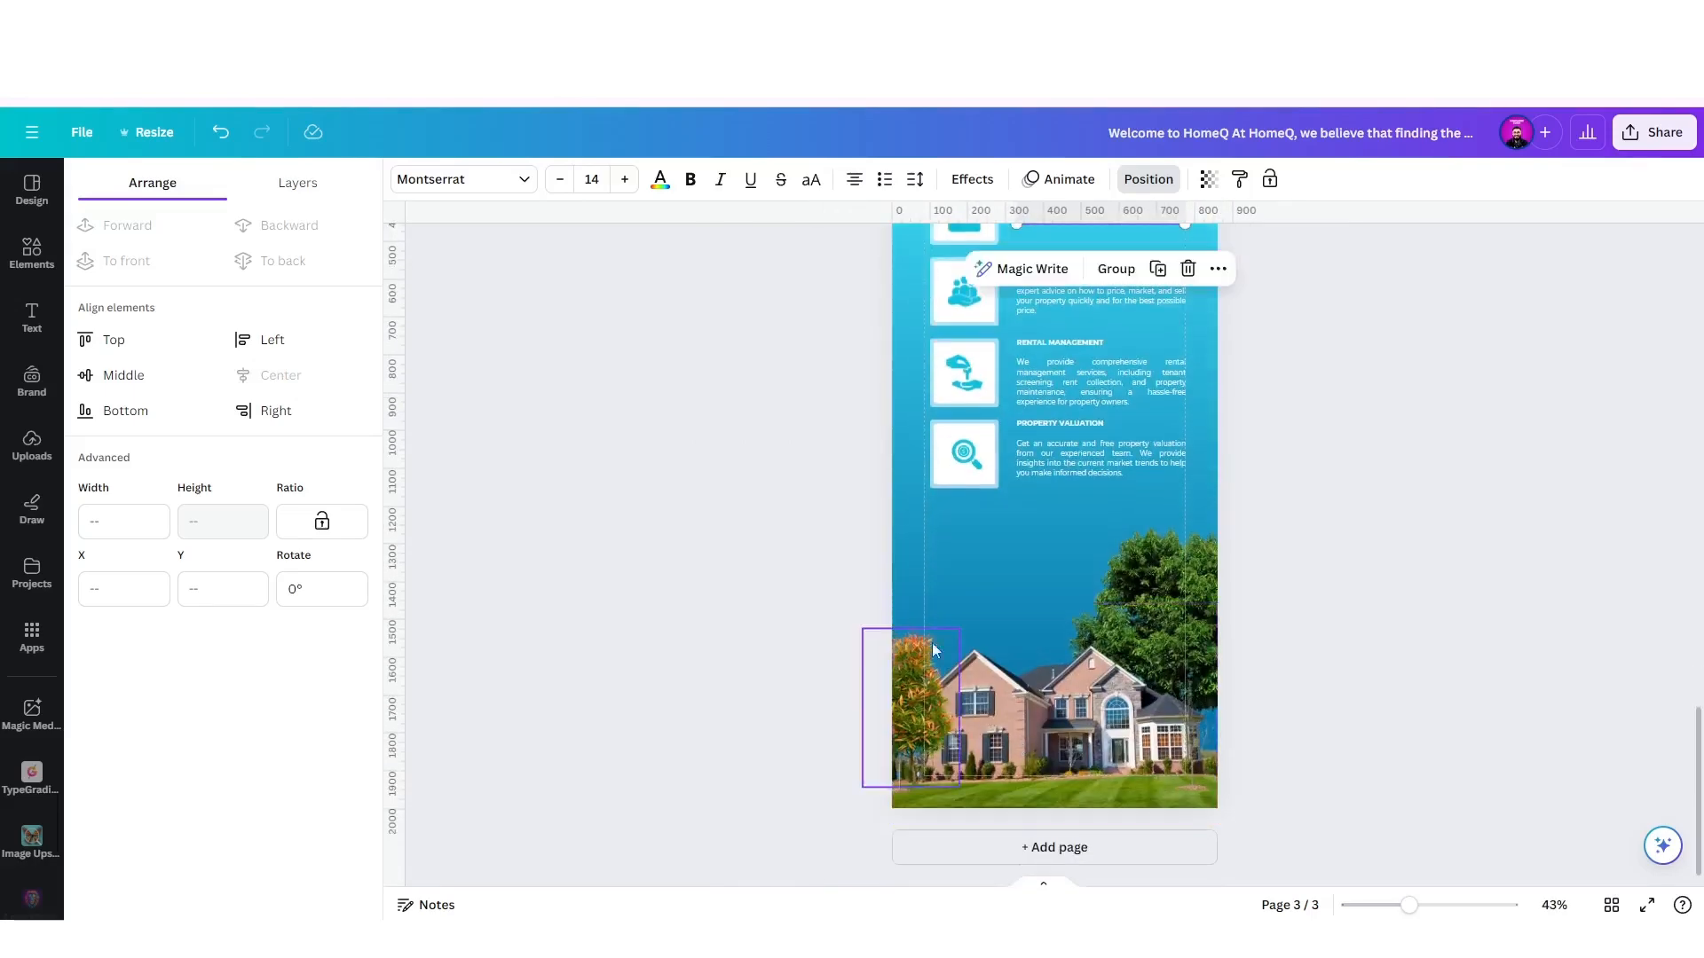
pyautogui.moveTo(913, 540); pyautogui.dragTo(1259, 785)
pyautogui.press('Delete')
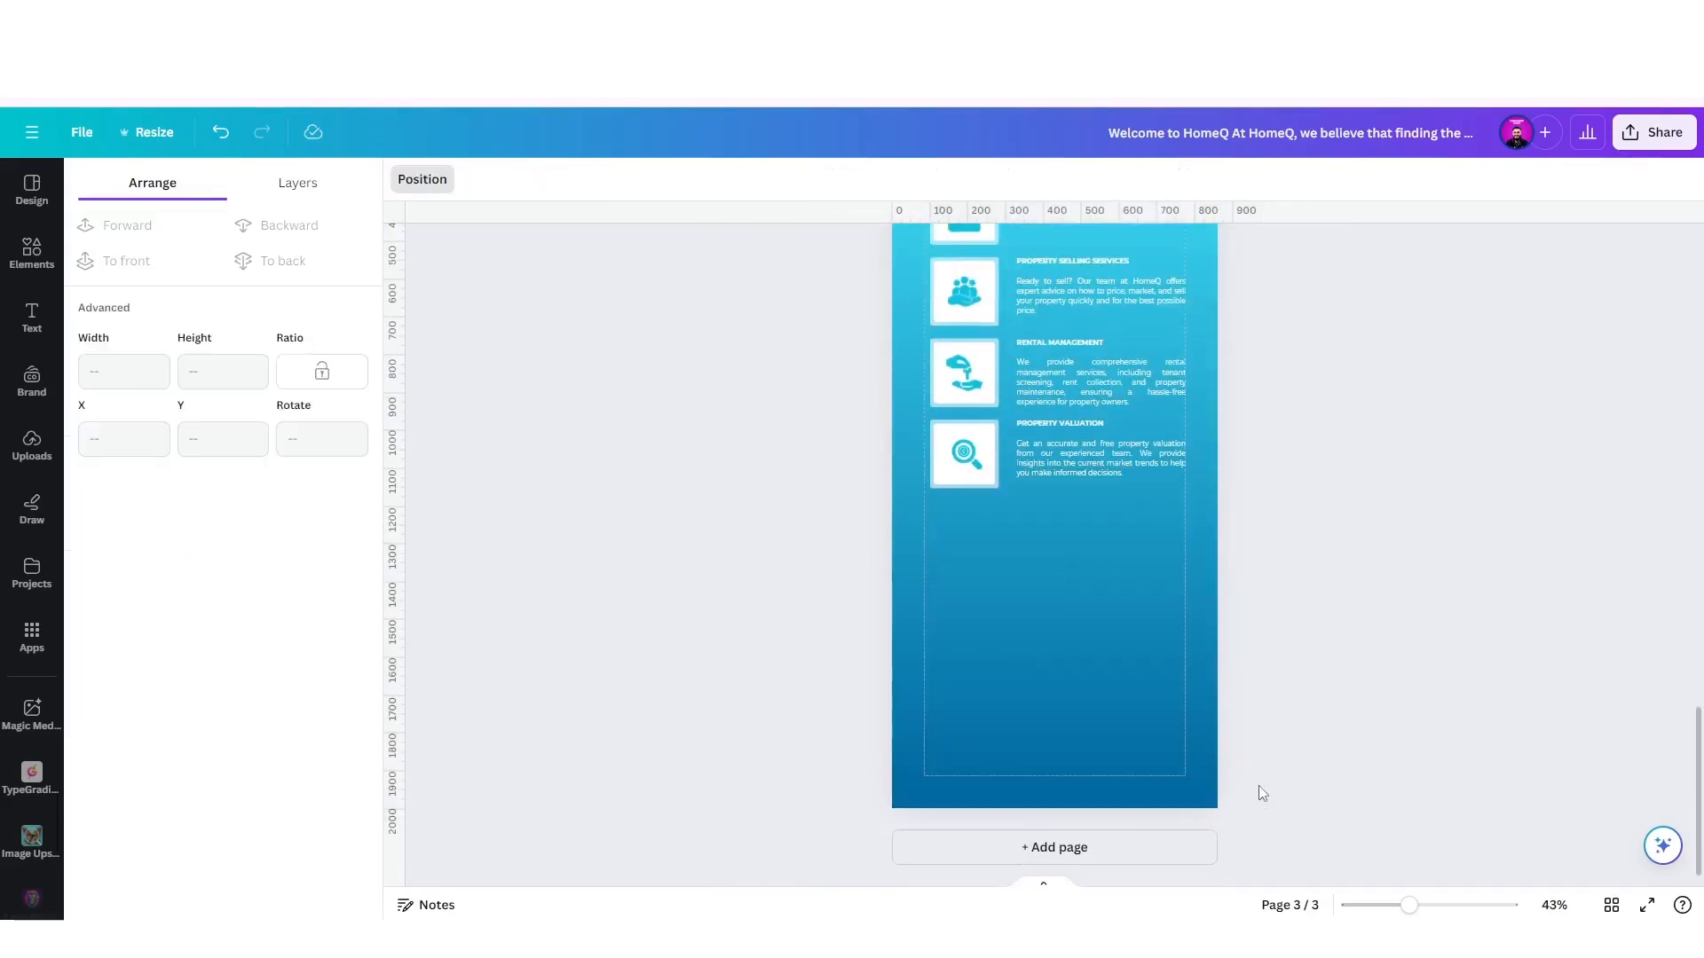
pyautogui.scroll(3, 1228, 790)
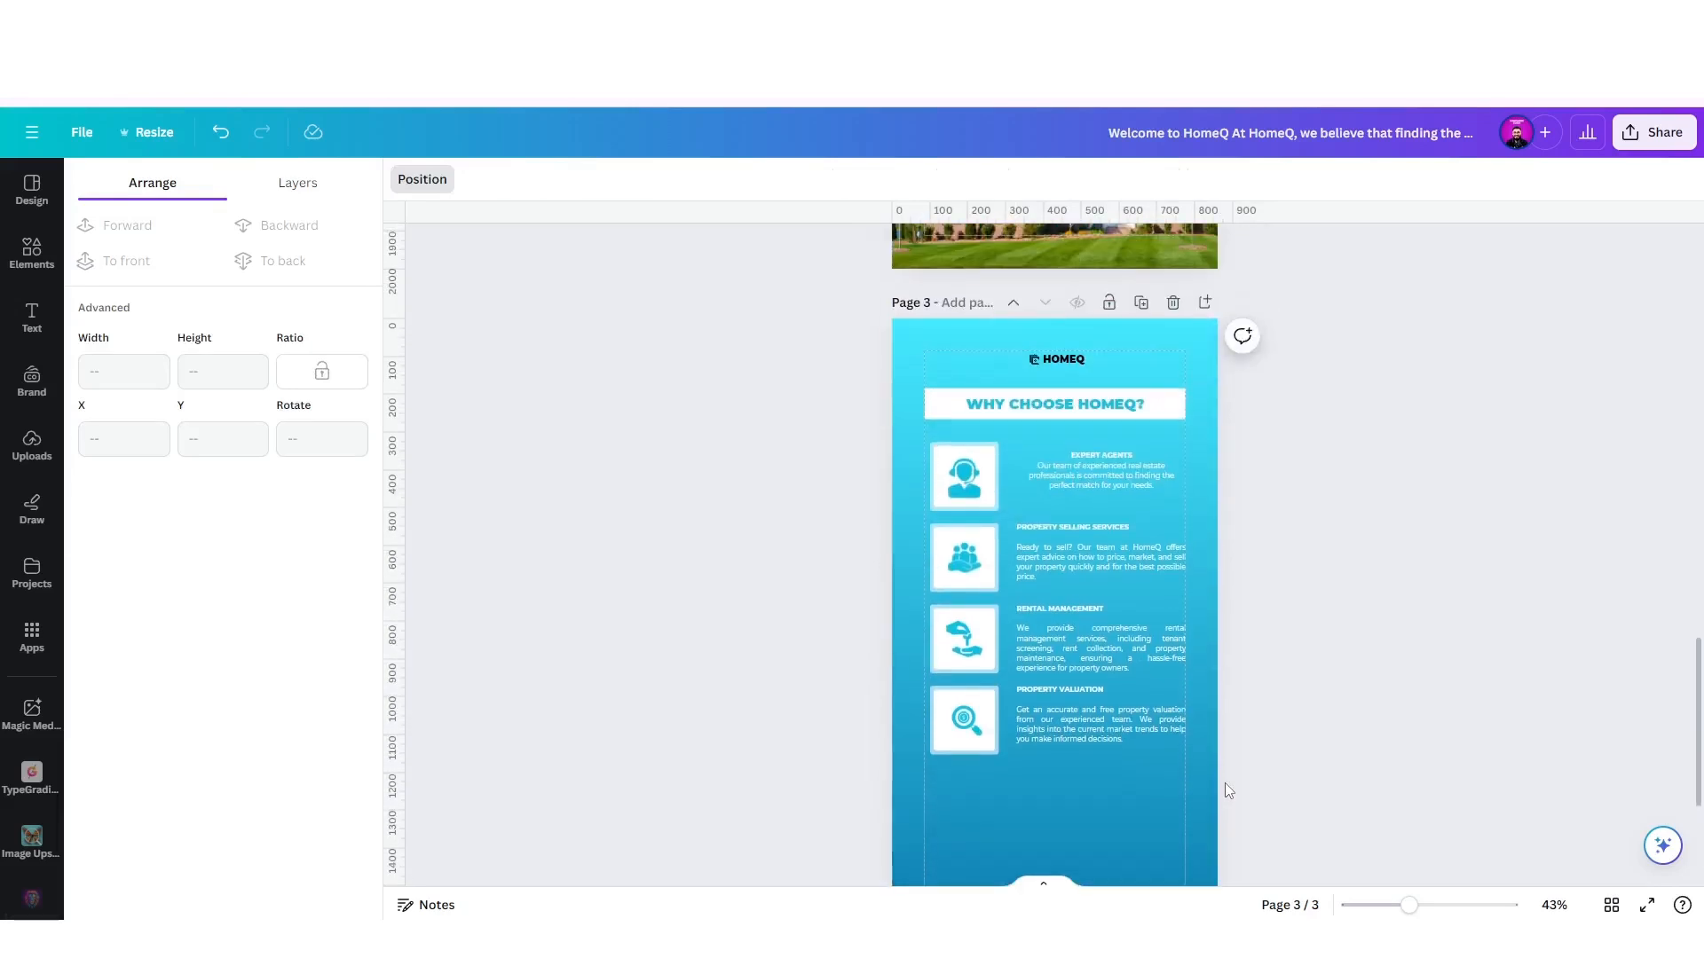
# Move the three leftover service blocks down the page and stack the Expert Agents icon above its text, aligned on their horizontal centers.
pyautogui.scroll(-1, 1227, 779)
pyautogui.moveTo(964, 765); pyautogui.dragTo(1088, 675)
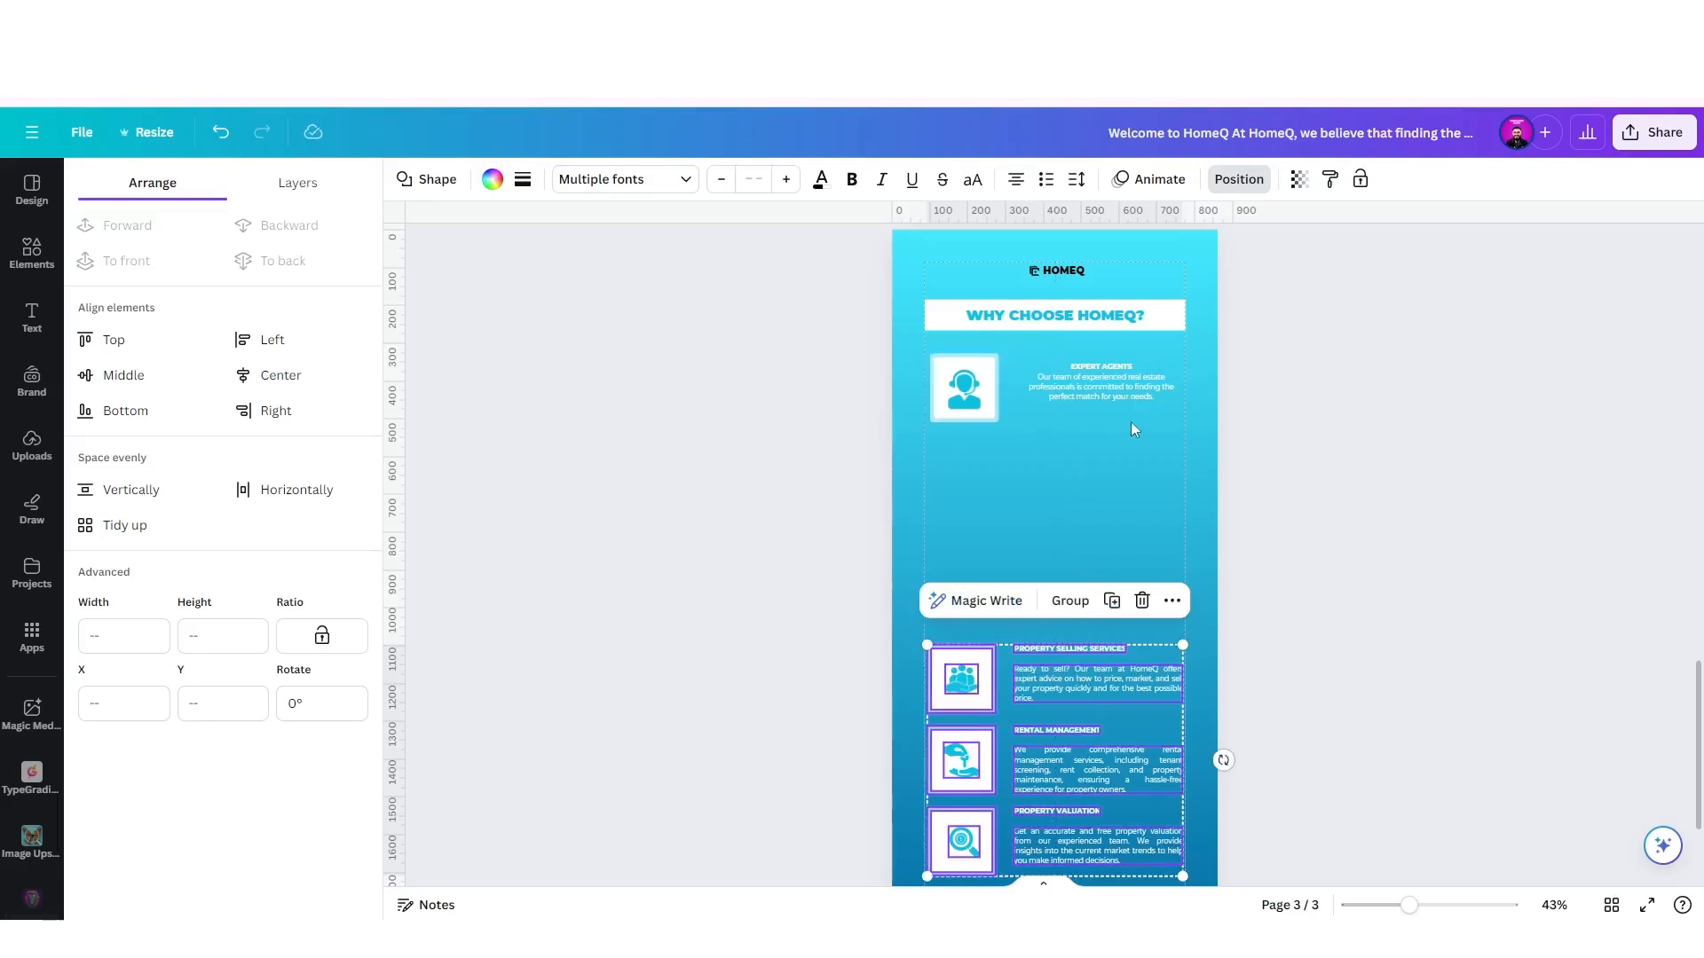
pyautogui.keyDown('ctrl'); pyautogui.scroll(3, 1130, 423); pyautogui.keyUp('ctrl')
pyautogui.click(1125, 345)
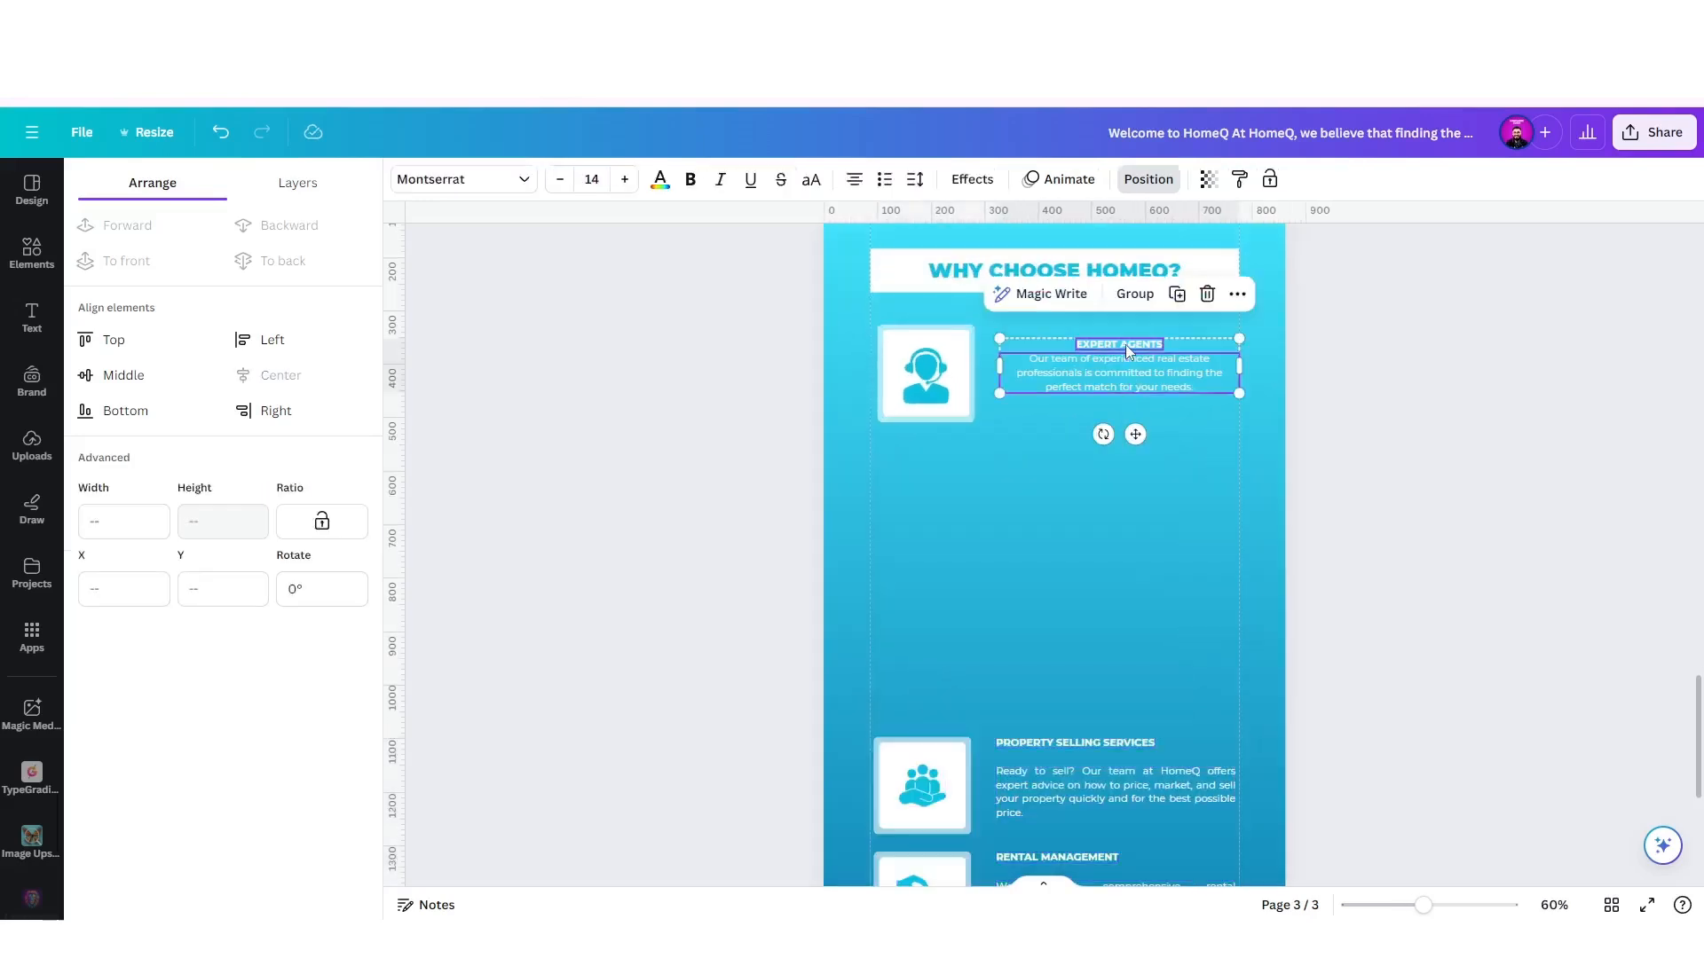
pyautogui.moveTo(1126, 344)
pyautogui.mouseDown()
pyautogui.moveTo(1071, 476)
pyautogui.moveTo(1071, 455)
pyautogui.mouseUp()
pyautogui.moveTo(1030, 349)
pyautogui.mouseDown()
pyautogui.moveTo(873, 406)
pyautogui.moveTo(977, 368)
pyautogui.moveTo(1039, 365)
pyautogui.moveTo(1044, 389)
pyautogui.mouseUp()
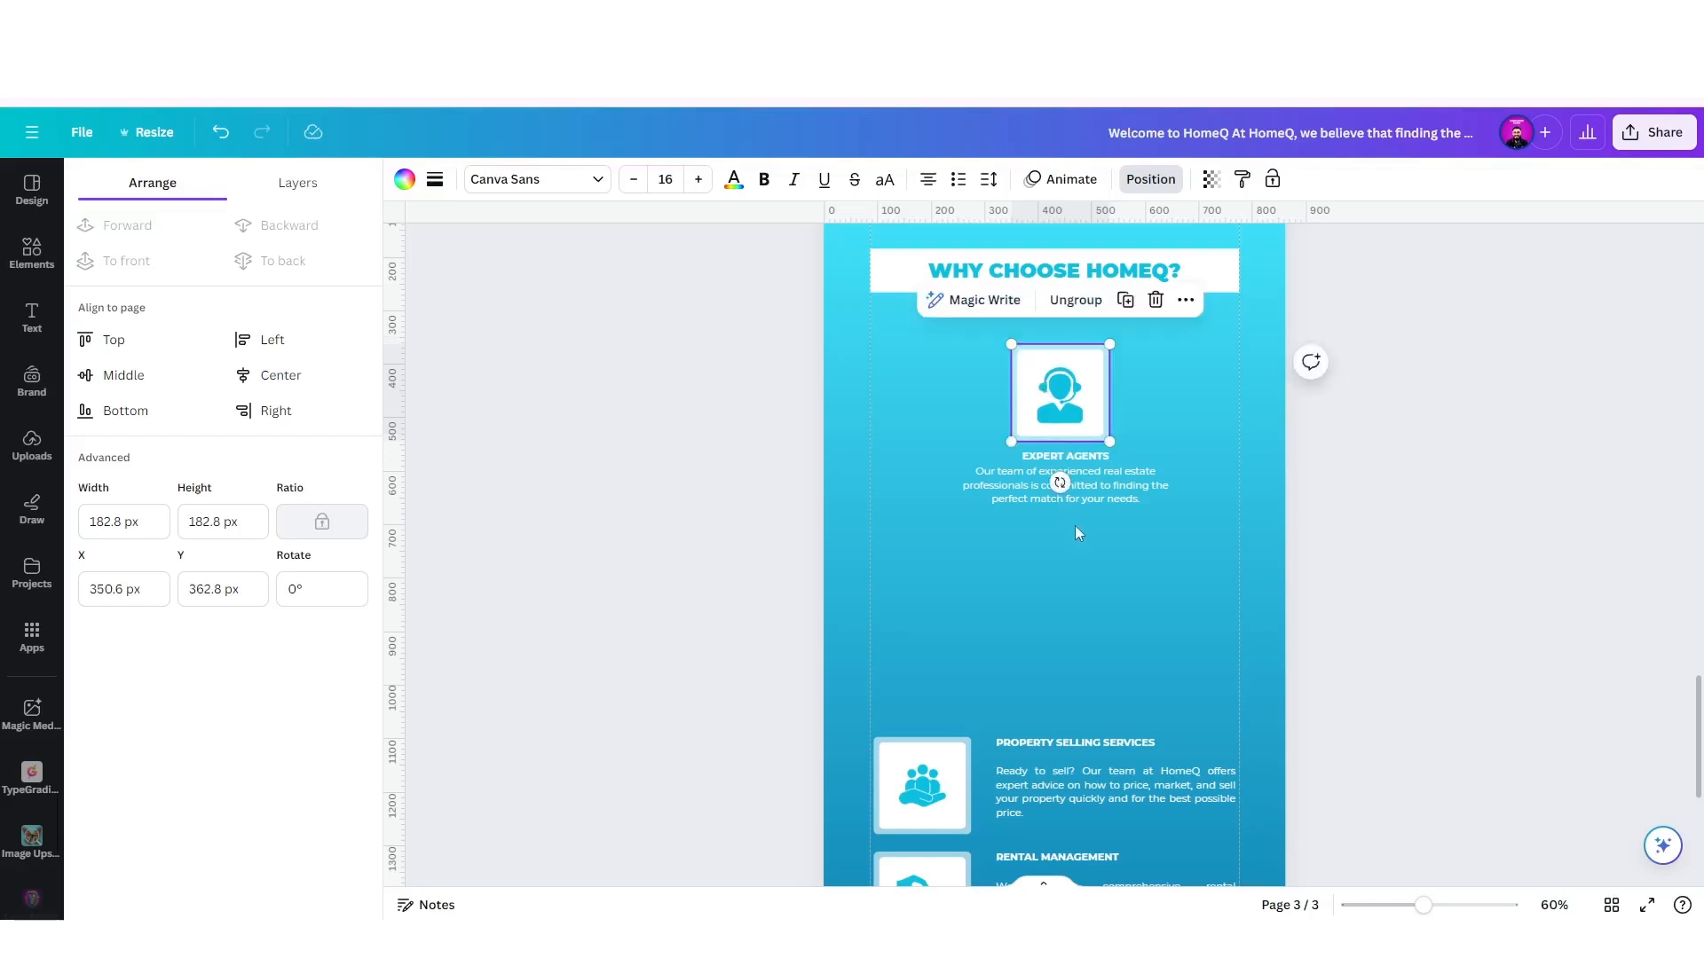
pyautogui.keyDown('shift'); pyautogui.click(1074, 486); pyautogui.keyUp('shift')
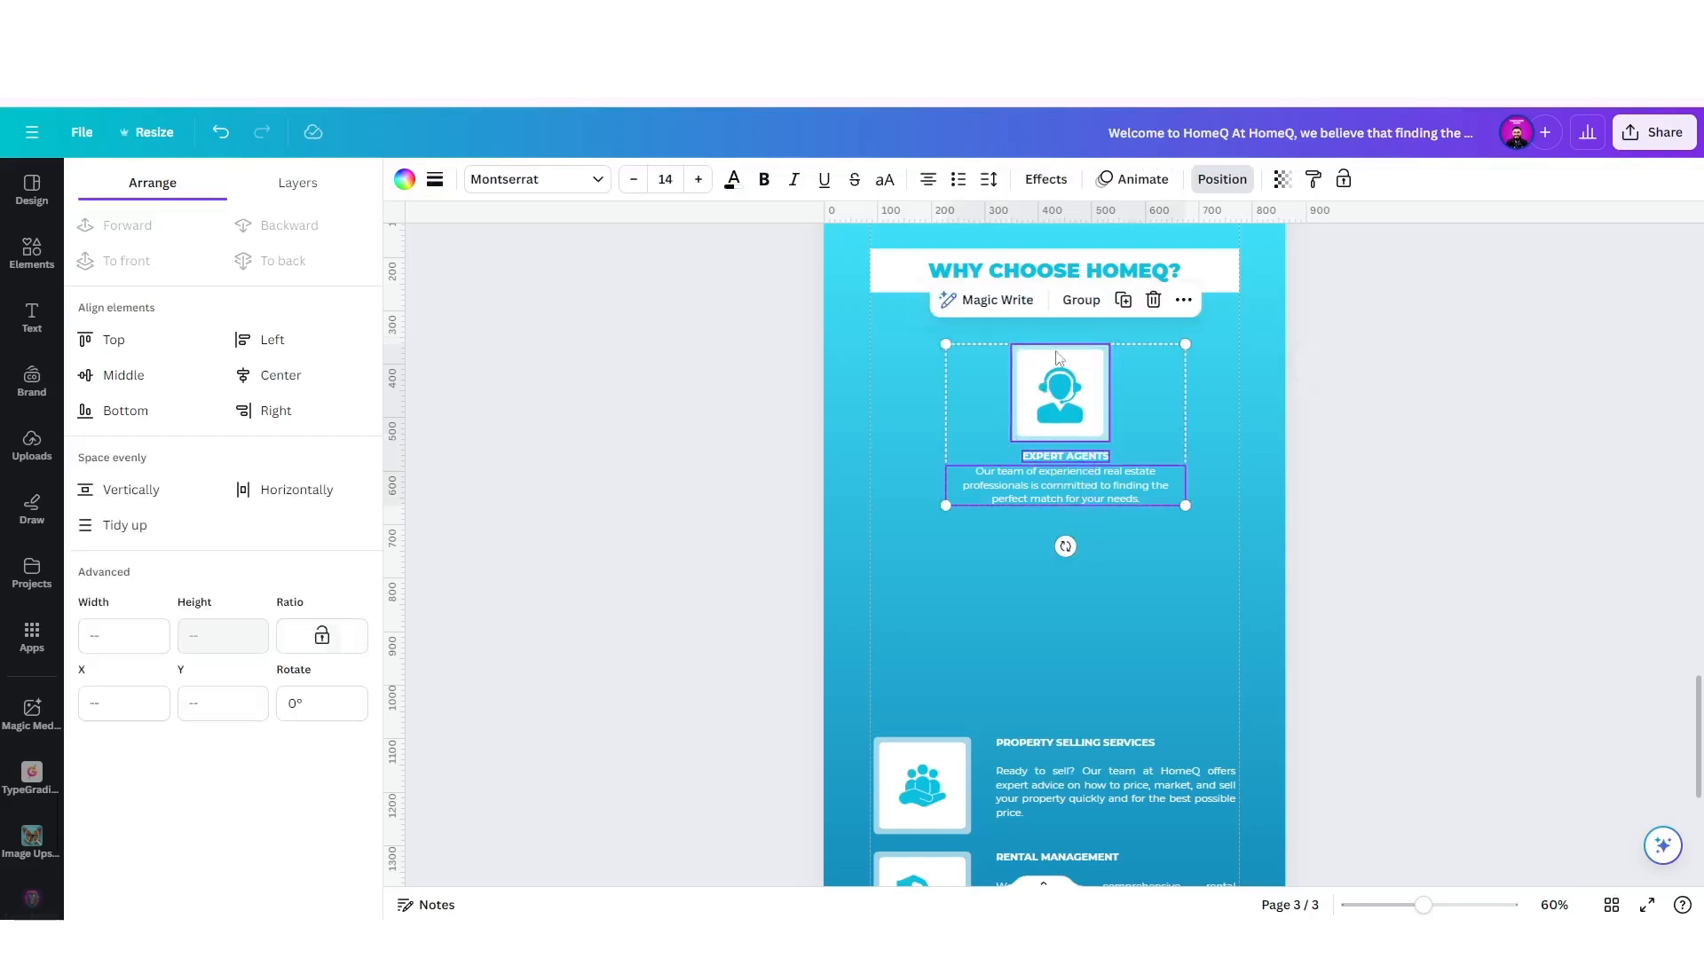
pyautogui.click(248, 377)
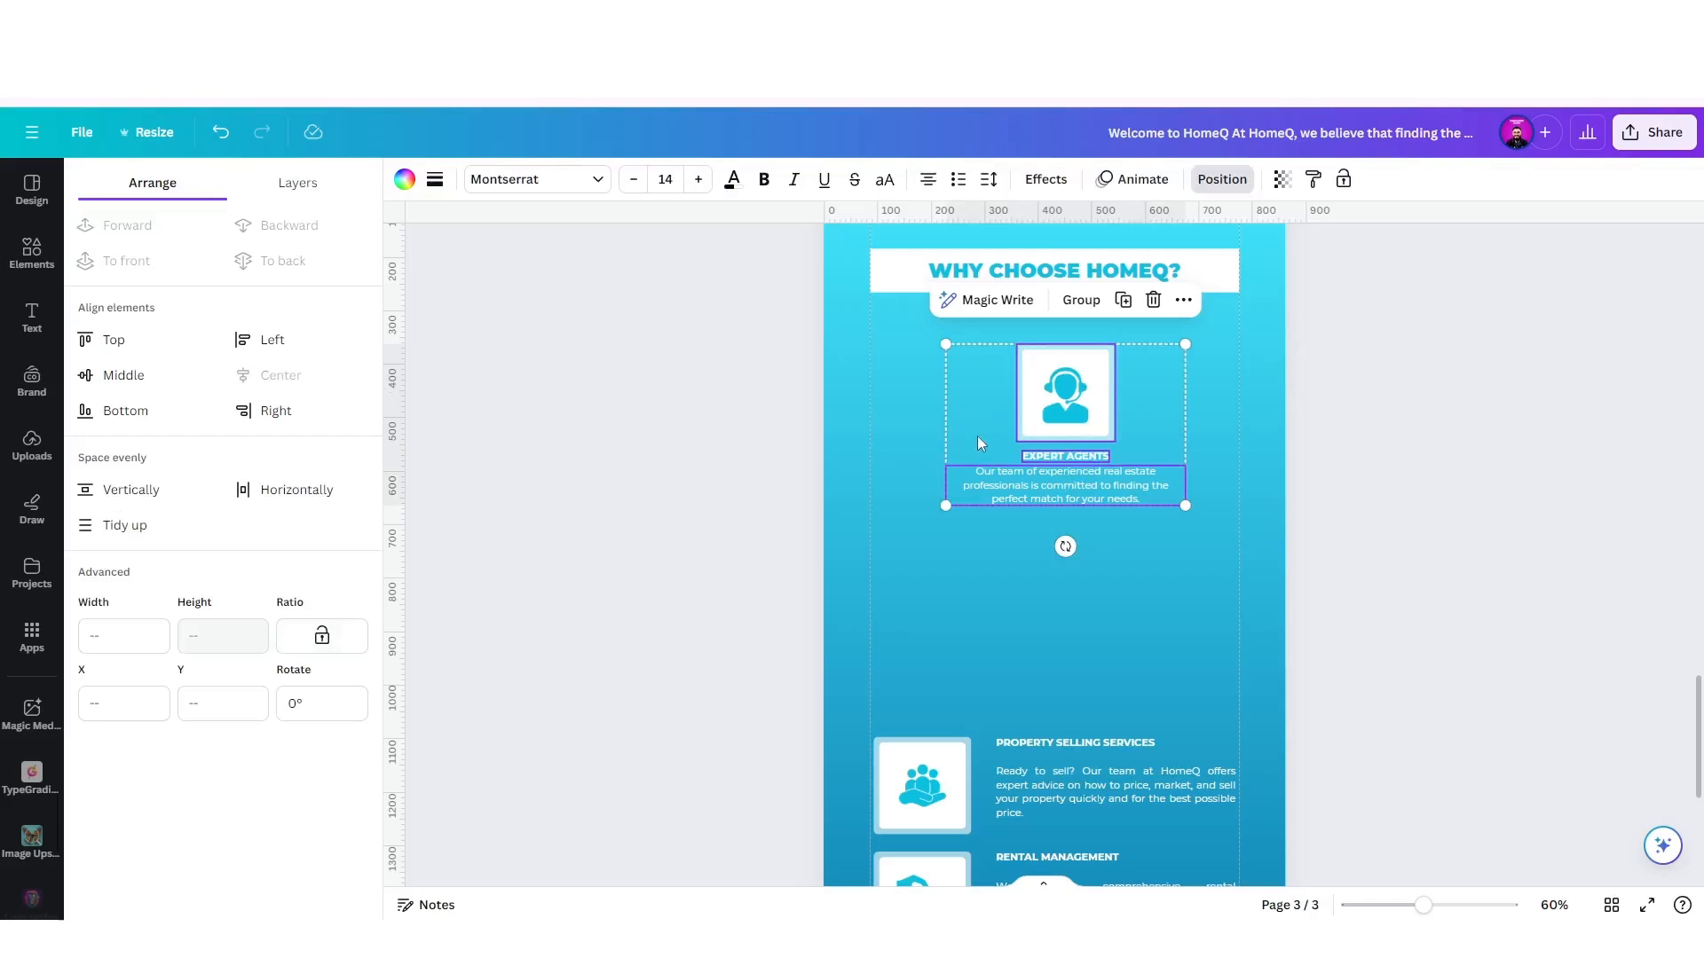
# Delete the Property Selling Services, Rental Management and Property Valuation blocks from page 3.
pyautogui.scroll(-5, 1028, 571)
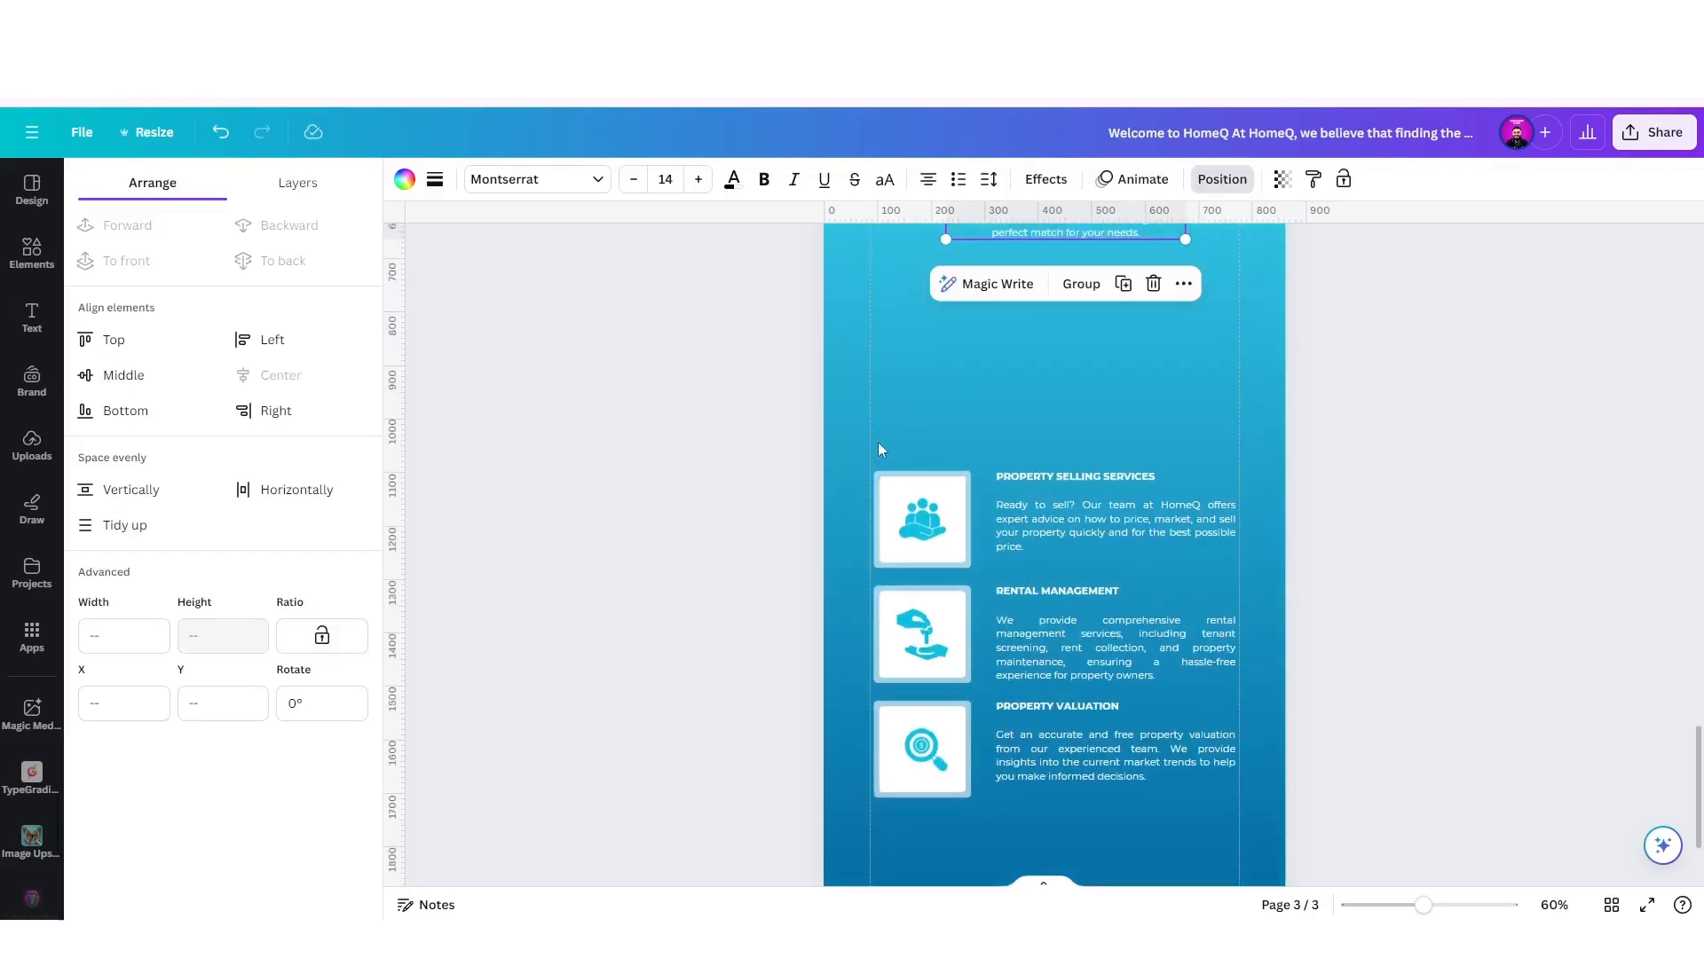
pyautogui.moveTo(871, 436); pyautogui.dragTo(1136, 764)
pyautogui.press('Delete')
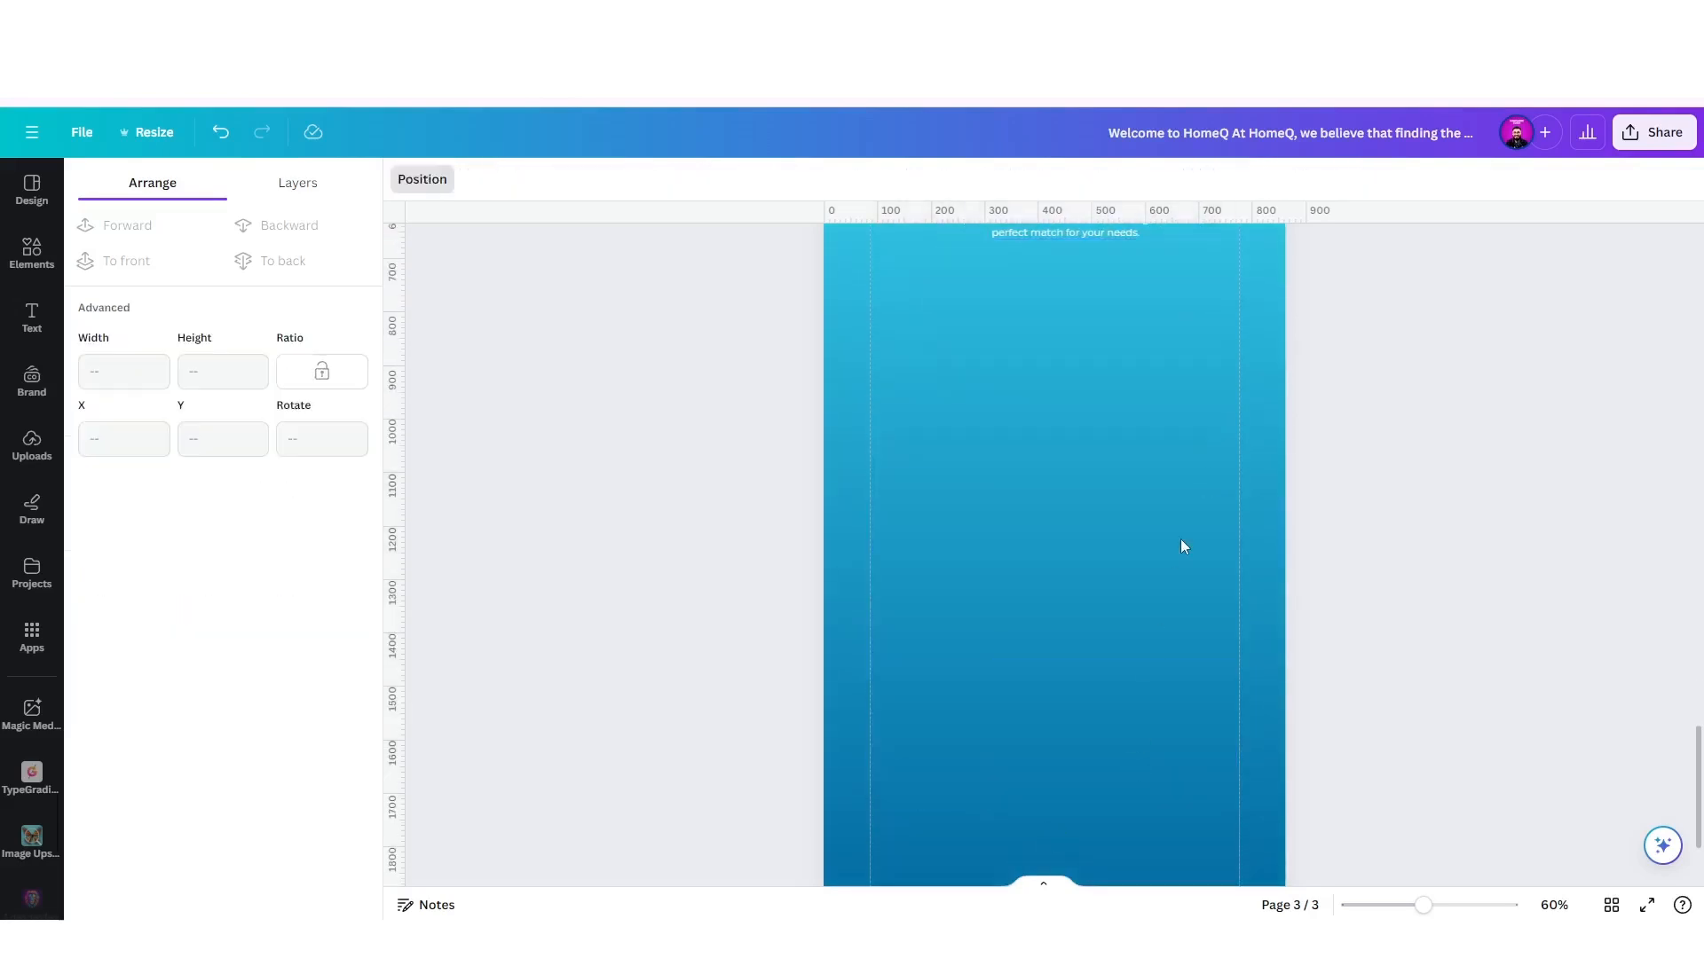
# Center the Expert Agents block horizontally on the page below the "WHY CHOOSE HOMEQ?" title.
pyautogui.scroll(5, 1181, 540)
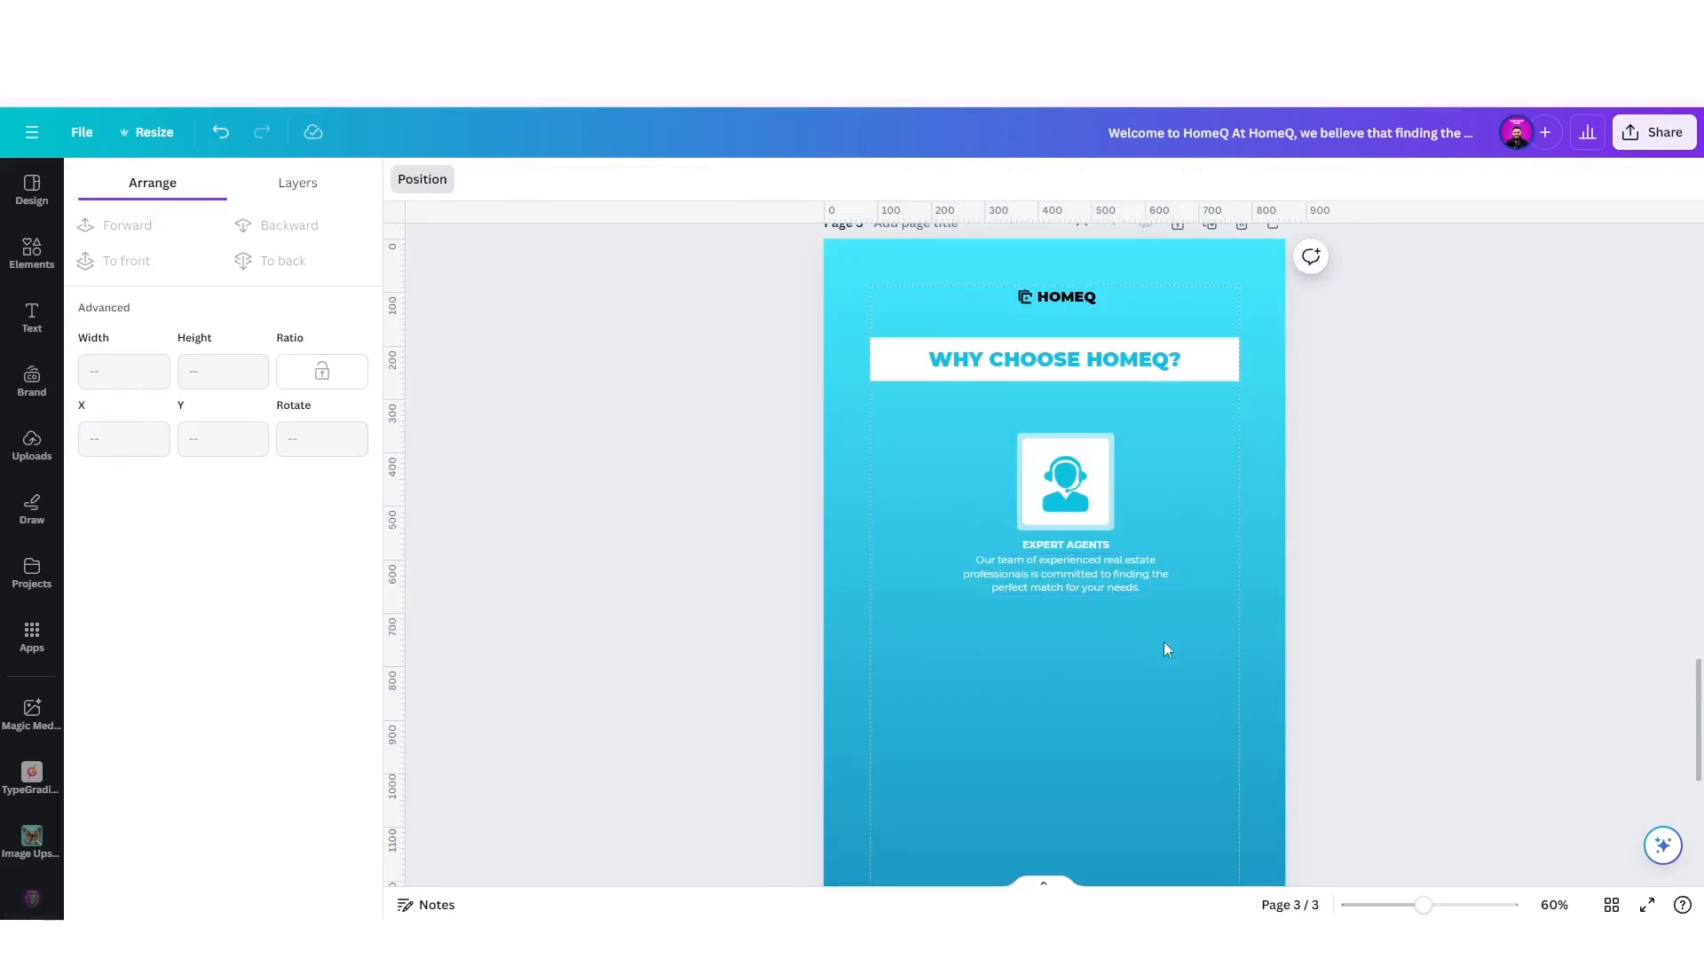
pyautogui.scroll(2, 1163, 642)
pyautogui.moveTo(1073, 460); pyautogui.dragTo(1065, 440)
pyautogui.click(1104, 651)
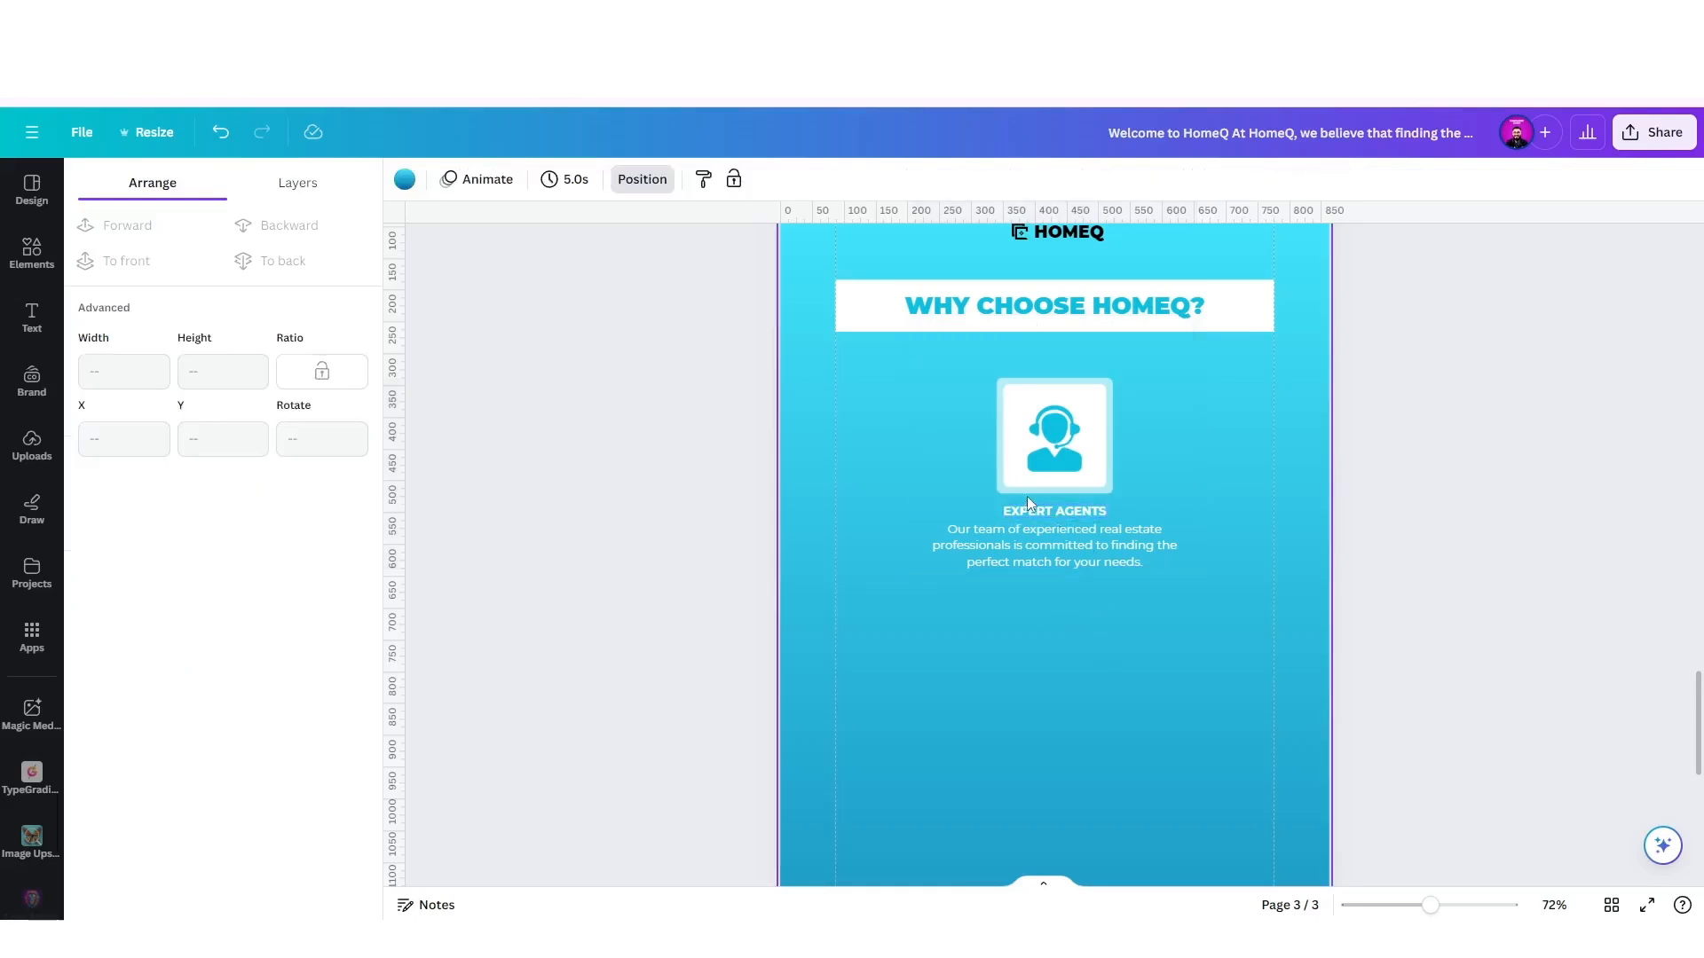
# Search the graphics for "expert" and add the solid star ribbon badge to page 3.
pyautogui.click(31, 253)
pyautogui.click(31, 253)
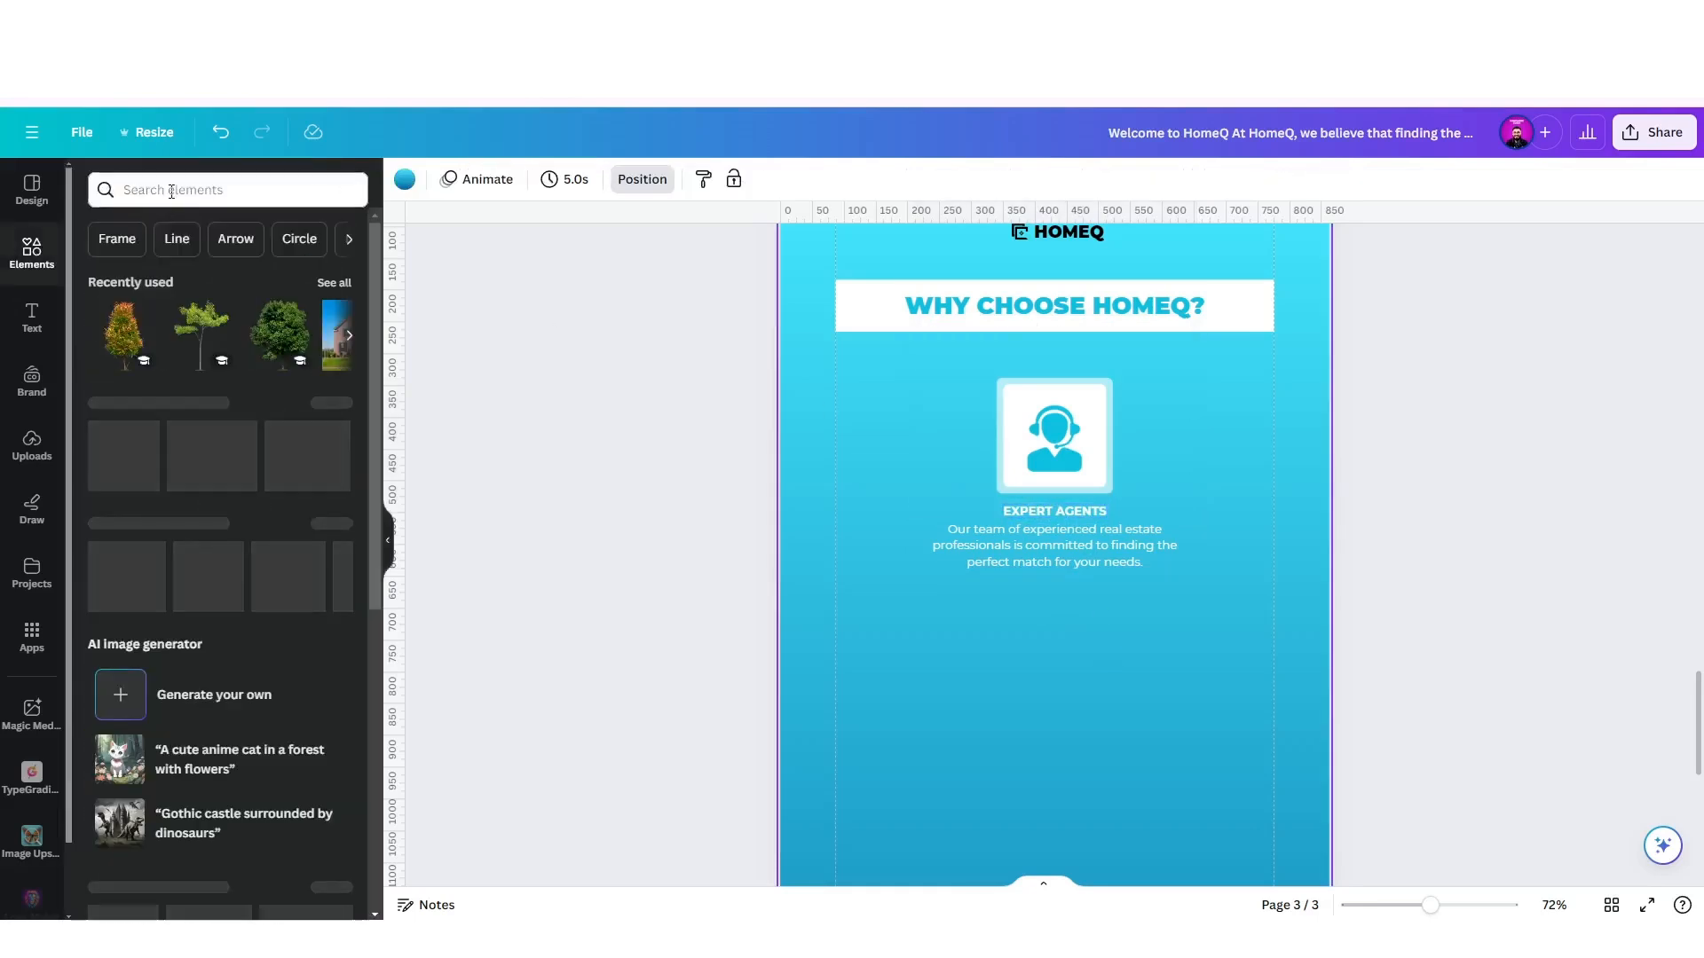
pyautogui.click(172, 190)
pyautogui.write('expert')
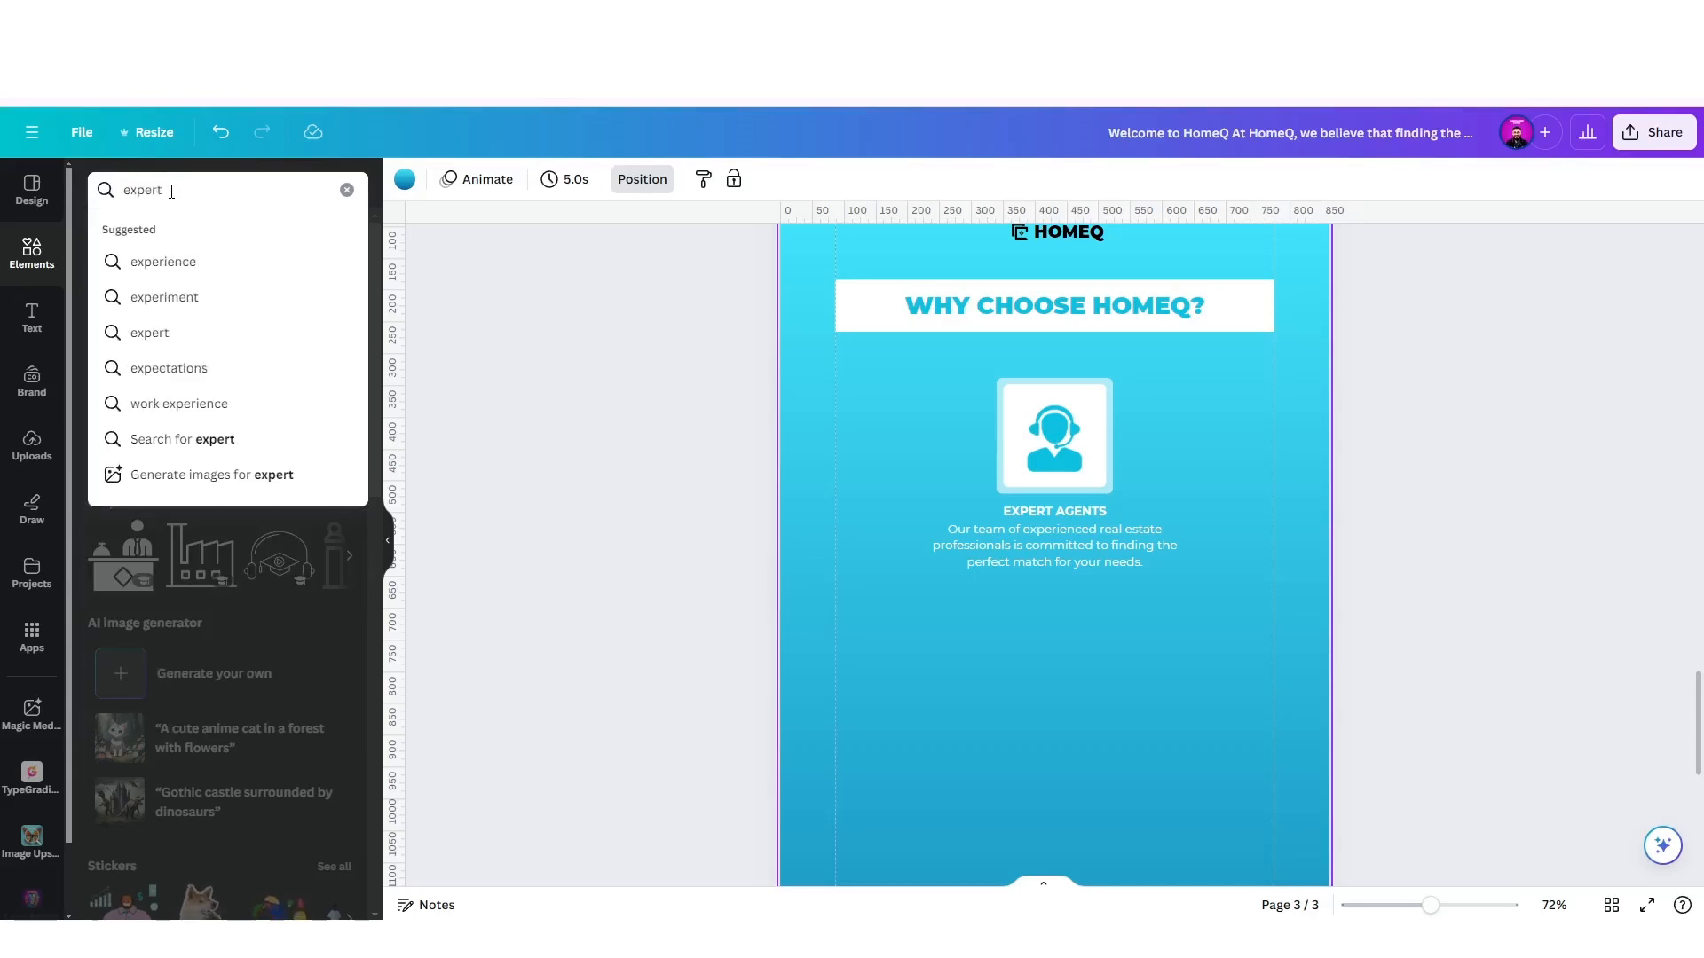
pyautogui.press('Return')
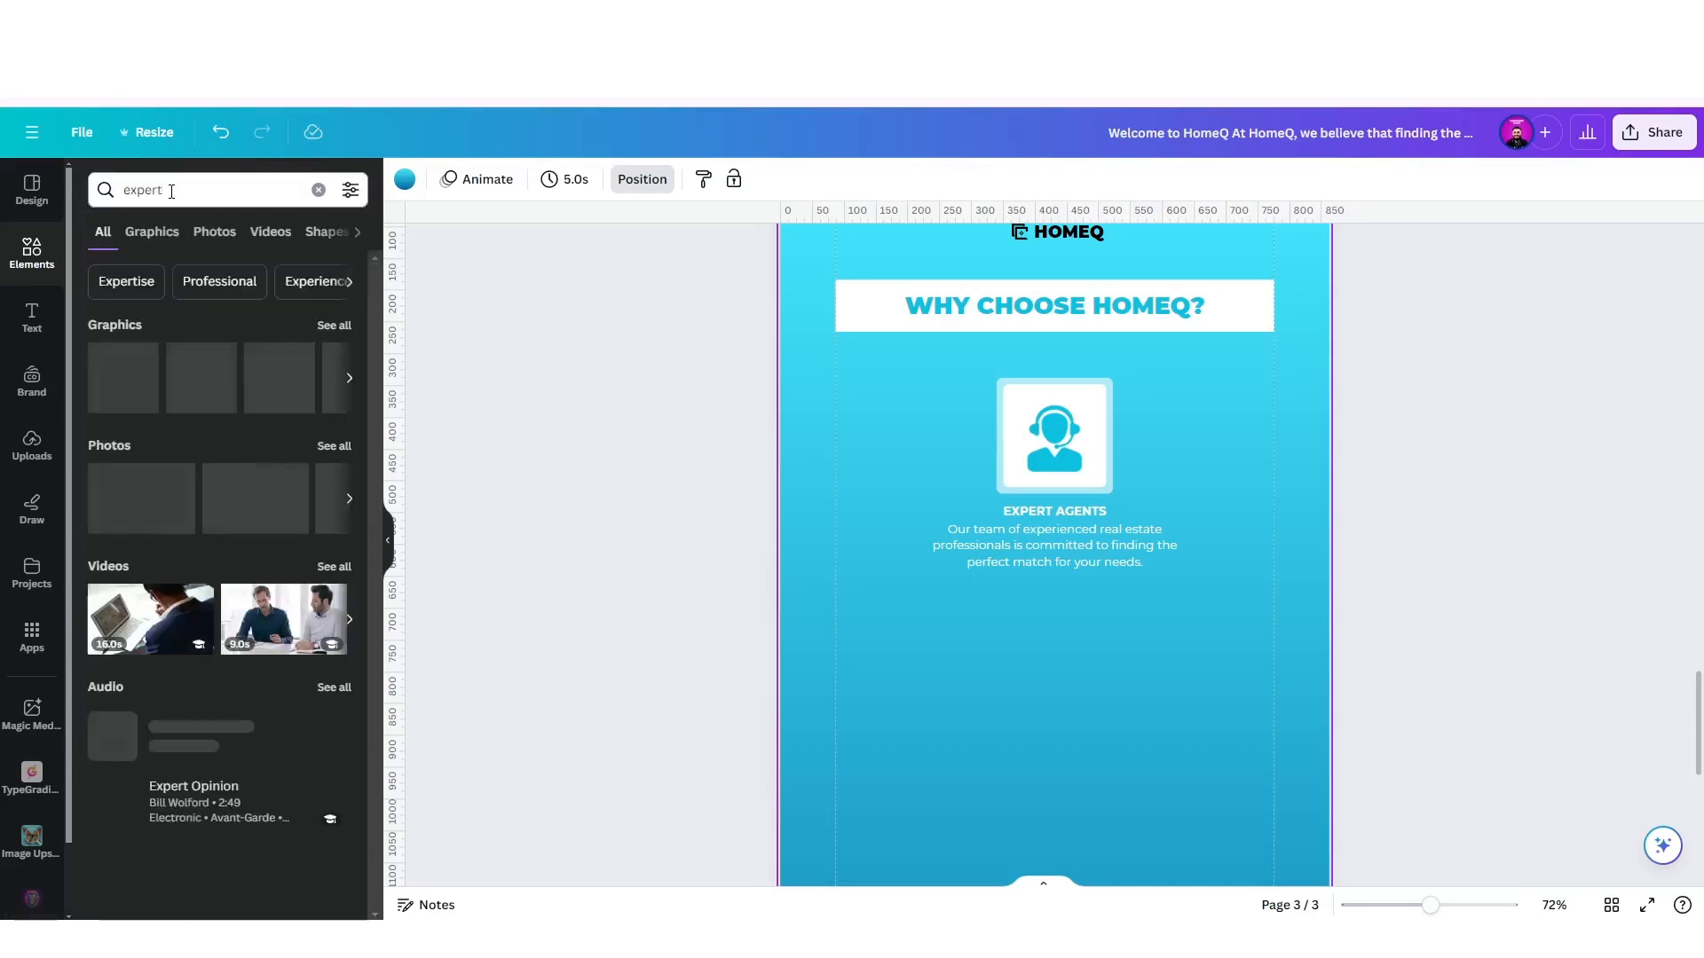
pyautogui.click(158, 234)
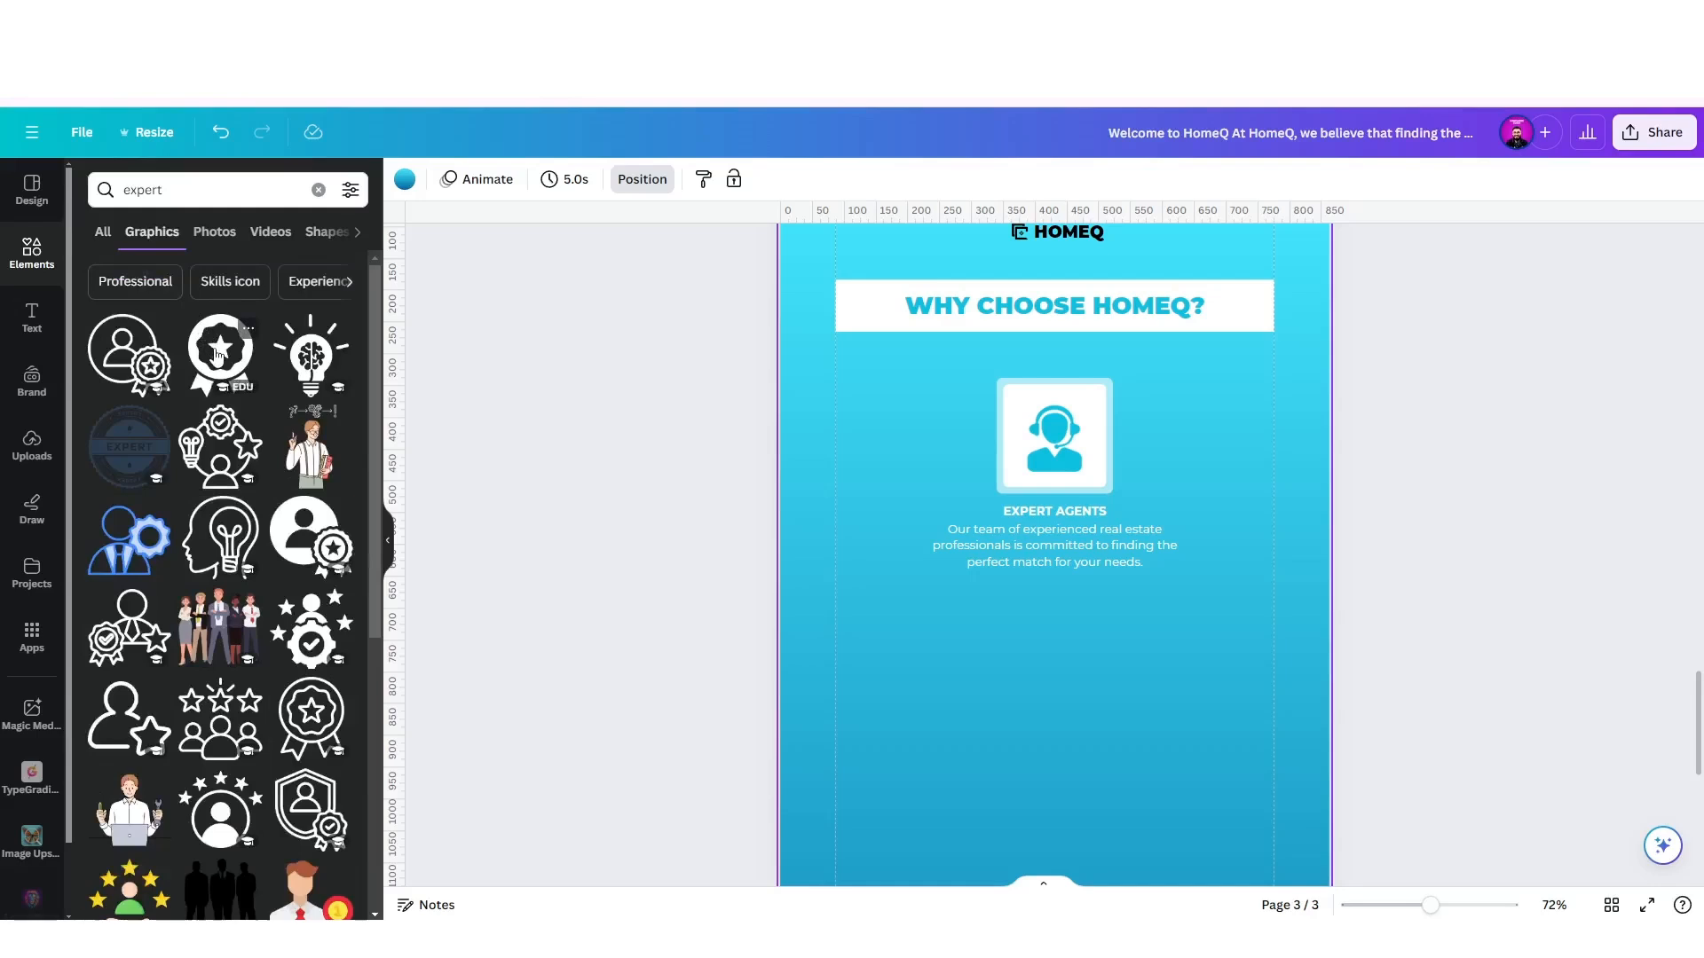
pyautogui.click(217, 353)
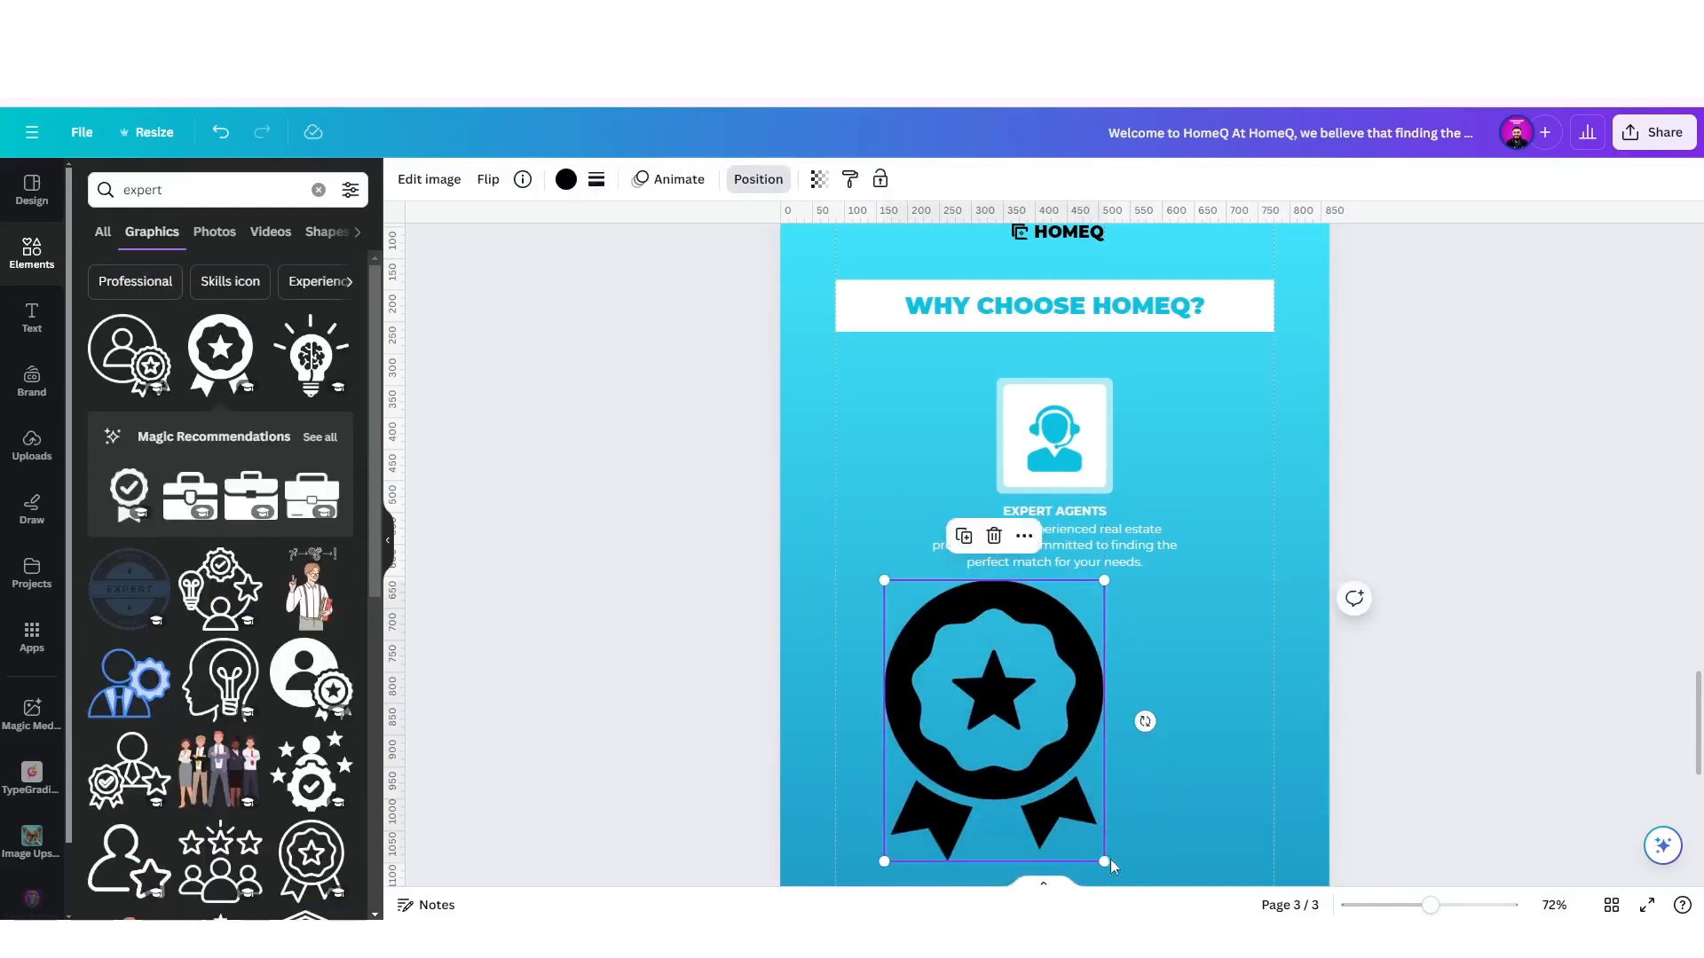
# Shrink the star ribbon badge to small icon size and color it the document's light blue.
pyautogui.moveTo(1104, 861); pyautogui.dragTo(939, 682)
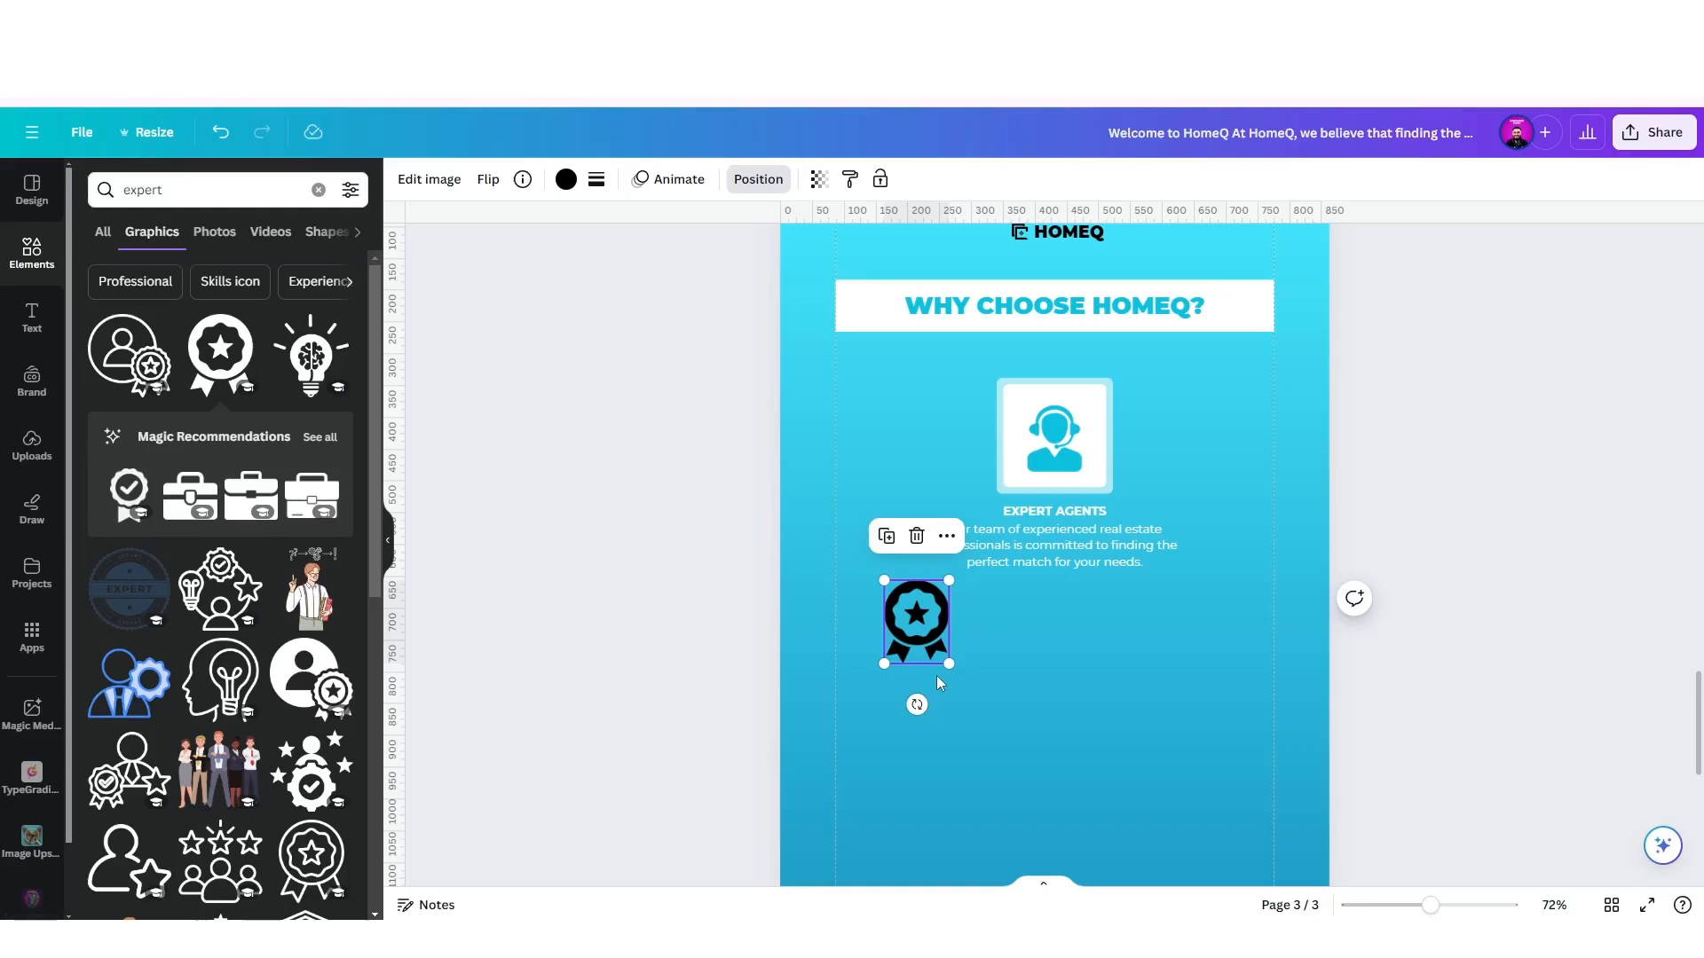
pyautogui.click(565, 178)
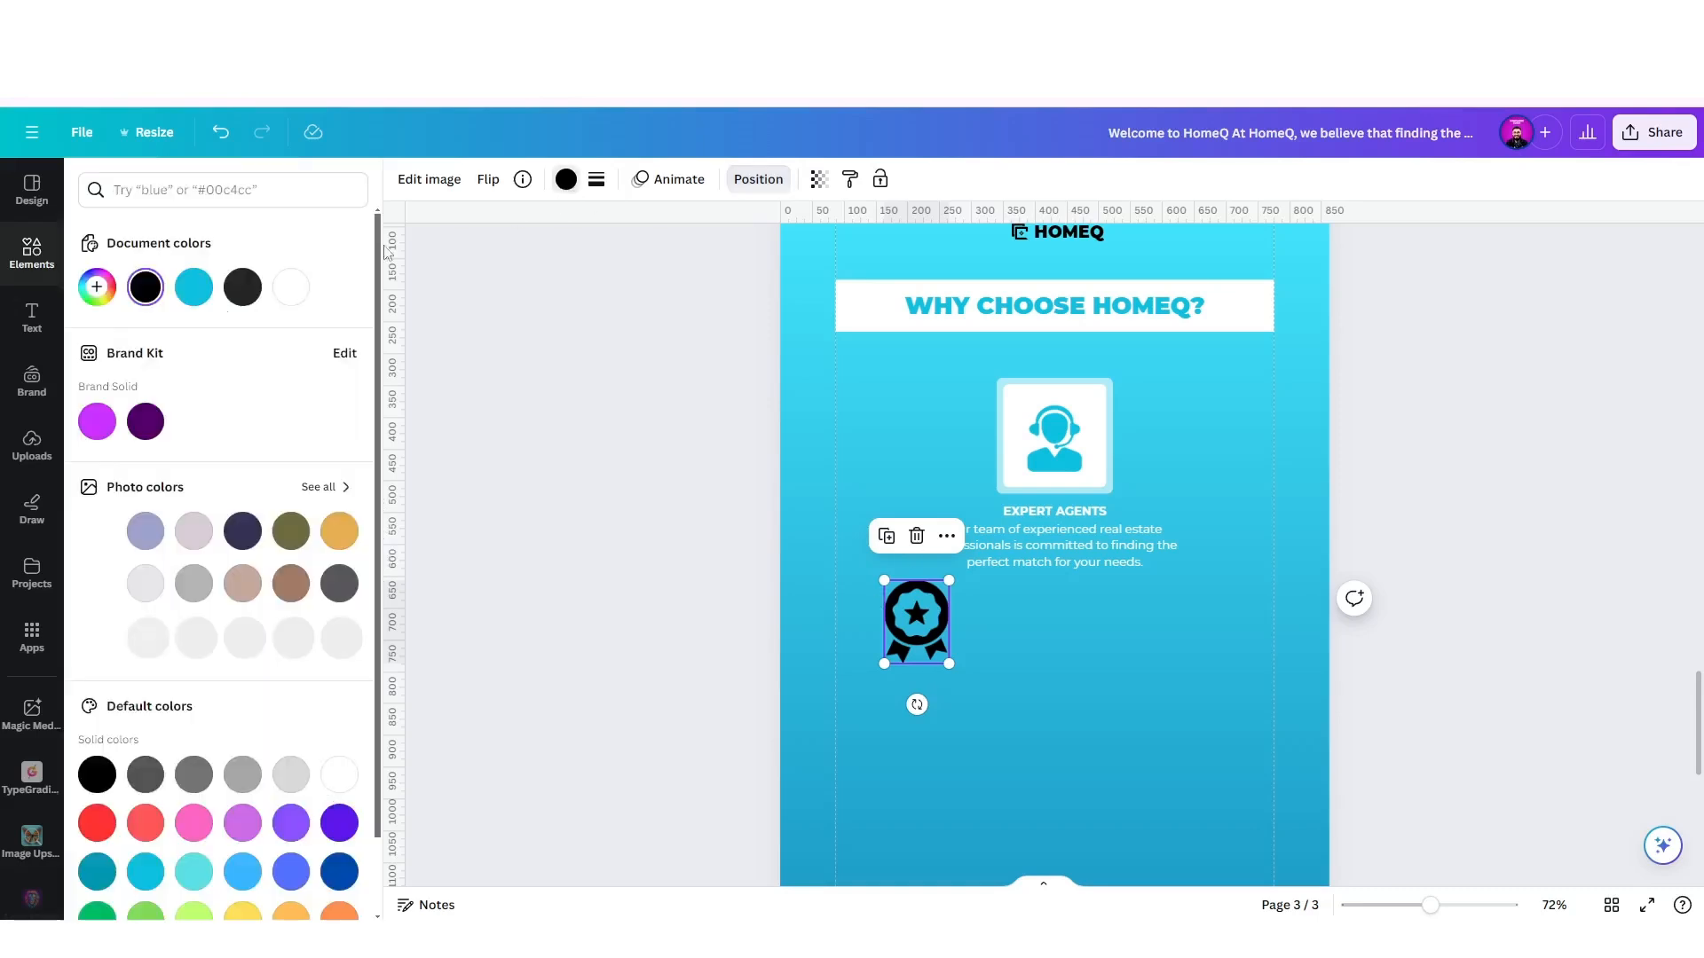
pyautogui.click(193, 287)
# Ungroup the Expert Agents icon and delete the headset figure from its white square.
pyautogui.click(1072, 421)
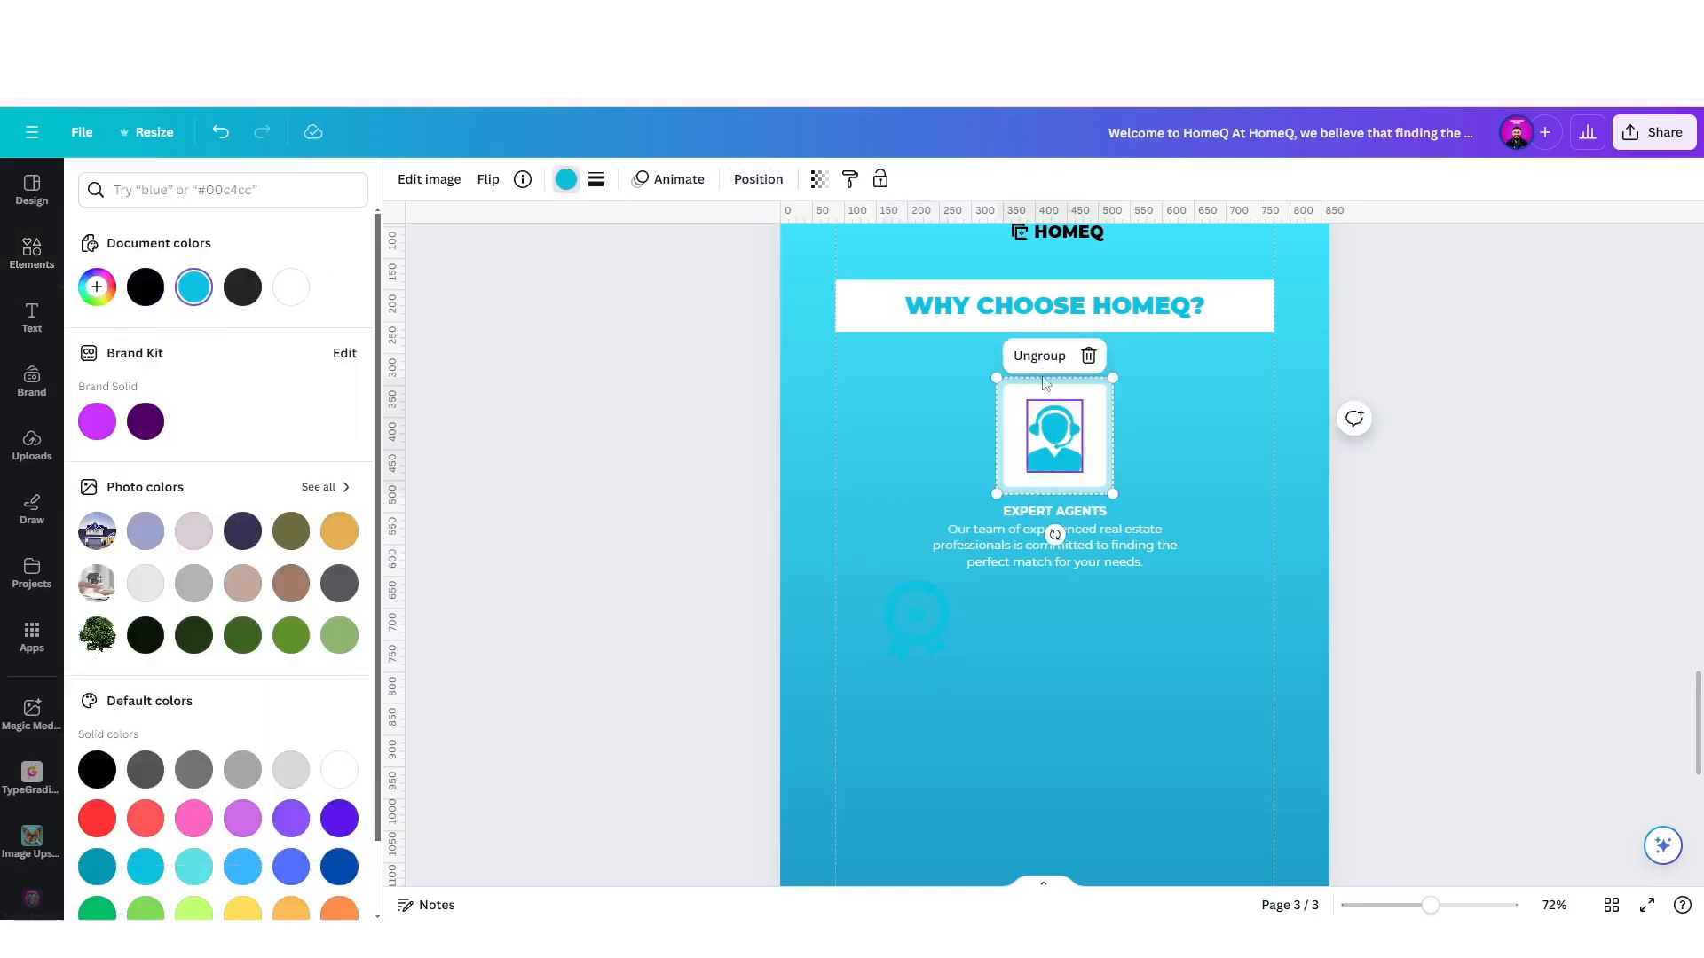
pyautogui.click(1037, 360)
pyautogui.click(961, 402)
pyautogui.click(1063, 435)
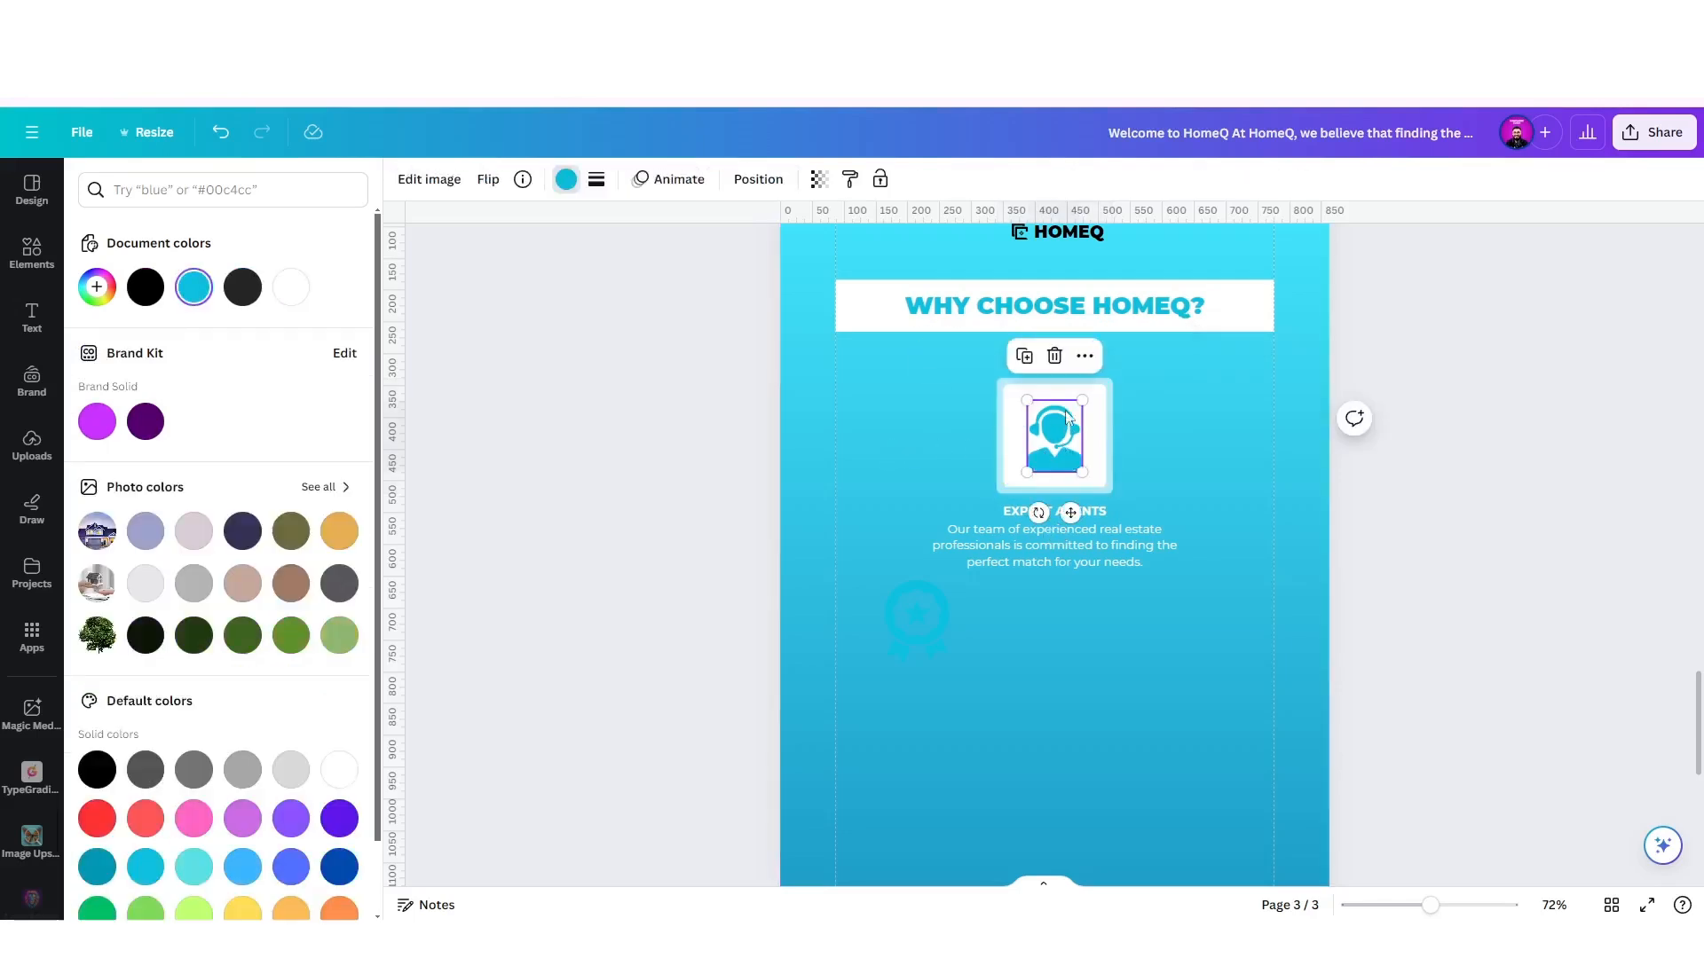
pyautogui.click(1054, 355)
# Place the star badge in the center of the white square above "EXPERT AGENTS" and reduce it to leave a margin.
pyautogui.moveTo(921, 631); pyautogui.dragTo(1061, 446)
pyautogui.scroll(5, 1062, 446)
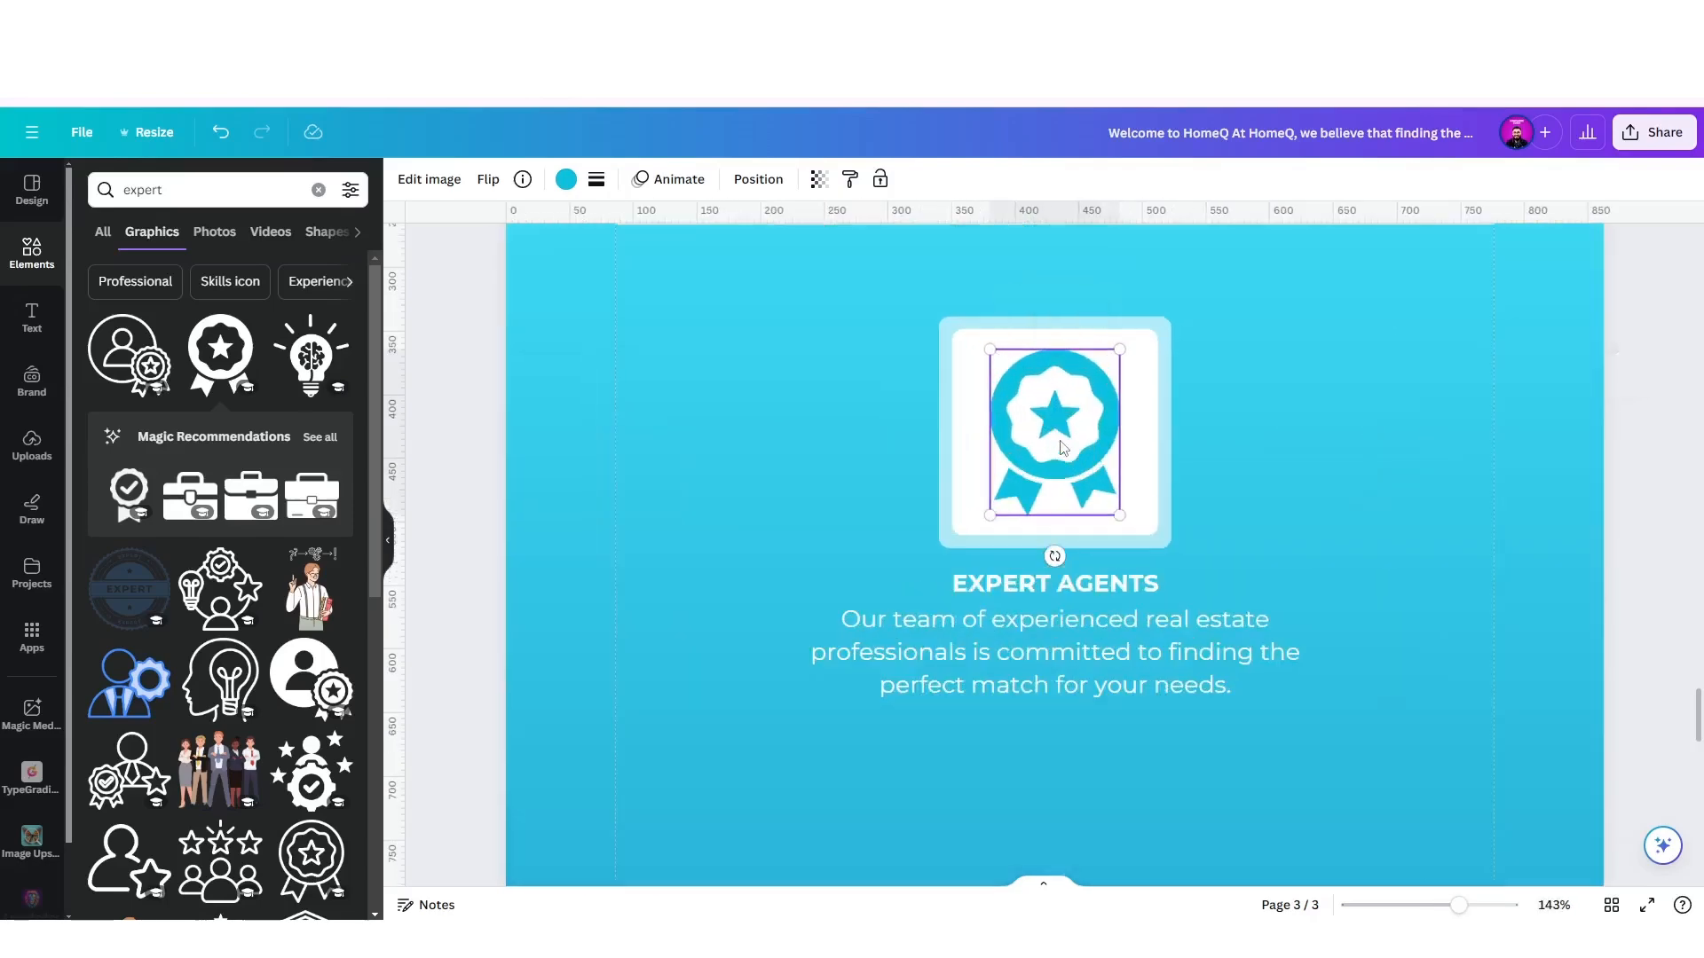
pyautogui.moveTo(1121, 352)
pyautogui.mouseDown()
pyautogui.moveTo(1118, 381)
pyautogui.moveTo(1104, 371)
pyautogui.mouseUp()
pyautogui.click(833, 502)
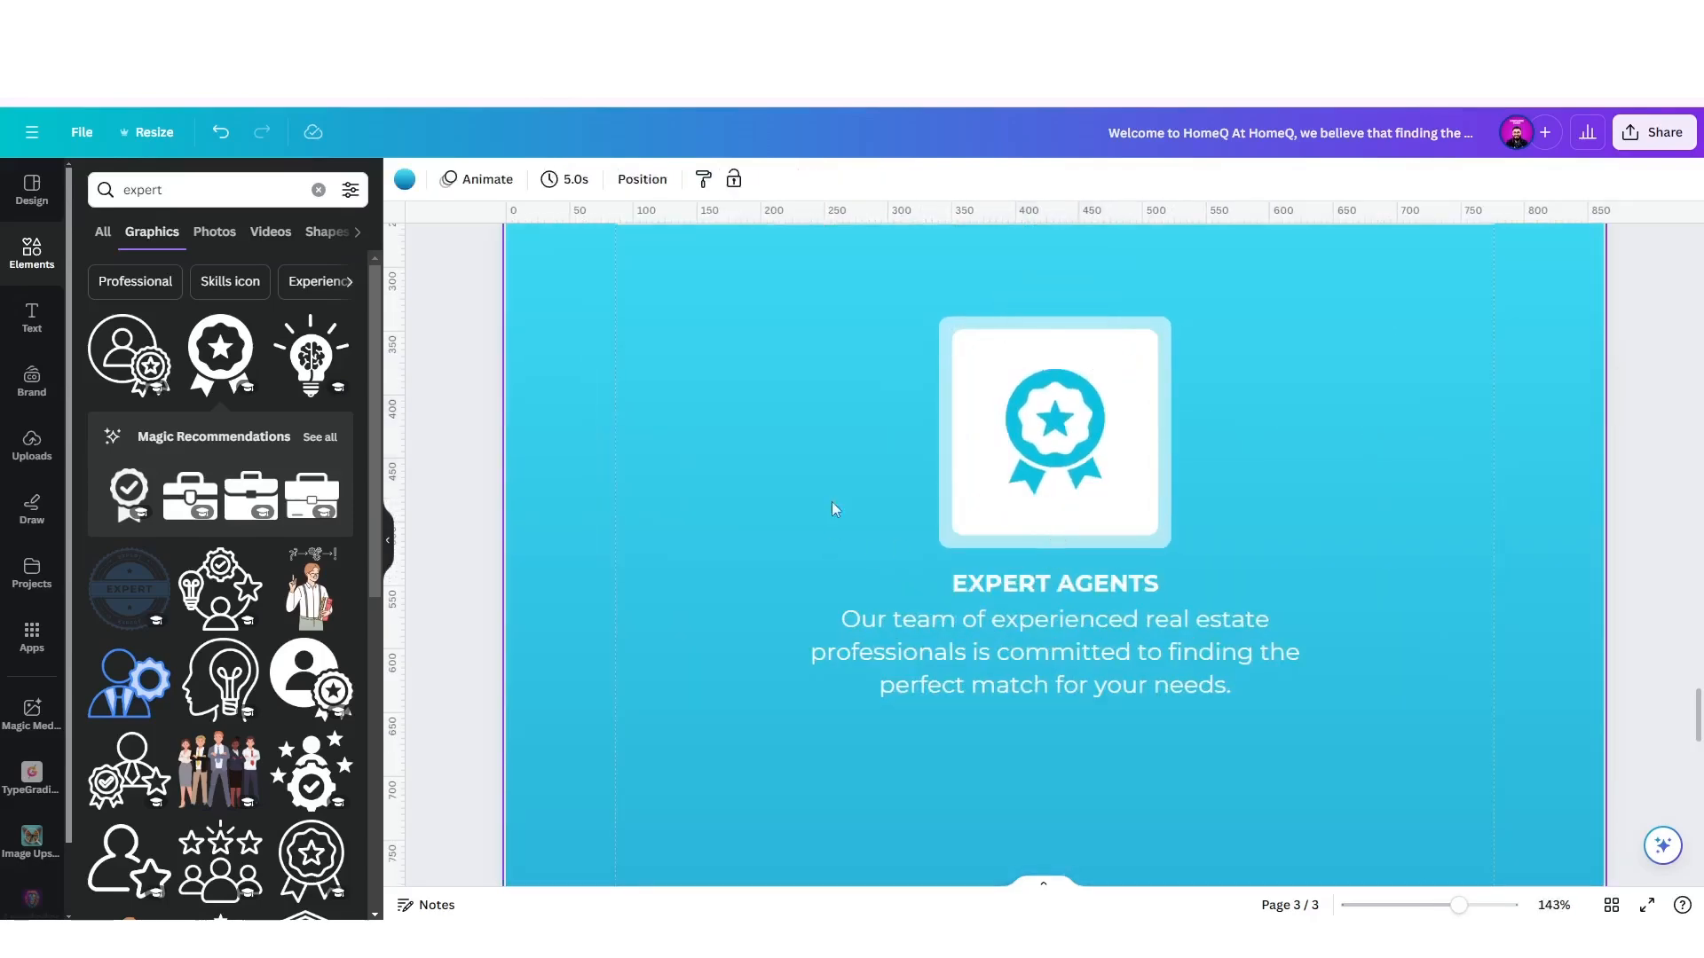
# Duplicate the whole Expert Agents block and place the copy directly below the original.
pyautogui.scroll(-5, 835, 477)
pyautogui.moveTo(1030, 568); pyautogui.dragTo(1063, 622)
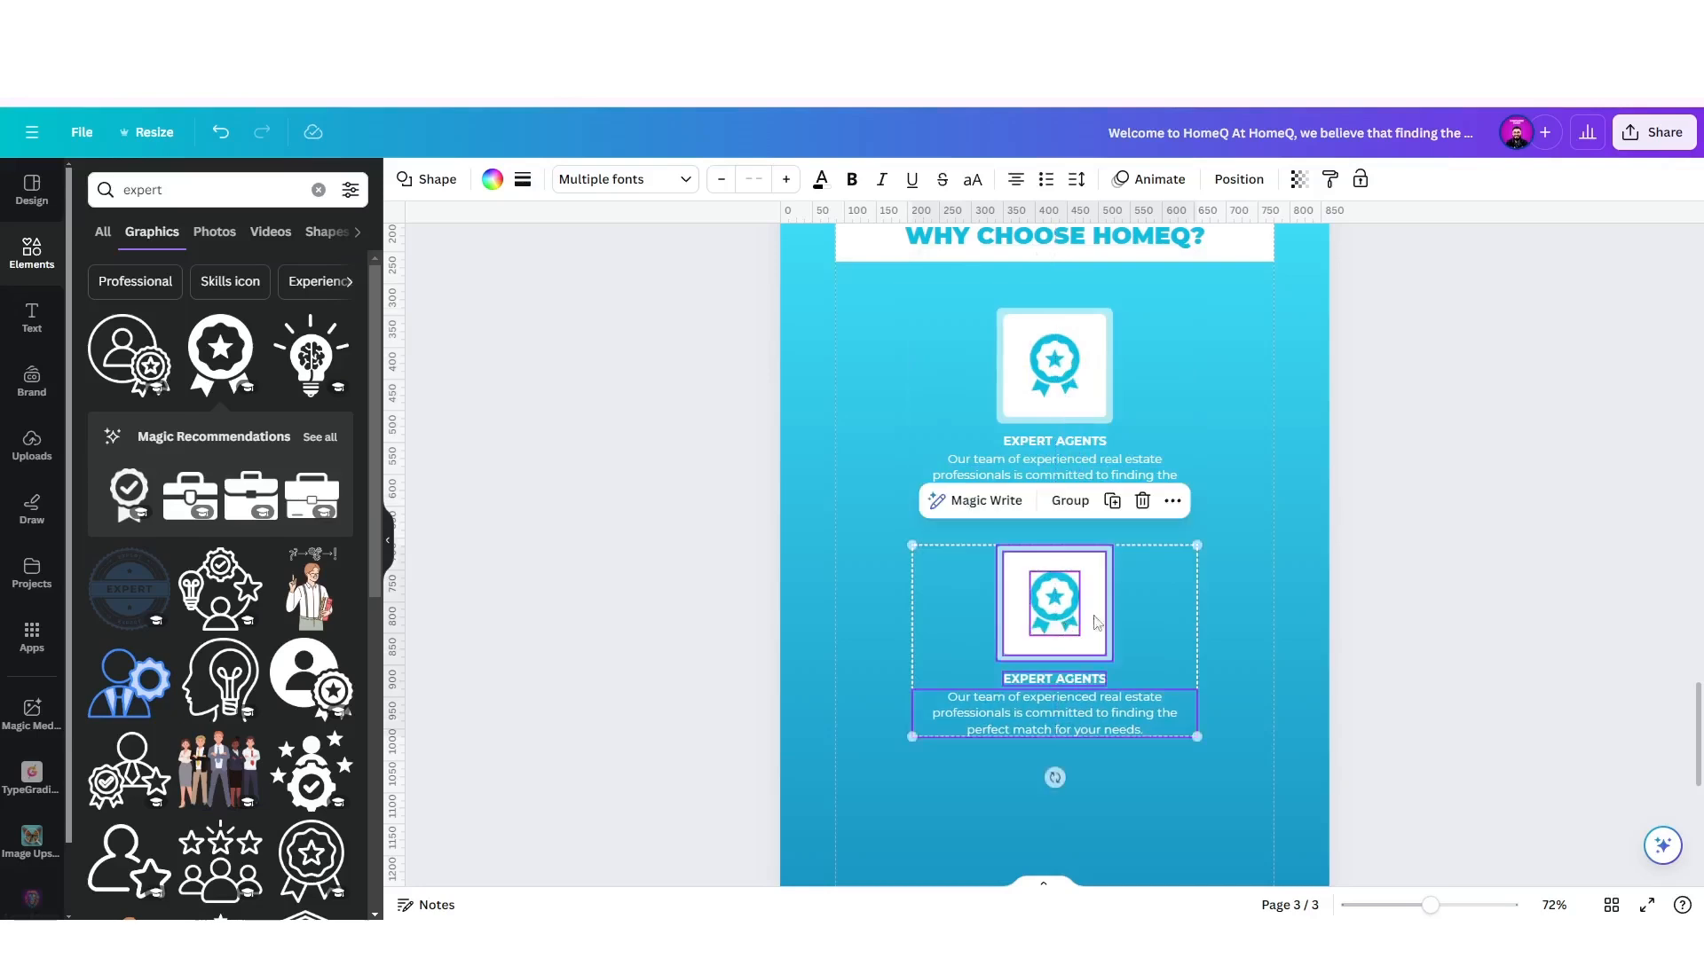
pyautogui.click(1281, 577)
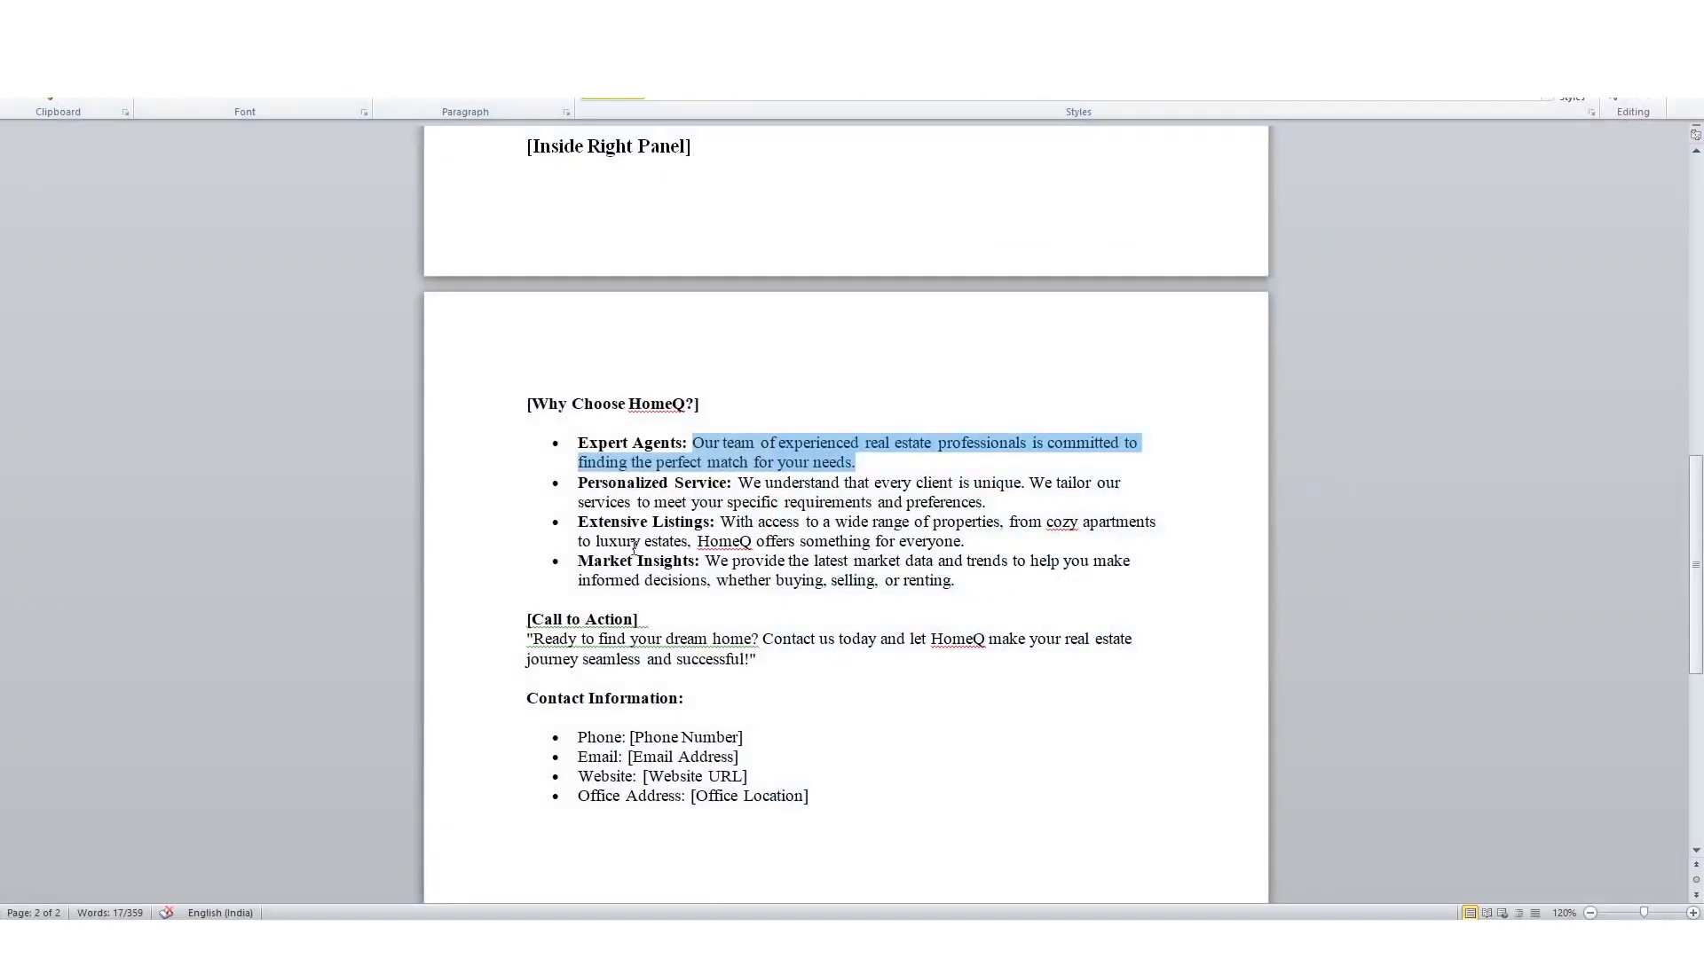
# Delete the star badge from the duplicated block and change its heading to "PERSONALIZED SERVICE" from the Word document.
pyautogui.moveTo(728, 482); pyautogui.dragTo(578, 484)
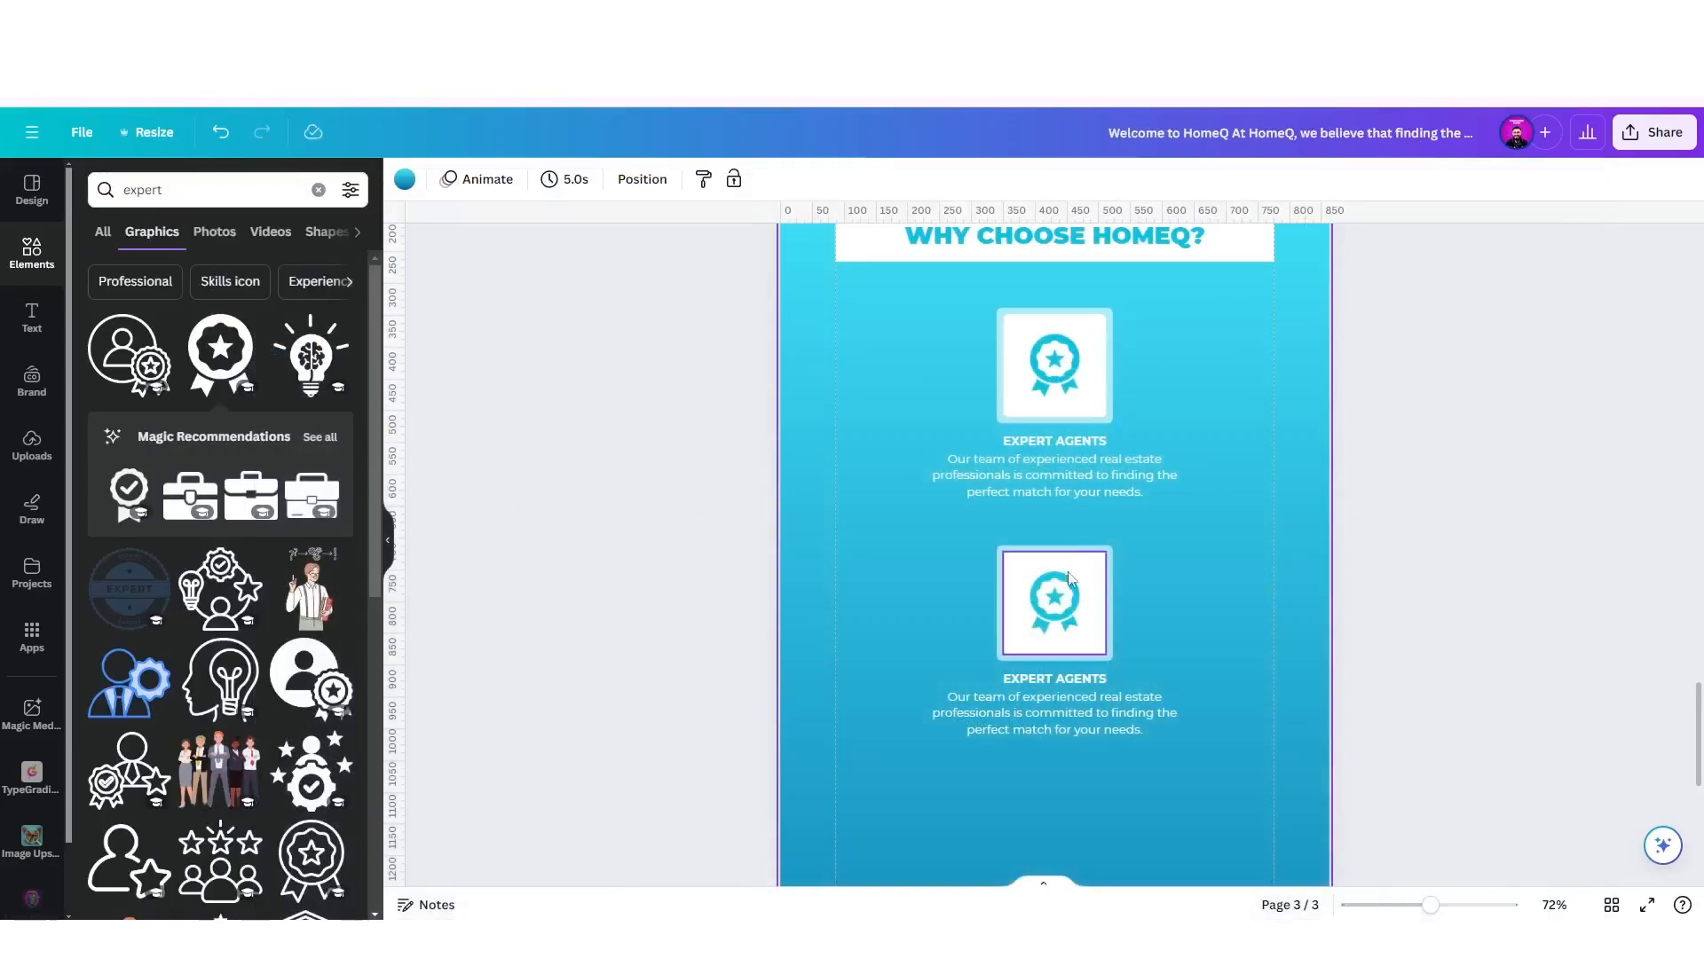
pyautogui.click(1055, 597)
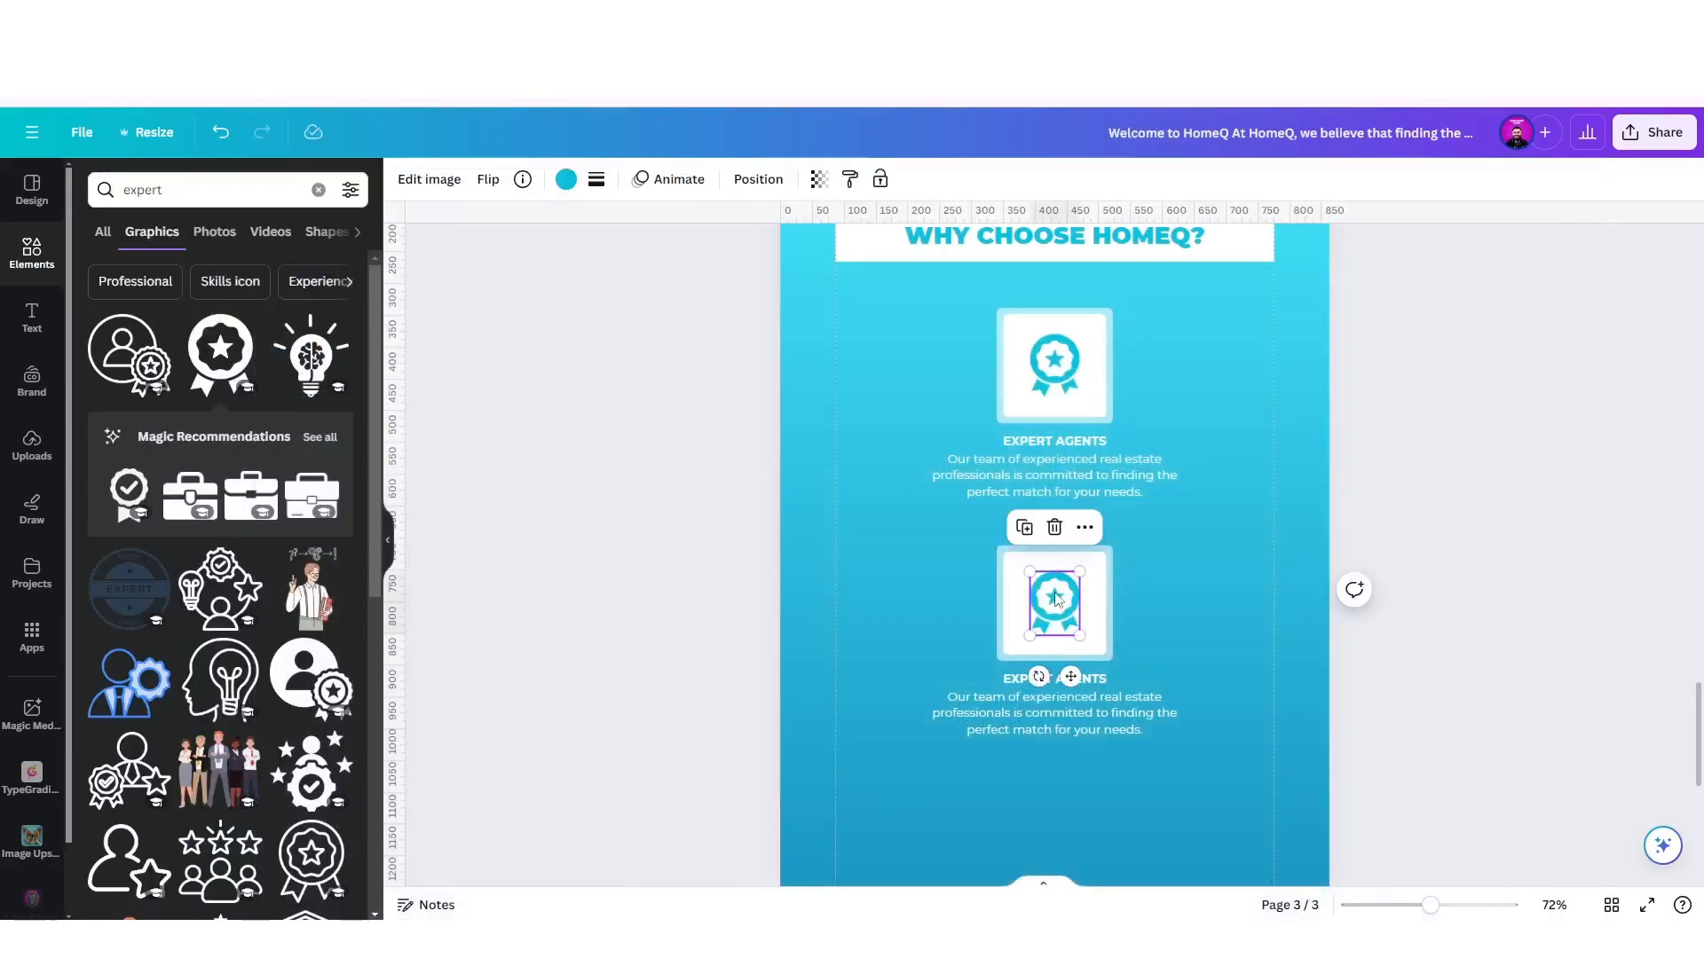
pyautogui.click(1054, 527)
pyautogui.scroll(-1, 1072, 608)
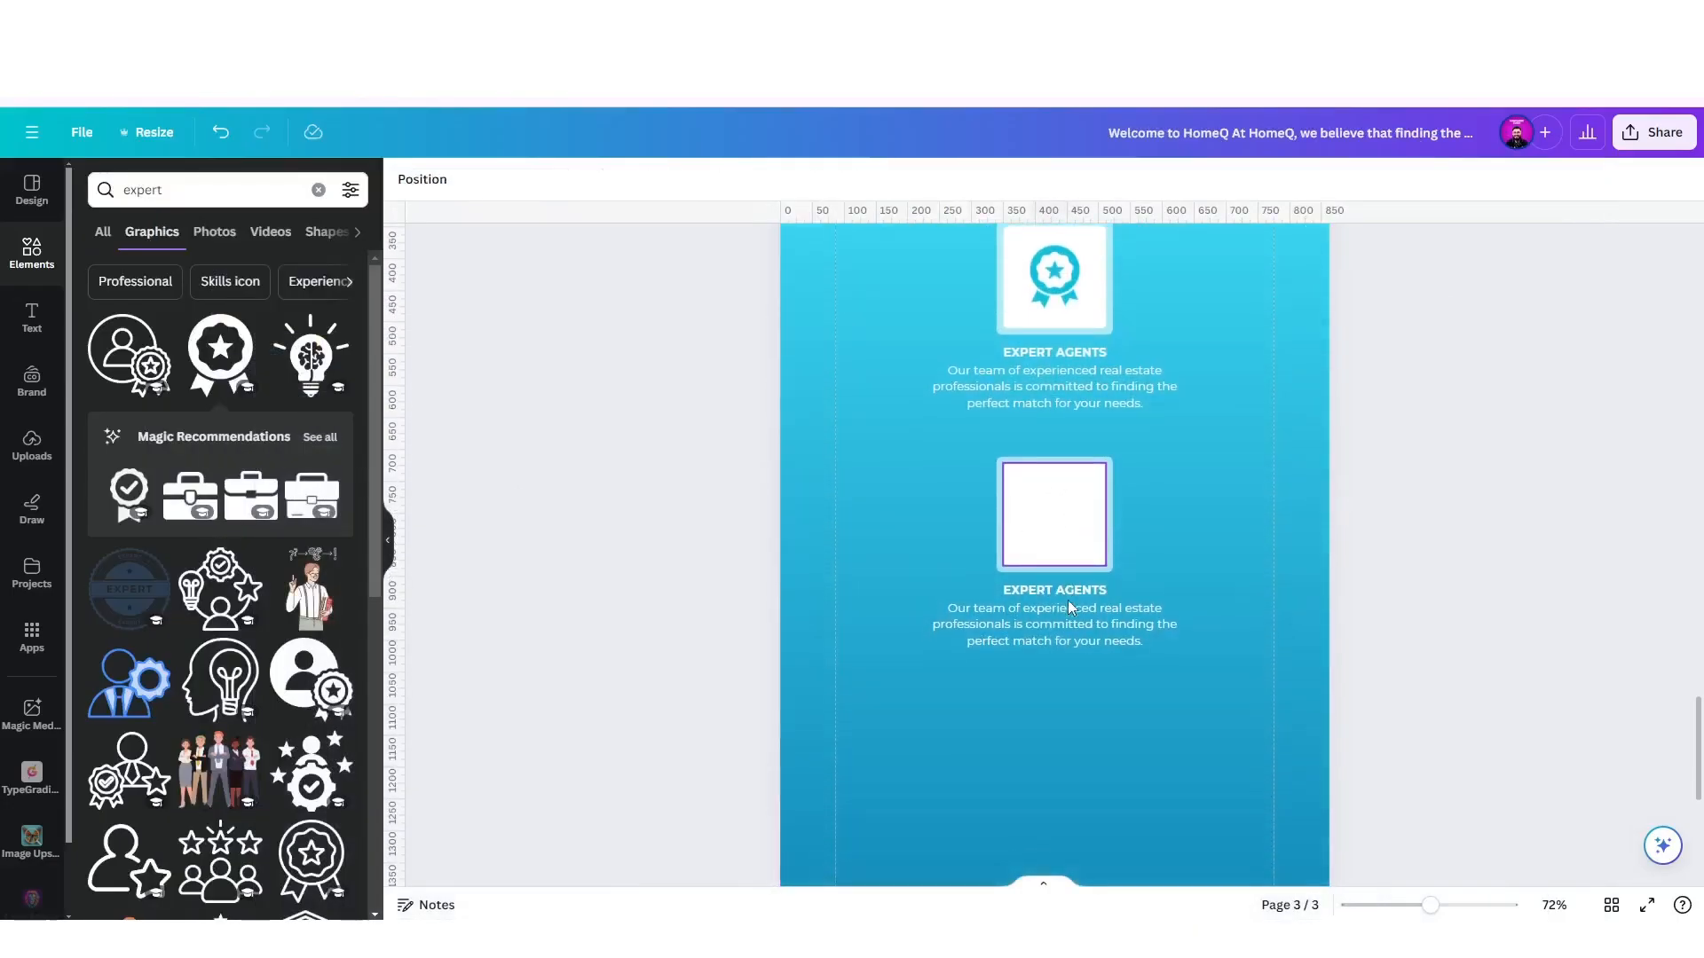
pyautogui.doubleClick(1063, 593)
pyautogui.write('PERSONALIZED SERVICE')
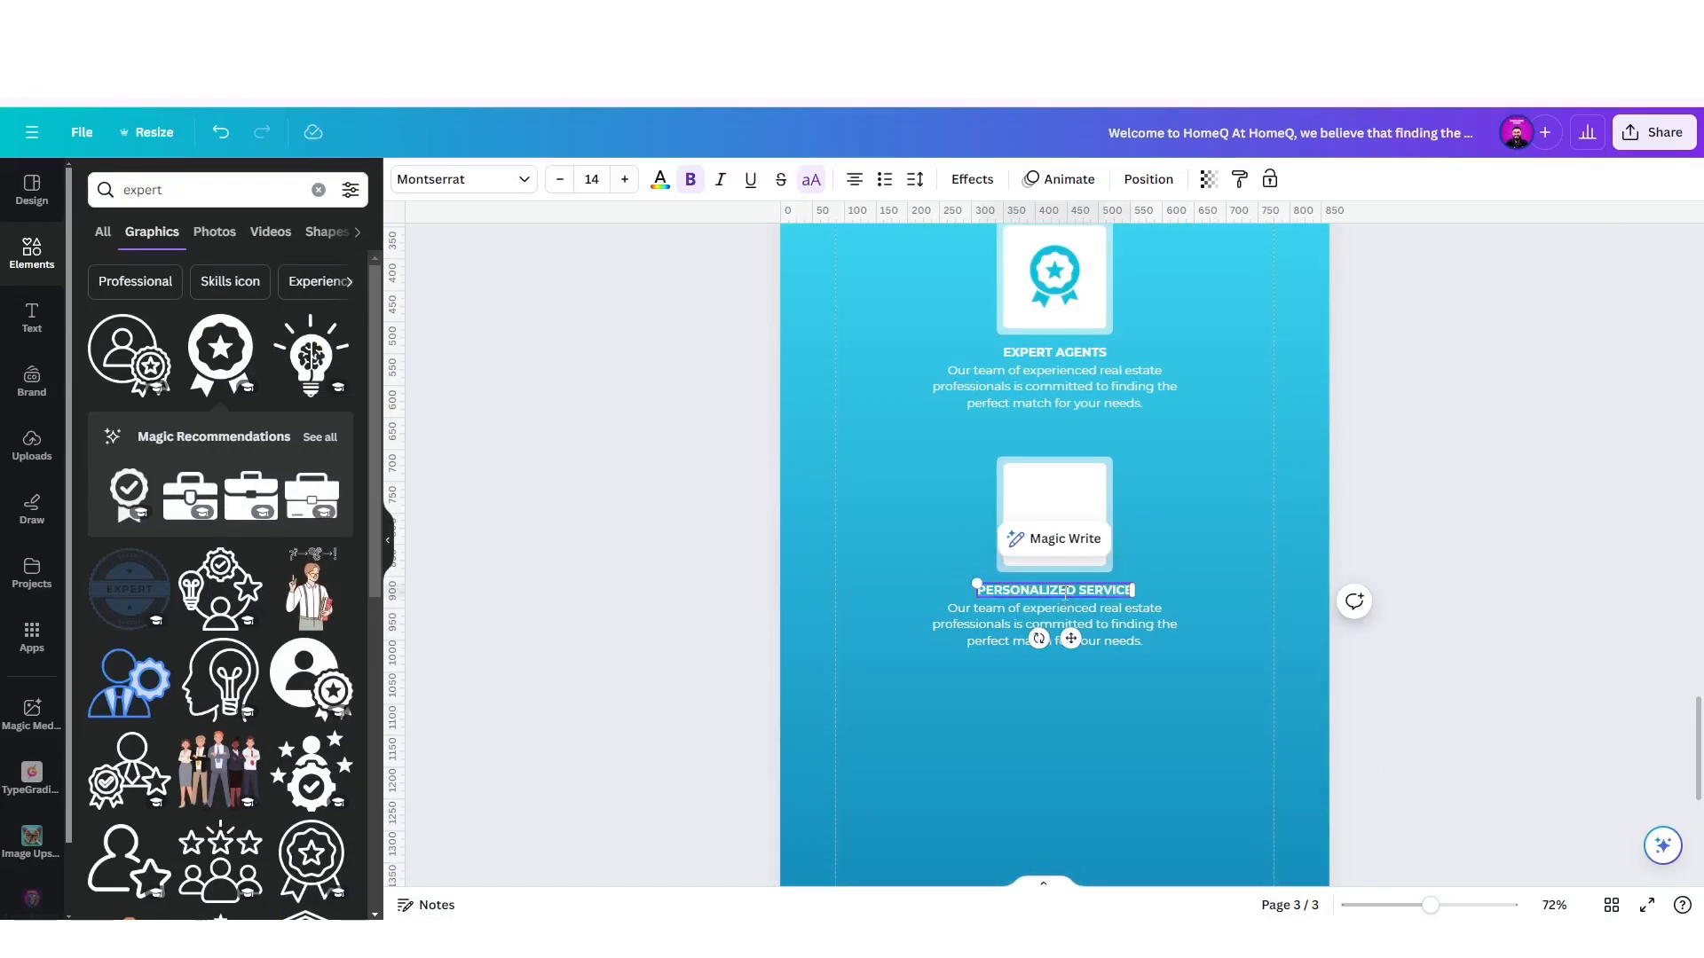
pyautogui.click(941, 749)
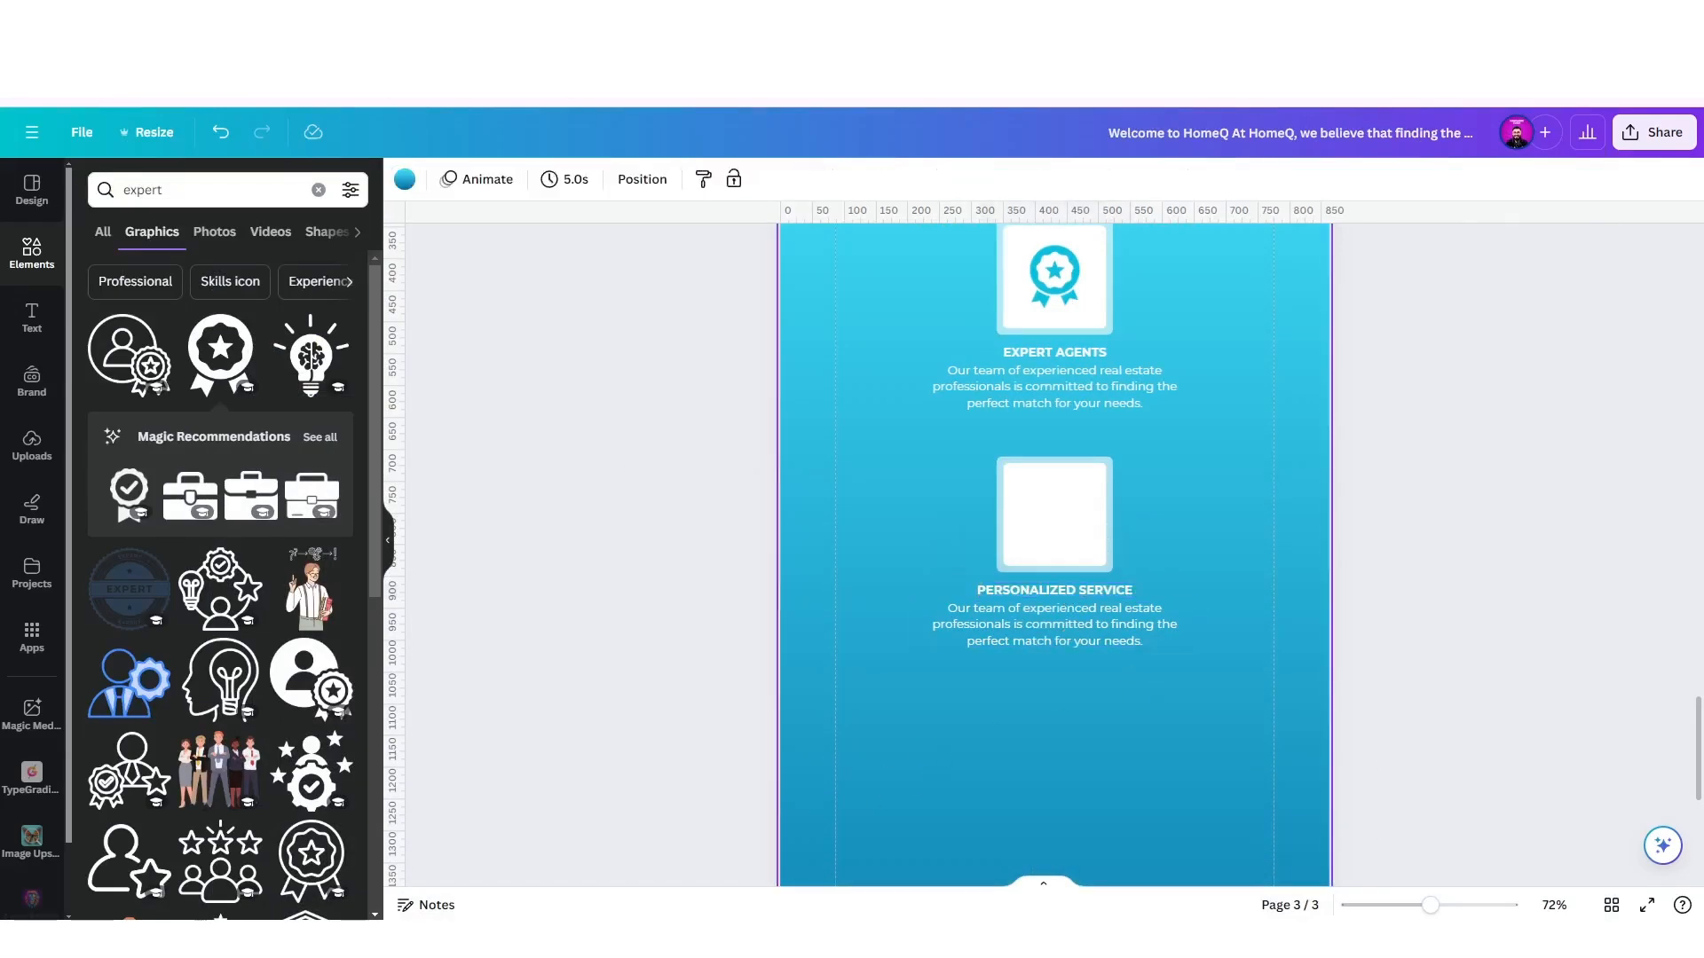
# Replace the Personalized Service description with the Word document's "We understand that every client is unique. We tailor our services to meet your specific requirements and preferences.".
pyautogui.hotkey('alt', 'Tab')
pyautogui.moveTo(739, 482); pyautogui.dragTo(999, 501)
pyautogui.hotkey('ctrl', 'c')
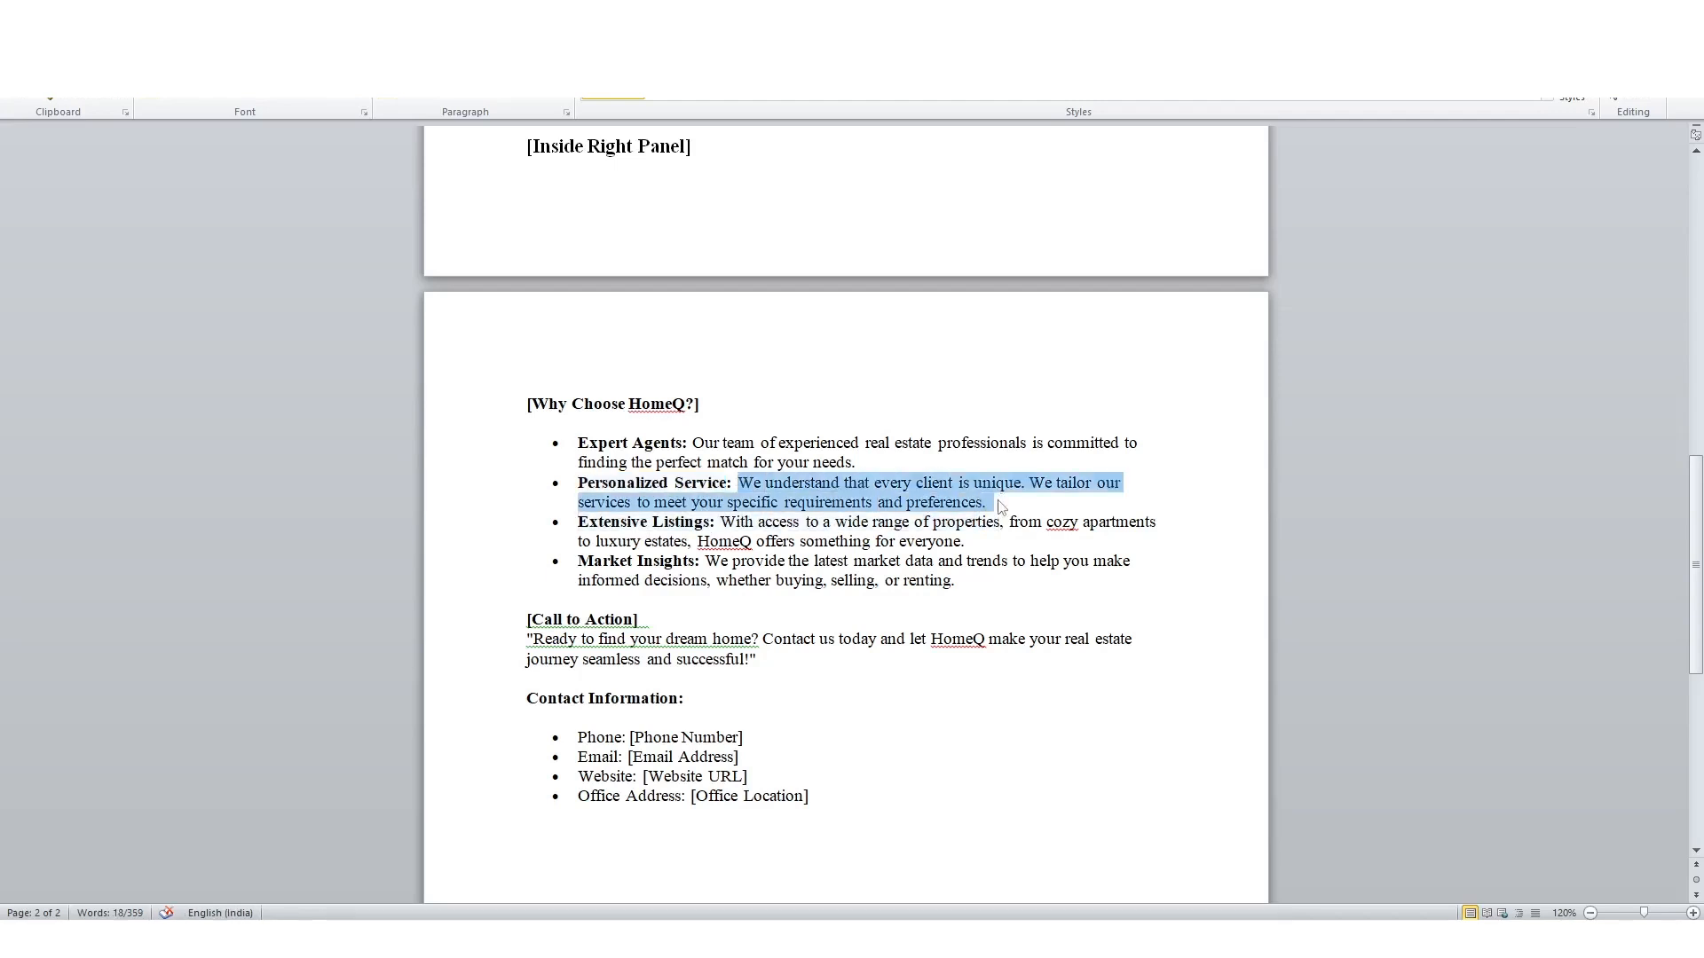
pyautogui.hotkey('alt', 'Tab')
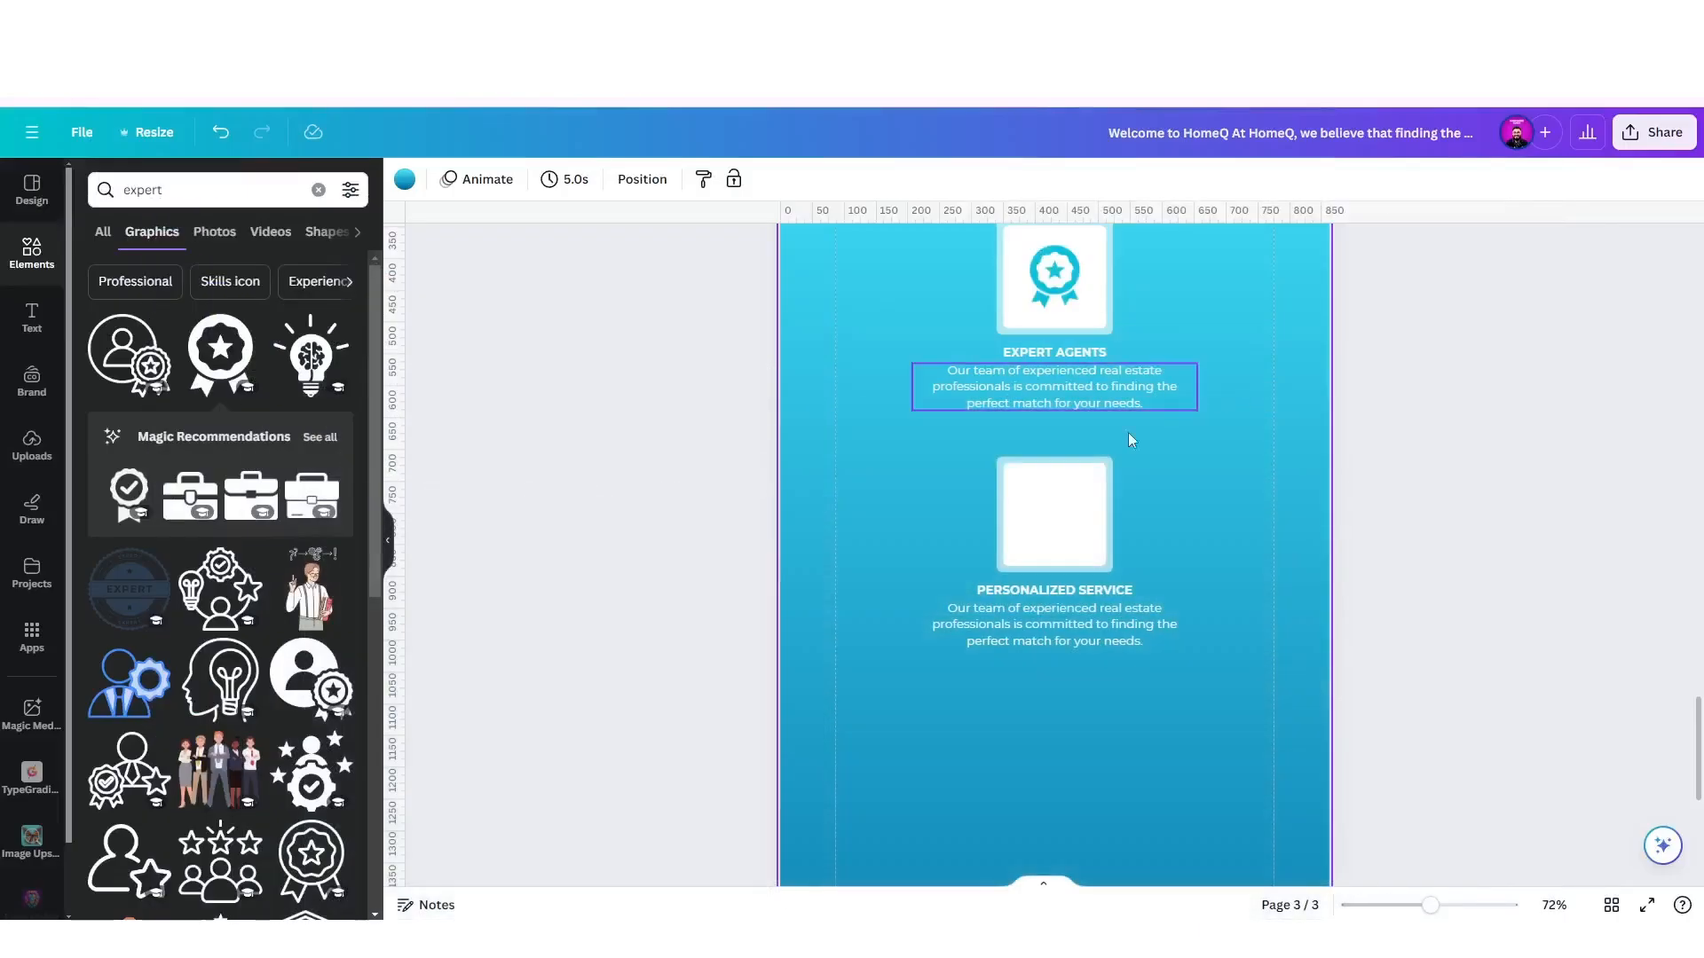
pyautogui.doubleClick(1052, 620)
pyautogui.hotkey('ctrl', 'v')
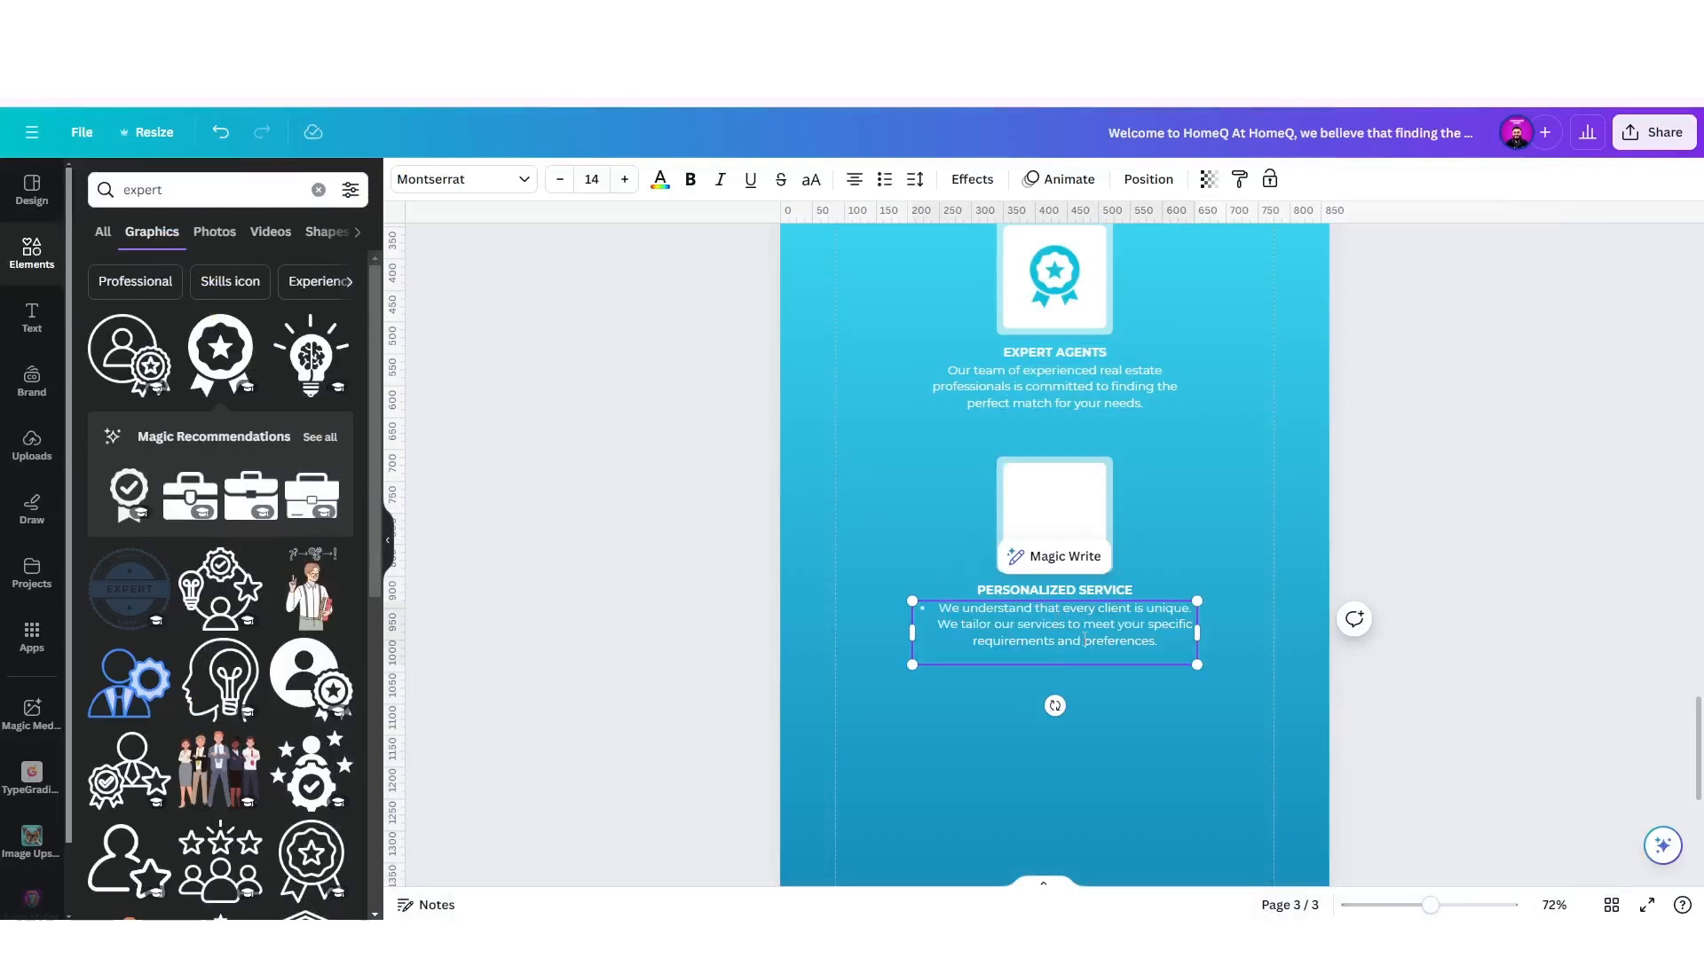
# Remove the trailing empty line and the bullet from the Personalized Service description.
pyautogui.press('BackSpace')
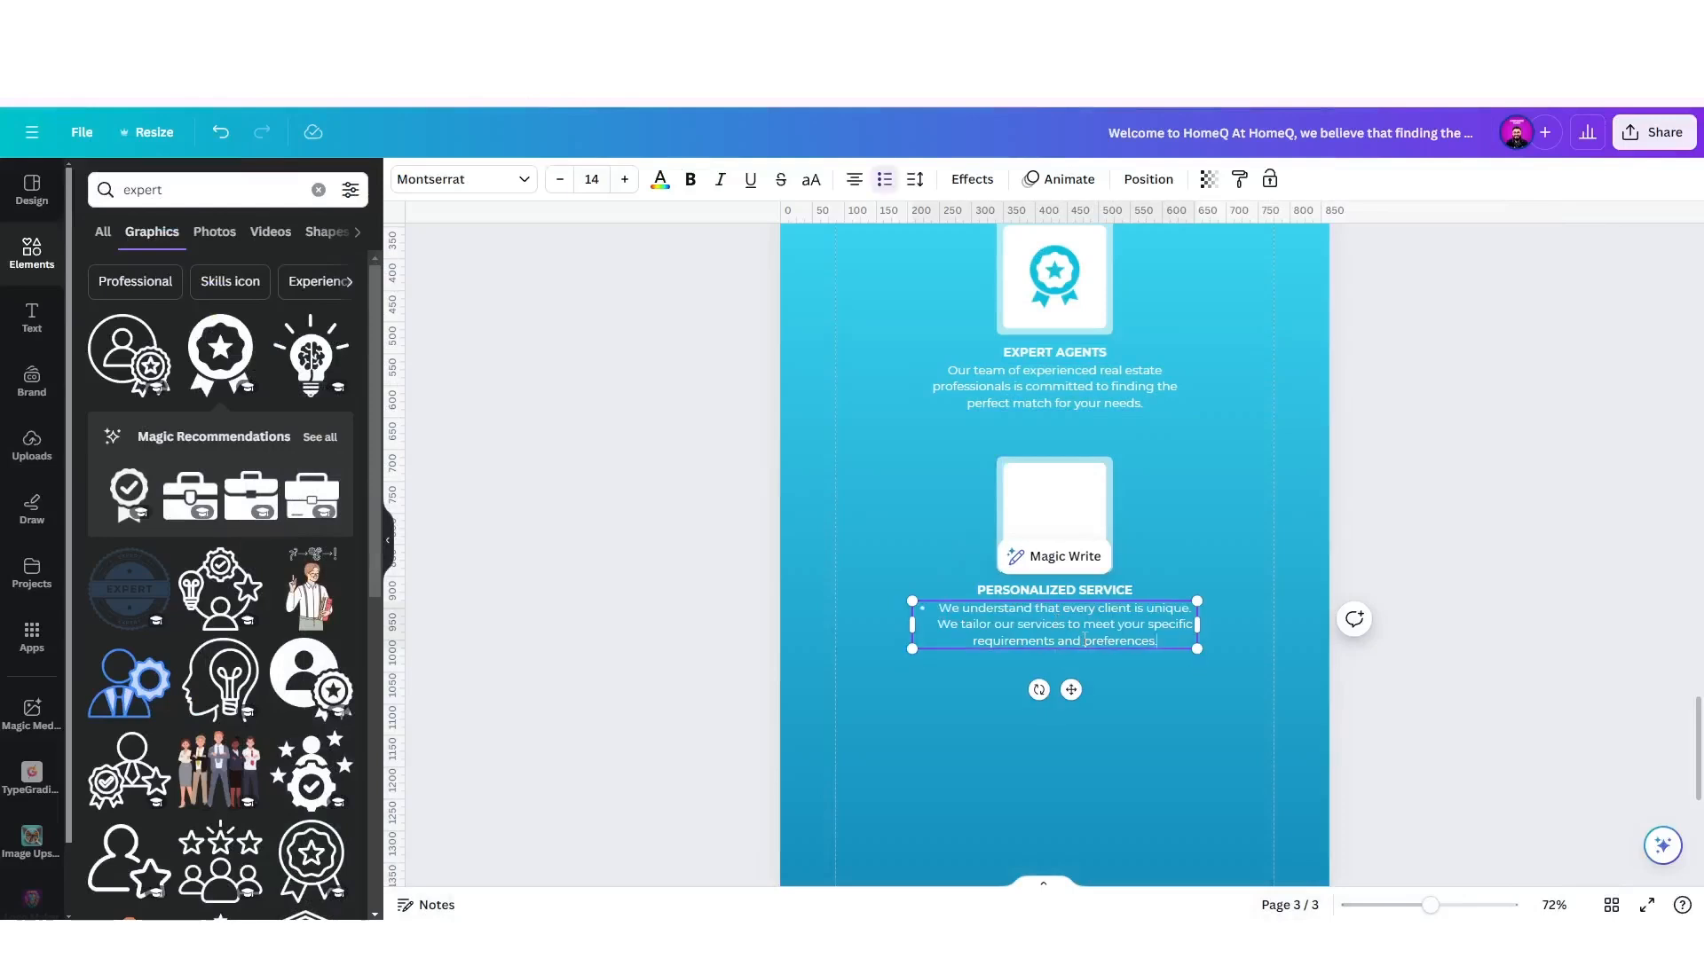
pyautogui.click(1132, 686)
pyautogui.click(948, 608)
pyautogui.click(941, 609)
pyautogui.press('BackSpace')
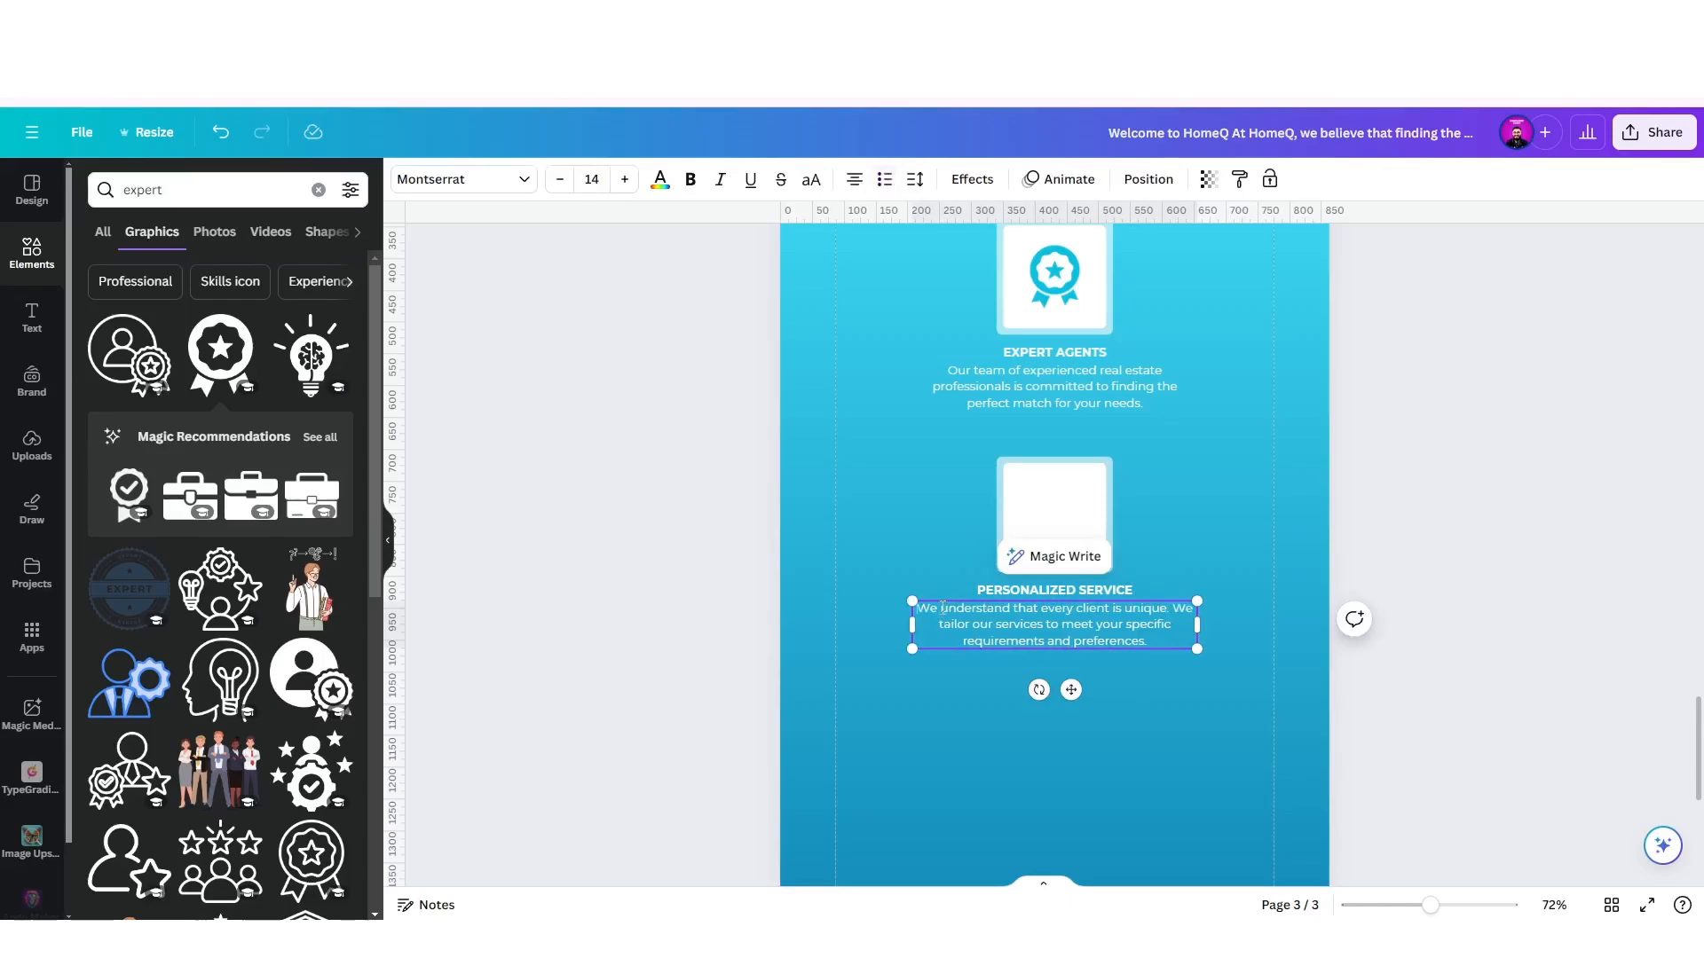
# Search the graphics for "personalise" and look through the results for a suitable icon.
pyautogui.click(878, 550)
pyautogui.click(318, 190)
pyautogui.write('personalise')
pyautogui.press('Return')
pyautogui.scroll(-10, 347, 642)
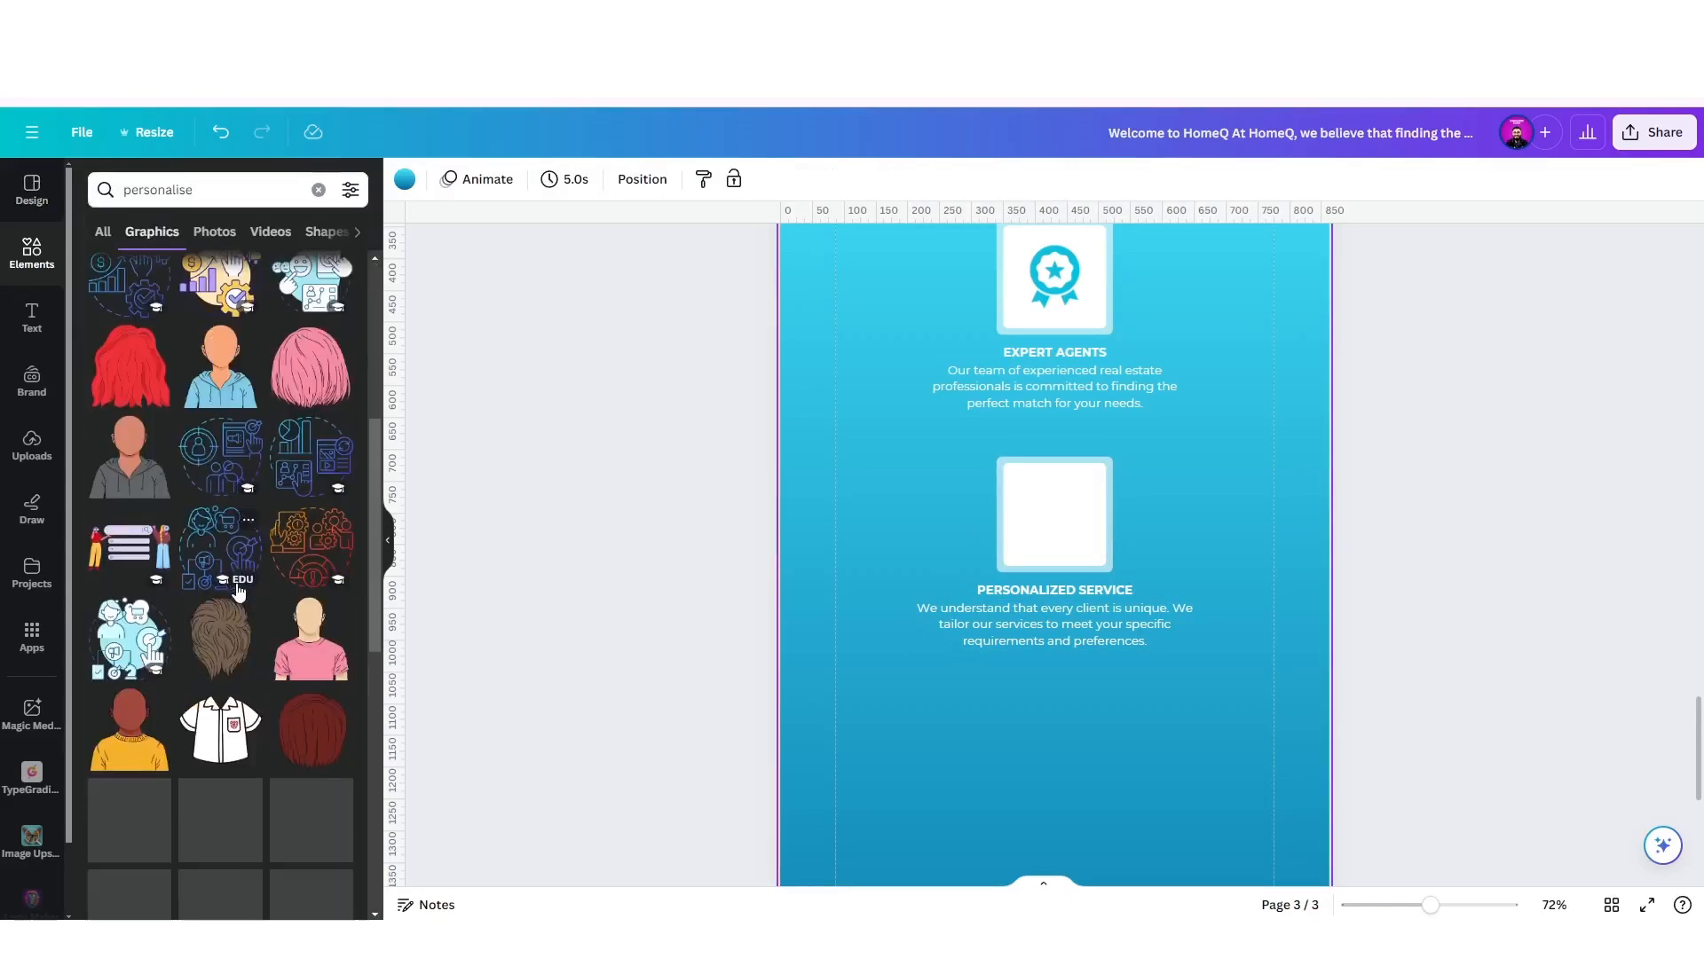
# Search the graphics for "custom" and add the handshake icon with circular arrows to the page.
pyautogui.click(318, 190)
pyautogui.write('custom')
pyautogui.press('Return')
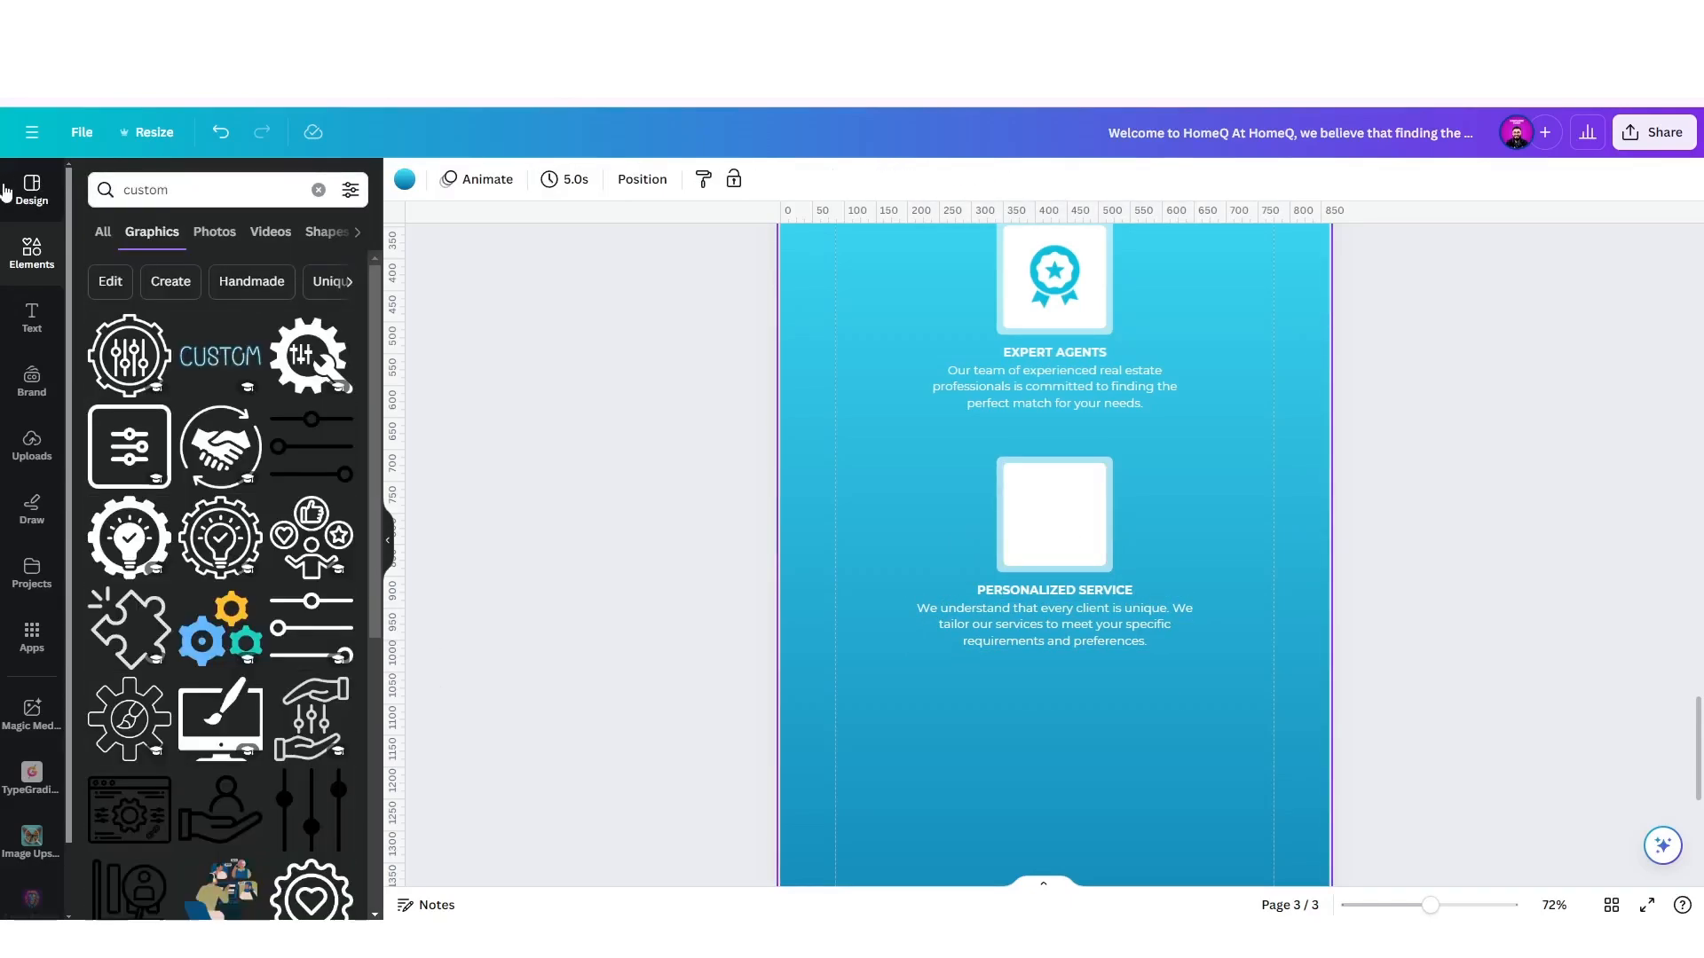
pyautogui.click(220, 446)
# Shrink the handshake icon into the white square above "PERSONALIZED SERVICE" and color it the document's light blue.
pyautogui.moveTo(1165, 530); pyautogui.dragTo(1014, 683)
pyautogui.moveTo(980, 717); pyautogui.dragTo(1055, 515)
pyautogui.click(566, 179)
pyautogui.click(194, 286)
pyautogui.click(1242, 532)
# Duplicate the Personalized Service block and place the copy directly below the original.
pyautogui.scroll(-3, 1008, 653)
pyautogui.scroll(-2, 1008, 653)
pyautogui.click(1156, 652)
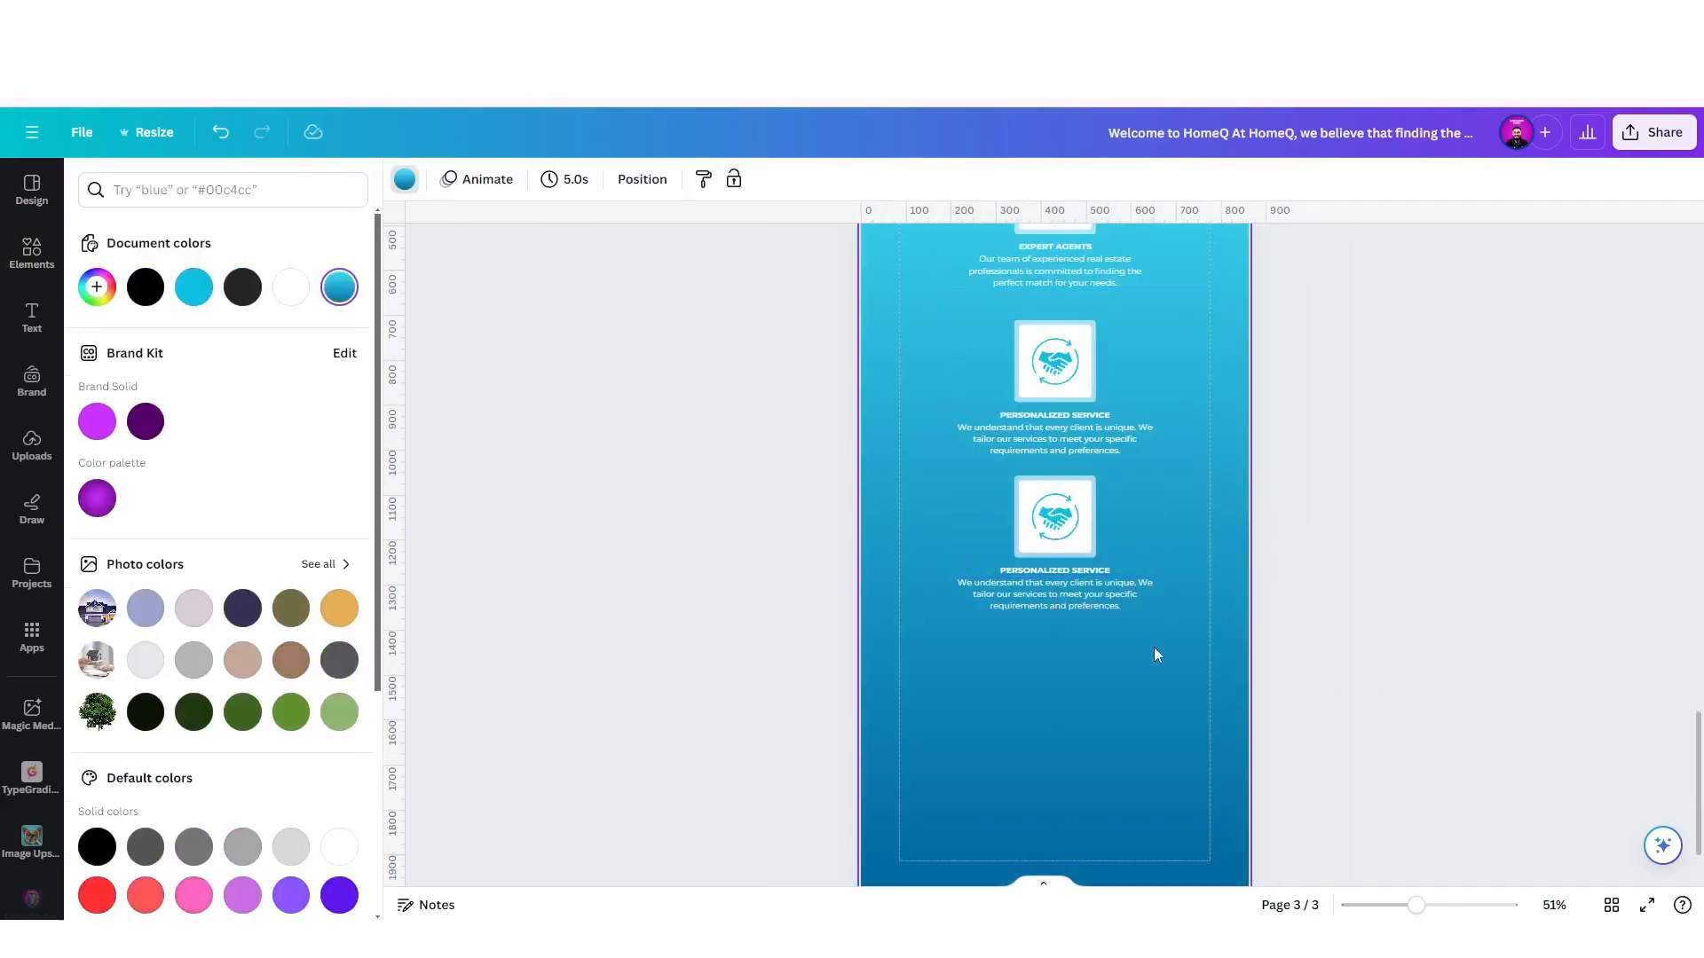
# Replace the lower block's heading with "EXTENSIVE LISTINGS", taken from the Word document.
pyautogui.hotkey('alt', 'Tab')
pyautogui.moveTo(577, 522); pyautogui.dragTo(714, 521)
pyautogui.hotkey('alt', 'Tab')
pyautogui.scroll(5, 1056, 585)
pyautogui.doubleClick(1059, 543)
pyautogui.write('EXTENSIVE LISTINGS')
# Replace the description under "EXTENSIVE LISTINGS" with the Word document's sentence beginning "With access to a wide range of properties".
pyautogui.hotkey('alt', 'Tab')
pyautogui.moveTo(721, 522); pyautogui.dragTo(976, 539)
pyautogui.hotkey('alt', 'Tab')
pyautogui.doubleClick(1056, 607)
pyautogui.write('With access to a wide range of properties, from cozy apartments to luxury estates, HomeQ offers something for everyone.')
# Delete the handshake icon from the Extensive Listings block and search the graphics for "list".
pyautogui.scroll(-5, 992, 661)
pyautogui.click(1055, 519)
pyautogui.press('Delete')
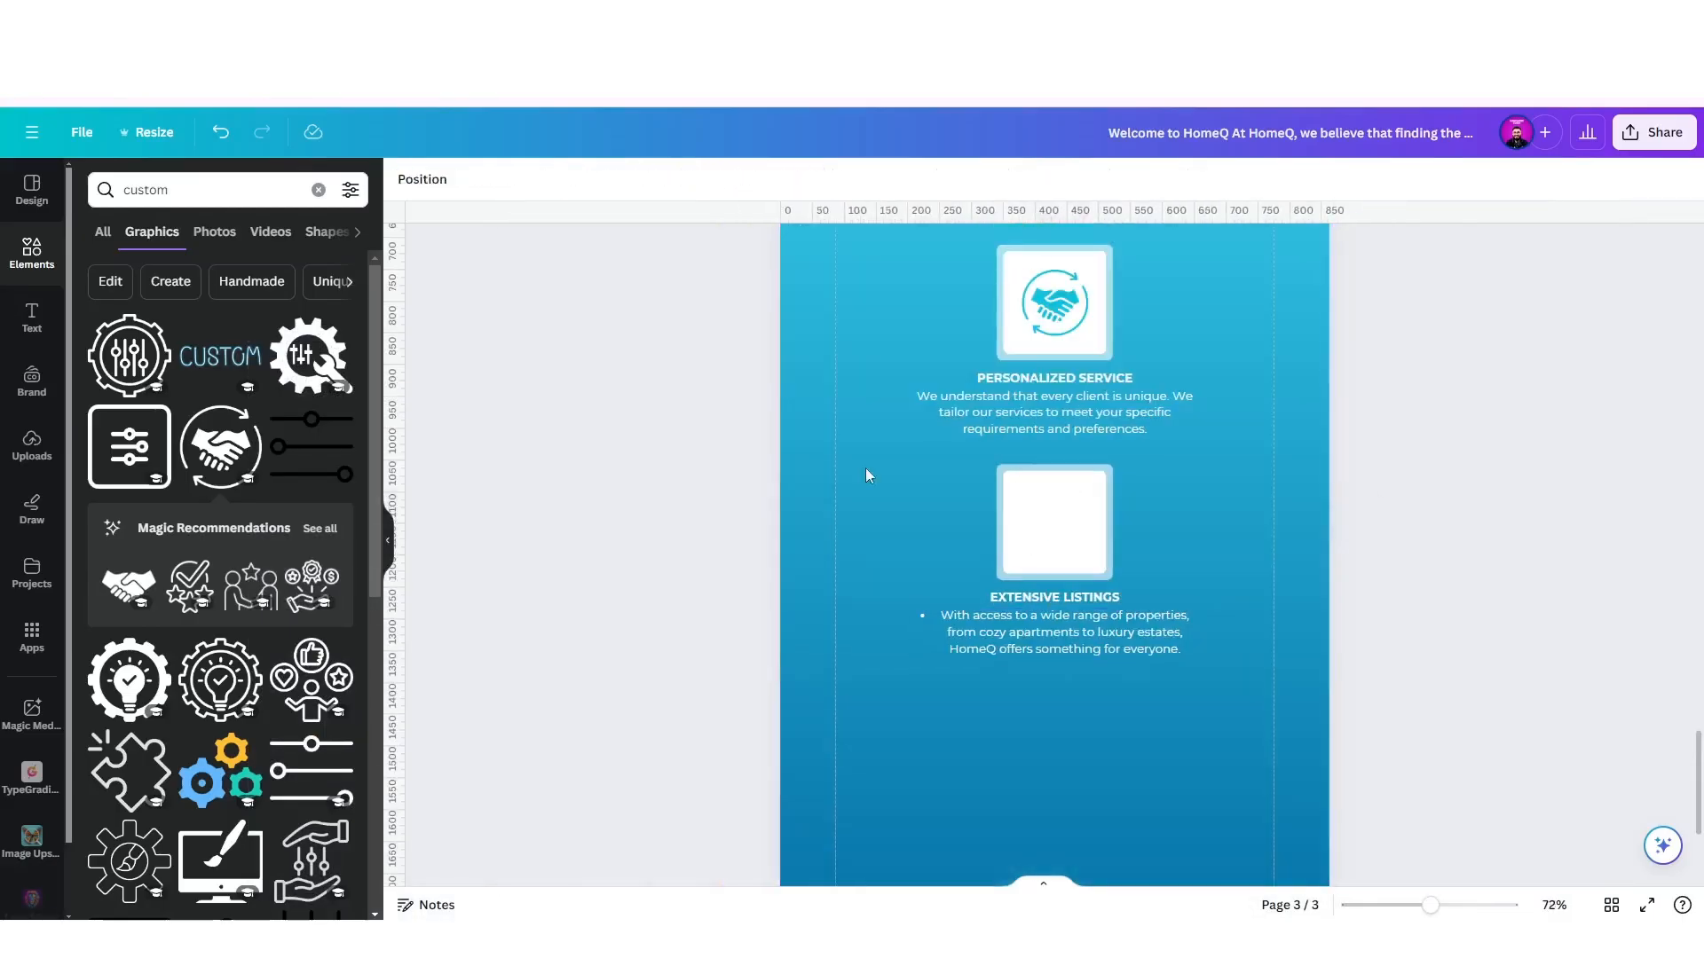
pyautogui.moveTo(177, 189); pyautogui.dragTo(106, 185)
pyautogui.write('lis')
pyautogui.write('t')
pyautogui.press('Return')
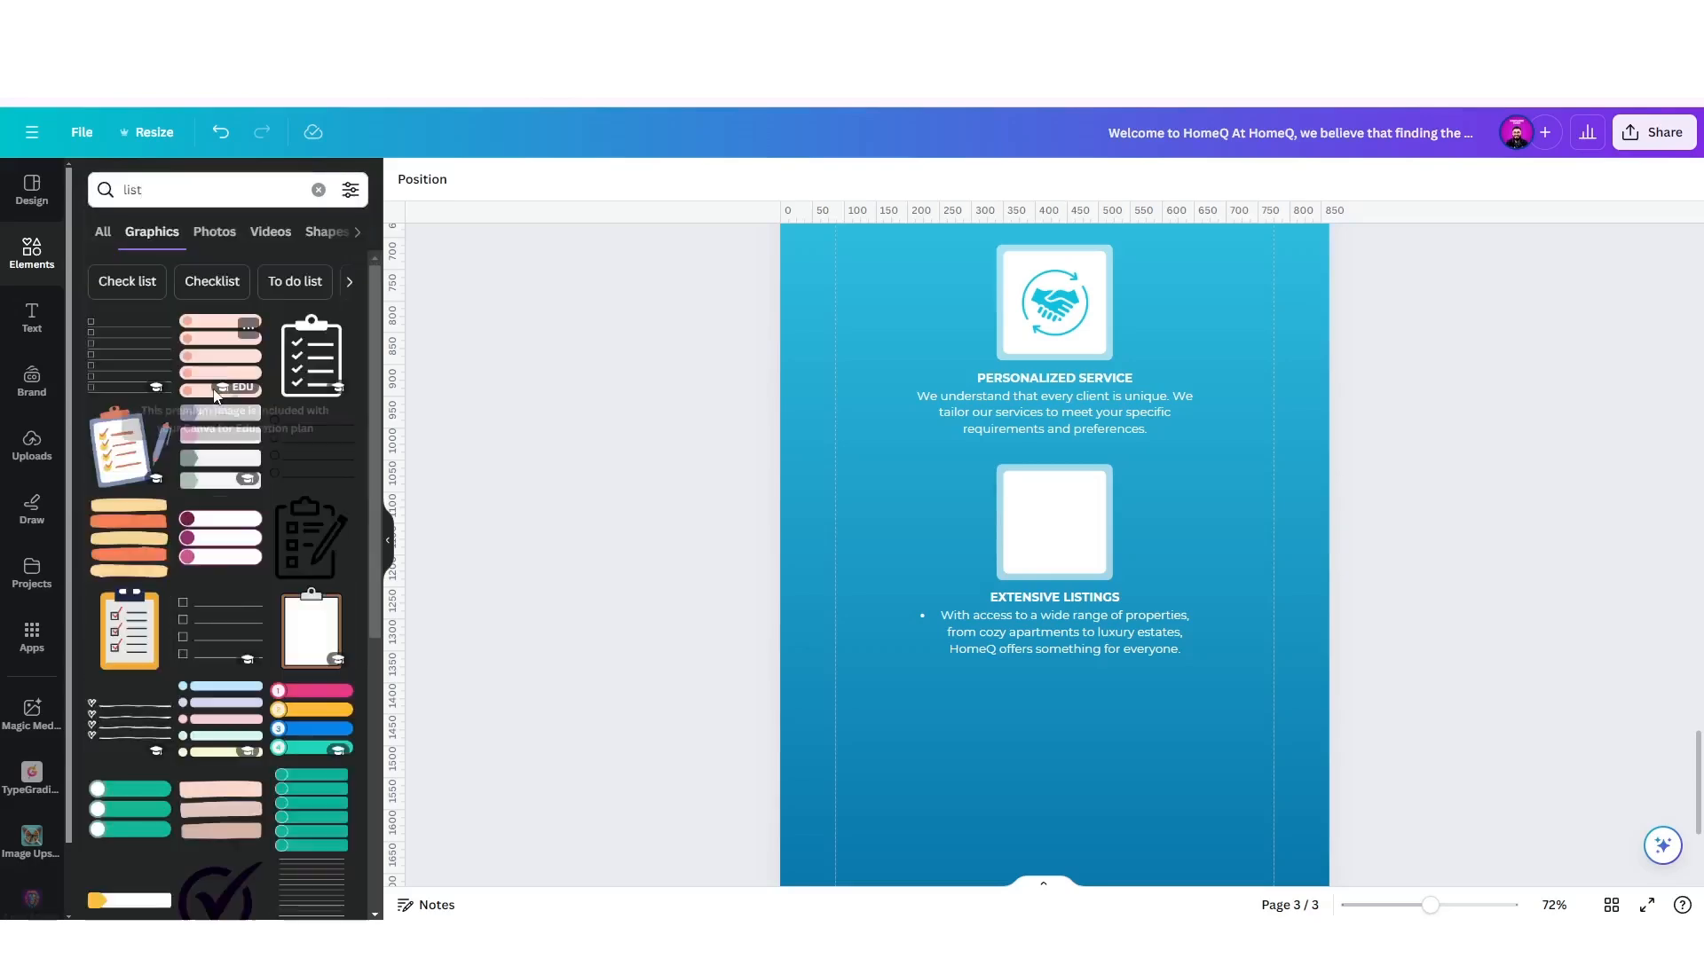
pyautogui.scroll(-12, 286, 623)
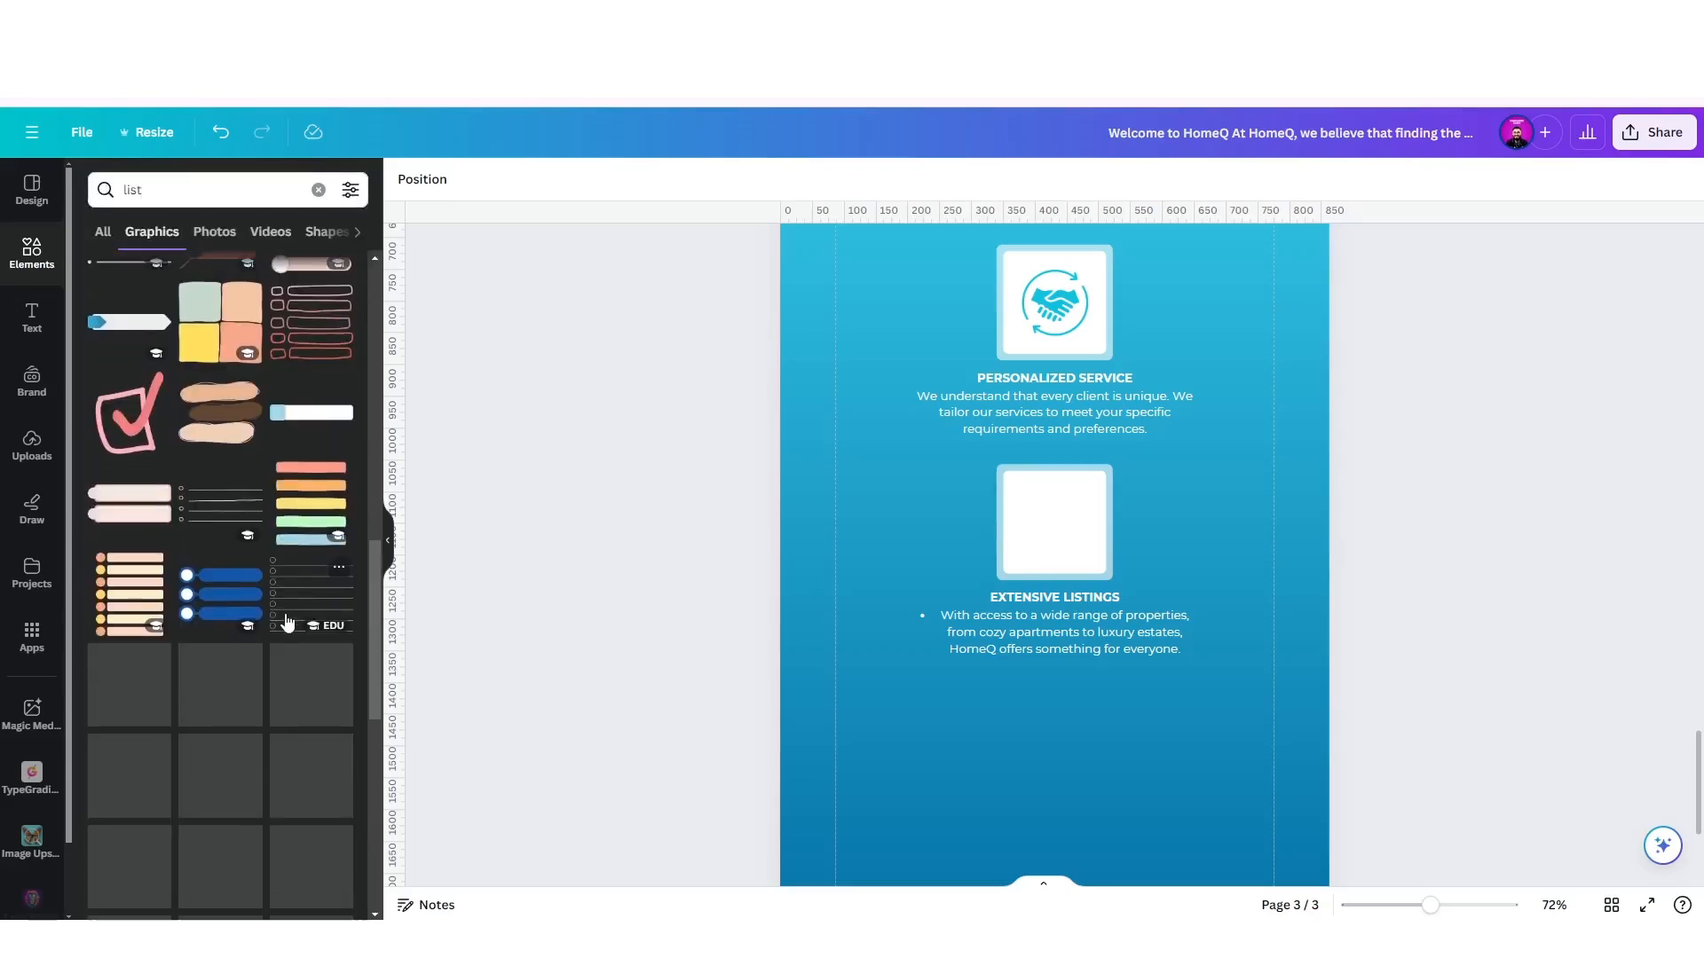
# Search the graphics for "listing" and add the solid circle icon with three bulleted lines to the page.
pyautogui.click(162, 193)
pyautogui.write('ing')
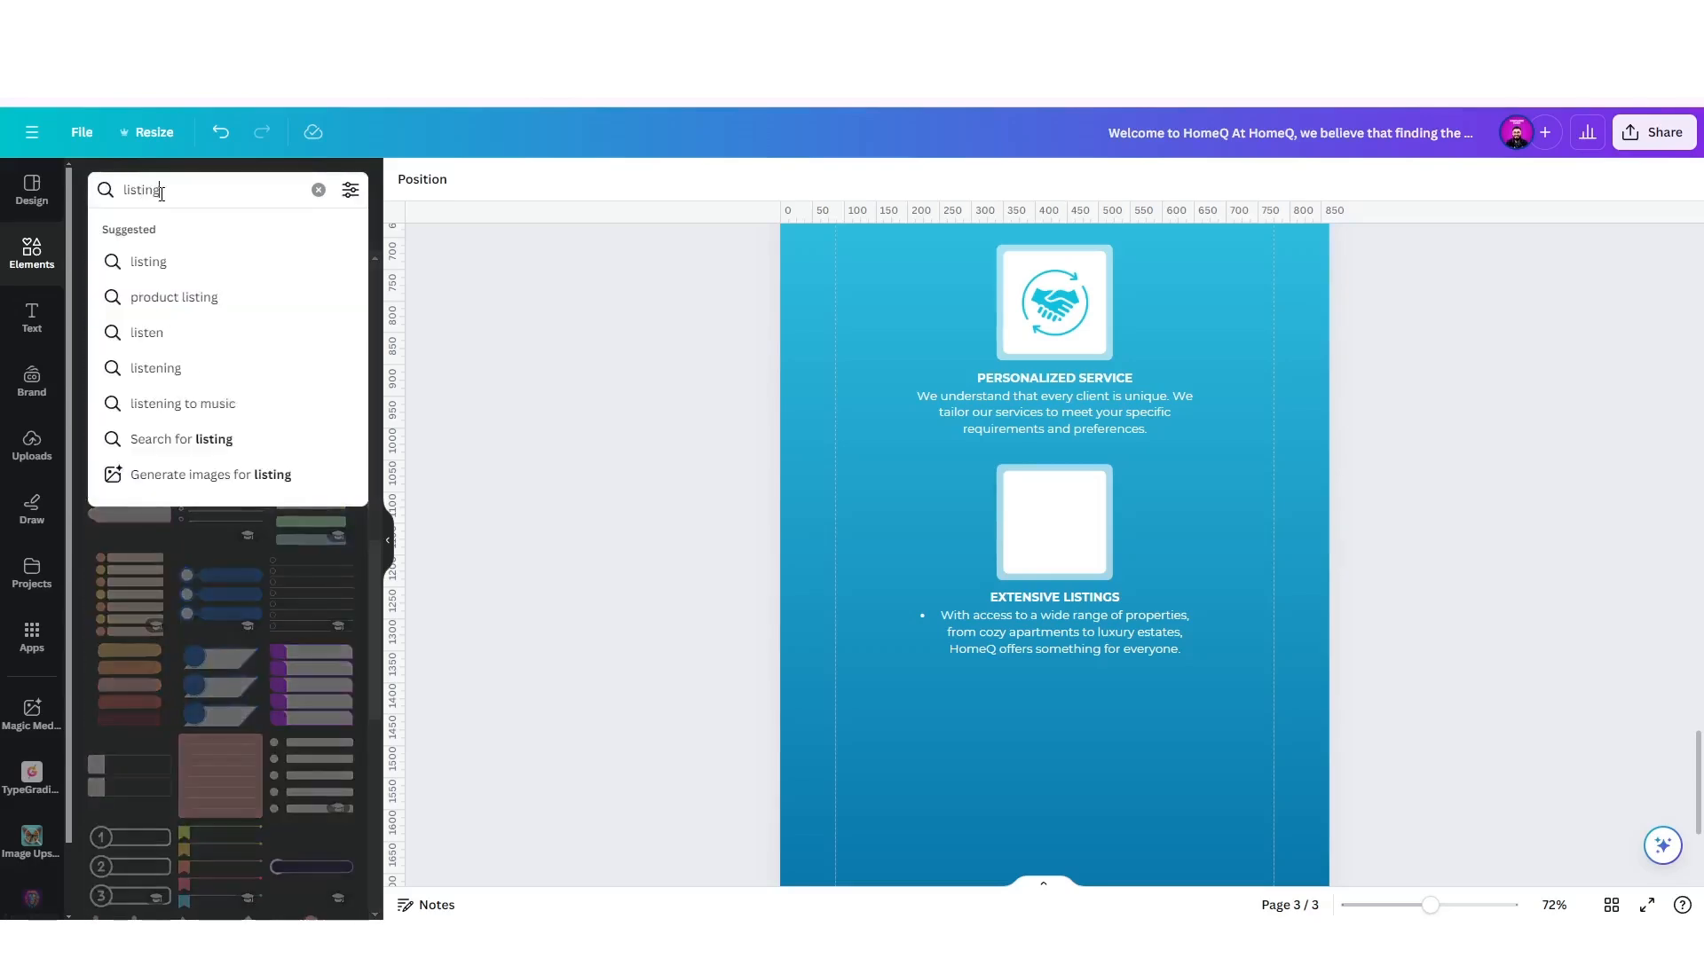
pyautogui.press('Return')
pyautogui.scroll(-5, 222, 577)
pyautogui.click(220, 593)
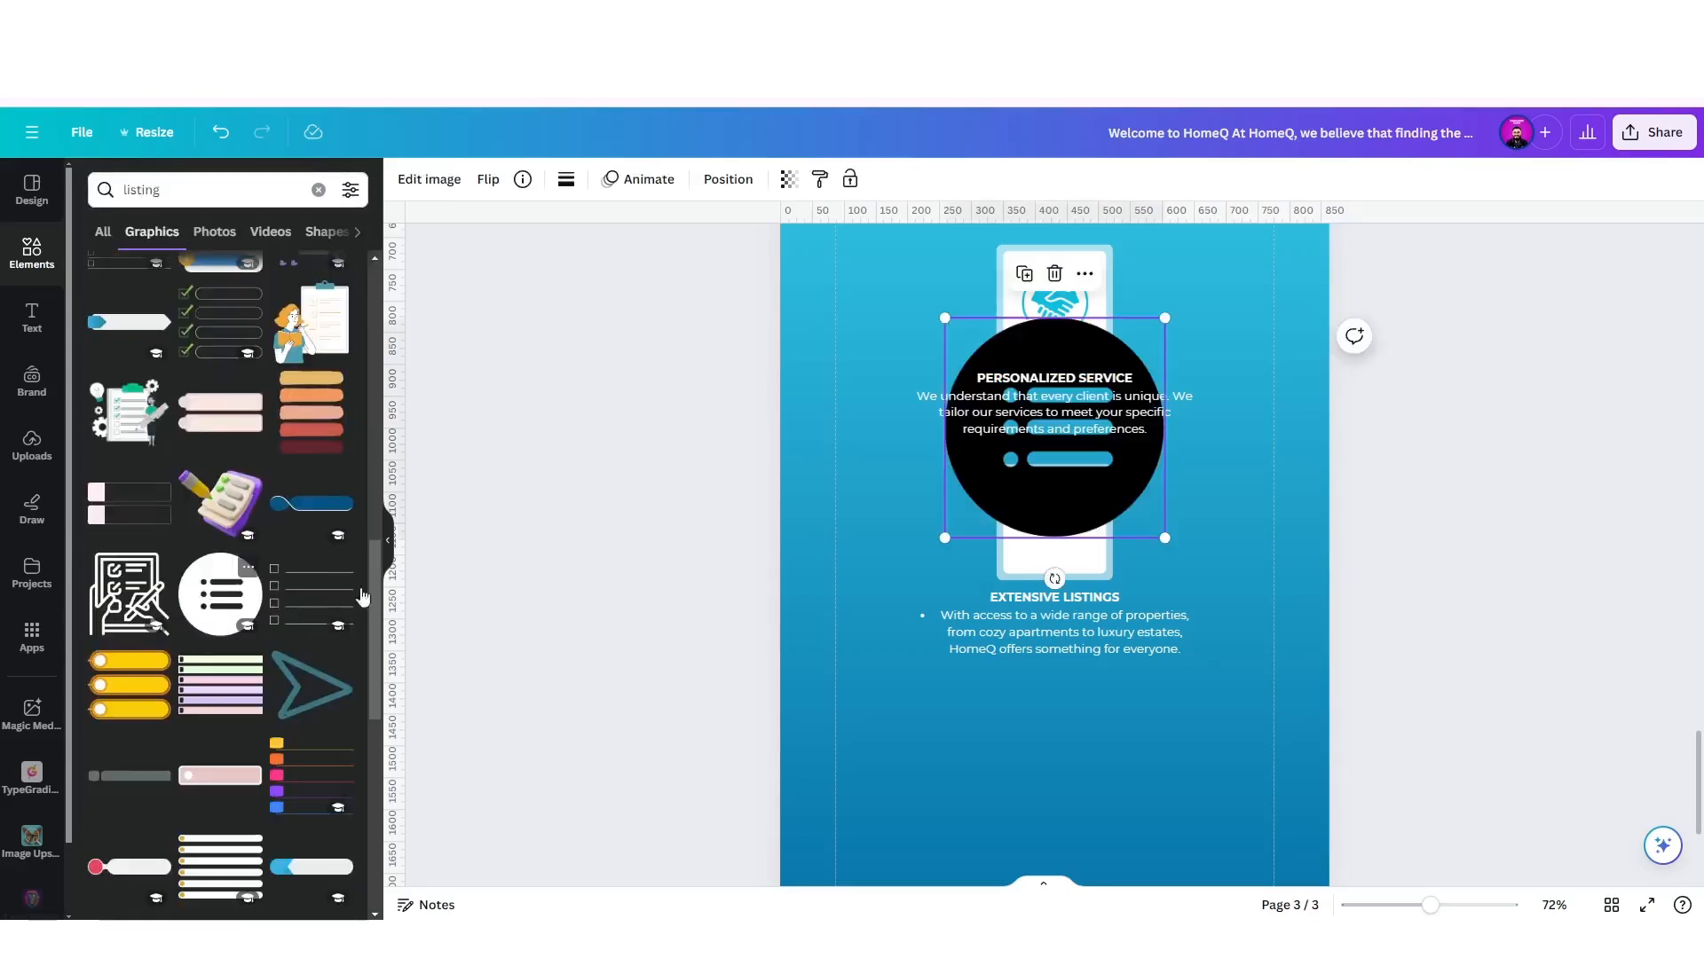
# Shrink the list icon into the white square above "EXTENSIVE LISTINGS" and color it the document's light blue.
pyautogui.moveTo(1158, 300); pyautogui.dragTo(1056, 523)
pyautogui.click(566, 181)
pyautogui.click(195, 286)
pyautogui.click(1167, 555)
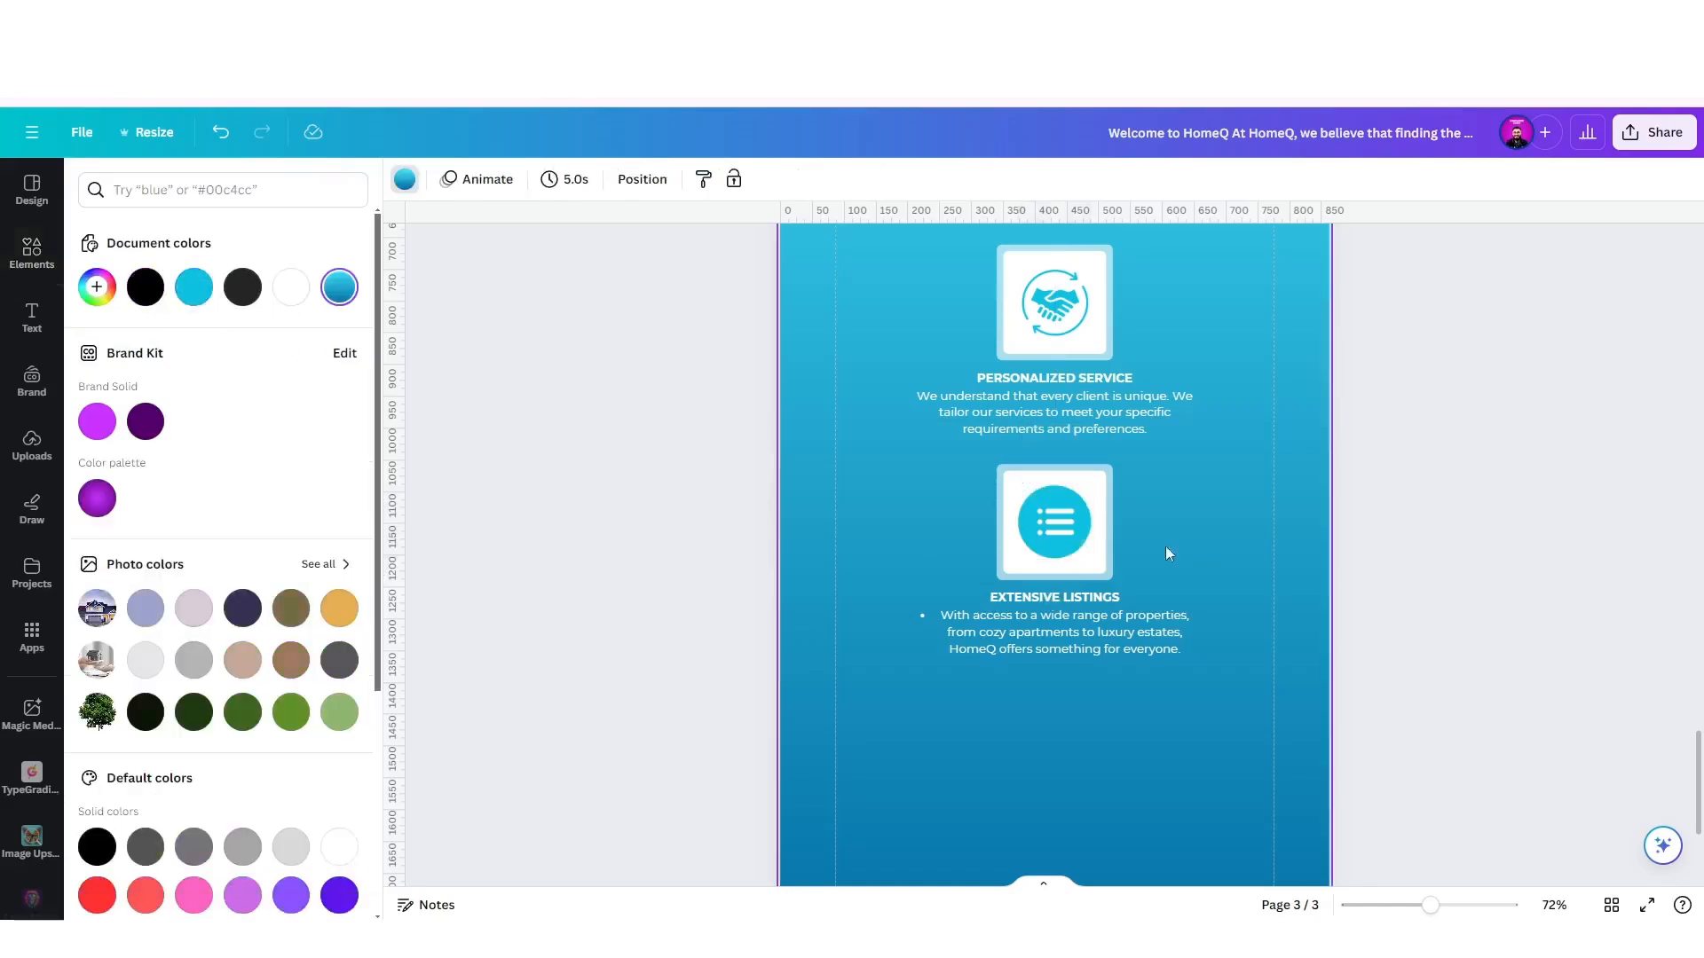
# Remove the bullet from the Extensive Listings description so it is plain centered text.
pyautogui.doubleClick(947, 615)
pyautogui.press('BackSpace')
pyautogui.click(894, 561)
# Duplicate the Extensive Listings block directly below the original and delete the list icon from the copy.
pyautogui.scroll(-2, 895, 560)
pyautogui.moveTo(939, 482); pyautogui.dragTo(1127, 621)
pyautogui.moveTo(1053, 535); pyautogui.dragTo(1053, 691)
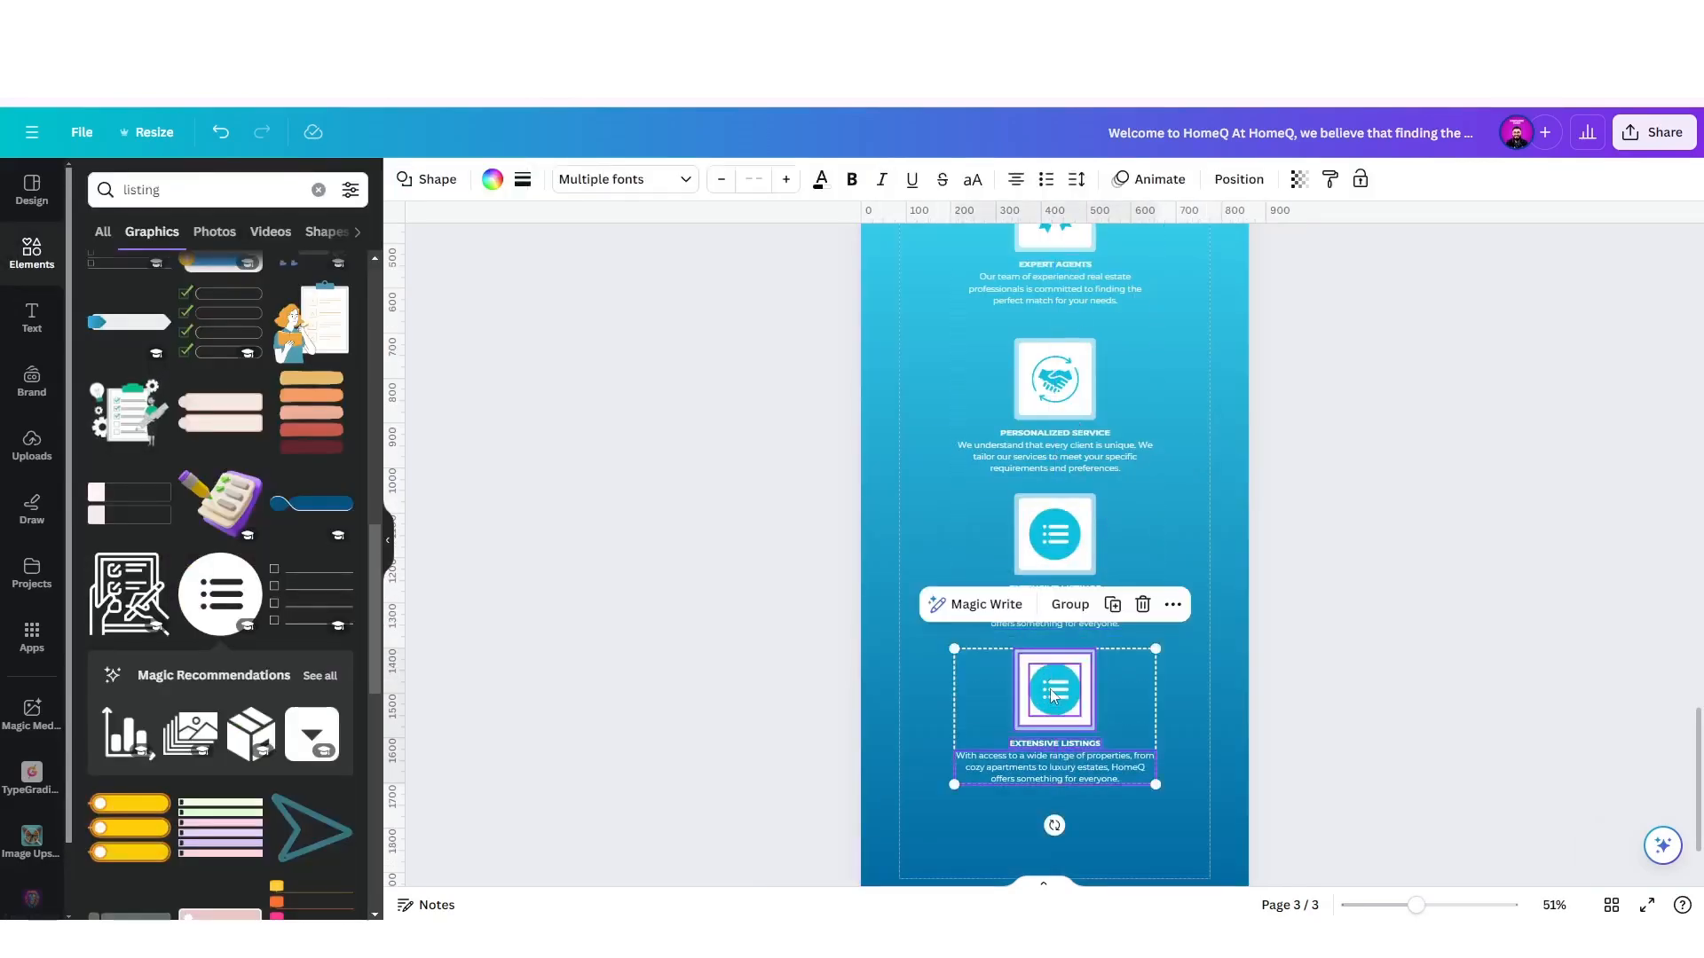
pyautogui.click(1054, 688)
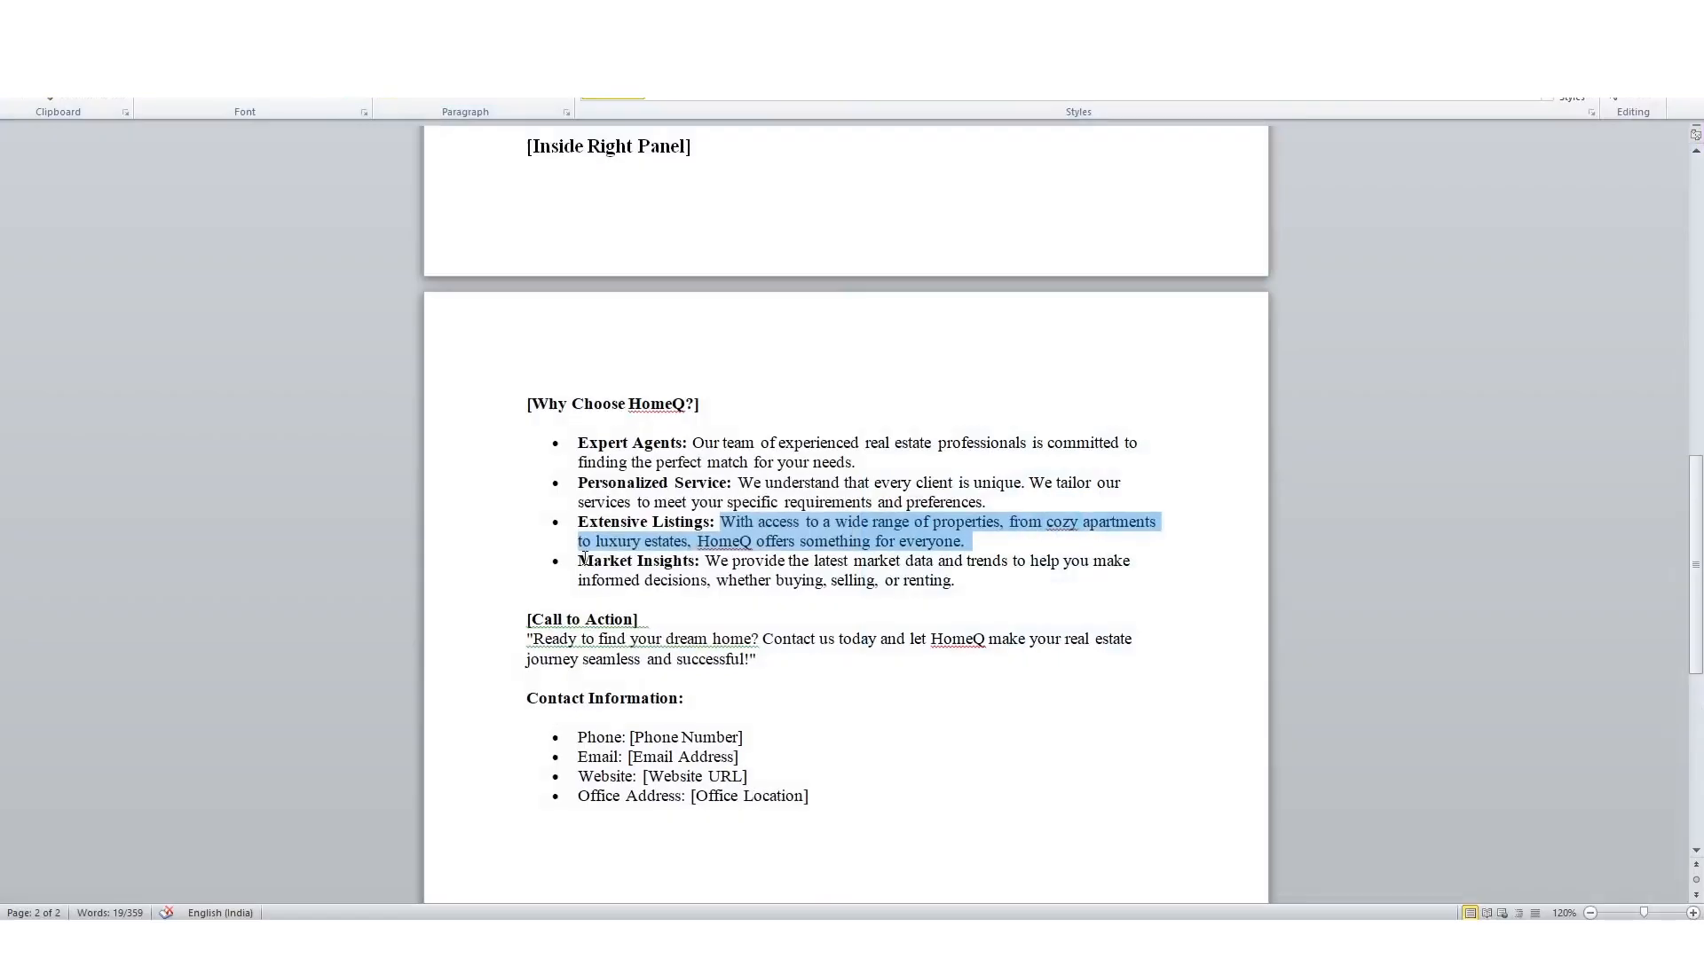
# Copy "Market Insights" from the Word document, search the graphics for it, and add the ring-and-bar-chart icon to the page.
pyautogui.moveTo(578, 560); pyautogui.dragTo(693, 561)
pyautogui.hotkey('ctrl', 'c')
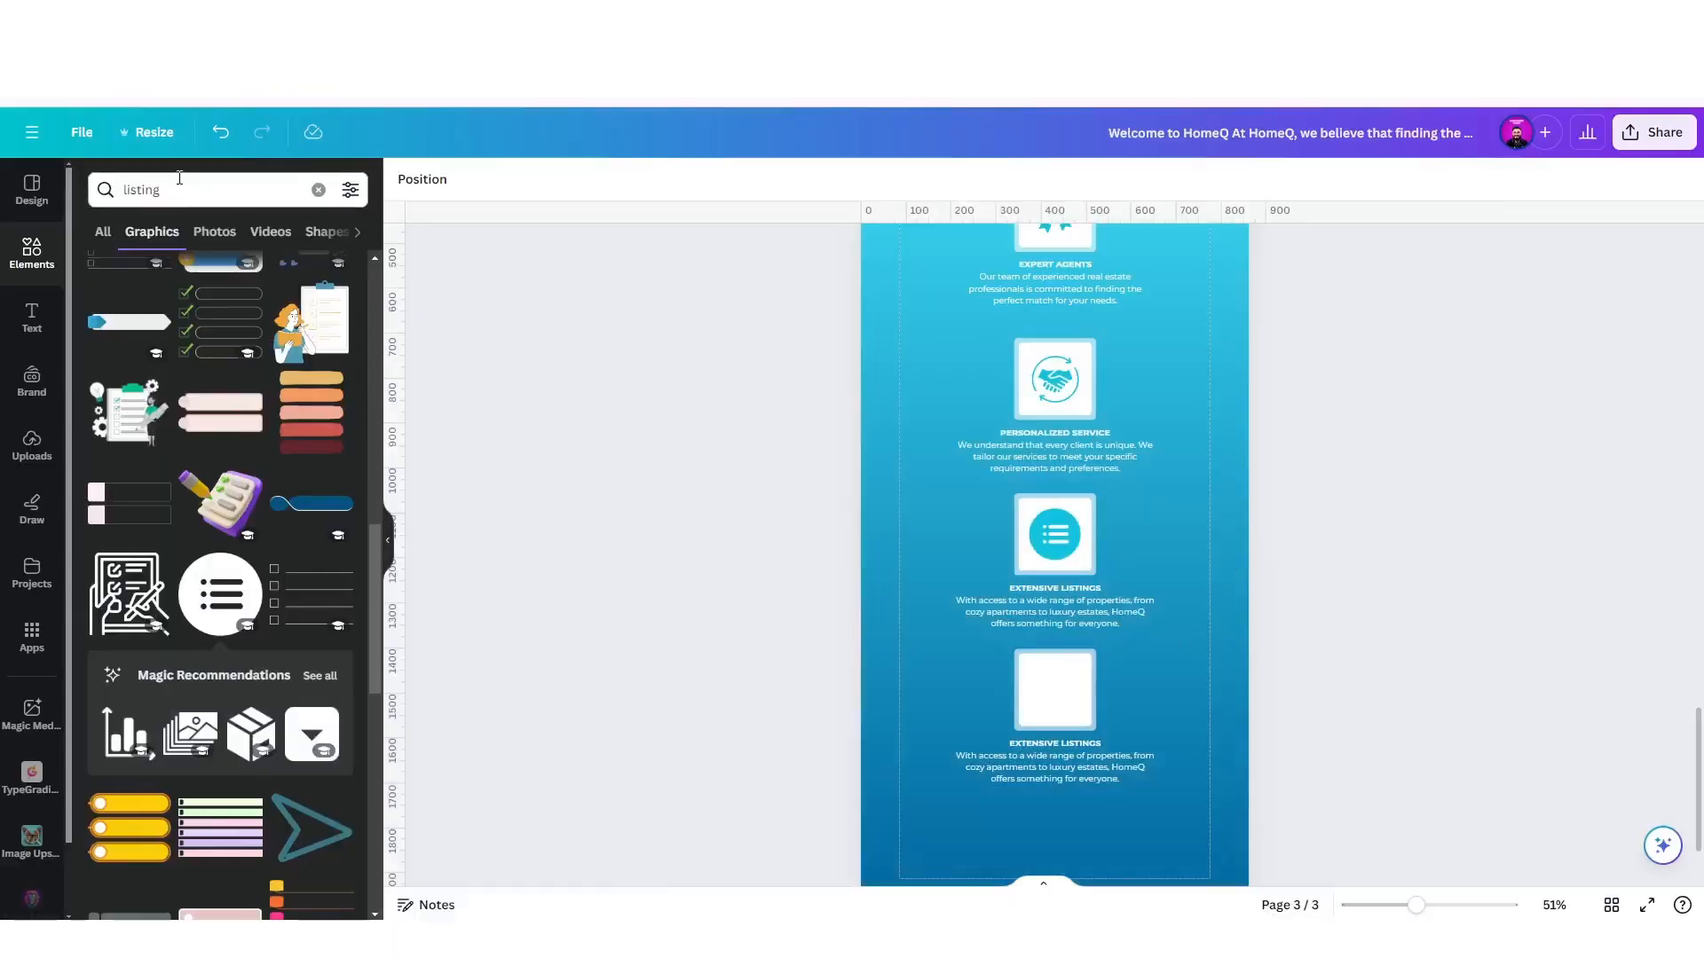
pyautogui.click(183, 189)
pyautogui.hotkey('ctrl', 'a')
pyautogui.hotkey('ctrl', 'v')
pyautogui.press('Return')
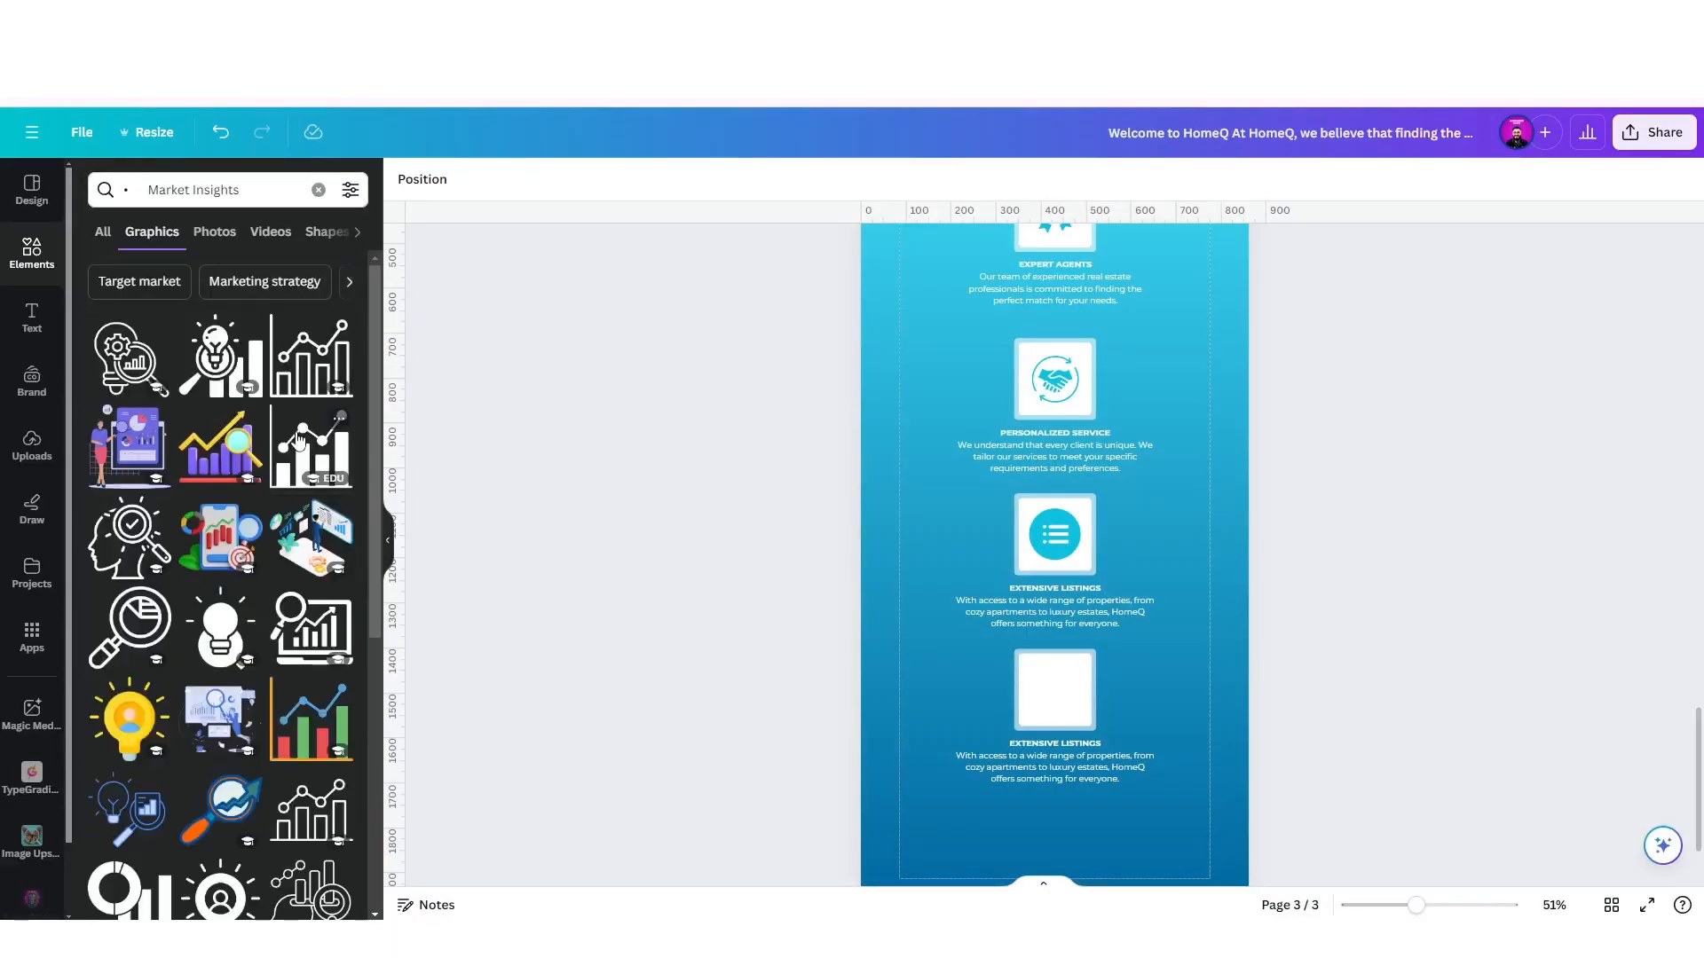
pyautogui.click(128, 723)
# Shrink the chart icon, center it in the lowest block's white square, and color it the document's light blue.
pyautogui.moveTo(1132, 395); pyautogui.dragTo(1033, 489)
pyautogui.moveTo(1012, 514); pyautogui.dragTo(1061, 690)
pyautogui.scroll(3, 1061, 690)
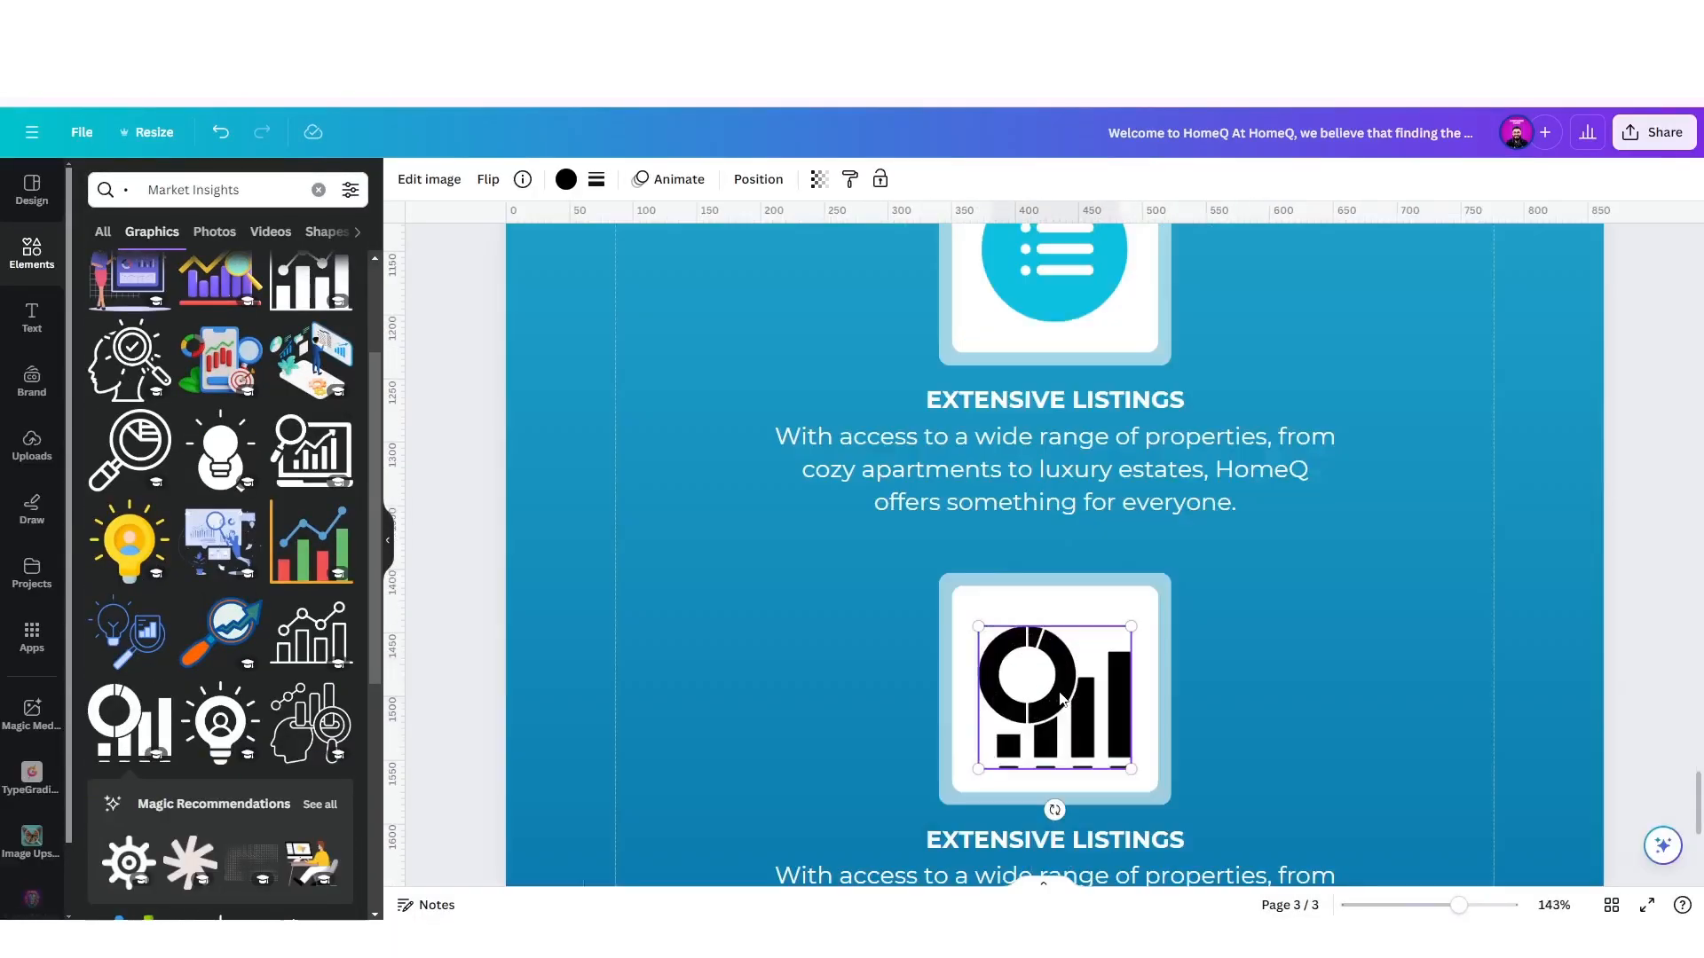
pyautogui.moveTo(1134, 620); pyautogui.dragTo(1076, 676)
pyautogui.moveTo(1070, 722); pyautogui.dragTo(1124, 625)
pyautogui.moveTo(1079, 682); pyautogui.dragTo(1069, 690)
pyautogui.click(566, 179)
pyautogui.click(193, 286)
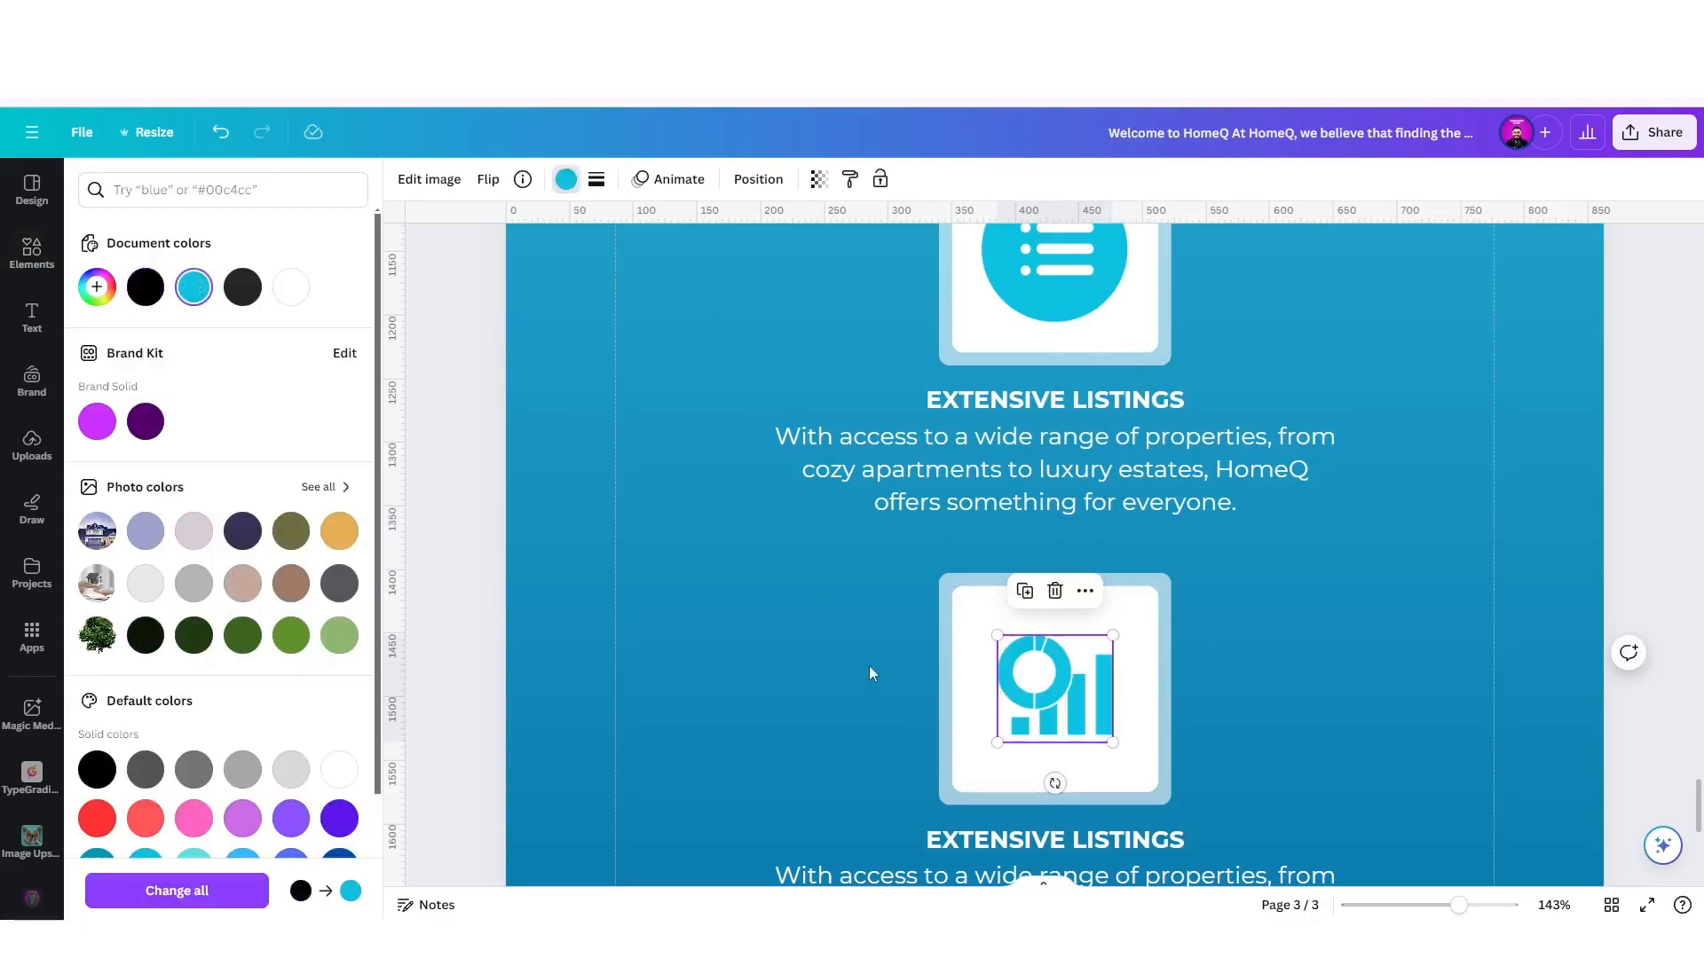
# Replace the heading under the chart icon with "MARKET INSIGHTS".
pyautogui.scroll(-1, 869, 666)
pyautogui.doubleClick(1007, 750)
pyautogui.write('MARKET INSIGHTS')
# Replace the Market Insights description with the Word document's sentence beginning "We provide the latest market data and trends", without a bullet.
pyautogui.scroll(-2, 828, 631)
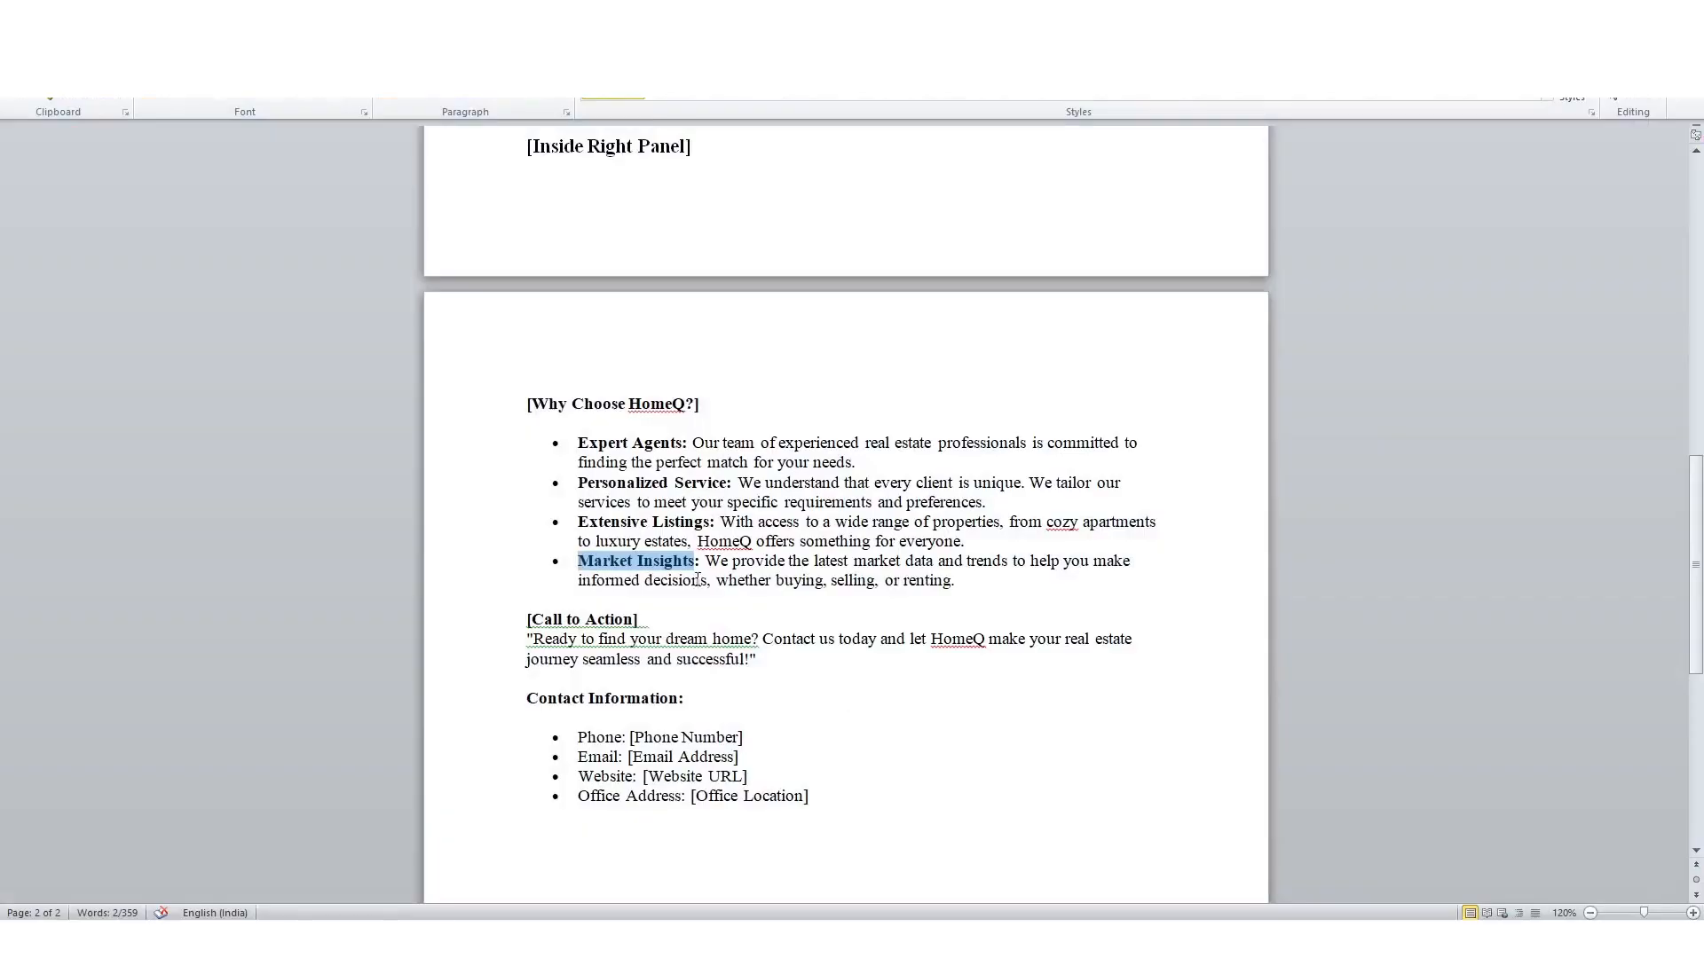
pyautogui.moveTo(708, 666); pyautogui.dragTo(897, 697)
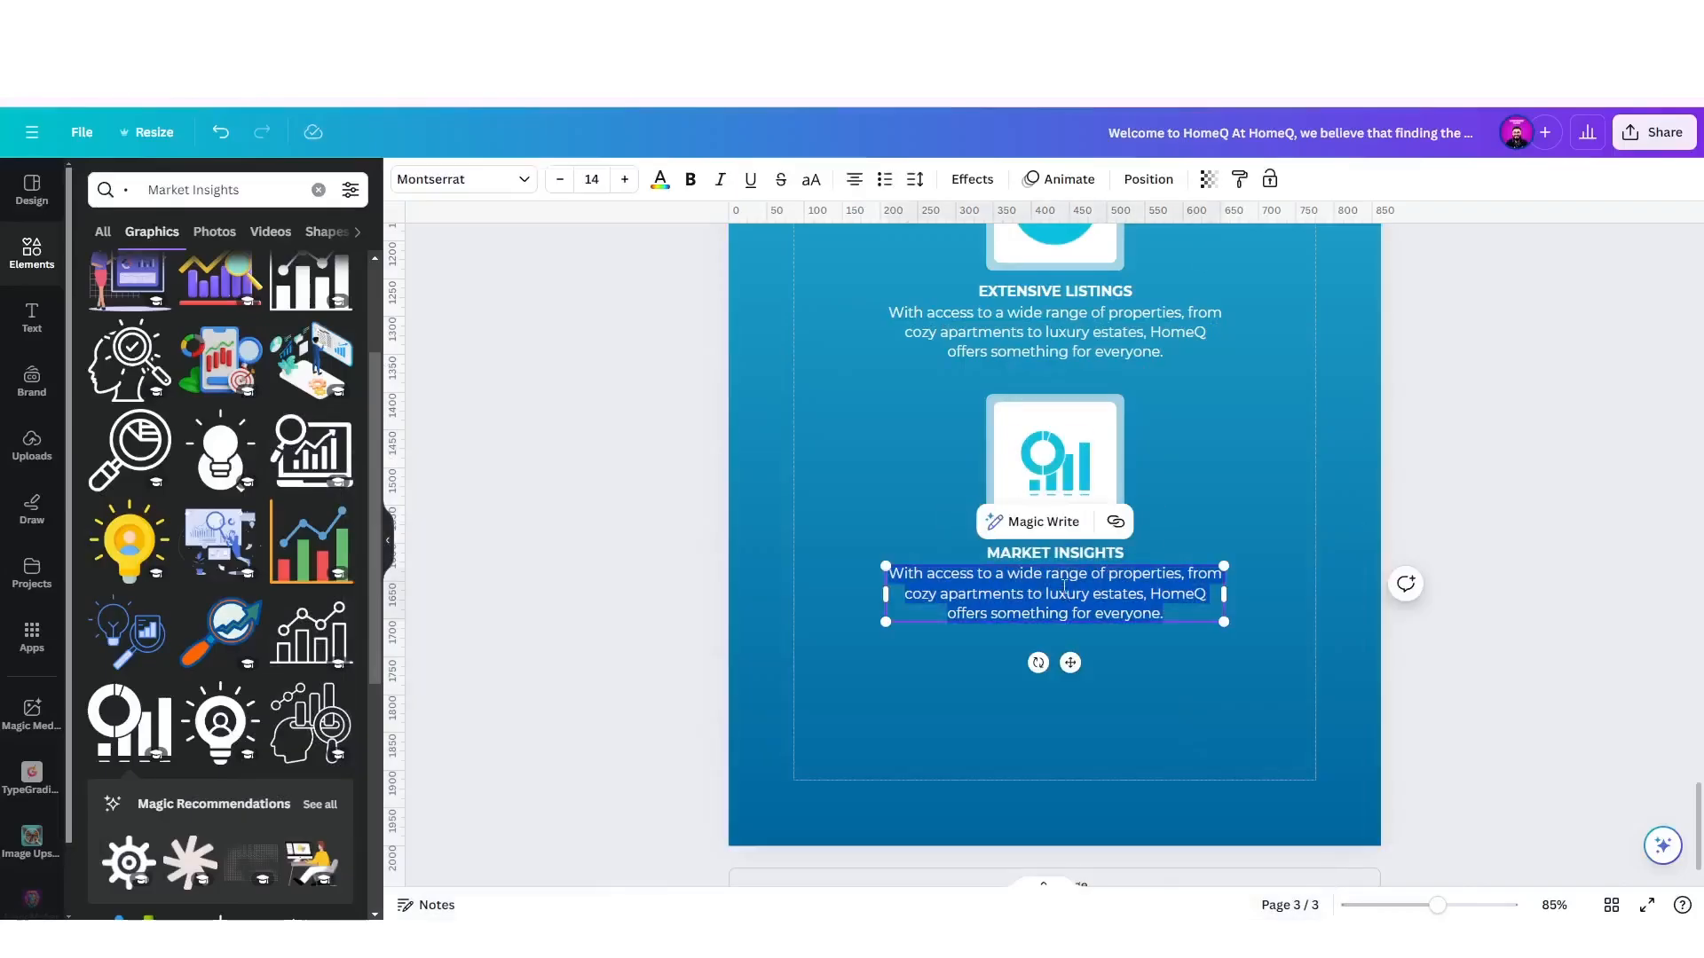
pyautogui.write('We provide the latest market data and trends to help you make informed decisions, whether buying, selling, or renting.')
pyautogui.keyDown('ctrl'); pyautogui.scroll(-3, 967, 688); pyautogui.keyUp('ctrl')
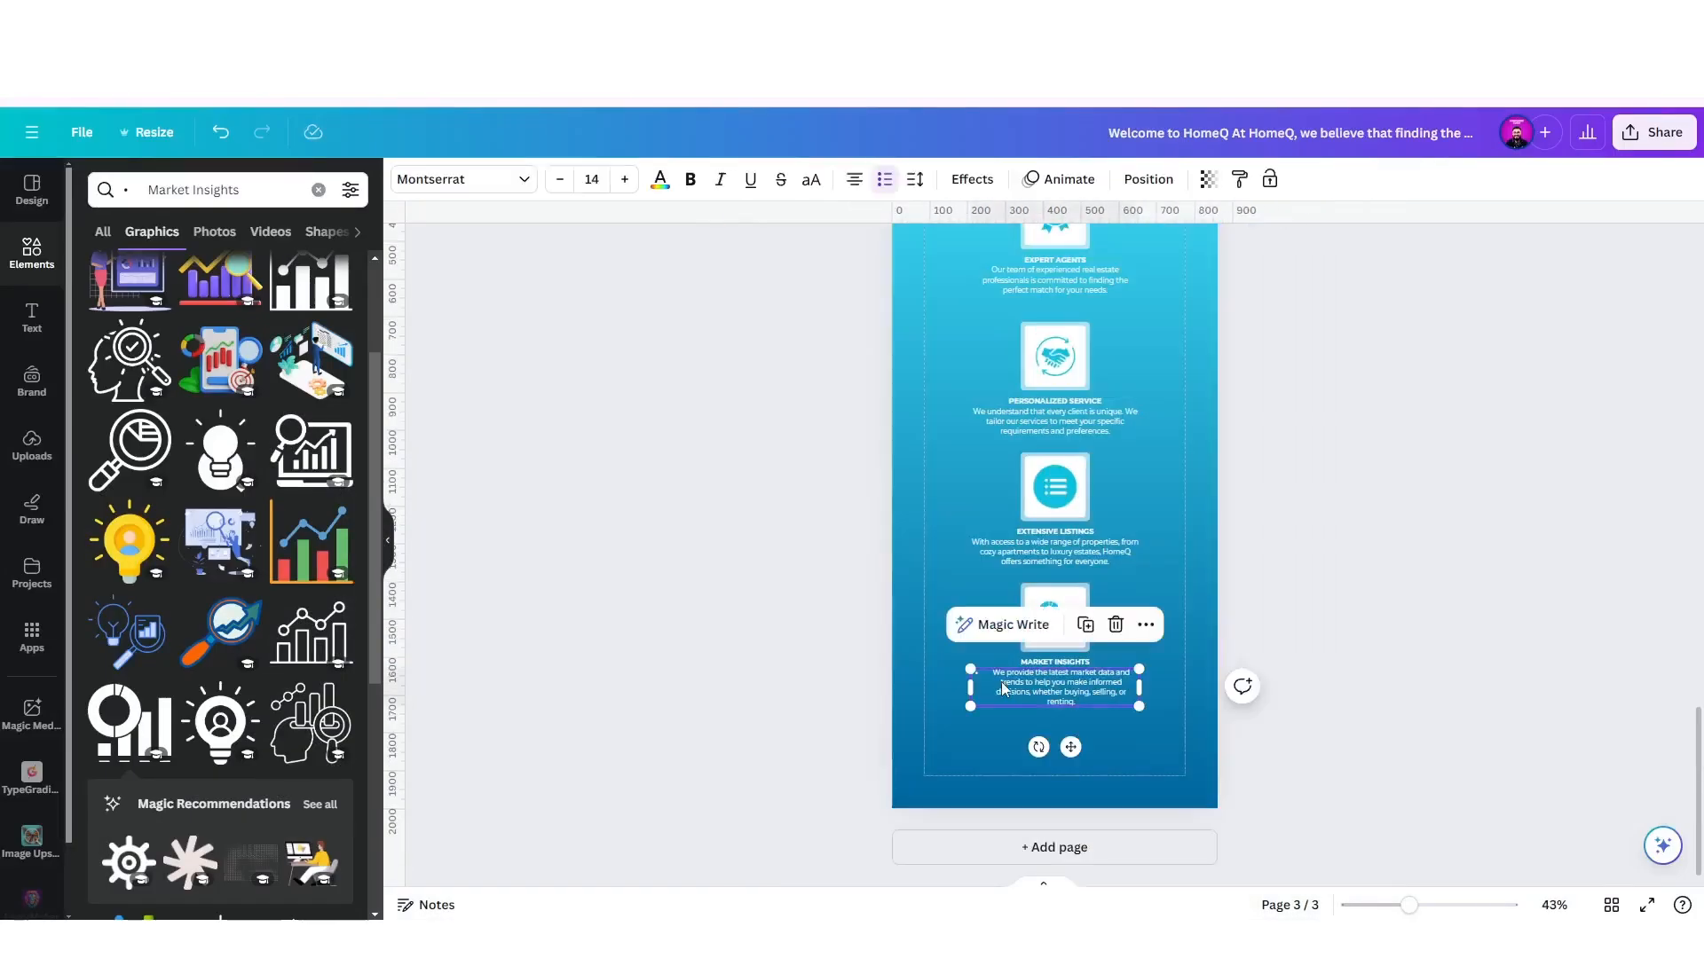
pyautogui.click(1130, 719)
pyautogui.scroll(2, 1131, 719)
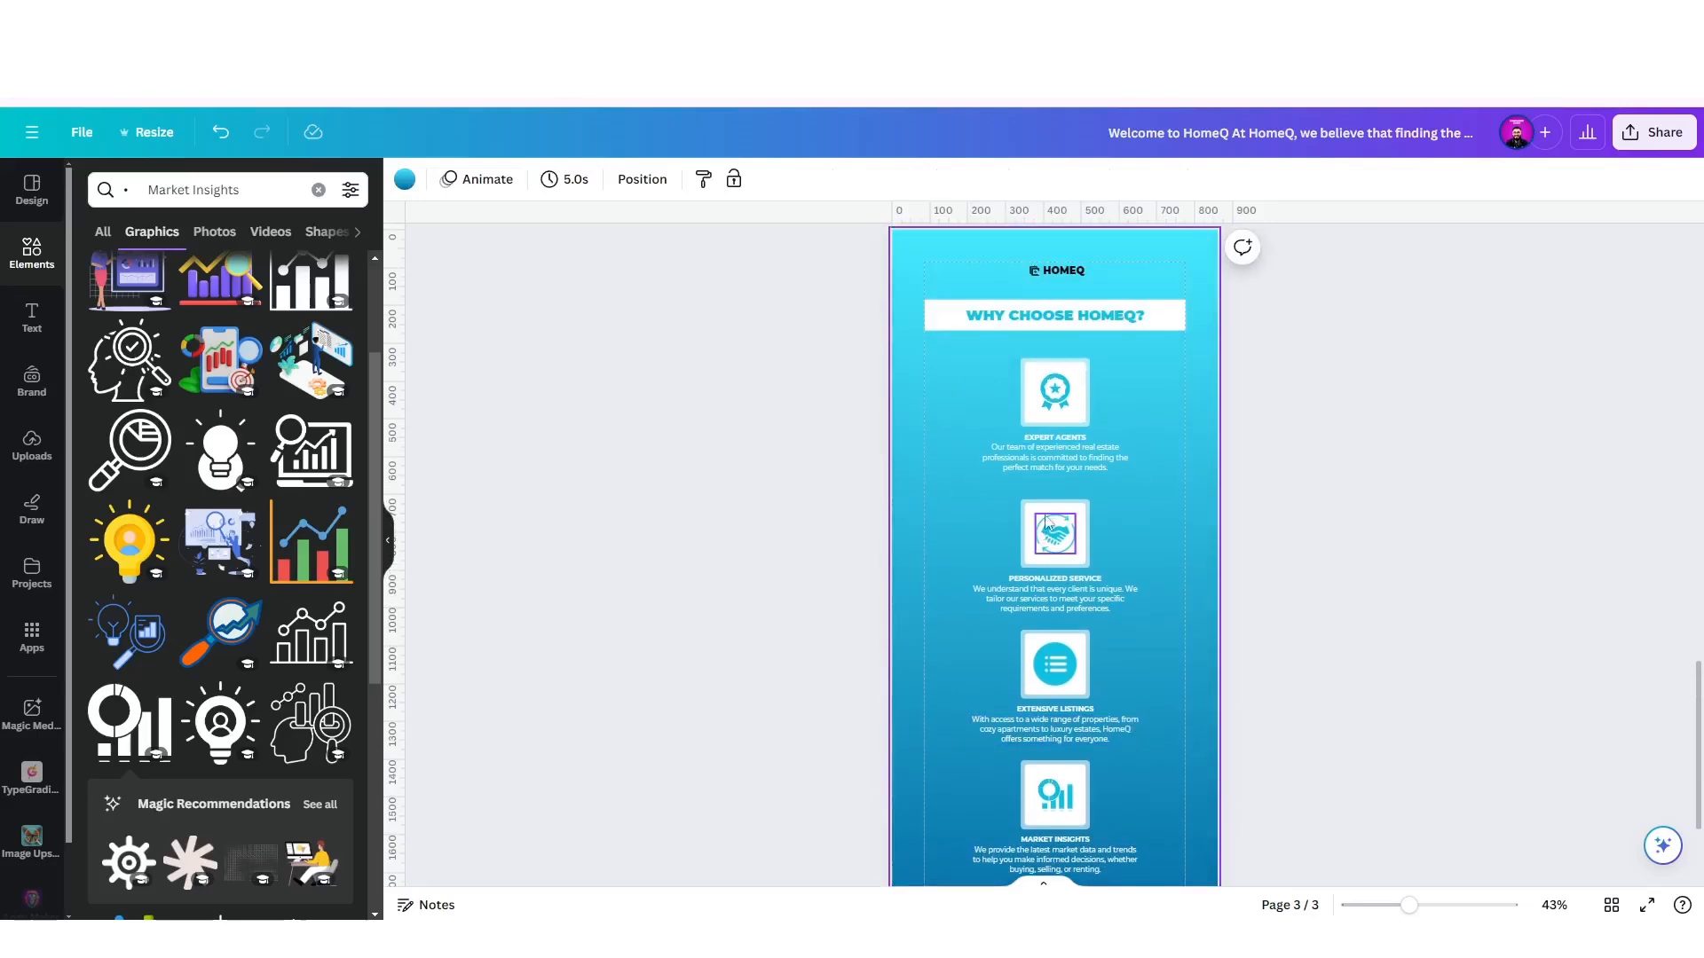
pyautogui.scroll(-2, 1047, 524)
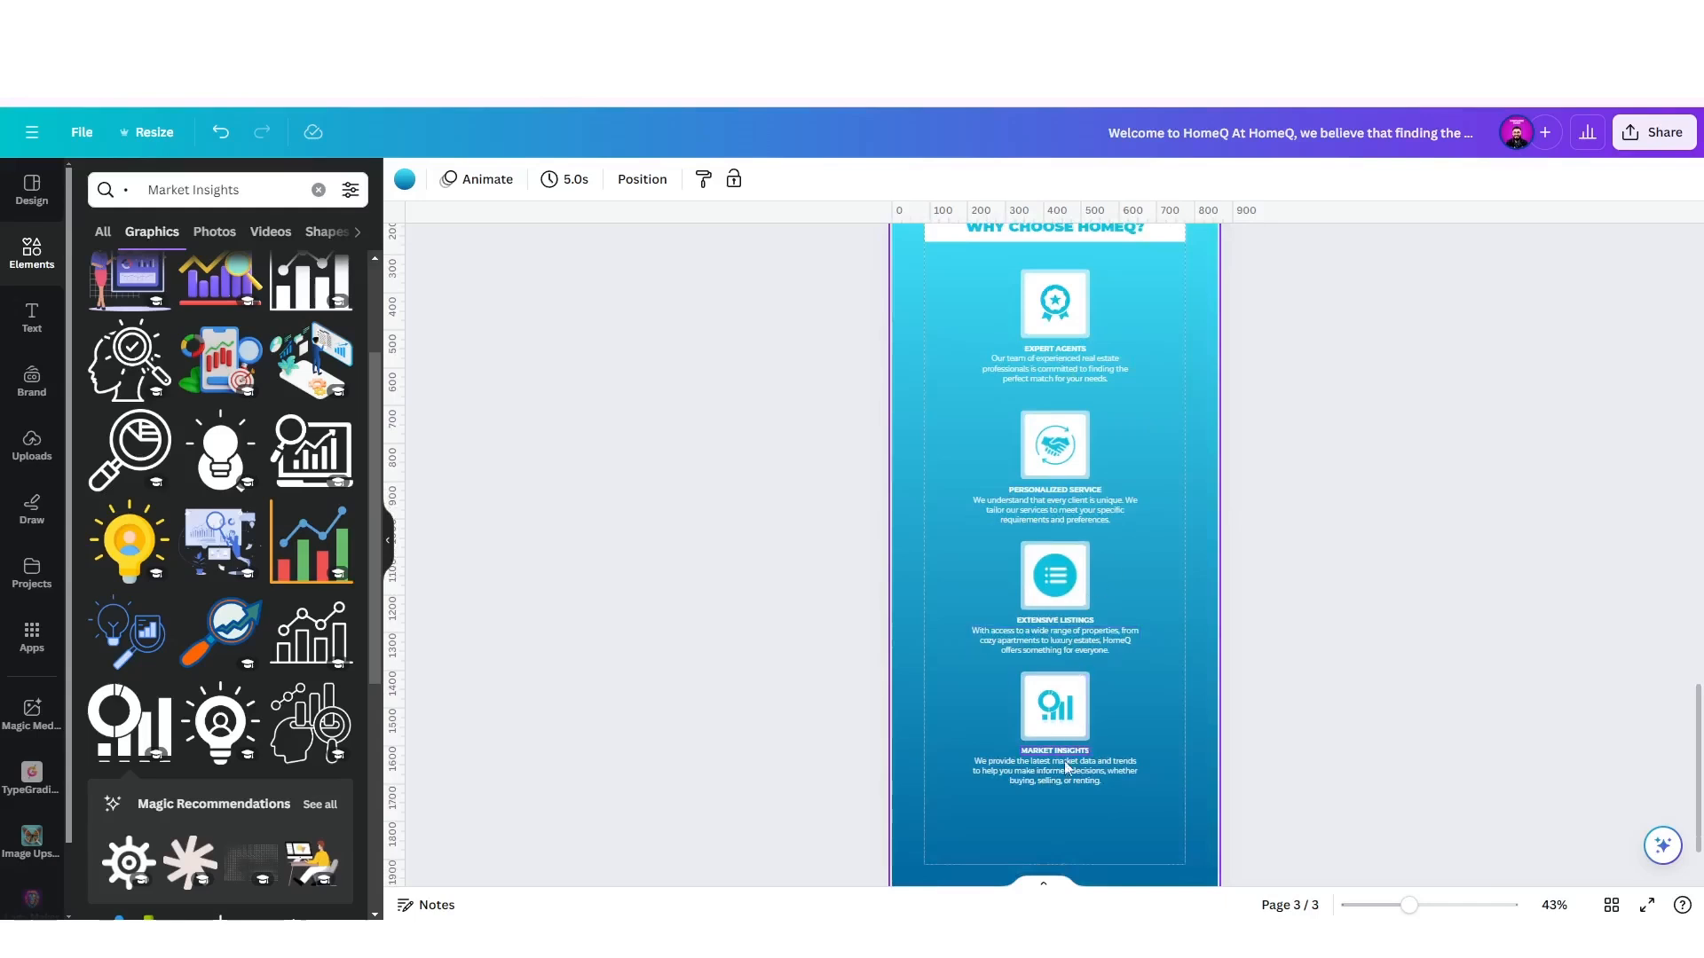
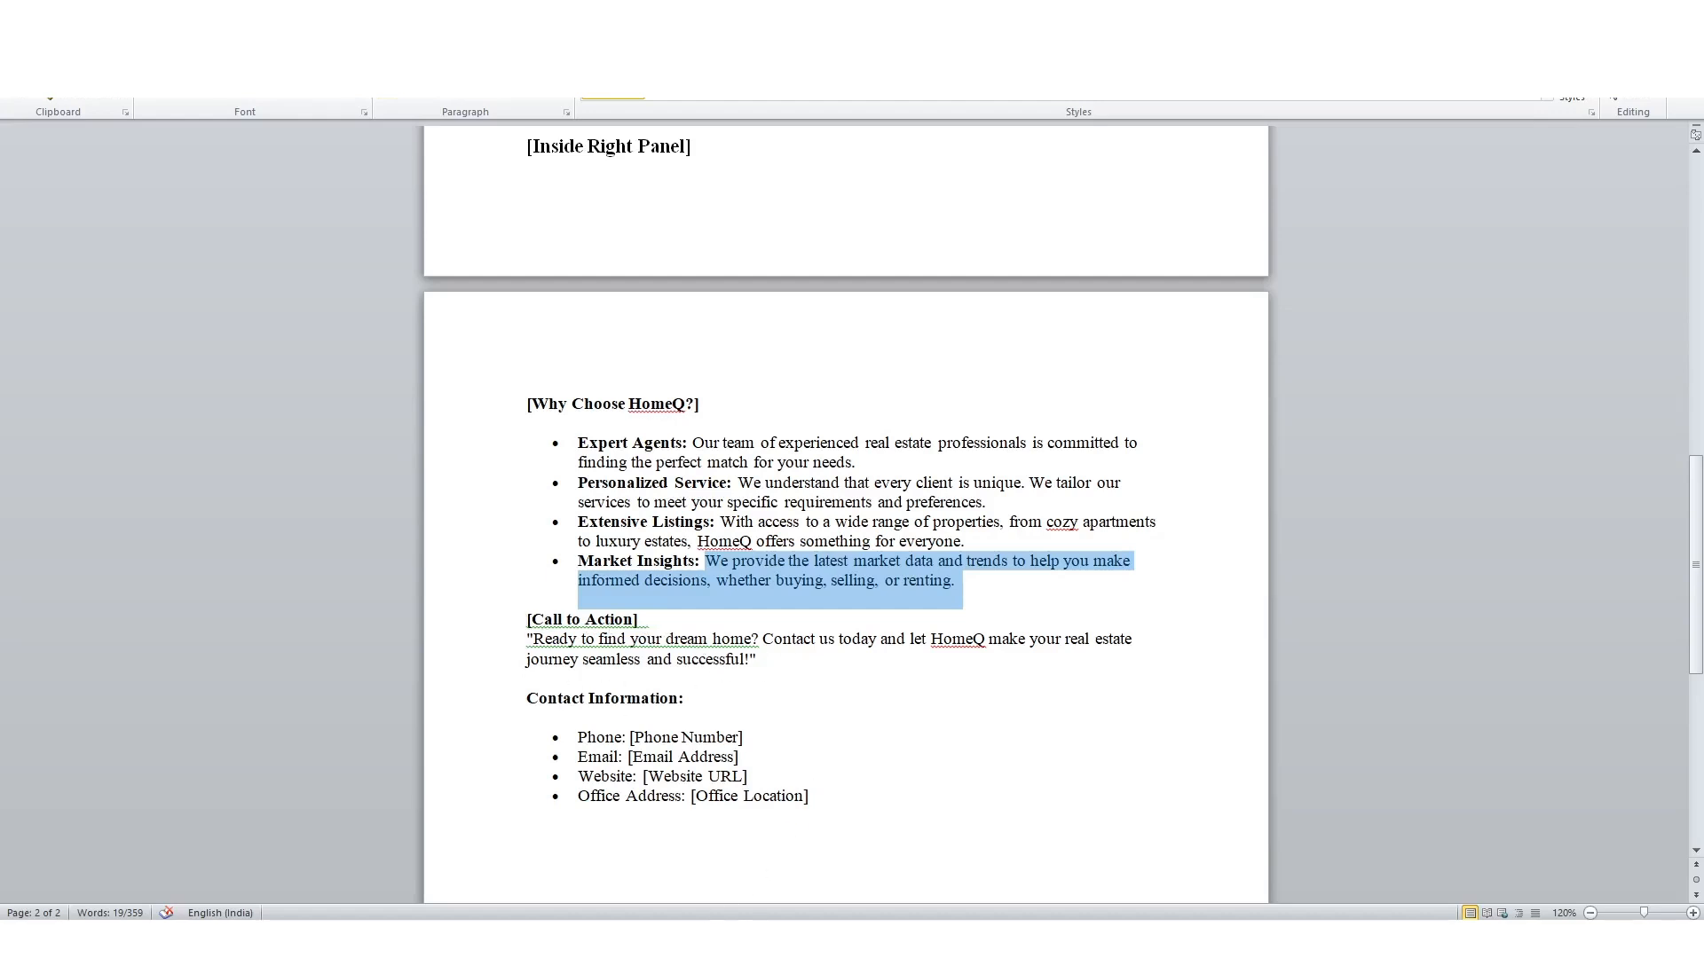
pyautogui.click(671, 937)
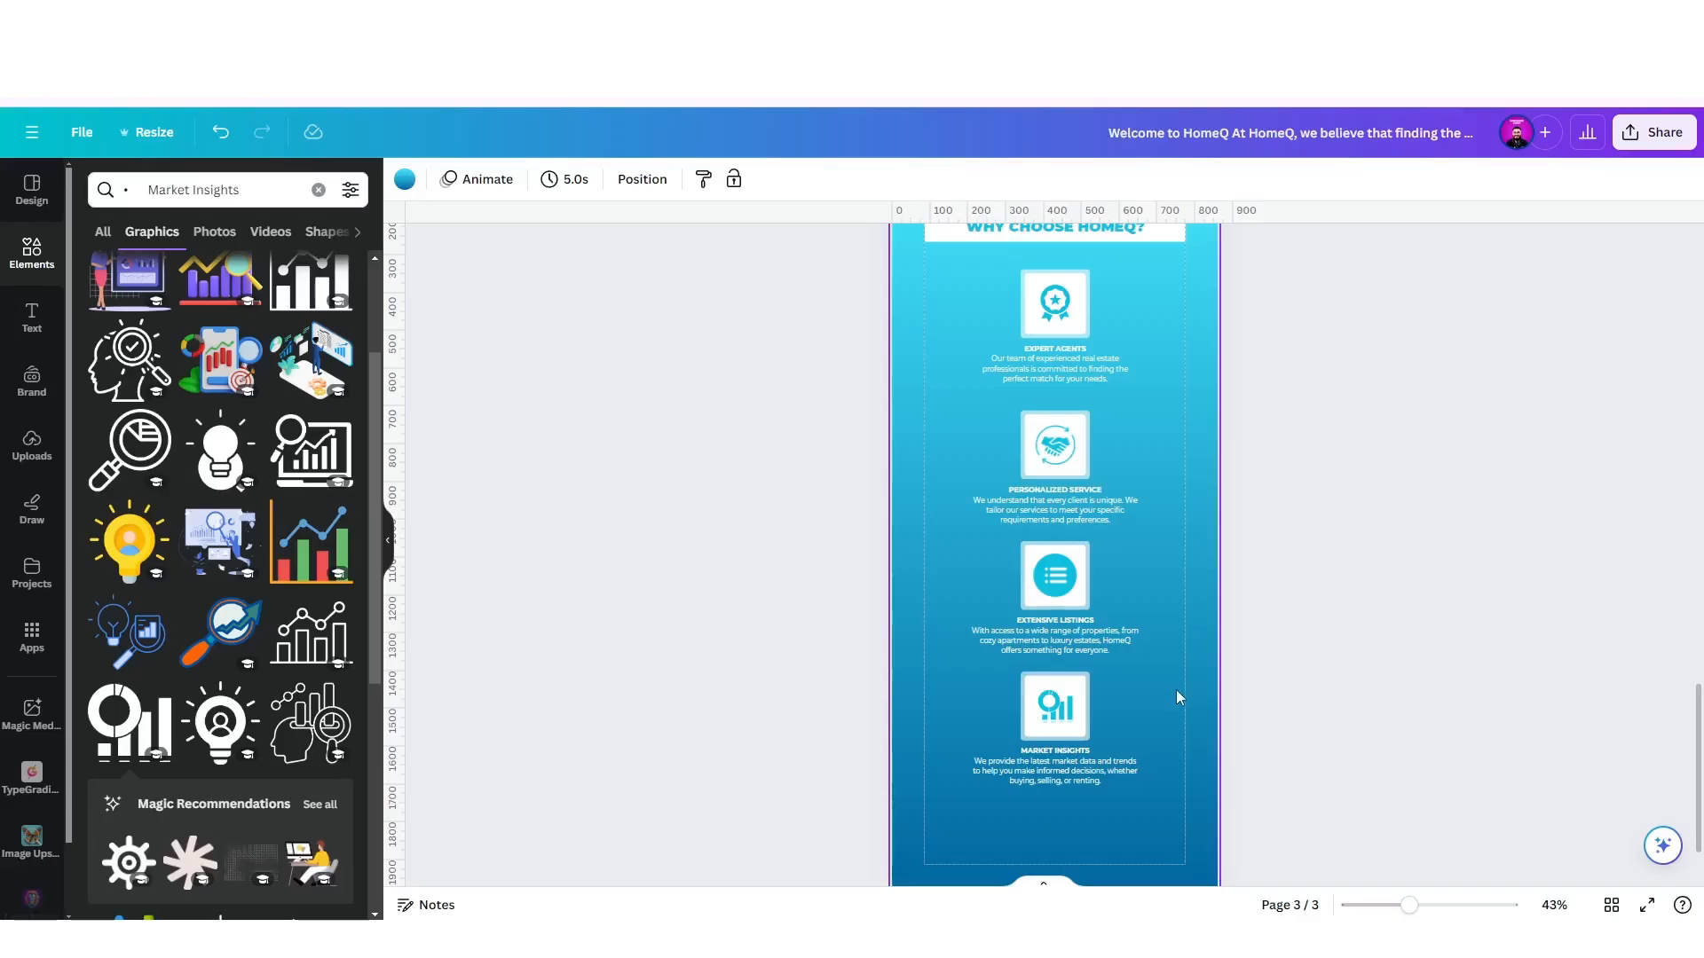
pyautogui.moveTo(1030, 826); pyautogui.dragTo(941, 801)
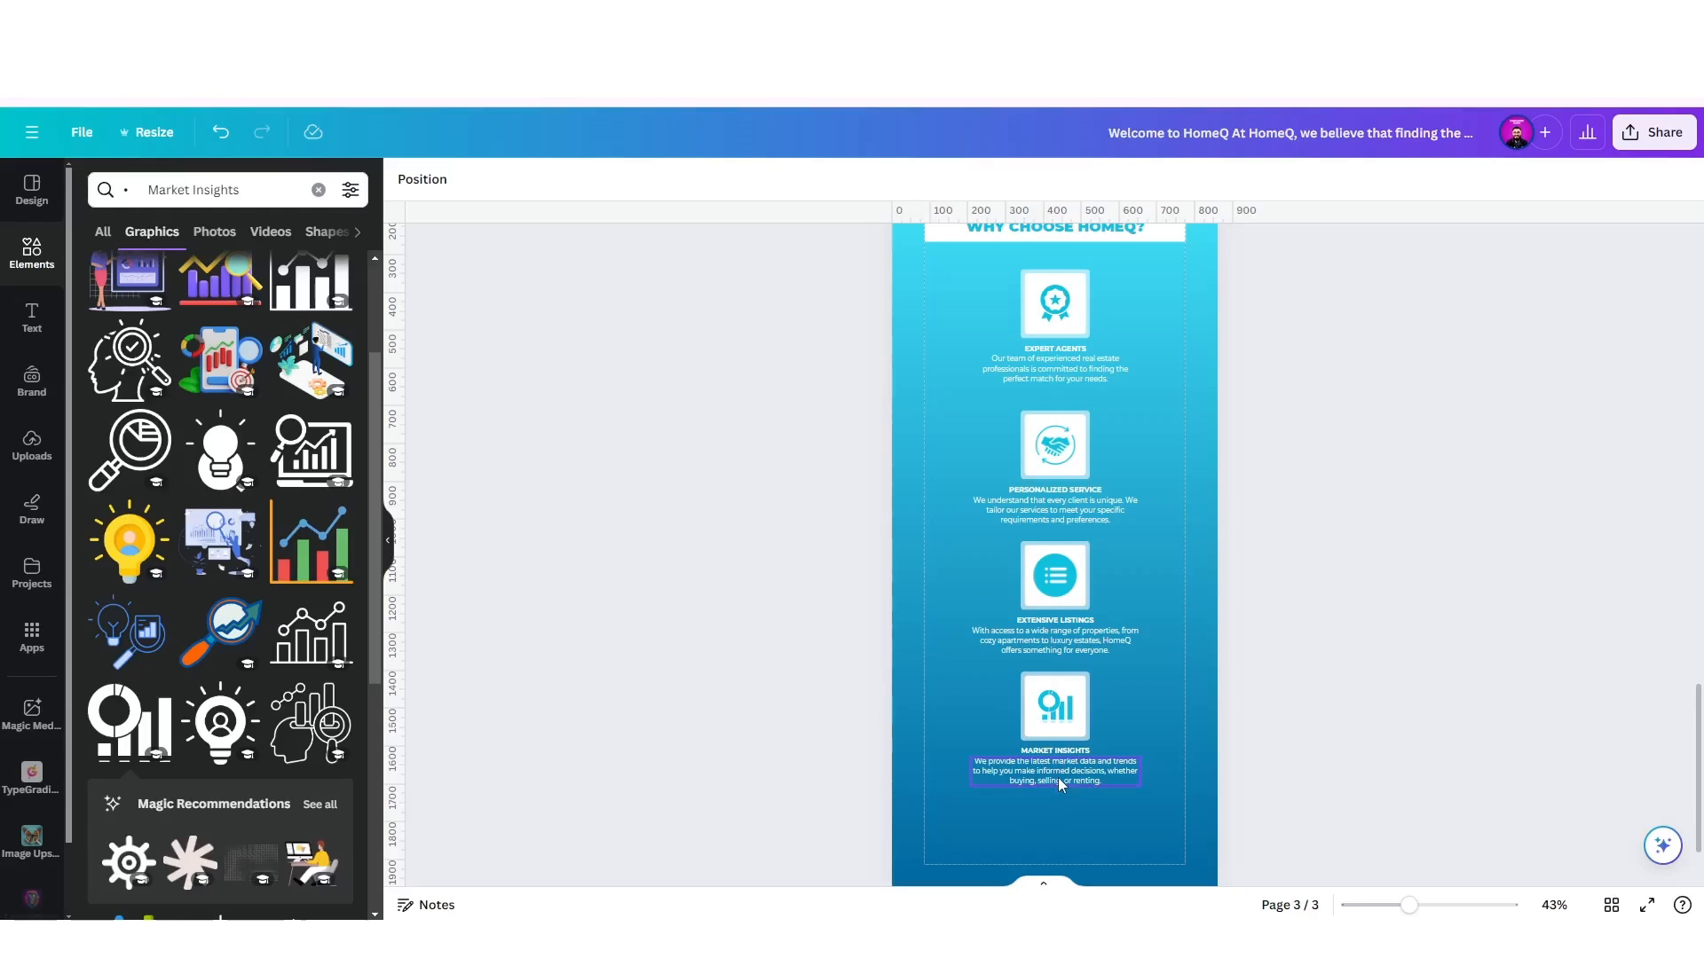
pyautogui.moveTo(1057, 787); pyautogui.dragTo(1056, 682)
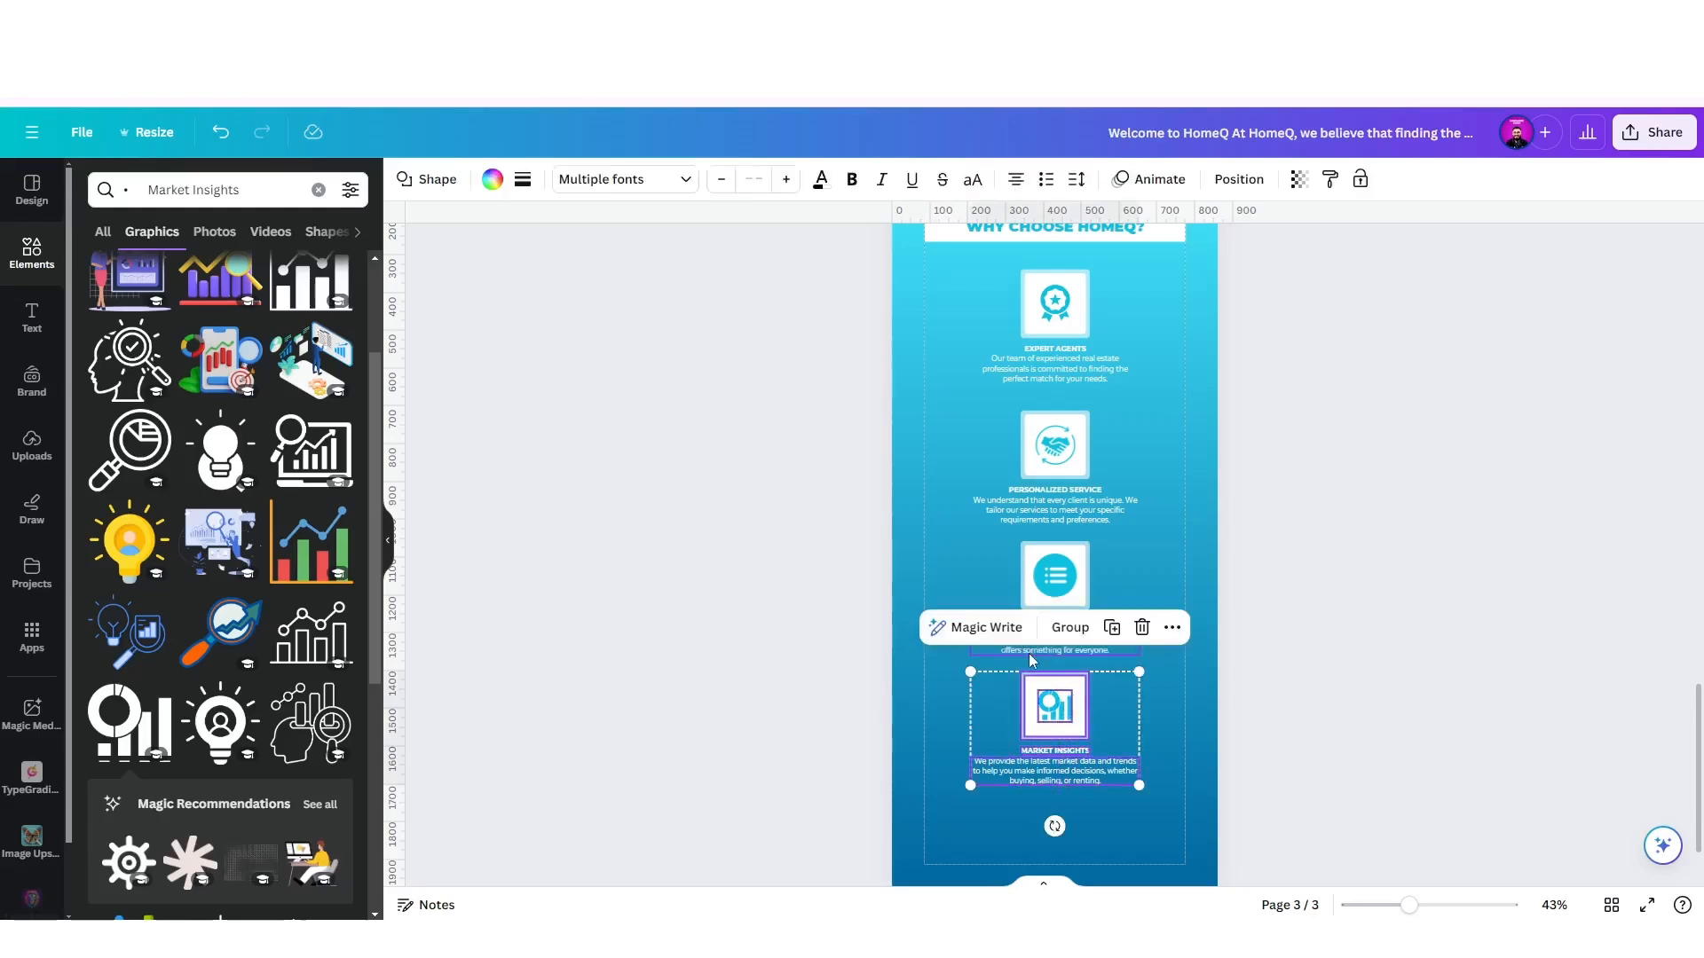
pyautogui.press('alt')
pyautogui.click(930, 567)
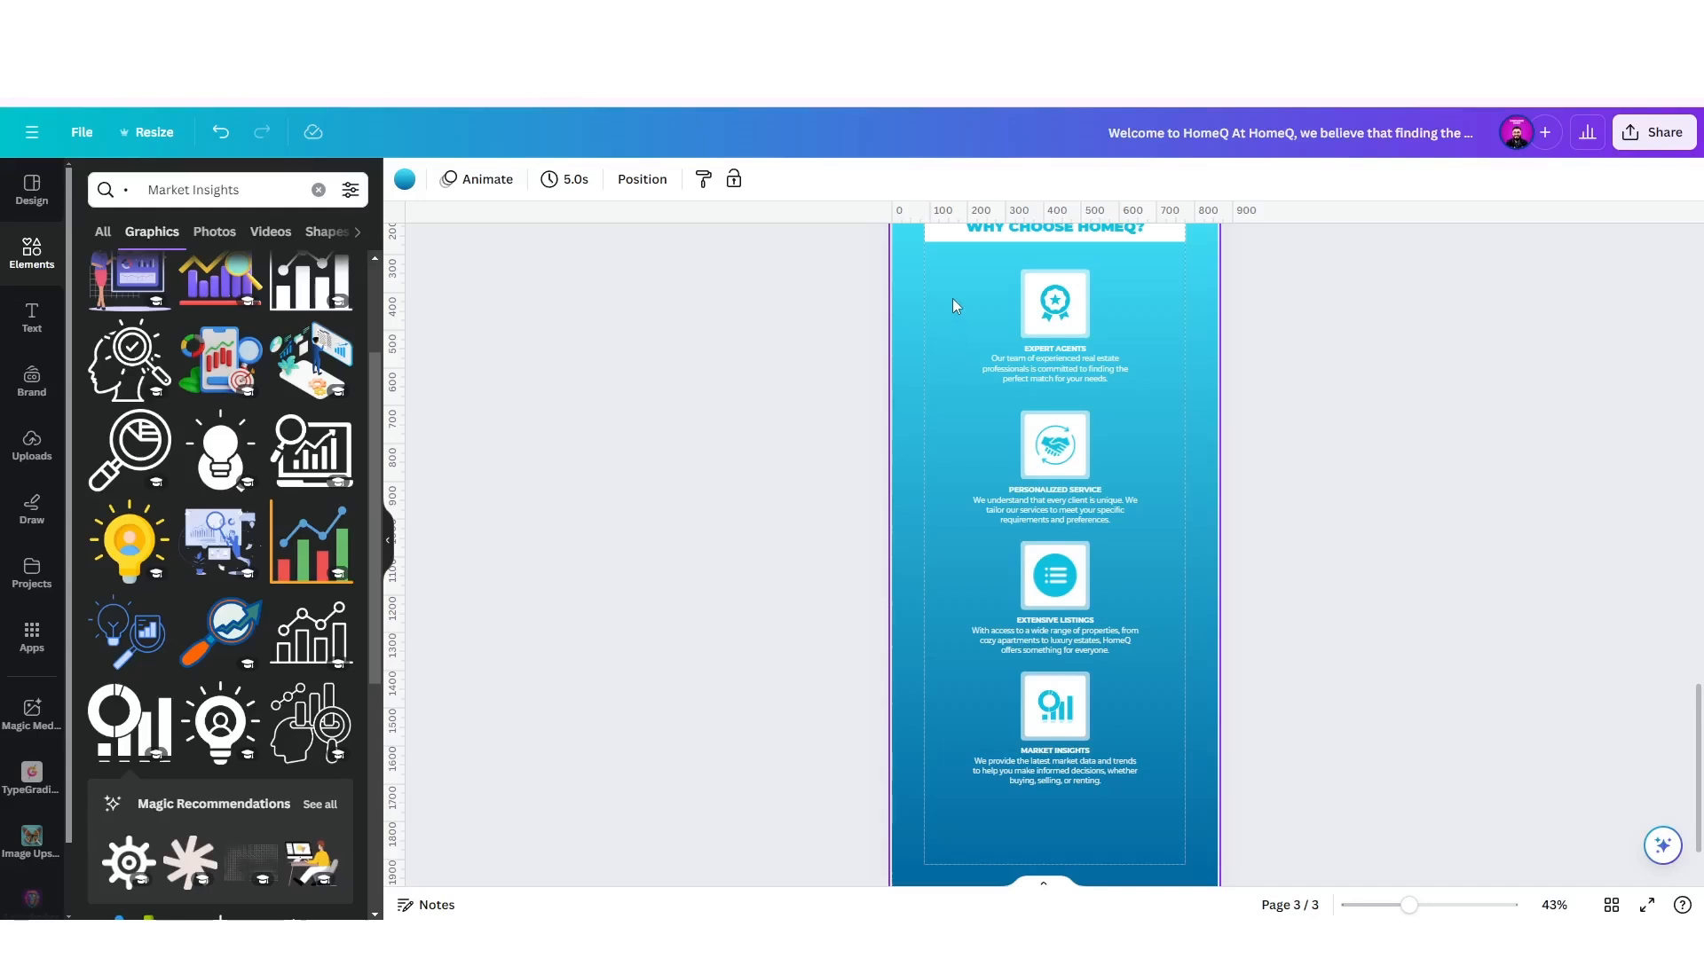
# Select all four icon-and-text blocks and scale them down together to free space near the page's lower edge.
pyautogui.moveTo(951, 299); pyautogui.dragTo(1102, 707)
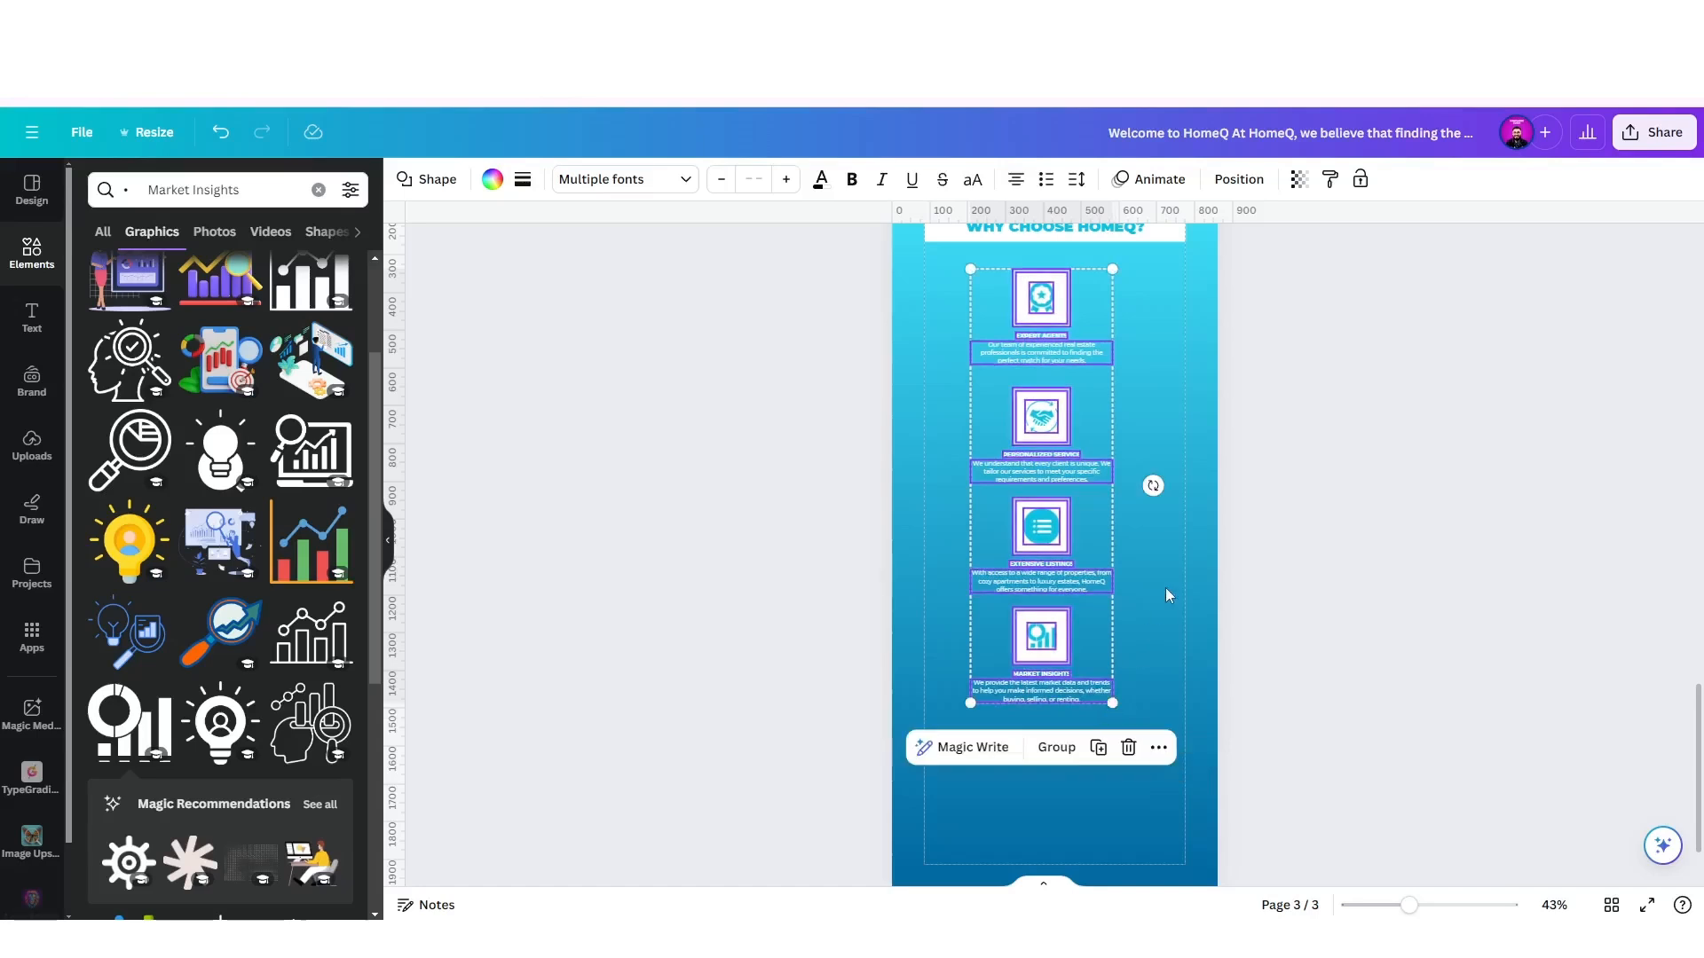
pyautogui.click(1168, 593)
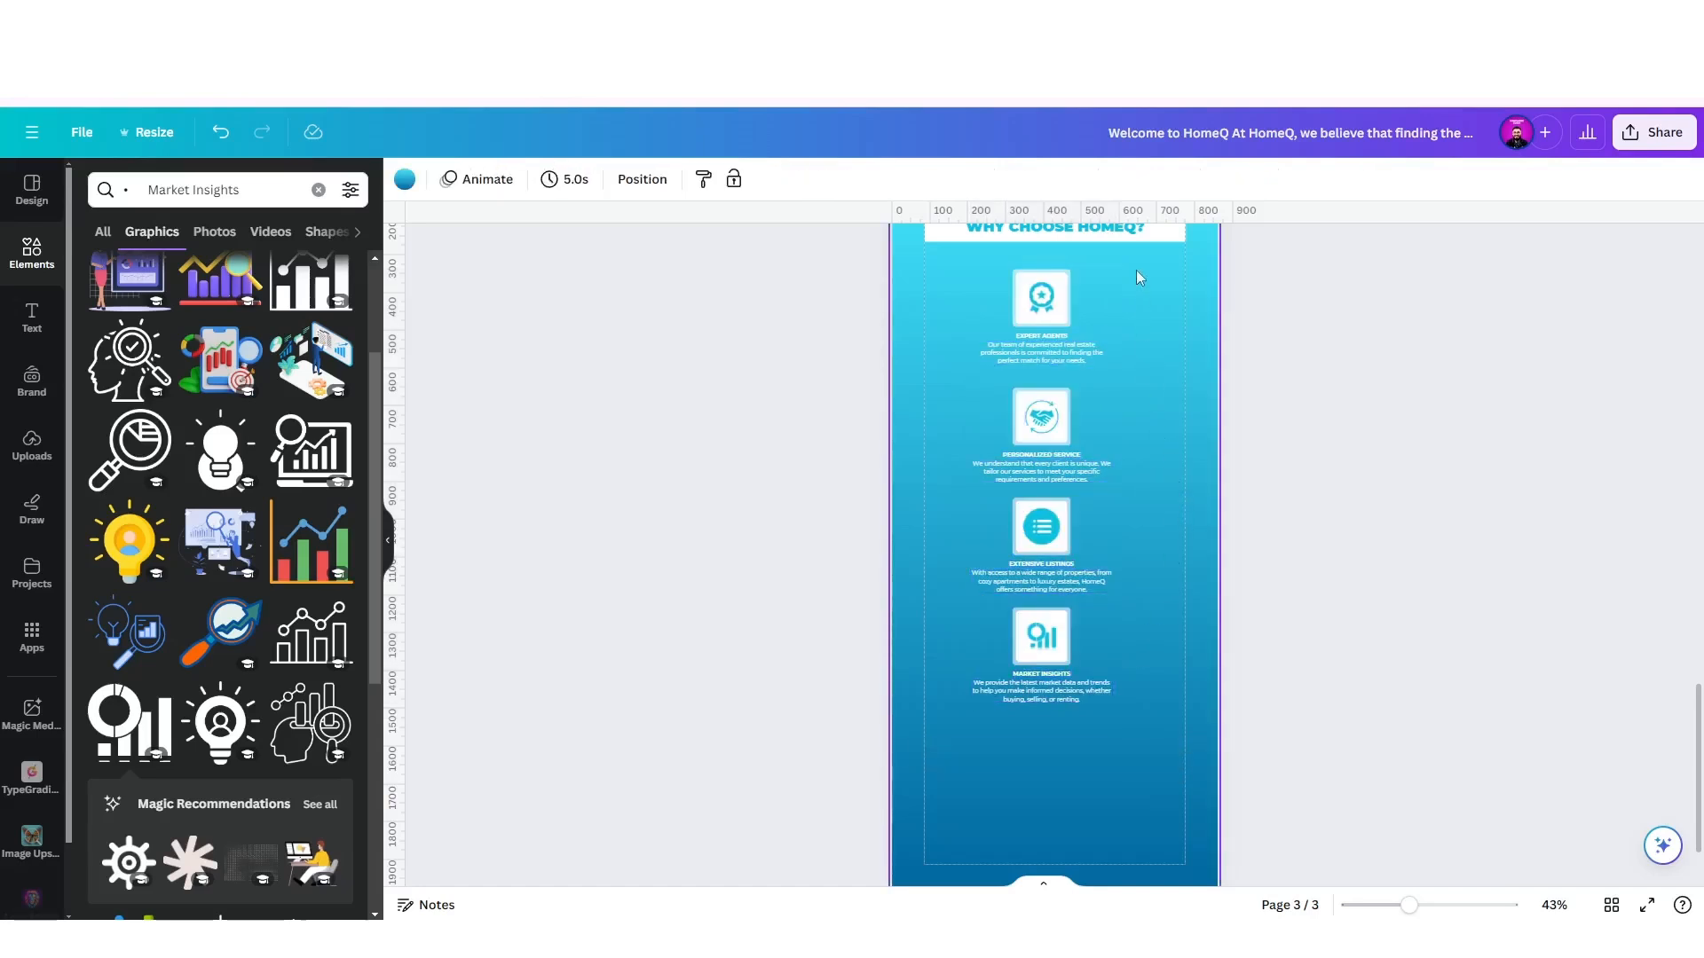
# Try a zigzag layout by shifting the four icon-and-text blocks alternately toward the left and right margins of the page.
pyautogui.moveTo(1137, 272); pyautogui.dragTo(1014, 309)
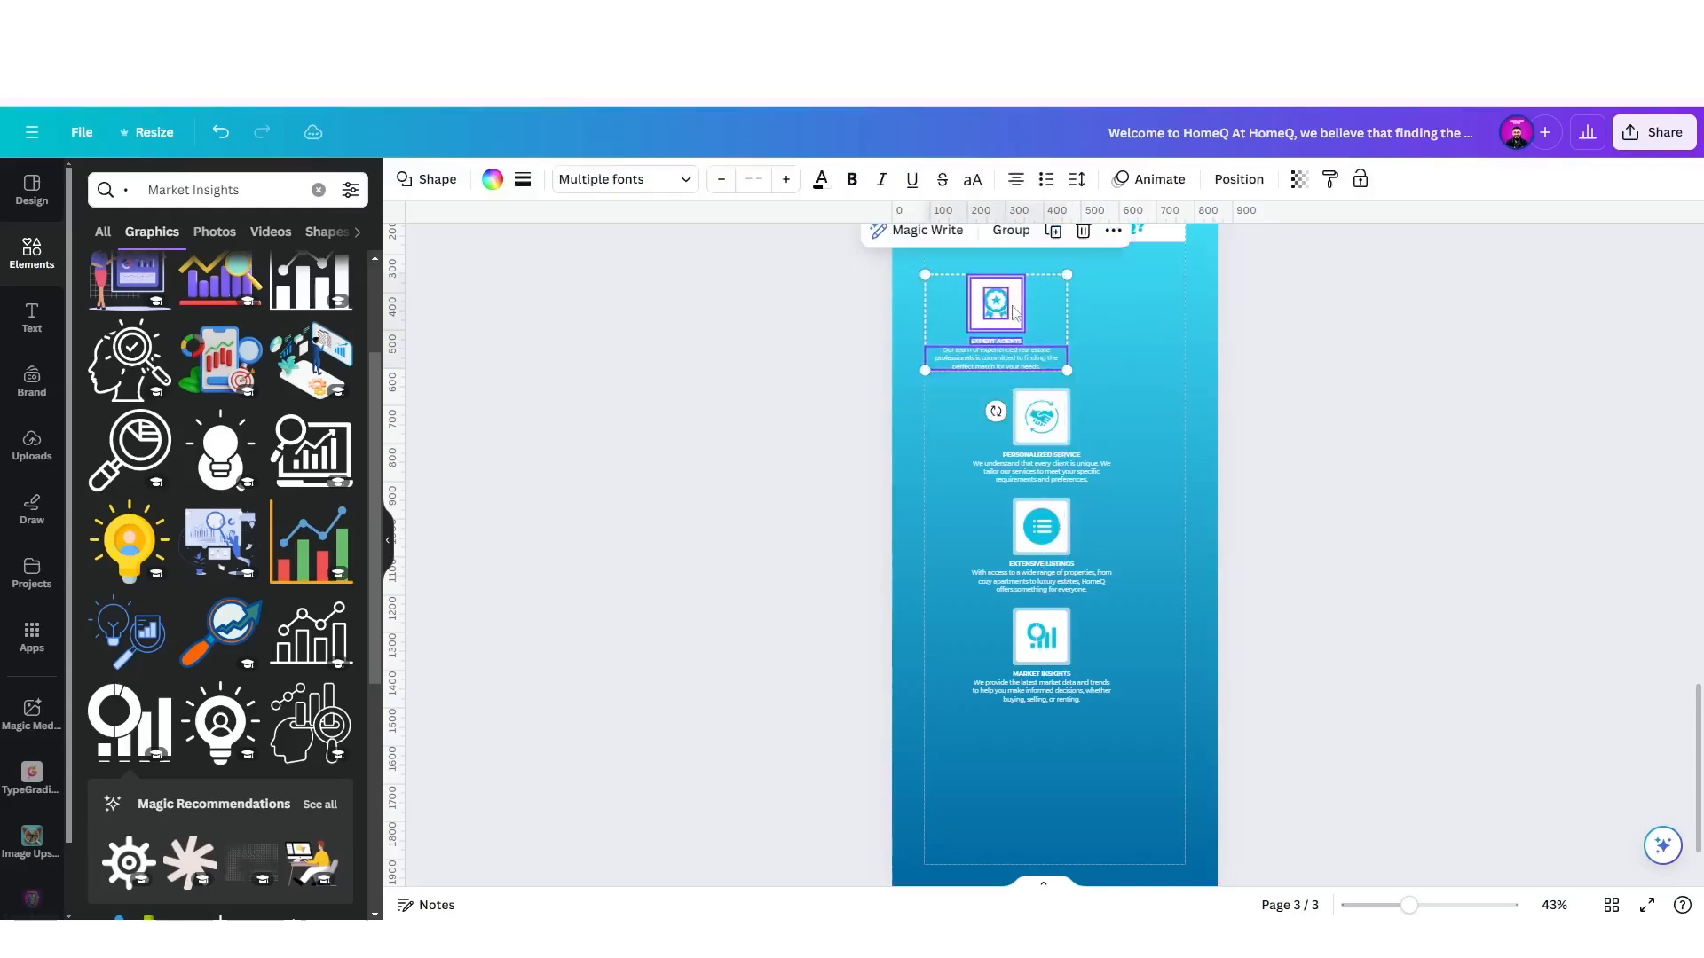
pyautogui.moveTo(1130, 374); pyautogui.dragTo(1019, 476)
pyautogui.moveTo(1041, 408); pyautogui.dragTo(1113, 402)
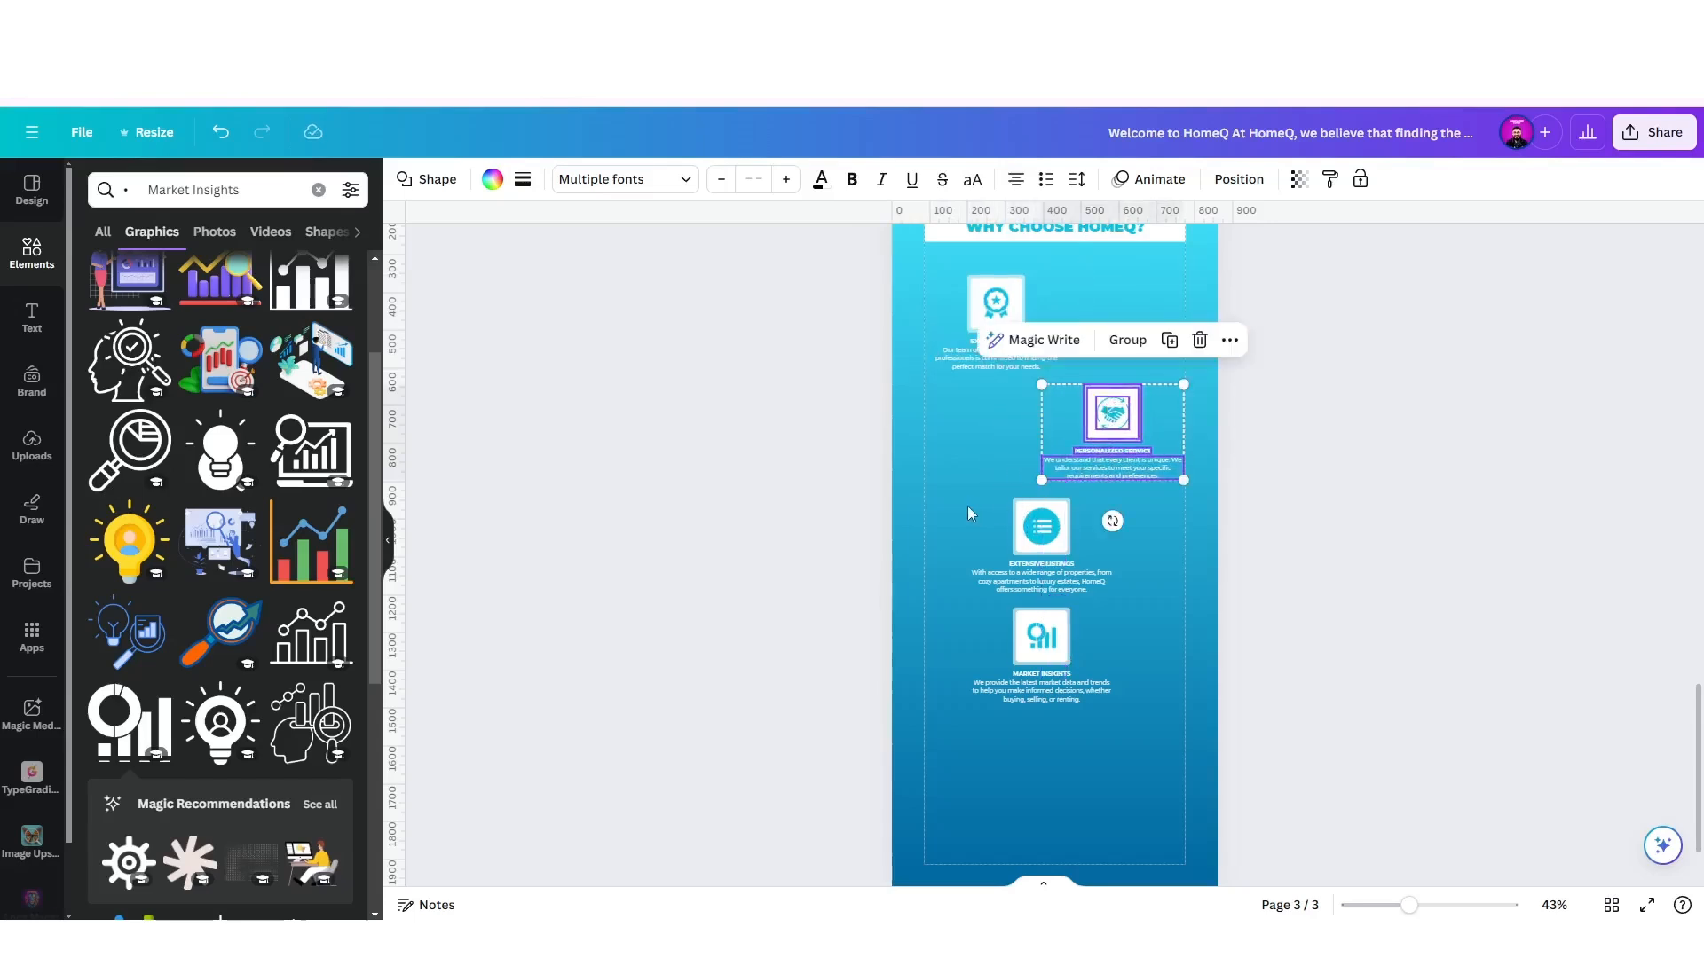
pyautogui.moveTo(970, 513); pyautogui.dragTo(1109, 601)
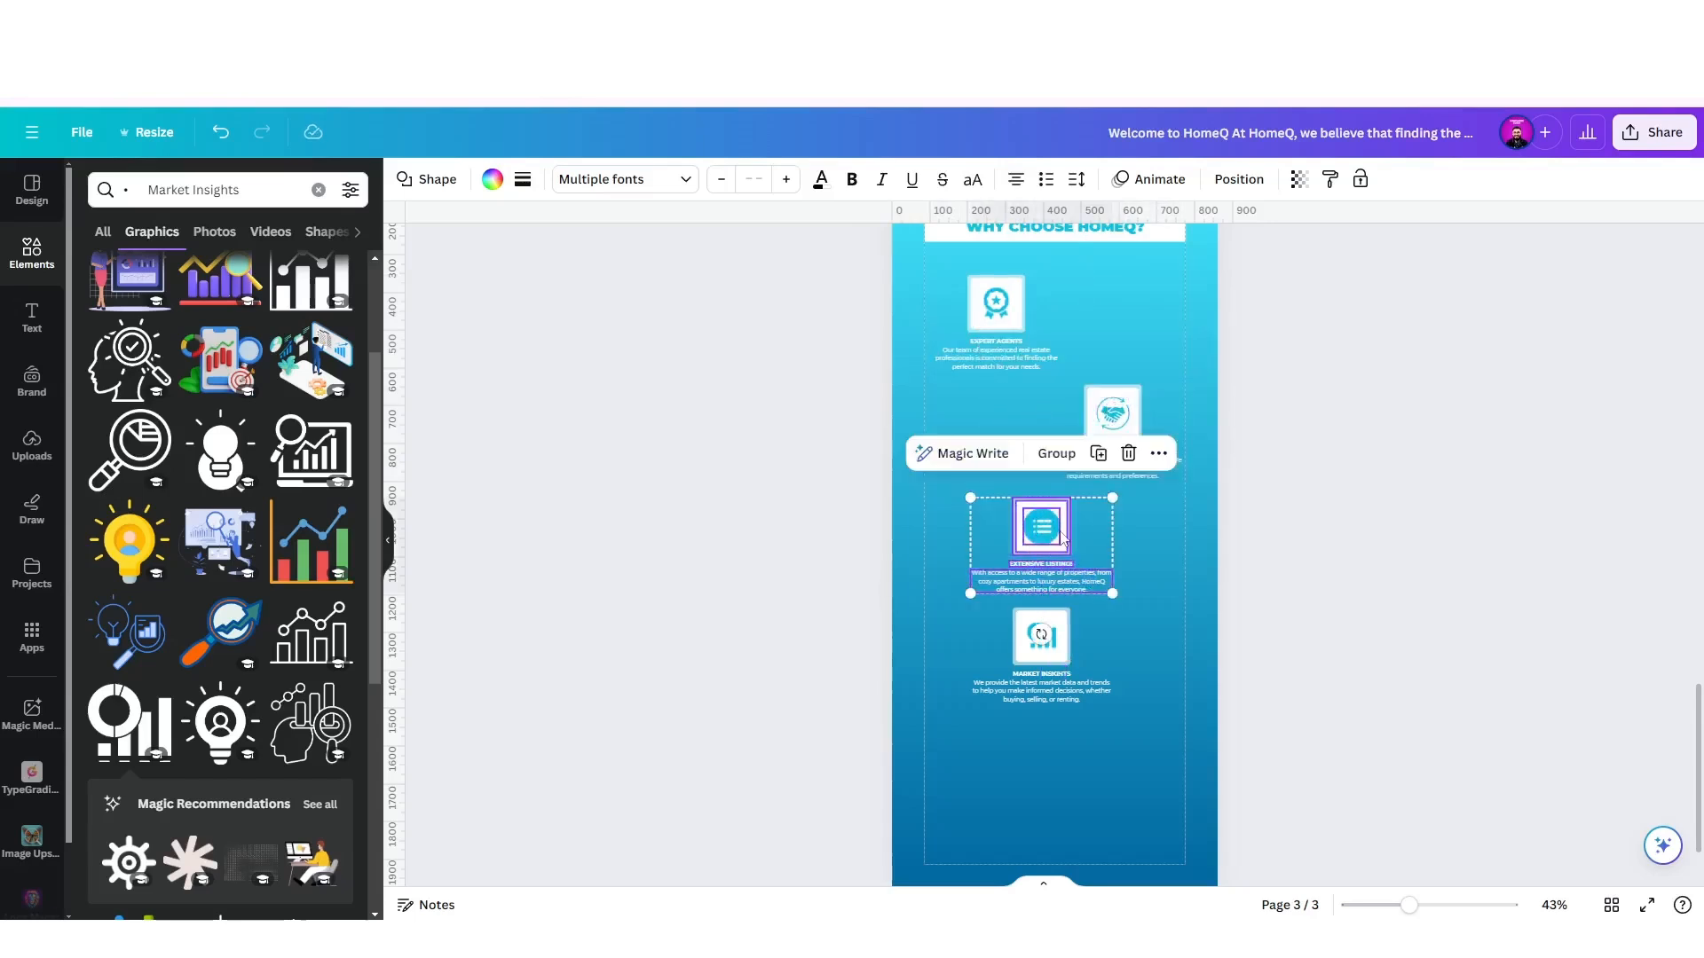
pyautogui.moveTo(1062, 535); pyautogui.dragTo(1013, 534)
pyautogui.moveTo(957, 618); pyautogui.dragTo(1090, 705)
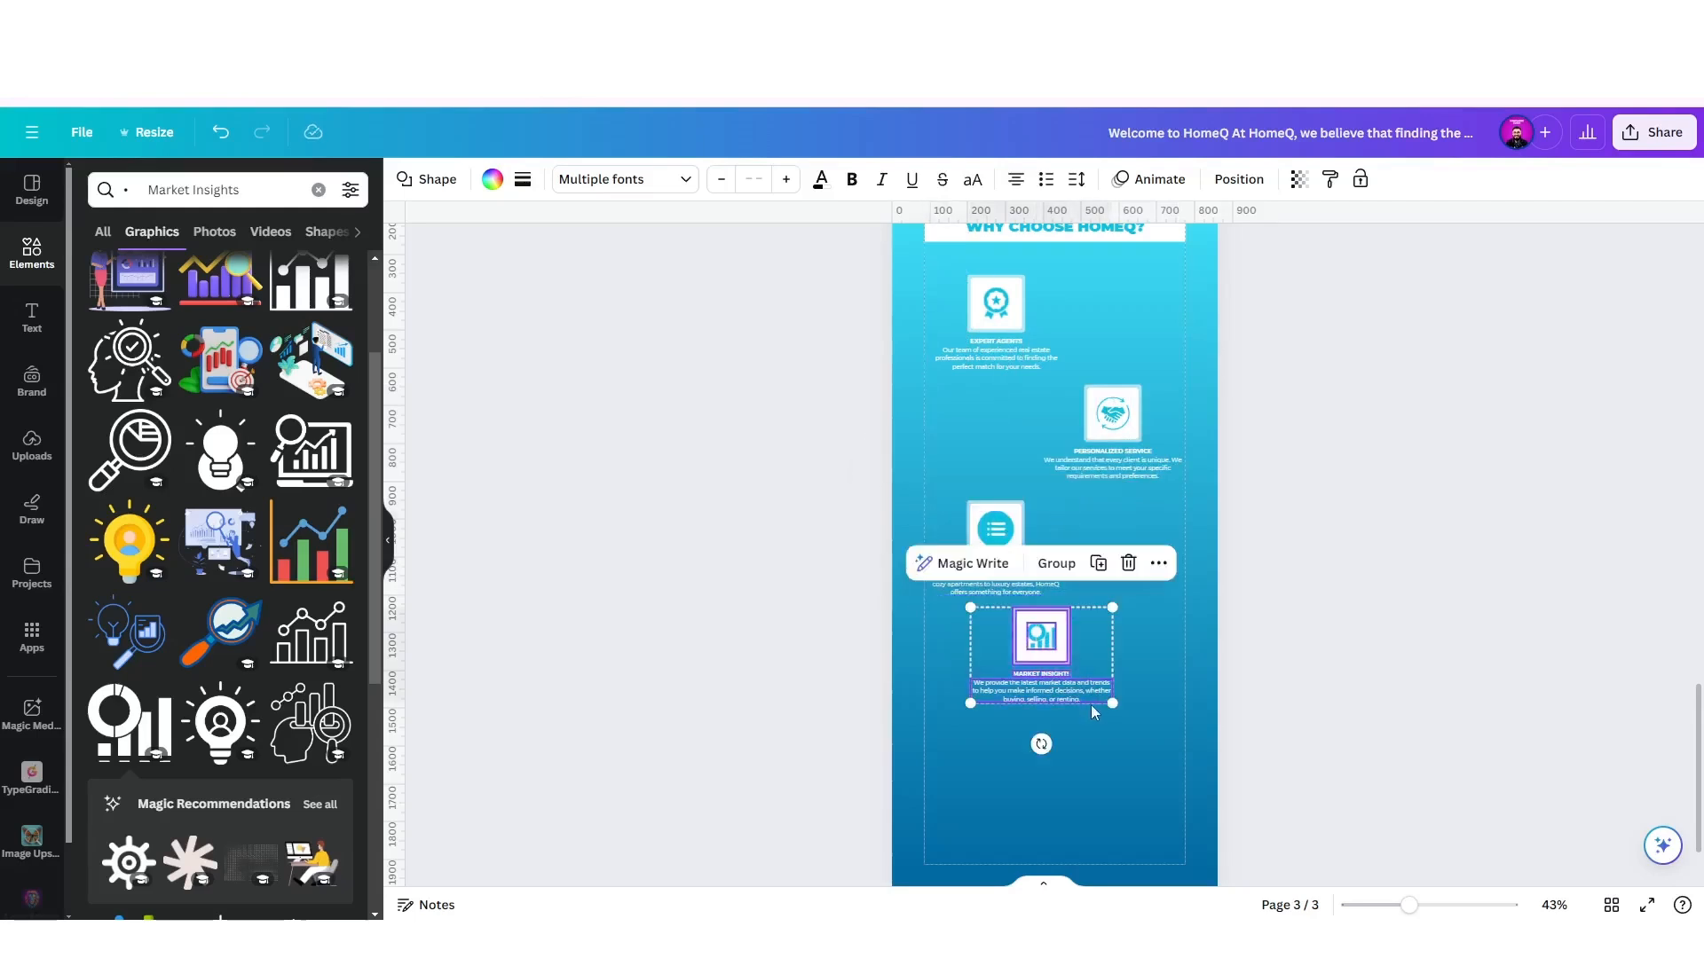
pyautogui.moveTo(1046, 652); pyautogui.dragTo(1120, 652)
pyautogui.click(998, 680)
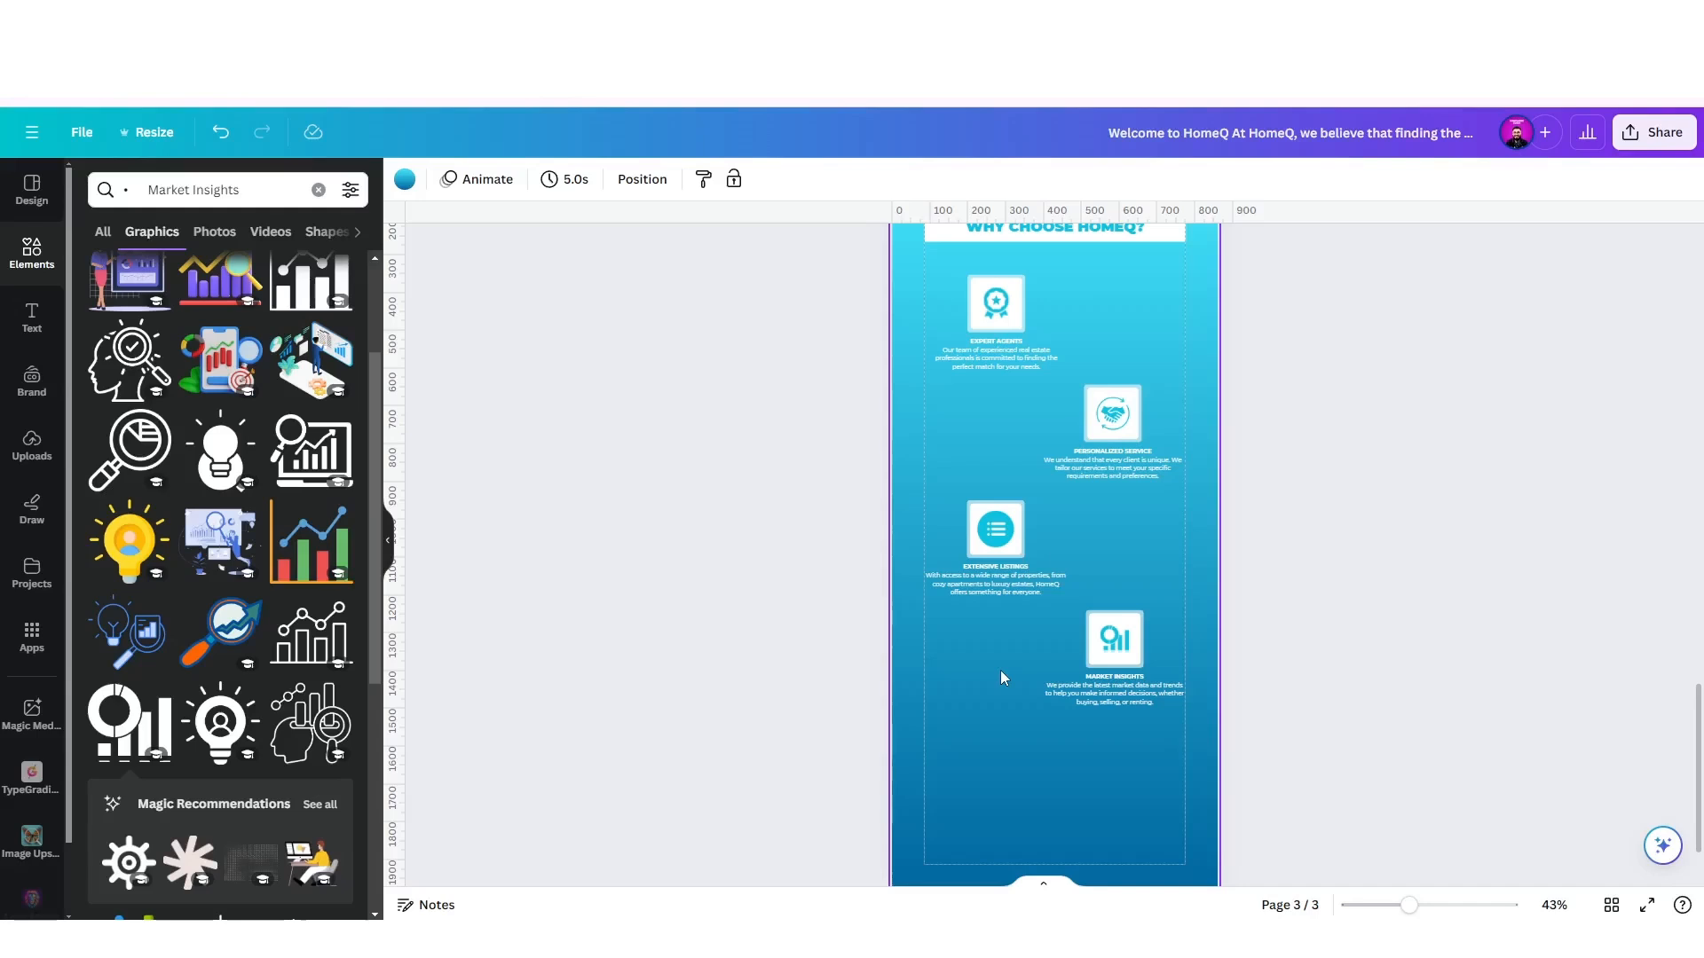
# Undo the zigzag placement of the four icon-and-text blocks.
pyautogui.hotkey('ctrl', 'z')
pyautogui.hotkey('ctrl', 'z')
pyautogui.hotkey('ctrl', 'z')
pyautogui.hotkey('ctrl', 'z')
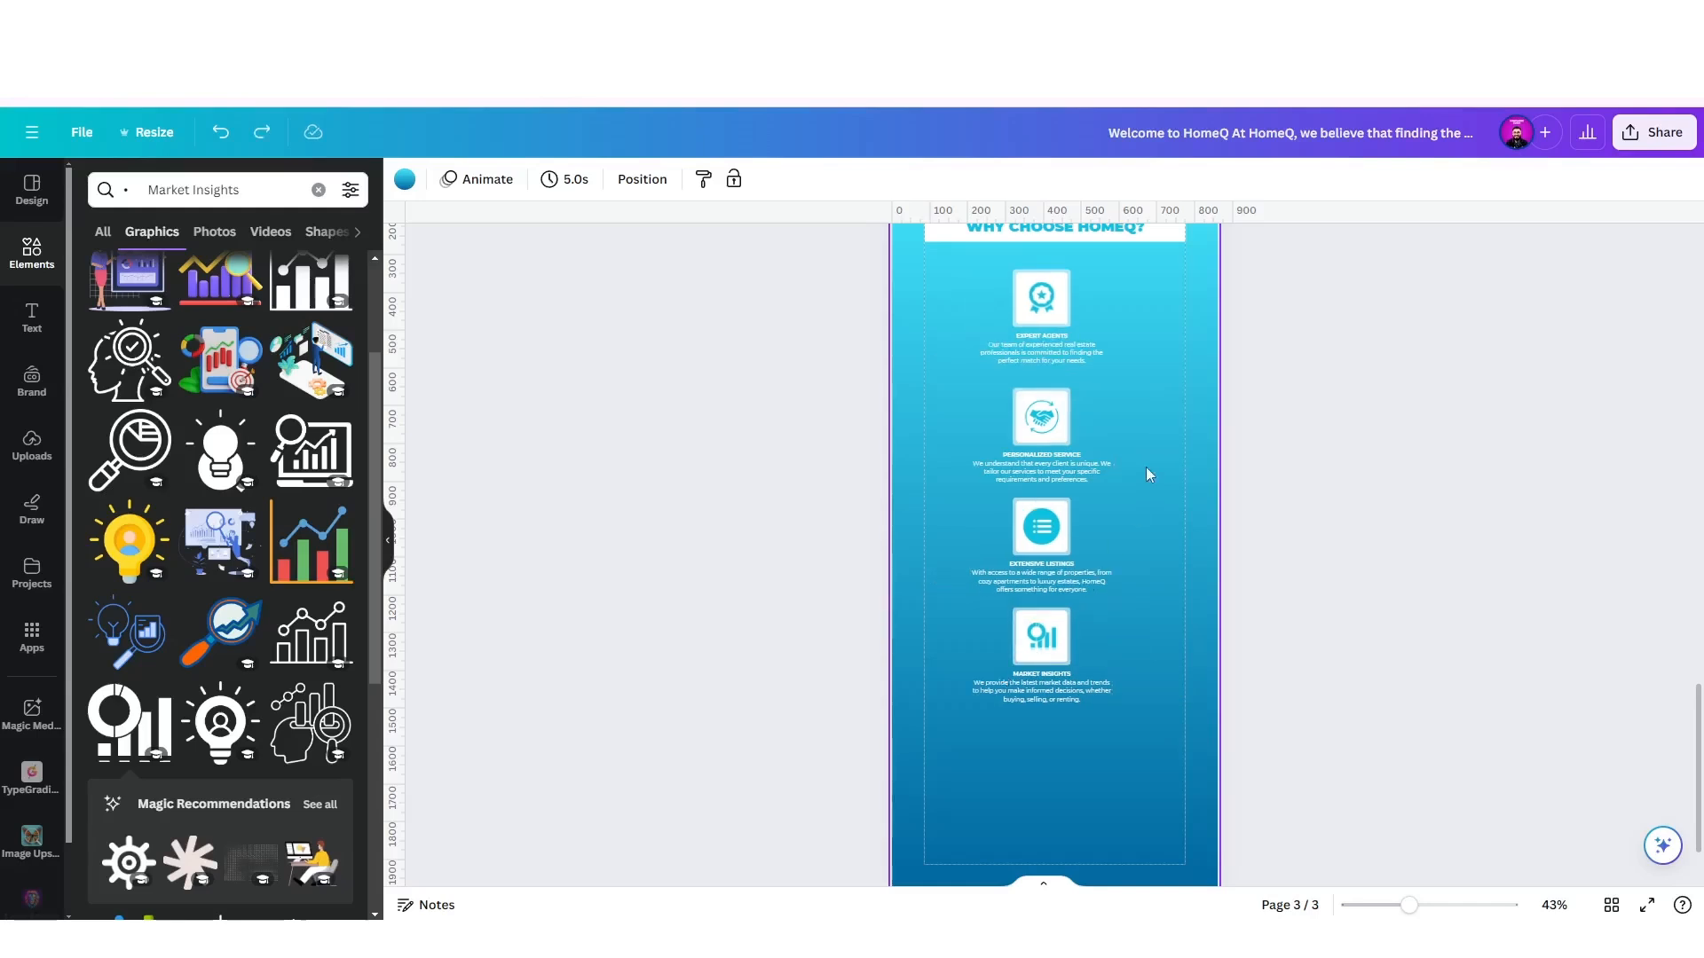
# Select the four stacked blocks together and center them horizontally on the page.
pyautogui.moveTo(1040, 757); pyautogui.dragTo(1055, 294)
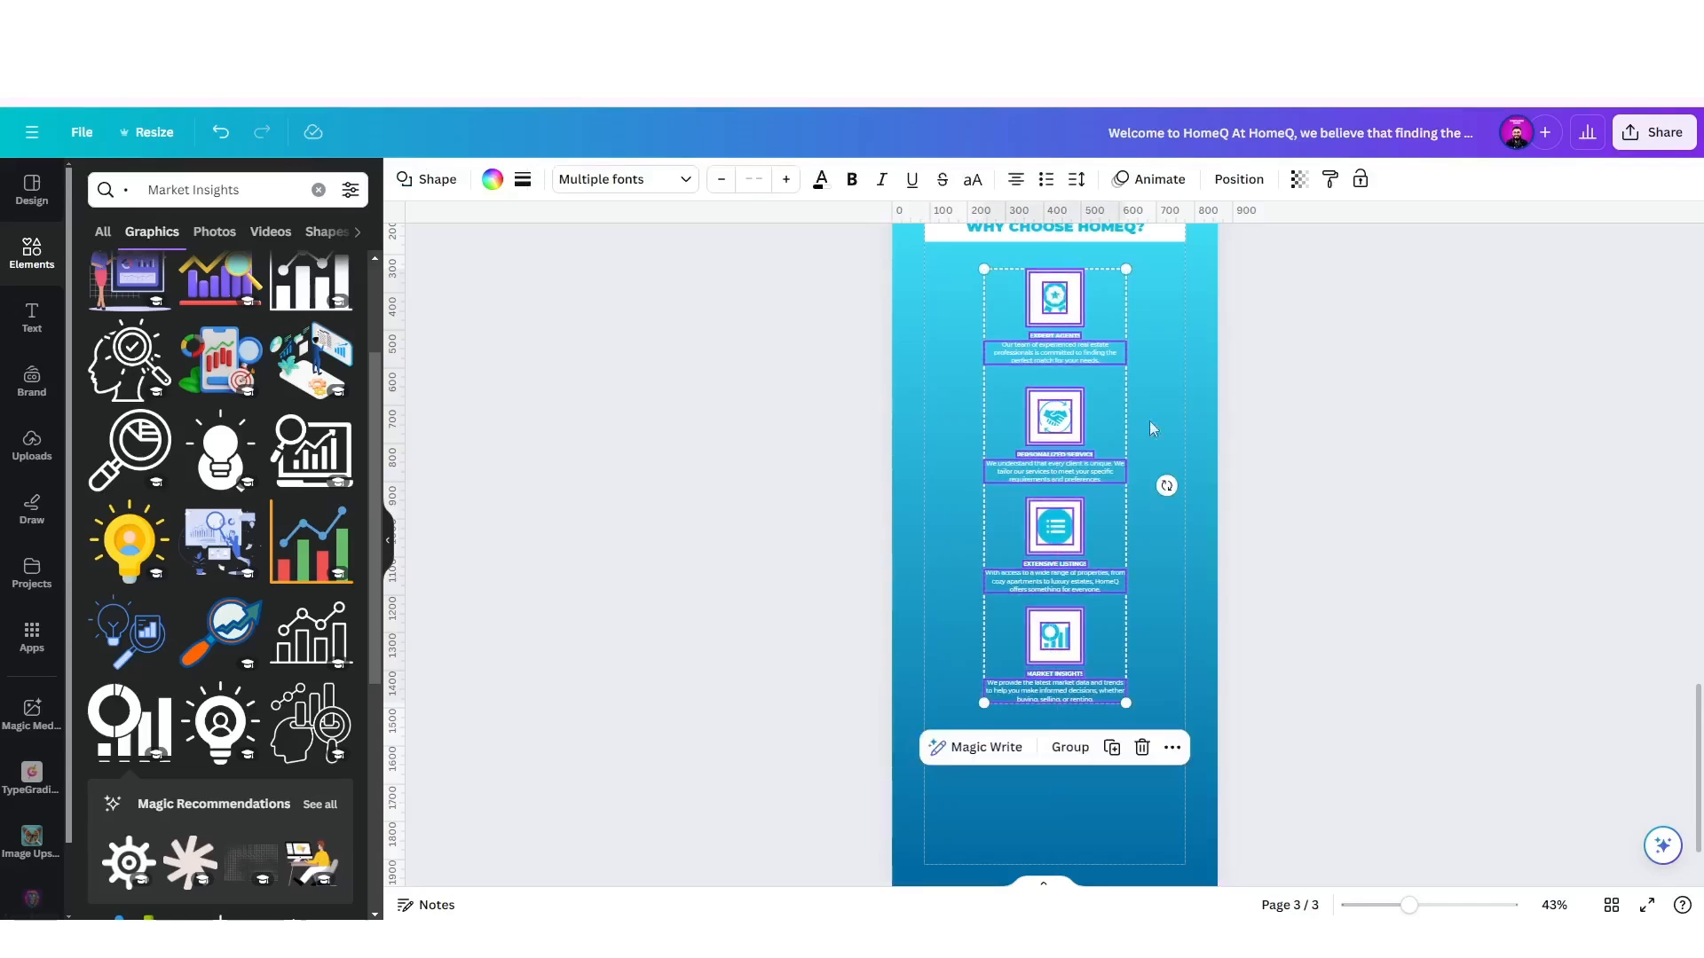
pyautogui.click(1184, 463)
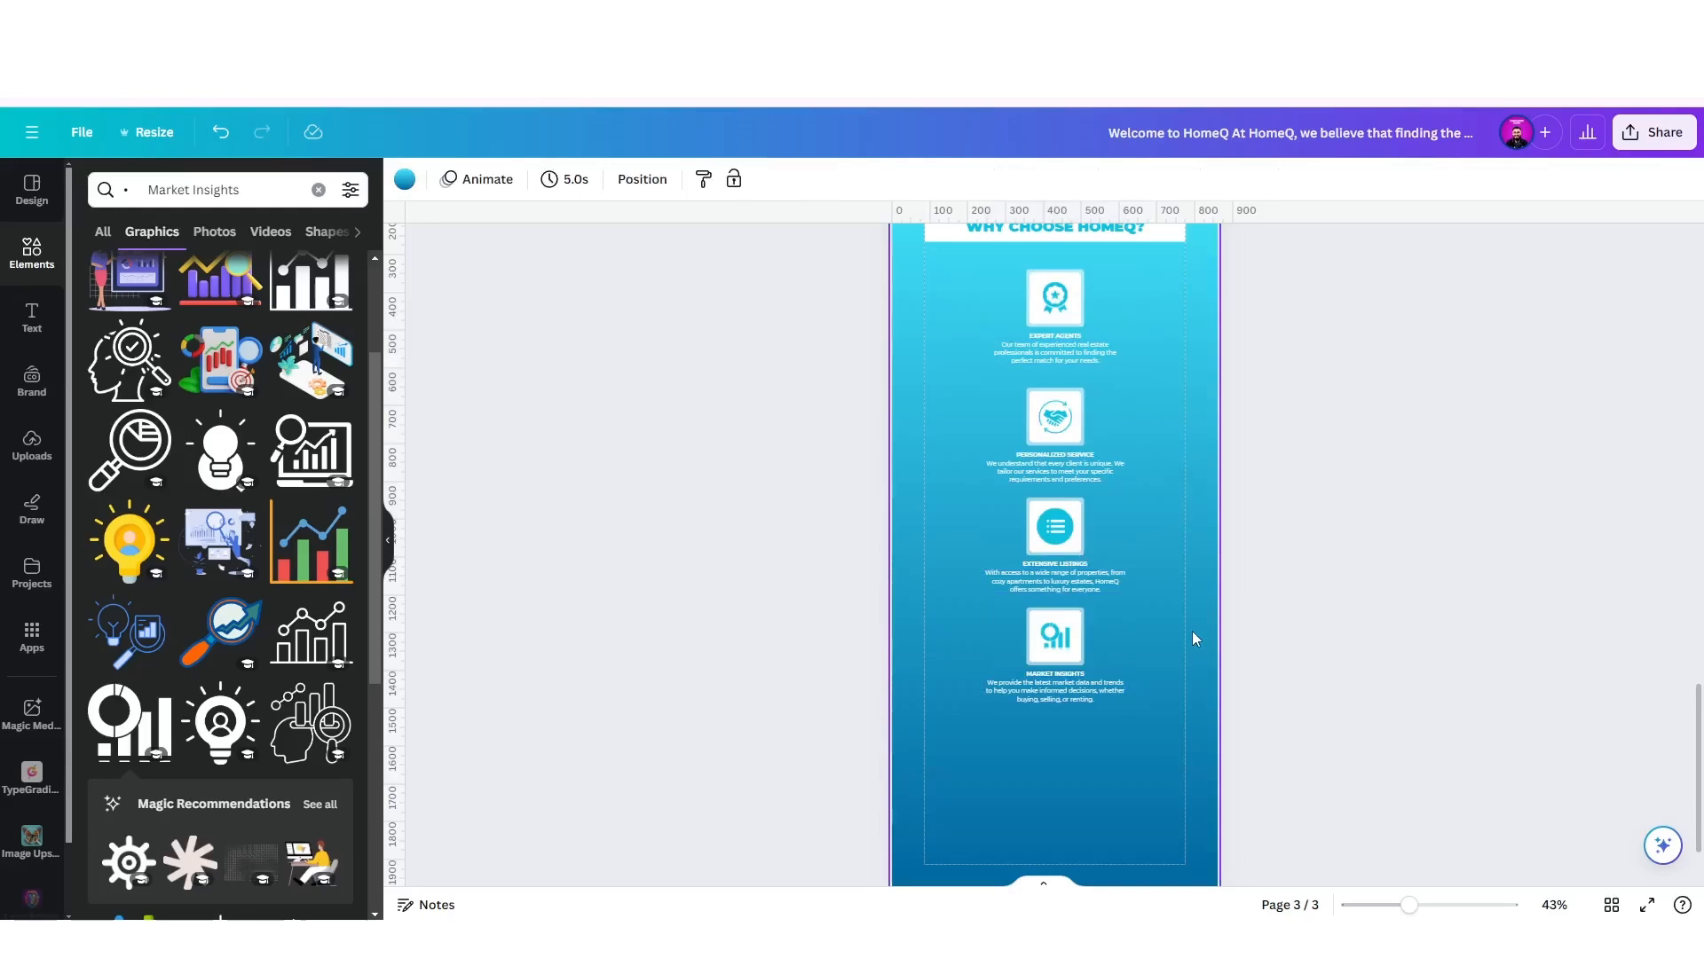
pyautogui.scroll(-1, 1191, 631)
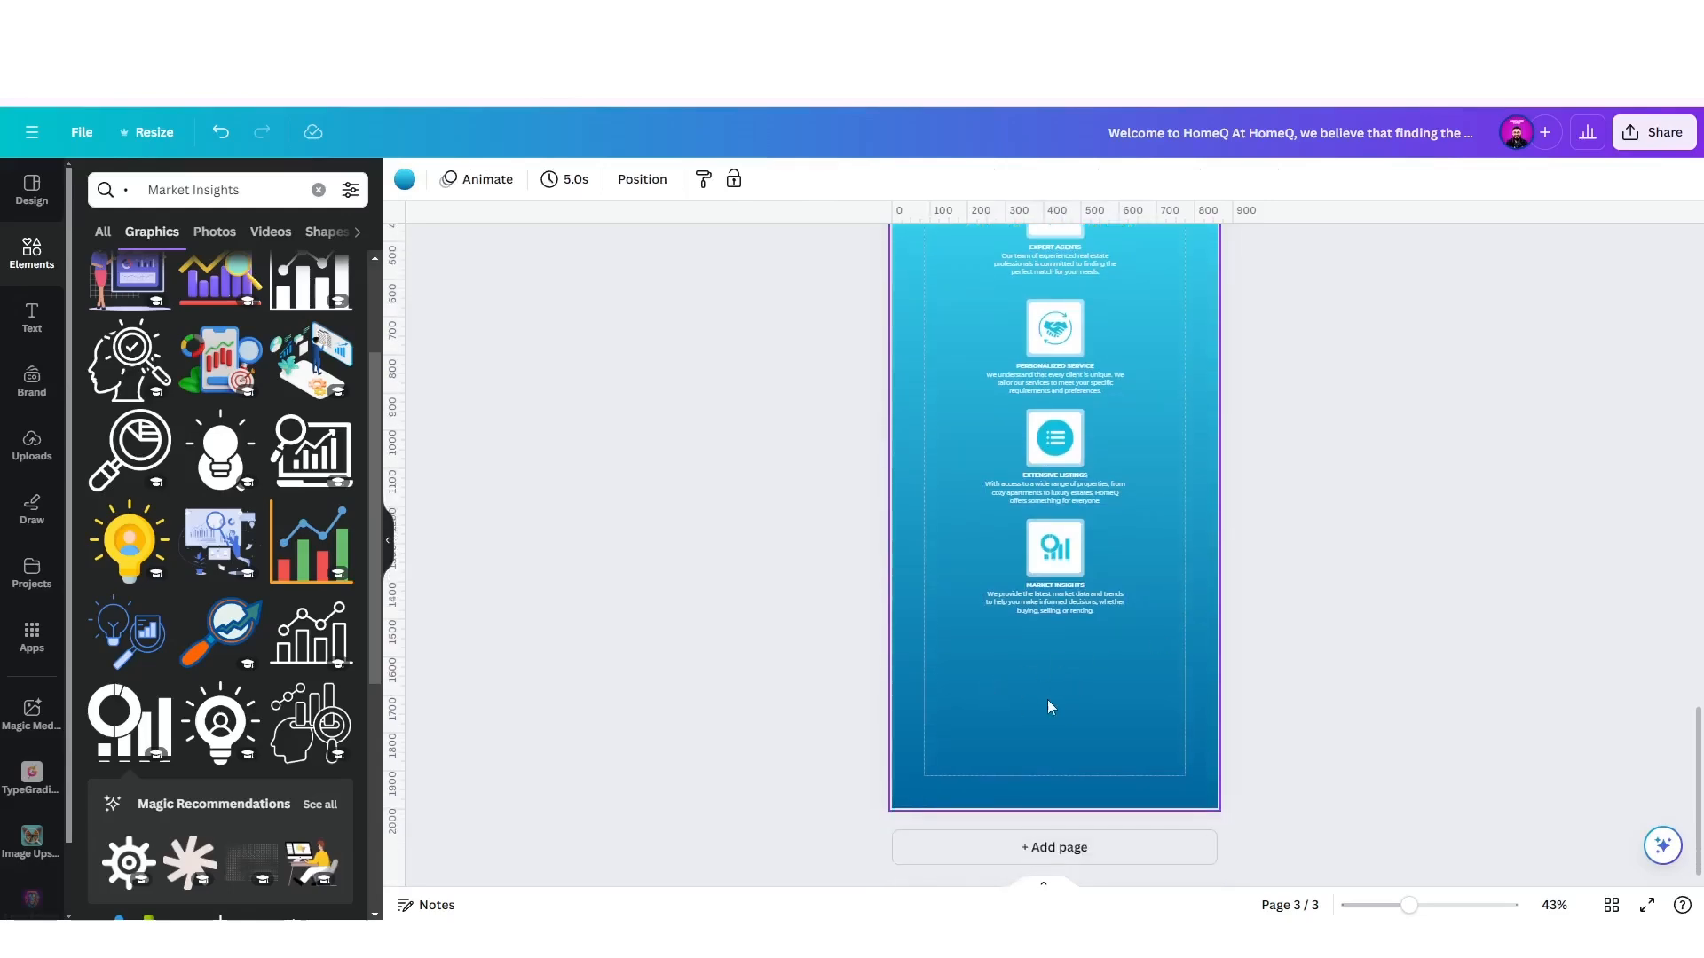
# Copy the call-to-action sentence from the Word document and paste it on the Canva page beneath the Market Insights block.
pyautogui.click(710, 938)
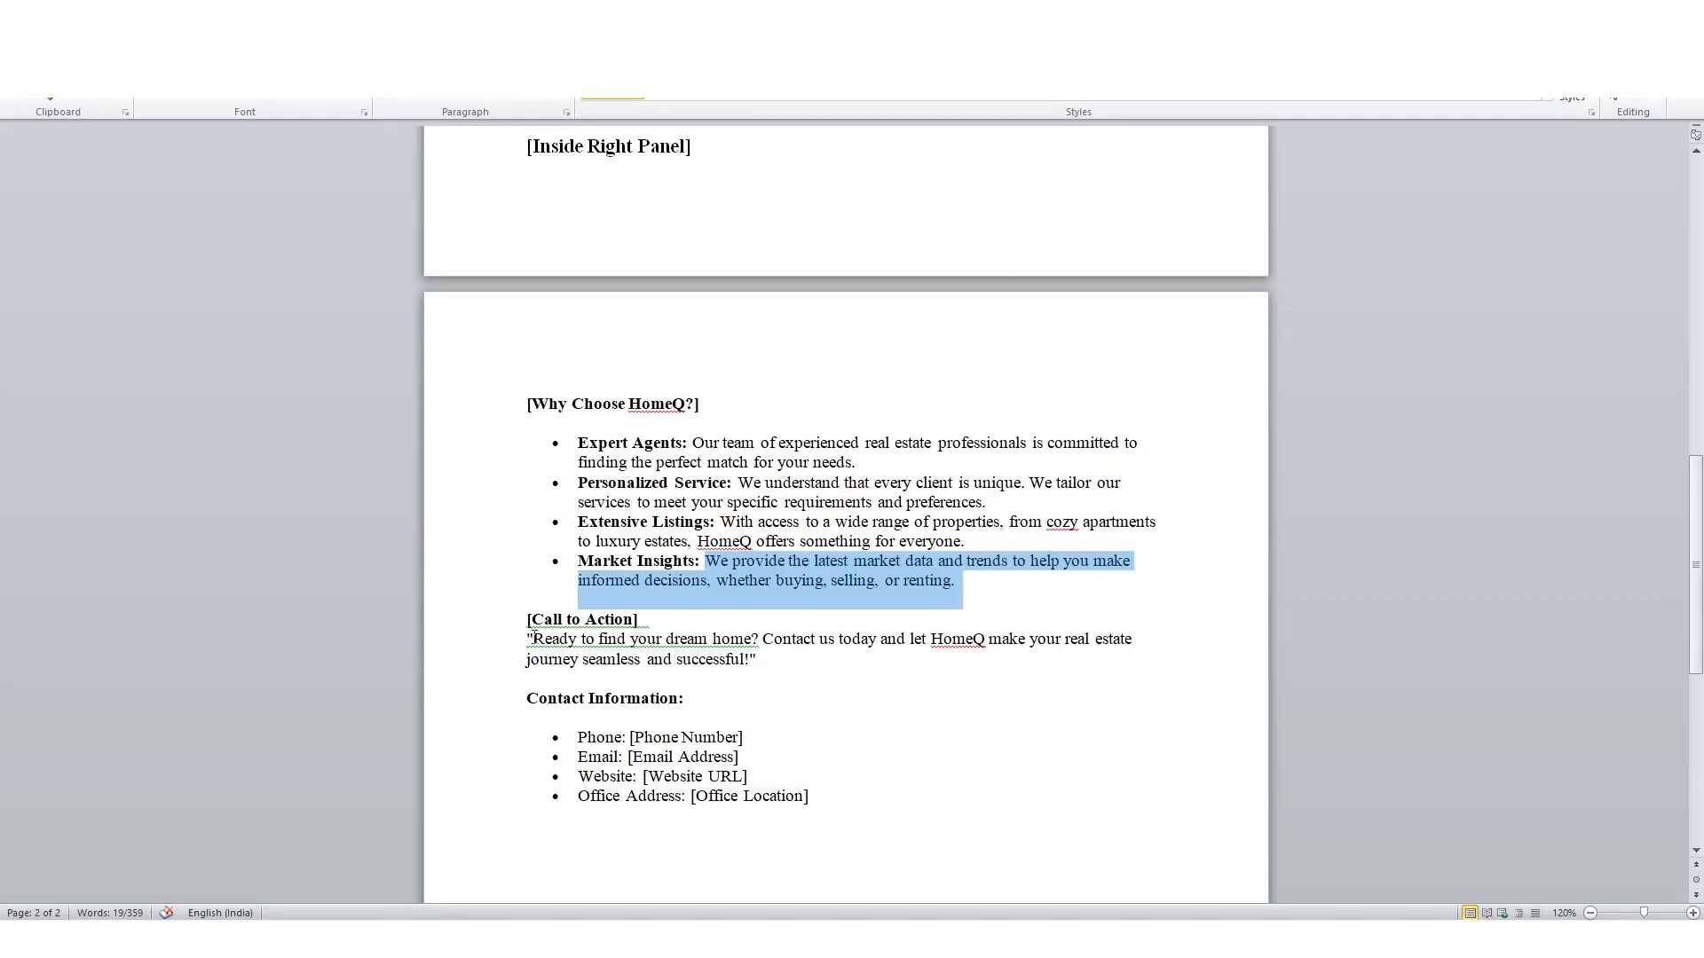
pyautogui.moveTo(534, 639); pyautogui.dragTo(743, 661)
pyautogui.hotkey('ctrl', 'c')
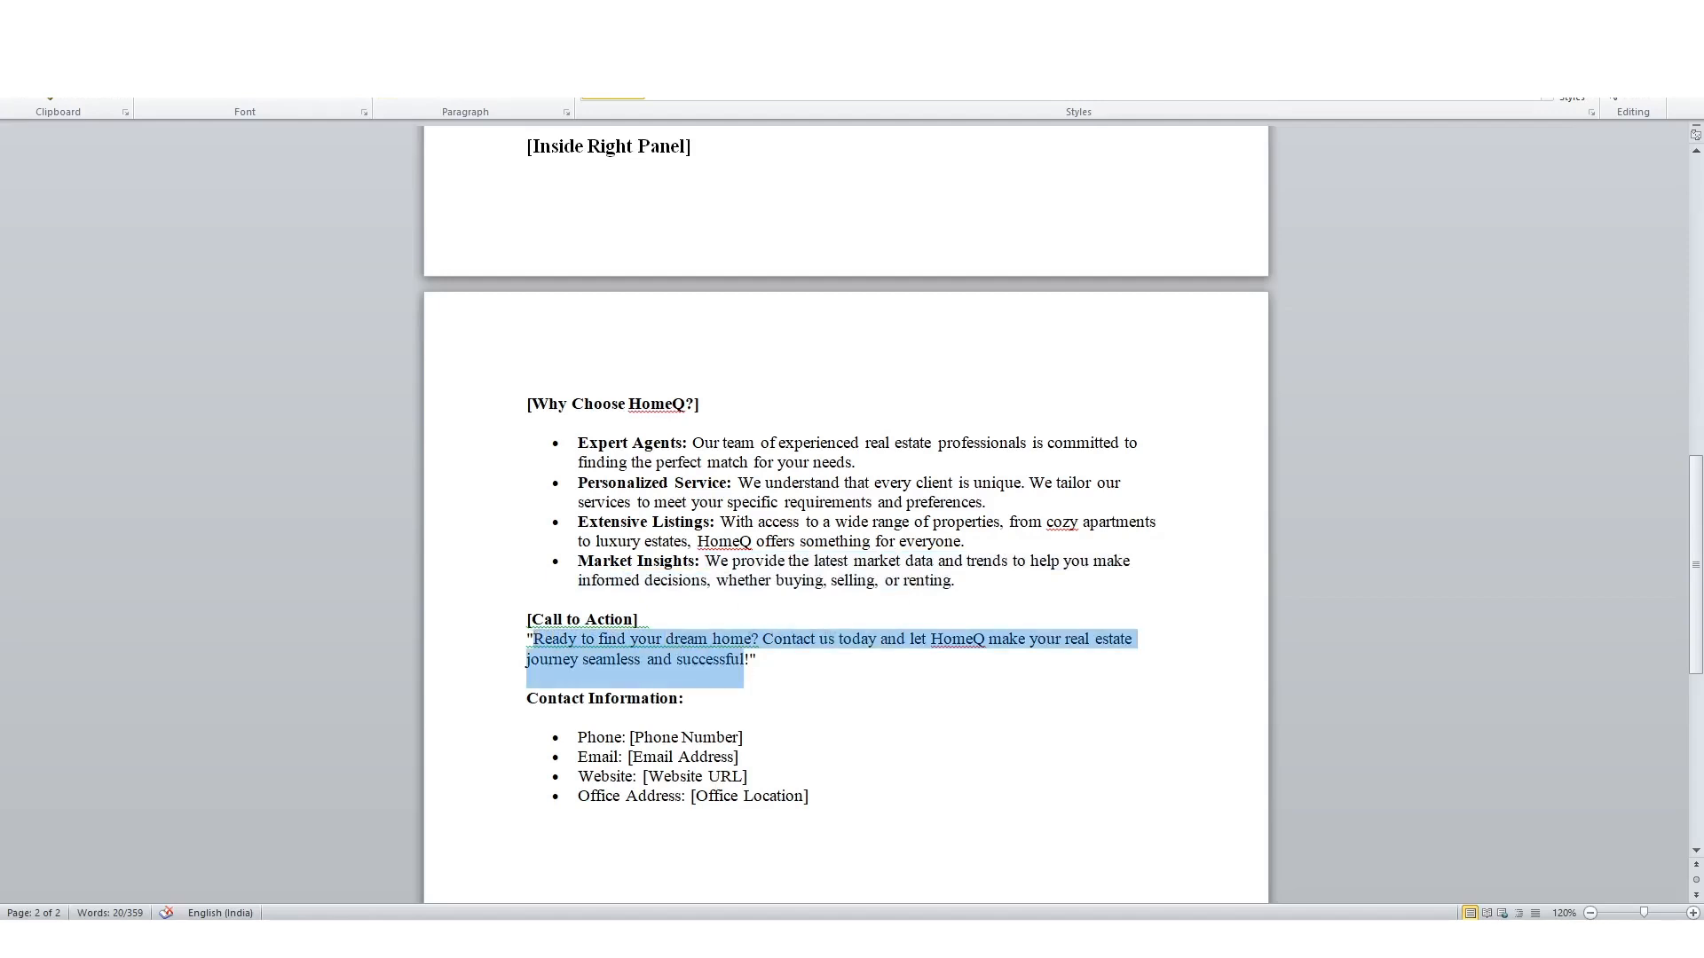
pyautogui.click(723, 938)
pyautogui.hotkey('ctrl', 'v')
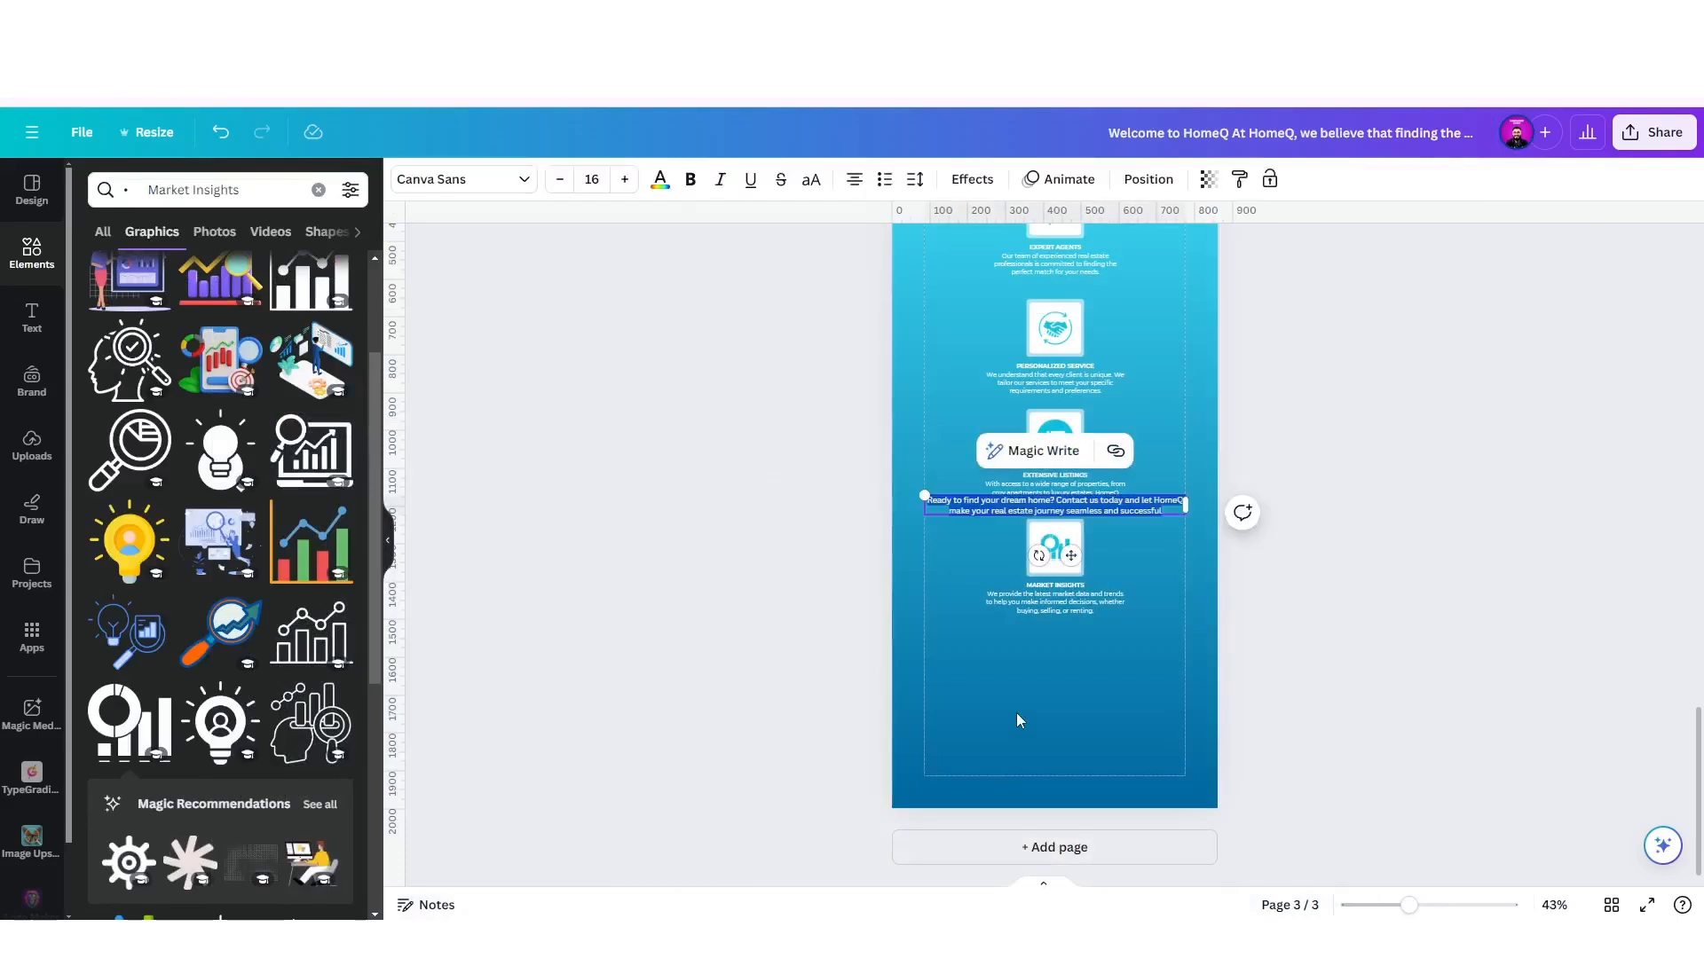
pyautogui.moveTo(1152, 518); pyautogui.dragTo(1149, 666)
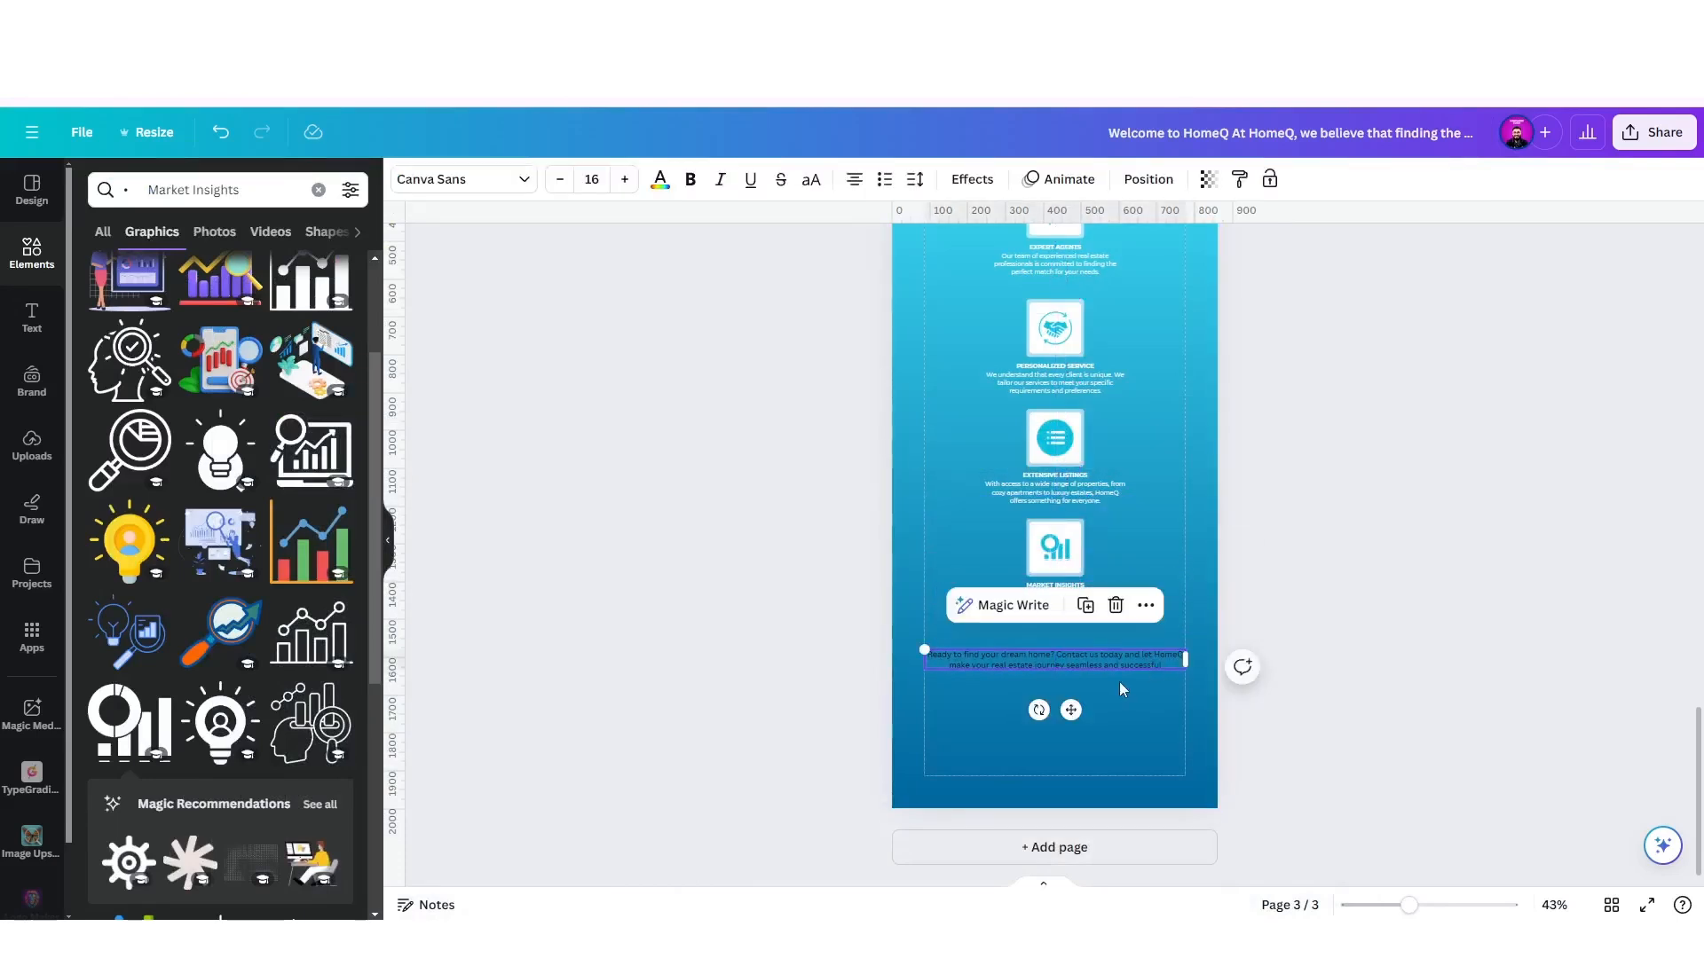
# Format the call-to-action text in Montserrat, size 14, italic and white.
pyautogui.scroll(5, 1114, 682)
pyautogui.click(487, 181)
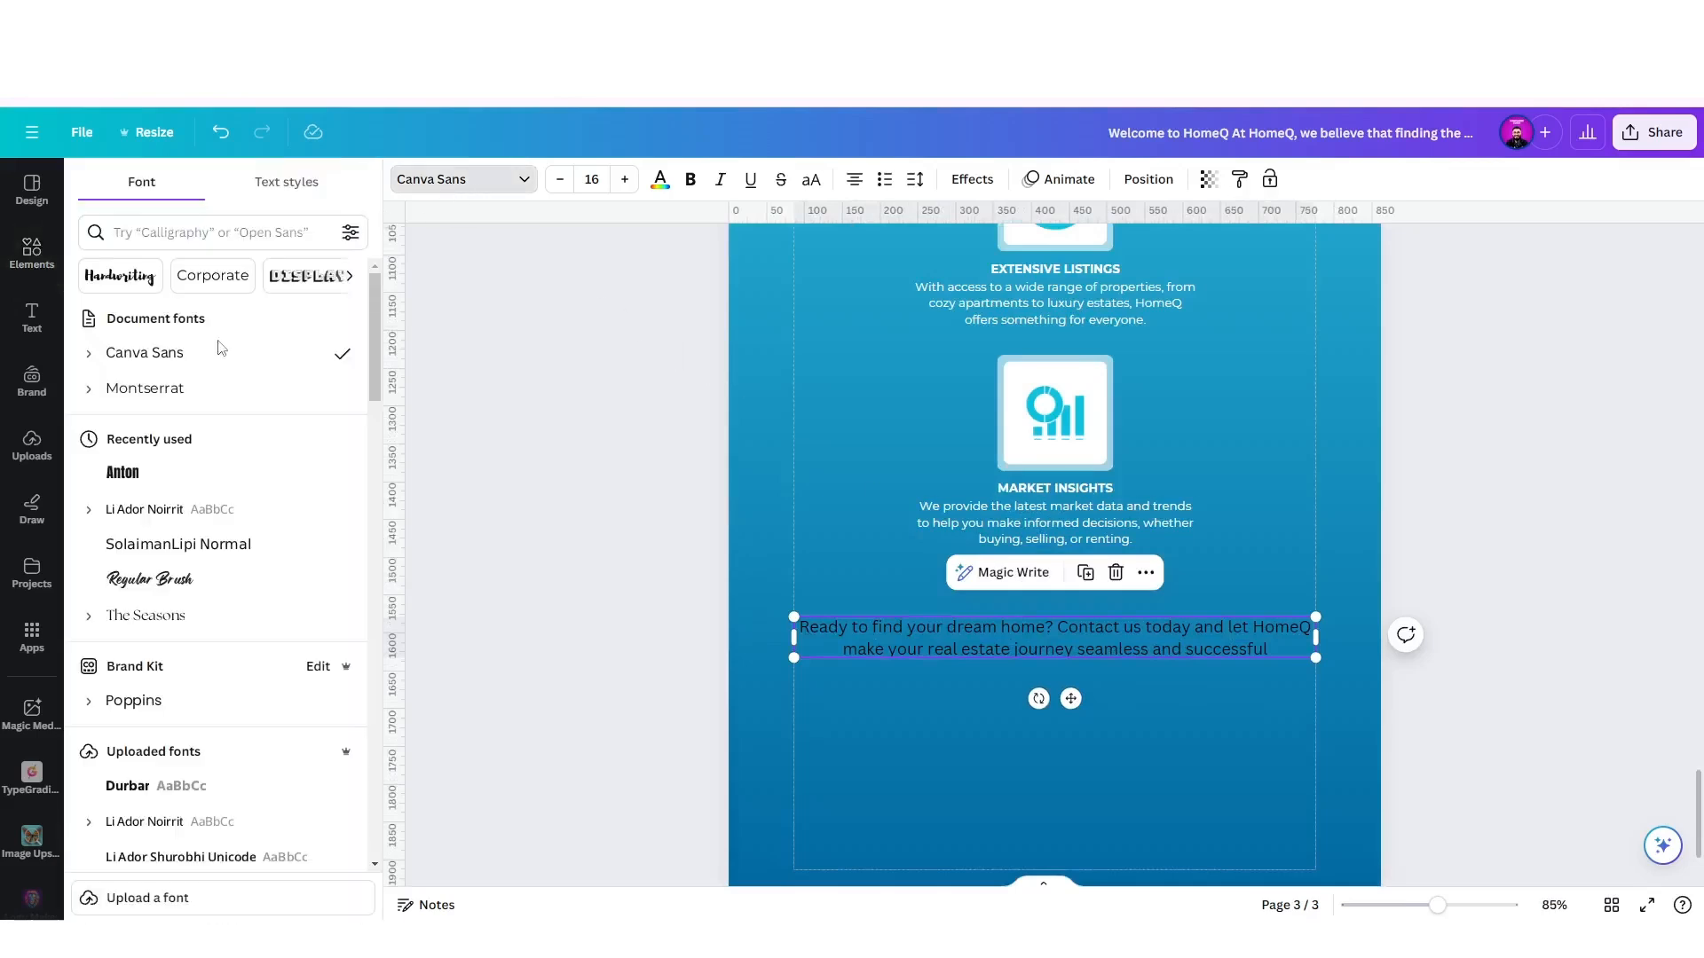
pyautogui.click(169, 390)
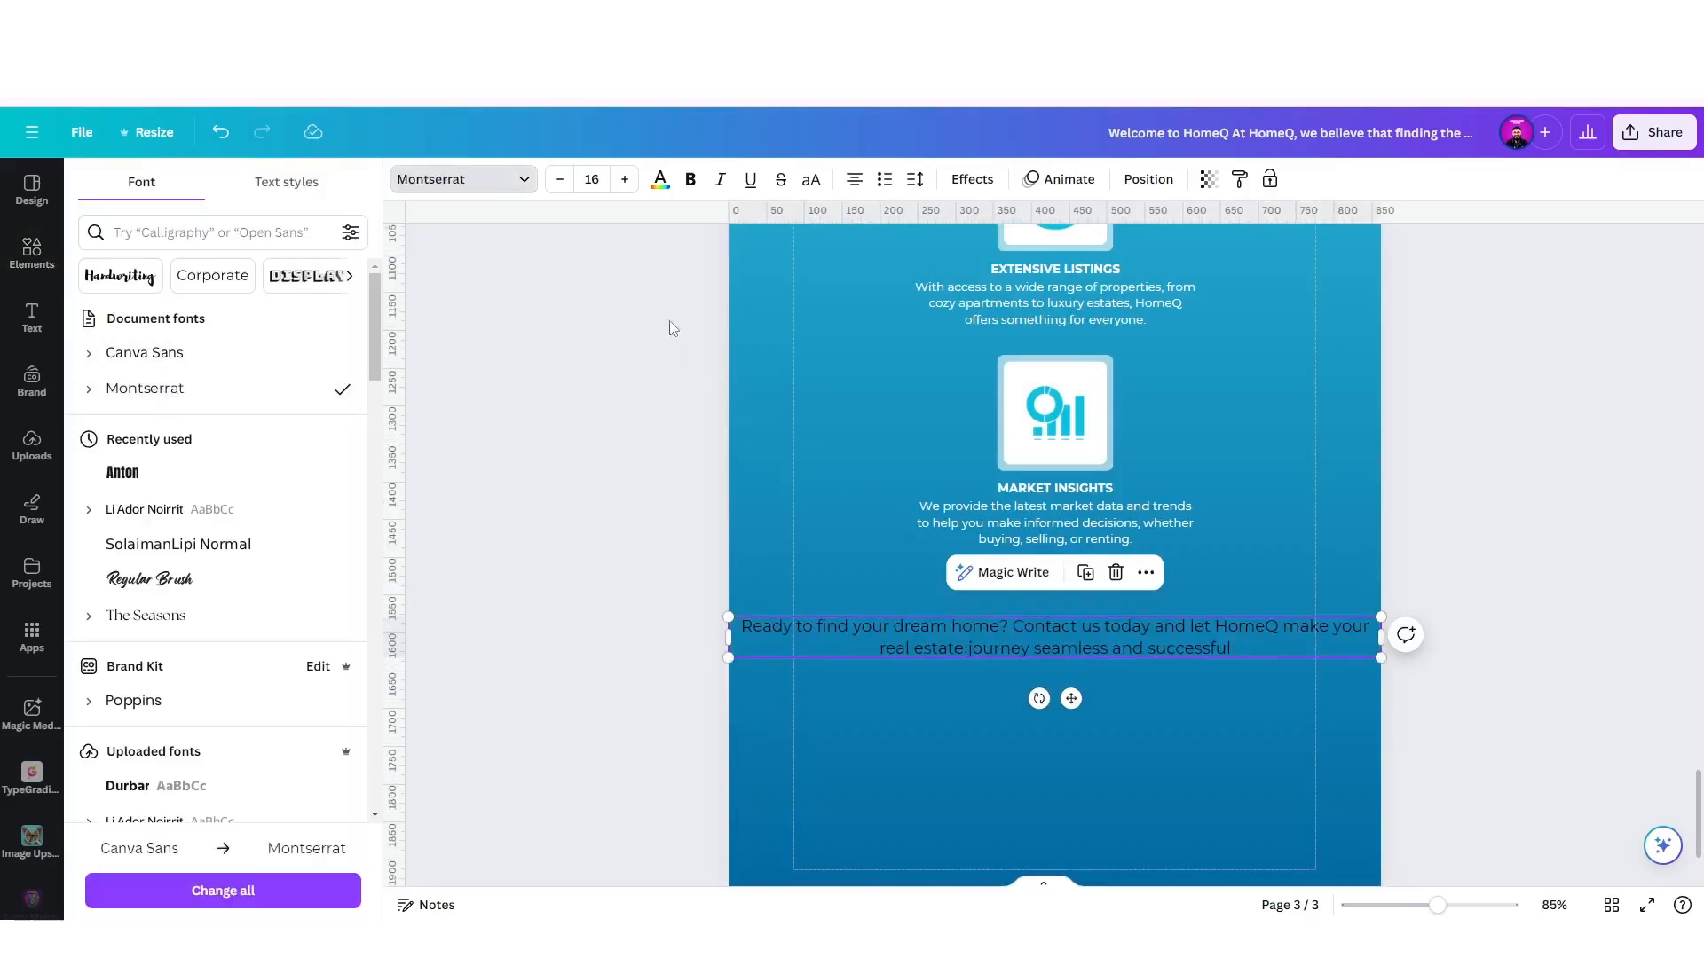
pyautogui.click(609, 181)
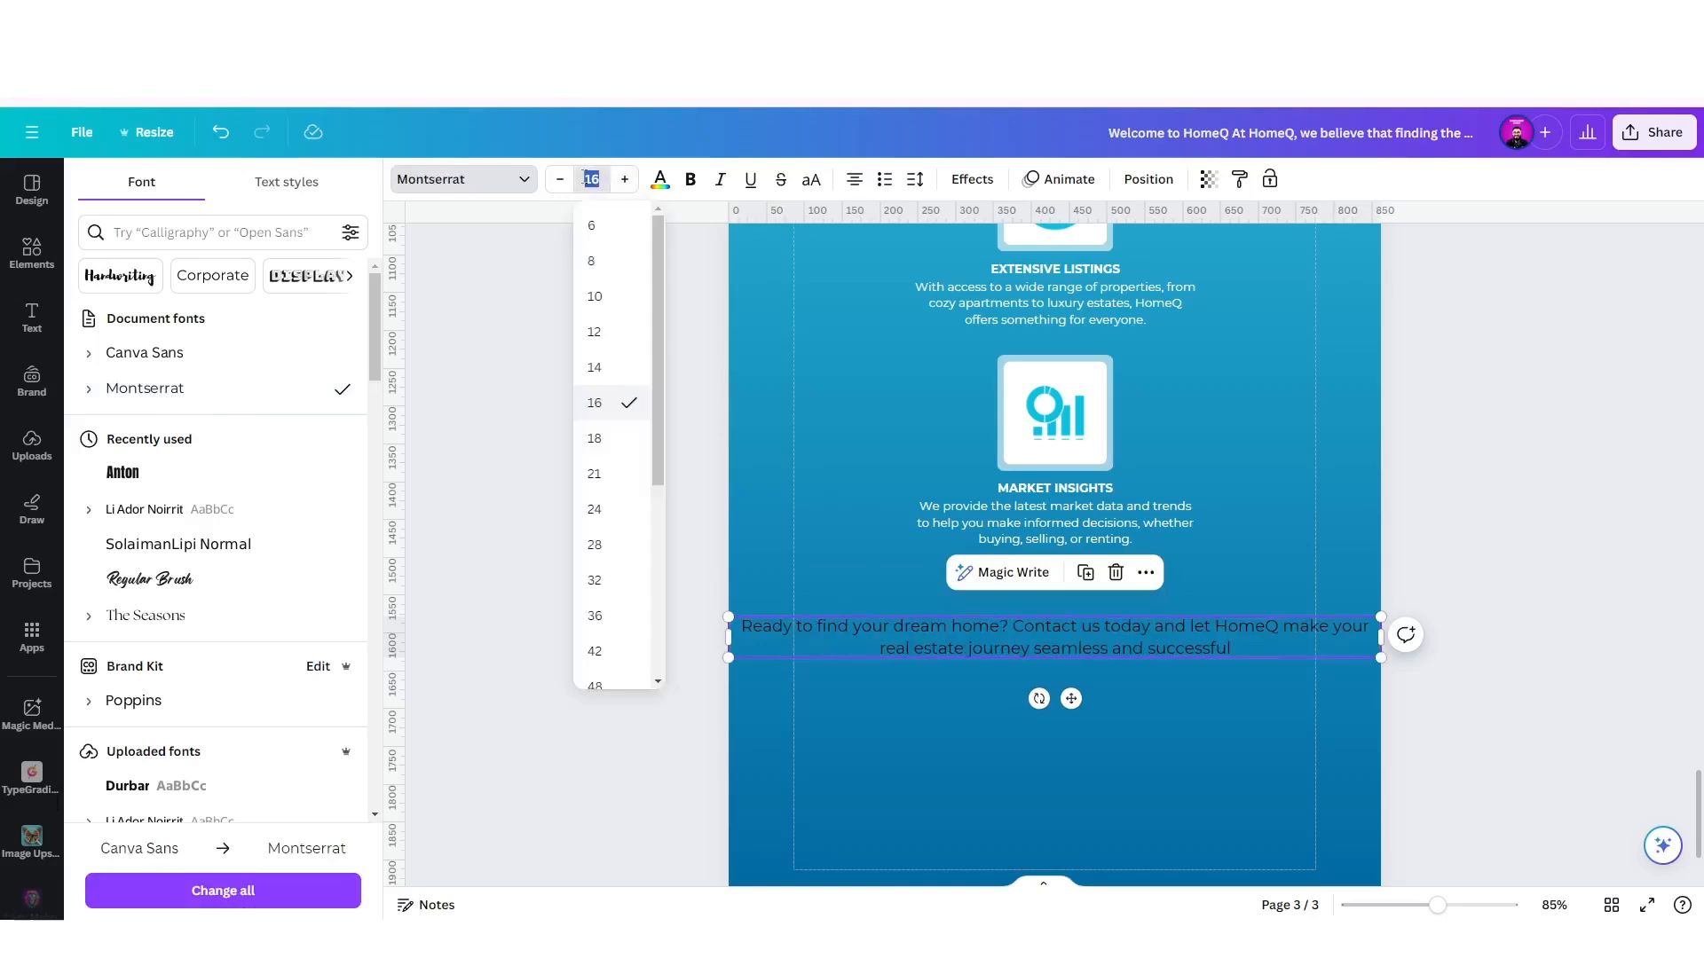
pyautogui.write('14')
pyautogui.press('Return')
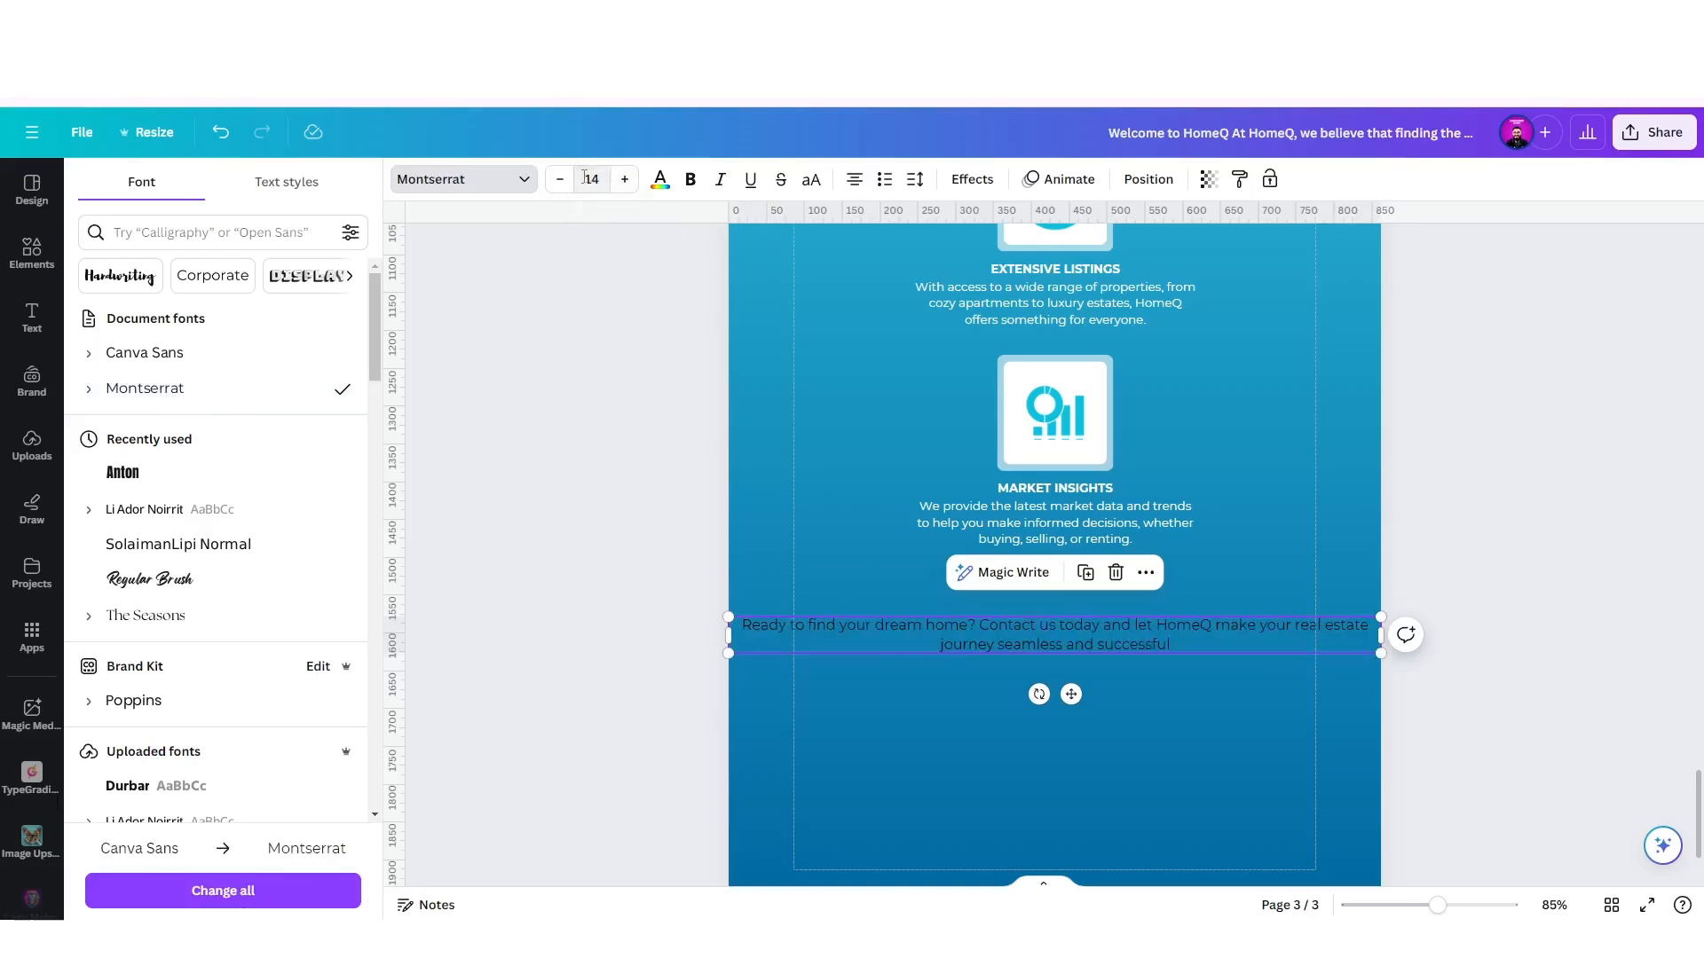
pyautogui.click(722, 183)
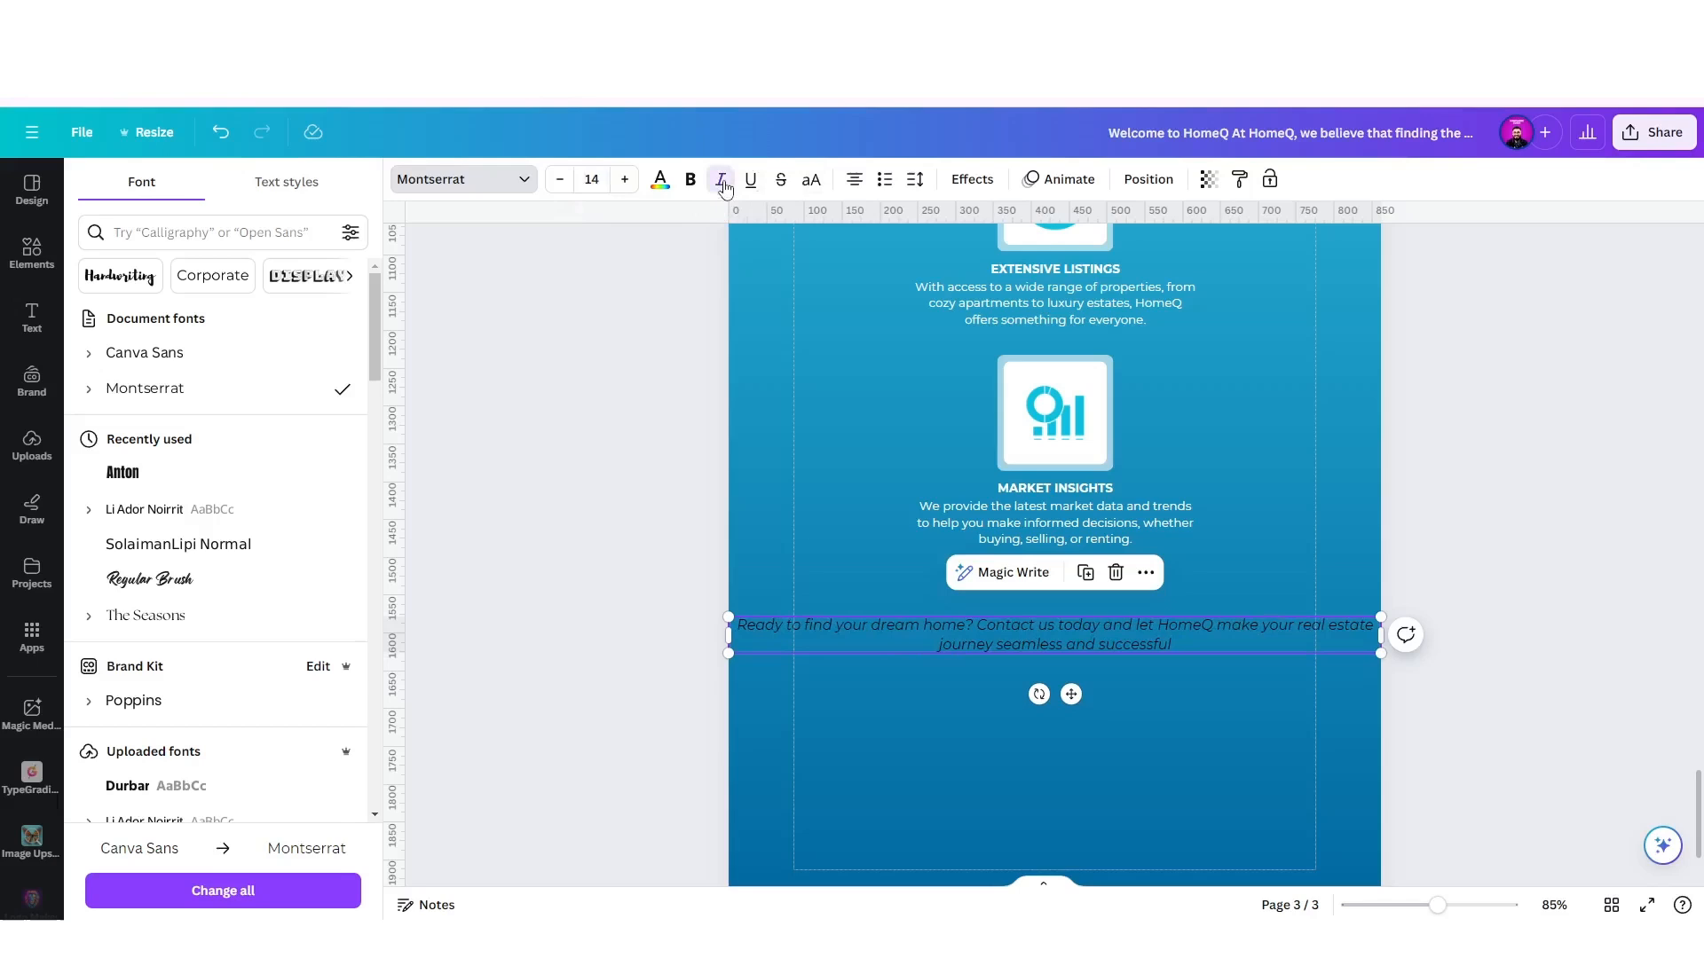
pyautogui.click(661, 183)
pyautogui.click(290, 286)
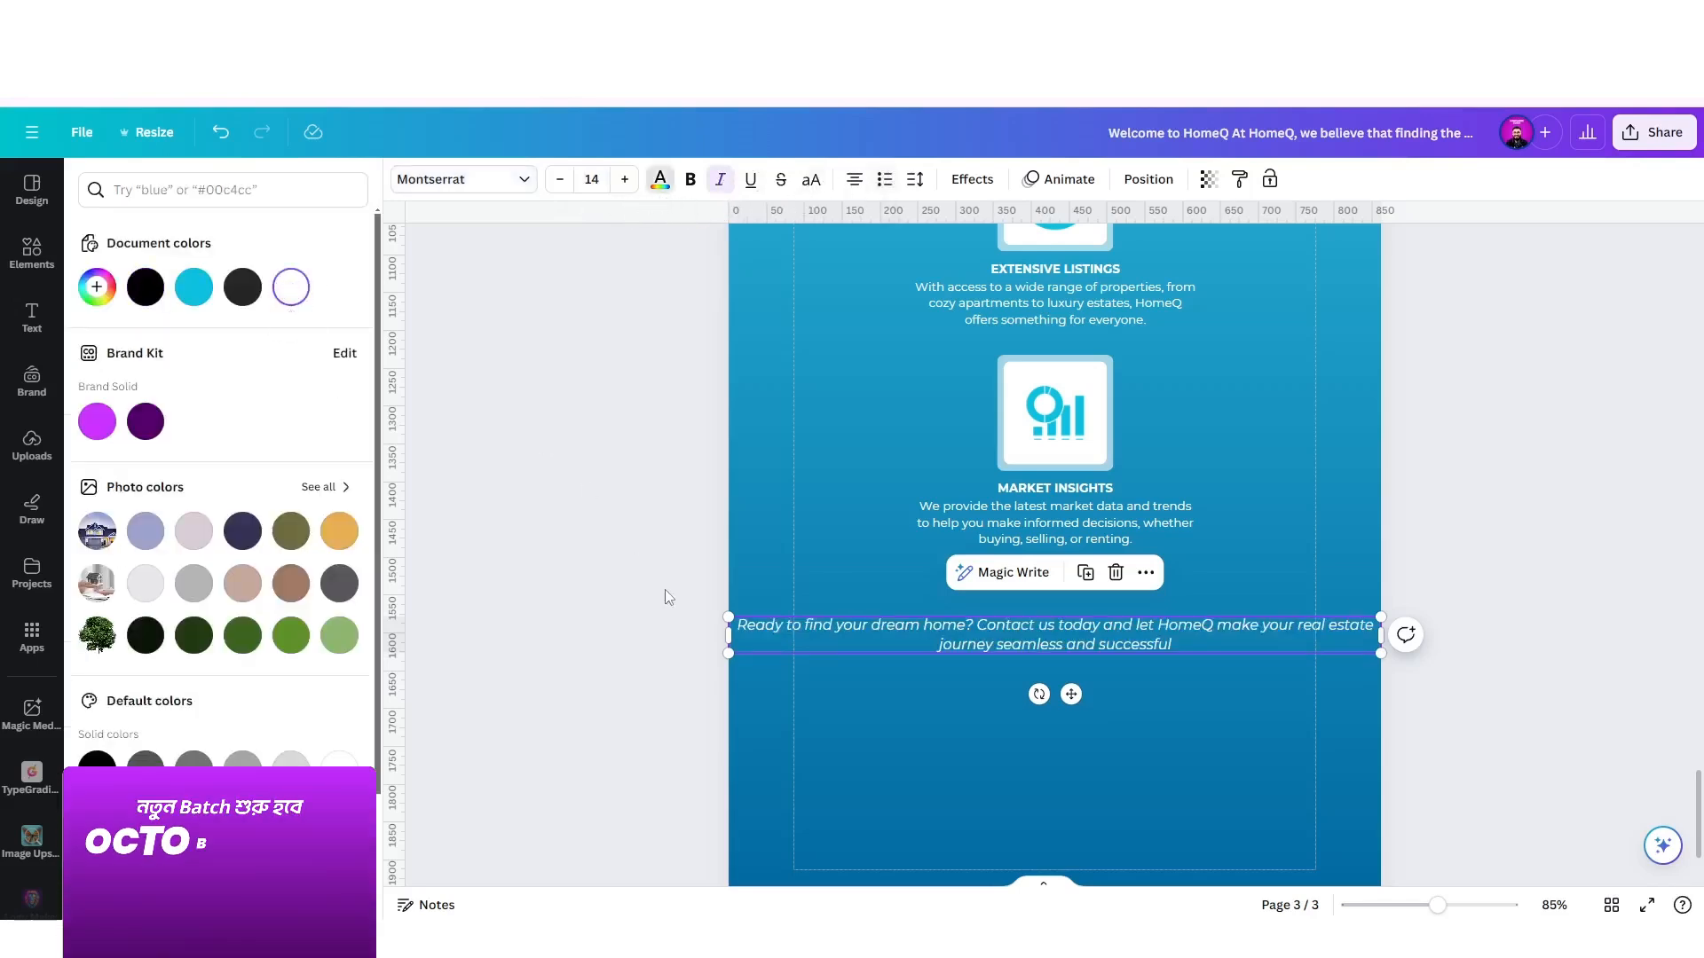
# Narrow the call-to-action text box so it wraps onto three lines and center it horizontally on the page.
pyautogui.click(783, 680)
pyautogui.click(756, 635)
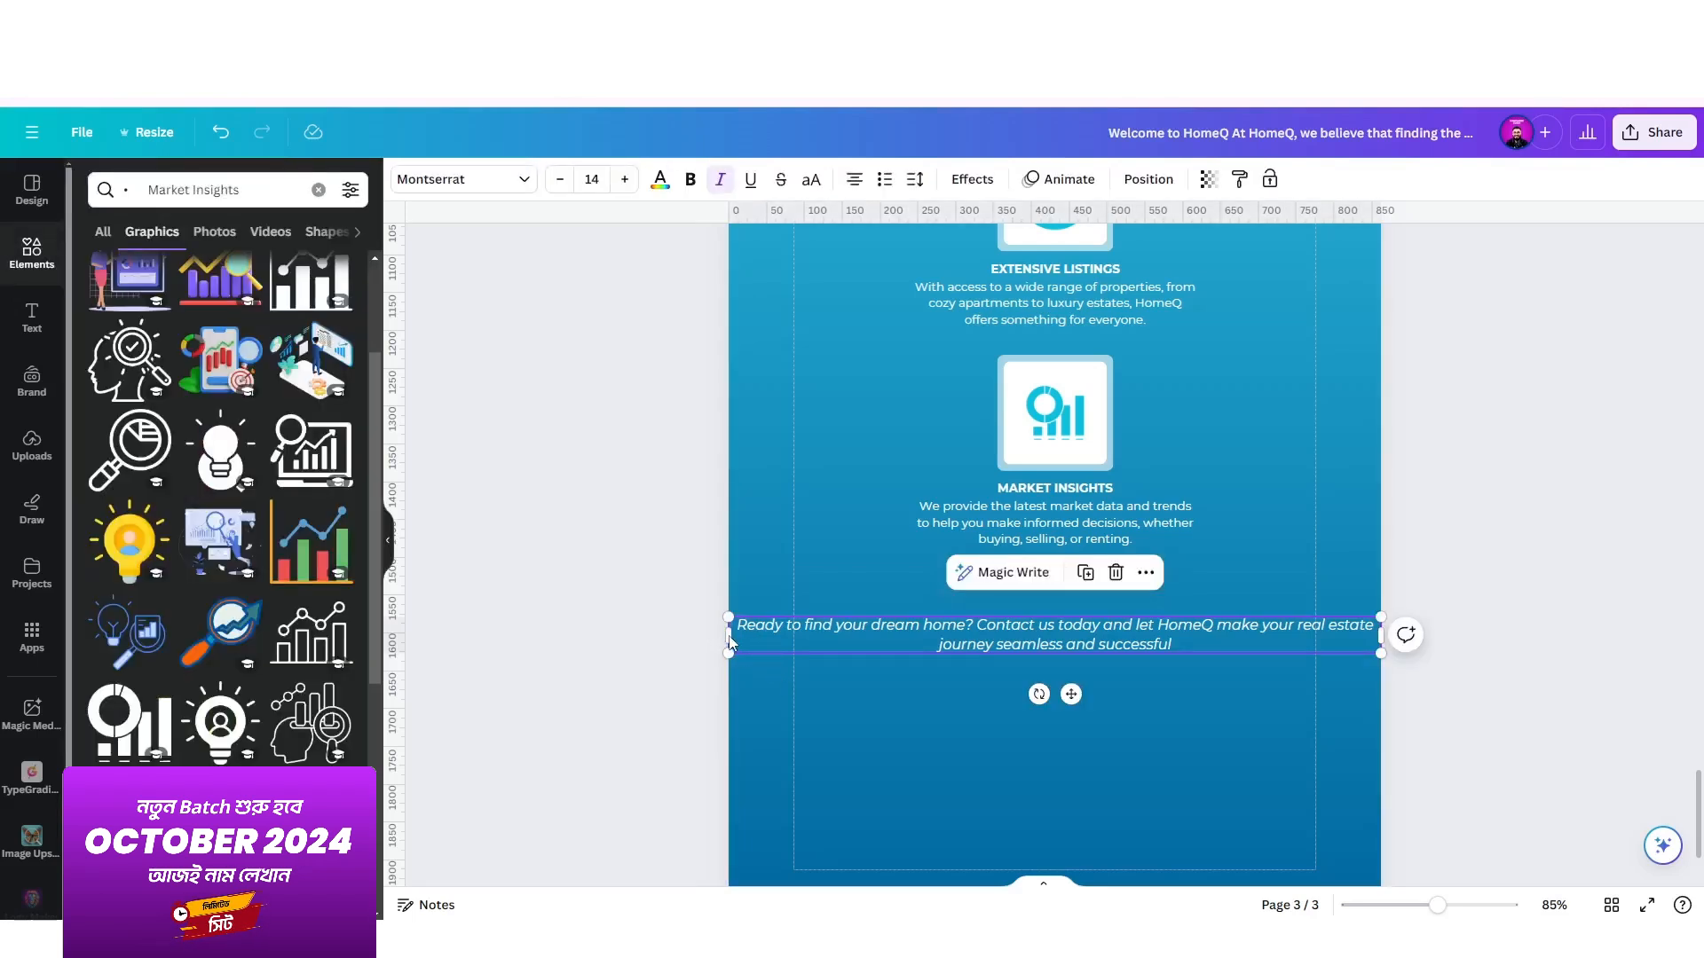
pyautogui.moveTo(732, 635); pyautogui.dragTo(924, 633)
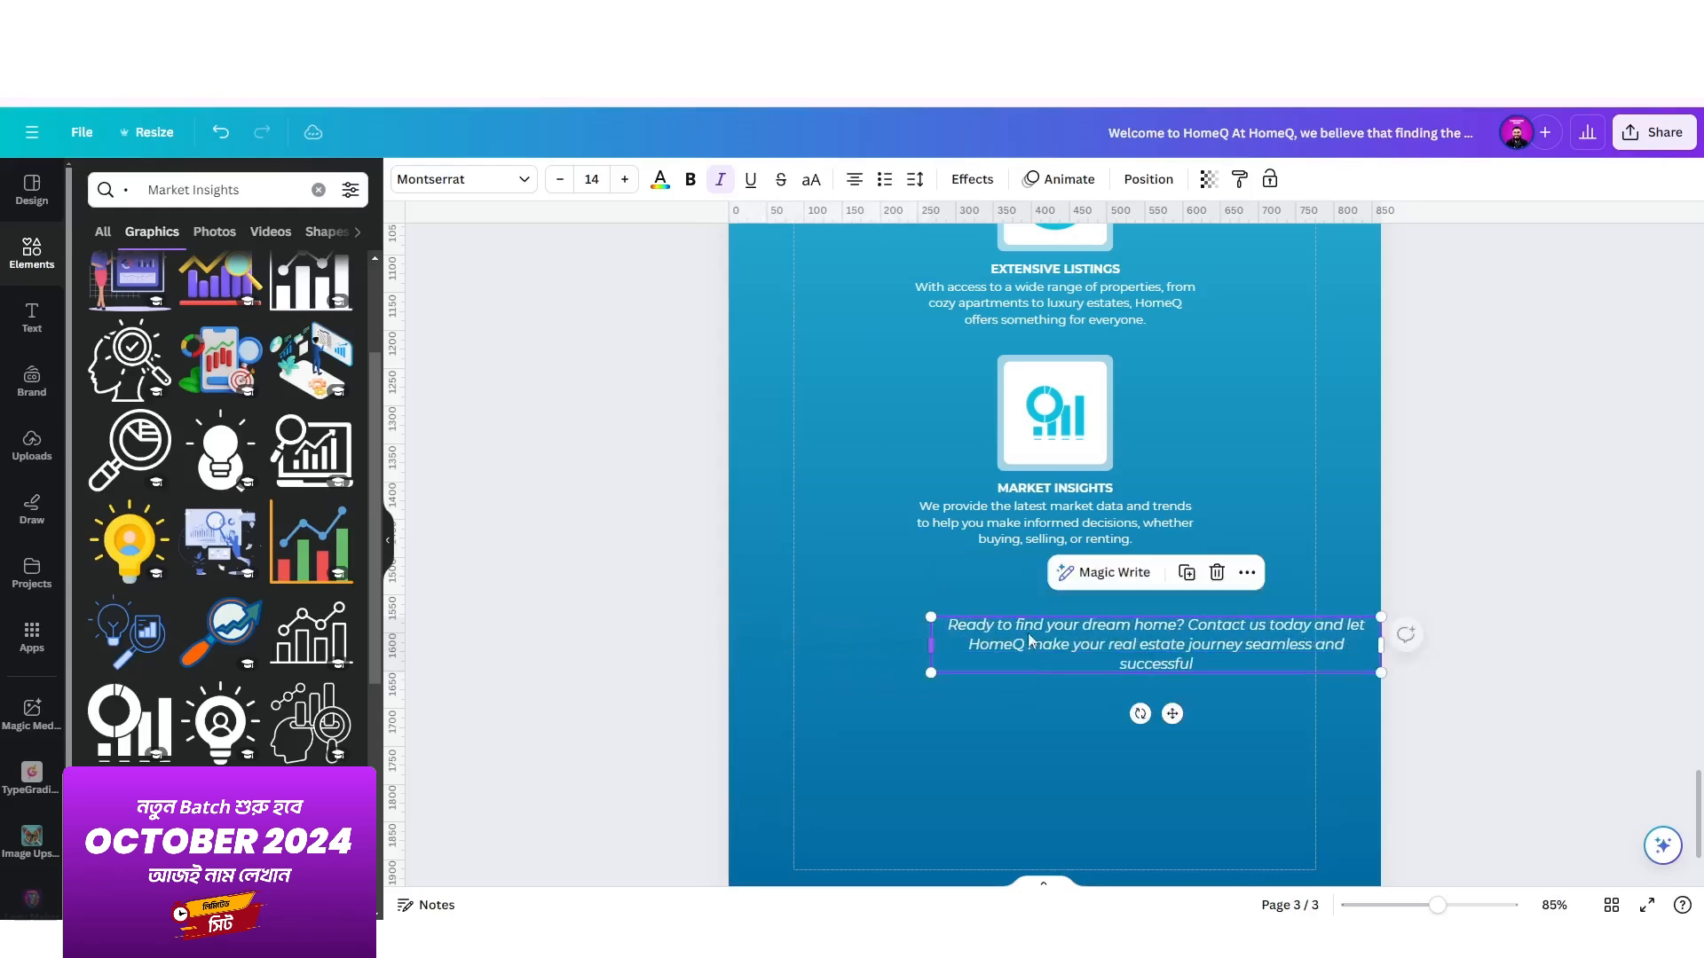
pyautogui.moveTo(1165, 633); pyautogui.dragTo(1067, 639)
pyautogui.click(1104, 688)
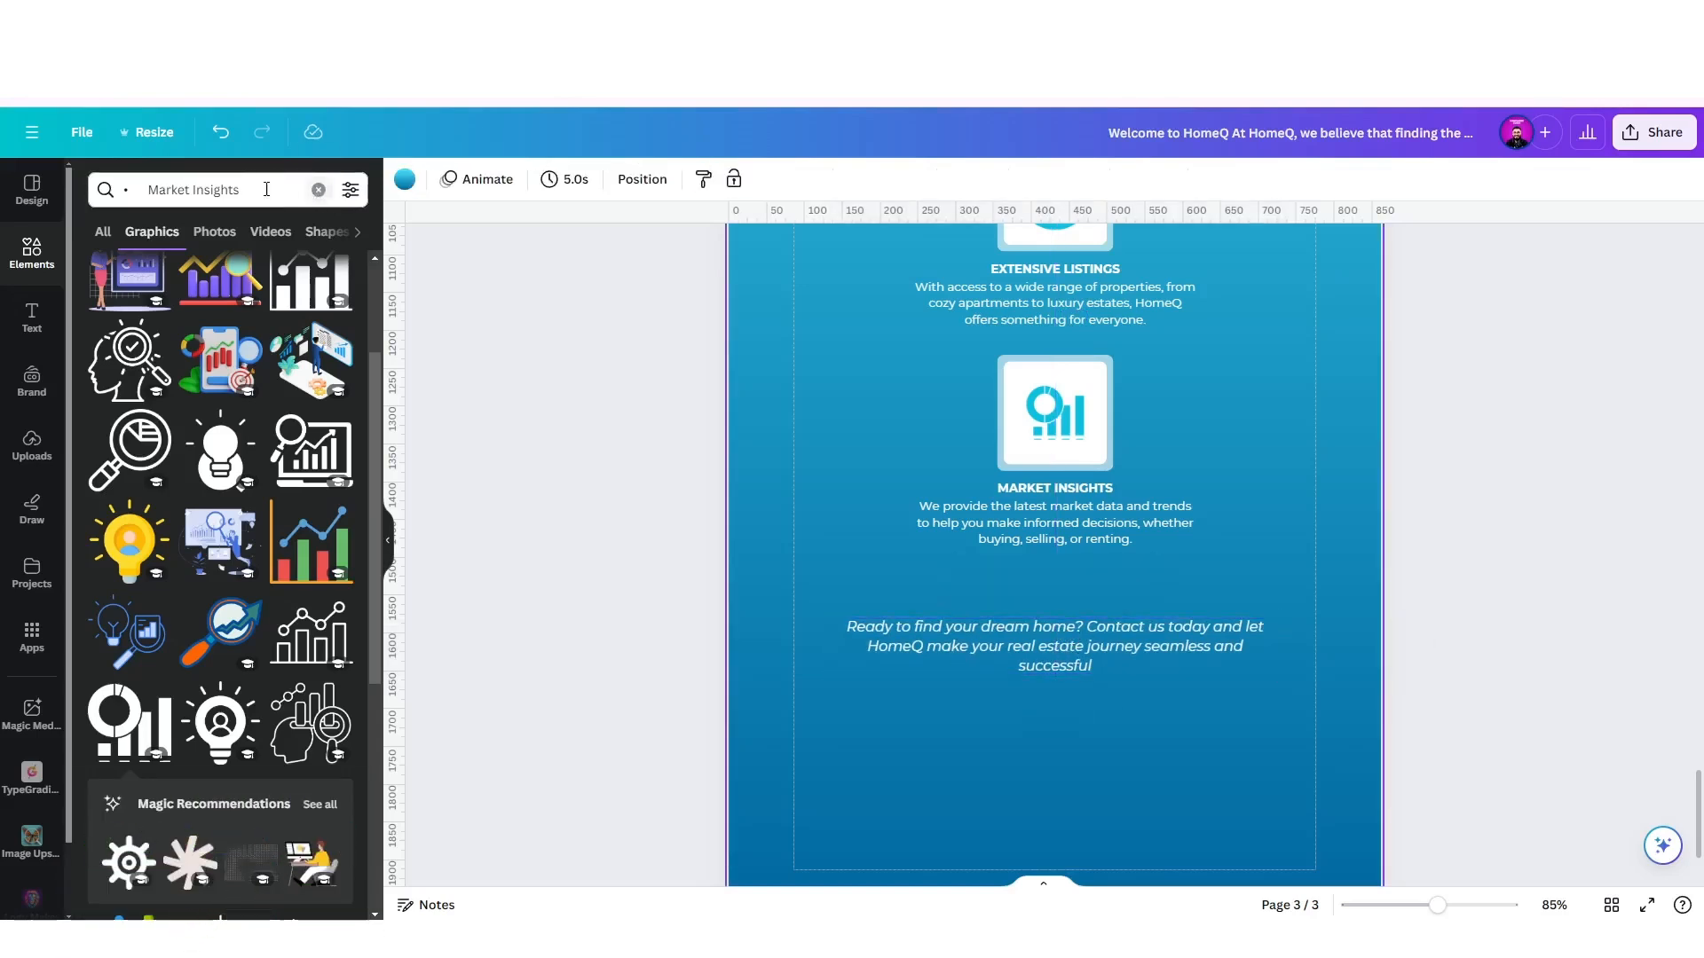
# Add a square shape and move it behind the start of the call-to-action text, aligned with the page's left margin guide.
pyautogui.click(318, 189)
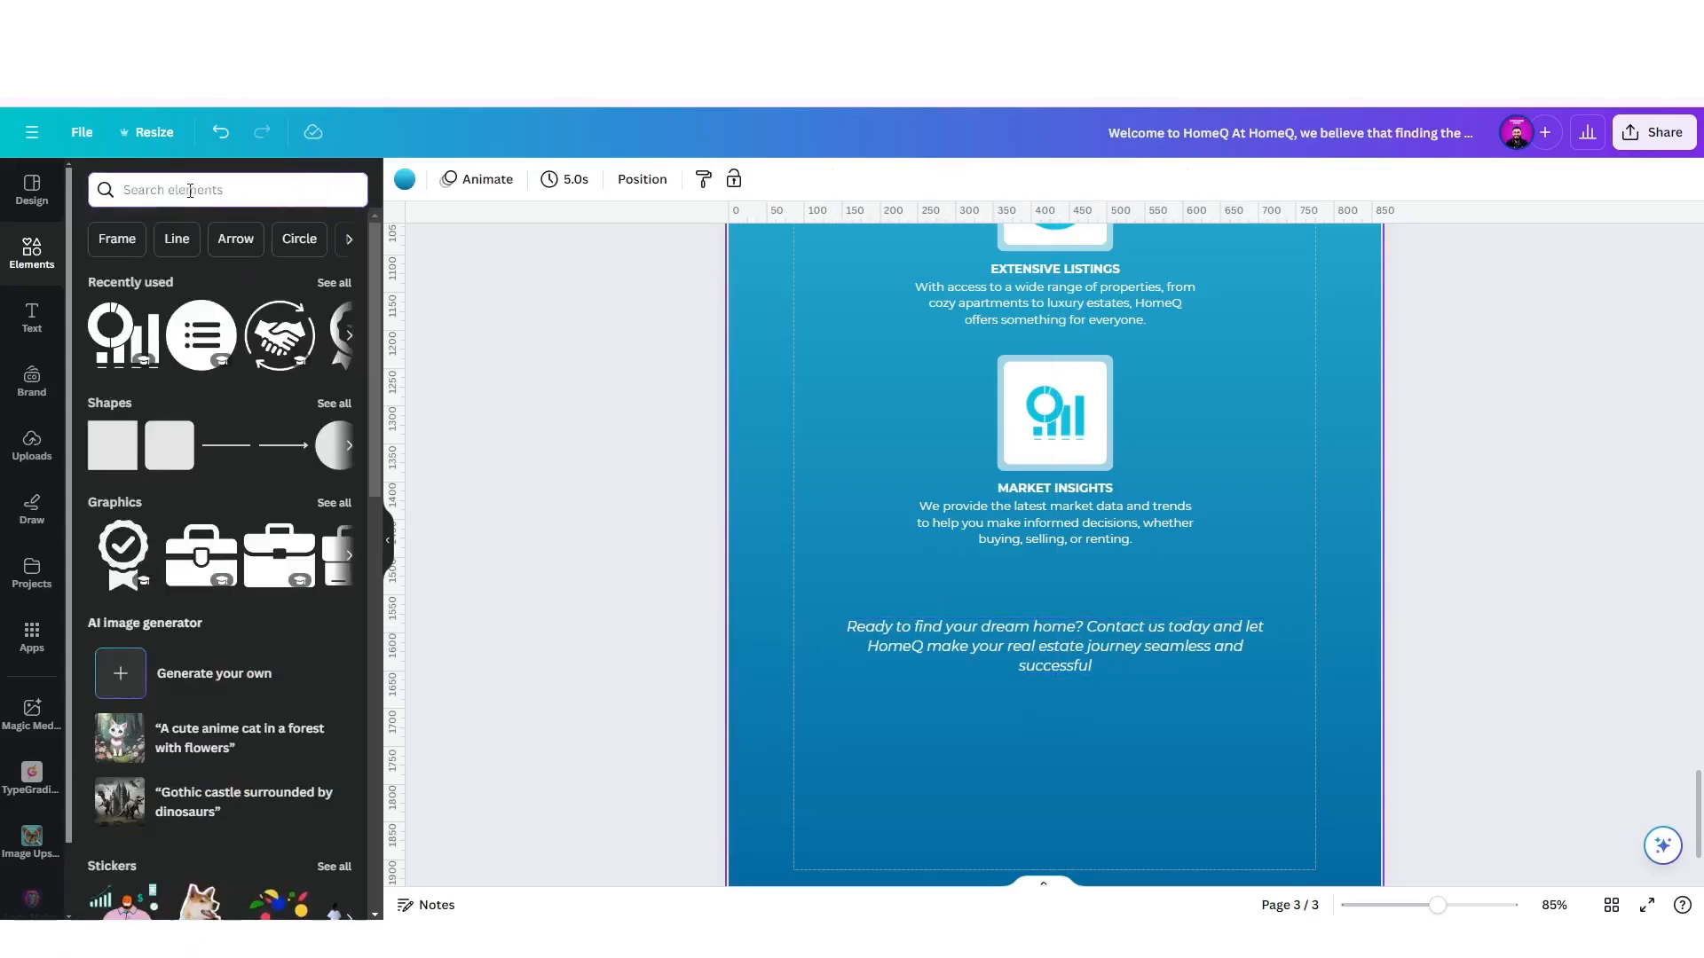
pyautogui.click(110, 452)
pyautogui.click(856, 540)
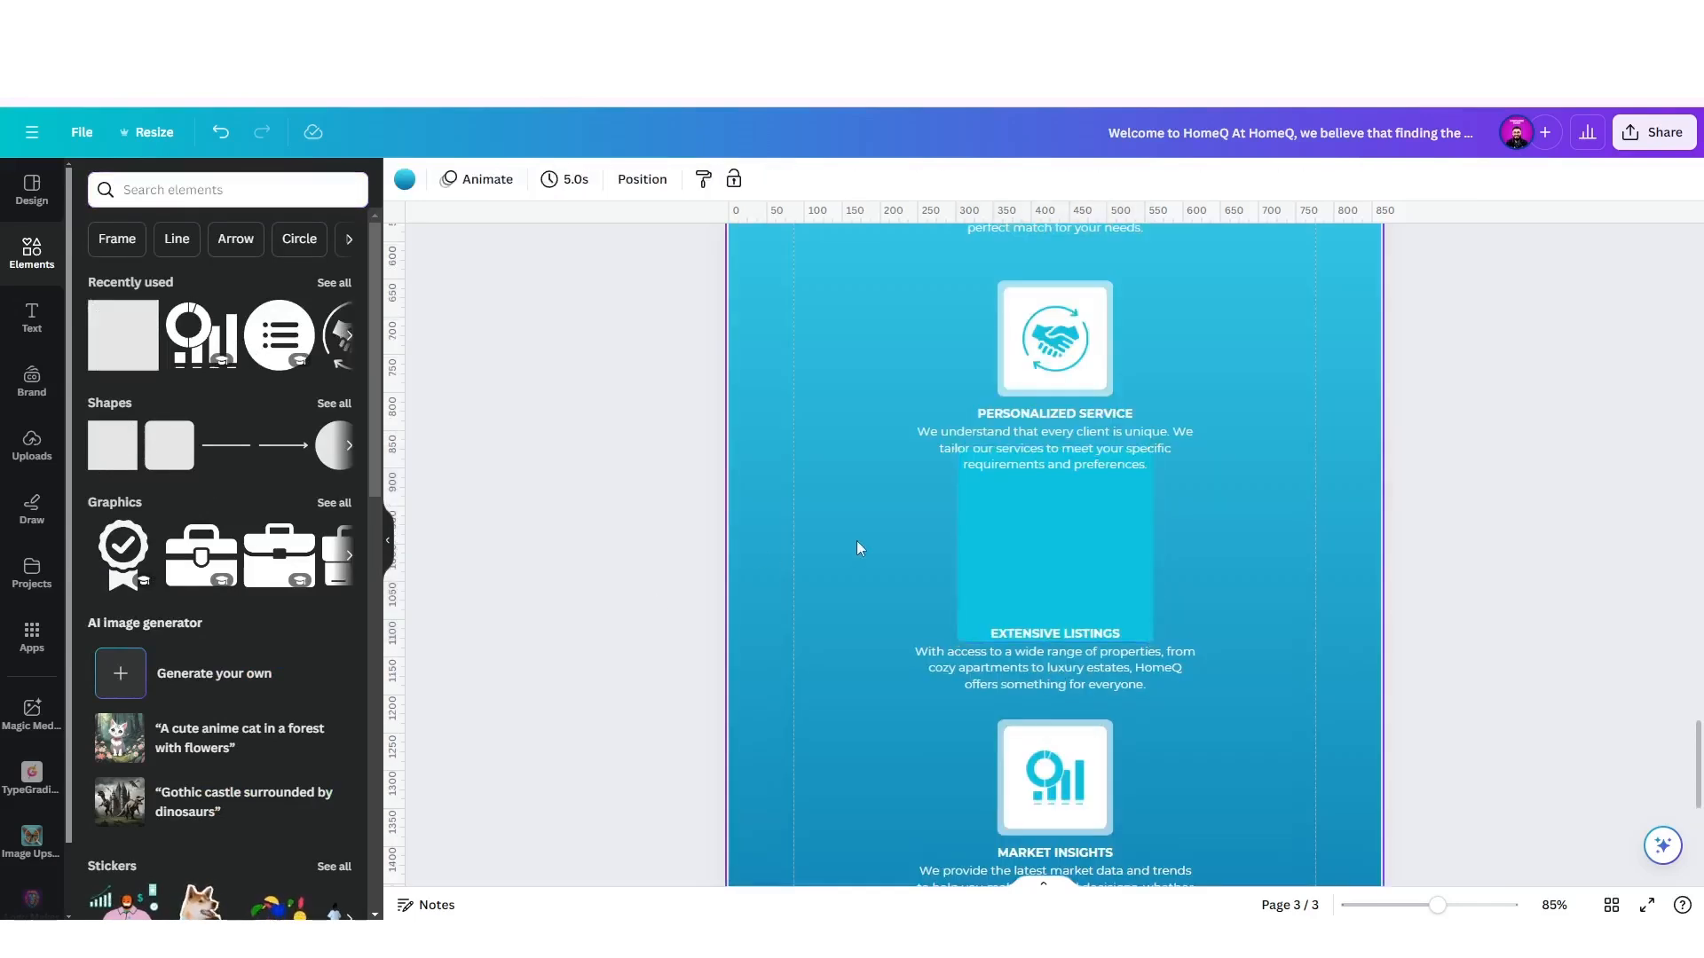
pyautogui.scroll(-2, 932, 506)
pyautogui.moveTo(1035, 463); pyautogui.dragTo(959, 677)
pyautogui.scroll(-3, 965, 657)
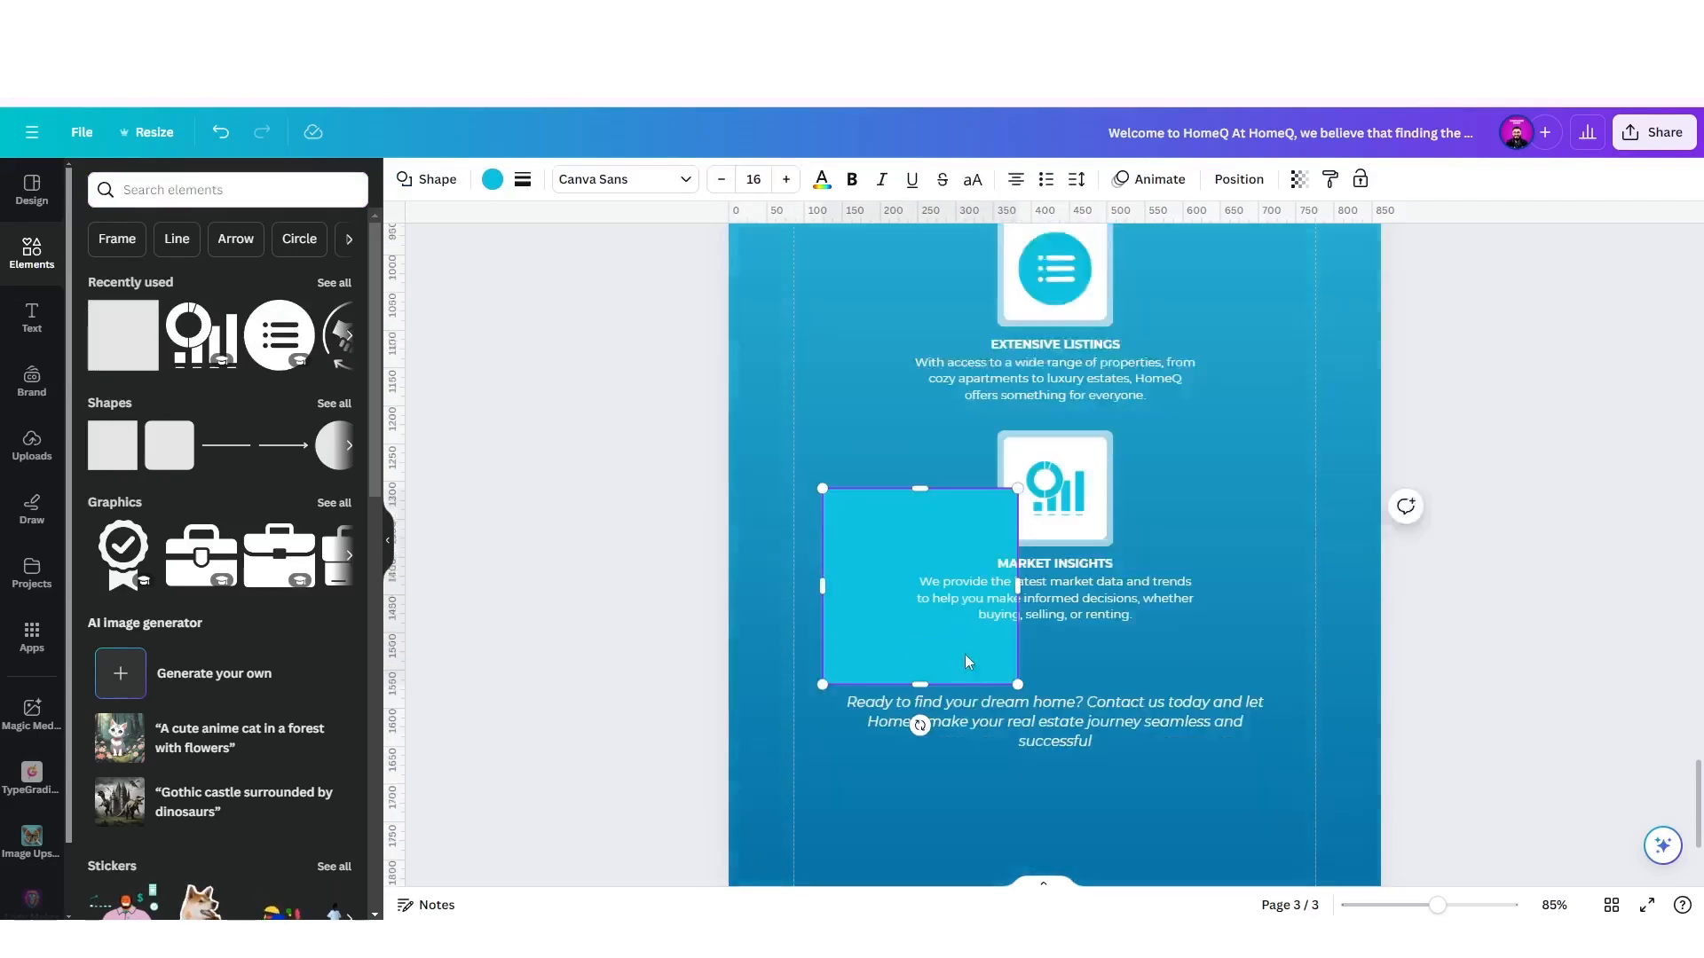
pyautogui.moveTo(871, 356); pyautogui.dragTo(843, 498)
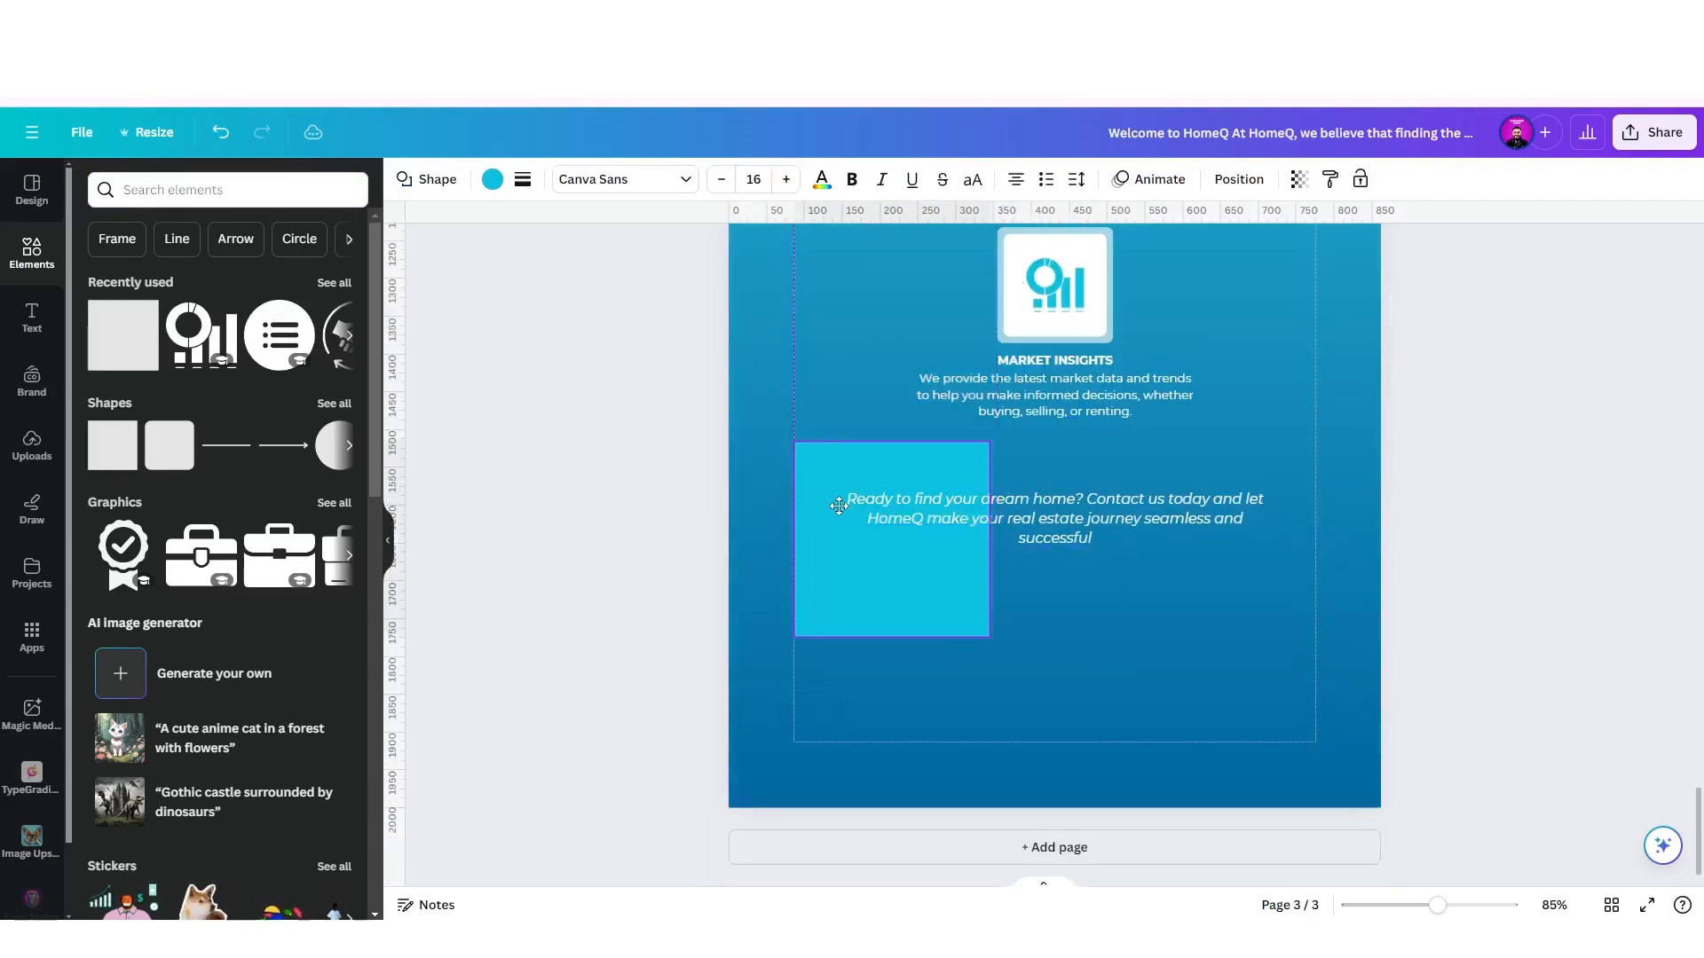
# Resize the square into a wide rectangle spanning both margin guides and closely framing the call-to-action text.
pyautogui.moveTo(988, 537); pyautogui.dragTo(1342, 538)
pyautogui.moveTo(1048, 636); pyautogui.dragTo(1084, 565)
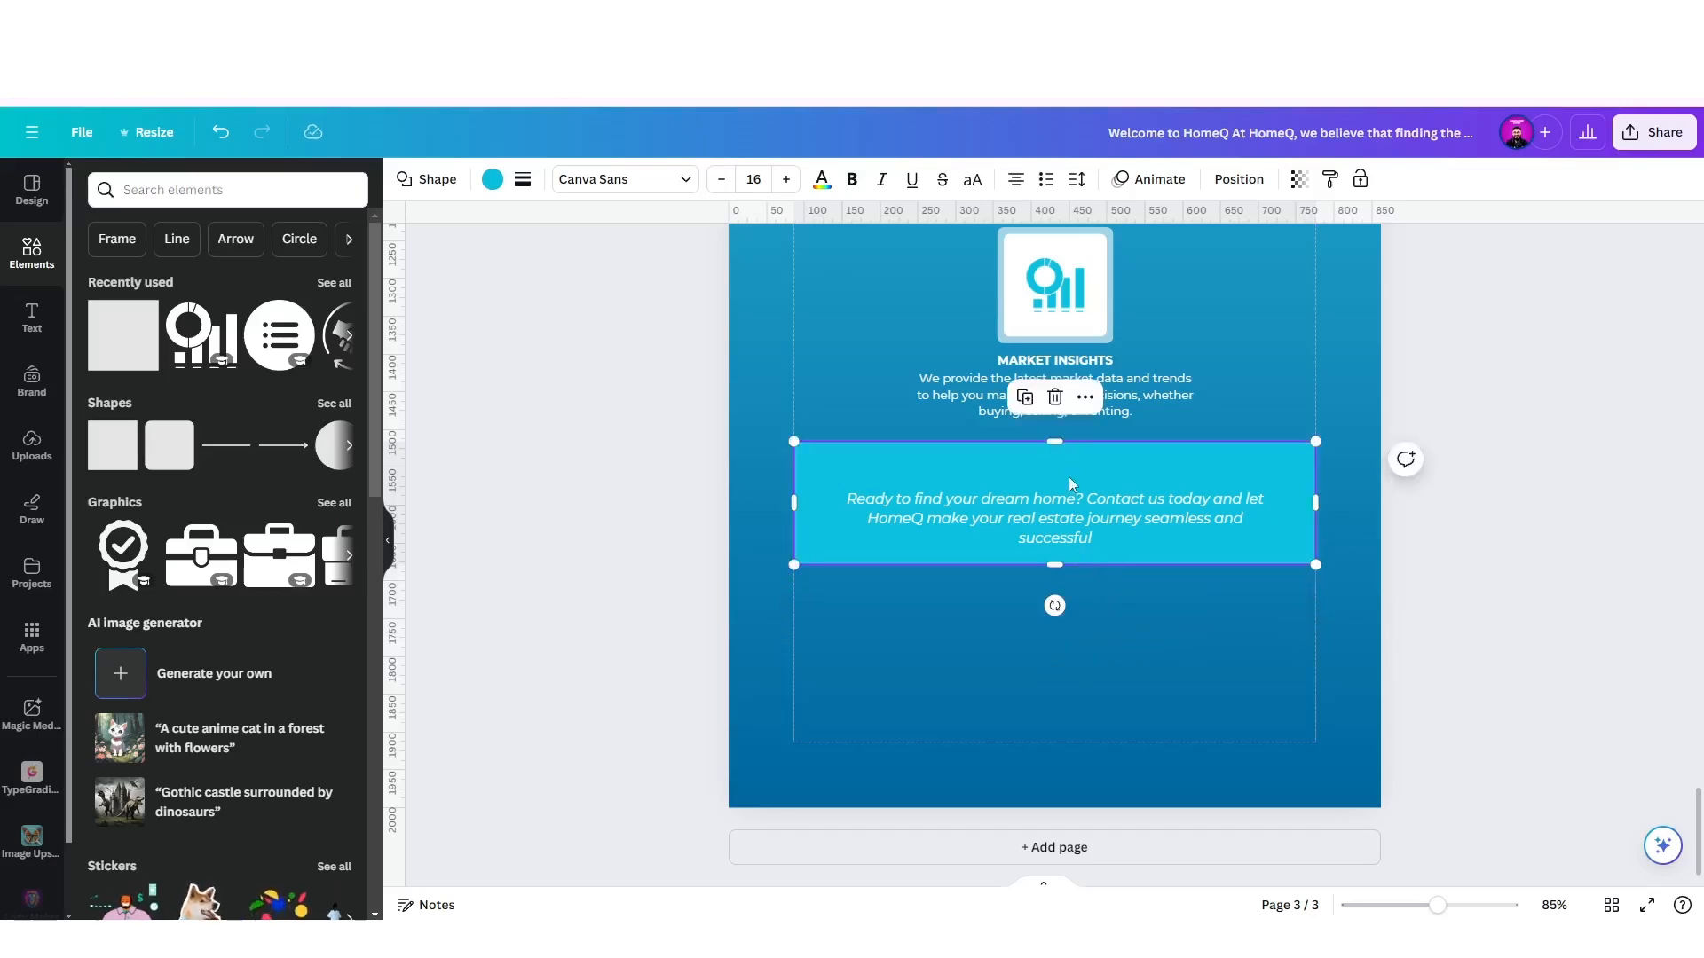
pyautogui.moveTo(1042, 443); pyautogui.dragTo(1037, 468)
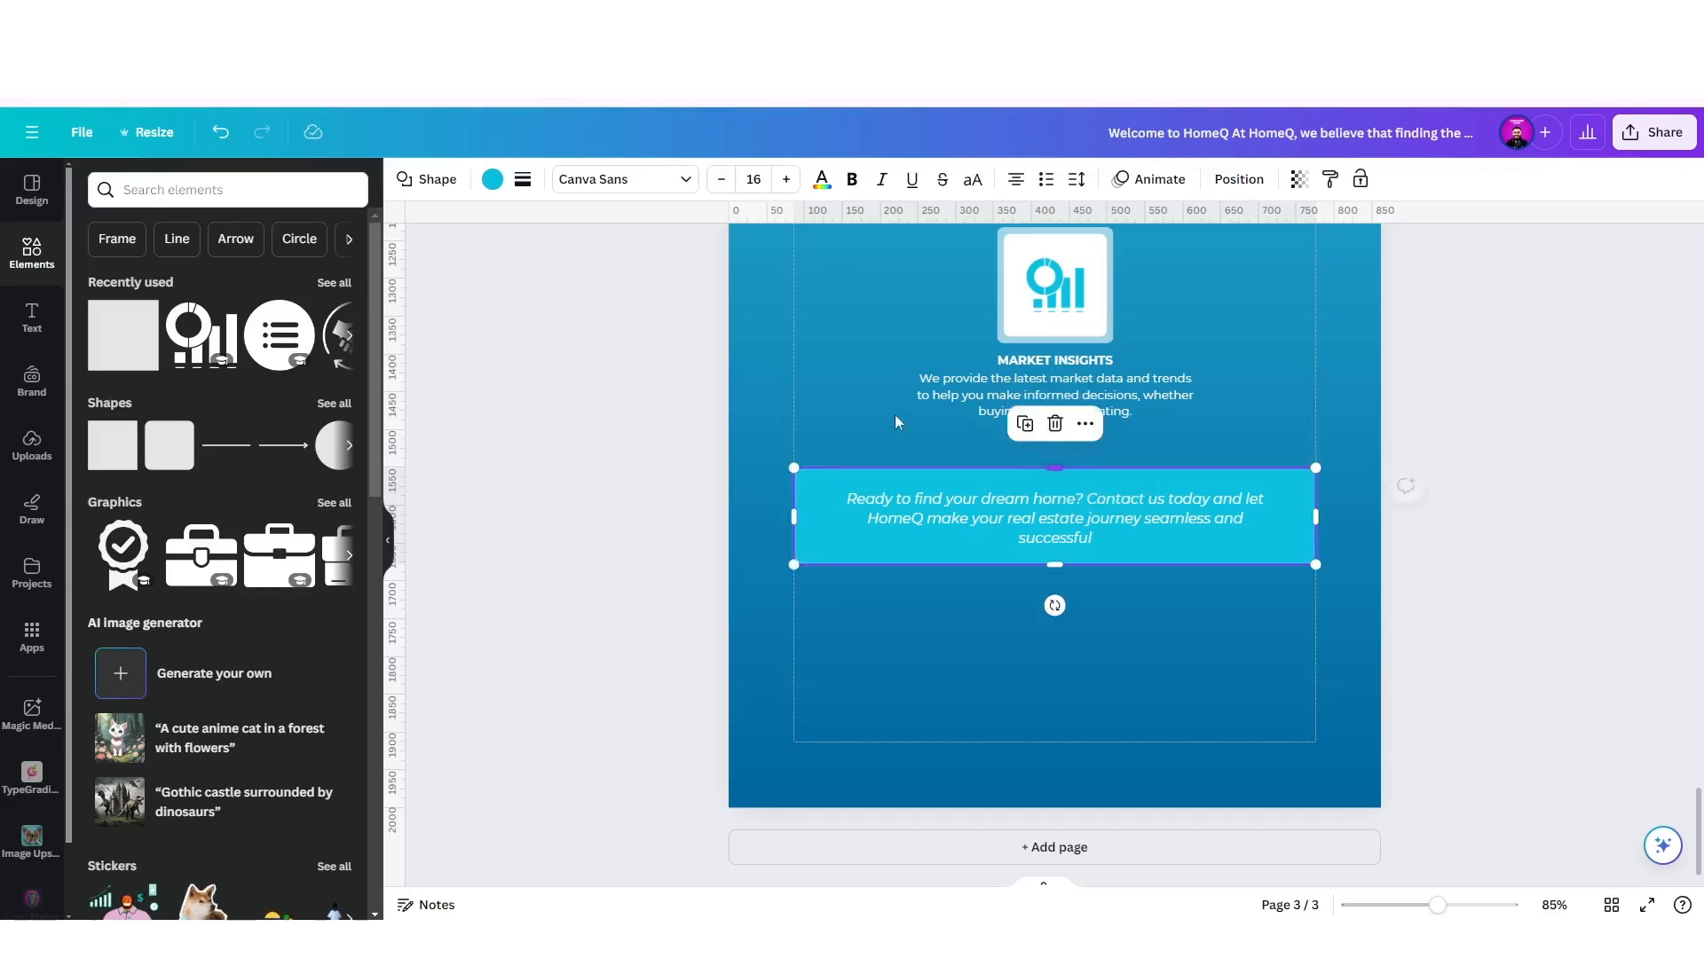
# Give the rectangle a corner rounding of 12 and a solid border with weight 2.
pyautogui.click(523, 179)
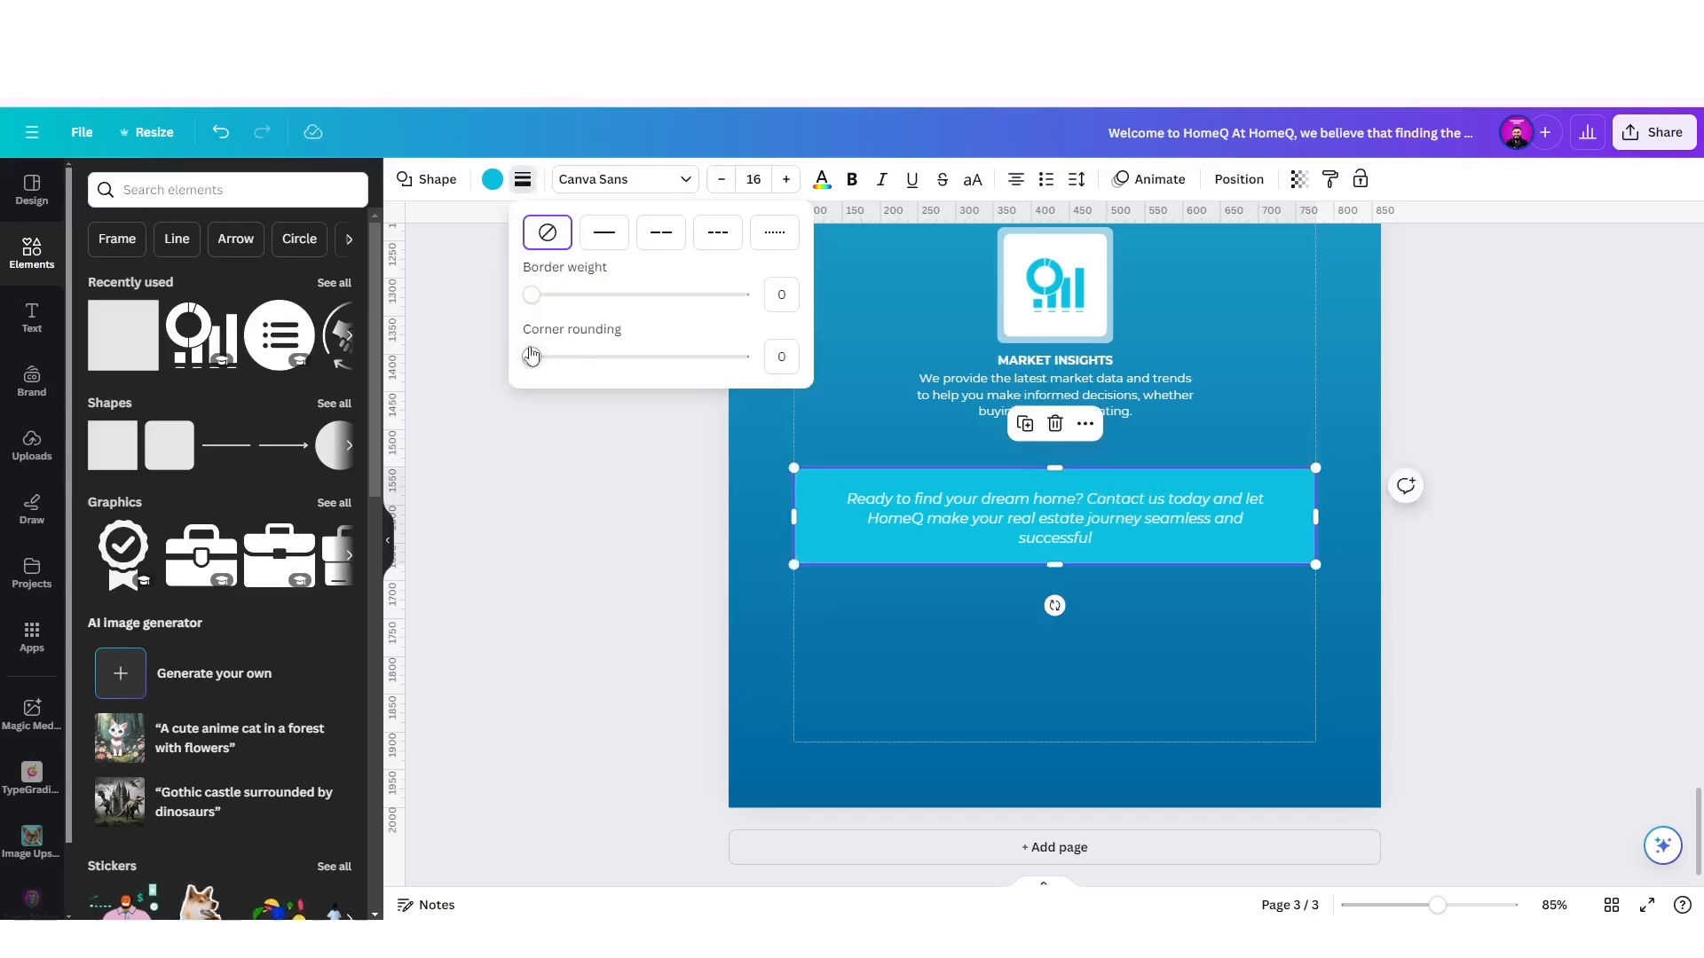
pyautogui.moveTo(531, 358); pyautogui.dragTo(557, 380)
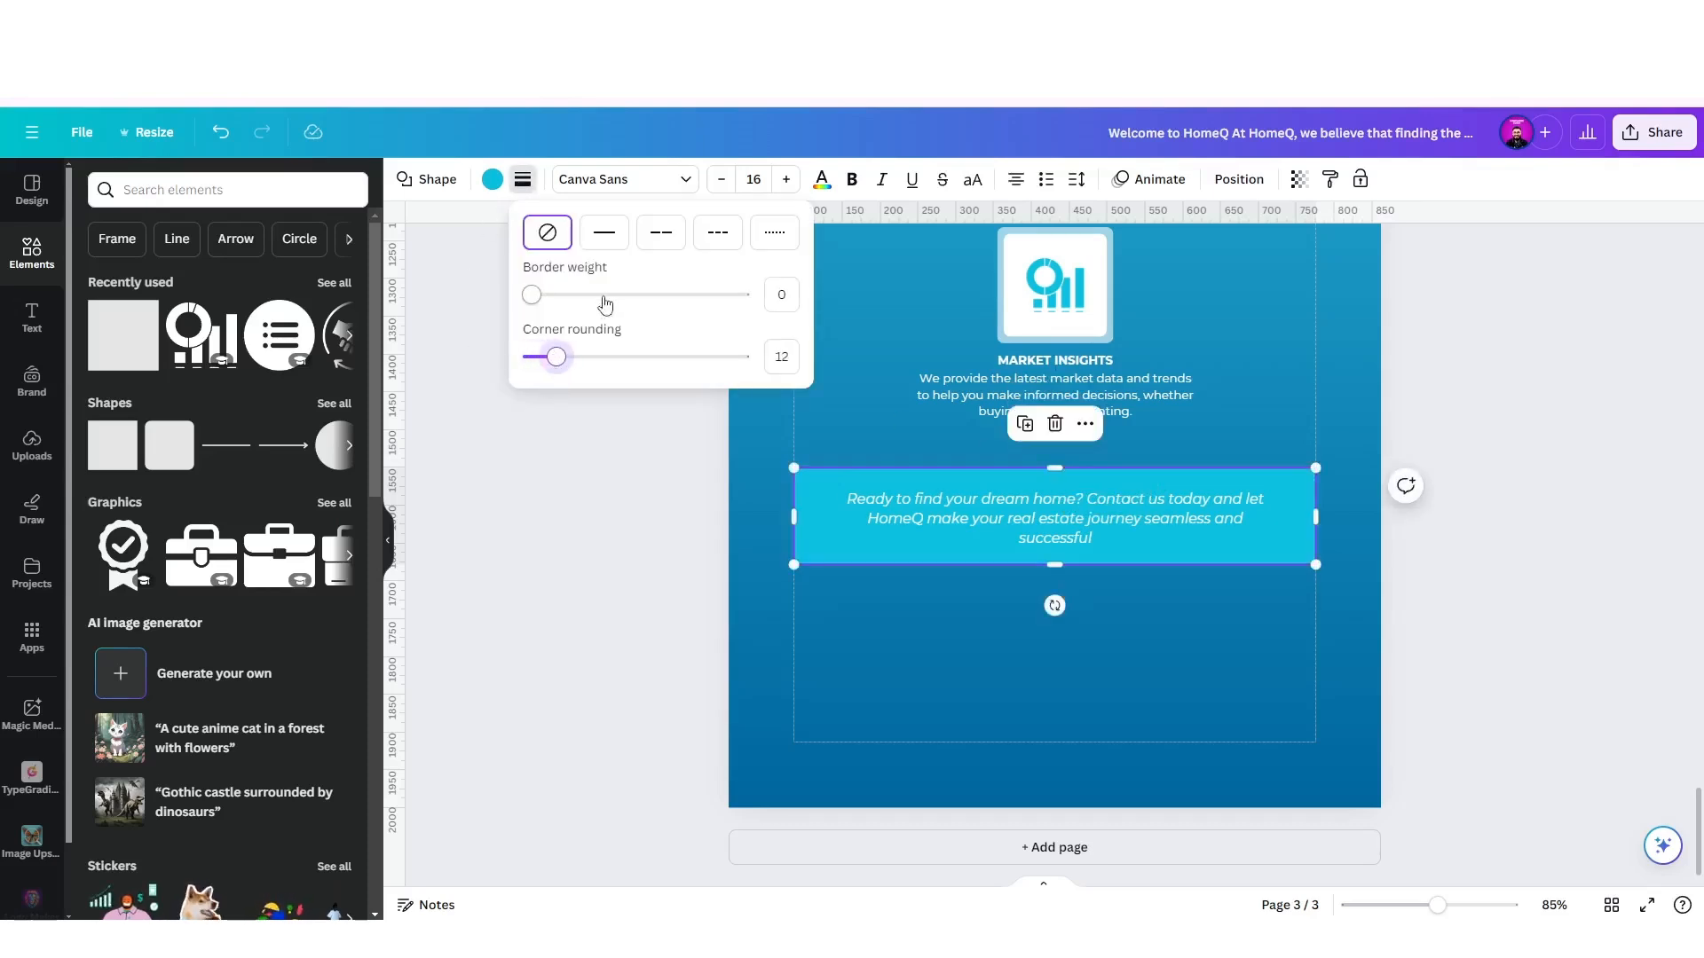
pyautogui.click(603, 233)
pyautogui.click(817, 288)
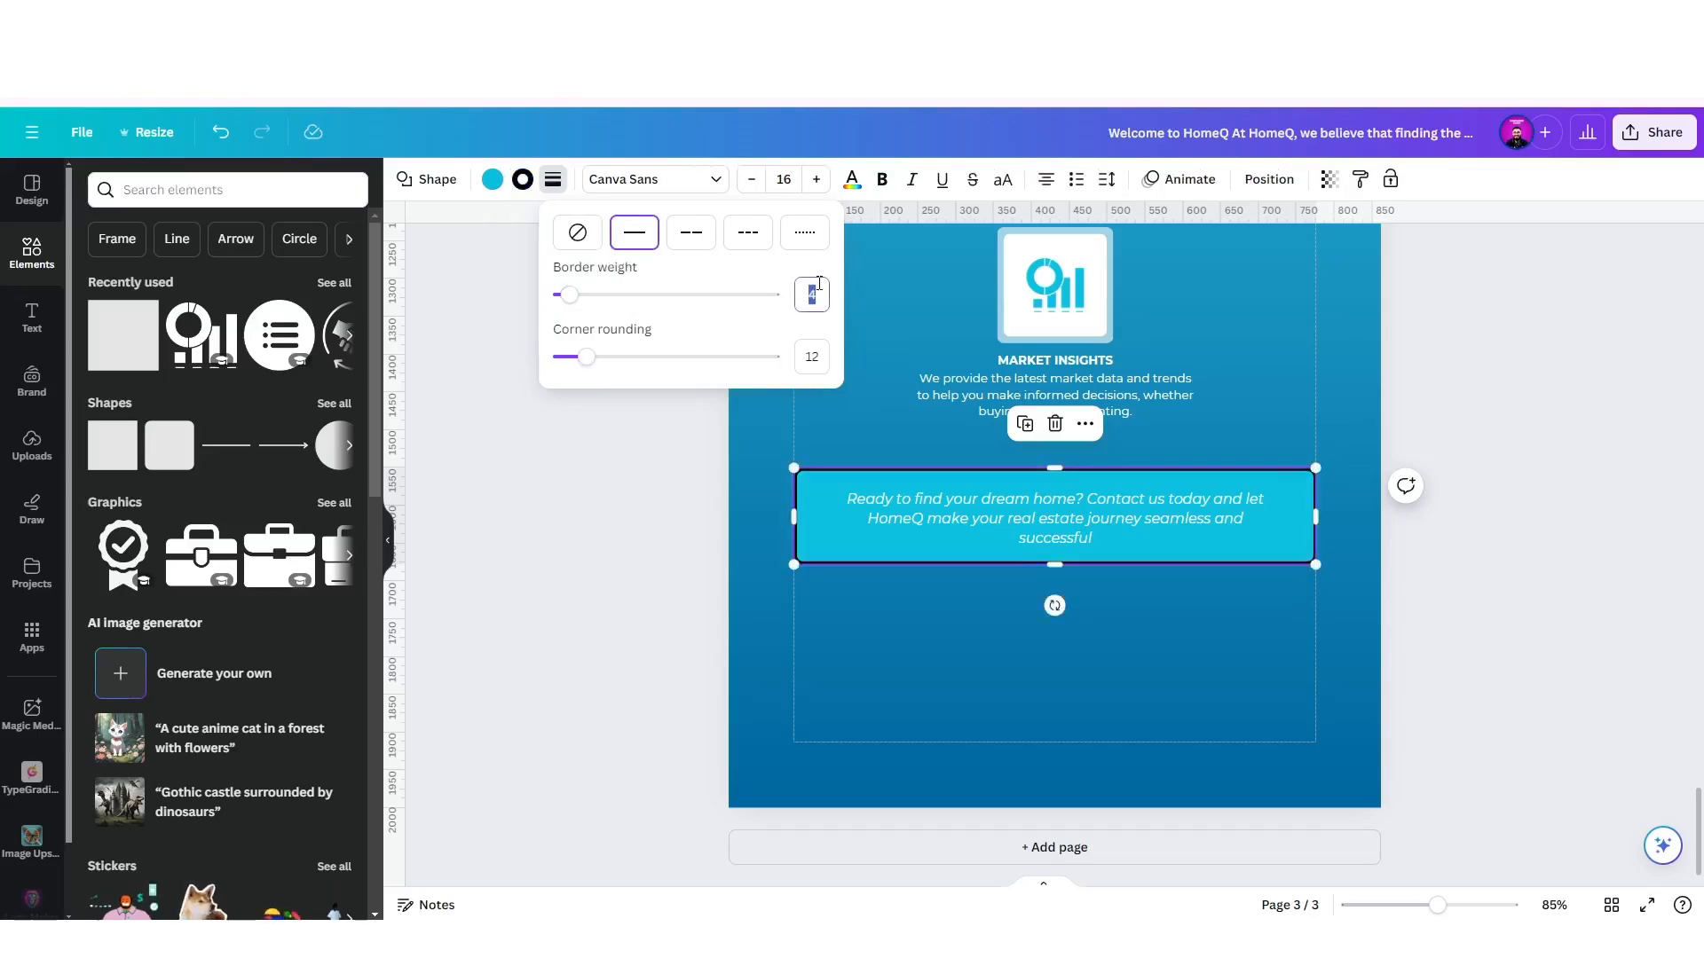
pyautogui.write('2')
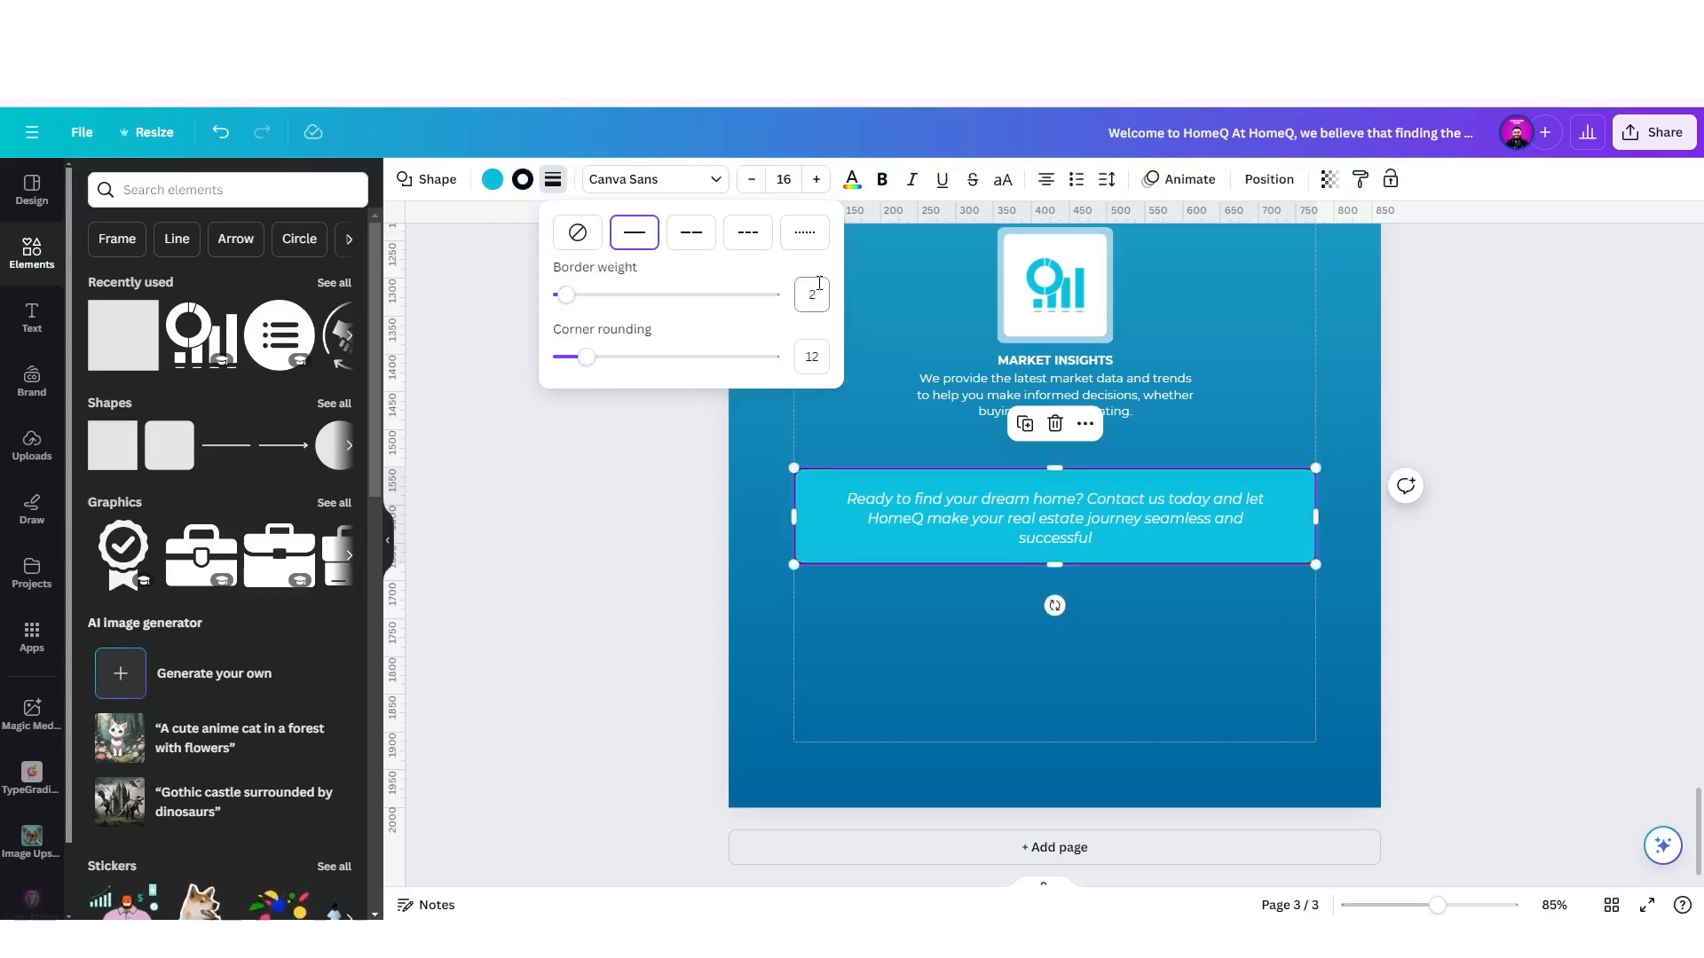
# Color the rectangle's border white (#ffffff) and remove its fill so only the outline frames the text.
pyautogui.click(523, 179)
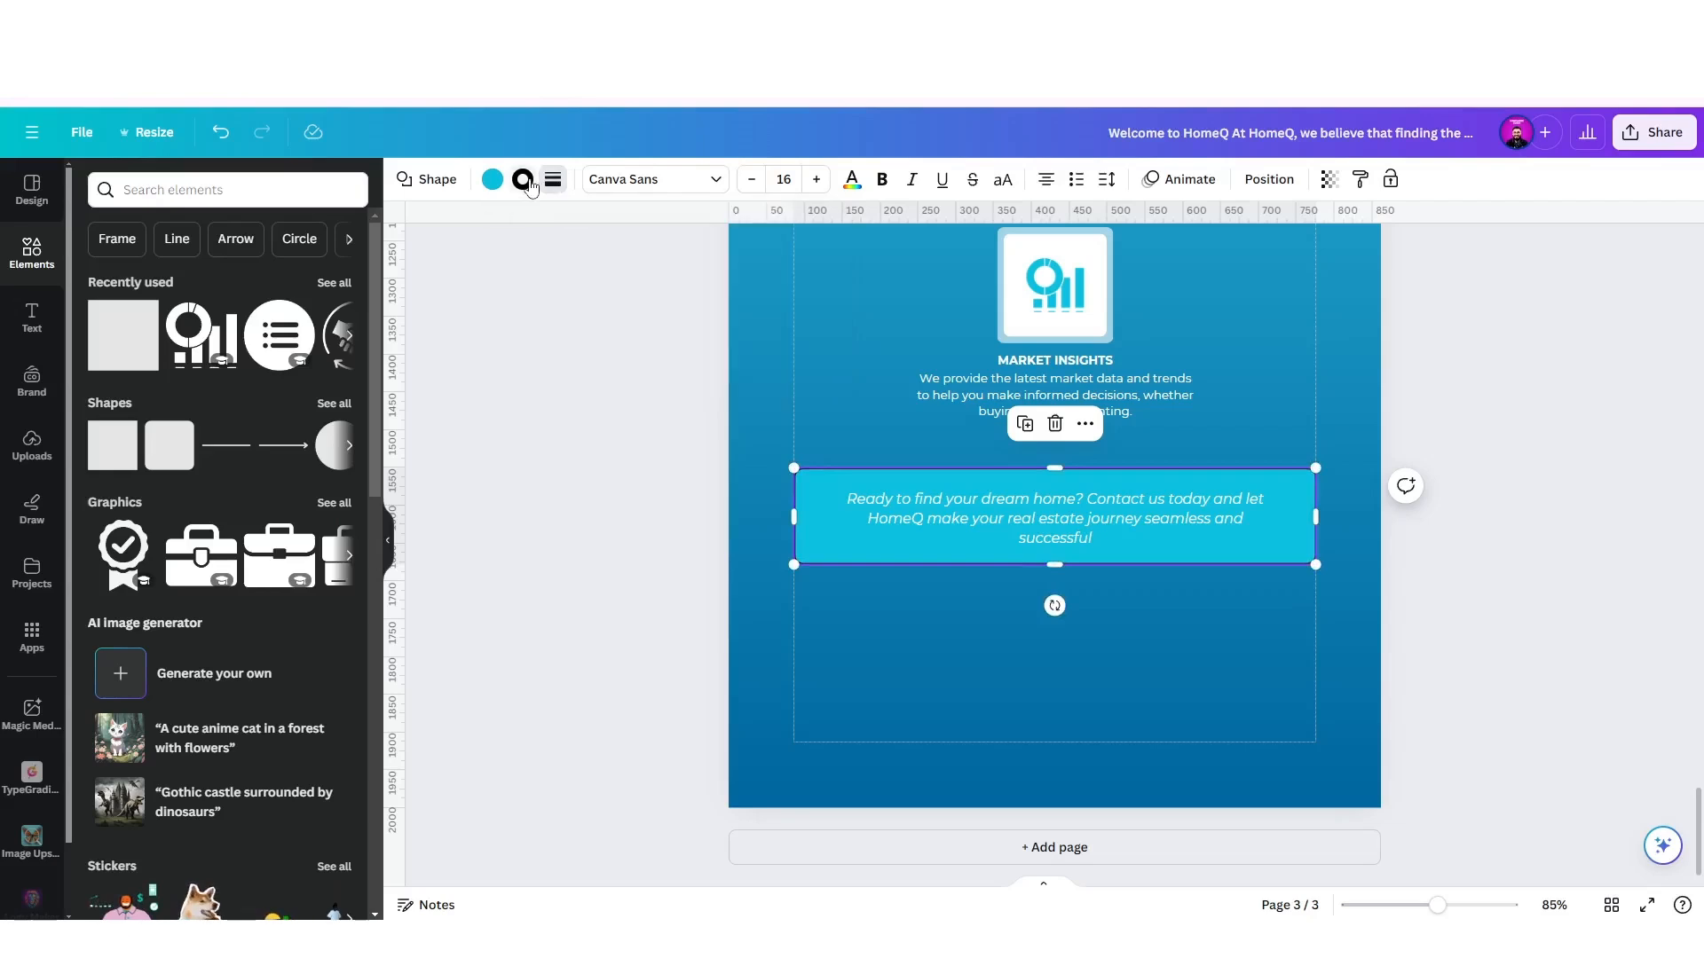
pyautogui.click(288, 289)
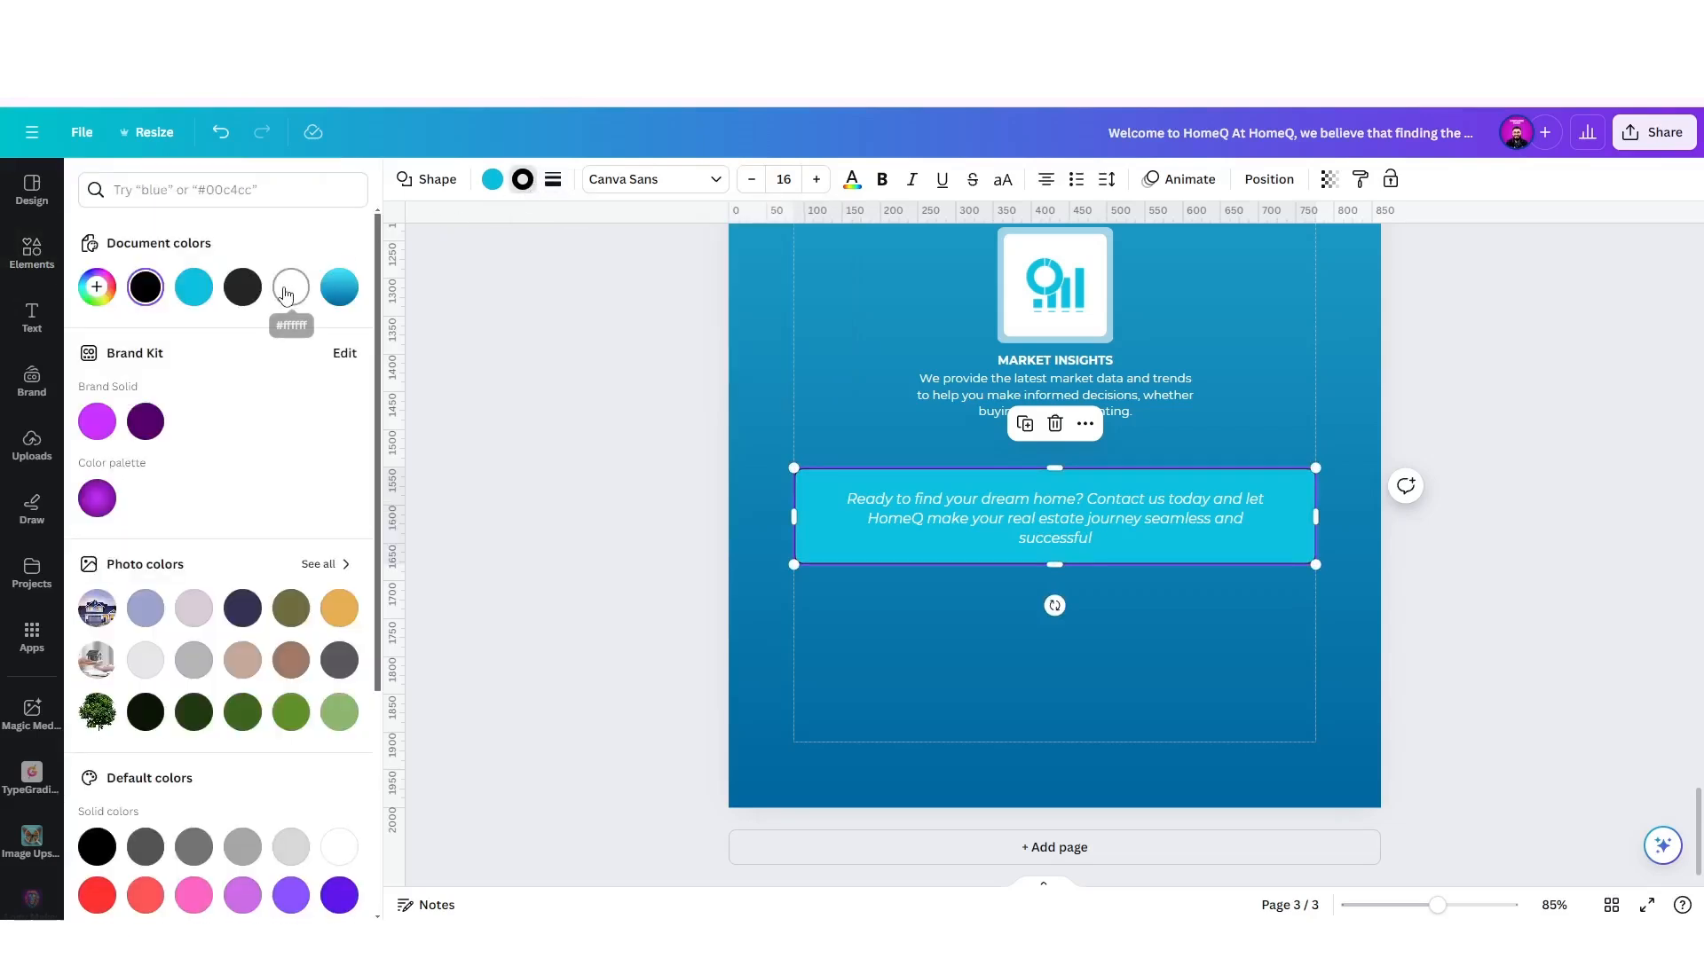
pyautogui.click(491, 179)
pyautogui.click(145, 287)
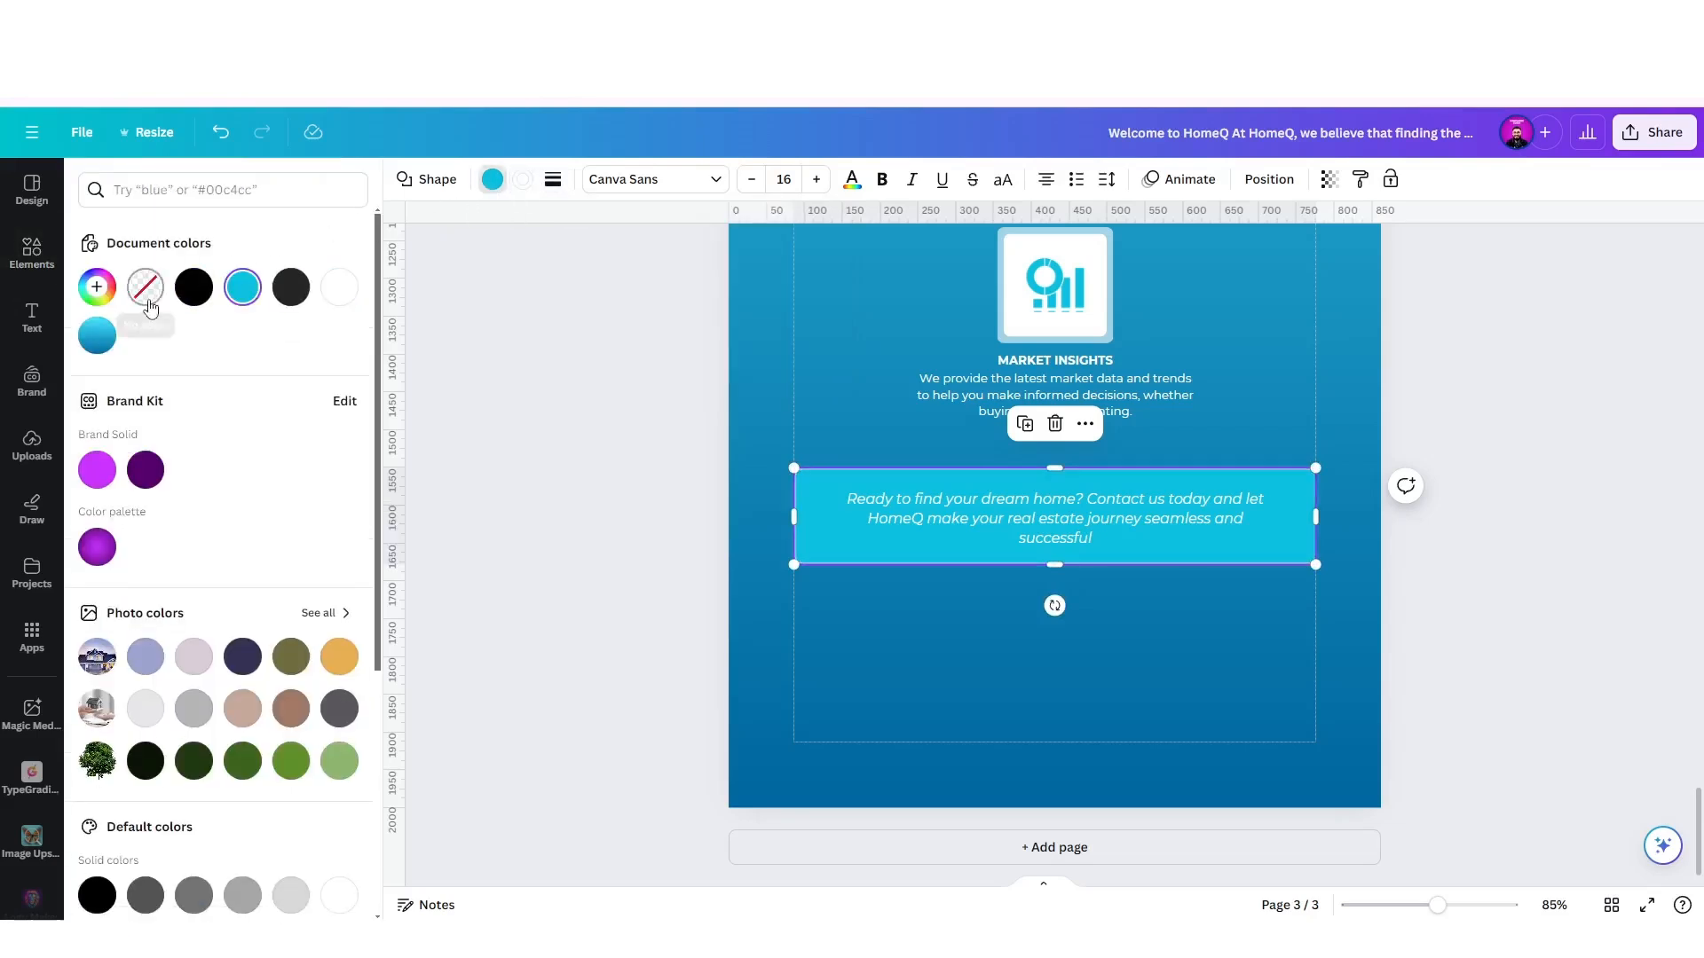
pyautogui.click(970, 616)
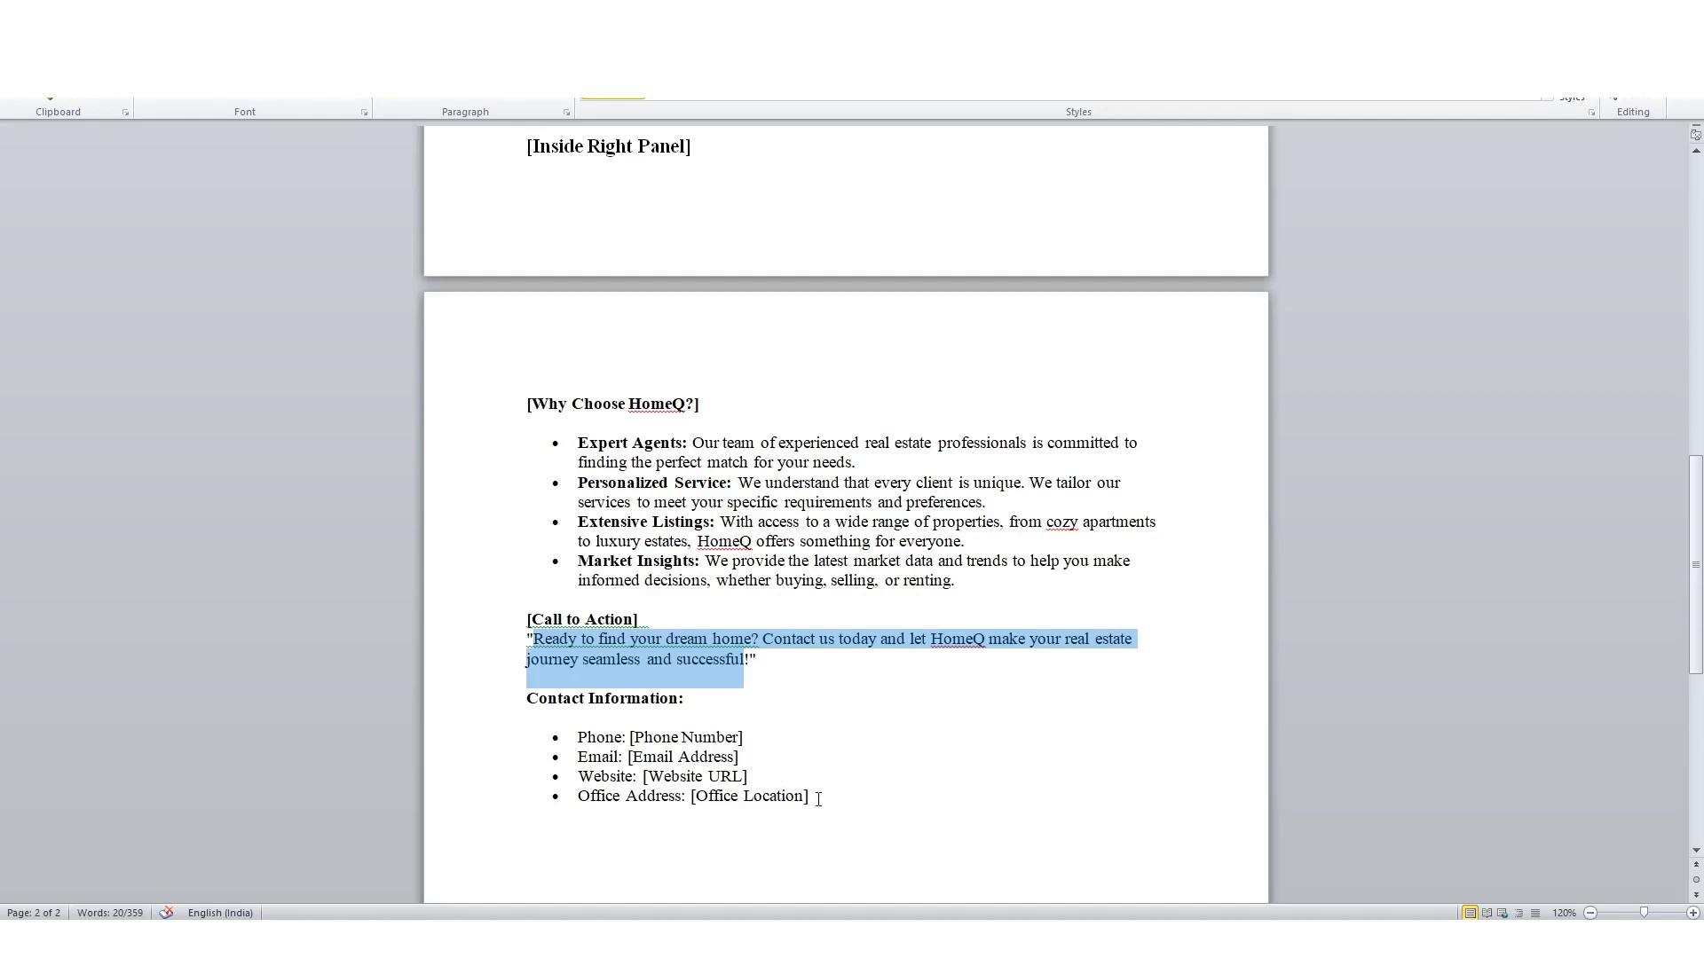
# Copy the phone, email, website and office address lines from the Word document and paste them centered beneath the outlined Canva box.
pyautogui.moveTo(797, 806); pyautogui.dragTo(577, 737)
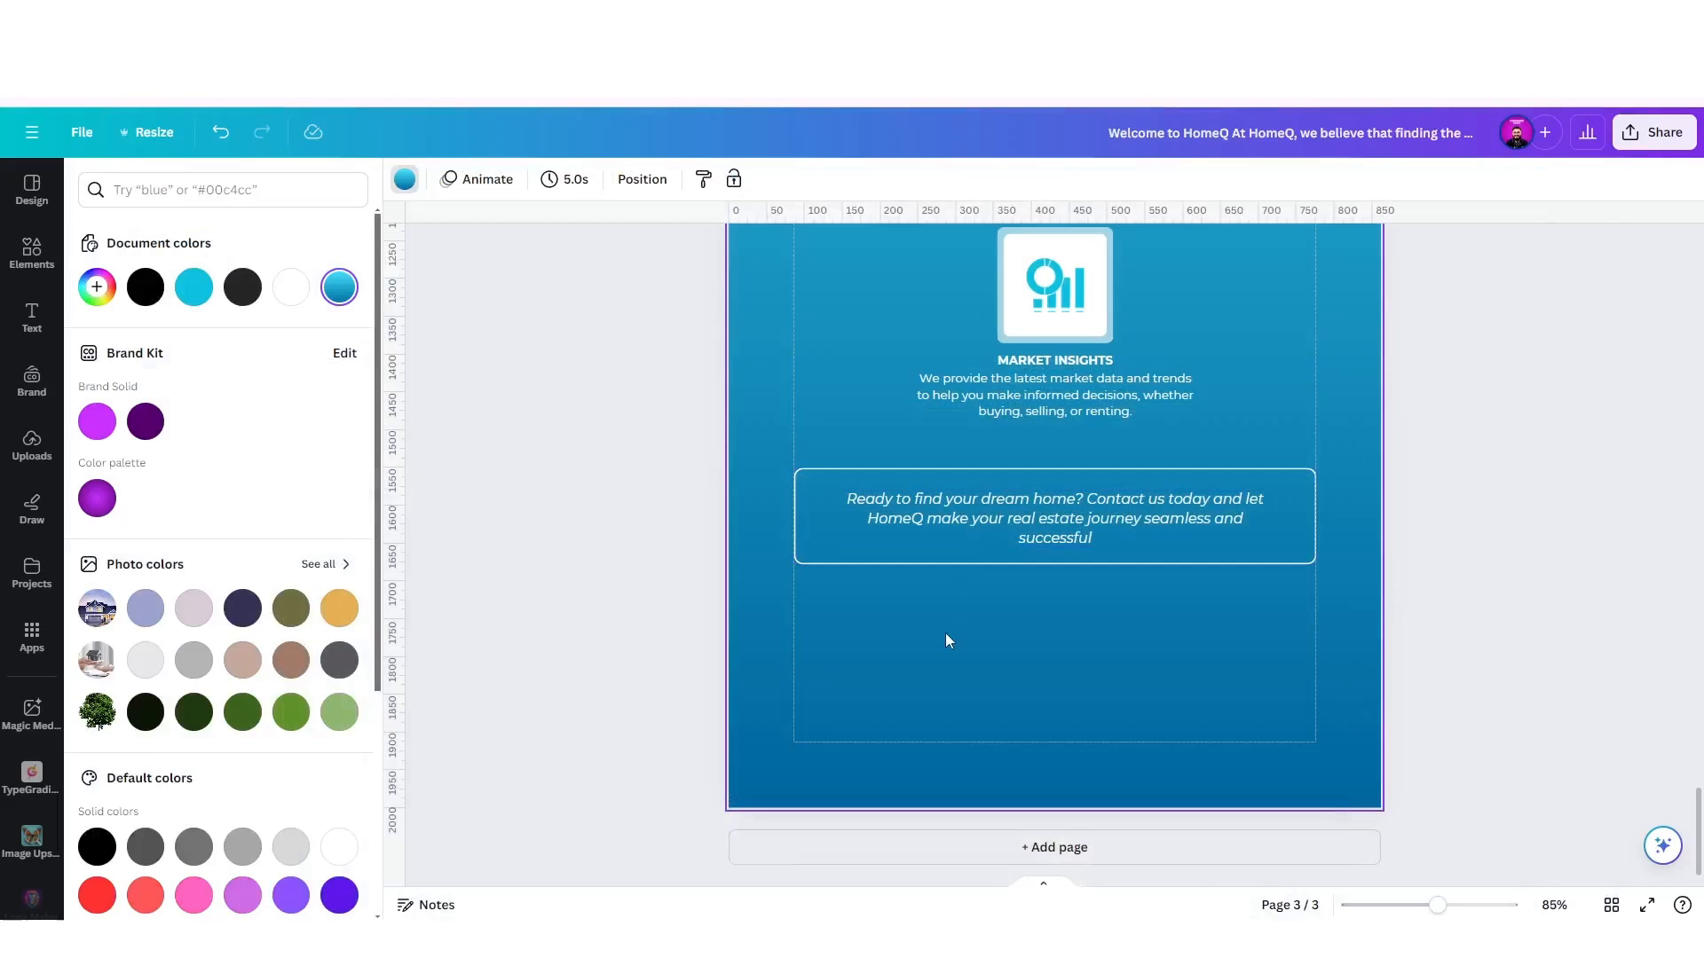
pyautogui.hotkey('ctrl', 'v')
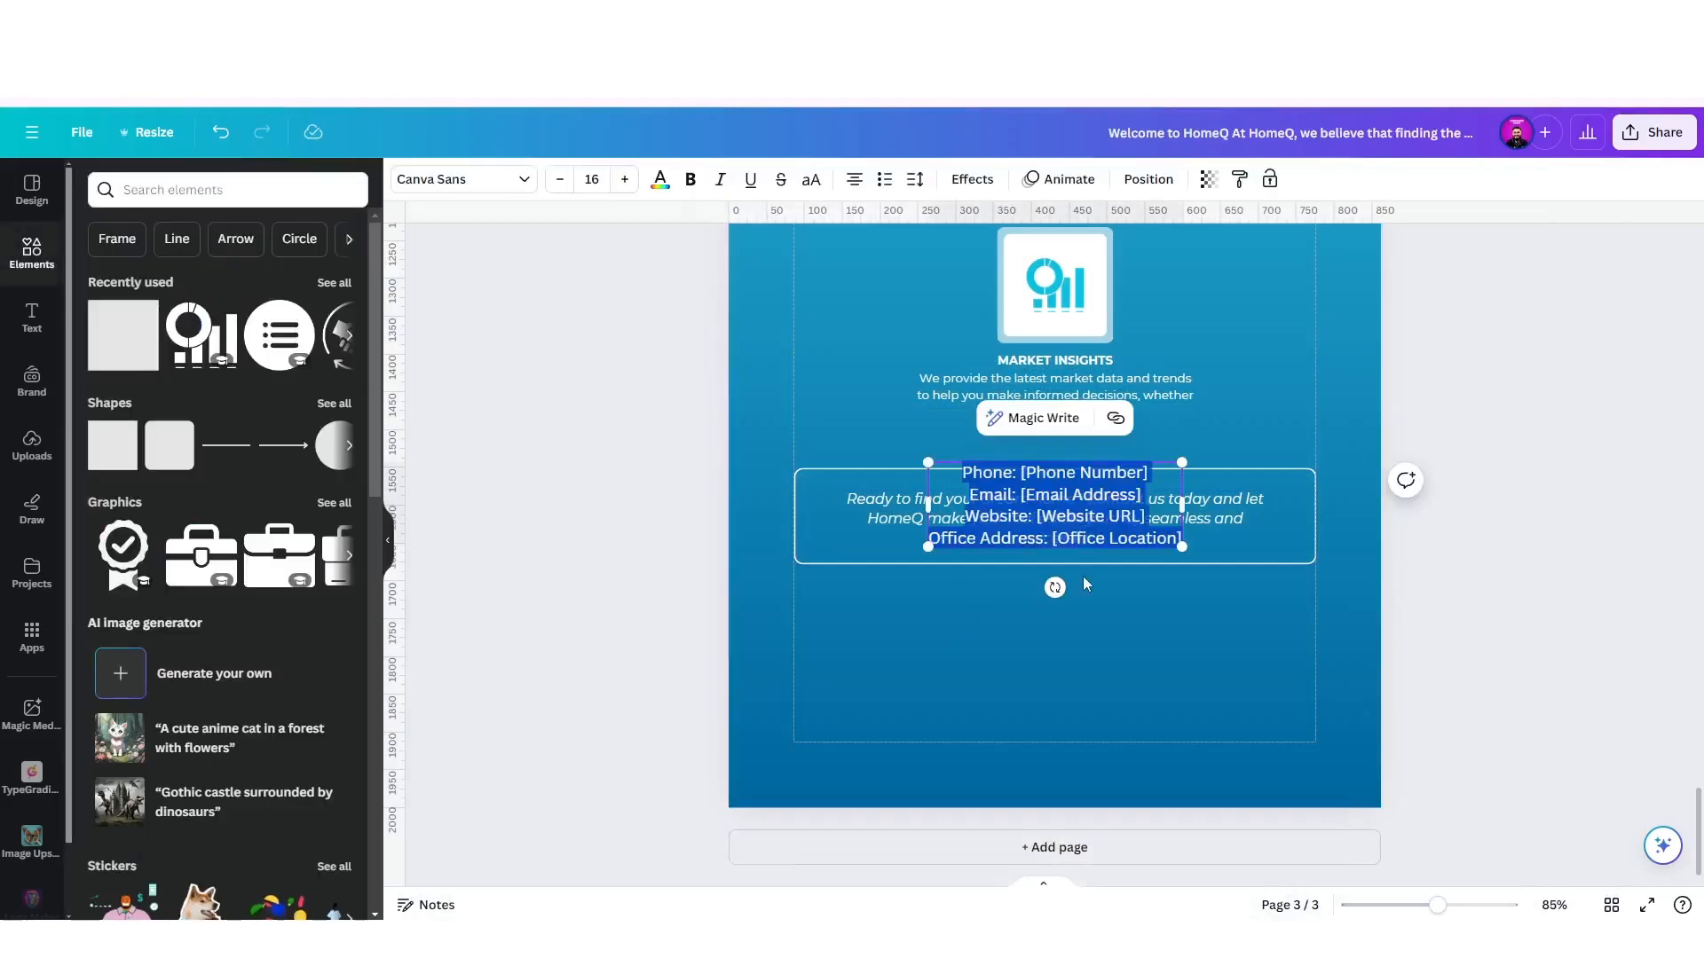
pyautogui.moveTo(1078, 504); pyautogui.dragTo(1074, 646)
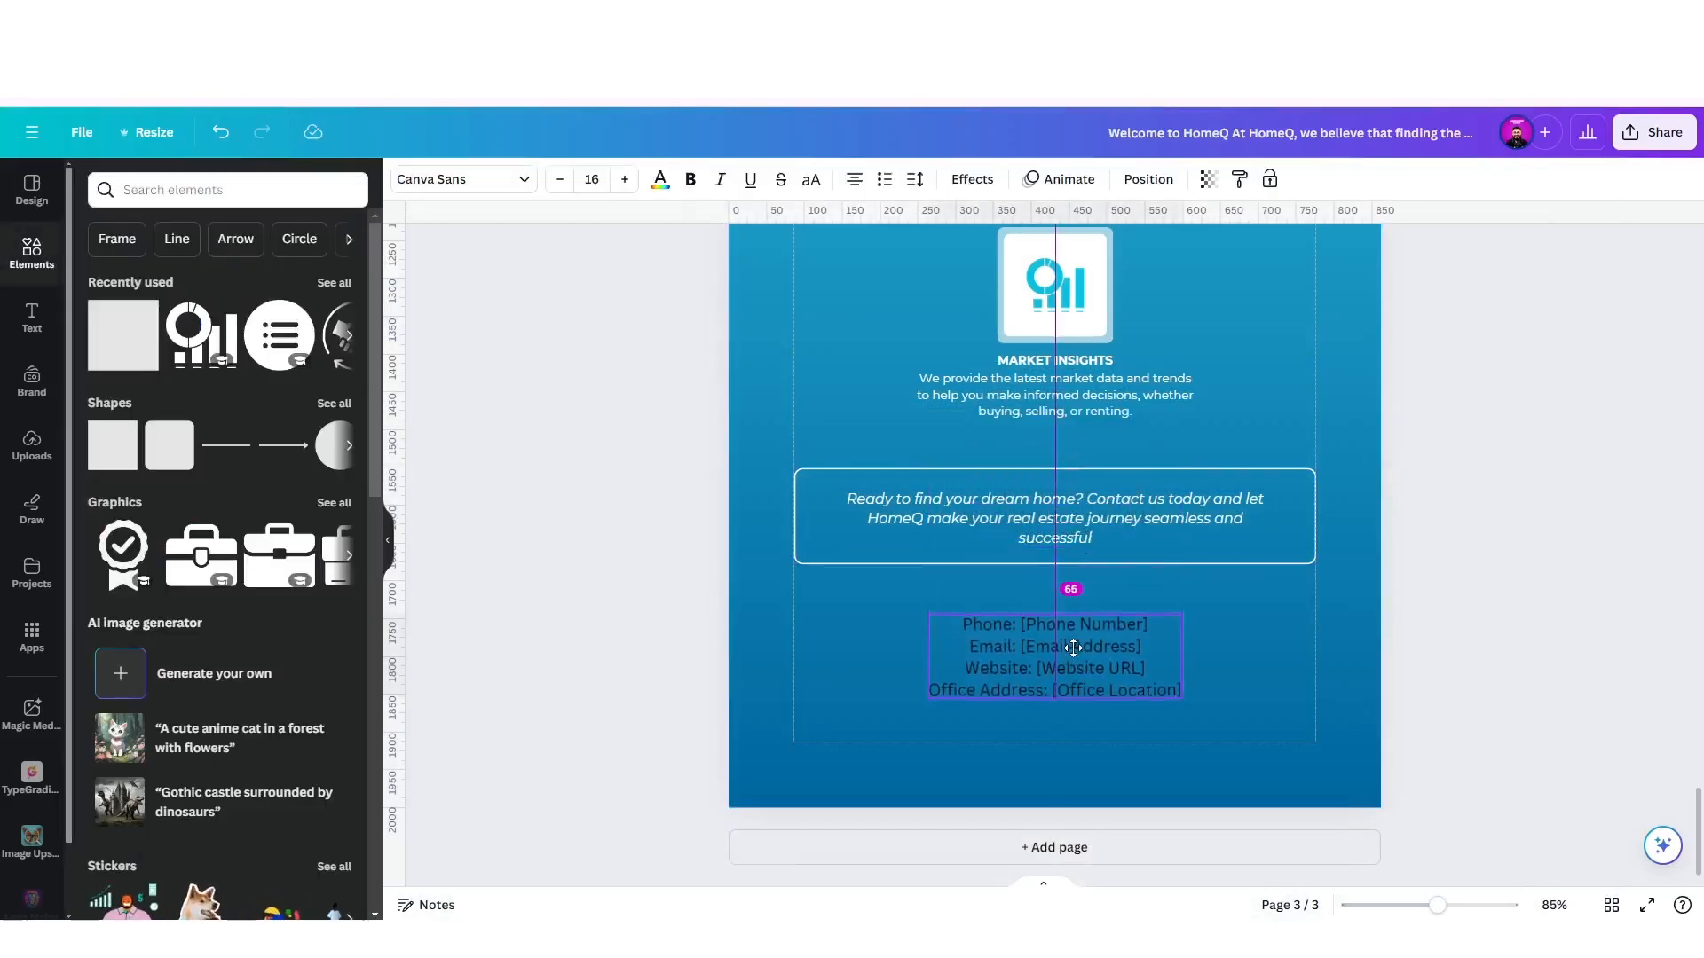
# Set the contact details text to Montserrat in white and left-align its lines.
pyautogui.click(512, 178)
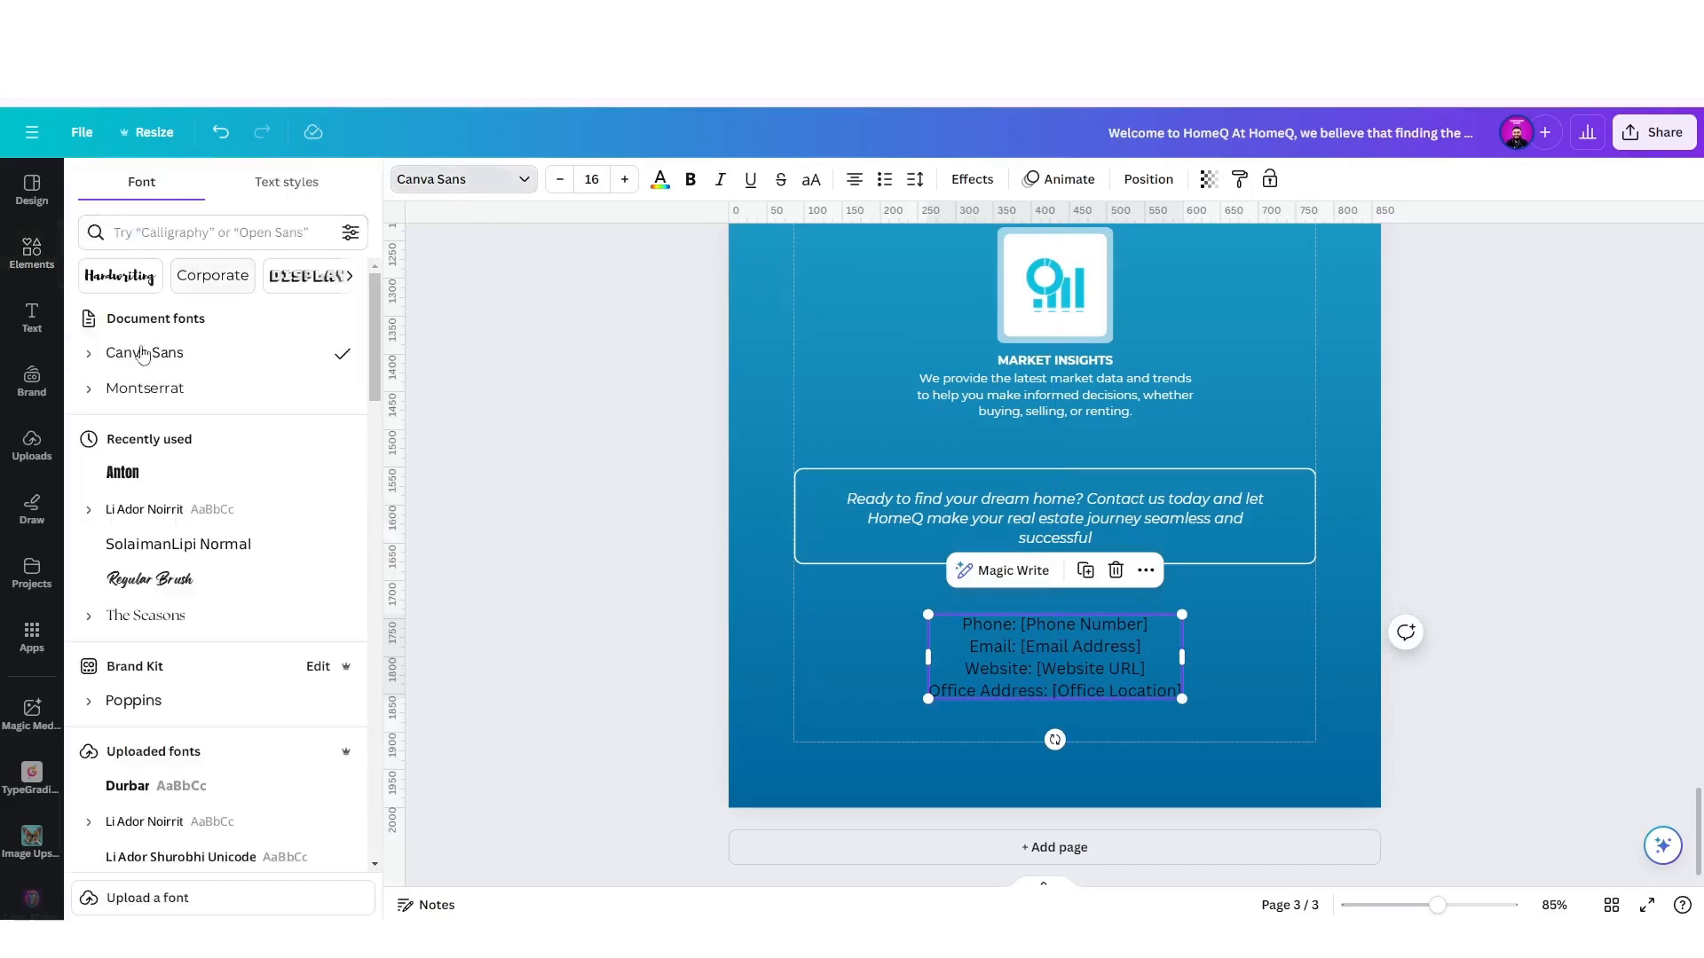
pyautogui.click(144, 386)
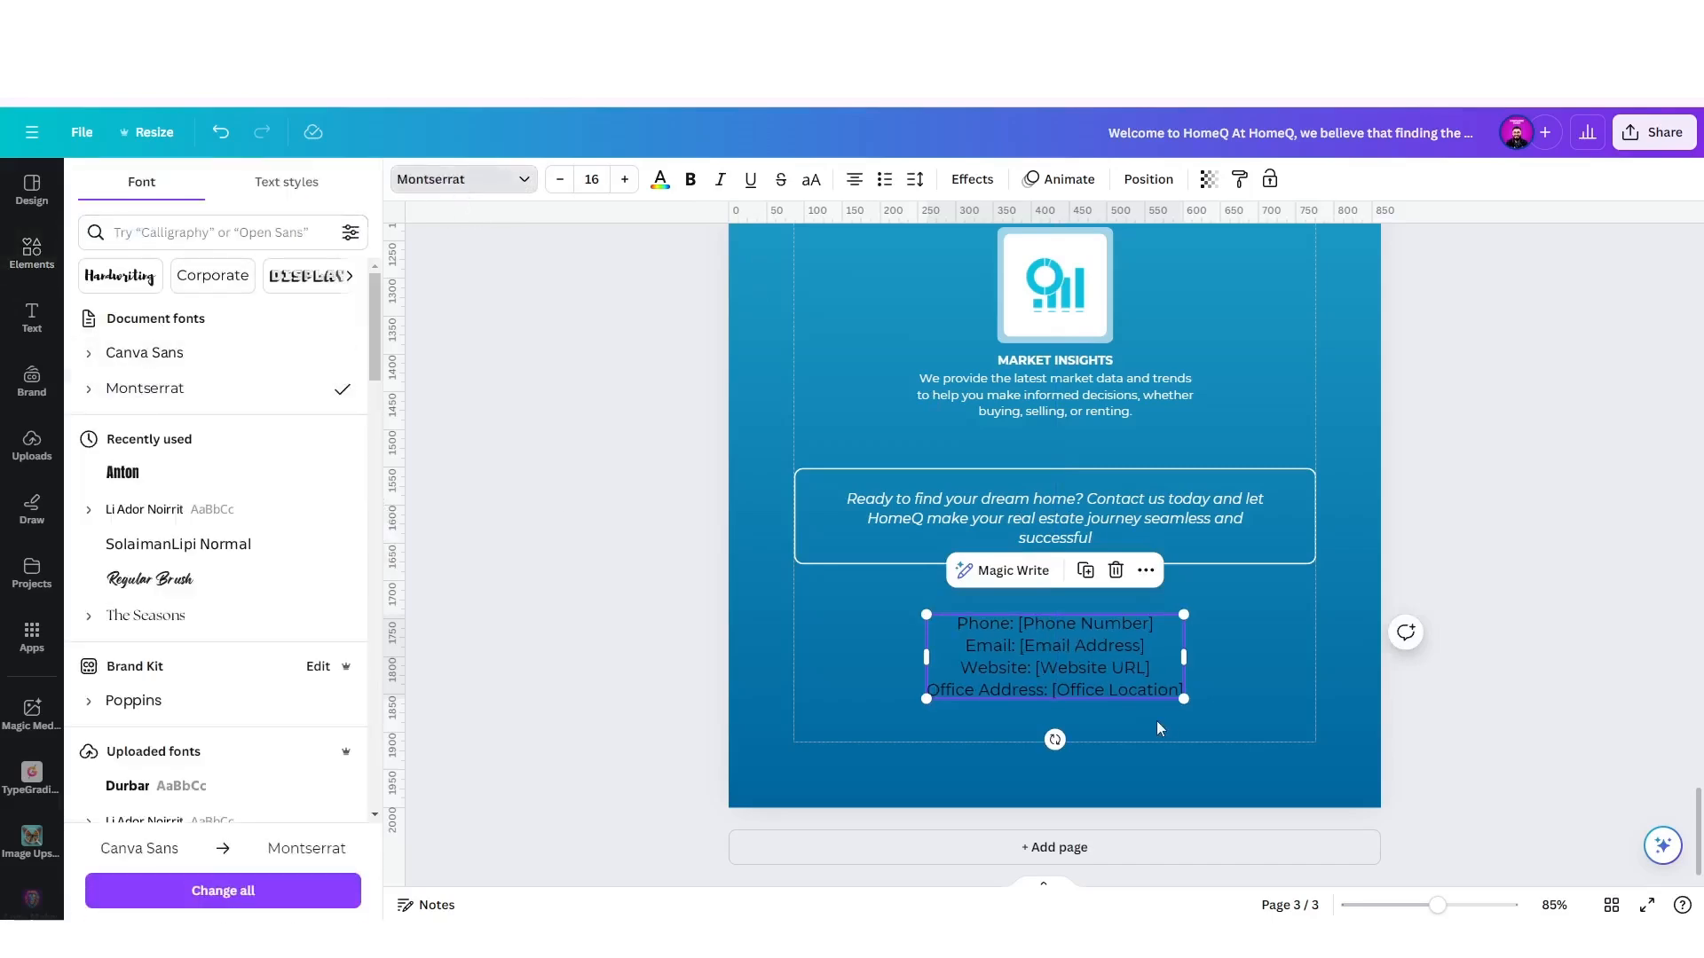
pyautogui.scroll(5, 1157, 721)
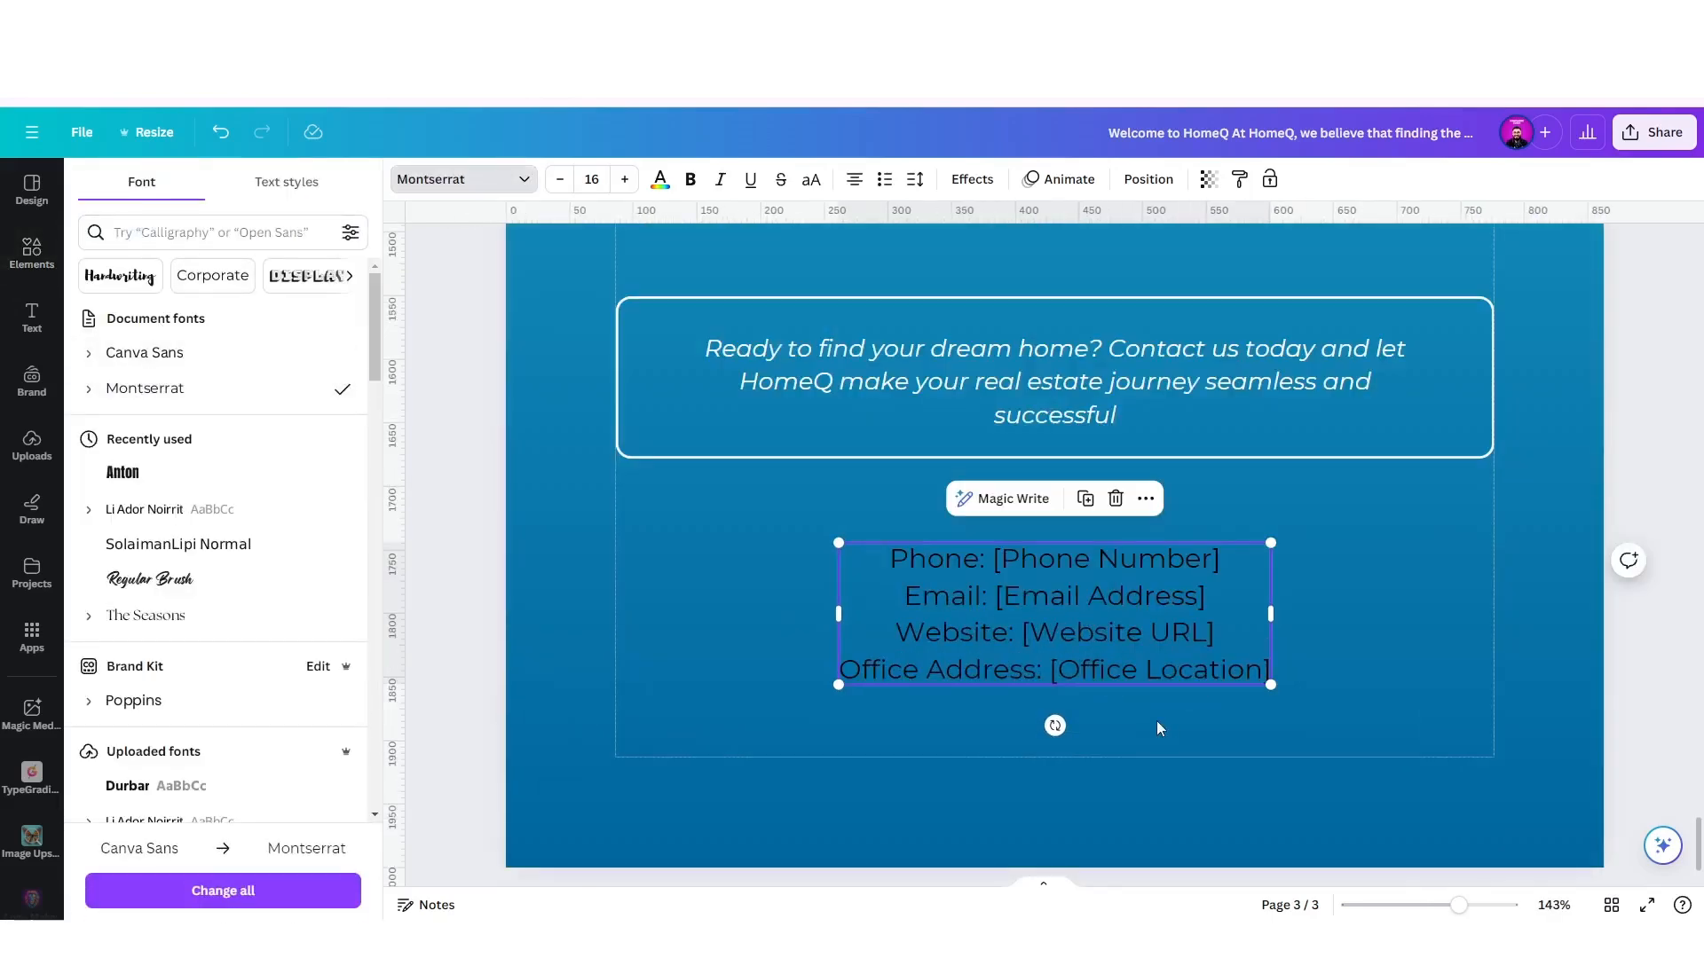
pyautogui.click(660, 180)
pyautogui.click(302, 291)
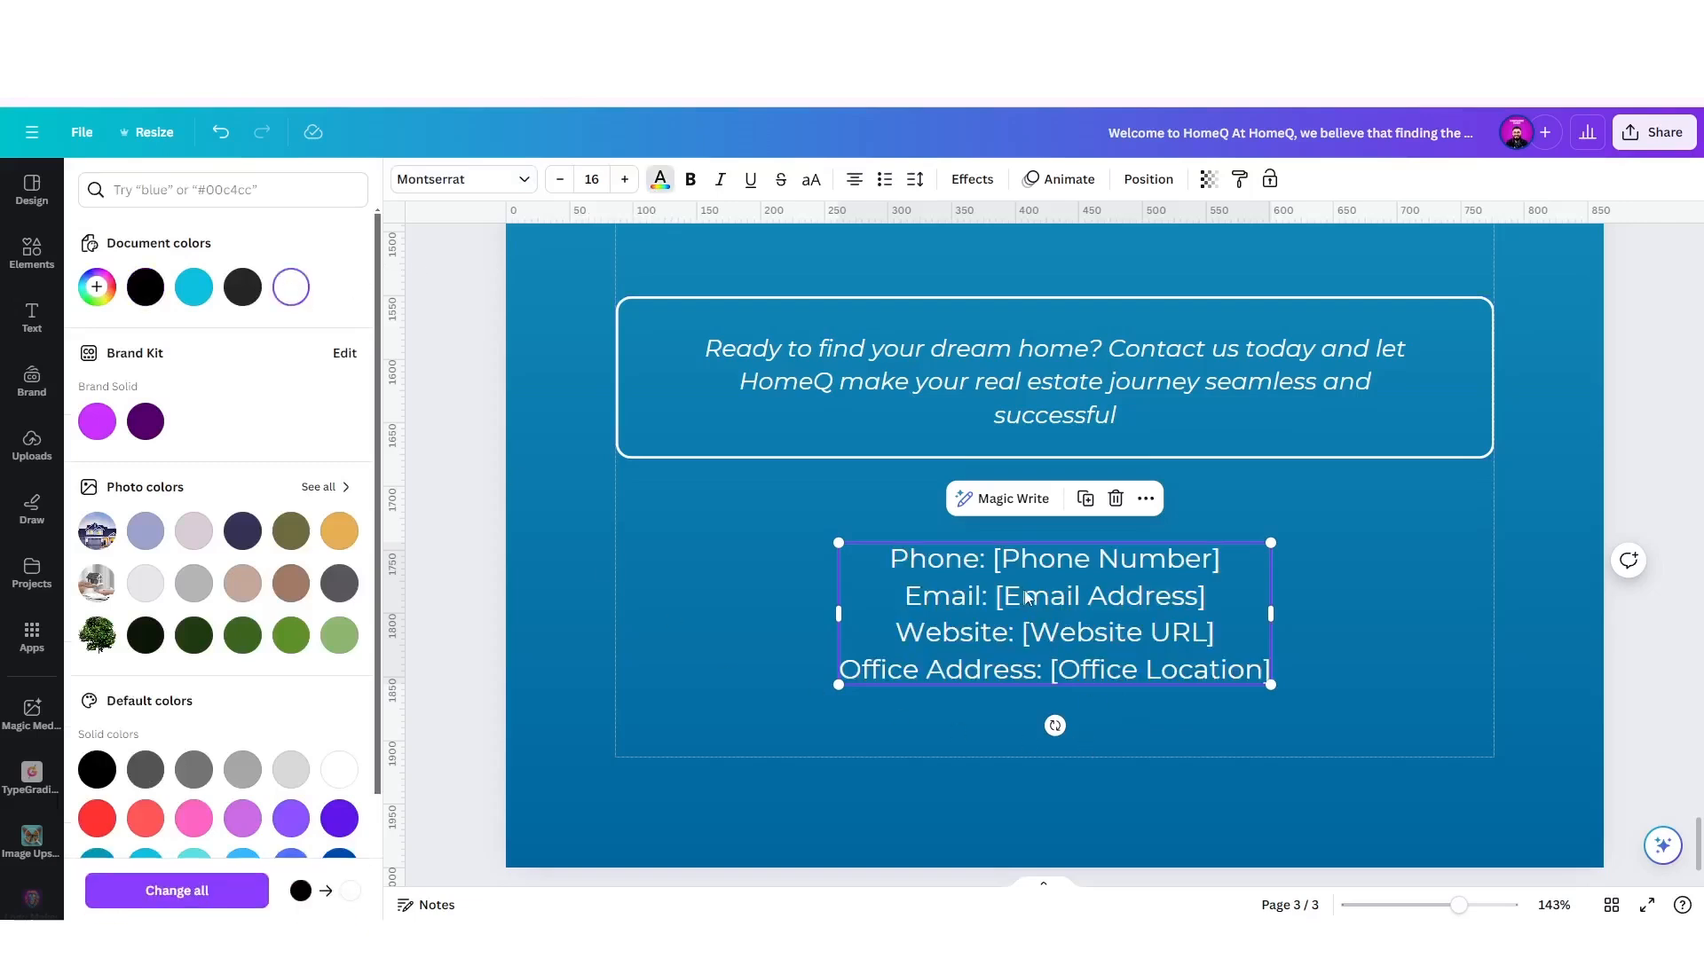
pyautogui.click(852, 182)
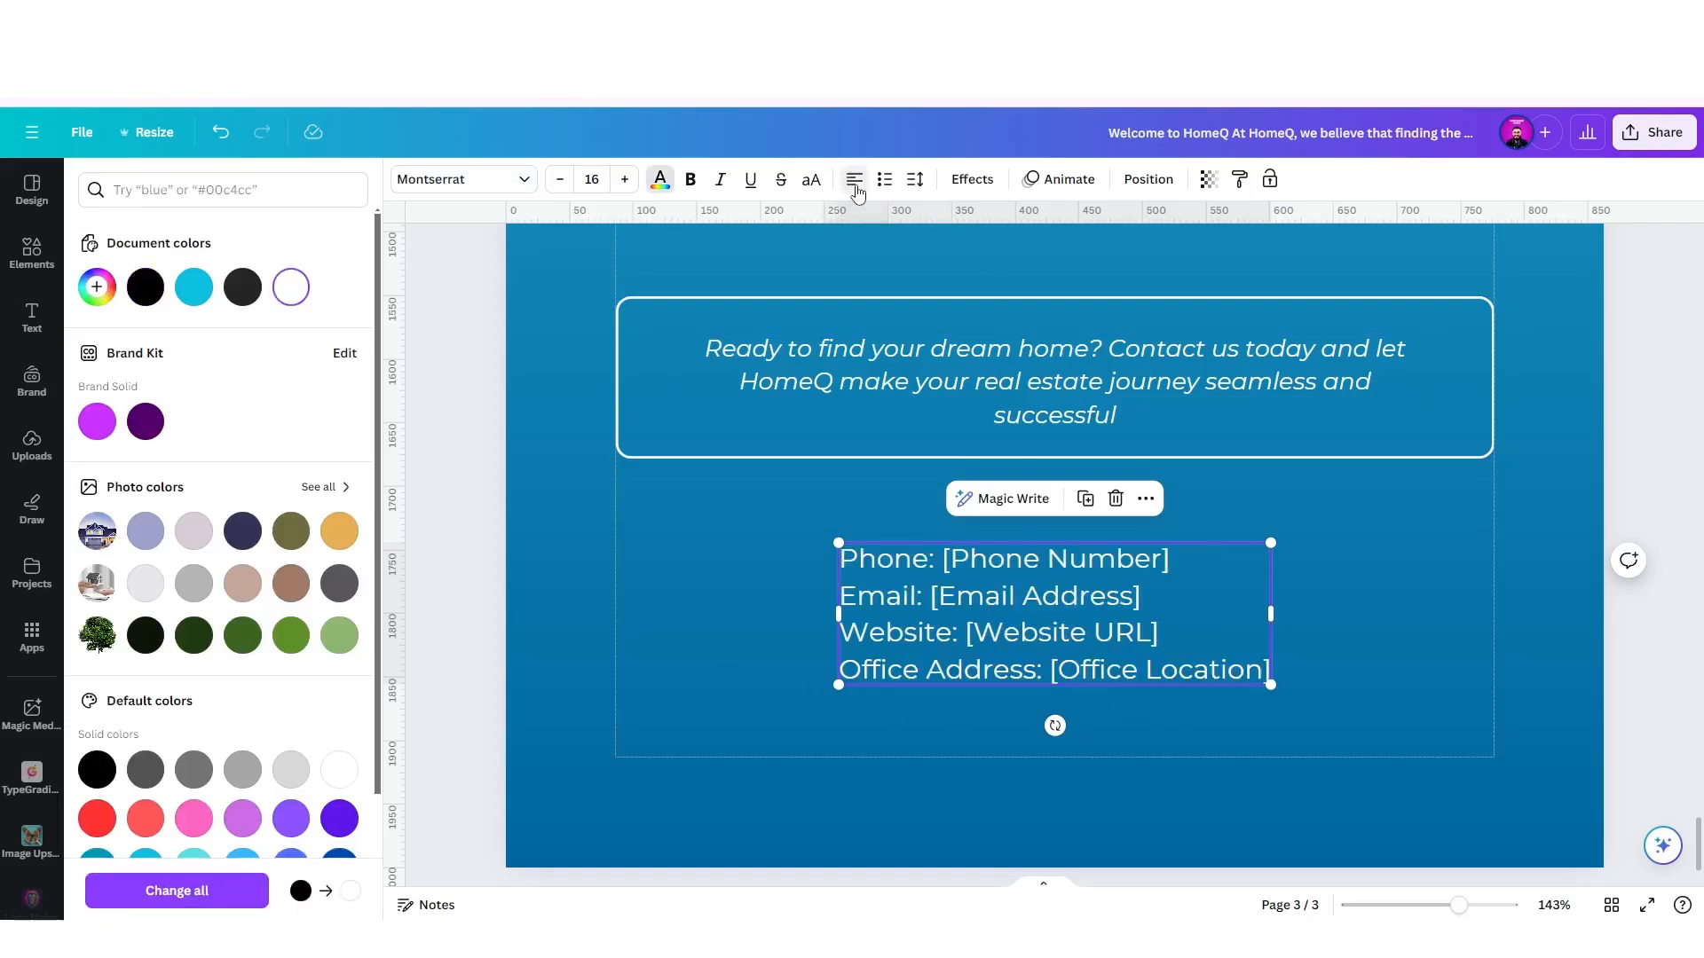
# Replace the phone and email placeholders in the contact details with a phone number and an e-mail address.
pyautogui.scroll(-3, 761, 536)
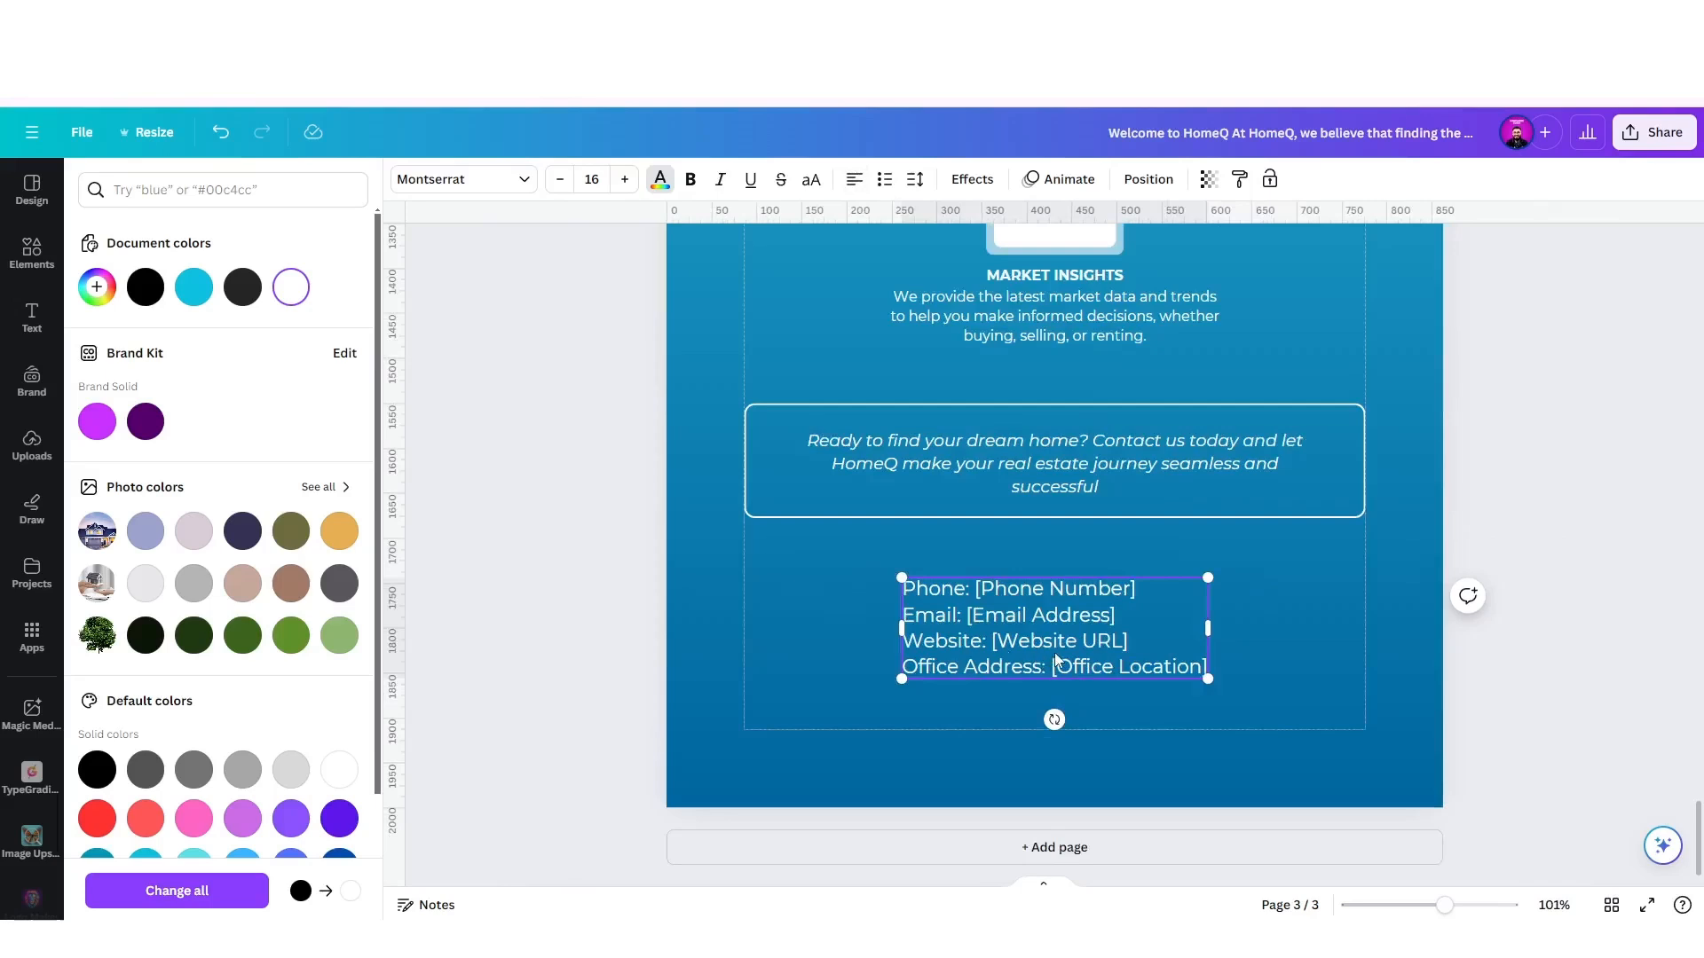
pyautogui.click(1317, 629)
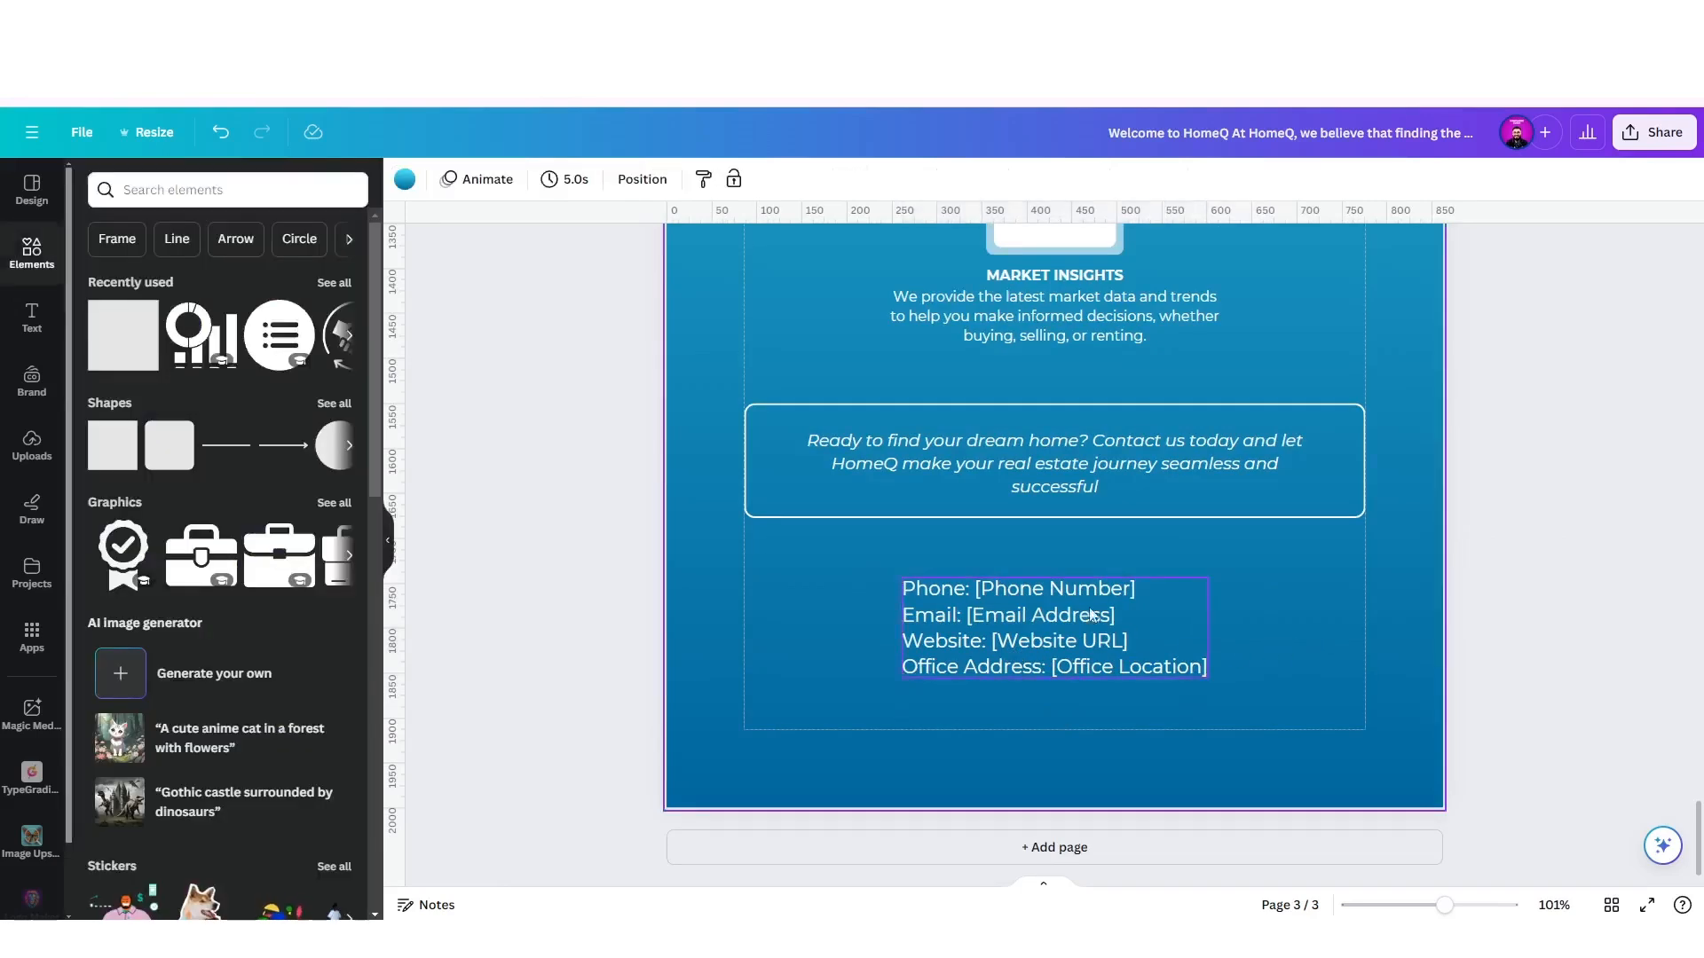
pyautogui.moveTo(1088, 609); pyautogui.dragTo(949, 600)
pyautogui.click(1051, 612)
pyautogui.click(1049, 603)
pyautogui.doubleClick(1050, 602)
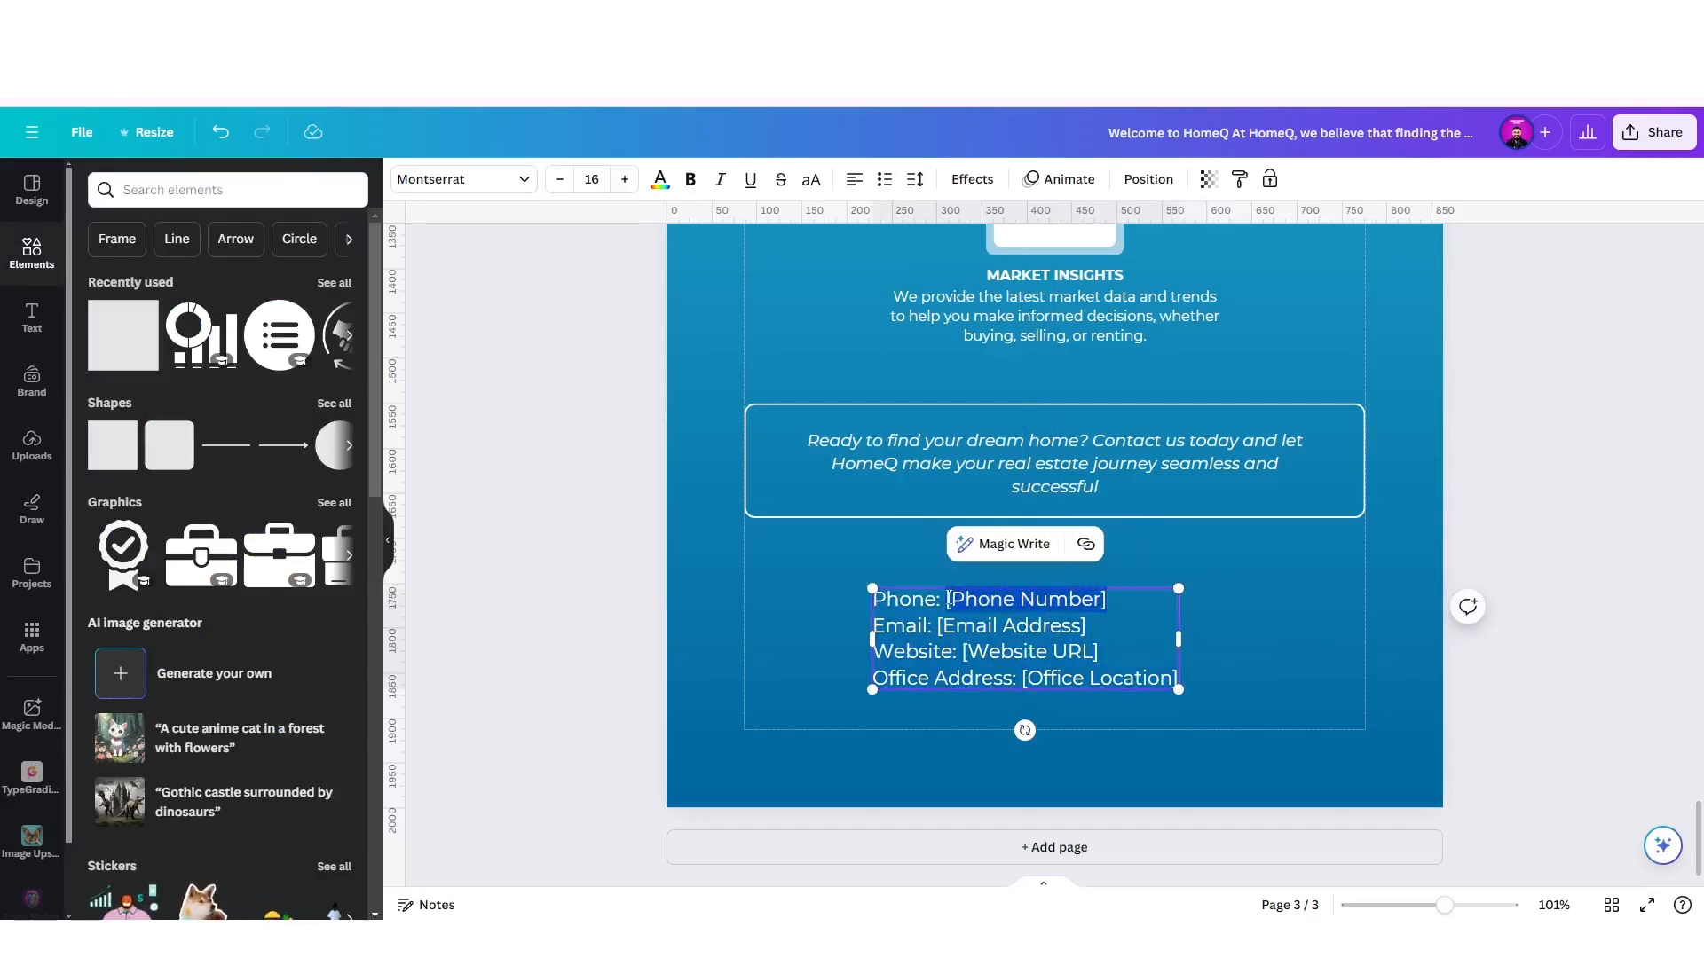
pyautogui.write('1234567890')
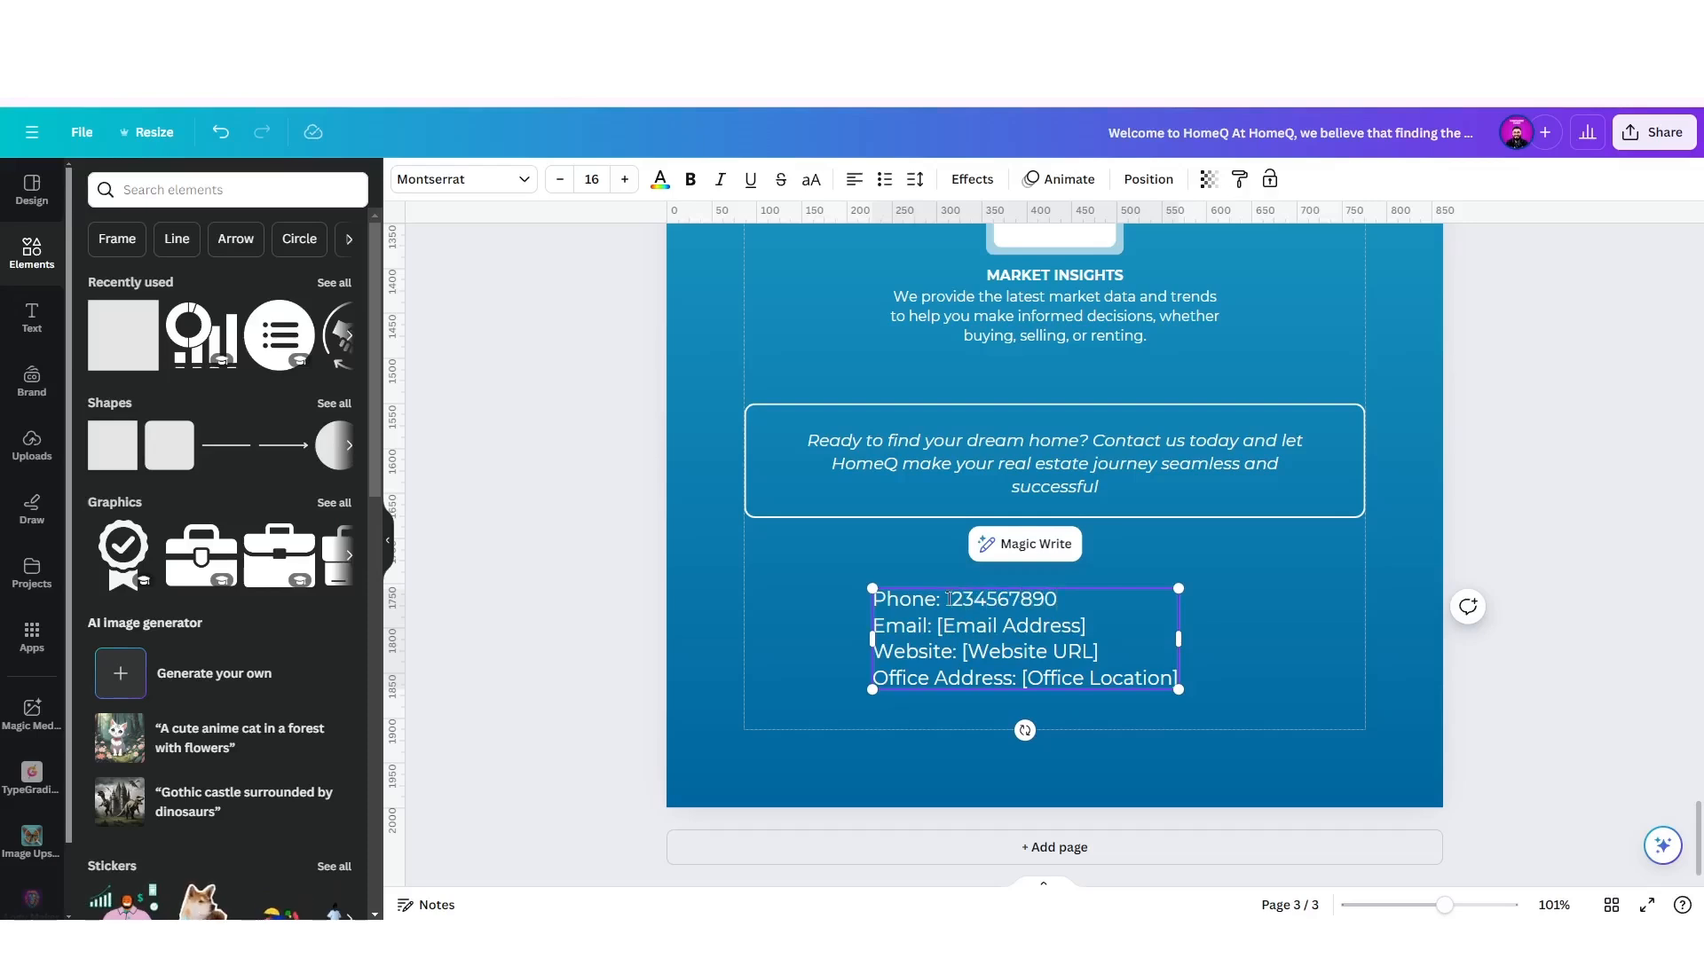
pyautogui.doubleClick(1029, 626)
pyautogui.moveTo(1087, 627); pyautogui.dragTo(964, 627)
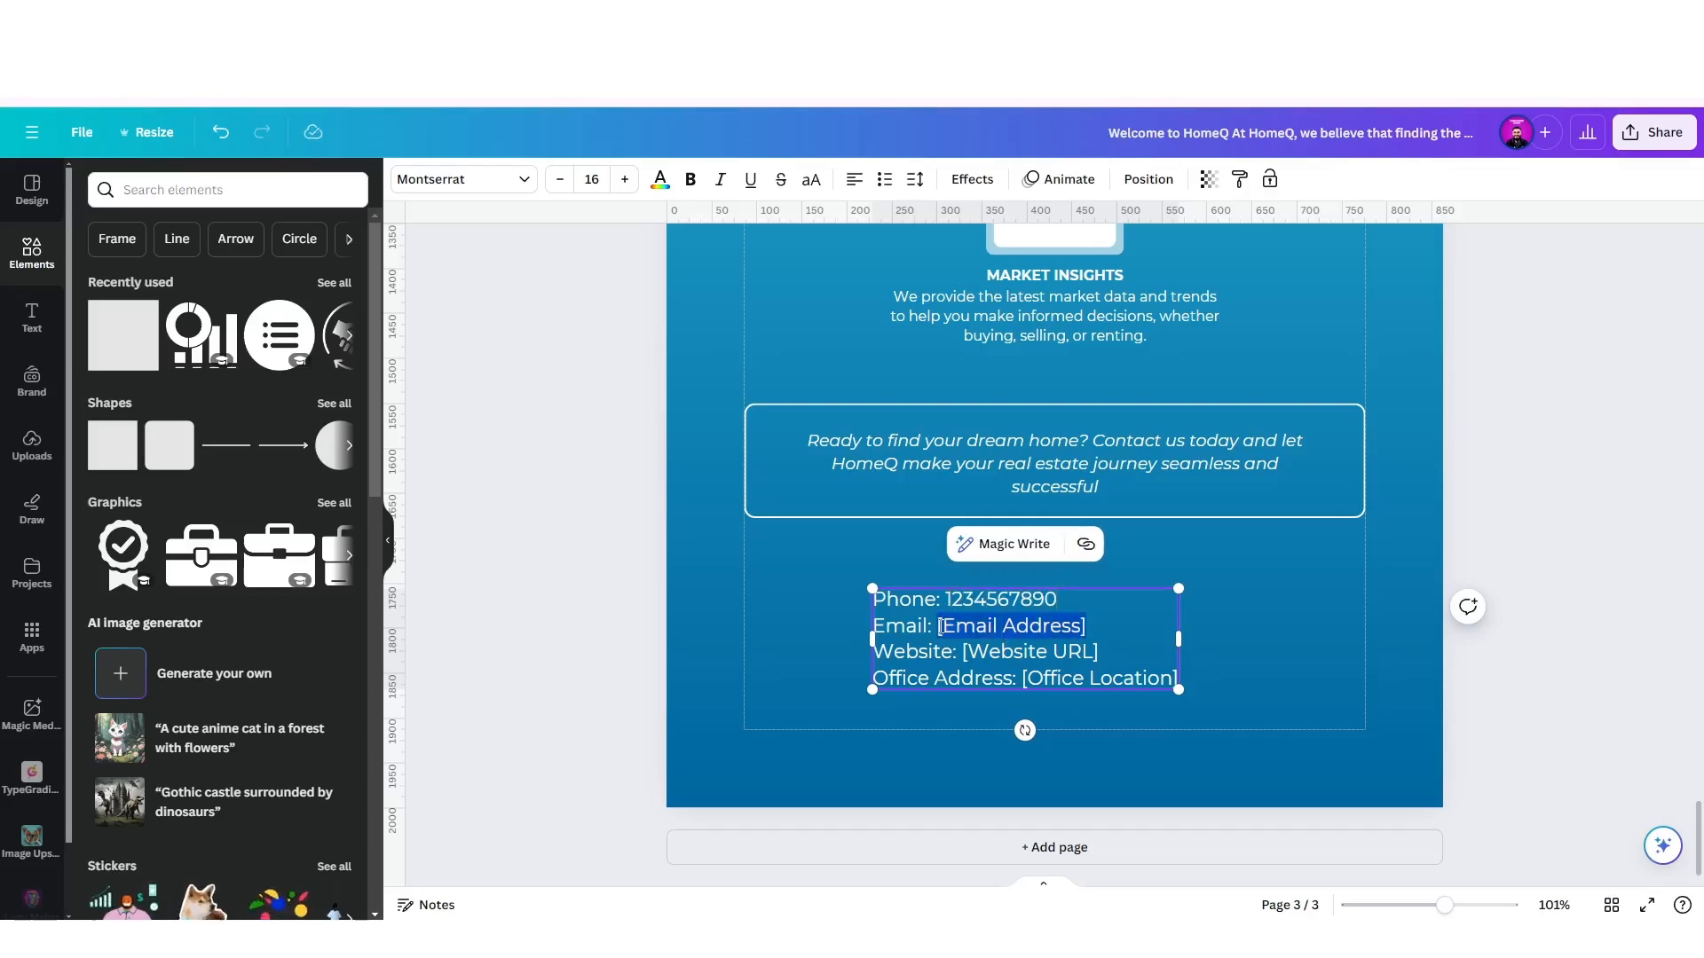
pyautogui.write('in')
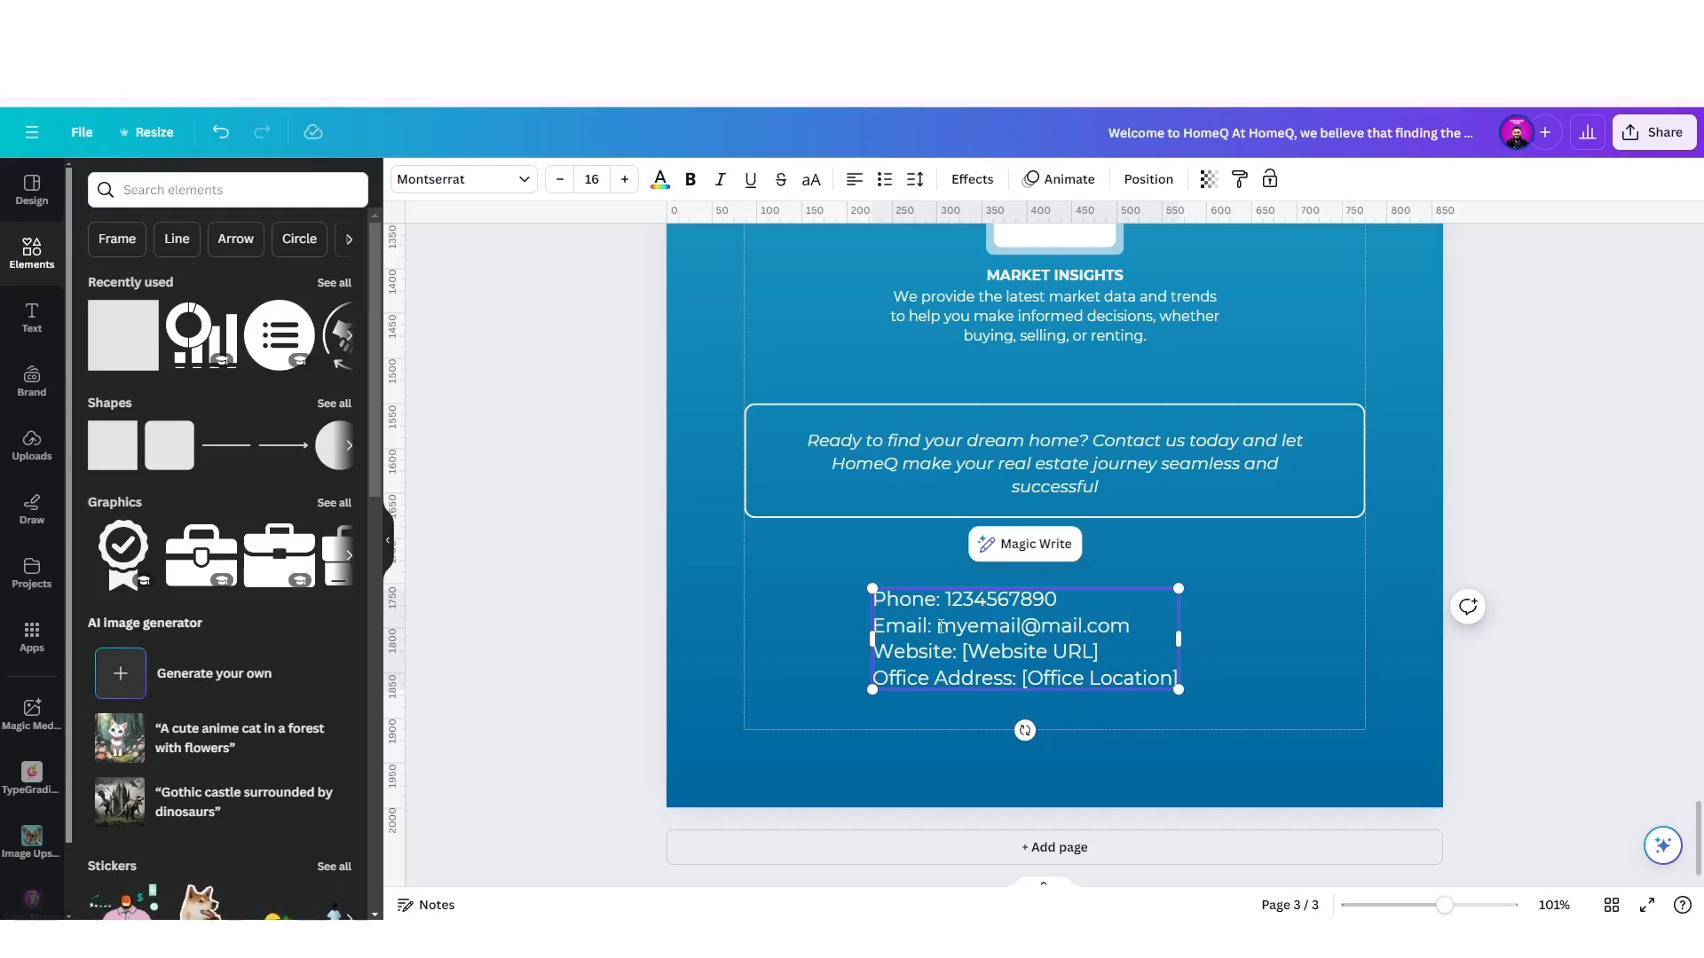
pyautogui.moveTo(1133, 655); pyautogui.dragTo(963, 653)
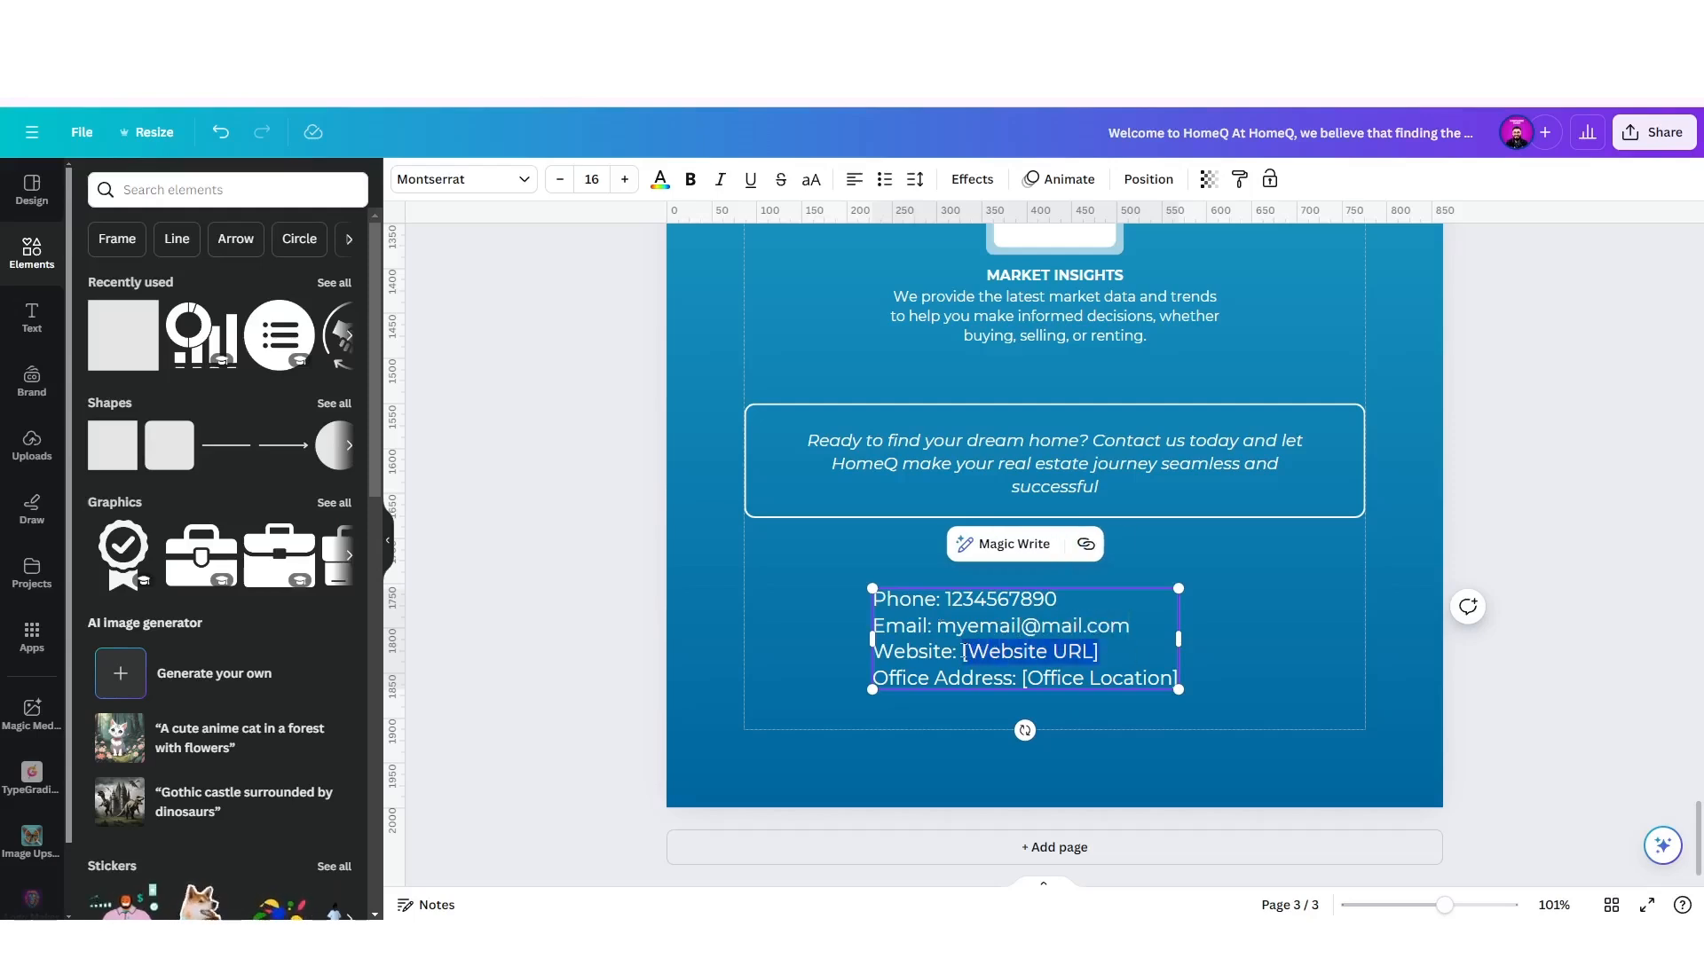
pyautogui.write('www.homeq.com')
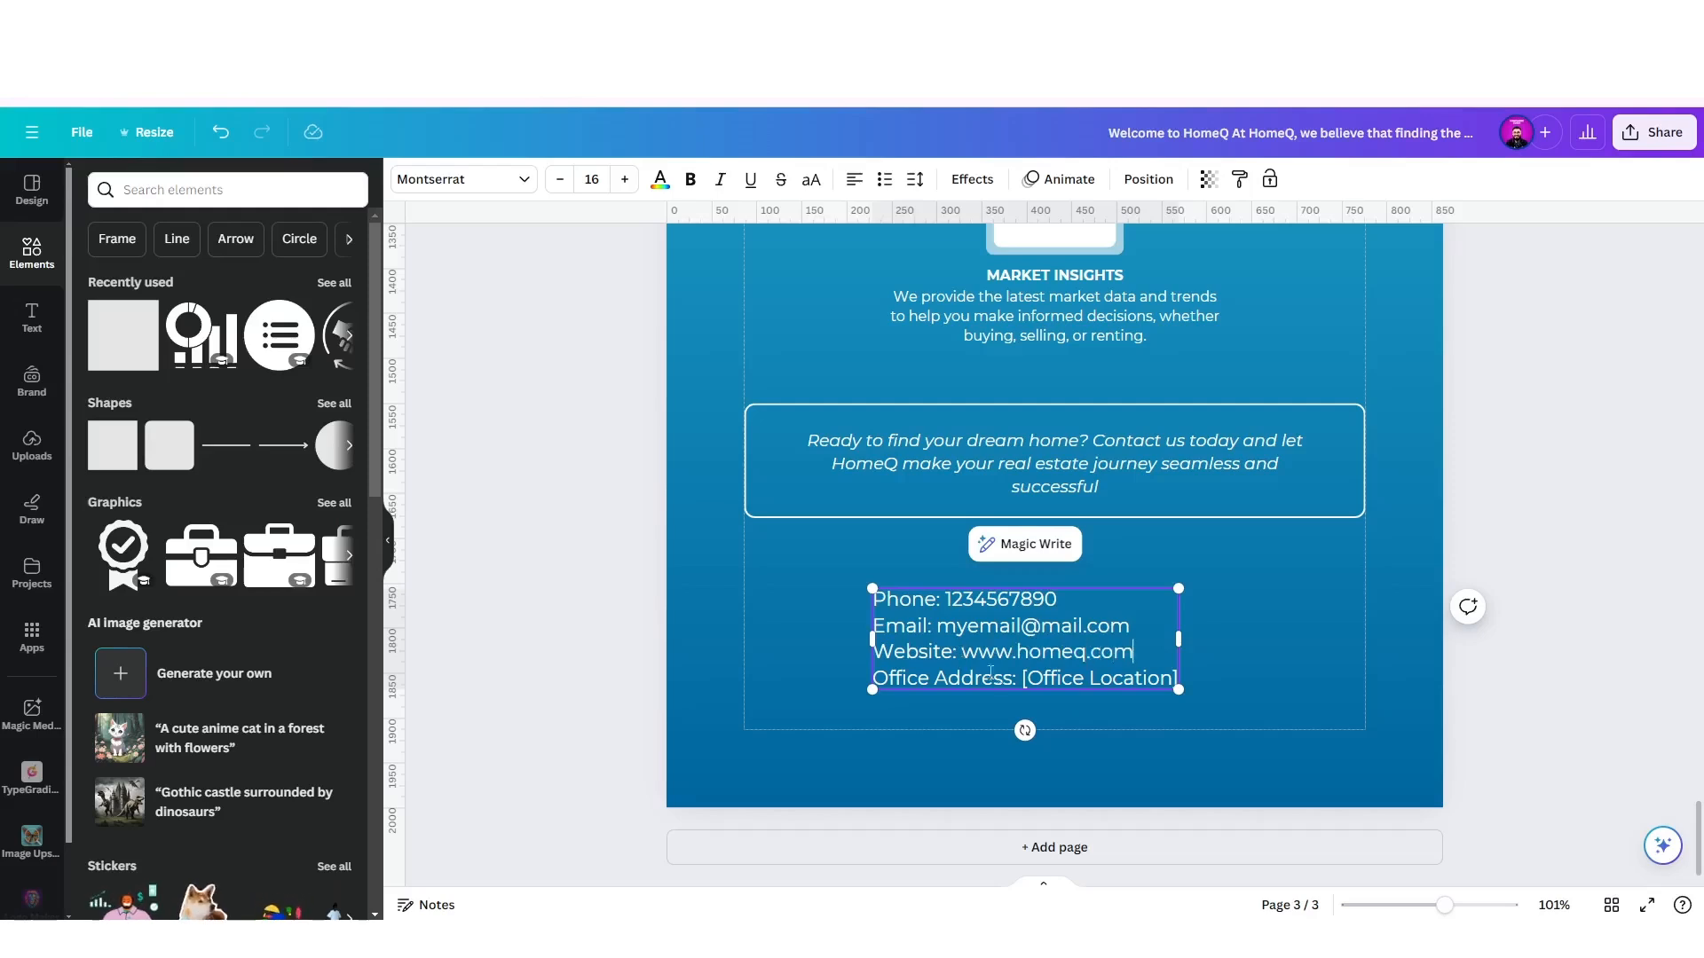
pyautogui.moveTo(1023, 678); pyautogui.dragTo(1179, 680)
pyautogui.write('So')
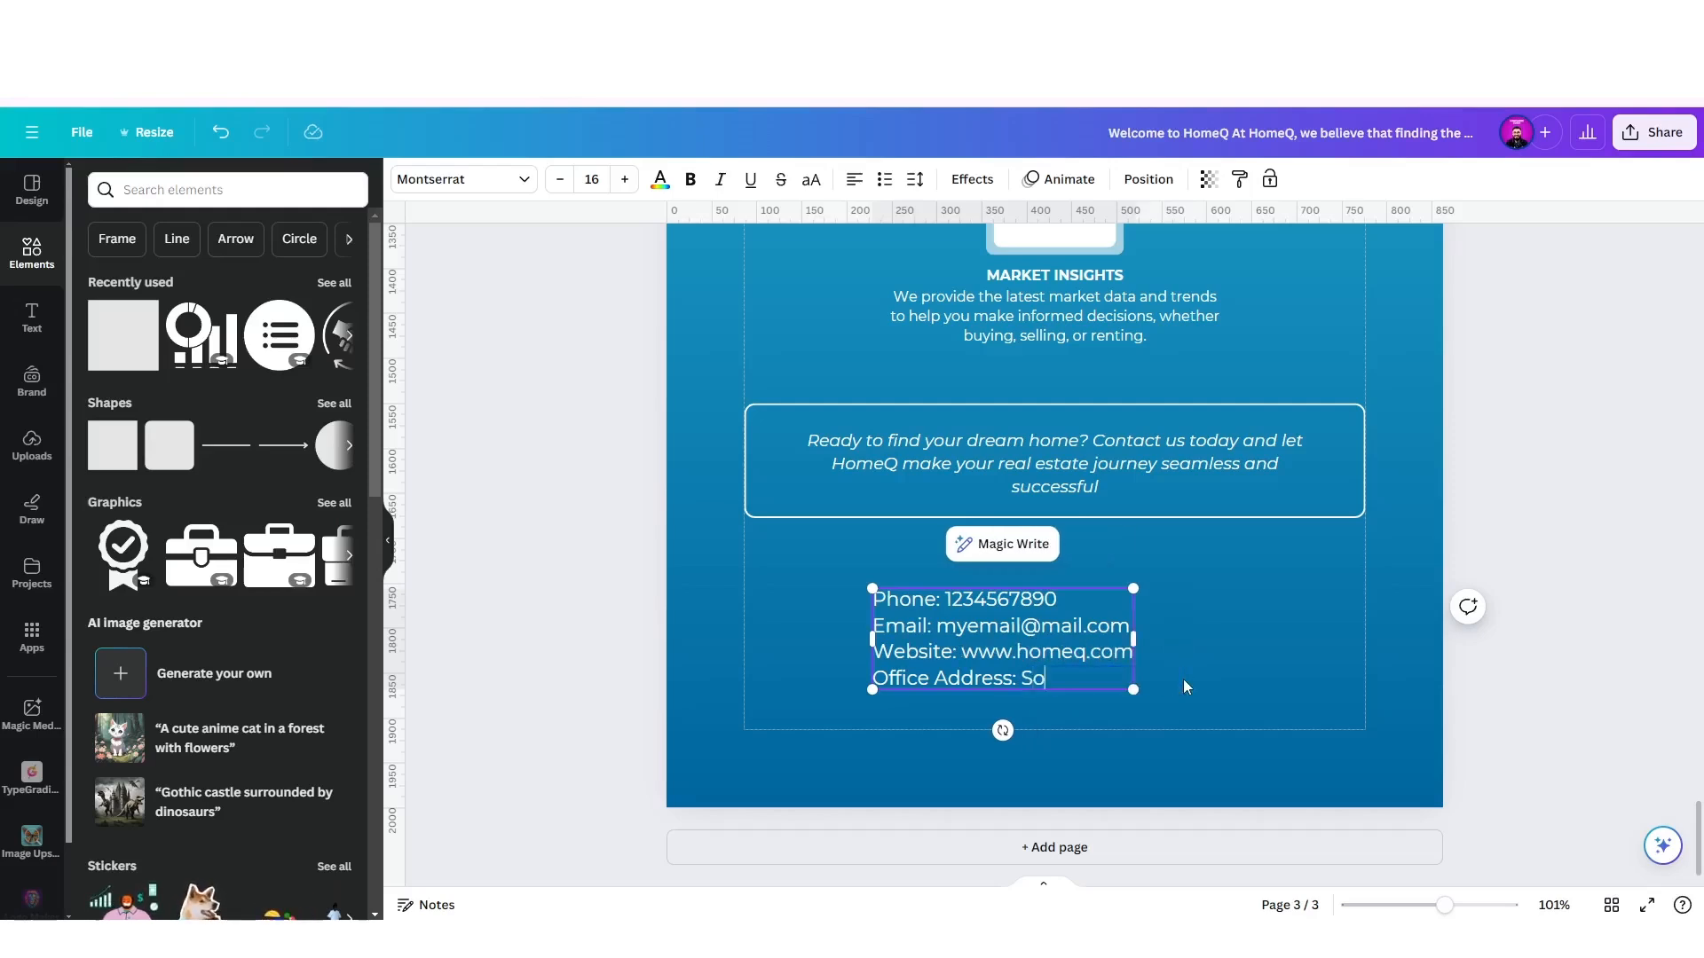
pyautogui.write('me where')
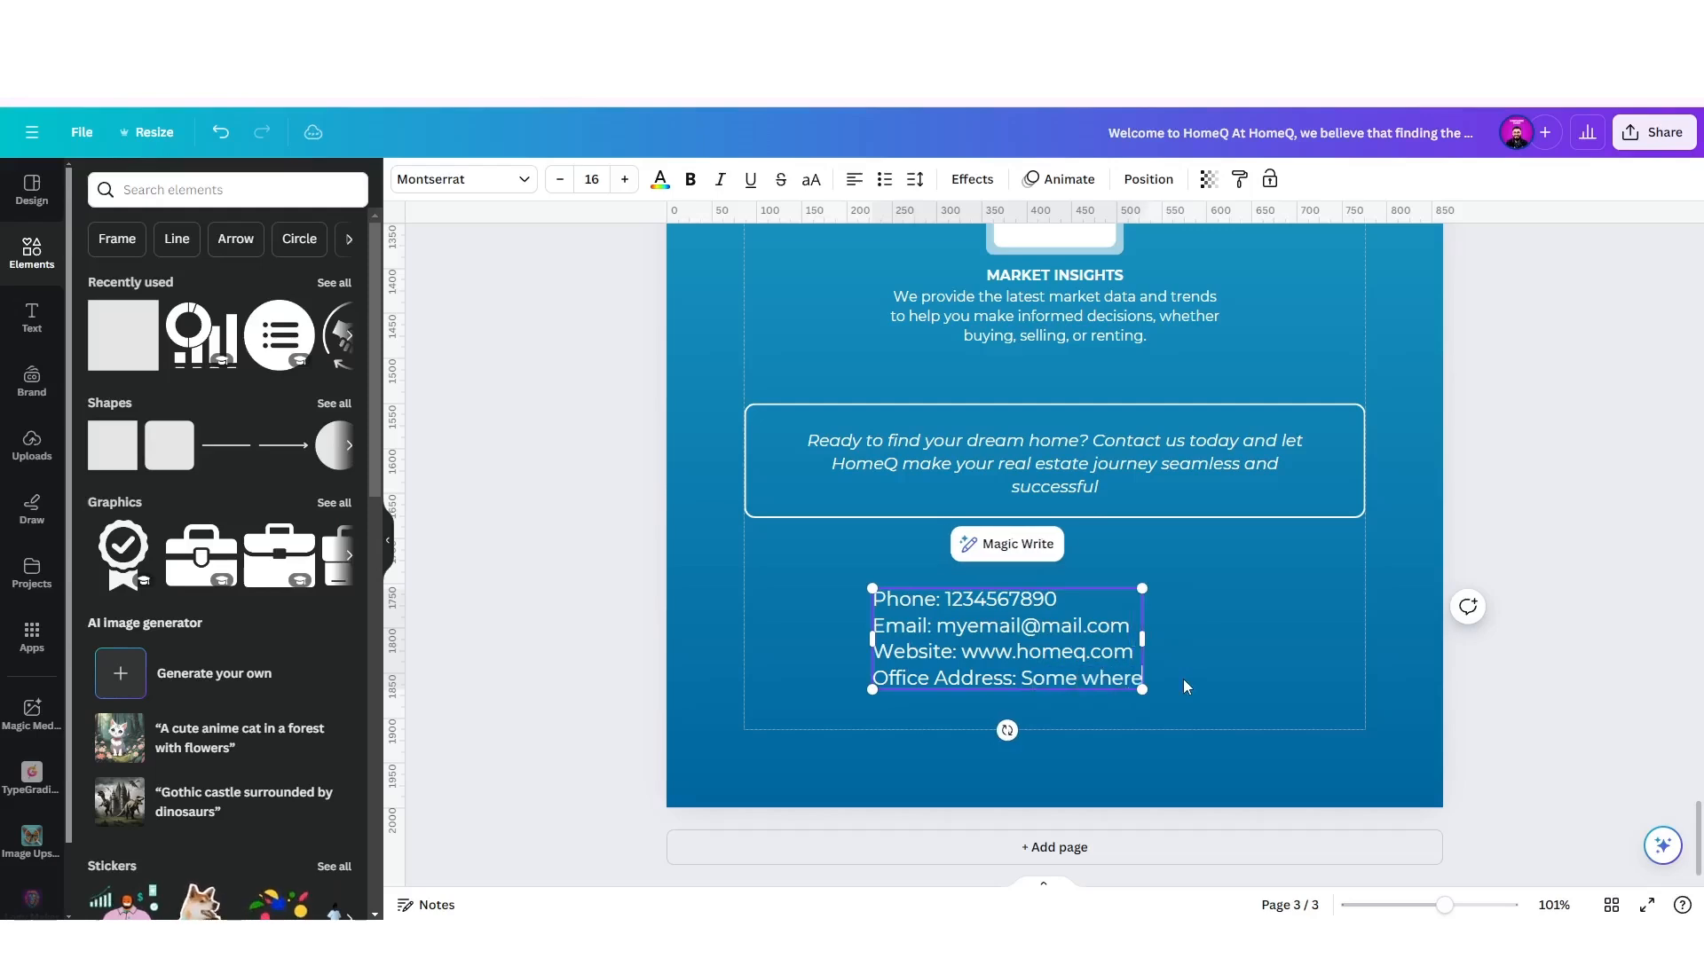
pyautogui.write(' in Newyork')
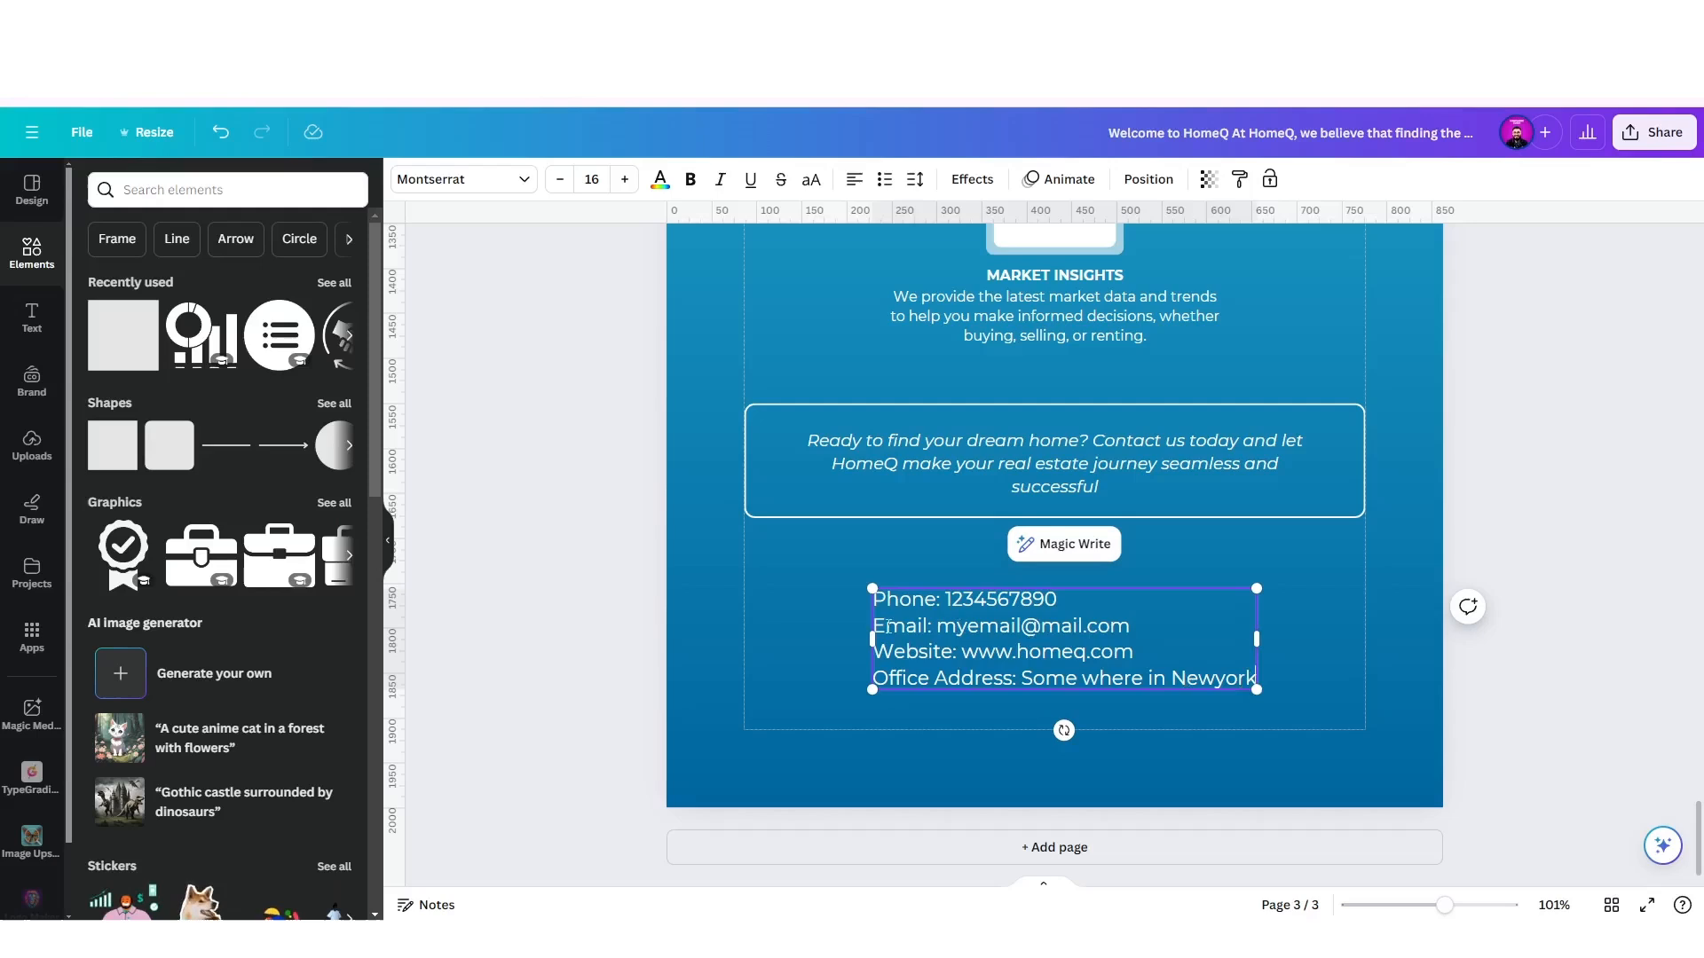
pyautogui.press('Escape')
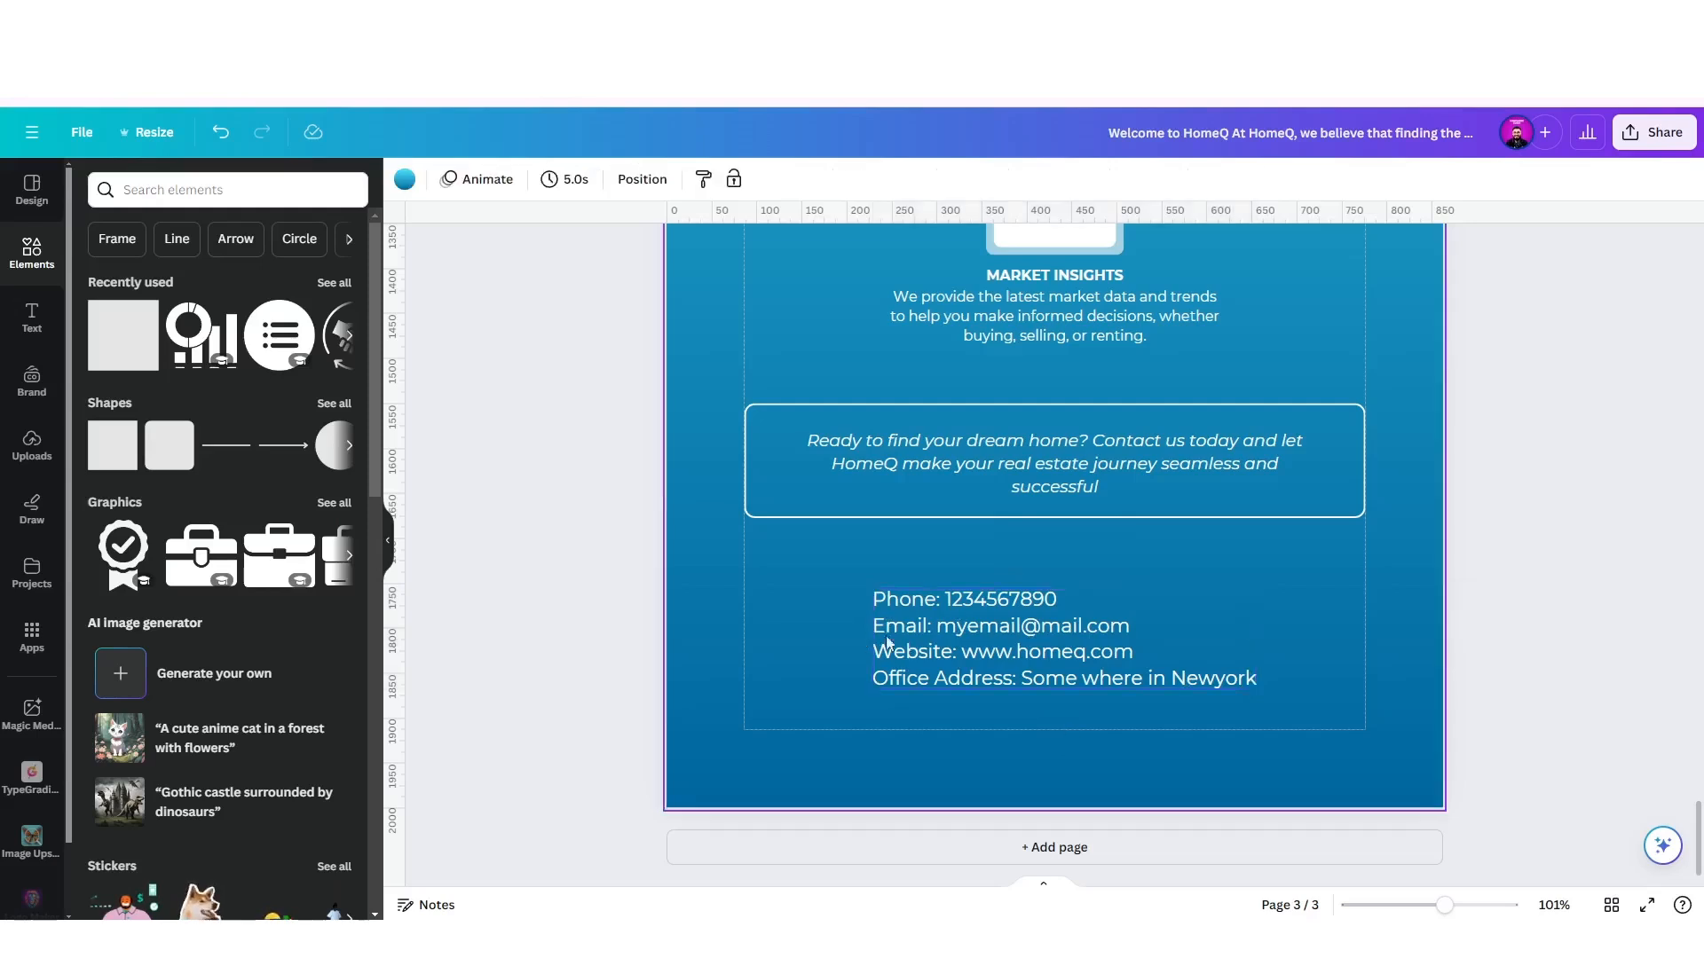
# Increase the contact text's line spacing to 1.95 and shift the block slightly right to leave room for icons.
pyautogui.click(1006, 649)
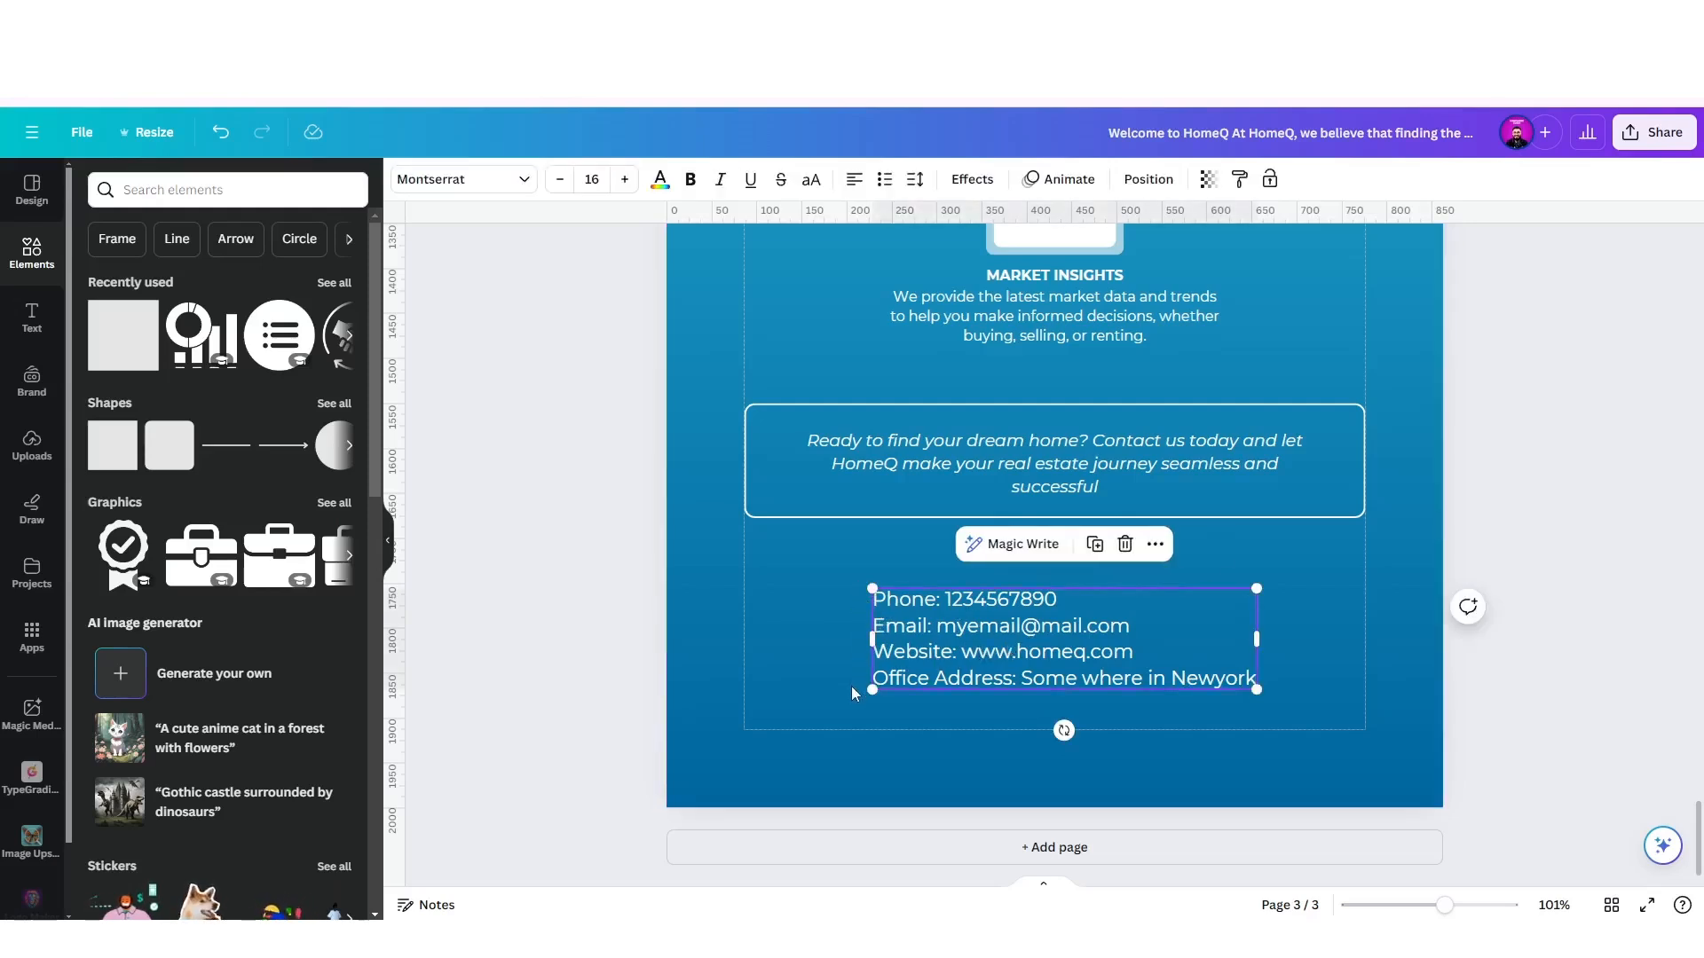
pyautogui.click(915, 180)
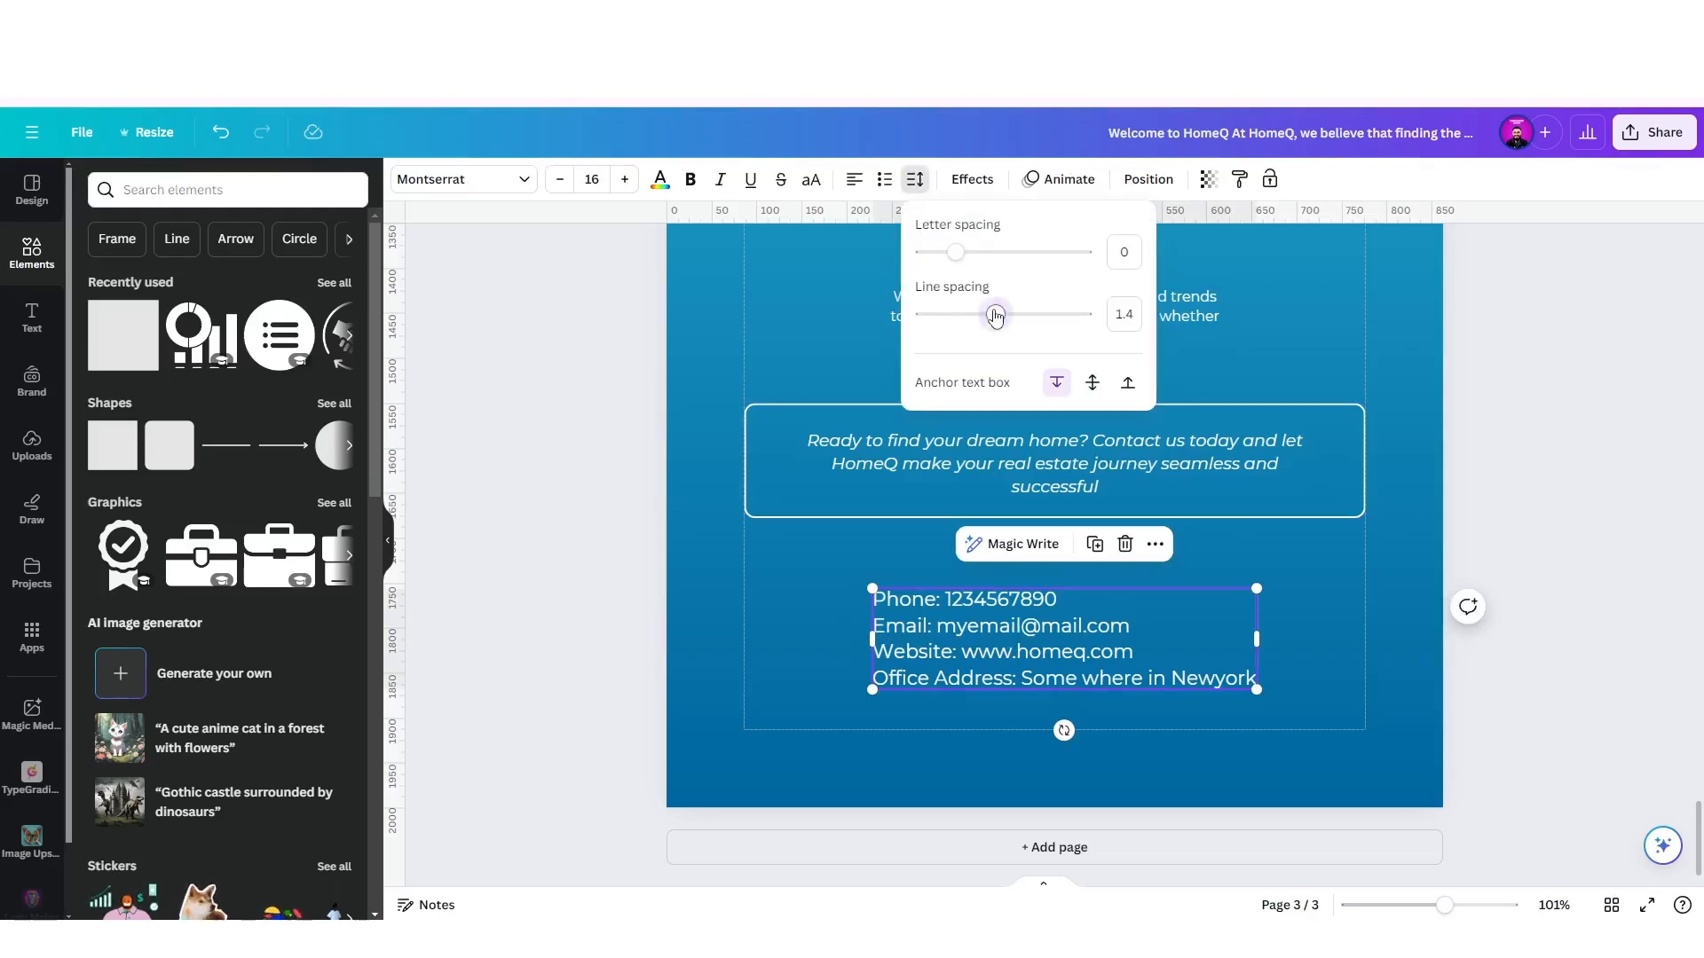
pyautogui.moveTo(994, 316); pyautogui.dragTo(1042, 332)
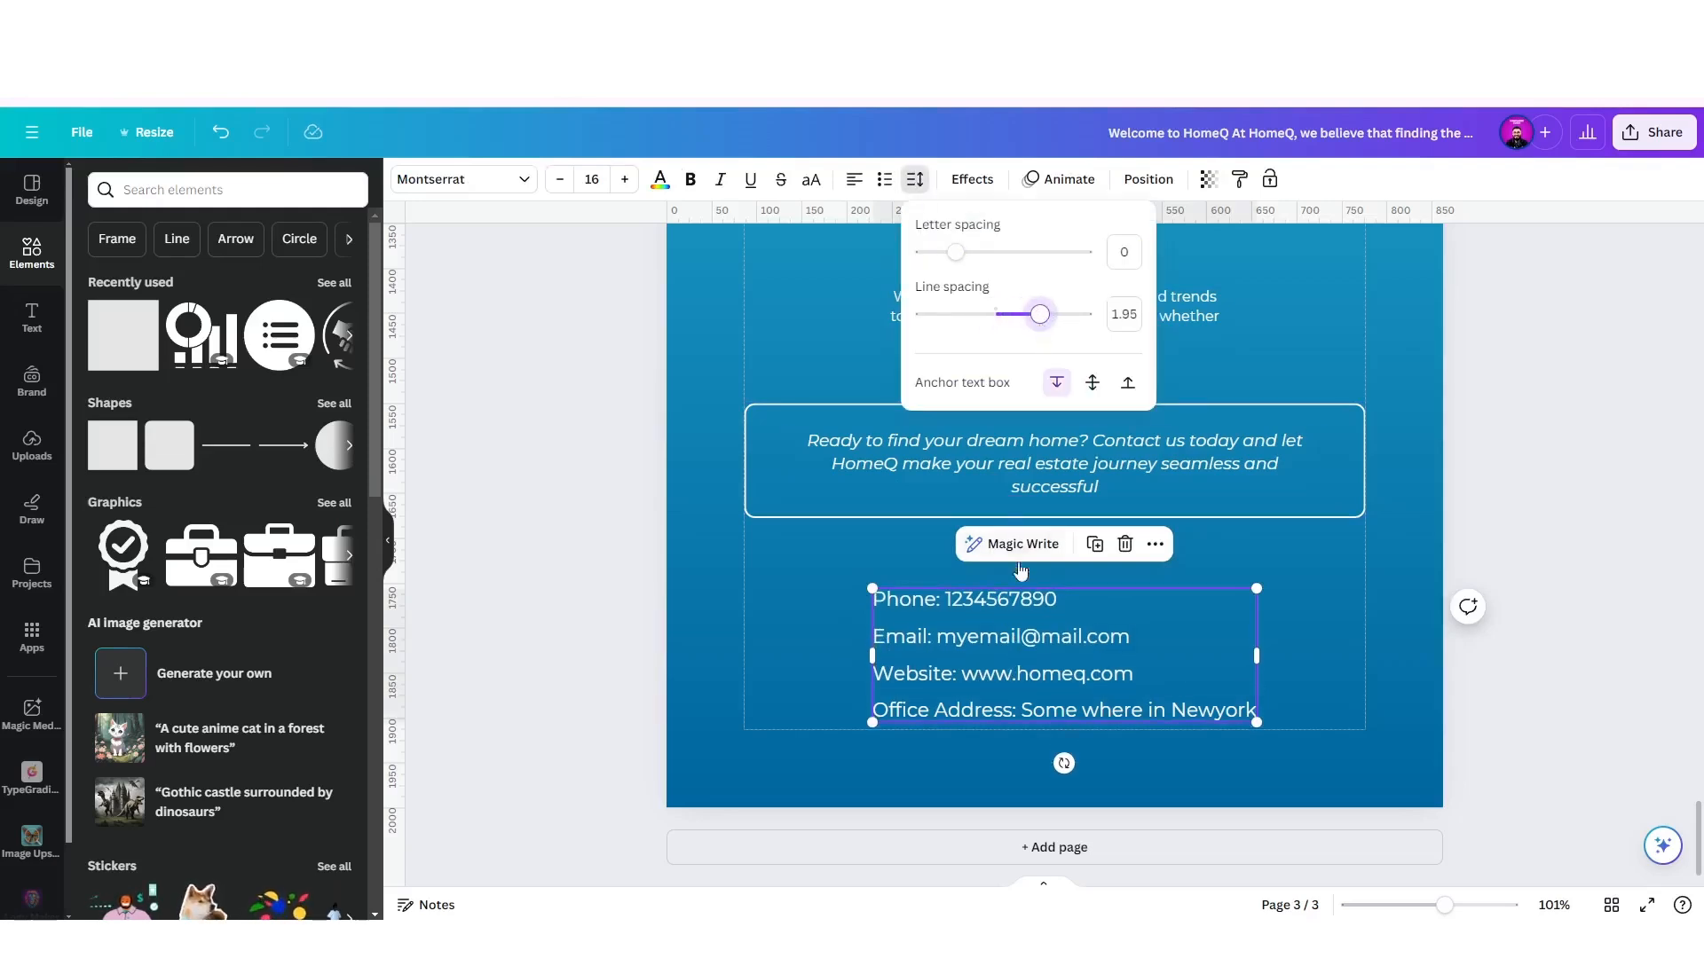
pyautogui.moveTo(1009, 621); pyautogui.dragTo(1058, 627)
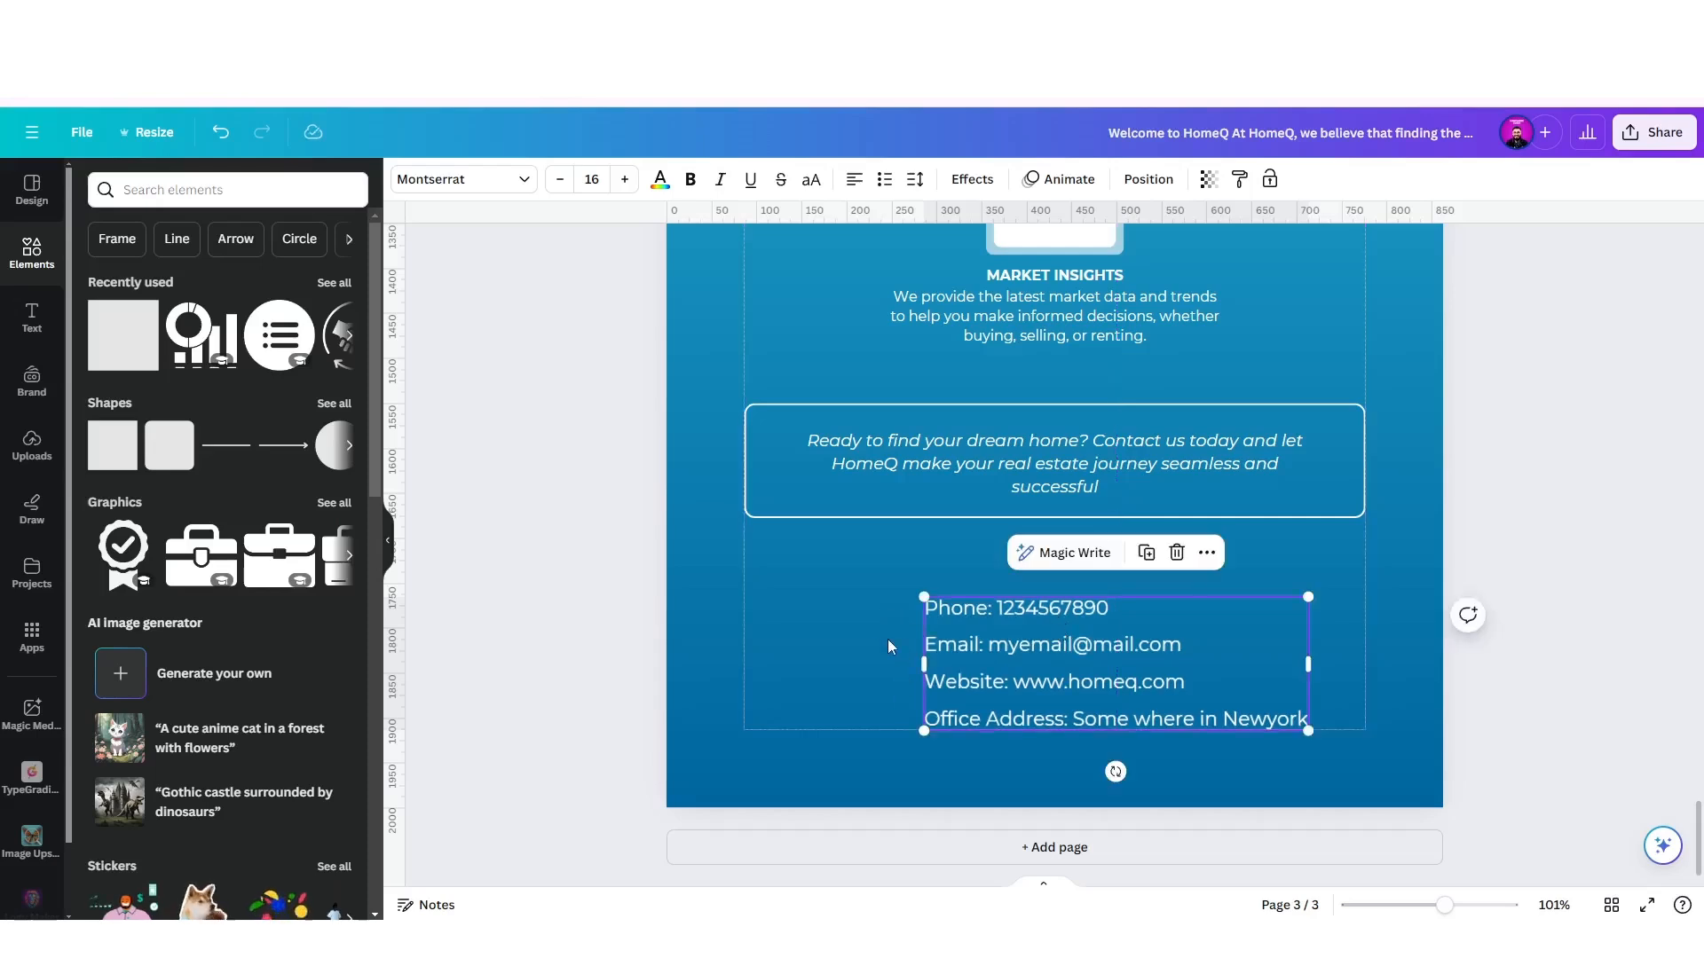
pyautogui.click(887, 639)
# Find a round handset graphic by searching "call", add it to the page, and shrink it to fit before the Phone line.
pyautogui.click(182, 190)
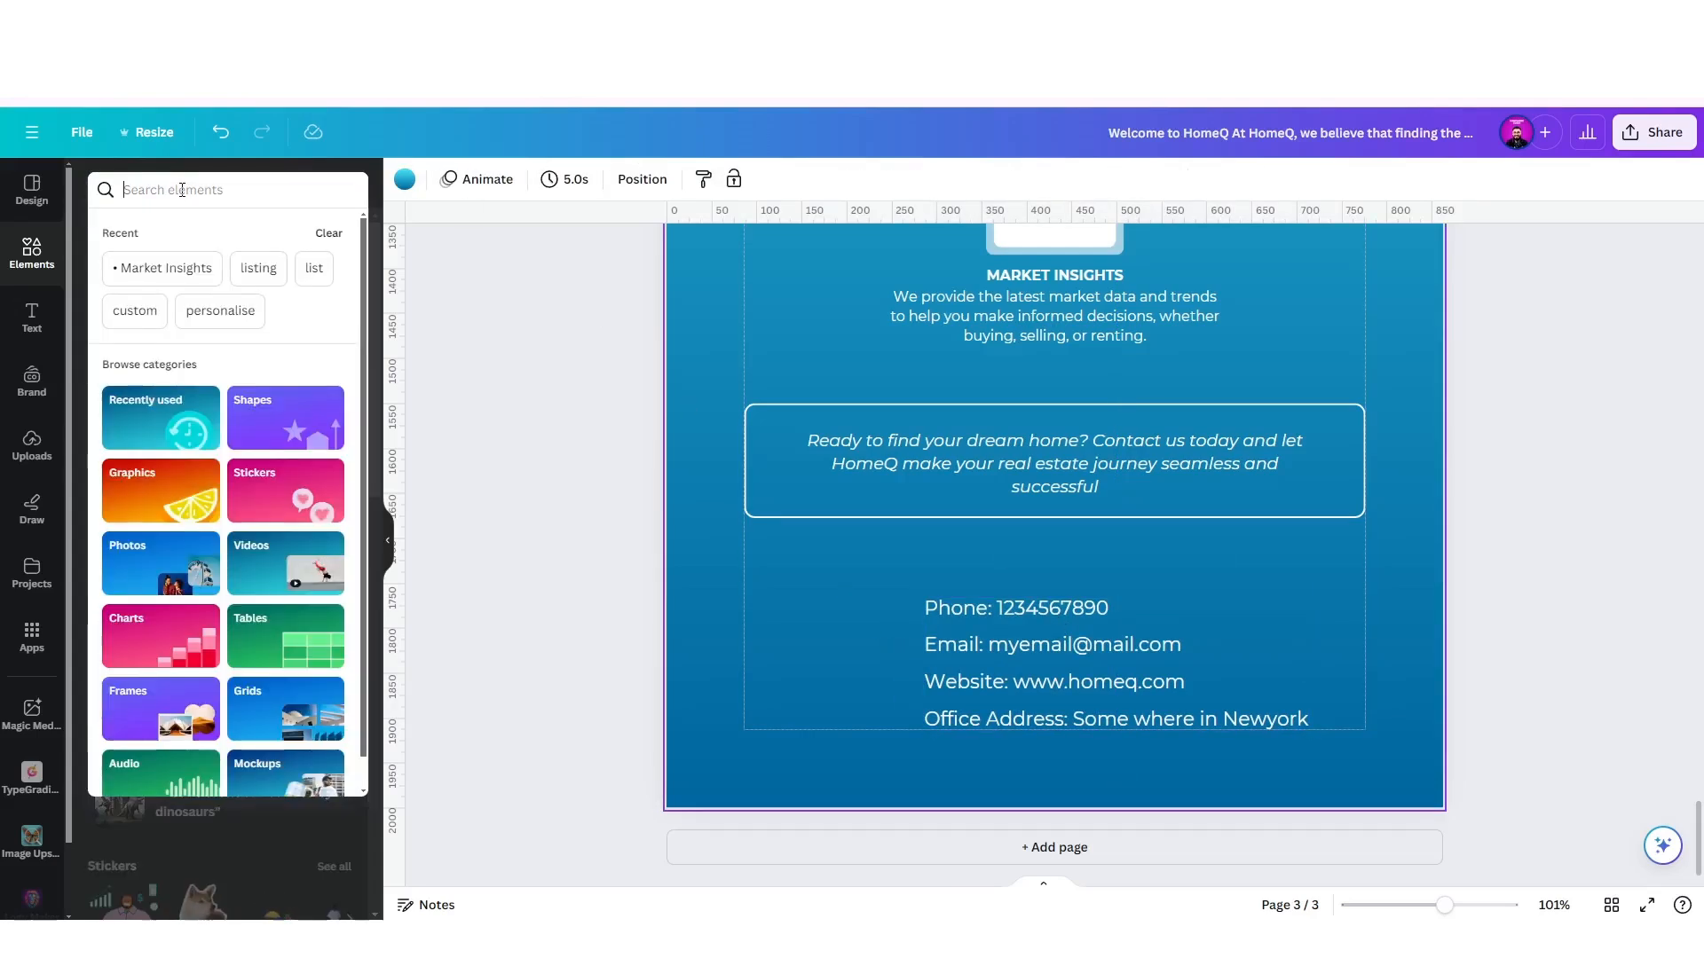
pyautogui.write('call')
pyautogui.press('Return')
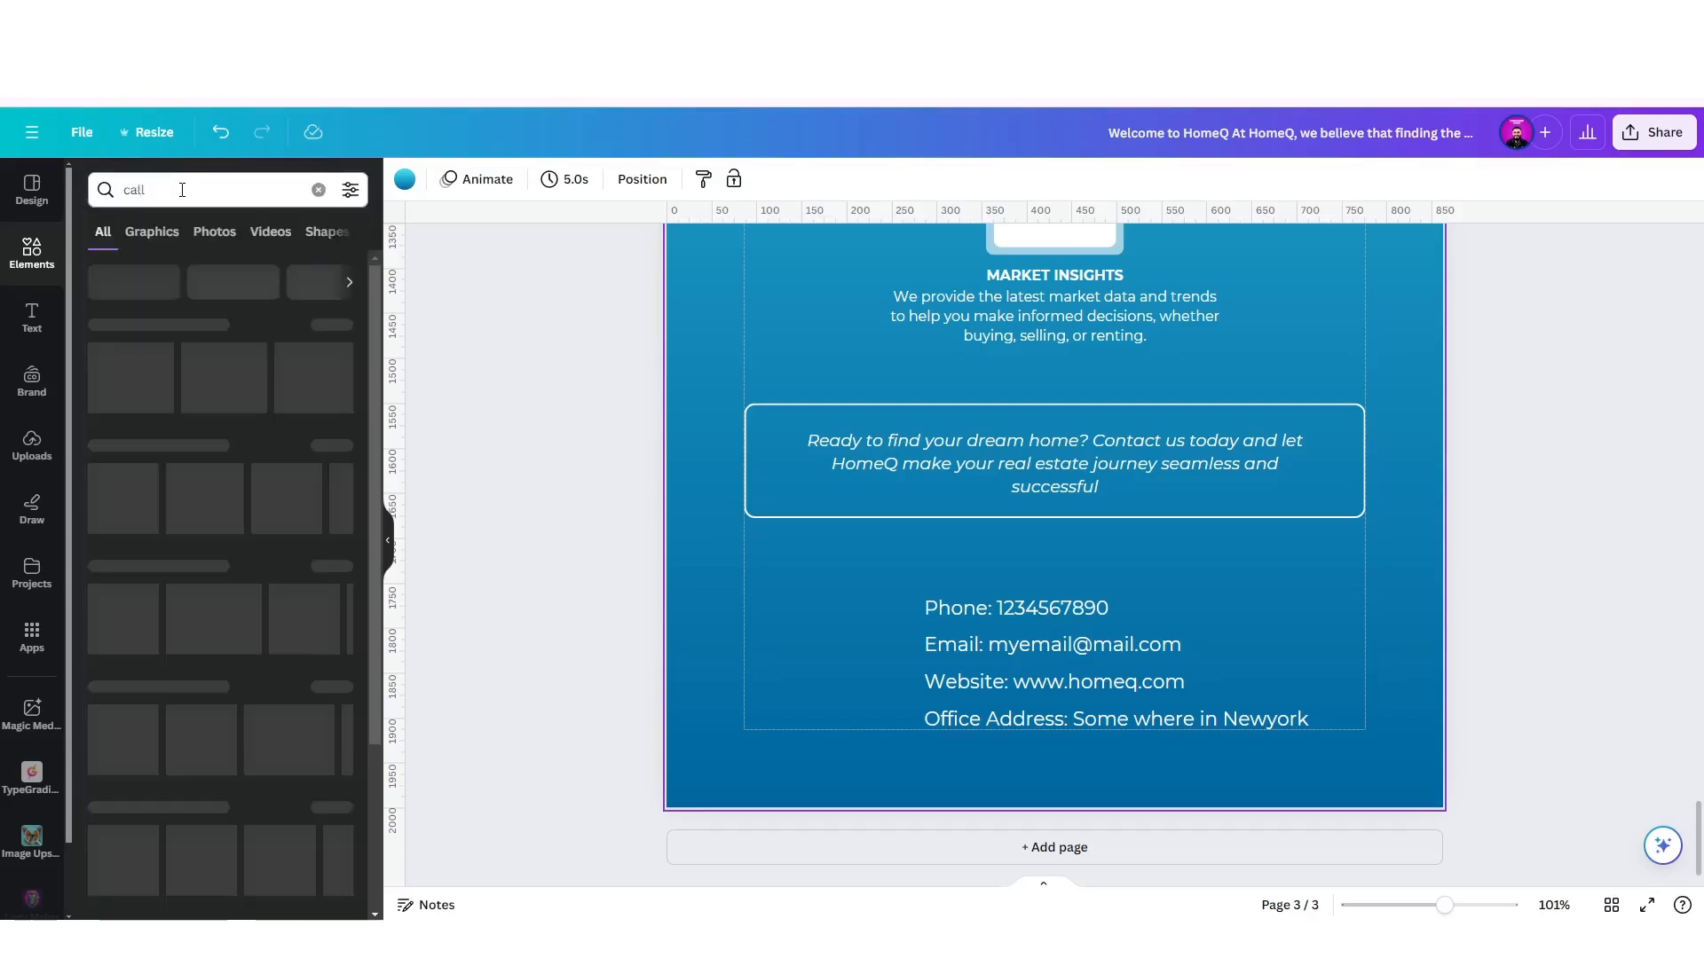
pyautogui.click(149, 235)
pyautogui.click(142, 353)
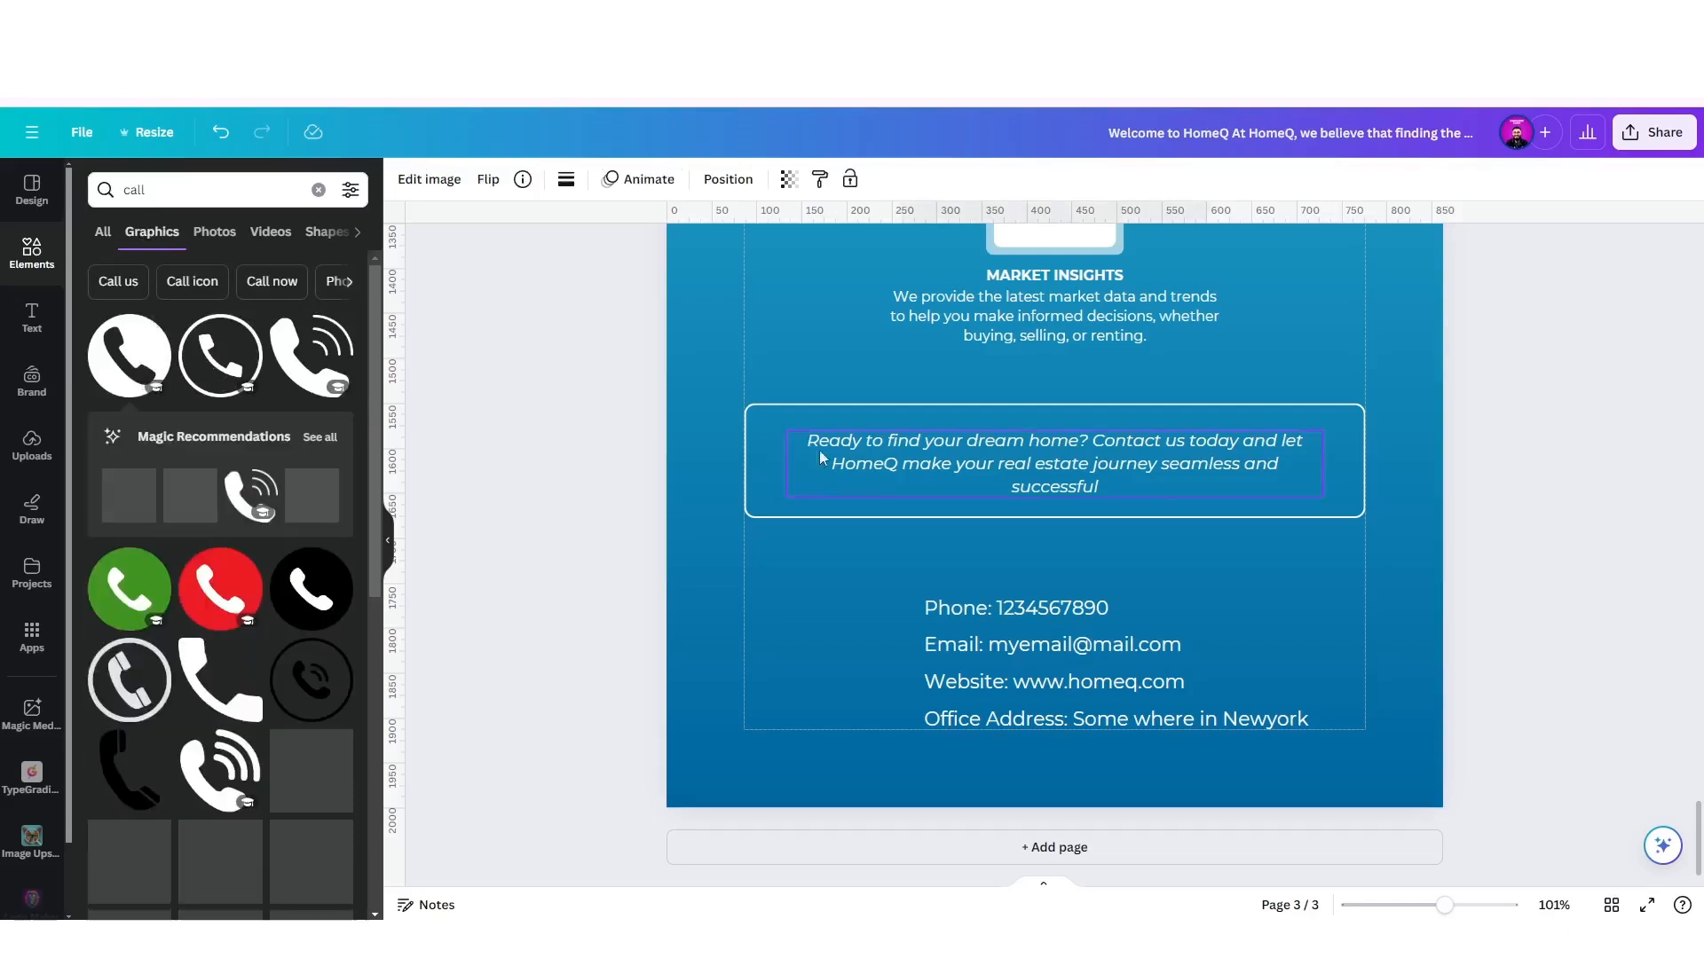
pyautogui.moveTo(954, 399); pyautogui.dragTo(782, 906)
pyautogui.scroll(-5, 874, 834)
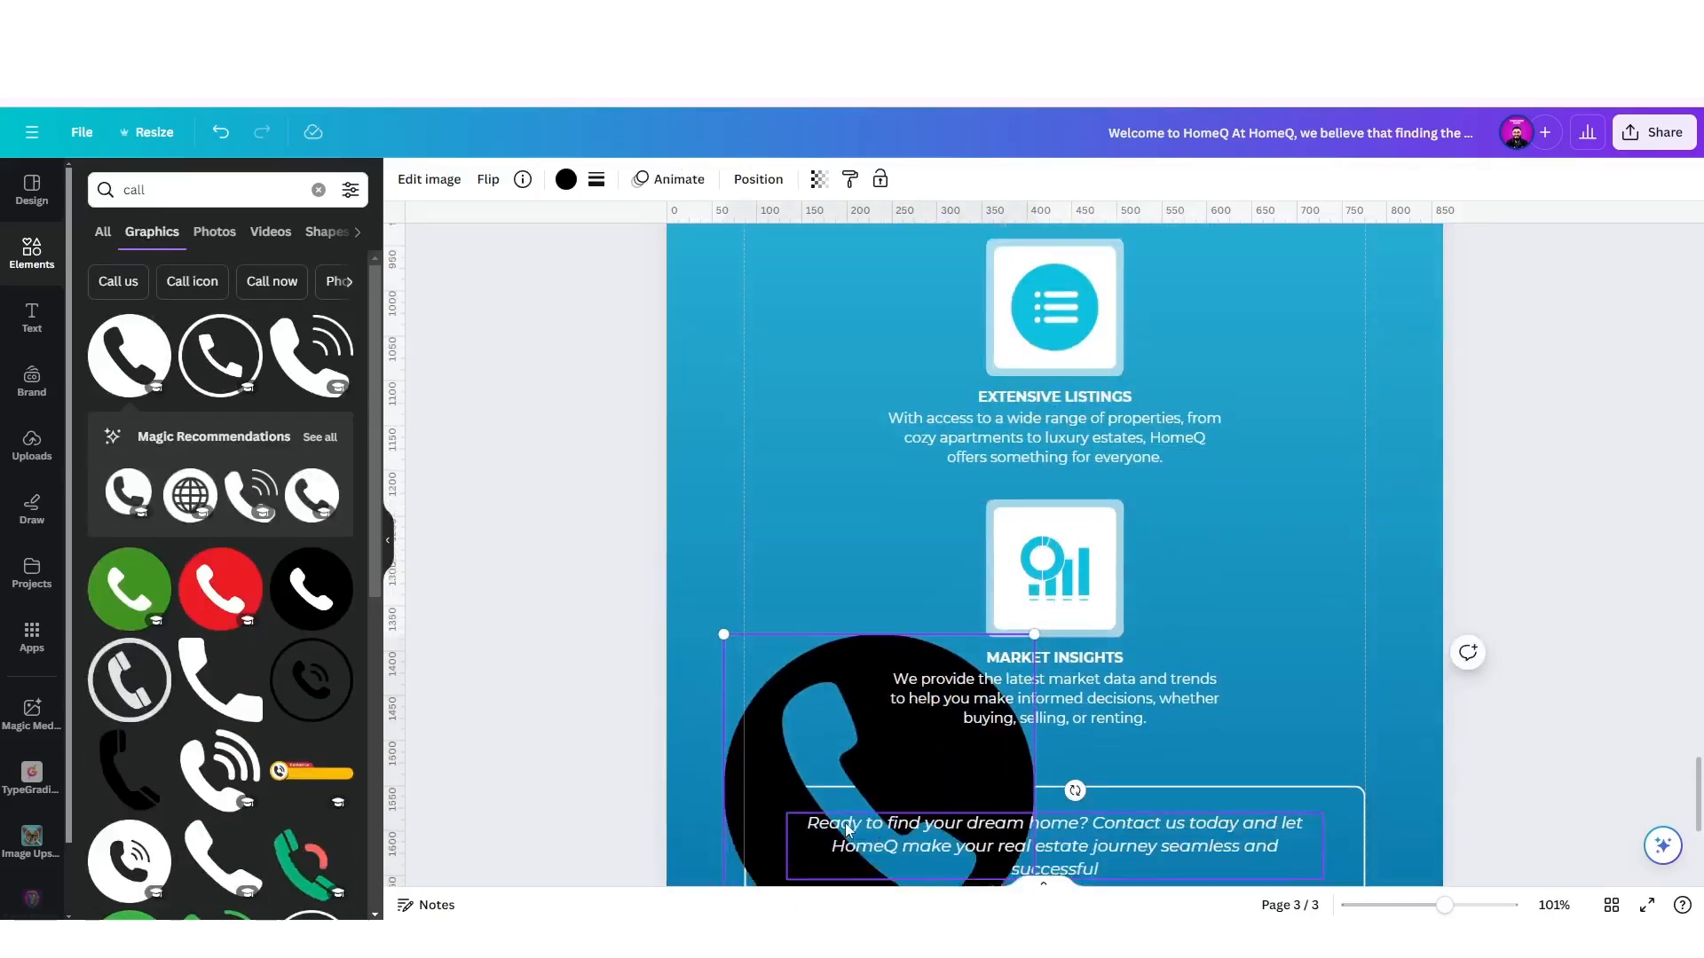
pyautogui.moveTo(1034, 248); pyautogui.dragTo(751, 540)
pyautogui.moveTo(749, 604); pyautogui.dragTo(918, 662)
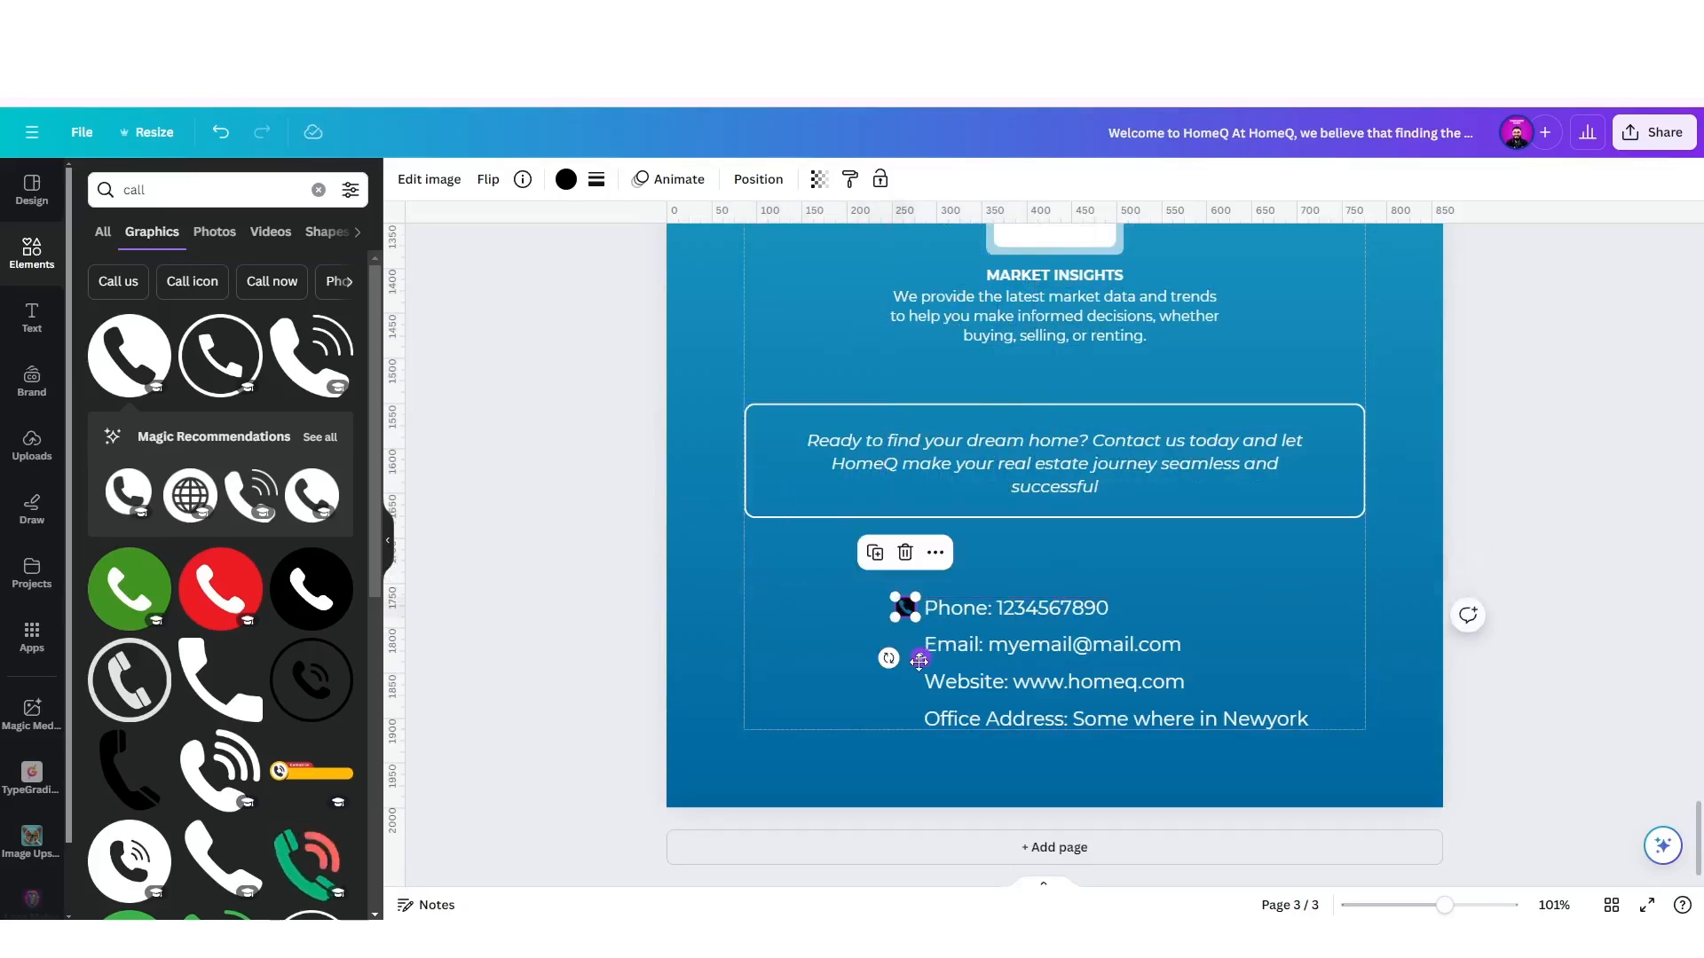
# Search the graphics for "mail" and add the round envelope icon, scaled small just below the phone icon.
pyautogui.click(194, 201)
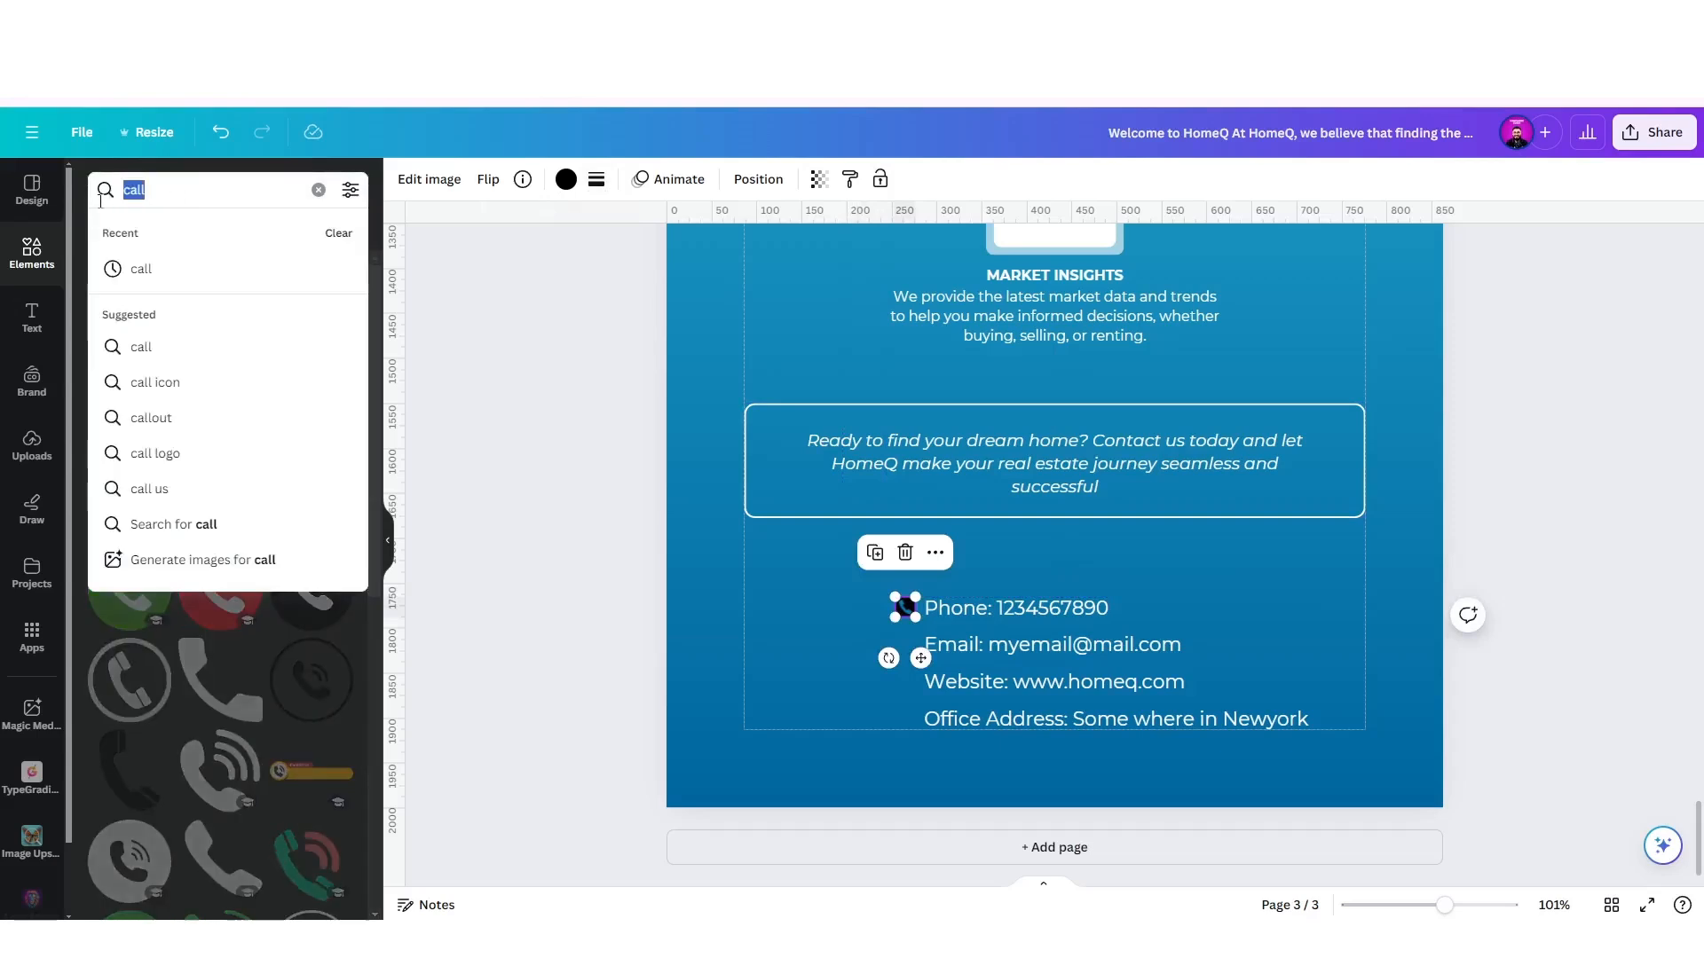
pyautogui.write('mail')
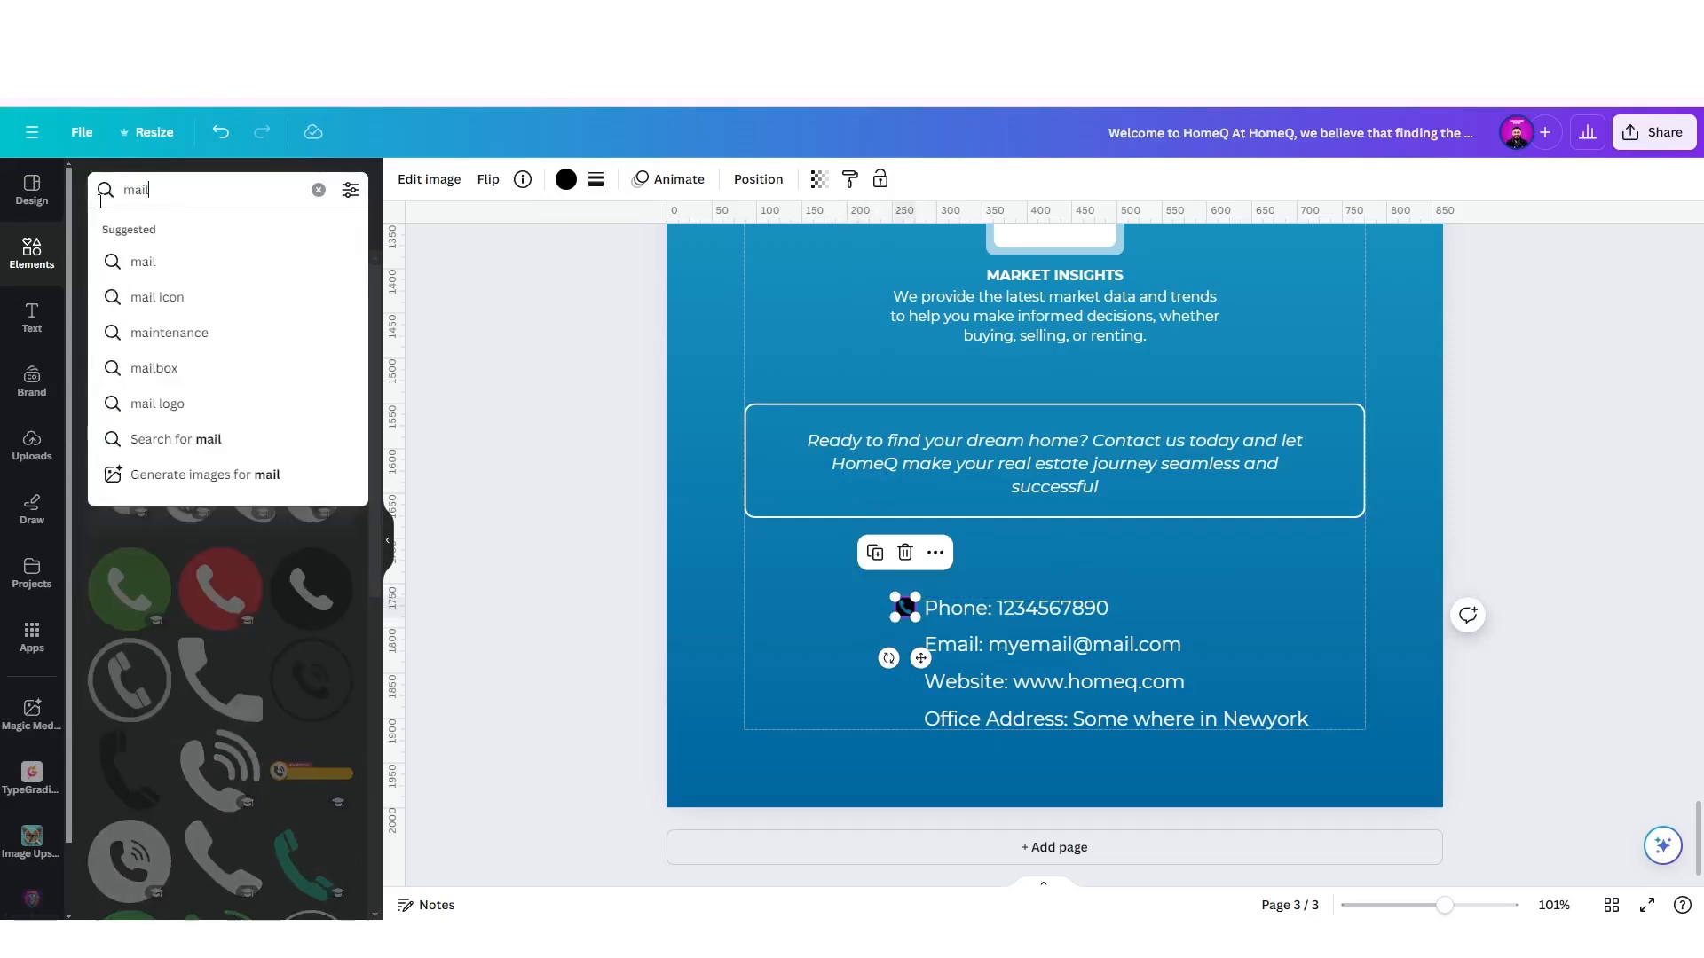
pyautogui.press('Return')
pyautogui.moveTo(121, 357); pyautogui.dragTo(729, 405)
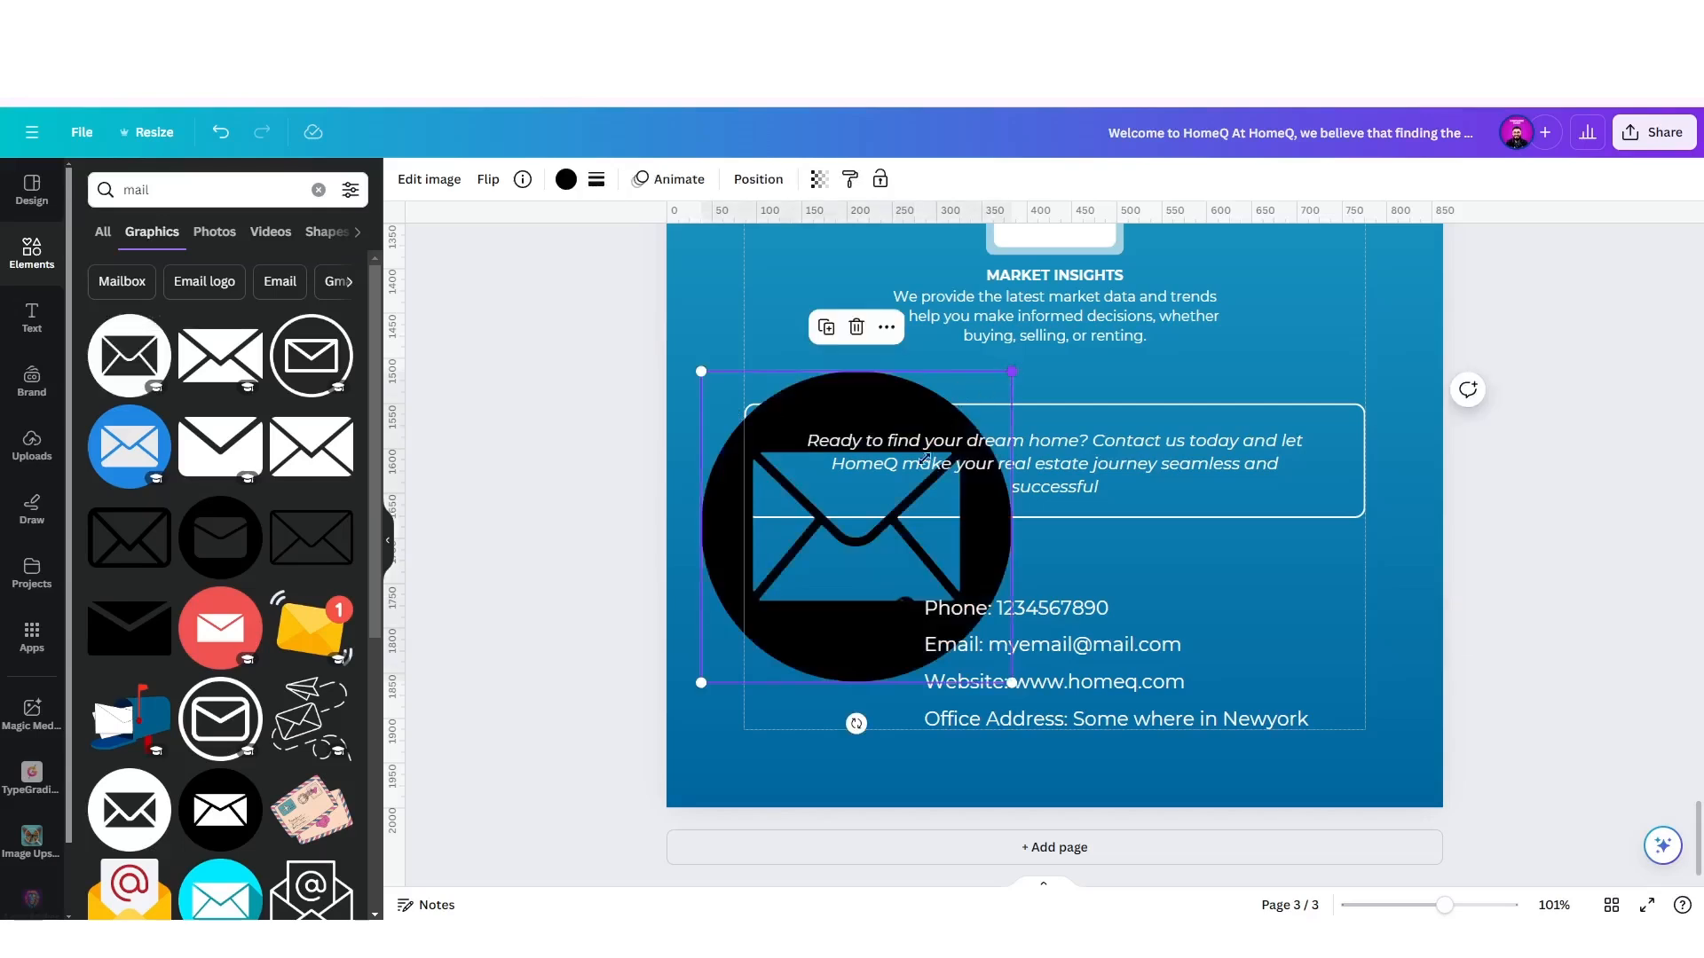
pyautogui.moveTo(1007, 374); pyautogui.dragTo(921, 686)
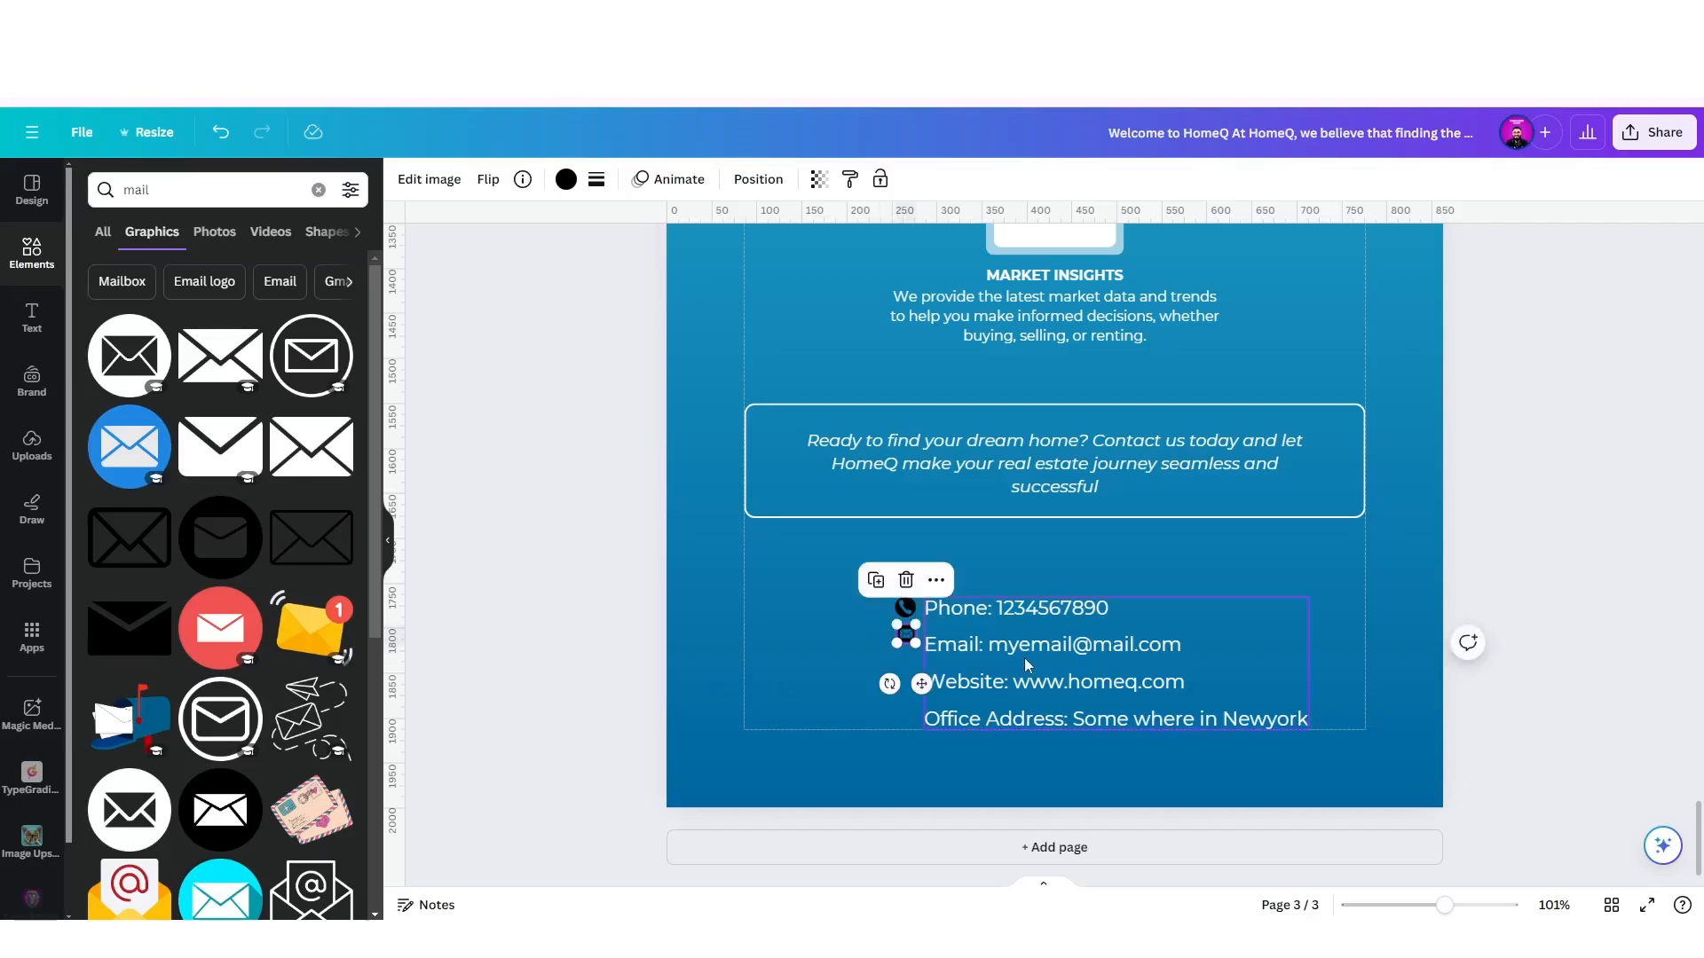
# Search the graphics for "web" and add the round globe icon, scaled small in front of the Website line.
pyautogui.click(177, 190)
pyautogui.doubleClick(135, 190)
pyautogui.write('web')
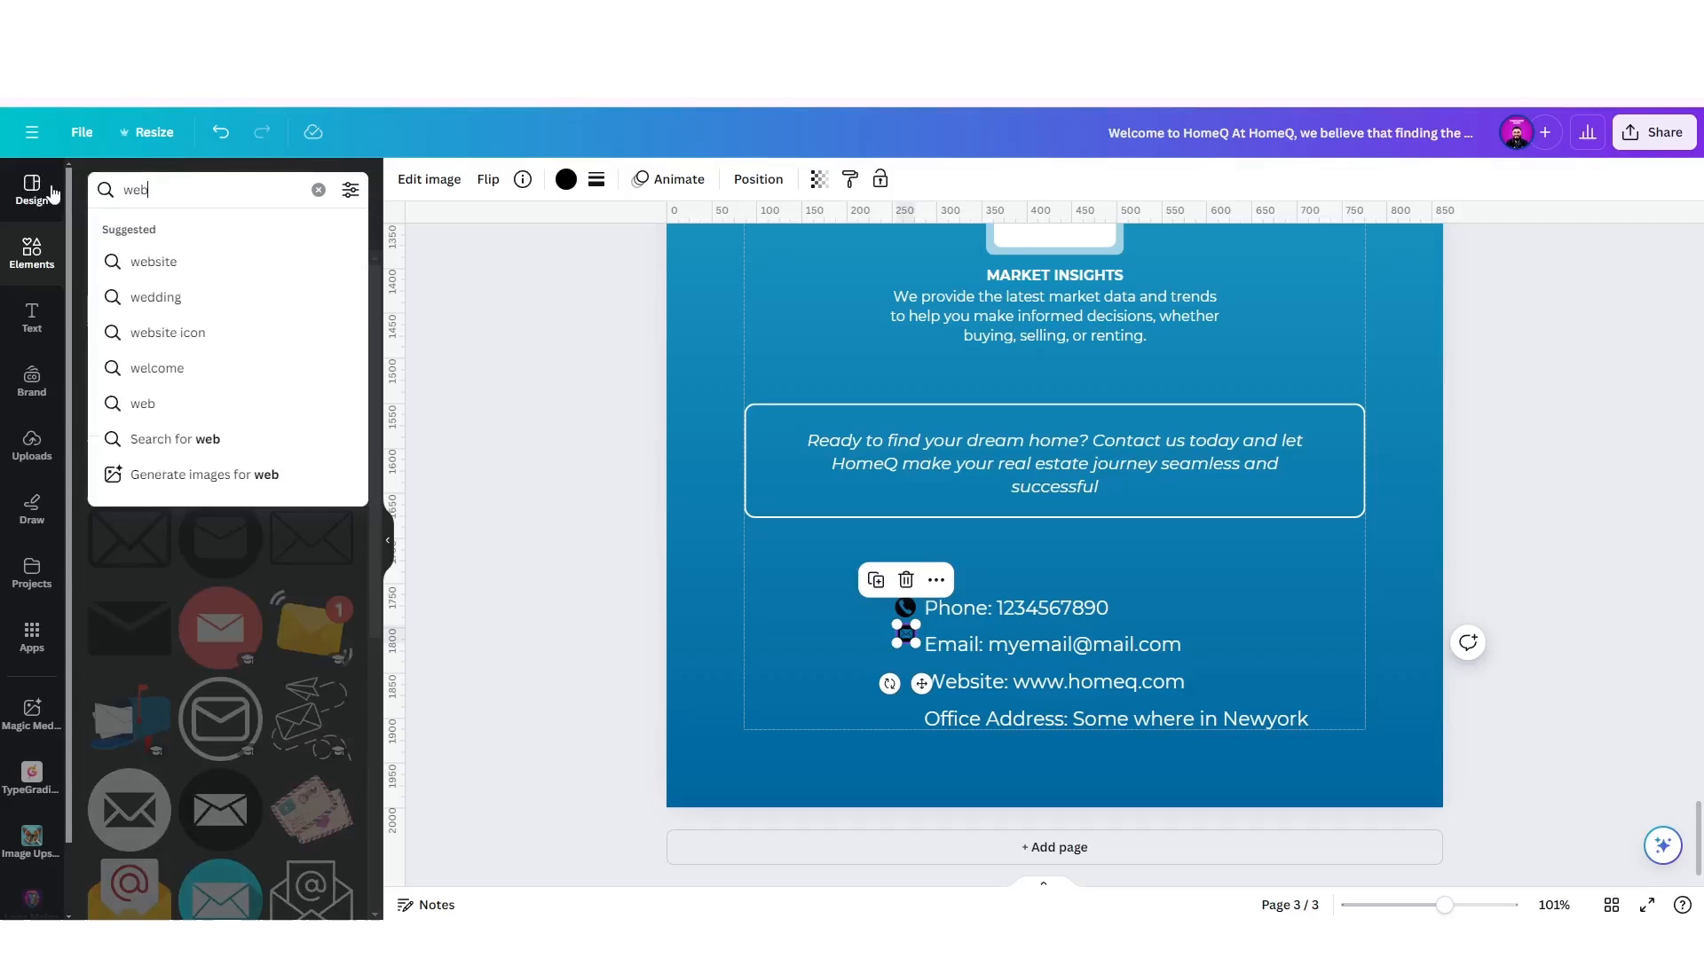
pyautogui.press('Return')
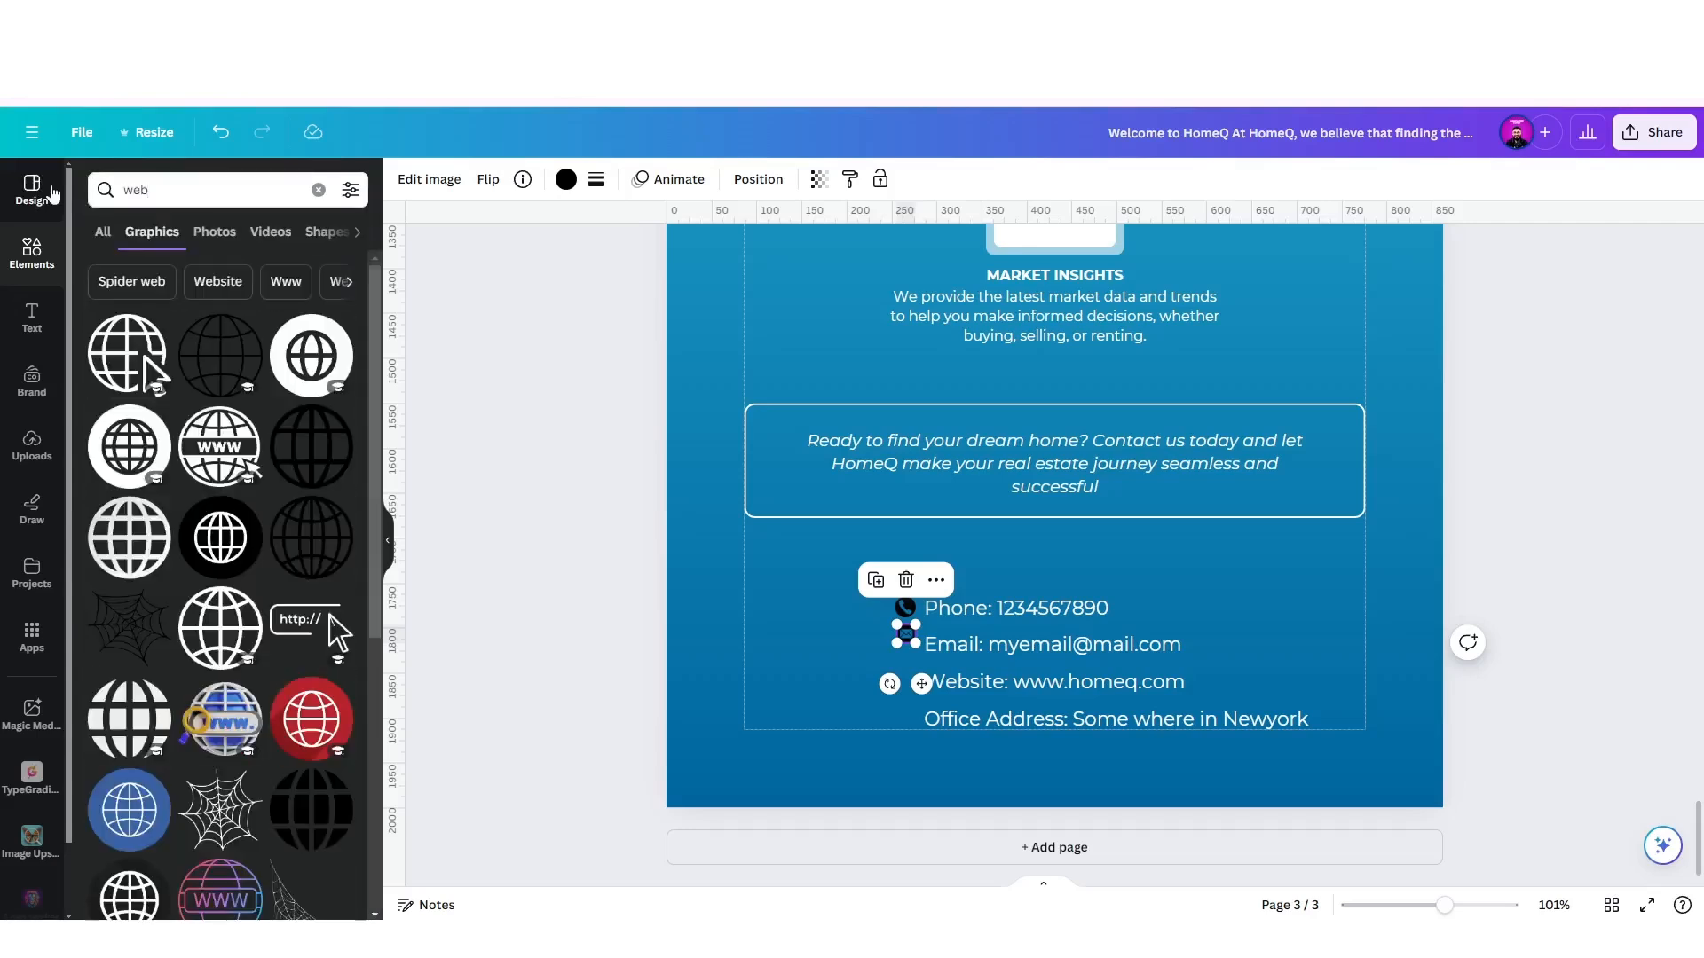
pyautogui.moveTo(221, 354); pyautogui.dragTo(914, 568)
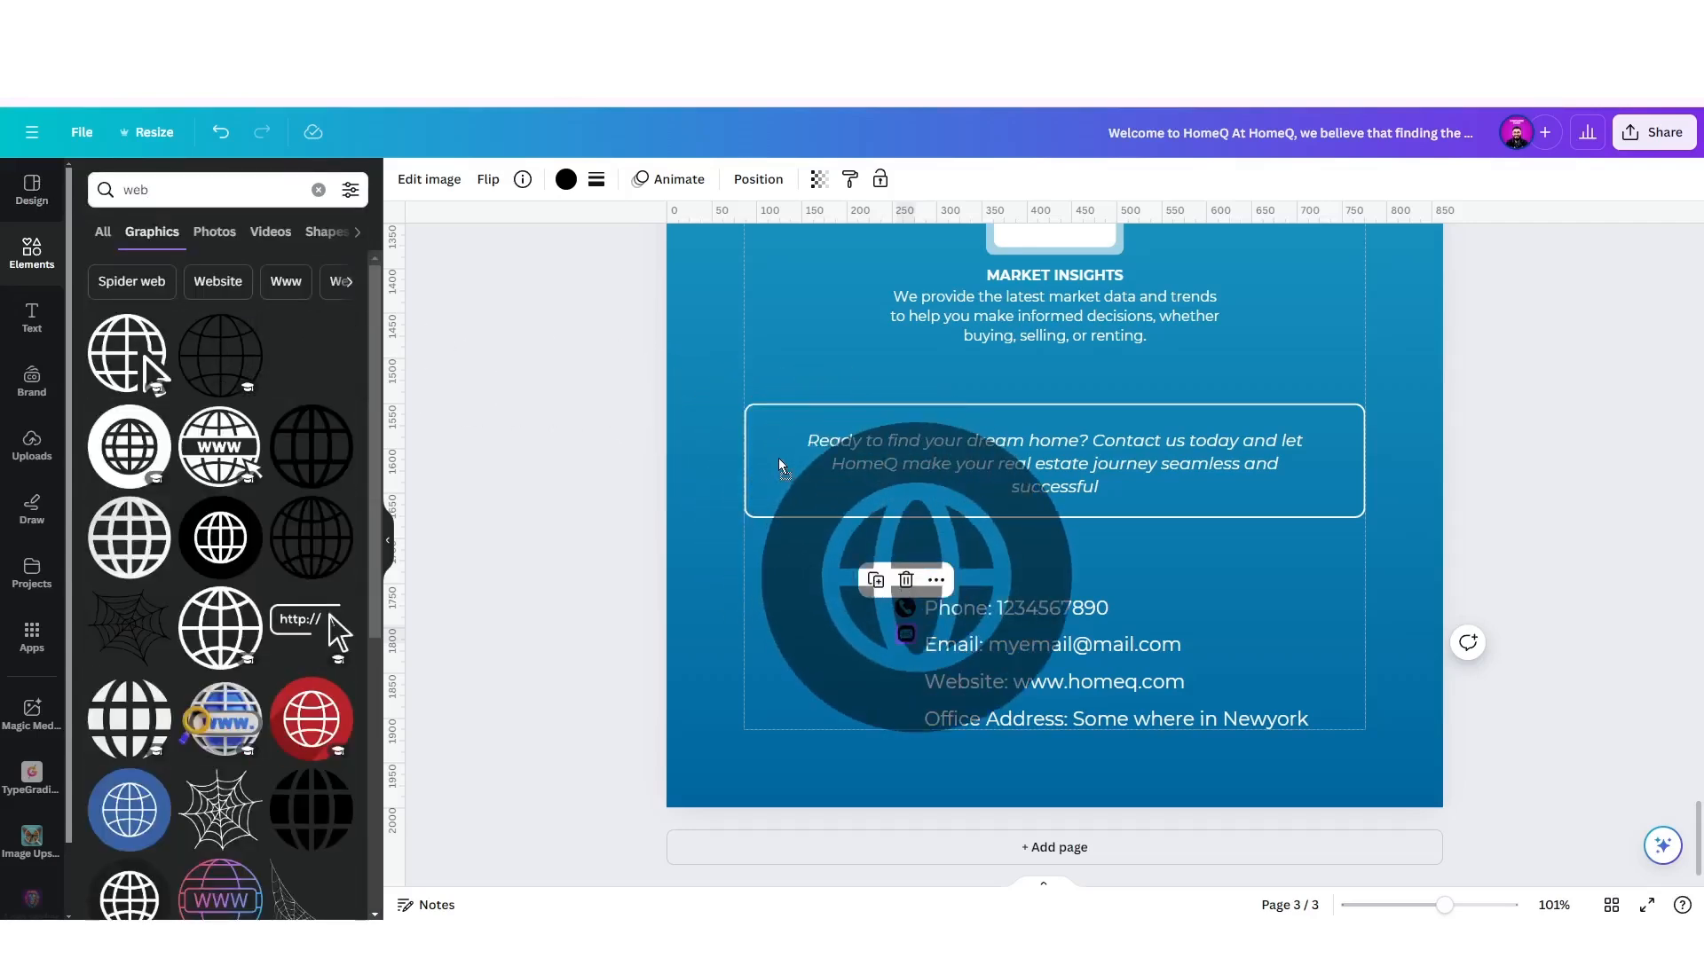
pyautogui.moveTo(1072, 422); pyautogui.dragTo(814, 722)
pyautogui.moveTo(791, 778); pyautogui.dragTo(925, 746)
# Search the graphics for "location" and add the round pin icon, scaled small in front of the Office Address line.
pyautogui.click(88, 189)
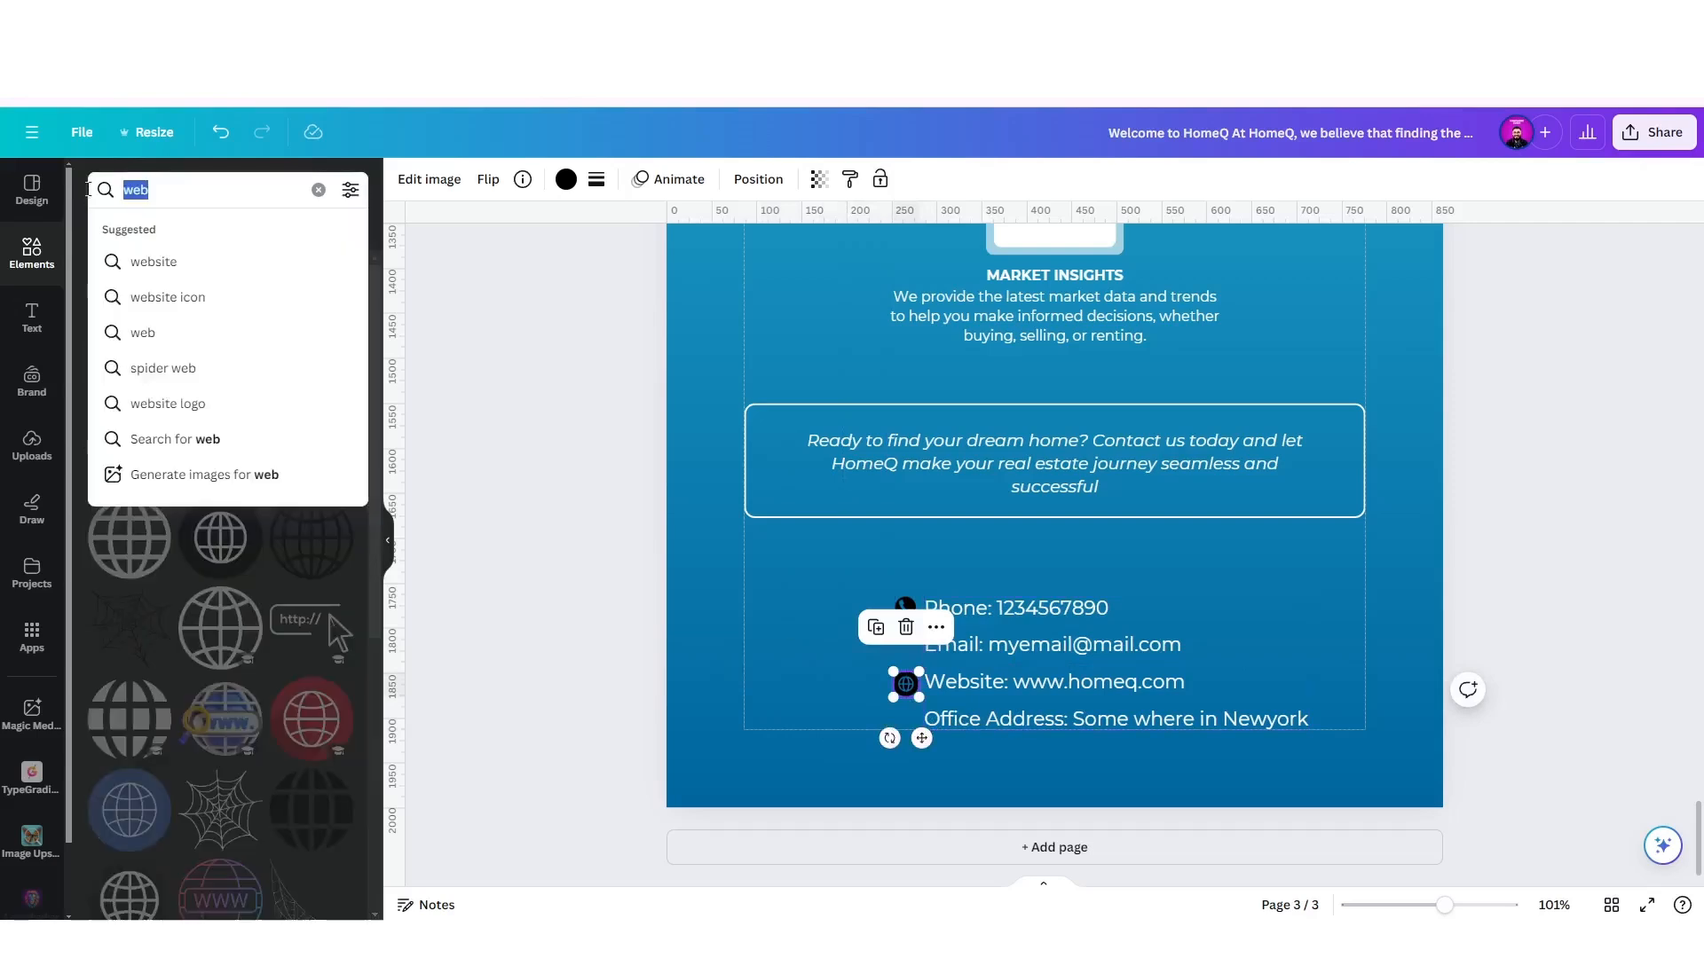
pyautogui.press('BackSpace')
pyautogui.write('location')
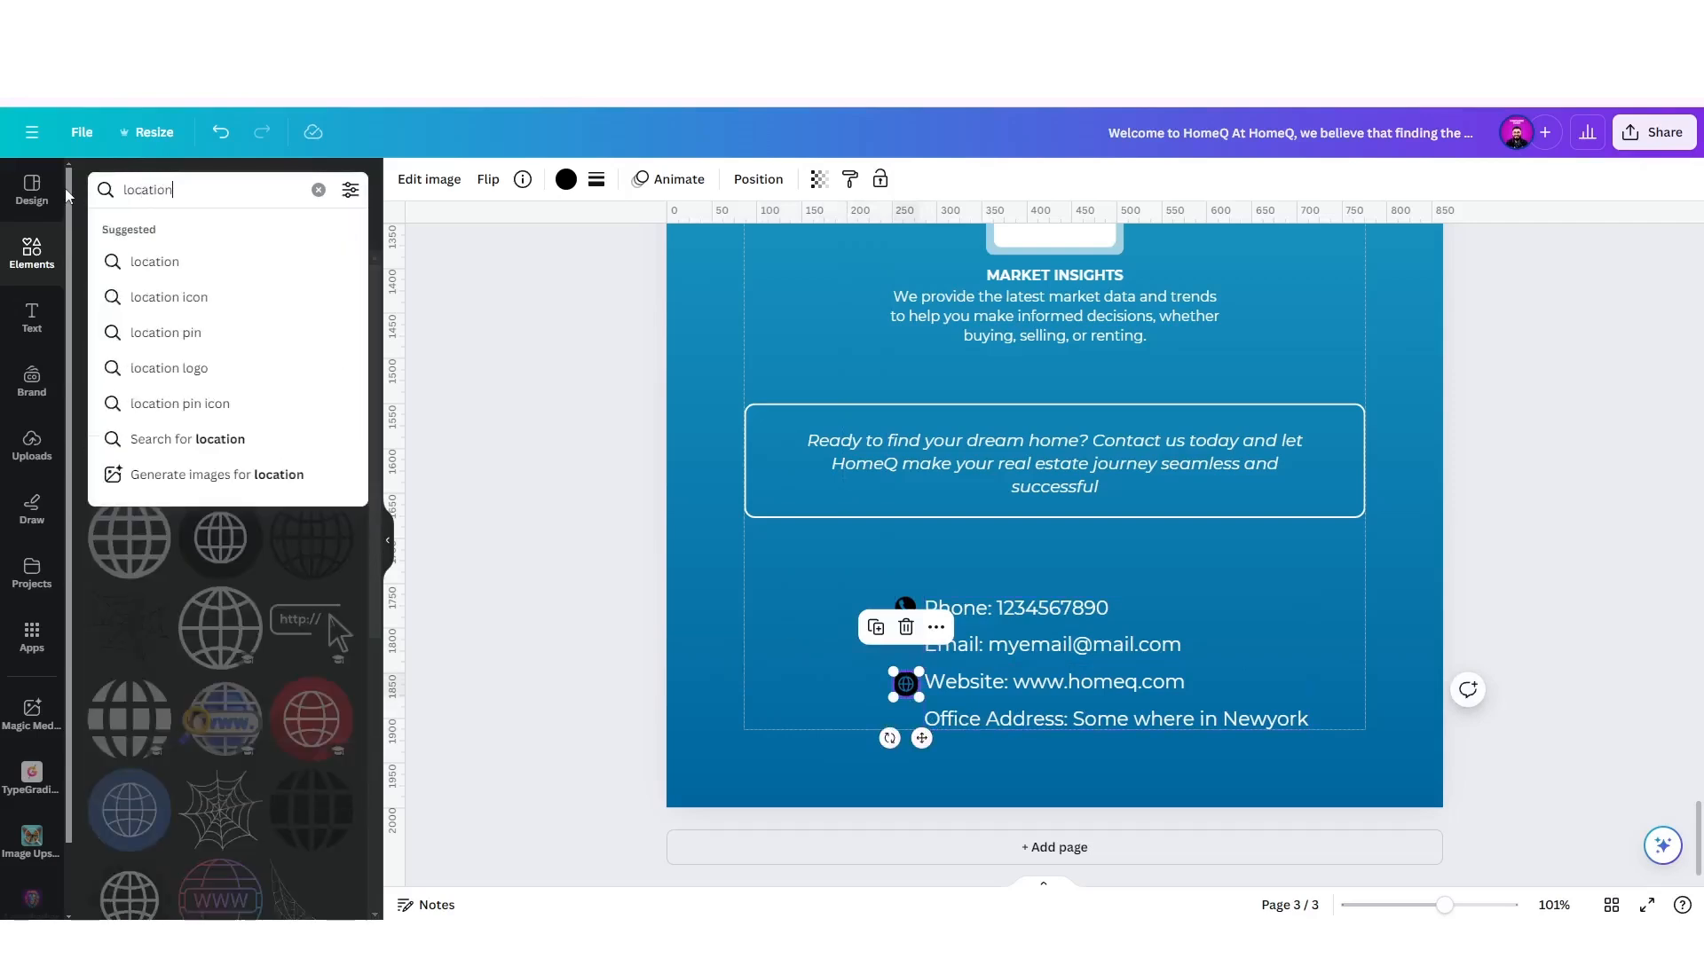
pyautogui.press('Return')
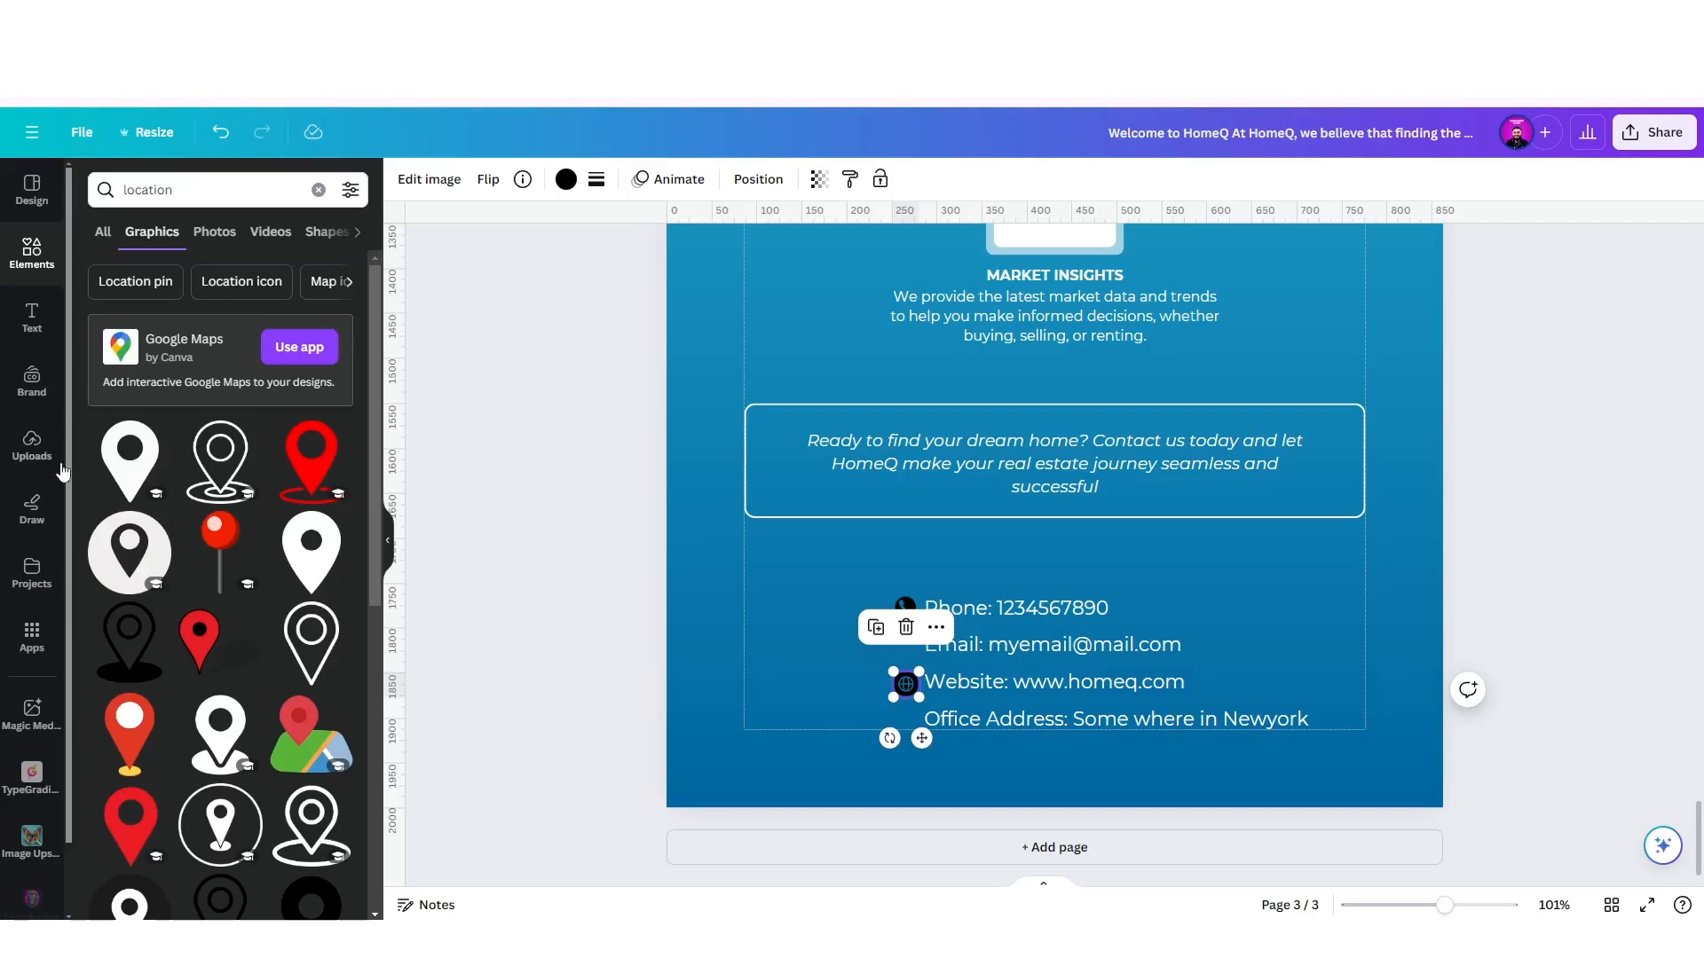
pyautogui.moveTo(133, 571); pyautogui.dragTo(869, 622)
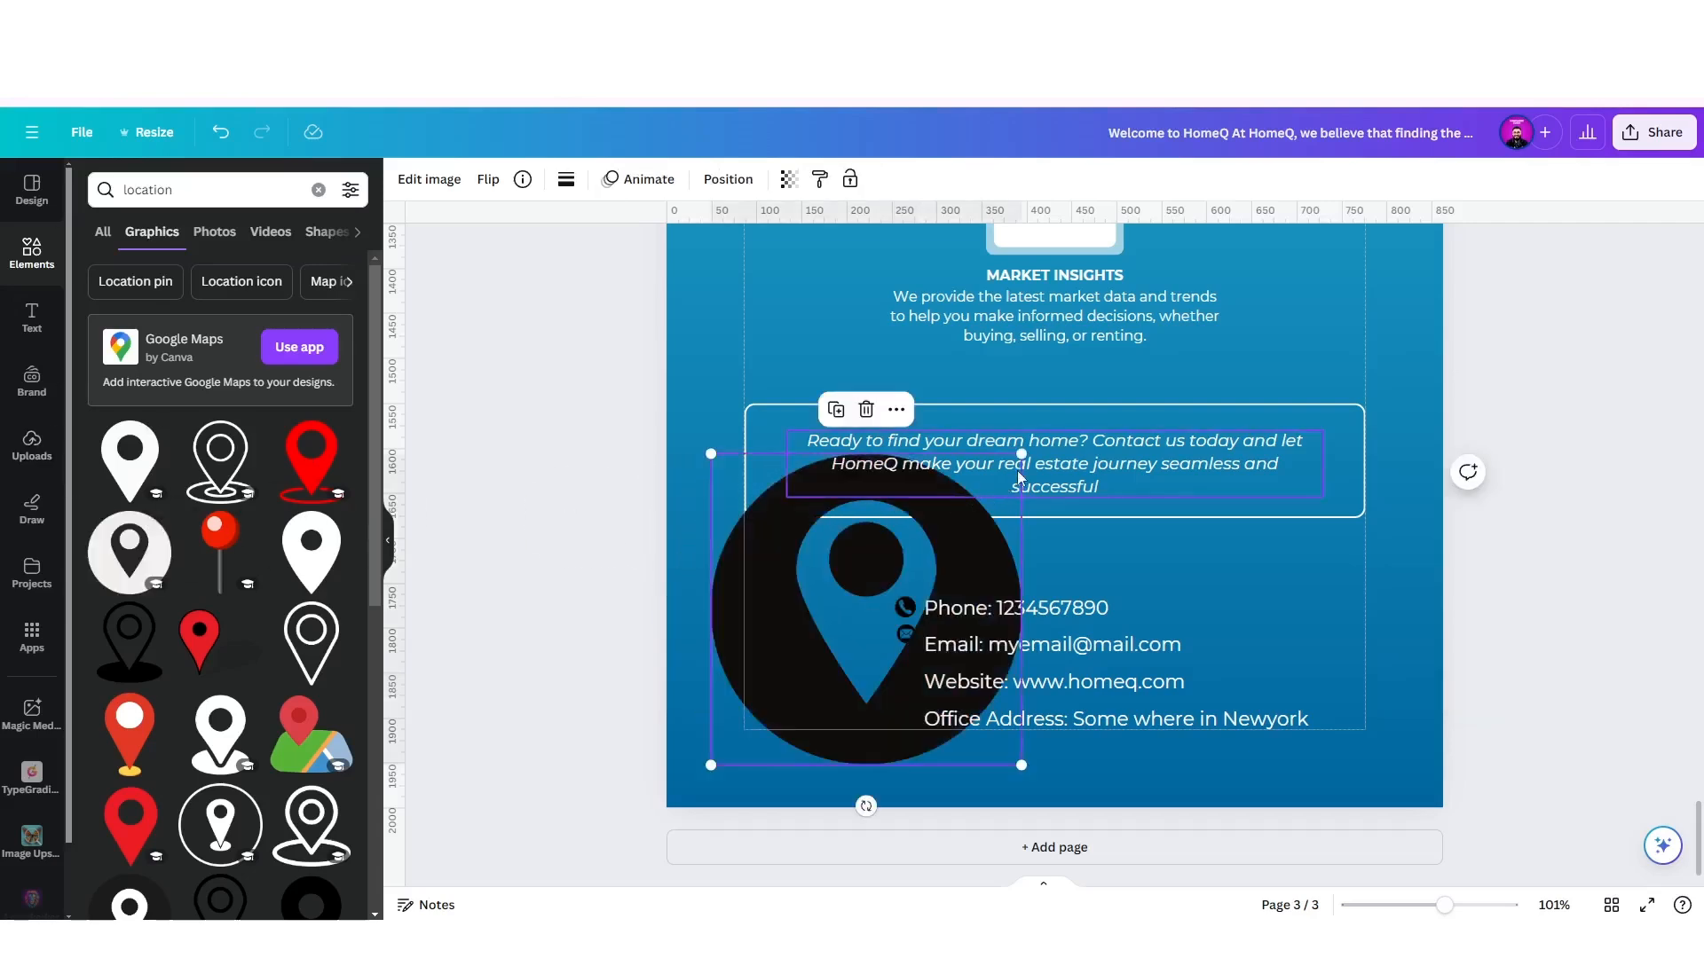
pyautogui.moveTo(1021, 456); pyautogui.dragTo(919, 764)
# Align the envelope, globe and pin icons in one column under the phone icon, each level with its contact line.
pyautogui.scroll(5, 918, 764)
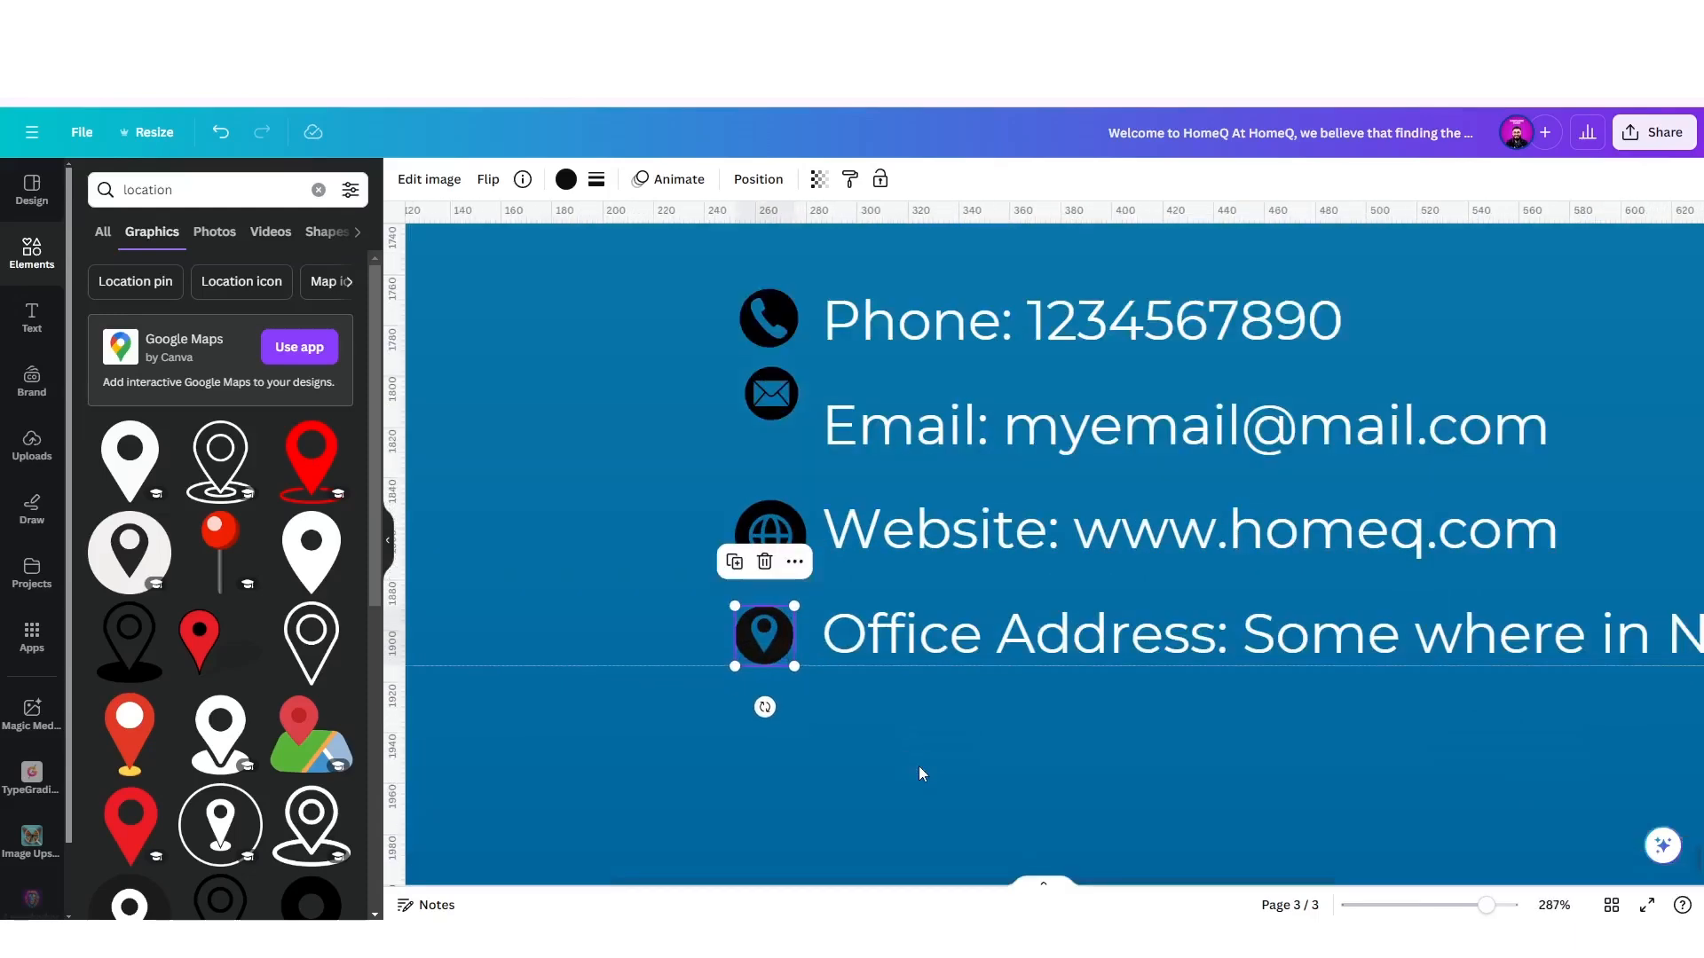
pyautogui.moveTo(780, 393); pyautogui.dragTo(735, 408)
pyautogui.moveTo(768, 515); pyautogui.dragTo(770, 424)
pyautogui.moveTo(812, 484); pyautogui.dragTo(801, 464)
pyautogui.moveTo(768, 662)
pyautogui.mouseDown()
pyautogui.moveTo(769, 533)
pyautogui.moveTo(736, 534)
pyautogui.moveTo(772, 536)
pyautogui.moveTo(780, 636)
pyautogui.mouseUp()
pyautogui.moveTo(768, 443); pyautogui.dragTo(767, 534)
pyautogui.moveTo(762, 377); pyautogui.dragTo(762, 429)
pyautogui.click(656, 452)
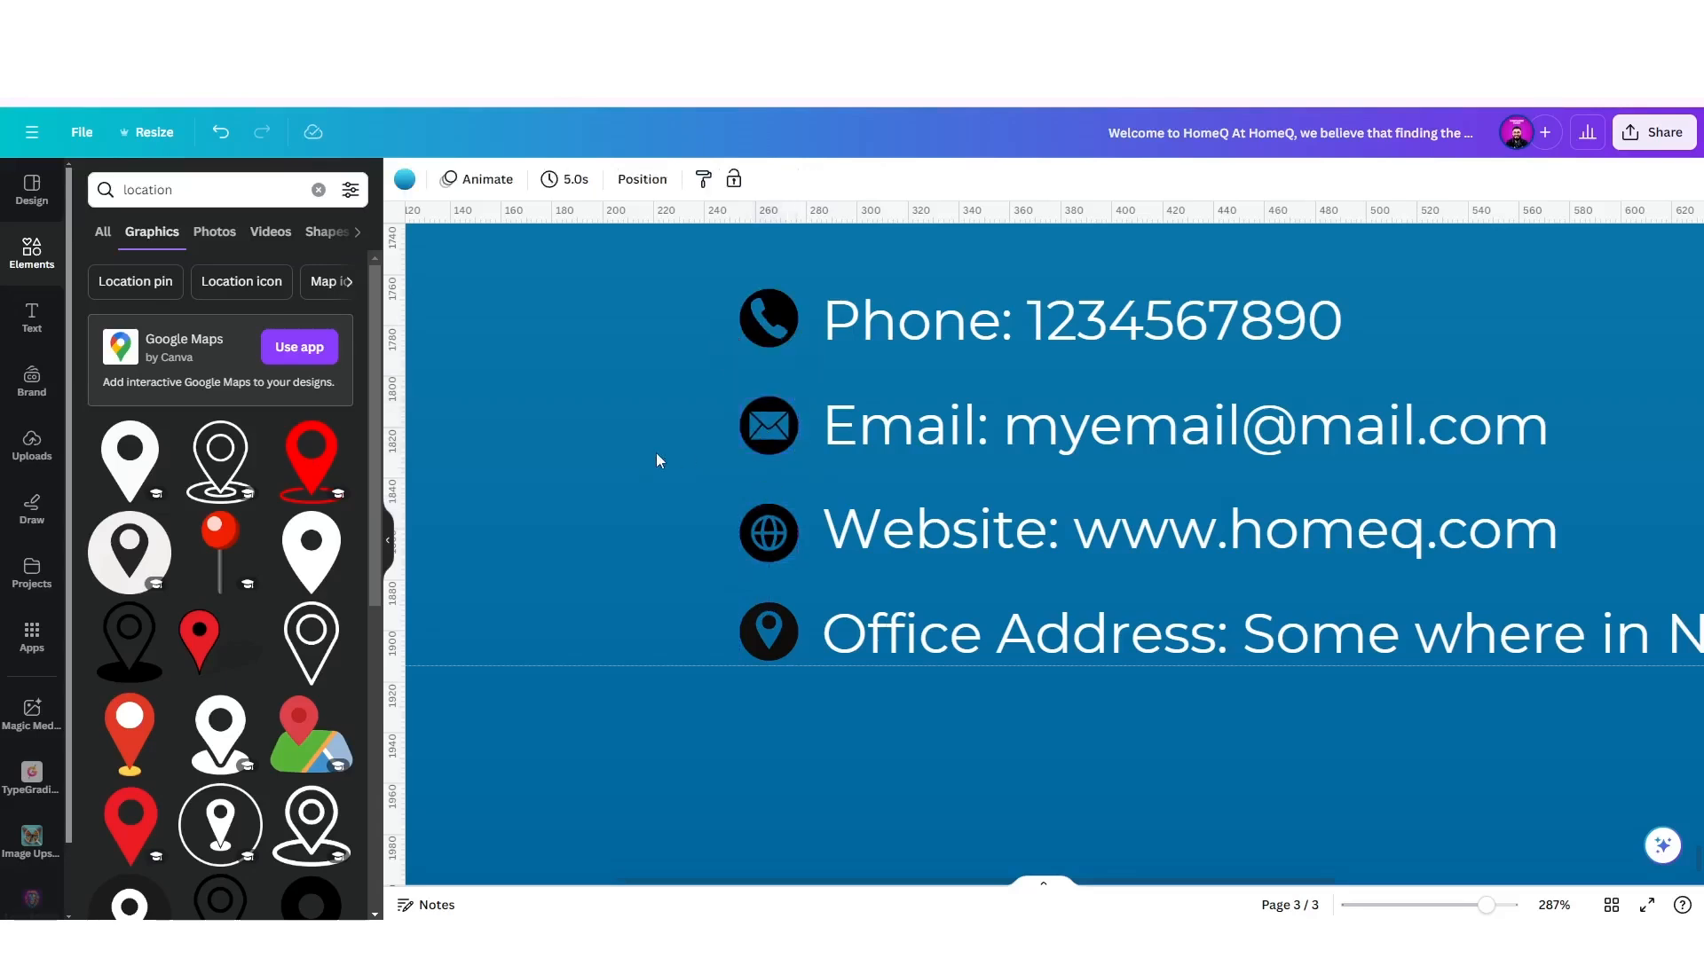
pyautogui.moveTo(699, 308); pyautogui.dragTo(790, 492)
pyautogui.moveTo(811, 622); pyautogui.dragTo(811, 628)
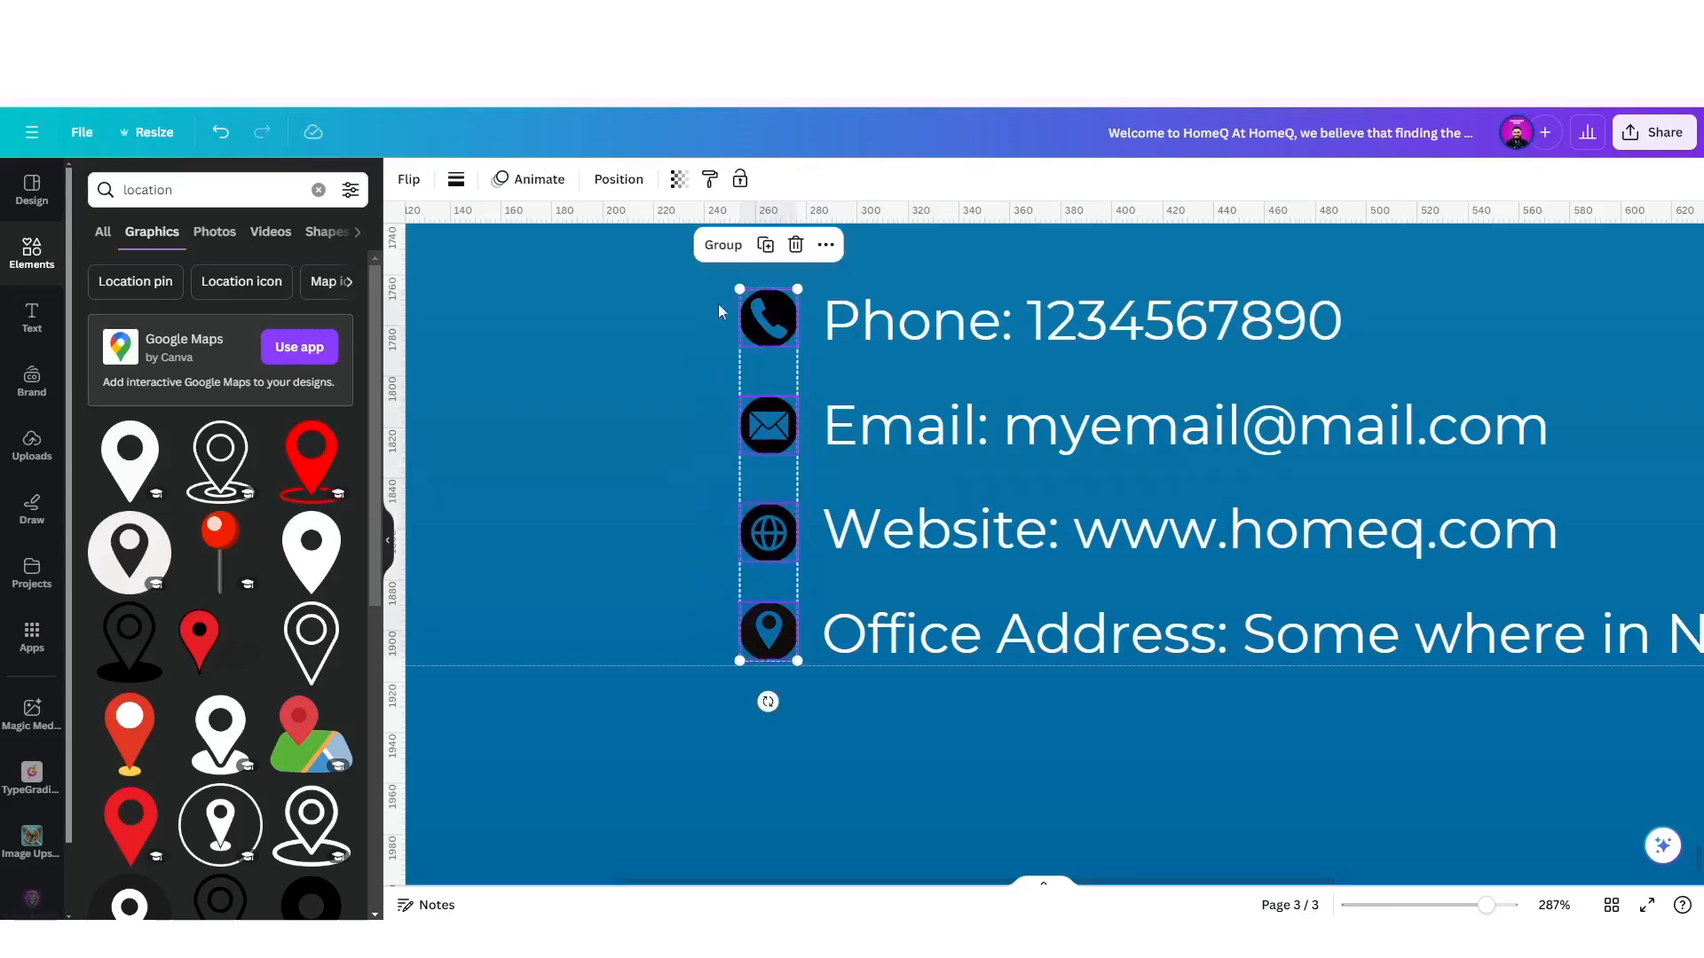
pyautogui.click(657, 180)
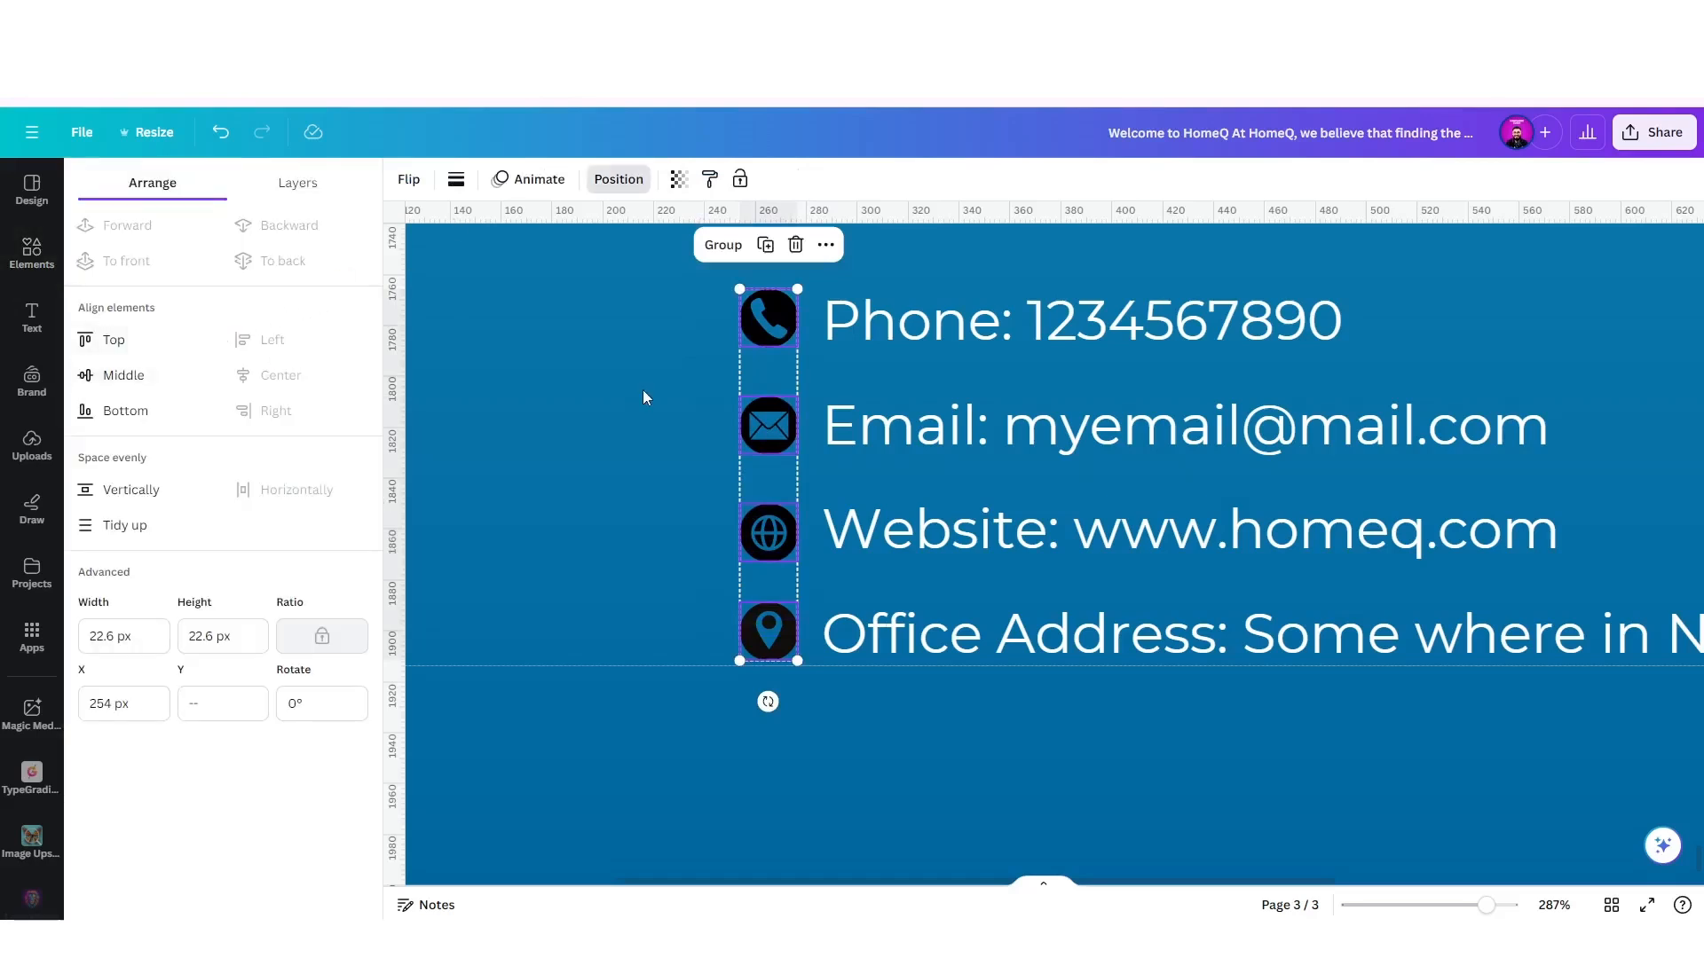
pyautogui.click(673, 371)
# Recolor the phone, envelope, globe and location pin icons to white, one after another.
pyautogui.click(764, 321)
pyautogui.click(565, 180)
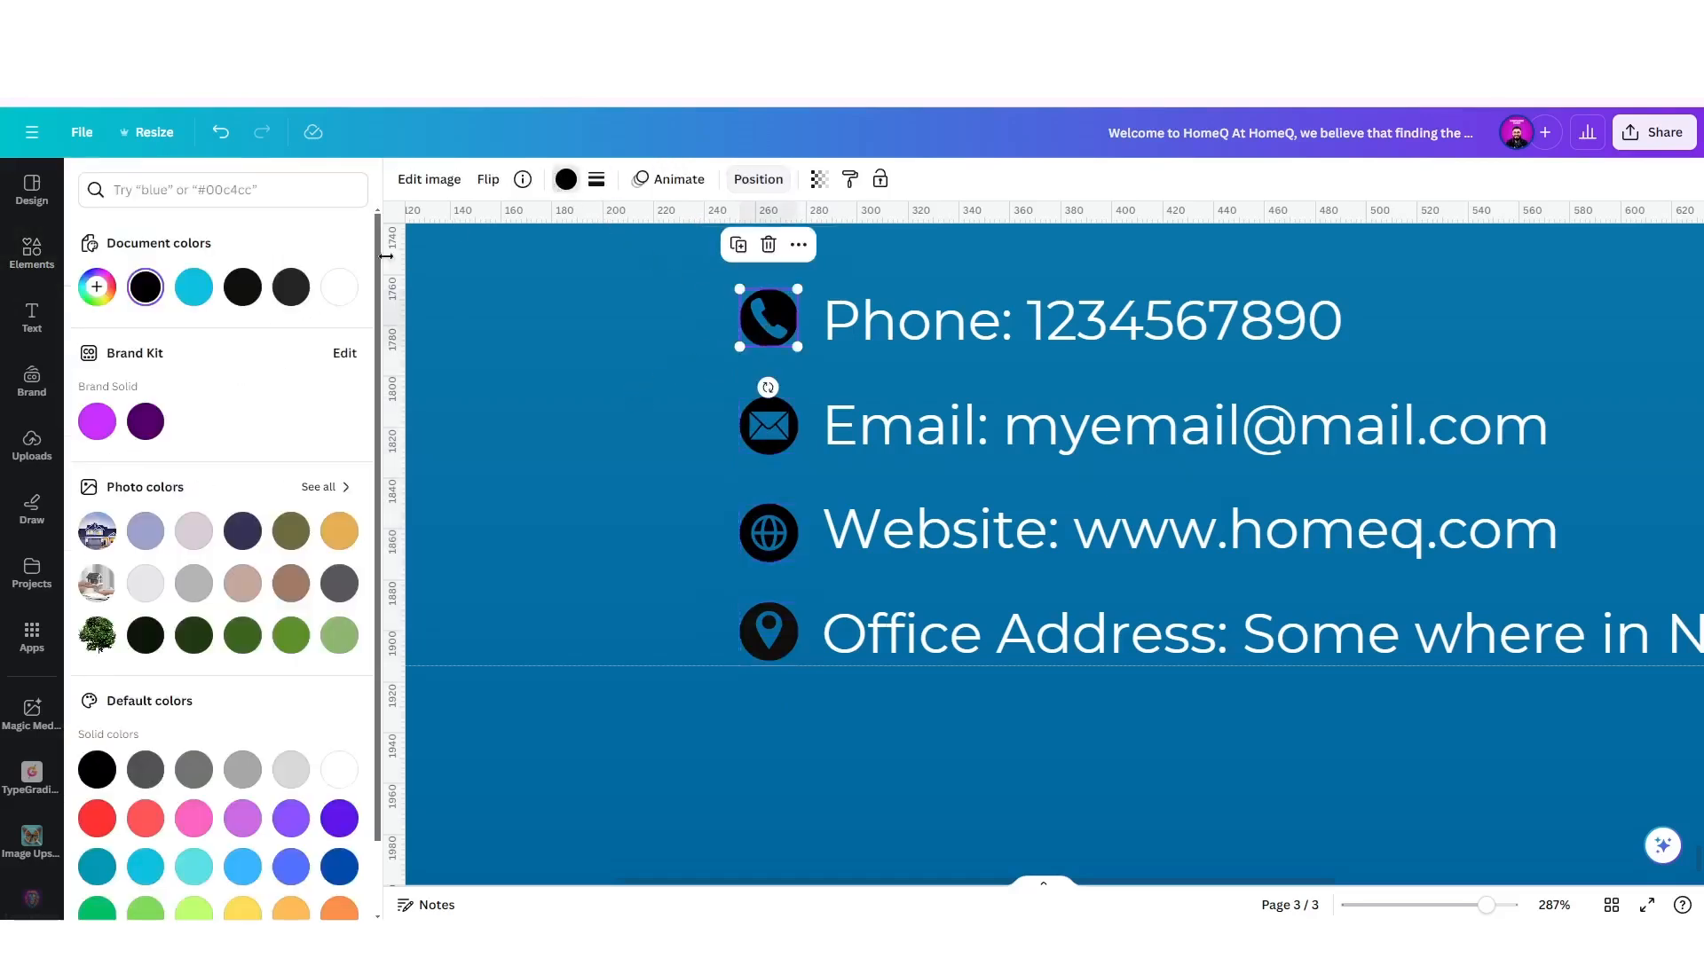
pyautogui.click(339, 287)
pyautogui.click(768, 424)
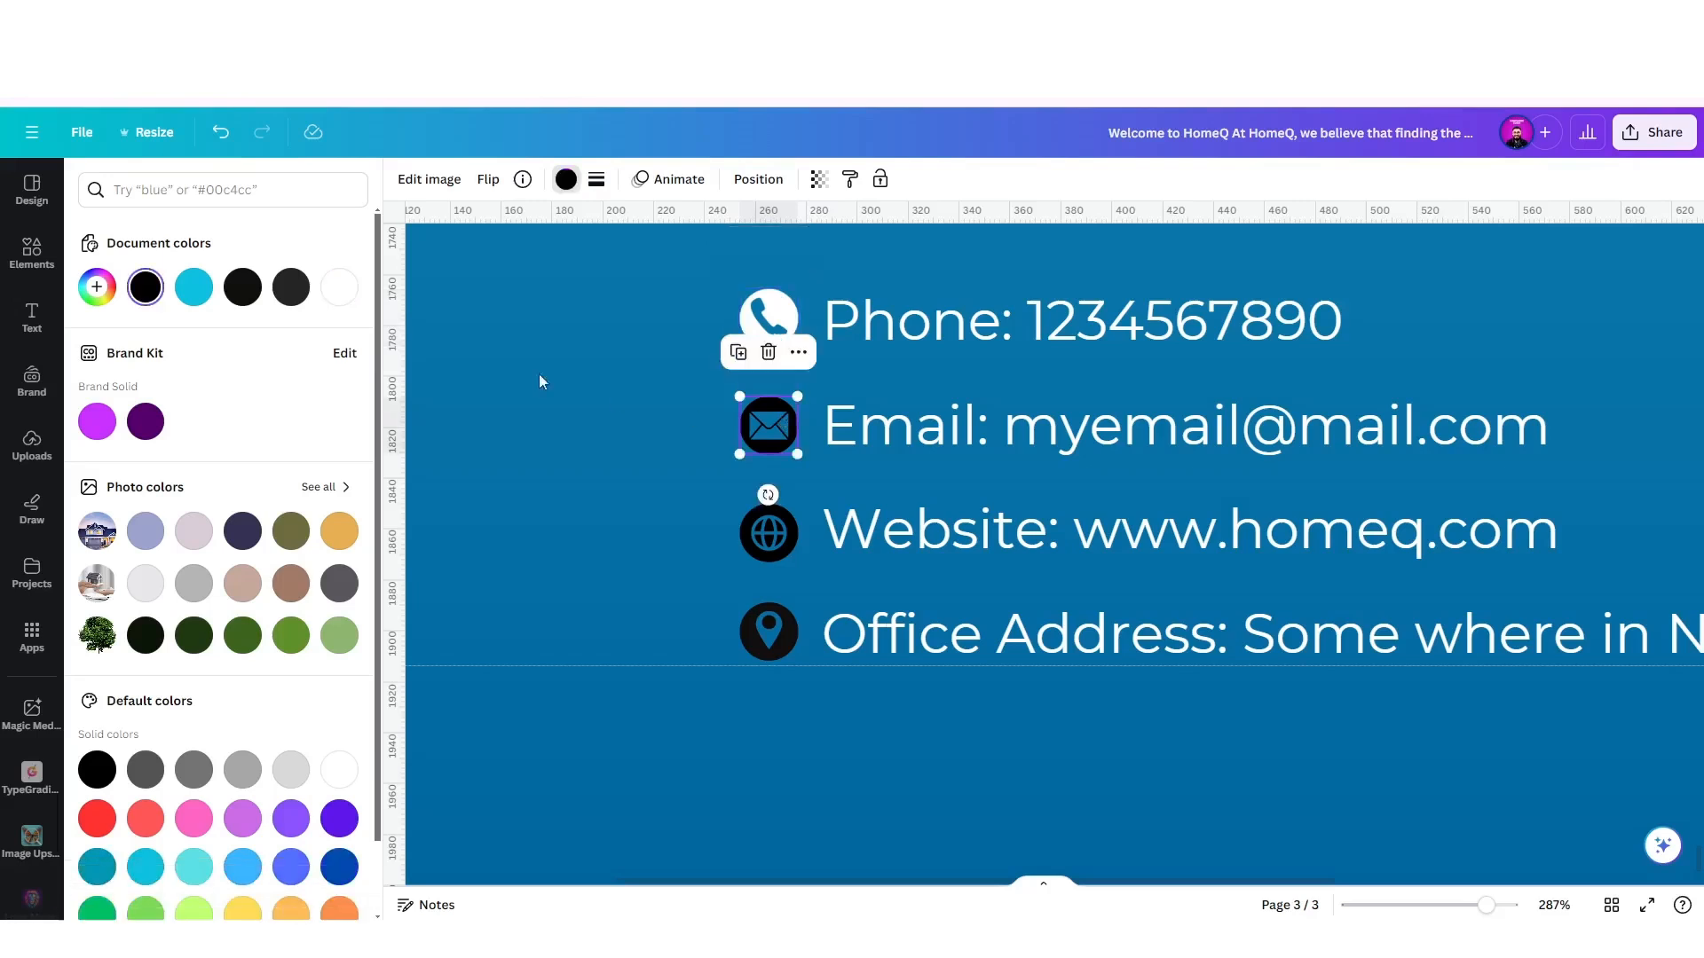
pyautogui.click(339, 287)
pyautogui.click(770, 517)
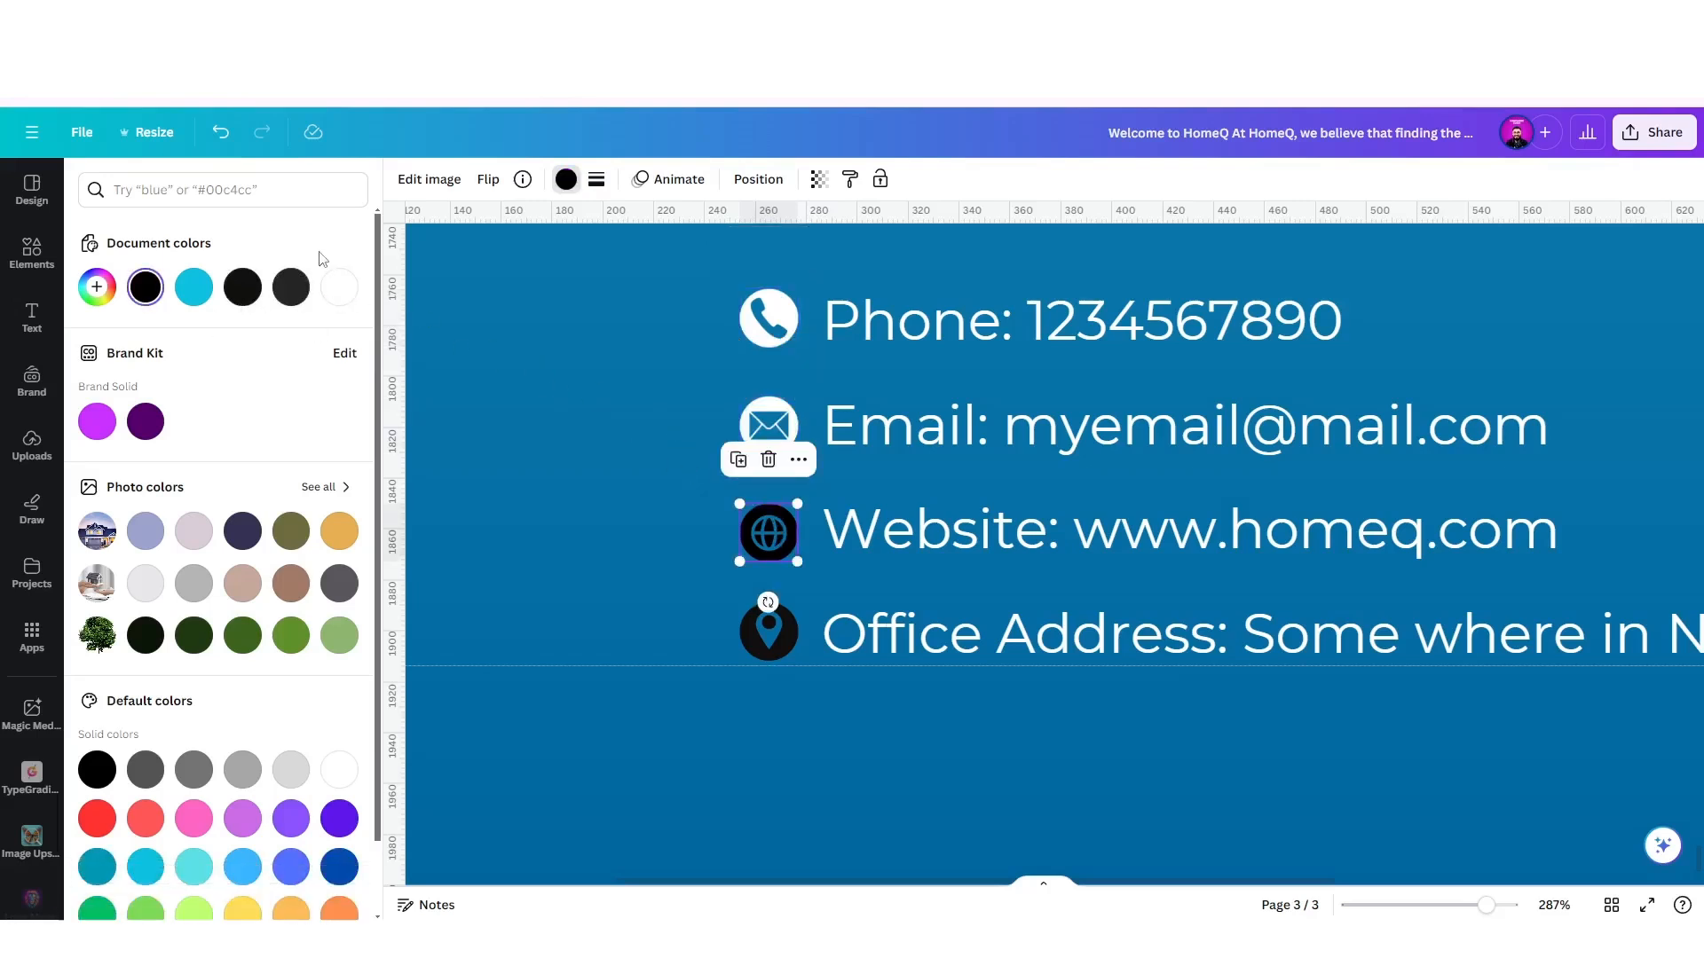
pyautogui.click(339, 286)
pyautogui.click(784, 640)
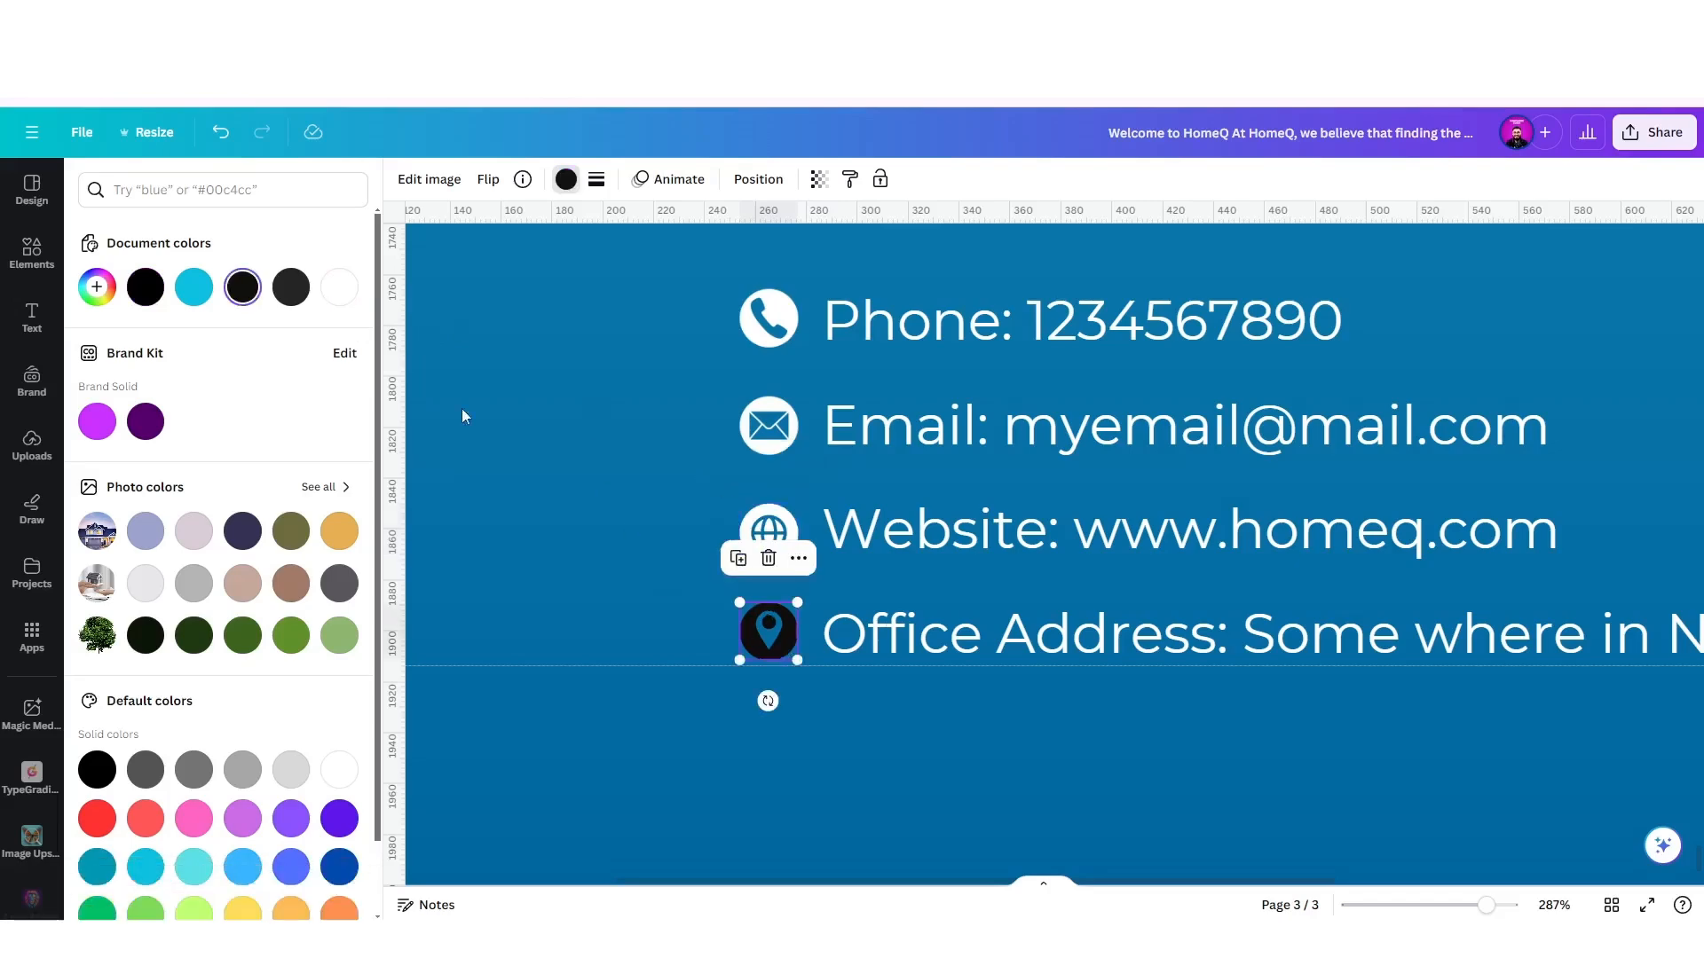
pyautogui.click(343, 291)
# Select the contact lines together with their icons and shift them slightly to the right below the call-to-action frame.
pyautogui.scroll(-5, 706, 476)
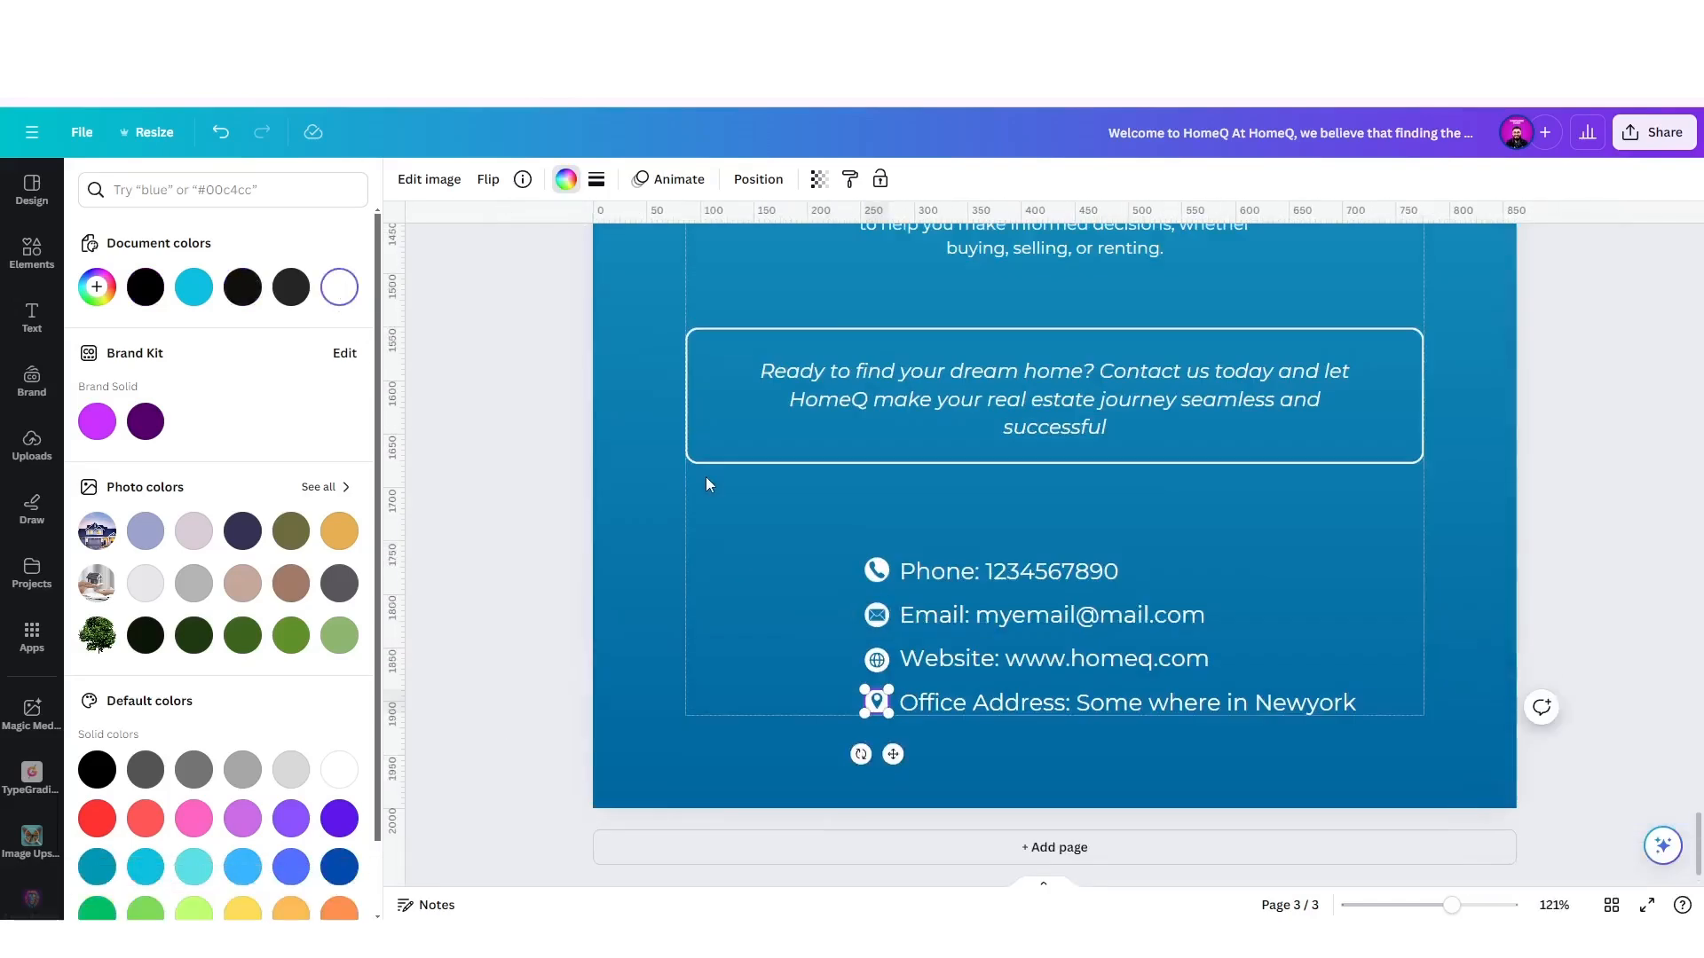
pyautogui.keyDown('shift'); pyautogui.click(1033, 705); pyautogui.keyUp('shift')
pyautogui.click(1125, 510)
pyautogui.scroll(-2, 881, 602)
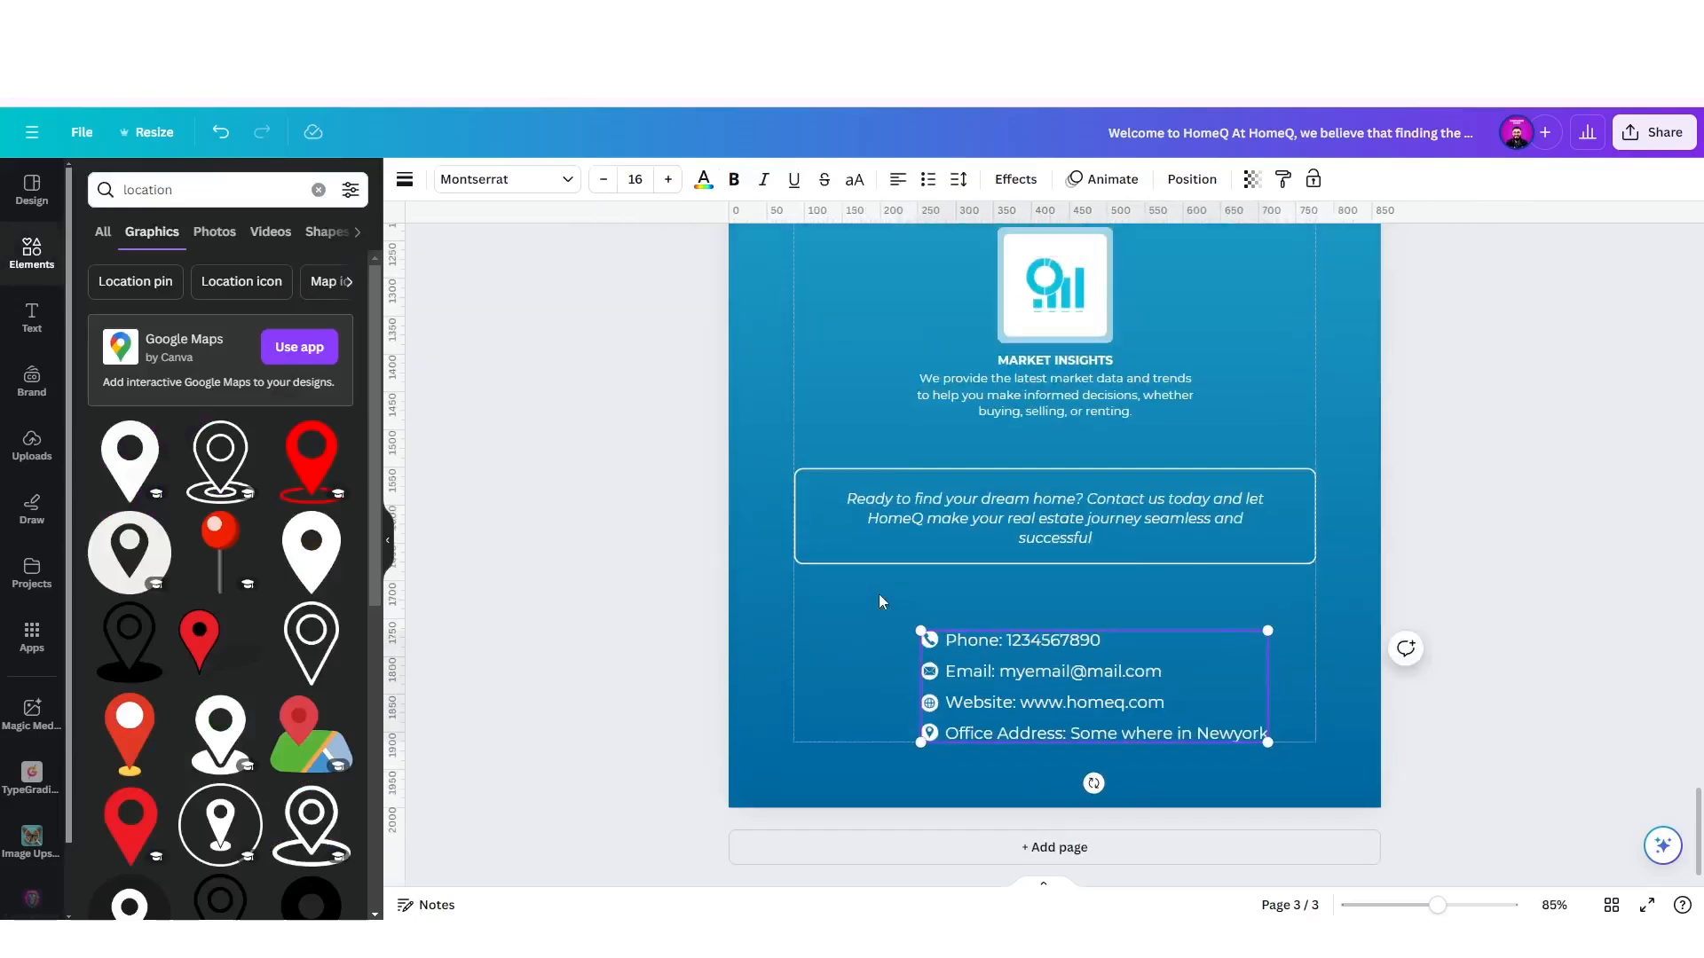
pyautogui.moveTo(1109, 680)
pyautogui.mouseDown()
pyautogui.moveTo(1112, 720)
pyautogui.moveTo(1125, 708)
pyautogui.mouseUp()
pyautogui.click(902, 662)
# Review the brochure pages, going back to the "Our Mission" section and down to the full "Why Choose HomeQ?" page.
pyautogui.scroll(-5, 902, 666)
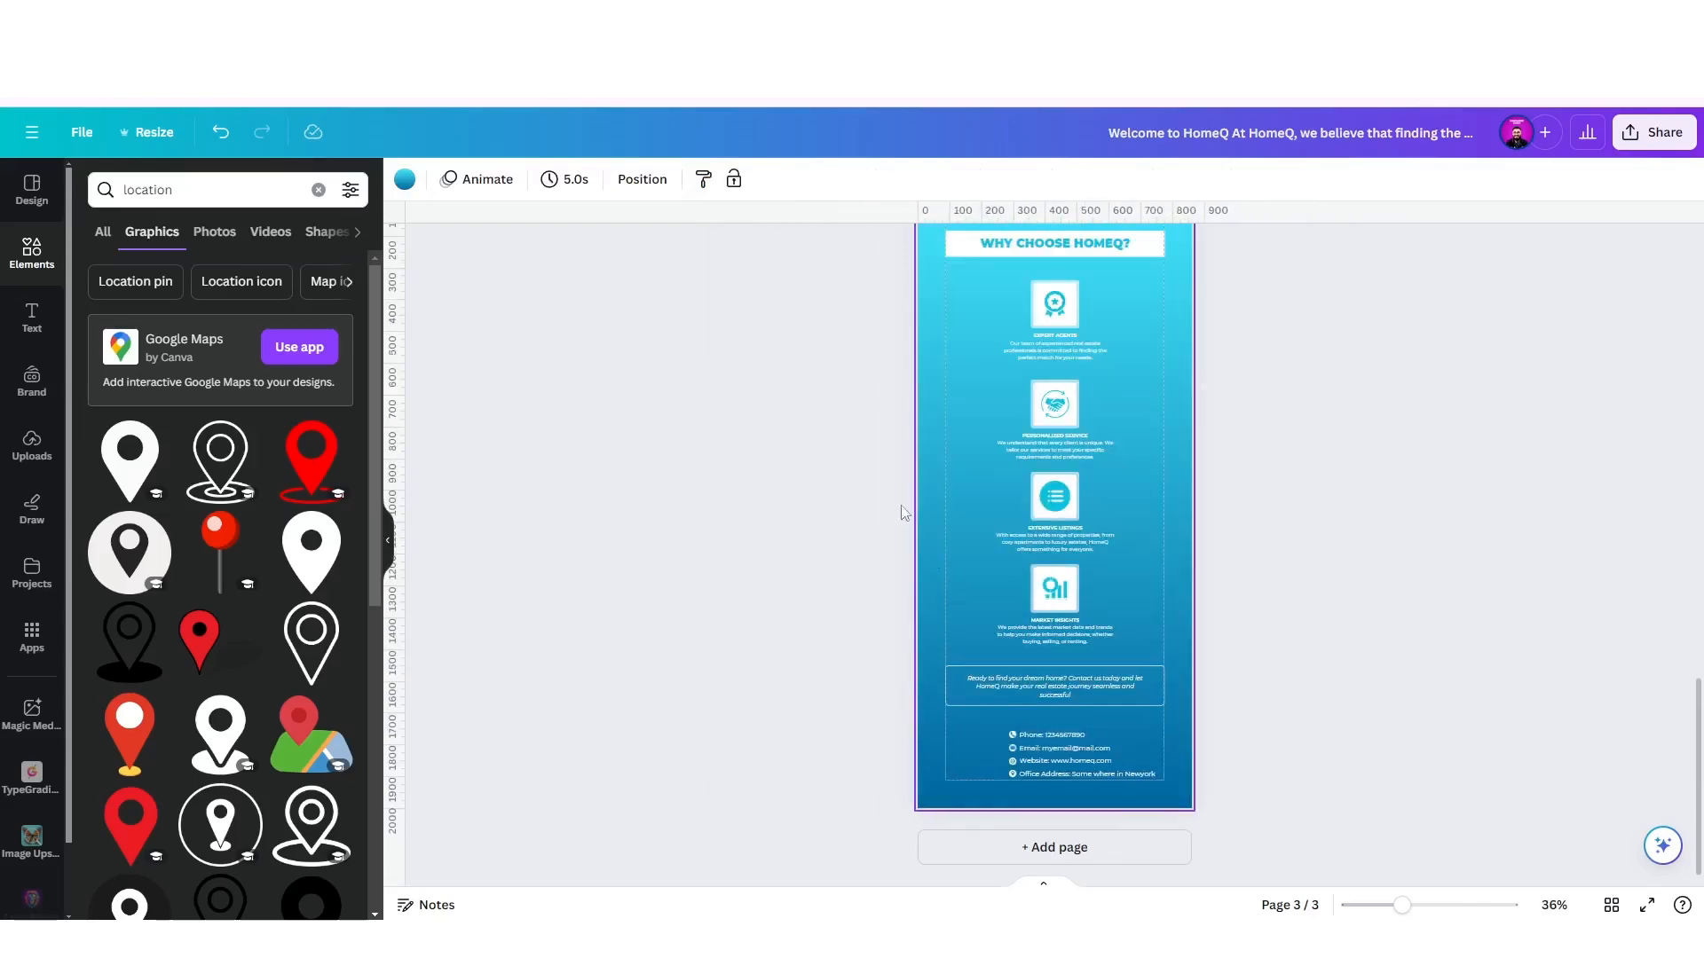
pyautogui.scroll(10, 1060, 468)
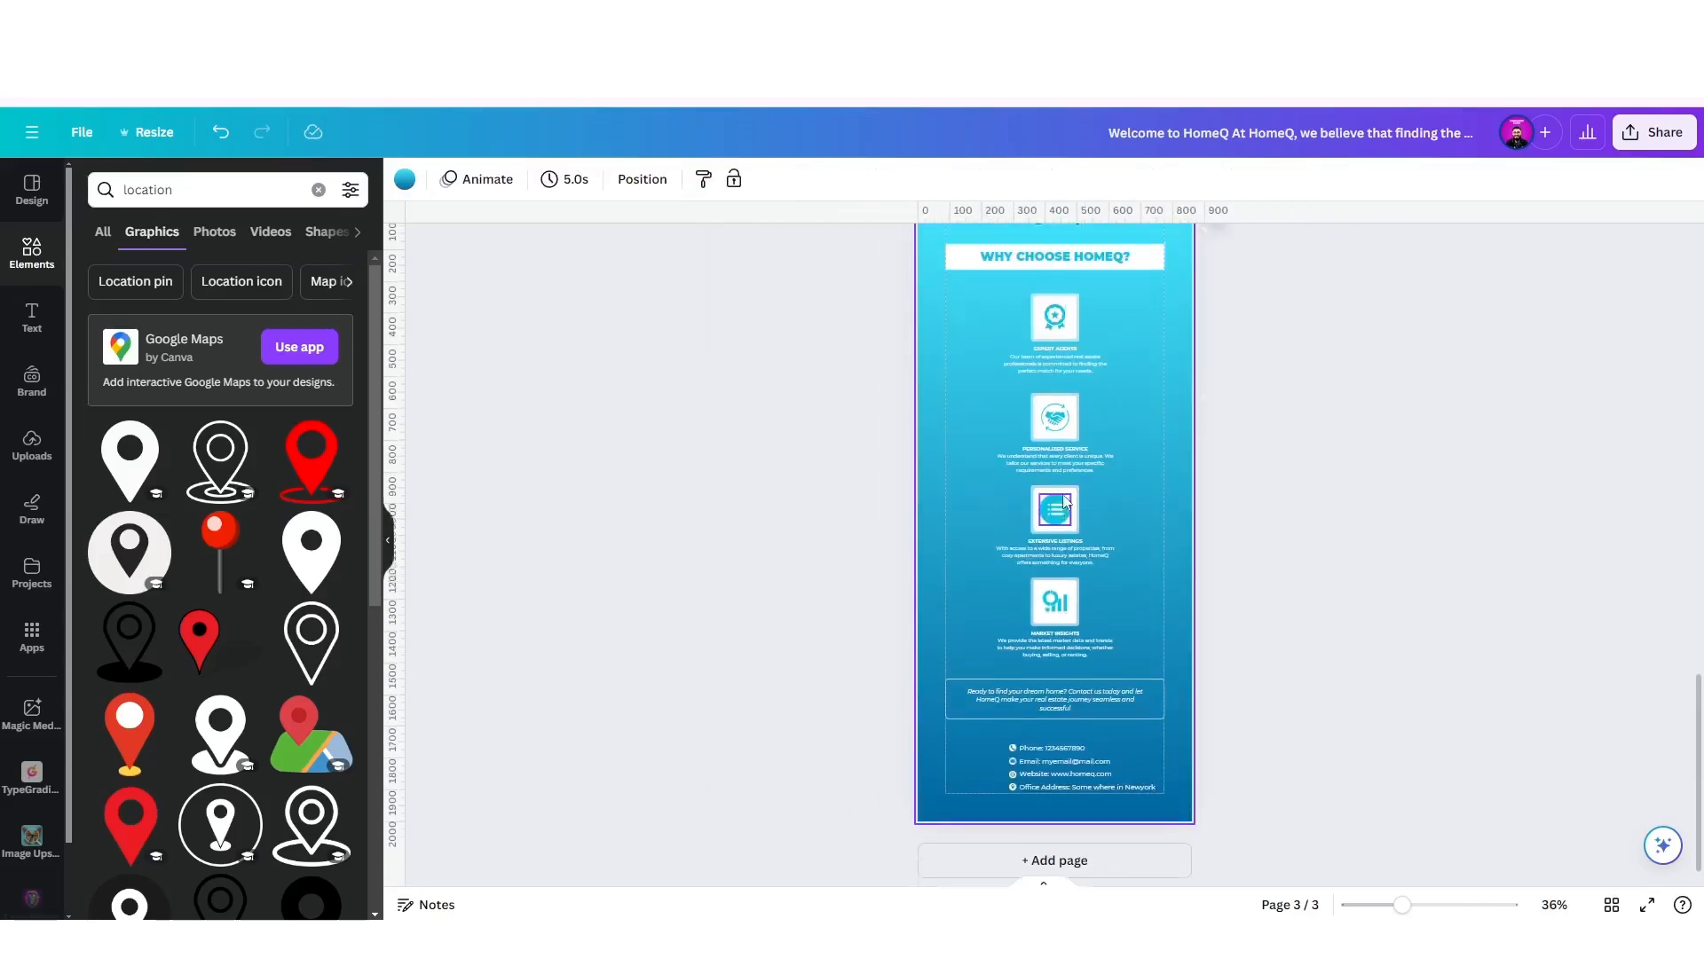
pyautogui.scroll(6, 1062, 494)
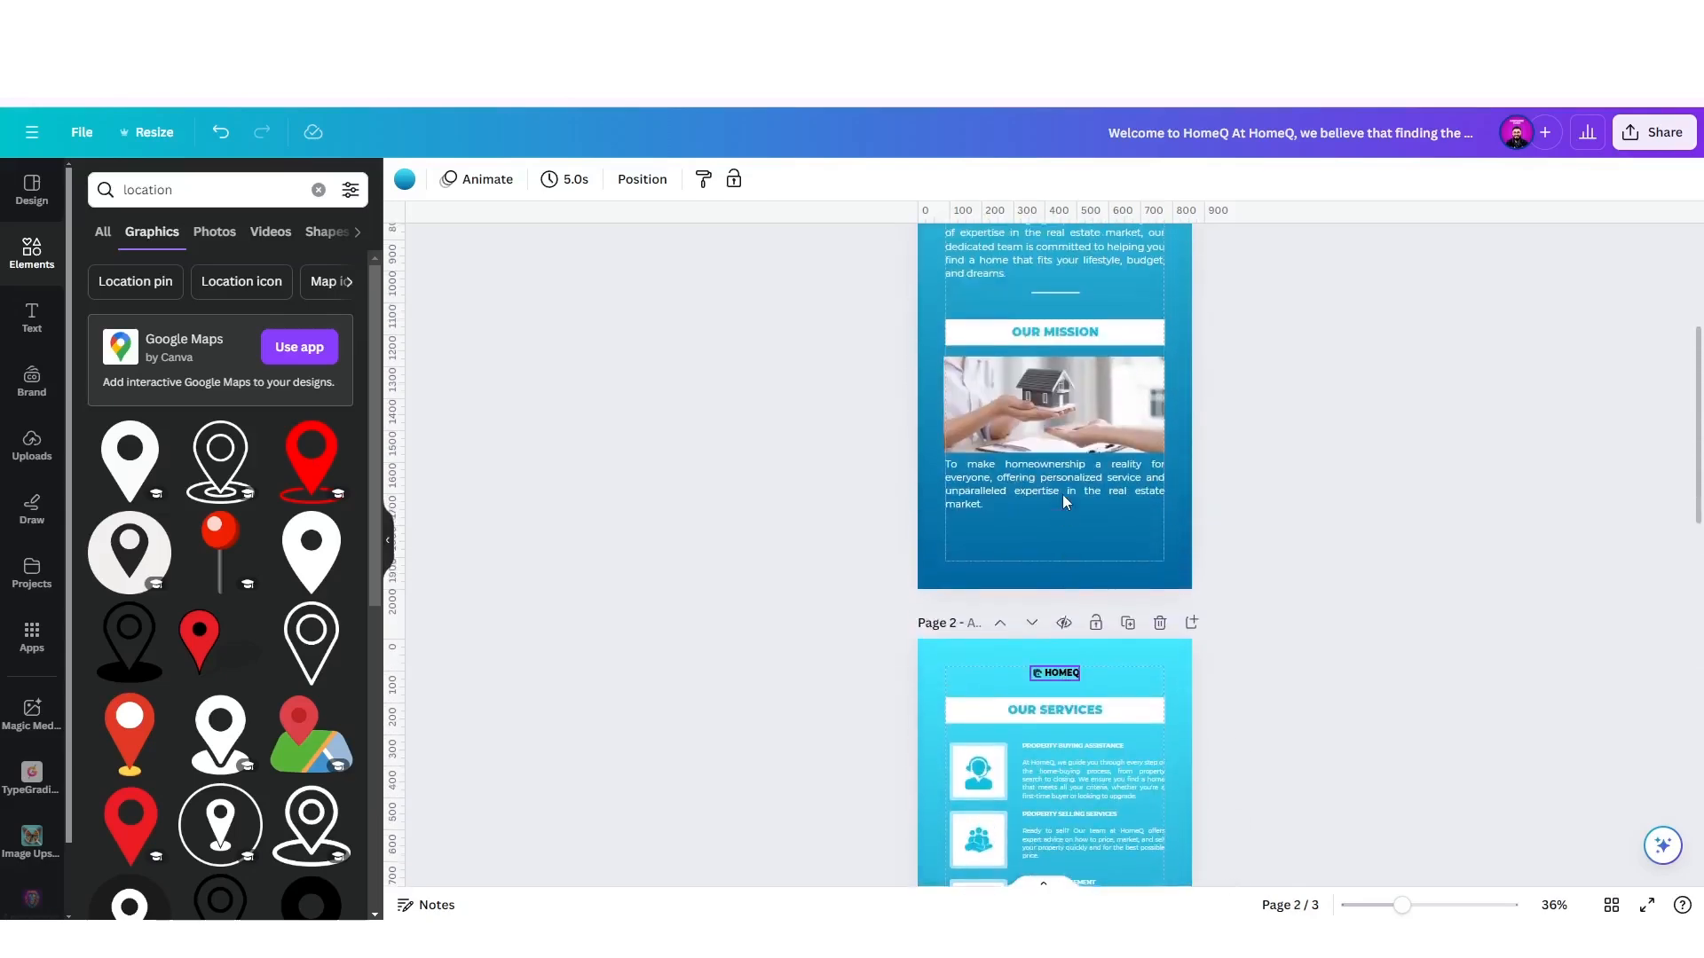
pyautogui.scroll(-4, 1062, 494)
pyautogui.scroll(-5, 1064, 501)
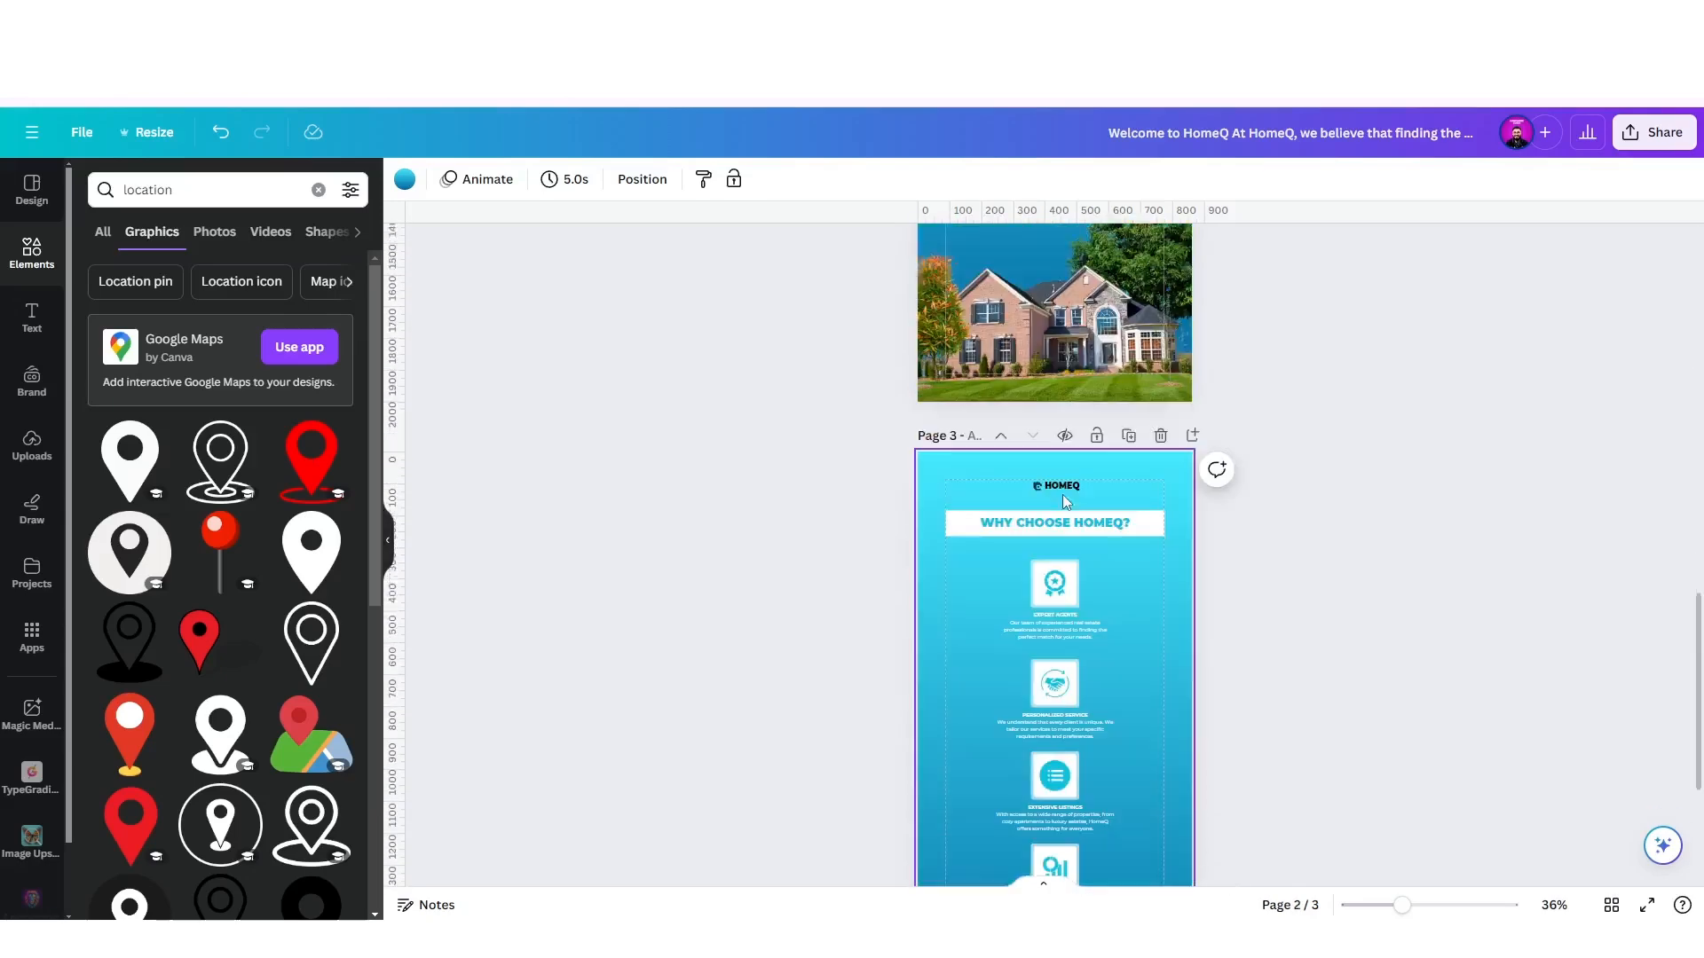
pyautogui.scroll(-1, 1095, 551)
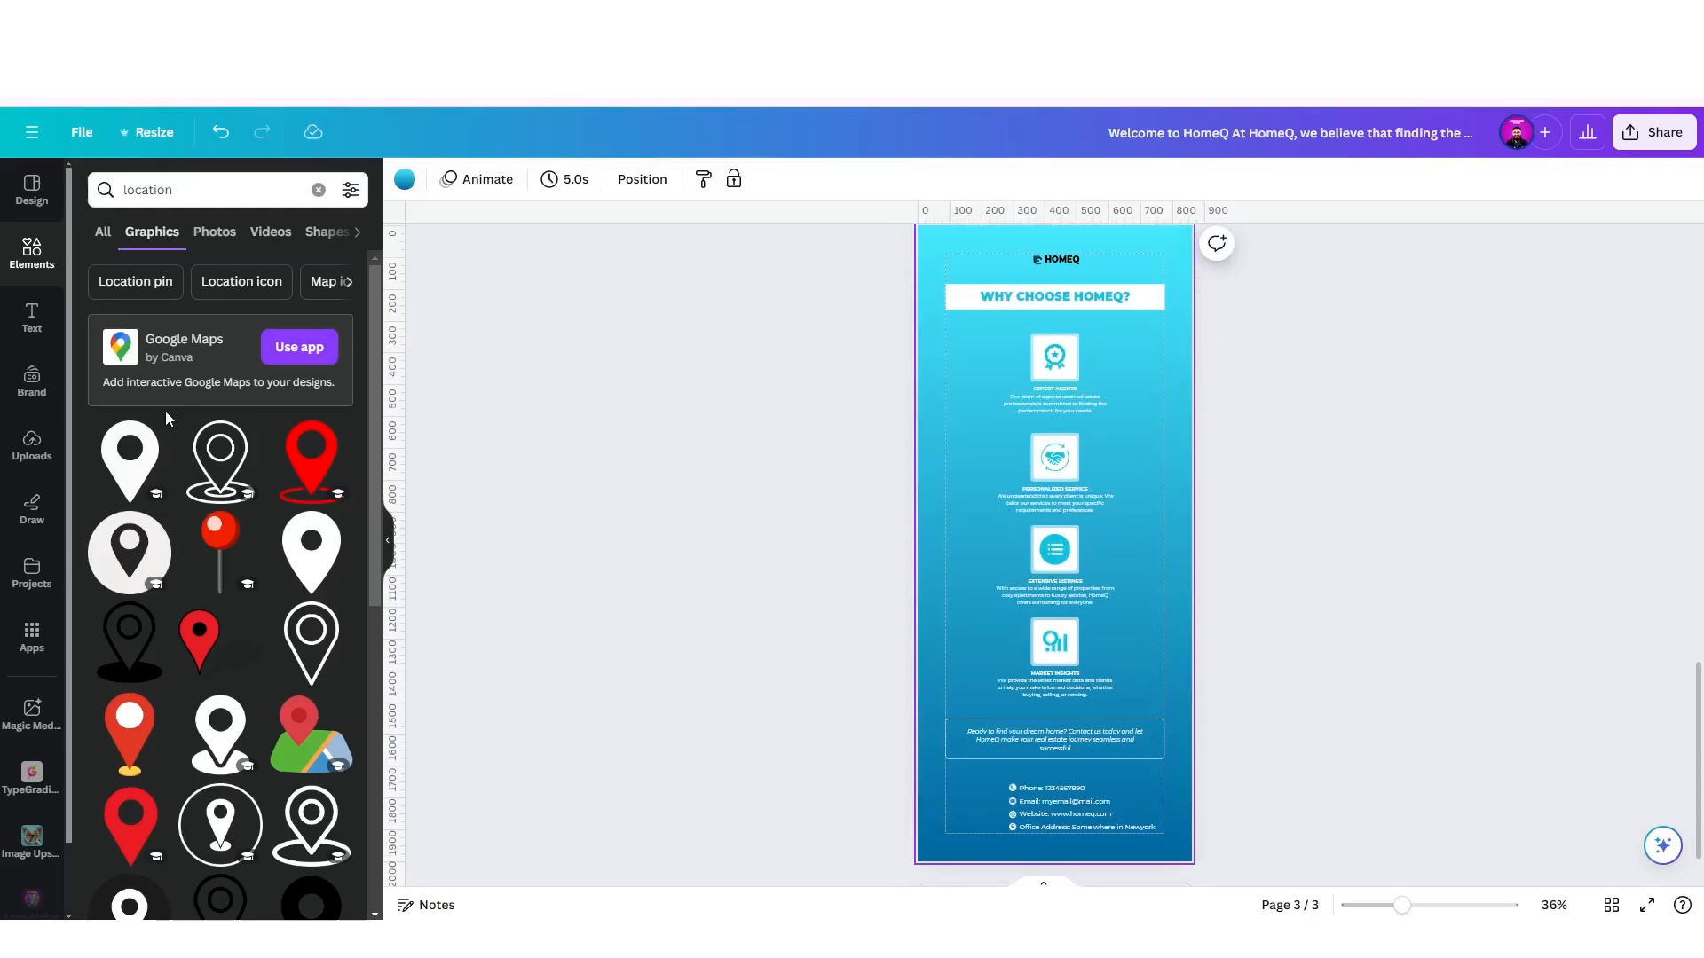
# Add a square shape, stretch it into a tall rectangle about 259 by 493 px and set its corner rounding to 22.
pyautogui.click(317, 190)
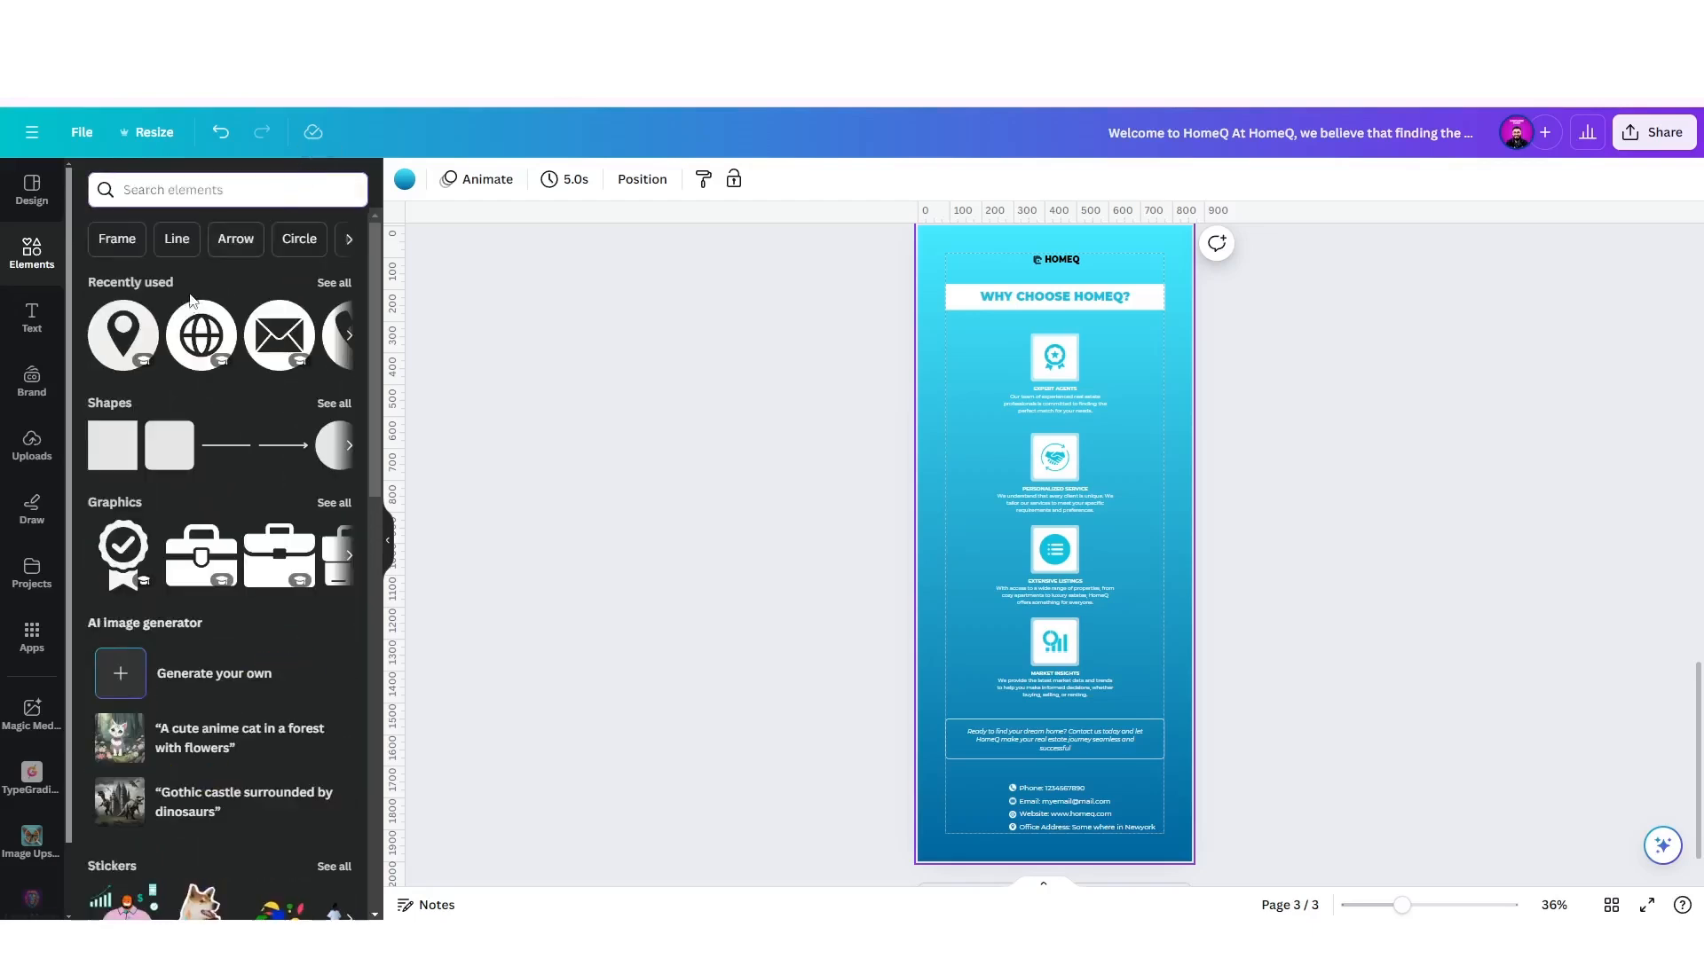
pyautogui.click(111, 448)
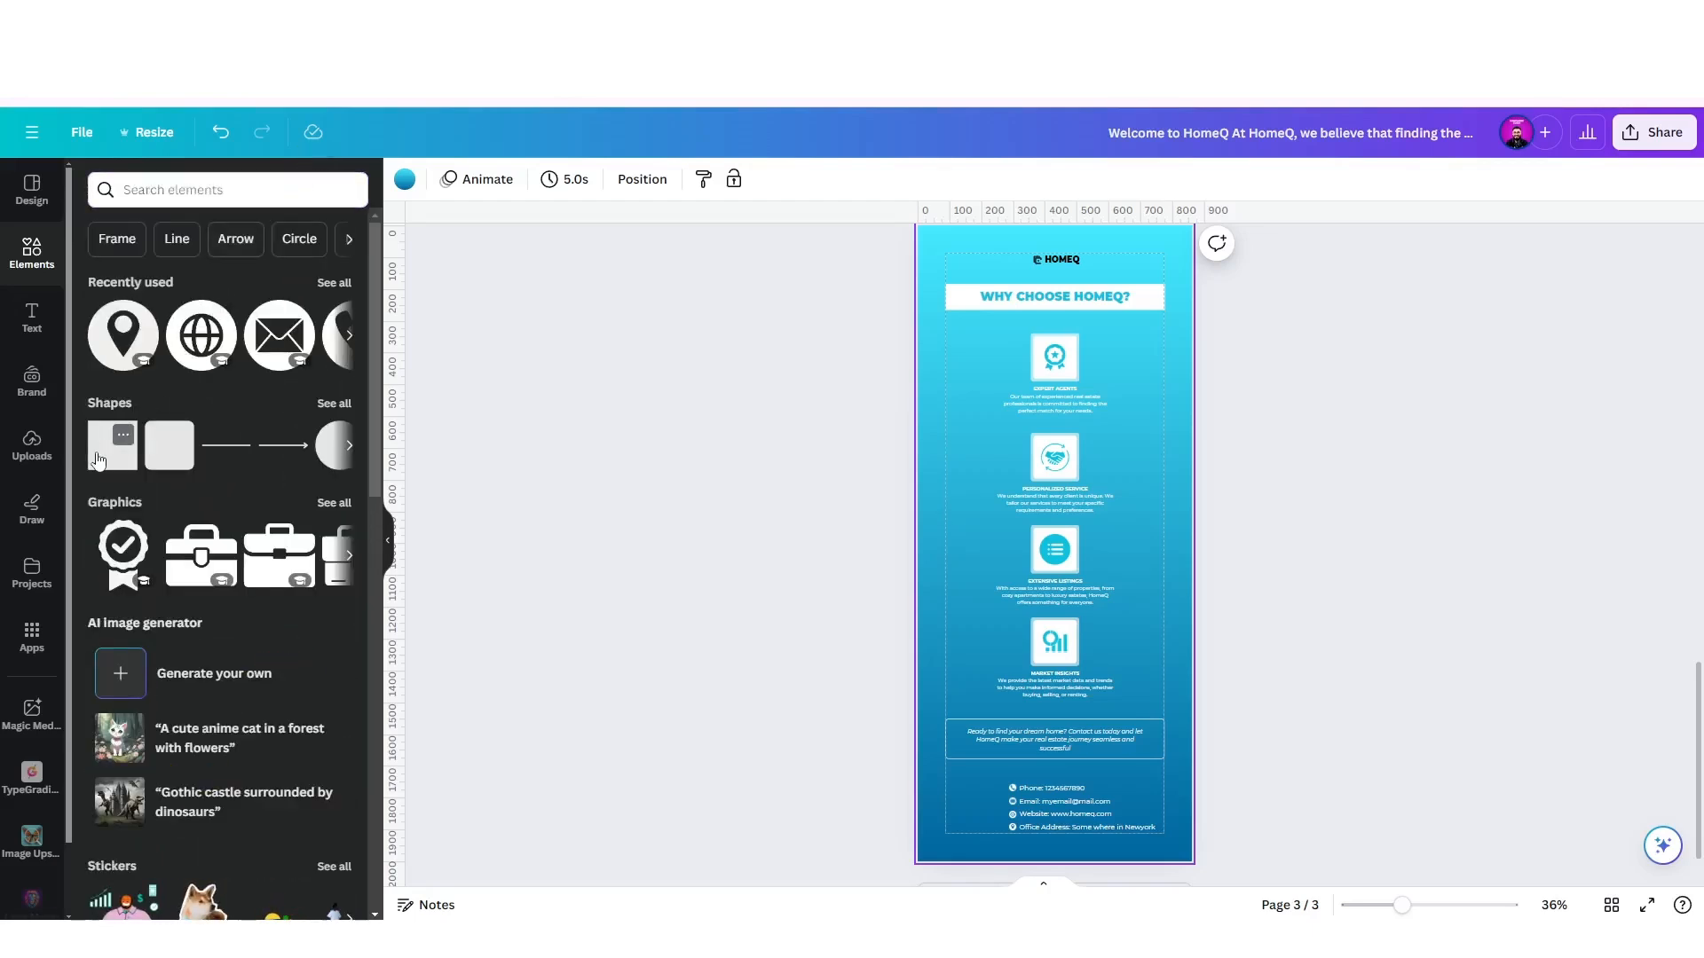
pyautogui.click(935, 486)
pyautogui.moveTo(1061, 542); pyautogui.dragTo(1015, 546)
pyautogui.scroll(5, 1015, 547)
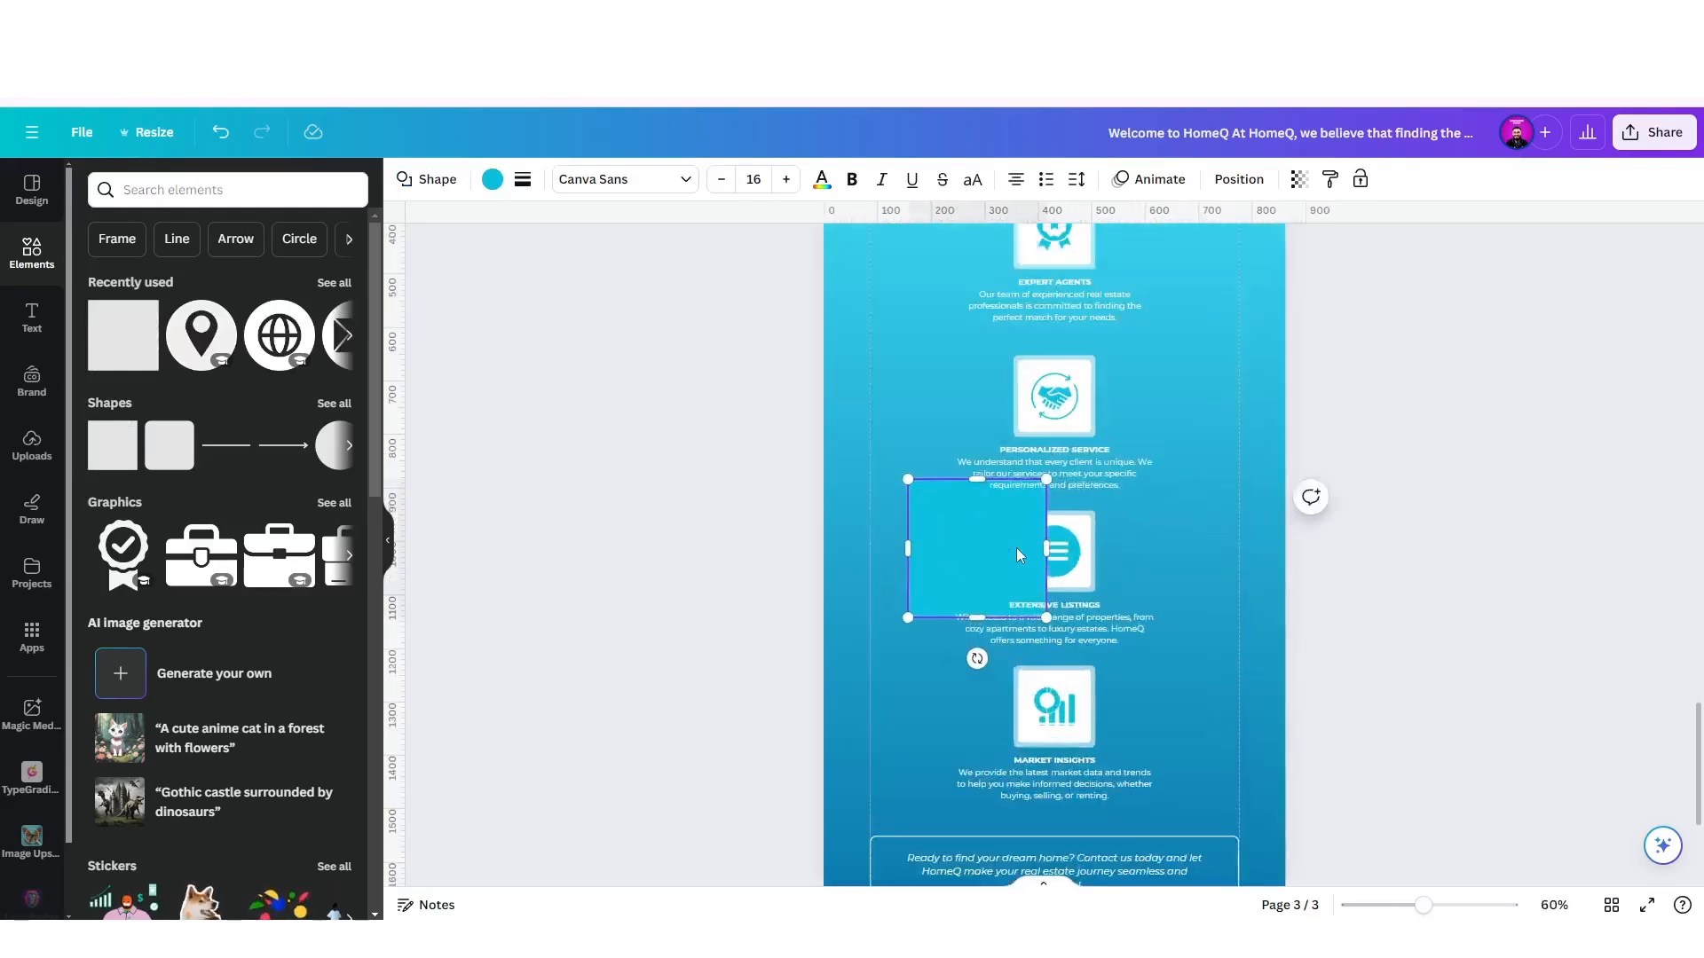
pyautogui.moveTo(946, 647); pyautogui.dragTo(952, 822)
pyautogui.moveTo(943, 577); pyautogui.dragTo(854, 392)
pyautogui.click(523, 180)
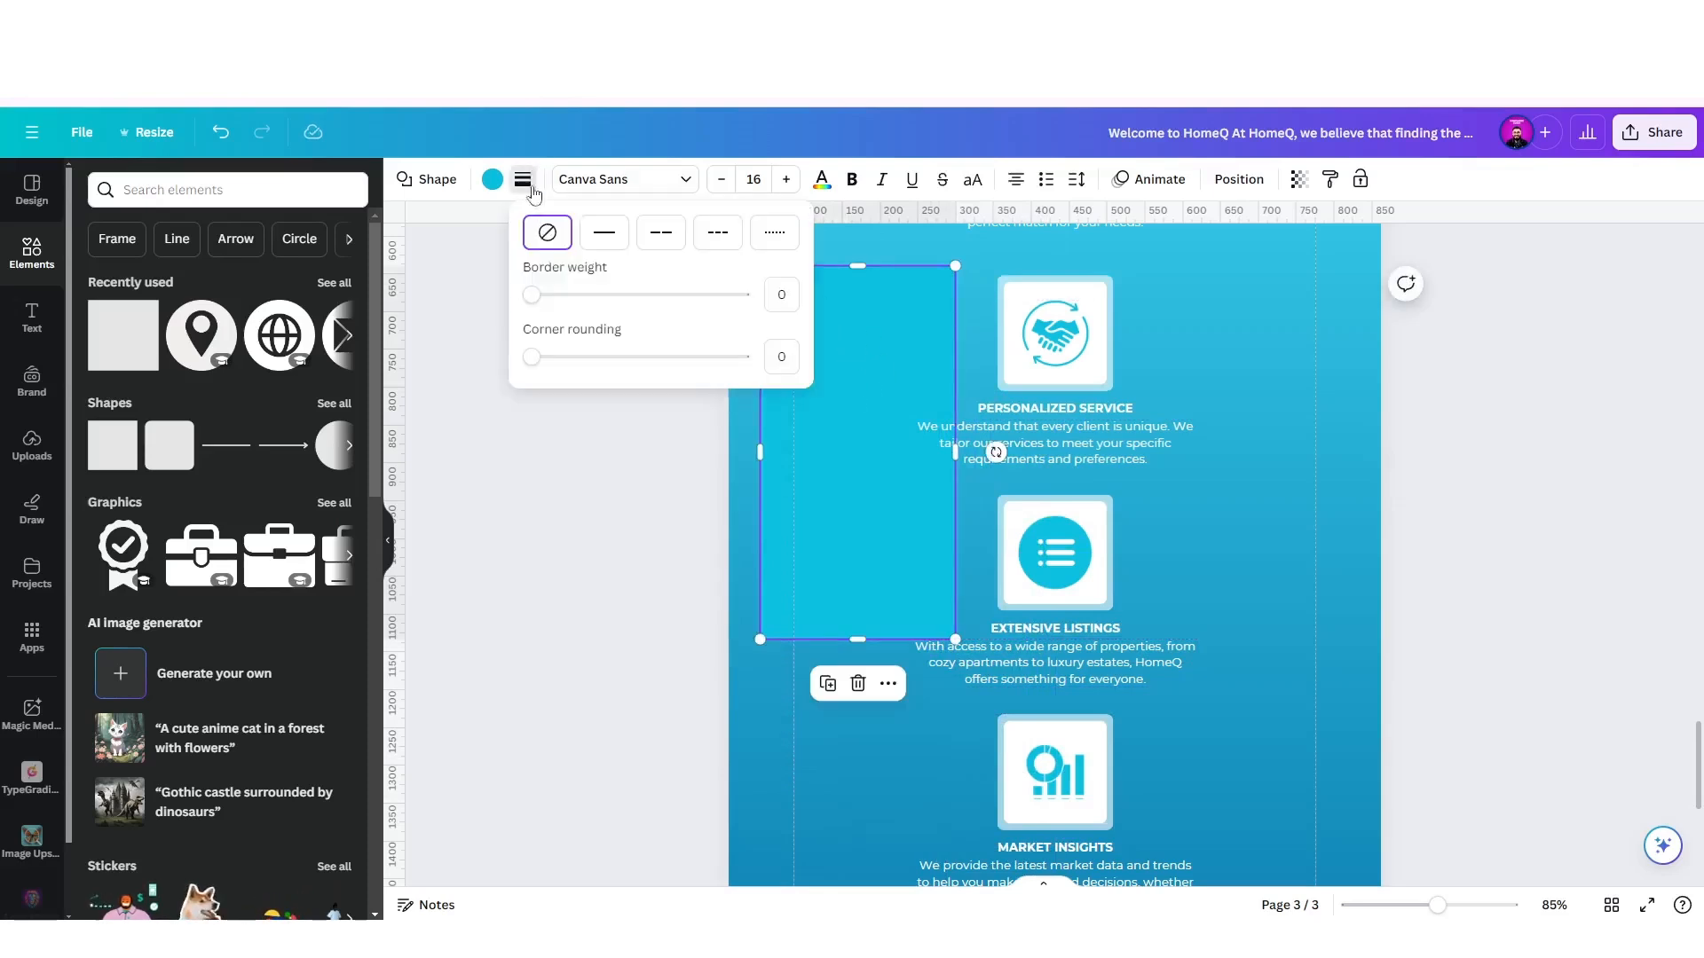
pyautogui.moveTo(531, 356); pyautogui.dragTo(578, 418)
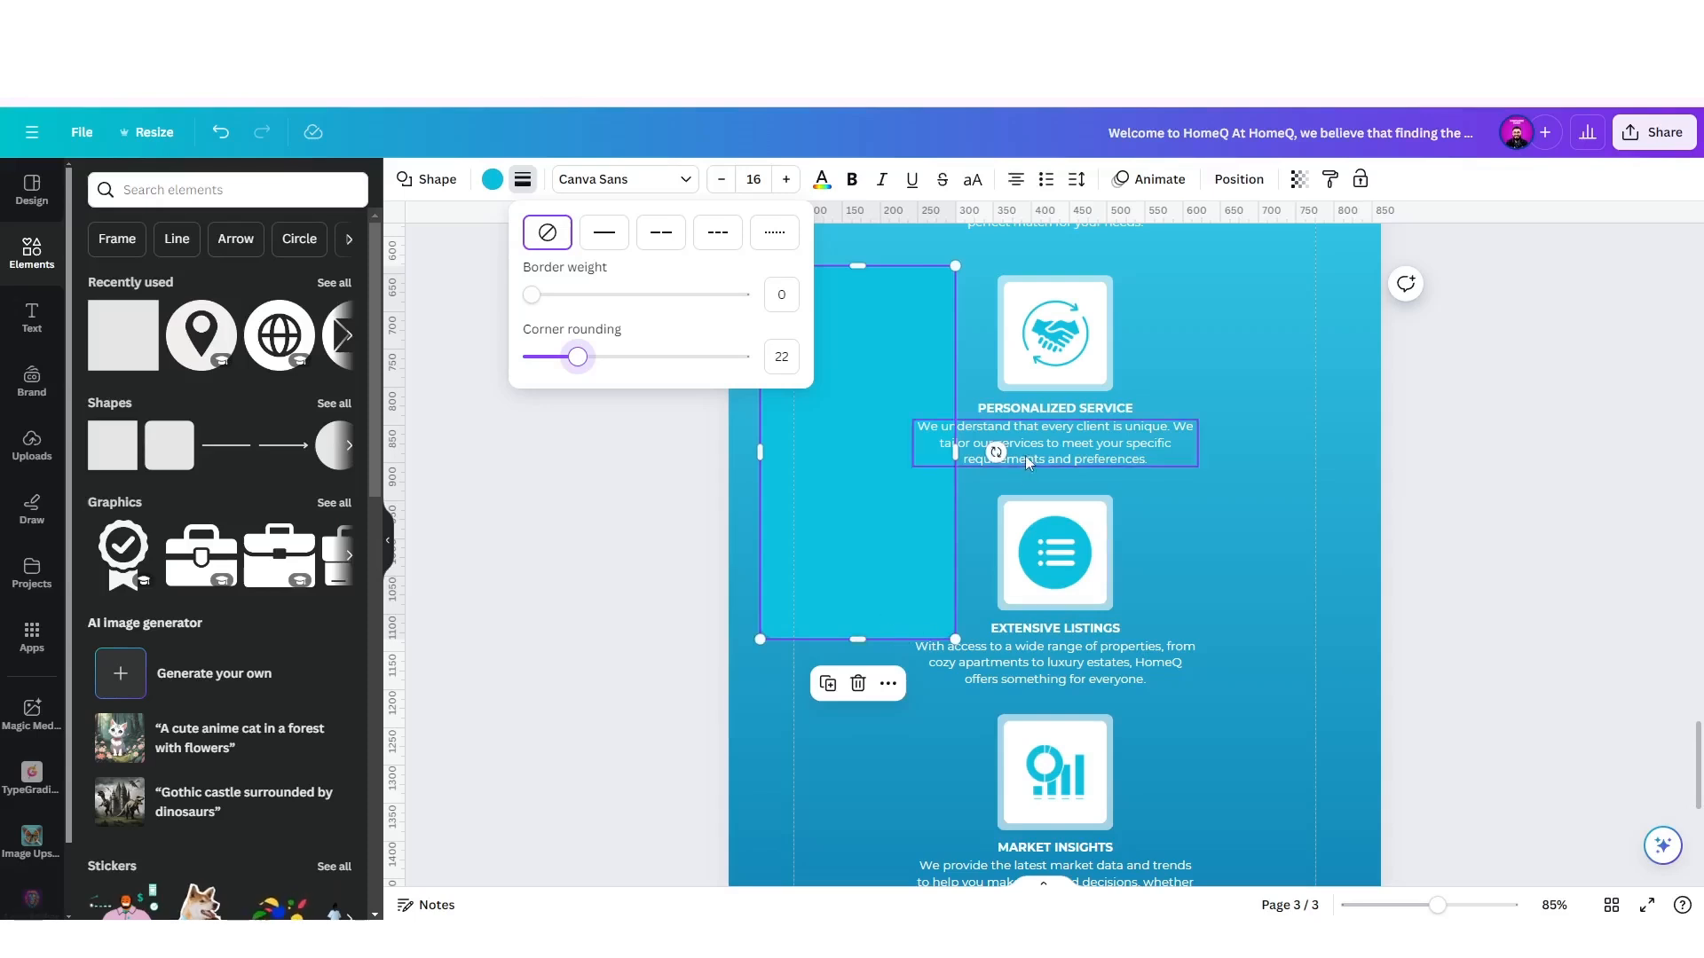
# Rotate the rounded rectangle to about -42° and place it overhanging the page's right edge beside the Personalized Service section.
pyautogui.moveTo(996, 451); pyautogui.dragTo(1029, 235)
pyautogui.moveTo(801, 459); pyautogui.dragTo(1367, 442)
pyautogui.moveTo(1609, 572); pyautogui.dragTo(1597, 643)
pyautogui.moveTo(1368, 441); pyautogui.dragTo(1349, 440)
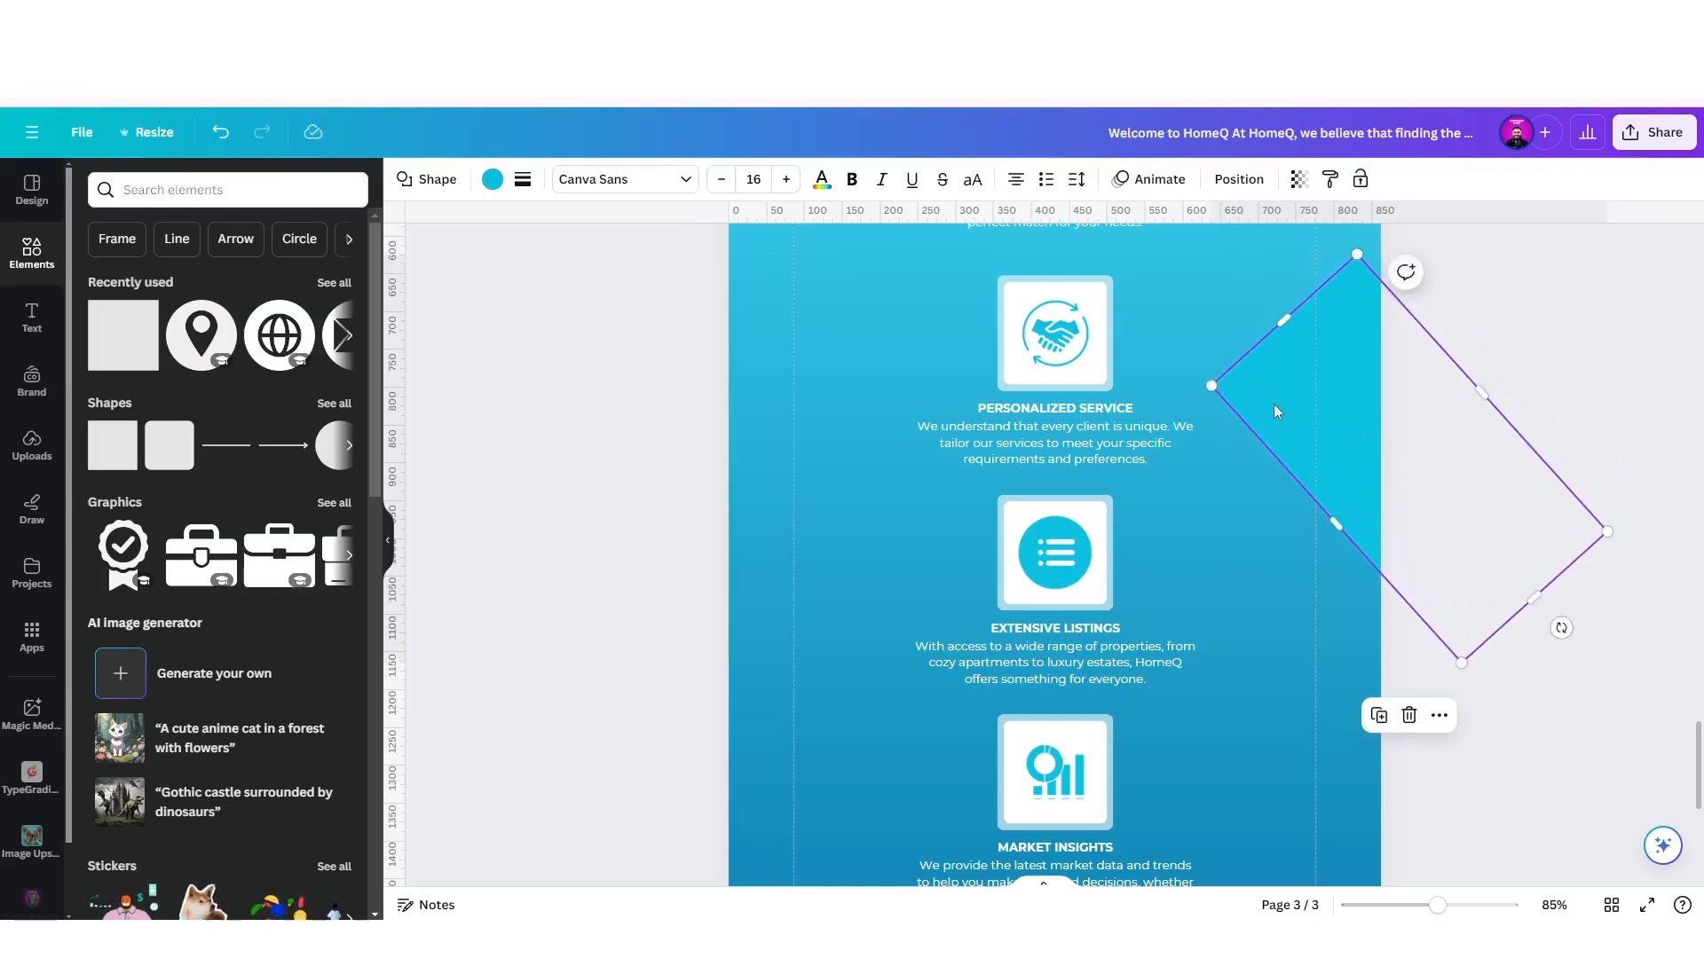
# Set the transparency of the rotated rectangle to 55.
pyautogui.click(1236, 180)
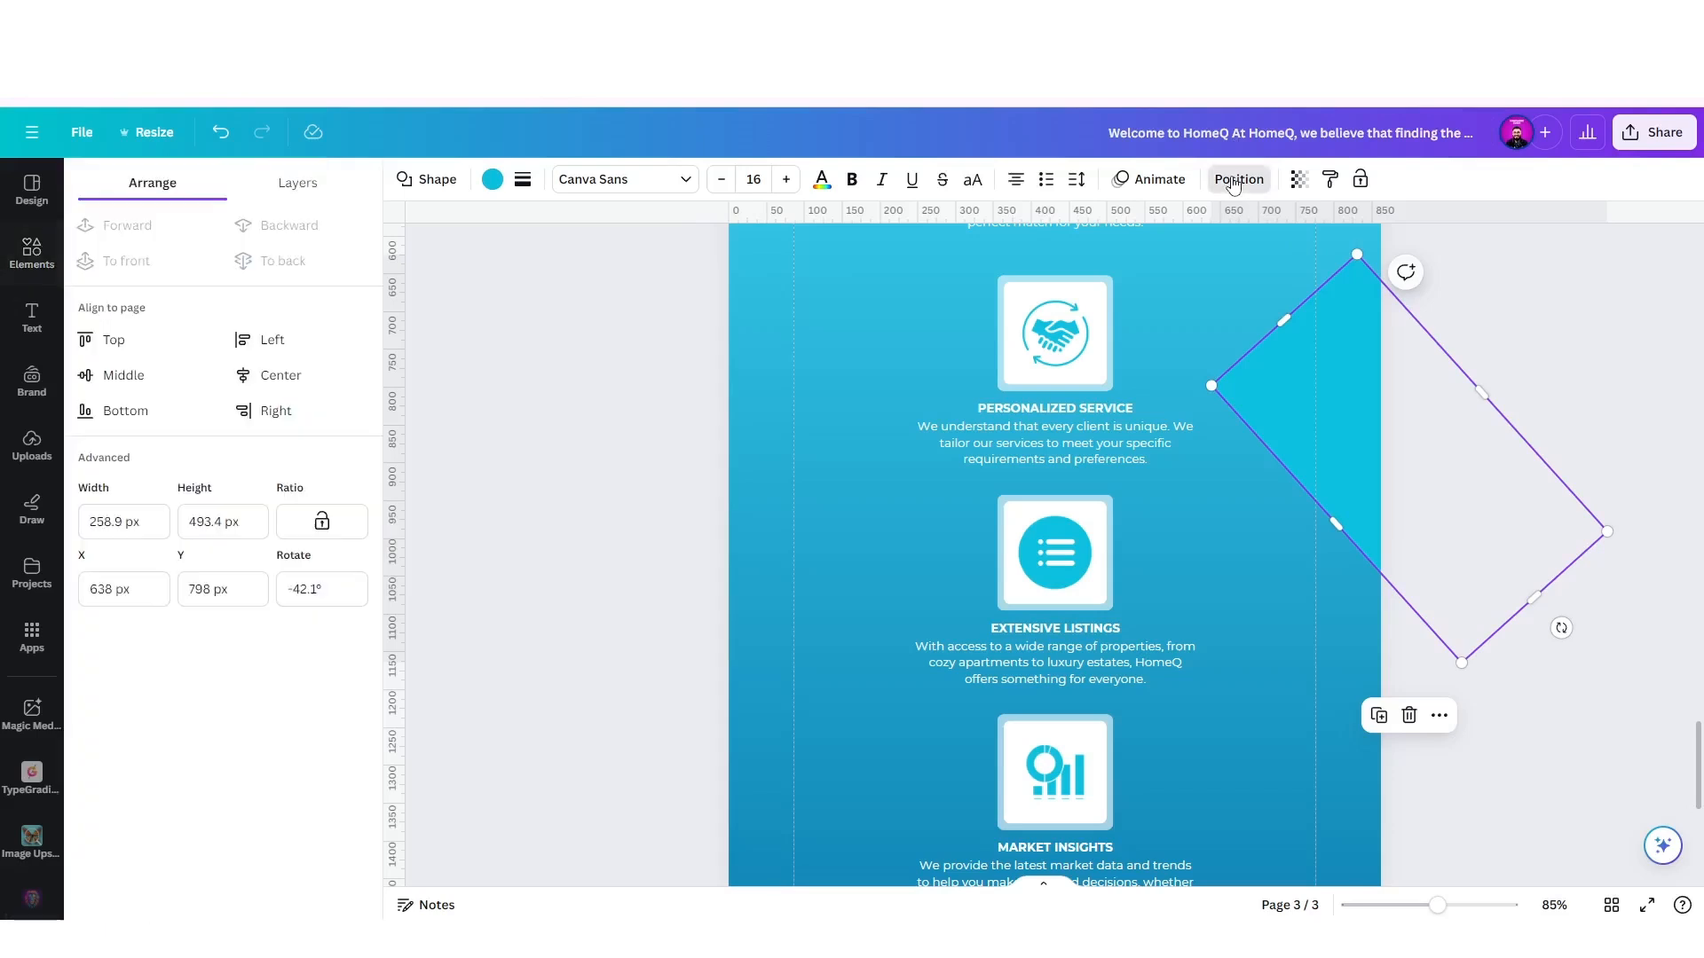
pyautogui.click(1298, 179)
pyautogui.moveTo(1217, 251)
pyautogui.mouseDown()
pyautogui.moveTo(1183, 266)
pyautogui.moveTo(1197, 270)
pyautogui.mouseUp()
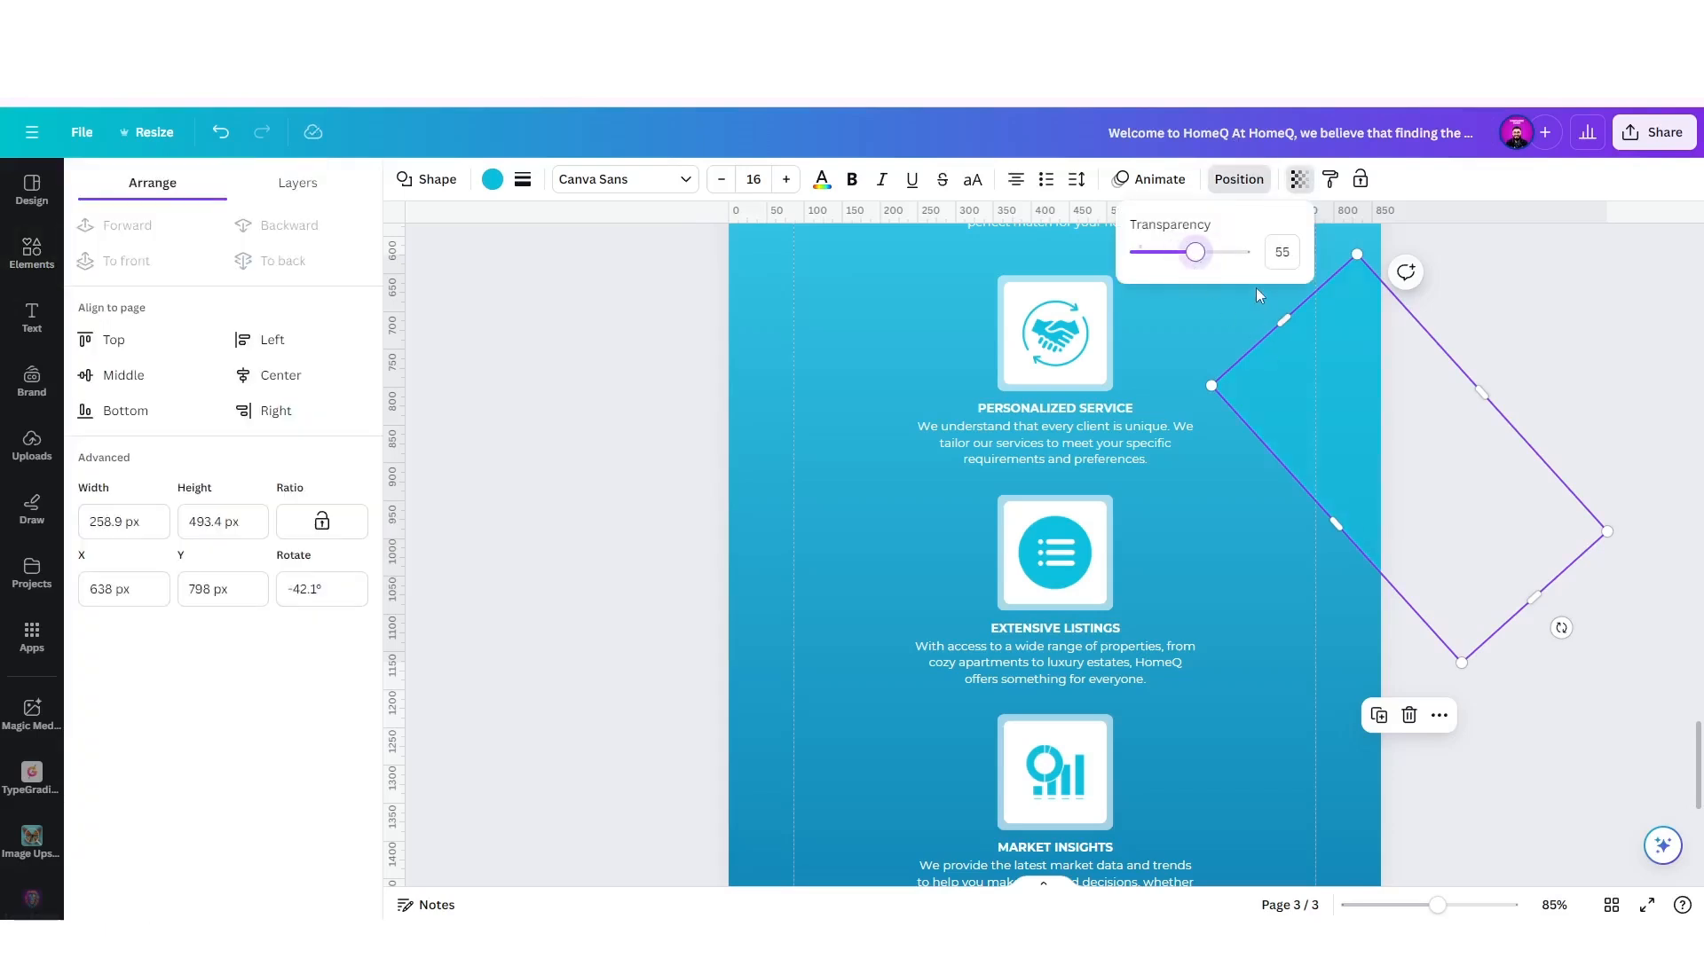
pyautogui.click(1226, 318)
pyautogui.click(1317, 349)
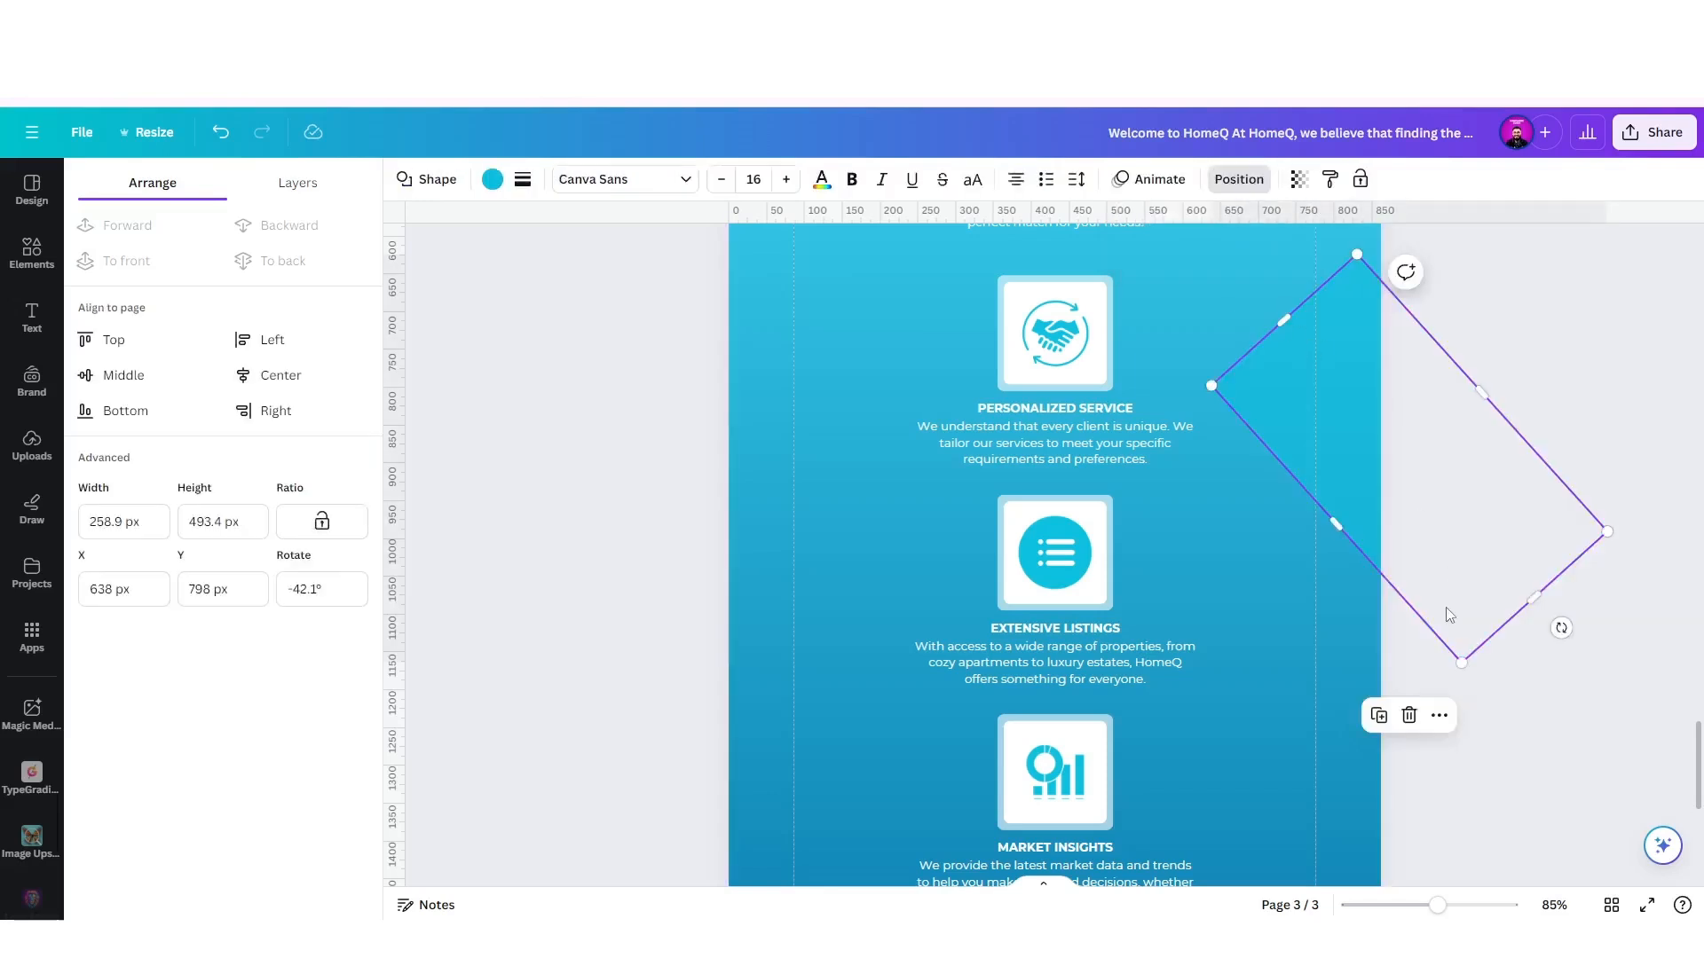
# Duplicate the rotated rectangle, offset the copy slightly to the right and set the copy's transparency to 100.
pyautogui.click(1378, 724)
pyautogui.moveTo(1315, 453); pyautogui.dragTo(1339, 440)
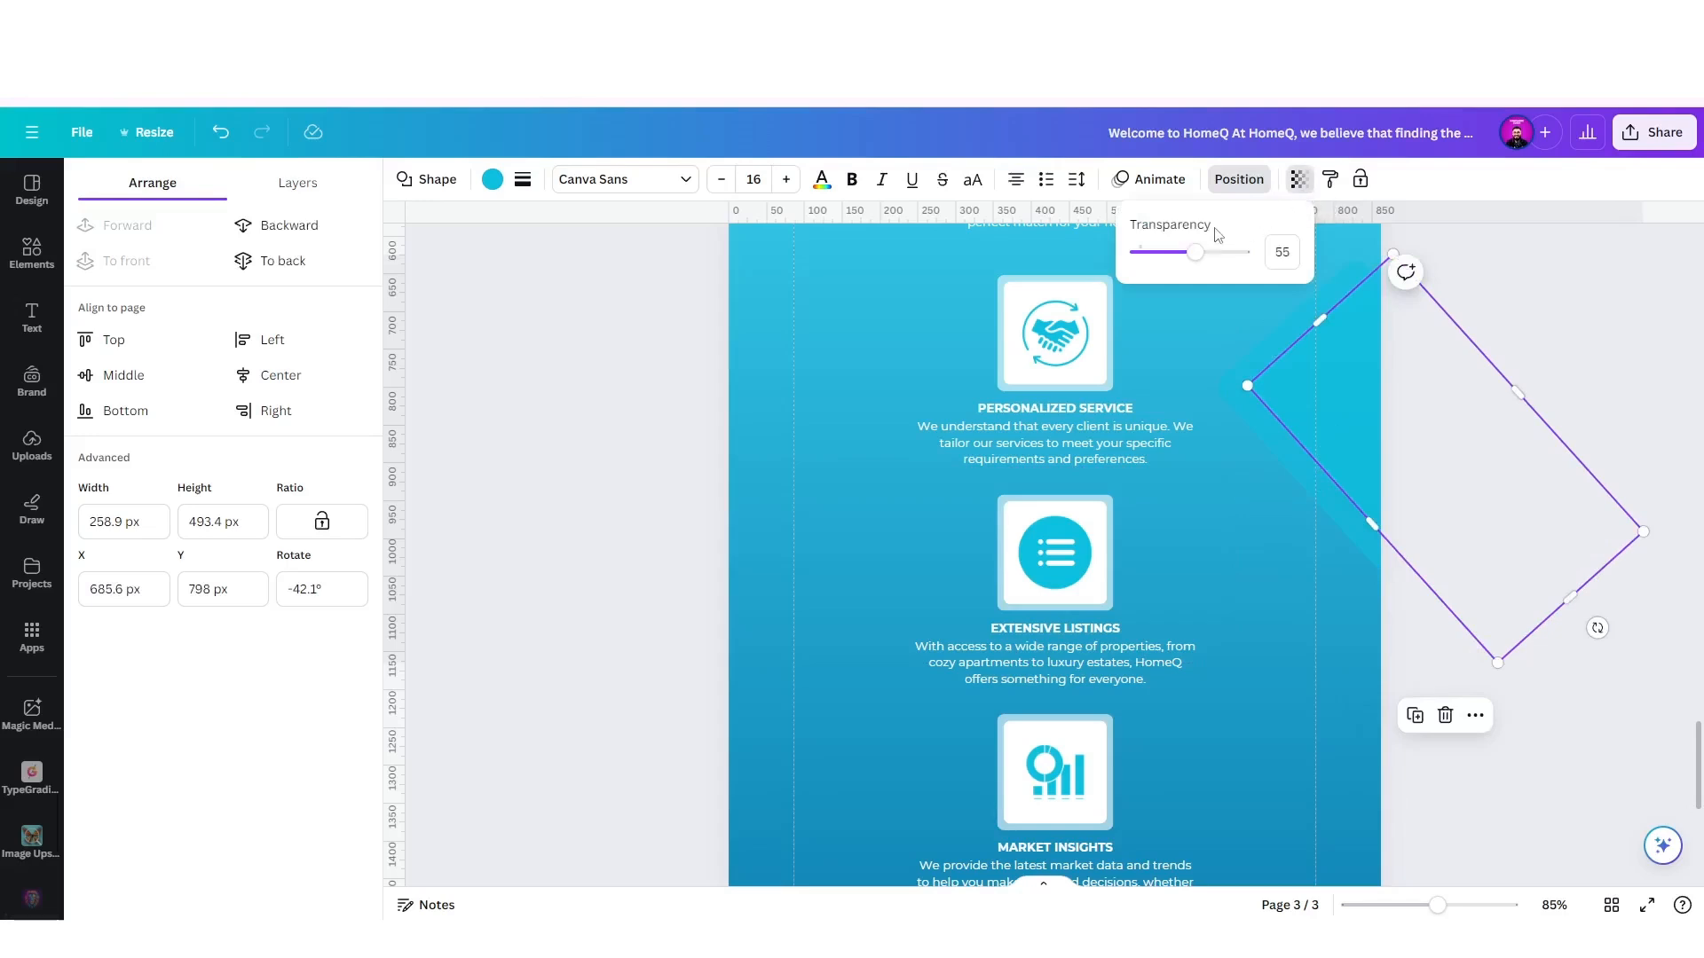
pyautogui.moveTo(1196, 252); pyautogui.dragTo(1351, 257)
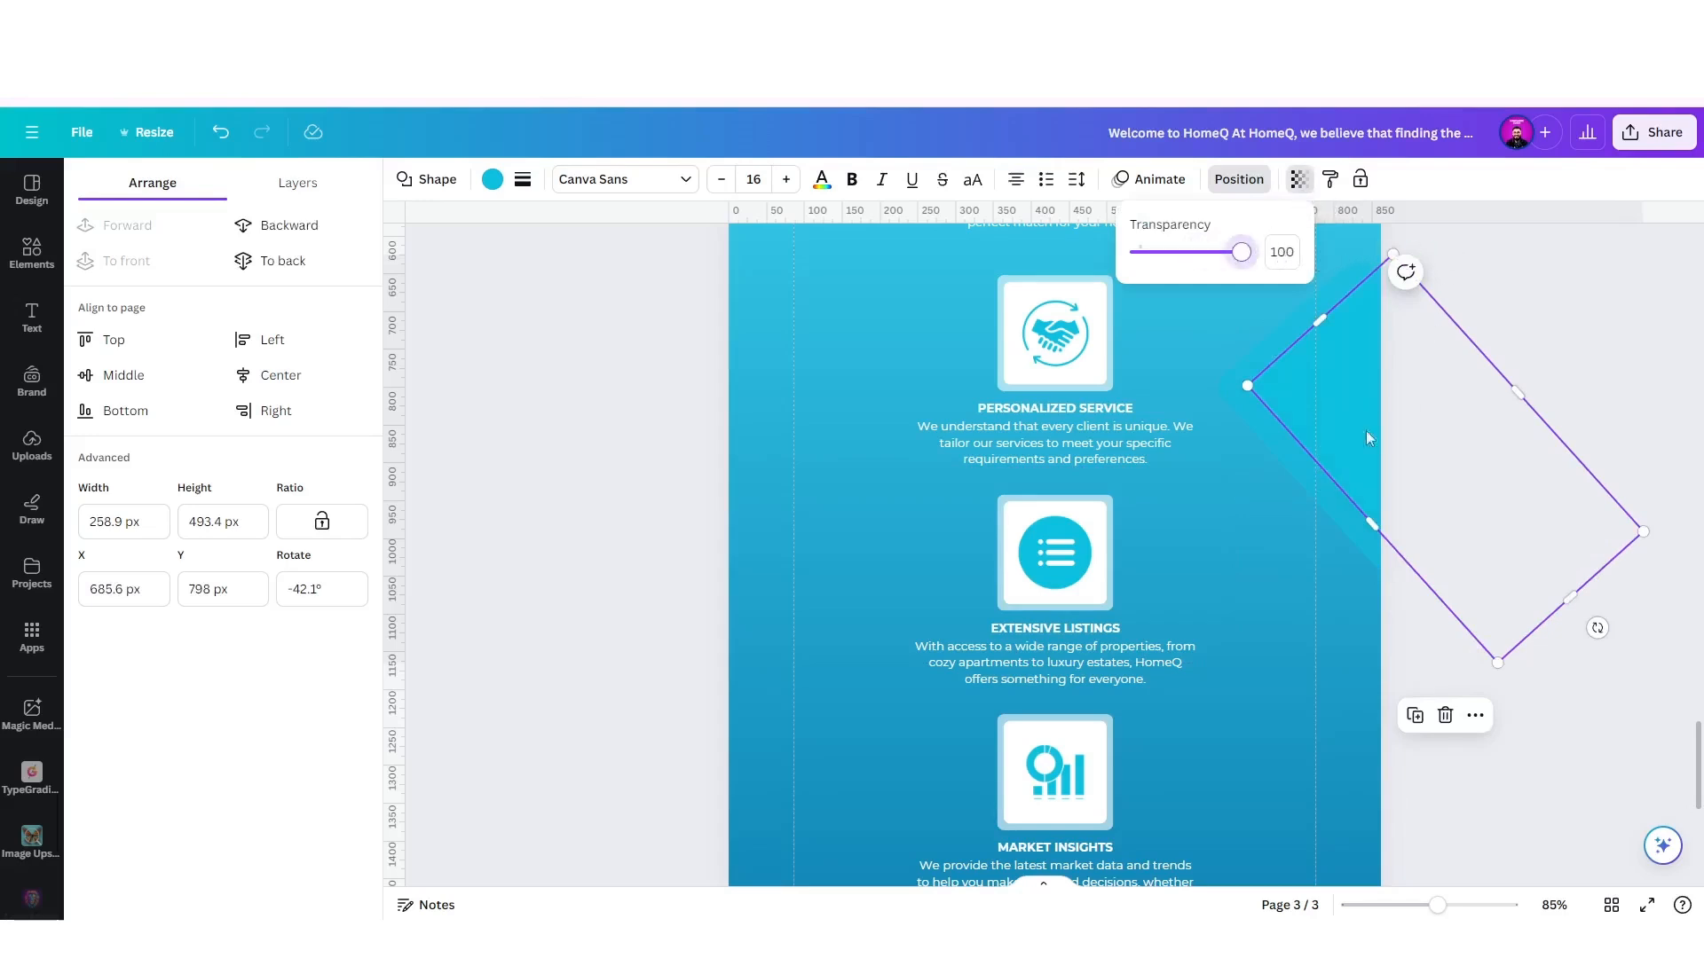
# Fill the front rectangle with the blue document gradient and nudge it slightly left, closer to the rectangle behind it.
pyautogui.click(492, 179)
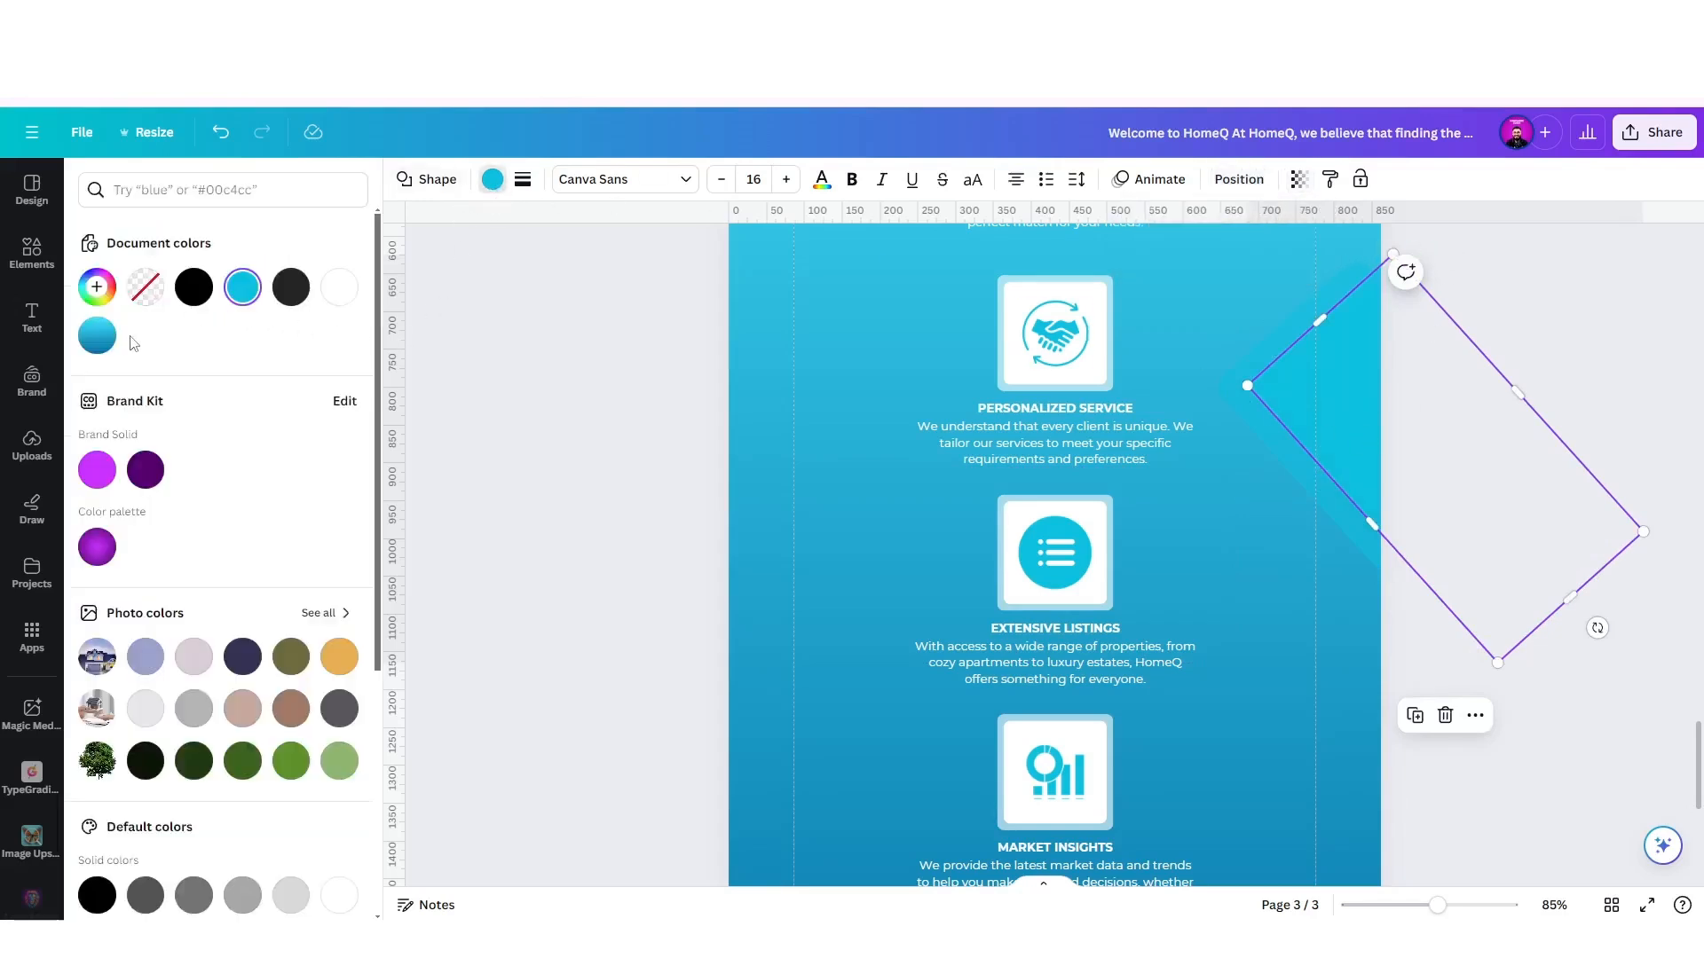
pyautogui.click(97, 335)
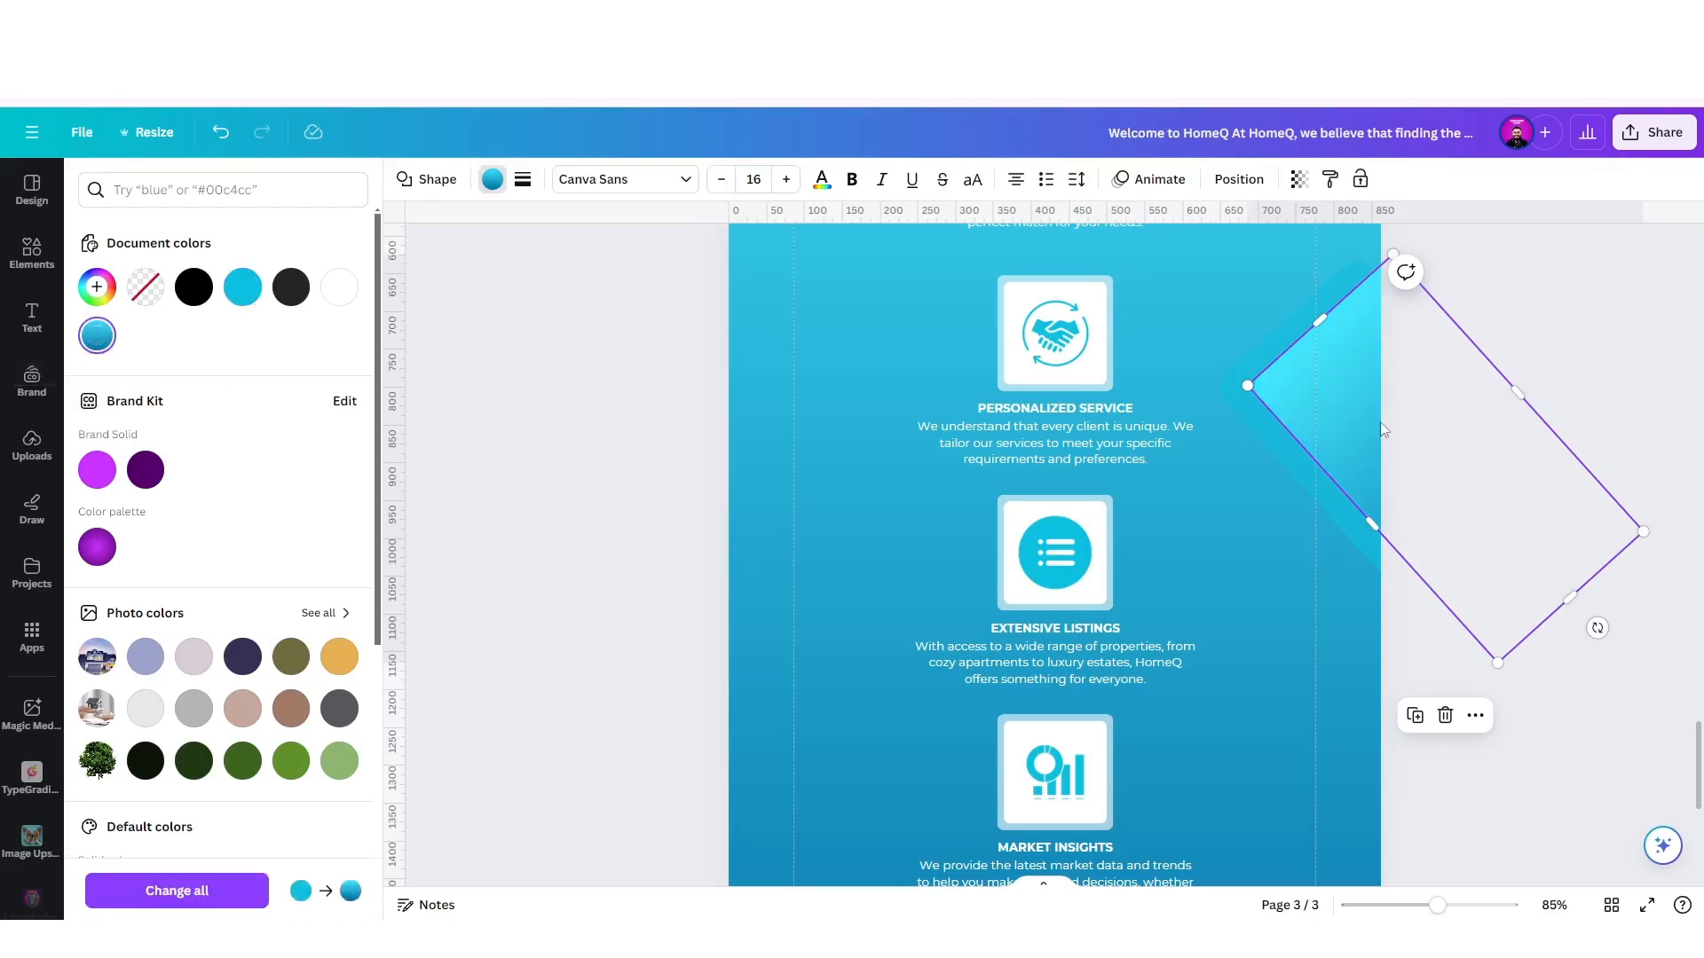
pyautogui.moveTo(1329, 383); pyautogui.dragTo(1311, 383)
# Give the semi-transparent back rectangle a solid white border with a weight of 2.
pyautogui.scroll(5, 1311, 383)
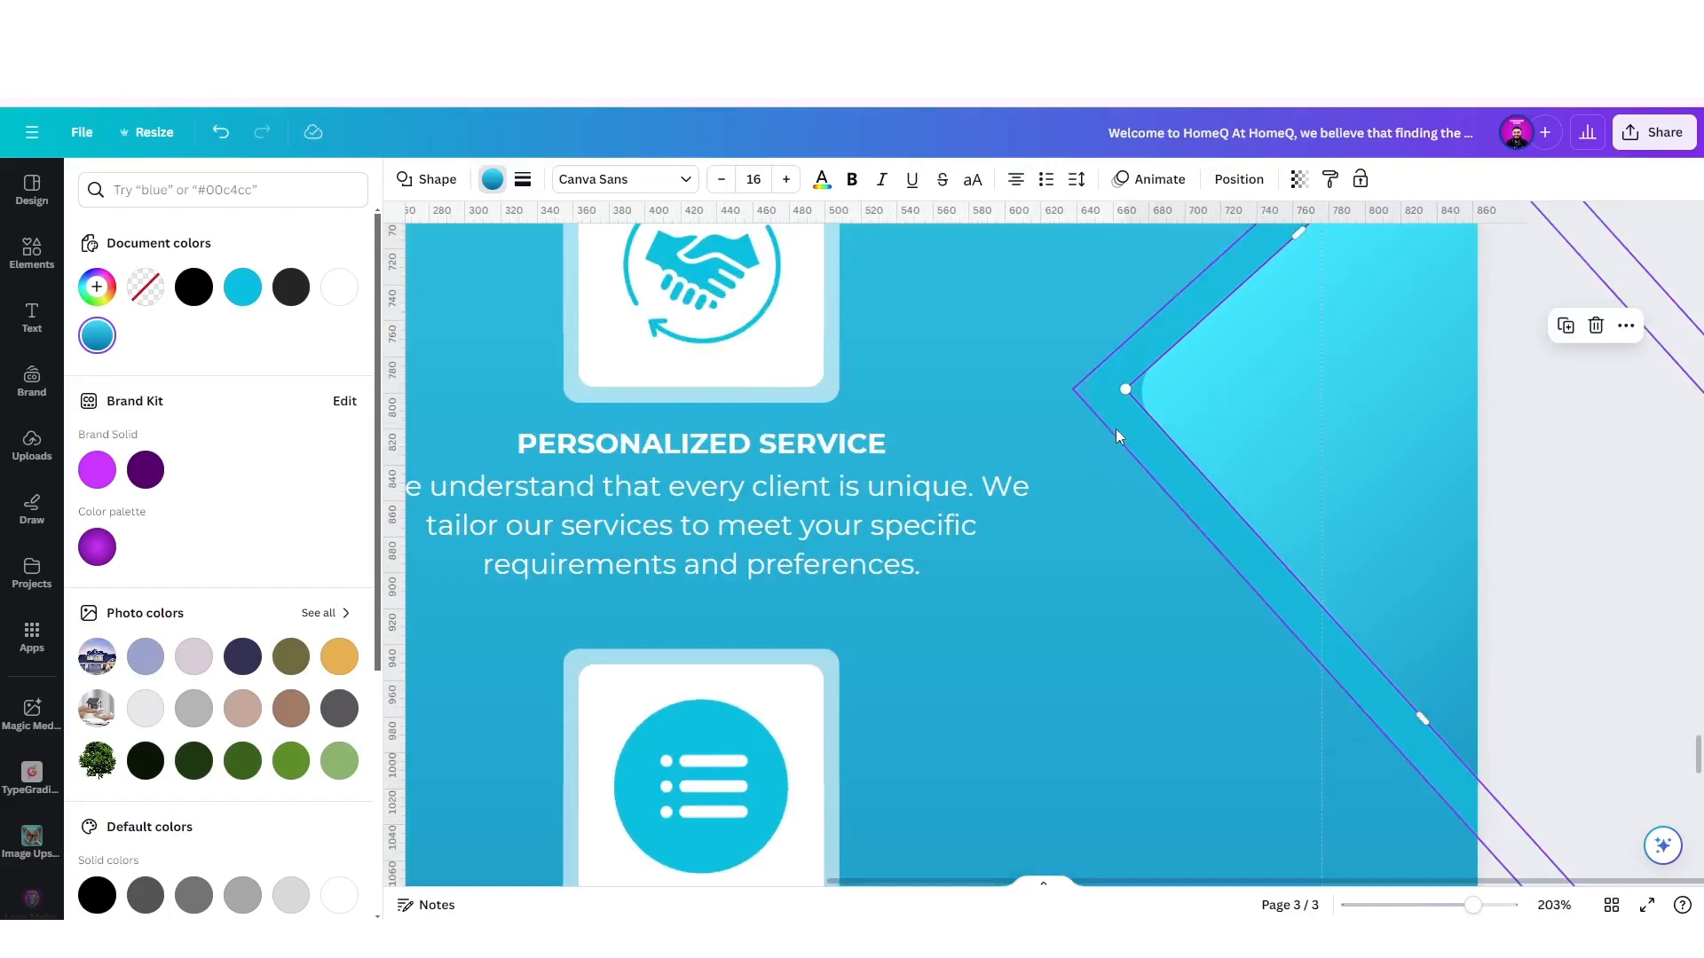
pyautogui.click(1116, 429)
pyautogui.click(524, 180)
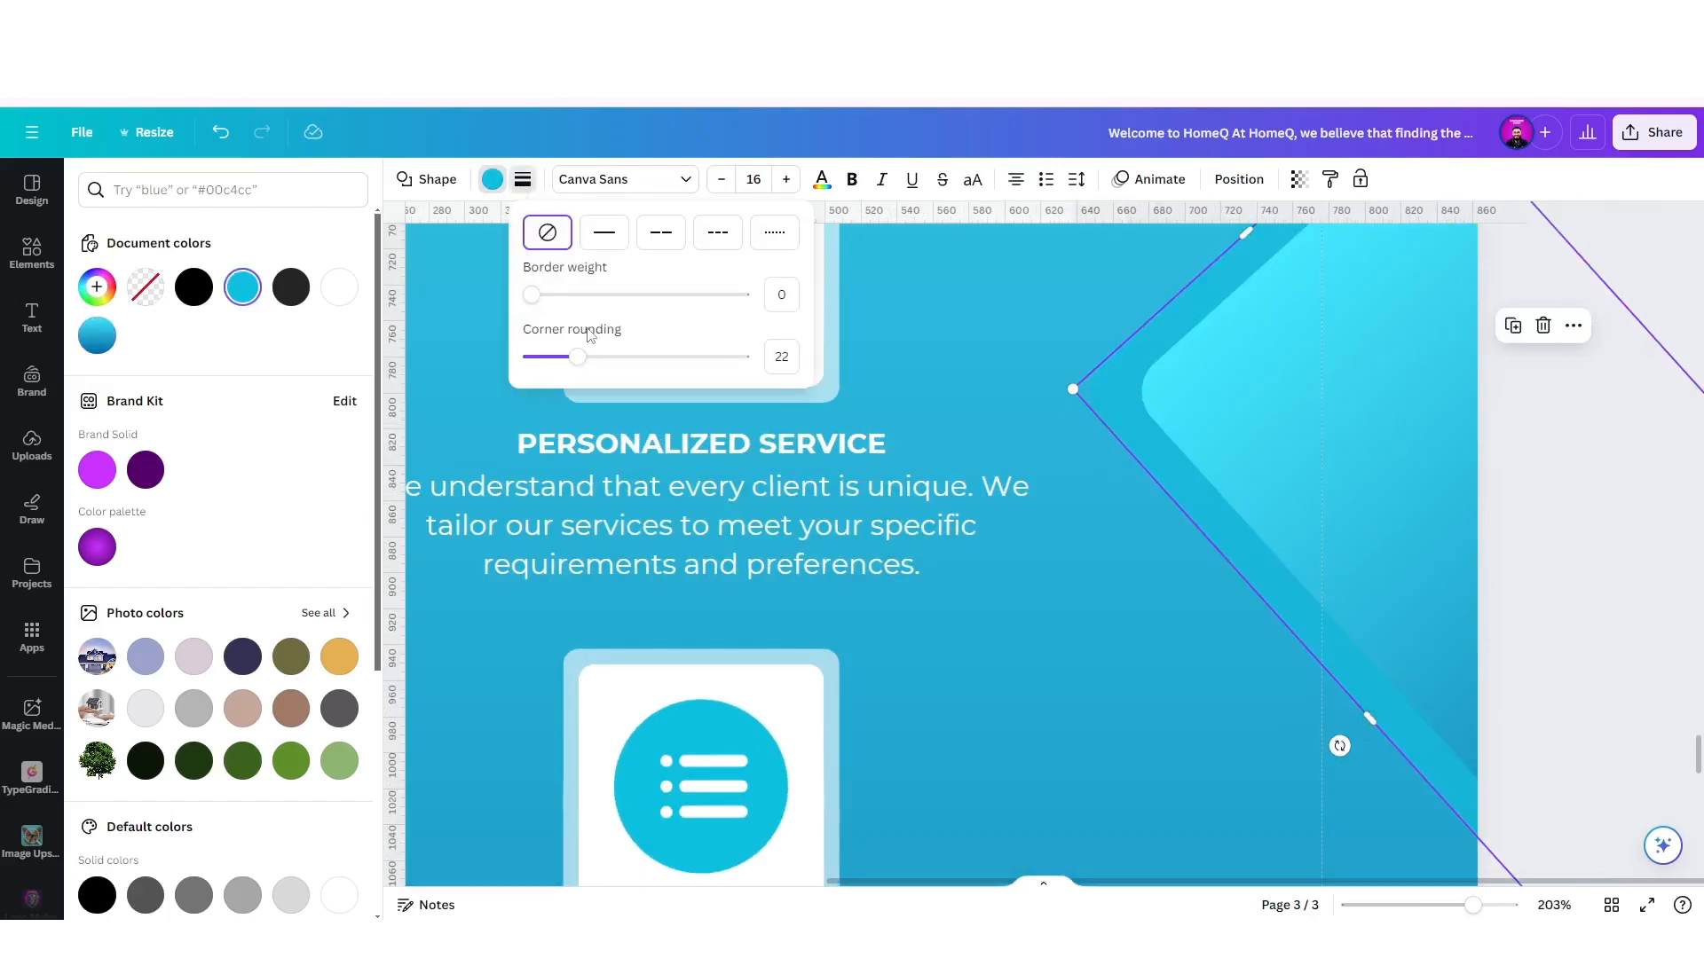
pyautogui.click(605, 232)
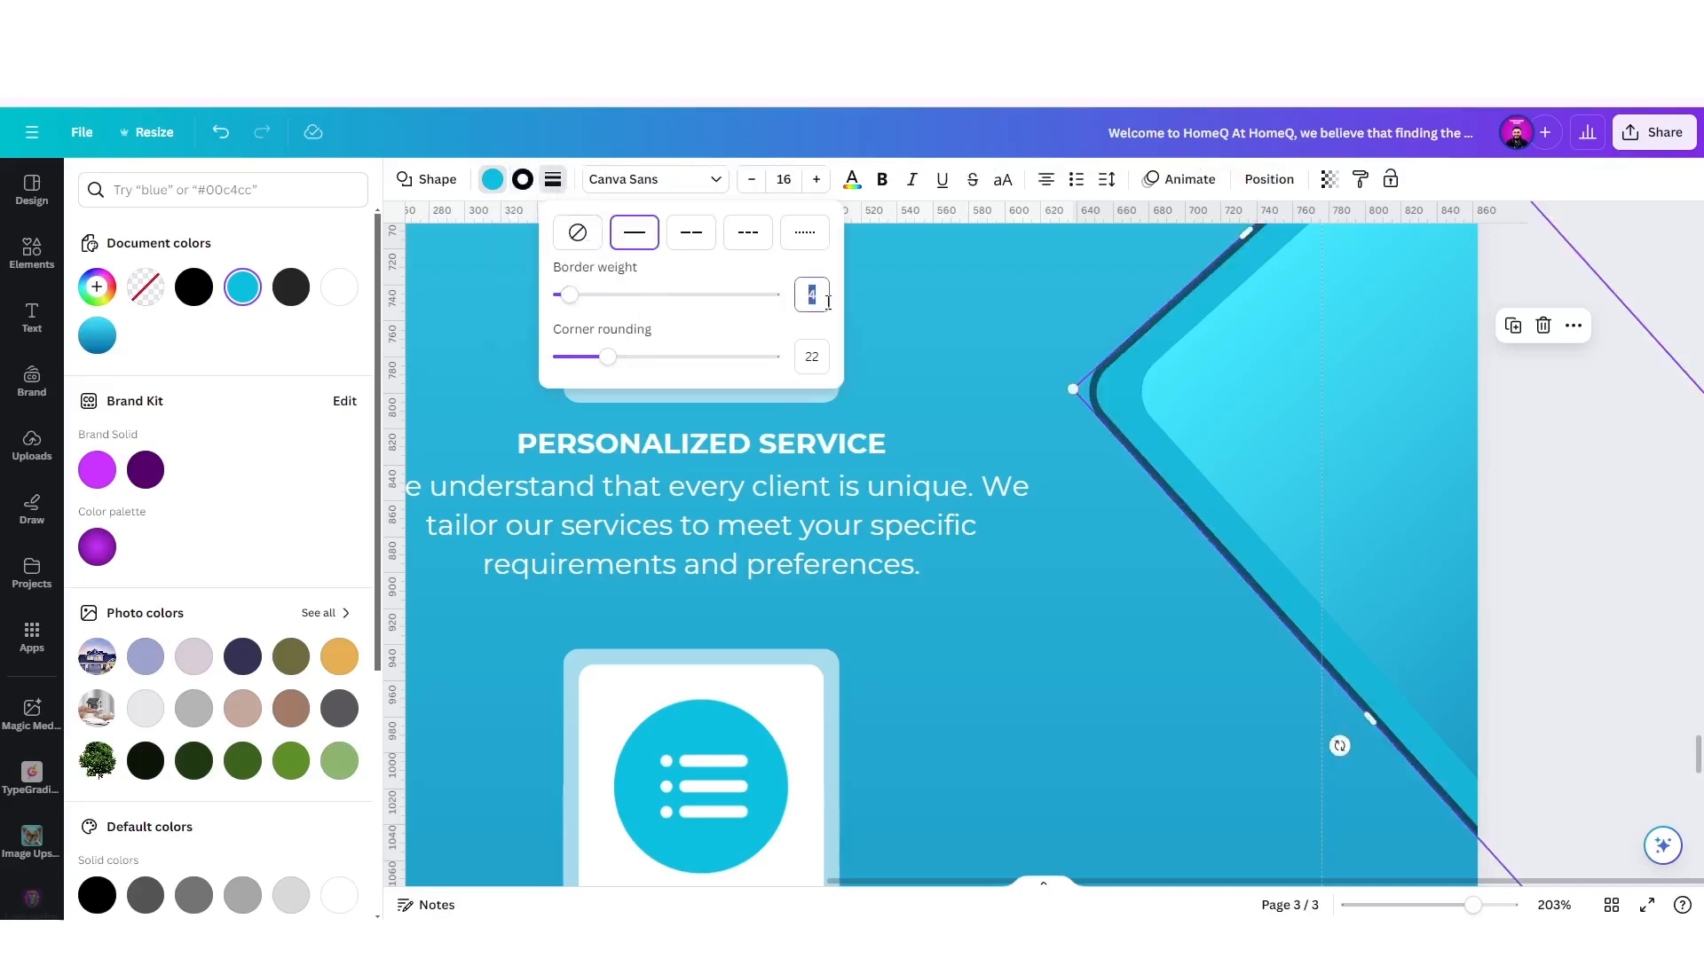
pyautogui.write('2')
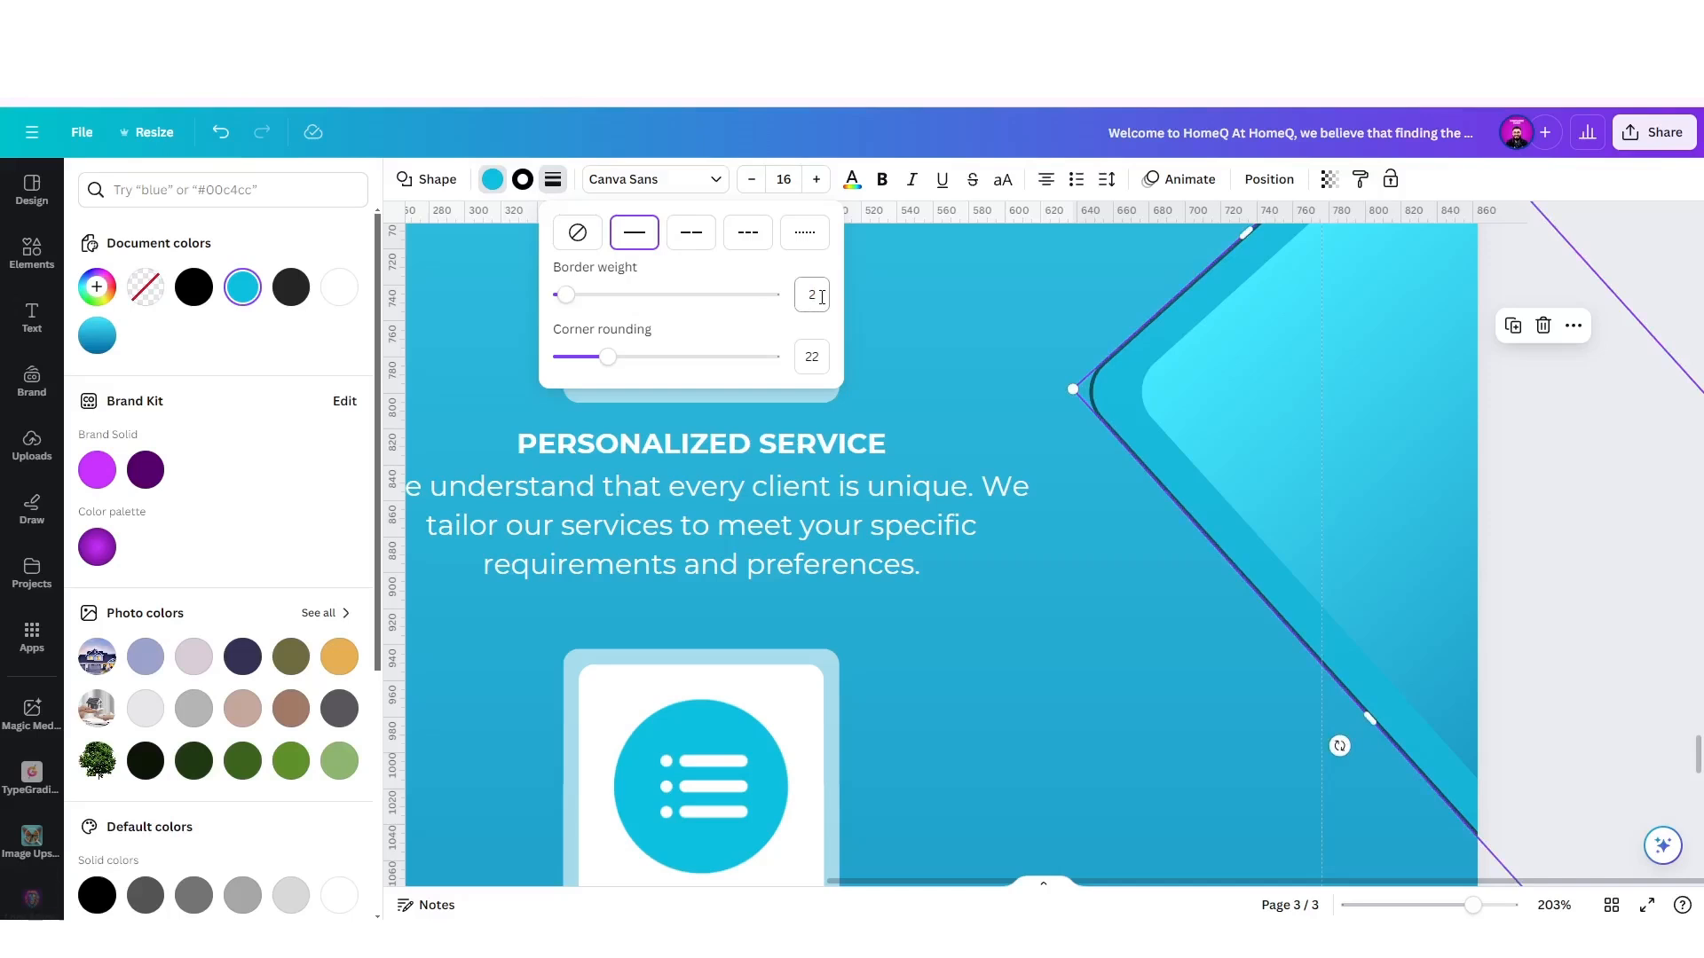
pyautogui.click(522, 180)
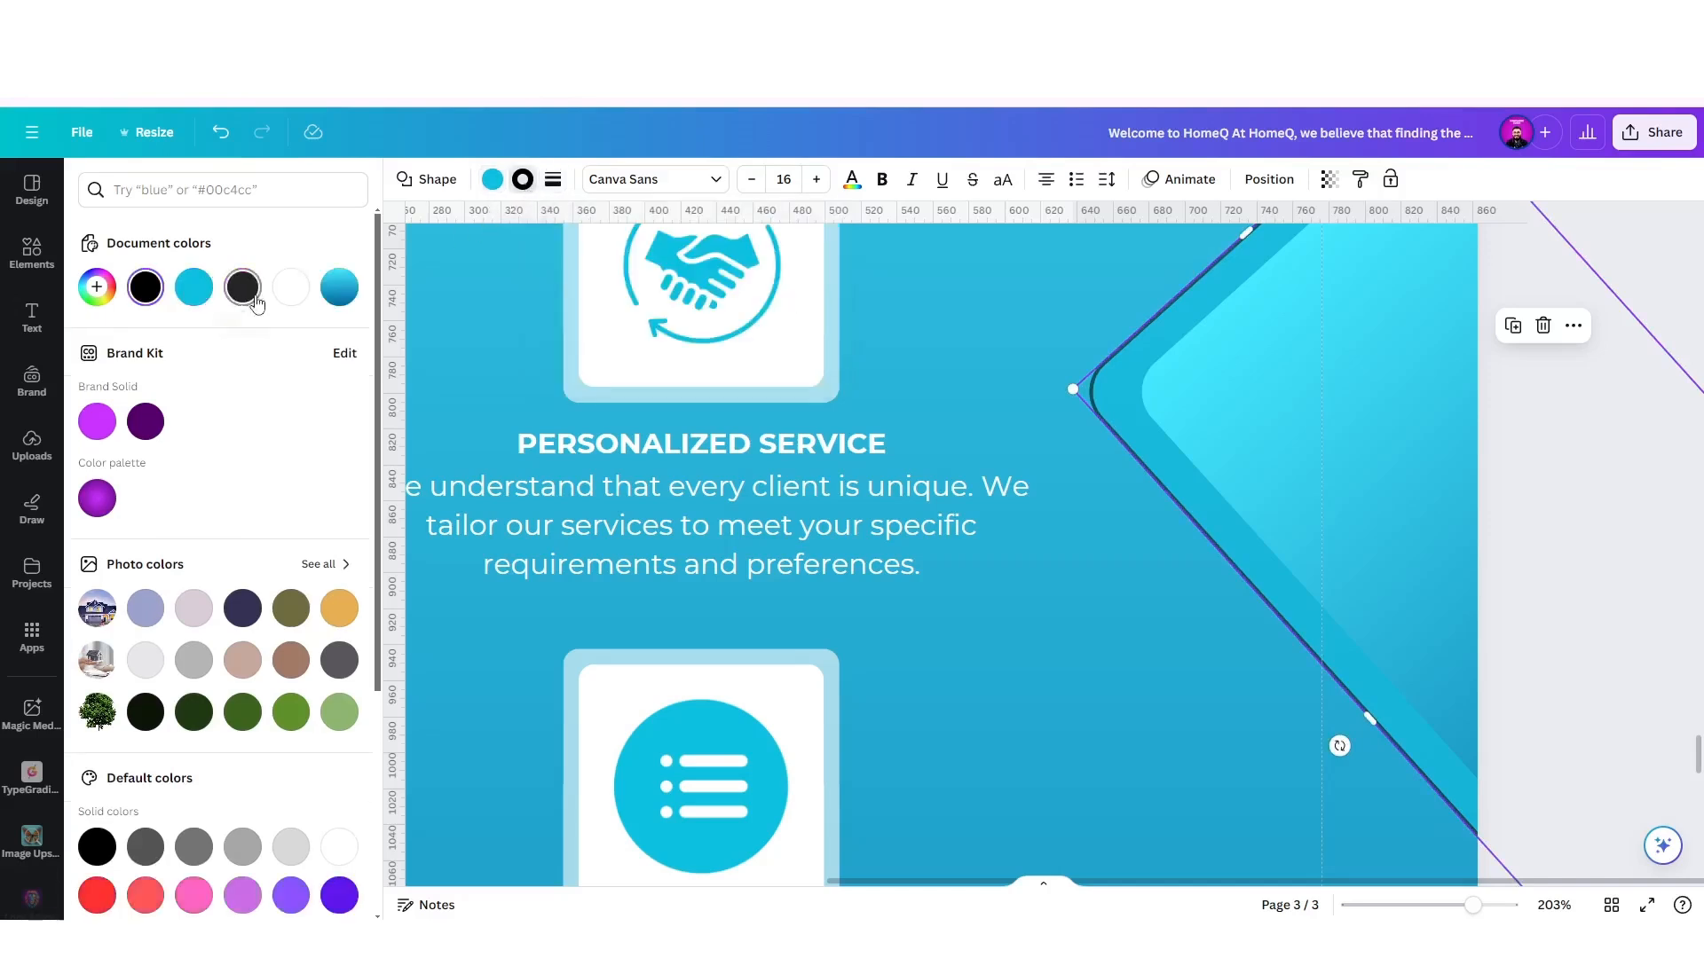
pyautogui.click(290, 287)
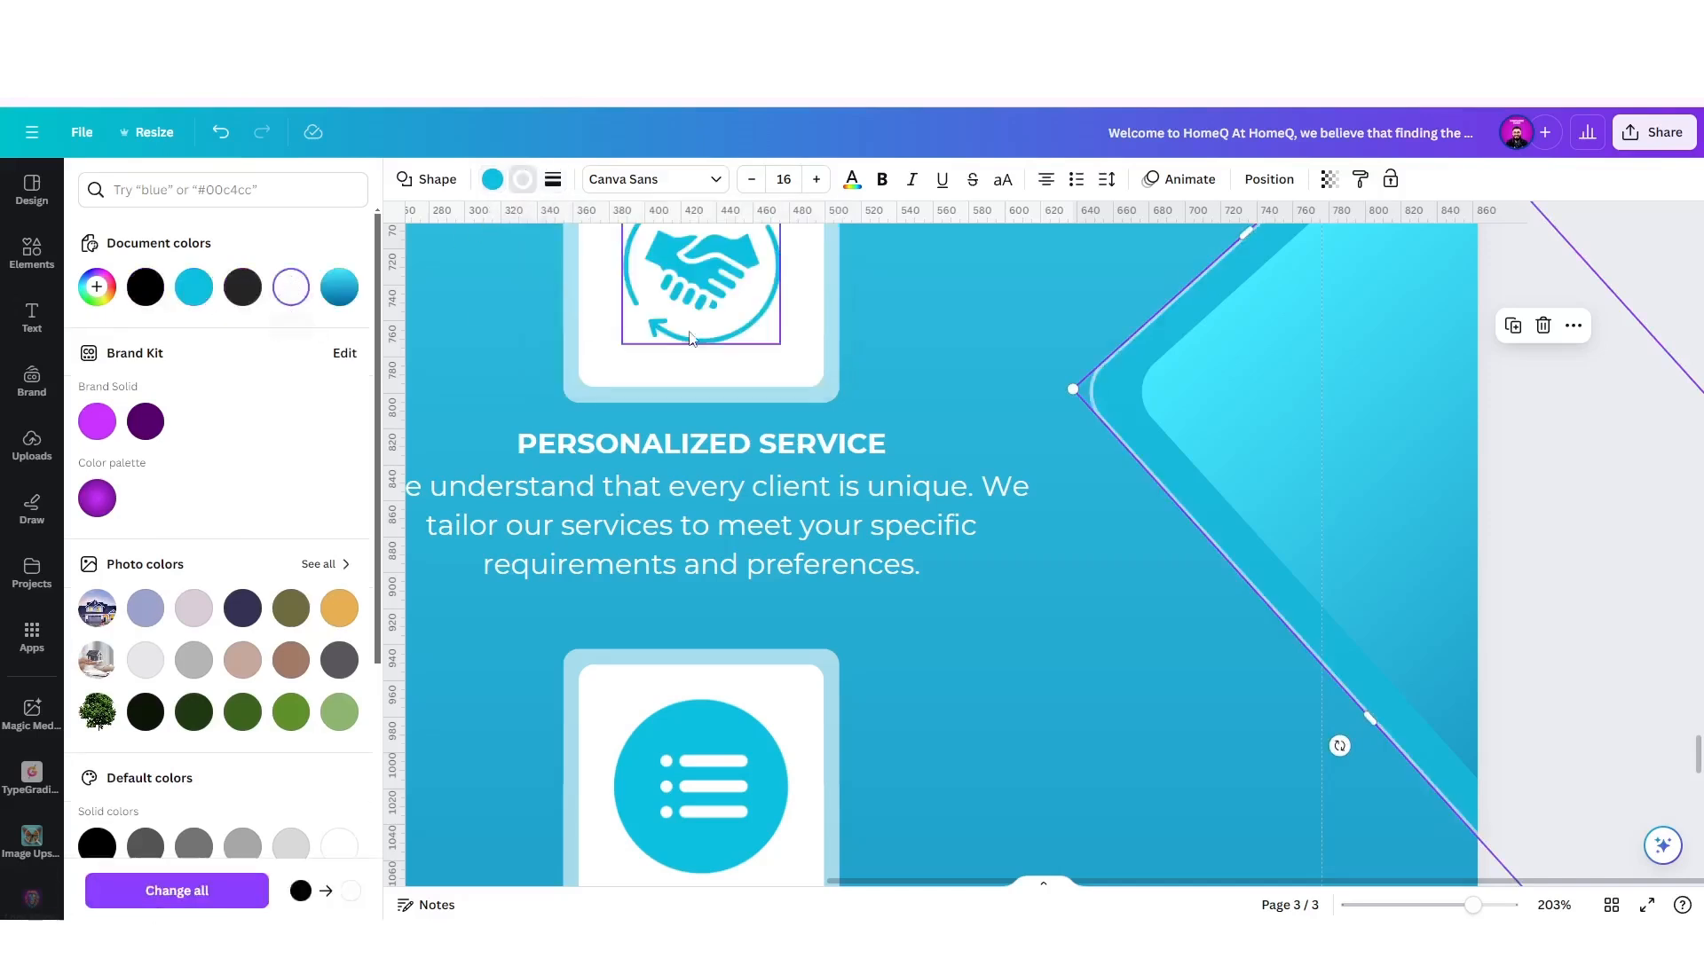
pyautogui.click(1009, 349)
# Duplicate the pair of rotated rectangles and place the copy near the call-to-action box, with only its tip overlapping the page's right edge.
pyautogui.scroll(-10, 1009, 348)
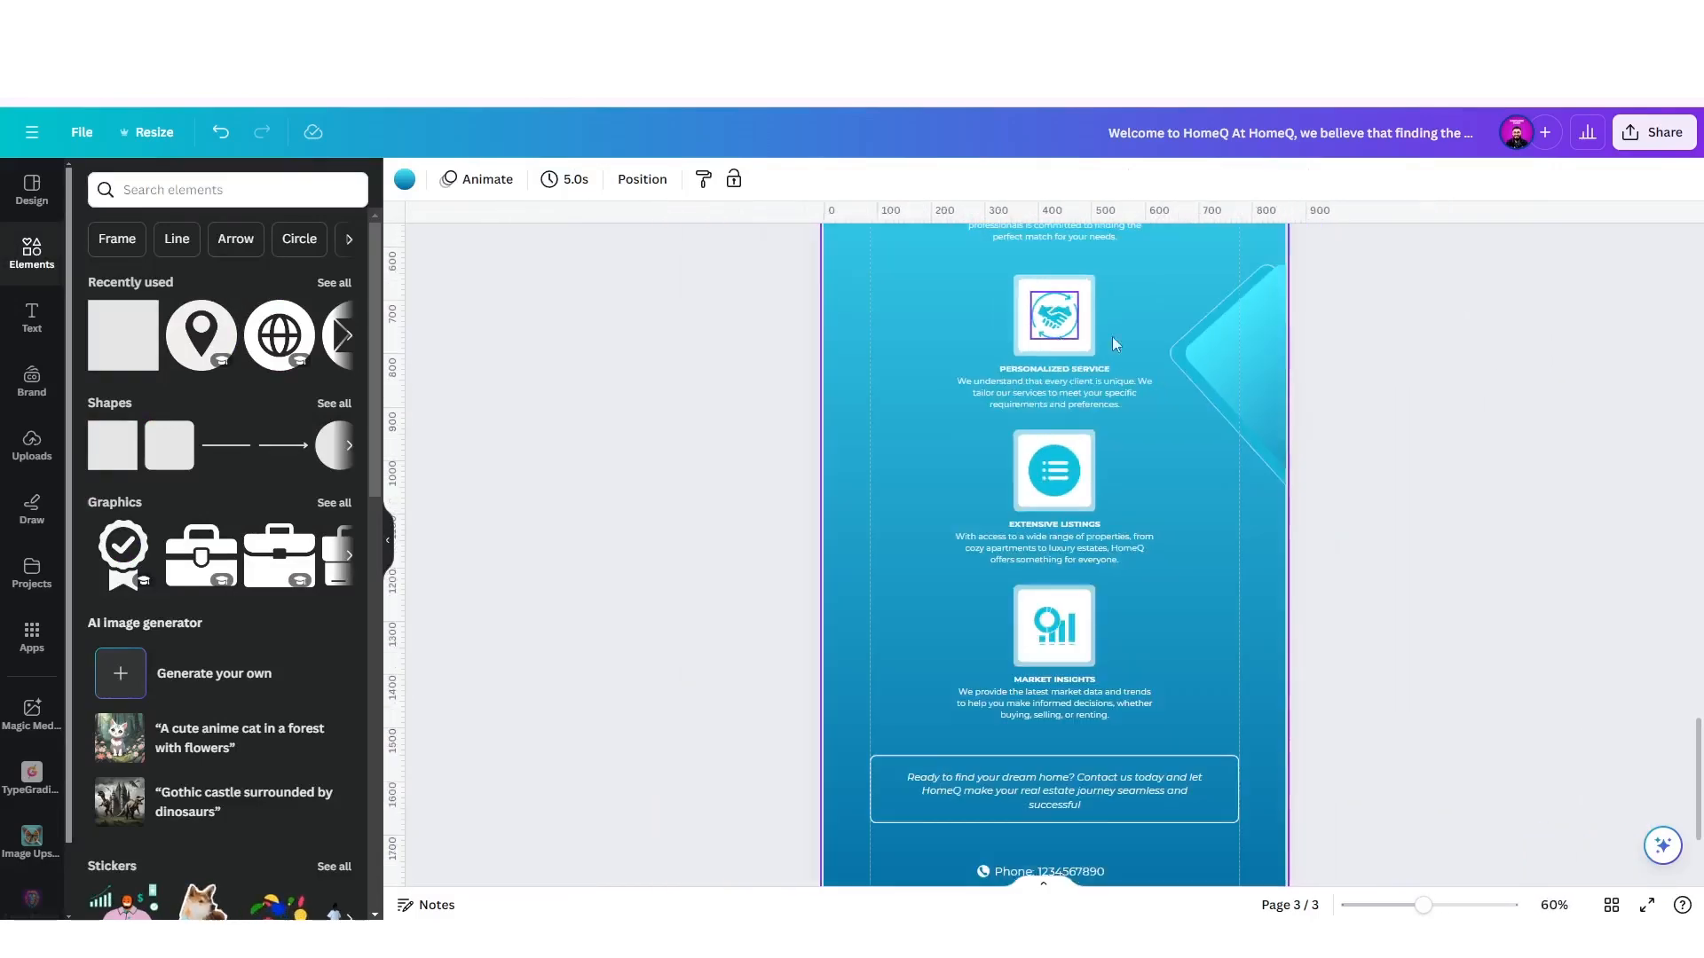
pyautogui.click(1271, 368)
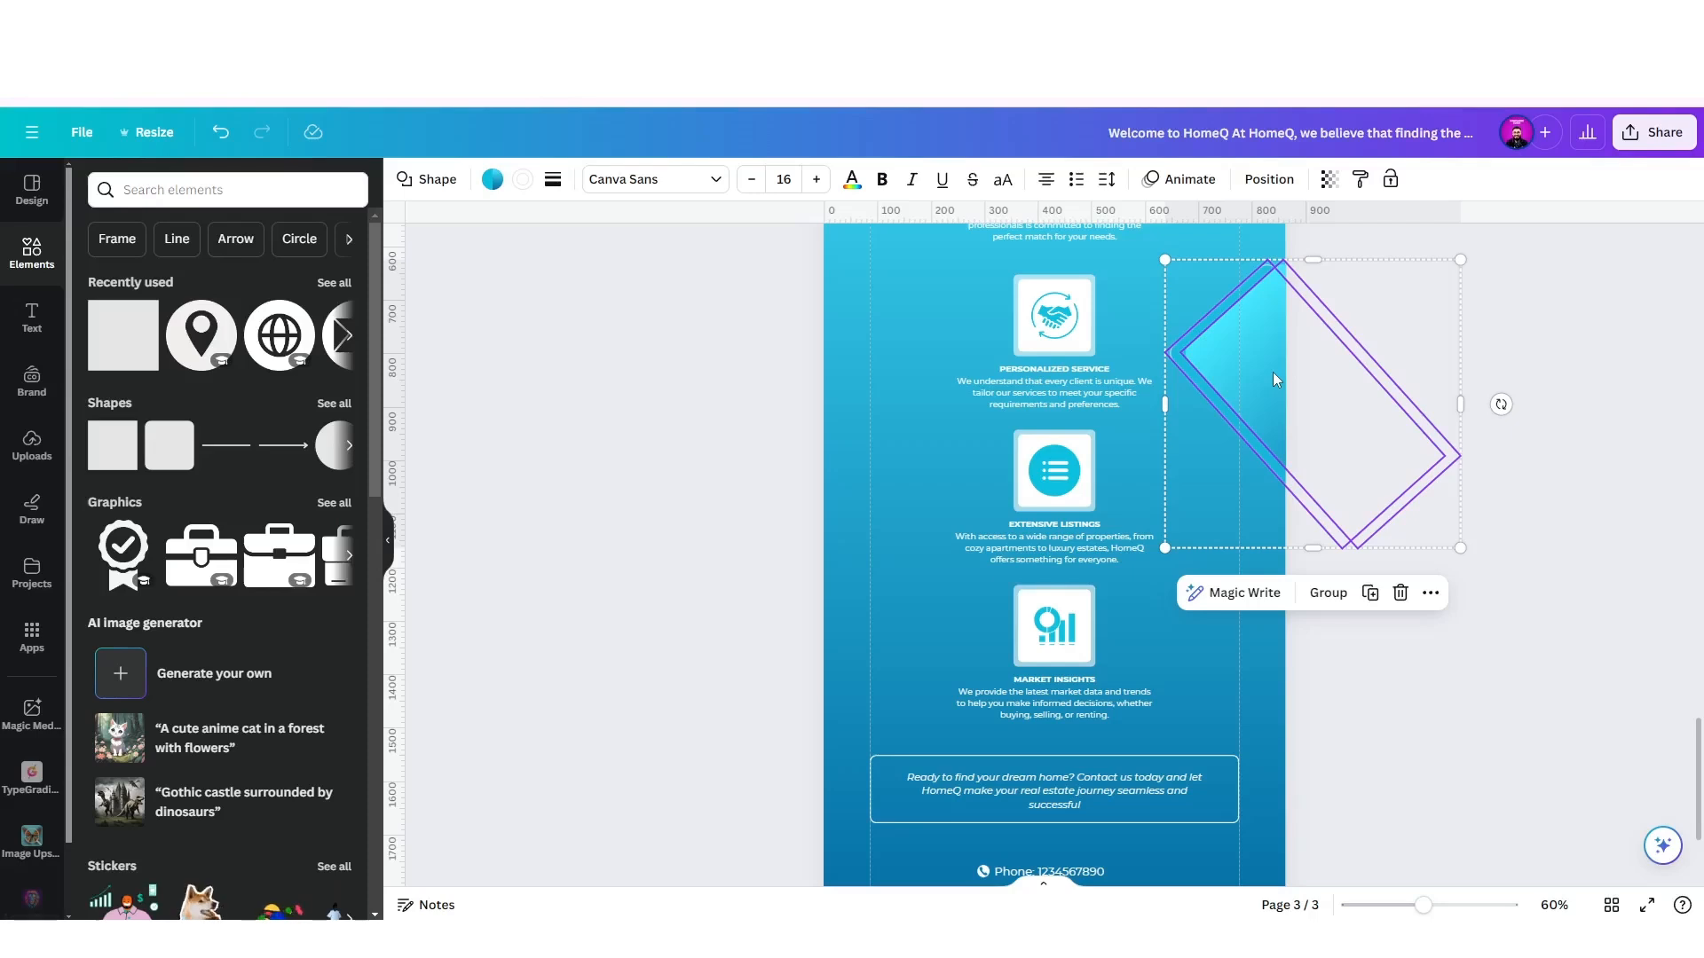
pyautogui.moveTo(1274, 376); pyautogui.dragTo(1355, 775)
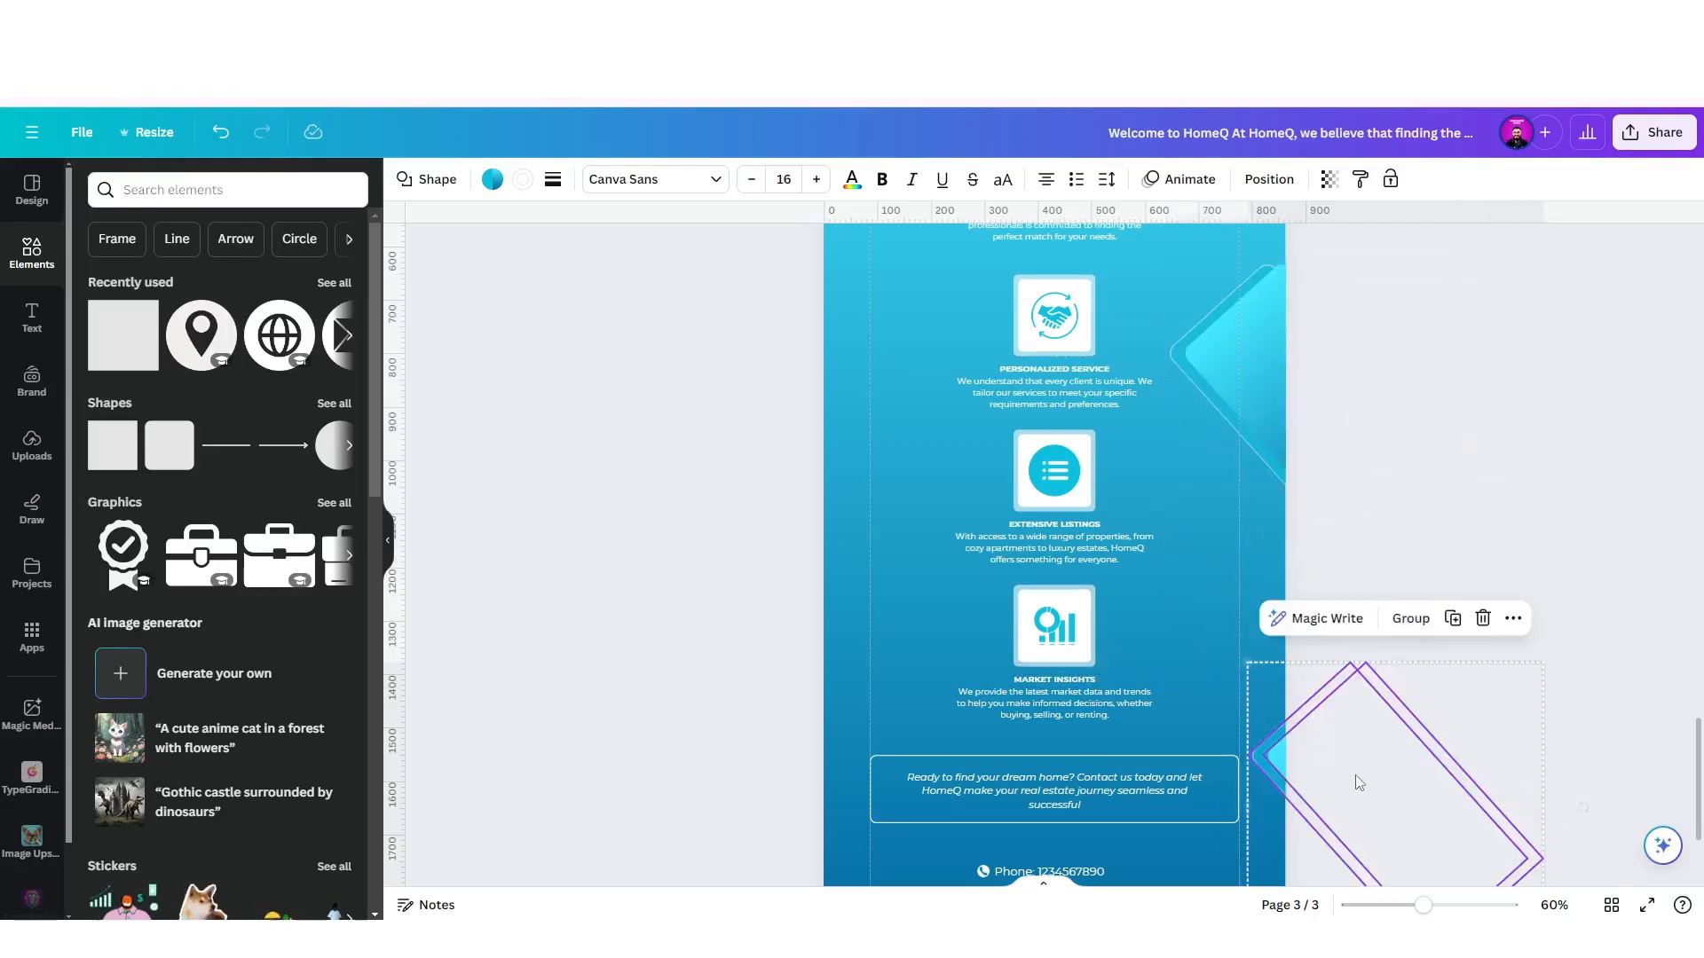
pyautogui.scroll(3, 1260, 689)
pyautogui.scroll(1, 1260, 688)
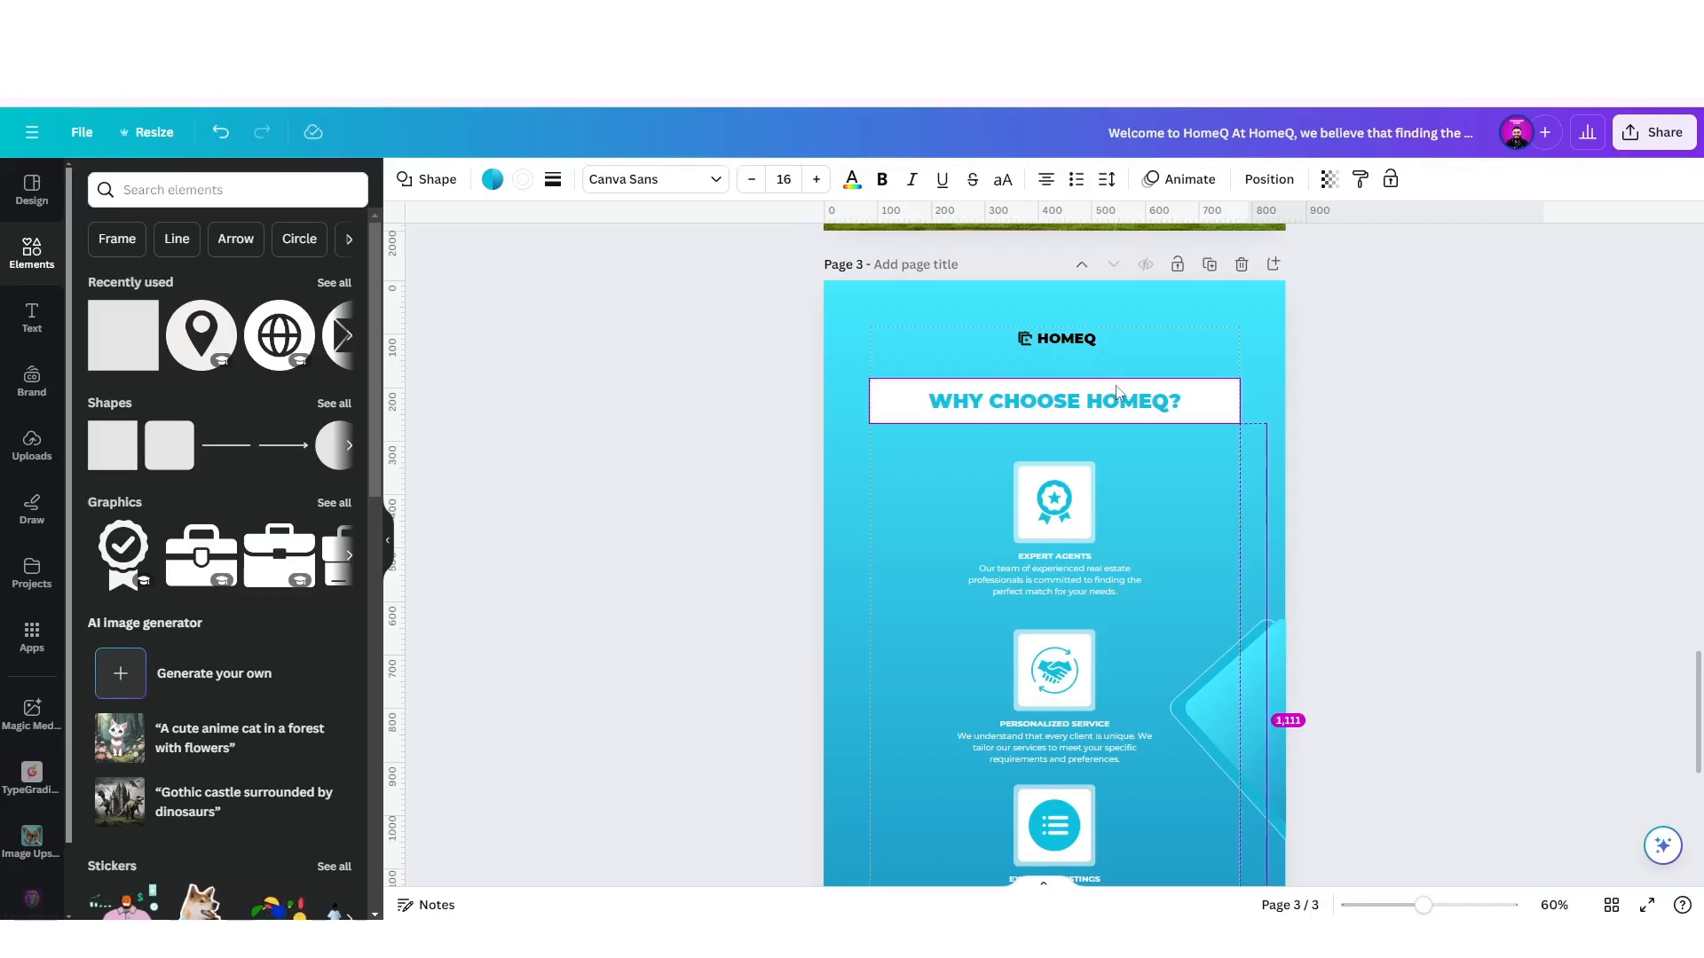
pyautogui.scroll(-2, 1116, 391)
pyautogui.scroll(-3, 1117, 392)
pyautogui.scroll(-2, 1116, 393)
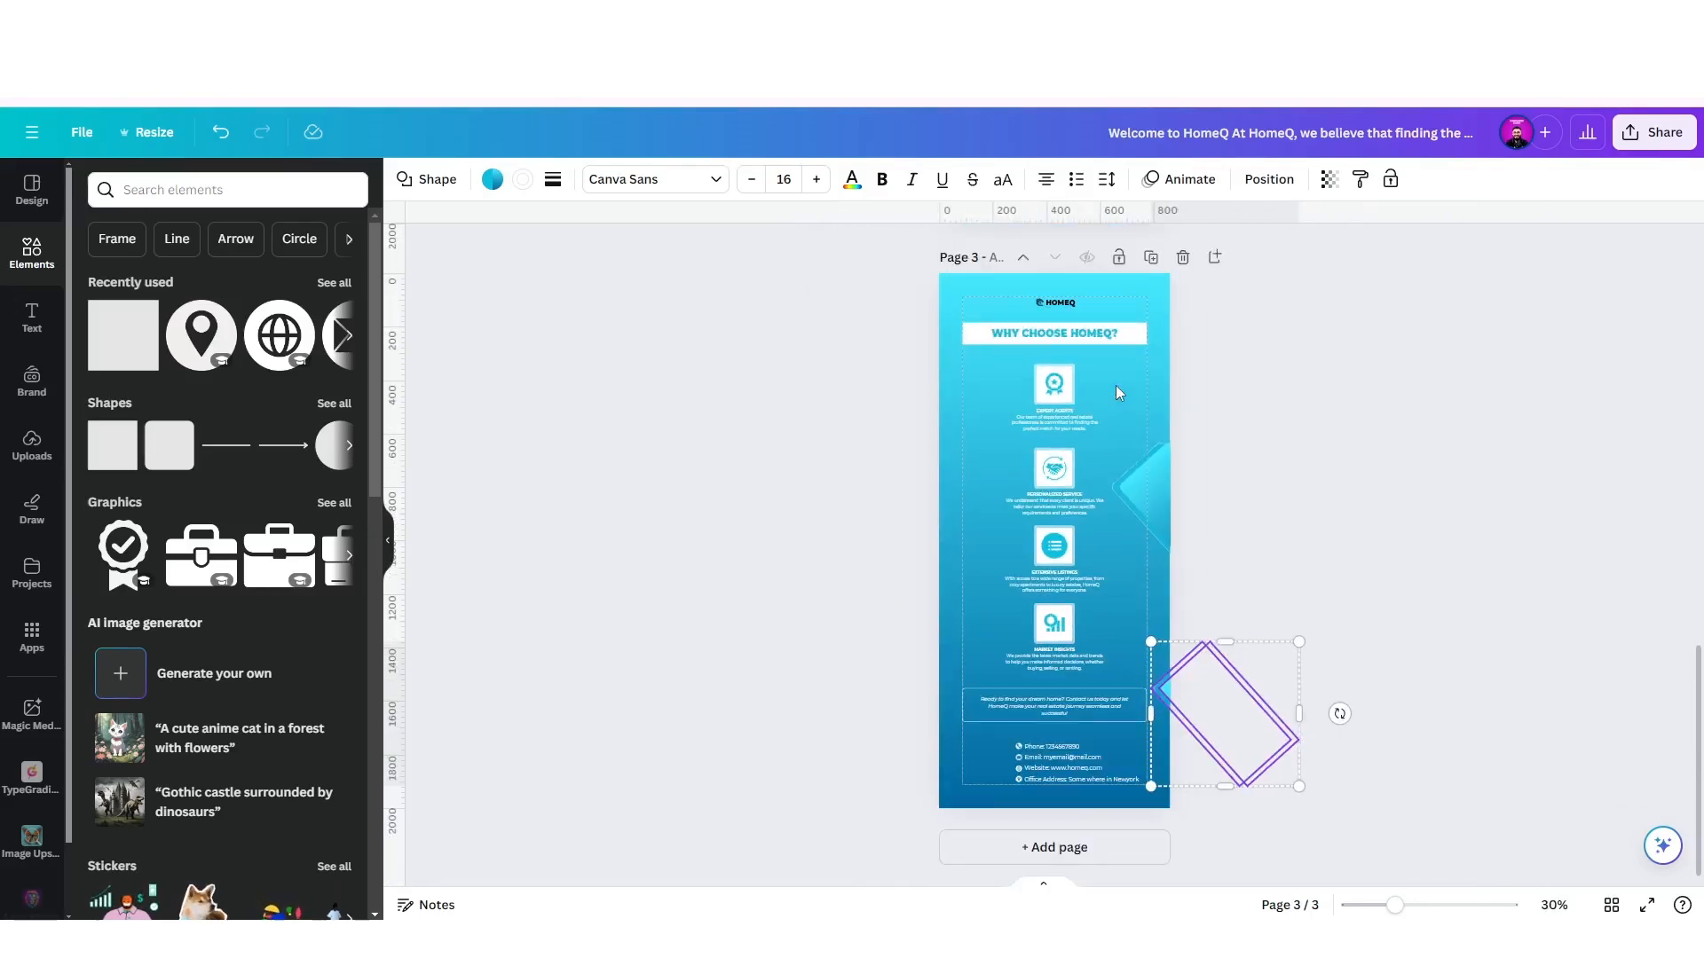
pyautogui.press('Delete')
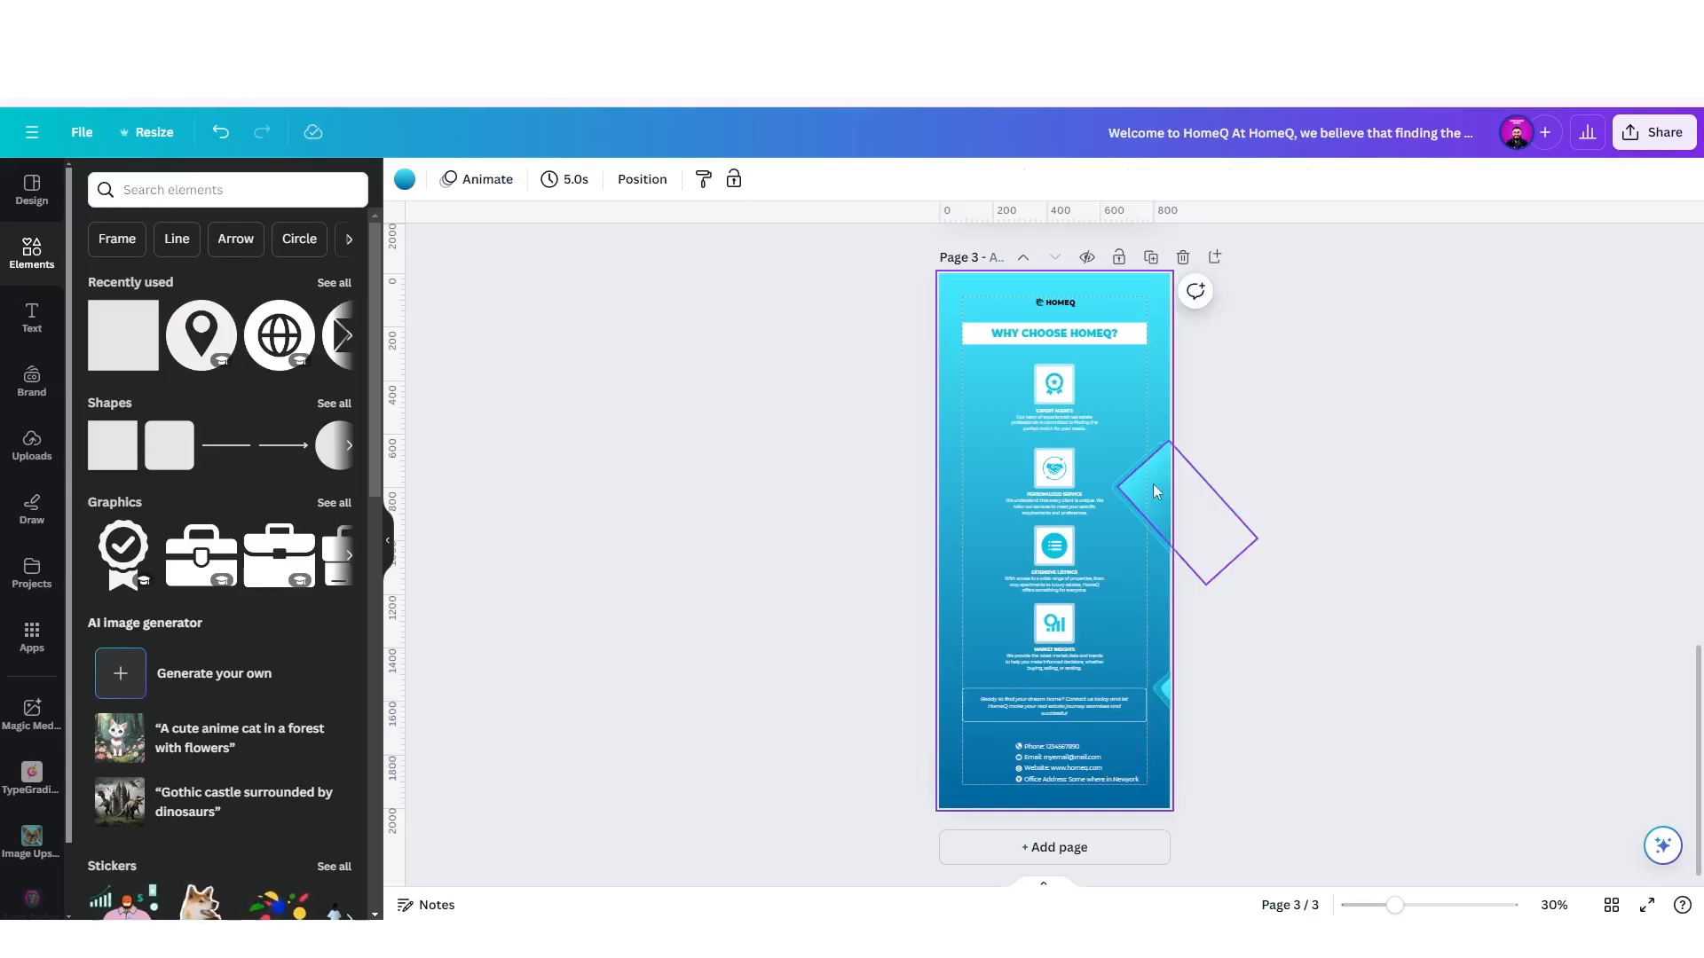
pyautogui.moveTo(1147, 415); pyautogui.dragTo(1176, 504)
pyautogui.scroll(5, 1177, 503)
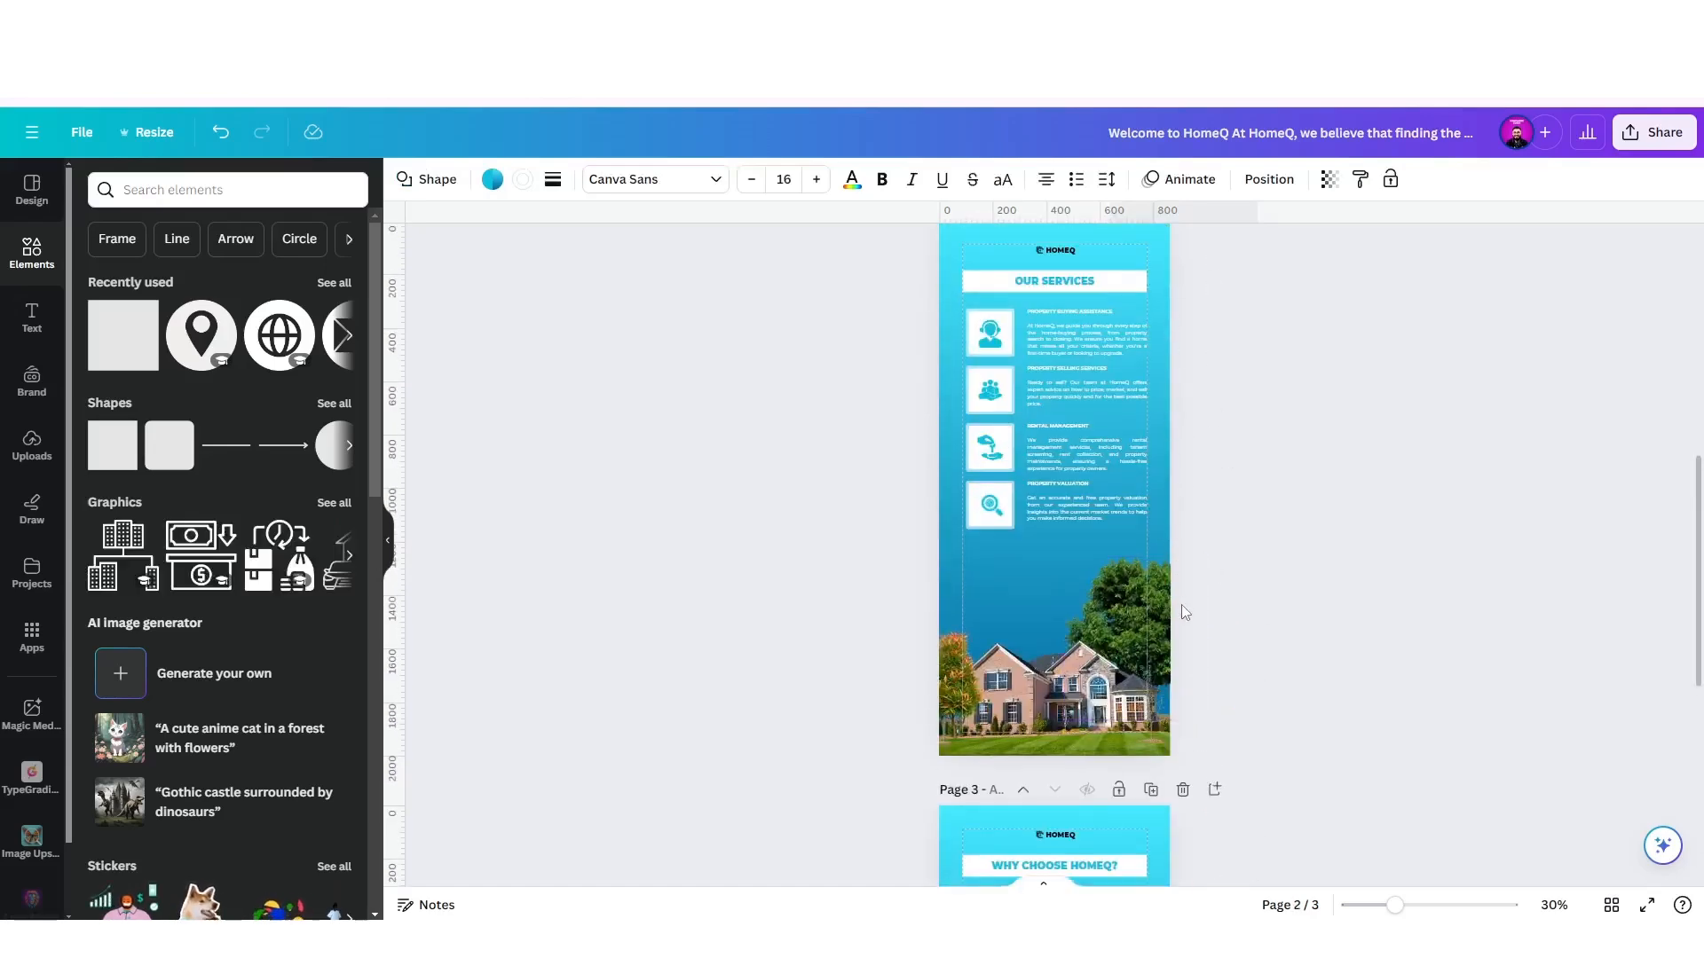
pyautogui.scroll(-5, 1180, 605)
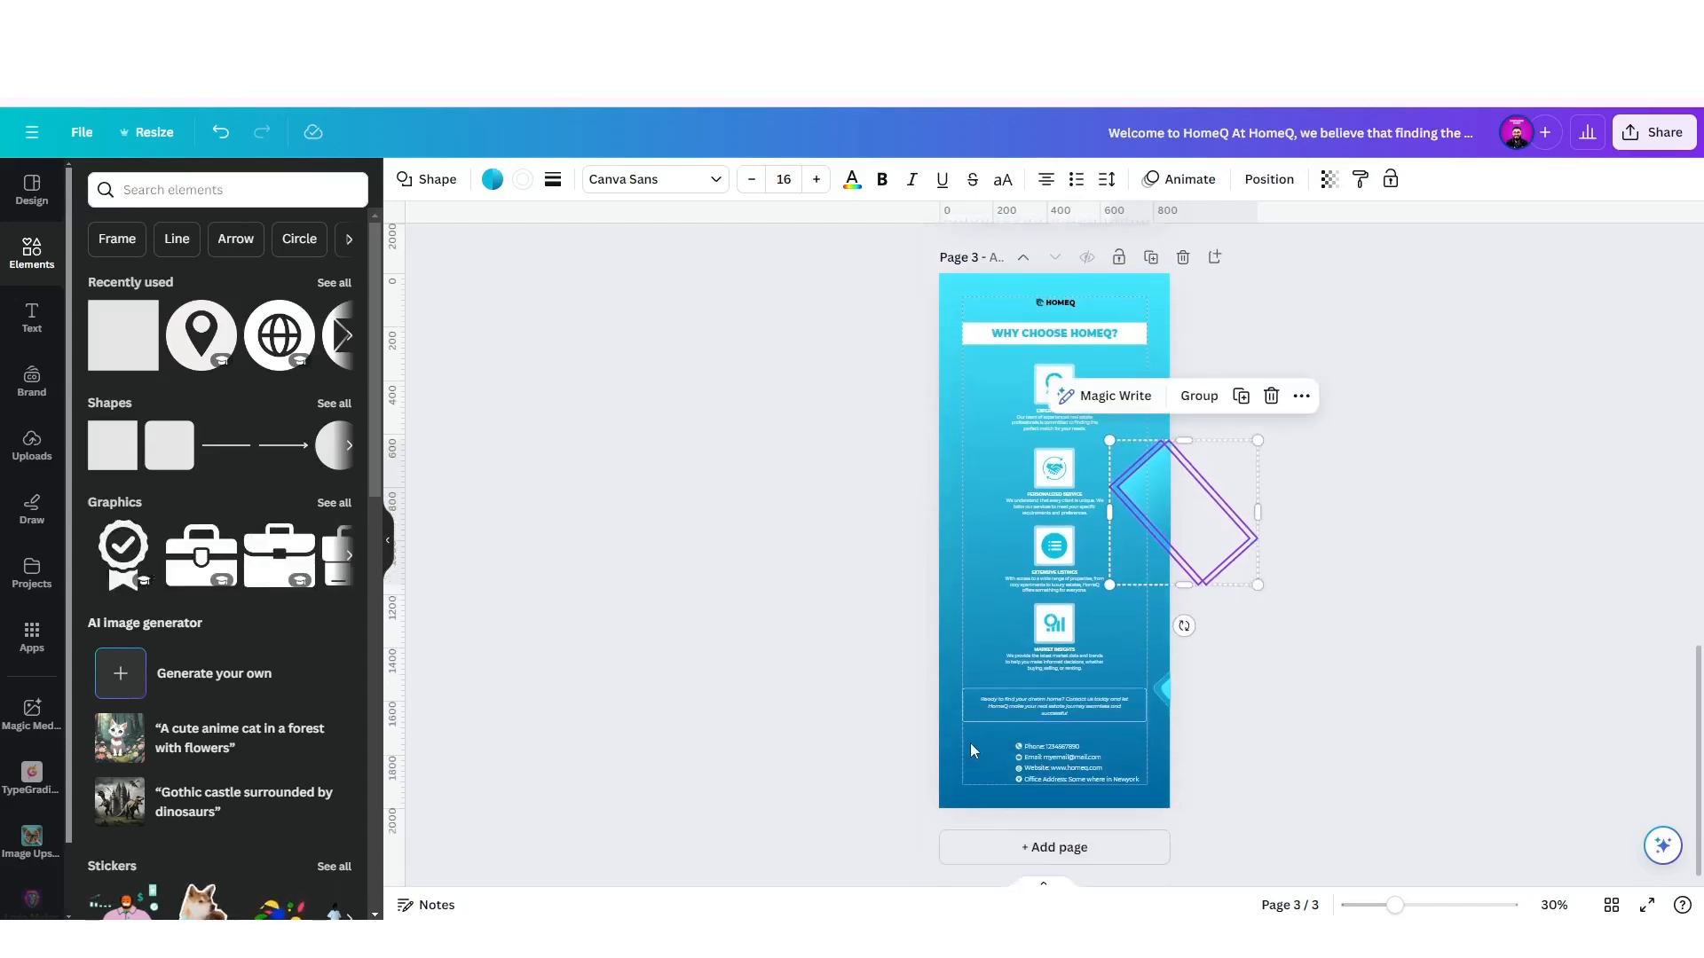
# Copy the tree image from page 2 to page 3 and move it partly off the page's left edge.
pyautogui.scroll(4, 971, 742)
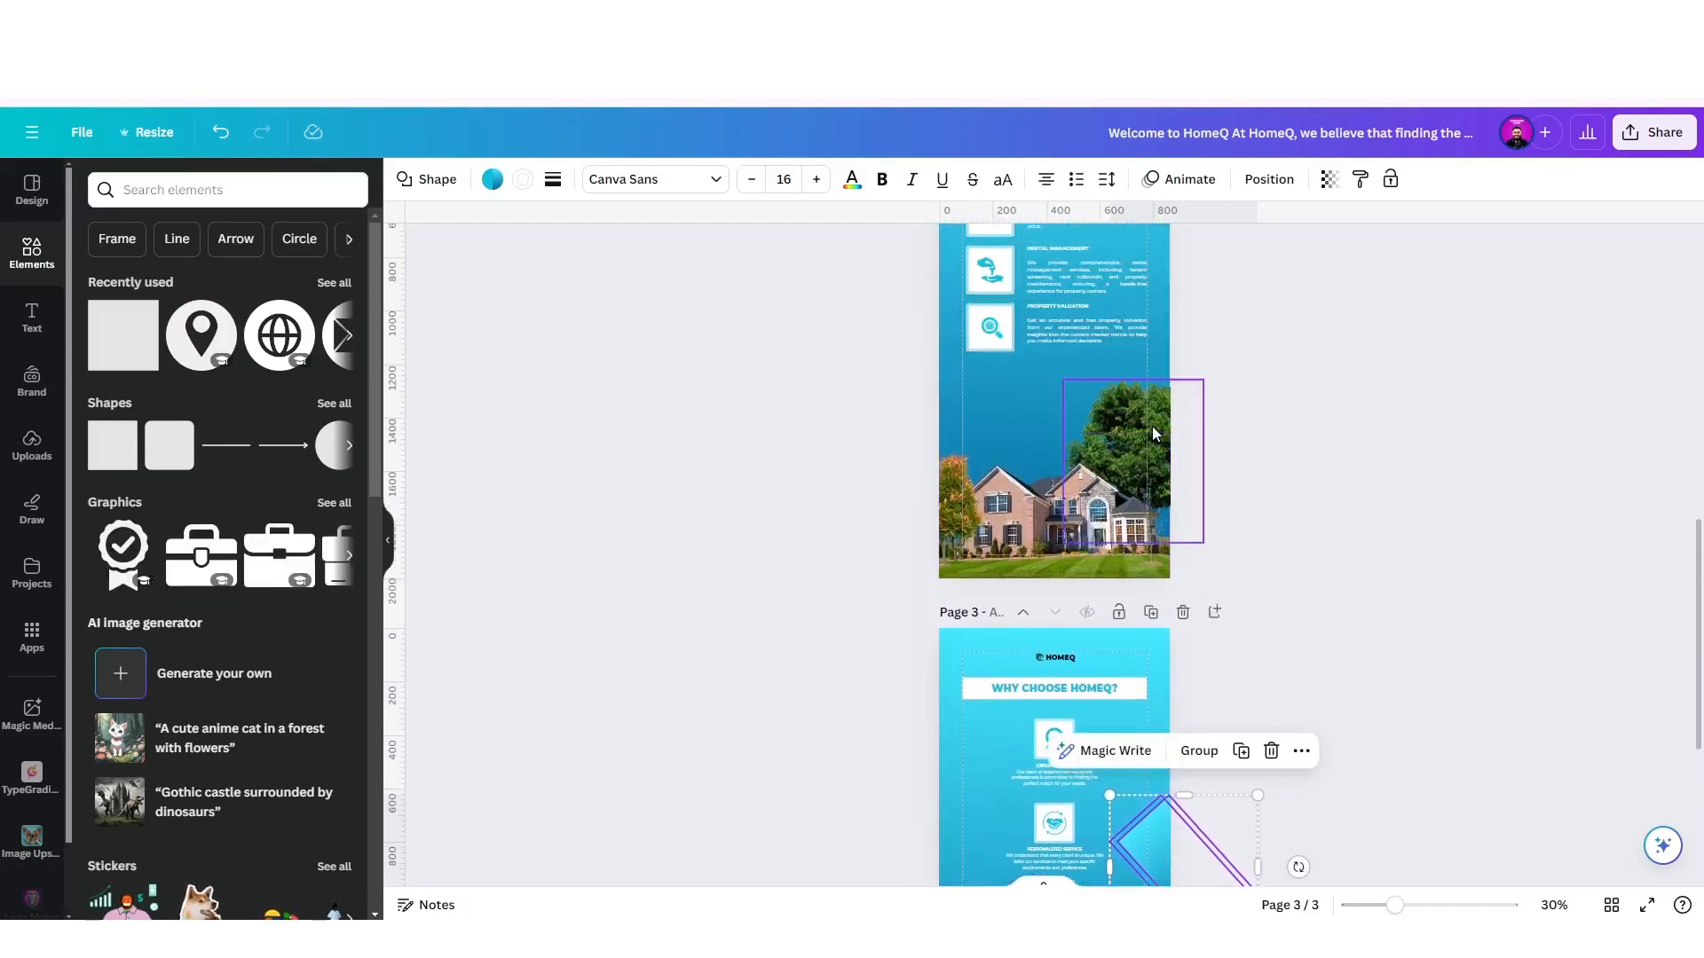
pyautogui.click(1152, 428)
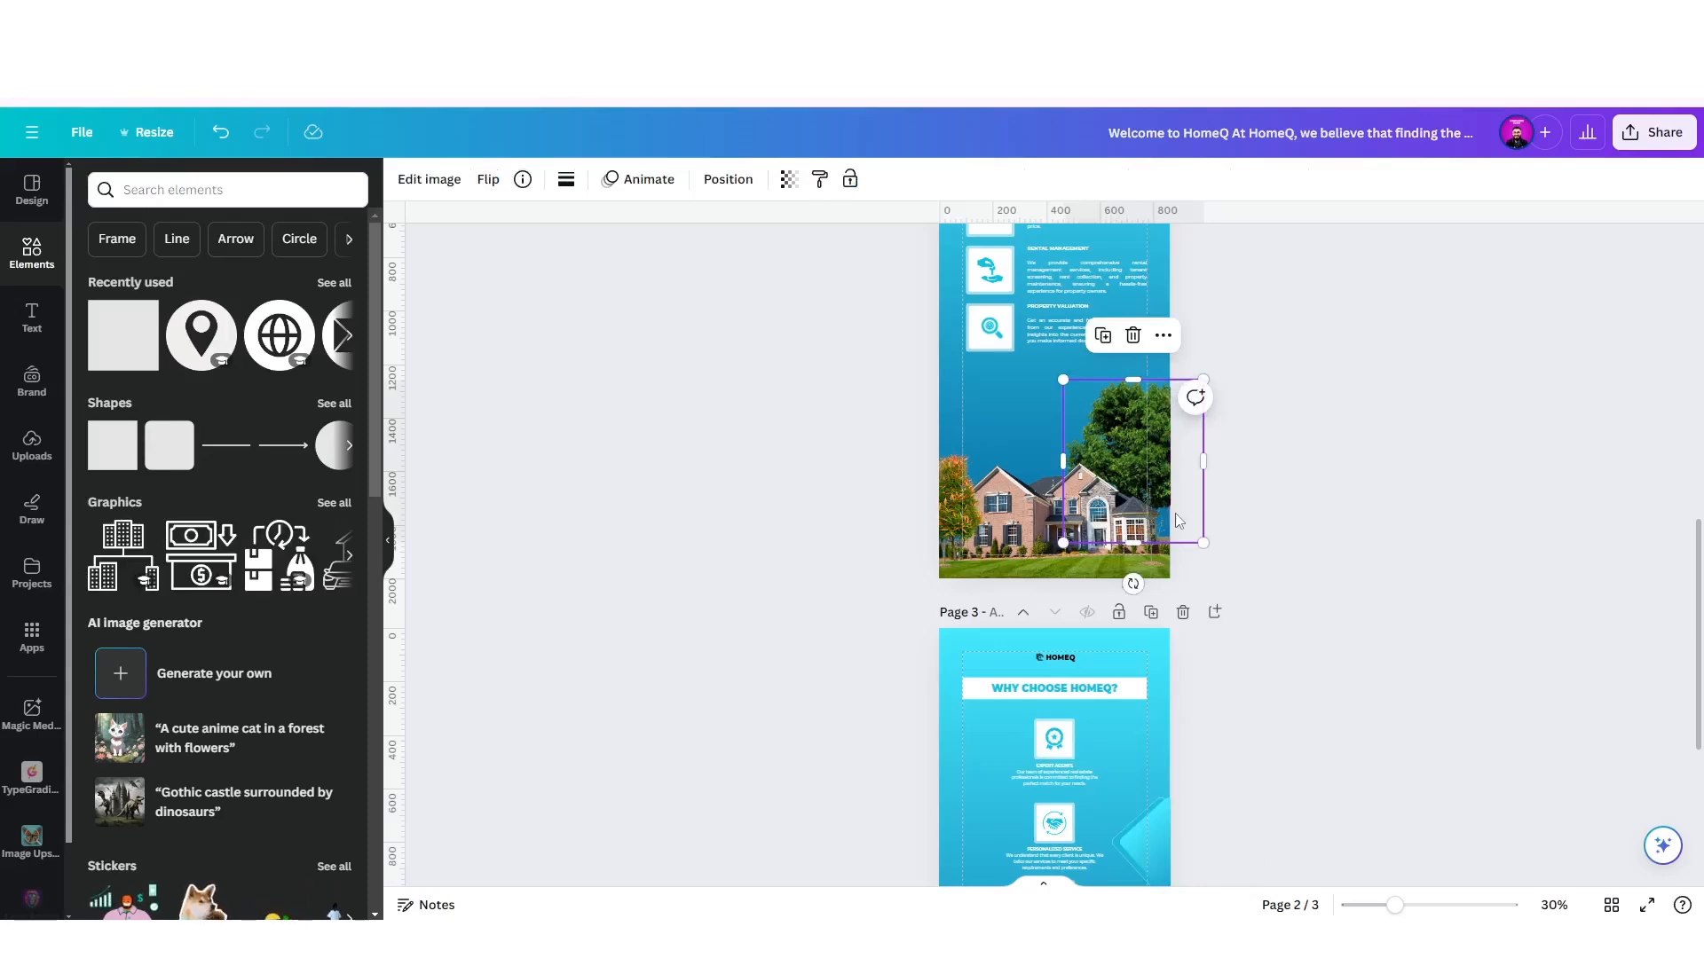
pyautogui.scroll(-5, 1175, 513)
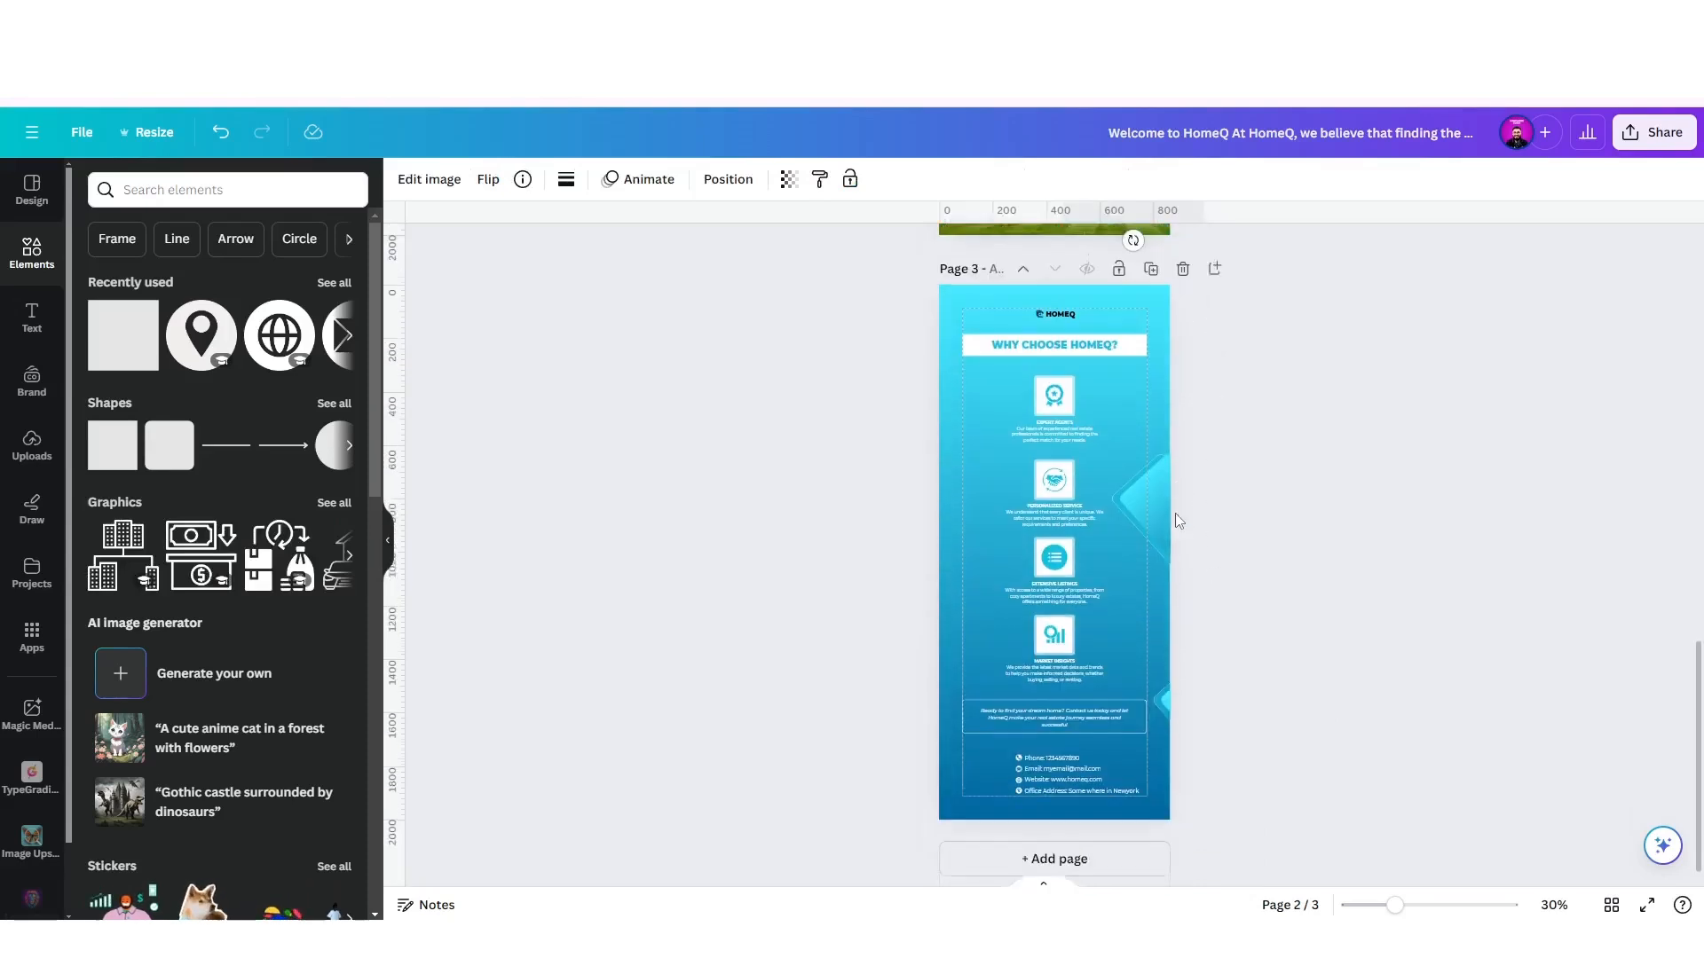
pyautogui.click(955, 573)
pyautogui.hotkey('ctrl', 'v')
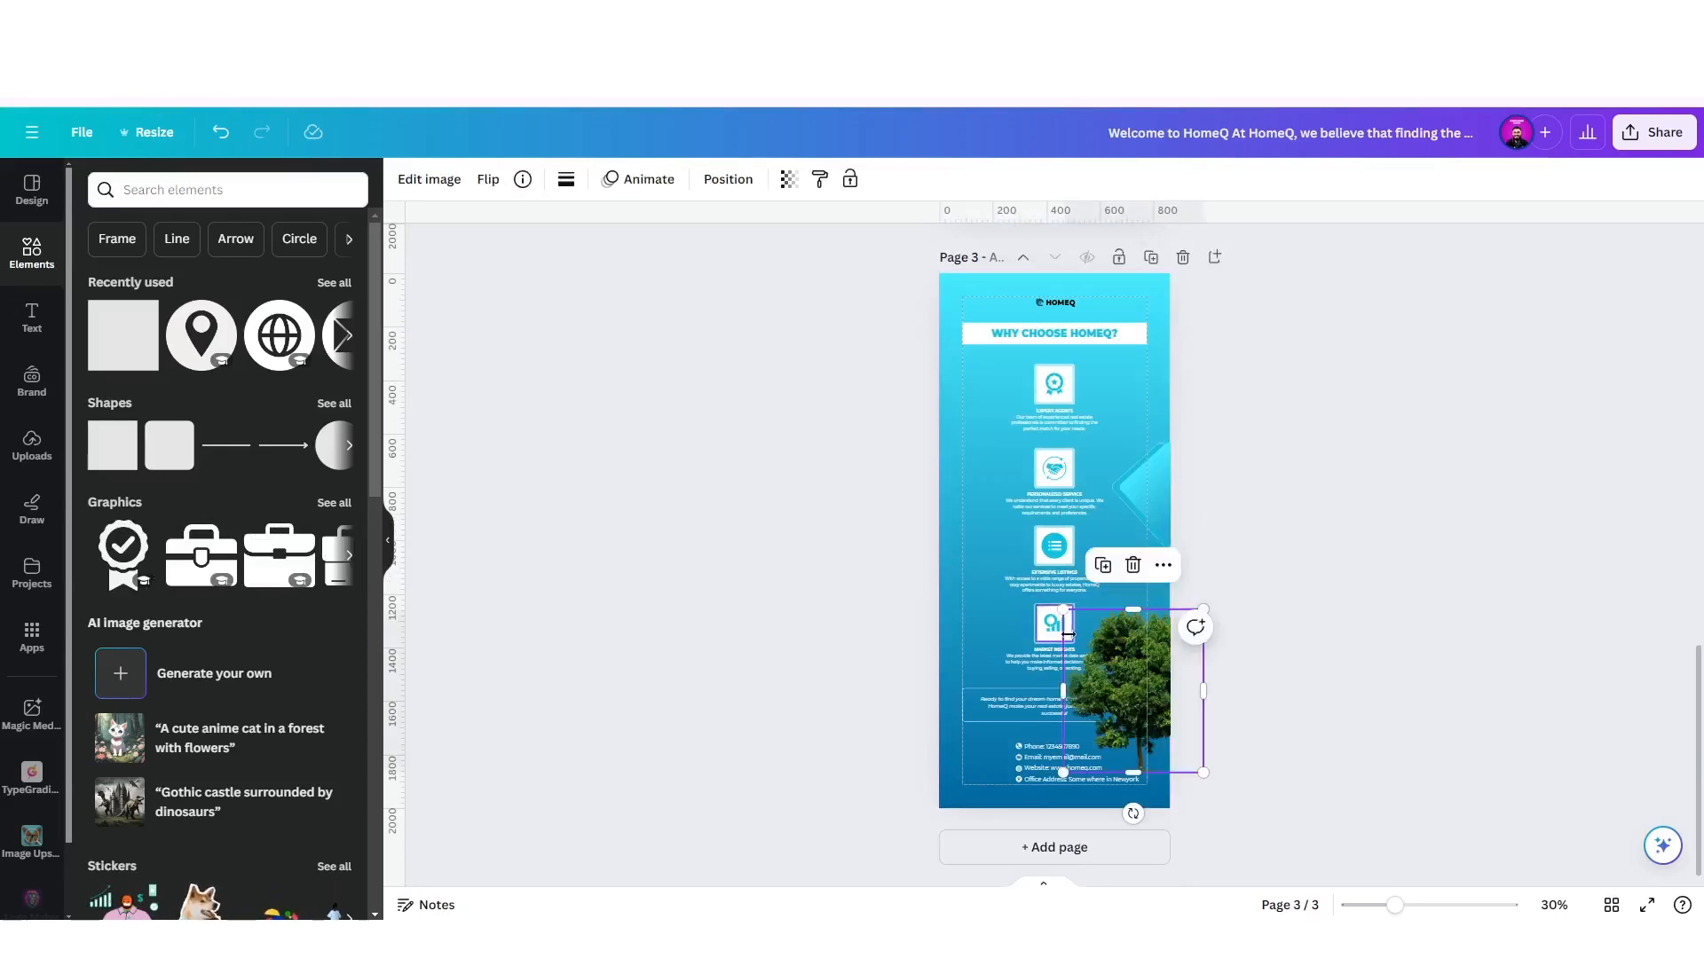
pyautogui.click(1323, 705)
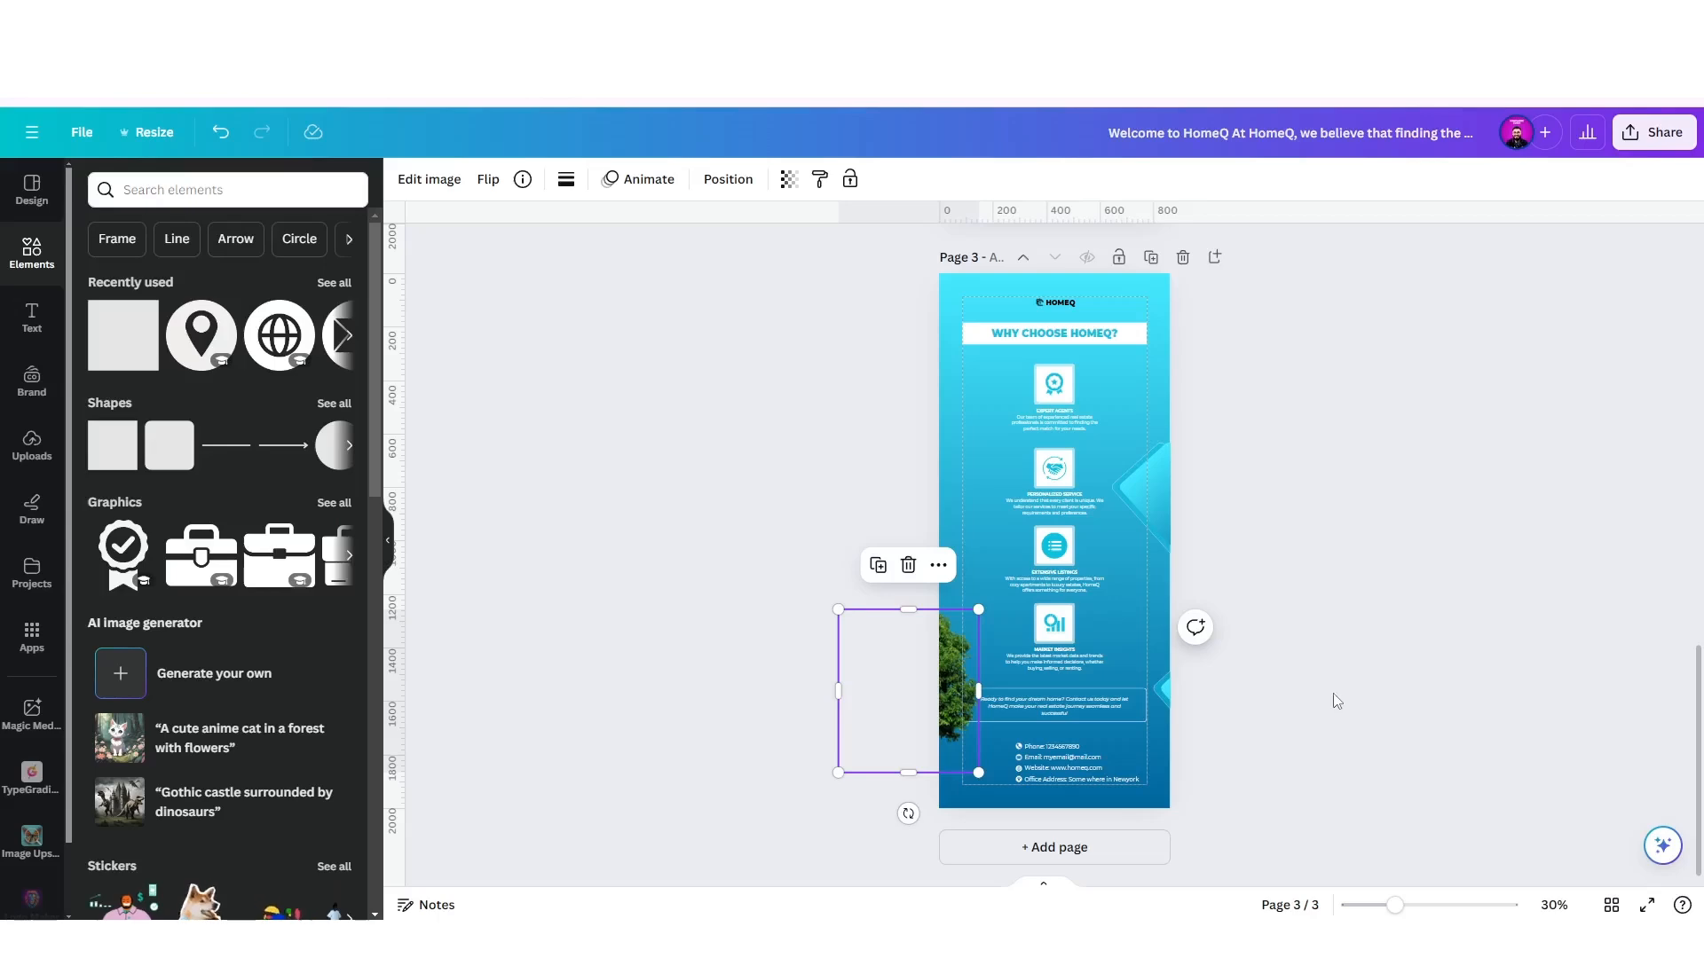
# Compare the three pages side by side in the page overview and inspect the tree's placement beside the call-to-action box on page 3.
pyautogui.scroll(4, 1207, 590)
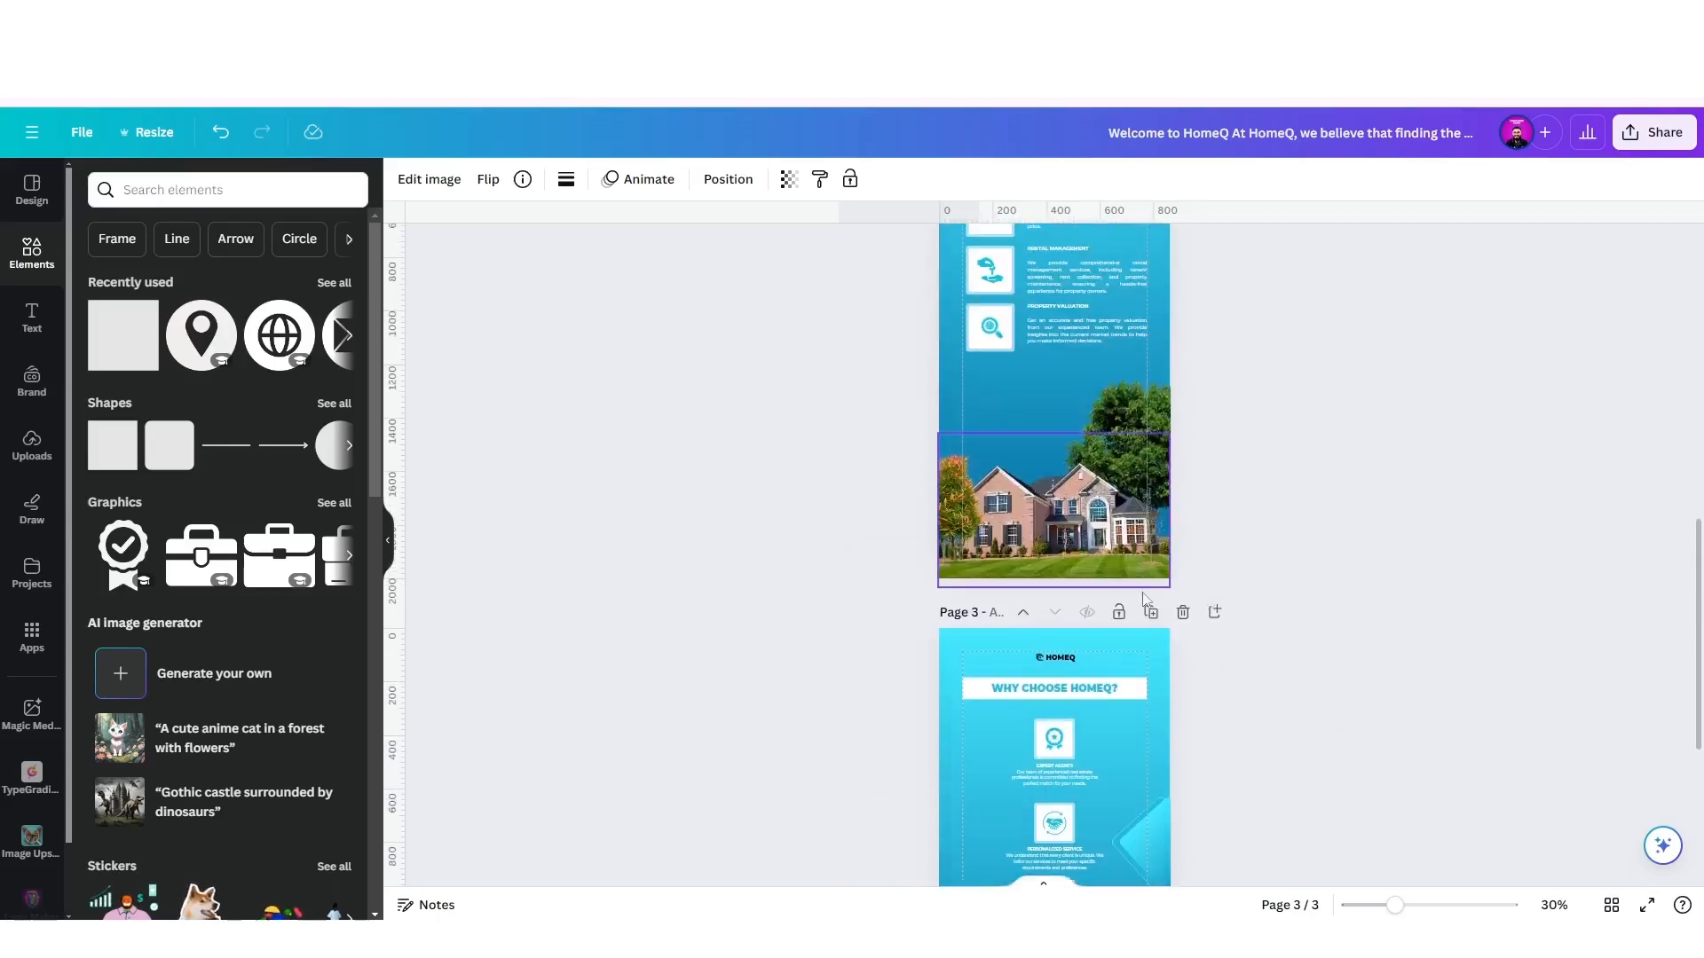
pyautogui.scroll(-4, 953, 683)
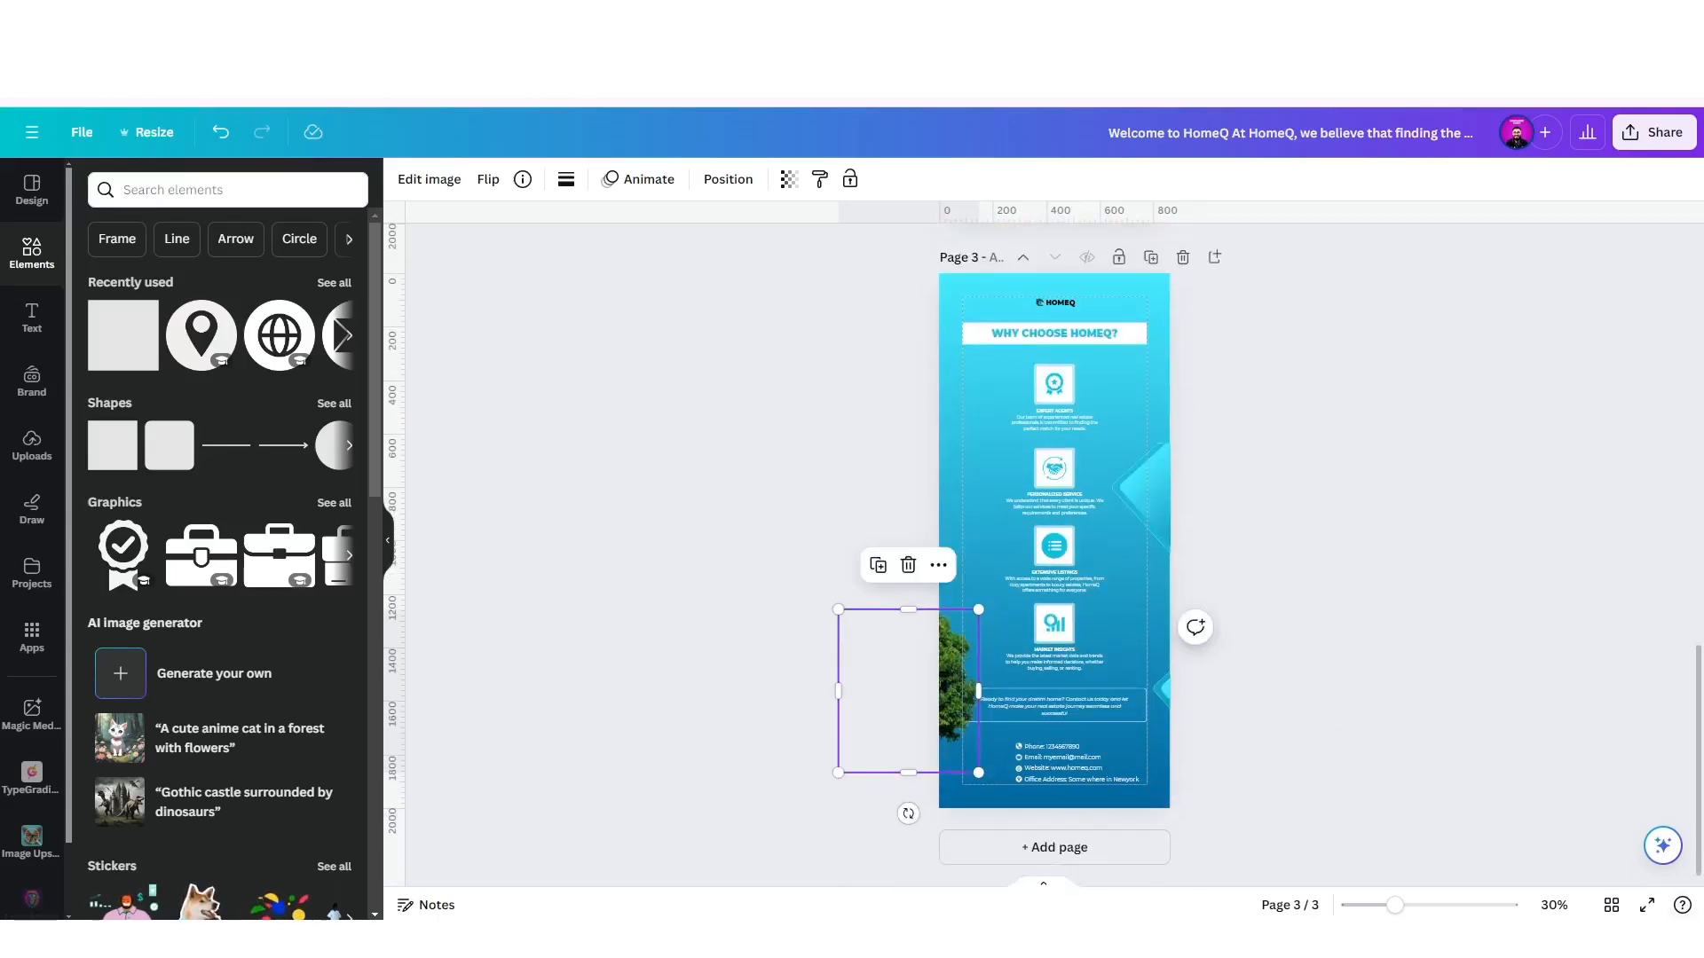
pyautogui.click(1611, 905)
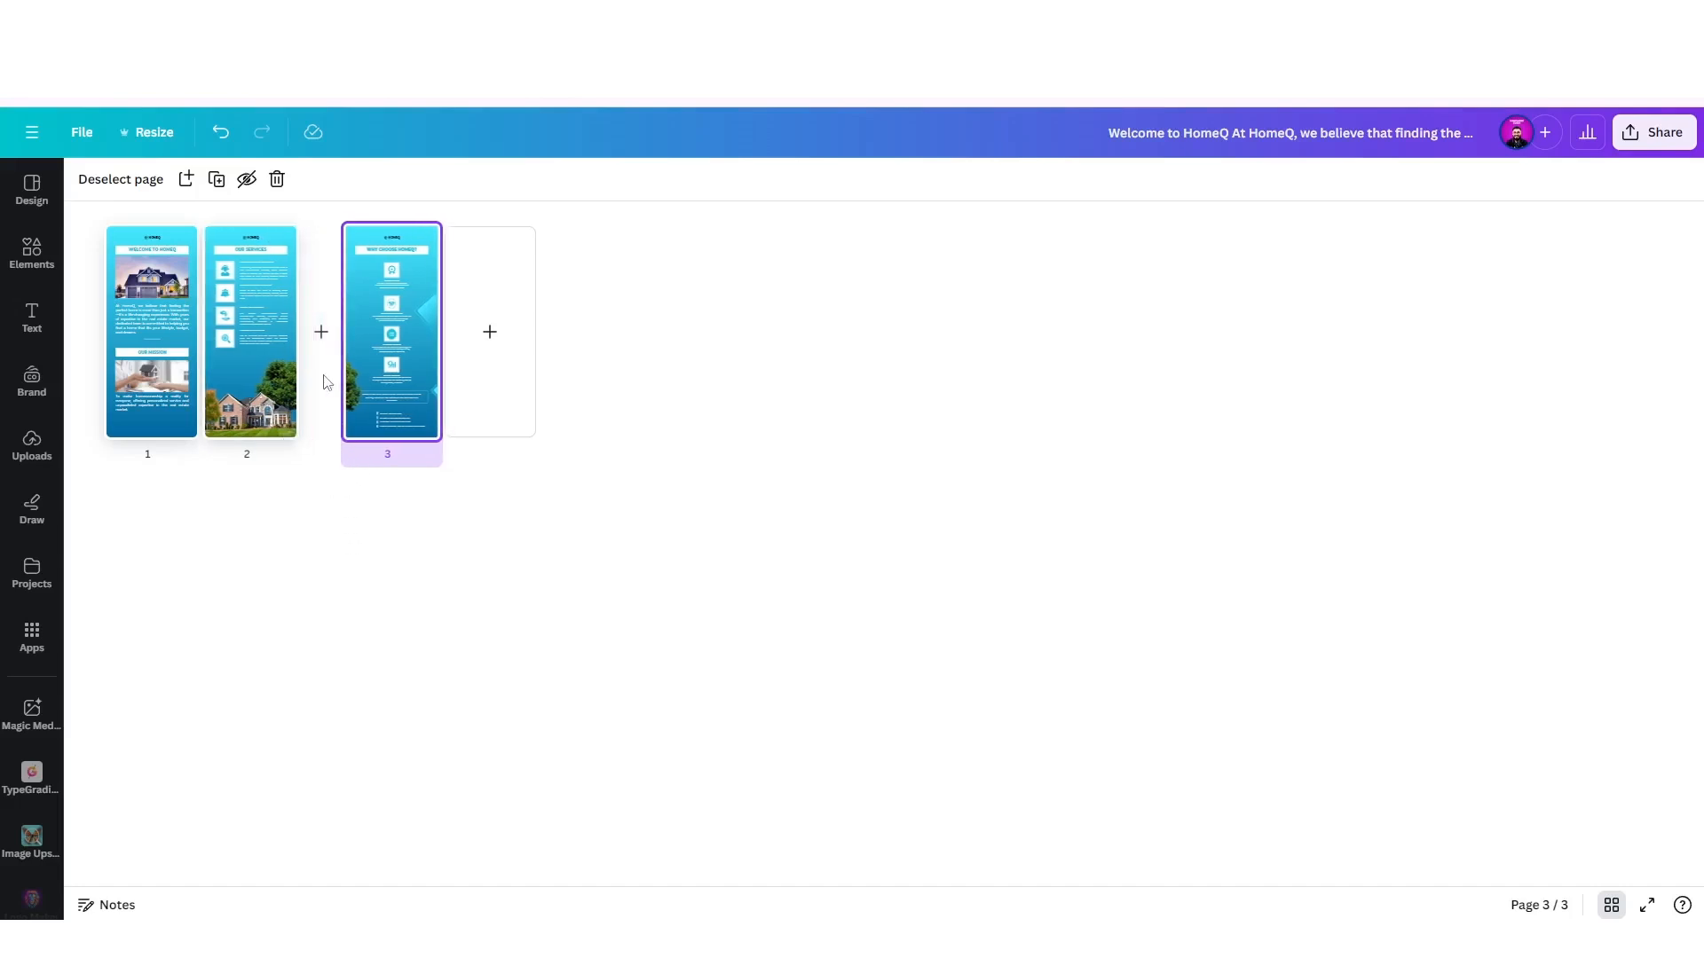
pyautogui.doubleClick(365, 393)
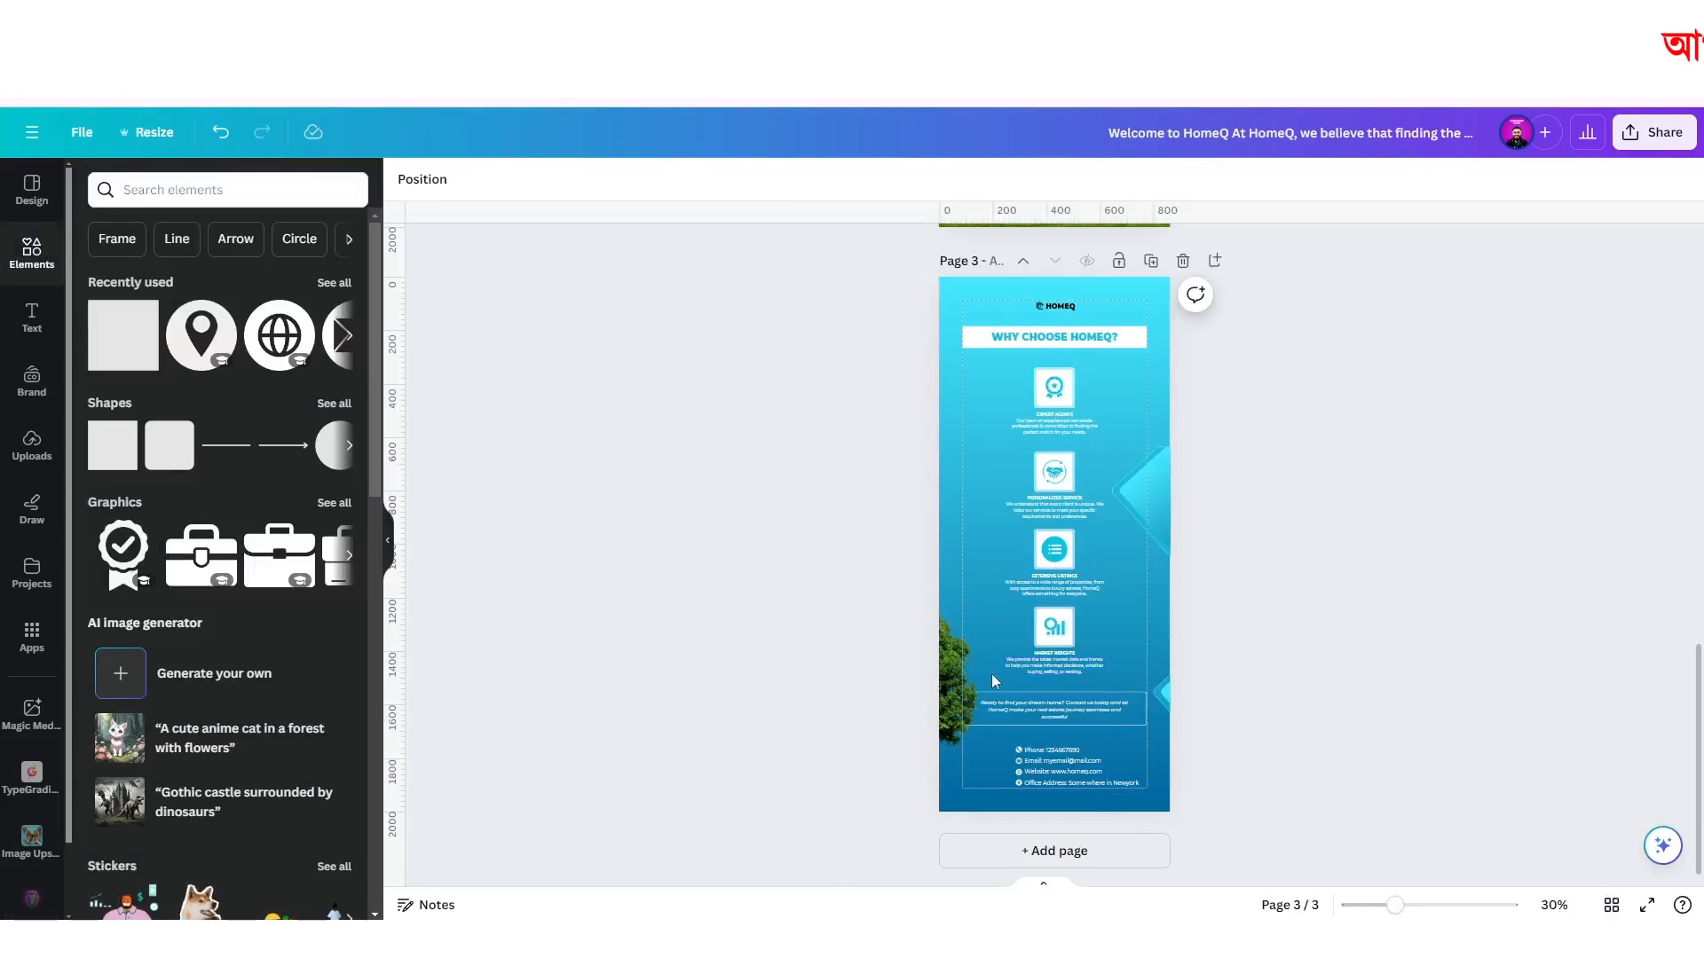
pyautogui.click(963, 679)
pyautogui.press('Escape')
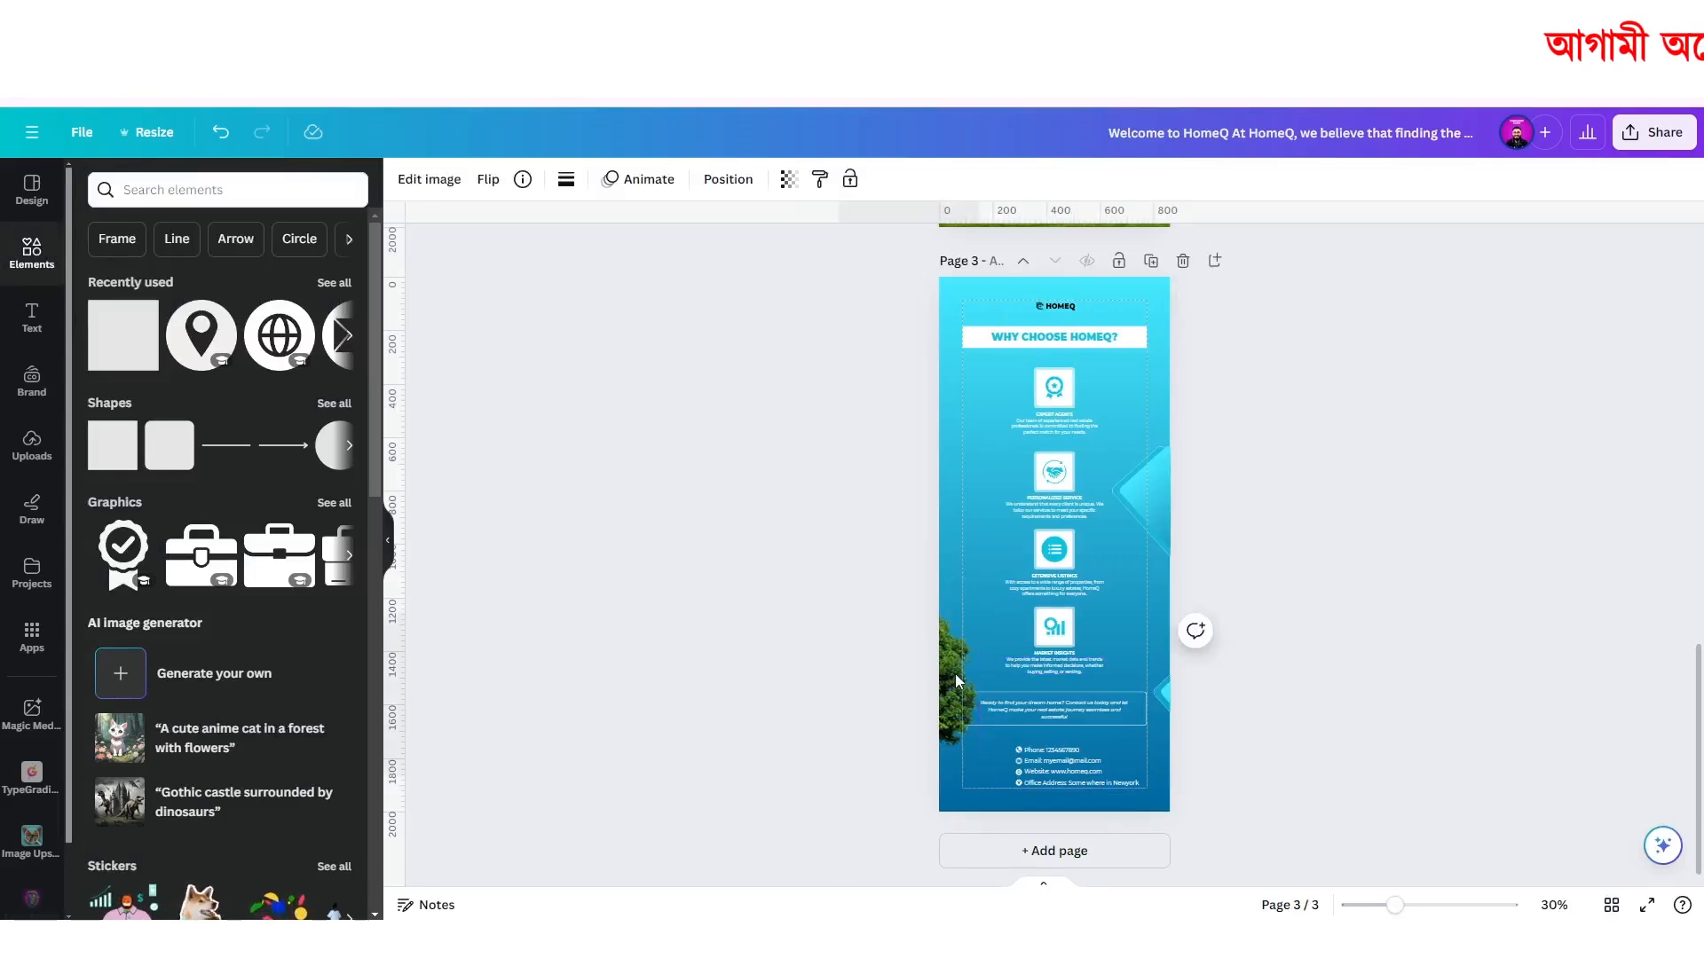
pyautogui.click(956, 681)
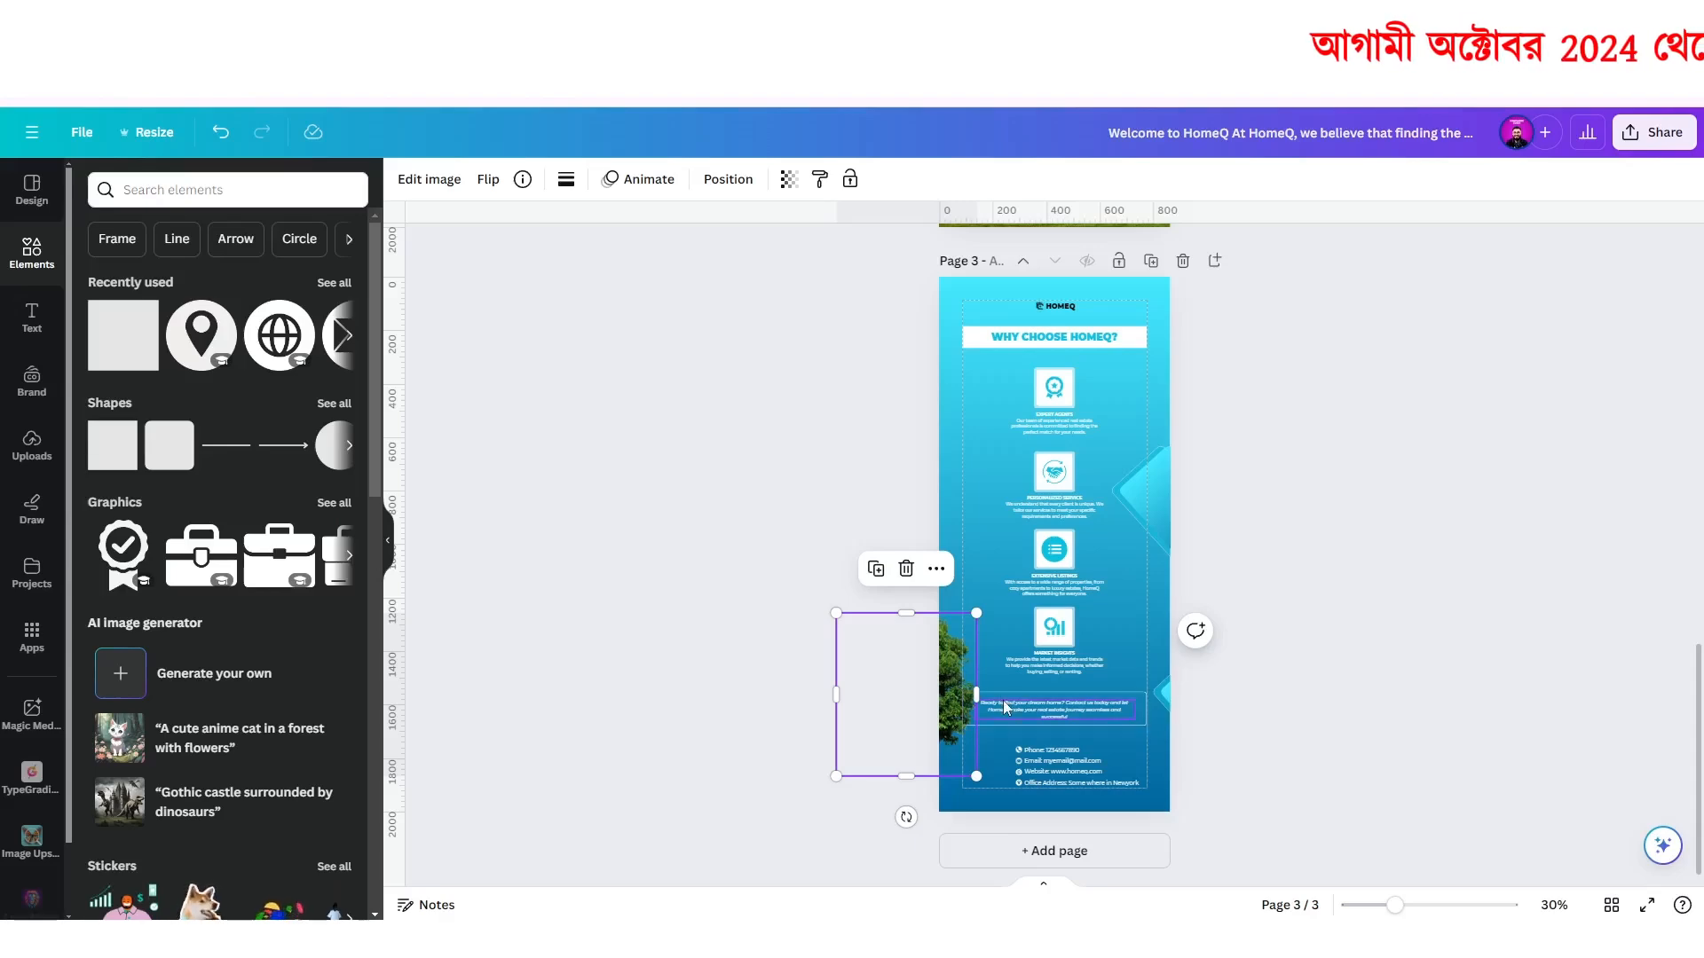
pyautogui.scroll(5, 1003, 700)
pyautogui.scroll(2, 1003, 701)
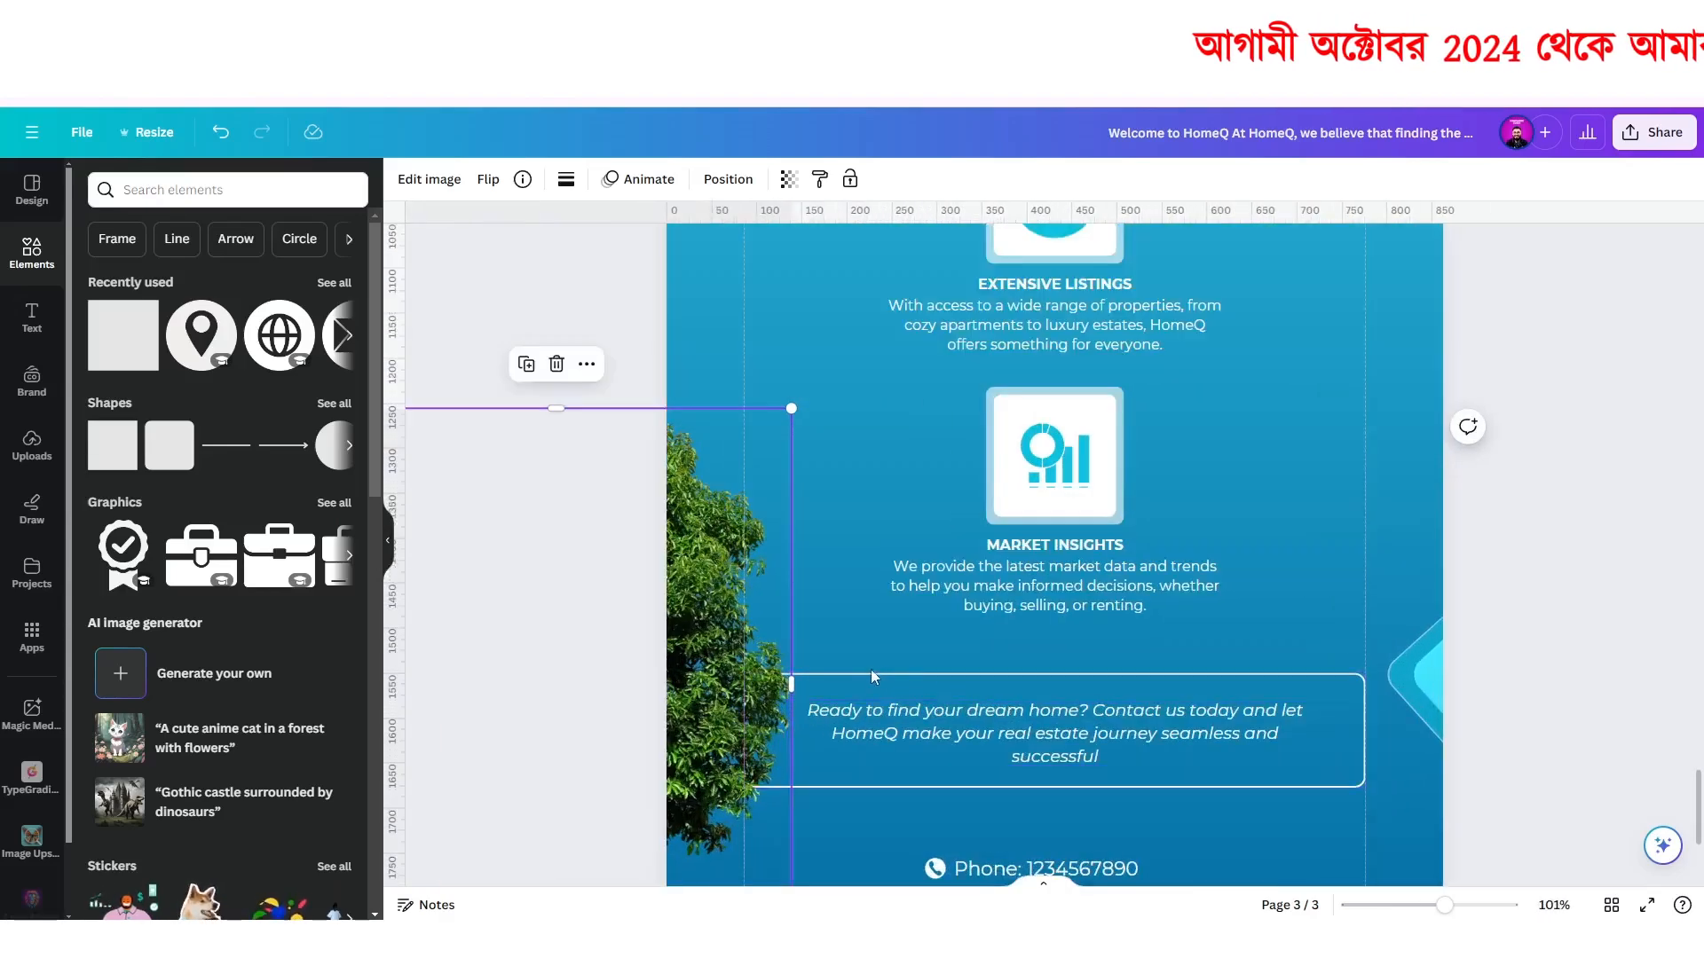
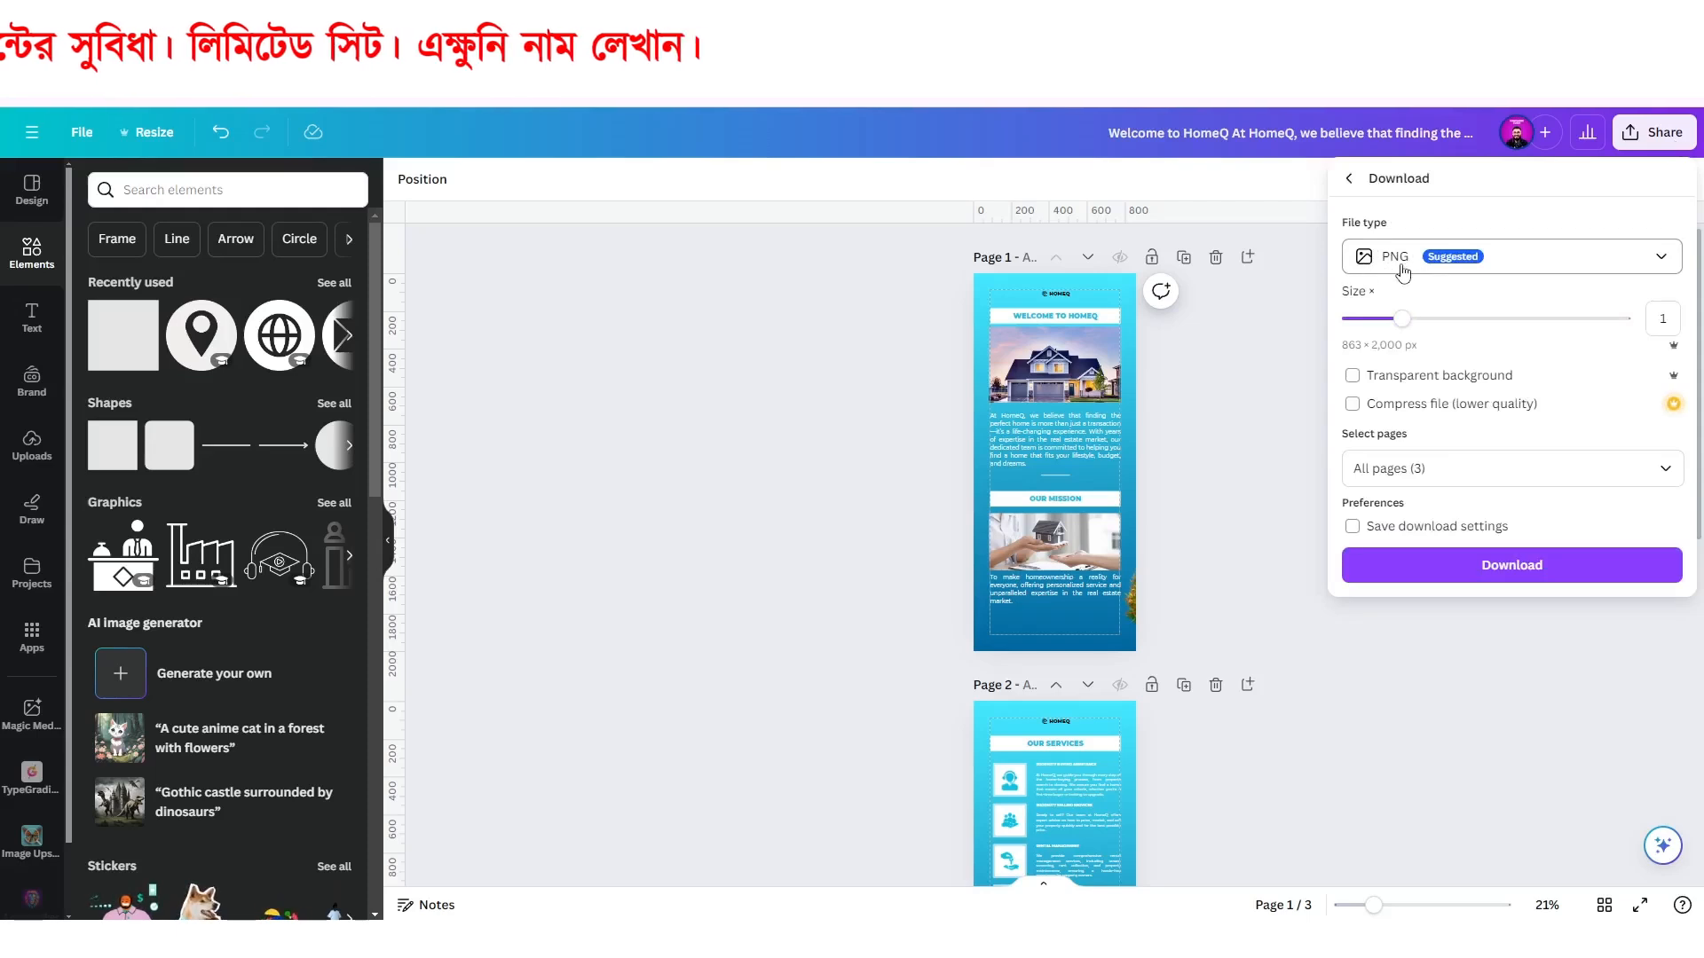
# Set the download file type to PDF Print and the color profile to CMYK (best for professional printing).
pyautogui.click(1391, 268)
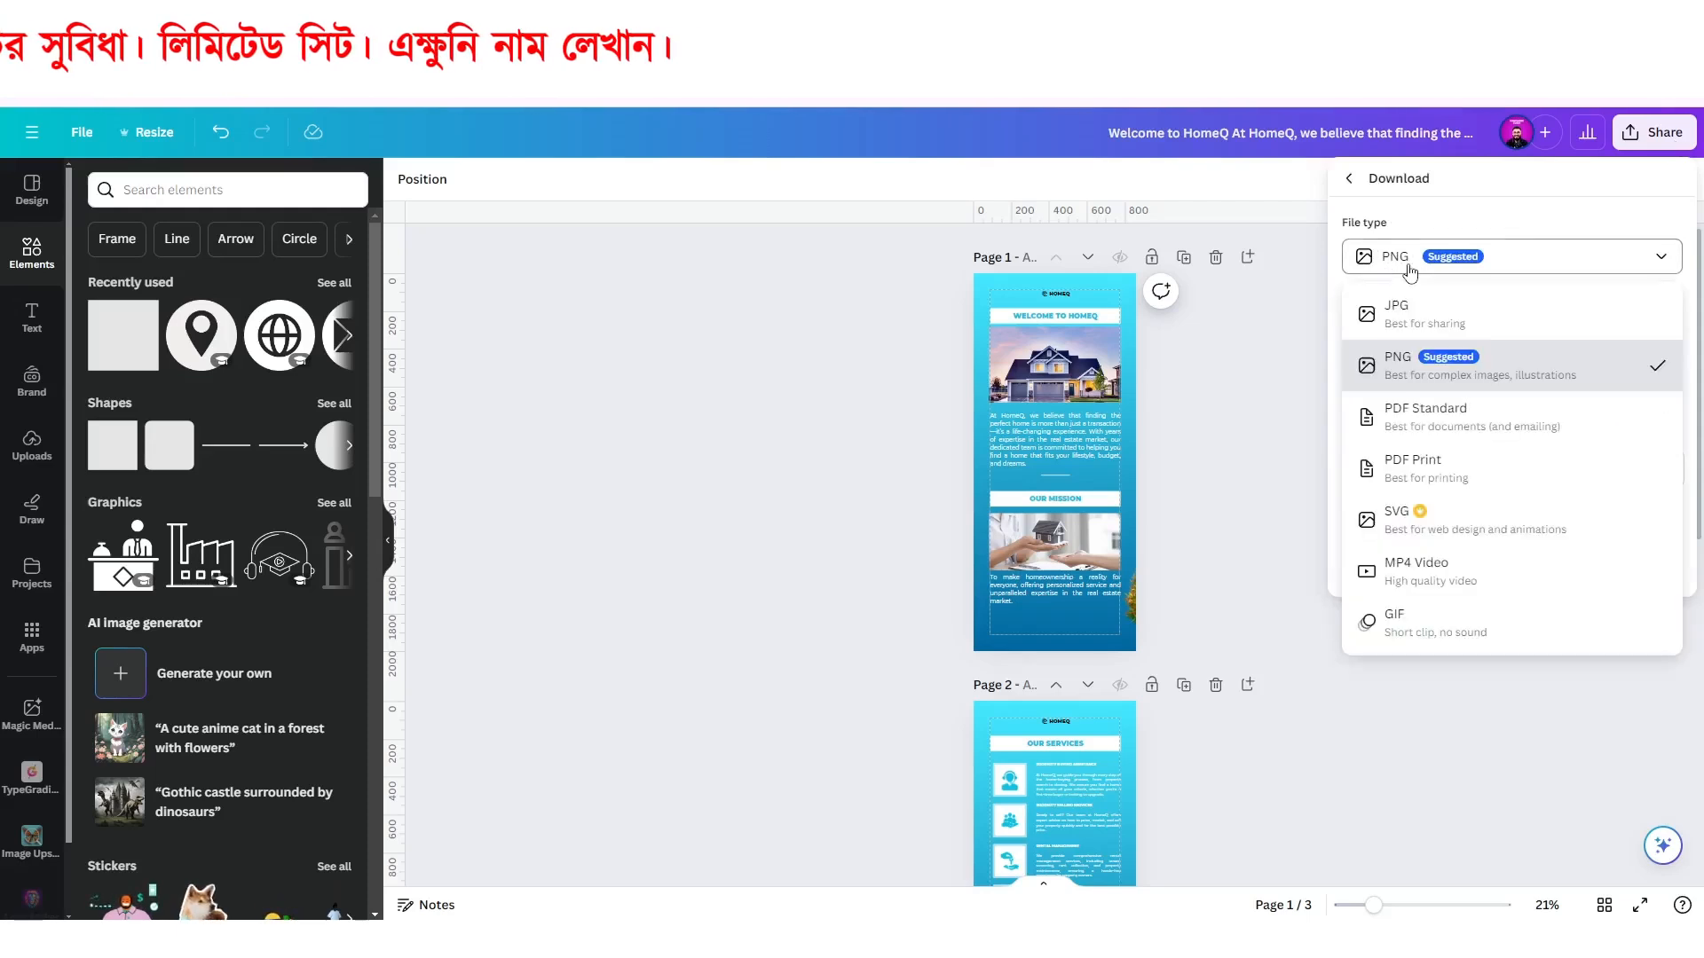
pyautogui.click(1460, 480)
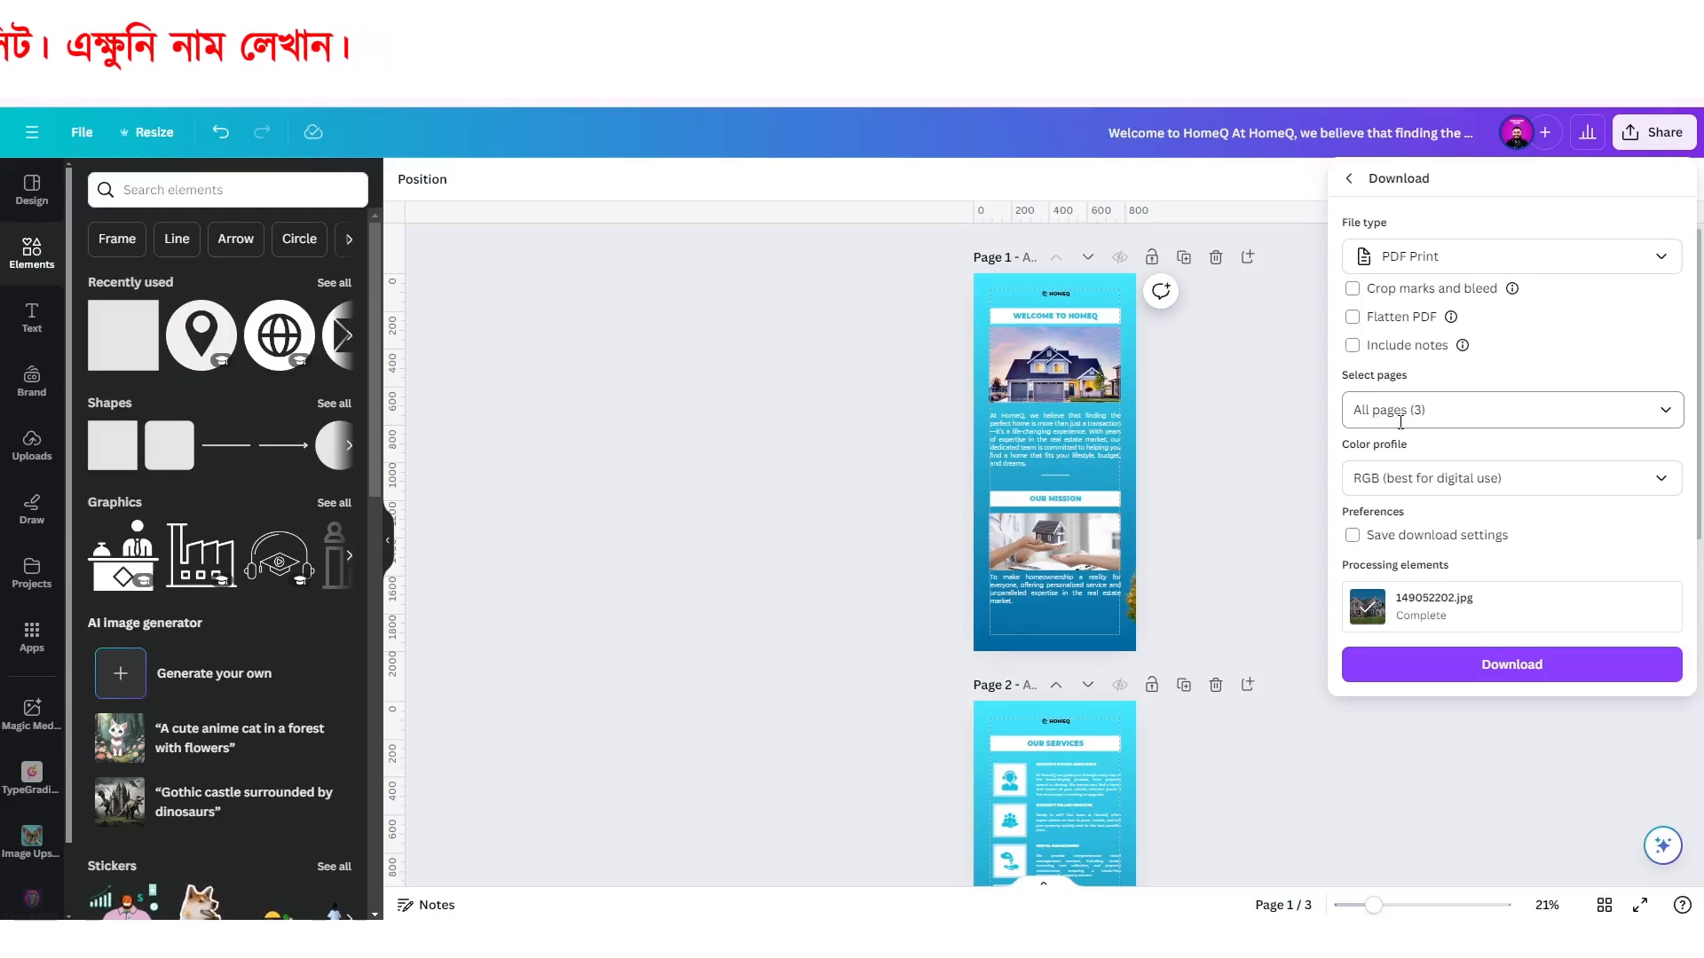
pyautogui.click(1391, 483)
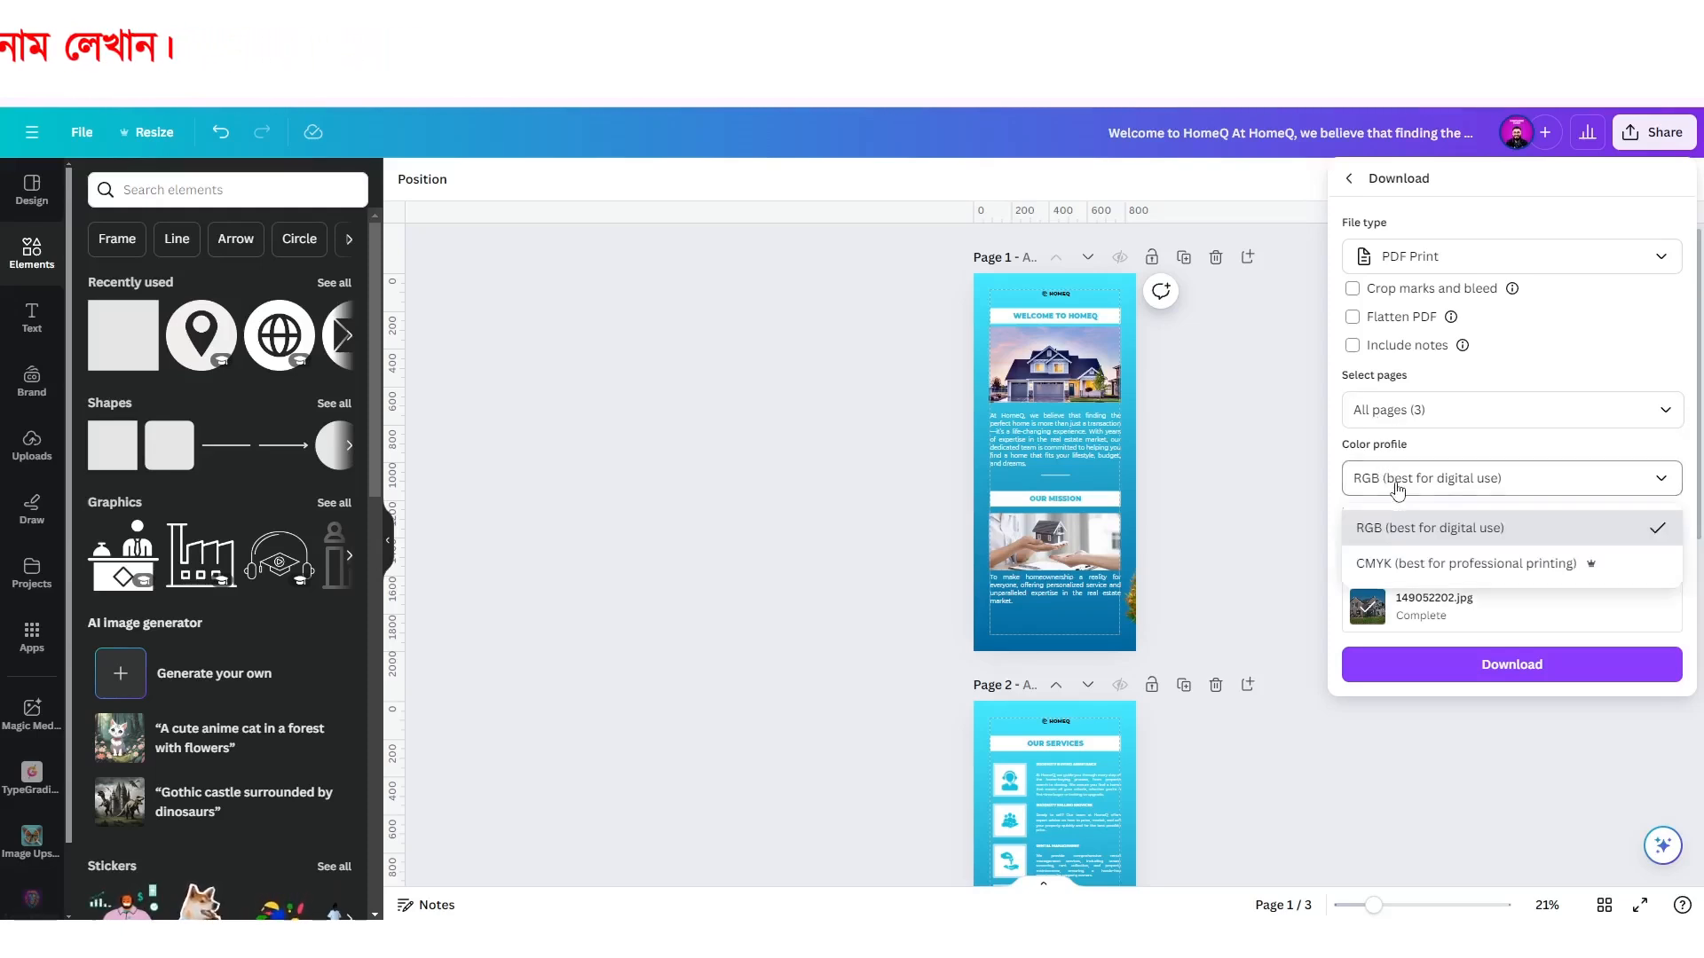
pyautogui.click(1398, 563)
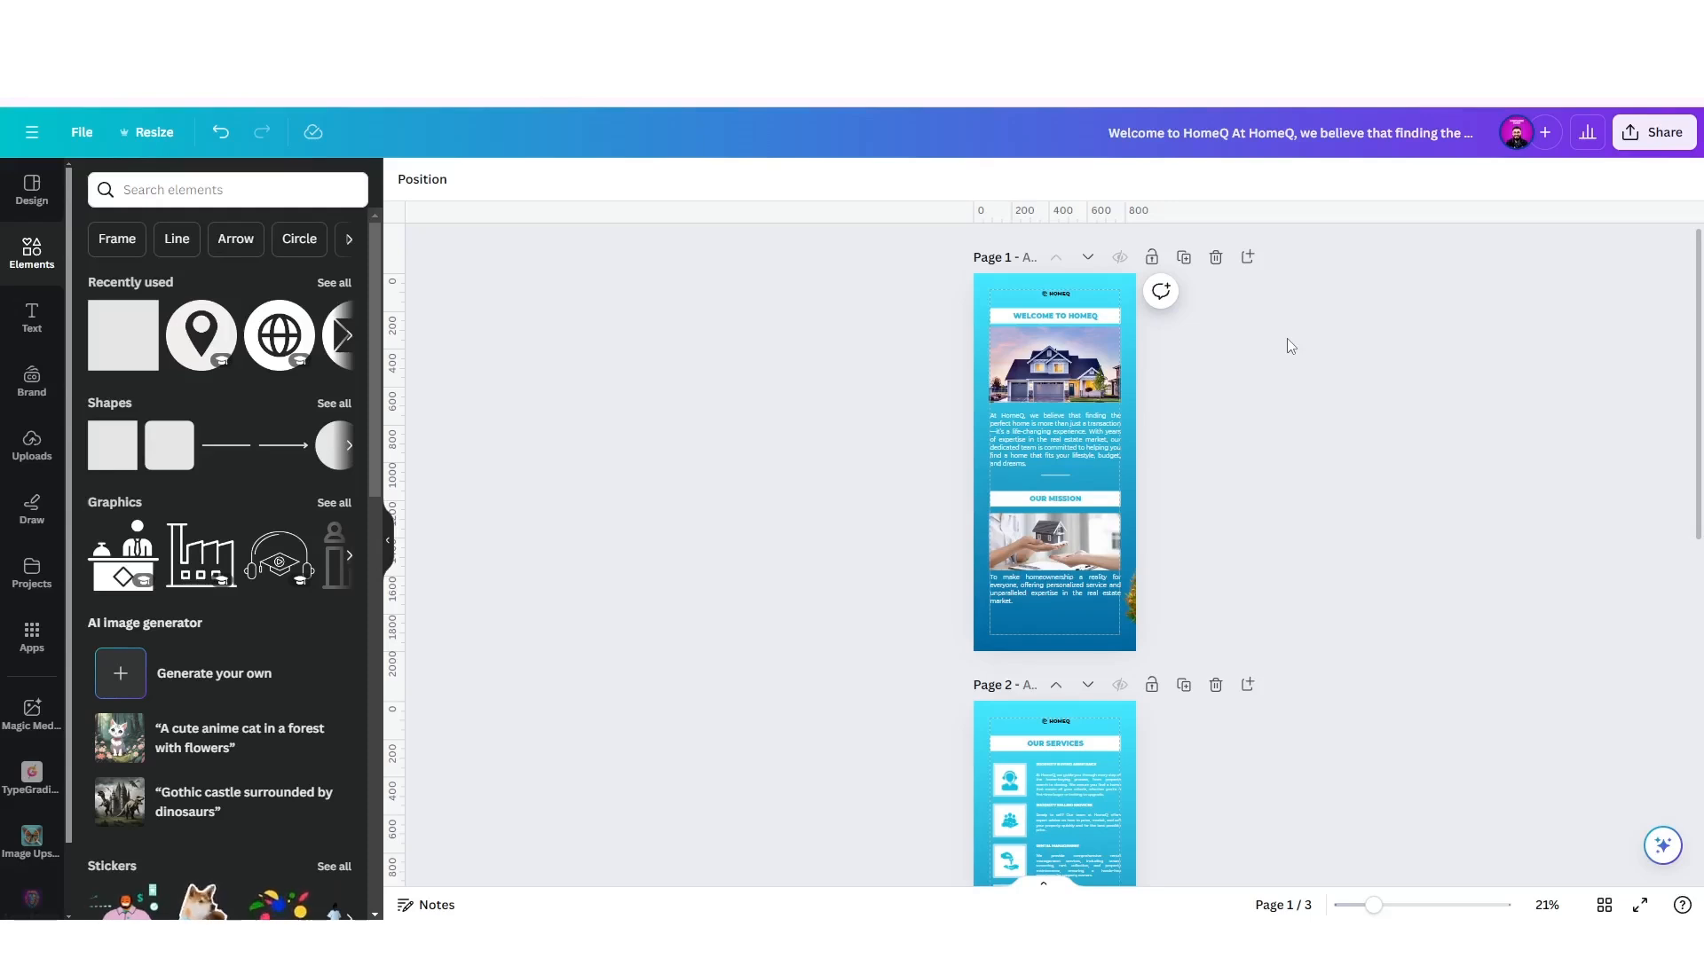
# Title page 1 "a", page 2 "b" and page 3 "c".
pyautogui.scroll(-5, 1287, 338)
pyautogui.scroll(5, 1287, 338)
pyautogui.scroll(-10, 1094, 568)
pyautogui.scroll(10, 1094, 568)
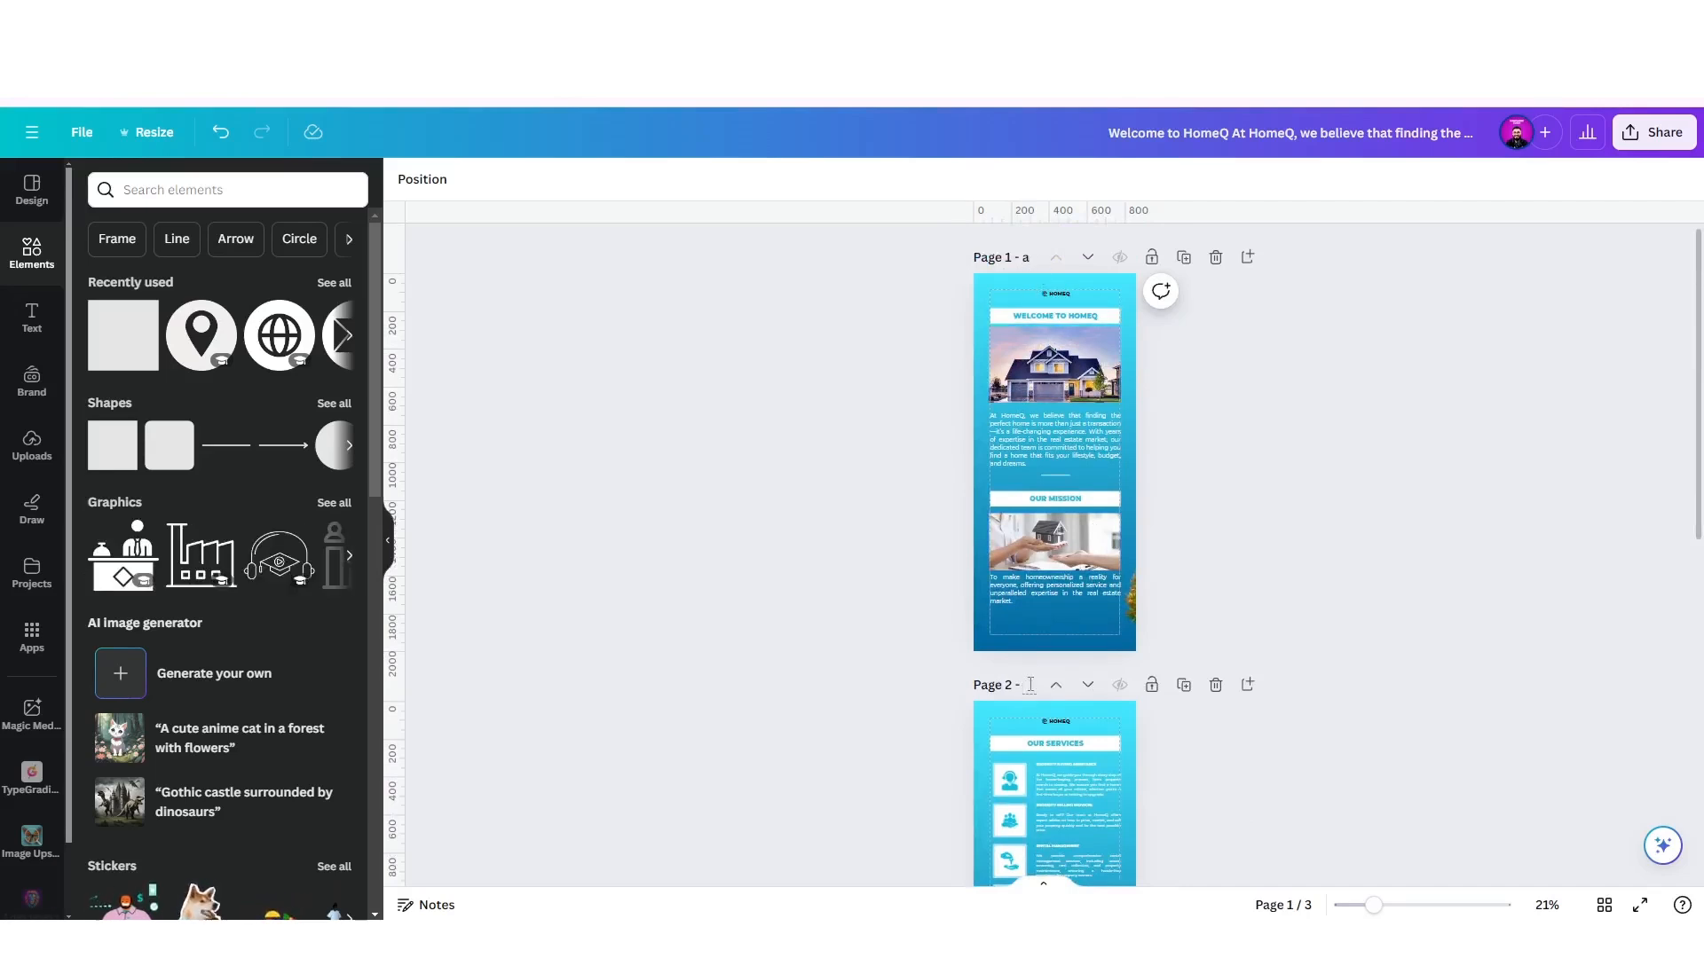
pyautogui.scroll(-3, 1046, 749)
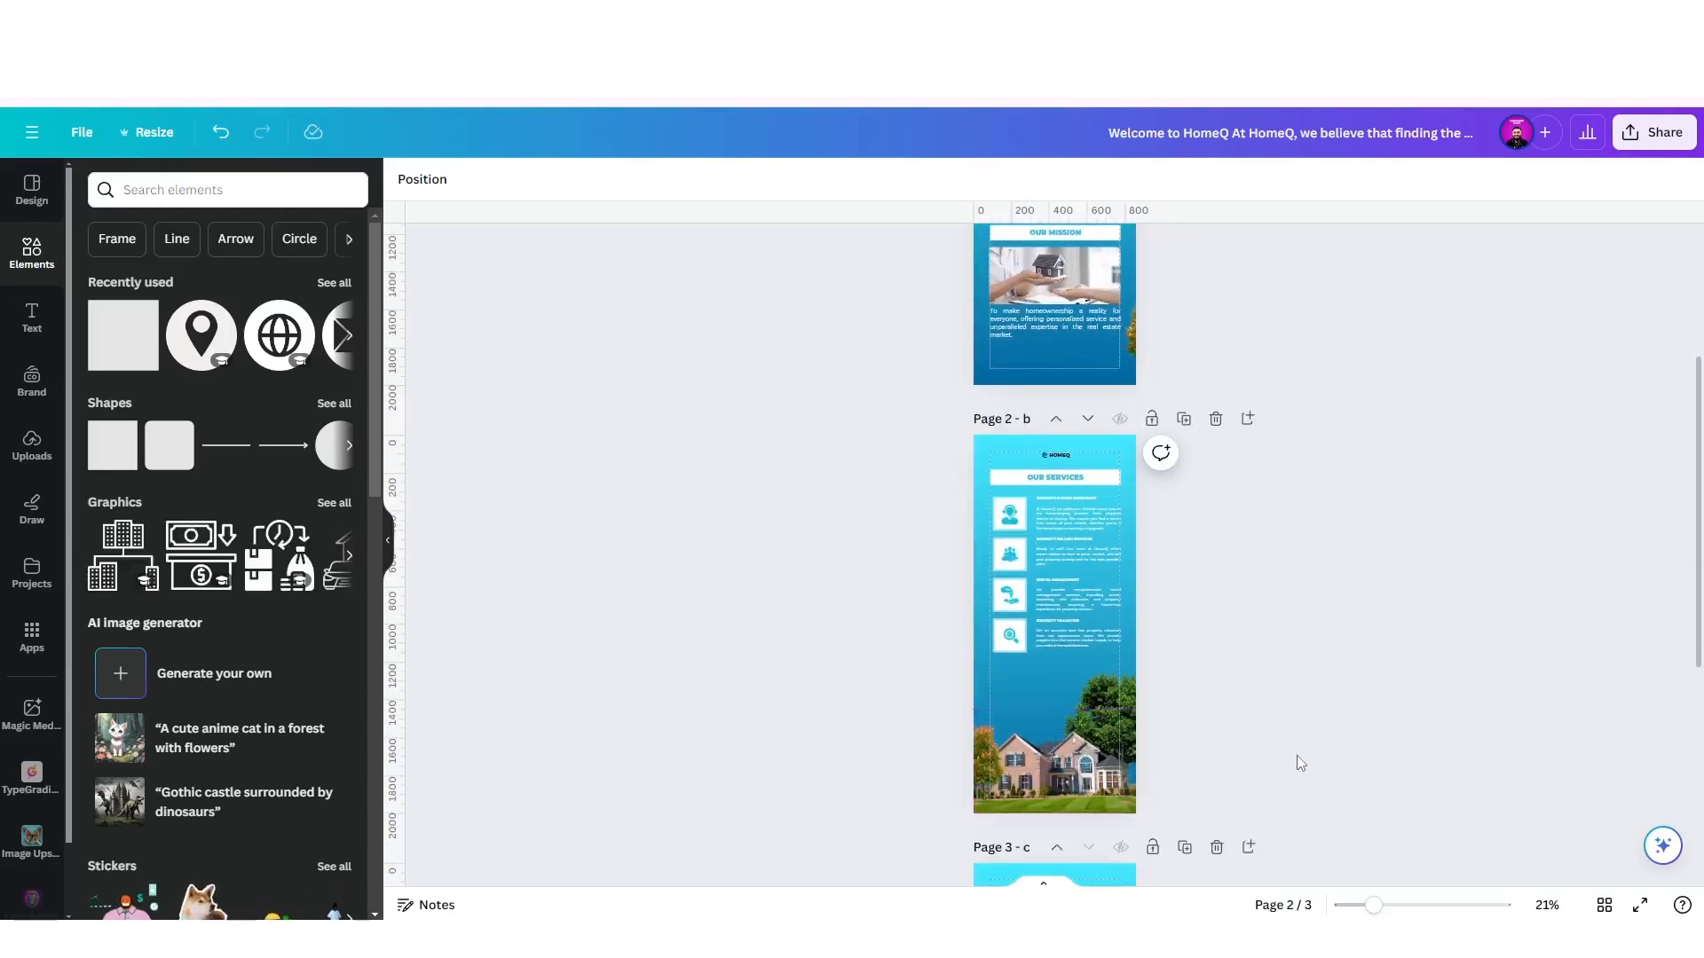
pyautogui.scroll(3, 1299, 760)
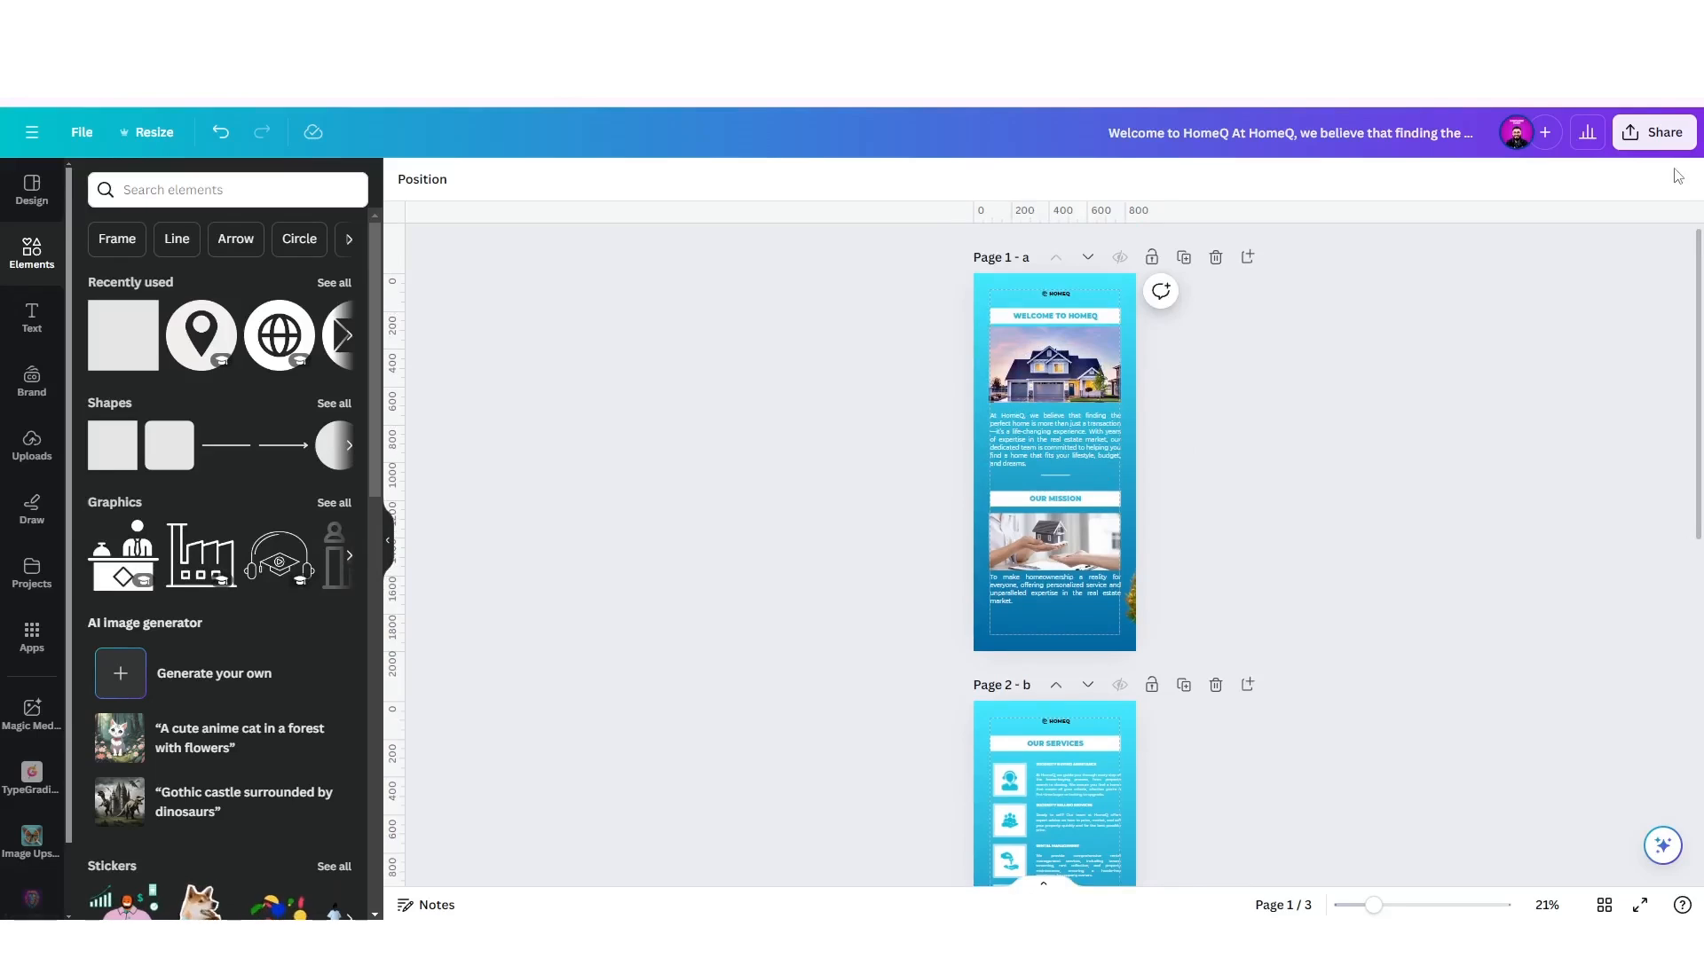
# Download only page 1 (a) as a PNG.
pyautogui.click(1654, 132)
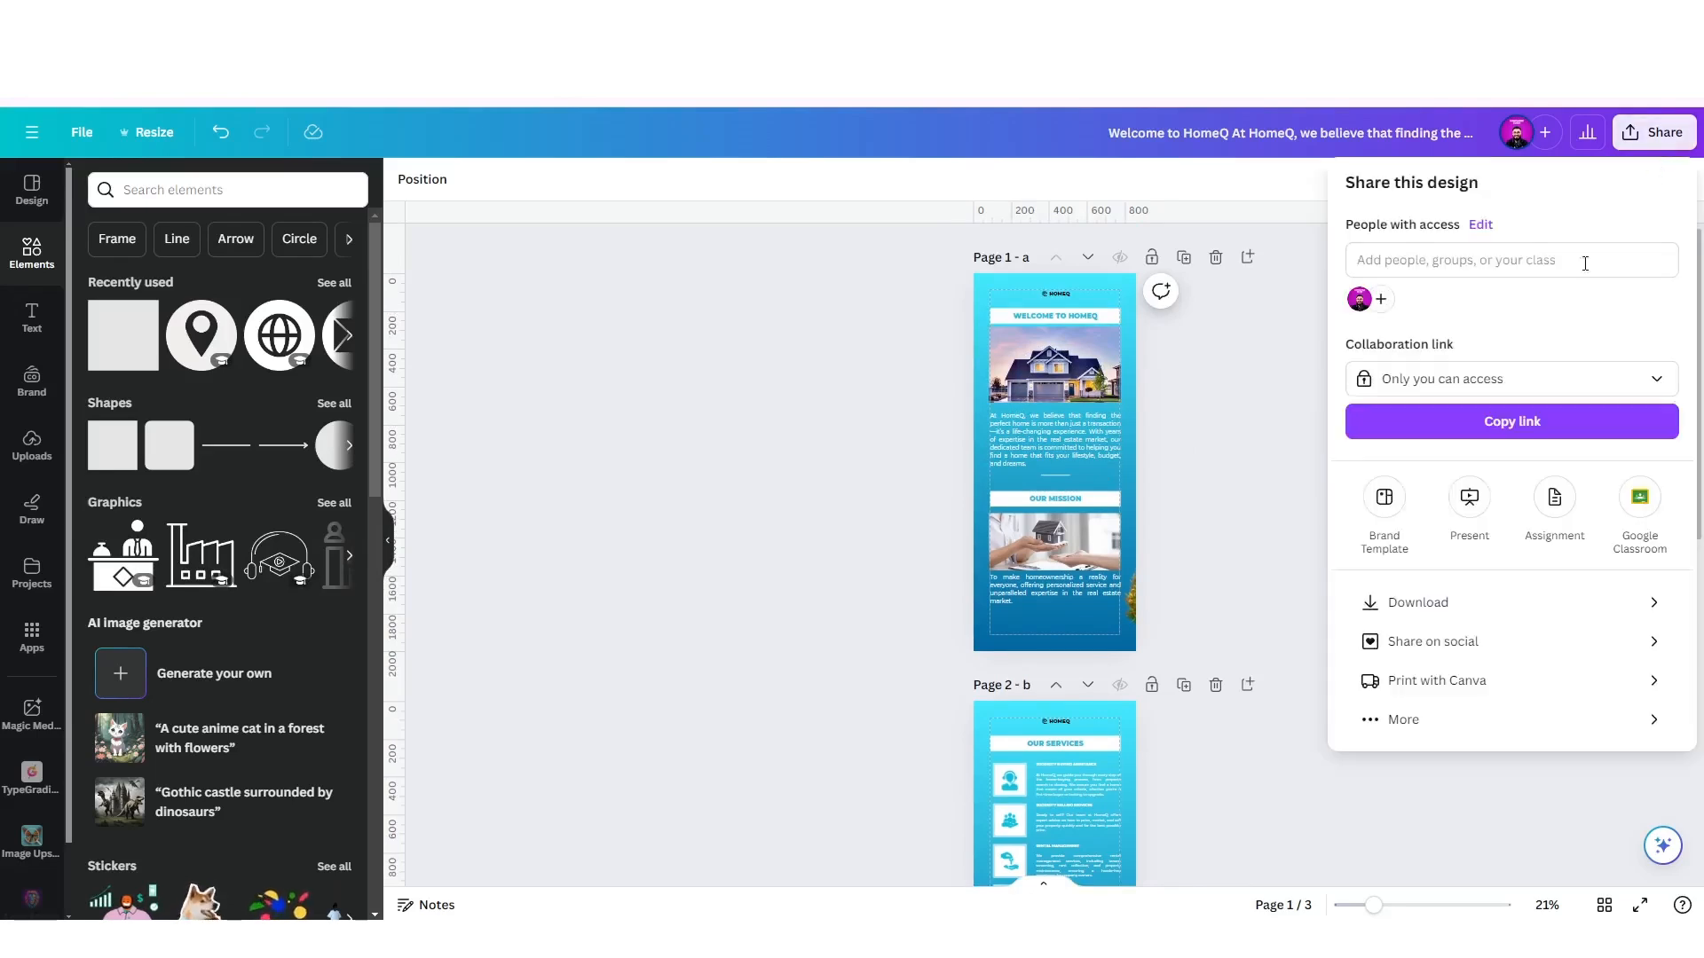
pyautogui.click(1427, 602)
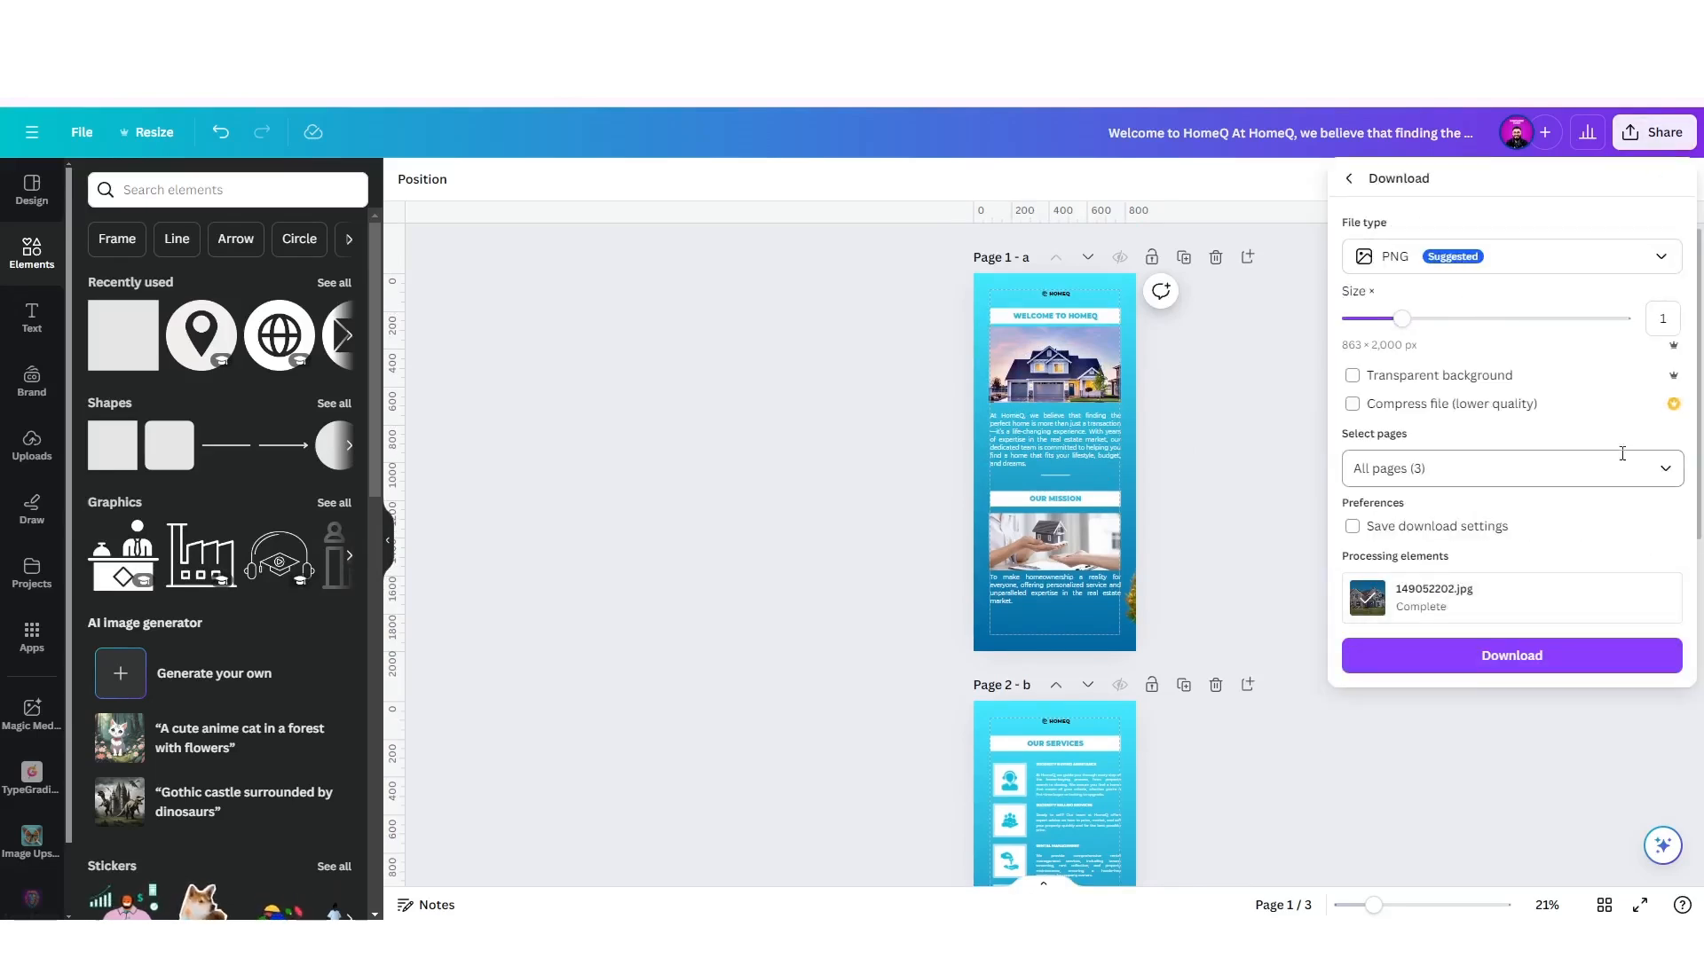
pyautogui.click(1663, 468)
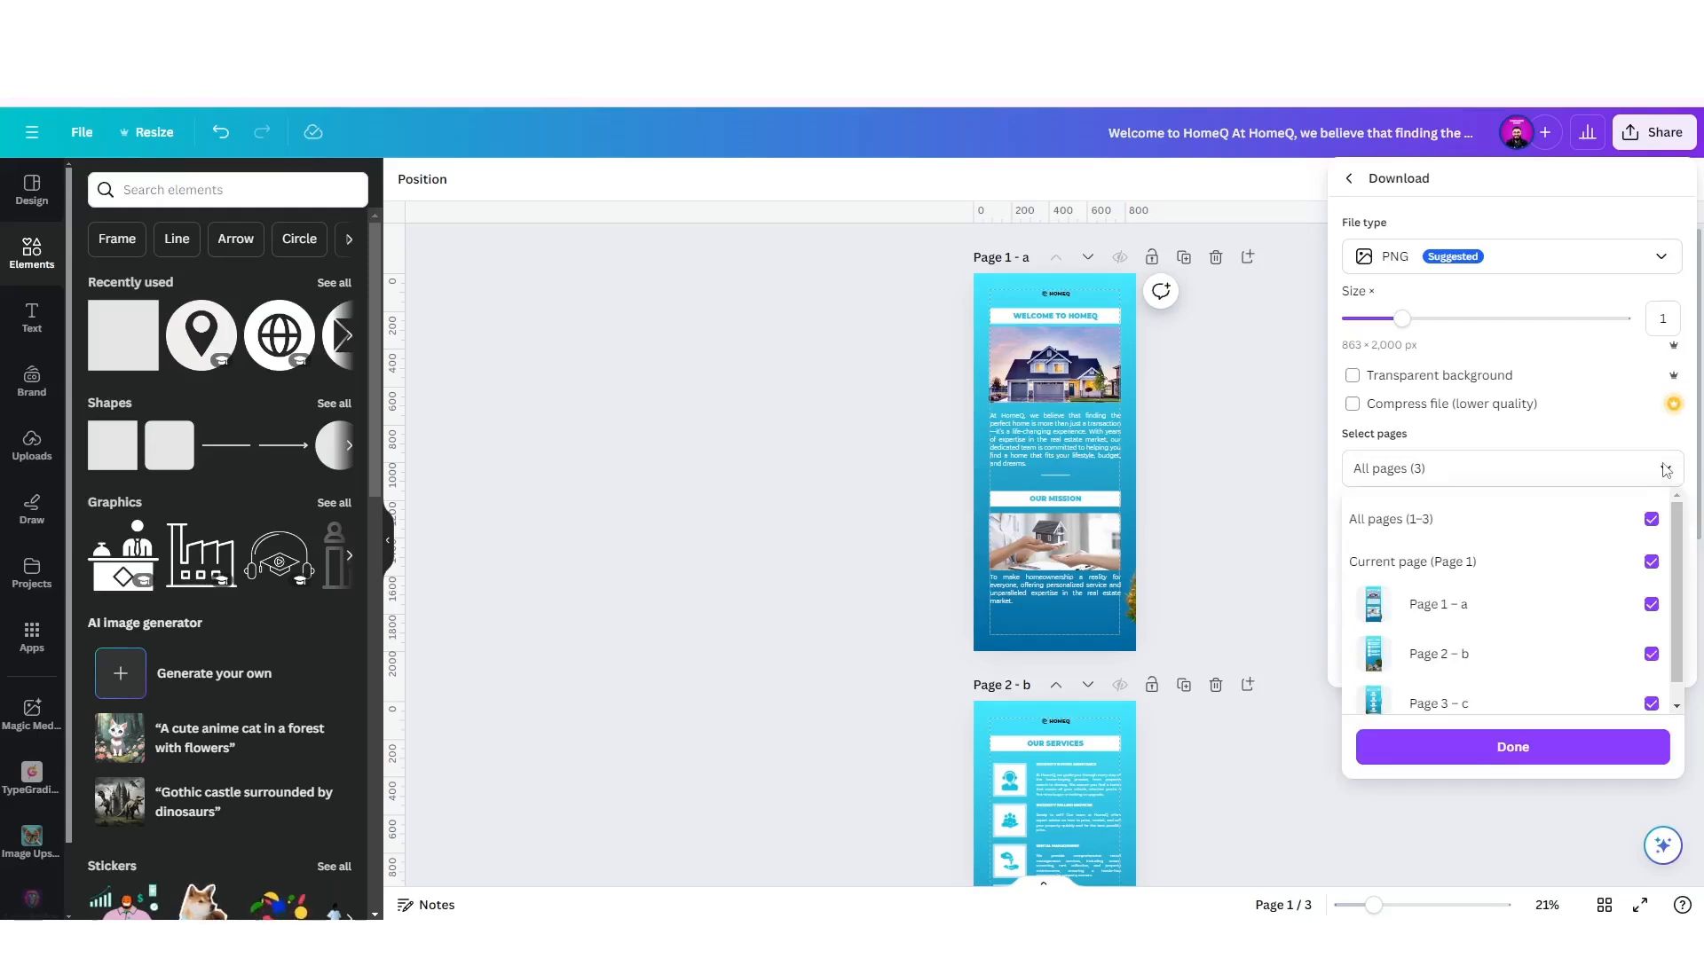
pyautogui.click(1646, 520)
pyautogui.click(1569, 619)
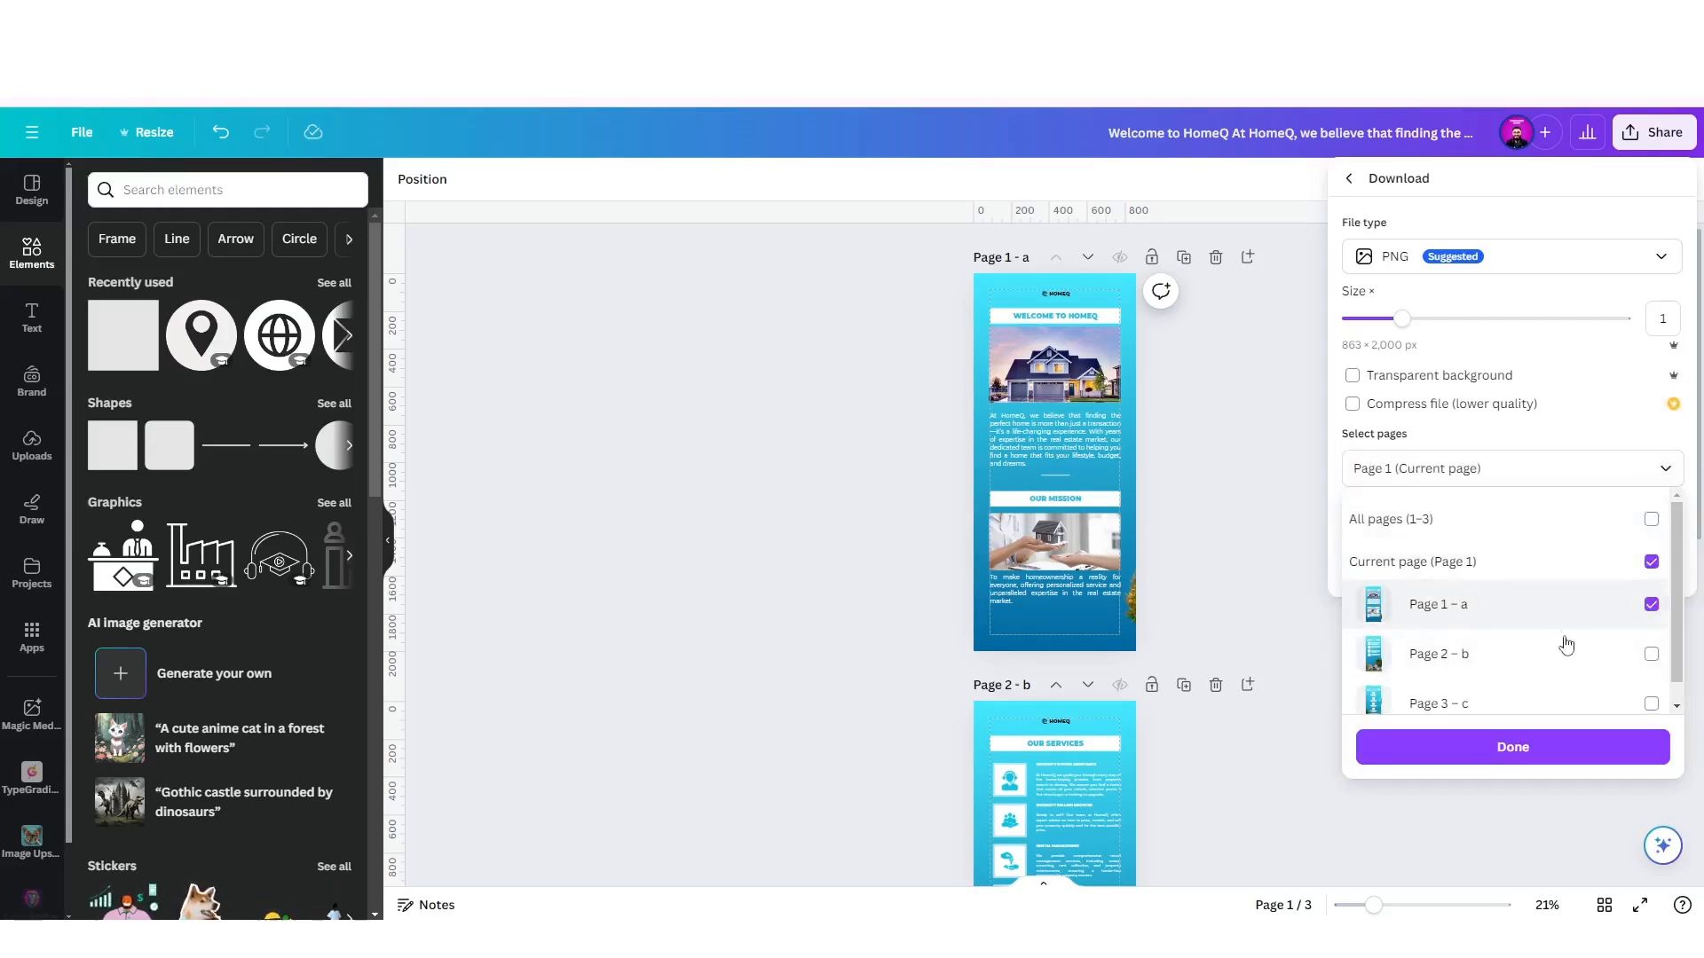
pyautogui.click(1536, 748)
pyautogui.click(1509, 566)
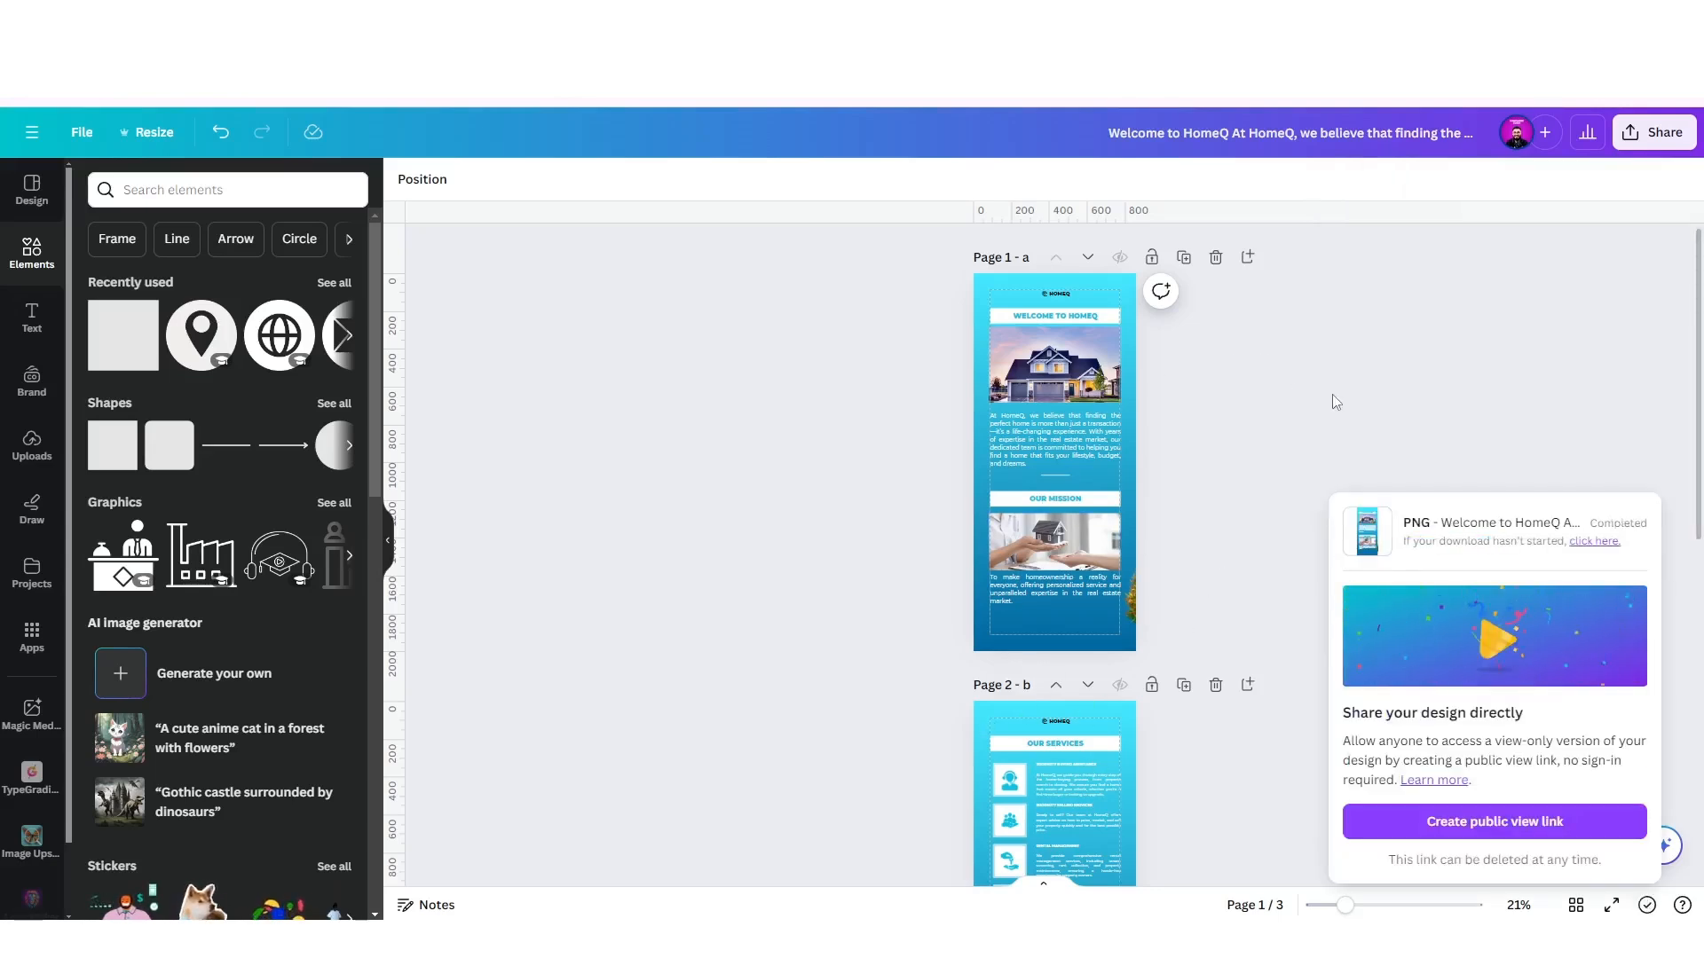
# Download only page 2 (b) as a separate PNG.
pyautogui.click(1654, 132)
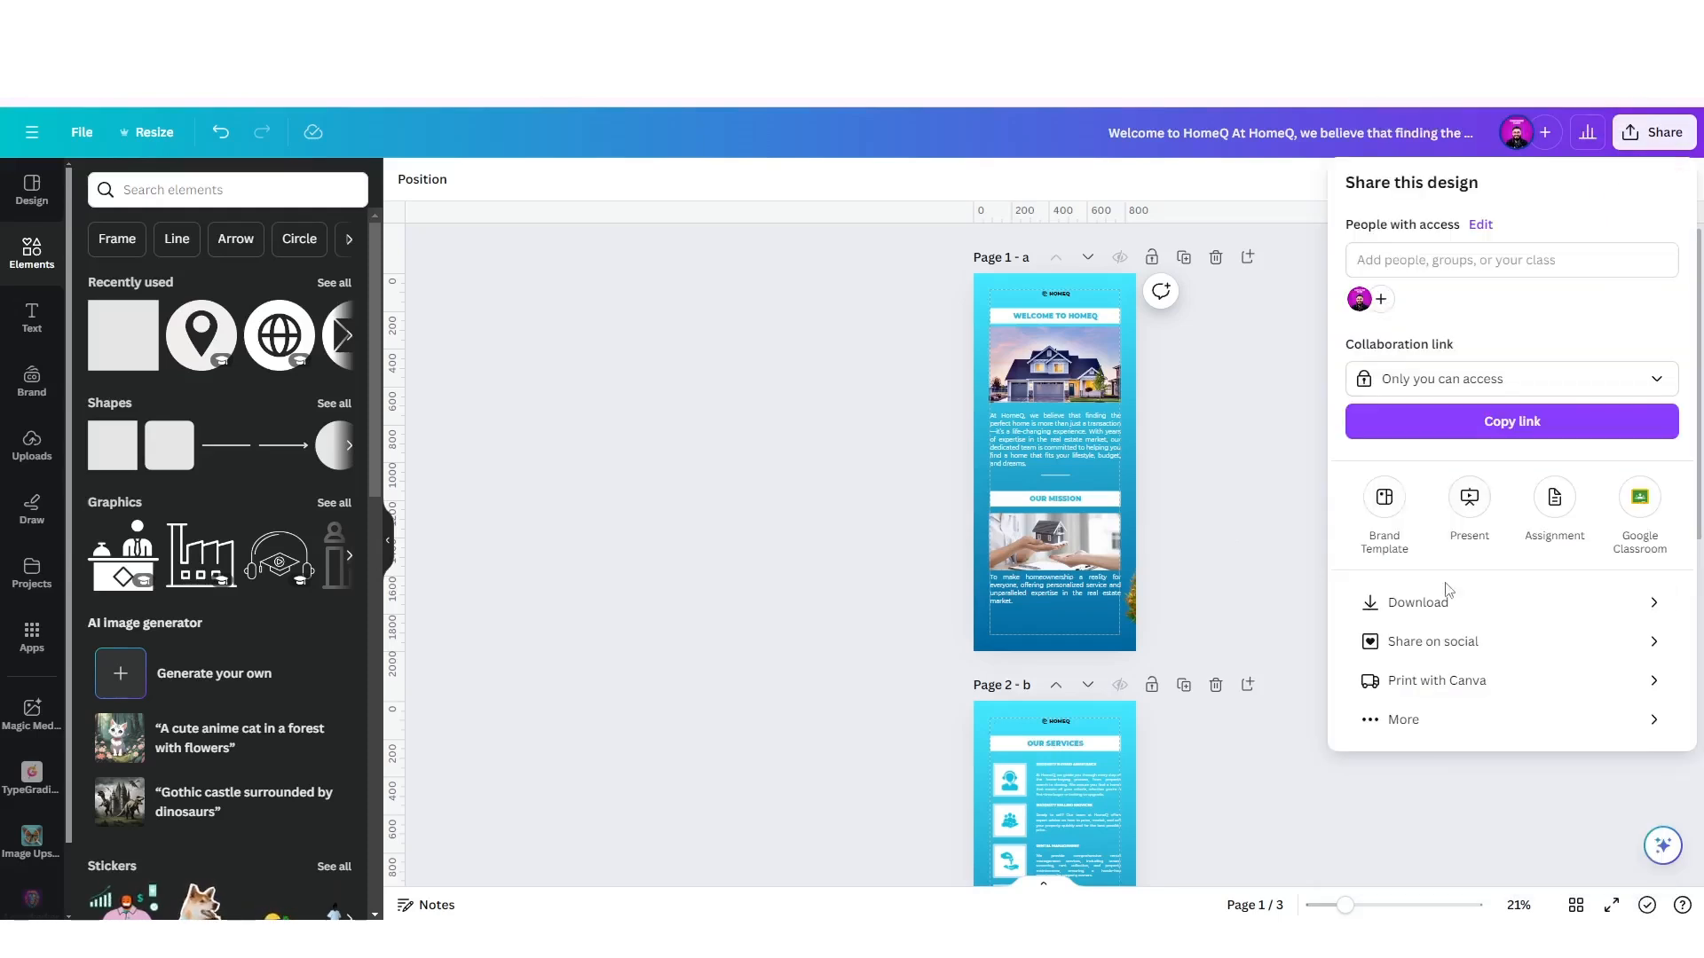
pyautogui.click(1579, 597)
pyautogui.click(1591, 462)
pyautogui.click(1601, 517)
pyautogui.click(1624, 652)
pyautogui.click(1564, 747)
pyautogui.click(1556, 657)
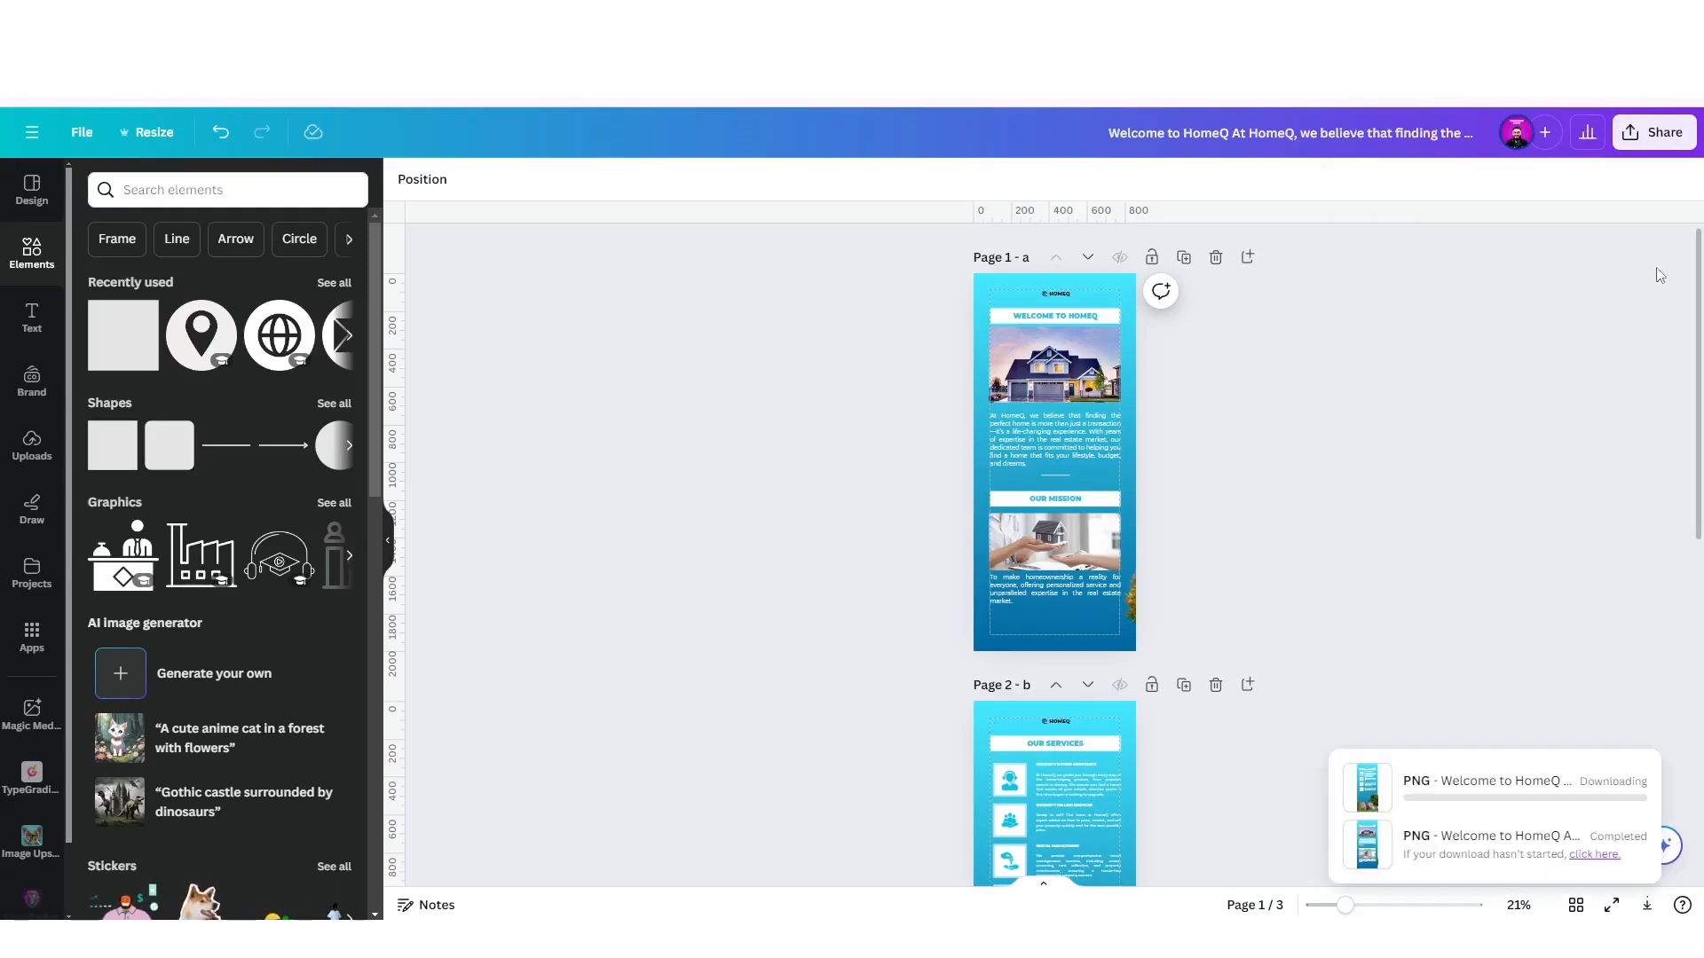
# Download only page 3 (c) as a separate PNG.
pyautogui.click(1654, 132)
pyautogui.click(1588, 602)
pyautogui.click(1581, 466)
pyautogui.click(1648, 519)
pyautogui.click(1593, 698)
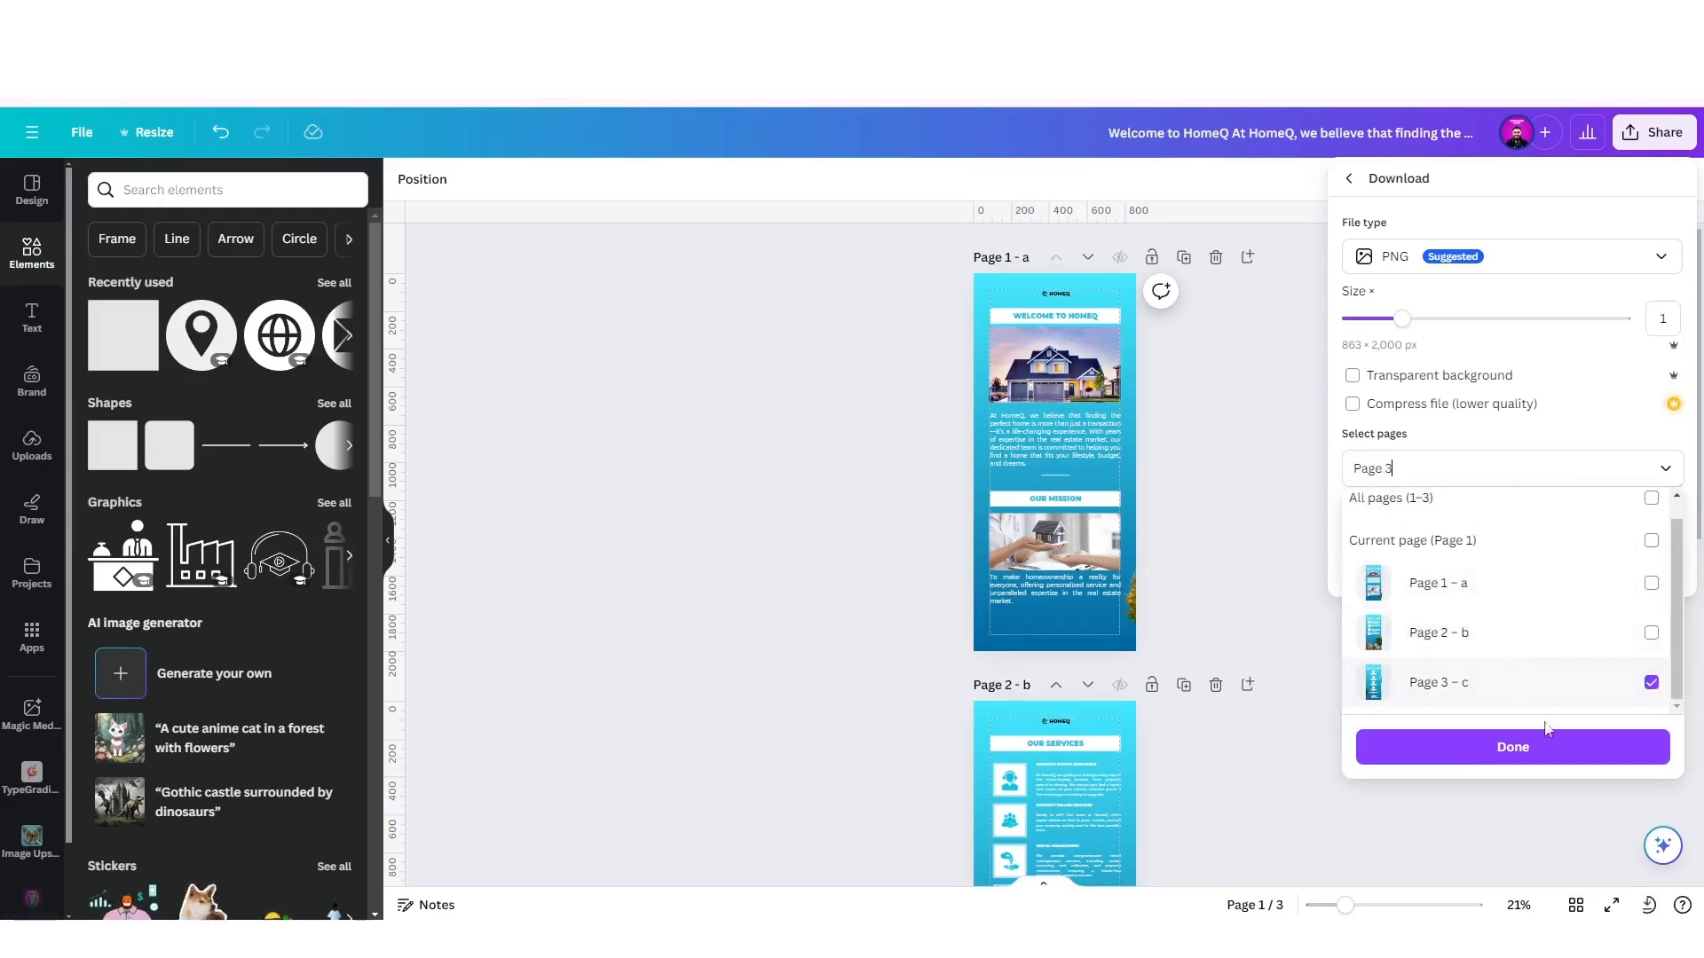
pyautogui.click(1548, 745)
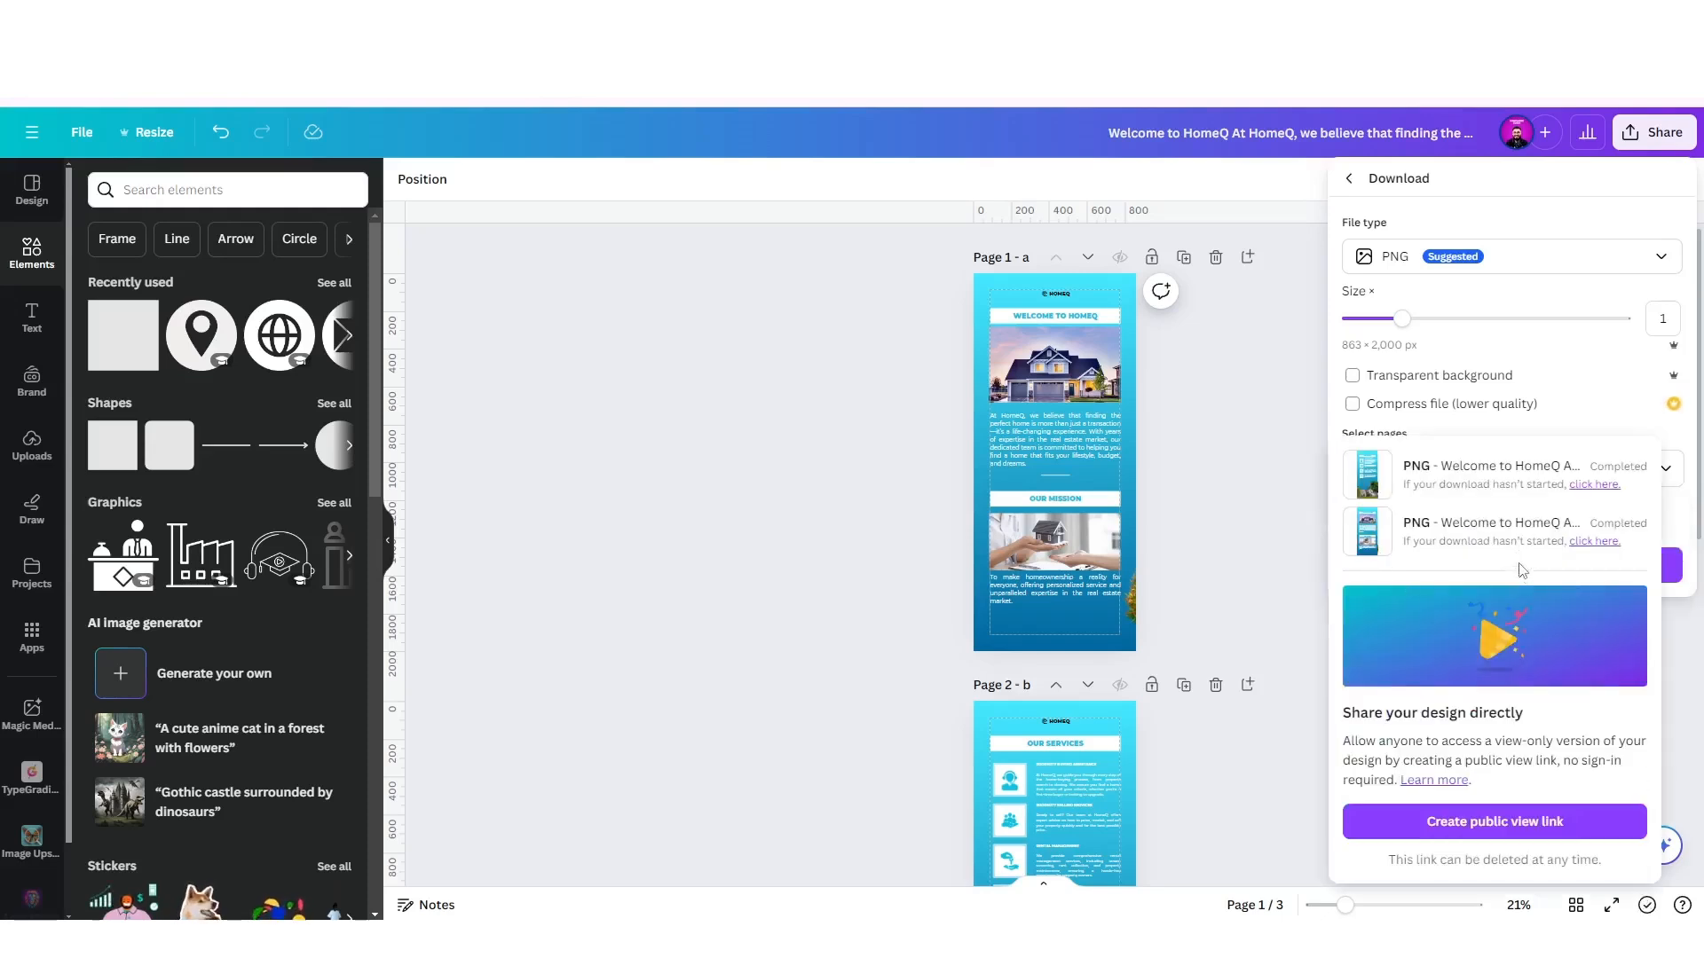
pyautogui.click(1668, 566)
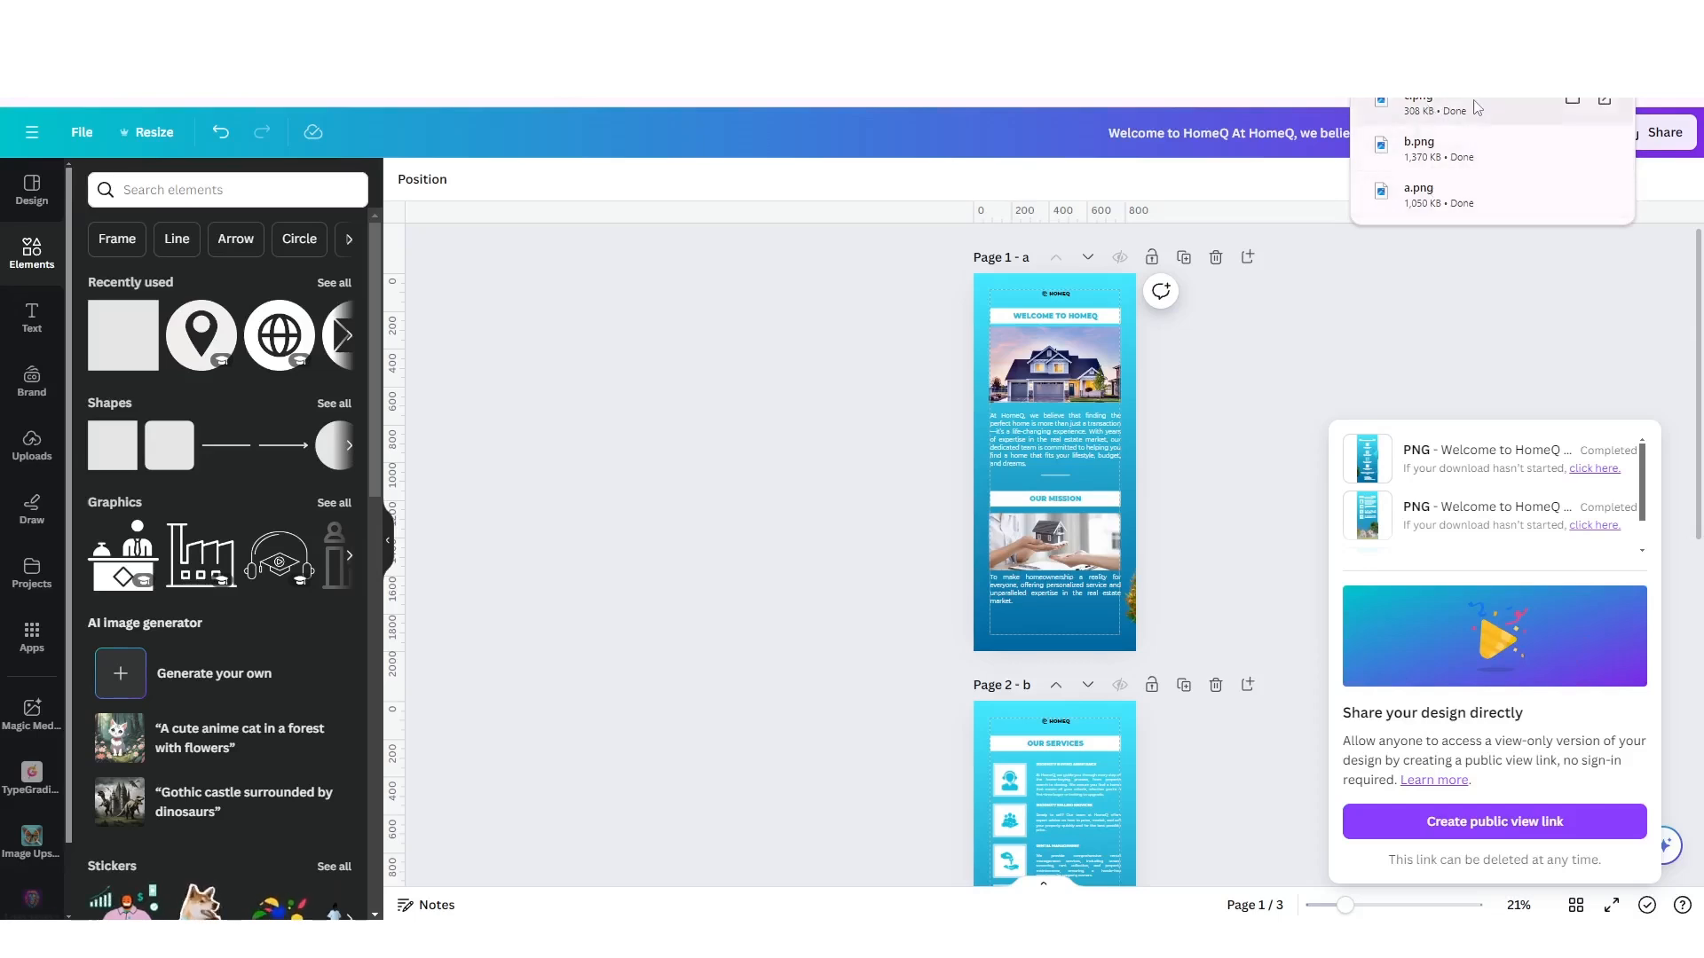
# Switch to the tri-fold brochure mockup in Photopea and bring up the opened PAGE 4 smart object.
pyautogui.click(1354, 353)
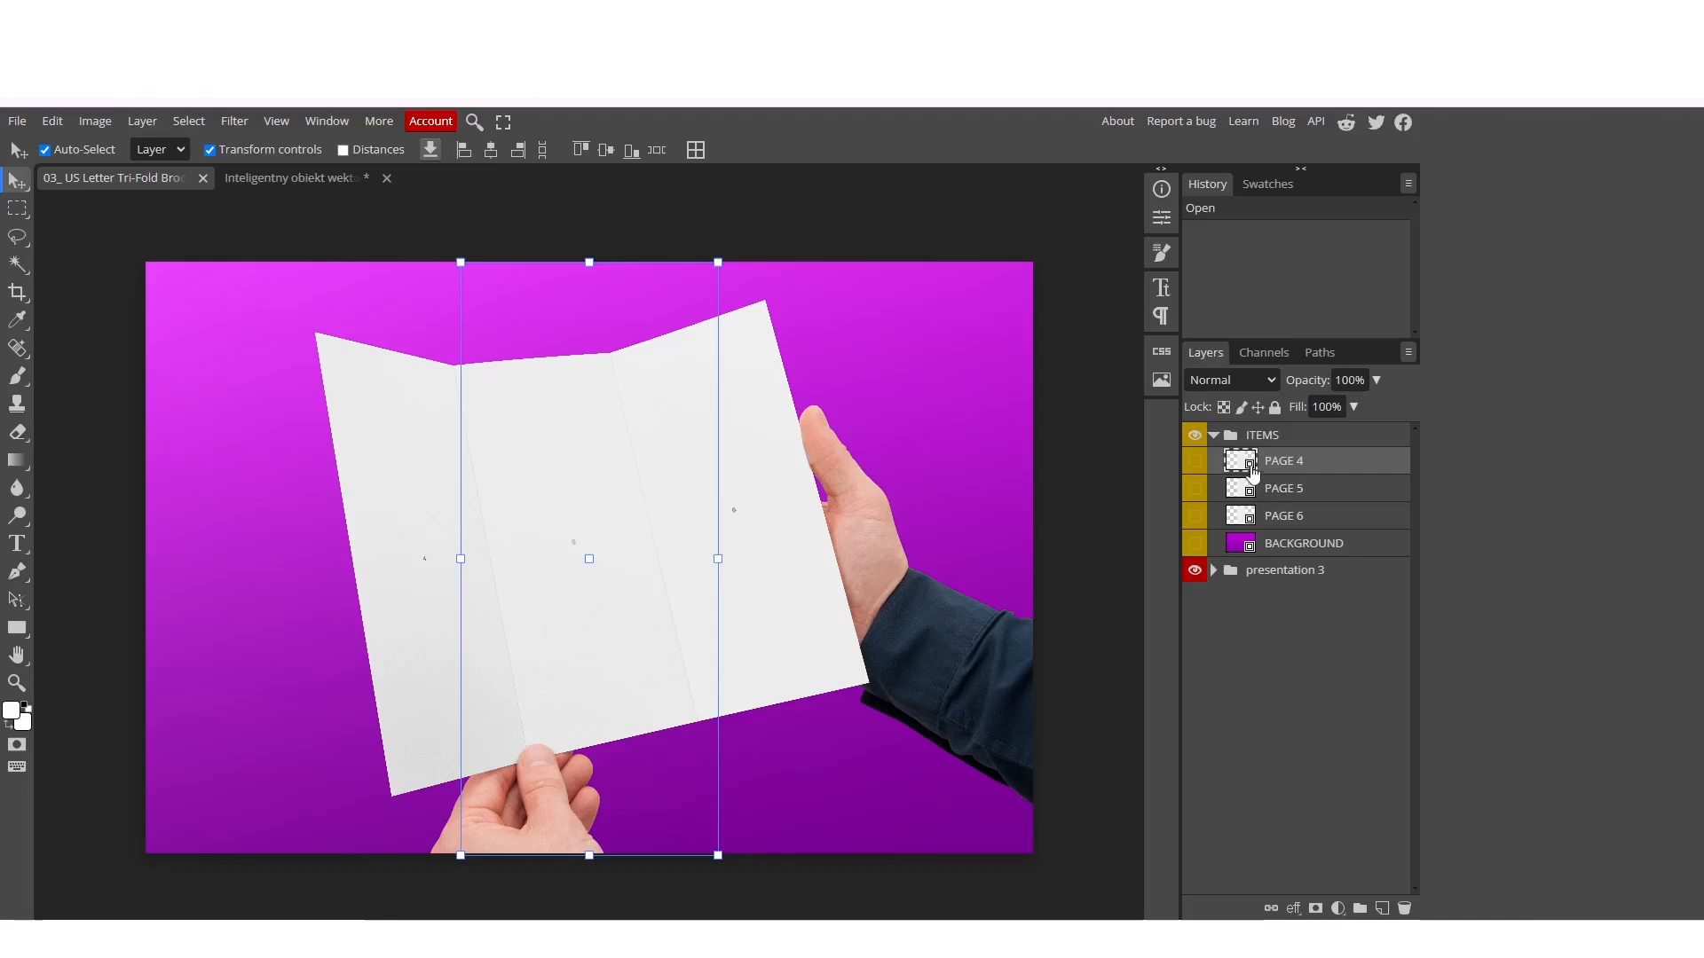
pyautogui.click(280, 176)
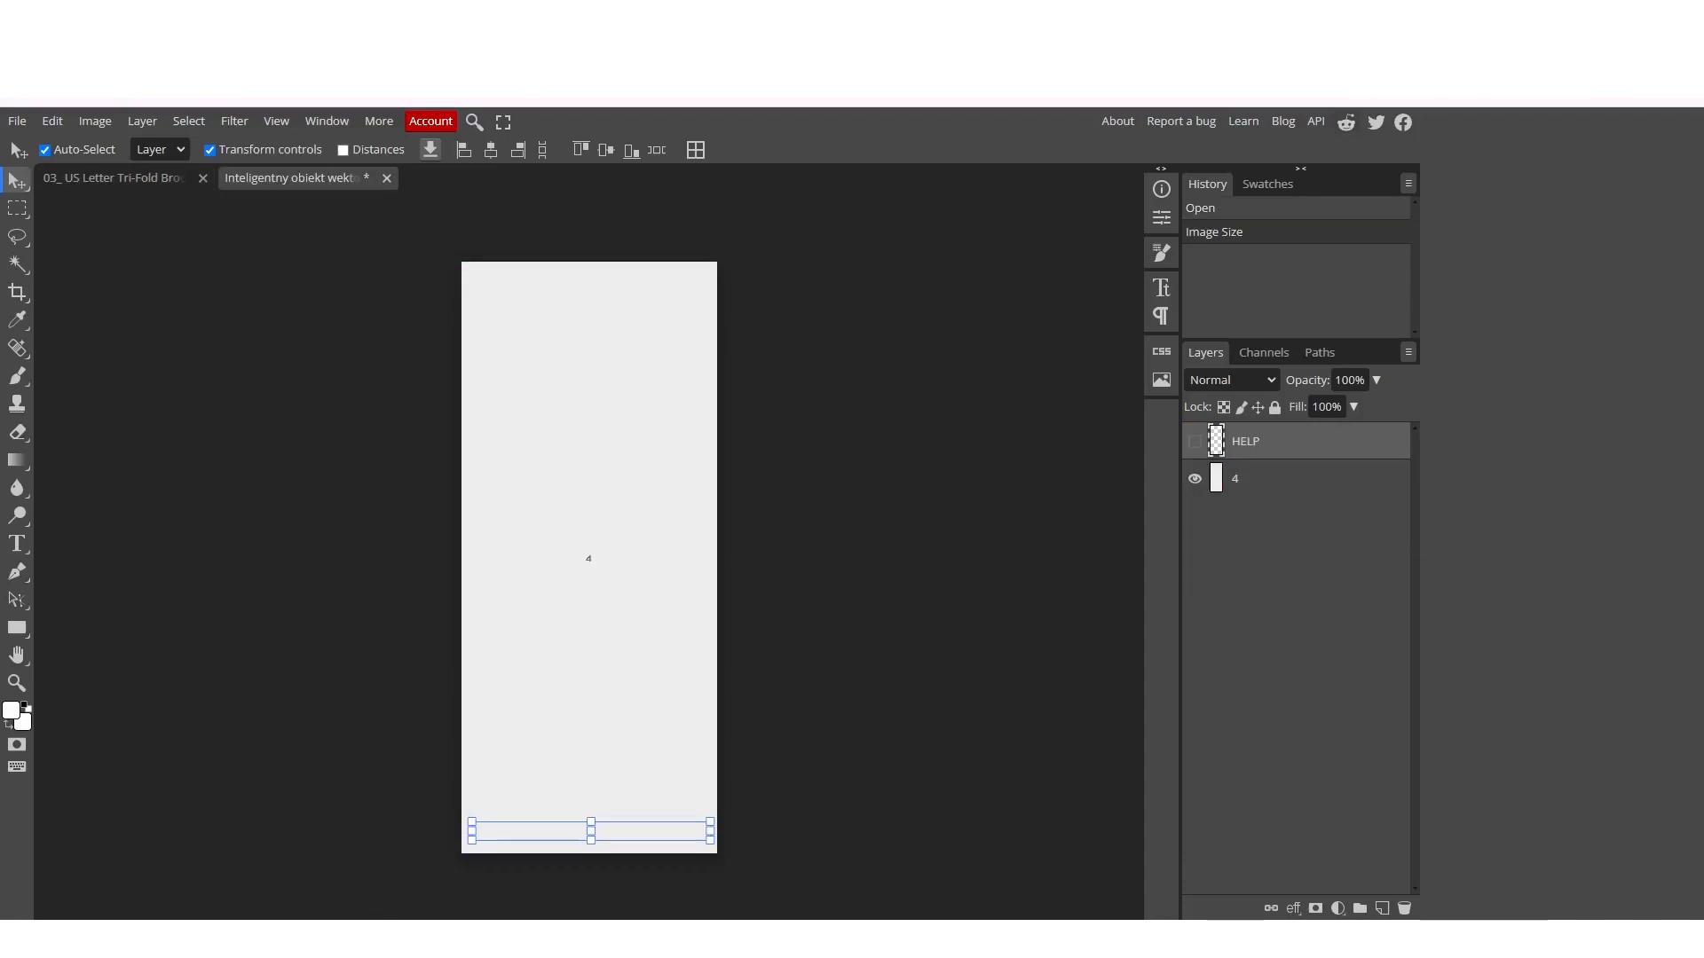
pyautogui.click(1620, 55)
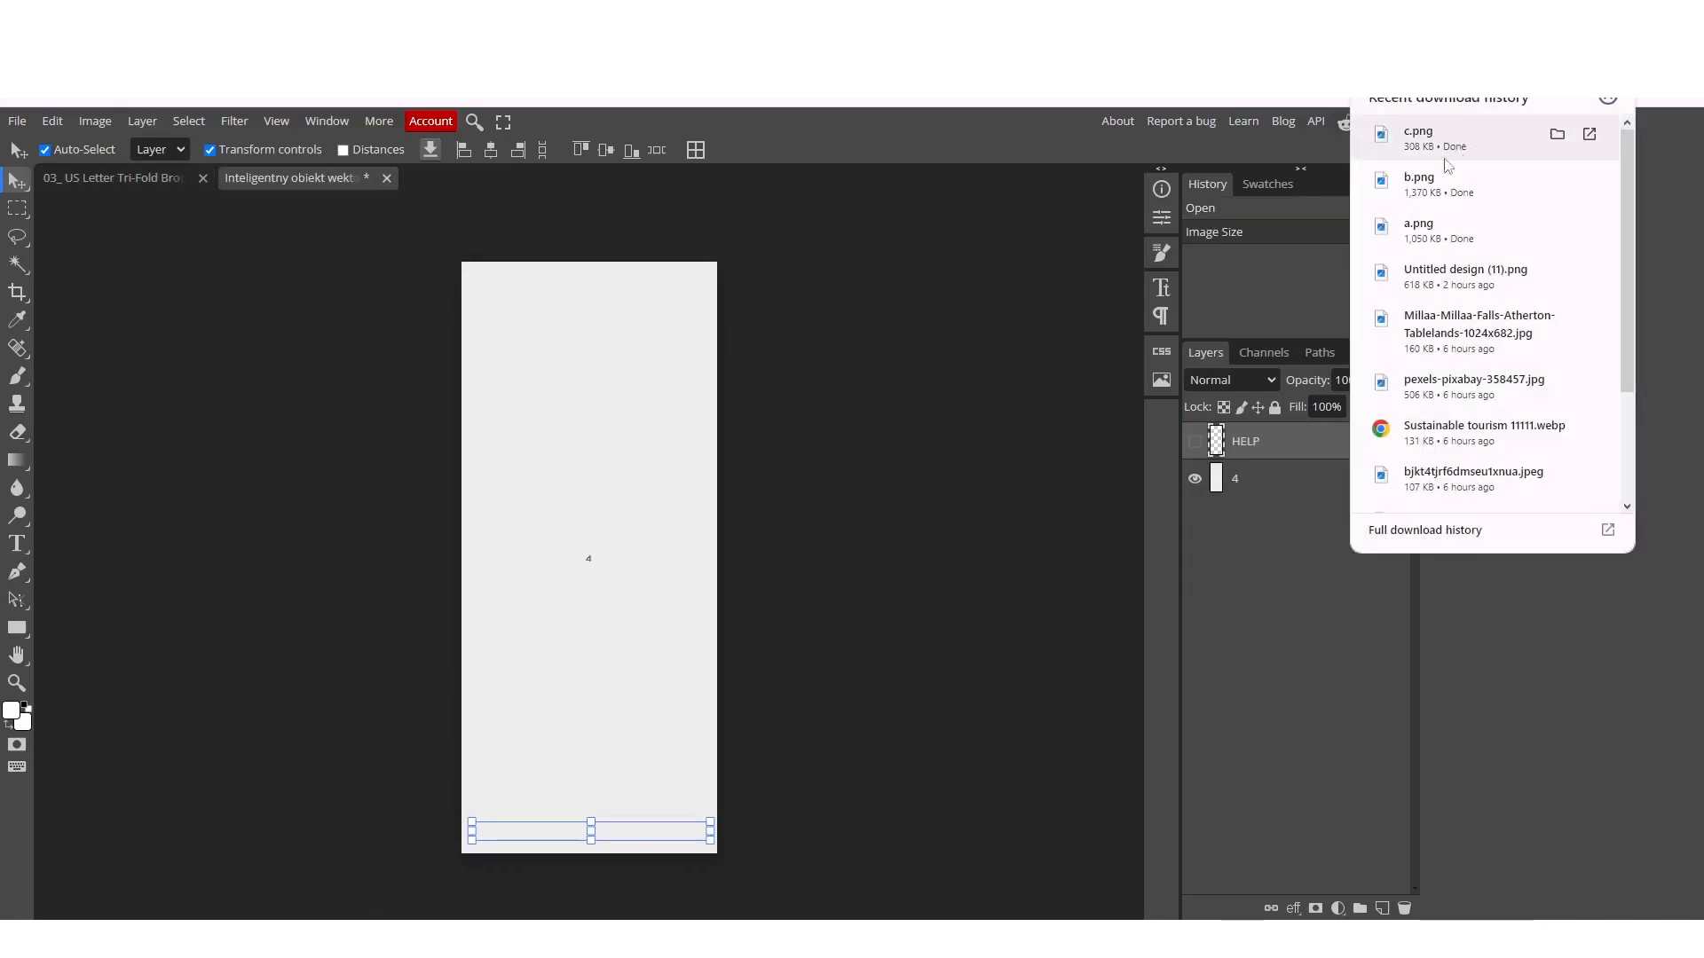
pyautogui.click(791, 146)
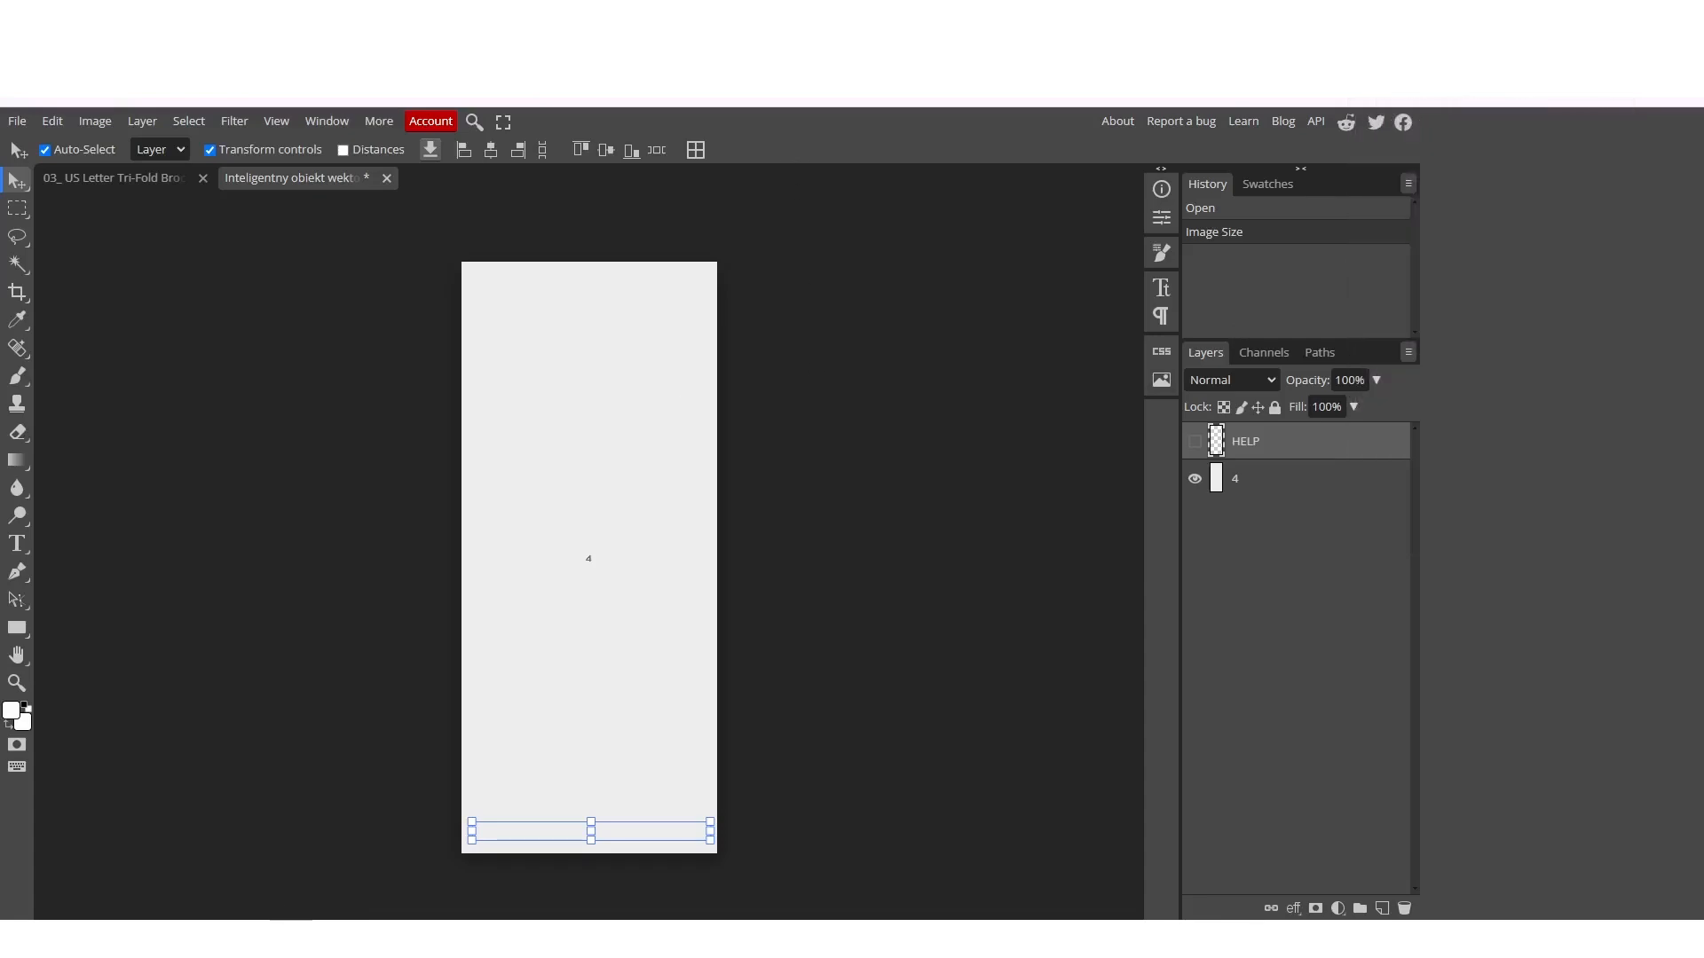
# Open the Downloads folder in a smaller File Explorer window beside the smart object and show its files as large icons.
pyautogui.click(291, 939)
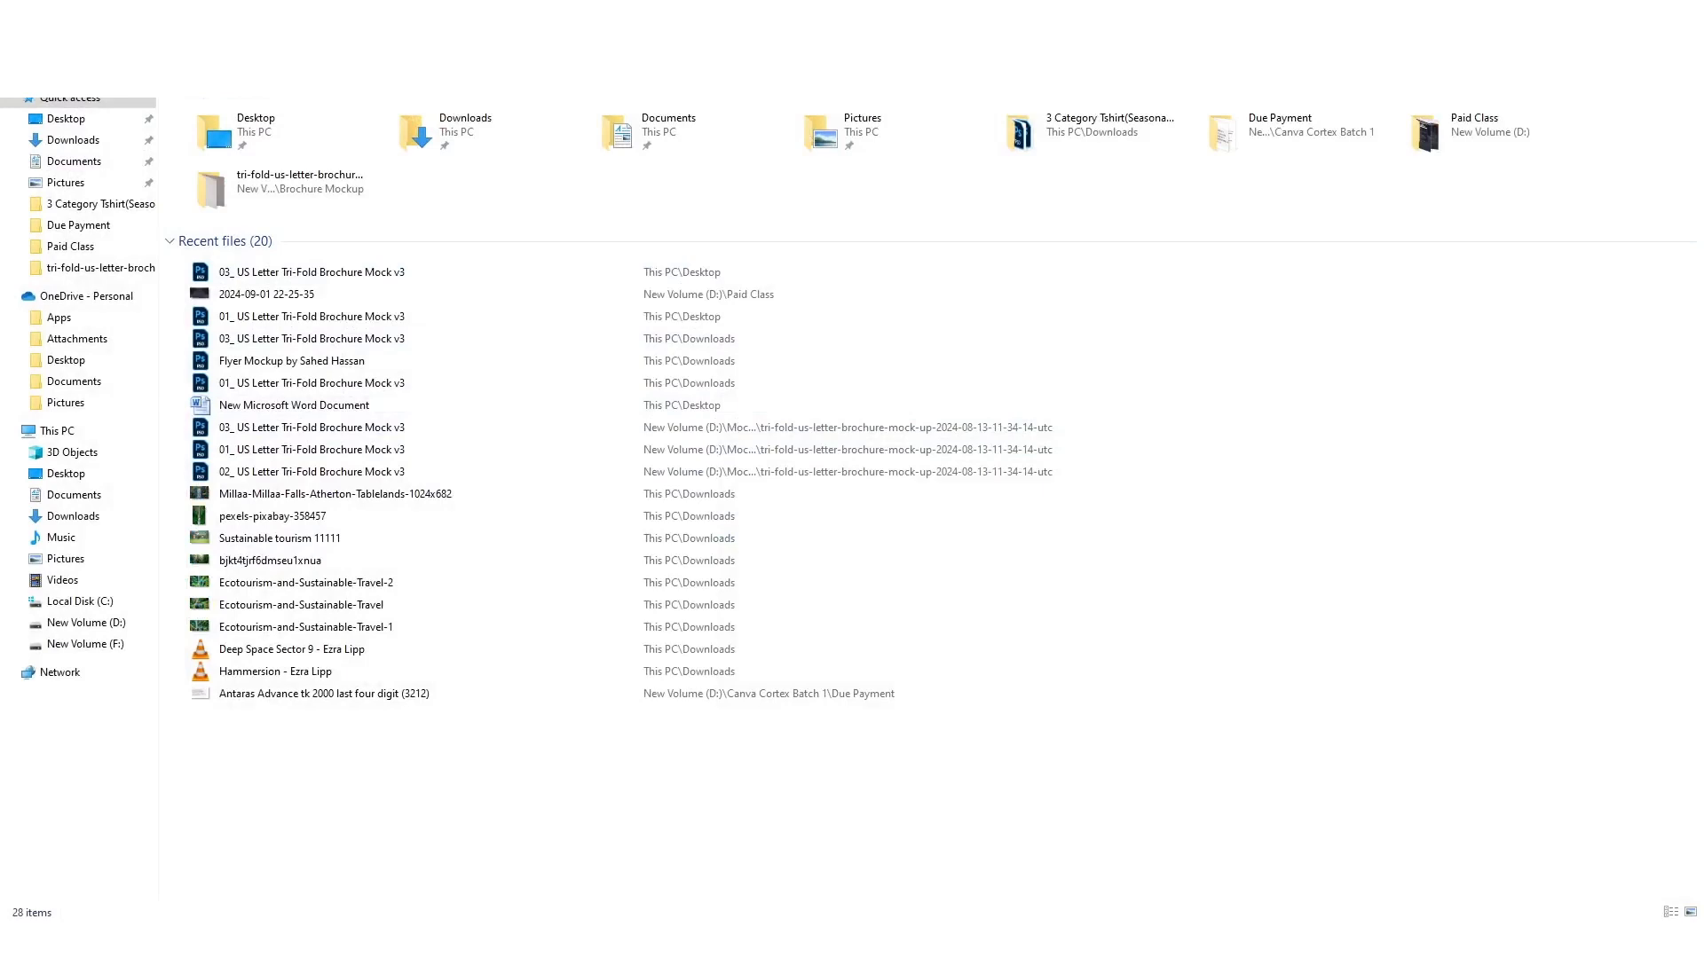
pyautogui.click(1642, 9)
pyautogui.moveTo(781, 110); pyautogui.dragTo(1281, 78)
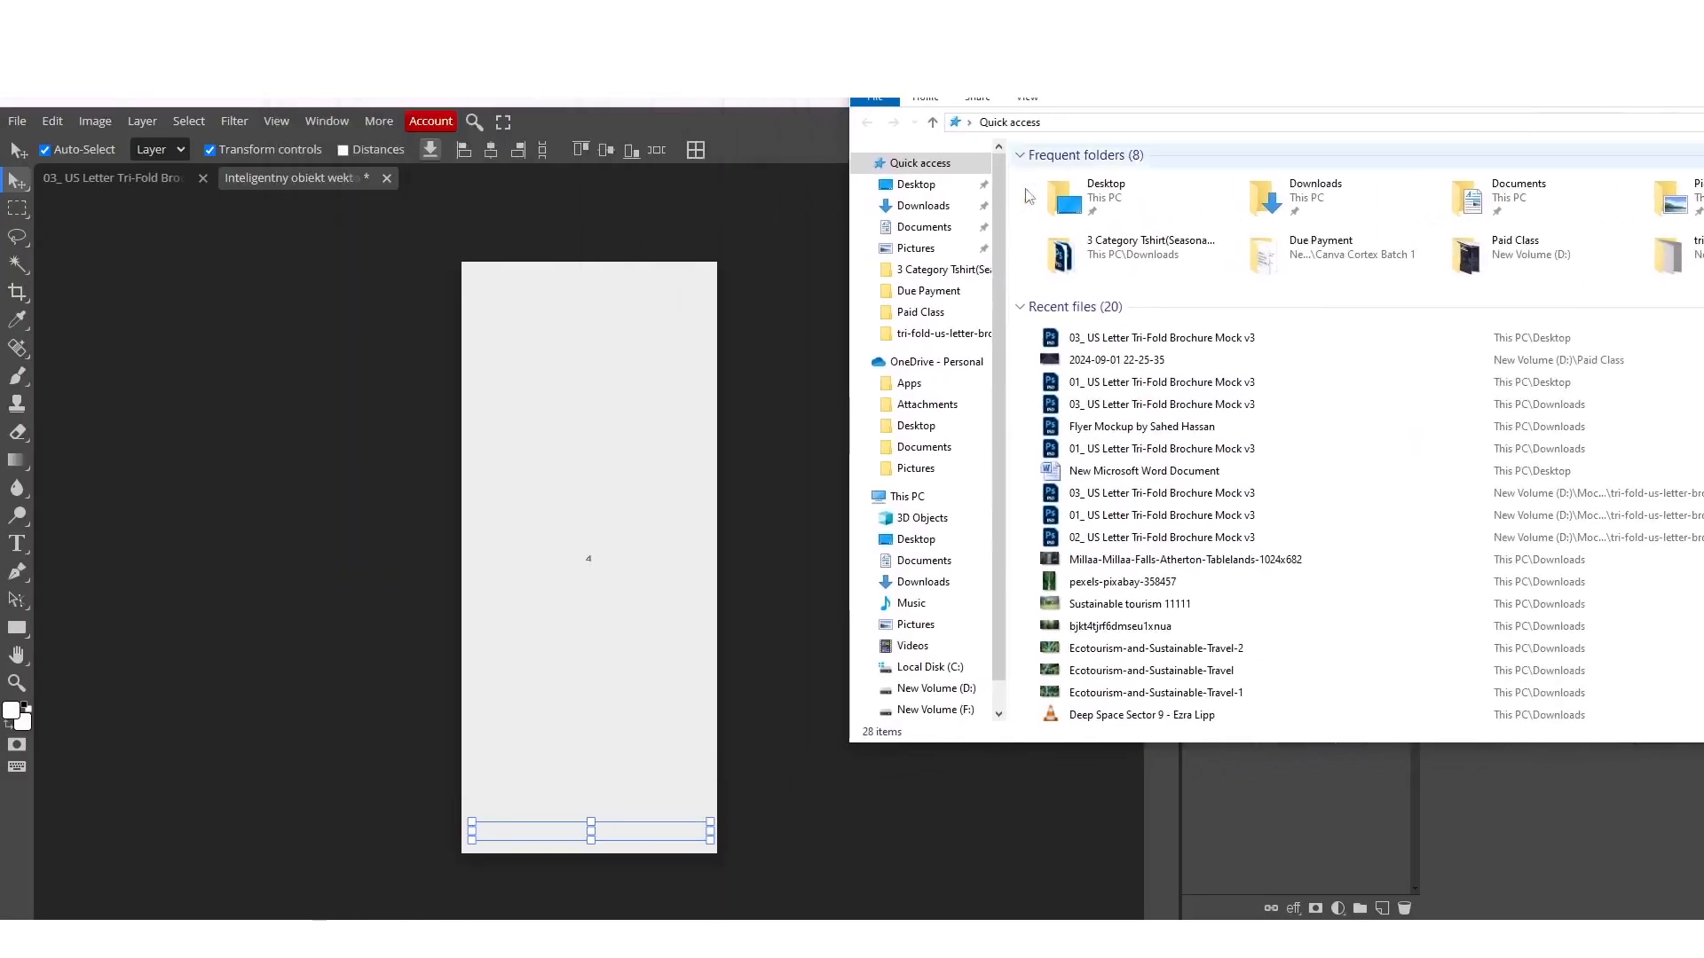
pyautogui.click(931, 209)
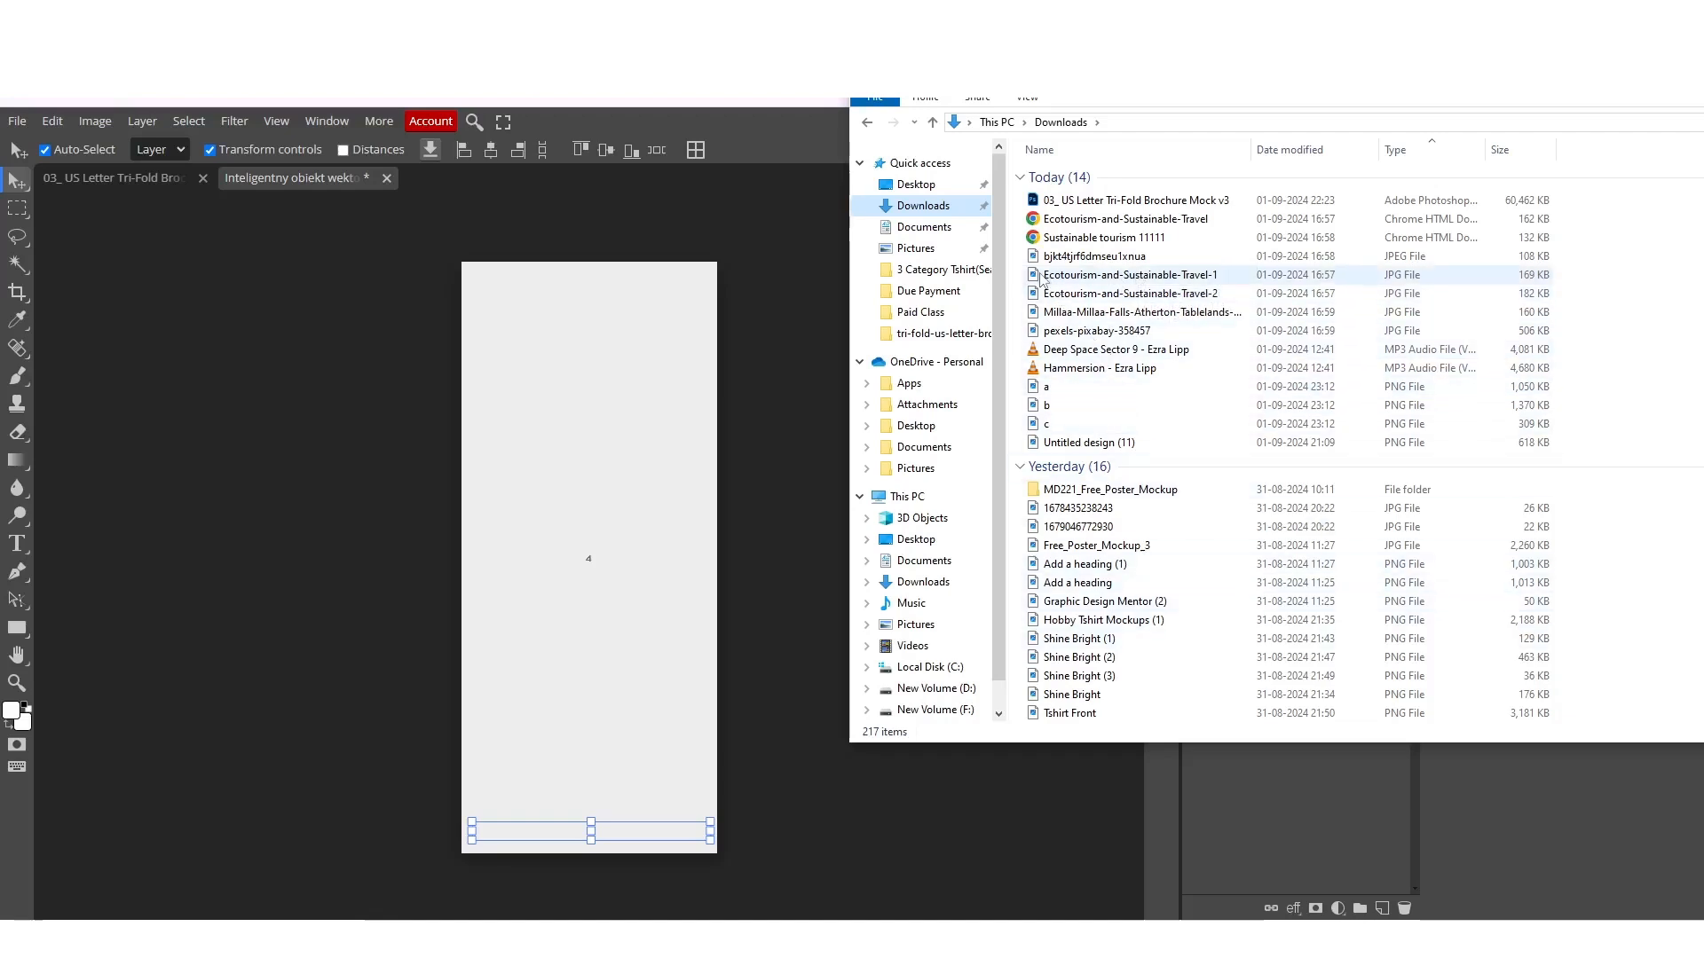
pyautogui.click(1061, 388)
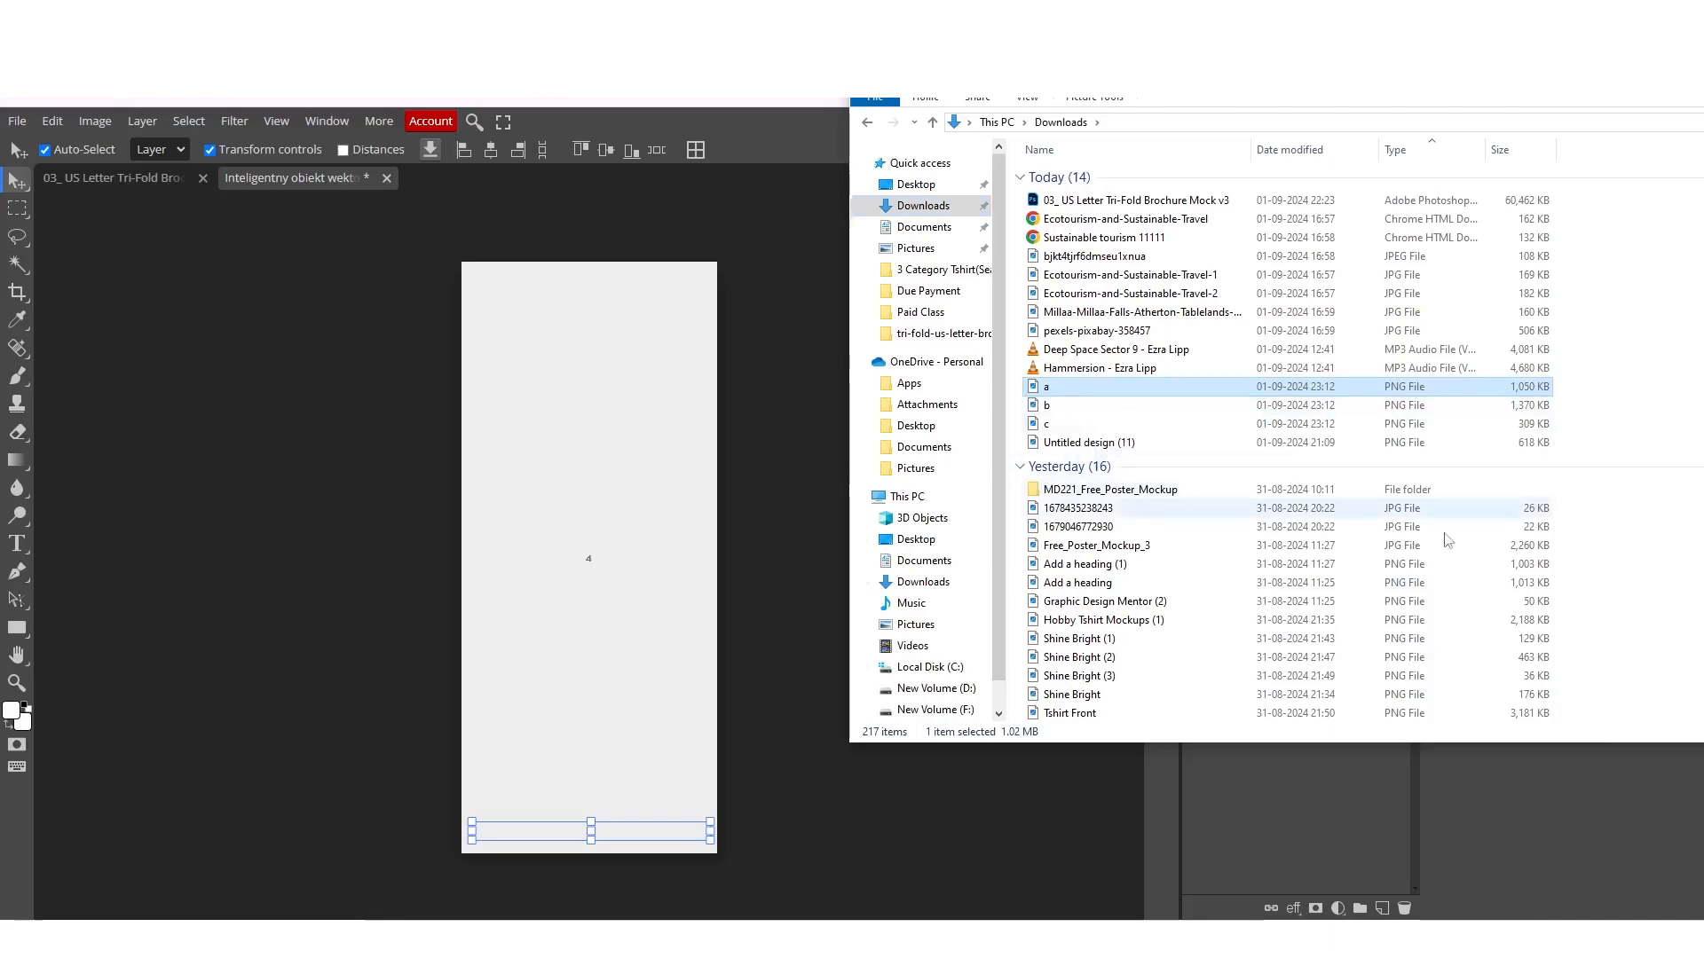
pyautogui.click(1026, 102)
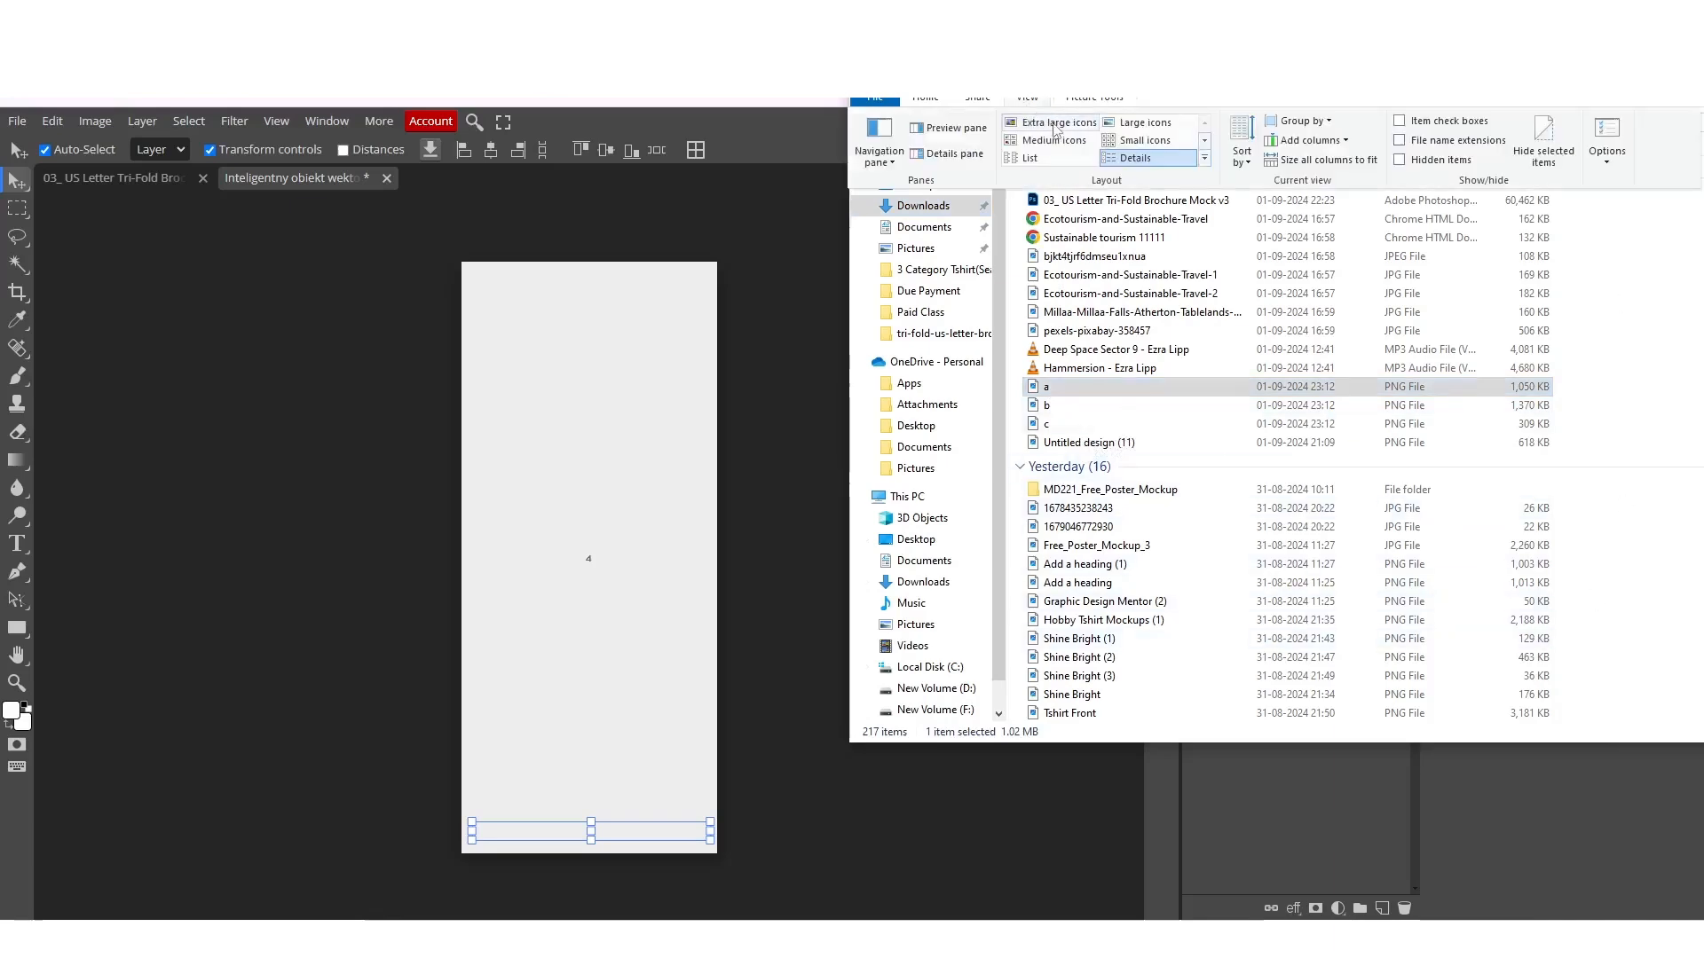
pyautogui.click(1129, 125)
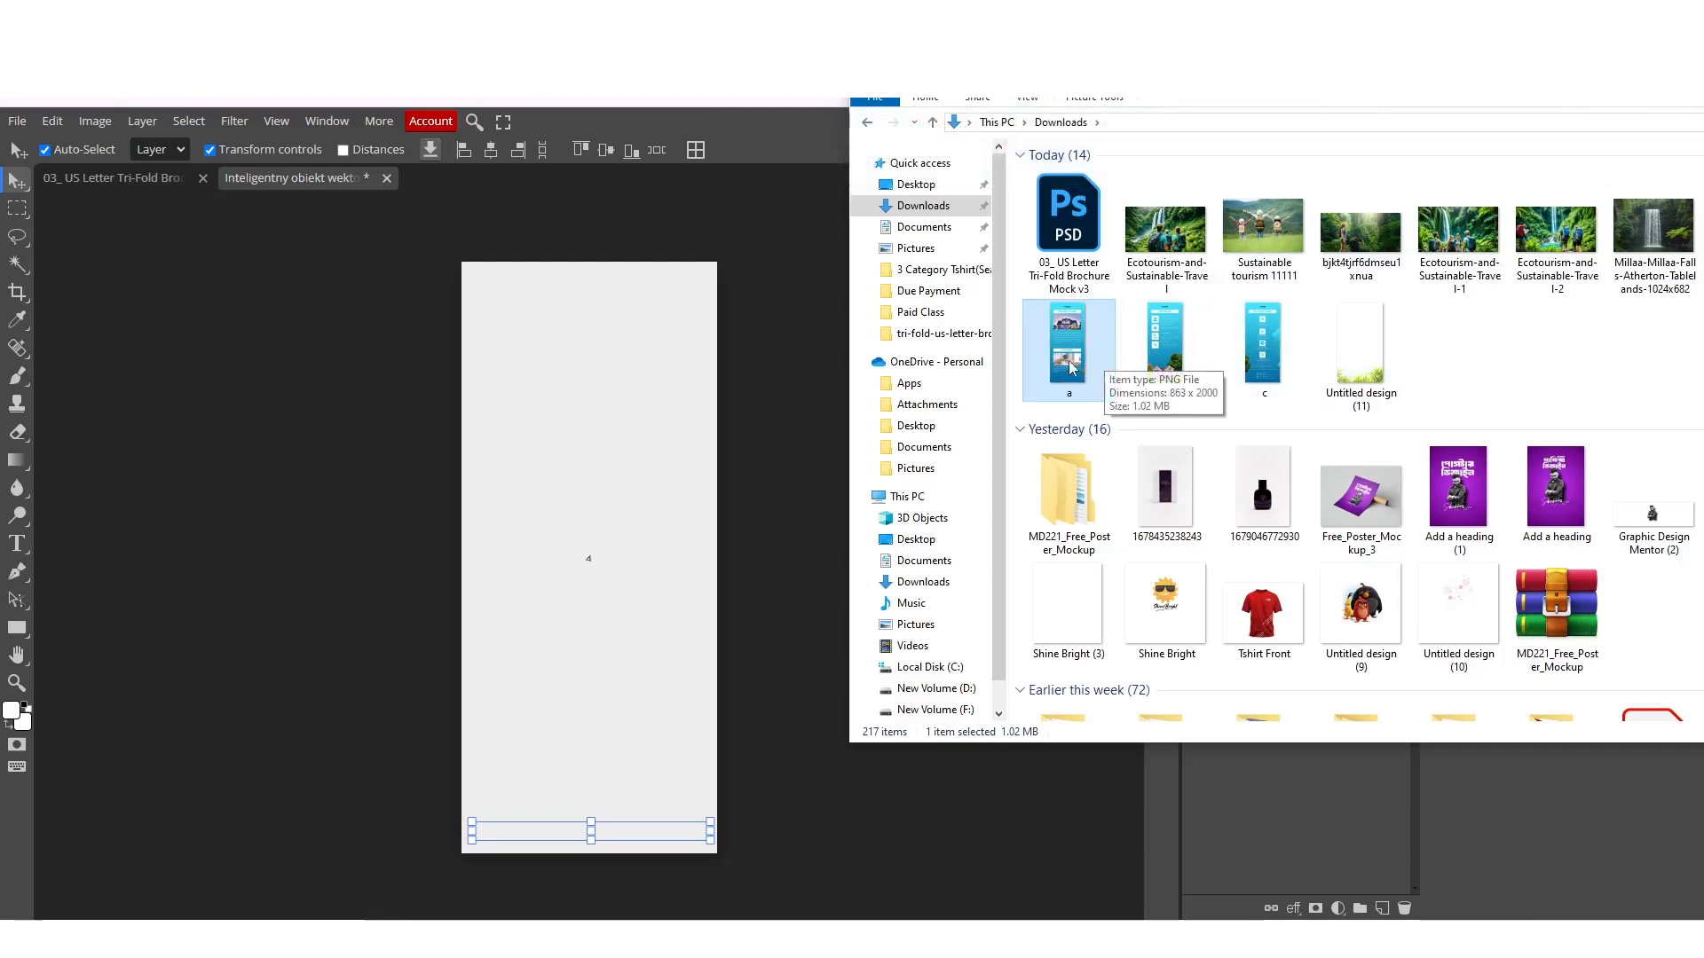
# Place the image a at full size in the PAGE 4 smart object and save the smart object.
pyautogui.moveTo(1090, 334); pyautogui.dragTo(625, 520)
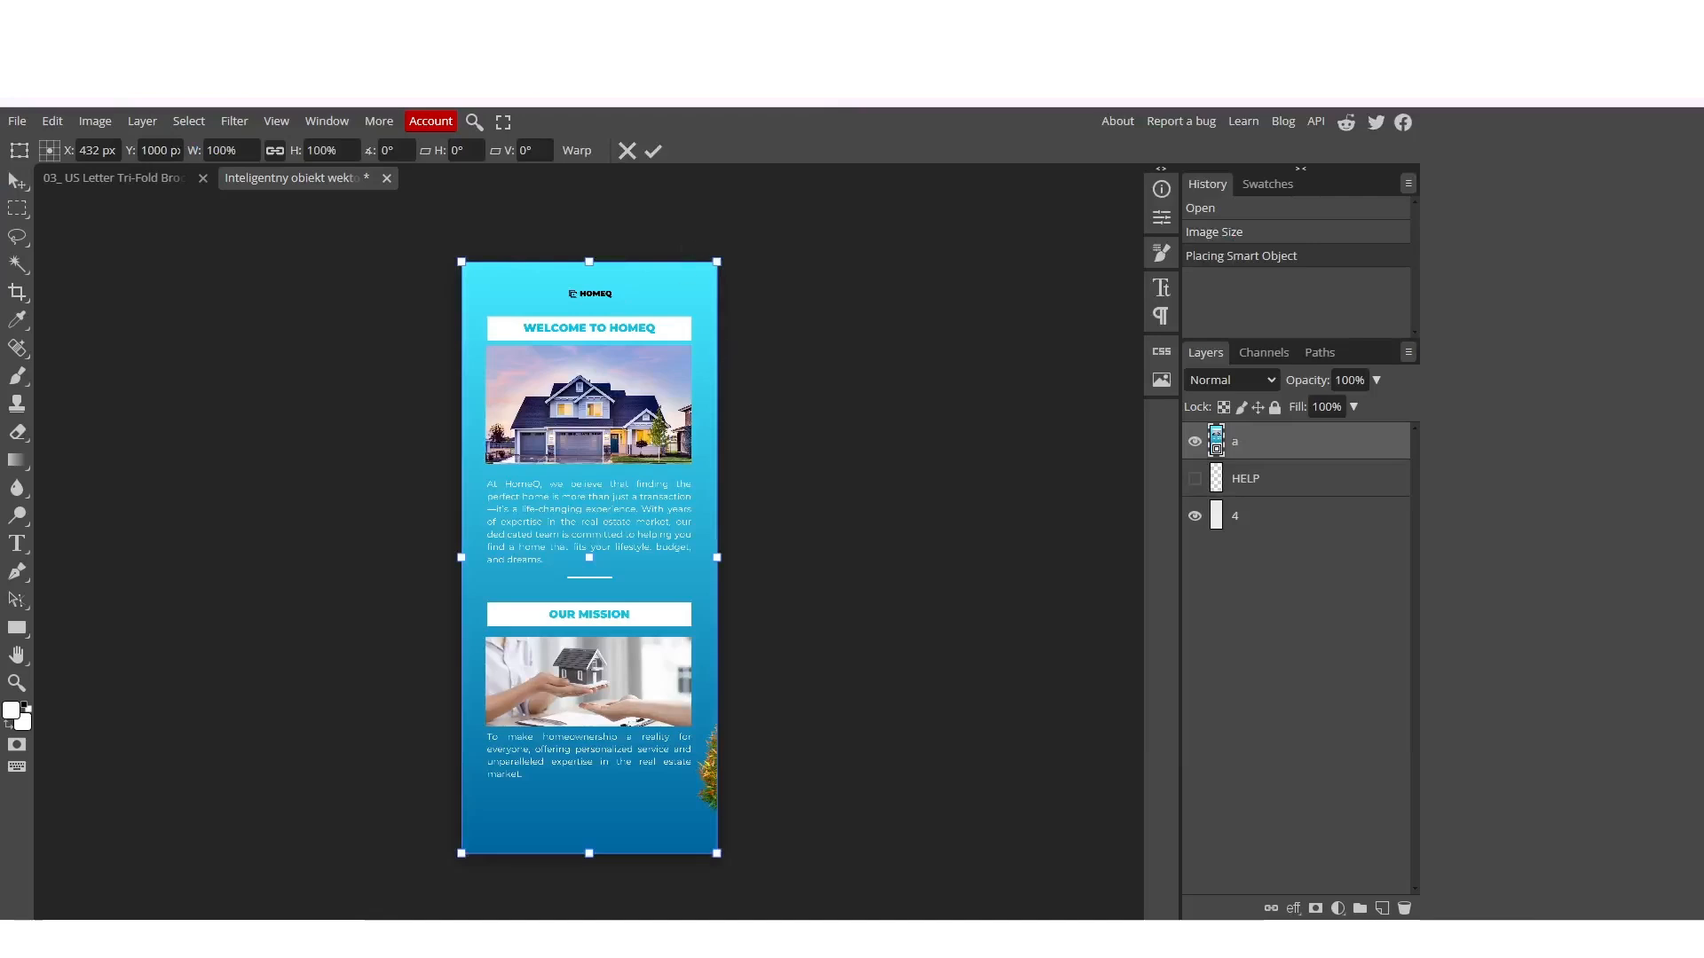
pyautogui.click(653, 152)
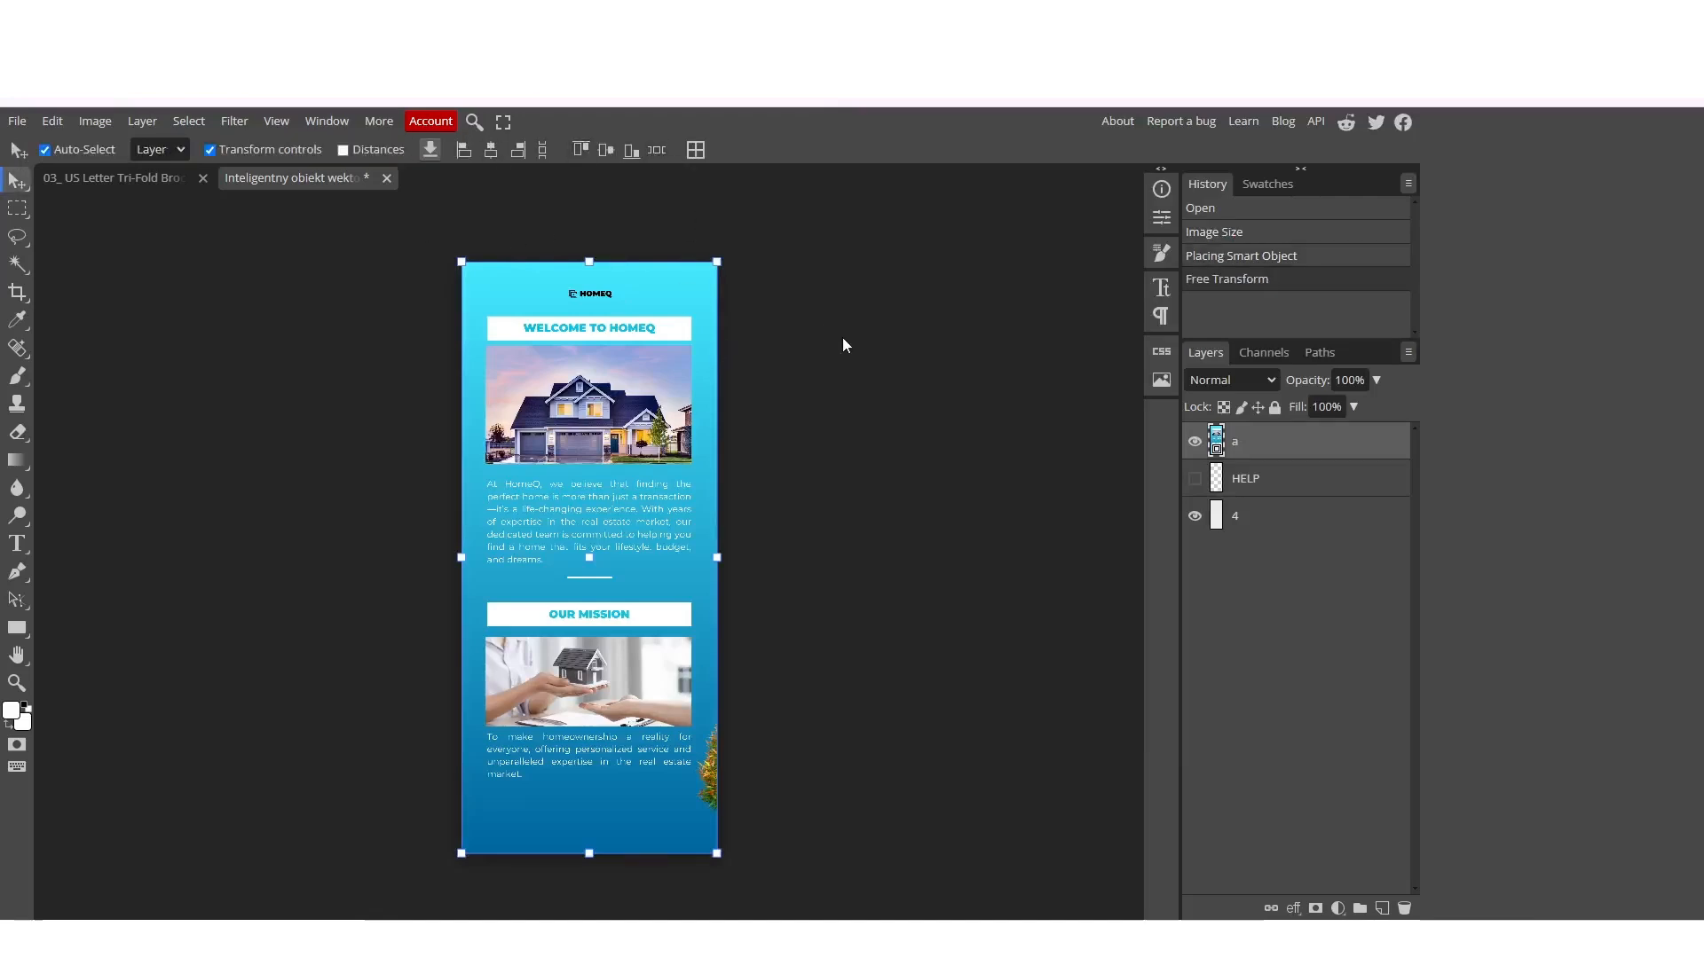
pyautogui.hotkey('ctrl', 's')
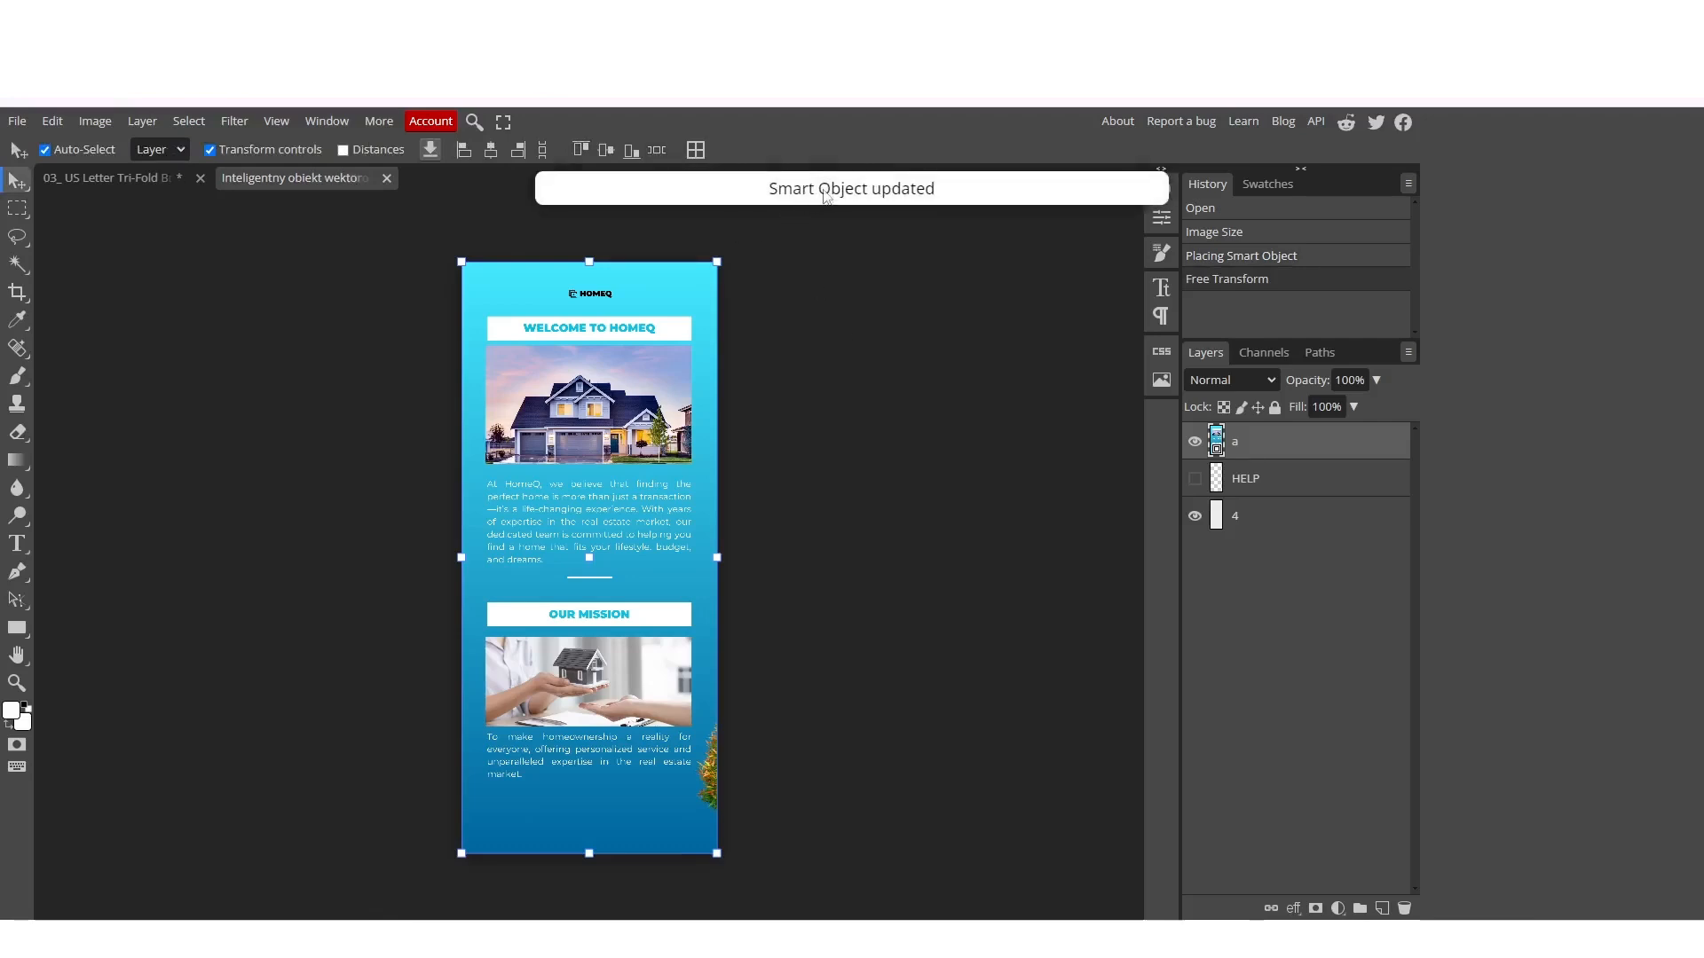
pyautogui.click(17, 120)
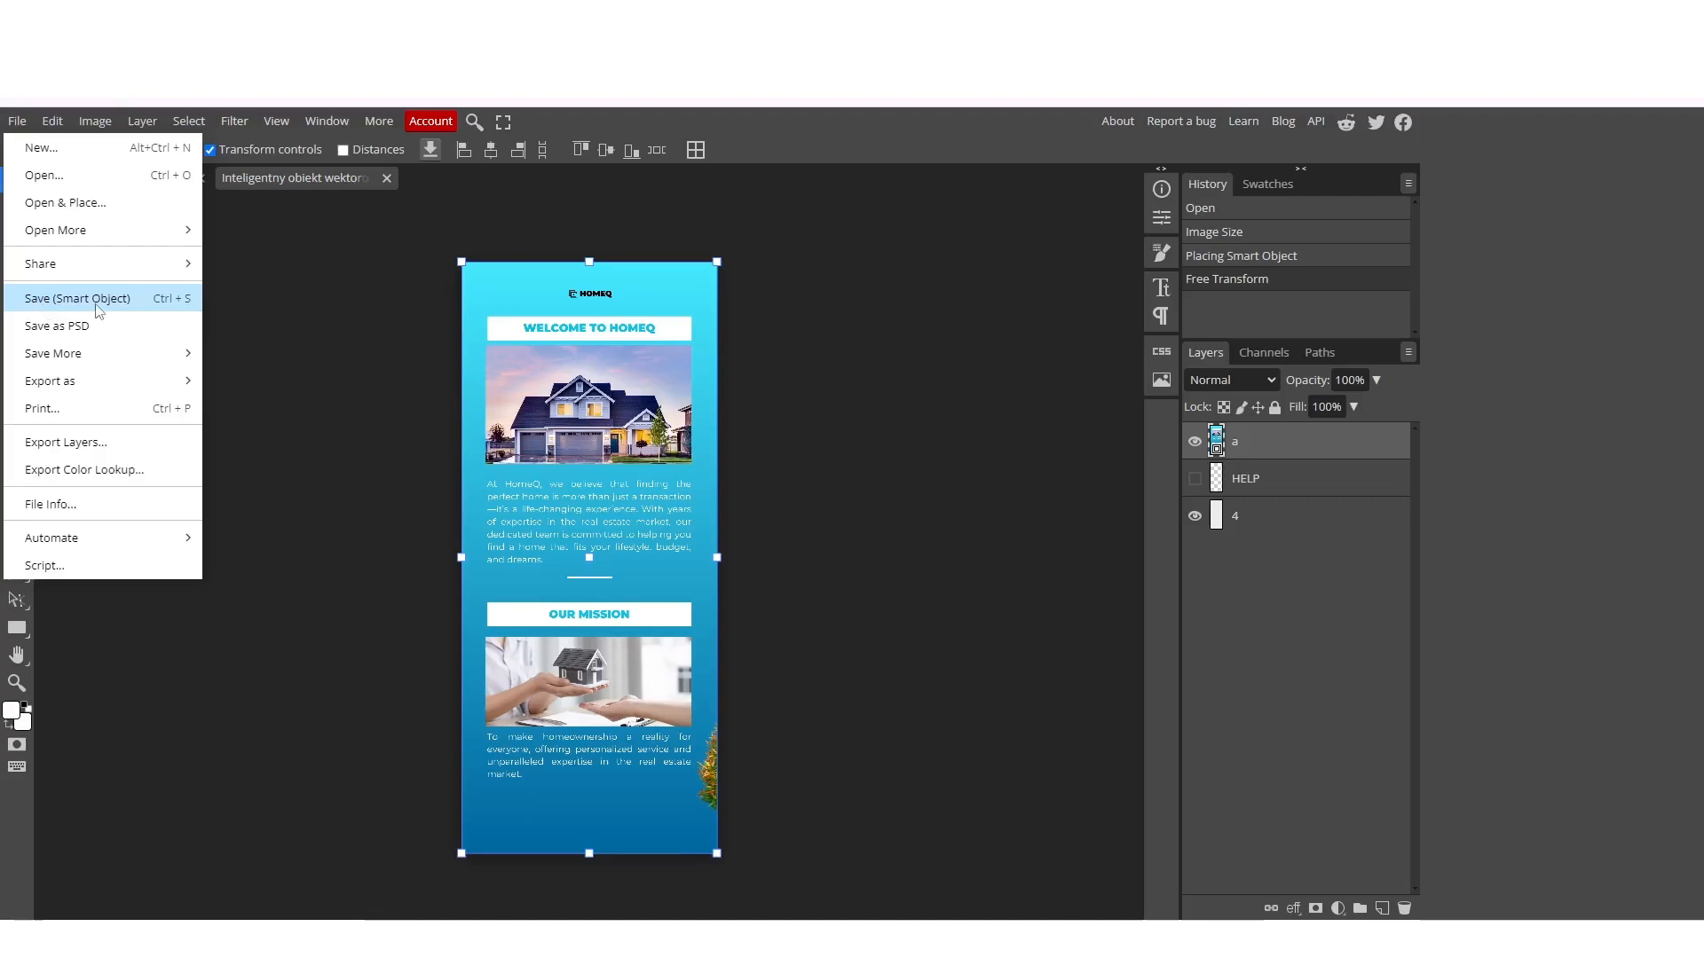
pyautogui.click(824, 125)
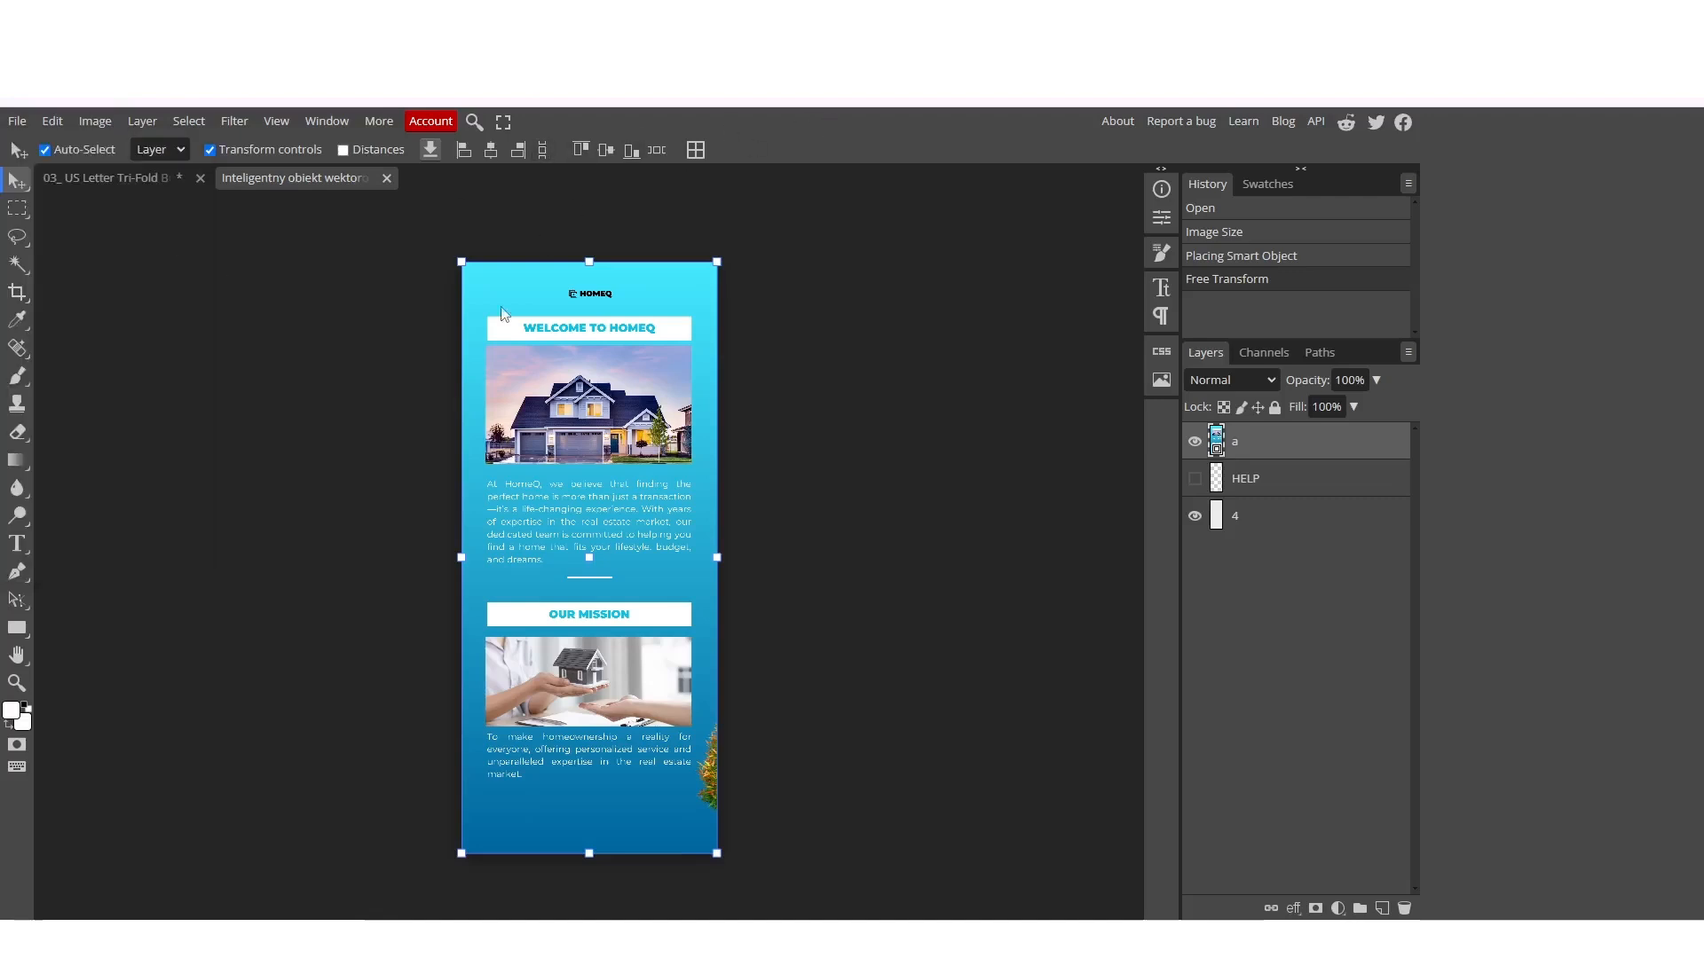
# Close the PAGE 4 smart object and open the PAGE 5 smart object from the brochure mockup.
pyautogui.click(146, 183)
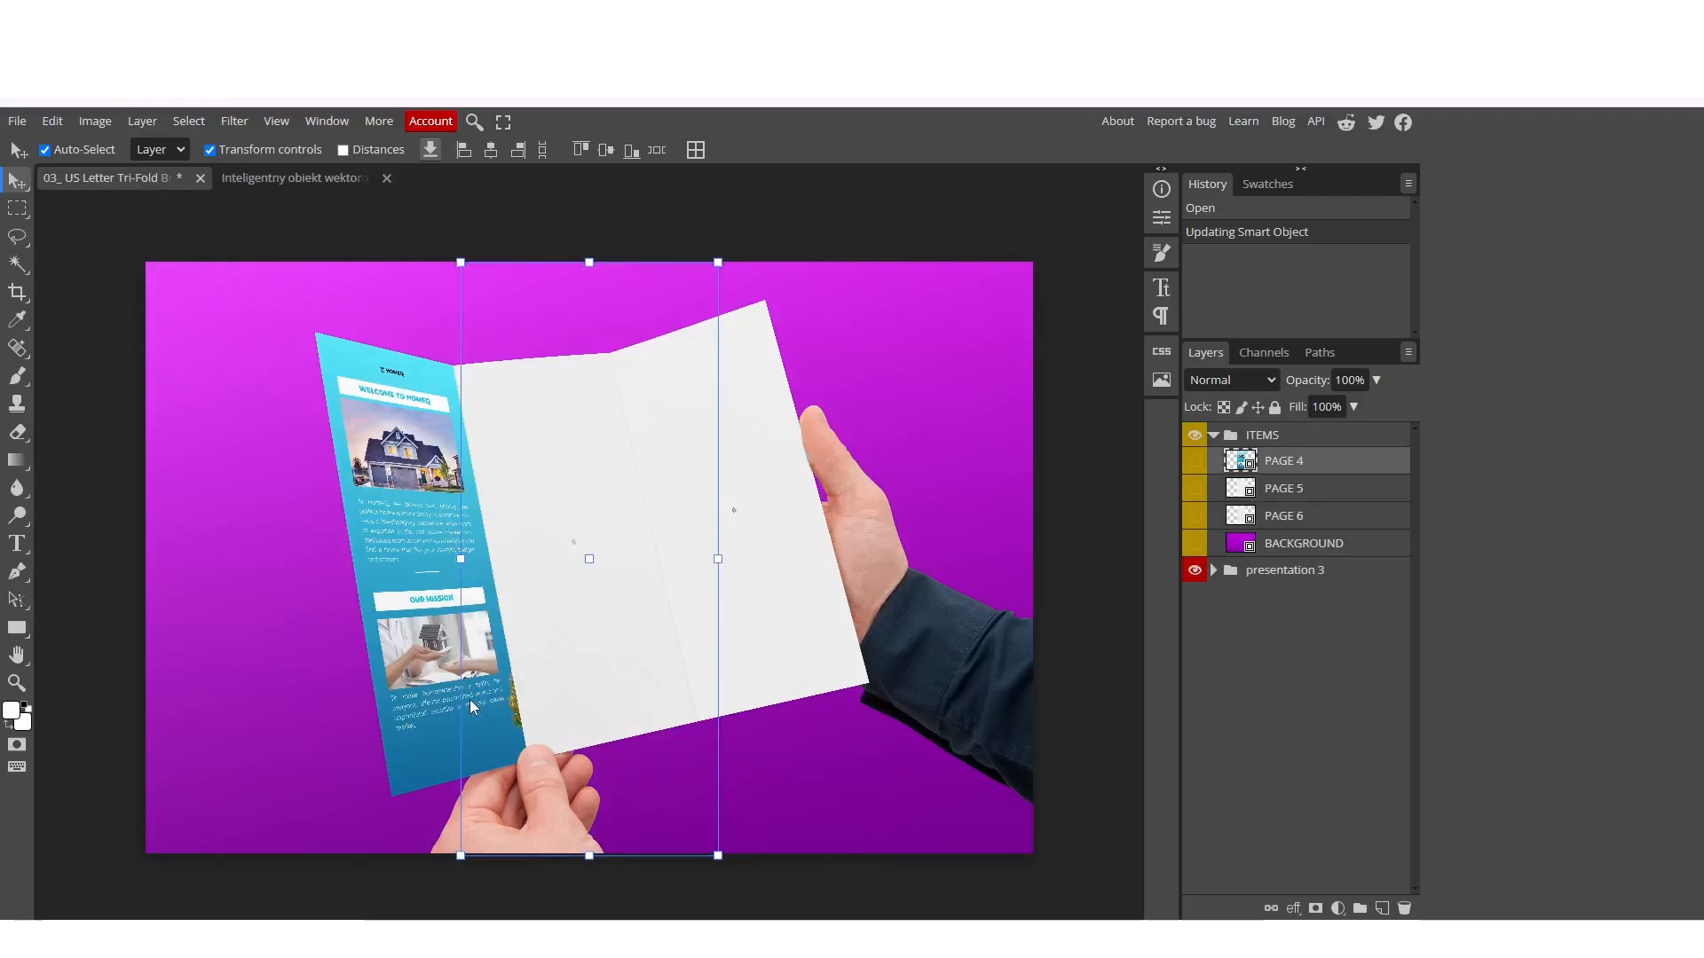
pyautogui.click(386, 177)
pyautogui.click(1295, 497)
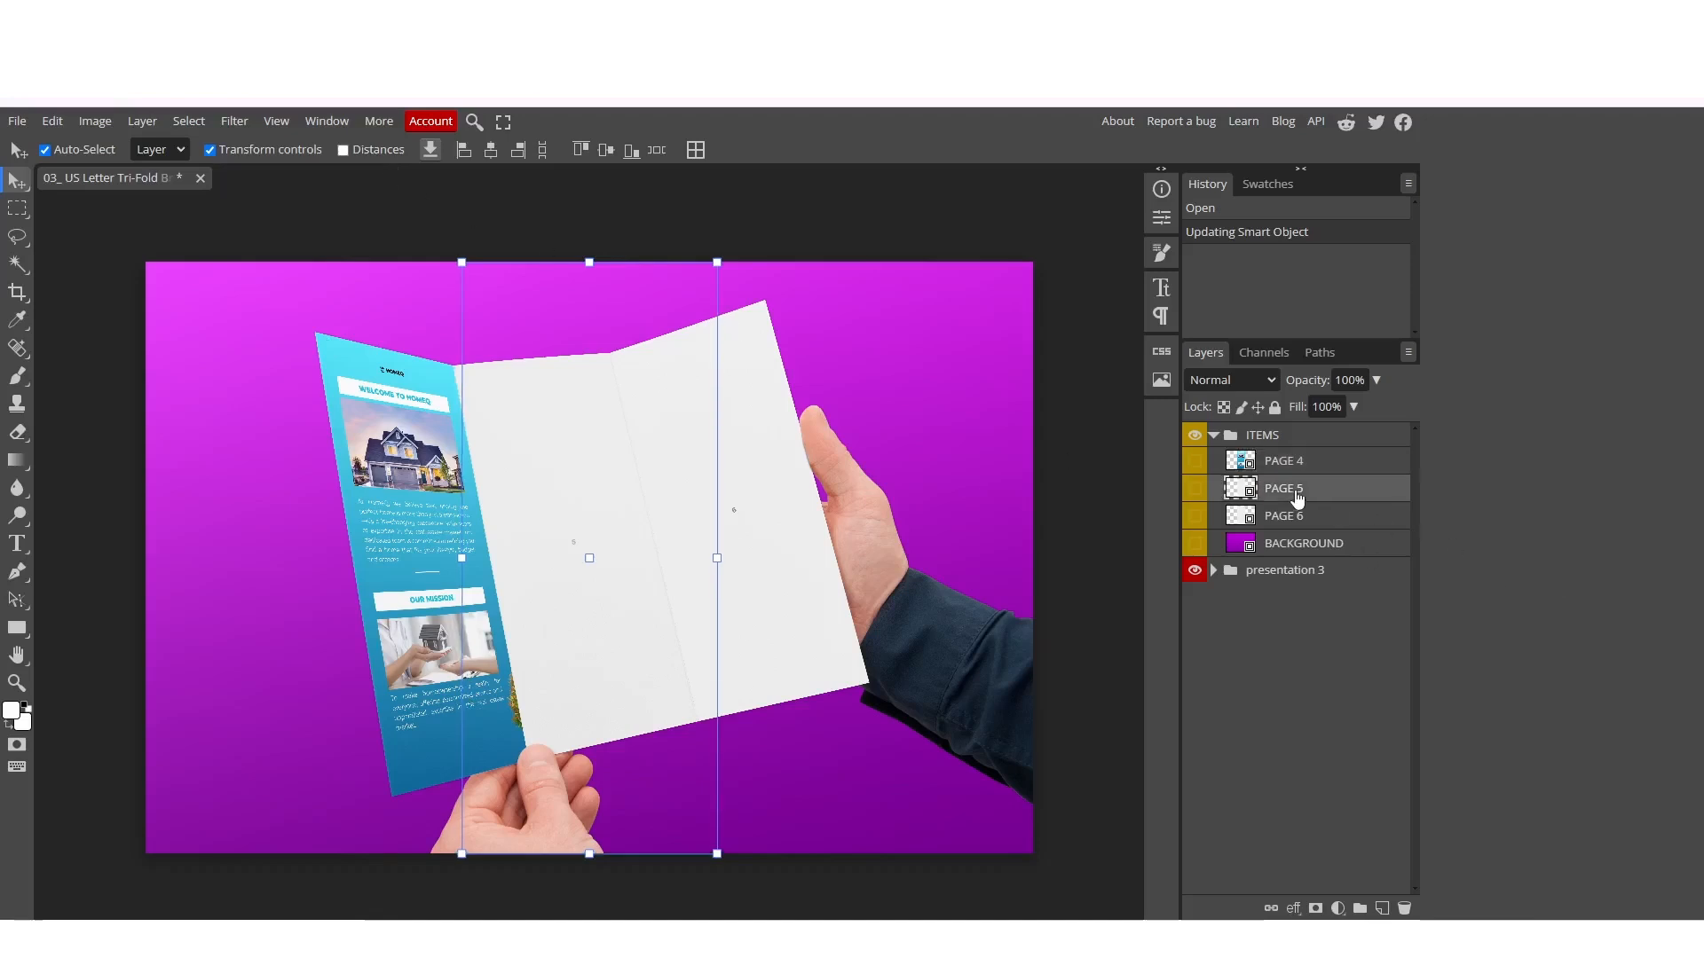
pyautogui.doubleClick(1250, 490)
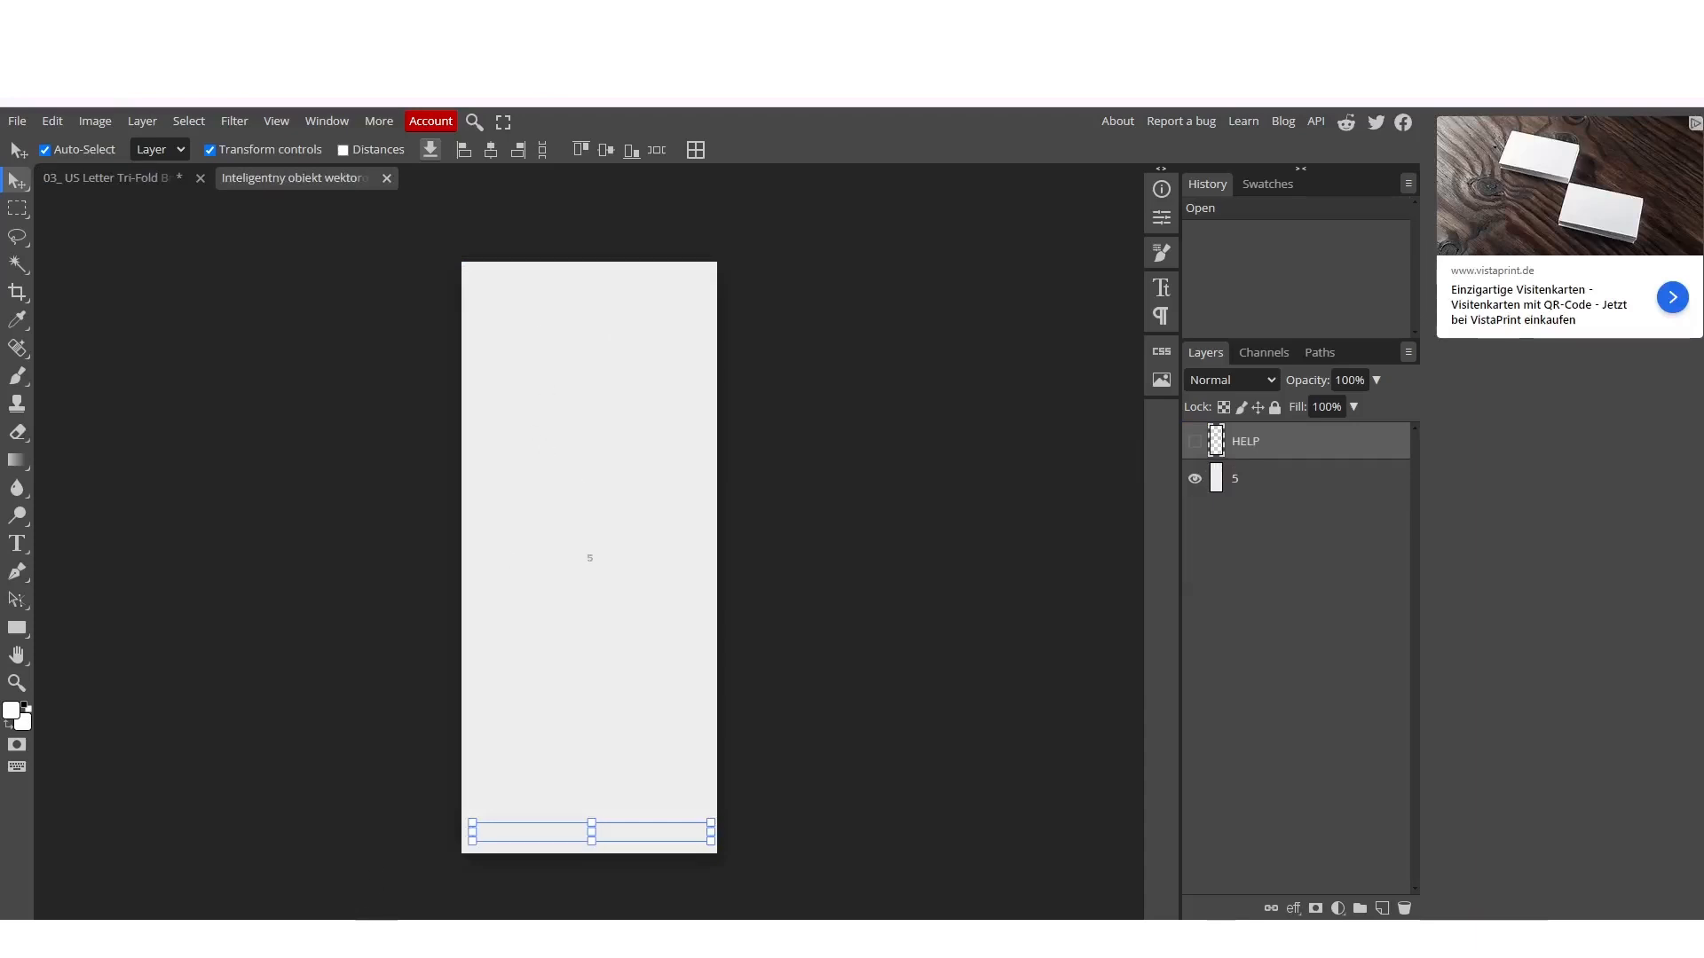
# Place the image b from Downloads in the PAGE 5 smart object and save the smart object.
pyautogui.click(376, 939)
pyautogui.moveTo(1173, 388); pyautogui.dragTo(624, 567)
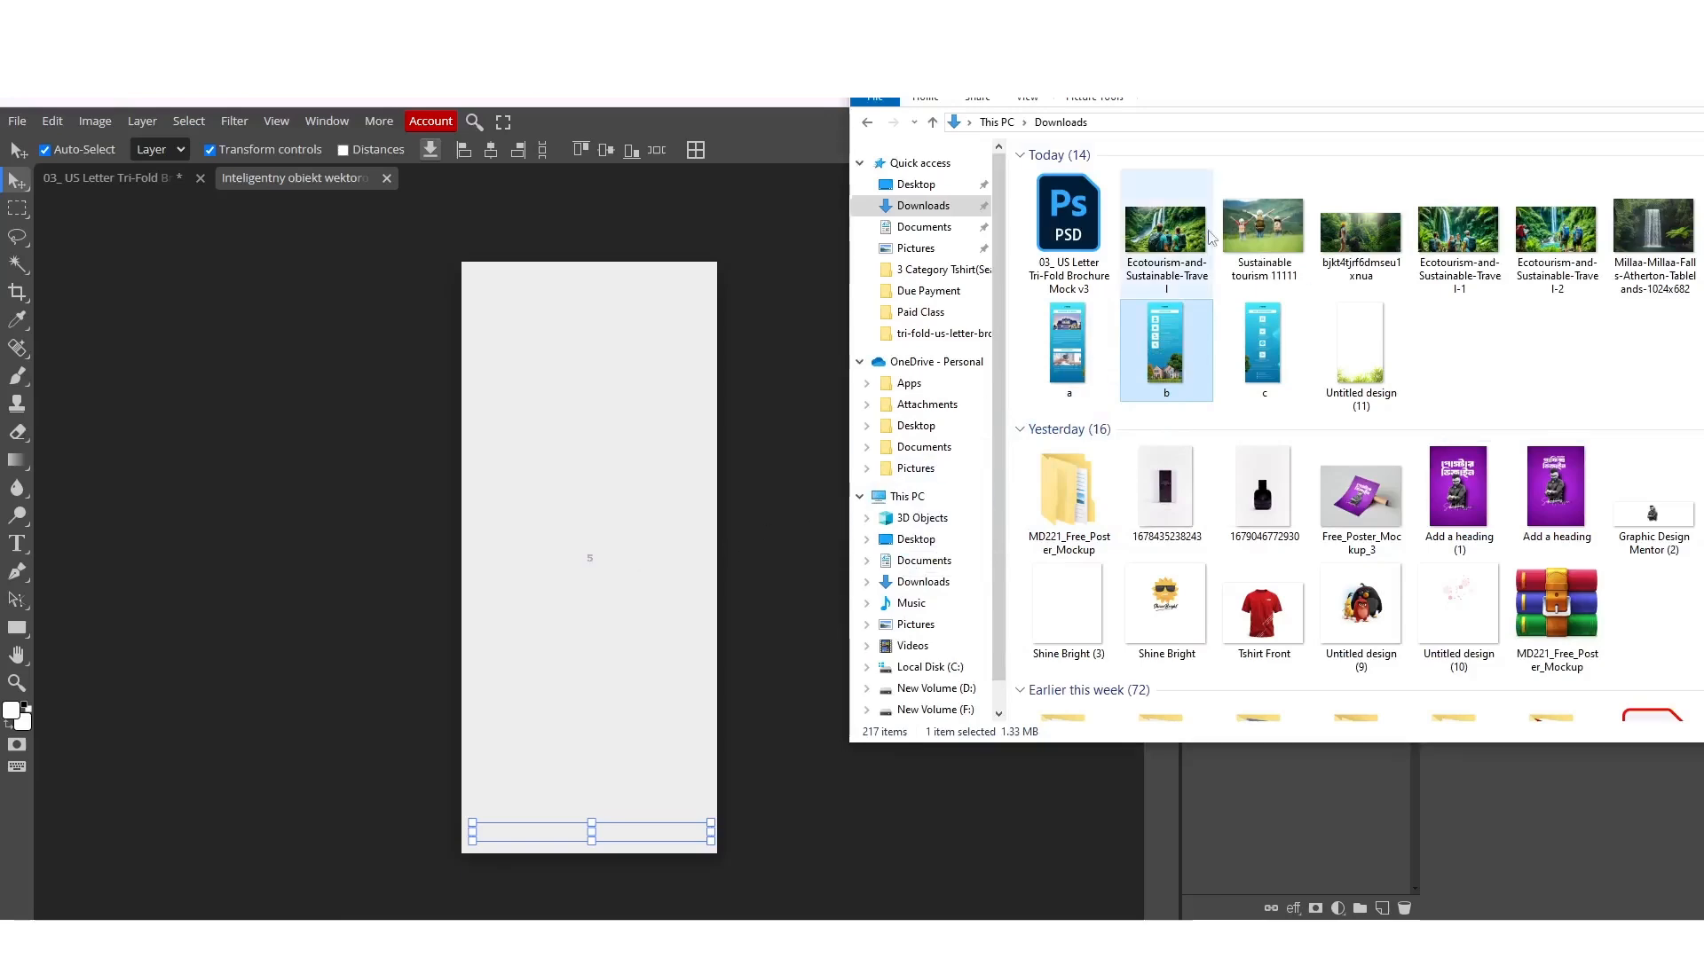
pyautogui.moveTo(1242, 79); pyautogui.dragTo(1271, 98)
pyautogui.moveTo(1215, 388); pyautogui.dragTo(583, 451)
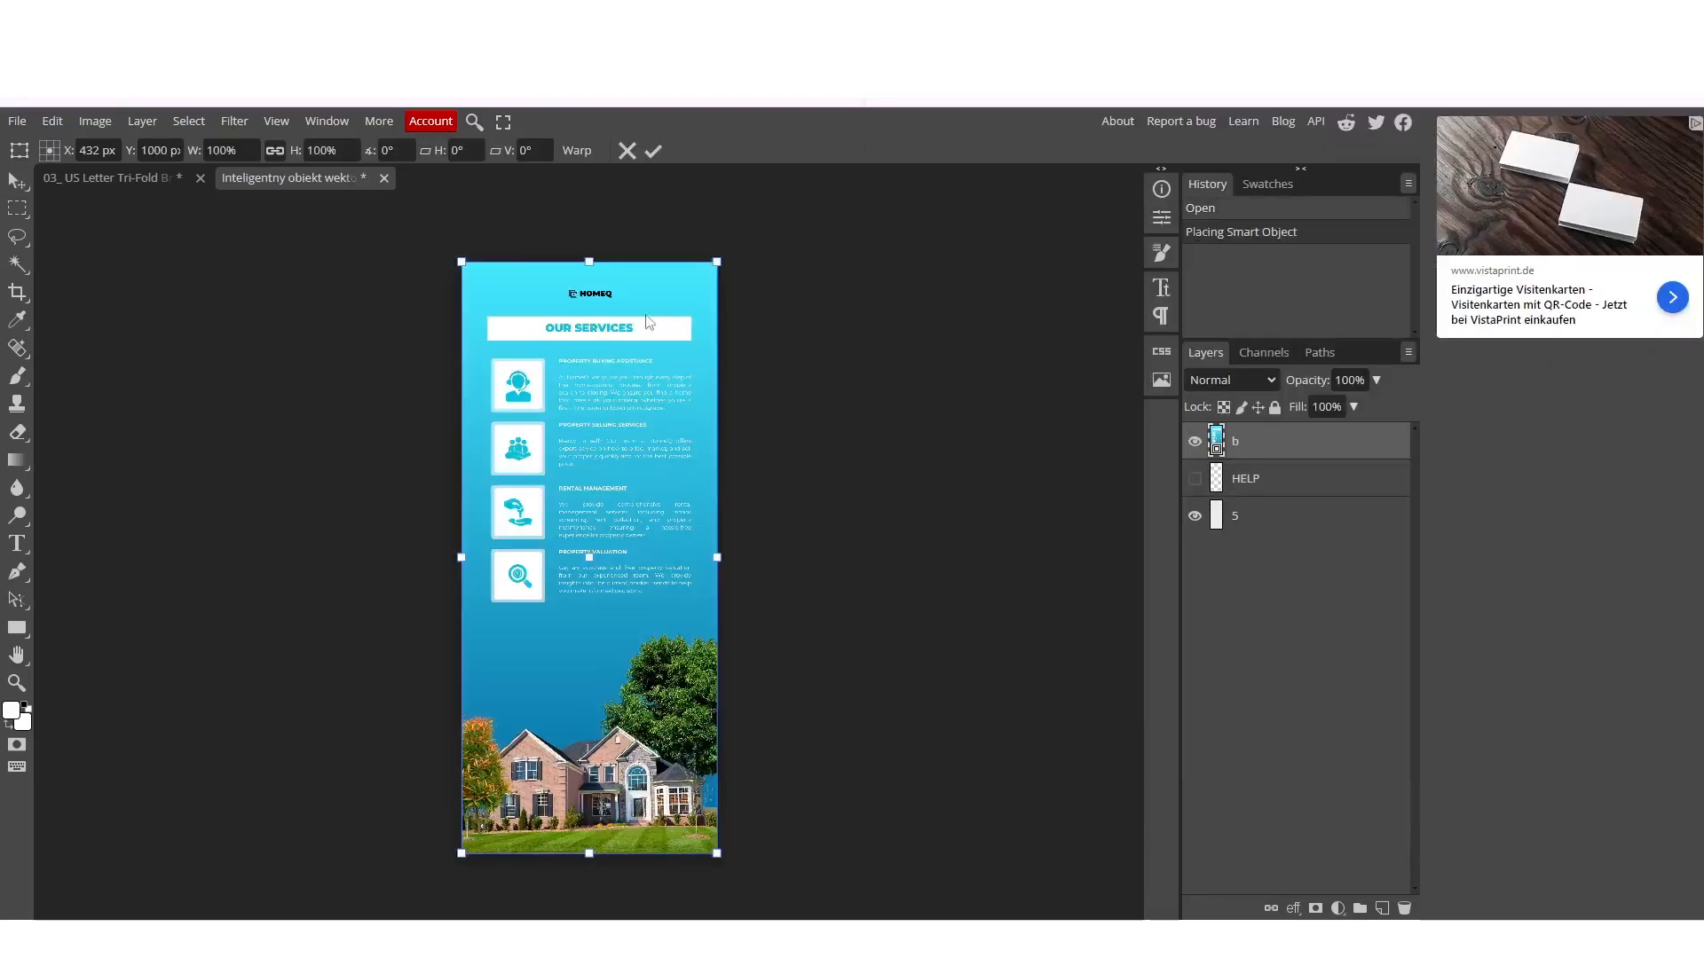
pyautogui.click(663, 158)
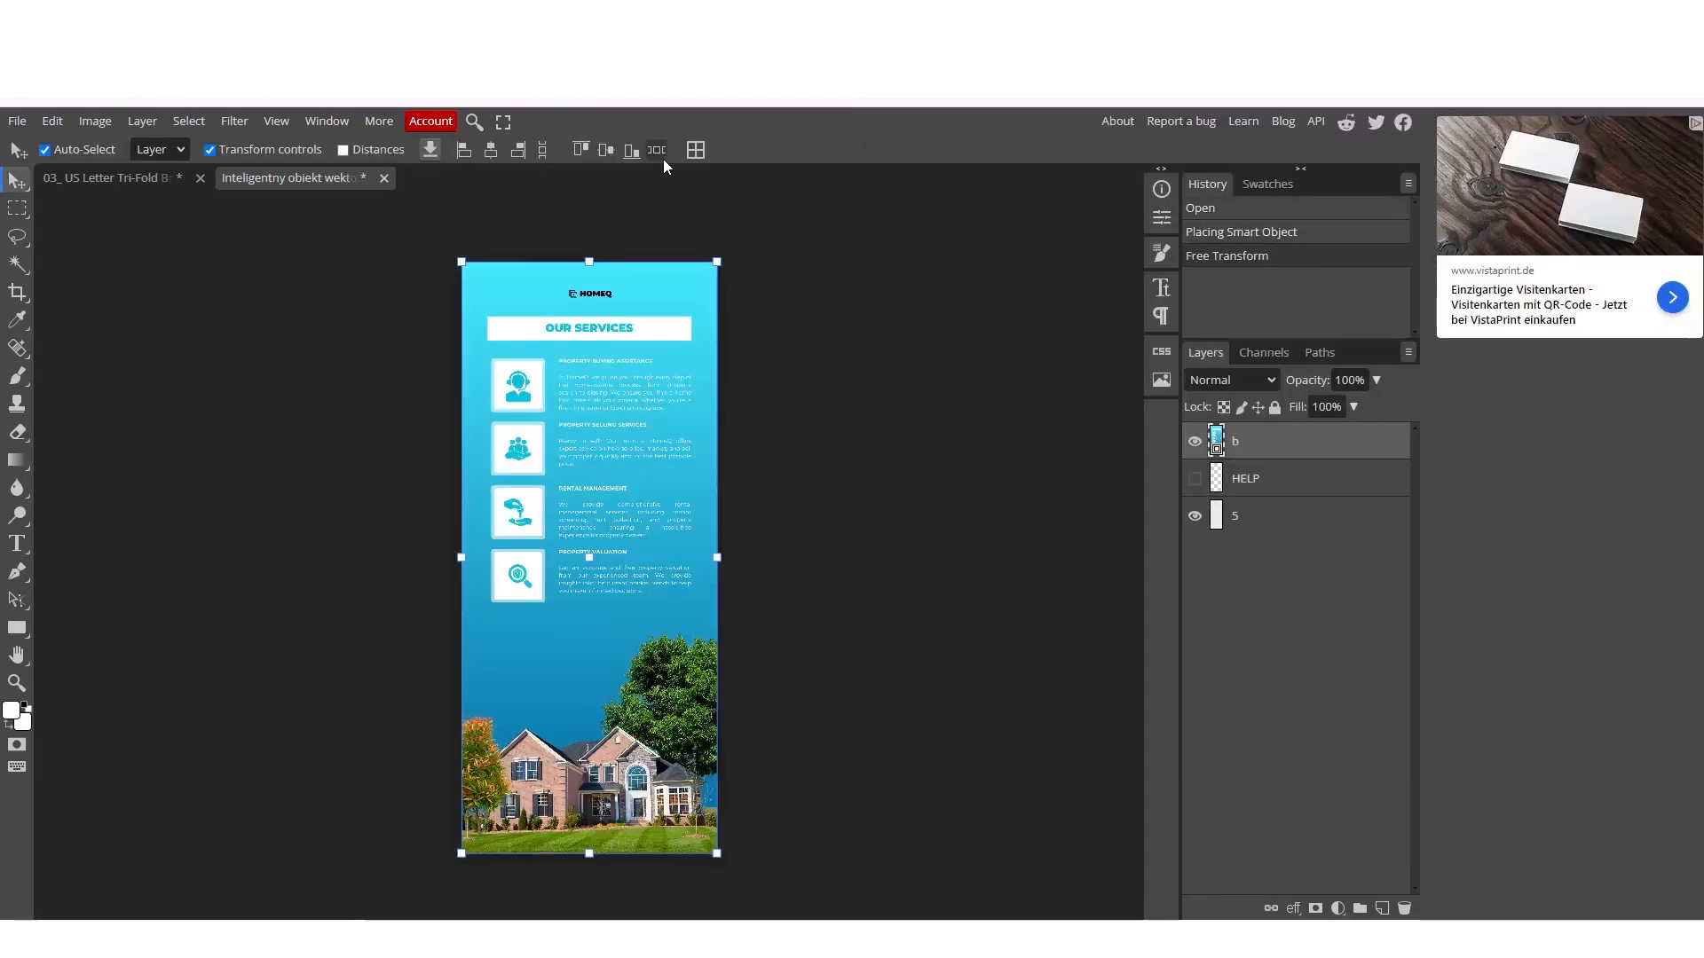
pyautogui.click(27, 124)
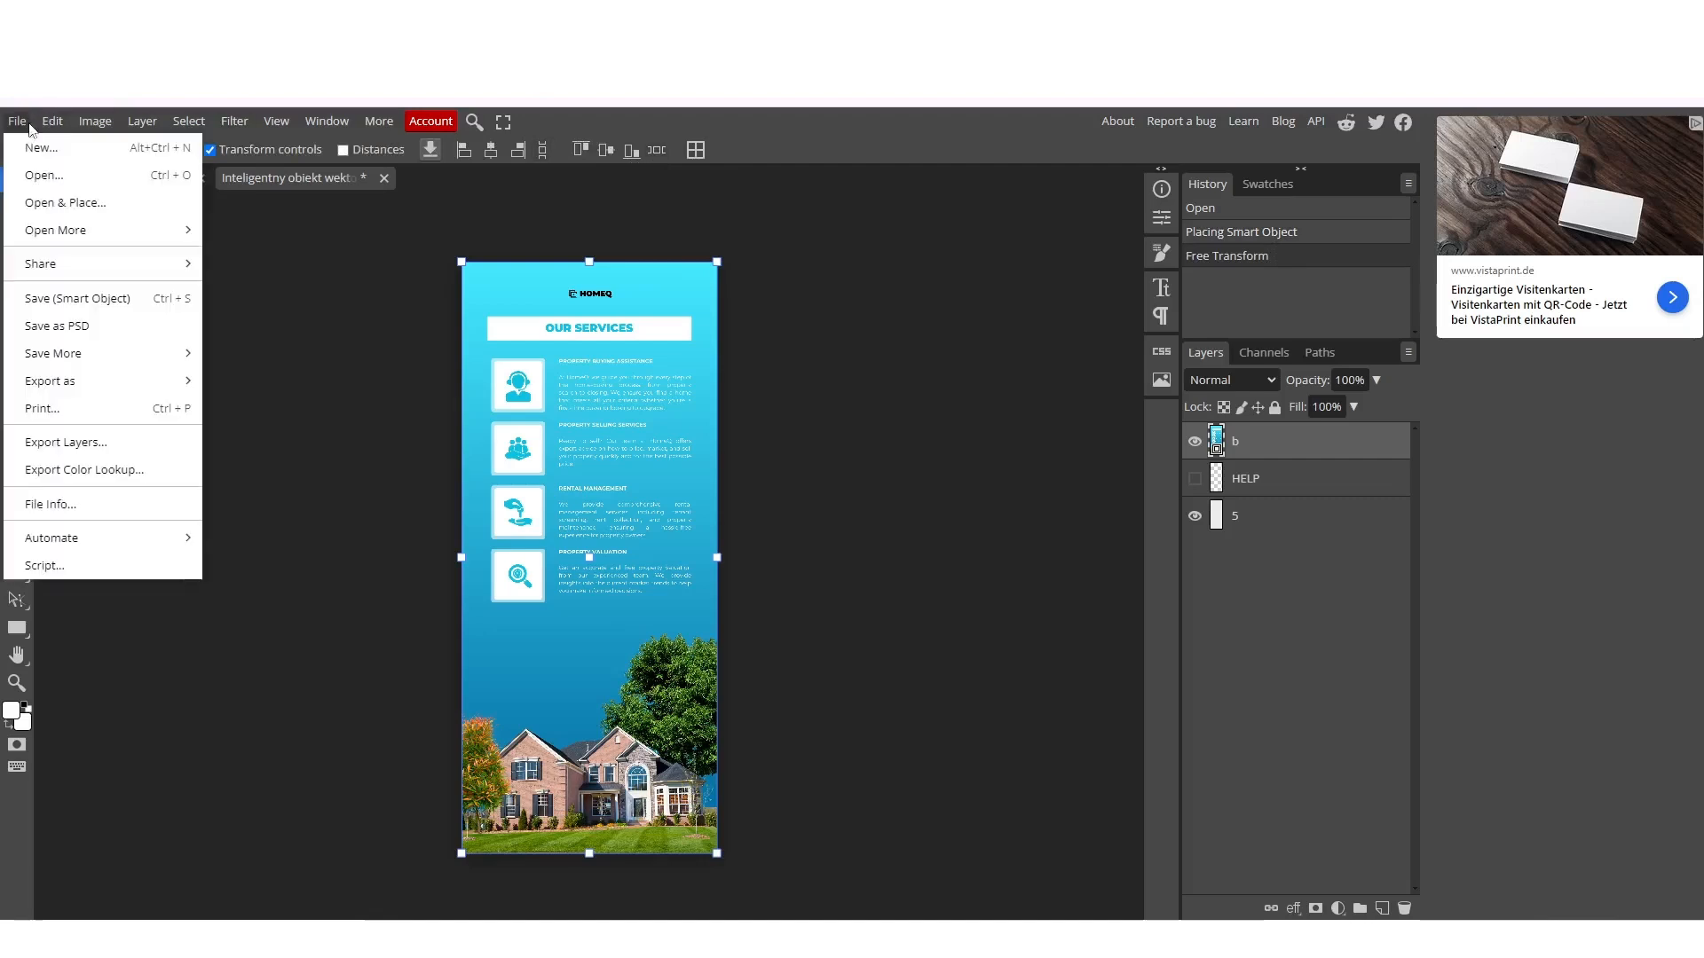
pyautogui.click(66, 300)
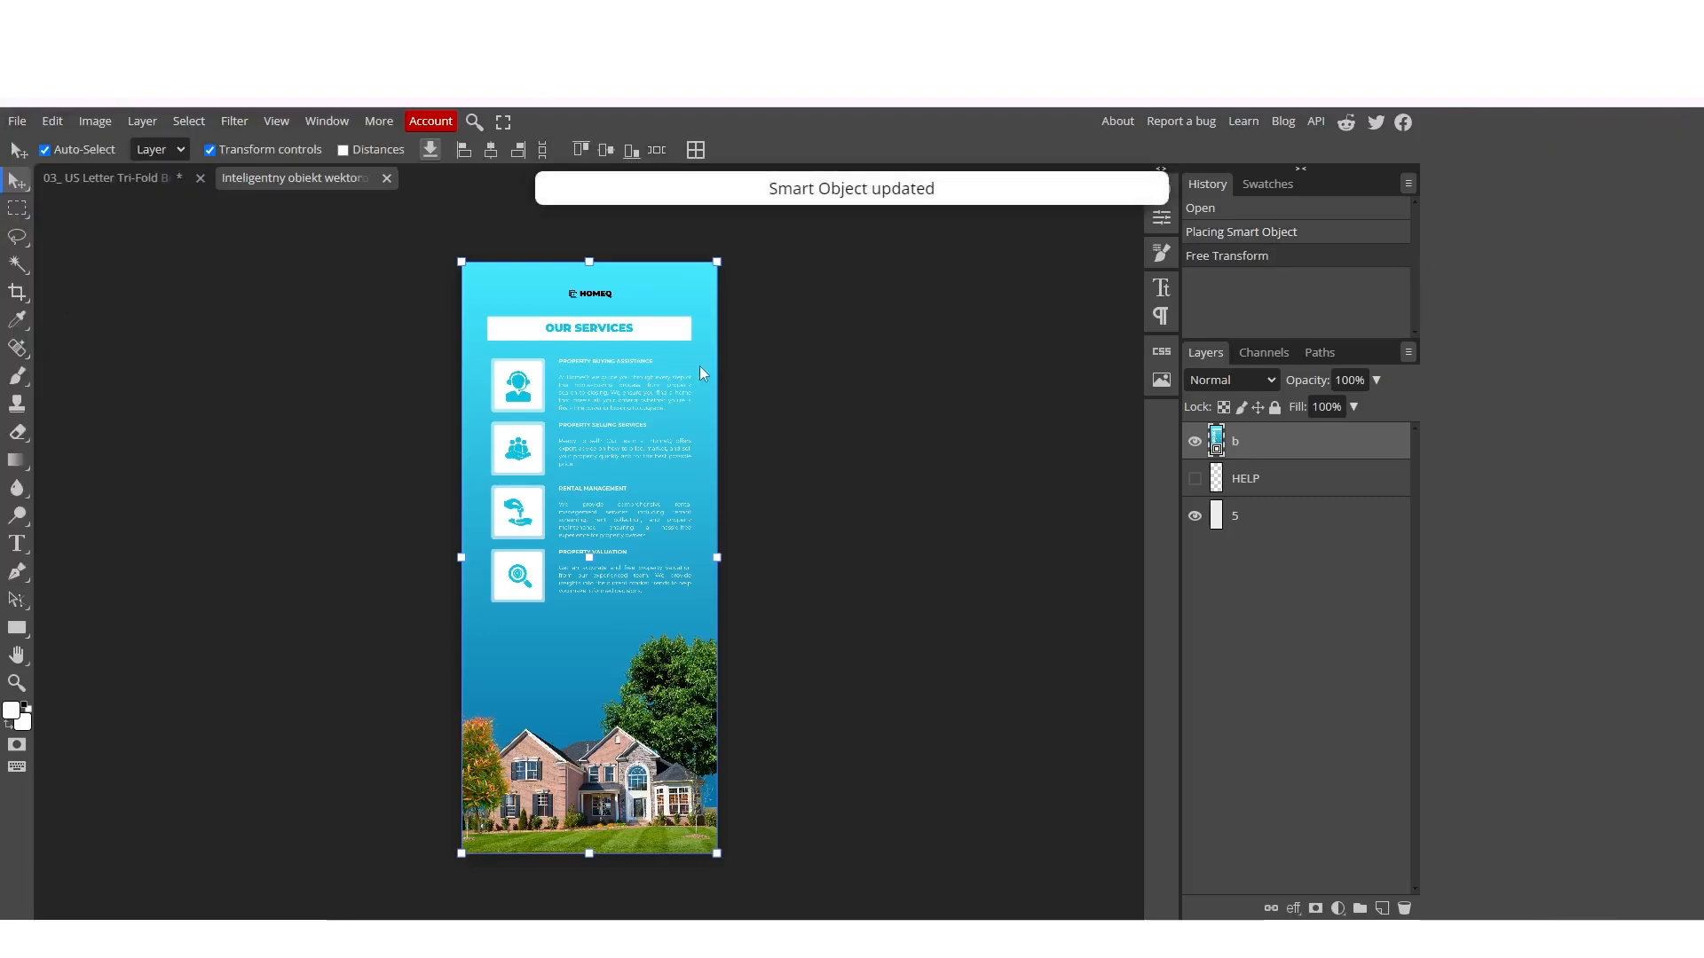
# Examine the tree at the fold between the first two panels in the mockup and on the matching Canva pages.
pyautogui.click(147, 179)
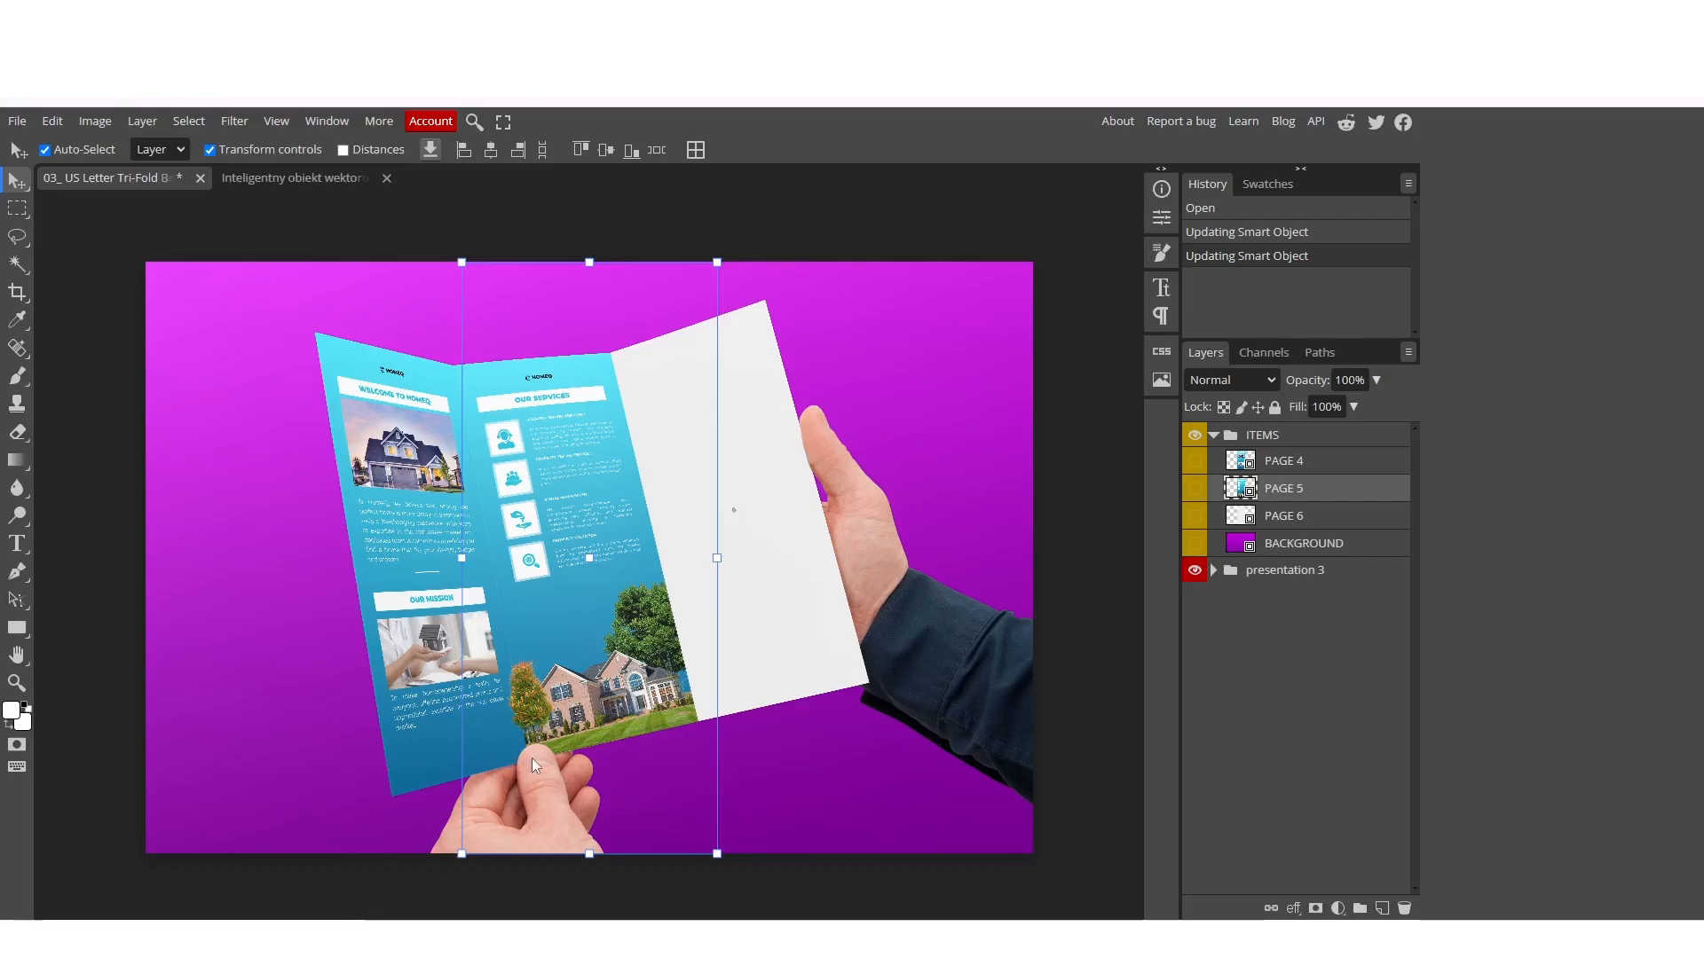
pyautogui.scroll(2, 530, 758)
pyautogui.scroll(3, 531, 758)
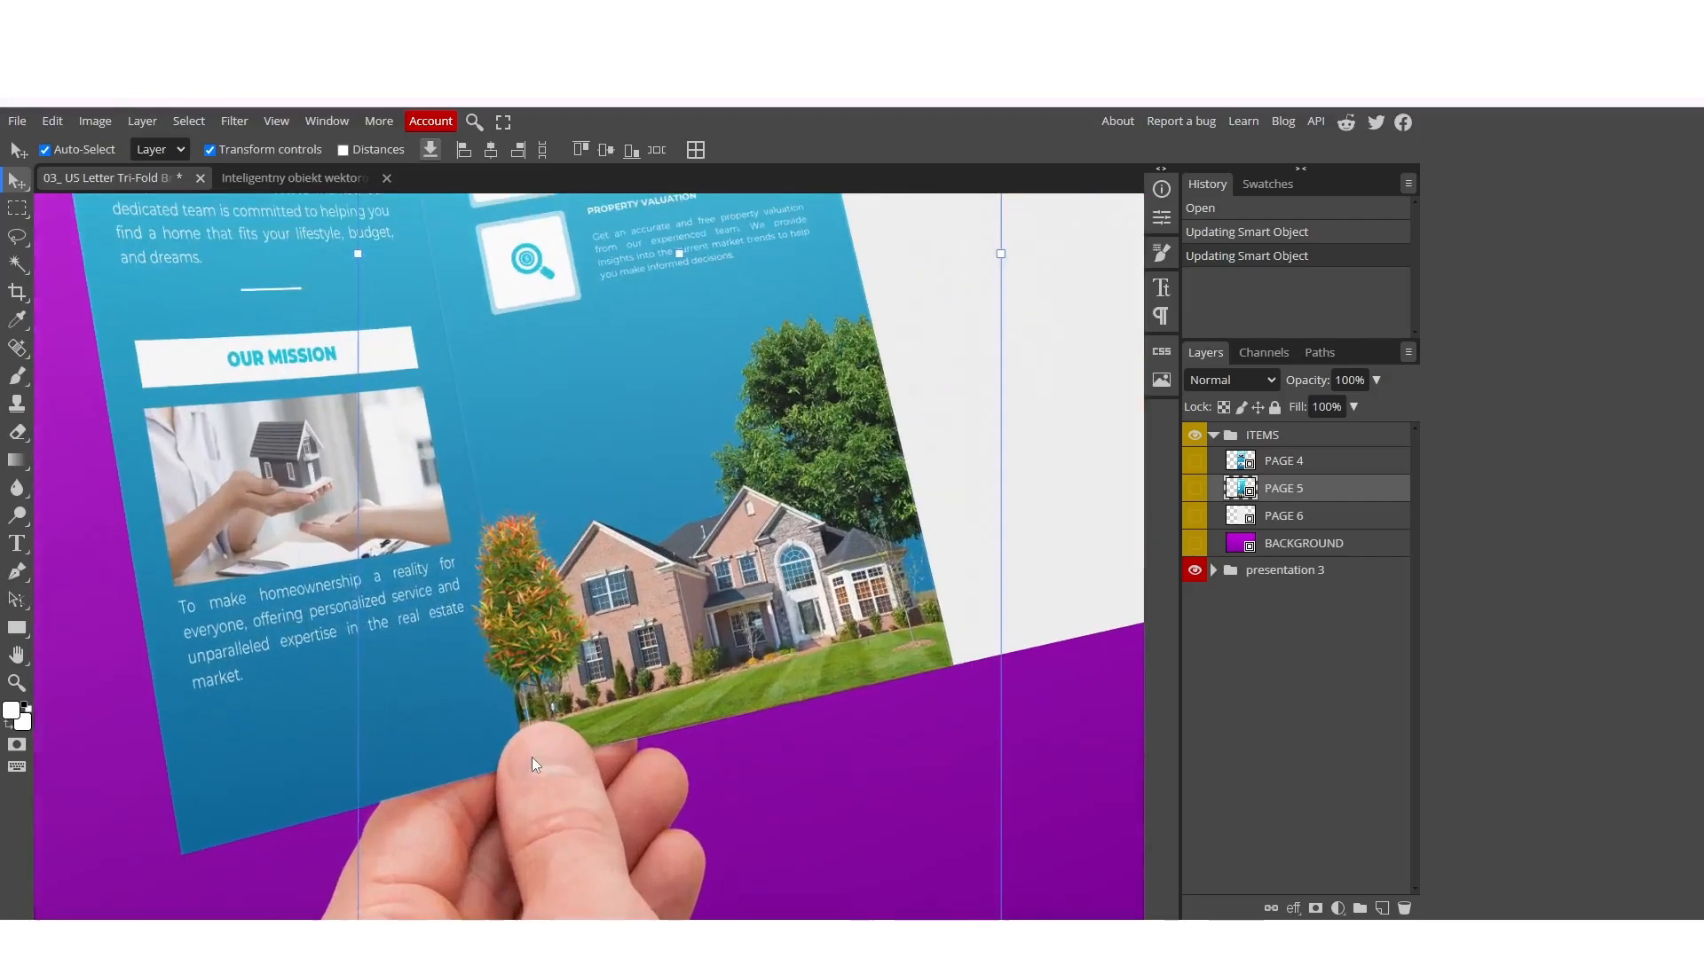
pyautogui.scroll(-2, 497, 575)
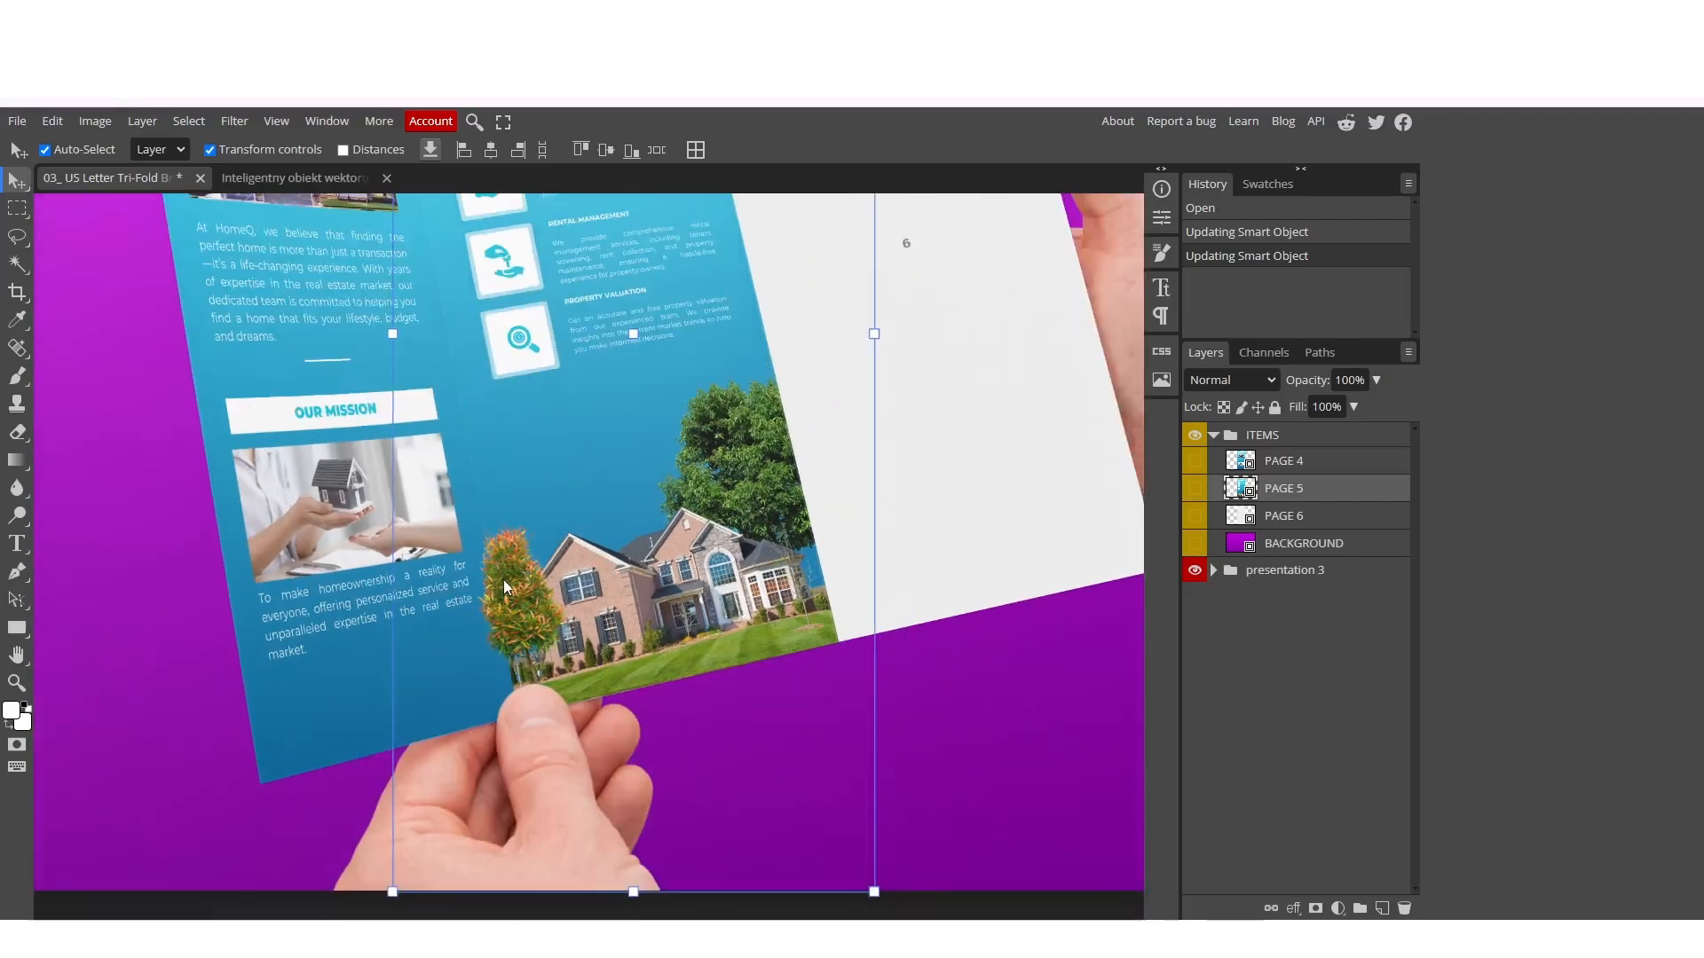
pyautogui.scroll(-3, 495, 601)
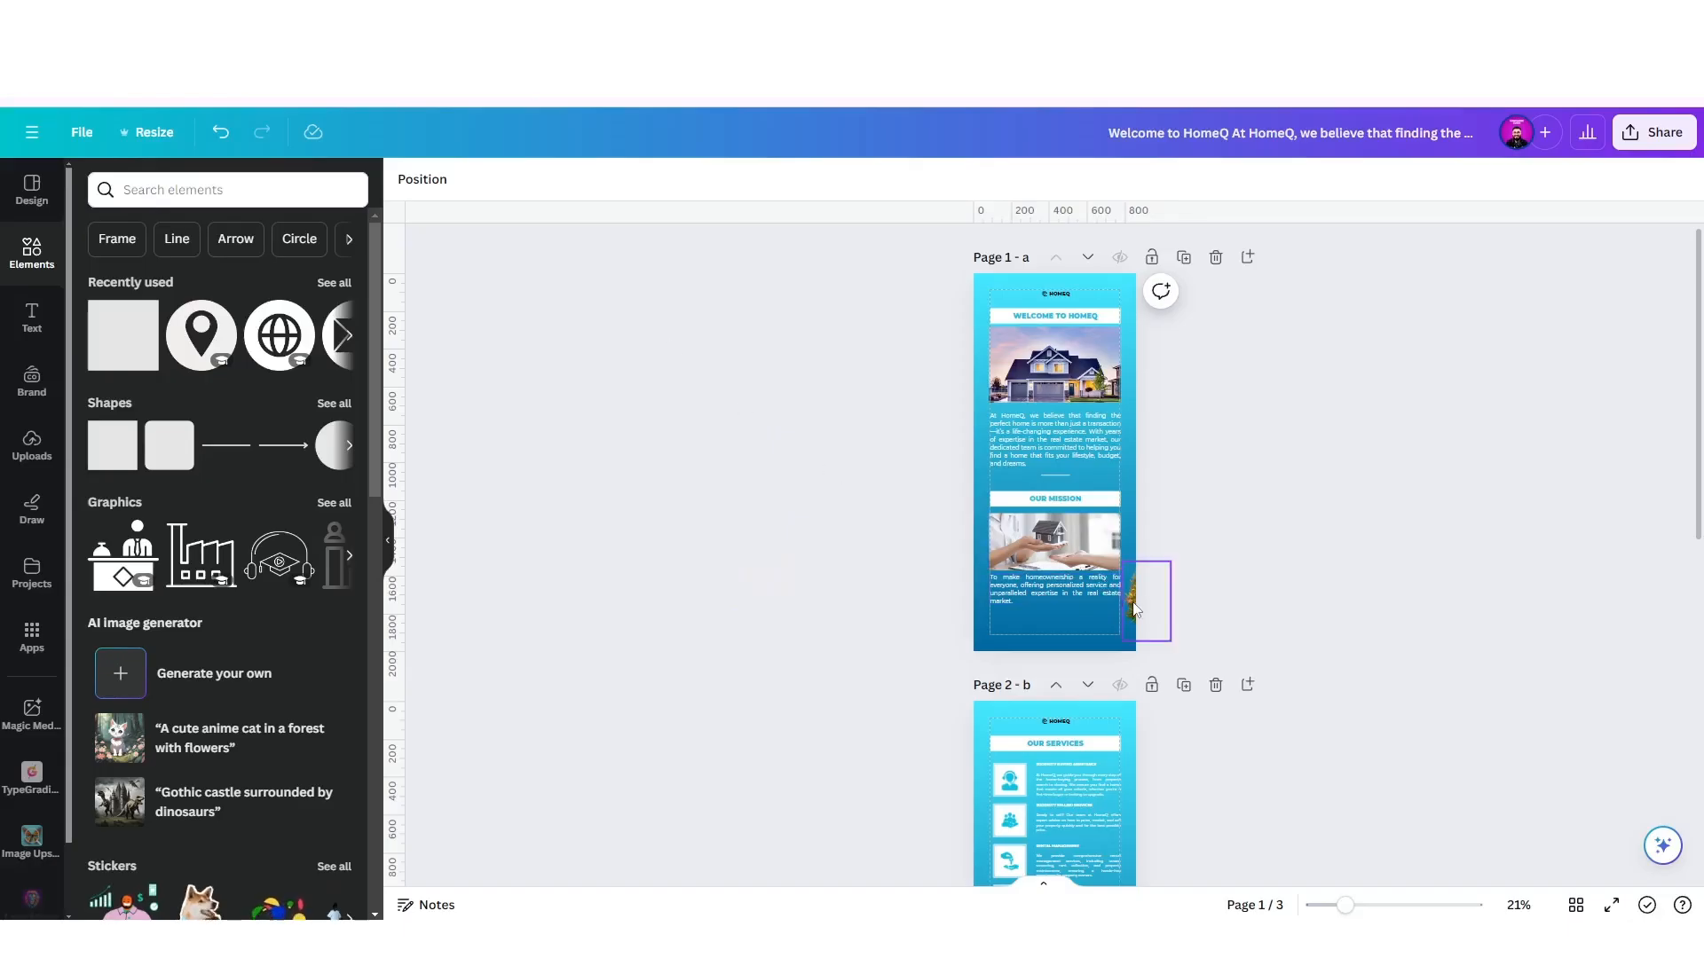
pyautogui.scroll(-1, 1135, 612)
pyautogui.scroll(-3, 1137, 631)
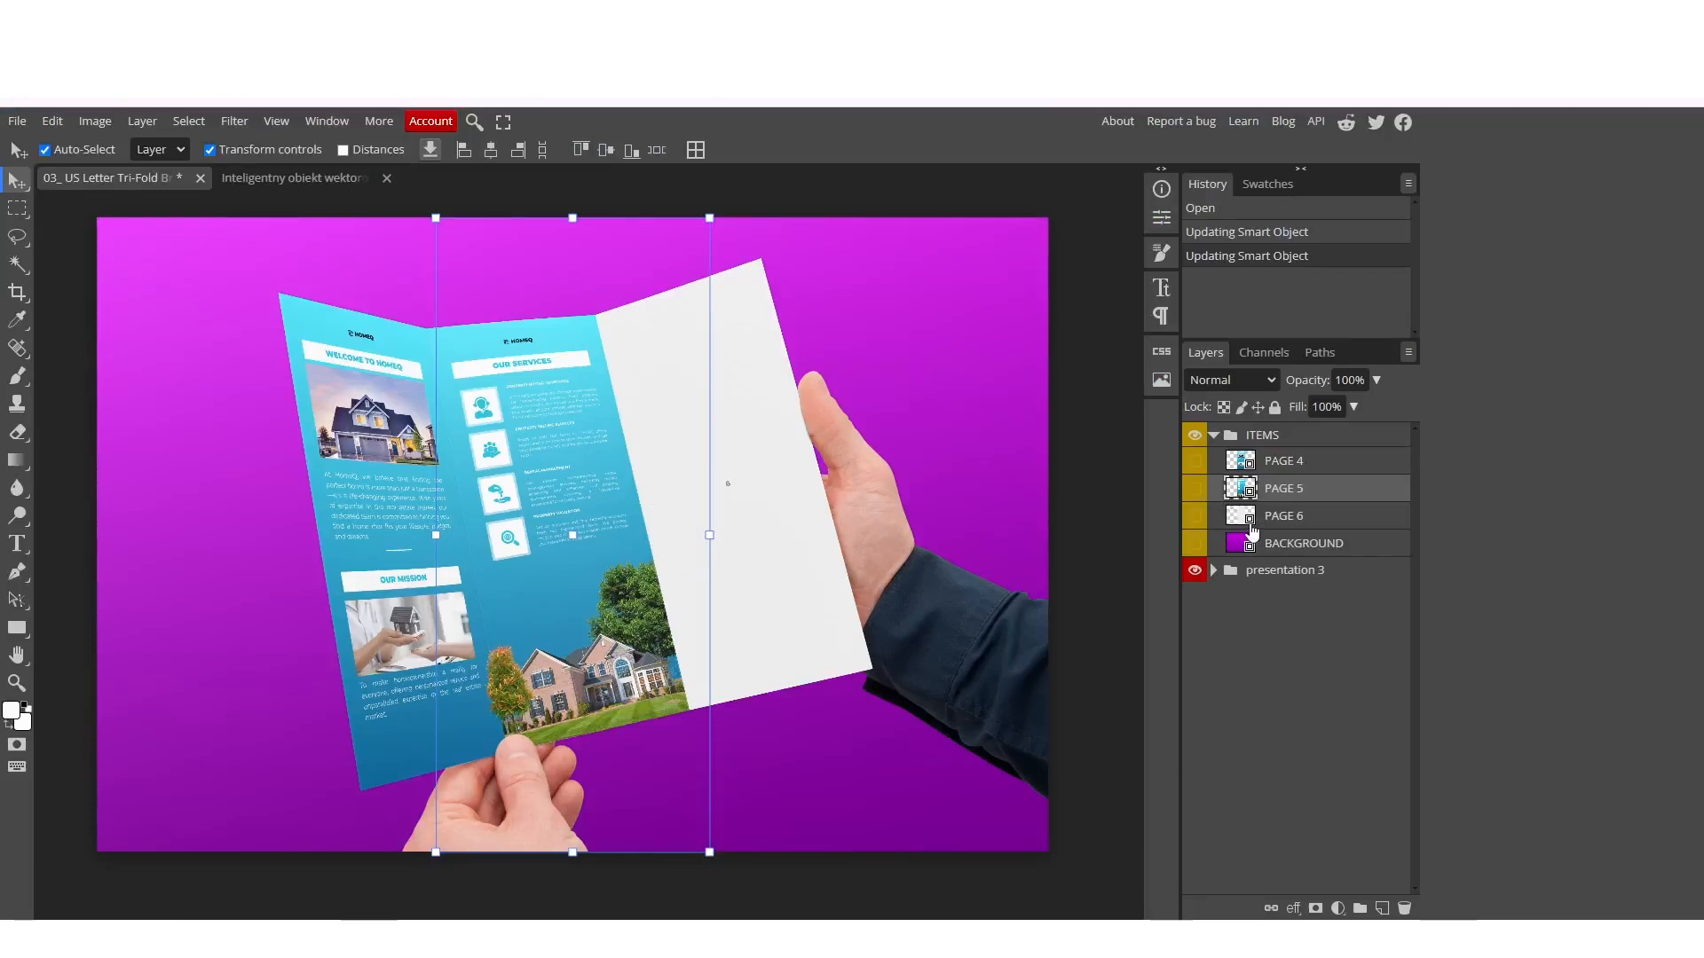
# Open the PAGE 6 smart object, close the PAGE 5 one, and place the image c from Downloads in it.
pyautogui.doubleClick(1249, 520)
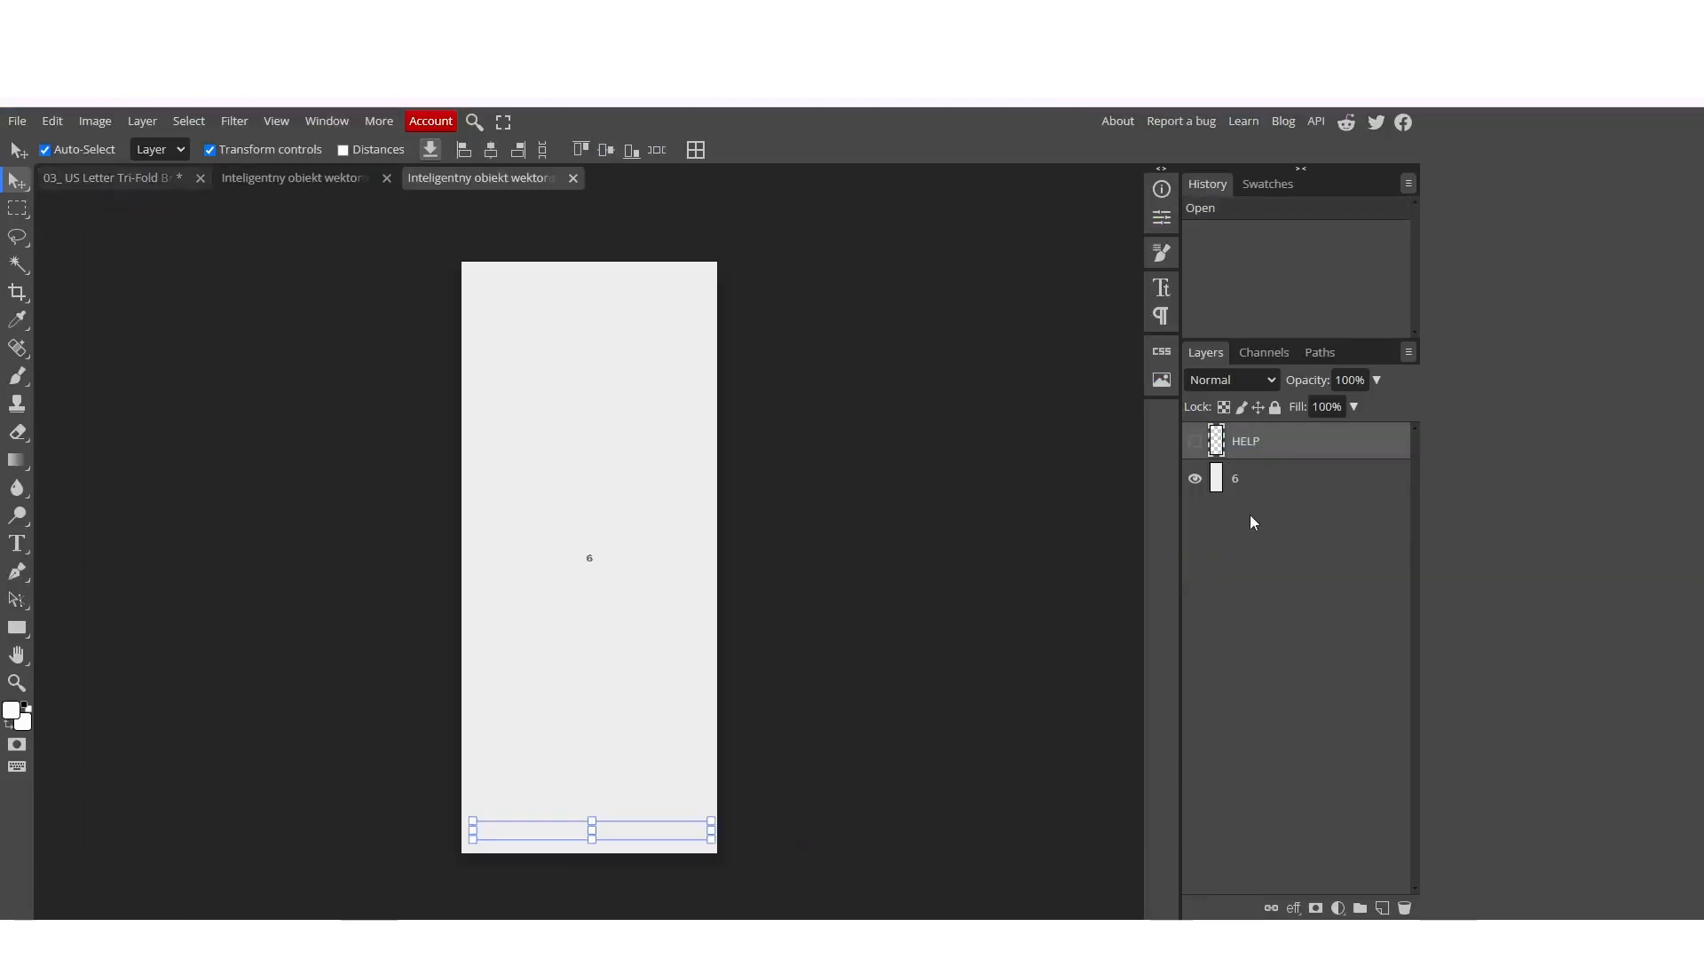
pyautogui.click(386, 179)
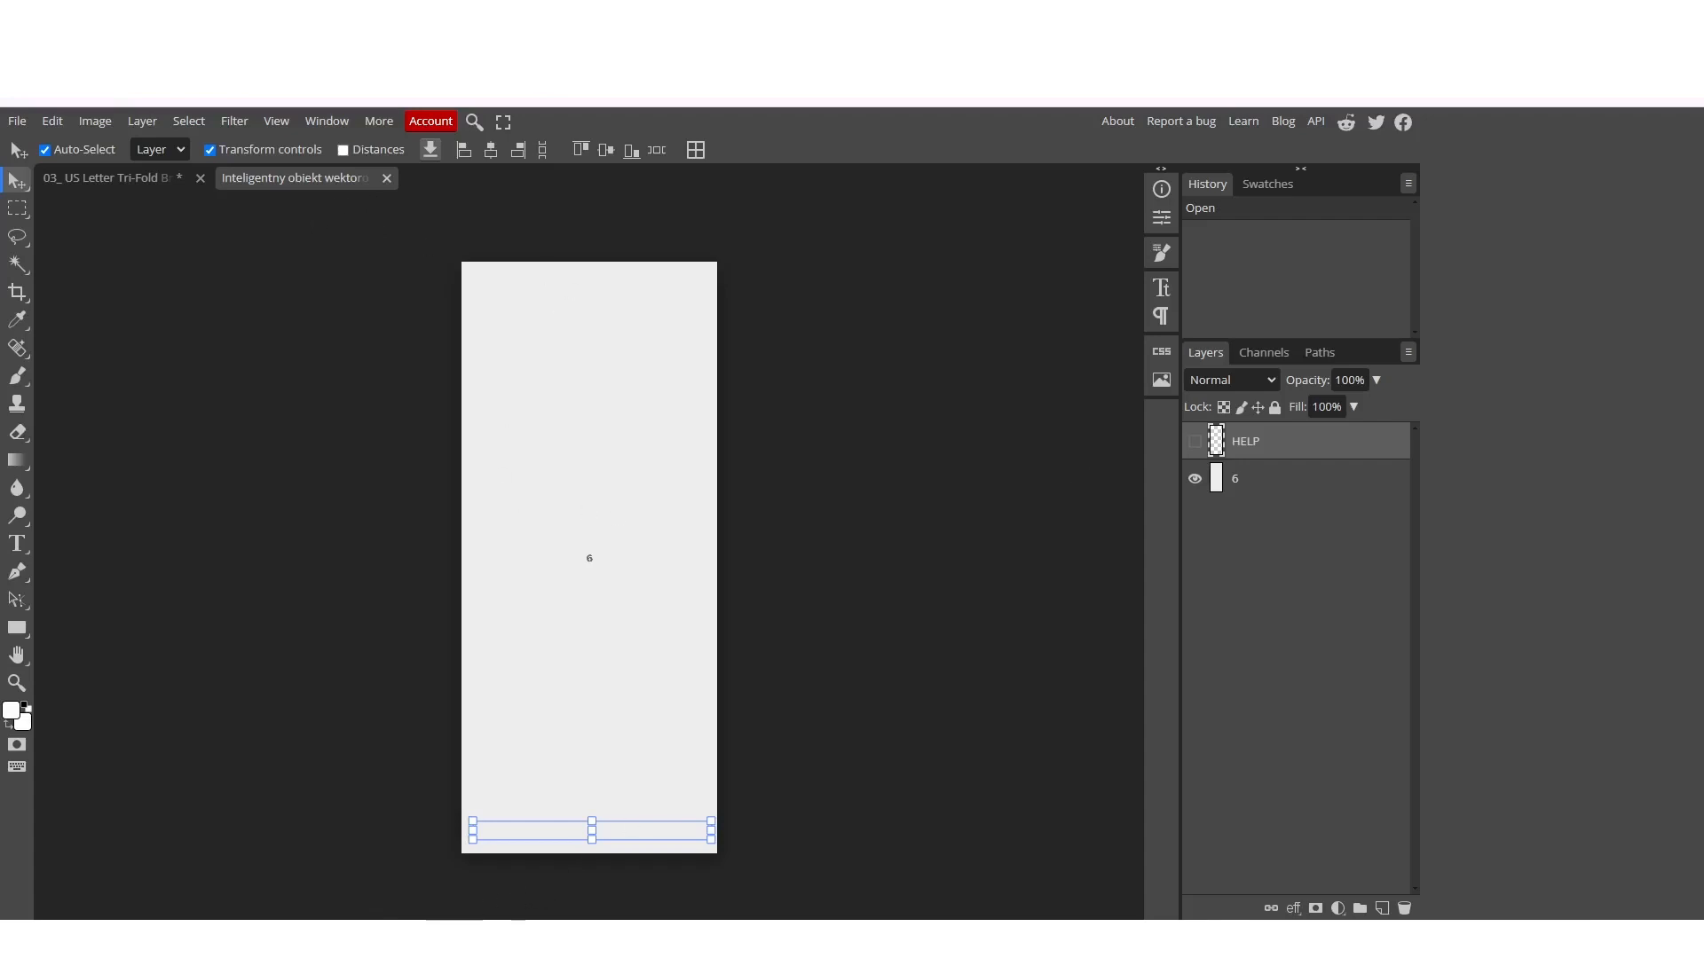
pyautogui.click(523, 937)
pyautogui.moveTo(1300, 385); pyautogui.dragTo(622, 559)
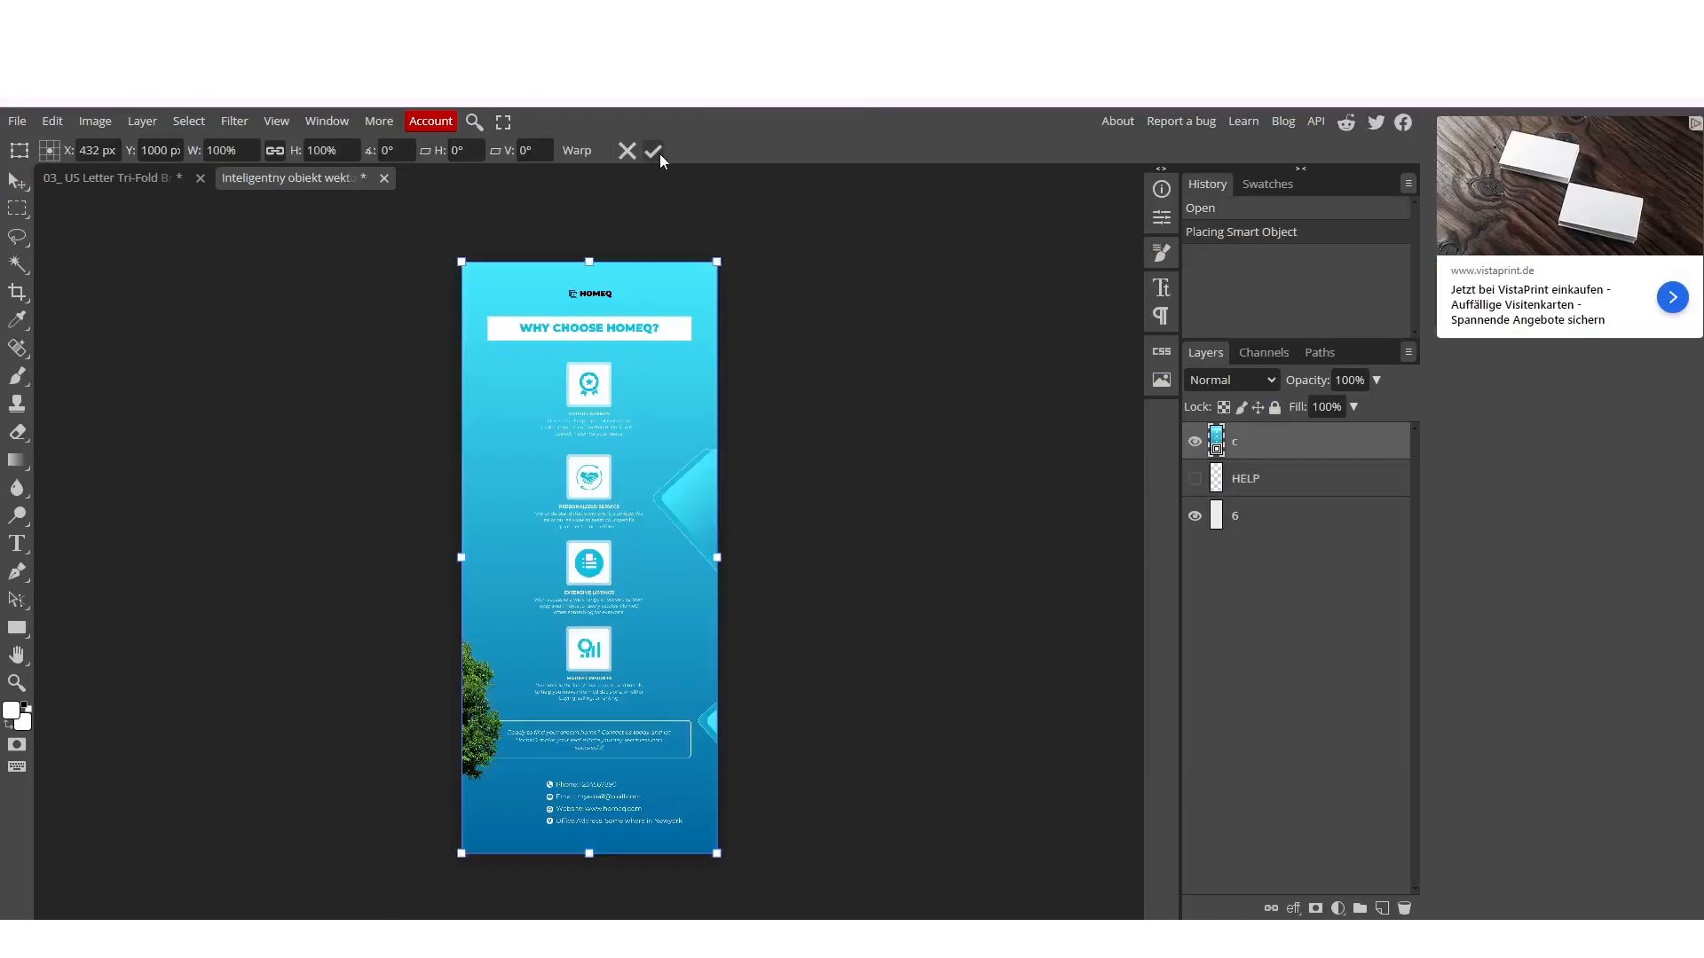
pyautogui.click(658, 152)
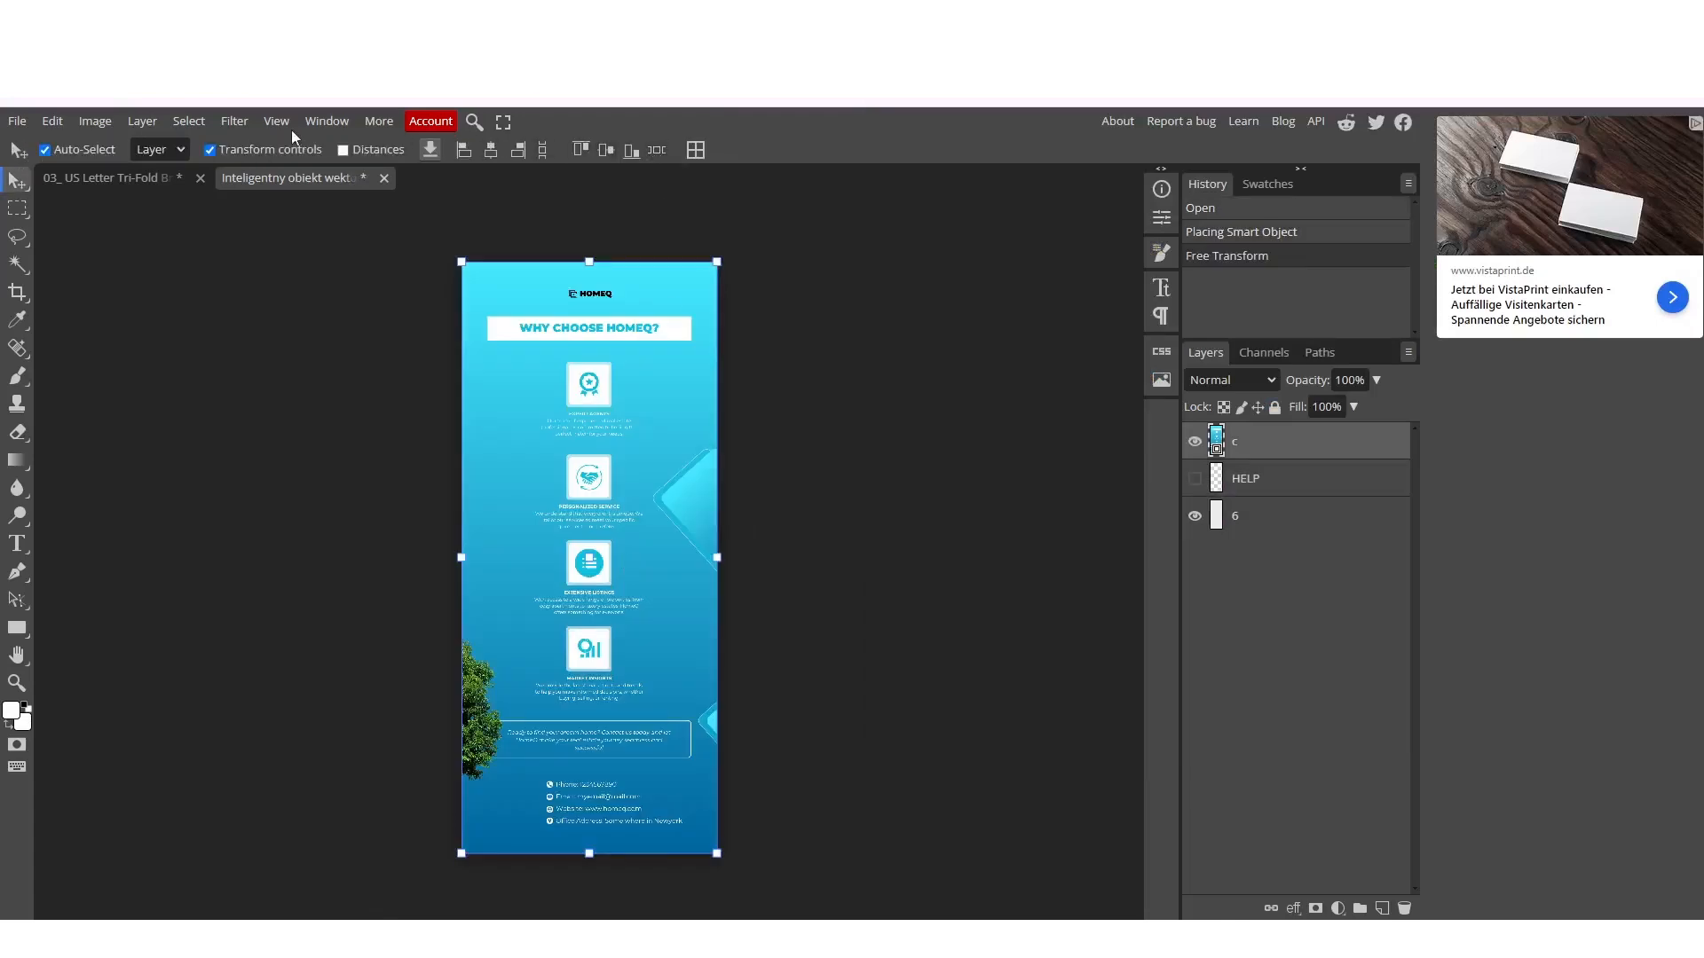
# Save the PAGE 6 smart object and return to the tri-fold brochure mockup.
pyautogui.click(17, 122)
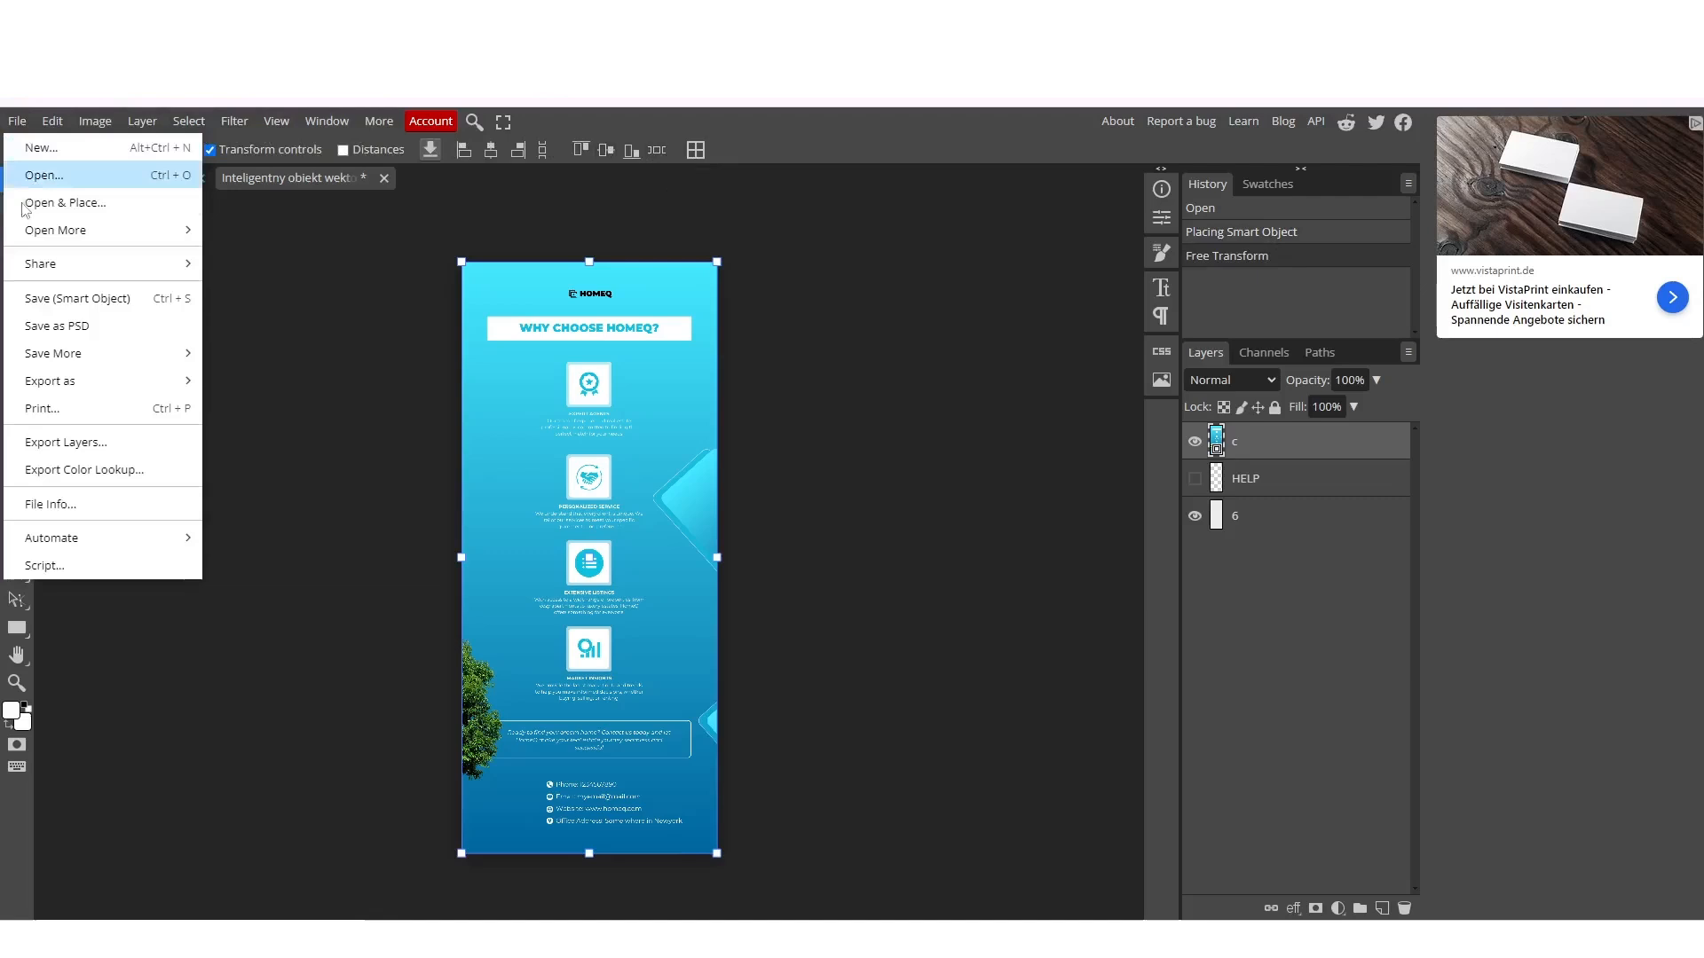
pyautogui.click(36, 304)
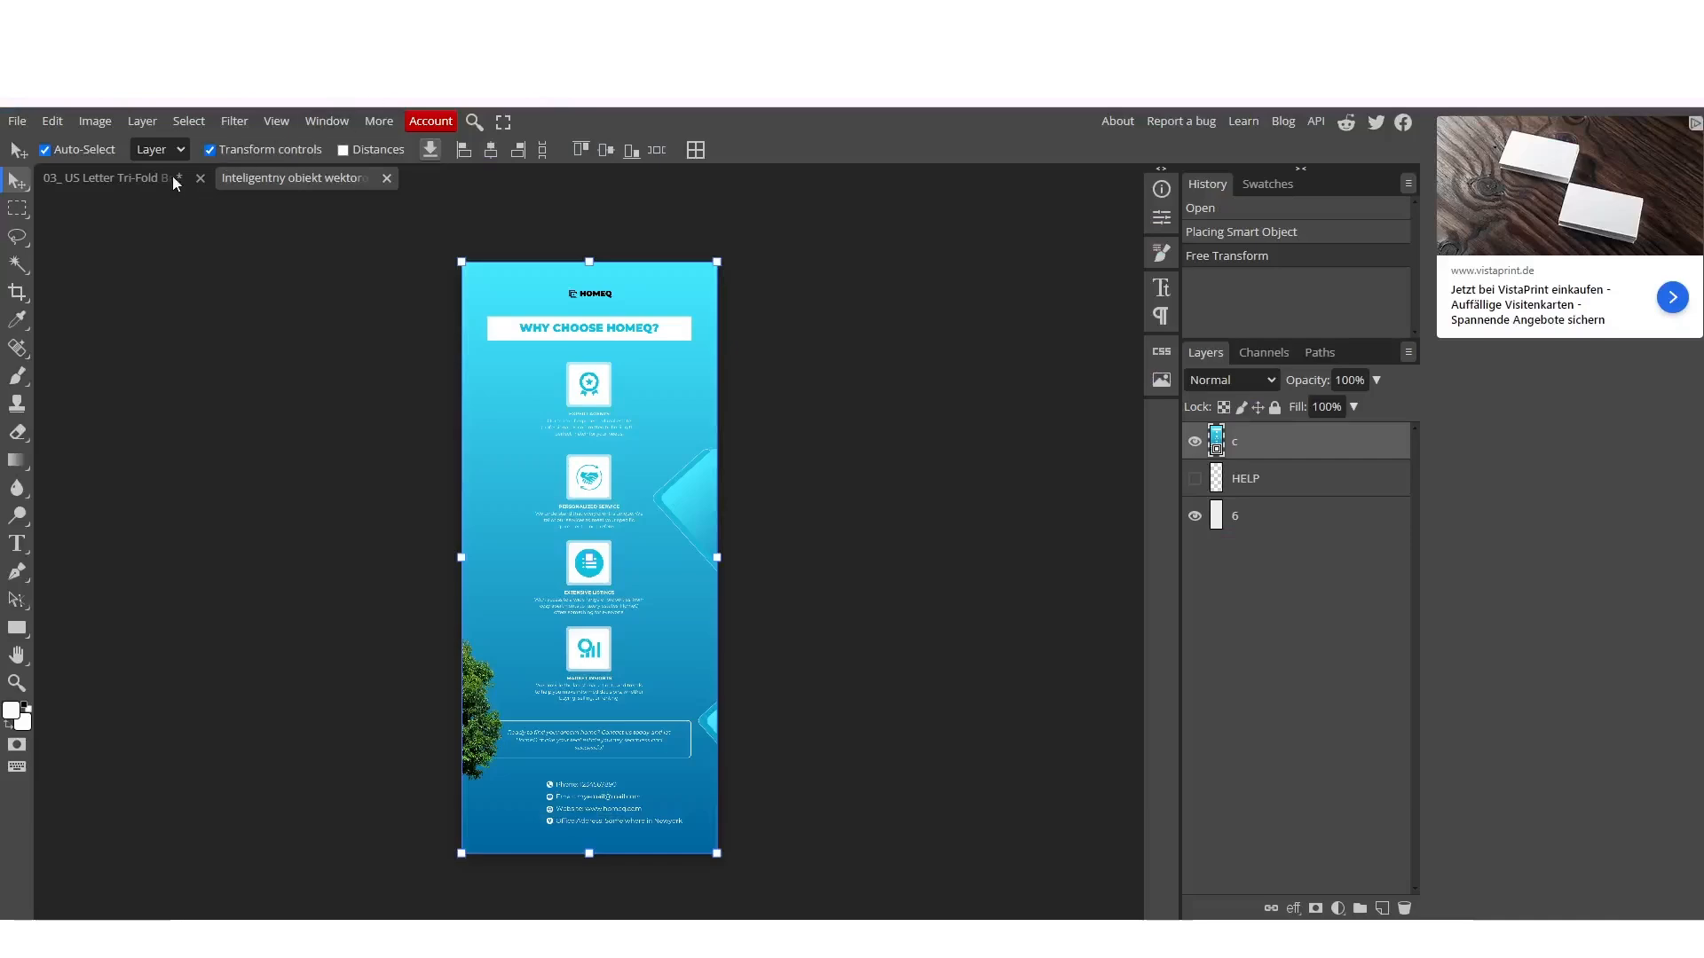
pyautogui.click(122, 187)
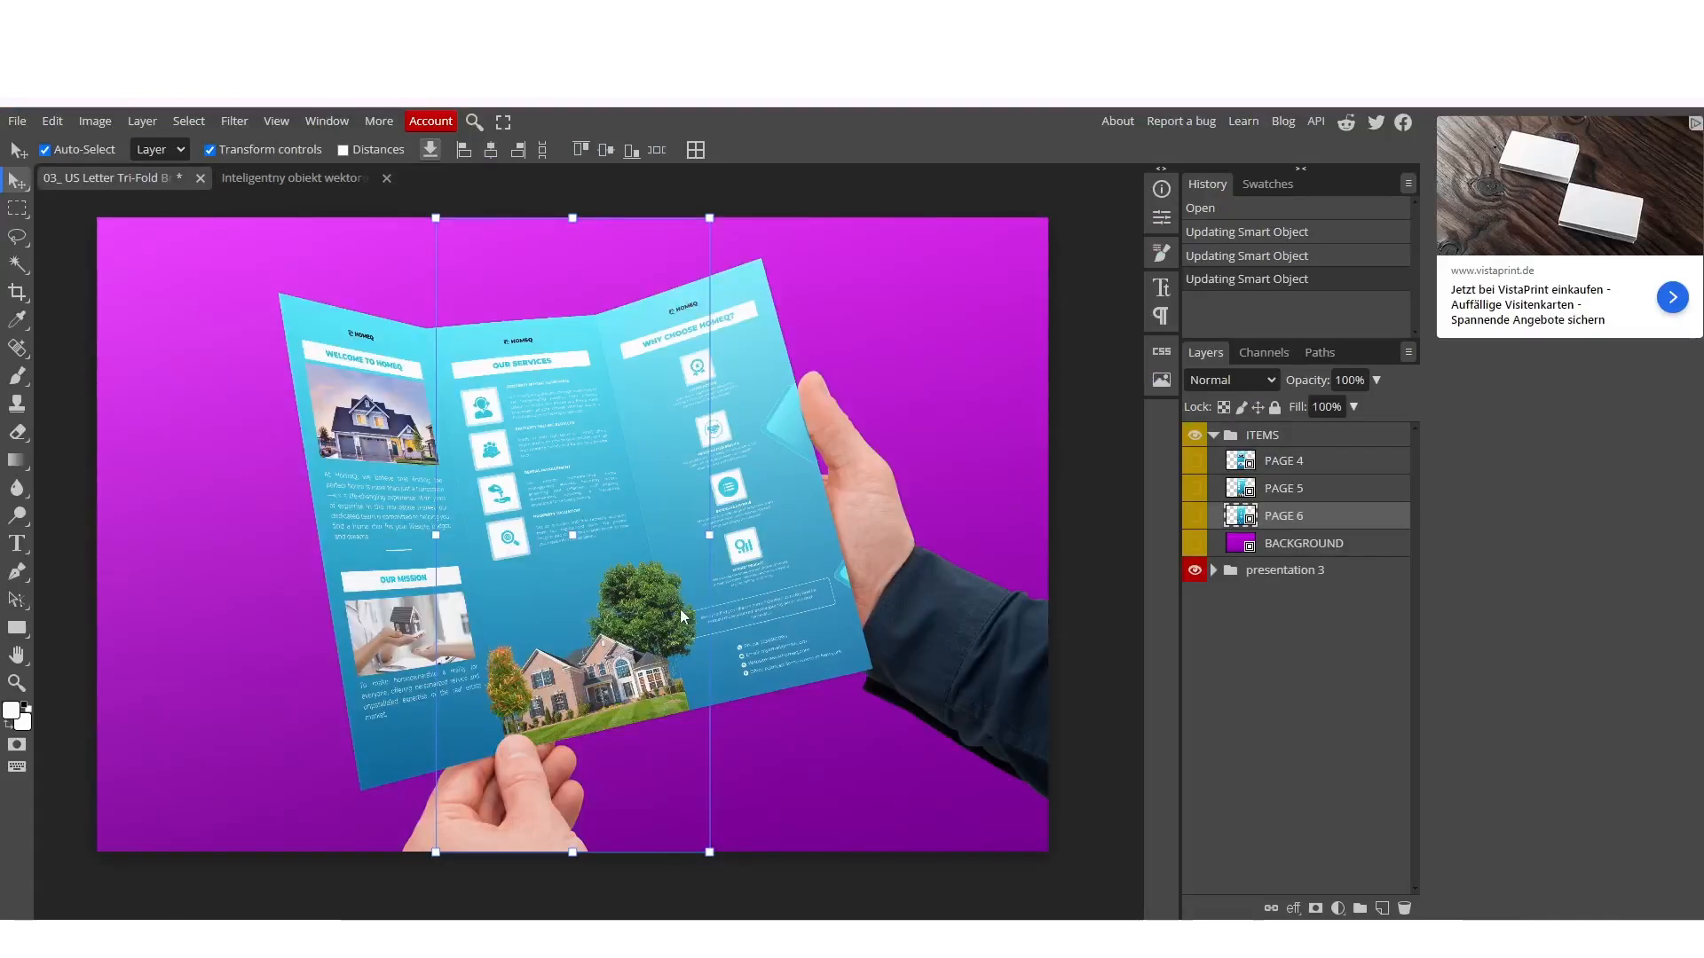
# Examine the three updated brochure panels in the mockup, including the tree across the fold between the second and third panels.
pyautogui.scroll(5, 683, 612)
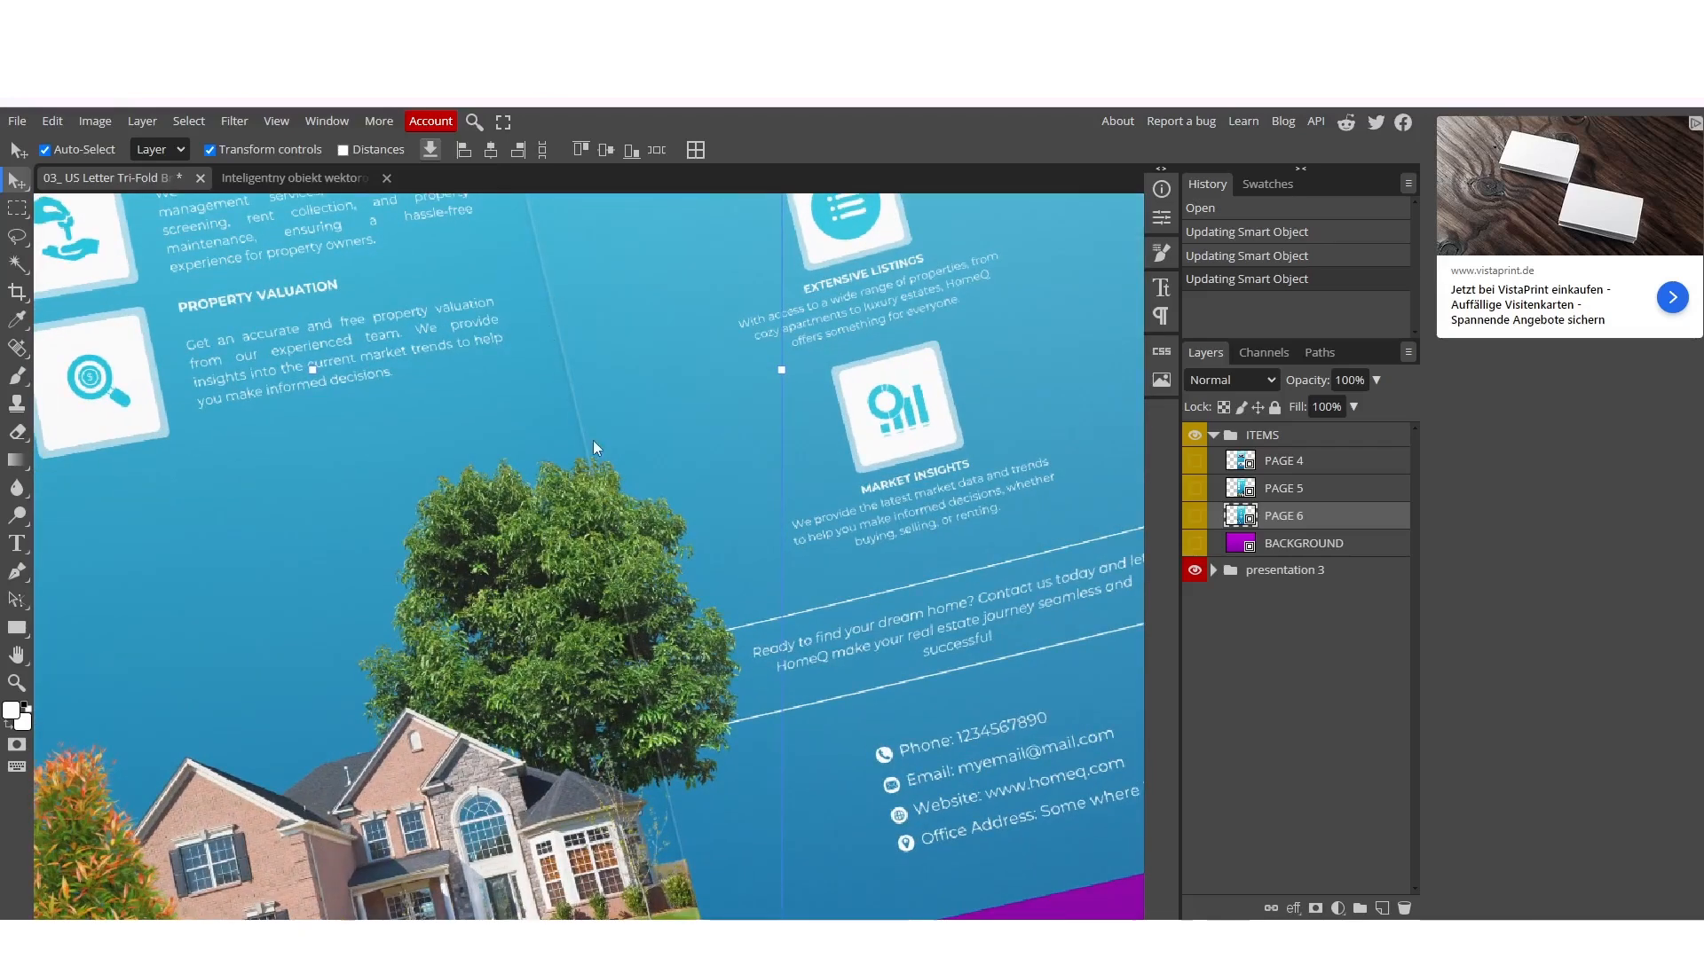
pyautogui.scroll(-5, 608, 615)
pyautogui.scroll(4, 823, 531)
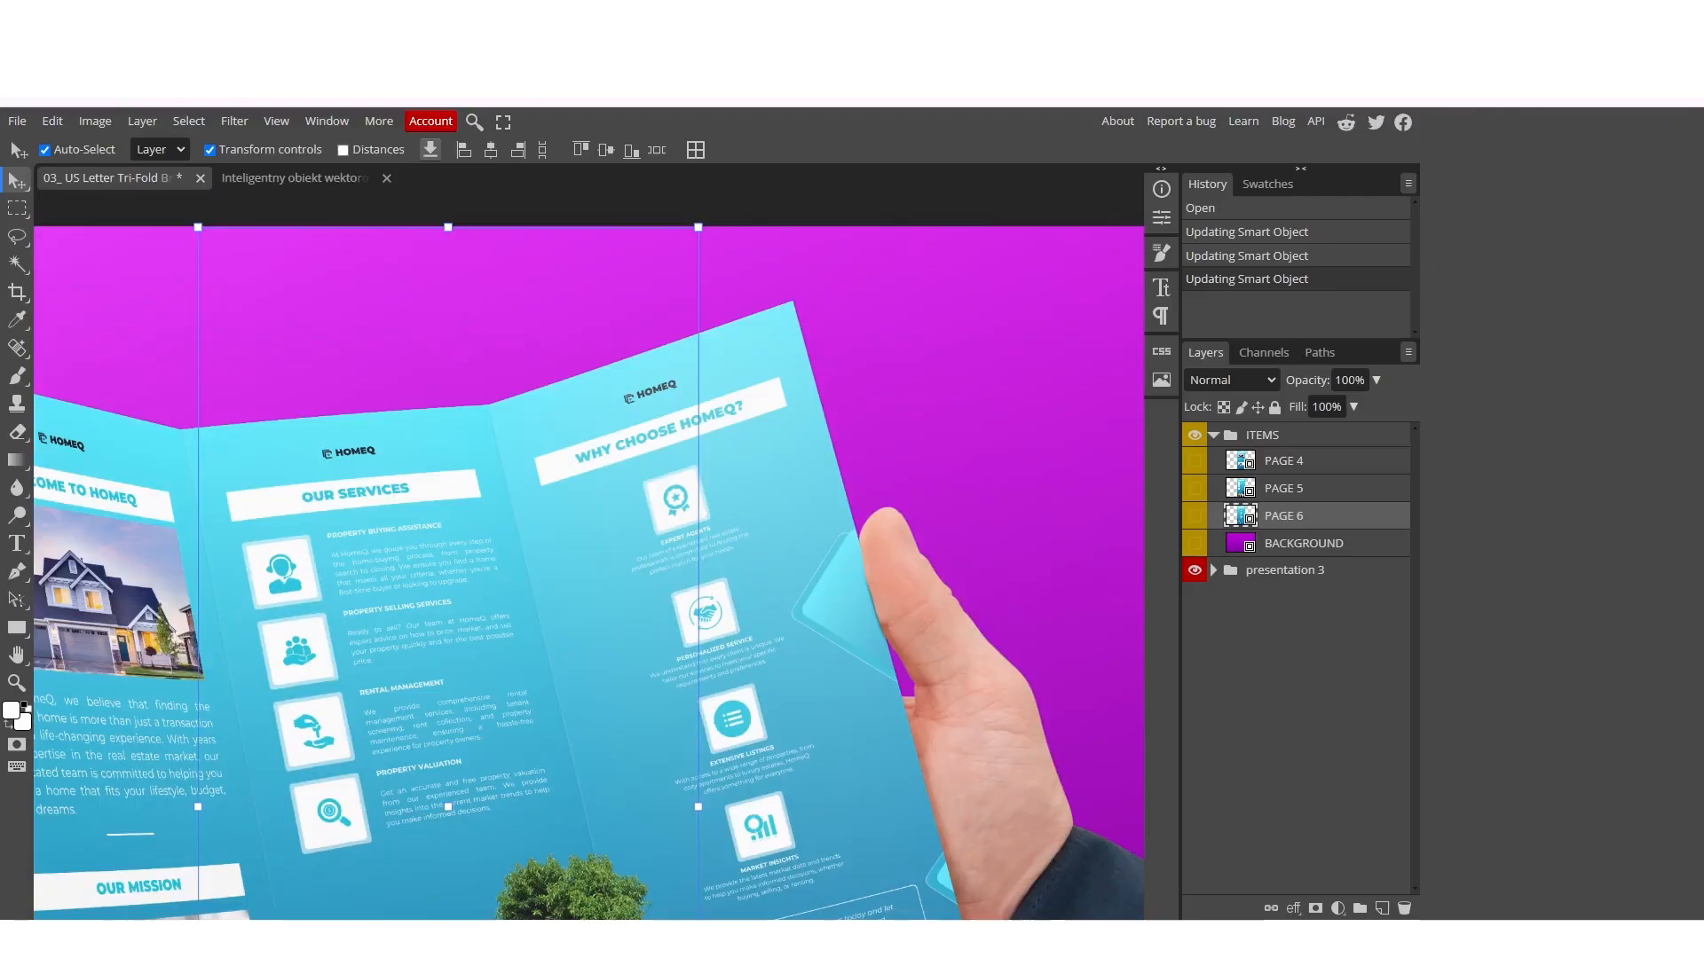
pyautogui.scroll(2, 671, 445)
pyautogui.scroll(-5, 665, 603)
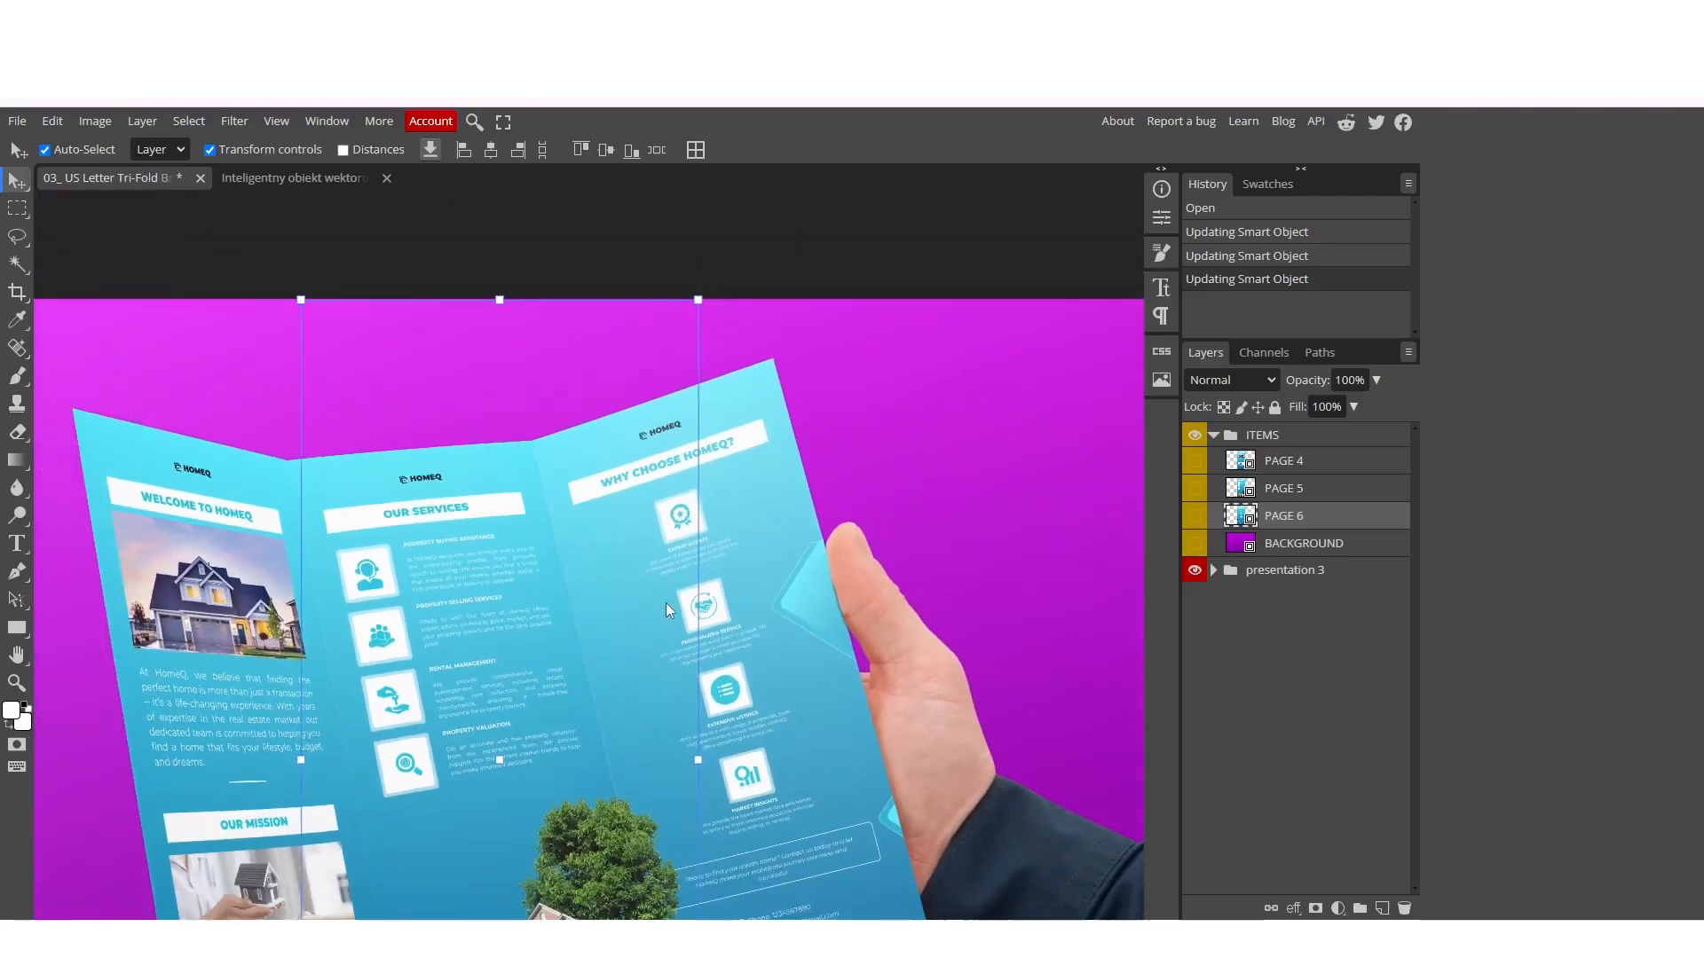
pyautogui.scroll(-2, 665, 604)
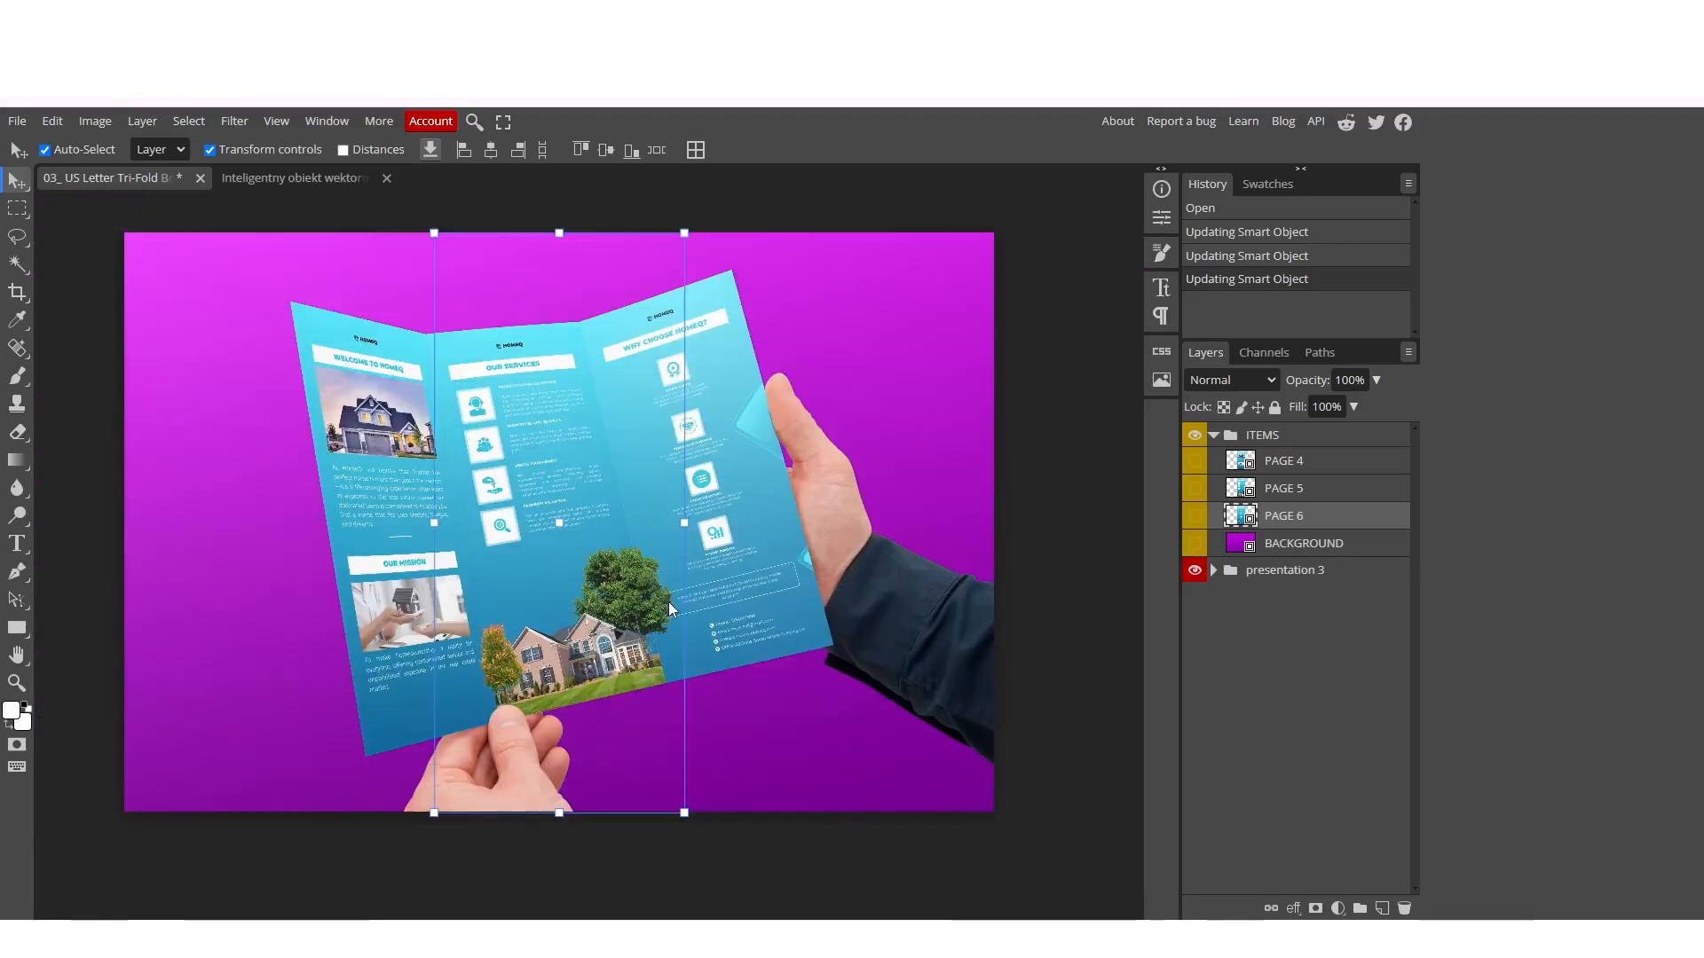
pyautogui.scroll(-2, 620, 492)
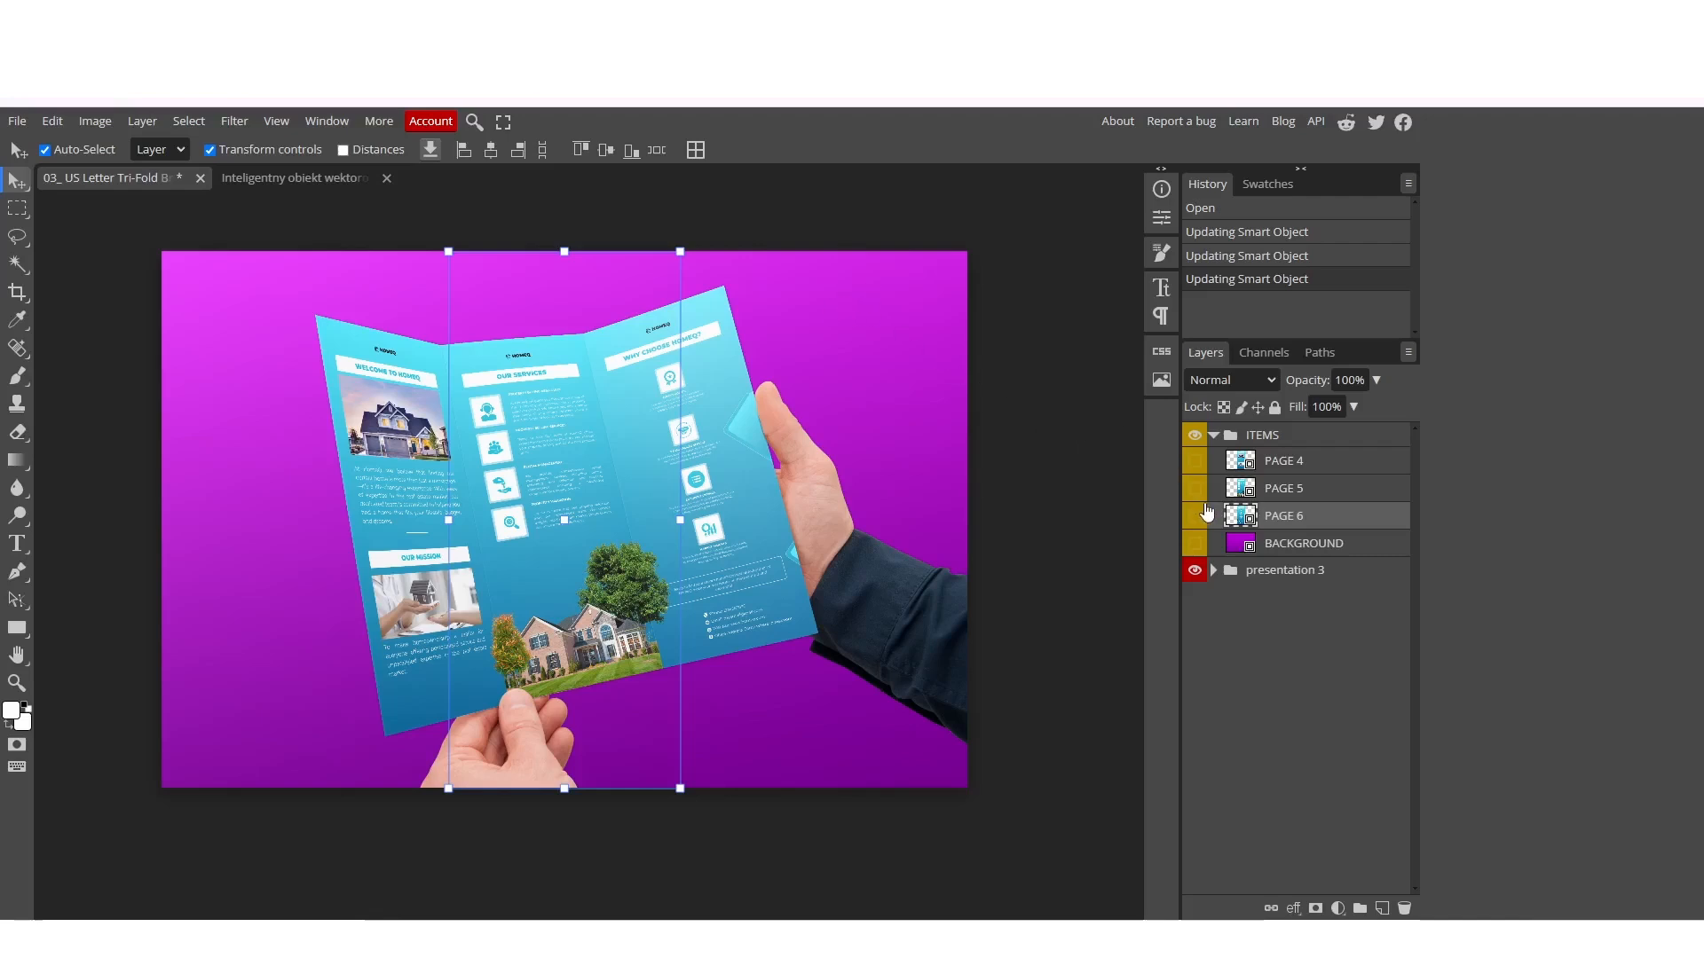
# Open the mockup's BACKGROUND smart object and change the Rectangle 1 fill from gradient to solid white.
pyautogui.click(1242, 547)
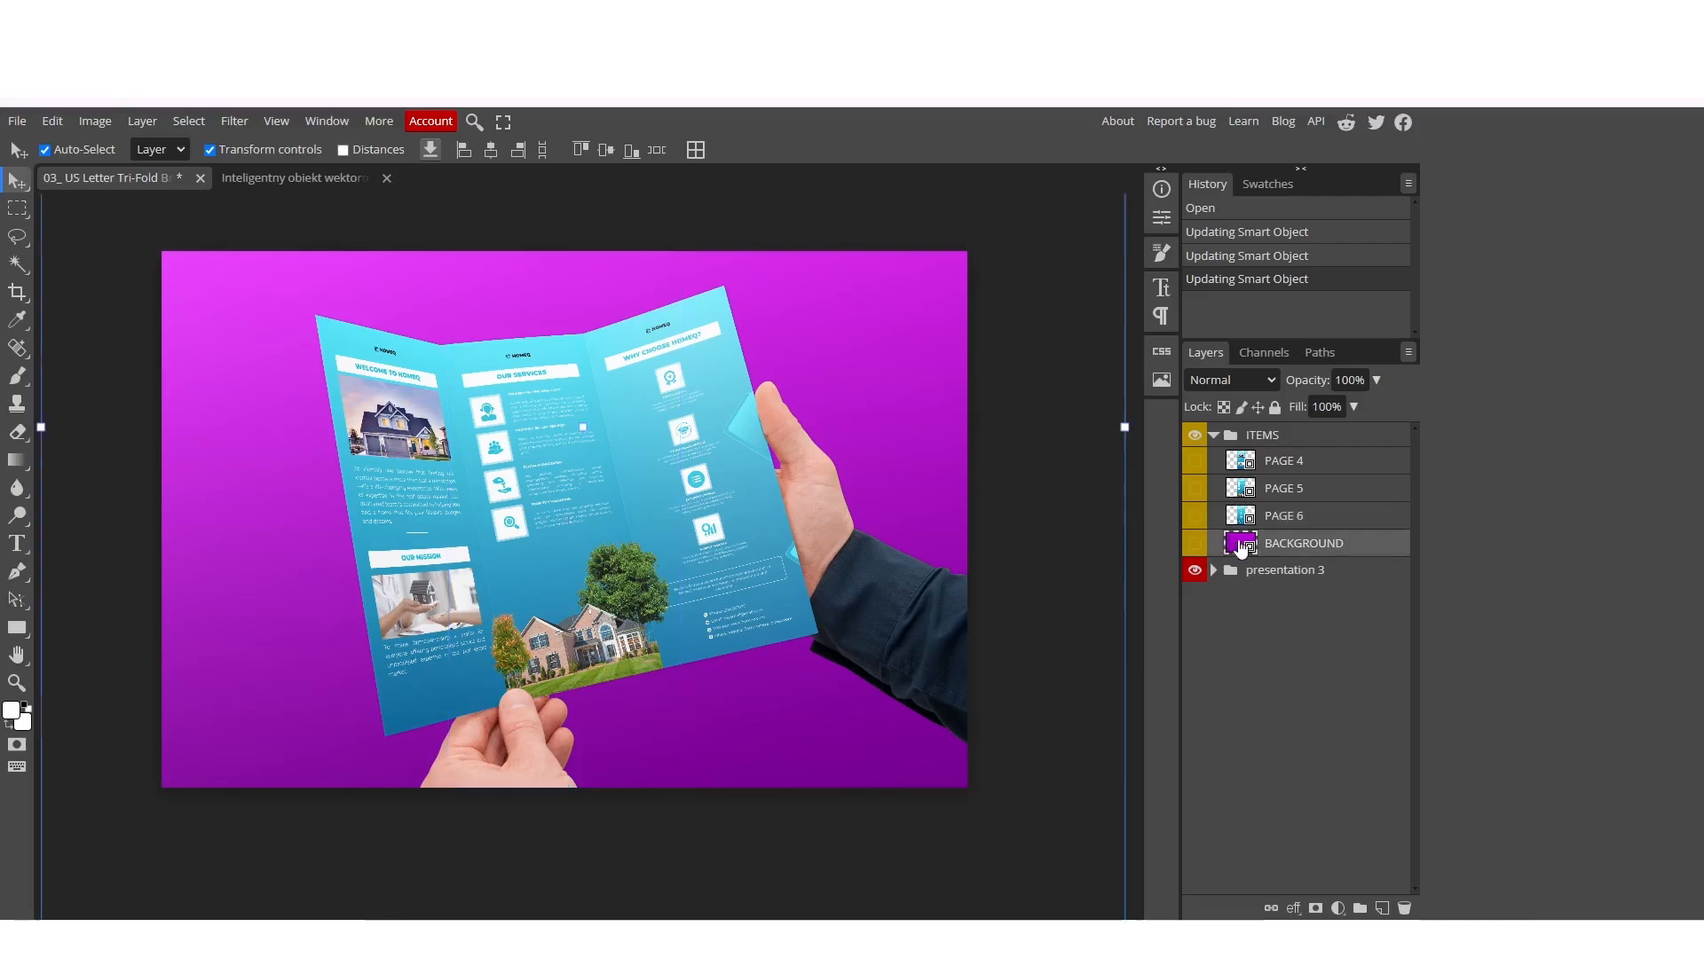
pyautogui.doubleClick(1241, 547)
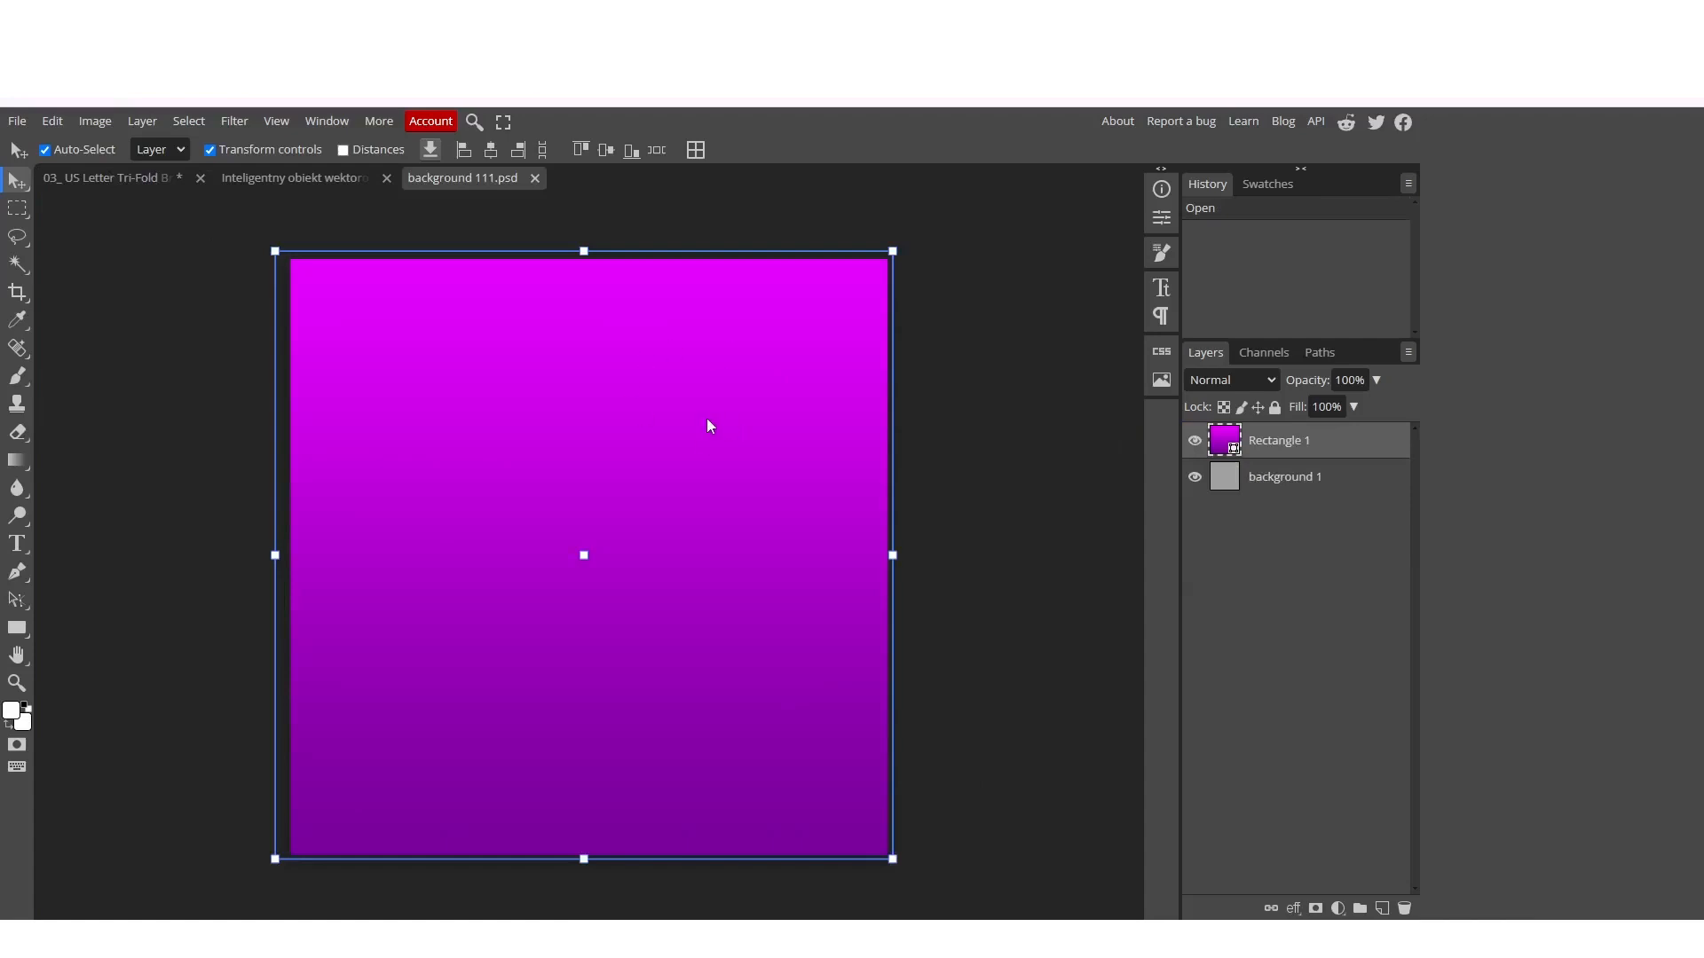
pyautogui.click(17, 628)
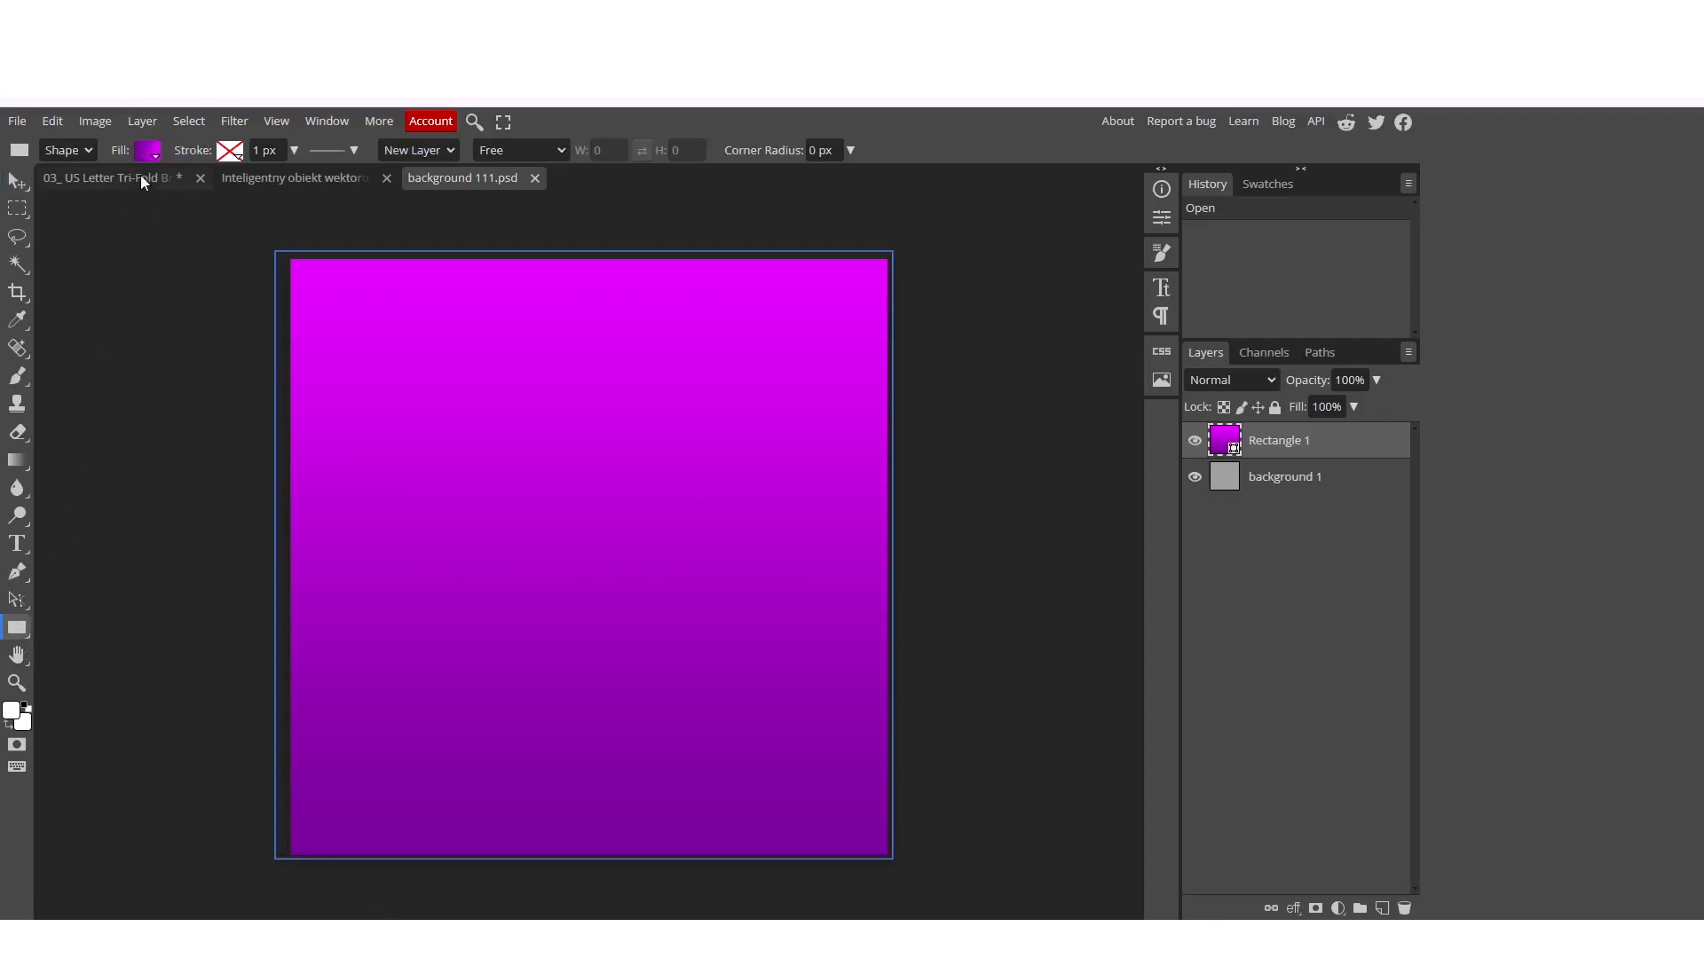
pyautogui.click(147, 153)
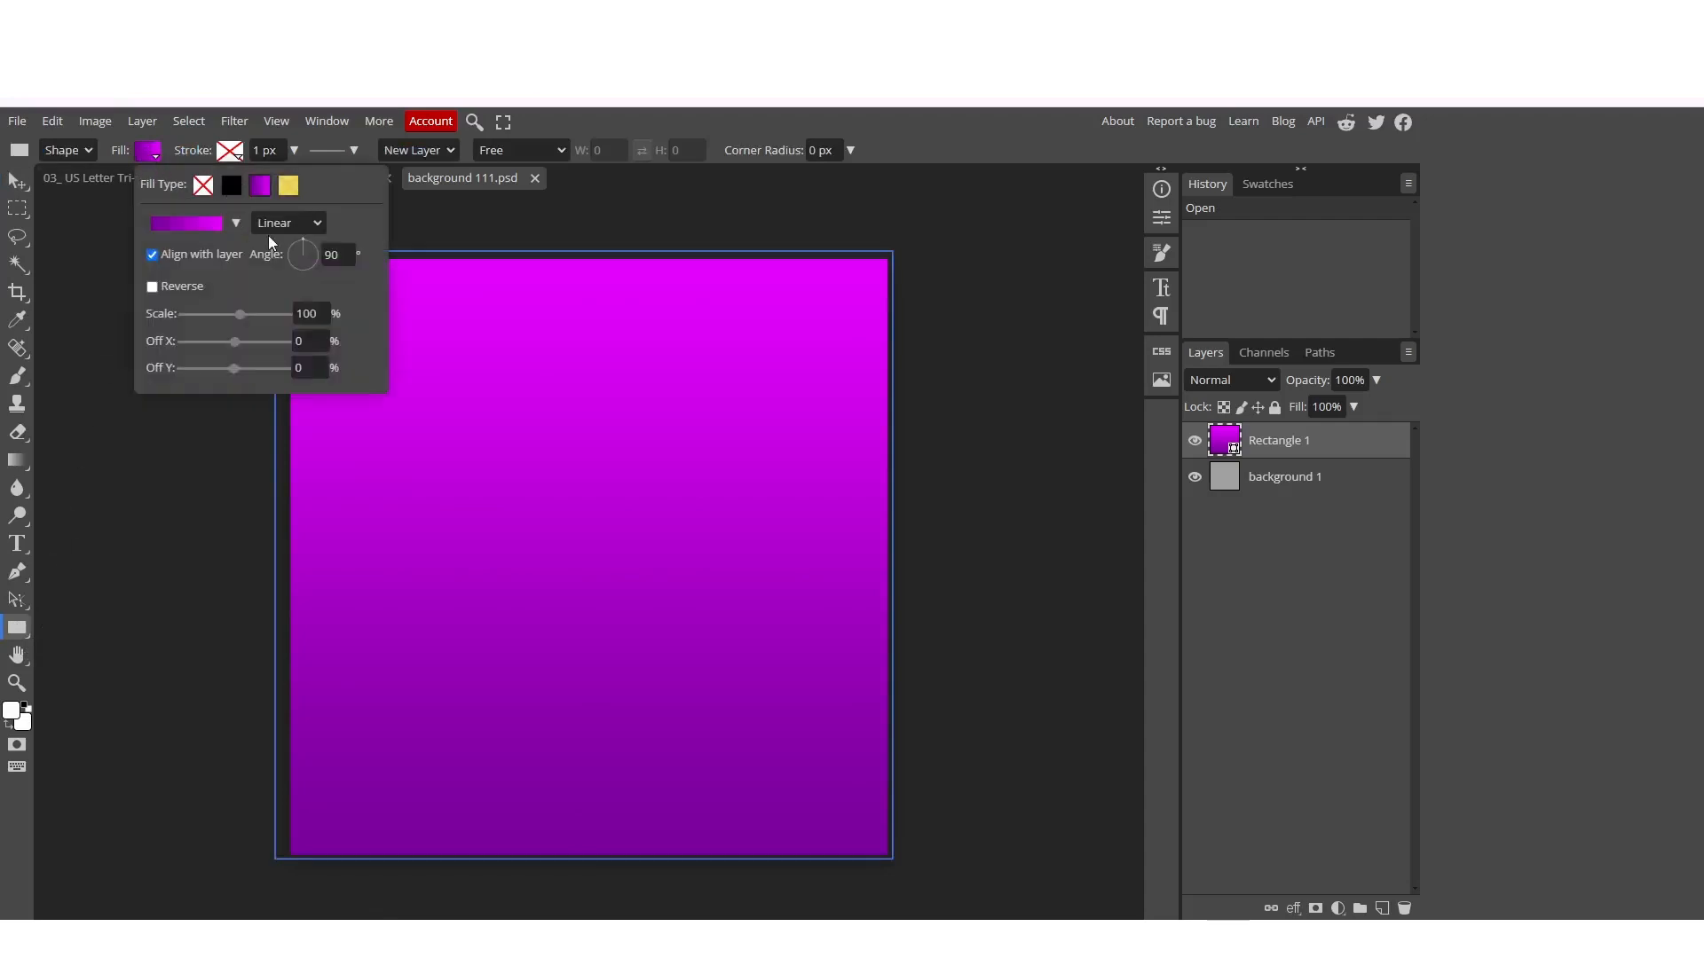
pyautogui.click(204, 185)
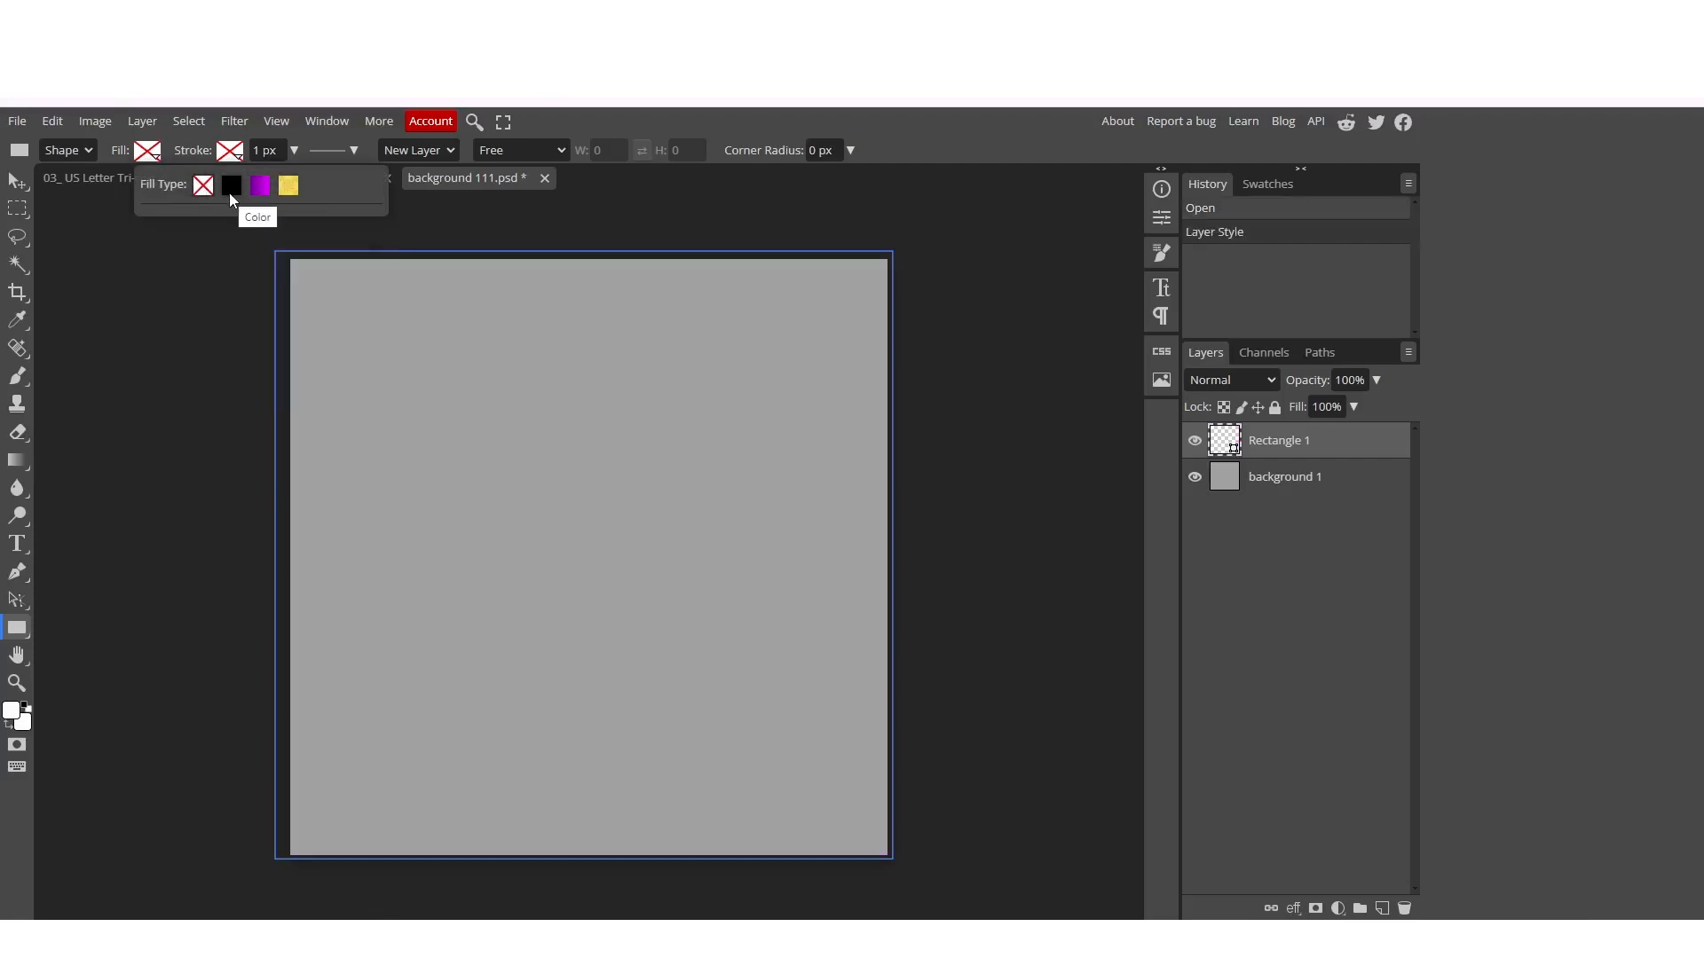
pyautogui.click(229, 187)
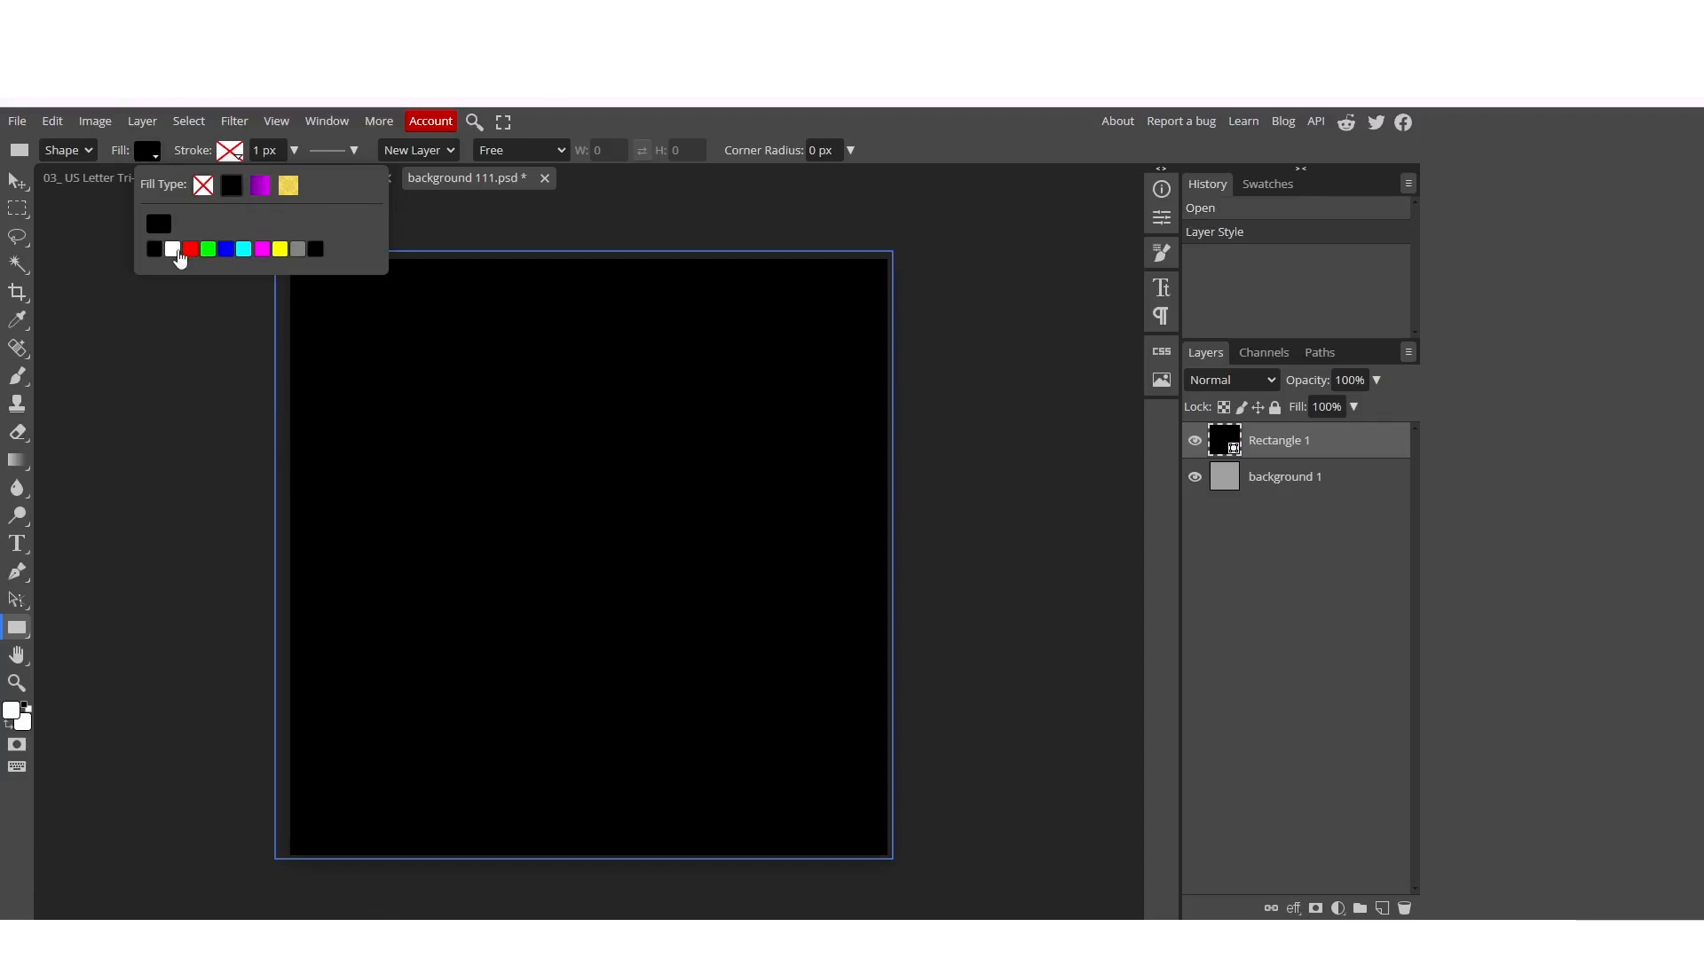
pyautogui.click(173, 250)
pyautogui.click(603, 121)
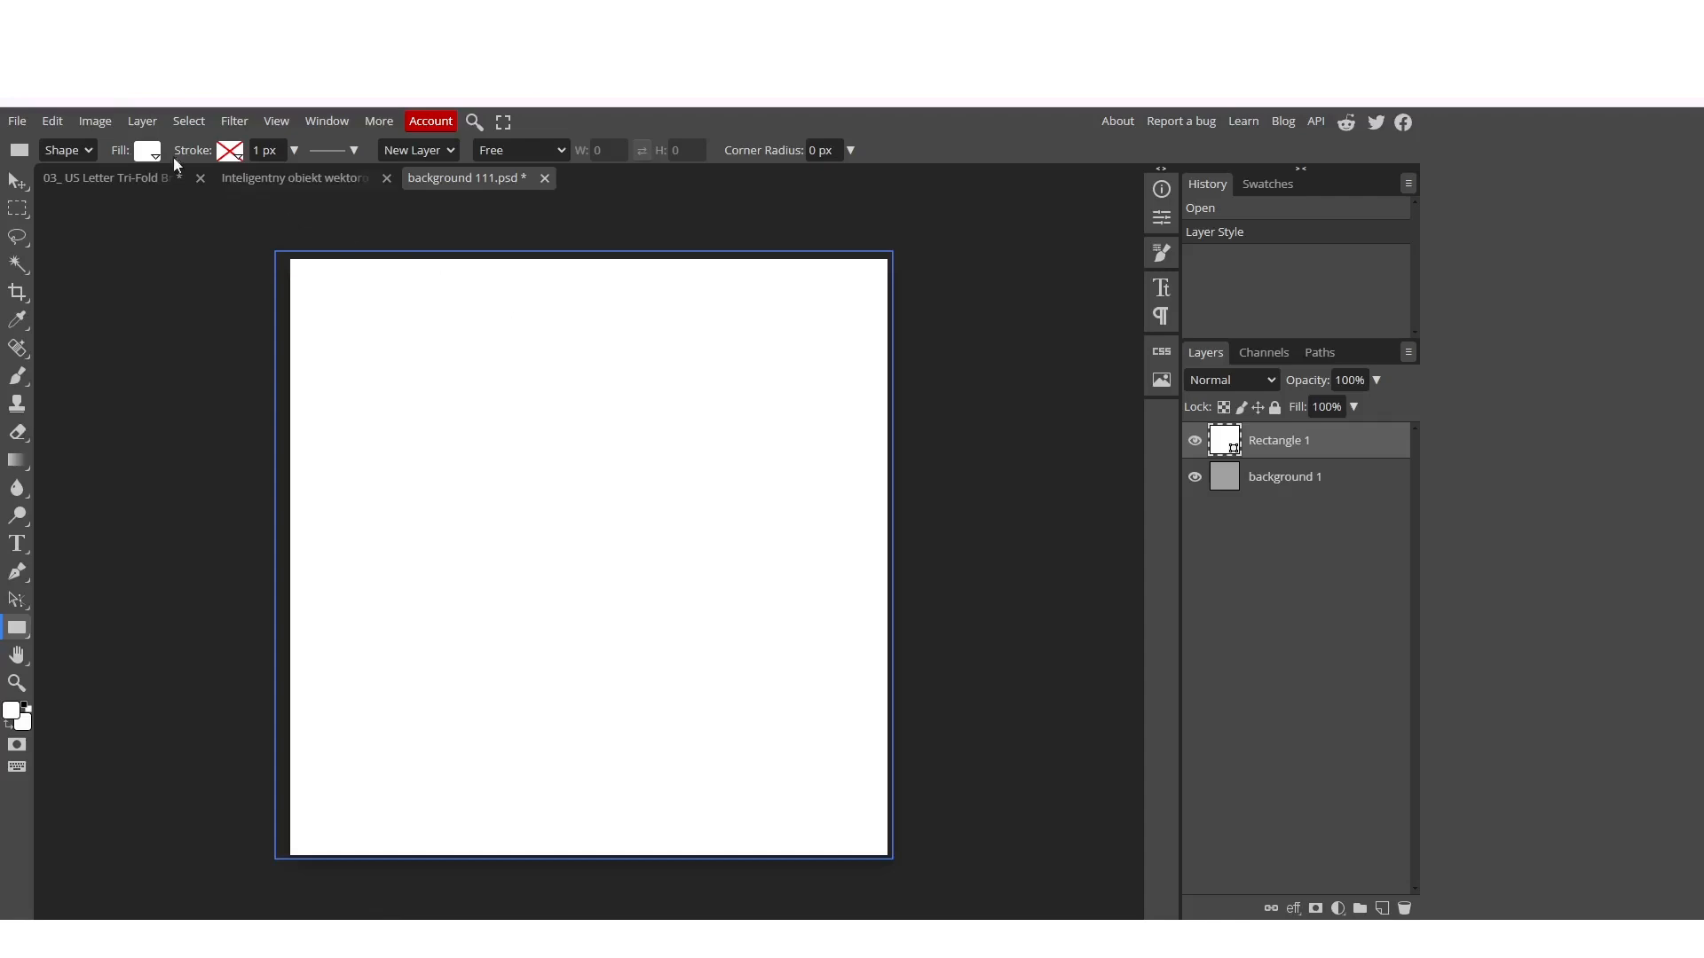
# Save the background smart object, then close it and the PAGE 6 smart object.
pyautogui.click(18, 120)
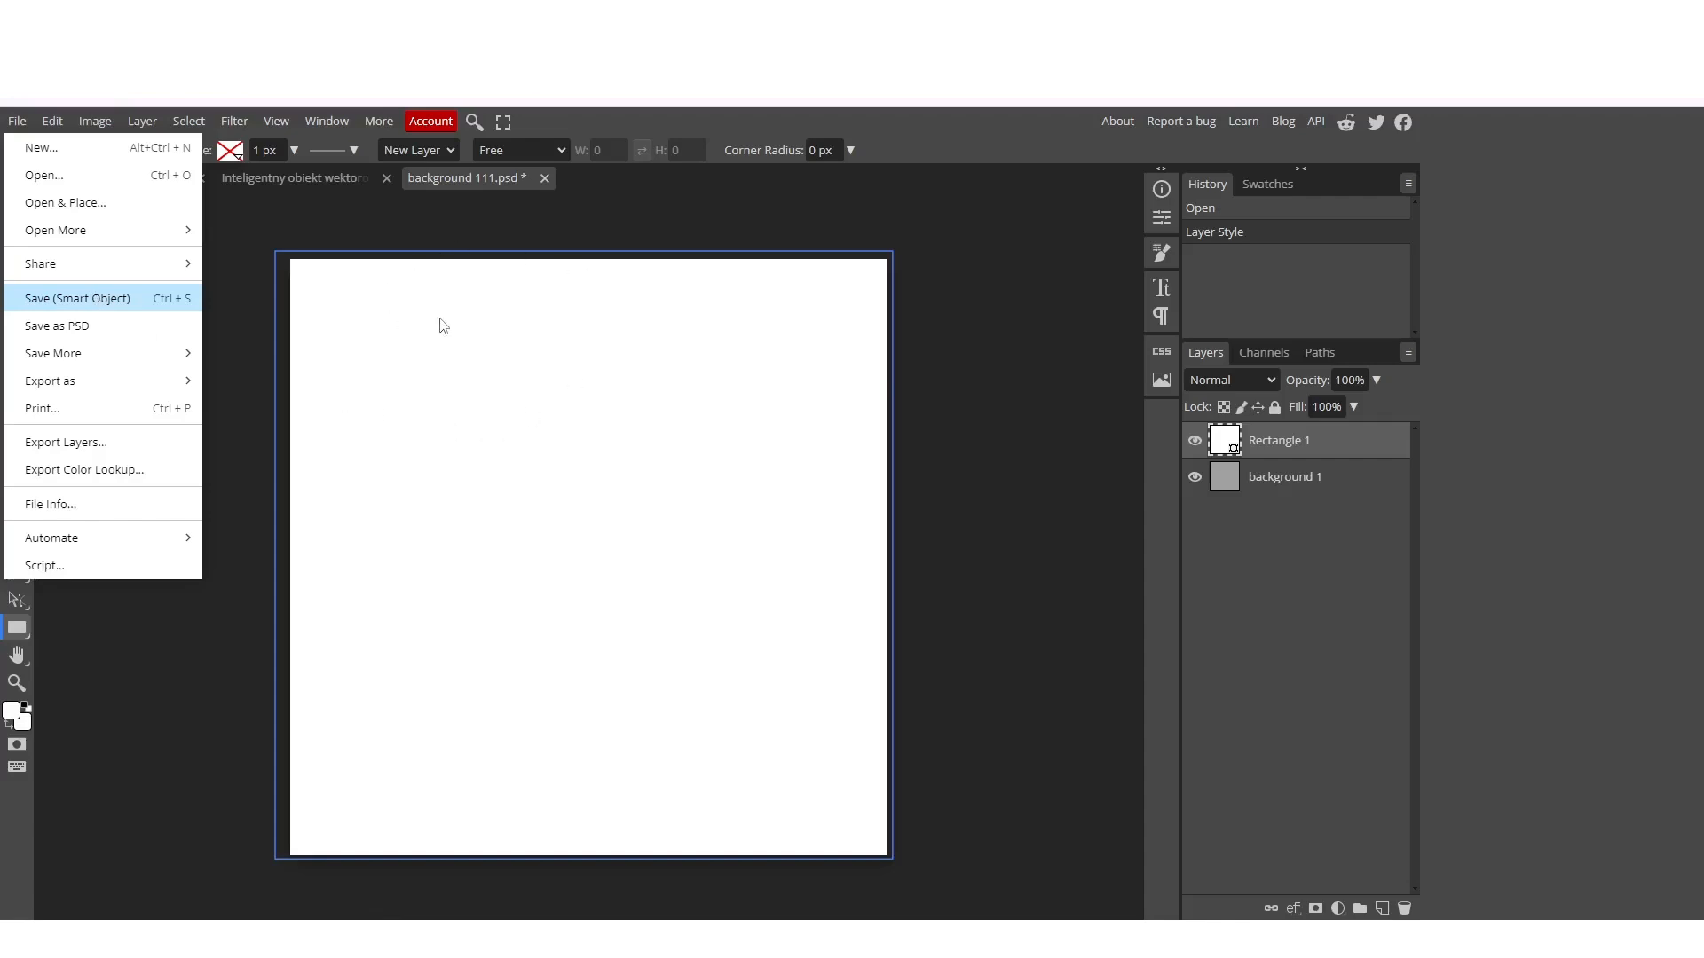
pyautogui.press('Return')
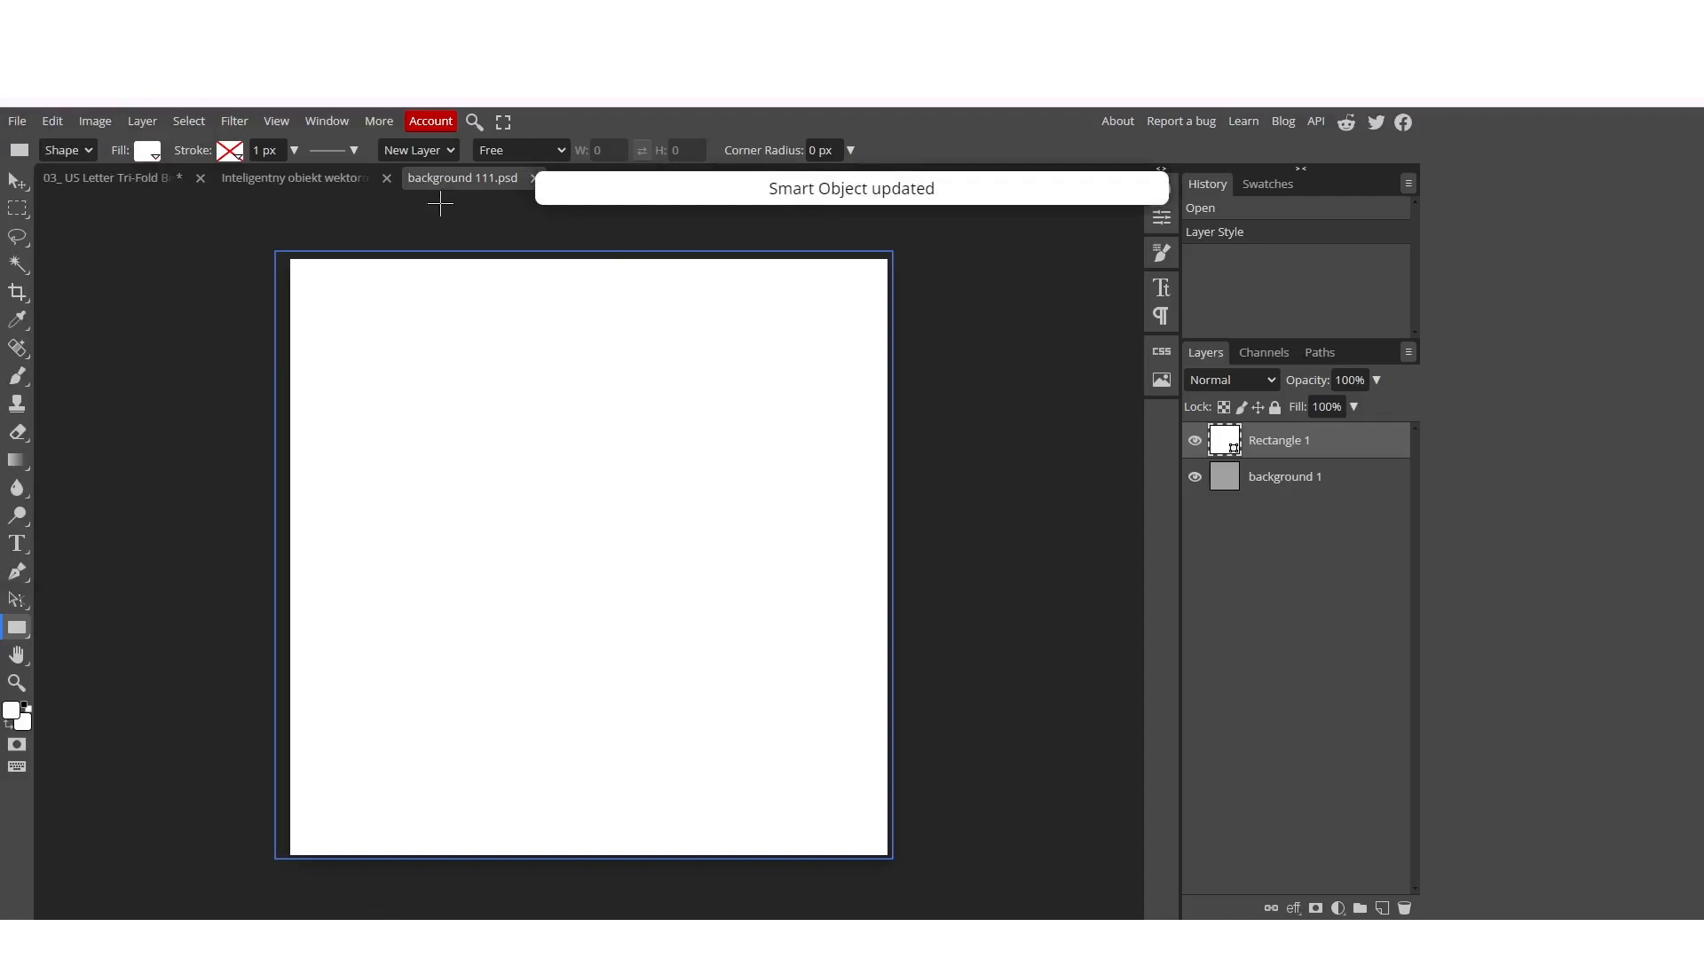
pyautogui.click(535, 179)
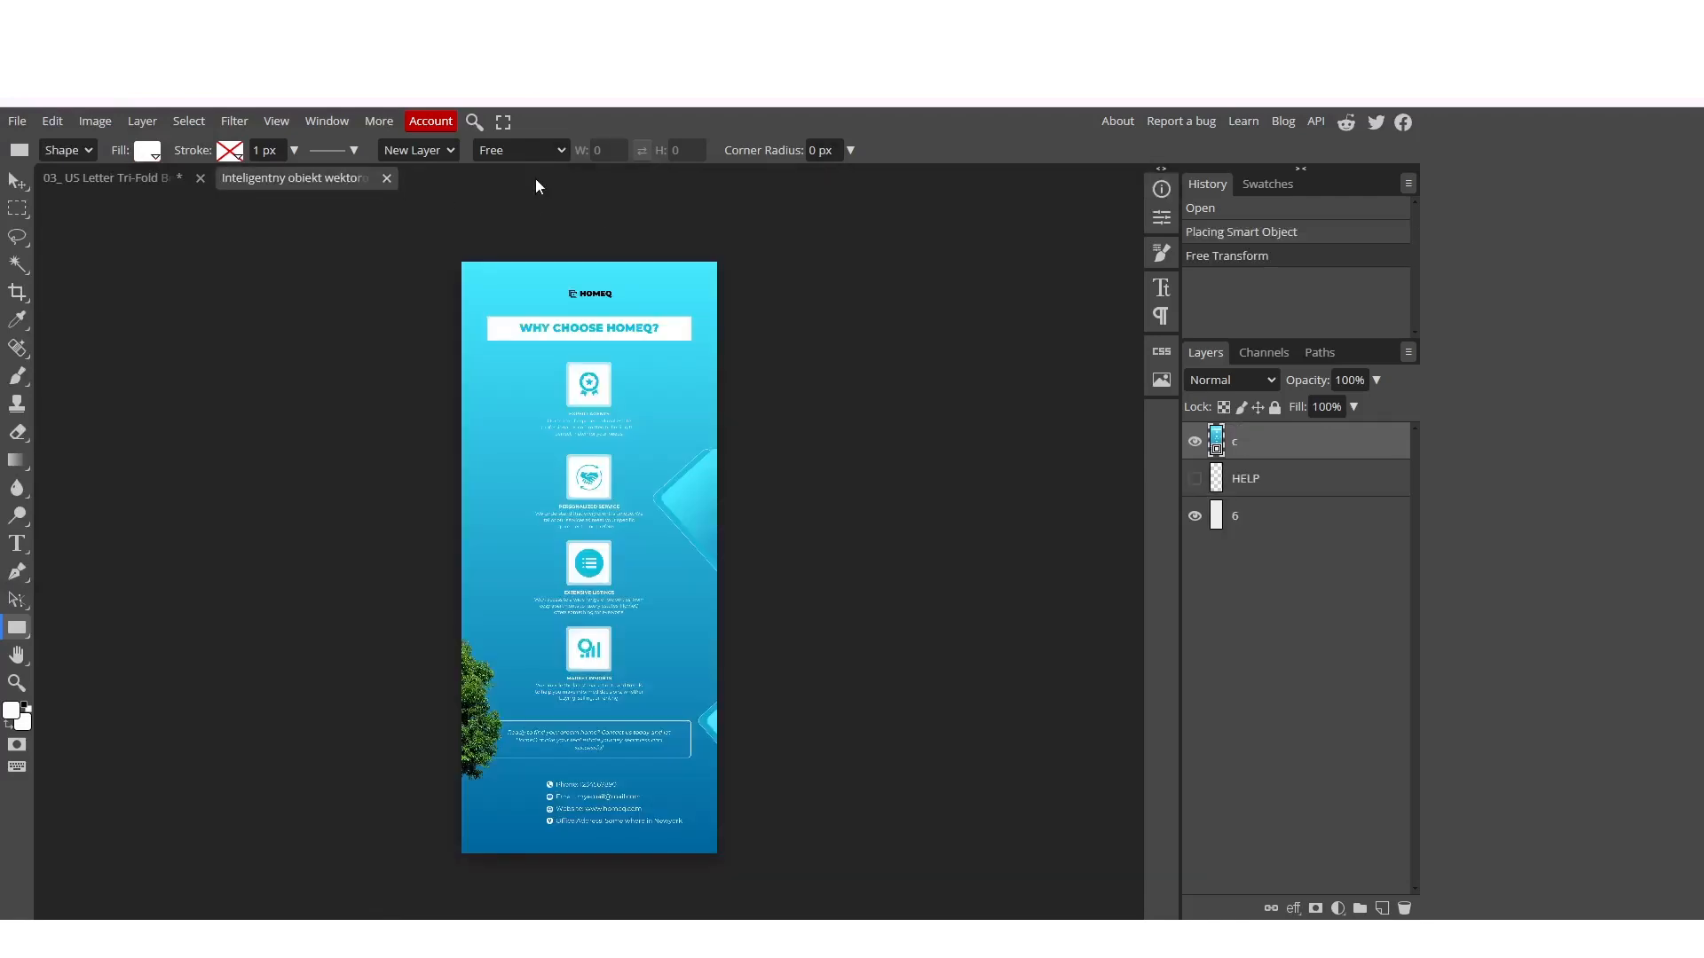
pyautogui.click(387, 178)
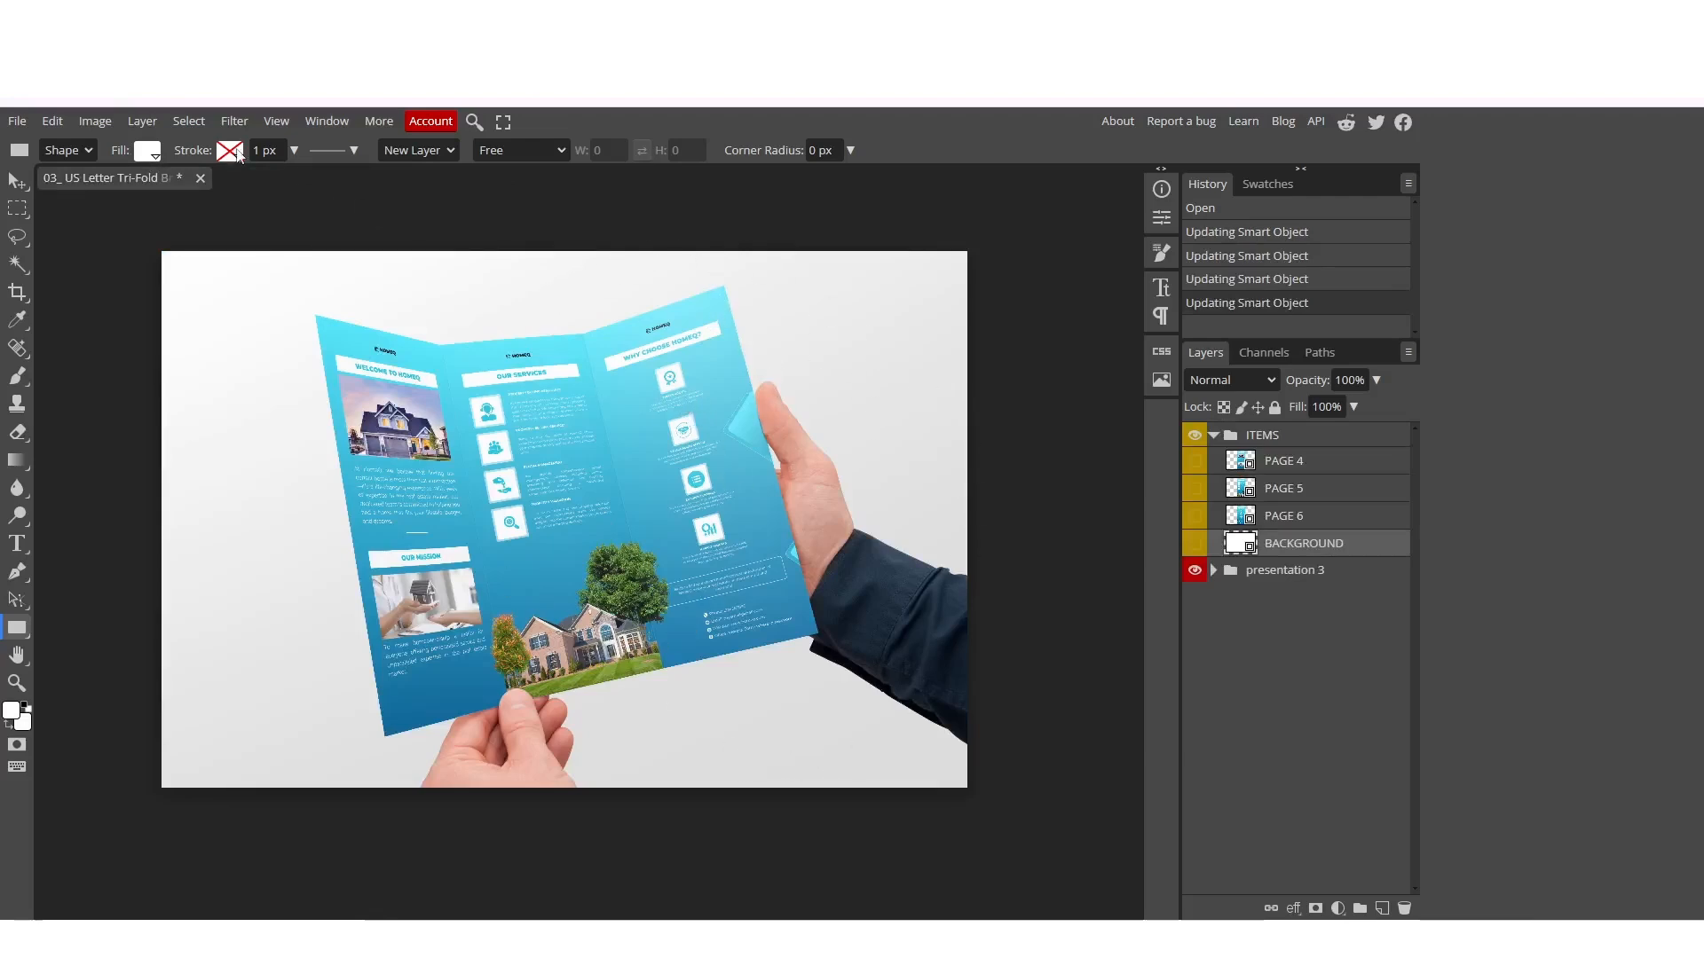
# Export the brochure mockup as a PNG at 3000 × 2000 px and 100% quality.
pyautogui.click(15, 123)
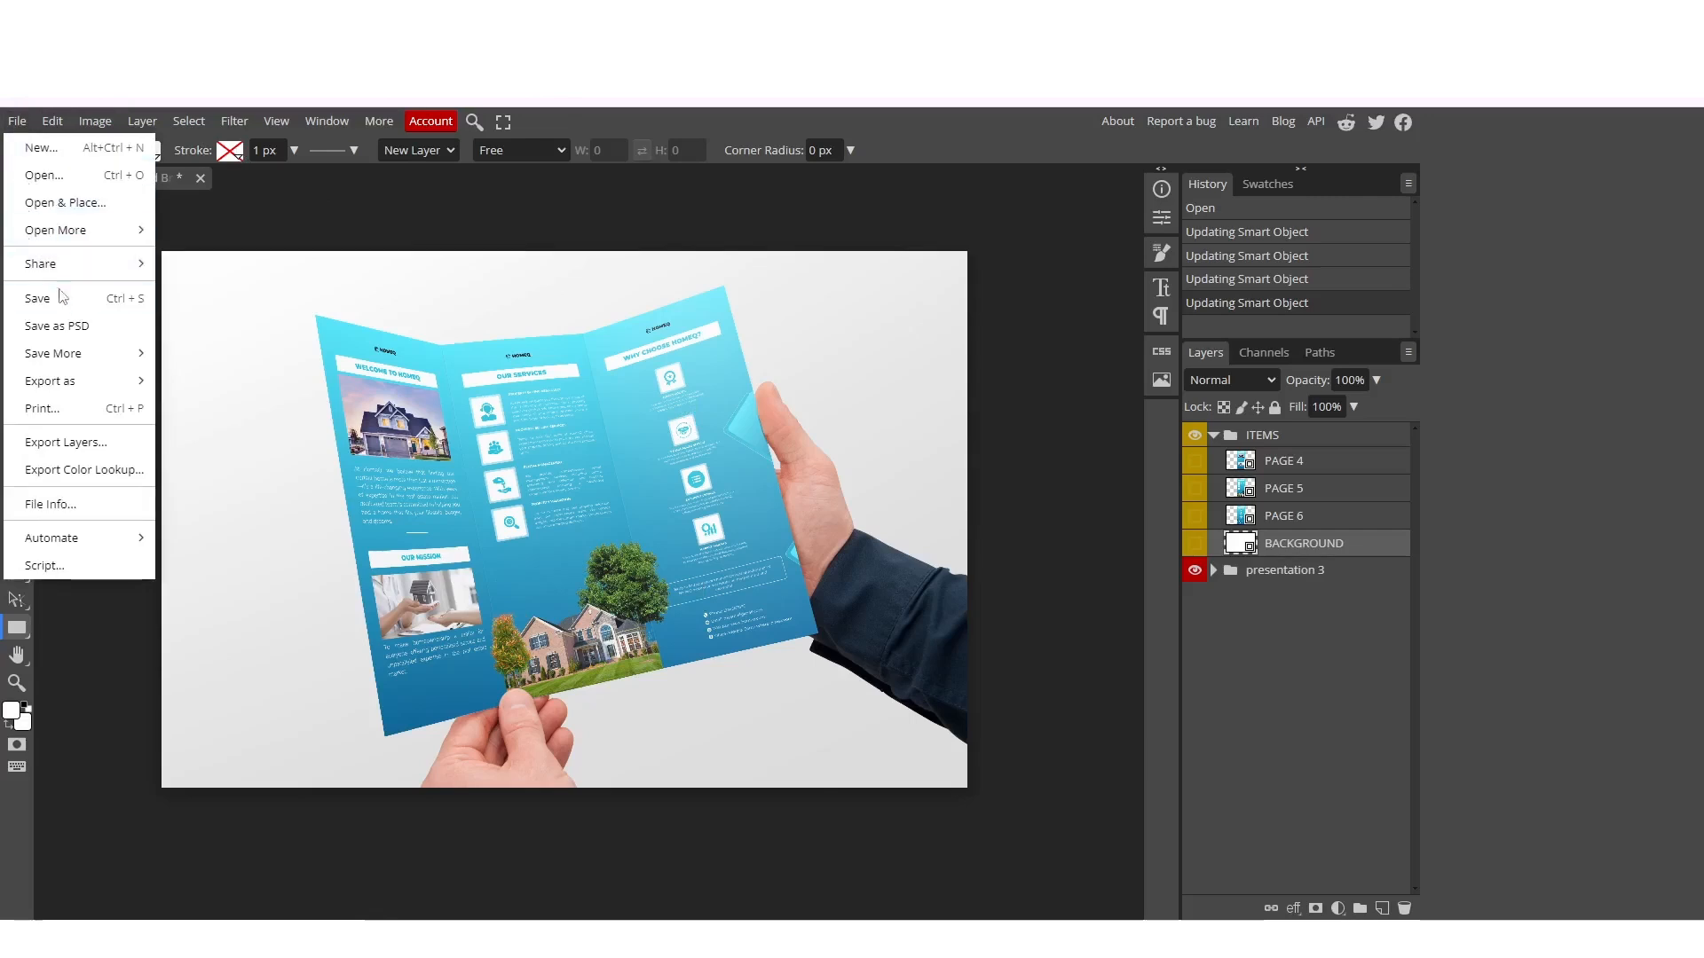
pyautogui.moveTo(78, 387)
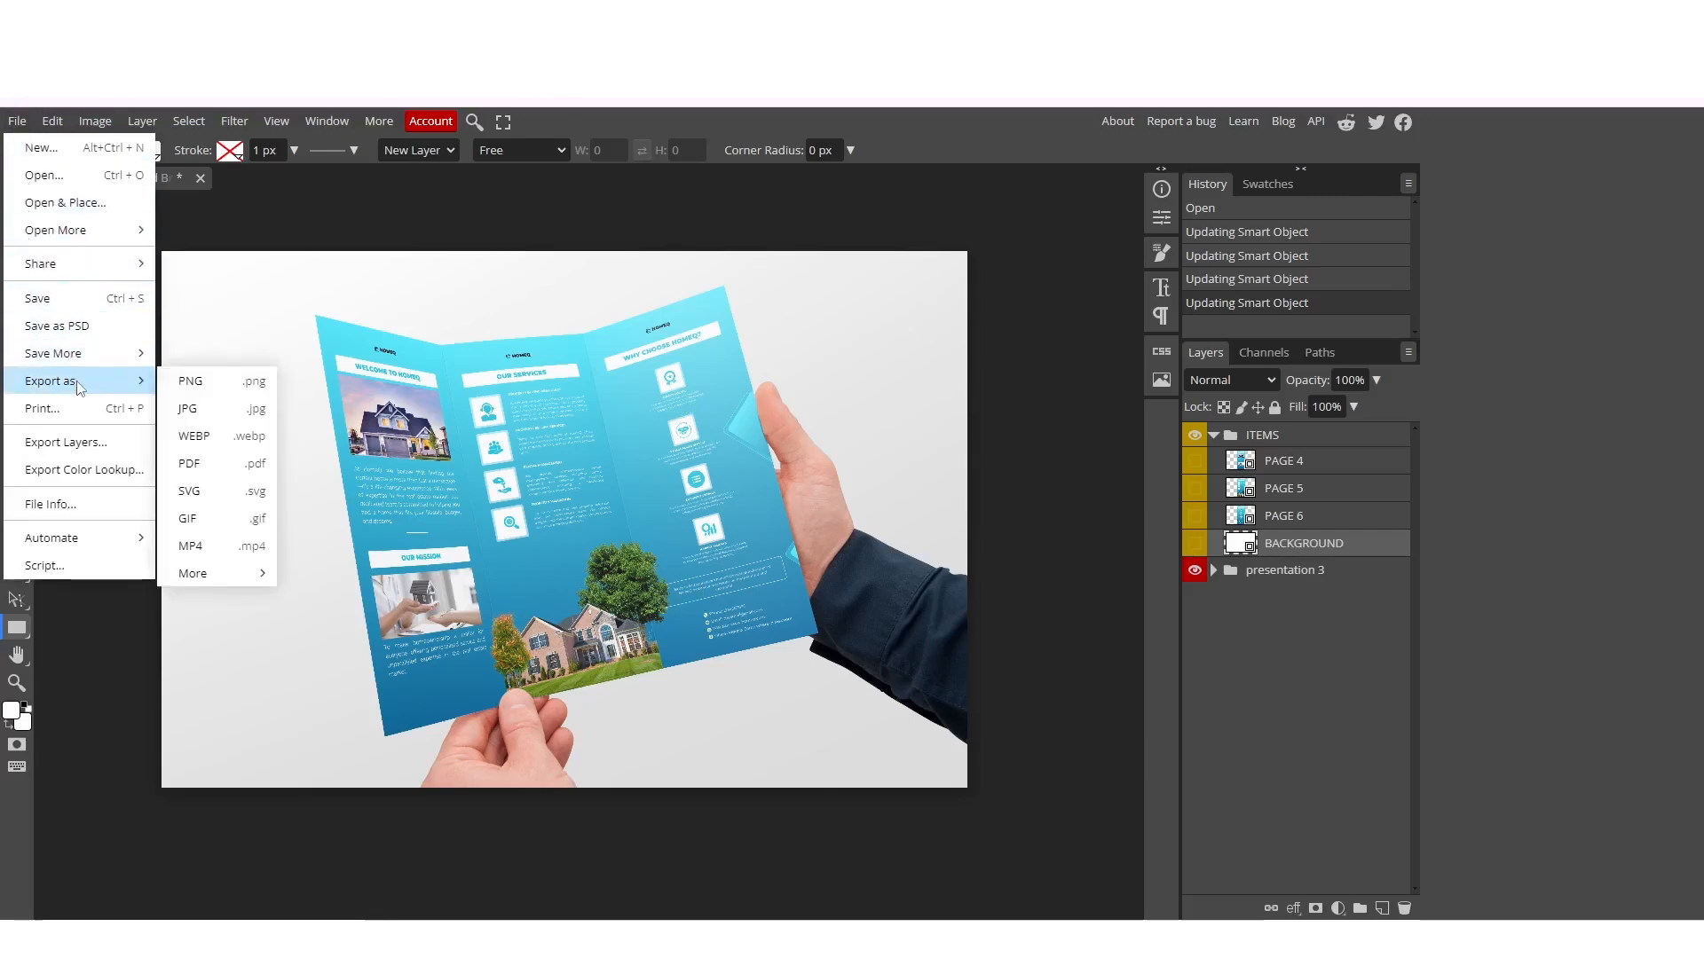
pyautogui.click(188, 382)
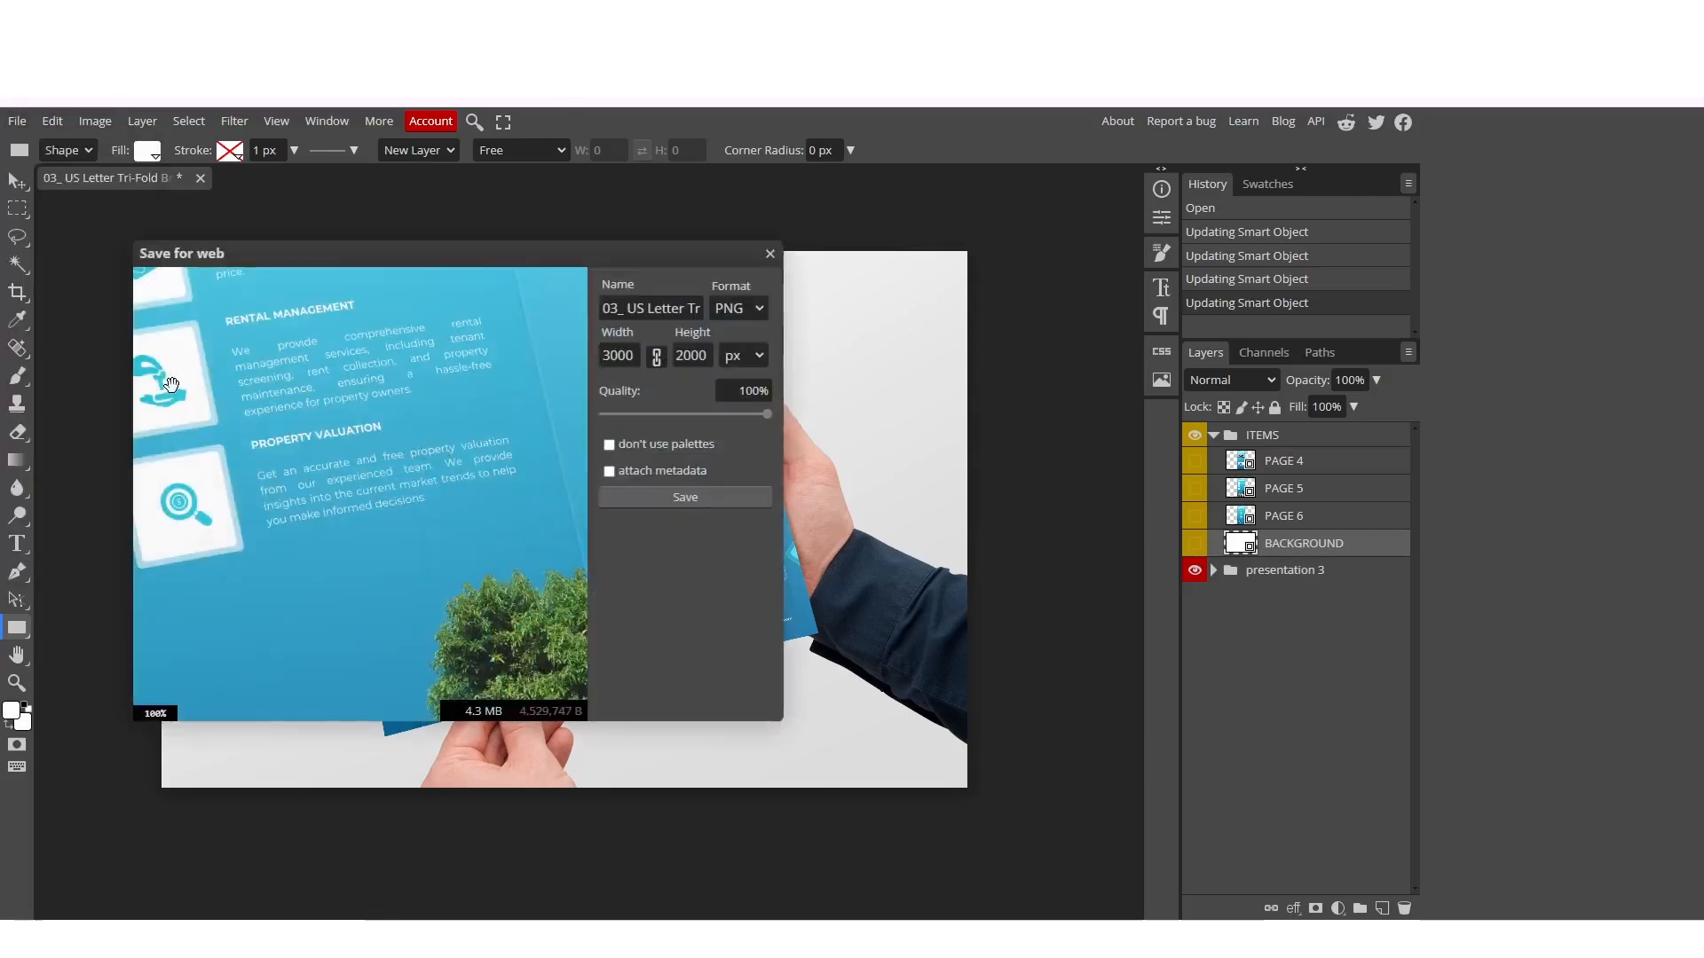
pyautogui.click(702, 502)
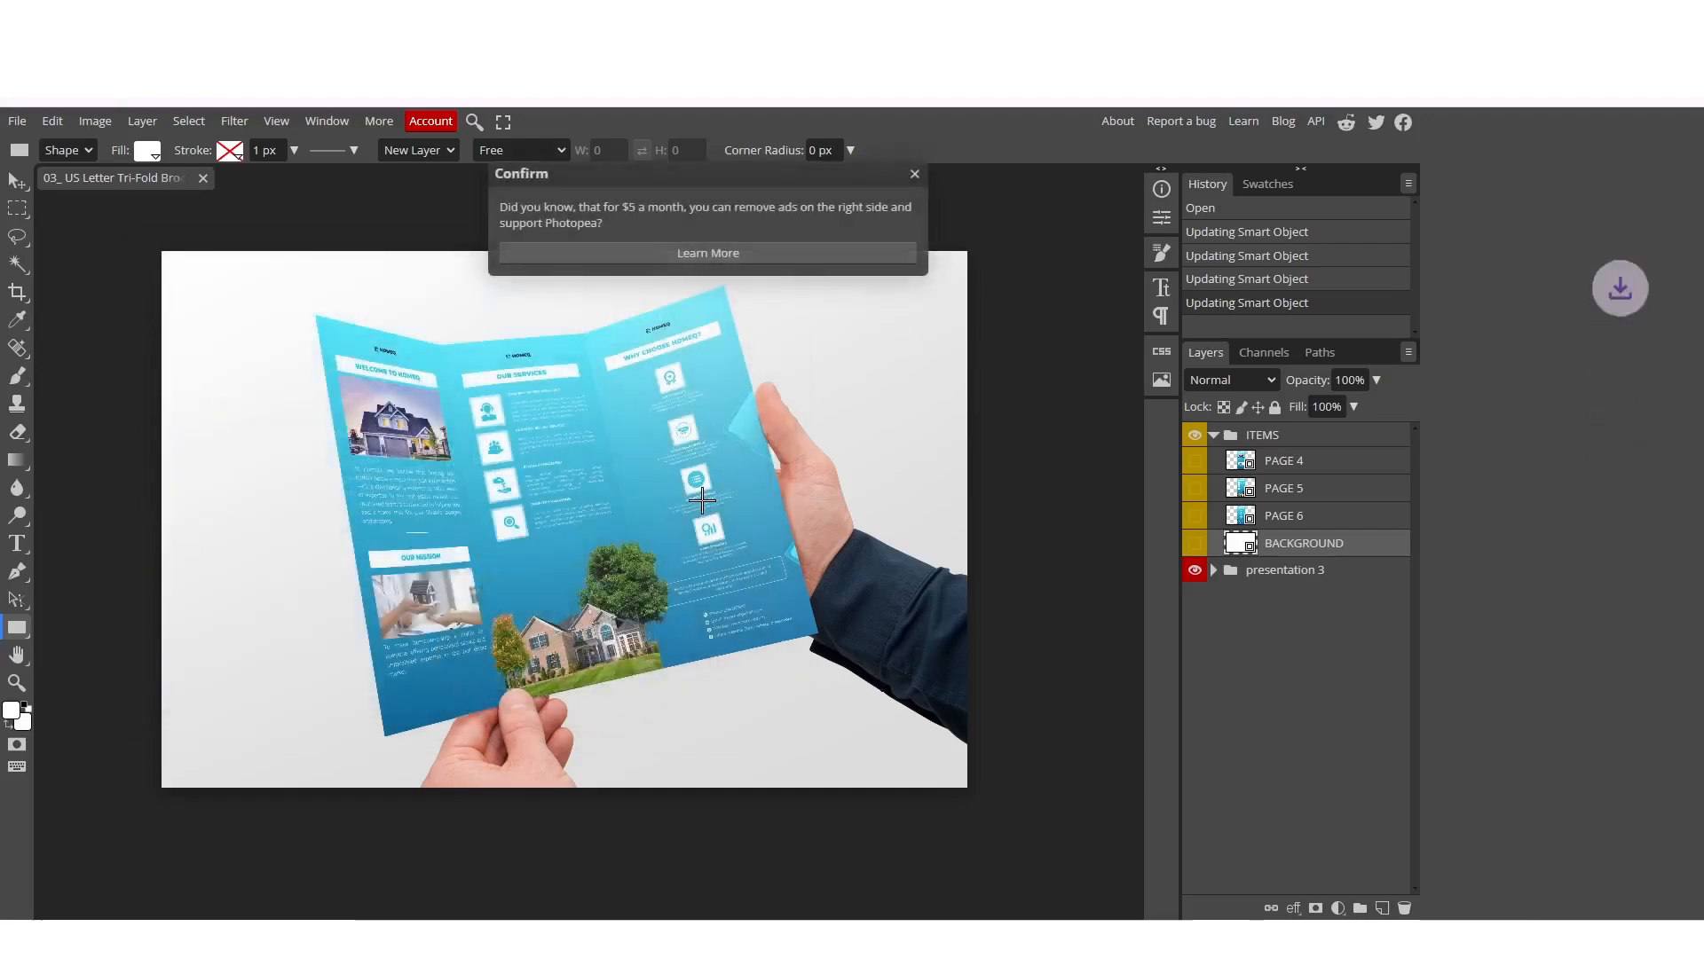
pyautogui.click(1452, 131)
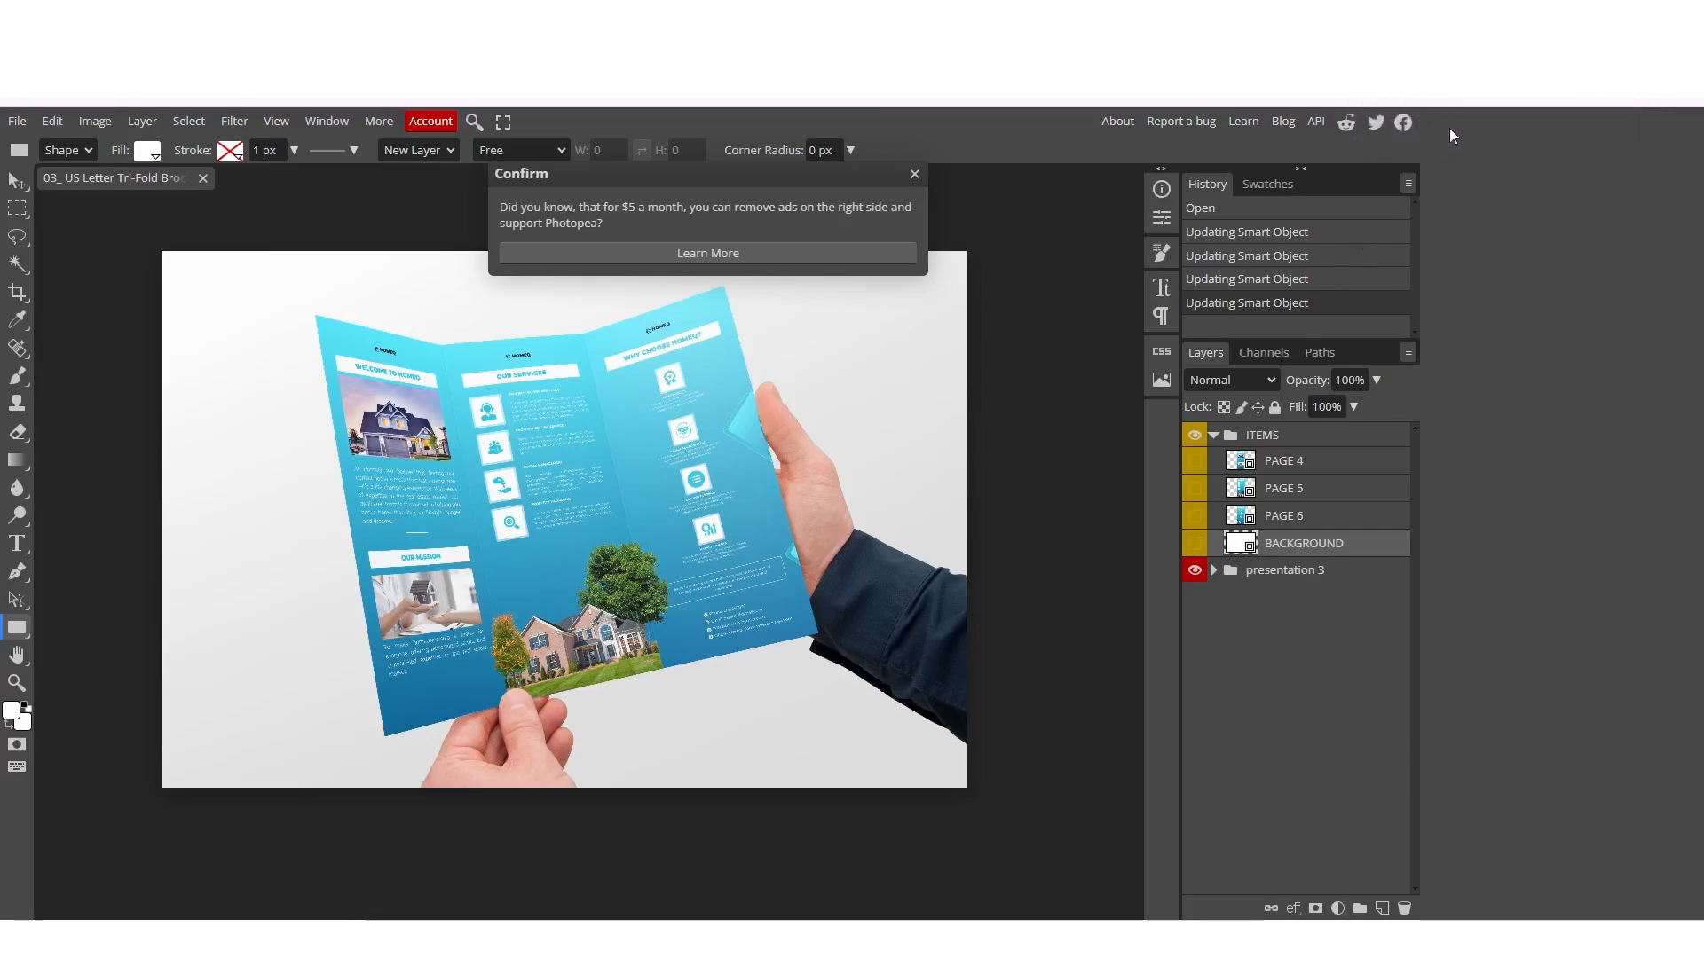